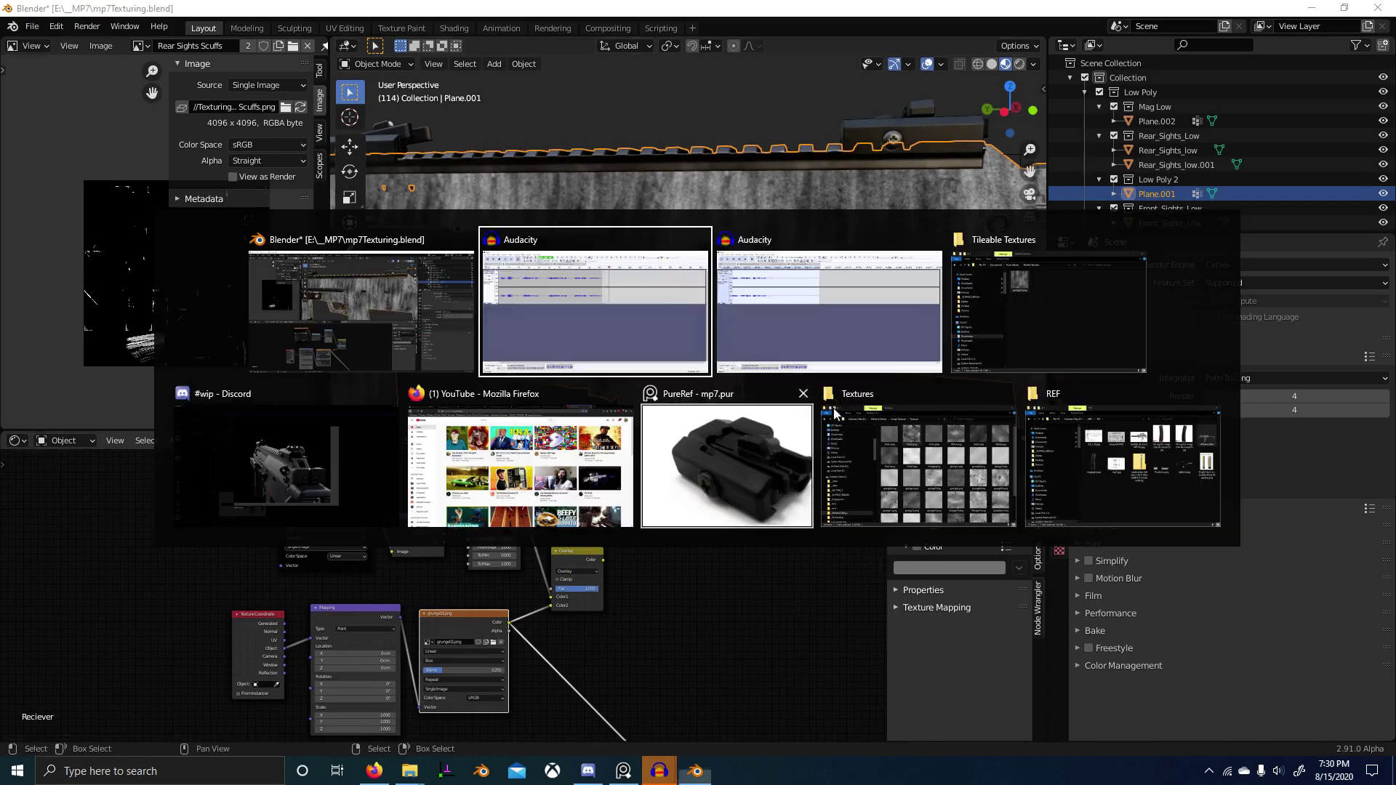
Step: Switch to Firefox and close all the open Substance Share tabs
{"action": "left_click", "coordinate": [560, 458]}
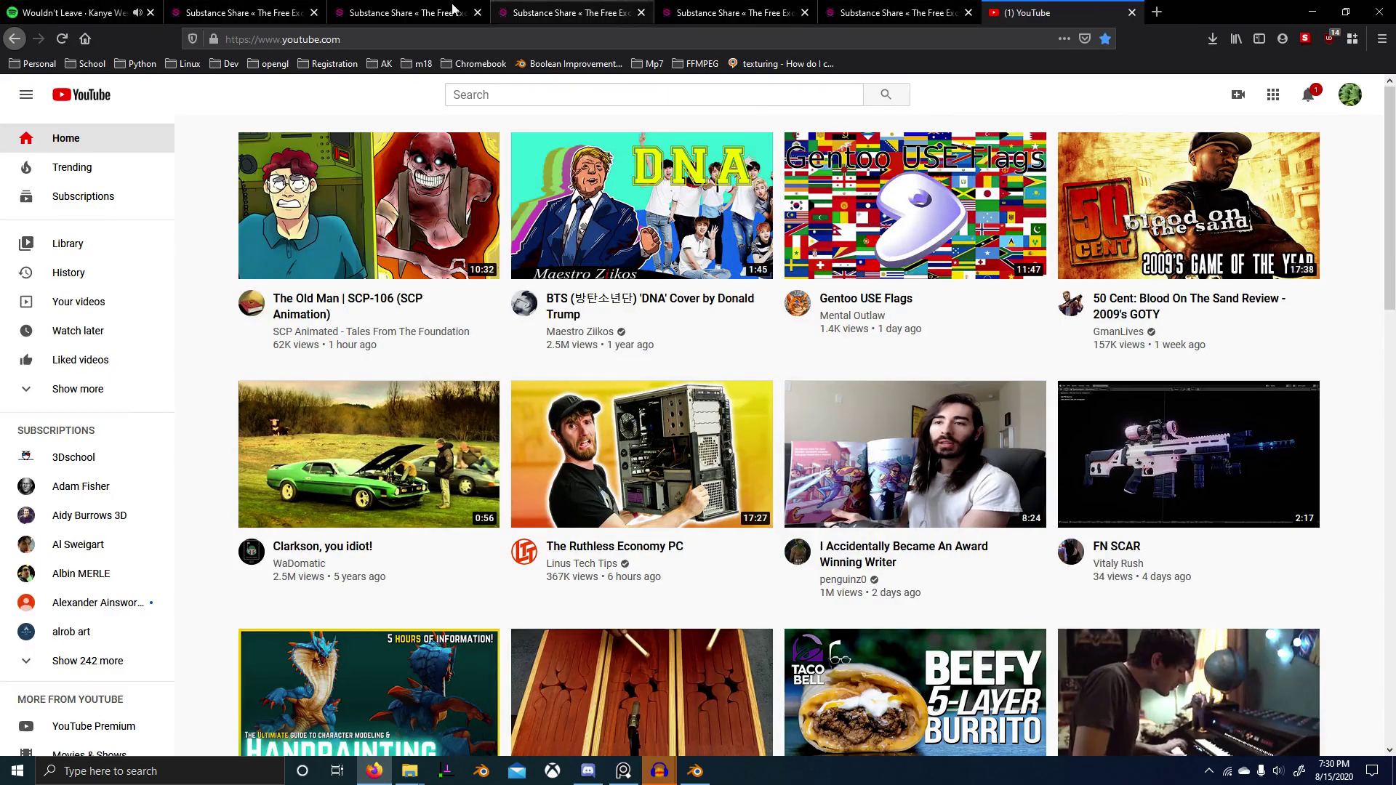
{"action": "left_click", "coordinate": [240, 12]}
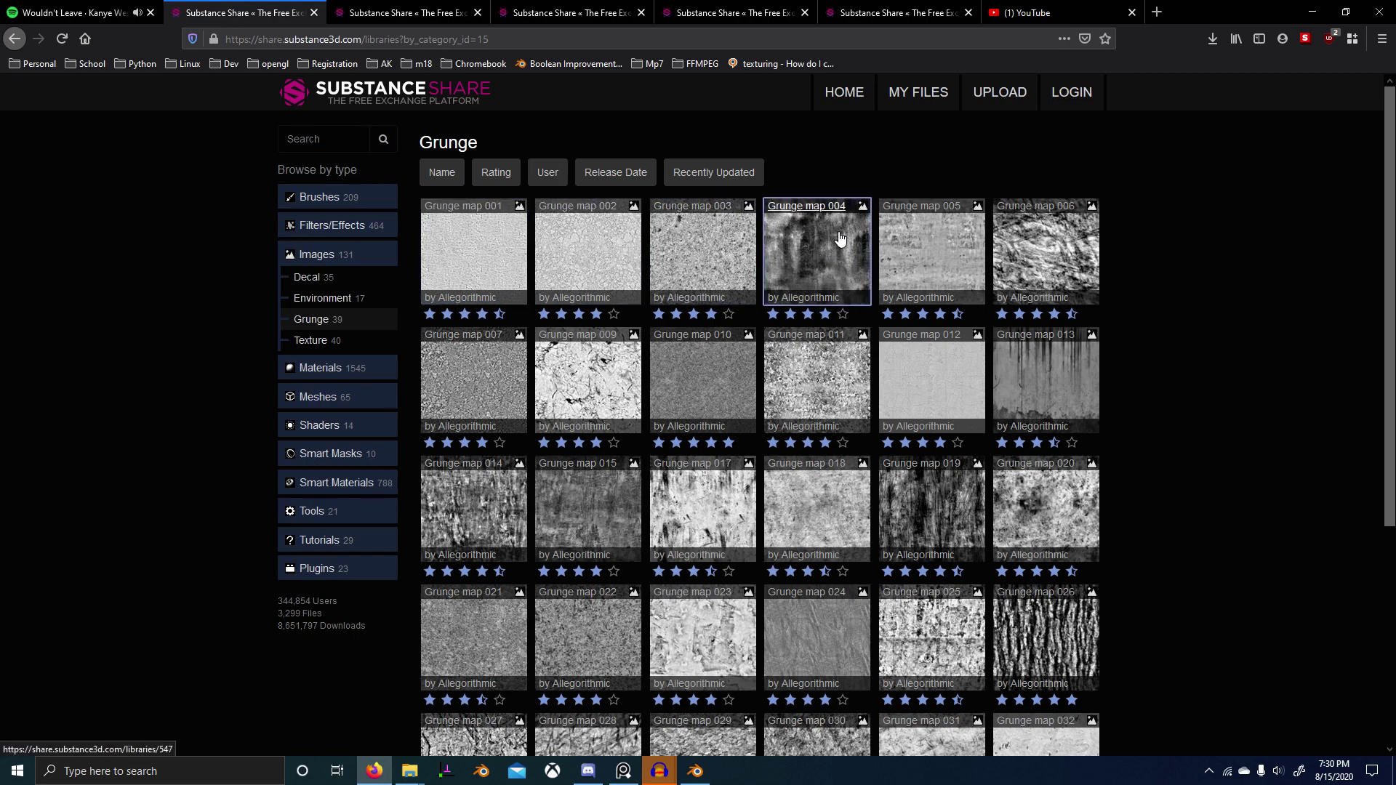
{"action": "key", "text": "ctrl+w"}
{"action": "key", "text": "ctrl+w"}
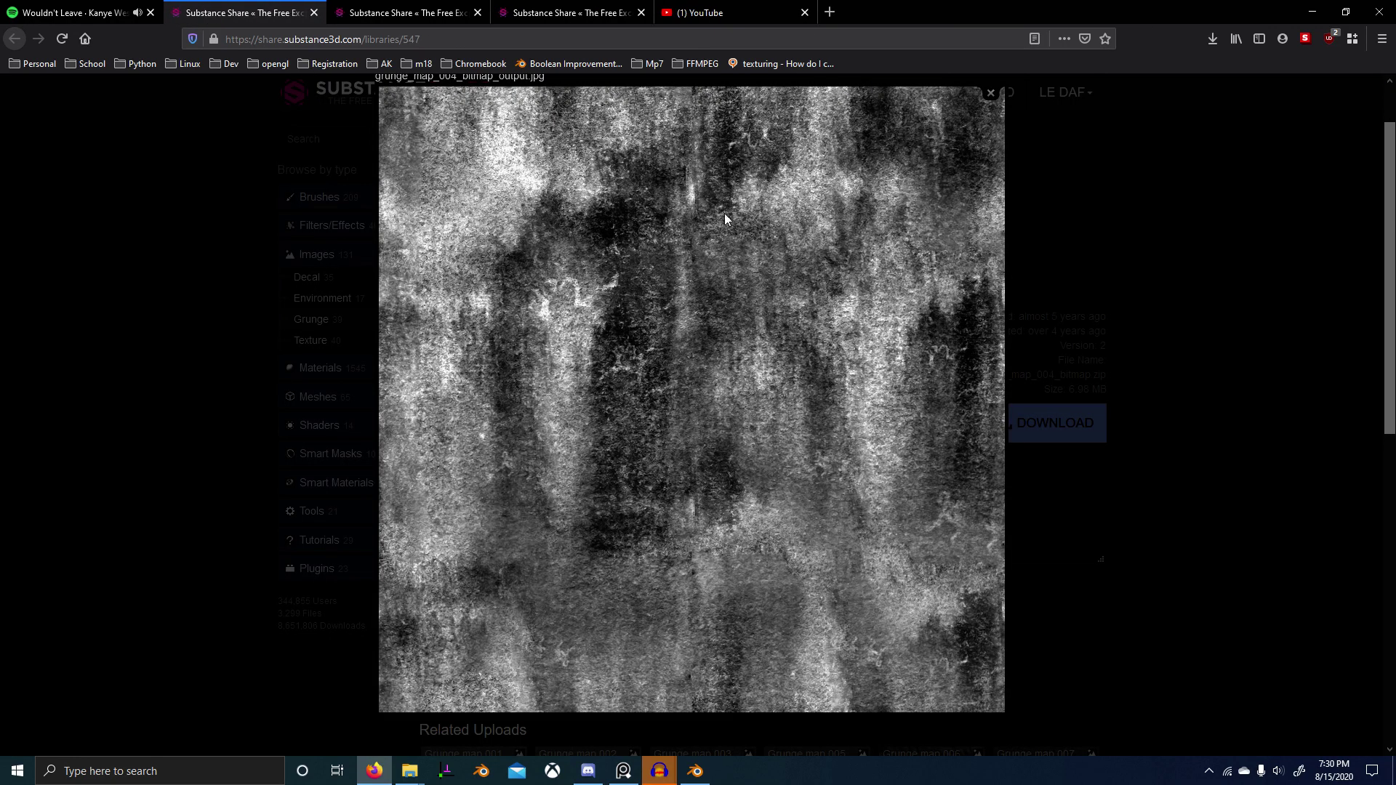
{"action": "key", "text": "ctrl+w"}
{"action": "key", "text": "ctrl+w"}
{"action": "key", "text": "ctrl+w"}
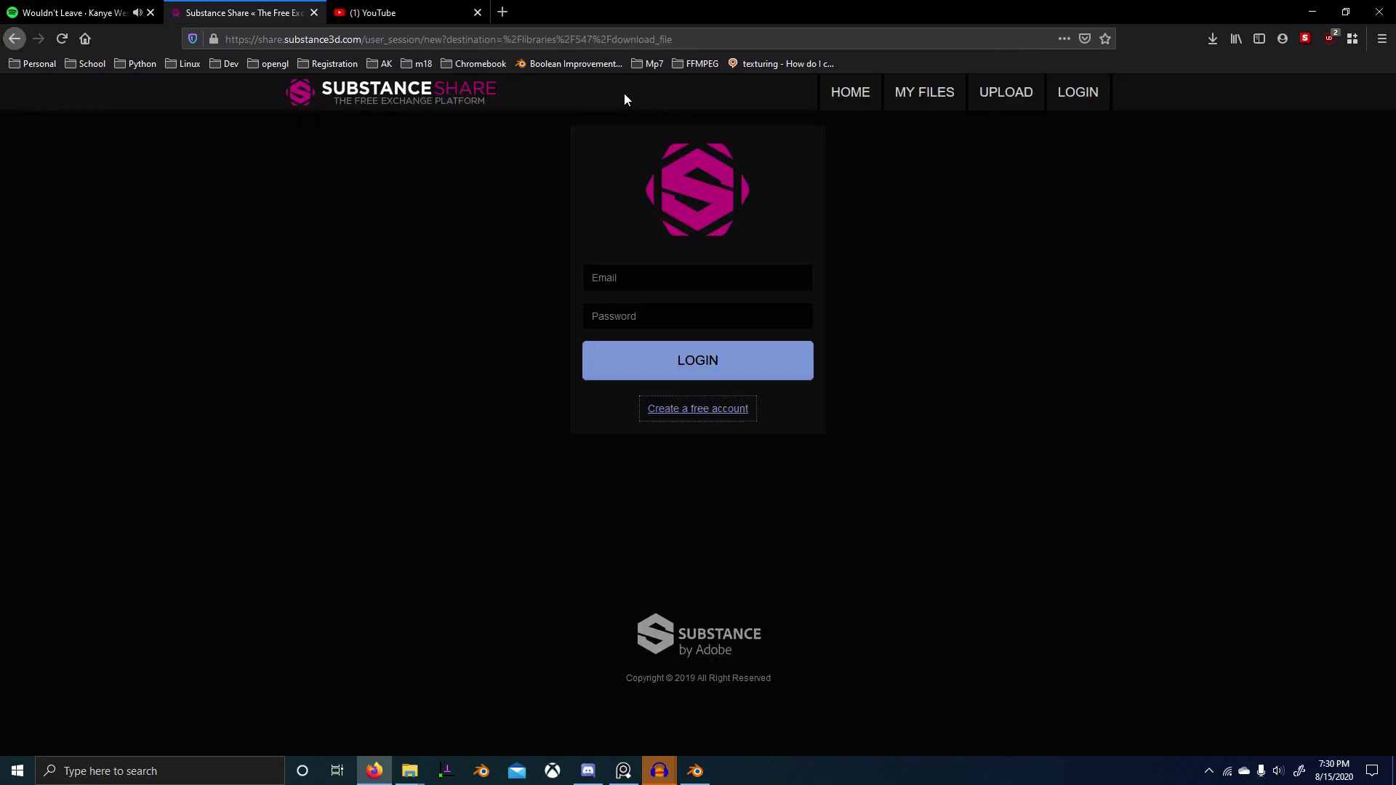
Step: Open the bookmarked Blender Stack Exchange question about repeating procedural patterns and look over the example shader node setup
{"action": "left_click", "coordinate": [765, 66]}
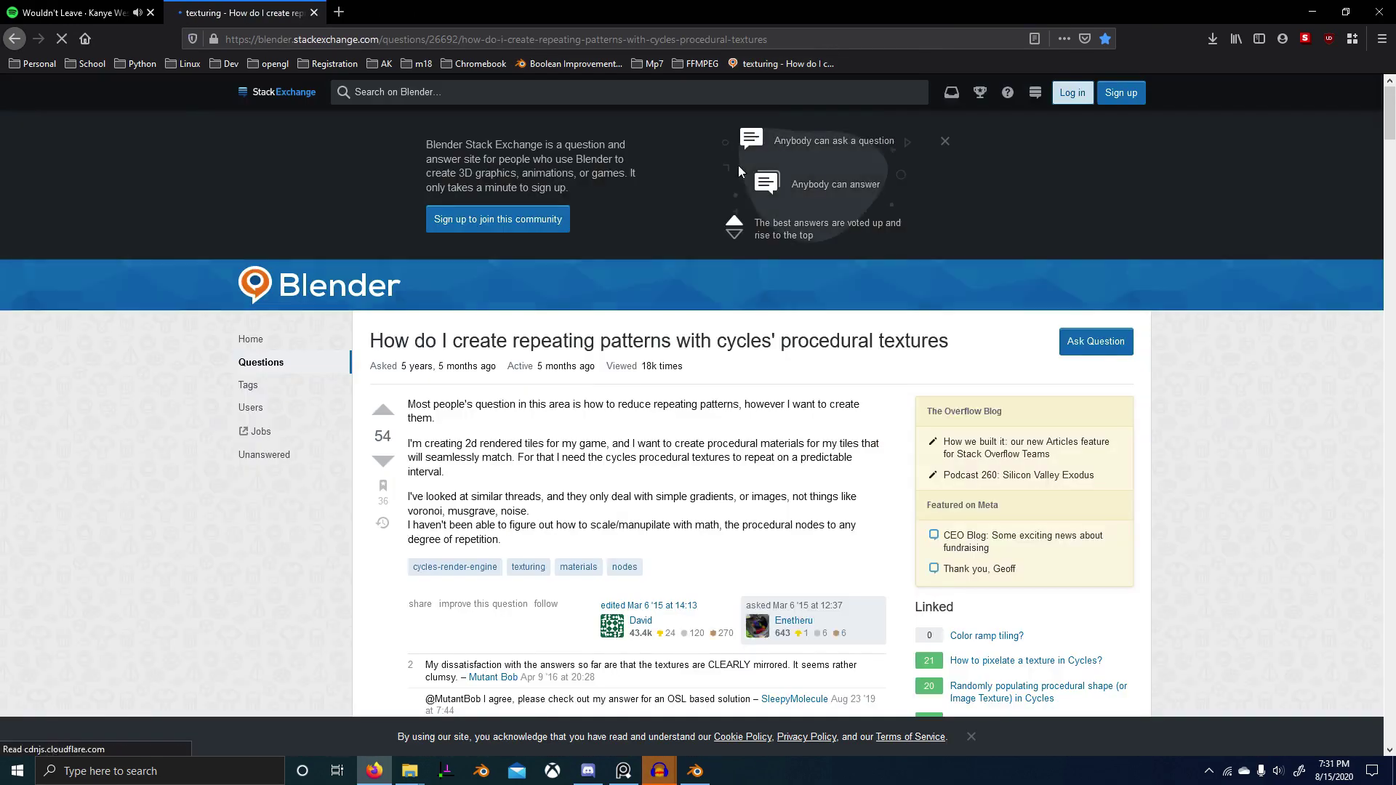
{"action": "scroll", "coordinate": [595, 366], "scroll_direction": "down", "scroll_amount": 8}
{"action": "scroll", "coordinate": [595, 366], "scroll_direction": "down", "scroll_amount": 3}
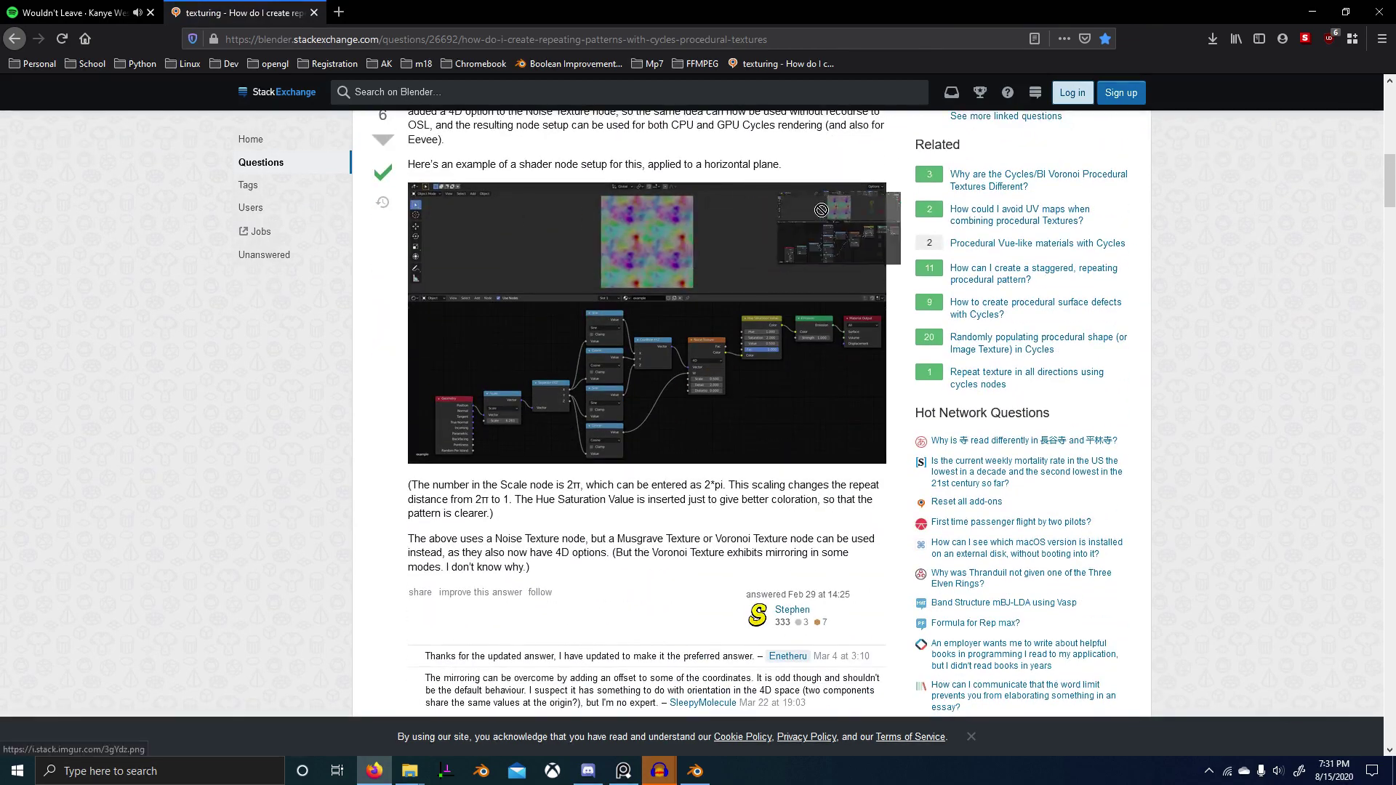
{"action": "scroll", "coordinate": [595, 366], "scroll_direction": "down", "scroll_amount": 4}
Step: Switch back to Blender and examine the grunge texture on the gun's receiver
{"action": "key", "text": "alt+Tab"}
{"action": "scroll", "coordinate": [677, 275], "scroll_direction": "up", "scroll_amount": 2}
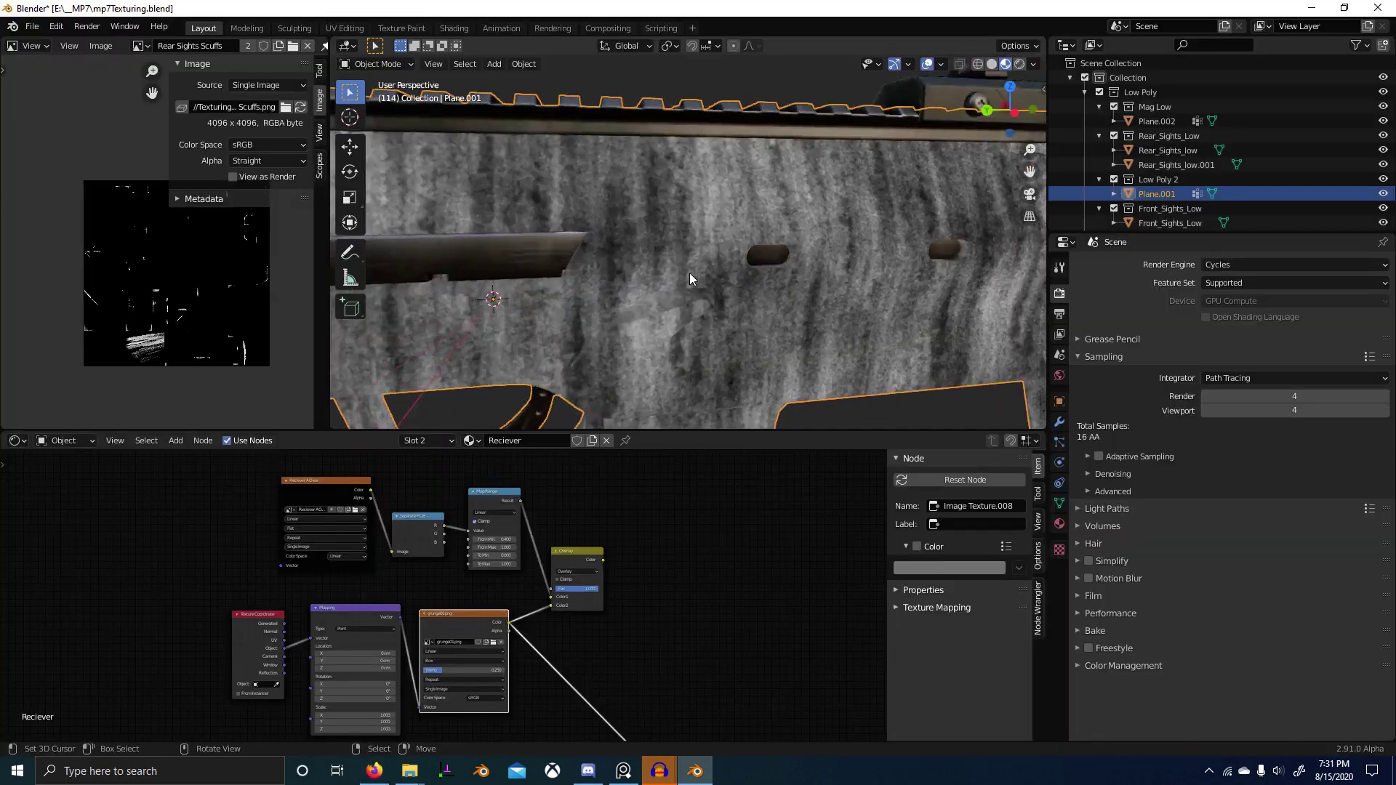
{"action": "scroll", "coordinate": [689, 273], "scroll_direction": "down", "scroll_amount": 2}
{"action": "scroll", "coordinate": [571, 559], "scroll_direction": "down", "scroll_amount": 3}
{"action": "scroll", "coordinate": [473, 585], "scroll_direction": "up", "scroll_amount": 4}
{"action": "scroll", "coordinate": [447, 608], "scroll_direction": "down", "scroll_amount": 1}
{"action": "scroll", "coordinate": [560, 610], "scroll_direction": "down", "scroll_amount": 2}
{"action": "middle_click_drag", "start_coordinate": [560, 610], "coordinate": [567, 553]}
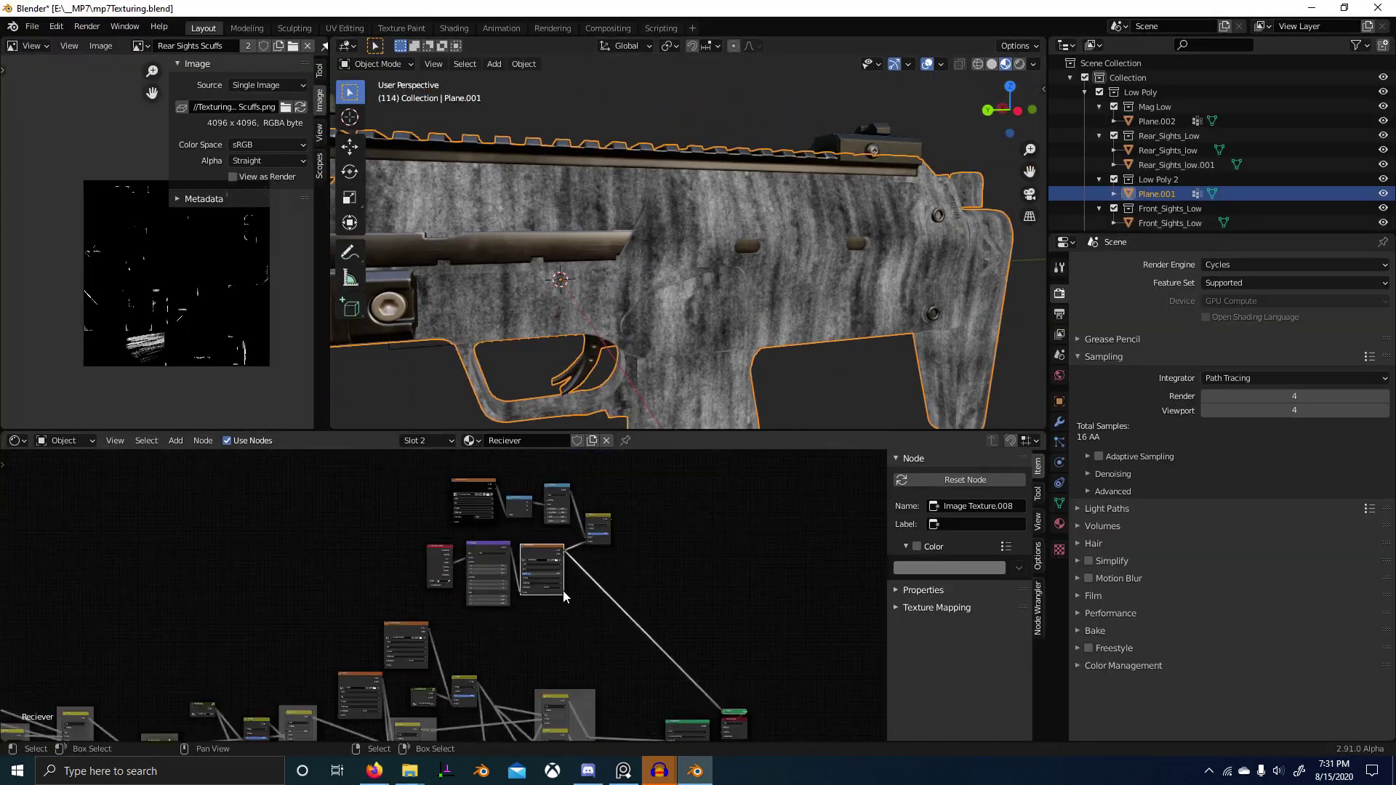
Step: Preview the Overlay node that mixes the grunge and ambient occlusion branches, and check it on the receiver from the other side
{"action": "scroll", "coordinate": [349, 688], "scroll_direction": "up", "scroll_amount": 2}
{"action": "middle_click_drag", "start_coordinate": [445, 695], "coordinate": [408, 669]}
{"action": "scroll", "coordinate": [408, 669], "scroll_direction": "down", "scroll_amount": 1}
{"action": "middle_click_drag", "start_coordinate": [656, 470], "coordinate": [499, 621]}
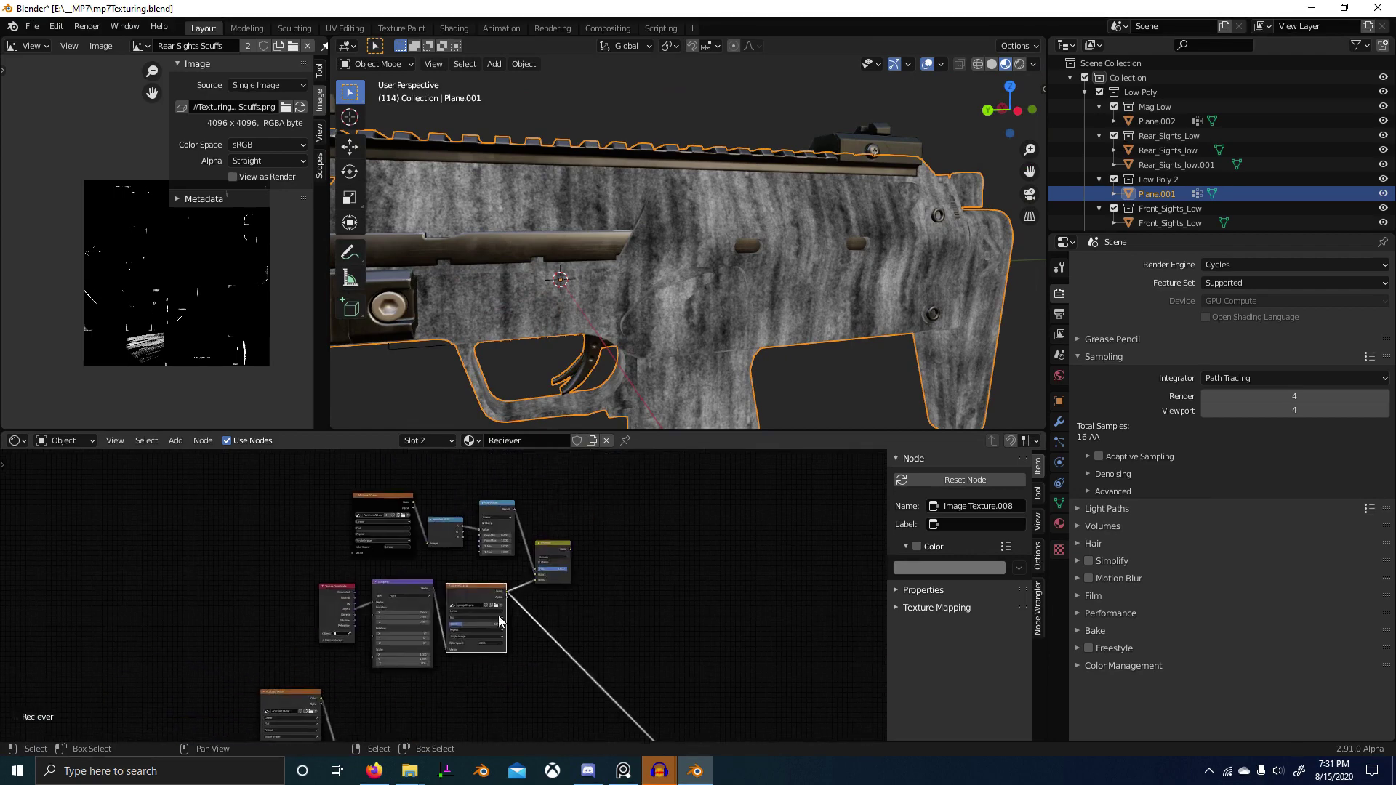
{"action": "left_click", "coordinate": [555, 557], "text": "ctrl+shift"}
{"action": "middle_click_drag", "start_coordinate": [640, 349], "coordinate": [683, 251]}
{"action": "scroll", "coordinate": [741, 214], "scroll_direction": "up", "scroll_amount": 4}
{"action": "scroll", "coordinate": [706, 295], "scroll_direction": "up", "scroll_amount": 3}
{"action": "scroll", "coordinate": [684, 251], "scroll_direction": "down", "scroll_amount": 4}
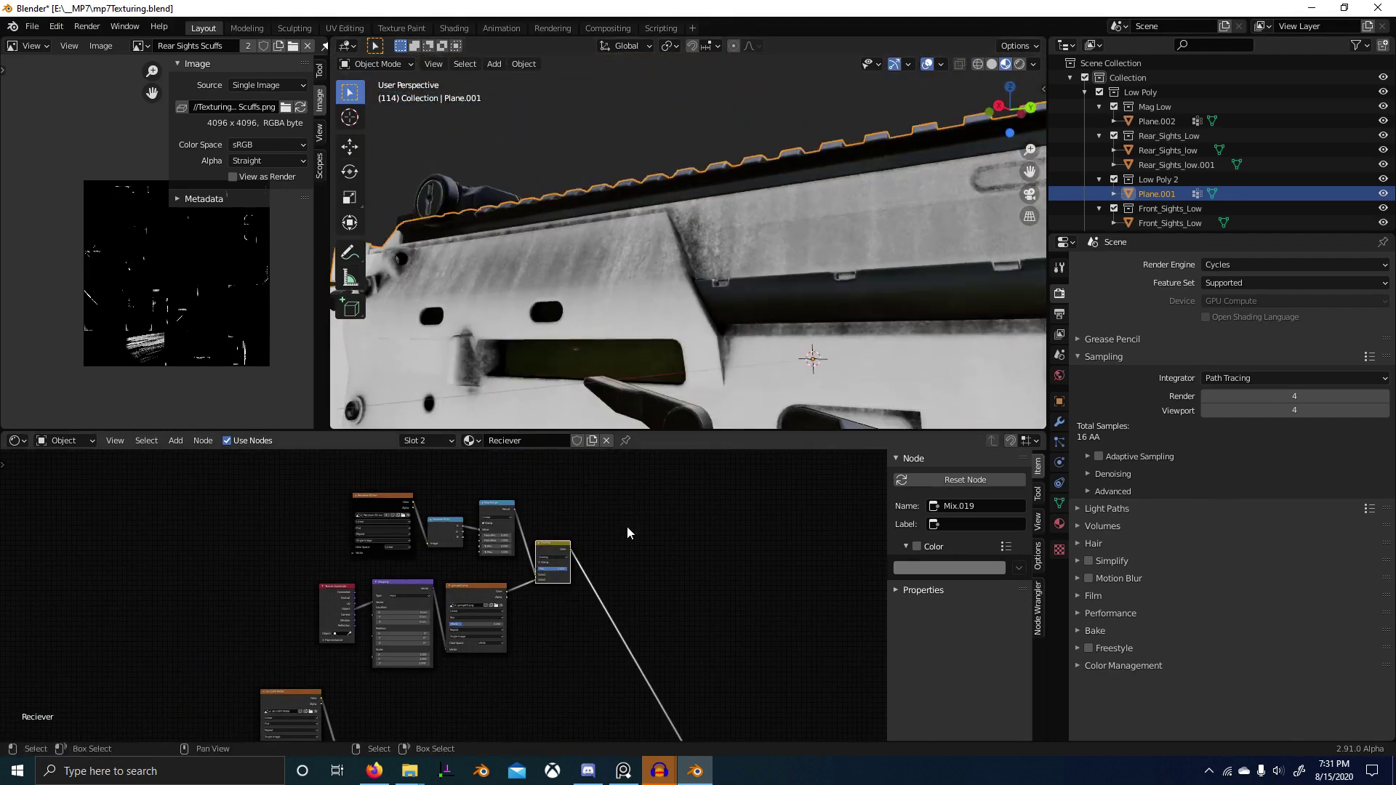
Step: Open the AO DIRT MASK node group in the Reciever material and examine its nodes
{"action": "scroll", "coordinate": [627, 526], "scroll_direction": "down", "scroll_amount": 4}
{"action": "middle_click_drag", "start_coordinate": [485, 646], "coordinate": [518, 569]}
{"action": "scroll", "coordinate": [466, 618], "scroll_direction": "up", "scroll_amount": 7}
{"action": "scroll", "coordinate": [459, 657], "scroll_direction": "down", "scroll_amount": 1}
{"action": "left_click", "coordinate": [448, 657]}
{"action": "scroll", "coordinate": [447, 656], "scroll_direction": "down", "scroll_amount": 5}
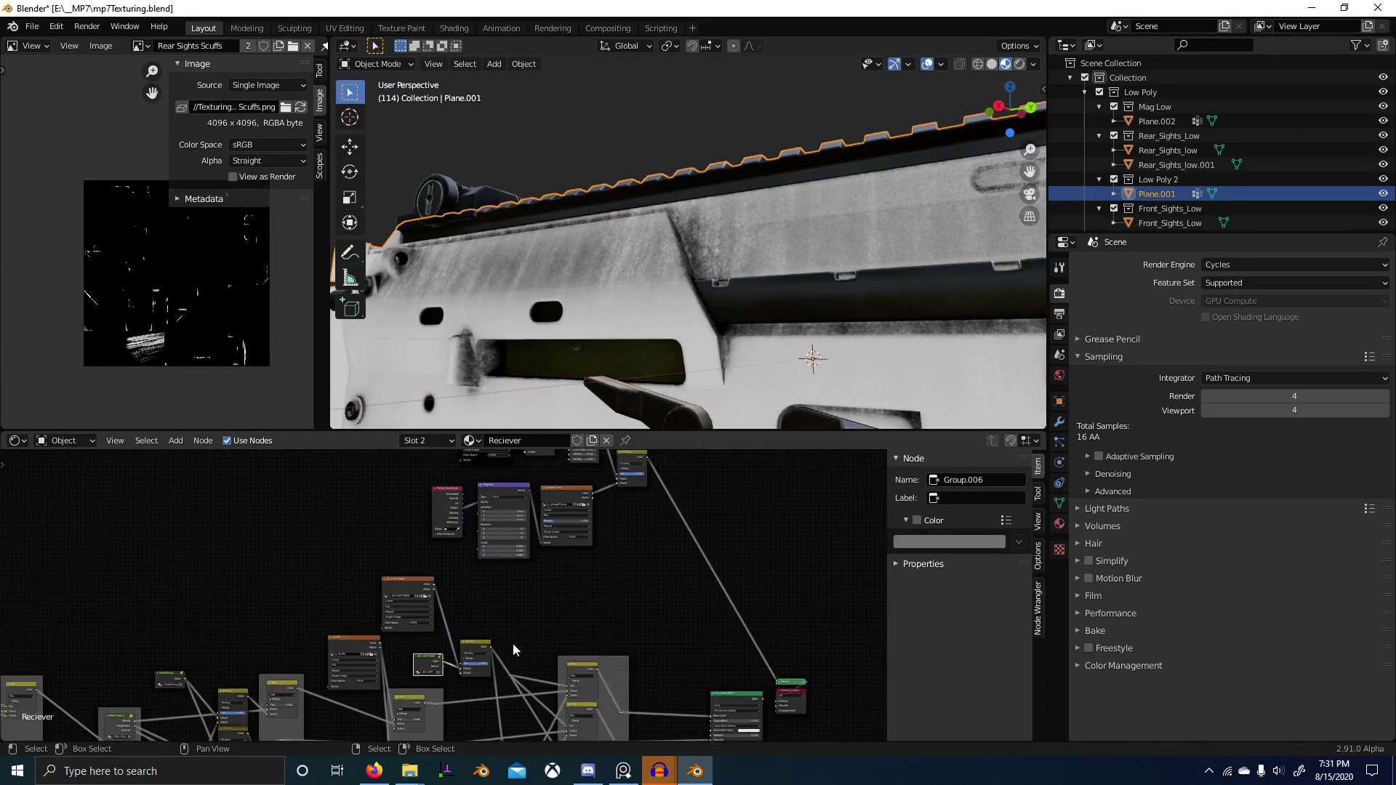
{"action": "key", "text": "Tab"}
{"action": "scroll", "coordinate": [495, 669], "scroll_direction": "down", "scroll_amount": 3}
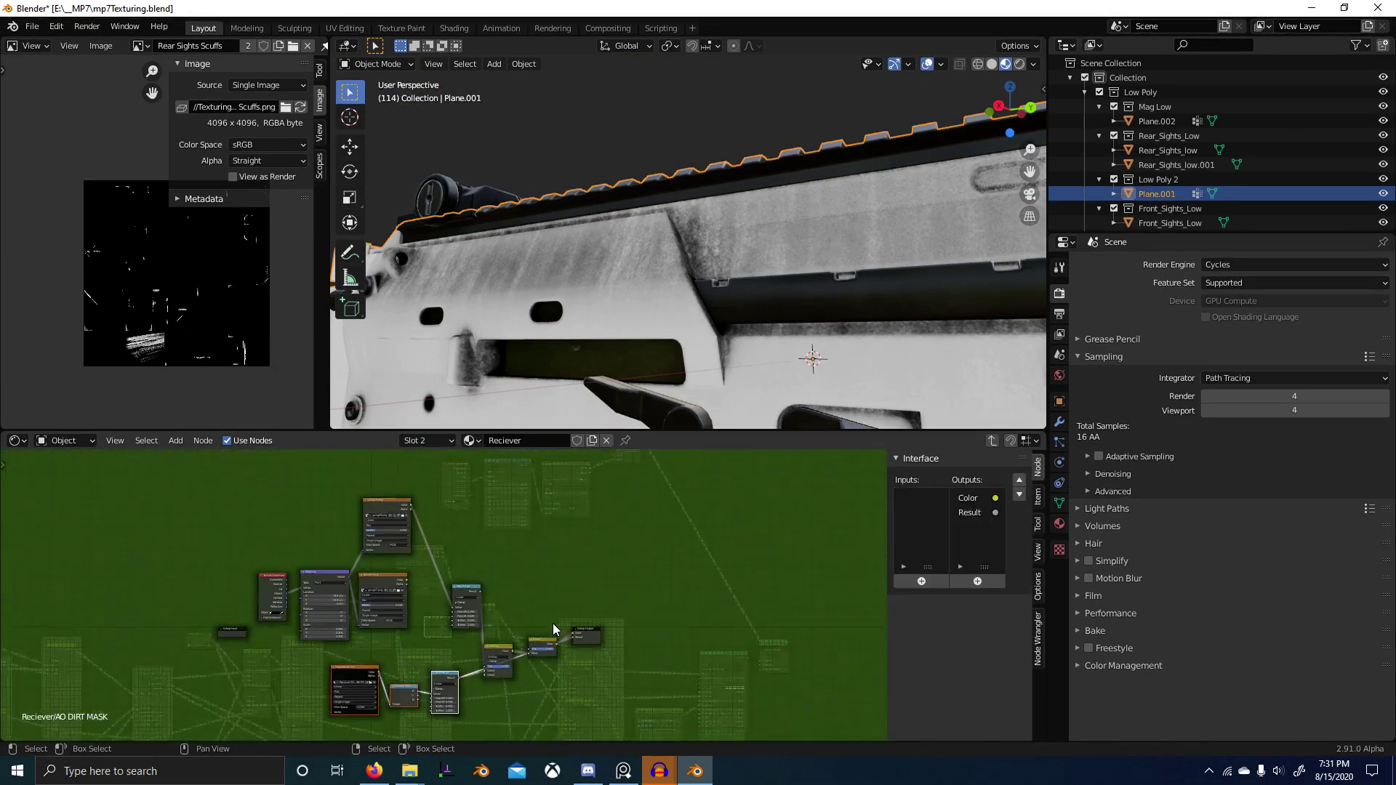
{"action": "scroll", "coordinate": [538, 640], "scroll_direction": "up", "scroll_amount": 2}
{"action": "scroll", "coordinate": [573, 614], "scroll_direction": "down", "scroll_amount": 2}
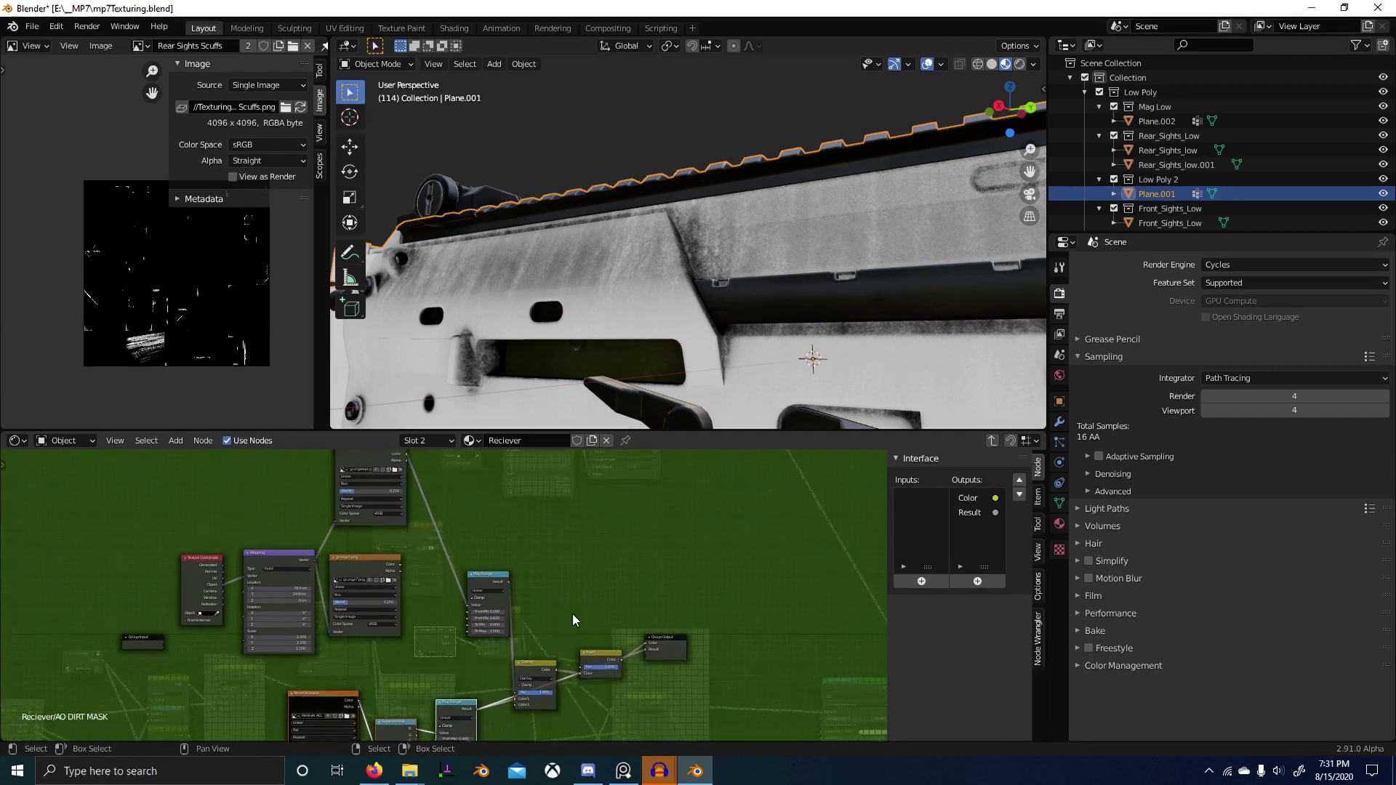
Step: Exit the node group and copy the whole set of grunge and ambient occlusion nodes feeding the Overlay node
{"action": "key", "text": "Tab"}
{"action": "scroll", "coordinate": [598, 577], "scroll_direction": "down", "scroll_amount": 2}
{"action": "key", "text": "c"}
{"action": "left_click_drag", "start_coordinate": [423, 622], "coordinate": [475, 554]}
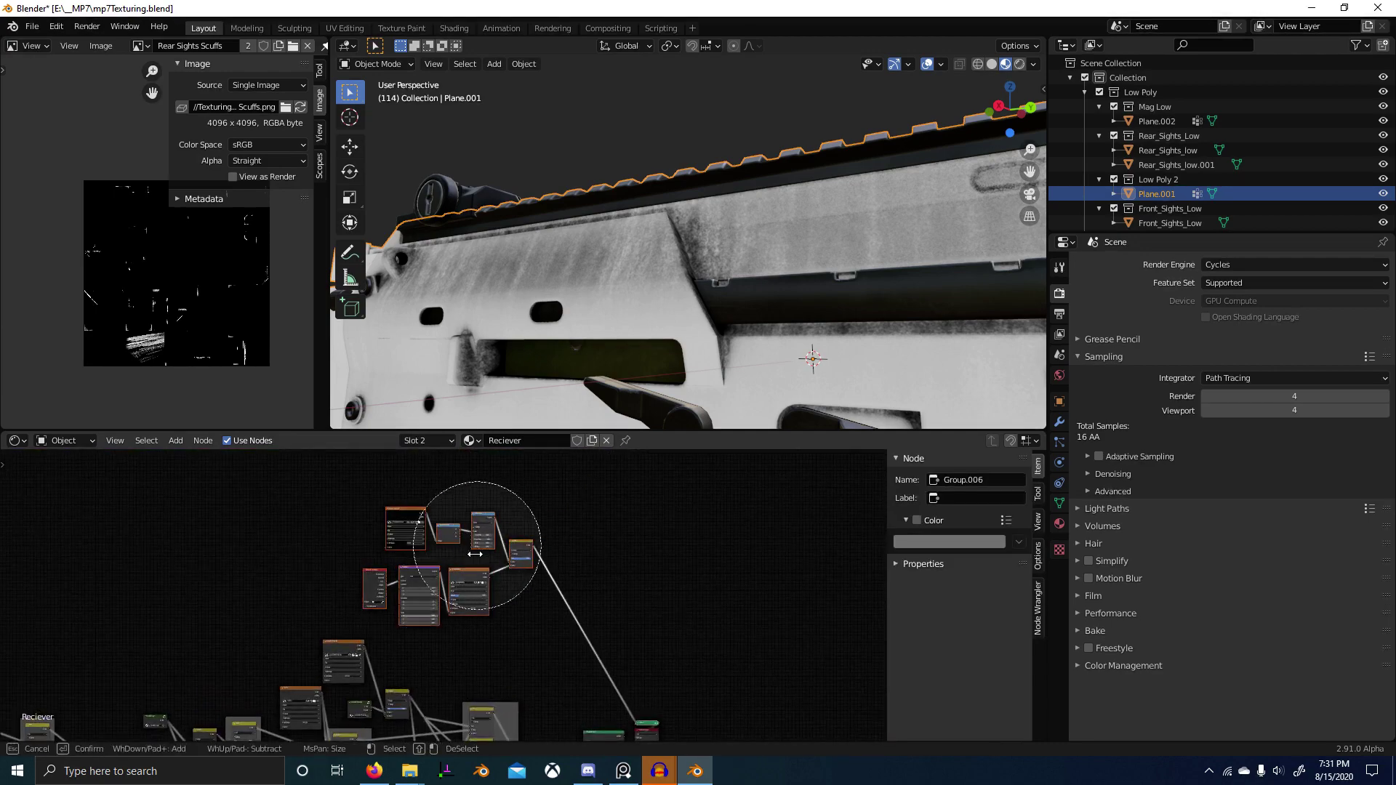
Step: Reopen the AO DIRT MASK node group and move its Group Input node farther away from the other nodes
{"action": "middle_click_drag", "start_coordinate": [363, 712], "coordinate": [449, 620]}
{"action": "scroll", "coordinate": [449, 620], "scroll_direction": "up", "scroll_amount": 1}
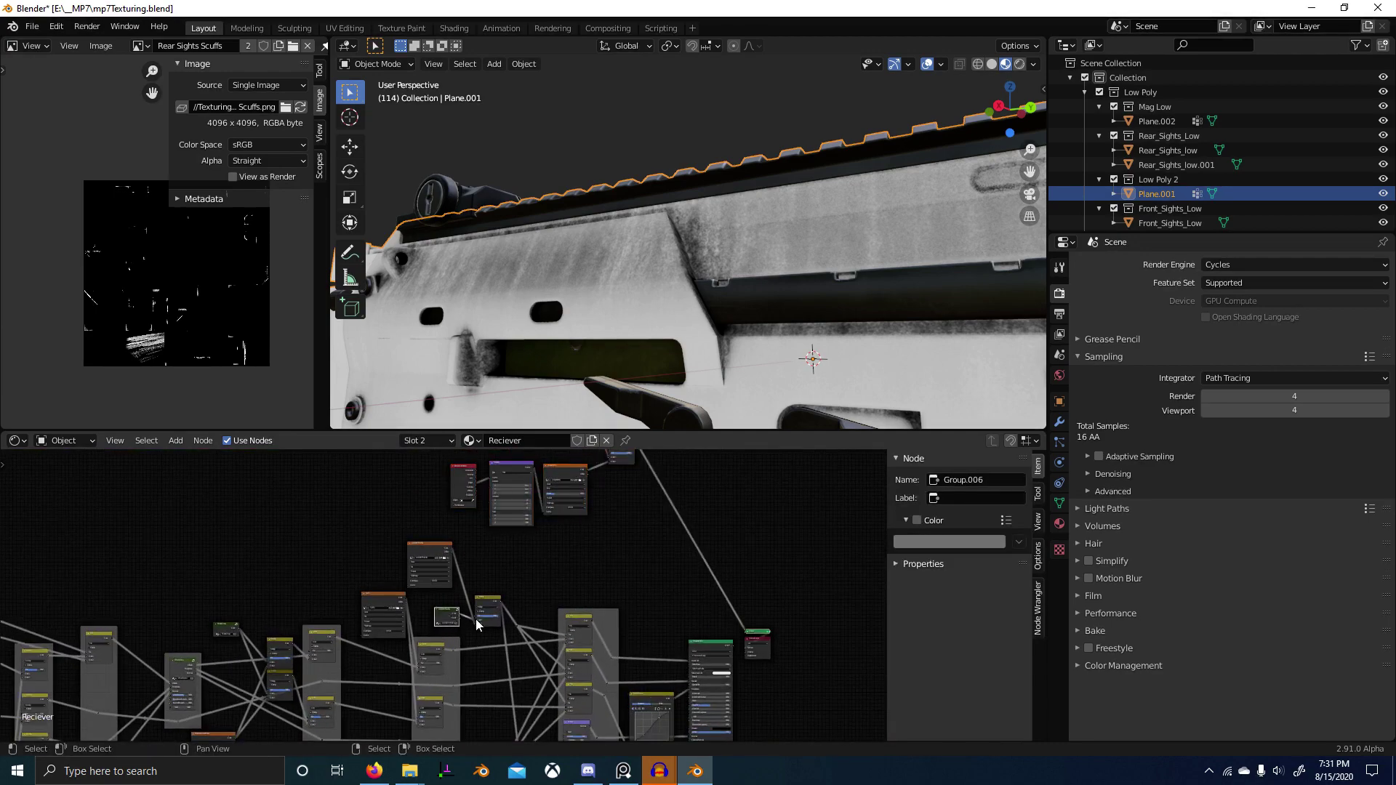
{"action": "key", "text": "Tab"}
{"action": "scroll", "coordinate": [381, 588], "scroll_direction": "up", "scroll_amount": 2}
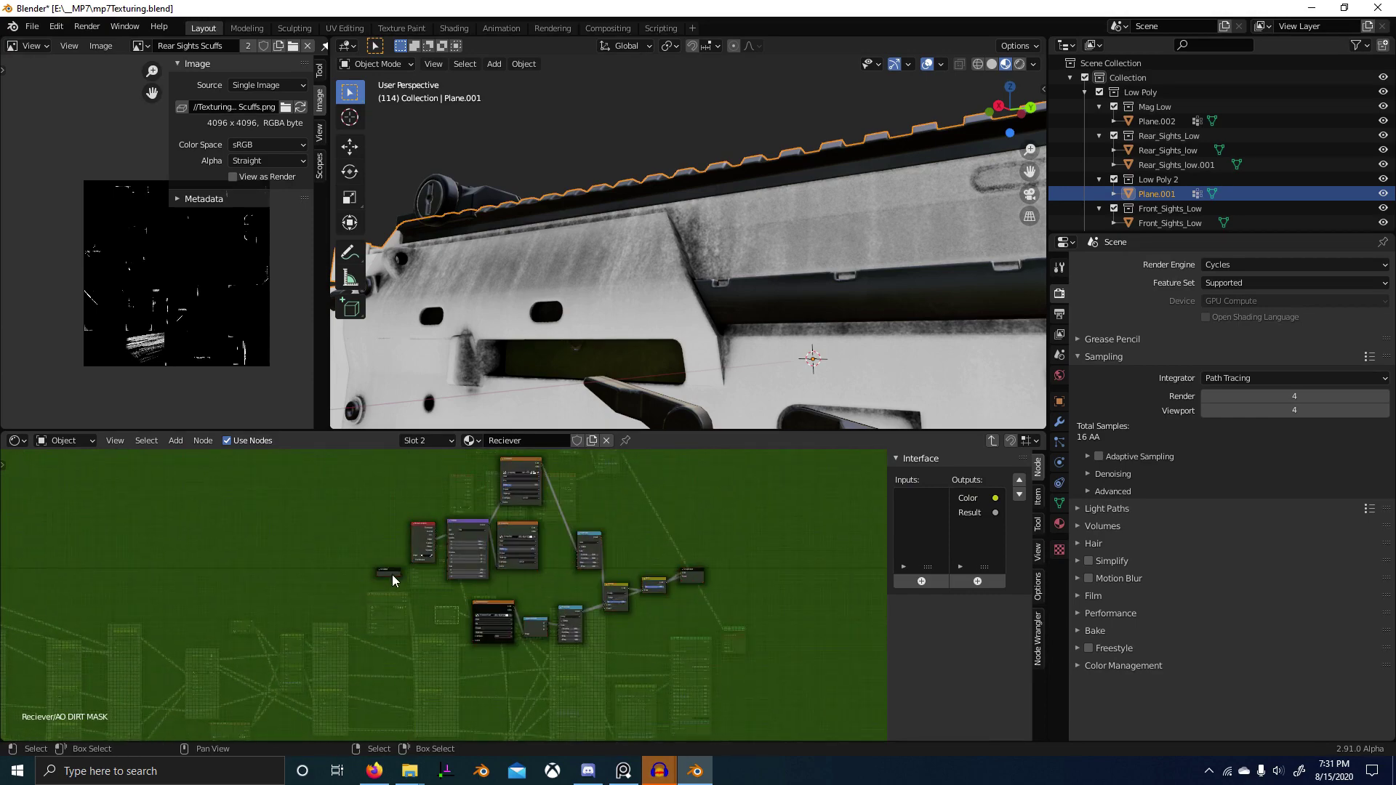
{"action": "left_click_drag", "start_coordinate": [391, 574], "coordinate": [272, 558]}
Step: Paste the copied nodes into the group and position them just below the existing ambient occlusion nodes
{"action": "scroll", "coordinate": [509, 619], "scroll_direction": "down", "scroll_amount": 9}
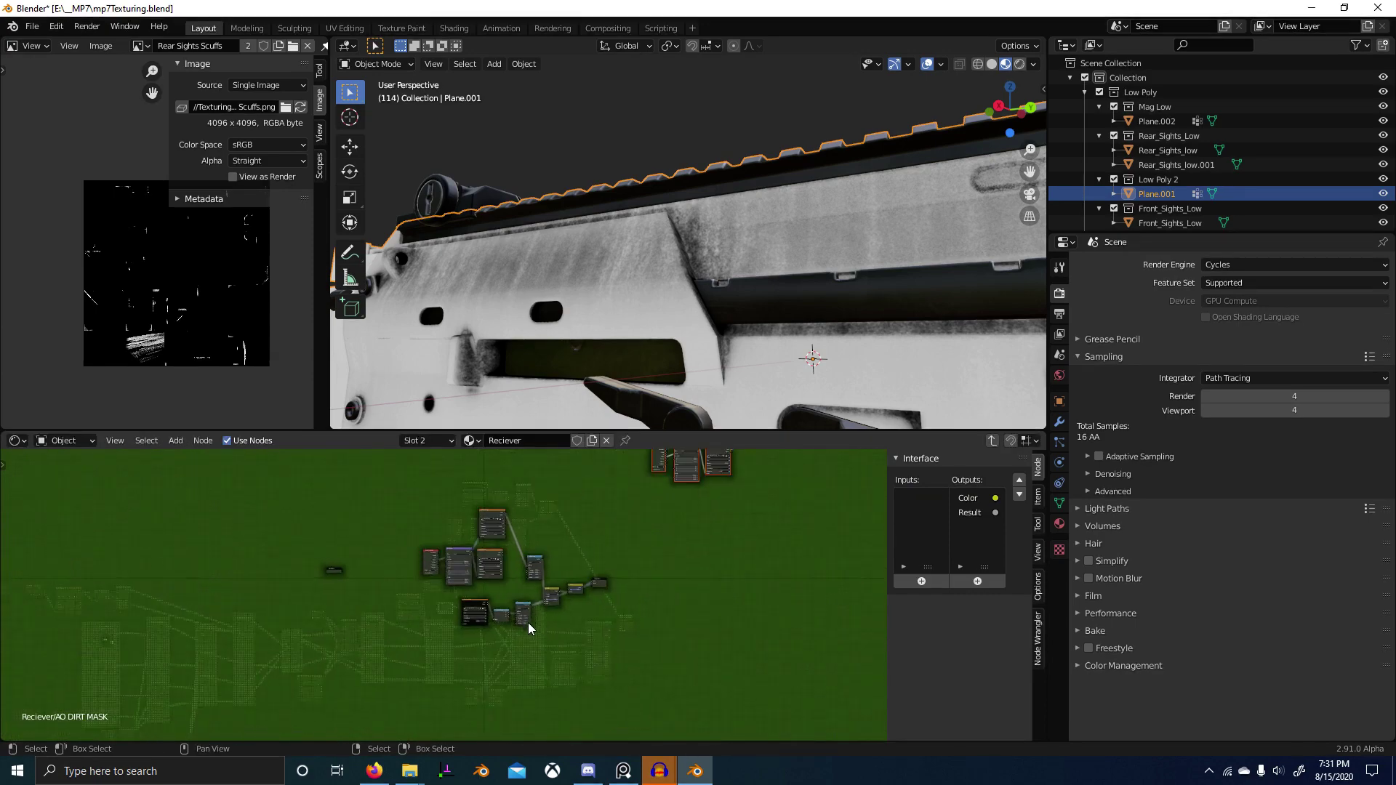
{"action": "middle_click_drag", "start_coordinate": [530, 621], "coordinate": [501, 654]}
{"action": "key", "text": "g"}
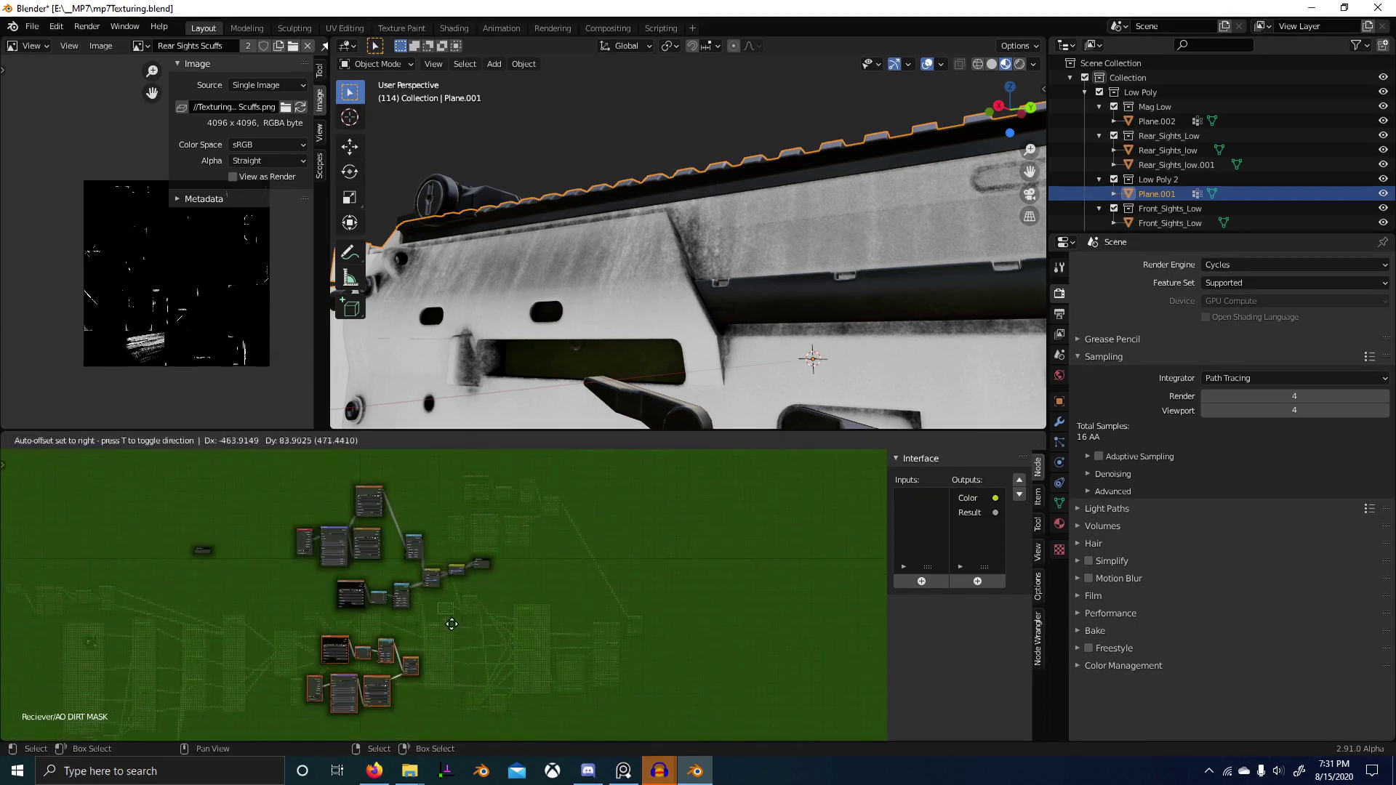
{"action": "left_click", "coordinate": [451, 625]}
{"action": "scroll", "coordinate": [444, 623], "scroll_direction": "up", "scroll_amount": 6}
{"action": "scroll", "coordinate": [503, 566], "scroll_direction": "up", "scroll_amount": 1}
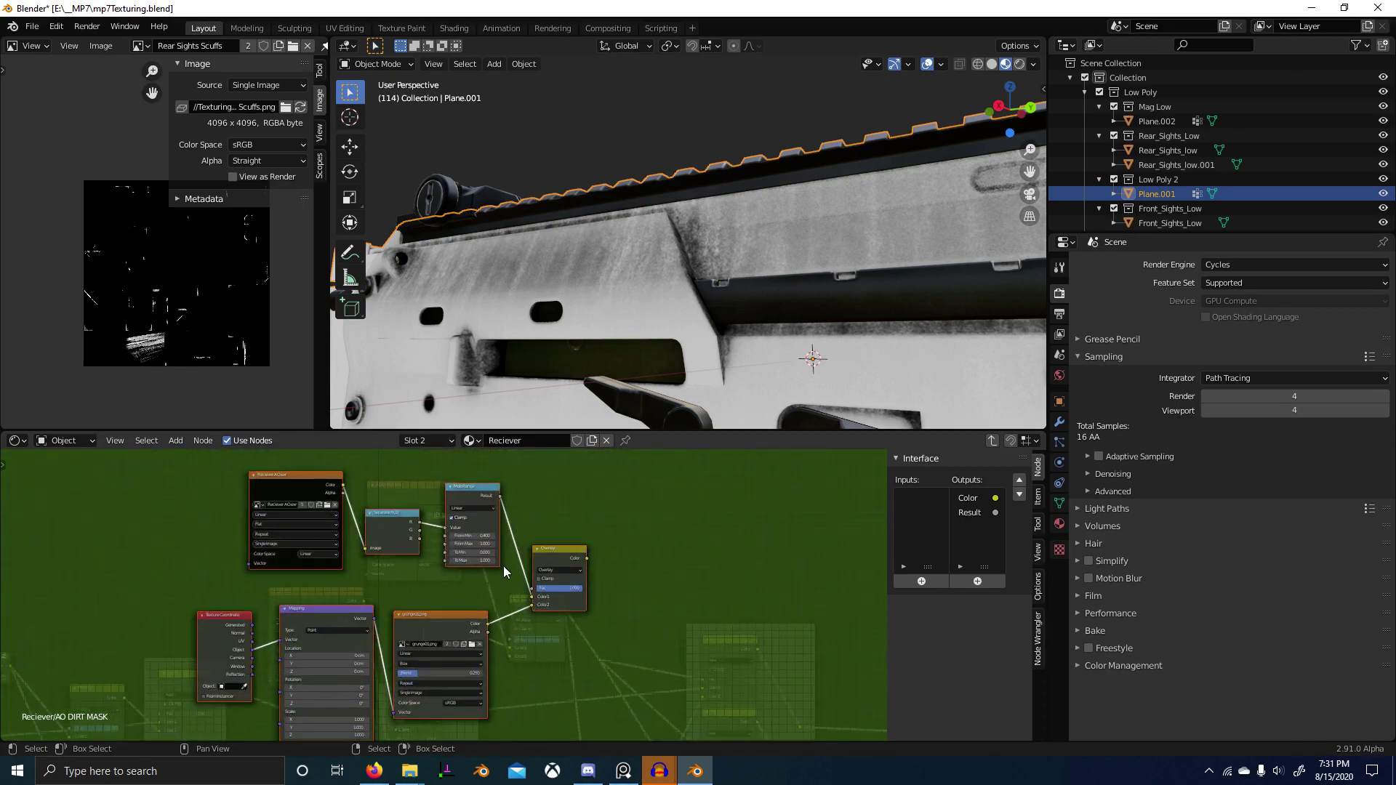
{"action": "scroll", "coordinate": [521, 518], "scroll_direction": "down", "scroll_amount": 3}
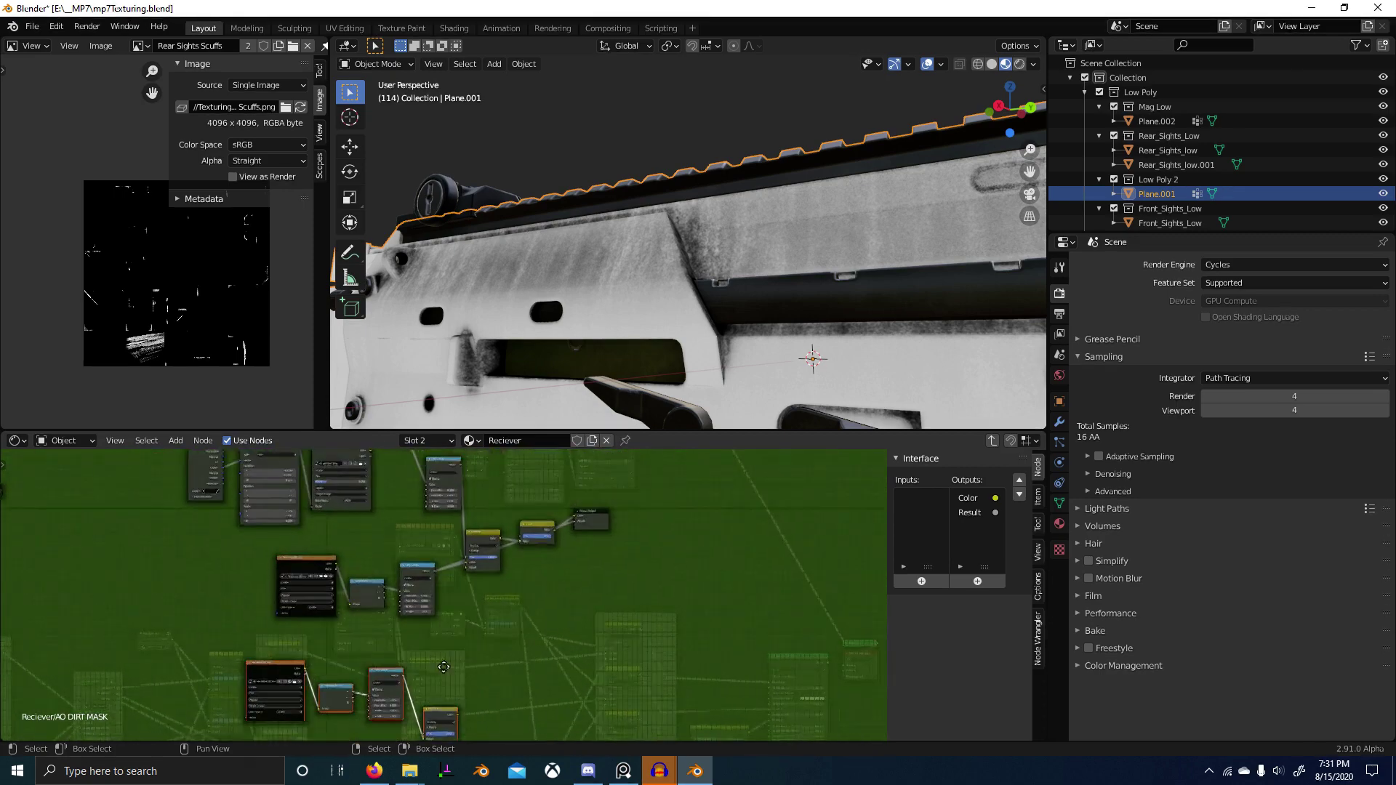
{"action": "key", "text": "g"}
{"action": "left_click", "coordinate": [434, 670]}
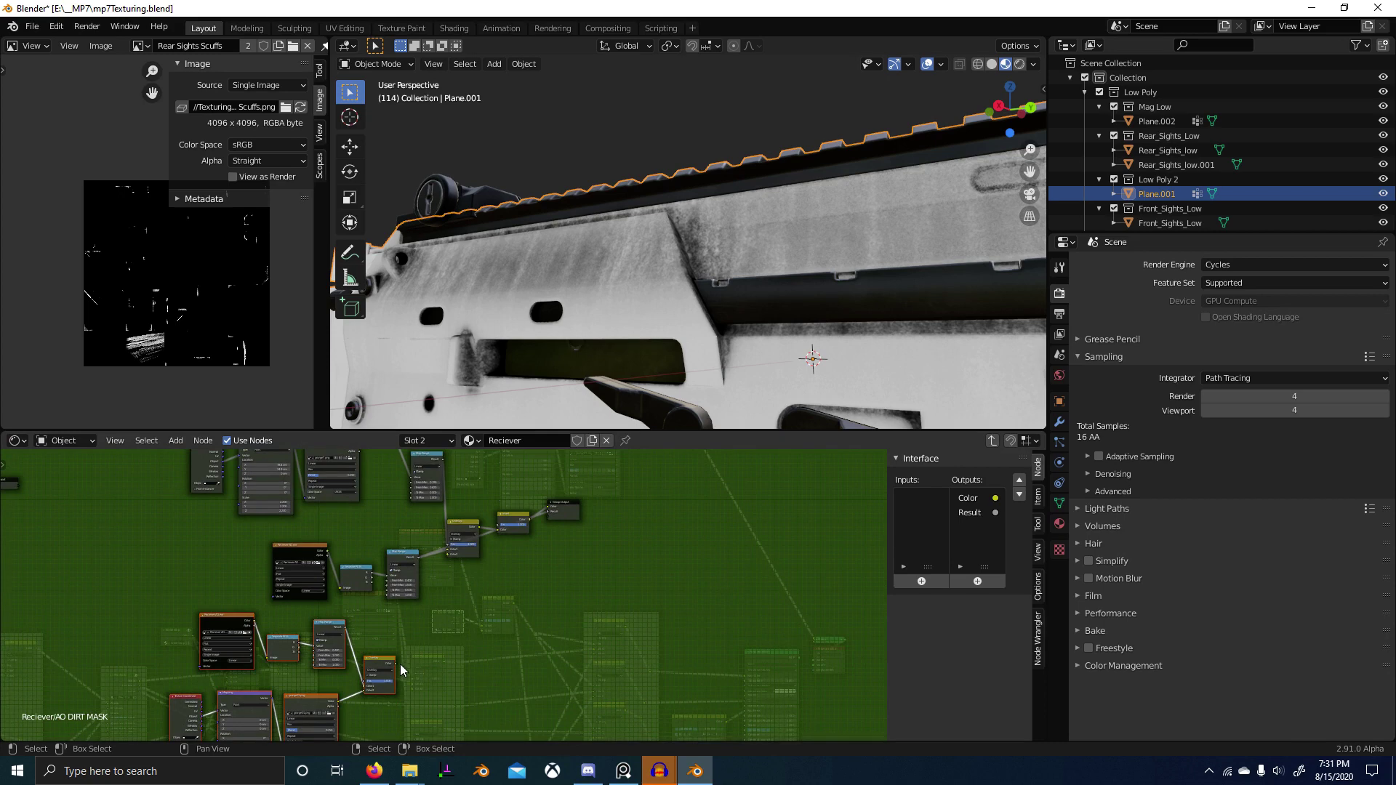
Step: Link the pasted Overlay node's and the pasted AO image texture's Color outputs to the Group Output node
{"action": "left_click_drag", "start_coordinate": [397, 663], "coordinate": [483, 567]}
{"action": "left_click_drag", "start_coordinate": [396, 663], "coordinate": [551, 512]}
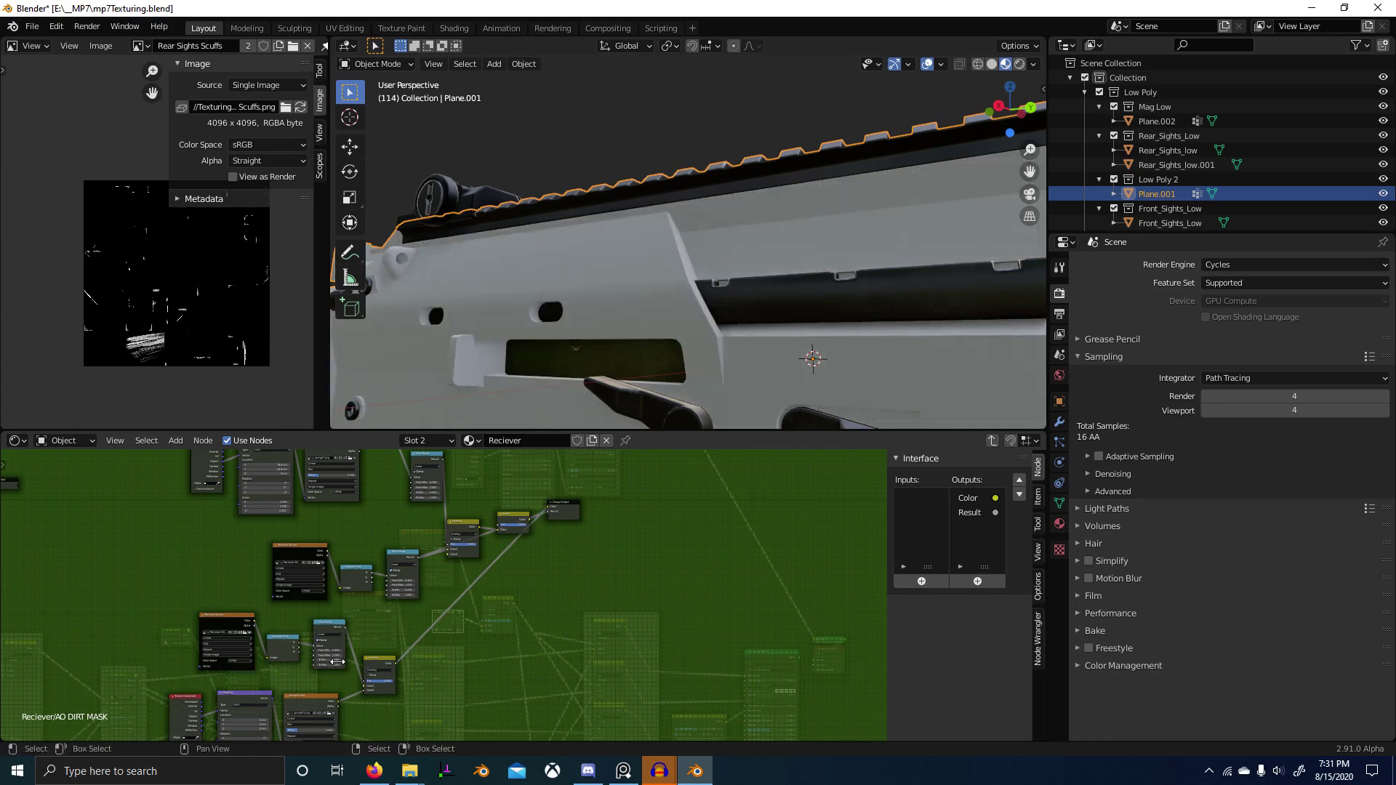
{"action": "left_click_drag", "start_coordinate": [252, 630], "coordinate": [294, 609]}
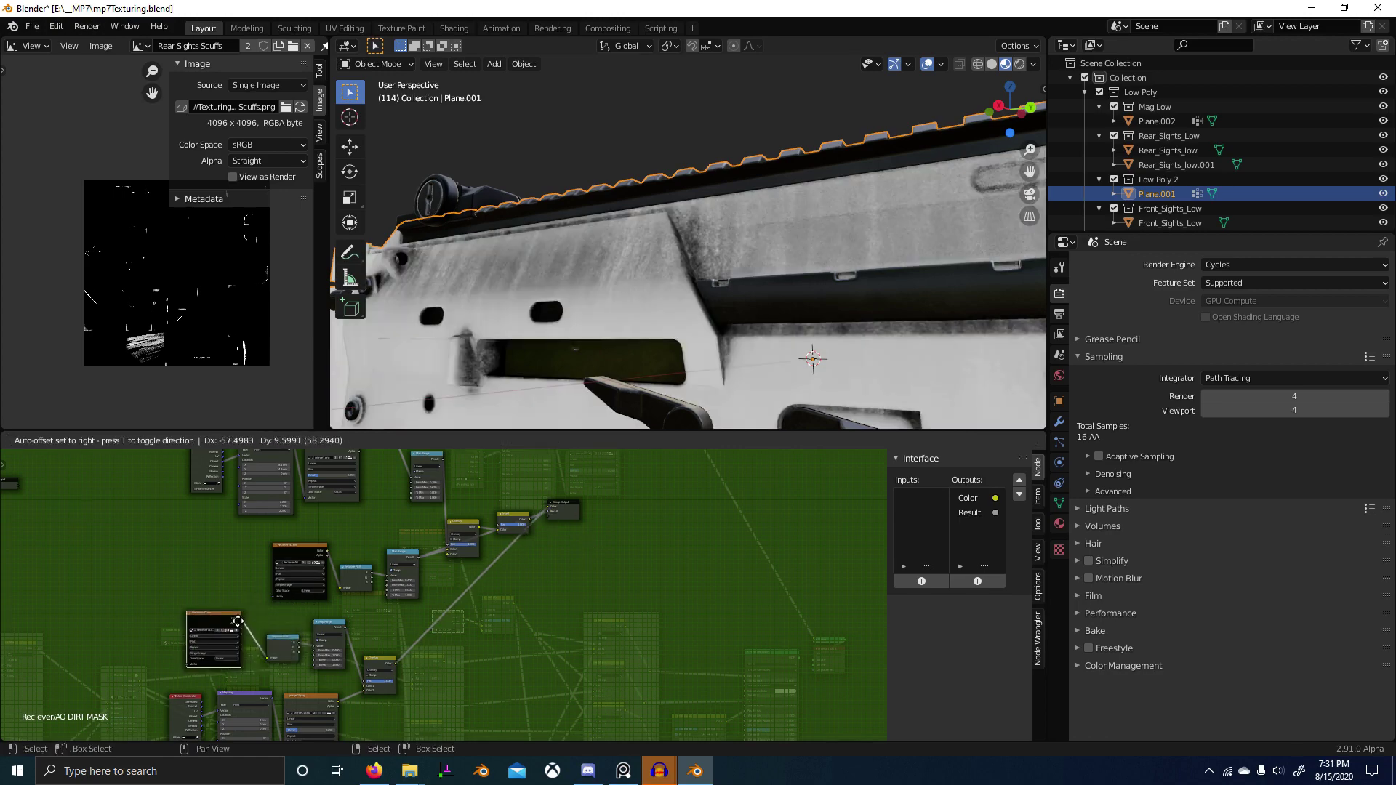
{"action": "scroll", "coordinate": [486, 605], "scroll_direction": "up", "scroll_amount": 5}
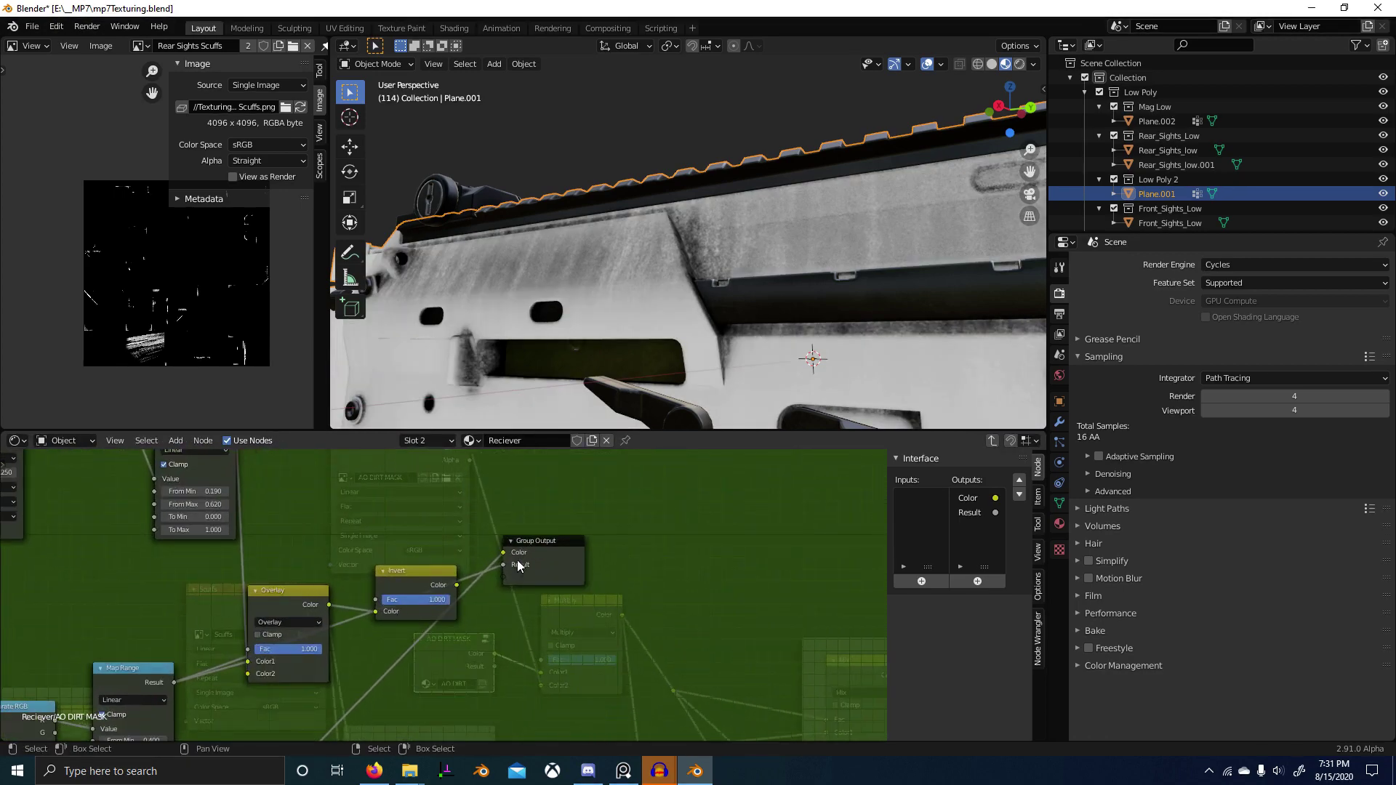
{"action": "scroll", "coordinate": [420, 560], "scroll_direction": "down", "scroll_amount": 4}
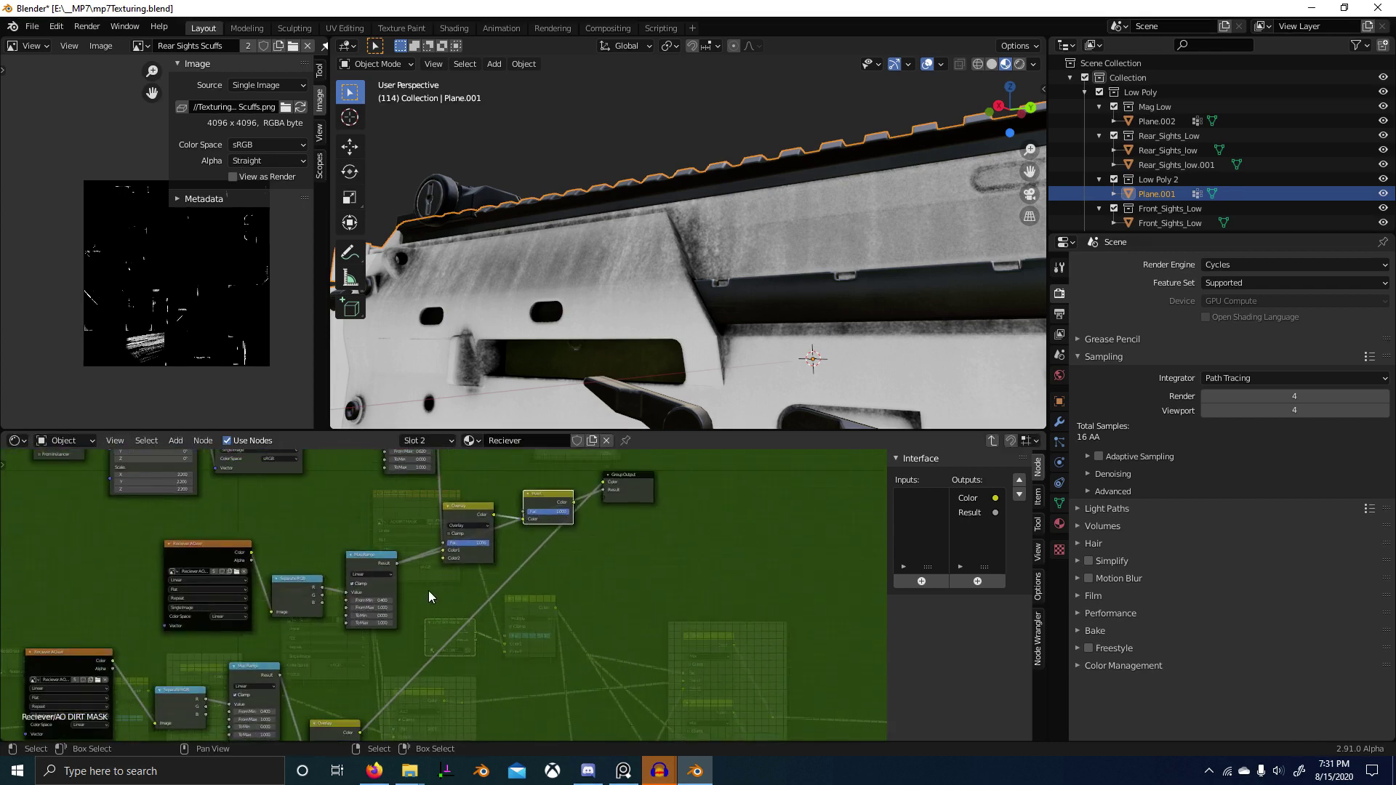
{"action": "left_click_drag", "start_coordinate": [385, 601], "coordinate": [370, 570]}
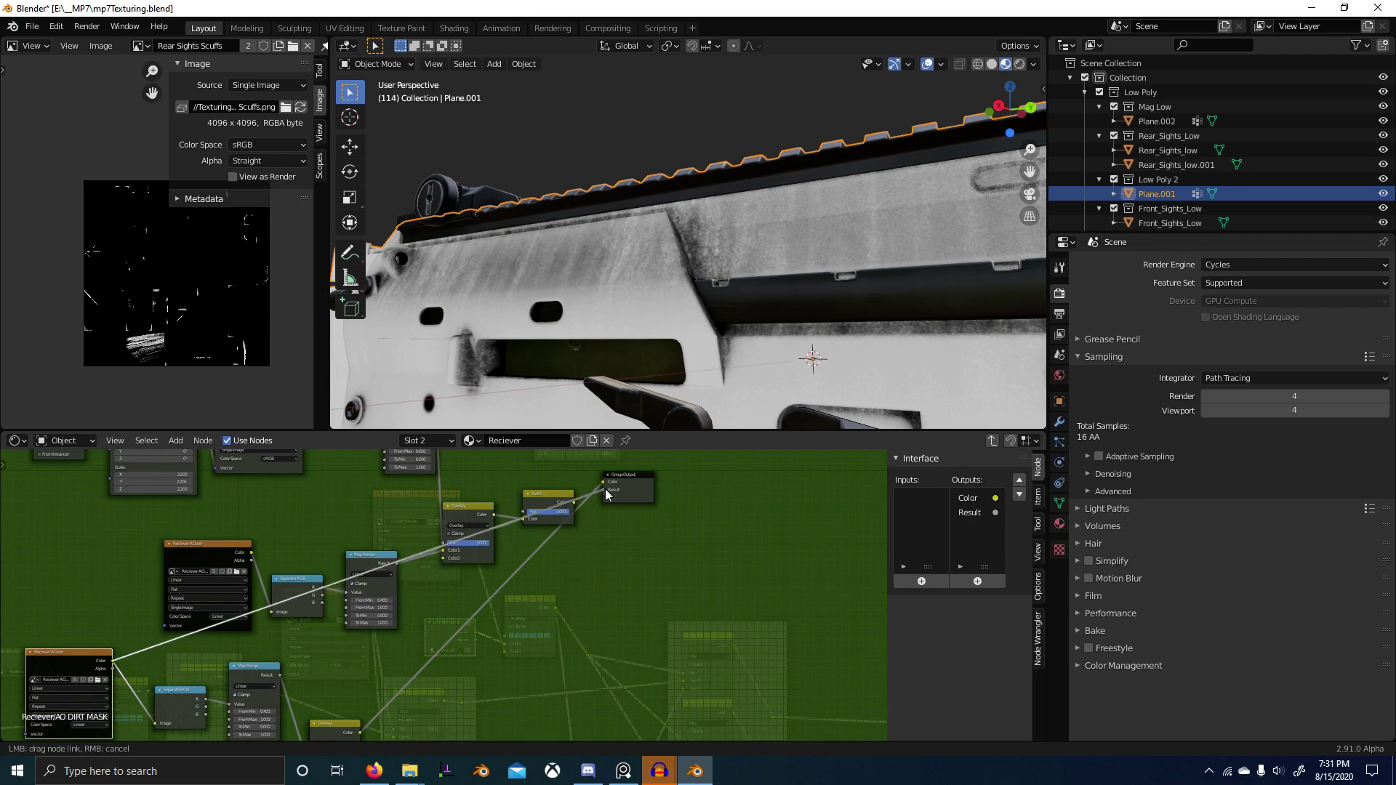
Step: Exit the node group and preview the Multiply node fed by the AO DIRT MASK group
{"action": "key", "text": "Tab"}
{"action": "scroll", "coordinate": [473, 608], "scroll_direction": "up", "scroll_amount": 2}
{"action": "middle_click_drag", "start_coordinate": [495, 659], "coordinate": [458, 654]}
{"action": "left_click", "coordinate": [427, 637], "text": "ctrl+shift"}
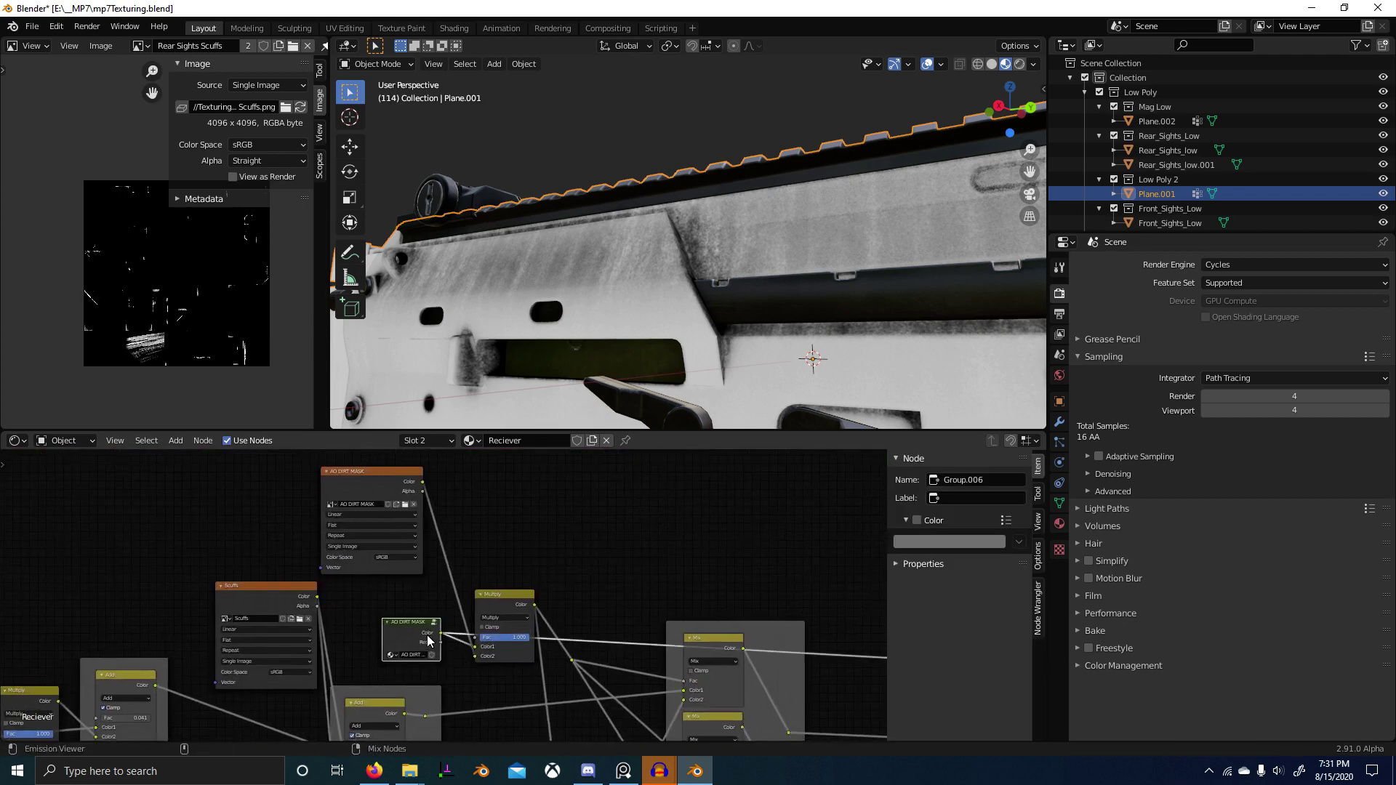
{"action": "left_click", "coordinate": [507, 614], "text": "ctrl+shift"}
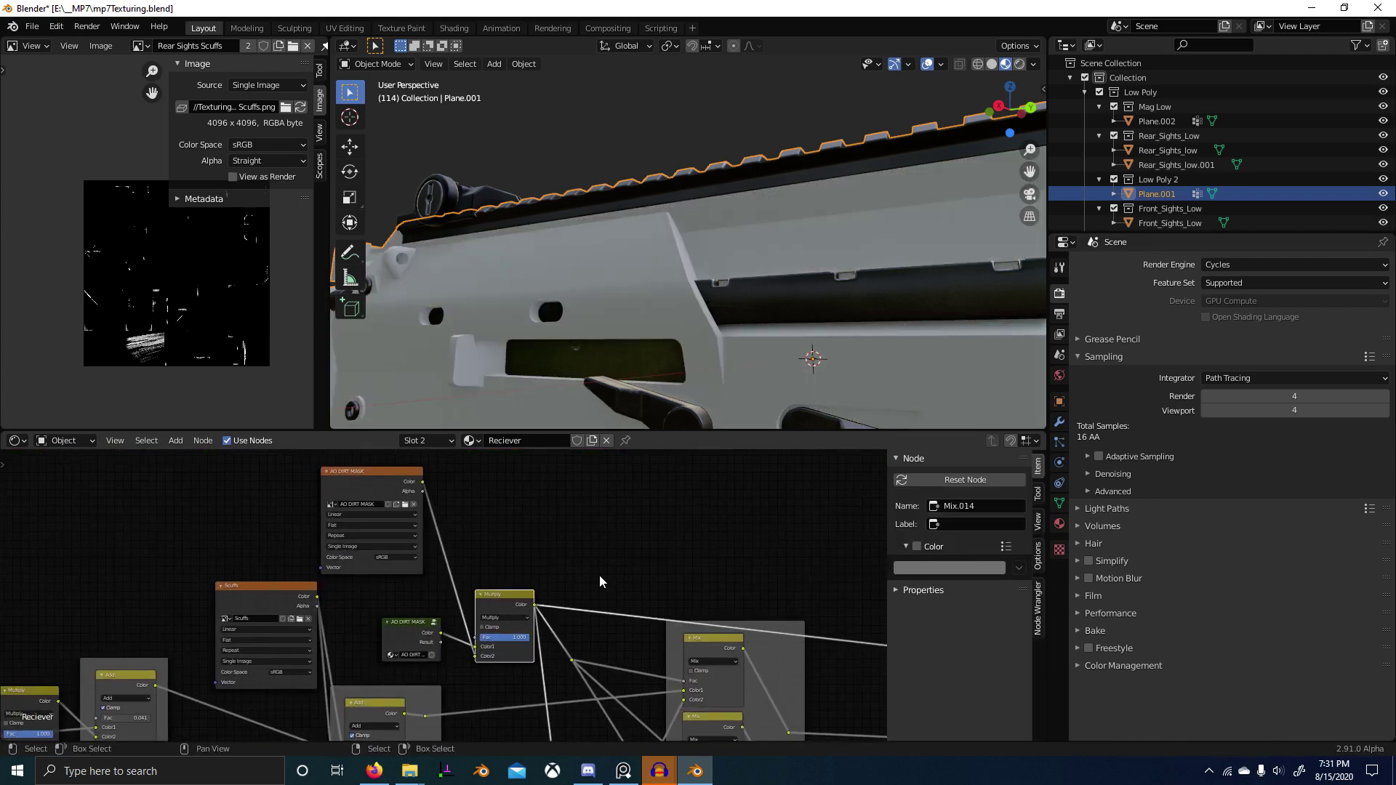
{"action": "middle_click_drag", "start_coordinate": [717, 342], "coordinate": [683, 382]}
Step: Lower the Multiply node's factor to 0 and check the dirt mask around the gun
{"action": "mouse_move", "coordinate": [522, 642]}
{"action": "left_mouse_down"}
{"action": "mouse_move", "coordinate": [480, 640]}
{"action": "mouse_move", "coordinate": [532, 639]}
{"action": "left_mouse_up"}
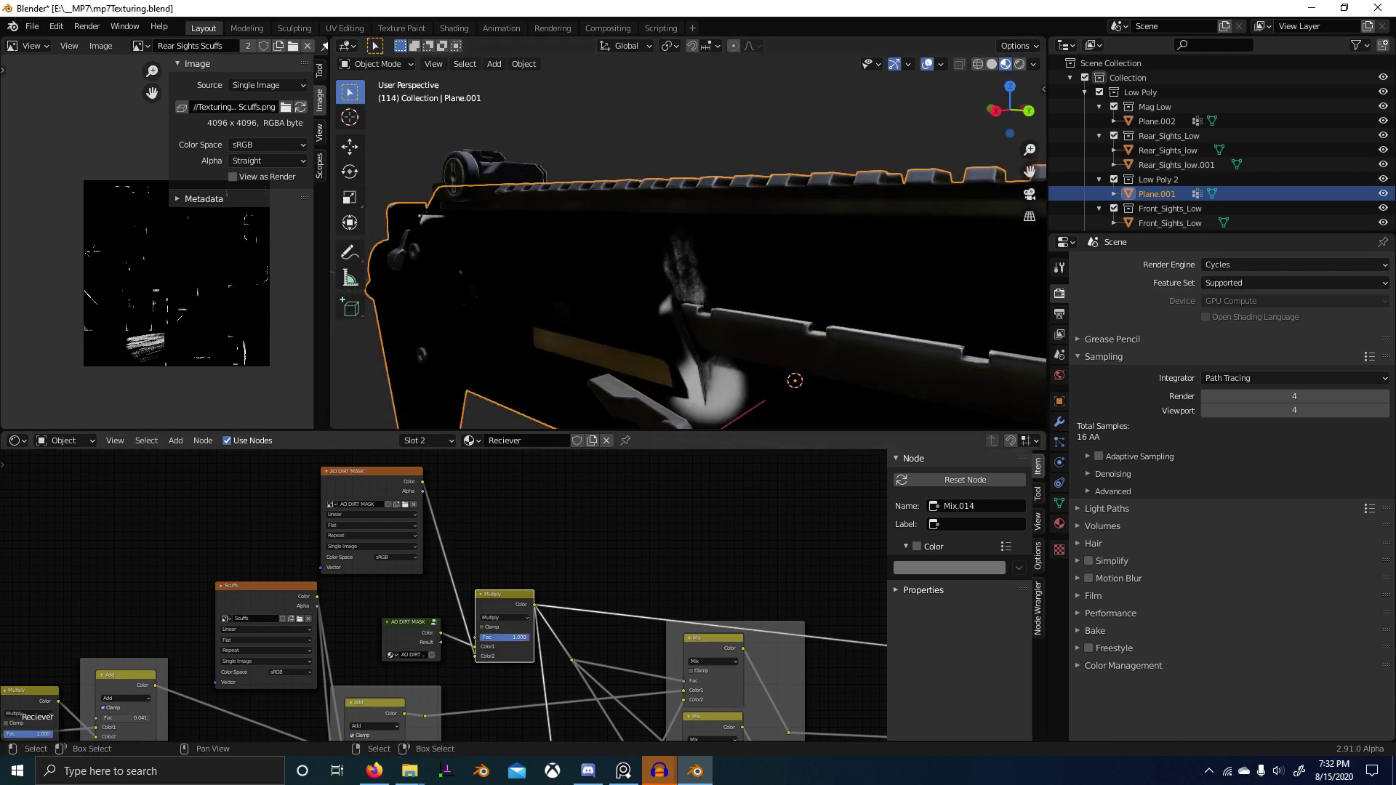
{"action": "scroll", "coordinate": [663, 347], "scroll_direction": "down", "scroll_amount": 1}
{"action": "scroll", "coordinate": [664, 346], "scroll_direction": "down", "scroll_amount": 6}
{"action": "middle_click_drag", "start_coordinate": [664, 346], "coordinate": [608, 260]}
{"action": "scroll", "coordinate": [718, 239], "scroll_direction": "up", "scroll_amount": 4}
{"action": "scroll", "coordinate": [562, 602], "scroll_direction": "down", "scroll_amount": 2}
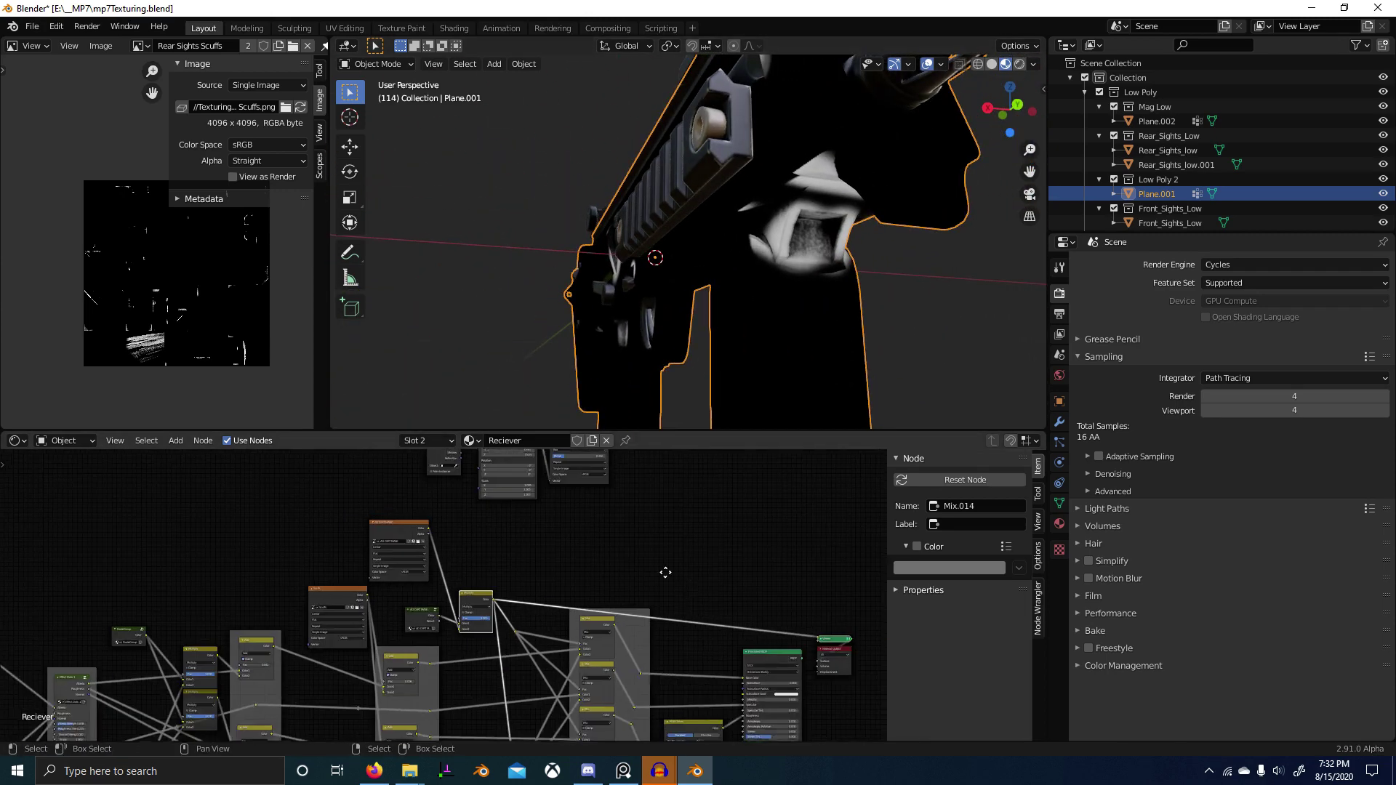
{"action": "middle_click_drag", "start_coordinate": [649, 362], "coordinate": [671, 364]}
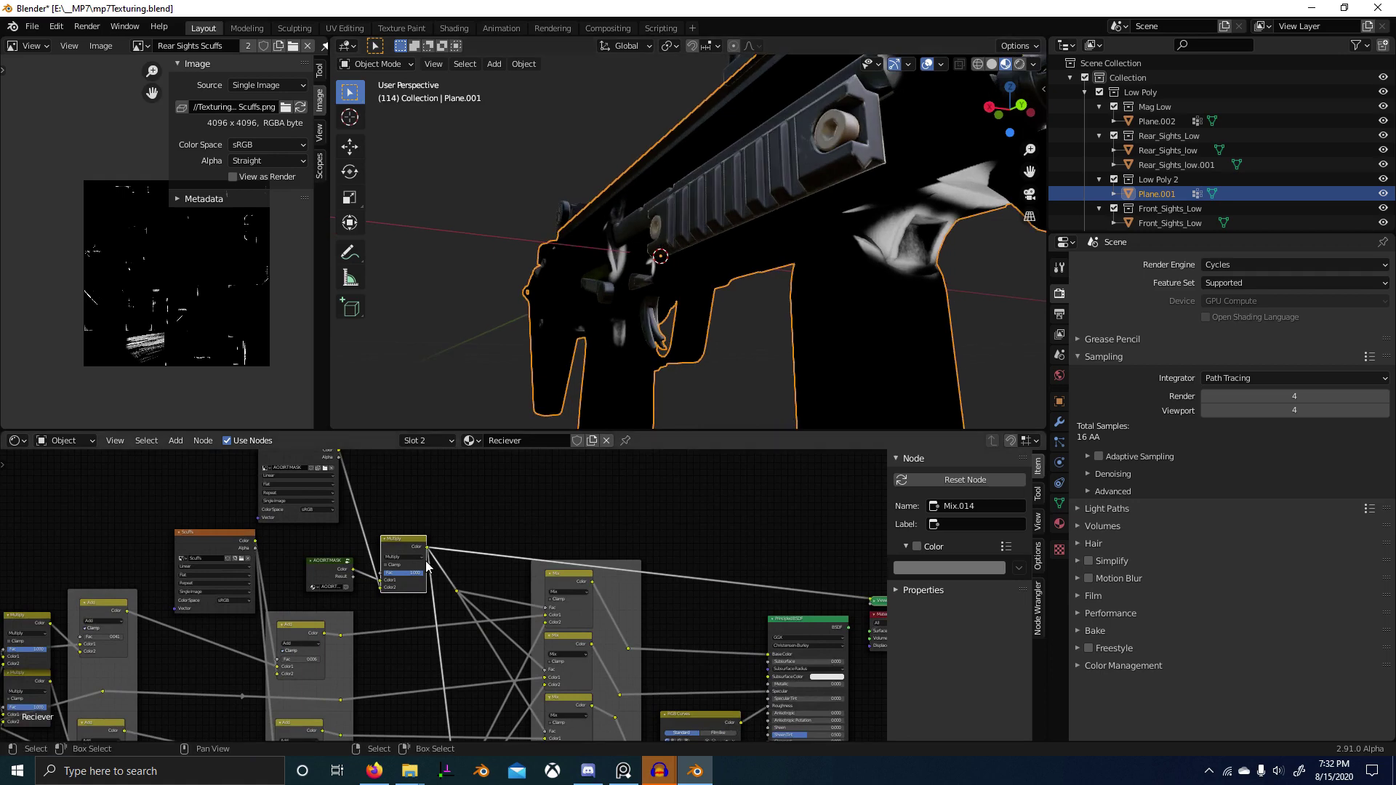
{"action": "scroll", "coordinate": [436, 563], "scroll_direction": "up", "scroll_amount": 1}
{"action": "mouse_move", "coordinate": [400, 572]}
{"action": "left_mouse_down"}
{"action": "mouse_move", "coordinate": [351, 572]}
{"action": "mouse_move", "coordinate": [423, 572]}
{"action": "mouse_move", "coordinate": [377, 571]}
{"action": "left_mouse_up"}
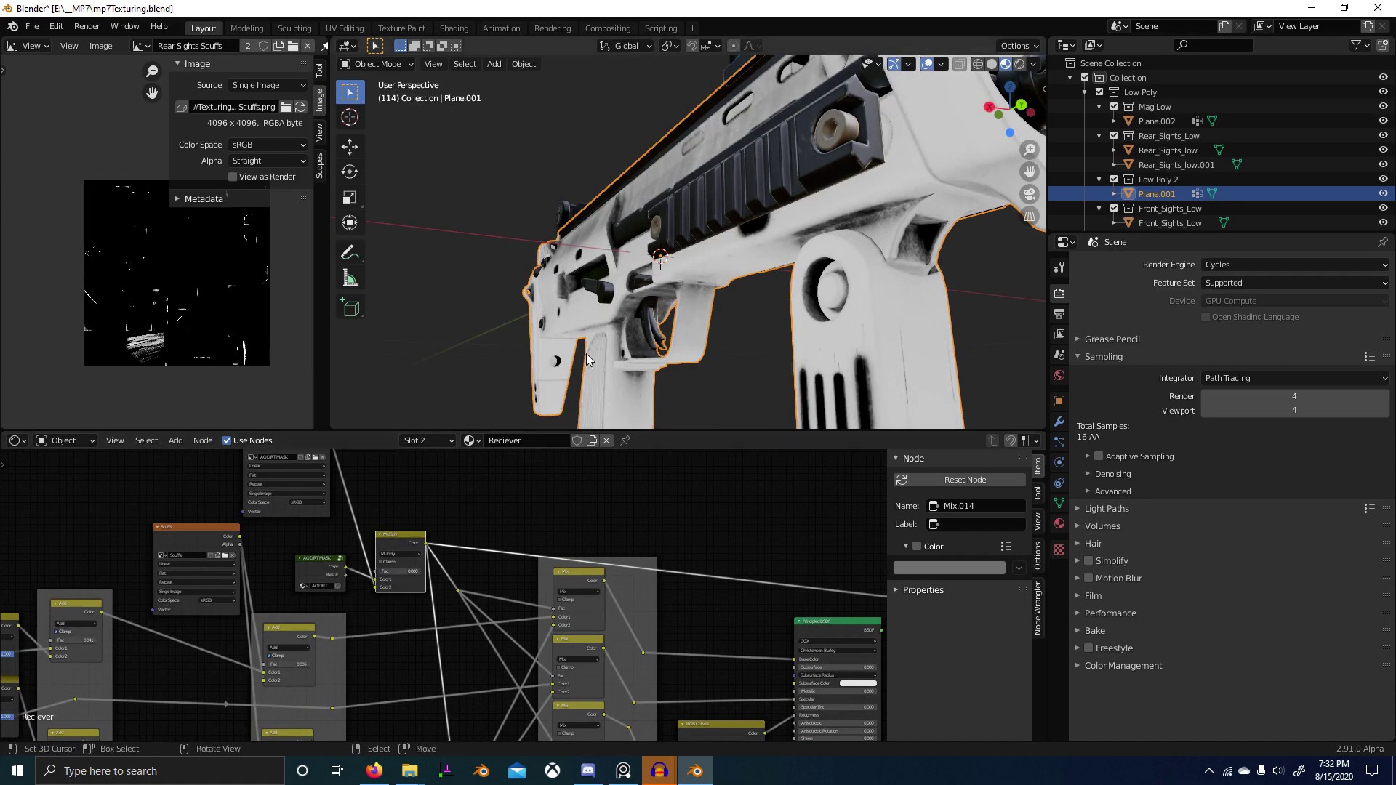
{"action": "scroll", "coordinate": [609, 345], "scroll_direction": "down", "scroll_amount": 2}
{"action": "middle_click_drag", "start_coordinate": [609, 344], "coordinate": [686, 385]}
{"action": "scroll", "coordinate": [691, 375], "scroll_direction": "up", "scroll_amount": 3}
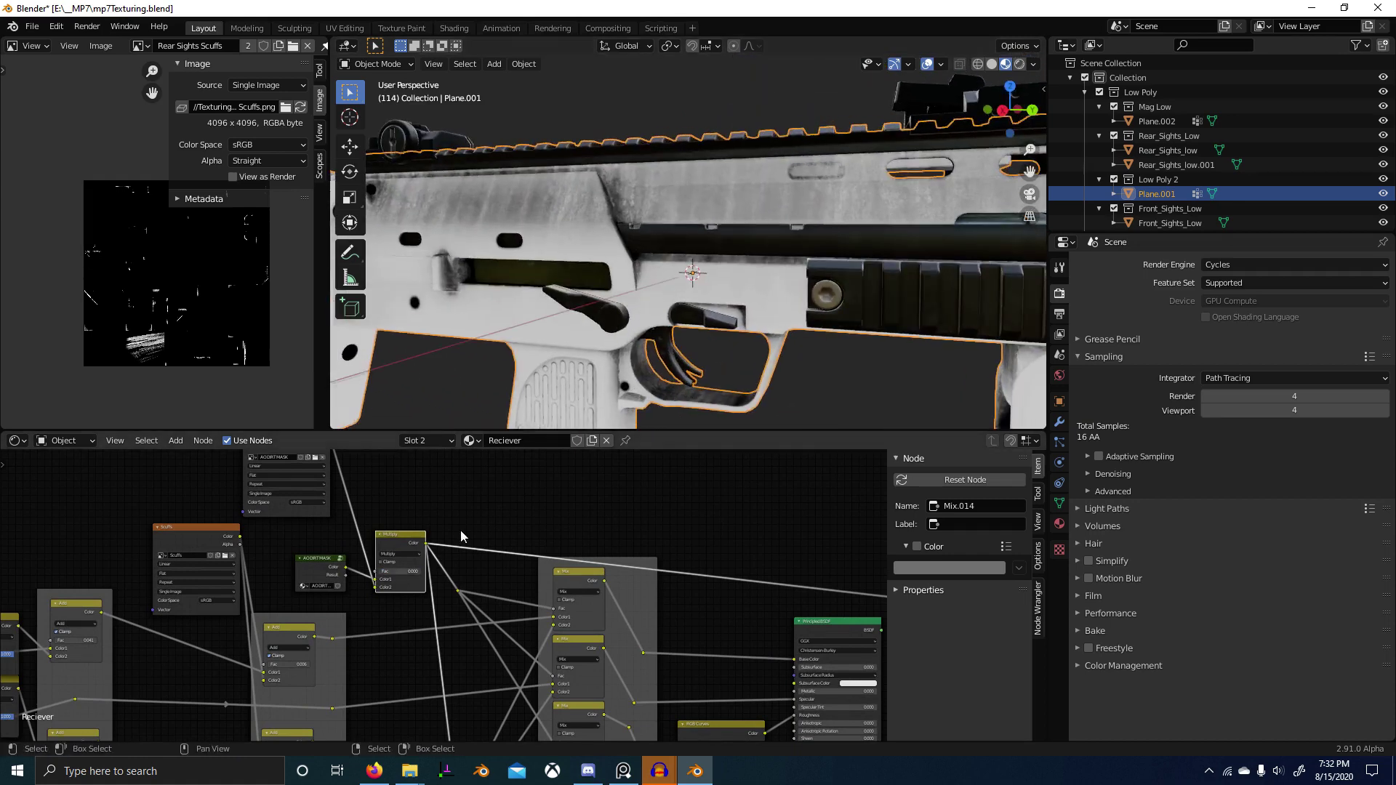
{"action": "mouse_move", "coordinate": [390, 574]}
{"action": "left_mouse_down"}
{"action": "mouse_move", "coordinate": [423, 572]}
{"action": "mouse_move", "coordinate": [381, 572]}
{"action": "left_mouse_up"}
{"action": "scroll", "coordinate": [331, 560], "scroll_direction": "up", "scroll_amount": 2}
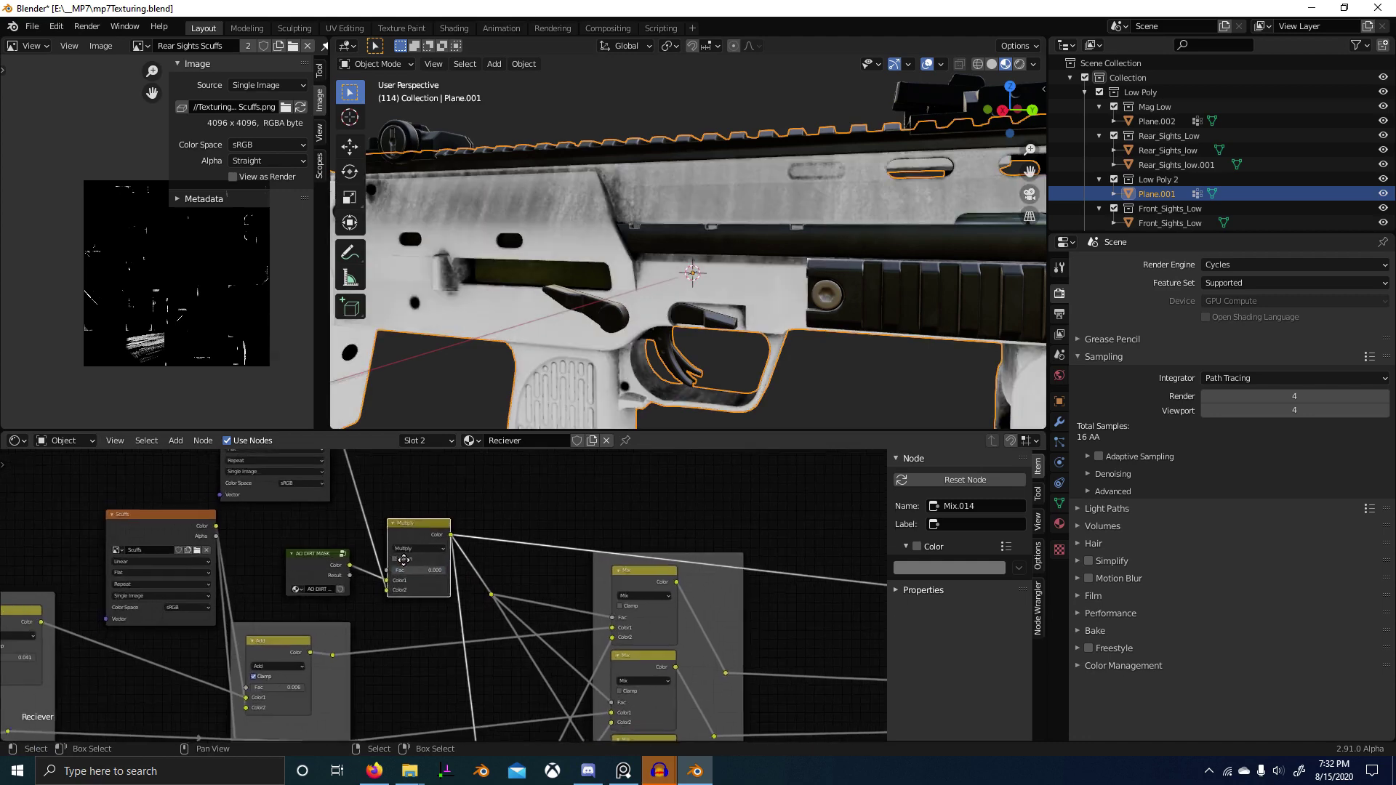
Step: In the AO DIRT MASK group, insert a duplicate Invert node before the Group Output and delete the old ambient occlusion chain
{"action": "left_click", "coordinate": [380, 577]}
{"action": "key", "text": "Tab"}
{"action": "scroll", "coordinate": [508, 640], "scroll_direction": "down", "scroll_amount": 2}
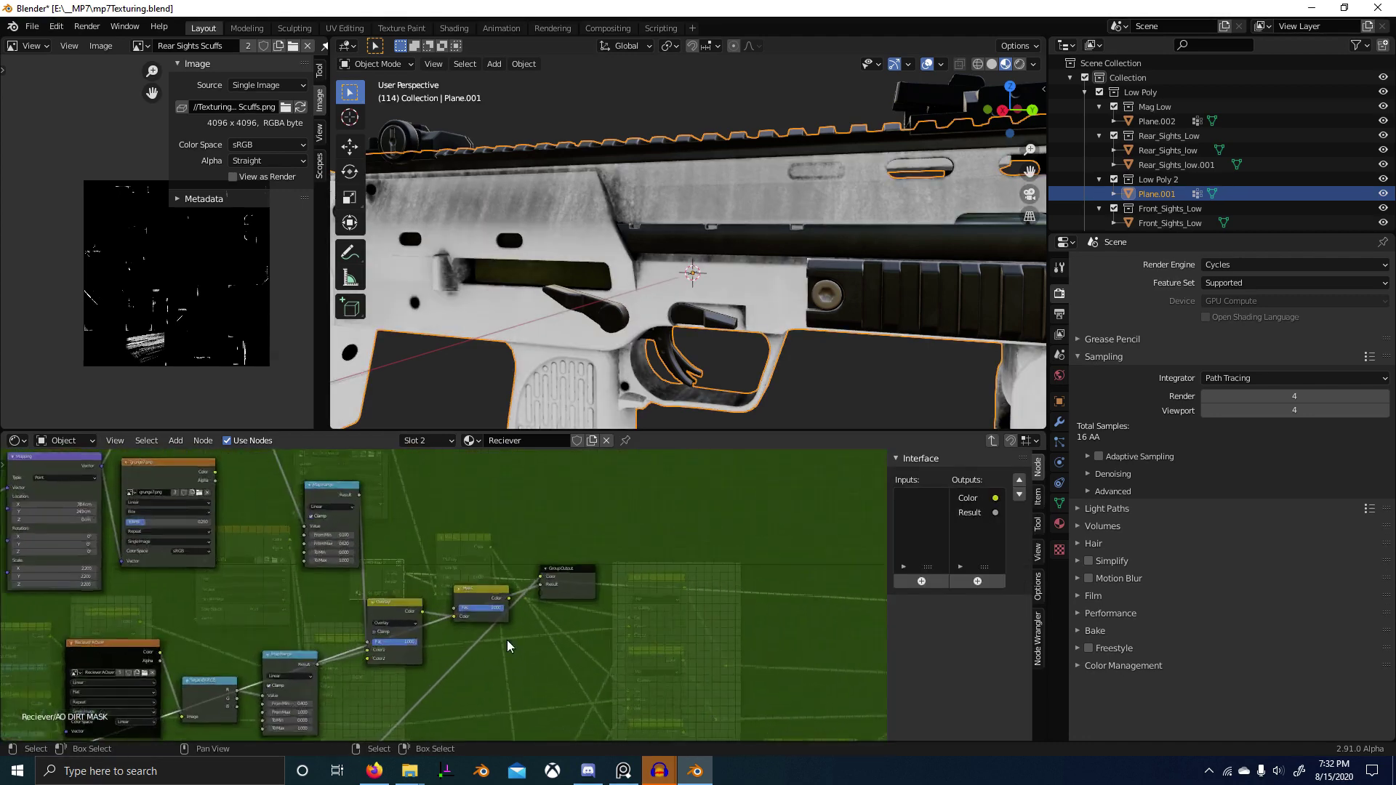
{"action": "key", "text": "shift+d"}
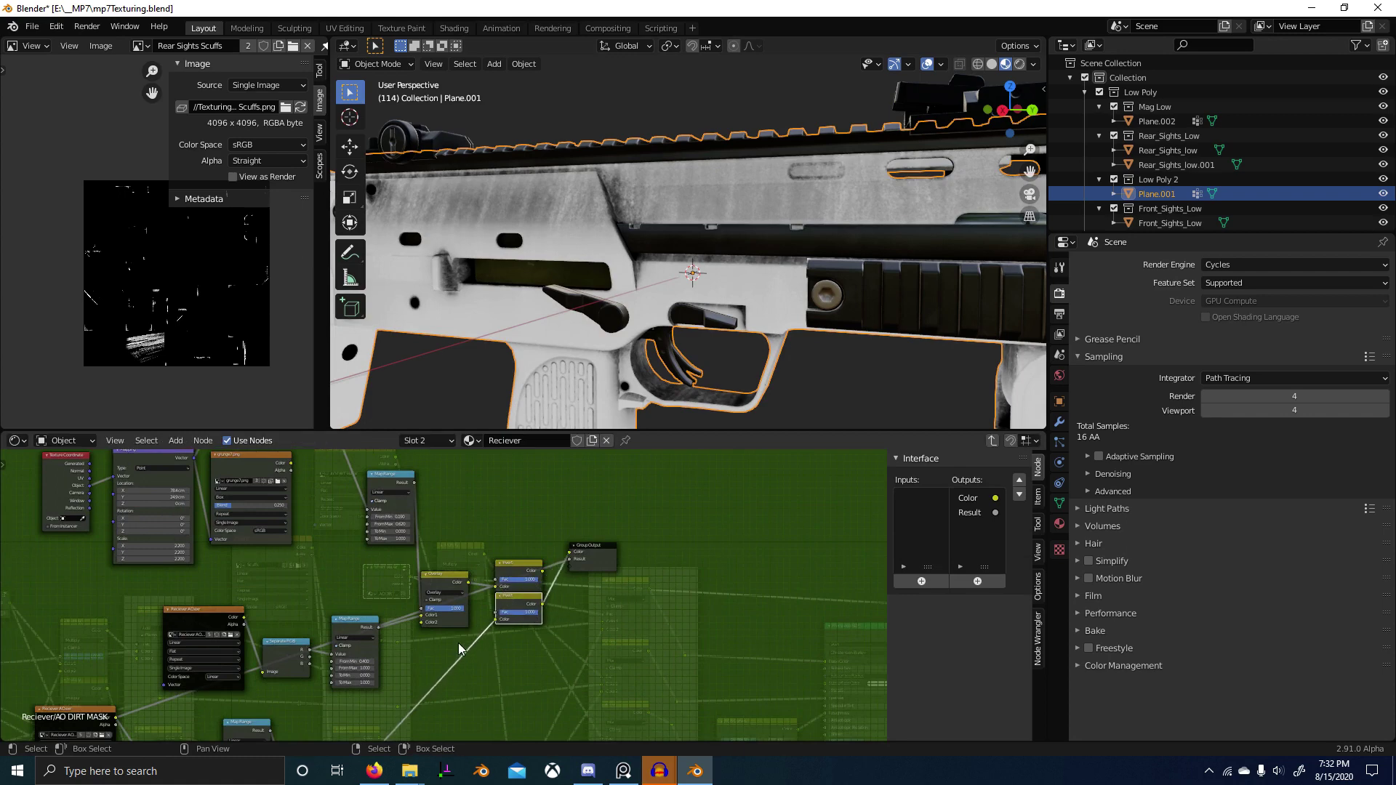
{"action": "scroll", "coordinate": [459, 647], "scroll_direction": "down", "scroll_amount": 2}
{"action": "key", "text": "c"}
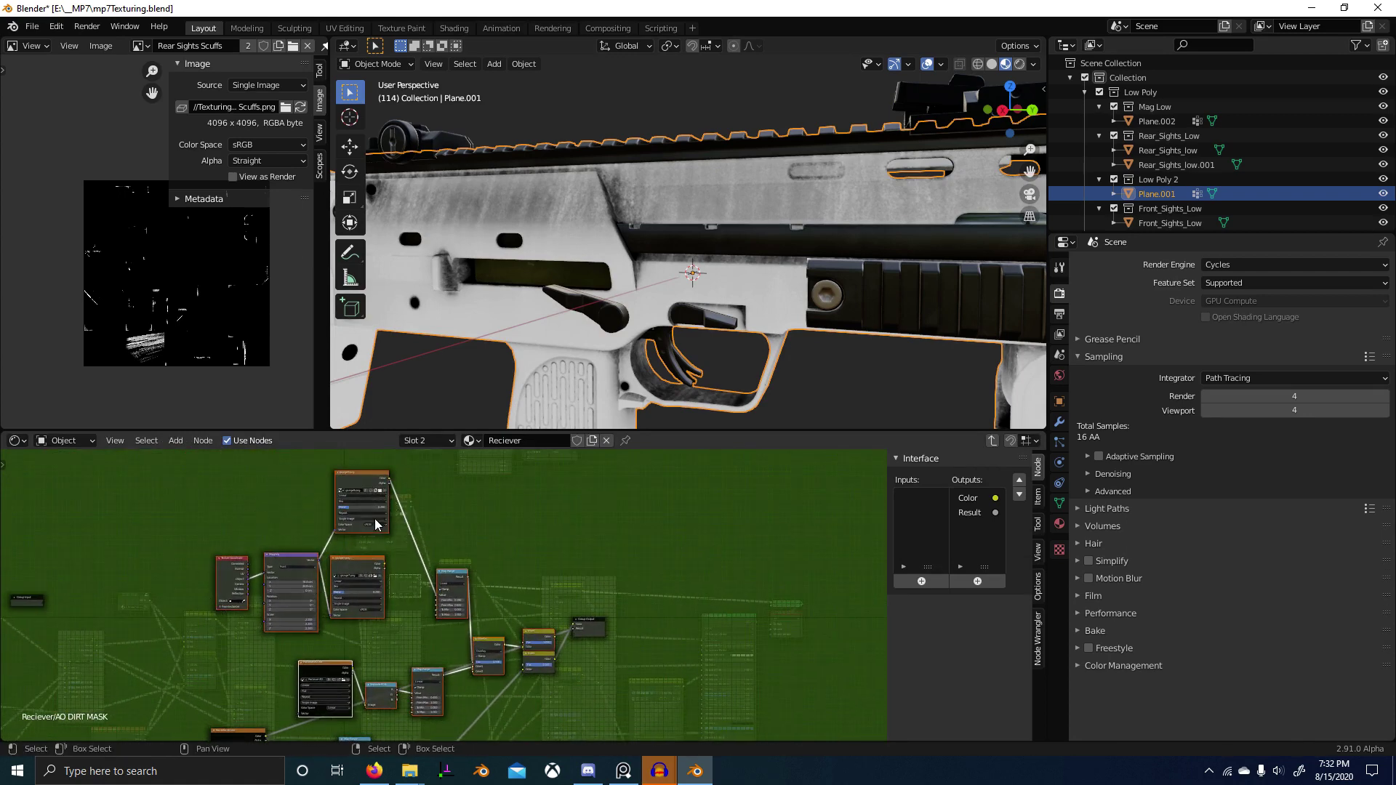
{"action": "key", "text": "x"}
{"action": "key", "text": "Tab"}
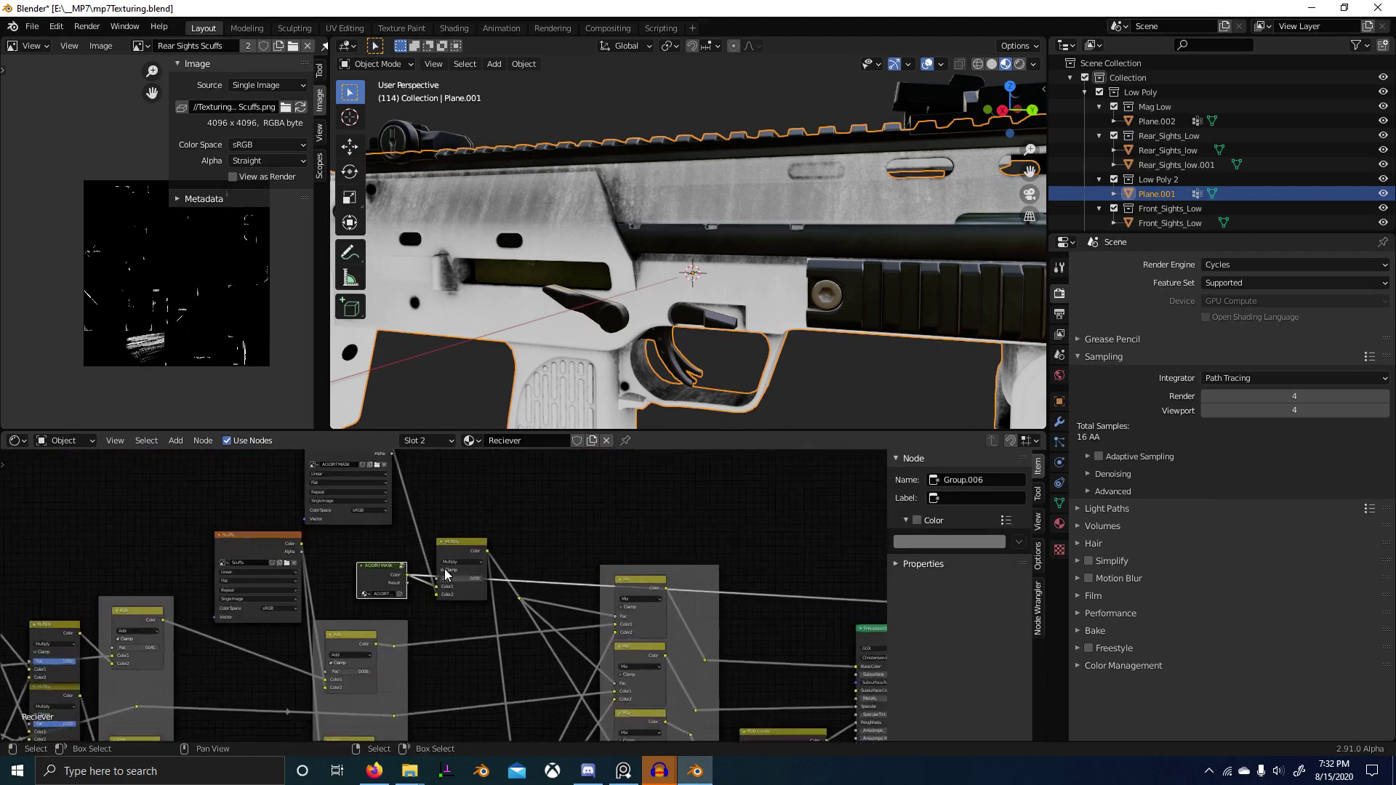
Step: Preview the AO DIRT MASK group and the Multiply node on the receiver, with the Multiply factor at 0
{"action": "left_click", "coordinate": [389, 569], "text": "ctrl+shift"}
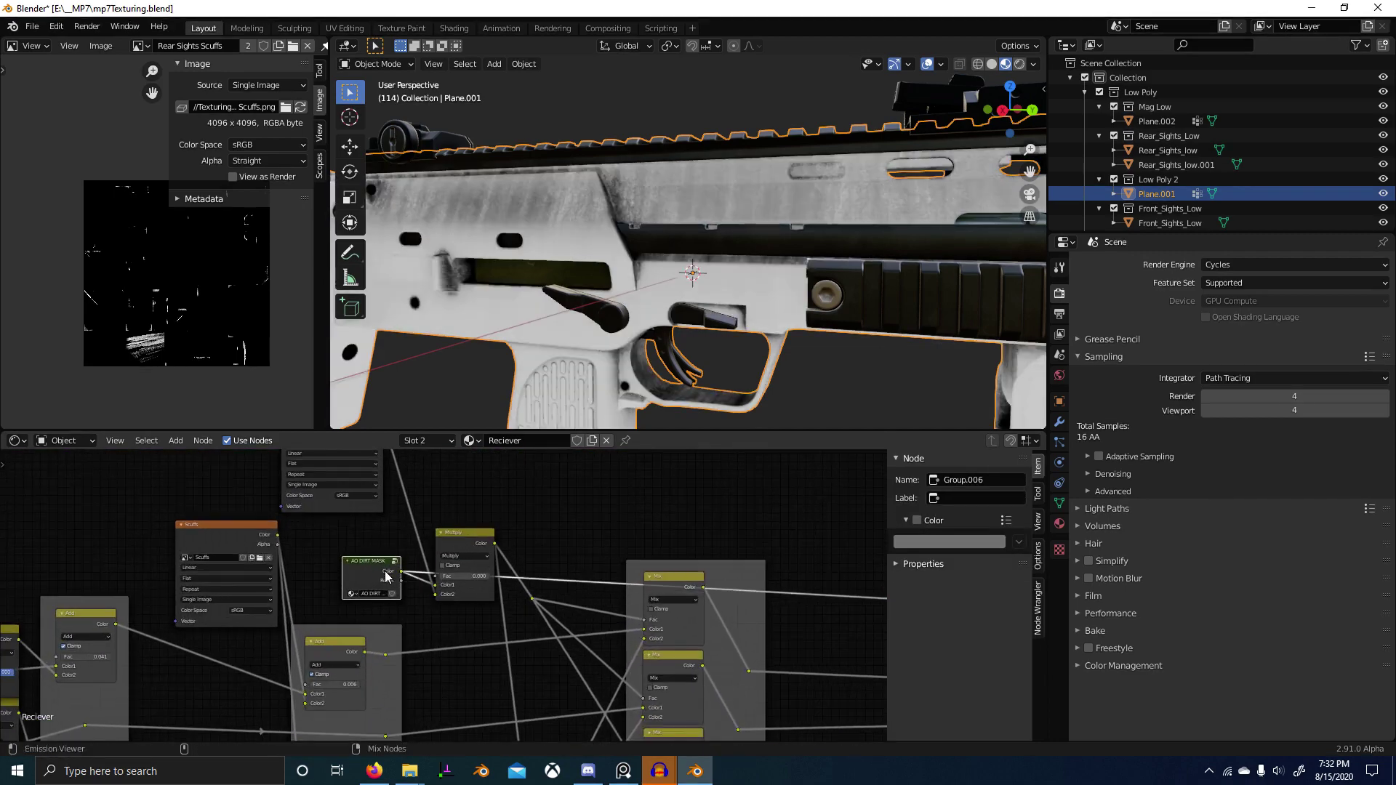
{"action": "scroll", "coordinate": [533, 359], "scroll_direction": "up", "scroll_amount": 2}
{"action": "middle_click_drag", "start_coordinate": [585, 293], "coordinate": [565, 290]}
{"action": "middle_click_drag", "start_coordinate": [515, 540], "coordinate": [520, 559]}
{"action": "left_click", "coordinate": [464, 565]}
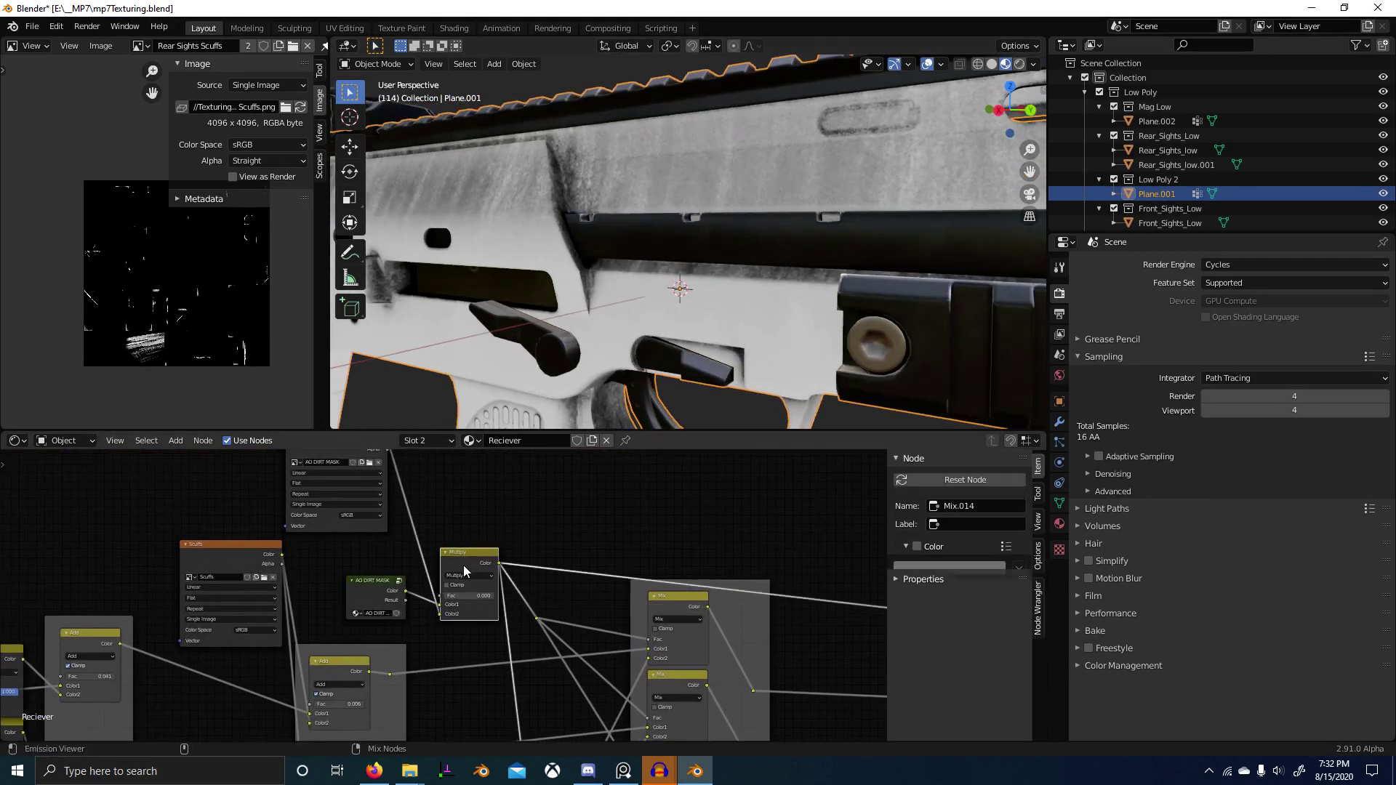
{"action": "mouse_move", "coordinate": [461, 595]}
{"action": "left_mouse_down"}
{"action": "mouse_move", "coordinate": [501, 595]}
{"action": "mouse_move", "coordinate": [444, 595]}
{"action": "left_mouse_up"}
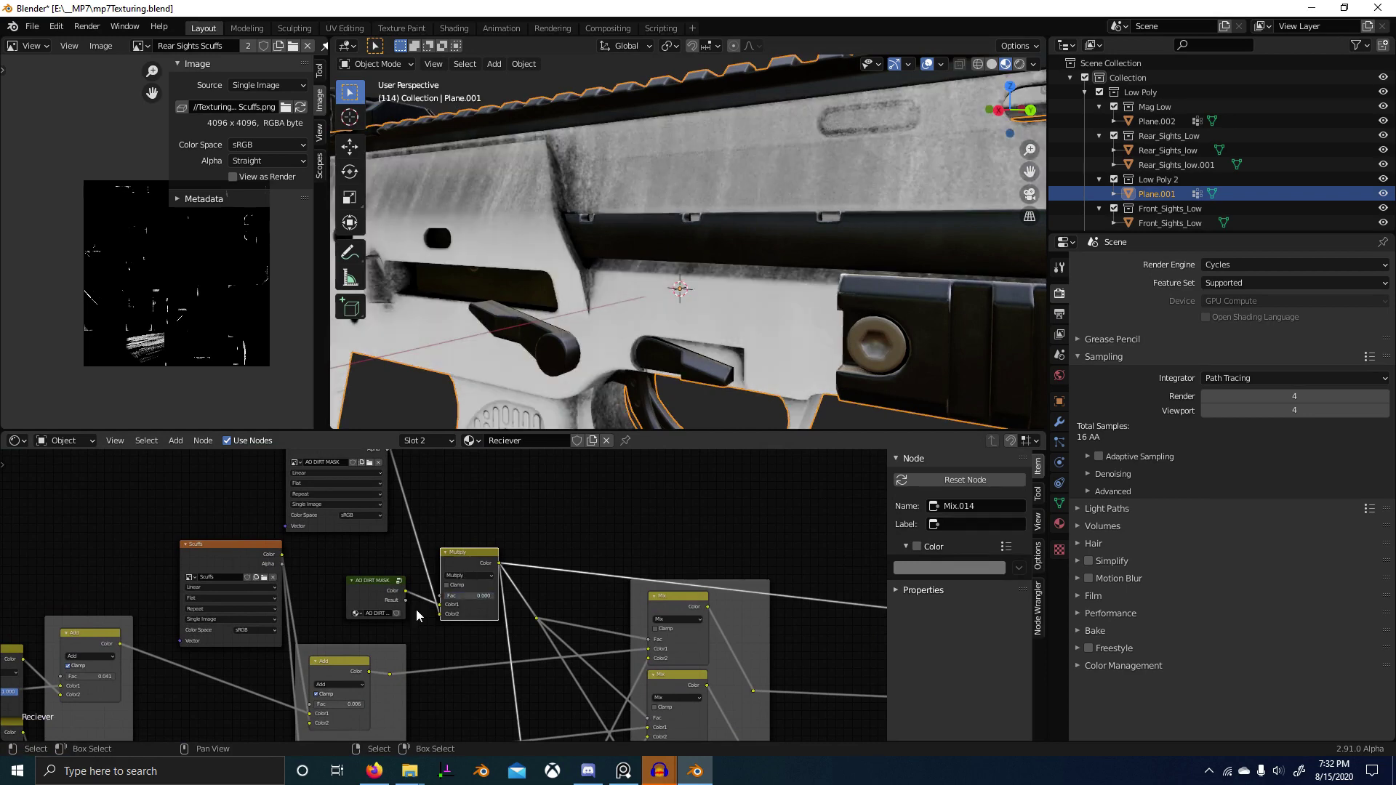
Step: Open the AO DIRT MASK group, adjust the pasted mask nodes and return to the material's main node tree
{"action": "left_click", "coordinate": [397, 605]}
{"action": "key", "text": "Tab"}
{"action": "scroll", "coordinate": [550, 654], "scroll_direction": "up", "scroll_amount": 3}
{"action": "mouse_move", "coordinate": [550, 646]}
{"action": "left_mouse_down"}
{"action": "mouse_move", "coordinate": [520, 646]}
{"action": "mouse_move", "coordinate": [579, 646]}
{"action": "left_mouse_up"}
{"action": "scroll", "coordinate": [548, 360], "scroll_direction": "down", "scroll_amount": 4}
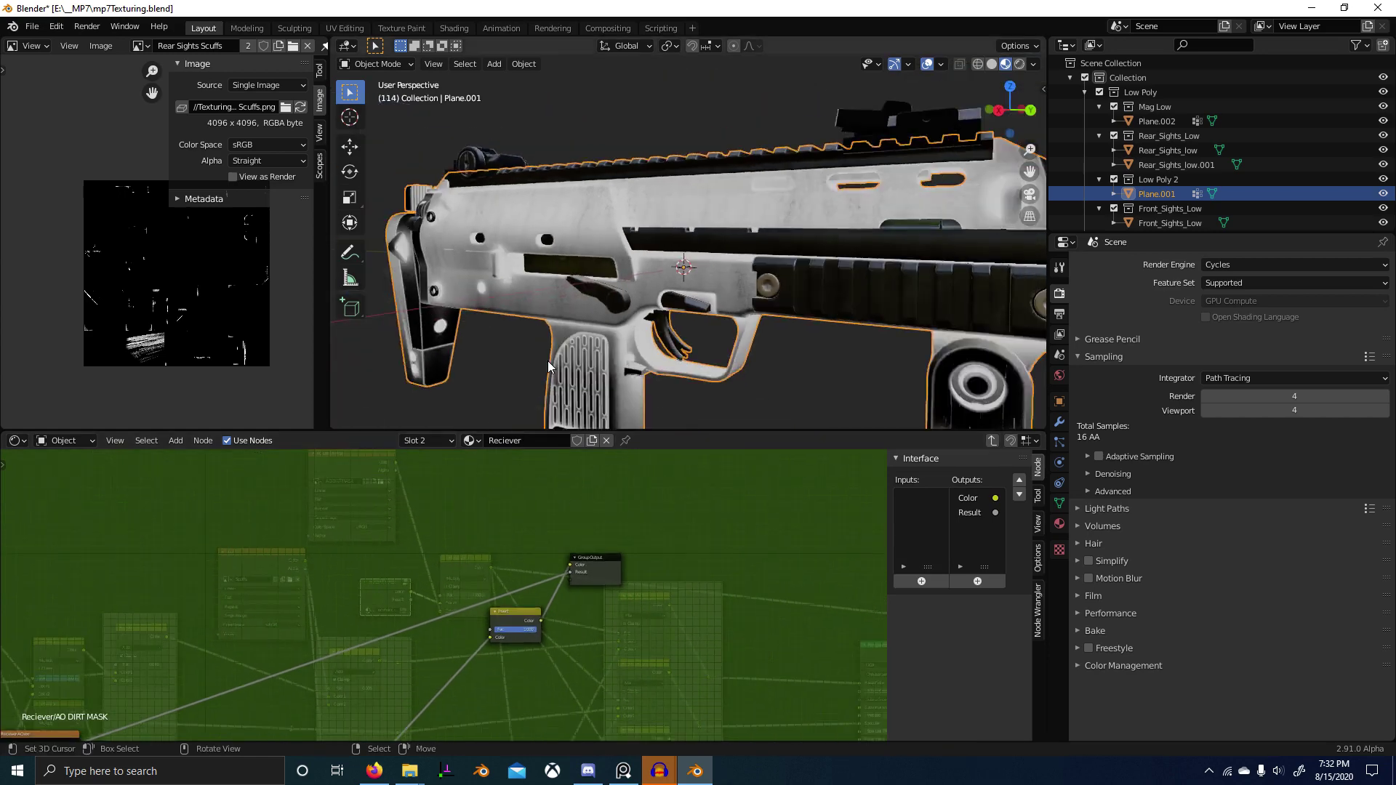
{"action": "key", "text": "Tab"}
Step: Examine the Multiply node's dirt mask from several angles around the receiver and grip, keeping its factor at 0
{"action": "left_click", "coordinate": [466, 565]}
{"action": "scroll", "coordinate": [440, 595], "scroll_direction": "up", "scroll_amount": 2}
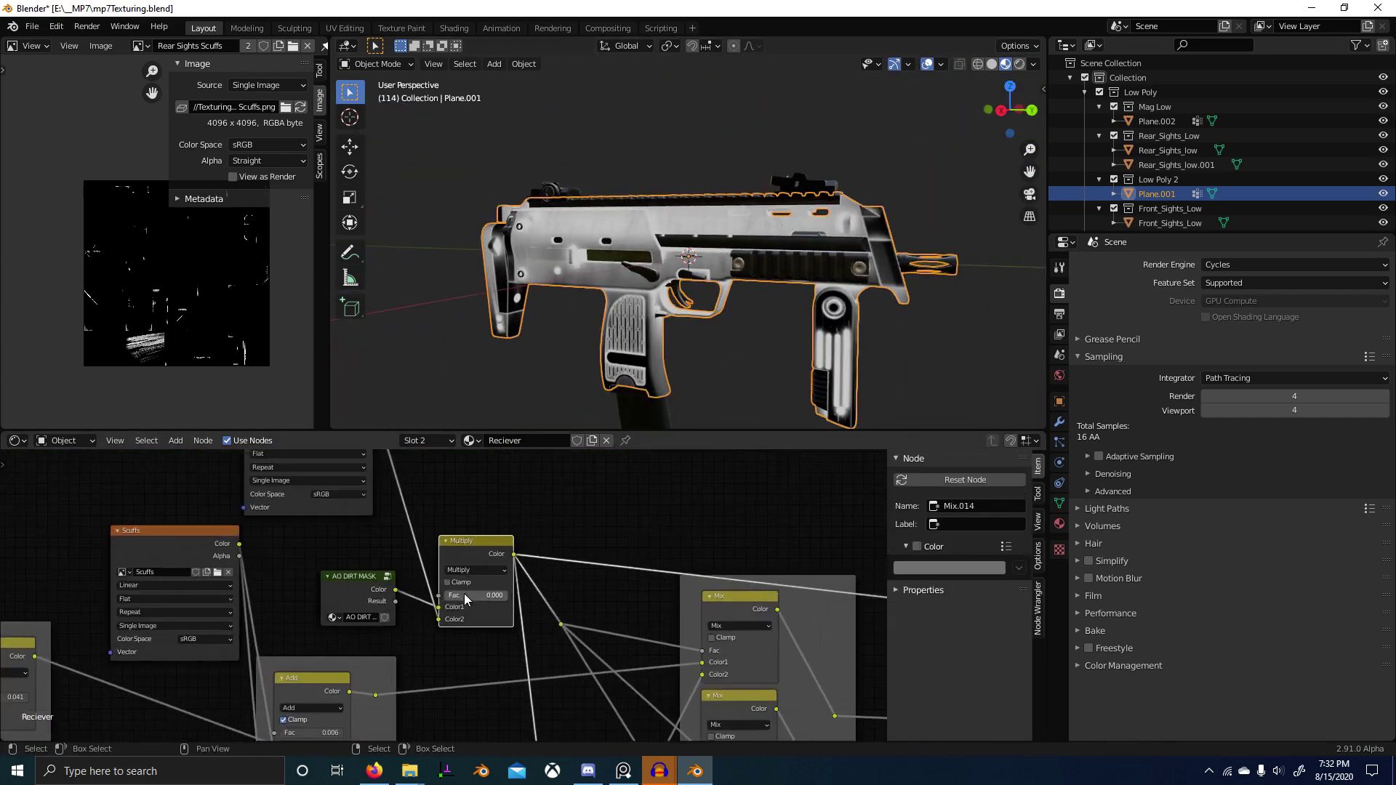
{"action": "mouse_move", "coordinate": [445, 595]}
{"action": "left_mouse_down"}
{"action": "mouse_move", "coordinate": [509, 595]}
{"action": "mouse_move", "coordinate": [444, 596]}
{"action": "left_mouse_up"}
{"action": "scroll", "coordinate": [619, 379], "scroll_direction": "up", "scroll_amount": 5}
{"action": "scroll", "coordinate": [618, 400], "scroll_direction": "up", "scroll_amount": 2}
{"action": "scroll", "coordinate": [549, 404], "scroll_direction": "down", "scroll_amount": 4}
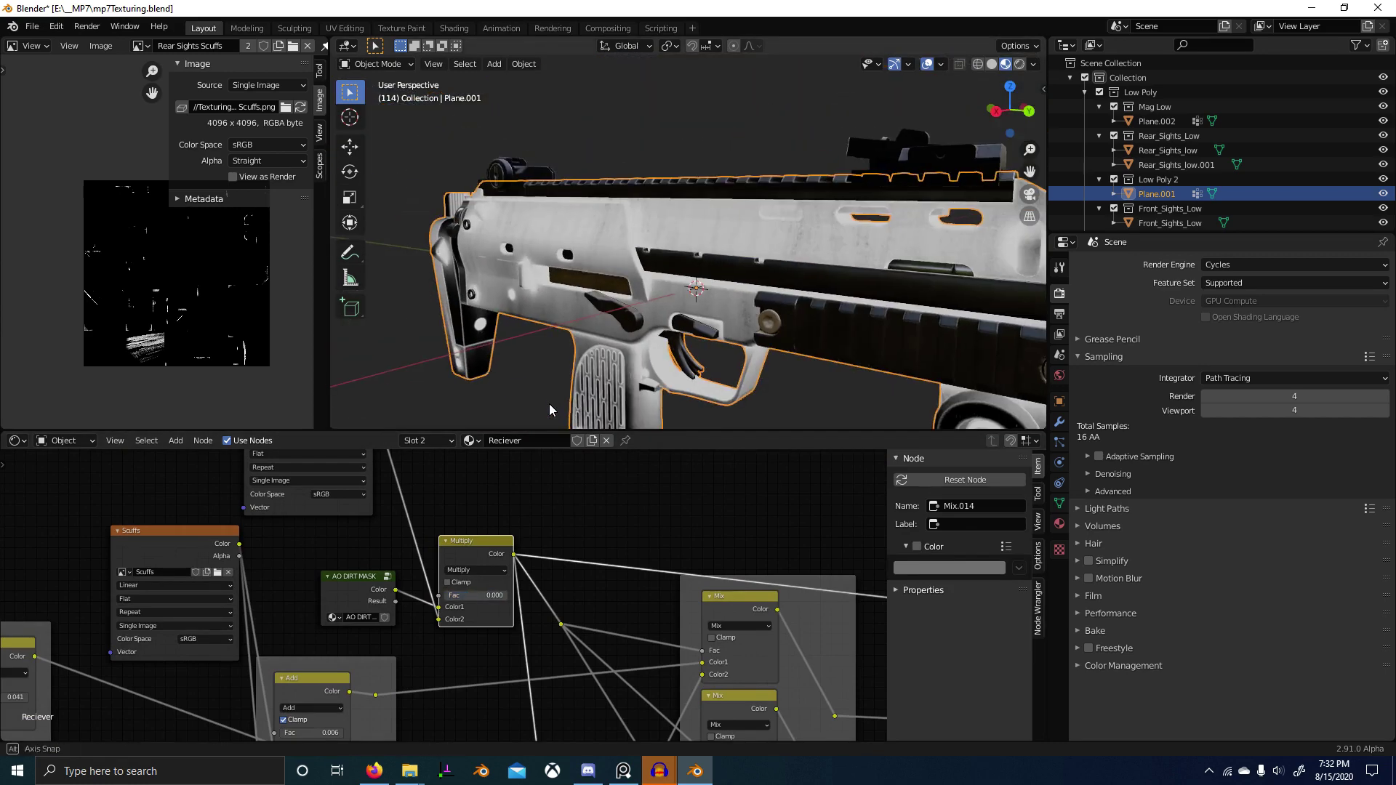
{"action": "scroll", "coordinate": [616, 544], "scroll_direction": "down", "scroll_amount": 3}
{"action": "scroll", "coordinate": [664, 368], "scroll_direction": "up", "scroll_amount": 4}
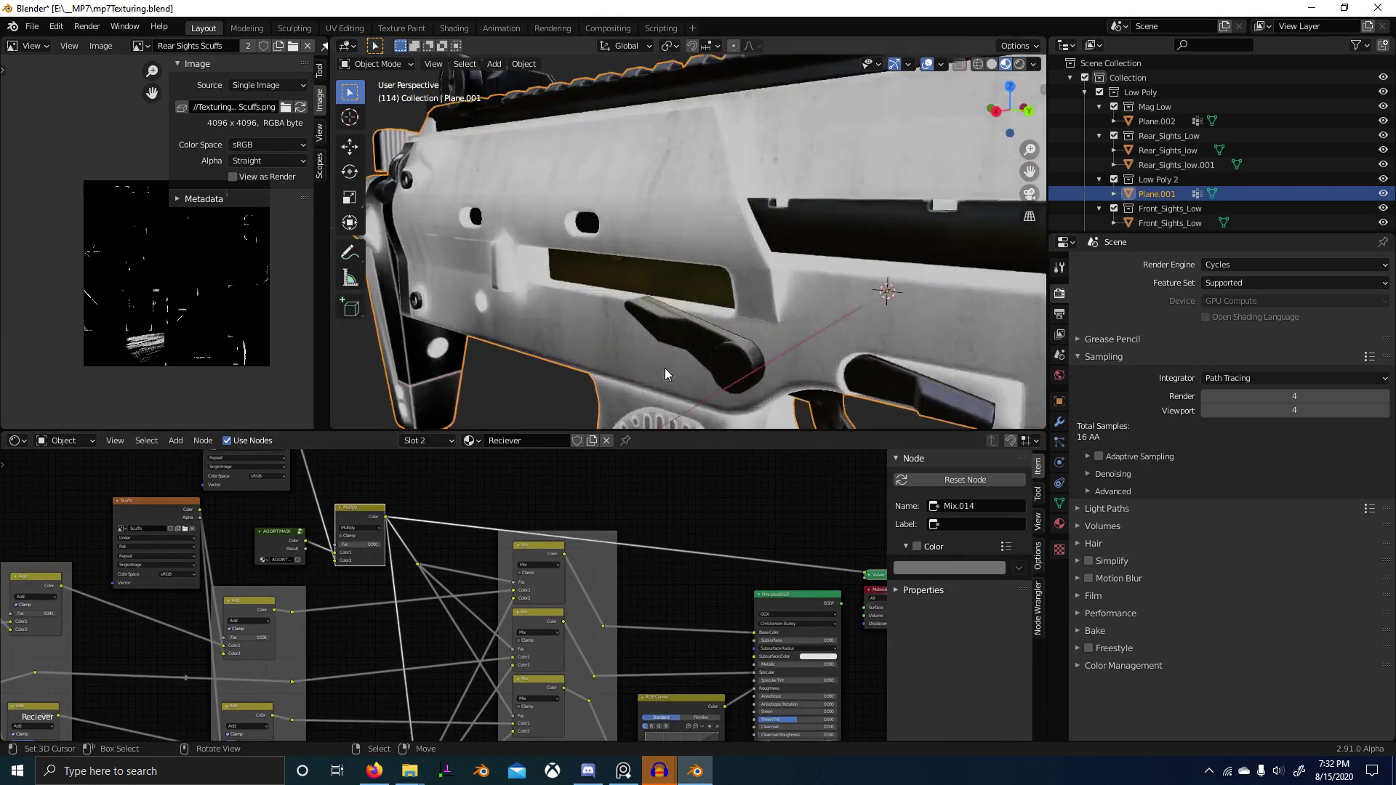
{"action": "scroll", "coordinate": [667, 596], "scroll_direction": "down", "scroll_amount": 2}
Step: Preview the Principled BSDF and inspect the full material on both sides of the gun
{"action": "left_click", "coordinate": [667, 596], "text": "ctrl+shift"}
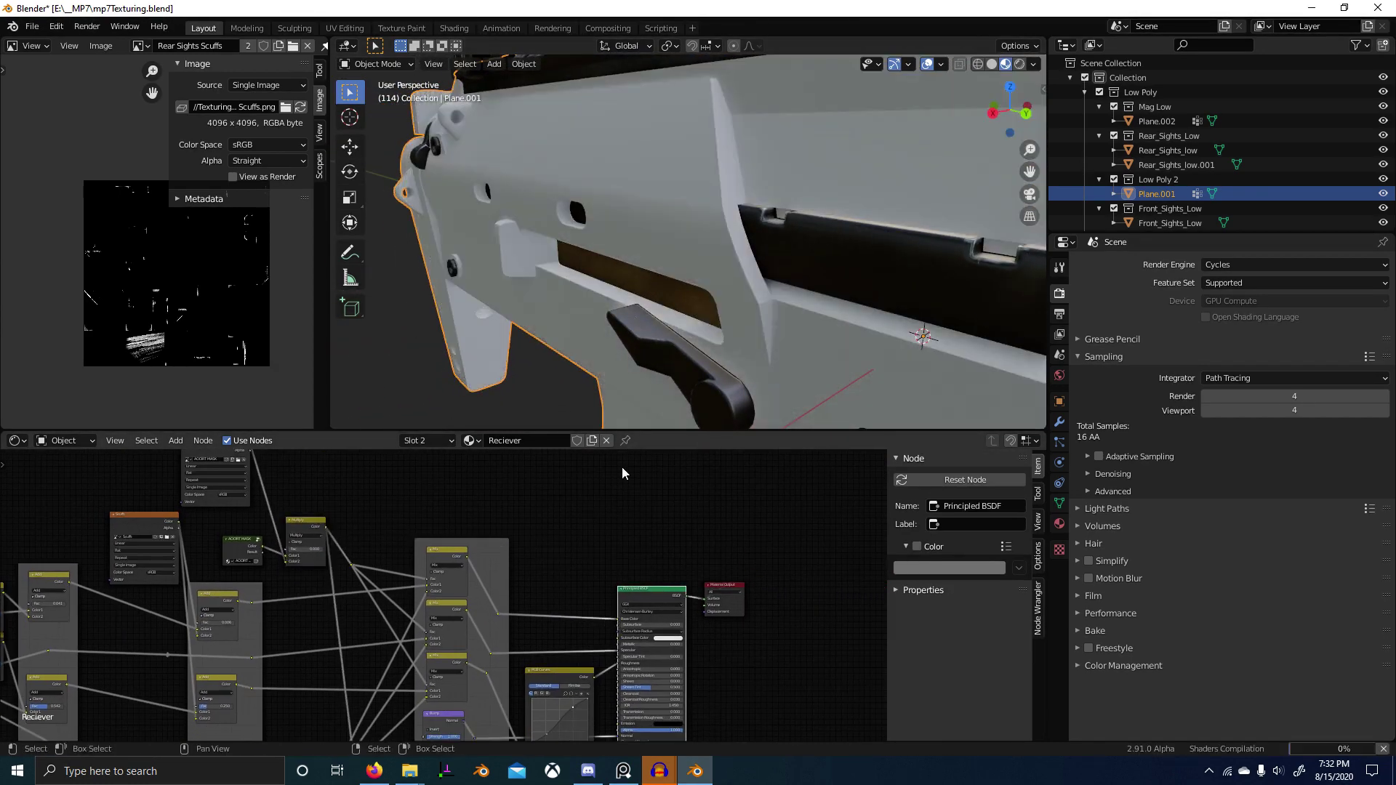
{"action": "mouse_move", "coordinate": [678, 375]}
{"action": "middle_mouse_down"}
{"action": "mouse_move", "coordinate": [666, 387]}
{"action": "mouse_move", "coordinate": [719, 334]}
{"action": "mouse_move", "coordinate": [757, 345]}
{"action": "mouse_move", "coordinate": [618, 425]}
{"action": "middle_mouse_up"}
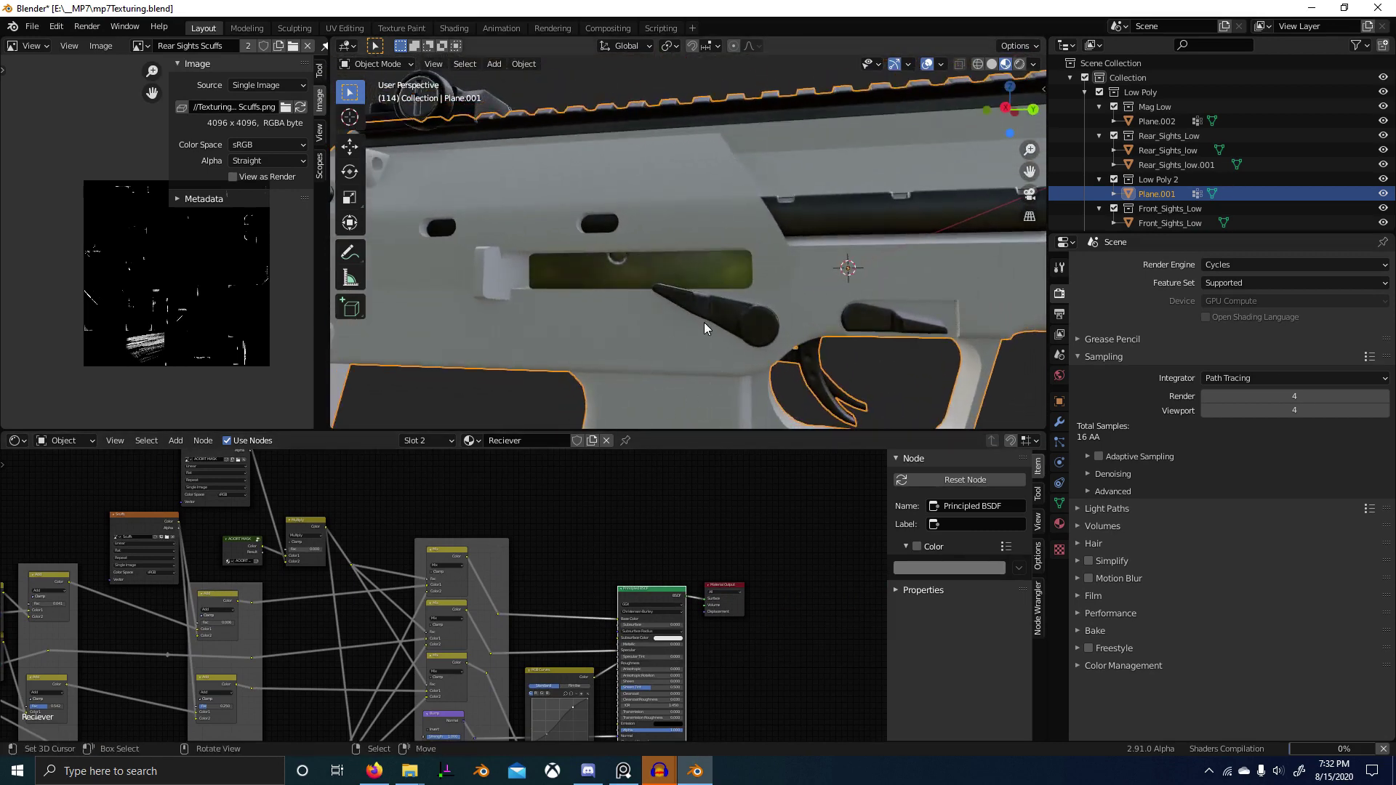
{"action": "middle_click_drag", "start_coordinate": [606, 341], "coordinate": [479, 304]}
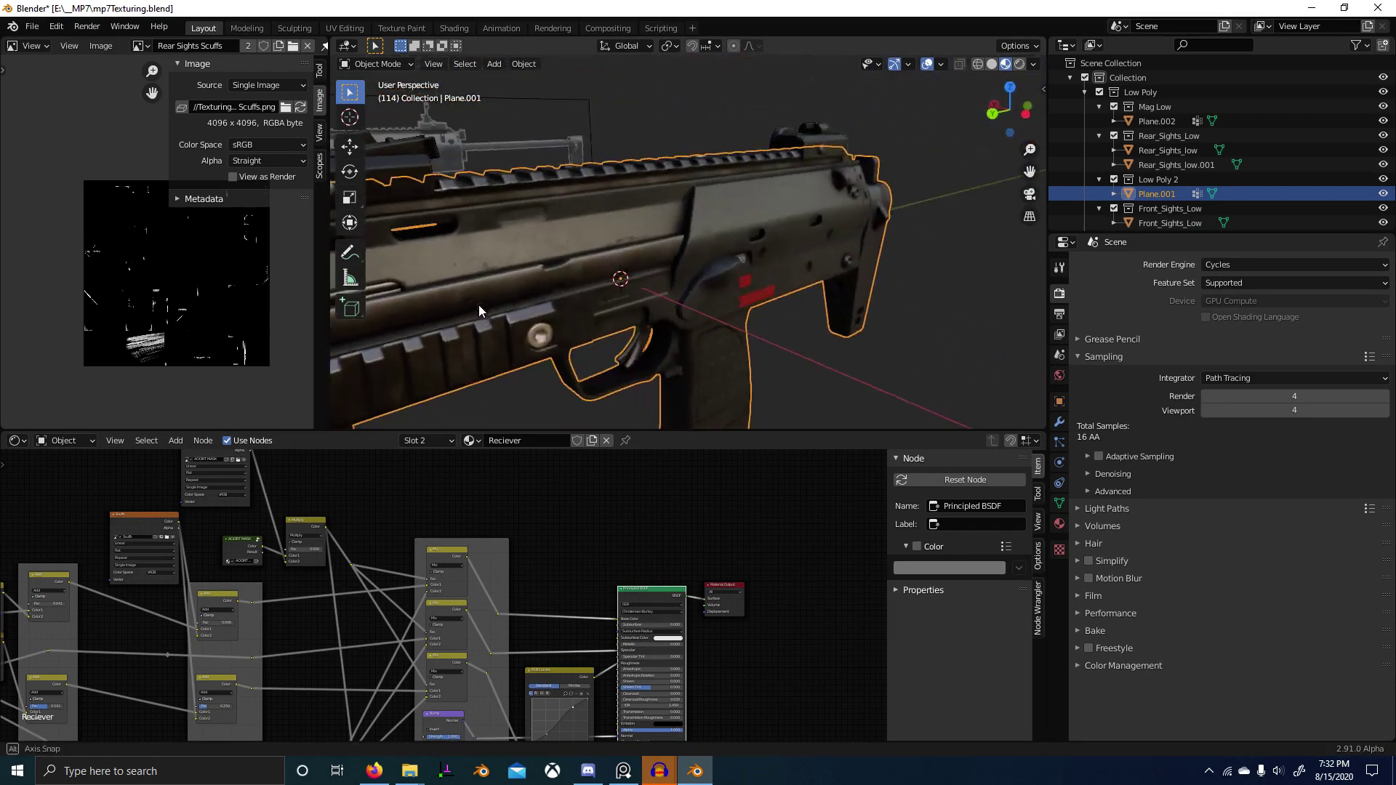
{"action": "scroll", "coordinate": [604, 307], "scroll_direction": "up", "scroll_amount": 5}
{"action": "middle_click_drag", "start_coordinate": [605, 307], "coordinate": [645, 356], "text": "shift"}
{"action": "scroll", "coordinate": [586, 325], "scroll_direction": "down", "scroll_amount": 3}
{"action": "scroll", "coordinate": [465, 588], "scroll_direction": "up", "scroll_amount": 5}
{"action": "middle_click_drag", "start_coordinate": [465, 588], "coordinate": [562, 609]}
{"action": "scroll", "coordinate": [343, 507], "scroll_direction": "up", "scroll_amount": 1}
Step: Preview the Multiply node again and try its factor at 1.000 and 0.717 on the receiver
{"action": "left_click", "coordinate": [343, 507], "text": "ctrl+shift"}
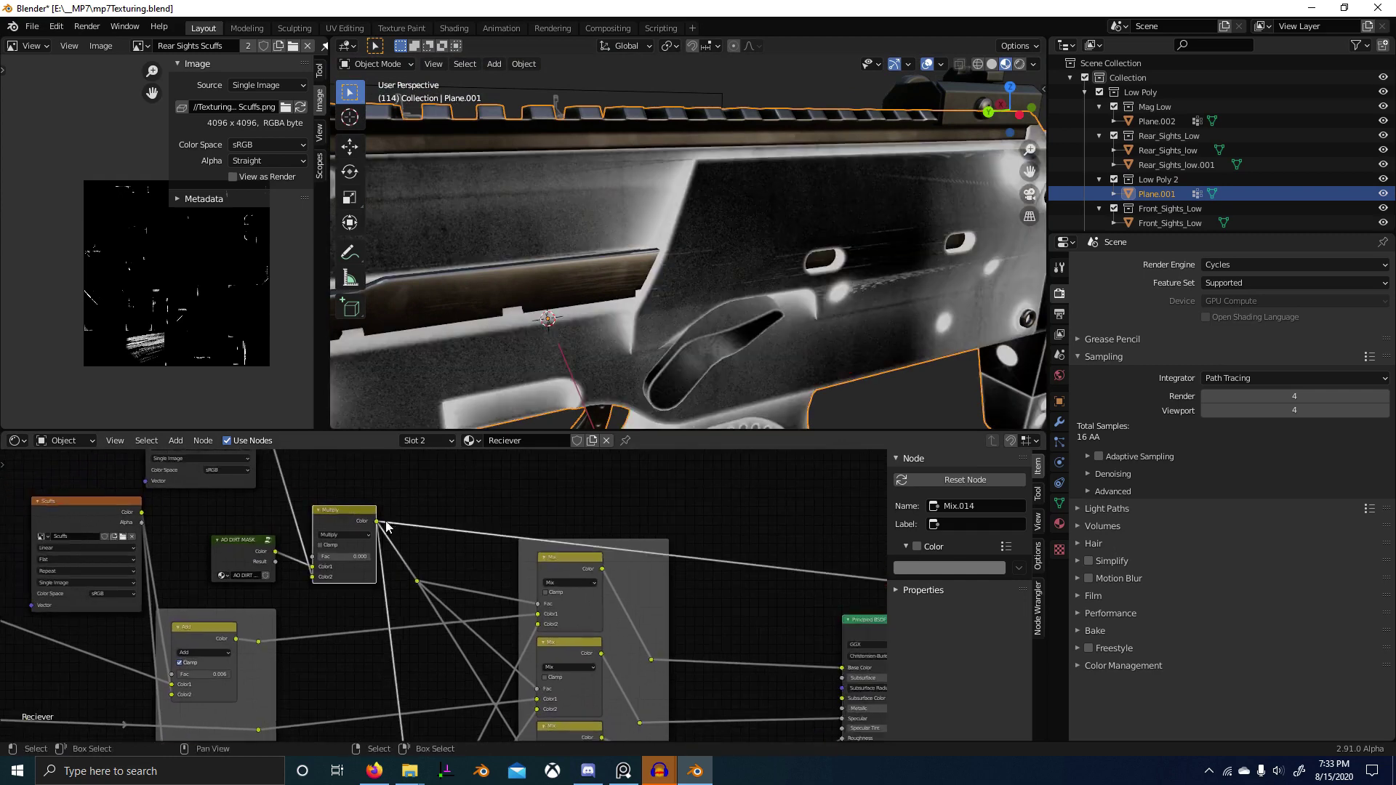
{"action": "mouse_move", "coordinate": [567, 342]}
{"action": "middle_mouse_down"}
{"action": "mouse_move", "coordinate": [600, 357]}
{"action": "mouse_move", "coordinate": [582, 345]}
{"action": "middle_mouse_up"}
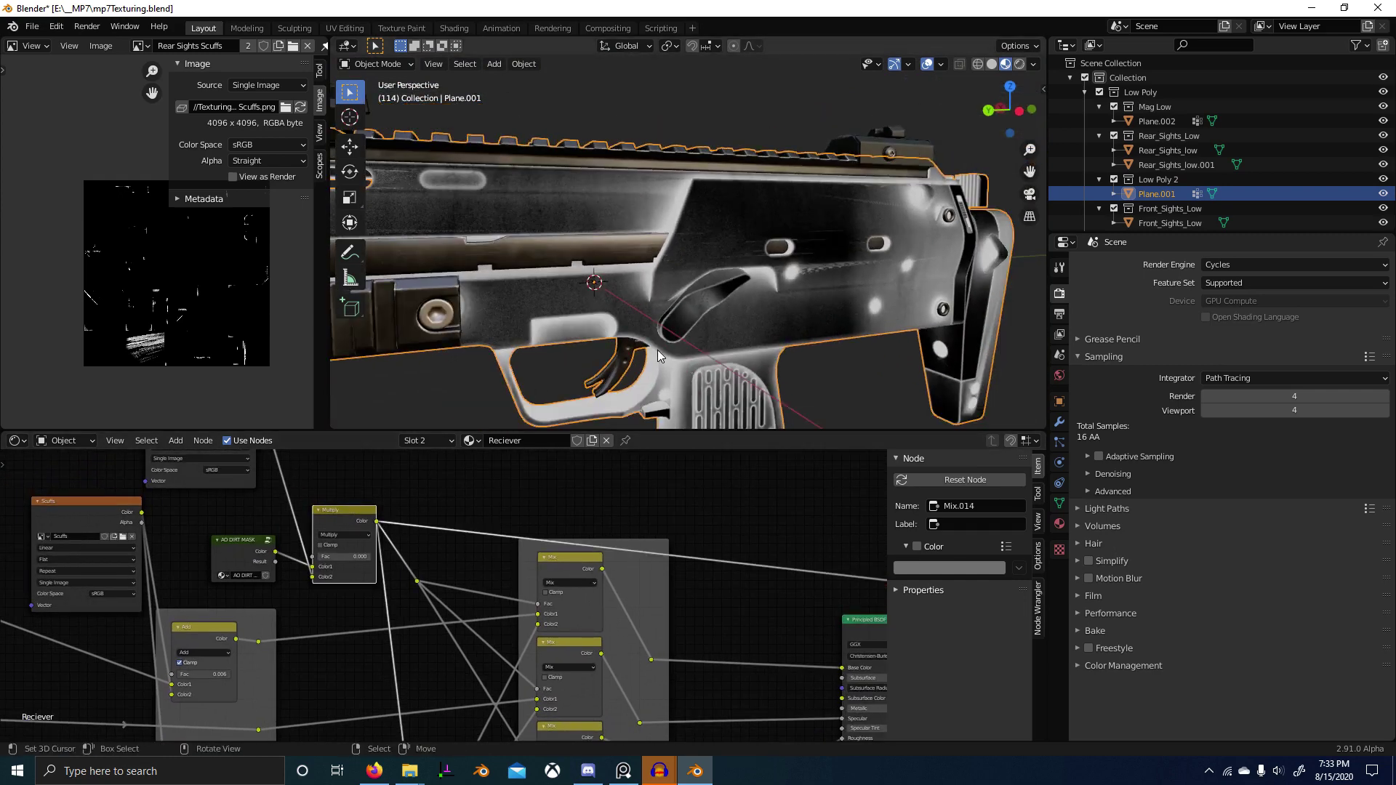
{"action": "scroll", "coordinate": [657, 351], "scroll_direction": "up", "scroll_amount": 5}
{"action": "left_click_drag", "start_coordinate": [328, 556], "coordinate": [371, 556]}
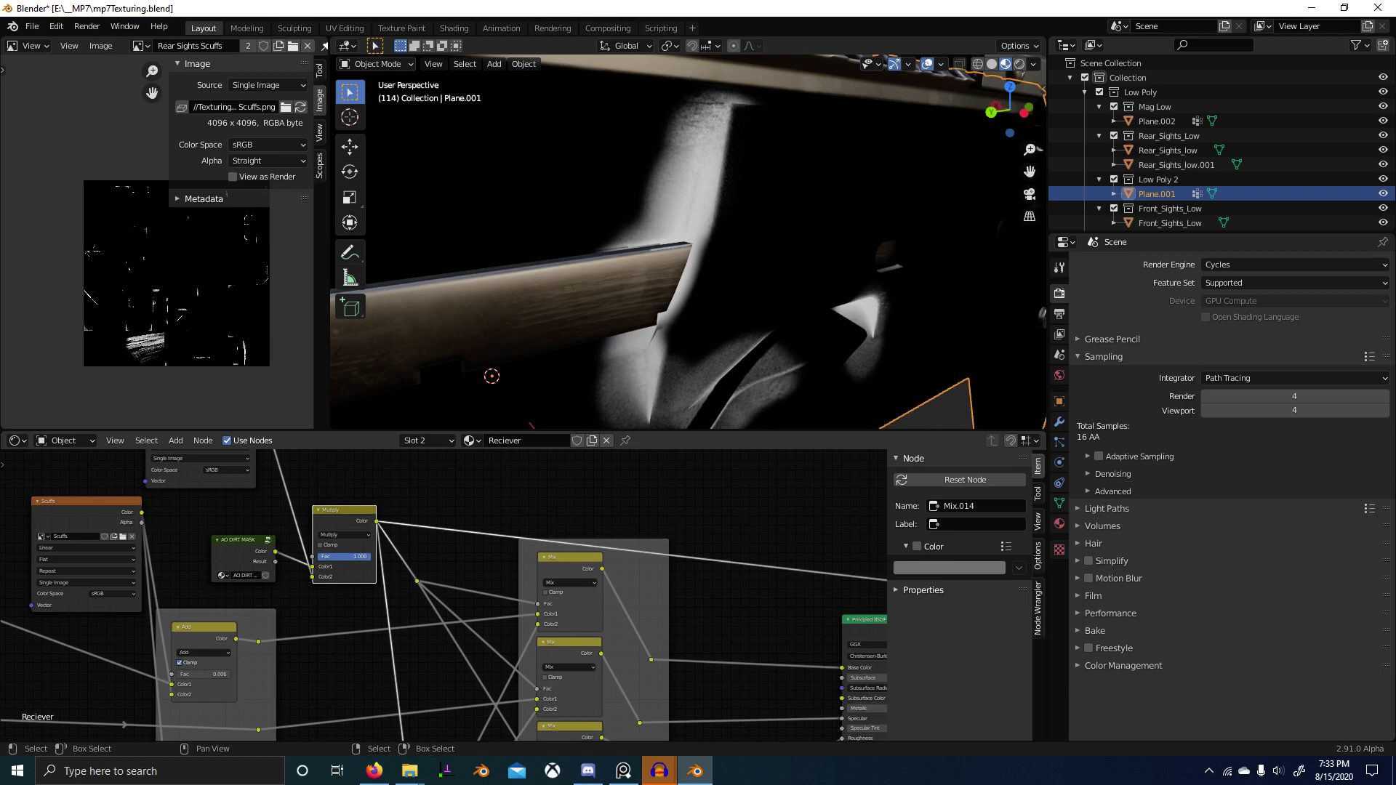
{"action": "left_click_drag", "start_coordinate": [371, 556], "coordinate": [356, 556]}
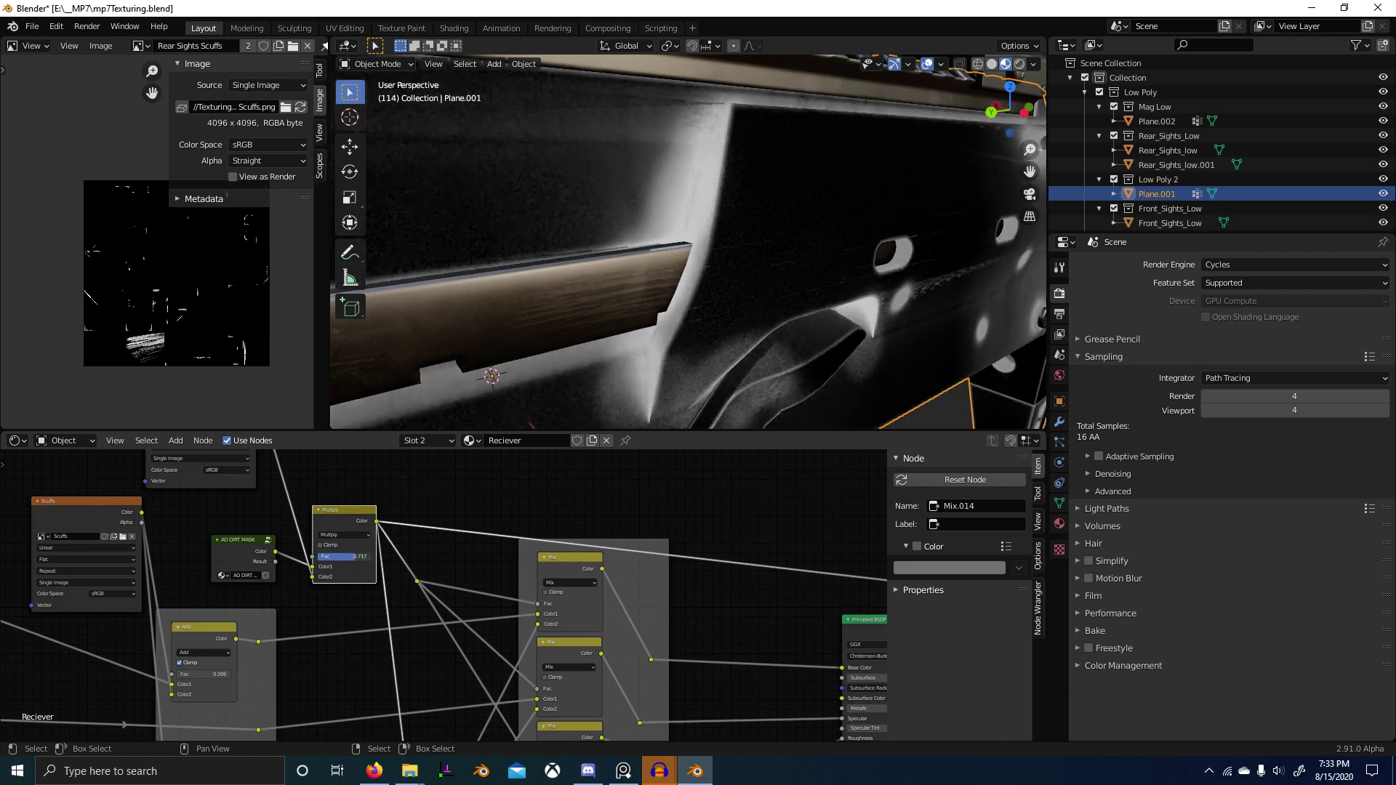
{"action": "scroll", "coordinate": [613, 320], "scroll_direction": "down", "scroll_amount": 5}
{"action": "middle_click_drag", "start_coordinate": [613, 320], "coordinate": [521, 326]}
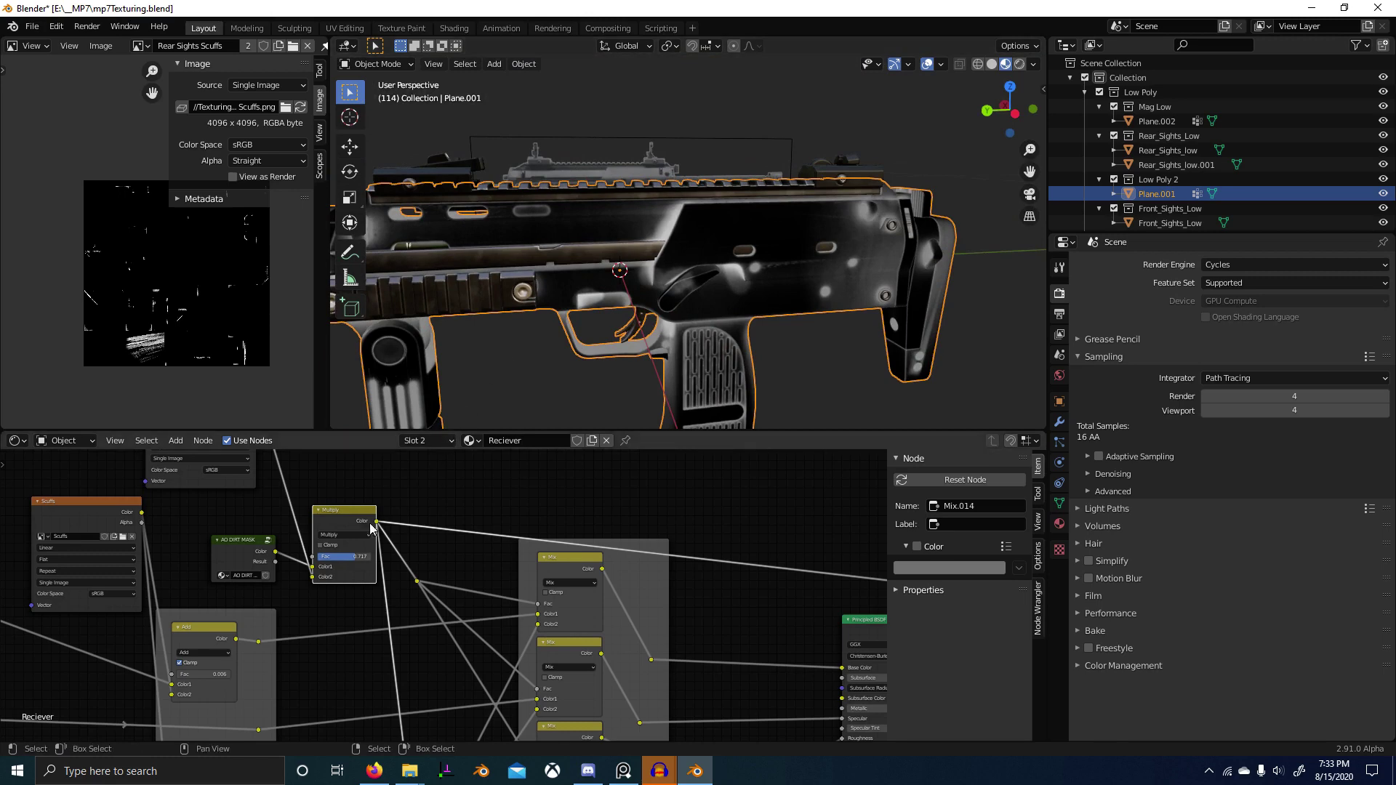
Step: Inside the AO DIRT MASK group, link the Map Range node's Result to the Group Output's Result and exit the group
{"action": "left_click", "coordinate": [241, 554]}
{"action": "key", "text": "Tab"}
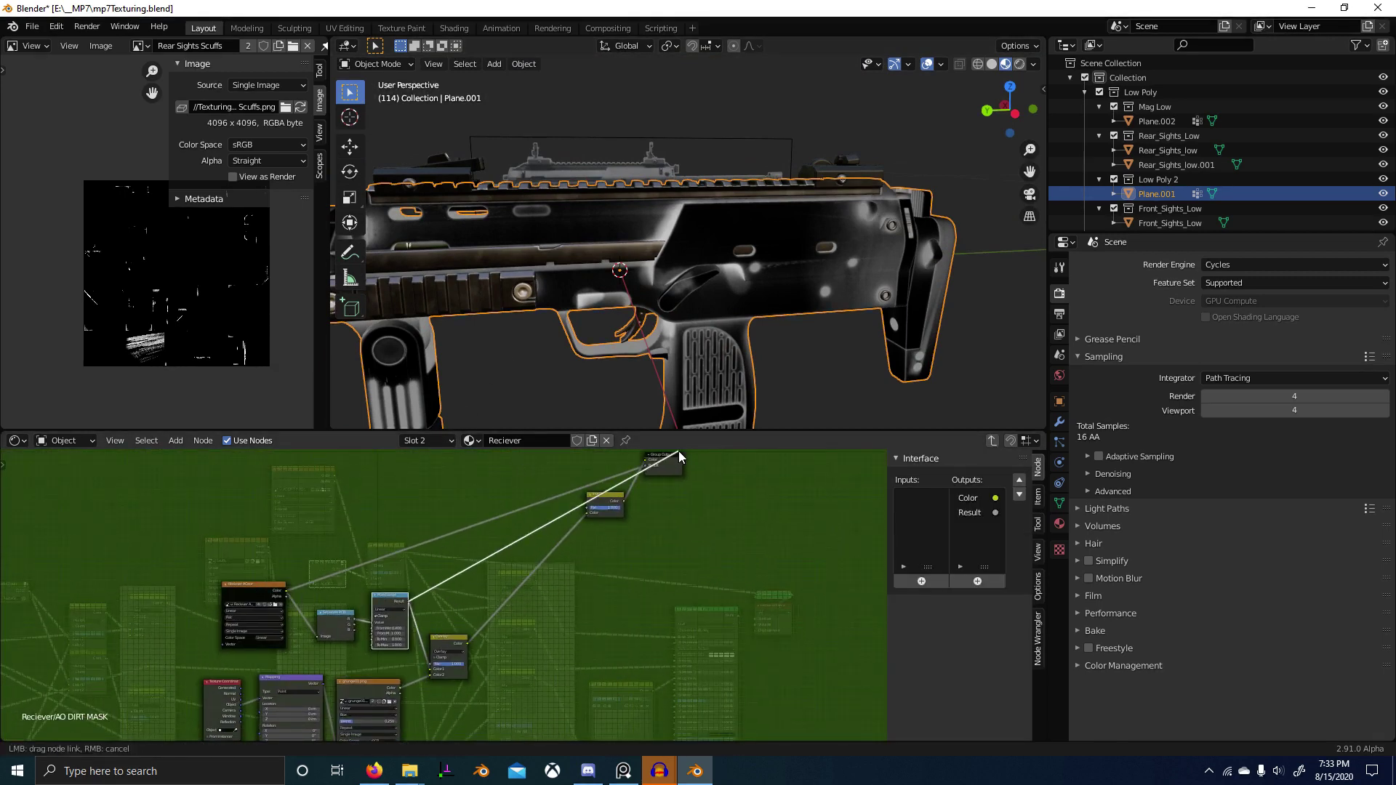
{"action": "left_click_drag", "start_coordinate": [679, 451], "coordinate": [649, 468]}
{"action": "key", "text": "Tab"}
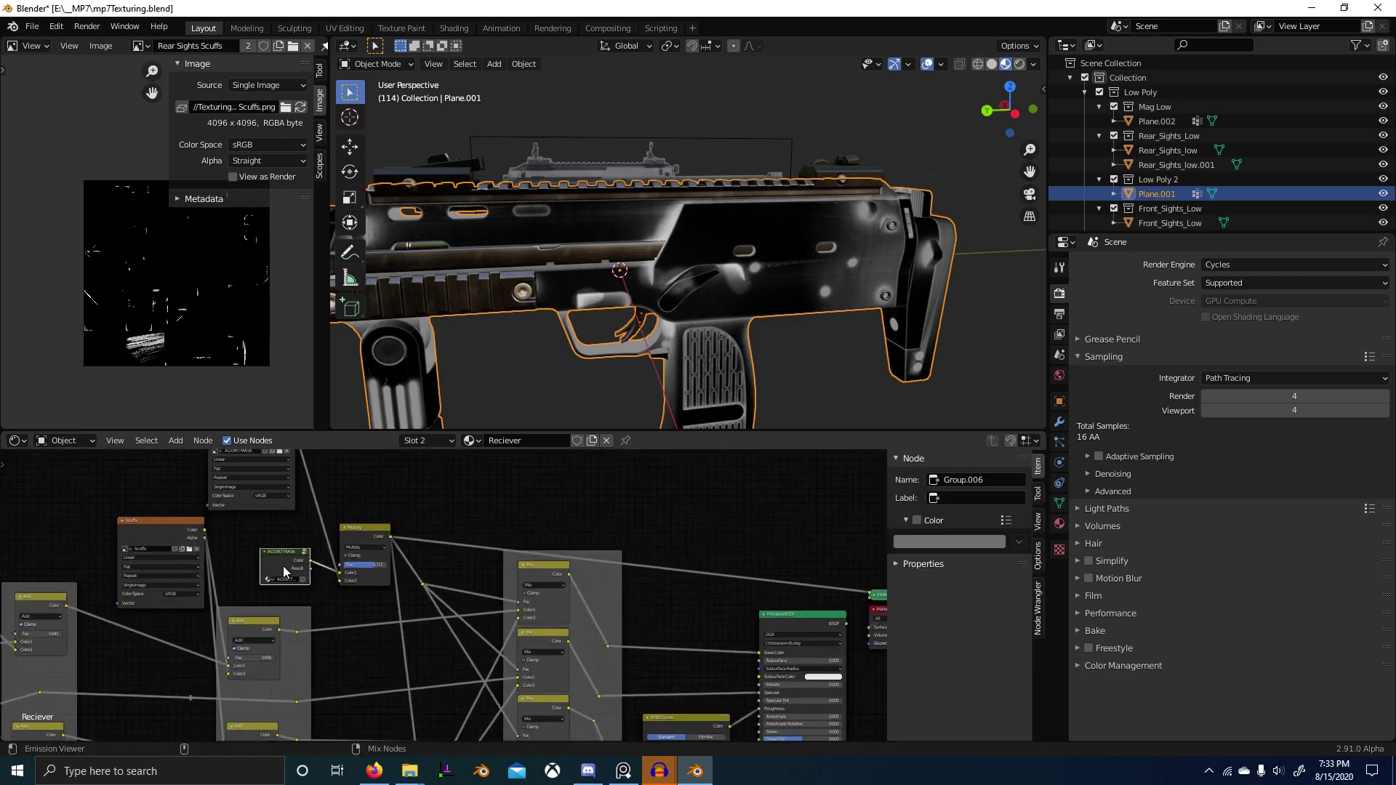
Step: Compare the AO DIRT MASK group's outputs with the Multiply node's result on the receiver
{"action": "left_click", "coordinate": [284, 568], "text": "ctrl+shift"}
{"action": "middle_click_drag", "start_coordinate": [647, 363], "coordinate": [699, 369]}
{"action": "scroll", "coordinate": [700, 369], "scroll_direction": "up", "scroll_amount": 2}
{"action": "scroll", "coordinate": [361, 561], "scroll_direction": "up", "scroll_amount": 1}
{"action": "middle_click_drag", "start_coordinate": [362, 561], "coordinate": [512, 559]}
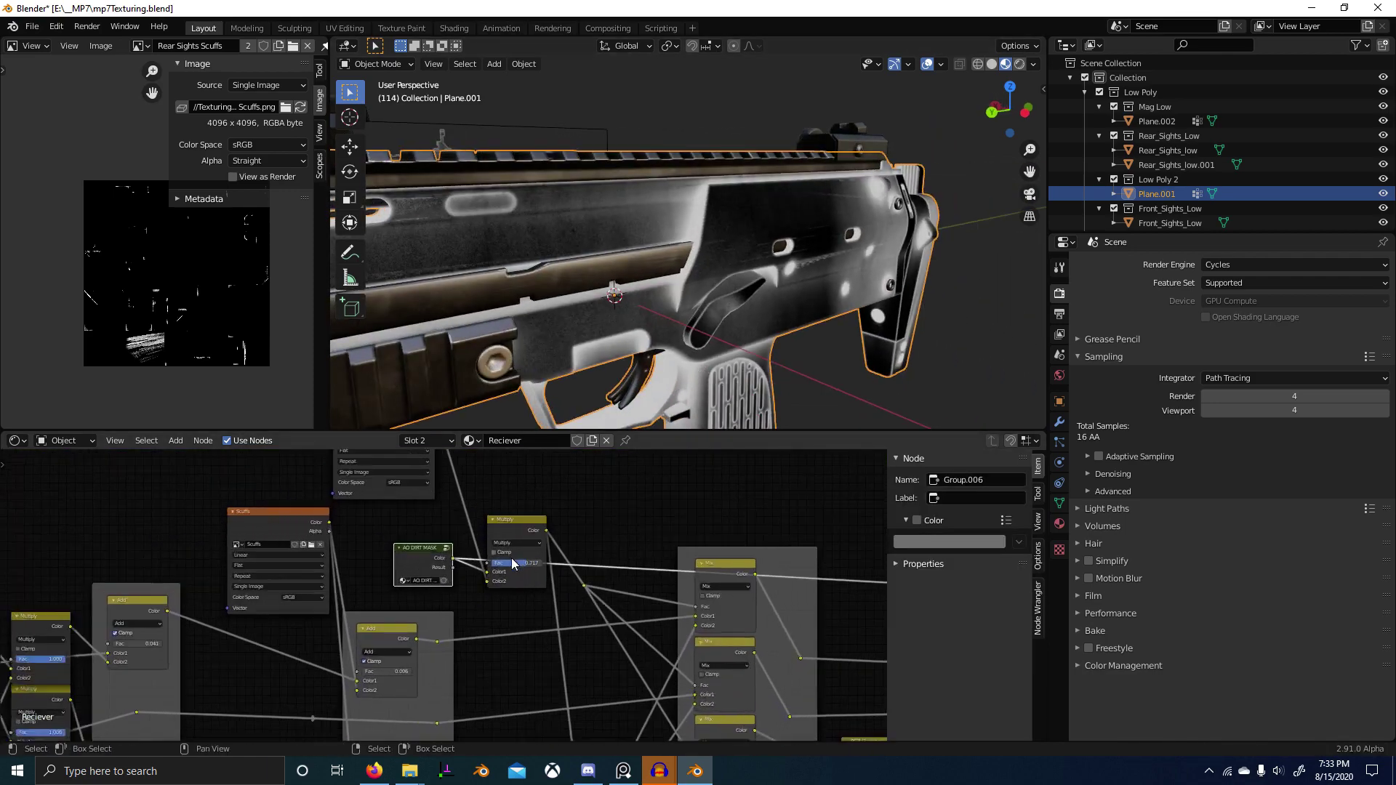
{"action": "scroll", "coordinate": [426, 566], "scroll_direction": "up", "scroll_amount": 2}
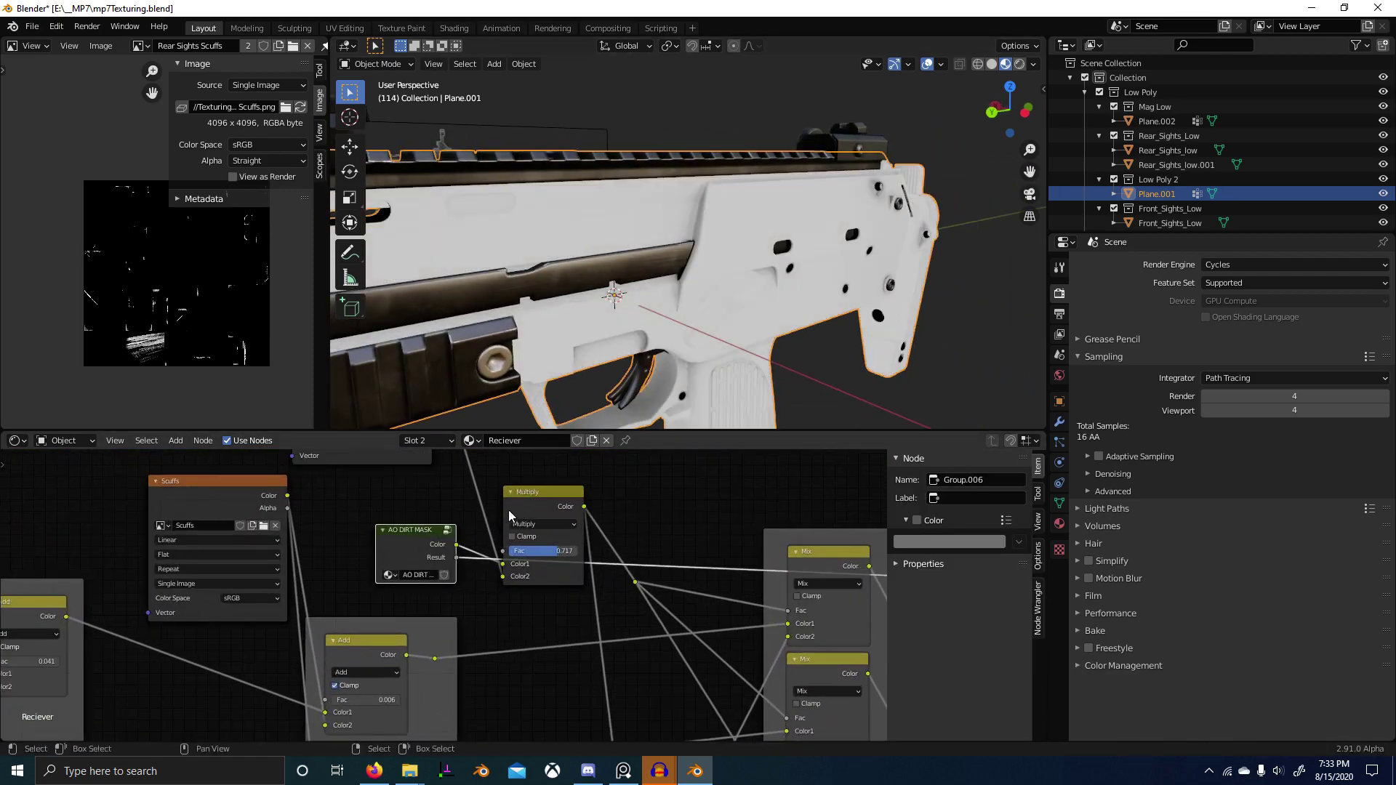
{"action": "left_click", "coordinate": [538, 494], "text": "ctrl+shift"}
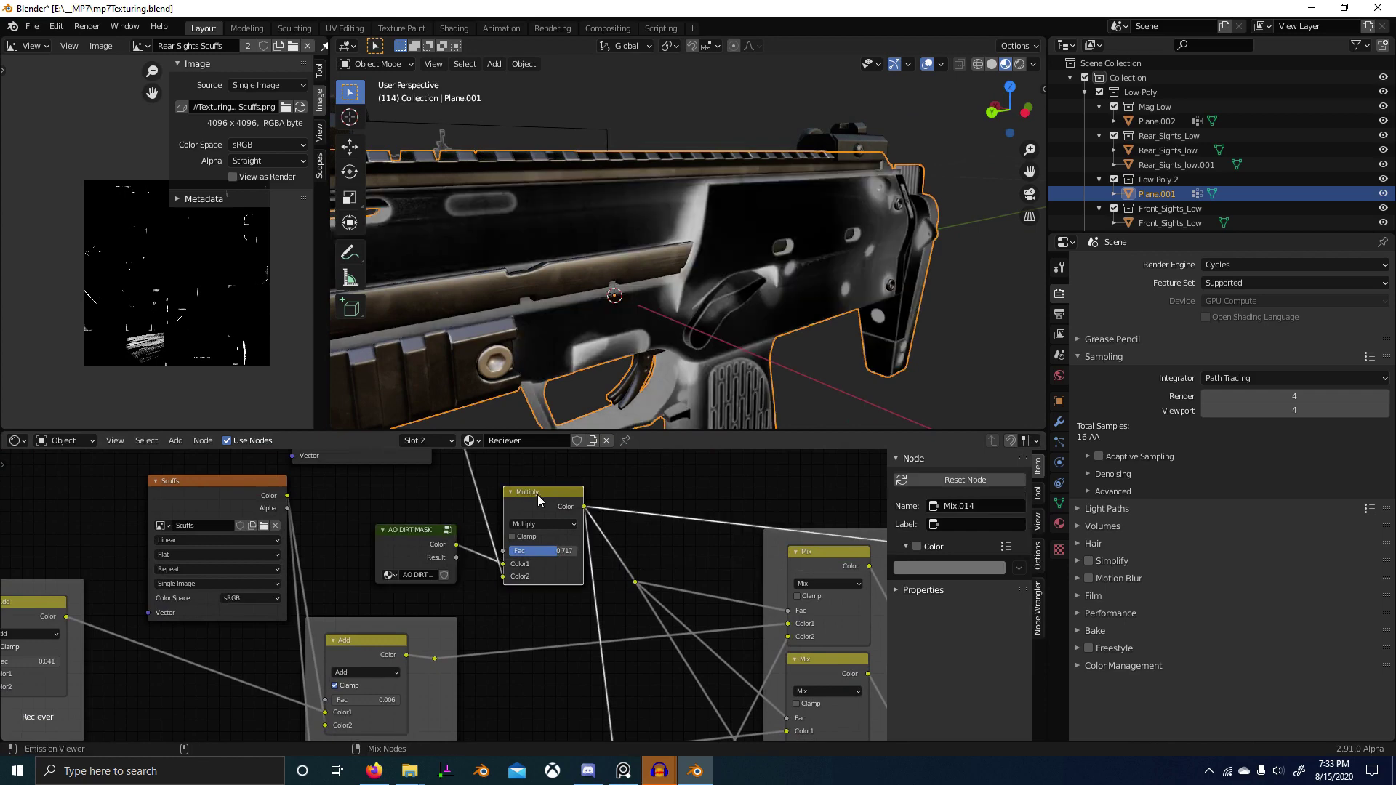
Step: Preview the AO DIRT MASK group's Color output and remove the inversion from it inside the group
{"action": "left_click", "coordinate": [435, 545], "text": "ctrl+shift"}
{"action": "key", "text": "Tab"}
{"action": "scroll", "coordinate": [556, 525], "scroll_direction": "down", "scroll_amount": 4}
{"action": "key", "text": "Tab"}
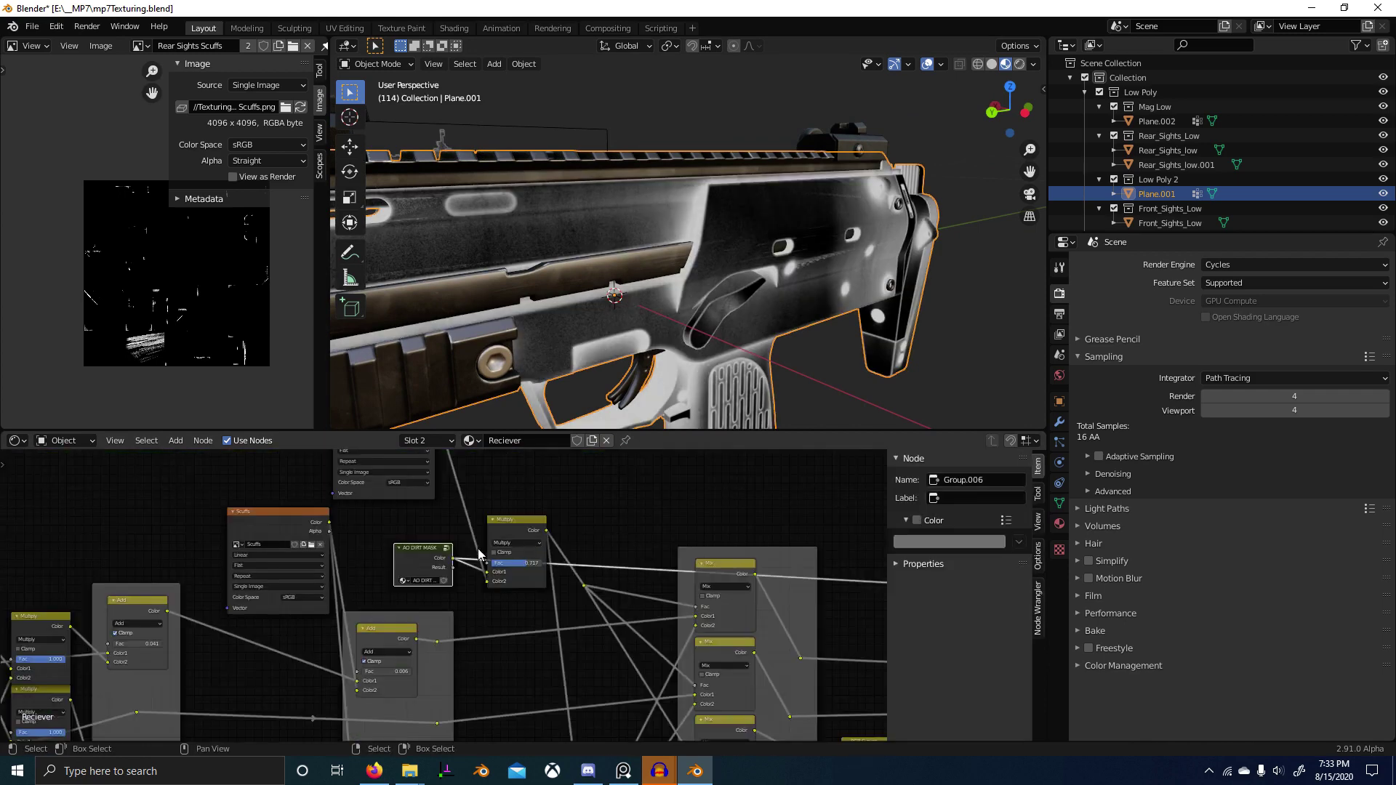
{"action": "key", "text": "Tab"}
{"action": "scroll", "coordinate": [494, 551], "scroll_direction": "down", "scroll_amount": 2}
{"action": "scroll", "coordinate": [618, 509], "scroll_direction": "up", "scroll_amount": 5}
{"action": "middle_click_drag", "start_coordinate": [731, 454], "coordinate": [639, 581]}
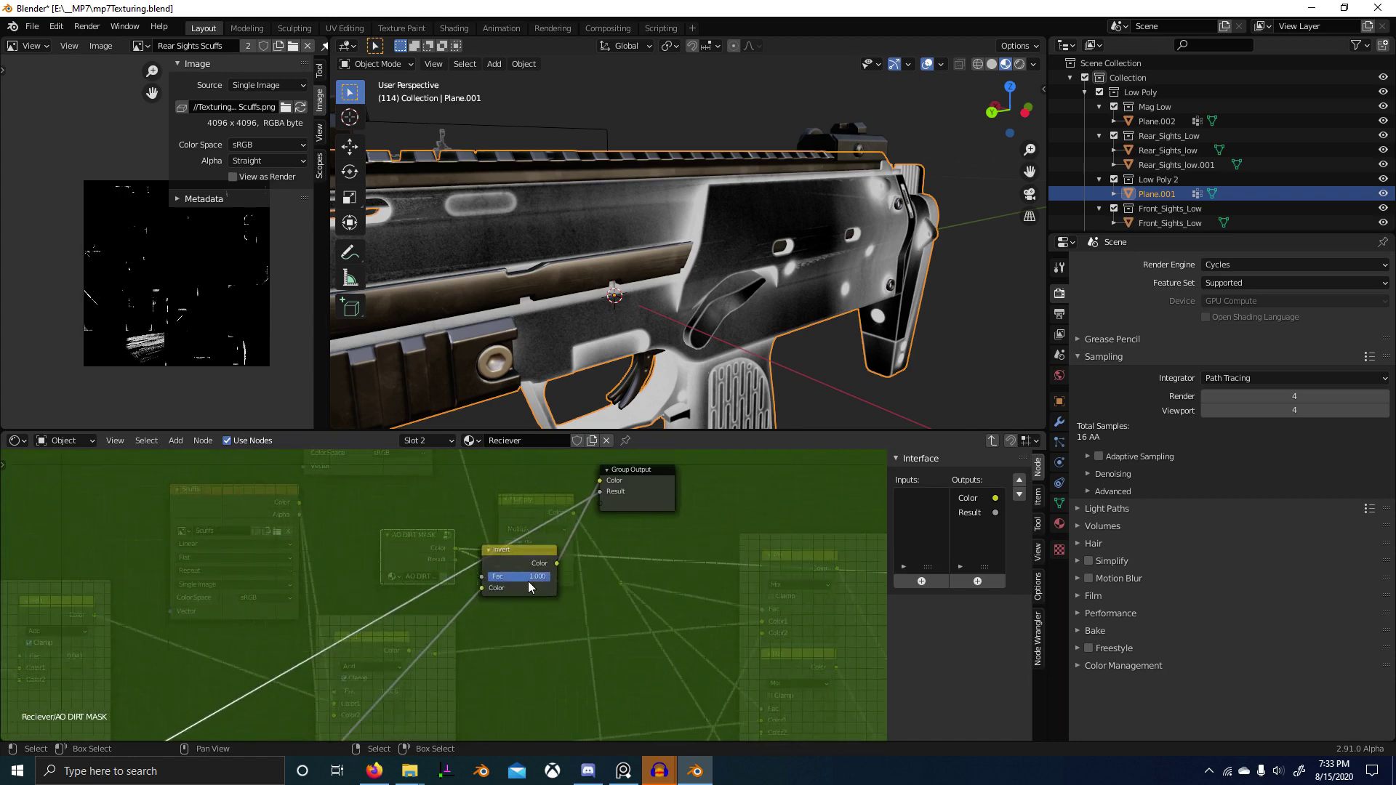
{"action": "key", "text": "Tab"}
Step: Check the mask up close, preview the Multiply node and set its factor to 0
{"action": "middle_click_drag", "start_coordinate": [683, 311], "coordinate": [610, 363]}
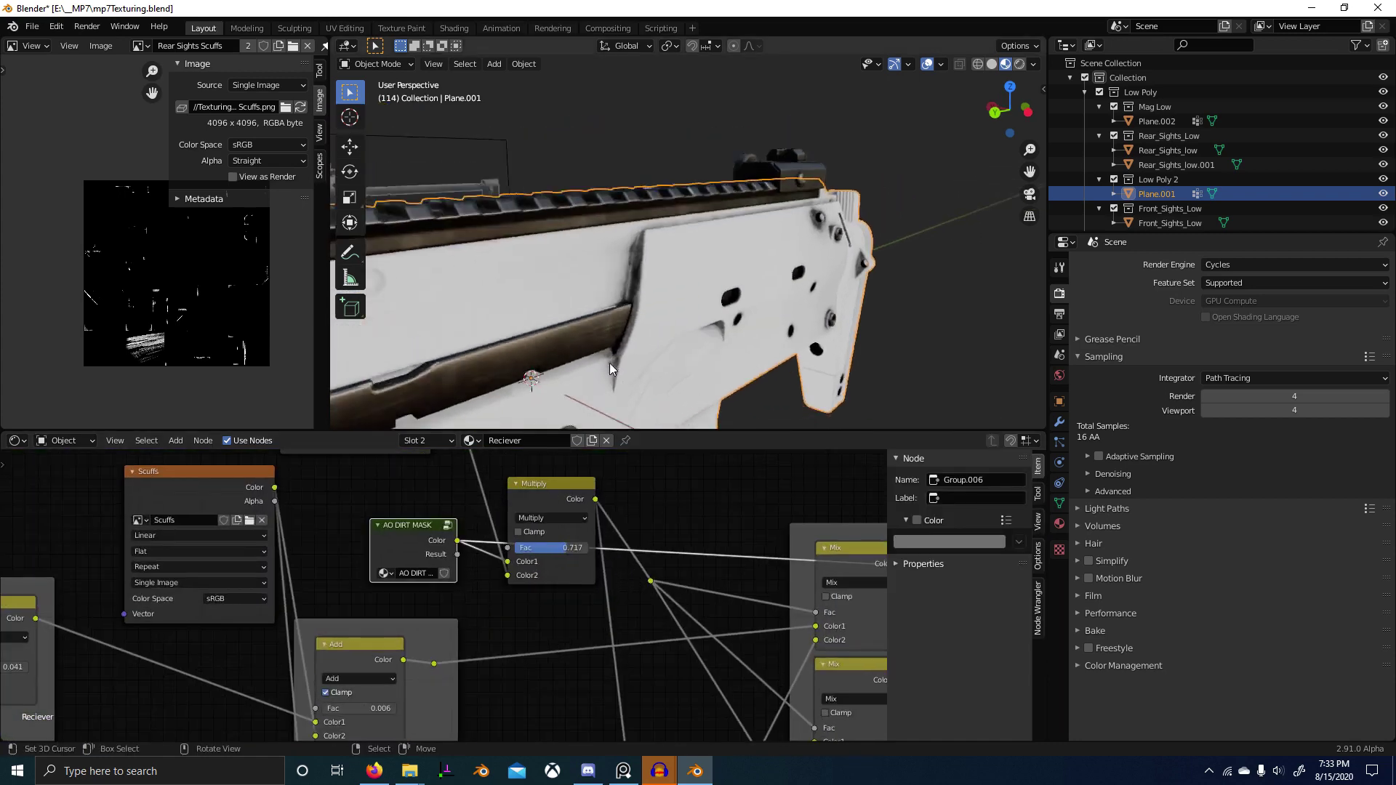
{"action": "scroll", "coordinate": [611, 370], "scroll_direction": "up", "scroll_amount": 3}
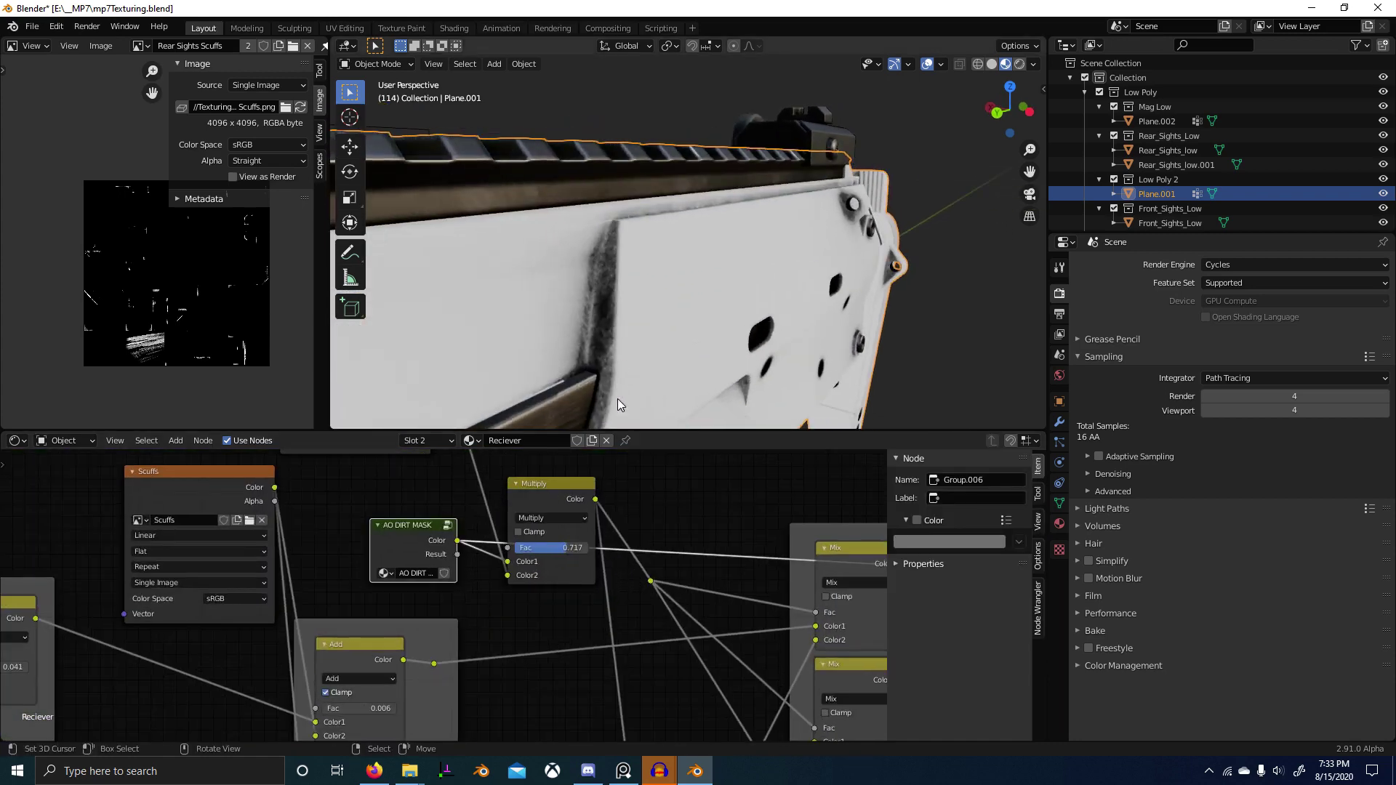
{"action": "left_click", "coordinate": [569, 496], "text": "ctrl+shift"}
{"action": "scroll", "coordinate": [569, 495], "scroll_direction": "down", "scroll_amount": 1}
{"action": "scroll", "coordinate": [606, 369], "scroll_direction": "down", "scroll_amount": 4}
{"action": "middle_click_drag", "start_coordinate": [606, 375], "coordinate": [544, 389]}
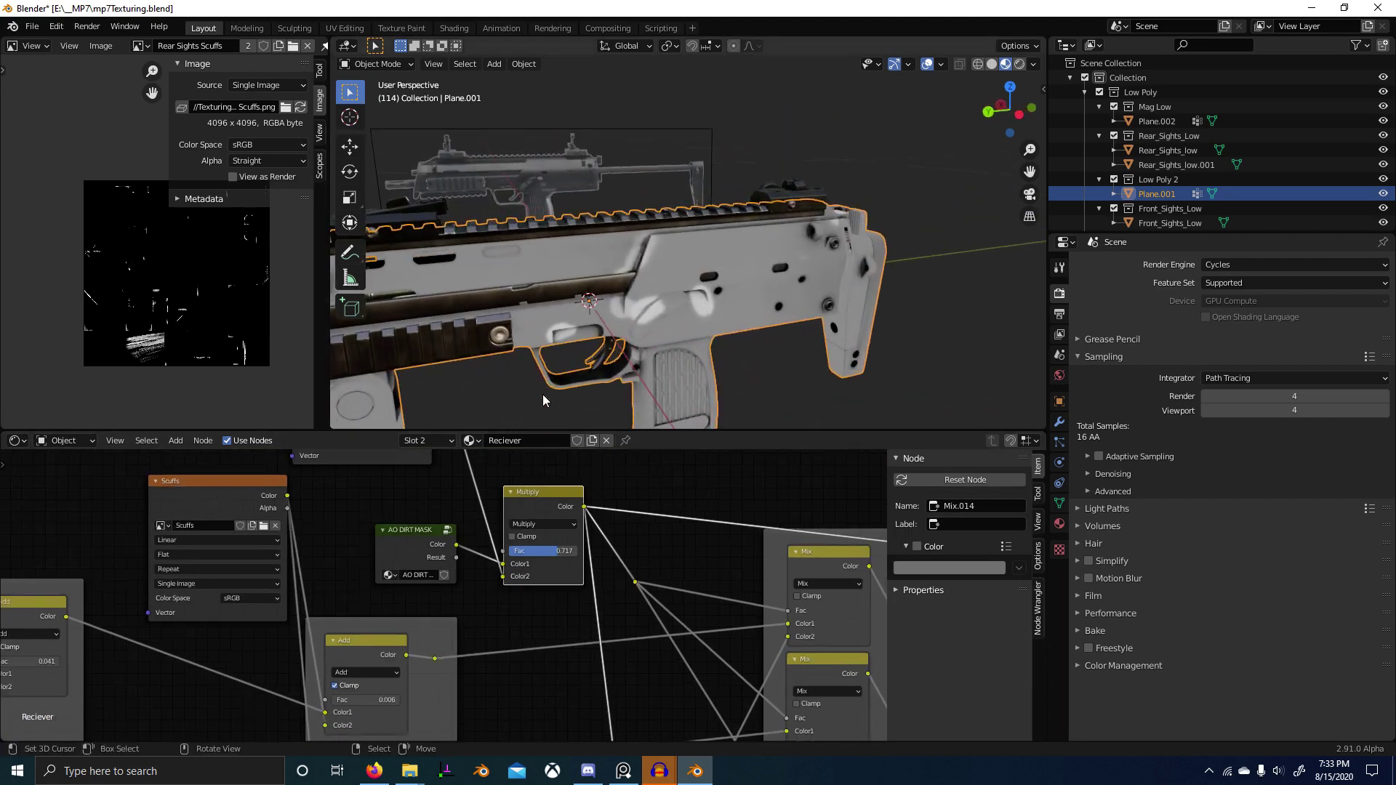
{"action": "left_click_drag", "start_coordinate": [558, 551], "coordinate": [498, 551]}
{"action": "scroll", "coordinate": [693, 549], "scroll_direction": "down", "scroll_amount": 2}
{"action": "scroll", "coordinate": [684, 567], "scroll_direction": "down", "scroll_amount": 2}
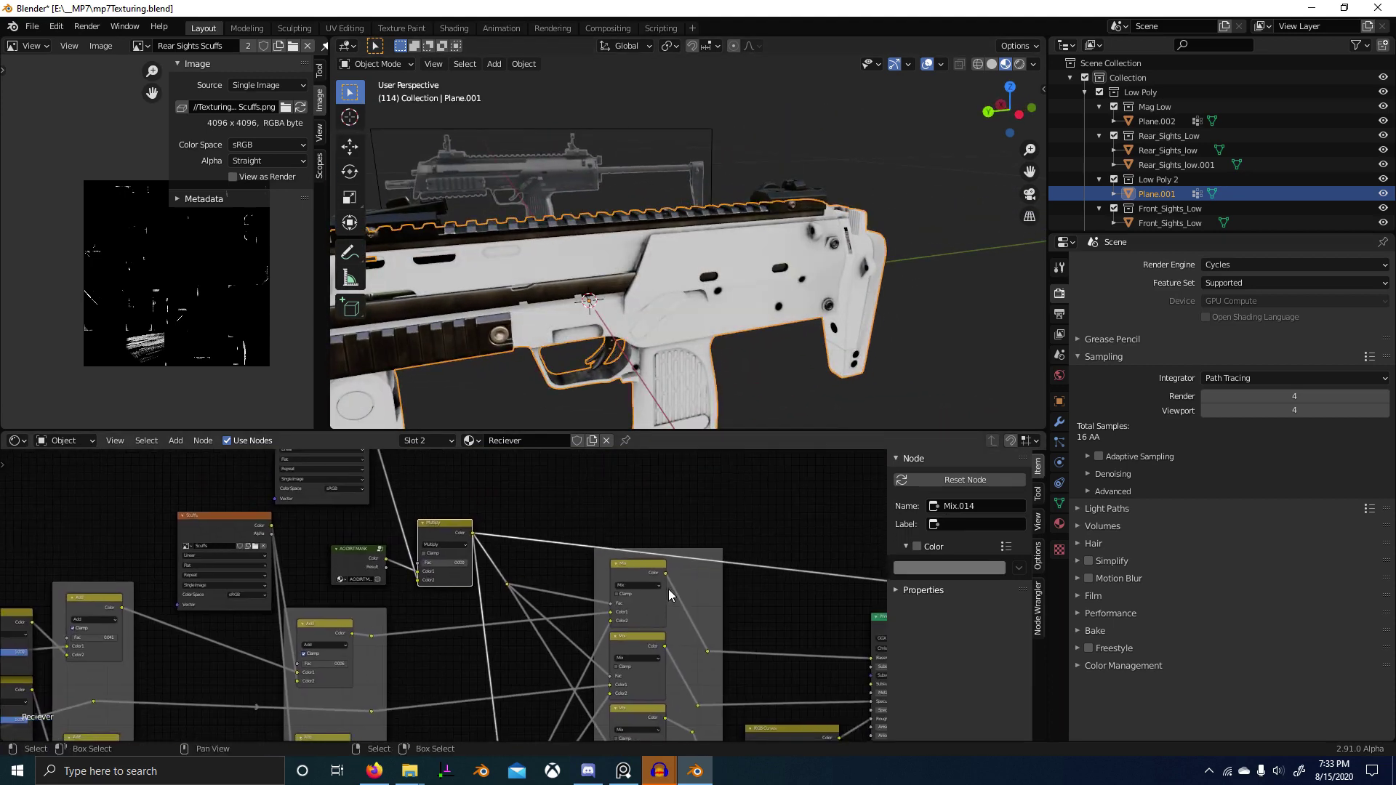
Step: Preview the uppermost Mix node fed by the Multiply node and examine its result on the receiver
{"action": "scroll", "coordinate": [624, 395], "scroll_direction": "up", "scroll_amount": 4}
{"action": "middle_click_drag", "start_coordinate": [624, 395], "coordinate": [619, 383]}
{"action": "scroll", "coordinate": [665, 584], "scroll_direction": "up", "scroll_amount": 1}
{"action": "middle_click_drag", "start_coordinate": [651, 577], "coordinate": [521, 574]}
{"action": "left_click", "coordinate": [521, 573], "text": "ctrl+shift"}
{"action": "middle_click_drag", "start_coordinate": [575, 396], "coordinate": [703, 365]}
{"action": "scroll", "coordinate": [703, 365], "scroll_direction": "up", "scroll_amount": 3}
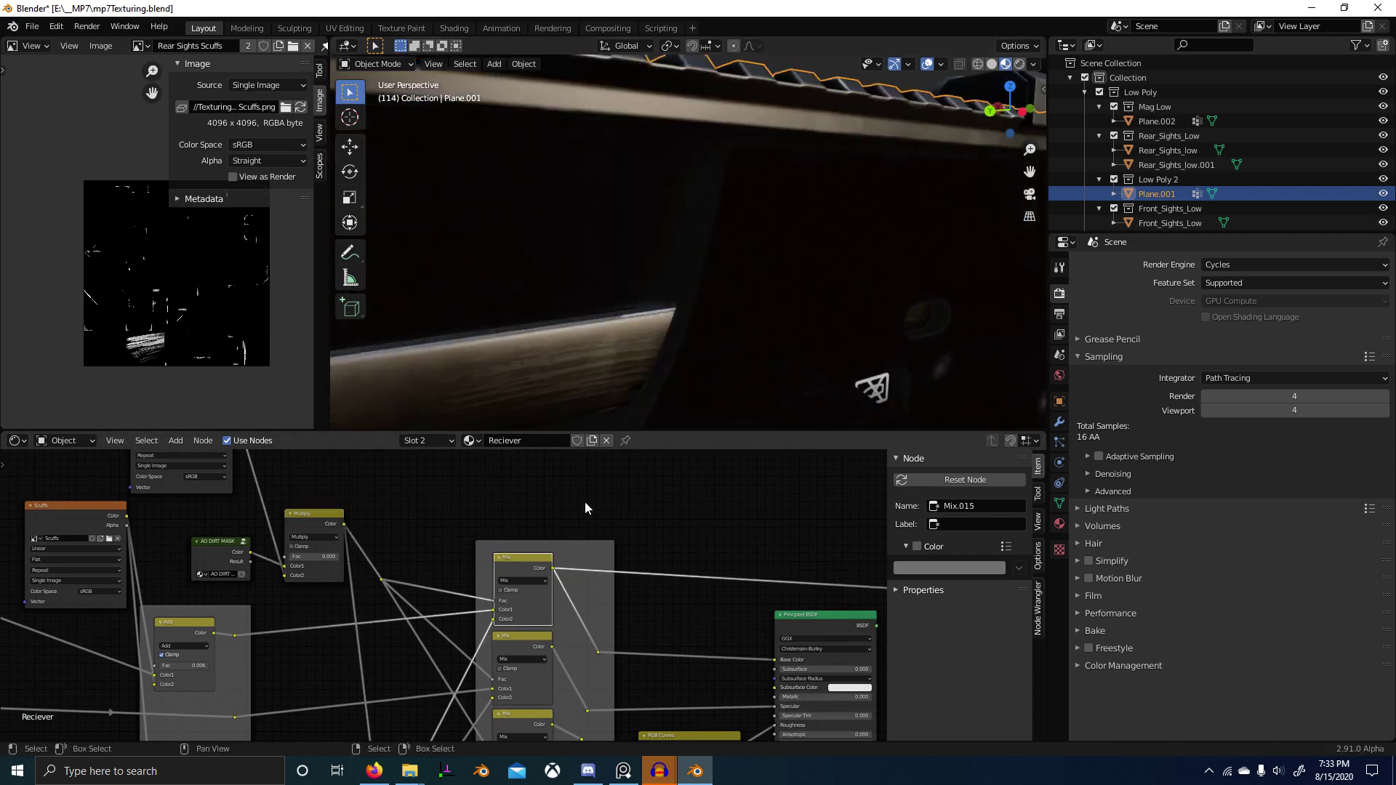
{"action": "scroll", "coordinate": [660, 376], "scroll_direction": "down", "scroll_amount": 4}
{"action": "middle_click_drag", "start_coordinate": [600, 518], "coordinate": [591, 486]}
{"action": "scroll", "coordinate": [377, 532], "scroll_direction": "up", "scroll_amount": 3}
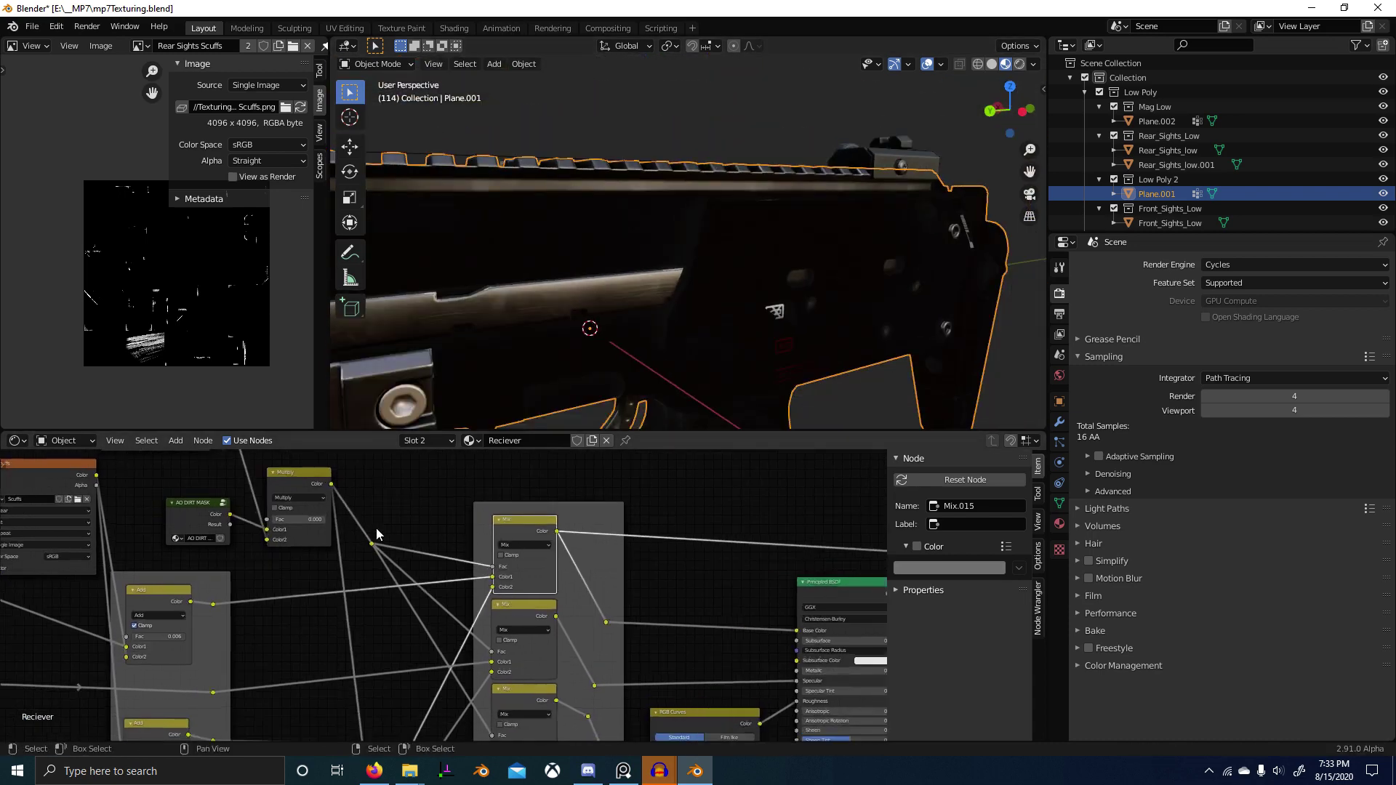
Step: Add an Invert node on the link between the Multiply node and the Mix nodes
{"action": "middle_click_drag", "start_coordinate": [375, 512], "coordinate": [407, 506]}
{"action": "key", "text": "shift+a"}
{"action": "left_click", "coordinate": [425, 488]}
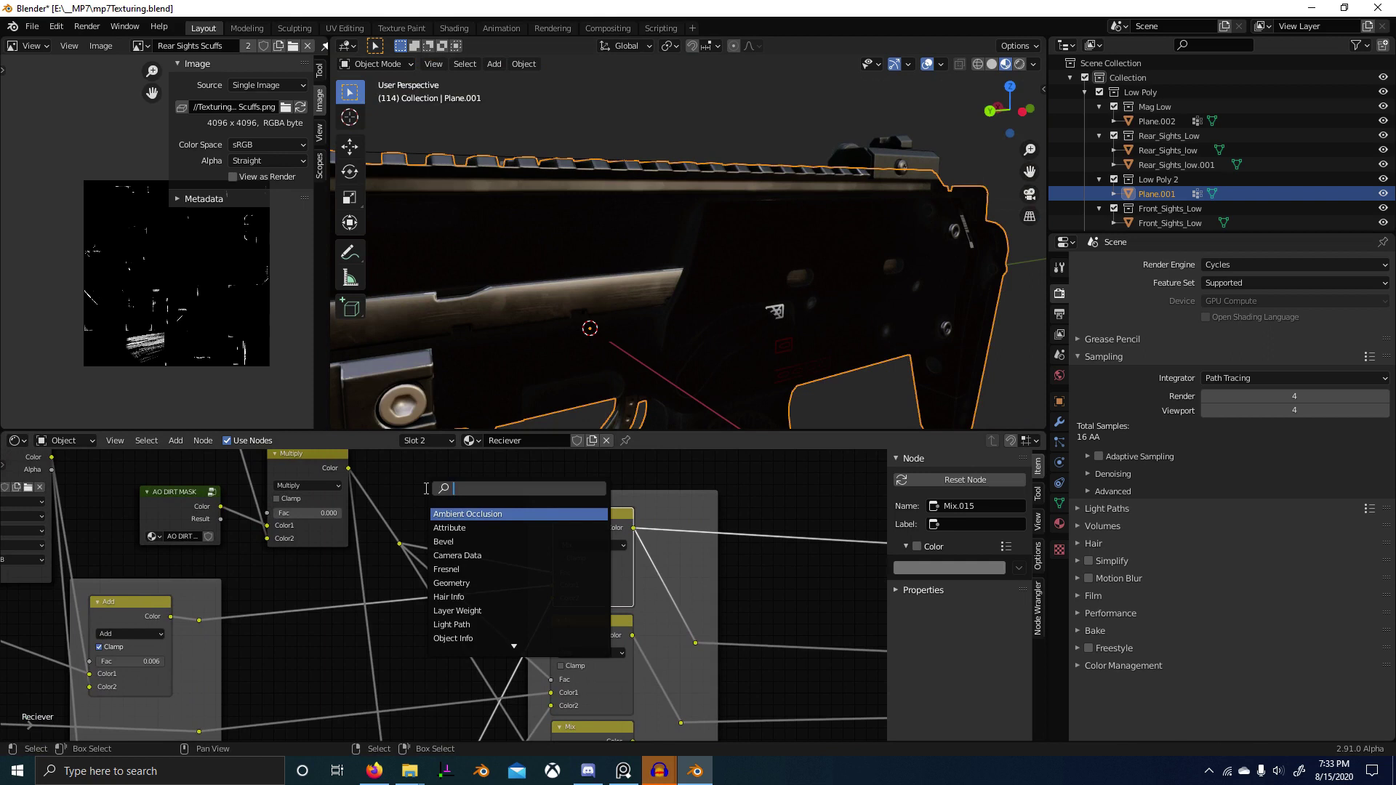
{"action": "key", "text": "Return"}
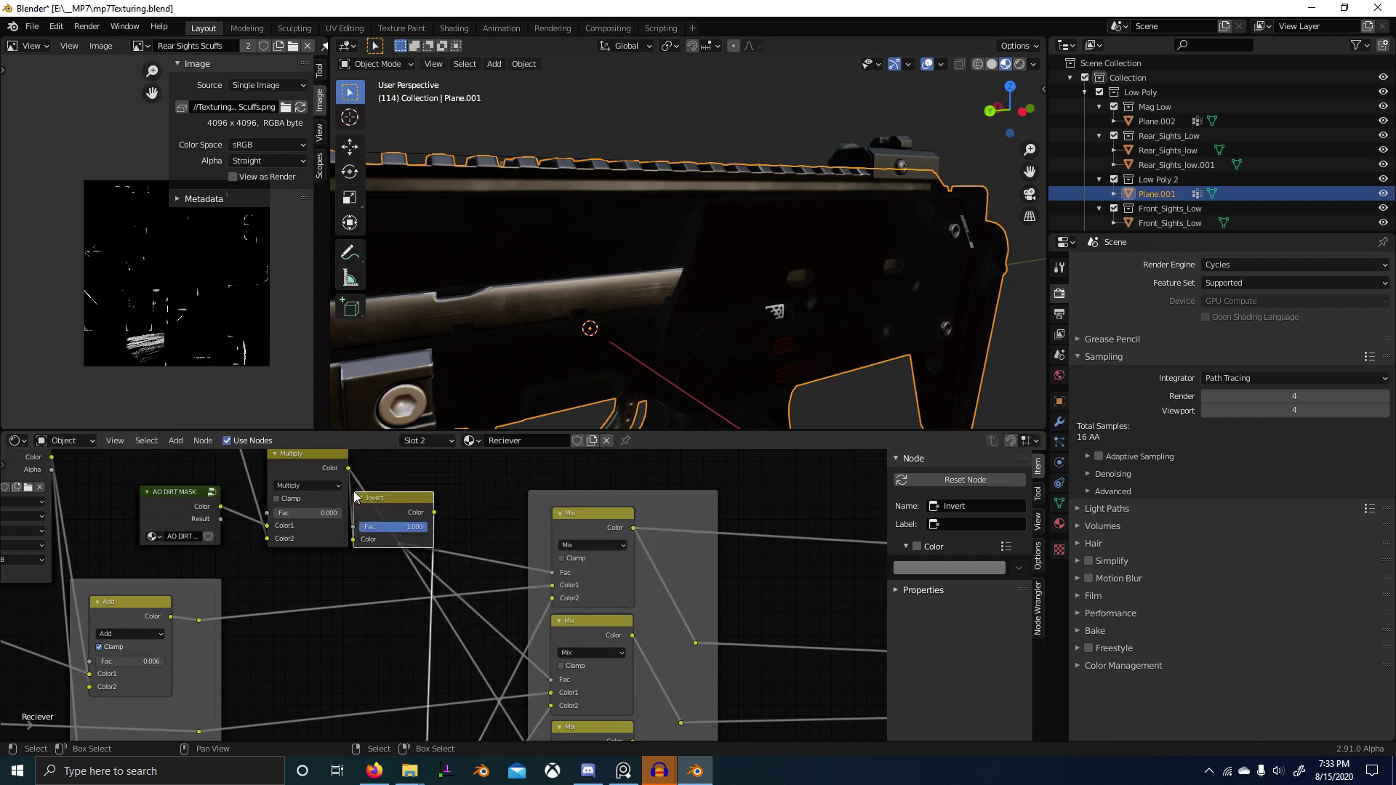
{"action": "left_click", "coordinate": [429, 494]}
{"action": "left_click", "coordinate": [409, 475]}
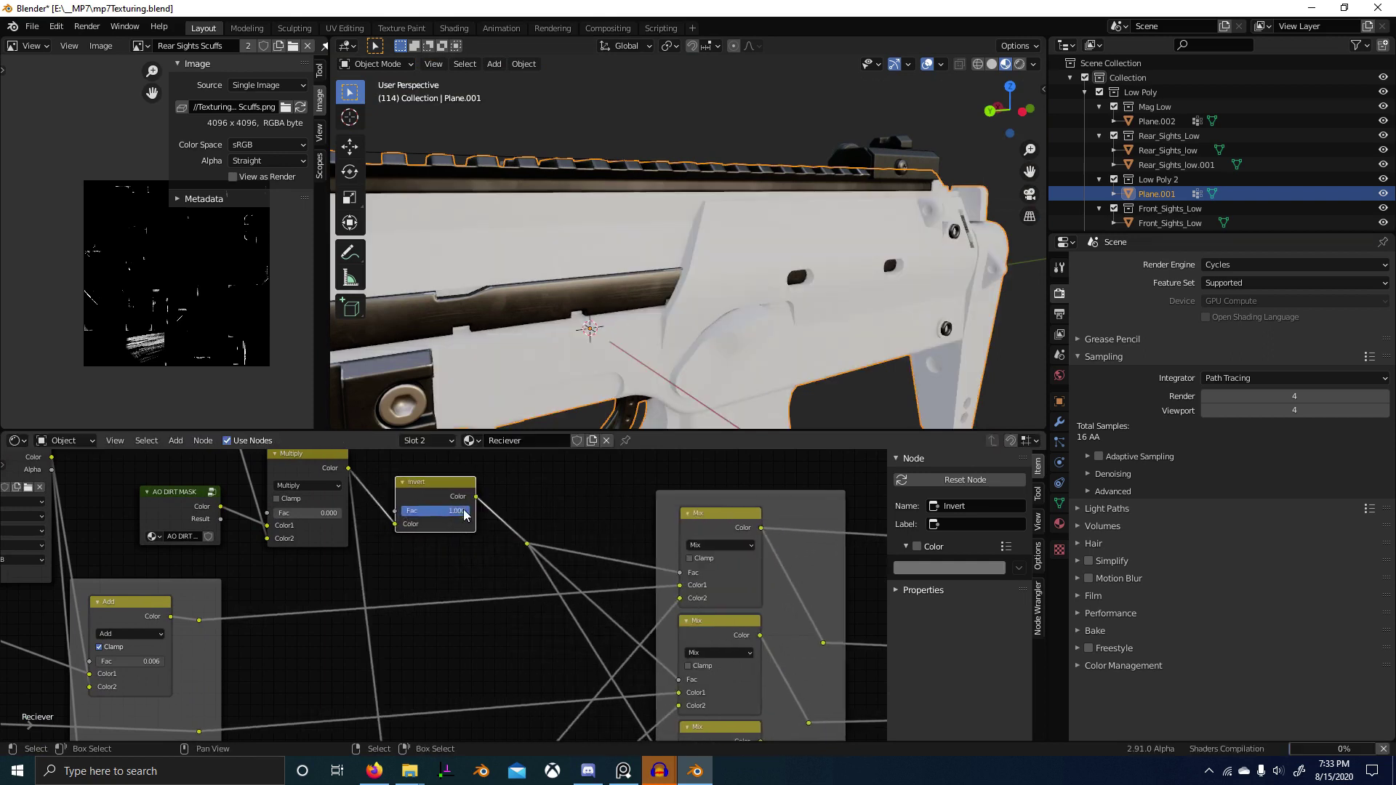
Step: Examine the full receiver material with the inverted mask applied, and save the file
{"action": "middle_click_drag", "start_coordinate": [467, 509], "coordinate": [464, 534]}
{"action": "middle_click_drag", "start_coordinate": [335, 525], "coordinate": [421, 553]}
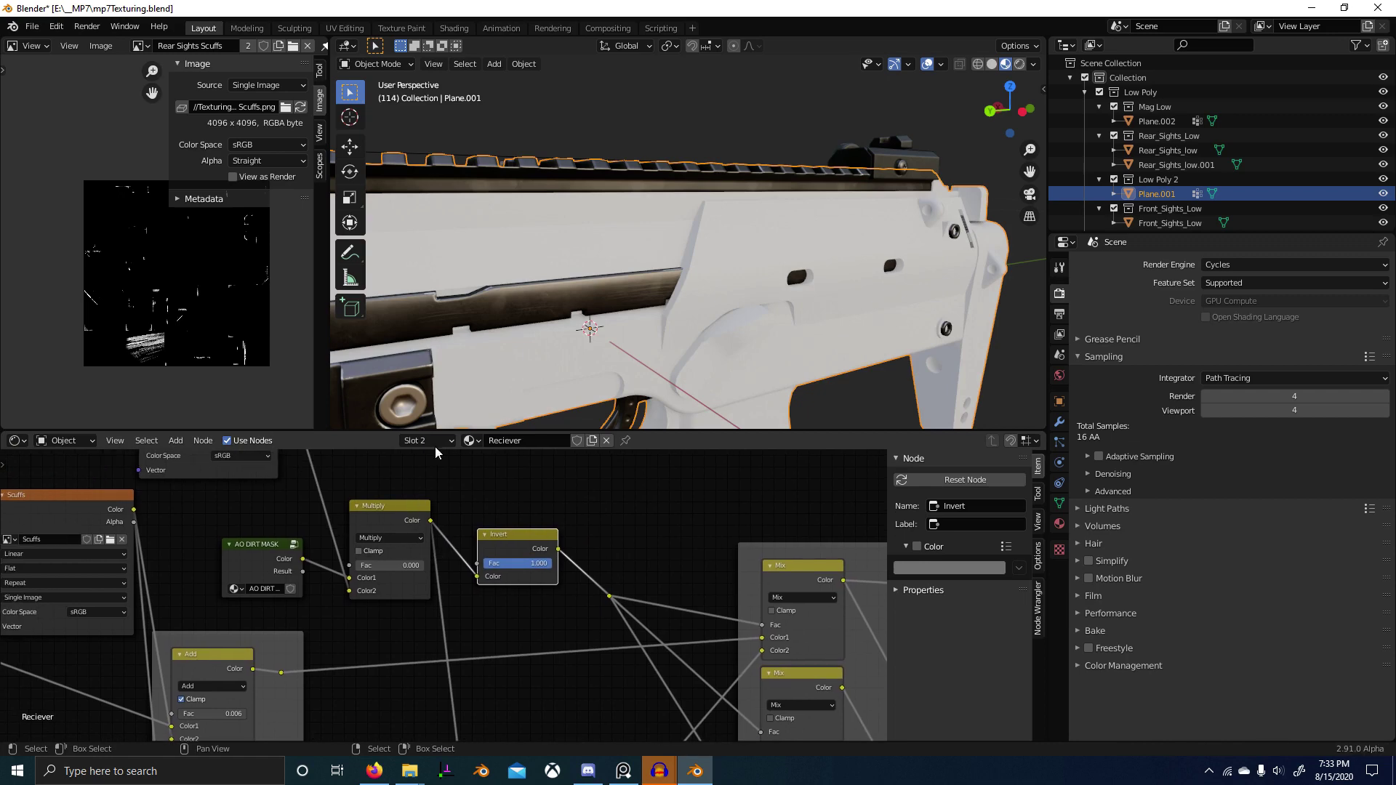
{"action": "mouse_move", "coordinate": [733, 288]}
{"action": "middle_mouse_down"}
{"action": "mouse_move", "coordinate": [717, 308]}
{"action": "mouse_move", "coordinate": [735, 288]}
{"action": "middle_mouse_up"}
{"action": "scroll", "coordinate": [734, 287], "scroll_direction": "up", "scroll_amount": 3}
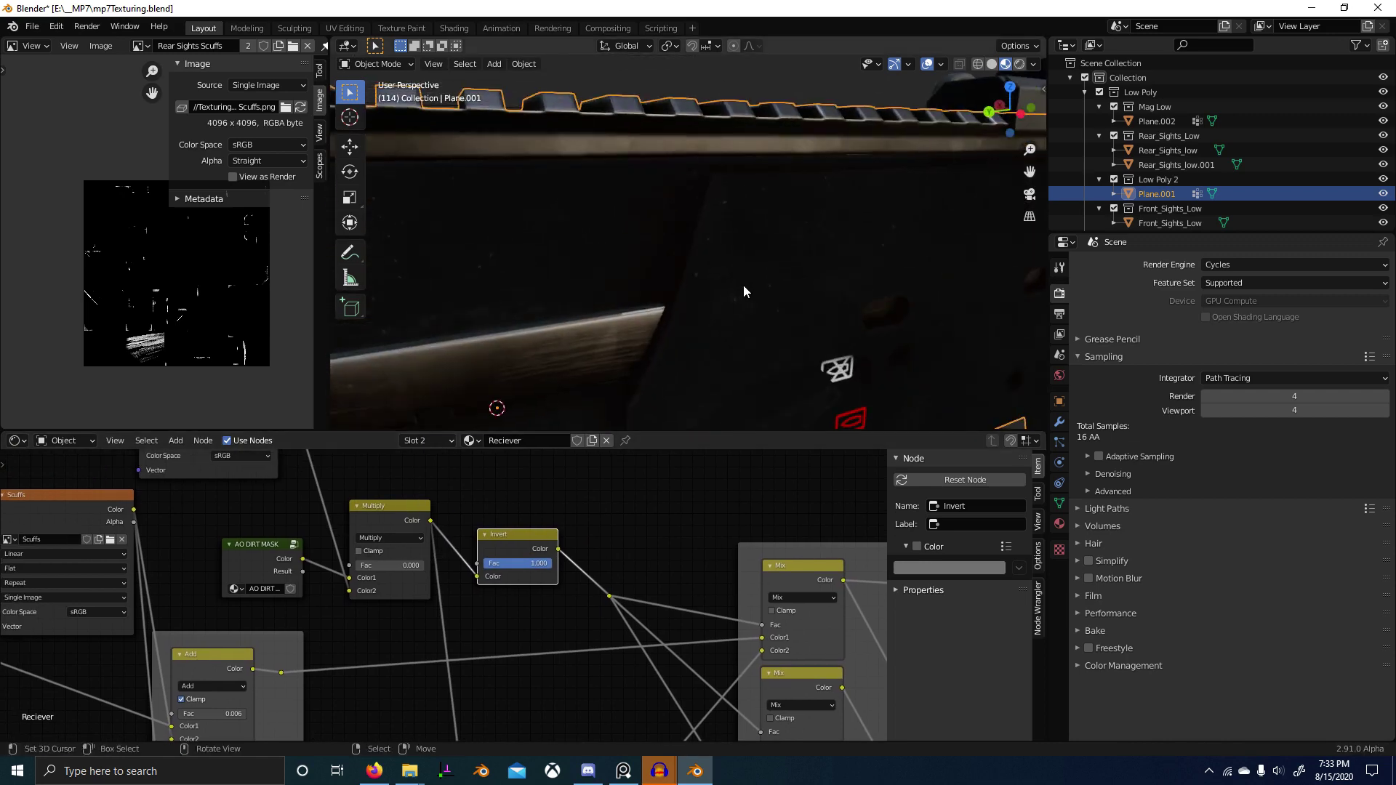
{"action": "key", "text": "ctrl+s"}
{"action": "scroll", "coordinate": [791, 329], "scroll_direction": "down", "scroll_amount": 3}
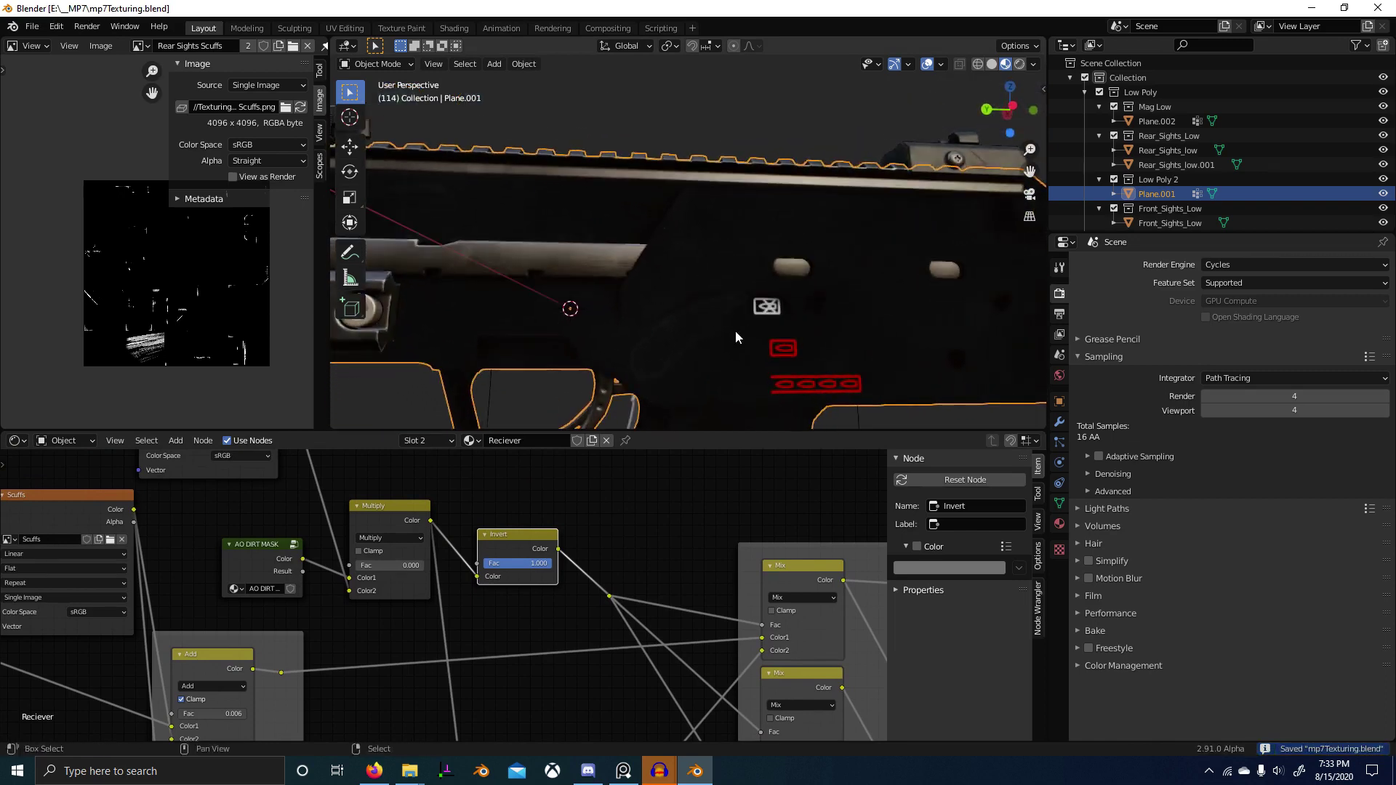
{"action": "middle_click_drag", "start_coordinate": [735, 330], "coordinate": [774, 422]}
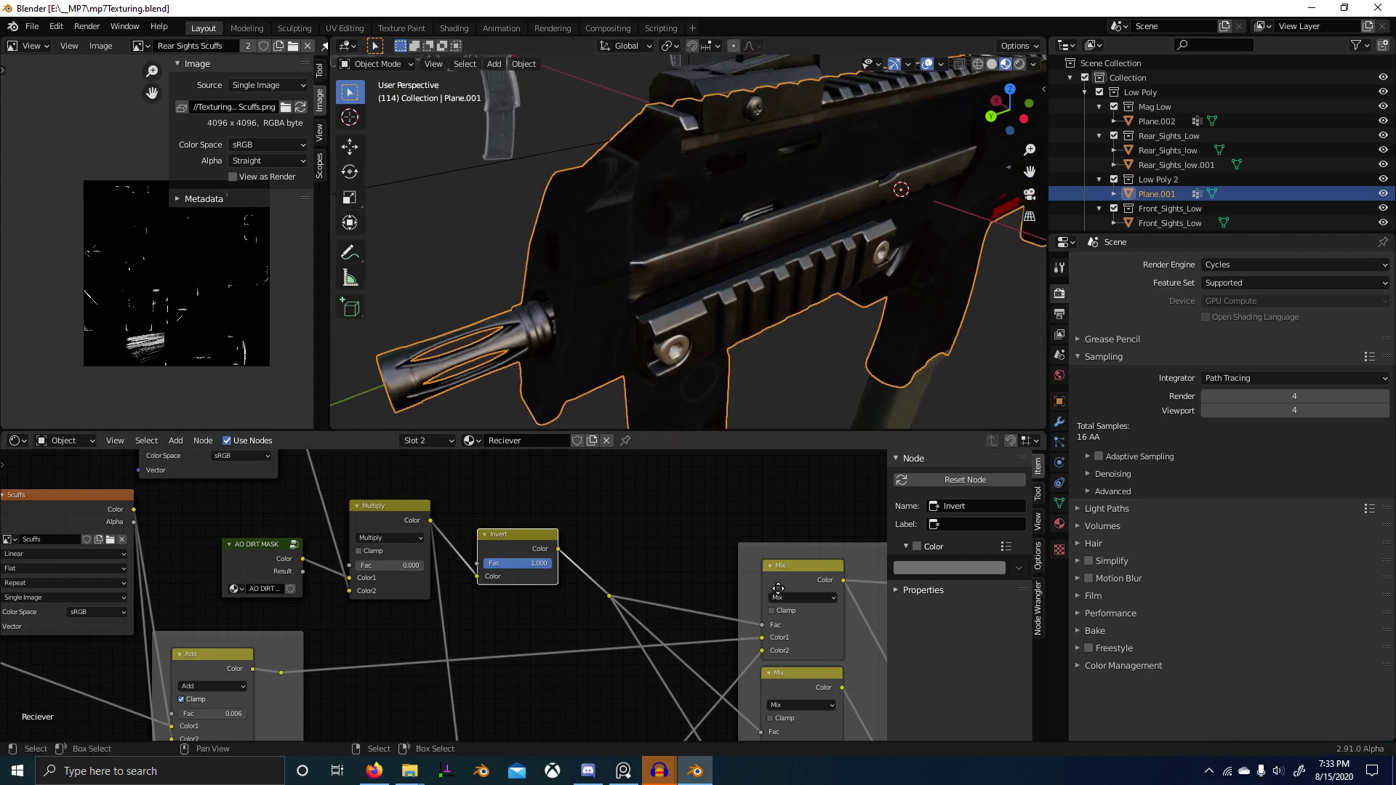
Step: Preview the second Mix node in the frame and examine its result on the receiver up close
{"action": "middle_click_drag", "start_coordinate": [778, 589], "coordinate": [727, 563]}
{"action": "left_click", "coordinate": [769, 658], "text": "ctrl+shift"}
{"action": "scroll", "coordinate": [693, 360], "scroll_direction": "up", "scroll_amount": 2}
{"action": "middle_click_drag", "start_coordinate": [693, 361], "coordinate": [695, 325]}
{"action": "middle_click_drag", "start_coordinate": [783, 357], "coordinate": [644, 349]}
{"action": "scroll", "coordinate": [471, 361], "scroll_direction": "up", "scroll_amount": 2}
{"action": "scroll", "coordinate": [783, 582], "scroll_direction": "down", "scroll_amount": 2}
{"action": "middle_click_drag", "start_coordinate": [783, 627], "coordinate": [711, 570]}
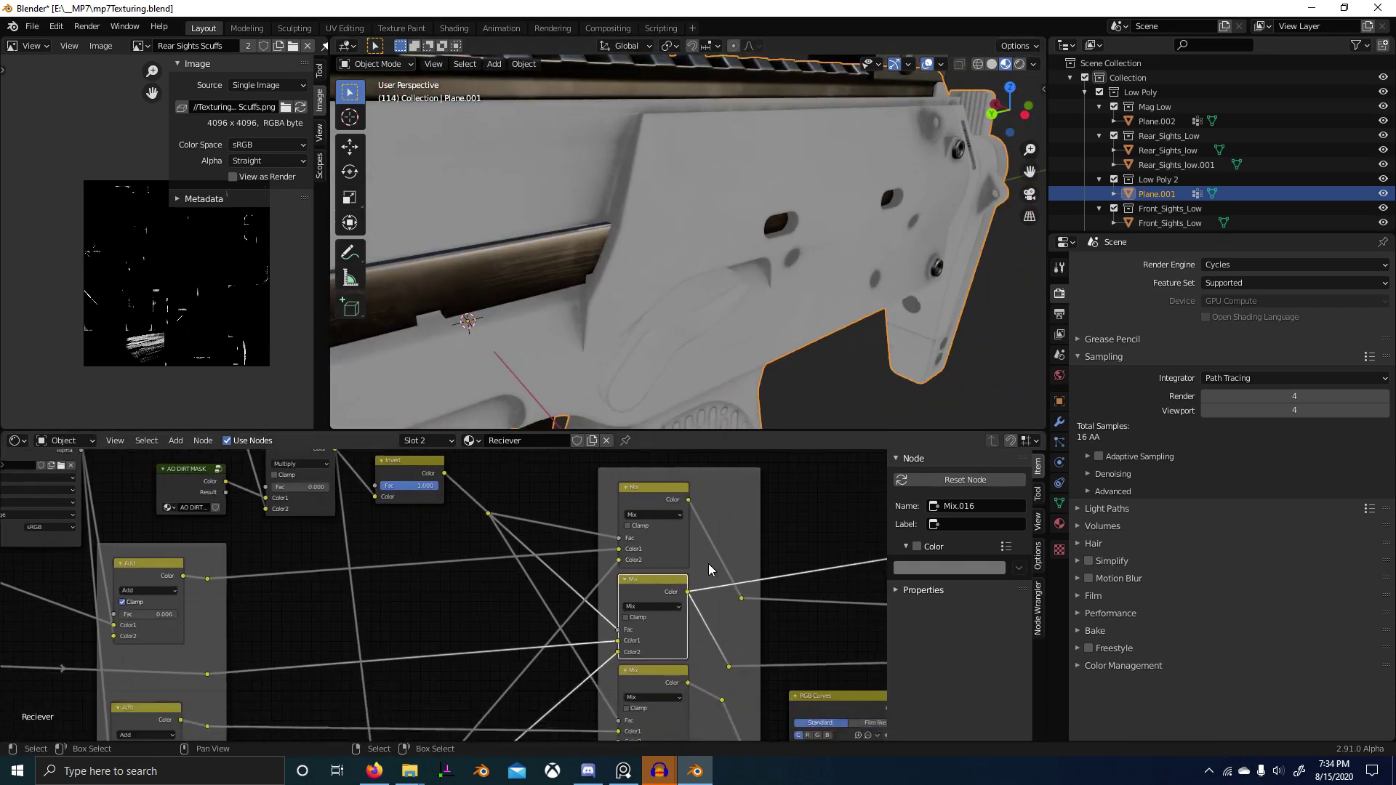
{"action": "middle_click_drag", "start_coordinate": [724, 670], "coordinate": [688, 573]}
{"action": "scroll", "coordinate": [680, 368], "scroll_direction": "down", "scroll_amount": 4}
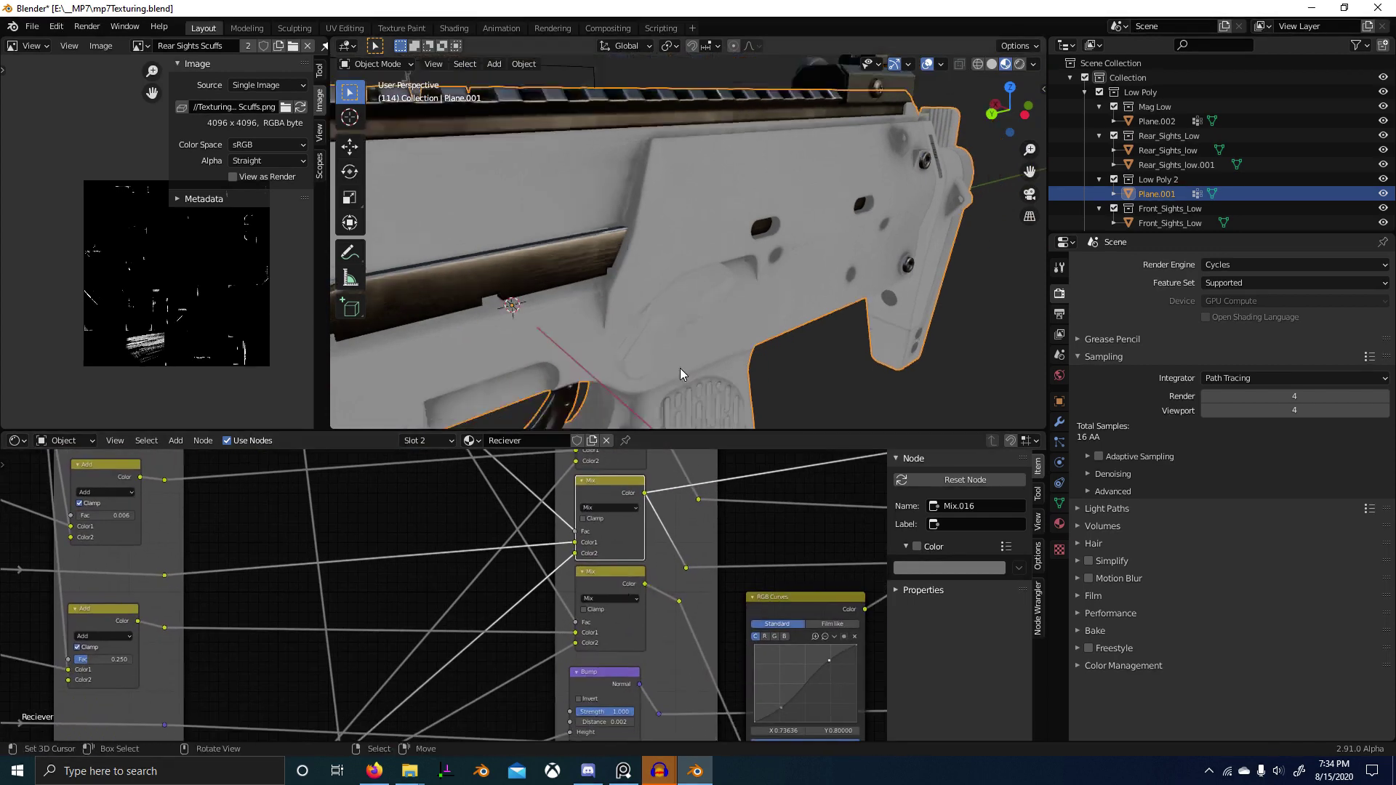
{"action": "scroll", "coordinate": [665, 309], "scroll_direction": "up", "scroll_amount": 2}
{"action": "middle_click_drag", "start_coordinate": [665, 308], "coordinate": [696, 353]}
Step: Preview the third Mix node, just above the Bump node, and inspect its result on the receiver
{"action": "left_click", "coordinate": [620, 579], "text": "ctrl+shift"}
{"action": "scroll", "coordinate": [609, 323], "scroll_direction": "up", "scroll_amount": 3}
{"action": "scroll", "coordinate": [609, 323], "scroll_direction": "down", "scroll_amount": 2}
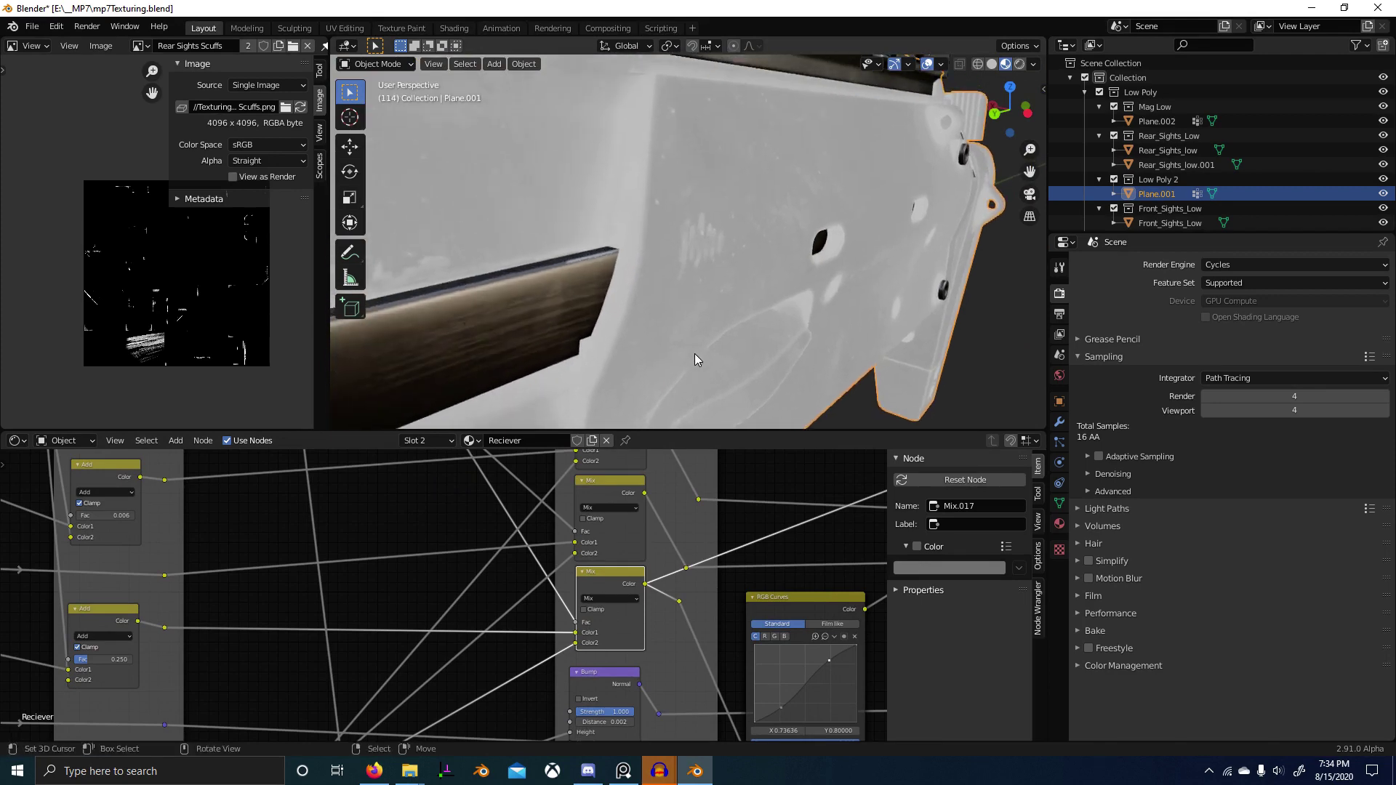
{"action": "scroll", "coordinate": [640, 316], "scroll_direction": "down", "scroll_amount": 4}
{"action": "scroll", "coordinate": [668, 539], "scroll_direction": "down", "scroll_amount": 1}
Step: Preview the Bump node below the Mix nodes and inspect its result on the receiver
{"action": "middle_click_drag", "start_coordinate": [668, 540], "coordinate": [664, 521]}
{"action": "left_click", "coordinate": [628, 644], "text": "ctrl+shift"}
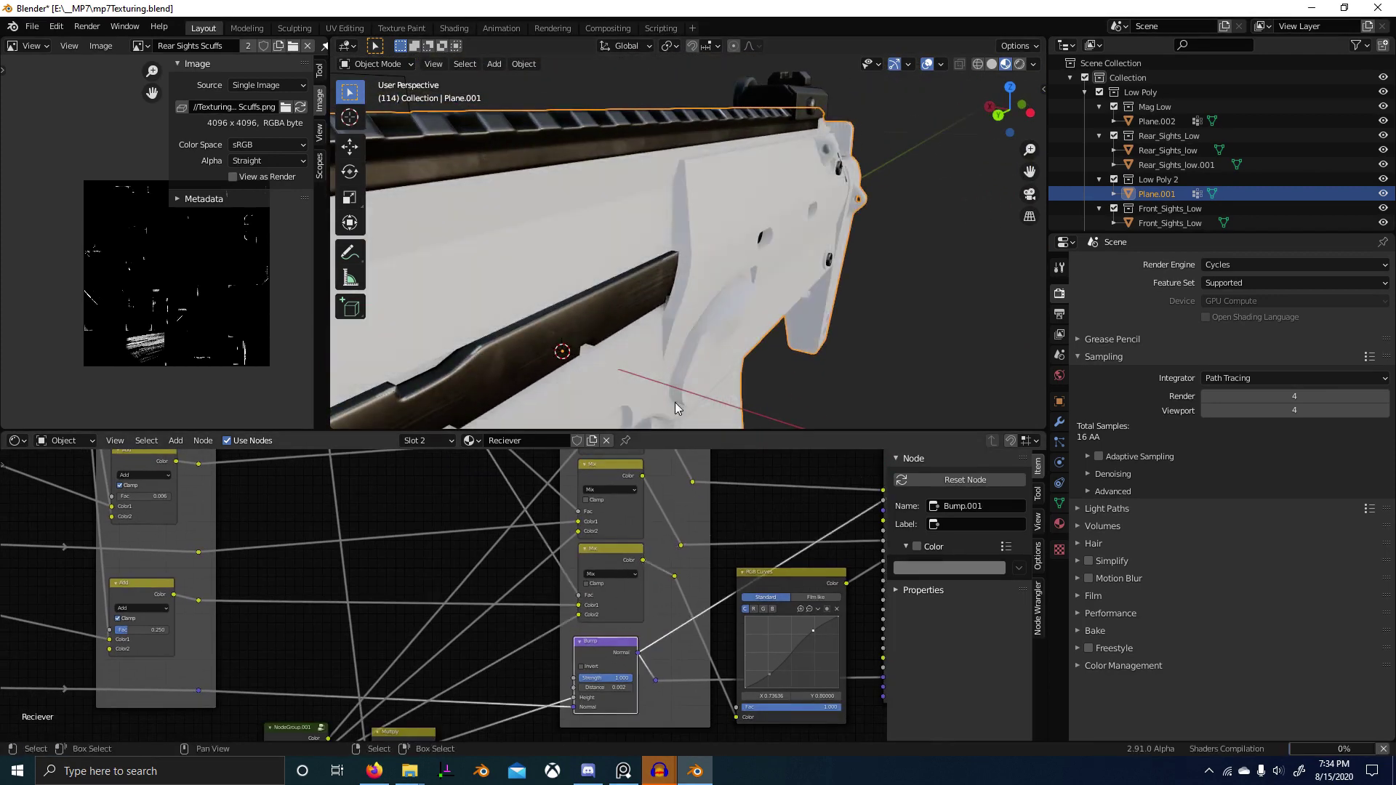
{"action": "scroll", "coordinate": [682, 342], "scroll_direction": "up", "scroll_amount": 2}
{"action": "mouse_move", "coordinate": [686, 338]}
{"action": "middle_mouse_down"}
{"action": "mouse_move", "coordinate": [670, 320]}
{"action": "mouse_move", "coordinate": [722, 290]}
{"action": "mouse_move", "coordinate": [698, 323]}
{"action": "middle_mouse_up"}
{"action": "scroll", "coordinate": [557, 606], "scroll_direction": "up", "scroll_amount": 4}
{"action": "middle_click_drag", "start_coordinate": [557, 606], "coordinate": [543, 548]}
{"action": "left_click_drag", "start_coordinate": [639, 648], "coordinate": [567, 649]}
Step: Preview the Principled BSDF node to show the complete receiver material again
{"action": "scroll", "coordinate": [581, 652], "scroll_direction": "down", "scroll_amount": 10}
{"action": "middle_click_drag", "start_coordinate": [844, 615], "coordinate": [679, 629]}
{"action": "left_click", "coordinate": [595, 522], "text": "ctrl+shift"}
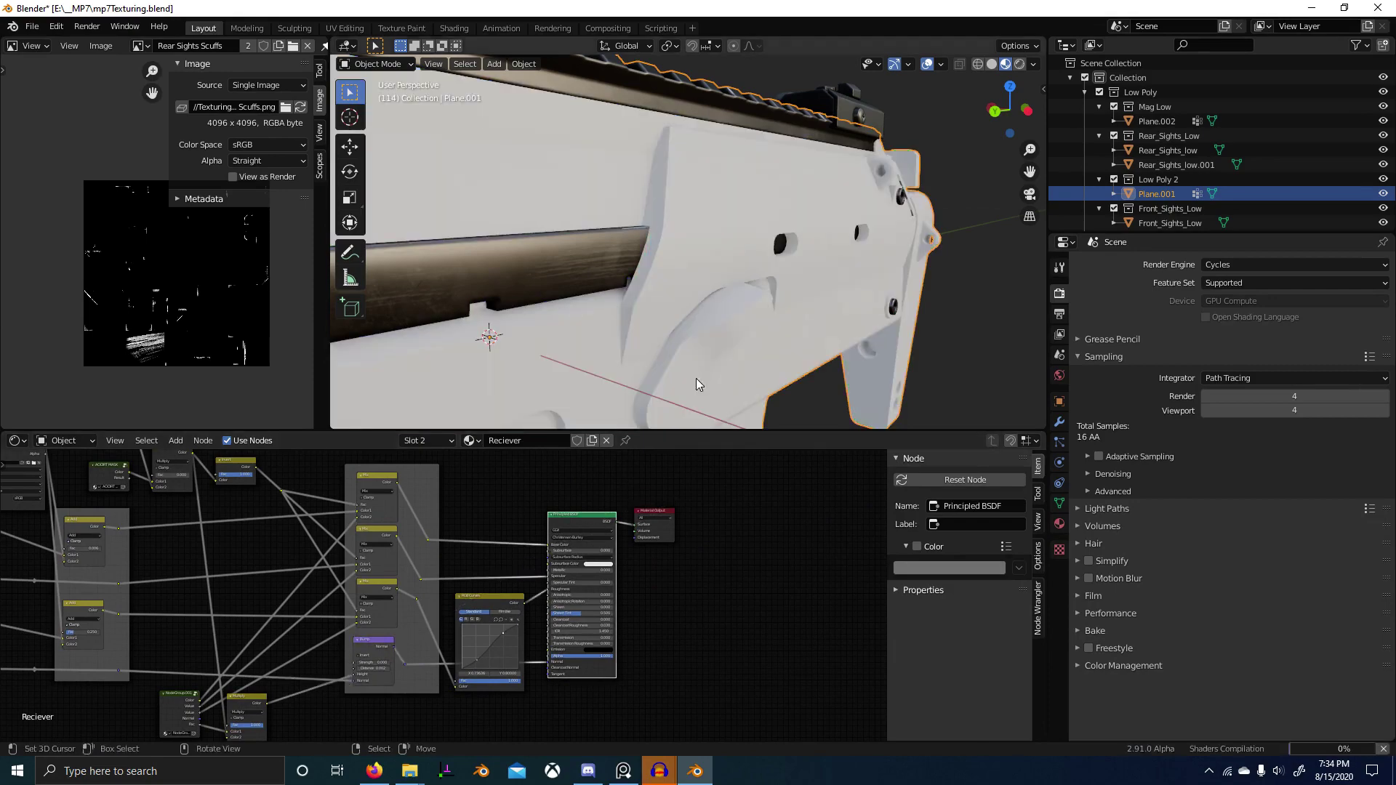
{"action": "scroll", "coordinate": [694, 333], "scroll_direction": "down", "scroll_amount": 4}
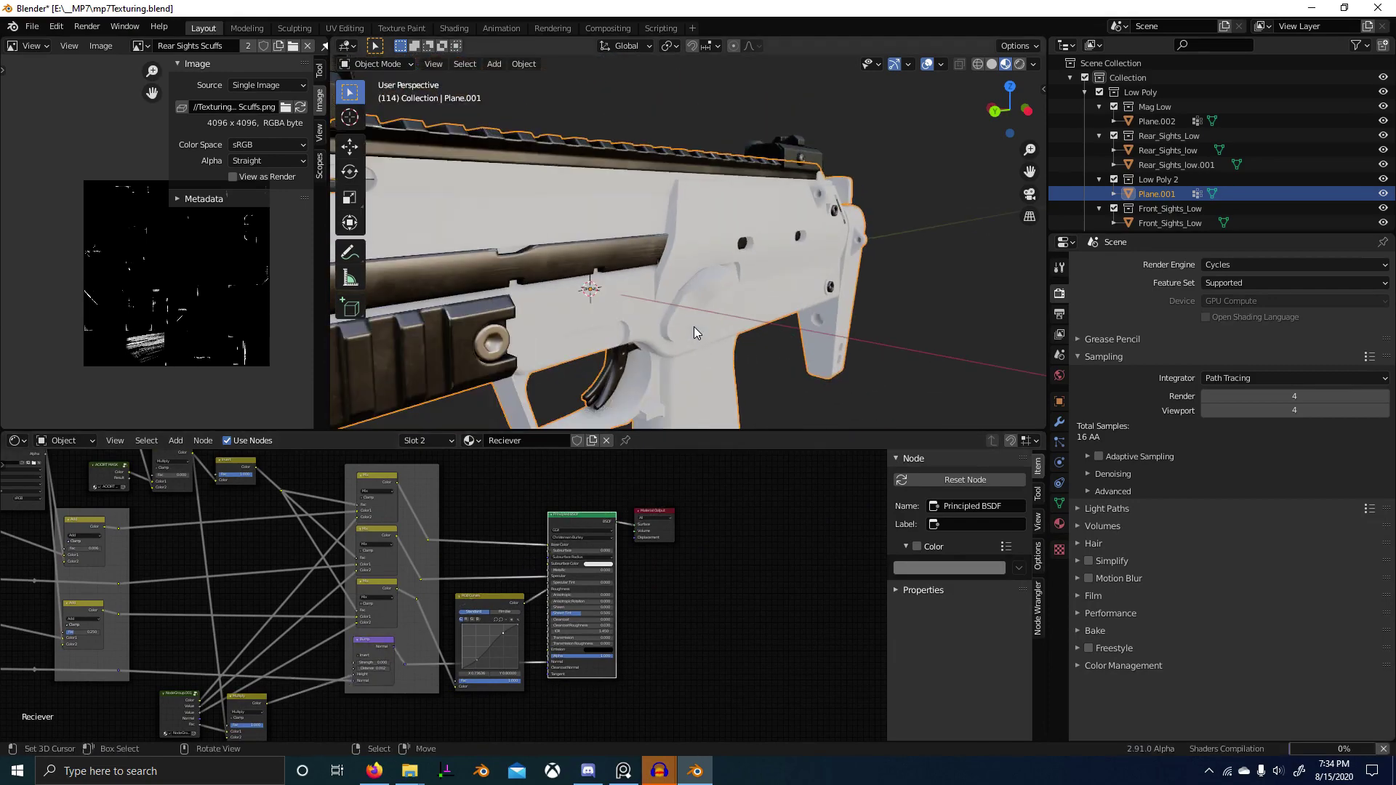
{"action": "mouse_move", "coordinate": [665, 758]}
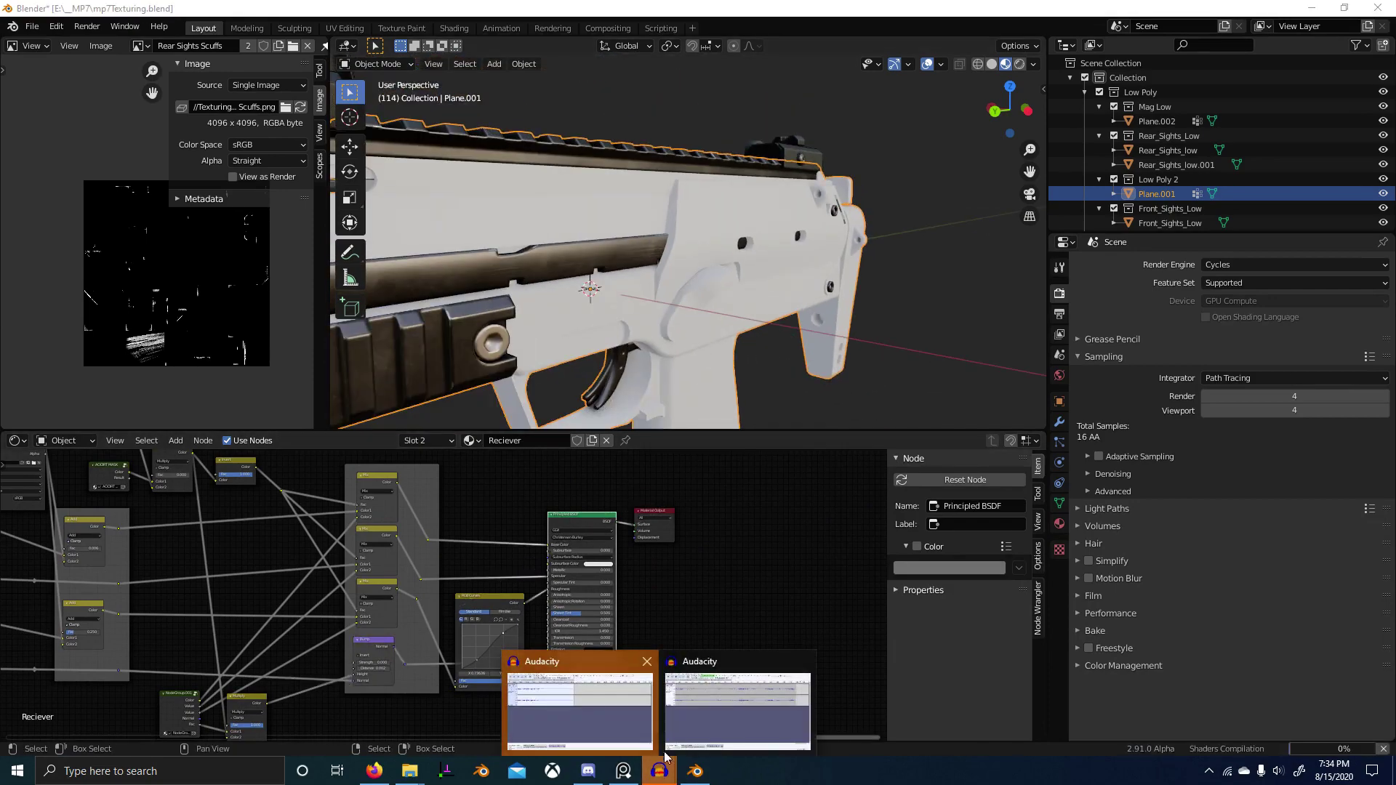
{"action": "left_click", "coordinate": [617, 707]}
{"action": "key", "text": "alt+Tab"}
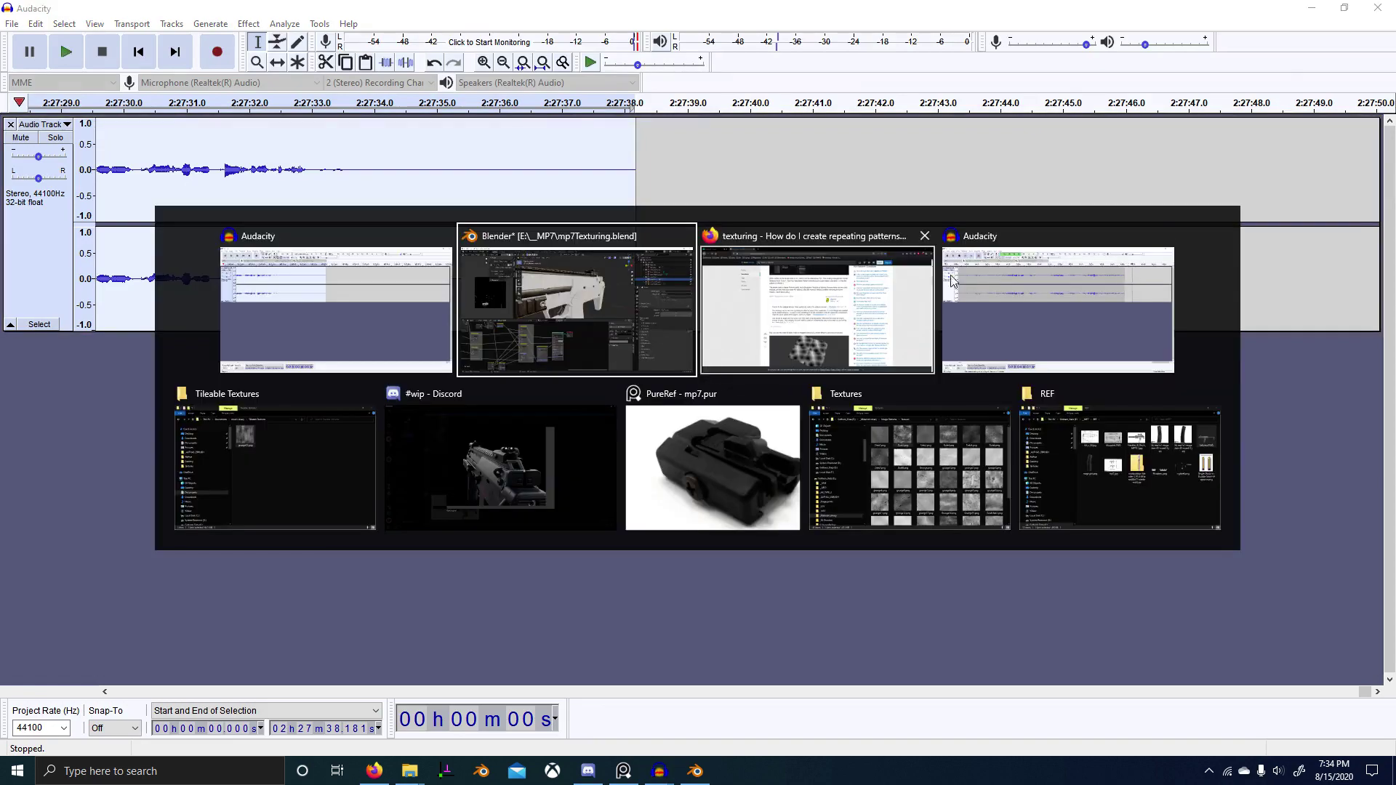
{"action": "left_click", "coordinate": [956, 280]}
{"action": "key", "text": "alt+Tab"}
{"action": "left_click", "coordinate": [766, 318]}
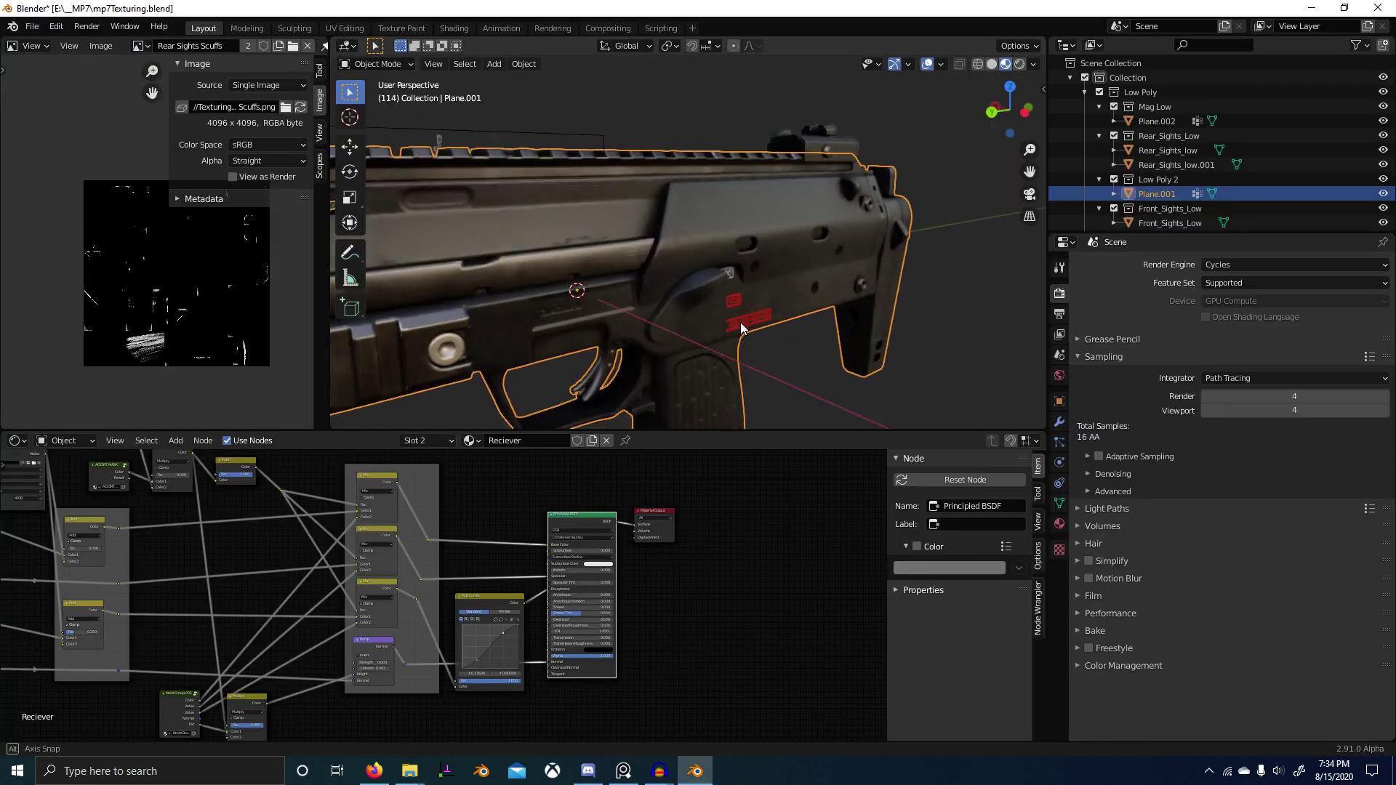
Step: Examine the complete receiver material from both sides of the gun, up close and in an enlarged viewport
{"action": "scroll", "coordinate": [727, 301], "scroll_direction": "up", "scroll_amount": 6}
{"action": "scroll", "coordinate": [824, 313], "scroll_direction": "down", "scroll_amount": 6}
{"action": "middle_click_drag", "start_coordinate": [805, 329], "coordinate": [573, 483]}
{"action": "scroll", "coordinate": [830, 285], "scroll_direction": "up", "scroll_amount": 3}
{"action": "scroll", "coordinate": [894, 377], "scroll_direction": "up", "scroll_amount": 3}
{"action": "scroll", "coordinate": [801, 374], "scroll_direction": "down", "scroll_amount": 2}
{"action": "scroll", "coordinate": [755, 497], "scroll_direction": "up", "scroll_amount": 5}
{"action": "scroll", "coordinate": [826, 573], "scroll_direction": "down", "scroll_amount": 6}
{"action": "scroll", "coordinate": [779, 496], "scroll_direction": "up", "scroll_amount": 4}
{"action": "scroll", "coordinate": [734, 512], "scroll_direction": "down", "scroll_amount": 4}
{"action": "scroll", "coordinate": [488, 502], "scroll_direction": "up", "scroll_amount": 5}
{"action": "key", "text": "ctrl+space"}
{"action": "scroll", "coordinate": [538, 661], "scroll_direction": "down", "scroll_amount": 4}
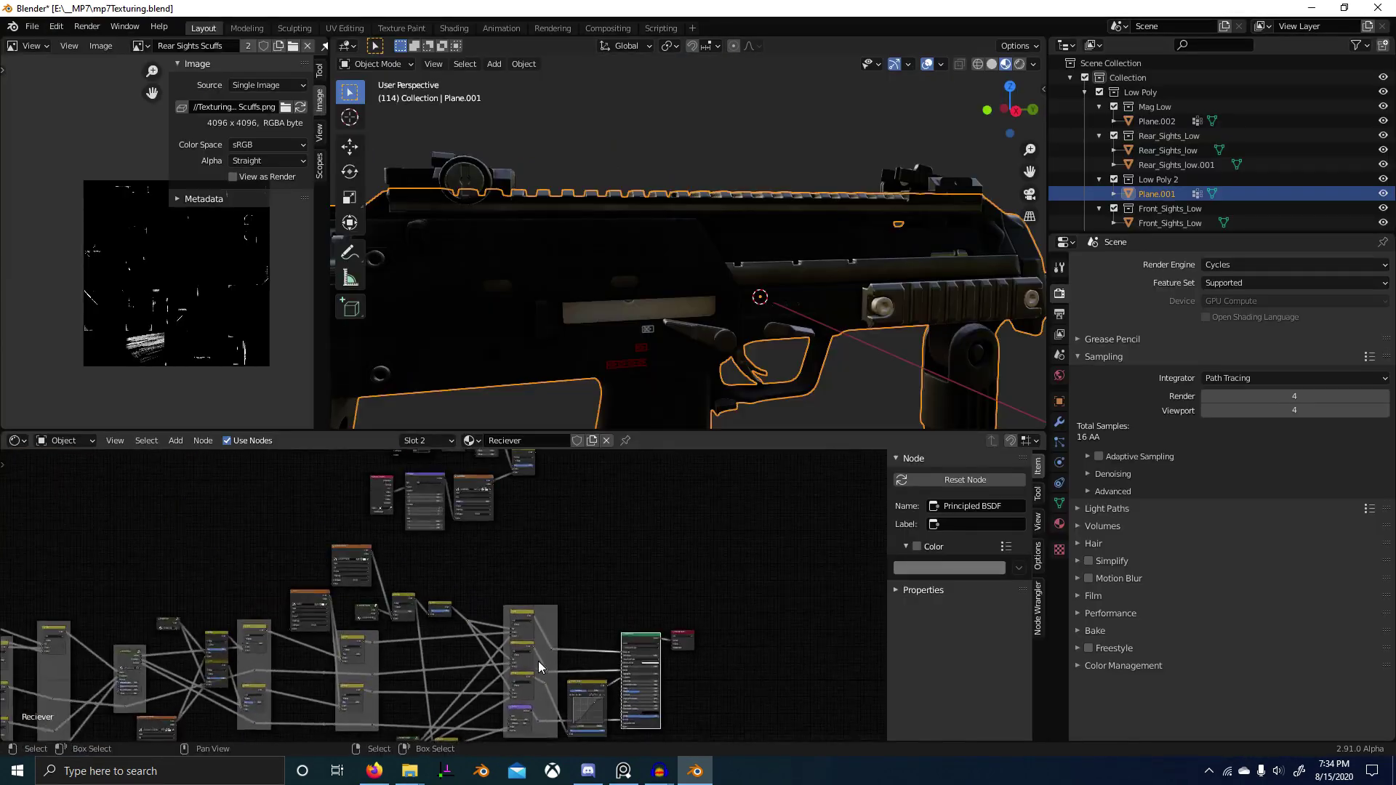
Step: Preview the AO DIRT MASK group and, inside it, the Reciever AO image texture
{"action": "scroll", "coordinate": [364, 600], "scroll_direction": "up", "scroll_amount": 5}
{"action": "left_click", "coordinate": [397, 586], "text": "ctrl+shift"}
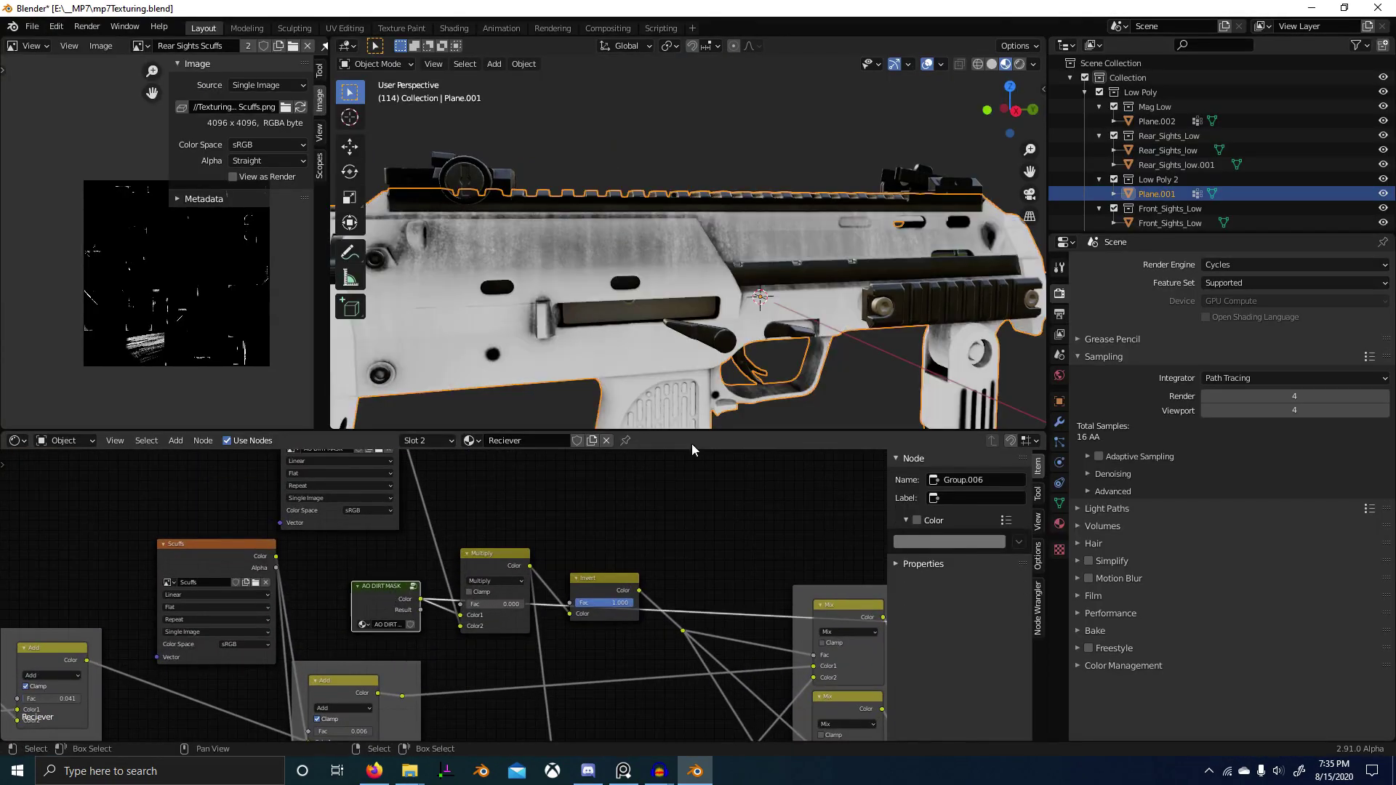
{"action": "key", "text": "Tab"}
{"action": "middle_click_drag", "start_coordinate": [435, 598], "coordinate": [715, 505]}
{"action": "scroll", "coordinate": [698, 510], "scroll_direction": "down", "scroll_amount": 1}
{"action": "scroll", "coordinate": [443, 597], "scroll_direction": "up", "scroll_amount": 2}
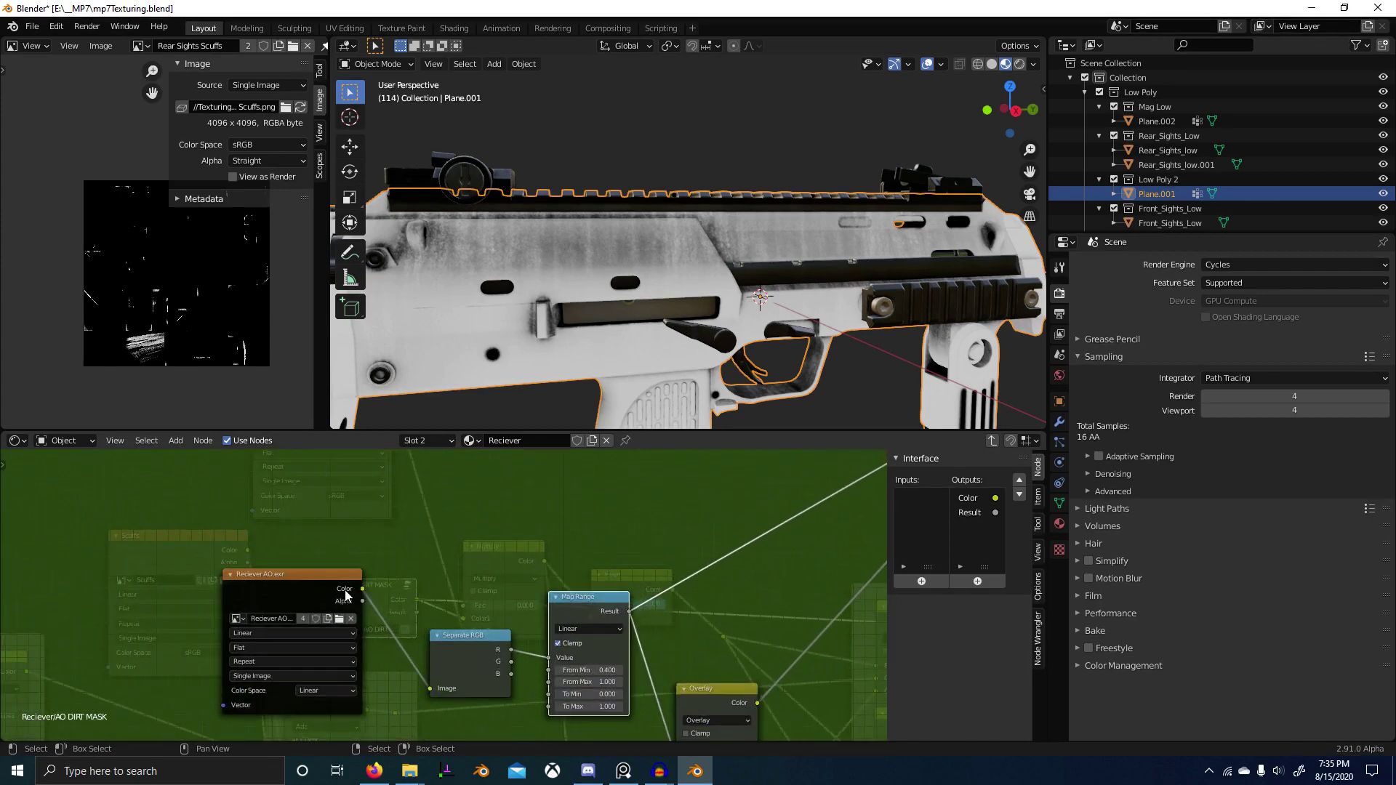
{"action": "left_click", "coordinate": [299, 578], "text": "ctrl+shift"}
{"action": "key", "text": "Tab"}
{"action": "left_click", "coordinate": [409, 586]}
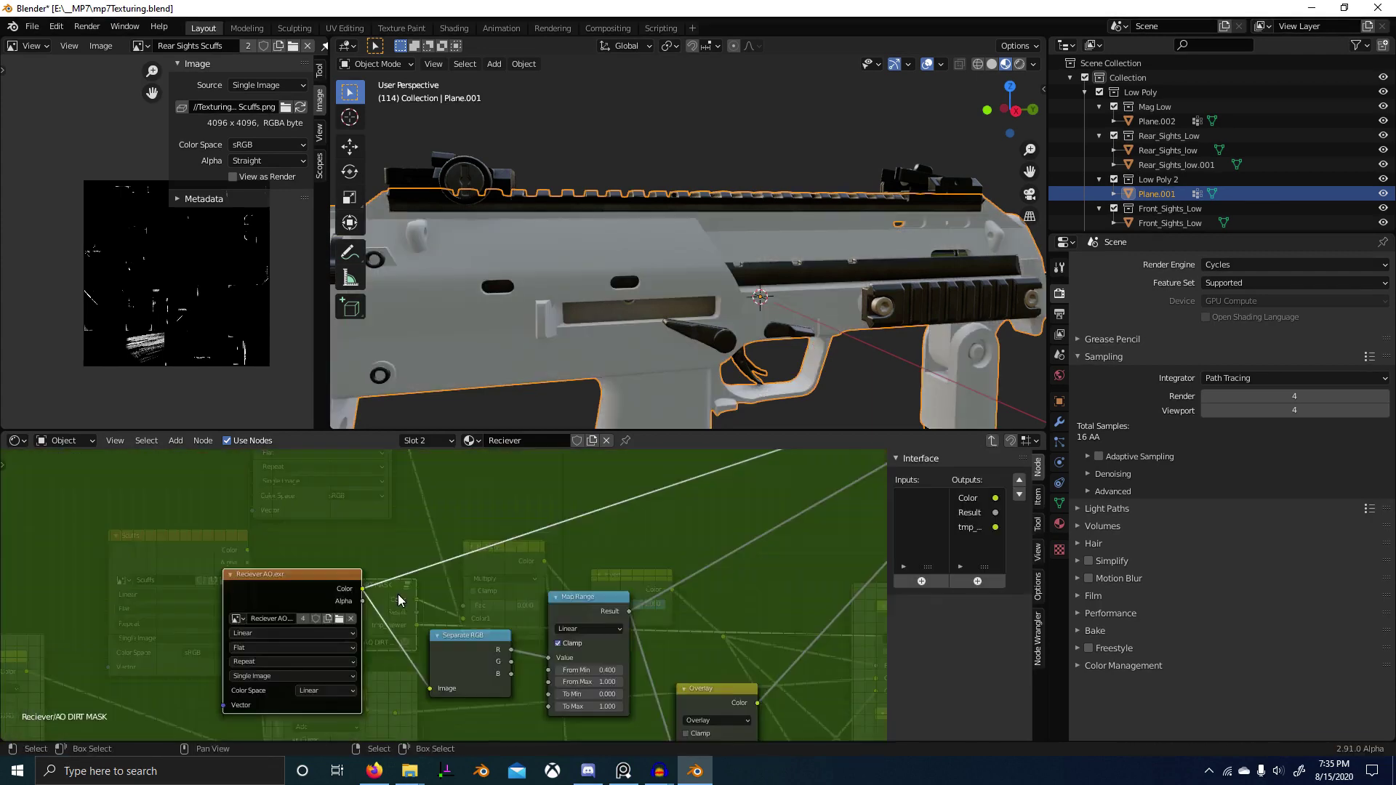
Step: Preview the Invert node inside the AO DIRT MASK group, leave the group and preview its Color output
{"action": "scroll", "coordinate": [439, 626], "scroll_direction": "down", "scroll_amount": 2}
{"action": "scroll", "coordinate": [439, 626], "scroll_direction": "up", "scroll_amount": 3}
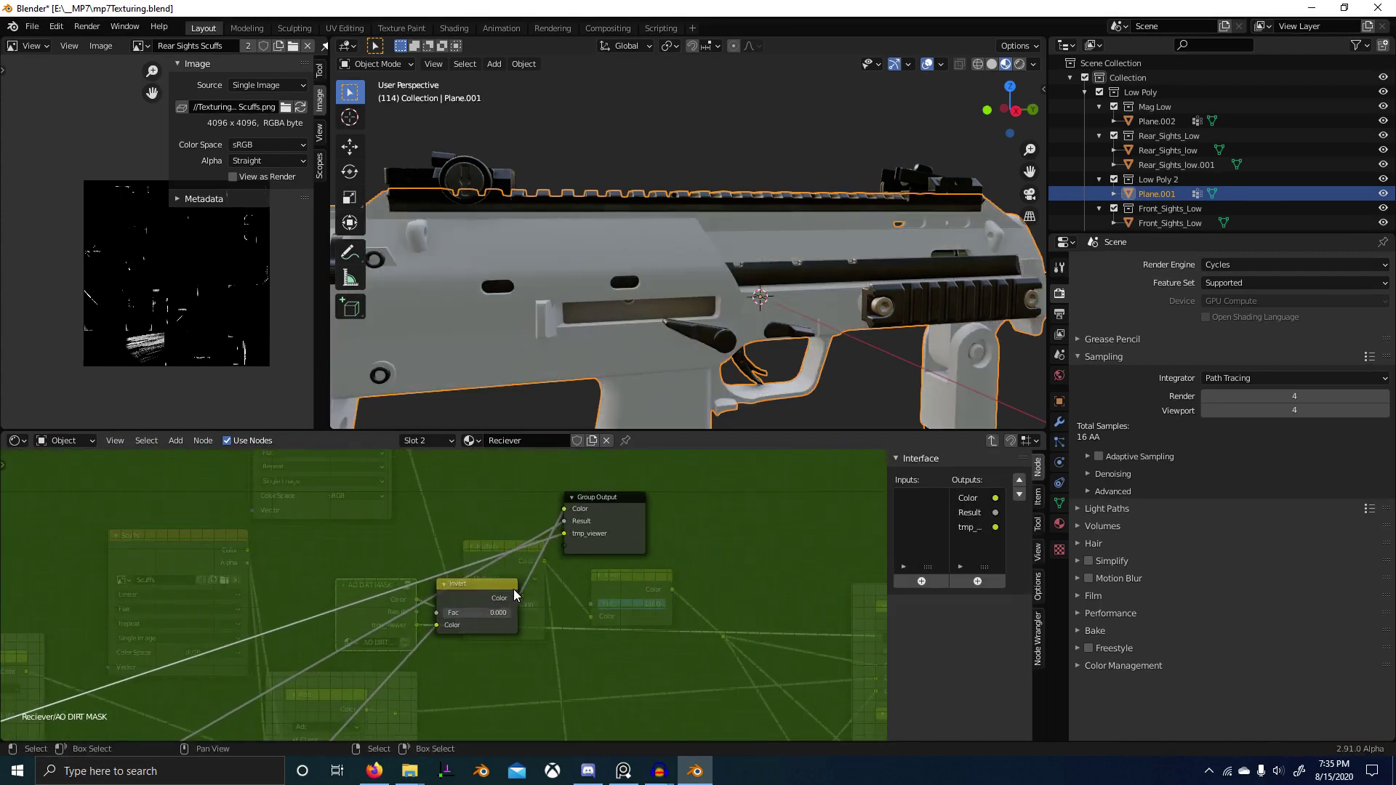
{"action": "left_click", "coordinate": [491, 591], "text": "ctrl+shift"}
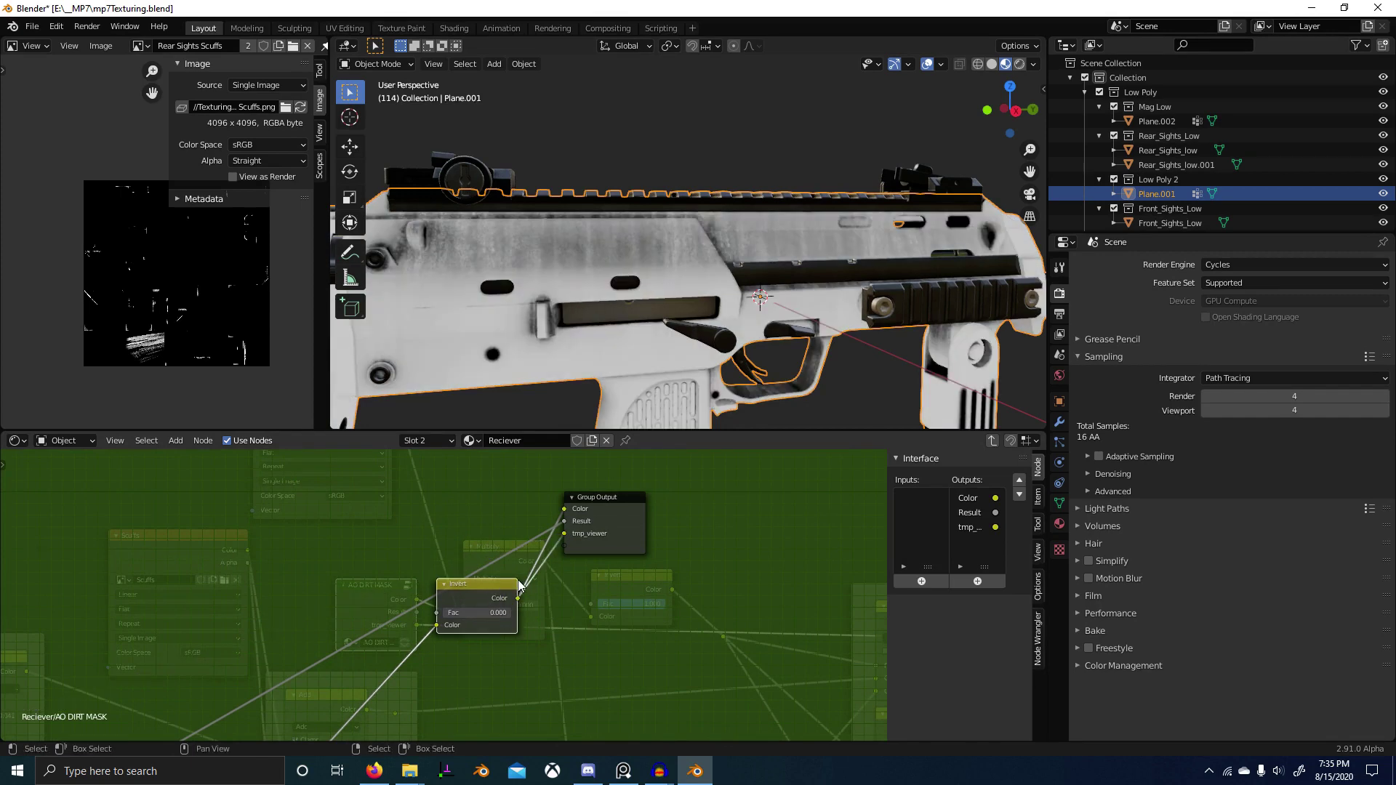
{"action": "key", "text": "Tab"}
{"action": "left_click", "coordinate": [402, 602], "text": "ctrl+shift"}
Step: Inspect the mask up close and preview the AO DIRT MASK group's Result output for comparison
{"action": "scroll", "coordinate": [728, 316], "scroll_direction": "up", "scroll_amount": 8}
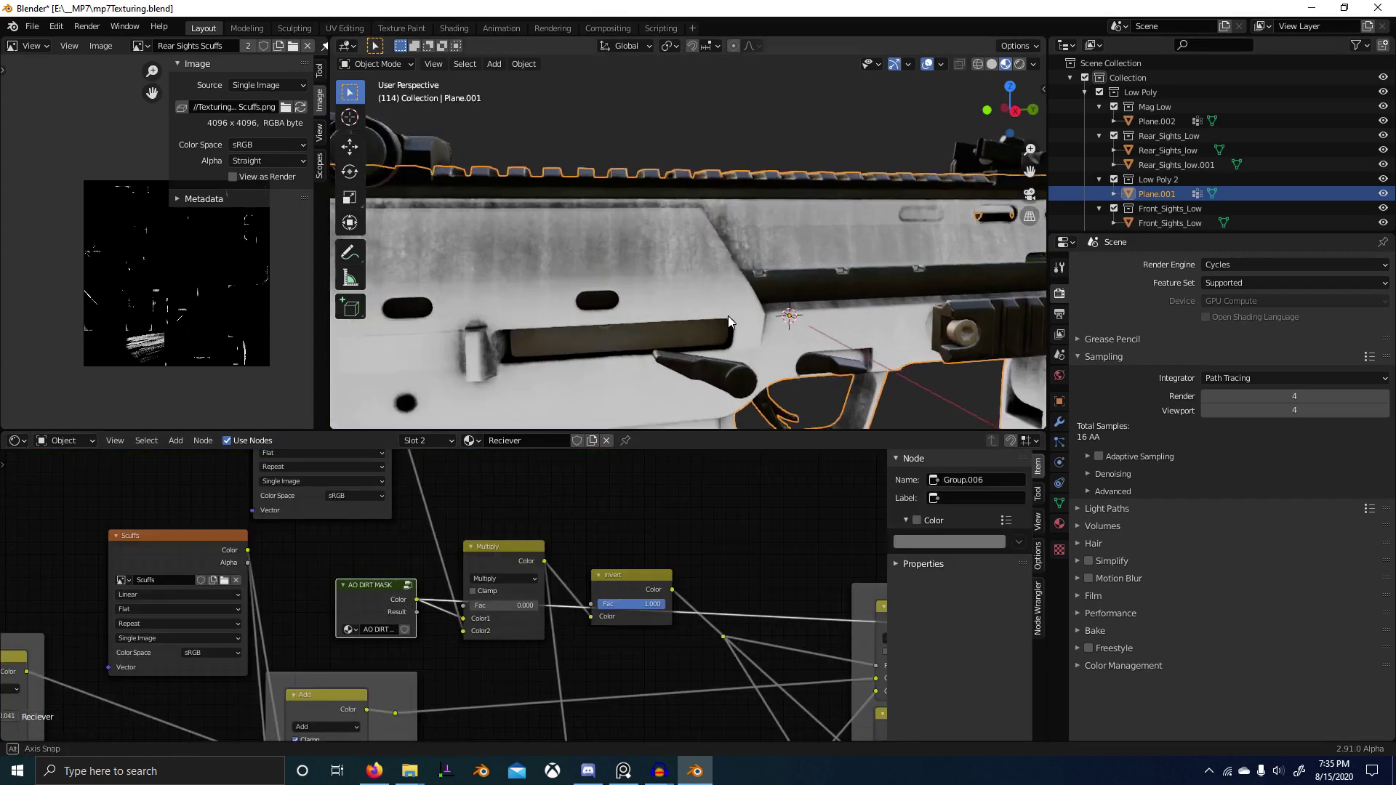
{"action": "left_click", "coordinate": [378, 595], "text": "ctrl+shift"}
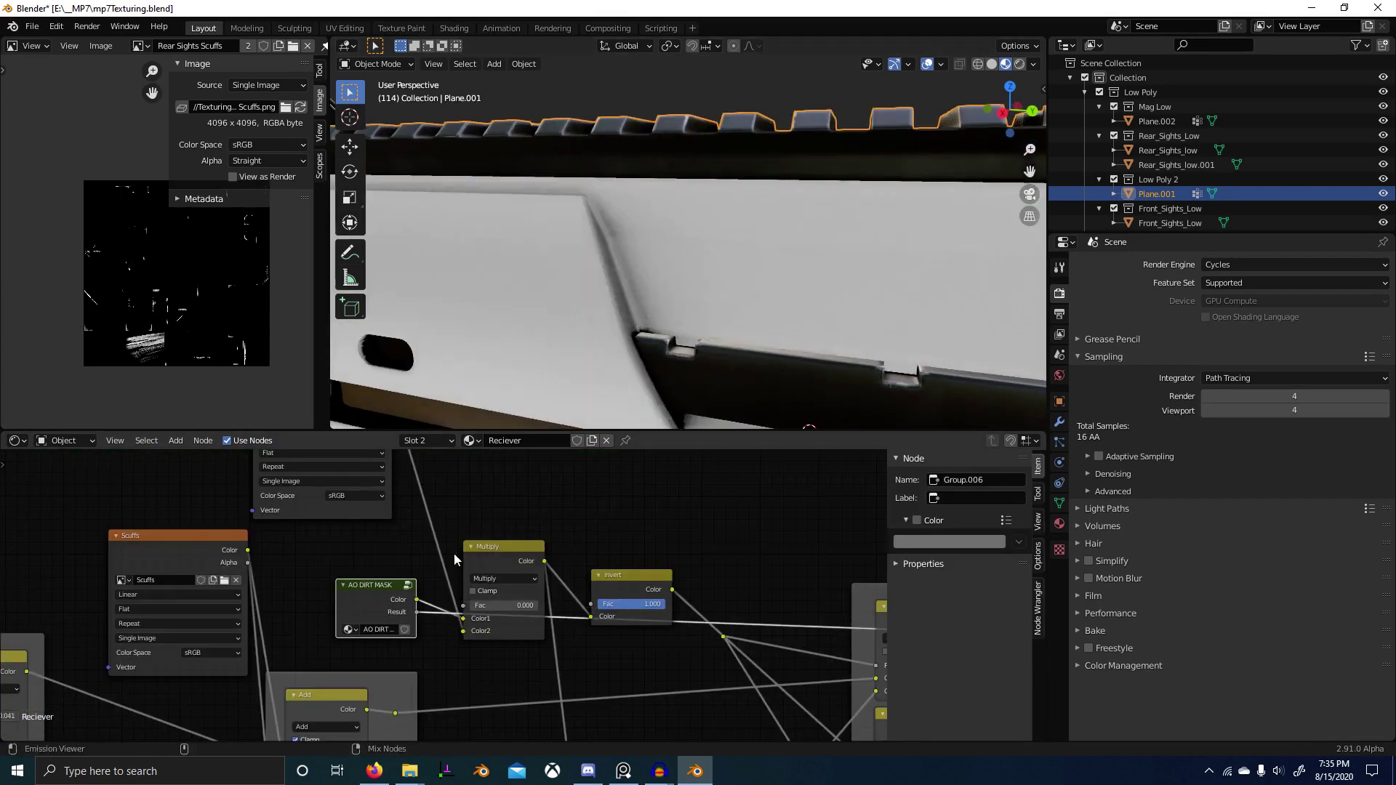
{"action": "middle_click_drag", "start_coordinate": [553, 407], "coordinate": [727, 327]}
{"action": "scroll", "coordinate": [727, 326], "scroll_direction": "down", "scroll_amount": 3}
{"action": "mouse_move", "coordinate": [815, 267]}
{"action": "middle_mouse_down"}
{"action": "mouse_move", "coordinate": [832, 273]}
{"action": "mouse_move", "coordinate": [818, 282]}
{"action": "middle_mouse_up"}
{"action": "scroll", "coordinate": [468, 551], "scroll_direction": "up", "scroll_amount": 1}
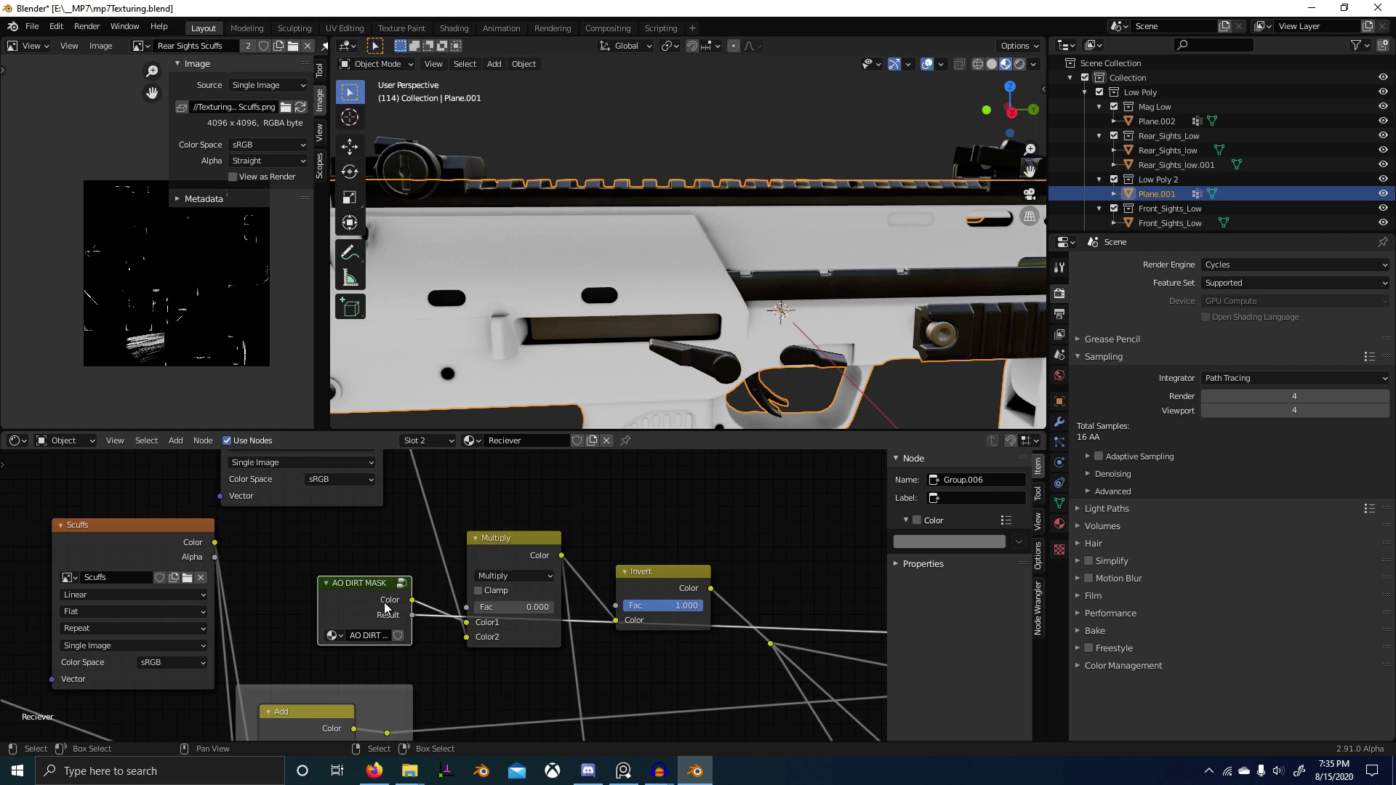
Step: Preview the Multiply node after the AO DIRT MASK group and examine the mask along the receiver
{"action": "scroll", "coordinate": [480, 607], "scroll_direction": "down", "scroll_amount": 1}
{"action": "left_click", "coordinate": [513, 561], "text": "ctrl+shift"}
{"action": "scroll", "coordinate": [539, 553], "scroll_direction": "down", "scroll_amount": 3}
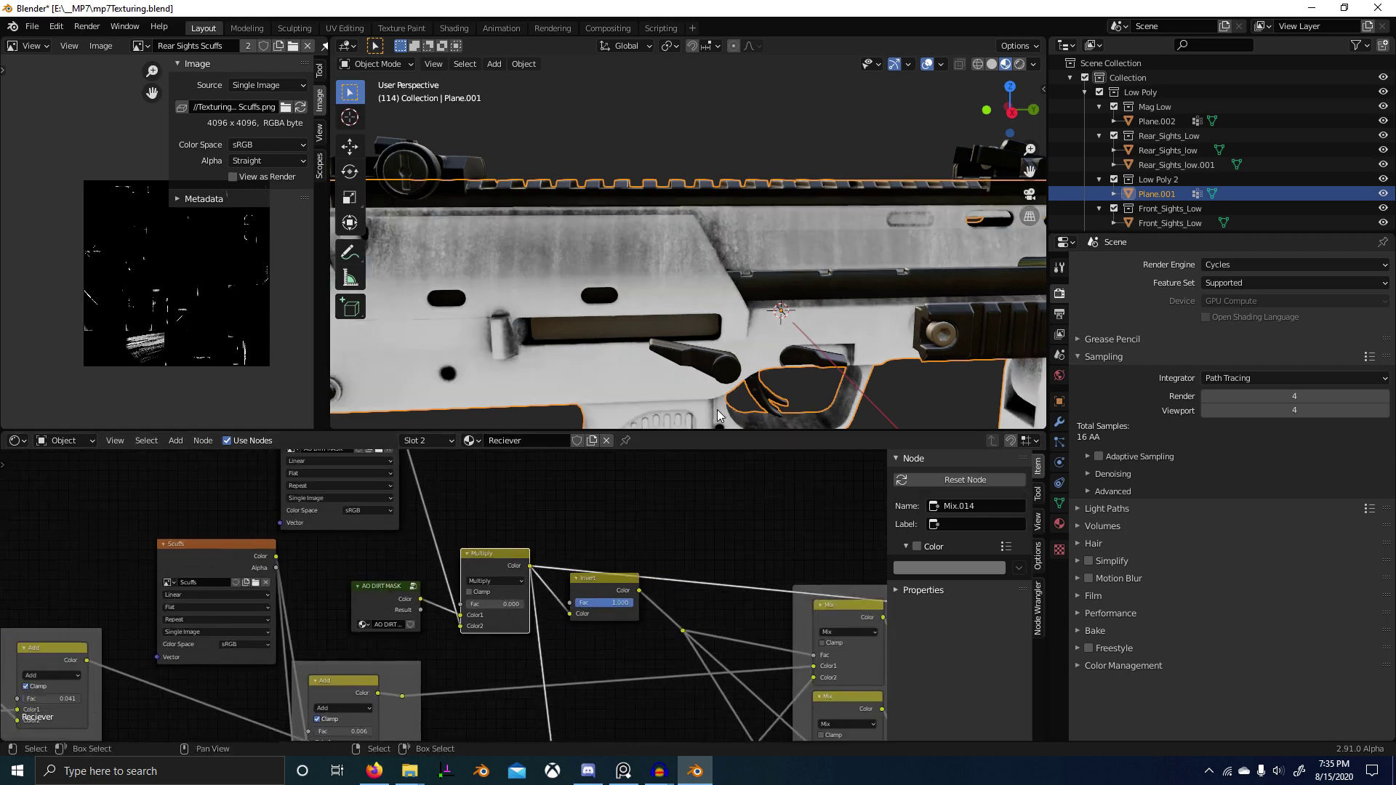
{"action": "scroll", "coordinate": [717, 409], "scroll_direction": "down", "scroll_amount": 3}
{"action": "middle_click_drag", "start_coordinate": [717, 409], "coordinate": [1001, 393]}
{"action": "scroll", "coordinate": [698, 410], "scroll_direction": "down", "scroll_amount": 3}
{"action": "scroll", "coordinate": [601, 400], "scroll_direction": "up", "scroll_amount": 5}
{"action": "scroll", "coordinate": [603, 400], "scroll_direction": "down", "scroll_amount": 1}
Step: Display the AO DIRT MASK image in the image editor and set its source to Generated
{"action": "mouse_move", "coordinate": [487, 605]}
{"action": "left_mouse_down"}
{"action": "mouse_move", "coordinate": [524, 605]}
{"action": "mouse_move", "coordinate": [465, 605]}
{"action": "left_mouse_up"}
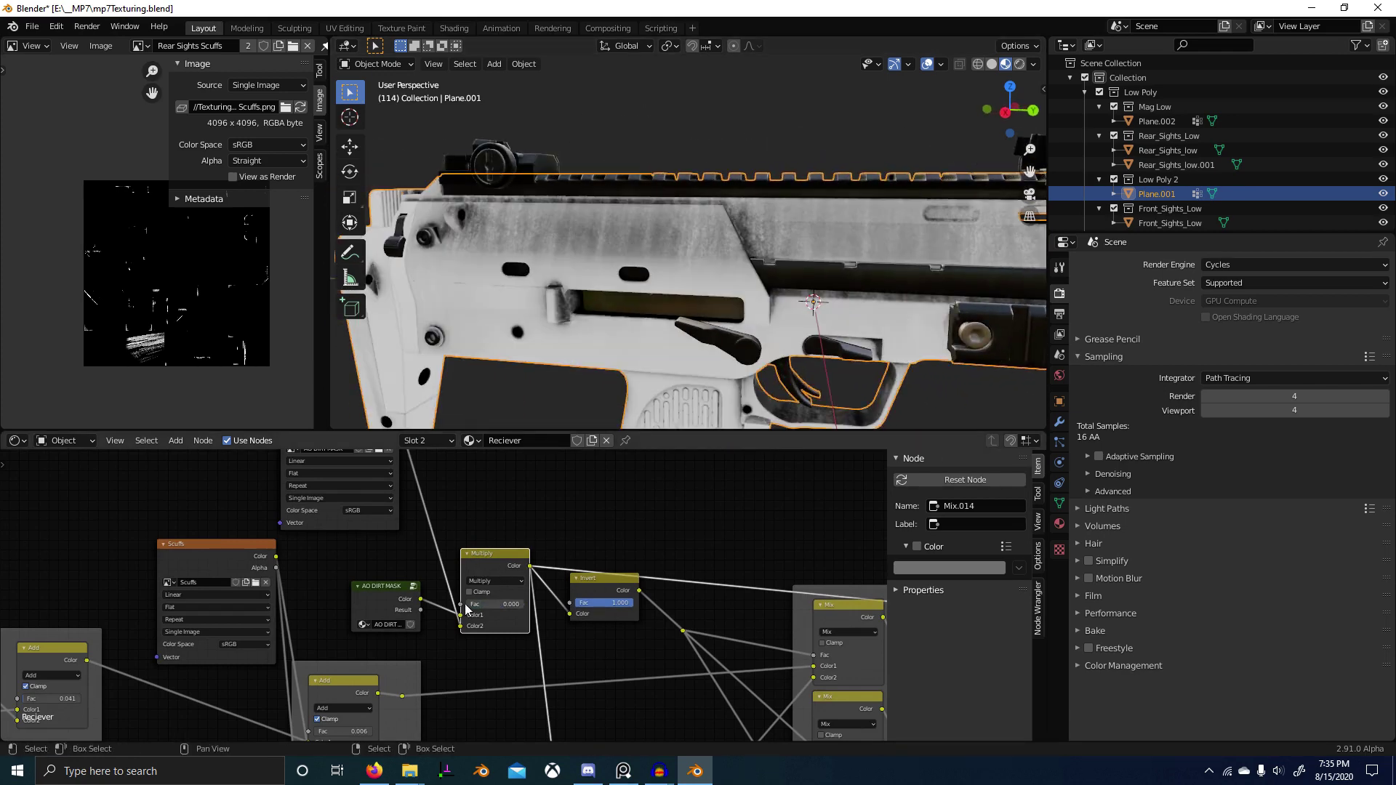
{"action": "middle_click_drag", "start_coordinate": [413, 502], "coordinate": [477, 558]}
{"action": "scroll", "coordinate": [476, 558], "scroll_direction": "down", "scroll_amount": 1}
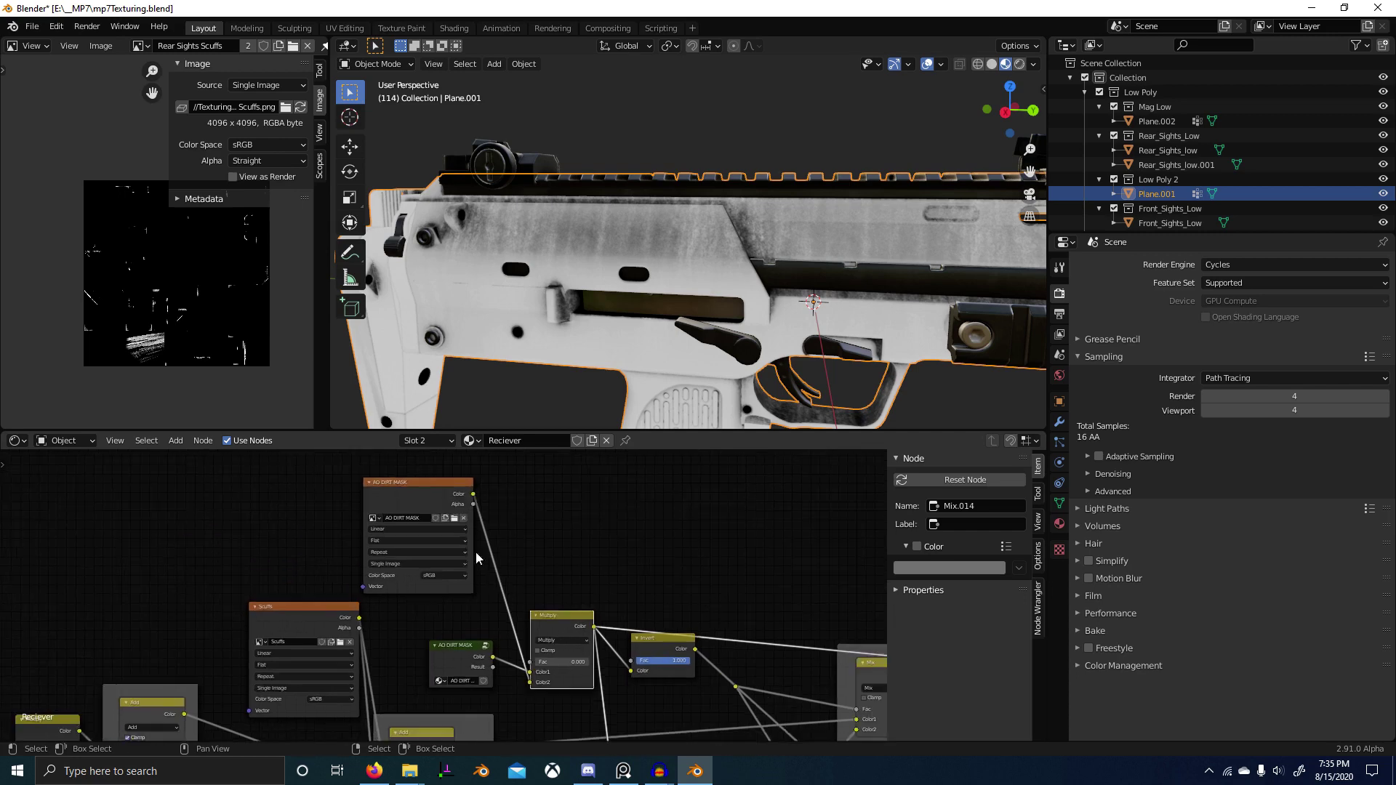
{"action": "left_click", "coordinate": [138, 48]}
{"action": "type", "text": "1"}
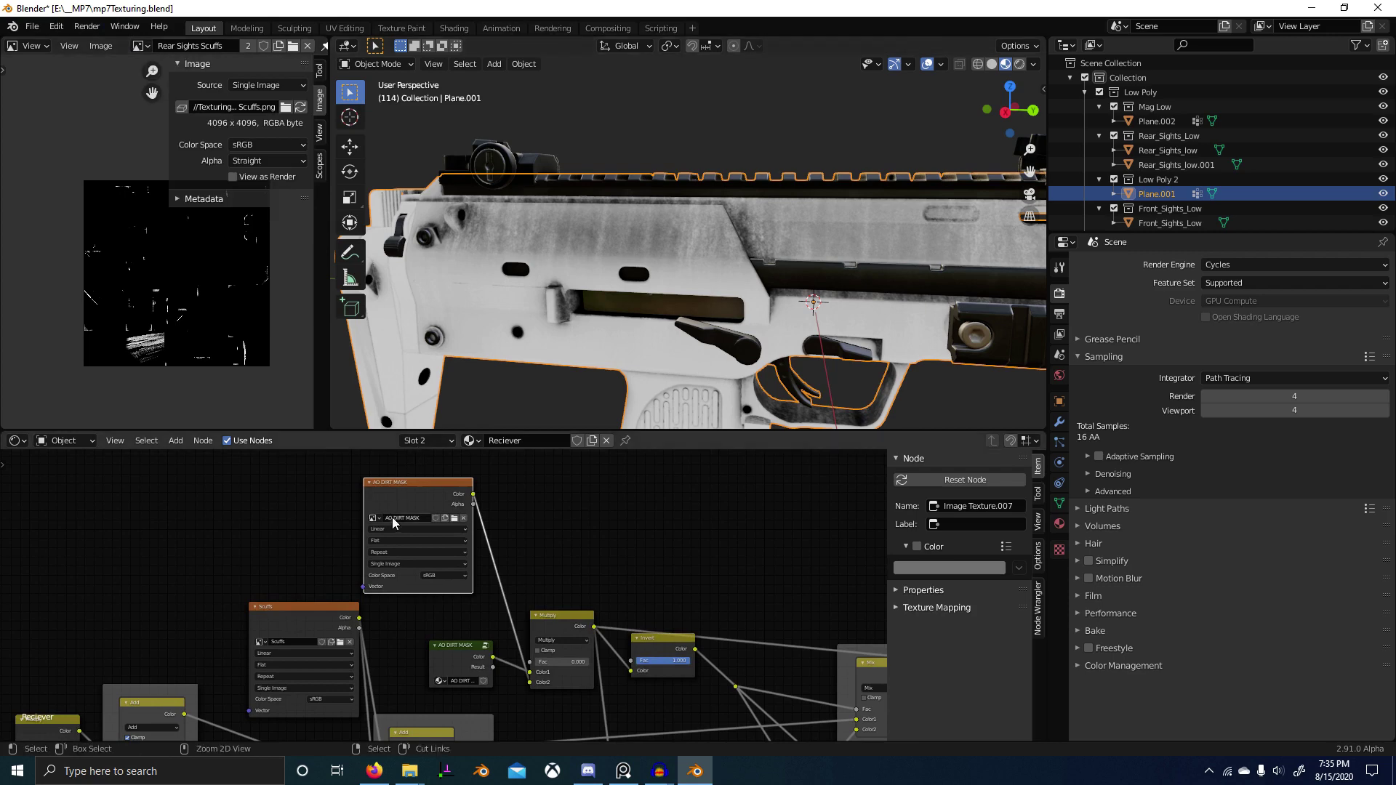
{"action": "left_click", "coordinate": [140, 48]}
{"action": "type", "text": "AO DIRT MASK"}
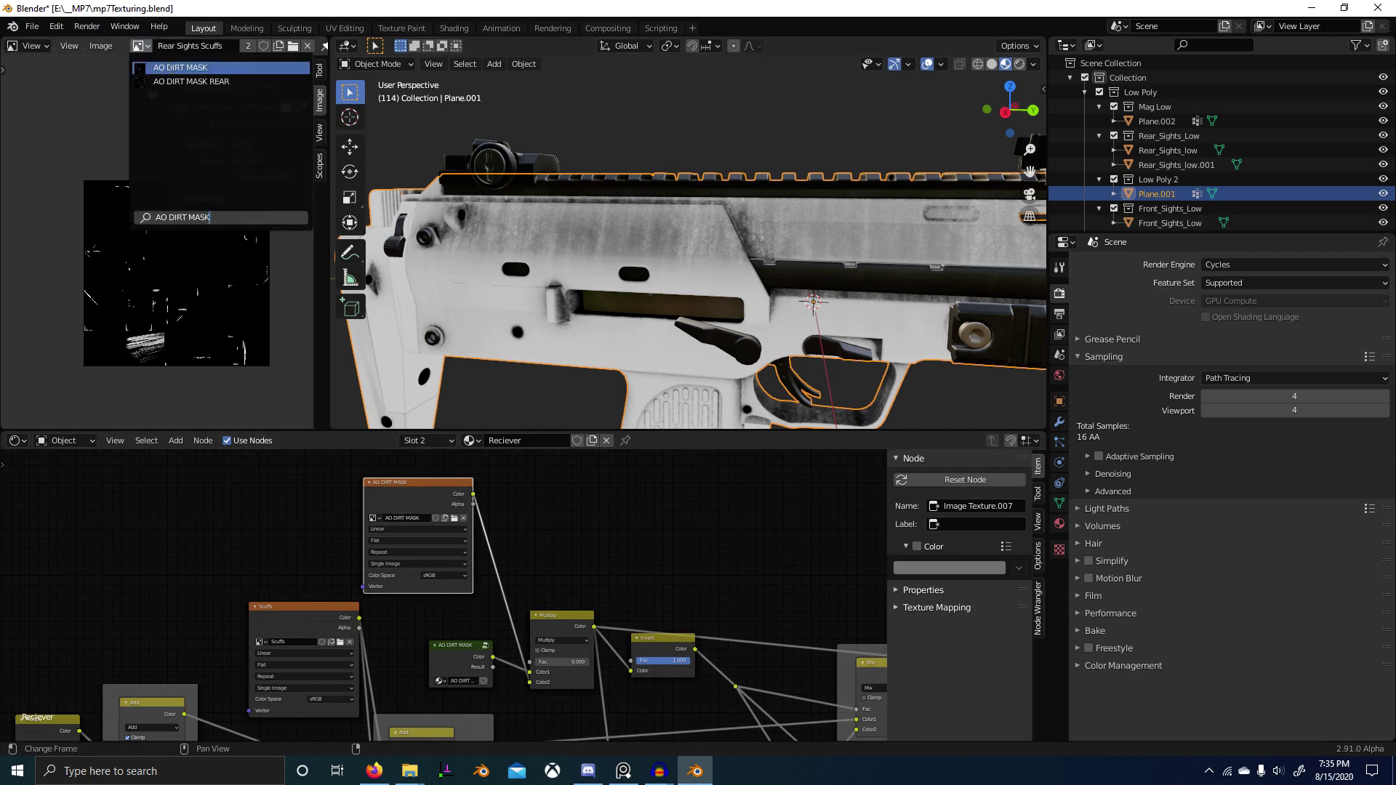
{"action": "left_click", "coordinate": [170, 68]}
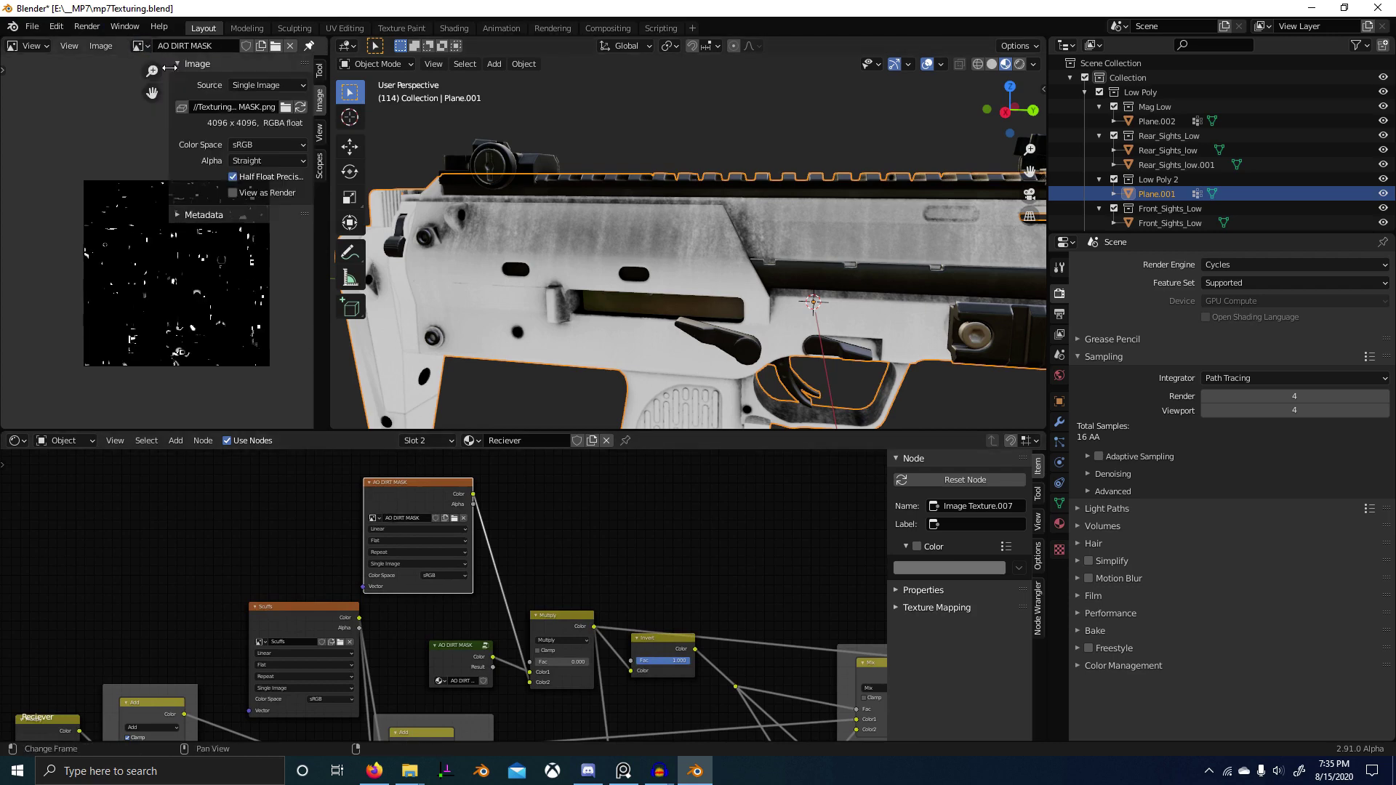
{"action": "left_click", "coordinate": [293, 86]}
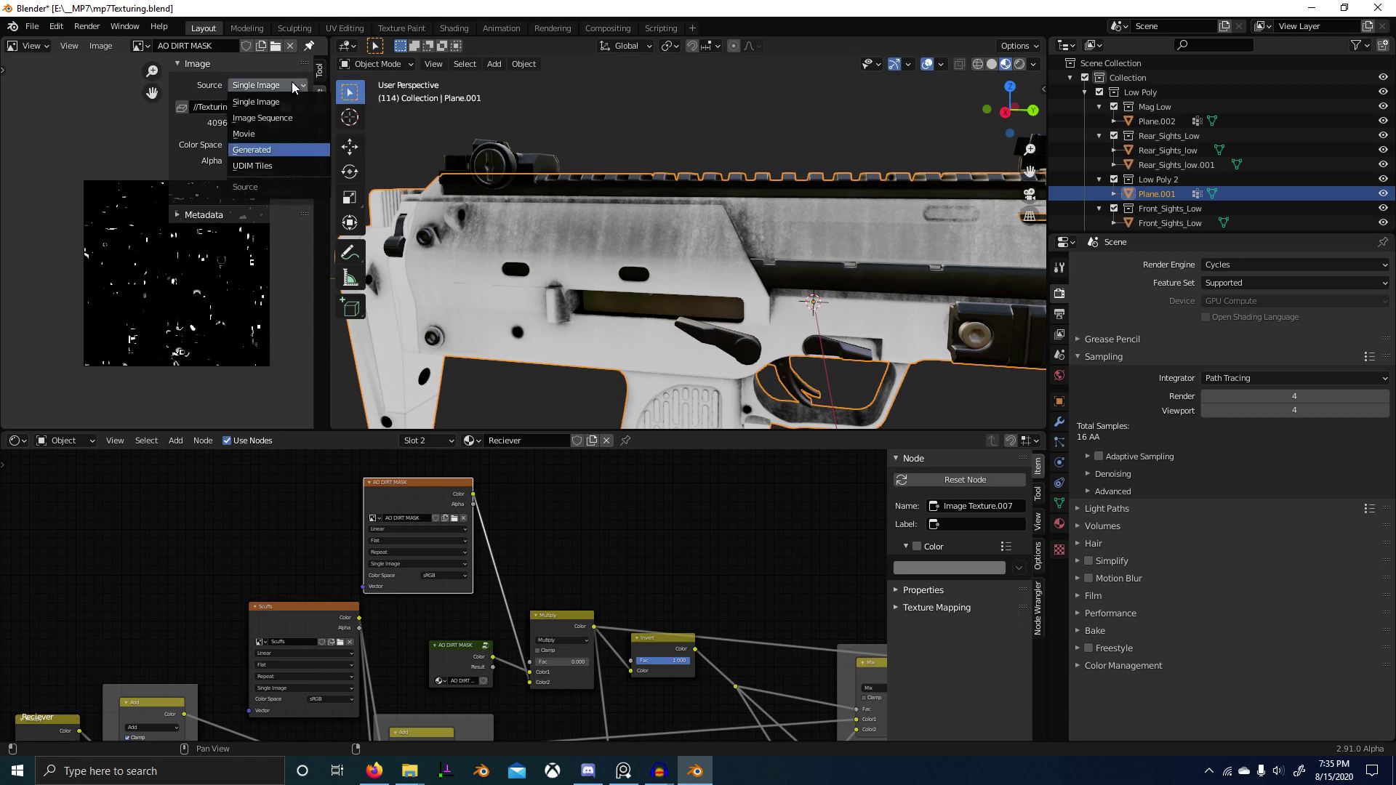
{"action": "left_click", "coordinate": [262, 149]}
Step: Compare the AO DIRT MASK group's outputs on the receiver, and dissolve the Multiply node while keeping its links
{"action": "scroll", "coordinate": [643, 589], "scroll_direction": "down", "scroll_amount": 2}
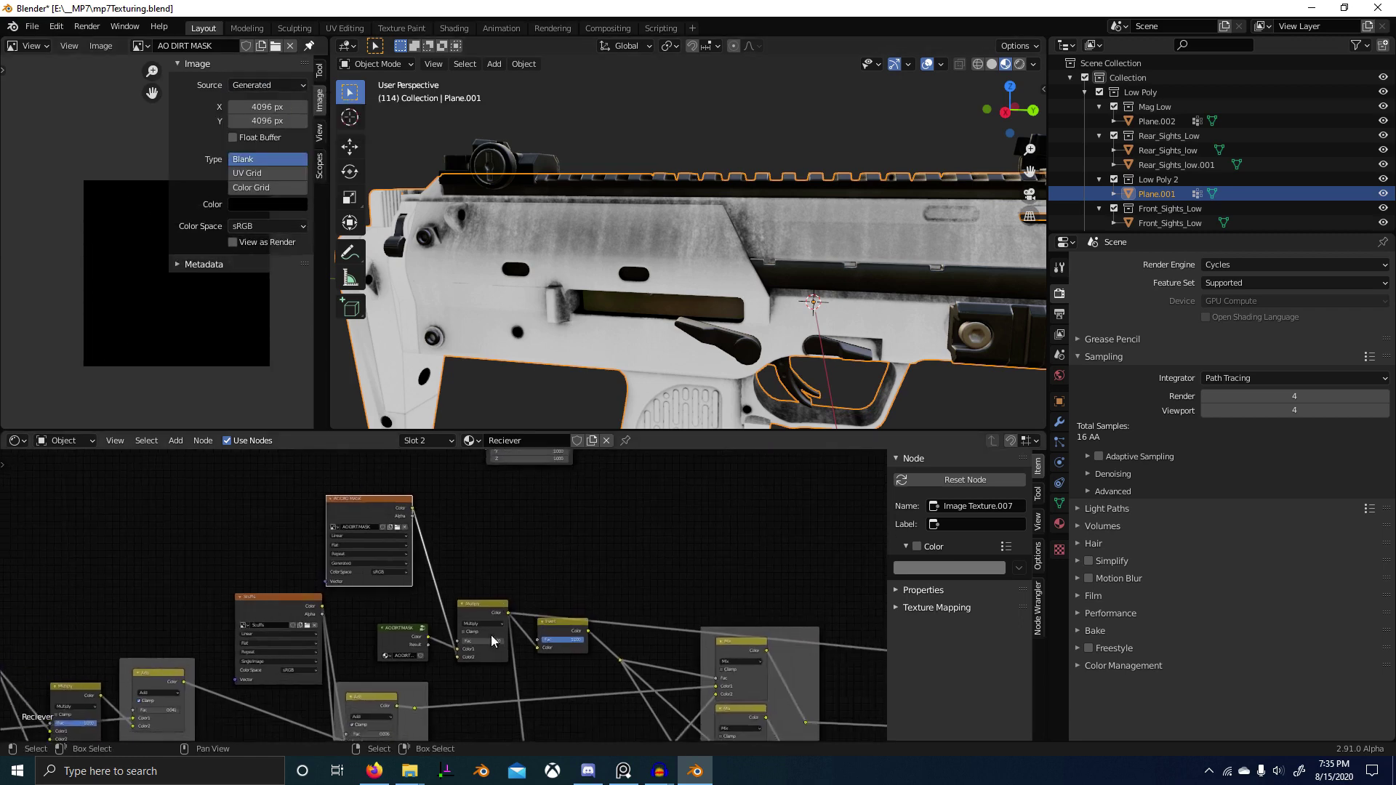
{"action": "scroll", "coordinate": [440, 600], "scroll_direction": "up", "scroll_amount": 2}
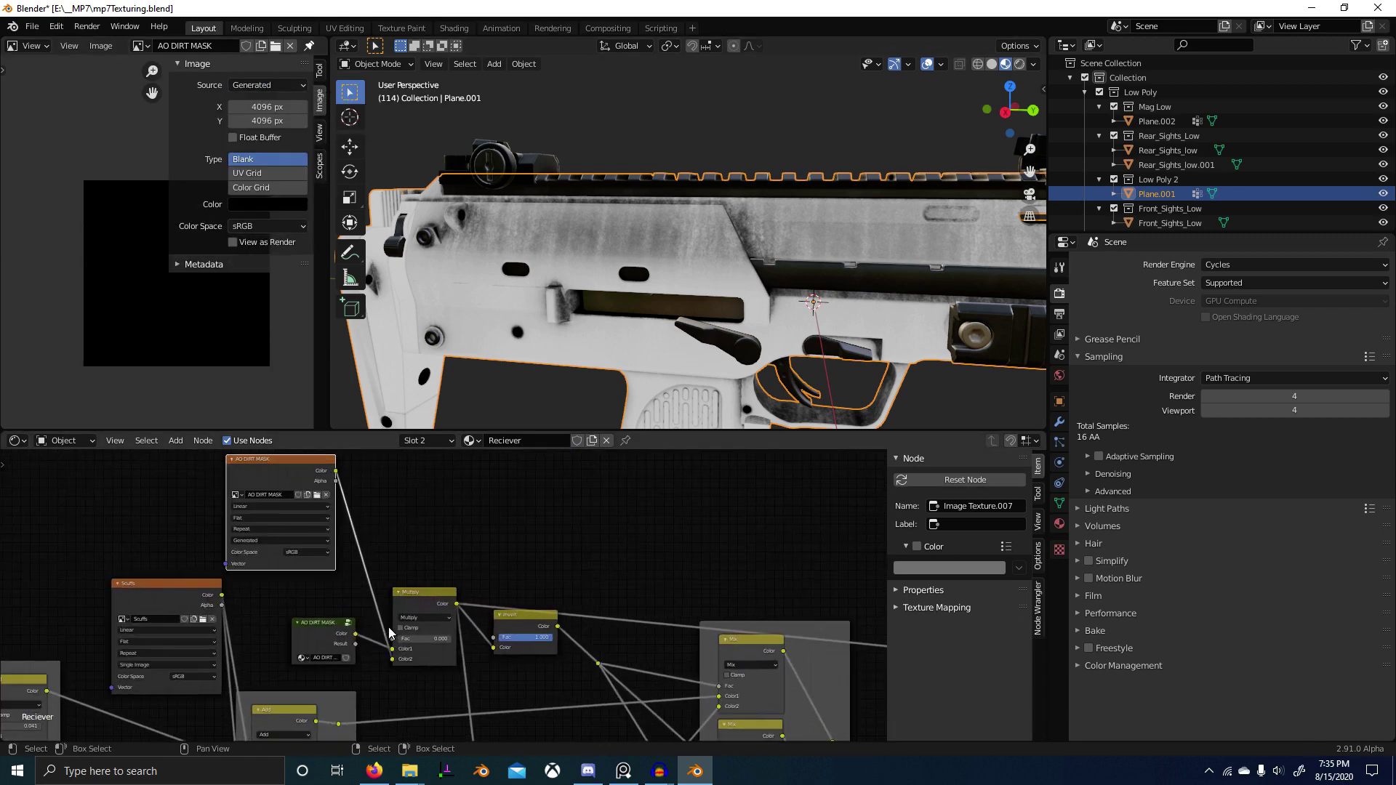
{"action": "scroll", "coordinate": [678, 334], "scroll_direction": "up", "scroll_amount": 4}
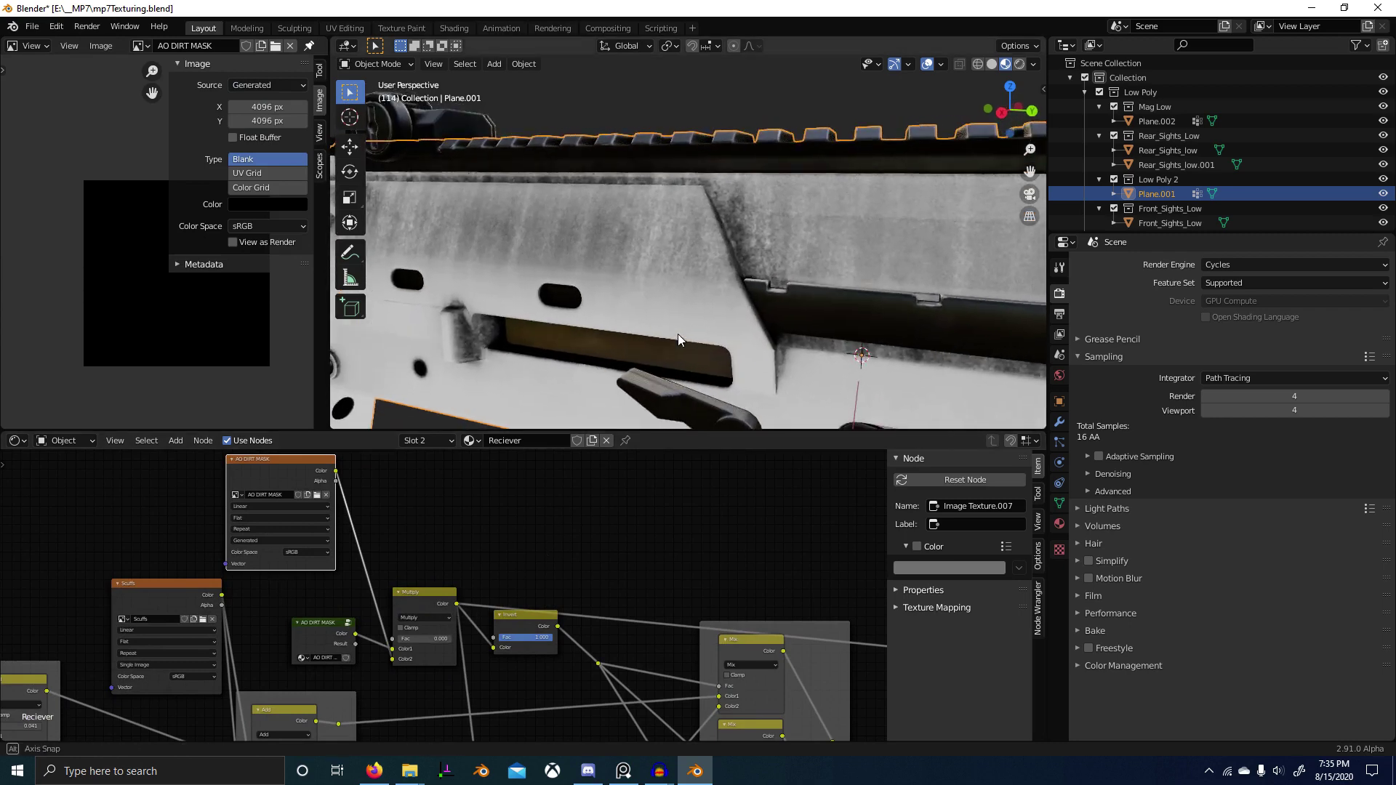
{"action": "left_click", "coordinate": [315, 635]}
{"action": "left_click", "coordinate": [329, 631], "text": "ctrl+shift"}
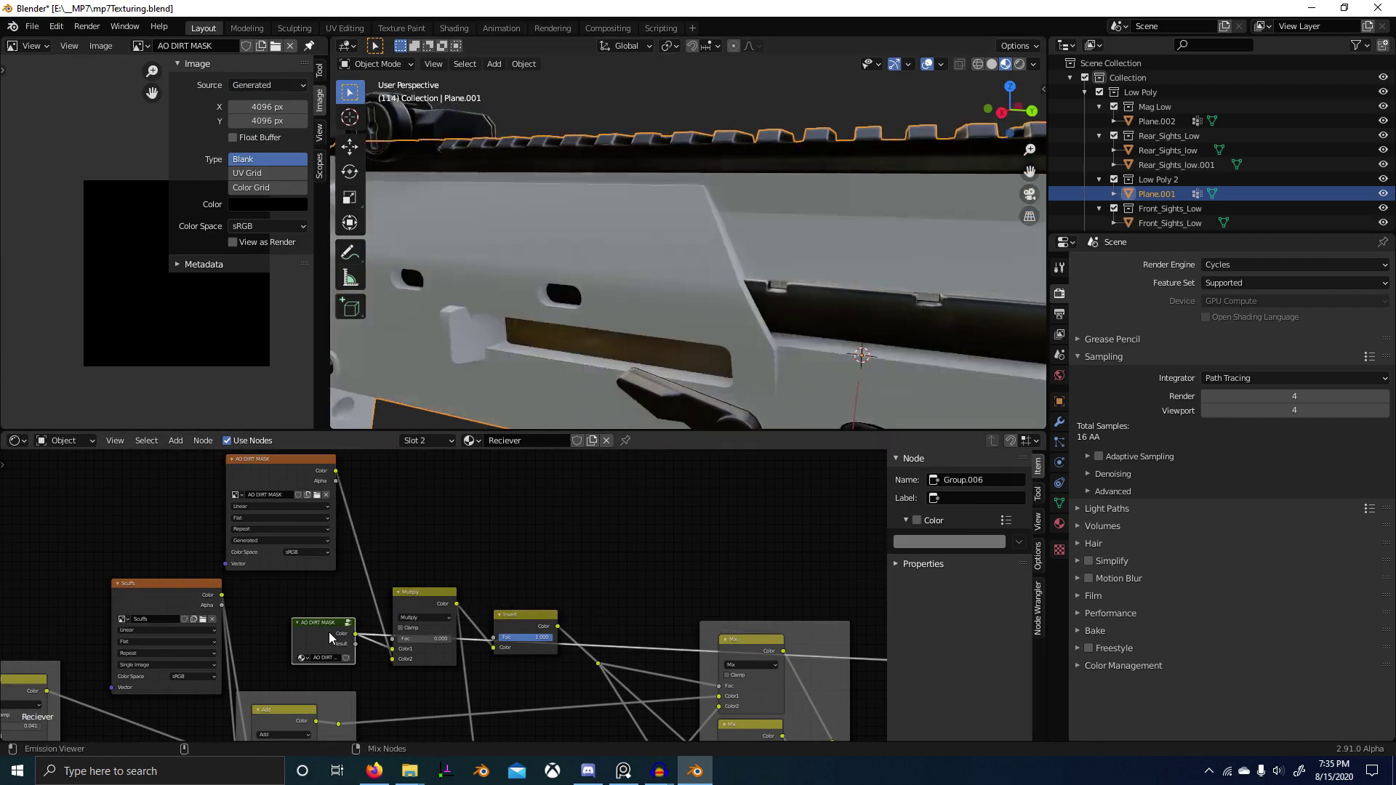
{"action": "left_click", "coordinate": [421, 601]}
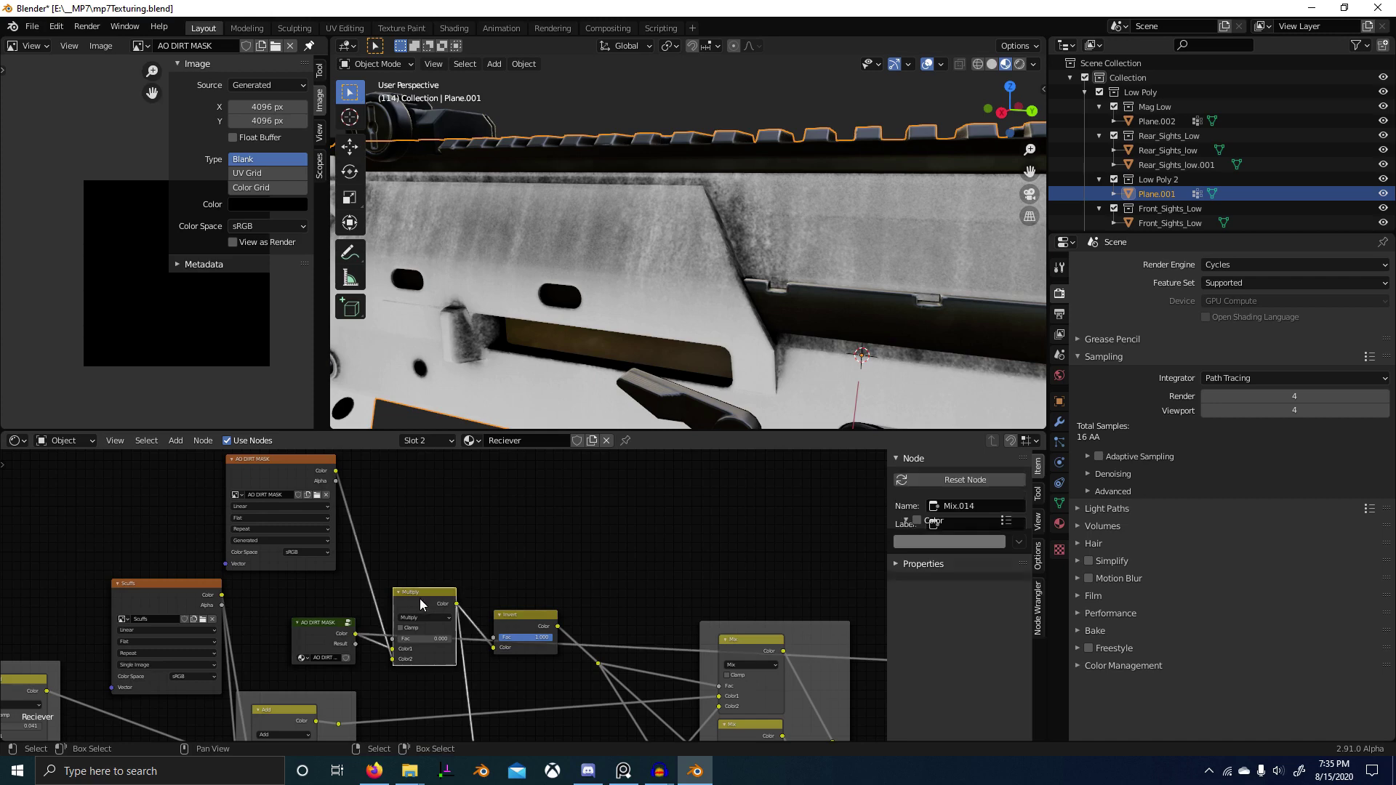
{"action": "key", "text": "ctrl+x"}
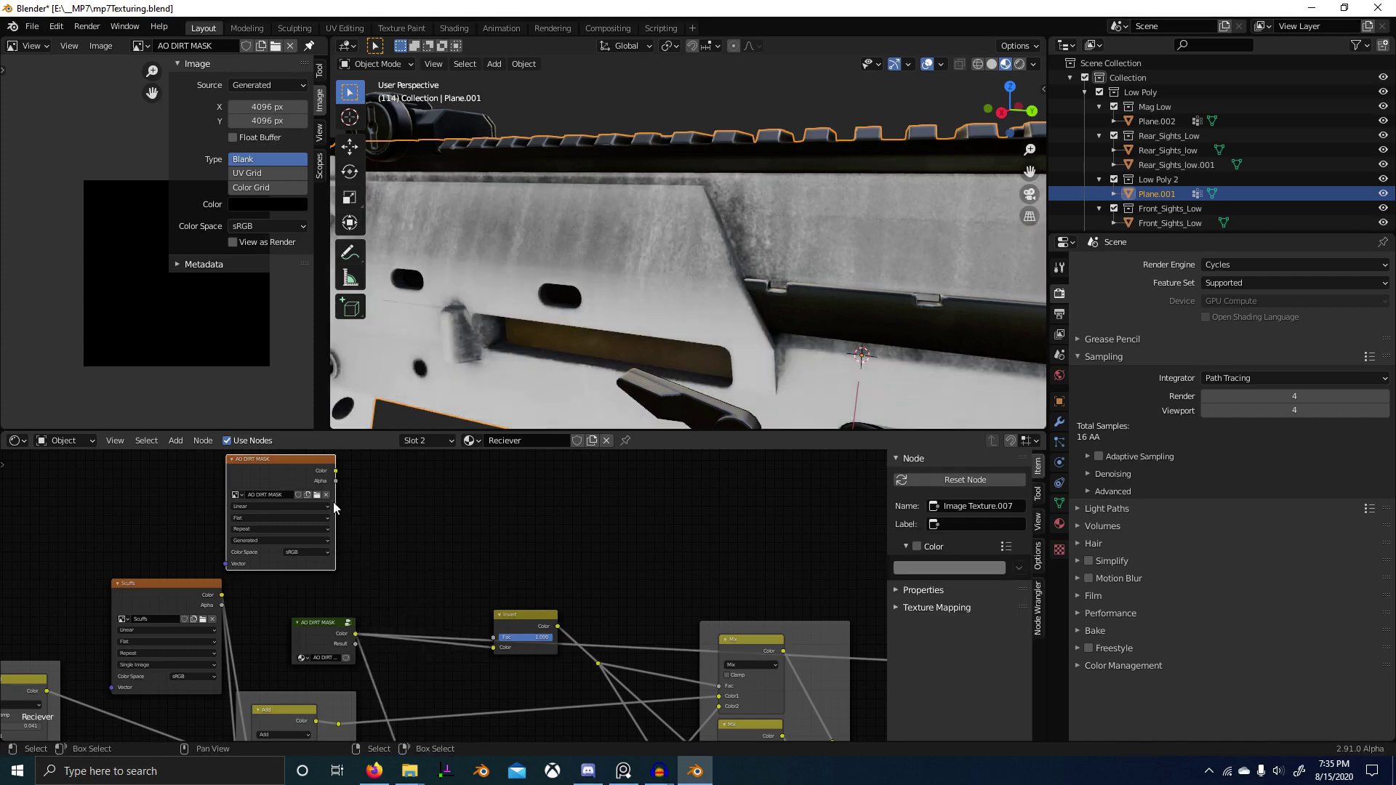
Step: Place a copy of the AO DIRT MASK image texture node inside the AO DIRT MASK group, above the receiver AO image
{"action": "left_click", "coordinate": [339, 630]}
{"action": "key", "text": "Tab"}
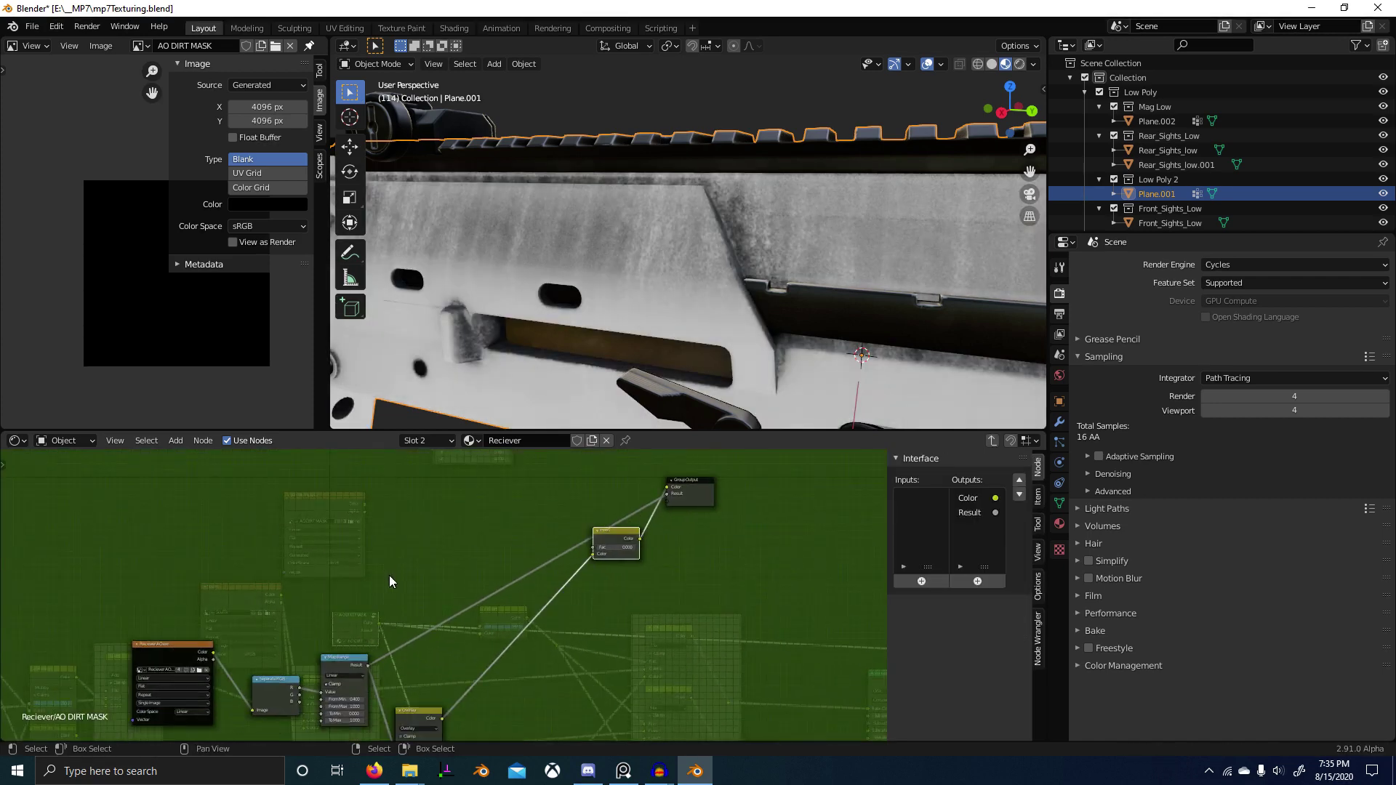
{"action": "scroll", "coordinate": [488, 575], "scroll_direction": "down", "scroll_amount": 8}
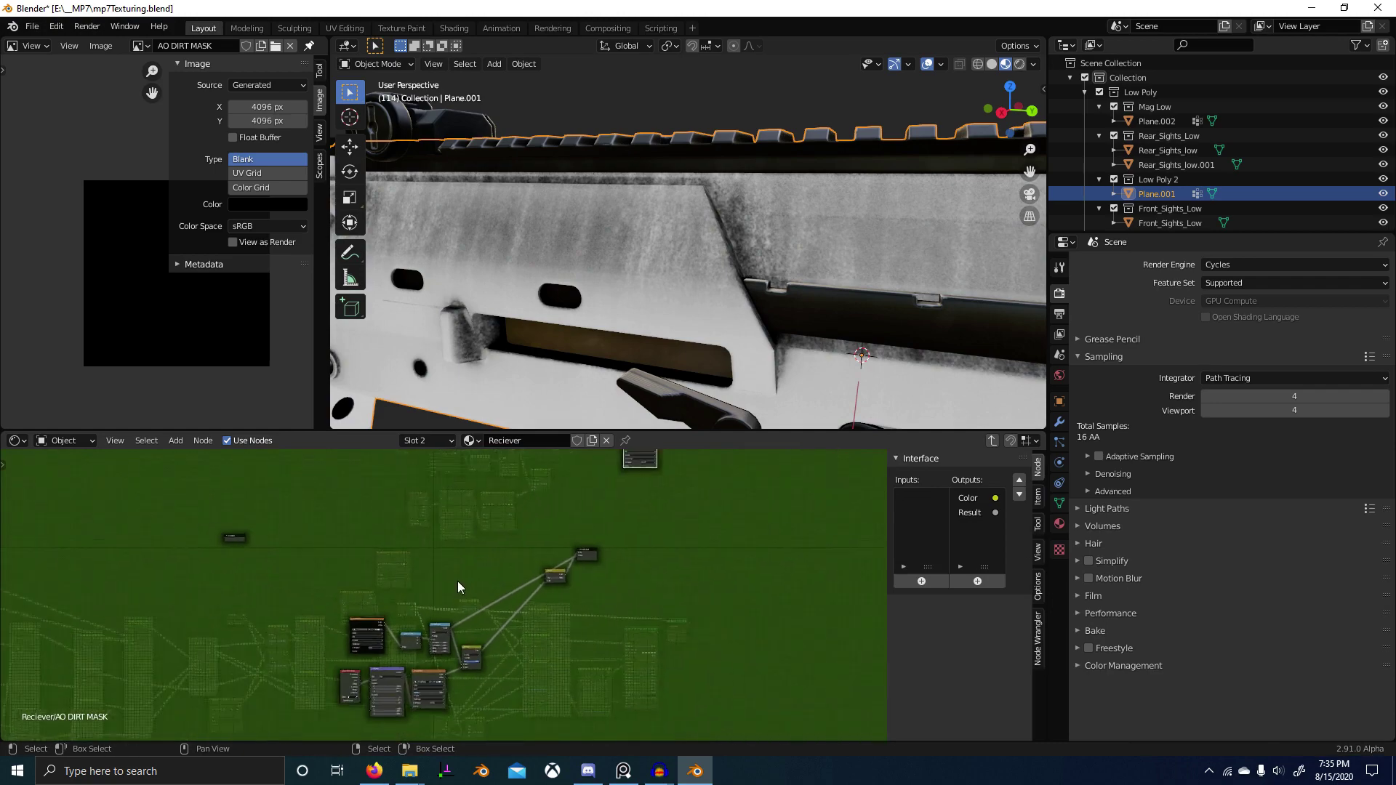
{"action": "scroll", "coordinate": [422, 631], "scroll_direction": "up", "scroll_amount": 6}
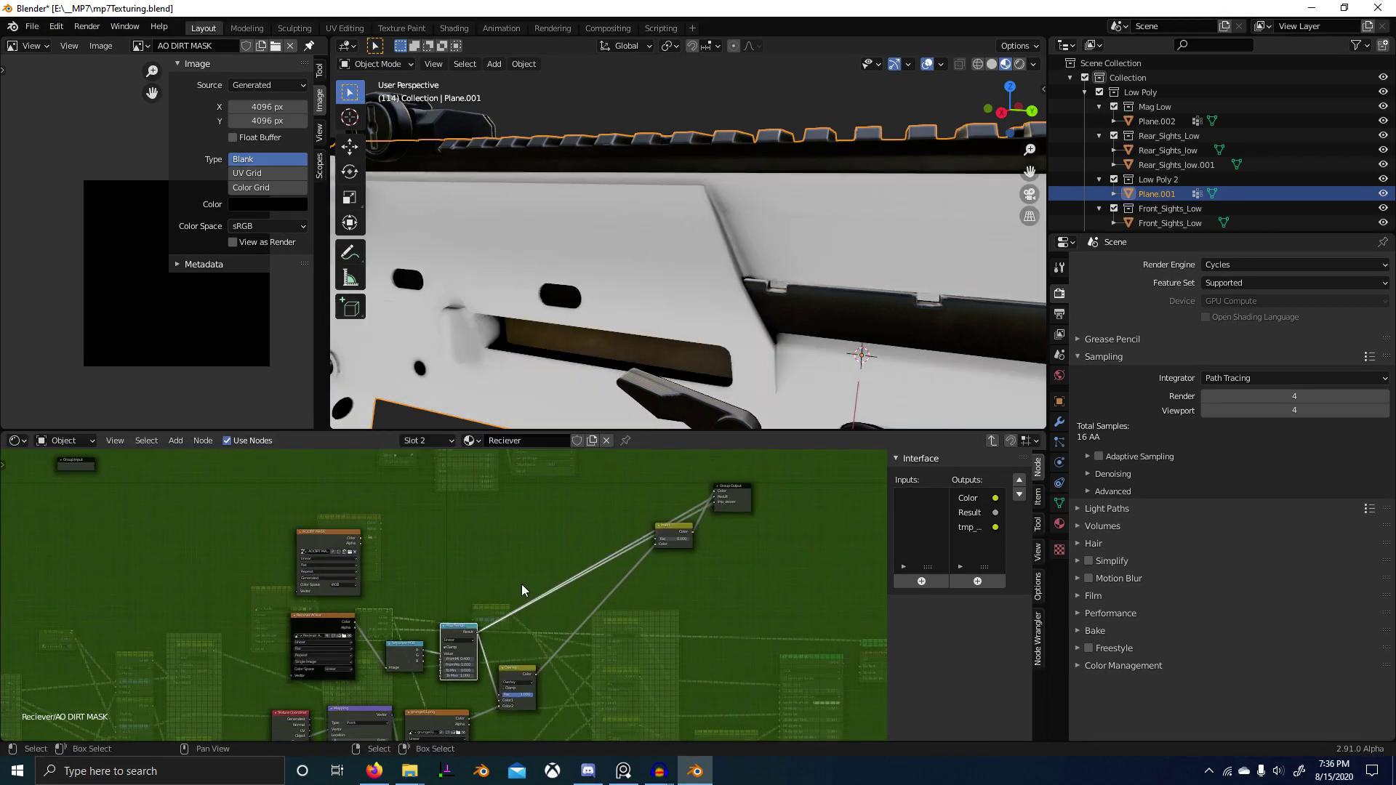
{"action": "scroll", "coordinate": [517, 564], "scroll_direction": "up", "scroll_amount": 3}
{"action": "left_click_drag", "start_coordinate": [295, 523], "coordinate": [291, 539]}
Step: Insert a Mix node after the Map Range node and link the AO DIRT MASK image's Color into its Color2 input
{"action": "key", "text": "shift+a"}
{"action": "left_click", "coordinate": [547, 536]}
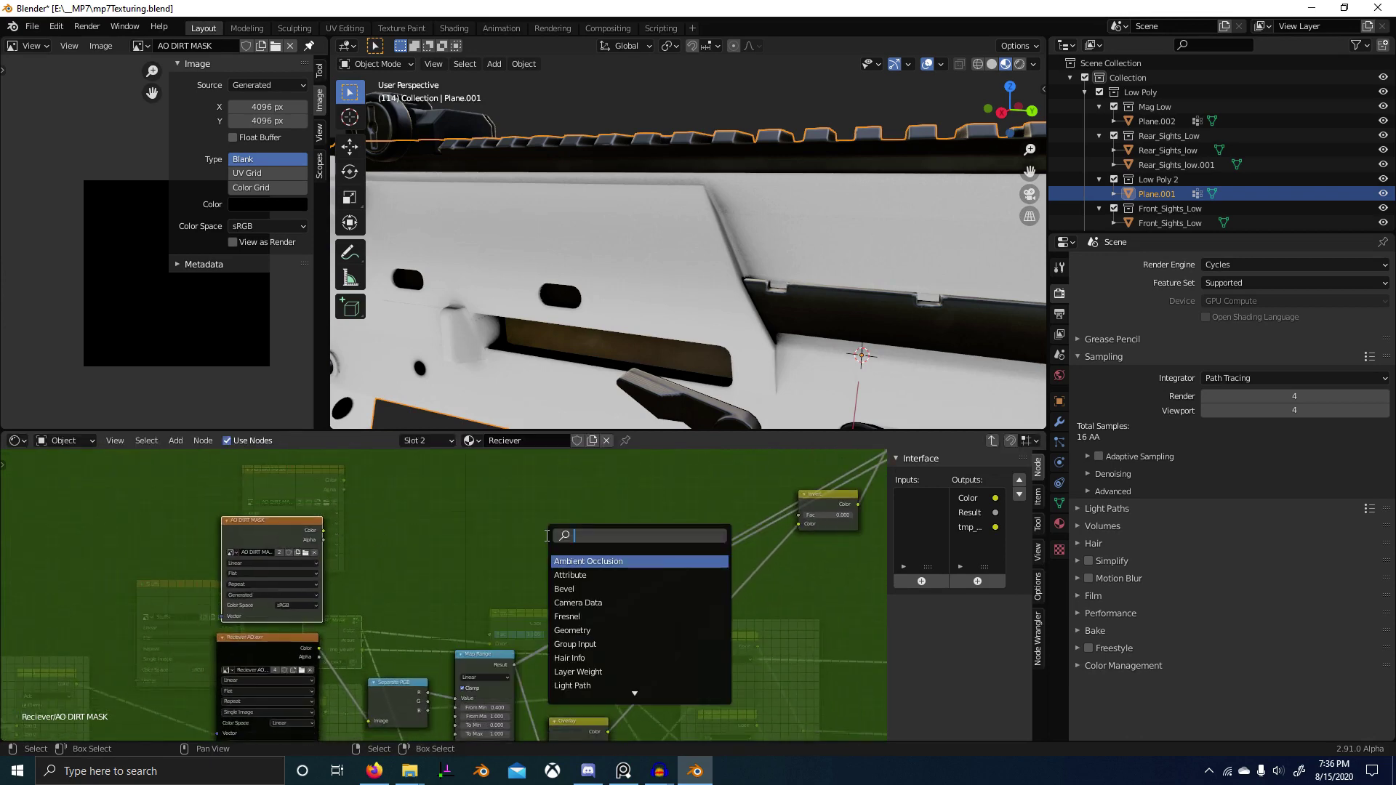
{"action": "key", "text": "Return"}
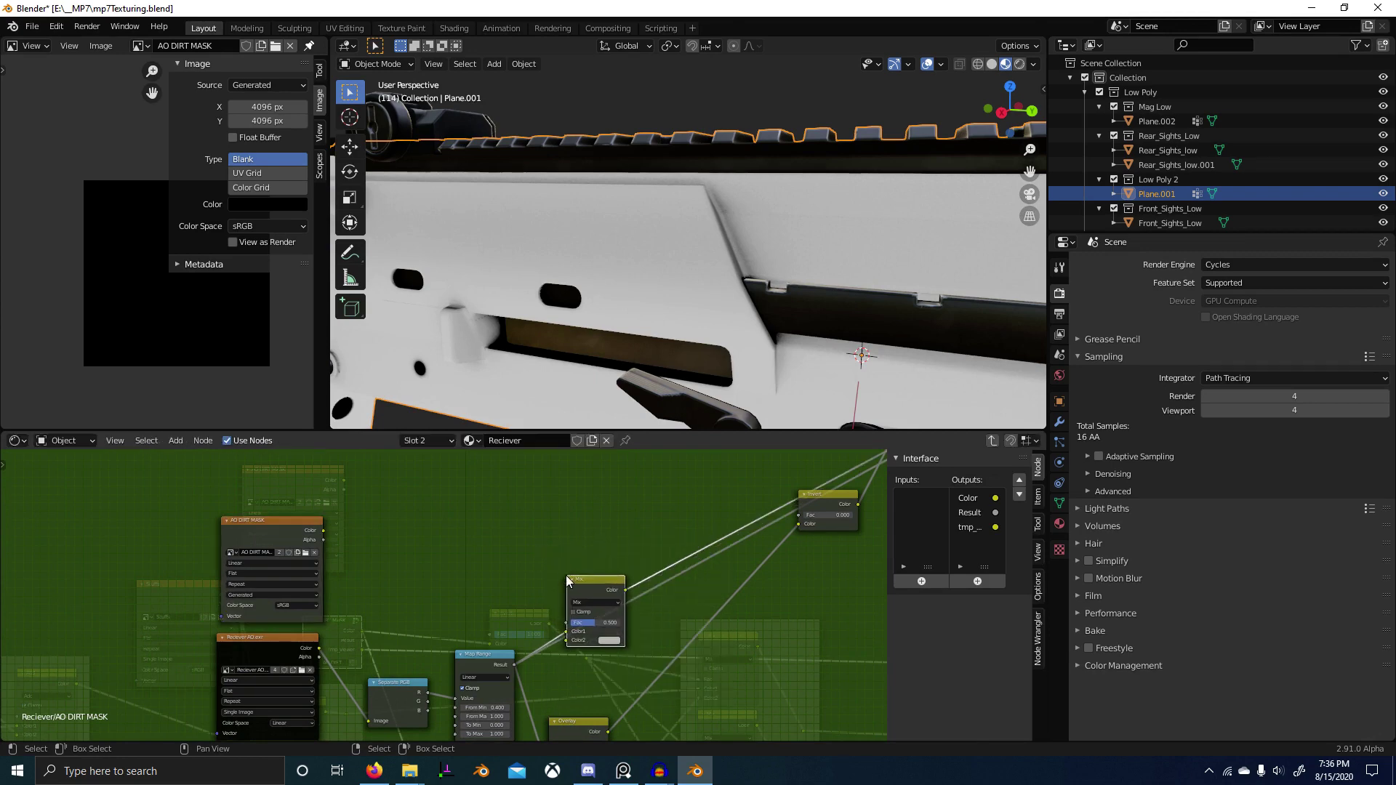
{"action": "left_click", "coordinate": [577, 602]}
{"action": "scroll", "coordinate": [660, 643], "scroll_direction": "down", "scroll_amount": 2}
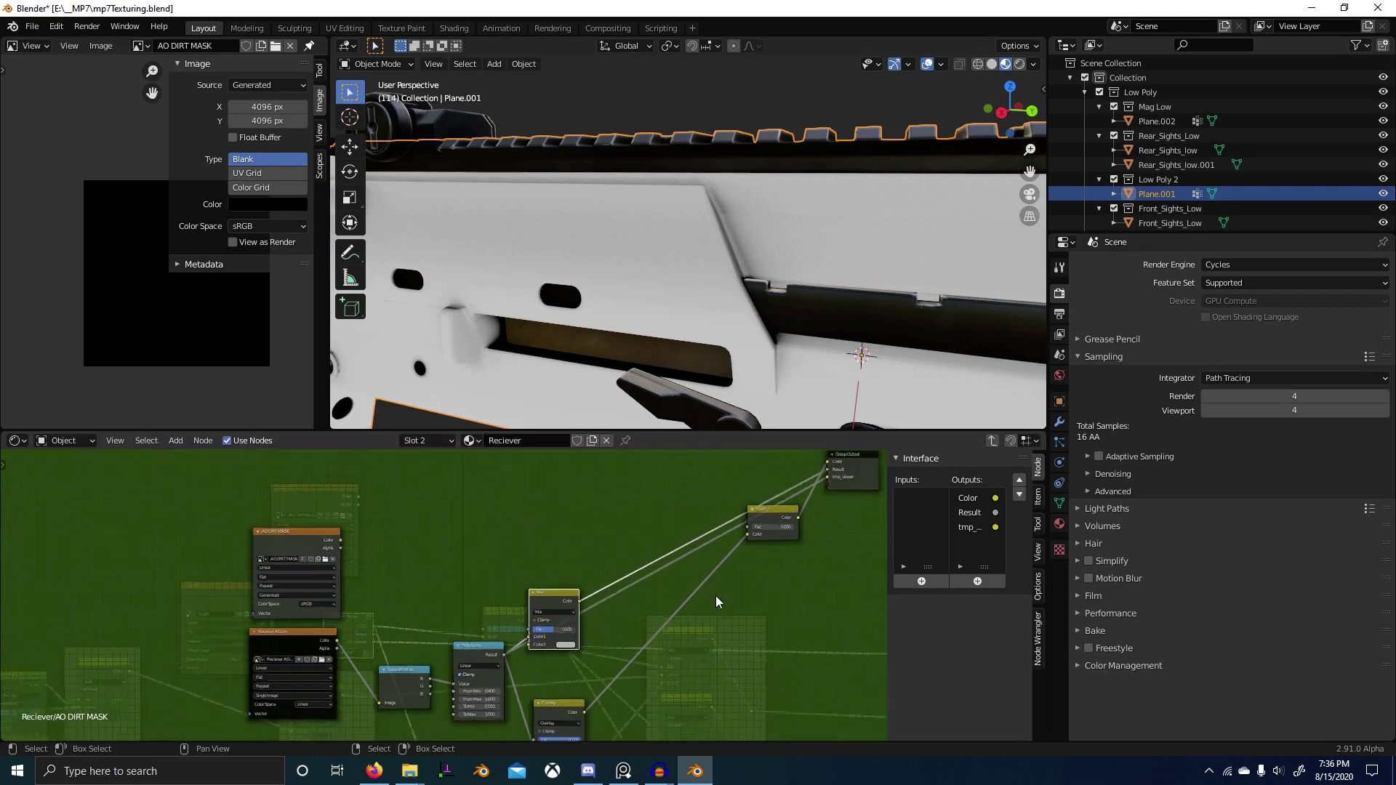
{"action": "scroll", "coordinate": [386, 620], "scroll_direction": "up", "scroll_amount": 3}
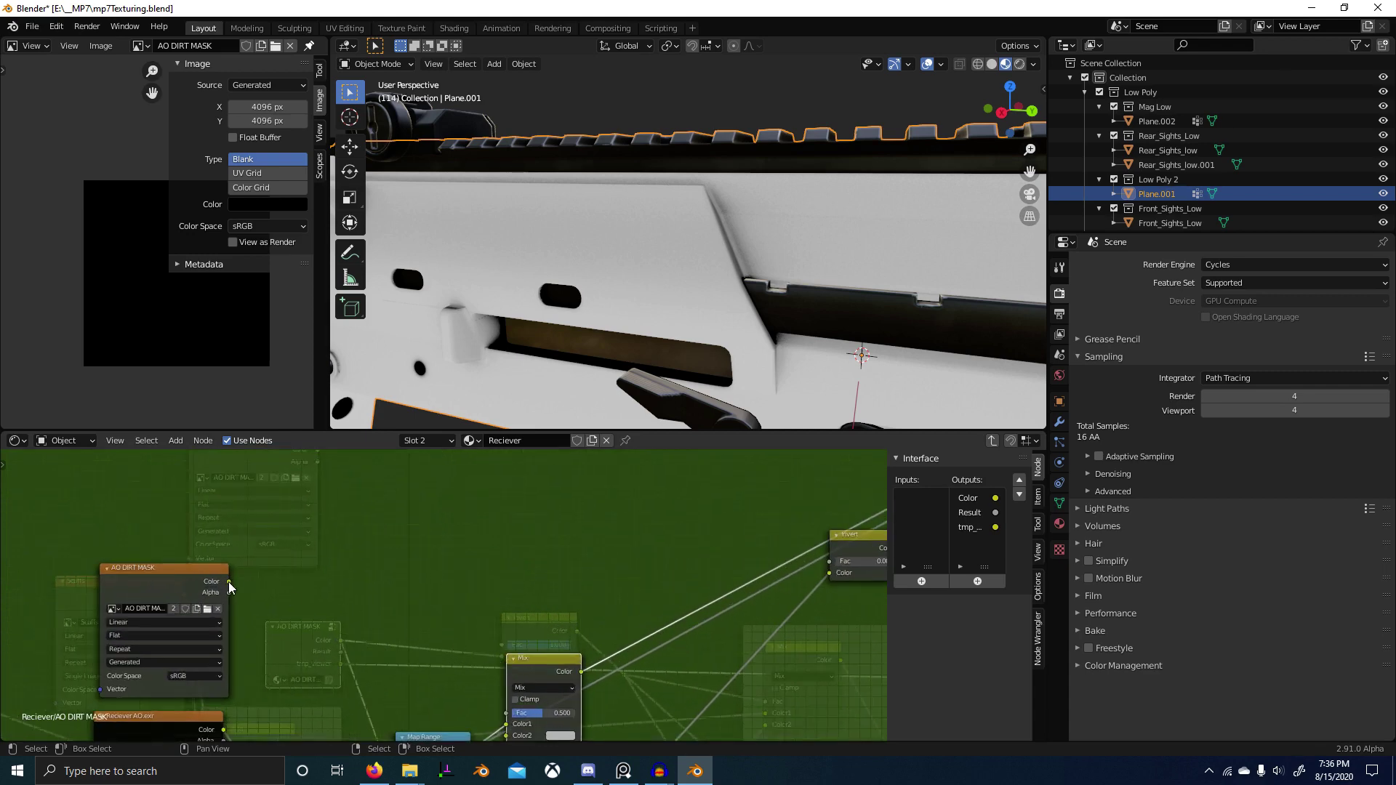
{"action": "middle_click_drag", "start_coordinate": [542, 681], "coordinate": [533, 613]}
{"action": "scroll", "coordinate": [532, 617], "scroll_direction": "up", "scroll_amount": 1}
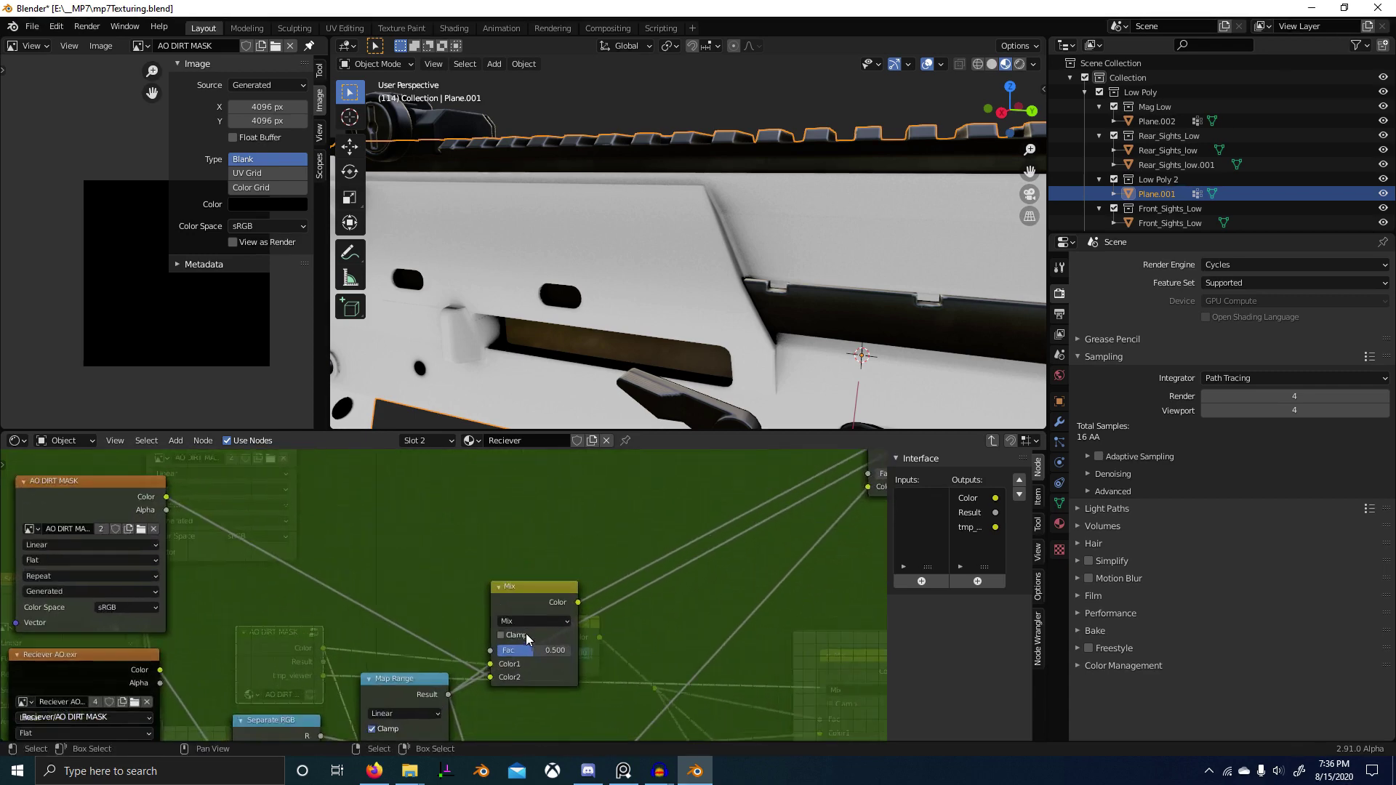
Step: Set the new mix node's blend mode to Add with a factor of 1.000 and return to the receiver material
{"action": "left_click", "coordinate": [521, 622]}
{"action": "left_click", "coordinate": [520, 502]}
{"action": "scroll", "coordinate": [556, 602], "scroll_direction": "down", "scroll_amount": 1}
{"action": "key", "text": "Tab"}
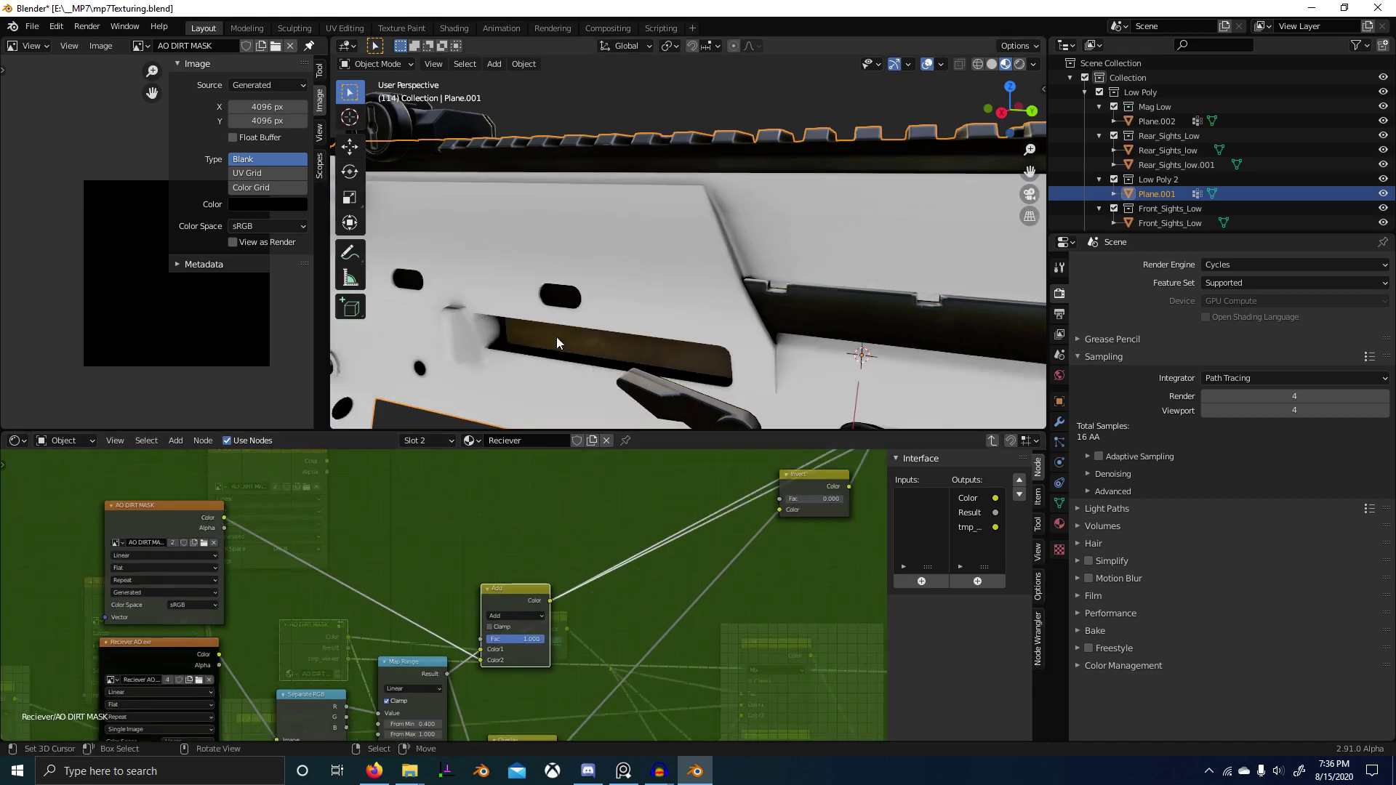
{"action": "key", "text": "Tab"}
{"action": "scroll", "coordinate": [587, 399], "scroll_direction": "down", "scroll_amount": 6}
{"action": "key", "text": "Tab"}
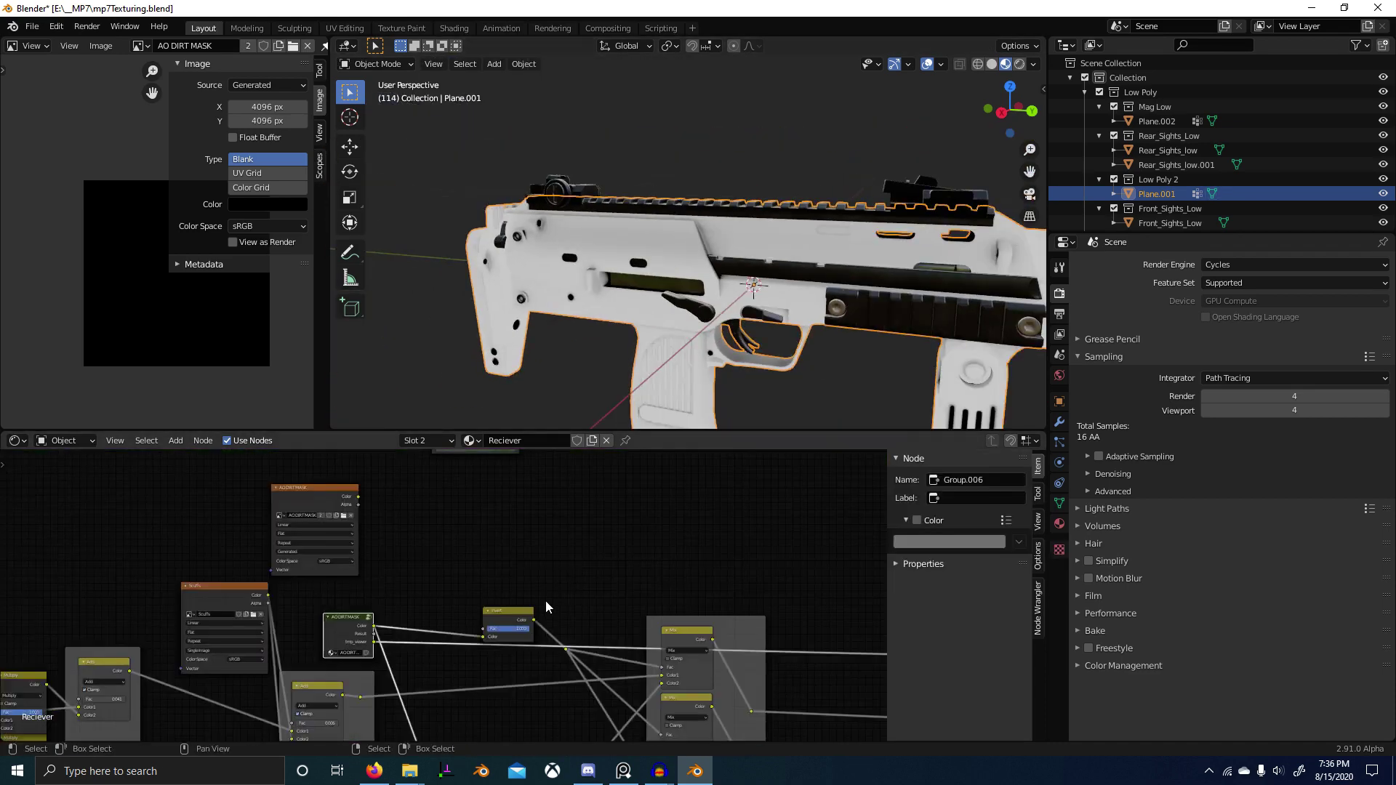
Step: Preview the AO DIRT MASK group's Color output and examine the mask on the receiver
{"action": "scroll", "coordinate": [373, 616], "scroll_direction": "up", "scroll_amount": 2}
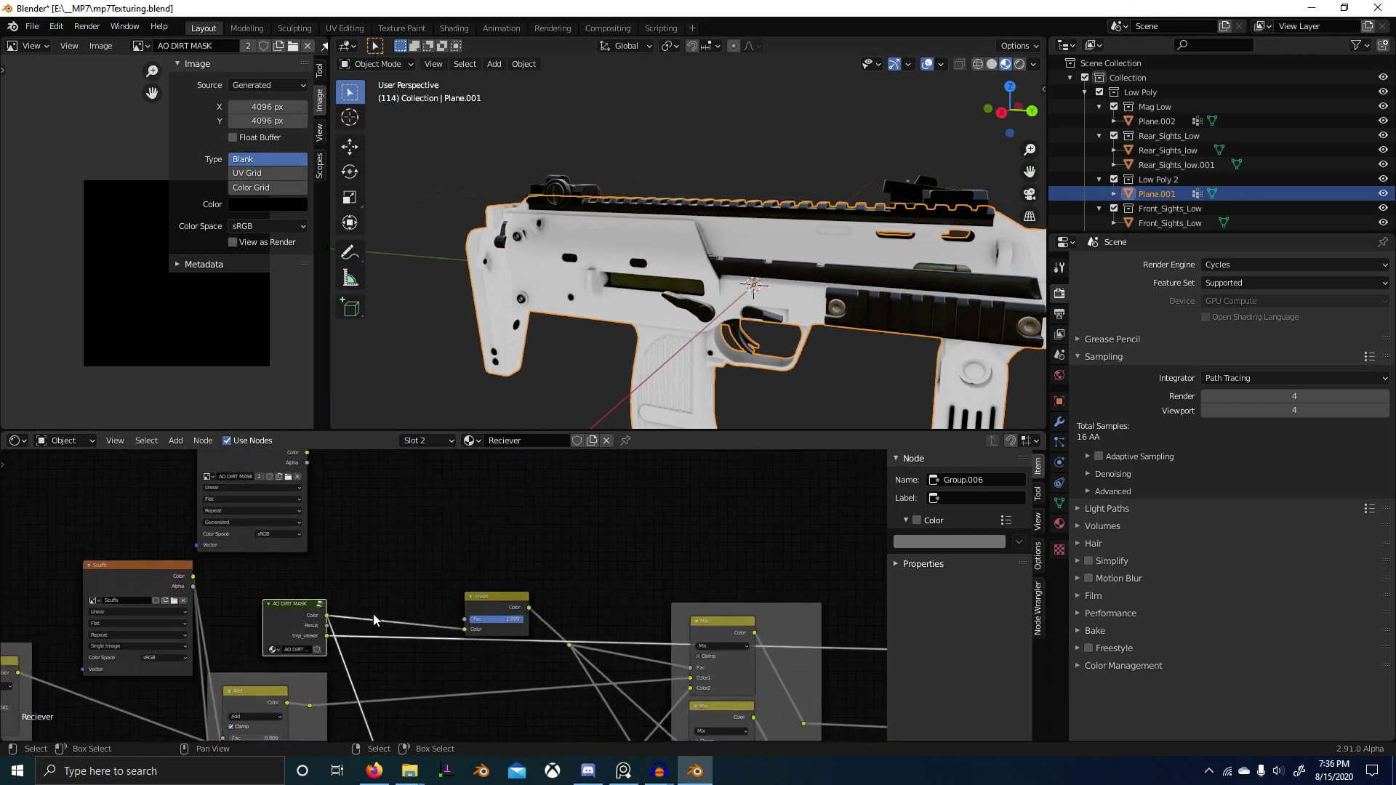
{"action": "left_click_drag", "start_coordinate": [266, 613], "coordinate": [284, 615]}
{"action": "scroll", "coordinate": [611, 397], "scroll_direction": "up", "scroll_amount": 5}
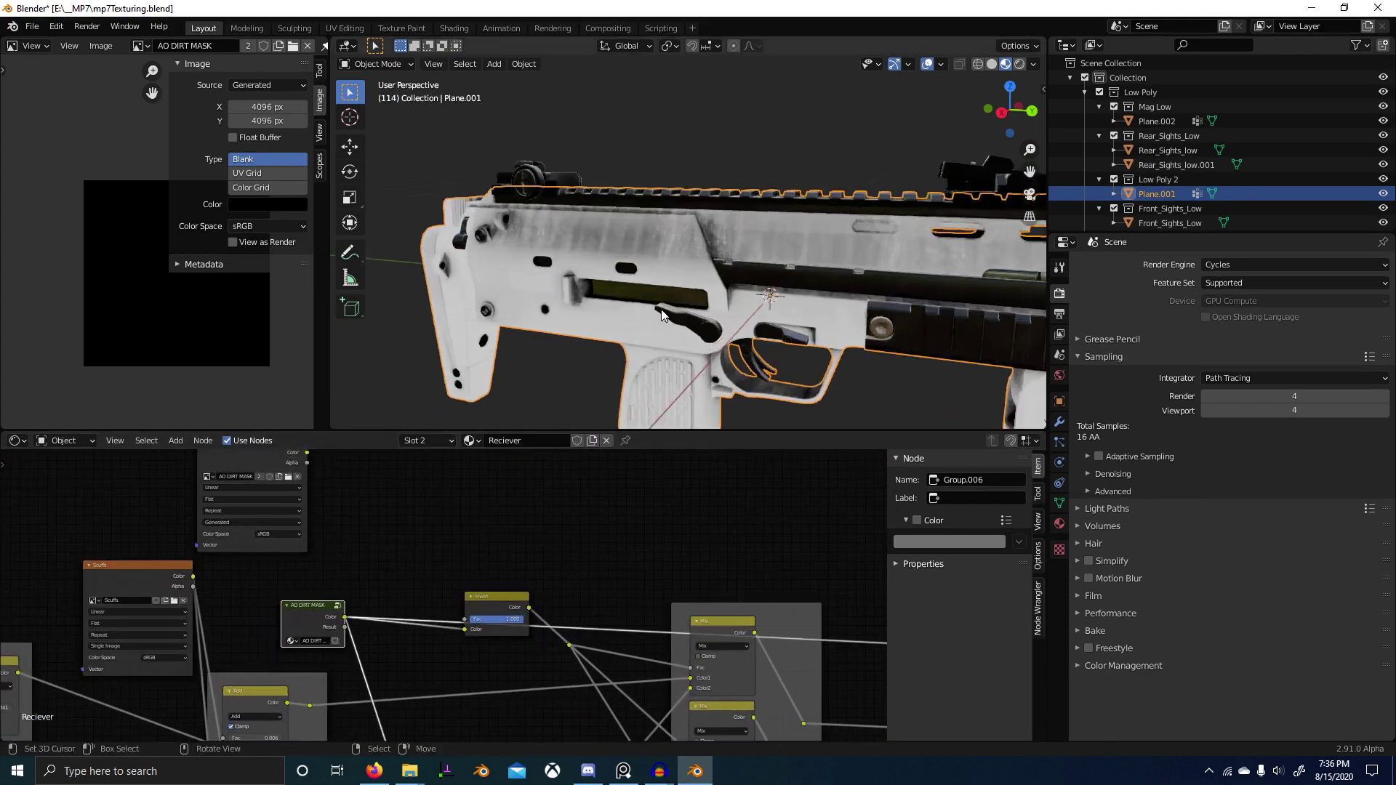
{"action": "scroll", "coordinate": [678, 297], "scroll_direction": "down", "scroll_amount": 2}
Step: Switch the receiver to Texture Paint mode and make the AO DIRT MASK image the paint canvas
{"action": "key", "text": "ctrl+Tab"}
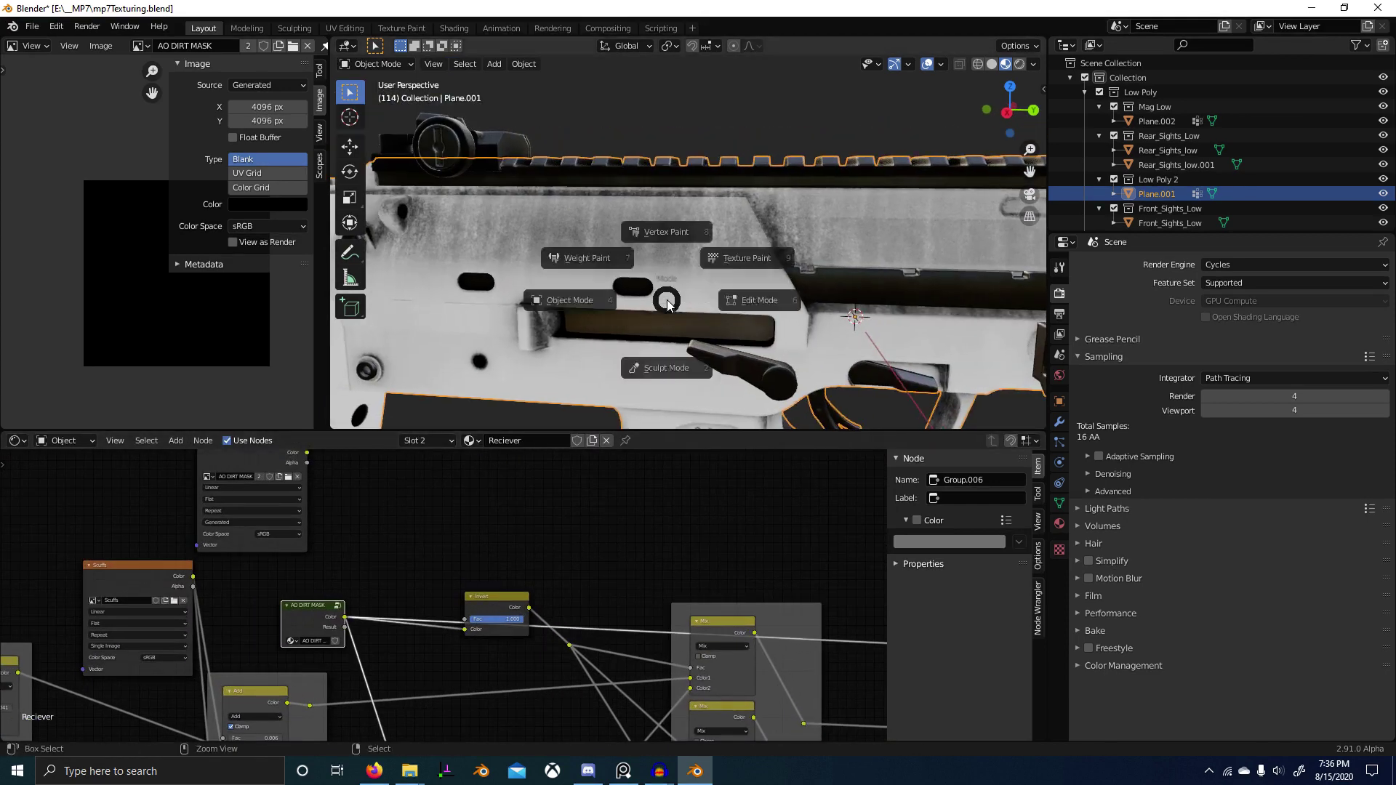
{"action": "left_click", "coordinate": [758, 221]}
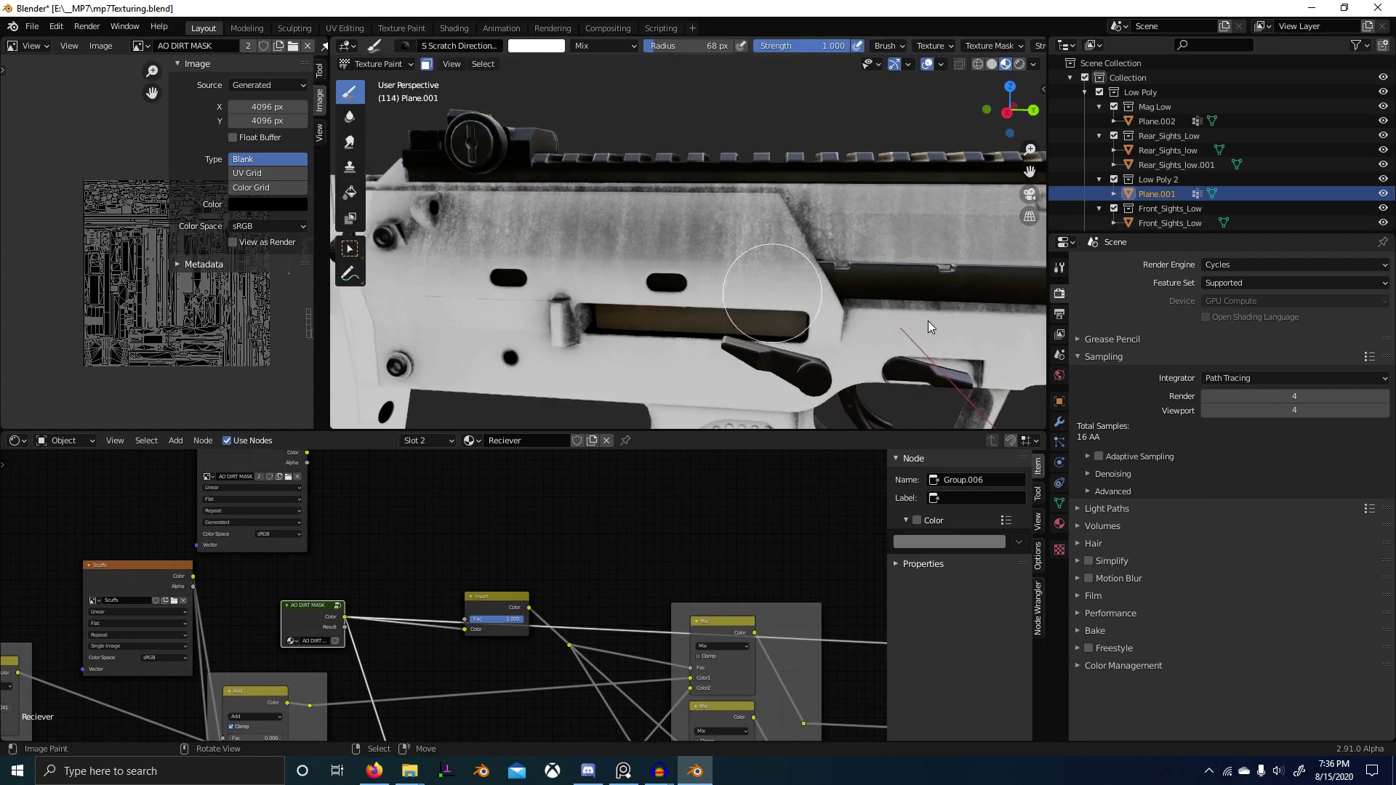
{"action": "left_click", "coordinate": [1060, 268]}
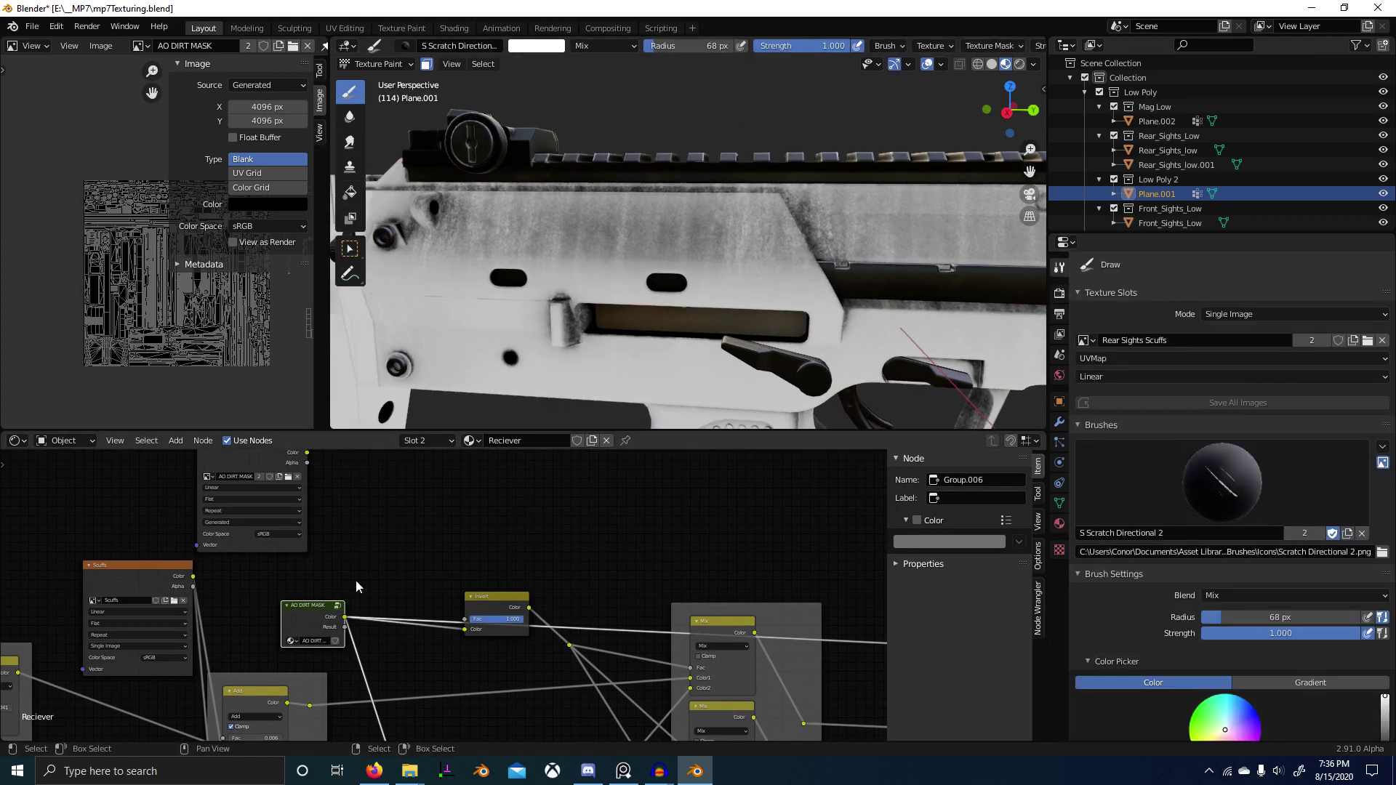
{"action": "scroll", "coordinate": [312, 551], "scroll_direction": "up", "scroll_amount": 2}
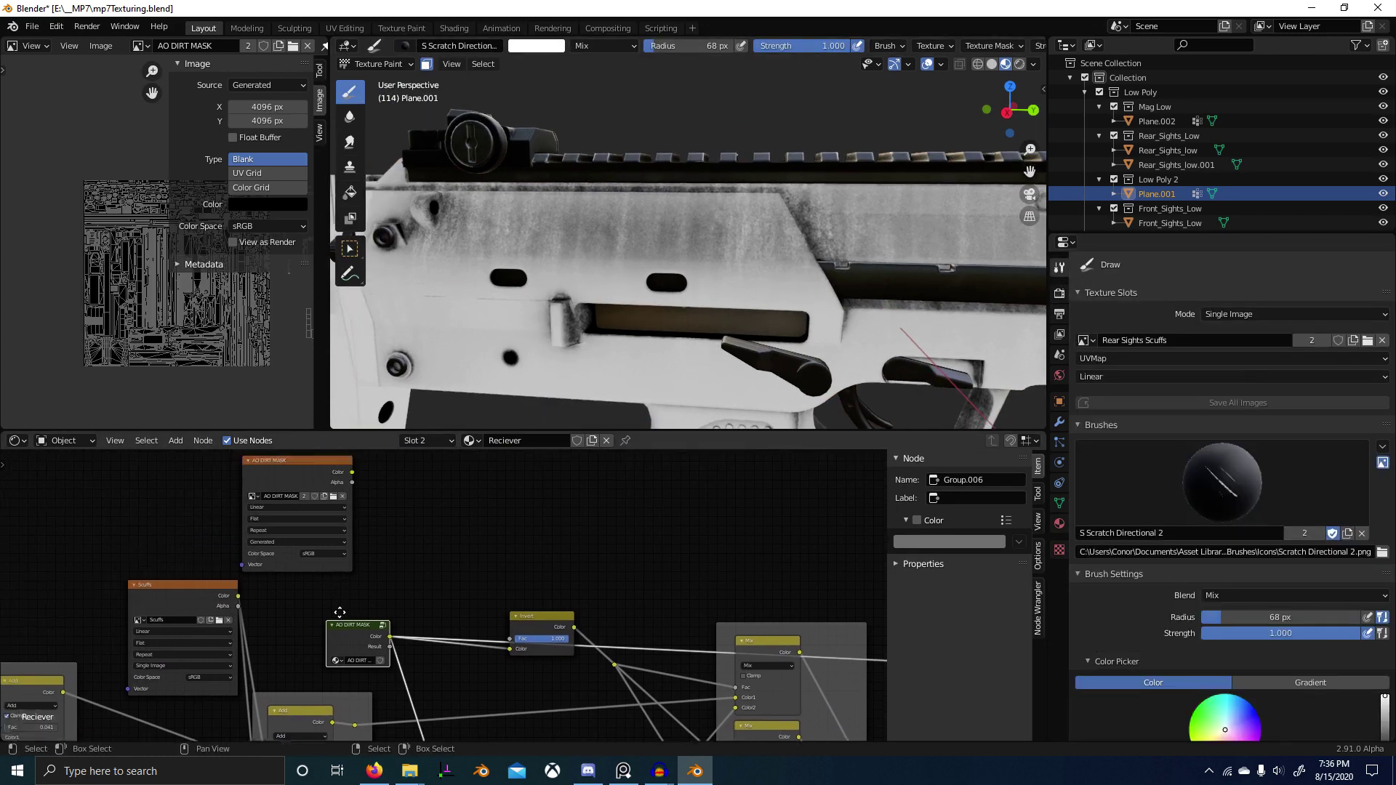
{"action": "left_click", "coordinate": [1089, 342]}
{"action": "left_click", "coordinate": [1119, 354]}
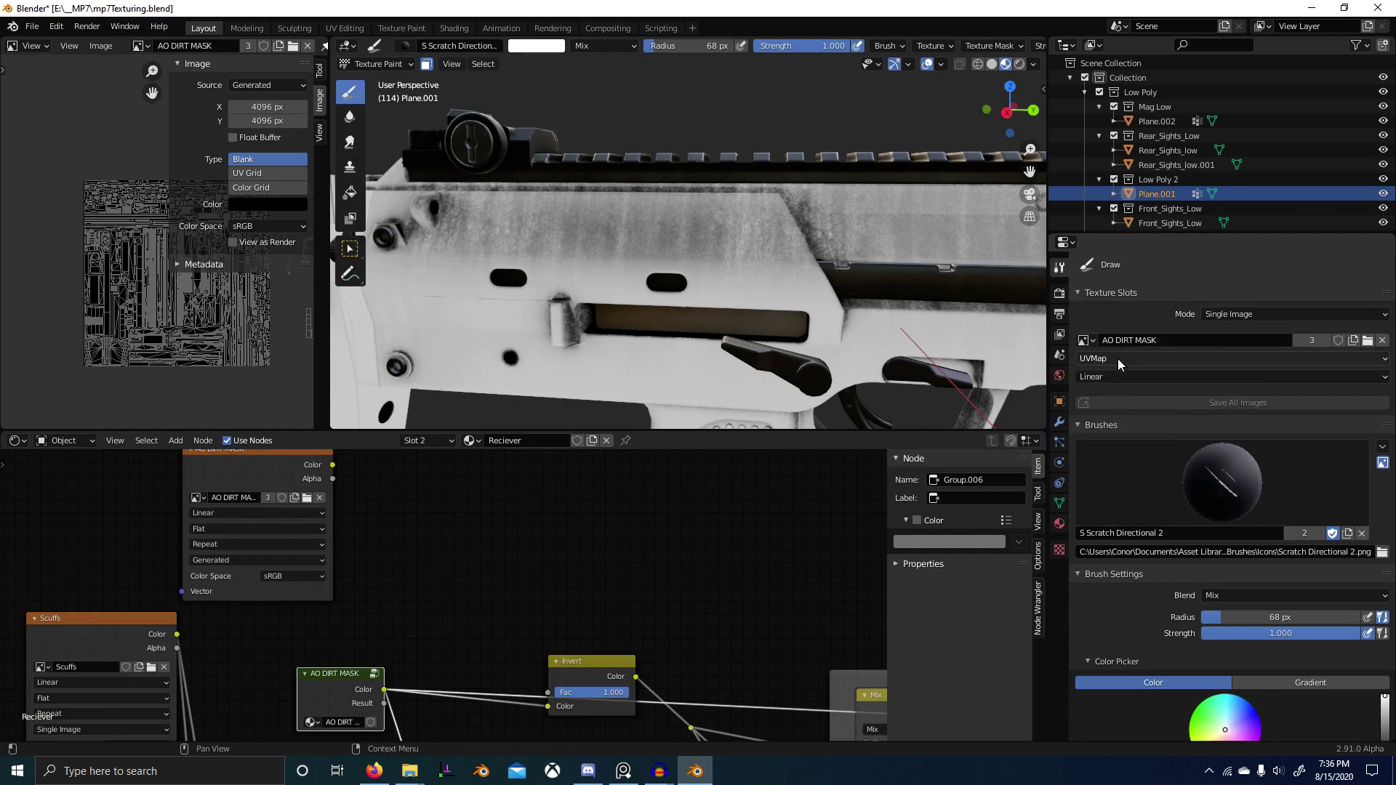
Step: Set the brush radius to 108 px and switch to the TexDraw brush
{"action": "scroll", "coordinate": [654, 304], "scroll_direction": "up", "scroll_amount": 2}
{"action": "key", "text": "f"}
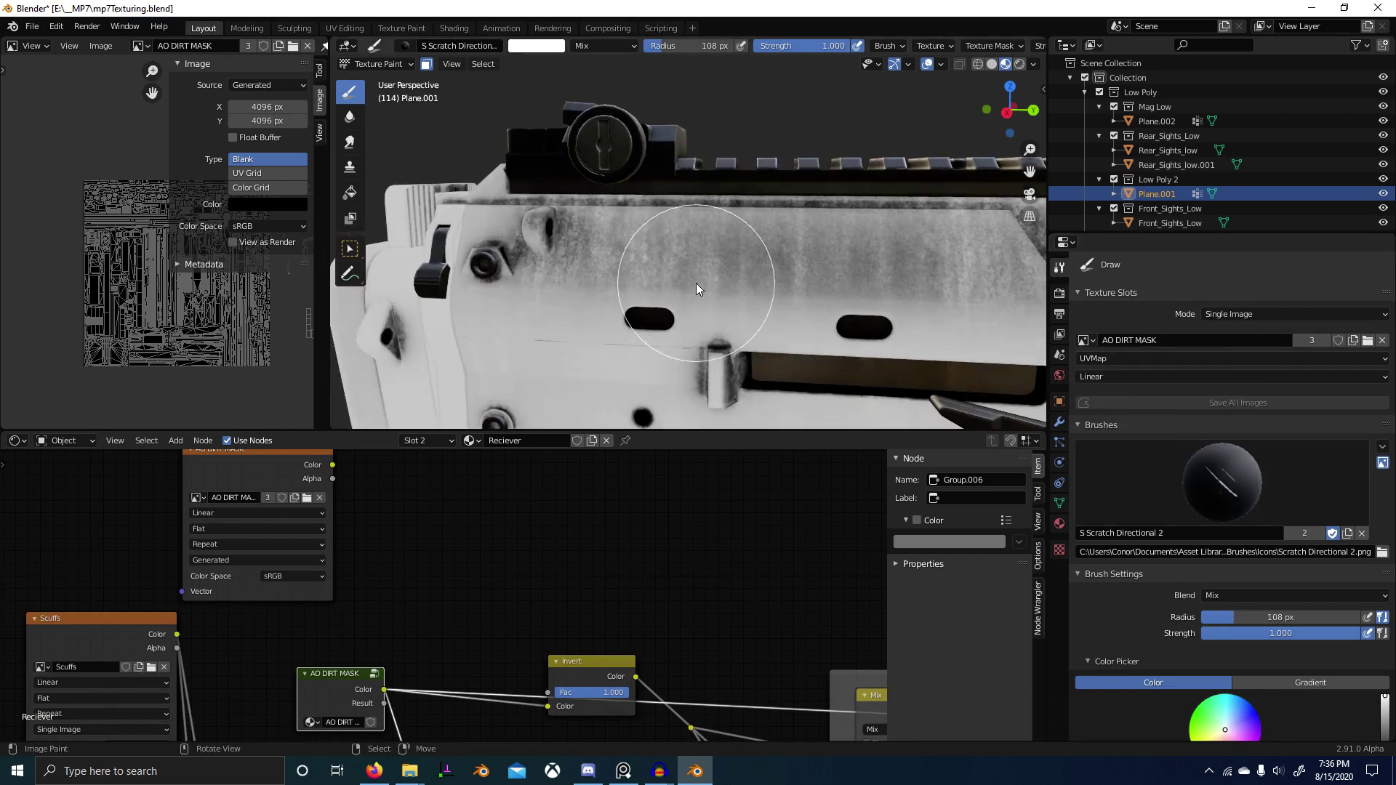
{"action": "left_click", "coordinate": [696, 282]}
{"action": "left_click", "coordinate": [406, 46]}
{"action": "type", "text": "tex"}
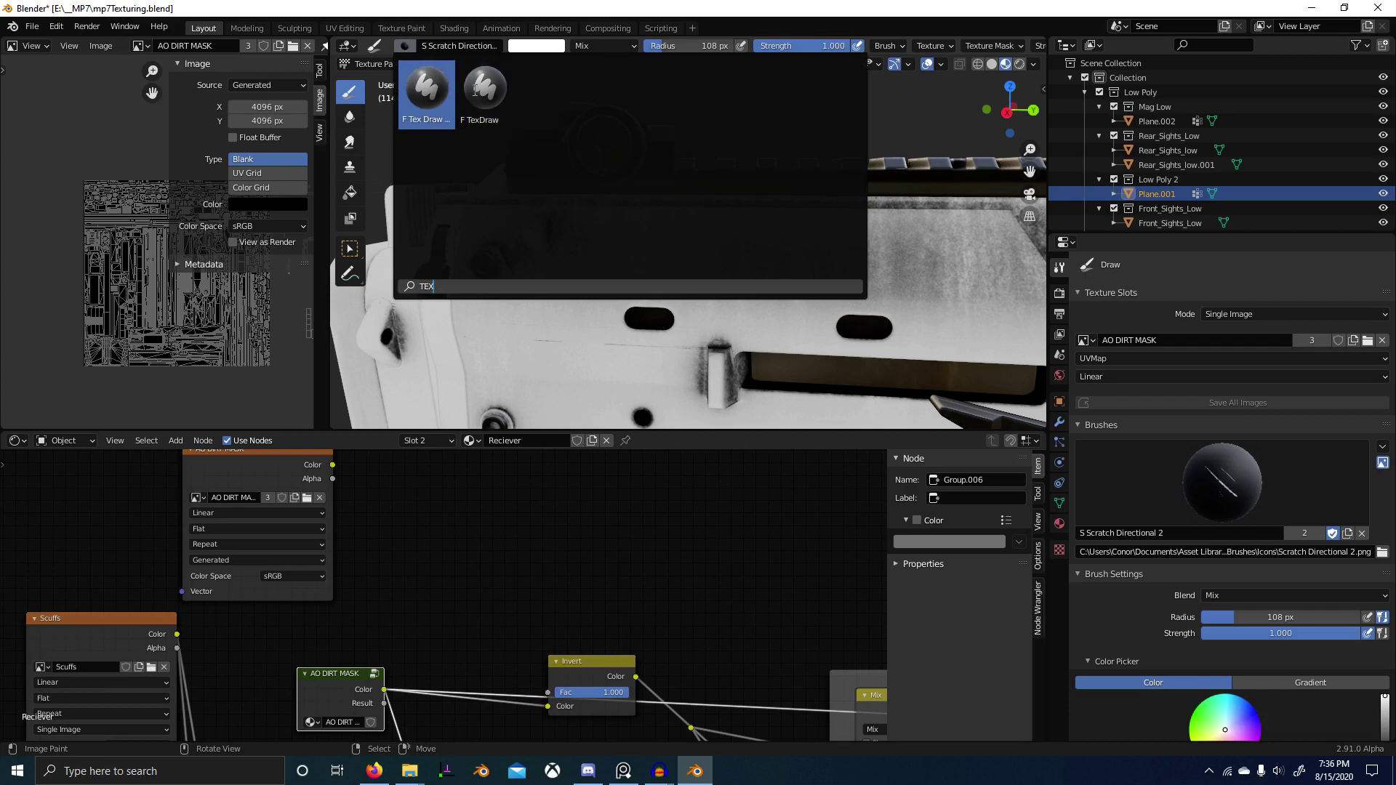
{"action": "left_click", "coordinate": [486, 94]}
Step: Set the brush color to white and paint a short test stroke on the receiver's upper side
{"action": "middle_click_drag", "start_coordinate": [689, 239], "coordinate": [657, 238], "text": "shift"}
{"action": "left_click", "coordinate": [549, 46]}
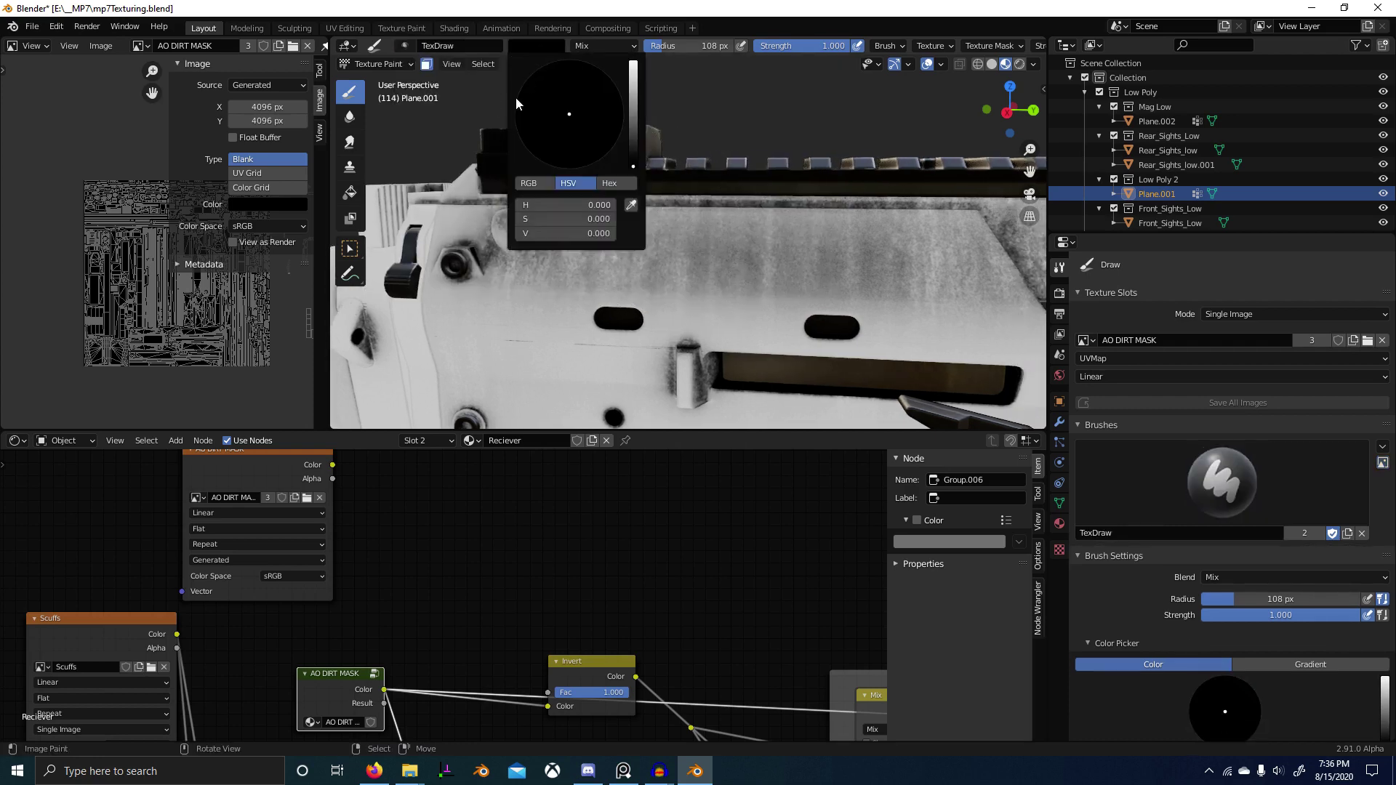
{"action": "left_click_drag", "start_coordinate": [633, 127], "coordinate": [634, 64]}
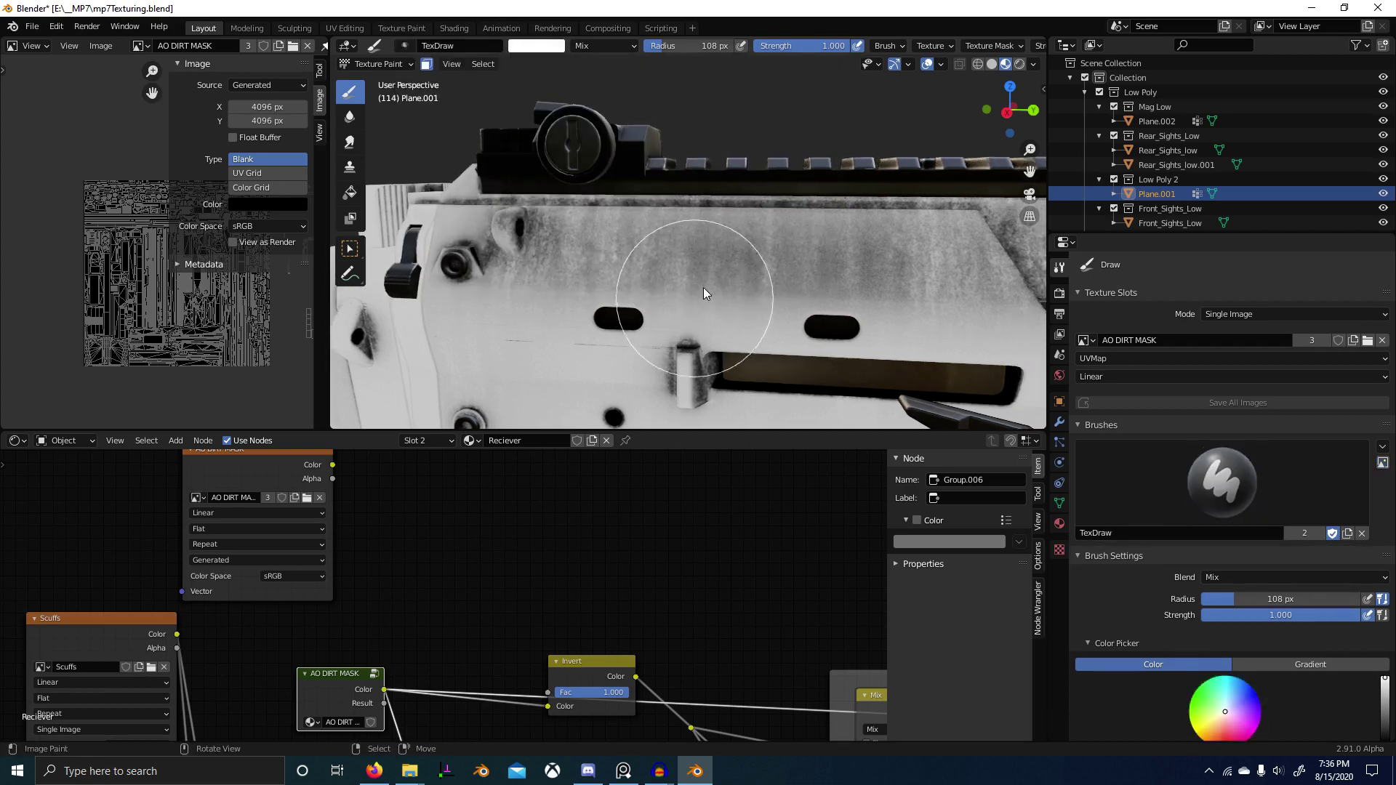
{"action": "left_click_drag", "start_coordinate": [713, 286], "coordinate": [734, 280]}
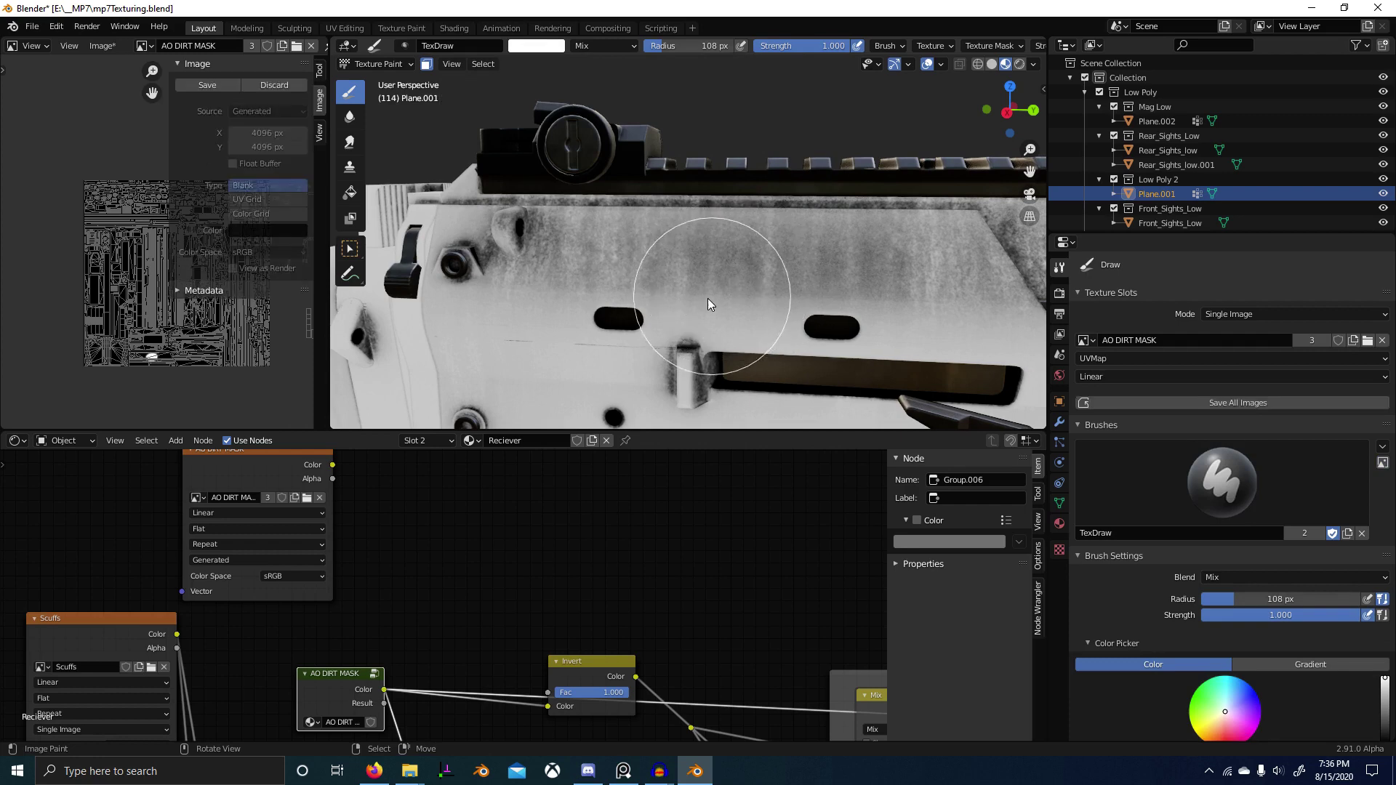
Step: Inside the AO DIRT MASK group, link the AO DIRT MASK image's Color to a new third group output
{"action": "scroll", "coordinate": [434, 614], "scroll_direction": "down", "scroll_amount": 1}
{"action": "middle_click_drag", "start_coordinate": [434, 614], "coordinate": [456, 579]}
{"action": "key", "text": "Tab"}
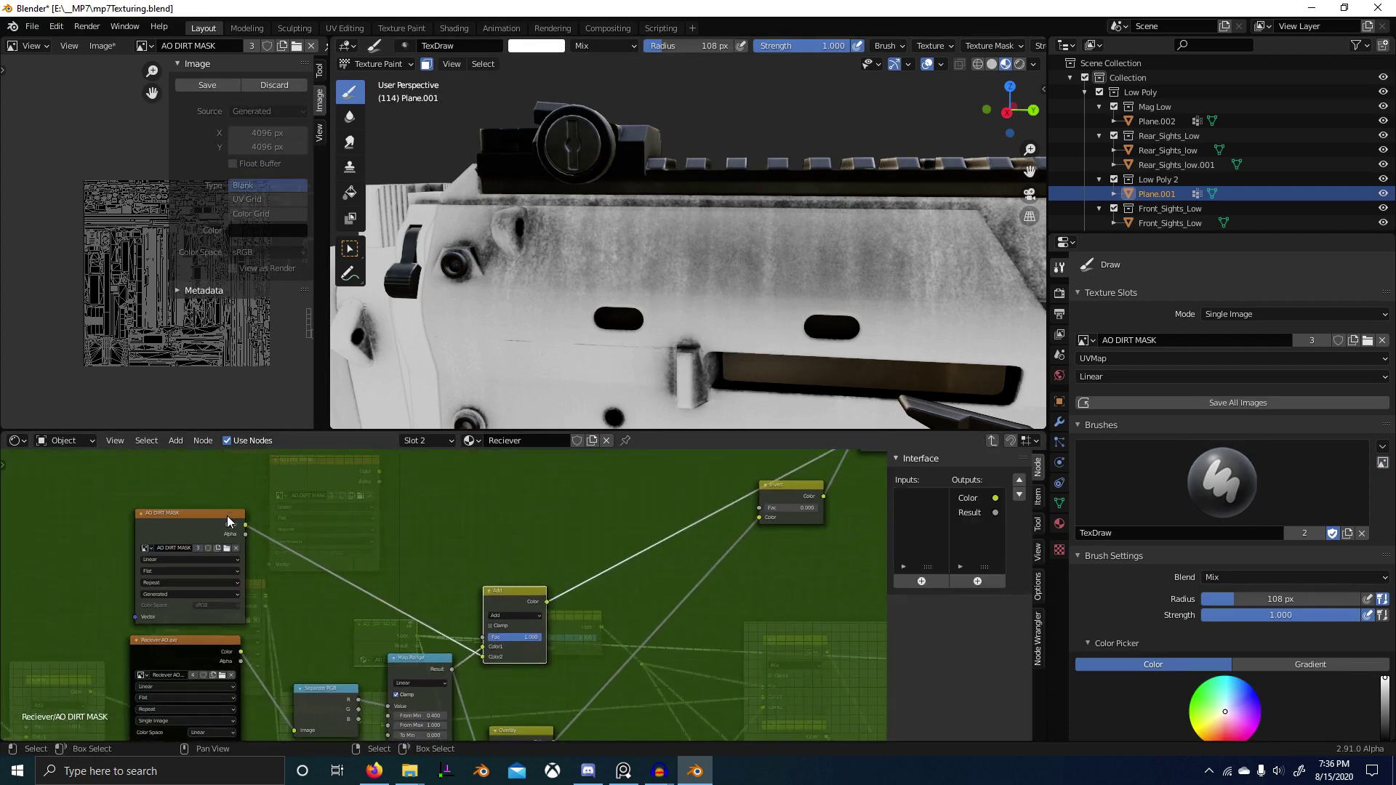
{"action": "left_click_drag", "start_coordinate": [628, 504], "coordinate": [575, 508]}
{"action": "scroll", "coordinate": [483, 513], "scroll_direction": "down", "scroll_amount": 1}
{"action": "middle_click_drag", "start_coordinate": [483, 513], "coordinate": [338, 599]}
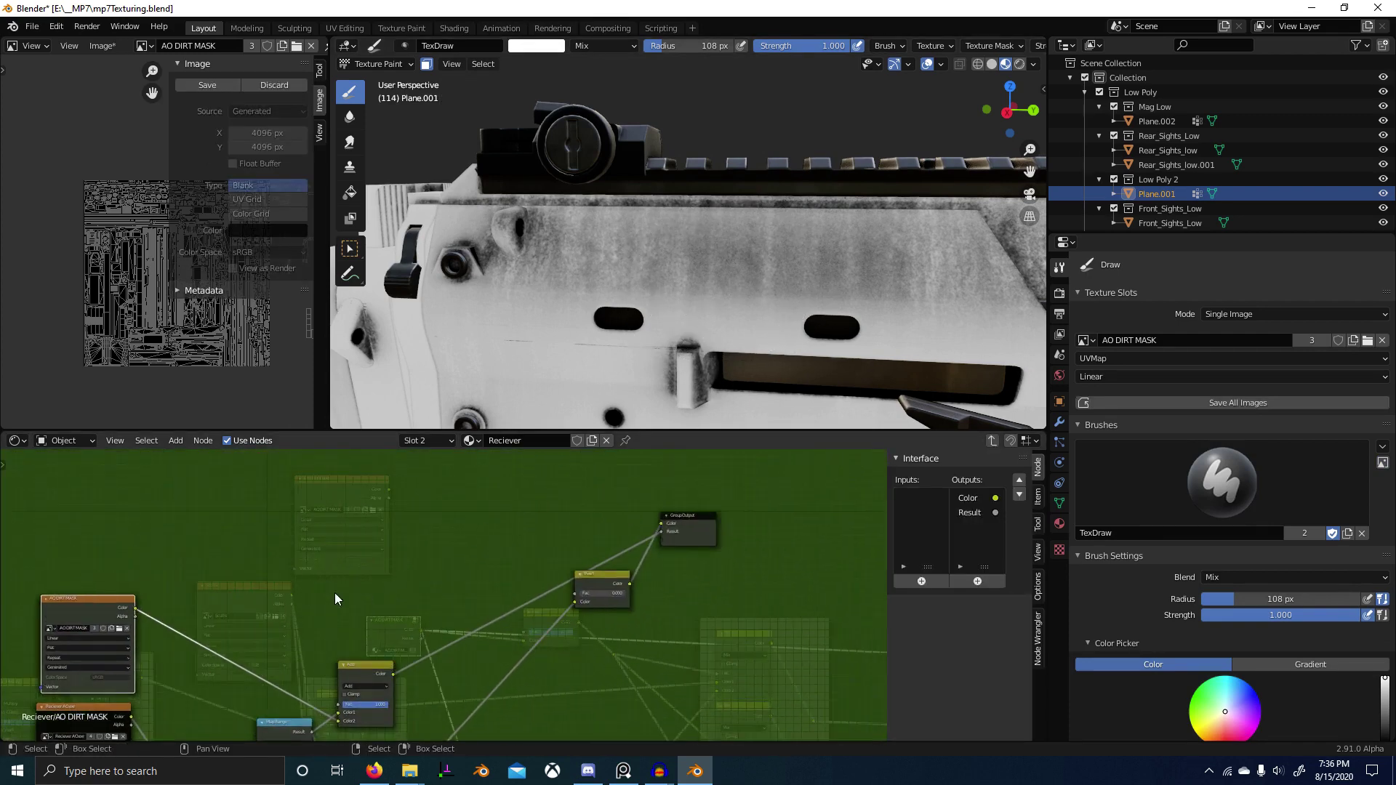
{"action": "left_click_drag", "start_coordinate": [668, 548], "coordinate": [668, 545]}
{"action": "key", "text": "Tab"}
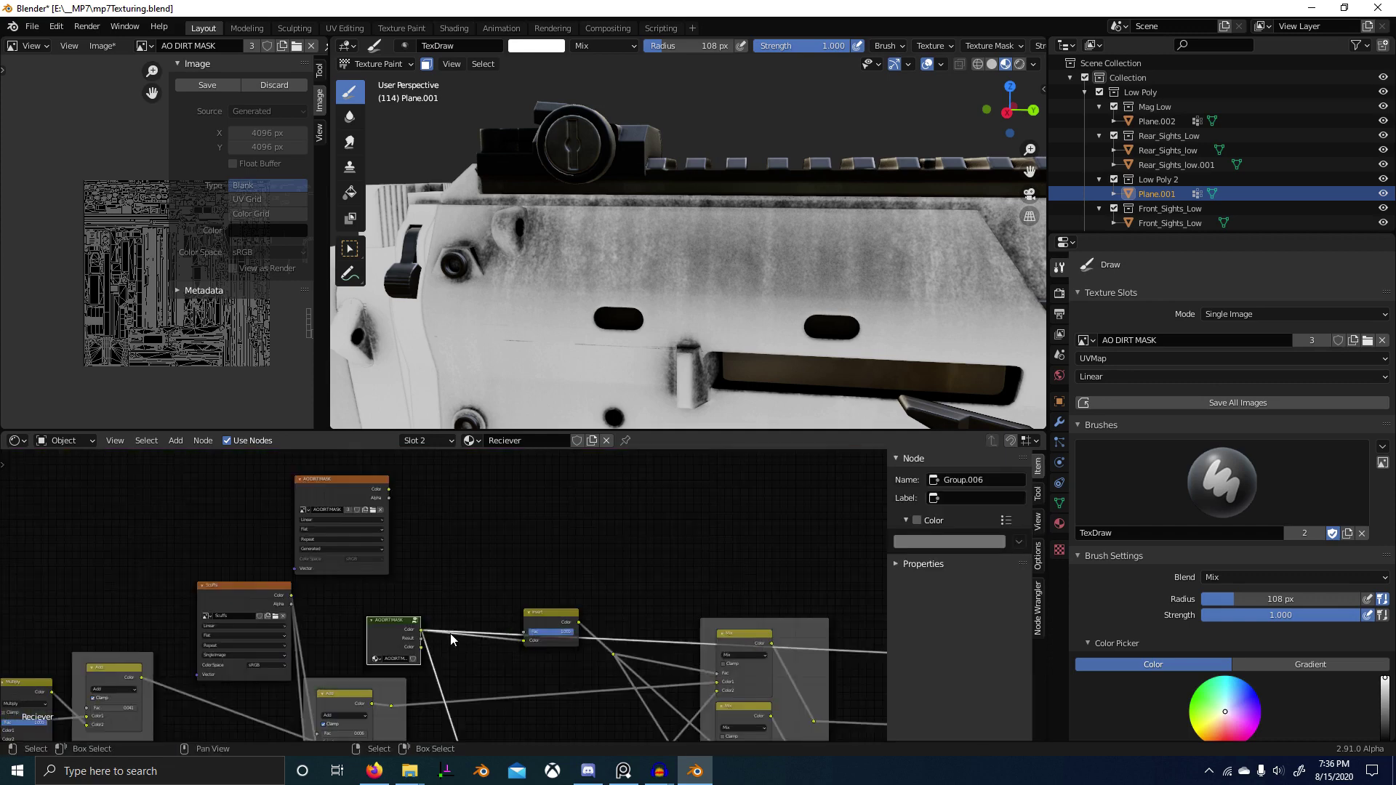
Step: Preview the group's third output, try a white stroke across the receiver, and undo it
{"action": "left_click", "coordinate": [401, 634], "text": "ctrl+shift"}
{"action": "left_click", "coordinate": [400, 634], "text": "ctrl+shift"}
{"action": "scroll", "coordinate": [728, 320], "scroll_direction": "up", "scroll_amount": 2}
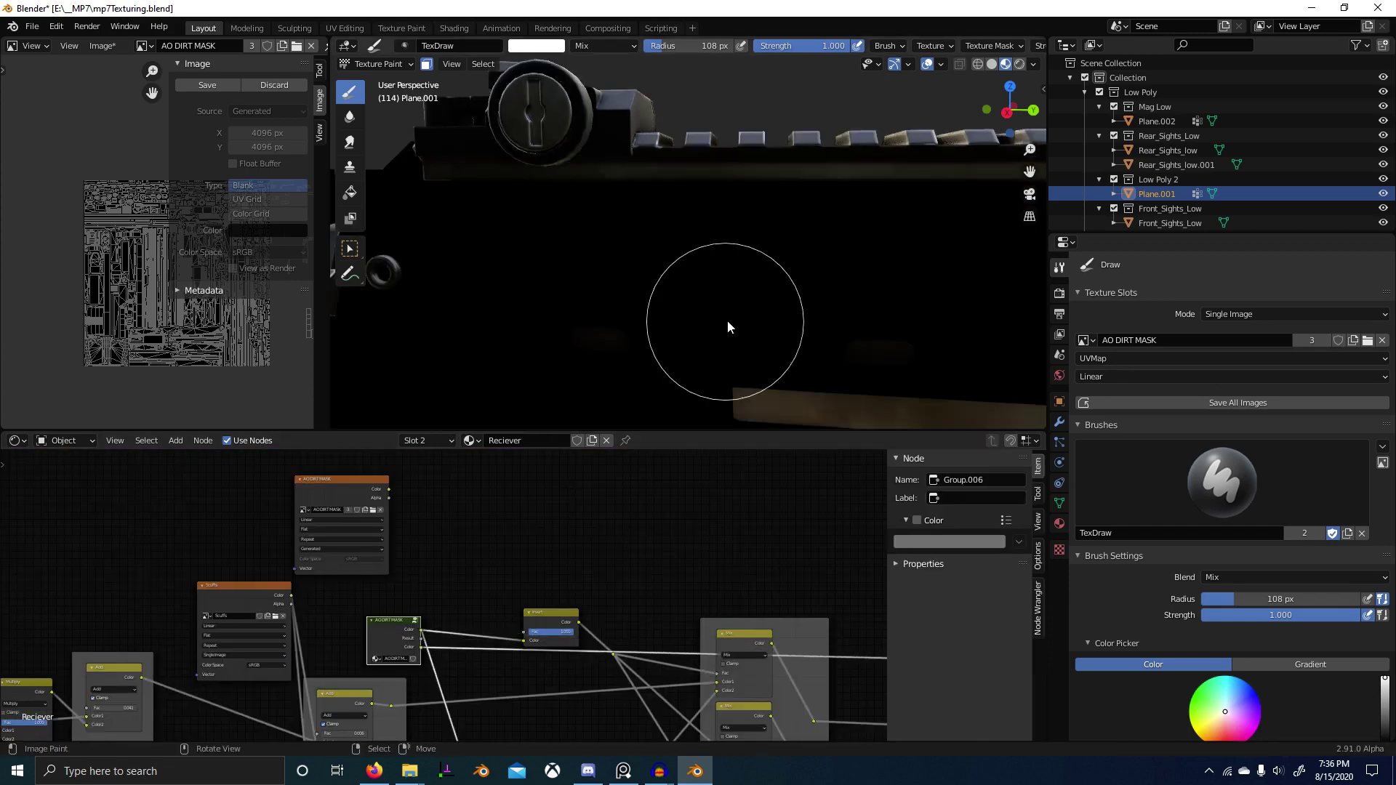
{"action": "middle_click_drag", "start_coordinate": [727, 320], "coordinate": [740, 314]}
{"action": "mouse_move", "coordinate": [697, 266]}
{"action": "left_mouse_down"}
{"action": "mouse_move", "coordinate": [730, 255]}
{"action": "mouse_move", "coordinate": [805, 306]}
{"action": "mouse_move", "coordinate": [807, 269]}
{"action": "left_mouse_up"}
{"action": "key", "text": "ctrl+z"}
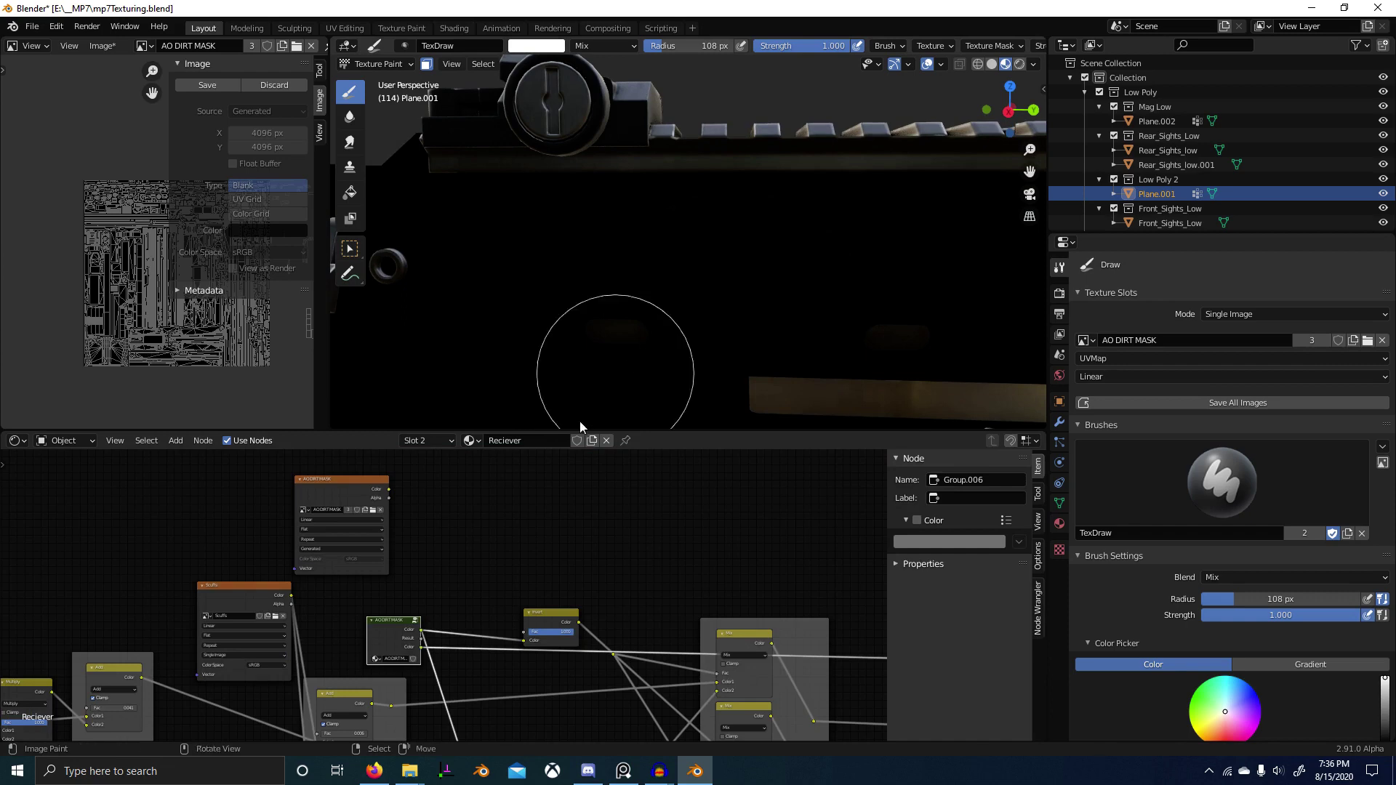
Step: Inside the group, move the Overlay node aside and feed the Add node's Color into its Color1 input
{"action": "key", "text": "Tab"}
{"action": "scroll", "coordinate": [404, 615], "scroll_direction": "up", "scroll_amount": 4}
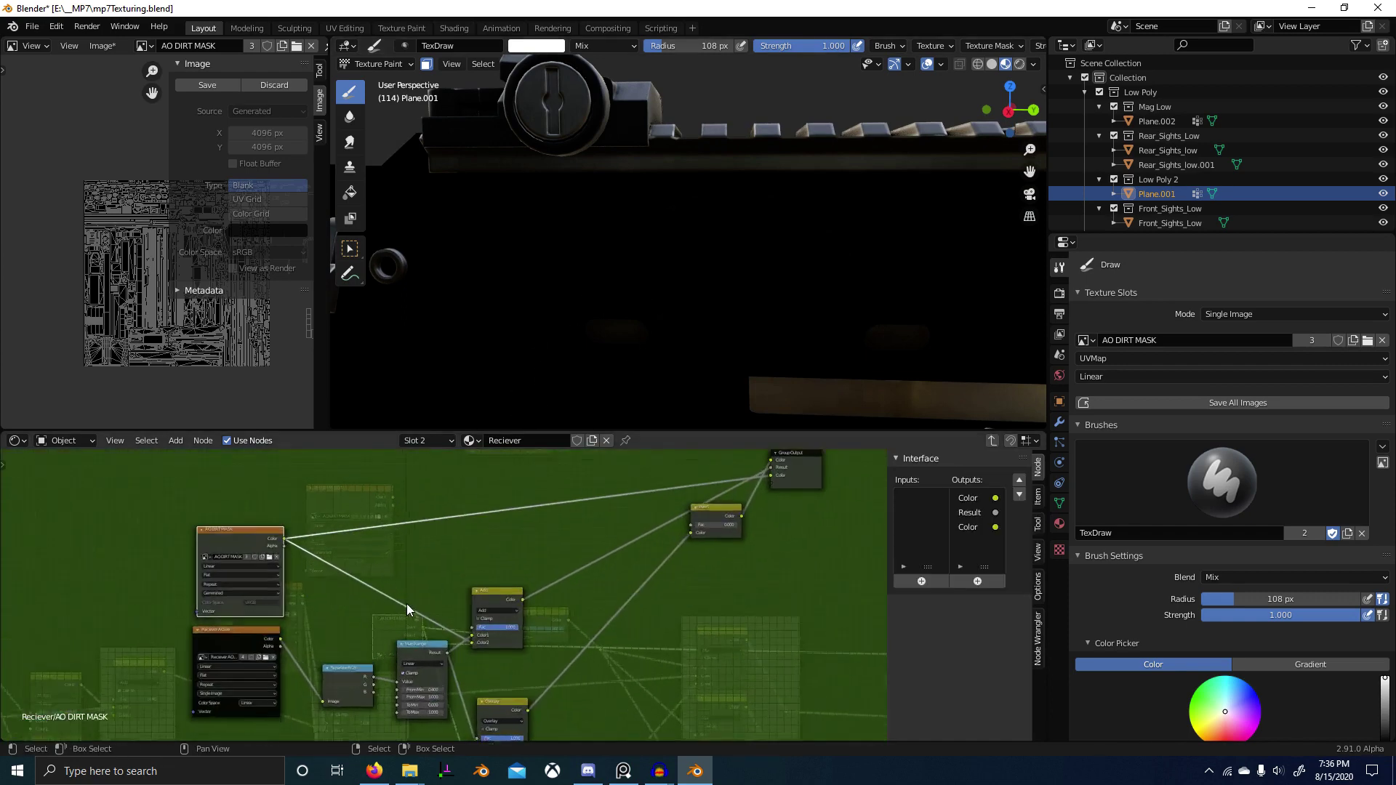
{"action": "scroll", "coordinate": [330, 542], "scroll_direction": "down", "scroll_amount": 2}
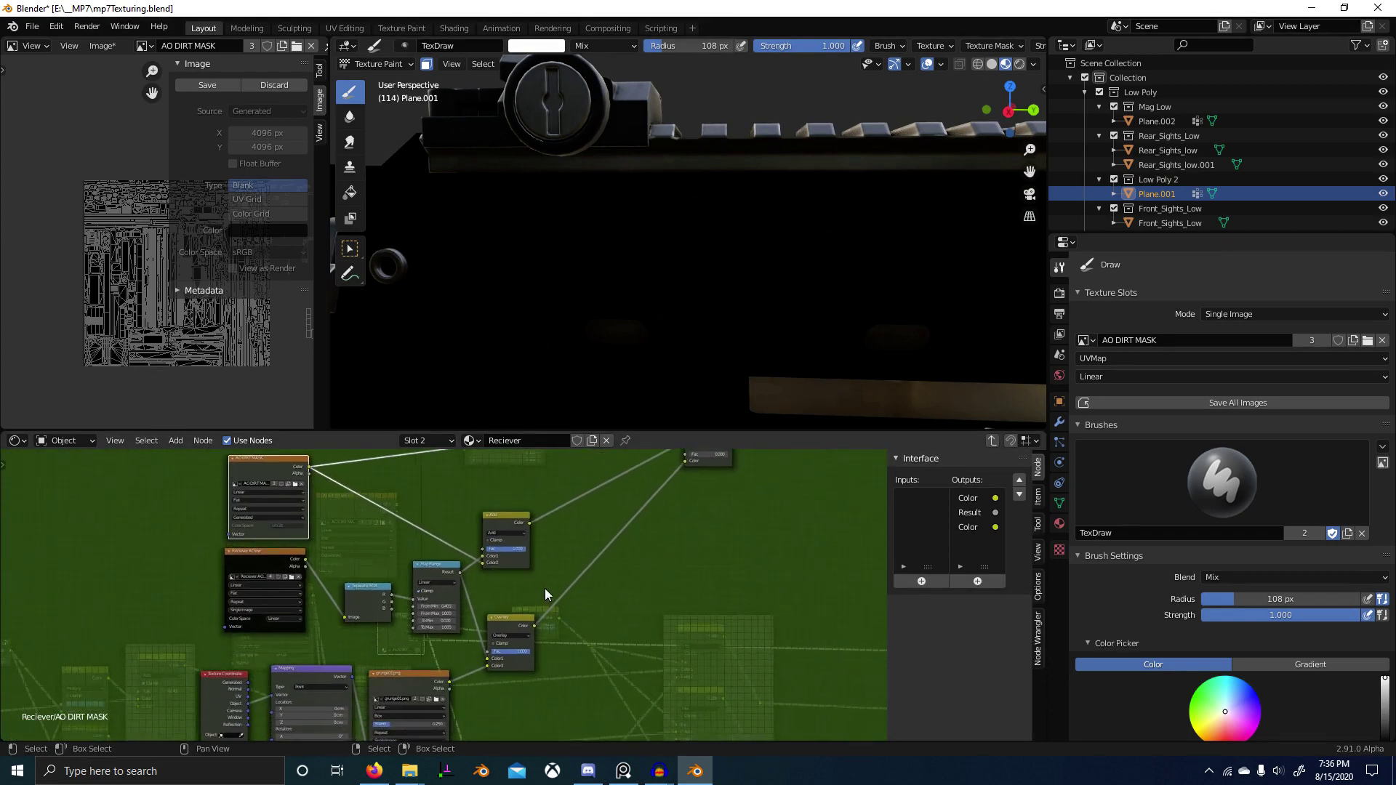
{"action": "middle_click_drag", "start_coordinate": [542, 587], "coordinate": [492, 619]}
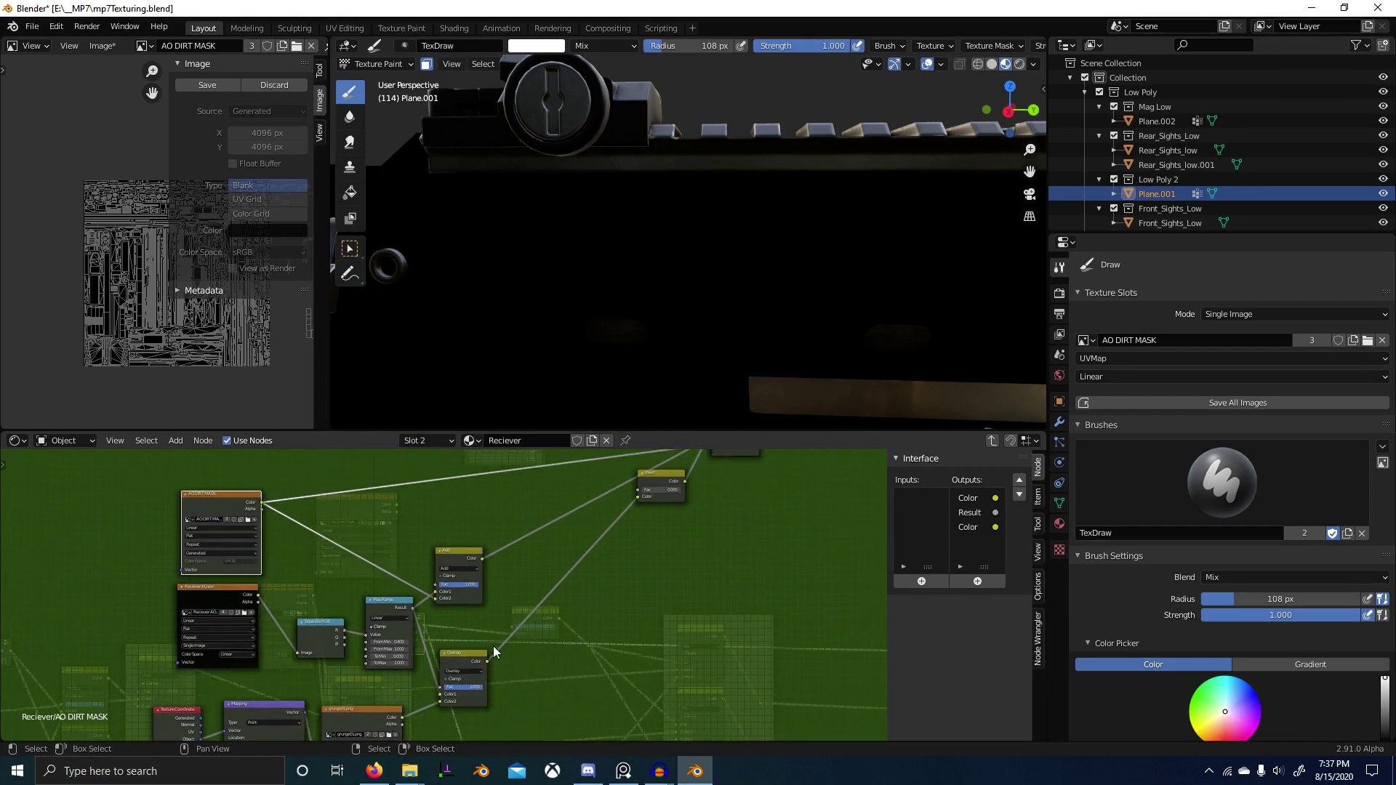
{"action": "left_click_drag", "start_coordinate": [474, 661], "coordinate": [595, 630]}
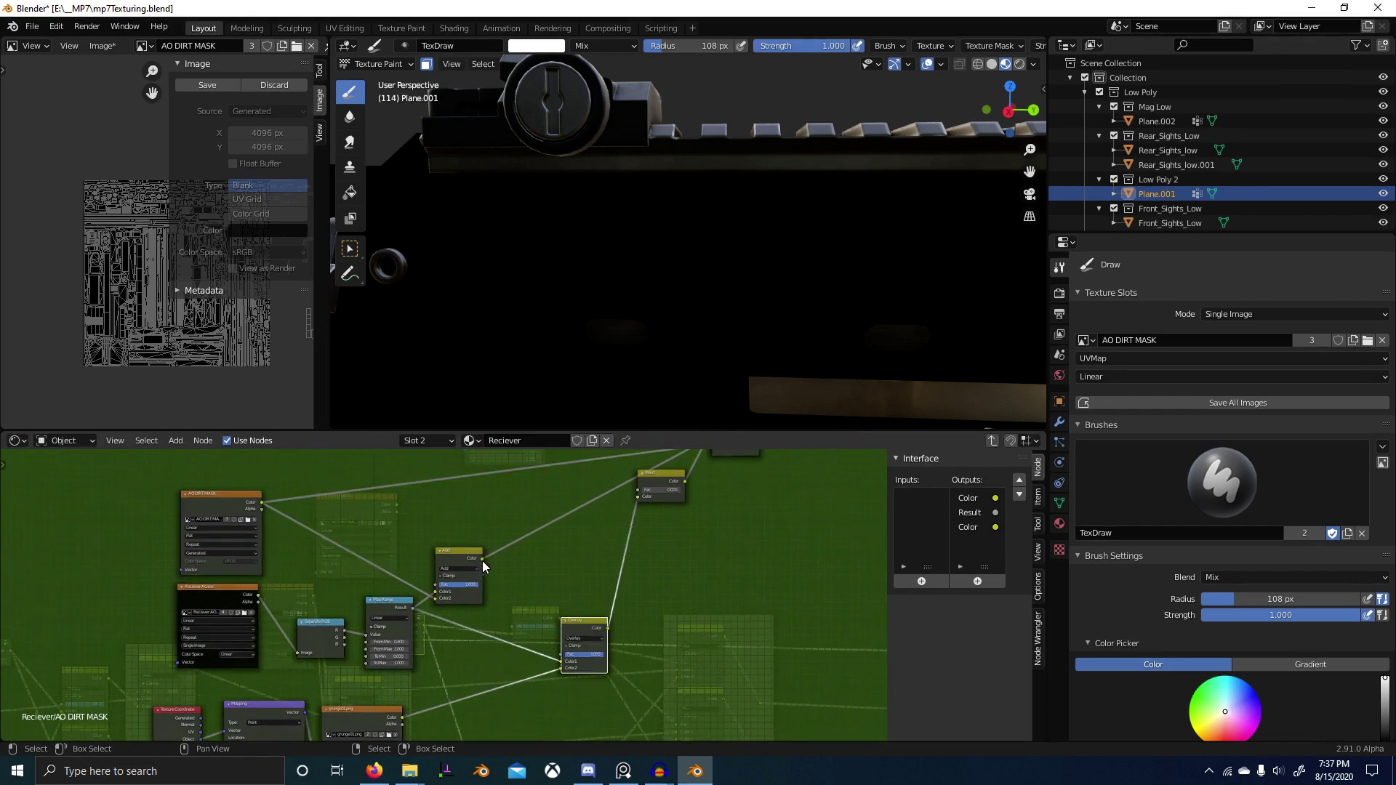
{"action": "left_click_drag", "start_coordinate": [482, 560], "coordinate": [563, 664]}
{"action": "key", "text": "Tab"}
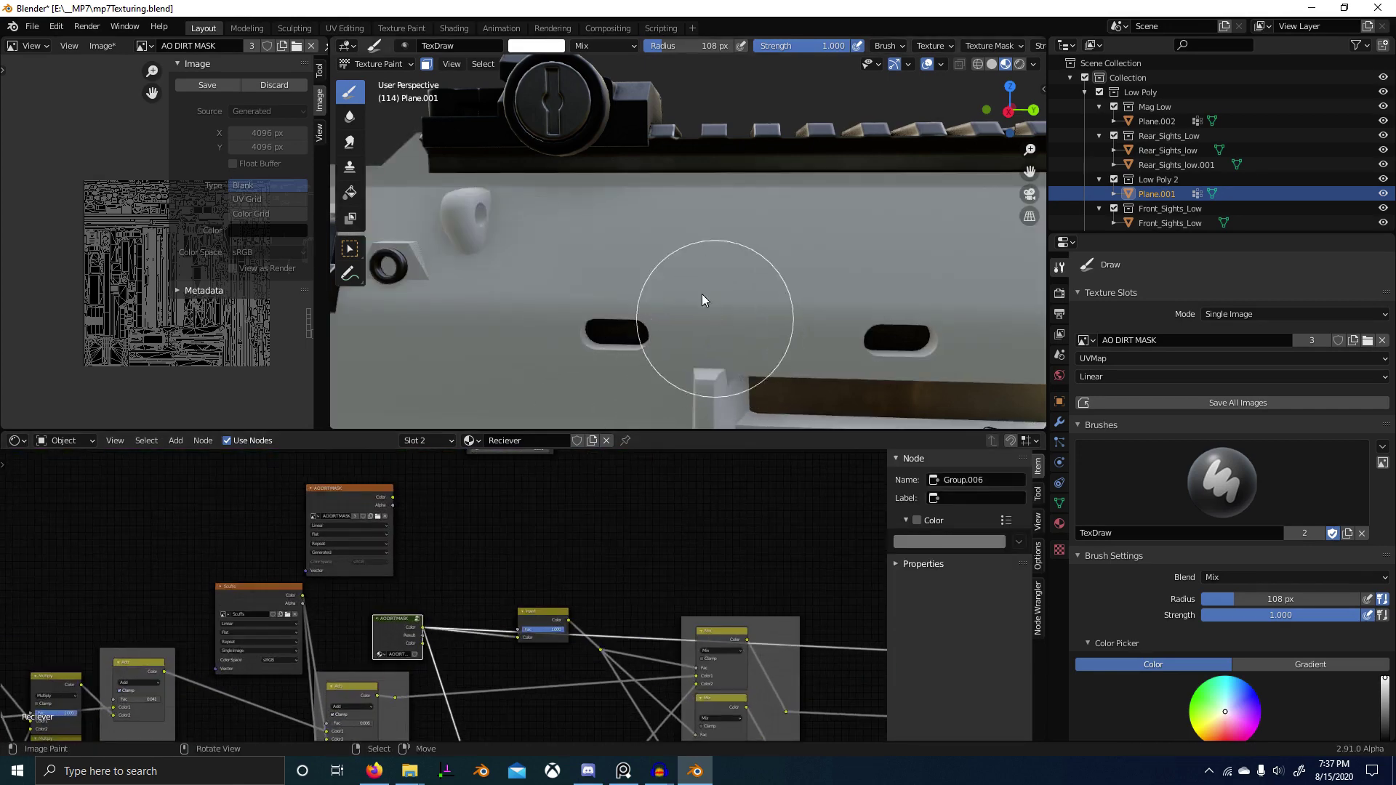
Step: Try a full-strength white stroke on the receiver's upper side and undo it
{"action": "middle_click_drag", "start_coordinate": [705, 266], "coordinate": [710, 255]}
{"action": "mouse_move", "coordinate": [766, 222]}
{"action": "left_mouse_down"}
{"action": "mouse_move", "coordinate": [852, 248]}
{"action": "mouse_move", "coordinate": [795, 258]}
{"action": "left_mouse_up"}
{"action": "scroll", "coordinate": [841, 274], "scroll_direction": "down", "scroll_amount": 2}
{"action": "key", "text": "ctrl+z"}
{"action": "middle_click_drag", "start_coordinate": [758, 309], "coordinate": [694, 317], "text": "shift"}
{"action": "scroll", "coordinate": [694, 317], "scroll_direction": "down", "scroll_amount": 2}
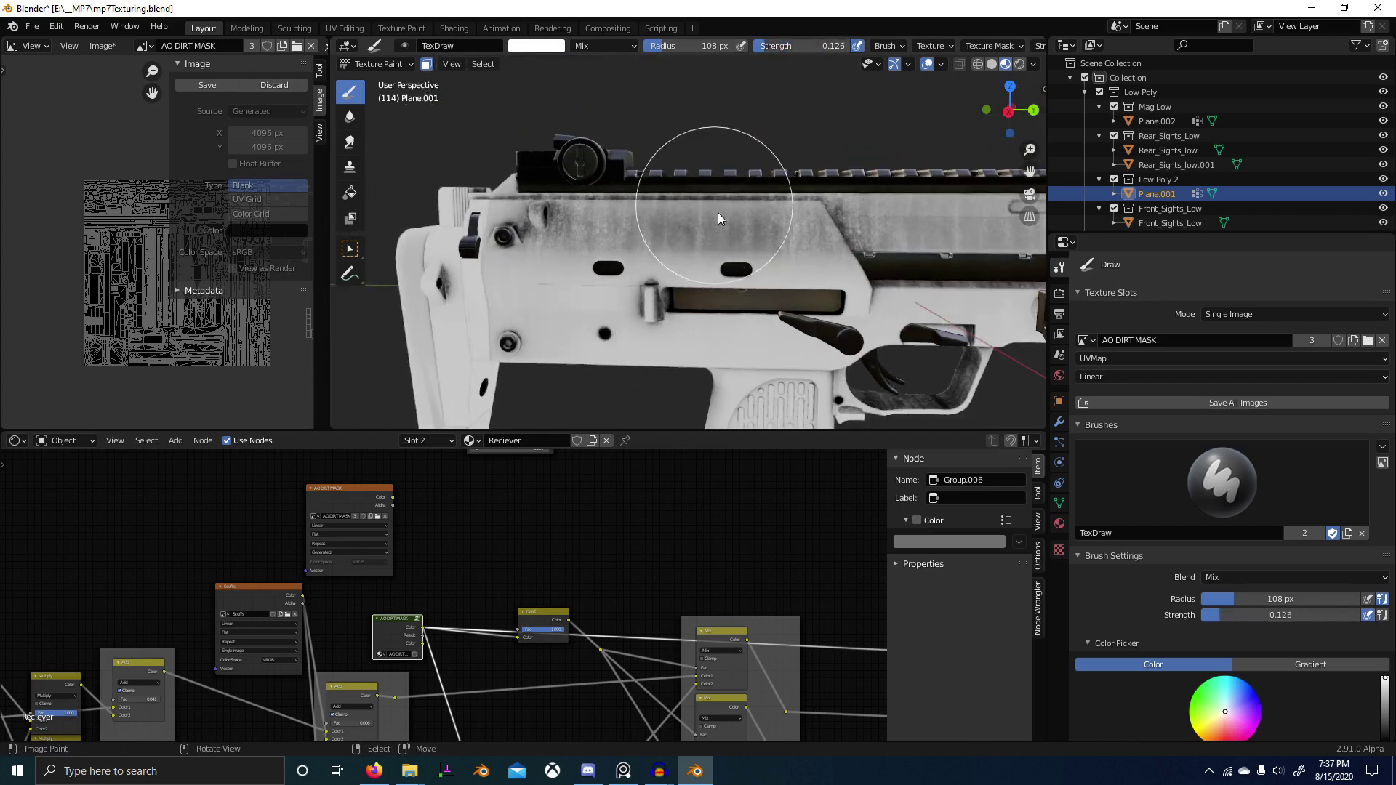
Step: Set the brush strength to 0.261 and maximize the 3D viewport around the receiver
{"action": "scroll", "coordinate": [698, 258], "scroll_direction": "up", "scroll_amount": 4}
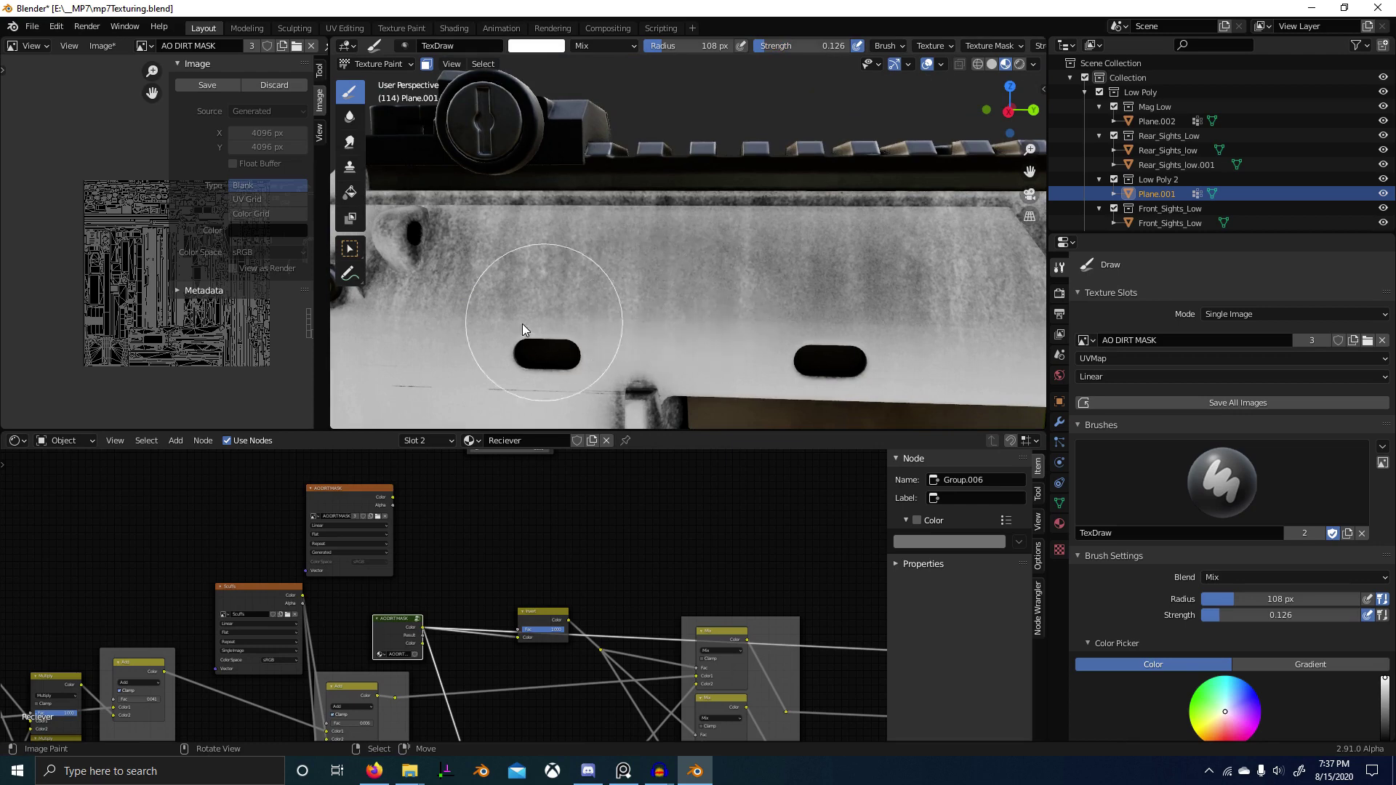
{"action": "middle_click_drag", "start_coordinate": [621, 316], "coordinate": [691, 303], "text": "shift"}
{"action": "key", "text": "shift+f"}
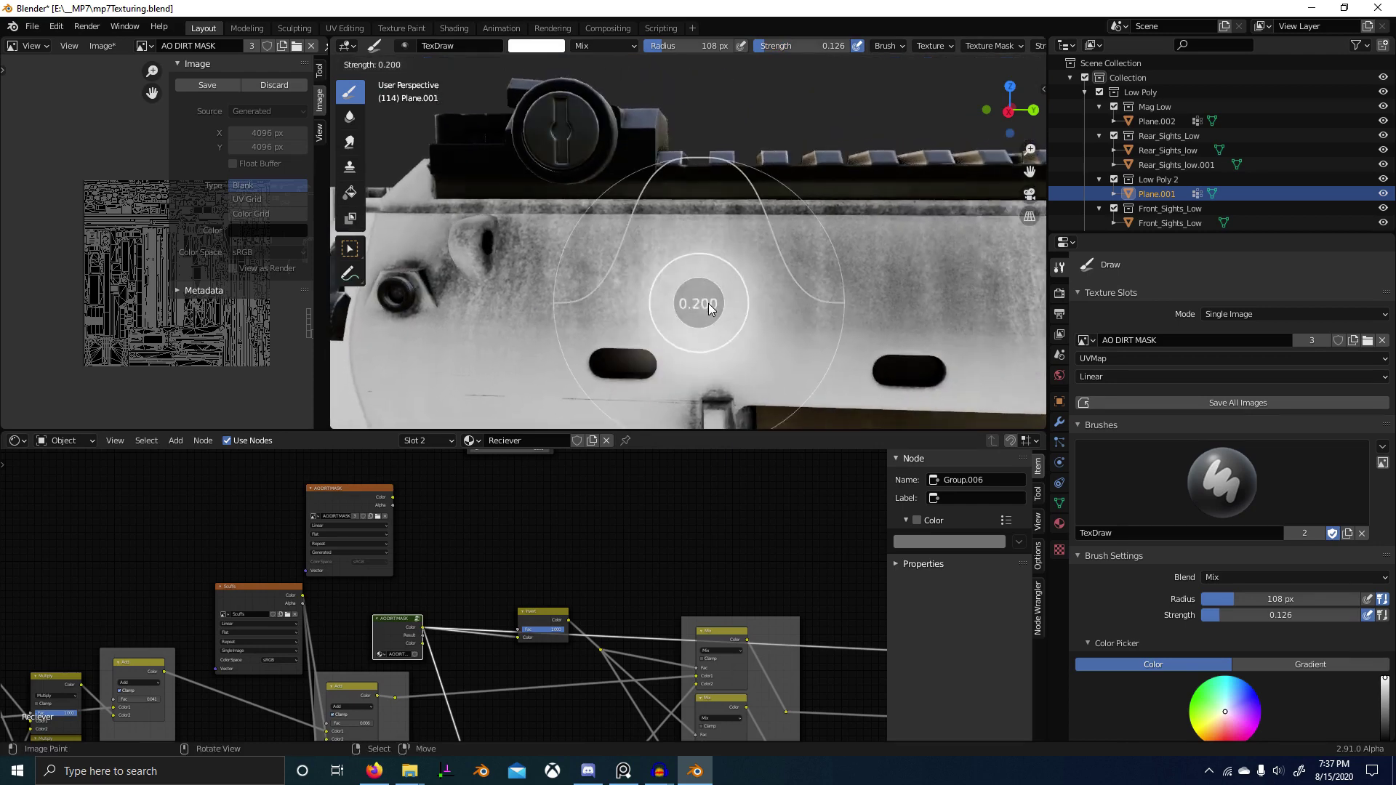
{"action": "left_click", "coordinate": [779, 320]}
{"action": "key", "text": "ctrl+space"}
Step: Paint white over the grunge along the receiver's upper side panel, above and around the two oval slots
{"action": "mouse_move", "coordinate": [716, 401]}
{"action": "middle_mouse_down", "text": "shift"}
{"action": "mouse_move", "coordinate": [653, 352]}
{"action": "mouse_move", "coordinate": [477, 298]}
{"action": "middle_mouse_up", "text": "shift"}
{"action": "mouse_move", "coordinate": [587, 392]}
{"action": "left_mouse_down"}
{"action": "mouse_move", "coordinate": [875, 398]}
{"action": "mouse_move", "coordinate": [673, 446]}
{"action": "mouse_move", "coordinate": [498, 440]}
{"action": "mouse_move", "coordinate": [534, 415]}
{"action": "mouse_move", "coordinate": [313, 416]}
{"action": "left_mouse_up"}
{"action": "middle_click_drag", "start_coordinate": [441, 393], "coordinate": [675, 397], "text": "shift"}
{"action": "mouse_move", "coordinate": [675, 386]}
{"action": "left_mouse_down"}
{"action": "mouse_move", "coordinate": [511, 389]}
{"action": "mouse_move", "coordinate": [501, 458]}
{"action": "left_mouse_up"}
{"action": "mouse_move", "coordinate": [778, 456]}
{"action": "left_mouse_down"}
{"action": "mouse_move", "coordinate": [960, 434]}
{"action": "mouse_move", "coordinate": [844, 435]}
{"action": "left_mouse_up"}
{"action": "scroll", "coordinate": [840, 434], "scroll_direction": "down", "scroll_amount": 3}
{"action": "middle_click_drag", "start_coordinate": [838, 433], "coordinate": [693, 456], "text": "shift"}
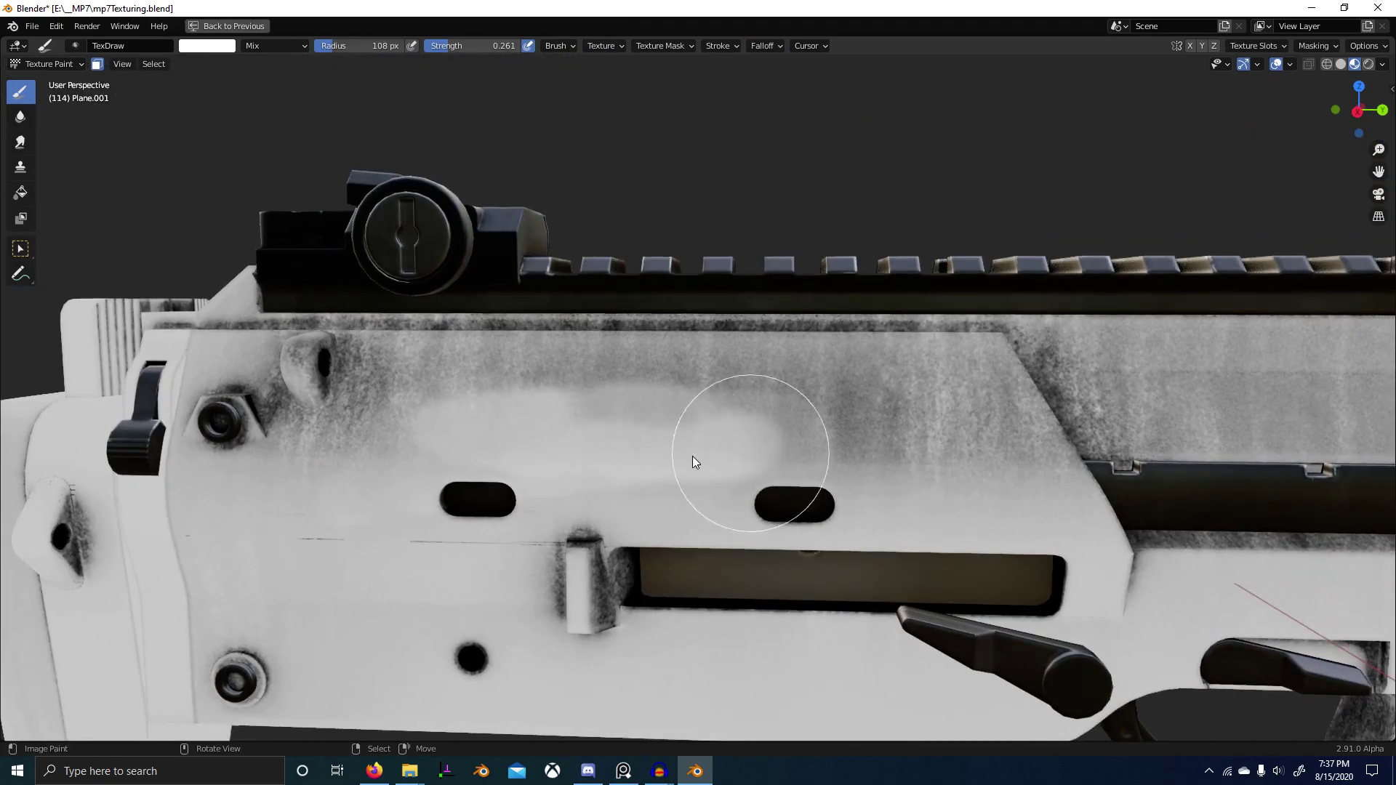
{"action": "left_click_drag", "start_coordinate": [692, 456], "coordinate": [659, 439]}
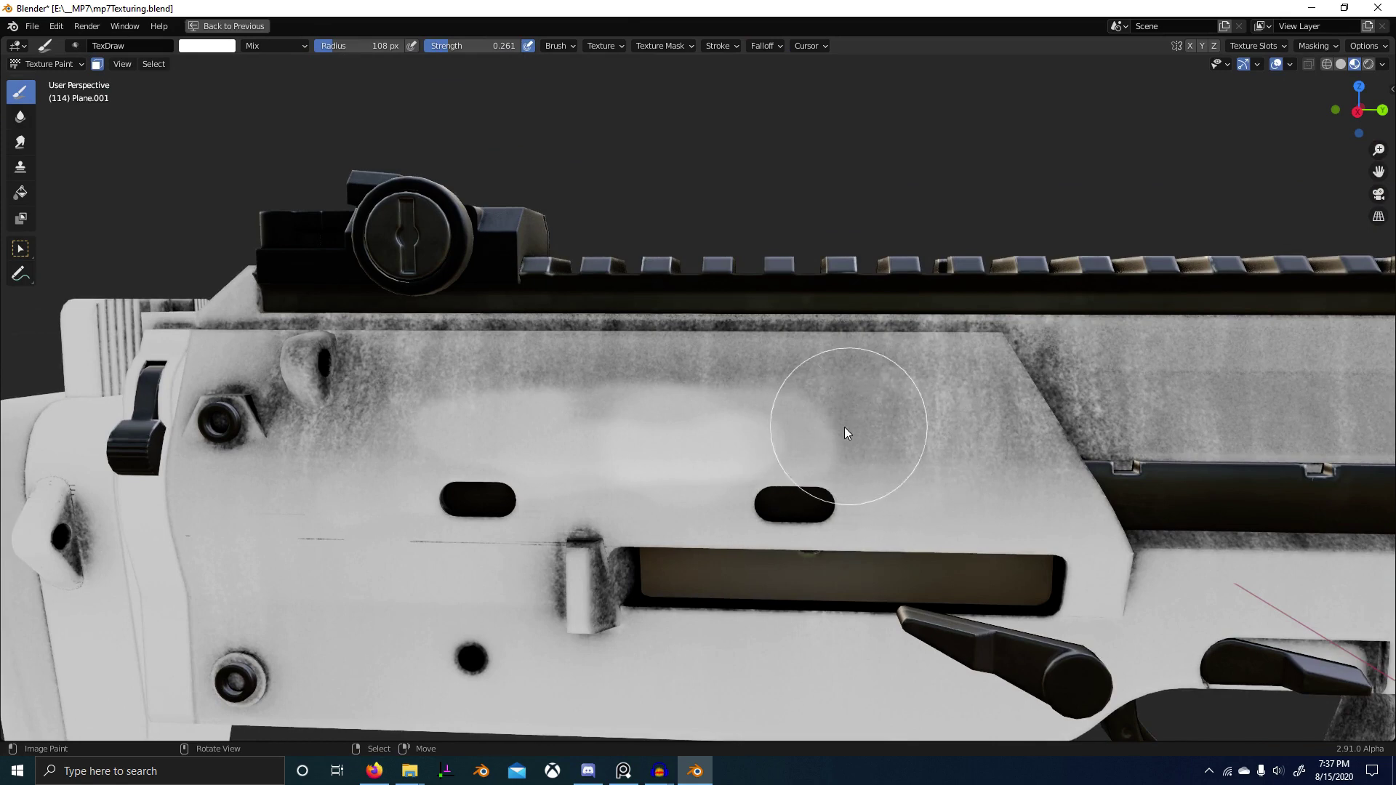
{"action": "mouse_move", "coordinate": [844, 428]}
{"action": "left_mouse_down"}
{"action": "mouse_move", "coordinate": [490, 413]}
{"action": "mouse_move", "coordinate": [664, 406]}
{"action": "mouse_move", "coordinate": [499, 400]}
{"action": "mouse_move", "coordinate": [459, 403]}
{"action": "mouse_move", "coordinate": [458, 434]}
{"action": "mouse_move", "coordinate": [975, 498]}
{"action": "mouse_move", "coordinate": [800, 400]}
{"action": "mouse_move", "coordinate": [816, 397]}
{"action": "mouse_move", "coordinate": [461, 393]}
{"action": "mouse_move", "coordinate": [380, 489]}
{"action": "left_mouse_up"}
Step: Extend the white painting along the upper side panel toward its angled front edge
{"action": "scroll", "coordinate": [715, 416], "scroll_direction": "down", "scroll_amount": 6}
{"action": "middle_click_drag", "start_coordinate": [714, 416], "coordinate": [743, 360]}
{"action": "scroll", "coordinate": [743, 361], "scroll_direction": "up", "scroll_amount": 7}
{"action": "mouse_move", "coordinate": [707, 473]}
{"action": "left_mouse_down"}
{"action": "mouse_move", "coordinate": [570, 567]}
{"action": "mouse_move", "coordinate": [631, 509]}
{"action": "mouse_move", "coordinate": [1036, 460]}
{"action": "mouse_move", "coordinate": [1167, 479]}
{"action": "left_mouse_up"}
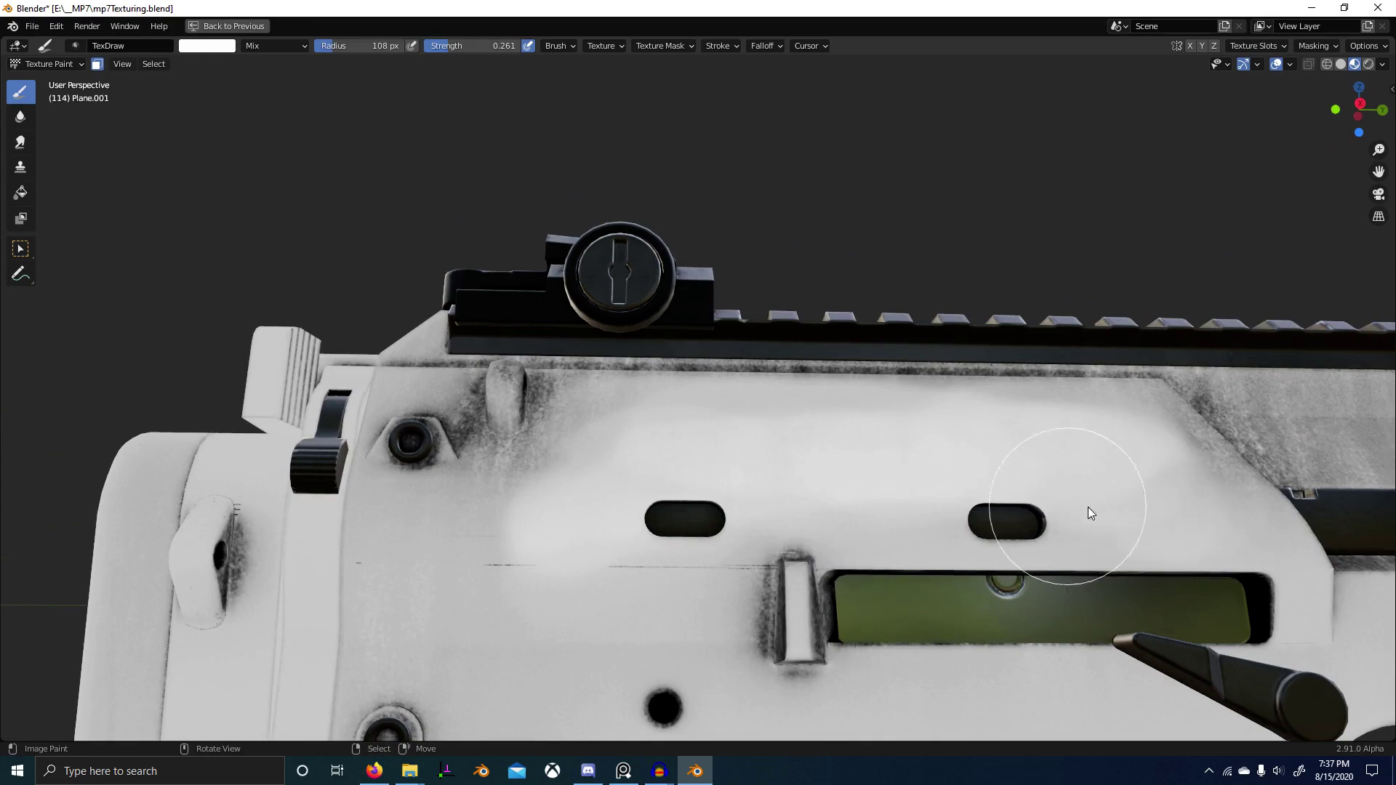
Step: Paint white on the panel just forward of the sling lug below the rear sight
{"action": "mouse_move", "coordinate": [1059, 492]}
{"action": "middle_mouse_down"}
{"action": "mouse_move", "coordinate": [888, 520]}
{"action": "mouse_move", "coordinate": [970, 595]}
{"action": "middle_mouse_up"}
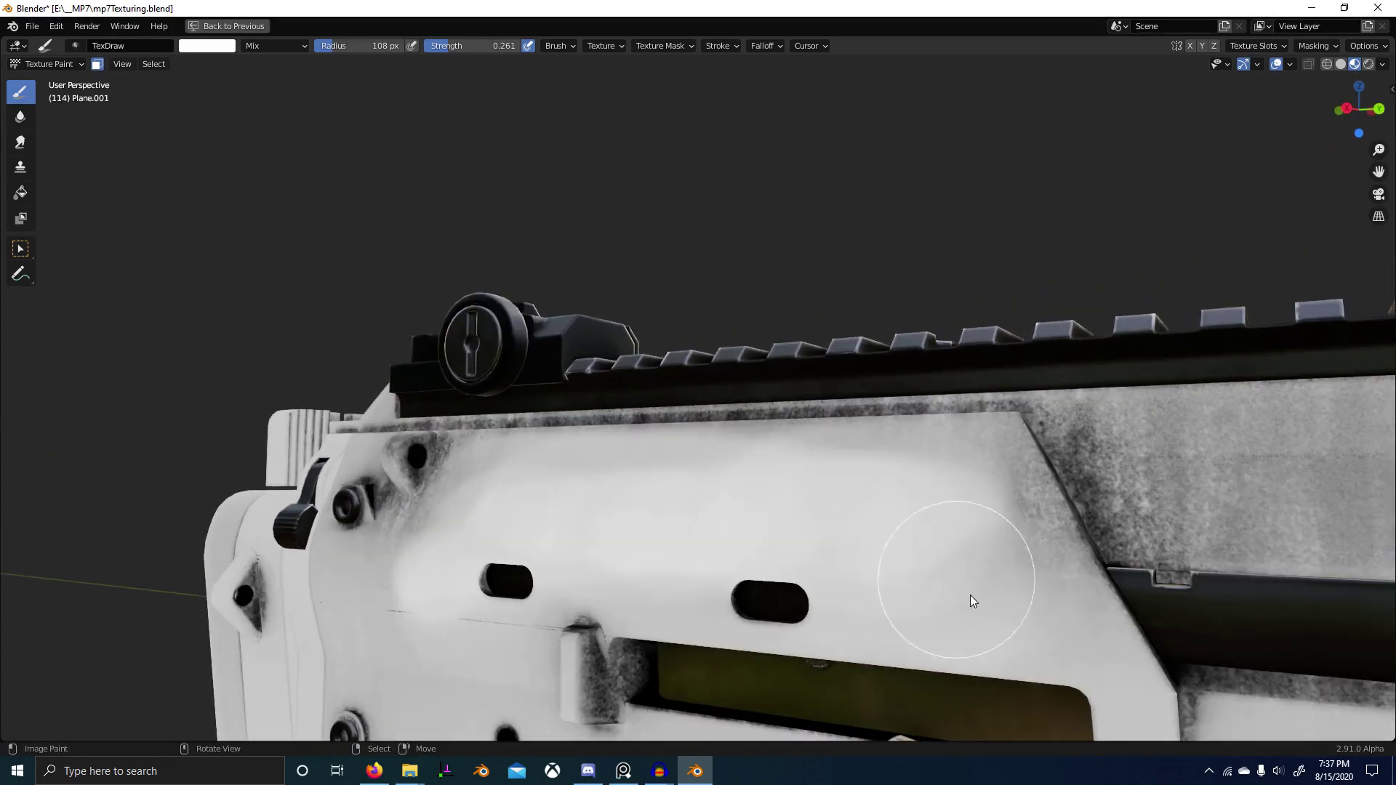
{"action": "mouse_move", "coordinate": [682, 516]}
{"action": "middle_mouse_down"}
{"action": "mouse_move", "coordinate": [528, 540]}
{"action": "mouse_move", "coordinate": [483, 515]}
{"action": "middle_mouse_up"}
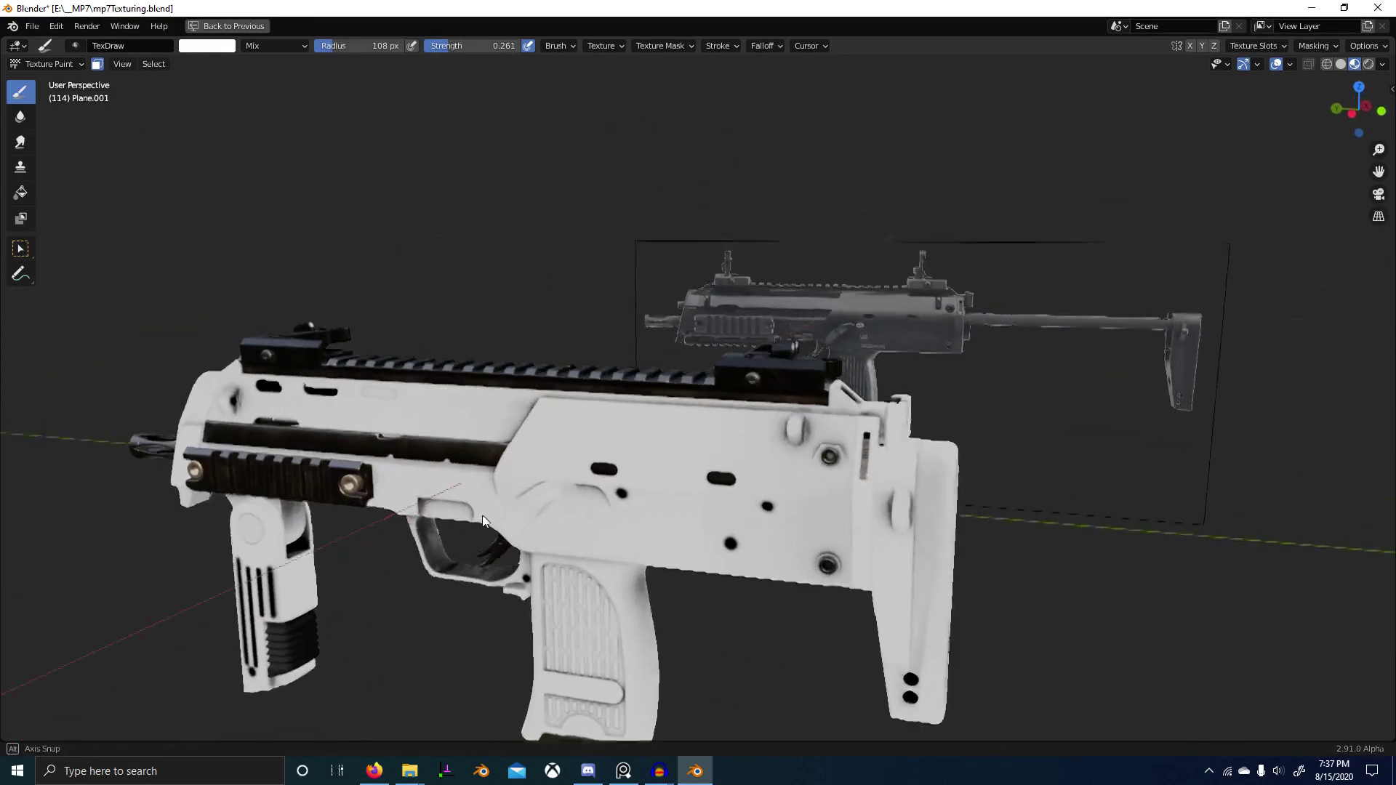
{"action": "scroll", "coordinate": [482, 515], "scroll_direction": "up", "scroll_amount": 4}
{"action": "middle_click_drag", "start_coordinate": [756, 543], "coordinate": [491, 551]}
{"action": "scroll", "coordinate": [509, 551], "scroll_direction": "up", "scroll_amount": 2}
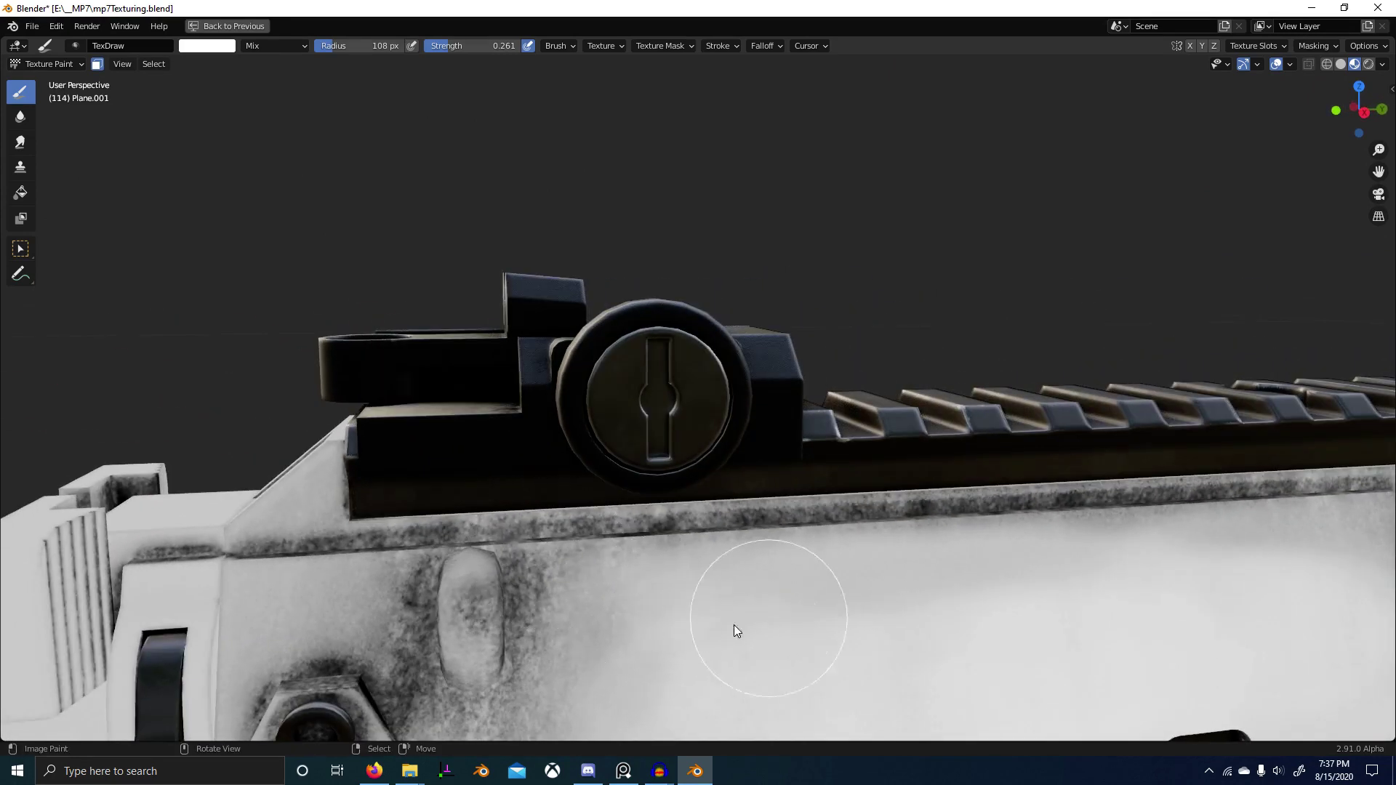
{"action": "mouse_move", "coordinate": [735, 626]}
{"action": "left_mouse_down"}
{"action": "mouse_move", "coordinate": [646, 638]}
{"action": "mouse_move", "coordinate": [630, 601]}
{"action": "left_mouse_up"}
{"action": "scroll", "coordinate": [743, 573], "scroll_direction": "down", "scroll_amount": 2}
{"action": "mouse_move", "coordinate": [747, 572]}
{"action": "middle_mouse_down", "text": "shift"}
{"action": "mouse_move", "coordinate": [749, 556]}
{"action": "mouse_move", "coordinate": [692, 561]}
{"action": "middle_mouse_up", "text": "shift"}
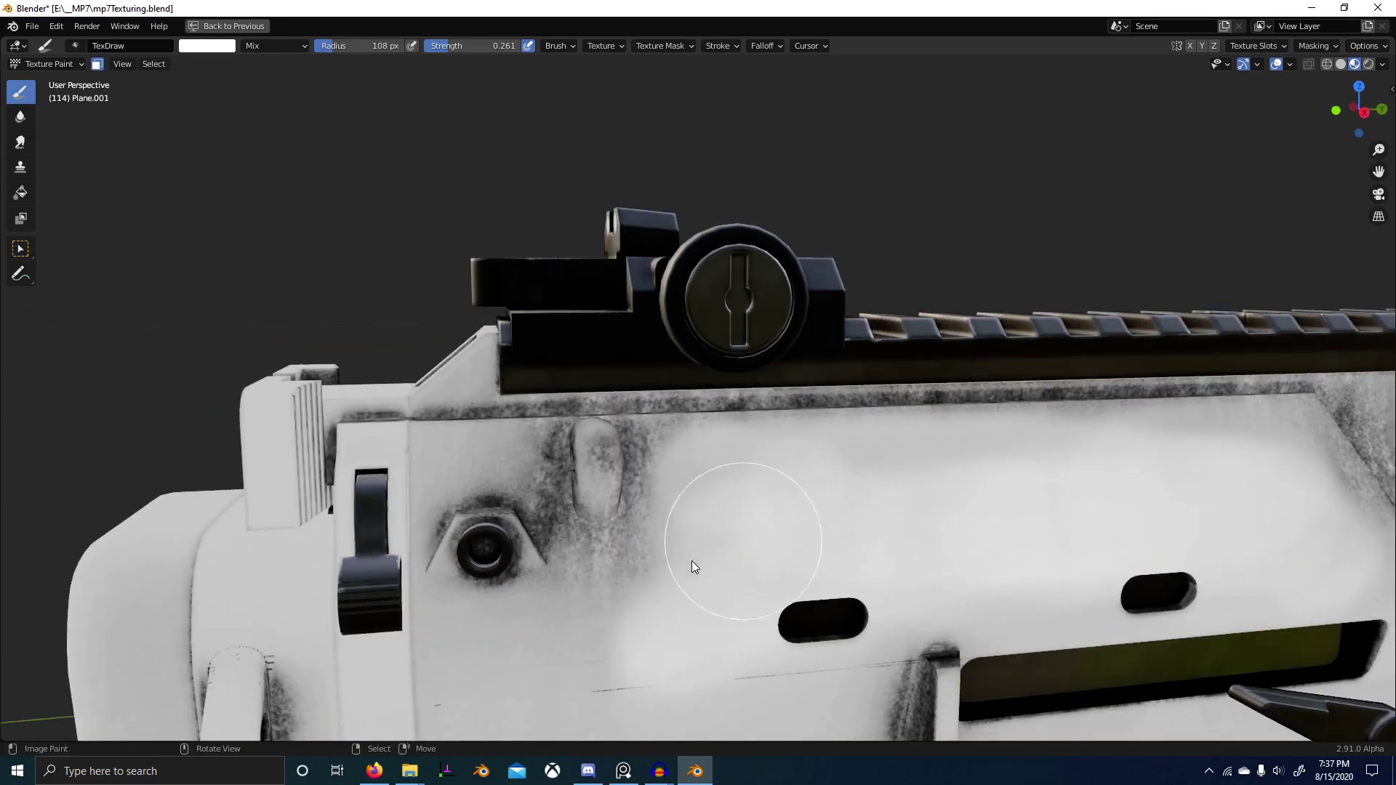
Step: Paint white over the receiver's rear side, between the two rear pins and the small round hole
{"action": "mouse_move", "coordinate": [649, 626]}
{"action": "middle_mouse_down"}
{"action": "mouse_move", "coordinate": [767, 500]}
{"action": "mouse_move", "coordinate": [735, 531]}
{"action": "mouse_move", "coordinate": [772, 509]}
{"action": "mouse_move", "coordinate": [526, 503]}
{"action": "mouse_move", "coordinate": [763, 468]}
{"action": "mouse_move", "coordinate": [789, 502]}
{"action": "middle_mouse_up"}
{"action": "scroll", "coordinate": [799, 535], "scroll_direction": "down", "scroll_amount": 1}
{"action": "scroll", "coordinate": [756, 502], "scroll_direction": "down", "scroll_amount": 4}
{"action": "scroll", "coordinate": [789, 502], "scroll_direction": "up", "scroll_amount": 4}
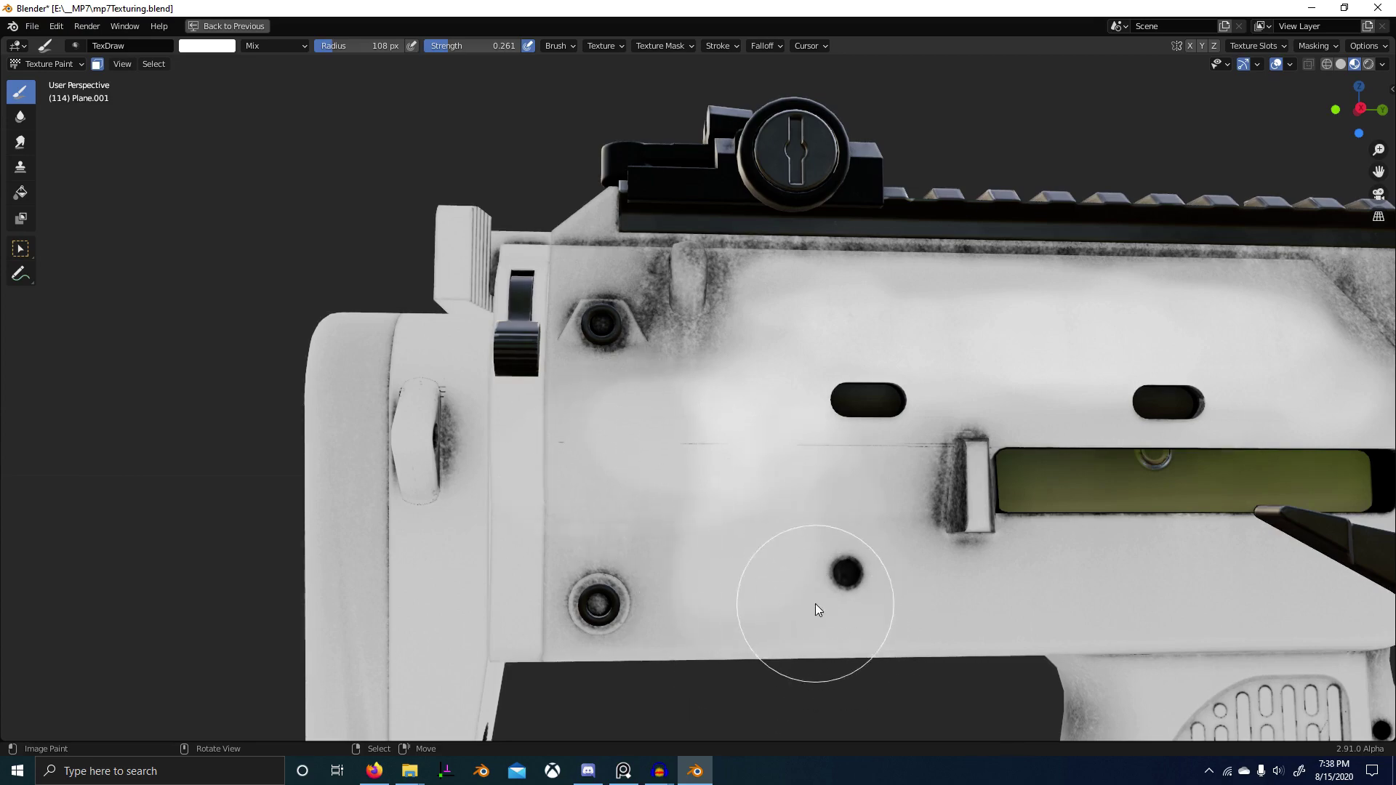
{"action": "middle_click_drag", "start_coordinate": [938, 575], "coordinate": [680, 462], "text": "shift"}
{"action": "scroll", "coordinate": [688, 535], "scroll_direction": "up", "scroll_amount": 4}
{"action": "scroll", "coordinate": [560, 534], "scroll_direction": "down", "scroll_amount": 3}
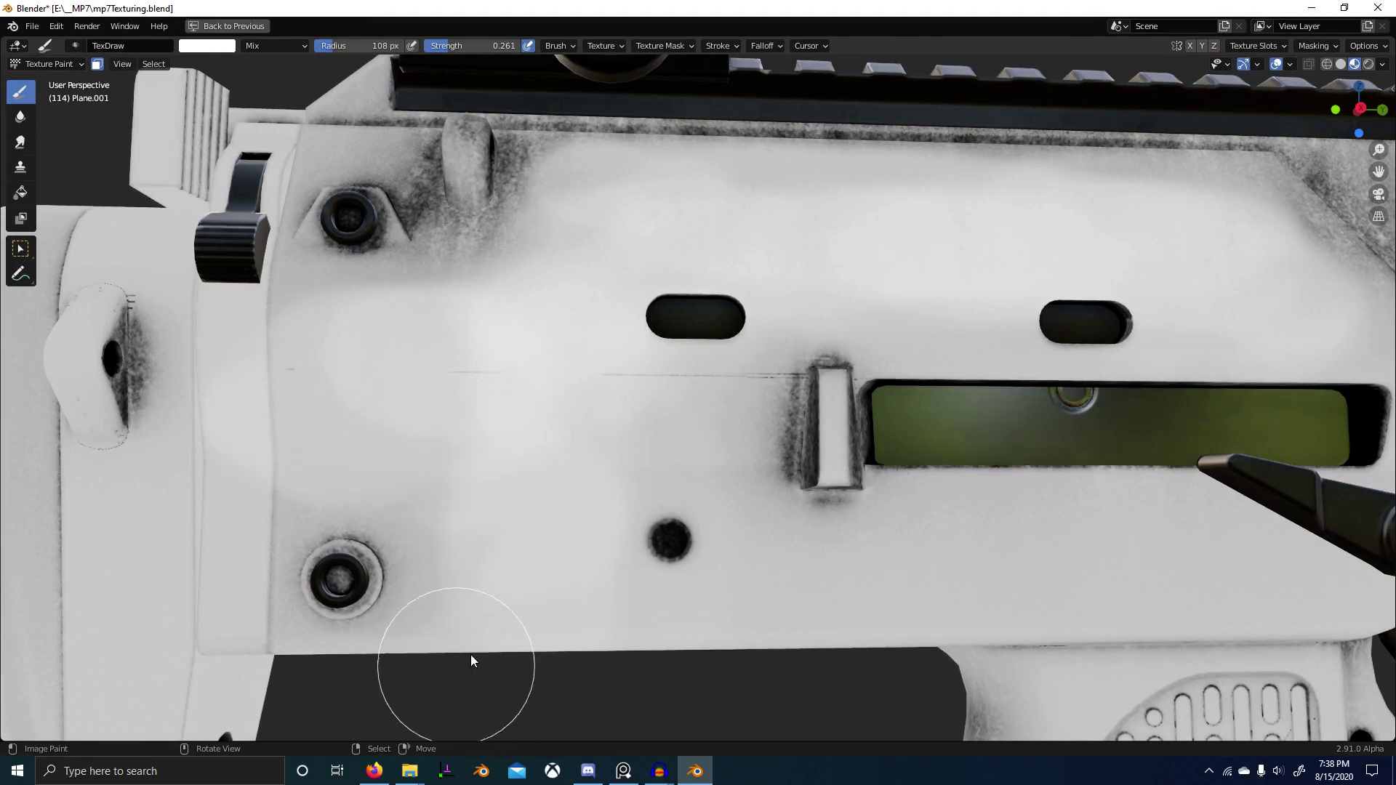
Step: Paint white above the hexagonal rear pin boss and reduce the brush radius to 57 px
{"action": "middle_click_drag", "start_coordinate": [352, 342], "coordinate": [531, 529], "text": "shift"}
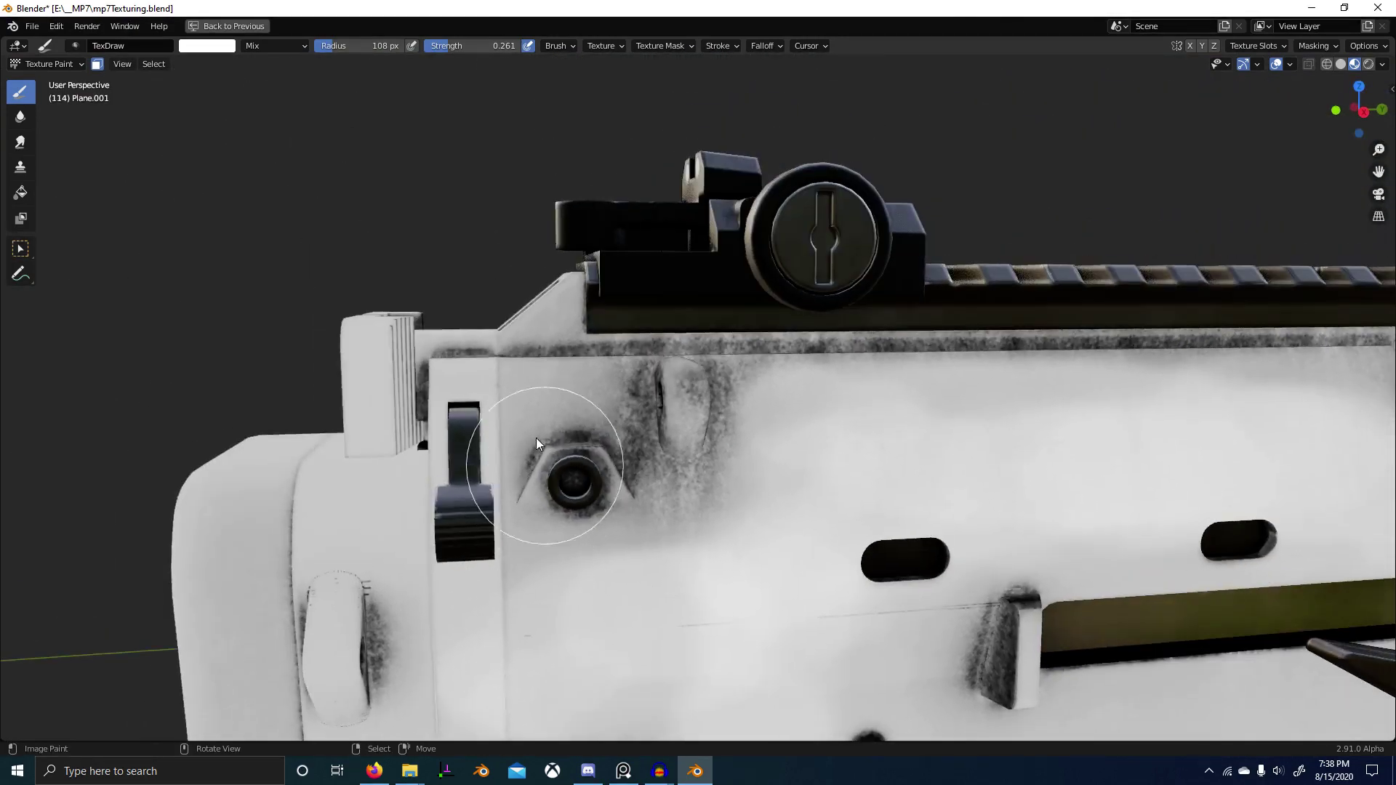
{"action": "scroll", "coordinate": [527, 418], "scroll_direction": "up", "scroll_amount": 3}
{"action": "mouse_move", "coordinate": [468, 365]}
{"action": "left_mouse_down"}
{"action": "mouse_move", "coordinate": [492, 402]}
{"action": "mouse_move", "coordinate": [553, 378]}
{"action": "mouse_move", "coordinate": [362, 352]}
{"action": "mouse_move", "coordinate": [449, 427]}
{"action": "mouse_move", "coordinate": [389, 456]}
{"action": "mouse_move", "coordinate": [555, 382]}
{"action": "mouse_move", "coordinate": [551, 358]}
{"action": "mouse_move", "coordinate": [553, 455]}
{"action": "mouse_move", "coordinate": [487, 380]}
{"action": "mouse_move", "coordinate": [461, 390]}
{"action": "left_mouse_up"}
{"action": "key", "text": "f"}
{"action": "left_click", "coordinate": [452, 379]}
Step: With a 43 px brush at 0.158 strength, paint white between the hexagonal pin boss and the sling lug, undoing the last stroke
{"action": "scroll", "coordinate": [461, 390], "scroll_direction": "down", "scroll_amount": 9}
{"action": "mouse_move", "coordinate": [462, 391]}
{"action": "middle_mouse_down"}
{"action": "mouse_move", "coordinate": [910, 446]}
{"action": "mouse_move", "coordinate": [963, 438]}
{"action": "mouse_move", "coordinate": [883, 466]}
{"action": "middle_mouse_up"}
{"action": "scroll", "coordinate": [627, 447], "scroll_direction": "up", "scroll_amount": 8}
{"action": "key", "text": "f"}
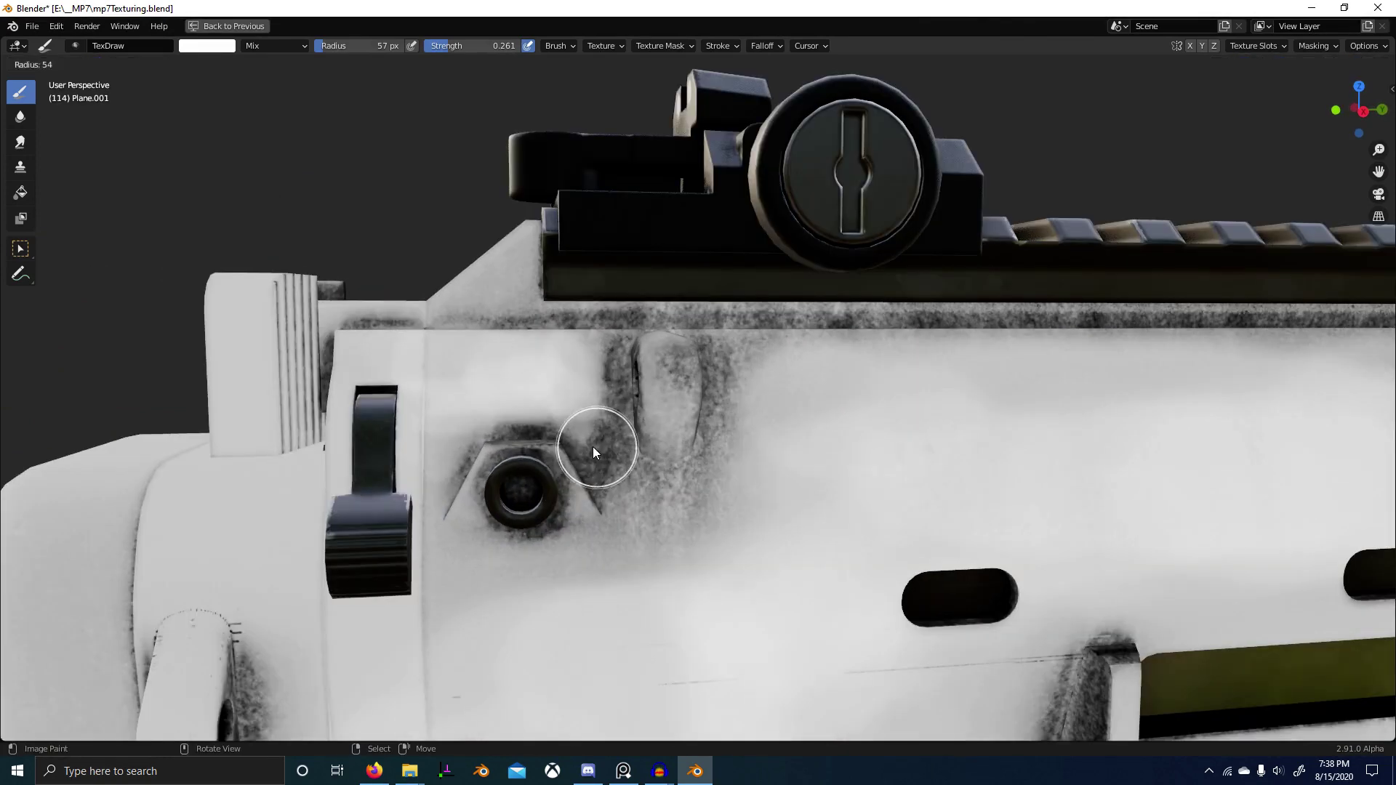
{"action": "key", "text": "shift+f"}
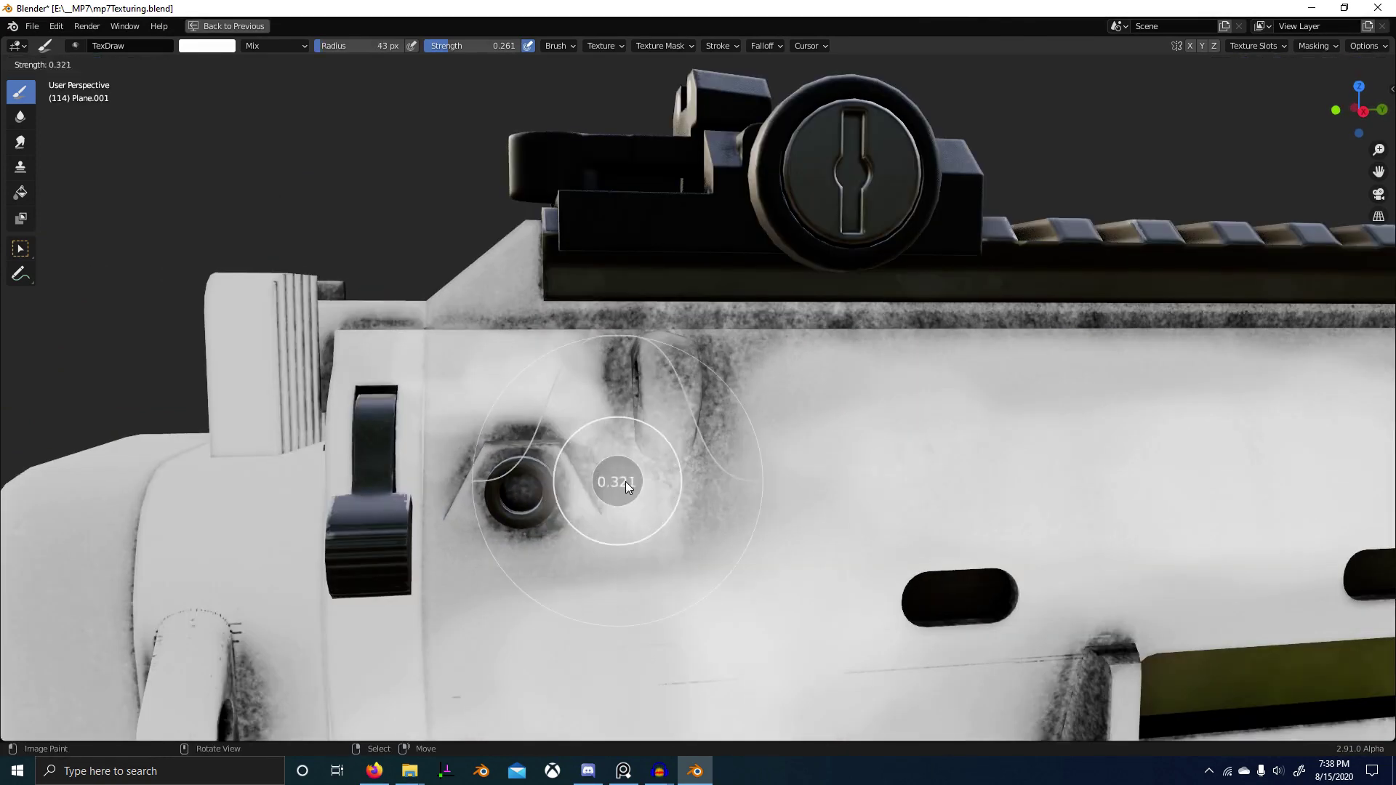
{"action": "left_click", "coordinate": [609, 482]}
{"action": "mouse_move", "coordinate": [635, 470]}
{"action": "left_mouse_down"}
{"action": "mouse_move", "coordinate": [642, 512]}
{"action": "mouse_move", "coordinate": [560, 409]}
{"action": "mouse_move", "coordinate": [606, 445]}
{"action": "mouse_move", "coordinate": [582, 414]}
{"action": "mouse_move", "coordinate": [685, 590]}
{"action": "mouse_move", "coordinate": [551, 388]}
{"action": "mouse_move", "coordinate": [591, 425]}
{"action": "mouse_move", "coordinate": [592, 330]}
{"action": "mouse_move", "coordinate": [700, 549]}
{"action": "mouse_move", "coordinate": [682, 499]}
{"action": "mouse_move", "coordinate": [736, 504]}
{"action": "left_mouse_up"}
{"action": "key", "text": "ctrl+z"}
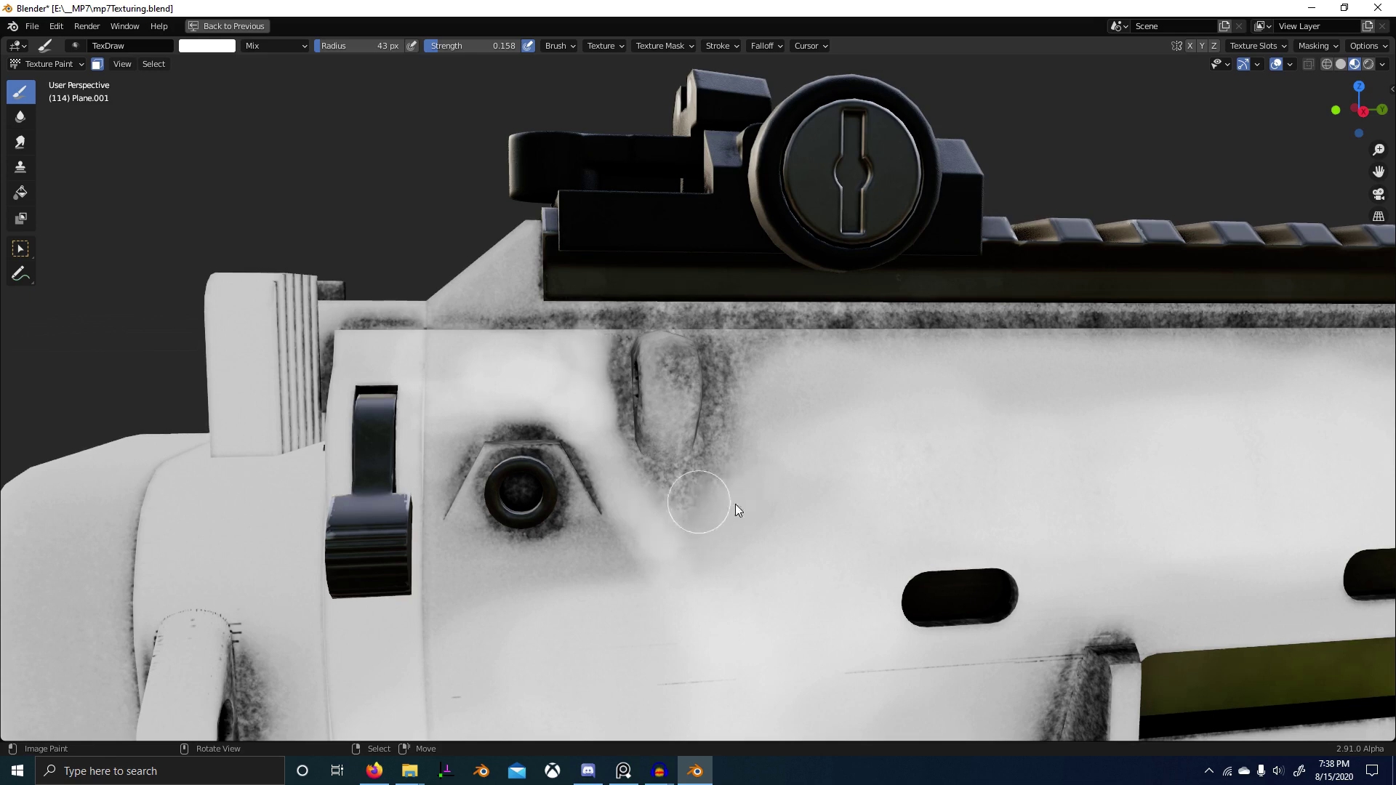
Step: Blend the white around the sling lug with a 131 px brush, and reduce the radius to 64 px for the panel's edges
{"action": "key", "text": "f"}
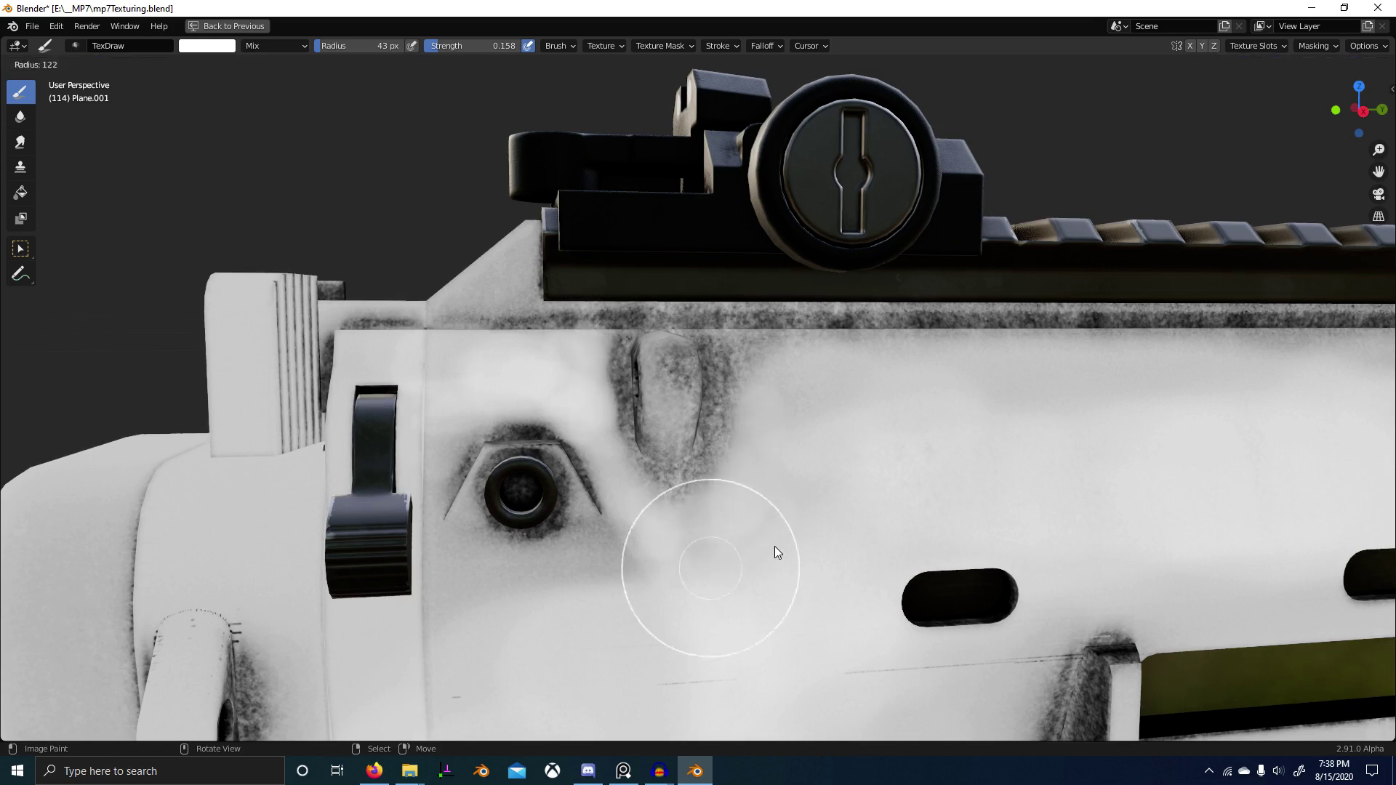
{"action": "left_click", "coordinate": [778, 544]}
{"action": "middle_click_drag", "start_coordinate": [791, 492], "coordinate": [668, 569]}
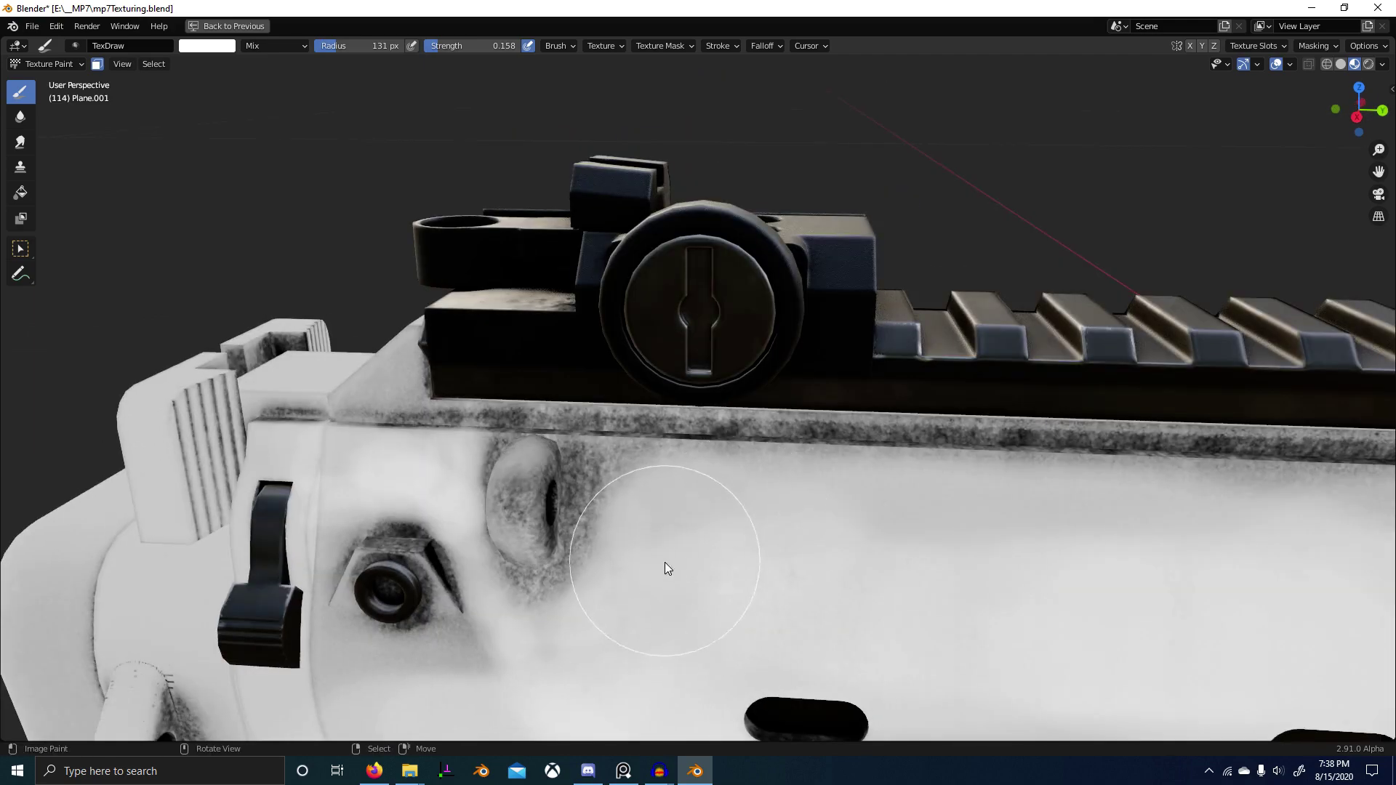
{"action": "scroll", "coordinate": [735, 581], "scroll_direction": "down", "scroll_amount": 3}
{"action": "middle_click_drag", "start_coordinate": [957, 569], "coordinate": [727, 535], "text": "shift"}
{"action": "scroll", "coordinate": [684, 520], "scroll_direction": "up", "scroll_amount": 1}
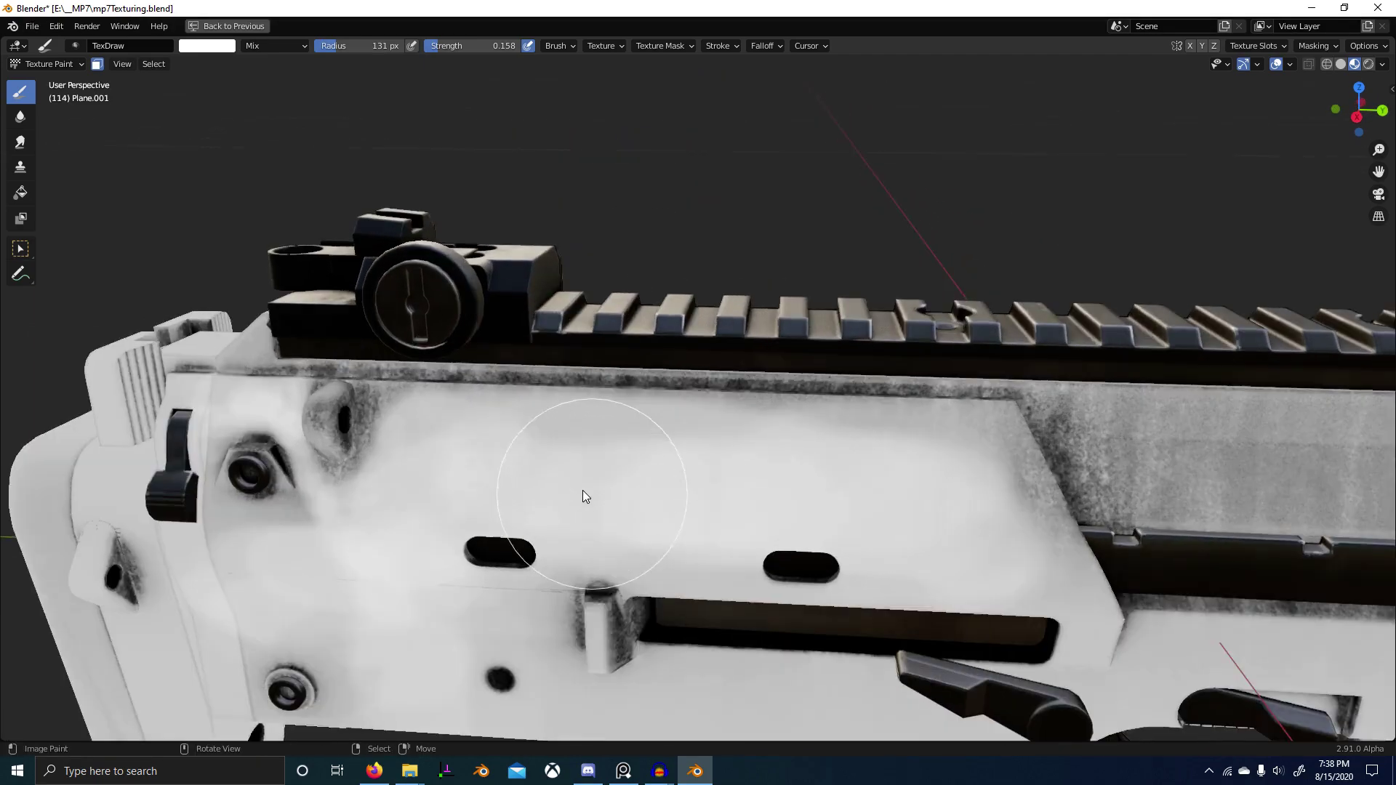
{"action": "key", "text": "f"}
{"action": "left_click", "coordinate": [541, 481]}
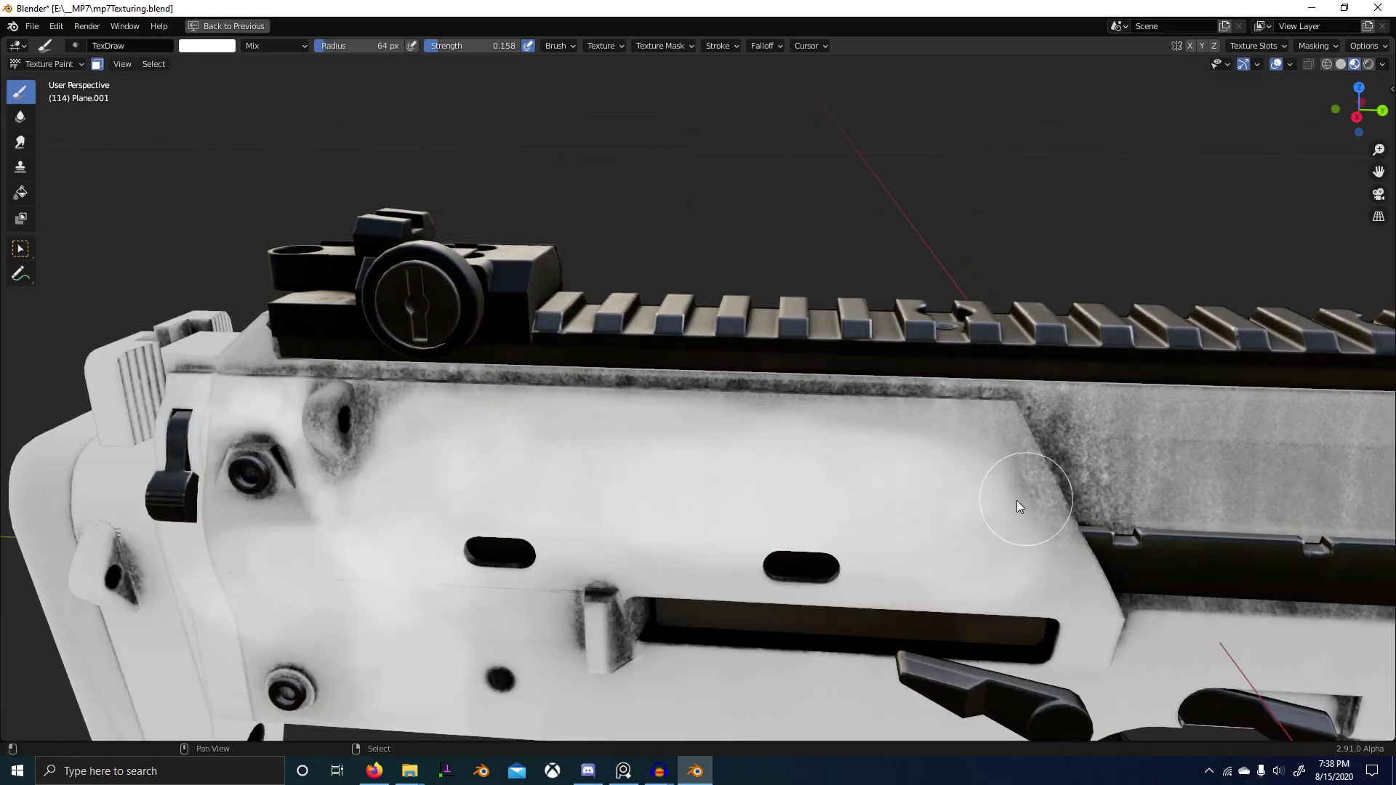
Step: Try full-strength white strokes with a 95 px brush along the side forward of the angled panel and undo them
{"action": "mouse_move", "coordinate": [1016, 500]}
{"action": "middle_mouse_down"}
{"action": "mouse_move", "coordinate": [1027, 443]}
{"action": "mouse_move", "coordinate": [867, 445]}
{"action": "middle_mouse_up"}
{"action": "key", "text": "f"}
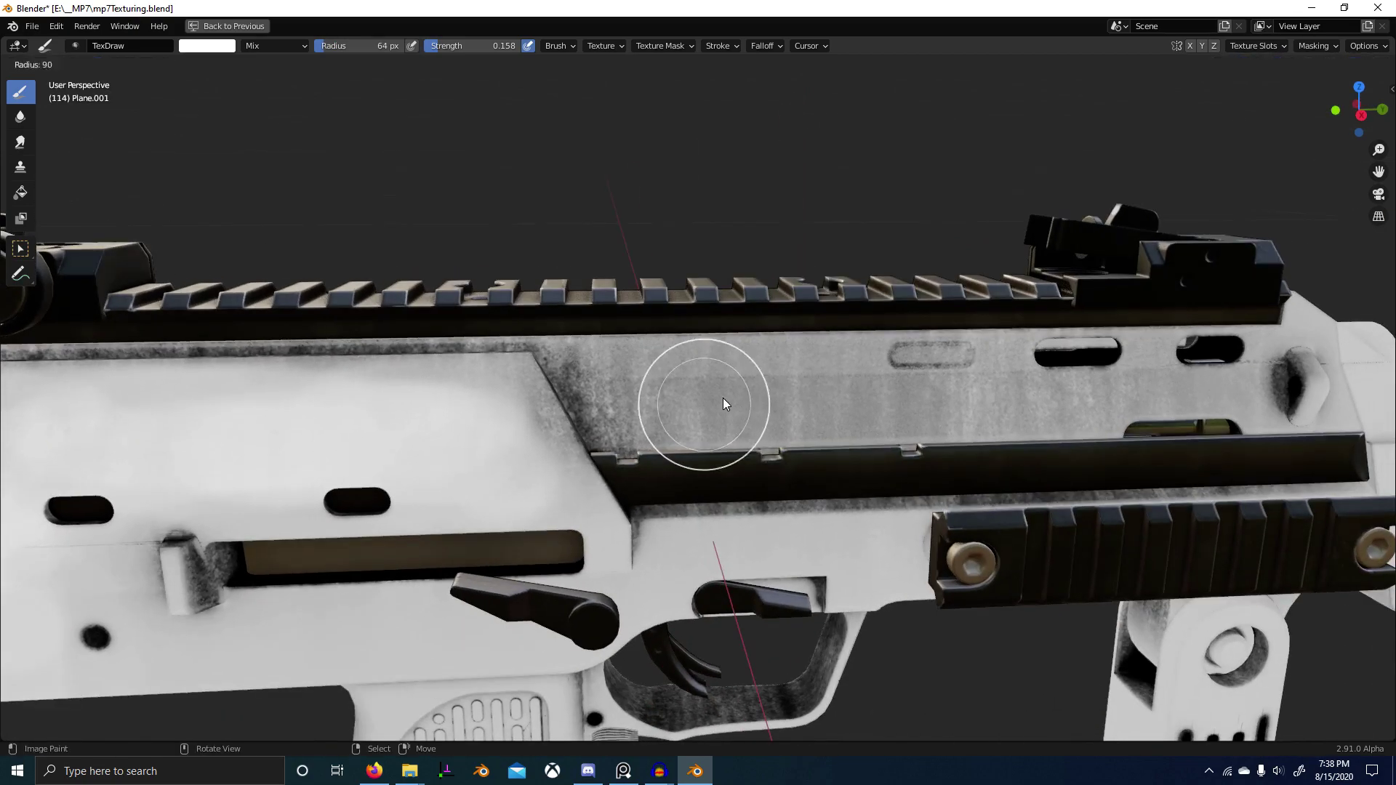
{"action": "left_click", "coordinate": [723, 399]}
{"action": "key", "text": "shift+f"}
{"action": "left_click", "coordinate": [902, 386]}
{"action": "mouse_move", "coordinate": [902, 385]}
{"action": "left_mouse_down"}
{"action": "mouse_move", "coordinate": [817, 389]}
{"action": "mouse_move", "coordinate": [1079, 369]}
{"action": "mouse_move", "coordinate": [1060, 400]}
{"action": "mouse_move", "coordinate": [1067, 384]}
{"action": "left_mouse_up"}
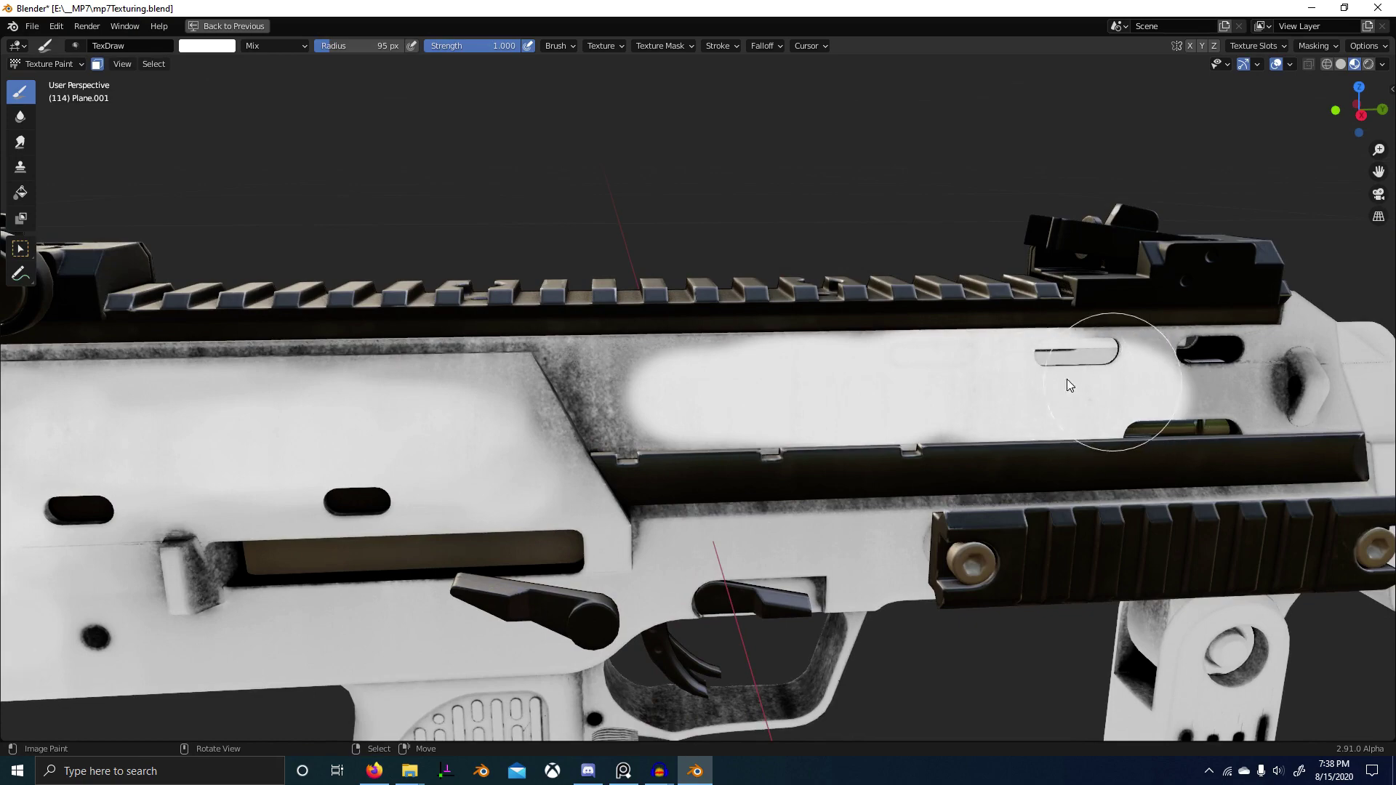
{"action": "middle_click_drag", "start_coordinate": [1067, 384], "coordinate": [940, 381]}
{"action": "key", "text": "ctrl+z"}
{"action": "mouse_move", "coordinate": [655, 382]}
{"action": "left_mouse_down"}
{"action": "mouse_move", "coordinate": [636, 391]}
{"action": "mouse_move", "coordinate": [664, 384]}
{"action": "left_mouse_up"}
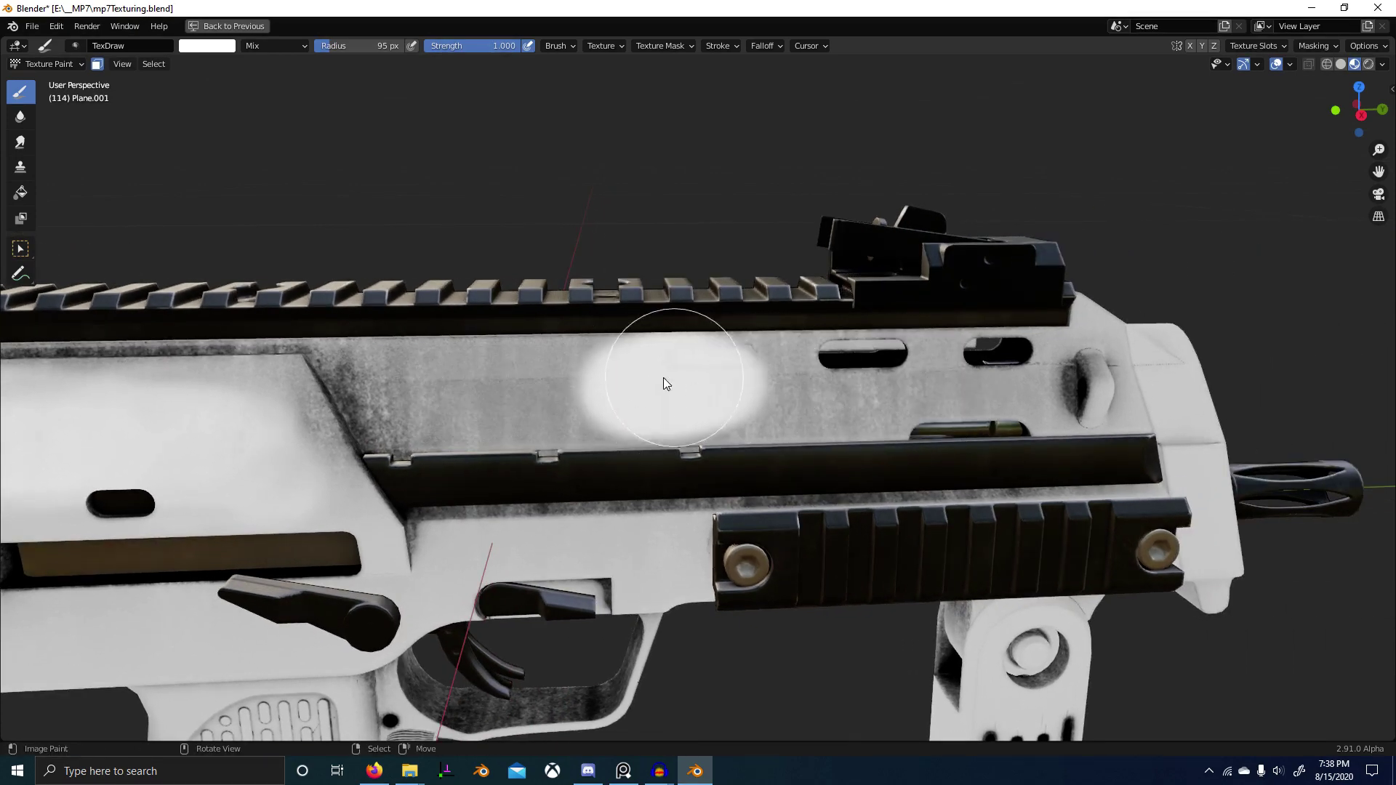
{"action": "key", "text": "ctrl+z"}
Step: Set the brush radius to 88 px and strength to 0.158, and paint the inside of the closed oval recess white
{"action": "scroll", "coordinate": [711, 368], "scroll_direction": "up", "scroll_amount": 5}
{"action": "key", "text": "f"}
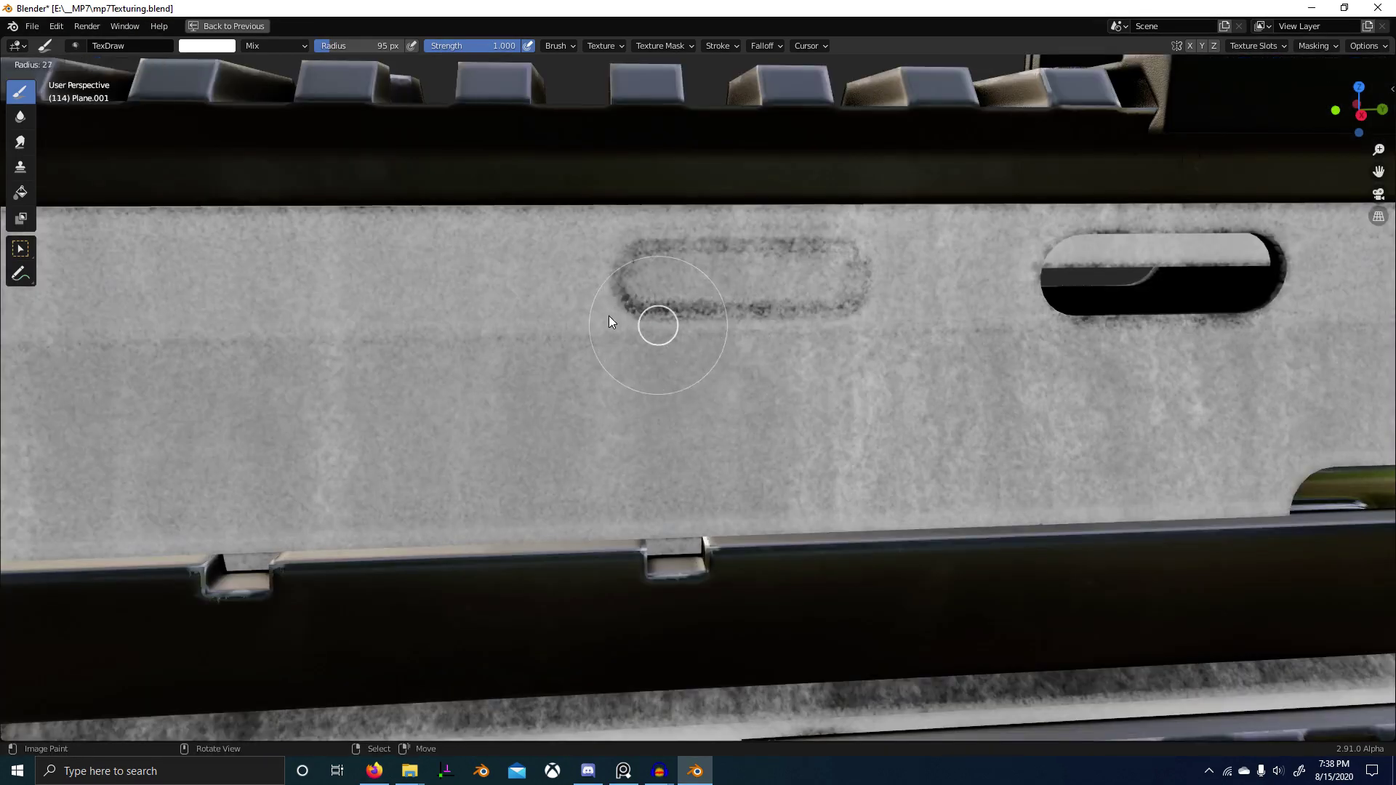
{"action": "left_click", "coordinate": [609, 316]}
{"action": "scroll", "coordinate": [705, 373], "scroll_direction": "up", "scroll_amount": 4}
{"action": "key", "text": "f"}
{"action": "left_click", "coordinate": [590, 325]}
{"action": "key", "text": "shift+f"}
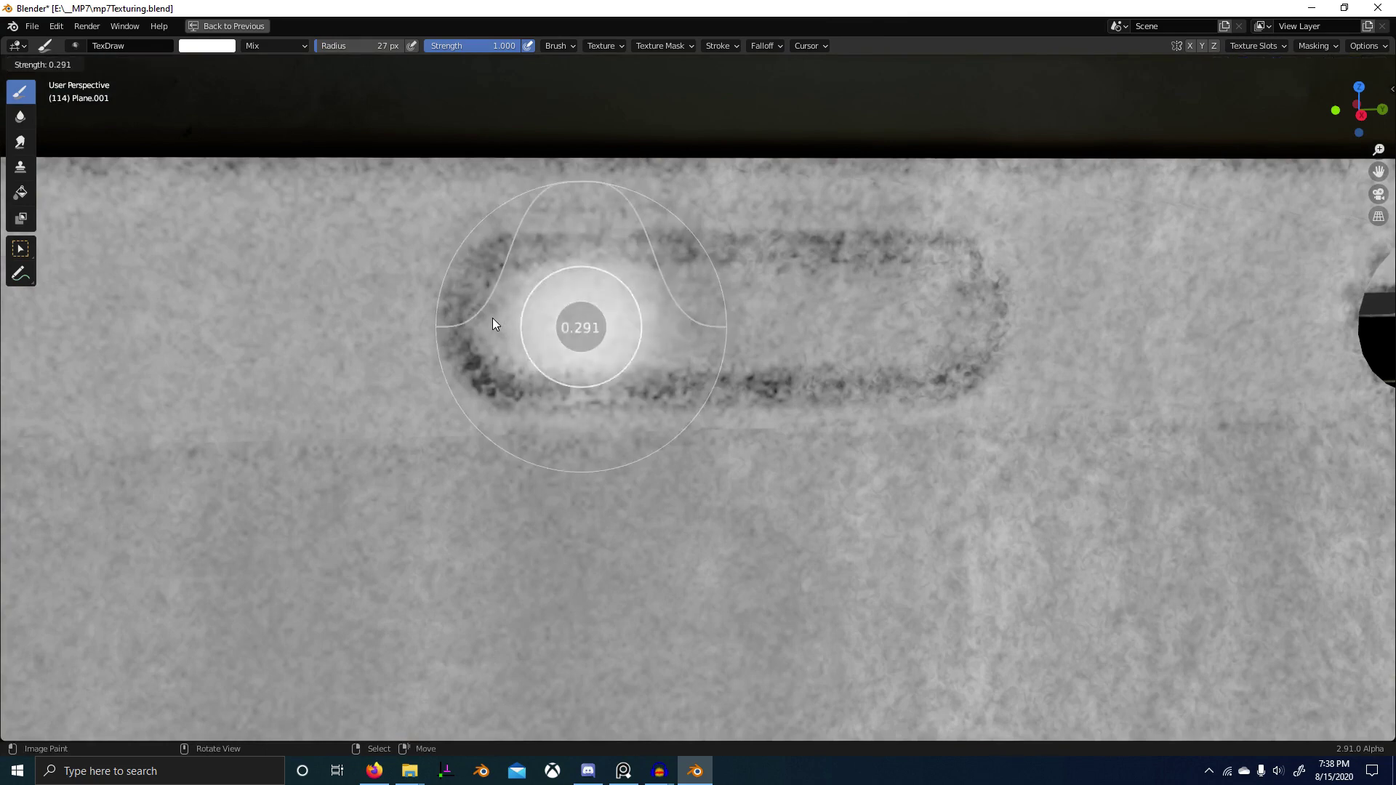
{"action": "left_click", "coordinate": [491, 318]}
{"action": "key", "text": "shift+f"}
{"action": "left_click", "coordinate": [538, 309]}
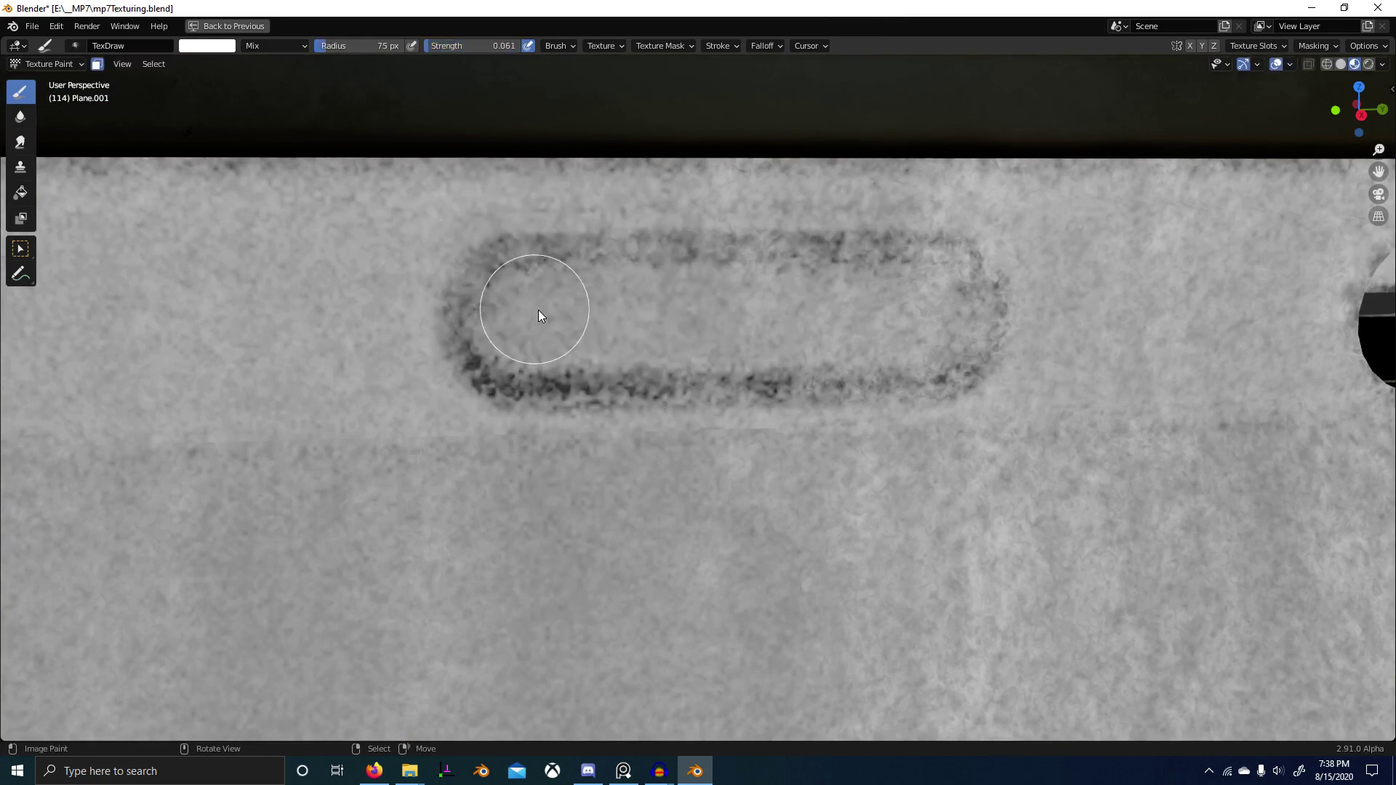
{"action": "key", "text": "f"}
{"action": "left_click", "coordinate": [552, 311]}
{"action": "key", "text": "shift+f"}
{"action": "left_click", "coordinate": [571, 311]}
{"action": "mouse_move", "coordinate": [575, 311]}
{"action": "left_mouse_down"}
{"action": "mouse_move", "coordinate": [826, 312]}
{"action": "mouse_move", "coordinate": [747, 324]}
{"action": "mouse_move", "coordinate": [540, 309]}
{"action": "mouse_move", "coordinate": [844, 330]}
{"action": "mouse_move", "coordinate": [813, 316]}
{"action": "mouse_move", "coordinate": [581, 317]}
{"action": "left_mouse_up"}
Step: Try a white stroke with a 180 px brush on the side behind the closed oval recess and undo it
{"action": "scroll", "coordinate": [580, 317], "scroll_direction": "down", "scroll_amount": 6}
{"action": "mouse_move", "coordinate": [819, 390]}
{"action": "middle_mouse_down"}
{"action": "mouse_move", "coordinate": [670, 430]}
{"action": "mouse_move", "coordinate": [739, 436]}
{"action": "mouse_move", "coordinate": [480, 401]}
{"action": "mouse_move", "coordinate": [809, 422]}
{"action": "middle_mouse_up"}
{"action": "scroll", "coordinate": [769, 395], "scroll_direction": "up", "scroll_amount": 5}
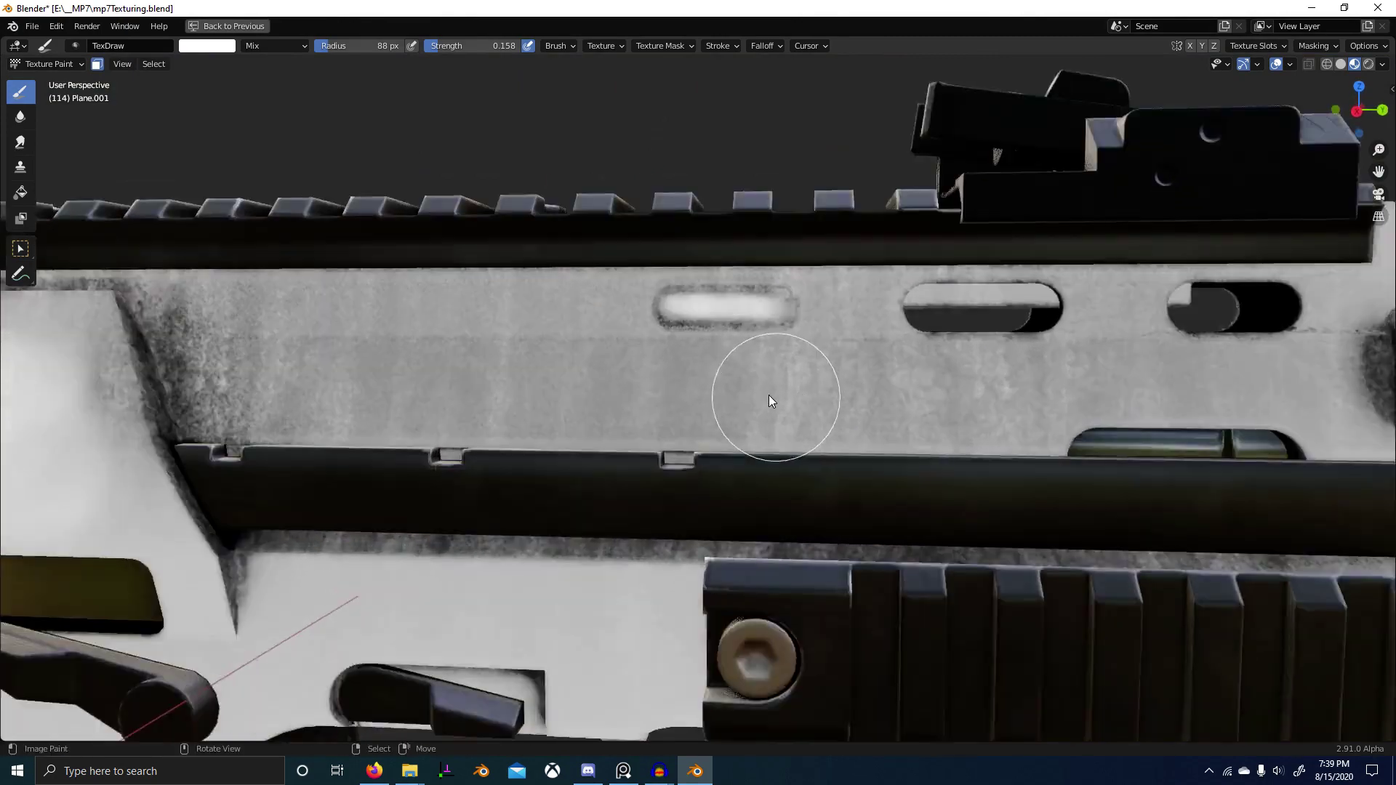
{"action": "scroll", "coordinate": [806, 326], "scroll_direction": "down", "scroll_amount": 2}
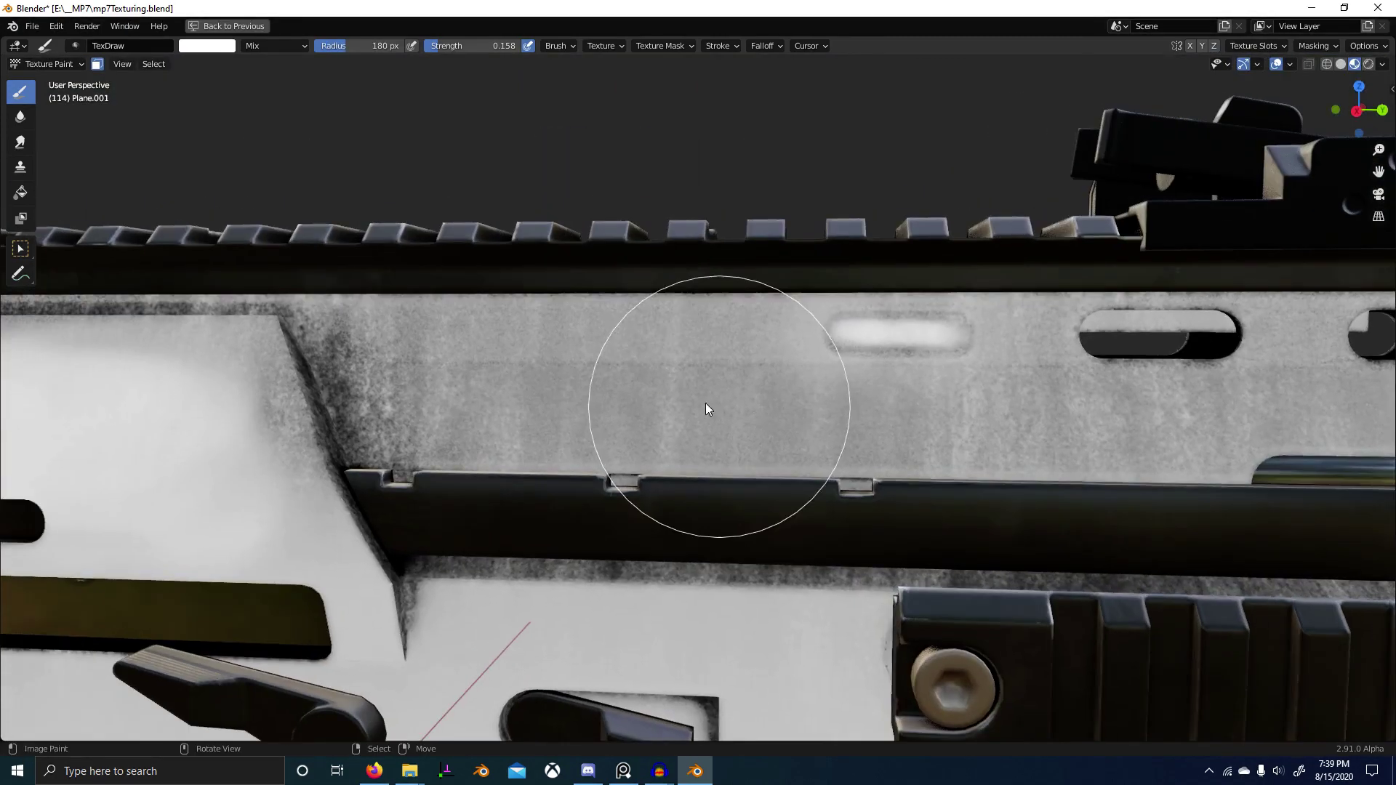
{"action": "key", "text": "shift+f"}
{"action": "left_click", "coordinate": [685, 372]}
{"action": "mouse_move", "coordinate": [685, 372]}
{"action": "left_mouse_down"}
{"action": "mouse_move", "coordinate": [656, 369]}
{"action": "mouse_move", "coordinate": [726, 437]}
{"action": "mouse_move", "coordinate": [691, 399]}
{"action": "left_mouse_up"}
{"action": "key", "text": "ctrl+z"}
Step: Set the brush strength to 0.636 and paint white over the area between the angled panel and the closed recess
{"action": "key", "text": "shift+f"}
{"action": "left_click", "coordinate": [605, 390]}
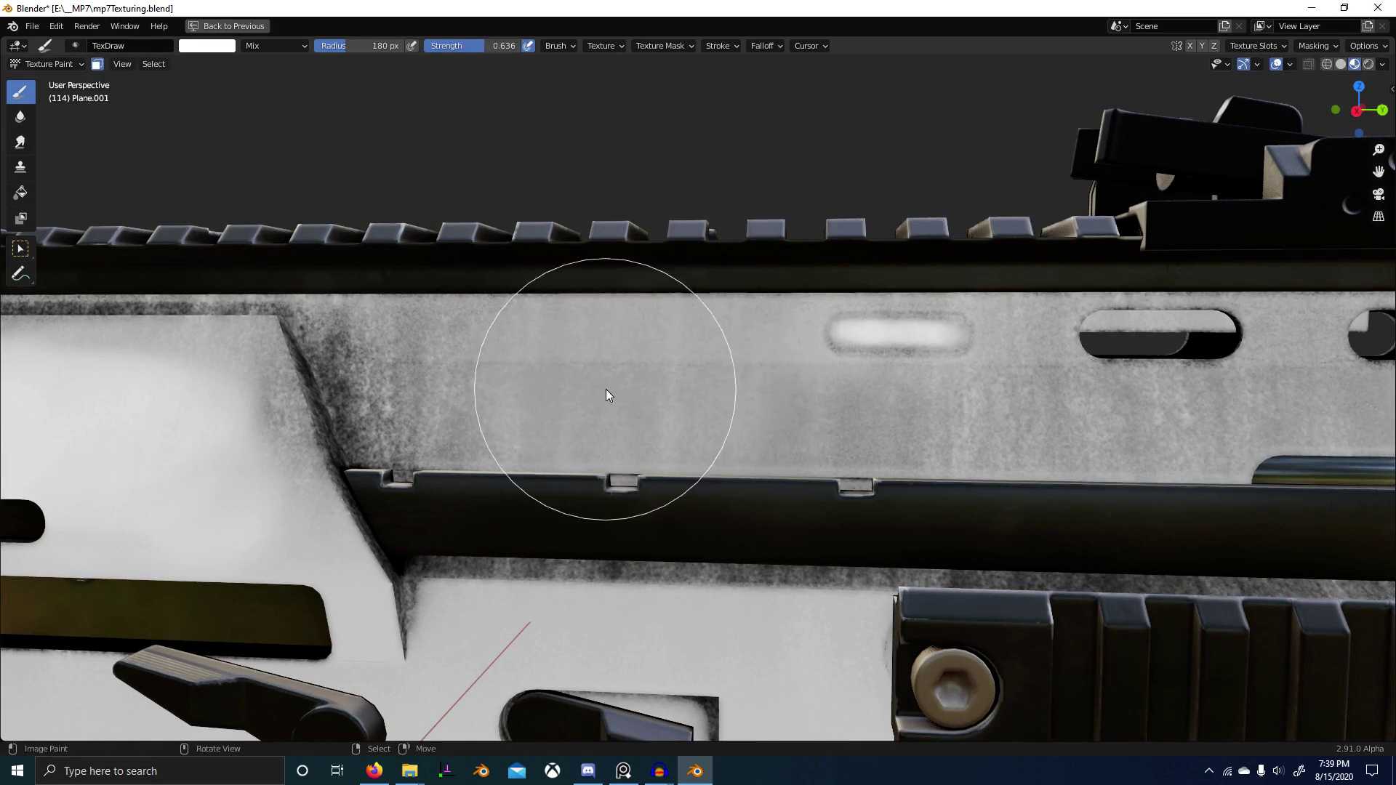
{"action": "mouse_move", "coordinate": [605, 390]}
{"action": "left_mouse_down"}
{"action": "mouse_move", "coordinate": [623, 378]}
{"action": "mouse_move", "coordinate": [539, 340]}
{"action": "mouse_move", "coordinate": [737, 377]}
{"action": "left_mouse_up"}
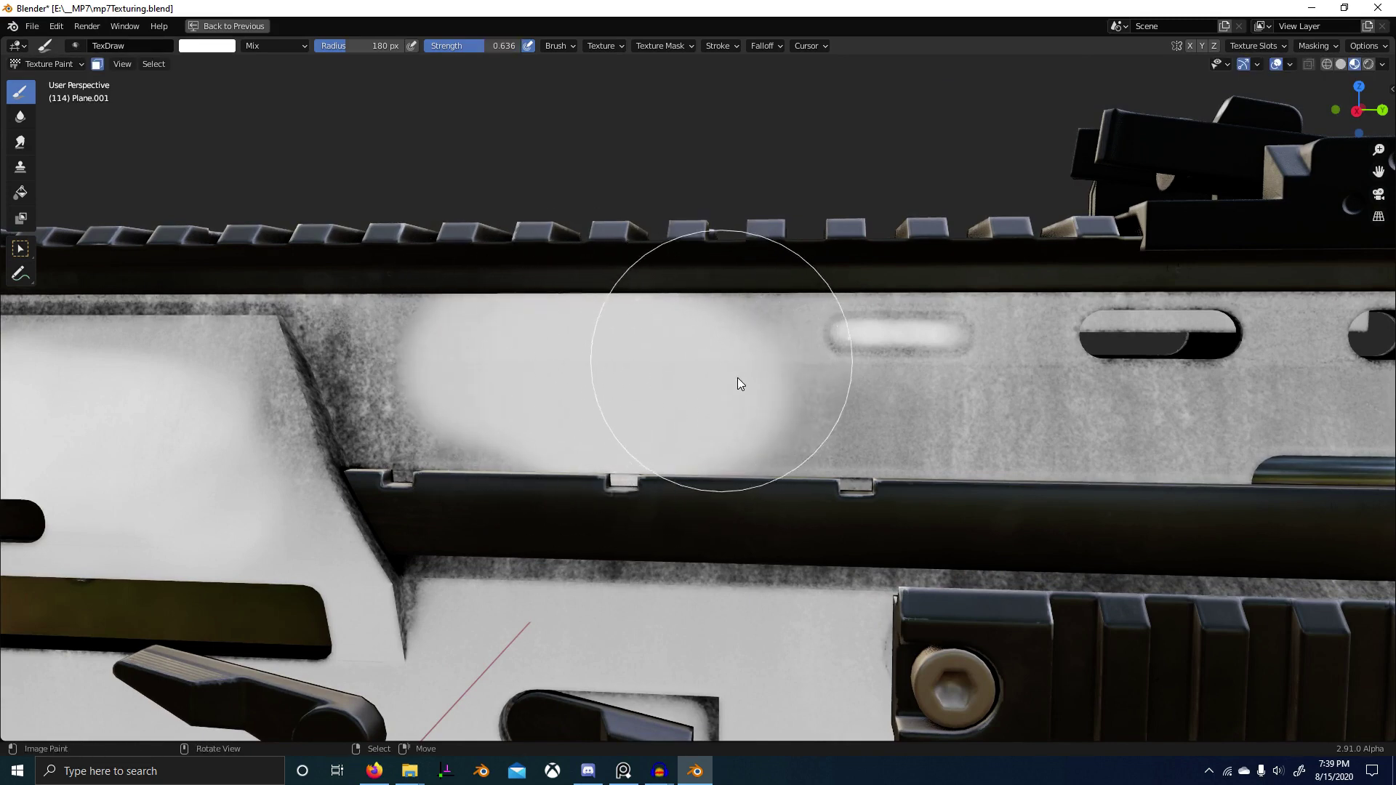
Step: Set the brush radius to 105 px and paint a white band forward below the closed recess and the first open slot
{"action": "key", "text": "f"}
{"action": "left_click", "coordinate": [870, 426]}
{"action": "left_click_drag", "start_coordinate": [868, 426], "coordinate": [1128, 434]}
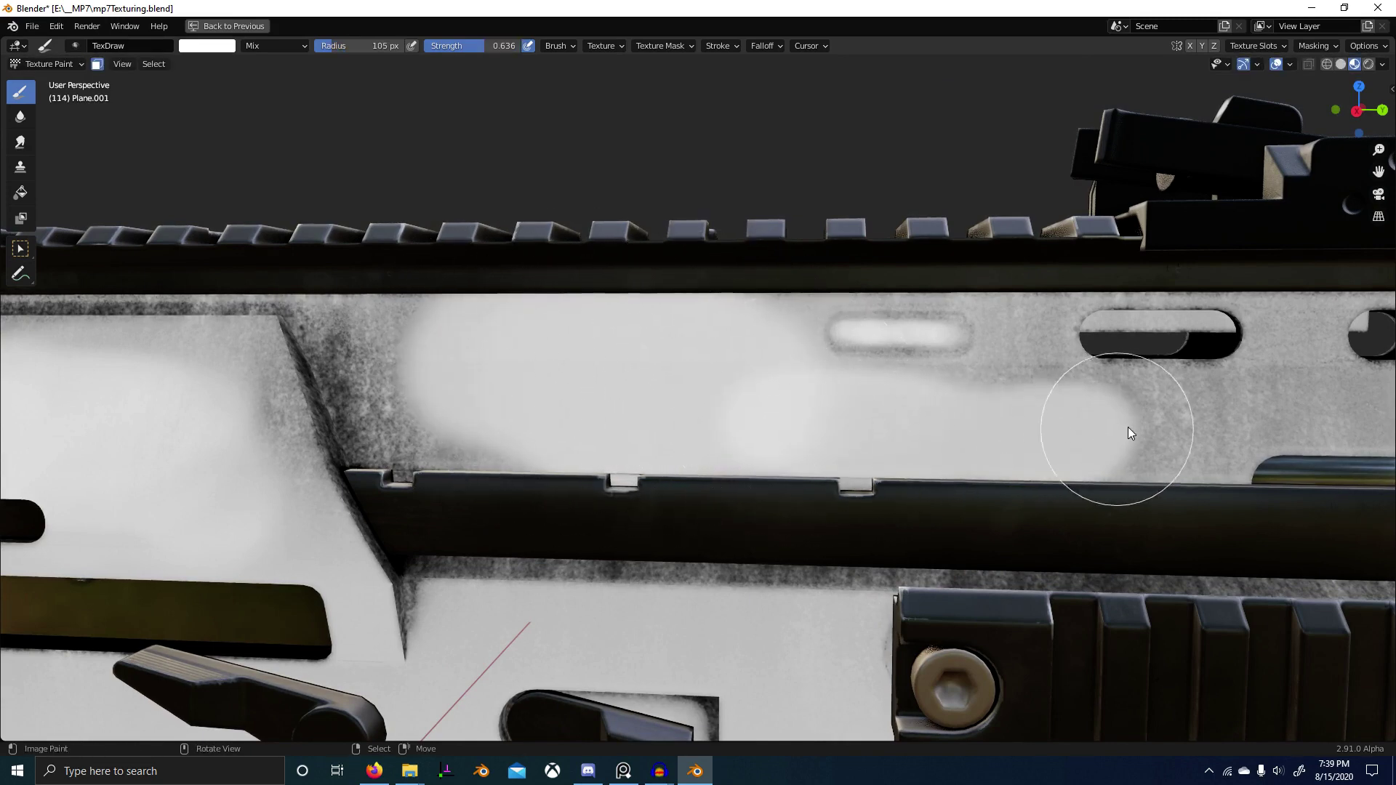
{"action": "middle_click_drag", "start_coordinate": [1128, 435], "coordinate": [835, 458], "text": "shift"}
{"action": "mouse_move", "coordinate": [837, 456]}
{"action": "left_mouse_down"}
{"action": "mouse_move", "coordinate": [795, 456]}
{"action": "mouse_move", "coordinate": [829, 455]}
{"action": "left_mouse_up"}
Step: Resize the brush and paint white below and around the first open slot and the closed recess
{"action": "middle_click_drag", "start_coordinate": [918, 454], "coordinate": [659, 464], "text": "shift"}
{"action": "scroll", "coordinate": [671, 463], "scroll_direction": "up", "scroll_amount": 3}
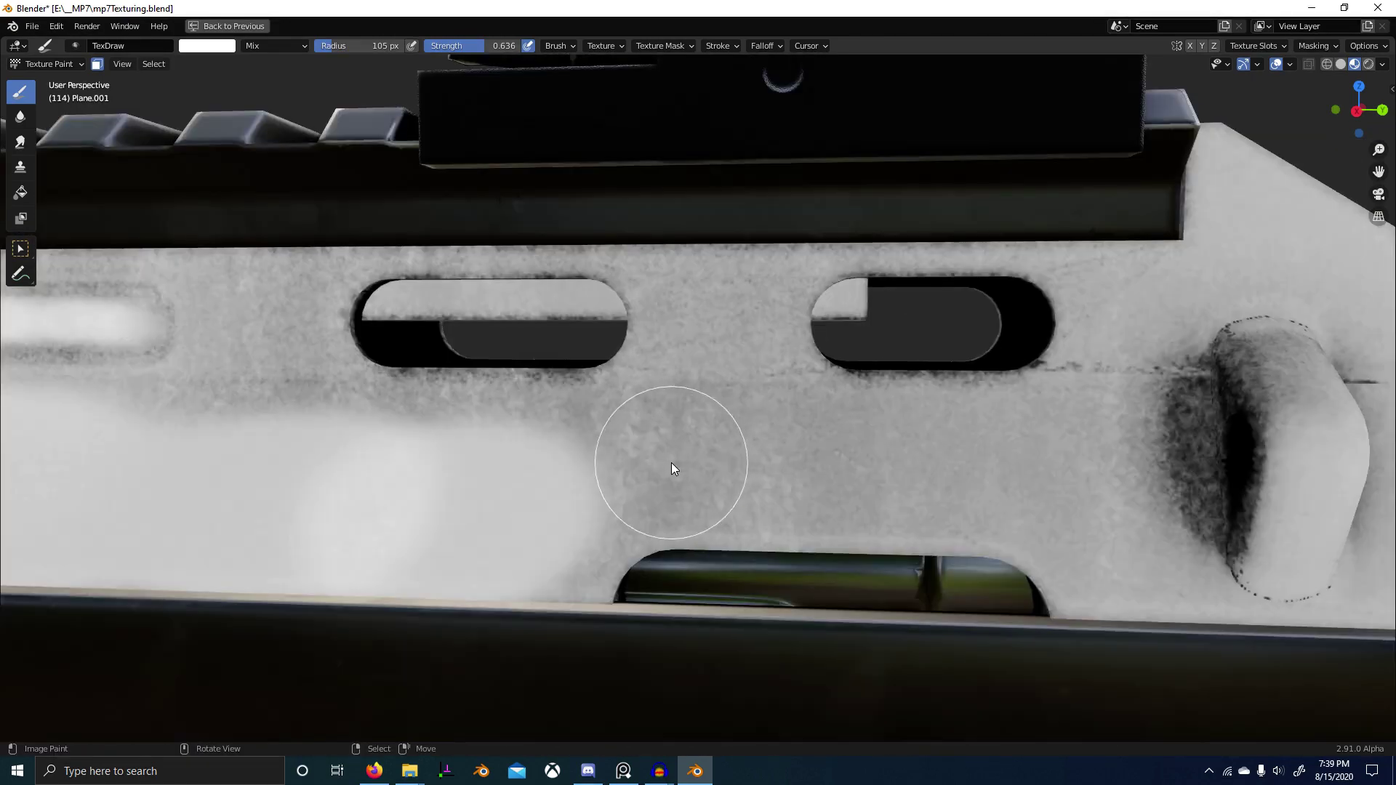
{"action": "key", "text": "f"}
{"action": "left_click", "coordinate": [651, 465]}
{"action": "mouse_move", "coordinate": [595, 472]}
{"action": "left_mouse_down"}
{"action": "mouse_move", "coordinate": [704, 464]}
{"action": "mouse_move", "coordinate": [748, 489]}
{"action": "mouse_move", "coordinate": [561, 561]}
{"action": "mouse_move", "coordinate": [601, 485]}
{"action": "mouse_move", "coordinate": [745, 479]}
{"action": "mouse_move", "coordinate": [648, 461]}
{"action": "mouse_move", "coordinate": [679, 443]}
{"action": "mouse_move", "coordinate": [713, 284]}
{"action": "mouse_move", "coordinate": [728, 347]}
{"action": "mouse_move", "coordinate": [698, 419]}
{"action": "mouse_move", "coordinate": [504, 484]}
{"action": "mouse_move", "coordinate": [429, 464]}
{"action": "mouse_move", "coordinate": [193, 234]}
{"action": "mouse_move", "coordinate": [224, 229]}
{"action": "left_mouse_up"}
Step: Set the brush radius to 114 px and strength to 0.455, and paint white between and below the open slots
{"action": "key", "text": "f"}
{"action": "left_click", "coordinate": [665, 477]}
{"action": "key", "text": "shift+f"}
{"action": "left_click", "coordinate": [645, 480]}
{"action": "middle_click_drag", "start_coordinate": [266, 247], "coordinate": [334, 279], "text": "ctrl"}
{"action": "mouse_move", "coordinate": [499, 296]}
{"action": "left_mouse_down"}
{"action": "mouse_move", "coordinate": [499, 452]}
{"action": "mouse_move", "coordinate": [511, 409]}
{"action": "mouse_move", "coordinate": [420, 453]}
{"action": "mouse_move", "coordinate": [689, 458]}
{"action": "mouse_move", "coordinate": [545, 427]}
{"action": "mouse_move", "coordinate": [696, 479]}
{"action": "left_mouse_up"}
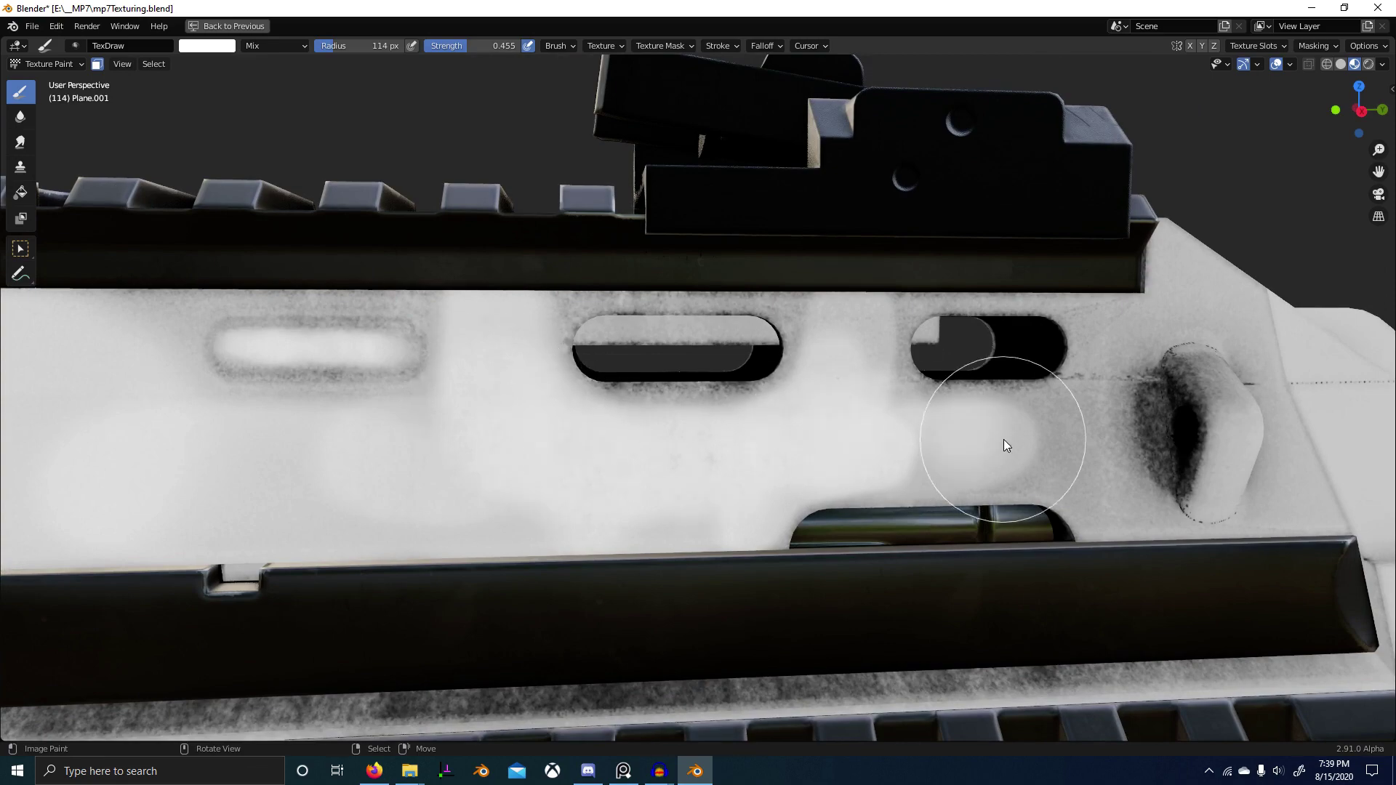
Step: Set the brush radius to 164 px and paint white around the second open slot up to the front sling lug
{"action": "middle_click_drag", "start_coordinate": [1003, 439], "coordinate": [748, 460], "text": "shift"}
{"action": "scroll", "coordinate": [756, 458], "scroll_direction": "up", "scroll_amount": 4}
{"action": "key", "text": "f"}
{"action": "left_click", "coordinate": [768, 452]}
{"action": "mouse_move", "coordinate": [703, 465]}
{"action": "left_mouse_down"}
{"action": "mouse_move", "coordinate": [533, 461]}
{"action": "mouse_move", "coordinate": [739, 514]}
{"action": "mouse_move", "coordinate": [882, 524]}
{"action": "mouse_move", "coordinate": [984, 573]}
{"action": "mouse_move", "coordinate": [919, 411]}
{"action": "mouse_move", "coordinate": [931, 461]}
{"action": "left_mouse_up"}
{"action": "key", "text": "f"}
{"action": "left_click", "coordinate": [869, 427]}
{"action": "mouse_move", "coordinate": [869, 427]}
{"action": "left_mouse_down"}
{"action": "mouse_move", "coordinate": [786, 473]}
{"action": "mouse_move", "coordinate": [925, 514]}
{"action": "mouse_move", "coordinate": [957, 303]}
{"action": "mouse_move", "coordinate": [979, 268]}
{"action": "mouse_move", "coordinate": [766, 172]}
{"action": "mouse_move", "coordinate": [467, 211]}
{"action": "left_mouse_up"}
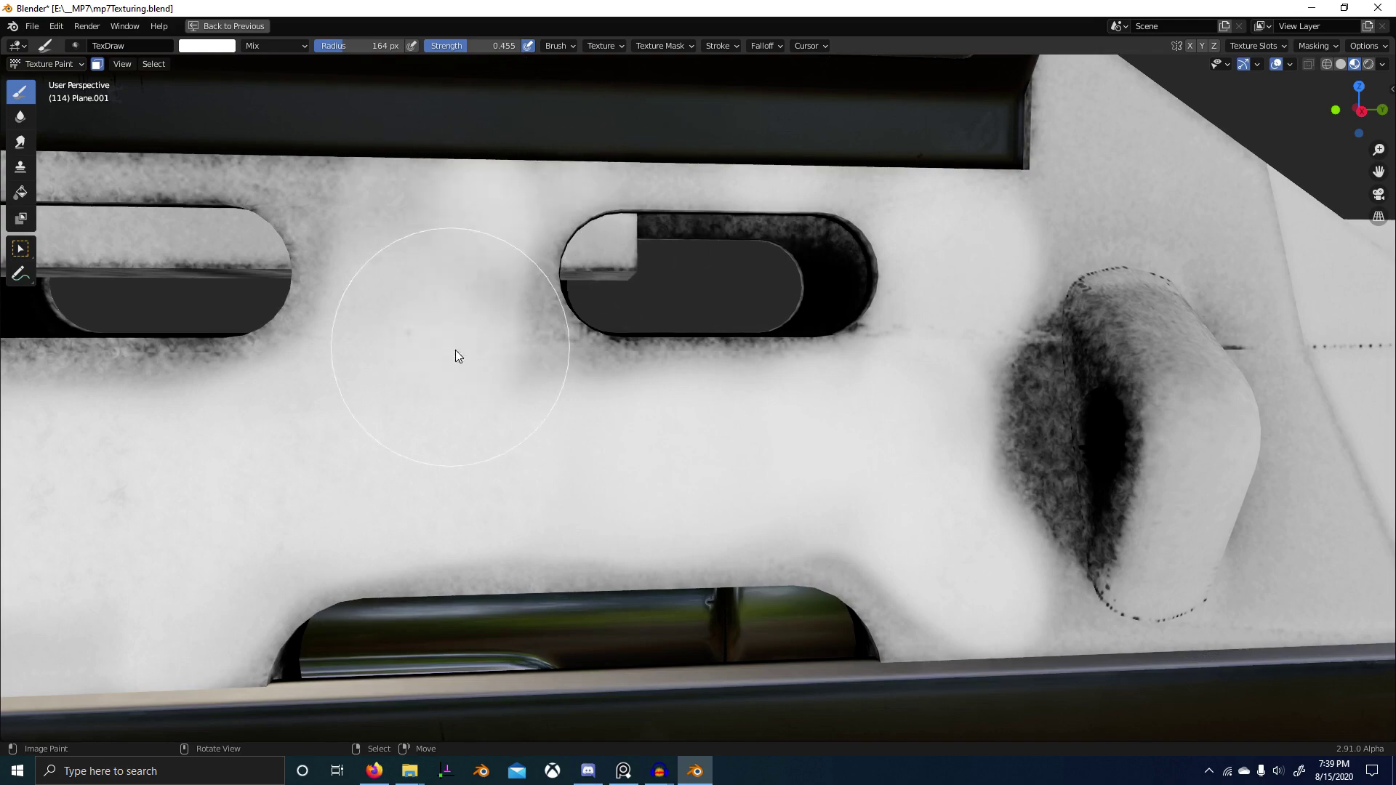
Step: Set the brush radius to 289 px and blend white over the closed recess and the area behind the first open slot
{"action": "mouse_move", "coordinate": [272, 171]}
{"action": "middle_mouse_down"}
{"action": "mouse_move", "coordinate": [457, 219]}
{"action": "mouse_move", "coordinate": [645, 238]}
{"action": "middle_mouse_up"}
{"action": "key", "text": "f"}
{"action": "left_click", "coordinate": [650, 272]}
{"action": "left_click_drag", "start_coordinate": [716, 269], "coordinate": [516, 274]}
{"action": "middle_click_drag", "start_coordinate": [212, 288], "coordinate": [465, 273], "text": "shift"}
{"action": "mouse_move", "coordinate": [440, 267]}
{"action": "left_mouse_down"}
{"action": "mouse_move", "coordinate": [204, 321]}
{"action": "mouse_move", "coordinate": [786, 324]}
{"action": "left_mouse_up"}
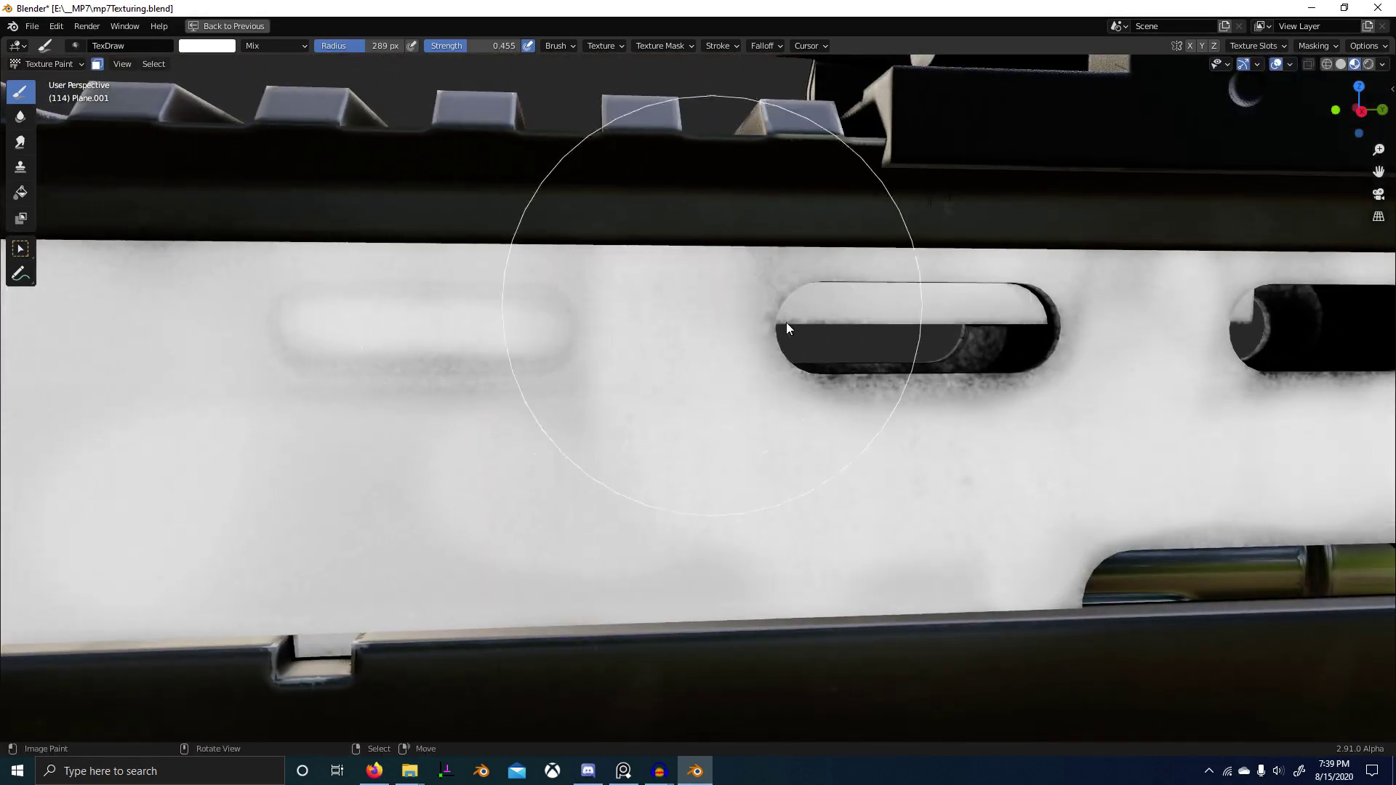
Step: Set the brush radius to 157 px and paint white below and ahead of the receiver's front sling lug
{"action": "middle_click_drag", "start_coordinate": [785, 324], "coordinate": [633, 383]}
{"action": "middle_click_drag", "start_coordinate": [806, 383], "coordinate": [863, 387]}
{"action": "key", "text": "f"}
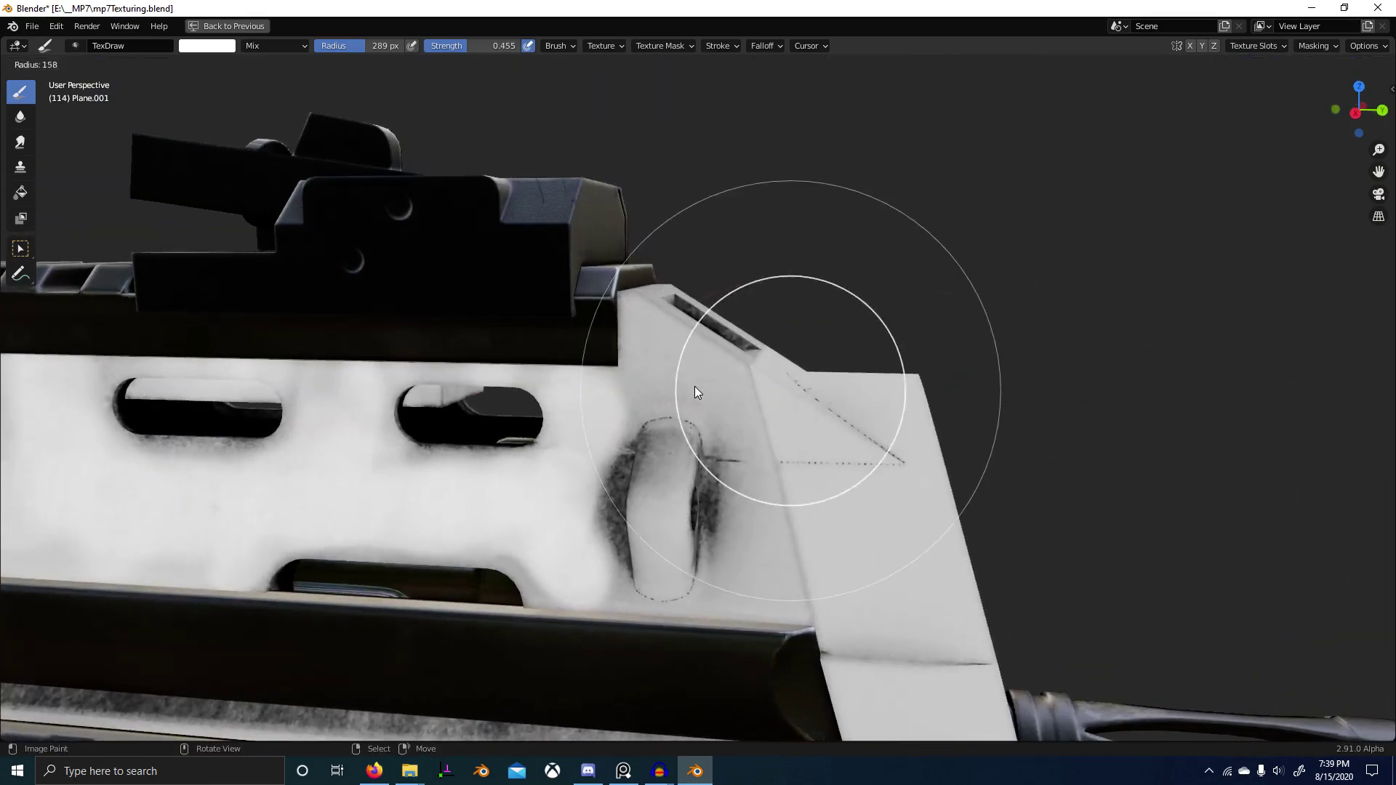
{"action": "left_click", "coordinate": [680, 384]}
{"action": "left_click_drag", "start_coordinate": [783, 502], "coordinate": [778, 576]}
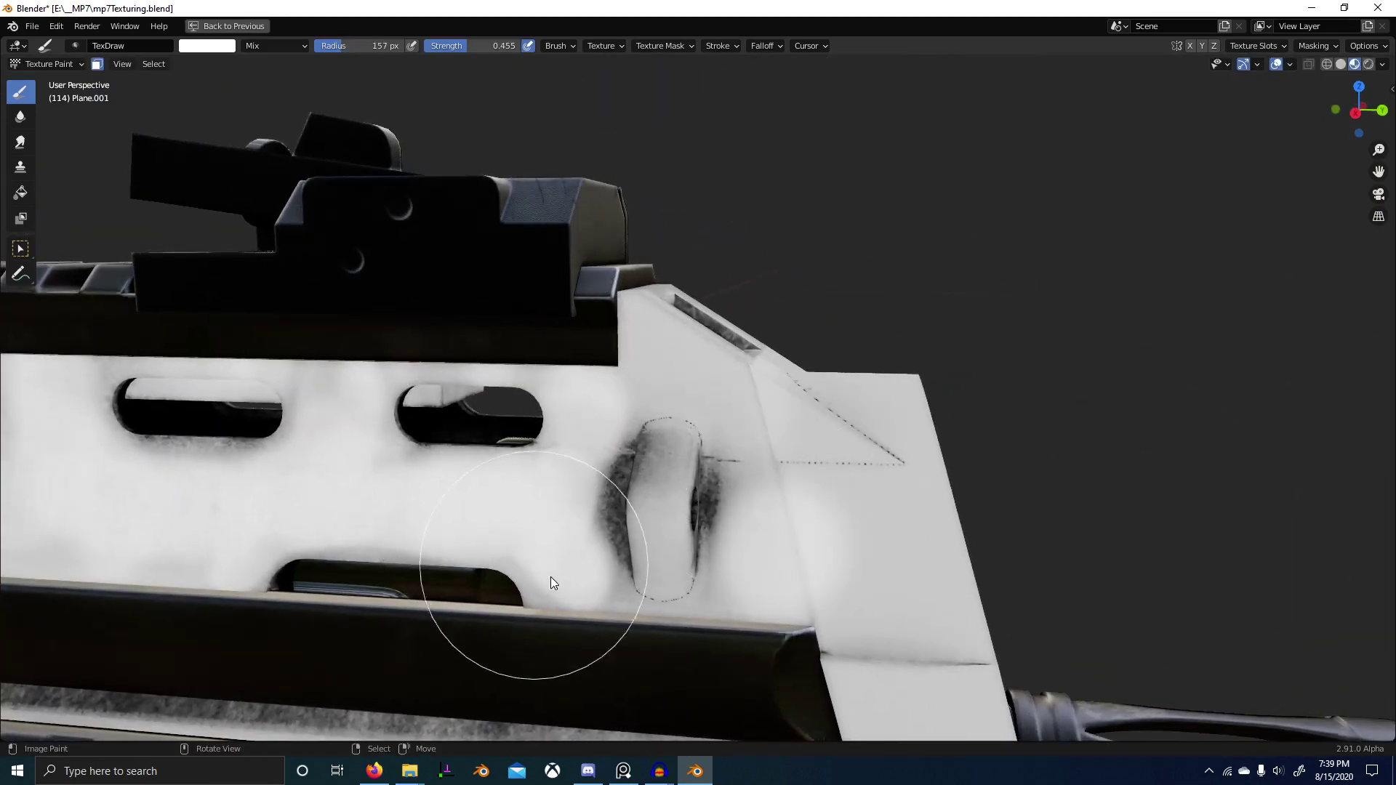
{"action": "left_click_drag", "start_coordinate": [551, 577], "coordinate": [682, 633]}
Step: Set the brush radius to 183 px and strength to 0.339, and paint white along the lower receiver's upper edge above the trigger
{"action": "scroll", "coordinate": [884, 596], "scroll_direction": "down", "scroll_amount": 4}
{"action": "scroll", "coordinate": [885, 596], "scroll_direction": "down", "scroll_amount": 2}
{"action": "middle_click_drag", "start_coordinate": [884, 596], "coordinate": [891, 421]}
{"action": "scroll", "coordinate": [767, 404], "scroll_direction": "up", "scroll_amount": 1}
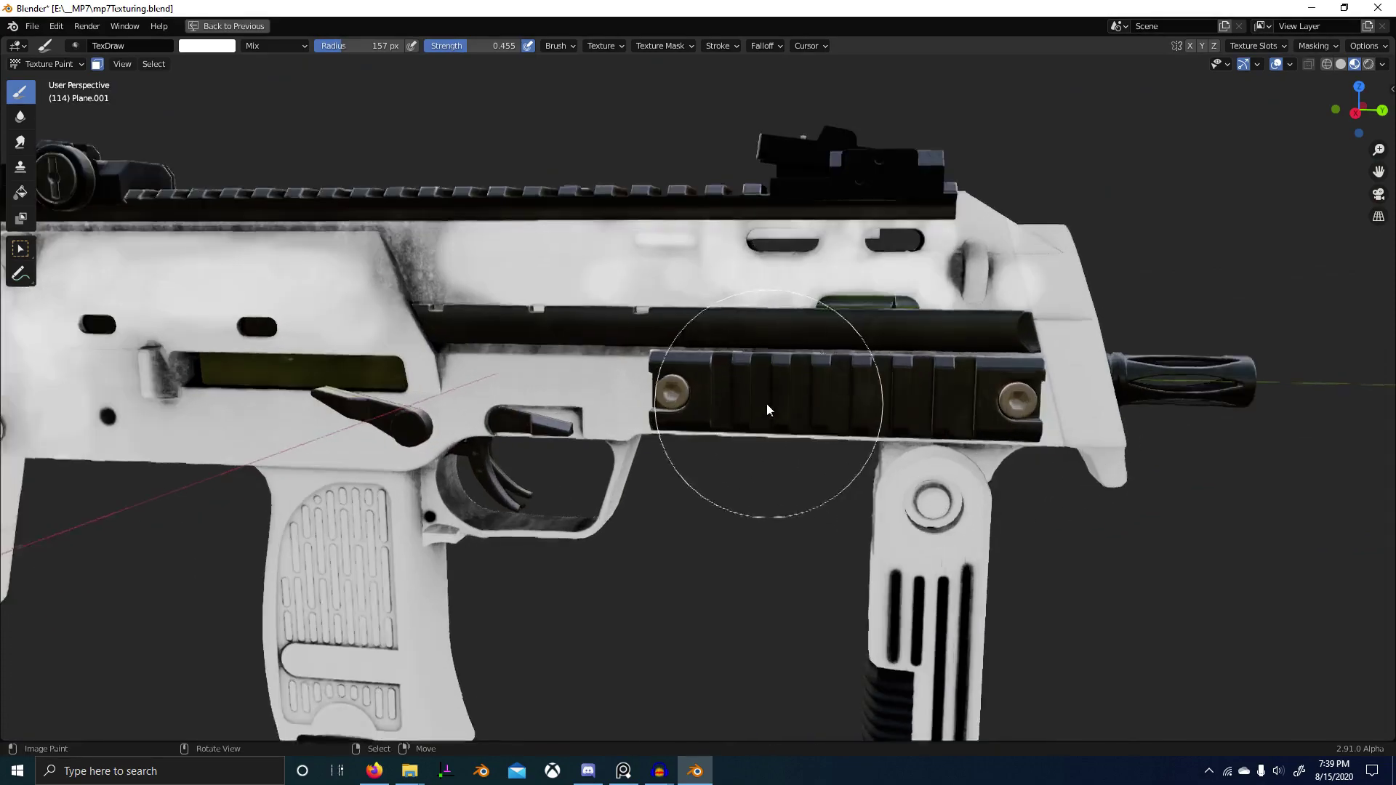
{"action": "mouse_move", "coordinate": [767, 404]}
{"action": "middle_mouse_down"}
{"action": "mouse_move", "coordinate": [908, 394]}
{"action": "mouse_move", "coordinate": [535, 457]}
{"action": "mouse_move", "coordinate": [523, 444]}
{"action": "mouse_move", "coordinate": [865, 427]}
{"action": "mouse_move", "coordinate": [818, 403]}
{"action": "middle_mouse_up"}
{"action": "scroll", "coordinate": [778, 403], "scroll_direction": "up", "scroll_amount": 3}
{"action": "scroll", "coordinate": [780, 423], "scroll_direction": "up", "scroll_amount": 2}
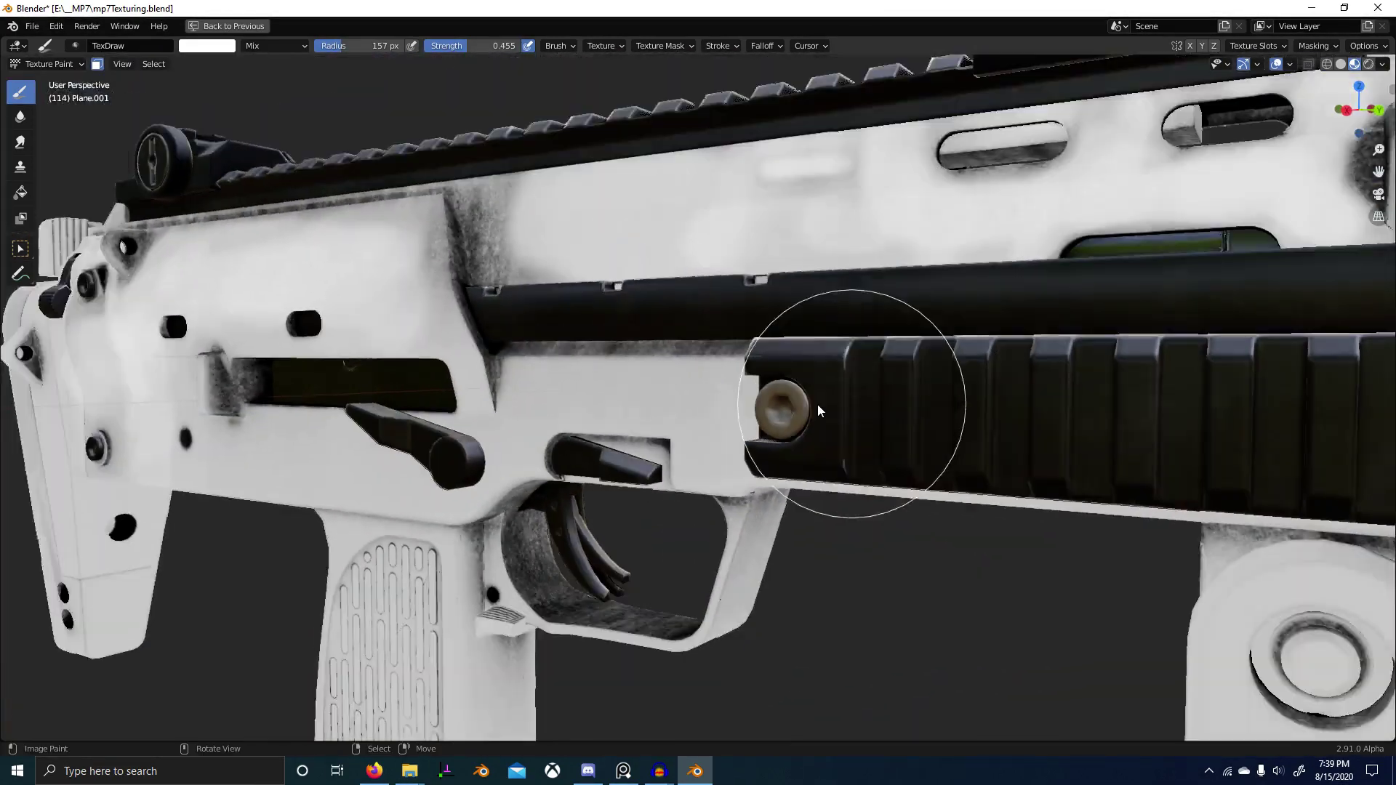
{"action": "scroll", "coordinate": [817, 403], "scroll_direction": "up", "scroll_amount": 2}
{"action": "left_click_drag", "start_coordinate": [573, 341], "coordinate": [829, 352]}
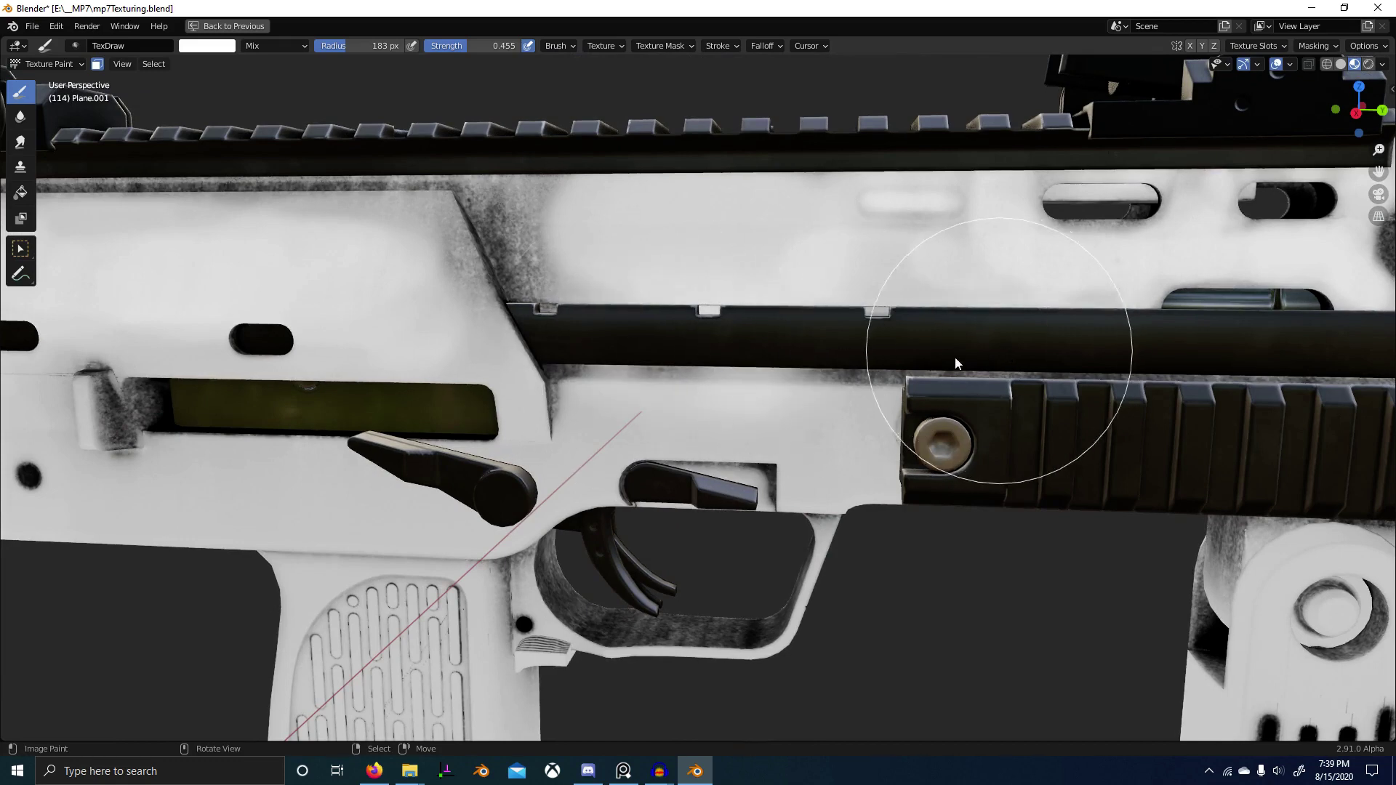
{"action": "key", "text": "shift+f"}
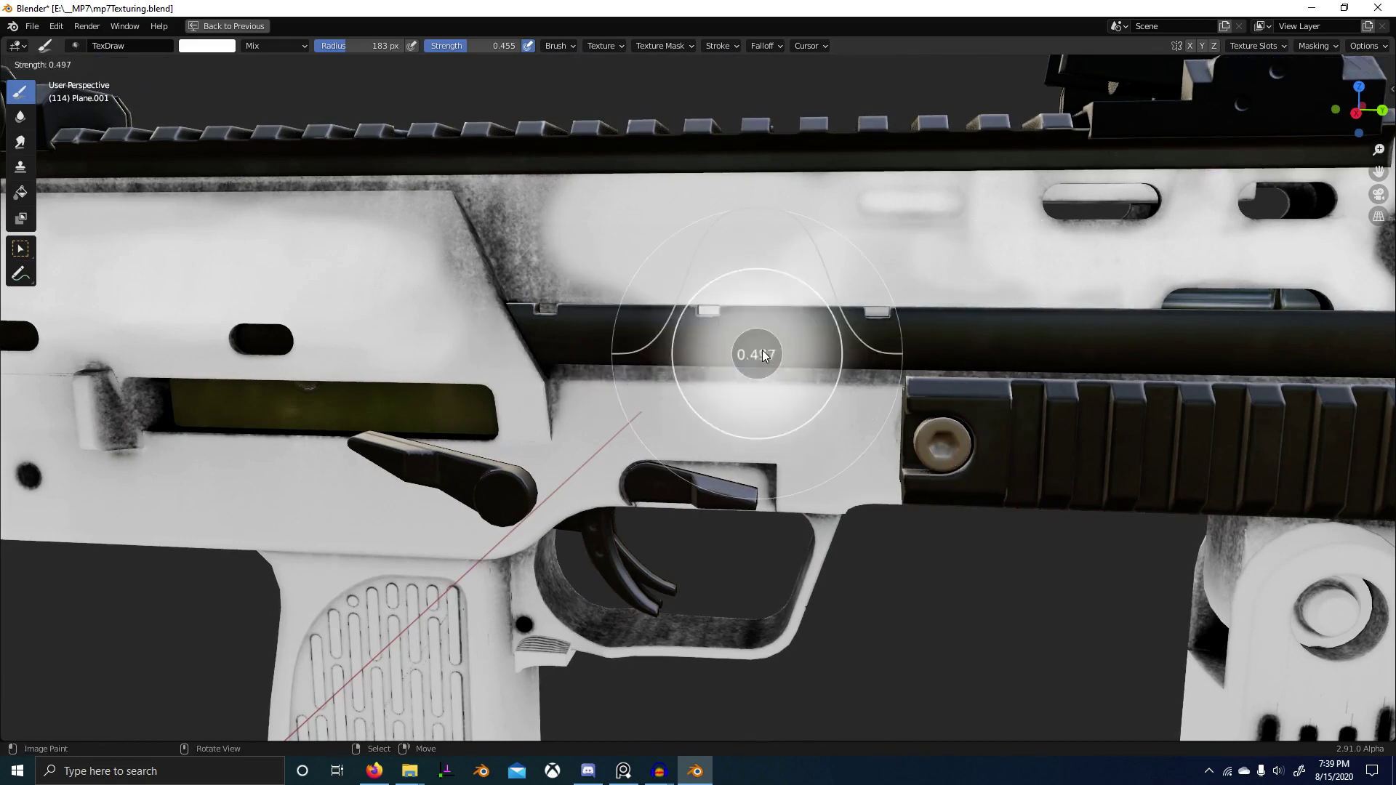
{"action": "left_click", "coordinate": [699, 357]}
{"action": "middle_click_drag", "start_coordinate": [882, 359], "coordinate": [830, 360], "text": "shift"}
{"action": "left_click_drag", "start_coordinate": [619, 370], "coordinate": [1270, 381]}
Step: Lower the brush strength to 0.152 to soften the remaining grunge along the lower receiver's upper edge
{"action": "scroll", "coordinate": [1236, 396], "scroll_direction": "down", "scroll_amount": 4}
{"action": "scroll", "coordinate": [726, 386], "scroll_direction": "up", "scroll_amount": 4}
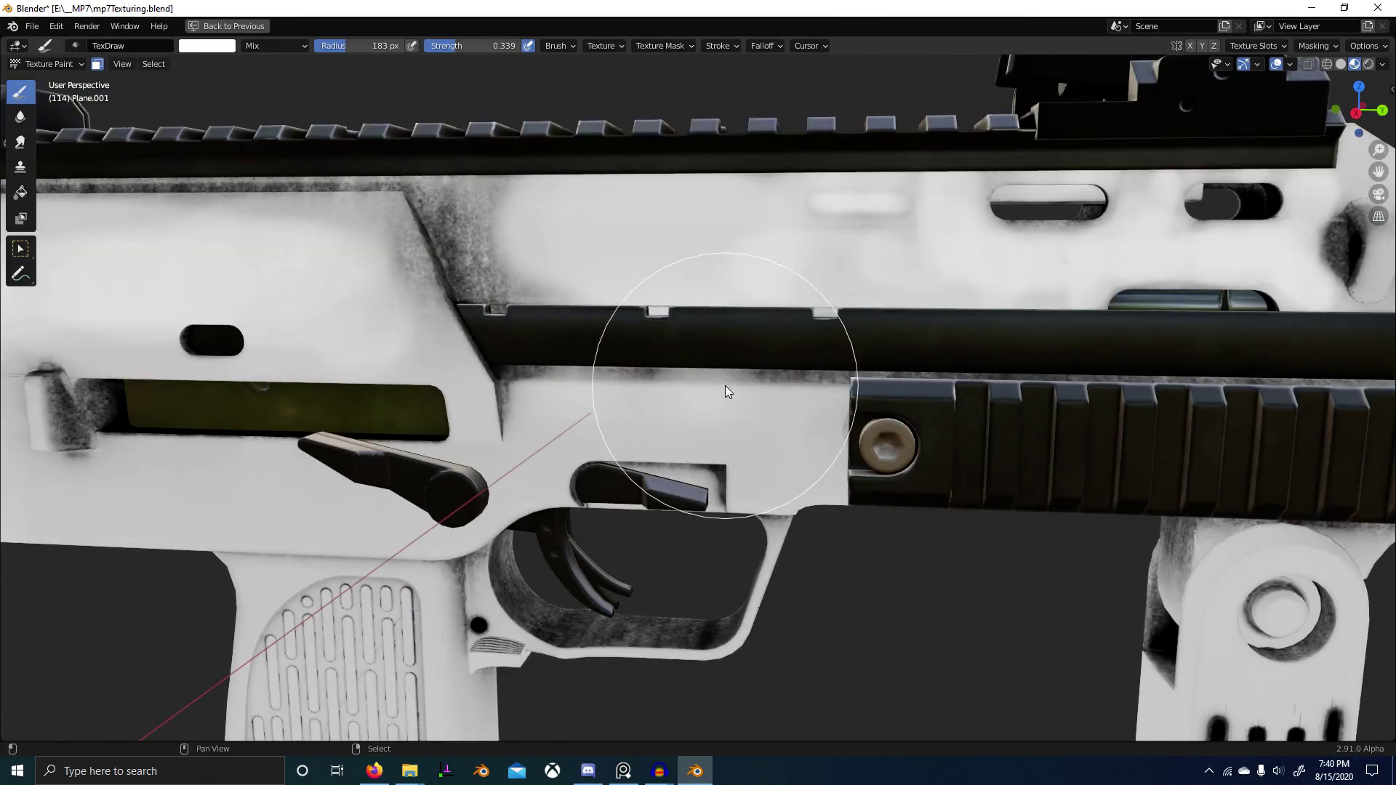
{"action": "key", "text": "shift+f"}
{"action": "left_click", "coordinate": [707, 379]}
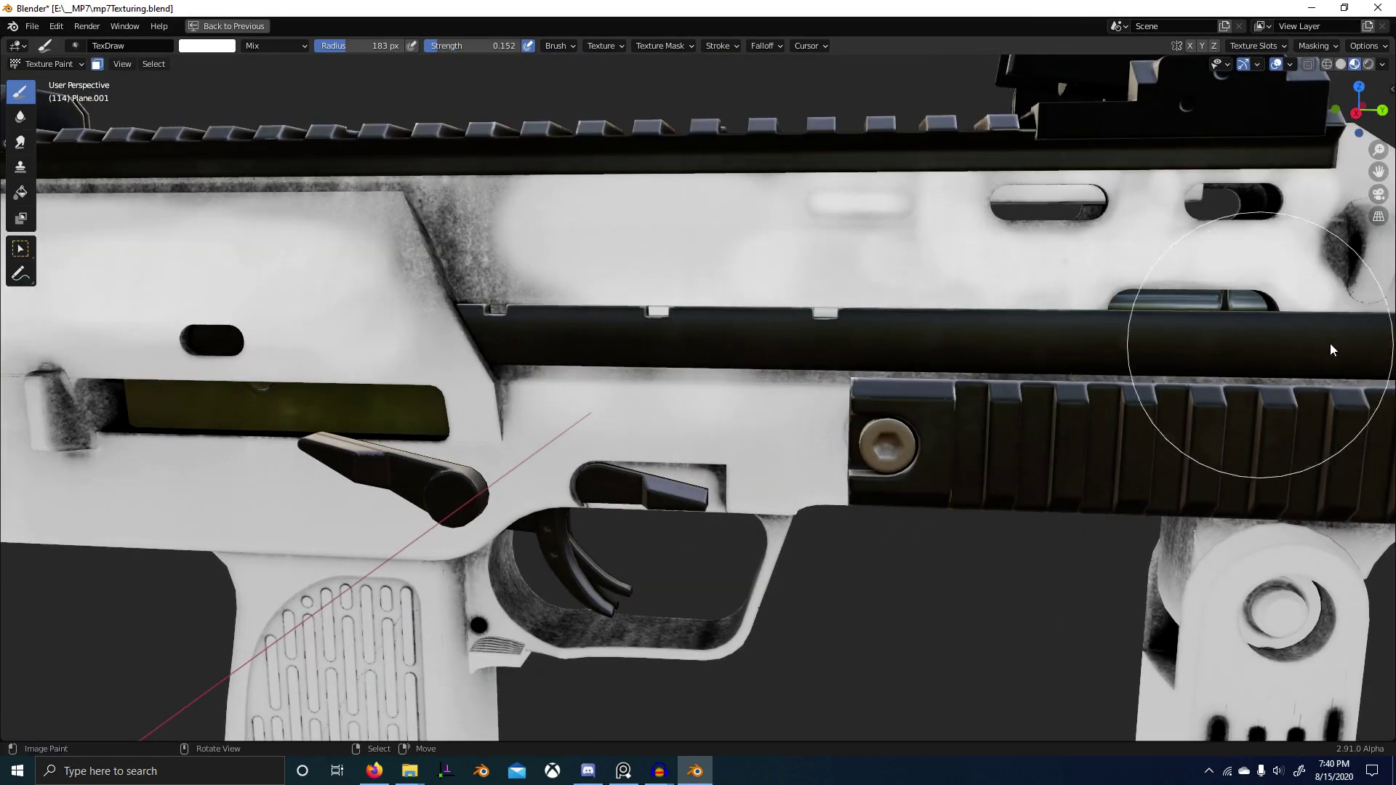
{"action": "scroll", "coordinate": [1163, 379], "scroll_direction": "down", "scroll_amount": 3}
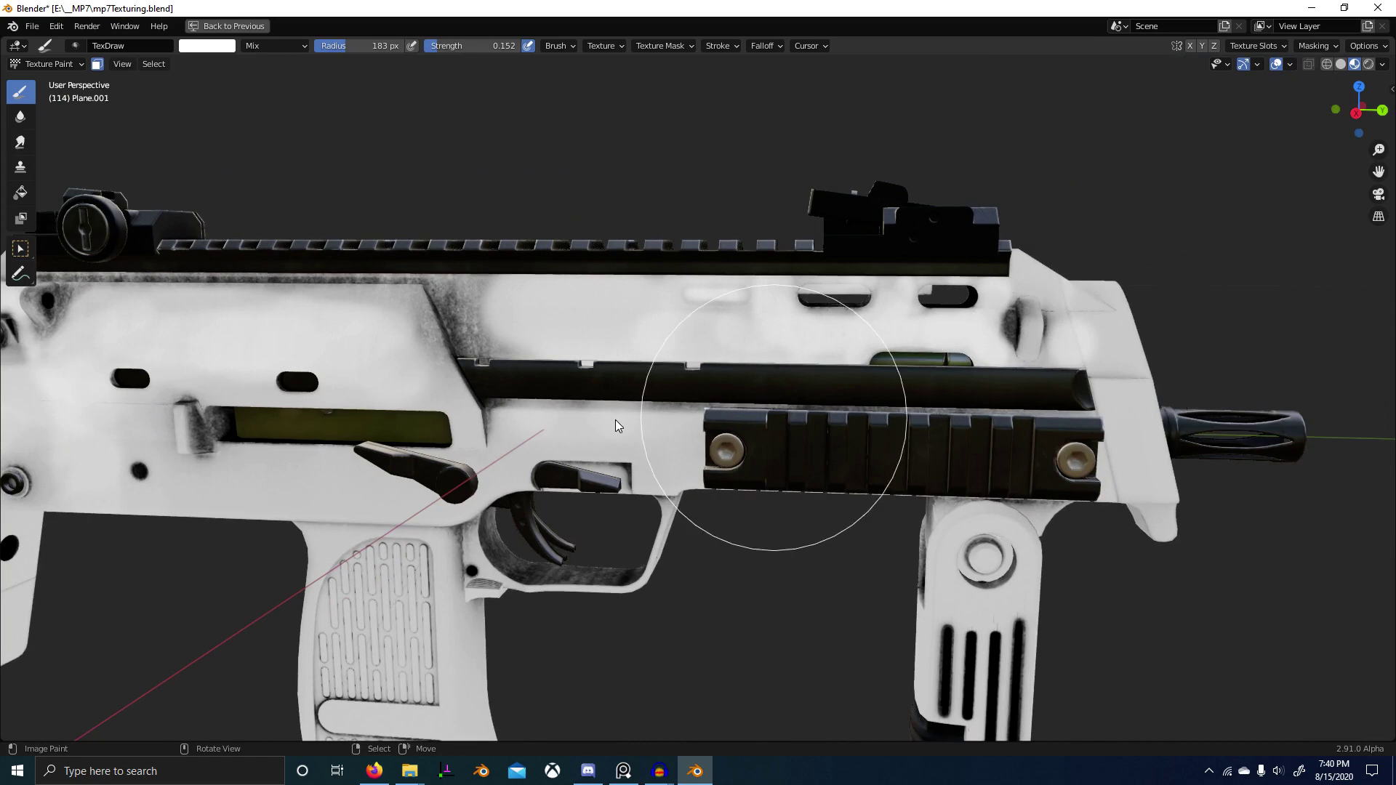
Step: Set the brush radius to 105 px, adjust the strength, and paint white over the upper part of the foregrip's vertical slots
{"action": "scroll", "coordinate": [946, 517], "scroll_direction": "down", "scroll_amount": 2}
{"action": "scroll", "coordinate": [808, 440], "scroll_direction": "up", "scroll_amount": 5}
{"action": "middle_click_drag", "start_coordinate": [809, 450], "coordinate": [797, 422]}
{"action": "scroll", "coordinate": [791, 420], "scroll_direction": "up", "scroll_amount": 1}
{"action": "key", "text": "f"}
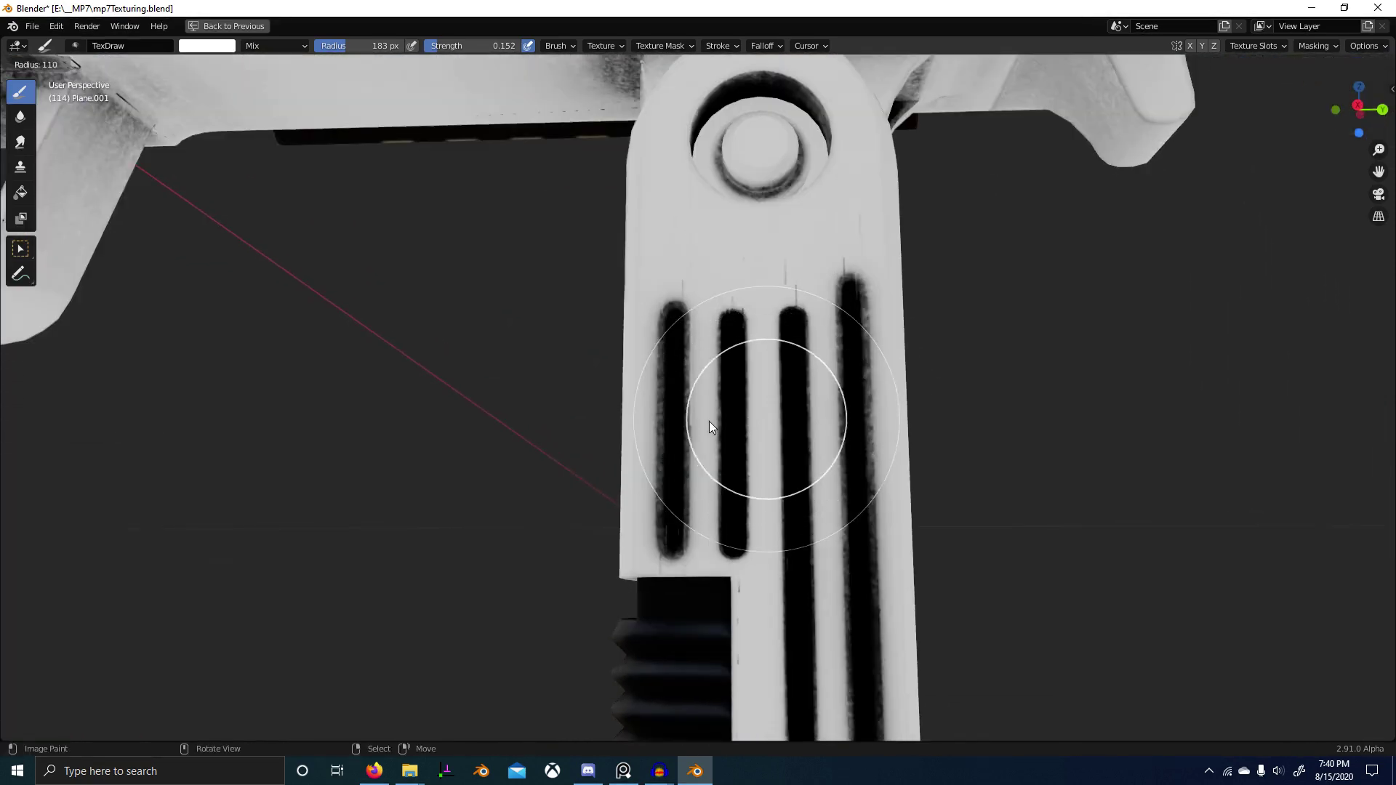
{"action": "left_click", "coordinate": [709, 421]}
{"action": "key", "text": "shift+f"}
{"action": "left_click", "coordinate": [712, 347]}
{"action": "middle_click_drag", "start_coordinate": [711, 347], "coordinate": [757, 333]}
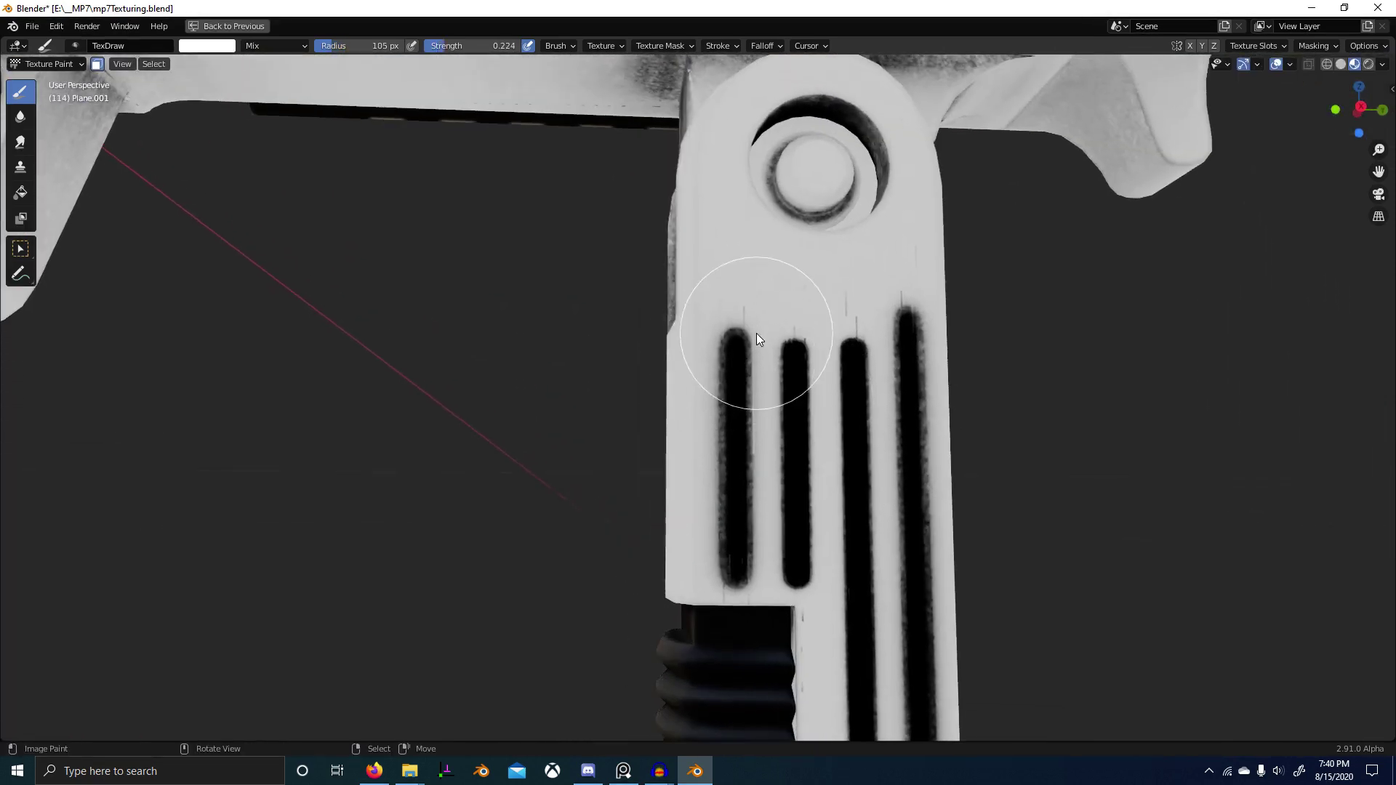
{"action": "key", "text": "shift+f"}
{"action": "left_click", "coordinate": [851, 401]}
{"action": "mouse_move", "coordinate": [779, 404]}
{"action": "left_mouse_down"}
{"action": "mouse_move", "coordinate": [745, 517]}
{"action": "mouse_move", "coordinate": [749, 404]}
{"action": "mouse_move", "coordinate": [771, 530]}
{"action": "mouse_move", "coordinate": [826, 414]}
{"action": "mouse_move", "coordinate": [836, 449]}
{"action": "mouse_move", "coordinate": [822, 374]}
{"action": "mouse_move", "coordinate": [861, 585]}
{"action": "left_mouse_up"}
Step: Set the brush strength to 0.491 and paint white over the full length of the foregrip's slots and the round recess below them
{"action": "key", "text": "shift+f"}
{"action": "left_click", "coordinate": [850, 437]}
{"action": "scroll", "coordinate": [861, 585], "scroll_direction": "down", "scroll_amount": 1}
{"action": "middle_click_drag", "start_coordinate": [844, 538], "coordinate": [771, 422], "text": "shift"}
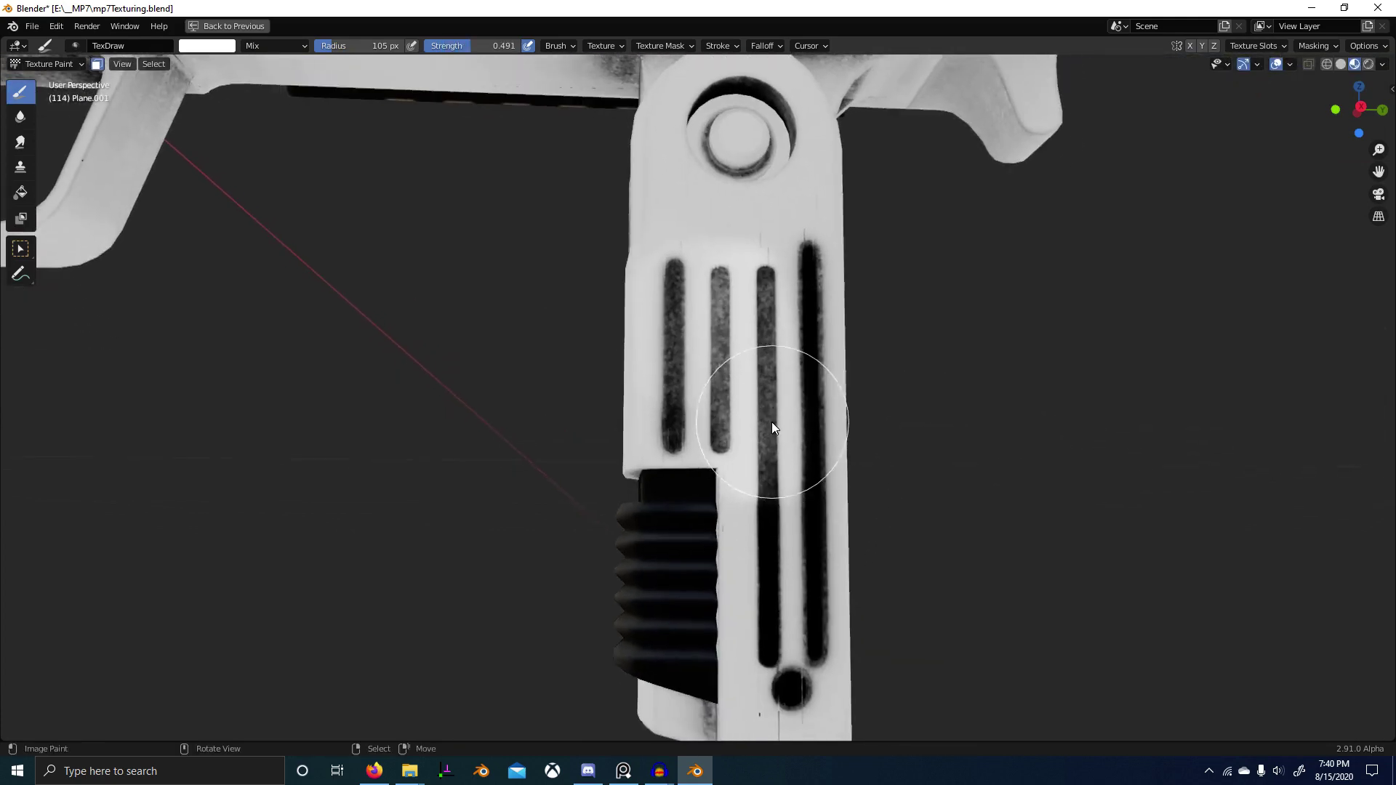
{"action": "mouse_move", "coordinate": [770, 422]}
{"action": "left_mouse_down"}
{"action": "mouse_move", "coordinate": [774, 627]}
{"action": "mouse_move", "coordinate": [749, 525]}
{"action": "mouse_move", "coordinate": [827, 291]}
{"action": "mouse_move", "coordinate": [775, 344]}
{"action": "mouse_move", "coordinate": [723, 320]}
{"action": "left_mouse_up"}
{"action": "key", "text": "ctrl+z"}
{"action": "mouse_move", "coordinate": [752, 485]}
{"action": "left_mouse_down"}
{"action": "mouse_move", "coordinate": [665, 406]}
{"action": "mouse_move", "coordinate": [691, 515]}
{"action": "left_mouse_up"}
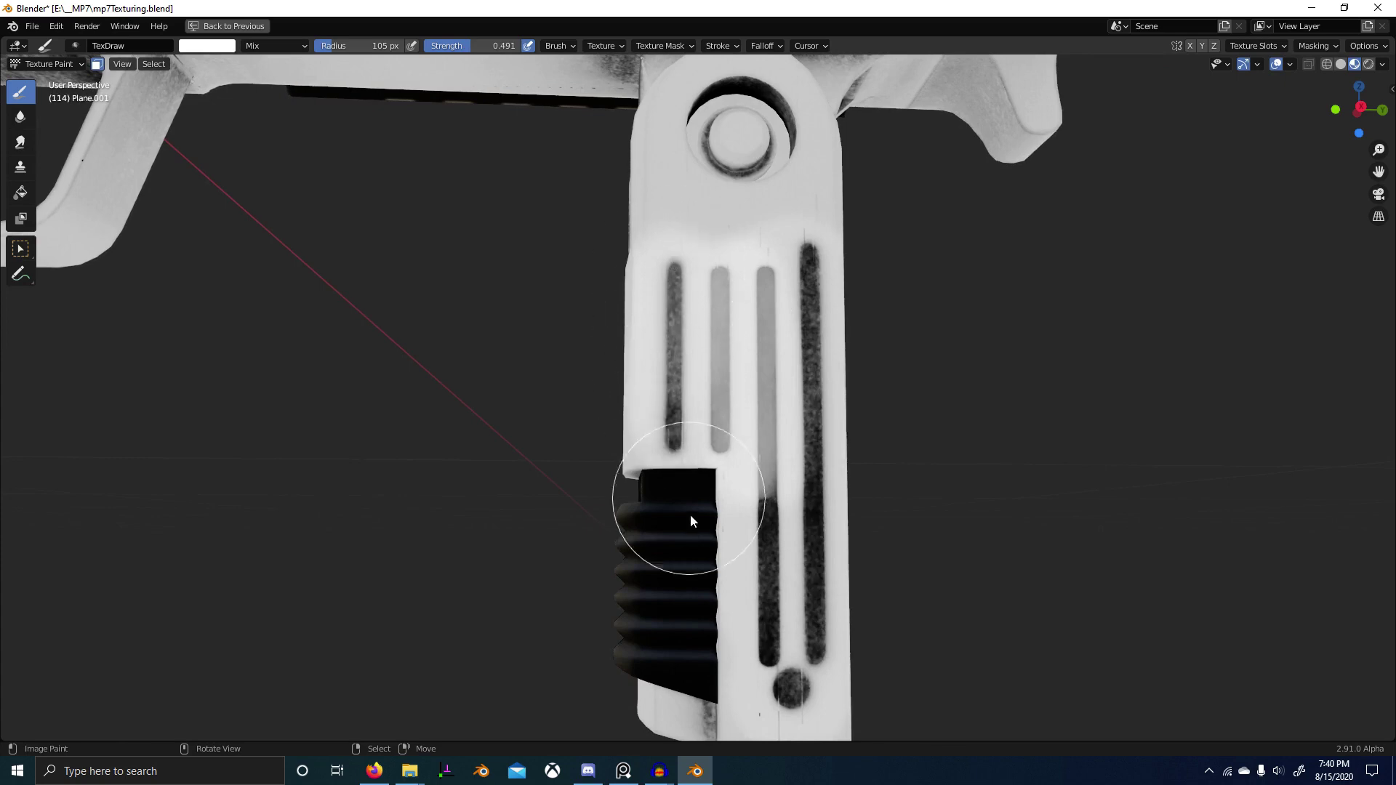
{"action": "mouse_move", "coordinate": [778, 657]}
{"action": "left_mouse_down"}
{"action": "mouse_move", "coordinate": [783, 524]}
{"action": "mouse_move", "coordinate": [796, 675]}
{"action": "mouse_move", "coordinate": [830, 121]}
{"action": "mouse_move", "coordinate": [749, 308]}
{"action": "mouse_move", "coordinate": [670, 225]}
{"action": "left_mouse_up"}
{"action": "left_click_drag", "start_coordinate": [829, 374], "coordinate": [840, 572]}
Step: Inspect the opposite side of the foregrip and check the texture painting options
{"action": "scroll", "coordinate": [948, 598], "scroll_direction": "down", "scroll_amount": 3}
{"action": "mouse_move", "coordinate": [948, 597]}
{"action": "middle_mouse_down"}
{"action": "mouse_move", "coordinate": [632, 617]}
{"action": "mouse_move", "coordinate": [617, 583]}
{"action": "mouse_move", "coordinate": [568, 588]}
{"action": "middle_mouse_up"}
{"action": "scroll", "coordinate": [630, 604], "scroll_direction": "up", "scroll_amount": 3}
{"action": "left_click", "coordinate": [1384, 45]}
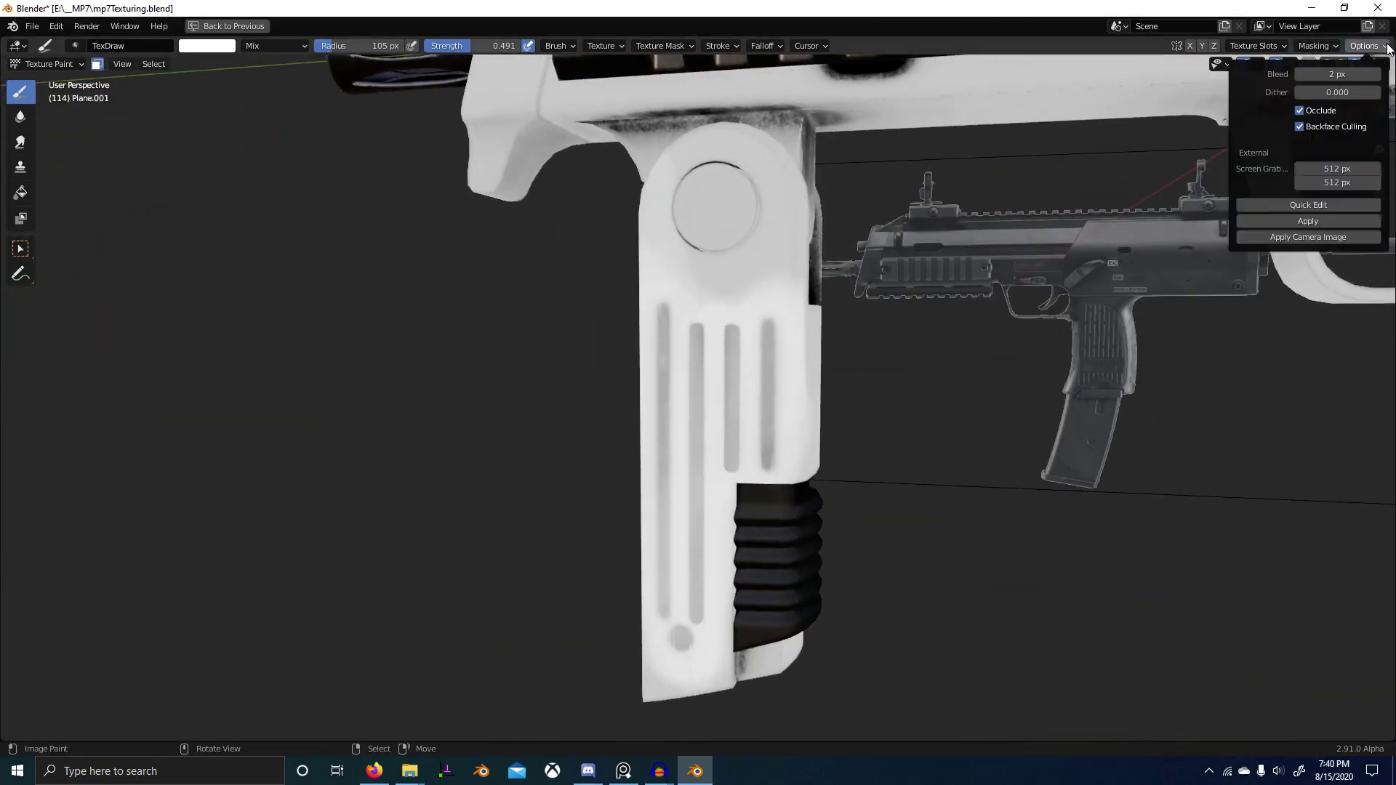
{"action": "scroll", "coordinate": [759, 282], "scroll_direction": "down", "scroll_amount": 4}
{"action": "scroll", "coordinate": [749, 364], "scroll_direction": "down", "scroll_amount": 4}
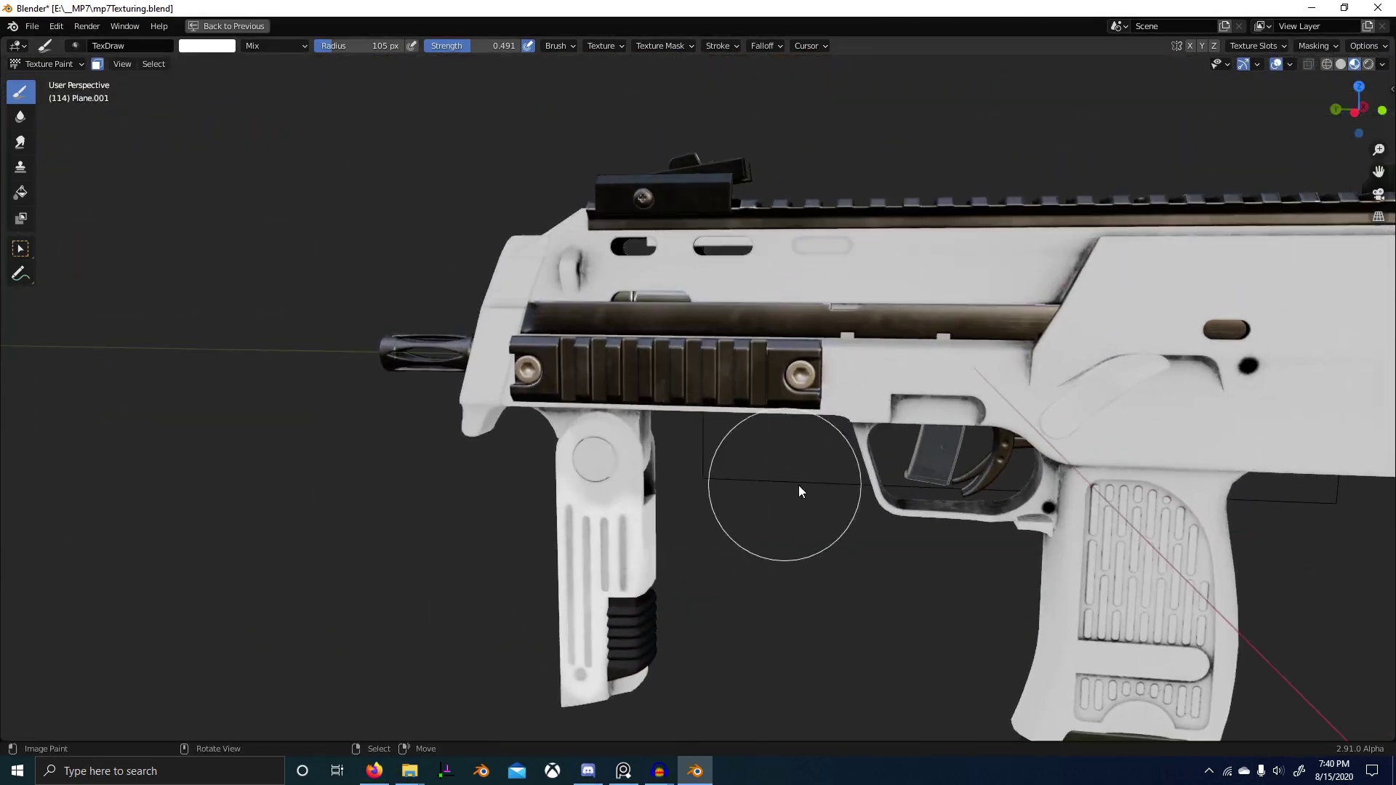
Step: Set the brush radius to 193 px and paint white over the grunge just ahead of the receiver's slanted step
{"action": "mouse_move", "coordinate": [799, 486]}
{"action": "middle_mouse_down"}
{"action": "mouse_move", "coordinate": [1103, 484]}
{"action": "mouse_move", "coordinate": [932, 512]}
{"action": "mouse_move", "coordinate": [778, 489]}
{"action": "mouse_move", "coordinate": [916, 574]}
{"action": "mouse_move", "coordinate": [788, 566]}
{"action": "mouse_move", "coordinate": [848, 568]}
{"action": "middle_mouse_up"}
{"action": "scroll", "coordinate": [887, 578], "scroll_direction": "up", "scroll_amount": 4}
{"action": "scroll", "coordinate": [858, 523], "scroll_direction": "up", "scroll_amount": 3}
{"action": "key", "text": "f"}
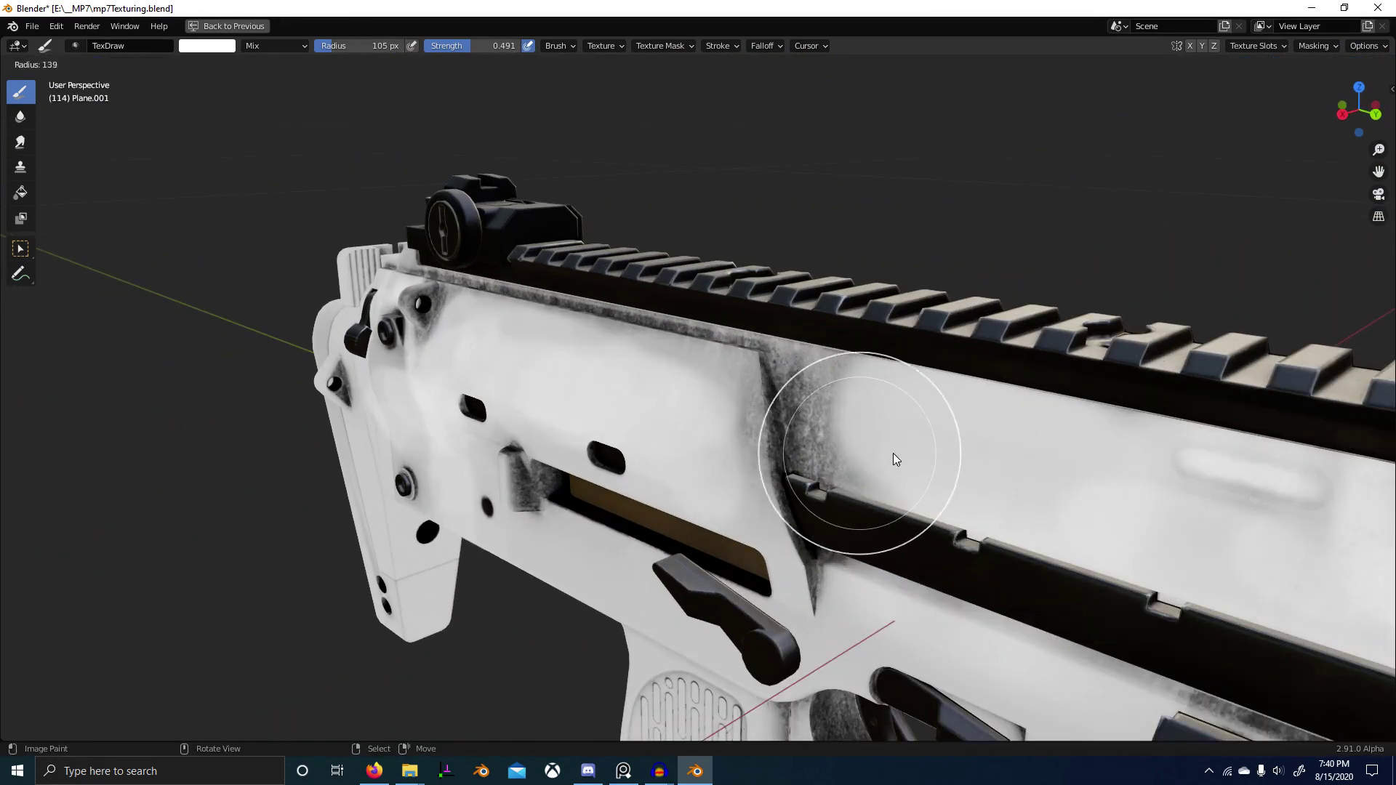
{"action": "left_click", "coordinate": [960, 443]}
{"action": "key", "text": "f"}
{"action": "left_click", "coordinate": [983, 443]}
{"action": "key", "text": "f"}
{"action": "left_click", "coordinate": [846, 443]}
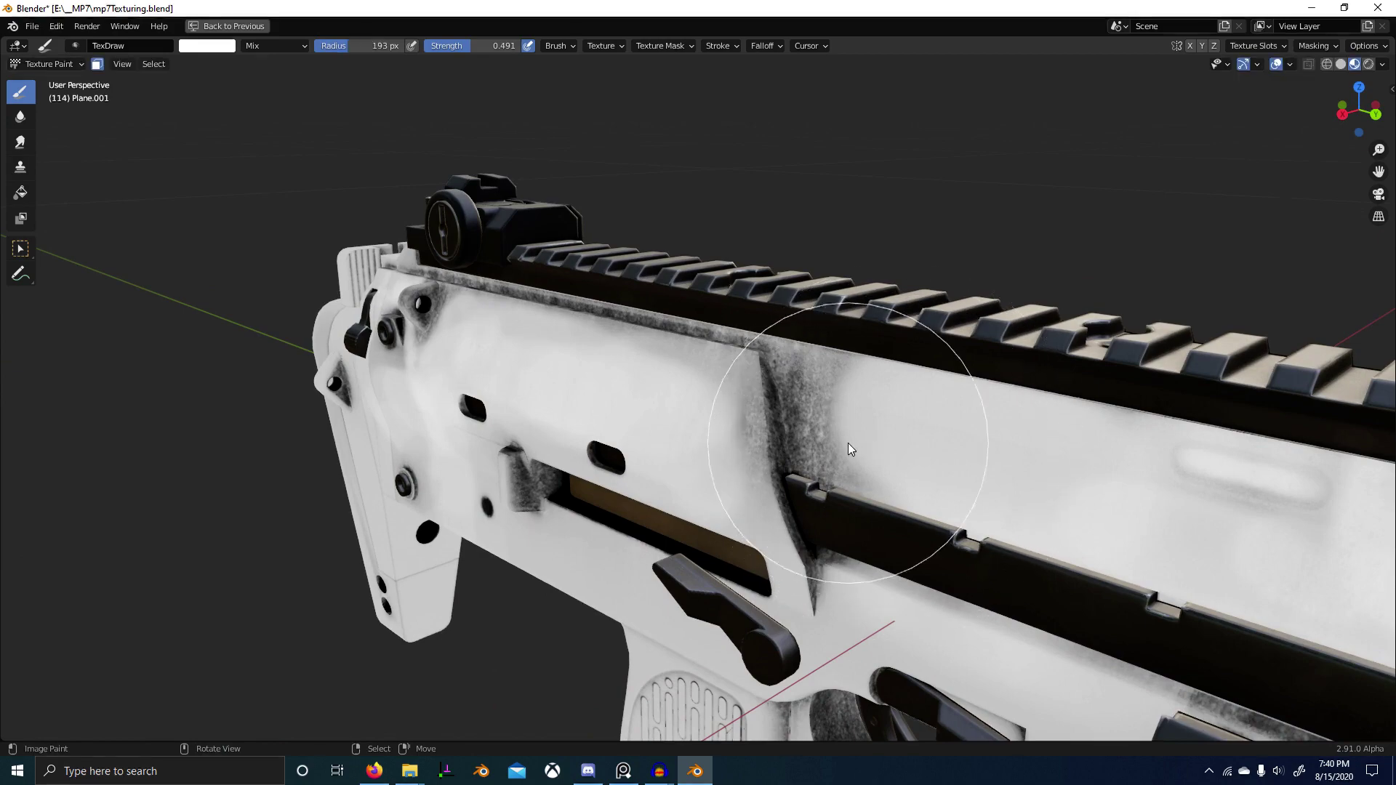
{"action": "mouse_move", "coordinate": [917, 422]}
{"action": "left_mouse_down"}
{"action": "mouse_move", "coordinate": [874, 408]}
{"action": "mouse_move", "coordinate": [849, 365]}
{"action": "mouse_move", "coordinate": [860, 395]}
{"action": "mouse_move", "coordinate": [941, 469]}
{"action": "left_mouse_up"}
Step: Set the brush radius to 374 px and strength to 0.152, and dab white around the slanted step to soften its grunge
{"action": "mouse_move", "coordinate": [941, 469]}
{"action": "middle_mouse_down"}
{"action": "mouse_move", "coordinate": [648, 480]}
{"action": "mouse_move", "coordinate": [1001, 478]}
{"action": "middle_mouse_up"}
{"action": "key", "text": "f"}
{"action": "left_click", "coordinate": [880, 392]}
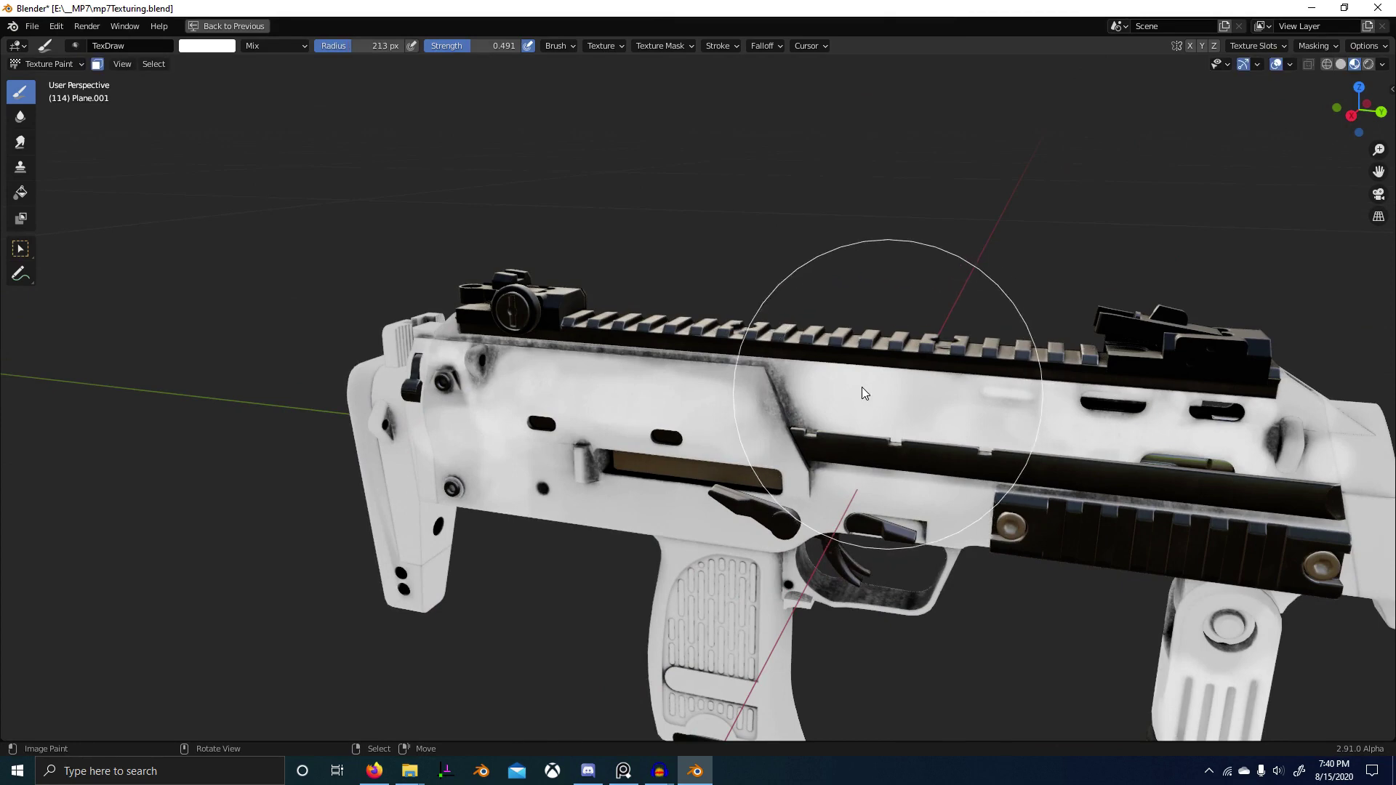
{"action": "scroll", "coordinate": [850, 446], "scroll_direction": "up", "scroll_amount": 4}
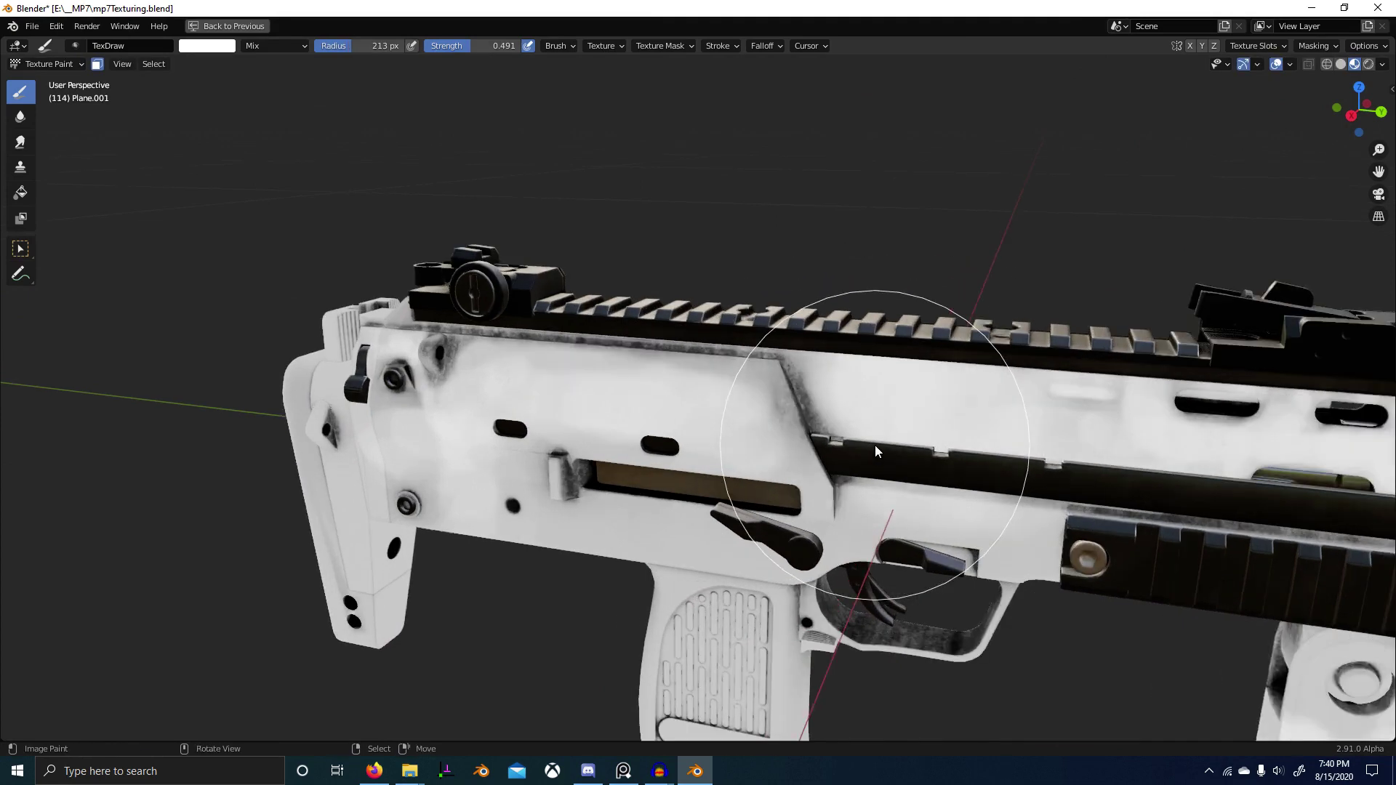
{"action": "left_click_drag", "start_coordinate": [864, 443], "coordinate": [945, 448]}
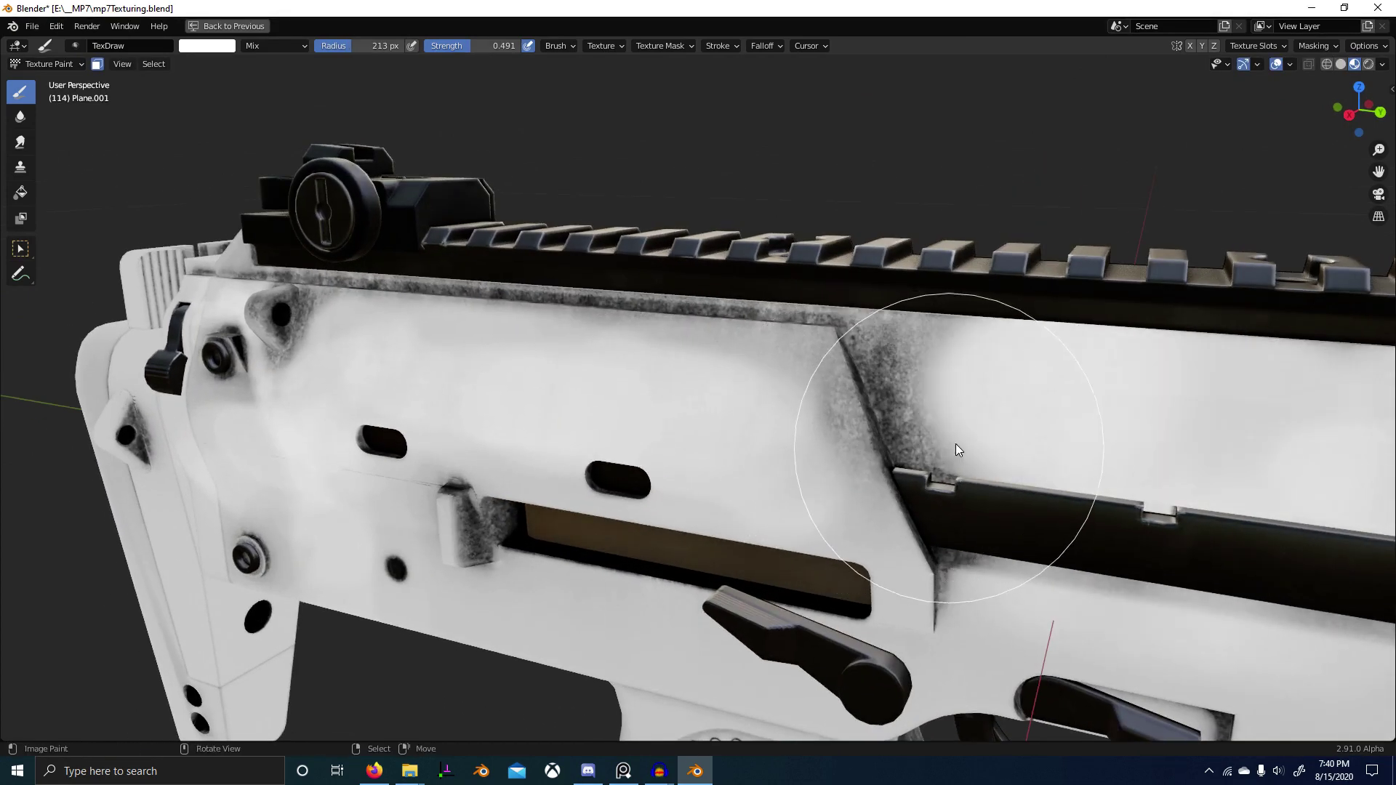
{"action": "key", "text": "shift+f"}
{"action": "left_click", "coordinate": [976, 404]}
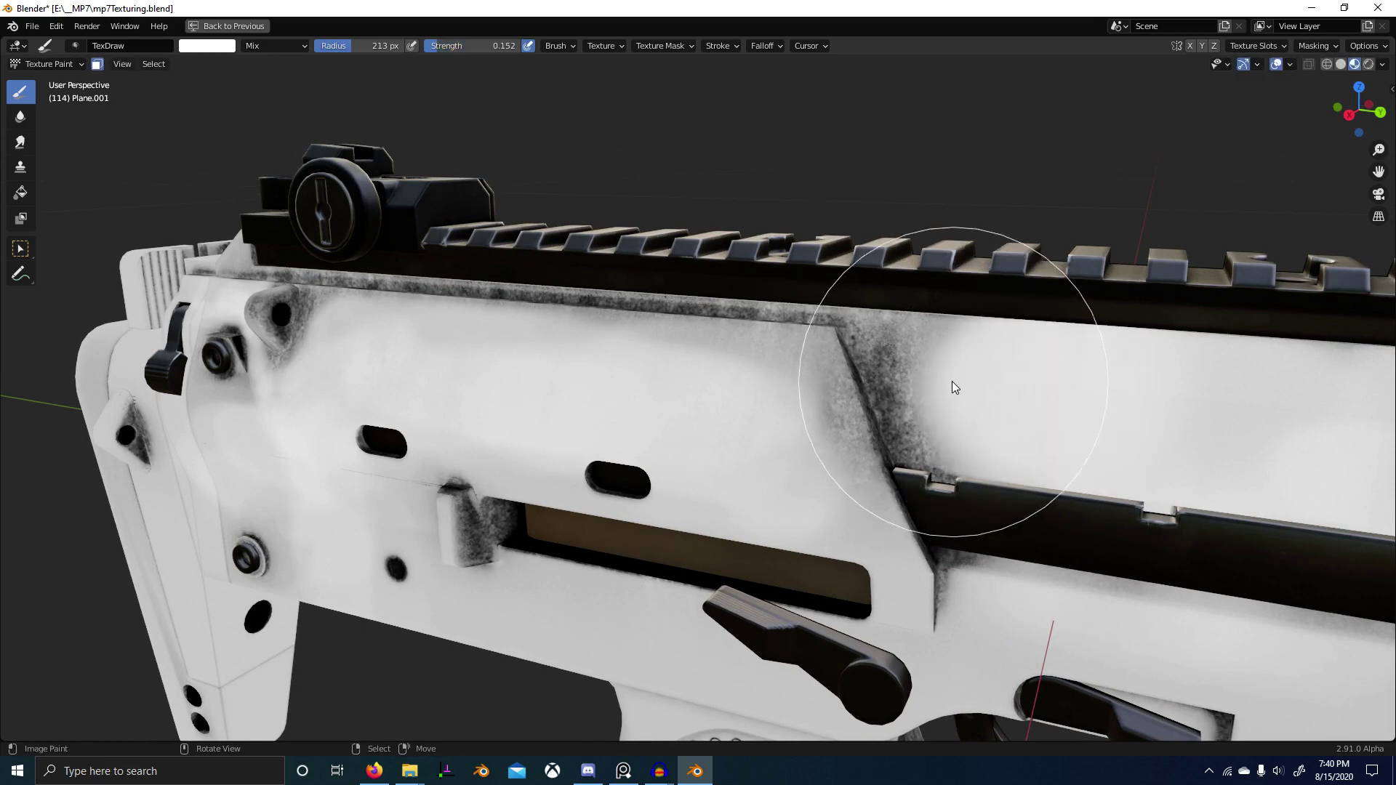
{"action": "key", "text": "f"}
{"action": "left_click", "coordinate": [1009, 435]}
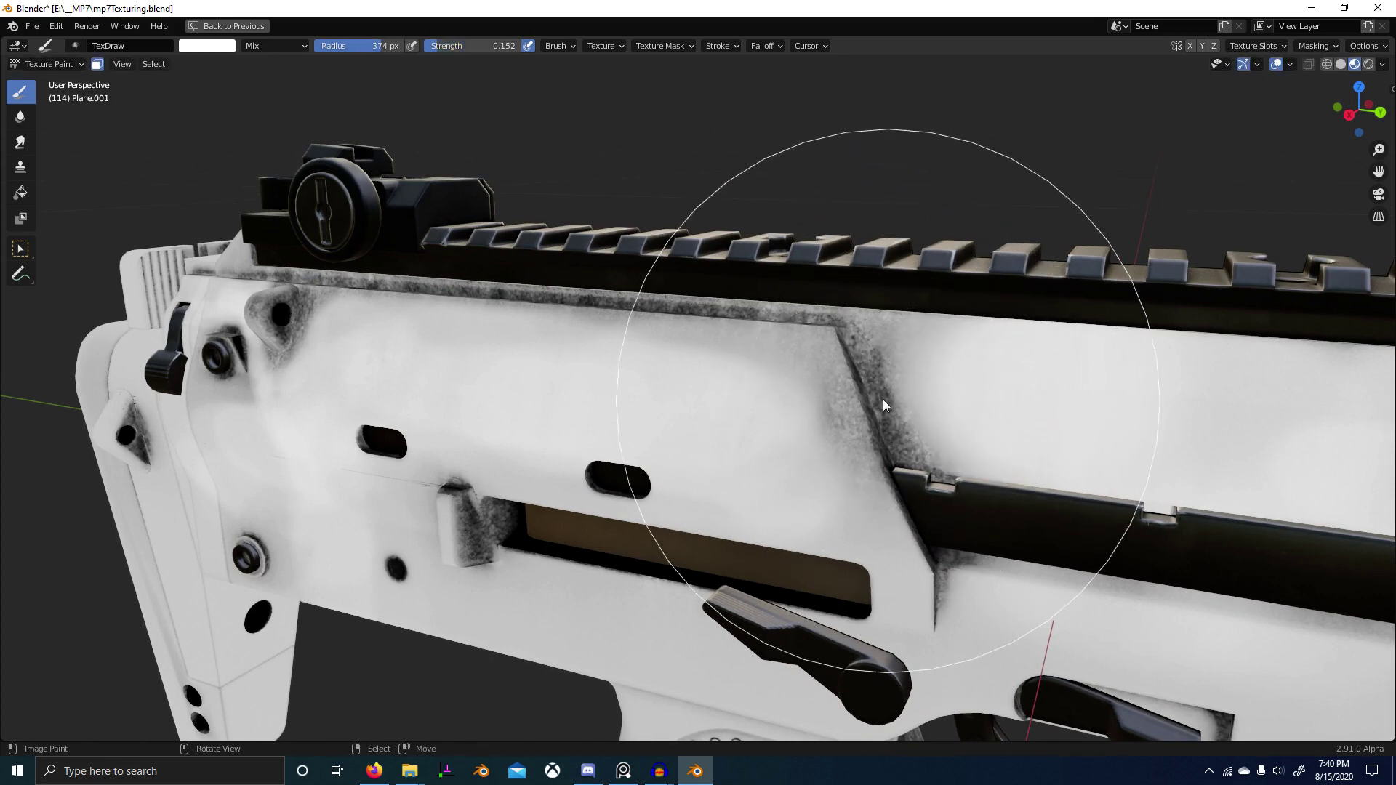
{"action": "left_click", "coordinate": [883, 400]}
{"action": "left_click", "coordinate": [883, 438]}
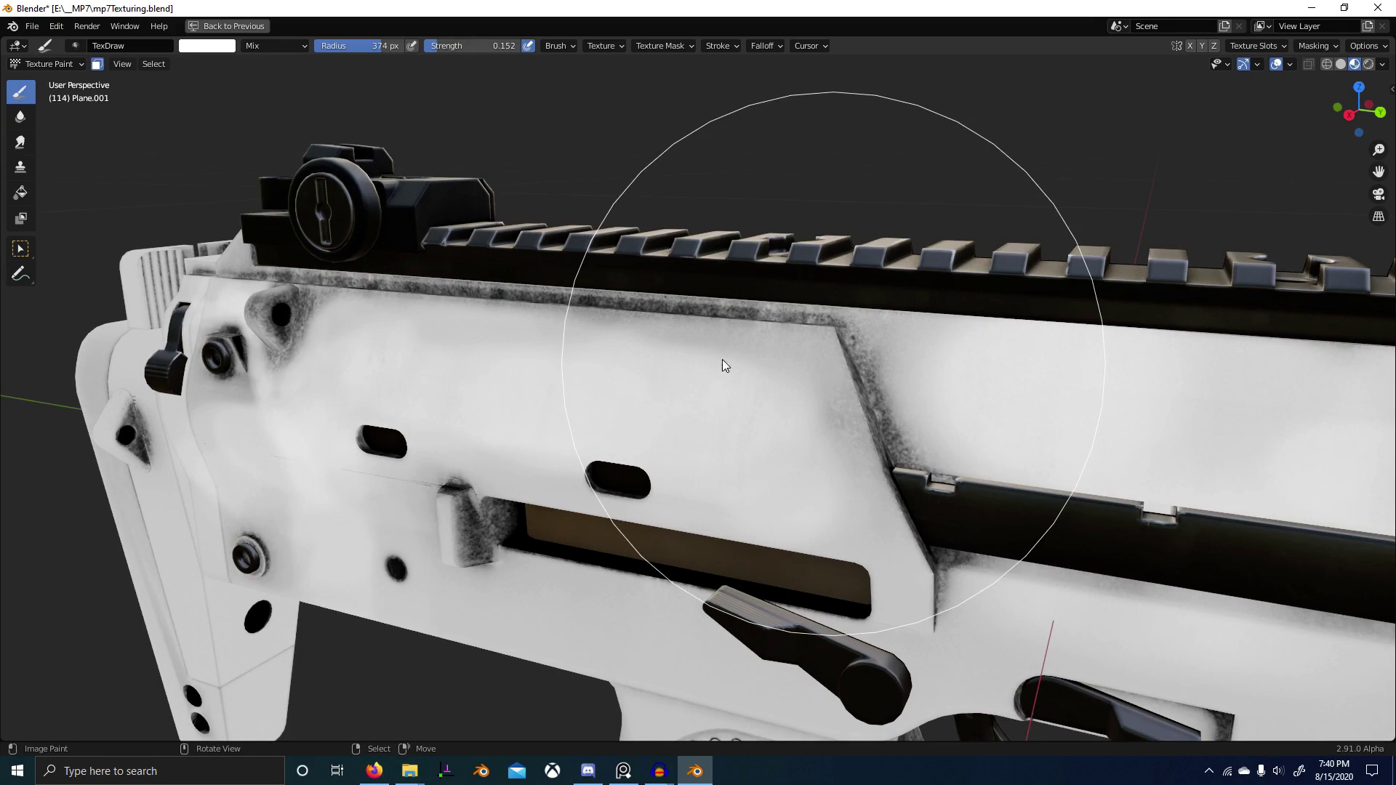
{"action": "left_click", "coordinate": [827, 416]}
Step: Return to Object Mode in the full Layout workspace and preview the Principled BSDF node on the gun
{"action": "mouse_move", "coordinate": [827, 416]}
{"action": "middle_mouse_down"}
{"action": "mouse_move", "coordinate": [603, 421]}
{"action": "mouse_move", "coordinate": [838, 452]}
{"action": "mouse_move", "coordinate": [707, 353]}
{"action": "middle_mouse_up"}
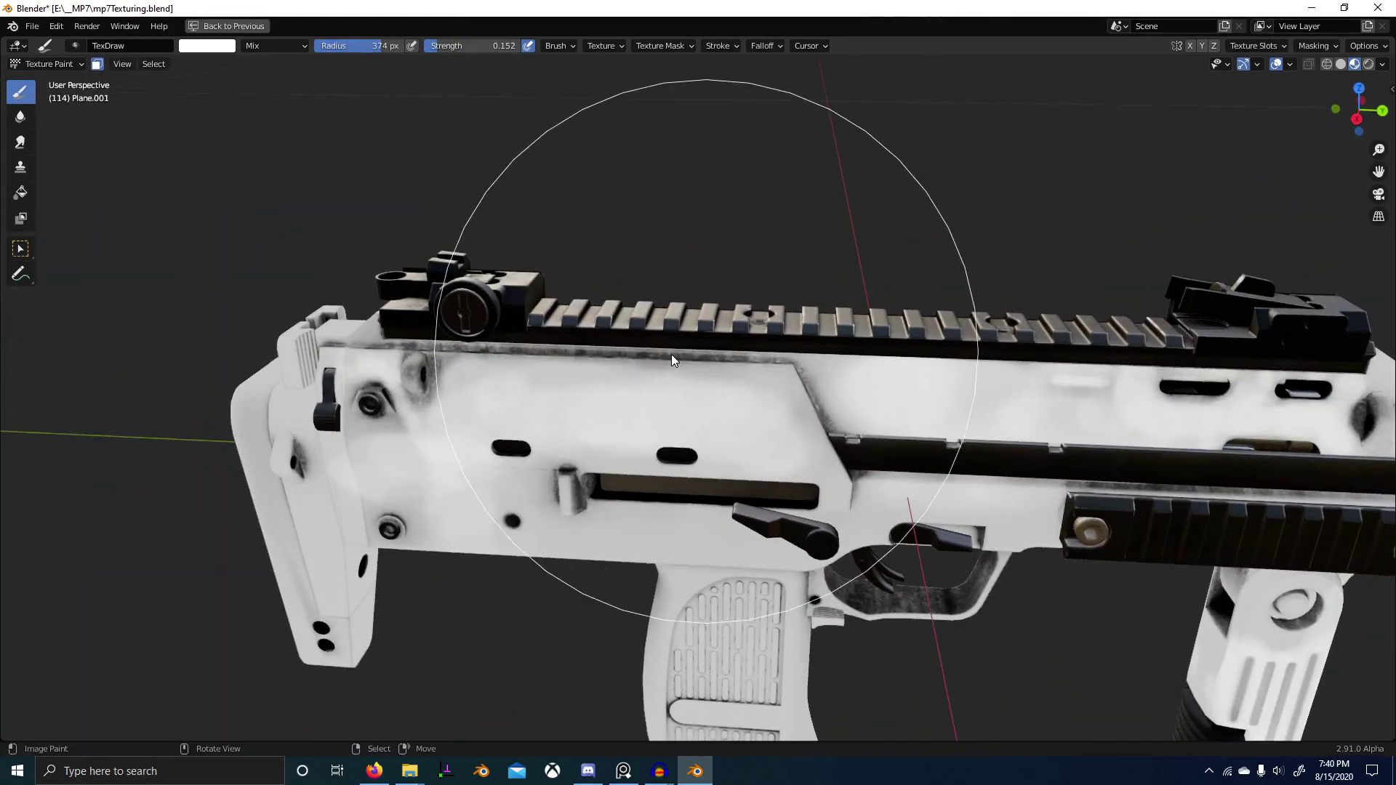
{"action": "scroll", "coordinate": [602, 381], "scroll_direction": "up", "scroll_amount": 4}
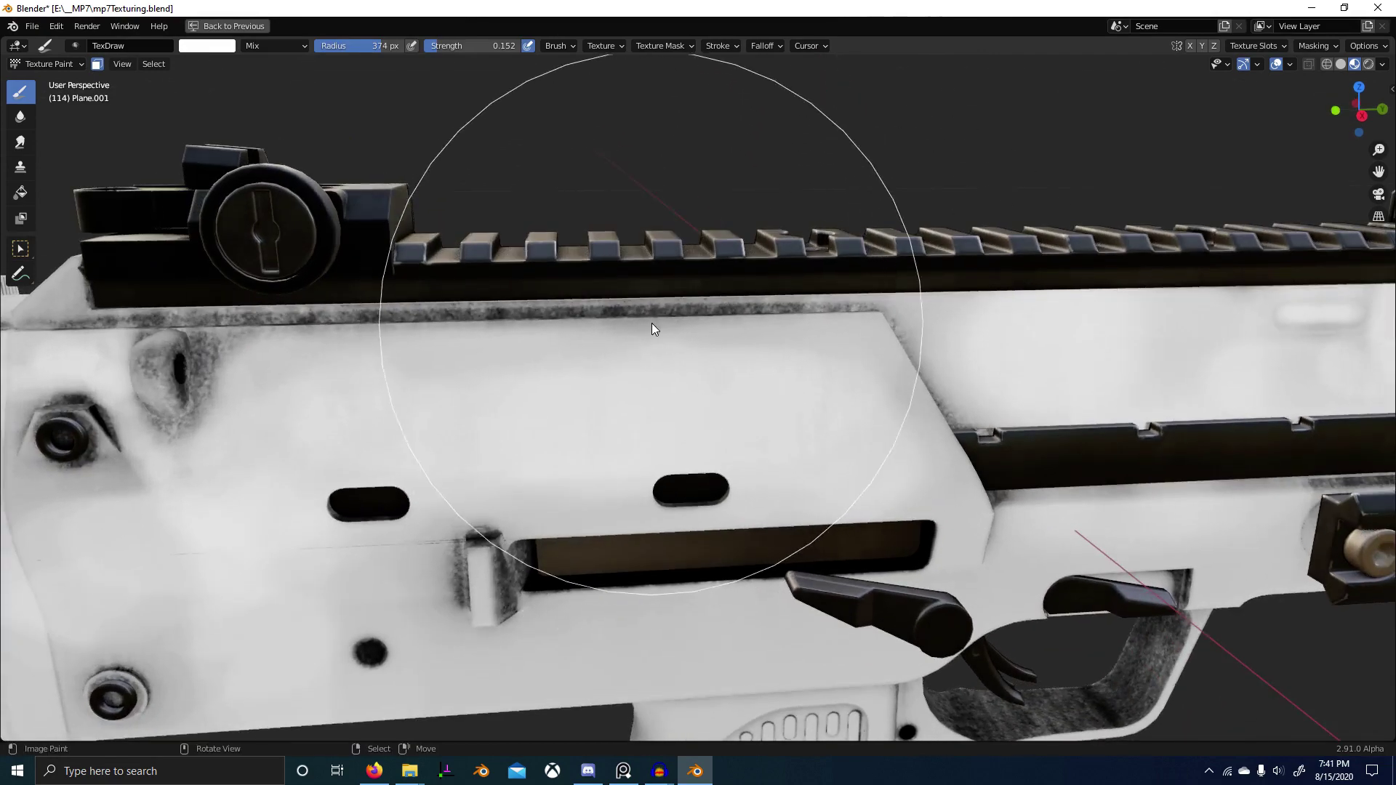
{"action": "middle_click_drag", "start_coordinate": [379, 350], "coordinate": [753, 447]}
{"action": "key", "text": "ctrl+Tab"}
{"action": "key", "text": "ctrl+space"}
{"action": "scroll", "coordinate": [690, 574], "scroll_direction": "down", "scroll_amount": 6}
{"action": "middle_click_drag", "start_coordinate": [684, 580], "coordinate": [386, 558]}
{"action": "scroll", "coordinate": [605, 604], "scroll_direction": "up", "scroll_amount": 1}
{"action": "left_click", "coordinate": [589, 625]}
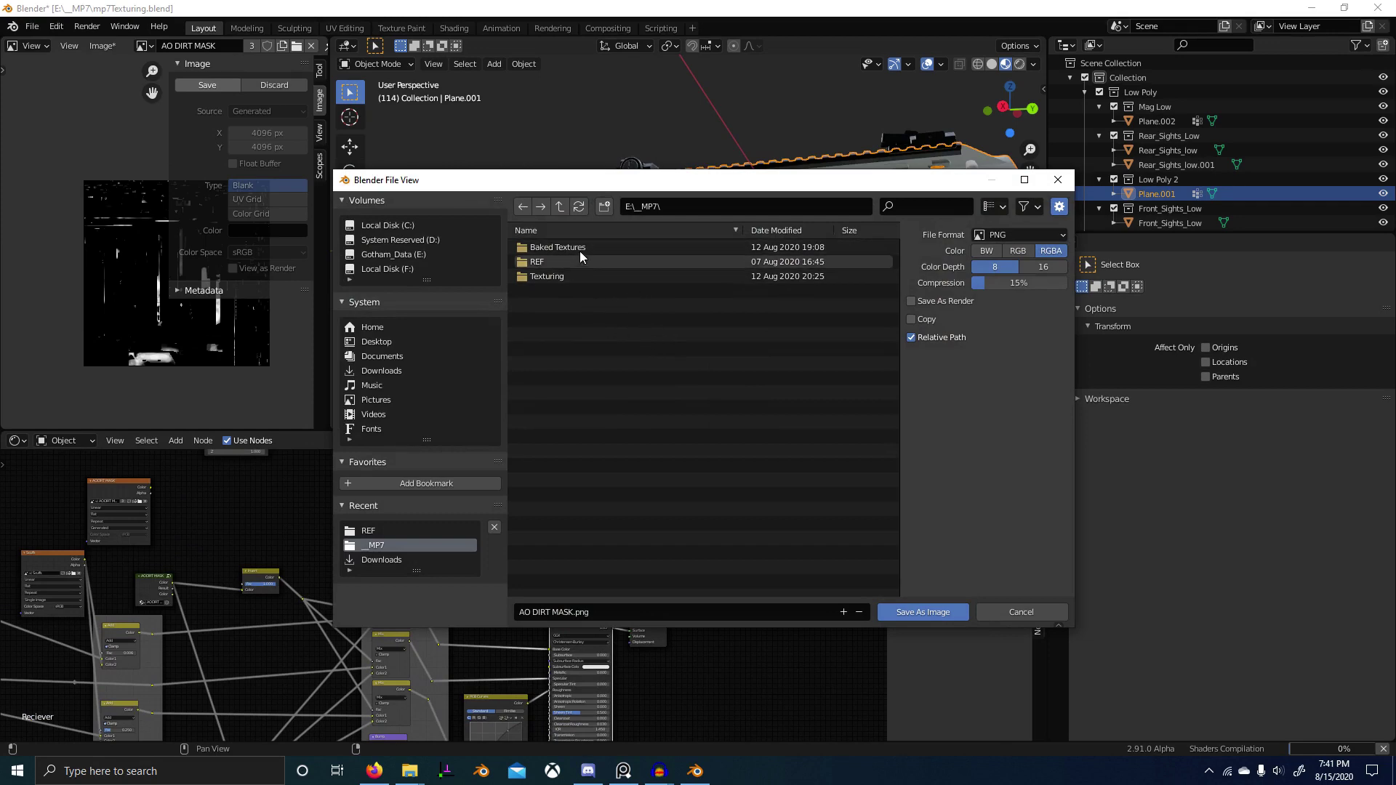
Step: Save the painted mask as AO DIRT MASK.png in the Texturing\Working folder, overwriting the existing file
{"action": "left_click", "coordinate": [579, 275]}
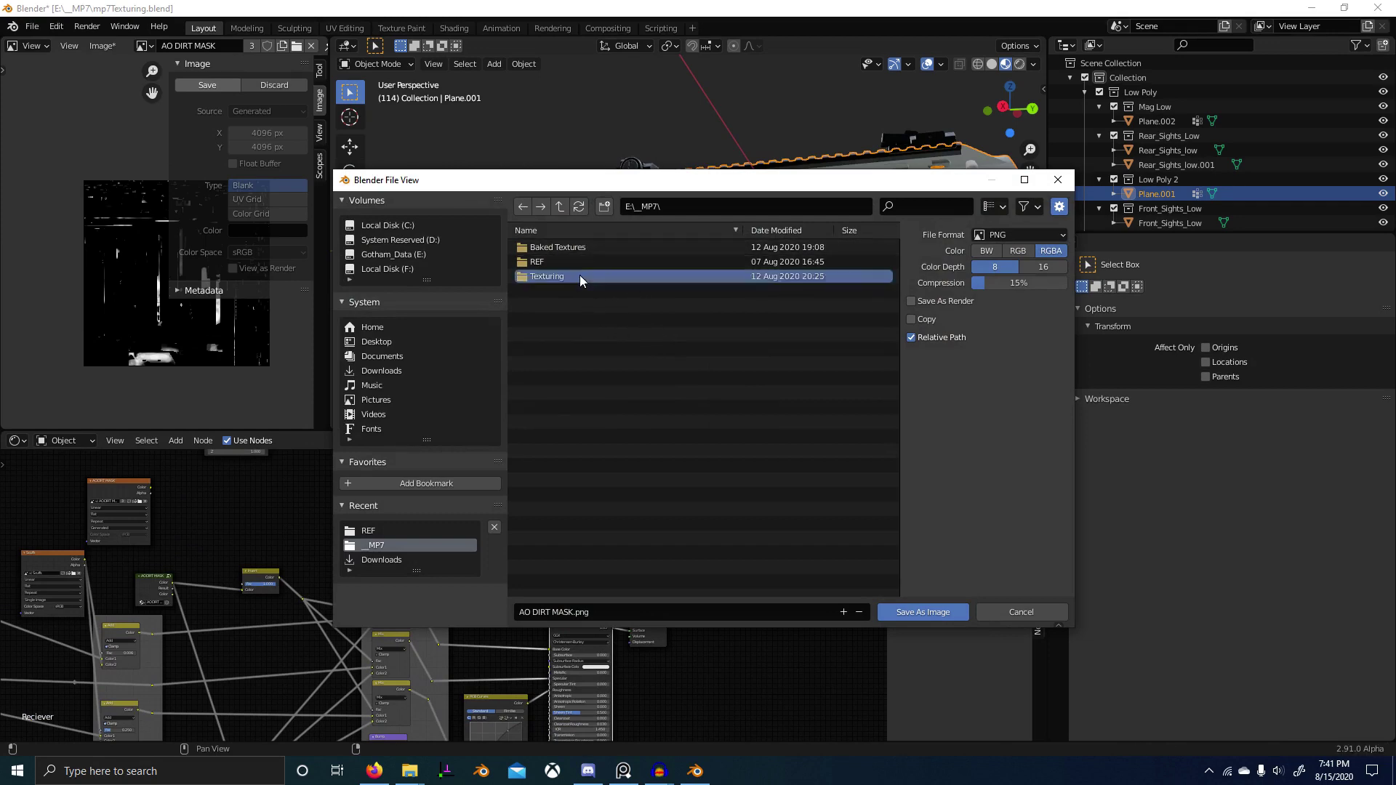
{"action": "double_click", "coordinate": [579, 275]}
{"action": "double_click", "coordinate": [585, 248]}
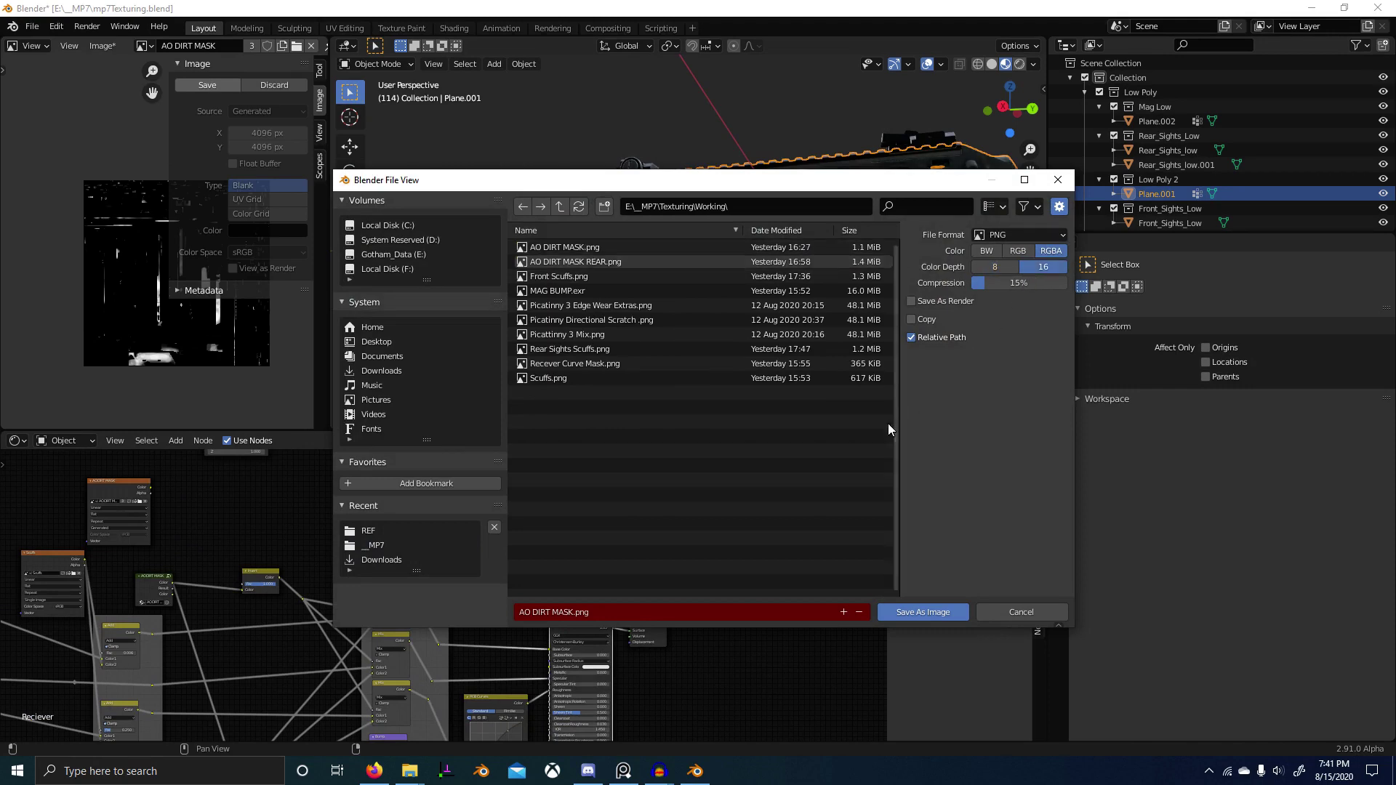
{"action": "left_click", "coordinate": [908, 616]}
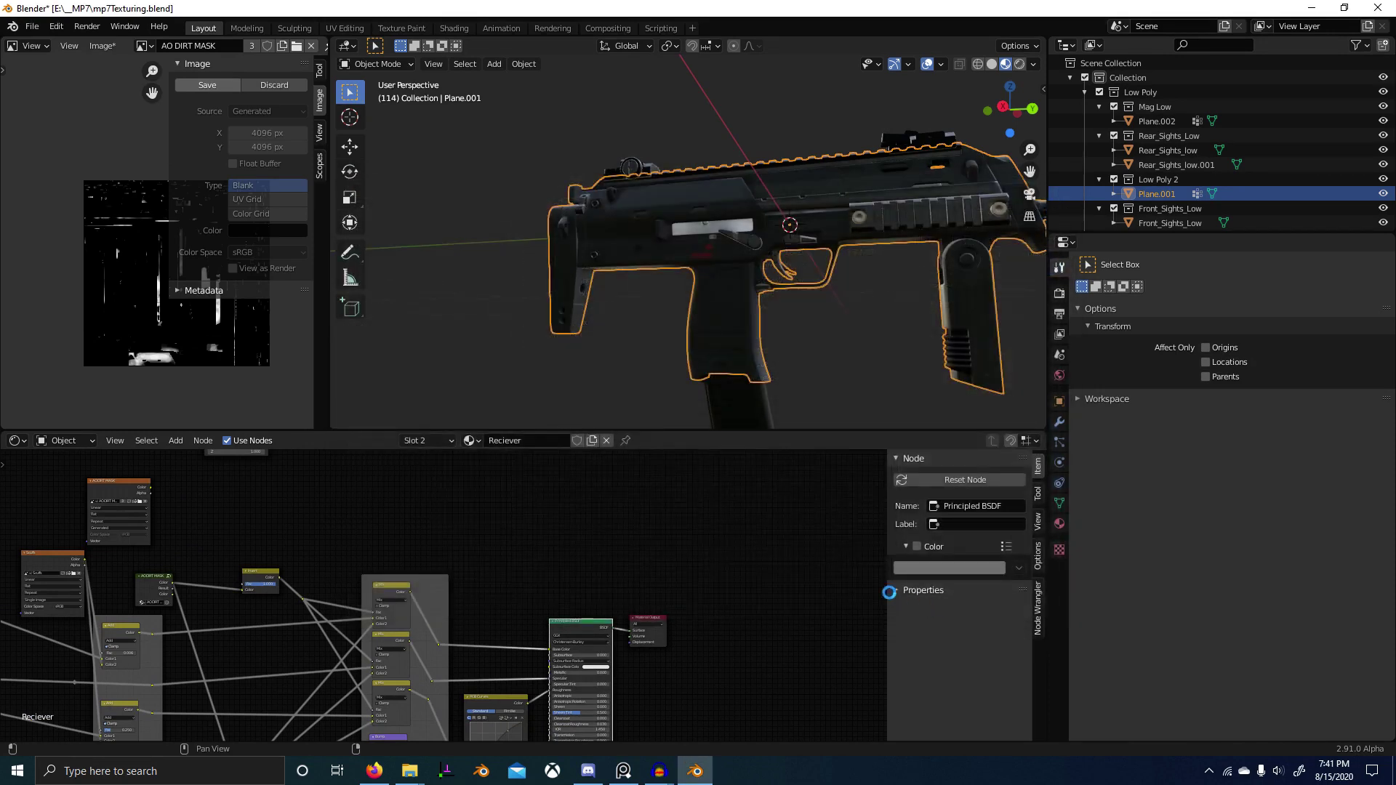
Step: Inspect the shaded receiver and preview the uppermost Mix node (Mix.015) around the trigger area
{"action": "scroll", "coordinate": [783, 333], "scroll_direction": "up", "scroll_amount": 10}
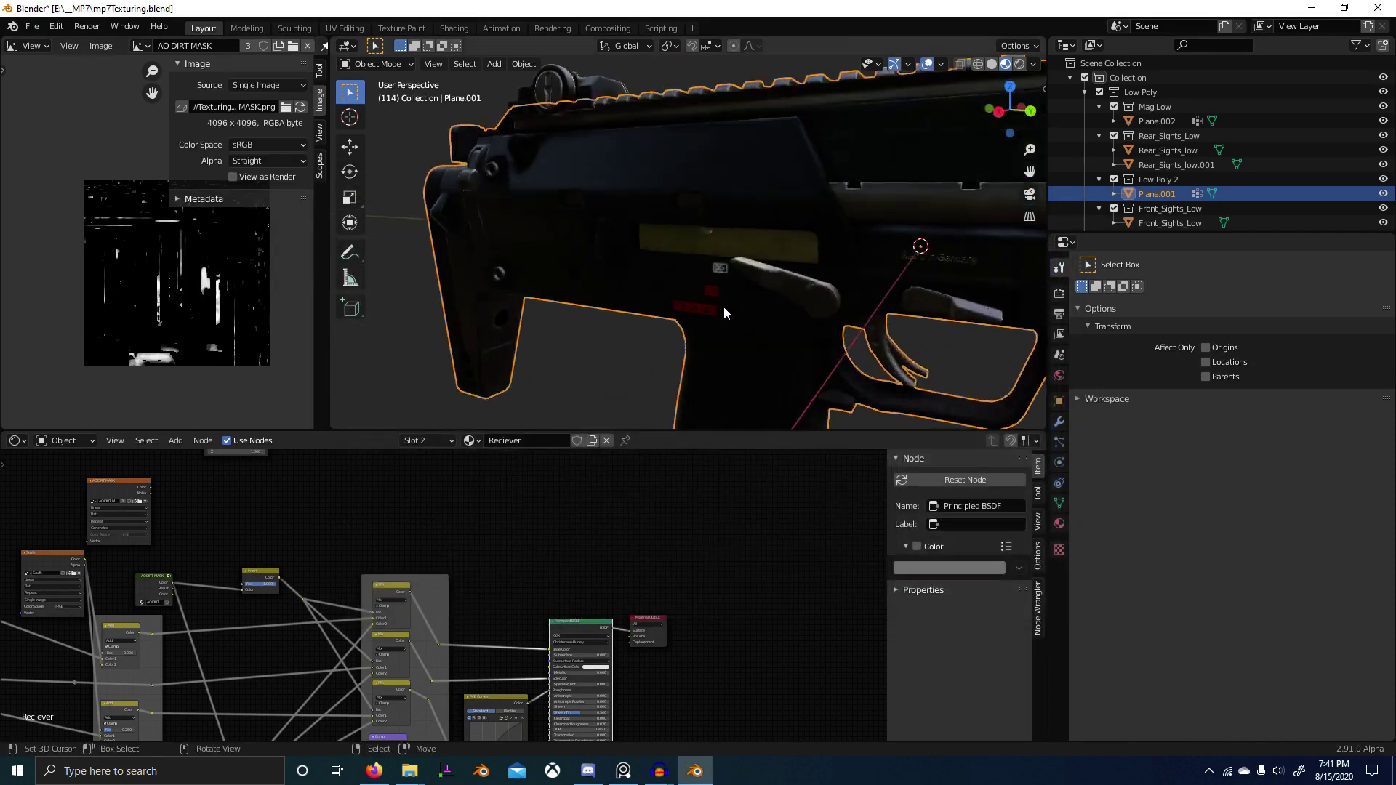
{"action": "middle_click_drag", "start_coordinate": [727, 320], "coordinate": [625, 404]}
{"action": "left_click", "coordinate": [387, 586], "text": "ctrl+shift"}
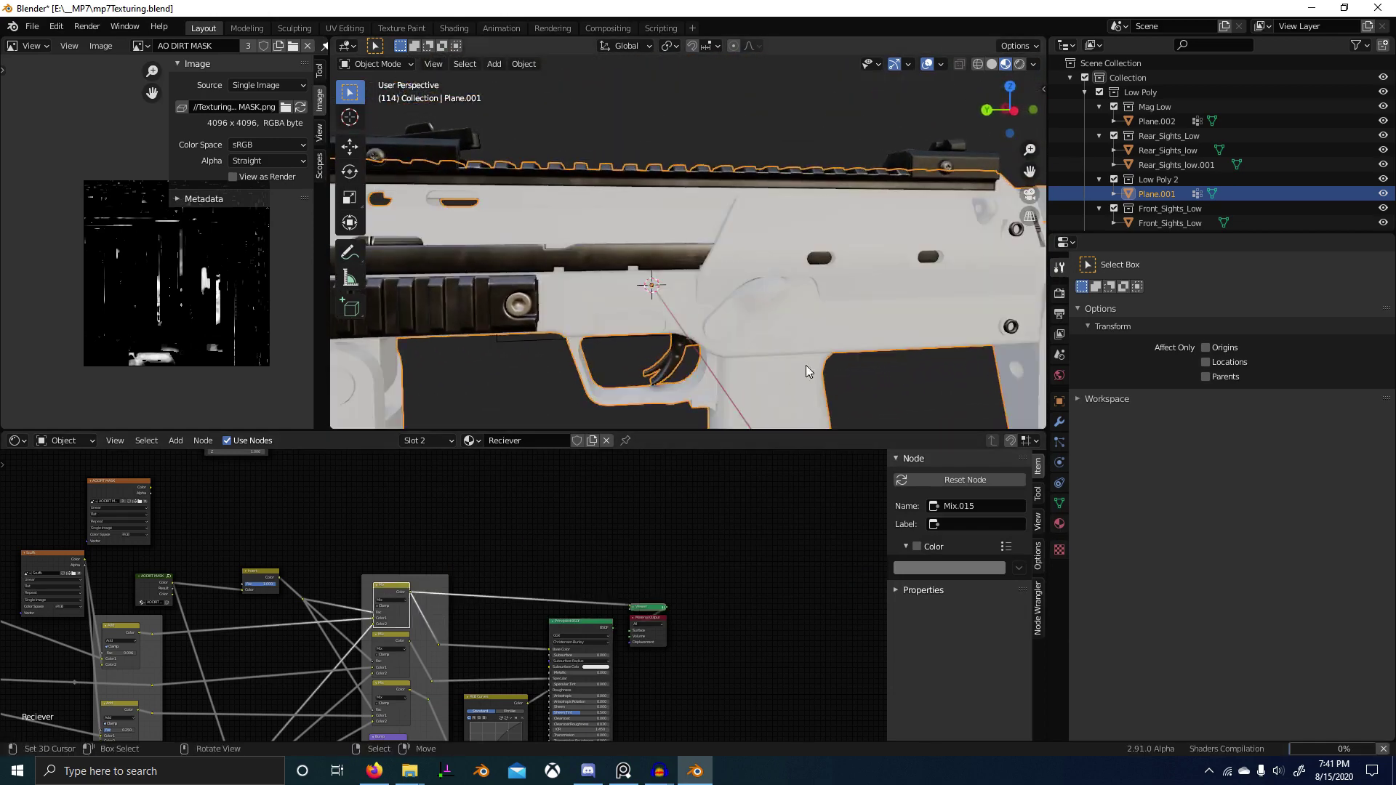
{"action": "middle_click_drag", "start_coordinate": [756, 364], "coordinate": [726, 345]}
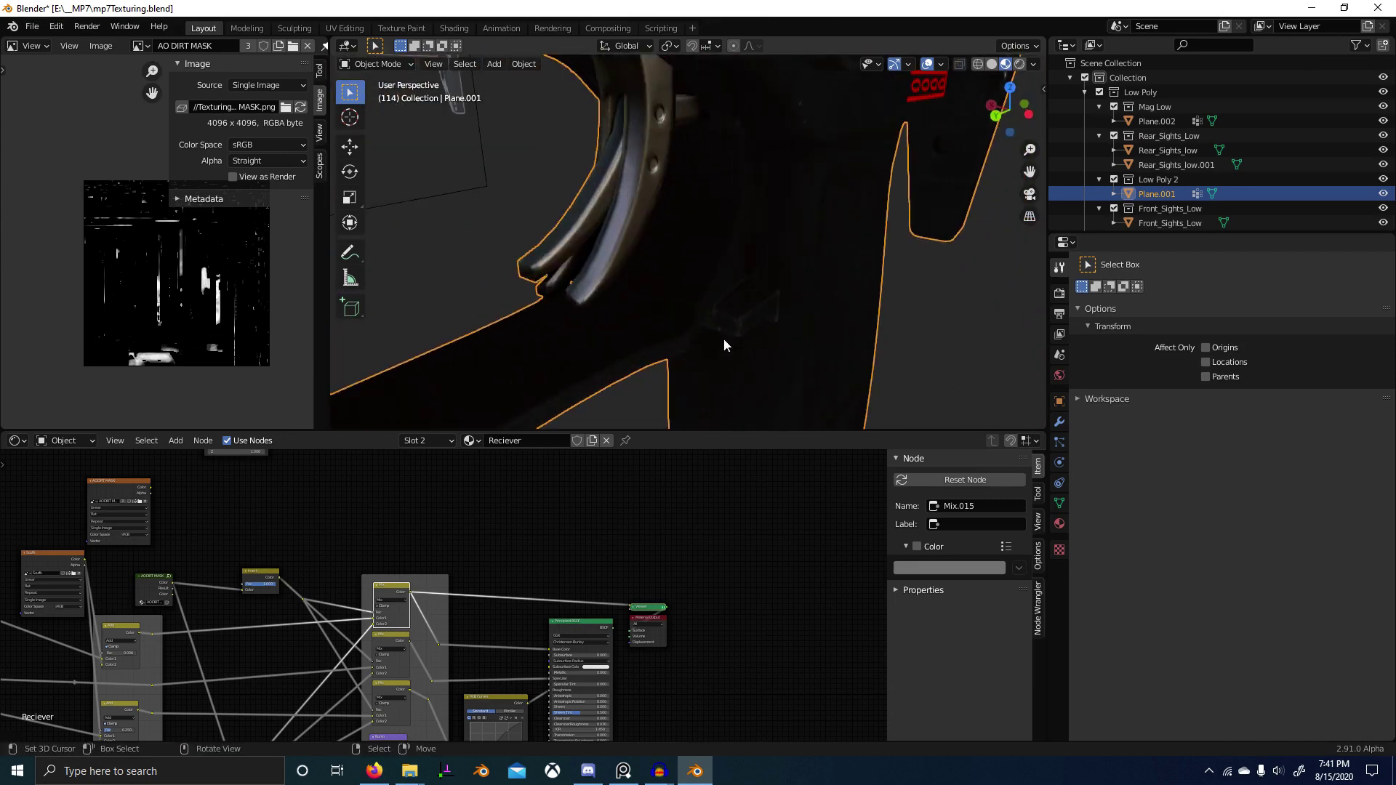
{"action": "middle_click_drag", "start_coordinate": [581, 316], "coordinate": [618, 342]}
Step: Preview the Invert node's output and examine the inverted dirt mask on both sides of the gun
{"action": "left_click", "coordinate": [254, 580], "text": "ctrl+shift"}
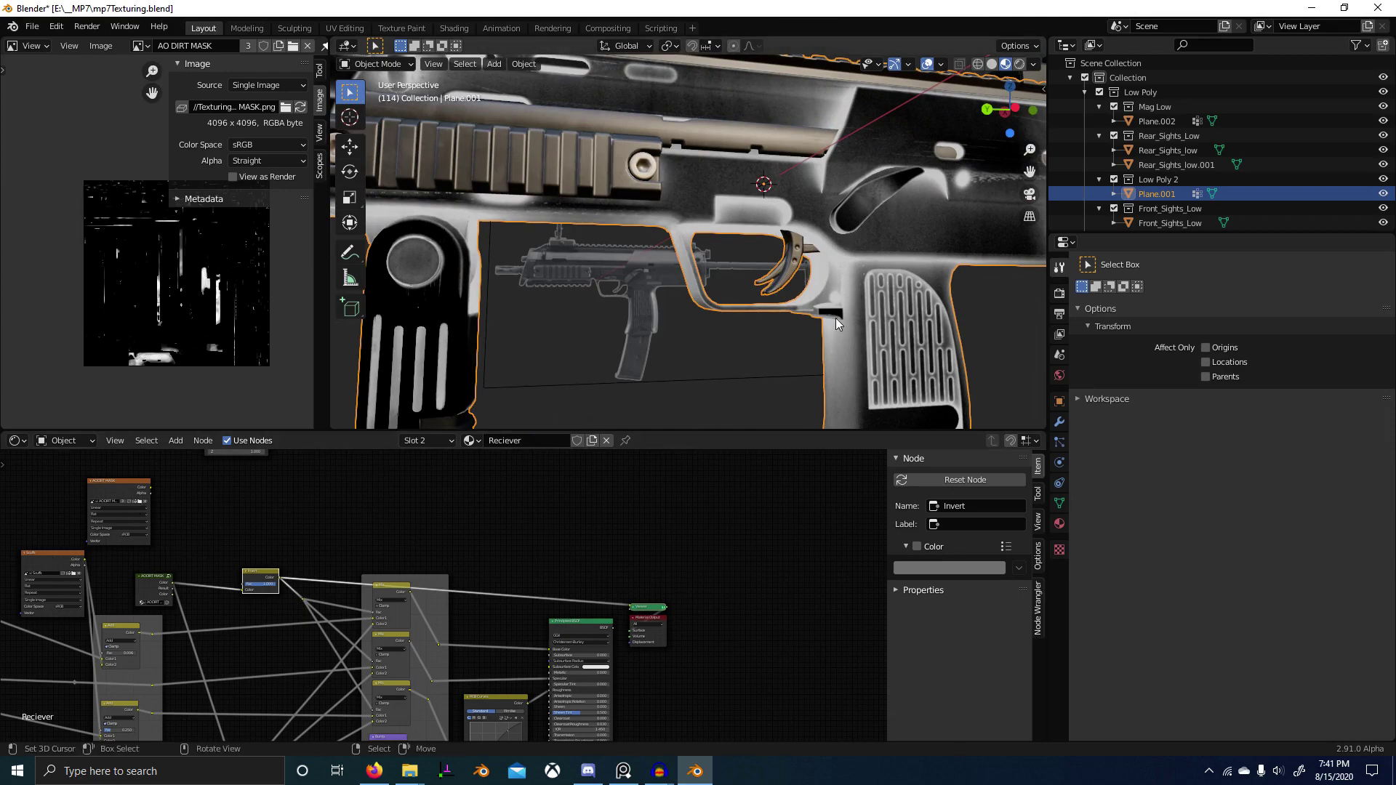
{"action": "scroll", "coordinate": [852, 340], "scroll_direction": "down", "scroll_amount": 4}
{"action": "middle_click_drag", "start_coordinate": [852, 340], "coordinate": [1045, 332]}
{"action": "scroll", "coordinate": [644, 322], "scroll_direction": "up", "scroll_amount": 4}
{"action": "scroll", "coordinate": [665, 345], "scroll_direction": "down", "scroll_amount": 4}
{"action": "scroll", "coordinate": [661, 364], "scroll_direction": "up", "scroll_amount": 7}
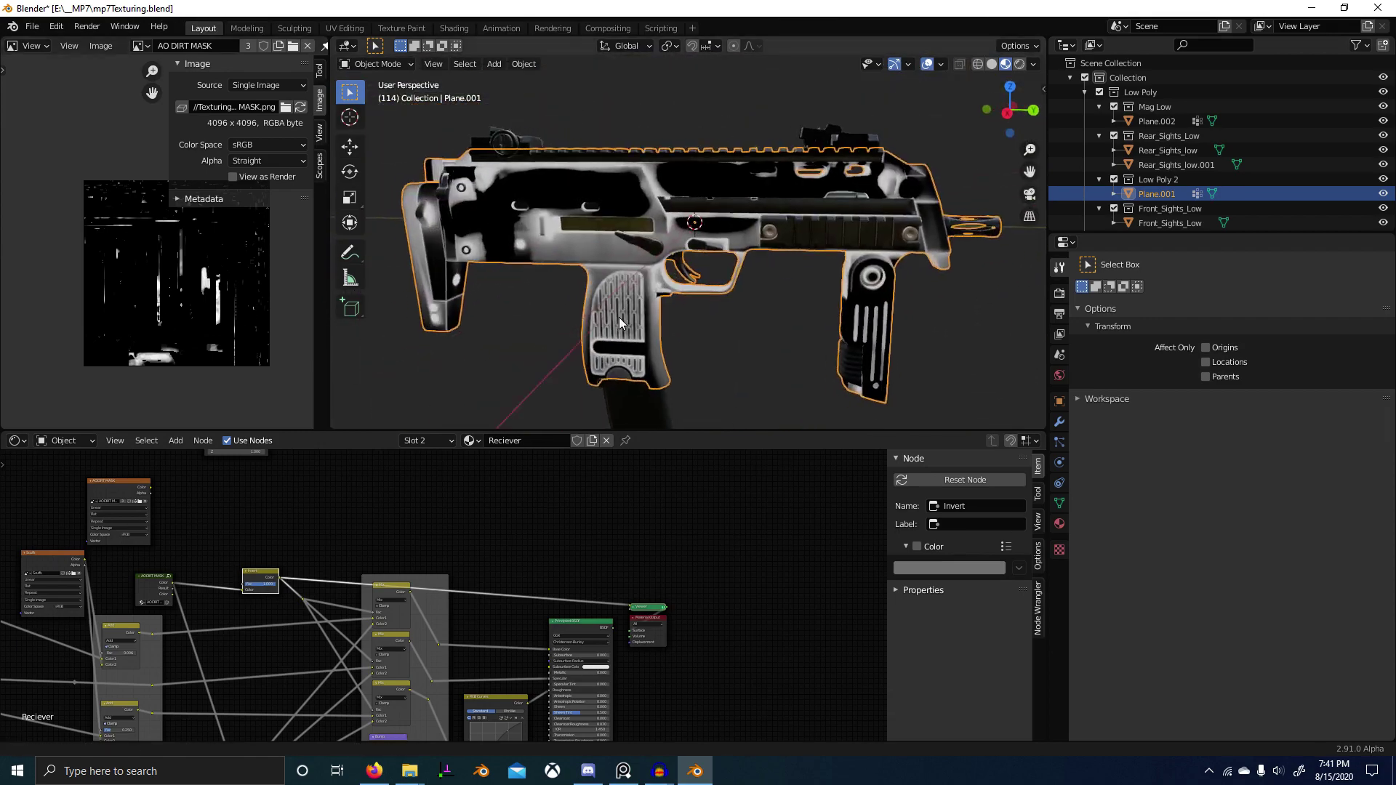
{"action": "middle_click_drag", "start_coordinate": [730, 291], "coordinate": [612, 346]}
{"action": "middle_click_drag", "start_coordinate": [605, 198], "coordinate": [663, 248]}
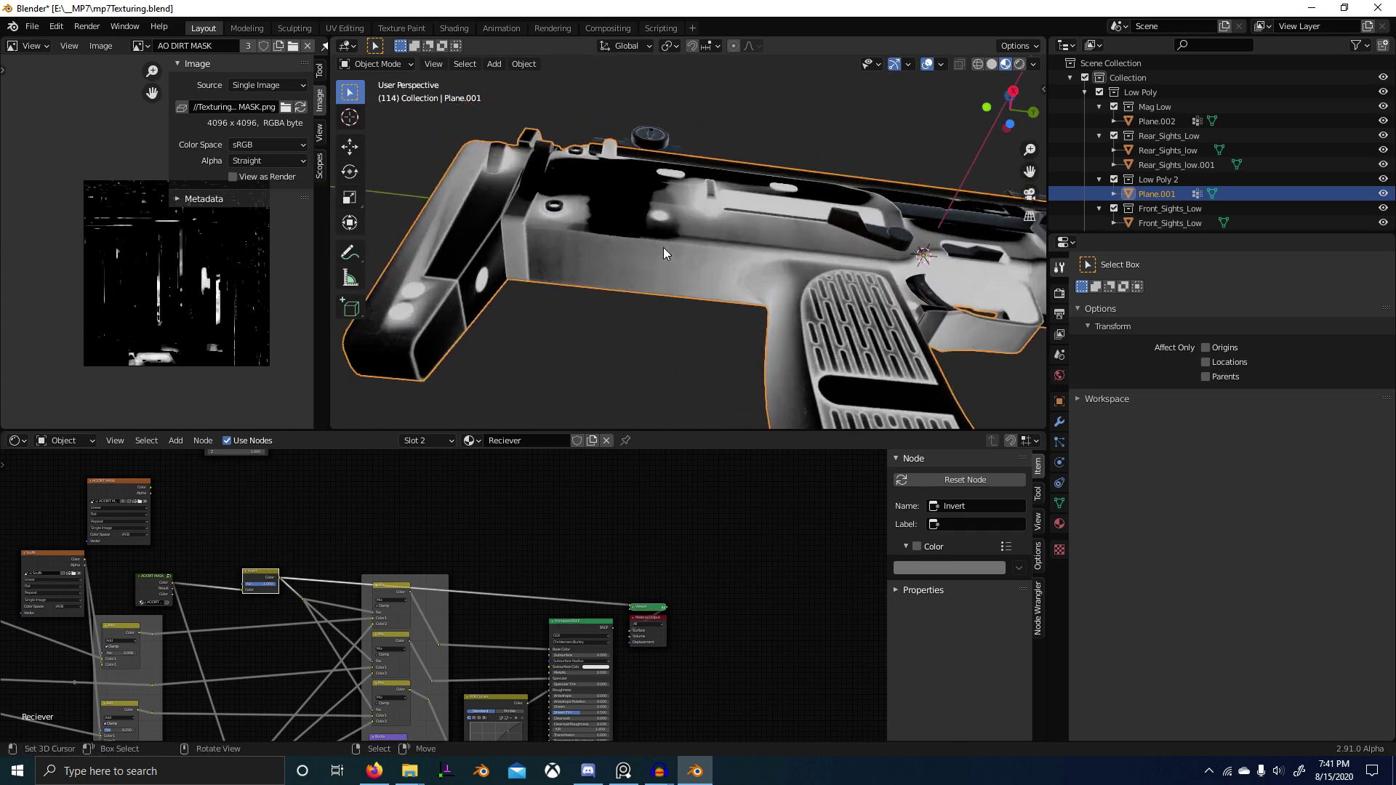
Step: Check the inverted dirt mask around the grip and trigger guard, and switch the gun body to Texture Paint mode
{"action": "scroll", "coordinate": [633, 308], "scroll_direction": "down", "scroll_amount": 3}
{"action": "middle_click_drag", "start_coordinate": [633, 309], "coordinate": [588, 405]}
{"action": "middle_click_drag", "start_coordinate": [788, 725], "coordinate": [663, 712]}
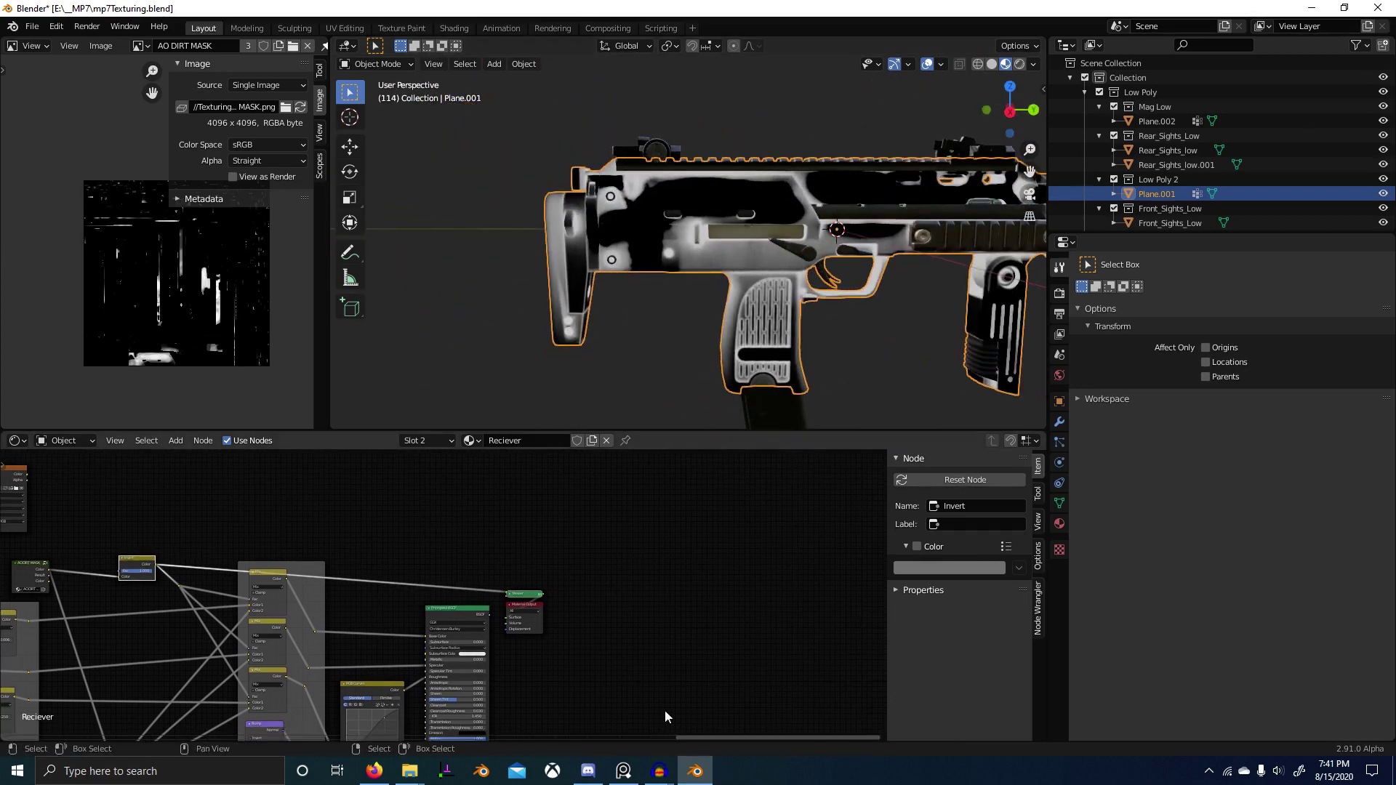
{"action": "middle_click_drag", "start_coordinate": [822, 373], "coordinate": [700, 338]}
{"action": "scroll", "coordinate": [687, 310], "scroll_direction": "up", "scroll_amount": 4}
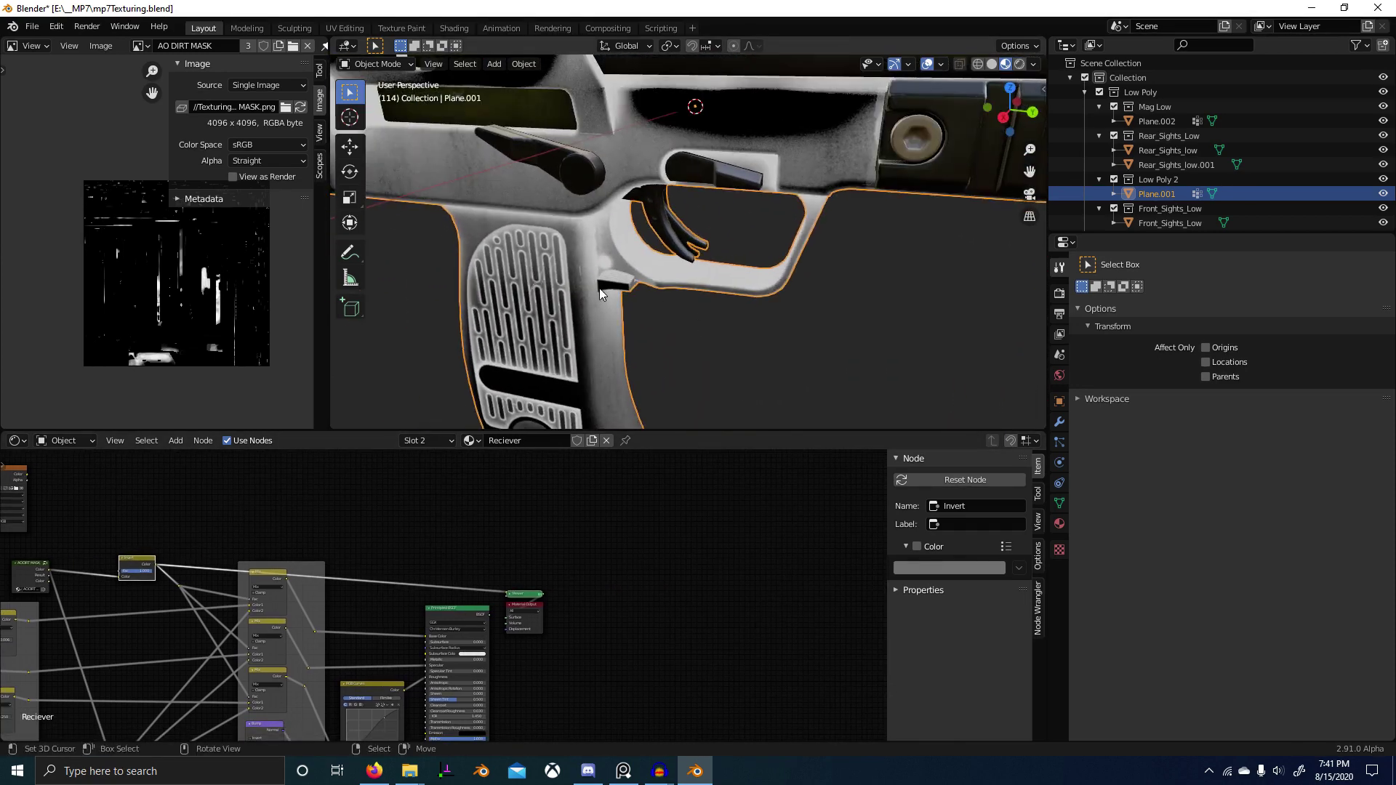
{"action": "scroll", "coordinate": [240, 533], "scroll_direction": "down", "scroll_amount": 1}
{"action": "middle_click_drag", "start_coordinate": [240, 532], "coordinate": [315, 535]}
{"action": "key", "text": "ctrl+Tab"}
{"action": "left_click", "coordinate": [726, 211]}
Step: Set the brush radius to 107 px and paint white on the trigger guard's inner face behind the trigger
{"action": "scroll", "coordinate": [698, 240], "scroll_direction": "up", "scroll_amount": 4}
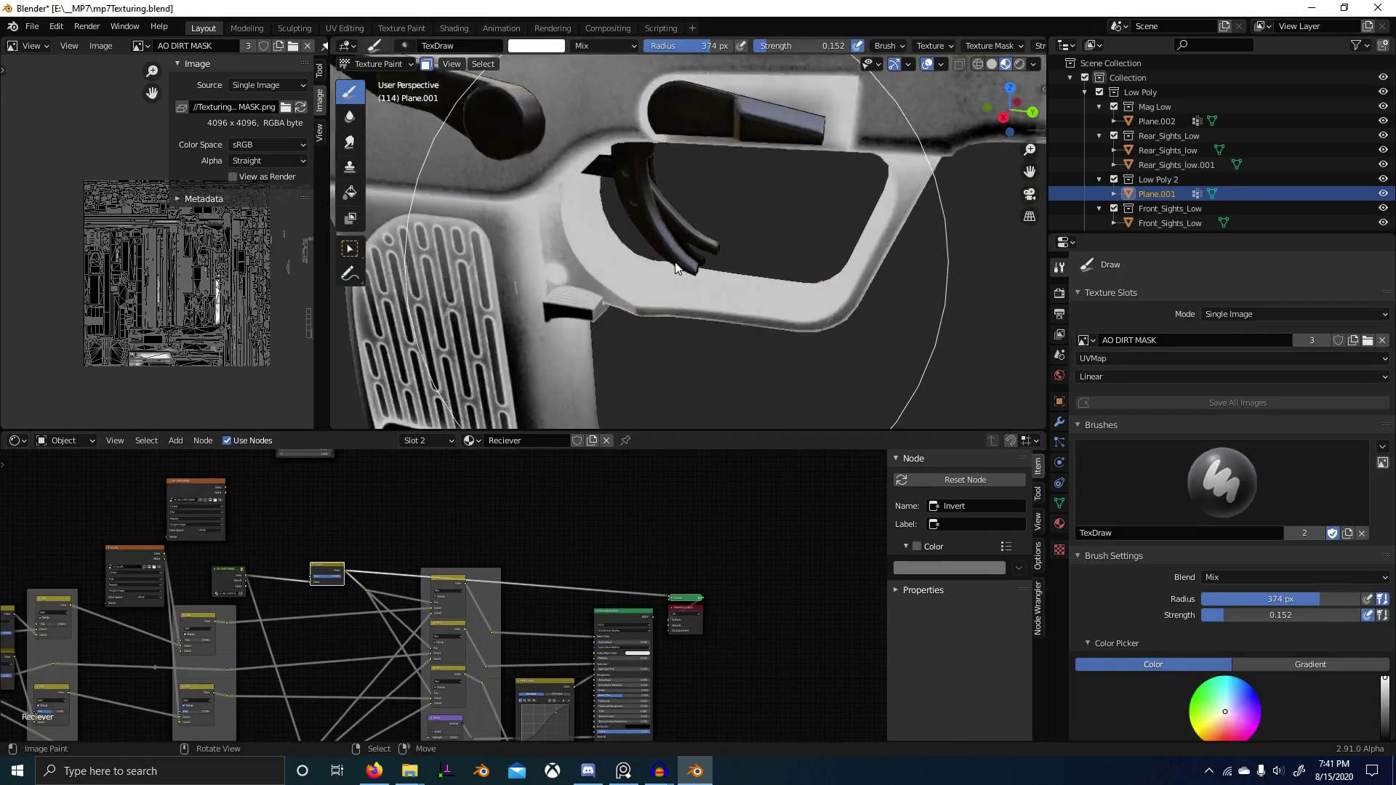
{"action": "key", "text": "f"}
{"action": "left_click", "coordinate": [489, 263]}
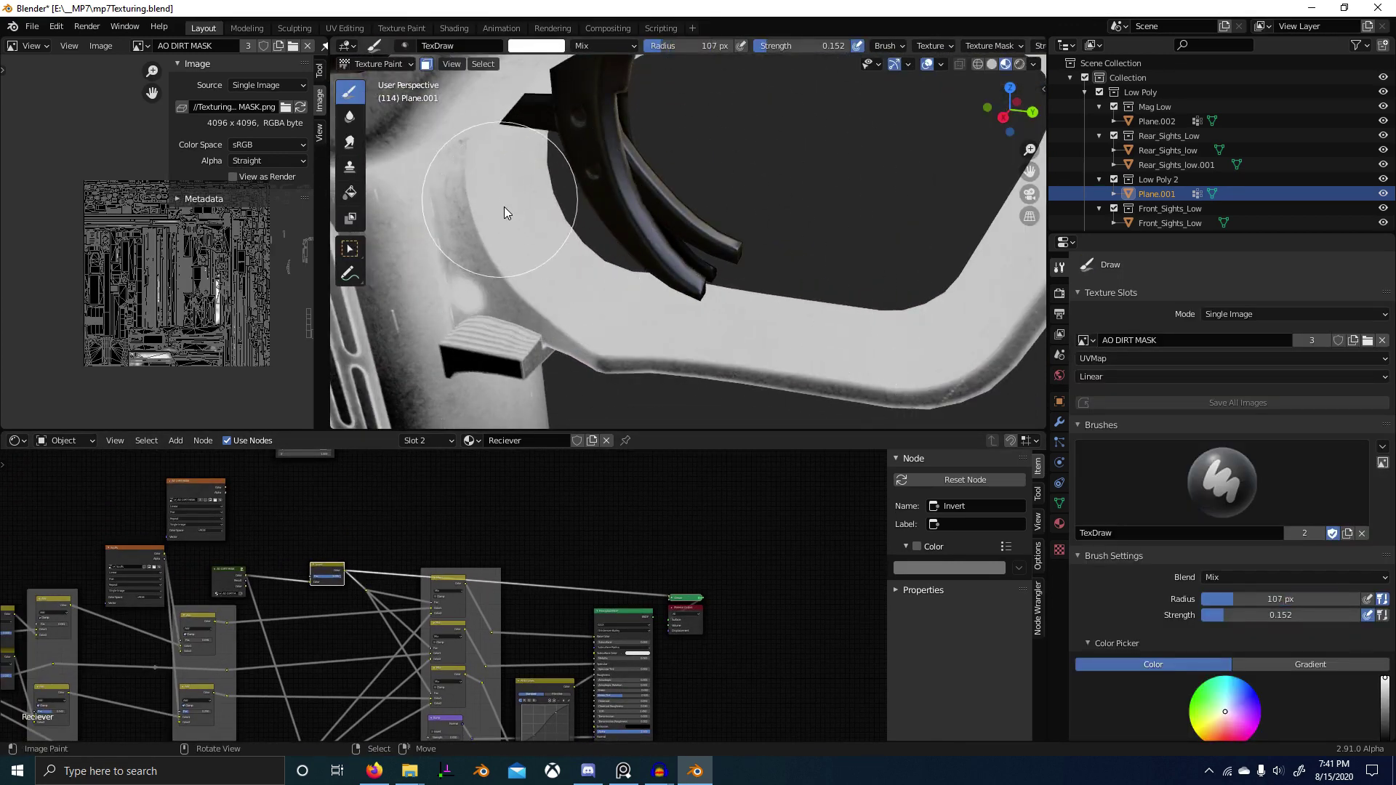
{"action": "left_click_drag", "start_coordinate": [504, 208], "coordinate": [578, 290]}
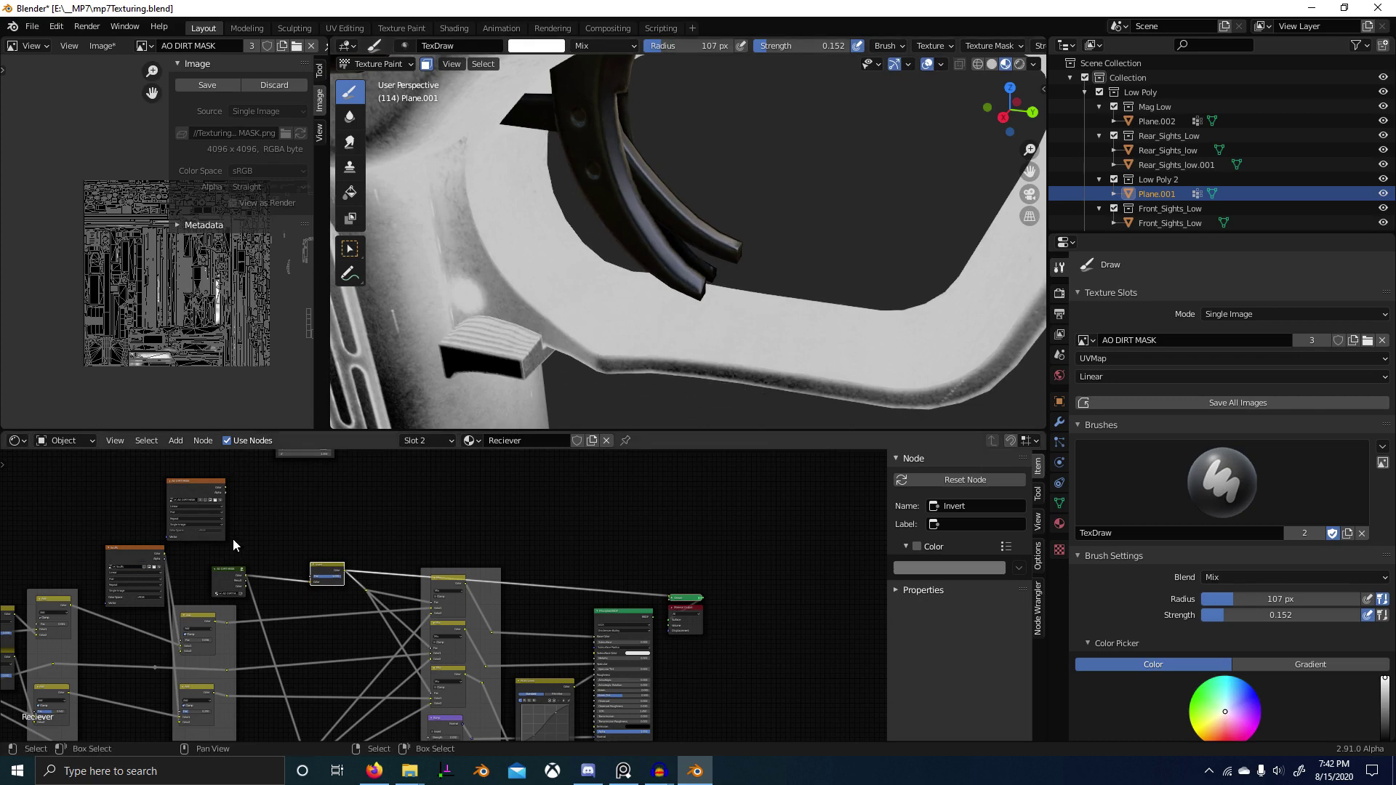
Step: Preview the AO DIRT MASK image texture (Image Texture.007) and paint white along the trigger guard's lower inner face
{"action": "middle_click_drag", "start_coordinate": [284, 554], "coordinate": [406, 592]}
{"action": "scroll", "coordinate": [296, 530], "scroll_direction": "up", "scroll_amount": 3}
{"action": "left_click", "coordinate": [301, 530], "text": "ctrl+shift"}
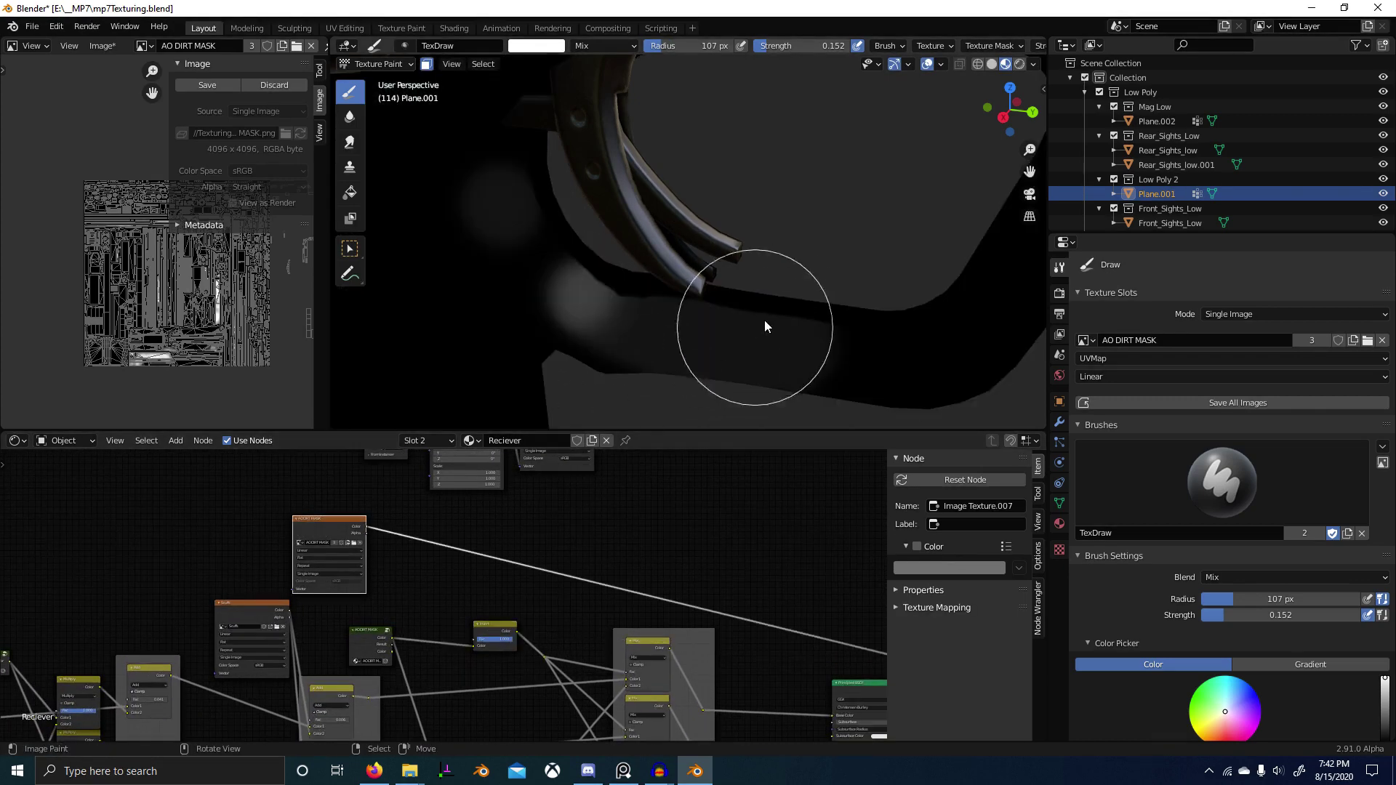
{"action": "mouse_move", "coordinate": [765, 320]}
{"action": "left_mouse_down"}
{"action": "mouse_move", "coordinate": [536, 259]}
{"action": "mouse_move", "coordinate": [727, 320]}
{"action": "left_mouse_up"}
{"action": "scroll", "coordinate": [753, 374], "scroll_direction": "down", "scroll_amount": 3}
{"action": "mouse_move", "coordinate": [753, 373]}
{"action": "middle_mouse_down"}
{"action": "mouse_move", "coordinate": [713, 376]}
{"action": "mouse_move", "coordinate": [728, 379]}
{"action": "middle_mouse_up"}
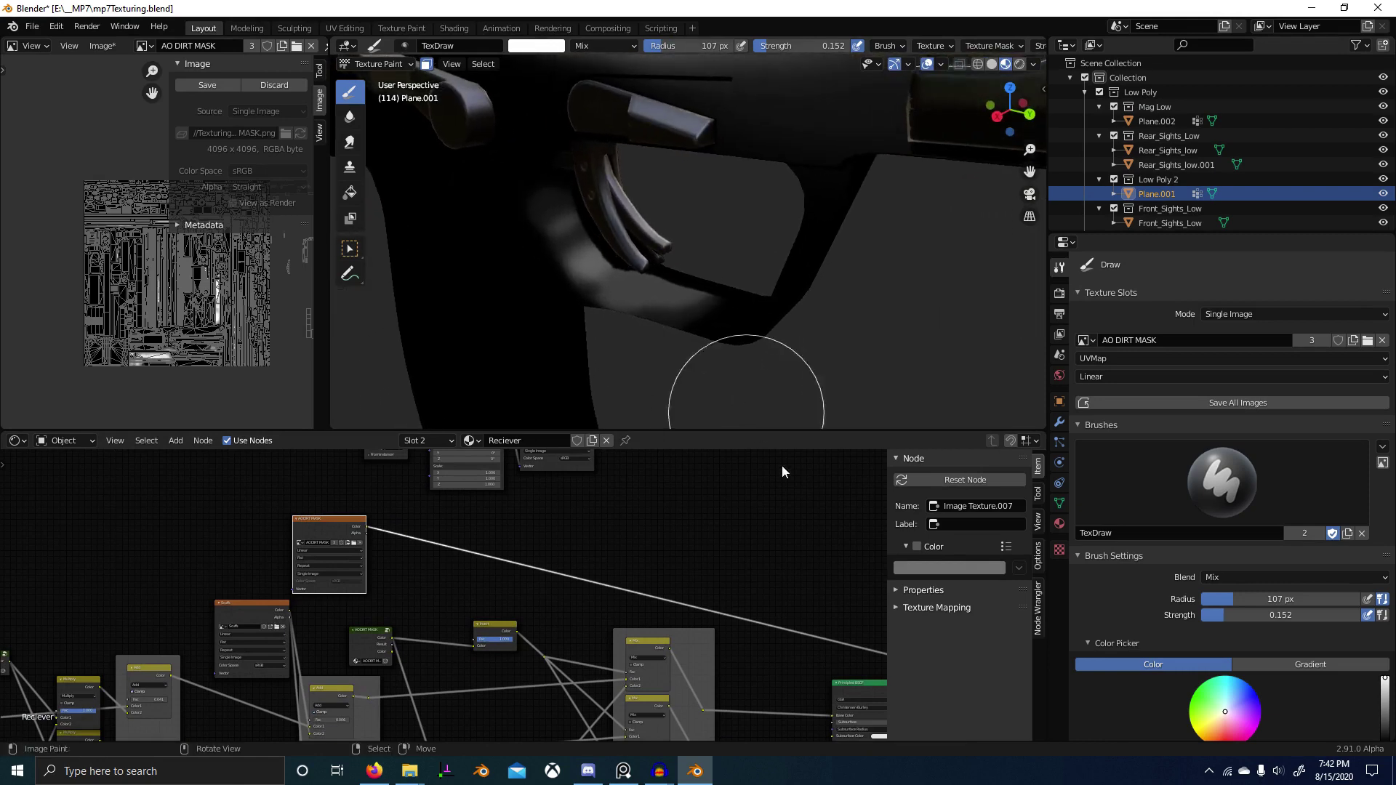
Step: Preview the Invert node and examine the painted area behind the trigger
{"action": "scroll", "coordinate": [727, 538], "scroll_direction": "down", "scroll_amount": 2}
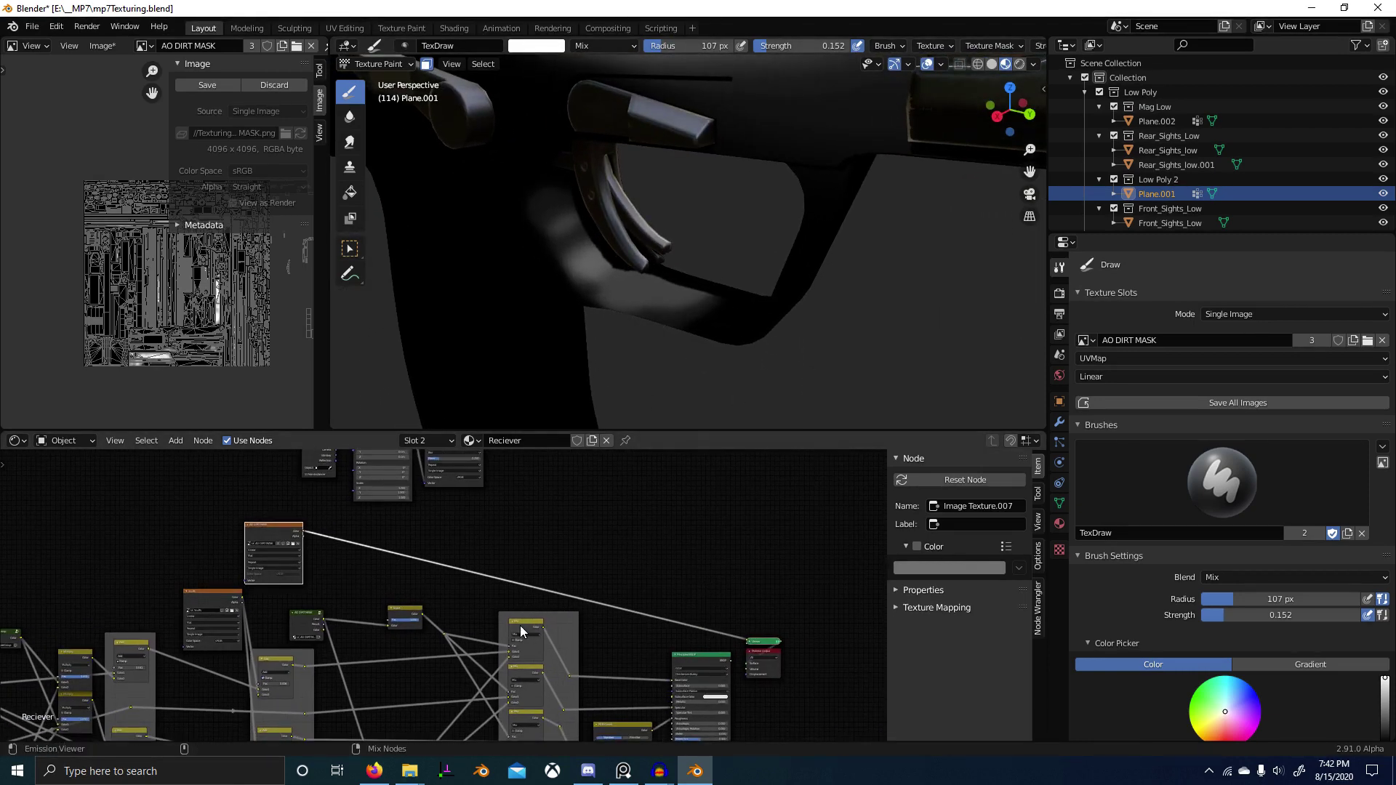
{"action": "left_click", "coordinate": [419, 609], "text": "ctrl+shift"}
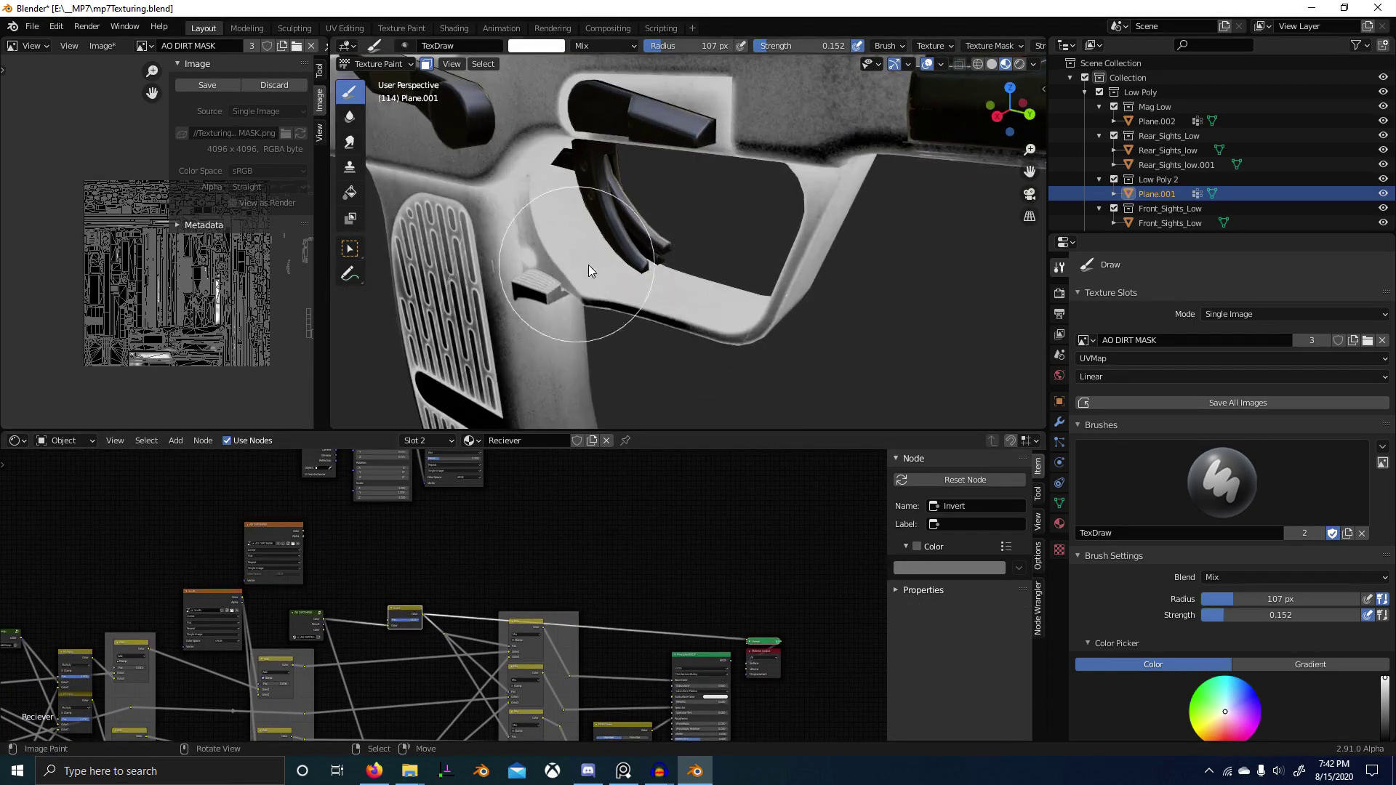
{"action": "middle_click_drag", "start_coordinate": [604, 256], "coordinate": [675, 230]}
{"action": "scroll", "coordinate": [675, 230], "scroll_direction": "up", "scroll_amount": 4}
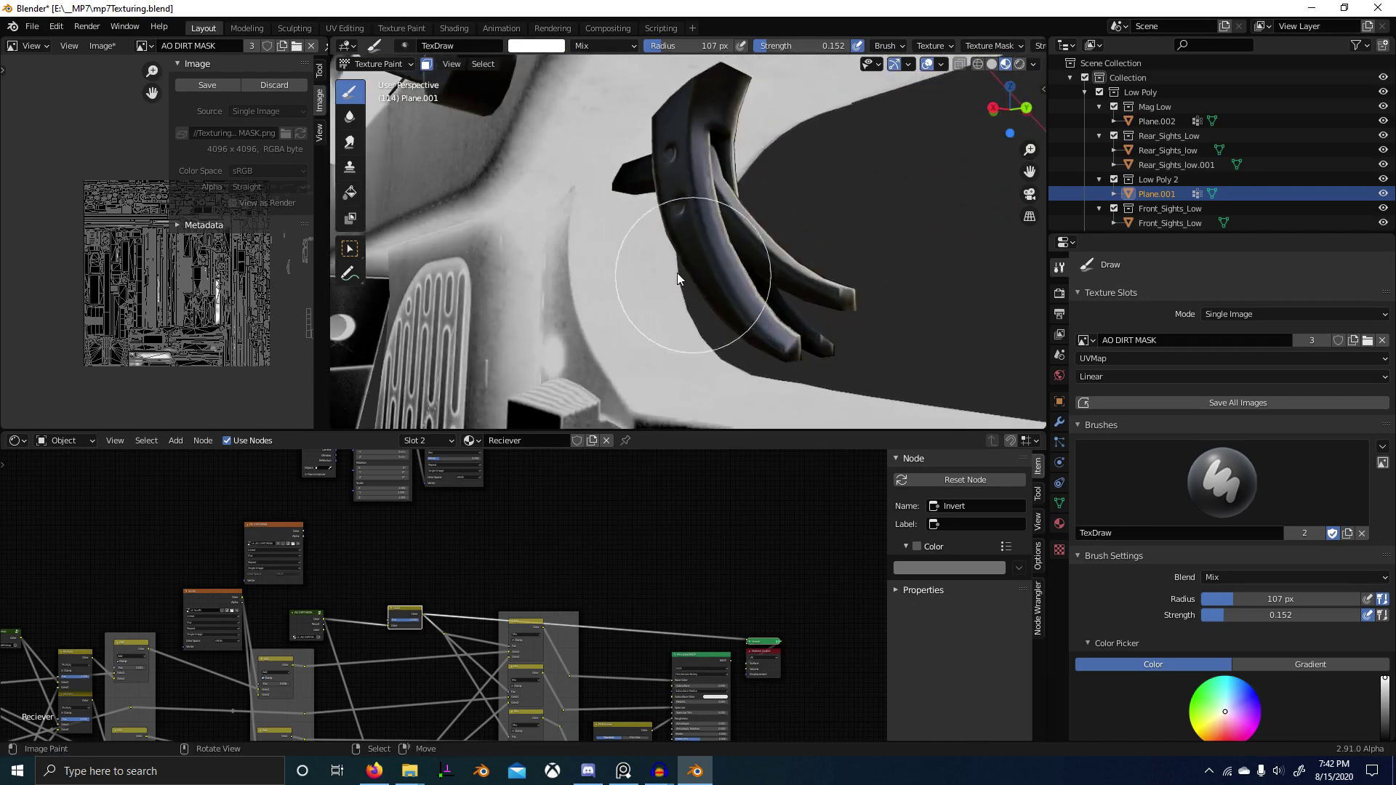
Step: Preview the Group.006 node, raise the brush strength to 0.533, and paint white over the guard area behind the trigger
{"action": "left_click", "coordinate": [306, 624], "text": "ctrl+shift"}
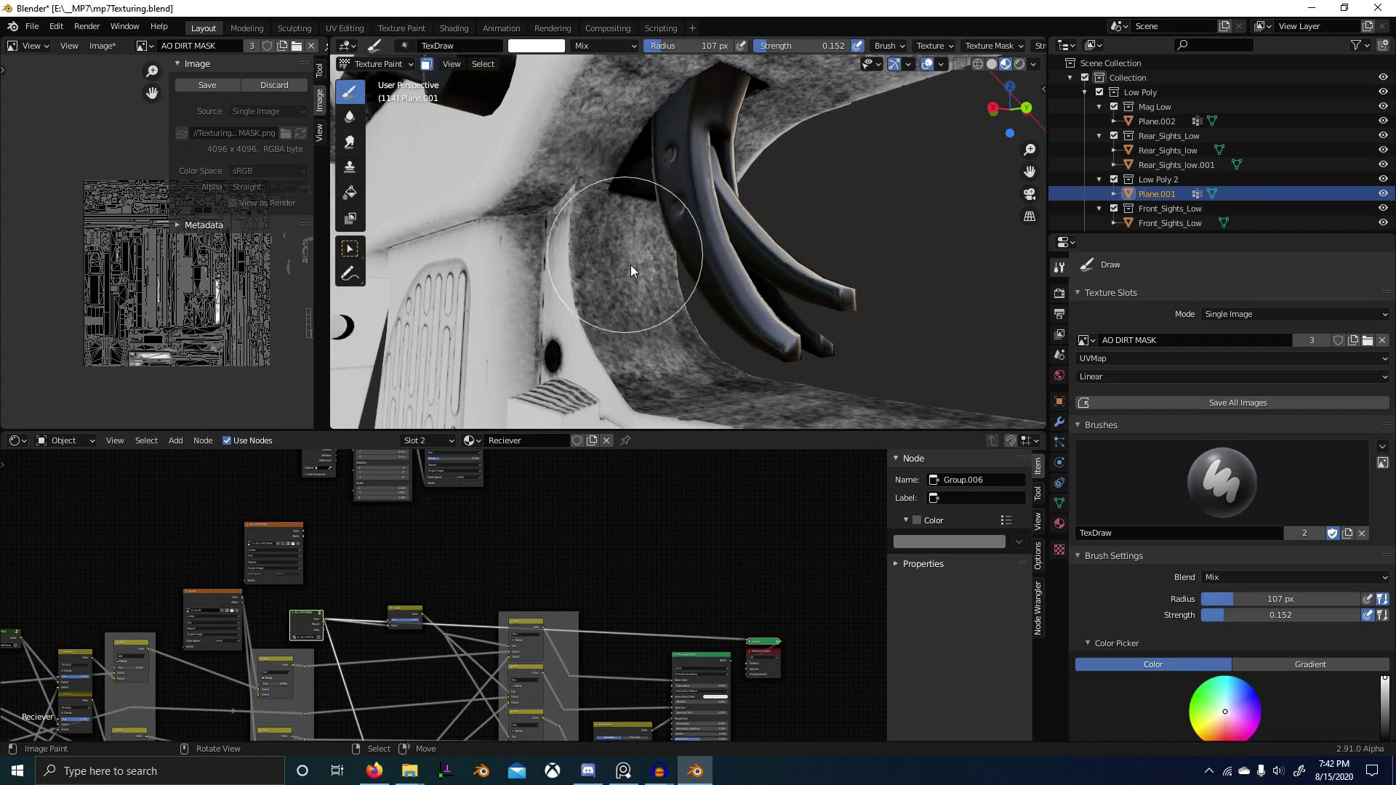
{"action": "key", "text": "shift+f"}
{"action": "left_click", "coordinate": [681, 286]}
{"action": "mouse_move", "coordinate": [662, 277]}
{"action": "left_mouse_down"}
{"action": "mouse_move", "coordinate": [638, 383]}
{"action": "mouse_move", "coordinate": [638, 254]}
{"action": "mouse_move", "coordinate": [698, 349]}
{"action": "left_mouse_up"}
{"action": "scroll", "coordinate": [698, 352], "scroll_direction": "down", "scroll_amount": 2}
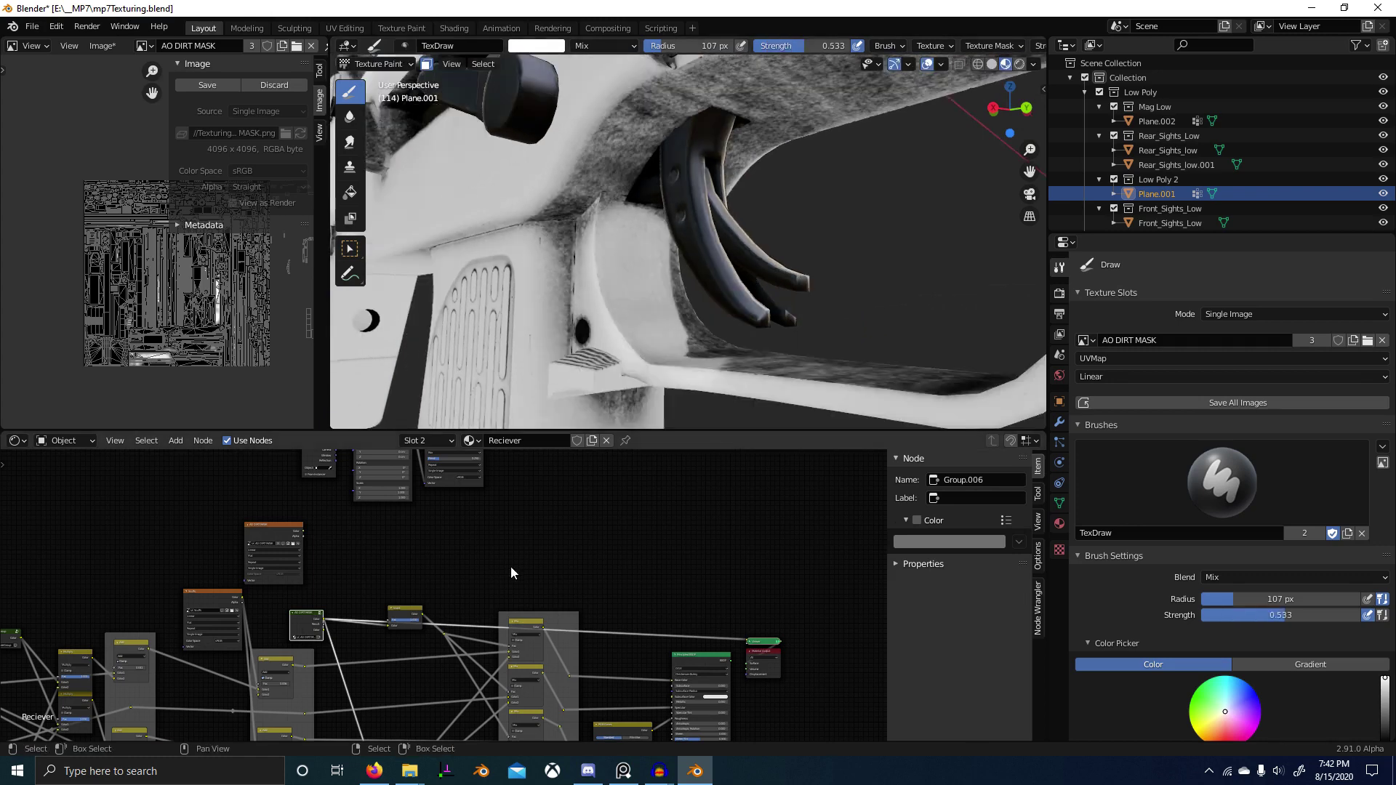
Step: Preview the Invert node on the trigger guard and set the brush strength to 0.661
{"action": "left_click", "coordinate": [405, 617], "text": "ctrl+shift"}
{"action": "mouse_move", "coordinate": [661, 389]}
{"action": "middle_mouse_down"}
{"action": "mouse_move", "coordinate": [774, 387]}
{"action": "mouse_move", "coordinate": [738, 355]}
{"action": "middle_mouse_up"}
{"action": "scroll", "coordinate": [738, 355], "scroll_direction": "up", "scroll_amount": 2}
{"action": "key", "text": "shift+f"}
{"action": "left_click", "coordinate": [797, 356]}
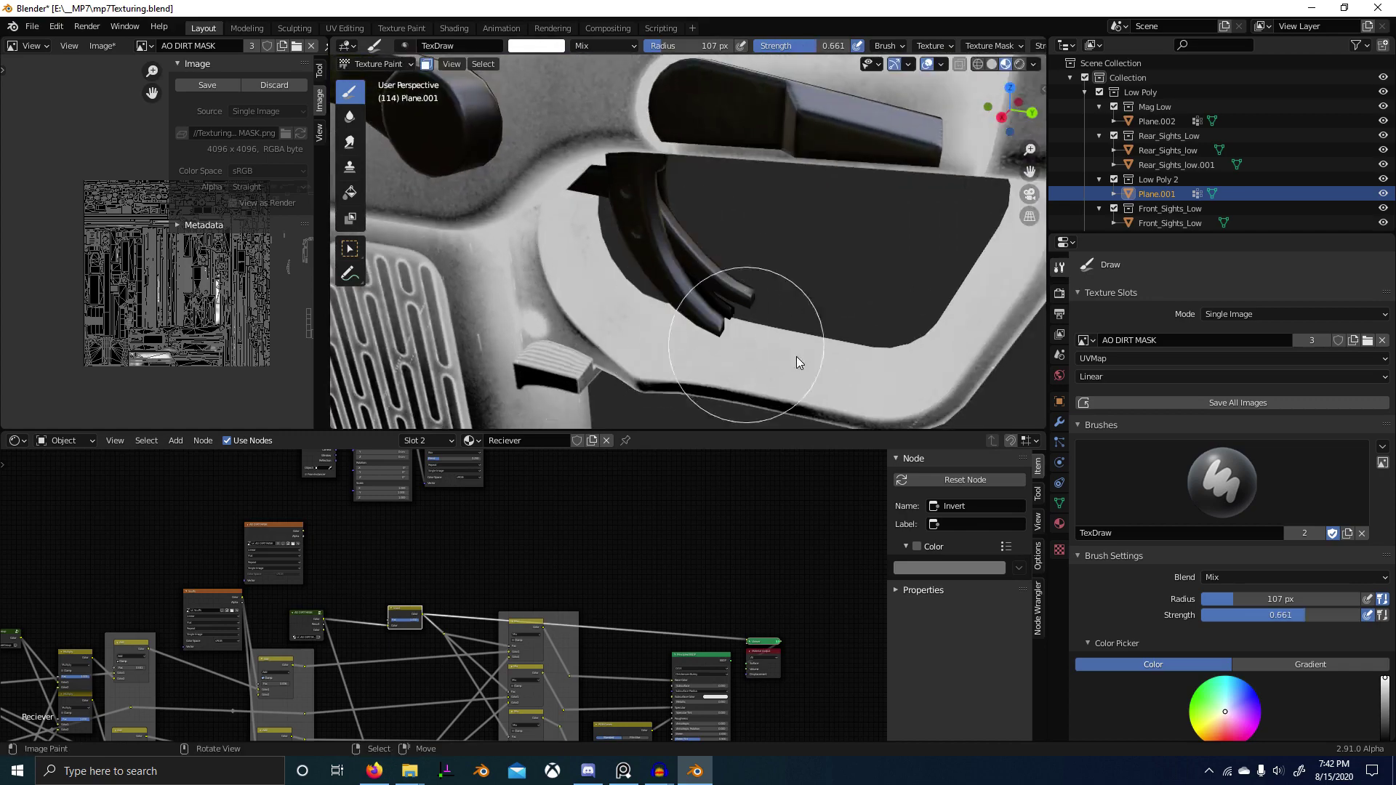
Step: Isolate the gun body in local view and maximize the 3D viewport around the trigger guard
{"action": "key", "text": "KP_Divide"}
{"action": "key", "text": "ctrl+space"}
{"action": "scroll", "coordinate": [653, 440], "scroll_direction": "up", "scroll_amount": 5}
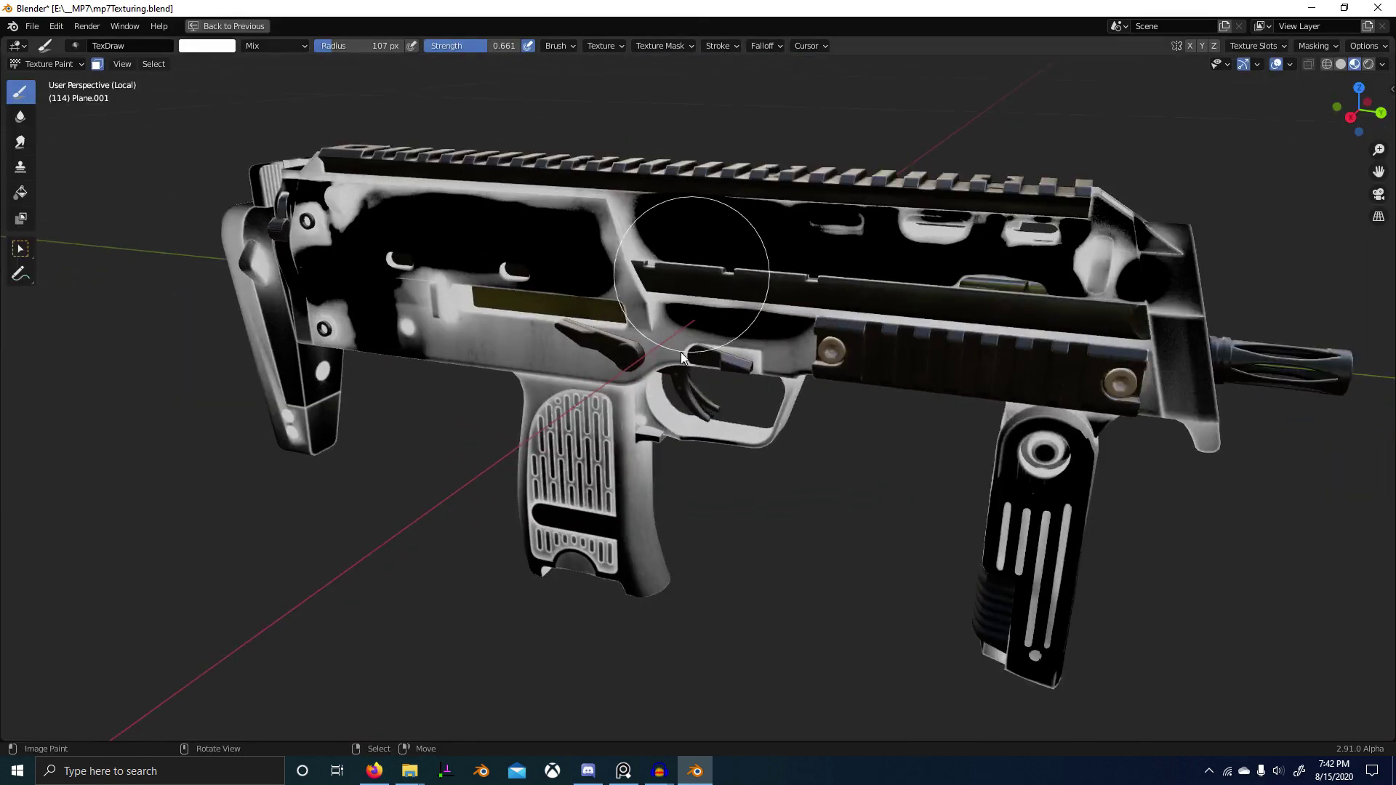
{"action": "scroll", "coordinate": [653, 440], "scroll_direction": "up", "scroll_amount": 4}
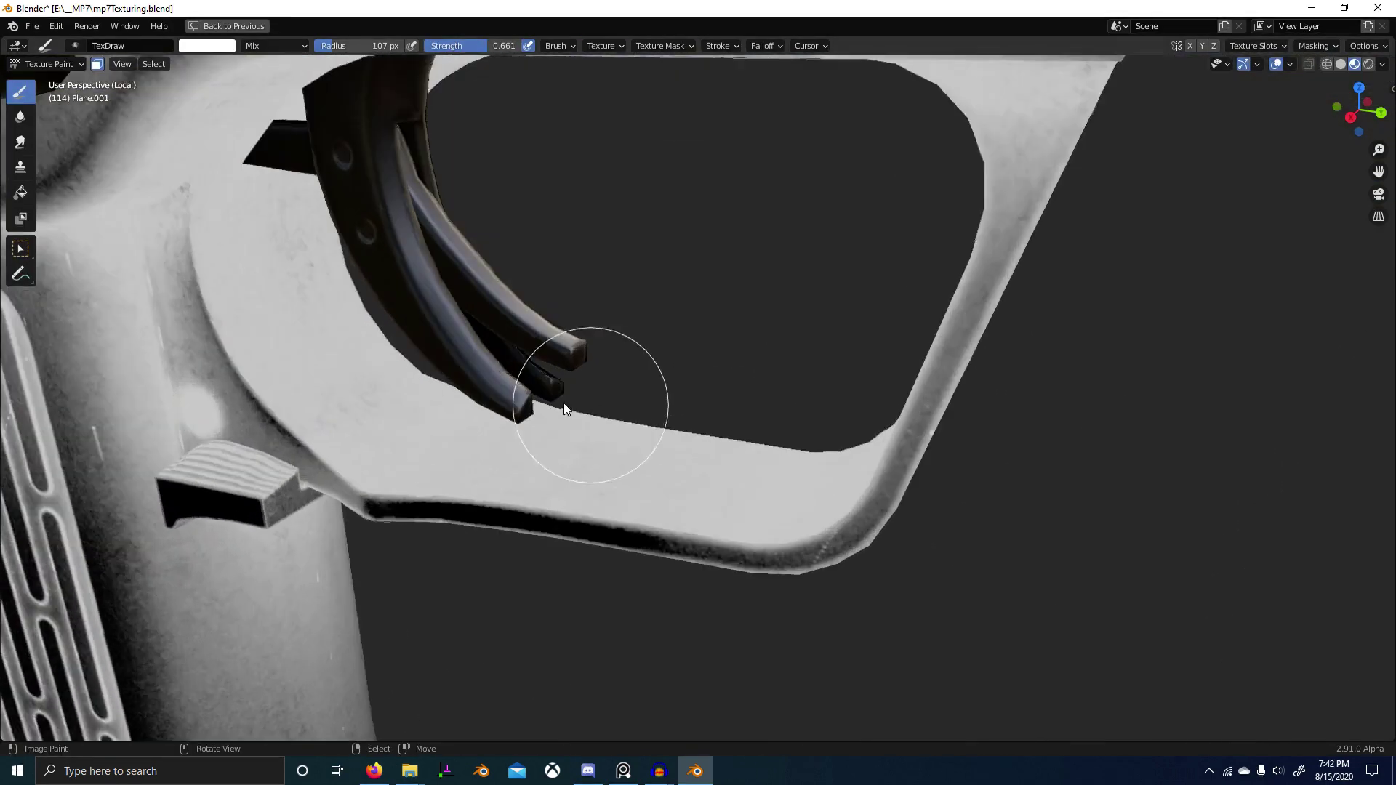
Step: Paint white on the trigger guard's inner face below the trigger and undo the last stroke
{"action": "mouse_move", "coordinate": [483, 405]}
{"action": "middle_mouse_down"}
{"action": "mouse_move", "coordinate": [517, 483]}
{"action": "mouse_move", "coordinate": [656, 469]}
{"action": "middle_mouse_up"}
{"action": "left_click_drag", "start_coordinate": [618, 342], "coordinate": [634, 355]}
{"action": "mouse_move", "coordinate": [634, 356]}
{"action": "middle_mouse_down"}
{"action": "mouse_move", "coordinate": [665, 397]}
{"action": "mouse_move", "coordinate": [742, 415]}
{"action": "mouse_move", "coordinate": [645, 380]}
{"action": "middle_mouse_up"}
{"action": "key", "text": "ctrl+z"}
Step: Leave Texture Paint mode and select only the receiver's connected mesh in Edit Mode, using vertex selection
{"action": "key", "text": "ctrl+Tab"}
{"action": "left_click", "coordinate": [469, 381]}
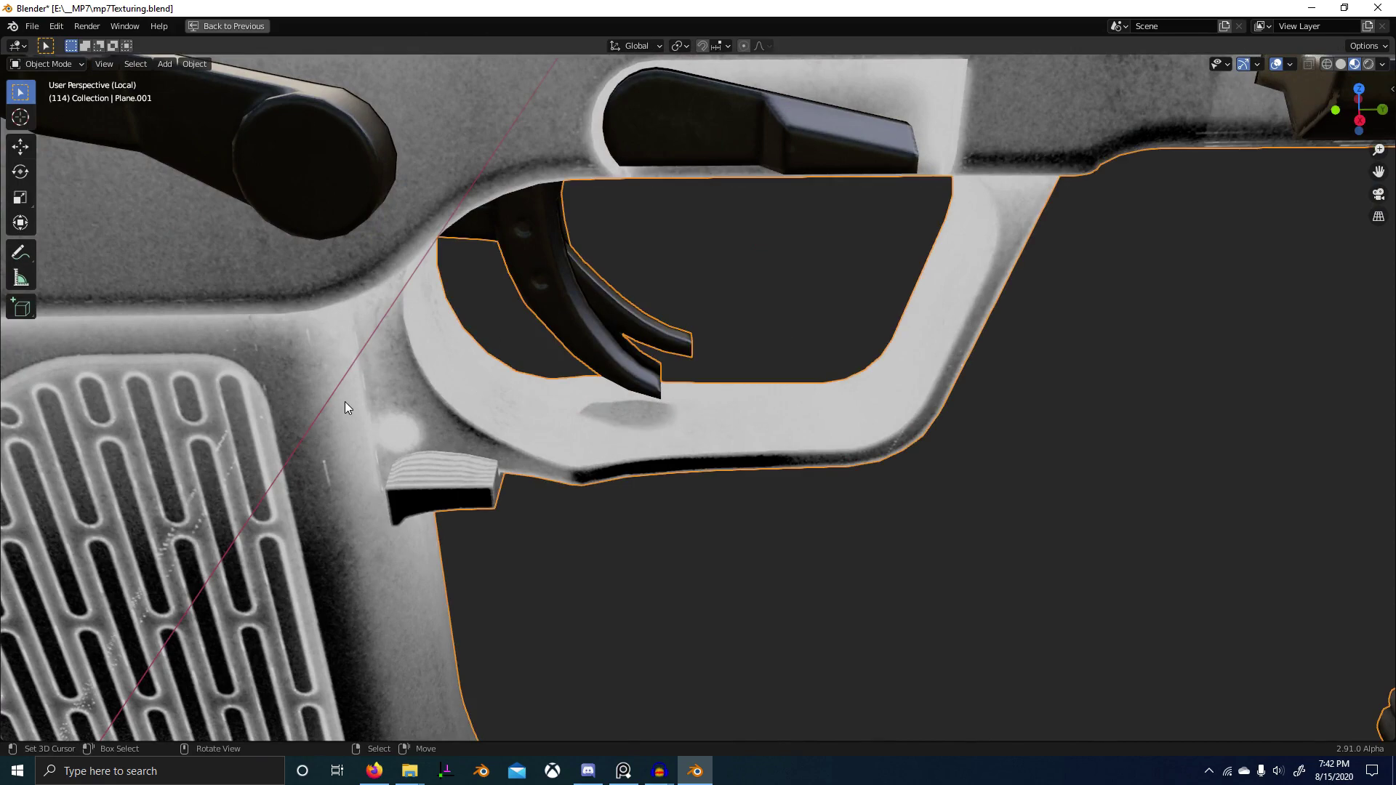
{"action": "scroll", "coordinate": [375, 405], "scroll_direction": "down", "scroll_amount": 3}
{"action": "scroll", "coordinate": [390, 406], "scroll_direction": "down", "scroll_amount": 5}
{"action": "key", "text": "Tab"}
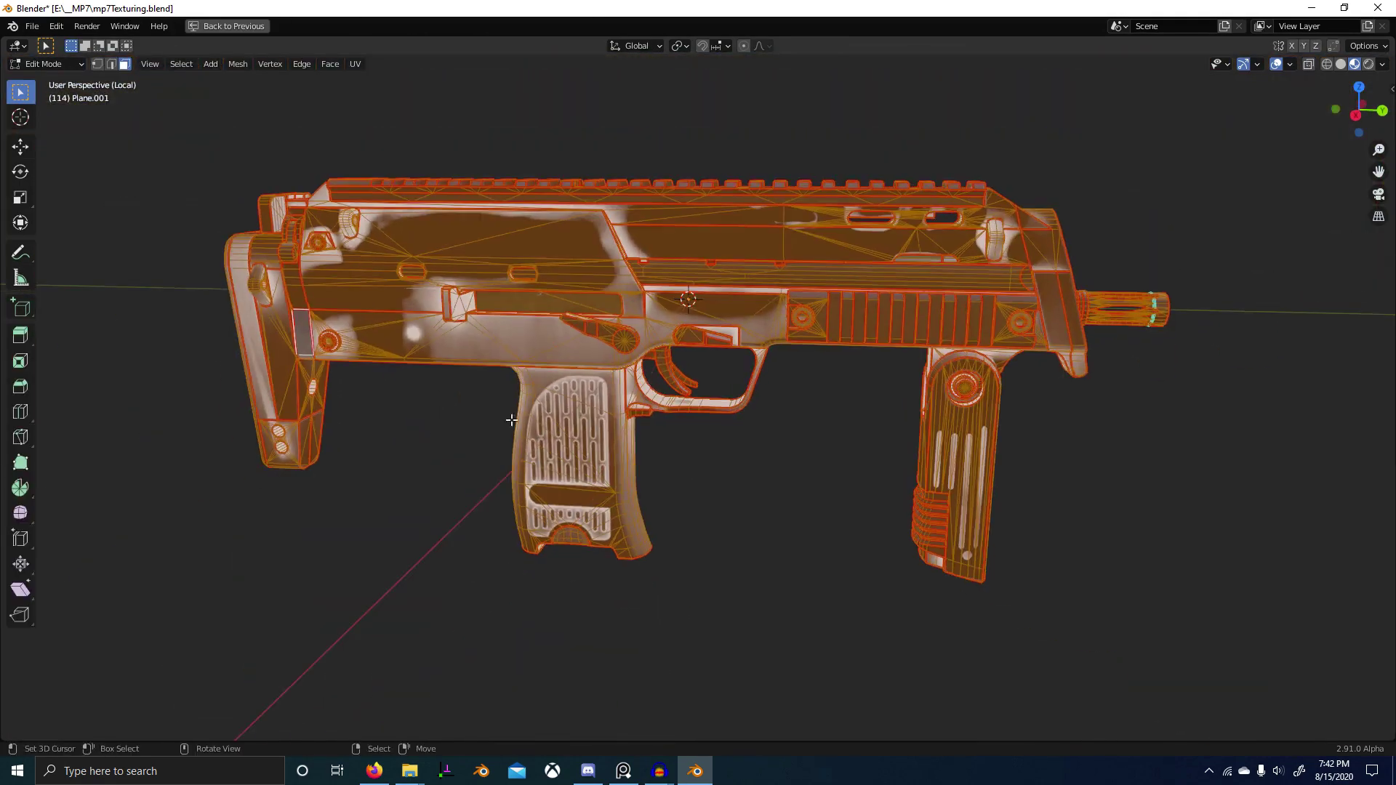
{"action": "key", "text": "alt+a"}
{"action": "key", "text": "1"}
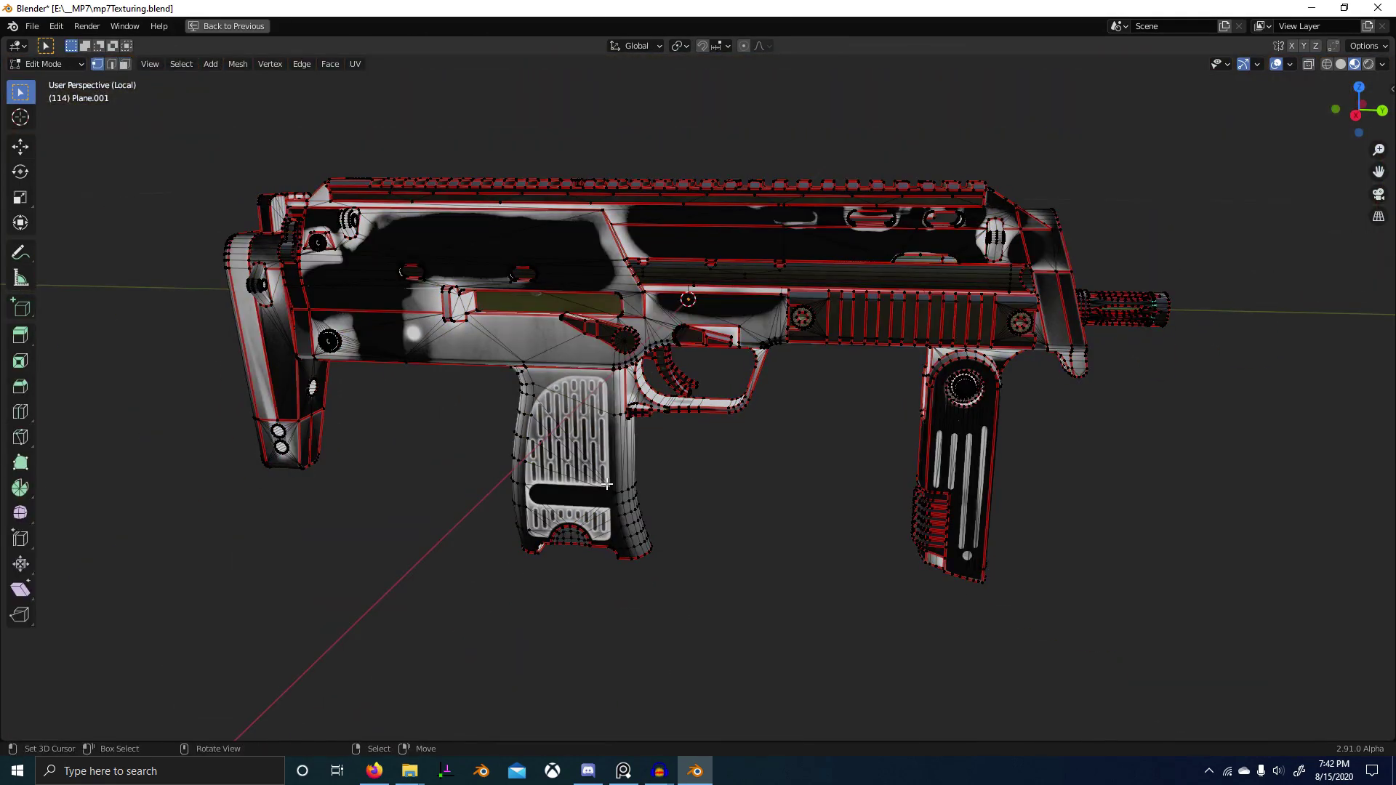
{"action": "key", "text": "l"}
Step: Duplicate the selected receiver mesh and place the copy along the X axis, clear of the gun
{"action": "scroll", "coordinate": [607, 485], "scroll_direction": "down", "scroll_amount": 4}
{"action": "middle_click_drag", "start_coordinate": [680, 476], "coordinate": [561, 492]}
{"action": "key", "text": "shift+d"}
{"action": "key", "text": "x"}
{"action": "left_click", "coordinate": [846, 472]}
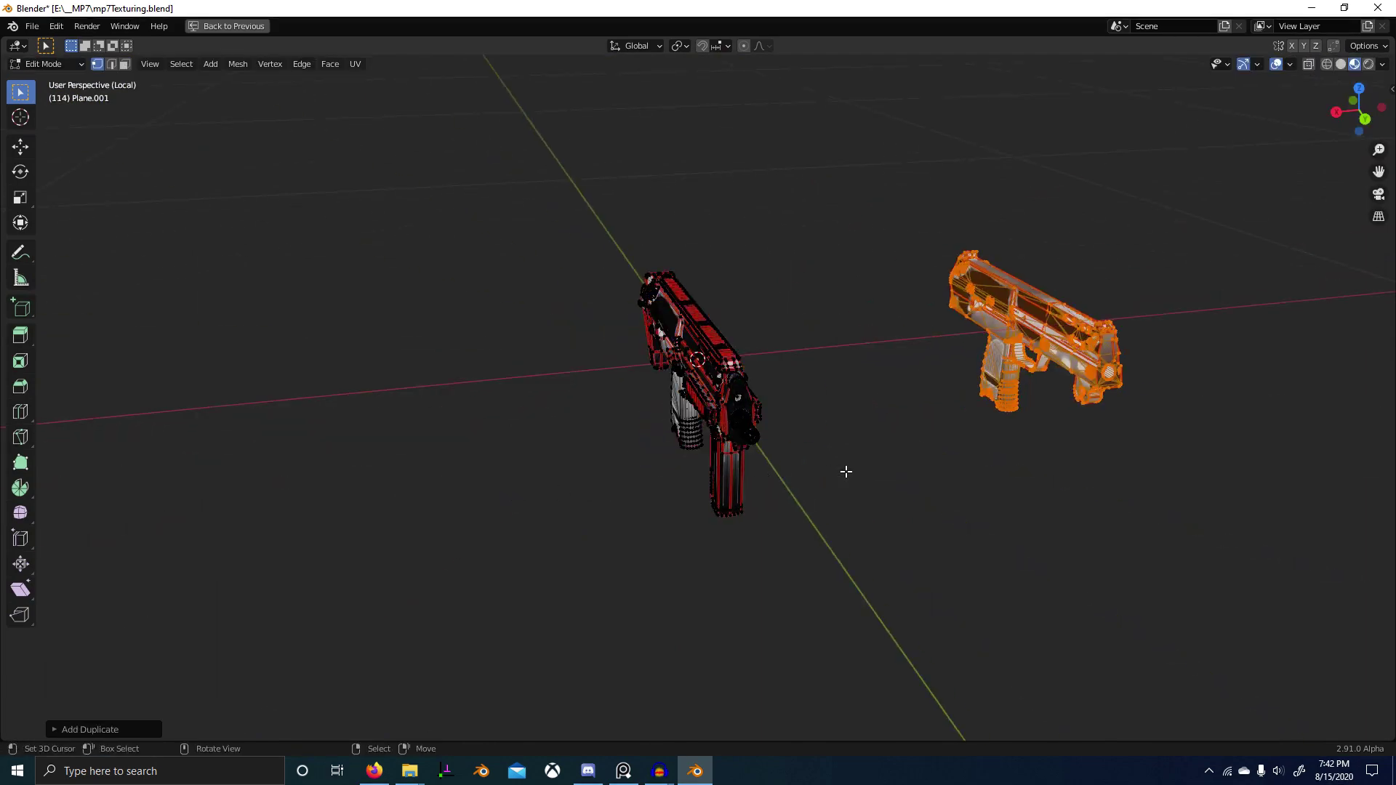
Step: Separate the duplicated receiver into its own object and isolate it in local view
{"action": "key", "text": "p"}
{"action": "left_click", "coordinate": [907, 427]}
{"action": "key", "text": "Tab"}
{"action": "left_click", "coordinate": [1058, 325]}
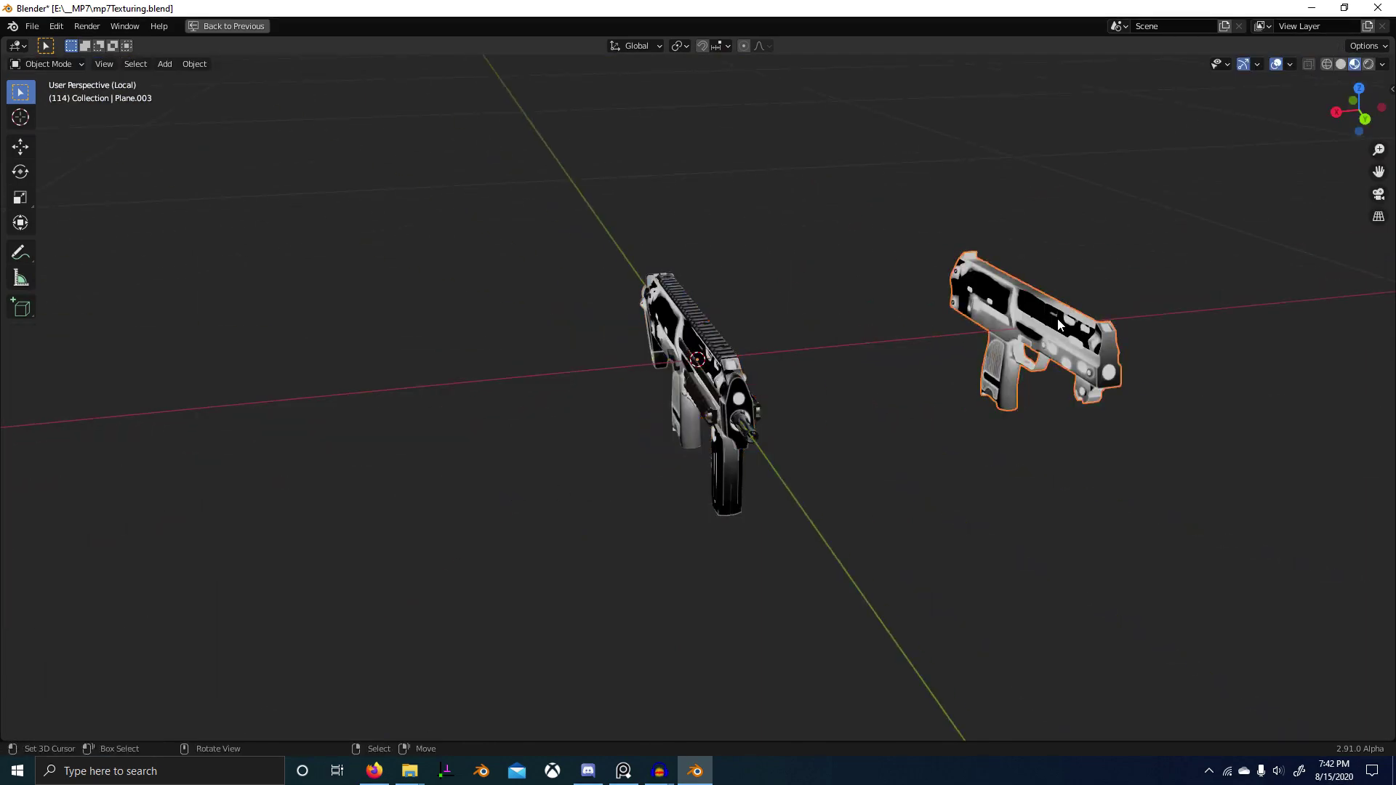
{"action": "key", "text": "KP_Divide"}
{"action": "key", "text": "KP_Divide"}
Step: Triangulate all faces of the separated receiver copy and return to Object Mode
{"action": "key", "text": "Tab"}
{"action": "scroll", "coordinate": [798, 424], "scroll_direction": "up", "scroll_amount": 4}
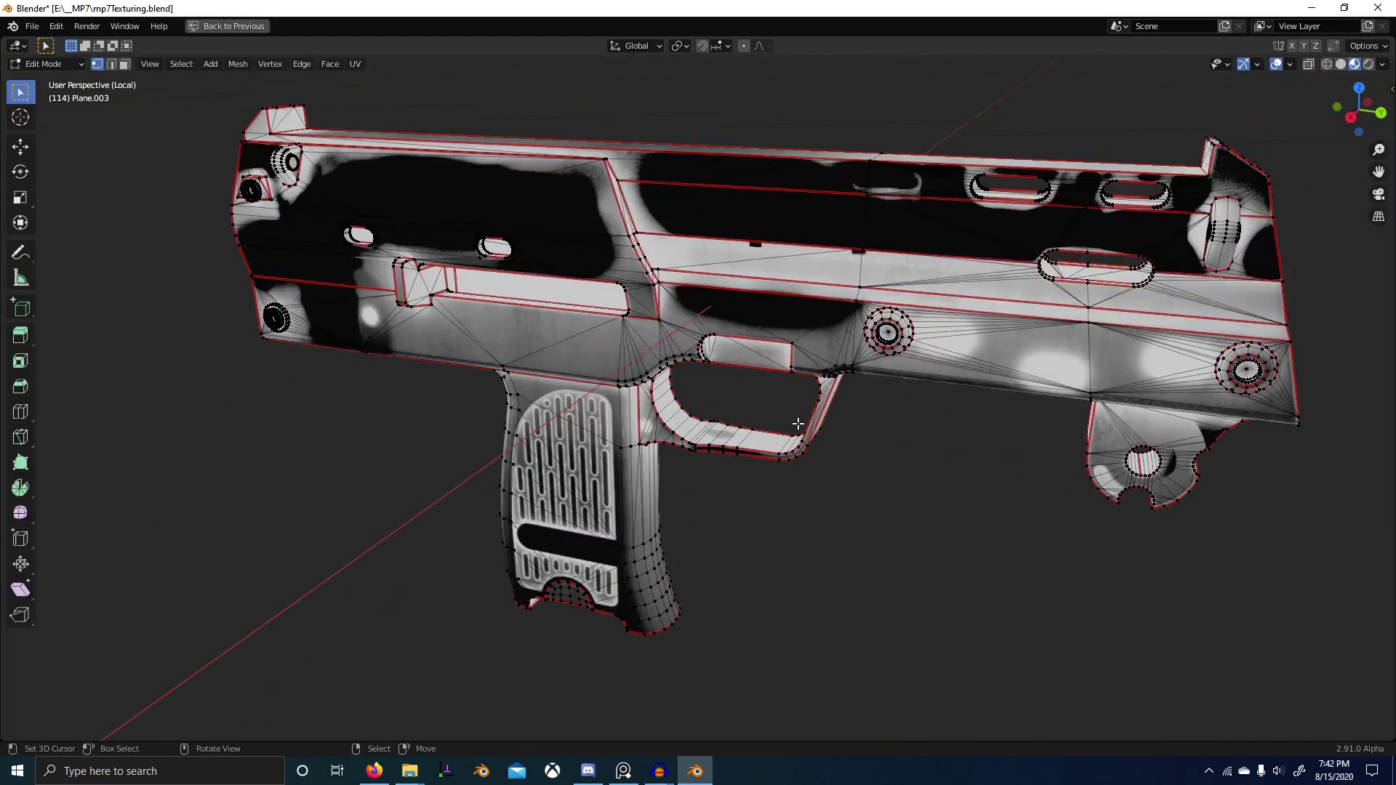
{"action": "key", "text": "Tab"}
{"action": "key", "text": "Tab"}
{"action": "scroll", "coordinate": [791, 424], "scroll_direction": "down", "scroll_amount": 4}
{"action": "key", "text": "a"}
{"action": "key", "text": "ctrl+t"}
{"action": "key", "text": "Tab"}
{"action": "scroll", "coordinate": [791, 425], "scroll_direction": "up", "scroll_amount": 5}
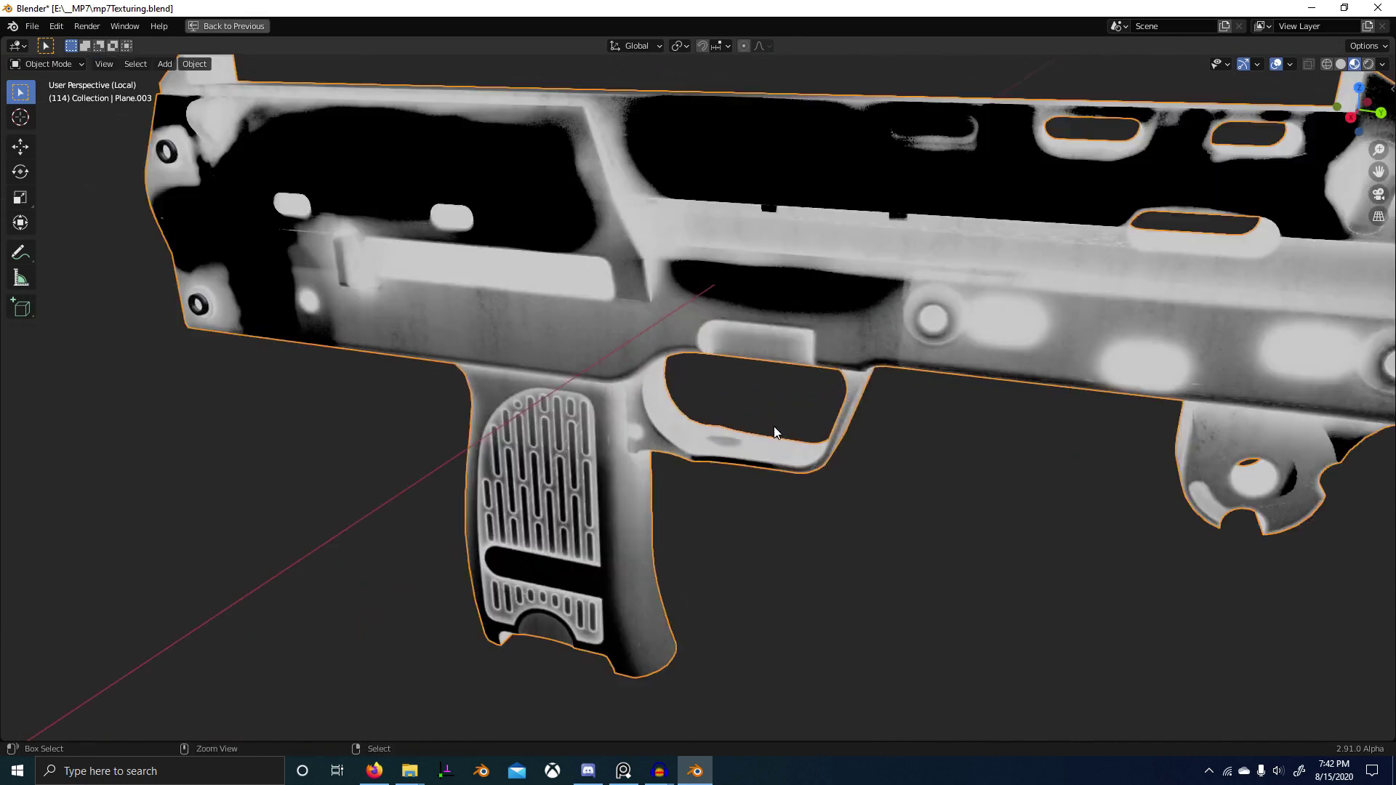
Step: Texture-paint white over the trigger guard's inner face on the receiver copy with a 183 px brush, undoing the last stroke
{"action": "key", "text": "ctrl+Tab"}
{"action": "left_click", "coordinate": [814, 328]}
{"action": "scroll", "coordinate": [804, 405], "scroll_direction": "up", "scroll_amount": 5}
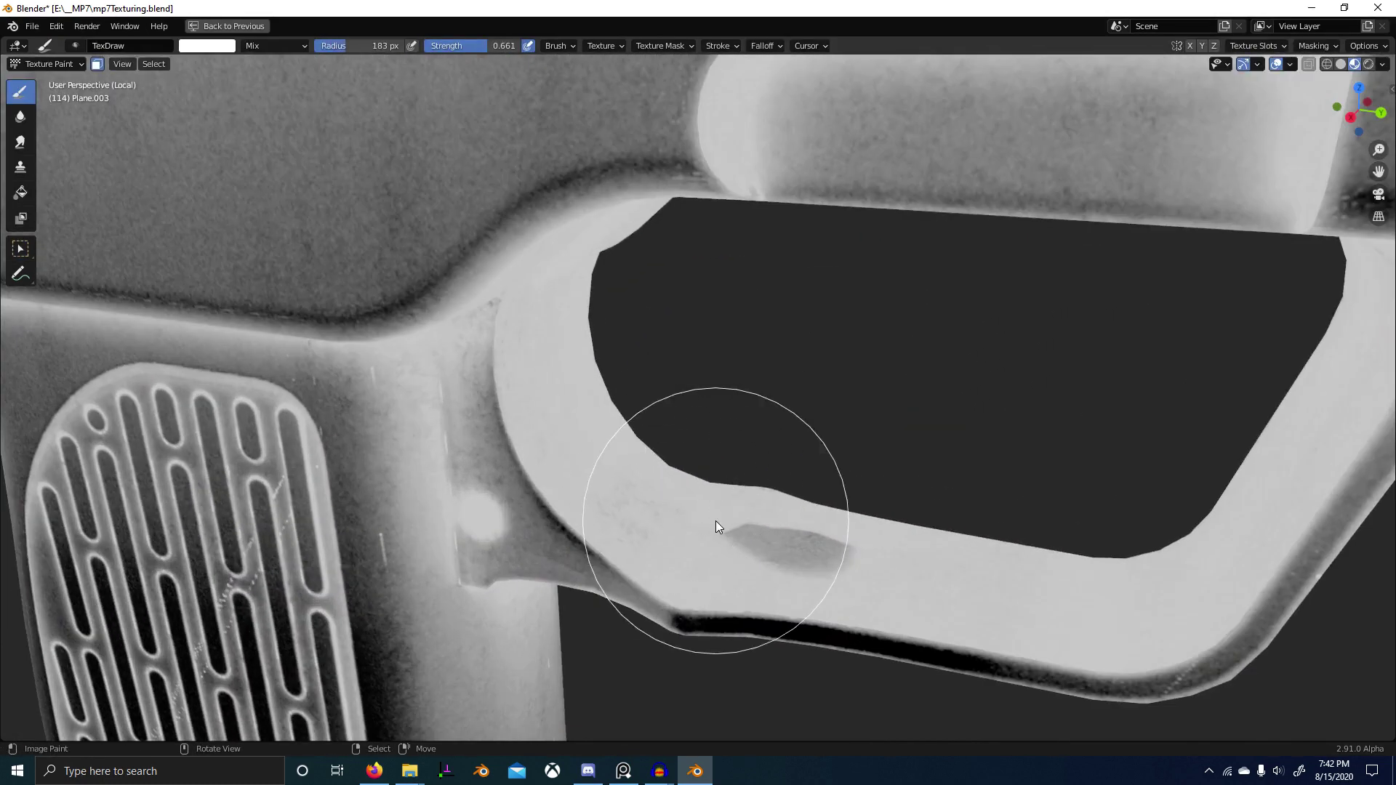
{"action": "mouse_move", "coordinate": [716, 520]}
{"action": "left_mouse_down"}
{"action": "mouse_move", "coordinate": [599, 399]}
{"action": "mouse_move", "coordinate": [748, 536]}
{"action": "left_mouse_up"}
{"action": "middle_click_drag", "start_coordinate": [748, 536], "coordinate": [683, 508]}
{"action": "mouse_move", "coordinate": [683, 508]}
{"action": "left_mouse_down"}
{"action": "mouse_move", "coordinate": [657, 335]}
{"action": "mouse_move", "coordinate": [749, 465]}
{"action": "left_mouse_up"}
{"action": "scroll", "coordinate": [714, 534], "scroll_direction": "down", "scroll_amount": 2}
{"action": "middle_click_drag", "start_coordinate": [714, 534], "coordinate": [845, 504]}
{"action": "mouse_move", "coordinate": [717, 518]}
{"action": "left_mouse_down"}
{"action": "mouse_move", "coordinate": [875, 503]}
{"action": "mouse_move", "coordinate": [859, 457]}
{"action": "left_mouse_up"}
{"action": "middle_click_drag", "start_coordinate": [857, 453], "coordinate": [764, 466], "text": "shift"}
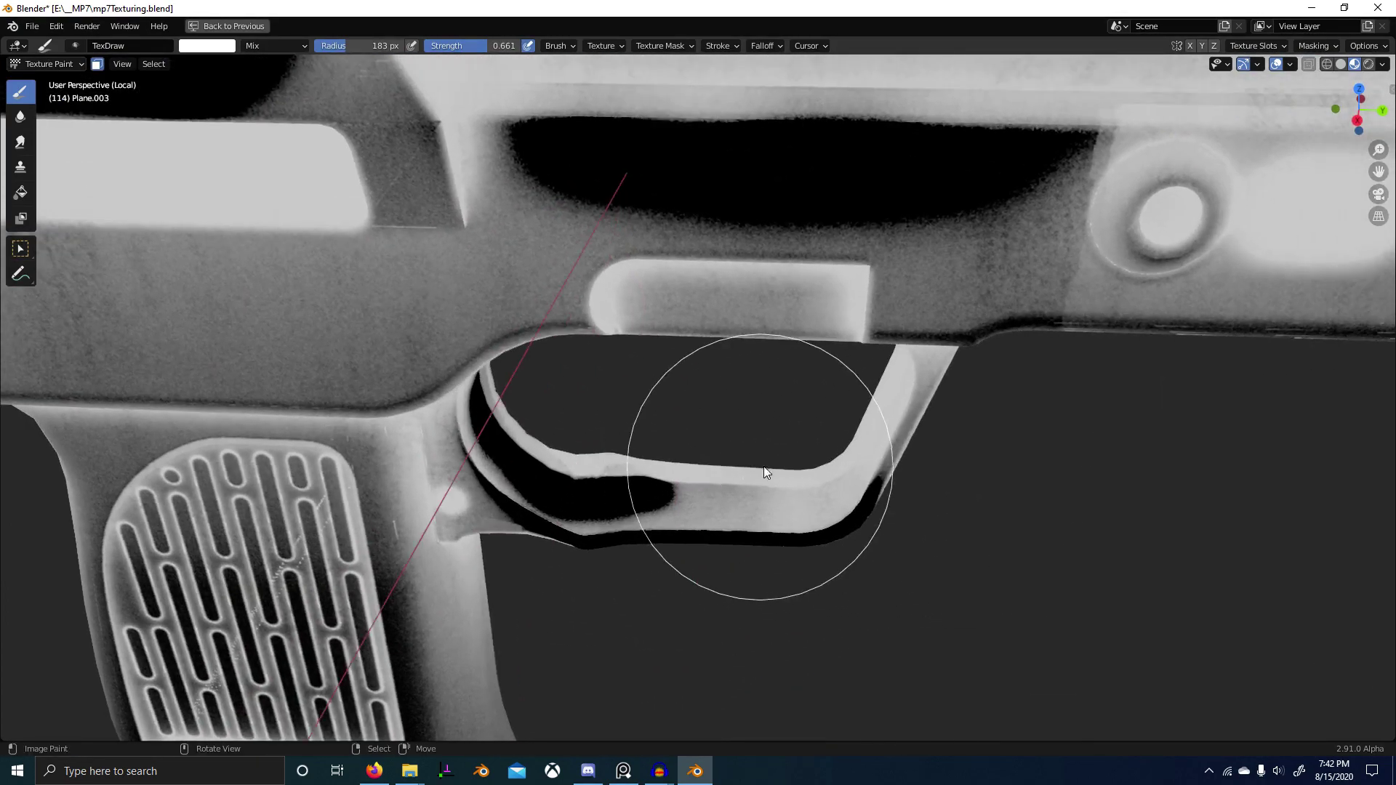
{"action": "key", "text": "ctrl+z"}
Step: Set the brush to 124 px radius and 0.376 strength, and paint white along the guard's lower inner face toward its front
{"action": "scroll", "coordinate": [749, 502], "scroll_direction": "up", "scroll_amount": 3}
{"action": "middle_click_drag", "start_coordinate": [683, 550], "coordinate": [728, 545]}
{"action": "key", "text": "f"}
{"action": "left_click", "coordinate": [675, 570]}
{"action": "key", "text": "shift+f"}
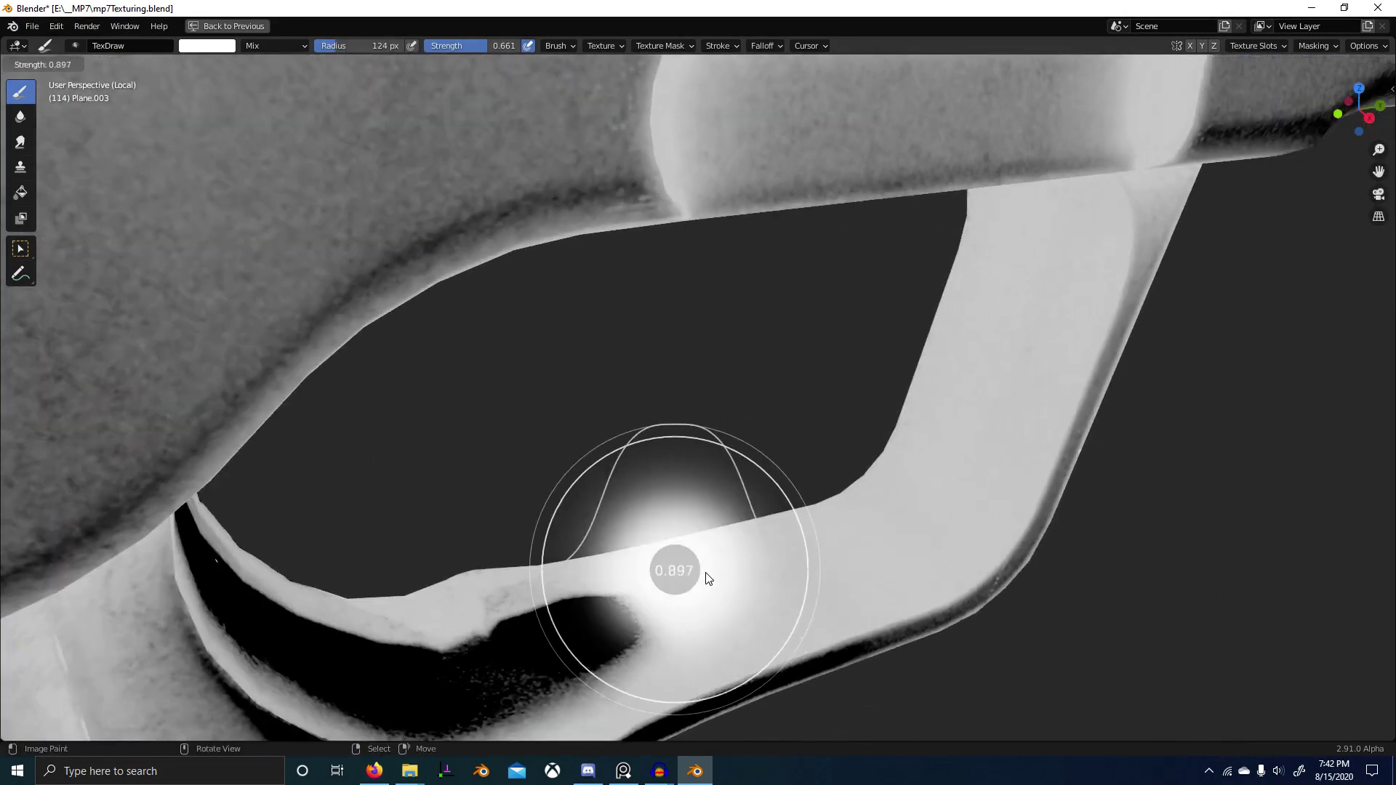
{"action": "left_click", "coordinate": [709, 573]}
{"action": "key", "text": "shift+f"}
{"action": "left_click", "coordinate": [610, 608]}
{"action": "mouse_move", "coordinate": [619, 609]}
{"action": "left_mouse_down"}
{"action": "mouse_move", "coordinate": [879, 513]}
{"action": "mouse_move", "coordinate": [956, 444]}
{"action": "left_mouse_up"}
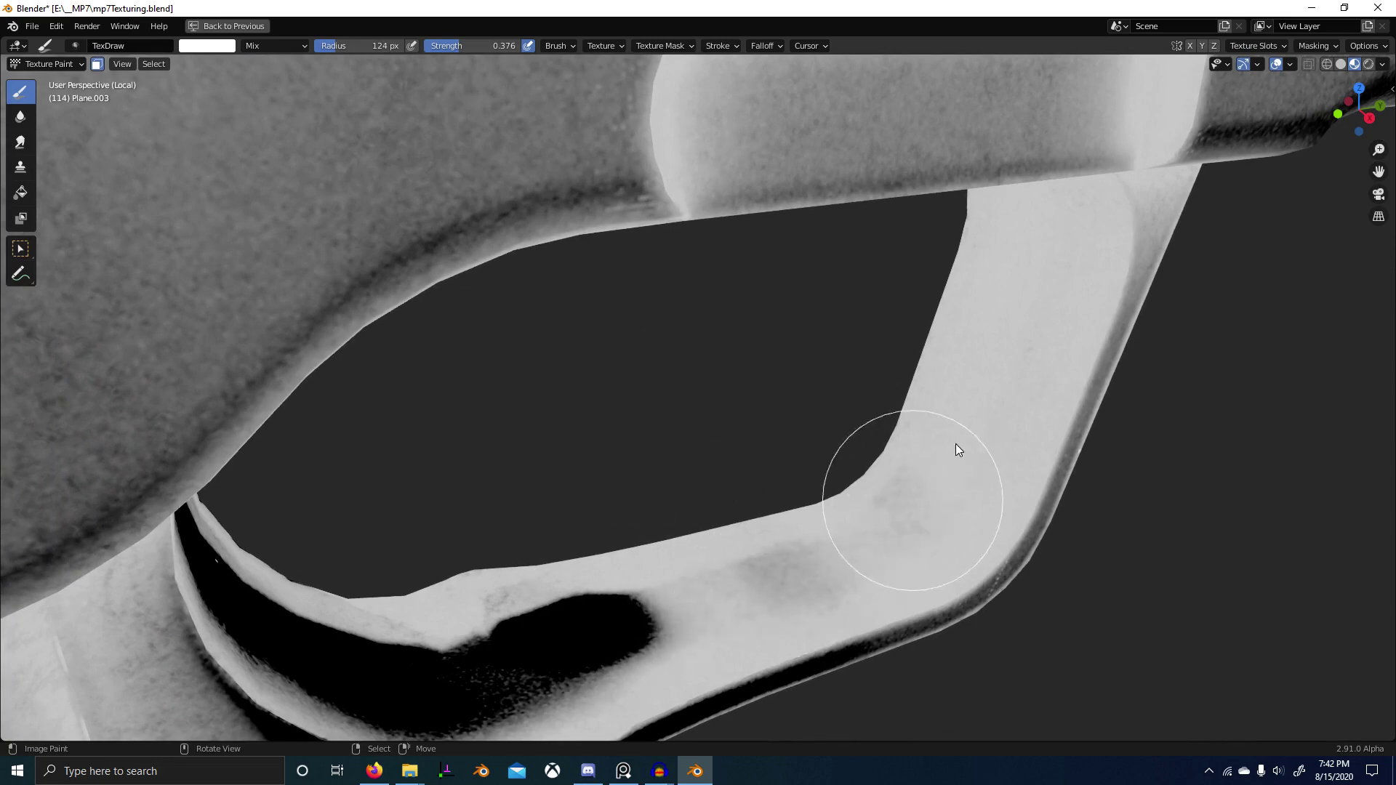
Step: Paint white over the front upright and lower inner surfaces of the trigger guard from several angles
{"action": "scroll", "coordinate": [1003, 416], "scroll_direction": "down", "scroll_amount": 3}
{"action": "mouse_move", "coordinate": [1003, 421]}
{"action": "middle_mouse_down"}
{"action": "mouse_move", "coordinate": [1007, 394]}
{"action": "mouse_move", "coordinate": [946, 363]}
{"action": "middle_mouse_up"}
{"action": "mouse_move", "coordinate": [866, 403]}
{"action": "left_mouse_down"}
{"action": "mouse_move", "coordinate": [880, 361]}
{"action": "mouse_move", "coordinate": [862, 491]}
{"action": "mouse_move", "coordinate": [822, 518]}
{"action": "left_mouse_up"}
{"action": "mouse_move", "coordinate": [822, 518]}
{"action": "middle_mouse_down"}
{"action": "mouse_move", "coordinate": [757, 522]}
{"action": "mouse_move", "coordinate": [748, 469]}
{"action": "middle_mouse_up"}
{"action": "mouse_move", "coordinate": [749, 472]}
{"action": "left_mouse_down"}
{"action": "mouse_move", "coordinate": [676, 391]}
{"action": "mouse_move", "coordinate": [639, 399]}
{"action": "mouse_move", "coordinate": [714, 589]}
{"action": "left_mouse_up"}
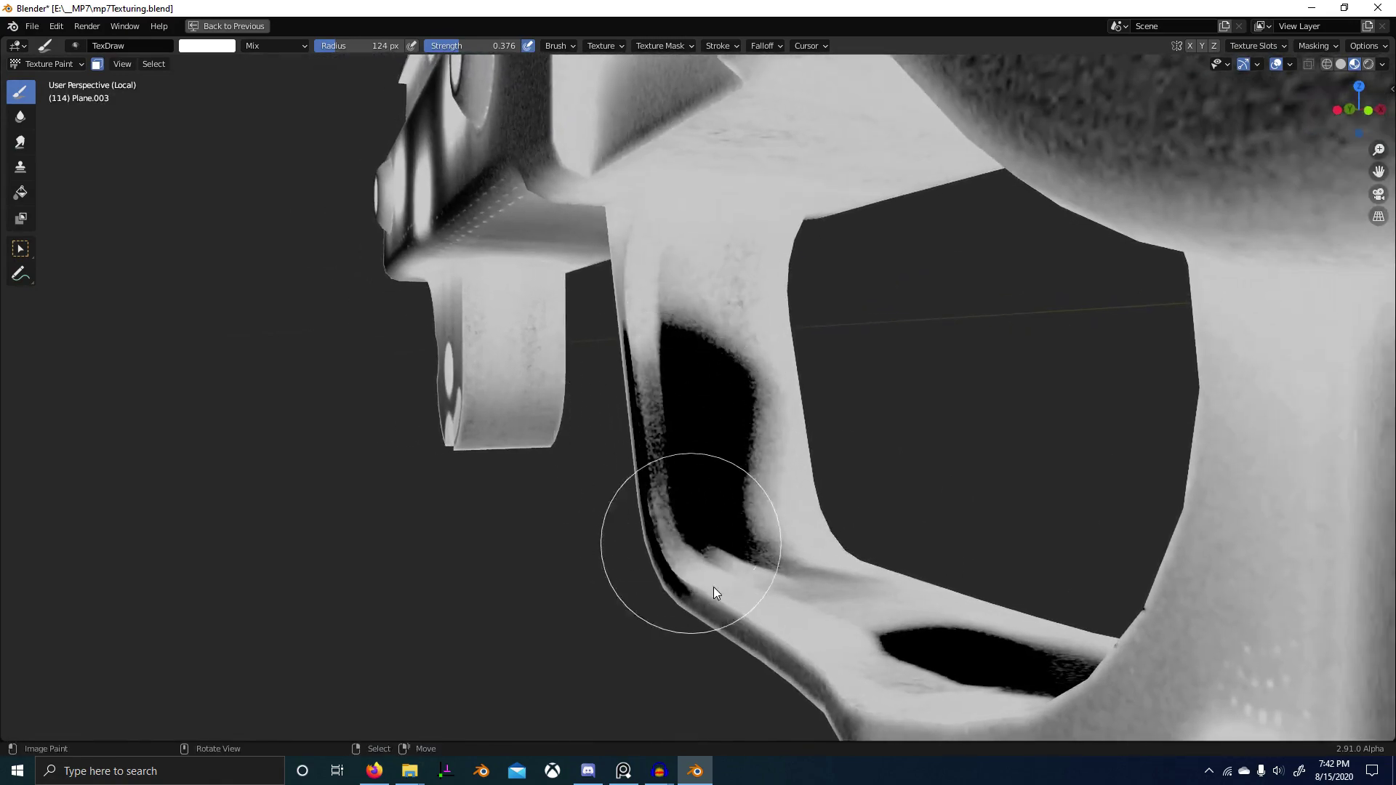
{"action": "middle_click_drag", "start_coordinate": [797, 595], "coordinate": [910, 611]}
{"action": "mouse_move", "coordinate": [910, 610]}
{"action": "left_mouse_down"}
{"action": "mouse_move", "coordinate": [835, 527]}
{"action": "mouse_move", "coordinate": [664, 405]}
{"action": "mouse_move", "coordinate": [609, 397]}
{"action": "left_mouse_up"}
{"action": "middle_click_drag", "start_coordinate": [610, 397], "coordinate": [551, 301]}
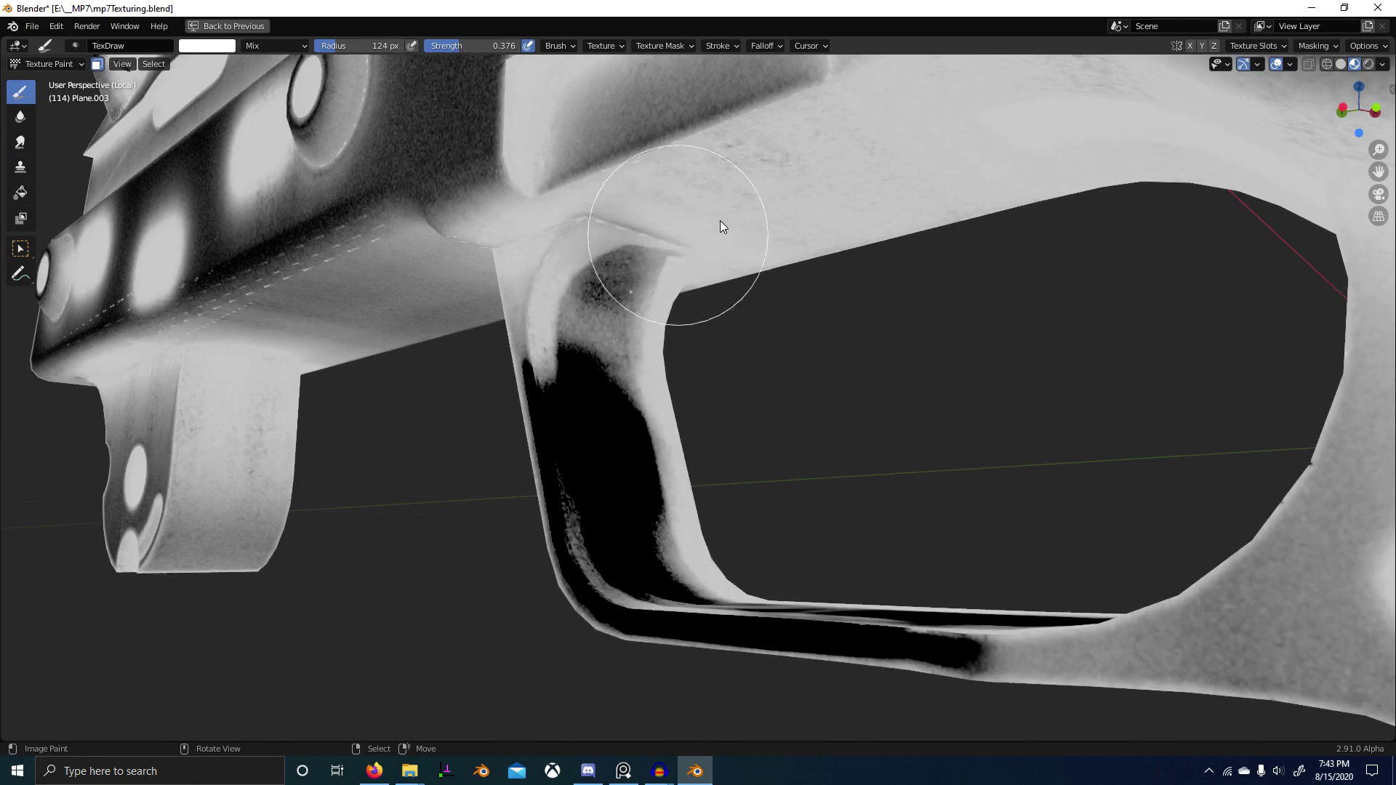
Step: Set the brush radius to 269 px and paint white across the receiver's underside above the trigger opening
{"action": "middle_click_drag", "start_coordinate": [720, 222], "coordinate": [741, 309]}
{"action": "key", "text": "f"}
{"action": "left_click", "coordinate": [845, 401]}
{"action": "mouse_move", "coordinate": [685, 342]}
{"action": "left_mouse_down"}
{"action": "mouse_move", "coordinate": [840, 368]}
{"action": "mouse_move", "coordinate": [945, 407]}
{"action": "left_mouse_up"}
{"action": "scroll", "coordinate": [1019, 414], "scroll_direction": "down", "scroll_amount": 1}
{"action": "middle_click_drag", "start_coordinate": [1019, 414], "coordinate": [865, 378]}
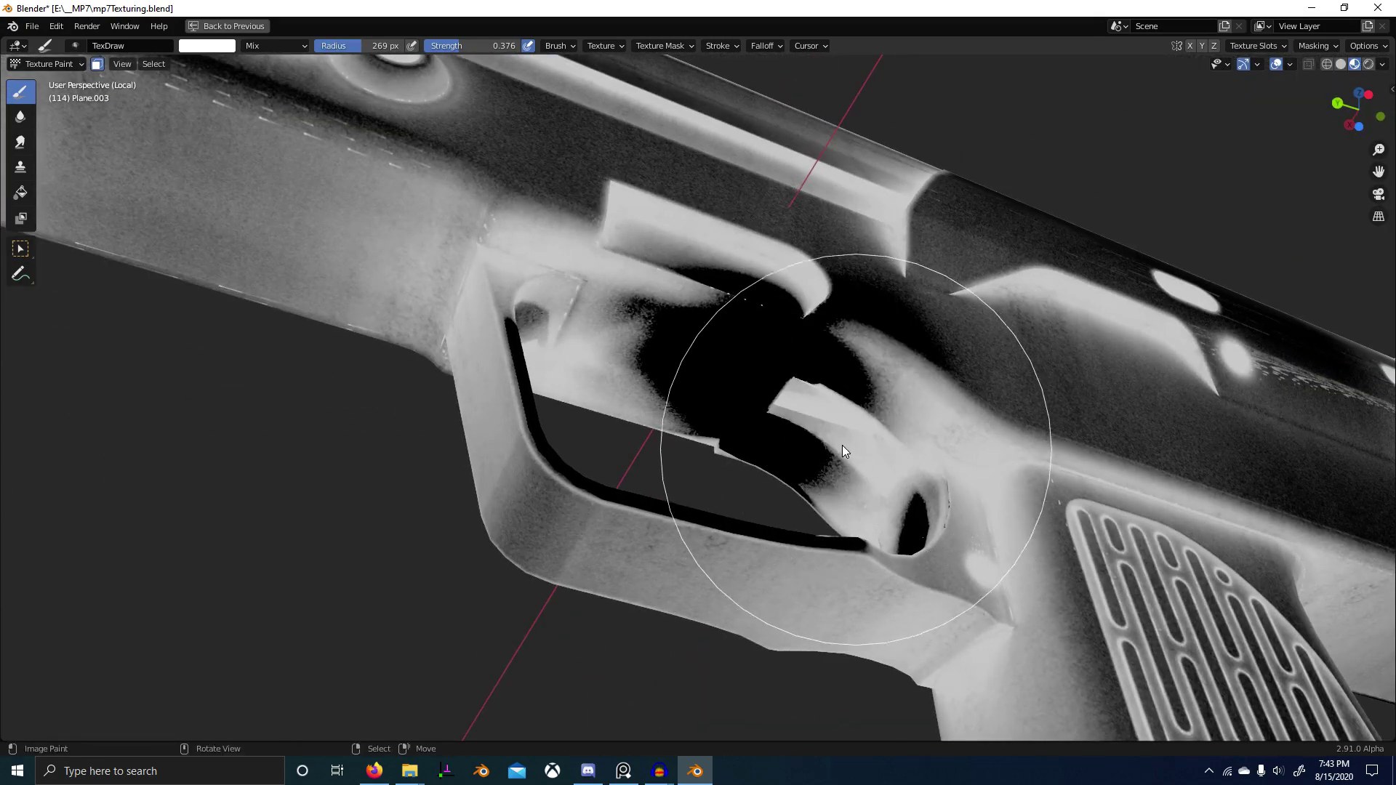
Step: Paint with the inverted brush colour over the receiver's underside above the trigger opening to bring back some grunge
{"action": "left_click_drag", "start_coordinate": [807, 434], "coordinate": [783, 420], "text": "ctrl"}
{"action": "scroll", "coordinate": [783, 421], "scroll_direction": "up", "scroll_amount": 1}
{"action": "left_click_drag", "start_coordinate": [740, 374], "coordinate": [727, 370], "text": "ctrl"}
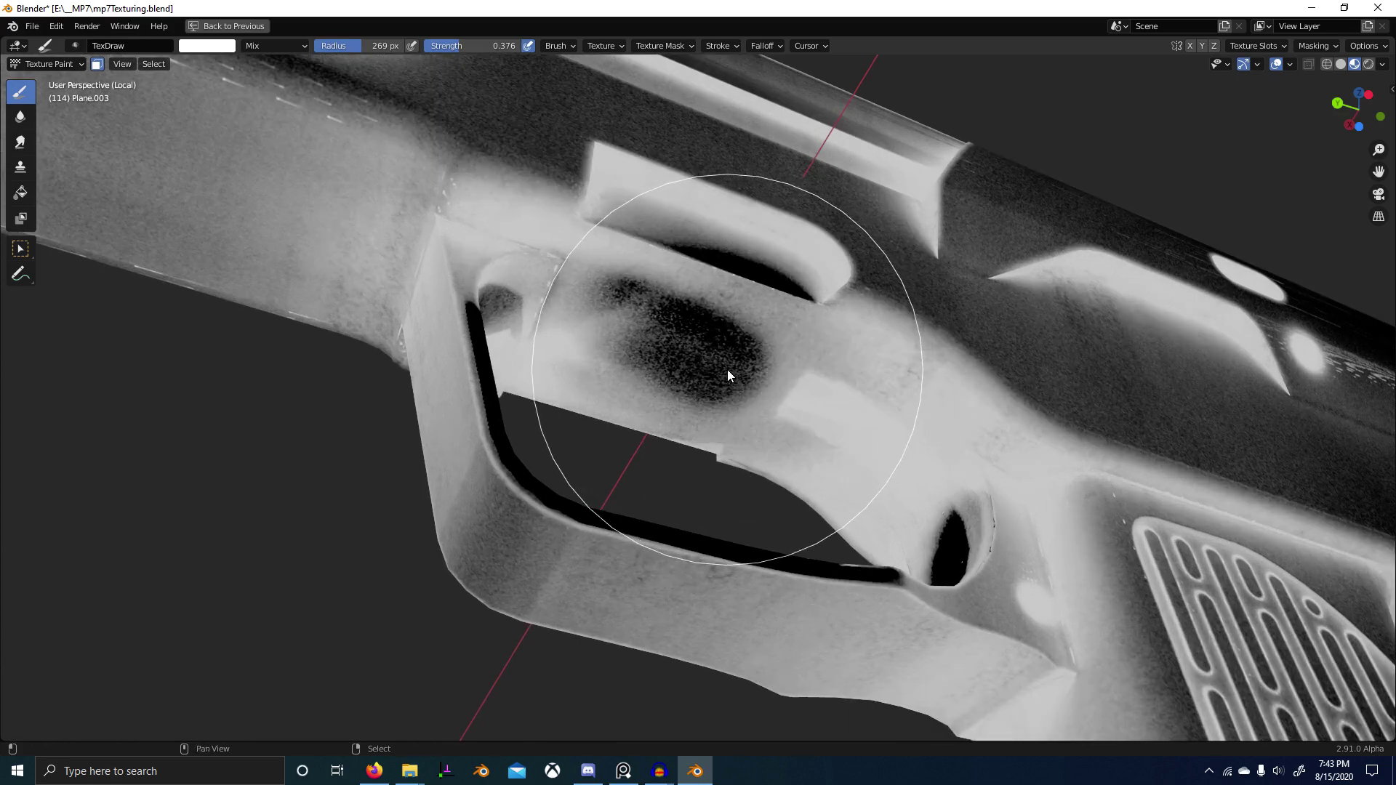
{"action": "left_click", "coordinate": [728, 369], "text": "ctrl"}
Step: Lower the brush strength to 0.218 and paint along the underside of the receiver's front section
{"action": "key", "text": "shift+f"}
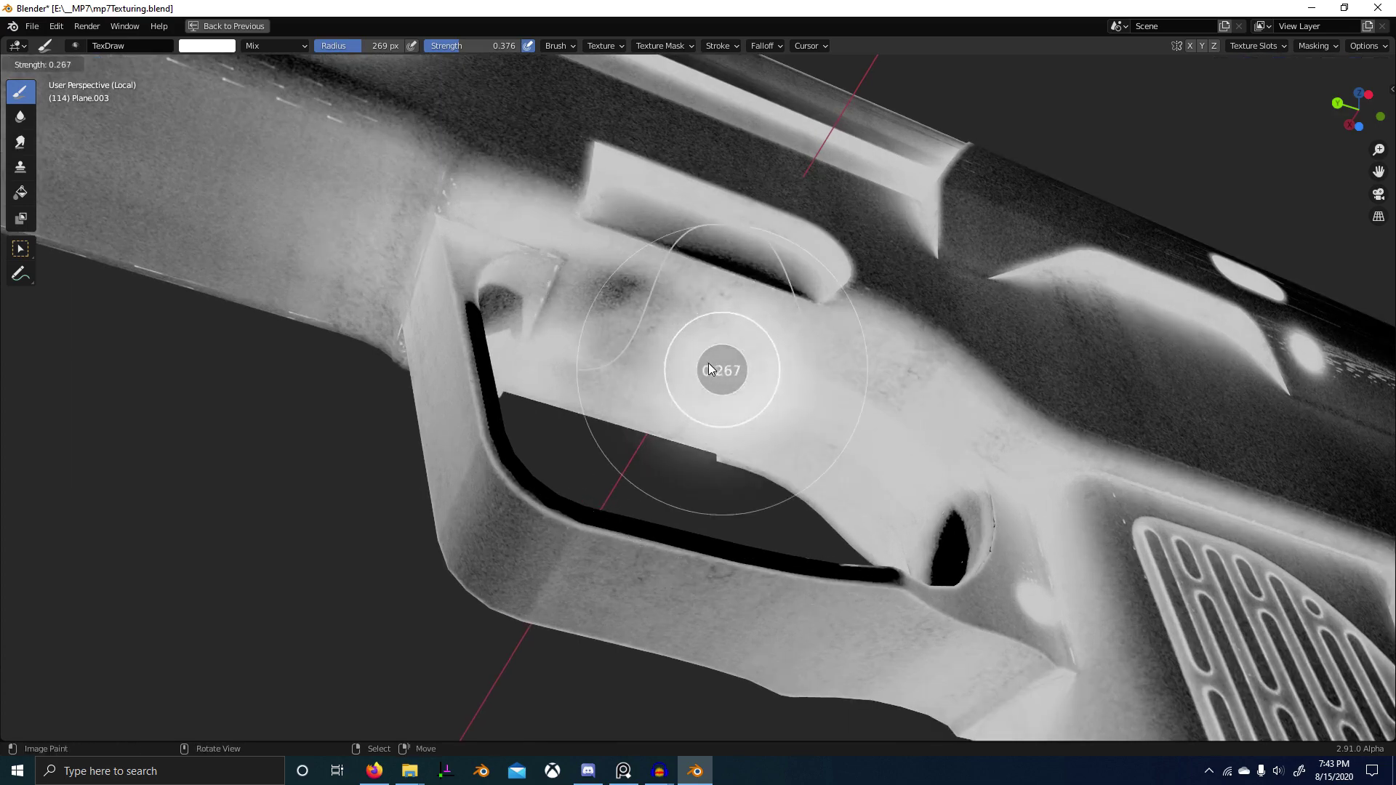
{"action": "left_click", "coordinate": [749, 394]}
{"action": "middle_click_drag", "start_coordinate": [948, 482], "coordinate": [644, 400]}
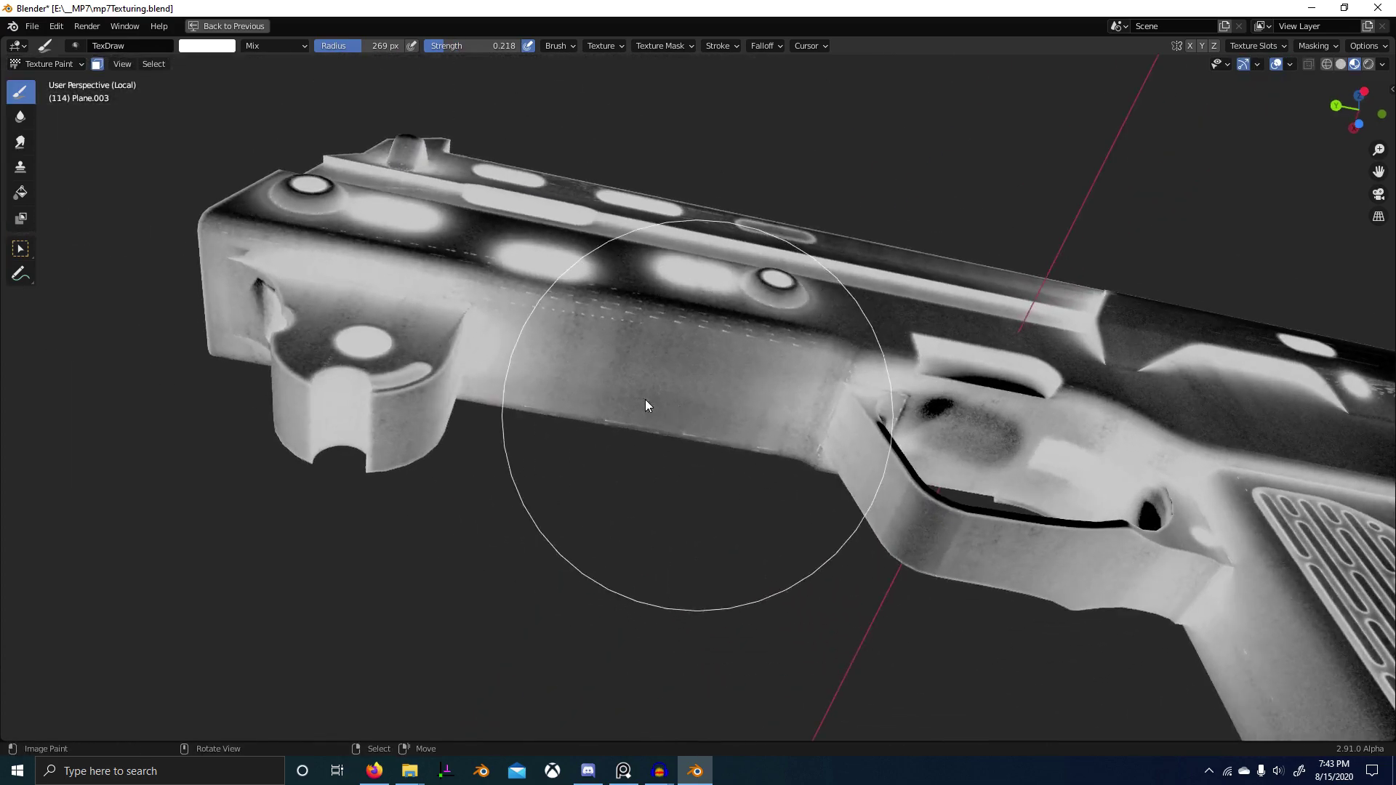
{"action": "left_click_drag", "start_coordinate": [646, 405], "coordinate": [483, 364]}
{"action": "mouse_move", "coordinate": [483, 364]}
{"action": "middle_mouse_down"}
{"action": "mouse_move", "coordinate": [445, 390]}
{"action": "mouse_move", "coordinate": [670, 461]}
{"action": "mouse_move", "coordinate": [649, 474]}
{"action": "mouse_move", "coordinate": [643, 573]}
{"action": "mouse_move", "coordinate": [938, 474]}
{"action": "mouse_move", "coordinate": [997, 514]}
{"action": "mouse_move", "coordinate": [814, 577]}
{"action": "mouse_move", "coordinate": [966, 561]}
{"action": "mouse_move", "coordinate": [682, 517]}
{"action": "middle_mouse_up"}
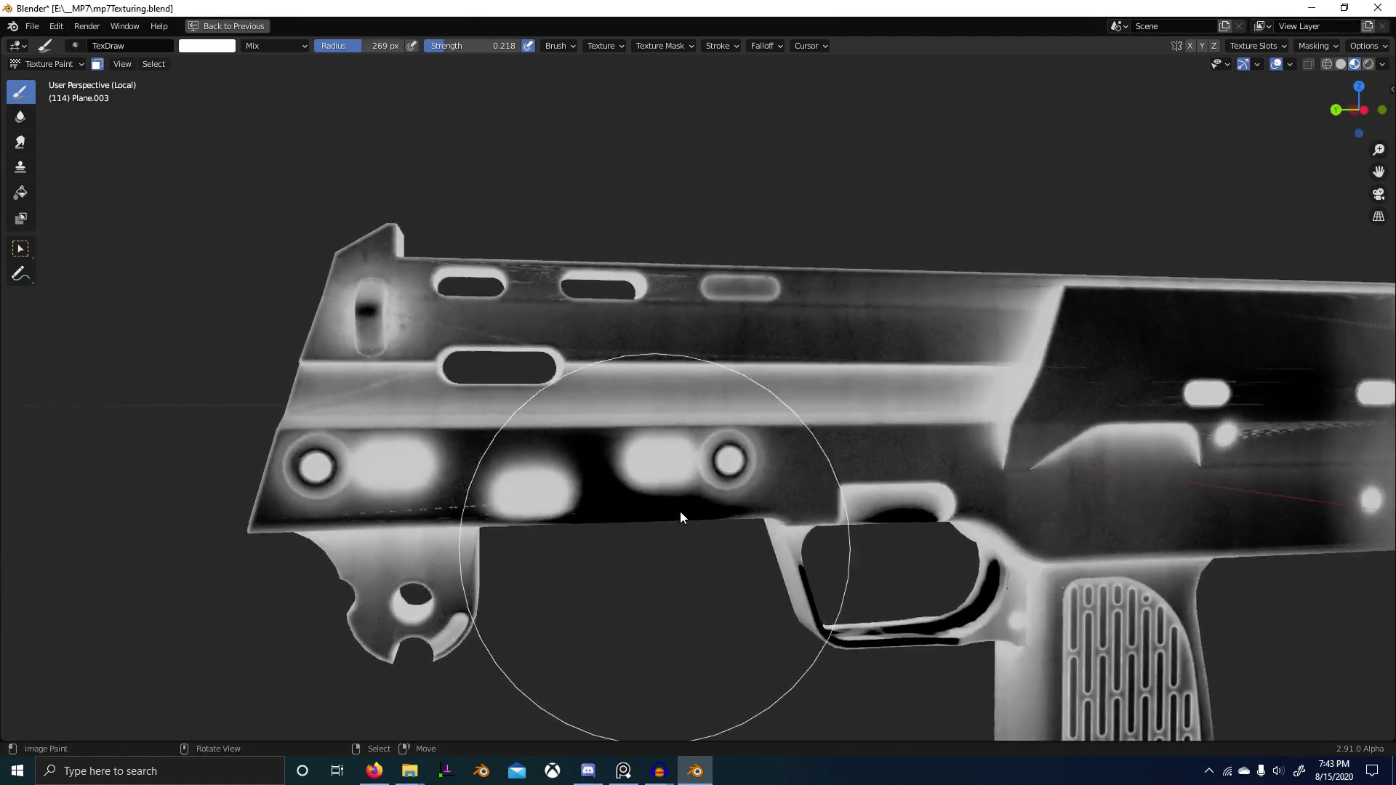
{"action": "scroll", "coordinate": [892, 461], "scroll_direction": "up", "scroll_amount": 4}
{"action": "key", "text": "f"}
{"action": "left_click", "coordinate": [774, 461]}
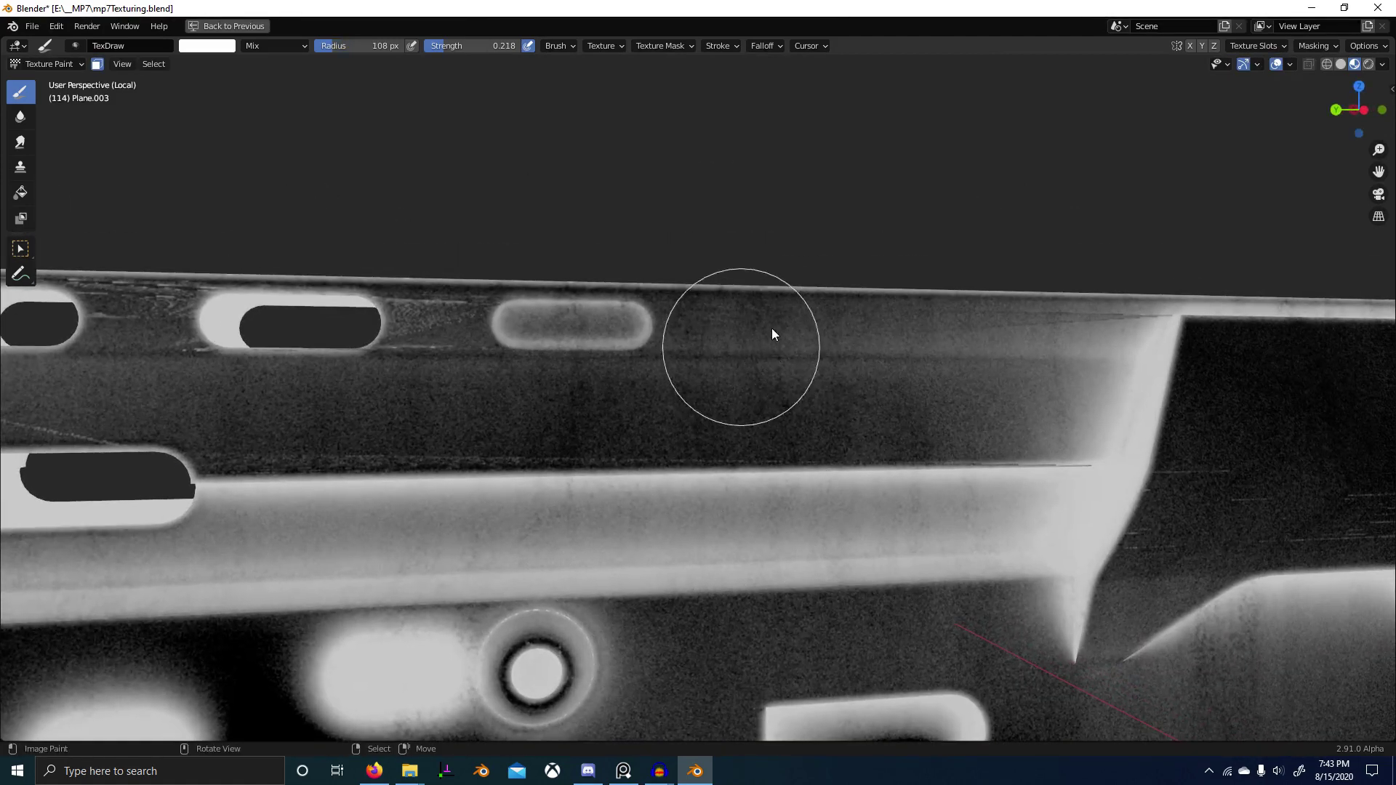
{"action": "left_click_drag", "start_coordinate": [773, 329], "coordinate": [781, 339], "text": "ctrl"}
{"action": "key", "text": "ctrl+z"}
Step: Set the brush strength to 0.121 and radius to 225 px, and paint with the inverted colour along the upper front side panel
{"action": "key", "text": "shift+f"}
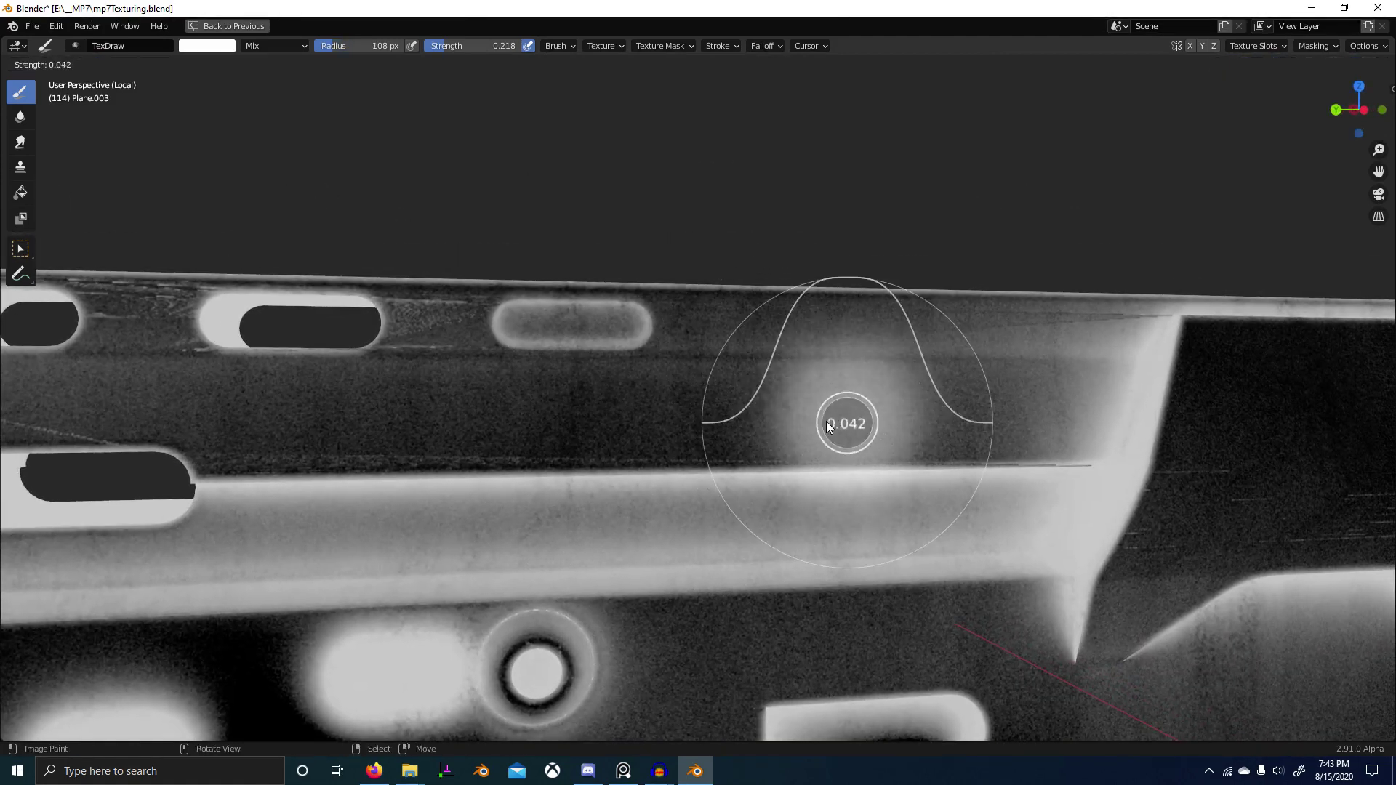
{"action": "left_click", "coordinate": [837, 423]}
{"action": "key", "text": "f"}
{"action": "left_click", "coordinate": [816, 366]}
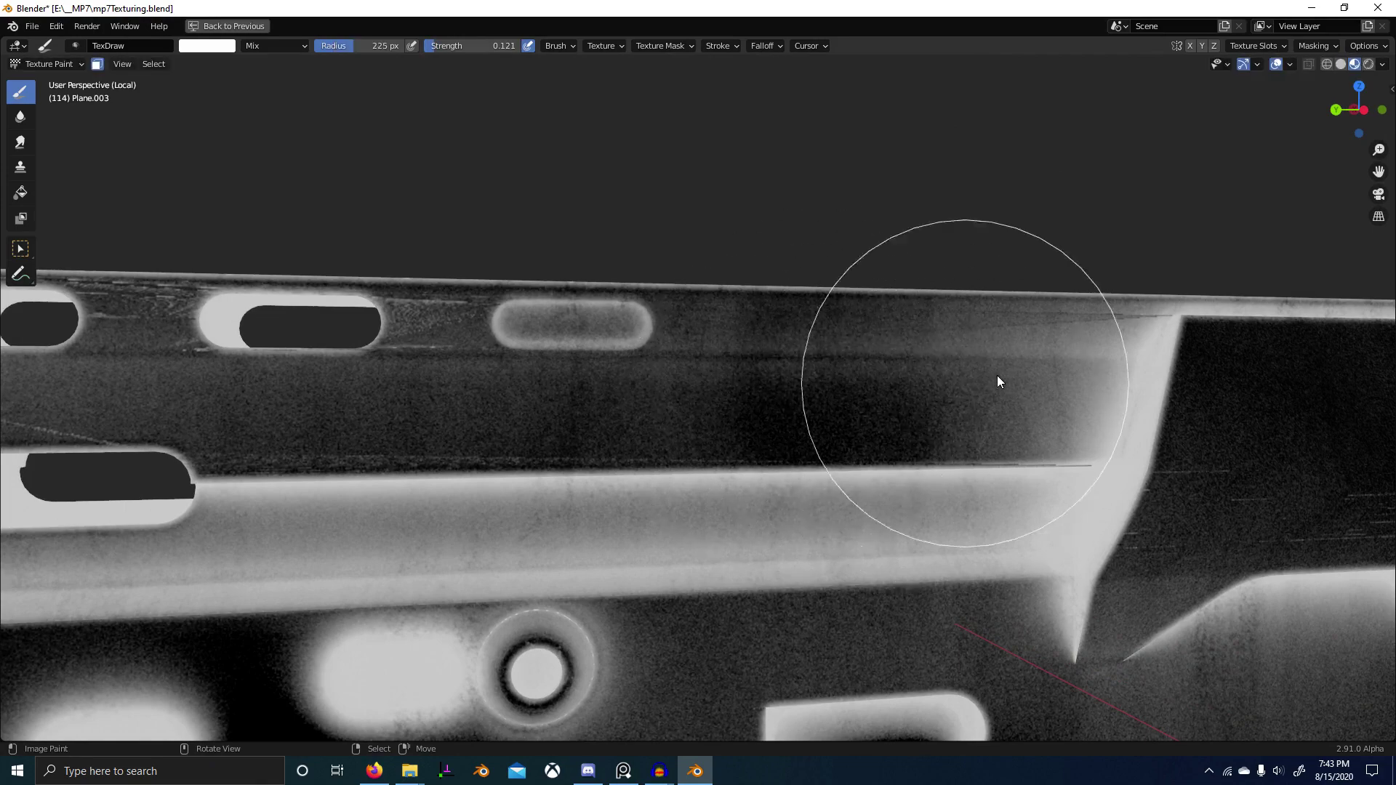
{"action": "mouse_move", "coordinate": [997, 375]}
{"action": "left_mouse_down", "text": "ctrl"}
{"action": "mouse_move", "coordinate": [926, 403]}
{"action": "mouse_move", "coordinate": [826, 403]}
{"action": "mouse_move", "coordinate": [632, 458]}
{"action": "mouse_move", "coordinate": [547, 438]}
{"action": "mouse_move", "coordinate": [115, 421]}
{"action": "left_mouse_up", "text": "ctrl"}
{"action": "middle_click_drag", "start_coordinate": [115, 421], "coordinate": [292, 438], "text": "shift"}
{"action": "mouse_move", "coordinate": [320, 438]}
{"action": "left_mouse_down", "text": "ctrl"}
{"action": "mouse_move", "coordinate": [561, 429]}
{"action": "mouse_move", "coordinate": [440, 439]}
{"action": "mouse_move", "coordinate": [647, 445]}
{"action": "left_mouse_up", "text": "ctrl"}
Step: Reduce the brush radius to 166 px and paint the inverted colour over the area beneath the closed slot of the upper front side
{"action": "scroll", "coordinate": [945, 493], "scroll_direction": "down", "scroll_amount": 4}
{"action": "middle_click_drag", "start_coordinate": [954, 495], "coordinate": [861, 496]}
{"action": "scroll", "coordinate": [663, 454], "scroll_direction": "up", "scroll_amount": 5}
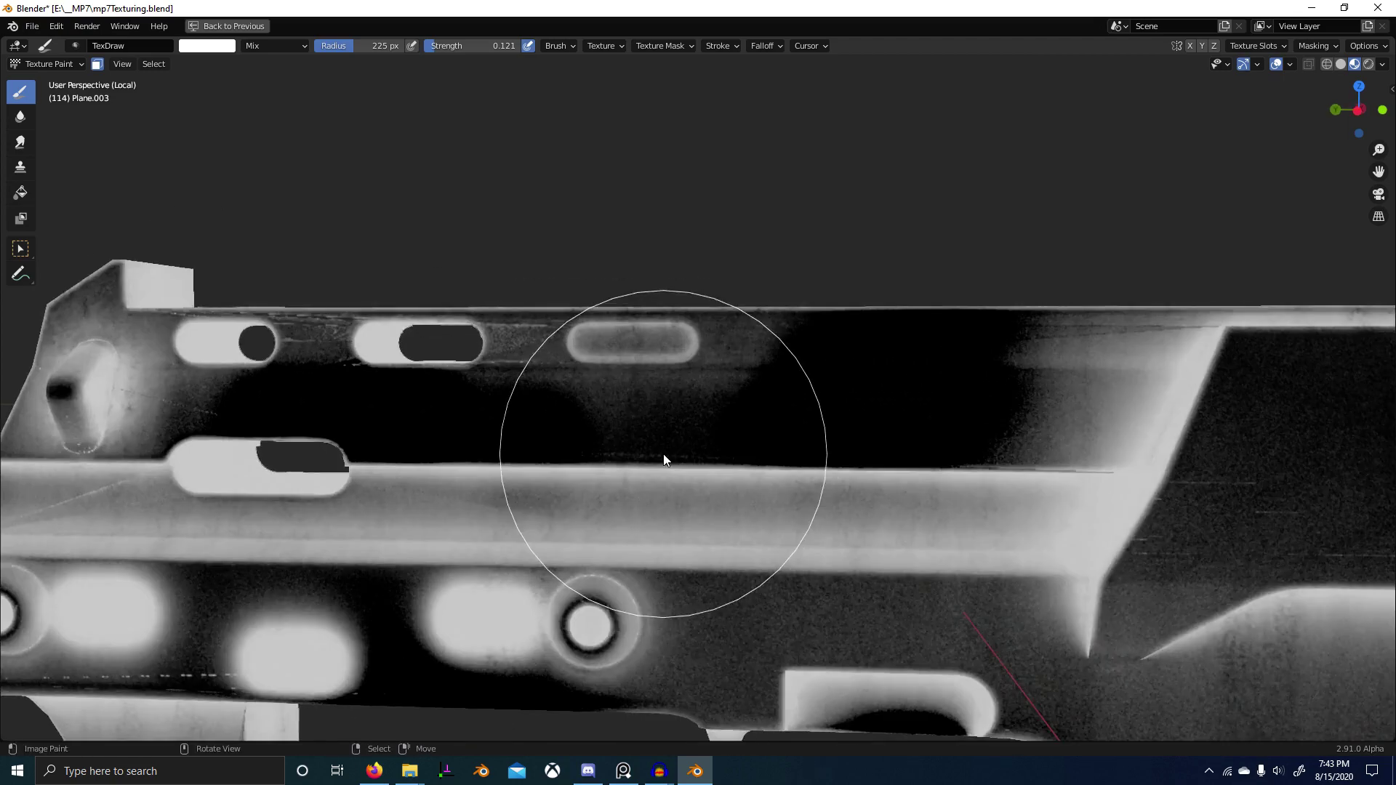
{"action": "key", "text": "f"}
{"action": "left_click", "coordinate": [631, 442]}
{"action": "left_click_drag", "start_coordinate": [605, 440], "coordinate": [811, 413], "text": "ctrl"}
{"action": "scroll", "coordinate": [705, 434], "scroll_direction": "down", "scroll_amount": 4}
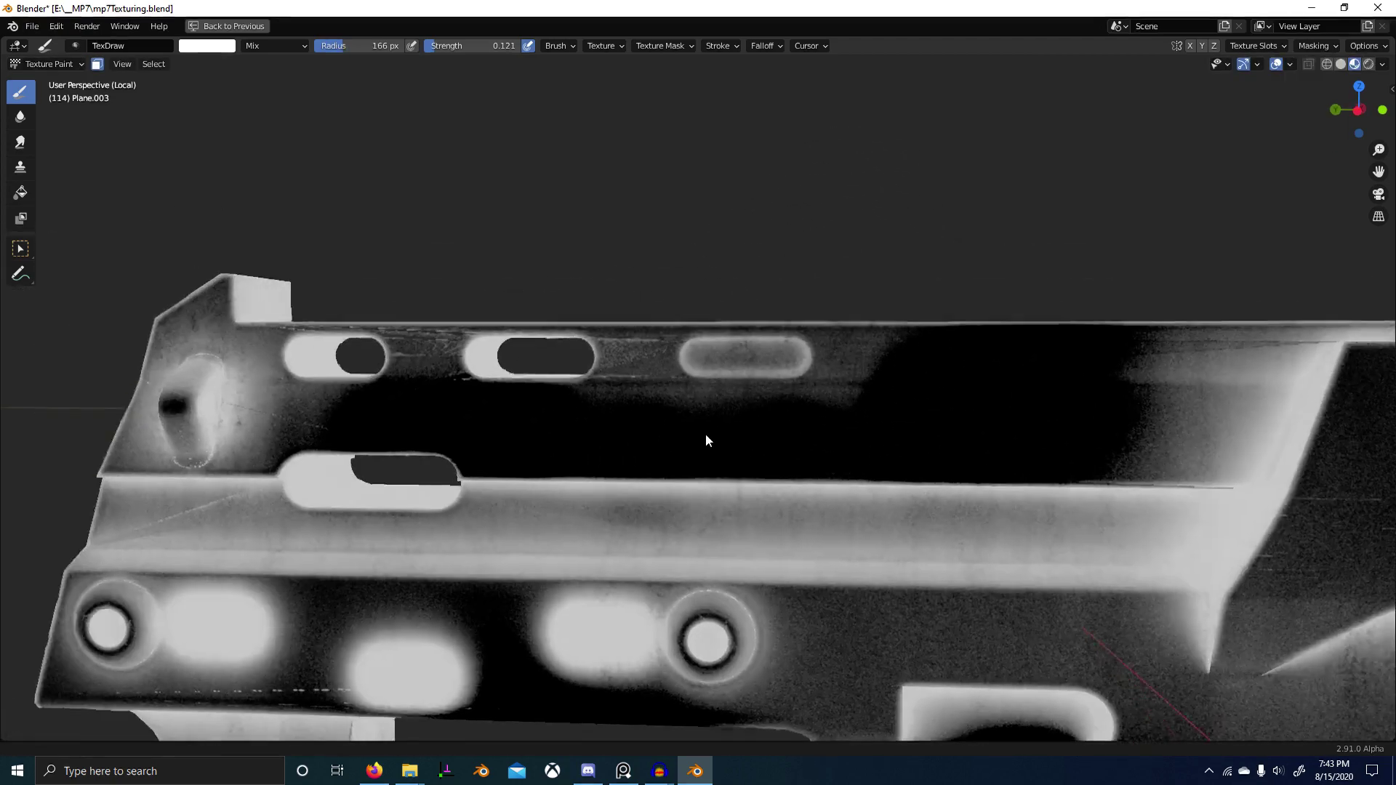
Step: Change the brush colour to black and paint along the rear side panel on the opposite side of the receiver
{"action": "middle_click_drag", "start_coordinate": [706, 433], "coordinate": [797, 444]}
{"action": "scroll", "coordinate": [797, 441], "scroll_direction": "down", "scroll_amount": 4}
{"action": "middle_click_drag", "start_coordinate": [564, 539], "coordinate": [532, 541]}
{"action": "scroll", "coordinate": [520, 545], "scroll_direction": "down", "scroll_amount": 4}
{"action": "mouse_move", "coordinate": [466, 570]}
{"action": "middle_mouse_down", "text": "shift"}
{"action": "mouse_move", "coordinate": [722, 556]}
{"action": "mouse_move", "coordinate": [794, 570]}
{"action": "mouse_move", "coordinate": [725, 537]}
{"action": "middle_mouse_up", "text": "shift"}
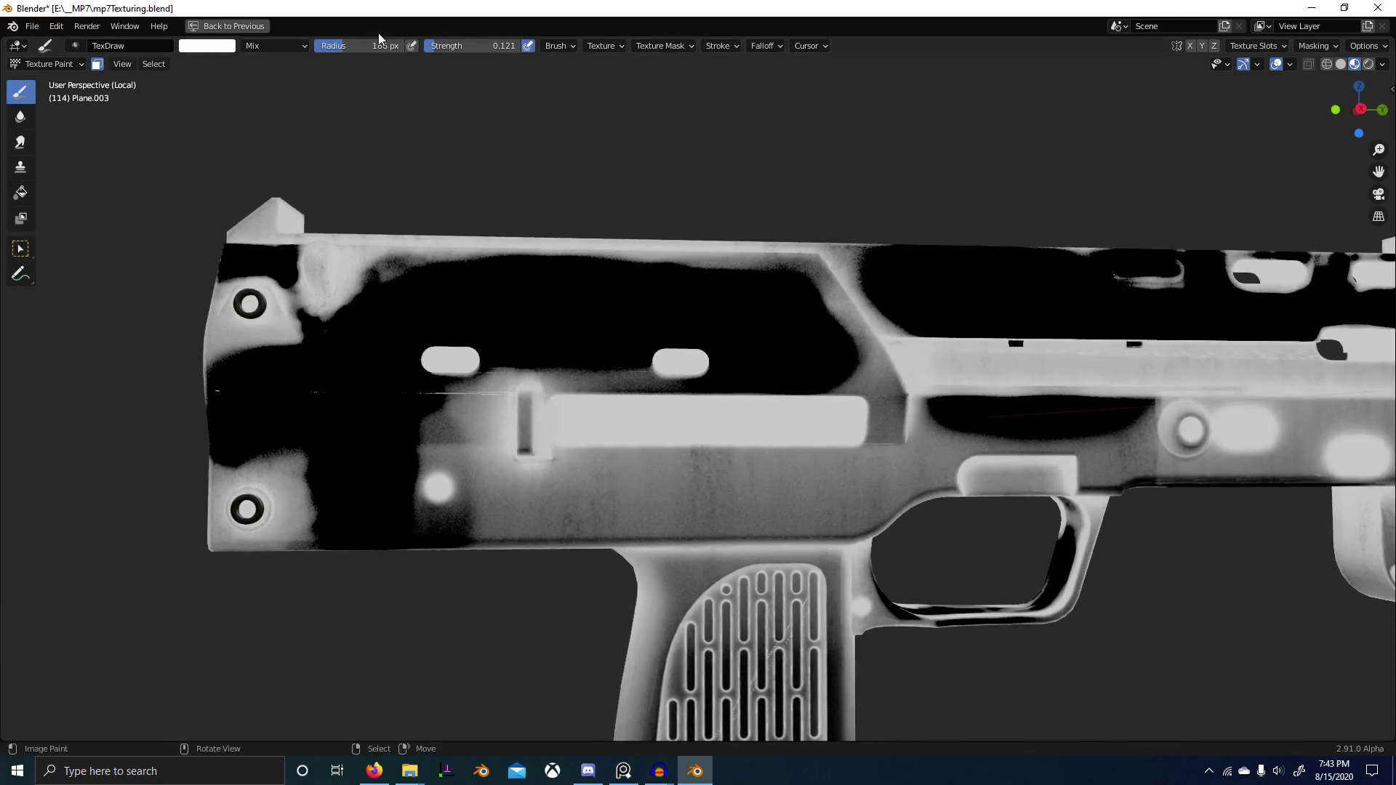
{"action": "left_click", "coordinate": [221, 46]}
{"action": "left_click_drag", "start_coordinate": [307, 116], "coordinate": [306, 157]}
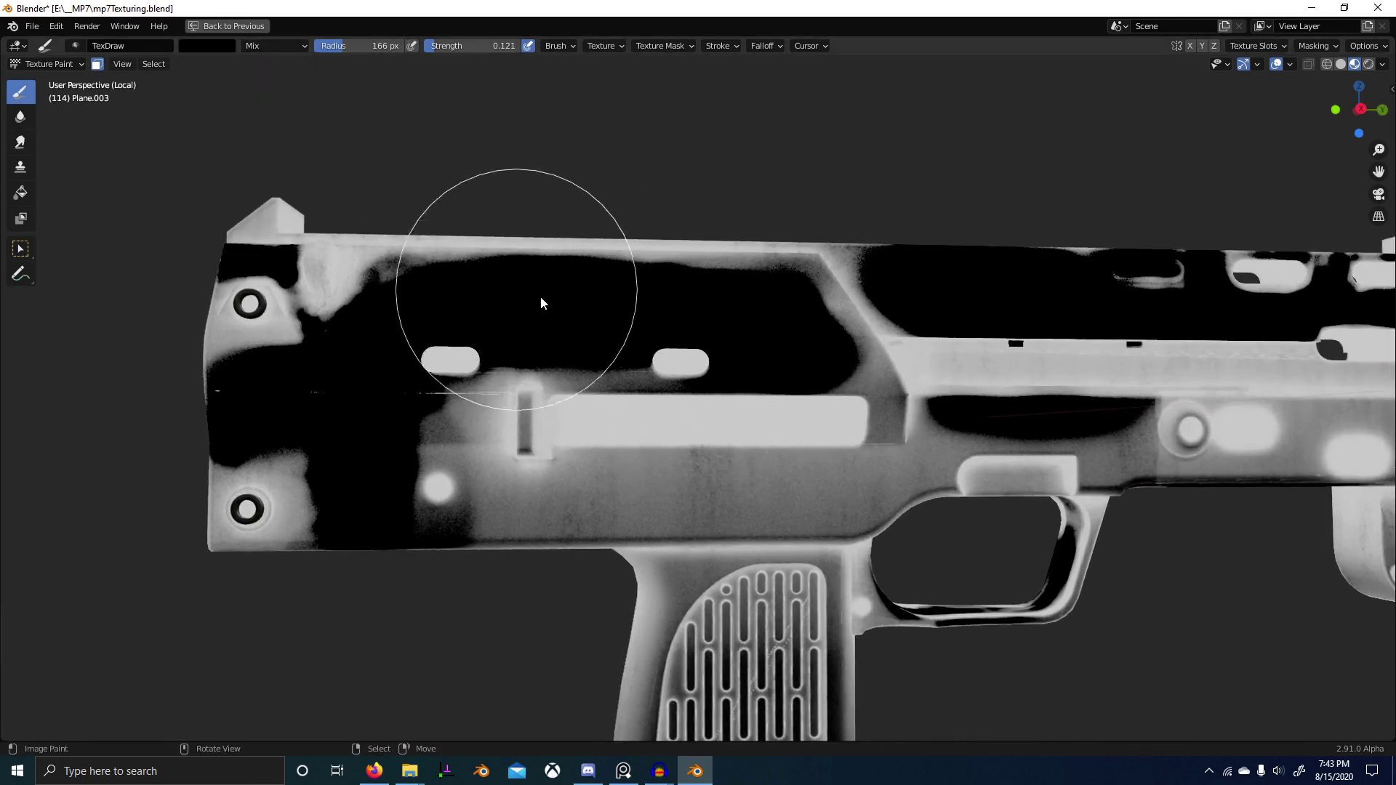
{"action": "left_click_drag", "start_coordinate": [371, 327], "coordinate": [514, 358]}
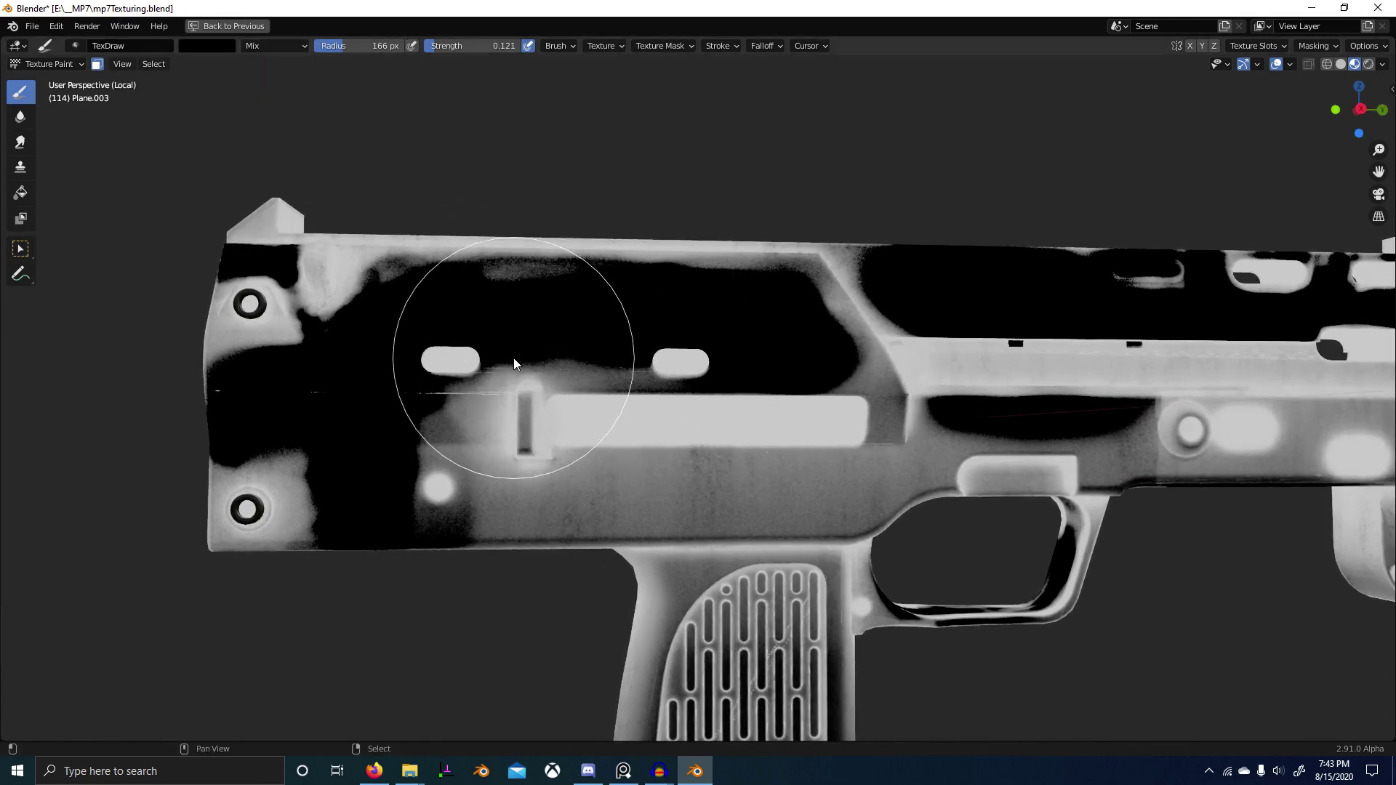
Step: Lower the brush strength to 0.036 and paint over the rear side panel around the small oval recesses and down to the lower edge
{"action": "key", "text": "shift+f"}
{"action": "left_click", "coordinate": [499, 355]}
{"action": "key", "text": "shift+f"}
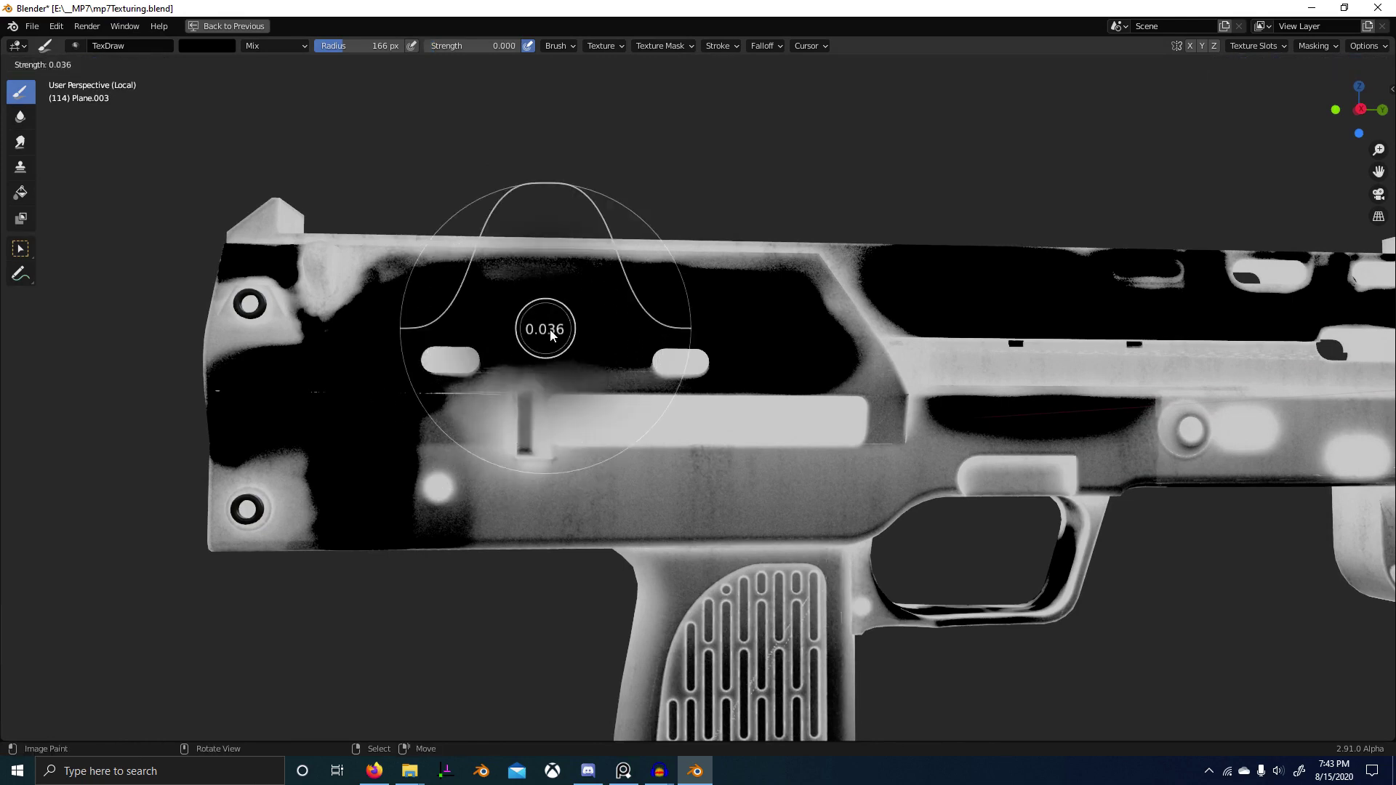
{"action": "left_click", "coordinate": [547, 349]}
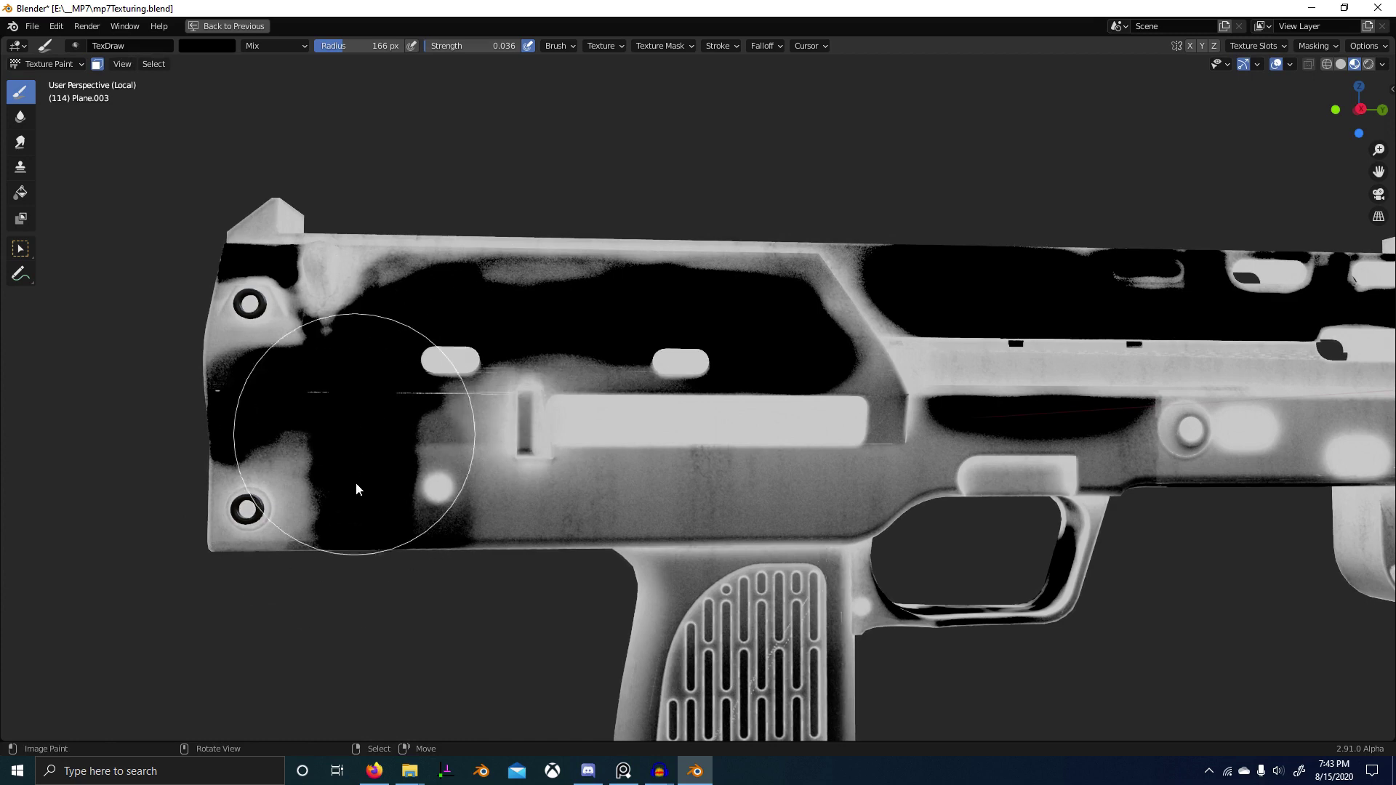
{"action": "left_click_drag", "start_coordinate": [614, 318], "coordinate": [344, 362]}
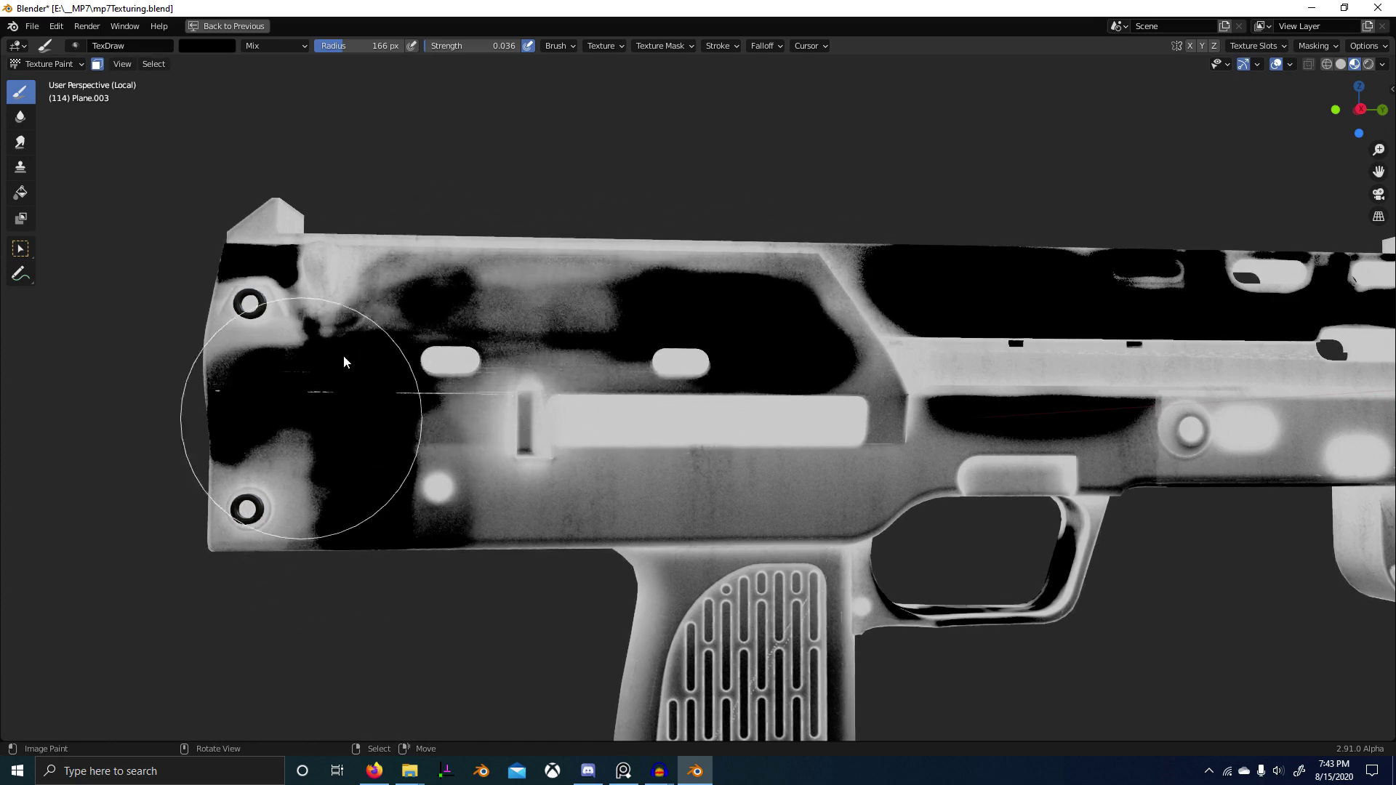
{"action": "mouse_move", "coordinate": [445, 392]}
{"action": "left_mouse_down"}
{"action": "mouse_move", "coordinate": [271, 399]}
{"action": "mouse_move", "coordinate": [430, 515]}
{"action": "left_mouse_up"}
Step: Paint with the black brush along the upper front section on the same side, around the closed slot
{"action": "middle_click_drag", "start_coordinate": [429, 514], "coordinate": [563, 395]}
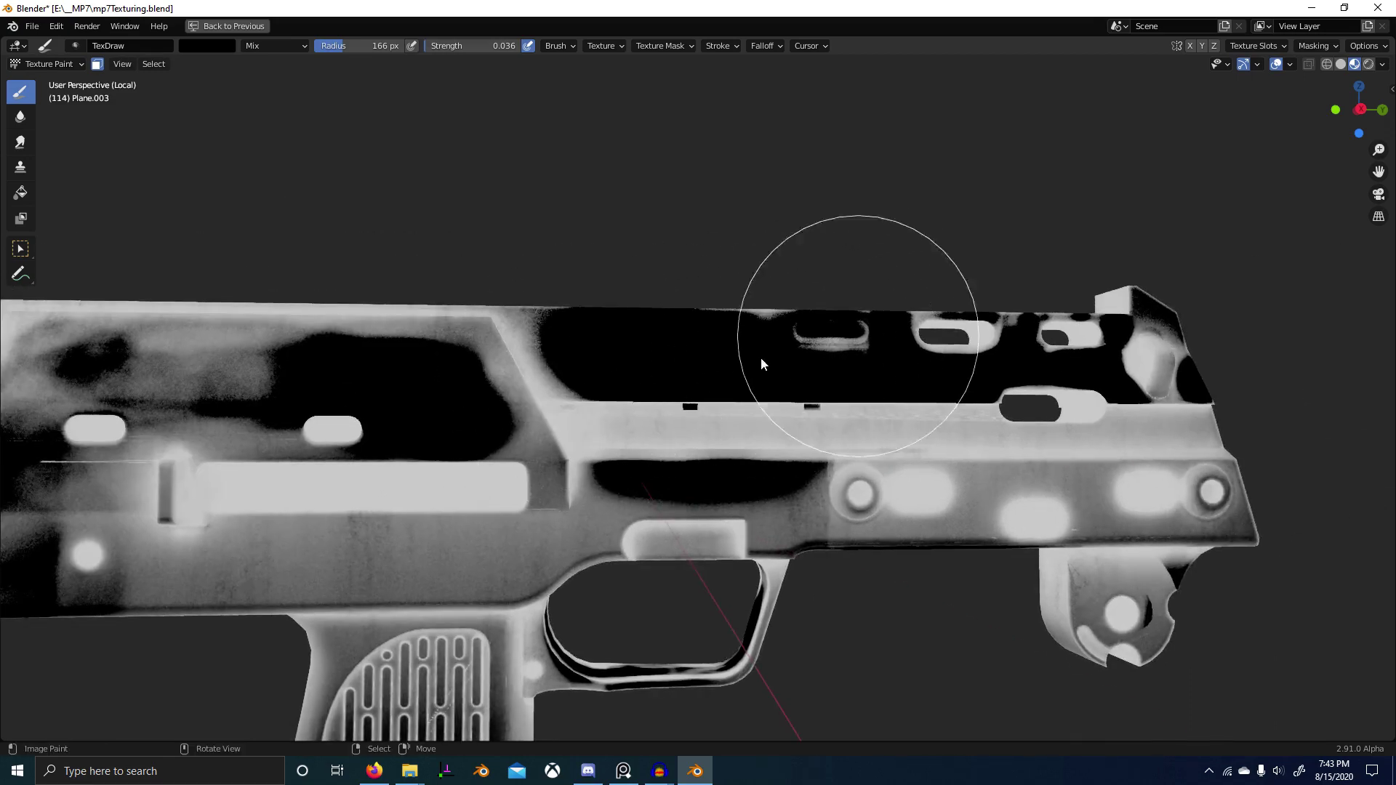
{"action": "left_click_drag", "start_coordinate": [762, 358], "coordinate": [920, 381]}
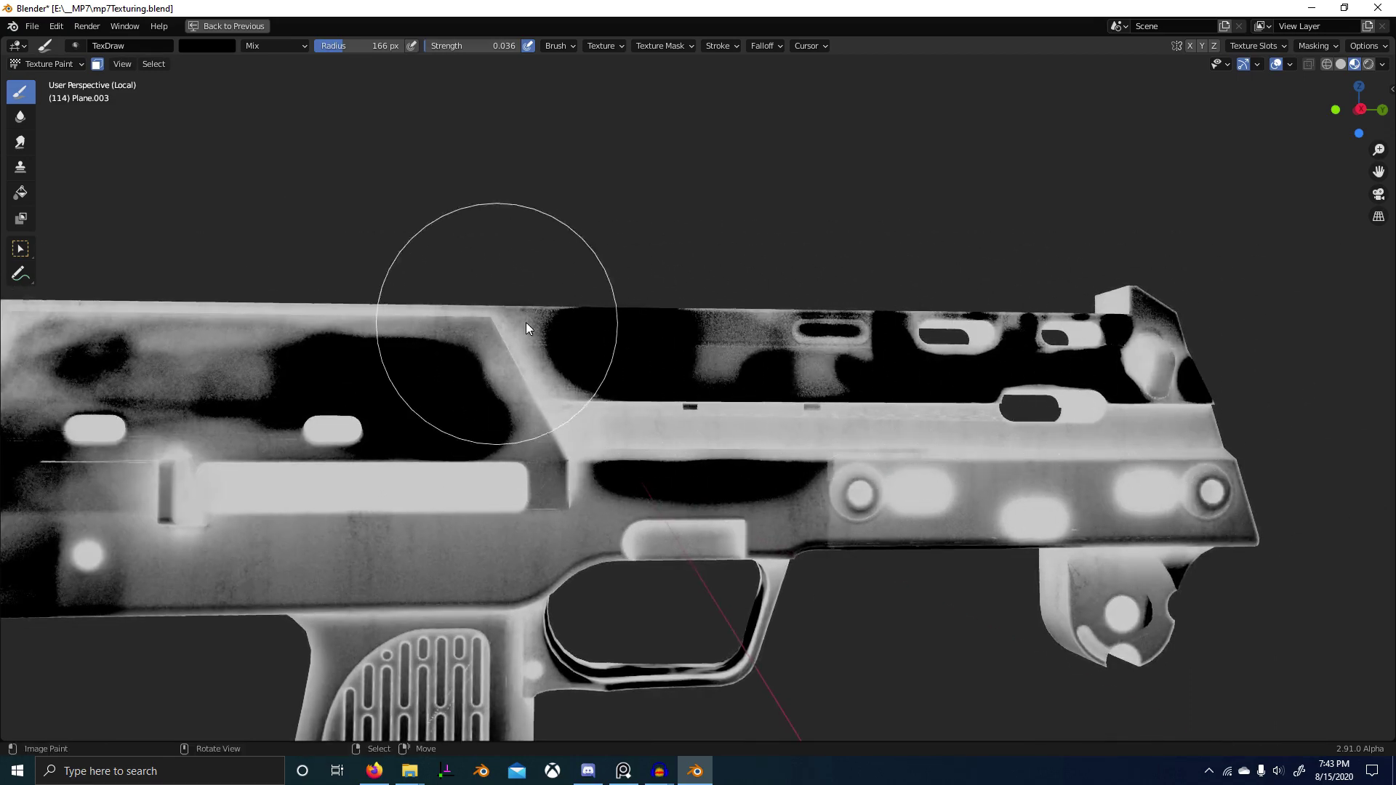
{"action": "mouse_move", "coordinate": [745, 348]}
{"action": "middle_mouse_down"}
{"action": "mouse_move", "coordinate": [395, 416]}
{"action": "mouse_move", "coordinate": [663, 442]}
{"action": "middle_mouse_up"}
{"action": "scroll", "coordinate": [663, 441], "scroll_direction": "up", "scroll_amount": 5}
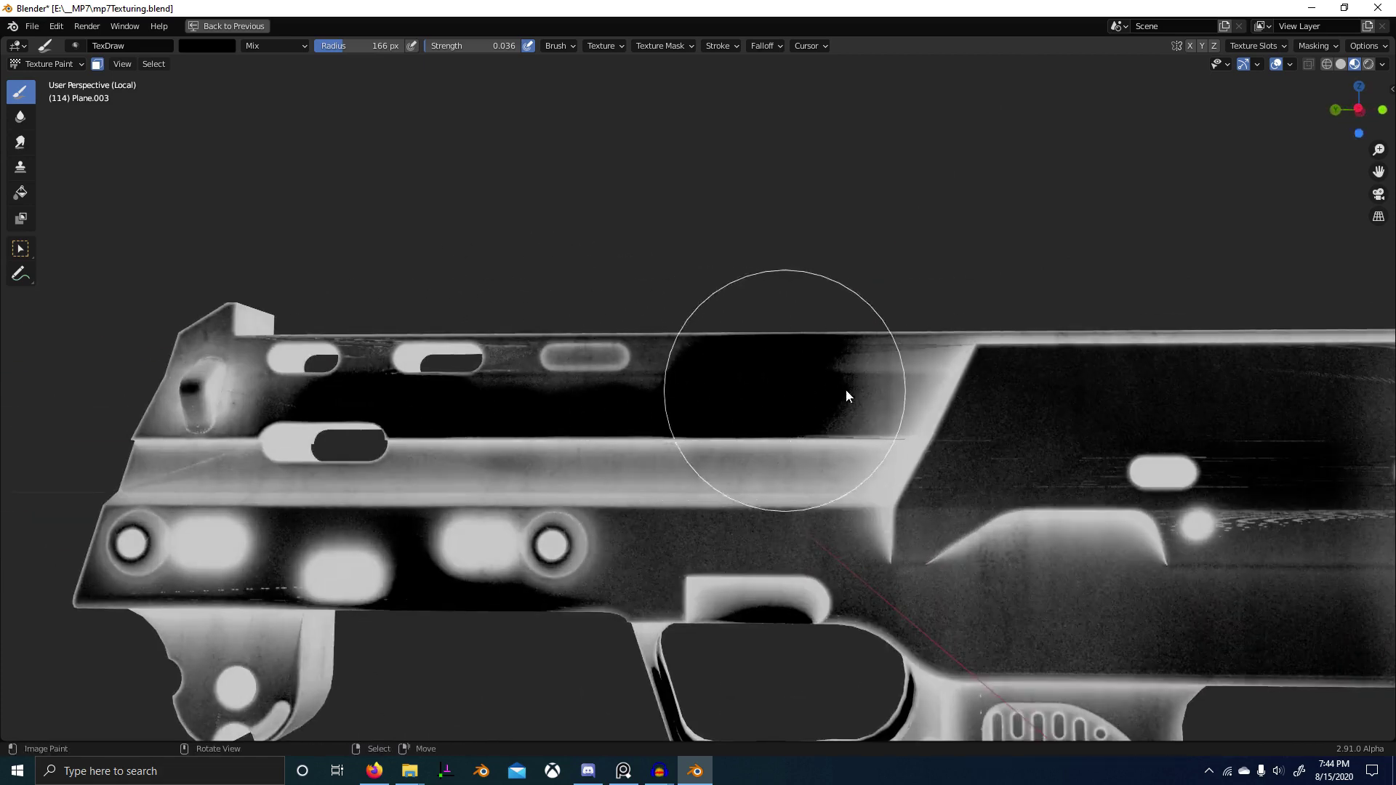
{"action": "middle_click_drag", "start_coordinate": [613, 365], "coordinate": [461, 335]}
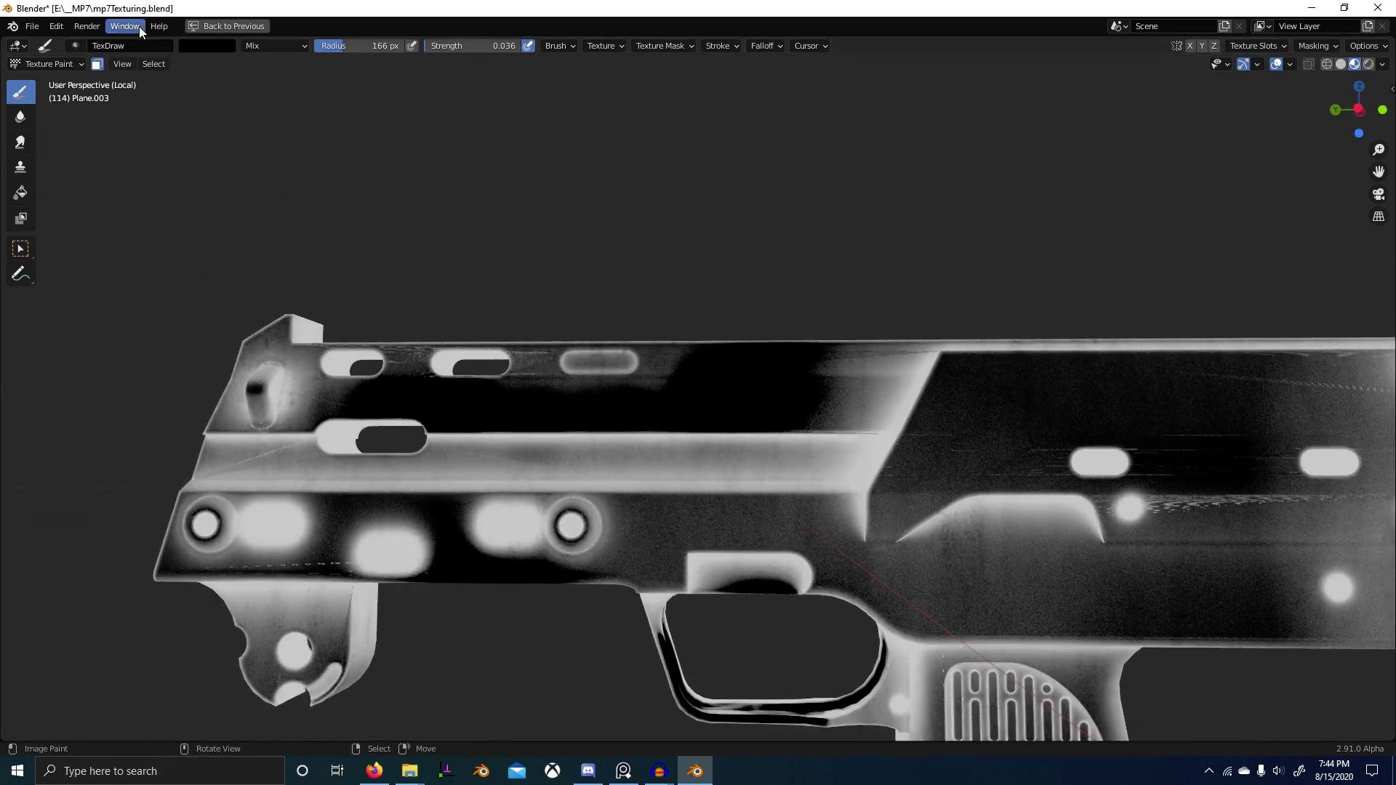
Step: Try the B Scratch 1 brush on the upper front side of the receiver, and undo the stroke
{"action": "left_click", "coordinate": [75, 45]}
{"action": "scroll", "coordinate": [162, 110], "scroll_direction": "up", "scroll_amount": 1}
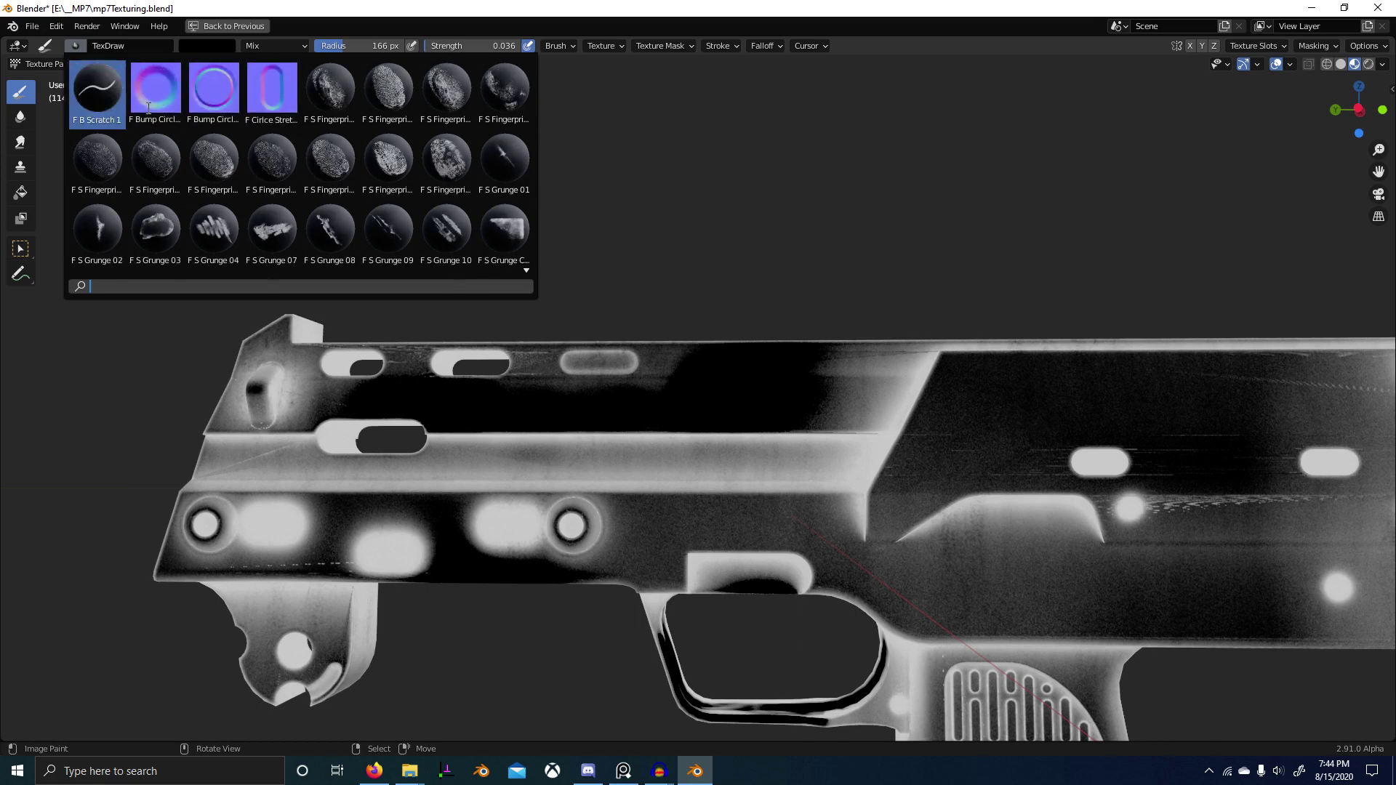
{"action": "left_click", "coordinate": [94, 94]}
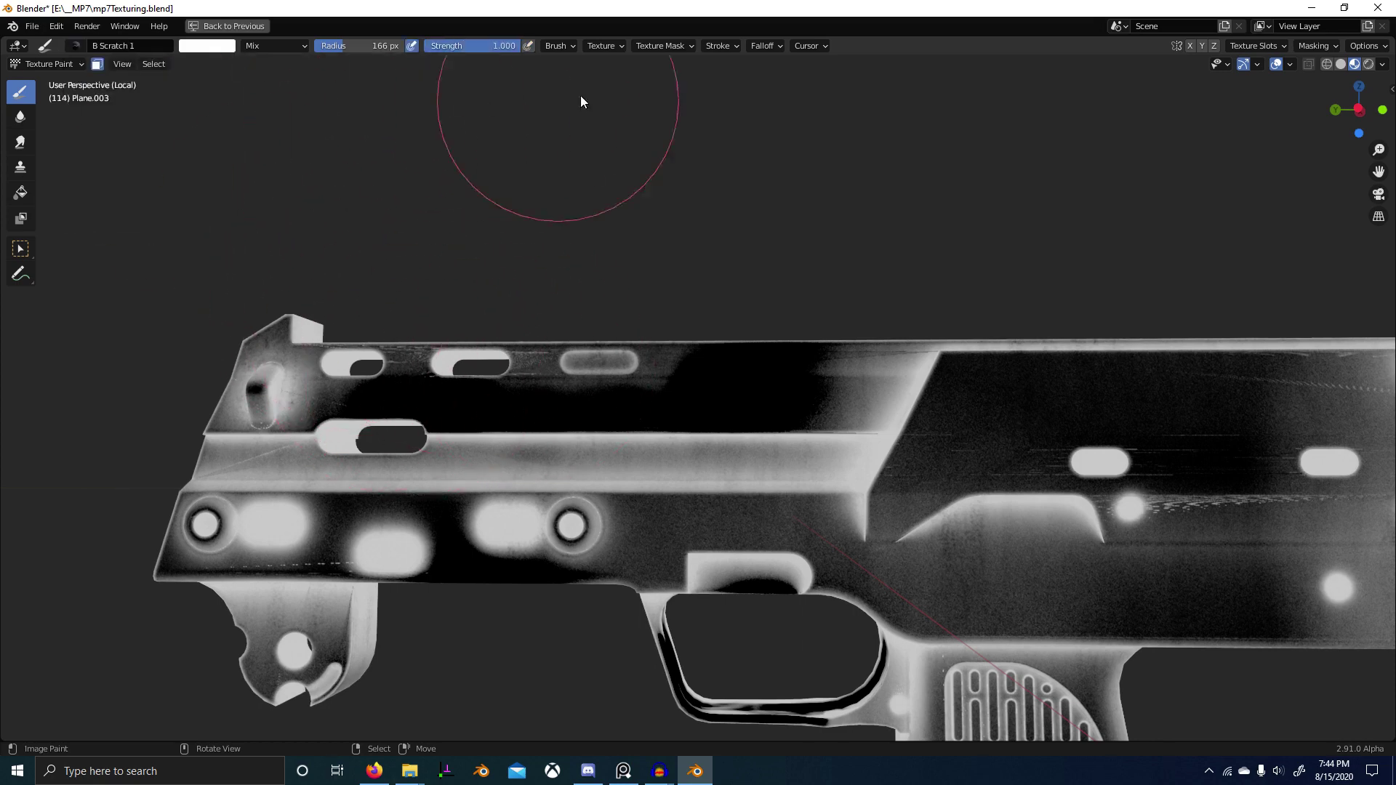
{"action": "left_click", "coordinate": [720, 46]}
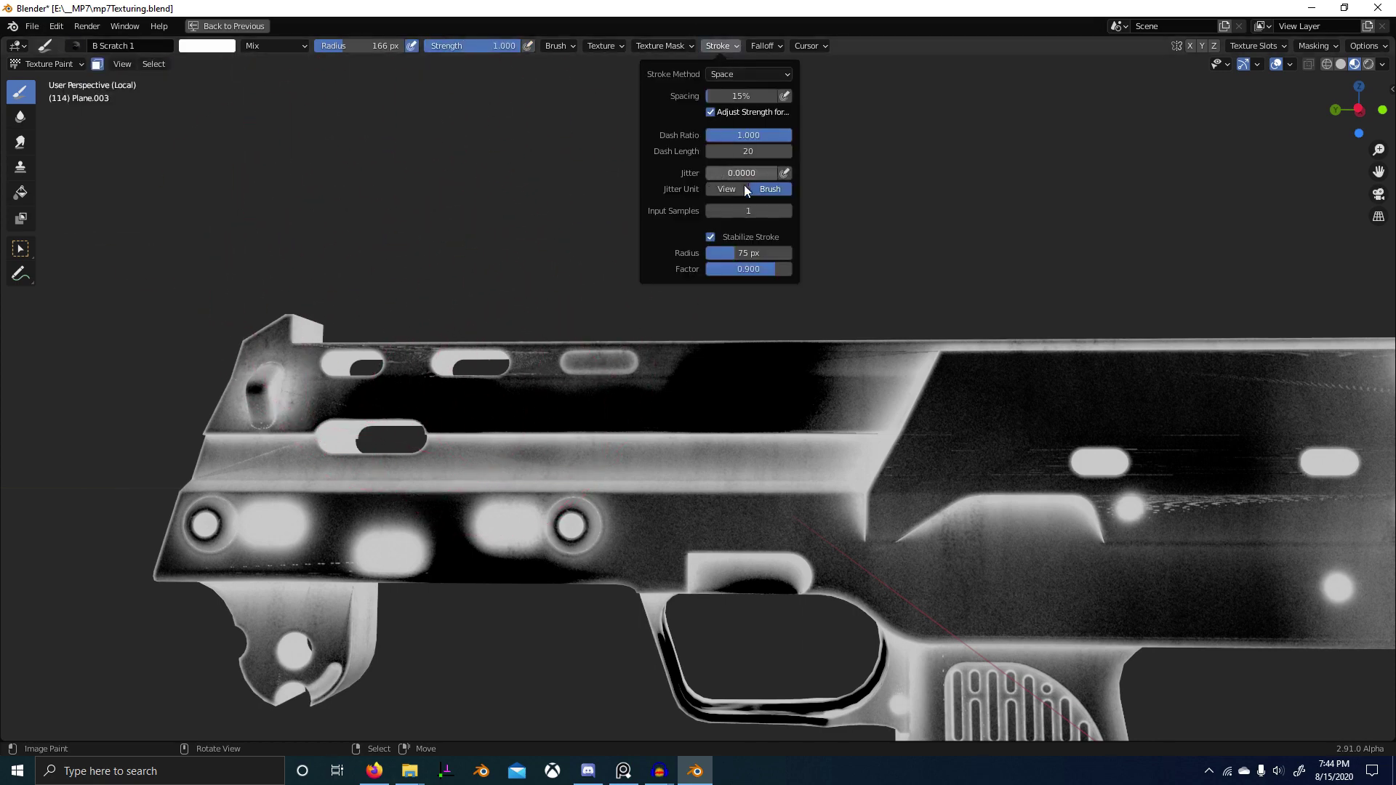
{"action": "left_click_drag", "start_coordinate": [483, 380], "coordinate": [873, 461]}
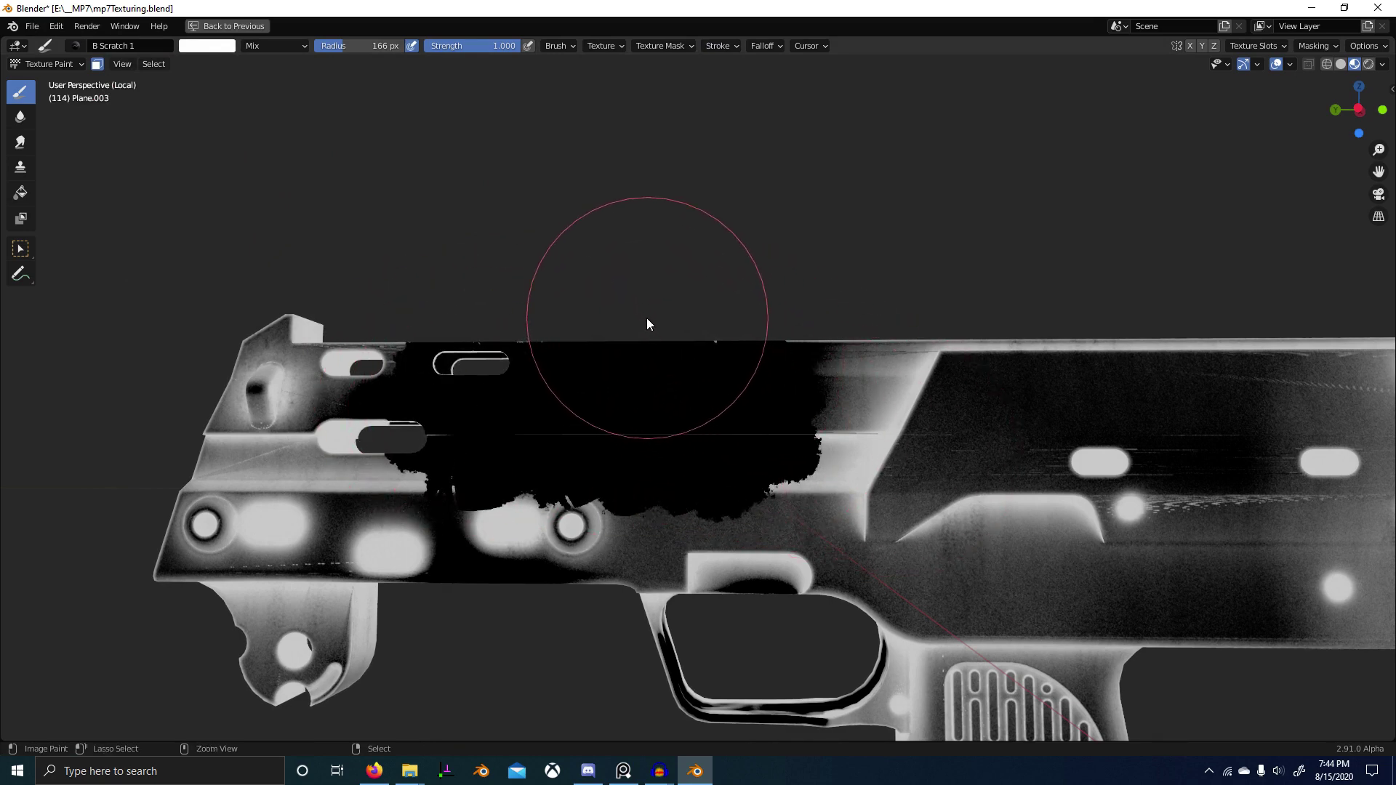
{"action": "key", "text": "ctrl+z"}
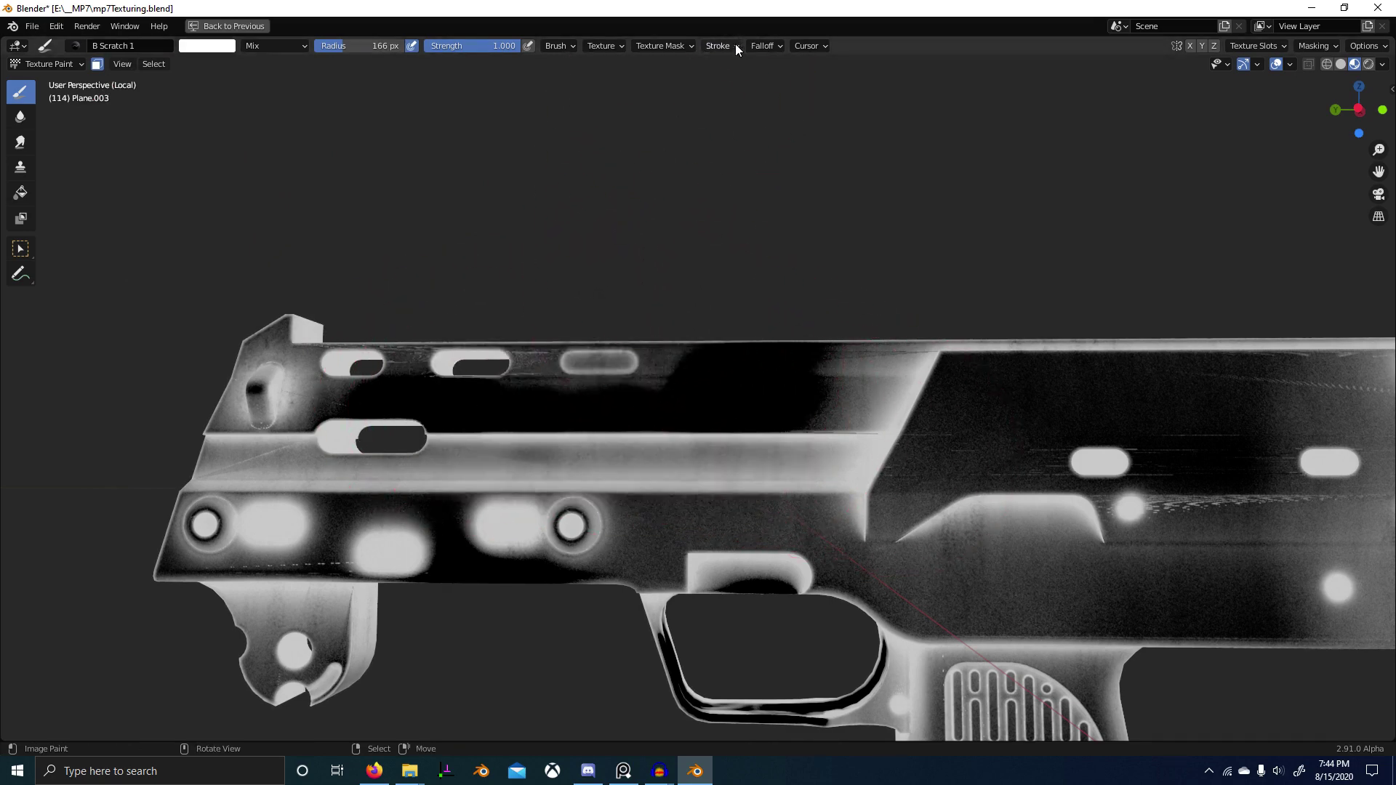
Step: Switch back to the TexDraw brush
{"action": "left_click", "coordinate": [736, 45]}
{"action": "left_click", "coordinate": [75, 45]}
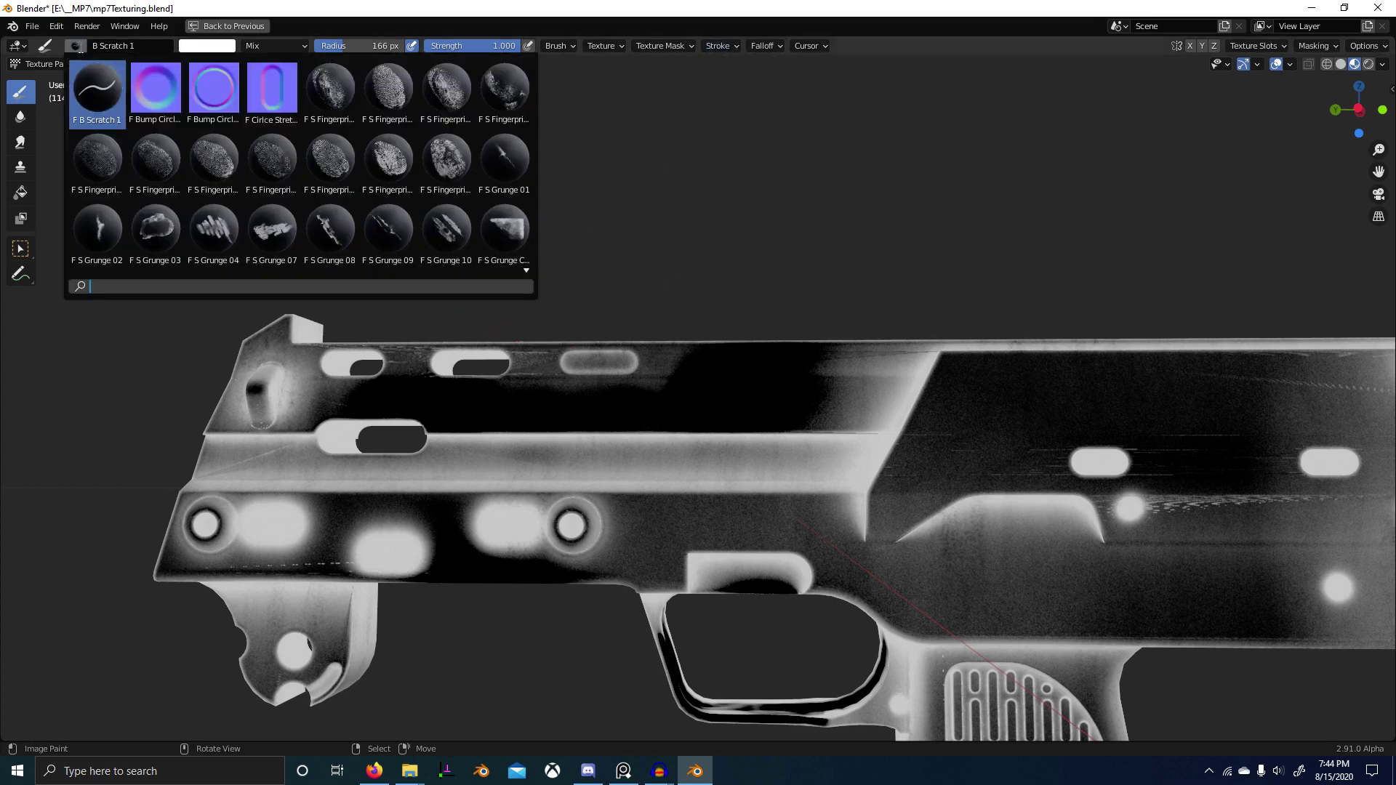
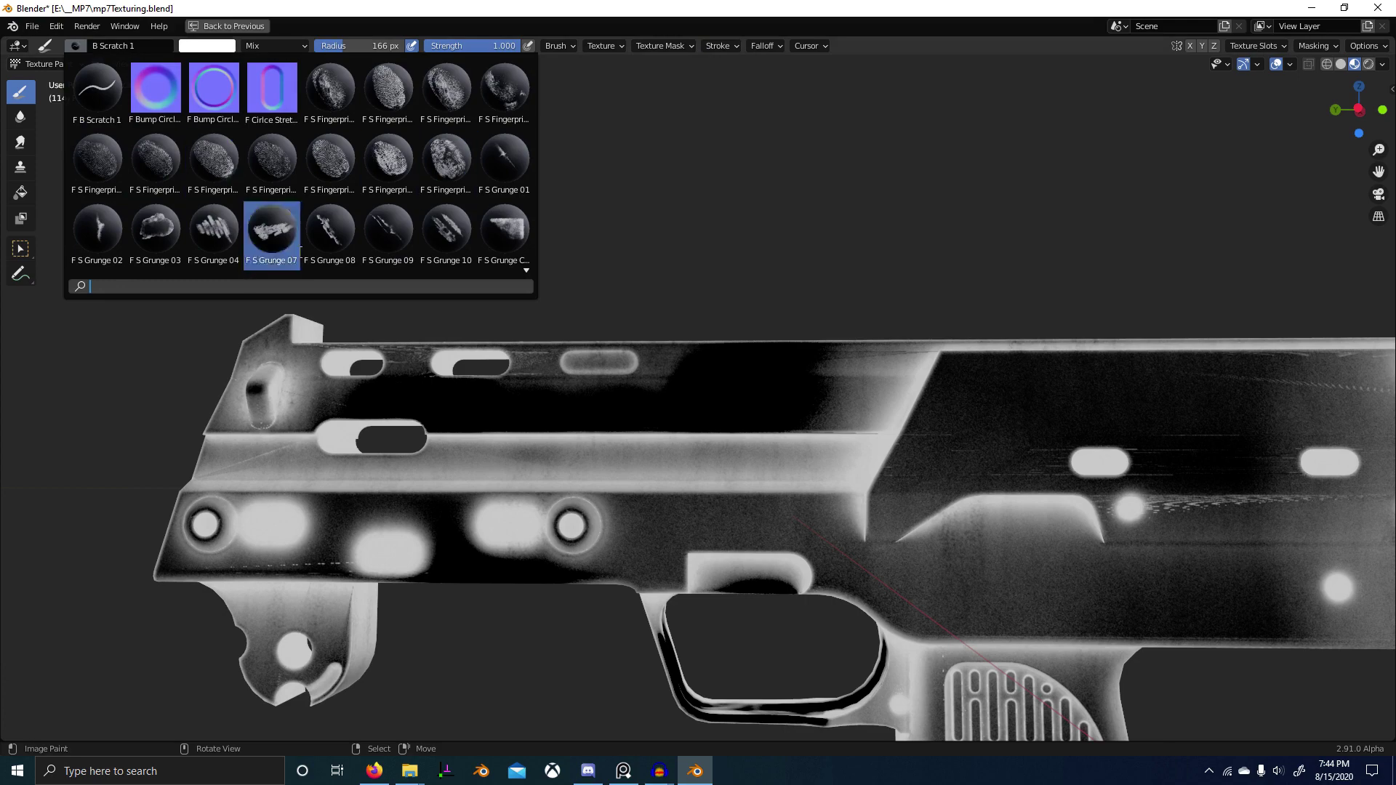
{"action": "scroll", "coordinate": [501, 233], "scroll_direction": "down", "scroll_amount": 2}
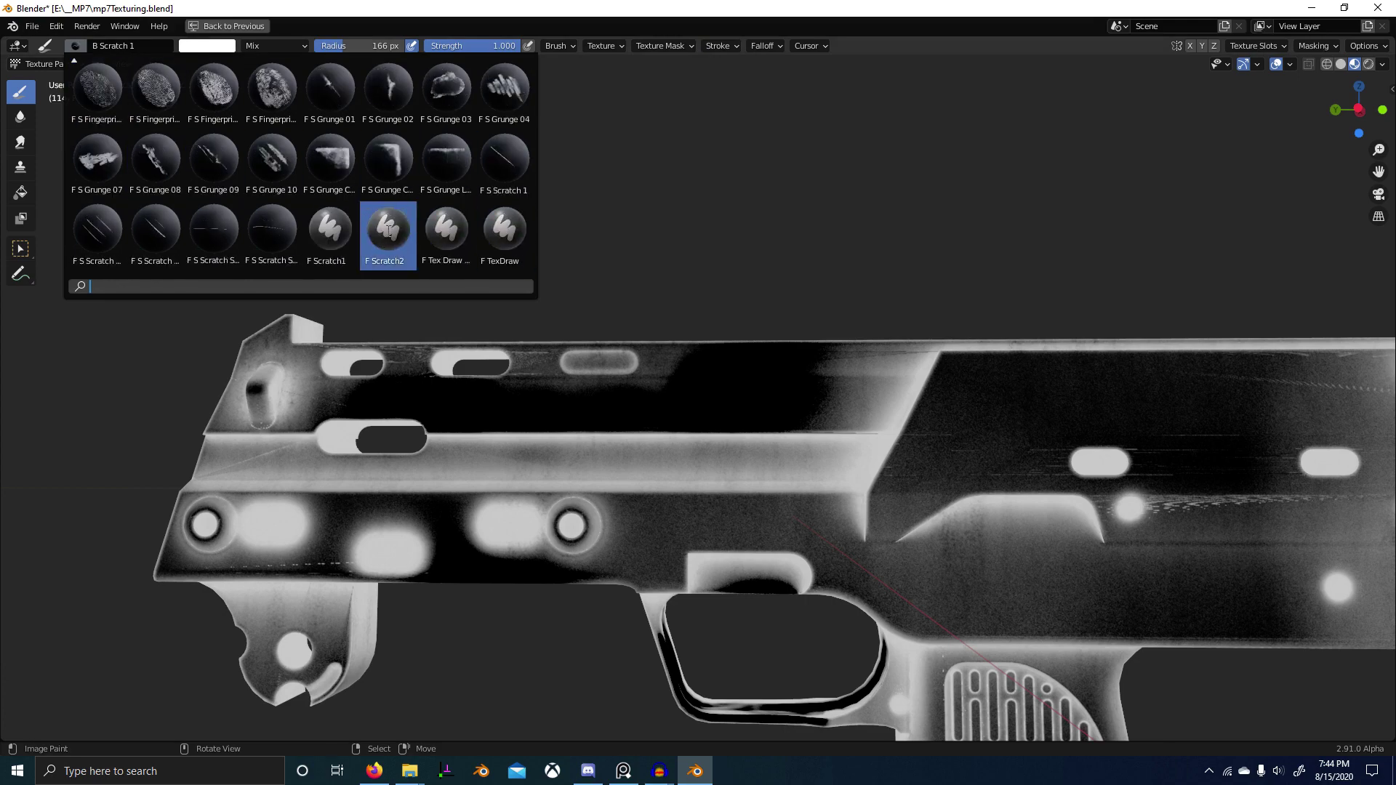
{"action": "left_click", "coordinate": [499, 232]}
Step: Set the brush strength to 0.188 and paint black over the upper front side panel, undoing an unwanted stroke
{"action": "middle_click_drag", "start_coordinate": [294, 394], "coordinate": [412, 437]}
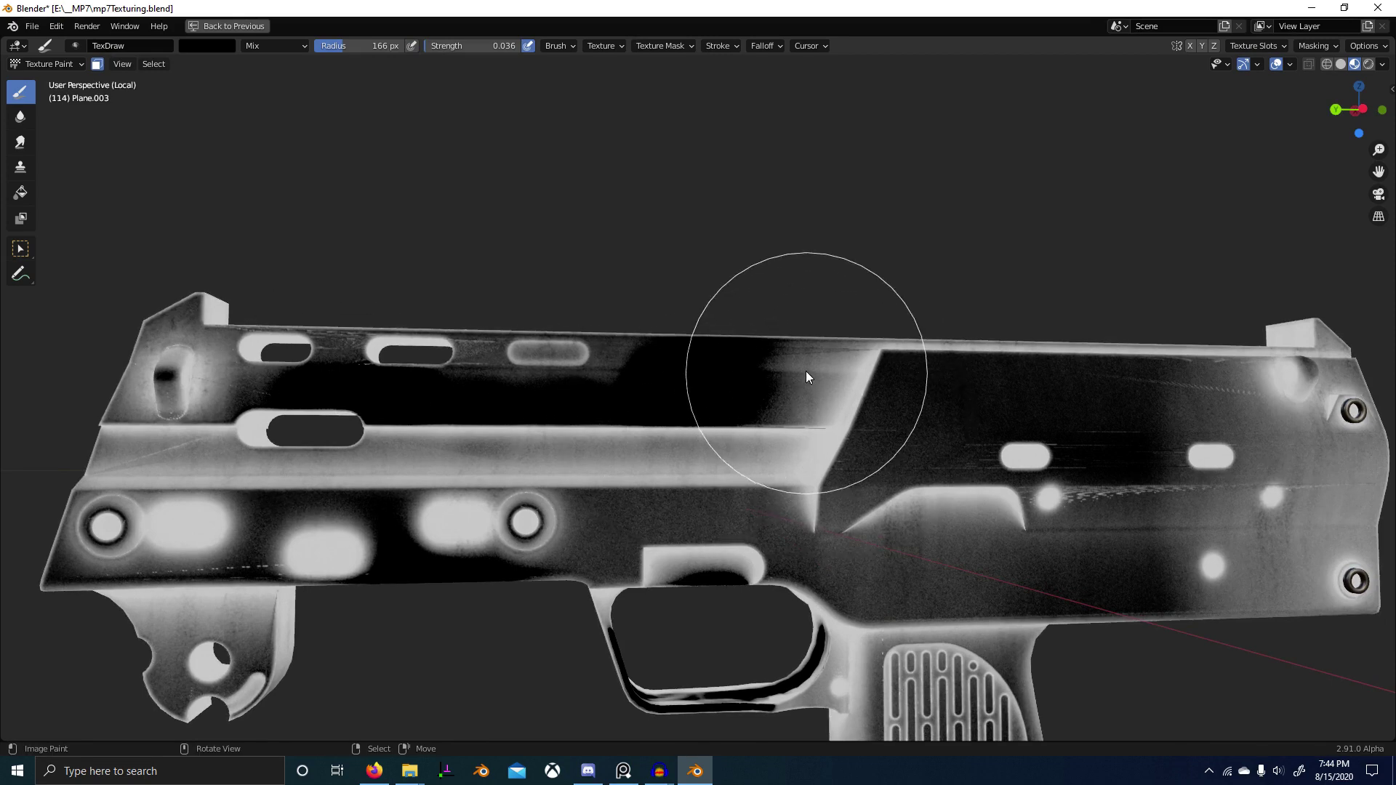
{"action": "key", "text": "shift+f"}
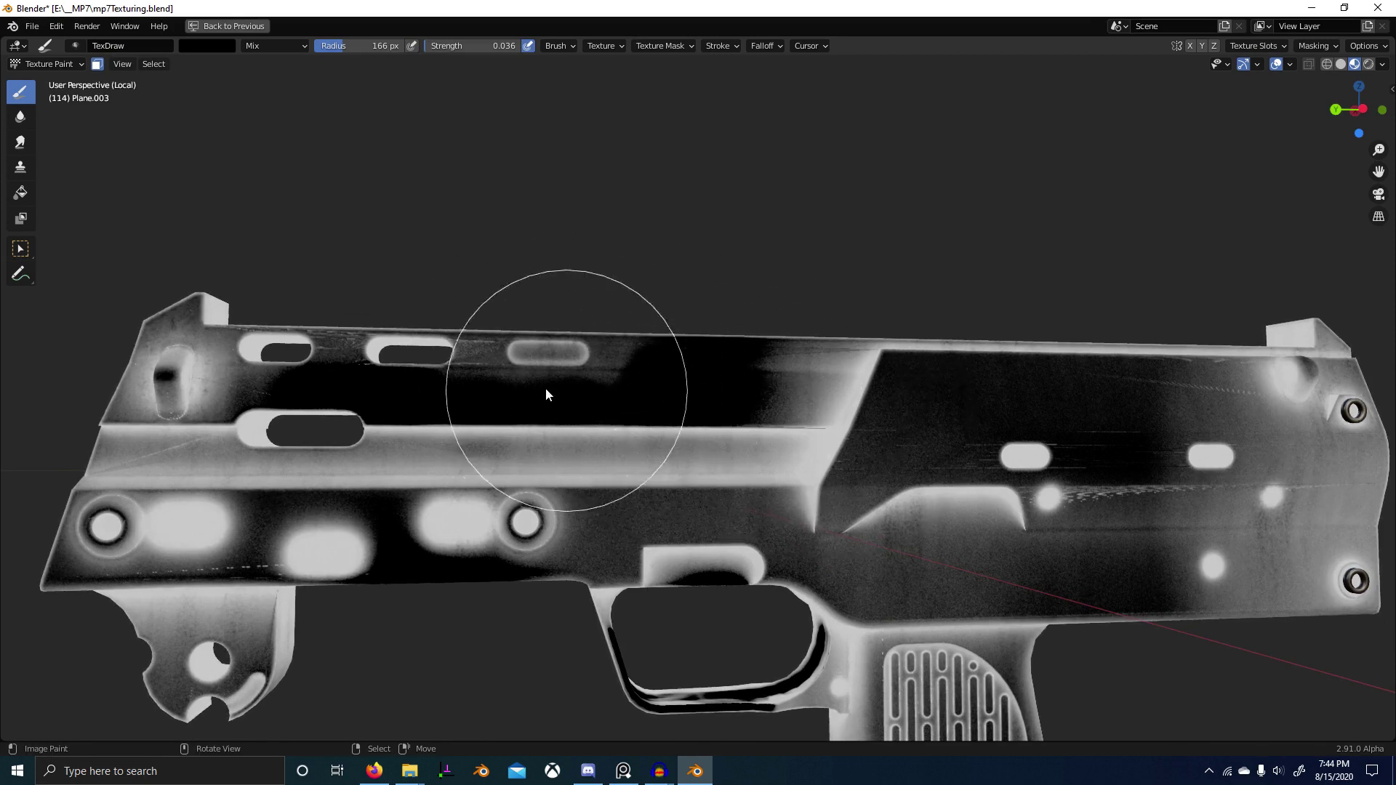
{"action": "left_click", "coordinate": [640, 400]}
{"action": "key", "text": "ctrl+z"}
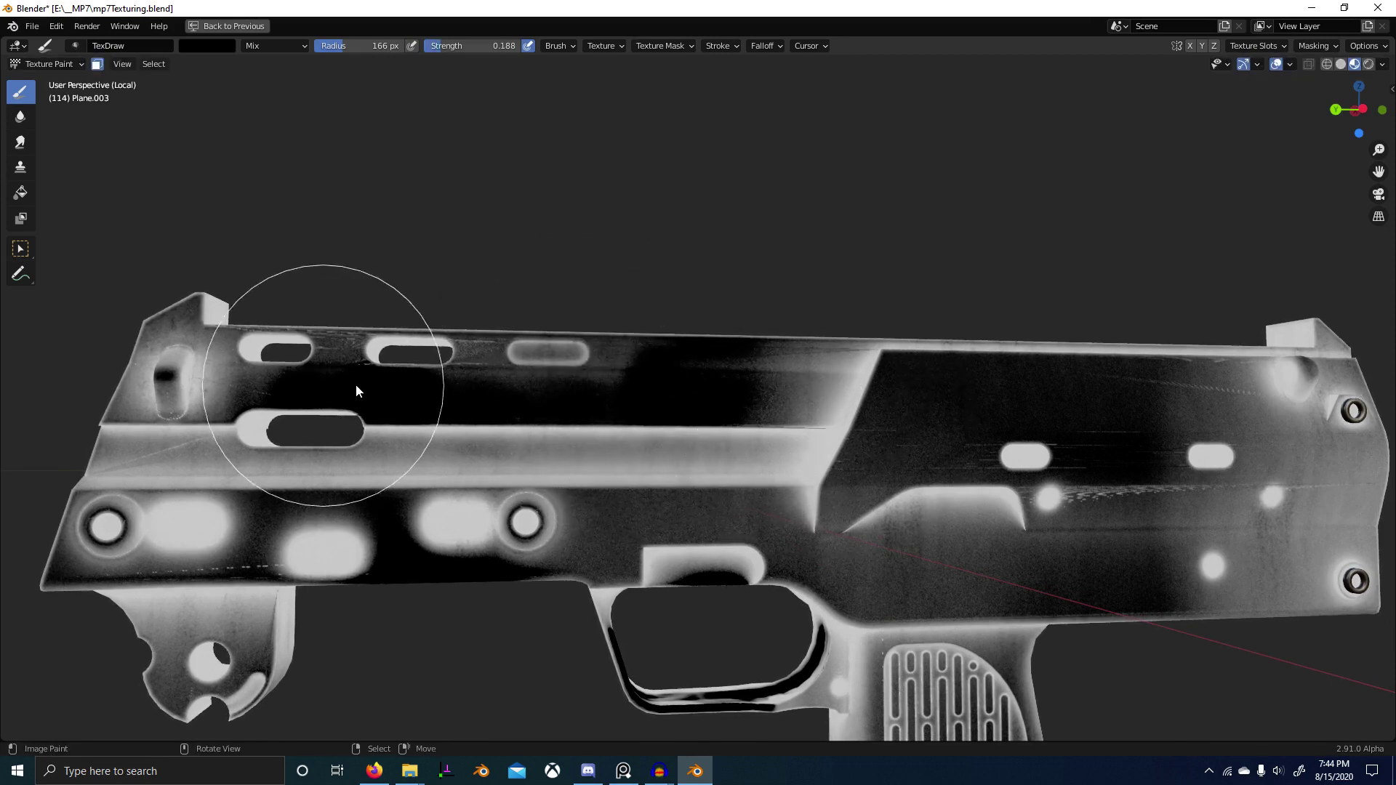
Step: Set the brush strength to 0.097 and paint black along the opposite side of the receiver from the rear panel towards the front
{"action": "scroll", "coordinate": [665, 583], "scroll_direction": "down", "scroll_amount": 3}
{"action": "scroll", "coordinate": [687, 465], "scroll_direction": "up", "scroll_amount": 3}
{"action": "middle_click_drag", "start_coordinate": [728, 607], "coordinate": [638, 458], "text": "shift"}
{"action": "scroll", "coordinate": [640, 455], "scroll_direction": "up", "scroll_amount": 2}
{"action": "scroll", "coordinate": [874, 432], "scroll_direction": "down", "scroll_amount": 5}
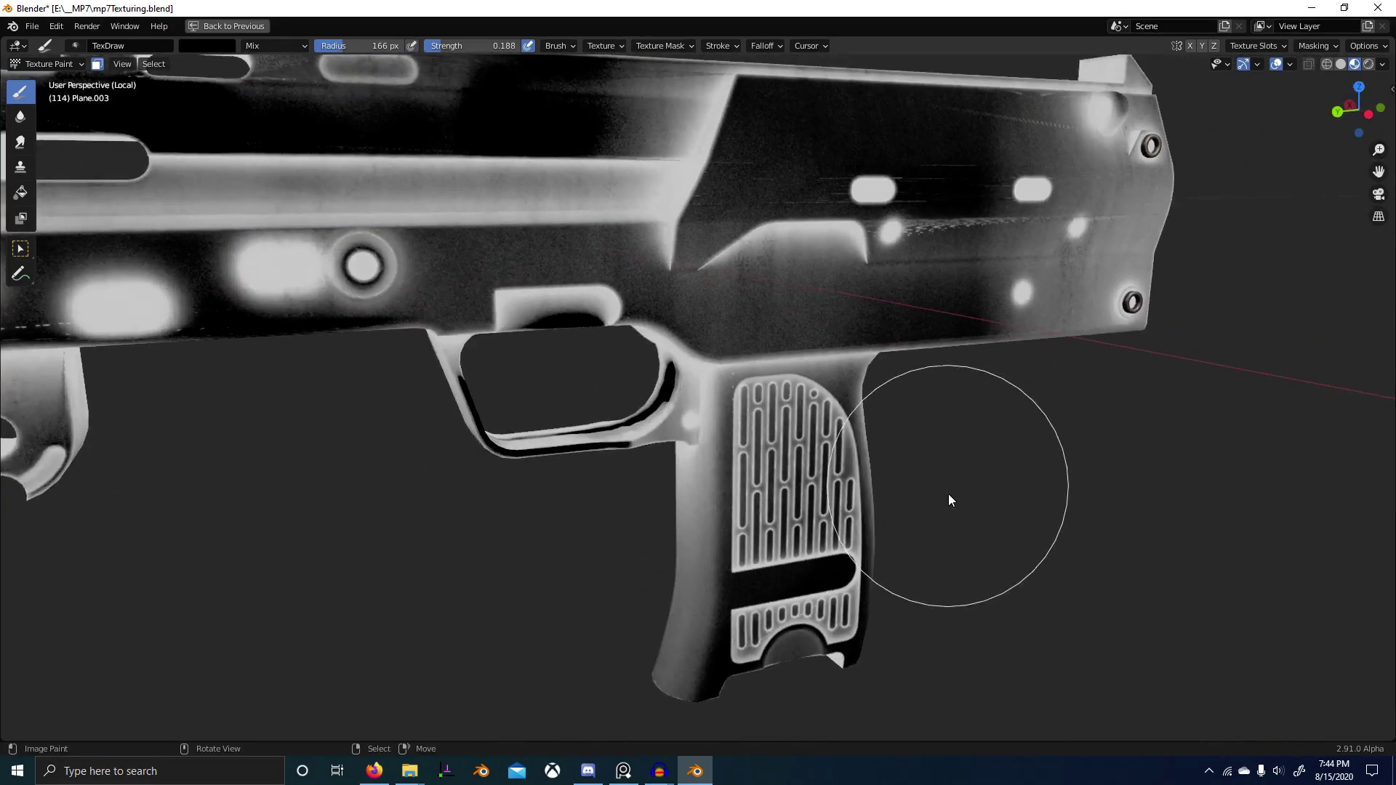
{"action": "mouse_move", "coordinate": [913, 399]}
{"action": "middle_mouse_down"}
{"action": "mouse_move", "coordinate": [787, 432]}
{"action": "mouse_move", "coordinate": [568, 417]}
{"action": "mouse_move", "coordinate": [440, 483]}
{"action": "middle_mouse_up"}
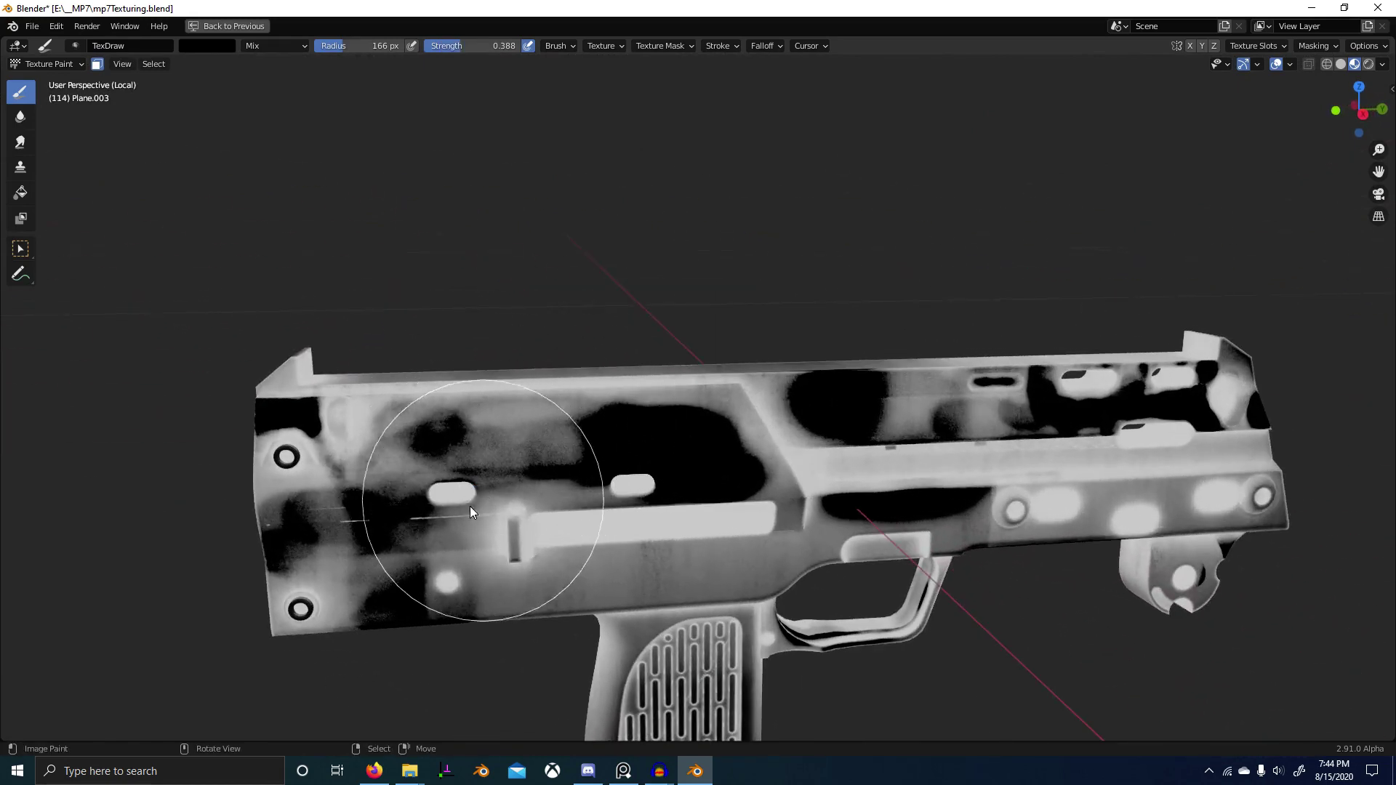
{"action": "key", "text": "shift+f"}
{"action": "left_click", "coordinate": [390, 512]}
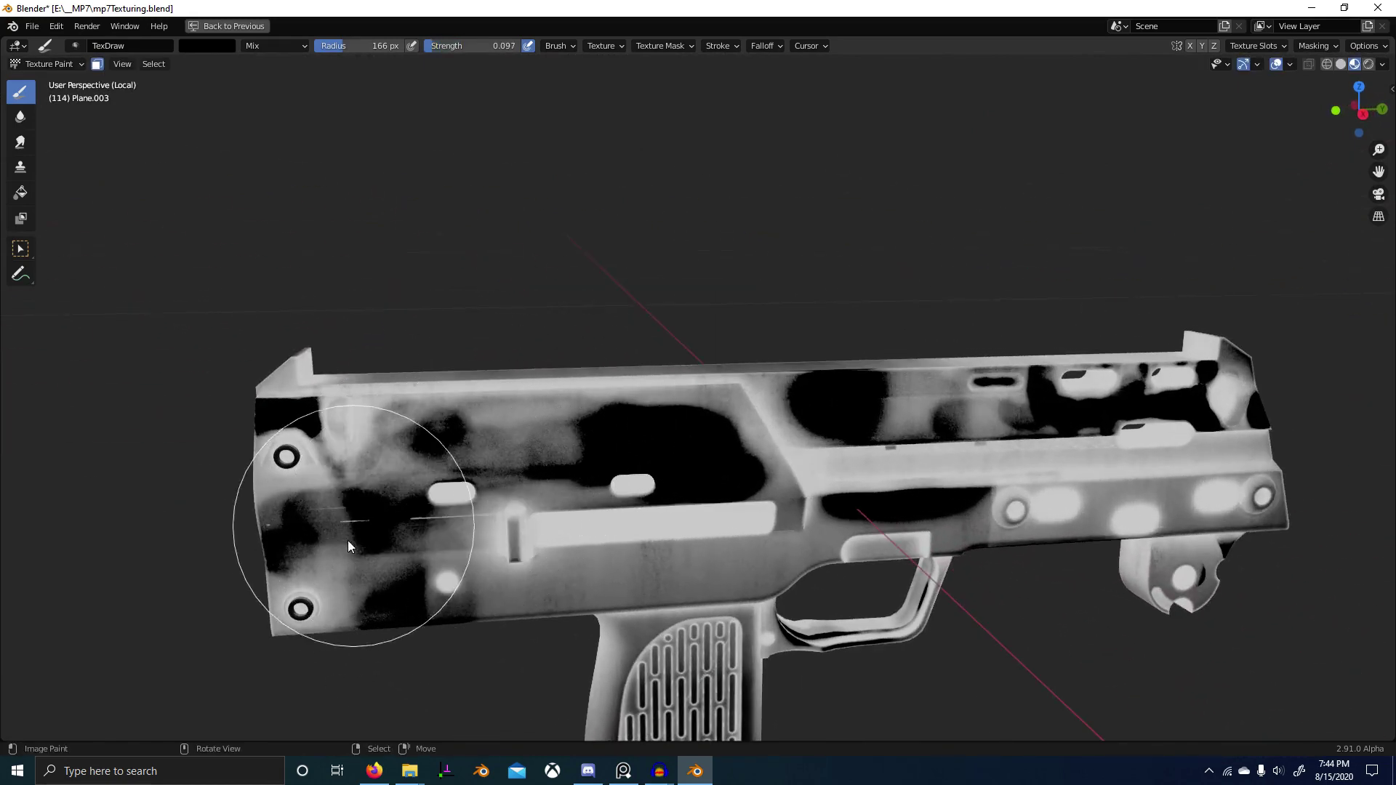
{"action": "mouse_move", "coordinate": [366, 513]}
{"action": "left_mouse_down"}
{"action": "mouse_move", "coordinate": [418, 544]}
{"action": "mouse_move", "coordinate": [887, 401]}
{"action": "mouse_move", "coordinate": [1243, 402]}
{"action": "left_mouse_up"}
Step: Restore the multi-editor layout and examine the dirt mask along both sides of the receiver
{"action": "key", "text": "ctrl+space"}
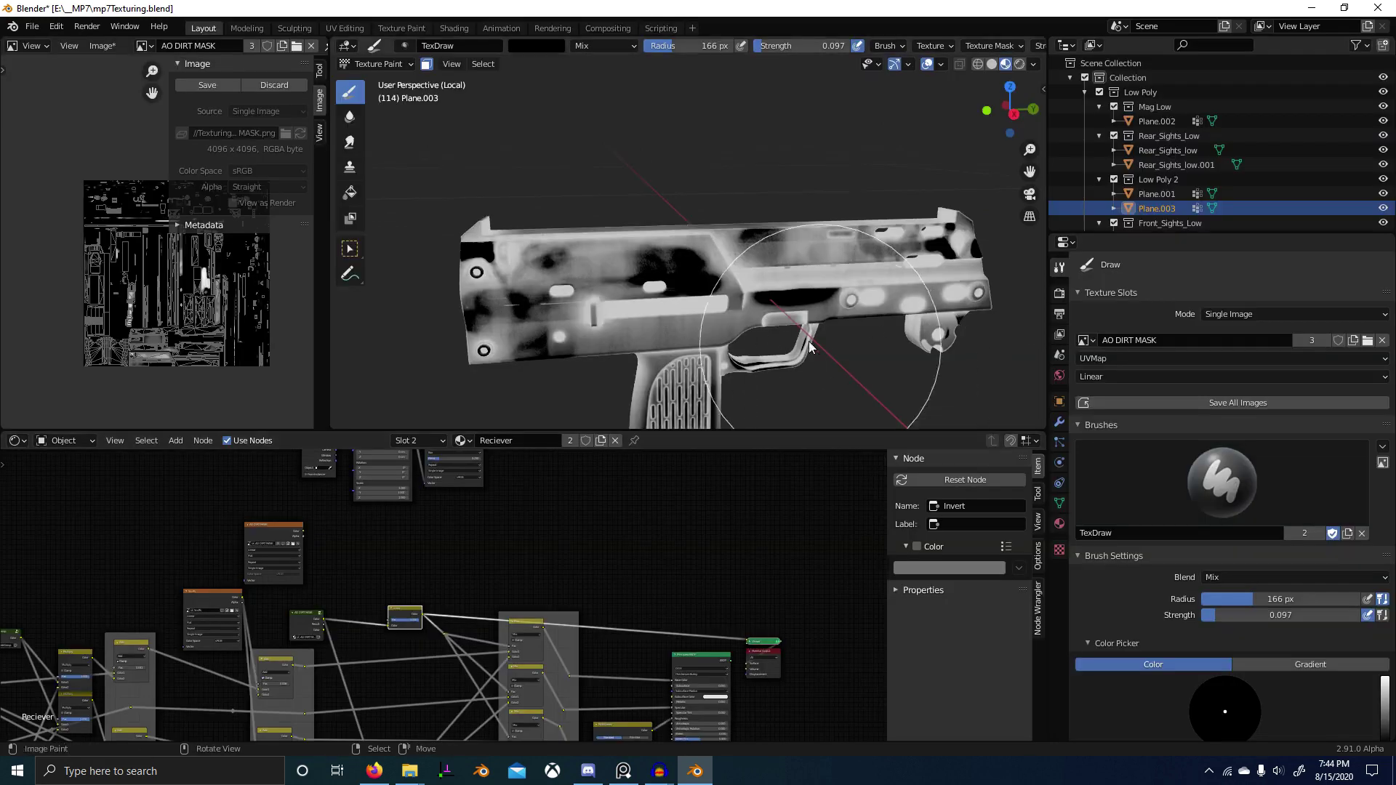
{"action": "middle_click_drag", "start_coordinate": [626, 342], "coordinate": [556, 364]}
{"action": "middle_click_drag", "start_coordinate": [557, 363], "coordinate": [626, 375], "text": "shift"}
{"action": "scroll", "coordinate": [625, 376], "scroll_direction": "up", "scroll_amount": 3}
{"action": "middle_click_drag", "start_coordinate": [727, 338], "coordinate": [625, 298]}
{"action": "middle_click_drag", "start_coordinate": [626, 298], "coordinate": [727, 330]}
{"action": "middle_click_drag", "start_coordinate": [582, 313], "coordinate": [677, 307], "text": "shift"}
{"action": "scroll", "coordinate": [600, 269], "scroll_direction": "down", "scroll_amount": 3}
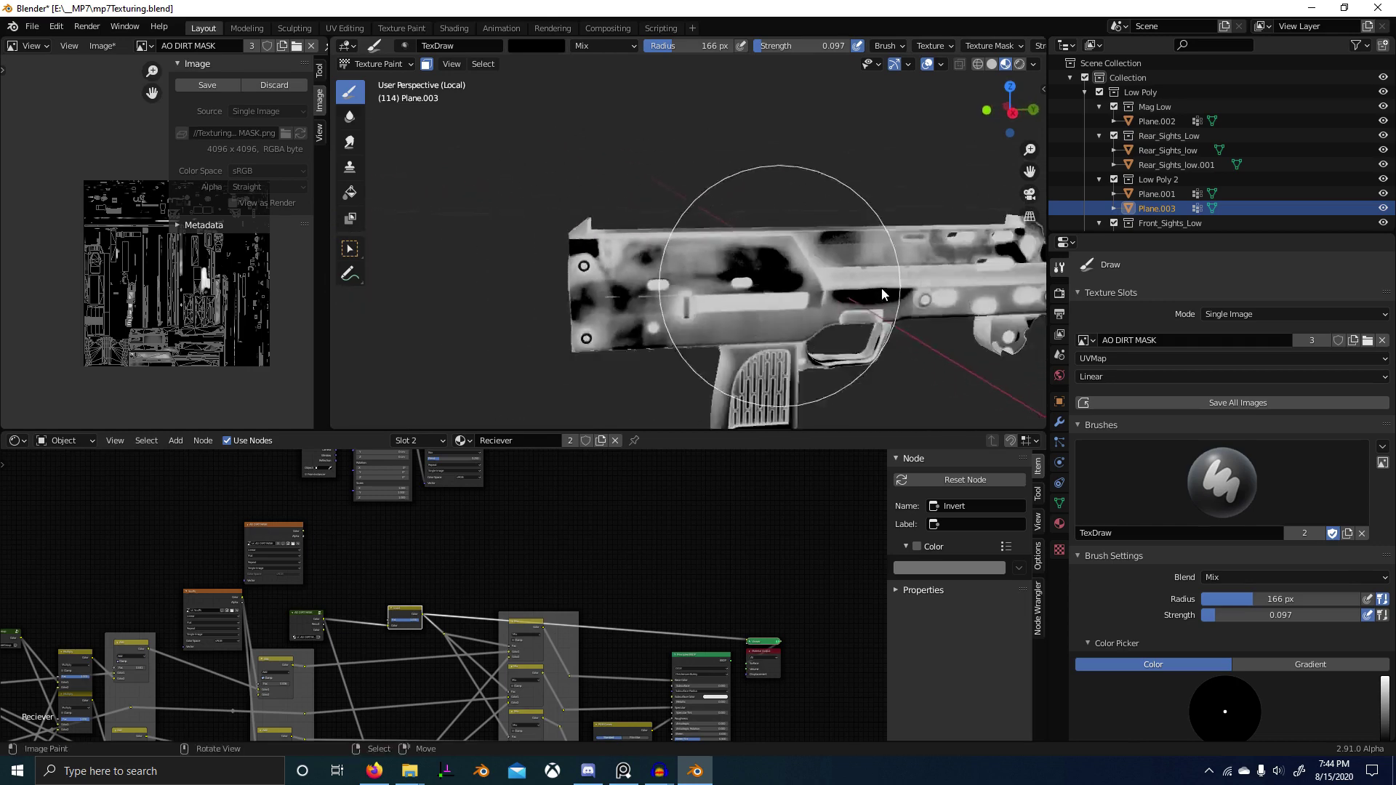
{"action": "middle_click_drag", "start_coordinate": [882, 288], "coordinate": [437, 286]}
{"action": "middle_click_drag", "start_coordinate": [529, 286], "coordinate": [500, 307]}
{"action": "scroll", "coordinate": [668, 295], "scroll_direction": "up", "scroll_amount": 4}
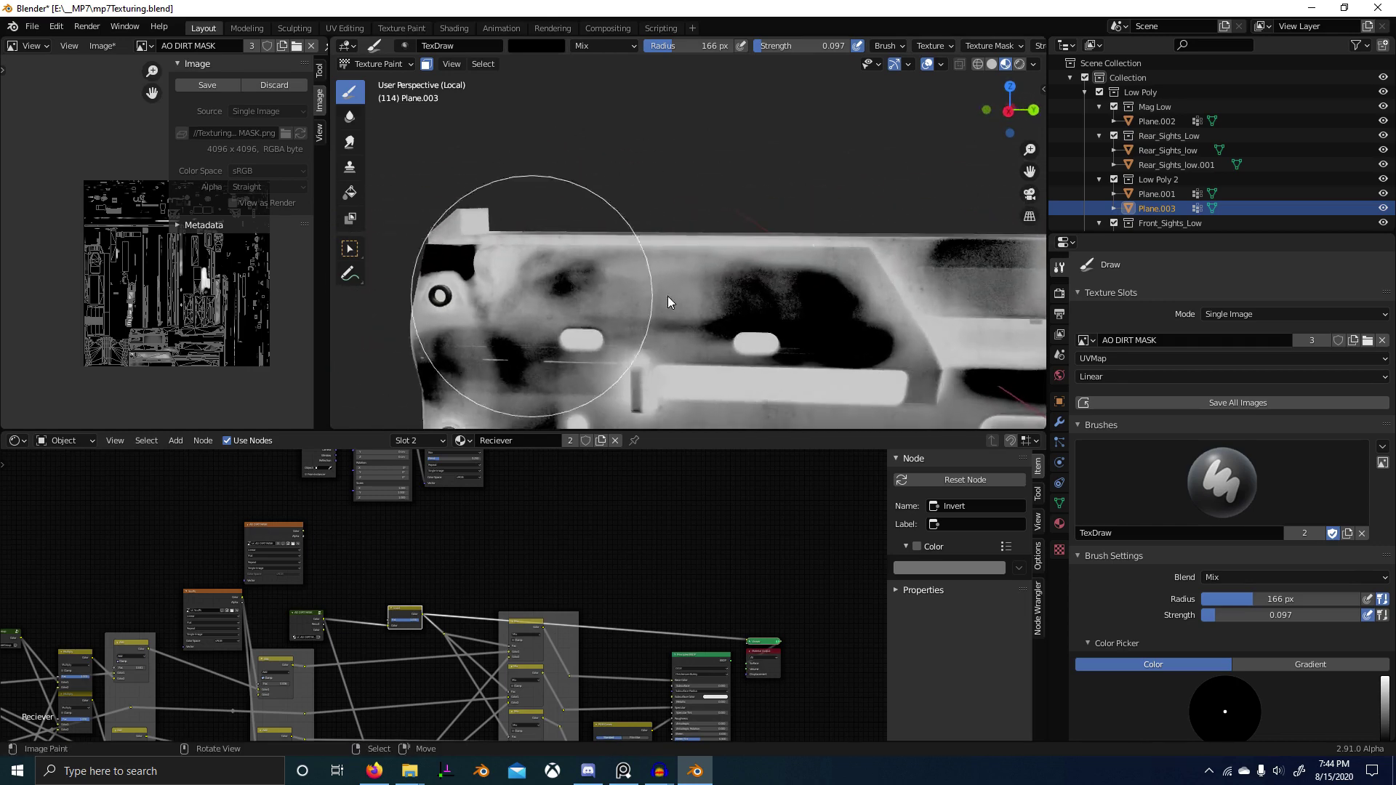
Step: Raise the brush strength to 0.145 and set the brush colour's value to 0.113
{"action": "key", "text": "shift+f"}
{"action": "left_click", "coordinate": [734, 304]}
{"action": "middle_click_drag", "start_coordinate": [586, 285], "coordinate": [836, 278]}
{"action": "scroll", "coordinate": [825, 274], "scroll_direction": "down", "scroll_amount": 3}
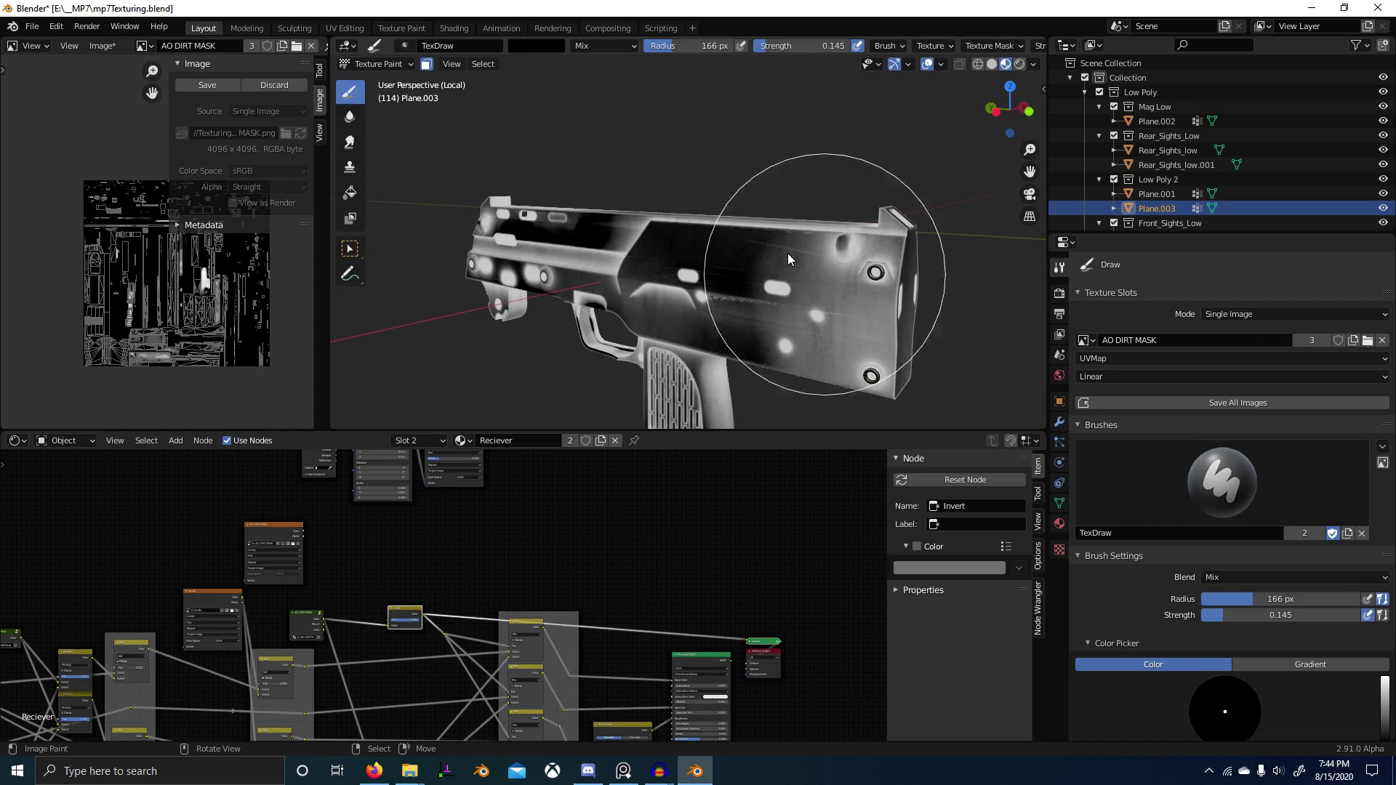
{"action": "left_click", "coordinate": [539, 50]}
{"action": "left_click_drag", "start_coordinate": [634, 154], "coordinate": [633, 150]}
Step: Set the brush radius to 181 px and paint over the rear side panel above the oval recesses
{"action": "mouse_move", "coordinate": [807, 255]}
{"action": "middle_mouse_down"}
{"action": "mouse_move", "coordinate": [673, 270]}
{"action": "mouse_move", "coordinate": [675, 309]}
{"action": "middle_mouse_up"}
{"action": "key", "text": "f"}
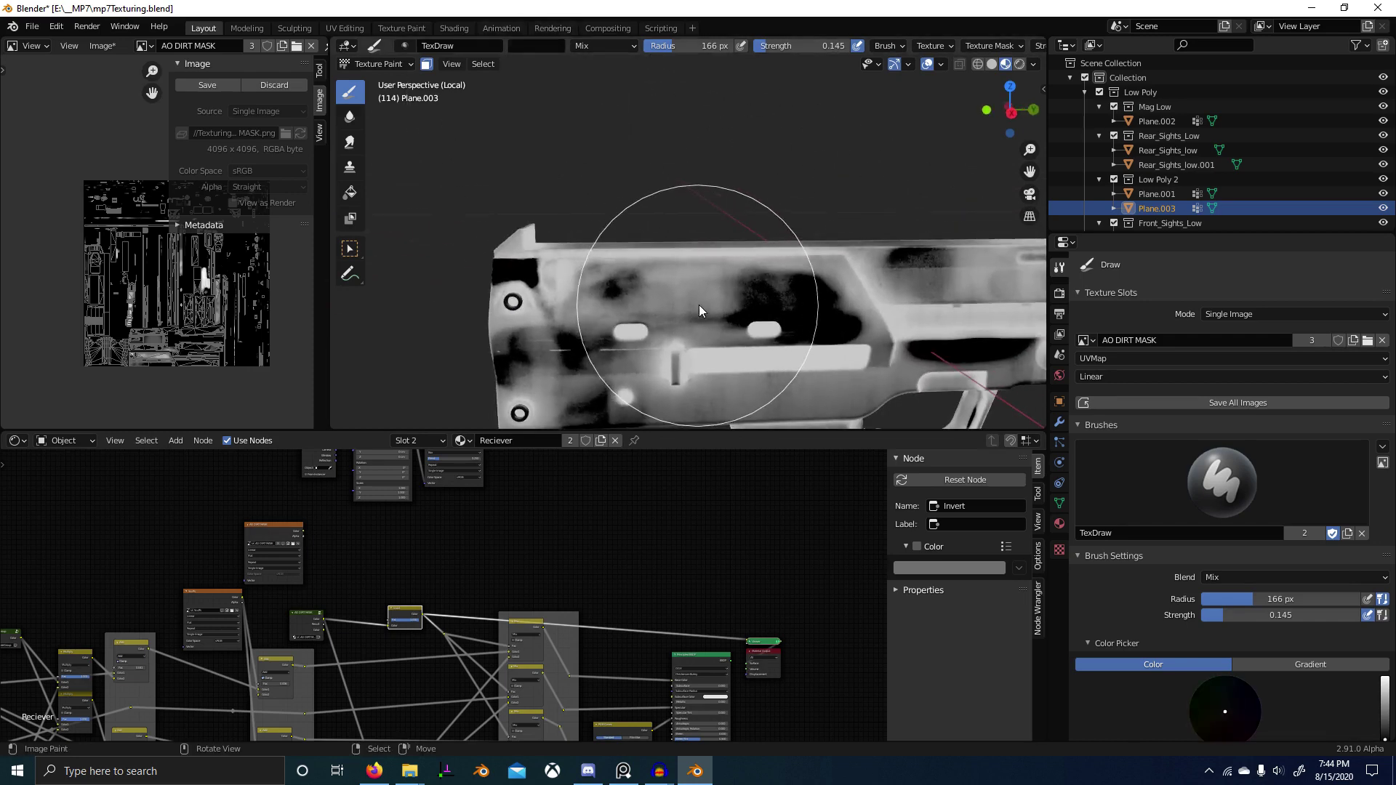
{"action": "left_click", "coordinate": [710, 303]}
{"action": "mouse_move", "coordinate": [710, 303]}
{"action": "left_mouse_down"}
{"action": "mouse_move", "coordinate": [640, 291]}
{"action": "mouse_move", "coordinate": [749, 291]}
{"action": "mouse_move", "coordinate": [670, 250]}
{"action": "mouse_move", "coordinate": [715, 242]}
{"action": "left_mouse_up"}
{"action": "middle_click_drag", "start_coordinate": [714, 243], "coordinate": [633, 247]}
Step: Brighten the brush colour to light grey and reduce its radius to 104 px for the rear side panel
{"action": "left_click", "coordinate": [543, 45]}
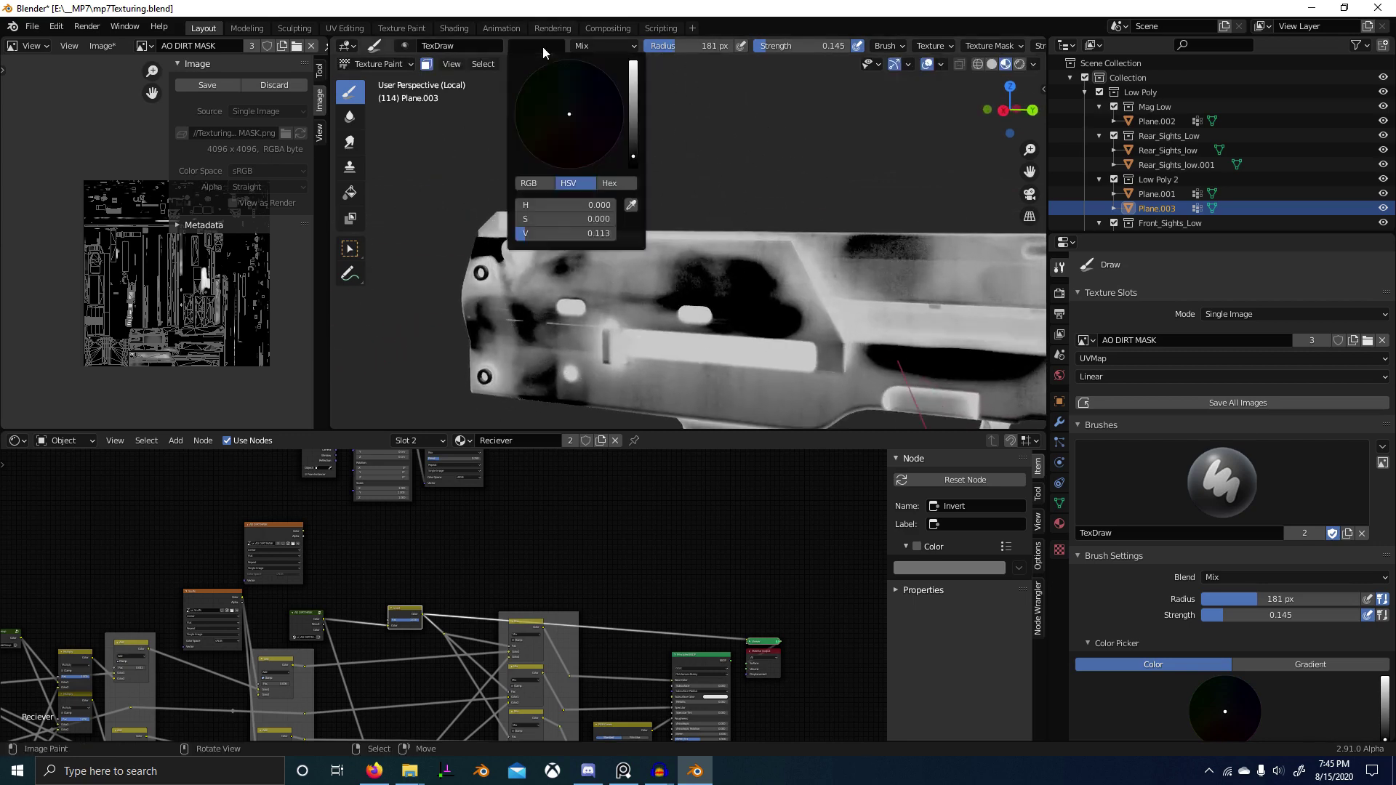
{"action": "left_click_drag", "start_coordinate": [630, 116], "coordinate": [633, 64]}
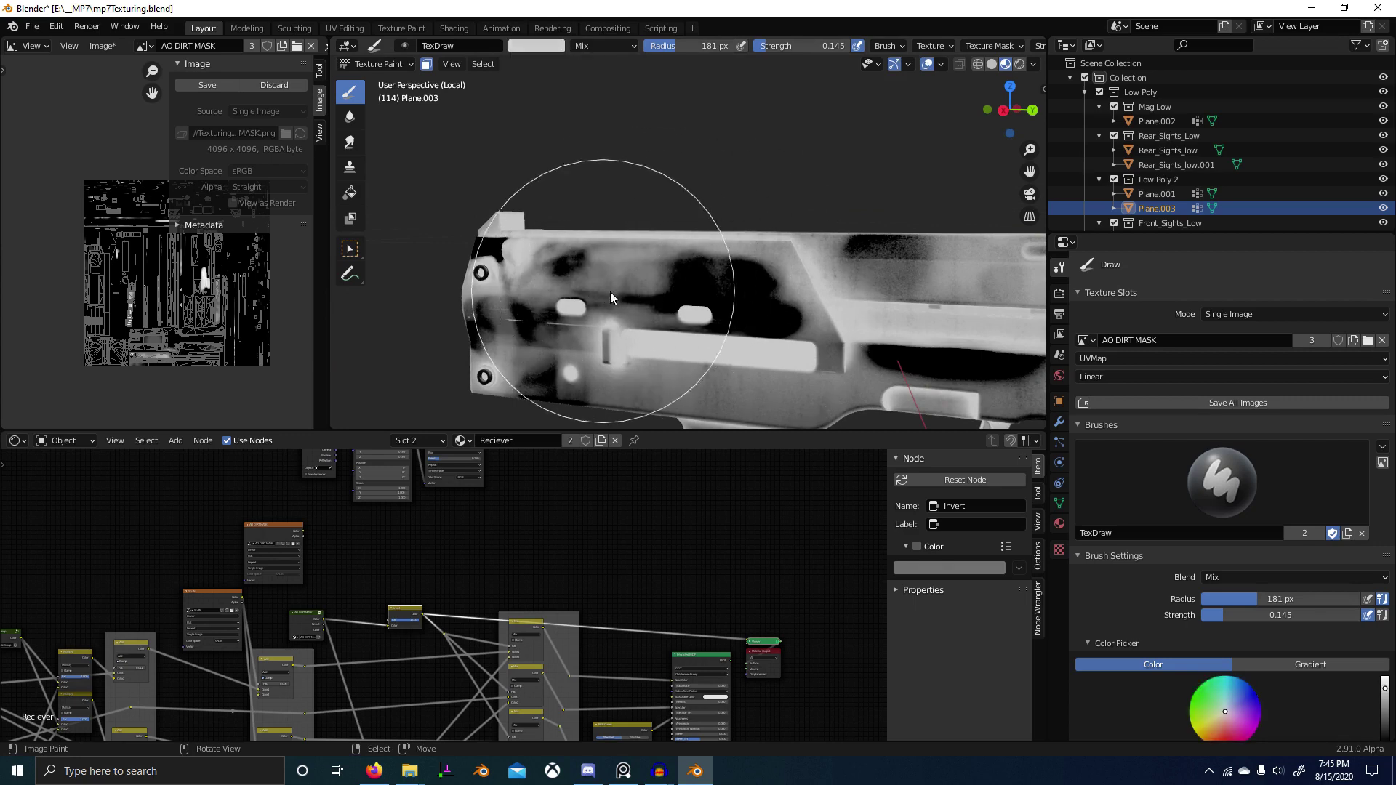
{"action": "scroll", "coordinate": [657, 298], "scroll_direction": "up", "scroll_amount": 5}
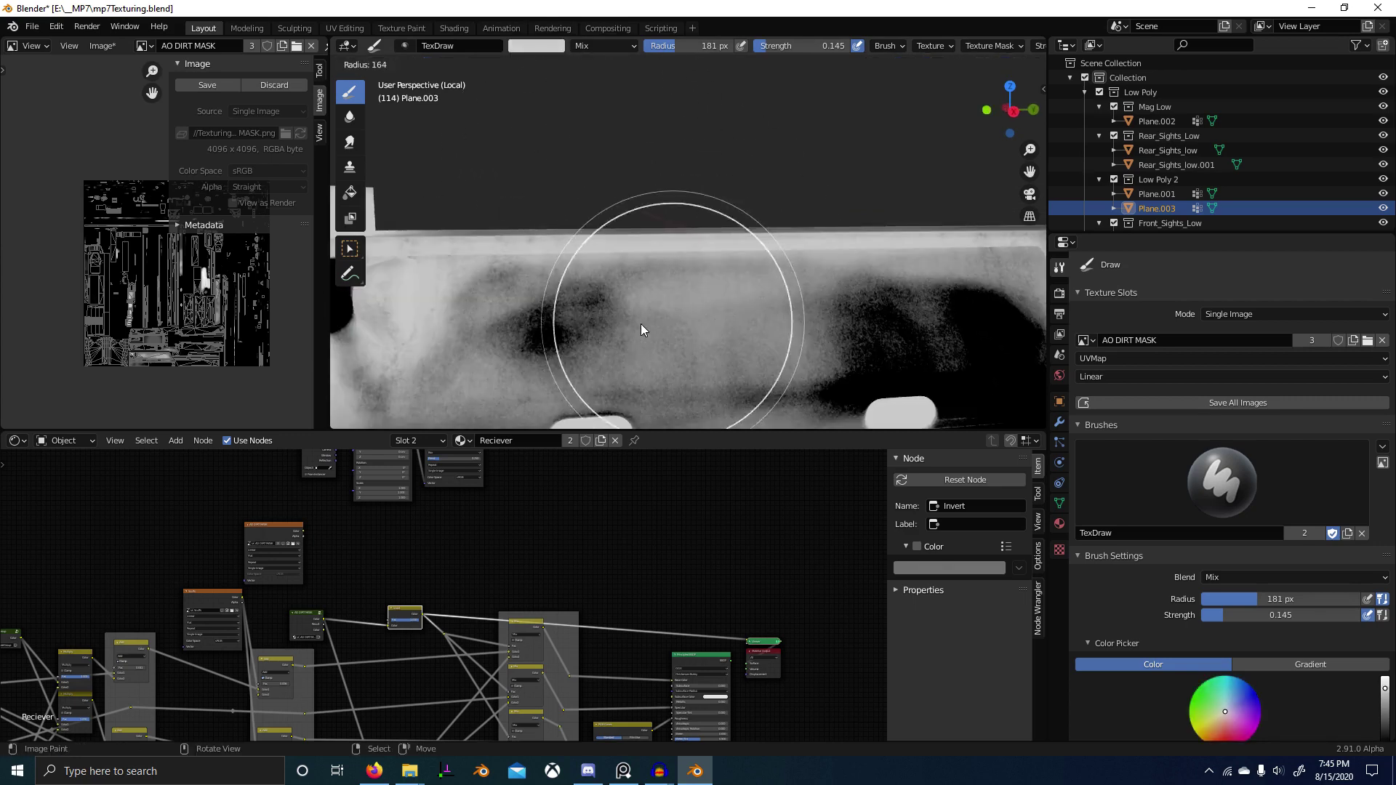
{"action": "key", "text": "f"}
{"action": "middle_click_drag", "start_coordinate": [712, 311], "coordinate": [645, 282]}
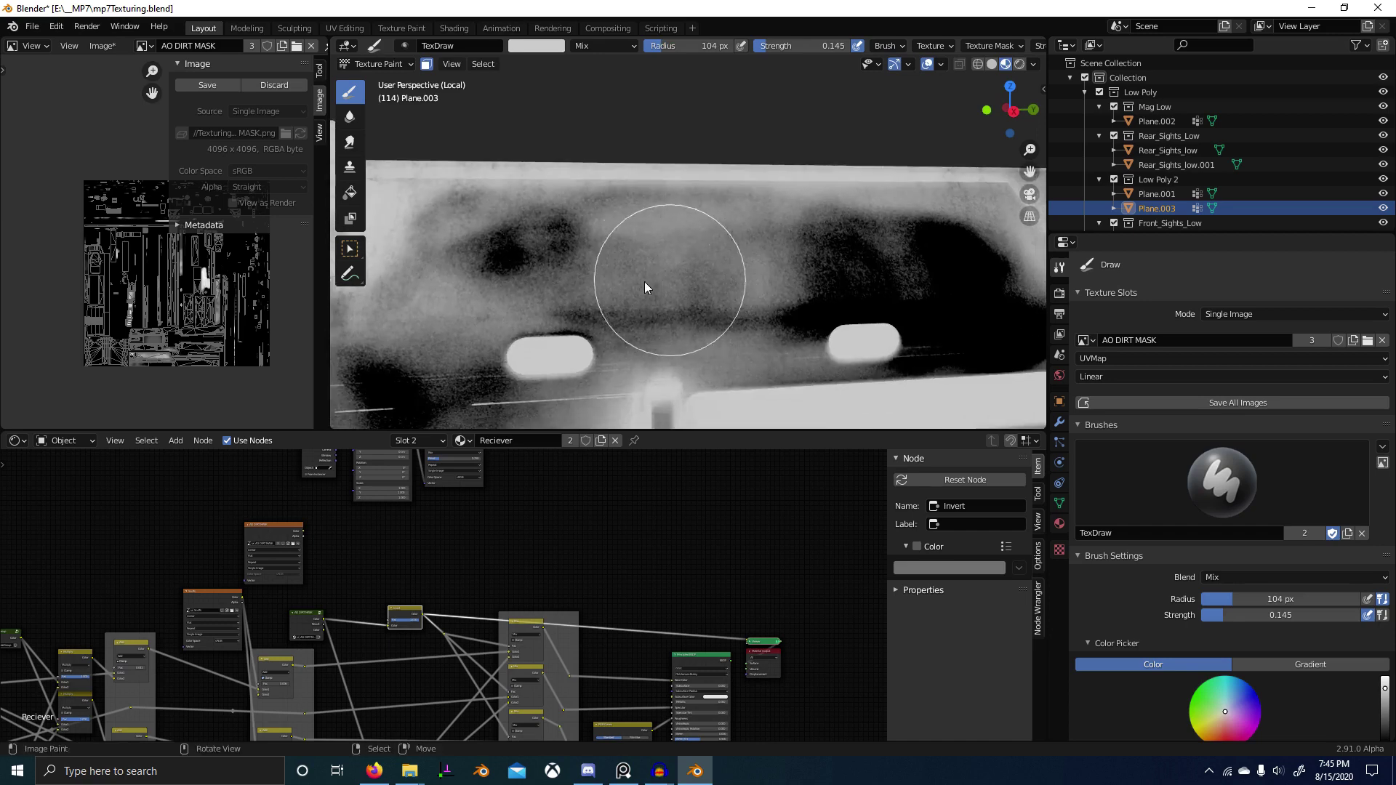
Step: Set the brush colour's value to 0.640 and raise the brush strength to 0.455
{"action": "key", "text": "shift+f"}
{"action": "left_click", "coordinate": [667, 276]}
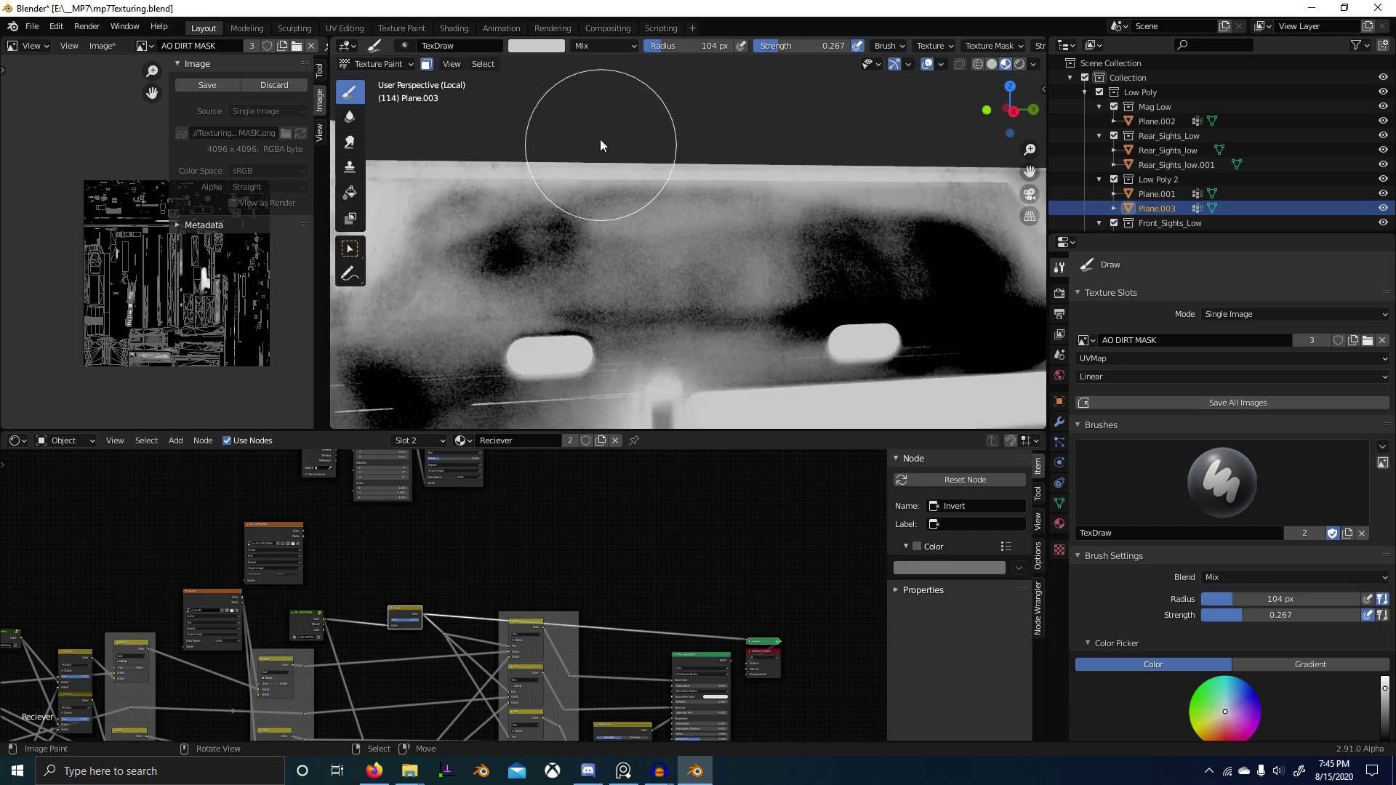
{"action": "left_click", "coordinate": [544, 46]}
{"action": "left_click_drag", "start_coordinate": [632, 88], "coordinate": [633, 105]}
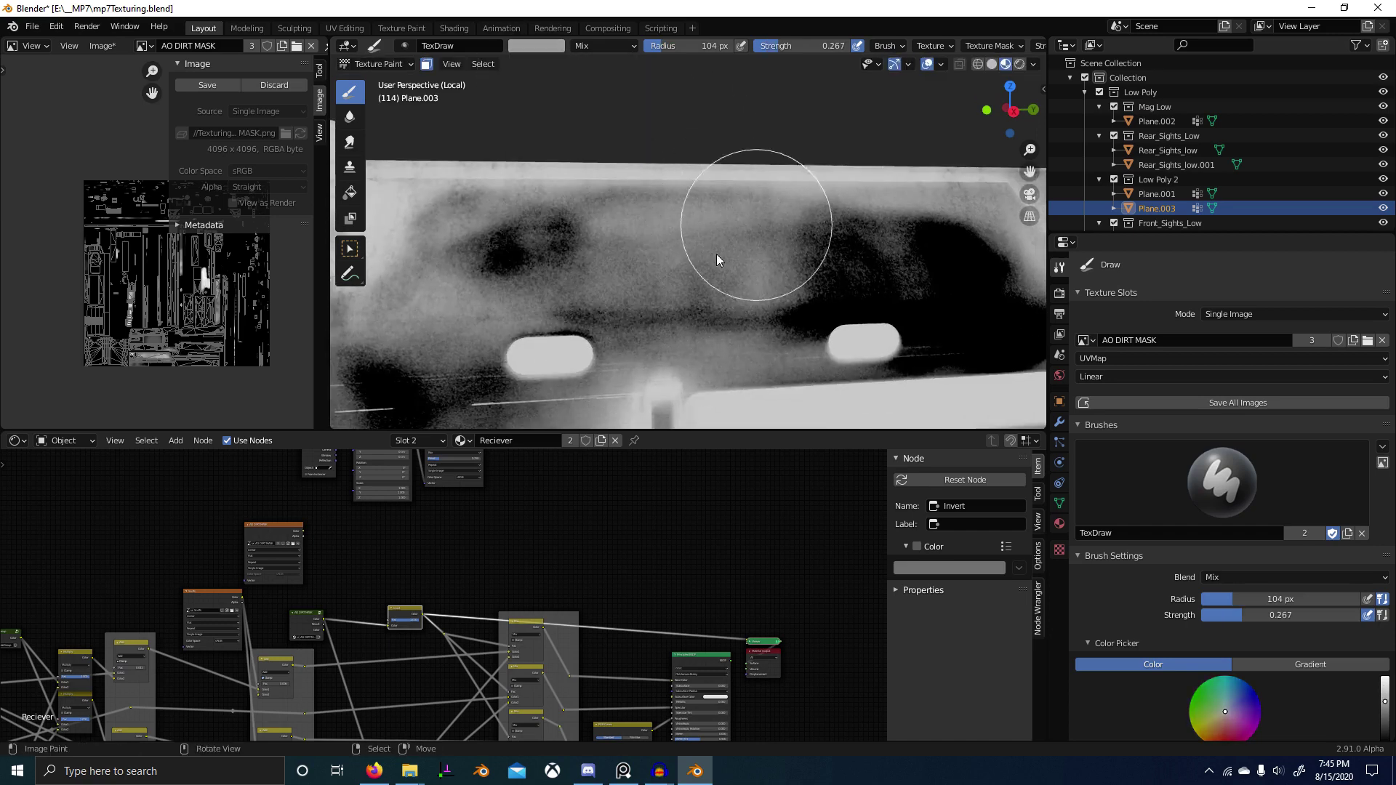
{"action": "key", "text": "shift+f"}
{"action": "left_click", "coordinate": [686, 247]}
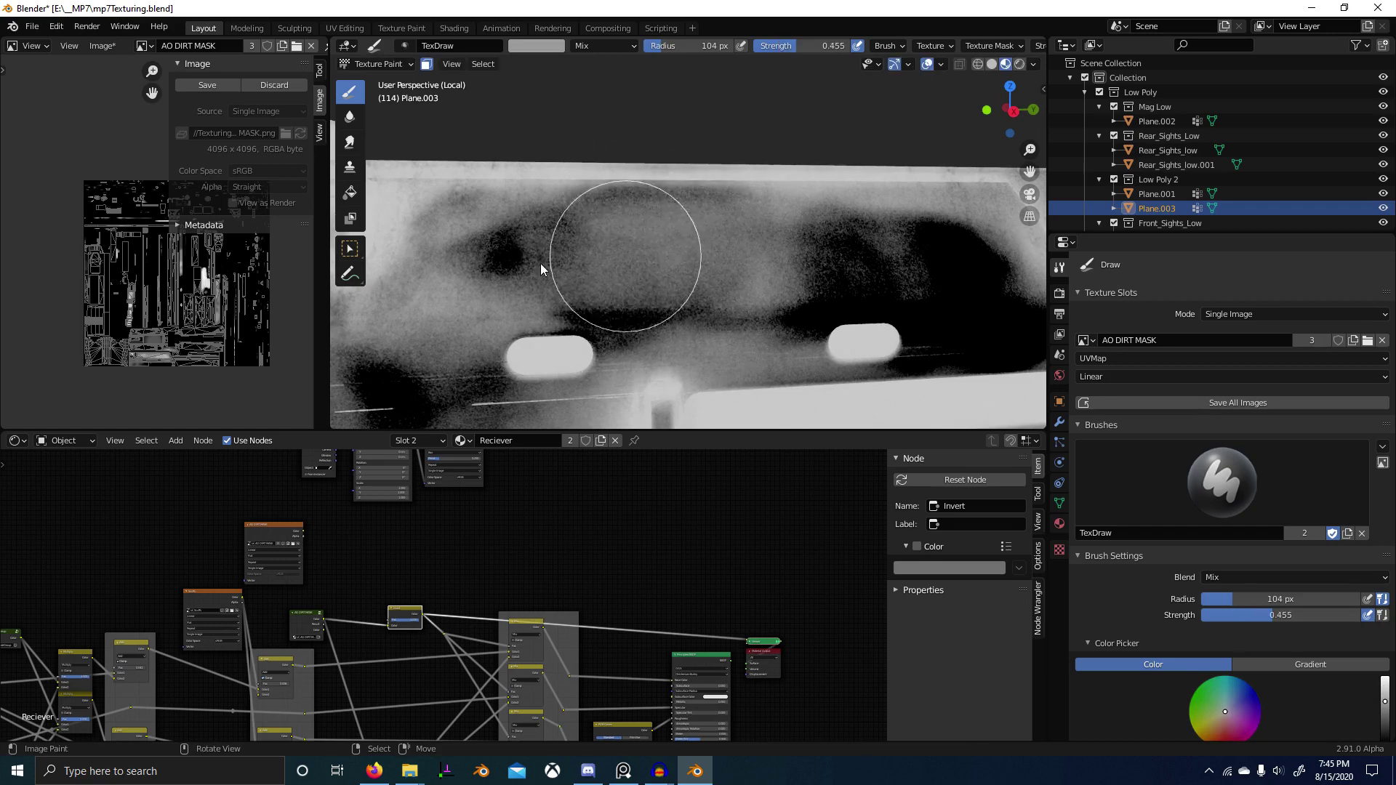
Step: Paint mid-grey strokes over the rear side panel above the oval recesses to break up the contrasting patches
{"action": "scroll", "coordinate": [479, 233], "scroll_direction": "down", "scroll_amount": 2}
{"action": "mouse_move", "coordinate": [767, 264]}
{"action": "left_mouse_down"}
{"action": "mouse_move", "coordinate": [924, 260]}
{"action": "mouse_move", "coordinate": [888, 292]}
{"action": "mouse_move", "coordinate": [898, 220]}
{"action": "mouse_move", "coordinate": [825, 285]}
{"action": "mouse_move", "coordinate": [720, 317]}
{"action": "left_mouse_up"}
{"action": "scroll", "coordinate": [783, 304], "scroll_direction": "down", "scroll_amount": 3}
{"action": "mouse_move", "coordinate": [783, 304]}
{"action": "middle_mouse_down"}
{"action": "mouse_move", "coordinate": [473, 363]}
{"action": "mouse_move", "coordinate": [780, 342]}
{"action": "middle_mouse_up"}
{"action": "scroll", "coordinate": [735, 310], "scroll_direction": "up", "scroll_amount": 3}
{"action": "scroll", "coordinate": [704, 339], "scroll_direction": "down", "scroll_amount": 4}
{"action": "scroll", "coordinate": [780, 342], "scroll_direction": "up", "scroll_amount": 3}
{"action": "middle_click_drag", "start_coordinate": [691, 321], "coordinate": [601, 389]}
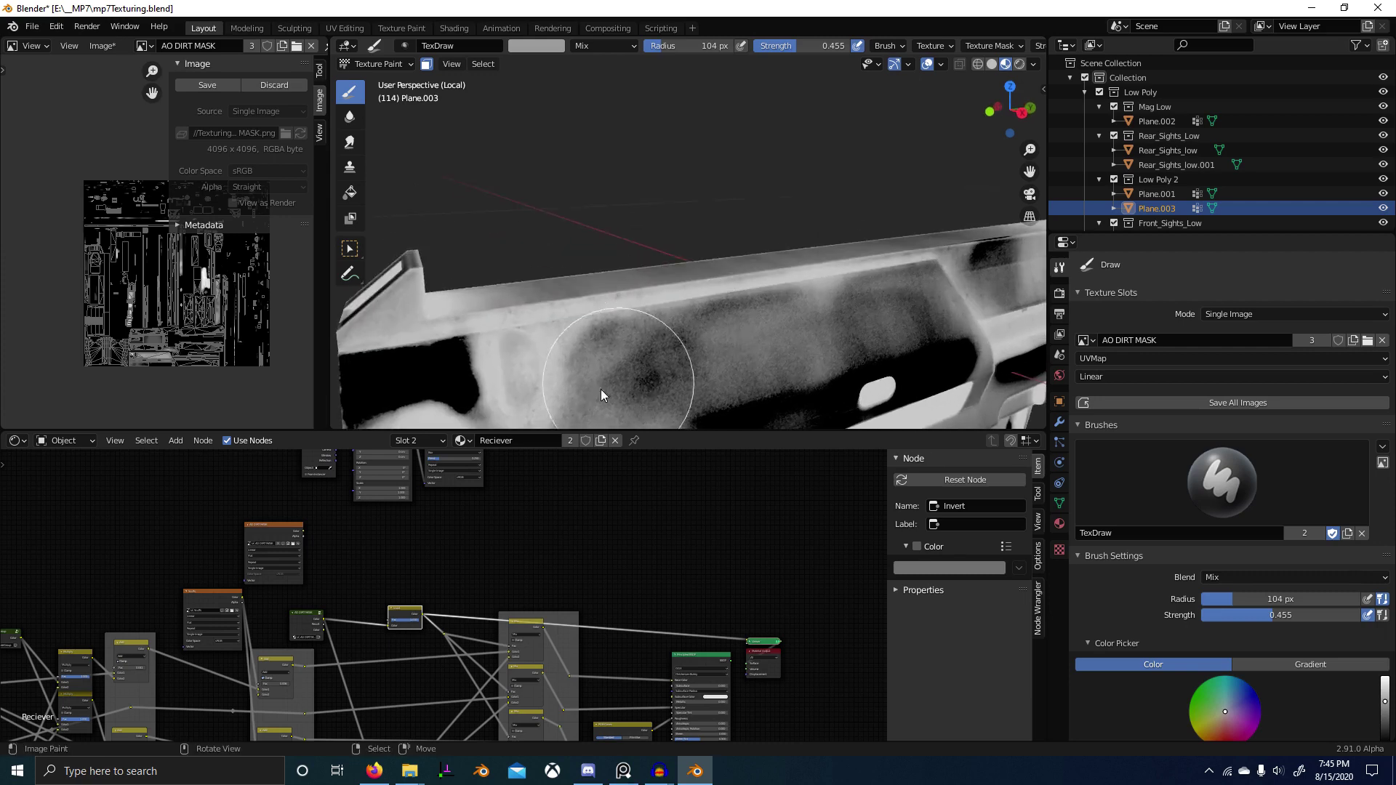
{"action": "scroll", "coordinate": [778, 364], "scroll_direction": "down", "scroll_amount": 2}
{"action": "scroll", "coordinate": [783, 352], "scroll_direction": "up", "scroll_amount": 5}
{"action": "scroll", "coordinate": [783, 352], "scroll_direction": "down", "scroll_amount": 2}
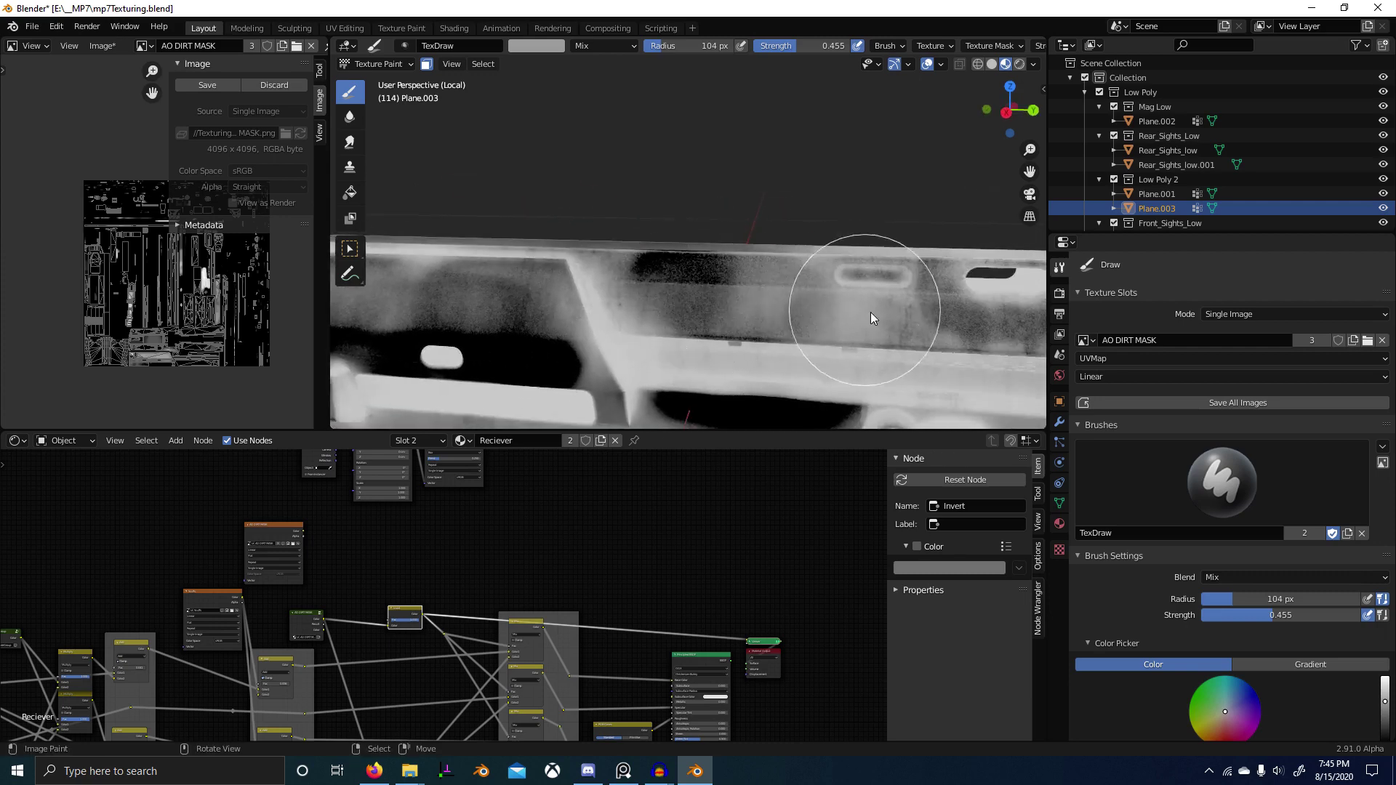
Step: Set the brush colour's value to 0.820 and paint over the receiver's front end beside the slotted openings
{"action": "middle_click_drag", "start_coordinate": [871, 312], "coordinate": [656, 269]}
{"action": "middle_click_drag", "start_coordinate": [879, 285], "coordinate": [800, 280], "text": "shift"}
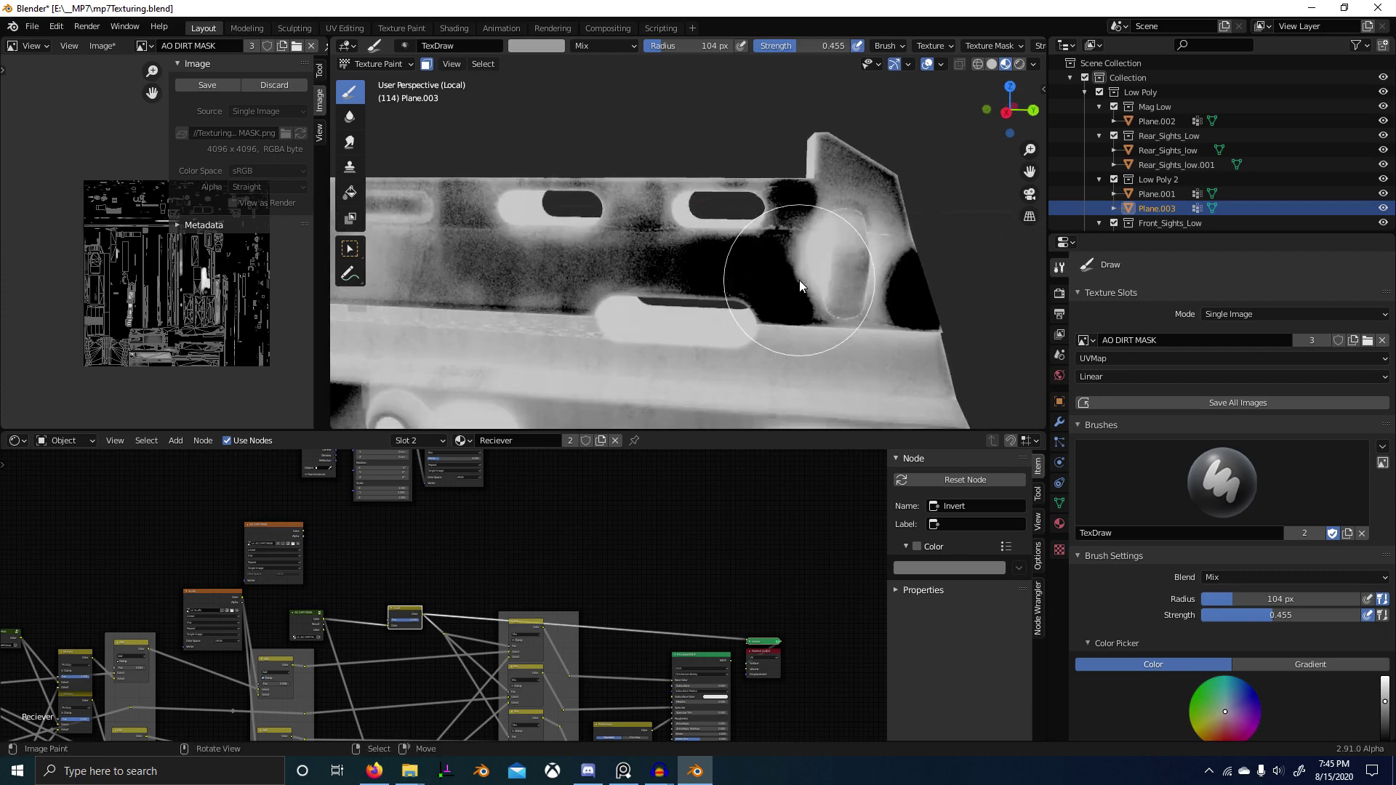
{"action": "left_click", "coordinate": [542, 45]}
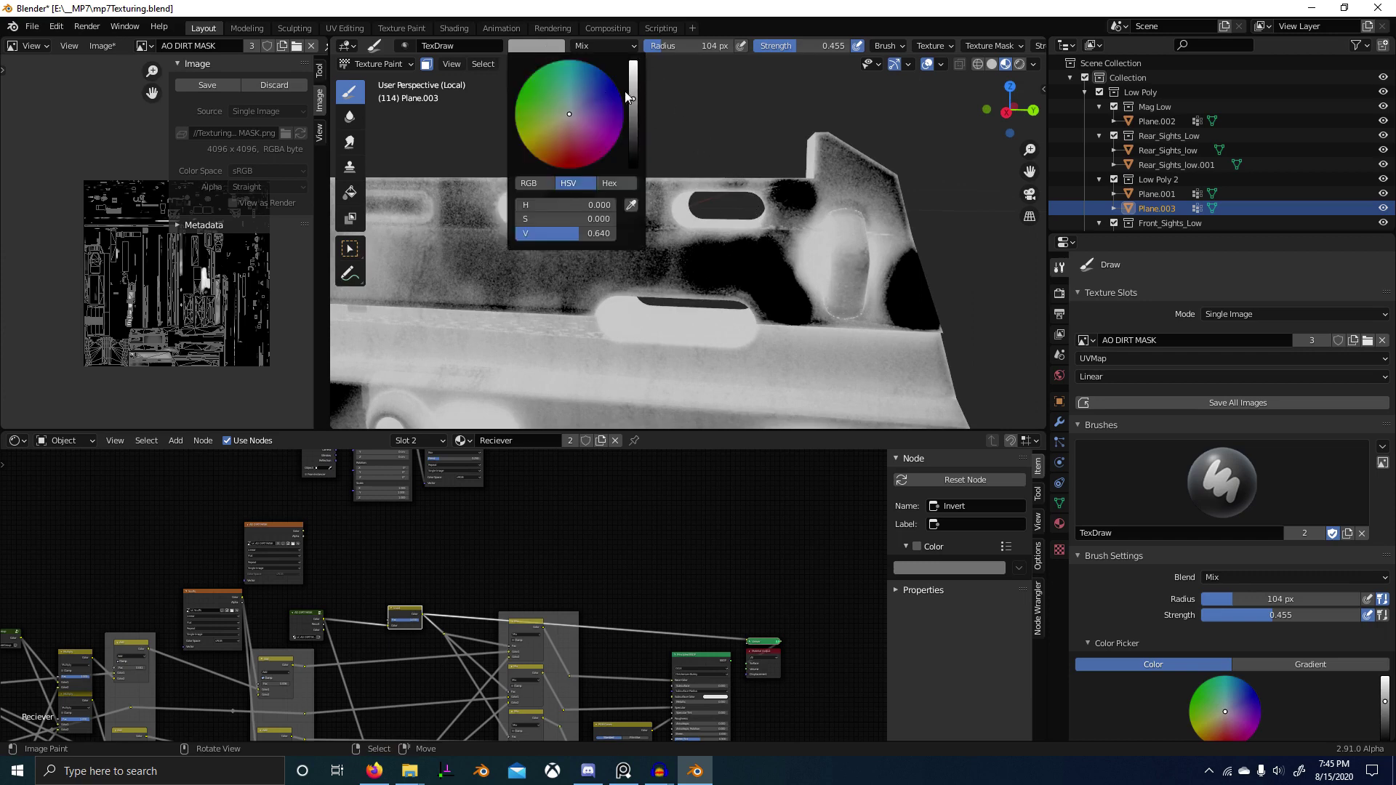
{"action": "left_click_drag", "start_coordinate": [627, 96], "coordinate": [631, 73]}
{"action": "left_click_drag", "start_coordinate": [705, 277], "coordinate": [766, 286]}
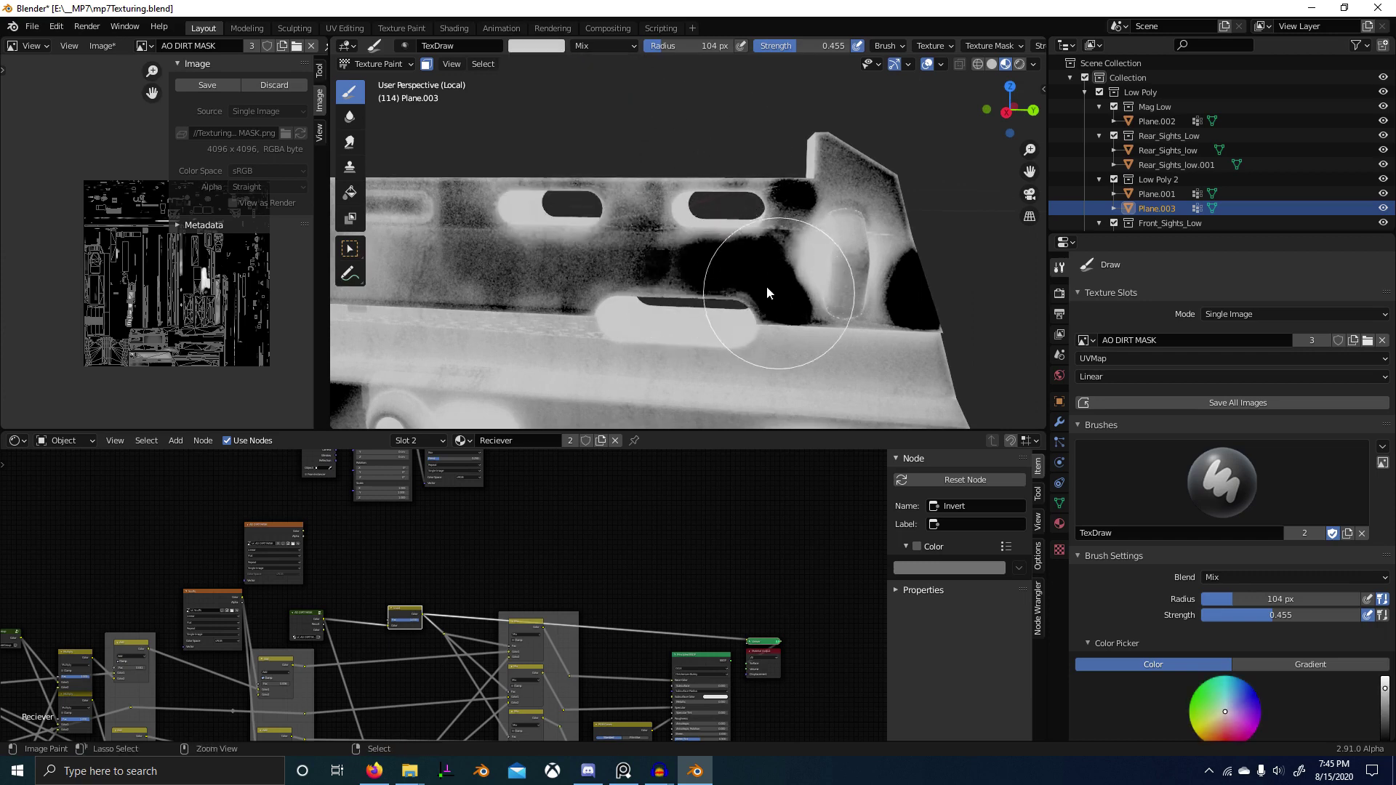
Step: Try a light grey stroke on the lower middle of the receiver side and undo it
{"action": "left_click", "coordinate": [550, 48]}
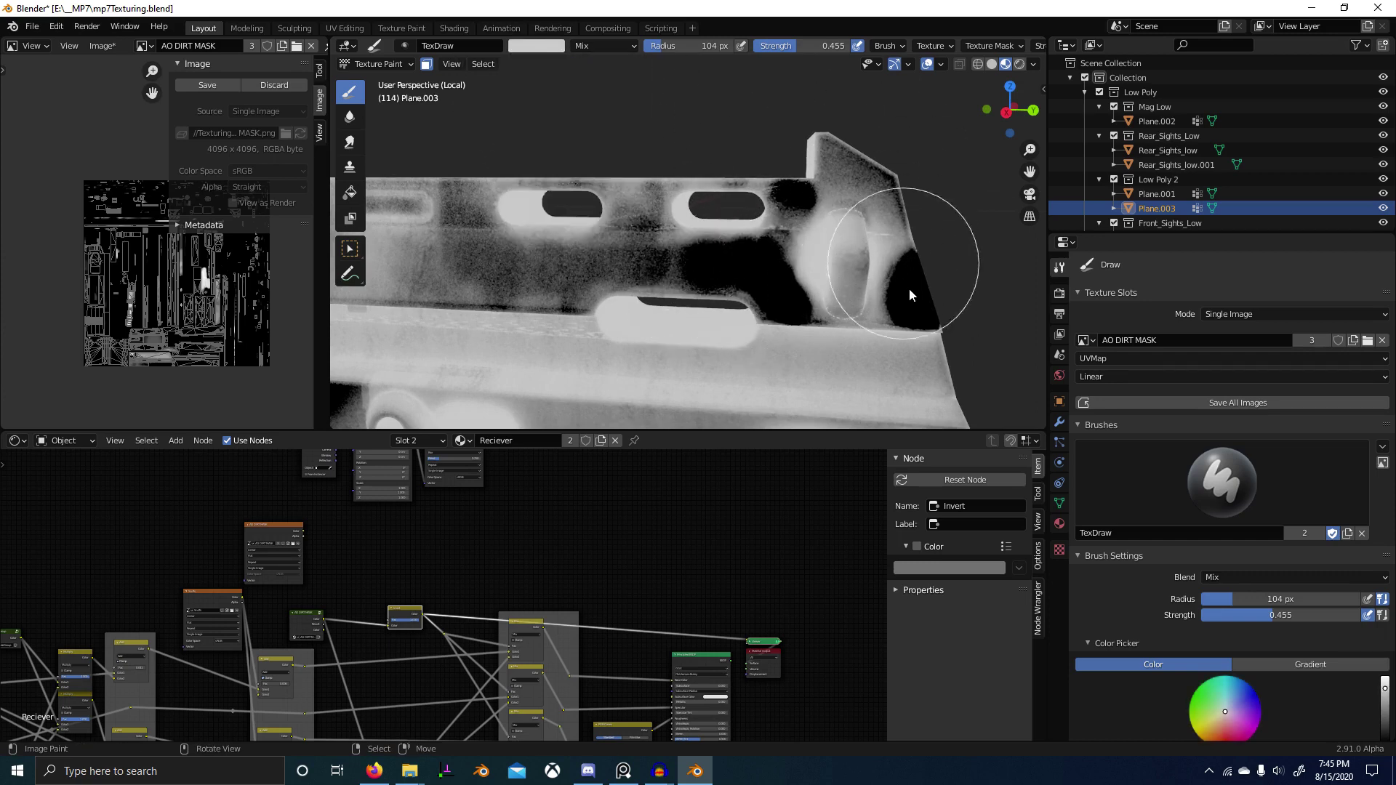
{"action": "middle_click_drag", "start_coordinate": [883, 264], "coordinate": [698, 238]}
{"action": "left_click_drag", "start_coordinate": [698, 240], "coordinate": [618, 192]}
{"action": "key", "text": "ctrl+z"}
Step: Set the brush colour to black and paint over the lower dark recess and the rear side panel
{"action": "left_click", "coordinate": [552, 45]}
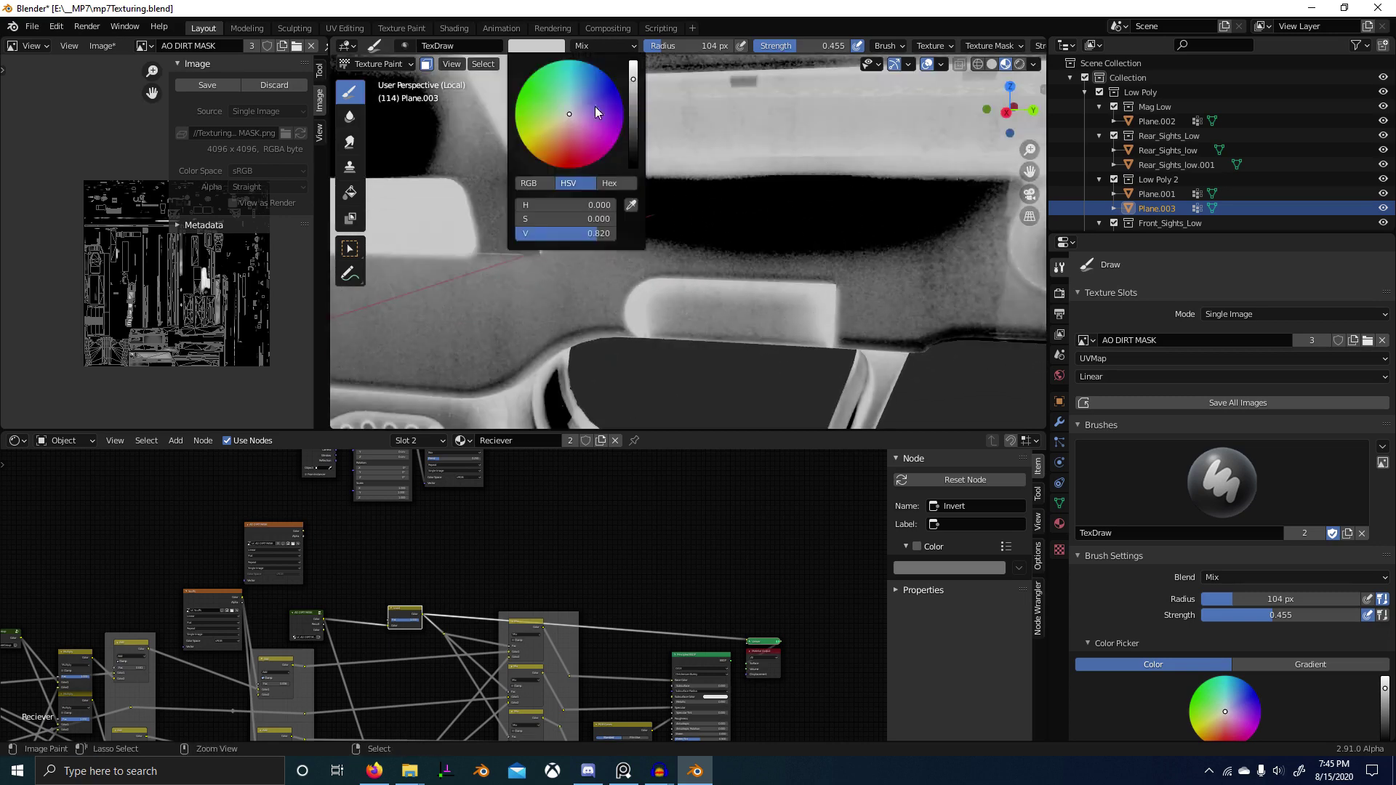
{"action": "left_click_drag", "start_coordinate": [632, 123], "coordinate": [631, 175]}
{"action": "mouse_move", "coordinate": [767, 213]}
{"action": "left_mouse_down"}
{"action": "mouse_move", "coordinate": [774, 221]}
{"action": "mouse_move", "coordinate": [606, 209]}
{"action": "mouse_move", "coordinate": [923, 204]}
{"action": "left_mouse_up"}
{"action": "mouse_move", "coordinate": [539, 72]}
{"action": "middle_mouse_down"}
{"action": "mouse_move", "coordinate": [614, 134]}
{"action": "mouse_move", "coordinate": [740, 290]}
{"action": "middle_mouse_up"}
{"action": "left_click_drag", "start_coordinate": [753, 314], "coordinate": [477, 302]}
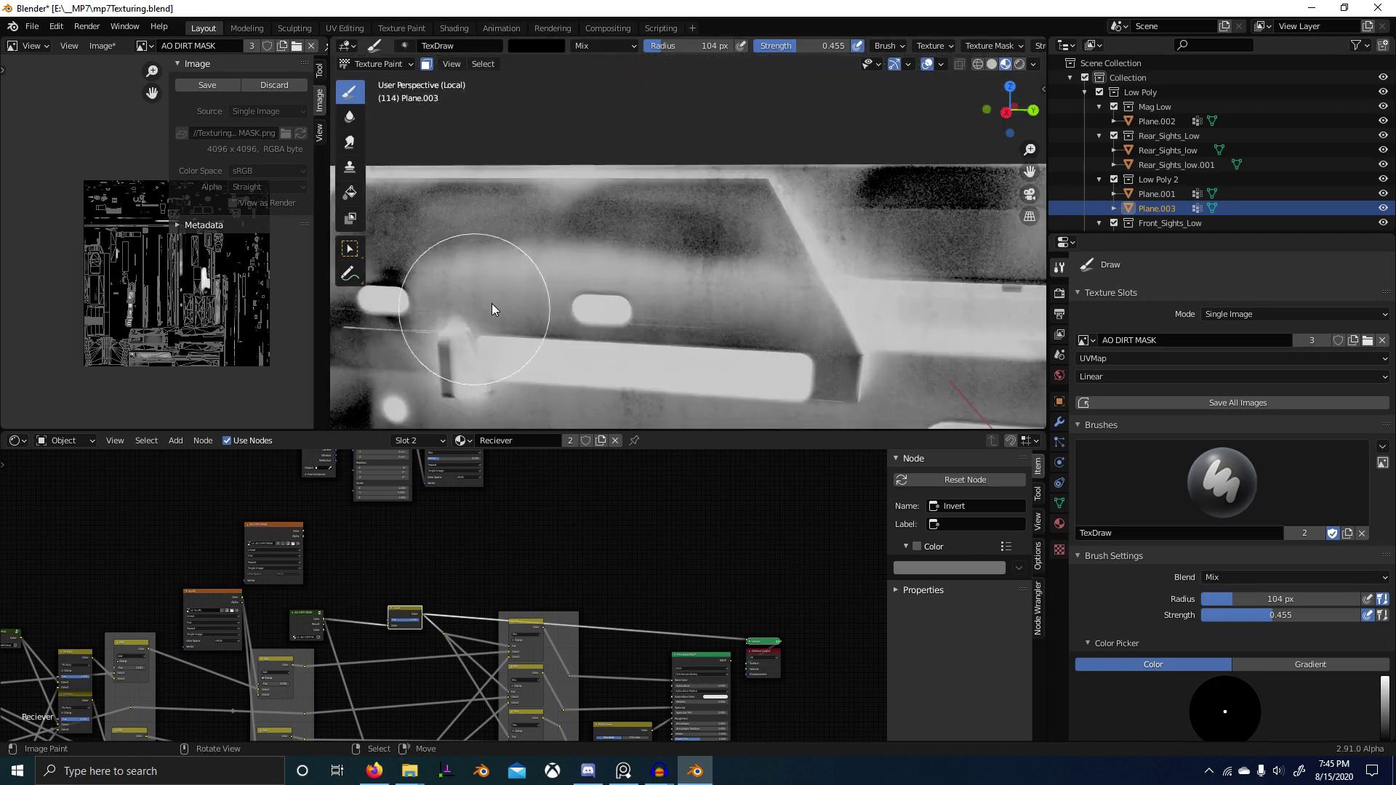
Step: Change the brush colour to mid-grey and touch up the rear side panel around the oval recesses
{"action": "middle_click_drag", "start_coordinate": [491, 303], "coordinate": [587, 286]}
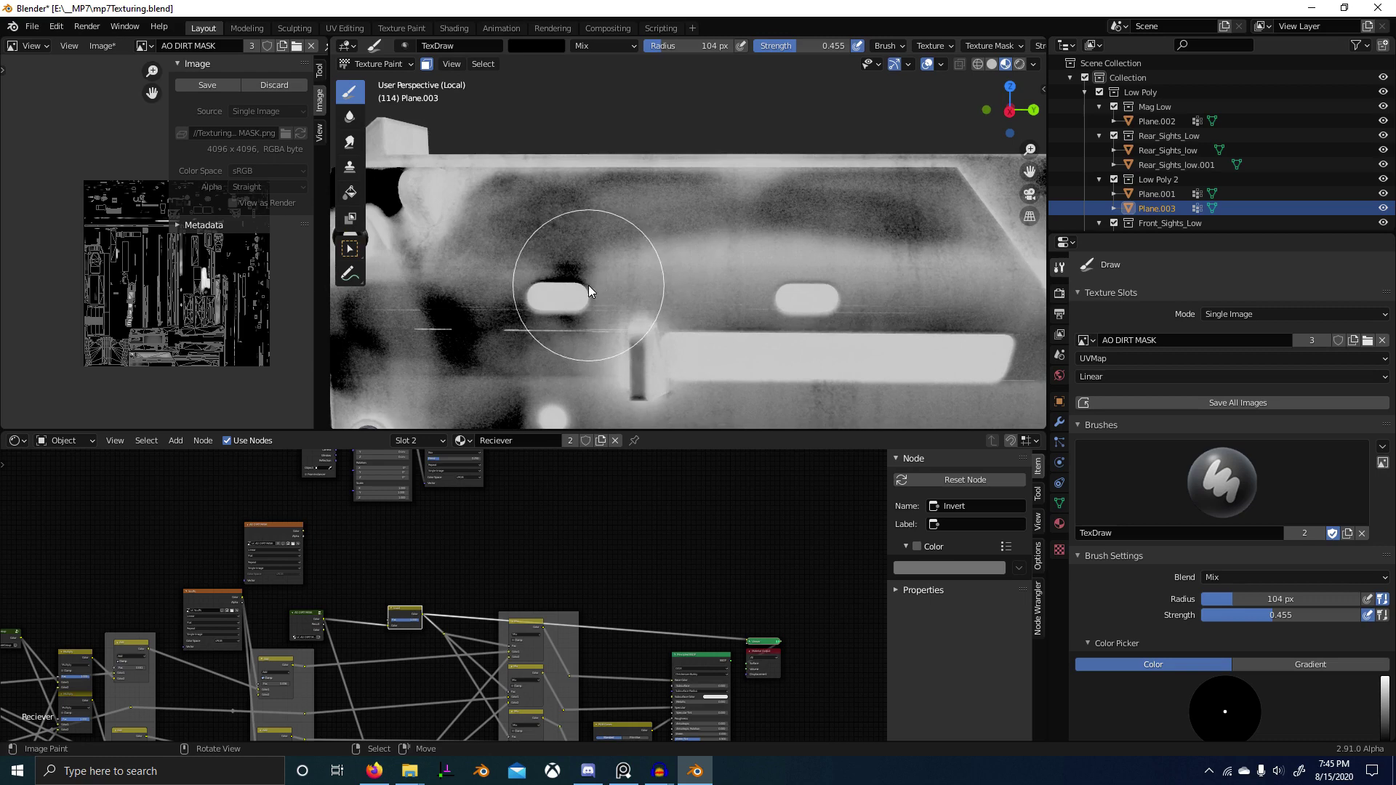
{"action": "left_click", "coordinate": [543, 46]}
{"action": "left_click_drag", "start_coordinate": [635, 145], "coordinate": [635, 81]}
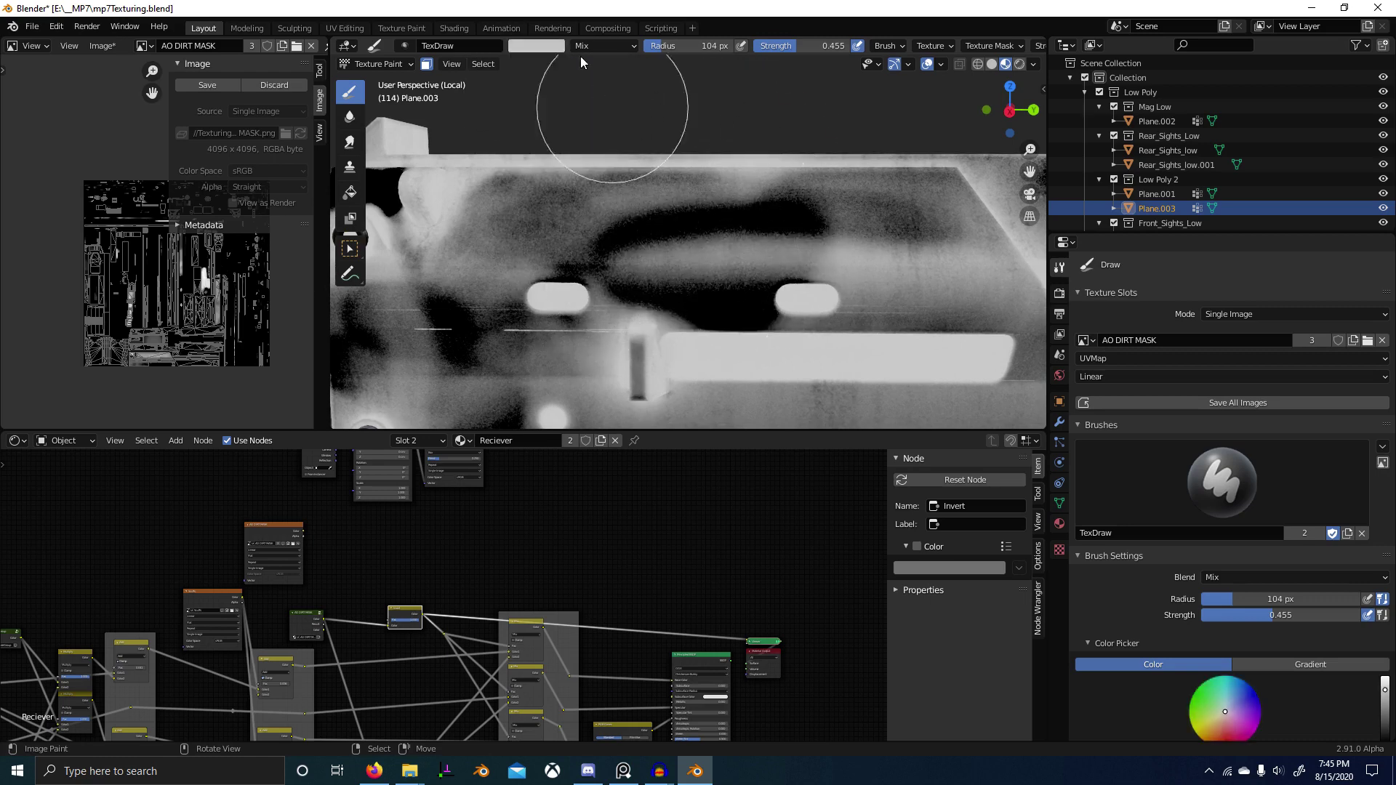
{"action": "left_click", "coordinate": [538, 46]}
{"action": "left_click", "coordinate": [621, 95]}
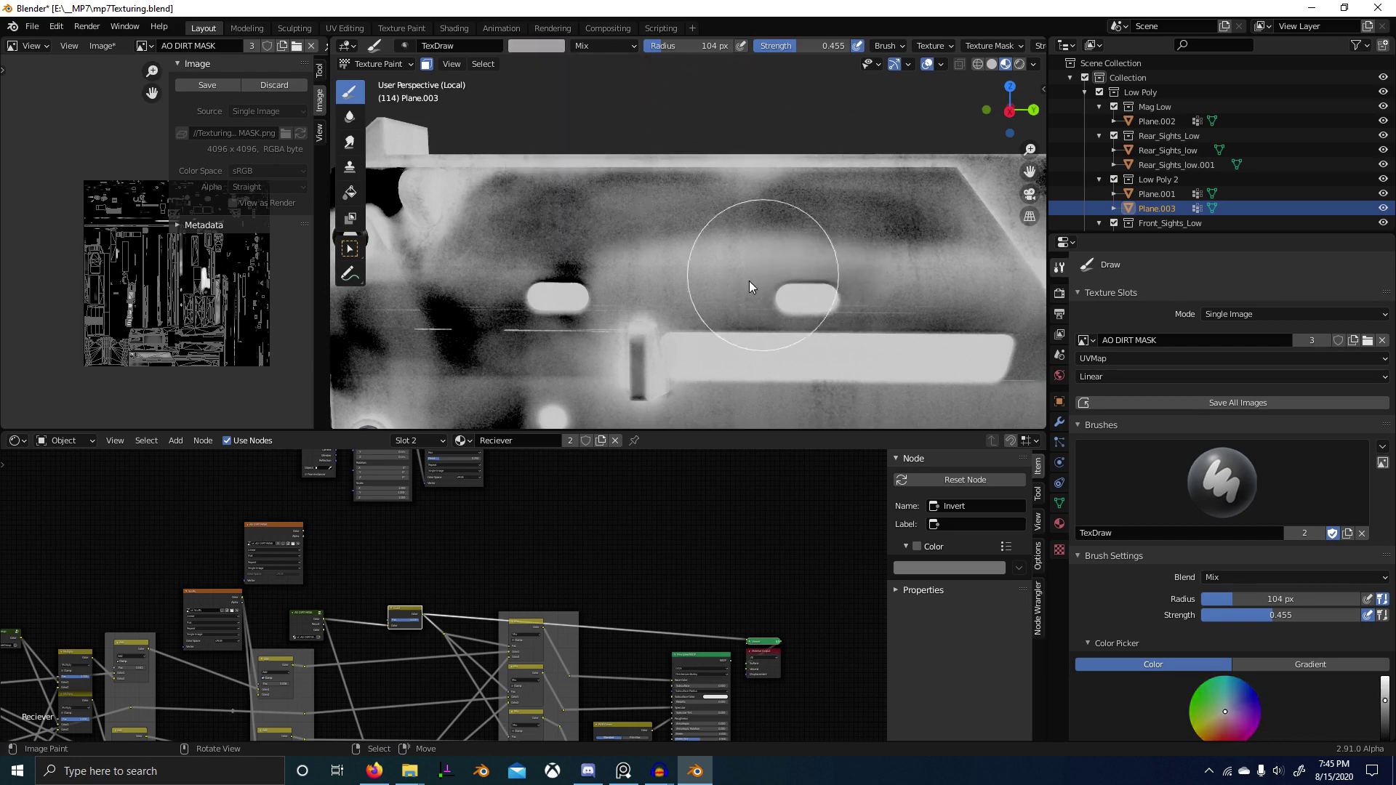
Step: Try a mid-grey stroke on the lower rear part of the receiver side and undo it
{"action": "middle_click_drag", "start_coordinate": [928, 272], "coordinate": [819, 253], "text": "shift"}
{"action": "scroll", "coordinate": [818, 253], "scroll_direction": "down", "scroll_amount": 3}
{"action": "middle_click_drag", "start_coordinate": [726, 258], "coordinate": [704, 278]}
{"action": "middle_click_drag", "start_coordinate": [704, 277], "coordinate": [793, 239], "text": "shift"}
{"action": "scroll", "coordinate": [793, 238], "scroll_direction": "up", "scroll_amount": 3}
{"action": "left_click_drag", "start_coordinate": [739, 274], "coordinate": [713, 276]}
{"action": "key", "text": "ctrl+z"}
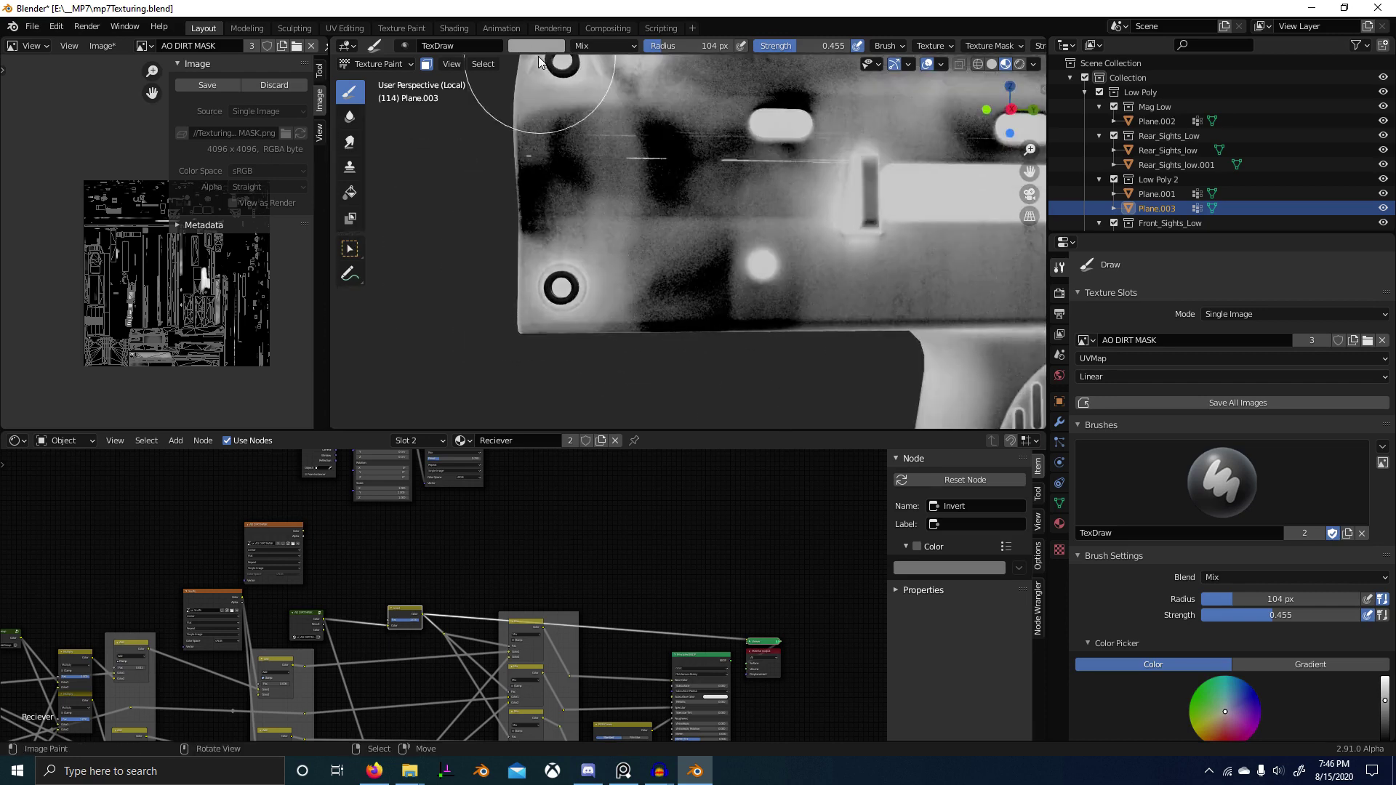
Step: Swap to the secondary brush colour, darken it to near black and paint over the lower rear side around the round pin
{"action": "left_click", "coordinate": [531, 40]}
{"action": "scroll", "coordinate": [1283, 487], "scroll_direction": "down", "scroll_amount": 8}
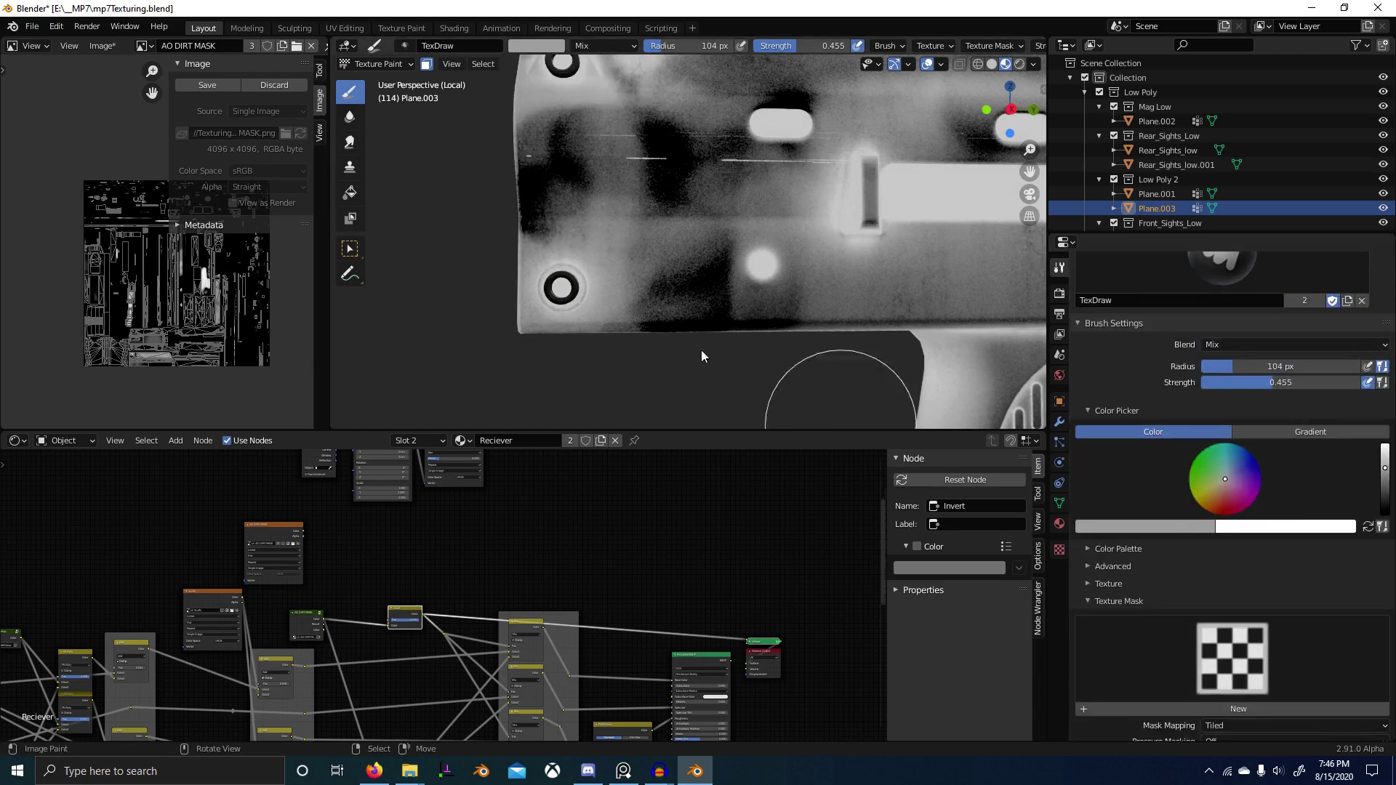
{"action": "key", "text": "x"}
{"action": "mouse_move", "coordinate": [681, 314]}
{"action": "left_mouse_down"}
{"action": "mouse_move", "coordinate": [664, 284]}
{"action": "mouse_move", "coordinate": [877, 305]}
{"action": "left_mouse_up"}
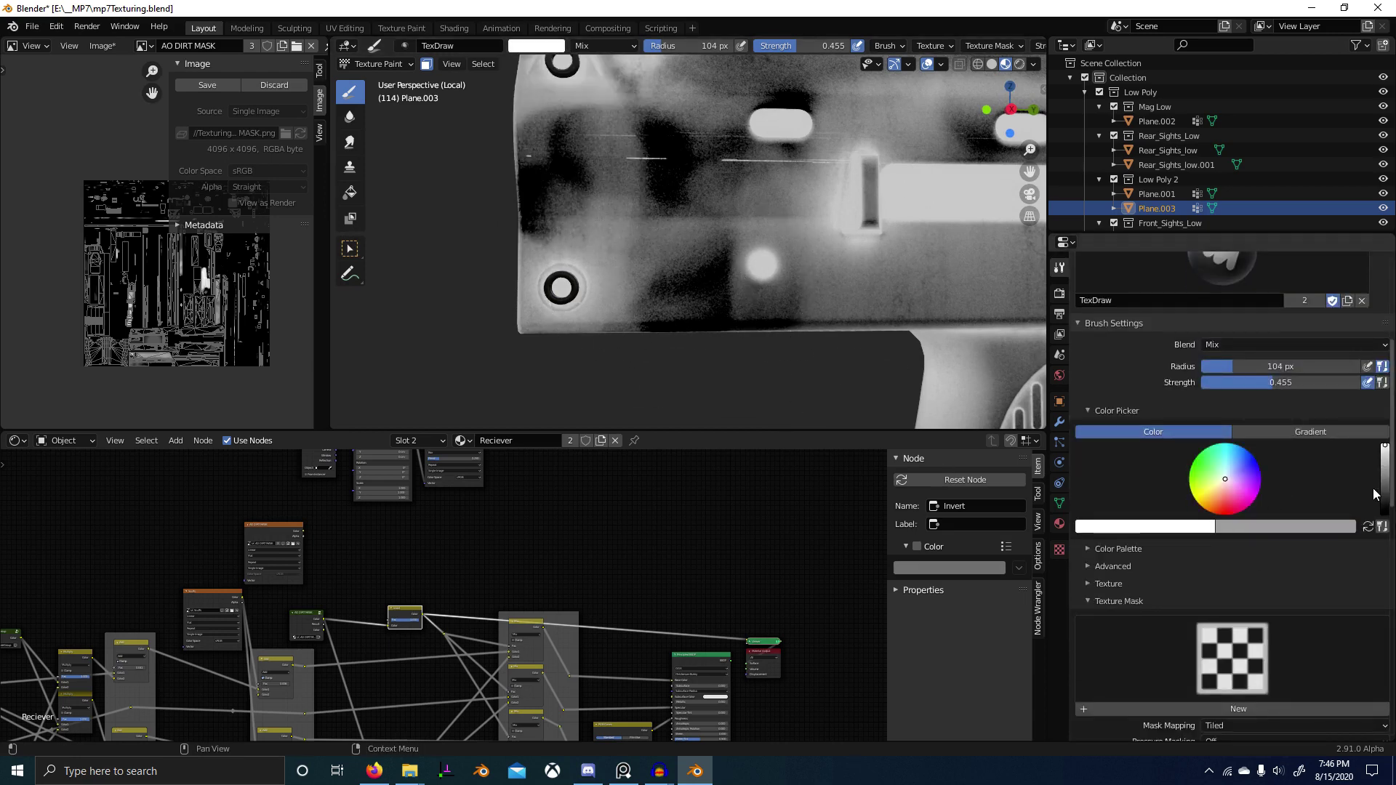
{"action": "left_click_drag", "start_coordinate": [1385, 448], "coordinate": [1385, 502]}
{"action": "left_click_drag", "start_coordinate": [689, 285], "coordinate": [786, 276]}
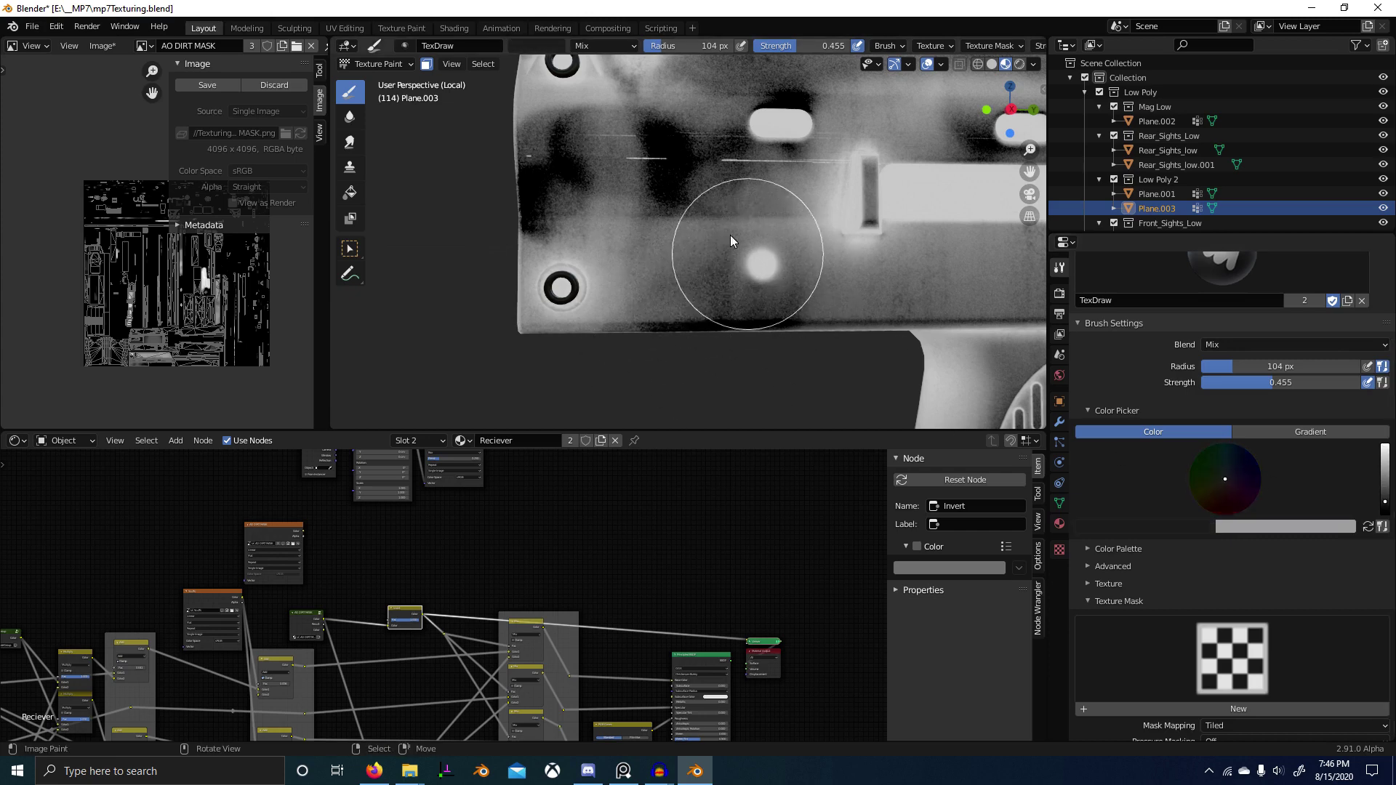
Step: Paint near-black along the rear side panel above both oval recesses, from the rear end towards the front
{"action": "mouse_move", "coordinate": [566, 151]}
{"action": "middle_mouse_down"}
{"action": "mouse_move", "coordinate": [762, 272]}
{"action": "mouse_move", "coordinate": [679, 250]}
{"action": "middle_mouse_up"}
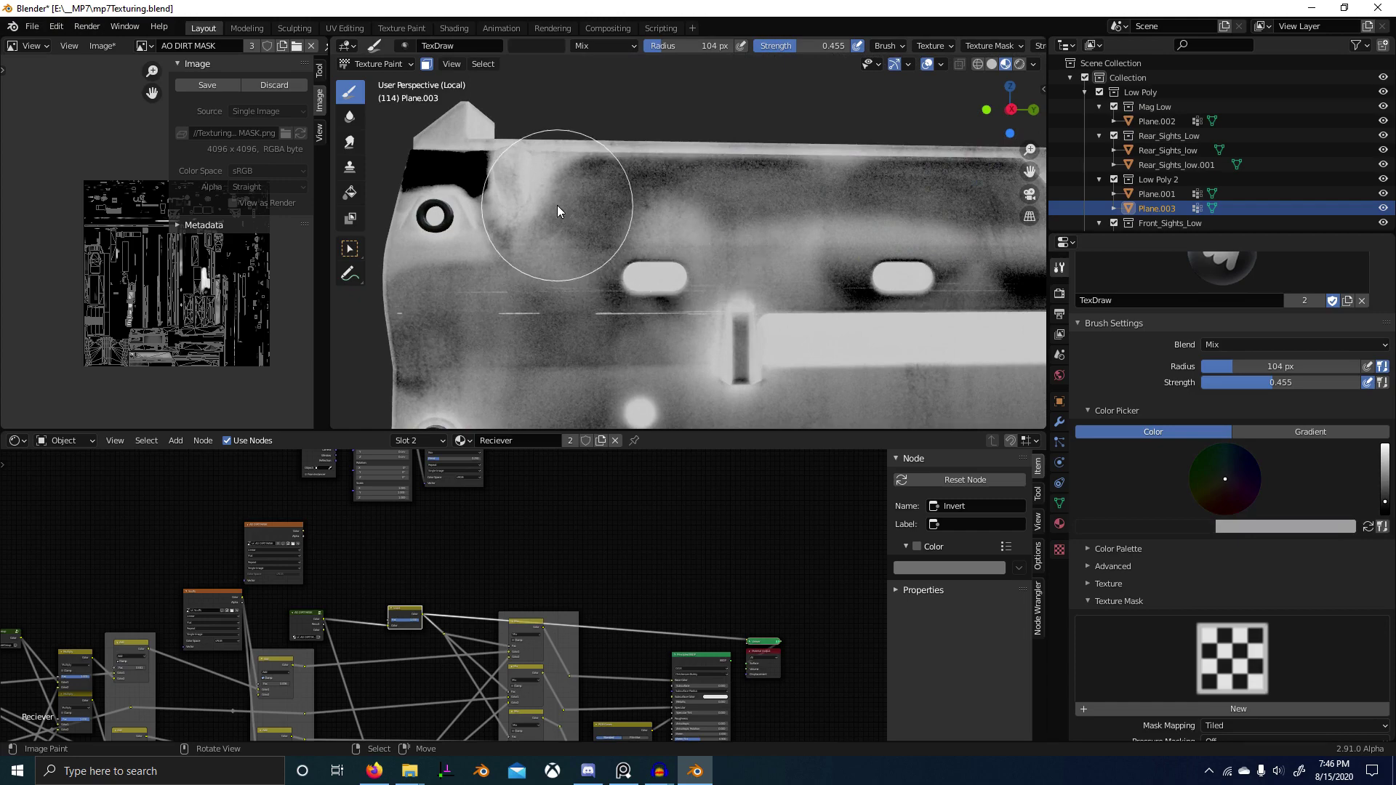
{"action": "scroll", "coordinate": [789, 246], "scroll_direction": "down", "scroll_amount": 2}
{"action": "mouse_move", "coordinate": [528, 246]}
{"action": "left_mouse_down"}
{"action": "mouse_move", "coordinate": [634, 232]}
{"action": "mouse_move", "coordinate": [949, 246]}
{"action": "left_mouse_up"}
{"action": "mouse_move", "coordinate": [948, 246]}
{"action": "middle_mouse_down"}
{"action": "mouse_move", "coordinate": [795, 294]}
{"action": "mouse_move", "coordinate": [577, 298]}
{"action": "mouse_move", "coordinate": [889, 285]}
{"action": "middle_mouse_up"}
{"action": "scroll", "coordinate": [765, 238], "scroll_direction": "up", "scroll_amount": 3}
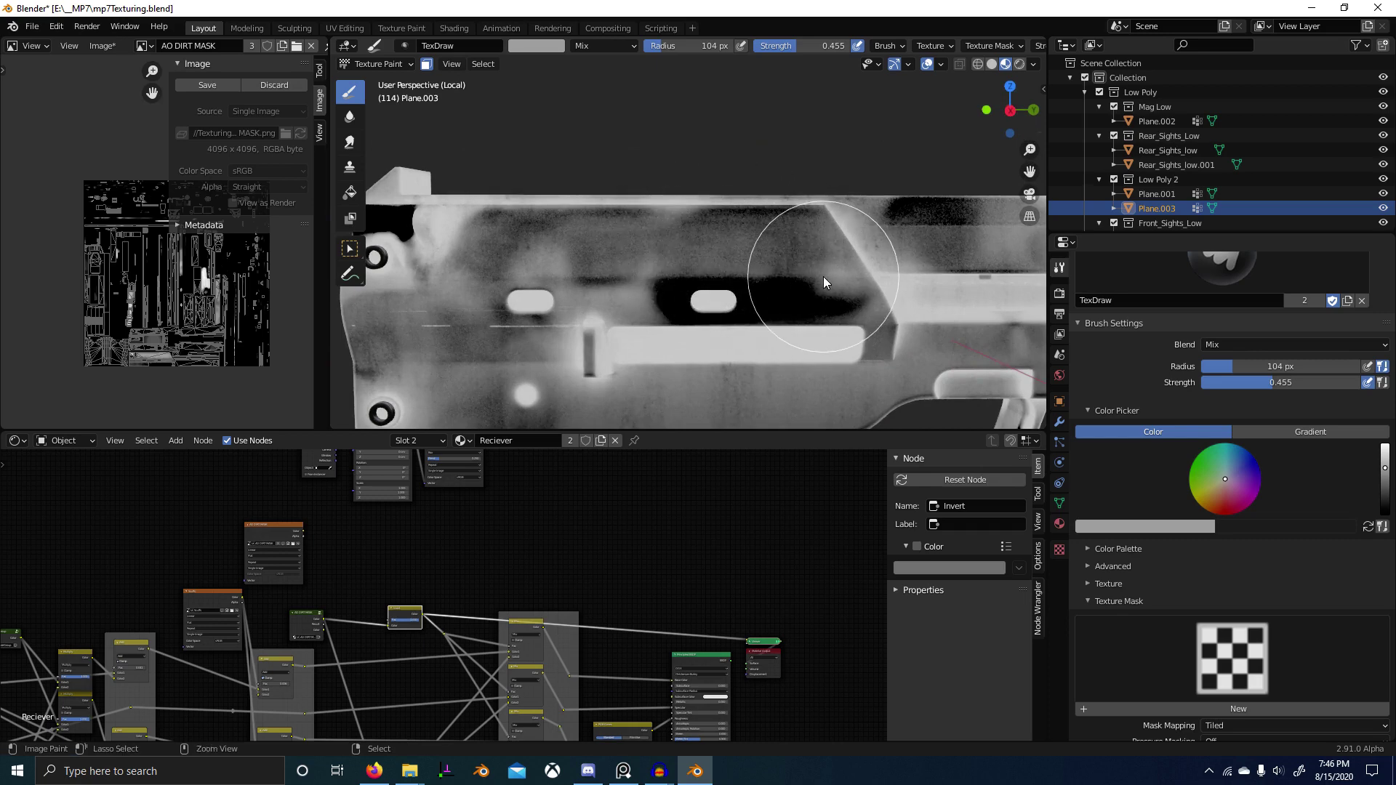
Step: Lower the brush strength to 0.212 and paint light grey across the upper rear side panel
{"action": "key", "text": "shift+f"}
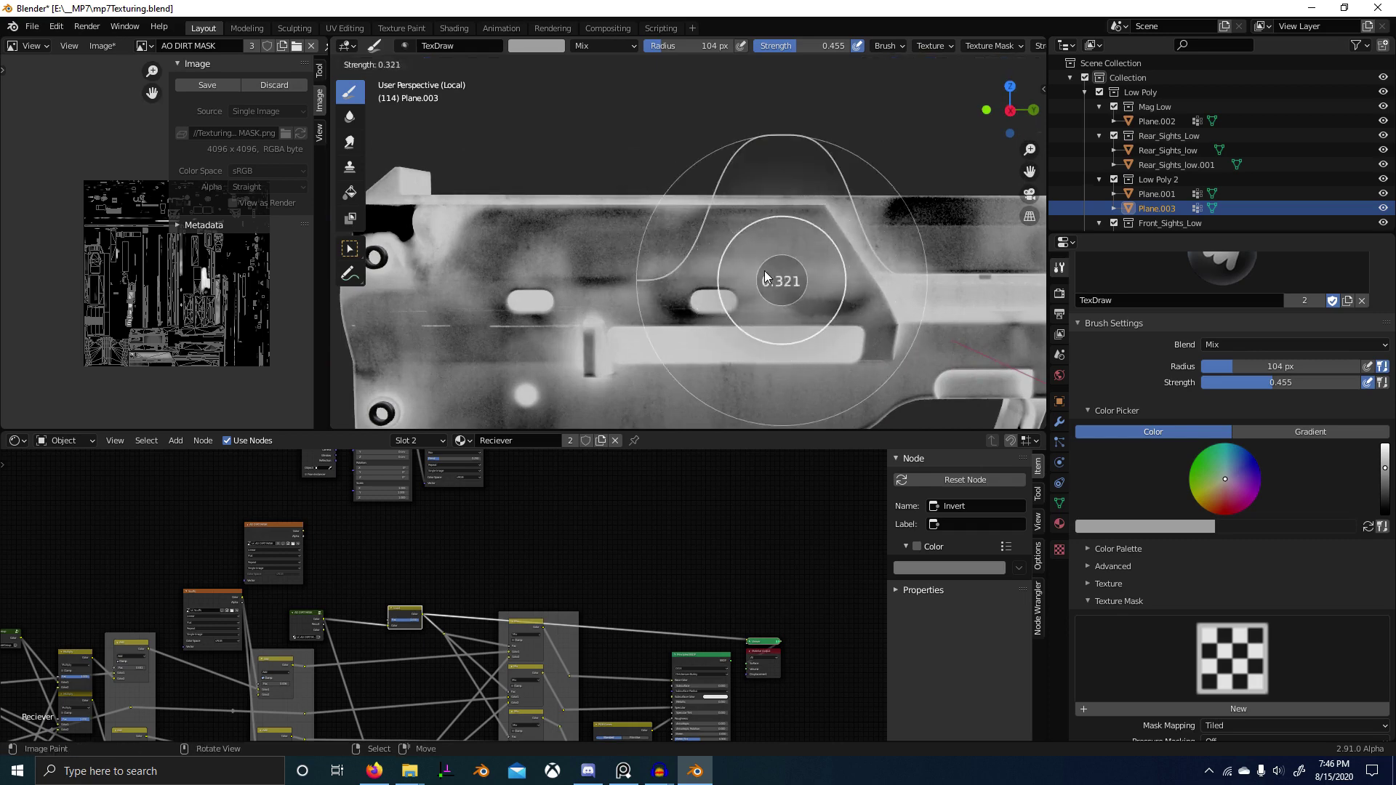
{"action": "left_click", "coordinate": [765, 274]}
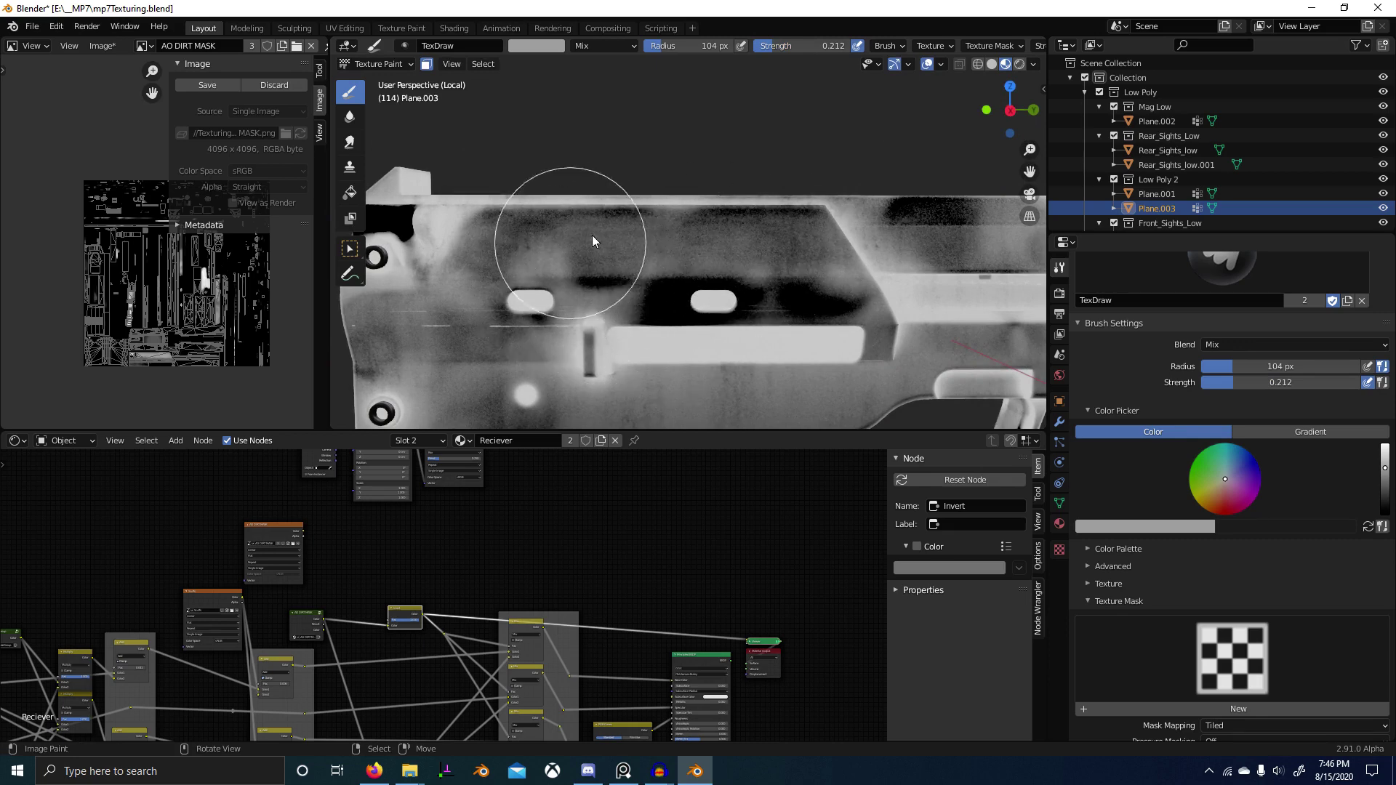
{"action": "left_click_drag", "start_coordinate": [593, 237], "coordinate": [788, 243]}
Step: Reduce the brush radius to 61 px, lighten the brush colour and paint across the panel above the forward oval recess
{"action": "scroll", "coordinate": [707, 243], "scroll_direction": "up", "scroll_amount": 2}
{"action": "key", "text": "bracketleft"}
{"action": "key", "text": "bracketleft"}
{"action": "key", "text": "bracketleft"}
{"action": "key", "text": "bracketleft"}
{"action": "key", "text": "bracketleft"}
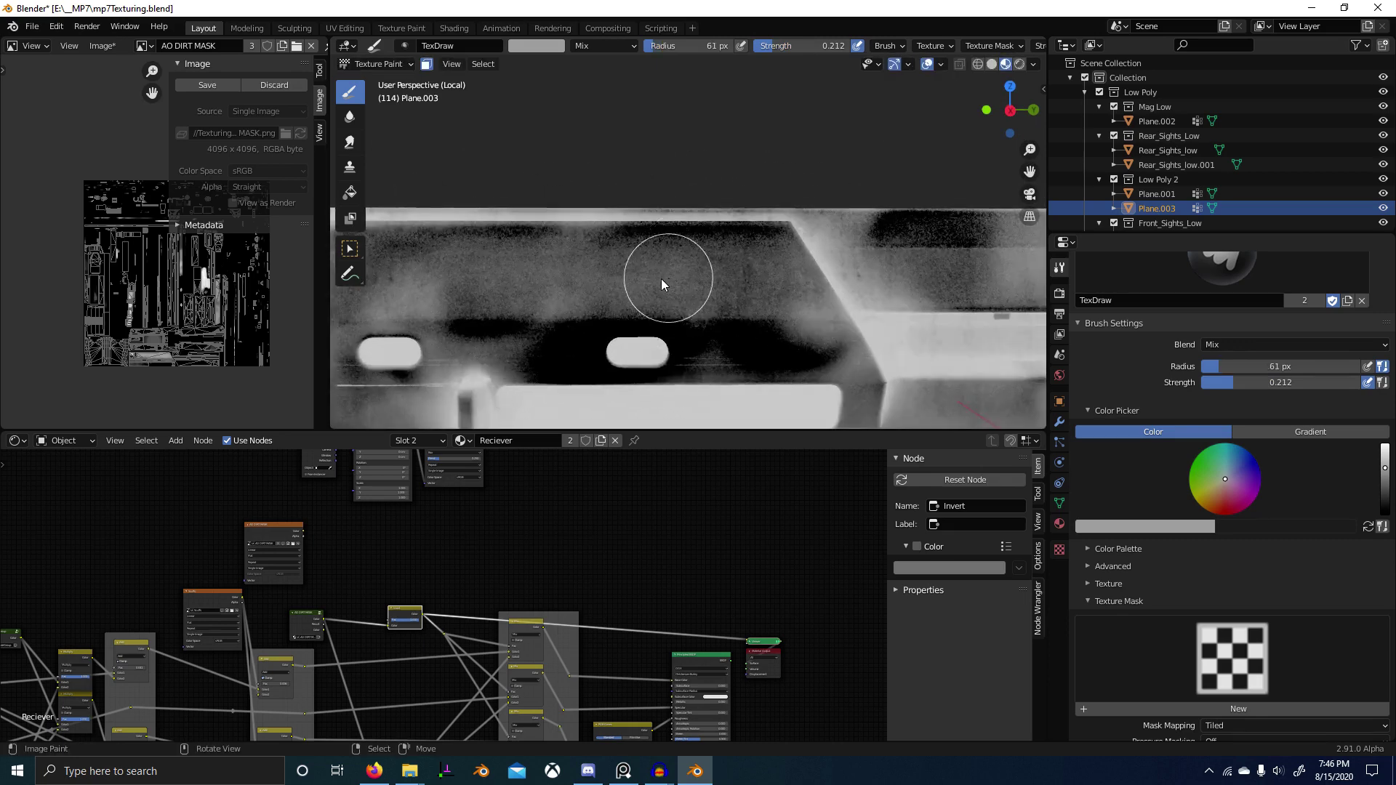
{"action": "scroll", "coordinate": [719, 273], "scroll_direction": "down", "scroll_amount": 4}
{"action": "mouse_move", "coordinate": [717, 293]}
{"action": "middle_mouse_down"}
{"action": "mouse_move", "coordinate": [466, 299]}
{"action": "mouse_move", "coordinate": [752, 291]}
{"action": "mouse_move", "coordinate": [697, 276]}
{"action": "middle_mouse_up"}
{"action": "scroll", "coordinate": [695, 274], "scroll_direction": "up", "scroll_amount": 2}
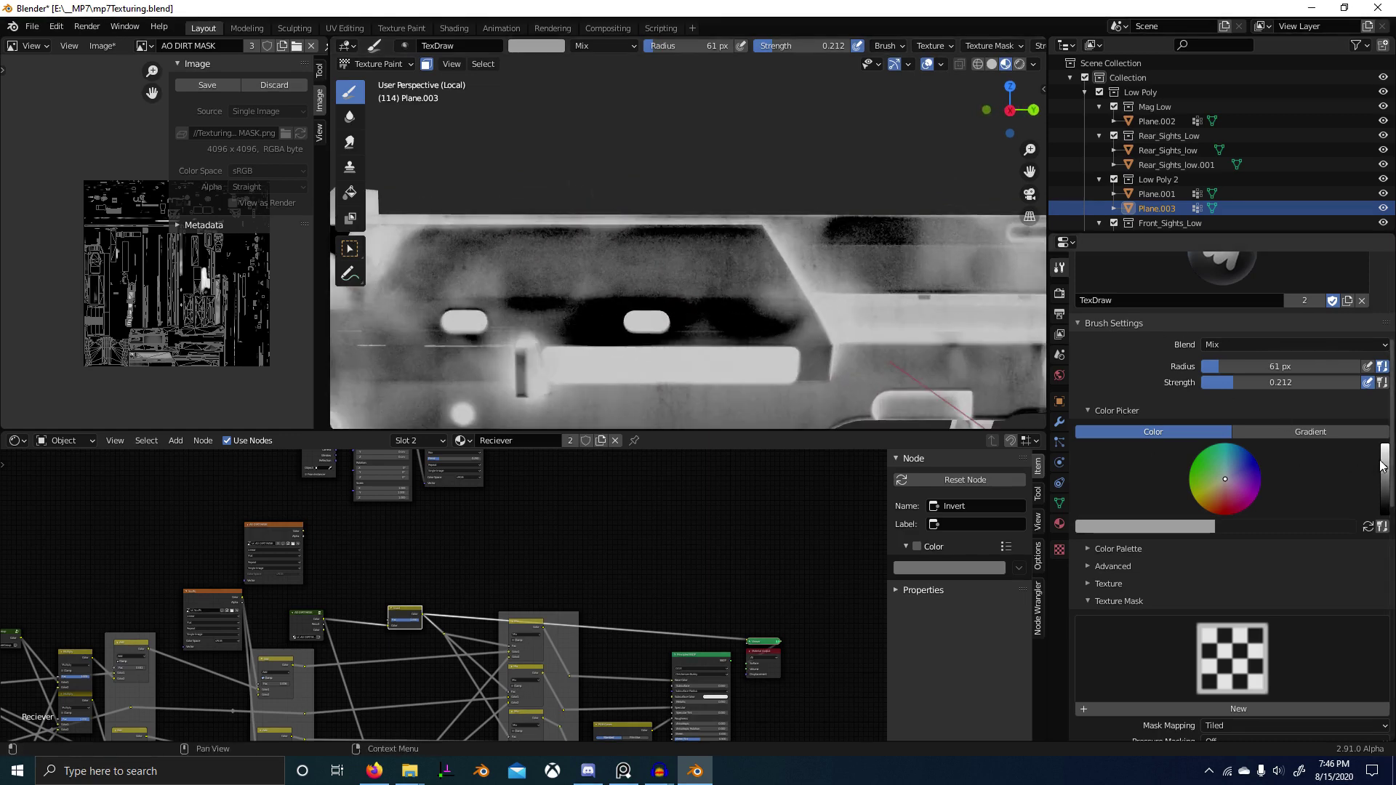
{"action": "left_click_drag", "start_coordinate": [1384, 467], "coordinate": [1384, 450]}
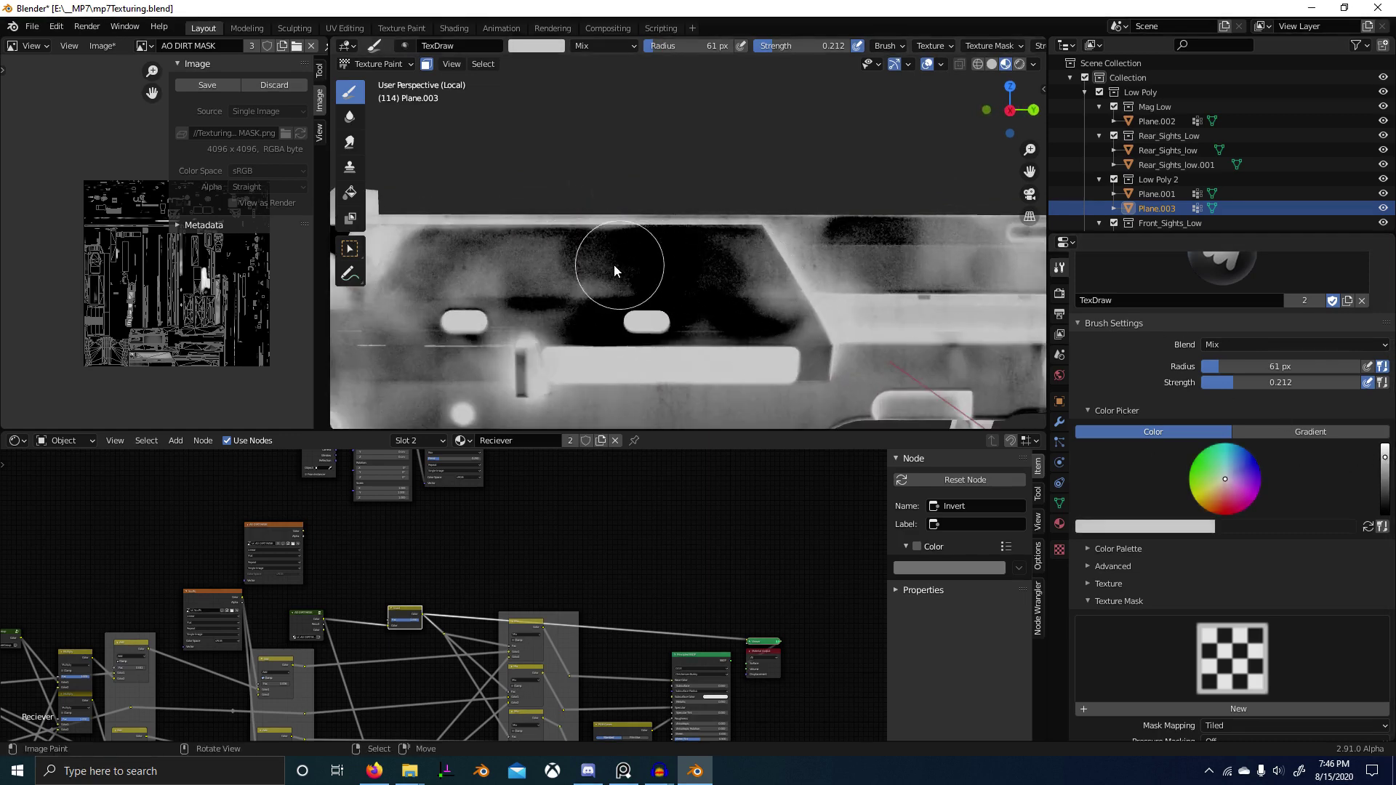
{"action": "left_click_drag", "start_coordinate": [568, 273], "coordinate": [755, 274]}
Step: Lower the brush strength to 0.103 and softly touch up the rear side panel around the oval recesses
{"action": "key", "text": "shift+f"}
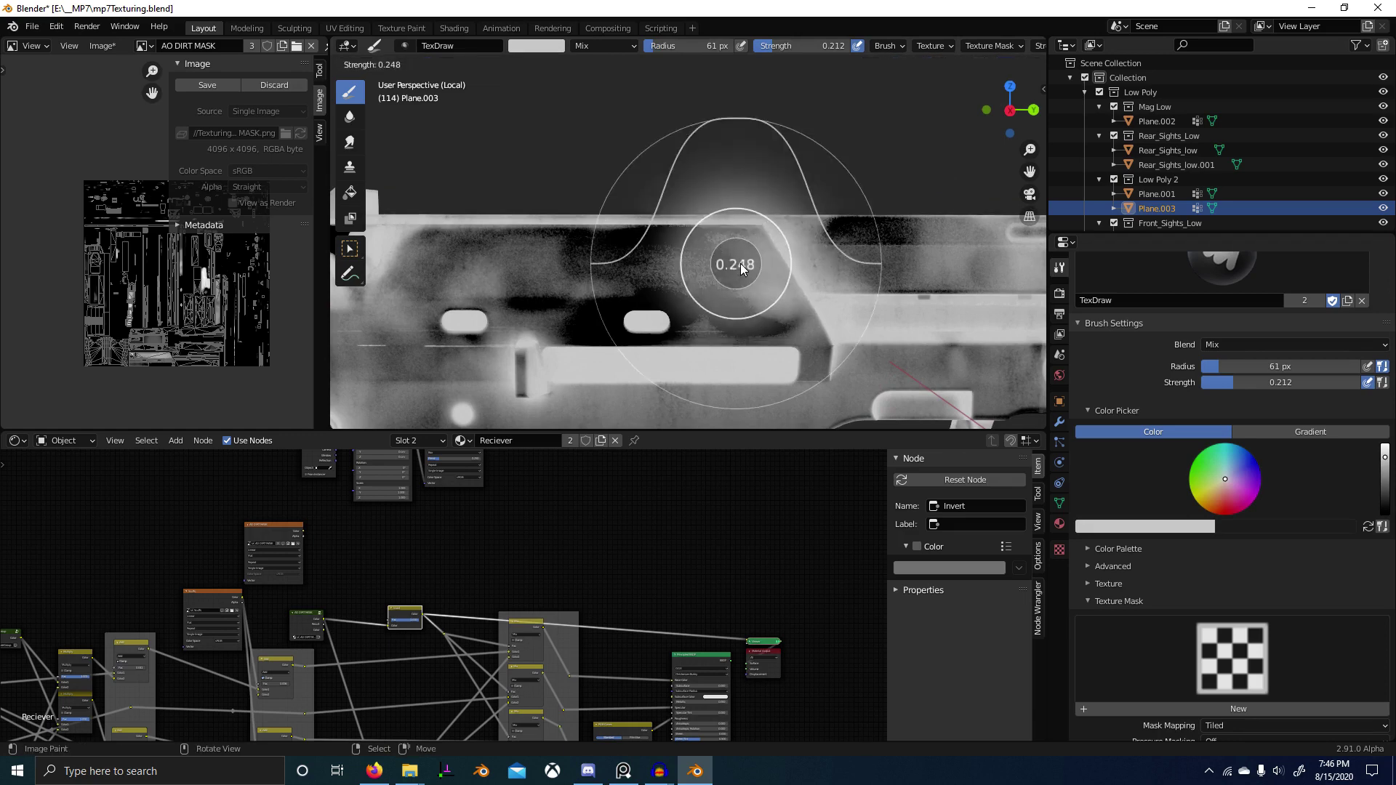
{"action": "left_click", "coordinate": [723, 261]}
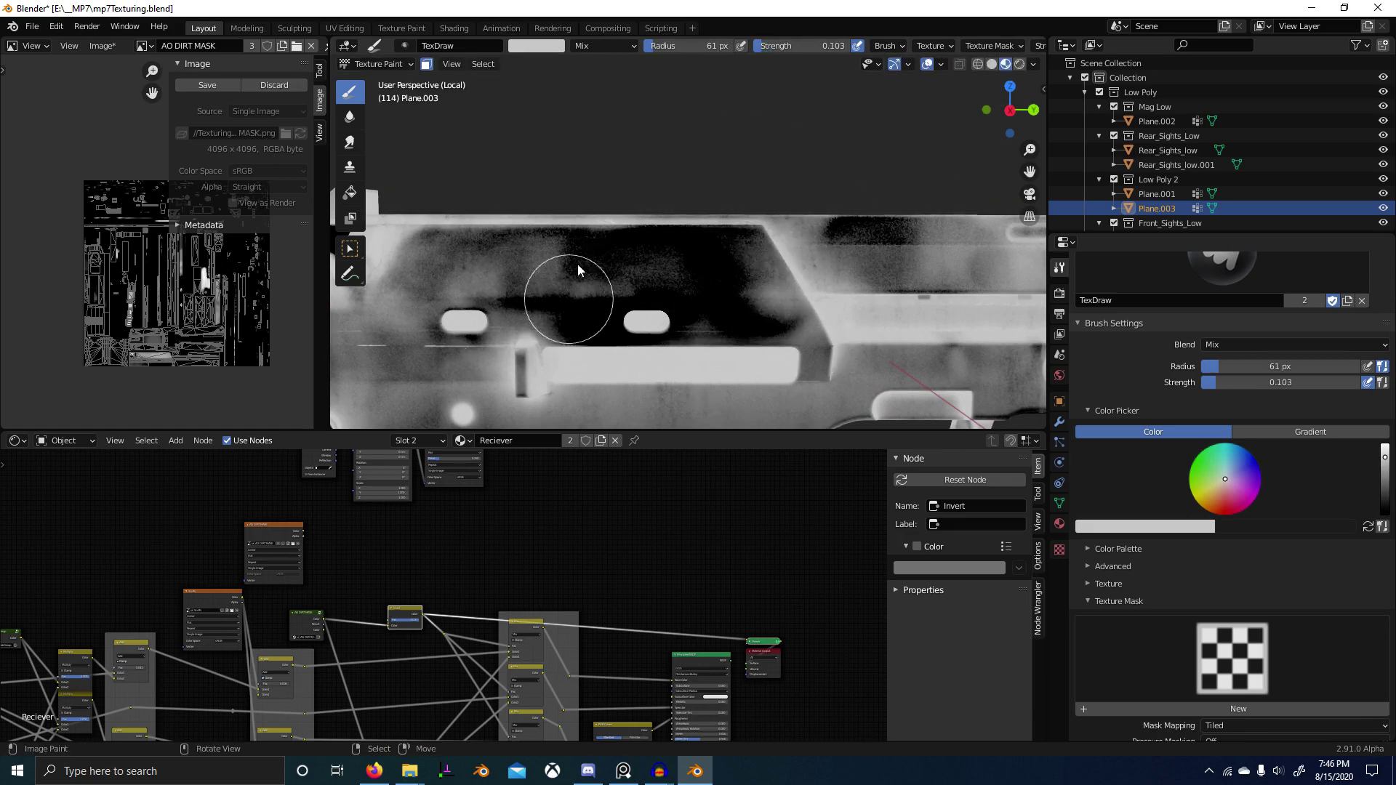
{"action": "middle_click_drag", "start_coordinate": [749, 360], "coordinate": [644, 391]}
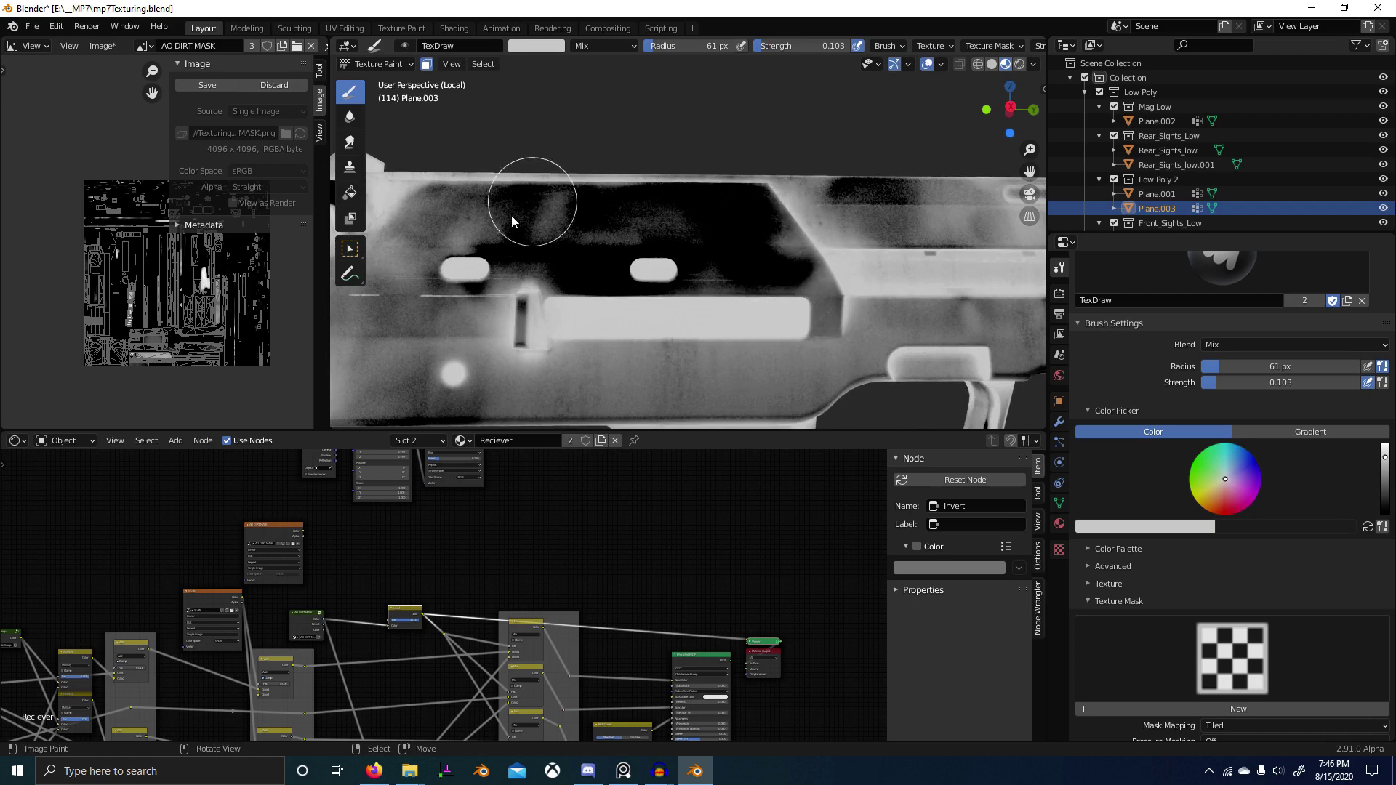
Step: Preview the Mix.015 node's output on the receiver and examine the resulting colour along its sides, front and underside
{"action": "scroll", "coordinate": [512, 215], "scroll_direction": "down", "scroll_amount": 3}
{"action": "left_click", "coordinate": [533, 630], "text": "ctrl+shift"}
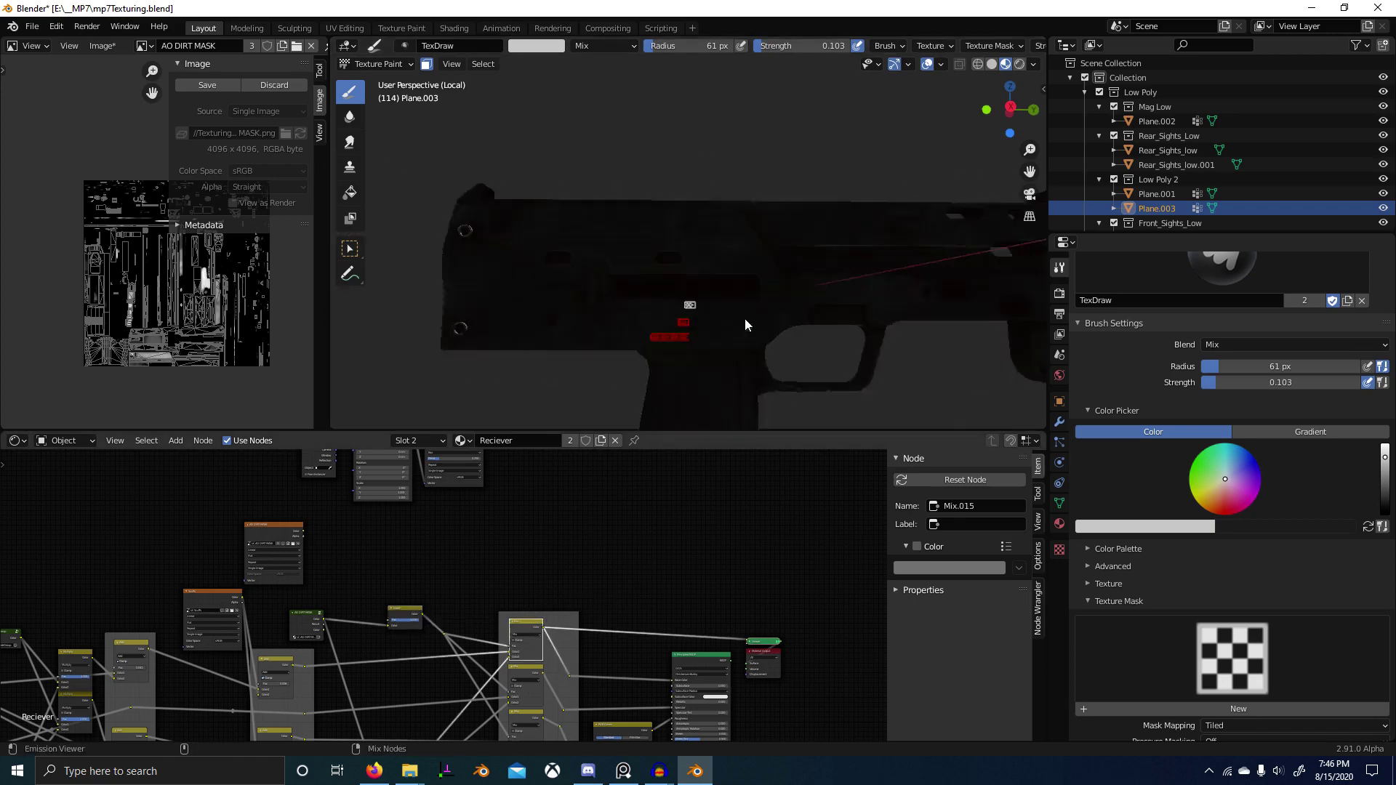
{"action": "scroll", "coordinate": [745, 318], "scroll_direction": "up", "scroll_amount": 4}
{"action": "mouse_move", "coordinate": [723, 329]}
{"action": "middle_mouse_down"}
{"action": "mouse_move", "coordinate": [708, 339]}
{"action": "mouse_move", "coordinate": [727, 309]}
{"action": "mouse_move", "coordinate": [685, 335]}
{"action": "middle_mouse_up"}
{"action": "scroll", "coordinate": [618, 346], "scroll_direction": "down", "scroll_amount": 2}
{"action": "middle_click_drag", "start_coordinate": [550, 361], "coordinate": [744, 239]}
{"action": "scroll", "coordinate": [766, 341], "scroll_direction": "up", "scroll_amount": 3}
{"action": "scroll", "coordinate": [797, 304], "scroll_direction": "down", "scroll_amount": 2}
{"action": "scroll", "coordinate": [745, 239], "scroll_direction": "up", "scroll_amount": 4}
{"action": "middle_click_drag", "start_coordinate": [845, 269], "coordinate": [722, 224], "text": "shift"}
{"action": "scroll", "coordinate": [664, 299], "scroll_direction": "down", "scroll_amount": 5}
{"action": "scroll", "coordinate": [780, 290], "scroll_direction": "down", "scroll_amount": 1}
{"action": "scroll", "coordinate": [682, 269], "scroll_direction": "up", "scroll_amount": 3}
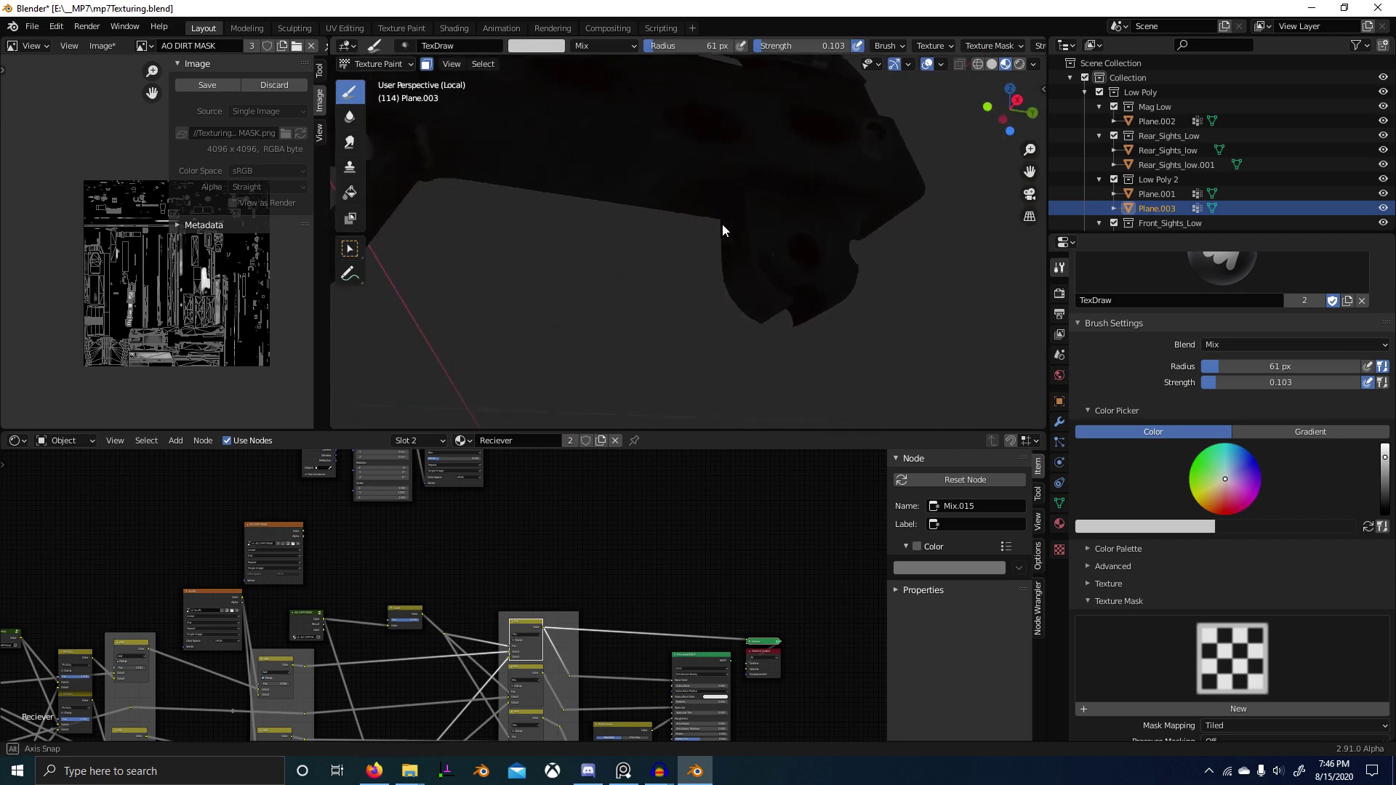
{"action": "scroll", "coordinate": [841, 274], "scroll_direction": "up", "scroll_amount": 2}
{"action": "middle_click_drag", "start_coordinate": [563, 295], "coordinate": [706, 307], "text": "shift"}
{"action": "middle_click_drag", "start_coordinate": [596, 346], "coordinate": [560, 231], "text": "shift"}
{"action": "middle_click_drag", "start_coordinate": [596, 269], "coordinate": [760, 327], "text": "shift"}
{"action": "mouse_move", "coordinate": [760, 327]}
{"action": "middle_mouse_down"}
{"action": "mouse_move", "coordinate": [706, 321]}
{"action": "mouse_move", "coordinate": [855, 389]}
{"action": "mouse_move", "coordinate": [890, 343]}
{"action": "mouse_move", "coordinate": [664, 303]}
{"action": "mouse_move", "coordinate": [812, 306]}
{"action": "mouse_move", "coordinate": [721, 346]}
{"action": "mouse_move", "coordinate": [706, 375]}
{"action": "mouse_move", "coordinate": [696, 337]}
{"action": "mouse_move", "coordinate": [708, 330]}
{"action": "middle_mouse_up"}
Step: Switch the receiver from Texture Paint to Object Mode
{"action": "key", "text": "ctrl+Tab"}
{"action": "left_click", "coordinate": [526, 362]}
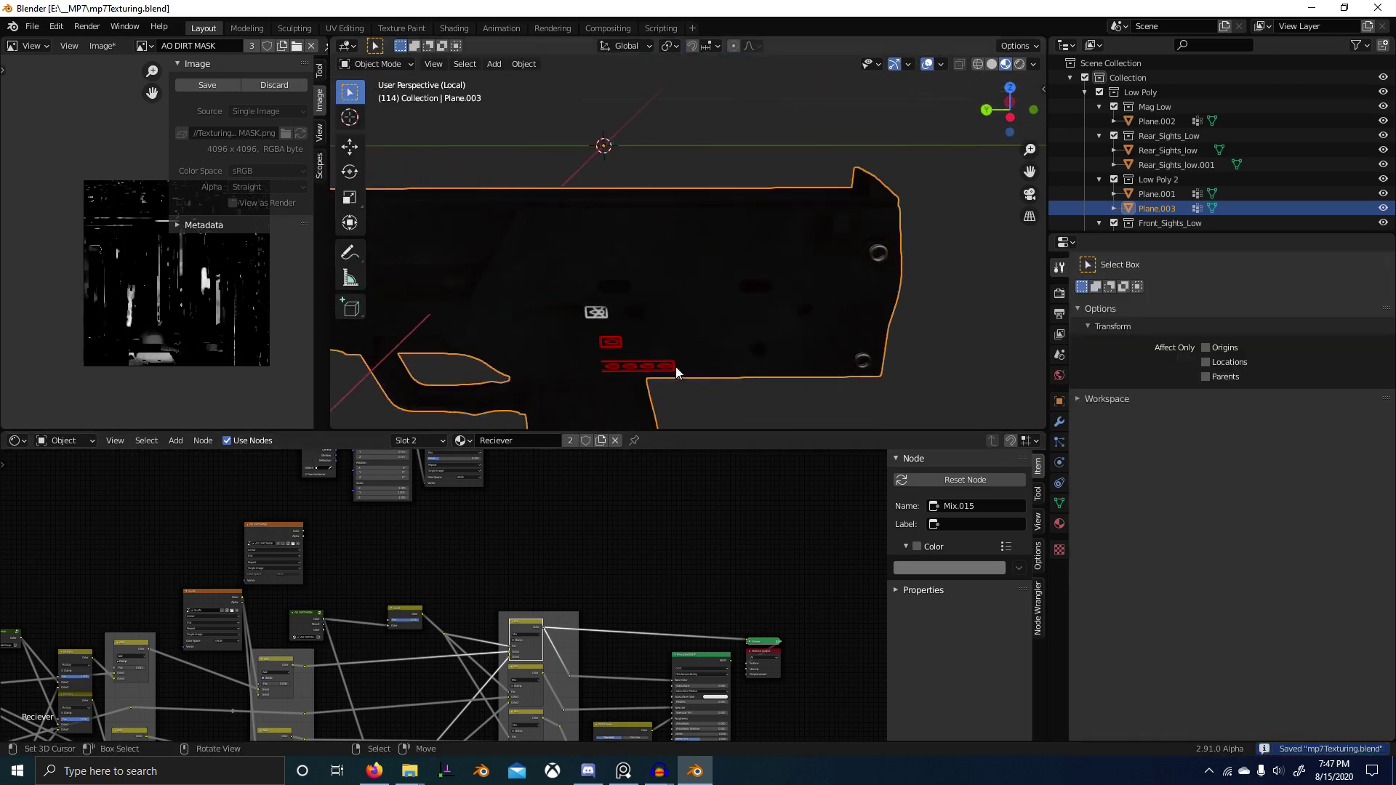
Step: Preview the Mix.017 node's output on the receiver and examine it, finishing with the Principled BSDF connected to the output again
{"action": "middle_click_drag", "start_coordinate": [532, 718], "coordinate": [560, 612]}
{"action": "left_click", "coordinate": [560, 617], "text": "ctrl+shift"}
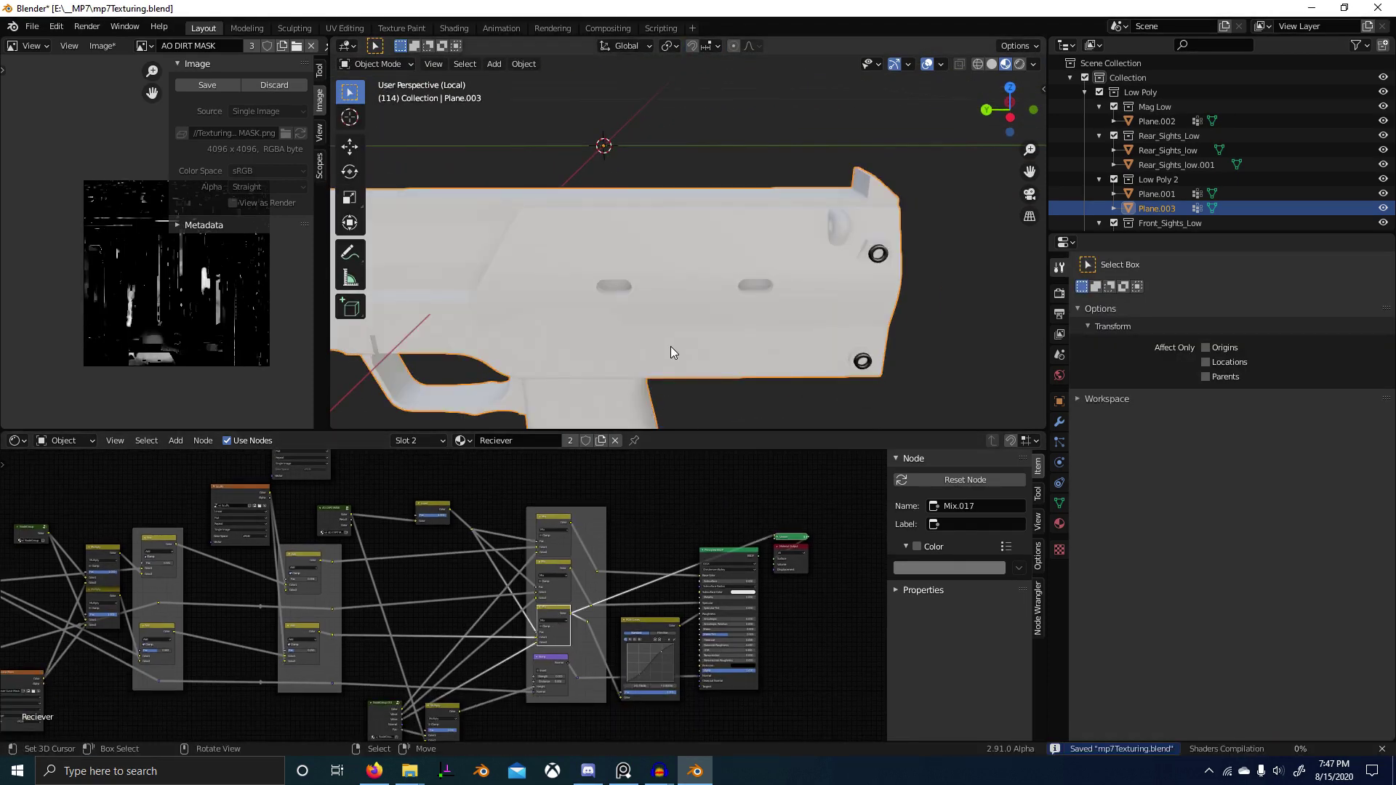
{"action": "scroll", "coordinate": [647, 331], "scroll_direction": "down", "scroll_amount": 2}
{"action": "scroll", "coordinate": [626, 313], "scroll_direction": "up", "scroll_amount": 3}
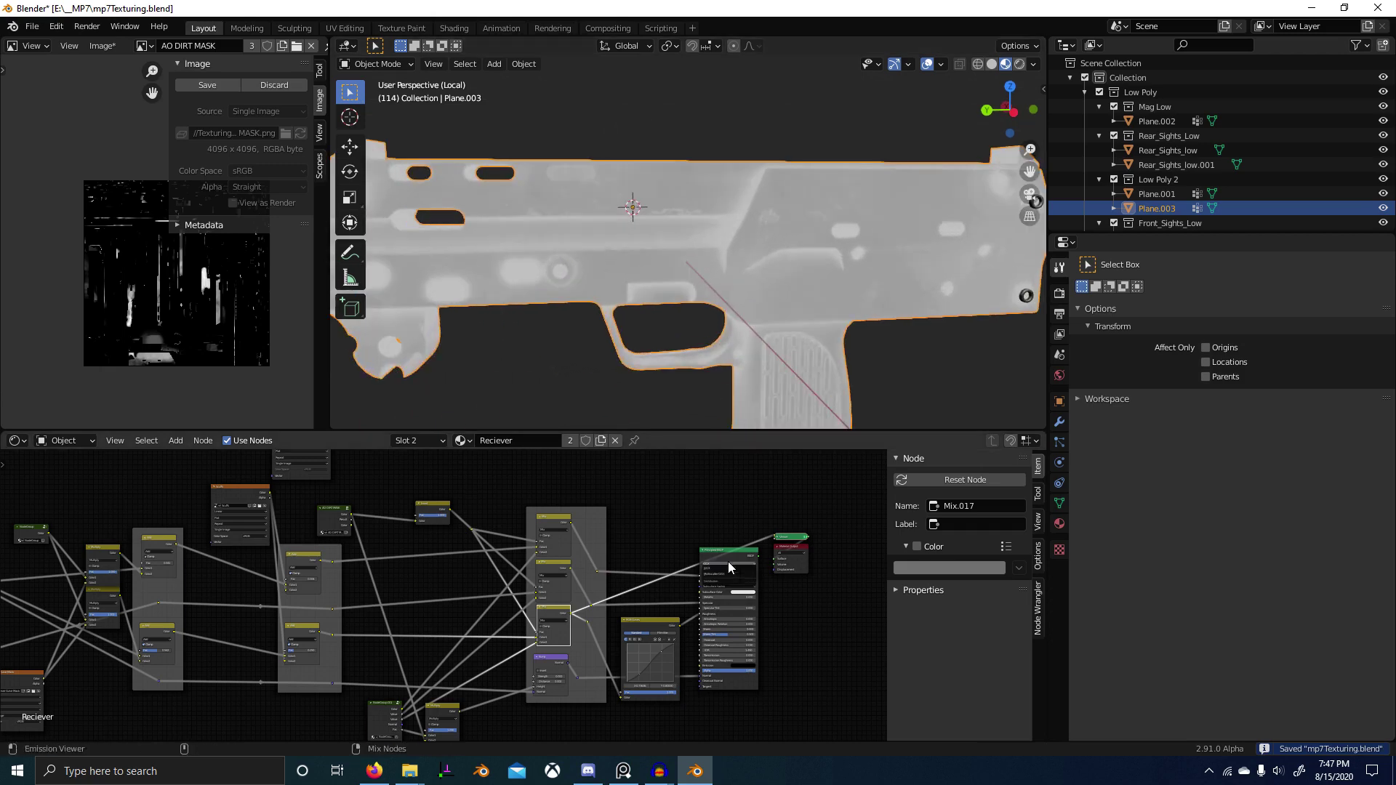
{"action": "left_click", "coordinate": [699, 551], "text": "ctrl+shift"}
{"action": "scroll", "coordinate": [687, 307], "scroll_direction": "down", "scroll_amount": 3}
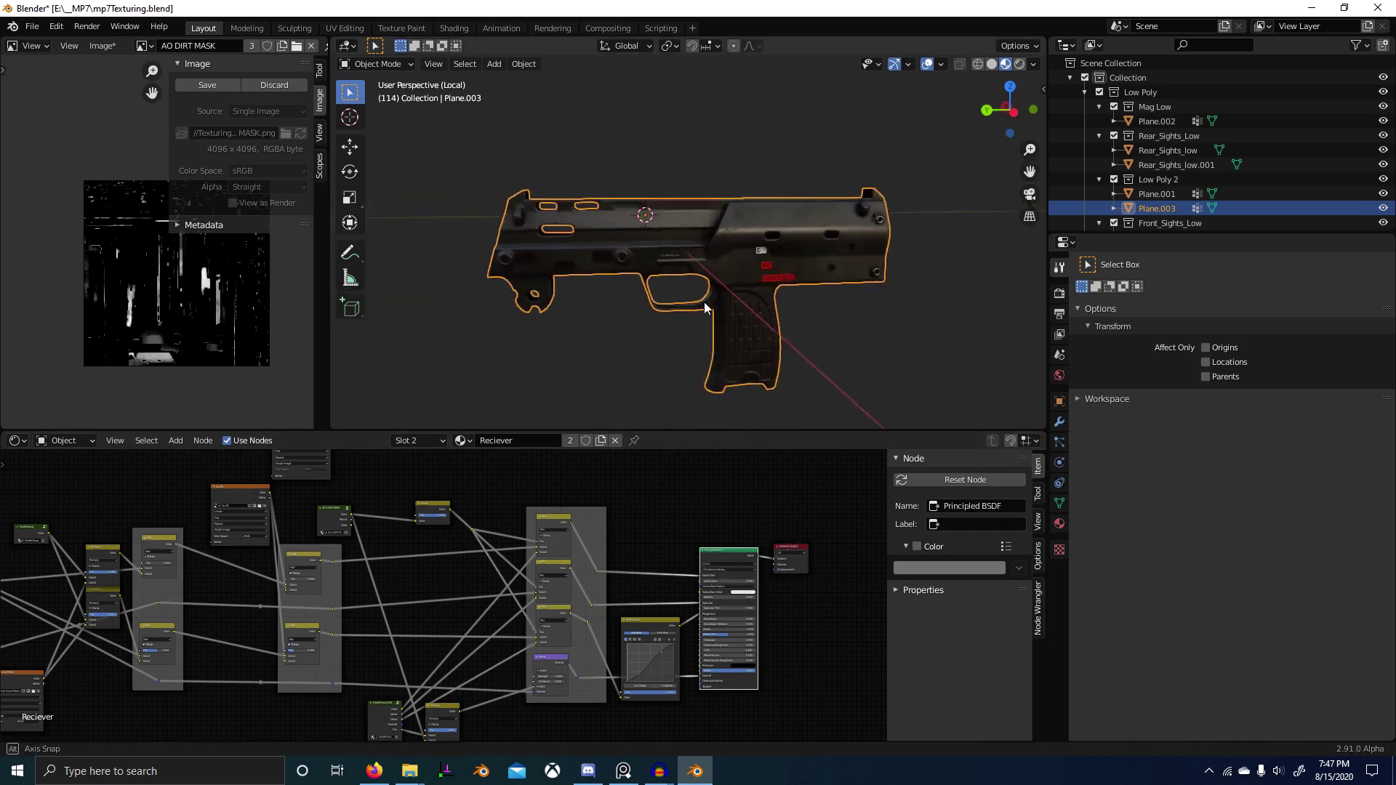
Step: Leave local view in a maximized 3D viewport and examine the shading around the receiver's trigger guard and grip
{"action": "key", "text": "ctrl+space"}
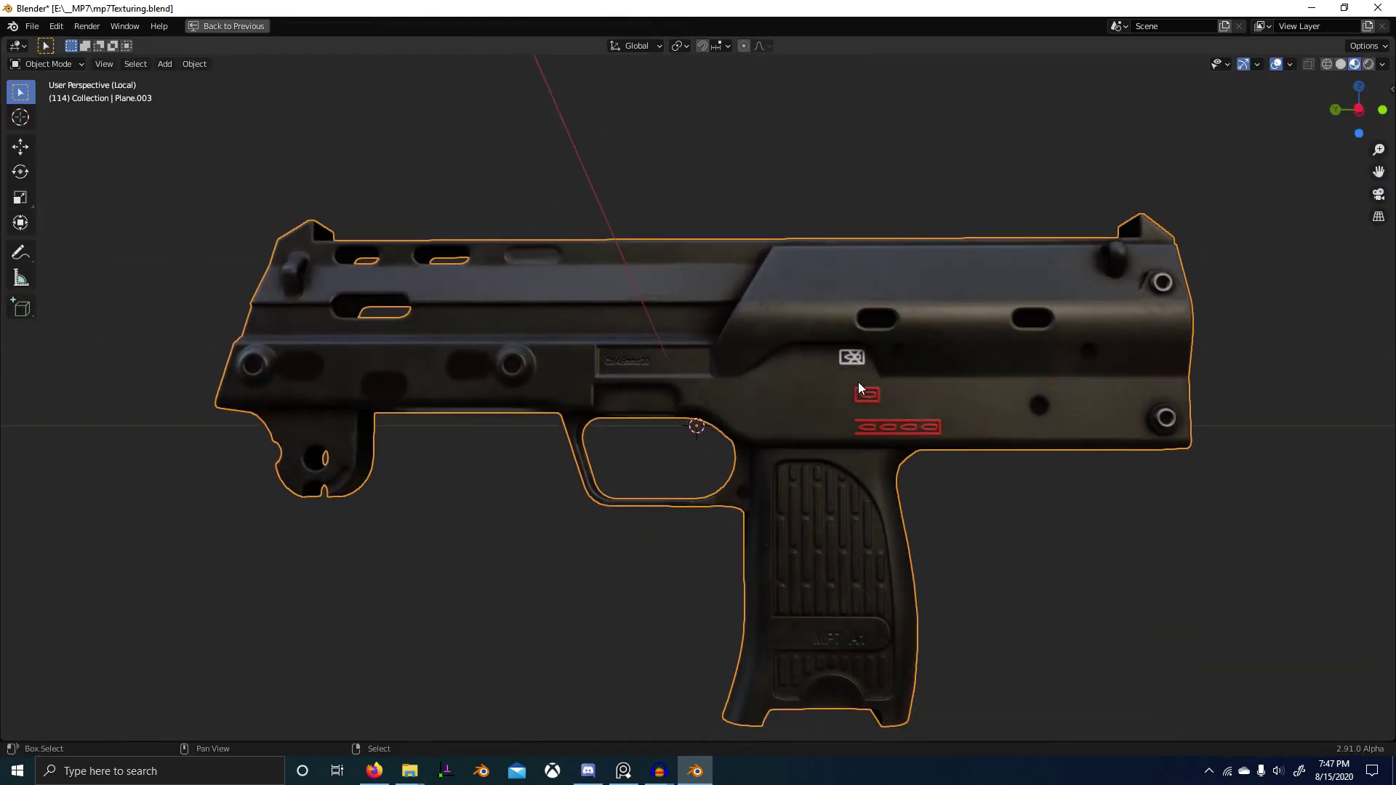
{"action": "key", "text": "KP_Divide"}
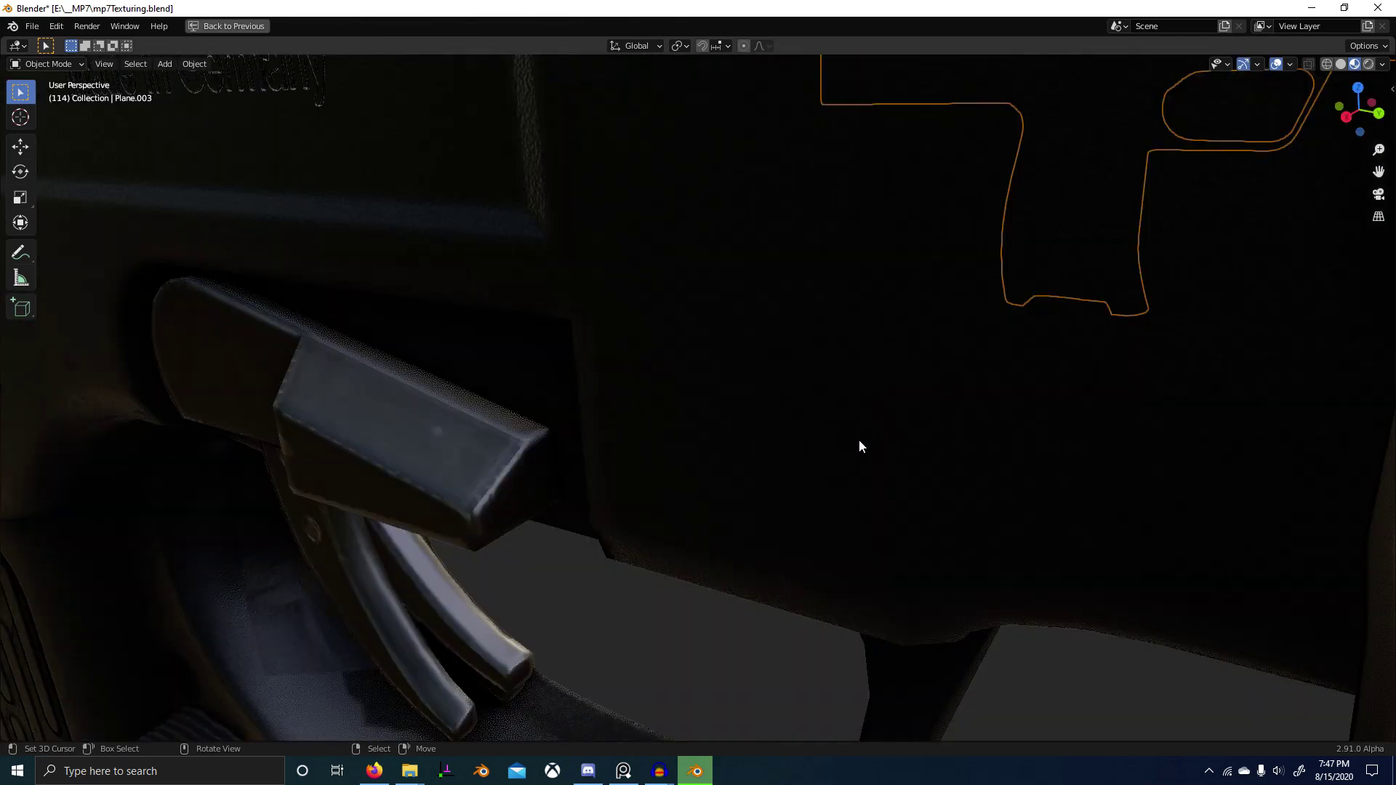
{"action": "scroll", "coordinate": [669, 427], "scroll_direction": "down", "scroll_amount": 12}
{"action": "middle_click_drag", "start_coordinate": [672, 428], "coordinate": [517, 404]}
{"action": "scroll", "coordinate": [752, 467], "scroll_direction": "up", "scroll_amount": 10}
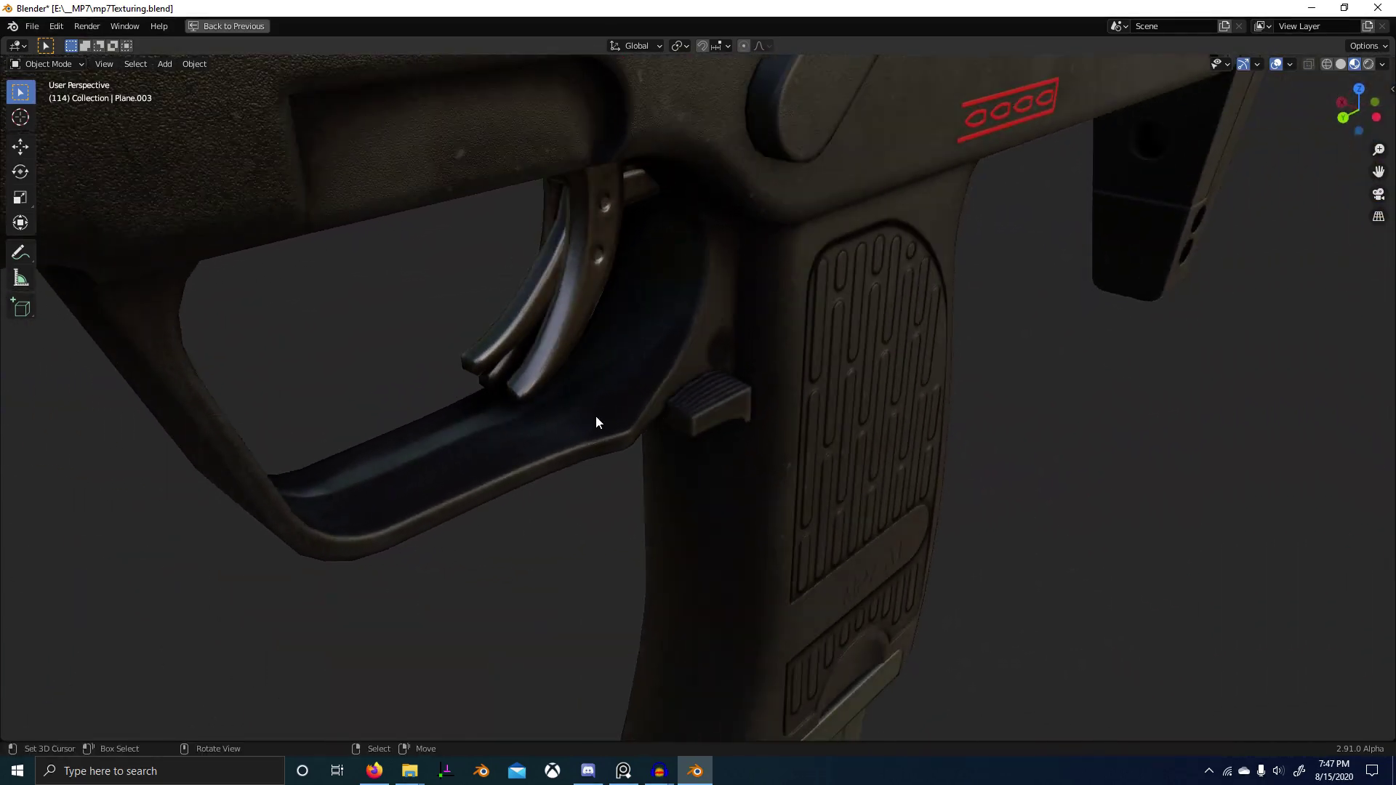
{"action": "scroll", "coordinate": [596, 416], "scroll_direction": "down", "scroll_amount": 12}
{"action": "middle_click_drag", "start_coordinate": [912, 483], "coordinate": [712, 429], "text": "shift"}
{"action": "scroll", "coordinate": [763, 465], "scroll_direction": "up", "scroll_amount": 4}
{"action": "middle_click_drag", "start_coordinate": [826, 514], "coordinate": [822, 469]}
{"action": "scroll", "coordinate": [801, 459], "scroll_direction": "up", "scroll_amount": 5}
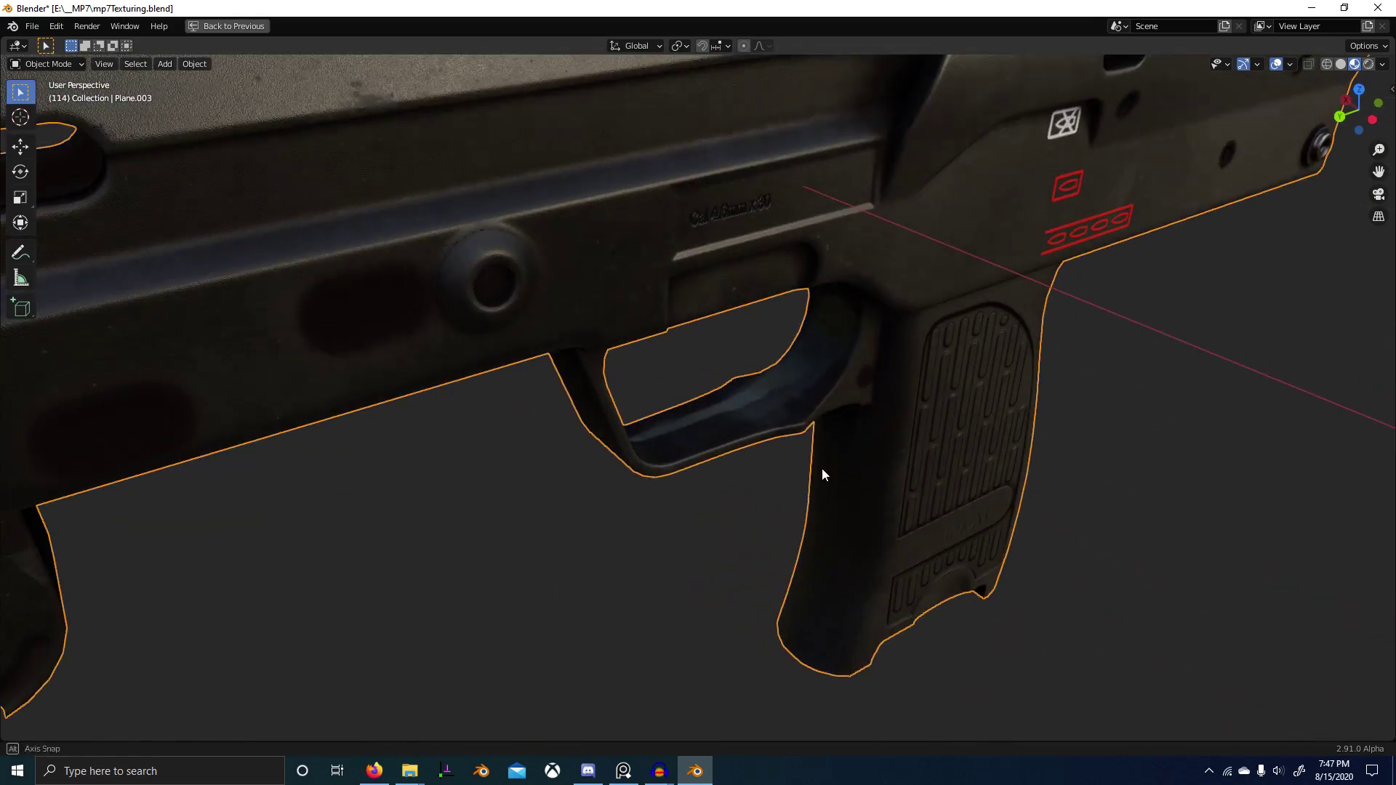
Step: Switch the receiver to Texture Paint mode and choose the Soften brush for the inside of the trigger guard
{"action": "key", "text": "ctrl+Tab"}
{"action": "left_click", "coordinate": [885, 360]}
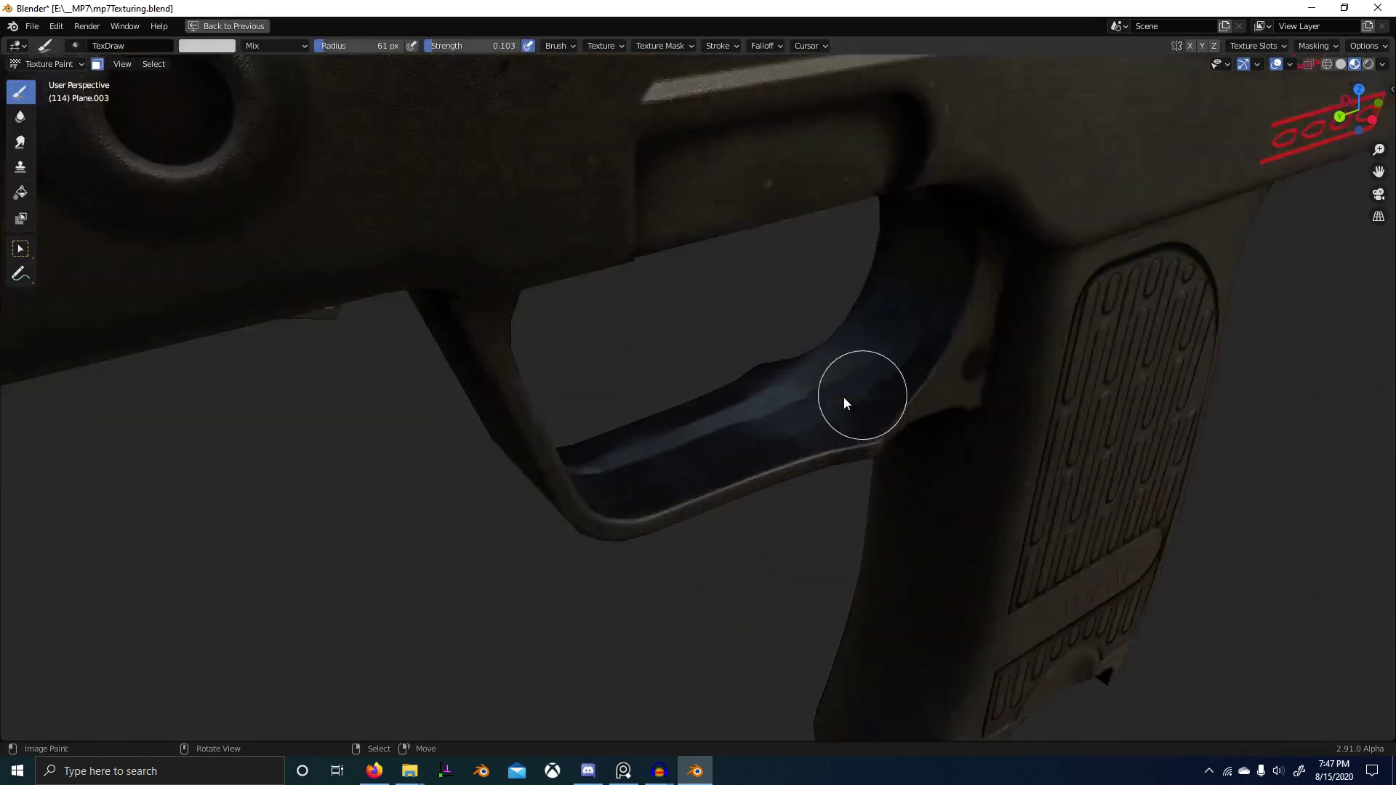
{"action": "scroll", "coordinate": [844, 397], "scroll_direction": "up", "scroll_amount": 5}
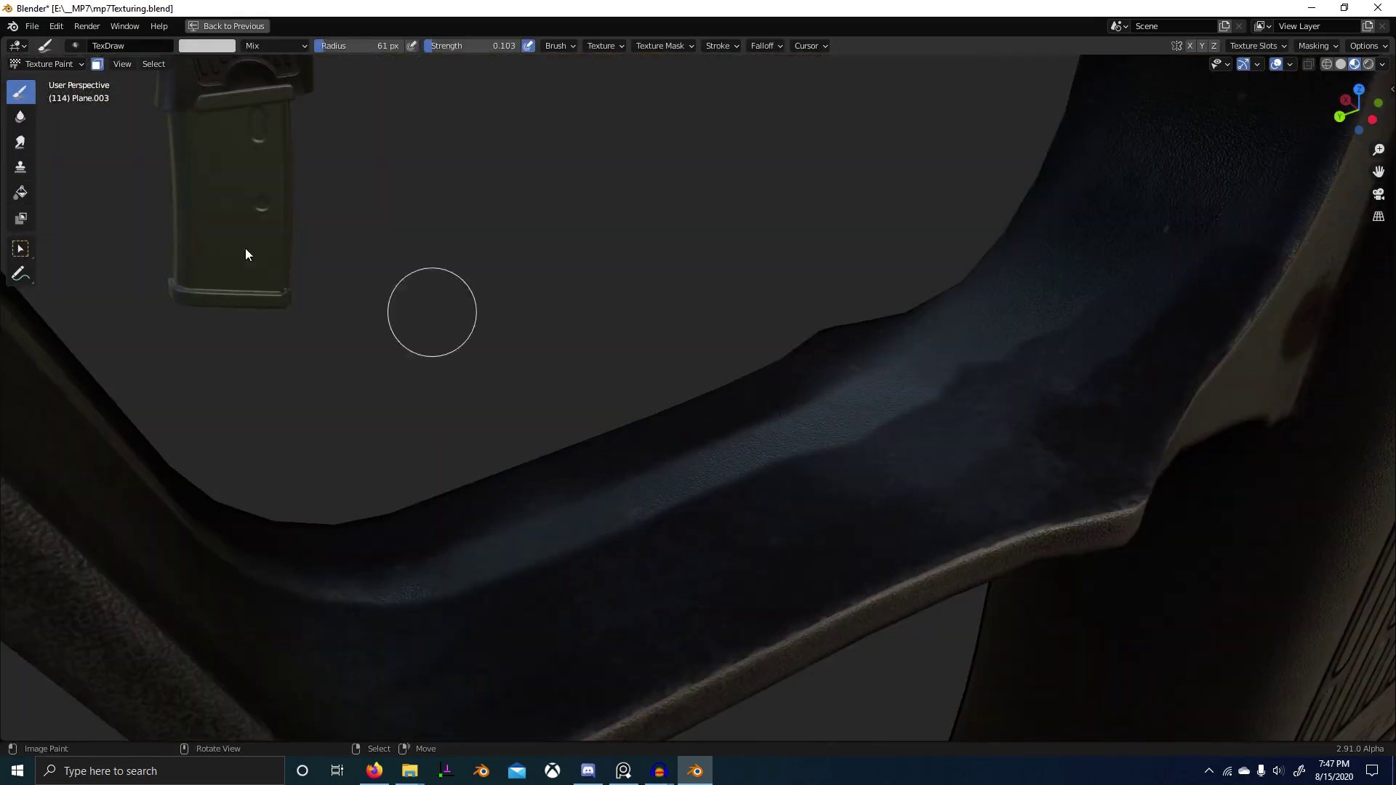
{"action": "left_click", "coordinate": [20, 117]}
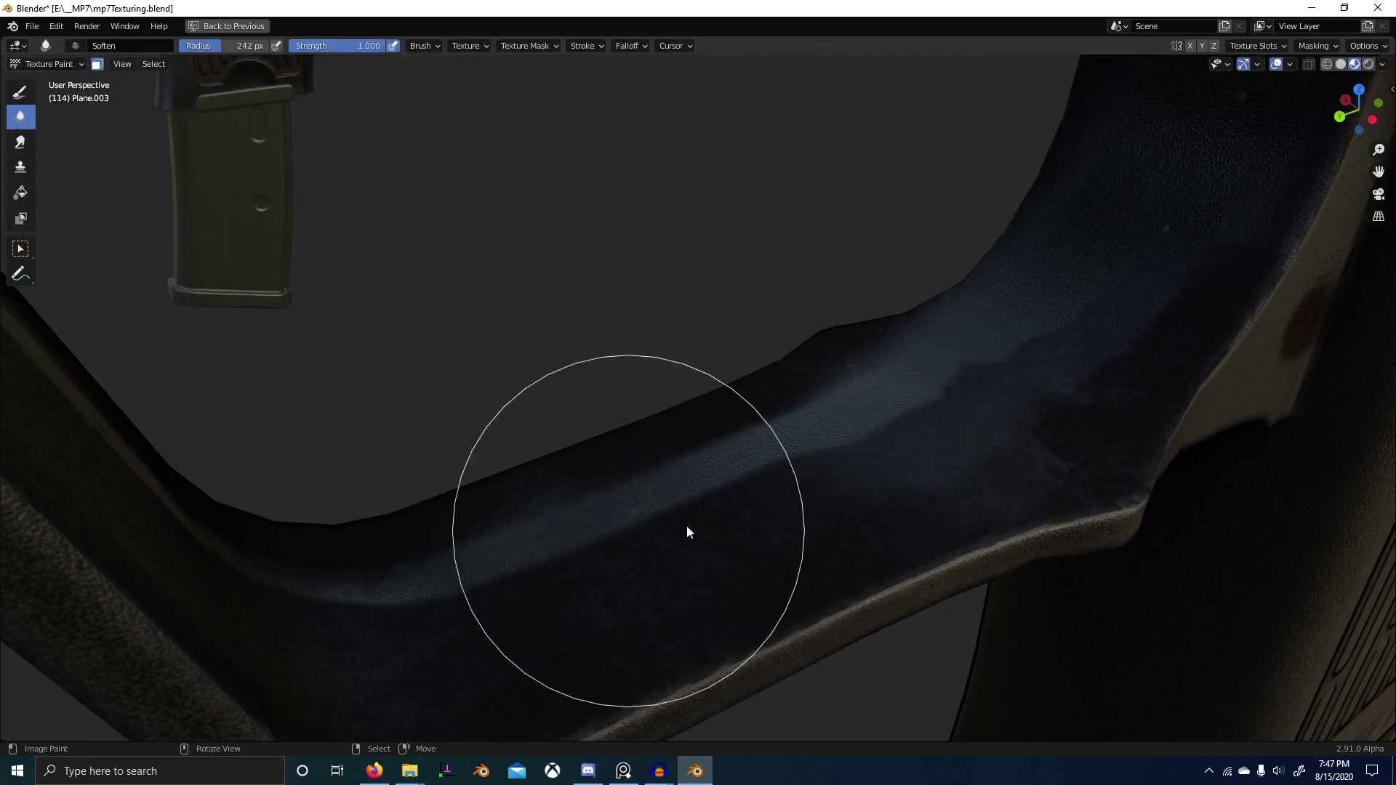
Step: Preview the Image Texture.005 node on the receiver, then return to the full Principled BSDF shading
{"action": "key", "text": "ctrl+space"}
{"action": "middle_click_drag", "start_coordinate": [344, 562], "coordinate": [391, 610]}
{"action": "scroll", "coordinate": [385, 604], "scroll_direction": "up", "scroll_amount": 2}
{"action": "left_click", "coordinate": [283, 540], "text": "ctrl+shift"}
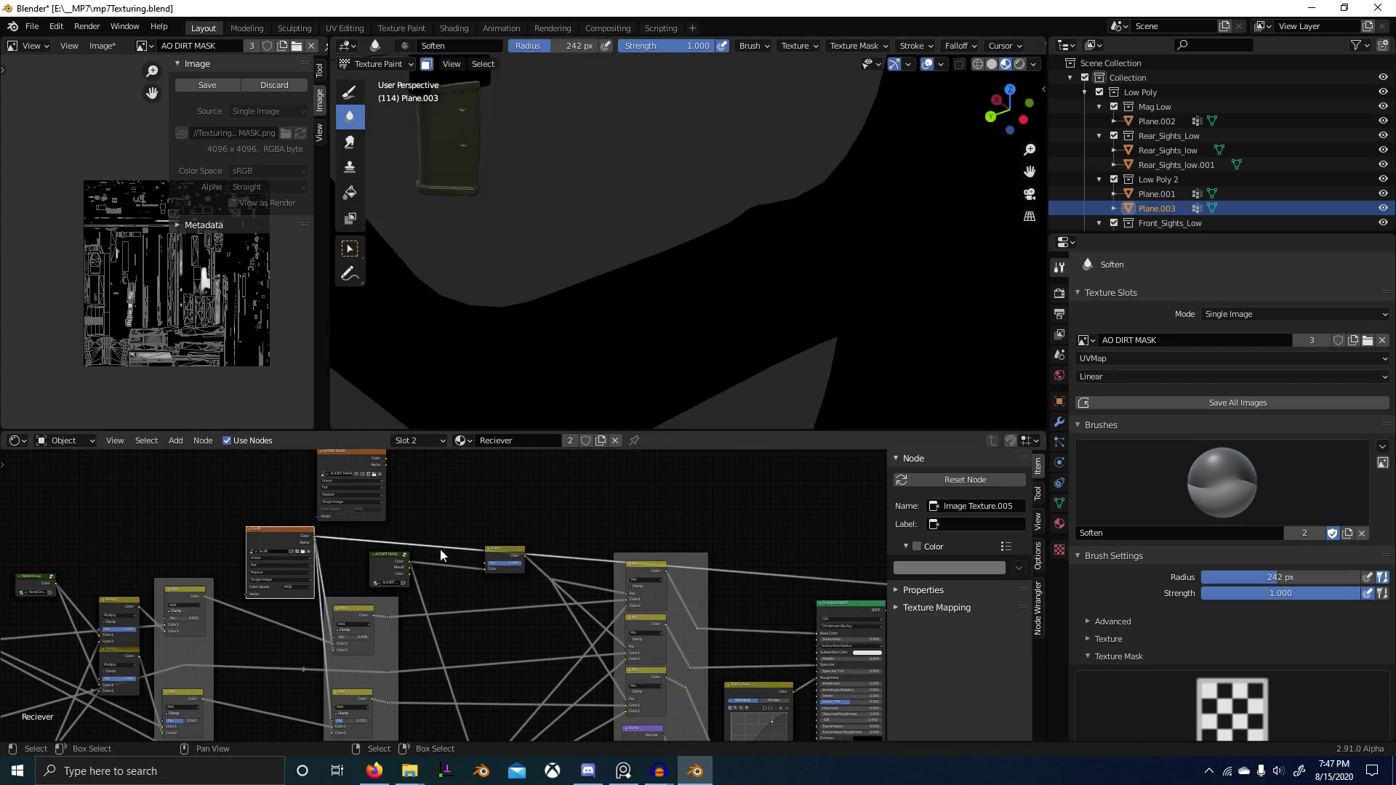
{"action": "left_click", "coordinate": [848, 611], "text": "ctrl+shift"}
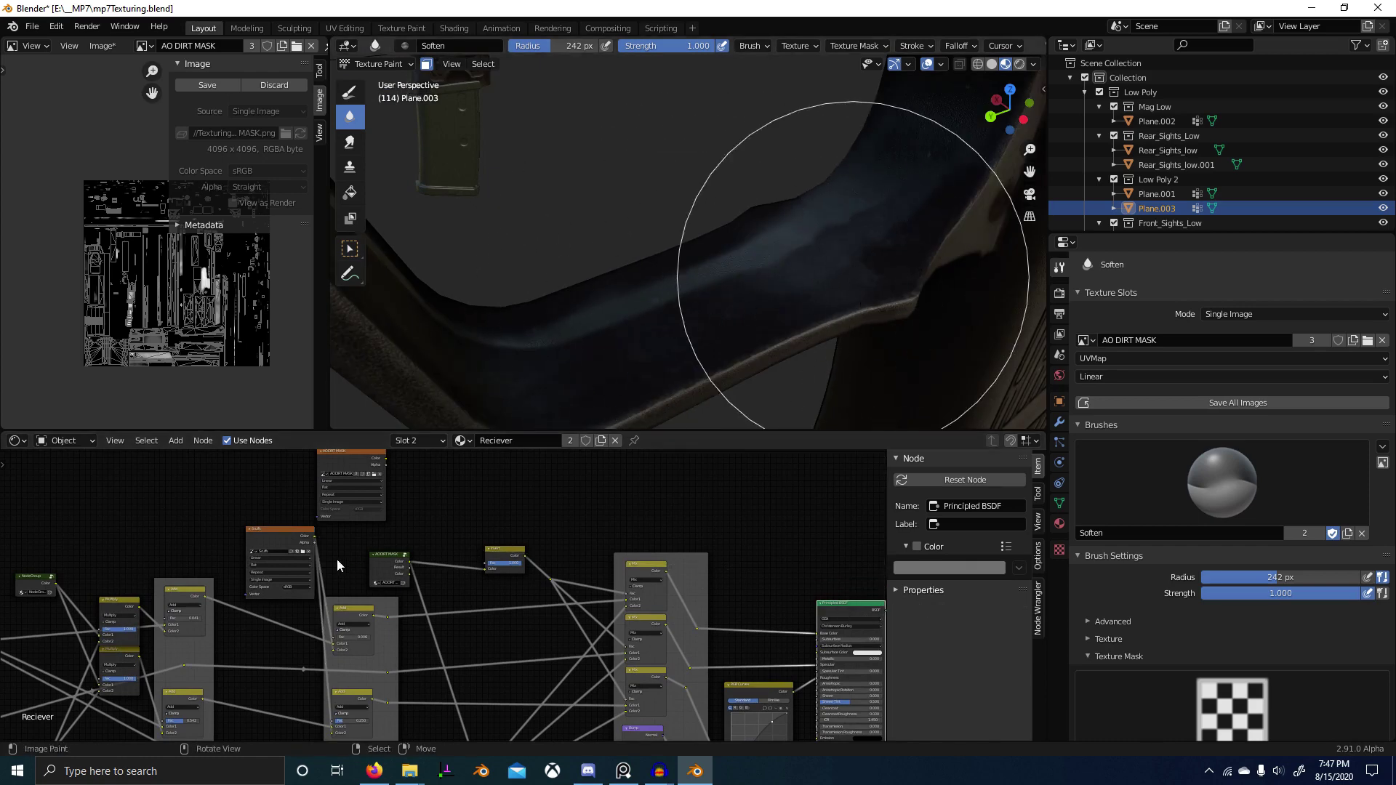
Step: Preview the AO DIRT MASK image texture on the receiver and reduce the Soften brush radius to 99 px
{"action": "scroll", "coordinate": [410, 589], "scroll_direction": "up", "scroll_amount": 8}
{"action": "mouse_move", "coordinate": [387, 565]}
{"action": "middle_mouse_down"}
{"action": "mouse_move", "coordinate": [359, 557]}
{"action": "mouse_move", "coordinate": [384, 580]}
{"action": "middle_mouse_up"}
{"action": "scroll", "coordinate": [385, 579], "scroll_direction": "down", "scroll_amount": 3}
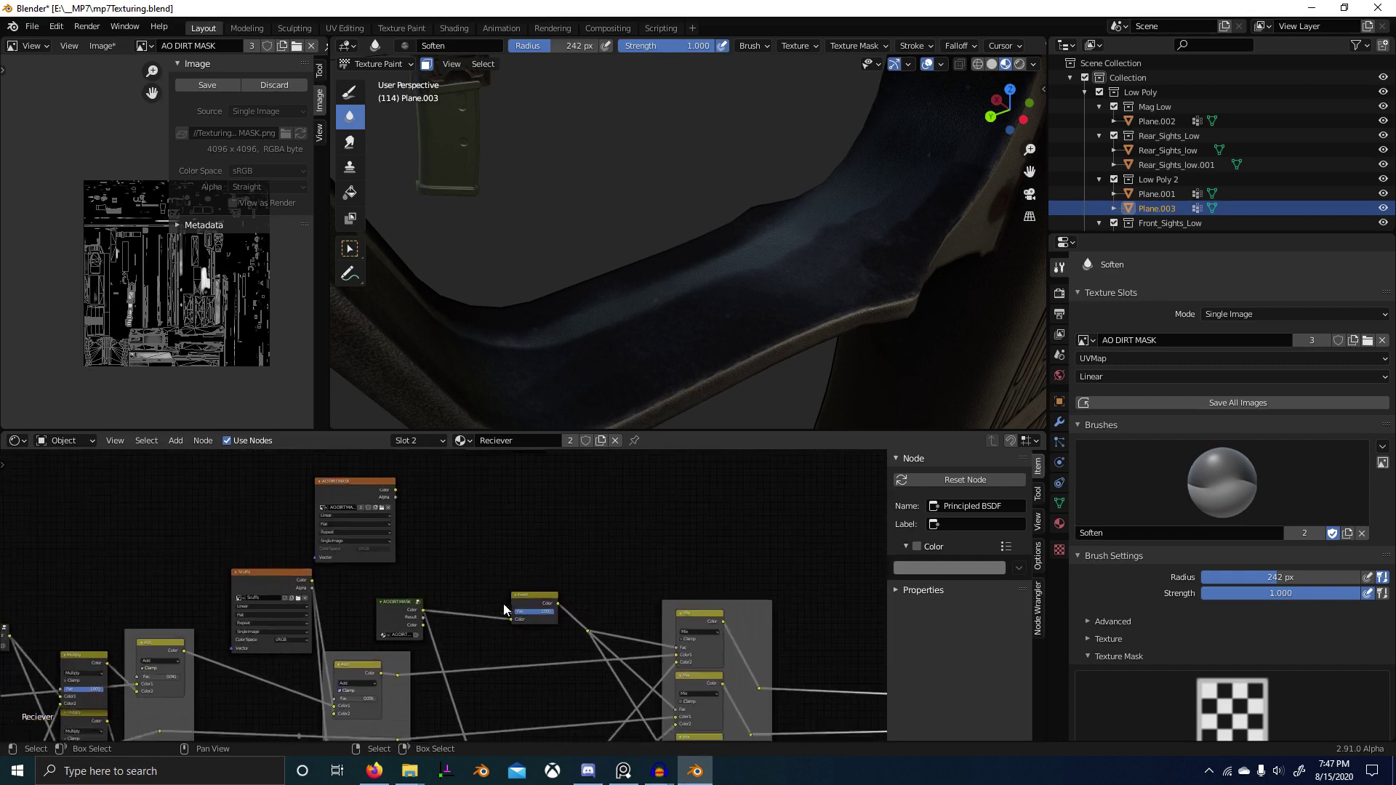
{"action": "scroll", "coordinate": [504, 603], "scroll_direction": "down", "scroll_amount": 3}
{"action": "middle_click_drag", "start_coordinate": [487, 602], "coordinate": [318, 617]}
{"action": "scroll", "coordinate": [317, 615], "scroll_direction": "up", "scroll_amount": 4}
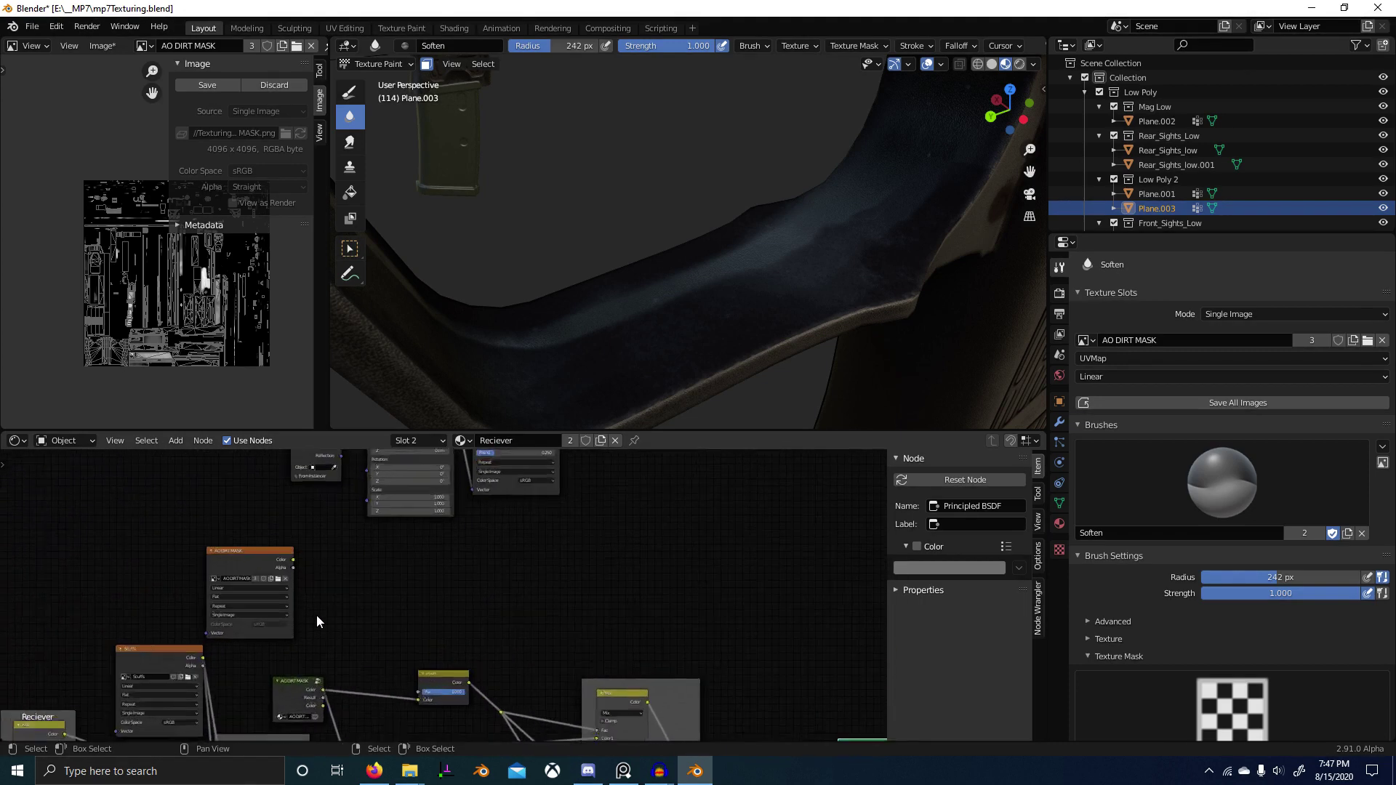
{"action": "left_click", "coordinate": [324, 567], "text": "ctrl+shift"}
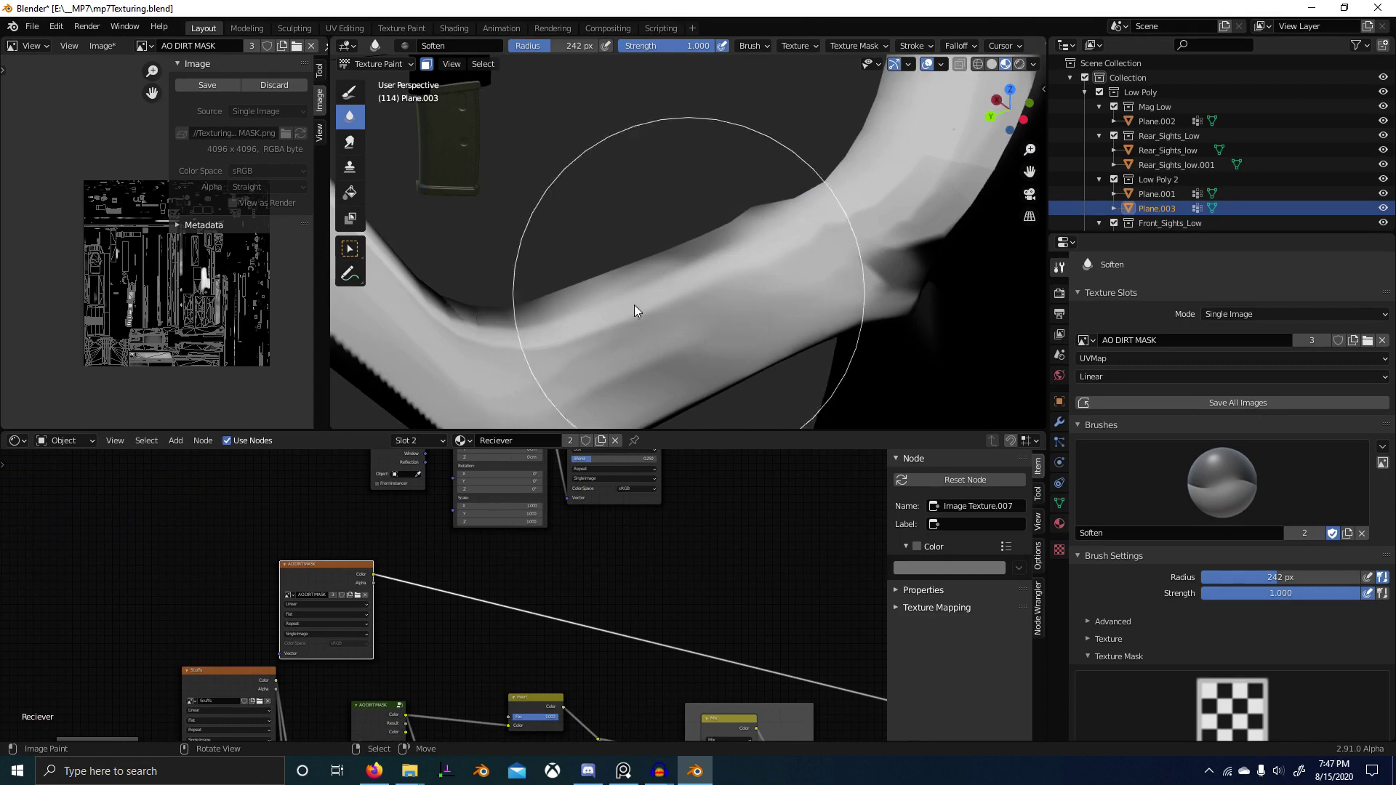
{"action": "key", "text": "f"}
{"action": "left_click", "coordinate": [613, 327]}
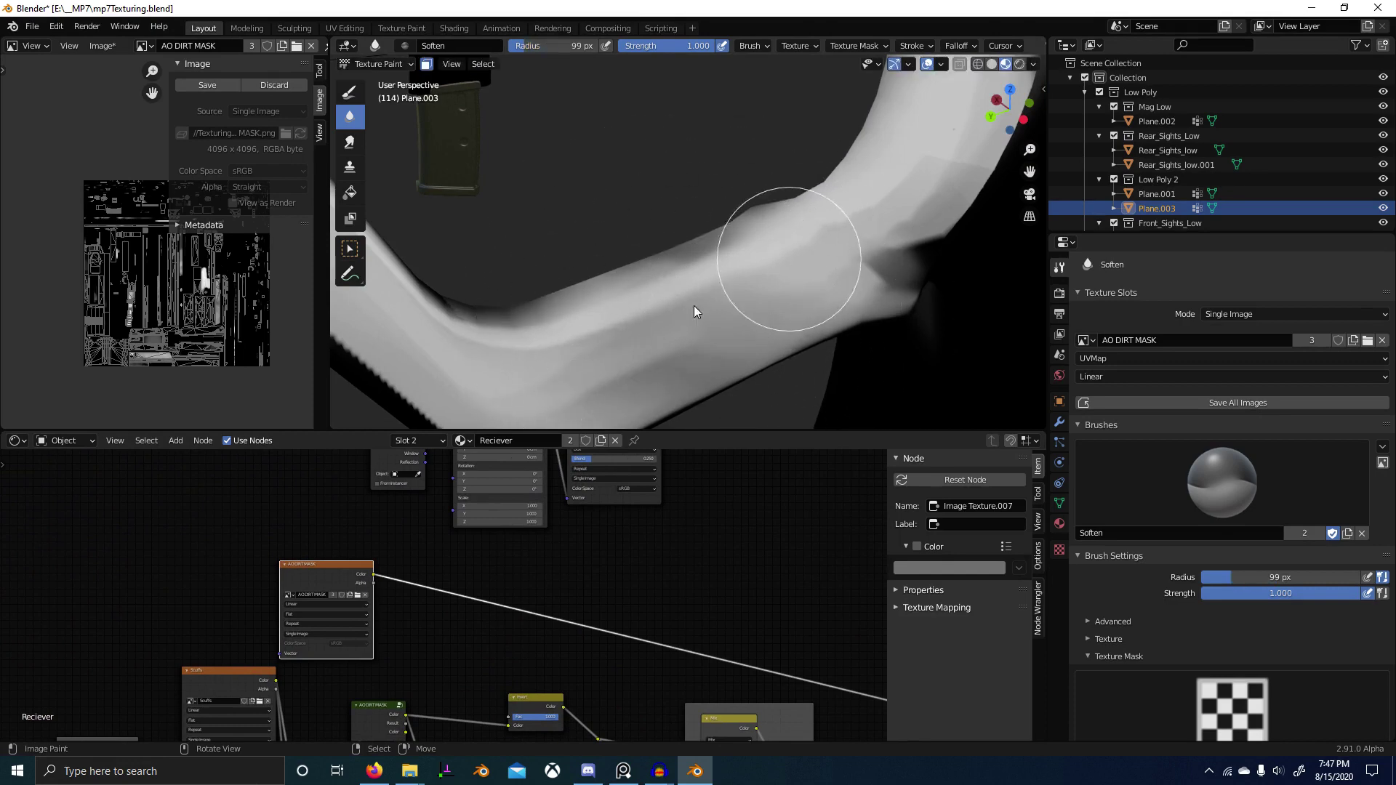
Step: Maximize the 3D viewport and frame the receiver's mesh, ending in Texture Paint mode close to the trigger guard
{"action": "scroll", "coordinate": [735, 282], "scroll_direction": "down", "scroll_amount": 8}
{"action": "scroll", "coordinate": [727, 349], "scroll_direction": "up", "scroll_amount": 6}
{"action": "middle_click_drag", "start_coordinate": [713, 356], "coordinate": [891, 290]}
{"action": "key", "text": "F3"}
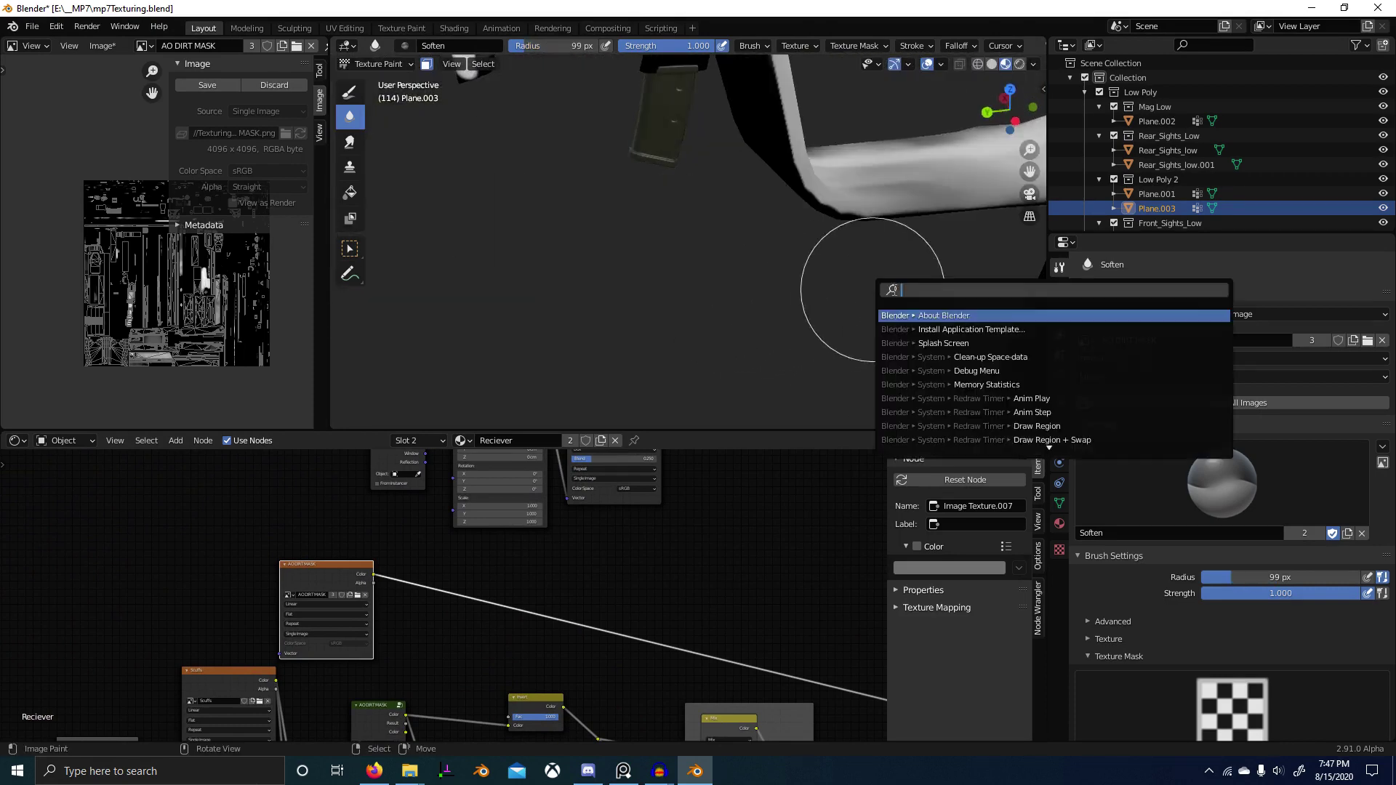
{"action": "key", "text": "Escape"}
{"action": "key", "text": "ctrl+space"}
{"action": "scroll", "coordinate": [829, 291], "scroll_direction": "down", "scroll_amount": 4}
{"action": "key", "text": "Tab"}
{"action": "scroll", "coordinate": [882, 321], "scroll_direction": "down", "scroll_amount": 6}
{"action": "key", "text": "KP_Decimal"}
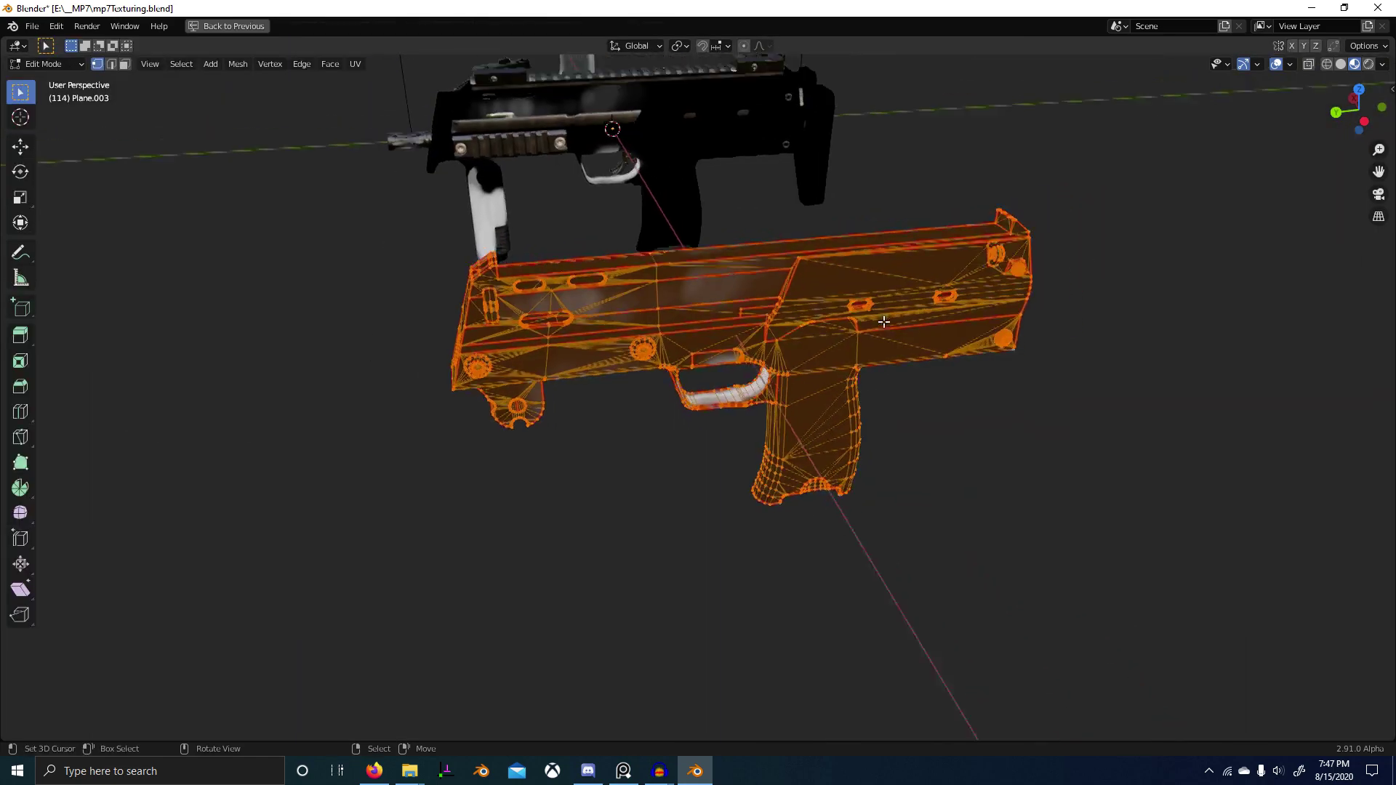
{"action": "key", "text": "Tab"}
{"action": "scroll", "coordinate": [665, 483], "scroll_direction": "up", "scroll_amount": 8}
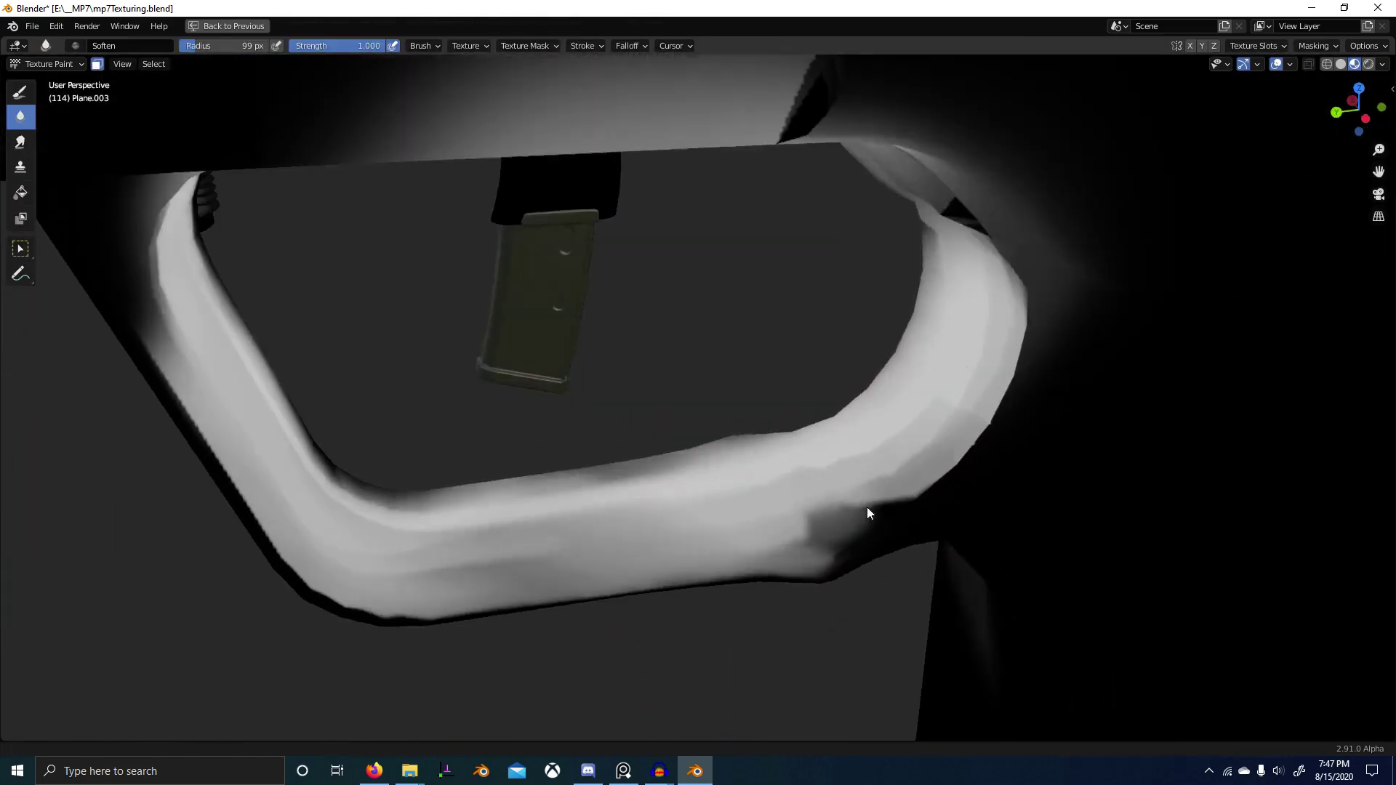
Step: Soften the mask's hard edges along the rear curve of the trigger guard, keeping the brush at full strength
{"action": "mouse_move", "coordinate": [867, 507]}
{"action": "middle_mouse_down"}
{"action": "mouse_move", "coordinate": [795, 493]}
{"action": "mouse_move", "coordinate": [745, 461]}
{"action": "middle_mouse_up"}
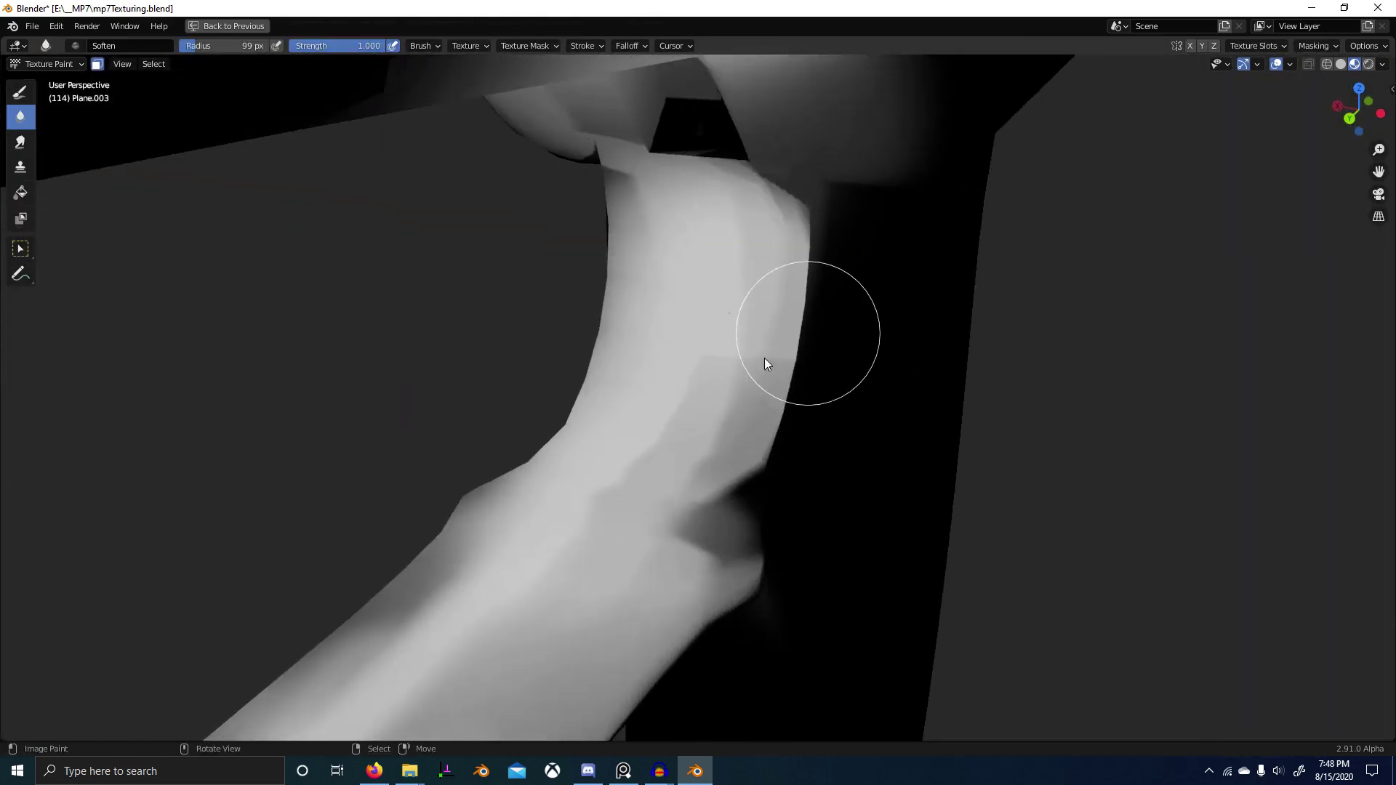
{"action": "mouse_move", "coordinate": [765, 363]}
{"action": "left_mouse_down"}
{"action": "mouse_move", "coordinate": [714, 408]}
{"action": "mouse_move", "coordinate": [735, 475]}
{"action": "mouse_move", "coordinate": [657, 489]}
{"action": "mouse_move", "coordinate": [713, 540]}
{"action": "mouse_move", "coordinate": [648, 543]}
{"action": "mouse_move", "coordinate": [688, 525]}
{"action": "mouse_move", "coordinate": [688, 494]}
{"action": "left_mouse_up"}
{"action": "key", "text": "shift+f"}
{"action": "left_click", "coordinate": [678, 488]}
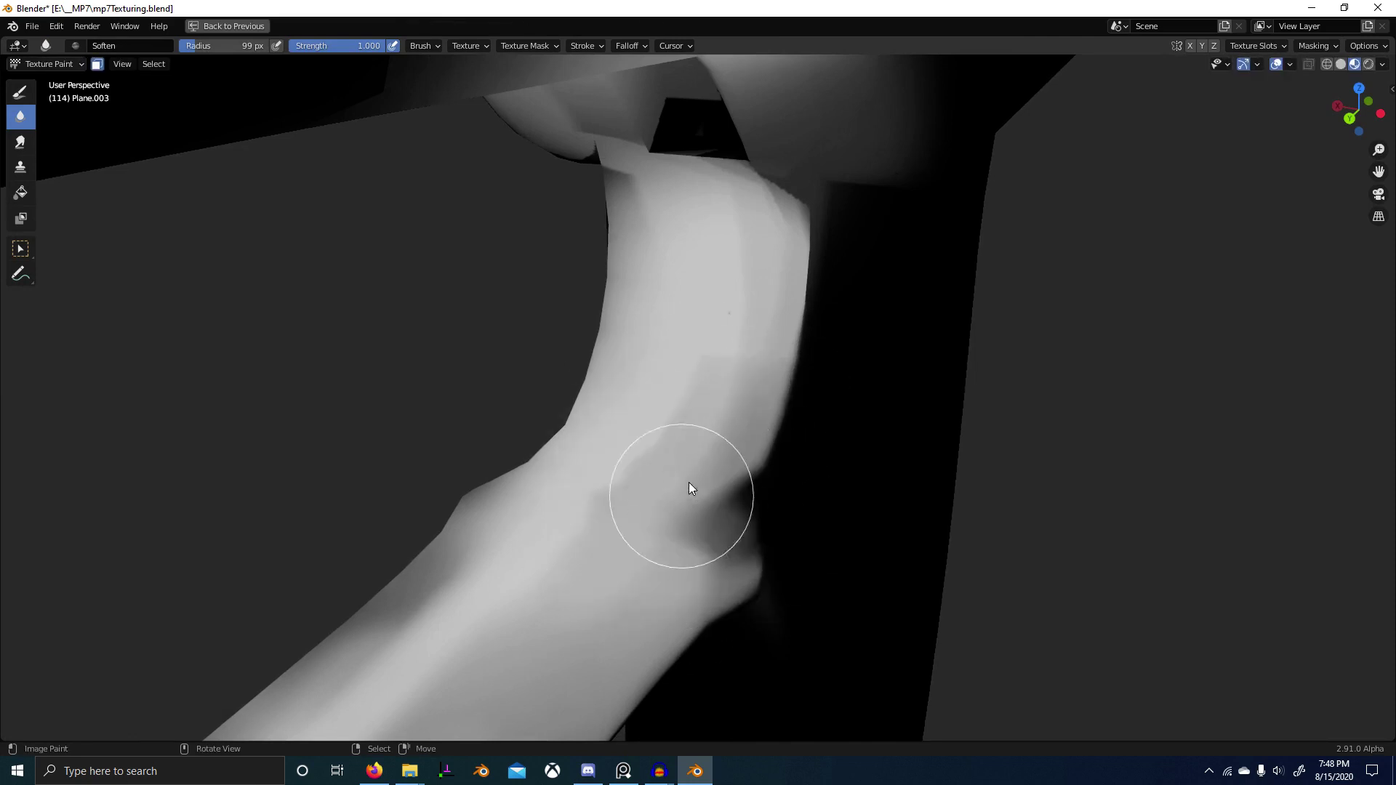
Step: Choose the Soften brush's blur mode and soften the outer edge of the trigger guard's rear curve up to the receiver
{"action": "left_click", "coordinate": [428, 45]}
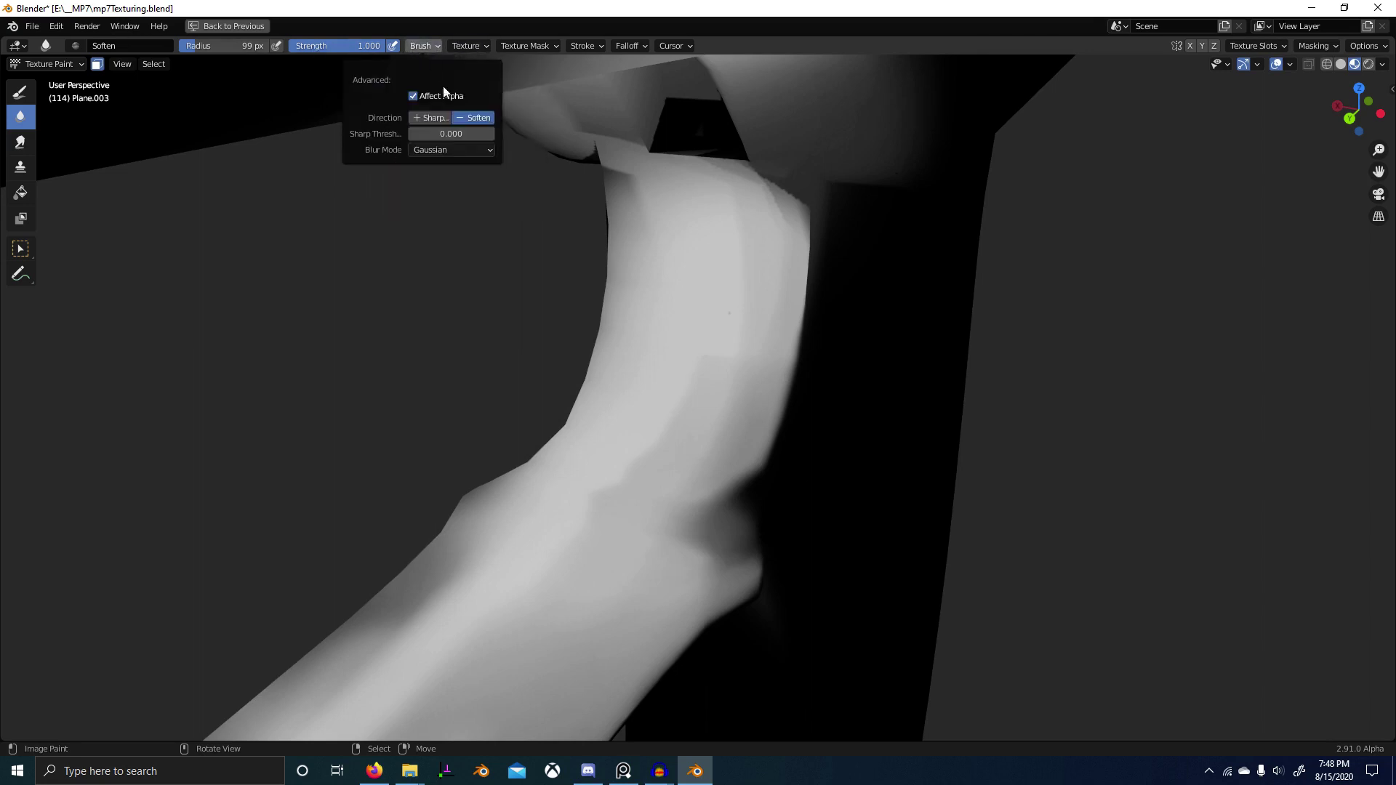
{"action": "left_click", "coordinate": [448, 150]}
{"action": "left_click", "coordinate": [444, 167]}
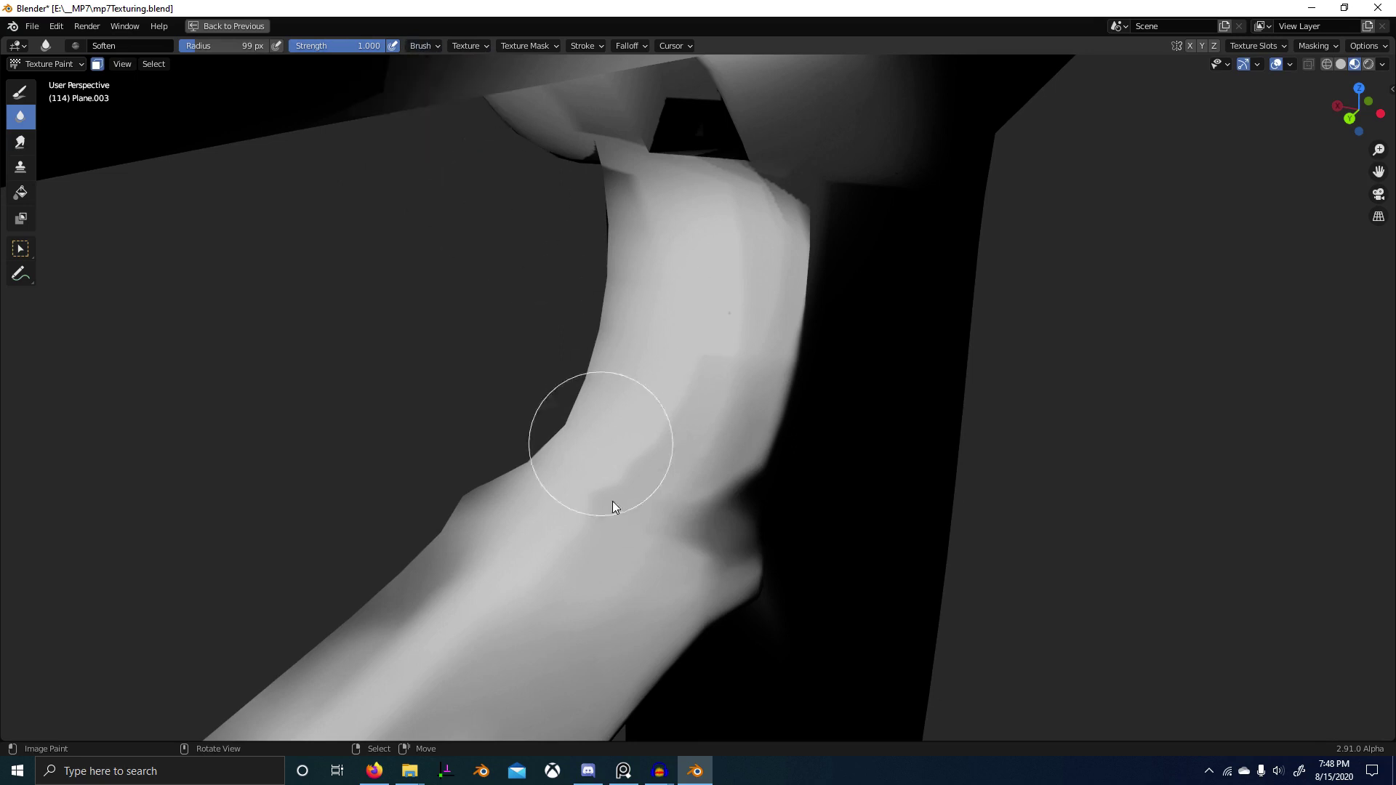
{"action": "mouse_move", "coordinate": [763, 515]}
{"action": "left_mouse_down"}
{"action": "mouse_move", "coordinate": [657, 499]}
{"action": "mouse_move", "coordinate": [680, 348]}
{"action": "mouse_move", "coordinate": [792, 200]}
{"action": "mouse_move", "coordinate": [805, 154]}
{"action": "left_mouse_up"}
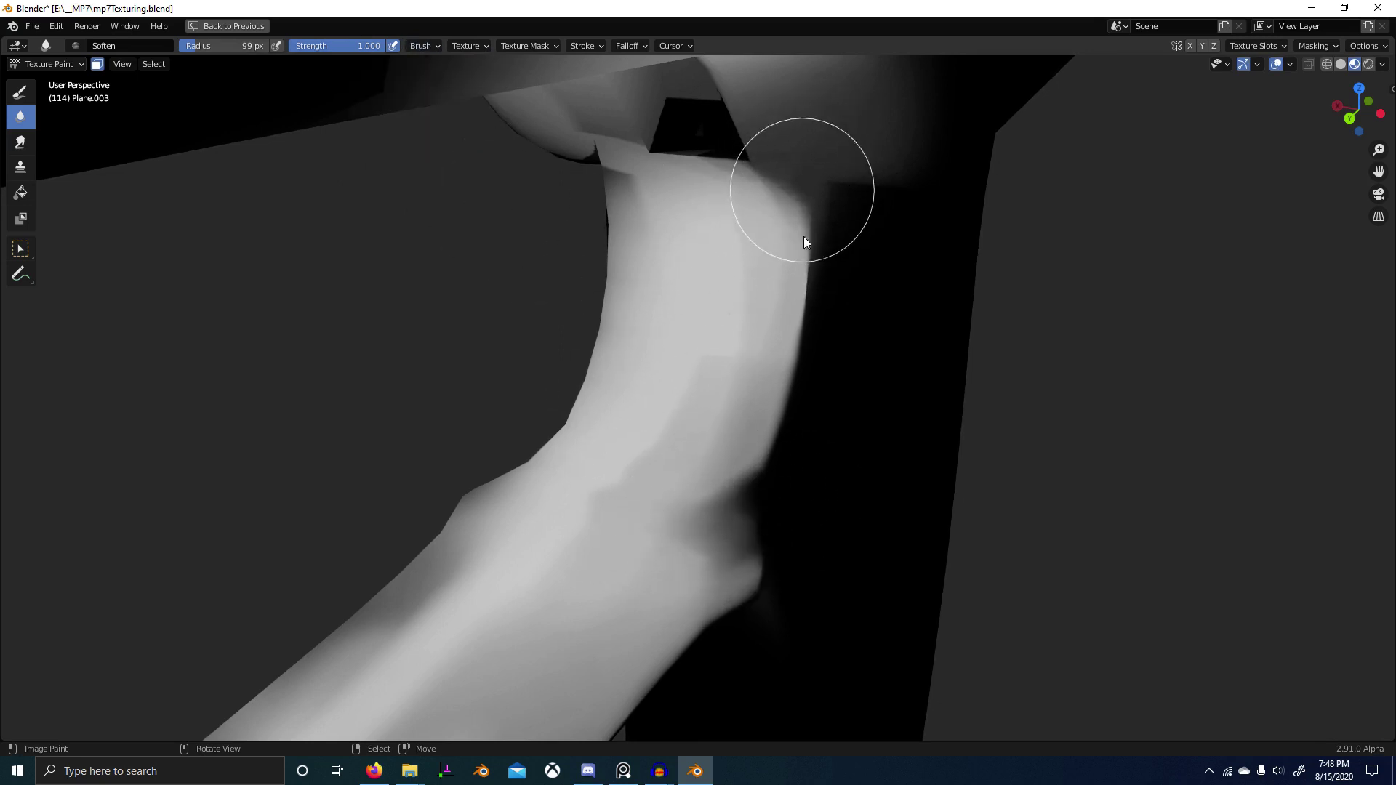
Step: Soften the dirt mask along the trigger guard's lower bar, front bend and junction with the receiver
{"action": "mouse_move", "coordinate": [805, 233]}
{"action": "middle_mouse_down"}
{"action": "mouse_move", "coordinate": [574, 405]}
{"action": "mouse_move", "coordinate": [687, 383]}
{"action": "middle_mouse_up"}
{"action": "key", "text": "shift+f"}
{"action": "left_click", "coordinate": [716, 297]}
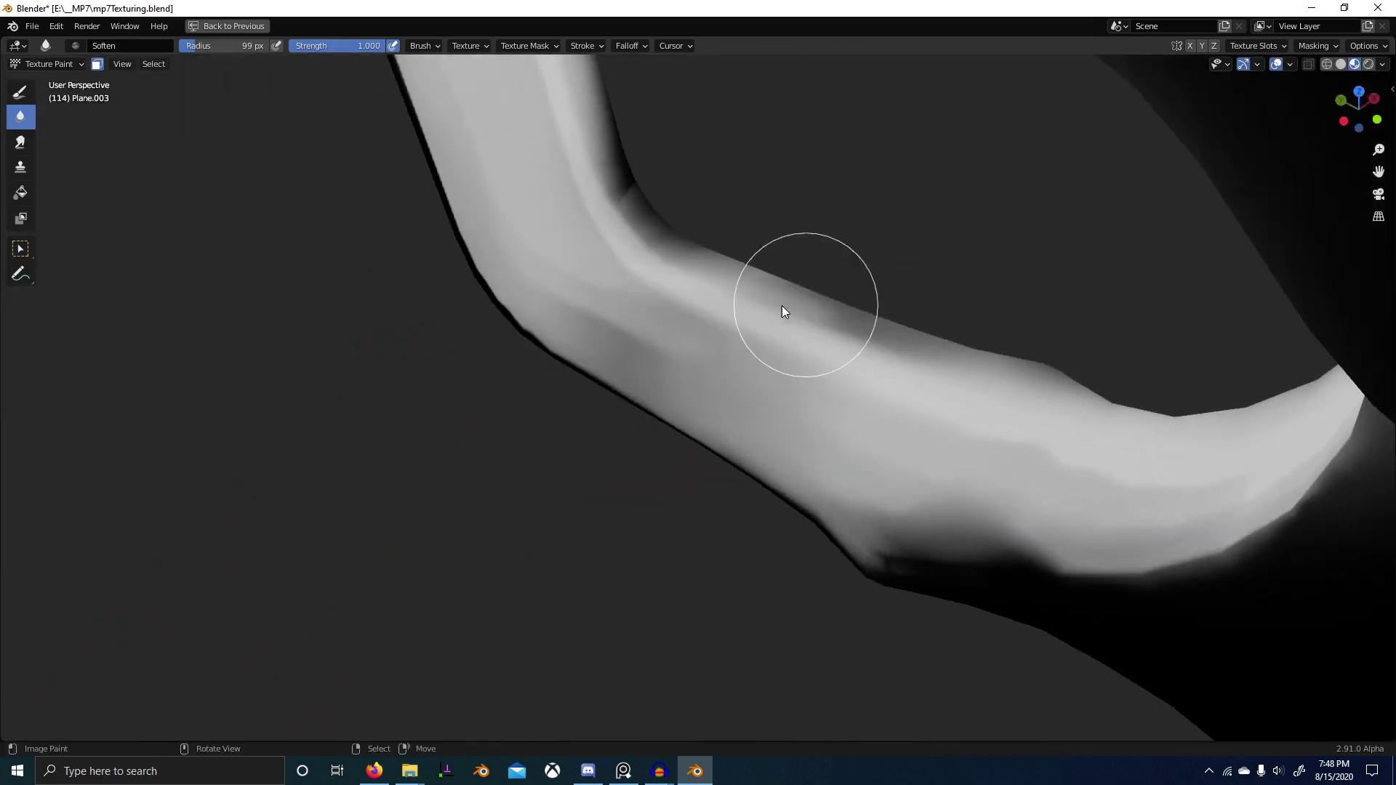
{"action": "mouse_move", "coordinate": [782, 306]}
{"action": "left_mouse_down"}
{"action": "mouse_move", "coordinate": [841, 302]}
{"action": "mouse_move", "coordinate": [622, 207]}
{"action": "left_mouse_up"}
{"action": "middle_click_drag", "start_coordinate": [621, 211], "coordinate": [865, 507]}
{"action": "mouse_move", "coordinate": [865, 507]}
{"action": "left_mouse_down"}
{"action": "mouse_move", "coordinate": [975, 490]}
{"action": "mouse_move", "coordinate": [883, 505]}
{"action": "mouse_move", "coordinate": [925, 471]}
{"action": "mouse_move", "coordinate": [923, 418]}
{"action": "left_mouse_up"}
{"action": "mouse_move", "coordinate": [923, 418]}
{"action": "middle_mouse_down"}
{"action": "mouse_move", "coordinate": [858, 468]}
{"action": "mouse_move", "coordinate": [879, 327]}
{"action": "middle_mouse_up"}
{"action": "middle_click_drag", "start_coordinate": [864, 123], "coordinate": [798, 195]}
{"action": "mouse_move", "coordinate": [823, 150]}
{"action": "left_mouse_down"}
{"action": "mouse_move", "coordinate": [709, 188]}
{"action": "mouse_move", "coordinate": [800, 190]}
{"action": "mouse_move", "coordinate": [736, 199]}
{"action": "left_mouse_up"}
Step: Set the Soften brush radius to 187 px and apply the round falloff preset to its curve
{"action": "key", "text": "f"}
{"action": "left_click", "coordinate": [838, 202]}
{"action": "left_click", "coordinate": [585, 45]}
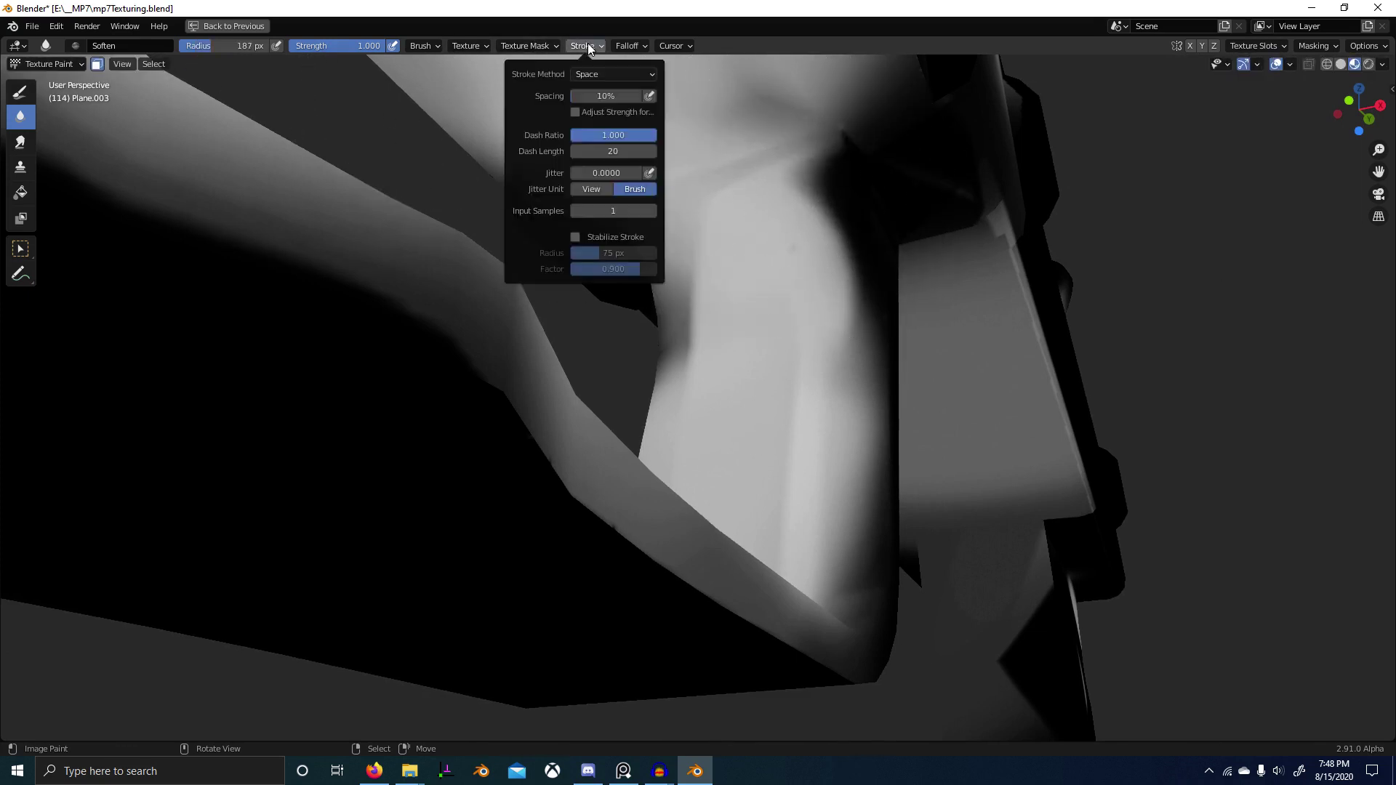
{"action": "mouse_move", "coordinate": [617, 44]}
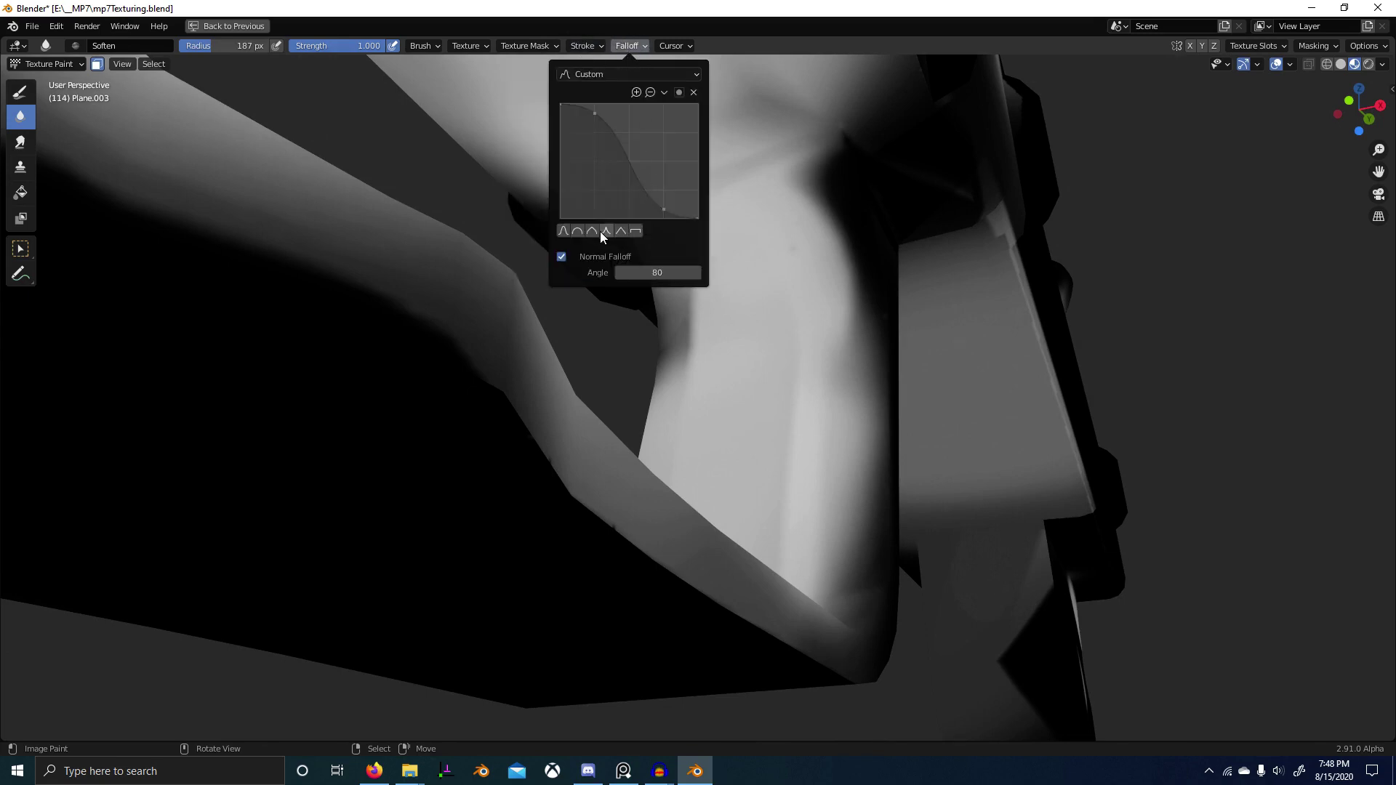
{"action": "left_click", "coordinate": [579, 231]}
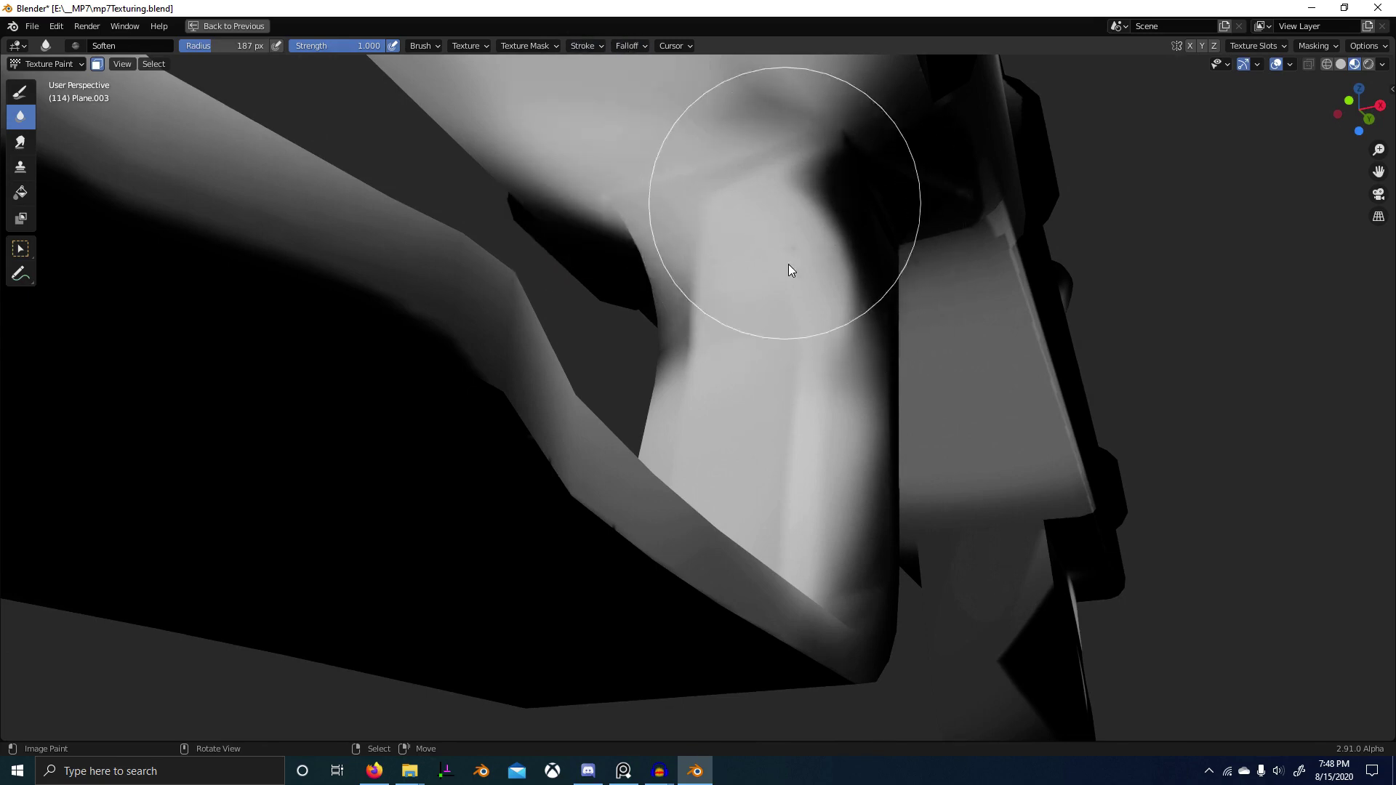
Step: Blend the mask along the trigger guard's front upright and lower bar with the enlarged Soften brush
{"action": "middle_click_drag", "start_coordinate": [788, 268], "coordinate": [853, 310]}
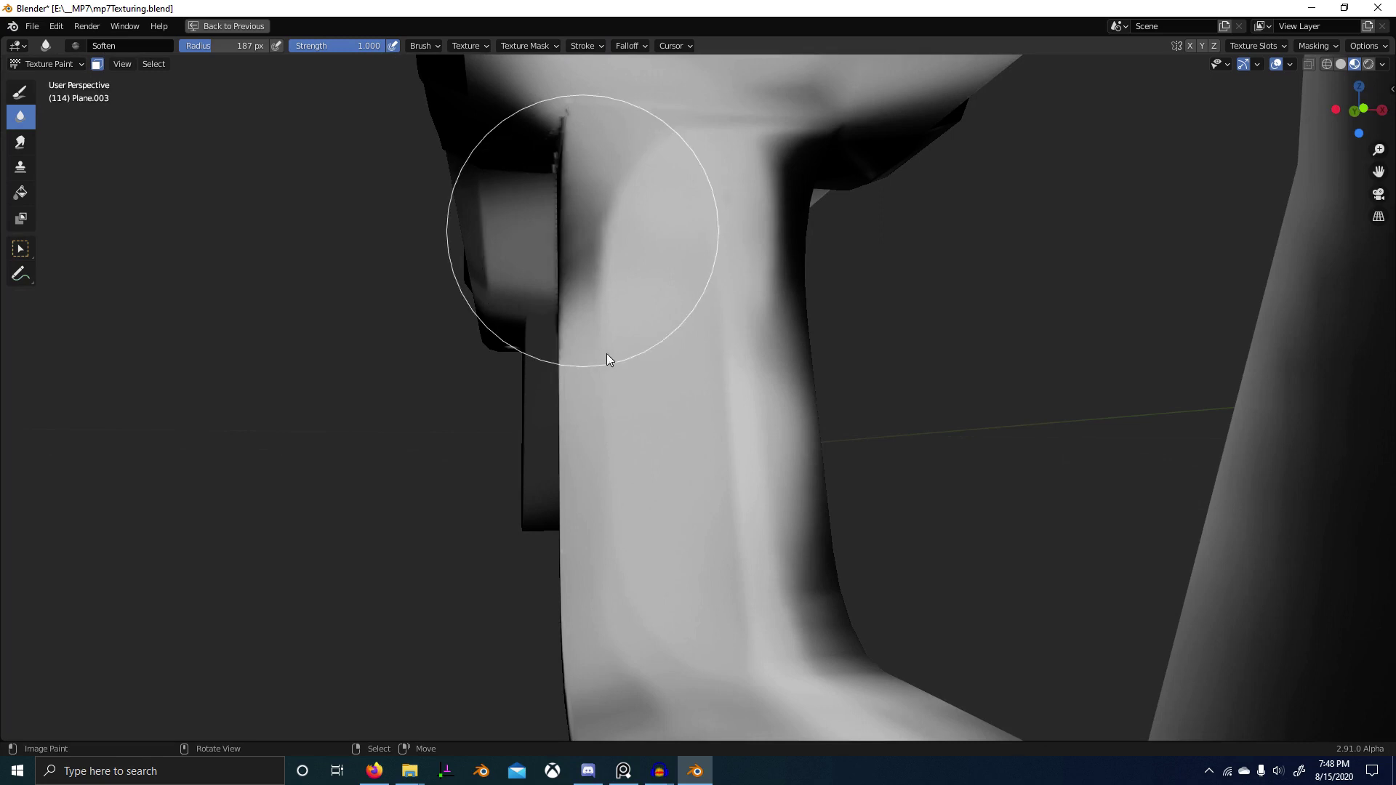
{"action": "mouse_move", "coordinate": [732, 376]}
{"action": "middle_mouse_down"}
{"action": "mouse_move", "coordinate": [655, 317]}
{"action": "mouse_move", "coordinate": [739, 347]}
{"action": "mouse_move", "coordinate": [681, 478]}
{"action": "middle_mouse_up"}
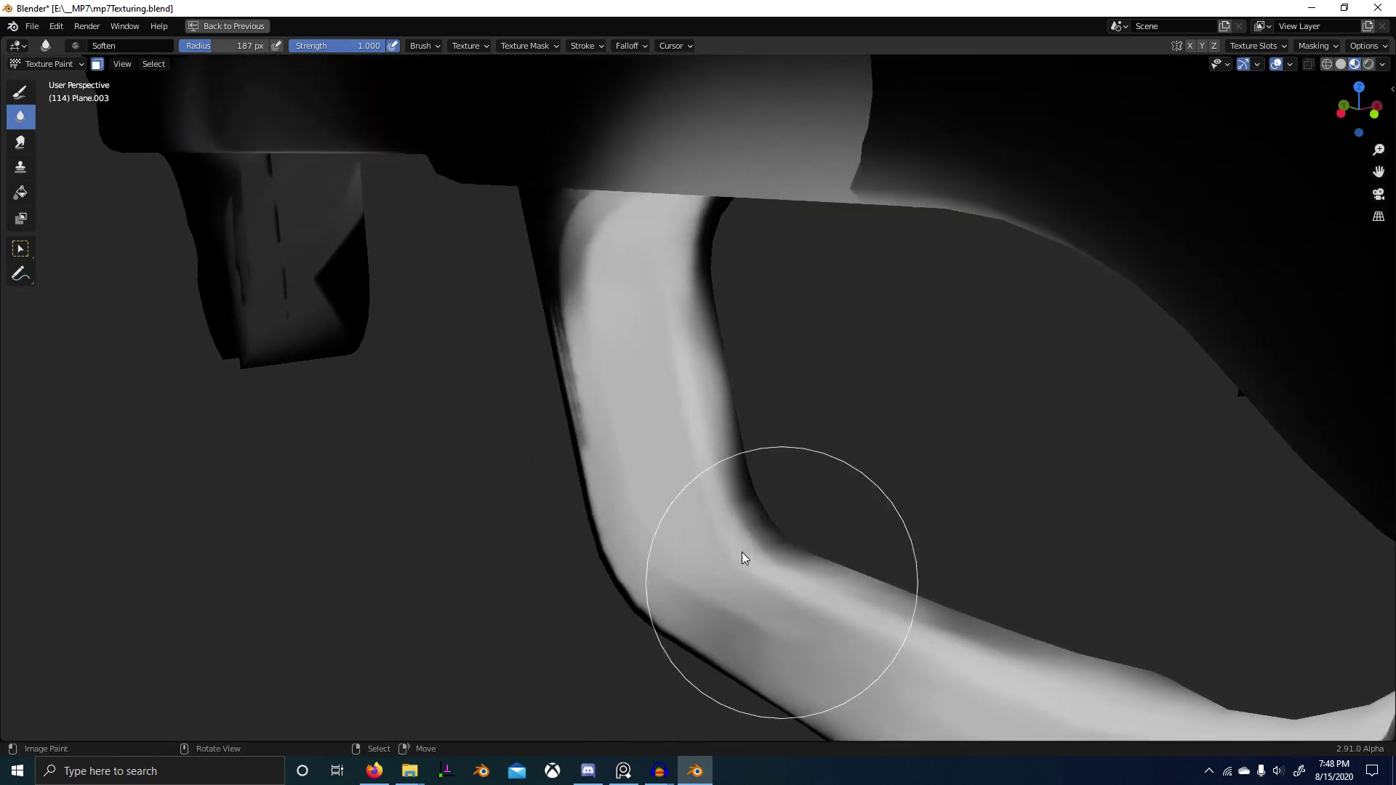
{"action": "middle_click_drag", "start_coordinate": [742, 561], "coordinate": [834, 519]}
{"action": "mouse_move", "coordinate": [834, 519]}
{"action": "left_mouse_down"}
{"action": "mouse_move", "coordinate": [923, 454]}
{"action": "mouse_move", "coordinate": [1045, 464]}
{"action": "mouse_move", "coordinate": [908, 515]}
{"action": "mouse_move", "coordinate": [748, 494]}
{"action": "mouse_move", "coordinate": [860, 499]}
{"action": "mouse_move", "coordinate": [997, 463]}
{"action": "left_mouse_up"}
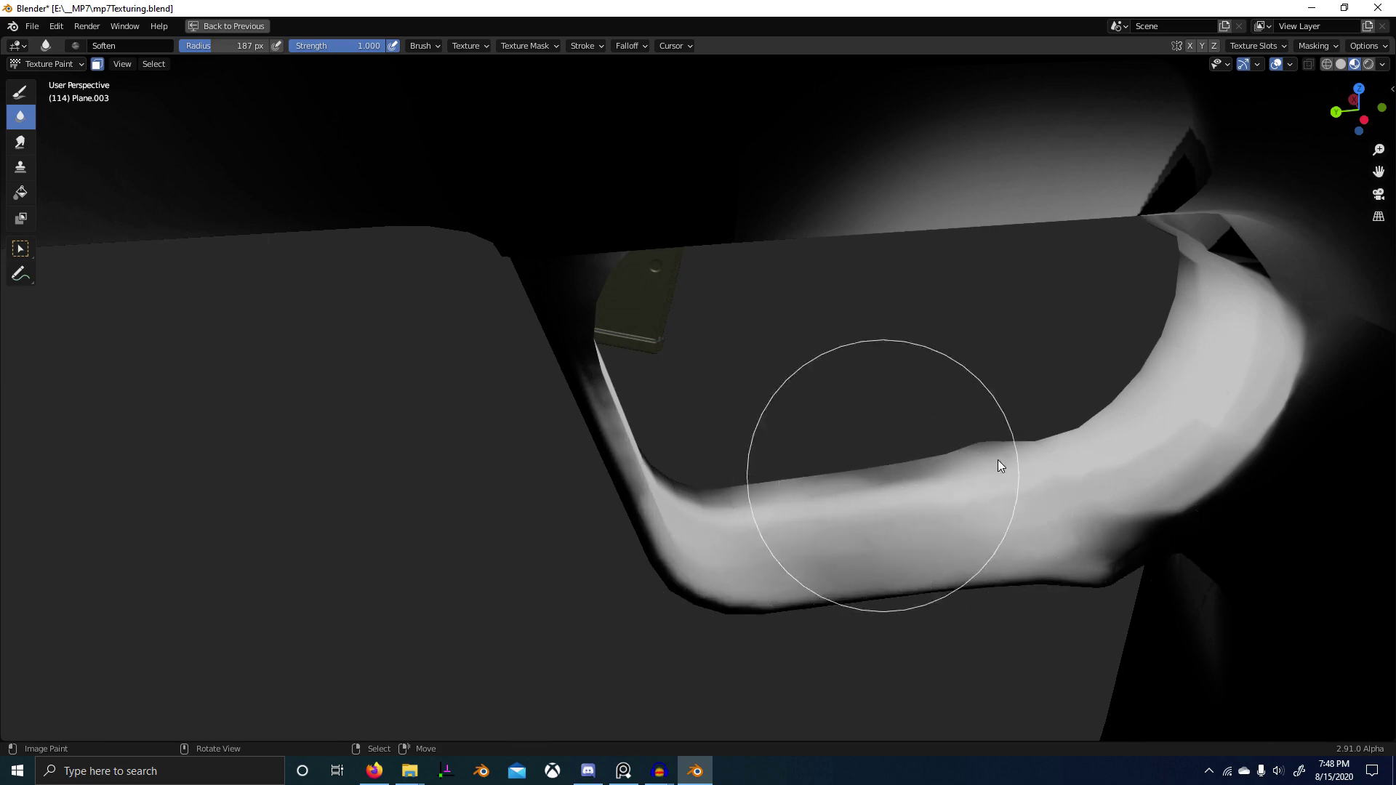
Step: Soften the dirt mask on the receiver's underside above the trigger opening, working back towards the trigger slot
{"action": "mouse_move", "coordinate": [998, 462]}
{"action": "middle_mouse_down"}
{"action": "mouse_move", "coordinate": [1075, 438]}
{"action": "mouse_move", "coordinate": [1050, 375]}
{"action": "mouse_move", "coordinate": [858, 356]}
{"action": "middle_mouse_up"}
{"action": "scroll", "coordinate": [794, 353], "scroll_direction": "up", "scroll_amount": 5}
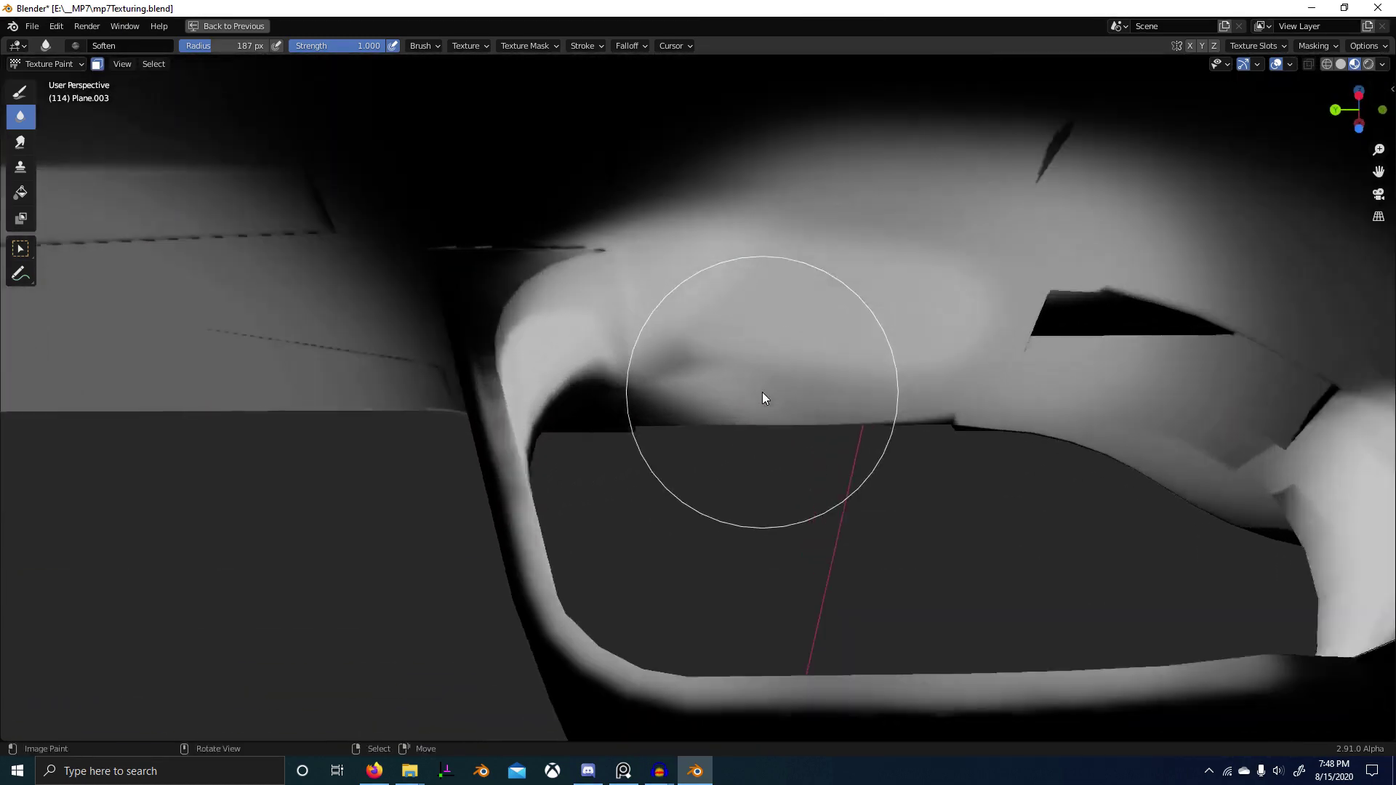
{"action": "middle_click_drag", "start_coordinate": [762, 396], "coordinate": [736, 352]}
{"action": "mouse_move", "coordinate": [695, 441]}
{"action": "left_mouse_down"}
{"action": "mouse_move", "coordinate": [776, 430]}
{"action": "mouse_move", "coordinate": [914, 269]}
{"action": "mouse_move", "coordinate": [713, 262]}
{"action": "mouse_move", "coordinate": [827, 274]}
{"action": "left_mouse_up"}
{"action": "scroll", "coordinate": [888, 368], "scroll_direction": "down", "scroll_amount": 4}
{"action": "middle_click_drag", "start_coordinate": [888, 368], "coordinate": [982, 421]}
{"action": "scroll", "coordinate": [826, 390], "scroll_direction": "up", "scroll_amount": 5}
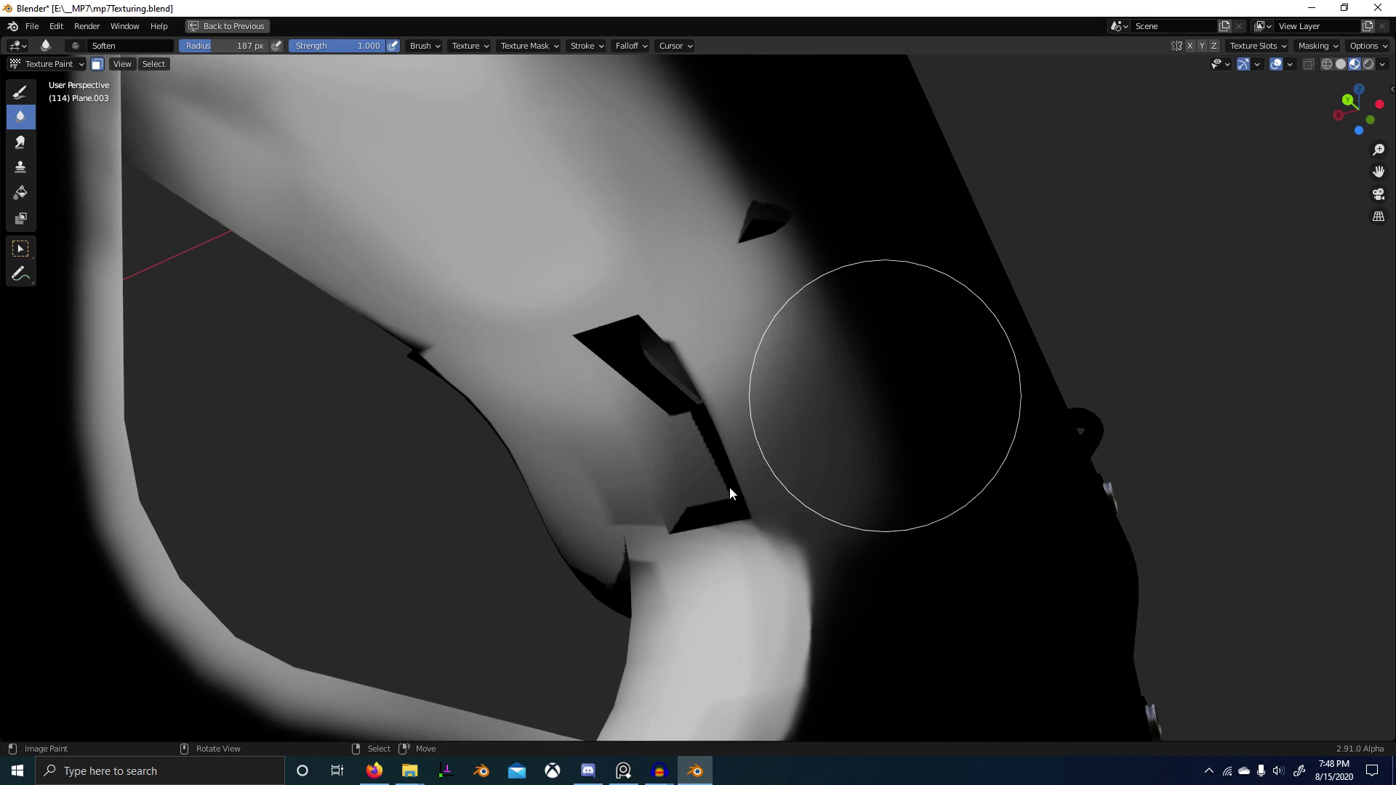
Step: Soften the mask at the rear of the trigger opening, beside the trigger slot
{"action": "scroll", "coordinate": [589, 585], "scroll_direction": "down", "scroll_amount": 5}
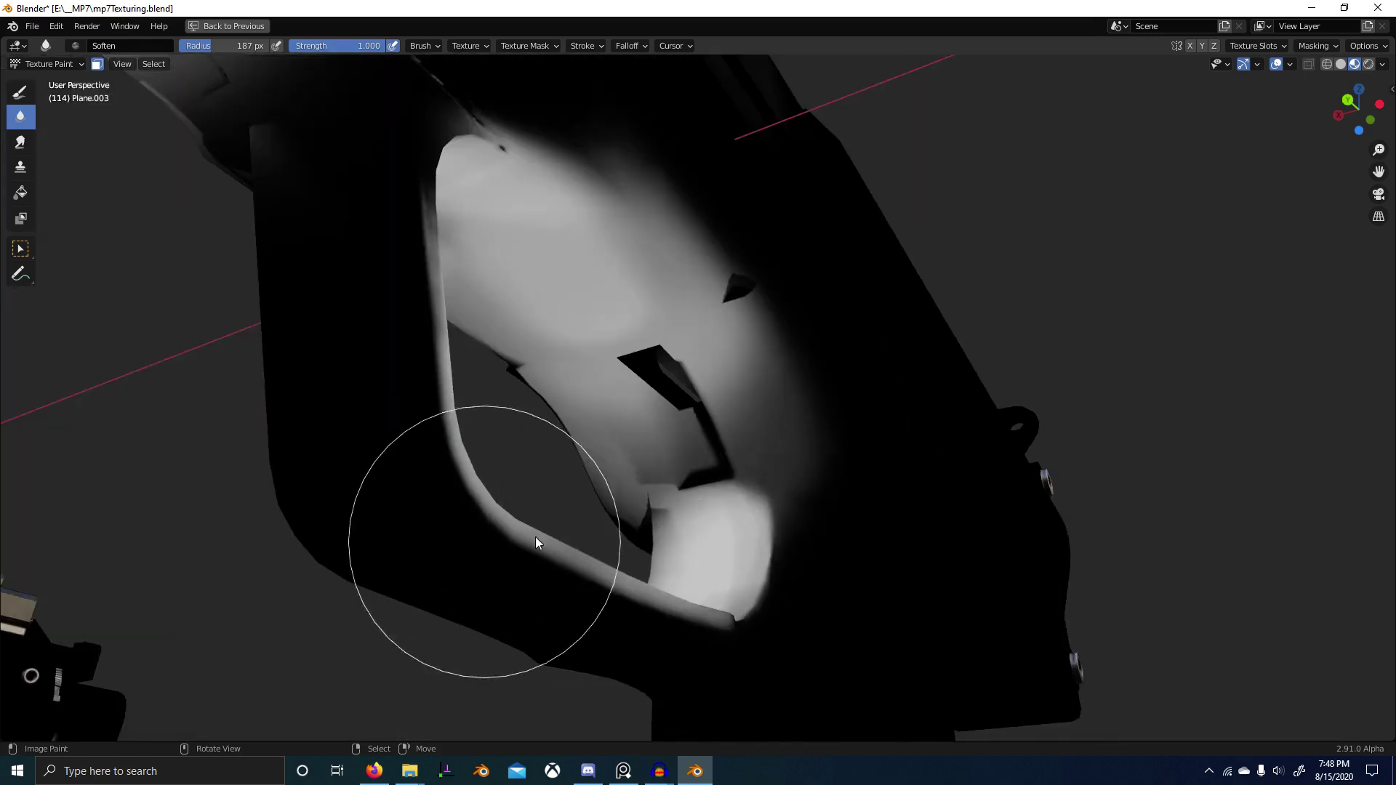
{"action": "middle_click_drag", "start_coordinate": [536, 543], "coordinate": [779, 561]}
{"action": "scroll", "coordinate": [771, 465], "scroll_direction": "up", "scroll_amount": 5}
{"action": "mouse_move", "coordinate": [527, 393]}
{"action": "left_mouse_down"}
{"action": "mouse_move", "coordinate": [486, 377]}
{"action": "mouse_move", "coordinate": [427, 433]}
{"action": "mouse_move", "coordinate": [500, 400]}
{"action": "left_mouse_up"}
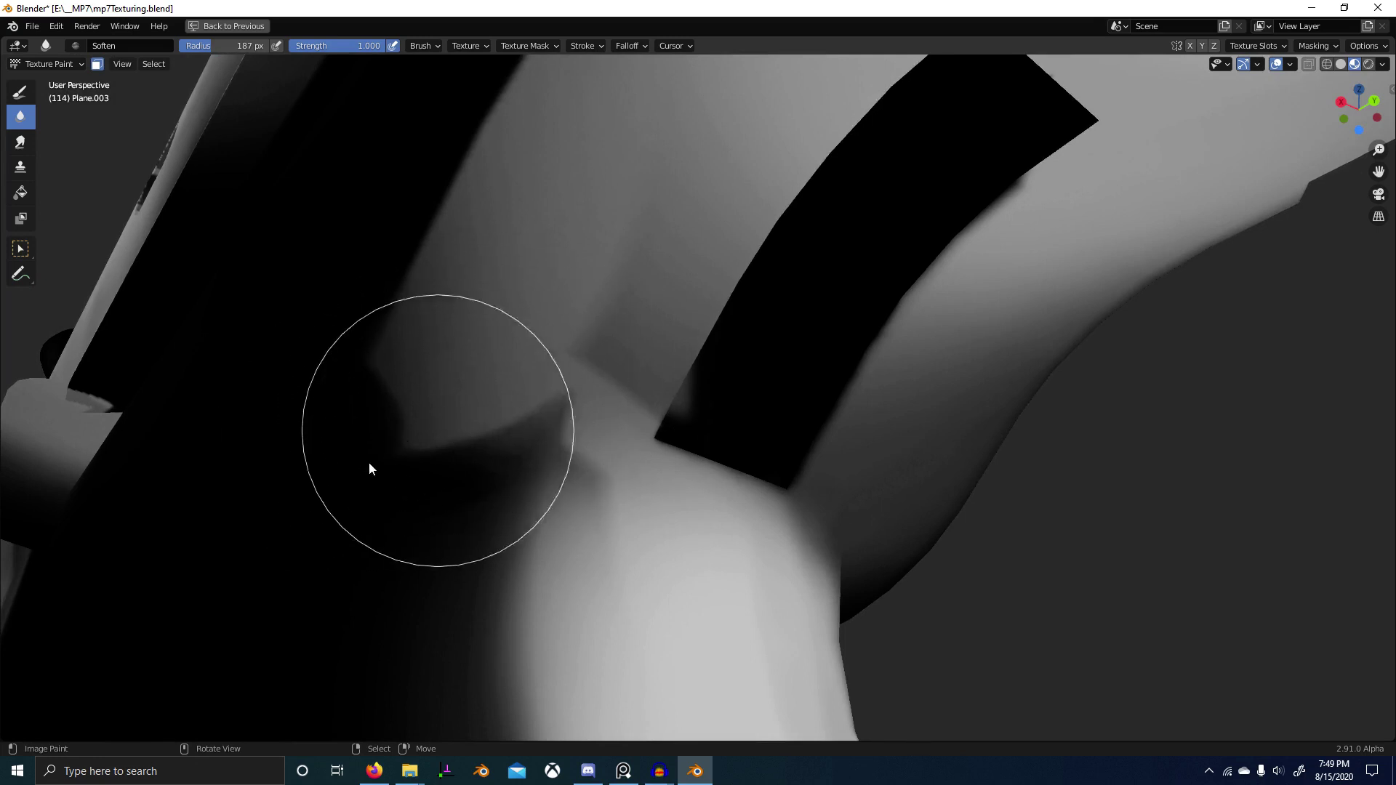
Step: Set the Soften brush radius to 353 px and blend the mask edge behind the trigger slot
{"action": "scroll", "coordinate": [472, 403], "scroll_direction": "down", "scroll_amount": 3}
{"action": "key", "text": "f"}
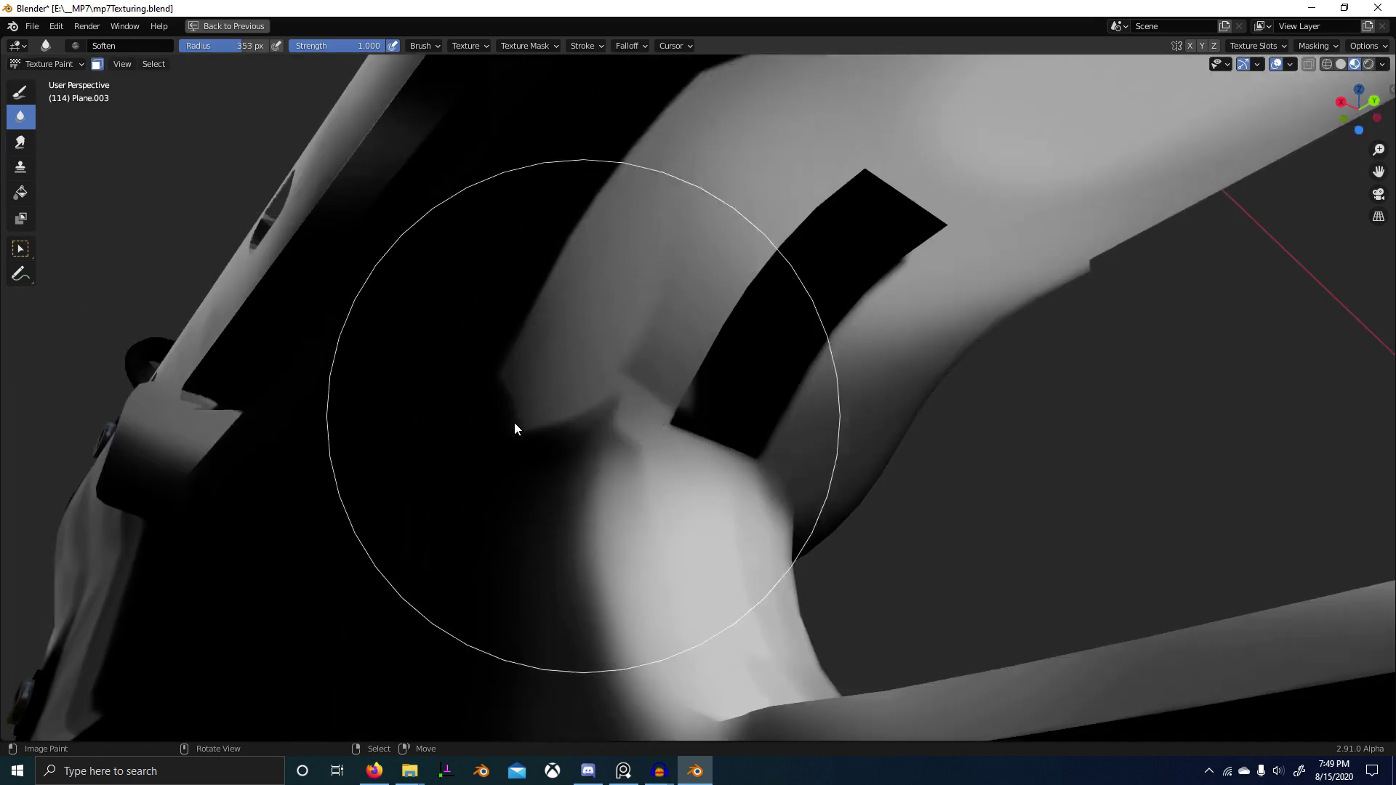
{"action": "left_click", "coordinate": [574, 429]}
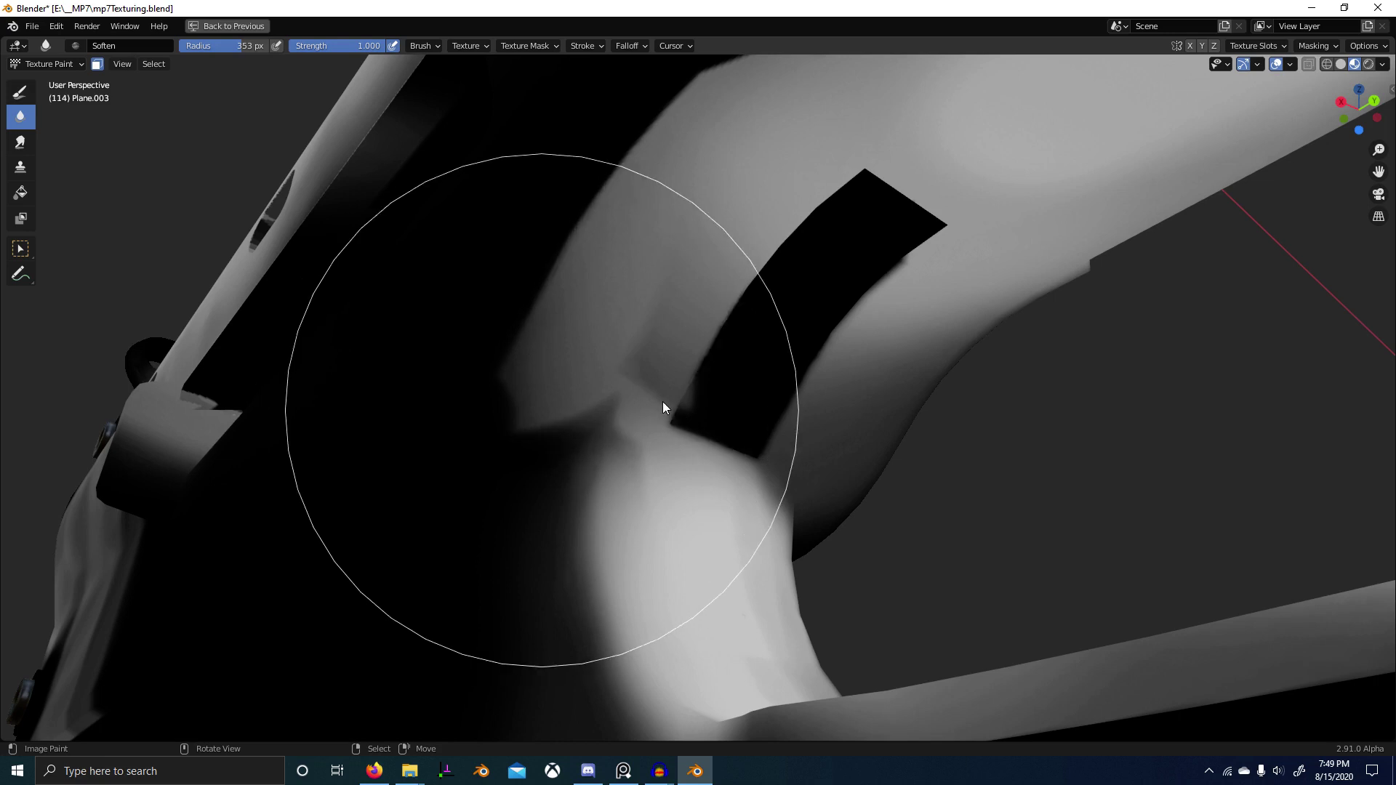
Step: Set the brush radius to 117 px and blur the blotchy mask patches above the trigger guard
{"action": "scroll", "coordinate": [662, 403], "scroll_direction": "down", "scroll_amount": 10}
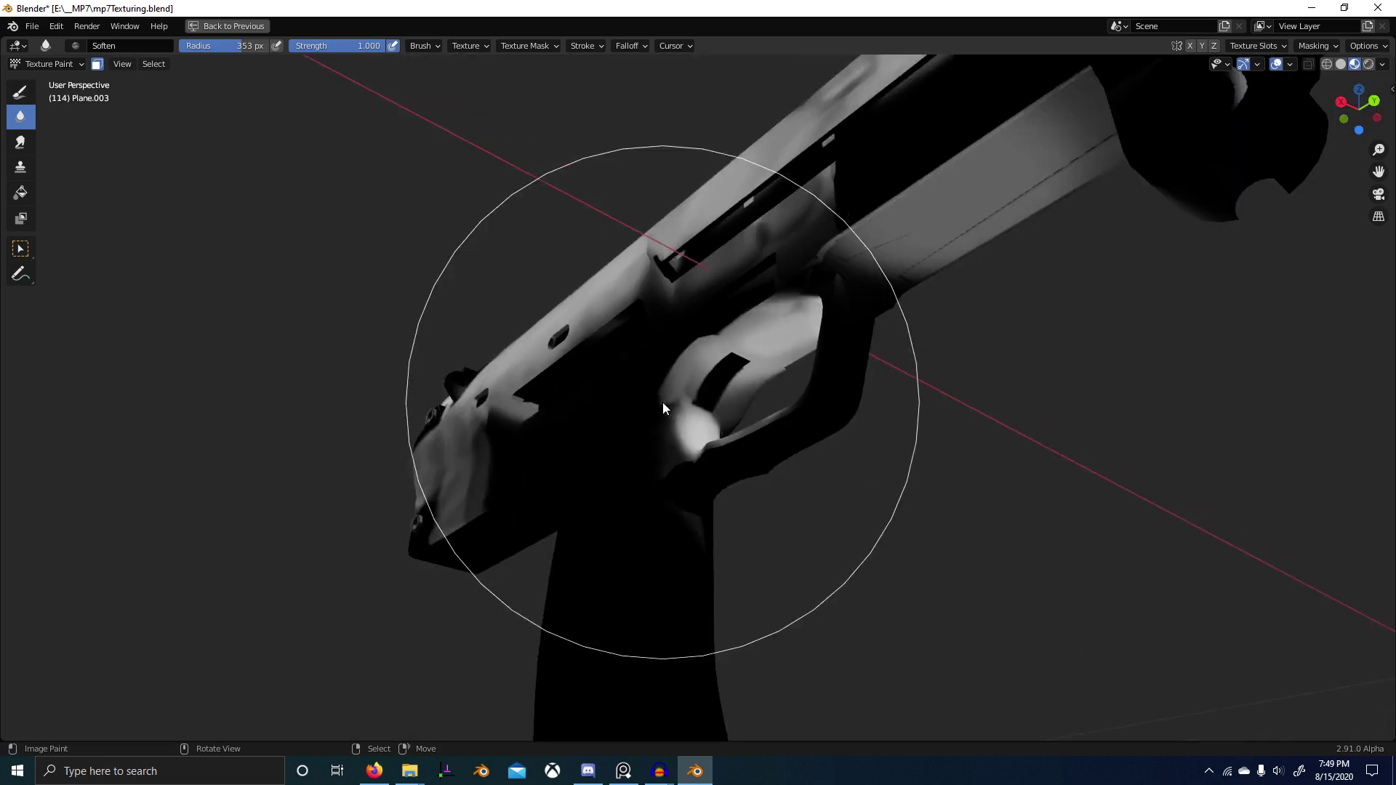
{"action": "mouse_move", "coordinate": [707, 410]}
{"action": "middle_mouse_down"}
{"action": "mouse_move", "coordinate": [817, 466]}
{"action": "mouse_move", "coordinate": [804, 457]}
{"action": "middle_mouse_up"}
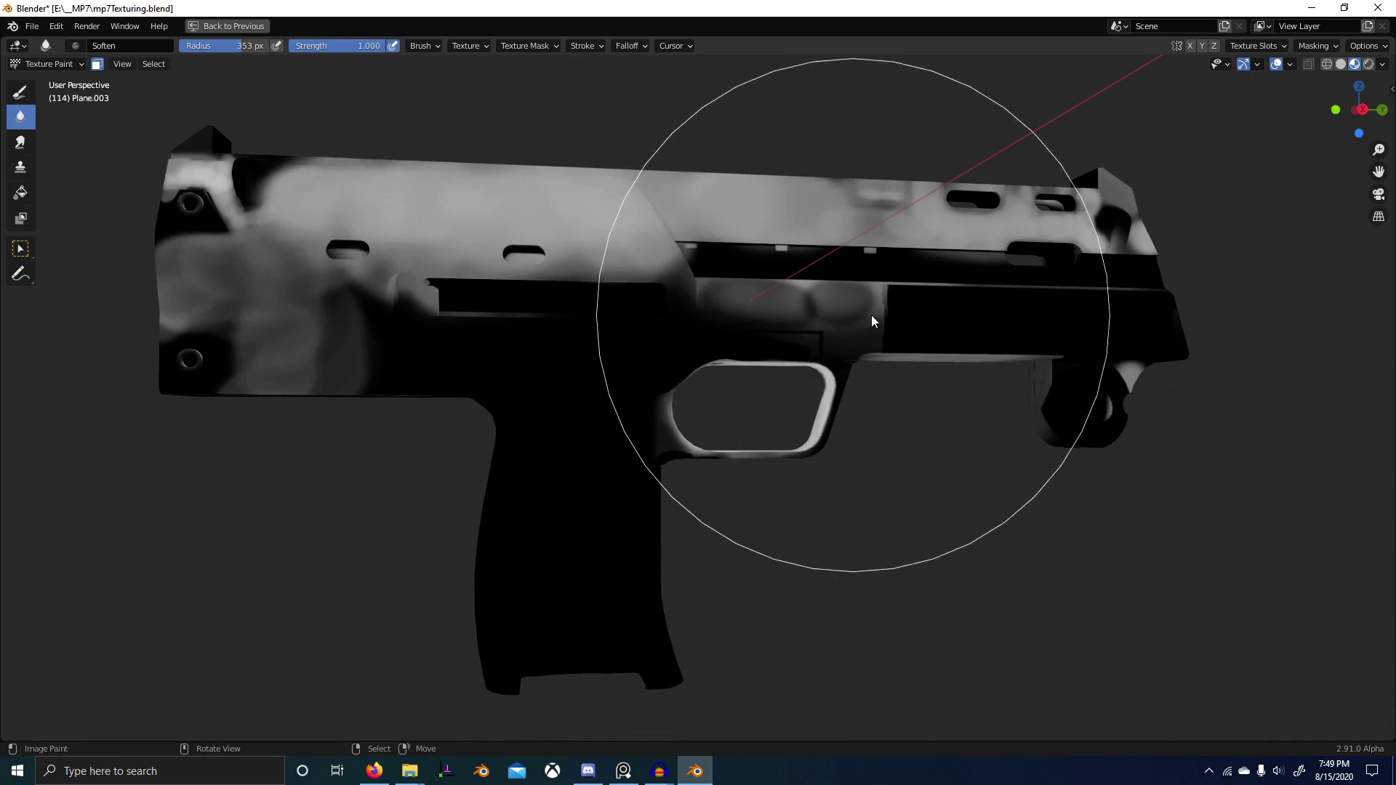
{"action": "scroll", "coordinate": [859, 346], "scroll_direction": "up", "scroll_amount": 4}
{"action": "scroll", "coordinate": [941, 236], "scroll_direction": "up", "scroll_amount": 1}
{"action": "middle_click_drag", "start_coordinate": [941, 235], "coordinate": [746, 356], "text": "shift"}
{"action": "scroll", "coordinate": [731, 381], "scroll_direction": "up", "scroll_amount": 1}
{"action": "key", "text": "f"}
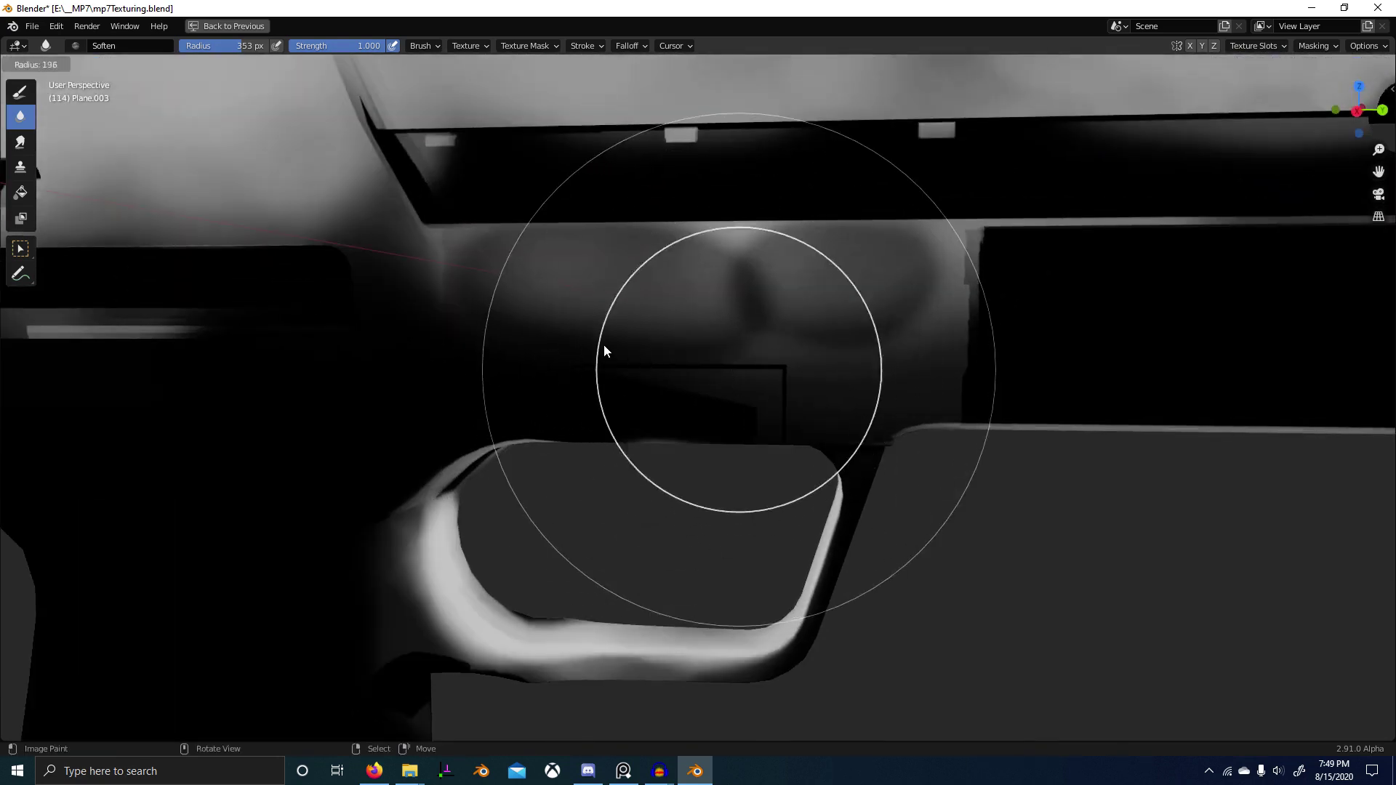
{"action": "left_click", "coordinate": [650, 333]}
{"action": "key", "text": "f"}
{"action": "left_click", "coordinate": [656, 299]}
{"action": "mouse_move", "coordinate": [657, 304]}
{"action": "left_mouse_down"}
{"action": "mouse_move", "coordinate": [691, 321]}
{"action": "mouse_move", "coordinate": [789, 296]}
{"action": "mouse_move", "coordinate": [764, 271]}
{"action": "mouse_move", "coordinate": [446, 274]}
{"action": "mouse_move", "coordinate": [465, 275]}
{"action": "left_mouse_up"}
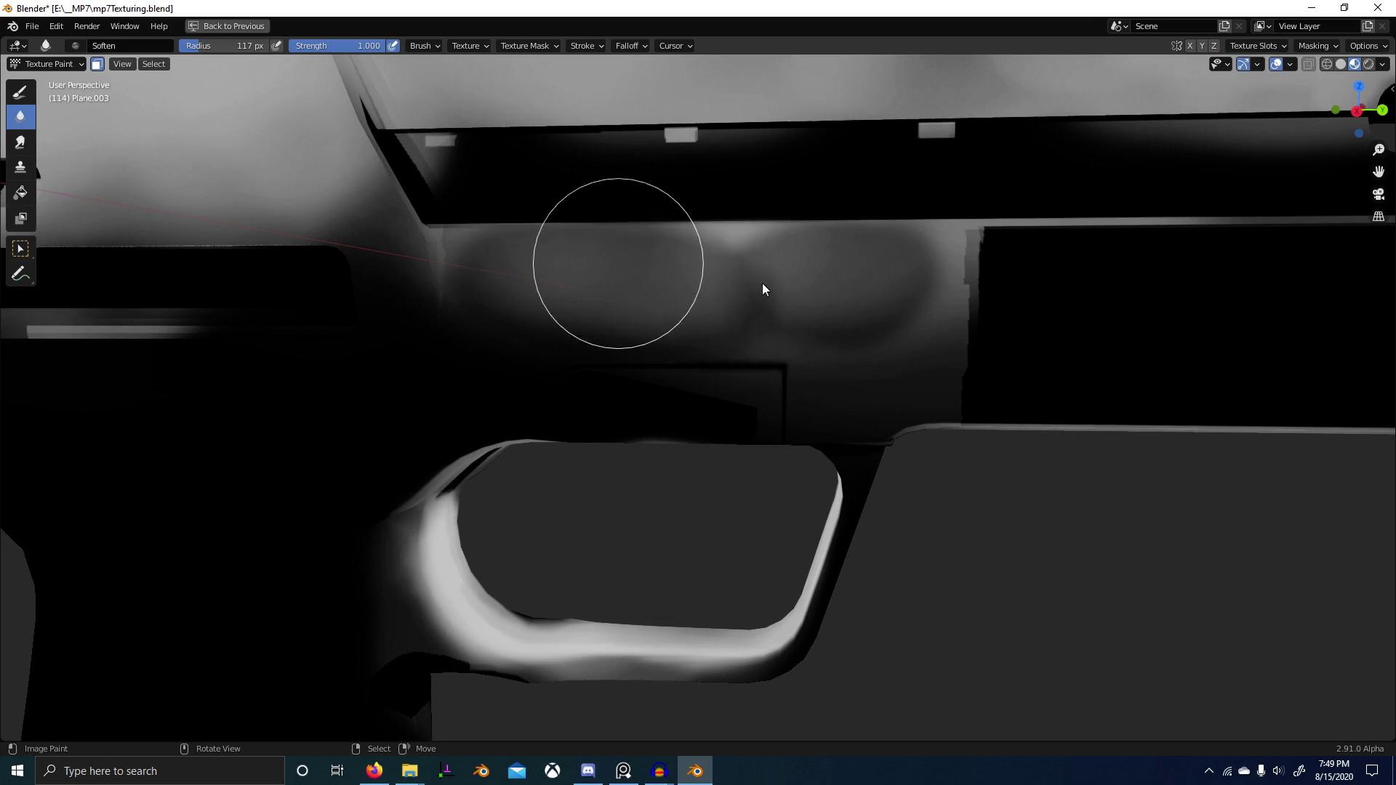
{"action": "mouse_move", "coordinate": [762, 290]}
{"action": "left_mouse_down"}
{"action": "mouse_move", "coordinate": [776, 321]}
{"action": "mouse_move", "coordinate": [848, 334]}
{"action": "mouse_move", "coordinate": [923, 314]}
{"action": "mouse_move", "coordinate": [971, 324]}
{"action": "mouse_move", "coordinate": [976, 342]}
{"action": "mouse_move", "coordinate": [967, 250]}
{"action": "mouse_move", "coordinate": [985, 340]}
{"action": "mouse_move", "coordinate": [955, 393]}
{"action": "left_mouse_up"}
Step: Set the brush radius to 219 px and soften the hard mask edge where the dark handguard begins
{"action": "scroll", "coordinate": [1075, 344], "scroll_direction": "down", "scroll_amount": 6}
{"action": "middle_click_drag", "start_coordinate": [990, 364], "coordinate": [908, 390], "text": "shift"}
{"action": "scroll", "coordinate": [815, 396], "scroll_direction": "up", "scroll_amount": 5}
{"action": "key", "text": "f"}
{"action": "left_click", "coordinate": [876, 408]}
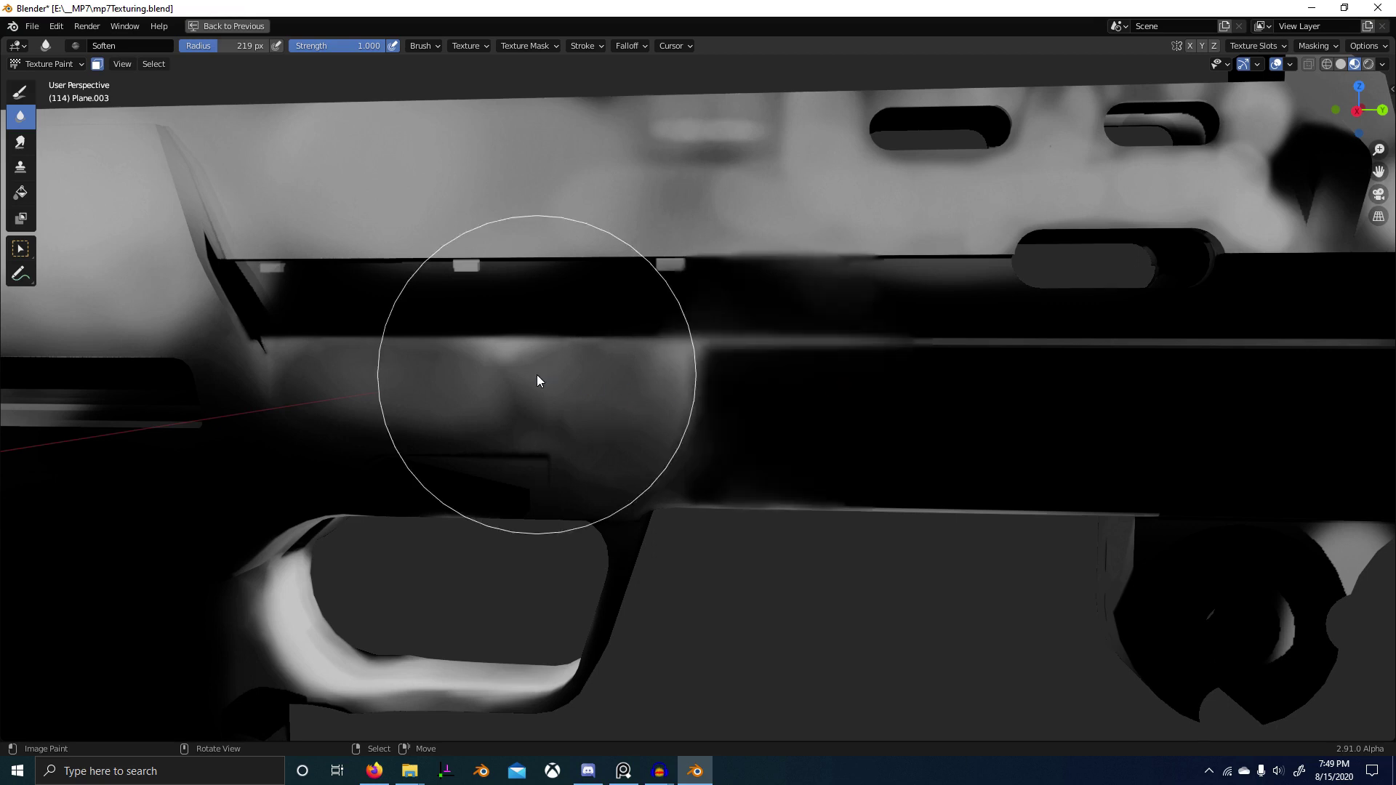
Step: Change the Soften brush's blur mode and set its radius to 173 px
{"action": "left_click", "coordinate": [430, 46]}
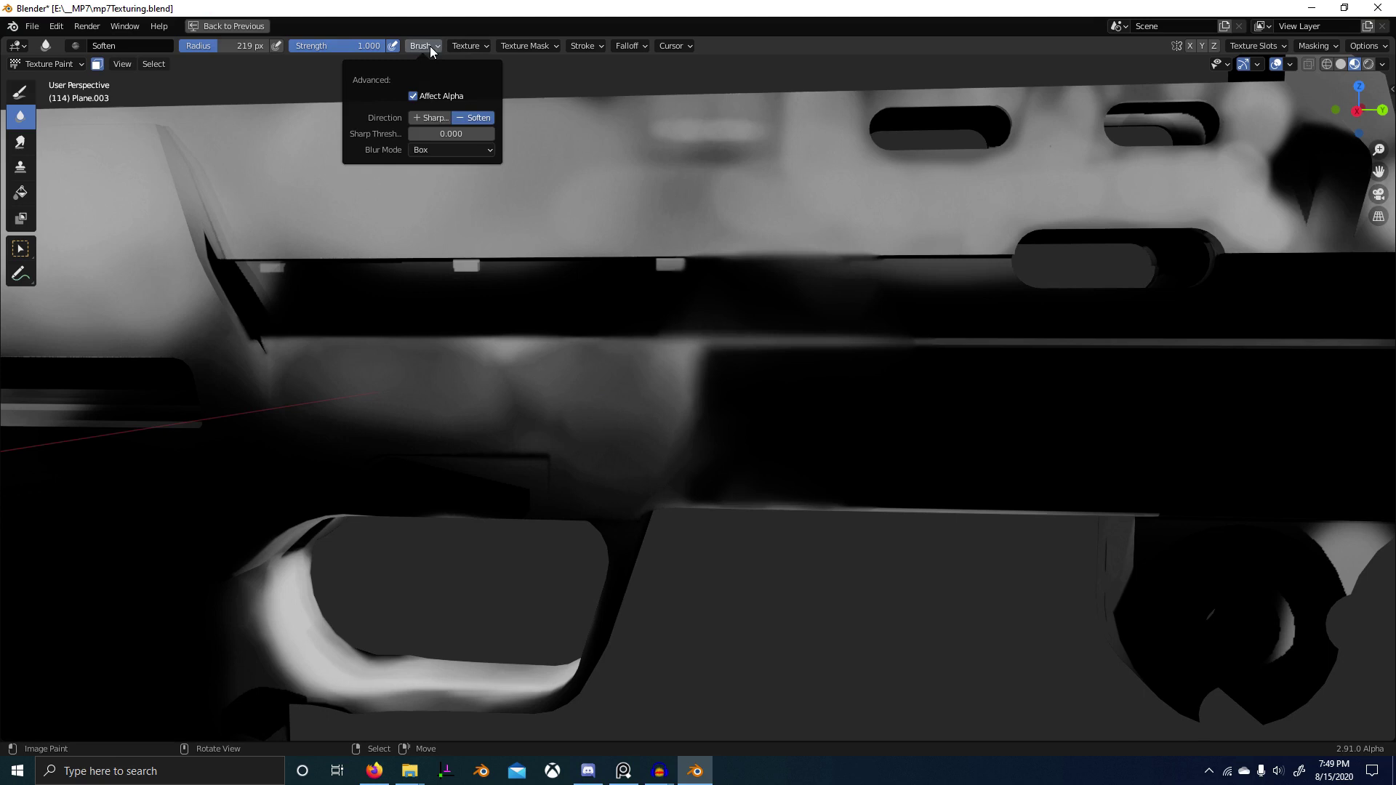
{"action": "left_click", "coordinate": [451, 150]}
{"action": "left_click", "coordinate": [448, 182]}
{"action": "middle_click_drag", "start_coordinate": [627, 353], "coordinate": [698, 401], "text": "shift"}
{"action": "middle_click_drag", "start_coordinate": [369, 402], "coordinate": [684, 410], "text": "shift"}
{"action": "scroll", "coordinate": [681, 410], "scroll_direction": "down", "scroll_amount": 2}
{"action": "scroll", "coordinate": [638, 426], "scroll_direction": "down", "scroll_amount": 3}
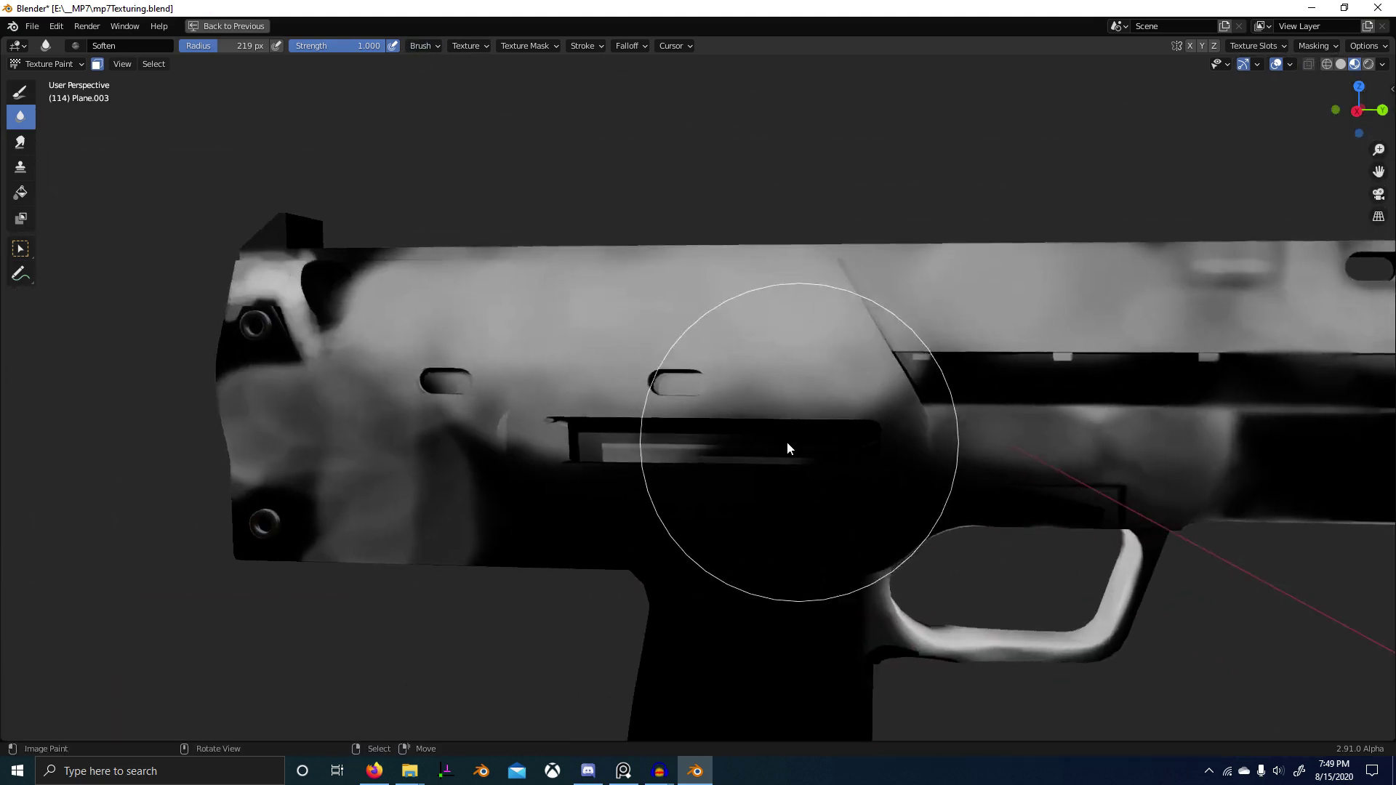
{"action": "middle_click_drag", "start_coordinate": [526, 476], "coordinate": [712, 481], "text": "shift"}
{"action": "key", "text": "f"}
{"action": "left_click", "coordinate": [586, 468]}
Step: Save the AO DIRT MASK image and the Blender file
{"action": "key", "text": "ctrl+space"}
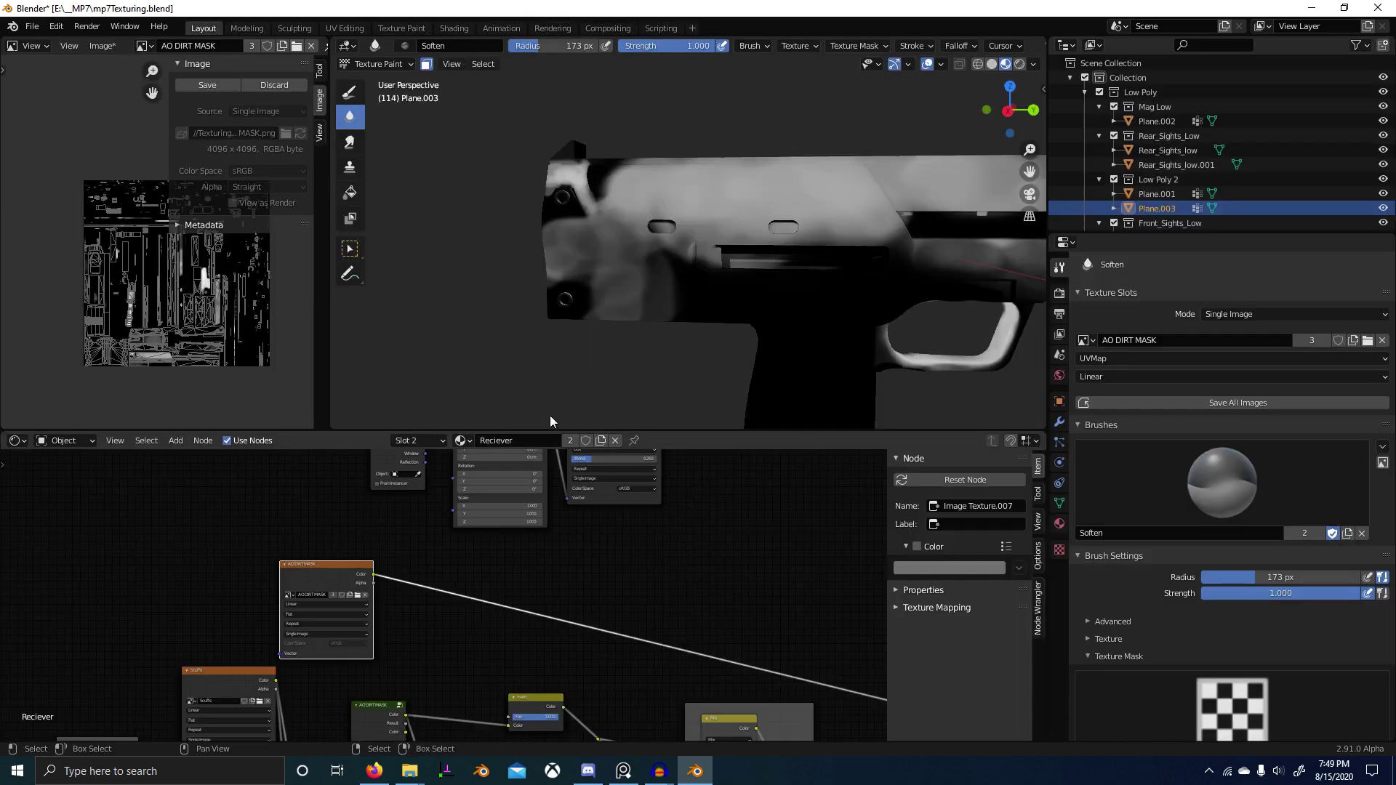
{"action": "left_click", "coordinate": [208, 85]}
{"action": "key", "text": "ctrl+space"}
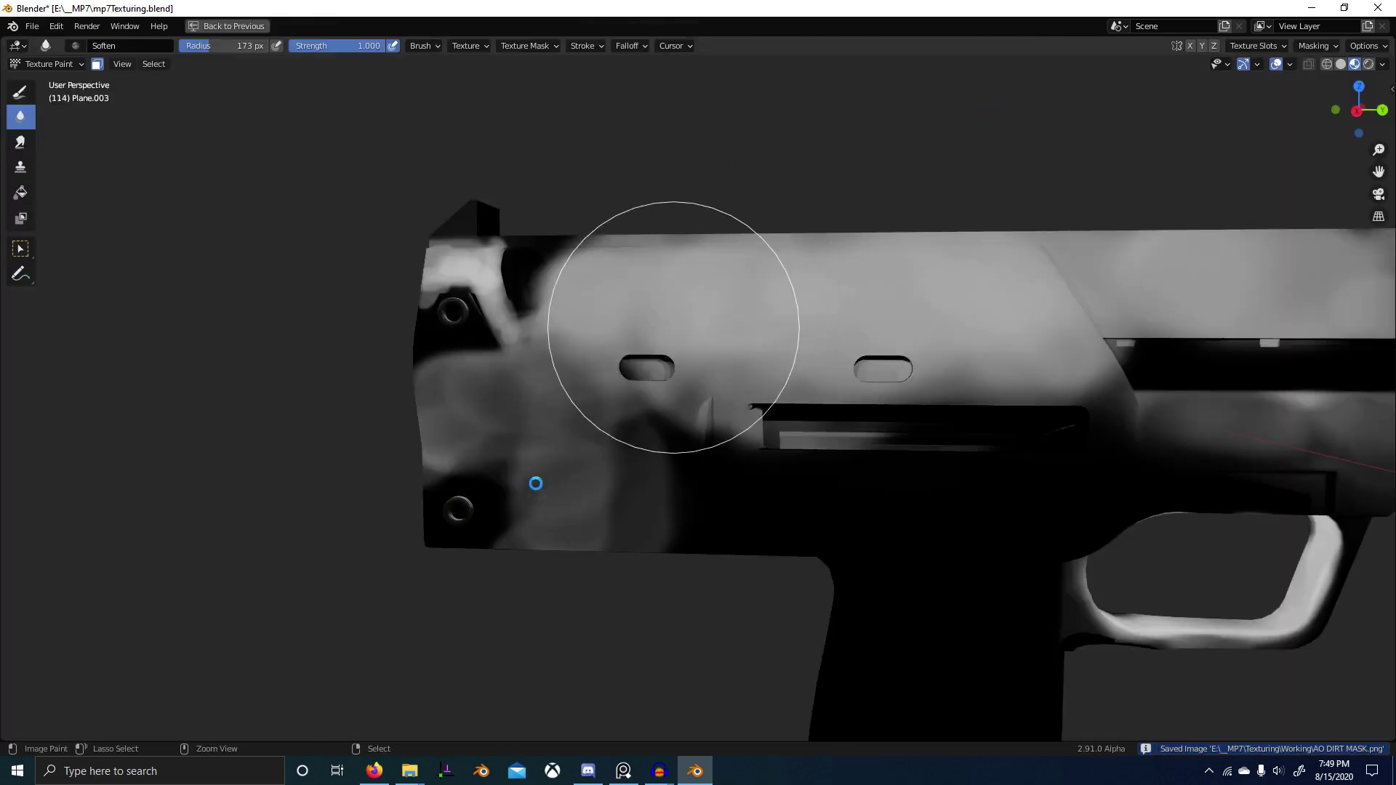
{"action": "key", "text": "ctrl+s"}
Step: Soften the mask patches at the rear end of the receiver, around the two pins
{"action": "scroll", "coordinate": [664, 483], "scroll_direction": "up", "scroll_amount": 5}
{"action": "mouse_move", "coordinate": [621, 481]}
{"action": "left_mouse_down"}
{"action": "mouse_move", "coordinate": [661, 425]}
{"action": "mouse_move", "coordinate": [622, 360]}
{"action": "mouse_move", "coordinate": [446, 333]}
{"action": "mouse_move", "coordinate": [401, 305]}
{"action": "mouse_move", "coordinate": [479, 430]}
{"action": "mouse_move", "coordinate": [504, 517]}
{"action": "mouse_move", "coordinate": [485, 602]}
{"action": "mouse_move", "coordinate": [412, 553]}
{"action": "mouse_move", "coordinate": [403, 561]}
{"action": "mouse_move", "coordinate": [324, 453]}
{"action": "mouse_move", "coordinate": [233, 515]}
{"action": "mouse_move", "coordinate": [283, 406]}
{"action": "mouse_move", "coordinate": [193, 208]}
{"action": "mouse_move", "coordinate": [371, 184]}
{"action": "mouse_move", "coordinate": [550, 293]}
{"action": "left_mouse_up"}
{"action": "middle_click_drag", "start_coordinate": [582, 363], "coordinate": [566, 432]}
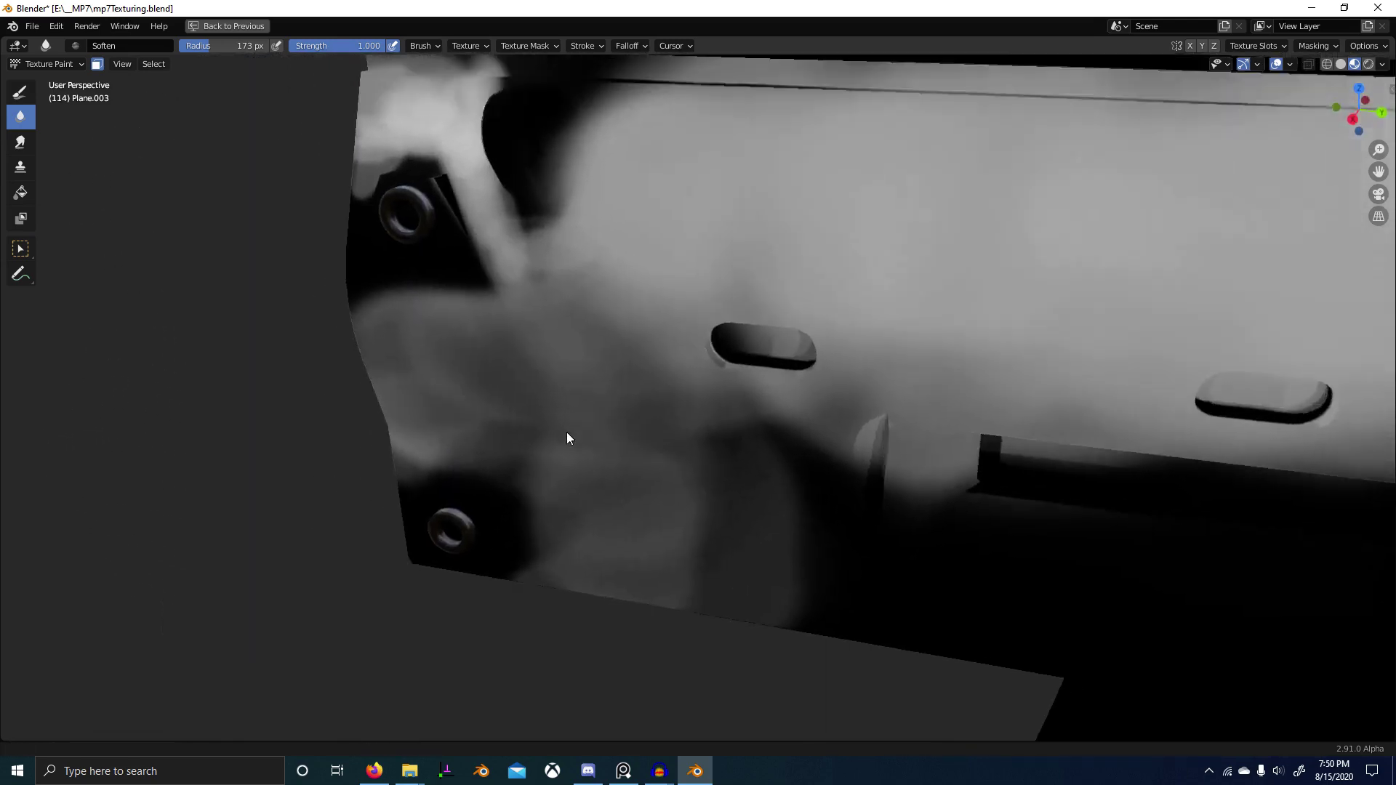
{"action": "scroll", "coordinate": [560, 426], "scroll_direction": "up", "scroll_amount": 3}
{"action": "mouse_move", "coordinate": [502, 247]}
{"action": "middle_mouse_down", "text": "shift"}
{"action": "mouse_move", "coordinate": [538, 395]}
{"action": "mouse_move", "coordinate": [678, 474]}
{"action": "middle_mouse_up", "text": "shift"}
{"action": "scroll", "coordinate": [677, 474], "scroll_direction": "up", "scroll_amount": 2}
{"action": "mouse_move", "coordinate": [609, 452]}
{"action": "left_mouse_down"}
{"action": "mouse_move", "coordinate": [548, 301]}
{"action": "mouse_move", "coordinate": [561, 301]}
{"action": "mouse_move", "coordinate": [657, 530]}
{"action": "mouse_move", "coordinate": [491, 275]}
{"action": "mouse_move", "coordinate": [443, 252]}
{"action": "mouse_move", "coordinate": [374, 315]}
{"action": "mouse_move", "coordinate": [392, 196]}
{"action": "left_mouse_up"}
Step: Blur the mask below the rear sight and across the dark curved patch on the upper receiver
{"action": "scroll", "coordinate": [598, 267], "scroll_direction": "down", "scroll_amount": 3}
{"action": "middle_click_drag", "start_coordinate": [599, 265], "coordinate": [669, 405], "text": "shift"}
{"action": "scroll", "coordinate": [676, 386], "scroll_direction": "up", "scroll_amount": 1}
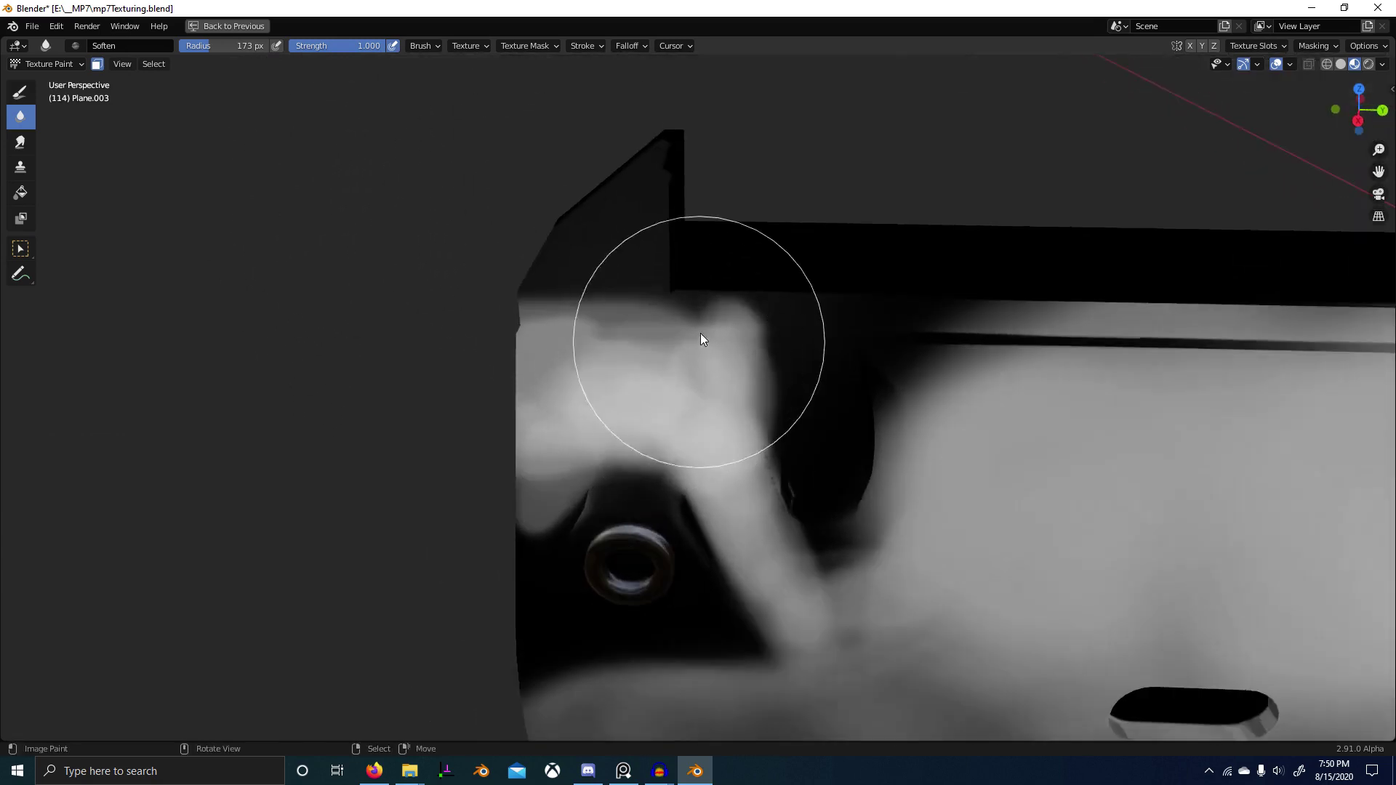
{"action": "mouse_move", "coordinate": [700, 333]}
{"action": "left_mouse_down"}
{"action": "mouse_move", "coordinate": [531, 324]}
{"action": "mouse_move", "coordinate": [635, 295]}
{"action": "mouse_move", "coordinate": [757, 338]}
{"action": "left_mouse_up"}
{"action": "scroll", "coordinate": [789, 357], "scroll_direction": "down", "scroll_amount": 1}
{"action": "middle_click_drag", "start_coordinate": [876, 398], "coordinate": [648, 413], "text": "shift"}
{"action": "mouse_move", "coordinate": [785, 449]}
{"action": "left_mouse_down"}
{"action": "mouse_move", "coordinate": [840, 515]}
{"action": "mouse_move", "coordinate": [1118, 491]}
{"action": "left_mouse_up"}
Step: Soften the mask patch between the trigger guard and the handguard boundary
{"action": "scroll", "coordinate": [1134, 482], "scroll_direction": "down", "scroll_amount": 7}
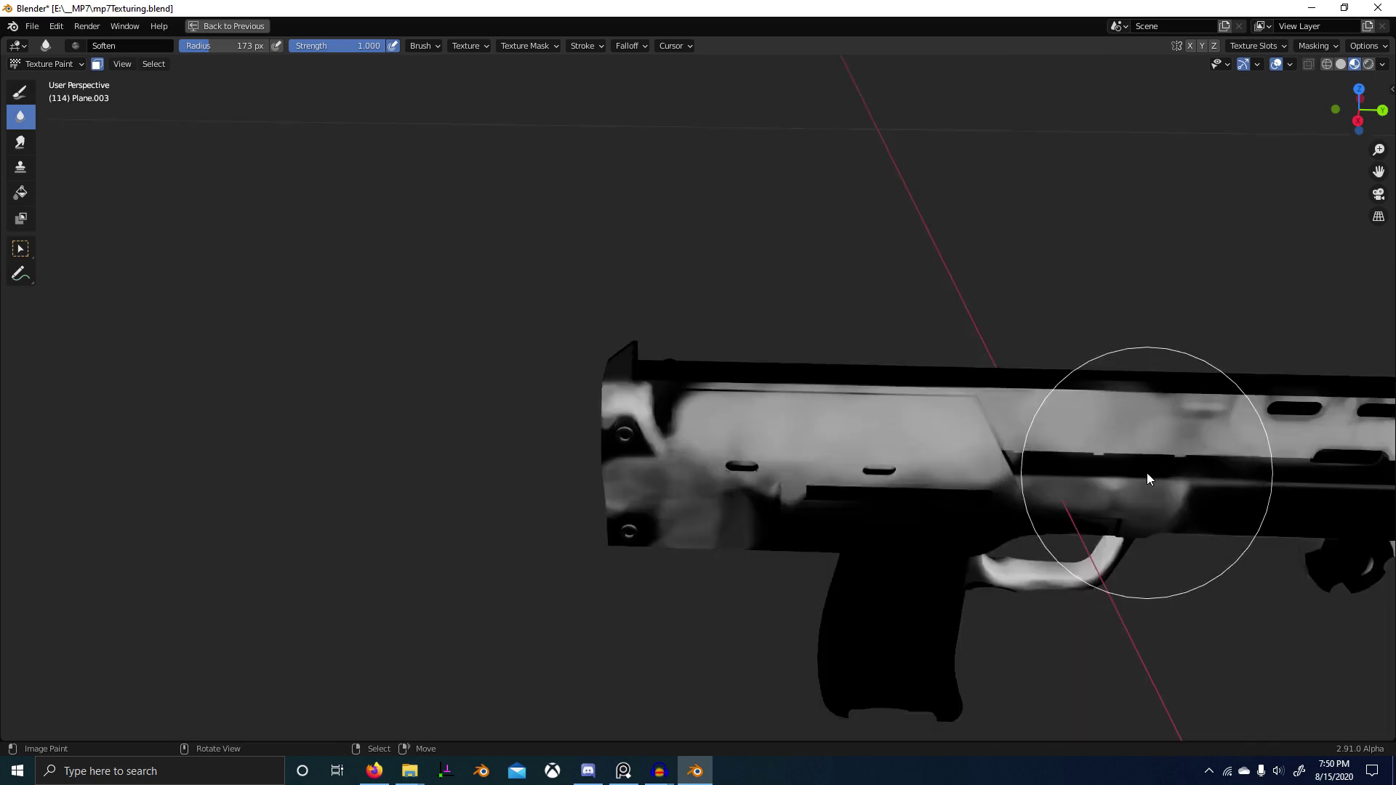
{"action": "mouse_move", "coordinate": [1146, 473]}
{"action": "middle_mouse_down"}
{"action": "mouse_move", "coordinate": [818, 468]}
{"action": "mouse_move", "coordinate": [1032, 453]}
{"action": "mouse_move", "coordinate": [1055, 466]}
{"action": "middle_mouse_up"}
{"action": "mouse_move", "coordinate": [1054, 466]}
{"action": "middle_mouse_down", "text": "shift"}
{"action": "mouse_move", "coordinate": [883, 411]}
{"action": "mouse_move", "coordinate": [946, 502]}
{"action": "middle_mouse_up", "text": "shift"}
{"action": "mouse_move", "coordinate": [1050, 522]}
{"action": "left_mouse_down"}
{"action": "mouse_move", "coordinate": [884, 508]}
{"action": "mouse_move", "coordinate": [1071, 465]}
{"action": "mouse_move", "coordinate": [1154, 521]}
{"action": "mouse_move", "coordinate": [1151, 543]}
{"action": "left_mouse_up"}
Step: Soften the mask around the dark patch below the front sight
{"action": "scroll", "coordinate": [1151, 544], "scroll_direction": "down", "scroll_amount": 8}
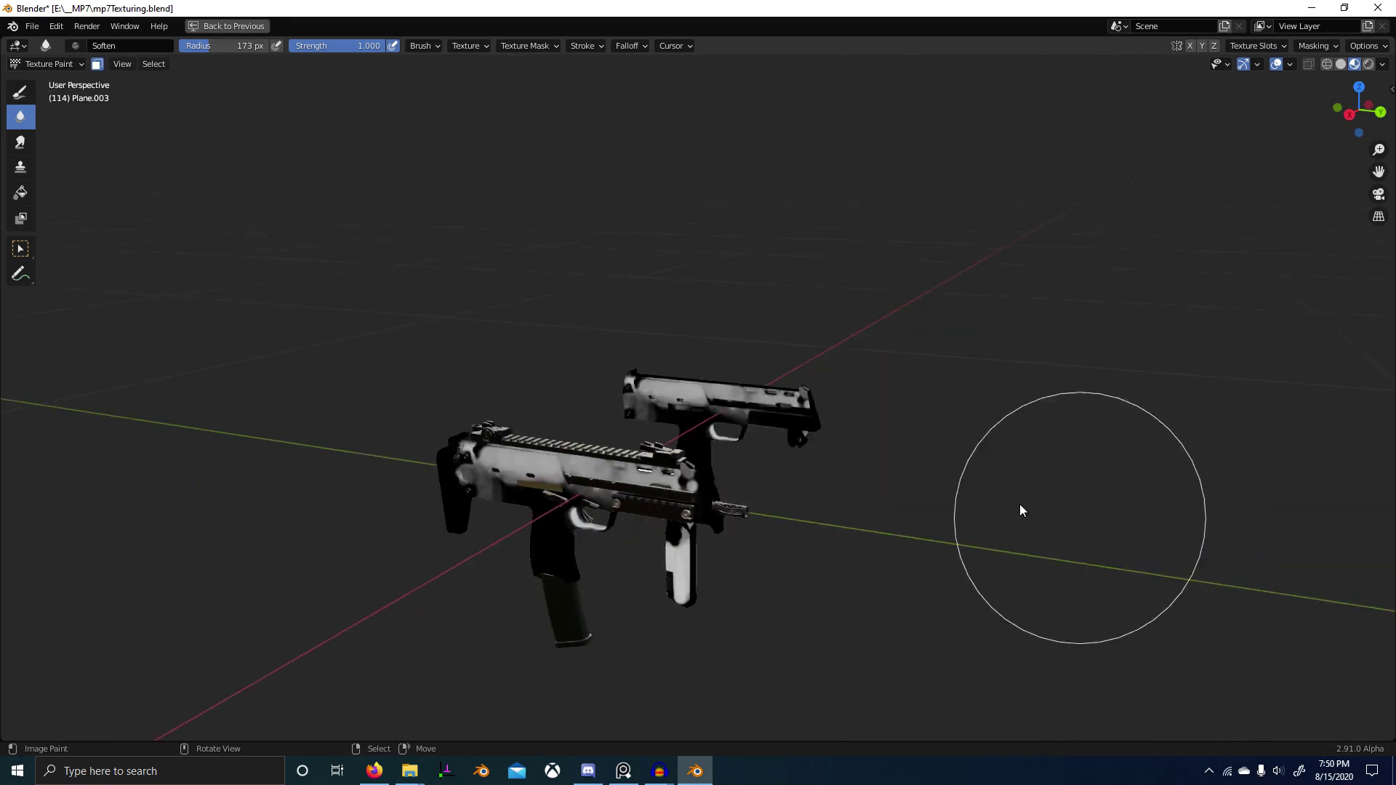
{"action": "middle_click_drag", "start_coordinate": [1019, 506], "coordinate": [805, 433]}
{"action": "mouse_move", "coordinate": [806, 386]}
{"action": "middle_mouse_down", "text": "shift"}
{"action": "mouse_move", "coordinate": [735, 464]}
{"action": "mouse_move", "coordinate": [818, 269]}
{"action": "mouse_move", "coordinate": [831, 358]}
{"action": "mouse_move", "coordinate": [851, 324]}
{"action": "middle_mouse_up", "text": "shift"}
{"action": "mouse_move", "coordinate": [1040, 376]}
{"action": "middle_mouse_down", "text": "shift"}
{"action": "mouse_move", "coordinate": [911, 386]}
{"action": "mouse_move", "coordinate": [936, 328]}
{"action": "middle_mouse_up", "text": "shift"}
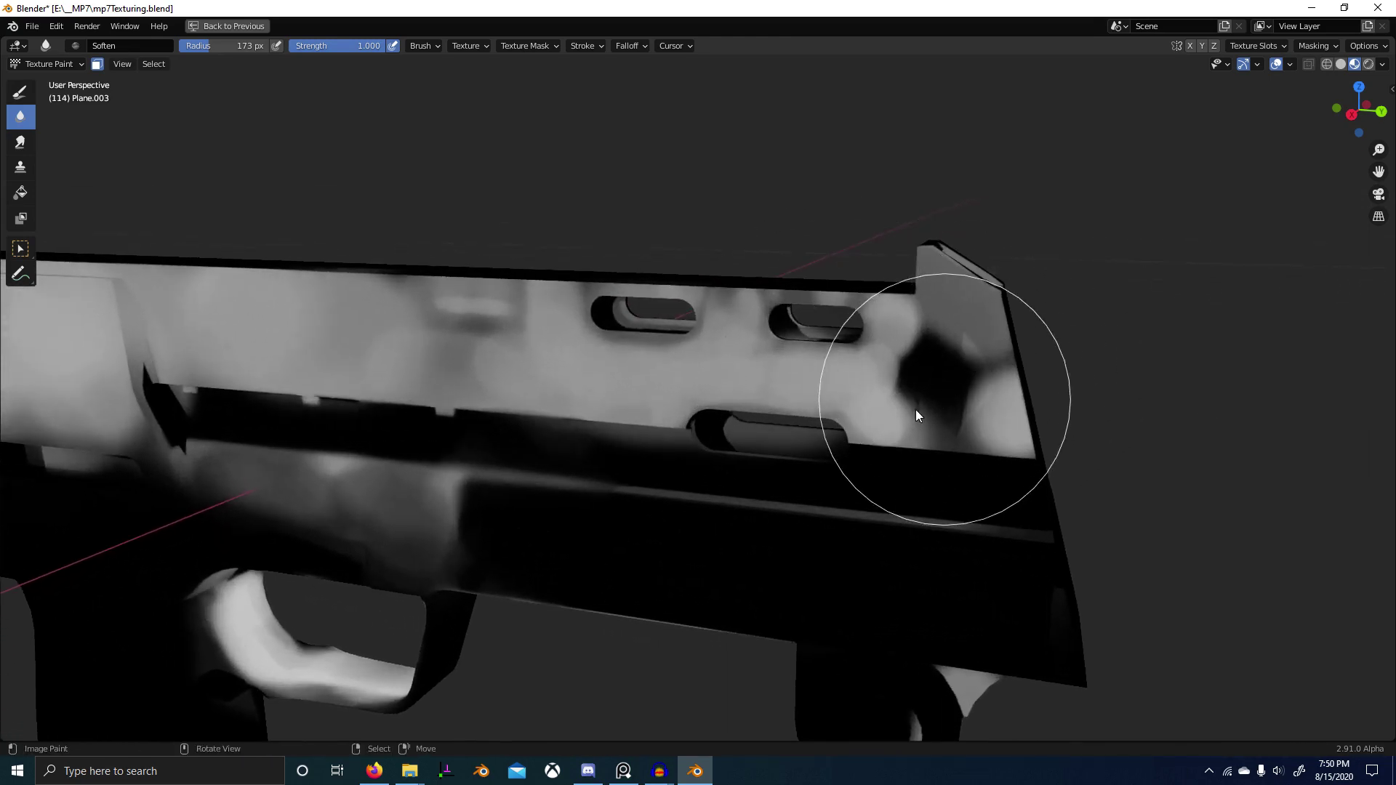
{"action": "middle_click_drag", "start_coordinate": [971, 409], "coordinate": [818, 428], "text": "shift"}
{"action": "scroll", "coordinate": [793, 430], "scroll_direction": "up", "scroll_amount": 2}
{"action": "mouse_move", "coordinate": [660, 360]}
{"action": "left_mouse_down"}
{"action": "mouse_move", "coordinate": [614, 303]}
{"action": "mouse_move", "coordinate": [642, 306]}
{"action": "mouse_move", "coordinate": [604, 352]}
{"action": "mouse_move", "coordinate": [637, 287]}
{"action": "mouse_move", "coordinate": [603, 317]}
{"action": "mouse_move", "coordinate": [626, 259]}
{"action": "left_mouse_up"}
{"action": "mouse_move", "coordinate": [625, 263]}
{"action": "middle_mouse_down"}
{"action": "mouse_move", "coordinate": [624, 298]}
{"action": "mouse_move", "coordinate": [694, 336]}
{"action": "mouse_move", "coordinate": [889, 340]}
{"action": "middle_mouse_up"}
{"action": "mouse_move", "coordinate": [889, 340]}
{"action": "left_mouse_down"}
{"action": "mouse_move", "coordinate": [893, 477]}
{"action": "mouse_move", "coordinate": [898, 445]}
{"action": "mouse_move", "coordinate": [871, 408]}
{"action": "left_mouse_up"}
Step: Soften the mask on the front lug under the muzzle, working from the opposite side
{"action": "scroll", "coordinate": [895, 407], "scroll_direction": "down", "scroll_amount": 5}
{"action": "mouse_move", "coordinate": [919, 407]}
{"action": "middle_mouse_down"}
{"action": "mouse_move", "coordinate": [769, 417]}
{"action": "mouse_move", "coordinate": [995, 425]}
{"action": "middle_mouse_up"}
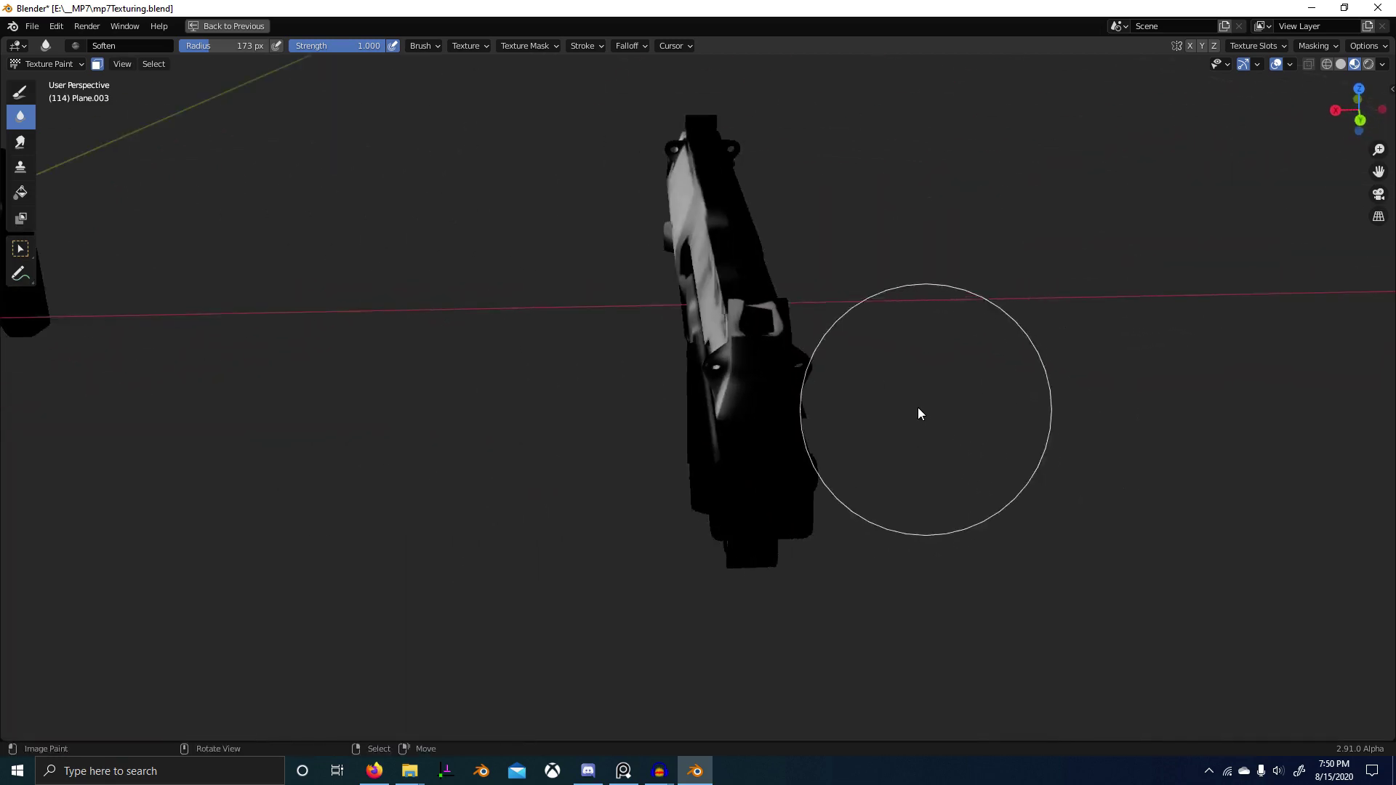
{"action": "scroll", "coordinate": [902, 406], "scroll_direction": "up", "scroll_amount": 4}
{"action": "mouse_move", "coordinate": [876, 406]}
{"action": "middle_mouse_down"}
{"action": "mouse_move", "coordinate": [687, 395]}
{"action": "mouse_move", "coordinate": [670, 330]}
{"action": "mouse_move", "coordinate": [720, 461]}
{"action": "mouse_move", "coordinate": [667, 504]}
{"action": "middle_mouse_up"}
{"action": "key", "text": "f"}
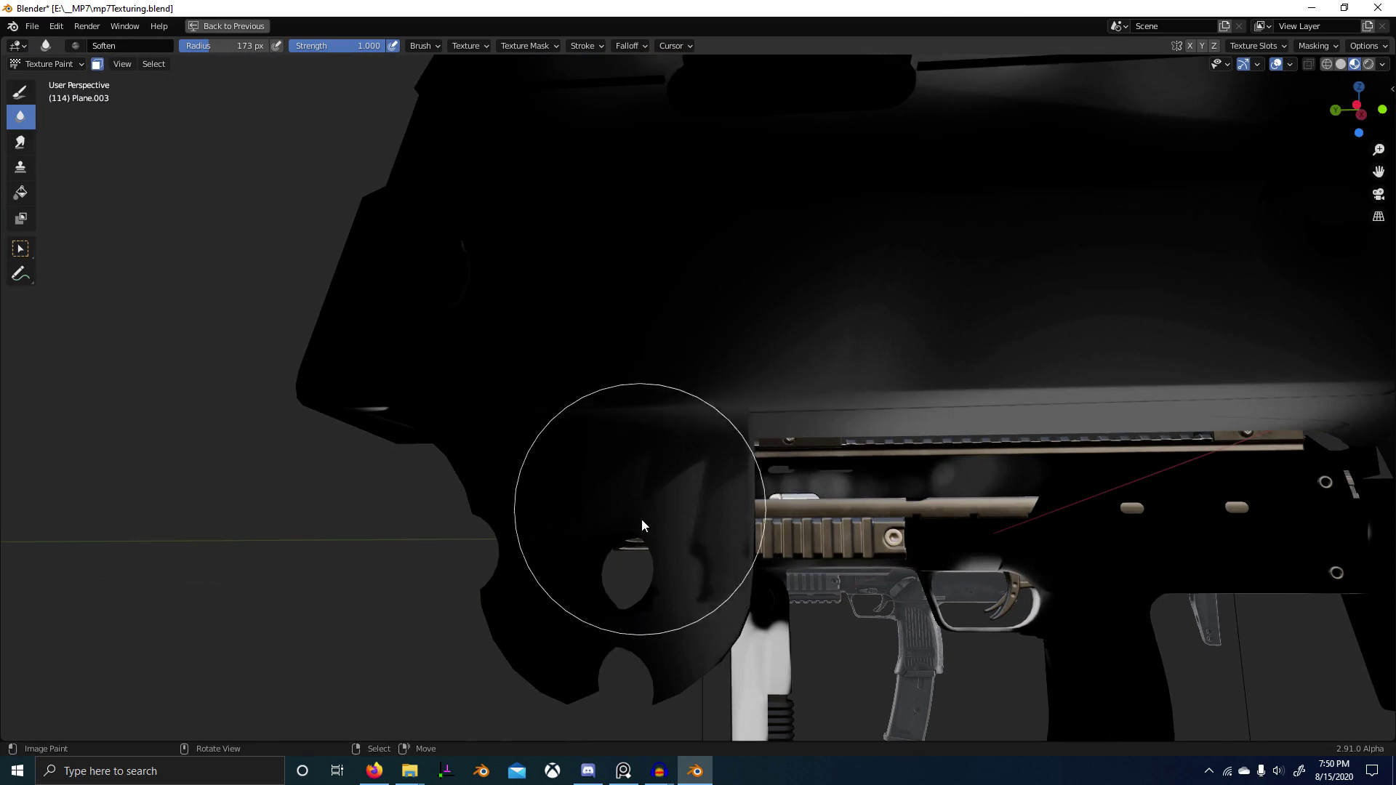
{"action": "mouse_move", "coordinate": [565, 511]}
{"action": "left_mouse_down"}
{"action": "mouse_move", "coordinate": [704, 466]}
{"action": "mouse_move", "coordinate": [628, 490]}
{"action": "mouse_move", "coordinate": [595, 549]}
{"action": "mouse_move", "coordinate": [702, 616]}
{"action": "mouse_move", "coordinate": [711, 561]}
{"action": "mouse_move", "coordinate": [670, 623]}
{"action": "mouse_move", "coordinate": [545, 574]}
{"action": "mouse_move", "coordinate": [604, 569]}
{"action": "left_mouse_up"}
{"action": "mouse_move", "coordinate": [756, 584]}
{"action": "middle_mouse_down"}
{"action": "mouse_move", "coordinate": [548, 565]}
{"action": "mouse_move", "coordinate": [656, 549]}
{"action": "middle_mouse_up"}
Step: Set the brush radius to 147 px and blend the mask across the front lug and the handguard above it
{"action": "key", "text": "f"}
{"action": "left_click", "coordinate": [755, 520]}
{"action": "mouse_move", "coordinate": [643, 528]}
{"action": "left_mouse_down"}
{"action": "mouse_move", "coordinate": [669, 545]}
{"action": "mouse_move", "coordinate": [648, 561]}
{"action": "mouse_move", "coordinate": [664, 569]}
{"action": "left_mouse_up"}
{"action": "mouse_move", "coordinate": [645, 561]}
{"action": "left_mouse_down"}
{"action": "mouse_move", "coordinate": [625, 582]}
{"action": "mouse_move", "coordinate": [711, 627]}
{"action": "mouse_move", "coordinate": [601, 528]}
{"action": "mouse_move", "coordinate": [692, 491]}
{"action": "mouse_move", "coordinate": [567, 400]}
{"action": "left_mouse_up"}
{"action": "left_click_drag", "start_coordinate": [446, 320], "coordinate": [739, 530]}
{"action": "mouse_move", "coordinate": [739, 530]}
{"action": "middle_mouse_down"}
{"action": "mouse_move", "coordinate": [618, 451]}
{"action": "mouse_move", "coordinate": [294, 483]}
{"action": "mouse_move", "coordinate": [653, 518]}
{"action": "mouse_move", "coordinate": [522, 551]}
{"action": "mouse_move", "coordinate": [596, 506]}
{"action": "middle_mouse_up"}
{"action": "key", "text": "shift+f"}
{"action": "left_click", "coordinate": [526, 525]}
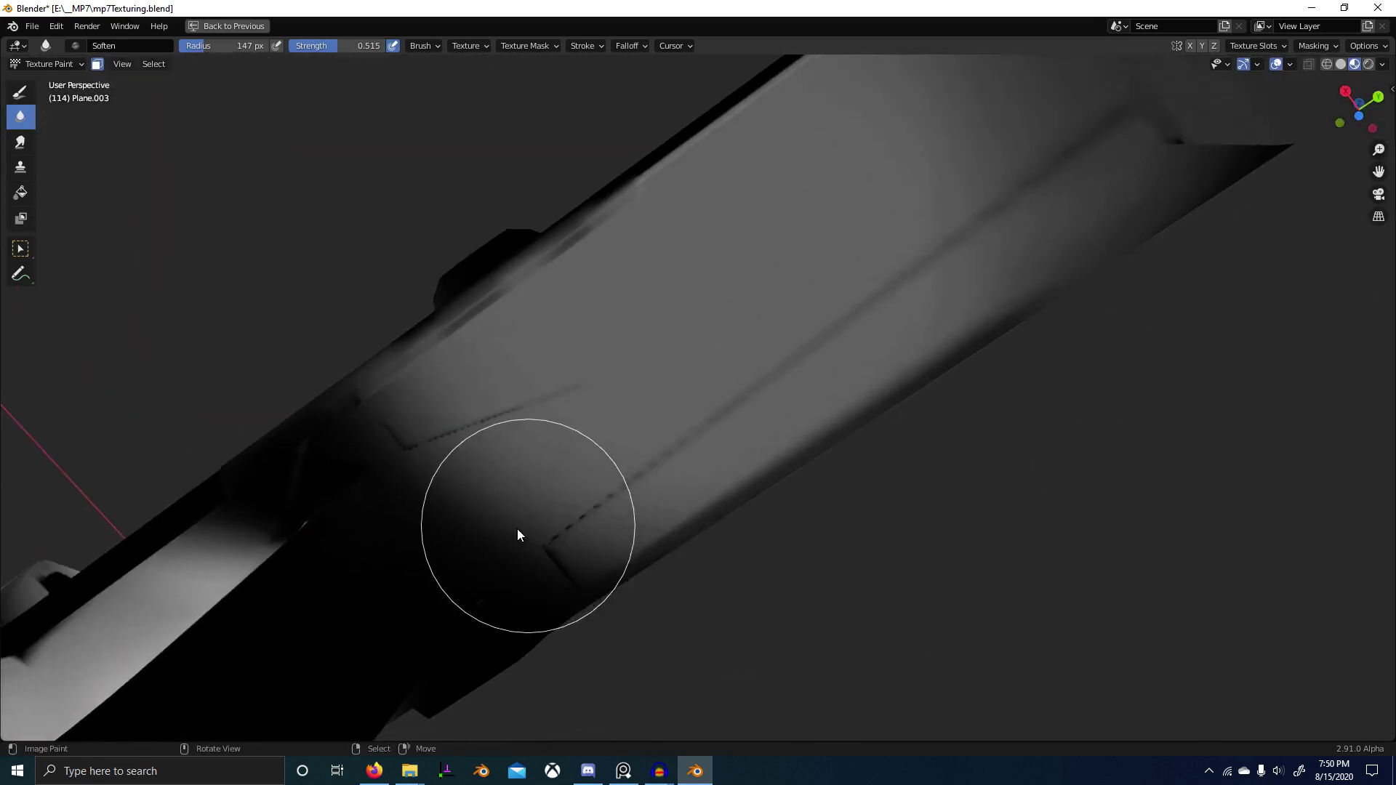
{"action": "key", "text": "shift+f"}
{"action": "left_click", "coordinate": [689, 518]}
Step: Set the brush radius to 72 px and soften the jagged seam lines on the handguard's underside
{"action": "key", "text": "f"}
{"action": "left_click", "coordinate": [635, 527]}
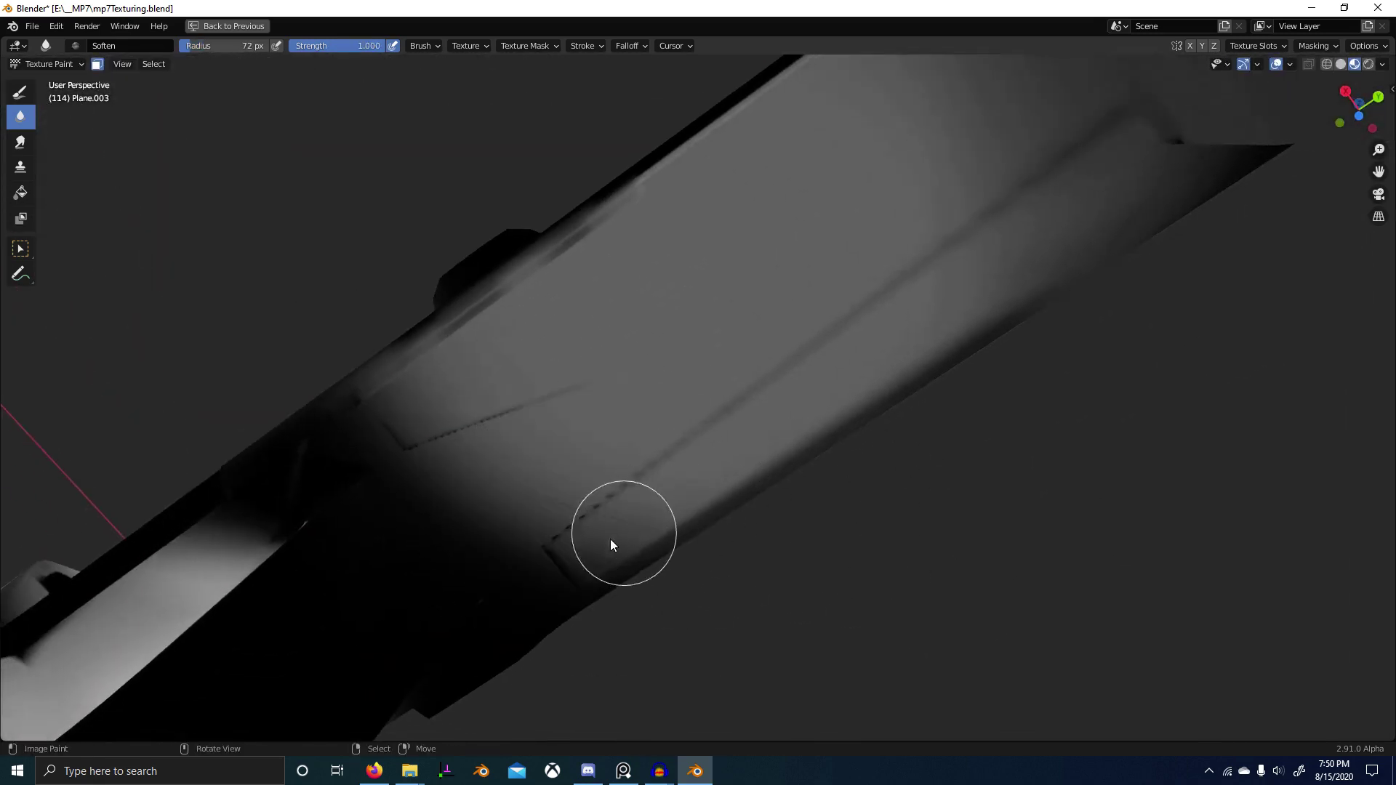
{"action": "mouse_move", "coordinate": [609, 539]}
{"action": "left_mouse_down"}
{"action": "mouse_move", "coordinate": [626, 497]}
{"action": "mouse_move", "coordinate": [588, 509]}
{"action": "mouse_move", "coordinate": [570, 565]}
{"action": "left_mouse_up"}
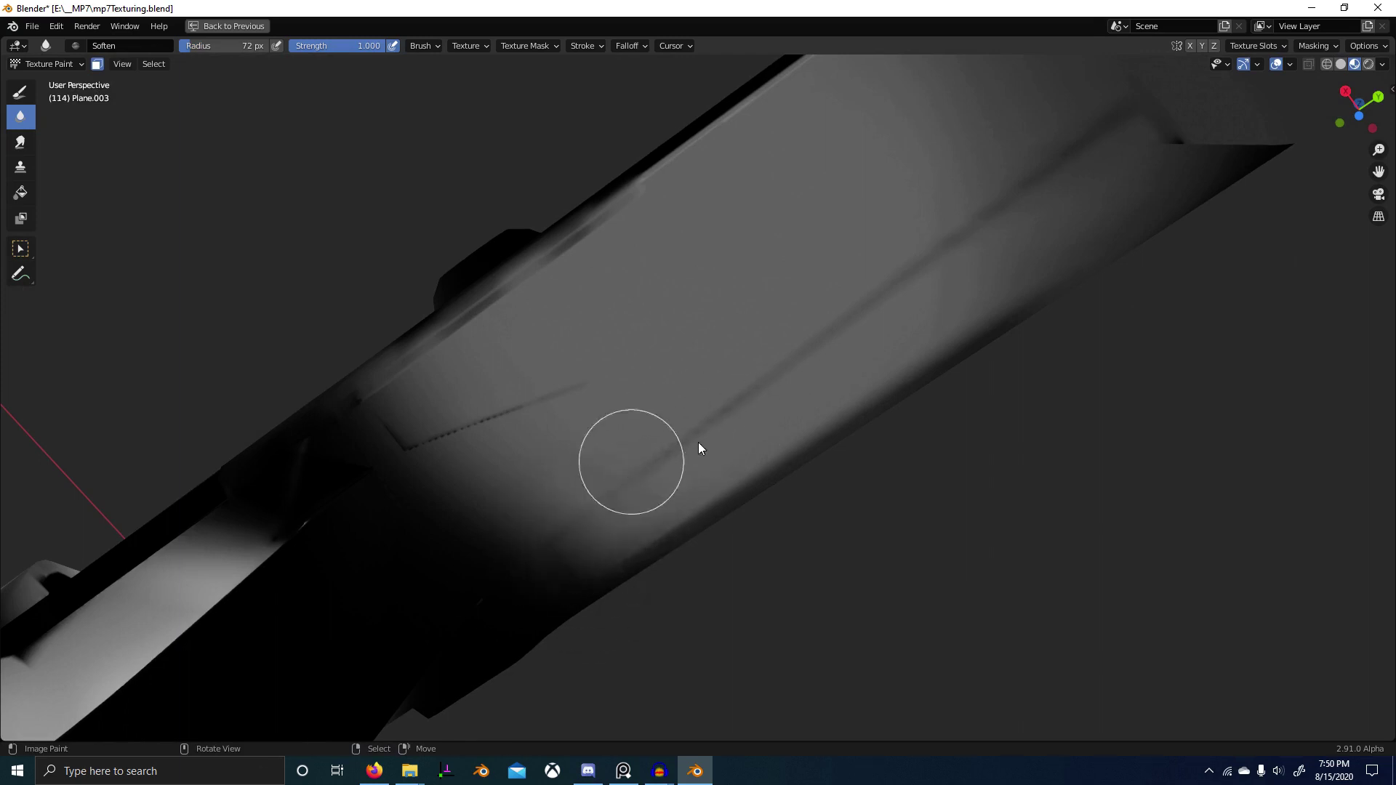
{"action": "key", "text": "f"}
{"action": "left_click", "coordinate": [723, 417]}
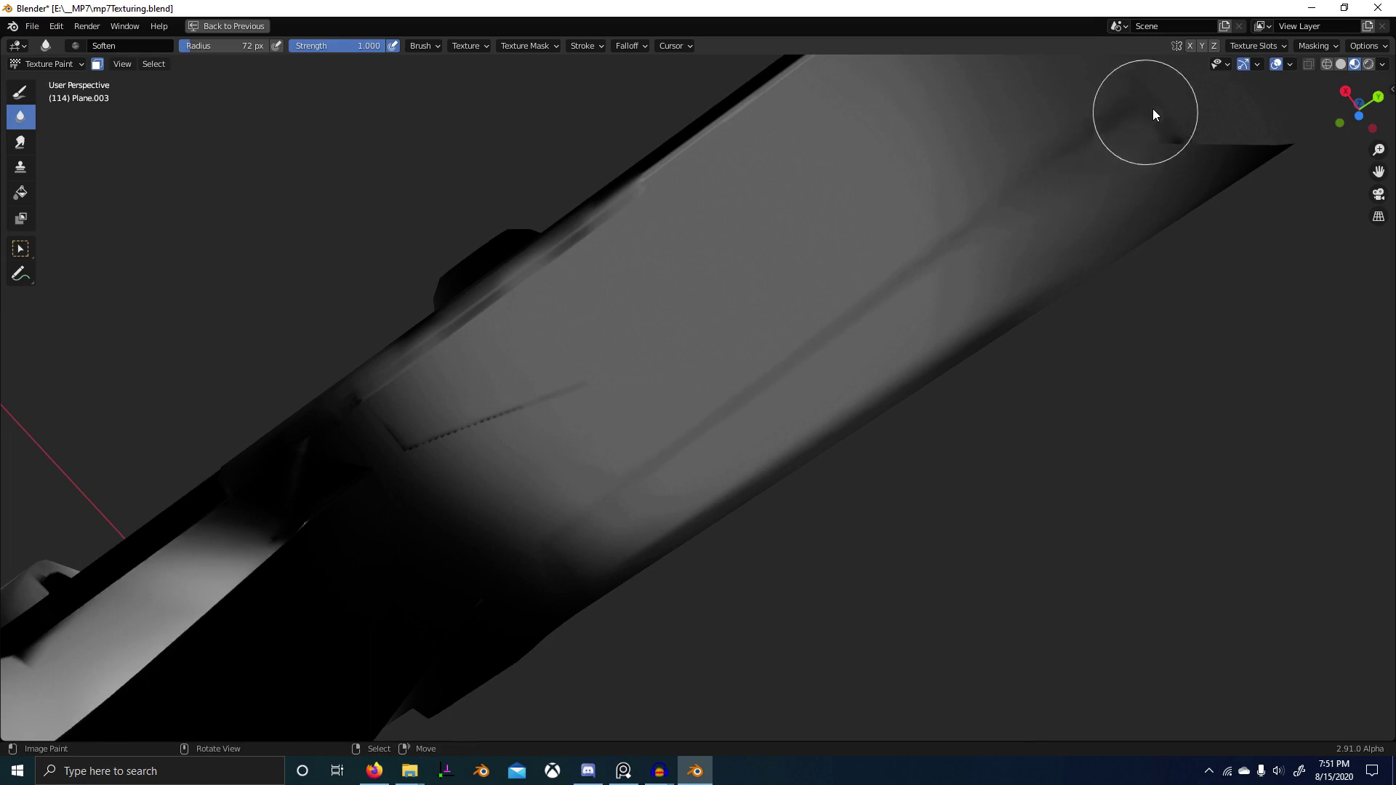
{"action": "middle_click_drag", "start_coordinate": [656, 390], "coordinate": [731, 378], "text": "shift"}
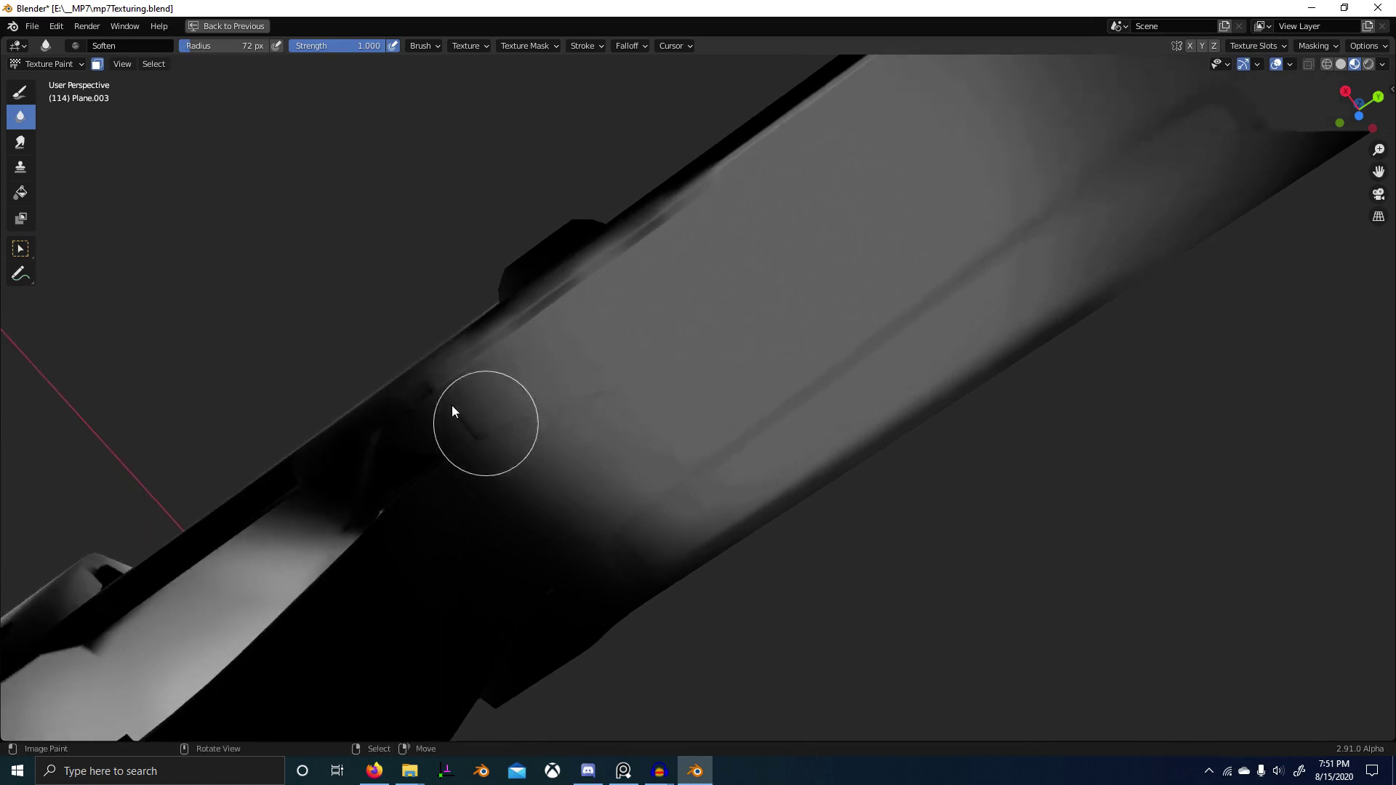
Step: Soften the mask along the handguard's lower edge and where it meets the trigger guard
{"action": "middle_click_drag", "start_coordinate": [499, 443], "coordinate": [665, 392]}
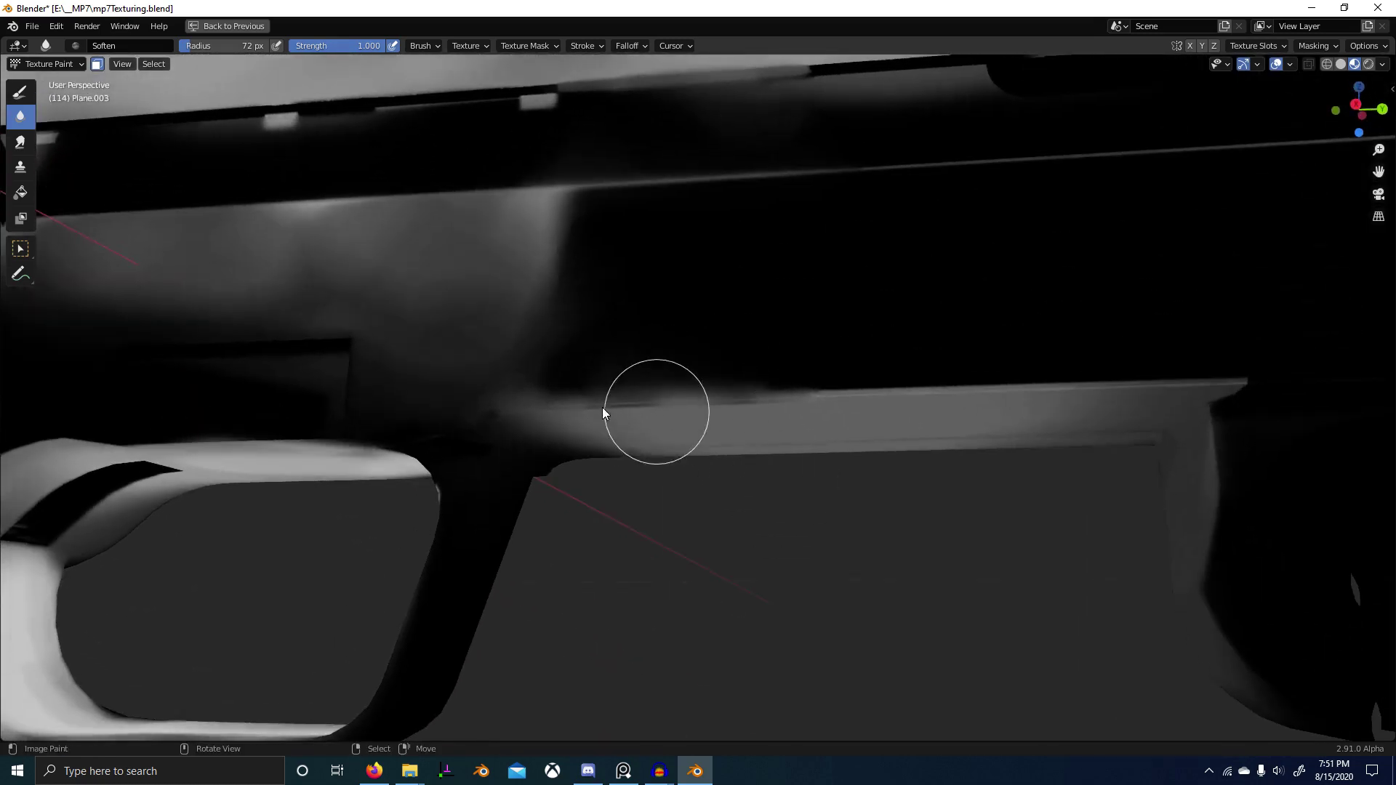
{"action": "mouse_move", "coordinate": [582, 382]}
{"action": "middle_mouse_down"}
{"action": "mouse_move", "coordinate": [644, 372]}
{"action": "mouse_move", "coordinate": [640, 397]}
{"action": "middle_mouse_up"}
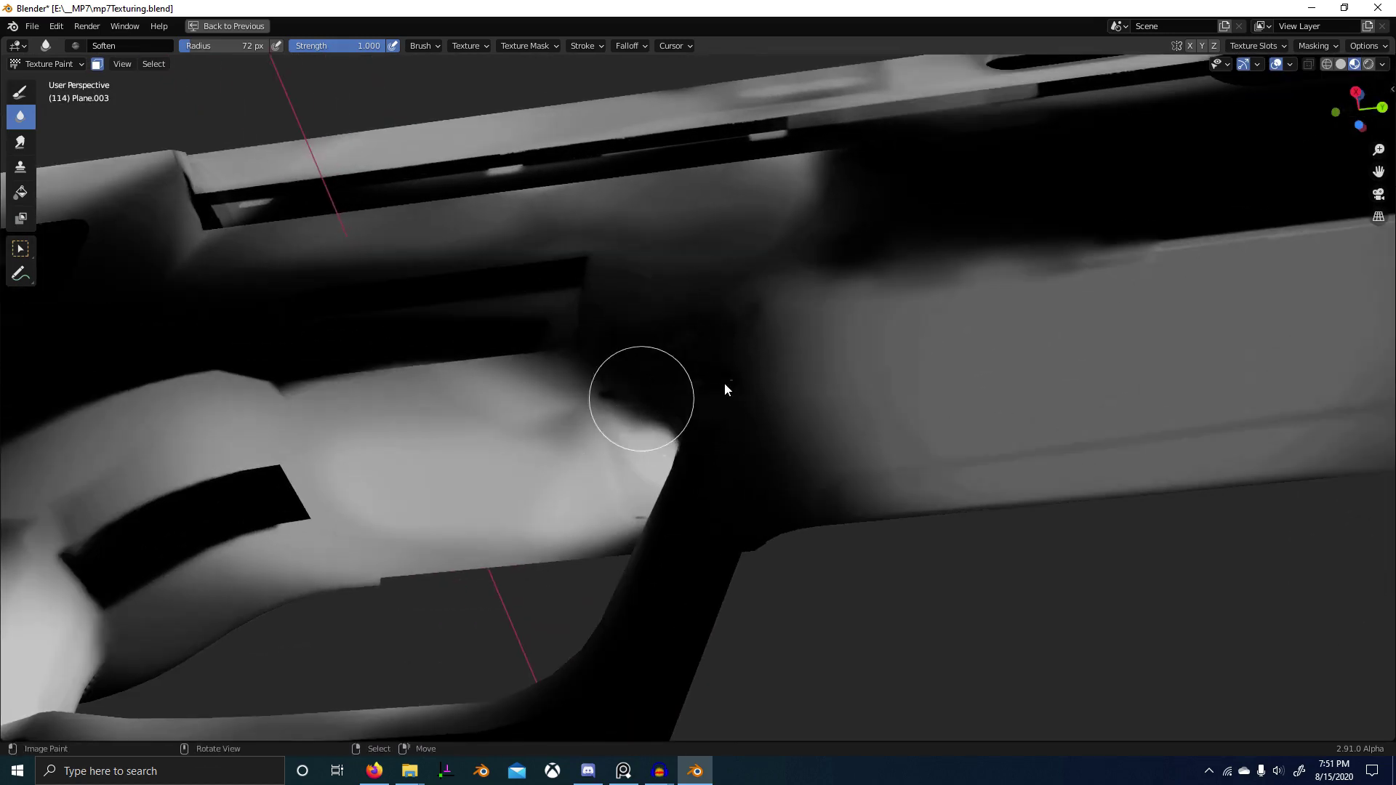
{"action": "middle_click_drag", "start_coordinate": [816, 390], "coordinate": [857, 451]}
{"action": "key", "text": "alt+z"}
{"action": "key", "text": "alt+z"}
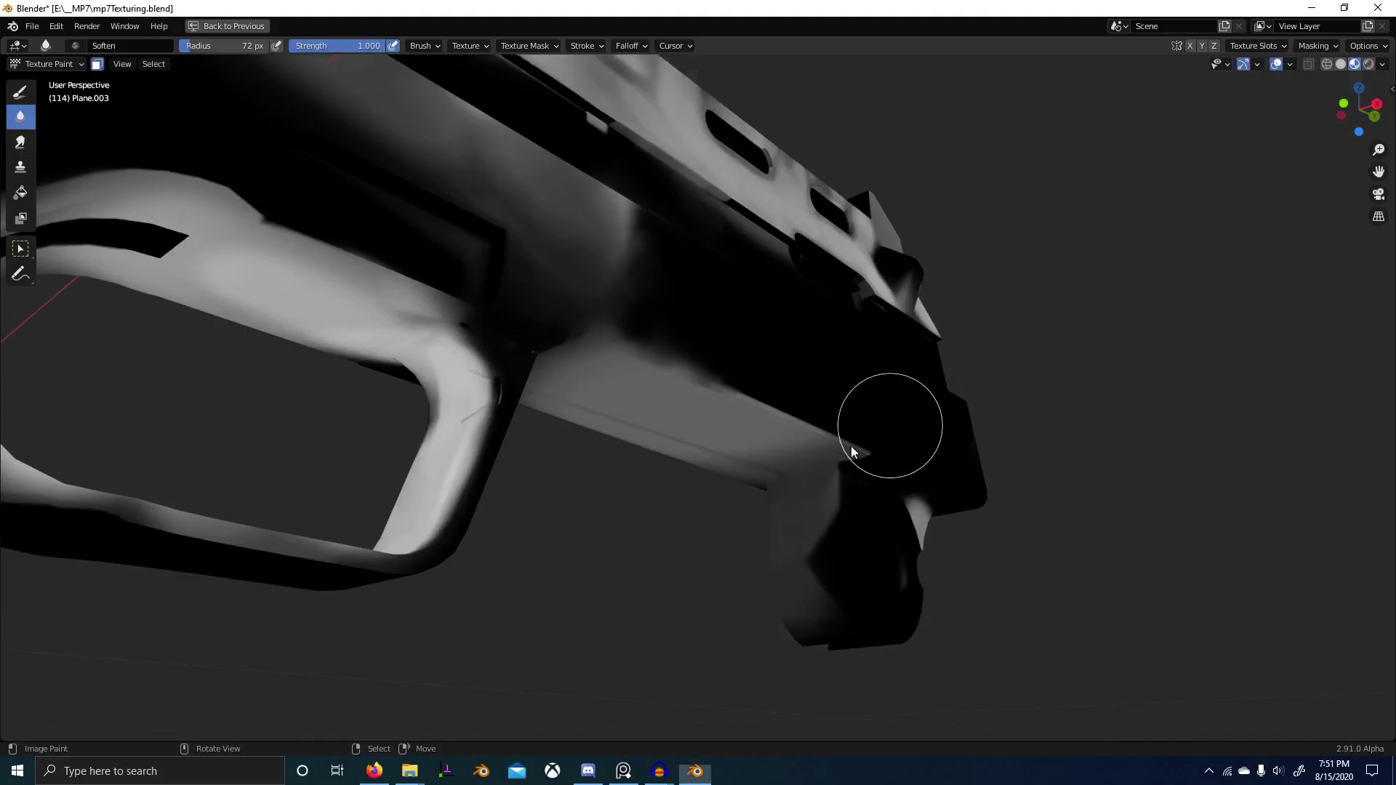
Step: Soften the jagged mask outline of the diamond-shaped recess near the muzzle
{"action": "mouse_move", "coordinate": [740, 372]}
{"action": "middle_mouse_down"}
{"action": "mouse_move", "coordinate": [640, 422]}
{"action": "mouse_move", "coordinate": [710, 469]}
{"action": "mouse_move", "coordinate": [606, 473]}
{"action": "mouse_move", "coordinate": [763, 458]}
{"action": "middle_mouse_up"}
{"action": "scroll", "coordinate": [764, 458], "scroll_direction": "up", "scroll_amount": 6}
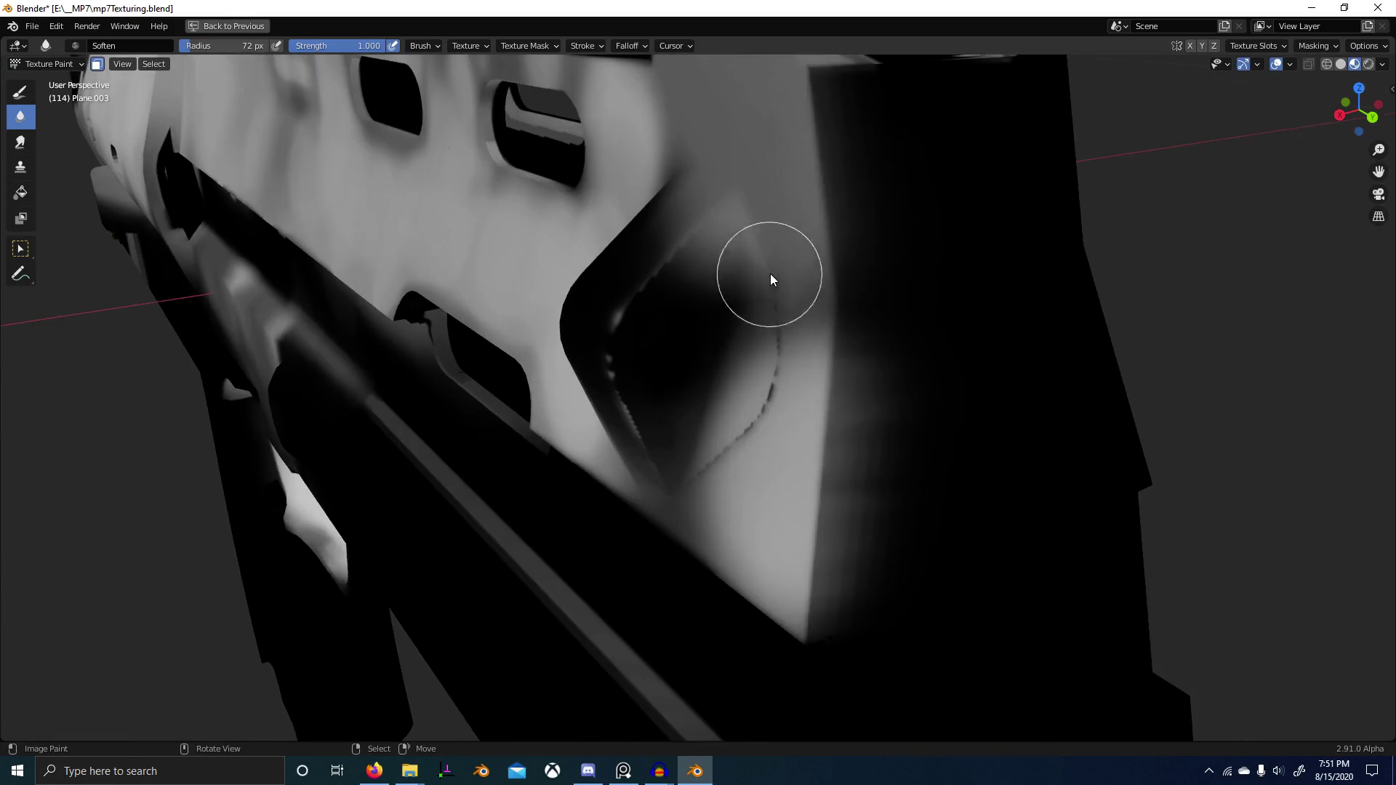
{"action": "scroll", "coordinate": [690, 234], "scroll_direction": "down", "scroll_amount": 5}
{"action": "mouse_move", "coordinate": [691, 234]}
{"action": "middle_mouse_down"}
{"action": "mouse_move", "coordinate": [687, 370]}
{"action": "mouse_move", "coordinate": [773, 454]}
{"action": "mouse_move", "coordinate": [852, 486]}
{"action": "mouse_move", "coordinate": [692, 440]}
{"action": "mouse_move", "coordinate": [858, 426]}
{"action": "mouse_move", "coordinate": [945, 375]}
{"action": "middle_mouse_up"}
Step: Preview the AO DIRT MASK group node's output on the receiver
{"action": "key", "text": "ctrl+space"}
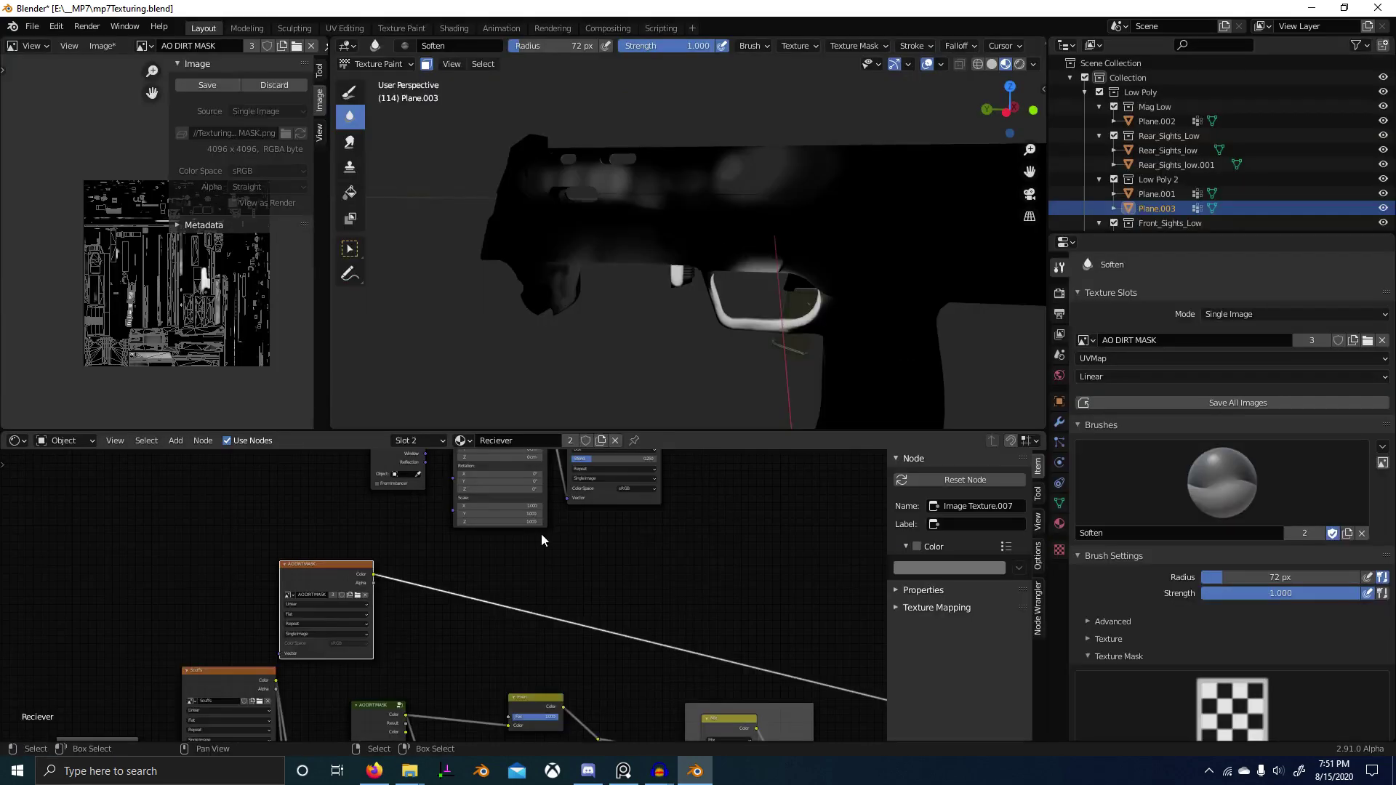
{"action": "scroll", "coordinate": [541, 534], "scroll_direction": "down", "scroll_amount": 5}
{"action": "middle_click_drag", "start_coordinate": [659, 573], "coordinate": [572, 538]}
{"action": "scroll", "coordinate": [461, 600], "scroll_direction": "up", "scroll_amount": 8}
{"action": "middle_click_drag", "start_coordinate": [461, 600], "coordinate": [583, 586]}
{"action": "scroll", "coordinate": [432, 593], "scroll_direction": "up", "scroll_amount": 2}
{"action": "left_click", "coordinate": [358, 598], "text": "ctrl+shift"}
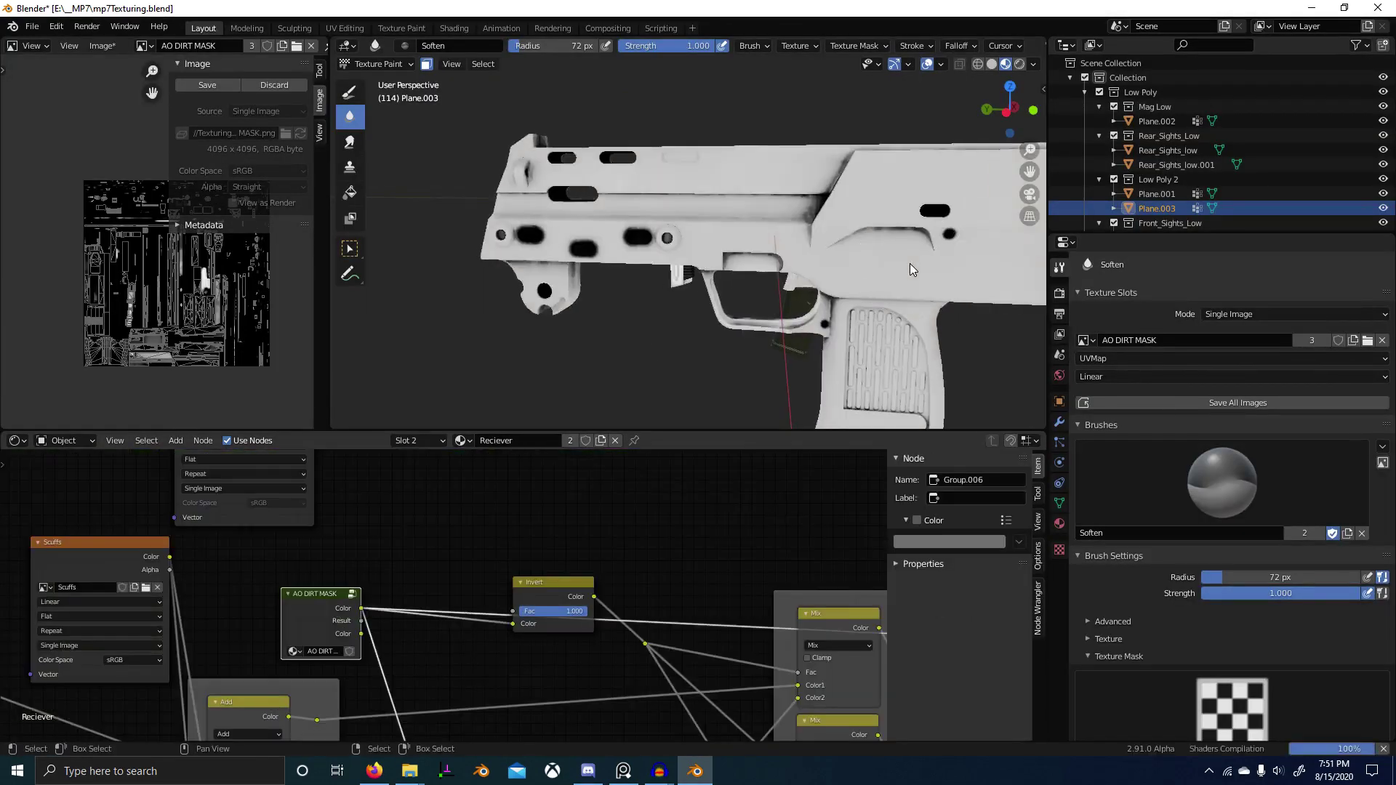
Step: Preview the Invert node and the uppermost Mix node on the receiver and inspect both results
{"action": "mouse_move", "coordinate": [910, 263]}
{"action": "middle_mouse_down"}
{"action": "mouse_move", "coordinate": [374, 264]}
{"action": "mouse_move", "coordinate": [737, 287]}
{"action": "mouse_move", "coordinate": [965, 267]}
{"action": "mouse_move", "coordinate": [850, 247]}
{"action": "mouse_move", "coordinate": [801, 216]}
{"action": "mouse_move", "coordinate": [806, 156]}
{"action": "mouse_move", "coordinate": [924, 190]}
{"action": "mouse_move", "coordinate": [805, 156]}
{"action": "mouse_move", "coordinate": [720, 291]}
{"action": "mouse_move", "coordinate": [744, 342]}
{"action": "mouse_move", "coordinate": [846, 365]}
{"action": "mouse_move", "coordinate": [993, 362]}
{"action": "mouse_move", "coordinate": [567, 368]}
{"action": "mouse_move", "coordinate": [701, 365]}
{"action": "middle_mouse_up"}
{"action": "left_click", "coordinate": [569, 591], "text": "ctrl+shift"}
{"action": "scroll", "coordinate": [604, 555], "scroll_direction": "down", "scroll_amount": 3}
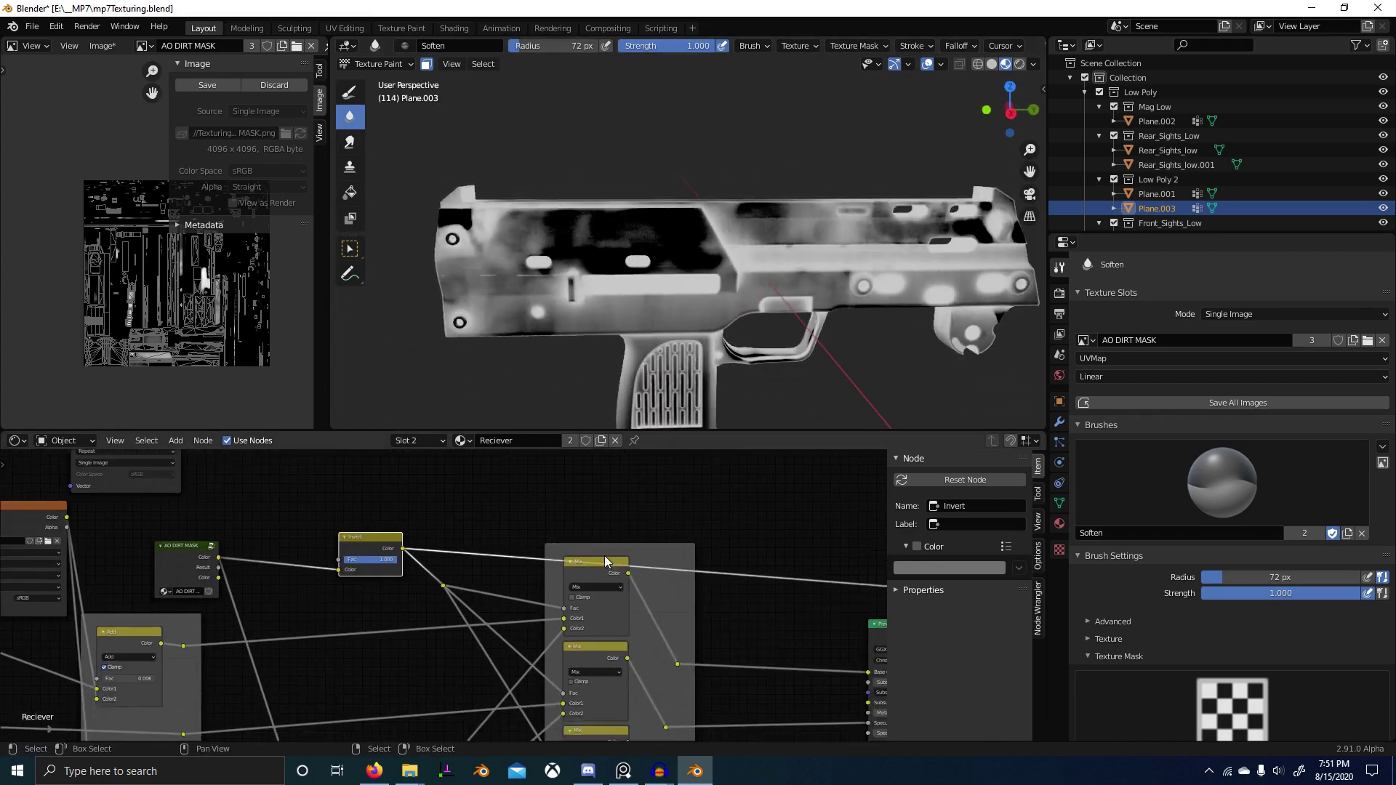
{"action": "middle_click_drag", "start_coordinate": [604, 555], "coordinate": [495, 567]}
{"action": "left_click", "coordinate": [491, 574], "text": "ctrl+shift"}
{"action": "middle_click_drag", "start_coordinate": [699, 324], "coordinate": [375, 344]}
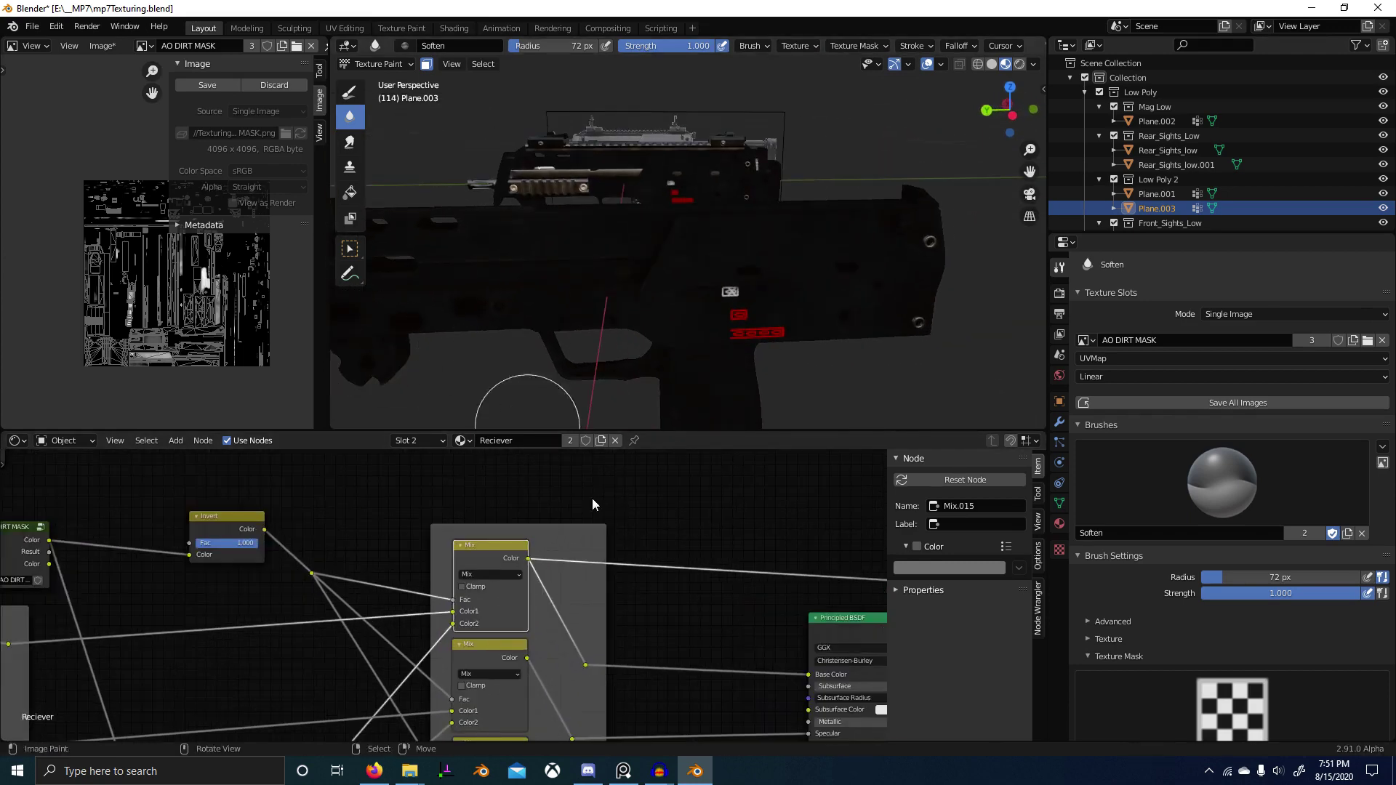
Step: Restore the Principled BSDF as the Reciever material's output, inspect the shaded model, and return it to Object Mode
{"action": "left_click", "coordinate": [857, 617], "text": "ctrl+shift"}
{"action": "middle_click_drag", "start_coordinate": [662, 404], "coordinate": [640, 351]}
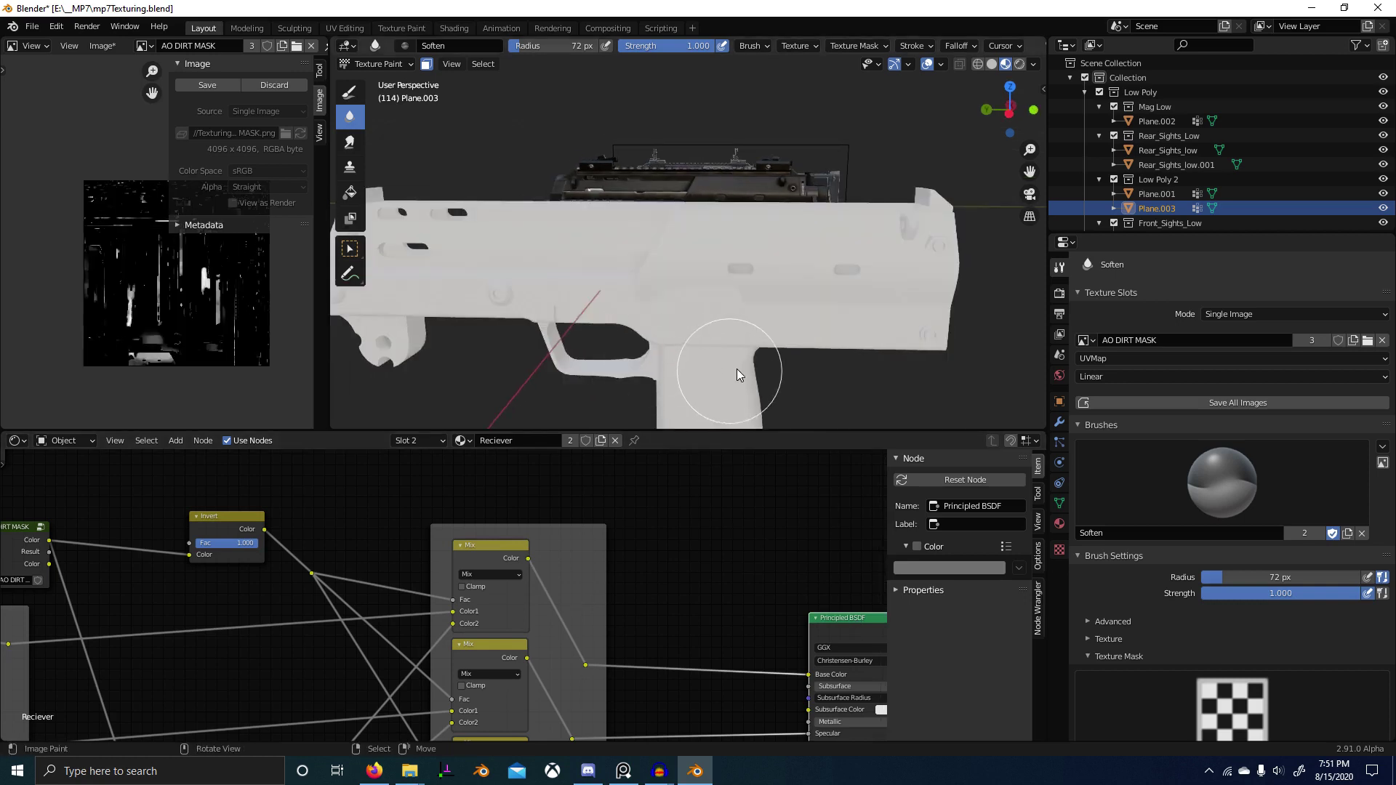
{"action": "mouse_move", "coordinate": [737, 374]}
{"action": "middle_mouse_down"}
{"action": "mouse_move", "coordinate": [725, 368]}
{"action": "mouse_move", "coordinate": [726, 304]}
{"action": "middle_mouse_up"}
{"action": "mouse_move", "coordinate": [816, 282]}
{"action": "middle_mouse_down"}
{"action": "mouse_move", "coordinate": [837, 265]}
{"action": "mouse_move", "coordinate": [809, 270]}
{"action": "middle_mouse_up"}
{"action": "middle_click_drag", "start_coordinate": [687, 288], "coordinate": [773, 311]}
{"action": "scroll", "coordinate": [720, 276], "scroll_direction": "up", "scroll_amount": 2}
{"action": "scroll", "coordinate": [716, 565], "scroll_direction": "down", "scroll_amount": 3}
{"action": "key", "text": "ctrl+Tab"}
{"action": "left_click", "coordinate": [619, 326]}
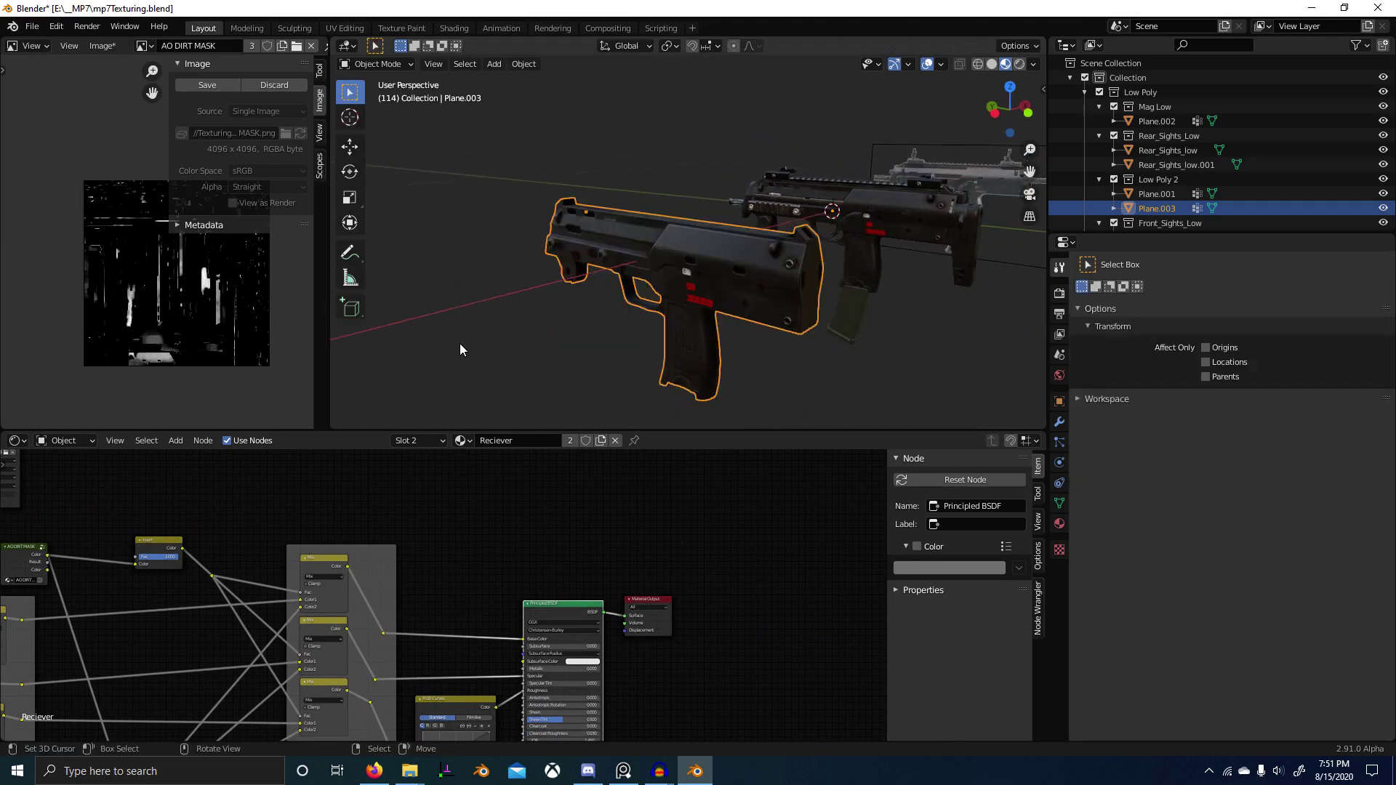
Step: Enter Texture Paint mode on the receiver and turn off the face selection mask
{"action": "key", "text": "ctrl+Tab"}
{"action": "left_click", "coordinate": [783, 267]}
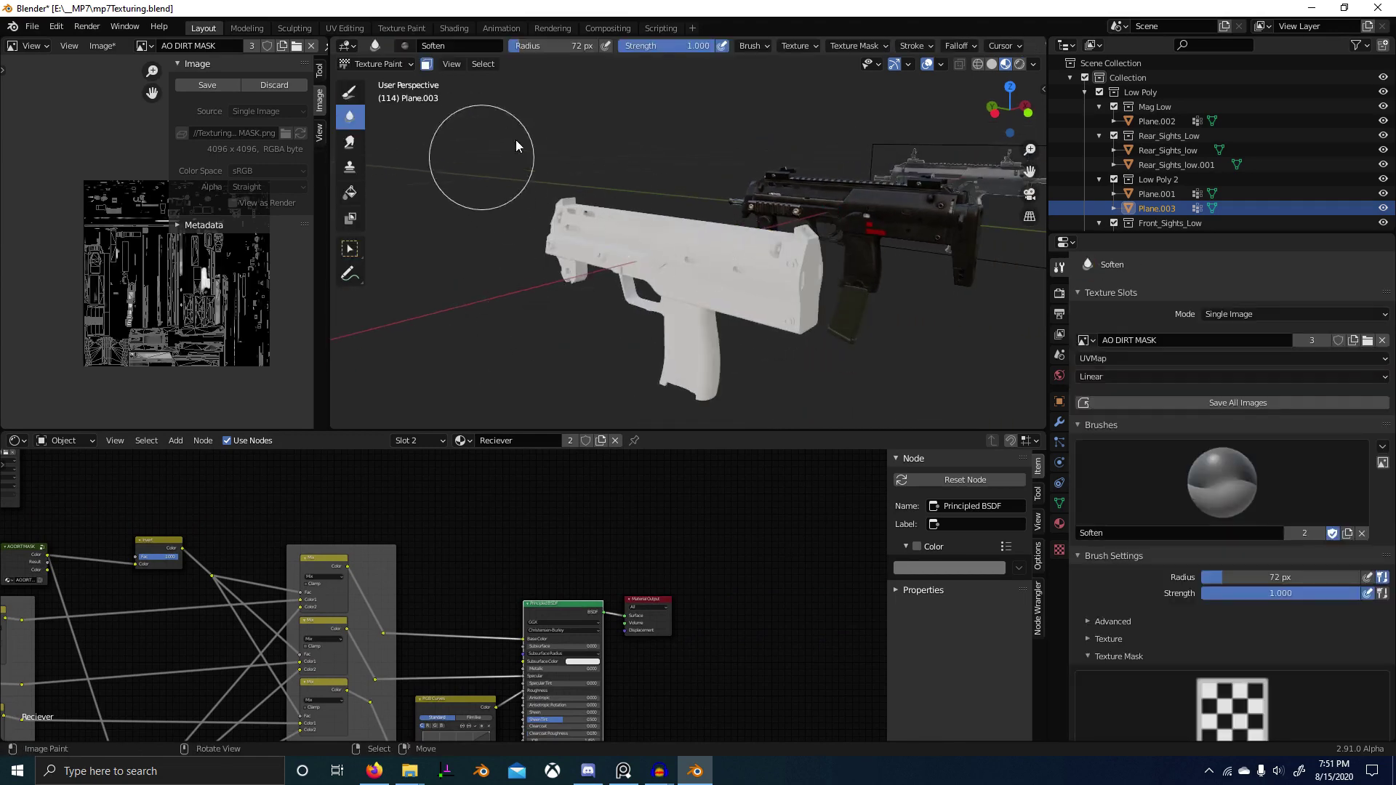
{"action": "scroll", "coordinate": [645, 275], "scroll_direction": "up", "scroll_amount": 3}
{"action": "middle_click_drag", "start_coordinate": [645, 275], "coordinate": [753, 225]}
{"action": "middle_click_drag", "start_coordinate": [508, 281], "coordinate": [560, 212]}
{"action": "left_click", "coordinate": [427, 65]}
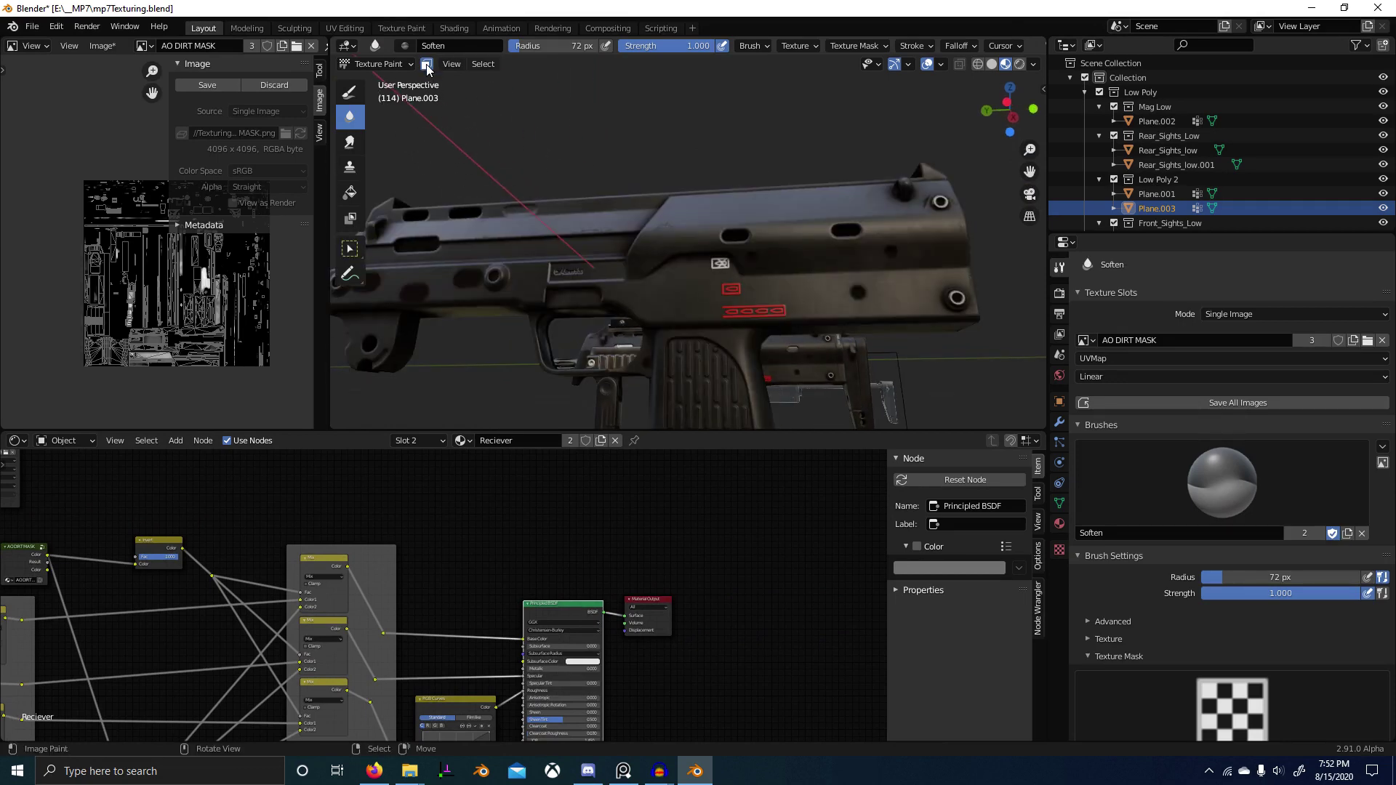
Step: Return the receiver to Object Mode and save the AO DIRT MASK image
{"action": "key", "text": "ctrl+Tab"}
{"action": "left_click", "coordinate": [489, 312]}
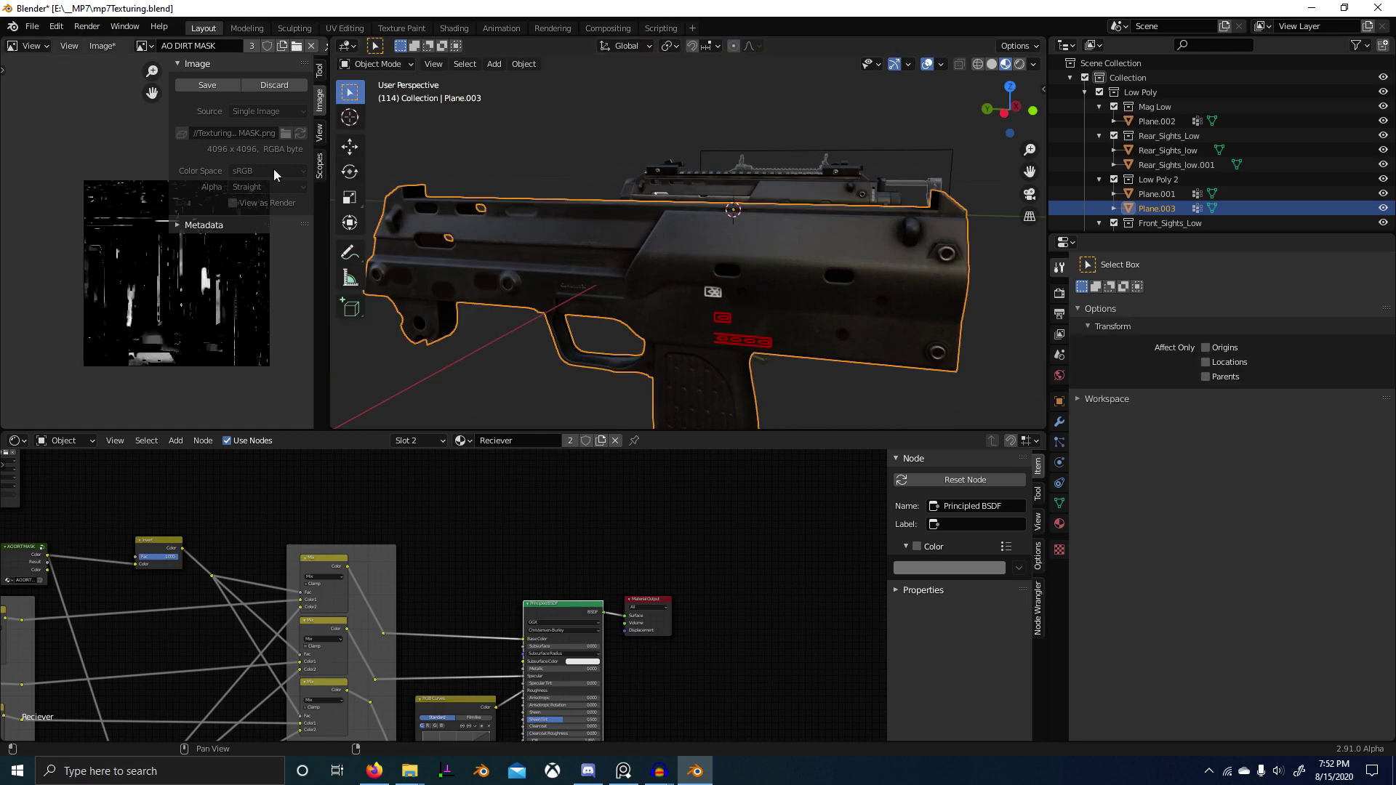
{"action": "middle_click_drag", "start_coordinate": [734, 303], "coordinate": [697, 302]}
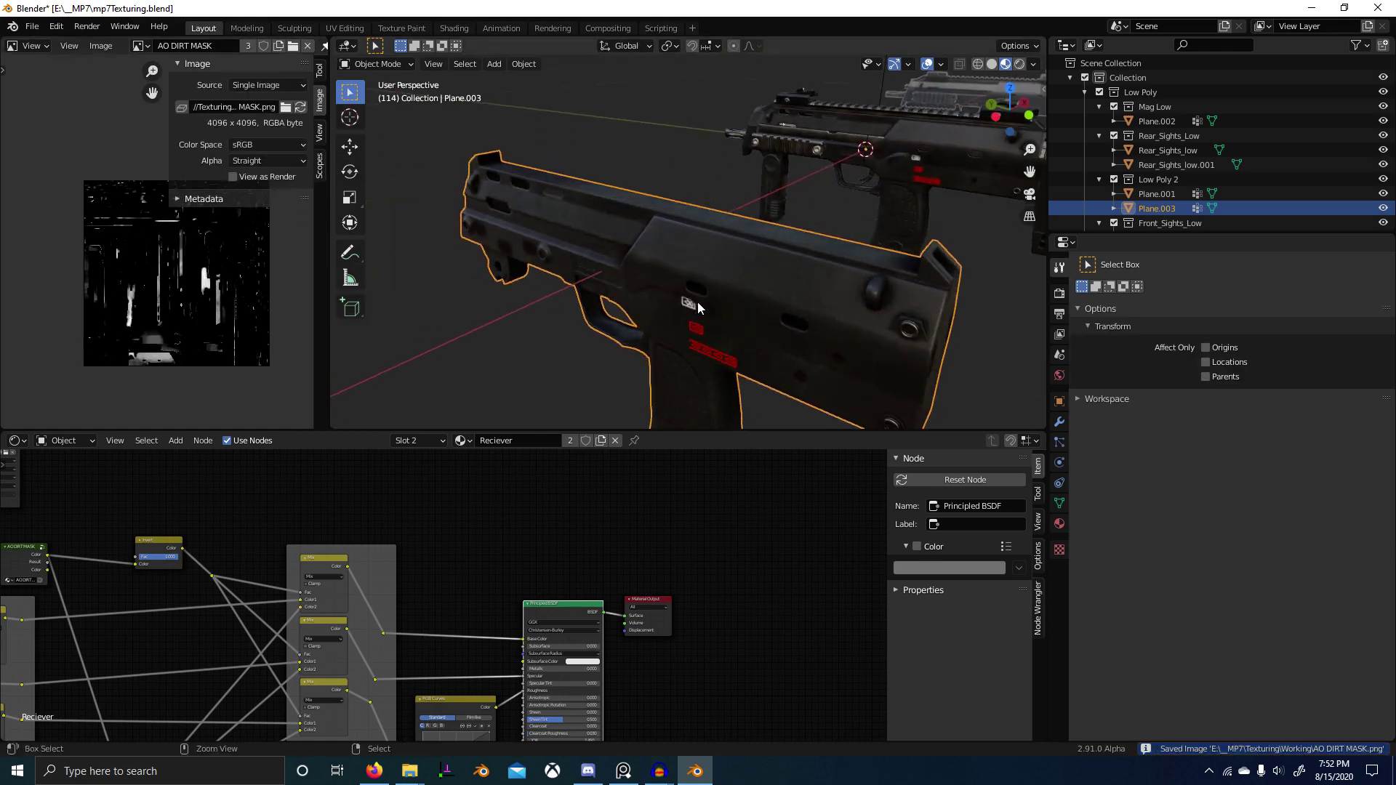
Step: Enlarge the 3D viewport, delete the separate receiver copy, and select the assembled gun's body for a closer view
{"action": "key", "text": "ctrl+space"}
{"action": "key", "text": "Delete"}
{"action": "left_click", "coordinate": [960, 308]}
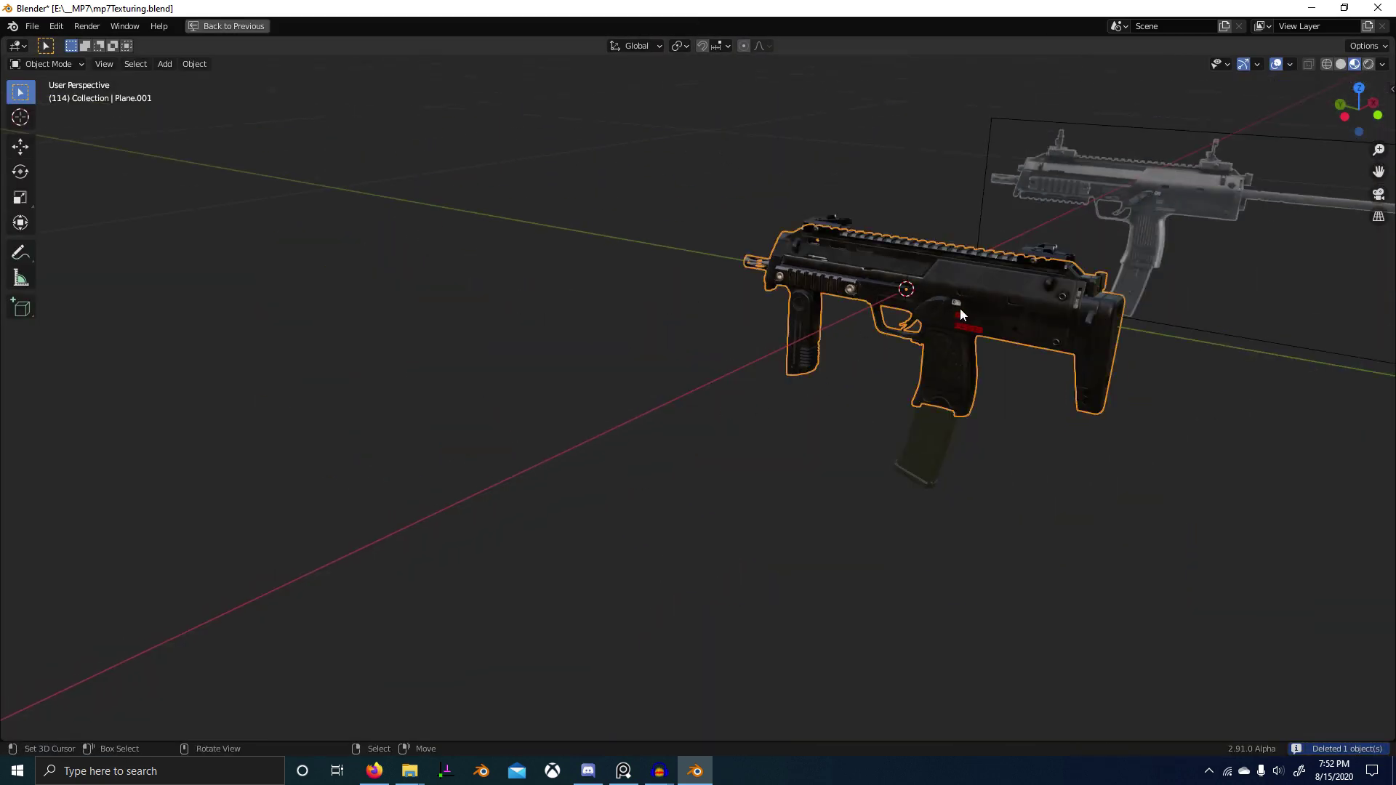
{"action": "middle_click", "coordinate": [960, 309], "text": "alt"}
{"action": "scroll", "coordinate": [961, 314], "scroll_direction": "up", "scroll_amount": 5}
{"action": "middle_click_drag", "start_coordinate": [961, 314], "coordinate": [922, 393]}
Step: Change the maximized viewport to Rendered shading, view the scene from several angles, and restore the multi-editor layout
{"action": "left_click", "coordinate": [1369, 64]}
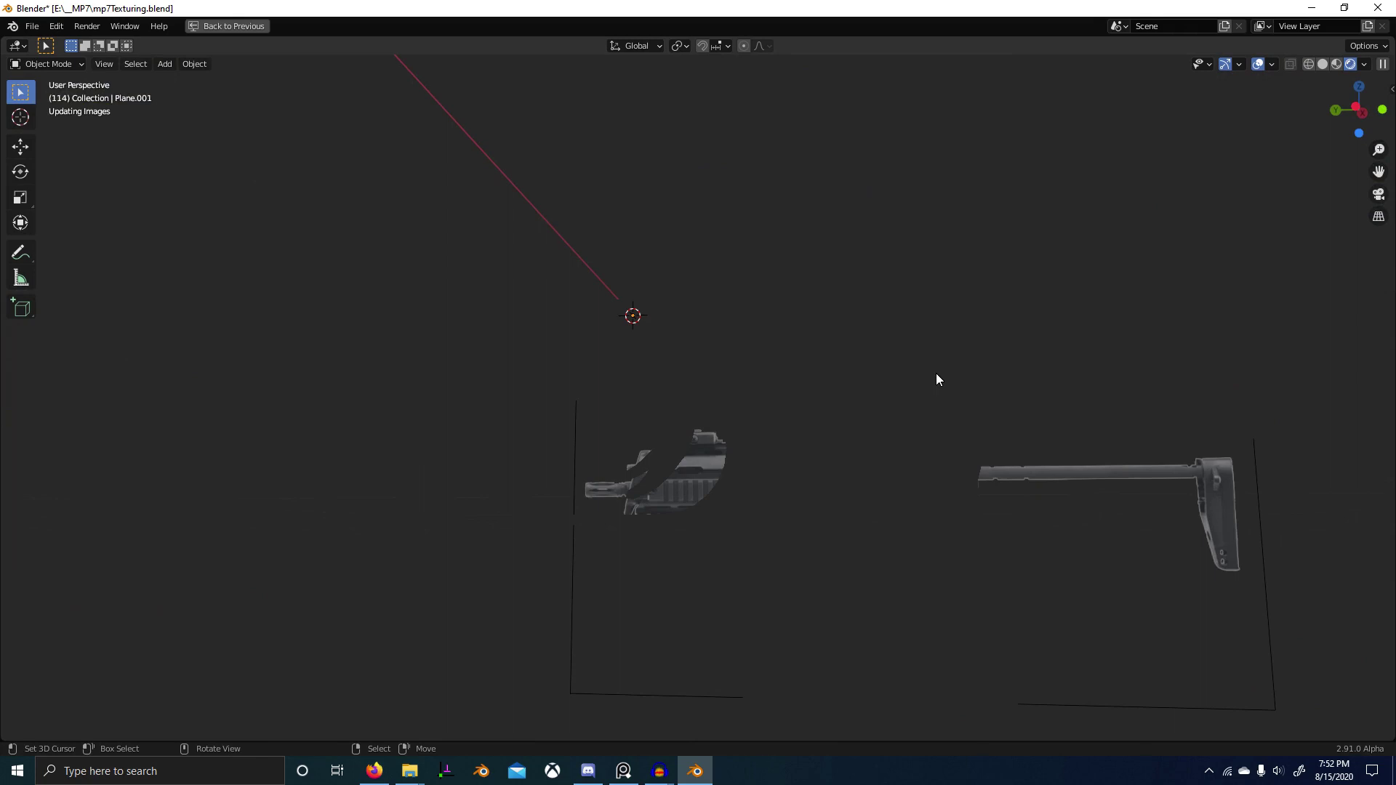
{"action": "mouse_move", "coordinate": [408, 782]}
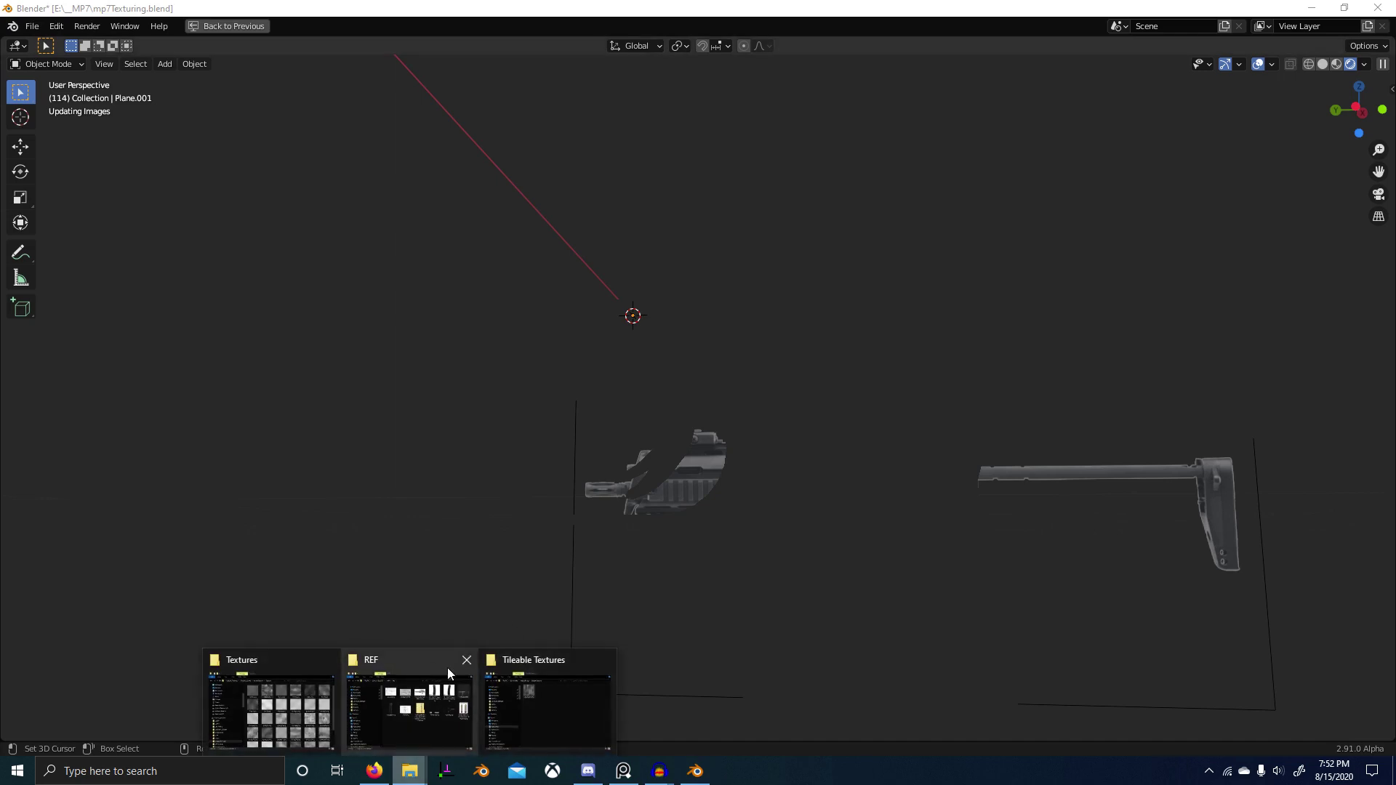
{"action": "left_click", "coordinate": [437, 691]}
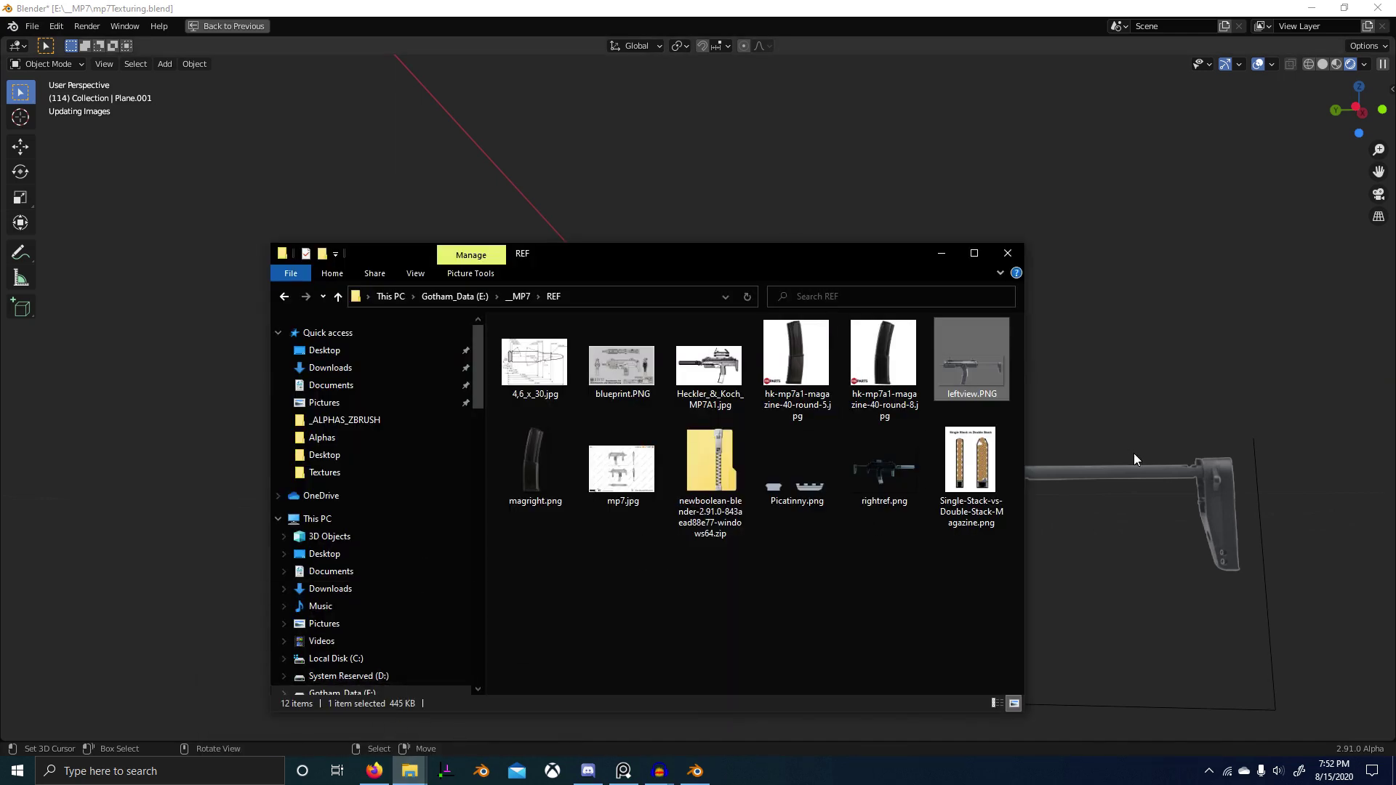
{"action": "middle_click_drag", "start_coordinate": [1135, 454], "coordinate": [815, 573]}
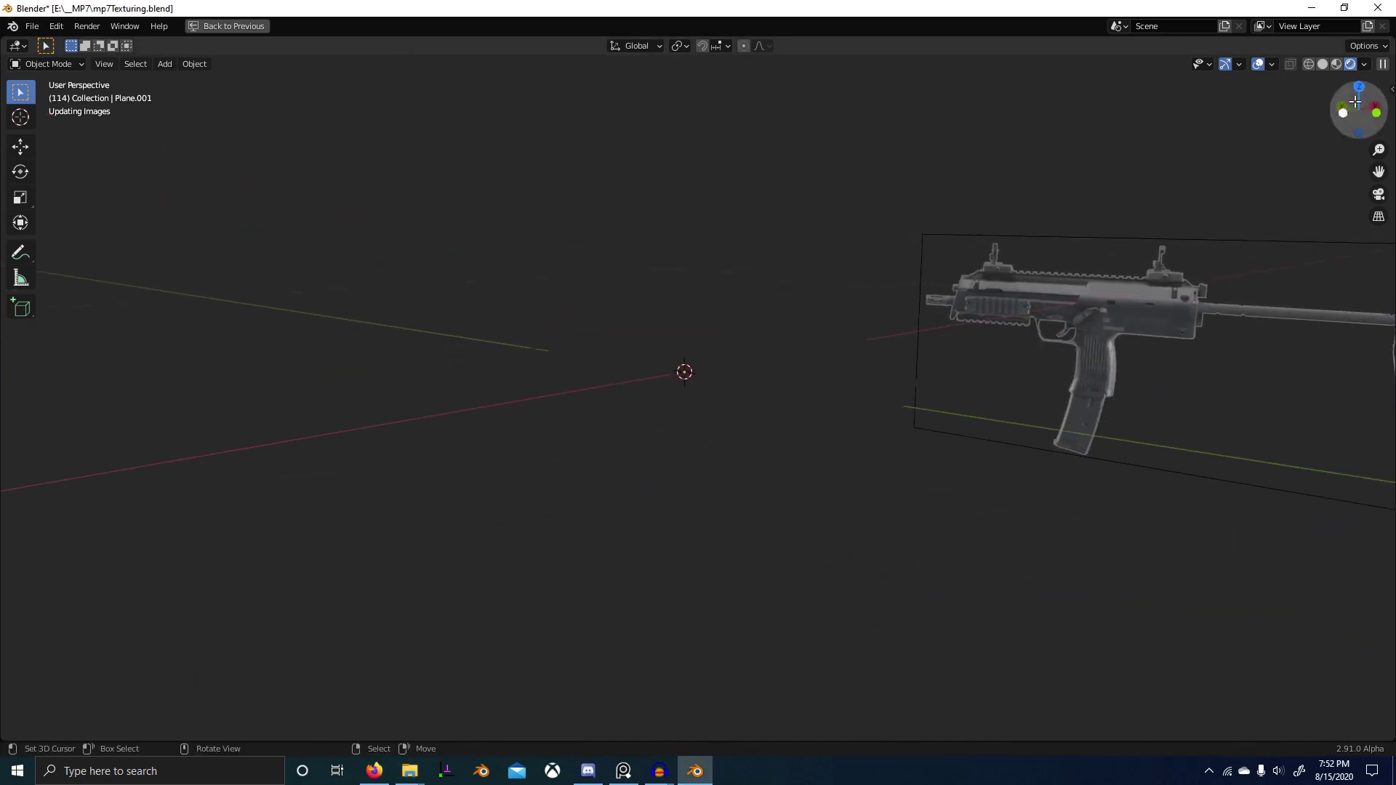
{"action": "left_click", "coordinate": [1364, 65]}
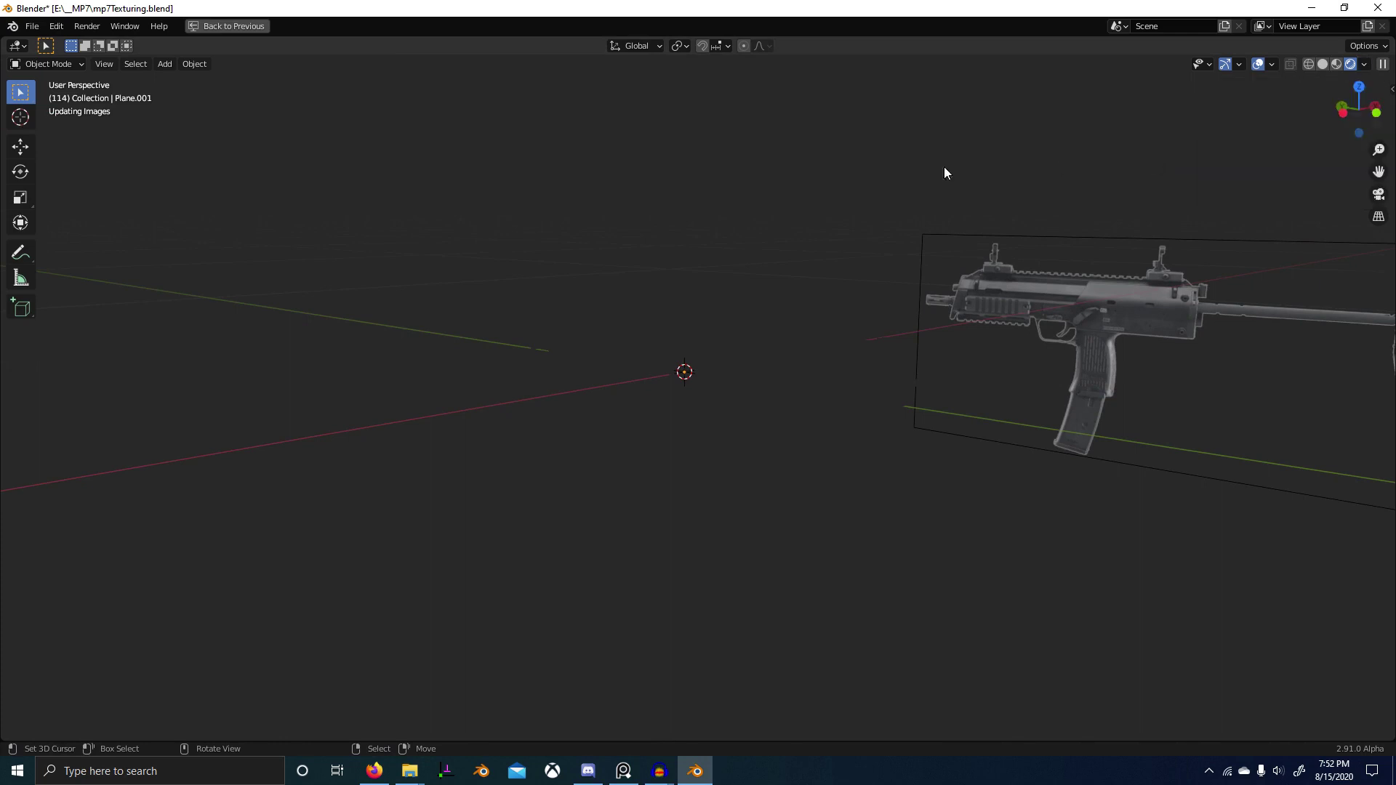
{"action": "middle_click_drag", "start_coordinate": [944, 167], "coordinate": [909, 310]}
{"action": "key", "text": "ctrl+space"}
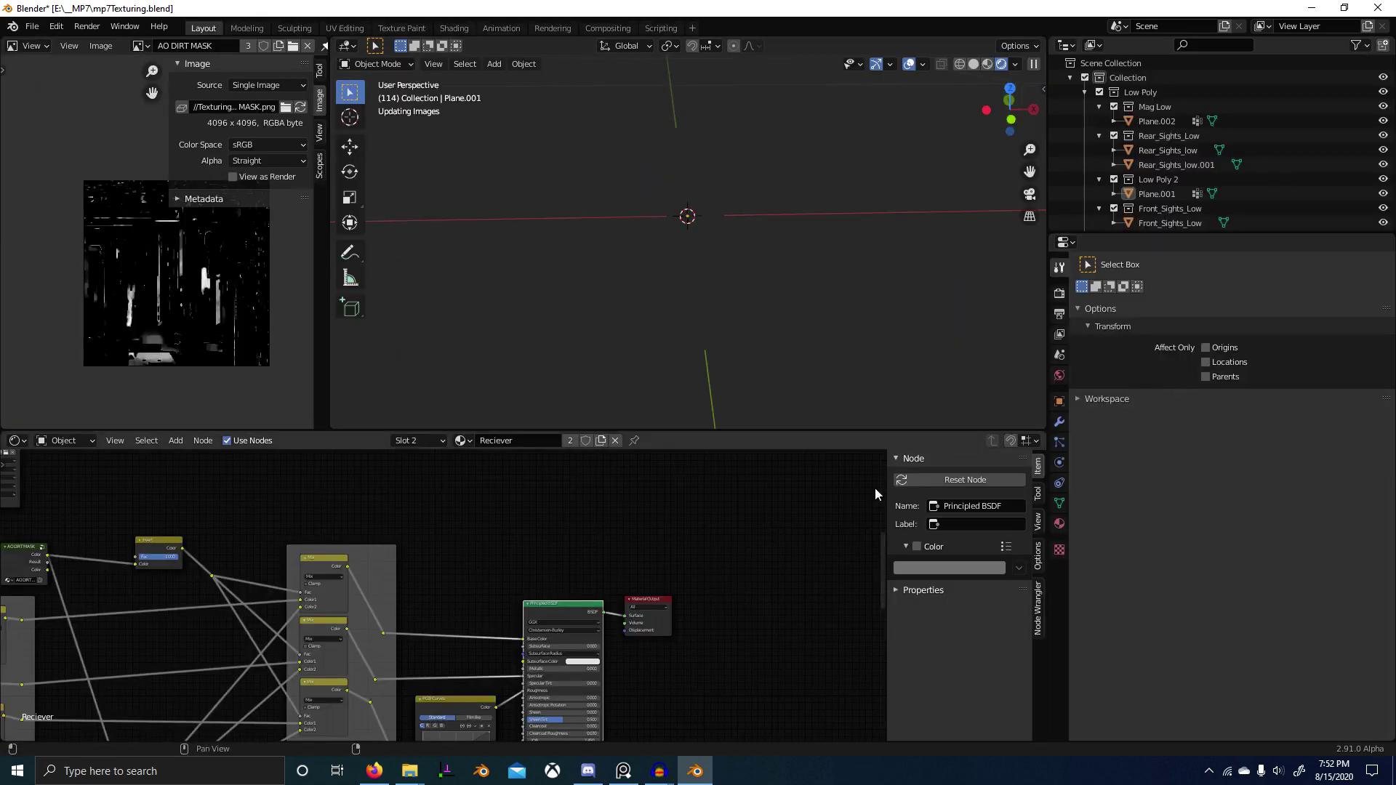
Step: Display the World node tree and connect the HDRI's Background node directly to the World Output
{"action": "left_click", "coordinate": [66, 440]}
{"action": "left_click", "coordinate": [58, 471]}
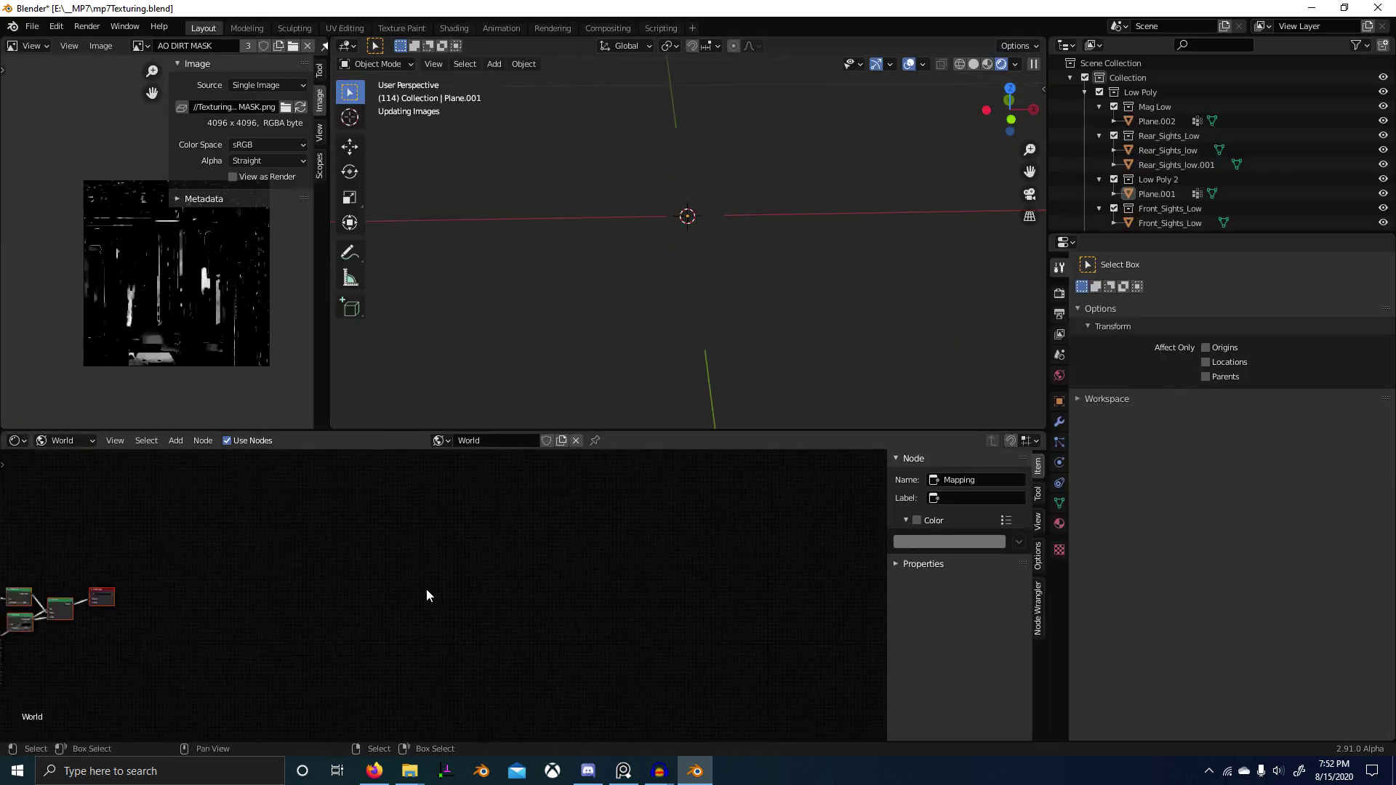
{"action": "key", "text": "Home"}
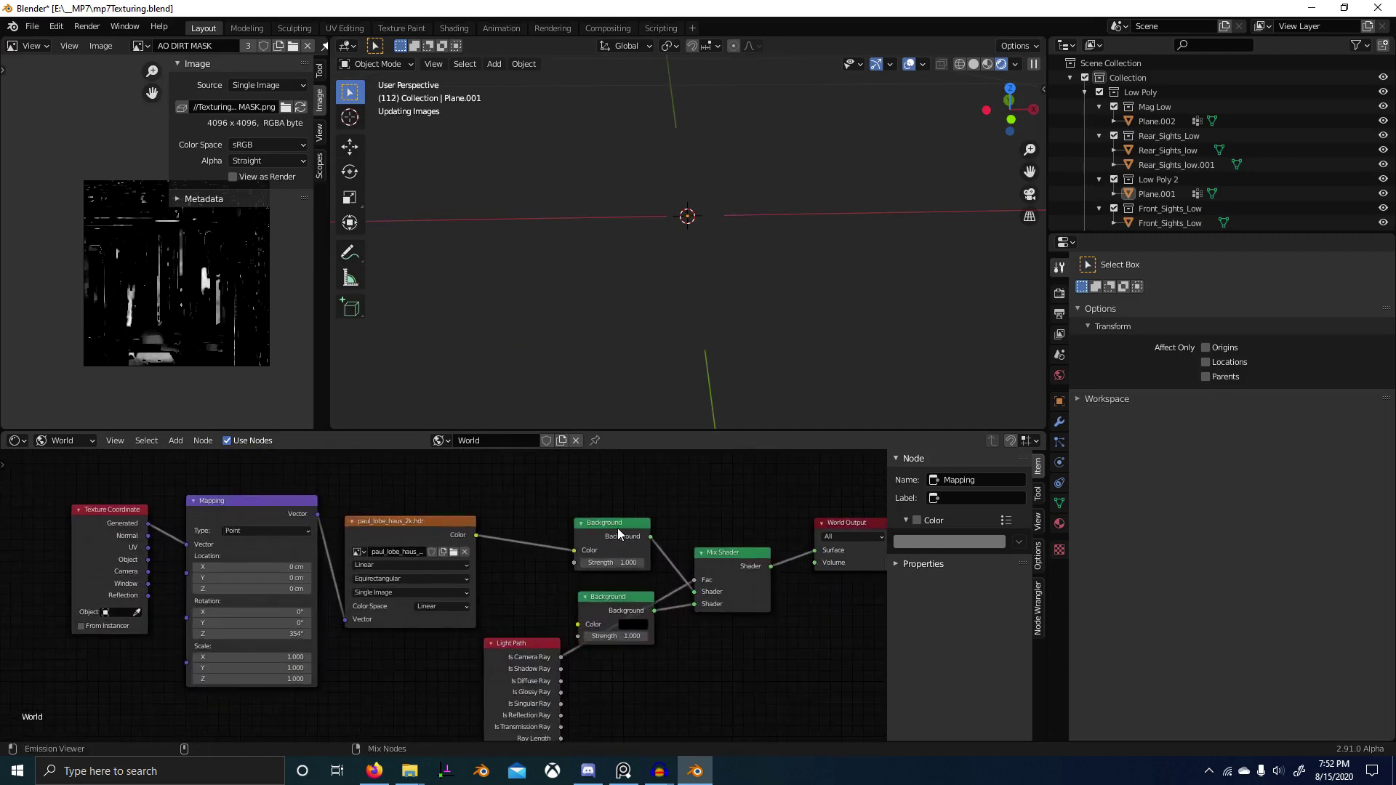
{"action": "left_click", "coordinate": [619, 534], "text": "ctrl+shift"}
{"action": "middle_click_drag", "start_coordinate": [778, 207], "coordinate": [974, 147]}
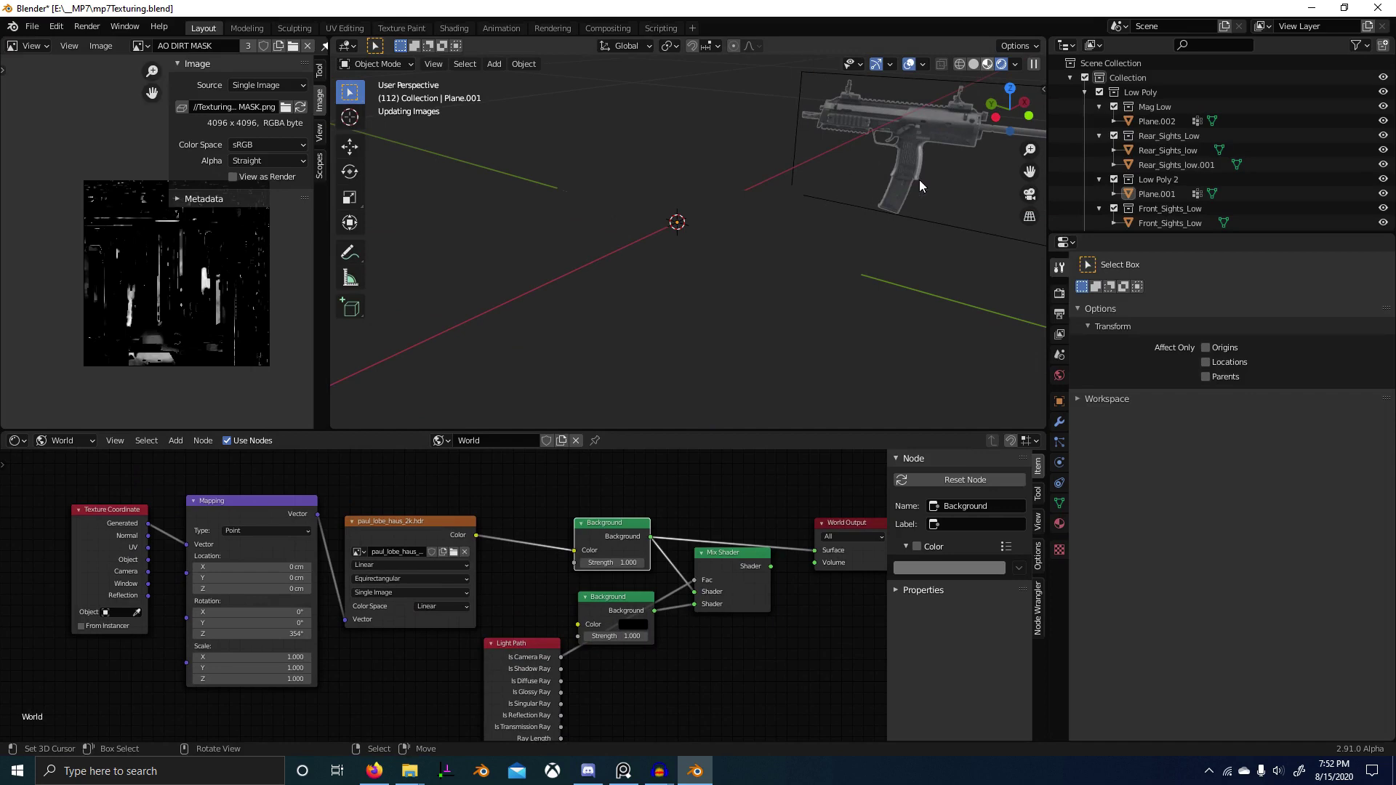
Step: Switch to the Tileable Textures folder in File Explorer and view grunge01.png full size, then close the image
{"action": "key", "text": "alt+Tab"}
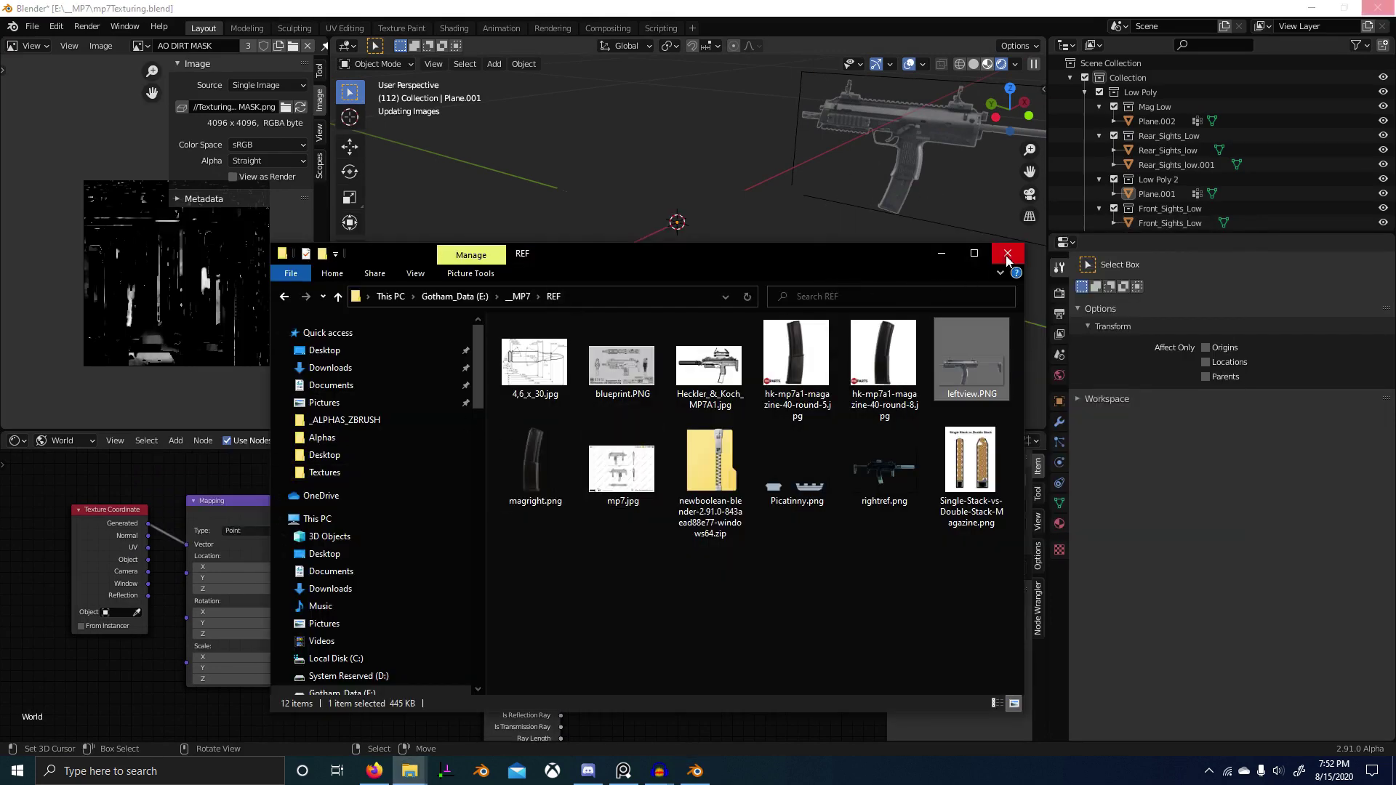
{"action": "key", "text": "alt+Tab"}
{"action": "key", "text": "alt+Tab"}
{"action": "key", "text": "alt+Tab"}
{"action": "key", "text": "alt+Tab"}
{"action": "key", "text": "alt+Tab"}
{"action": "key", "text": "alt+Tab"}
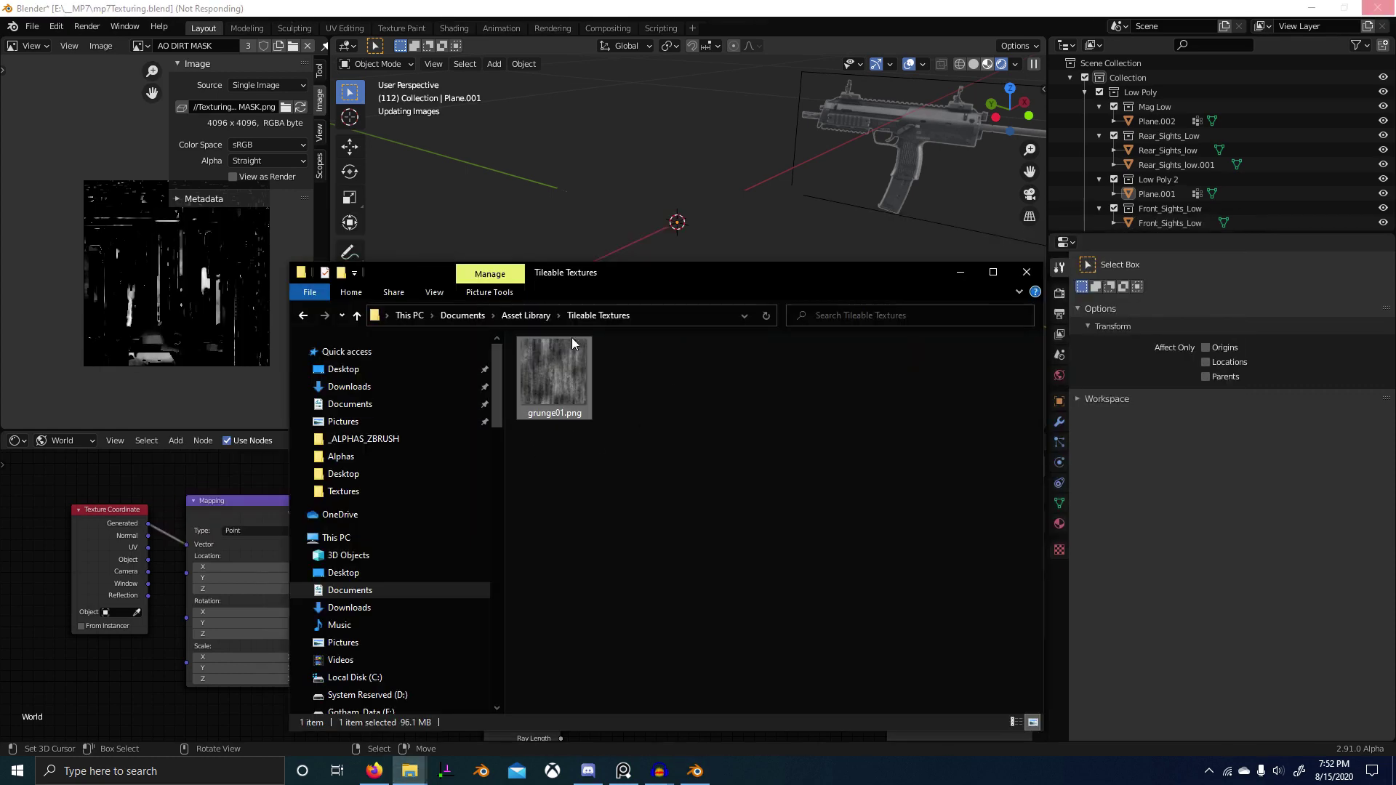
{"action": "double_click", "coordinate": [553, 399]}
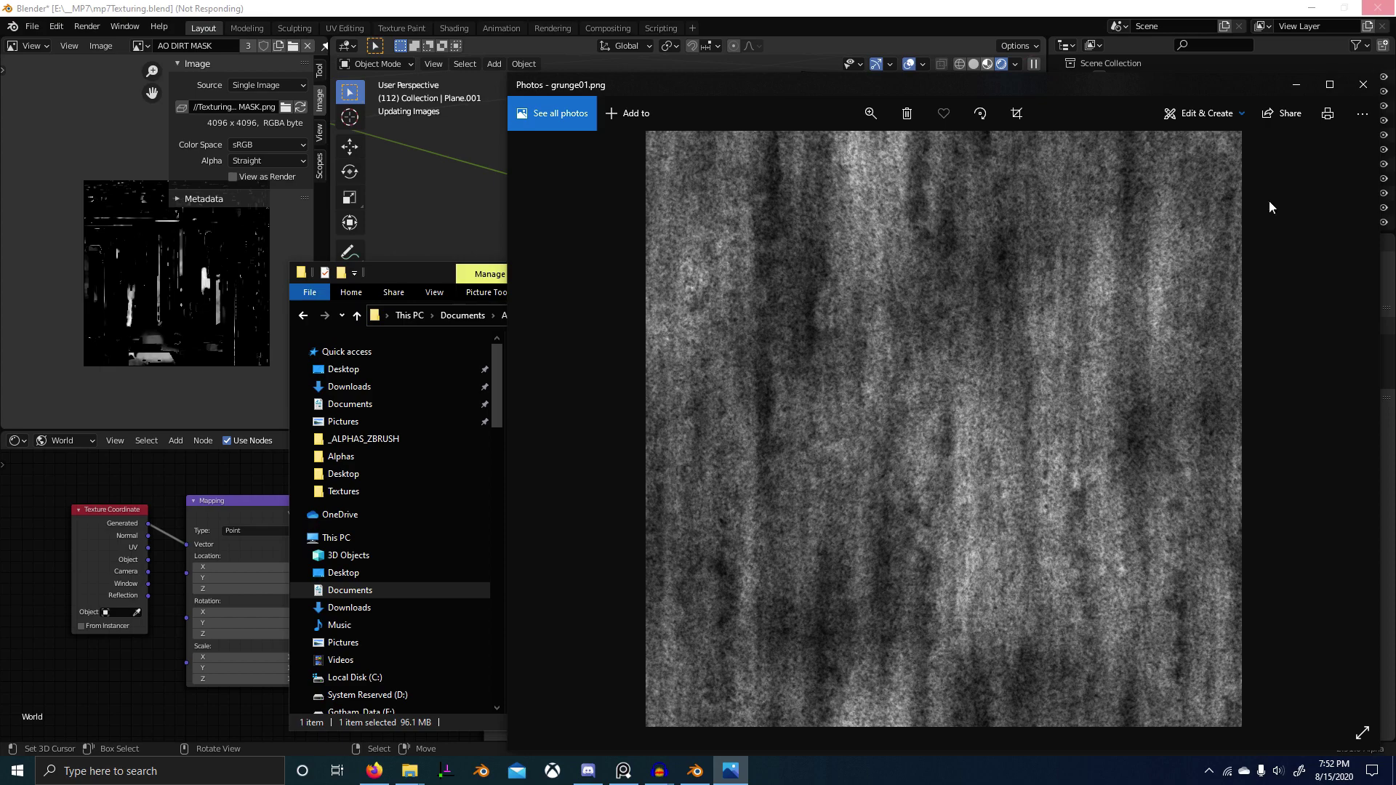
{"action": "left_click", "coordinate": [1365, 84]}
Step: Launch a second Blender instance and open proceduralgrunge.blend in it
{"action": "left_click", "coordinate": [700, 252]}
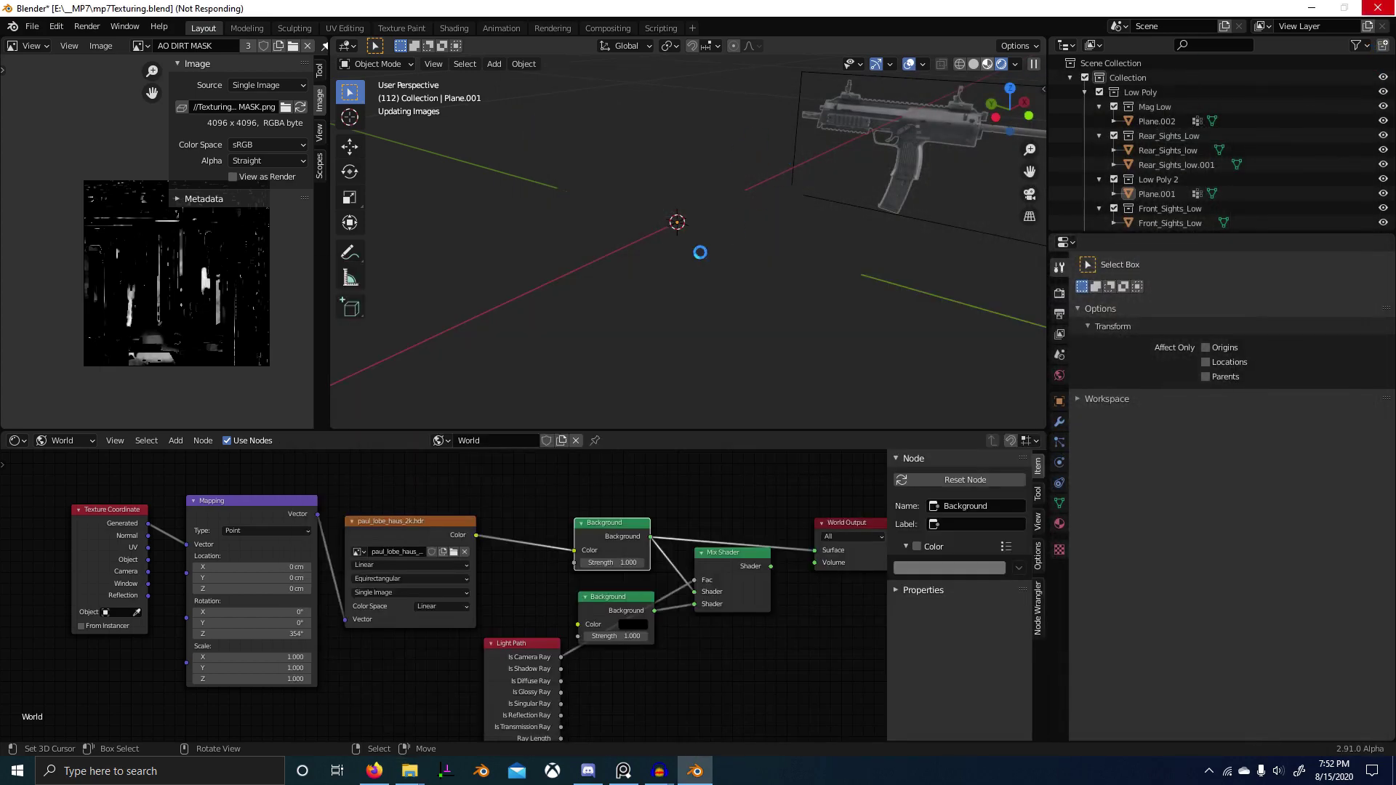
{"action": "right_click", "coordinate": [687, 766]}
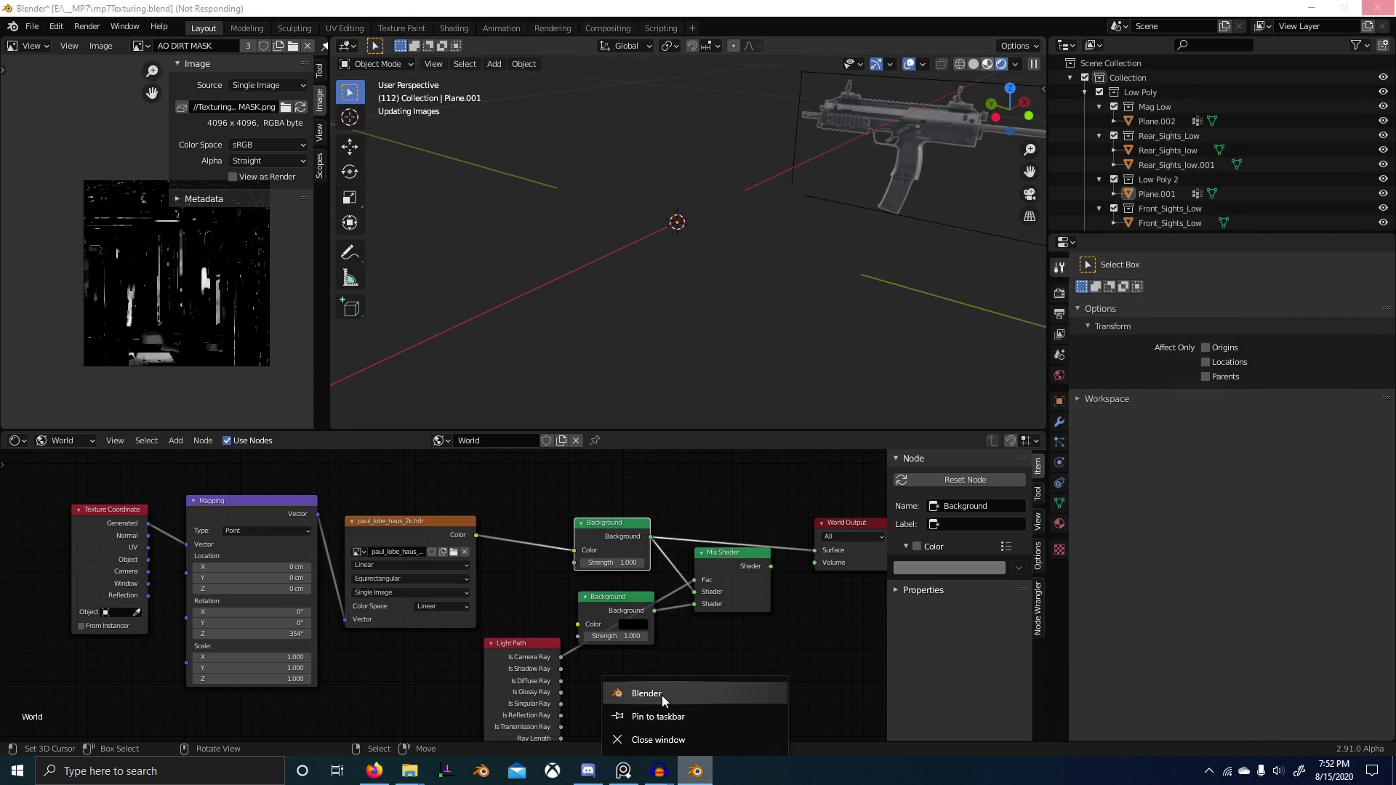
{"action": "left_click", "coordinate": [662, 695]}
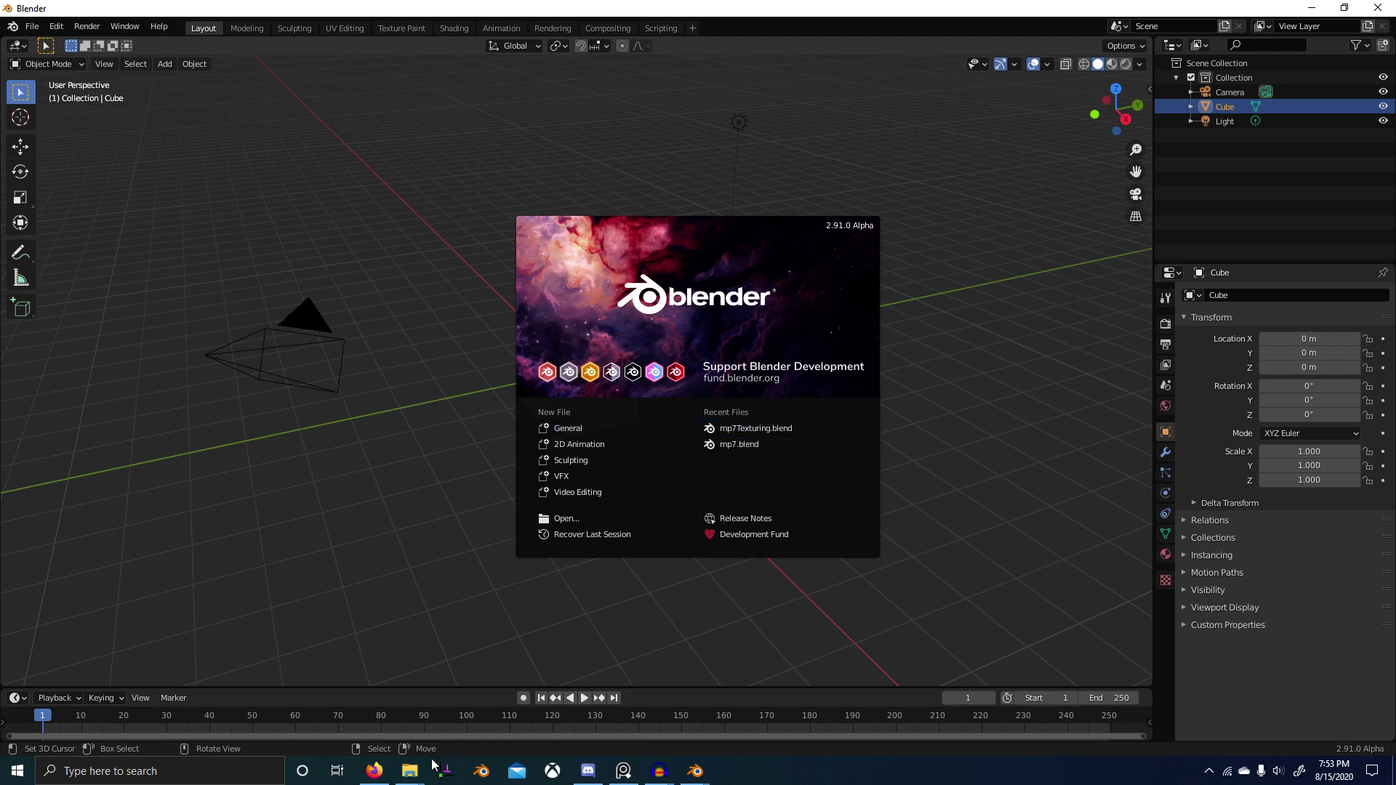
{"action": "mouse_move", "coordinate": [411, 764]}
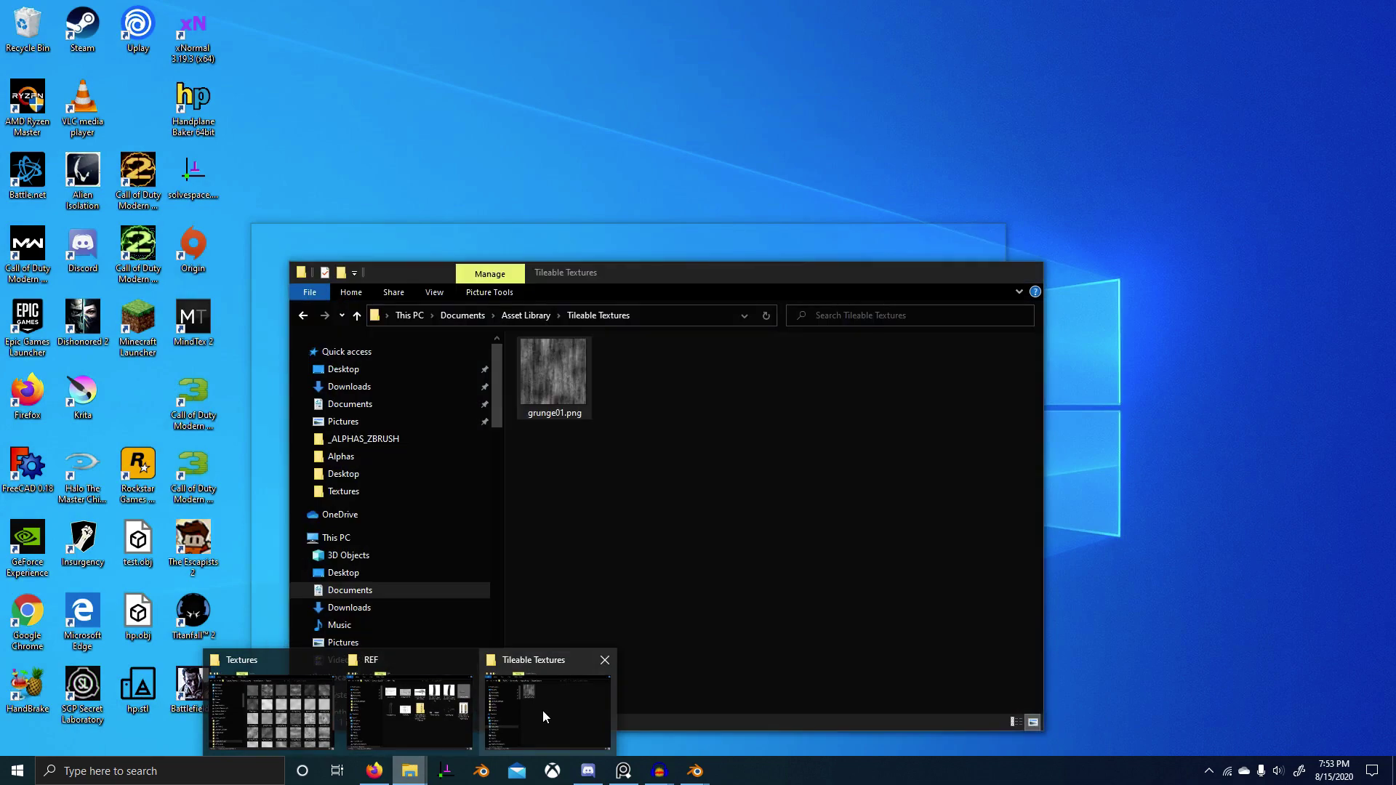
{"action": "left_click", "coordinate": [543, 710]}
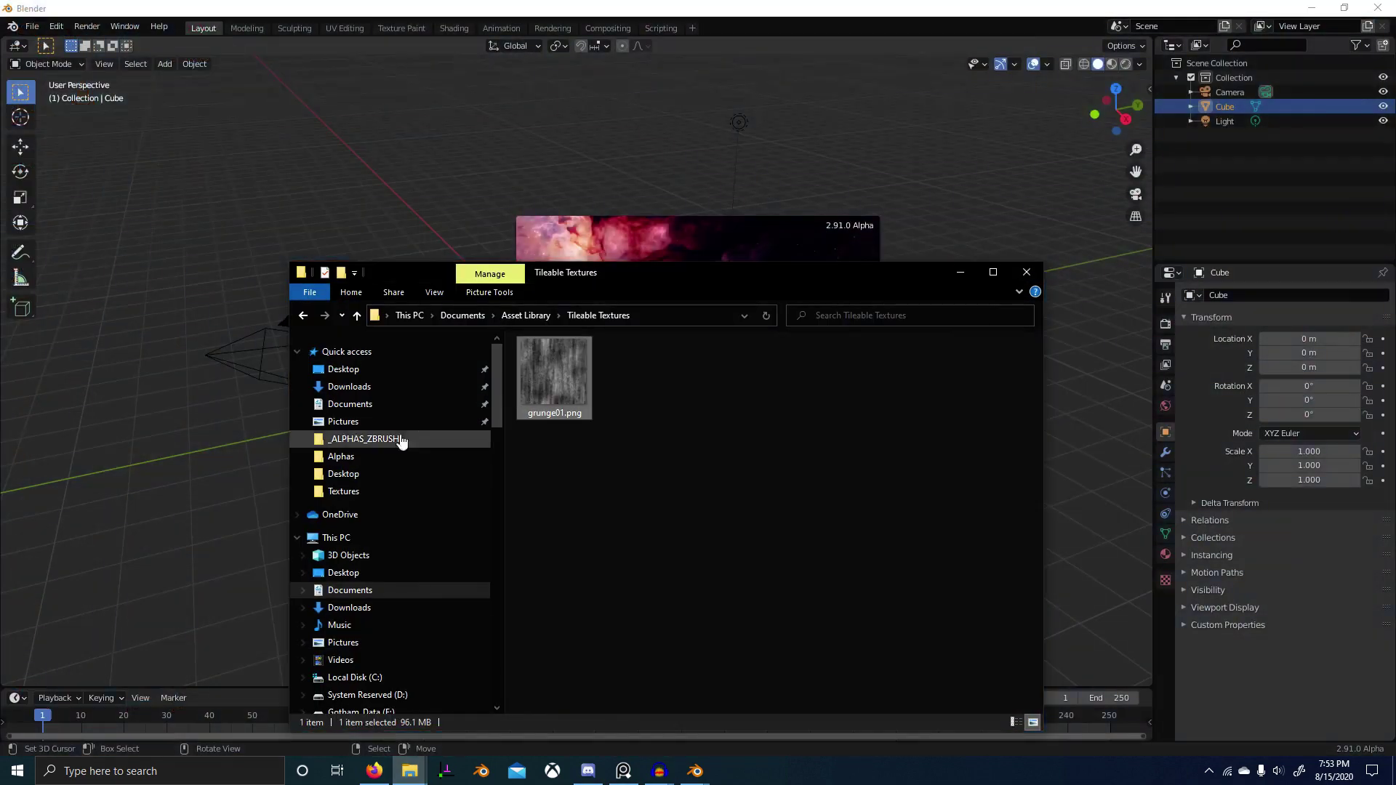
{"action": "left_click", "coordinate": [395, 352]}
{"action": "left_click_drag", "start_coordinate": [643, 560], "coordinate": [156, 373]}
{"action": "left_click", "coordinate": [156, 372]}
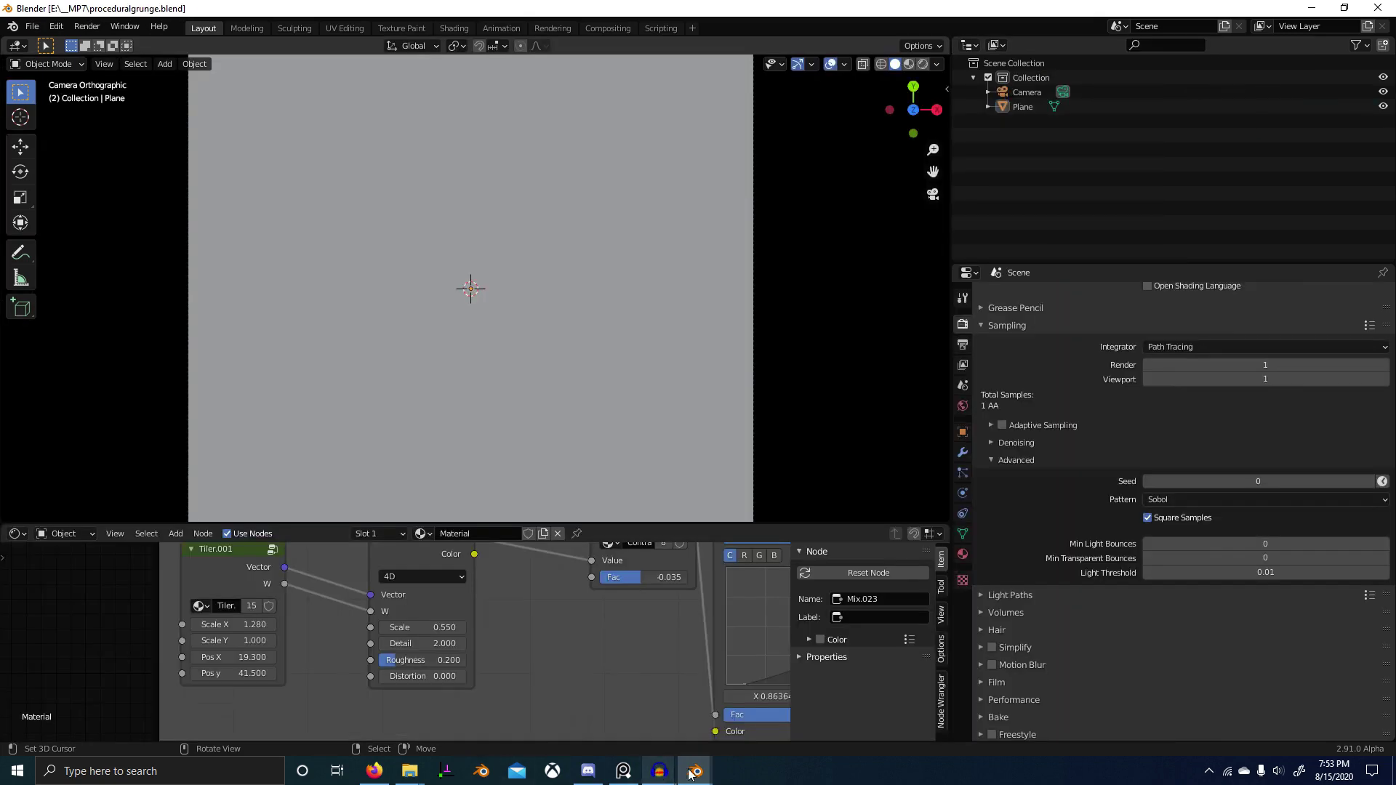
Step: Show the grunge plane in Rendered shading and examine the pattern together with its procedural node network
{"action": "mouse_move", "coordinate": [696, 771]}
{"action": "left_click", "coordinate": [626, 696]}
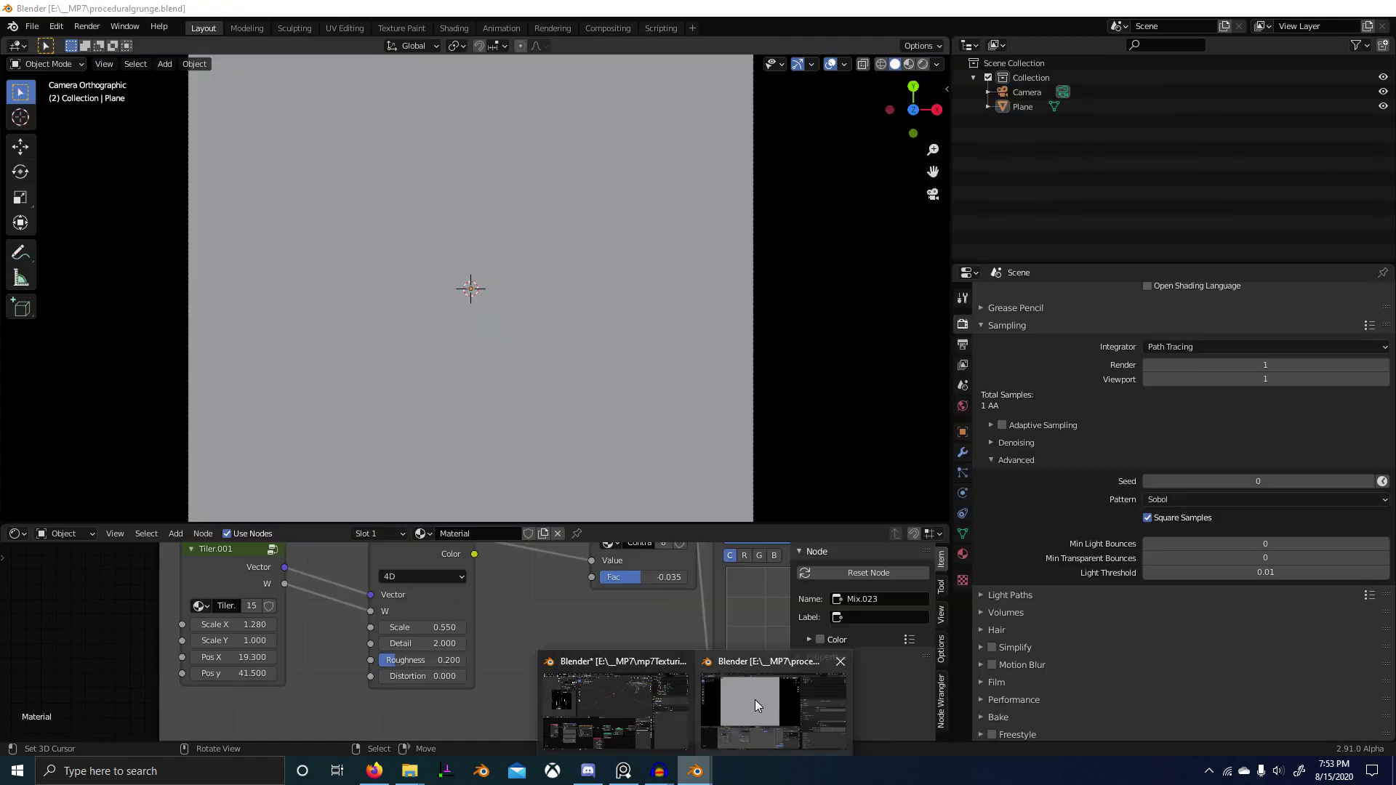
{"action": "left_click", "coordinate": [755, 700]}
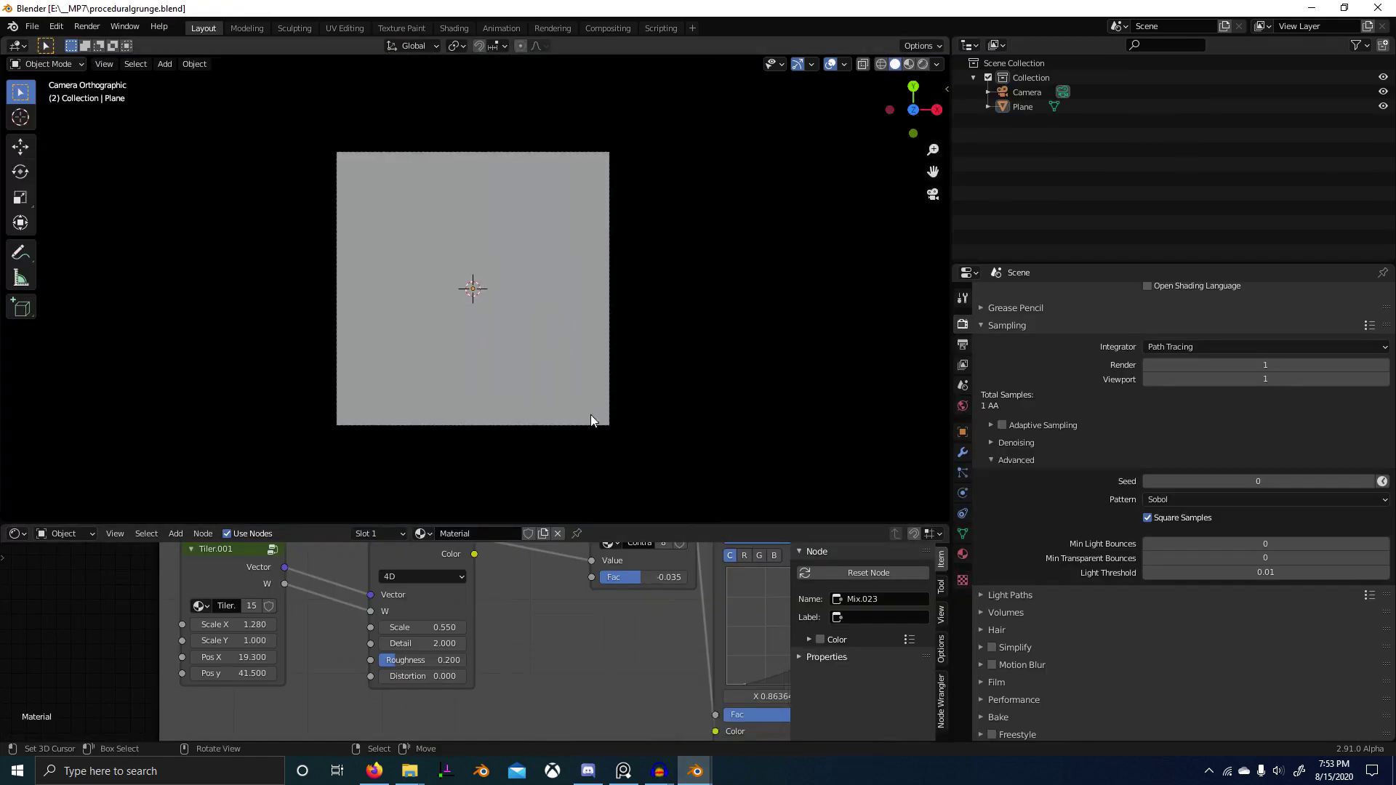
{"action": "left_click", "coordinate": [921, 64]}
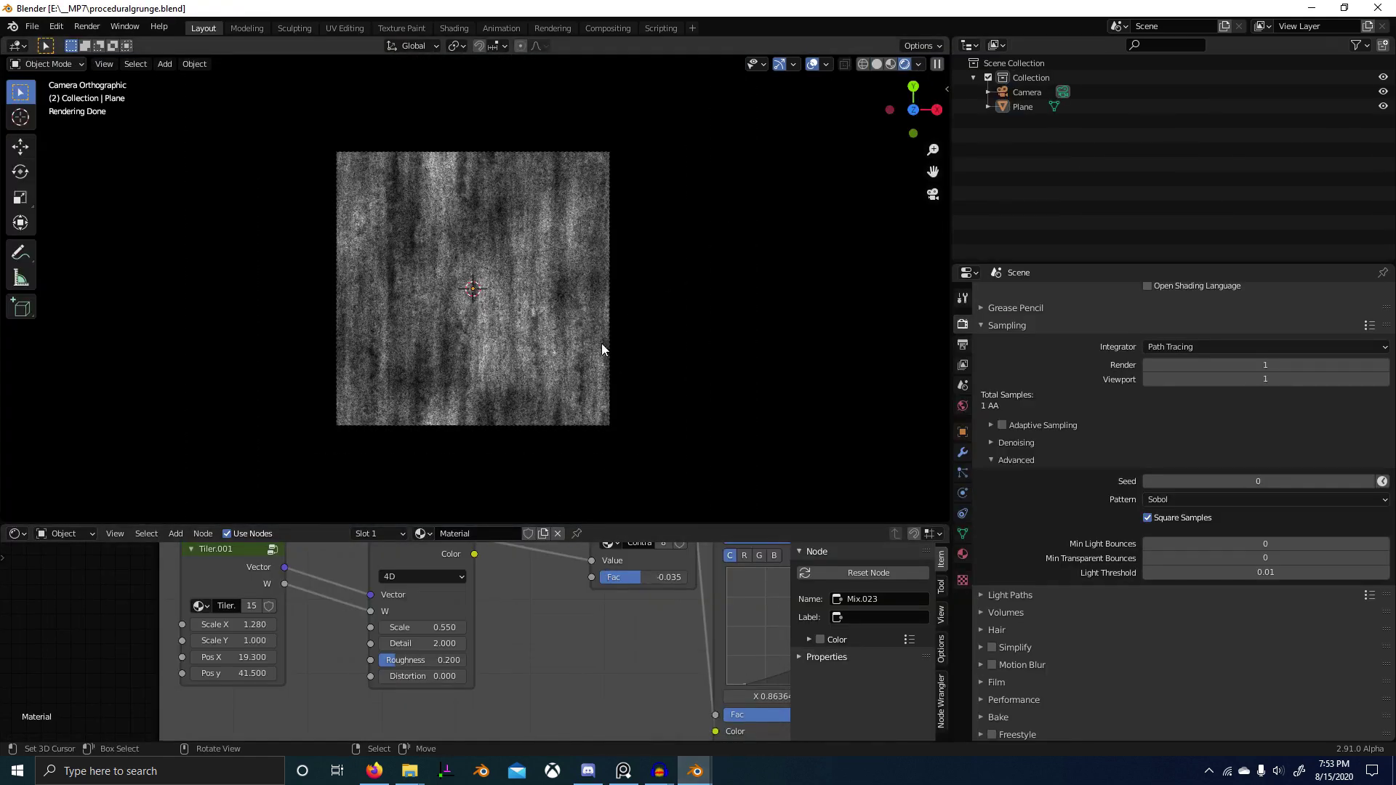
{"action": "scroll", "coordinate": [561, 345], "scroll_direction": "up", "scroll_amount": 1}
{"action": "scroll", "coordinate": [619, 631], "scroll_direction": "down", "scroll_amount": 4}
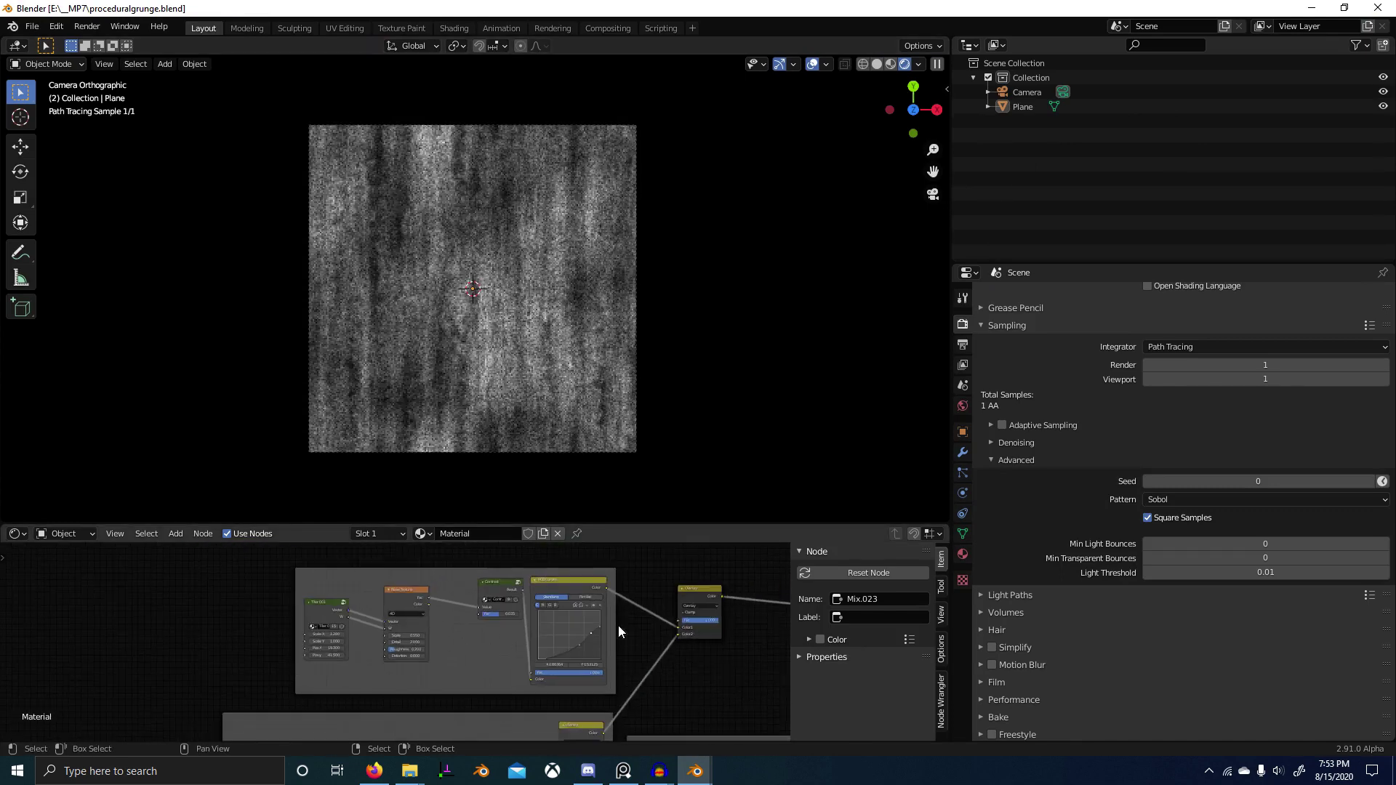
{"action": "scroll", "coordinate": [633, 618], "scroll_direction": "down", "scroll_amount": 2}
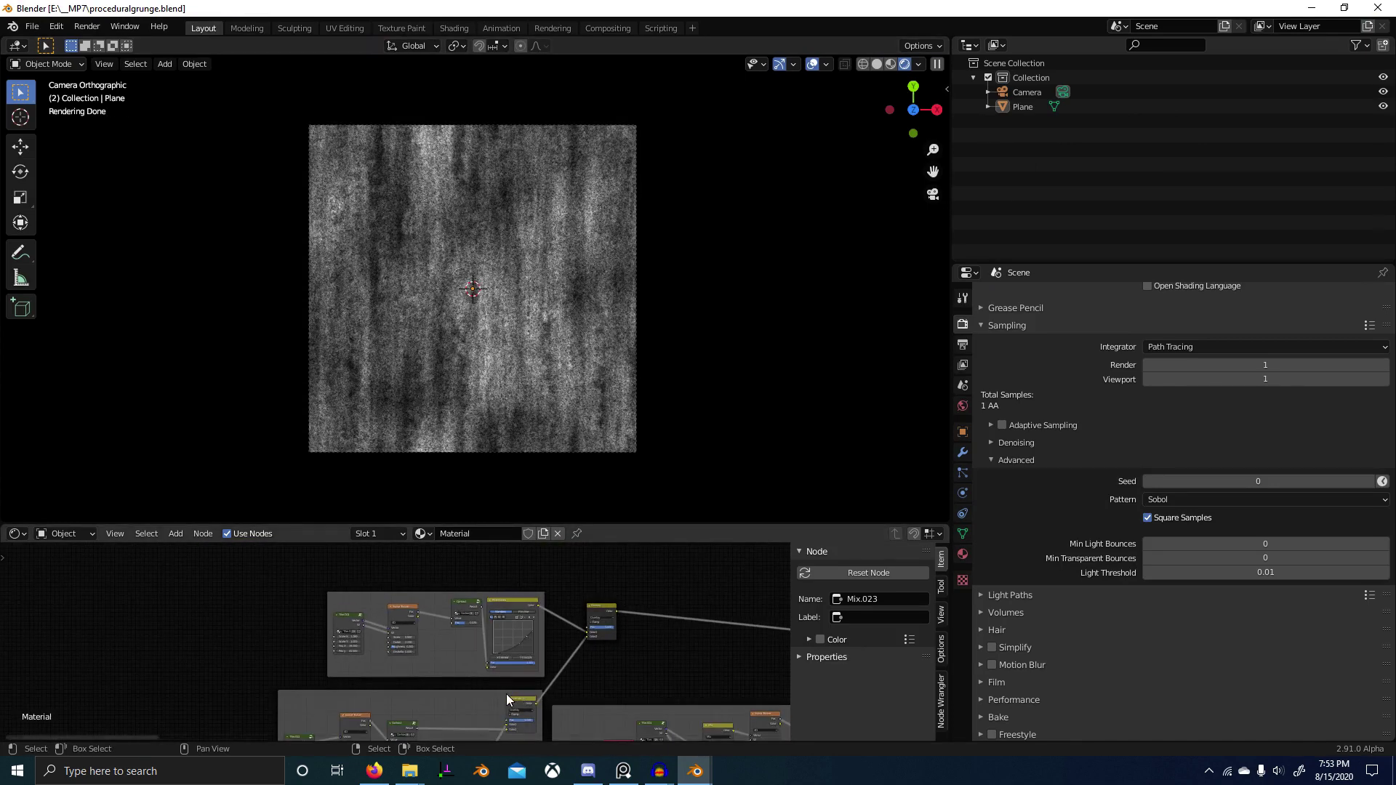
Step: Launch Krita from the Windows search
{"action": "left_click", "coordinate": [16, 770]}
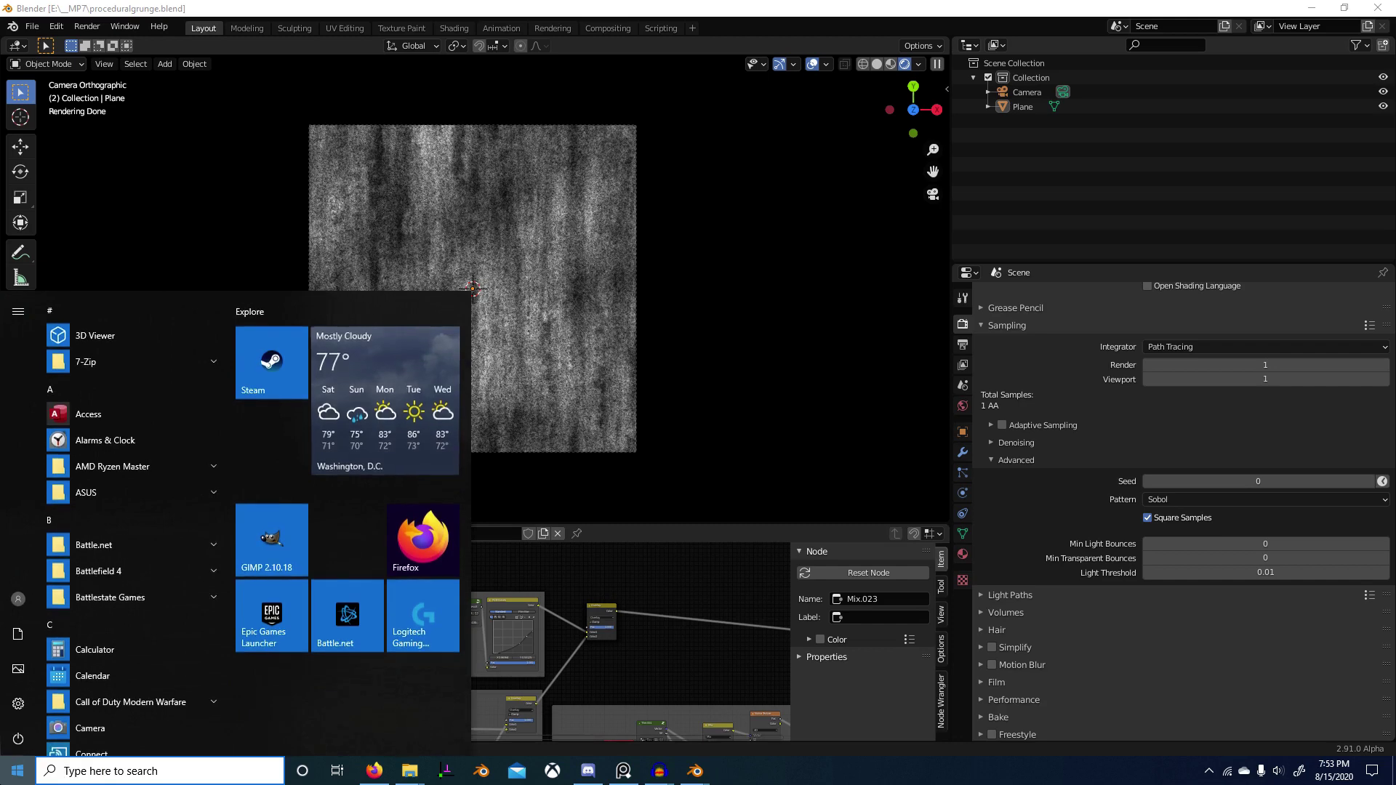
{"action": "type", "text": "KRITA"}
{"action": "key", "text": "Return"}
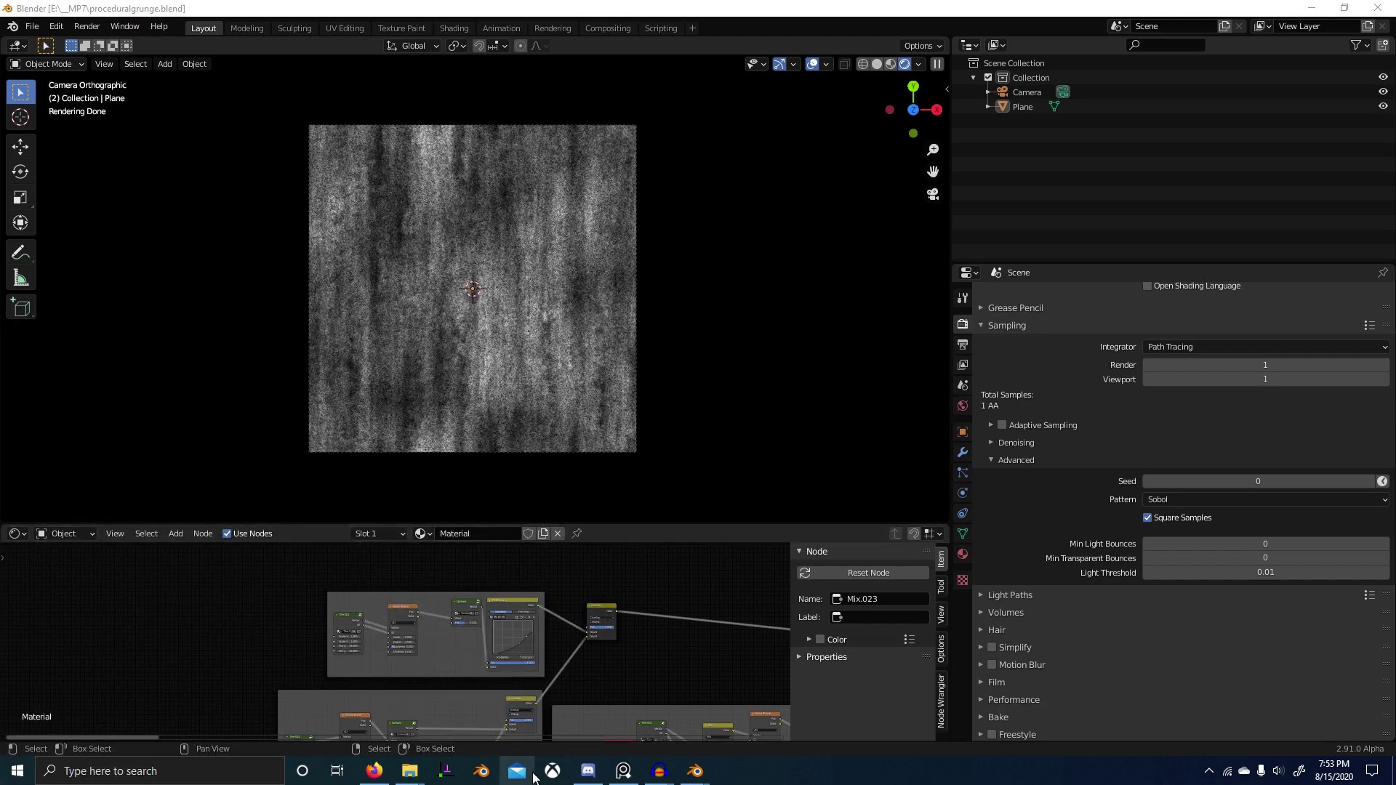
{"action": "left_click", "coordinate": [377, 776]}
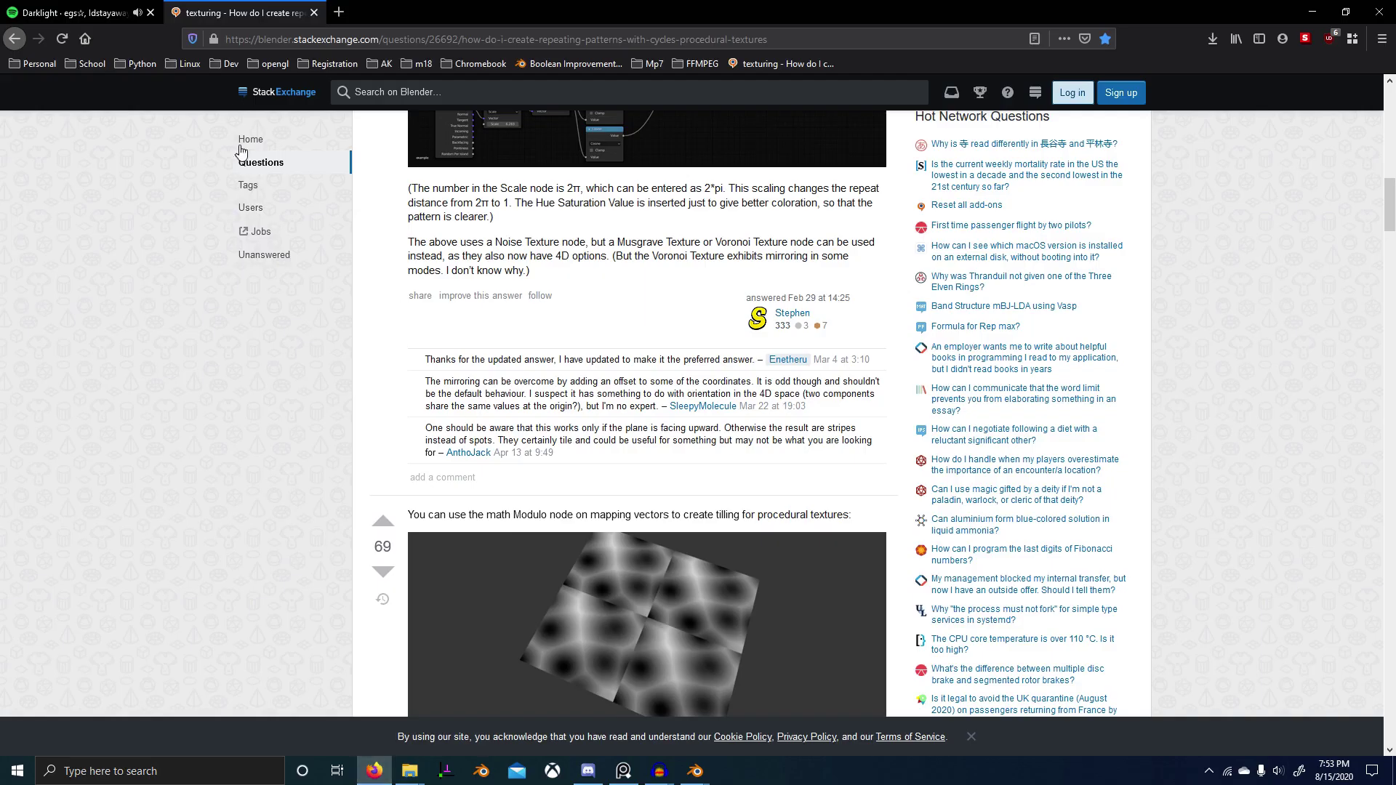
{"action": "left_click", "coordinate": [337, 14]}
{"action": "type", "text": "SJ"}
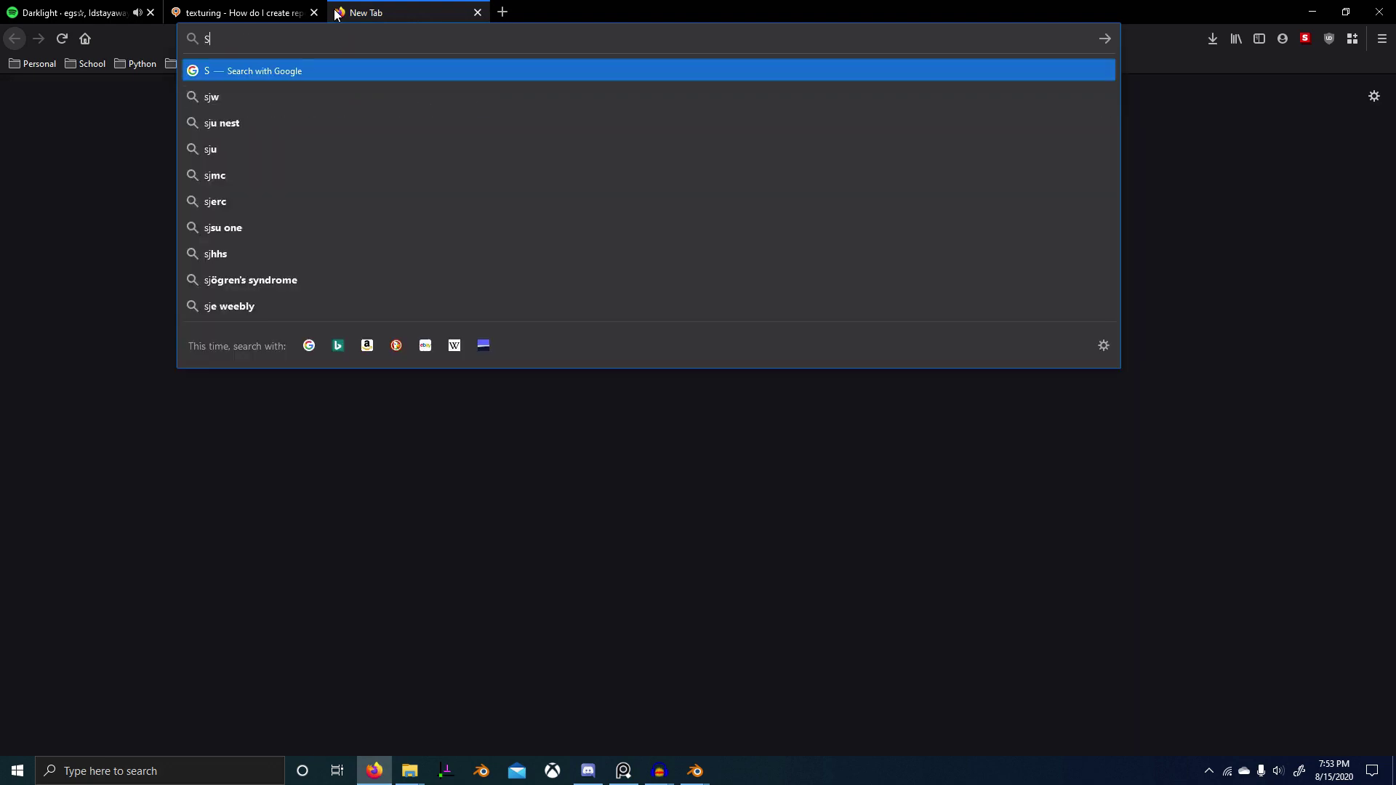
{"action": "key", "text": "BackSpace"}
{"action": "key", "text": "BackSpace"}
{"action": "key", "text": "ctrl+w"}
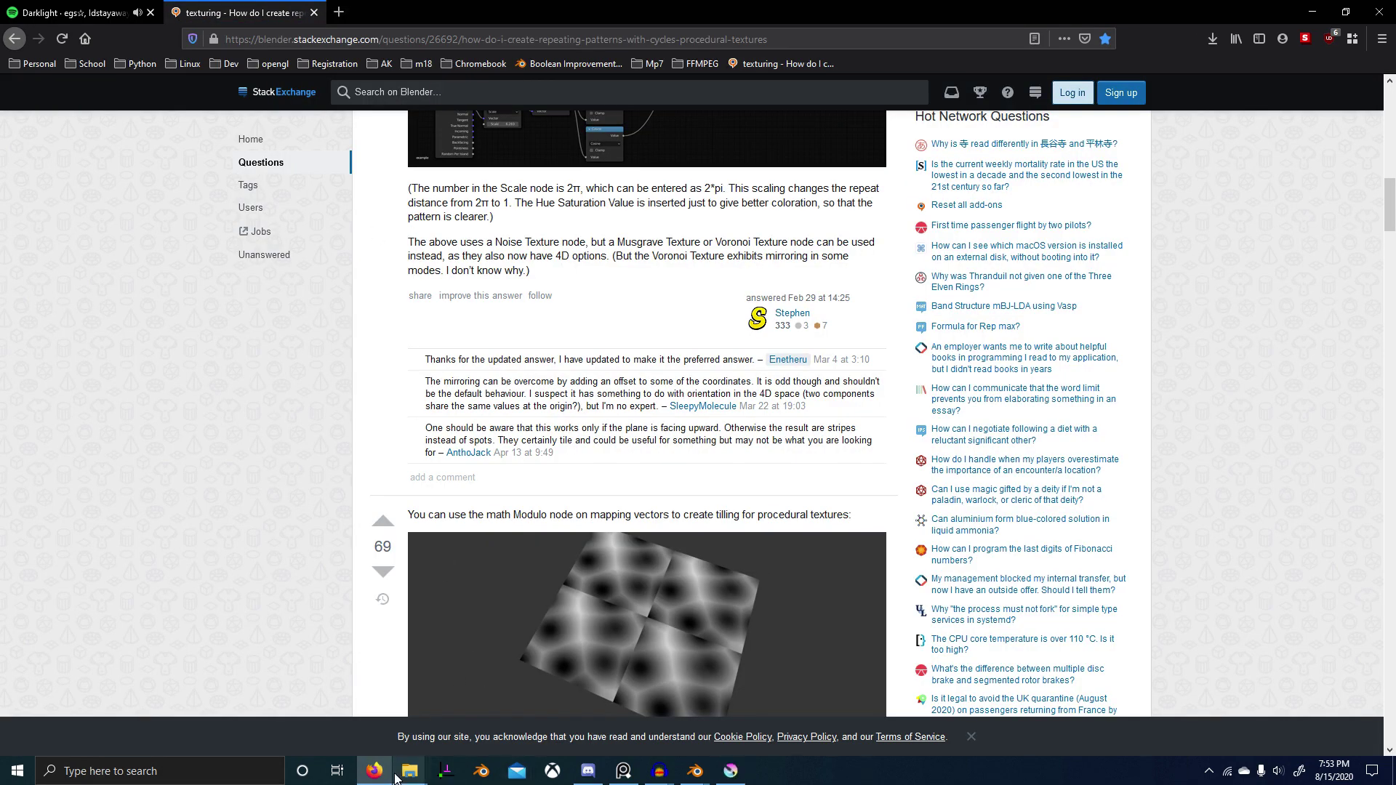
Step: Switch to Krita and open the recent document N10528-4.png
{"action": "left_click", "coordinate": [731, 771]}
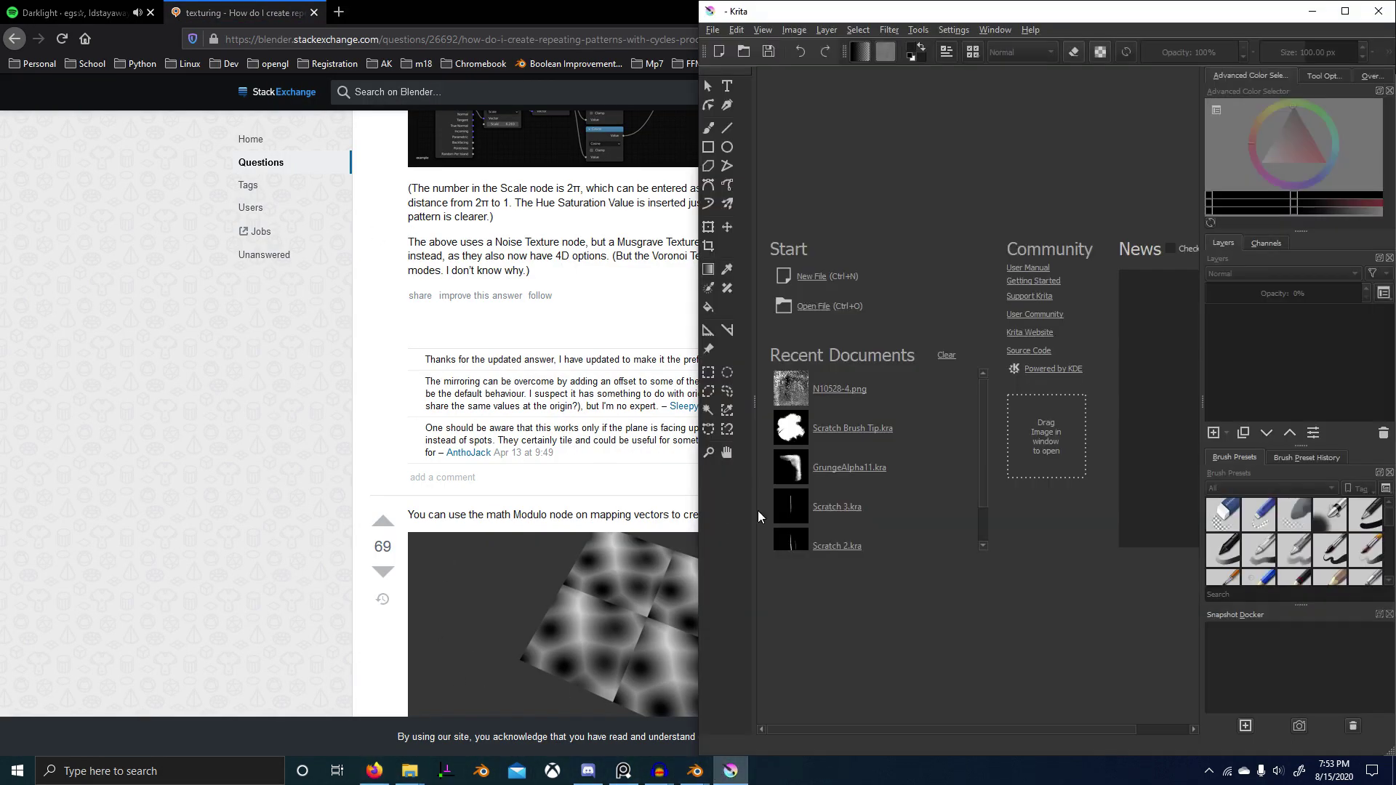
{"action": "left_click", "coordinate": [847, 393]}
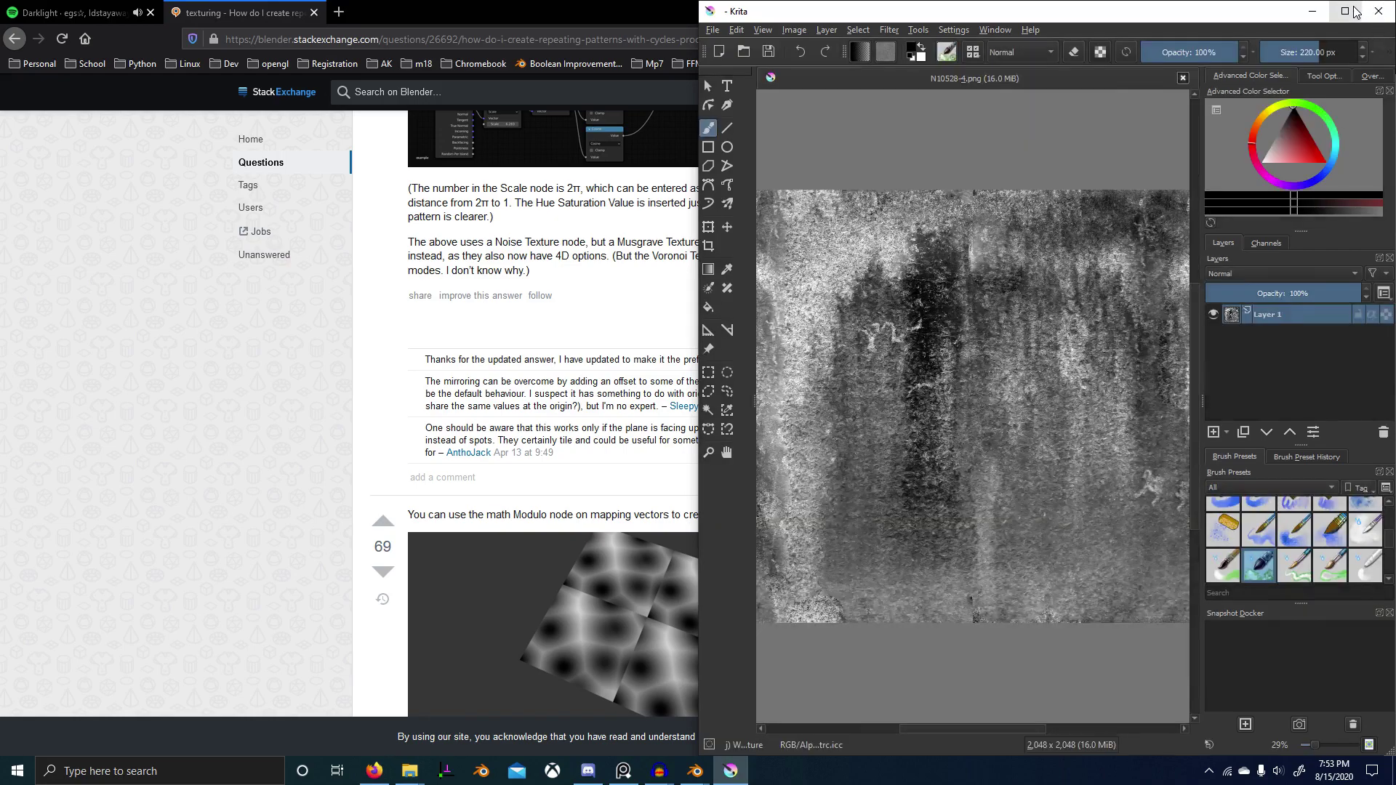
Step: Maximize the Krita window and examine the N10528-4.png grunge texture up close and as a whole
{"action": "left_click", "coordinate": [1346, 11]}
{"action": "middle_click_drag", "start_coordinate": [717, 403], "coordinate": [688, 444]}
{"action": "scroll", "coordinate": [654, 424], "scroll_direction": "down", "scroll_amount": 1}
{"action": "scroll", "coordinate": [654, 428], "scroll_direction": "up", "scroll_amount": 2}
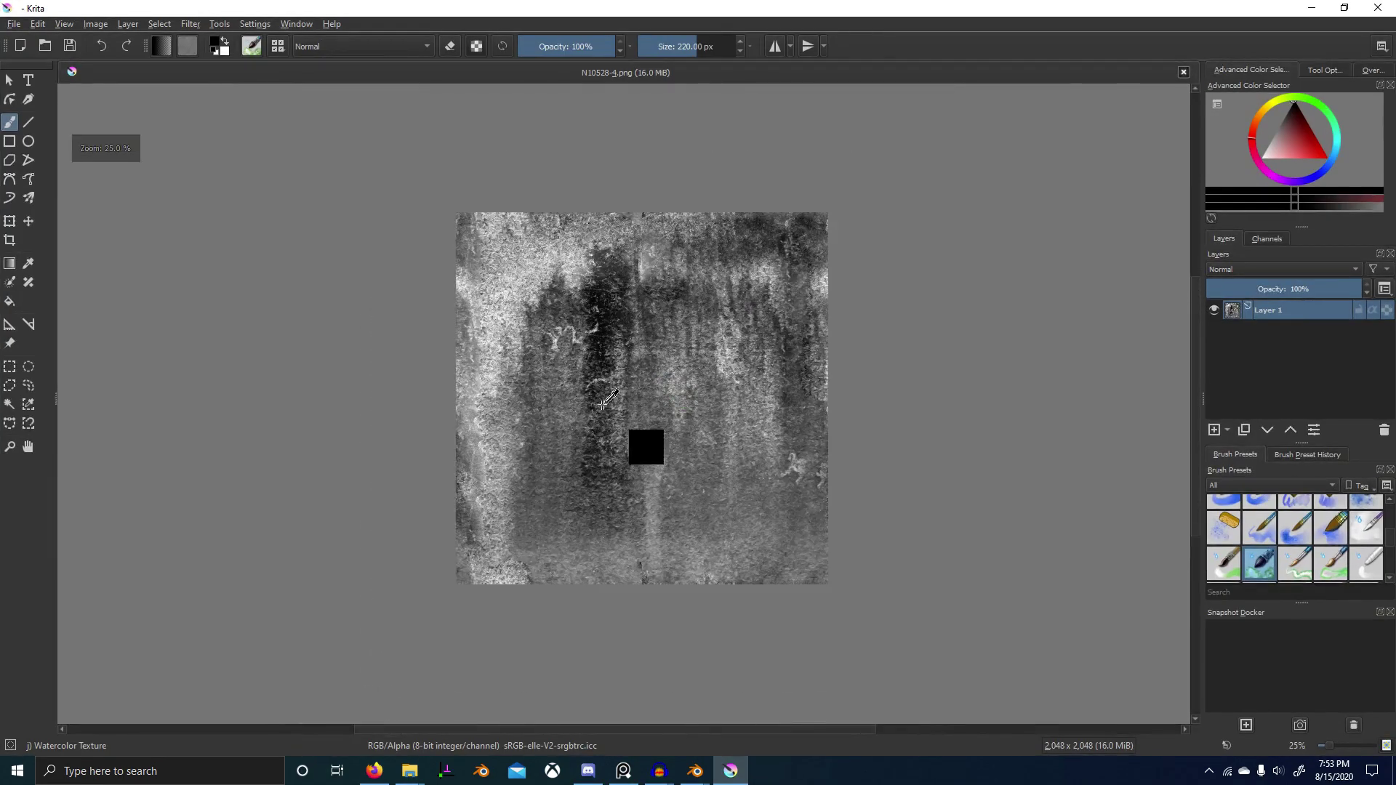
{"action": "scroll", "coordinate": [671, 476], "scroll_direction": "down", "scroll_amount": 4}
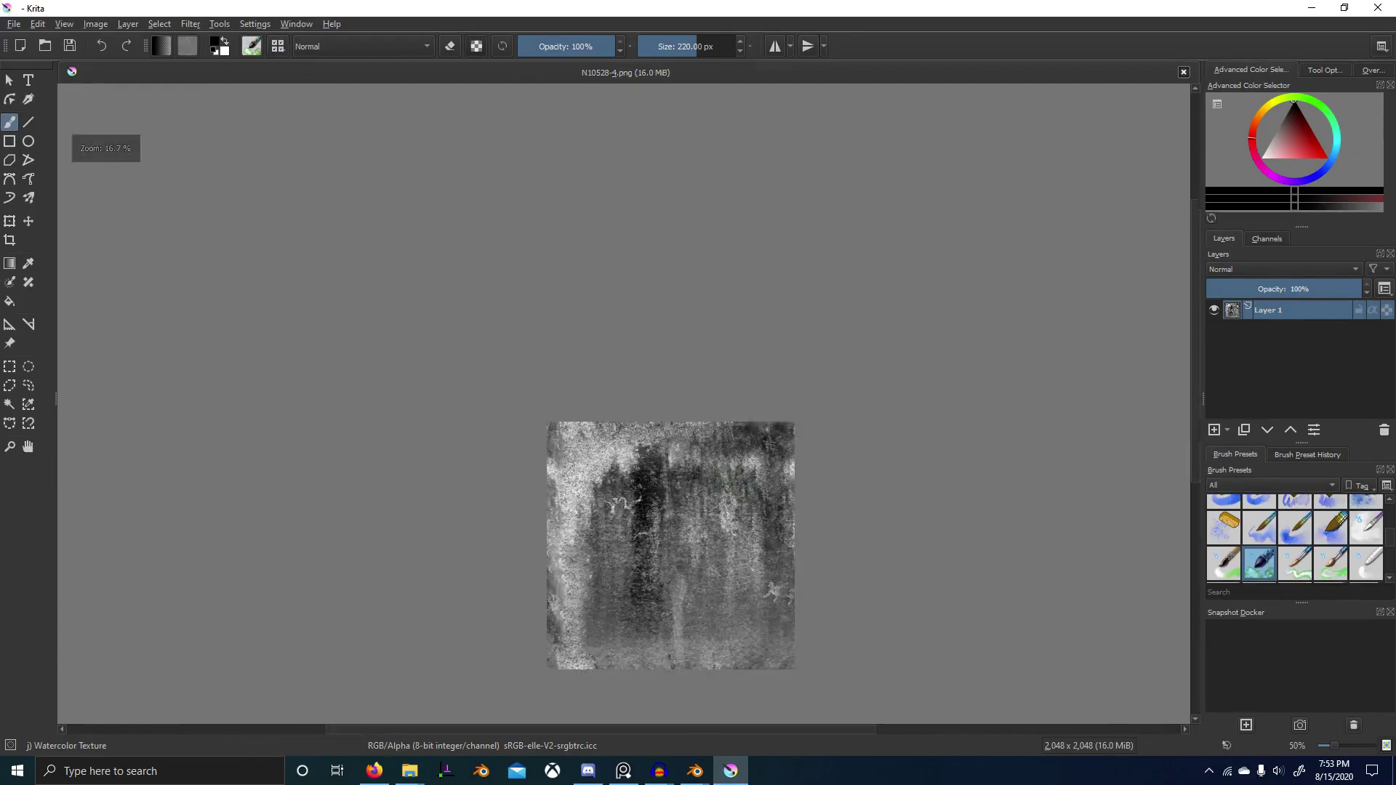
{"action": "middle_click_drag", "start_coordinate": [726, 503], "coordinate": [658, 425]}
{"action": "scroll", "coordinate": [663, 429], "scroll_direction": "up", "scroll_amount": 5}
{"action": "scroll", "coordinate": [662, 433], "scroll_direction": "down", "scroll_amount": 2}
{"action": "middle_click_drag", "start_coordinate": [618, 502], "coordinate": [666, 426]}
{"action": "scroll", "coordinate": [658, 422], "scroll_direction": "up", "scroll_amount": 4}
{"action": "scroll", "coordinate": [626, 557], "scroll_direction": "down", "scroll_amount": 4}
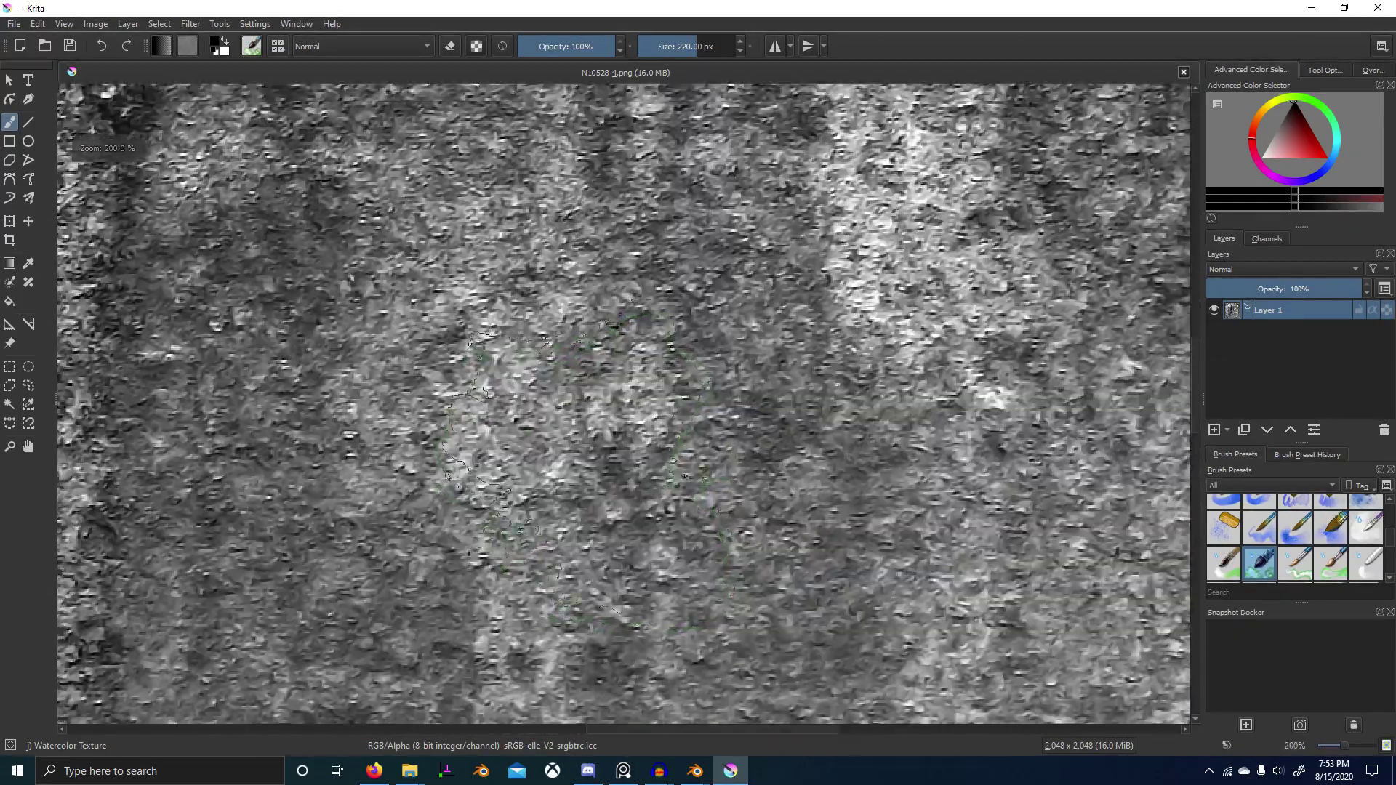
{"action": "scroll", "coordinate": [611, 480], "scroll_direction": "down", "scroll_amount": 2}
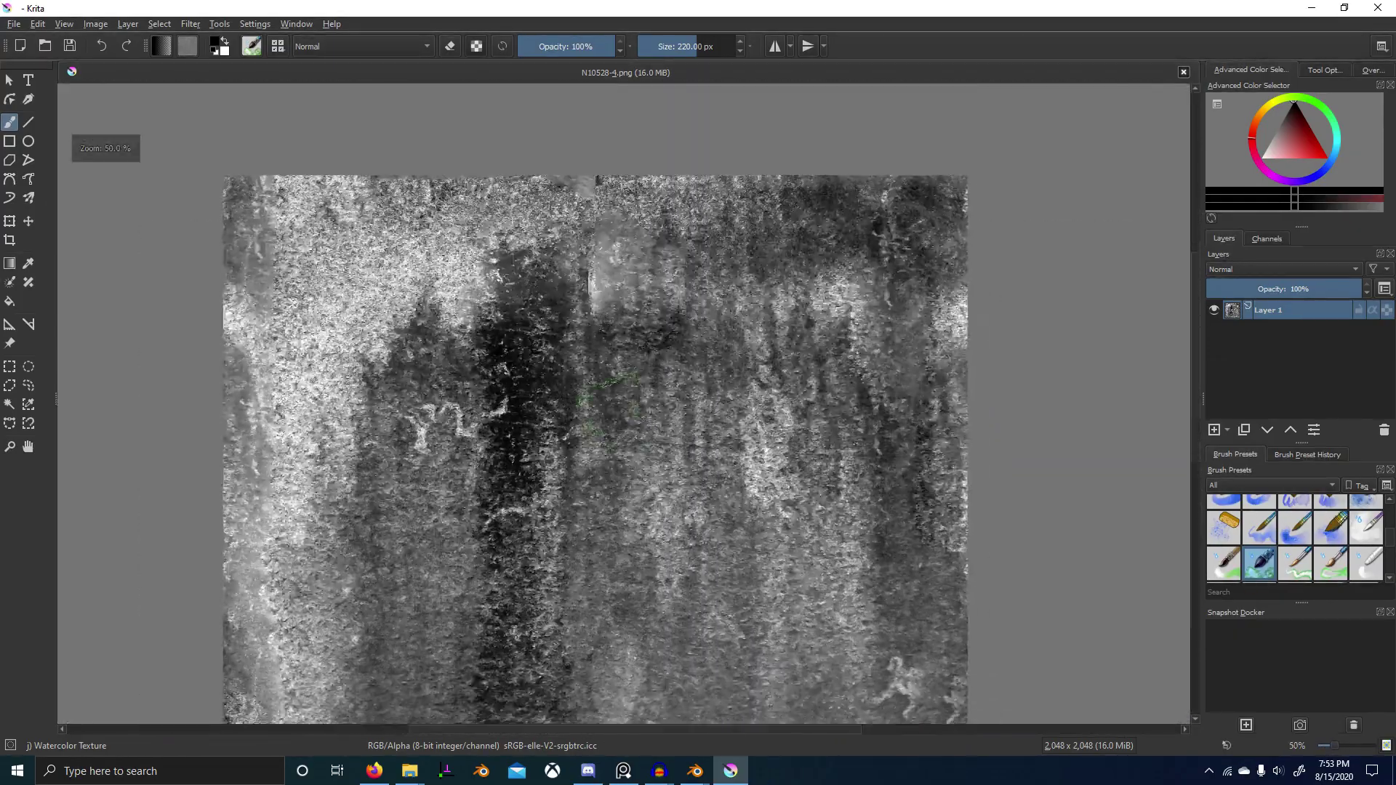
{"action": "scroll", "coordinate": [607, 451], "scroll_direction": "up", "scroll_amount": 2}
{"action": "scroll", "coordinate": [436, 145], "scroll_direction": "down", "scroll_amount": 1}
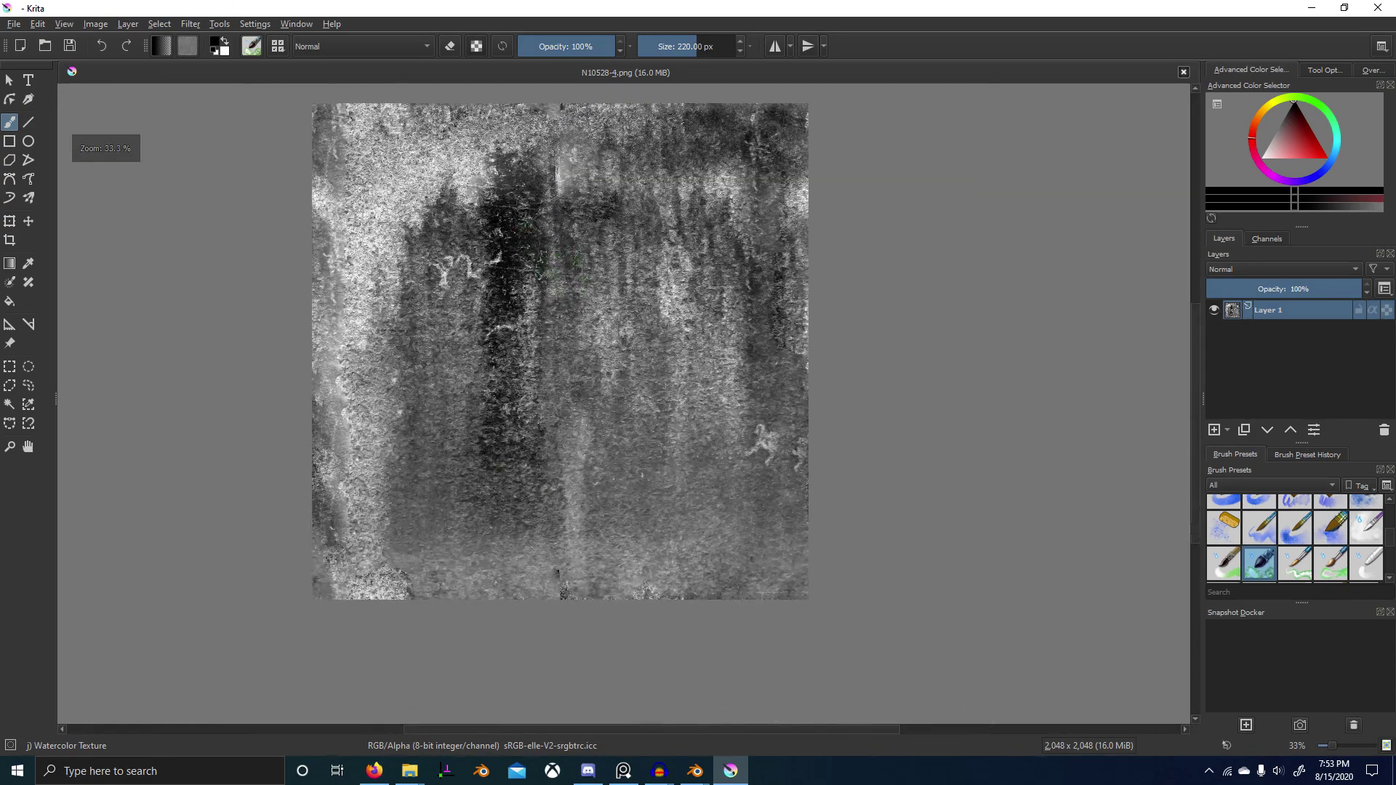
Step: Decompose the grunge image into layers with the G'MIC Split Details [Wavelets] filter at 8 scales, and close the filter dialog
{"action": "left_click", "coordinate": [176, 24]}
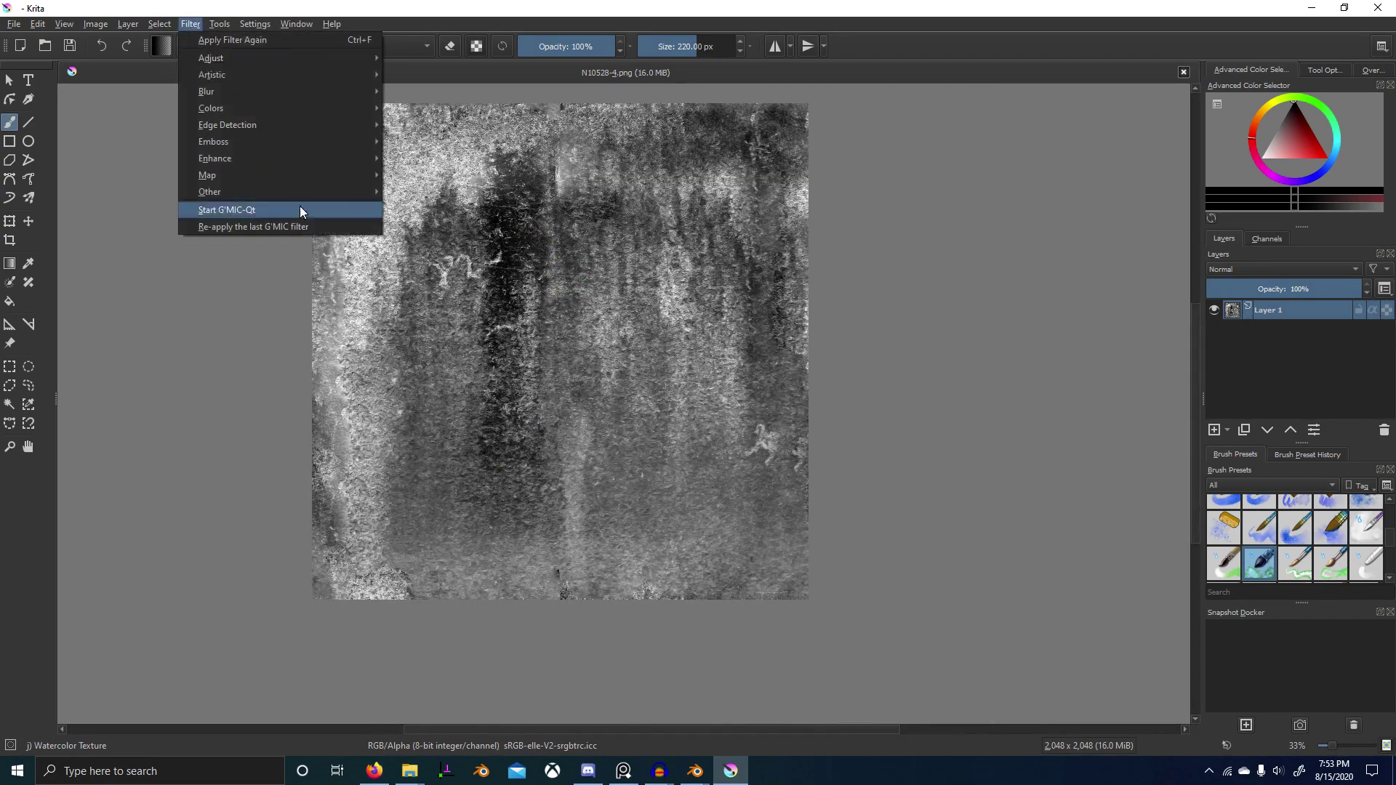
{"action": "left_click", "coordinate": [246, 208]}
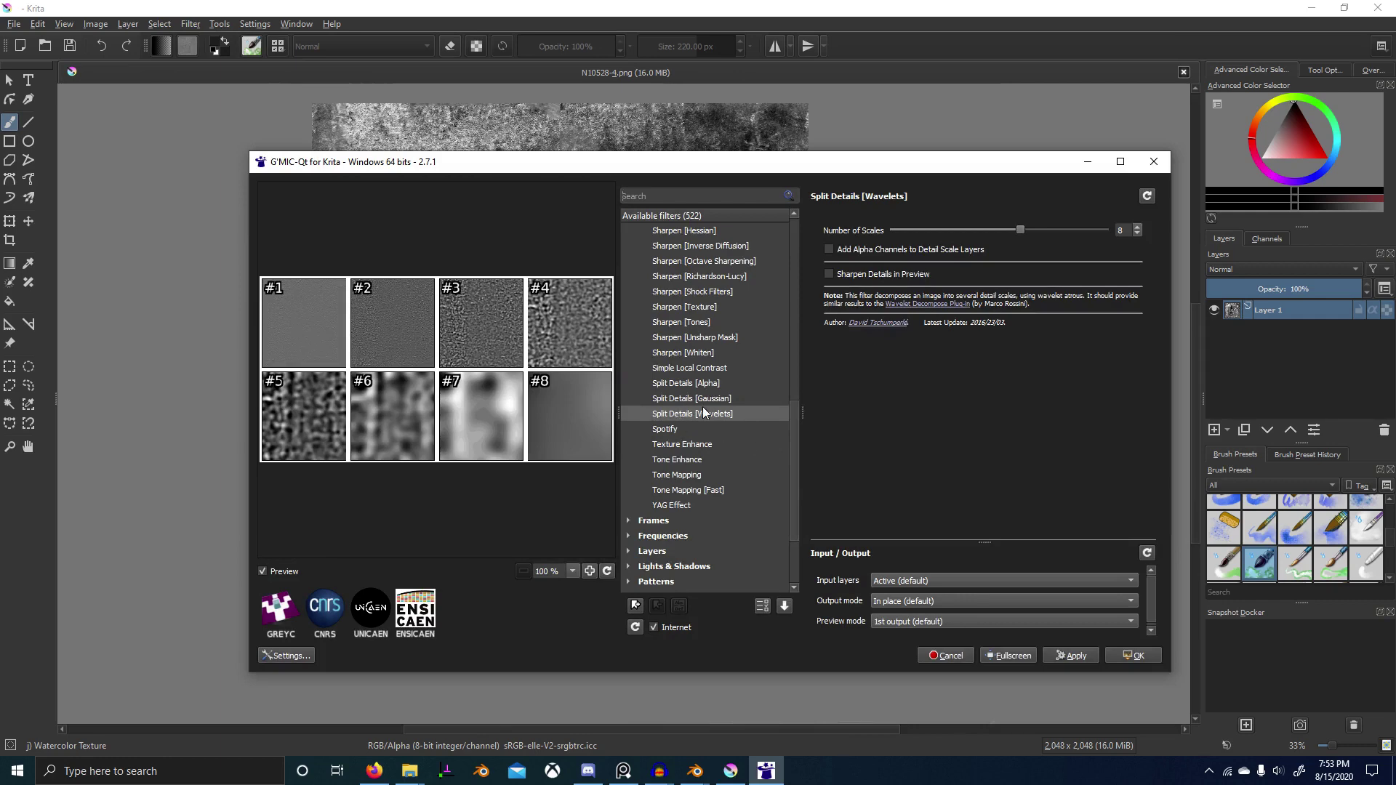
{"action": "left_click", "coordinate": [1074, 655]}
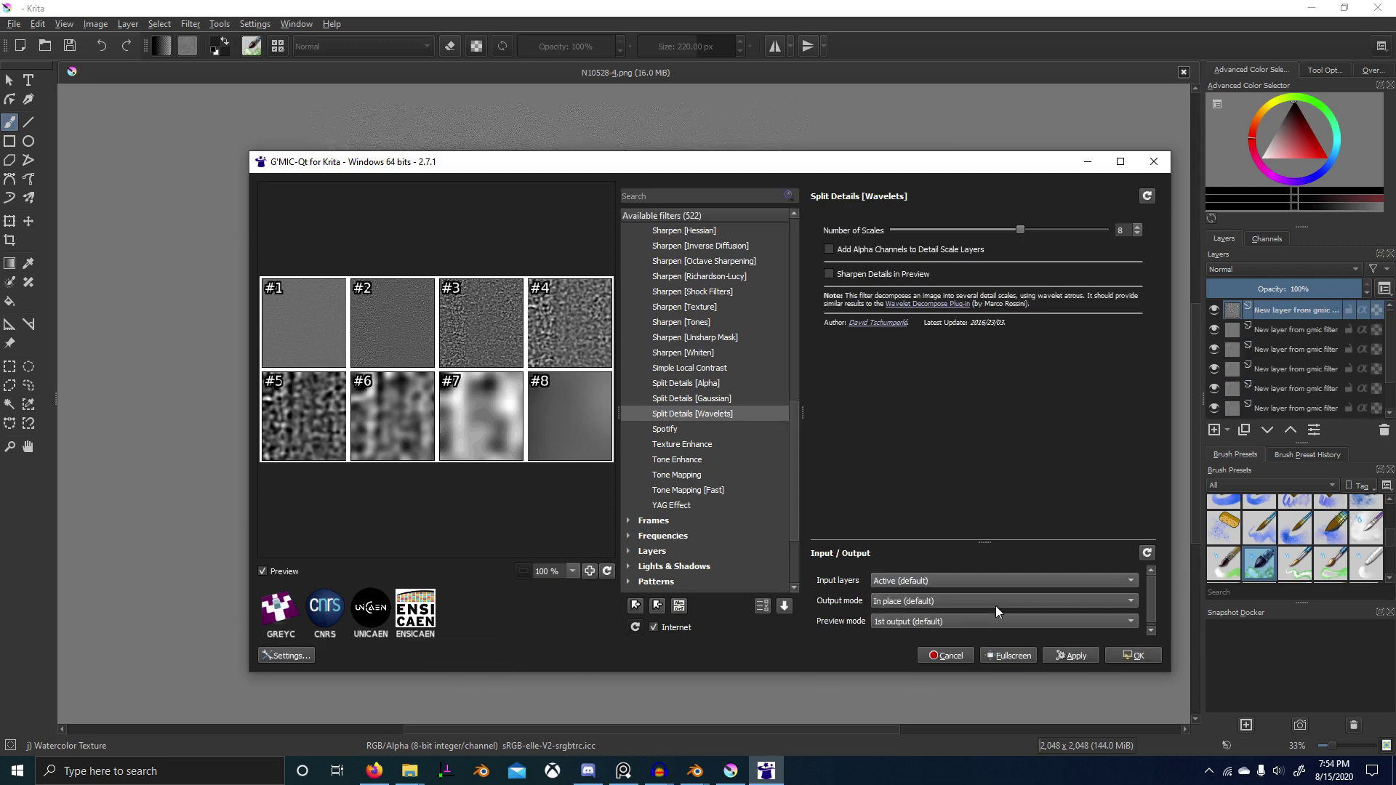
{"action": "left_click", "coordinate": [1162, 165]}
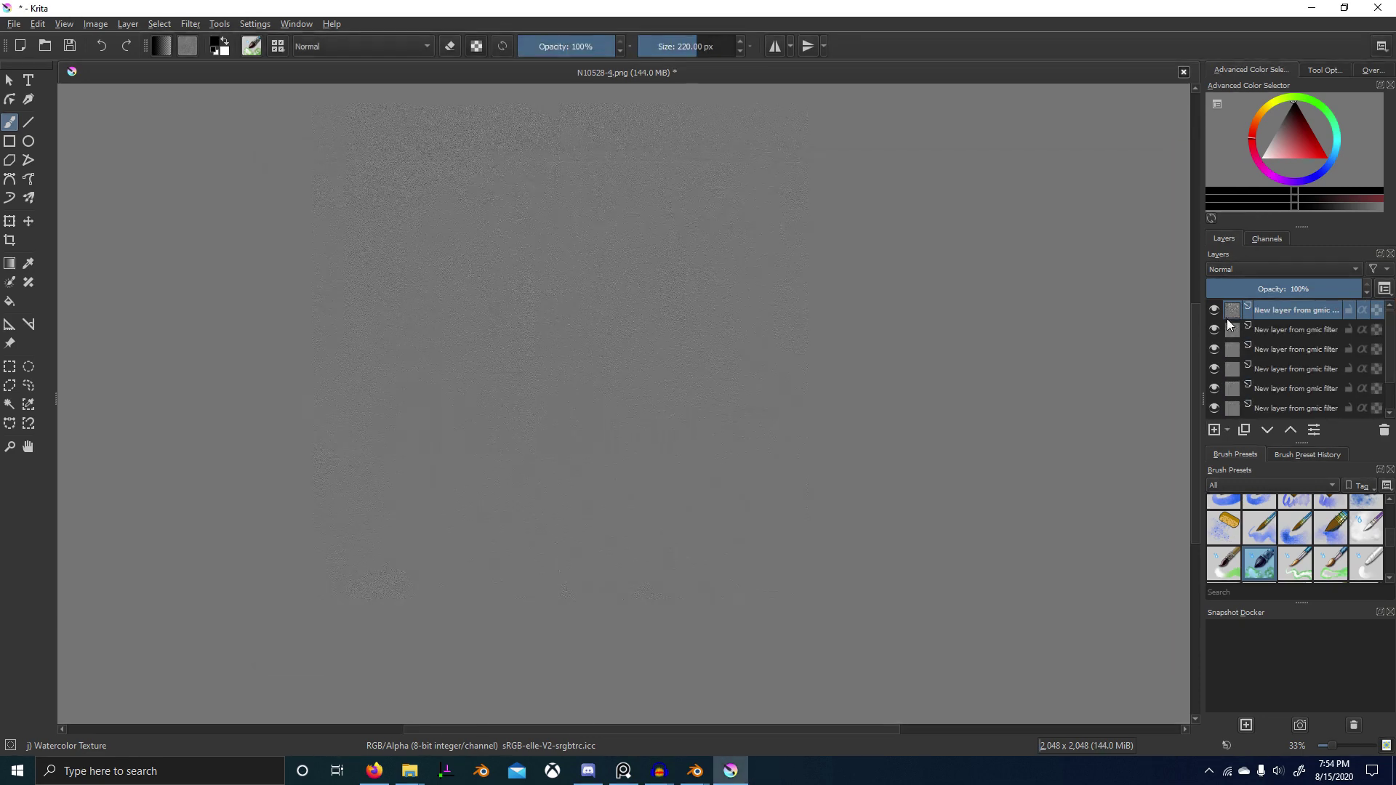
Step: Set the blending mode of the G'MIC detail layers above Layer 1 to Overlay, one layer after another
{"action": "left_click", "coordinate": [1283, 270]}
{"action": "left_click", "coordinate": [1296, 324]}
{"action": "left_click", "coordinate": [1298, 354]}
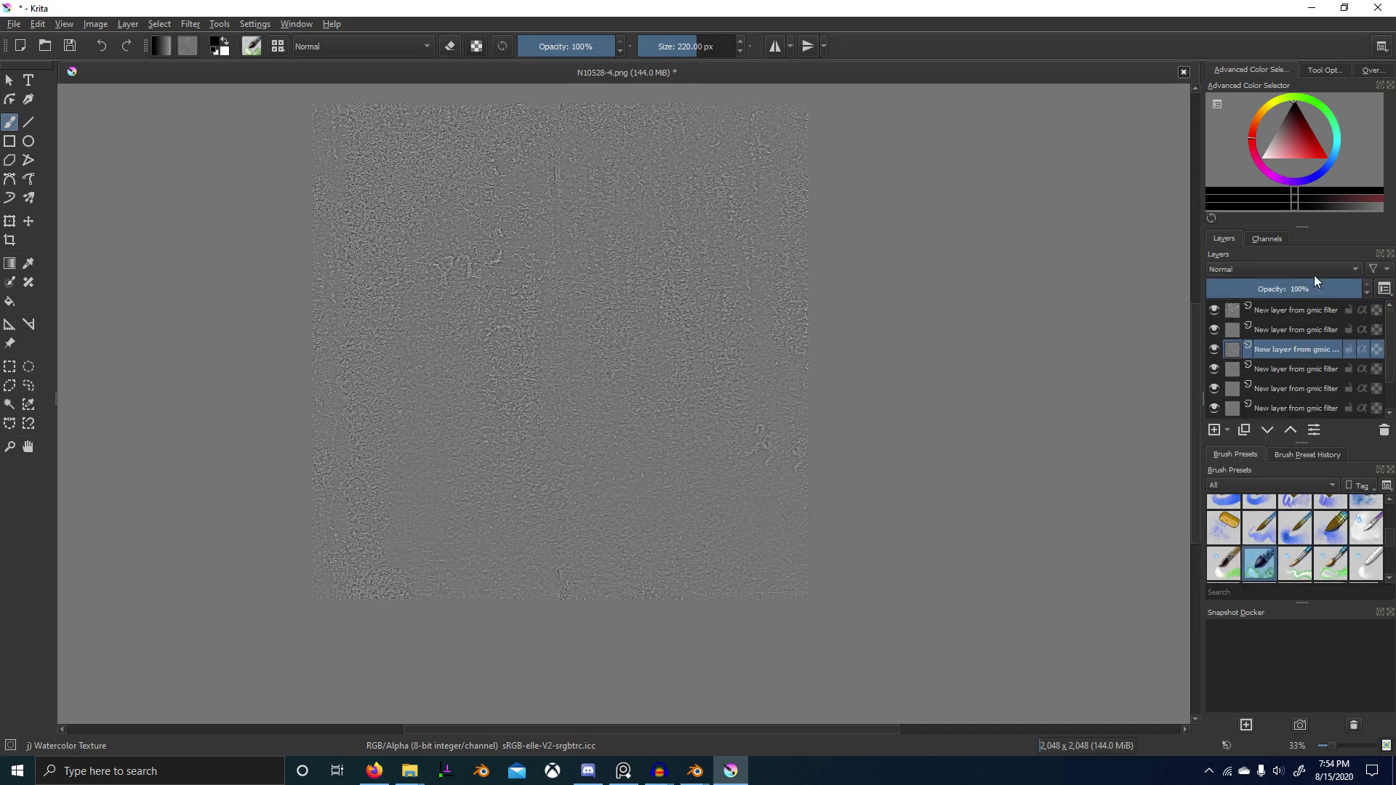
{"action": "left_click", "coordinate": [1315, 275]}
{"action": "left_click", "coordinate": [1302, 323]}
{"action": "left_click", "coordinate": [1298, 369]}
{"action": "left_click", "coordinate": [1309, 272]}
{"action": "left_click", "coordinate": [1310, 370]}
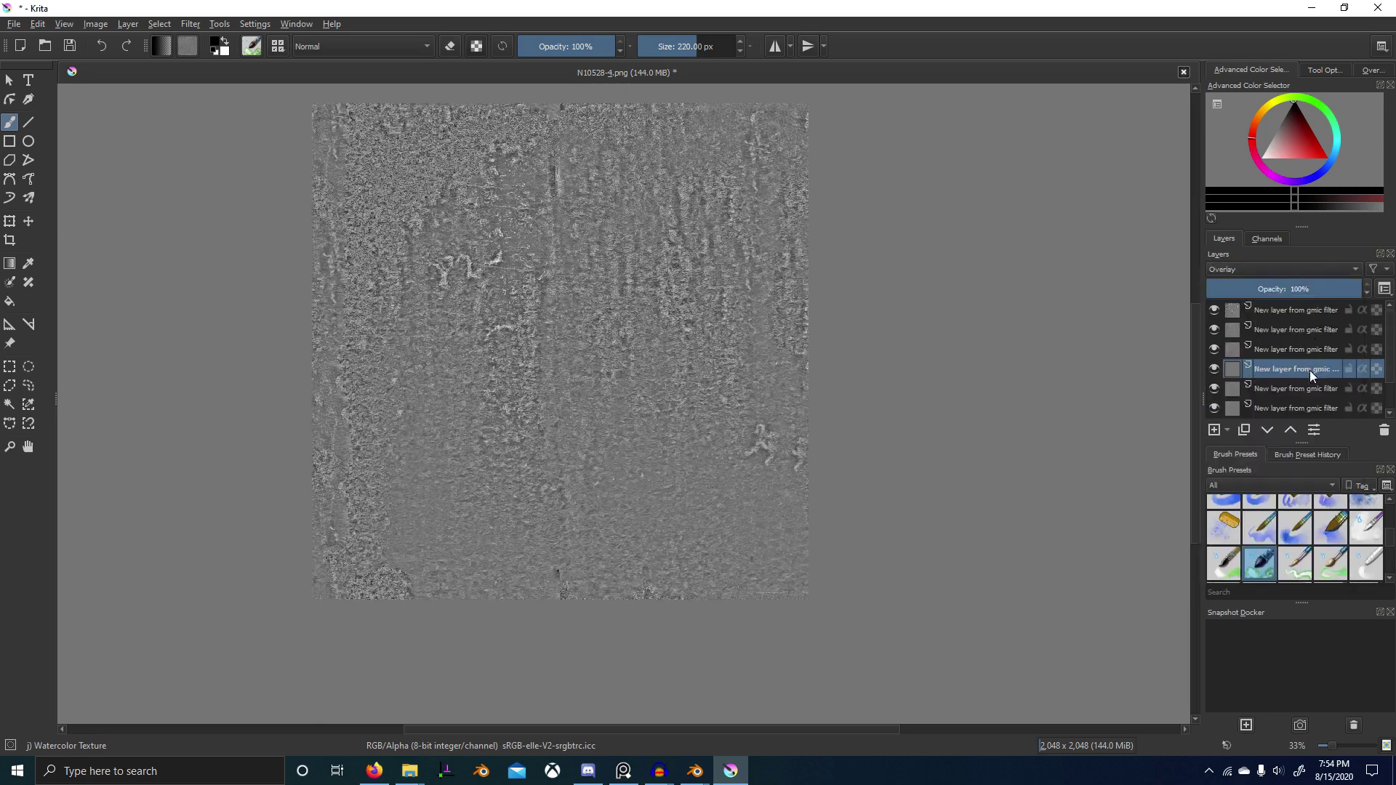
{"action": "left_click", "coordinate": [1299, 273]}
{"action": "left_click", "coordinate": [1316, 385]}
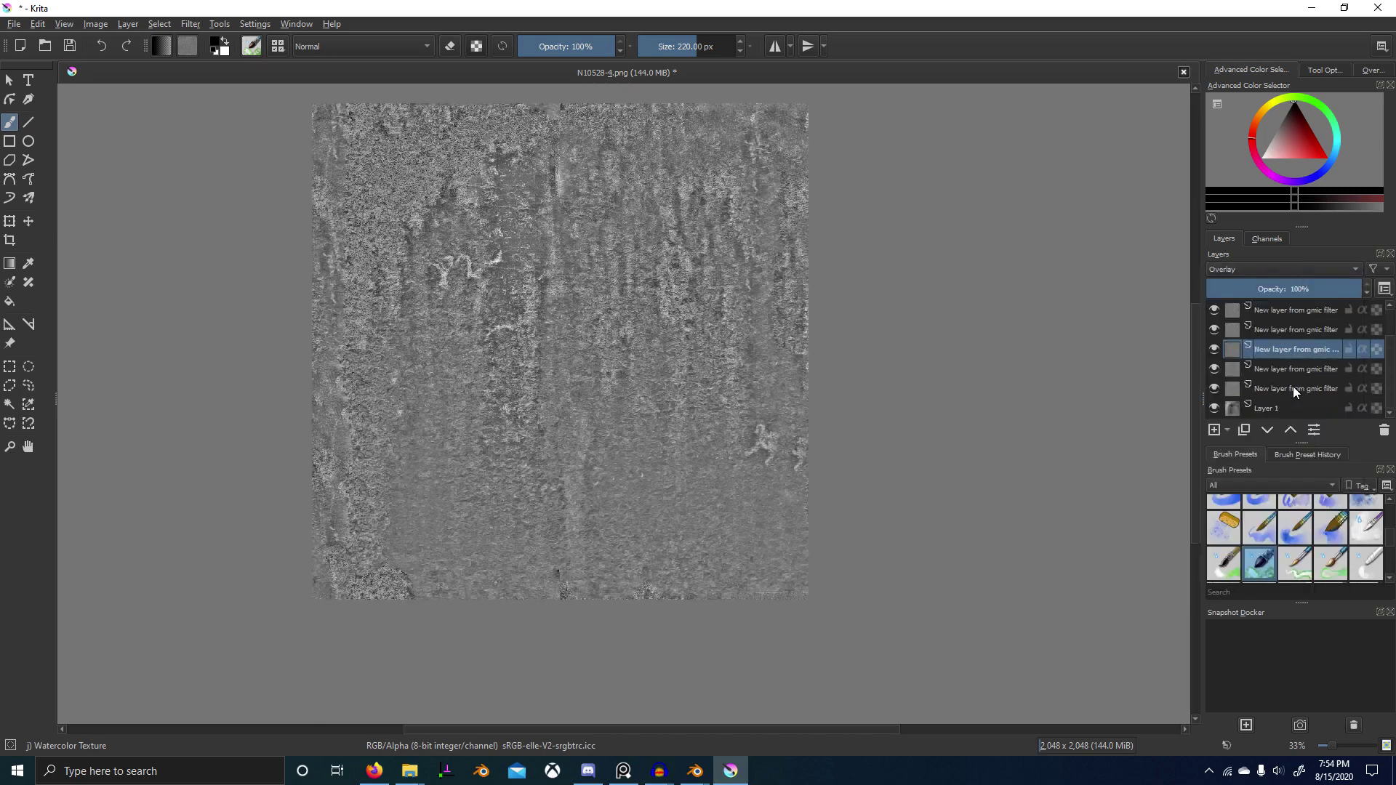
{"action": "left_click", "coordinate": [1286, 268]}
{"action": "key", "text": "o"}
{"action": "key", "text": "Return"}
{"action": "left_click", "coordinate": [1299, 385]}
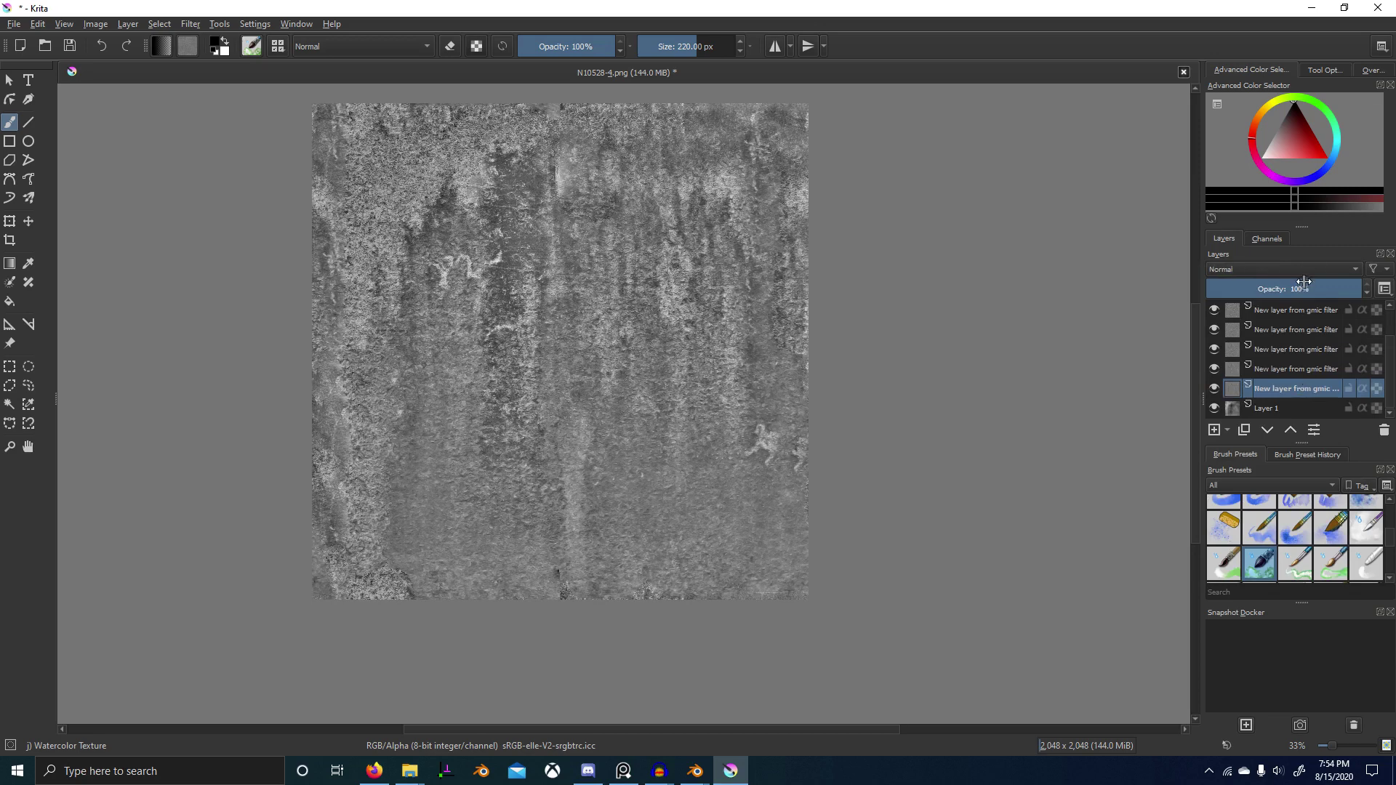
{"action": "left_click", "coordinate": [1308, 273]}
{"action": "key", "text": "o"}
{"action": "key", "text": "Return"}
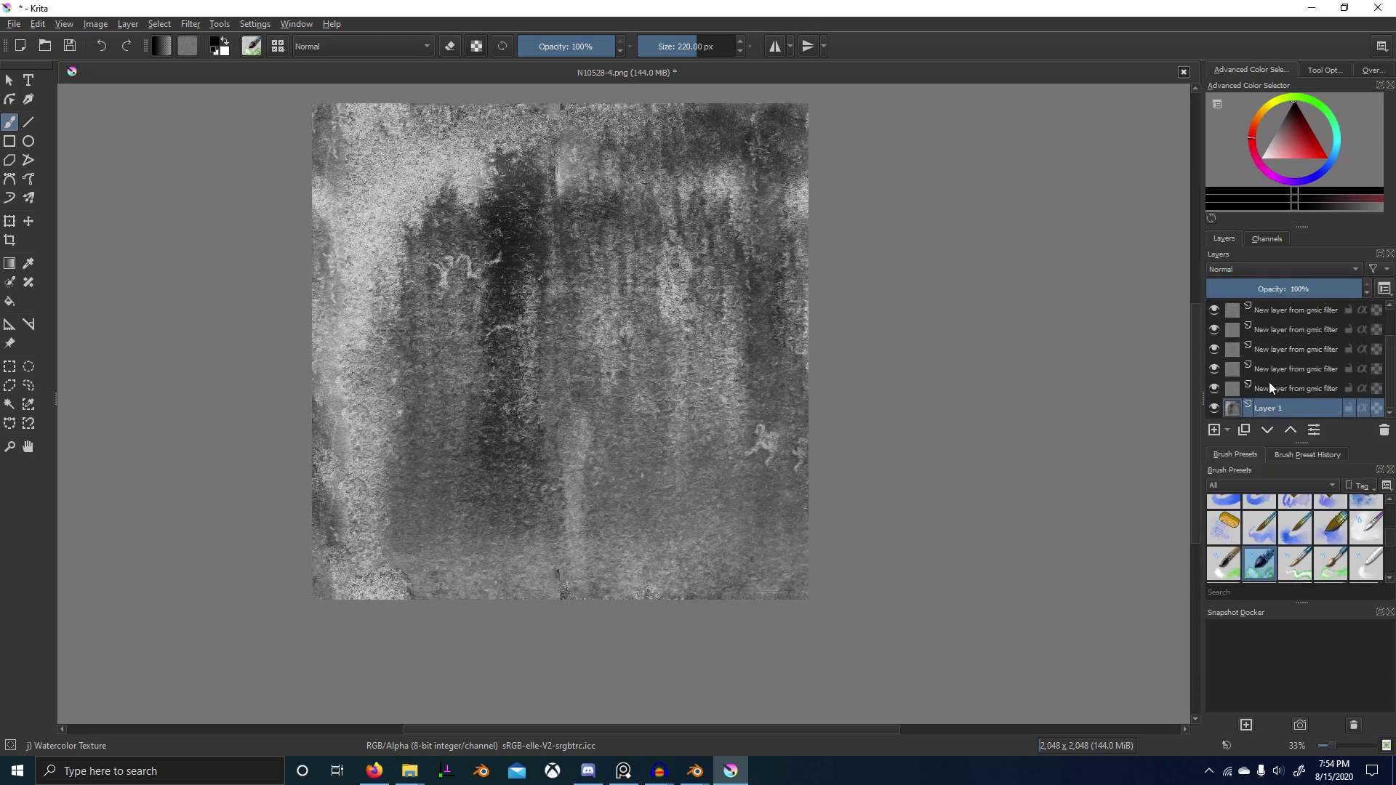
Step: Hide all the wavelet detail layers and examine Layer 1 on its own
{"action": "left_click_drag", "start_coordinate": [1214, 388], "coordinate": [1216, 338]}
{"action": "scroll", "coordinate": [1221, 322], "scroll_direction": "up", "scroll_amount": 2}
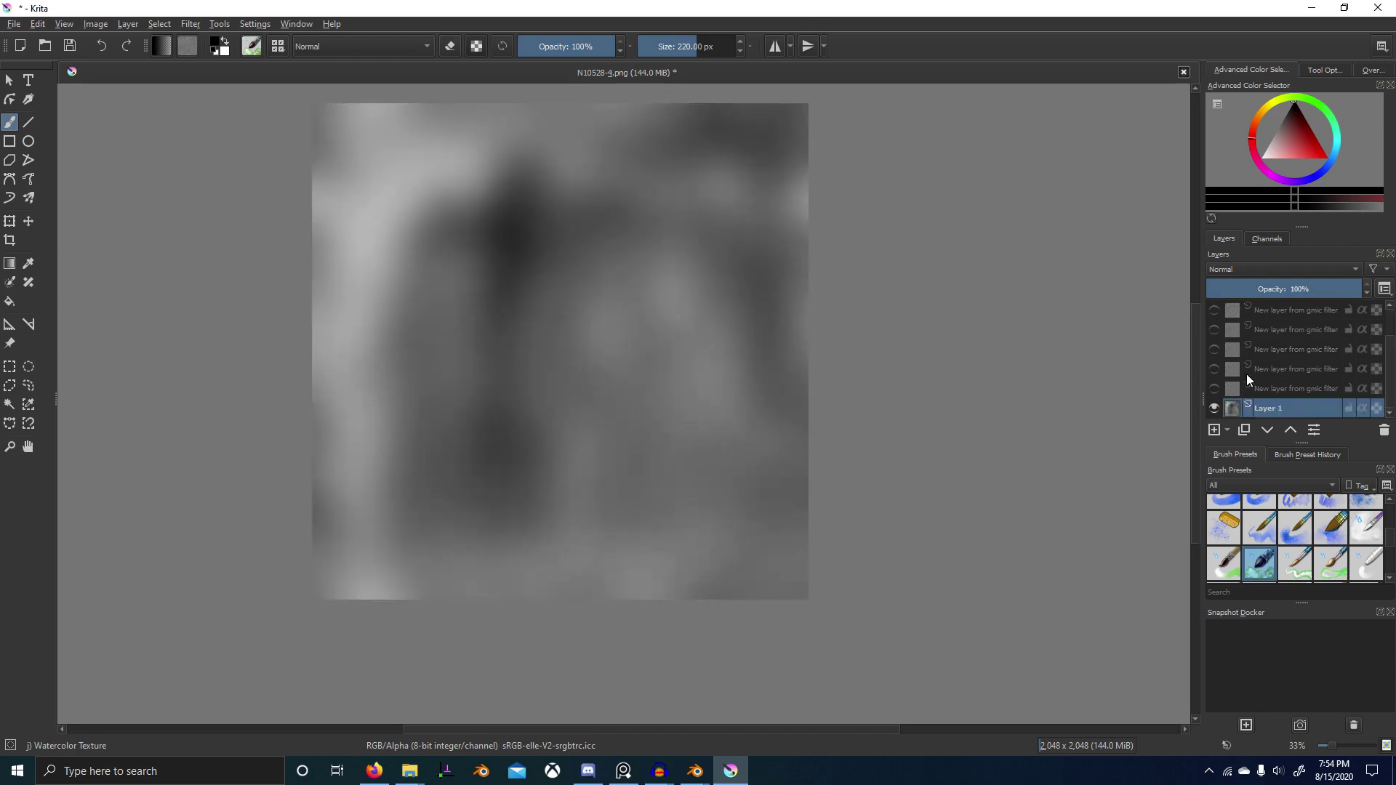
{"action": "middle_click_drag", "start_coordinate": [688, 358], "coordinate": [851, 461]}
{"action": "scroll", "coordinate": [873, 445], "scroll_direction": "up", "scroll_amount": 1}
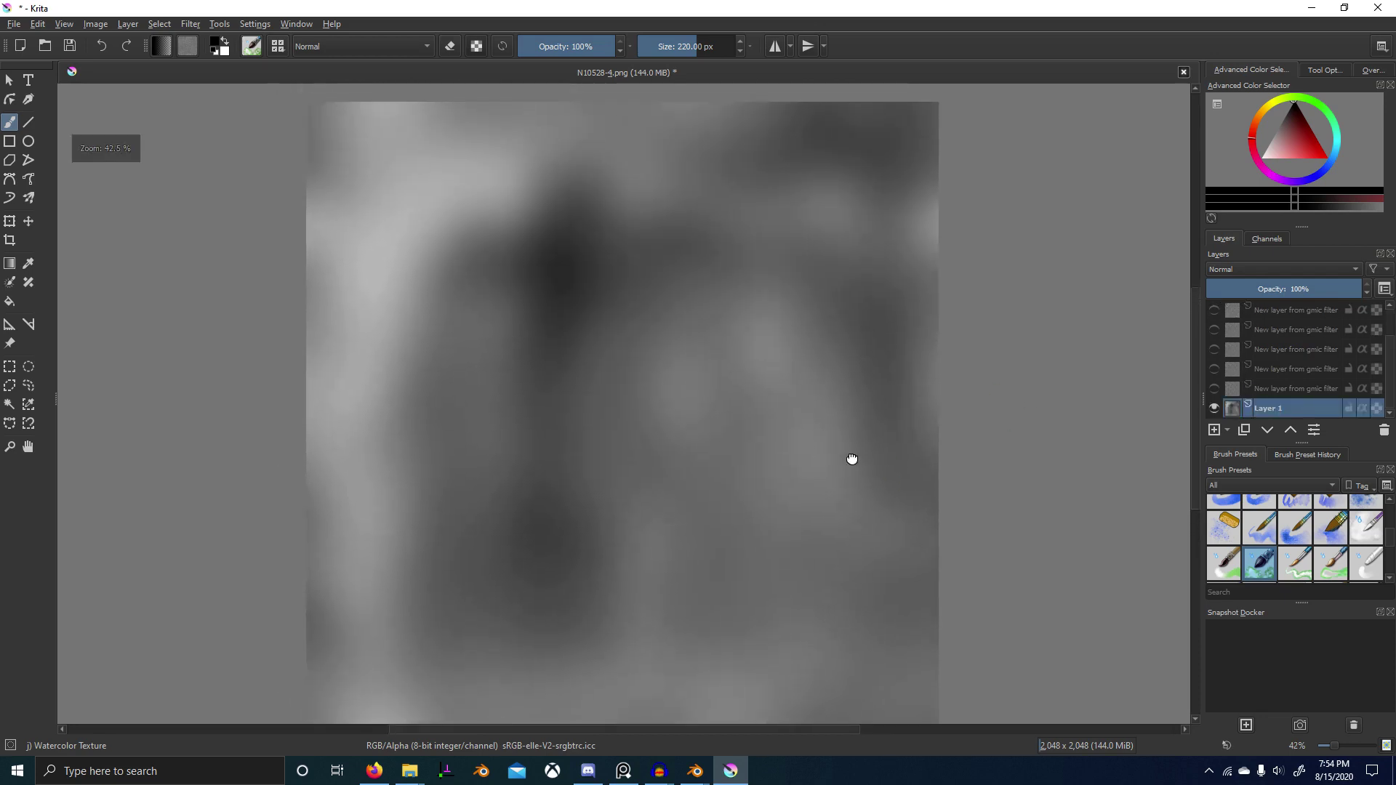
{"action": "scroll", "coordinate": [851, 456], "scroll_direction": "down", "scroll_amount": 1}
{"action": "middle_click_drag", "start_coordinate": [651, 381], "coordinate": [724, 320]}
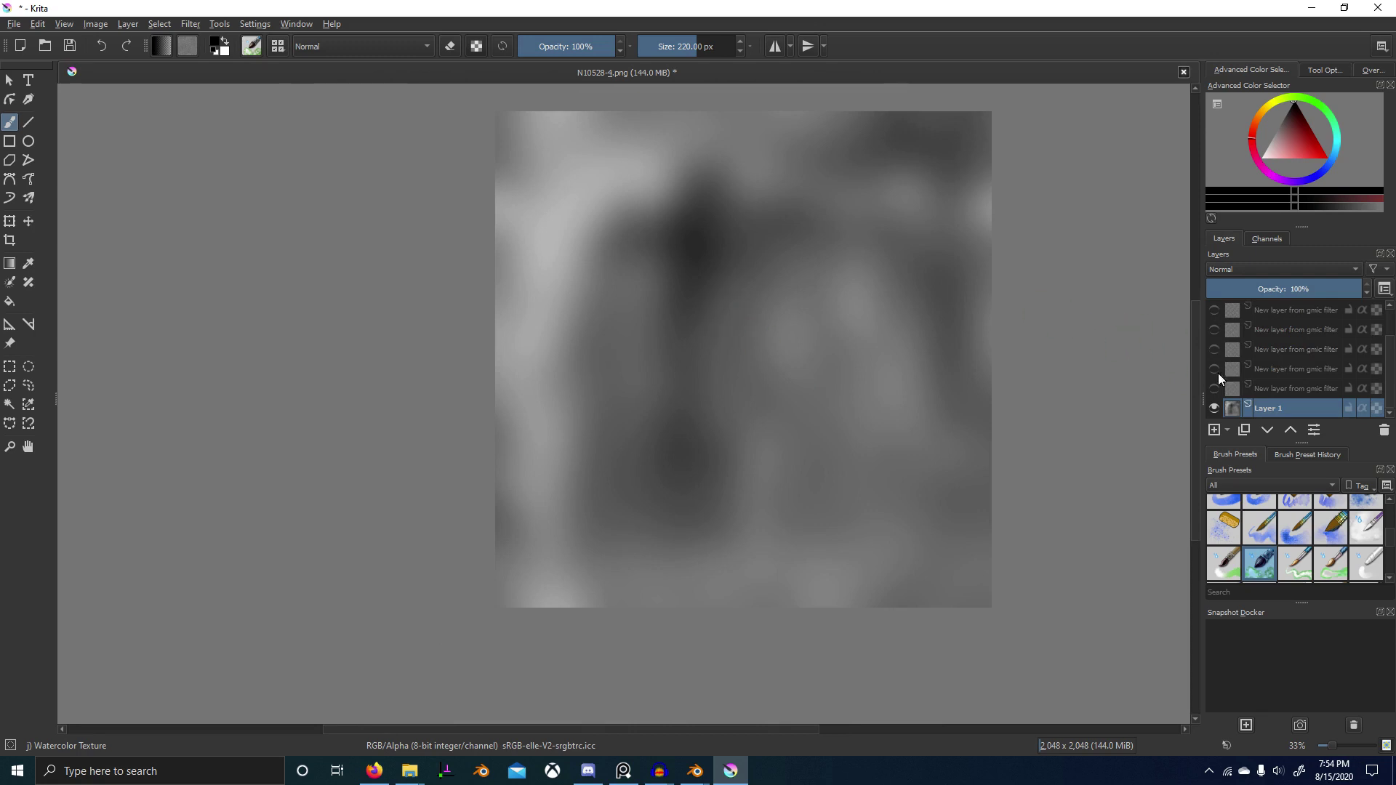
Step: Hide Layer 1 and show only the detail layer directly above it for inspection
{"action": "left_click", "coordinate": [1215, 407]}
{"action": "left_click", "coordinate": [1215, 389]}
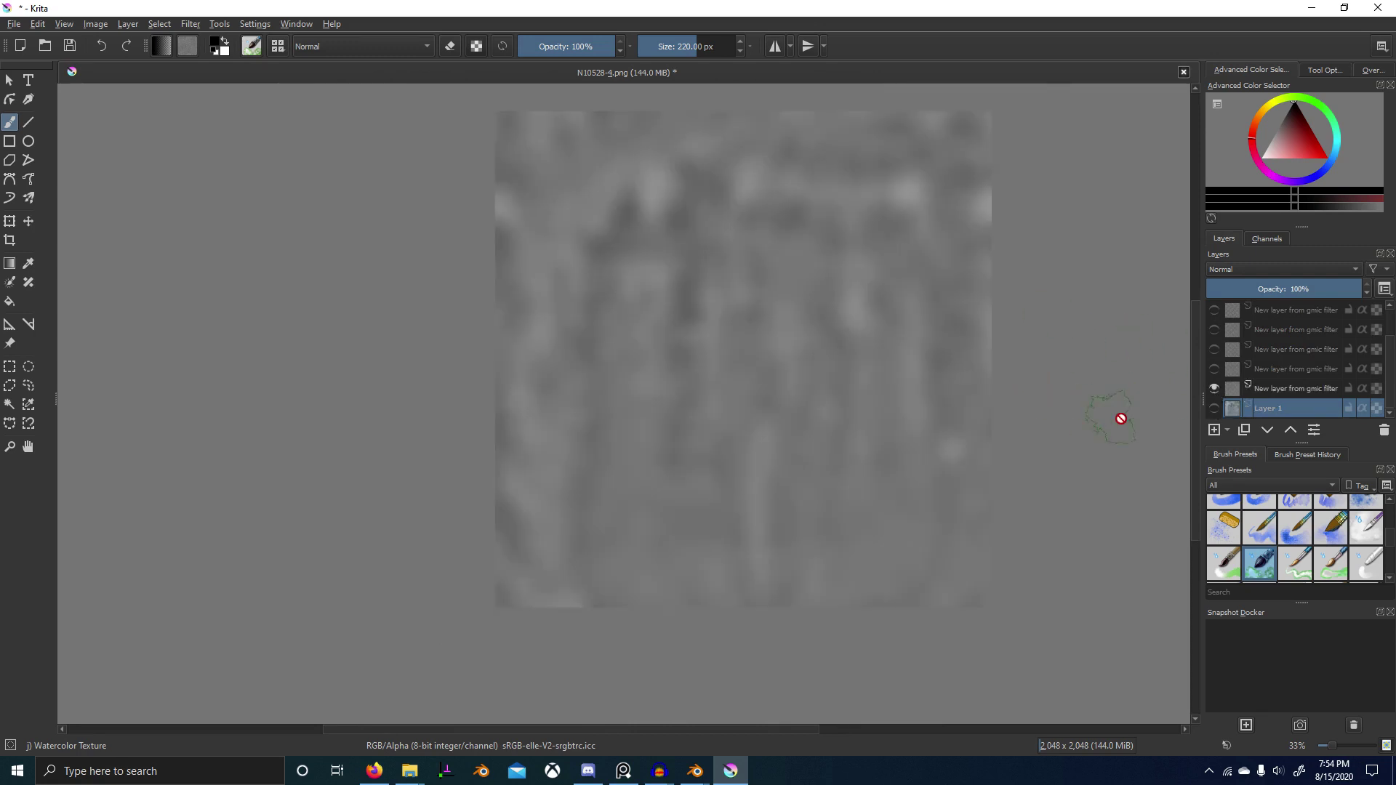
{"action": "middle_click_drag", "start_coordinate": [739, 534], "coordinate": [722, 575]}
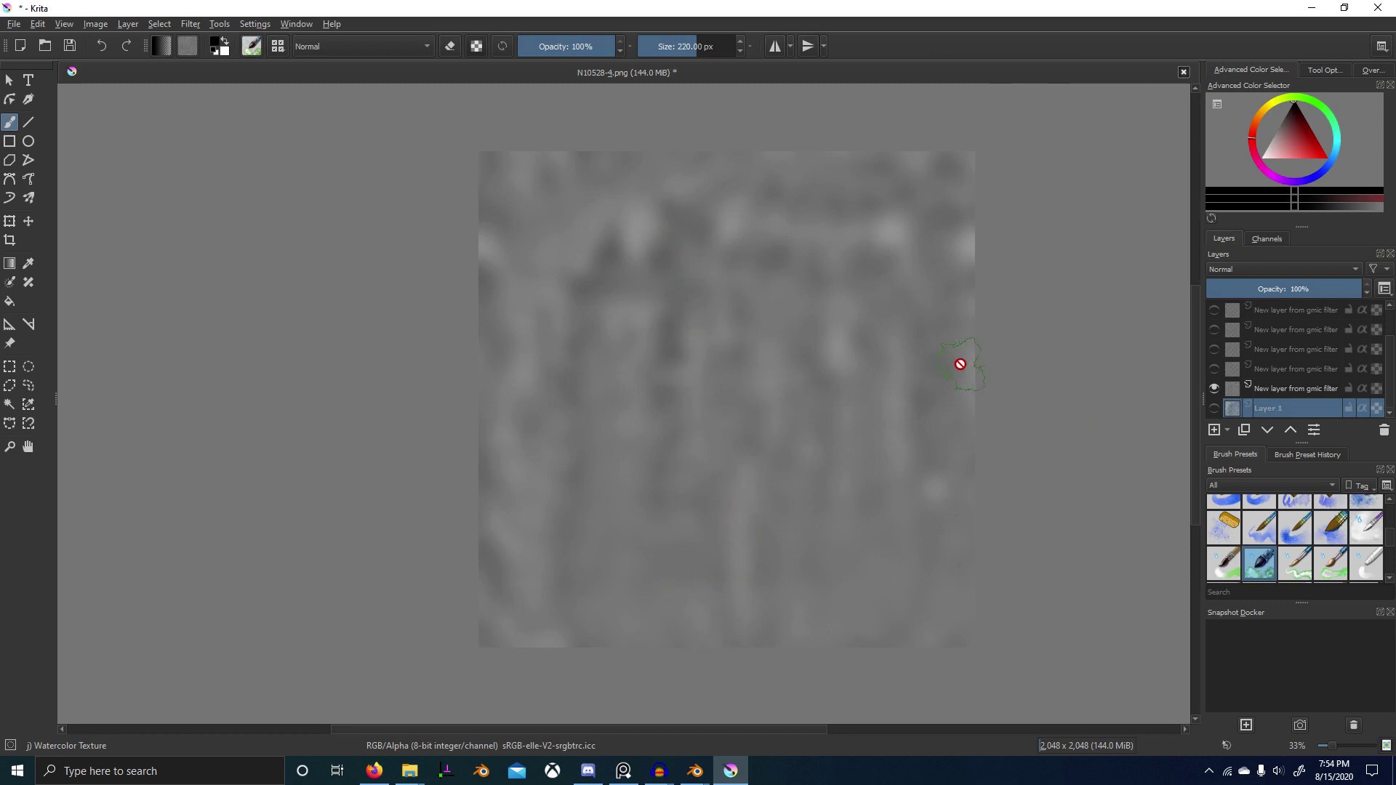
Step: Show only the second detail layer above Layer 1 and examine its pattern up close
{"action": "left_click", "coordinate": [1215, 388]}
{"action": "left_click", "coordinate": [1215, 369]}
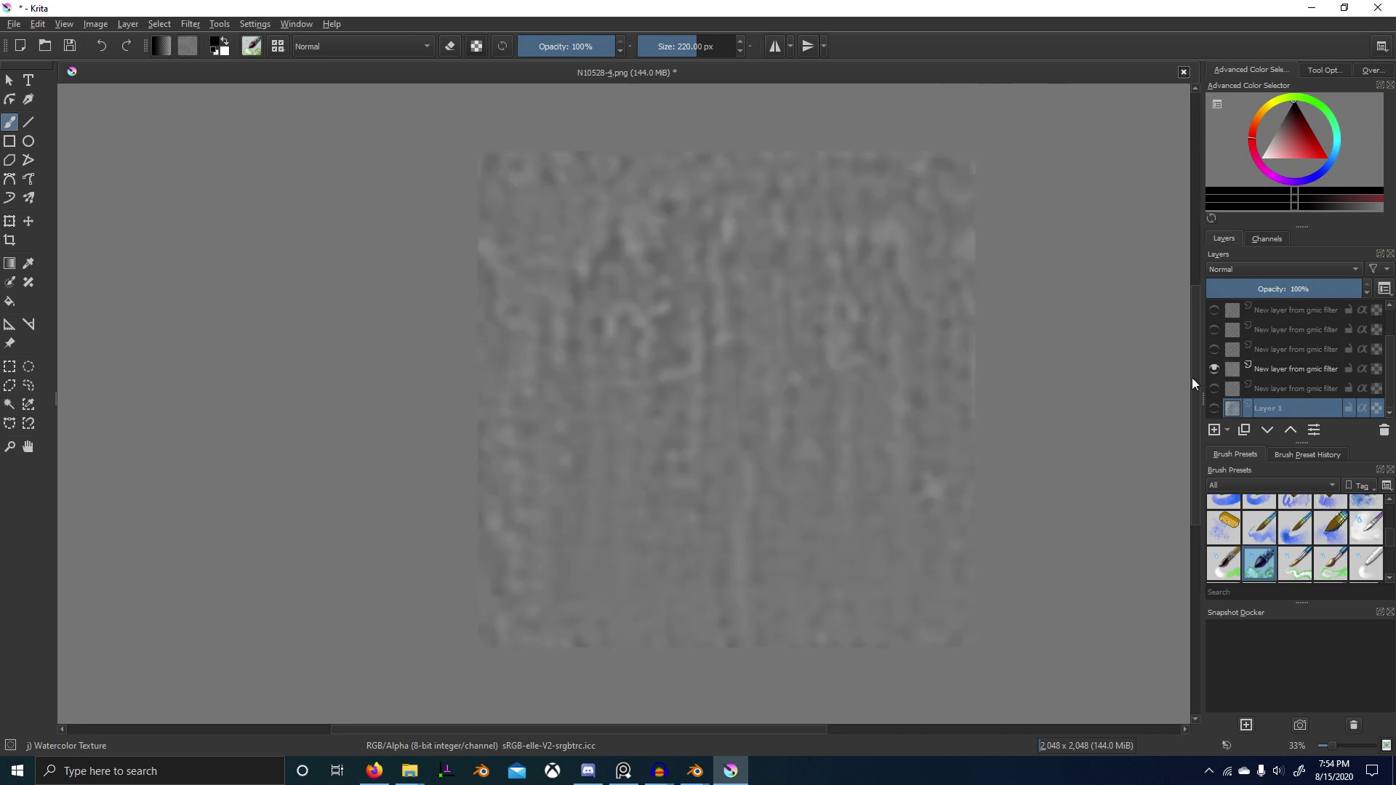
{"action": "scroll", "coordinate": [602, 330], "scroll_direction": "up", "scroll_amount": 3}
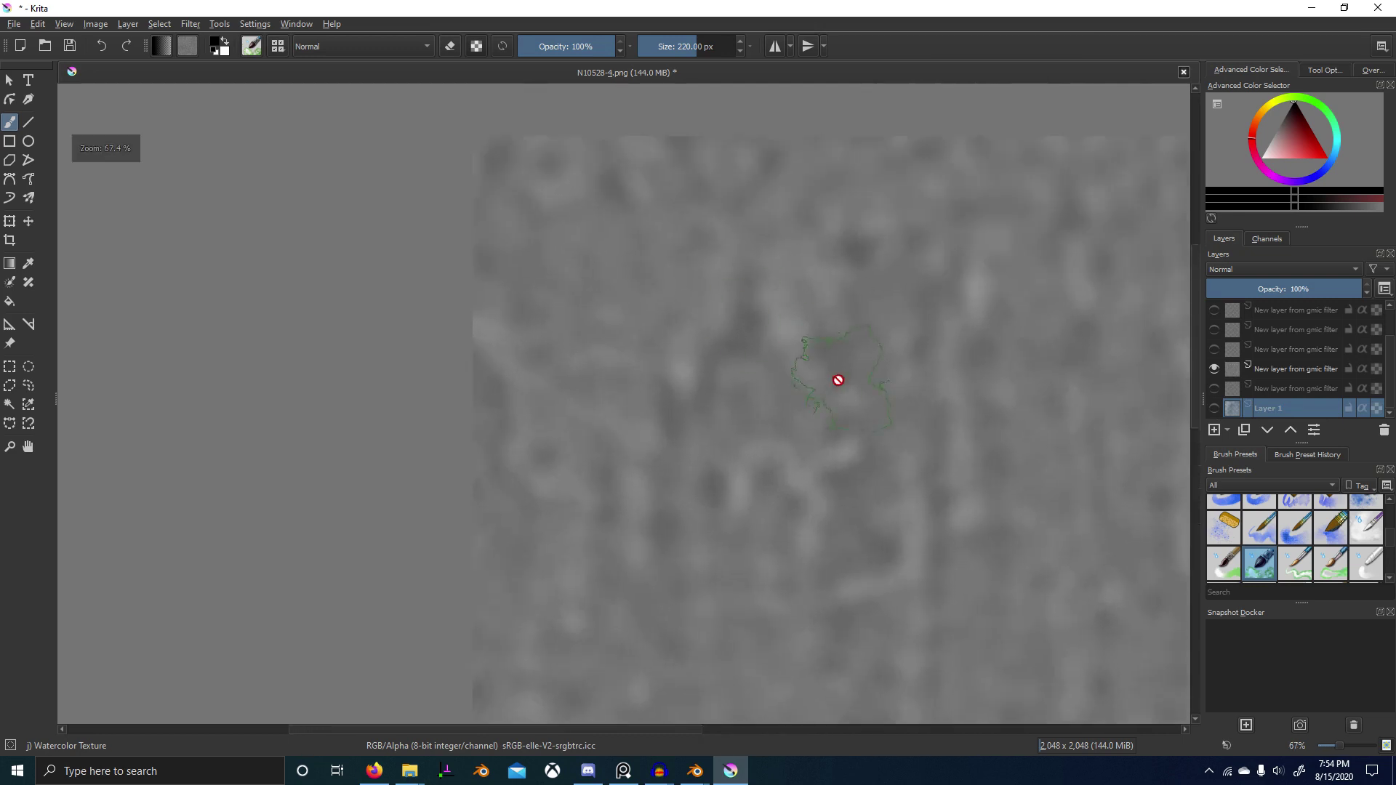
{"action": "middle_click_drag", "start_coordinate": [935, 504], "coordinate": [754, 322]}
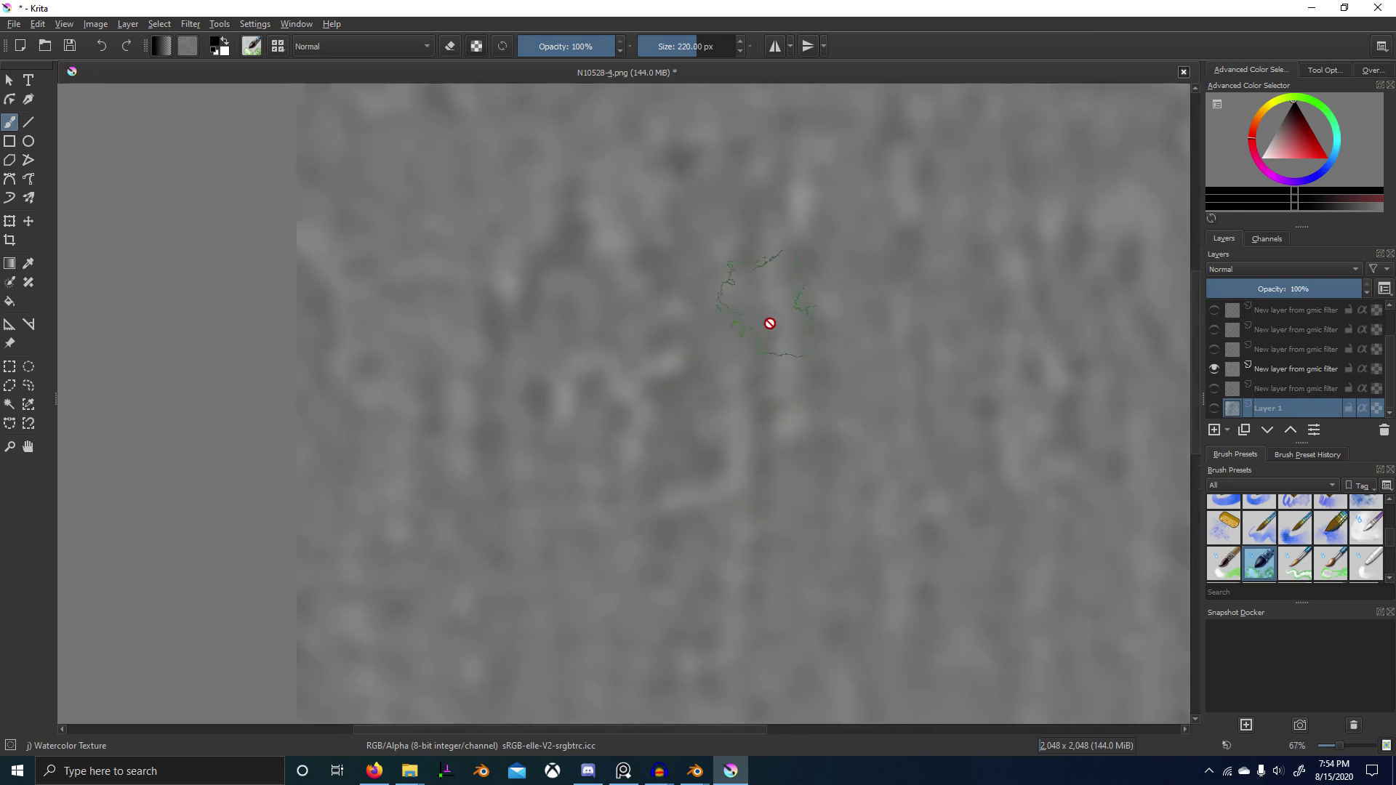
{"action": "middle_click_drag", "start_coordinate": [895, 579], "coordinate": [763, 496]}
{"action": "scroll", "coordinate": [829, 549], "scroll_direction": "down", "scroll_amount": 1}
{"action": "middle_click_drag", "start_coordinate": [854, 645], "coordinate": [757, 425]}
{"action": "scroll", "coordinate": [766, 470], "scroll_direction": "down", "scroll_amount": 1}
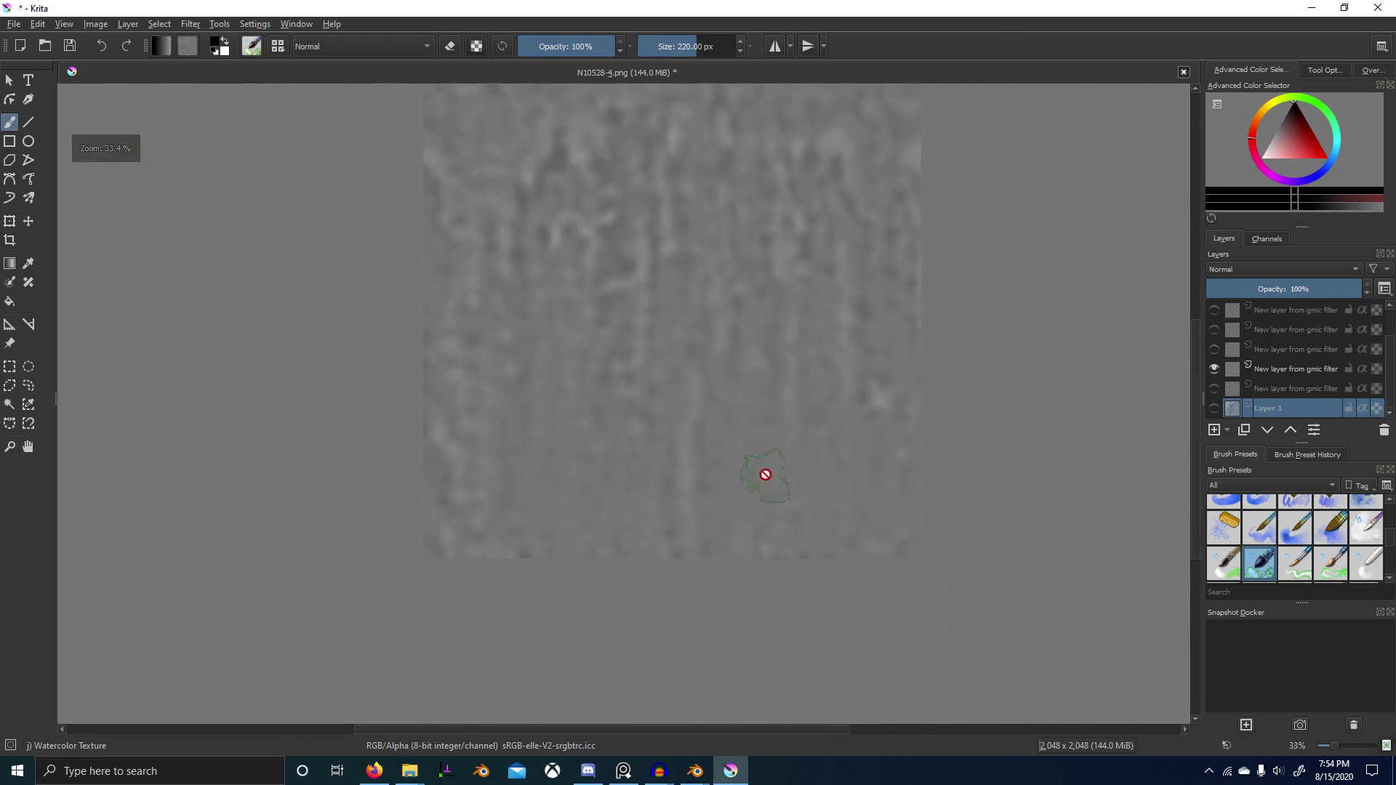
Step: Isolate the third detail layer above Layer 1 and inspect its finer pattern up close
{"action": "left_click", "coordinate": [1214, 389]}
{"action": "left_click", "coordinate": [1214, 389]}
{"action": "left_click", "coordinate": [1214, 369]}
{"action": "left_click", "coordinate": [1215, 349]}
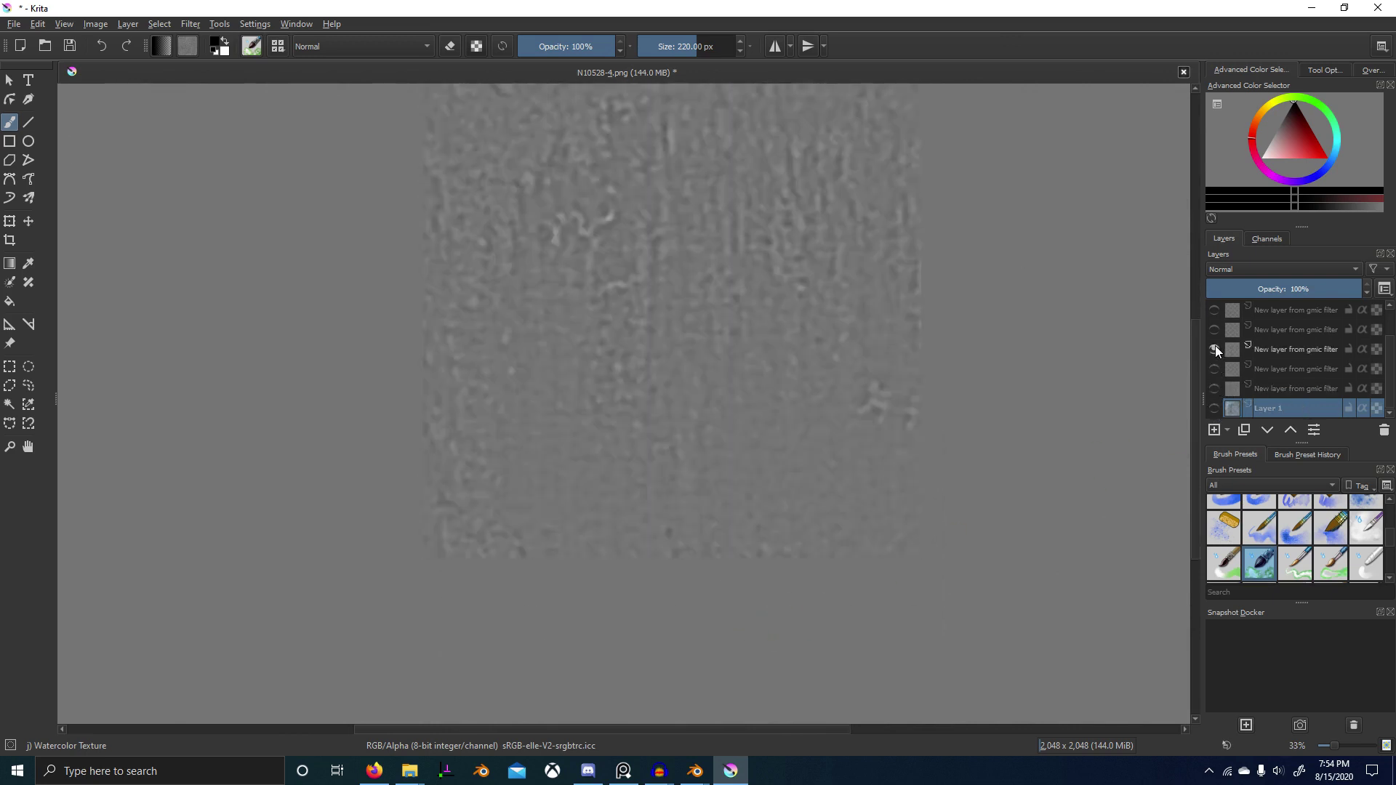
{"action": "scroll", "coordinate": [804, 430], "scroll_direction": "up", "scroll_amount": 5}
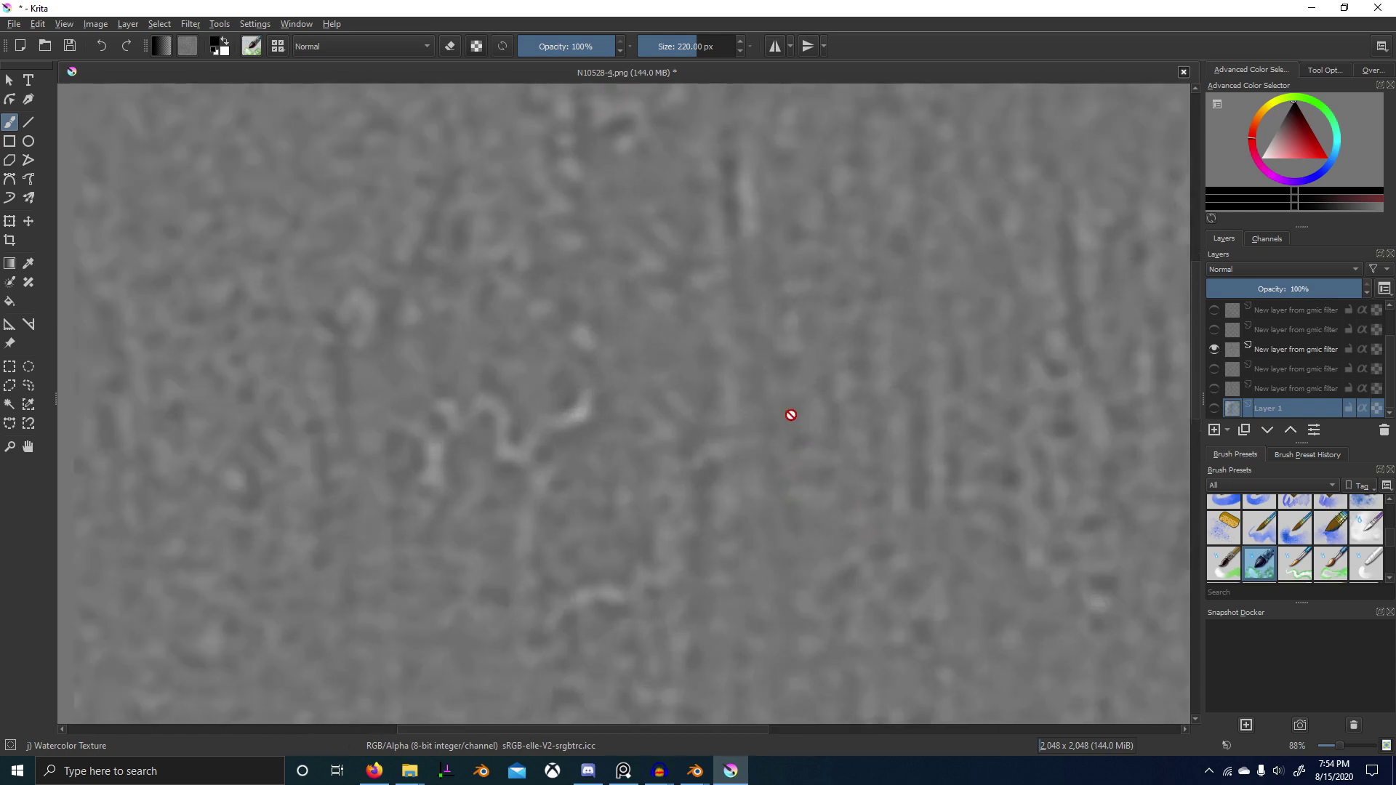
{"action": "scroll", "coordinate": [791, 415], "scroll_direction": "down", "scroll_amount": 2}
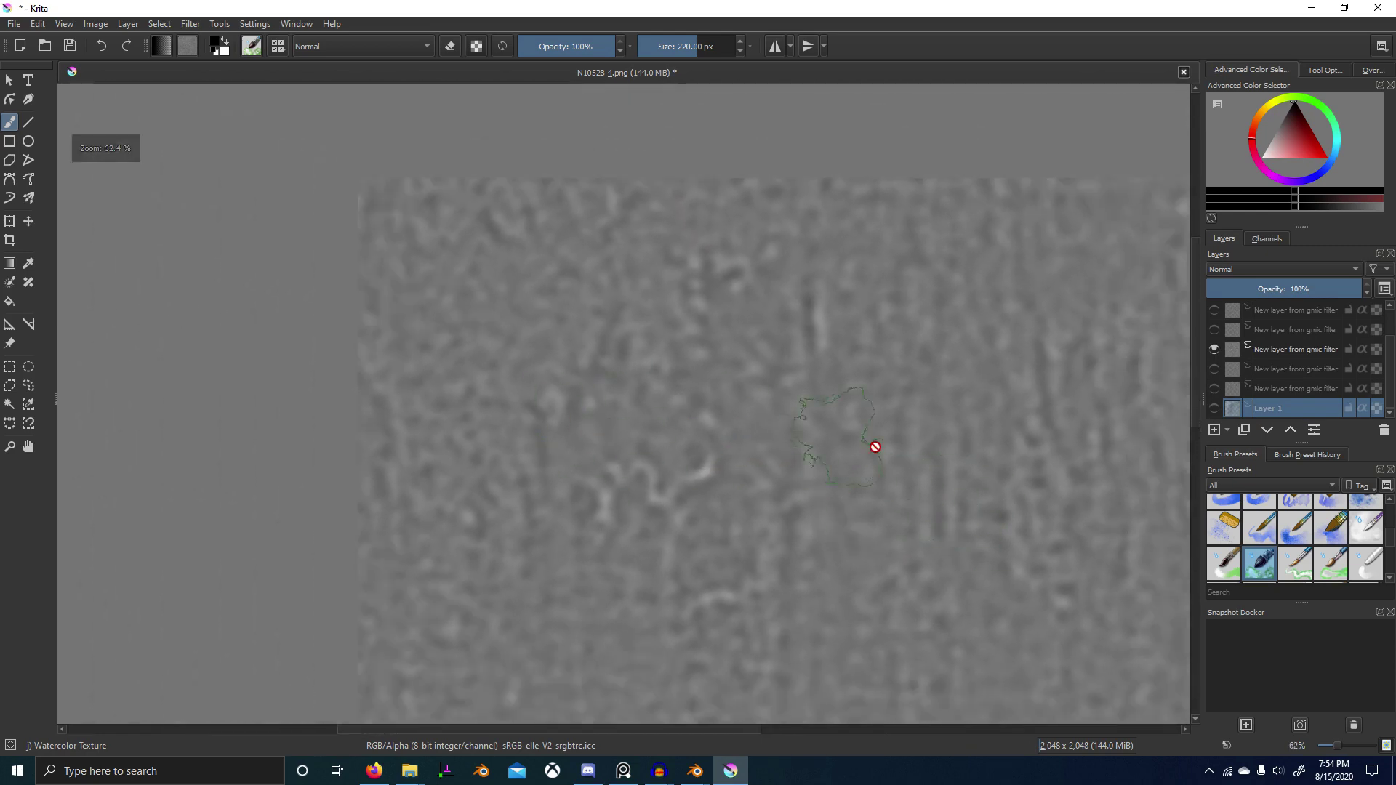
{"action": "middle_click_drag", "start_coordinate": [1101, 454], "coordinate": [968, 452]}
{"action": "scroll", "coordinate": [883, 341], "scroll_direction": "down", "scroll_amount": 2}
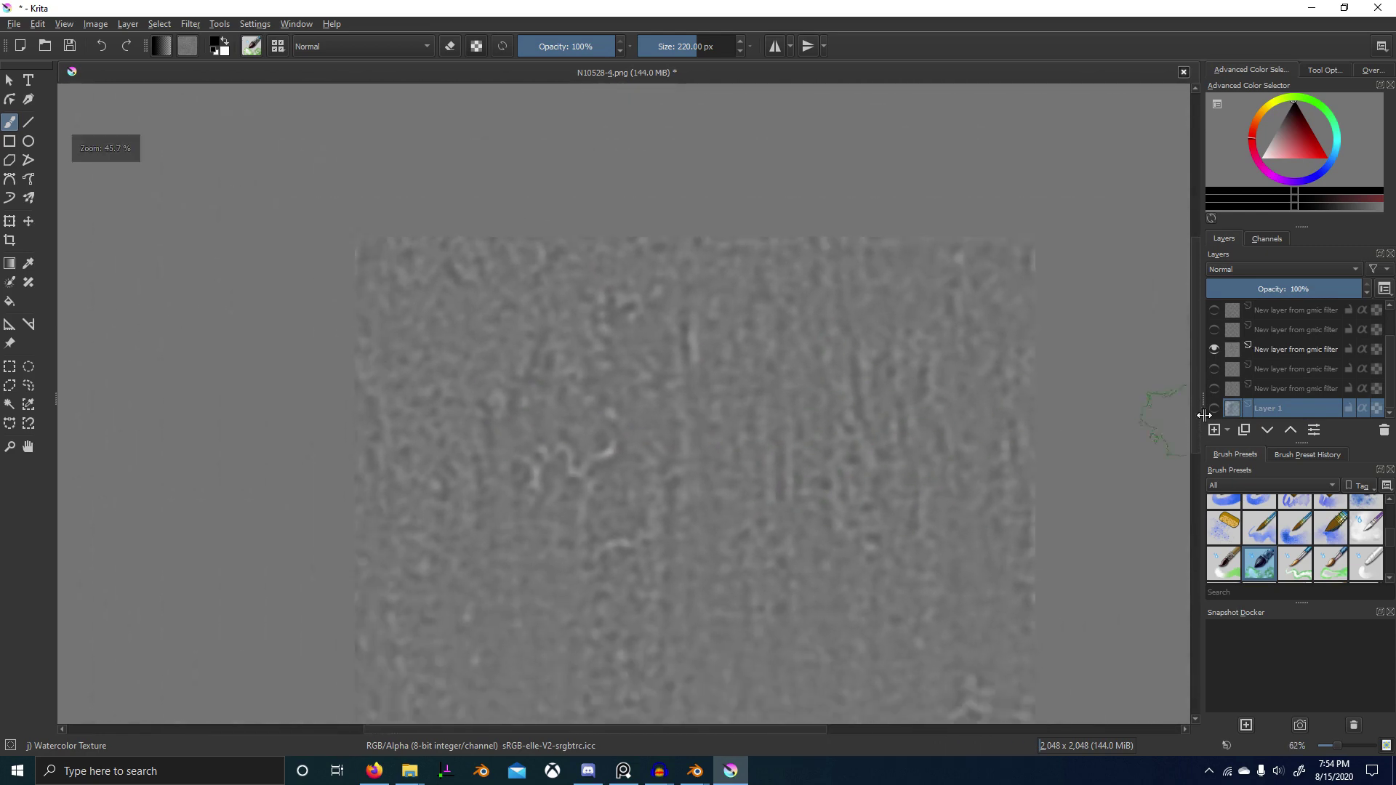
Step: Make all the wavelet detail layers and Layer 1 visible again and view the recombined grunge texture
{"action": "left_click", "coordinate": [1214, 330]}
{"action": "left_click", "coordinate": [1215, 311]}
{"action": "scroll", "coordinate": [1214, 362], "scroll_direction": "up", "scroll_amount": 2}
{"action": "left_click", "coordinate": [1213, 330]}
{"action": "left_click", "coordinate": [1213, 312]}
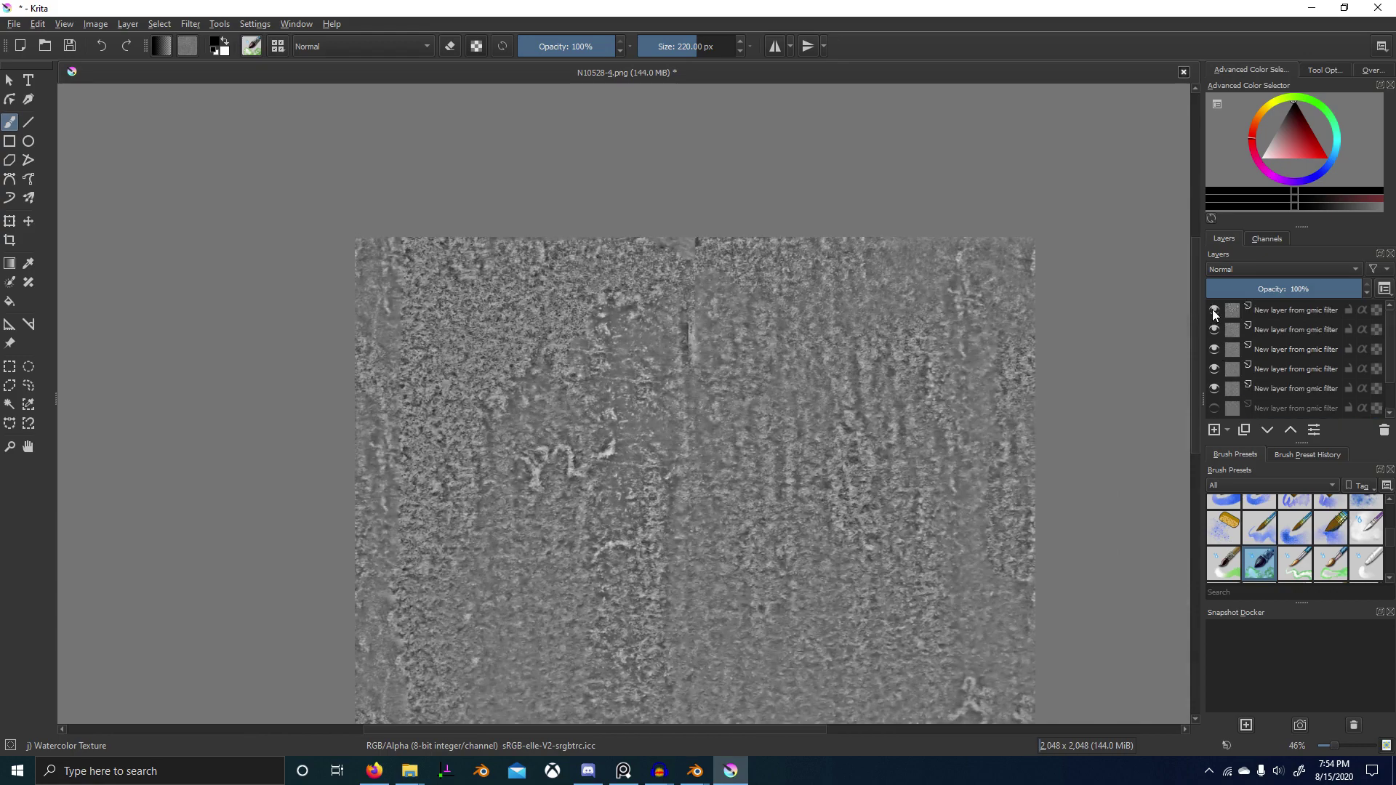
{"action": "scroll", "coordinate": [1219, 398], "scroll_direction": "down", "scroll_amount": 2}
{"action": "left_click", "coordinate": [1212, 368]}
{"action": "left_click", "coordinate": [1214, 389]}
{"action": "left_click", "coordinate": [1214, 408]}
{"action": "scroll", "coordinate": [907, 390], "scroll_direction": "down", "scroll_amount": 3}
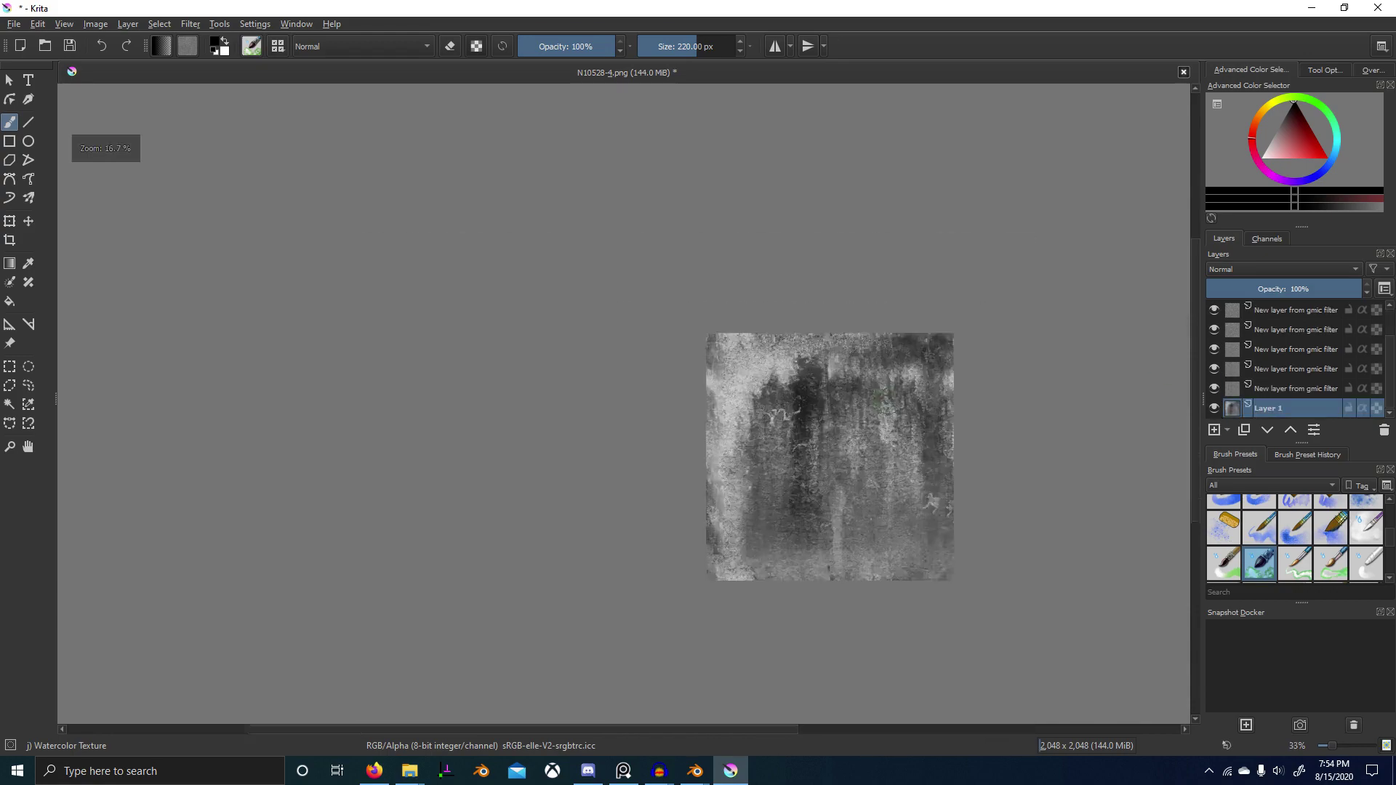
{"action": "scroll", "coordinate": [842, 363], "scroll_direction": "up", "scroll_amount": 2}
Step: Close N10528-4.png without saving and switch to the Blender window with proceduralgrunge.blend
{"action": "key", "text": "ctrl+w"}
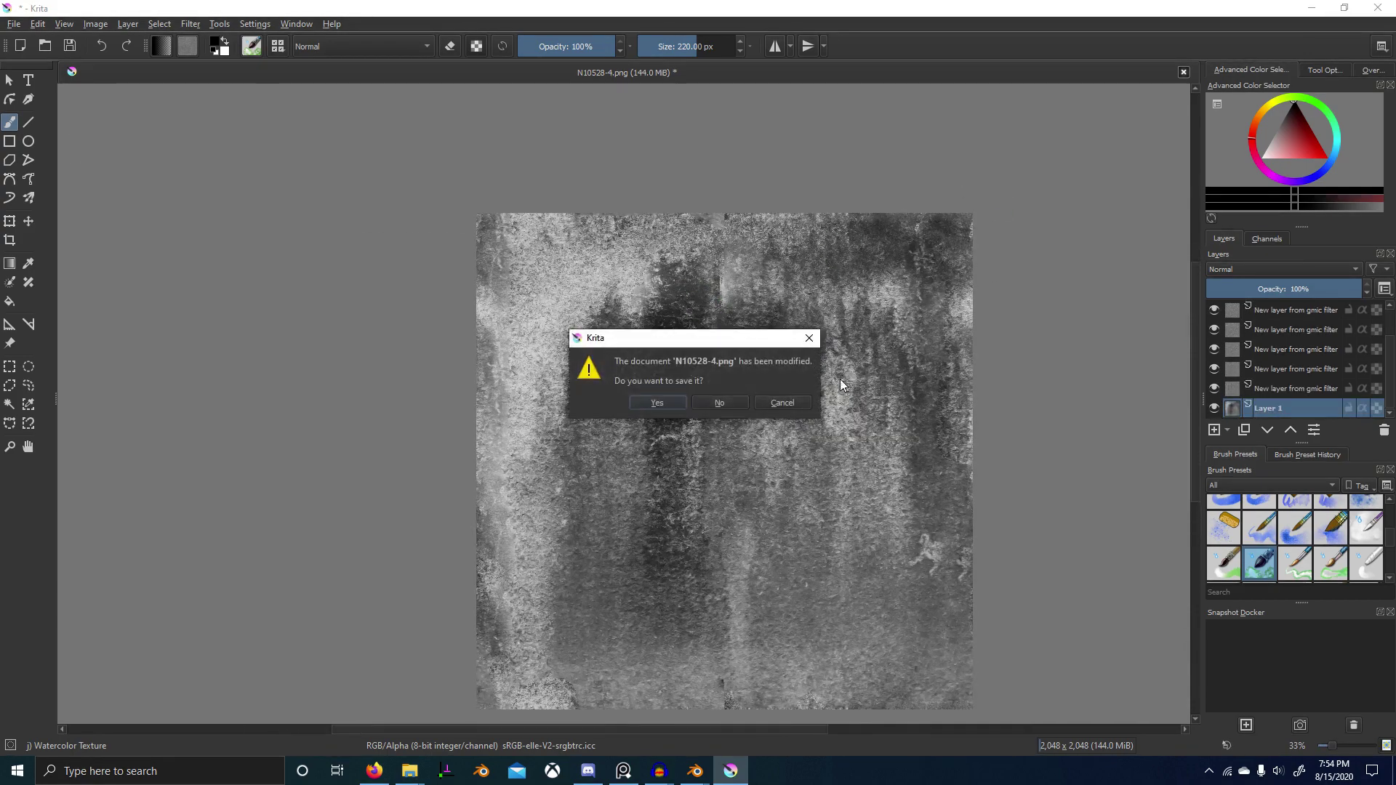
{"action": "left_click", "coordinate": [705, 402]}
{"action": "key", "text": "alt+Tab"}
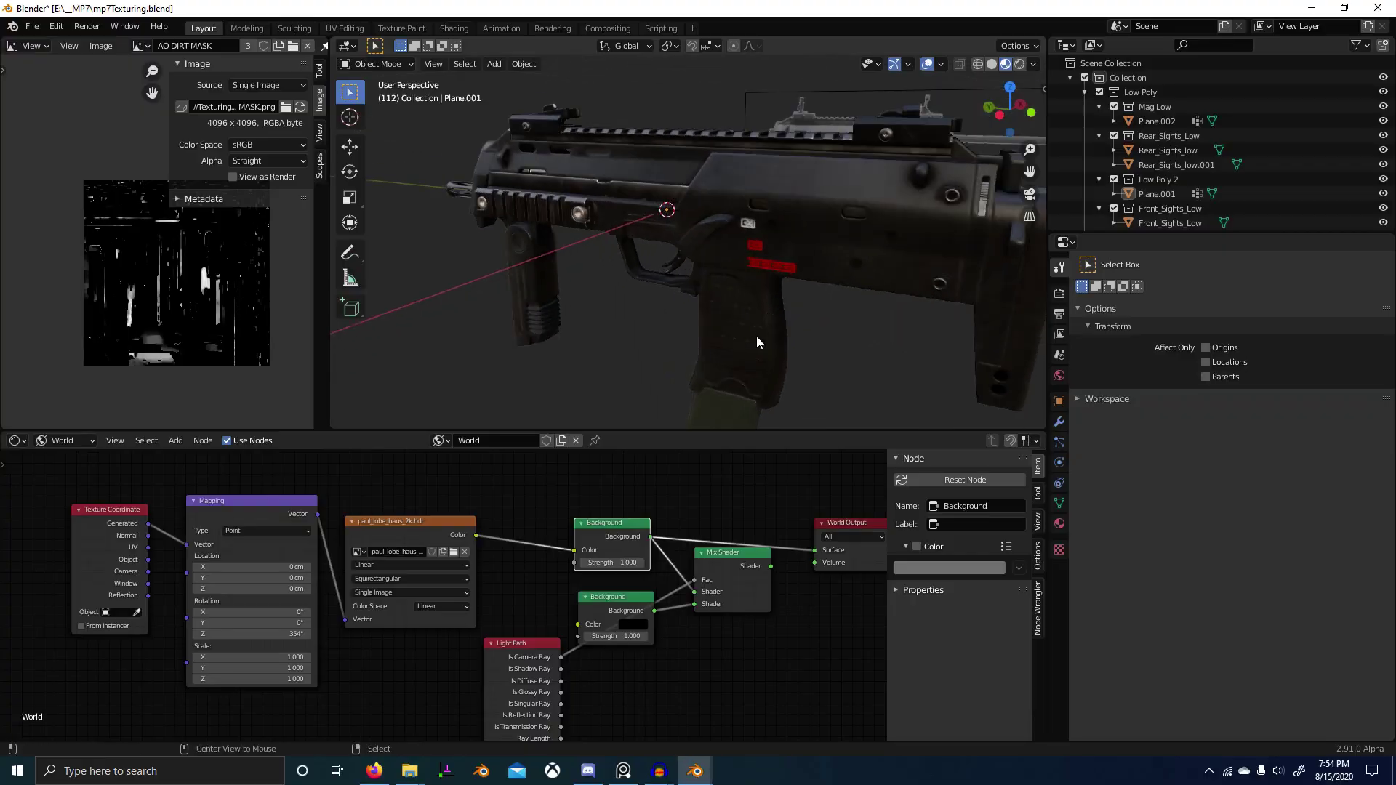
{"action": "key", "text": "alt+Tab"}
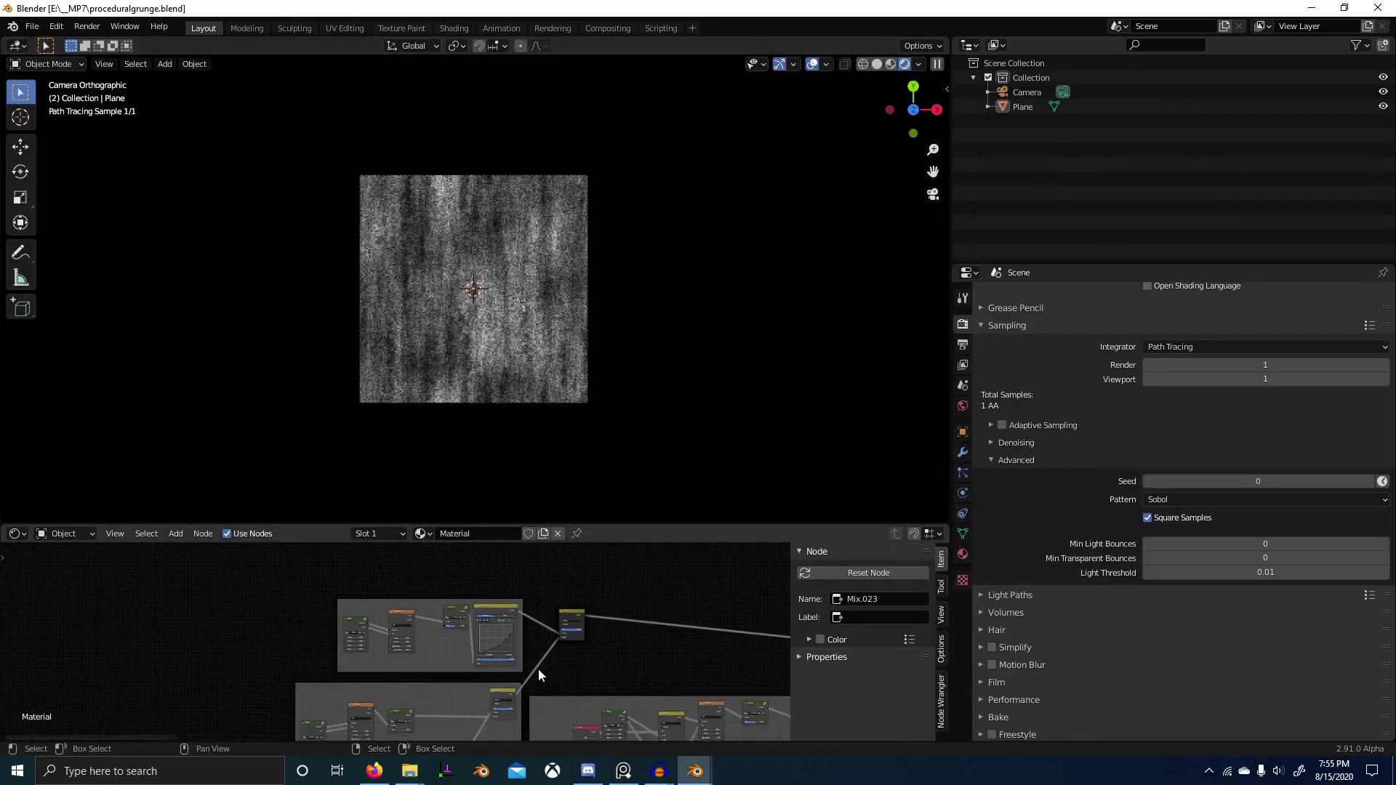
Step: Leave the camera view and examine how the procedural grunge pattern tiles across the whole plane
{"action": "middle_click_drag", "start_coordinate": [539, 675], "coordinate": [421, 653]}
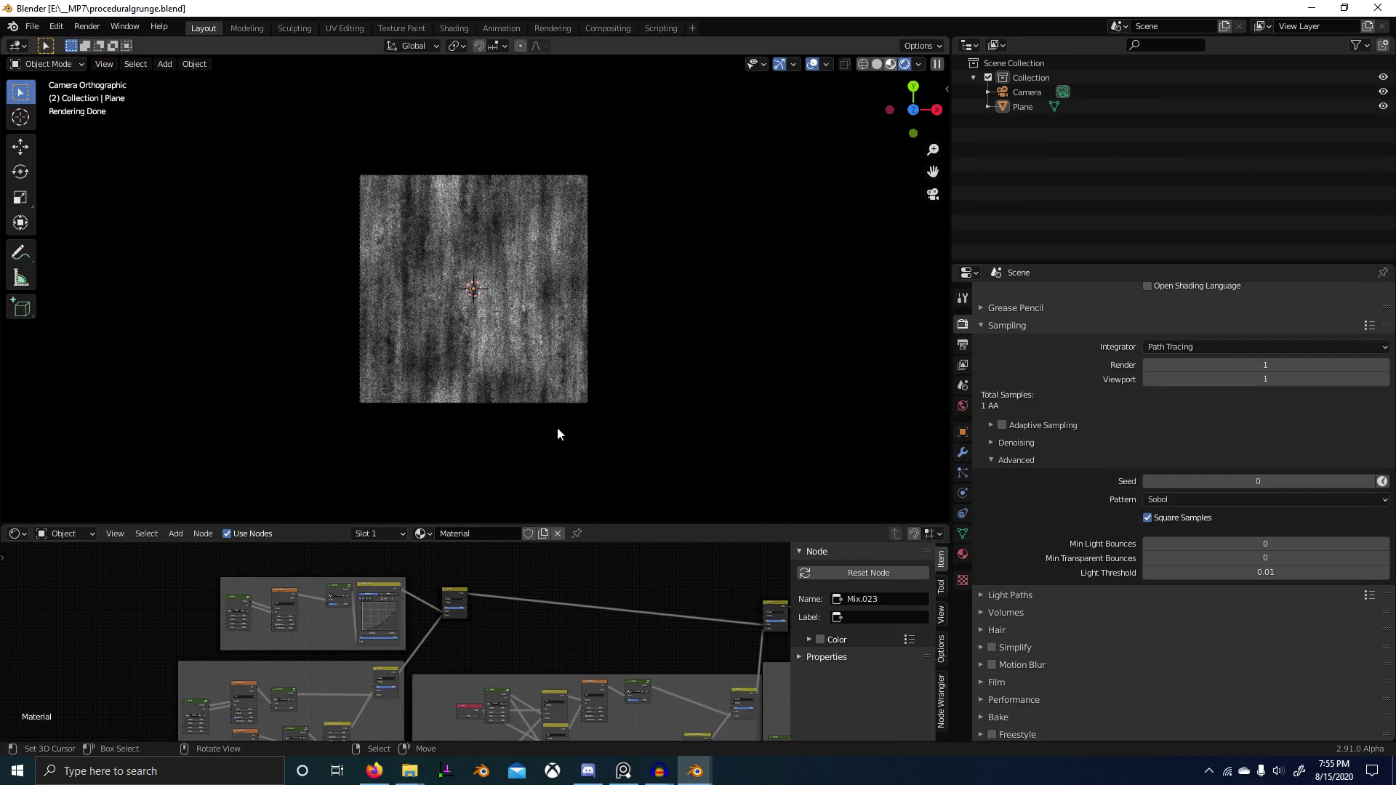
{"action": "key", "text": "KP_0"}
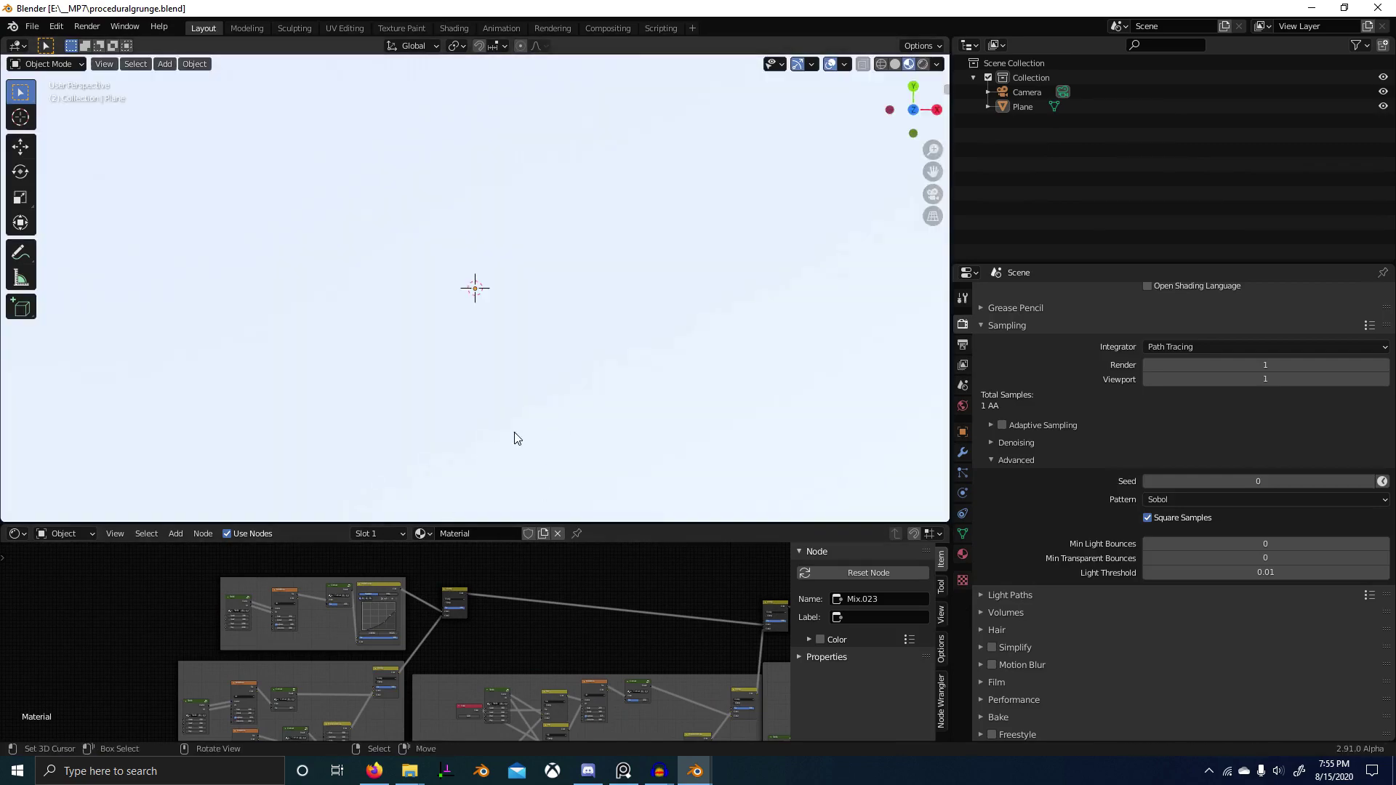
{"action": "scroll", "coordinate": [502, 400], "scroll_direction": "down", "scroll_amount": 5}
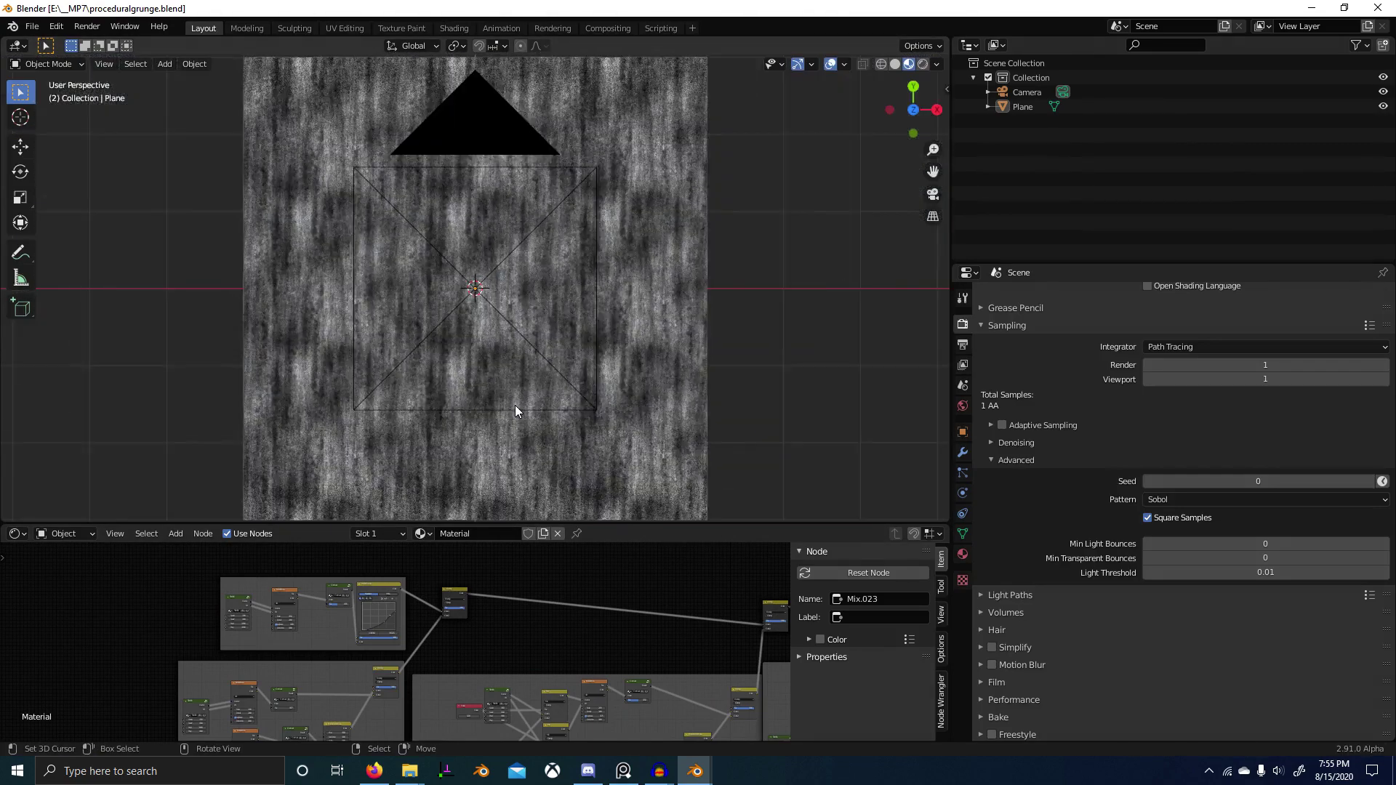
Step: Examine from the top view how the procedural grunge repeats across the plane, checking its face divisions in Edit Mode
{"action": "scroll", "coordinate": [515, 411], "scroll_direction": "up", "scroll_amount": 2}
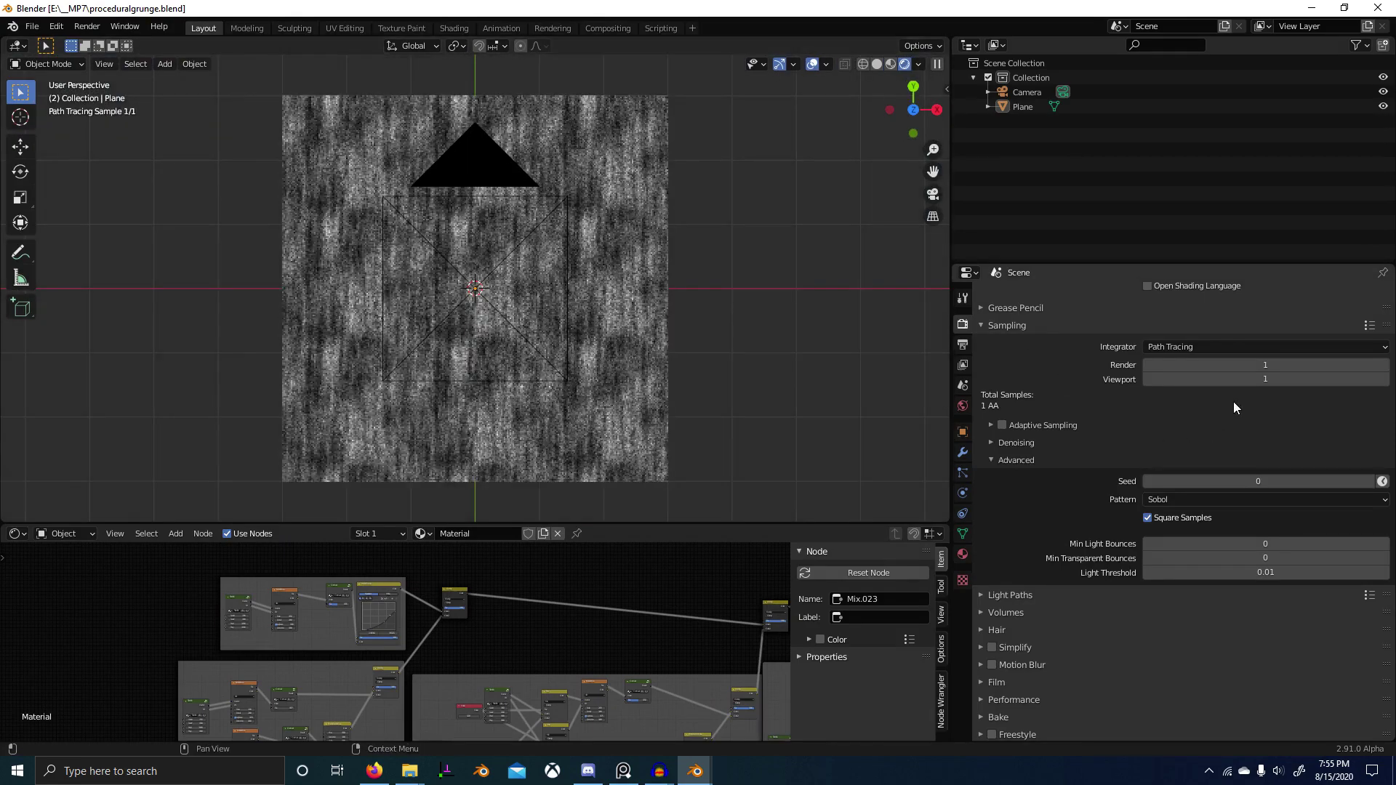
{"action": "scroll", "coordinate": [566, 431], "scroll_direction": "up", "scroll_amount": 1}
{"action": "scroll", "coordinate": [382, 690], "scroll_direction": "up", "scroll_amount": 9}
{"action": "middle_click_drag", "start_coordinate": [407, 604], "coordinate": [442, 616]}
{"action": "middle_click_drag", "start_coordinate": [582, 87], "coordinate": [353, 144]}
{"action": "key", "text": "KP_7"}
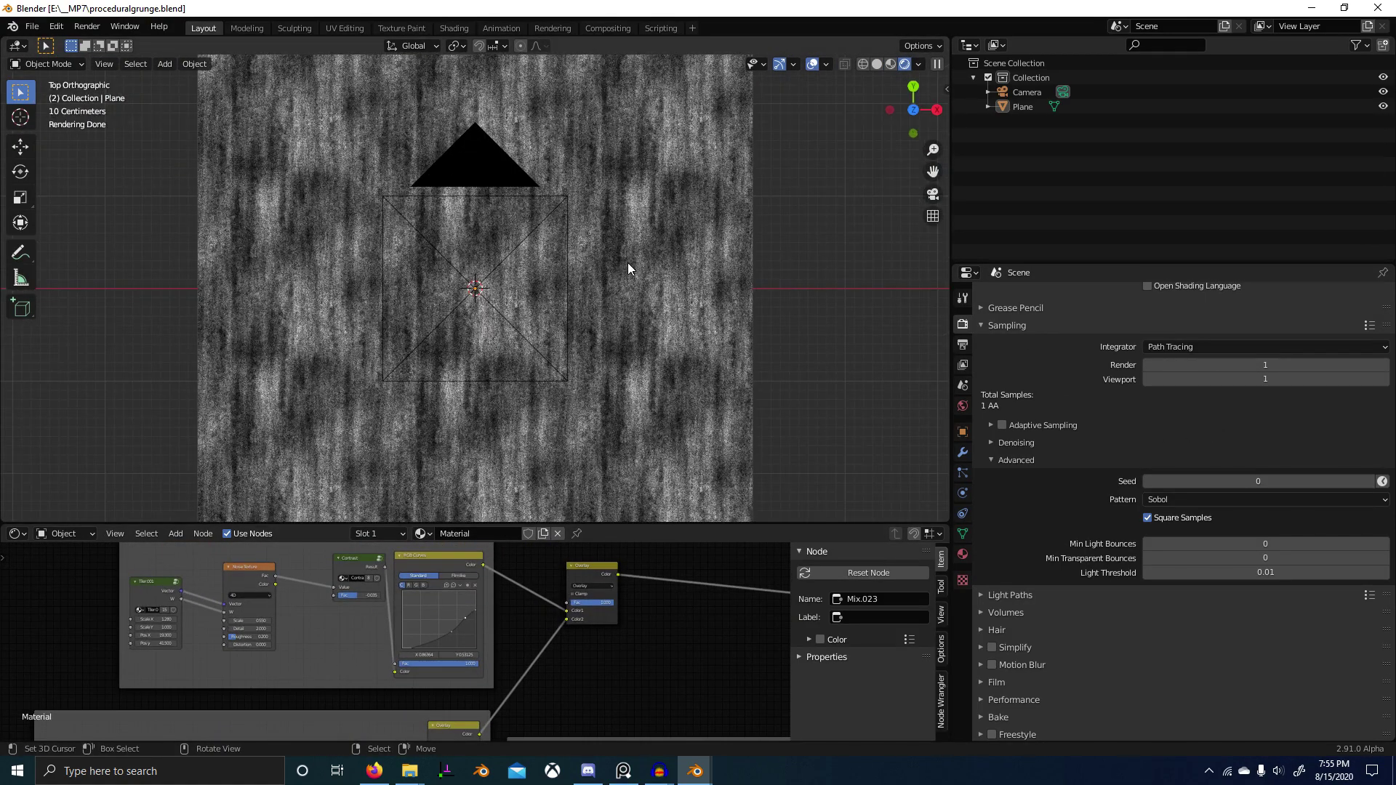
{"action": "left_click", "coordinate": [582, 274]}
{"action": "key", "text": "Tab"}
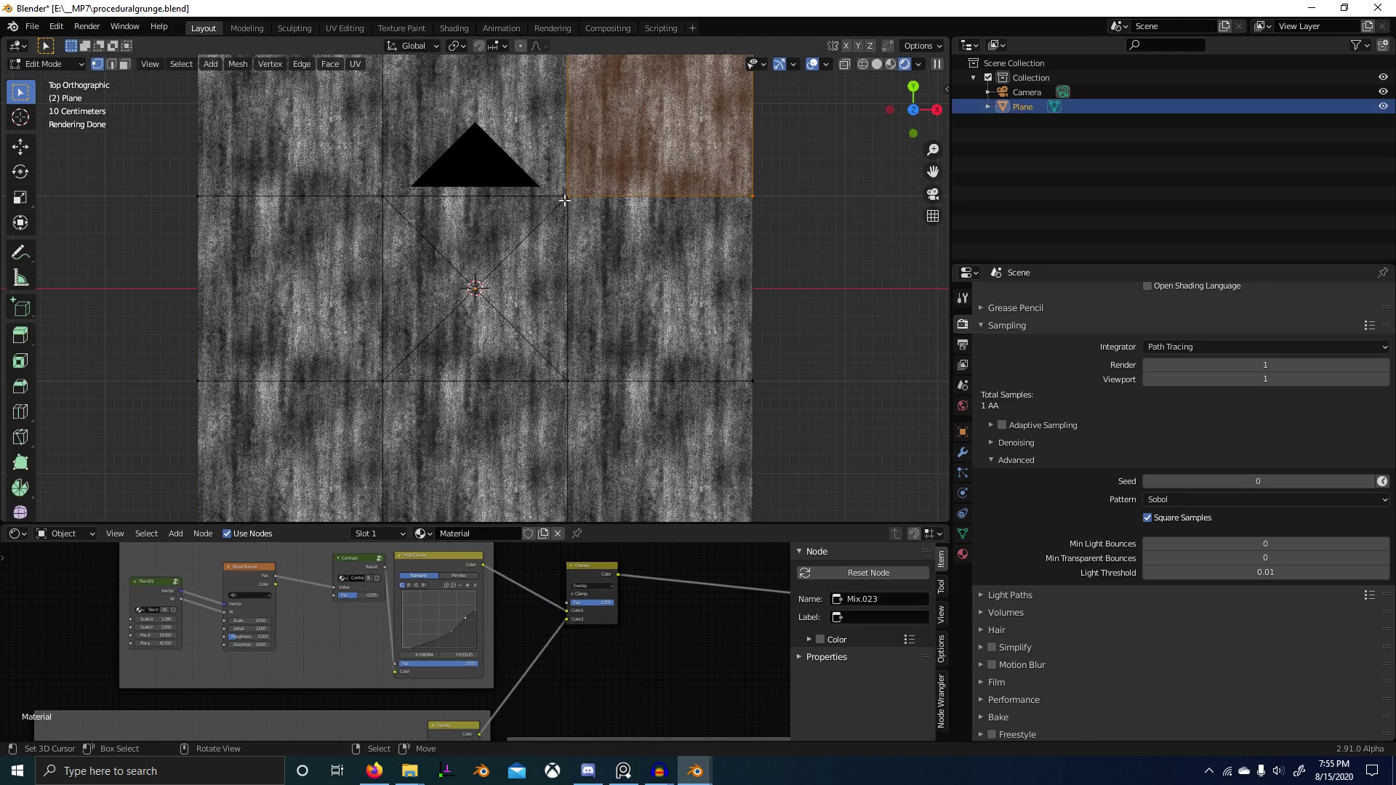
{"action": "key", "text": "Tab"}
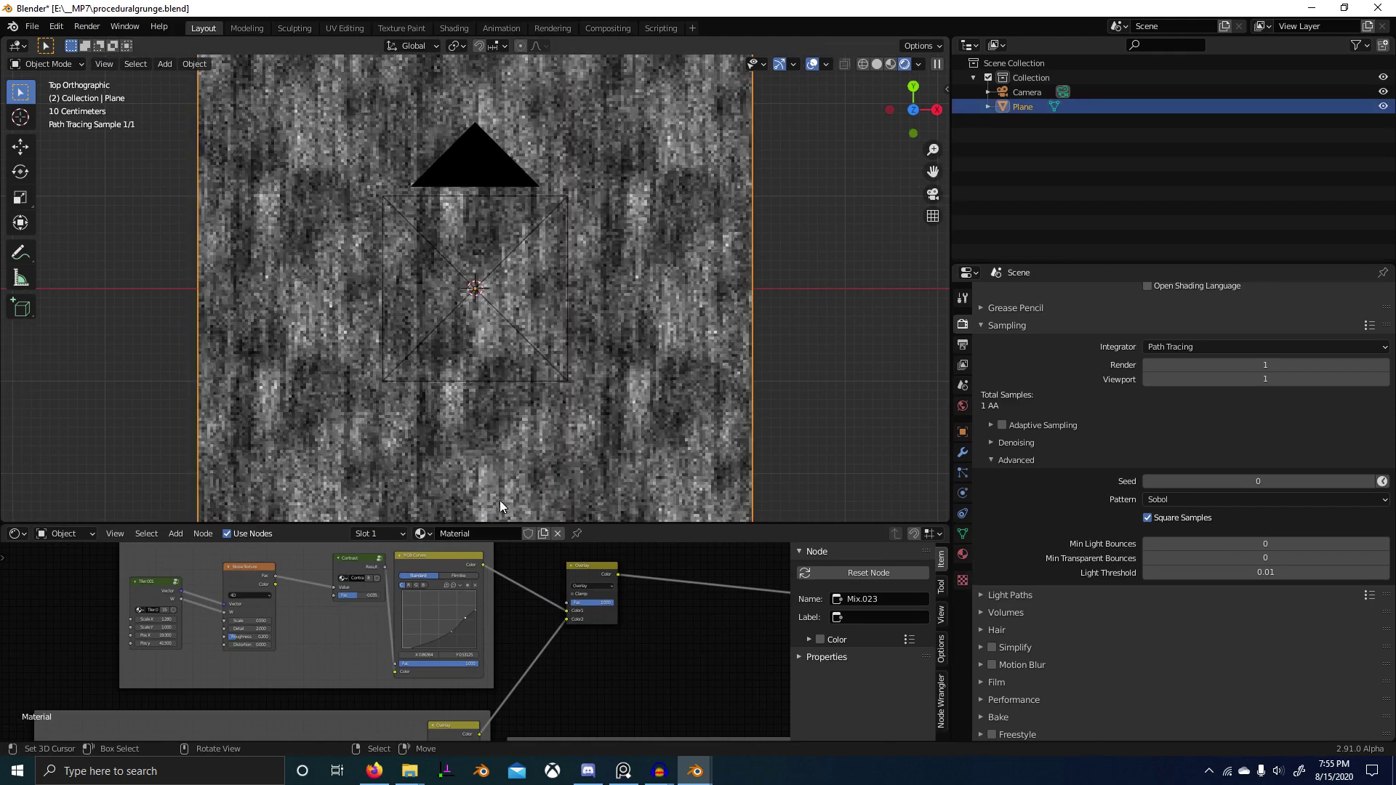
Step: Open the Tiler node group in a maximized node editor and examine its sine, cosine, multiply and add chains
{"action": "scroll", "coordinate": [423, 605], "scroll_direction": "up", "scroll_amount": 4}
{"action": "key", "text": "Tab"}
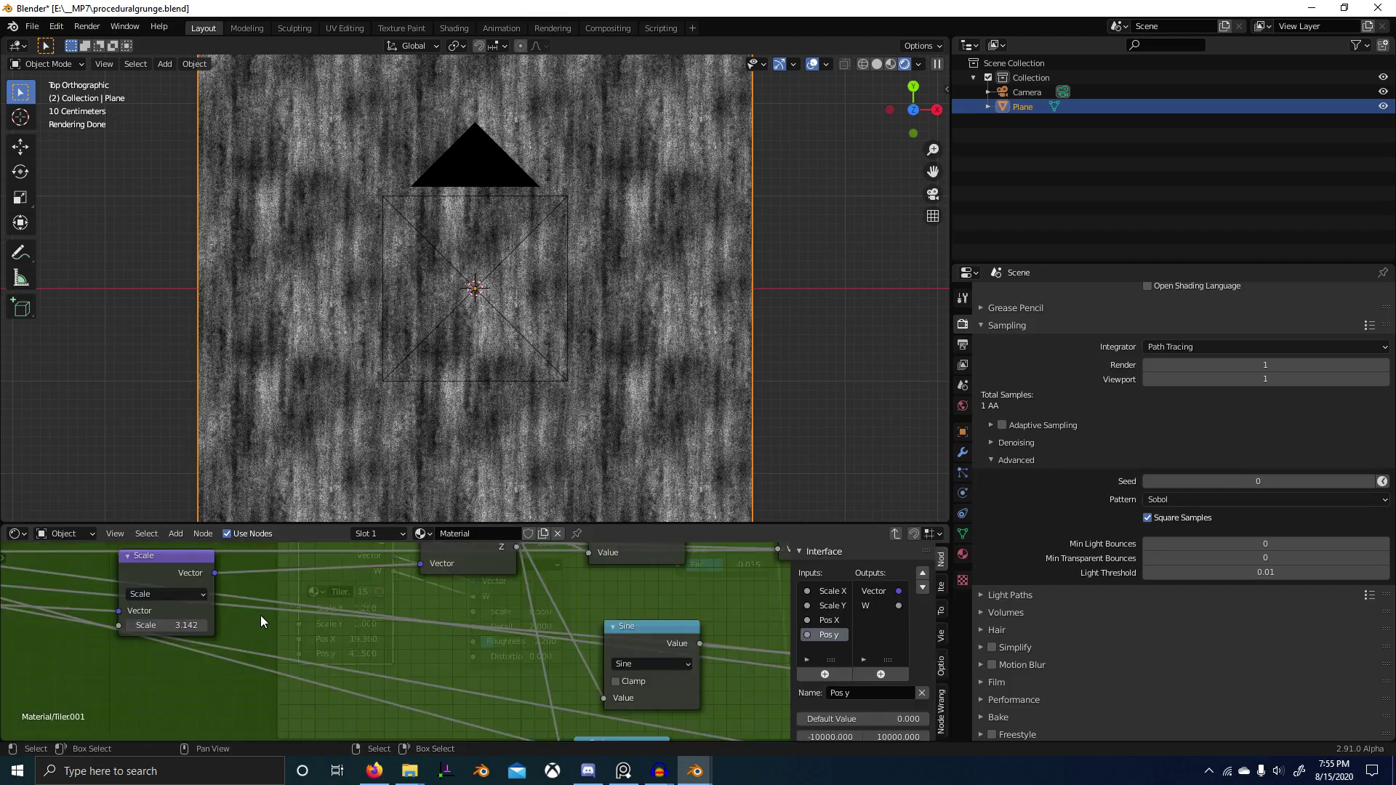
{"action": "scroll", "coordinate": [477, 635], "scroll_direction": "down", "scroll_amount": 8}
{"action": "middle_click_drag", "start_coordinate": [560, 589], "coordinate": [484, 631]}
{"action": "key", "text": "ctrl+space"}
{"action": "scroll", "coordinate": [631, 582], "scroll_direction": "up", "scroll_amount": 3}
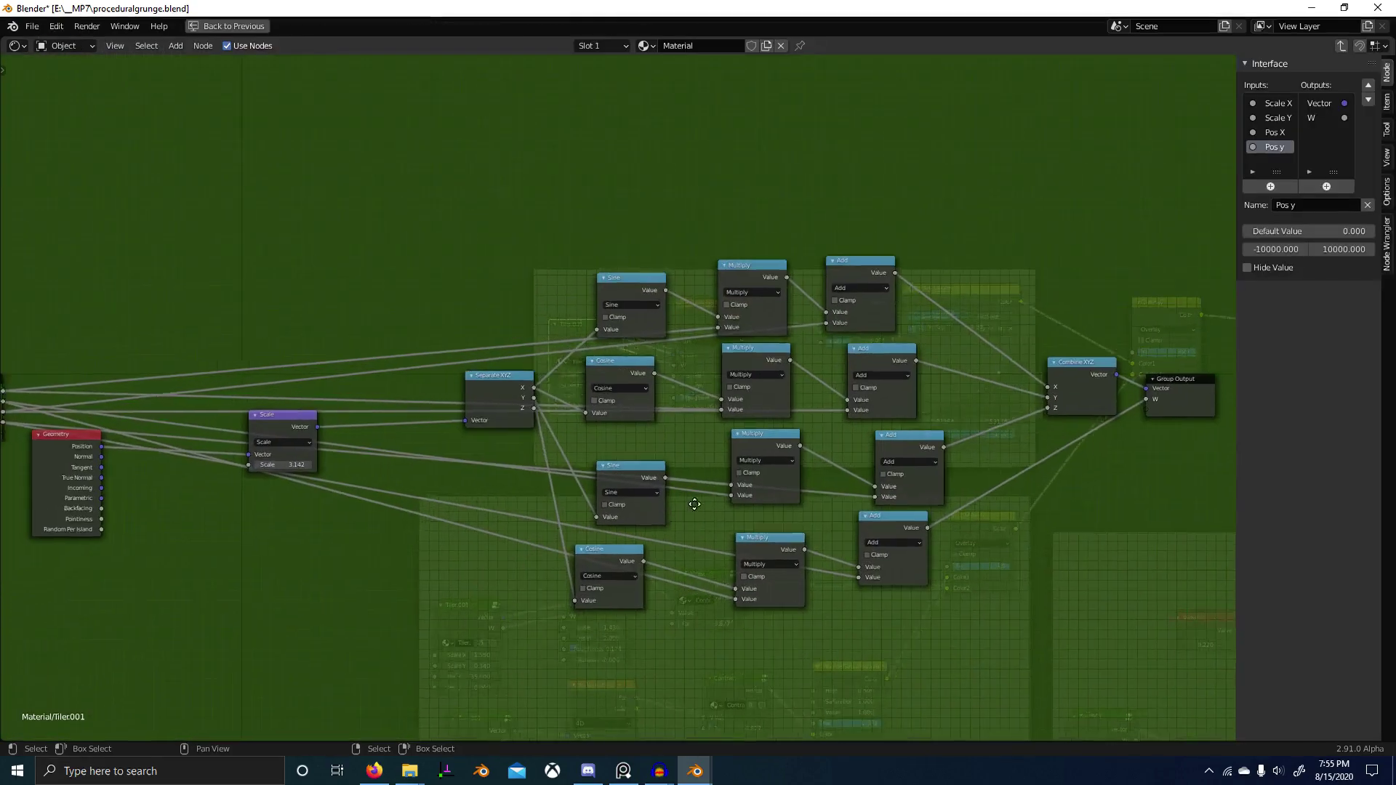
{"action": "middle_click_drag", "start_coordinate": [306, 466], "coordinate": [555, 453]}
{"action": "scroll", "coordinate": [538, 455], "scroll_direction": "up", "scroll_amount": 4}
{"action": "scroll", "coordinate": [871, 477], "scroll_direction": "up", "scroll_amount": 5}
{"action": "middle_click_drag", "start_coordinate": [323, 440], "coordinate": [486, 240]}
{"action": "middle_click_drag", "start_coordinate": [635, 234], "coordinate": [523, 512]}
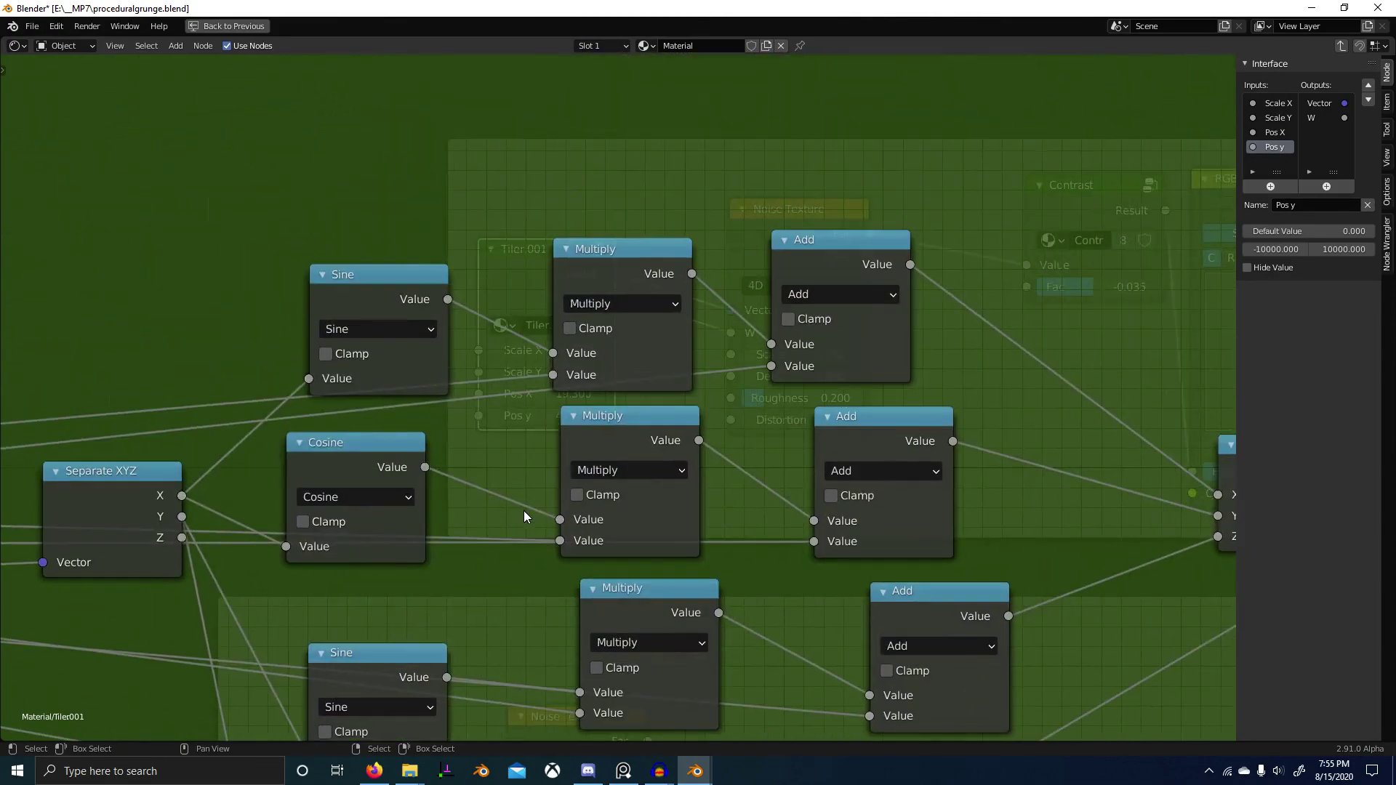
Step: Inspect the Tiler group's inputs, Geometry and Scale nodes, leave the group and restore the normal layout
{"action": "middle_click_drag", "start_coordinate": [993, 475], "coordinate": [1163, 357]}
{"action": "scroll", "coordinate": [866, 397], "scroll_direction": "down", "scroll_amount": 6}
{"action": "middle_click_drag", "start_coordinate": [866, 397], "coordinate": [1229, 369]}
{"action": "scroll", "coordinate": [531, 415], "scroll_direction": "up", "scroll_amount": 7}
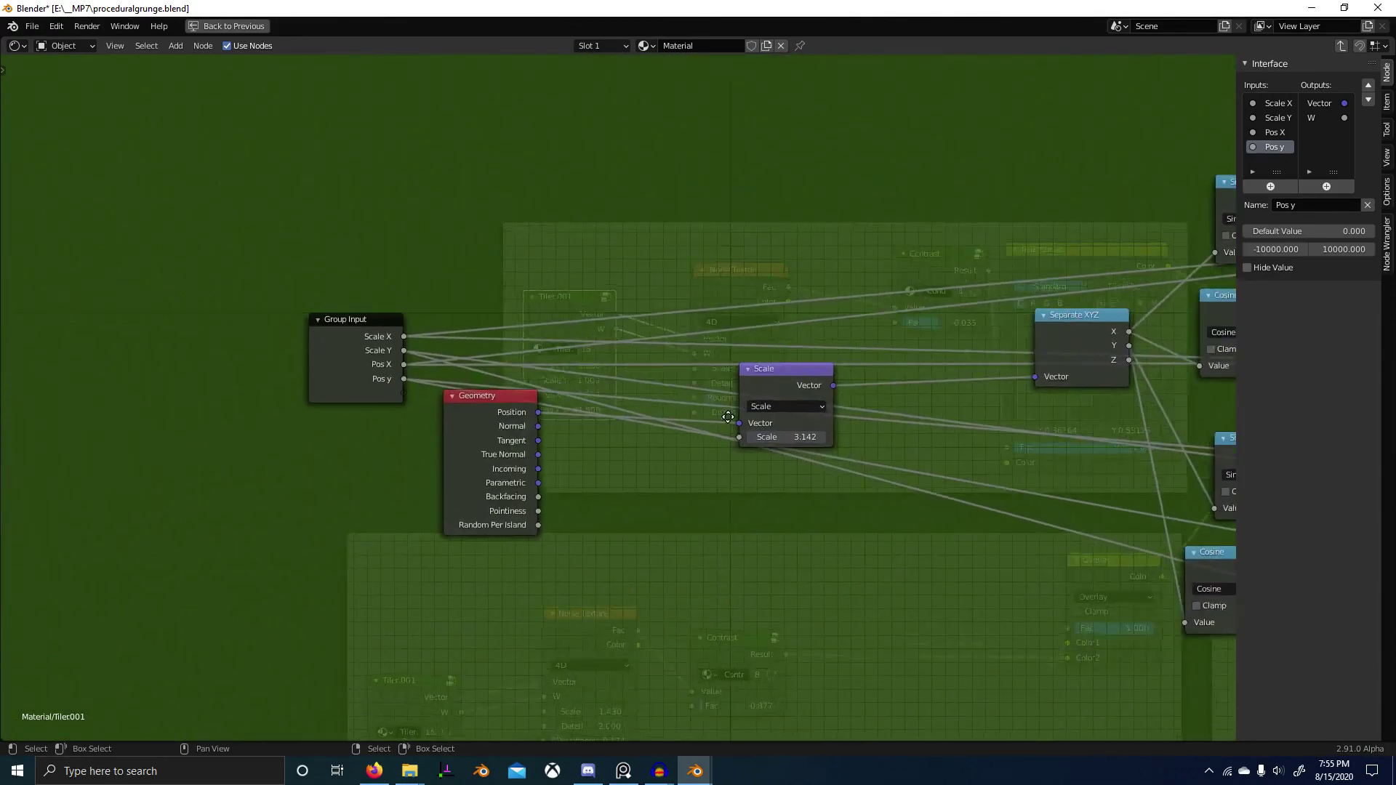
{"action": "key", "text": "Tab"}
{"action": "key", "text": "ctrl+space"}
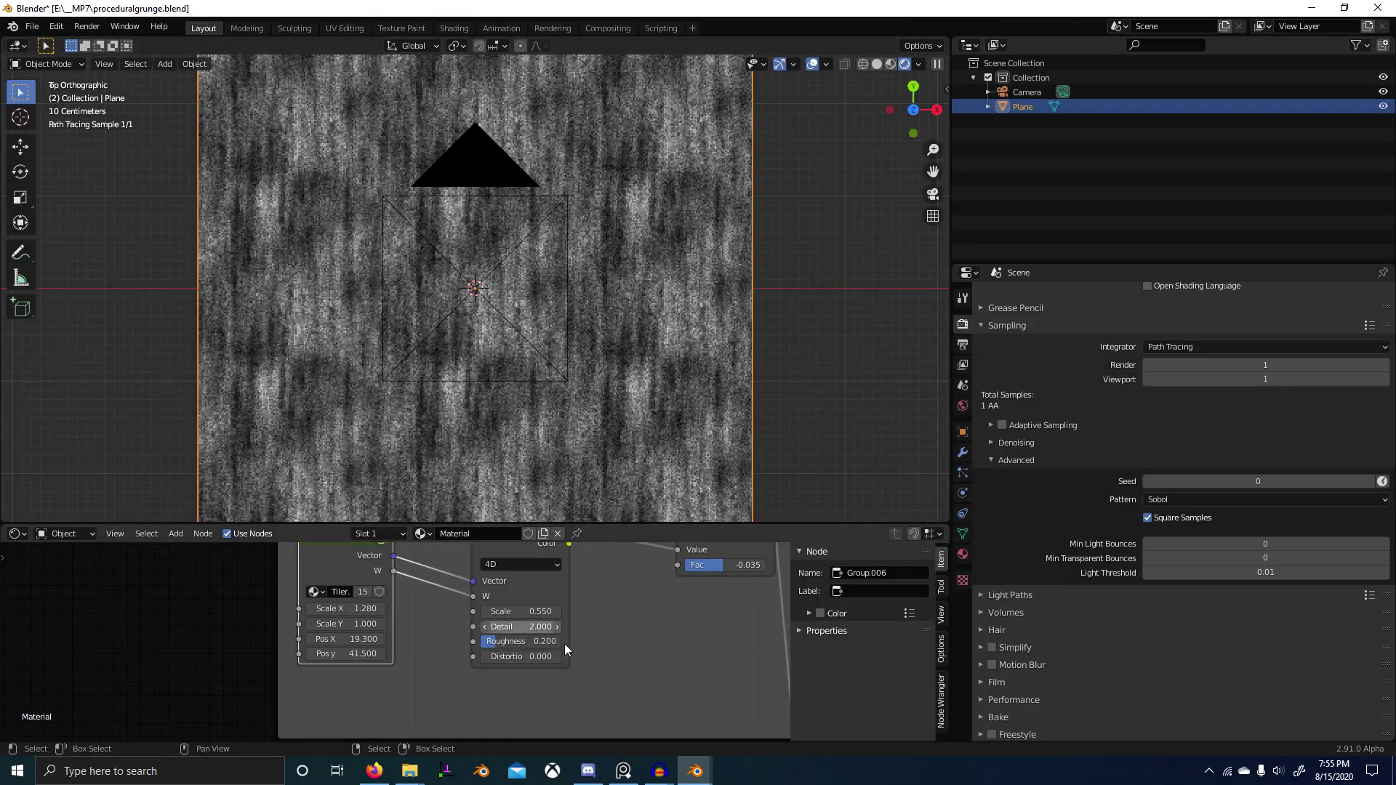
Step: Preview the first noise layer's RGB Curves output on the plane through the camera
{"action": "scroll", "coordinate": [453, 632], "scroll_direction": "down", "scroll_amount": 3}
{"action": "scroll", "coordinate": [437, 582], "scroll_direction": "down", "scroll_amount": 2}
{"action": "middle_click_drag", "start_coordinate": [644, 591], "coordinate": [451, 622]}
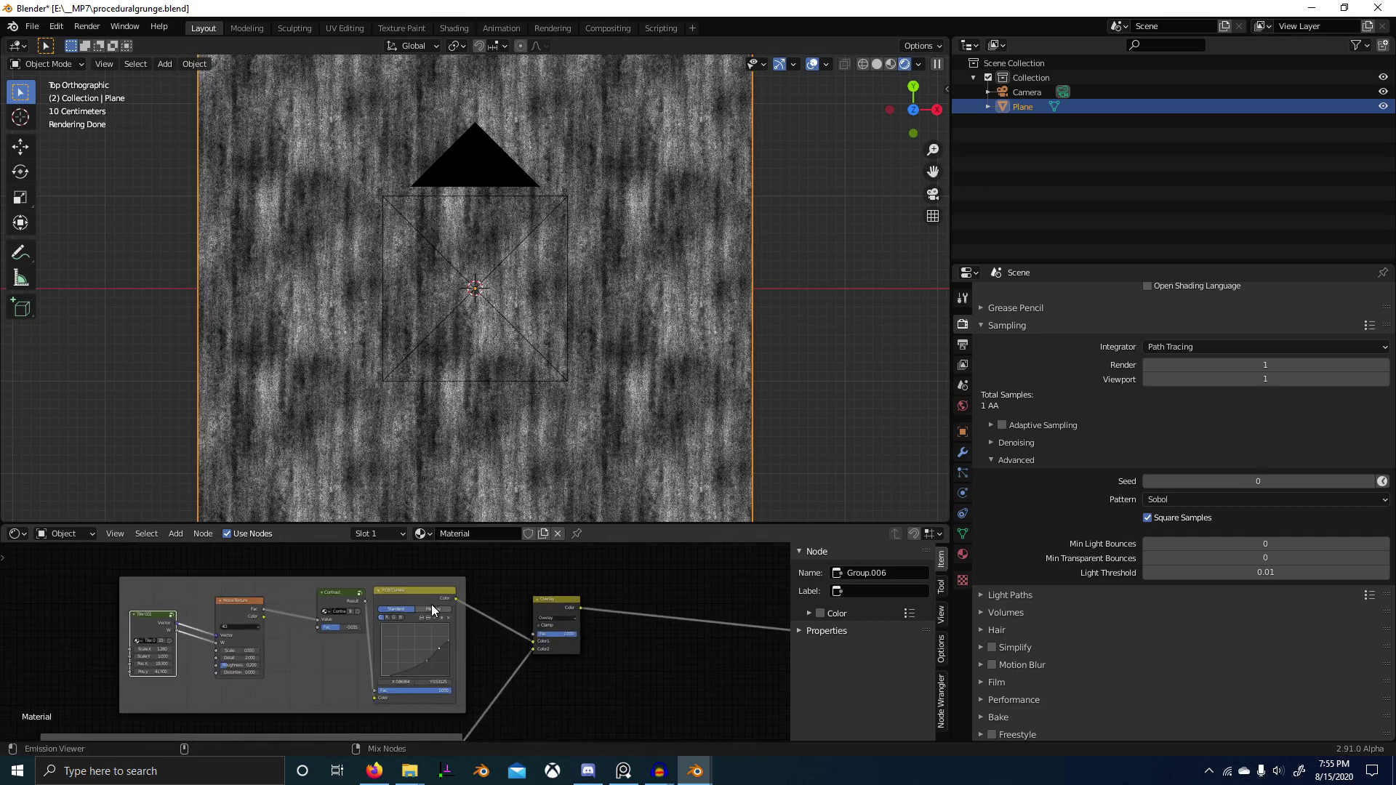
{"action": "left_click", "coordinate": [416, 595], "text": "ctrl+shift"}
{"action": "key", "text": "KP_0"}
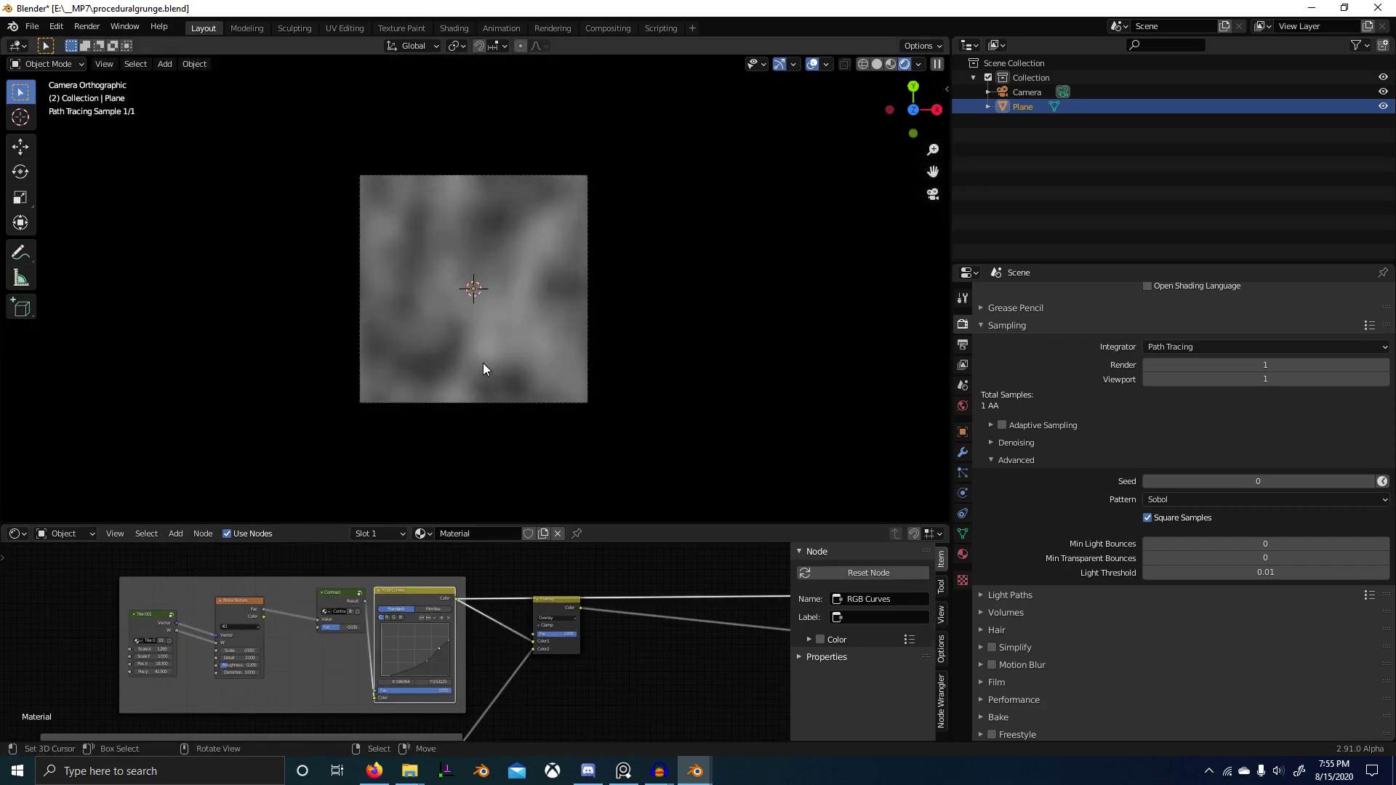
Step: Preview the second layer's overlay mix on its own, followed by its blend with the first noise layer
{"action": "middle_click_drag", "start_coordinate": [523, 684], "coordinate": [403, 600]}
{"action": "left_click", "coordinate": [397, 626], "text": "ctrl+shift"}
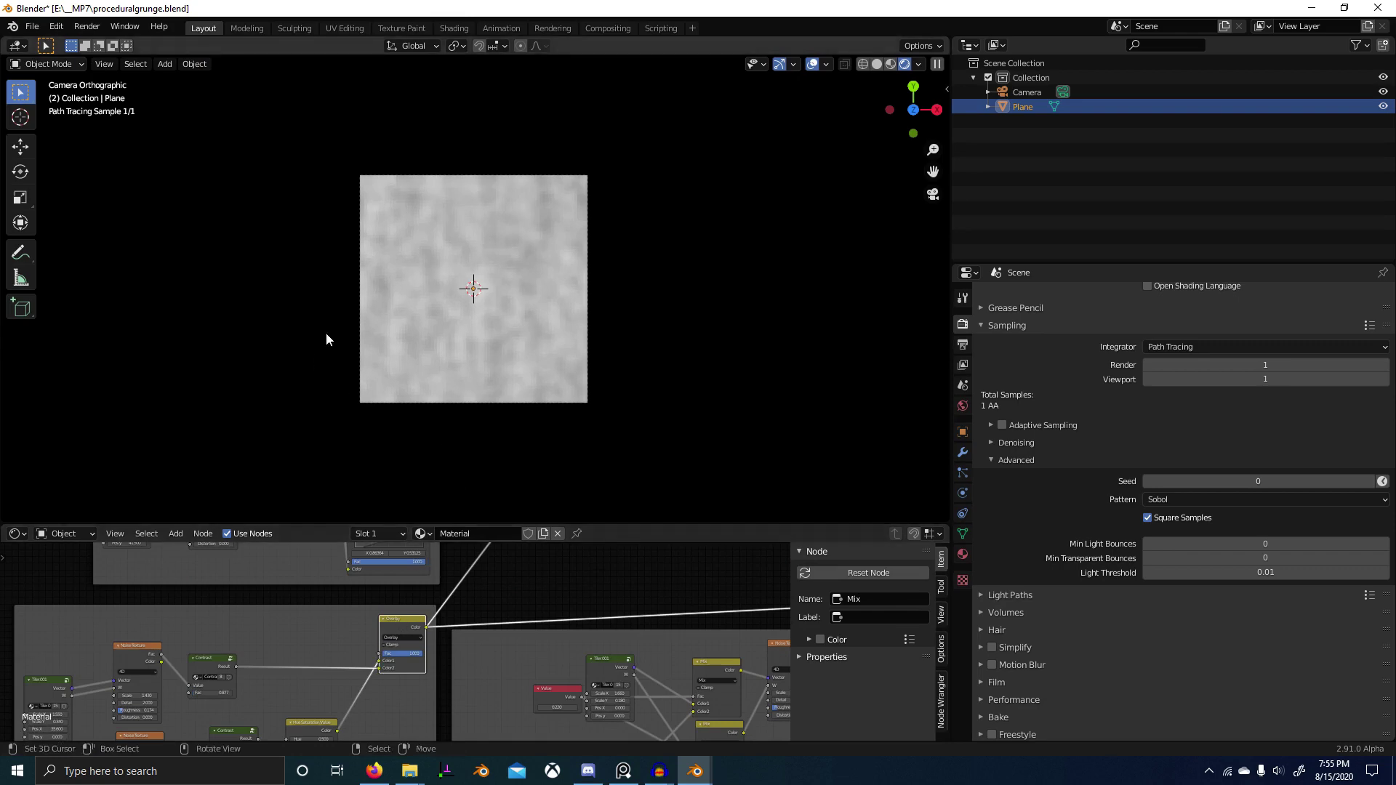
{"action": "scroll", "coordinate": [436, 661], "scroll_direction": "down", "scroll_amount": 3}
{"action": "middle_click_drag", "start_coordinate": [436, 660], "coordinate": [304, 697]}
{"action": "left_click", "coordinate": [364, 561], "text": "ctrl+shift"}
Step: Preview the next two framed noise layers along the chain, each alone and blended into the main mix
{"action": "scroll", "coordinate": [659, 606], "scroll_direction": "down", "scroll_amount": 3}
{"action": "middle_click_drag", "start_coordinate": [666, 606], "coordinate": [427, 595]}
{"action": "scroll", "coordinate": [546, 603], "scroll_direction": "up", "scroll_amount": 3}
{"action": "mouse_move", "coordinate": [555, 624]}
{"action": "middle_mouse_down"}
{"action": "mouse_move", "coordinate": [537, 594]}
{"action": "mouse_move", "coordinate": [439, 653]}
{"action": "middle_mouse_up"}
{"action": "left_click", "coordinate": [501, 663], "text": "ctrl+shift"}
{"action": "left_click", "coordinate": [463, 593], "text": "ctrl+shift"}
{"action": "middle_click_drag", "start_coordinate": [639, 622], "coordinate": [529, 589]}
{"action": "left_click", "coordinate": [500, 654], "text": "ctrl+shift"}
{"action": "left_click", "coordinate": [529, 589], "text": "ctrl+shift"}
Step: Preview the following fine-noise layers up to Mix.014 and their accumulated blend at Mix.015
{"action": "middle_click_drag", "start_coordinate": [649, 635], "coordinate": [320, 571]}
{"action": "left_click", "coordinate": [603, 636], "text": "ctrl+shift"}
{"action": "mouse_move", "coordinate": [666, 576]}
{"action": "middle_mouse_down"}
{"action": "mouse_move", "coordinate": [537, 645]}
{"action": "mouse_move", "coordinate": [381, 605]}
{"action": "middle_mouse_up"}
{"action": "left_click", "coordinate": [530, 600], "text": "ctrl+shift"}
{"action": "left_click", "coordinate": [530, 666], "text": "ctrl+shift"}
{"action": "middle_click_drag", "start_coordinate": [557, 623], "coordinate": [467, 688]}
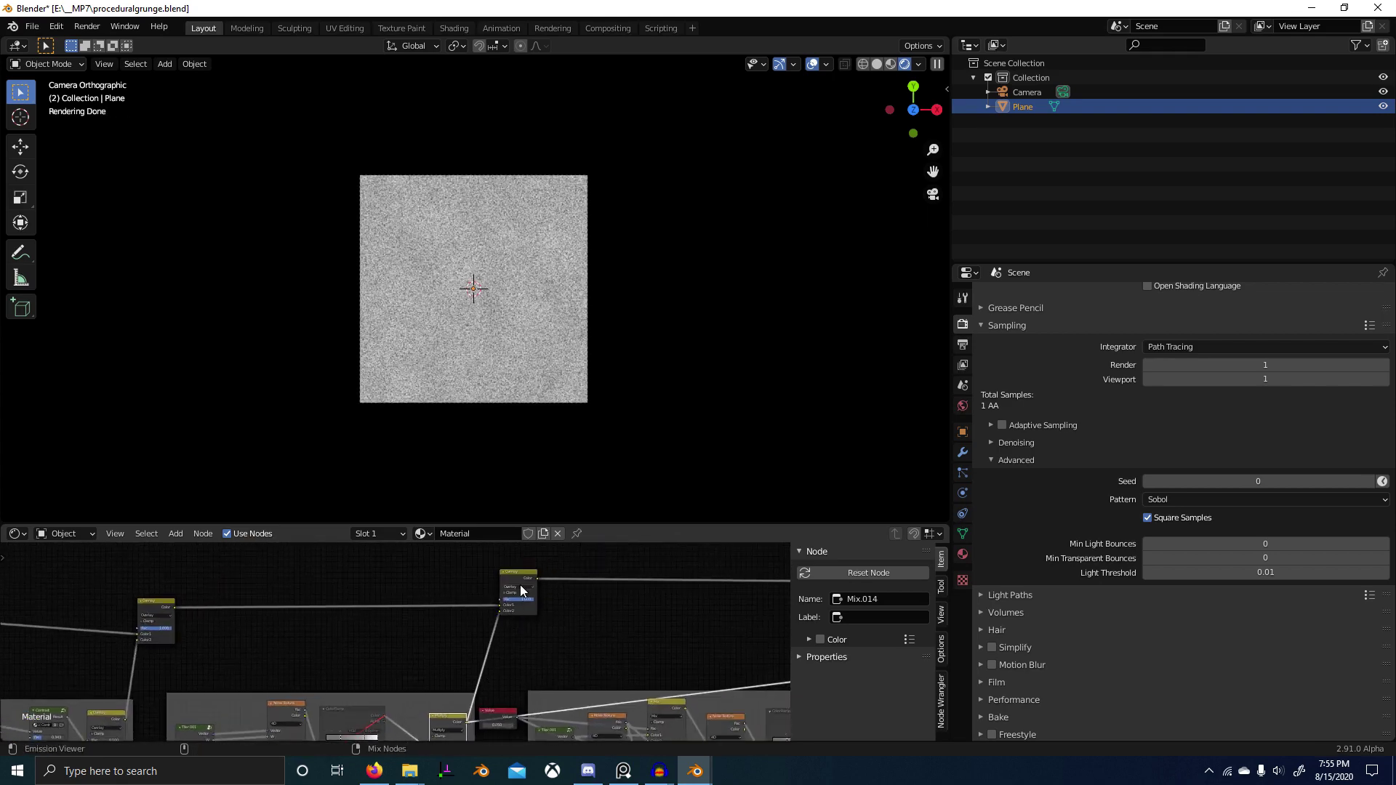
{"action": "left_click", "coordinate": [519, 590], "text": "ctrl+shift"}
Step: Preview the Mix.016 noise layer alone, followed by the accumulated grunge at Mix.019
{"action": "middle_click_drag", "start_coordinate": [639, 649], "coordinate": [236, 603]}
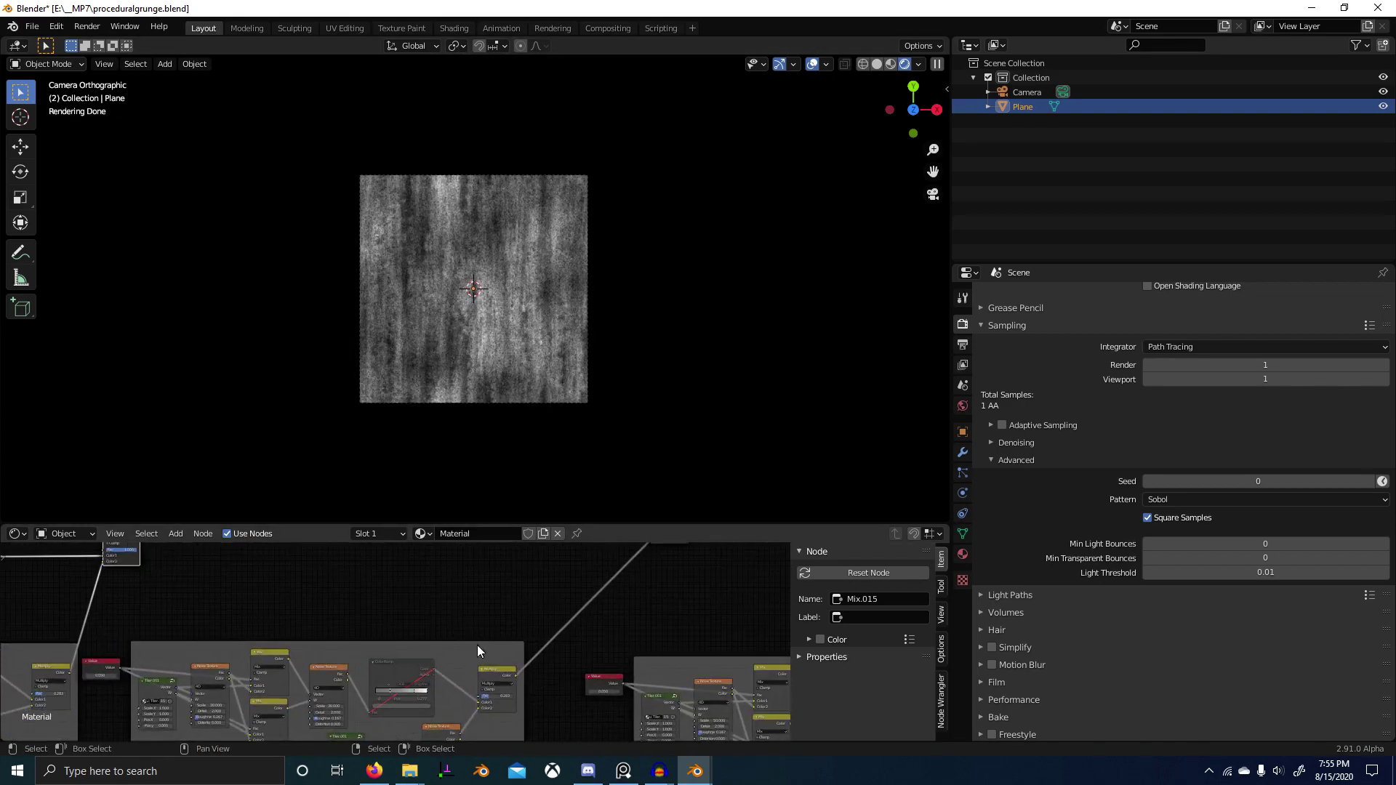
{"action": "left_click", "coordinate": [492, 674], "text": "ctrl+shift"}
{"action": "scroll", "coordinate": [610, 580], "scroll_direction": "down", "scroll_amount": 2}
{"action": "middle_click_drag", "start_coordinate": [625, 567], "coordinate": [515, 617]}
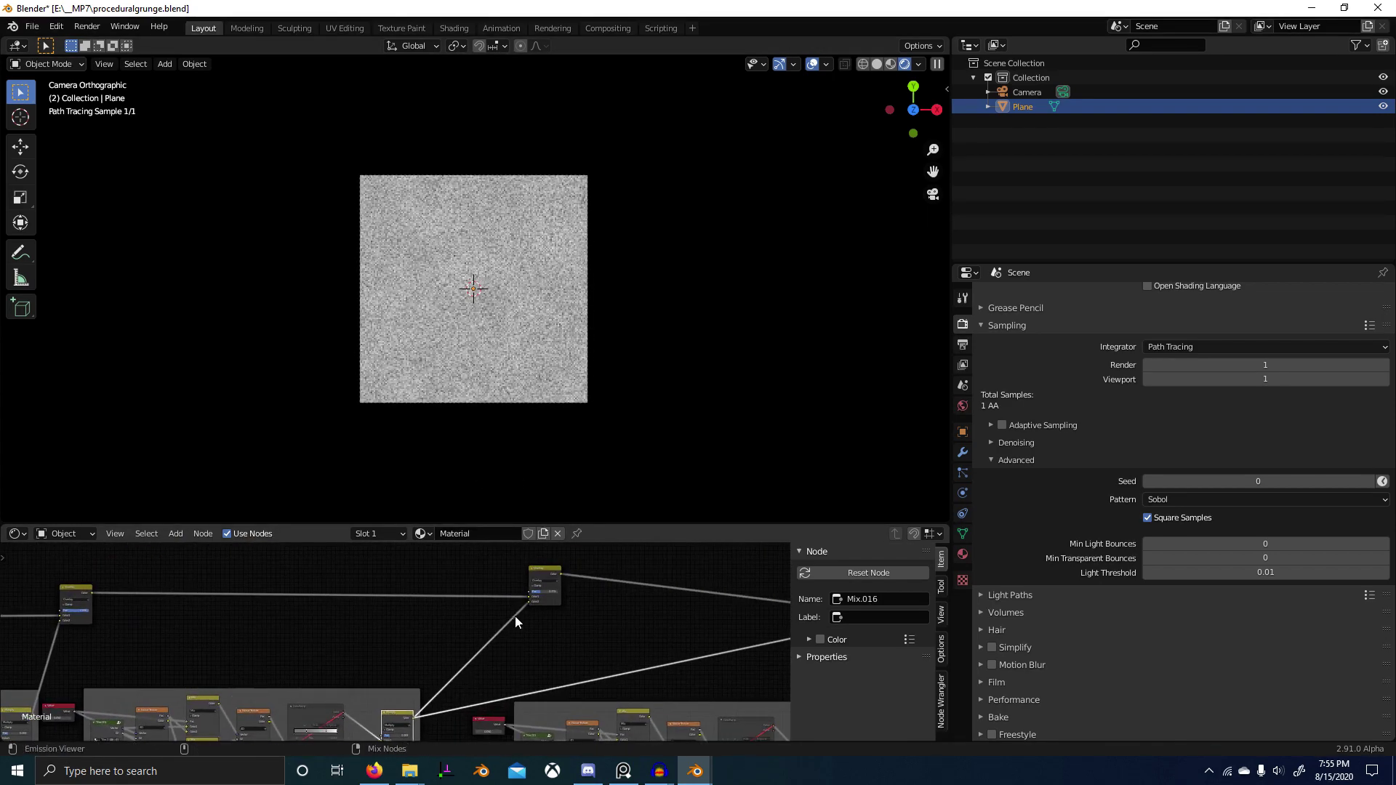
{"action": "left_click", "coordinate": [548, 580], "text": "ctrl+shift"}
Step: Preview the last framed noise layer alone, followed by the complete grunge texture at Mix.023
{"action": "middle_click_drag", "start_coordinate": [622, 629], "coordinate": [284, 565]}
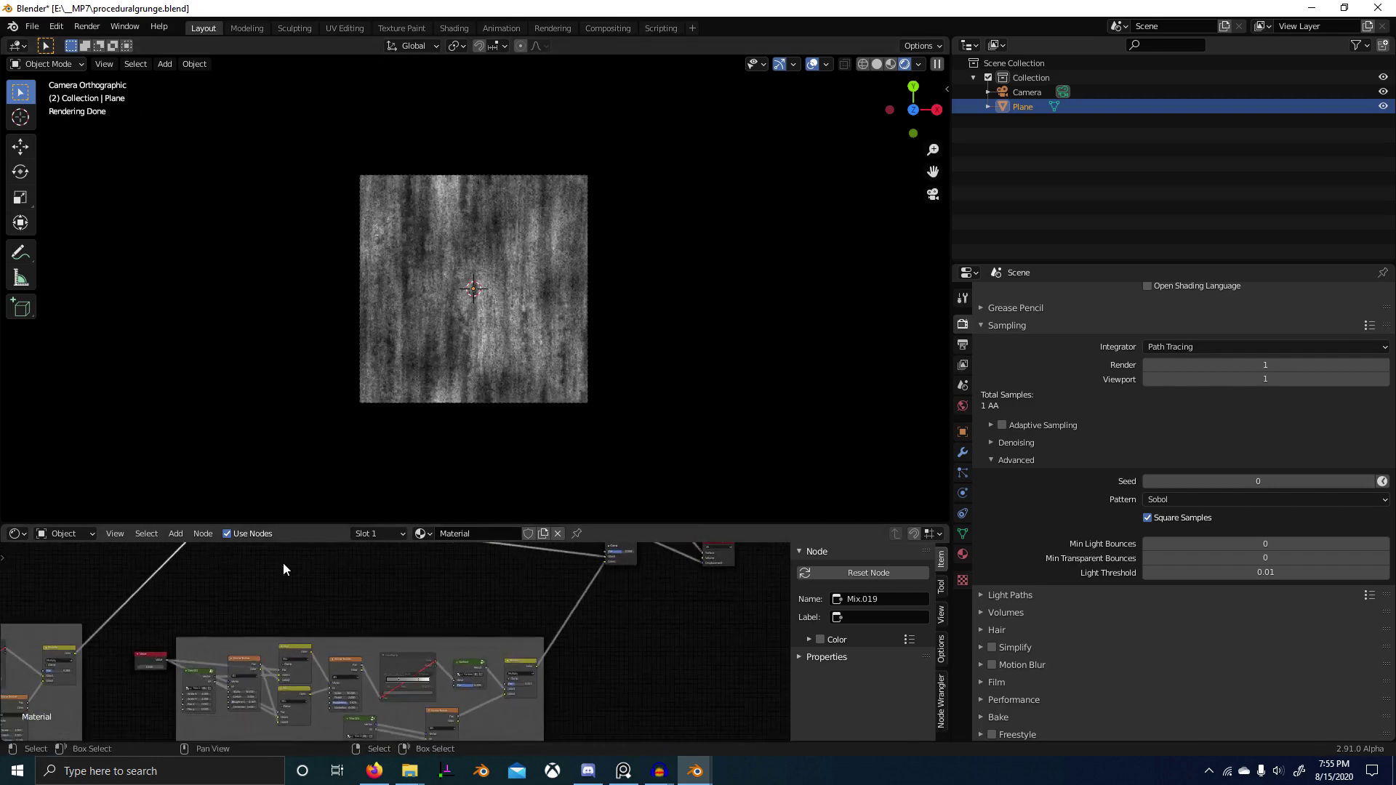
{"action": "left_click", "coordinate": [511, 661], "text": "ctrl+shift"}
{"action": "middle_click_drag", "start_coordinate": [618, 575], "coordinate": [525, 643]}
{"action": "left_click", "coordinate": [537, 598], "text": "ctrl+shift"}
{"action": "scroll", "coordinate": [467, 371], "scroll_direction": "up", "scroll_amount": 3}
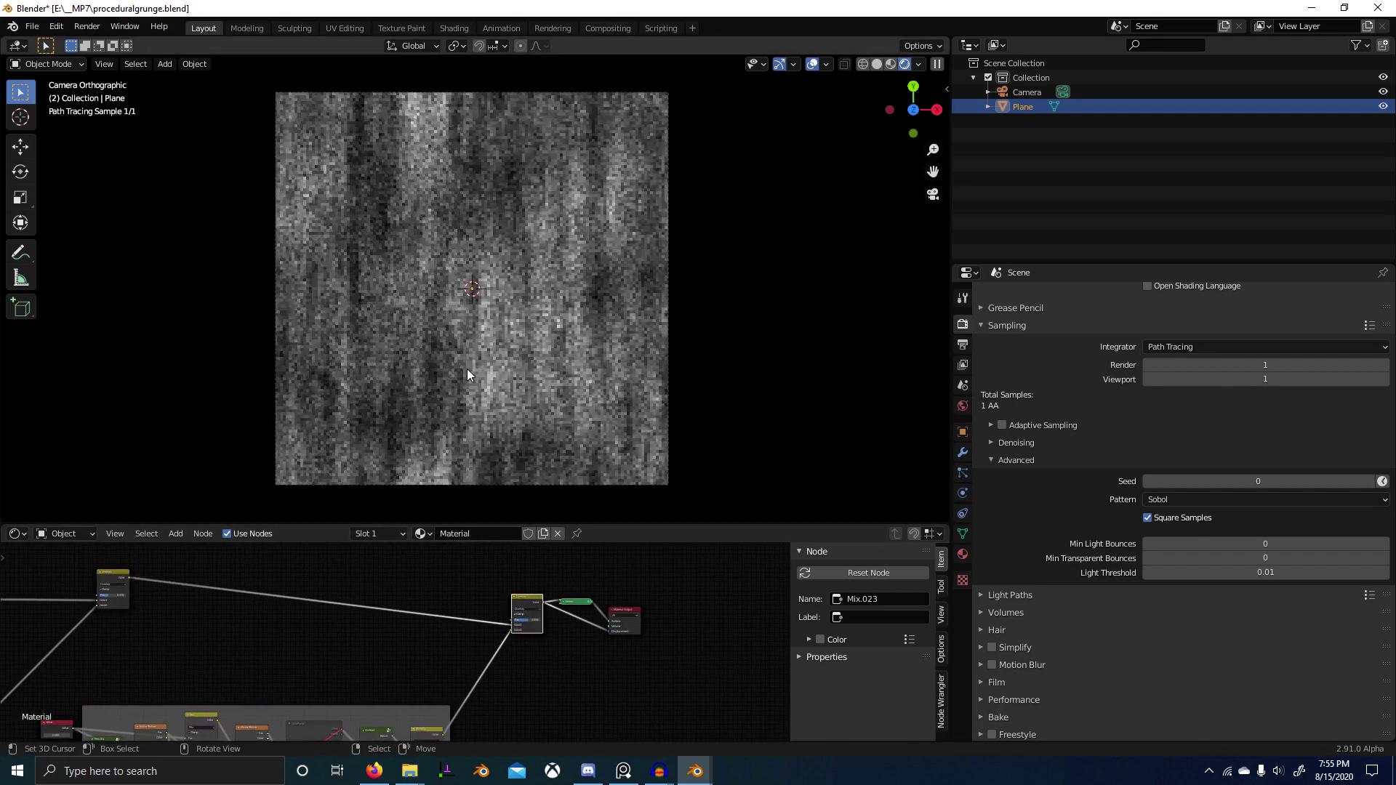
{"action": "scroll", "coordinate": [466, 373], "scroll_direction": "down", "scroll_amount": 1}
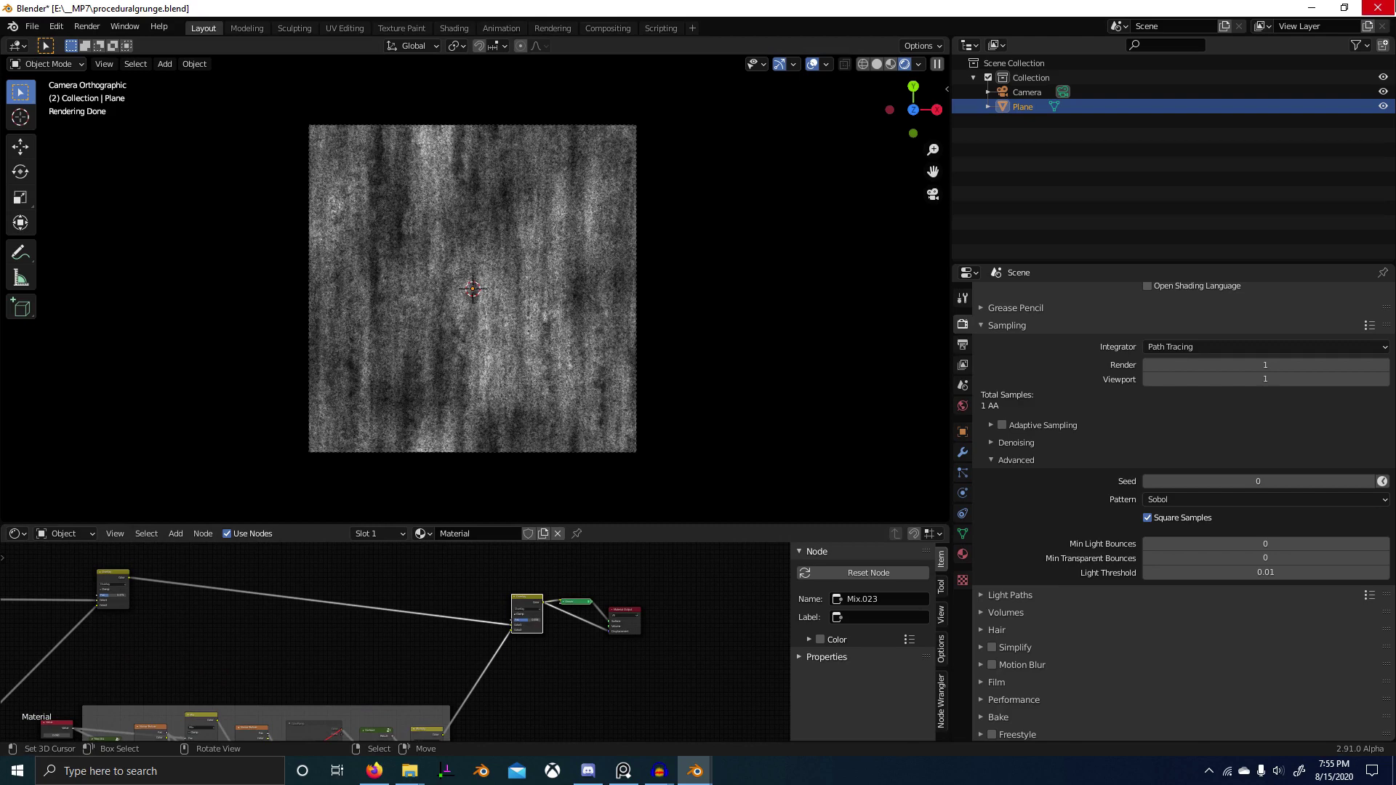
Step: Close the proceduralgrunge.blend window and save mp7Texturing.blend after viewing the whole MP7 in a maximized viewport
{"action": "left_click", "coordinate": [1378, 7]}
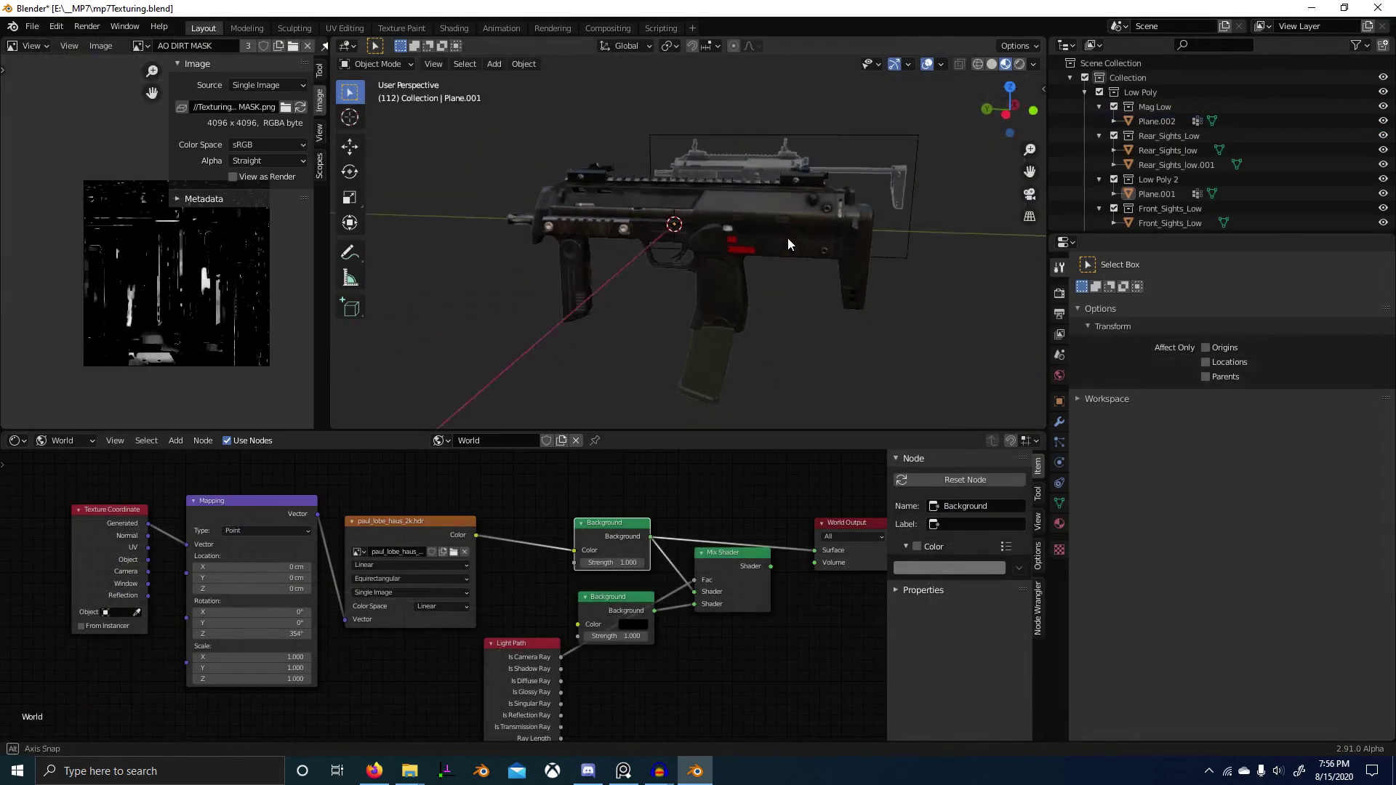
{"action": "scroll", "coordinate": [814, 212], "scroll_direction": "up", "scroll_amount": 5}
{"action": "middle_click_drag", "start_coordinate": [788, 238], "coordinate": [877, 329]}
{"action": "scroll", "coordinate": [744, 214], "scroll_direction": "down", "scroll_amount": 2}
{"action": "key", "text": "ctrl+space"}
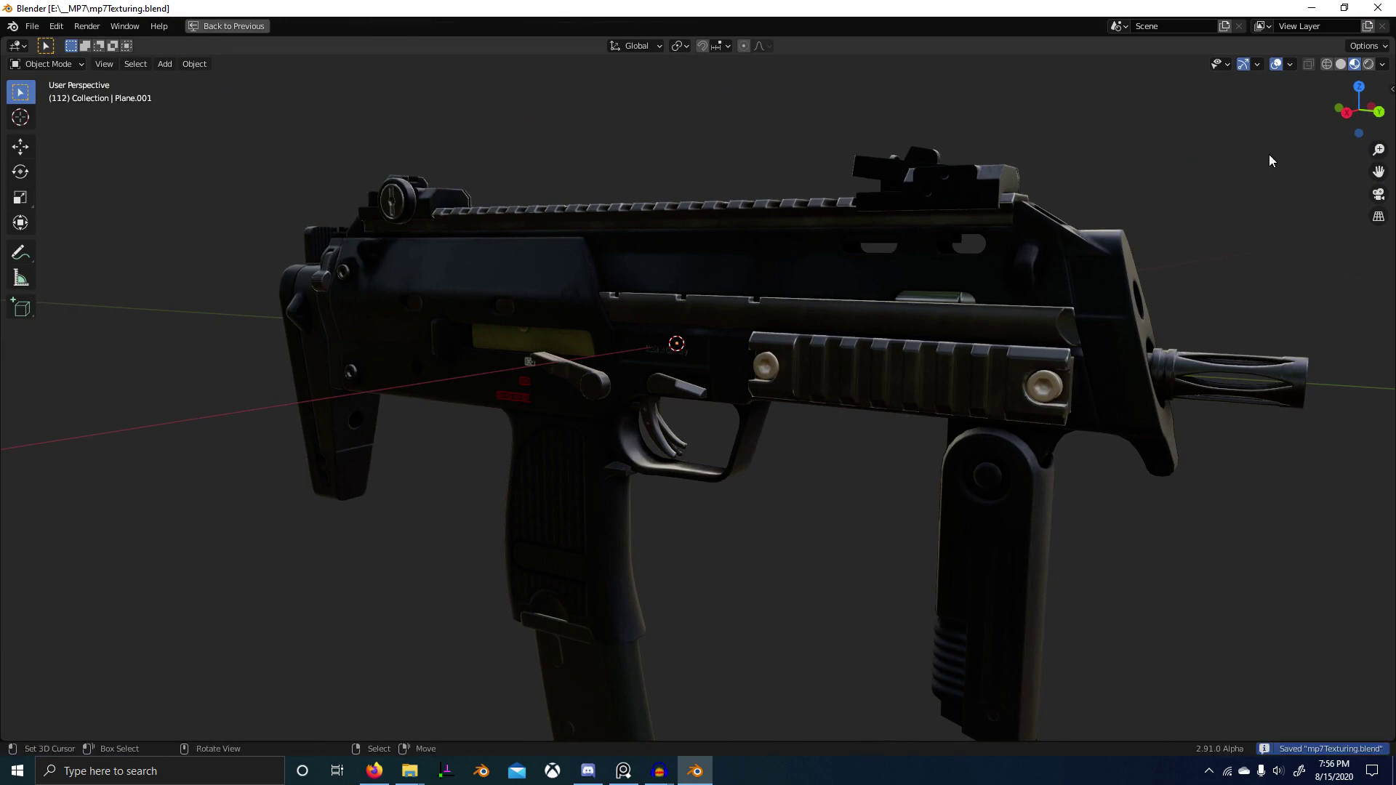
{"action": "key", "text": "ctrl+space"}
{"action": "left_click", "coordinate": [765, 173]}
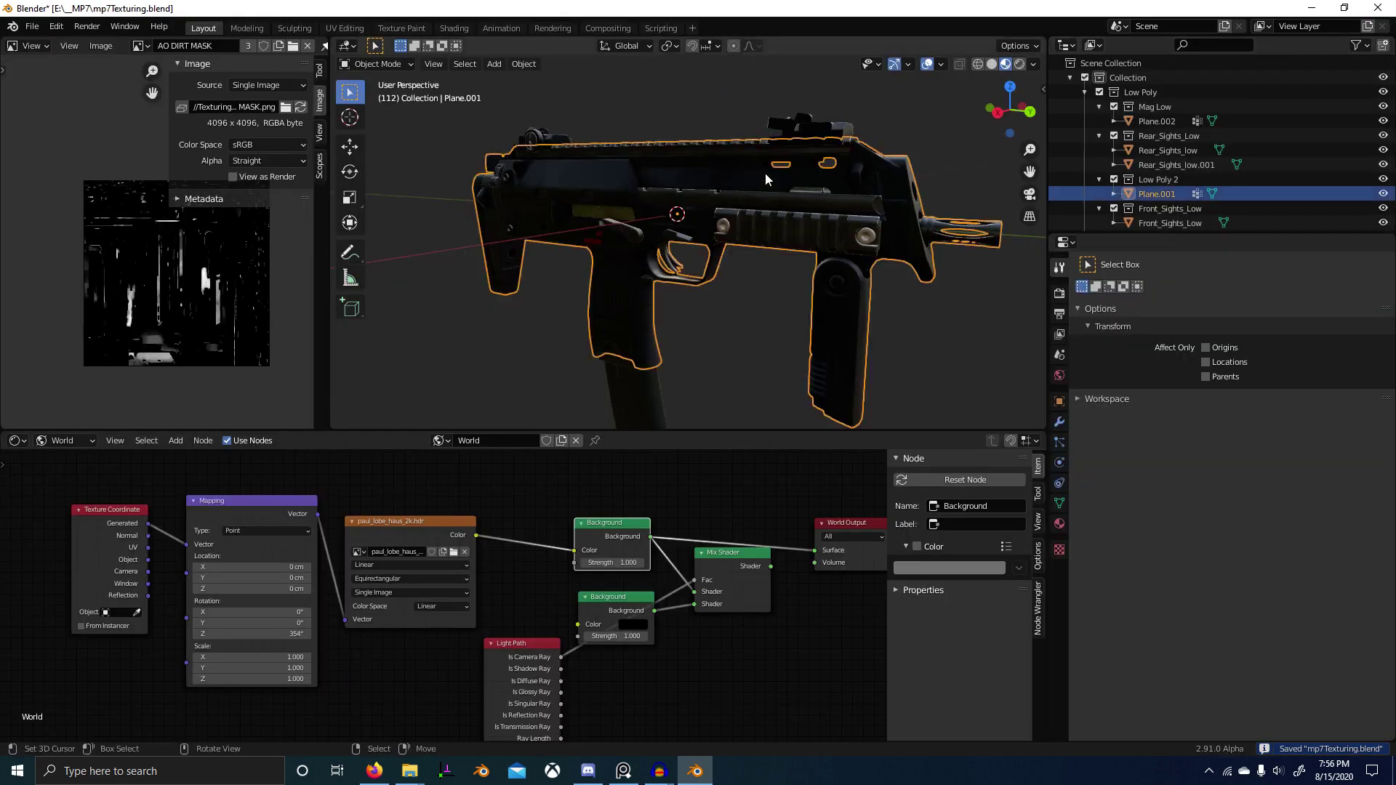
{"action": "key", "text": "ctrl+Tab"}
{"action": "left_click", "coordinate": [900, 96]}
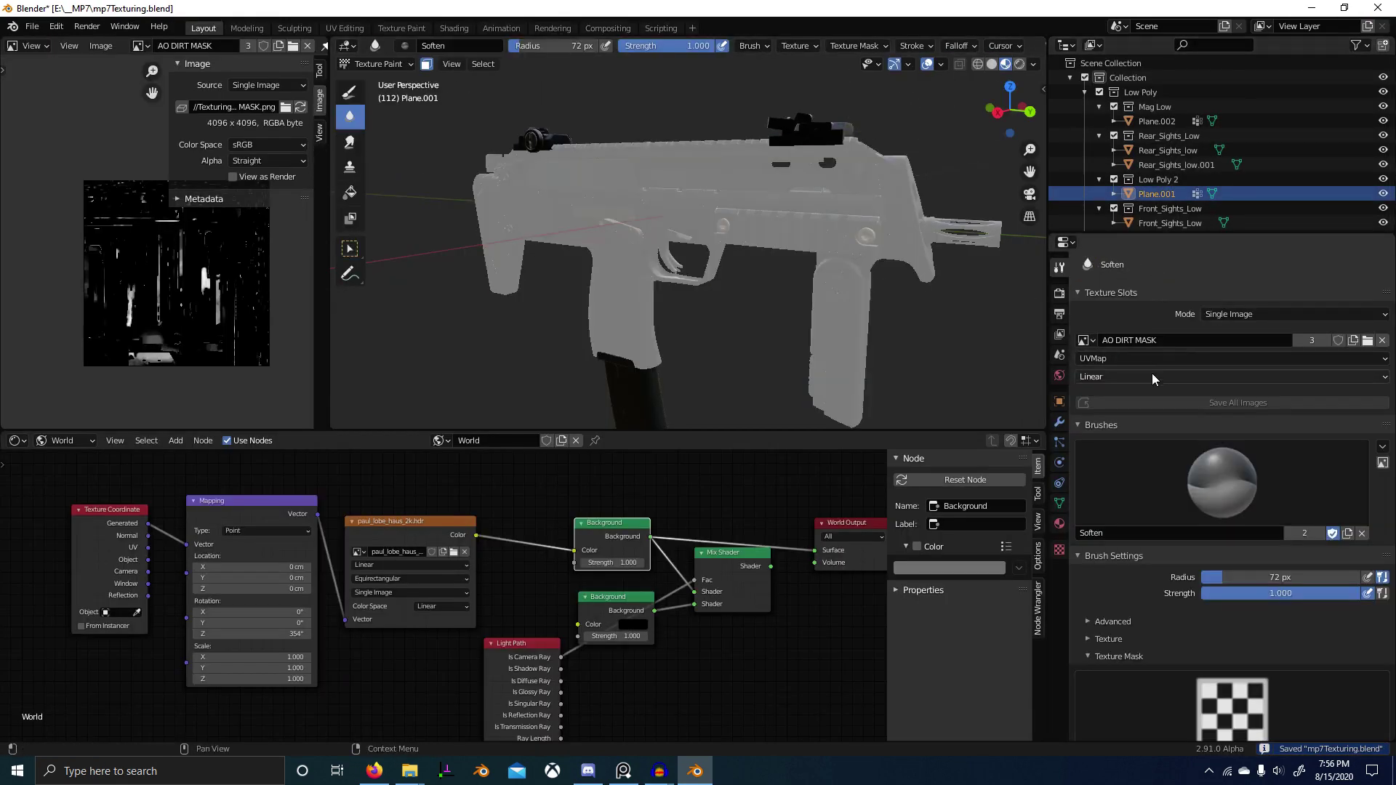
{"action": "key", "text": "ctrl+Tab"}
{"action": "left_click", "coordinate": [519, 209]}
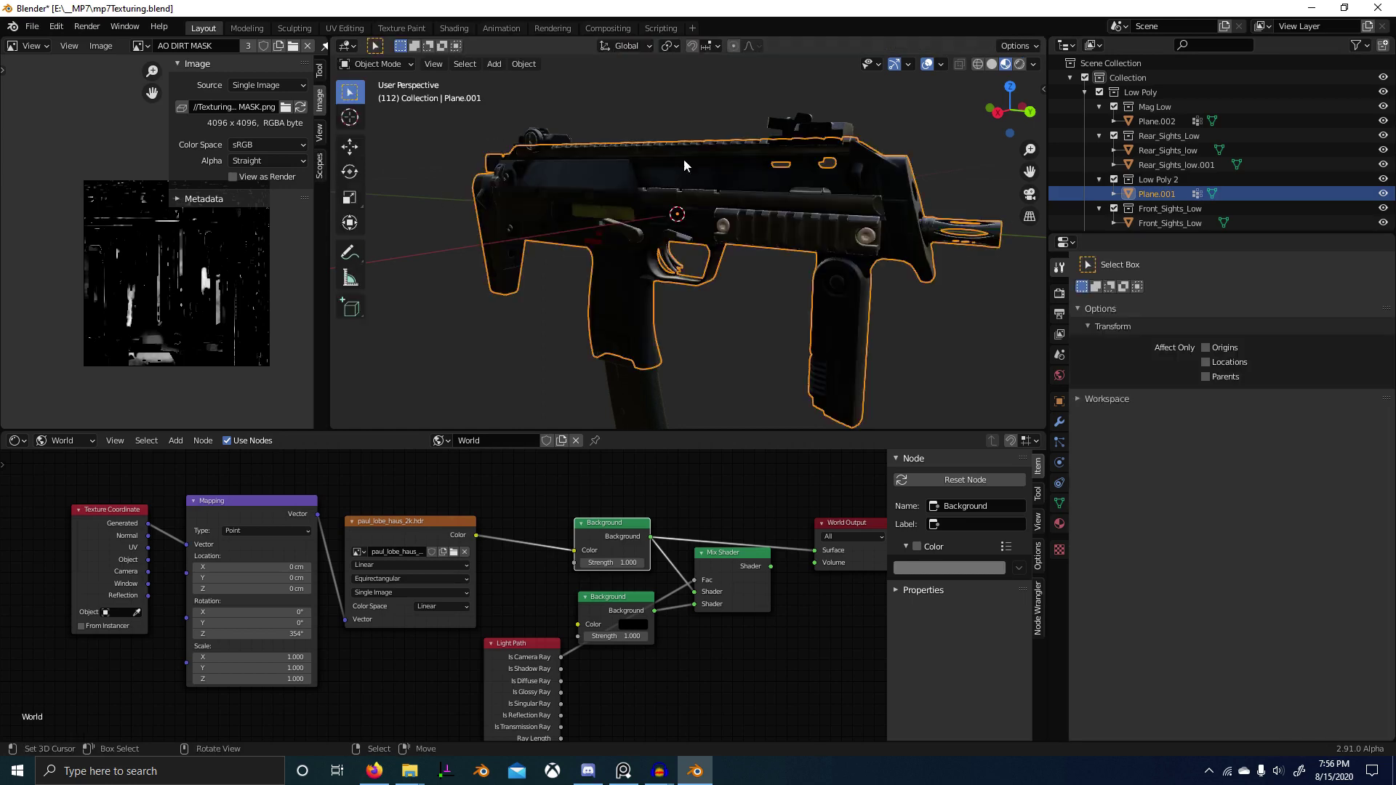
Step: Switch the viewport to rendered shading and set the render engine to Eevee
{"action": "left_click", "coordinate": [1022, 64]}
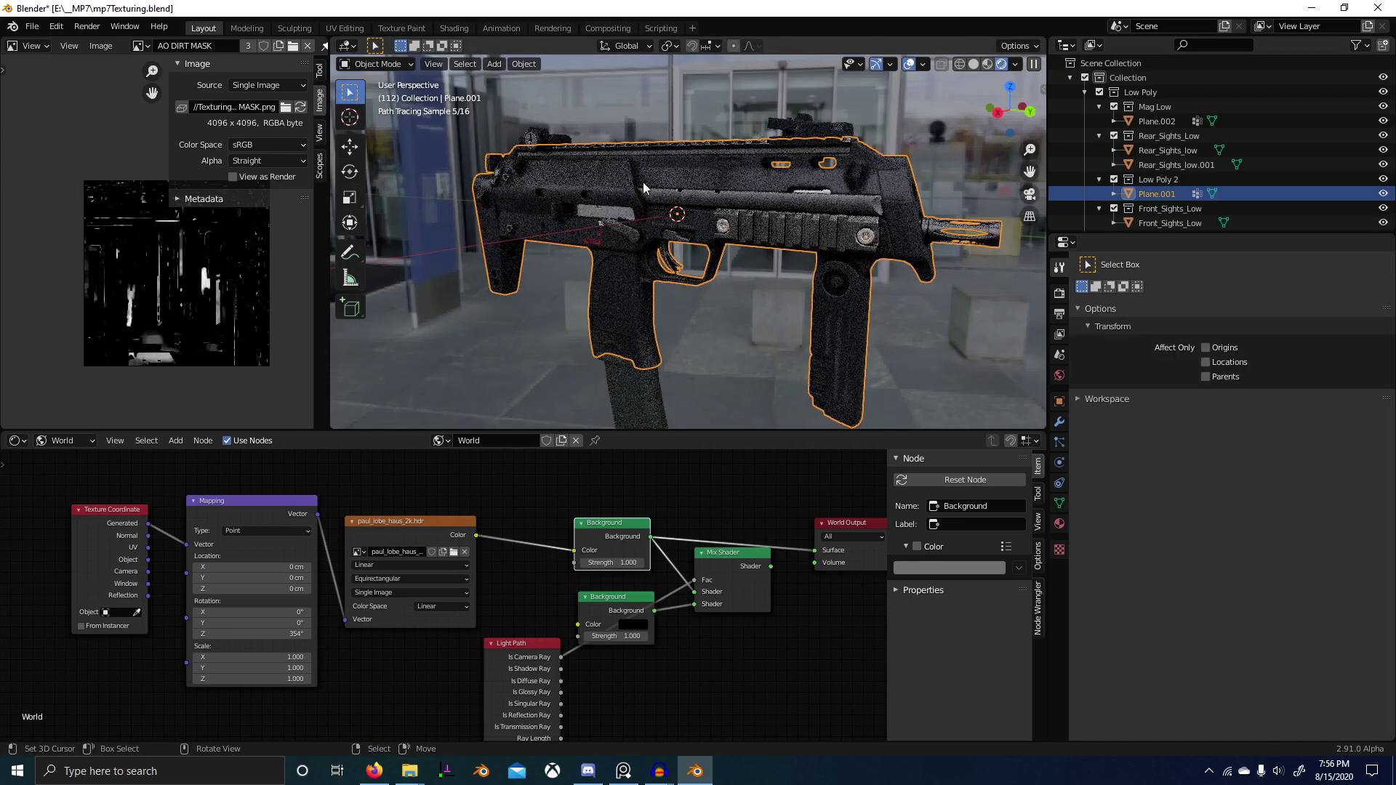
{"action": "middle_click_drag", "start_coordinate": [732, 191], "coordinate": [779, 200]}
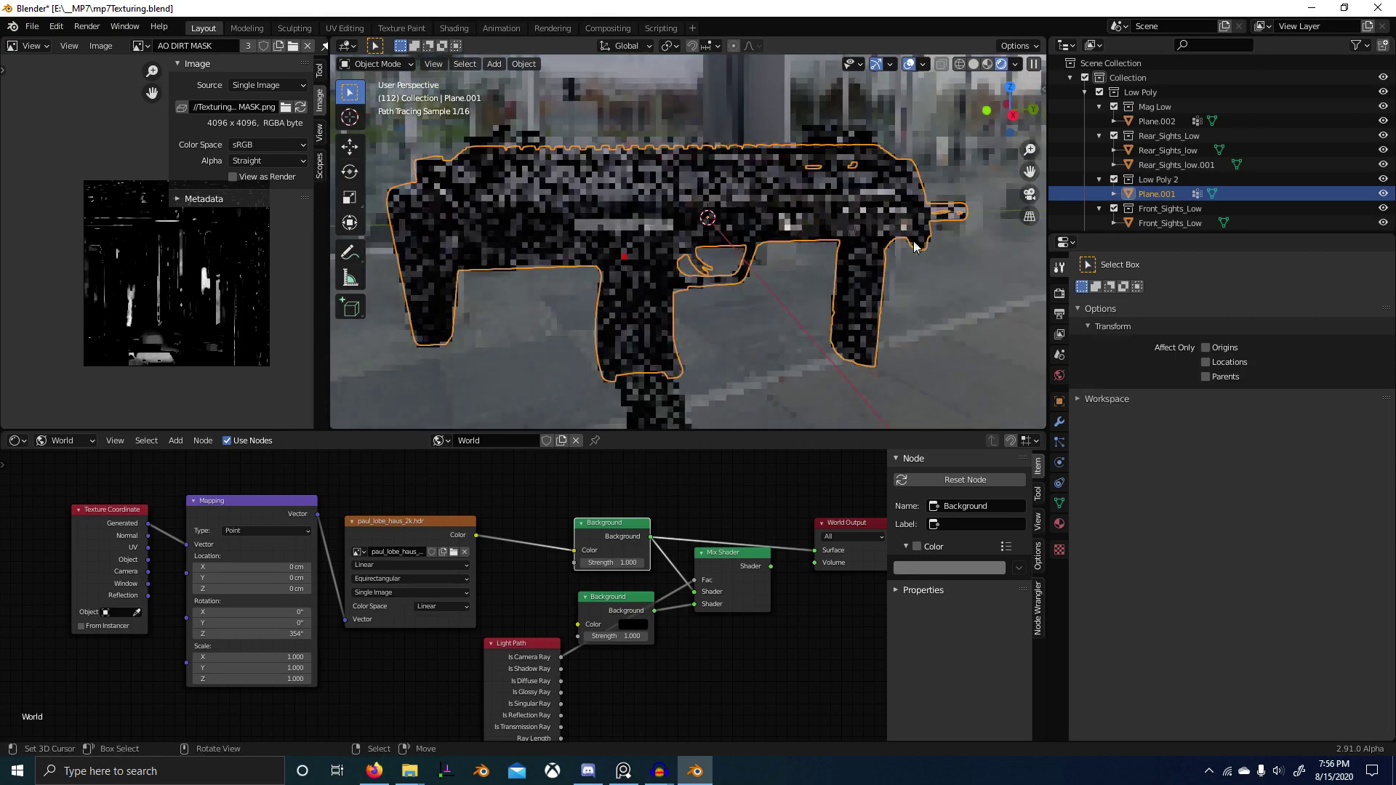
{"action": "left_click", "coordinate": [1060, 294]}
{"action": "middle_click_drag", "start_coordinate": [607, 283], "coordinate": [615, 358]}
{"action": "scroll", "coordinate": [615, 357], "scroll_direction": "up", "scroll_amount": 3}
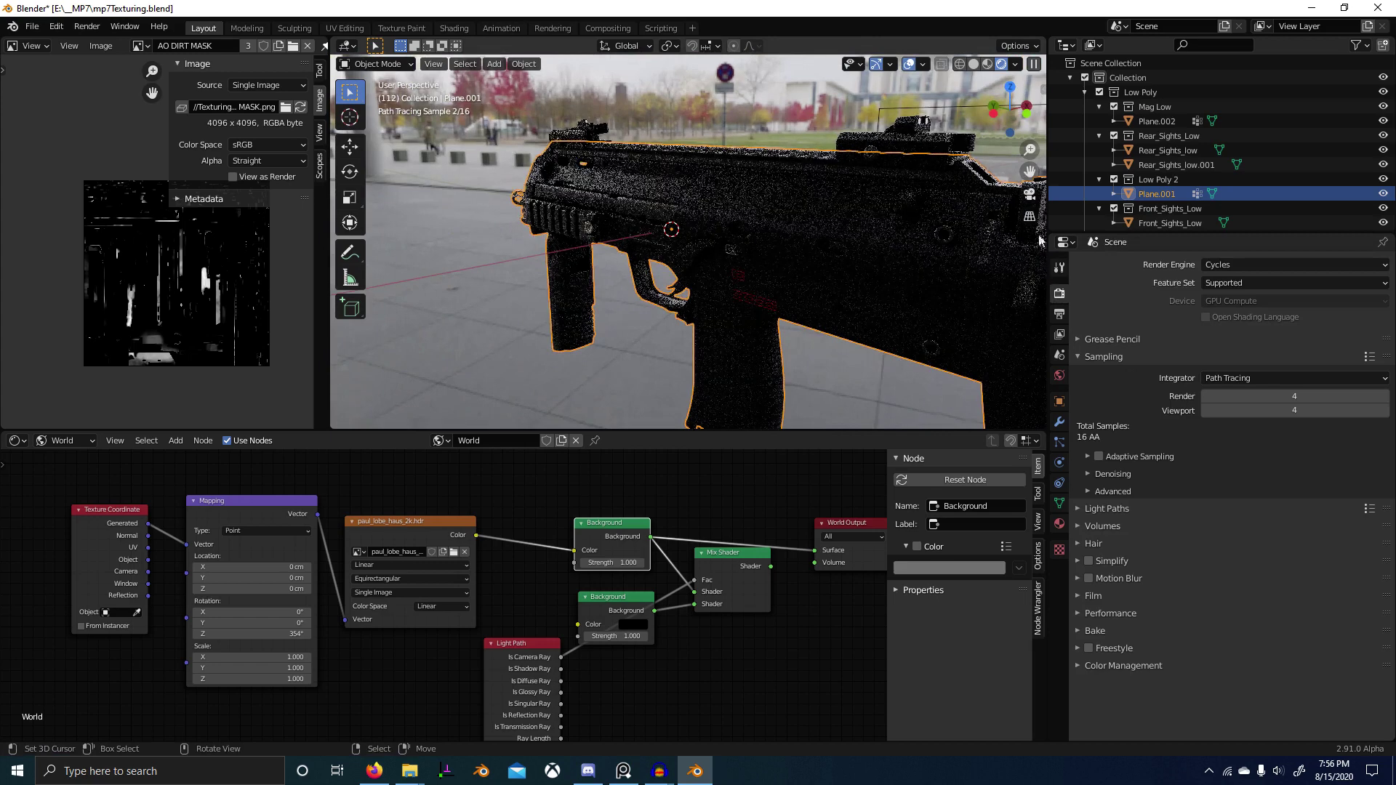
{"action": "left_click", "coordinate": [1244, 267]}
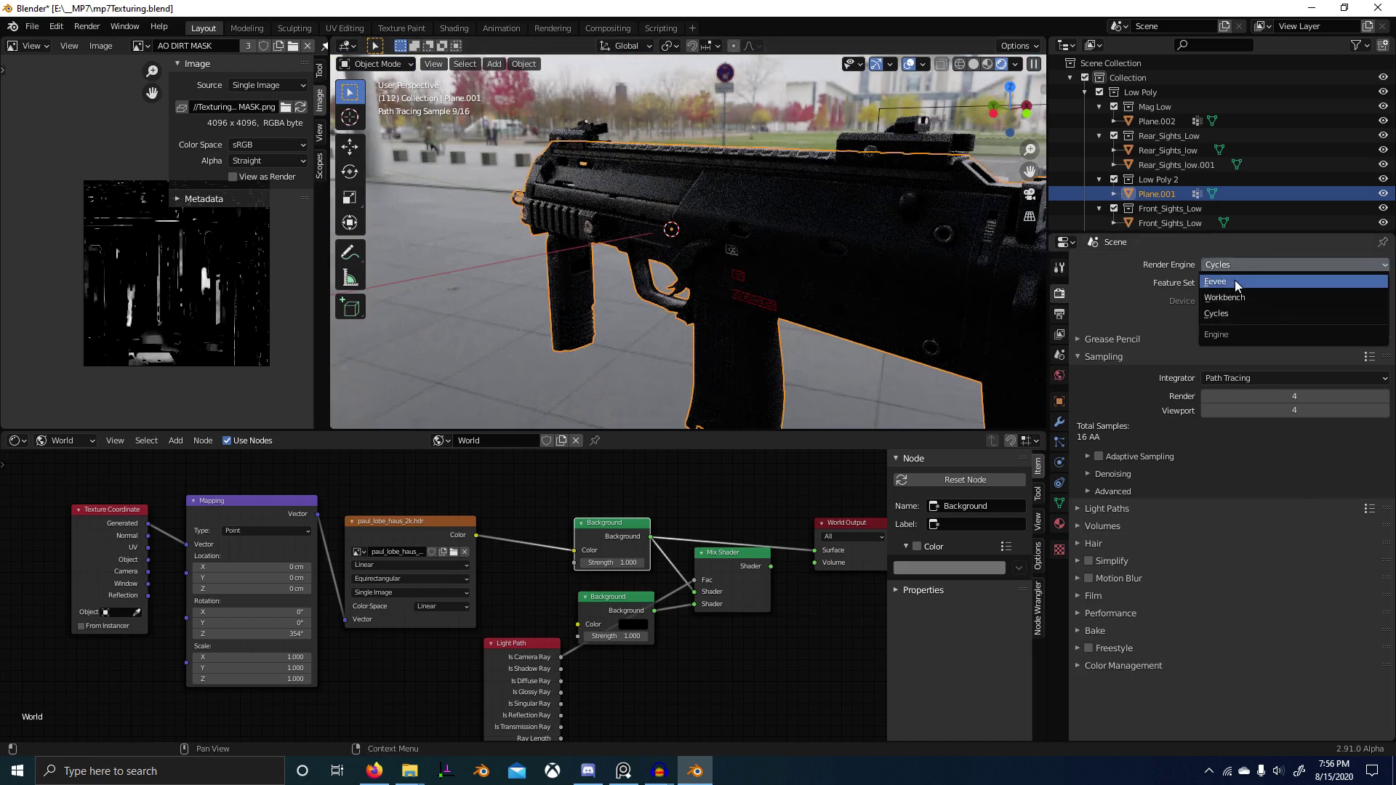
{"action": "key", "text": "Return"}
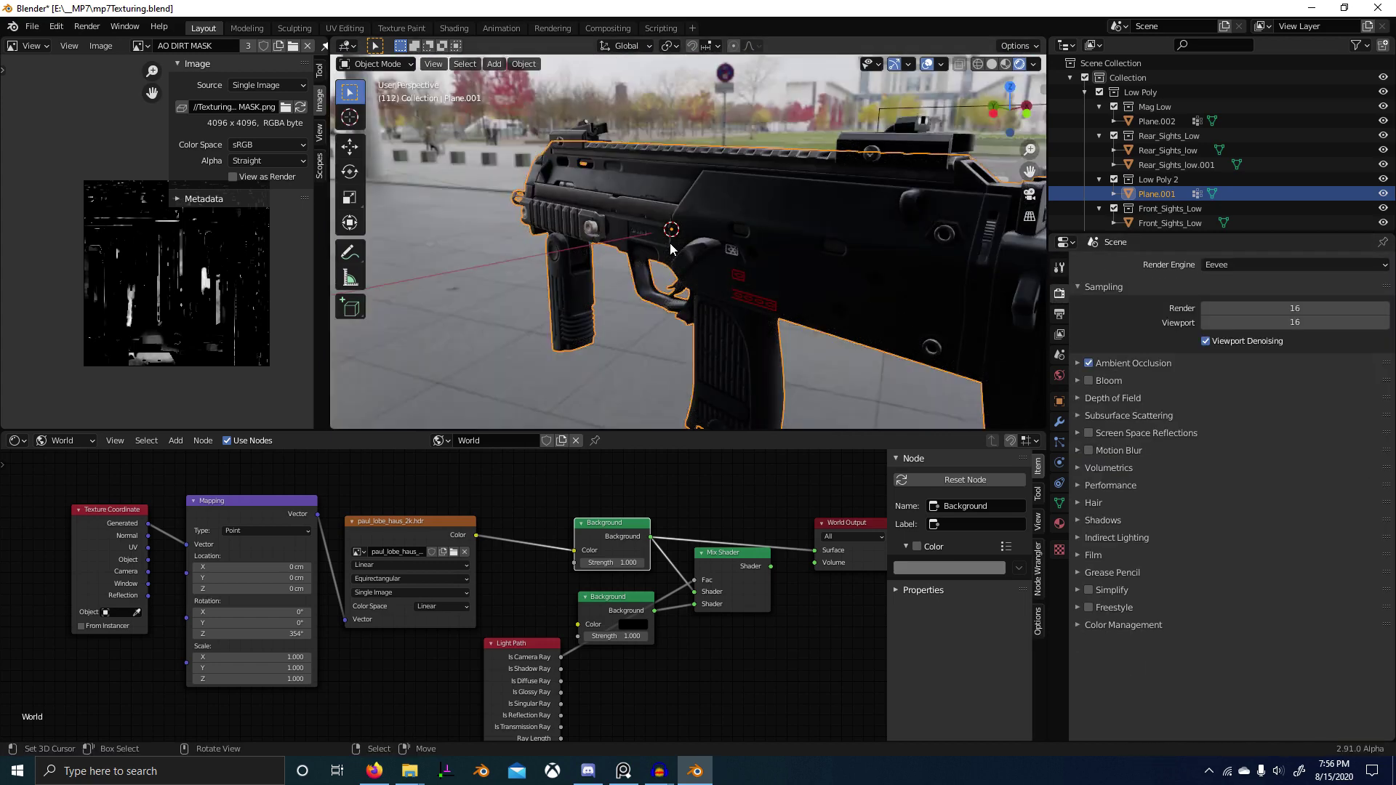
Step: Save mp7Texturing.blend and connect the world's Mix Shader to the World Output
{"action": "middle_click_drag", "start_coordinate": [716, 250], "coordinate": [717, 264]}
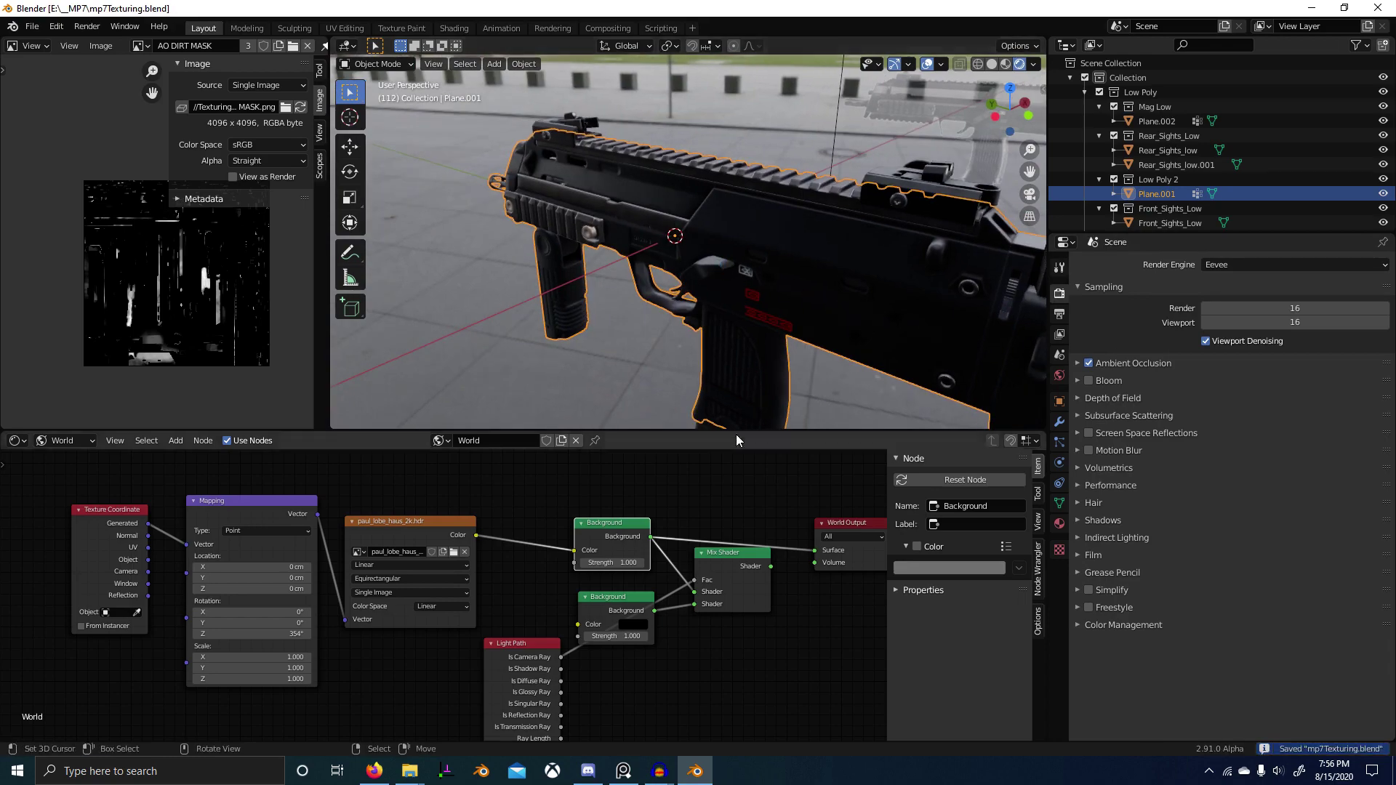
{"action": "left_click", "coordinate": [729, 565], "text": "ctrl+shift"}
{"action": "middle_click_drag", "start_coordinate": [843, 312], "coordinate": [784, 453]}
Step: Examine the dirt shading around the receiver's pins, slots and top rail up close in a maximized viewport
{"action": "key", "text": "ctrl+space"}
{"action": "scroll", "coordinate": [698, 389], "scroll_direction": "down", "scroll_amount": 4}
{"action": "scroll", "coordinate": [755, 380], "scroll_direction": "up", "scroll_amount": 5}
{"action": "scroll", "coordinate": [675, 439], "scroll_direction": "up", "scroll_amount": 4}
{"action": "middle_click_drag", "start_coordinate": [586, 427], "coordinate": [752, 543]}
{"action": "scroll", "coordinate": [752, 543], "scroll_direction": "up", "scroll_amount": 2}
{"action": "scroll", "coordinate": [512, 377], "scroll_direction": "down", "scroll_amount": 5}
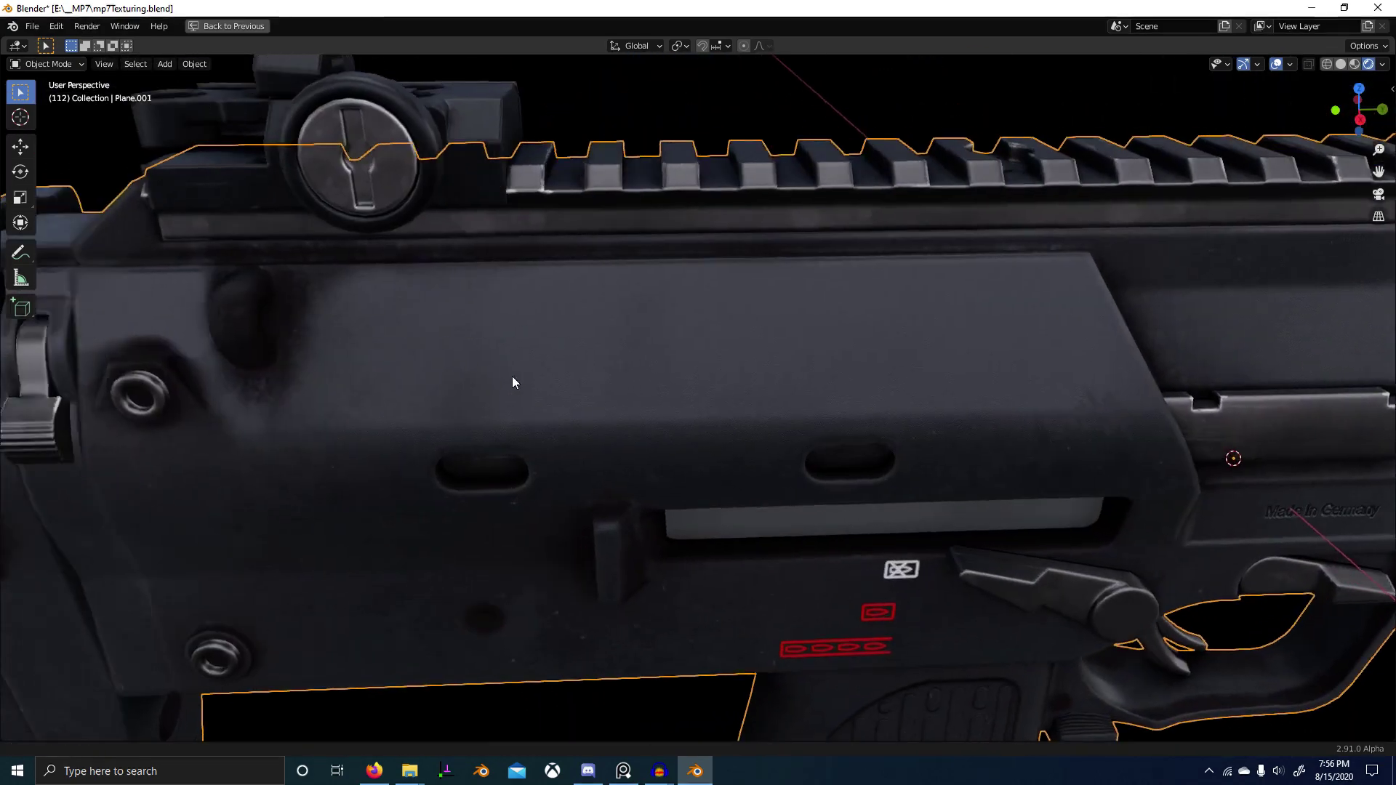
{"action": "scroll", "coordinate": [727, 434], "scroll_direction": "up", "scroll_amount": 6}
{"action": "scroll", "coordinate": [735, 402], "scroll_direction": "up", "scroll_amount": 2}
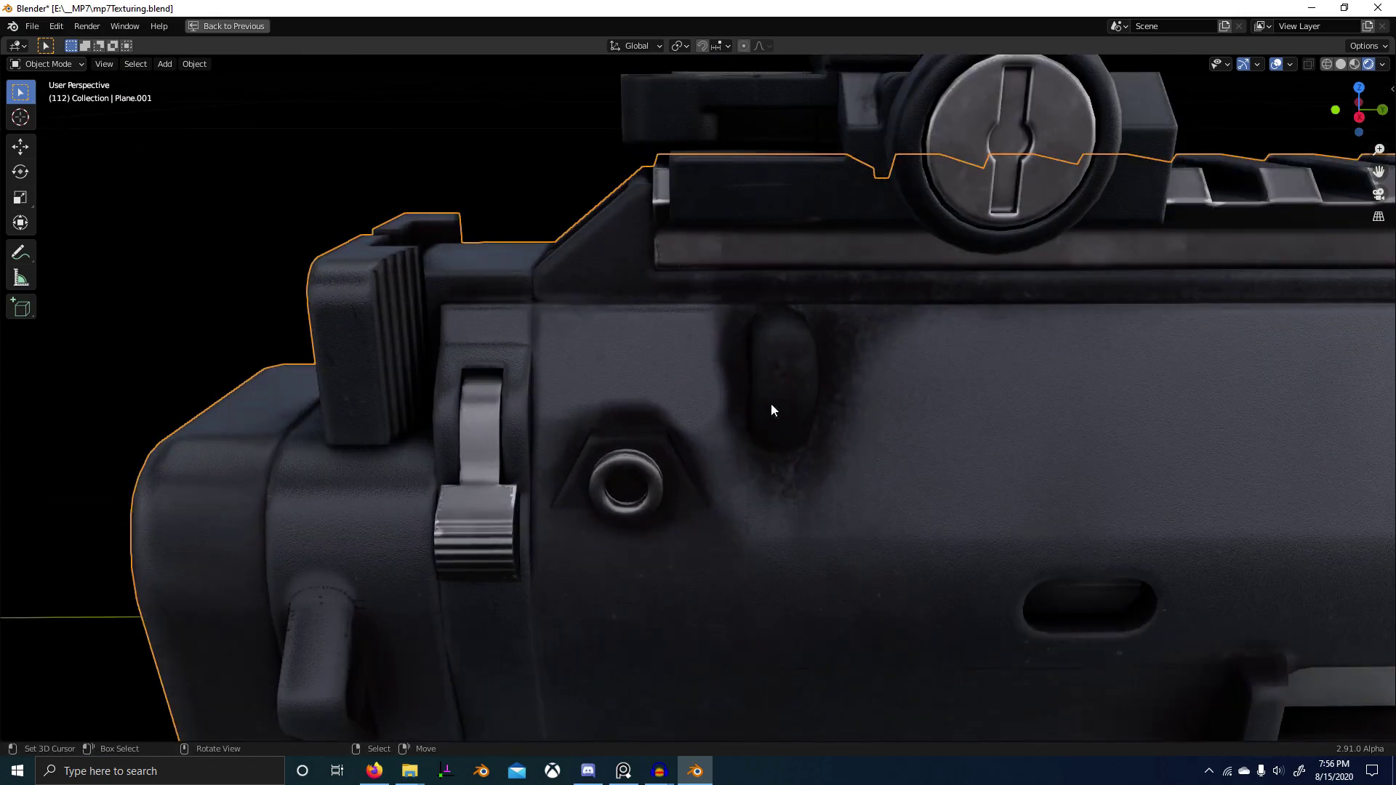
{"action": "scroll", "coordinate": [768, 448], "scroll_direction": "down", "scroll_amount": 5}
{"action": "middle_click_drag", "start_coordinate": [714, 506], "coordinate": [685, 473]}
{"action": "scroll", "coordinate": [683, 473], "scroll_direction": "up", "scroll_amount": 2}
{"action": "middle_click_drag", "start_coordinate": [796, 477], "coordinate": [544, 458]}
{"action": "middle_click_drag", "start_coordinate": [853, 360], "coordinate": [534, 393]}
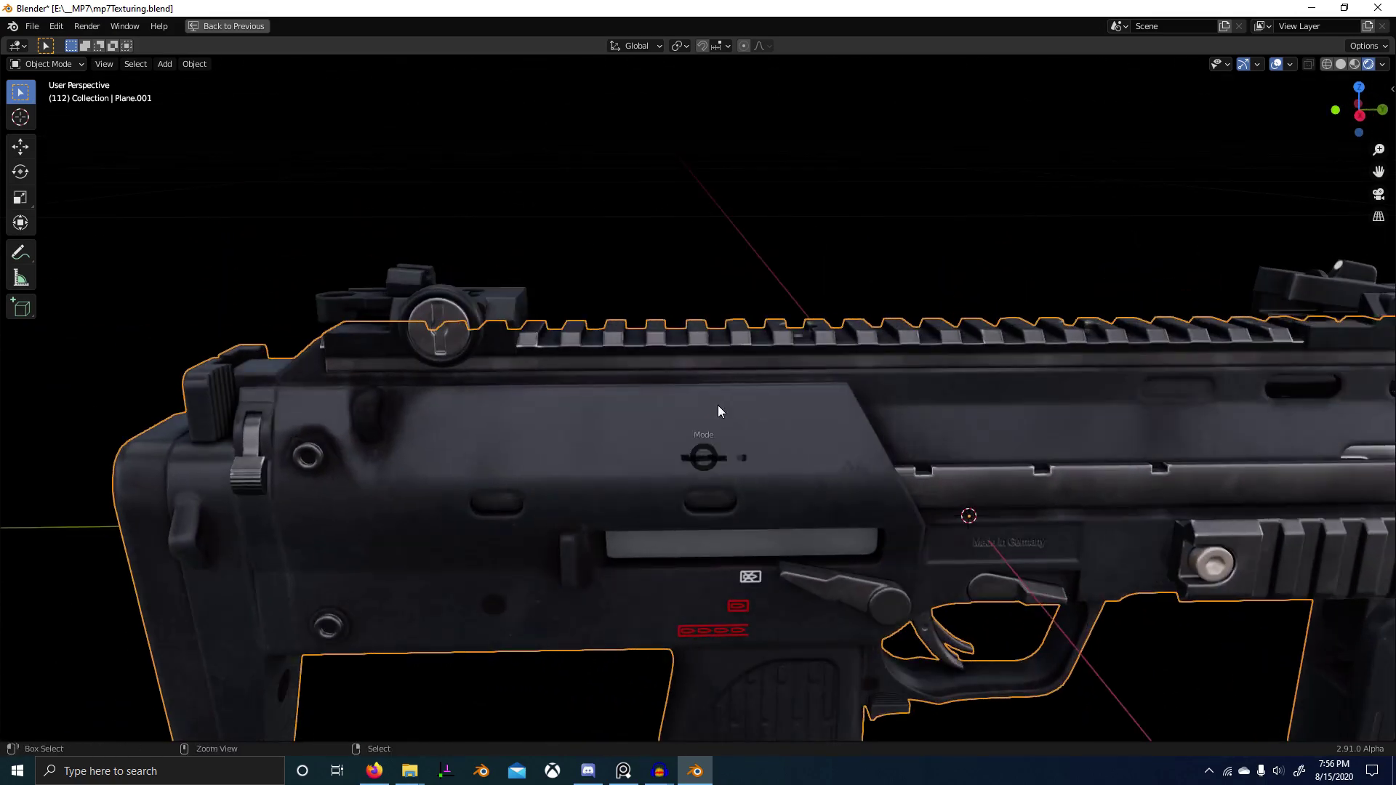
Step: Put Plane.001 into Texture Paint mode, restore the layout and show its Reciever material nodes in the shader editor
{"action": "left_click", "coordinate": [788, 338]}
{"action": "key", "text": "ctrl+space"}
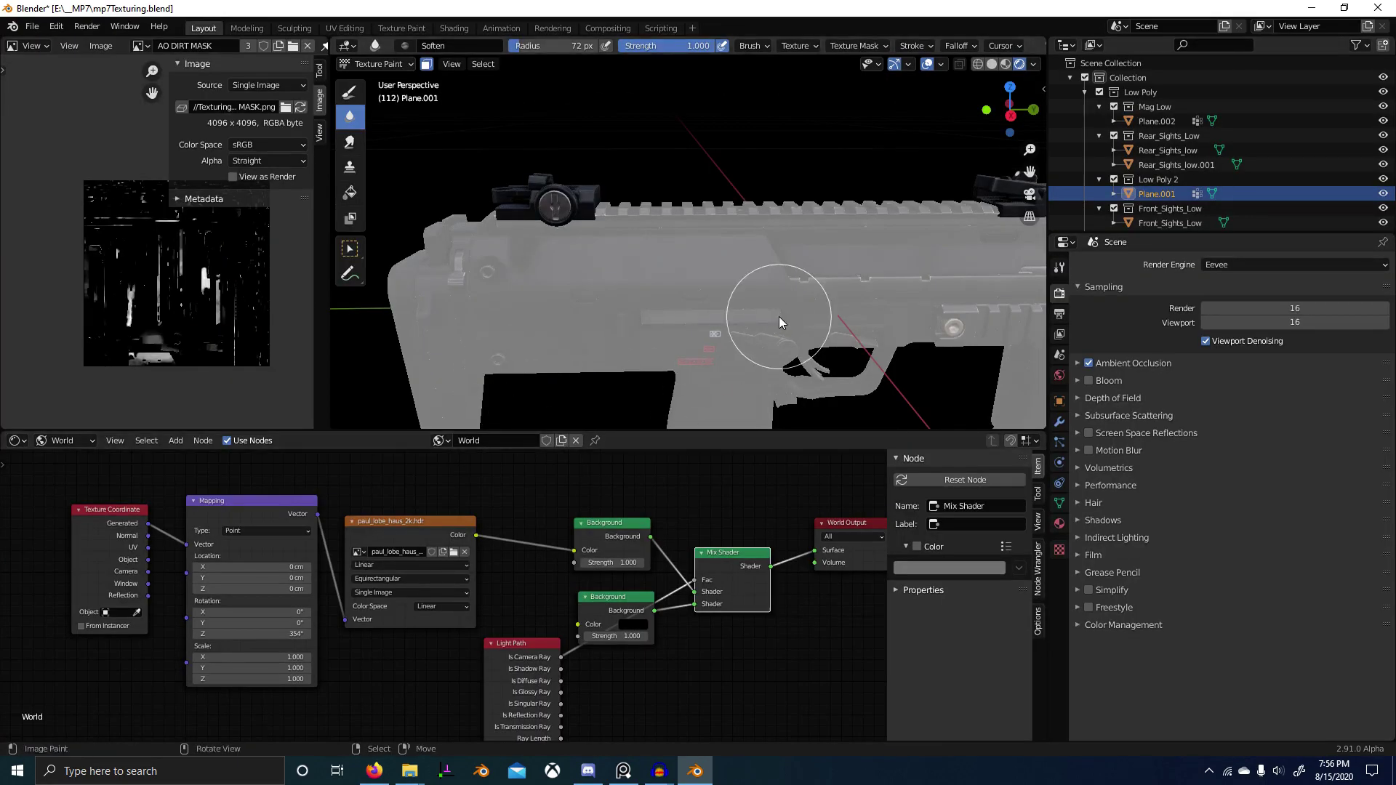
{"action": "scroll", "coordinate": [436, 574], "scroll_direction": "down", "scroll_amount": 2}
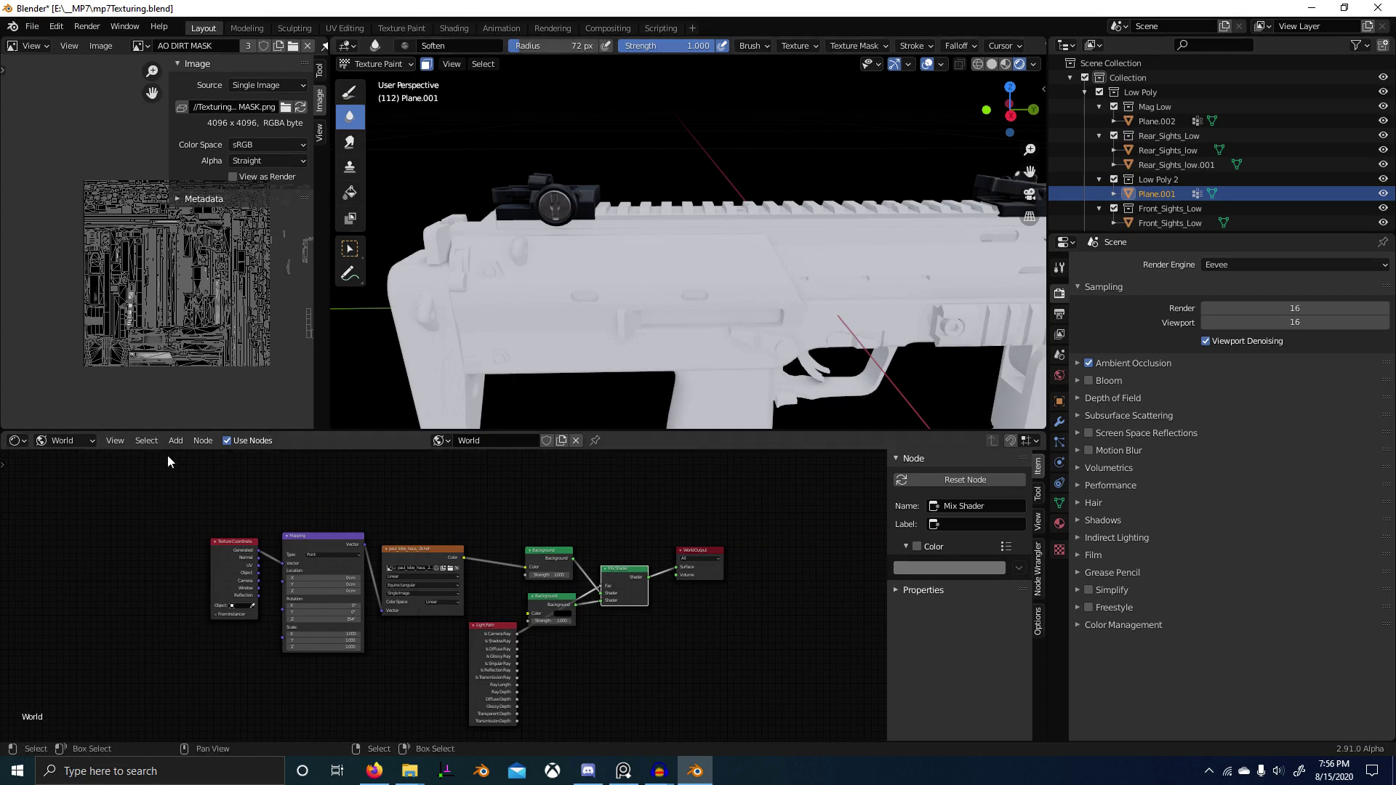
{"action": "left_click", "coordinate": [74, 455]}
{"action": "scroll", "coordinate": [495, 600], "scroll_direction": "down", "scroll_amount": 5}
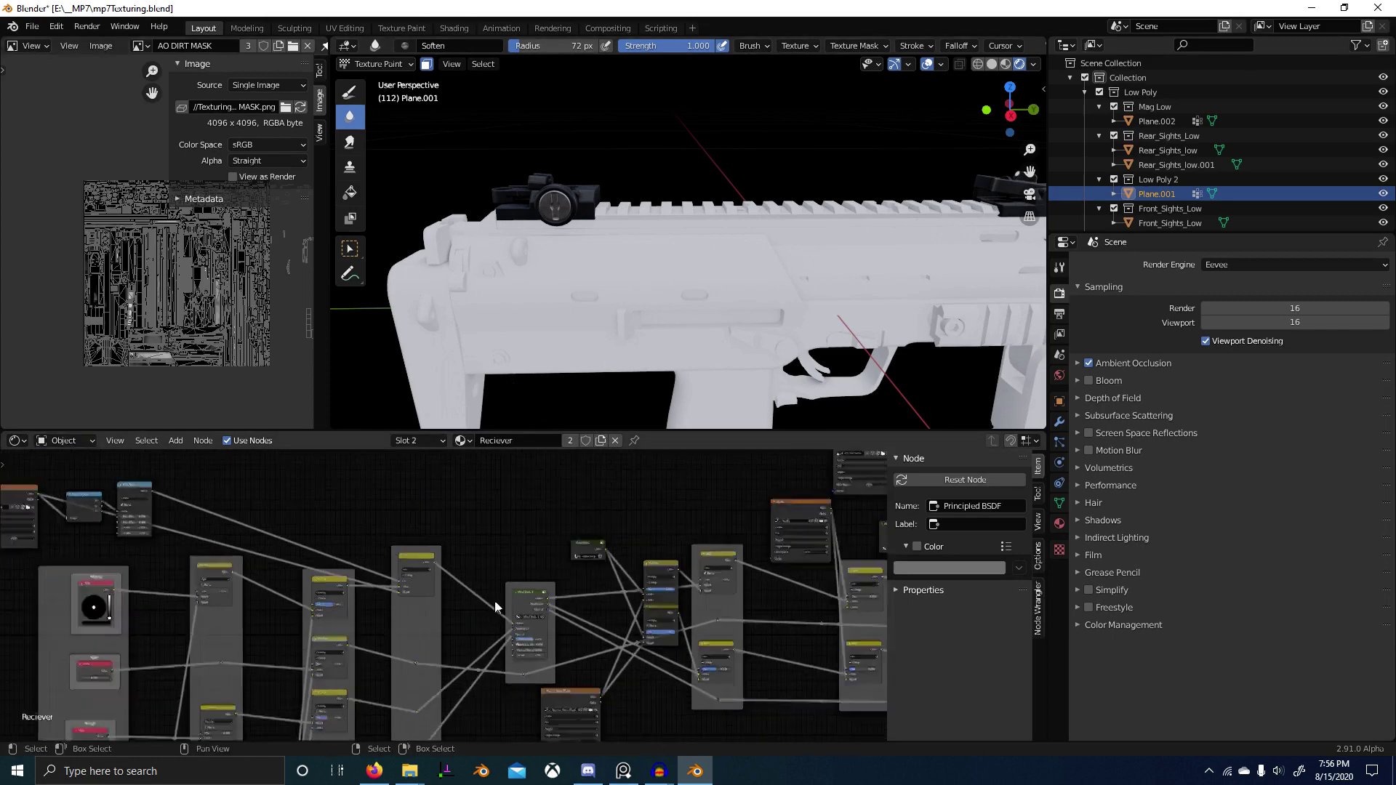
Step: Preview the AO DIRT MASK group's output on the receiver and turn off the face-selection paint mask
{"action": "scroll", "coordinate": [472, 592], "scroll_direction": "up", "scroll_amount": 6}
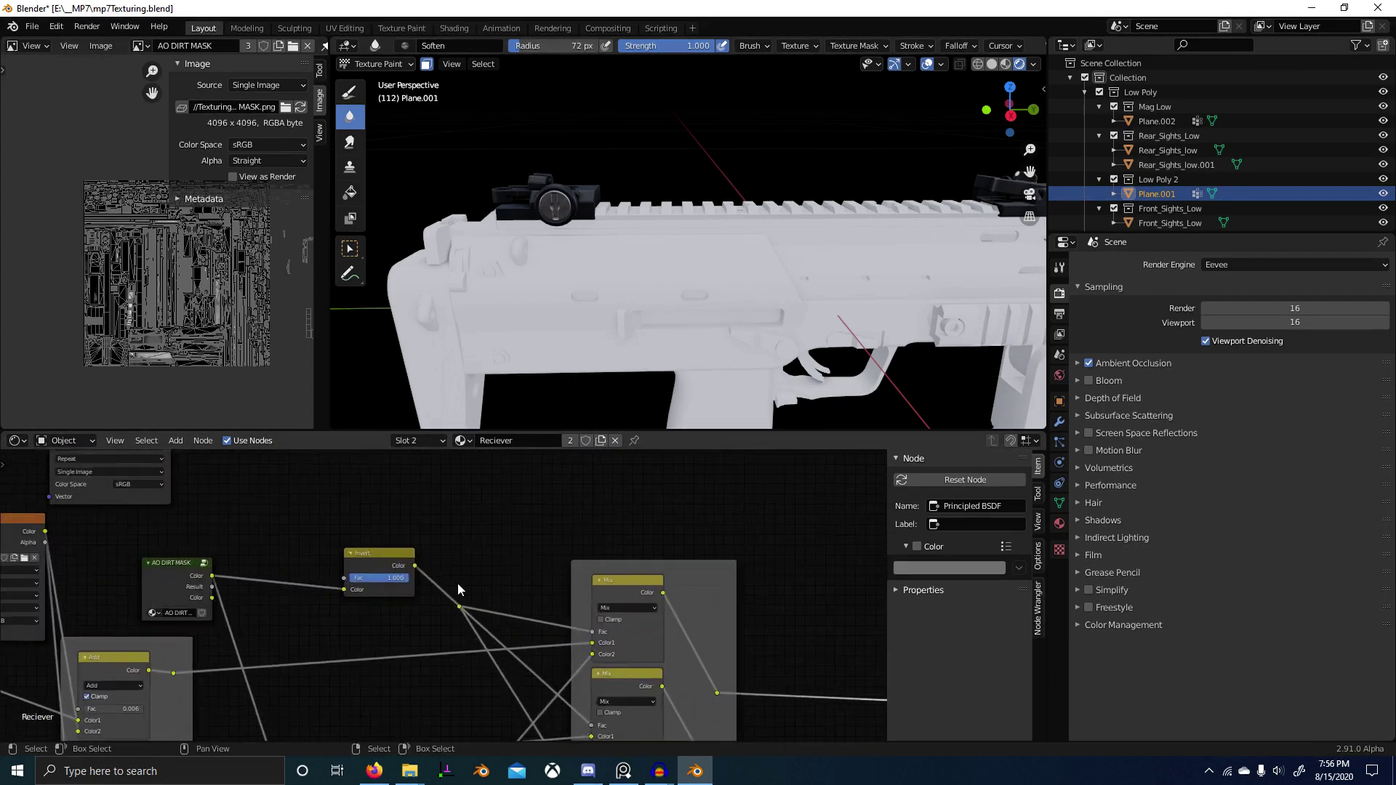
{"action": "left_click", "coordinate": [285, 579], "text": "ctrl+shift"}
{"action": "middle_click_drag", "start_coordinate": [480, 378], "coordinate": [669, 366], "text": "shift"}
{"action": "scroll", "coordinate": [674, 365], "scroll_direction": "up", "scroll_amount": 5}
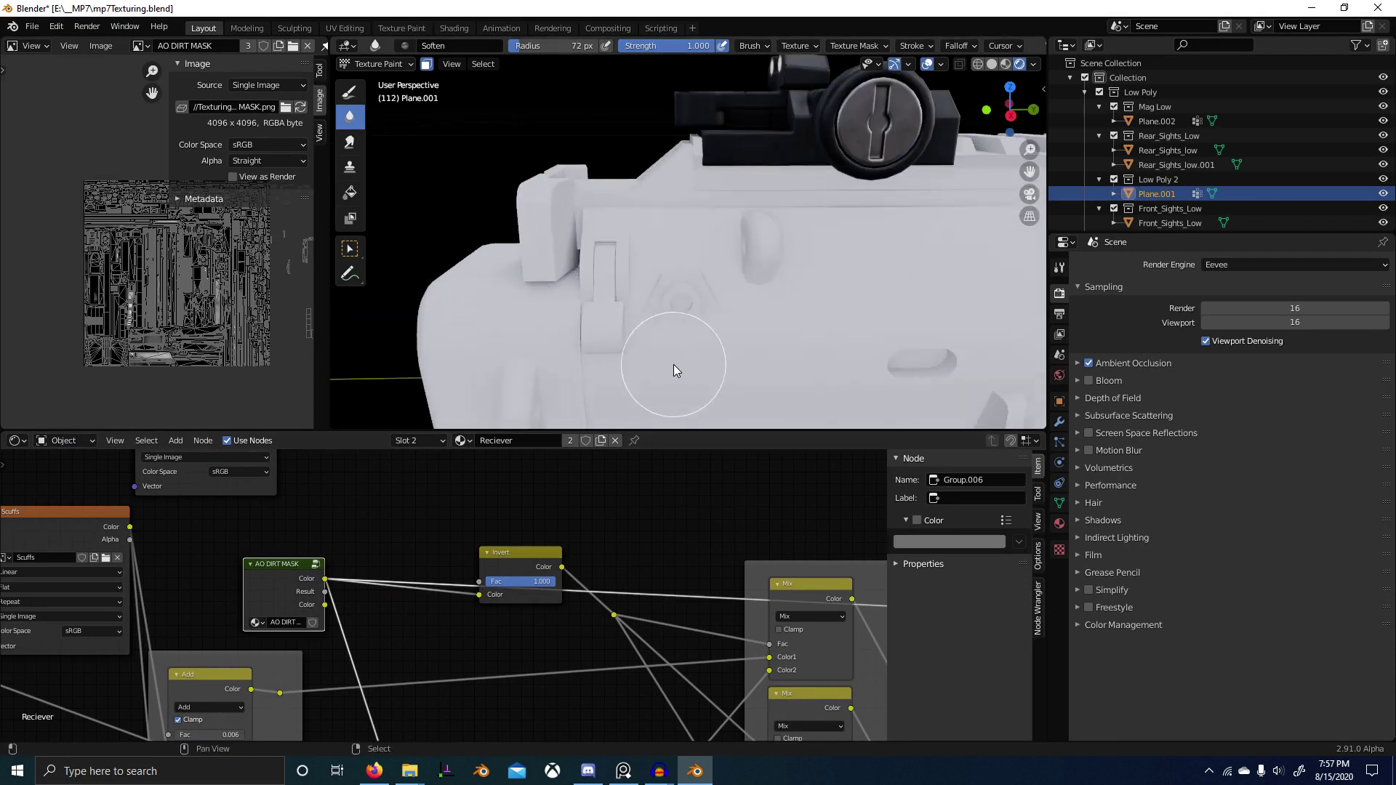
{"action": "scroll", "coordinate": [399, 498], "scroll_direction": "down", "scroll_amount": 2}
{"action": "middle_click_drag", "start_coordinate": [392, 522], "coordinate": [388, 613]}
{"action": "middle_click_drag", "start_coordinate": [787, 323], "coordinate": [735, 320]}
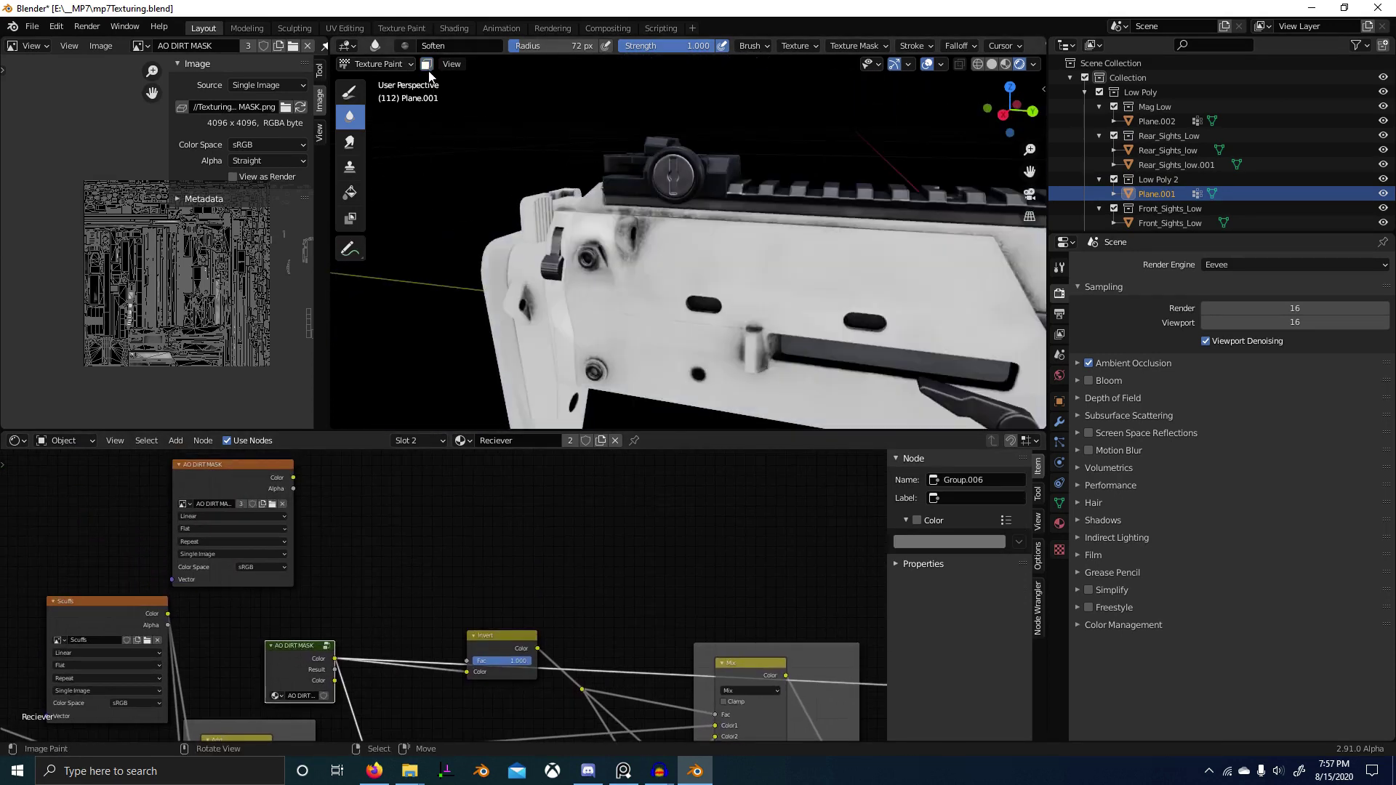
{"action": "left_click", "coordinate": [427, 64]}
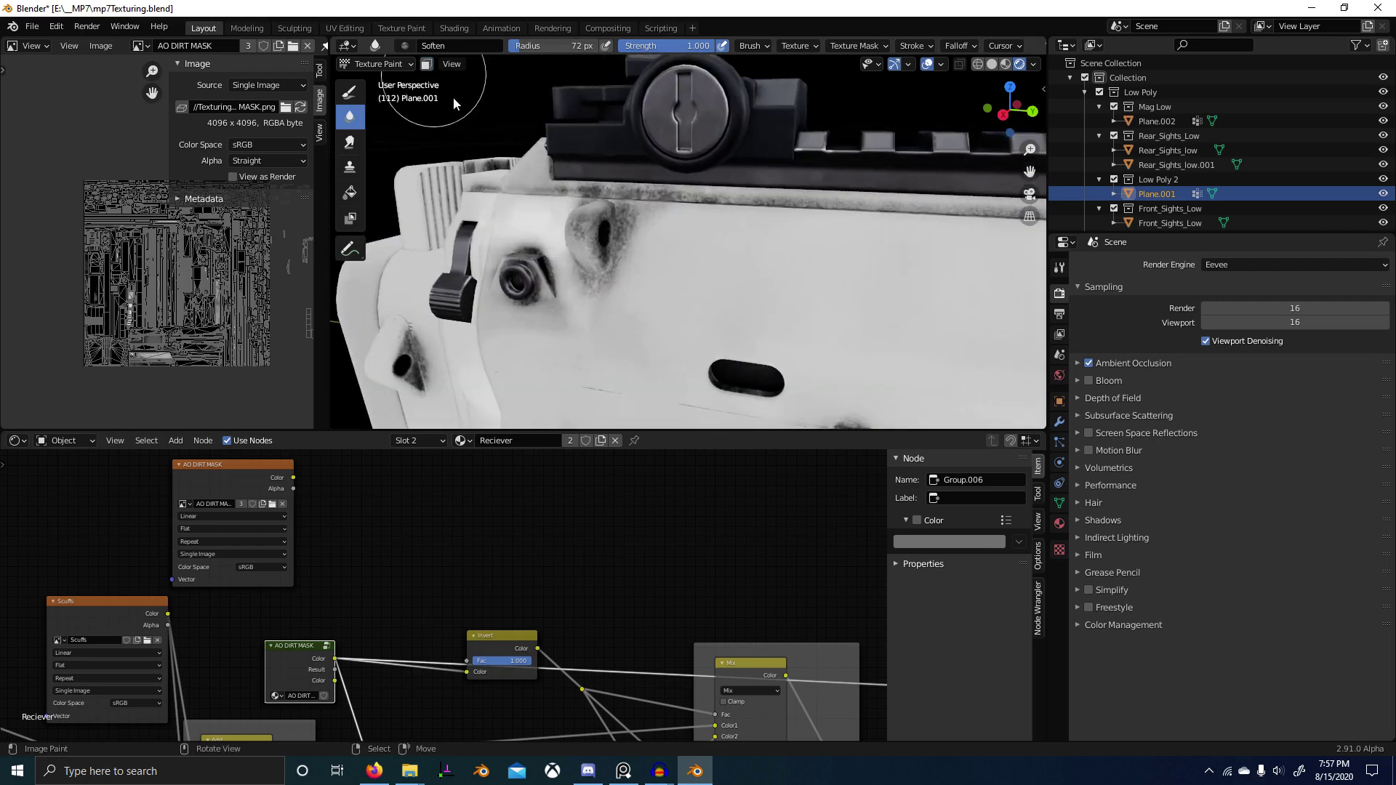
Step: Enlarge the Soften brush's radius to 188 px over the receiver's raised oval stud and show the active tool's settings
{"action": "middle_click_drag", "start_coordinate": [638, 251], "coordinate": [696, 269]}
{"action": "scroll", "coordinate": [713, 272], "scroll_direction": "up", "scroll_amount": 3}
{"action": "key", "text": "f"}
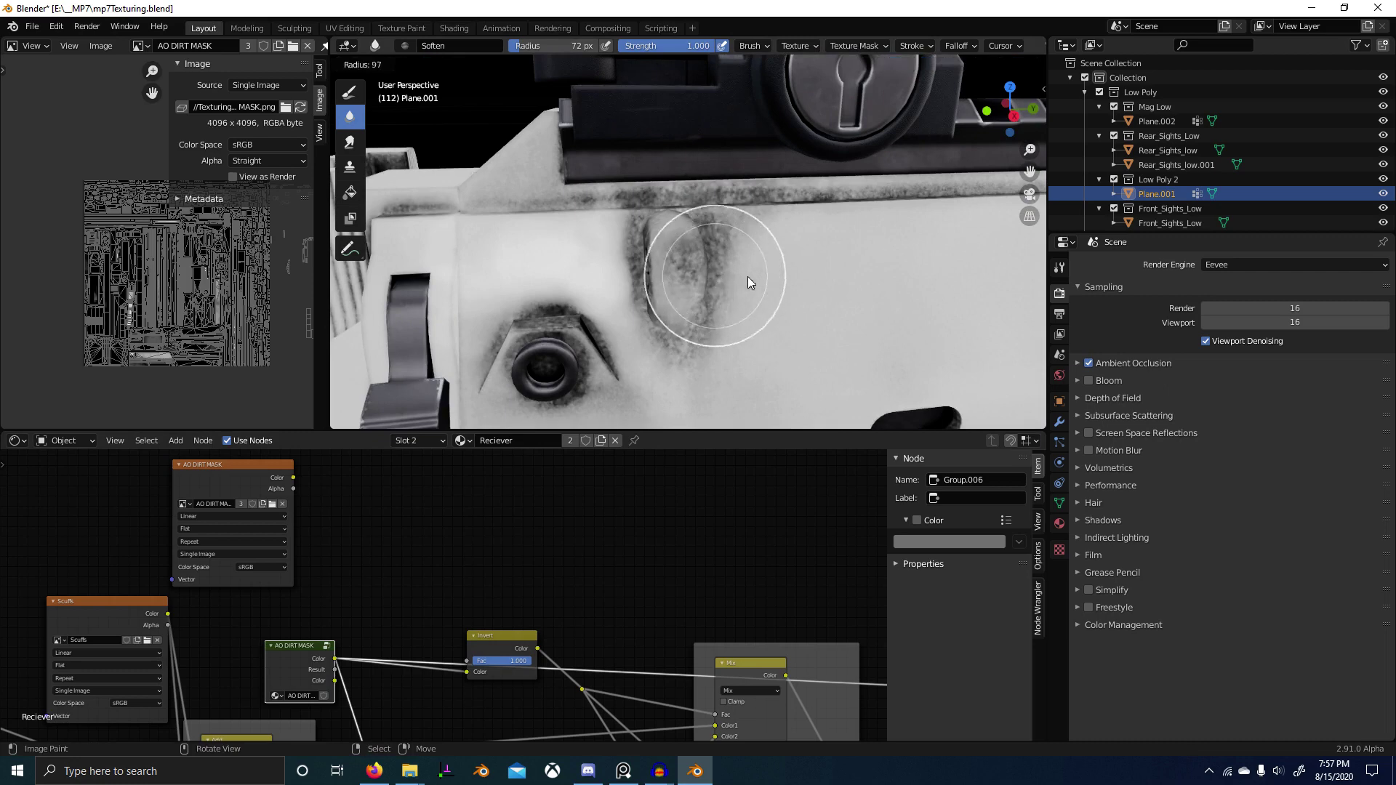
{"action": "left_click", "coordinate": [793, 276]}
{"action": "left_click", "coordinate": [1059, 268]}
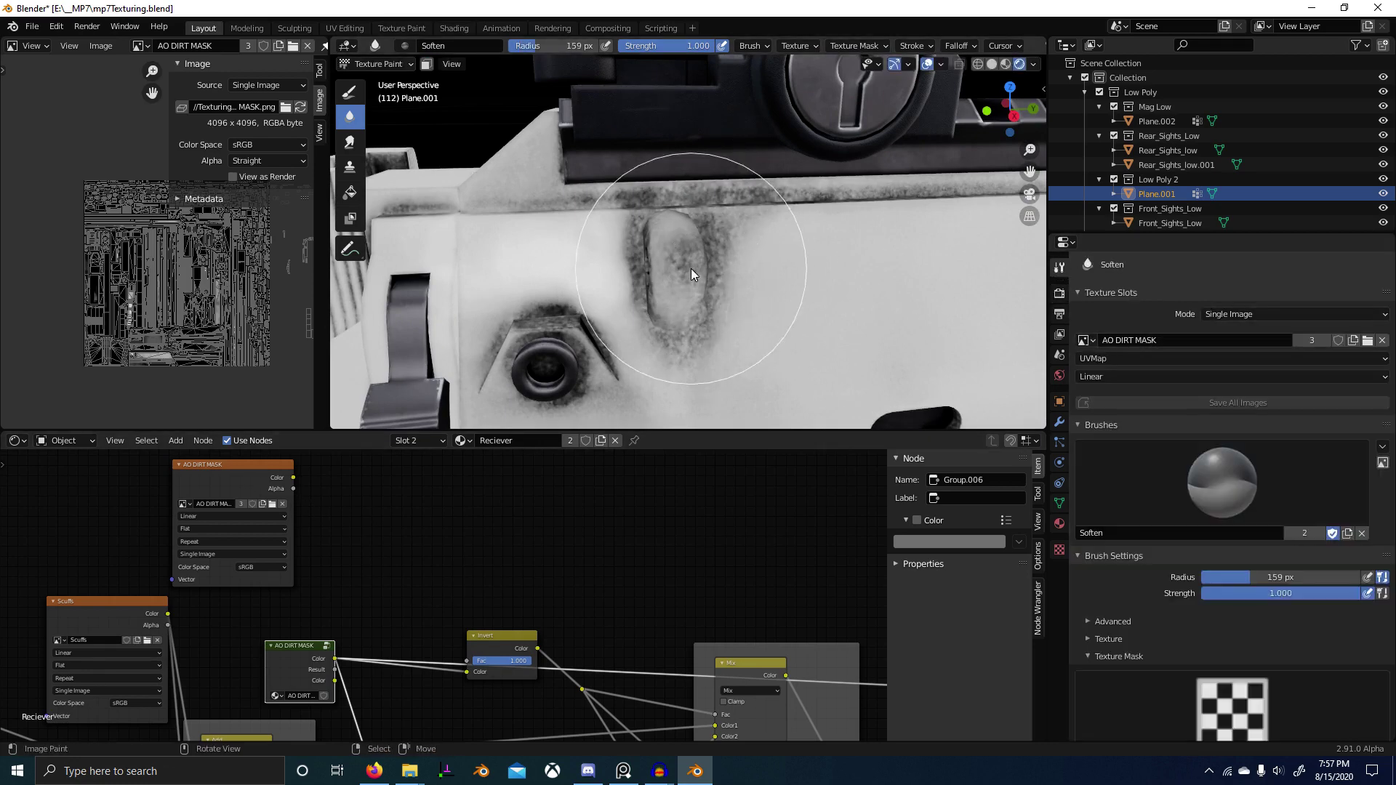
{"action": "key", "text": "f"}
{"action": "left_click", "coordinate": [698, 292]}
Step: Preview the AO DIRT MASK image texture and switch back to the mask group's output, then set the brush radius to 201 px
{"action": "left_click", "coordinate": [242, 472], "text": "ctrl+shift"}
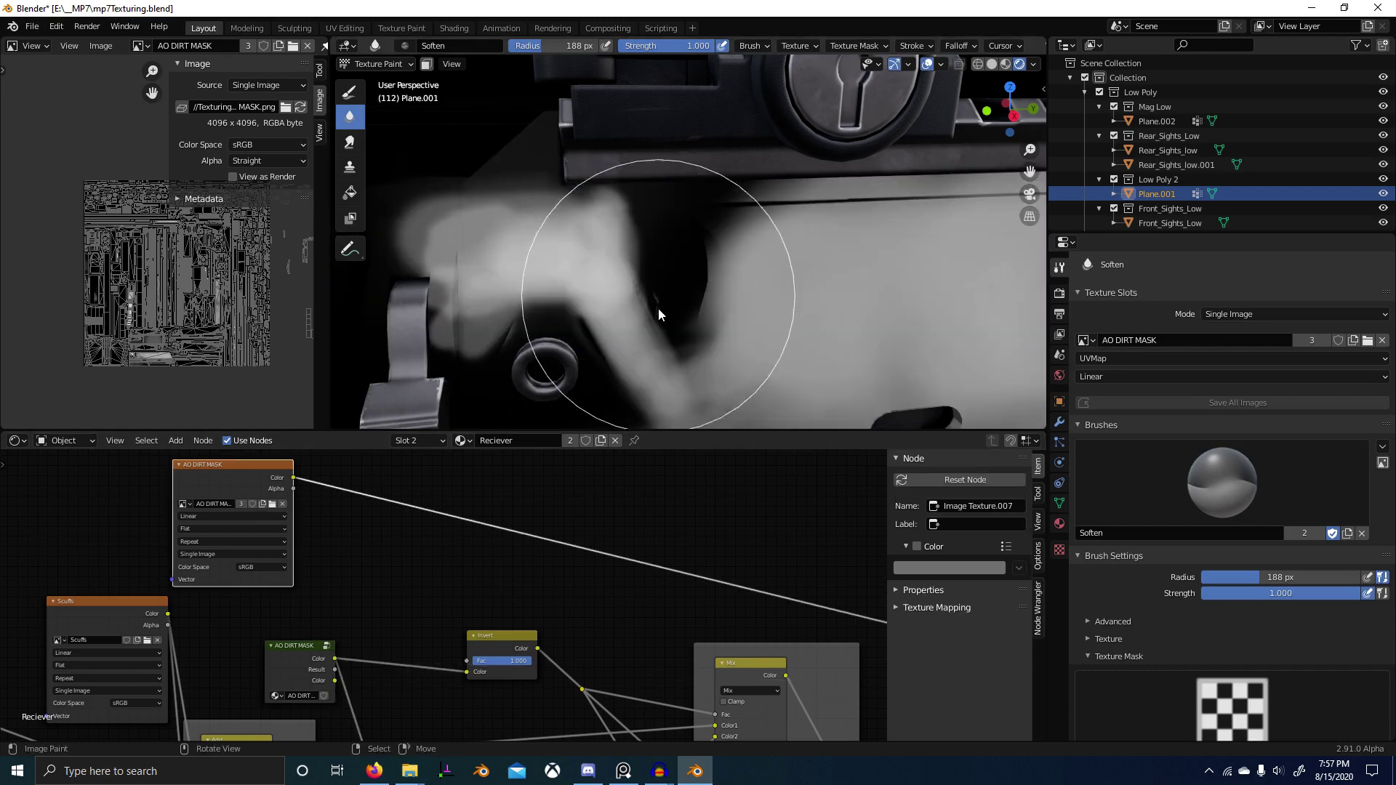
{"action": "scroll", "coordinate": [605, 594], "scroll_direction": "down", "scroll_amount": 4}
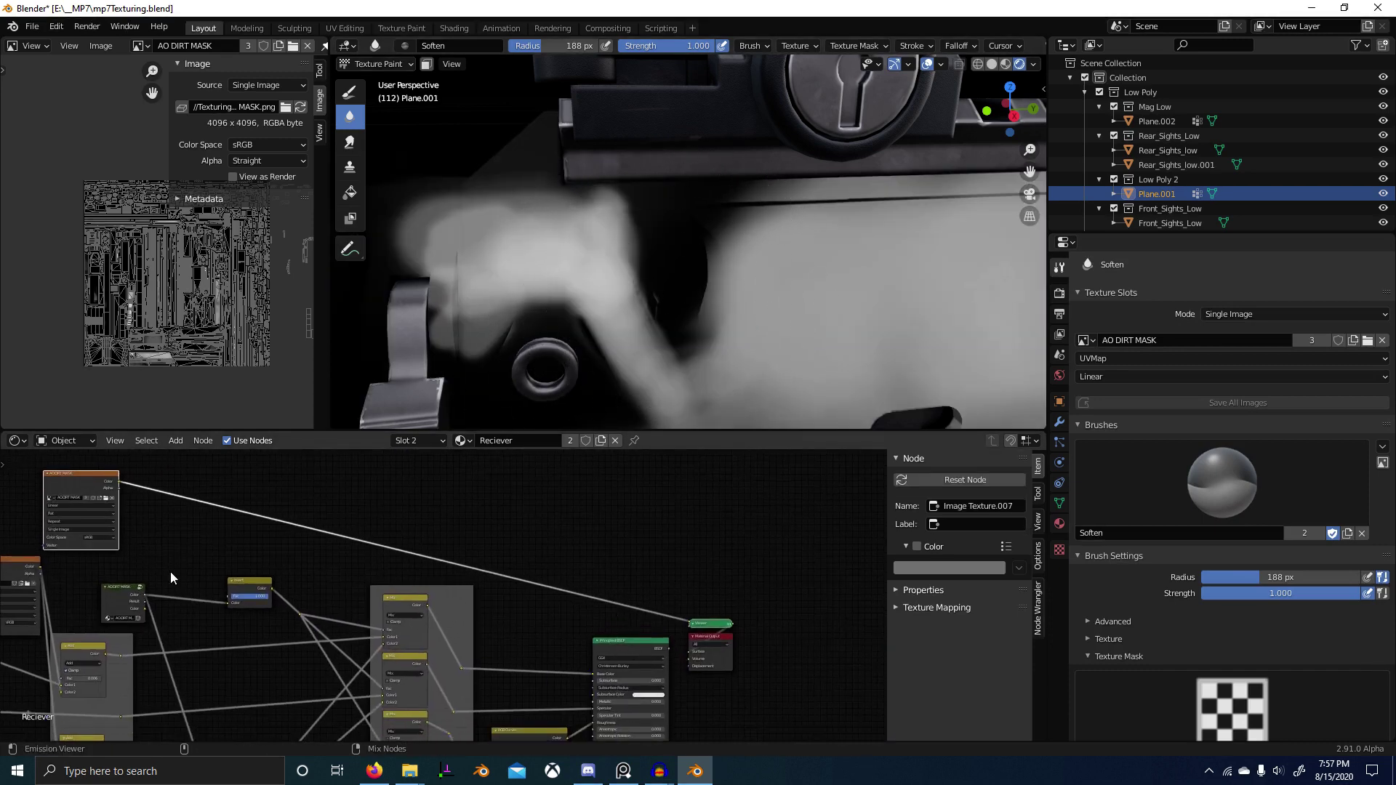
{"action": "left_click", "coordinate": [120, 587], "text": "ctrl+shift"}
{"action": "key", "text": "f"}
{"action": "left_click", "coordinate": [681, 276]}
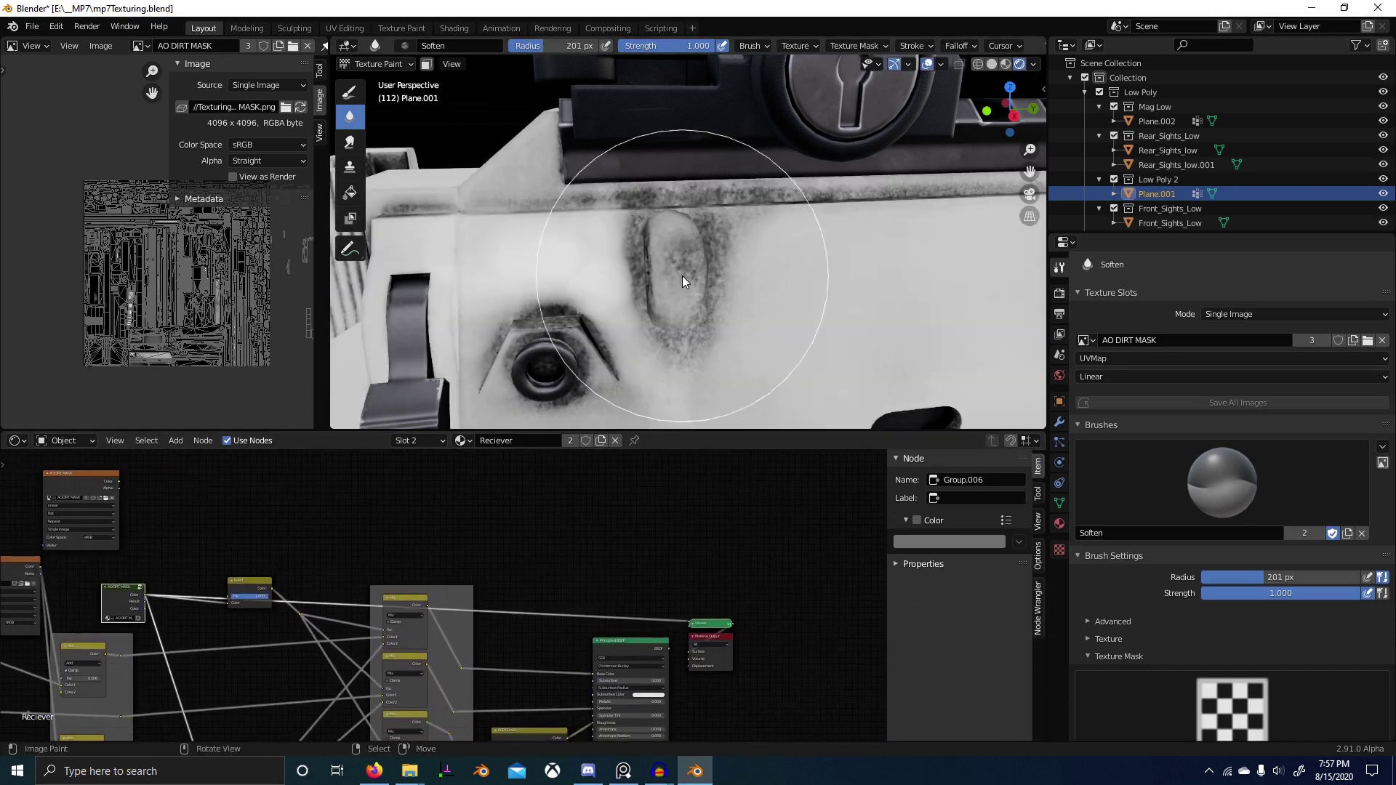
Step: Switch to the TexDraw brush and paint light grey over the raised oval stud at strength 0.103
{"action": "scroll", "coordinate": [1226, 551], "scroll_direction": "down", "scroll_amount": 6}
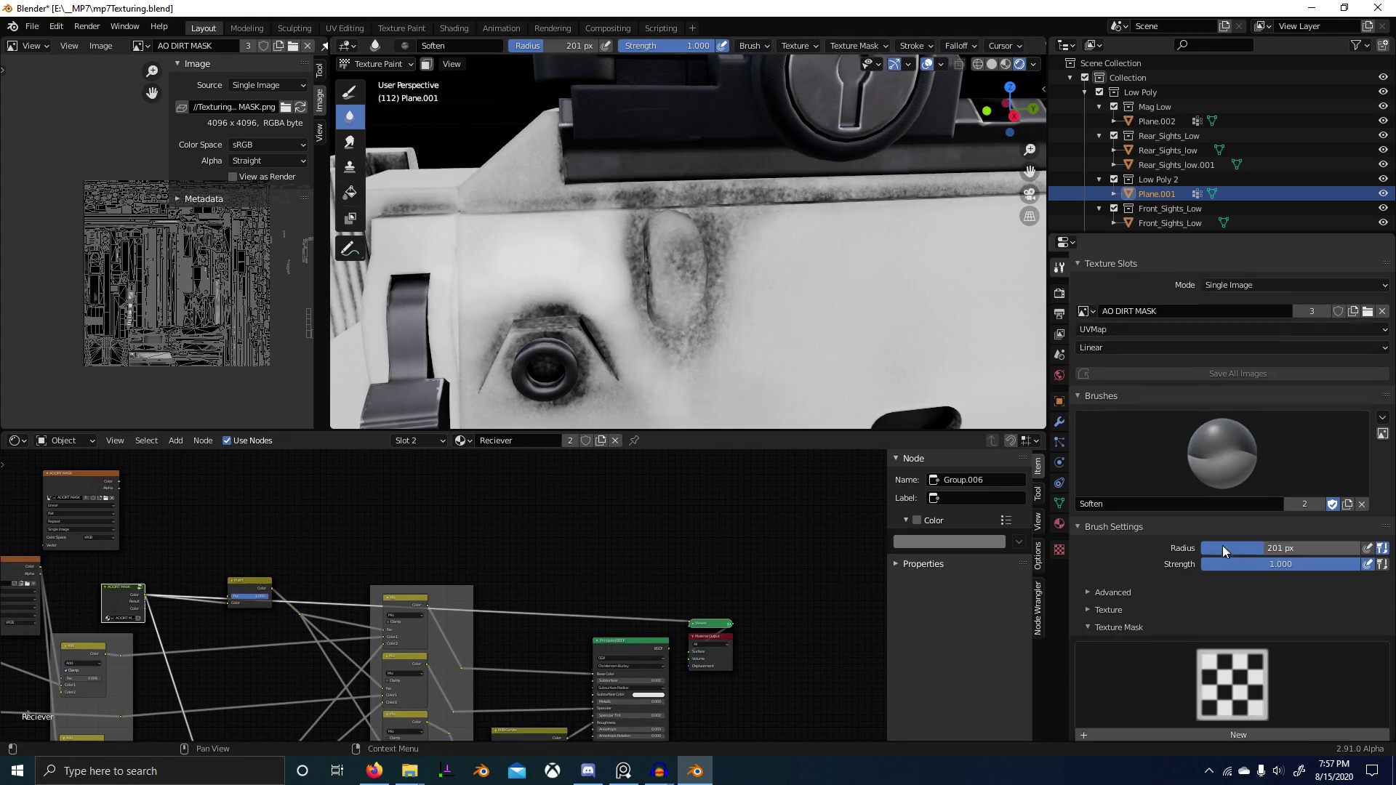
{"action": "left_click", "coordinate": [1112, 320]}
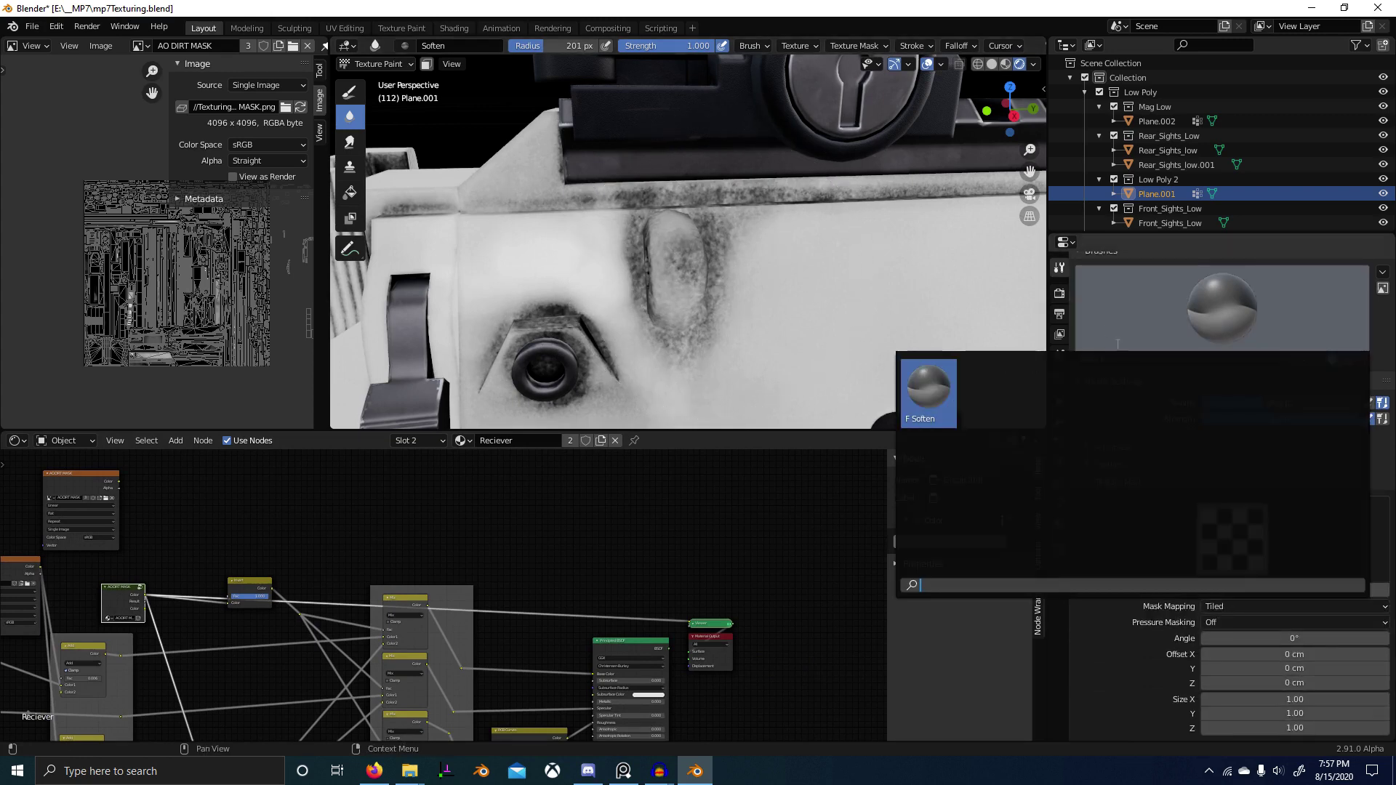
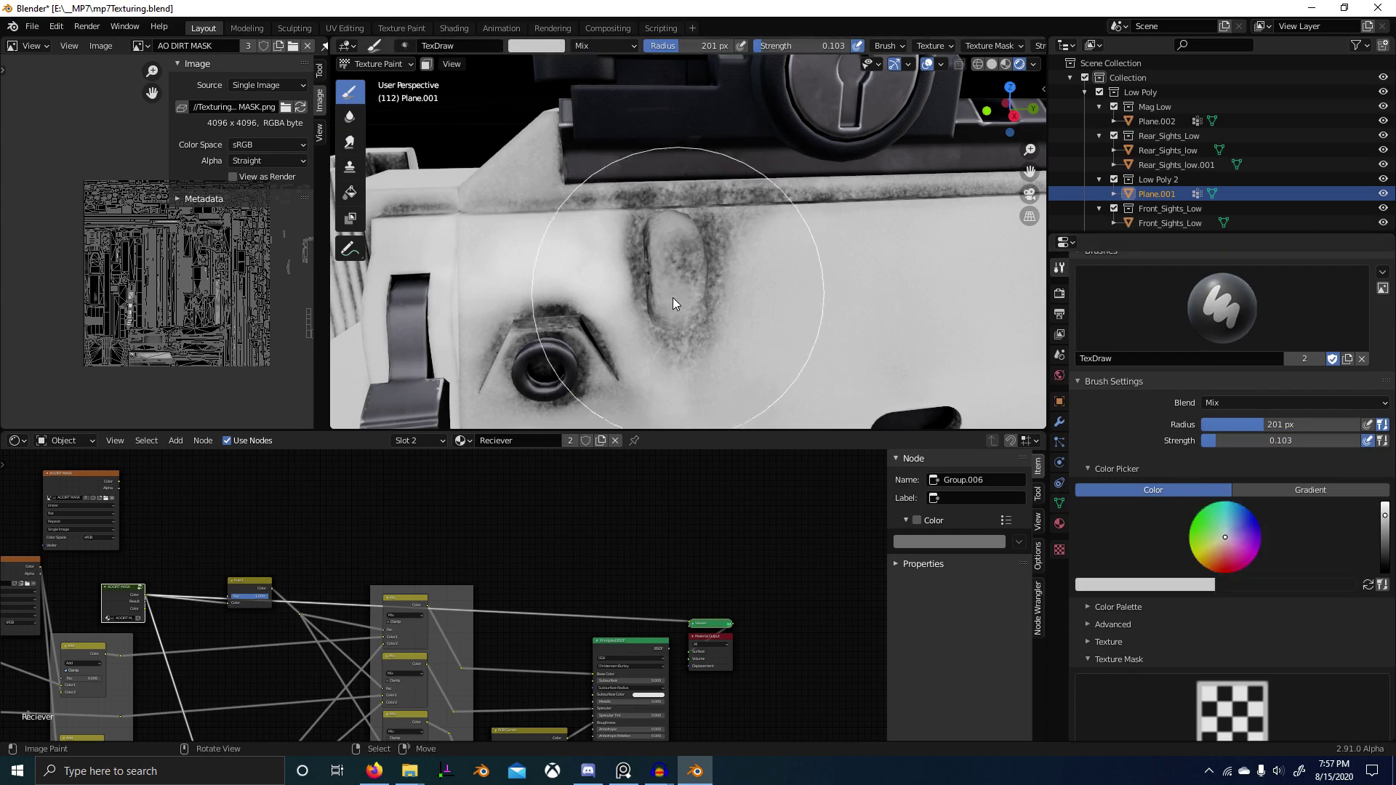
{"action": "left_click_drag", "start_coordinate": [673, 298], "coordinate": [682, 281]}
{"action": "key", "text": "shift+f"}
{"action": "left_click", "coordinate": [682, 276]}
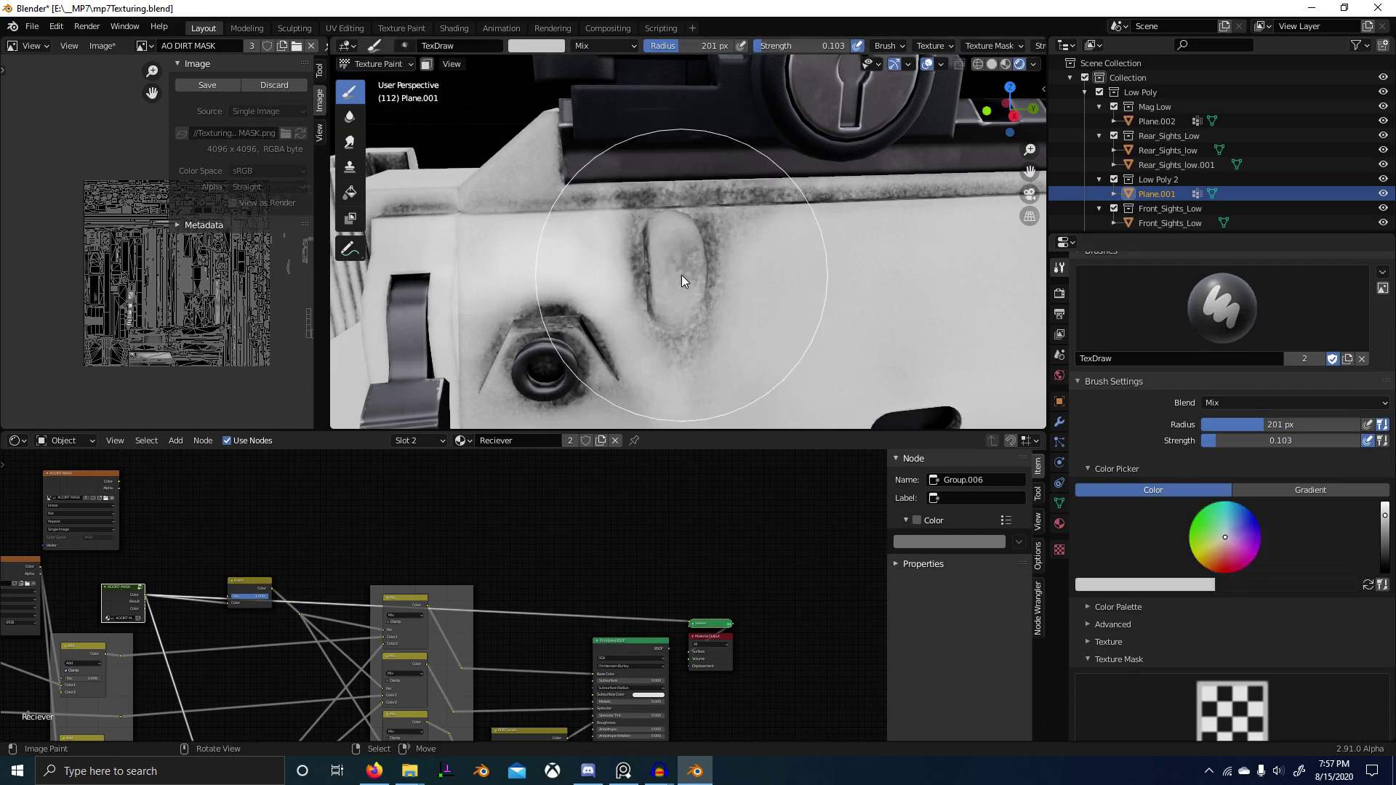
Step: Preview the uppermost Mix node's color output on the receiver and inspect it around the stud and ejection port
{"action": "left_click", "coordinate": [393, 605], "text": "ctrl+shift"}
{"action": "mouse_move", "coordinate": [582, 325]}
{"action": "middle_mouse_down"}
{"action": "mouse_move", "coordinate": [676, 259]}
{"action": "mouse_move", "coordinate": [779, 341]}
{"action": "middle_mouse_up"}
{"action": "key", "text": "x"}
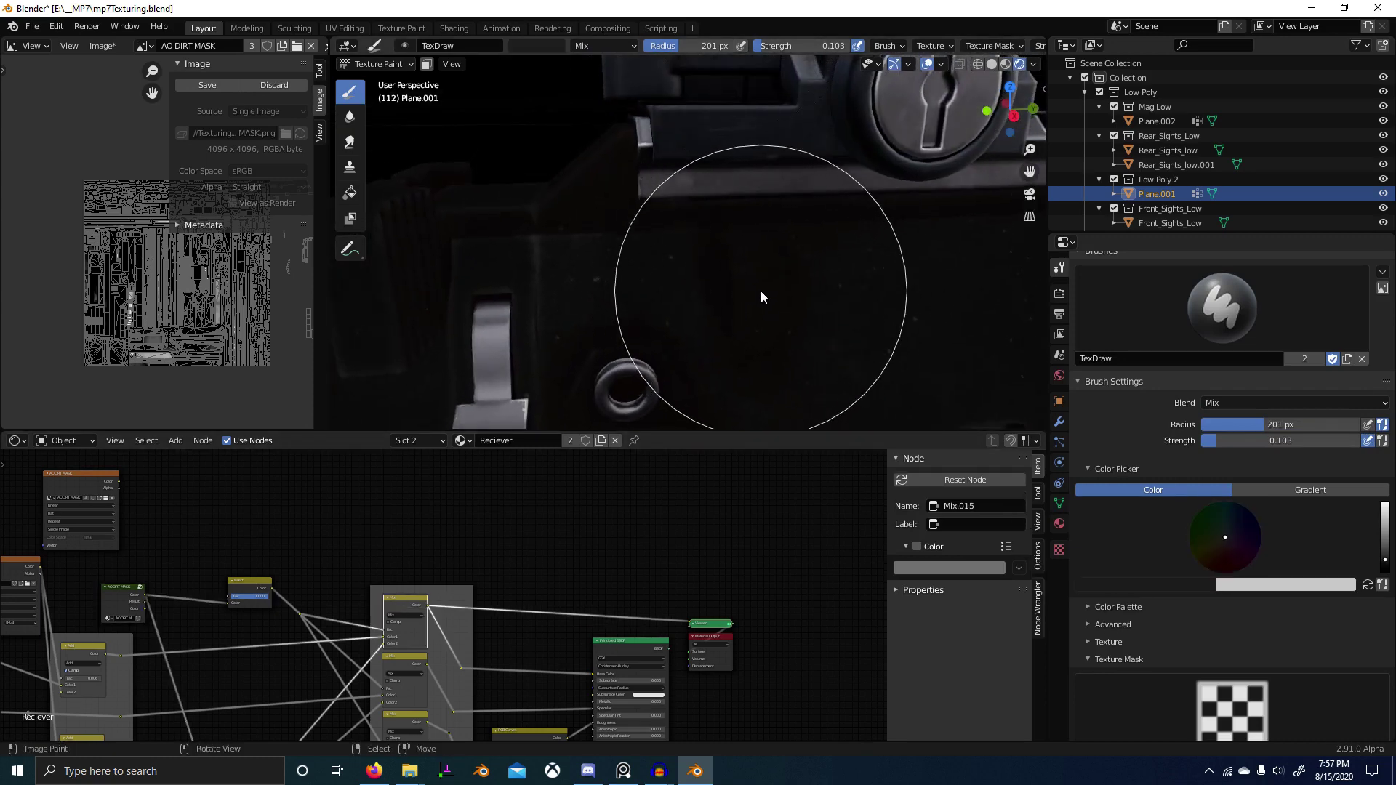
{"action": "mouse_move", "coordinate": [761, 297]}
{"action": "middle_mouse_down"}
{"action": "mouse_move", "coordinate": [742, 351]}
{"action": "mouse_move", "coordinate": [601, 296]}
{"action": "mouse_move", "coordinate": [748, 360]}
{"action": "mouse_move", "coordinate": [760, 339]}
{"action": "mouse_move", "coordinate": [692, 307]}
{"action": "mouse_move", "coordinate": [691, 283]}
{"action": "mouse_move", "coordinate": [640, 265]}
{"action": "middle_mouse_up"}
{"action": "key", "text": "x"}
{"action": "key", "text": "x"}
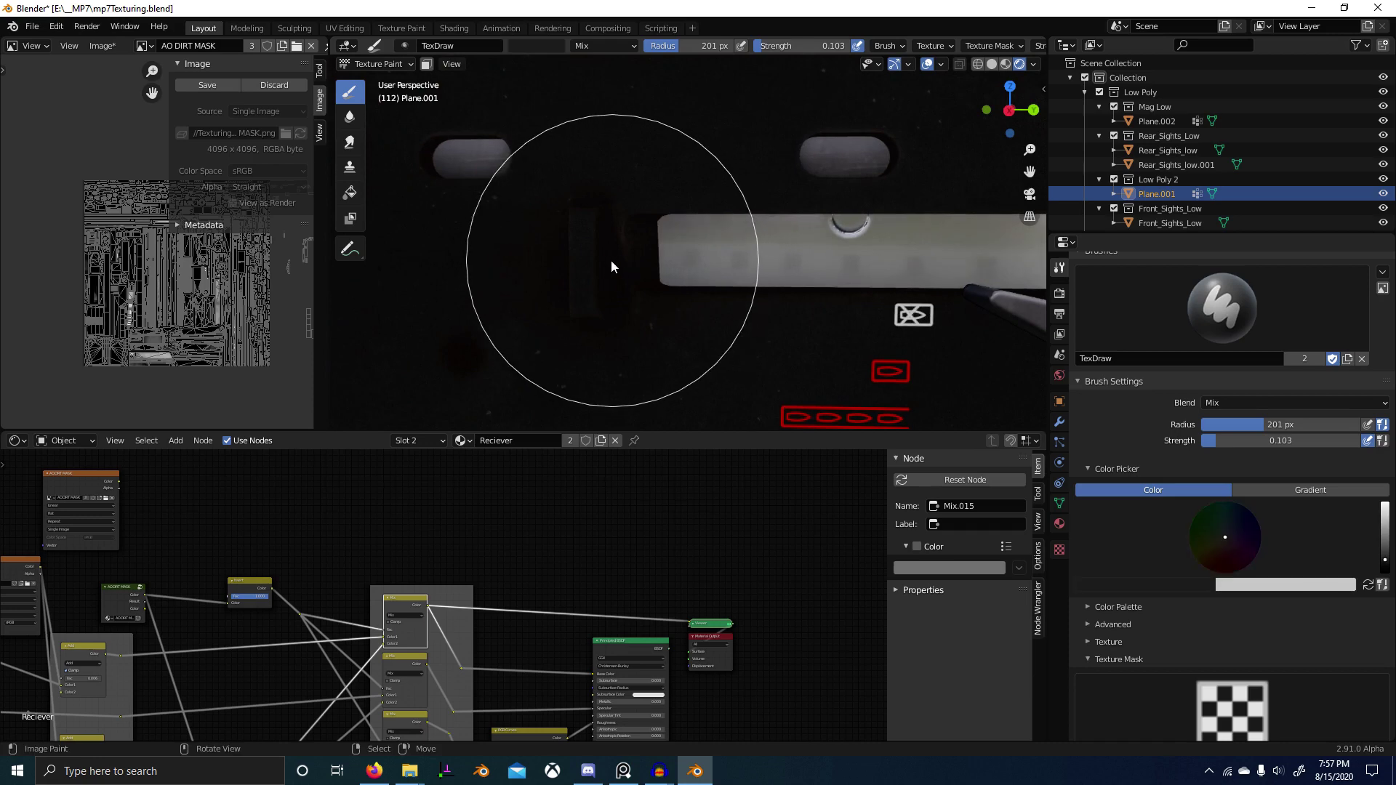
{"action": "key", "text": "x"}
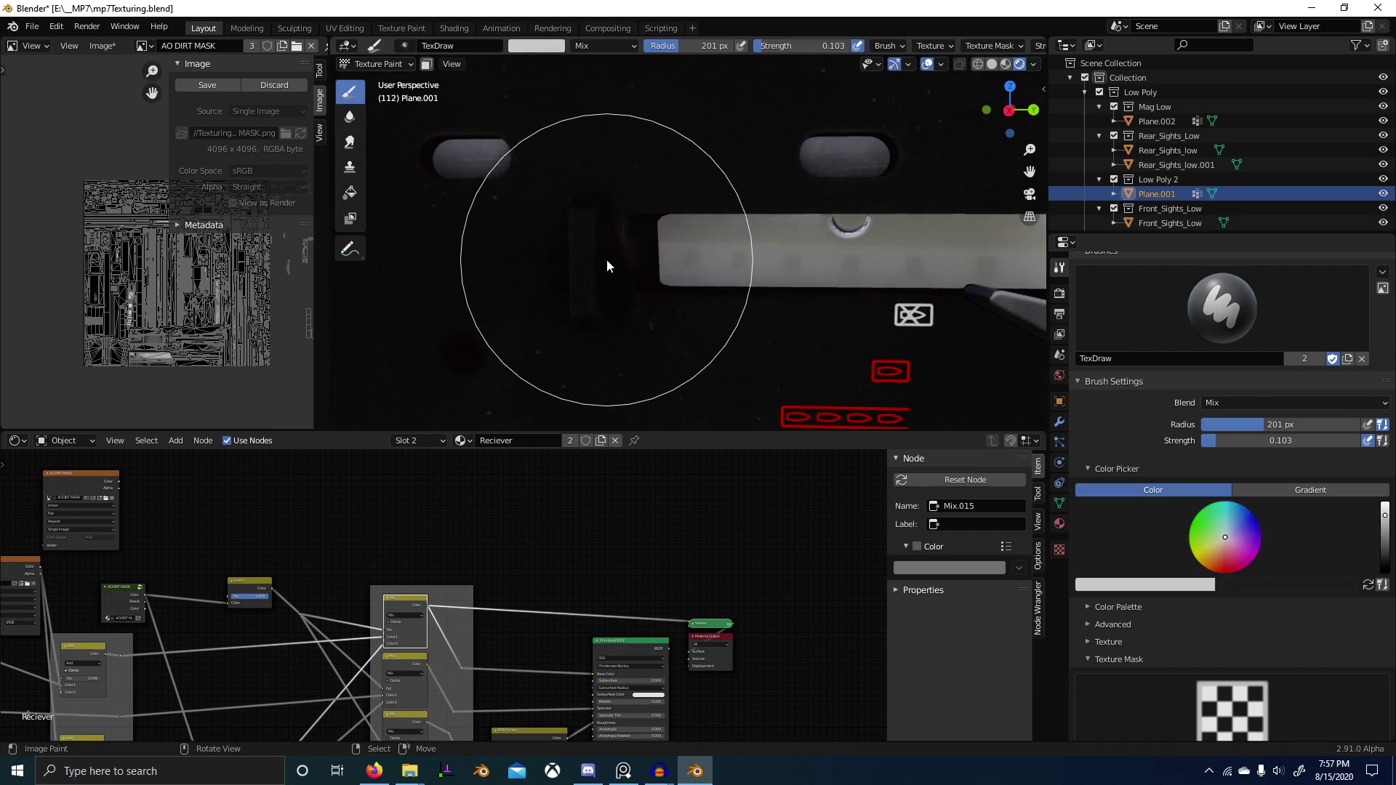
{"action": "mouse_move", "coordinate": [607, 260]}
{"action": "middle_mouse_down"}
{"action": "mouse_move", "coordinate": [467, 337]}
{"action": "mouse_move", "coordinate": [614, 321]}
{"action": "mouse_move", "coordinate": [681, 285]}
{"action": "mouse_move", "coordinate": [489, 315]}
{"action": "mouse_move", "coordinate": [427, 218]}
{"action": "mouse_move", "coordinate": [914, 365]}
{"action": "middle_mouse_up"}
Step: Examine the previewed Mix color along the front end and both sides of the receiver in a maximized viewport
{"action": "key", "text": "ctrl+space"}
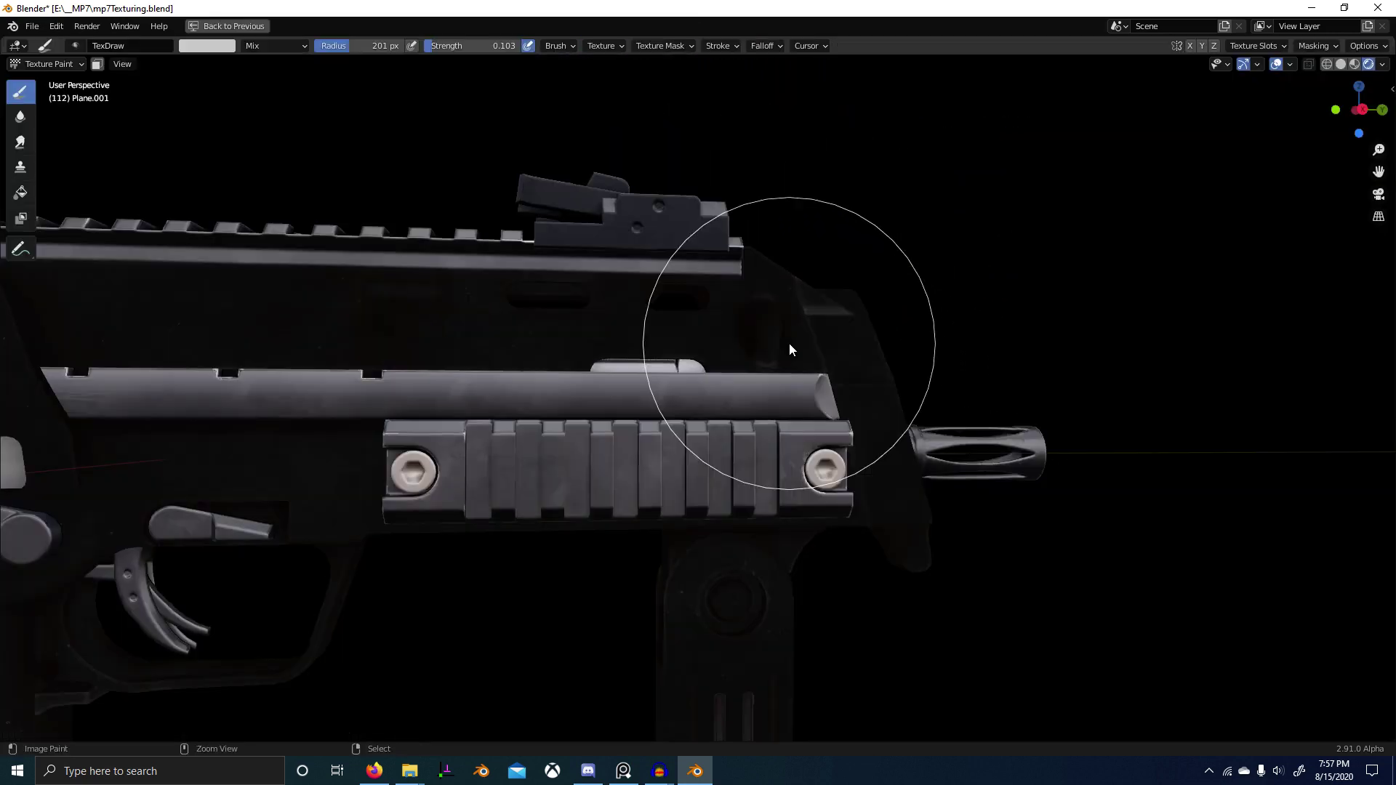
{"action": "middle_click_drag", "start_coordinate": [713, 319], "coordinate": [782, 306], "text": "shift"}
{"action": "scroll", "coordinate": [816, 355], "scroll_direction": "up", "scroll_amount": 2}
{"action": "middle_click_drag", "start_coordinate": [836, 343], "coordinate": [752, 387]}
{"action": "scroll", "coordinate": [760, 356], "scroll_direction": "up", "scroll_amount": 3}
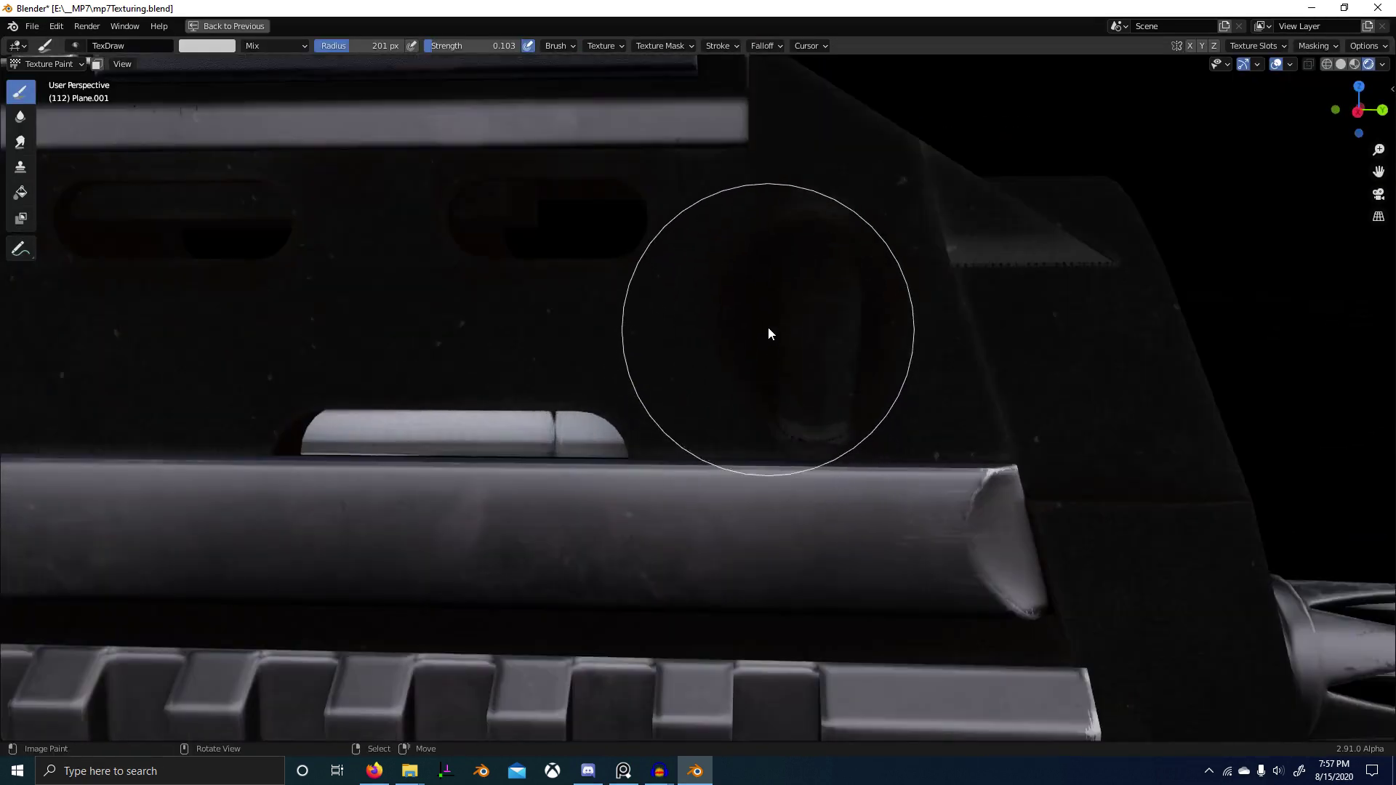
{"action": "scroll", "coordinate": [771, 333], "scroll_direction": "down", "scroll_amount": 2}
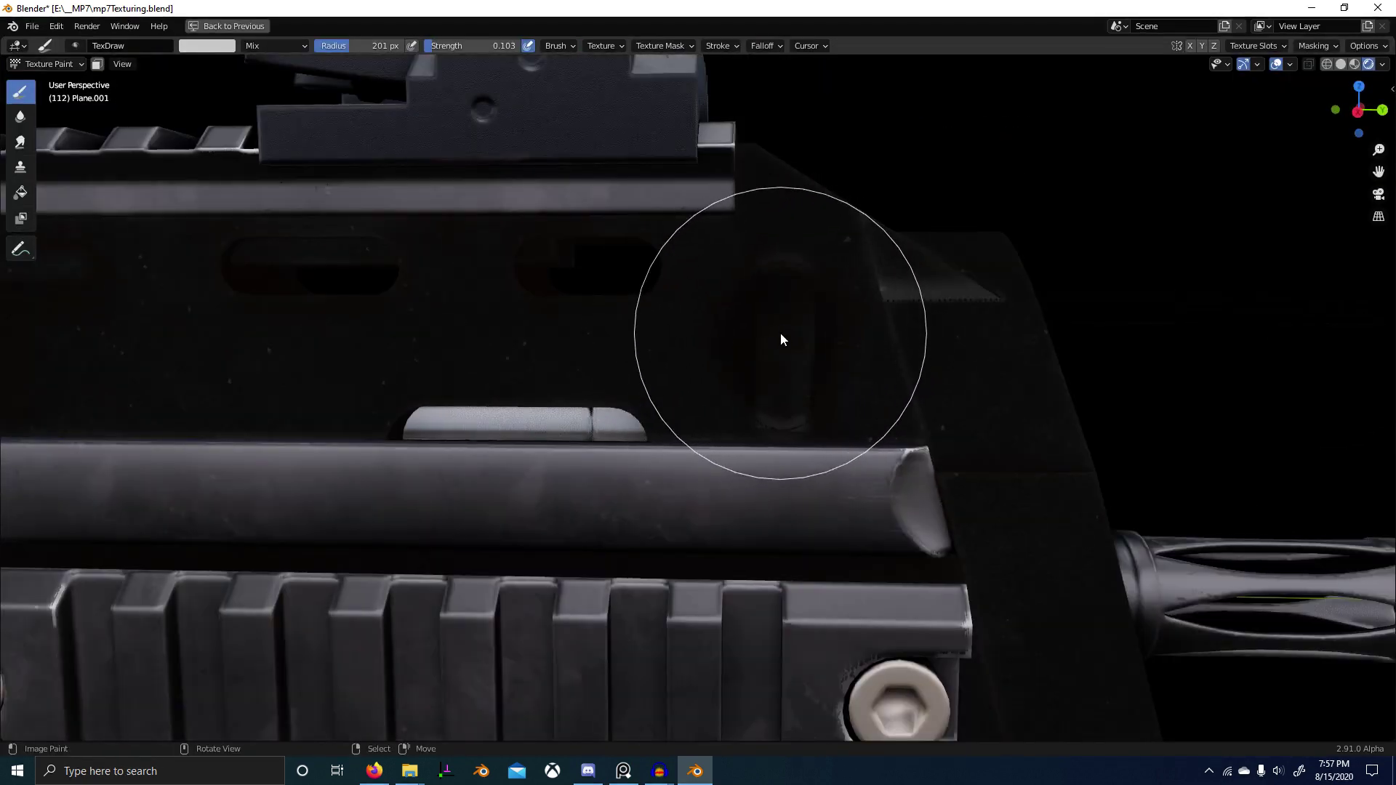
{"action": "middle_click_drag", "start_coordinate": [782, 340], "coordinate": [683, 448]}
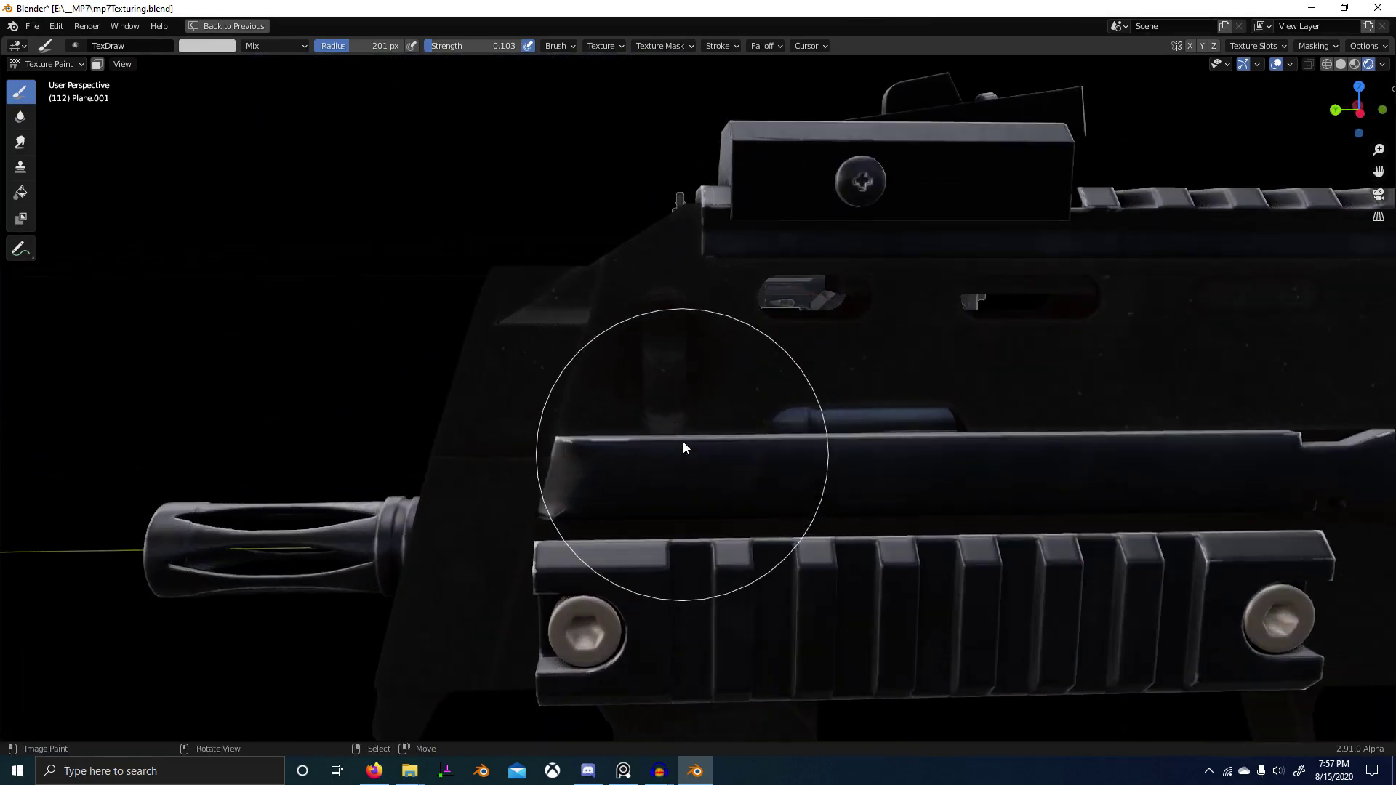
{"action": "scroll", "coordinate": [806, 397], "scroll_direction": "down", "scroll_amount": 1}
{"action": "middle_click_drag", "start_coordinate": [789, 431], "coordinate": [1309, 429], "text": "shift"}
{"action": "scroll", "coordinate": [1056, 408], "scroll_direction": "down", "scroll_amount": 2}
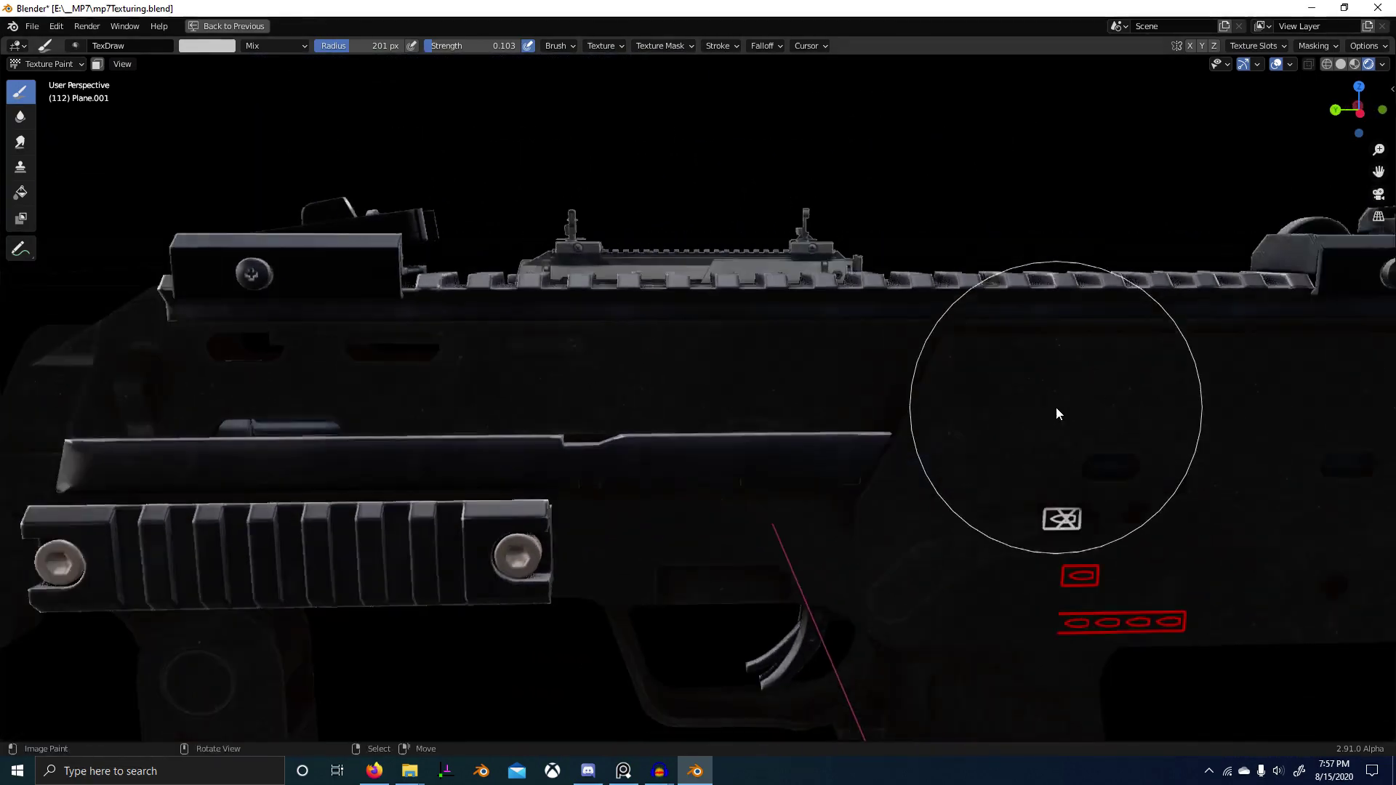
{"action": "mouse_move", "coordinate": [1056, 407]}
{"action": "middle_mouse_down", "text": "shift"}
{"action": "mouse_move", "coordinate": [676, 350]}
{"action": "mouse_move", "coordinate": [512, 356]}
{"action": "middle_mouse_up", "text": "shift"}
{"action": "middle_click_drag", "start_coordinate": [851, 363], "coordinate": [810, 373]}
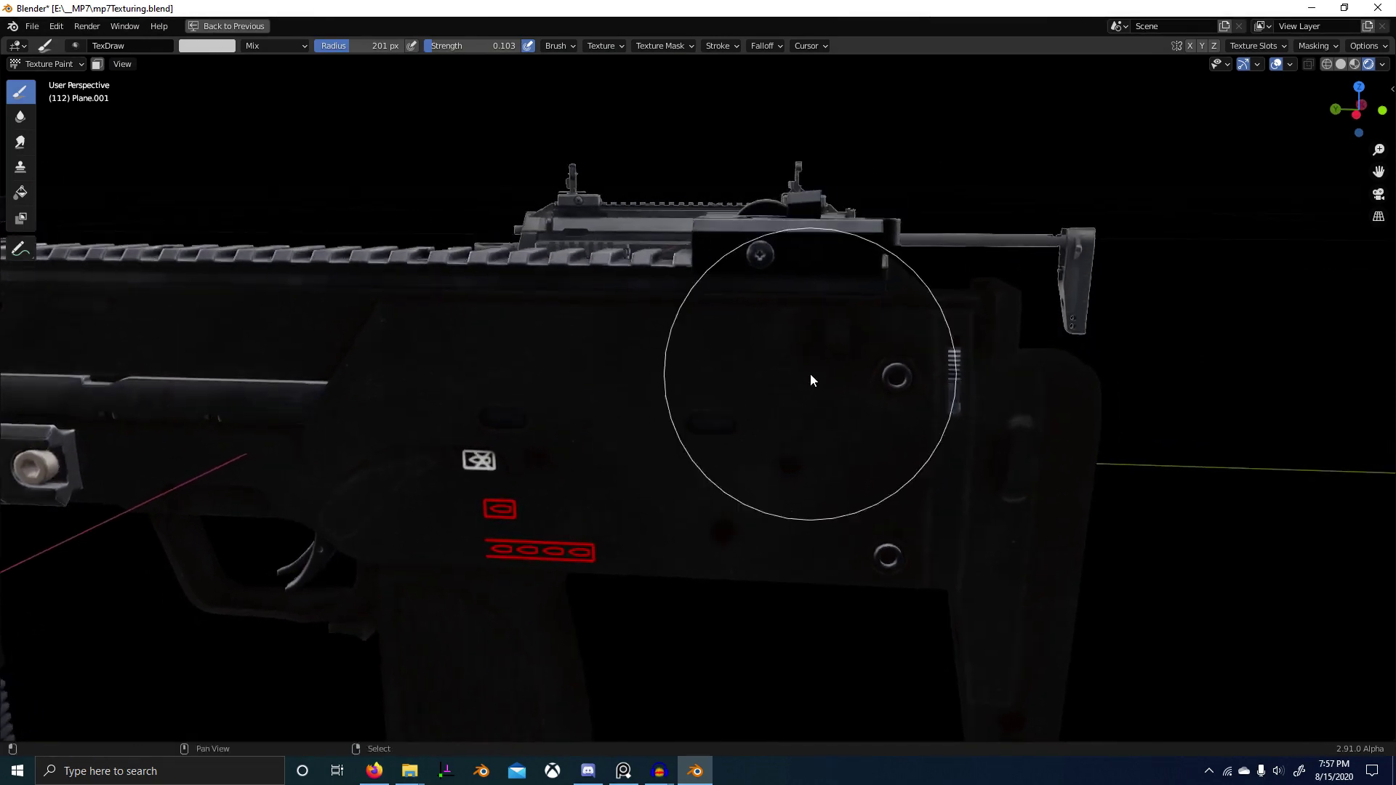
{"action": "middle_click_drag", "start_coordinate": [924, 442], "coordinate": [805, 435], "text": "shift"}
{"action": "scroll", "coordinate": [819, 452], "scroll_direction": "down", "scroll_amount": 2}
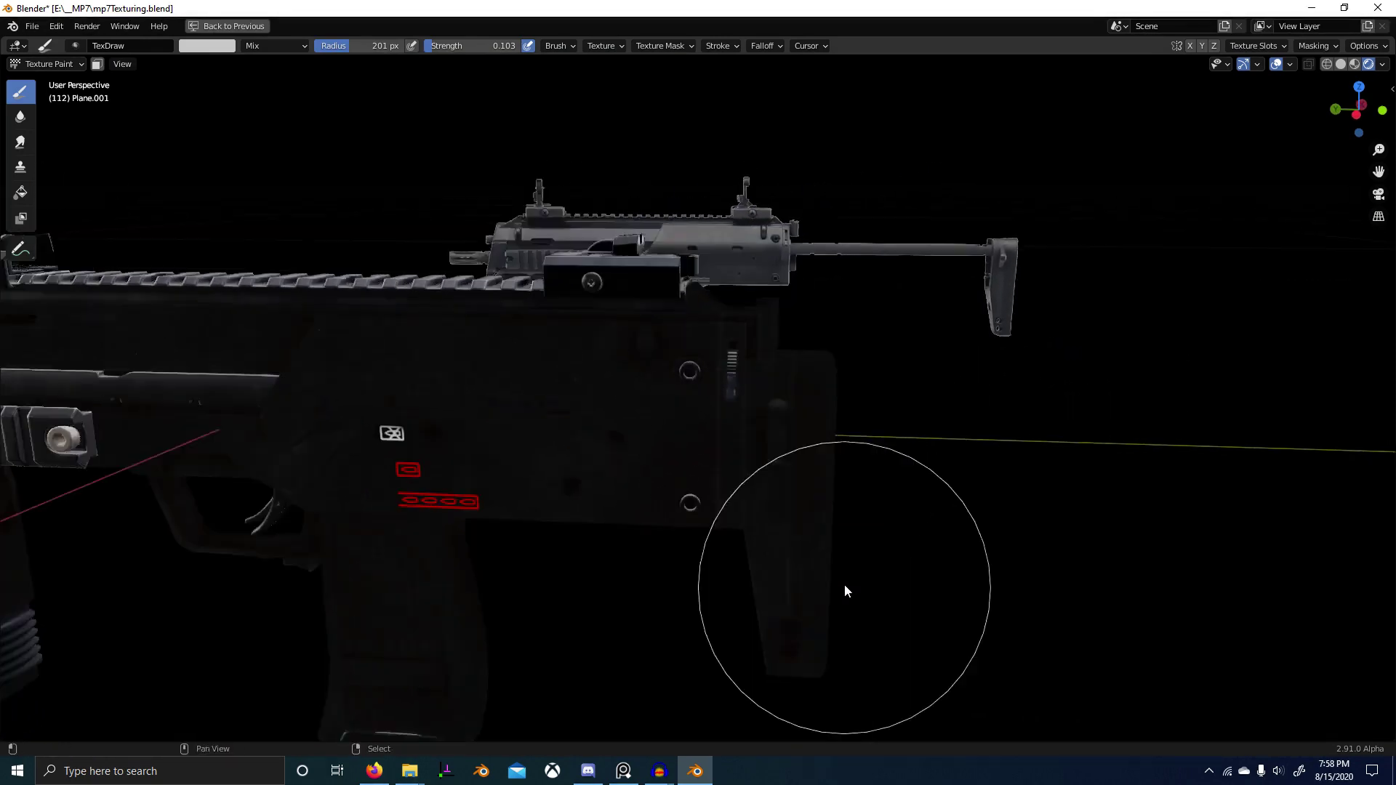
Step: Examine the previewed Mix color around the two round holes at the lower end of the stock from both sides
{"action": "middle_click_drag", "start_coordinate": [846, 582], "coordinate": [879, 269], "text": "shift"}
{"action": "scroll", "coordinate": [848, 356], "scroll_direction": "up", "scroll_amount": 3}
{"action": "scroll", "coordinate": [824, 382], "scroll_direction": "down", "scroll_amount": 3}
{"action": "middle_click_drag", "start_coordinate": [885, 397], "coordinate": [727, 414], "text": "shift"}
{"action": "scroll", "coordinate": [644, 298], "scroll_direction": "up", "scroll_amount": 4}
{"action": "scroll", "coordinate": [793, 466], "scroll_direction": "up", "scroll_amount": 3}
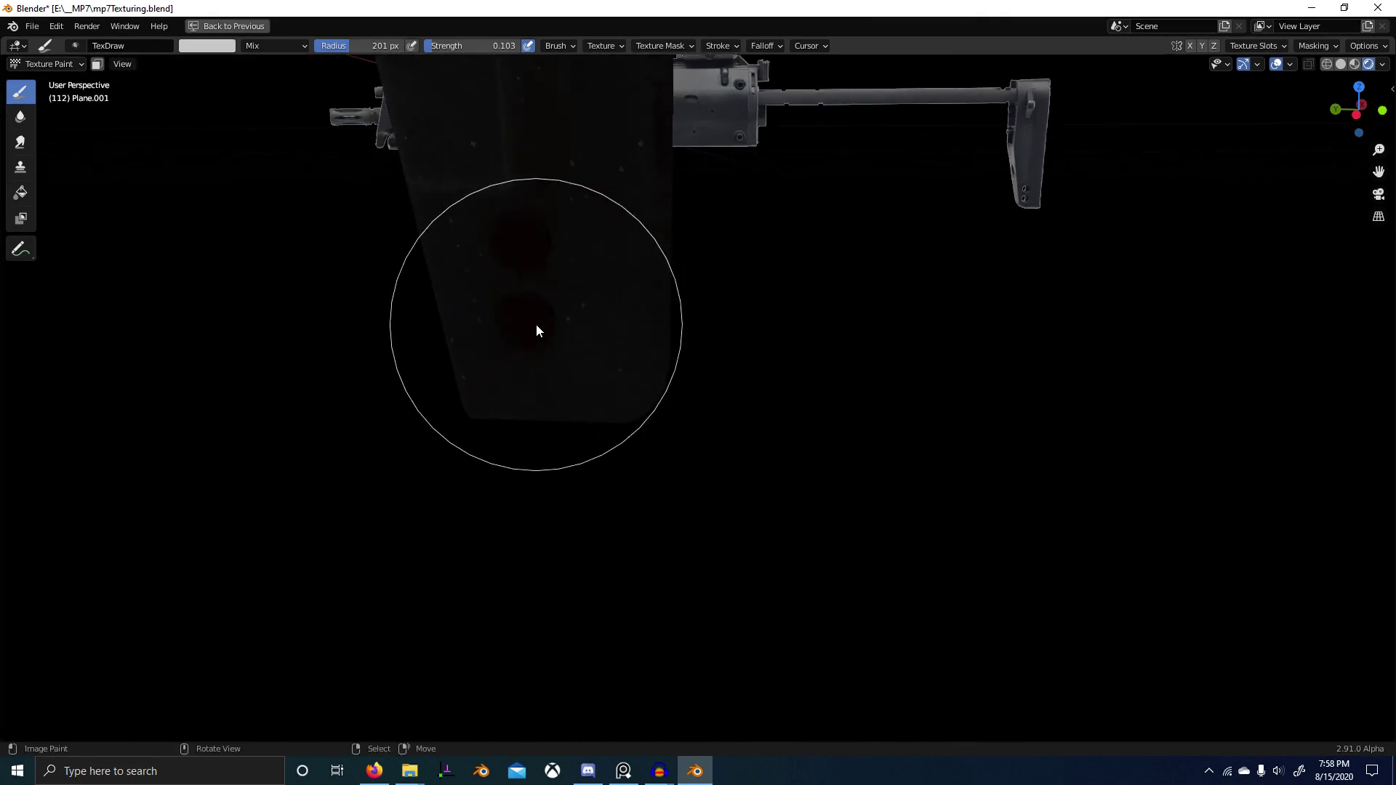
{"action": "scroll", "coordinate": [728, 349], "scroll_direction": "down", "scroll_amount": 1}
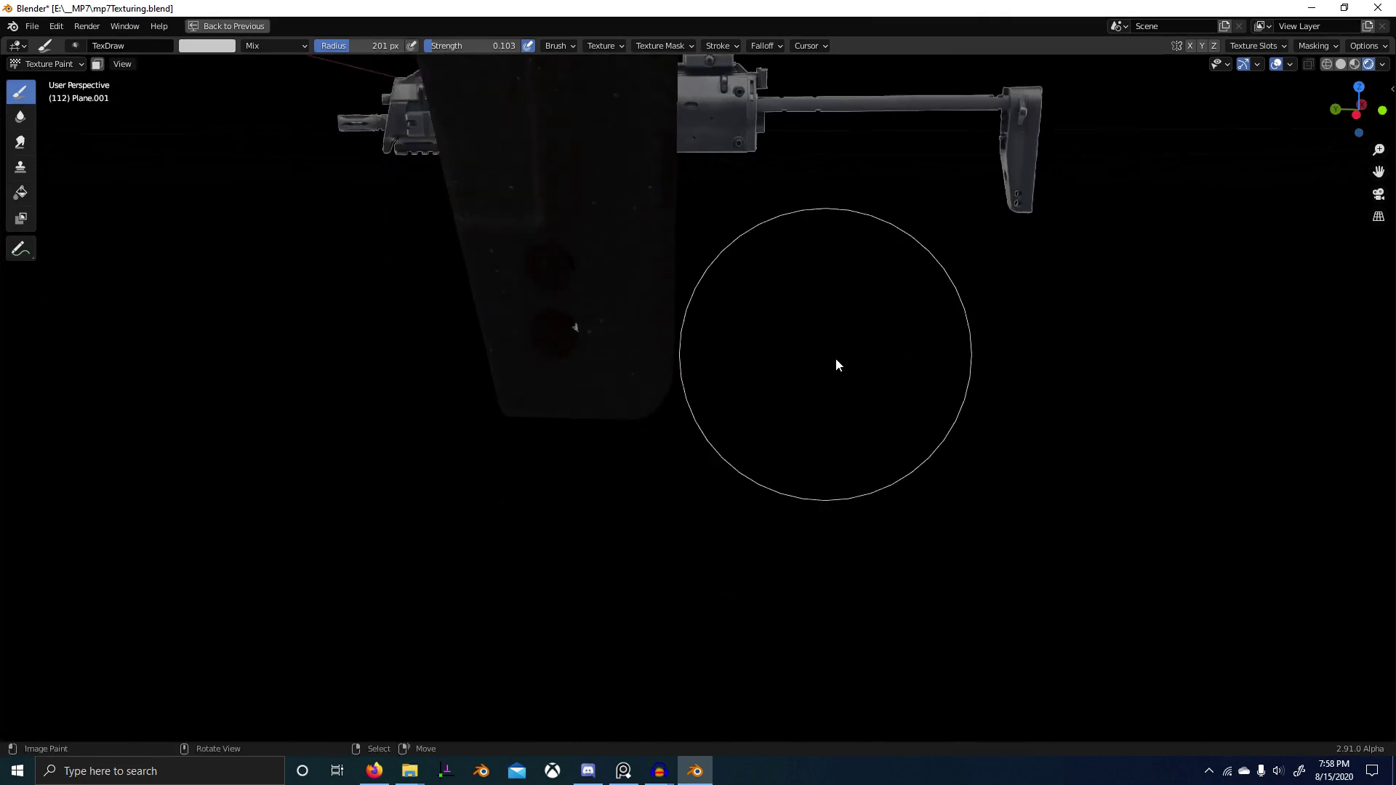
{"action": "middle_click_drag", "start_coordinate": [997, 371], "coordinate": [872, 364]}
{"action": "middle_click_drag", "start_coordinate": [975, 415], "coordinate": [866, 457]}
{"action": "middle_click_drag", "start_coordinate": [1047, 458], "coordinate": [917, 505]}
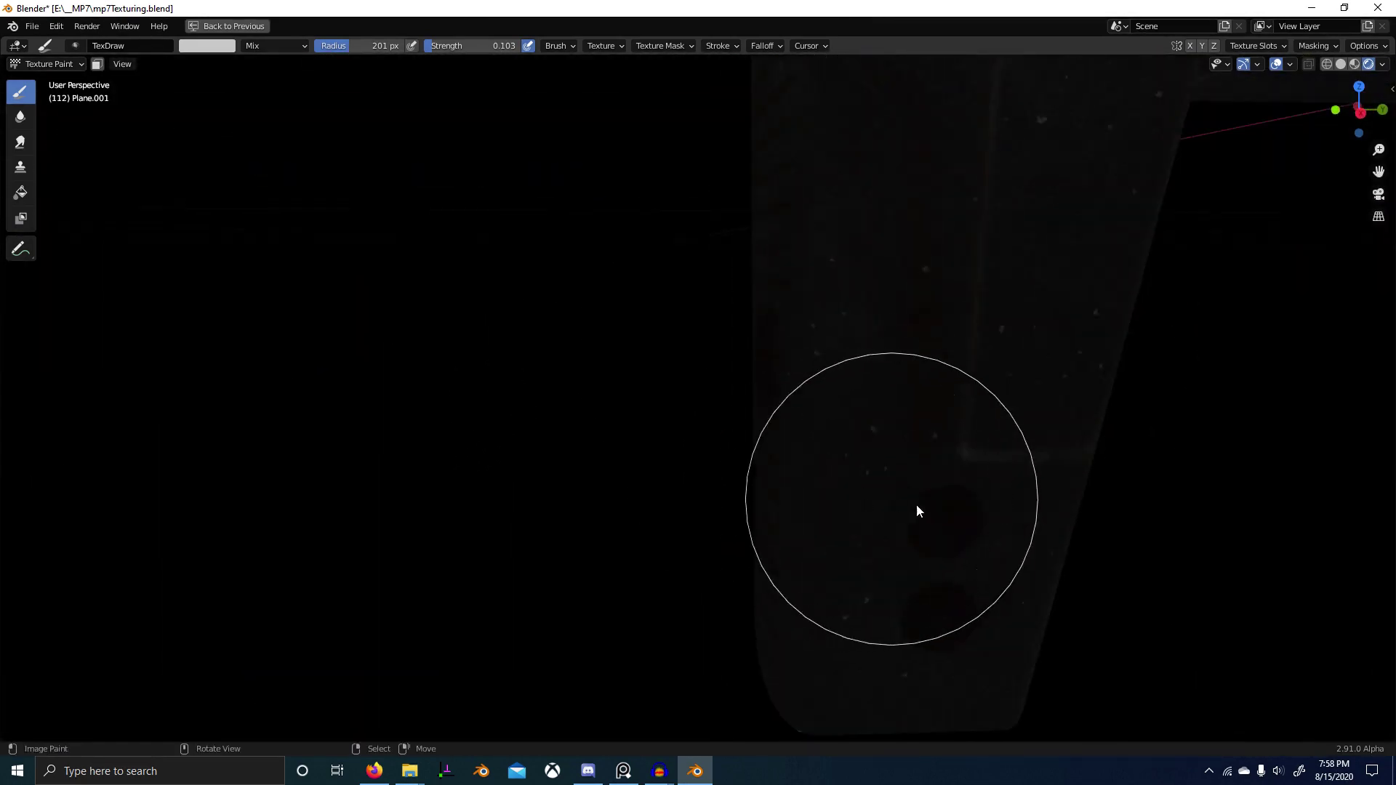
{"action": "scroll", "coordinate": [938, 450], "scroll_direction": "down", "scroll_amount": 5}
Step: Restore the layout and reconnect the Principled BSDF directly to the Material Output to show the receiver's full material
{"action": "key", "text": "ctrl+space"}
{"action": "left_click", "coordinate": [637, 644], "text": "ctrl+shift"}
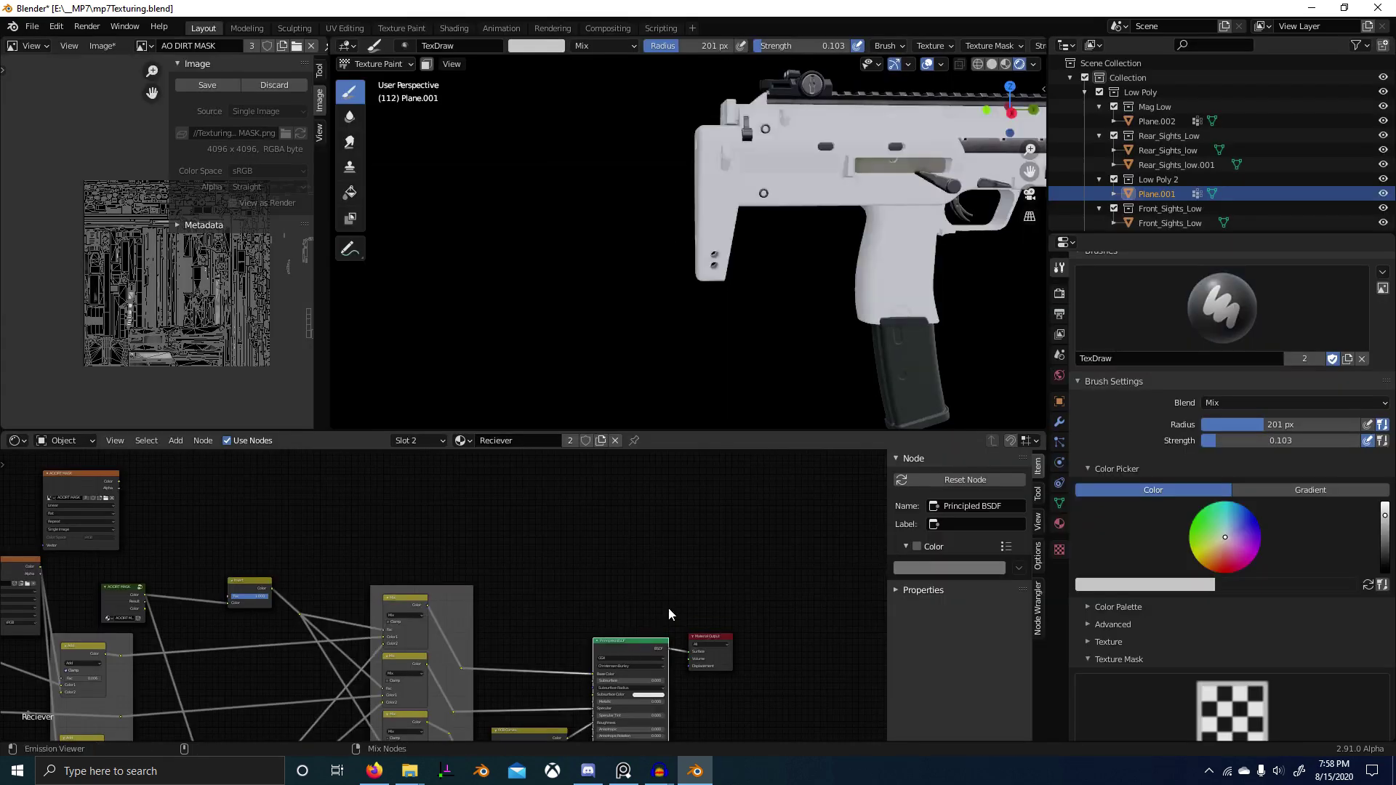
{"action": "scroll", "coordinate": [894, 192], "scroll_direction": "up", "scroll_amount": 3}
{"action": "middle_click_drag", "start_coordinate": [894, 188], "coordinate": [758, 289], "text": "shift"}
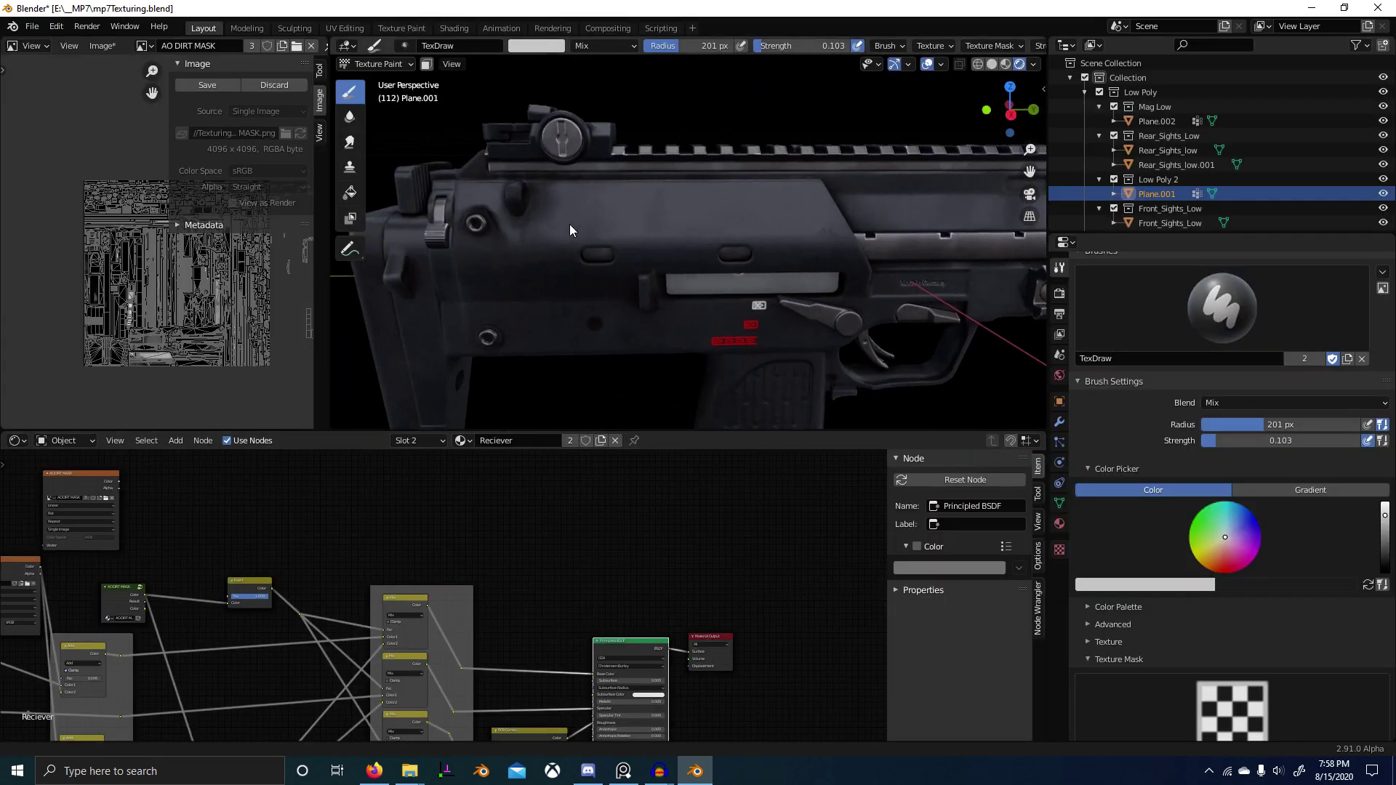
{"action": "scroll", "coordinate": [656, 254], "scroll_direction": "up", "scroll_amount": 4}
{"action": "middle_click_drag", "start_coordinate": [569, 224], "coordinate": [691, 295], "text": "shift"}
{"action": "scroll", "coordinate": [691, 295], "scroll_direction": "up", "scroll_amount": 2}
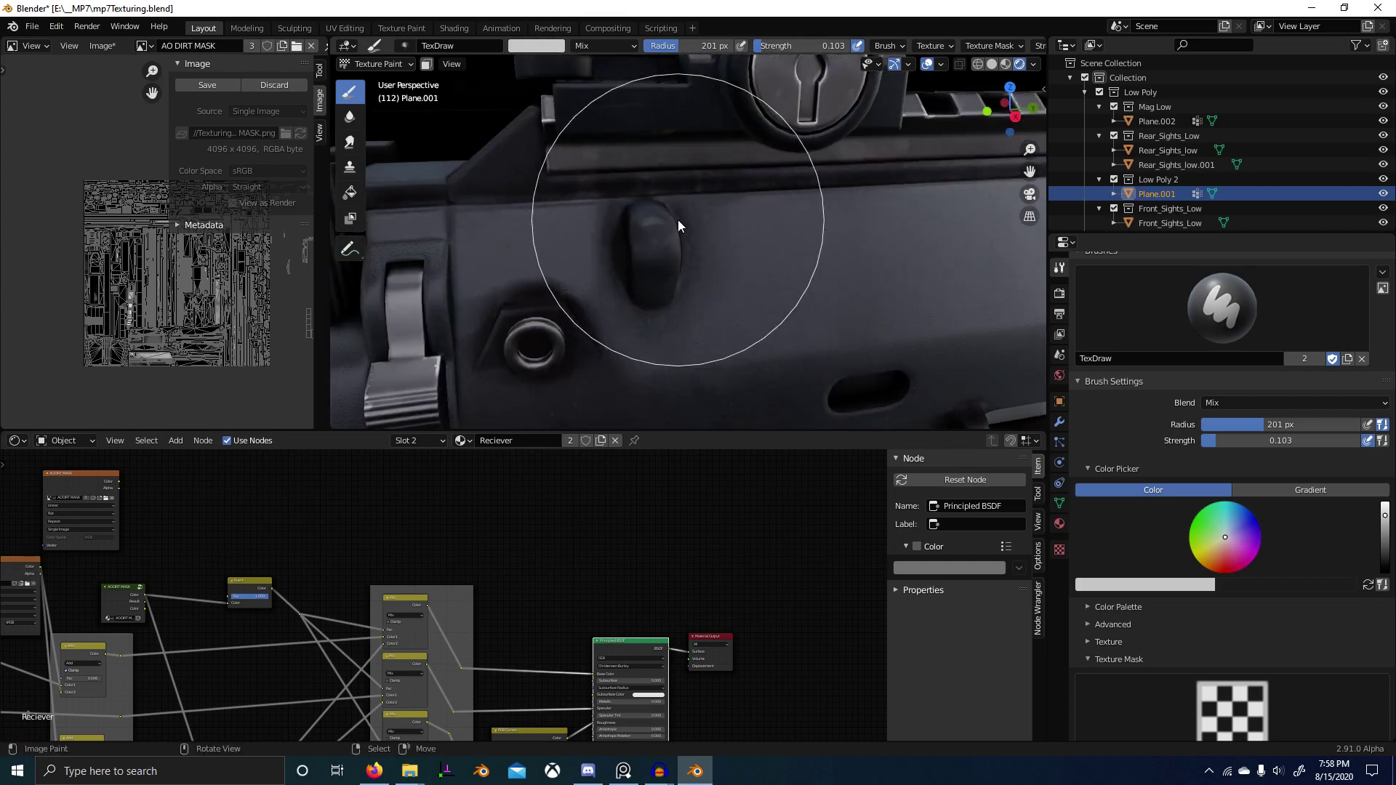
Step: Examine the gun's full material in a maximized viewport, including the stud, slots, rails and both sides
{"action": "key", "text": "ctrl+space"}
{"action": "mouse_move", "coordinate": [681, 382]}
{"action": "middle_mouse_down"}
{"action": "mouse_move", "coordinate": [657, 391]}
{"action": "mouse_move", "coordinate": [652, 359]}
{"action": "mouse_move", "coordinate": [632, 347]}
{"action": "mouse_move", "coordinate": [662, 313]}
{"action": "mouse_move", "coordinate": [649, 297]}
{"action": "middle_mouse_up"}
{"action": "scroll", "coordinate": [648, 368], "scroll_direction": "down", "scroll_amount": 6}
{"action": "scroll", "coordinate": [844, 319], "scroll_direction": "down", "scroll_amount": 3}
{"action": "middle_click_drag", "start_coordinate": [843, 318], "coordinate": [569, 380], "text": "shift"}
{"action": "middle_click_drag", "start_coordinate": [568, 380], "coordinate": [576, 374]}
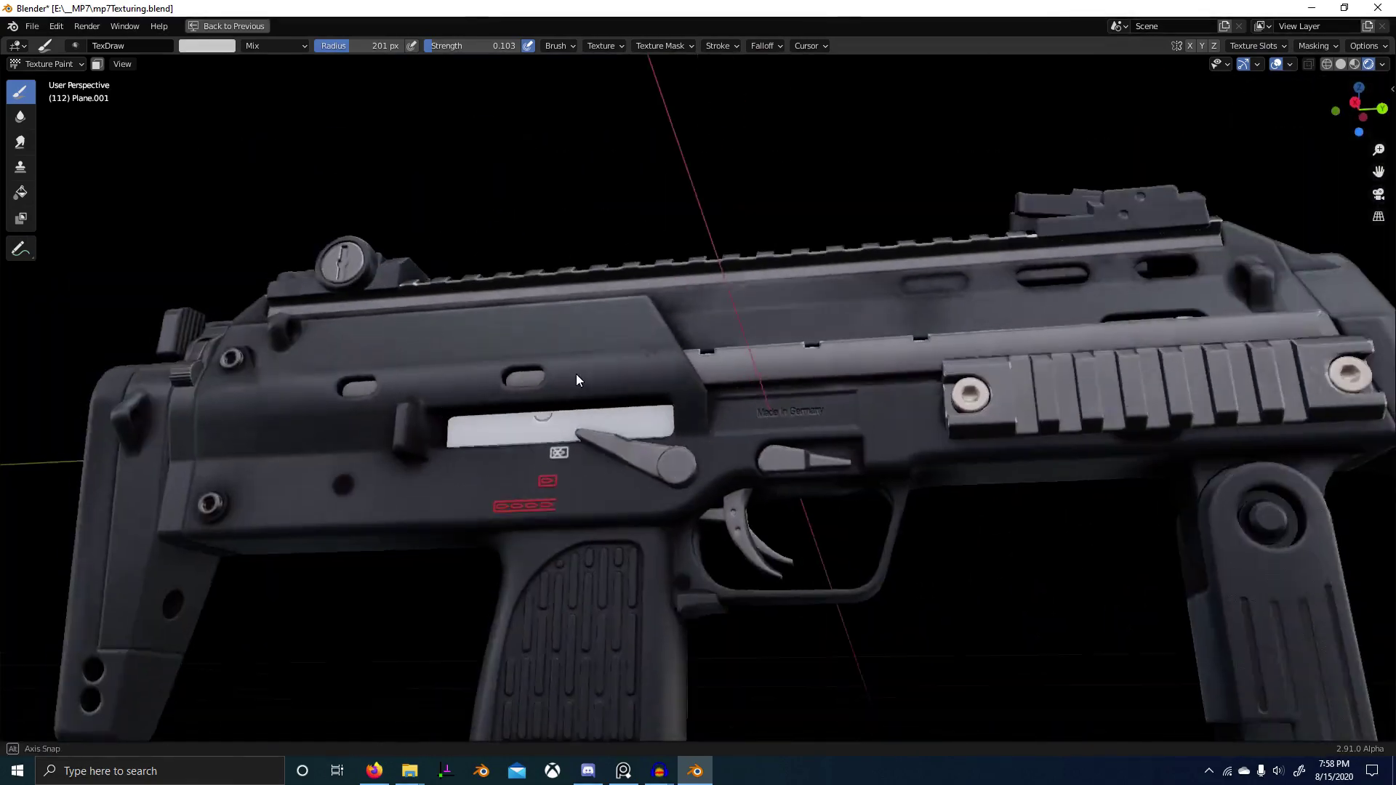
{"action": "scroll", "coordinate": [558, 372], "scroll_direction": "down", "scroll_amount": 2}
{"action": "scroll", "coordinate": [596, 394], "scroll_direction": "up", "scroll_amount": 6}
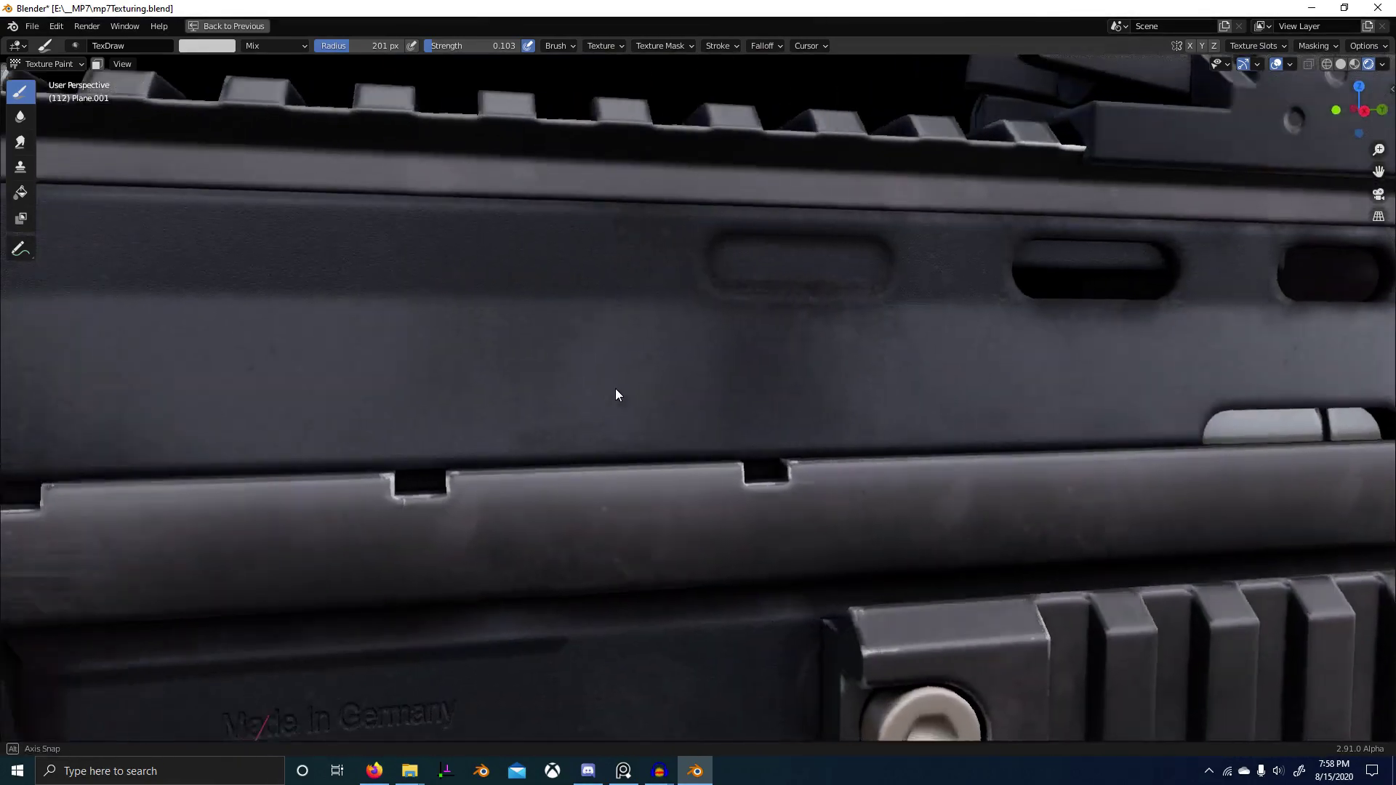
{"action": "scroll", "coordinate": [615, 393], "scroll_direction": "down", "scroll_amount": 8}
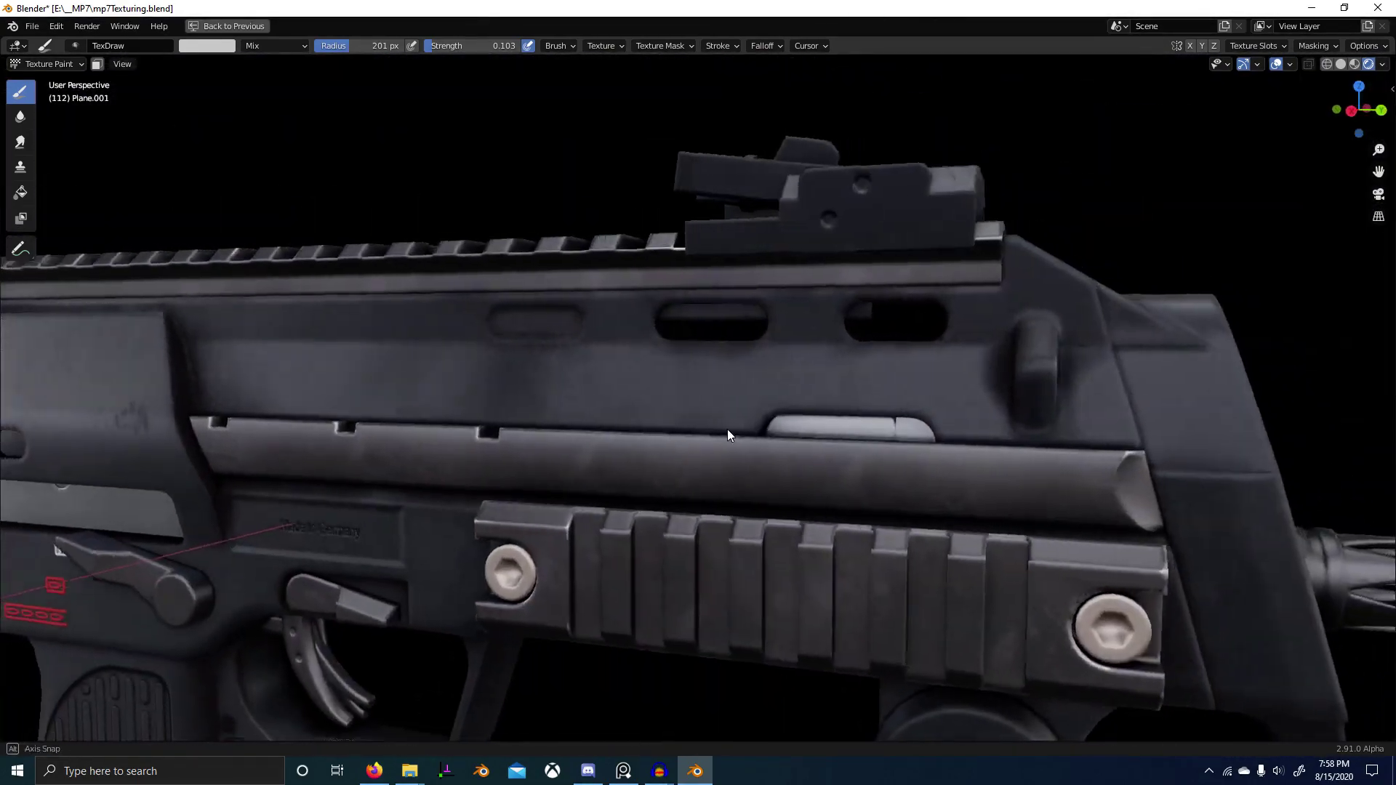
{"action": "scroll", "coordinate": [728, 435], "scroll_direction": "down", "scroll_amount": 7}
{"action": "scroll", "coordinate": [858, 430], "scroll_direction": "up", "scroll_amount": 2}
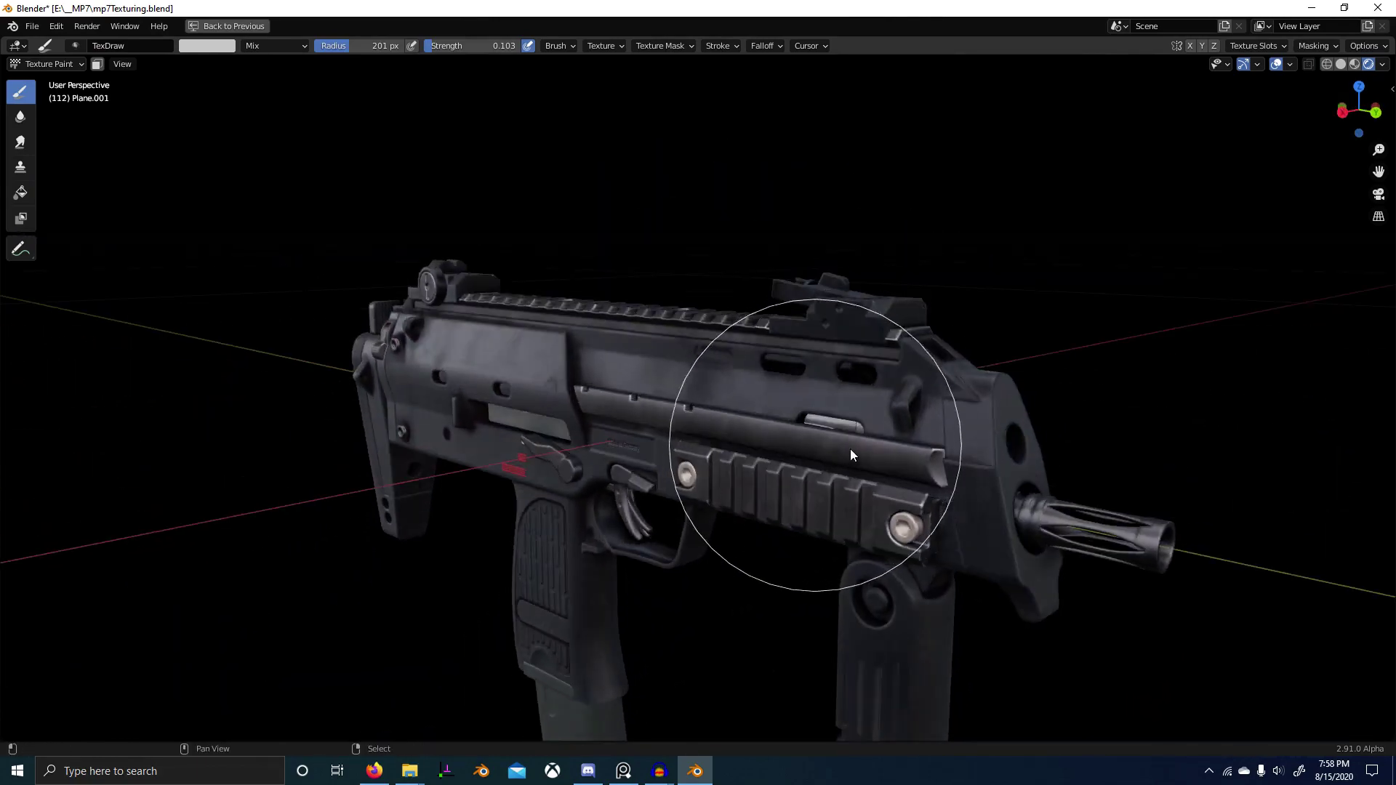
{"action": "scroll", "coordinate": [853, 456], "scroll_direction": "up", "scroll_amount": 4}
{"action": "middle_click_drag", "start_coordinate": [829, 473], "coordinate": [1368, 193]}
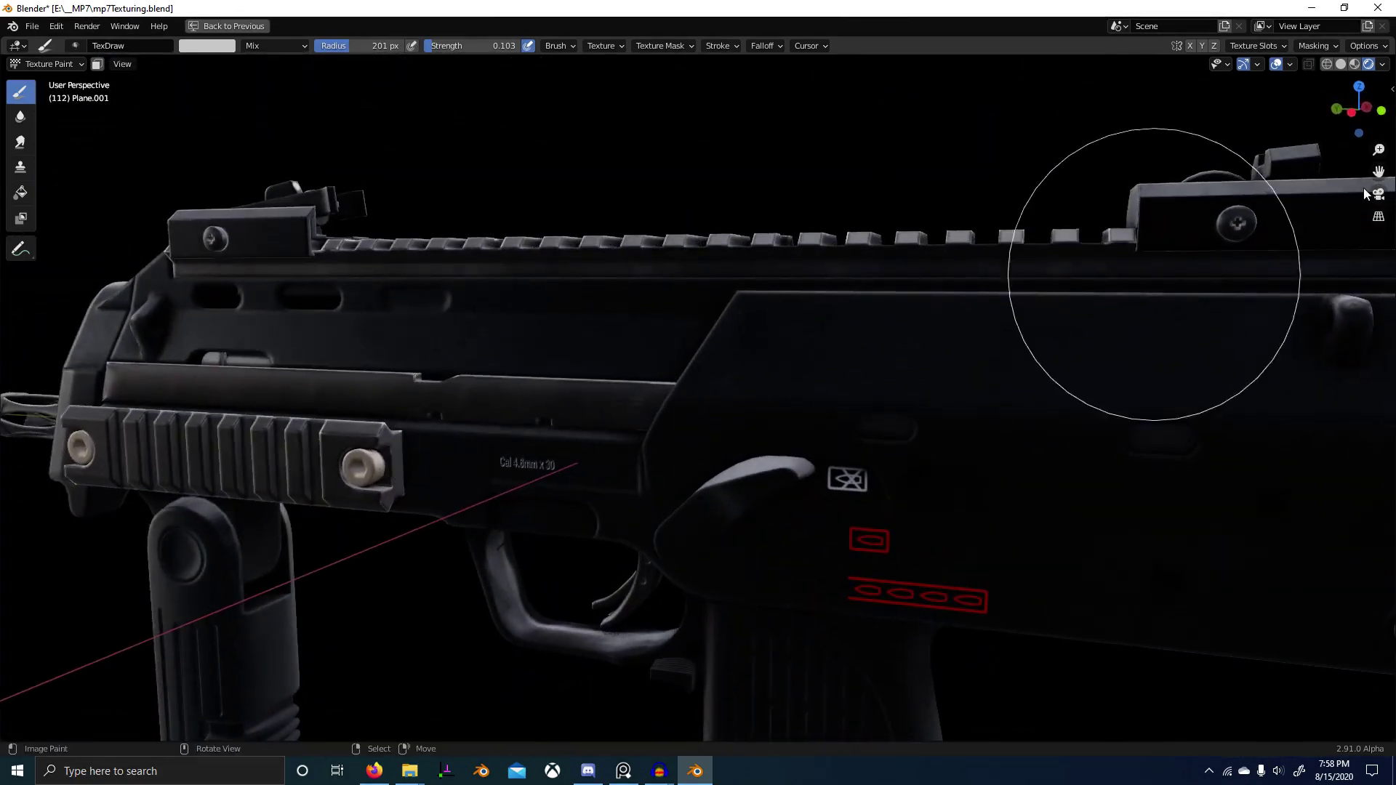
Step: Switch the viewport to Material Preview shading and view the whole gun from its muzzle-left side
{"action": "left_click", "coordinate": [1357, 66]}
{"action": "scroll", "coordinate": [1114, 231], "scroll_direction": "down", "scroll_amount": 4}
{"action": "middle_click_drag", "start_coordinate": [1081, 269], "coordinate": [1359, 108]}
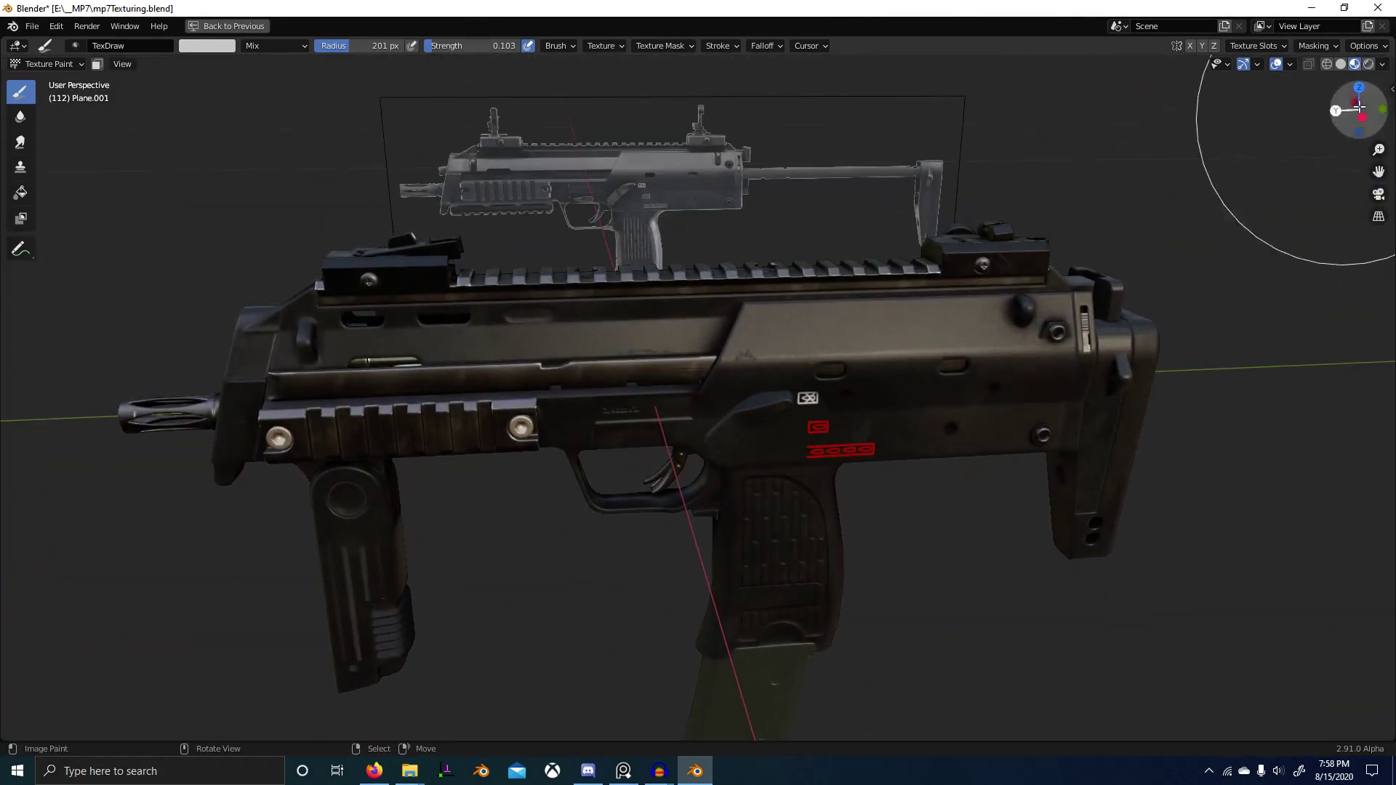
Step: Adjust the viewport's Material Preview lighting, check it on the receiver's marked side, and save the file
{"action": "left_click", "coordinate": [1383, 65]}
{"action": "mouse_move", "coordinate": [1291, 220]}
{"action": "left_mouse_down"}
{"action": "mouse_move", "coordinate": [1374, 221]}
{"action": "mouse_move", "coordinate": [1341, 222]}
{"action": "left_mouse_up"}
{"action": "middle_click_drag", "start_coordinate": [896, 416], "coordinate": [866, 420]}
{"action": "middle_click_drag", "start_coordinate": [734, 435], "coordinate": [779, 424]}
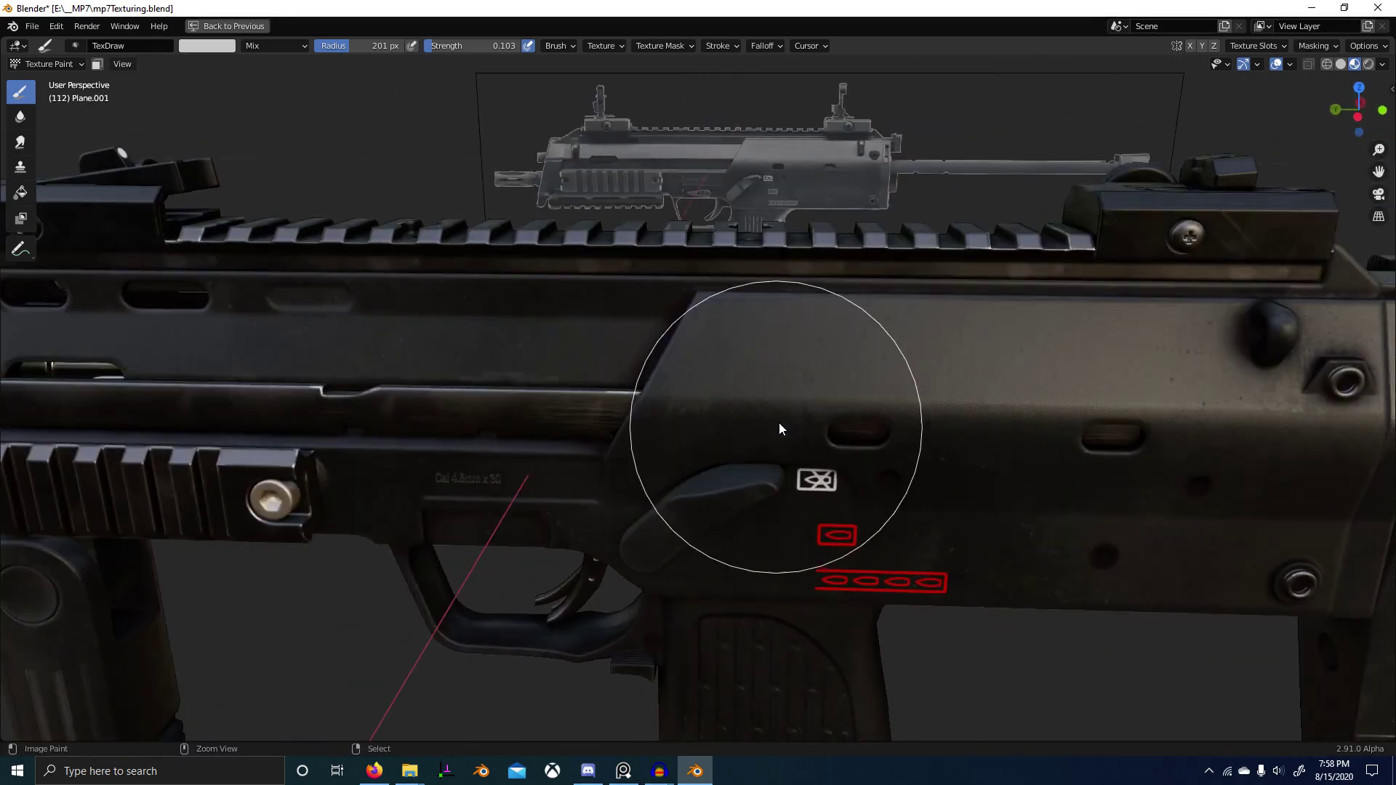
{"action": "key", "text": "ctrl+s"}
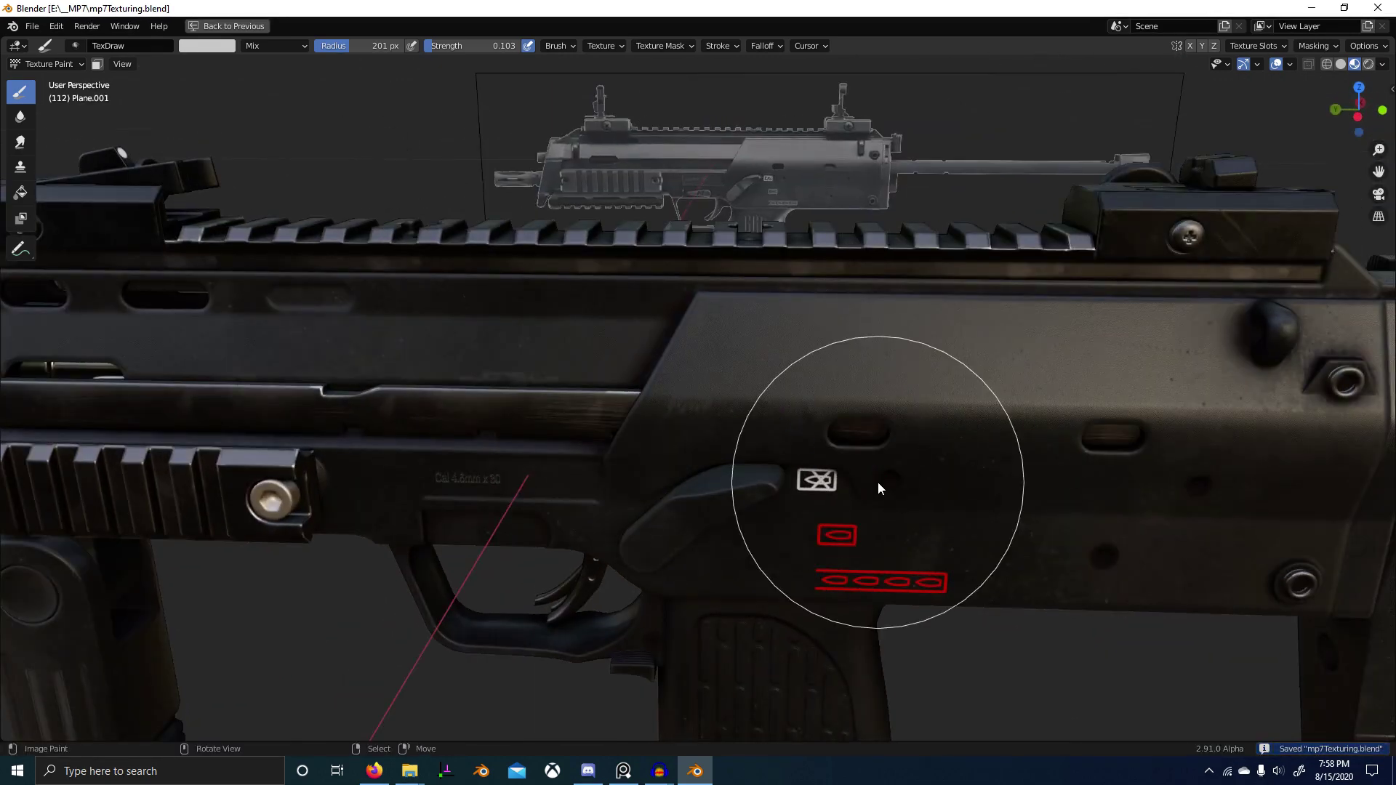
Step: Leave texture painting for Object Mode, restore the full layout, and save the AO DIRT MASK image
{"action": "key", "text": "ctrl+Tab"}
{"action": "key", "text": "ctrl+space"}
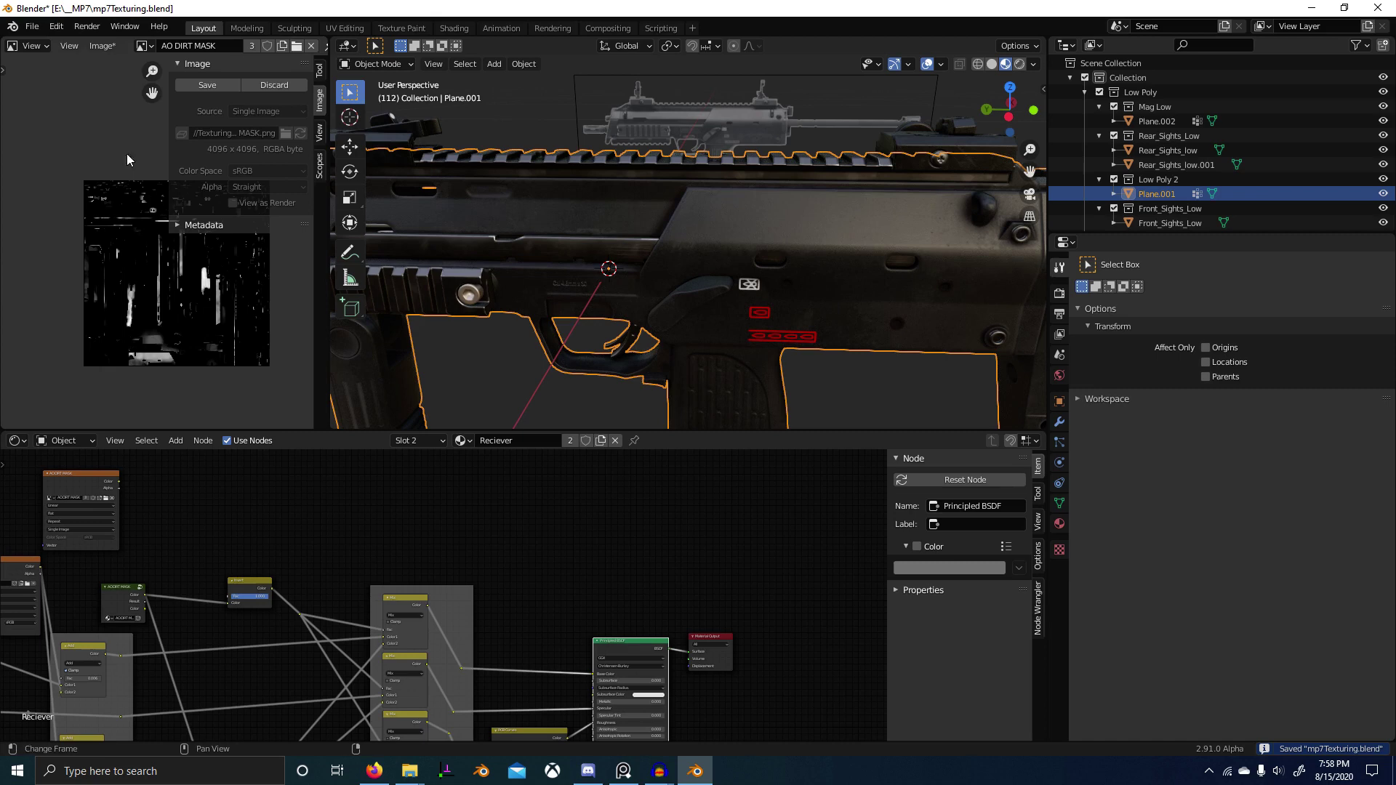
{"action": "left_click", "coordinate": [205, 85]}
Step: Examine the gun's material from several angles, from close on the receiver out to the whole weapon
{"action": "scroll", "coordinate": [657, 307], "scroll_direction": "down", "scroll_amount": 5}
{"action": "middle_click_drag", "start_coordinate": [657, 307], "coordinate": [682, 353]}
{"action": "middle_click_drag", "start_coordinate": [682, 353], "coordinate": [718, 322], "text": "shift"}
{"action": "scroll", "coordinate": [654, 262], "scroll_direction": "up", "scroll_amount": 3}
{"action": "scroll", "coordinate": [647, 252], "scroll_direction": "down", "scroll_amount": 1}
{"action": "right_click", "coordinate": [722, 382]}
{"action": "scroll", "coordinate": [720, 385], "scroll_direction": "down", "scroll_amount": 2}
{"action": "middle_click_drag", "start_coordinate": [709, 386], "coordinate": [688, 364]}
{"action": "middle_click_drag", "start_coordinate": [688, 364], "coordinate": [682, 198], "text": "shift"}
{"action": "scroll", "coordinate": [663, 298], "scroll_direction": "up", "scroll_amount": 5}
{"action": "scroll", "coordinate": [683, 211], "scroll_direction": "down", "scroll_amount": 4}
{"action": "scroll", "coordinate": [695, 265], "scroll_direction": "up", "scroll_amount": 2}
{"action": "middle_click_drag", "start_coordinate": [719, 307], "coordinate": [600, 217]}
{"action": "scroll", "coordinate": [693, 262], "scroll_direction": "down", "scroll_amount": 2}
{"action": "scroll", "coordinate": [538, 218], "scroll_direction": "down", "scroll_amount": 3}
{"action": "right_click", "coordinate": [604, 215]}
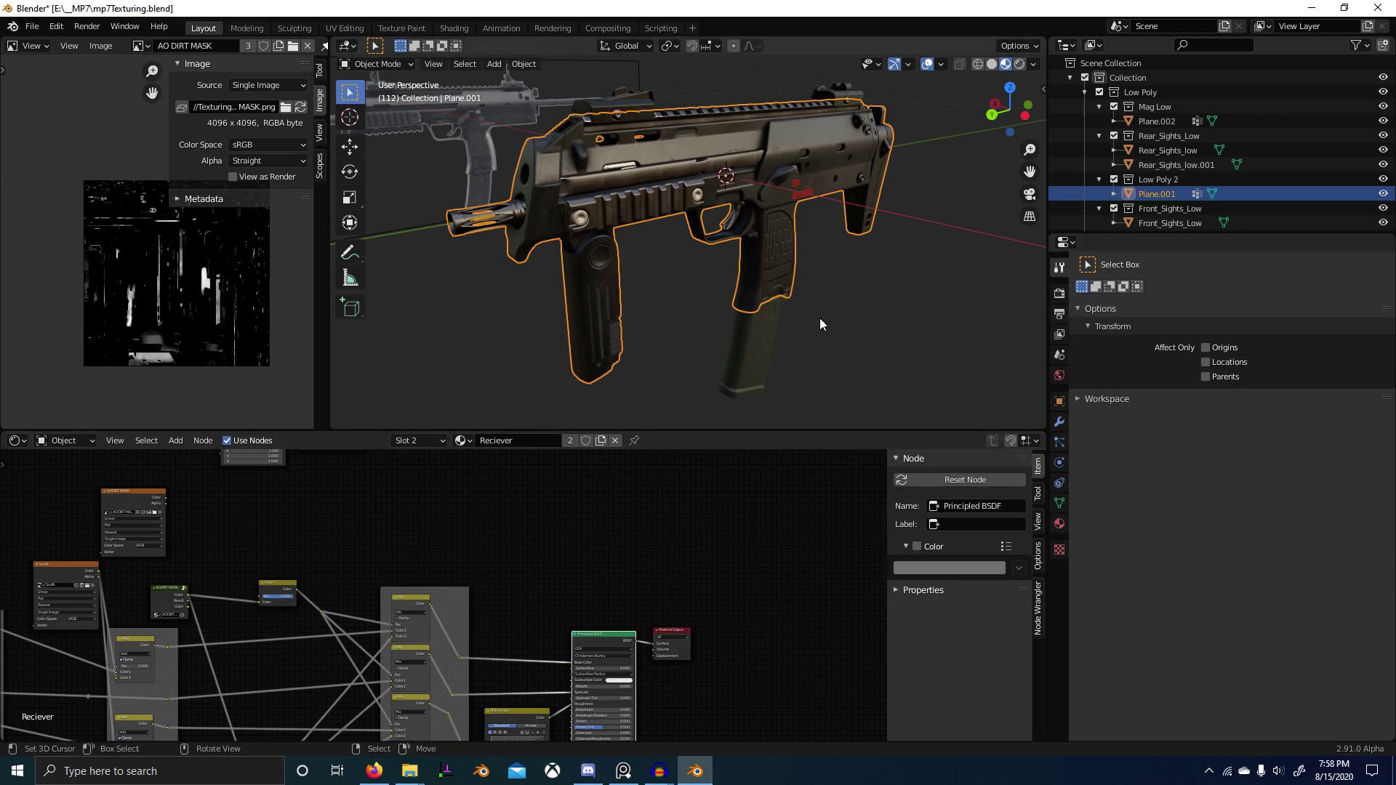
Step: Switch to Discord, browse the wip channel for gun texture reference images, and minimize it again
{"action": "key", "text": "alt+Tab"}
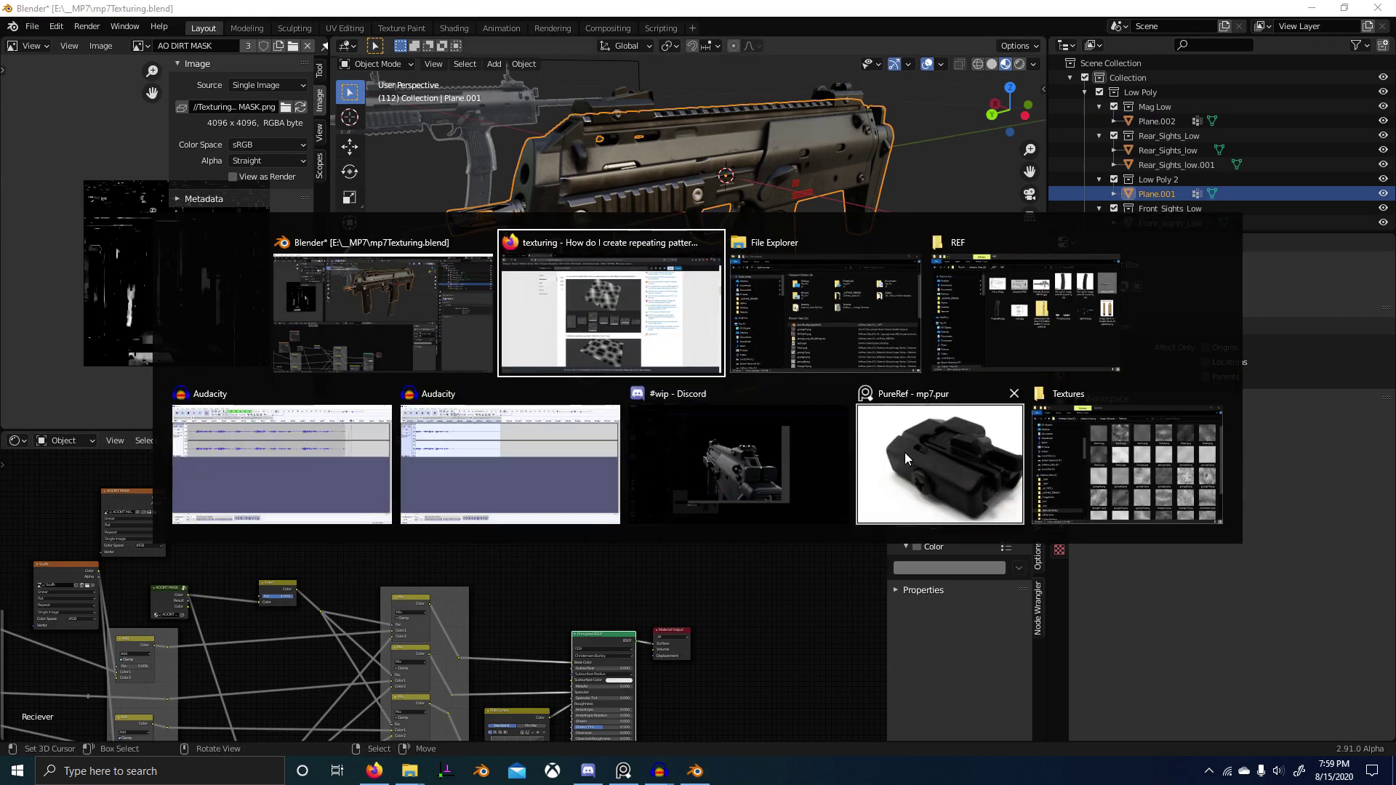
{"action": "left_click", "coordinate": [790, 443]}
{"action": "left_click", "coordinate": [1139, 197]}
{"action": "scroll", "coordinate": [836, 443], "scroll_direction": "up", "scroll_amount": 15}
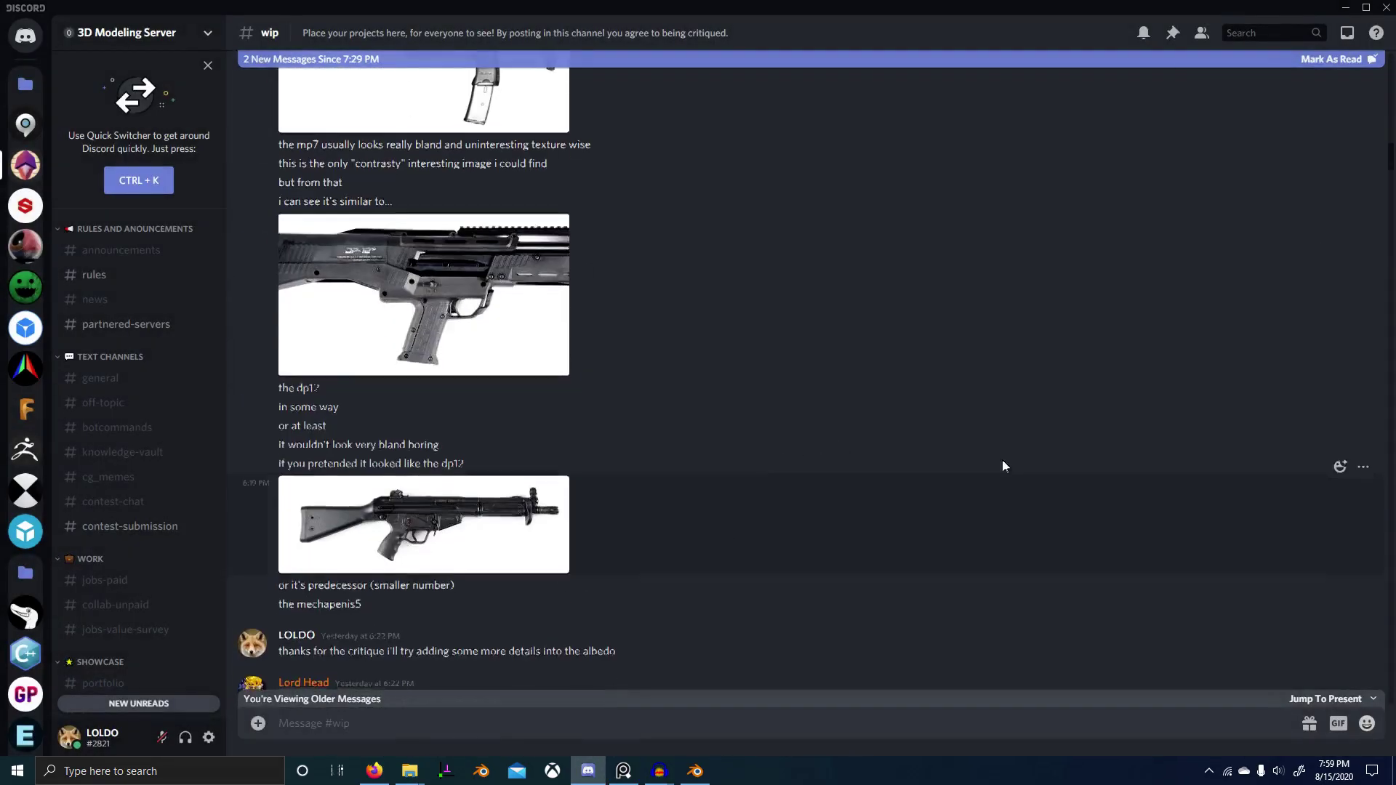
{"action": "scroll", "coordinate": [742, 521], "scroll_direction": "down", "scroll_amount": 15}
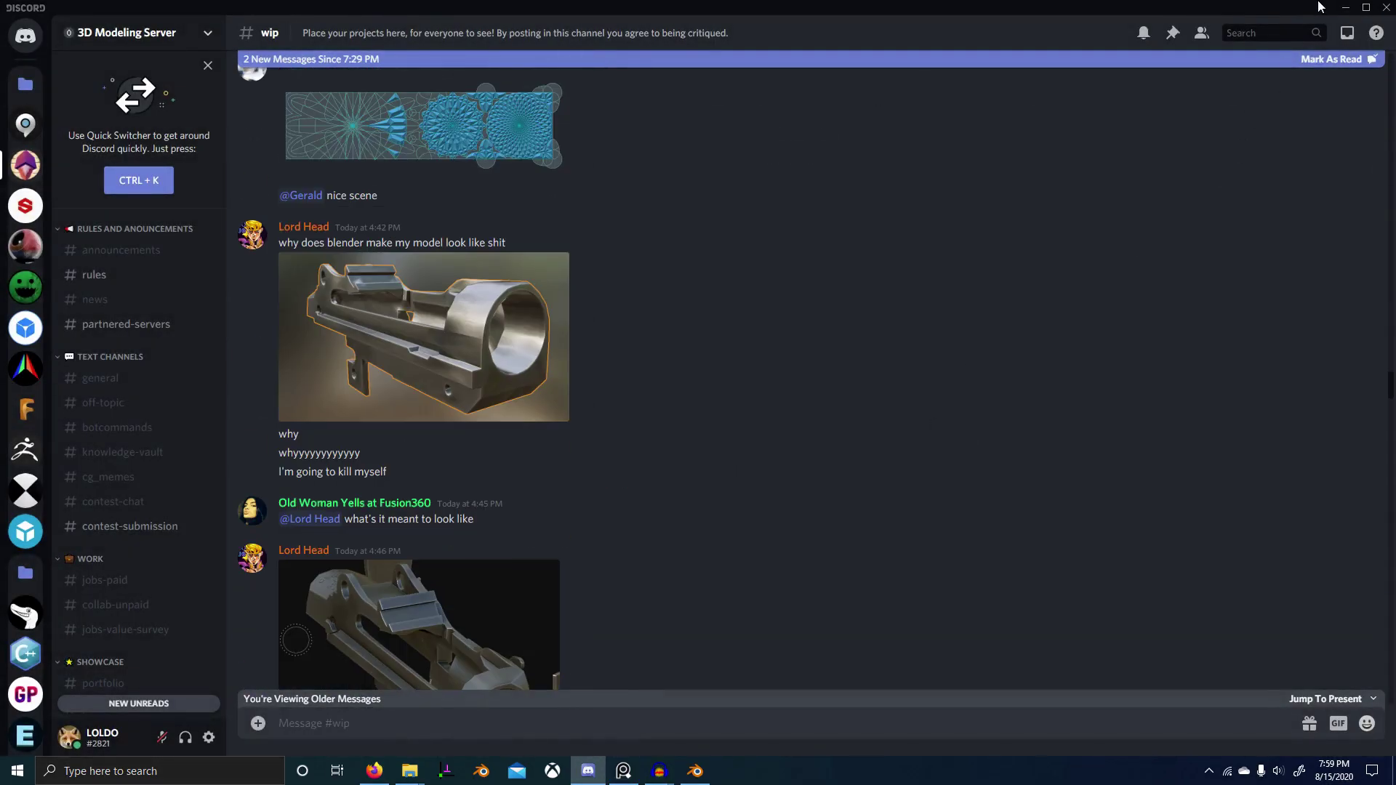
{"action": "left_click", "coordinate": [1341, 9]}
{"action": "key", "text": "alt+Tab"}
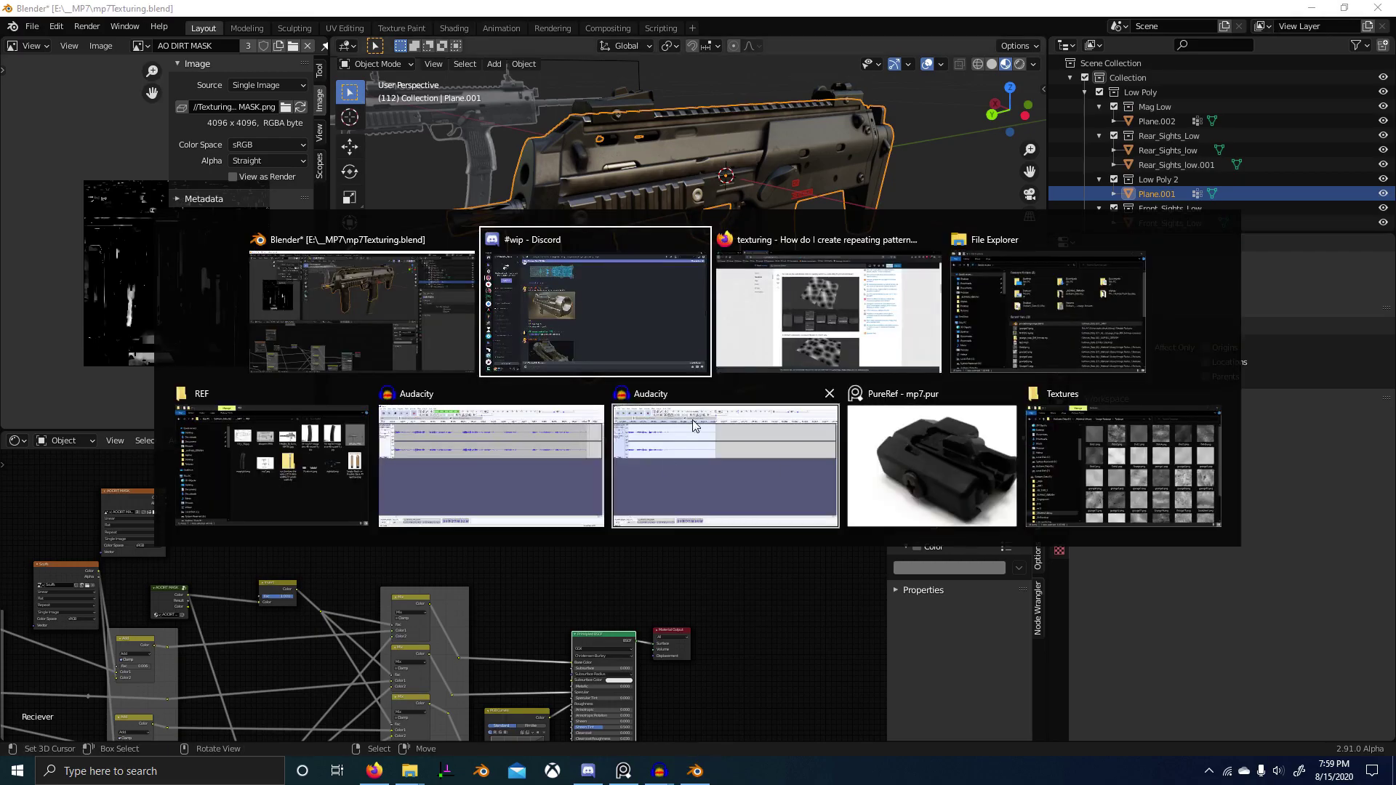
Step: Close the open File Explorer and Textures folder windows while switching between applications
{"action": "left_click", "coordinate": [934, 287]}
{"action": "key", "text": "alt+Tab"}
{"action": "left_click", "coordinate": [1137, 239]}
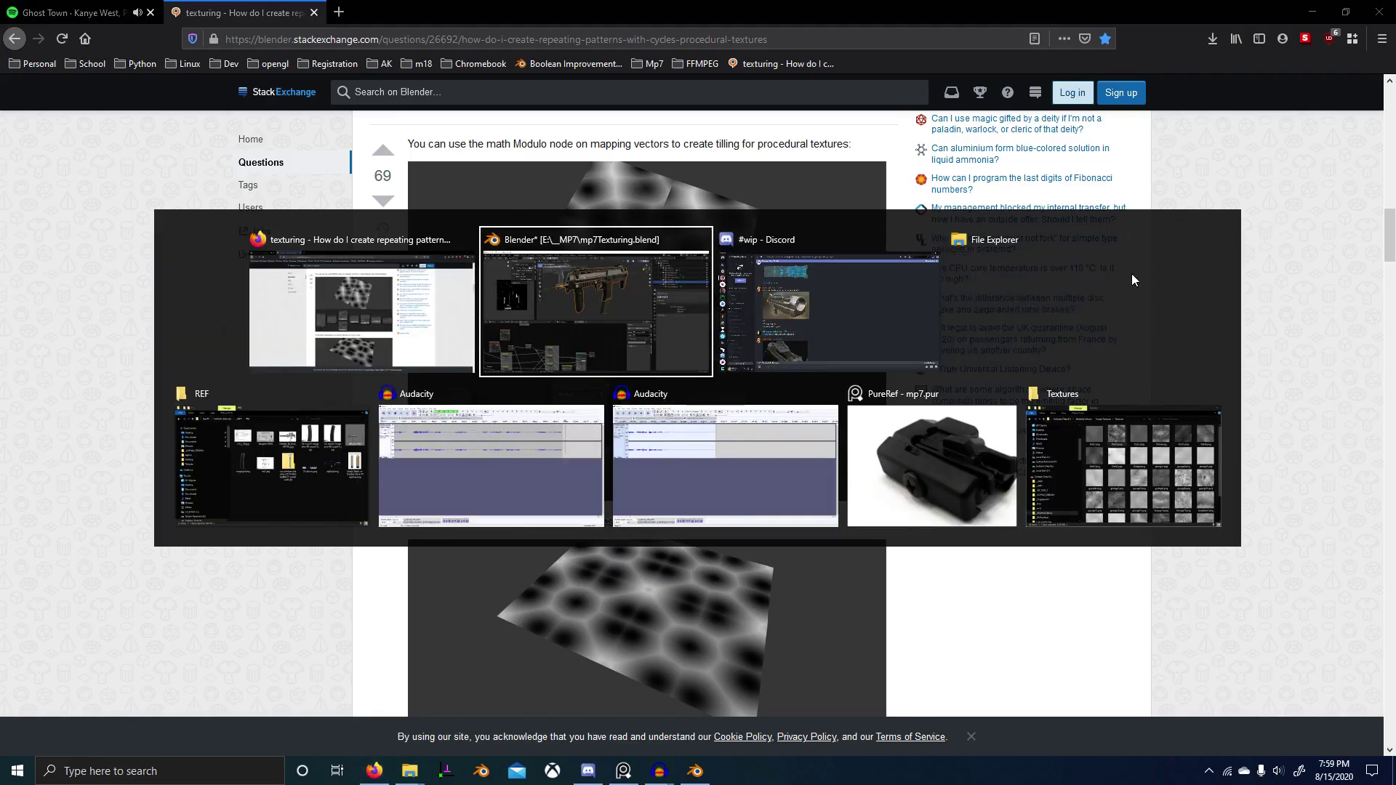
{"action": "left_click", "coordinate": [1211, 394]}
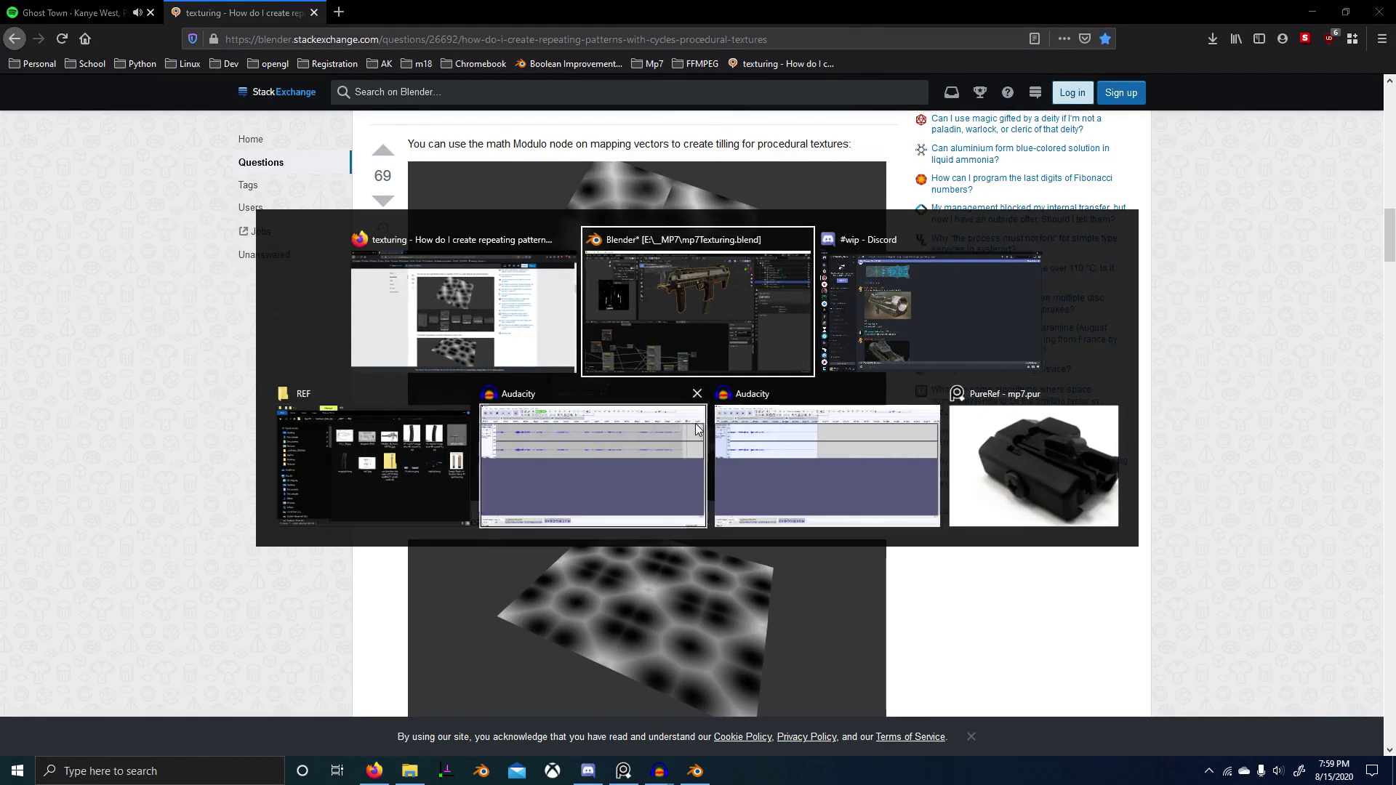
Step: Set the PureRef mp7.pur reference board to stay always on top and switch back to Blender
{"action": "left_click", "coordinate": [1007, 466]}
{"action": "key", "text": "ctrl+shift+a"}
{"action": "key", "text": "alt+Tab"}
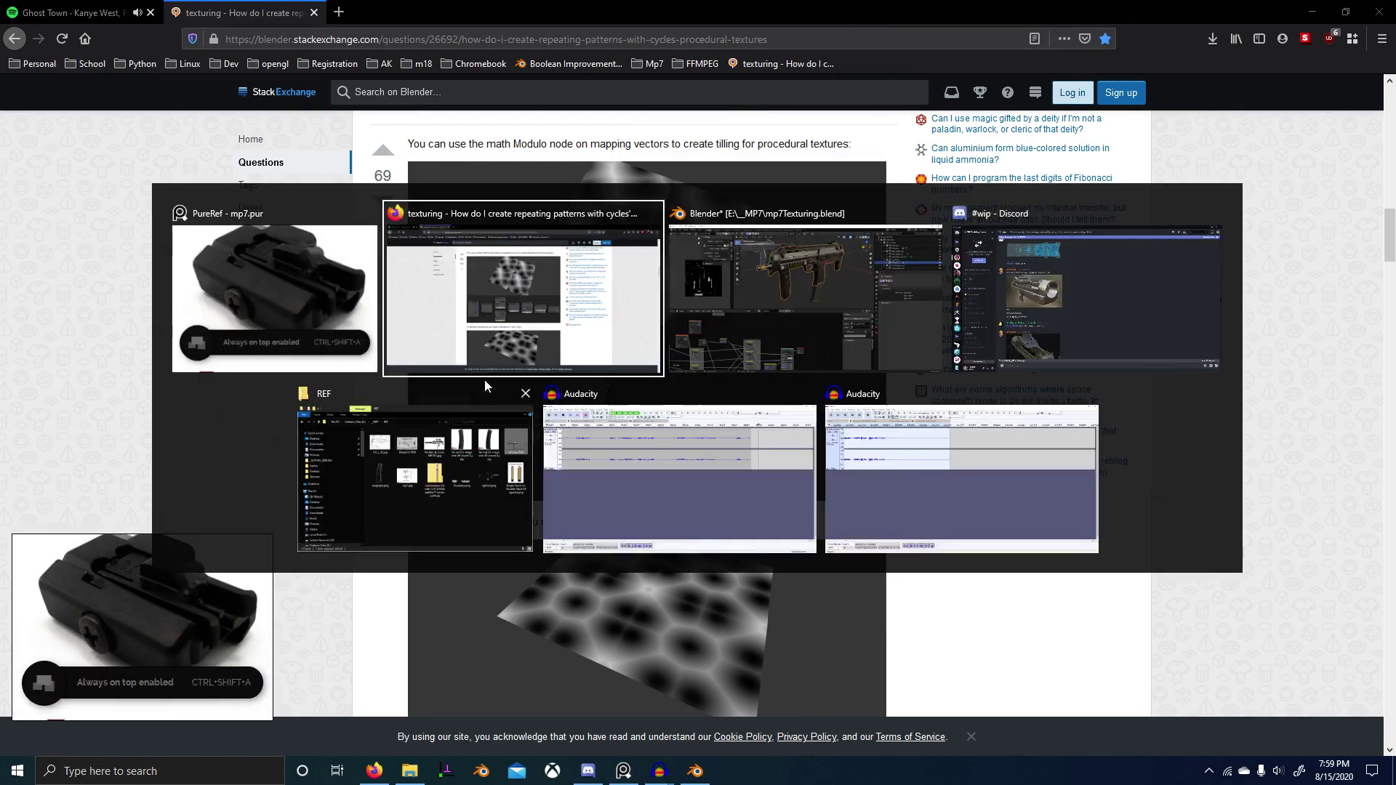
Step: Look through the PureRef board's gun photos and examine the magazine reference's color and side details up close
{"action": "scroll", "coordinate": [142, 596], "scroll_direction": "down", "scroll_amount": 5}
{"action": "scroll", "coordinate": [116, 602], "scroll_direction": "up", "scroll_amount": 6}
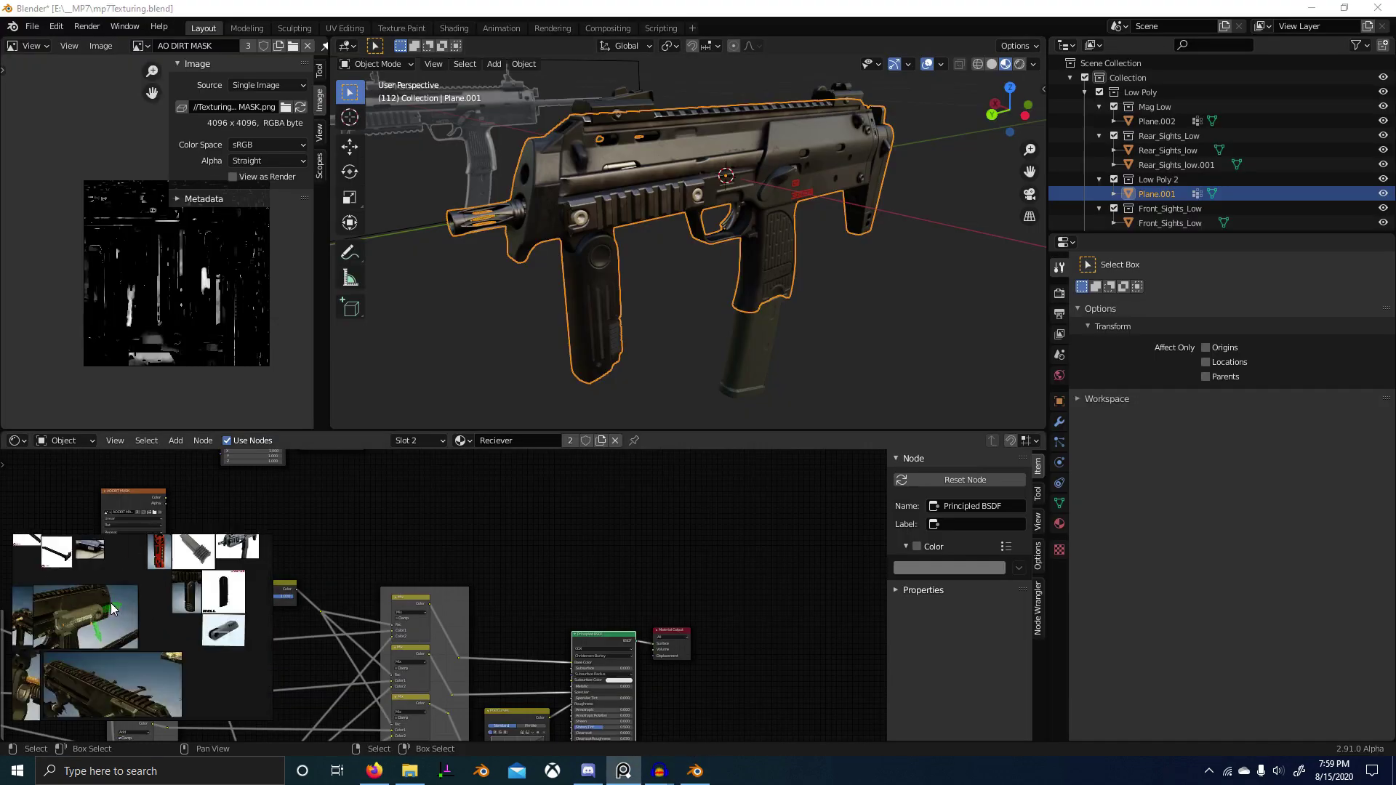
{"action": "scroll", "coordinate": [134, 699], "scroll_direction": "down", "scroll_amount": 4}
{"action": "scroll", "coordinate": [161, 668], "scroll_direction": "up", "scroll_amount": 4}
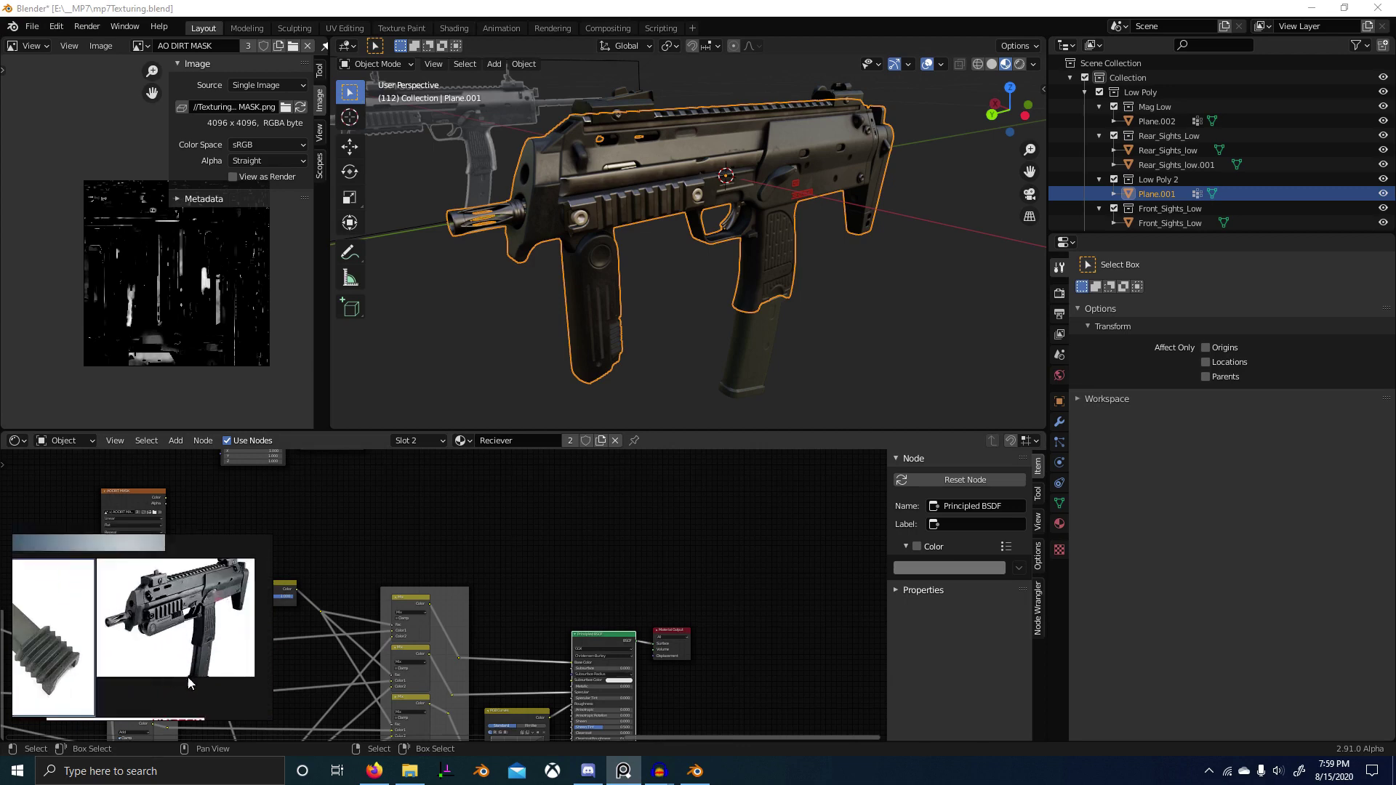
{"action": "scroll", "coordinate": [237, 647], "scroll_direction": "up", "scroll_amount": 5}
{"action": "middle_click_drag", "start_coordinate": [135, 709], "coordinate": [198, 570]}
{"action": "scroll", "coordinate": [199, 570], "scroll_direction": "down", "scroll_amount": 7}
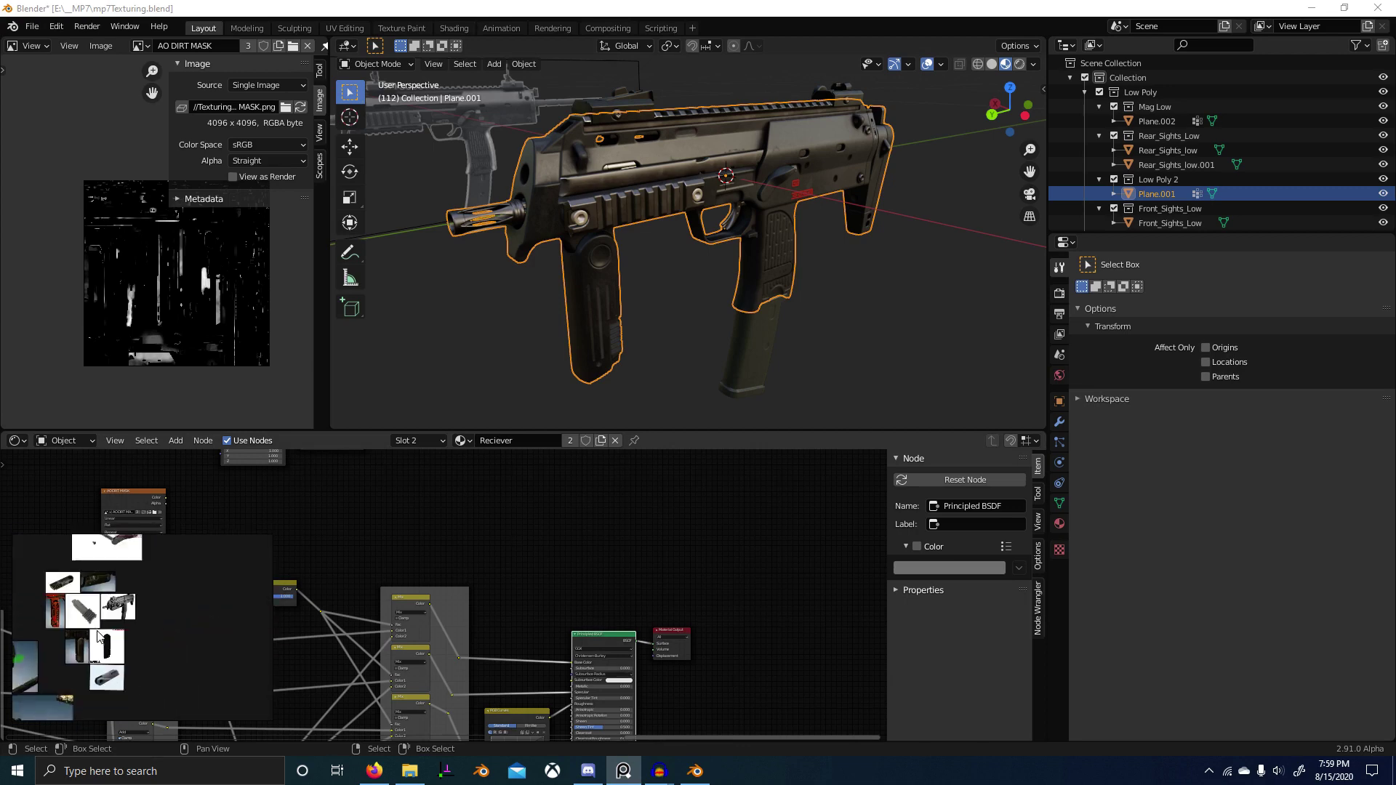
{"action": "scroll", "coordinate": [128, 572], "scroll_direction": "up", "scroll_amount": 7}
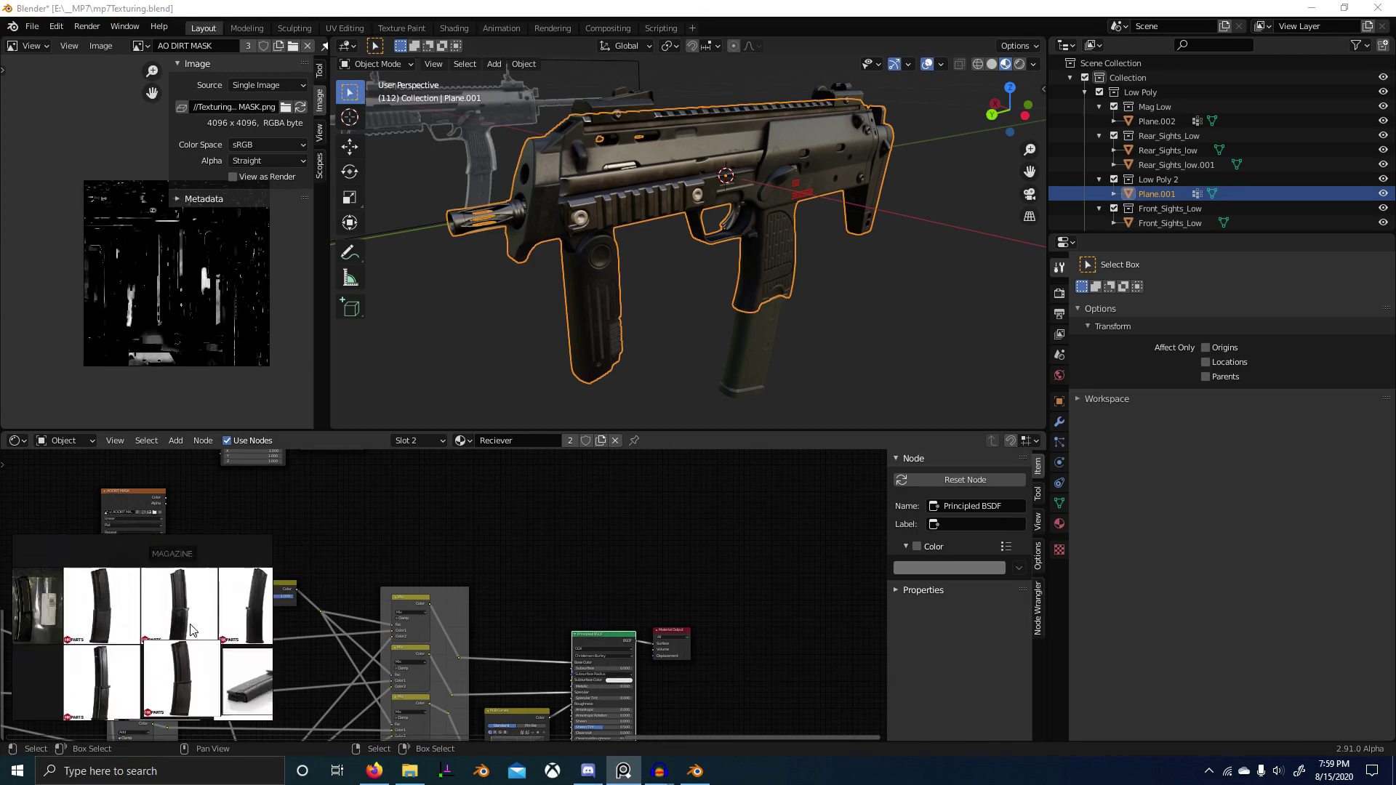
{"action": "middle_click_drag", "start_coordinate": [171, 610], "coordinate": [221, 777]}
{"action": "scroll", "coordinate": [198, 688], "scroll_direction": "up", "scroll_amount": 2}
{"action": "scroll", "coordinate": [166, 639], "scroll_direction": "down", "scroll_amount": 5}
{"action": "scroll", "coordinate": [165, 639], "scroll_direction": "up", "scroll_amount": 4}
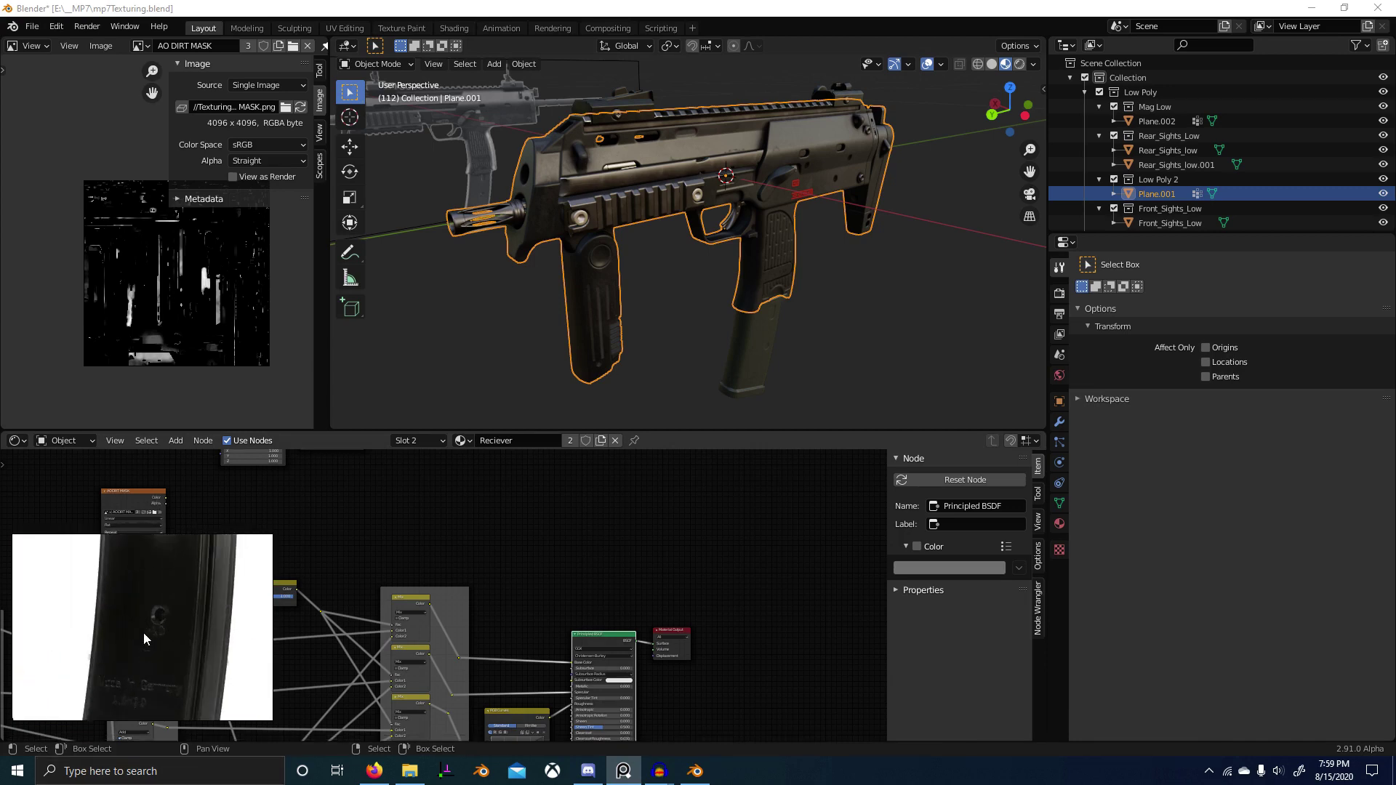
{"action": "middle_click_drag", "start_coordinate": [143, 633], "coordinate": [150, 685]}
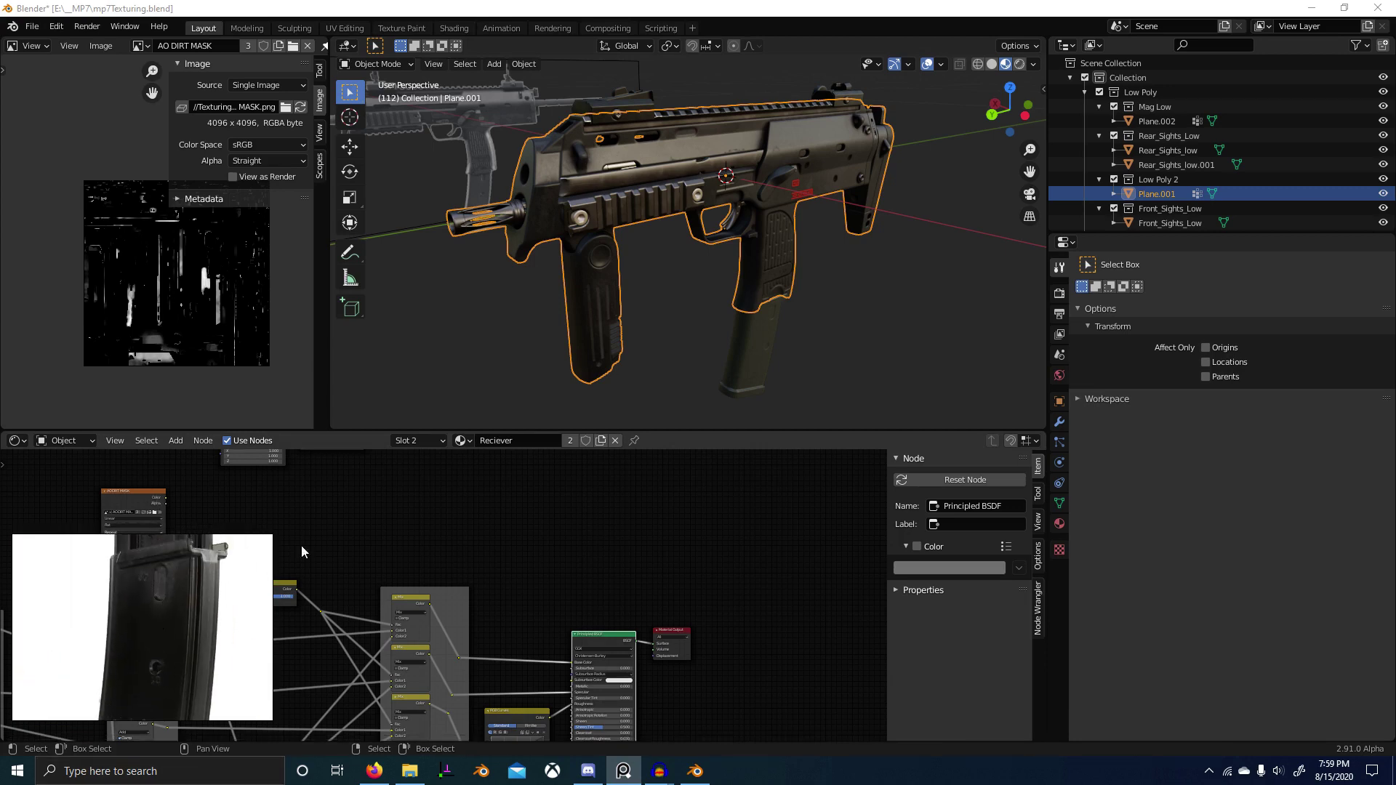
Step: Select the gun's magazine and locate the RGB color node in its Lower Mag material
{"action": "middle_click_drag", "start_coordinate": [825, 311], "coordinate": [704, 344]}
{"action": "scroll", "coordinate": [723, 341], "scroll_direction": "up", "scroll_amount": 2}
{"action": "scroll", "coordinate": [240, 631], "scroll_direction": "down", "scroll_amount": 1}
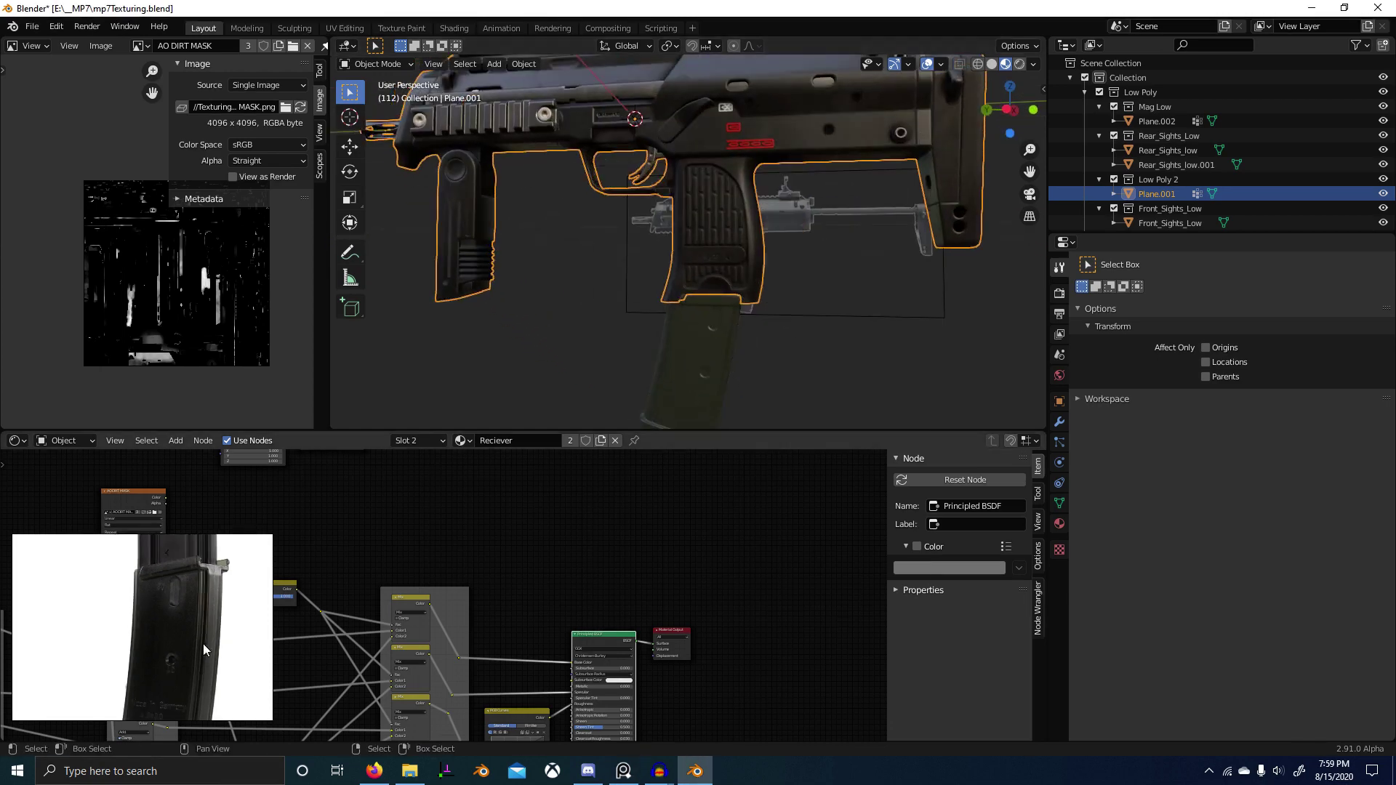
{"action": "left_click", "coordinate": [648, 403]}
{"action": "middle_click_drag", "start_coordinate": [530, 587], "coordinate": [627, 573]}
{"action": "left_click", "coordinate": [627, 573]}
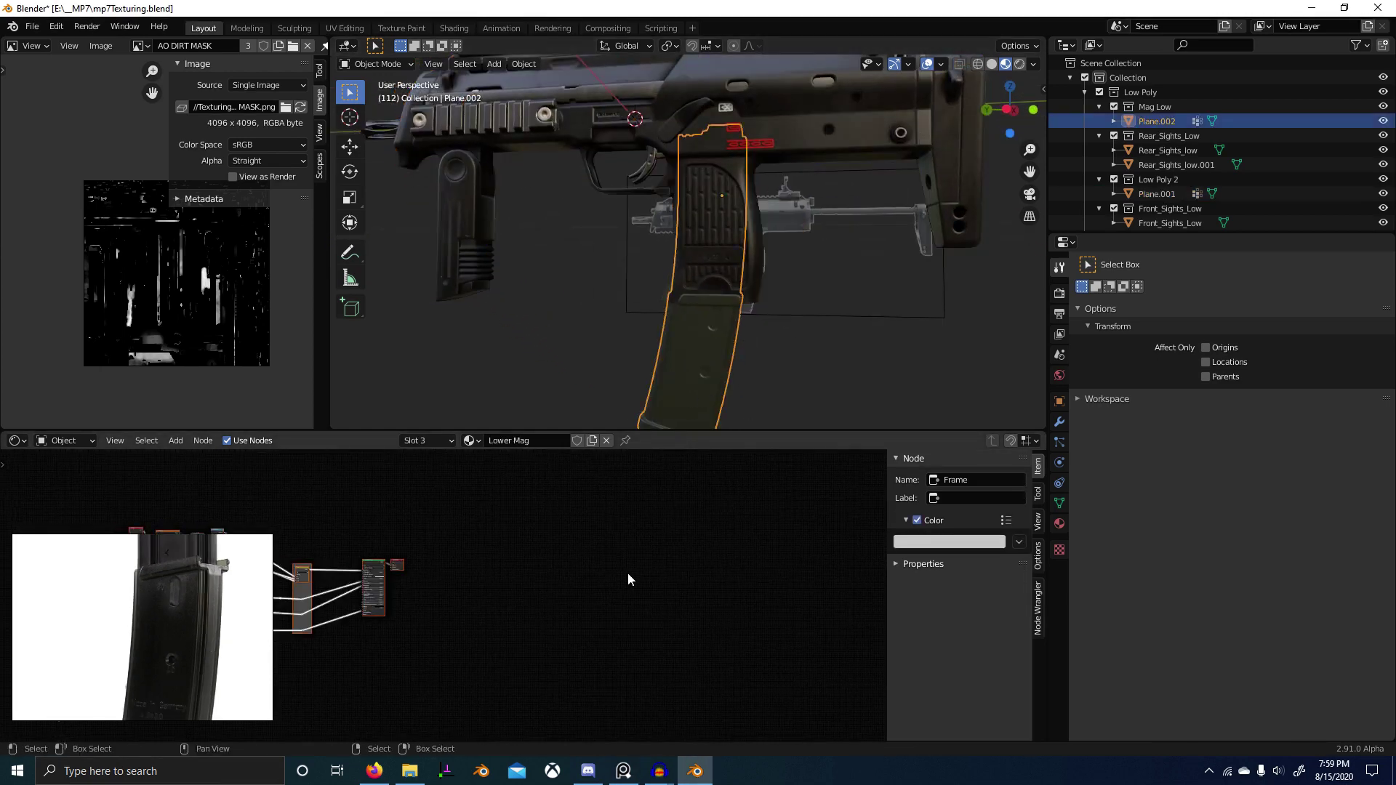
{"action": "key", "text": "Home"}
{"action": "scroll", "coordinate": [433, 590], "scroll_direction": "up", "scroll_amount": 4}
{"action": "middle_click_drag", "start_coordinate": [431, 593], "coordinate": [540, 640]}
{"action": "scroll", "coordinate": [478, 646], "scroll_direction": "up", "scroll_amount": 9}
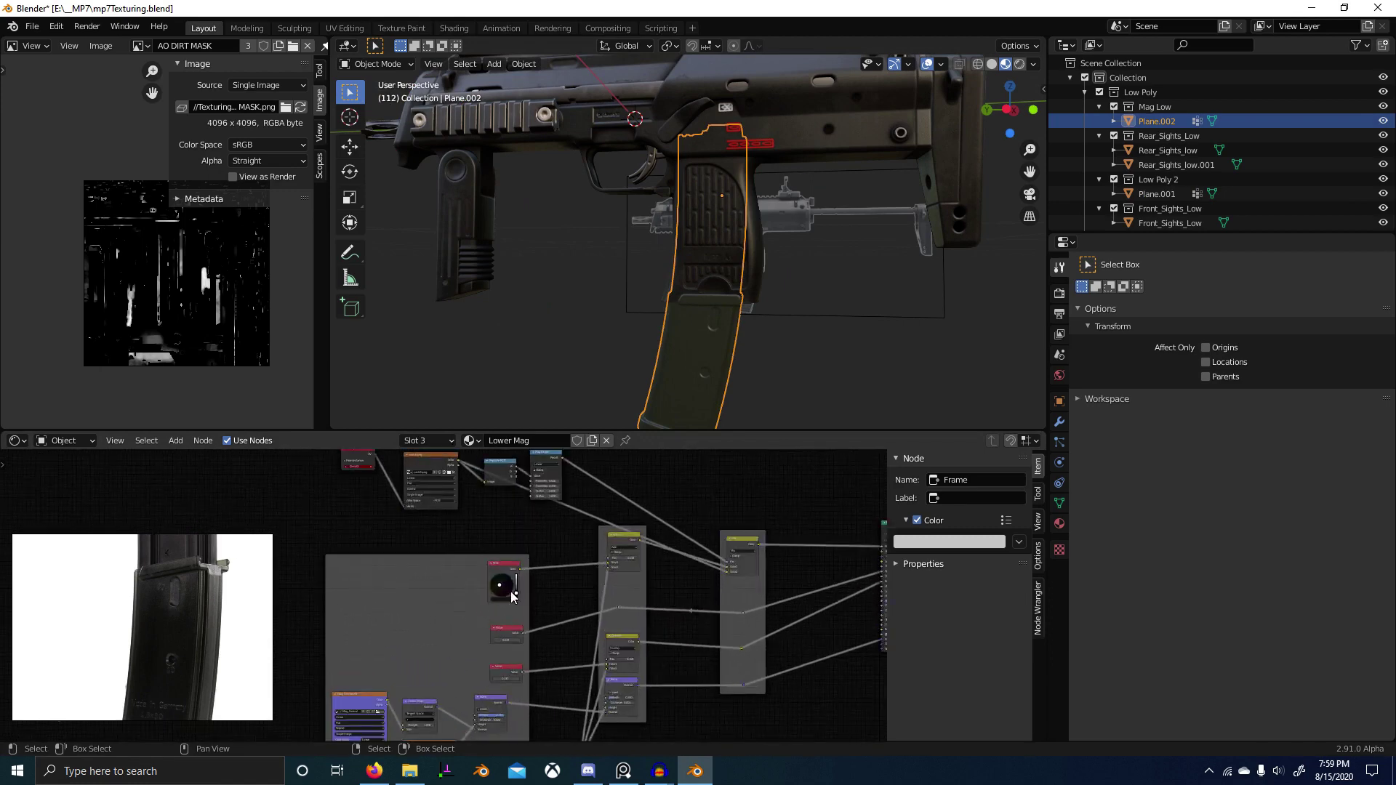
Step: Lower the Lower Mag RGB color's saturation to 0.026, check the magazine from both sides, and save the file
{"action": "left_click", "coordinate": [445, 656]}
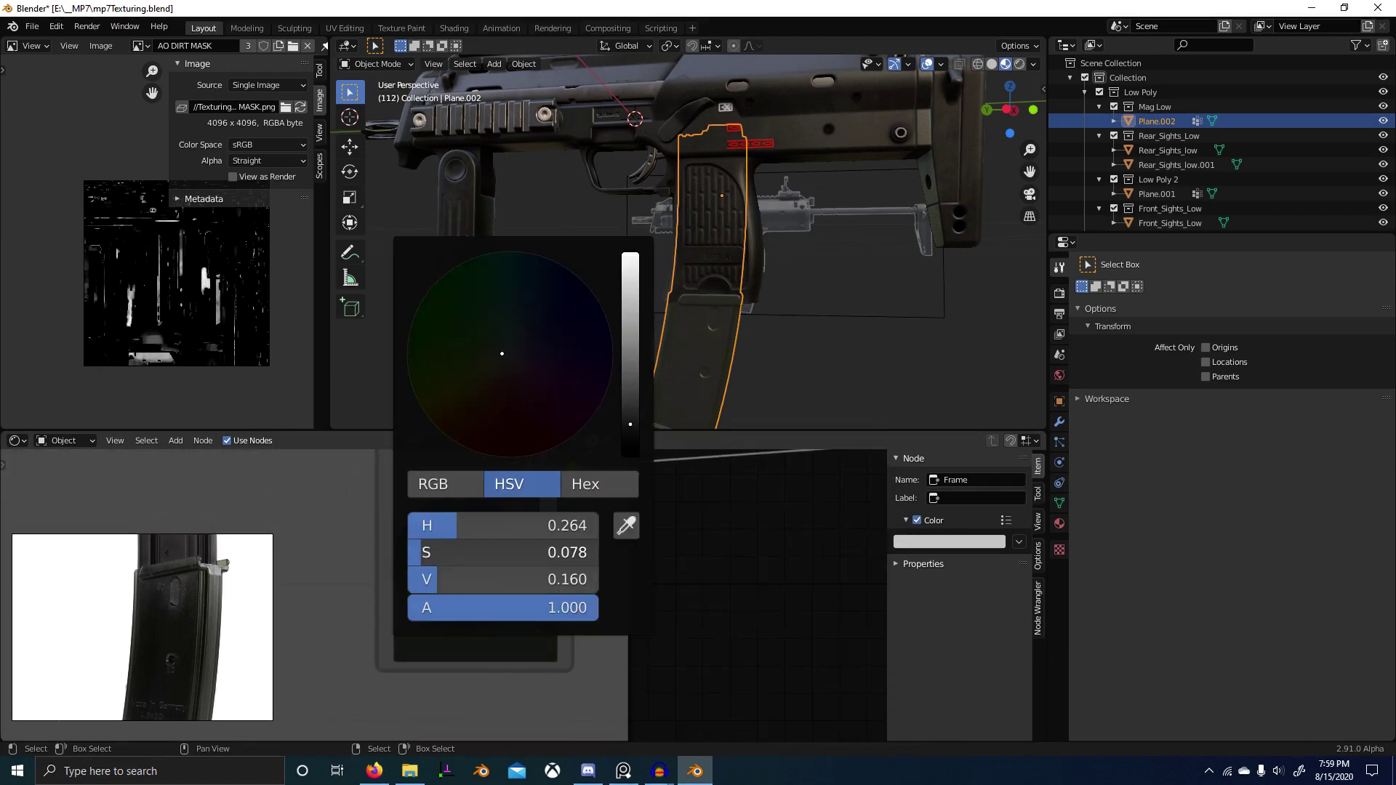
{"action": "left_click_drag", "start_coordinate": [418, 553], "coordinate": [415, 553]}
{"action": "middle_click_drag", "start_coordinate": [818, 381], "coordinate": [510, 378]}
{"action": "scroll", "coordinate": [728, 271], "scroll_direction": "up", "scroll_amount": 2}
{"action": "left_click", "coordinate": [466, 649]}
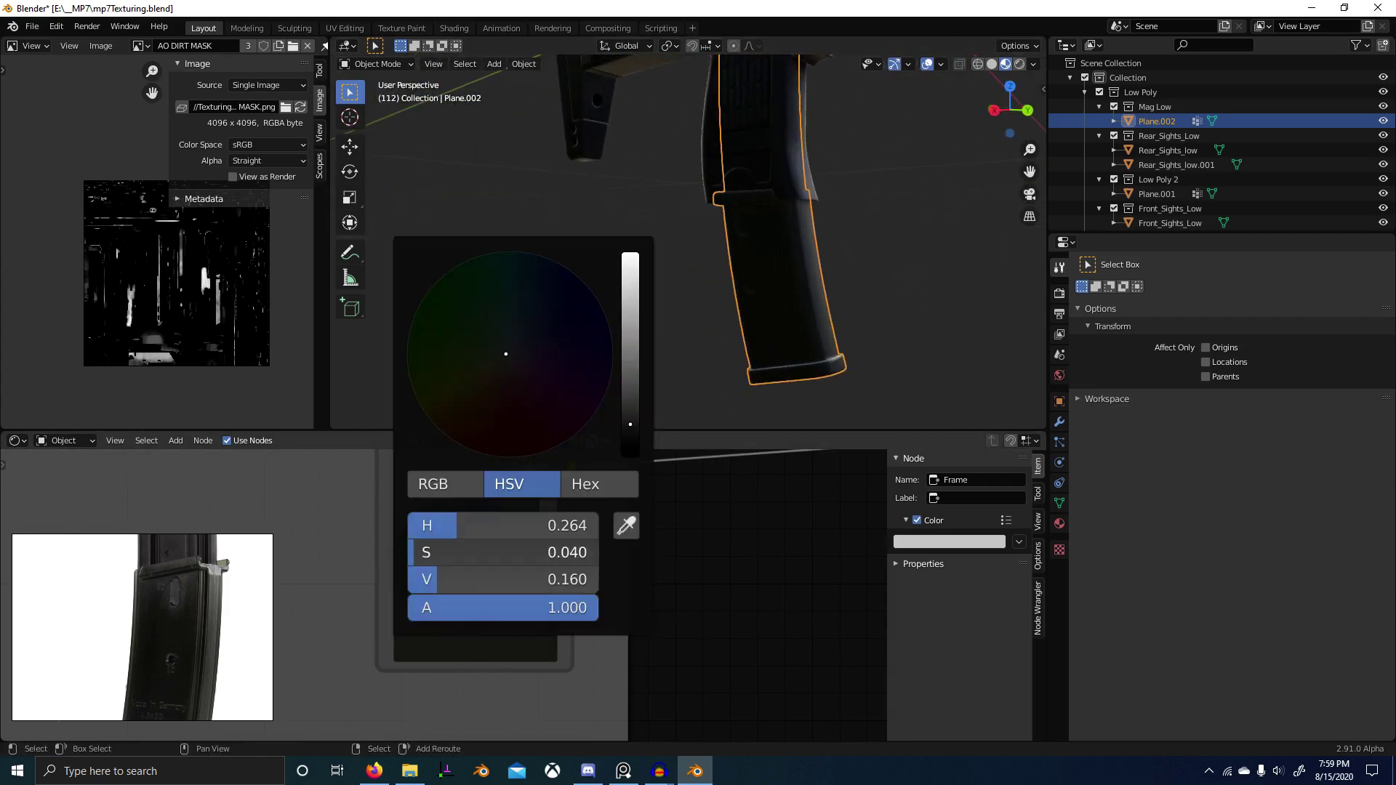
{"action": "left_click_drag", "start_coordinate": [412, 553], "coordinate": [411, 553]}
{"action": "scroll", "coordinate": [880, 328], "scroll_direction": "down", "scroll_amount": 3}
{"action": "middle_click_drag", "start_coordinate": [880, 329], "coordinate": [615, 314]}
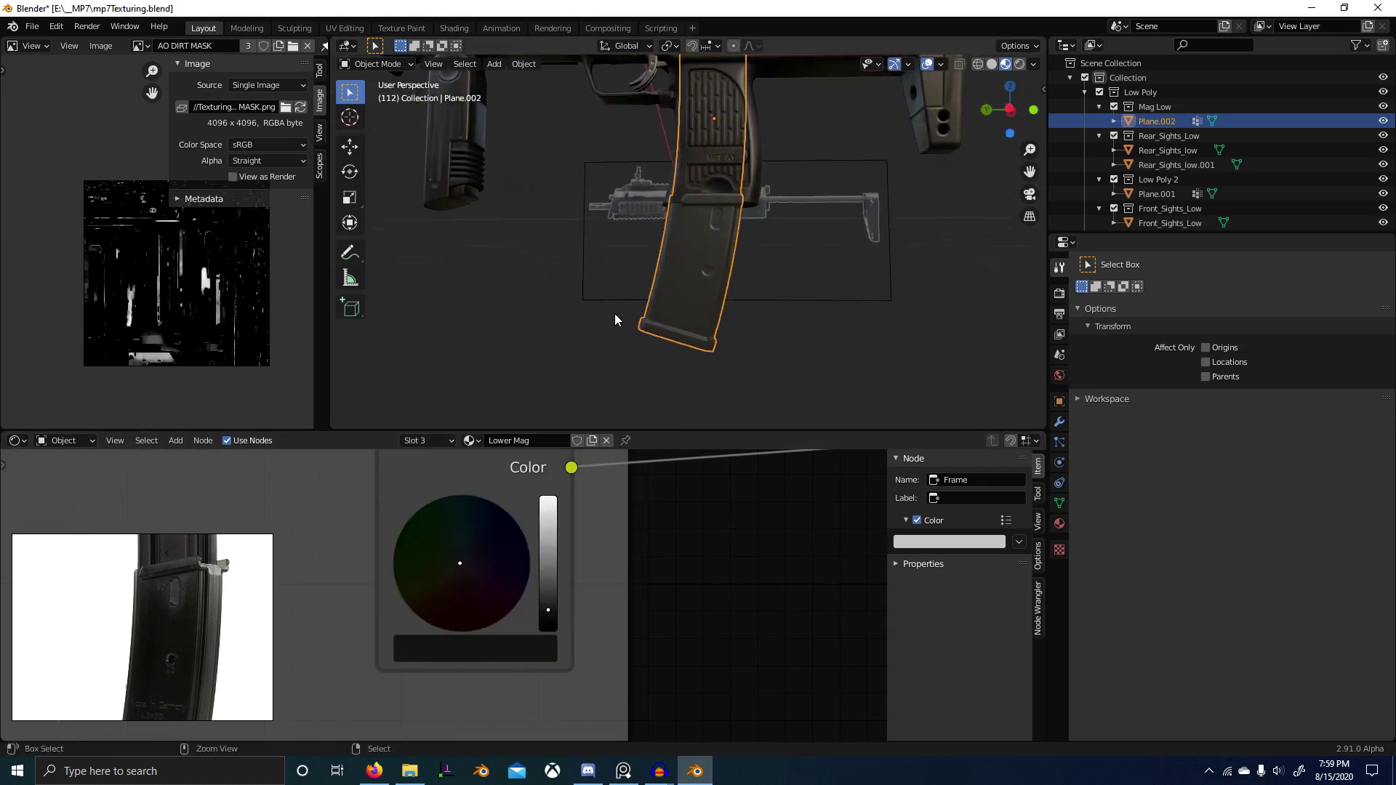
{"action": "key", "text": "ctrl+s"}
{"action": "scroll", "coordinate": [669, 322], "scroll_direction": "down", "scroll_amount": 3}
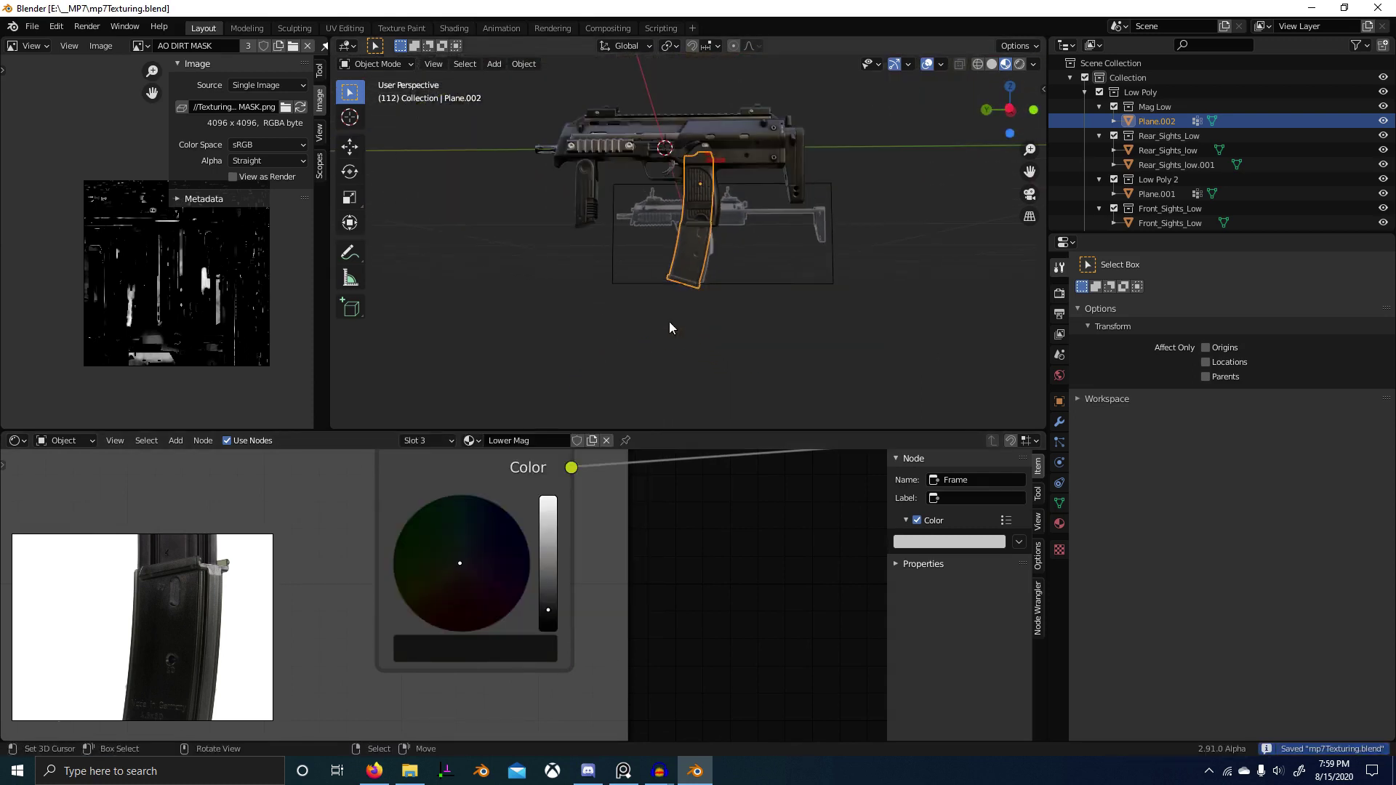
Step: Change the color picker type to Square (SV + H) in the interface preferences and return to the material nodes
{"action": "left_click", "coordinate": [33, 27]}
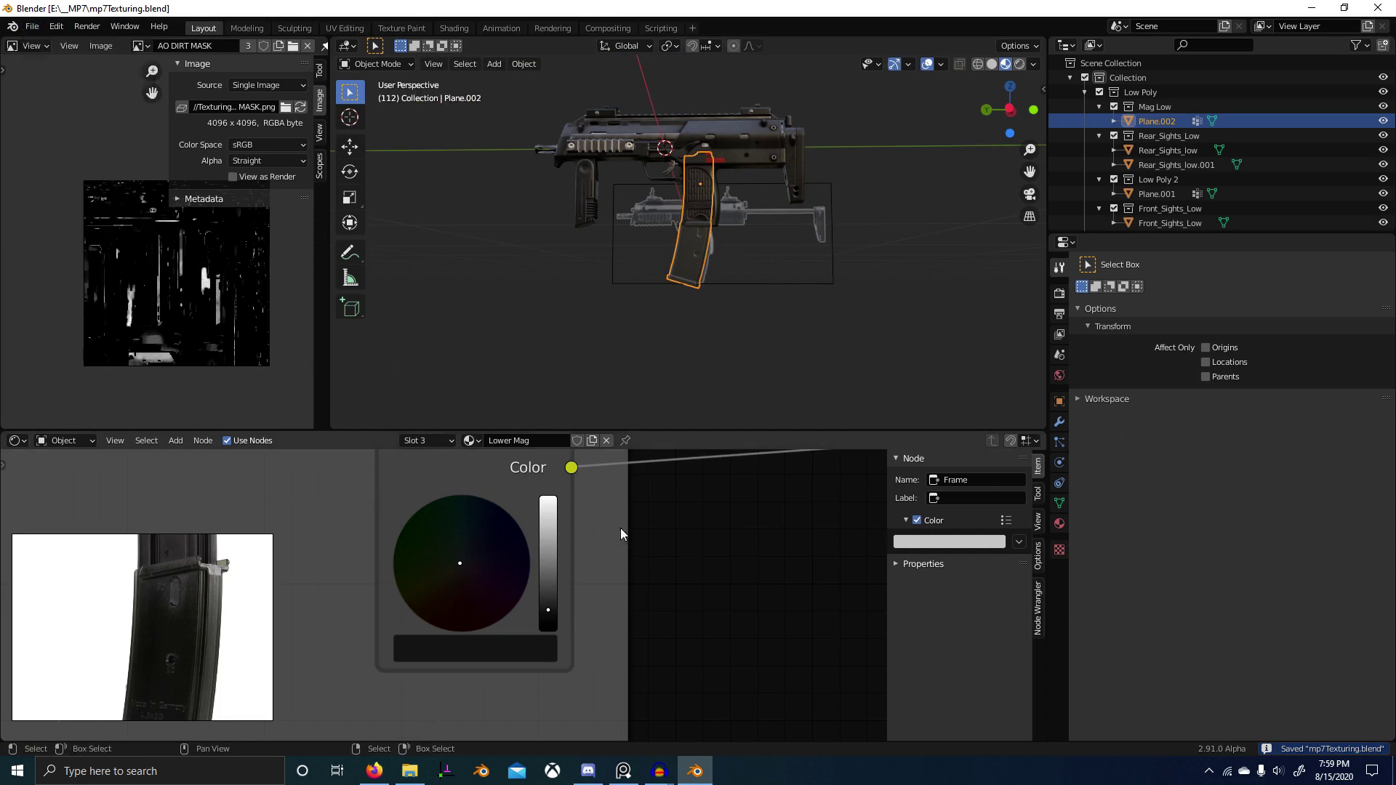
{"action": "left_click", "coordinate": [481, 655]}
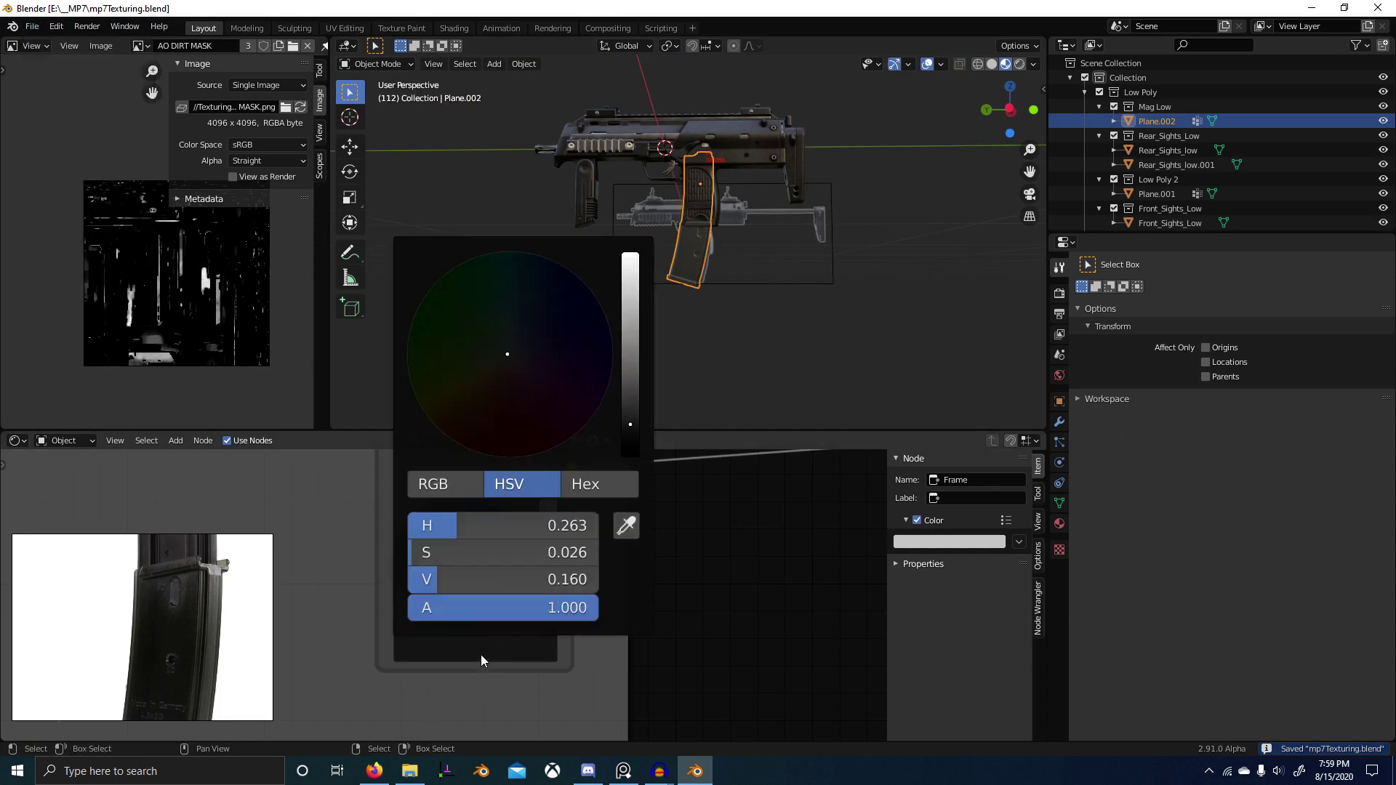
{"action": "left_click", "coordinate": [33, 27]}
{"action": "mouse_move", "coordinate": [58, 28]}
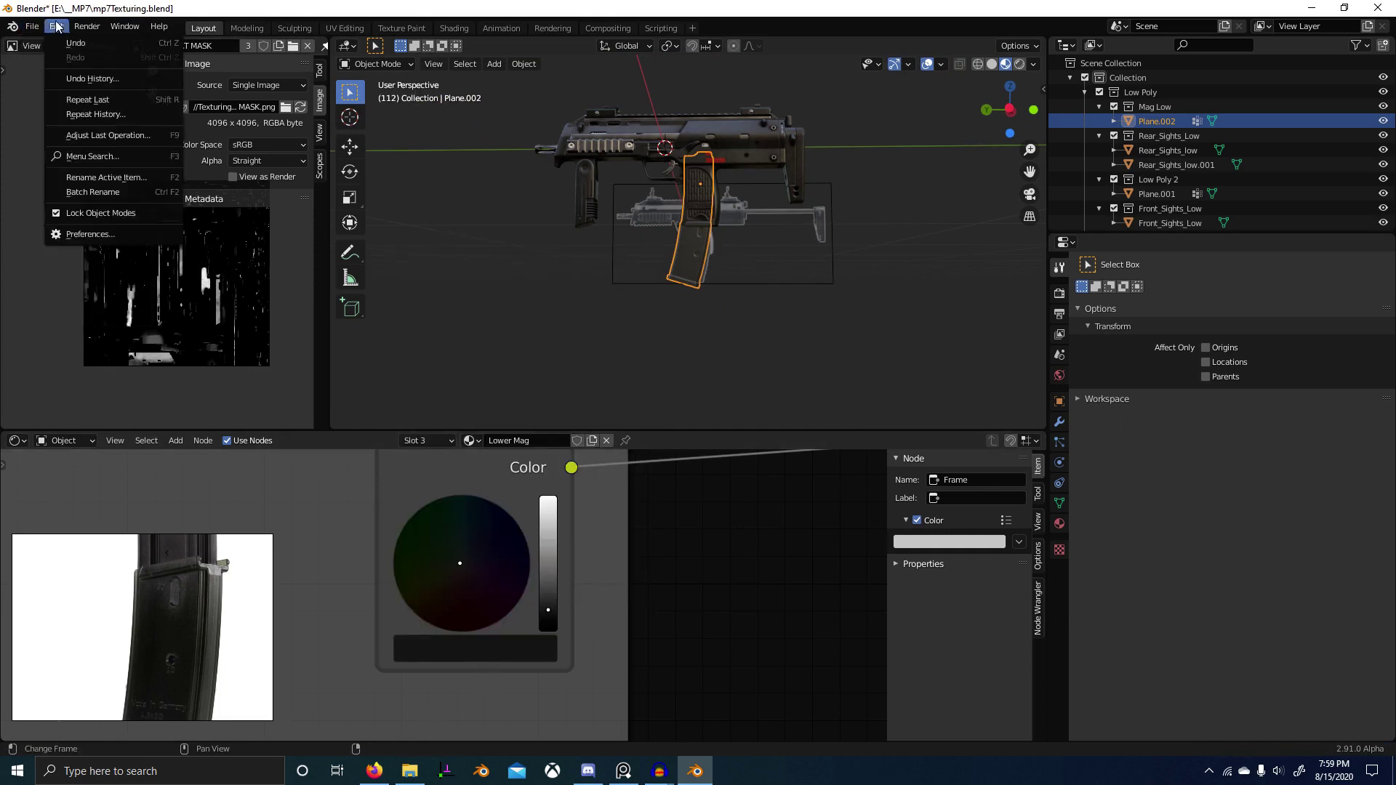
{"action": "left_click", "coordinate": [103, 235]}
{"action": "left_click", "coordinate": [81, 194]}
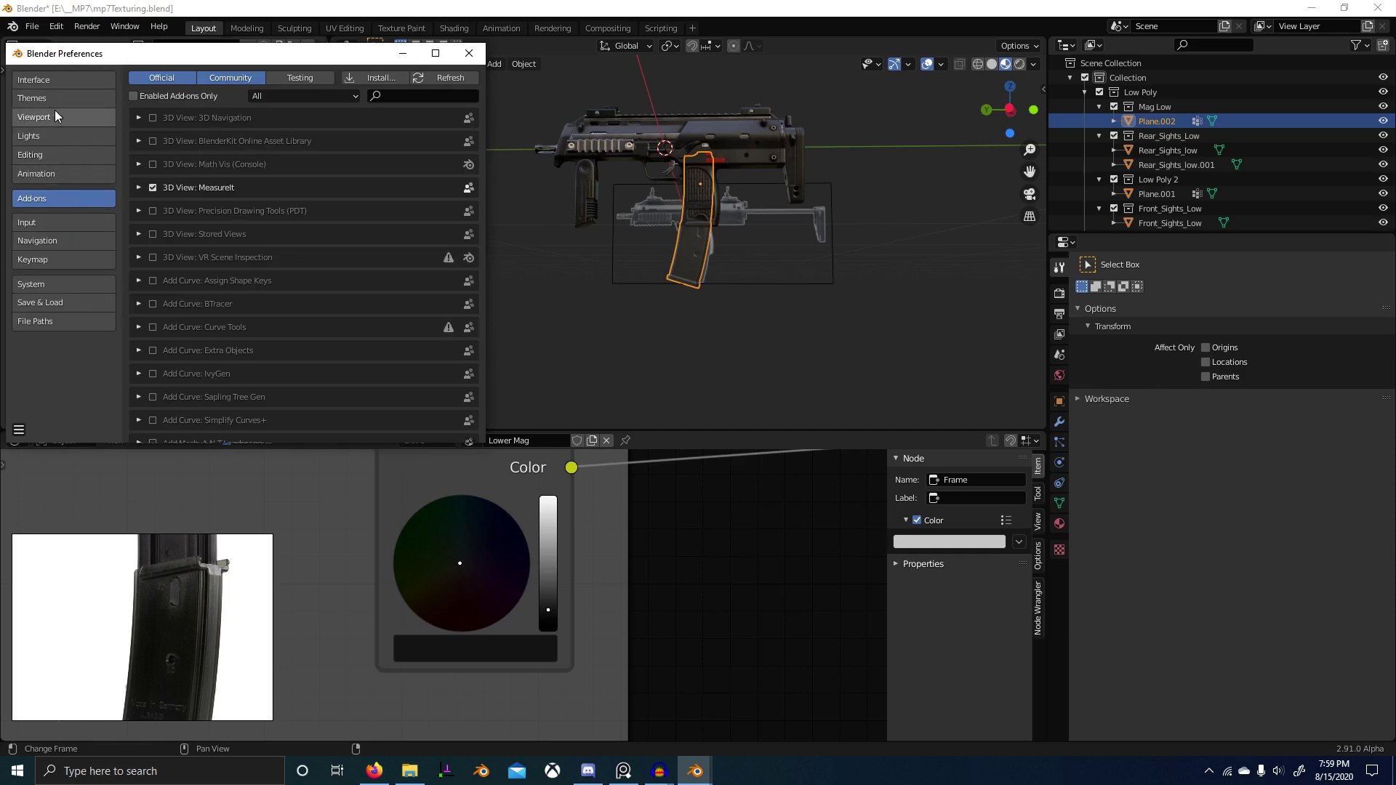
{"action": "left_click", "coordinate": [54, 84]}
{"action": "left_click", "coordinate": [370, 267]}
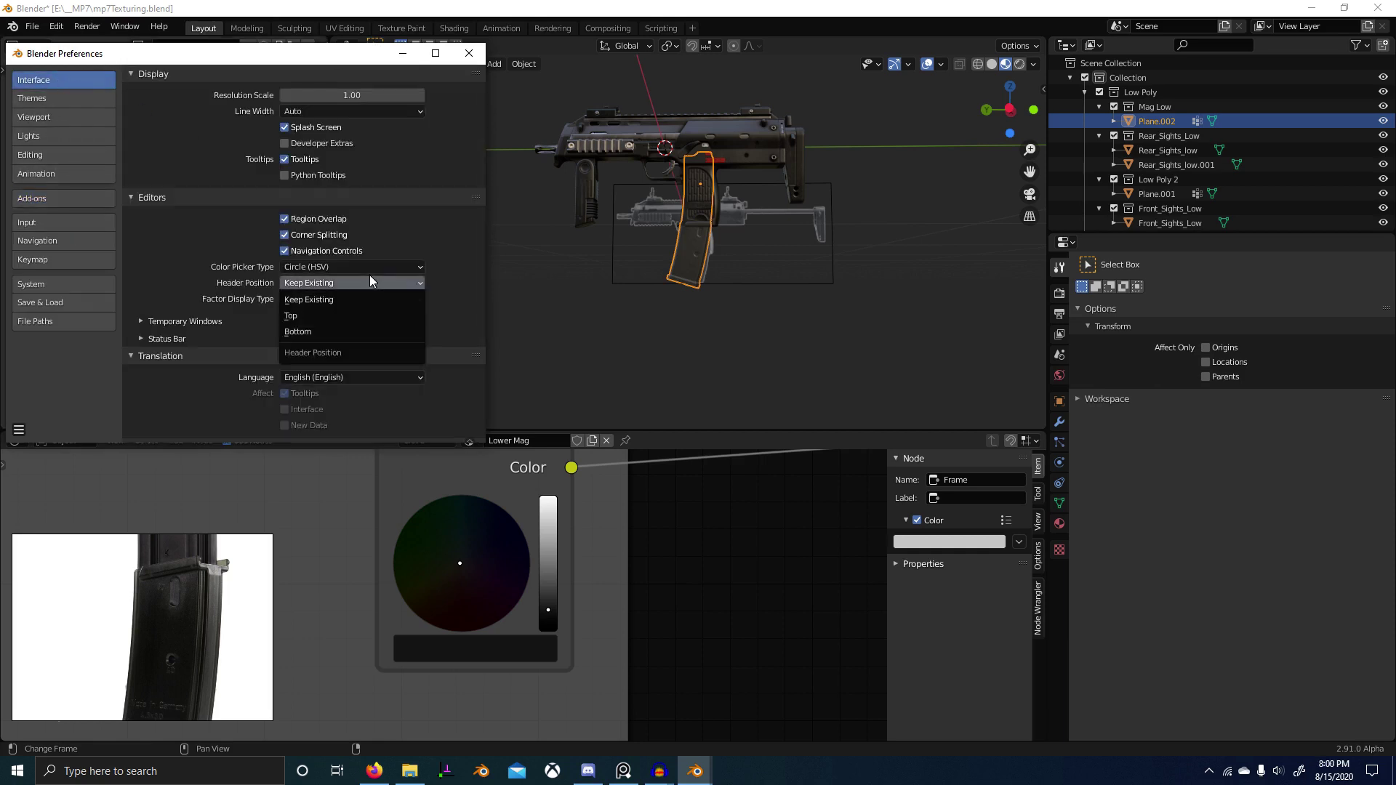
{"action": "left_click", "coordinate": [370, 271]}
{"action": "left_click", "coordinate": [370, 267]}
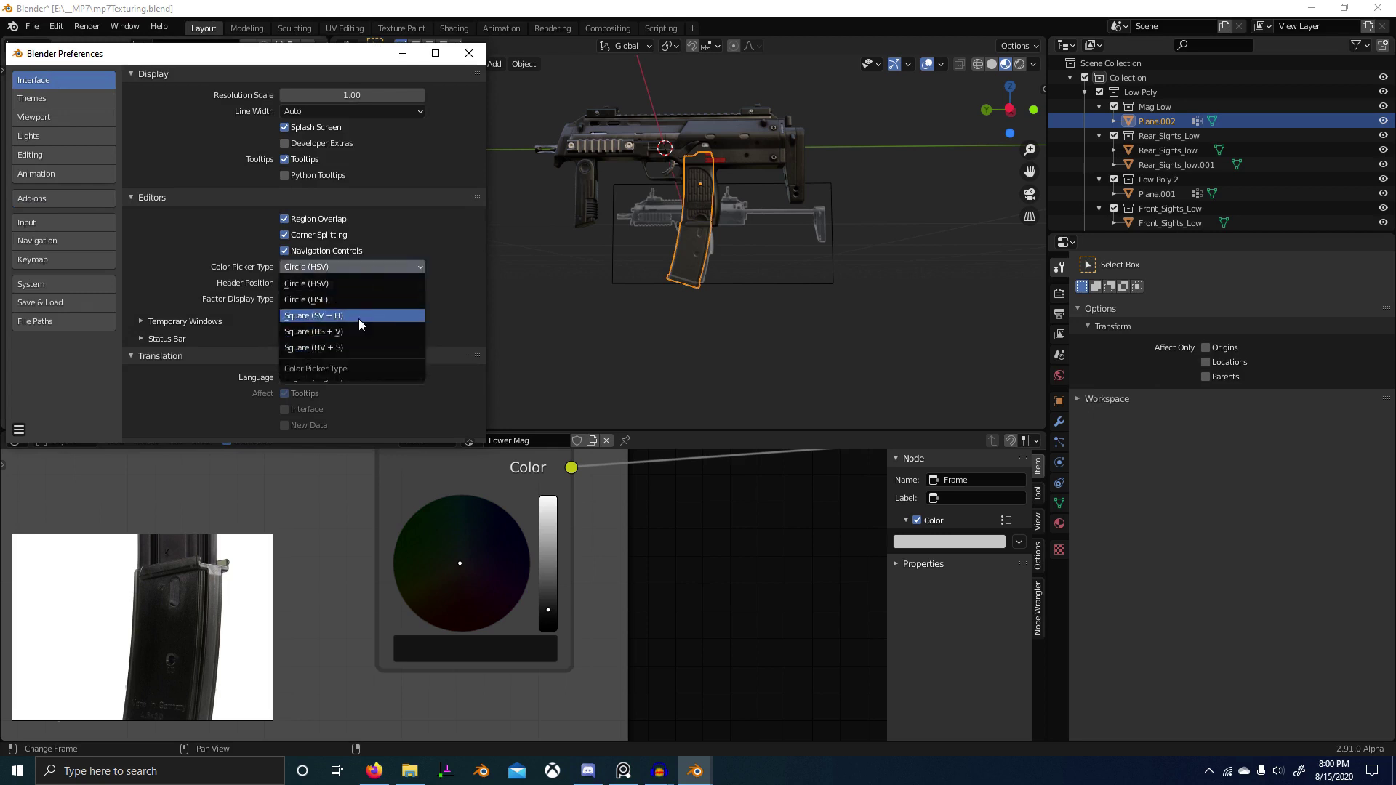
{"action": "left_click", "coordinate": [359, 319]}
{"action": "scroll", "coordinate": [509, 618], "scroll_direction": "down", "scroll_amount": 4}
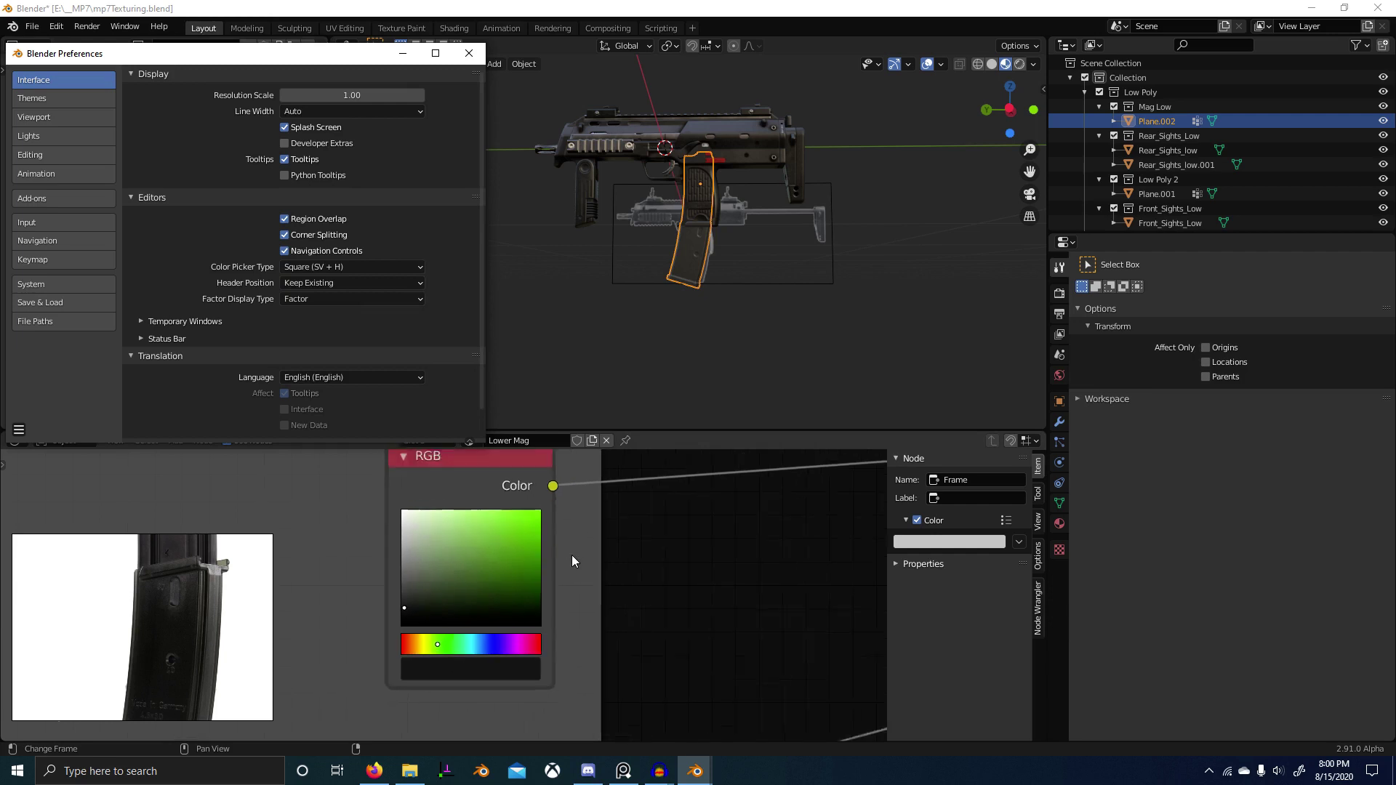
{"action": "left_click", "coordinate": [571, 555]}
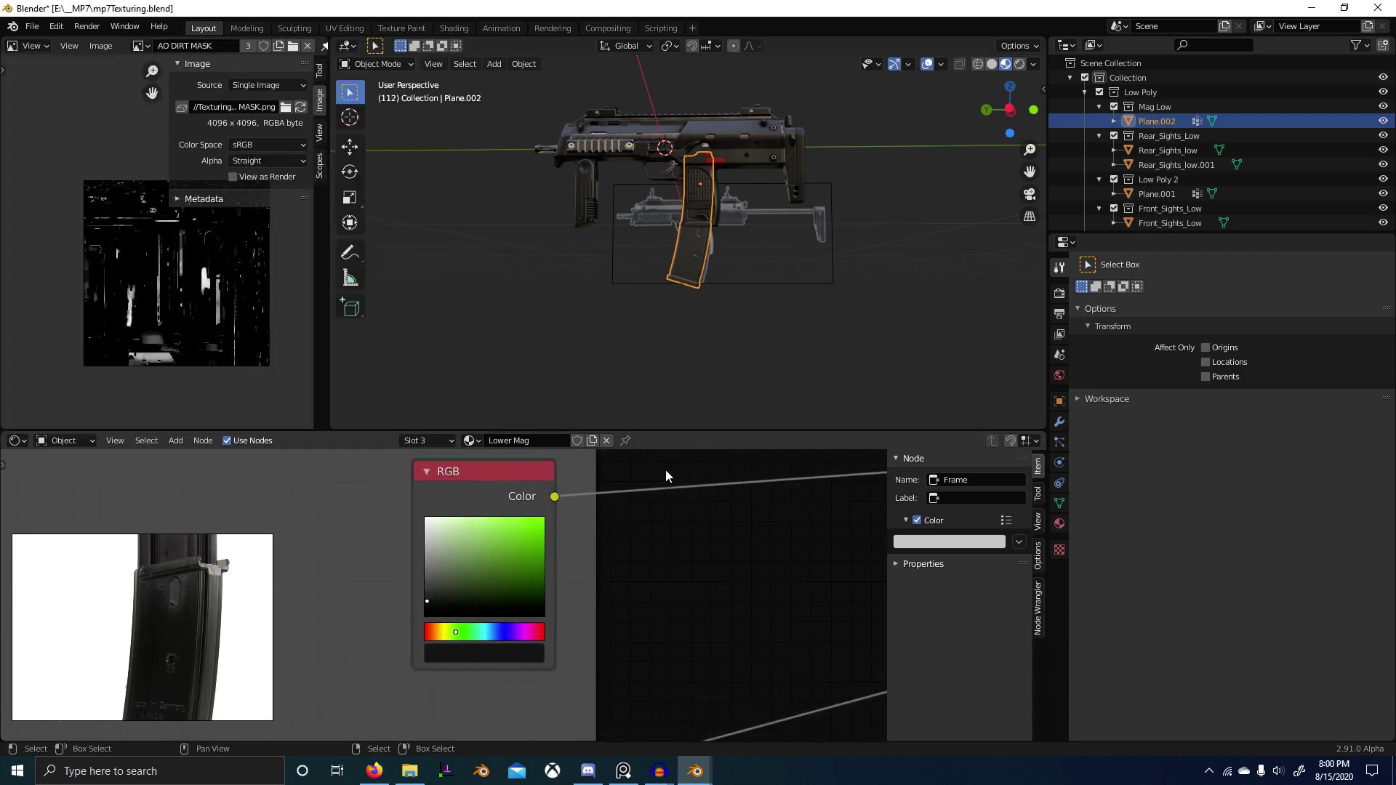
Step: Check the recolored magazine up close in the viewport and save the file
{"action": "scroll", "coordinate": [653, 366], "scroll_direction": "up", "scroll_amount": 3}
{"action": "scroll", "coordinate": [676, 465], "scroll_direction": "up", "scroll_amount": 1}
{"action": "middle_click_drag", "start_coordinate": [711, 308], "coordinate": [679, 338]}
{"action": "scroll", "coordinate": [679, 338], "scroll_direction": "down", "scroll_amount": 1}
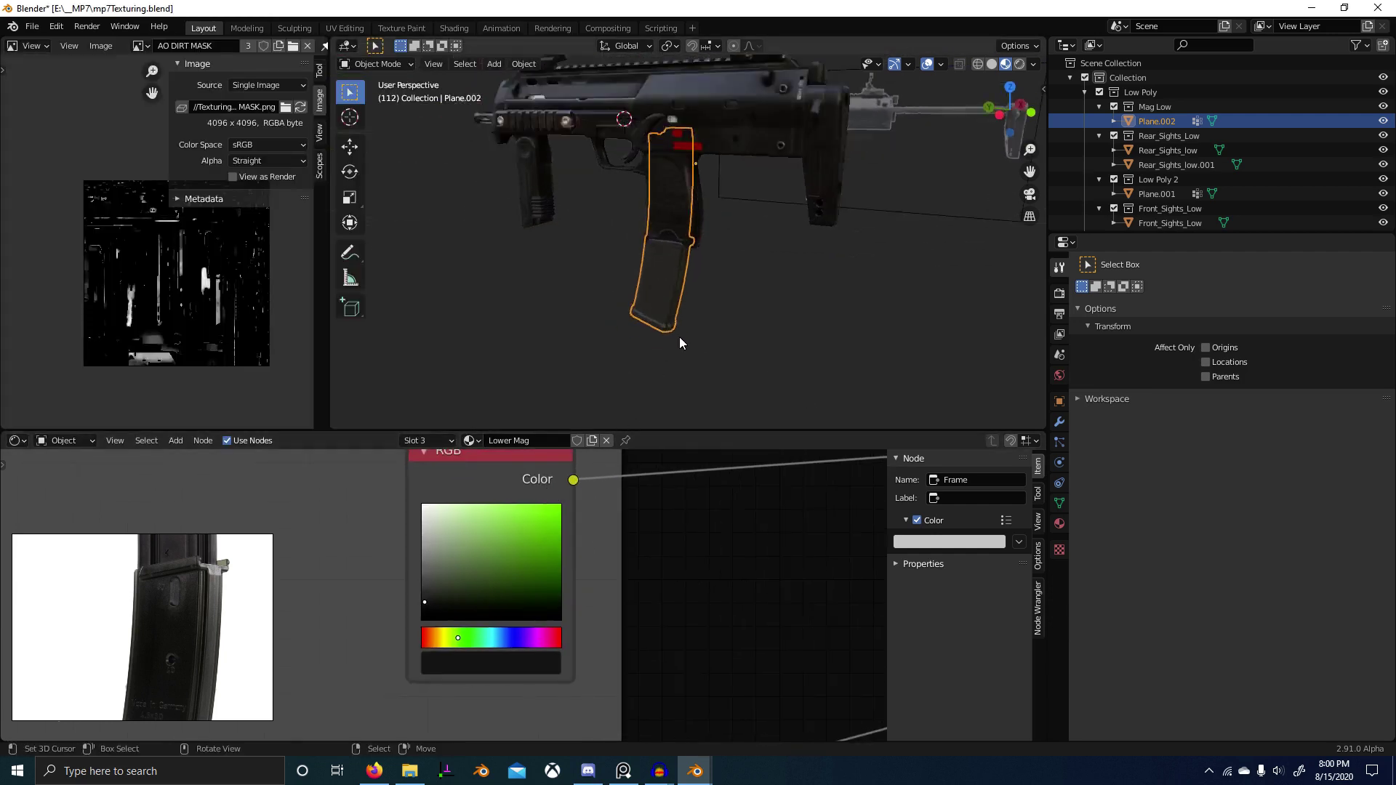
{"action": "scroll", "coordinate": [679, 337], "scroll_direction": "up", "scroll_amount": 2}
{"action": "key", "text": "ctrl+s"}
Step: Select the receiver mesh to show the node setup of its Reciever material
{"action": "scroll", "coordinate": [583, 643], "scroll_direction": "down", "scroll_amount": 5}
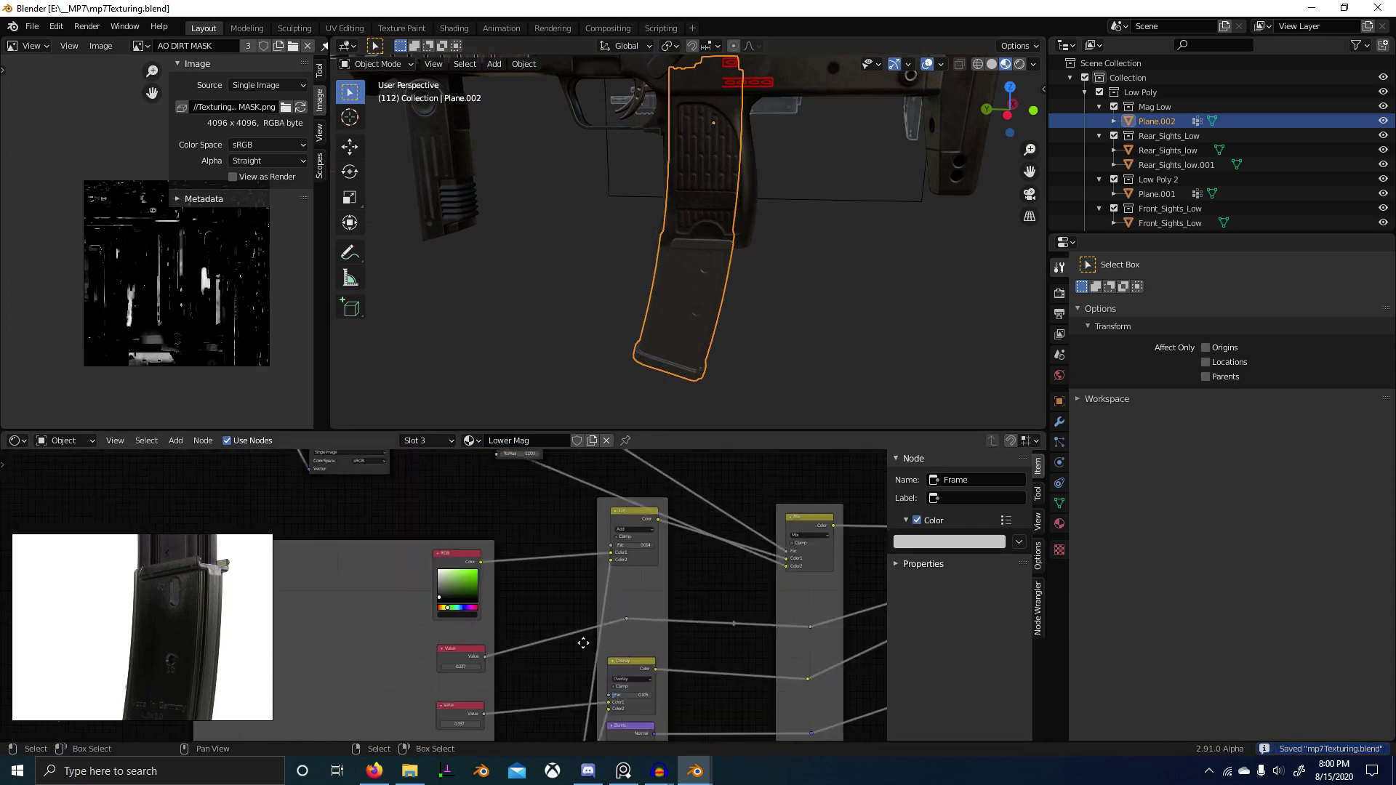
{"action": "scroll", "coordinate": [631, 295], "scroll_direction": "down", "scroll_amount": 5}
{"action": "scroll", "coordinate": [599, 349], "scroll_direction": "up", "scroll_amount": 5}
{"action": "left_click", "coordinate": [527, 267]}
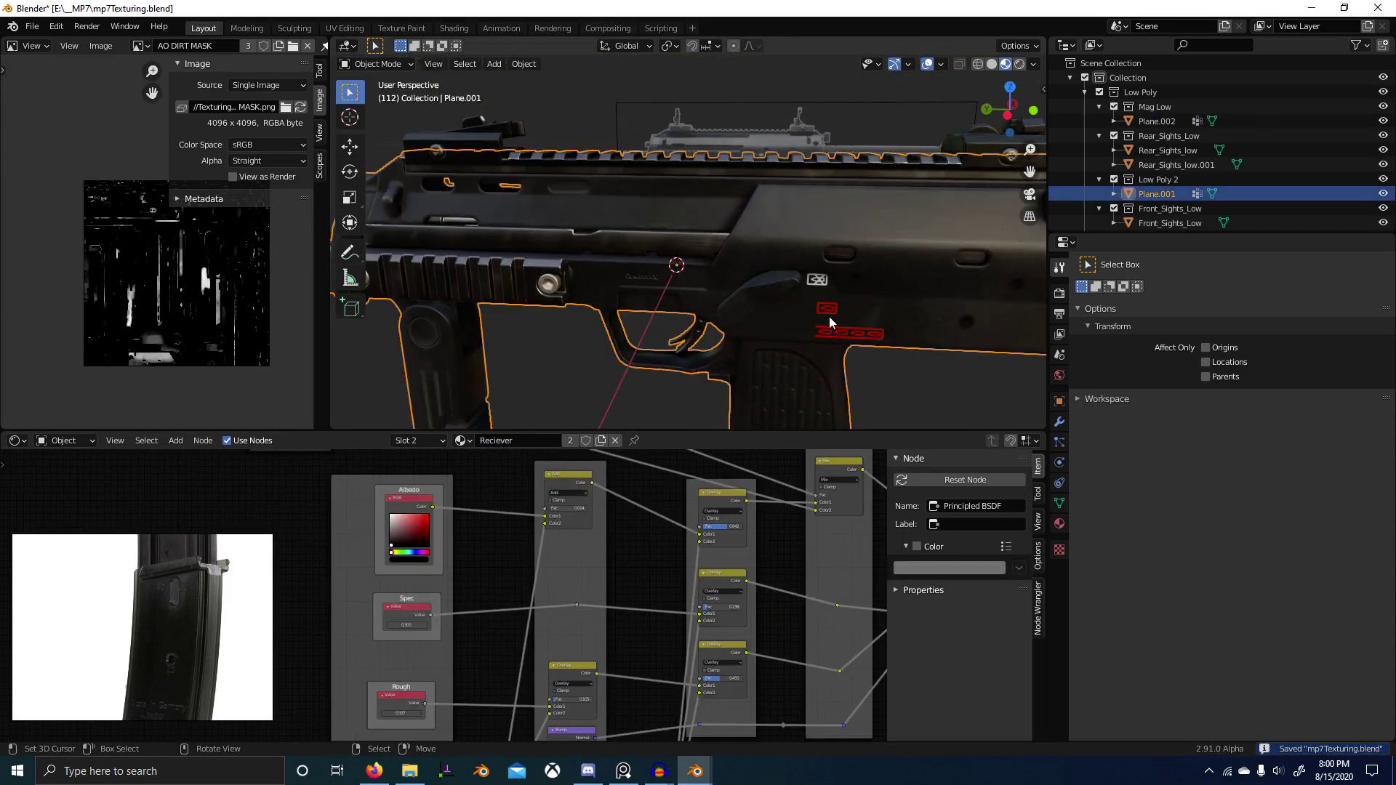
Step: Copy all nodes of the receiver's Picatinny material and select the magazine mesh
{"action": "middle_click_drag", "start_coordinate": [544, 304], "coordinate": [660, 290], "text": "shift"}
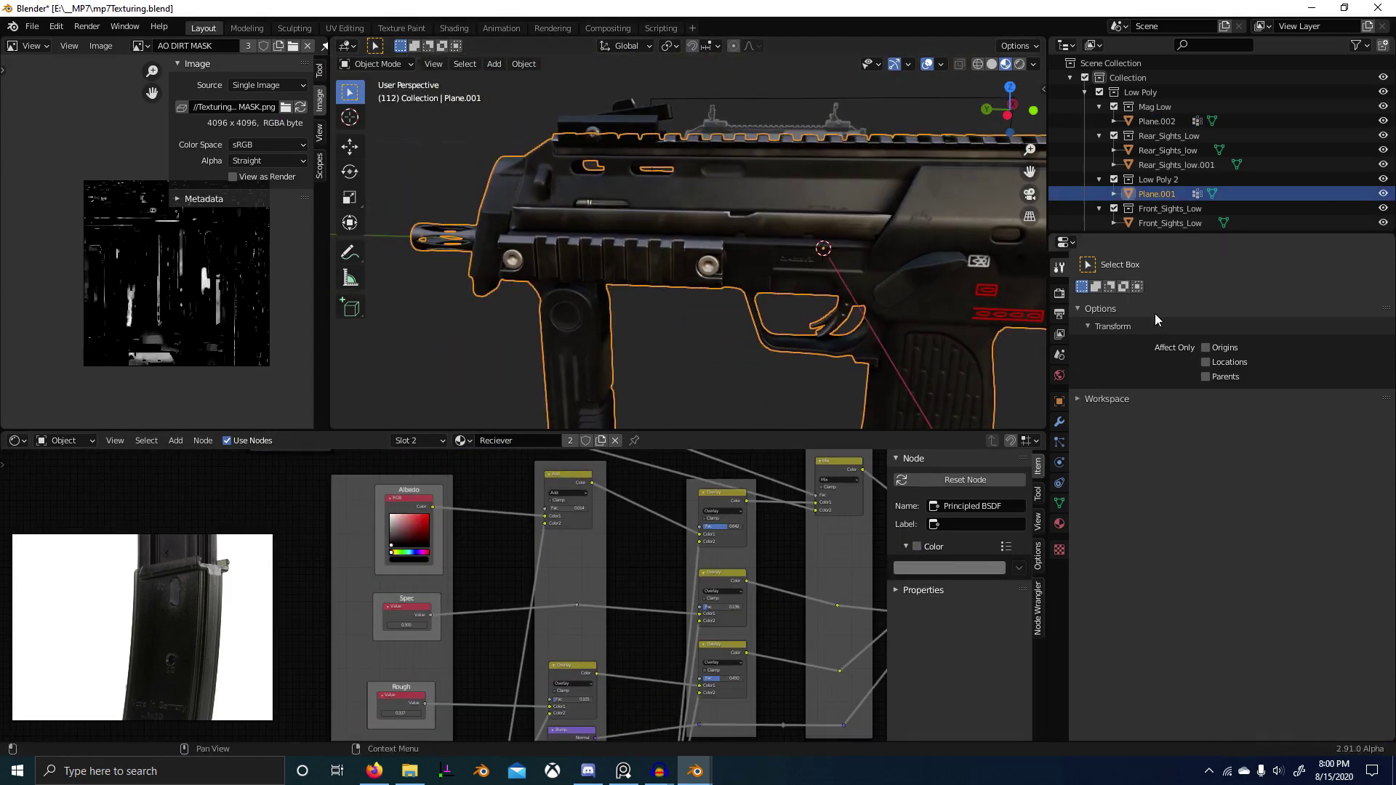
{"action": "left_click", "coordinate": [430, 440]}
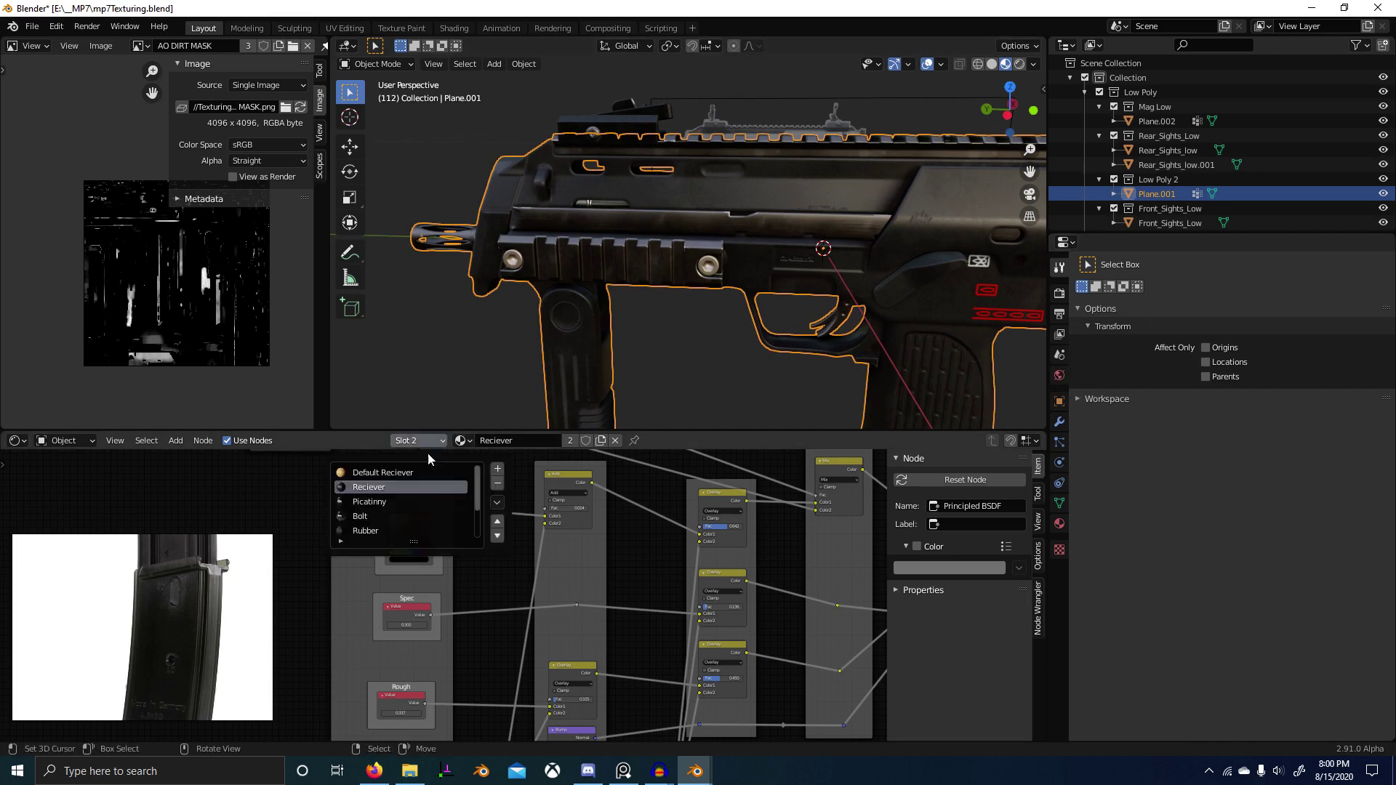
{"action": "left_click", "coordinate": [394, 502]}
{"action": "scroll", "coordinate": [544, 583], "scroll_direction": "down", "scroll_amount": 5}
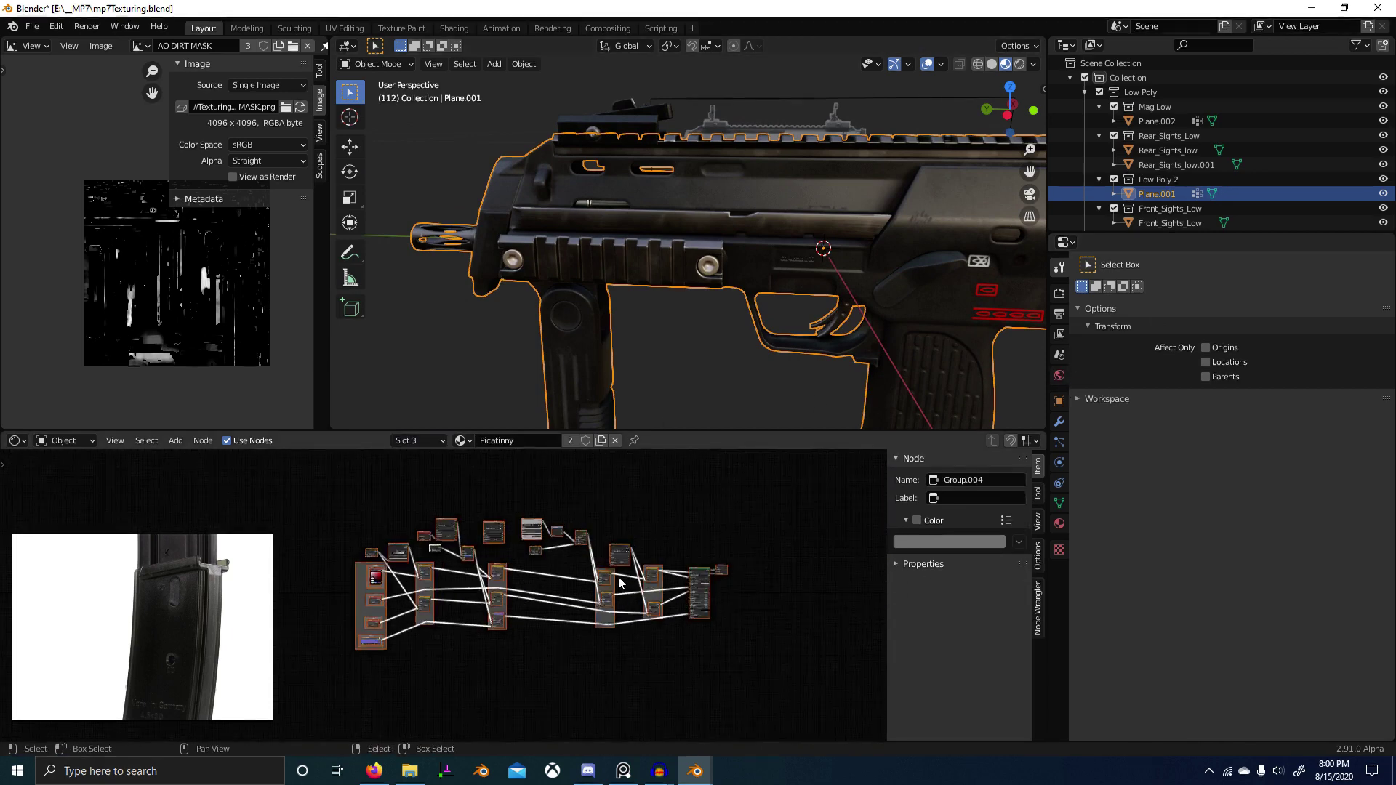
{"action": "middle_click_drag", "start_coordinate": [800, 305], "coordinate": [744, 349]}
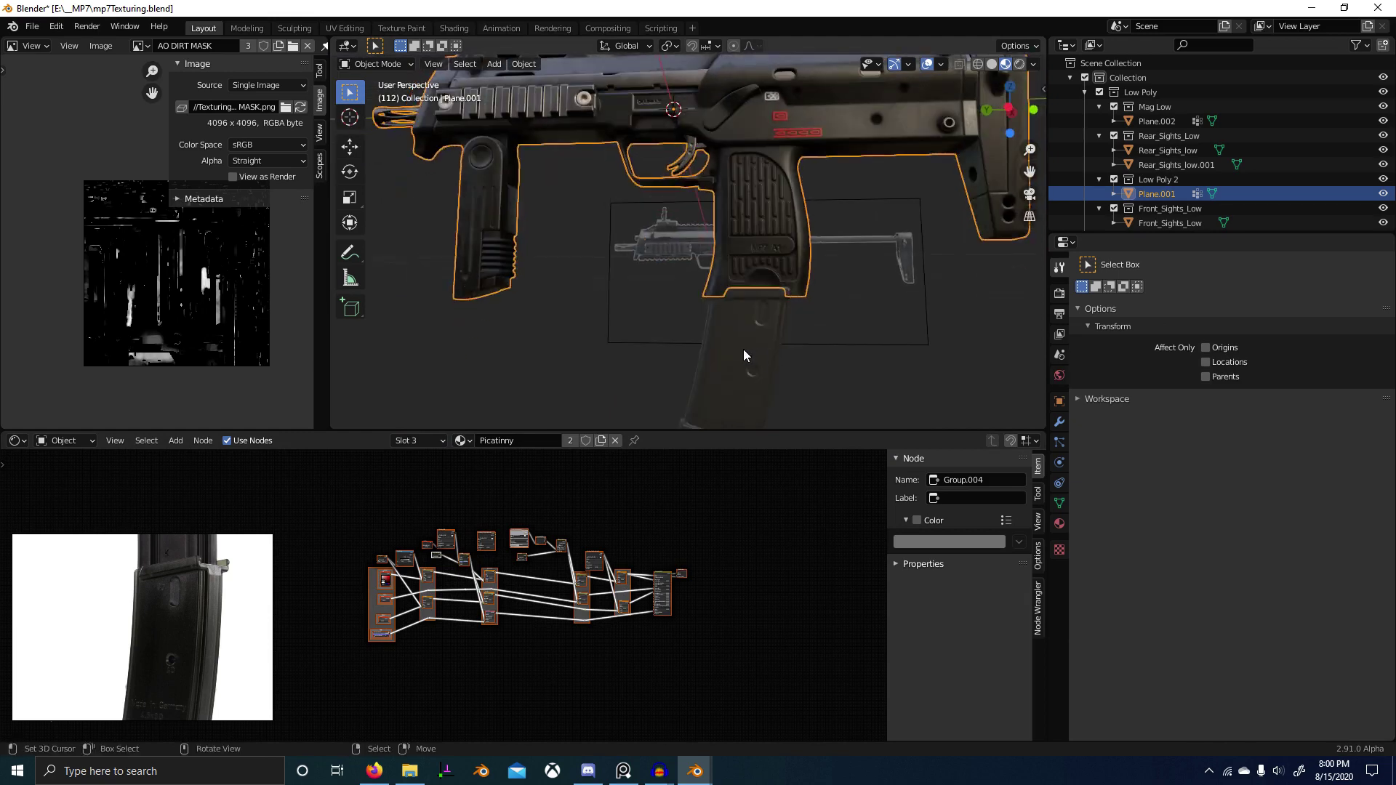
{"action": "left_click", "coordinate": [743, 354]}
Step: Compare the magazine in the viewport with the close-up magazine photos on the reference board
{"action": "scroll", "coordinate": [465, 588], "scroll_direction": "up", "scroll_amount": 2}
{"action": "scroll", "coordinate": [141, 631], "scroll_direction": "up", "scroll_amount": 2}
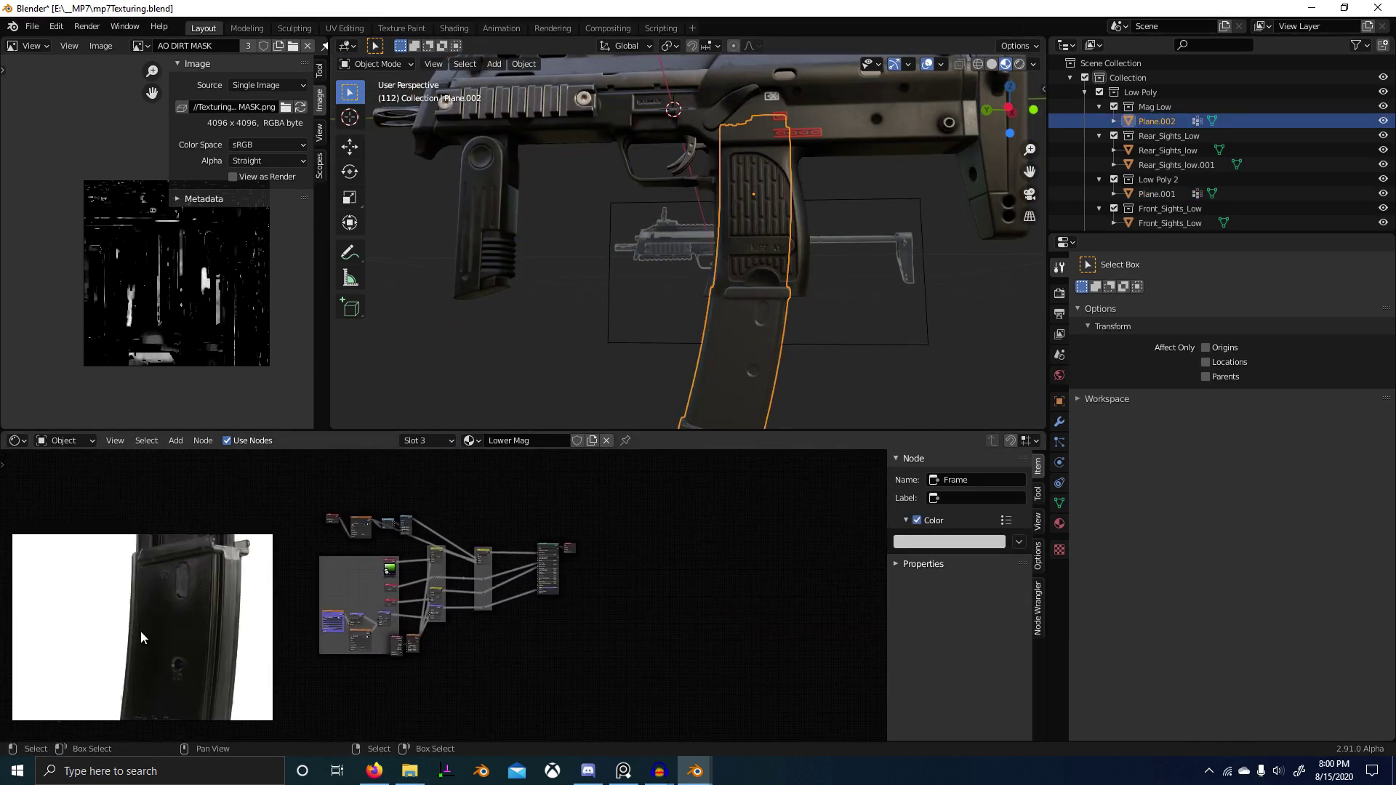
{"action": "scroll", "coordinate": [186, 617], "scroll_direction": "up", "scroll_amount": 3}
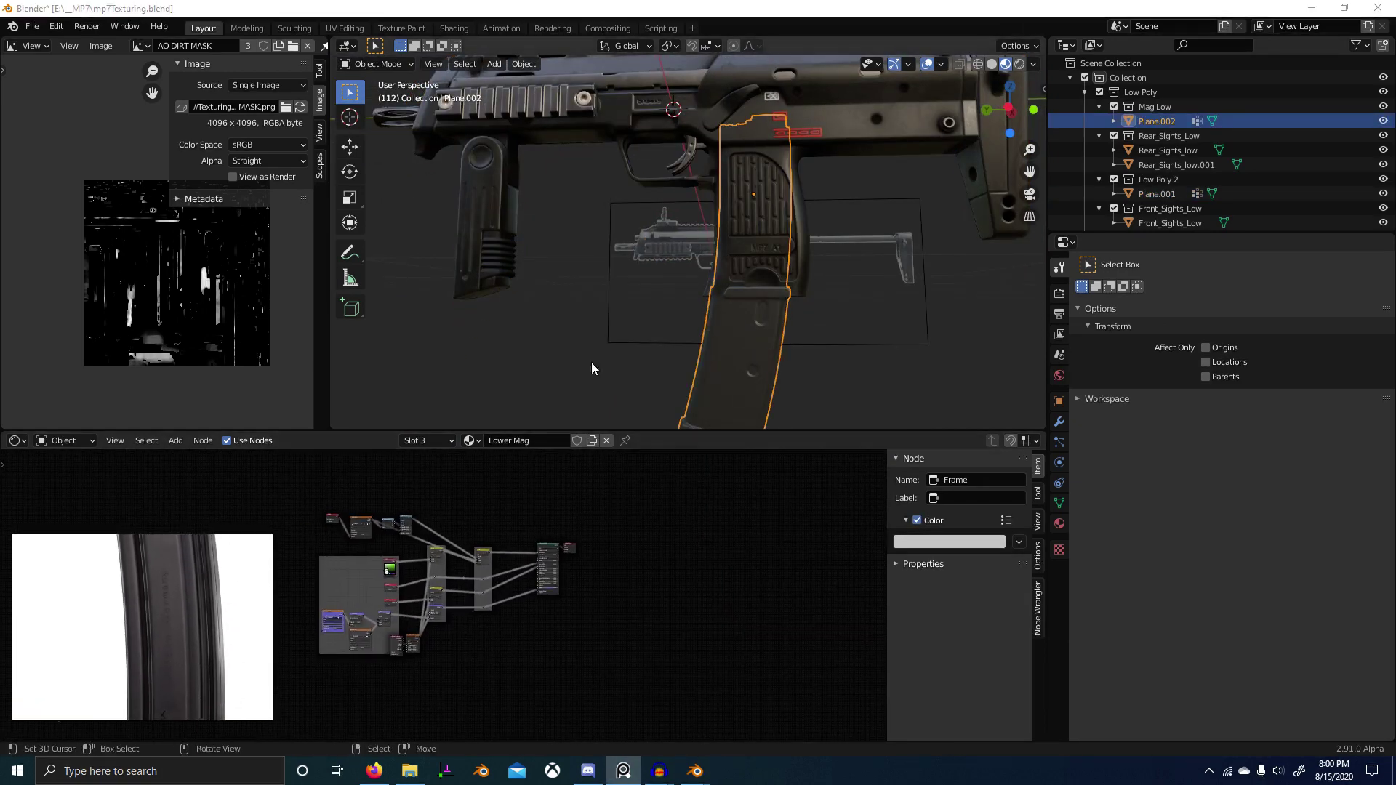
{"action": "middle_click_drag", "start_coordinate": [591, 362], "coordinate": [586, 425]}
{"action": "scroll", "coordinate": [162, 634], "scroll_direction": "down", "scroll_amount": 5}
{"action": "middle_click_drag", "start_coordinate": [173, 644], "coordinate": [159, 522]}
{"action": "scroll", "coordinate": [165, 649], "scroll_direction": "up", "scroll_amount": 4}
{"action": "scroll", "coordinate": [176, 565], "scroll_direction": "up", "scroll_amount": 2}
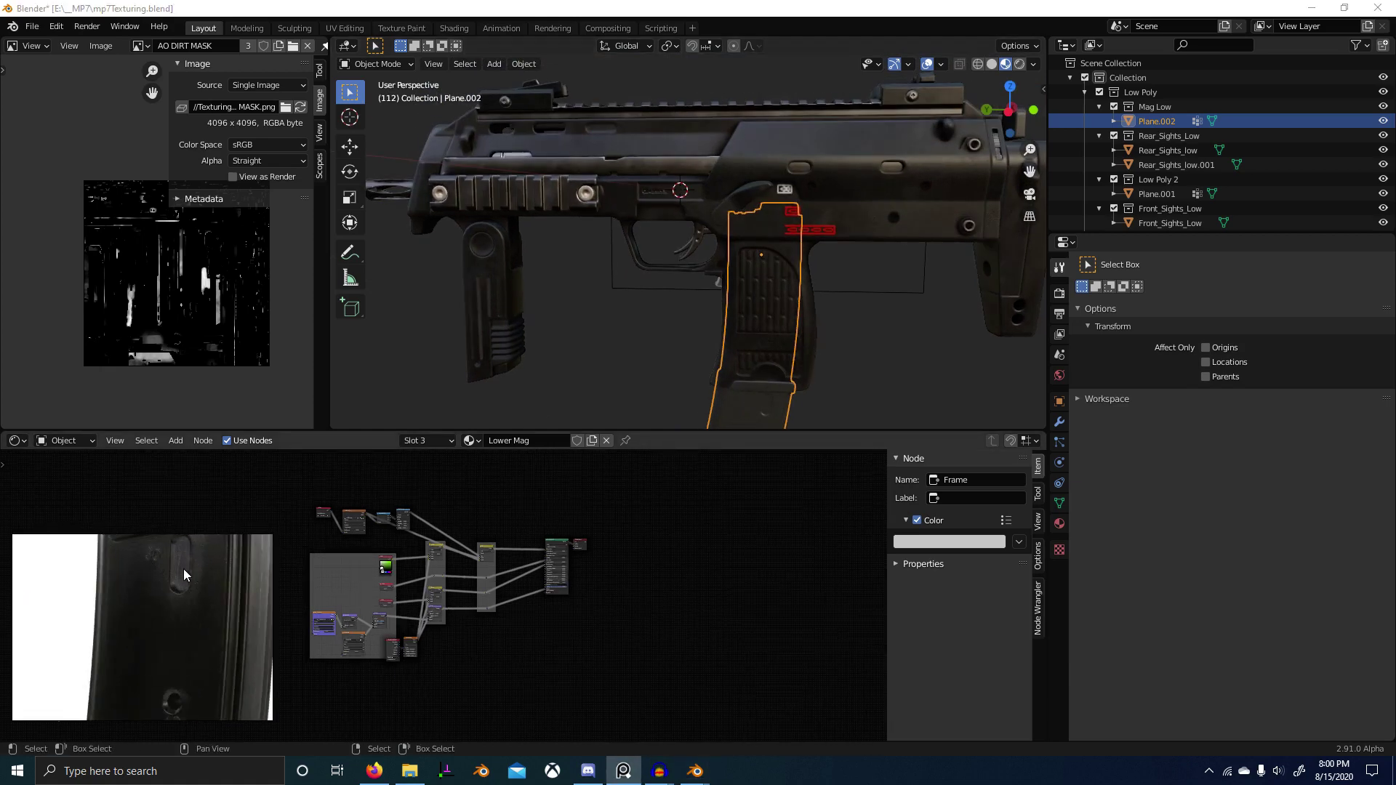
{"action": "scroll", "coordinate": [207, 611], "scroll_direction": "down", "scroll_amount": 2}
{"action": "scroll", "coordinate": [211, 620], "scroll_direction": "down", "scroll_amount": 2}
{"action": "scroll", "coordinate": [216, 582], "scroll_direction": "down", "scroll_amount": 5}
{"action": "scroll", "coordinate": [126, 638], "scroll_direction": "up", "scroll_amount": 4}
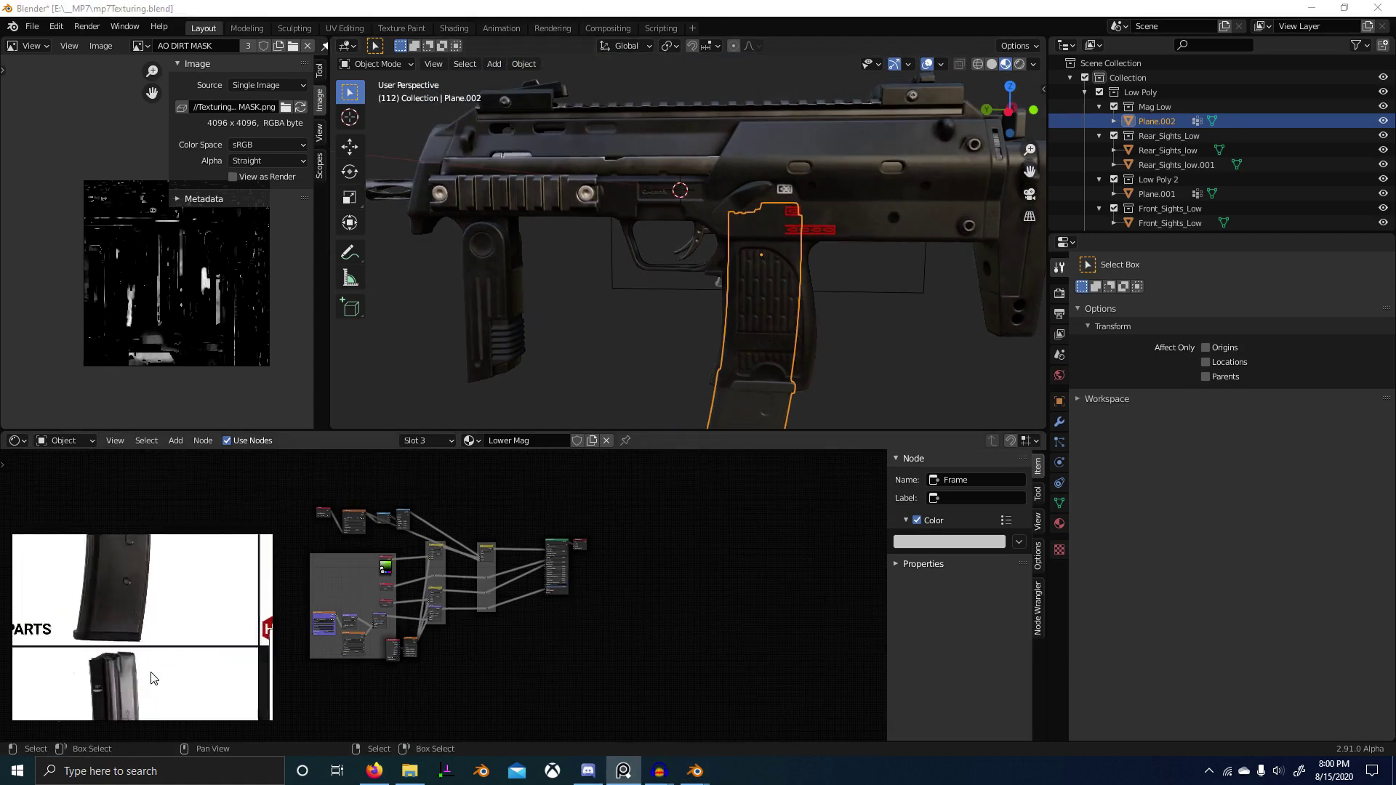
{"action": "scroll", "coordinate": [150, 675], "scroll_direction": "up", "scroll_amount": 2}
{"action": "scroll", "coordinate": [142, 620], "scroll_direction": "down", "scroll_amount": 8}
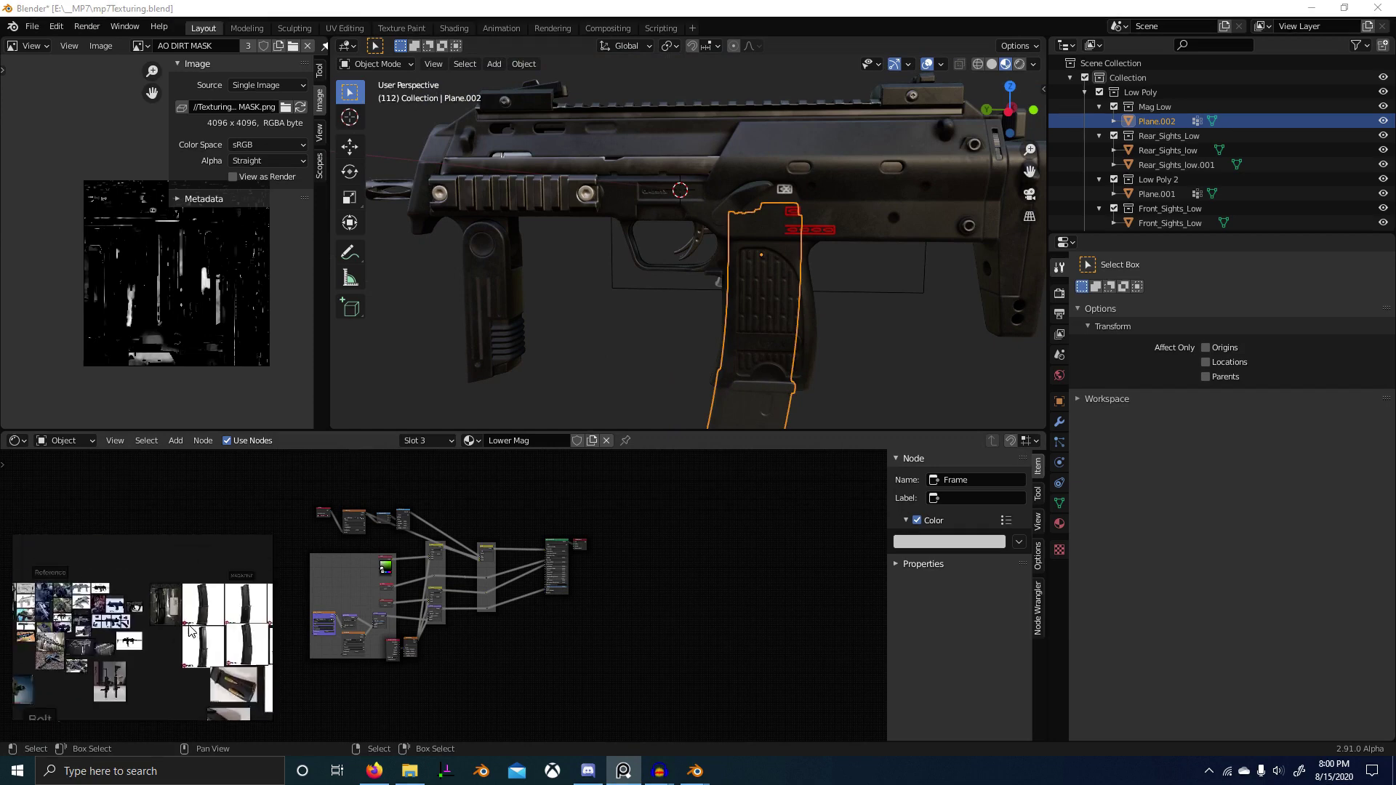
Step: Maximize the reference board and examine the wear on the magazine in the MP7 photo taken on the forest floor
{"action": "key", "text": "ctrl+f"}
{"action": "middle_click_drag", "start_coordinate": [202, 199], "coordinate": [476, 389]}
{"action": "scroll", "coordinate": [228, 305], "scroll_direction": "up", "scroll_amount": 4}
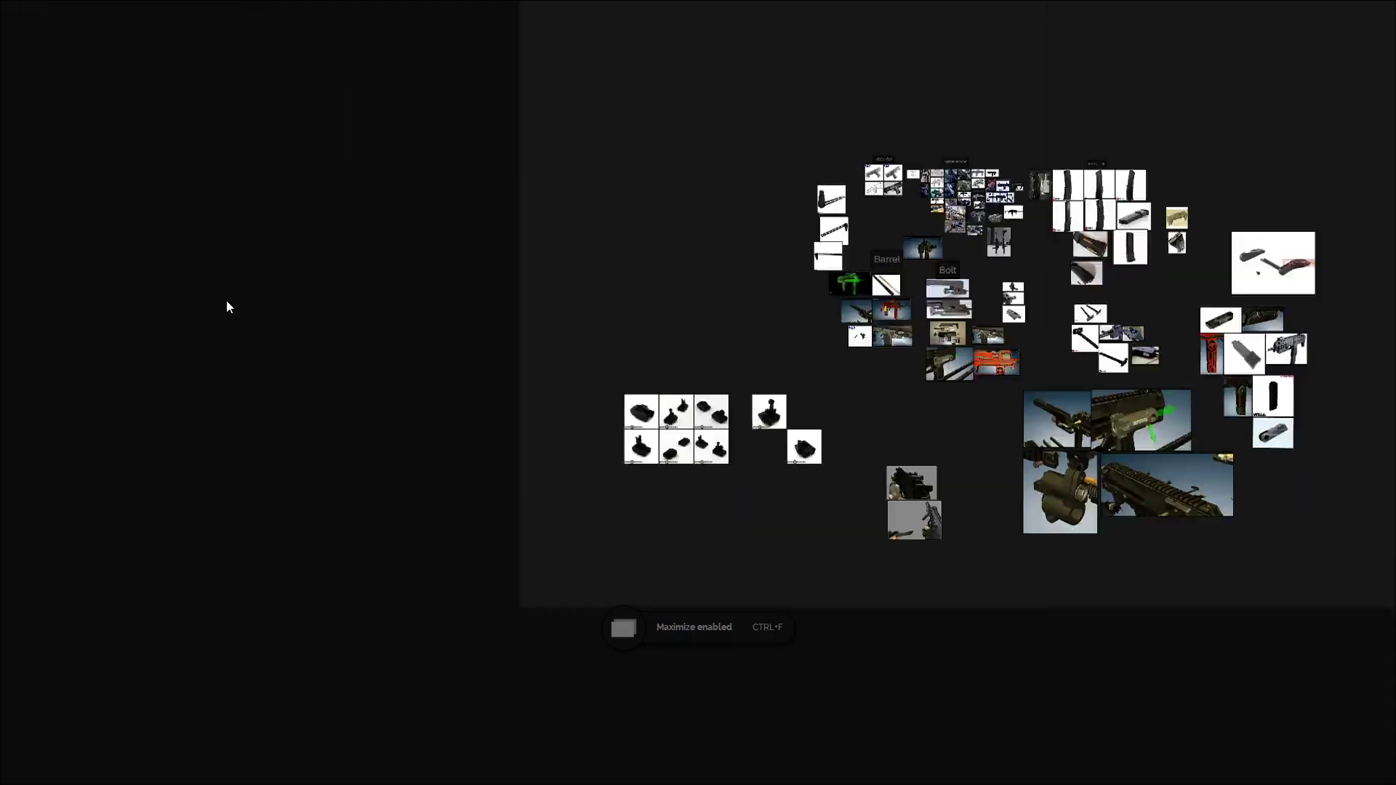
{"action": "middle_click_drag", "start_coordinate": [494, 300], "coordinate": [259, 308]}
{"action": "scroll", "coordinate": [259, 310], "scroll_direction": "up", "scroll_amount": 2}
{"action": "middle_click_drag", "start_coordinate": [510, 346], "coordinate": [171, 464]}
{"action": "scroll", "coordinate": [172, 465], "scroll_direction": "up", "scroll_amount": 4}
{"action": "scroll", "coordinate": [172, 465], "scroll_direction": "down", "scroll_amount": 2}
{"action": "middle_click_drag", "start_coordinate": [1090, 270], "coordinate": [714, 343]}
{"action": "middle_click_drag", "start_coordinate": [921, 301], "coordinate": [783, 460]}
{"action": "scroll", "coordinate": [820, 303], "scroll_direction": "up", "scroll_amount": 2}
{"action": "scroll", "coordinate": [632, 357], "scroll_direction": "up", "scroll_amount": 6}
{"action": "scroll", "coordinate": [664, 280], "scroll_direction": "up", "scroll_amount": 3}
{"action": "scroll", "coordinate": [714, 317], "scroll_direction": "up", "scroll_amount": 3}
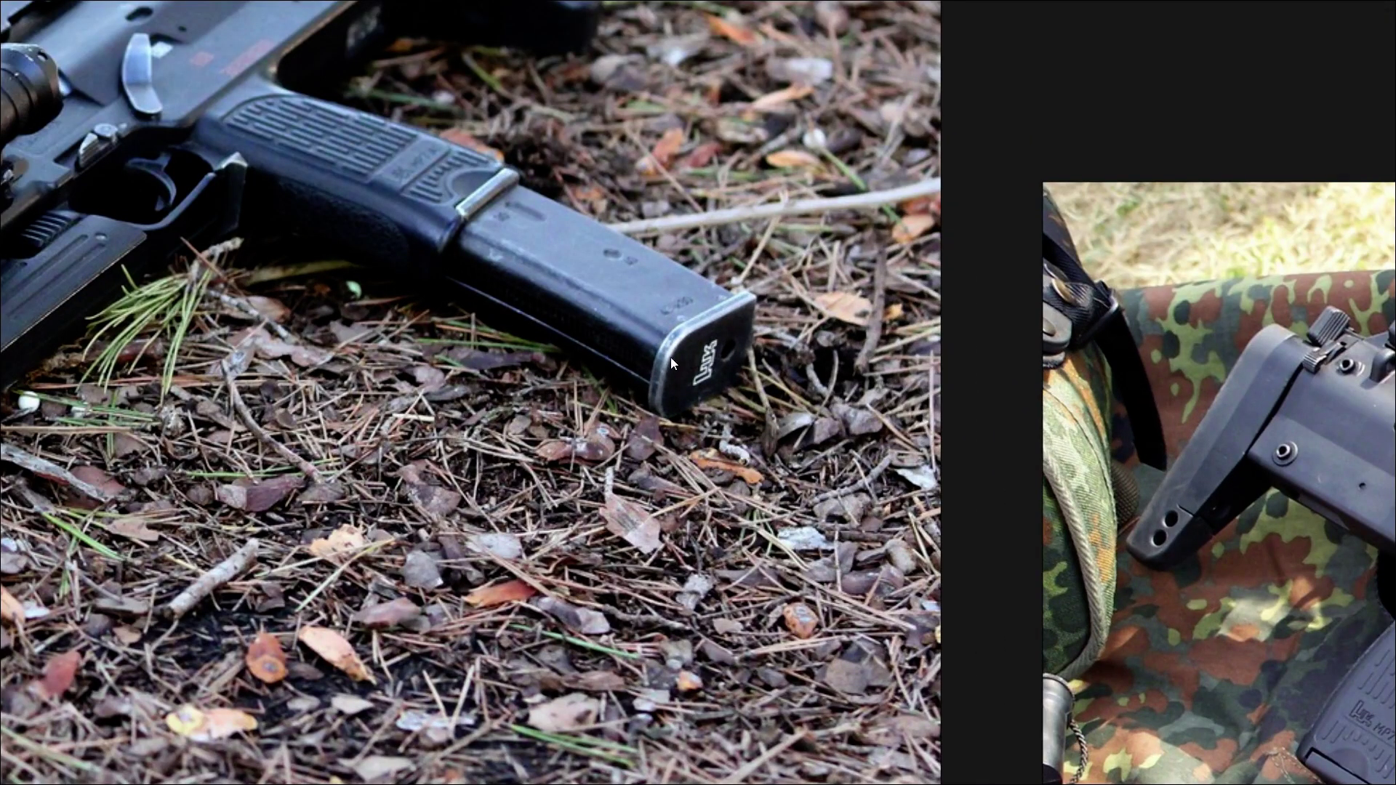
{"action": "scroll", "coordinate": [660, 380], "scroll_direction": "up", "scroll_amount": 4}
{"action": "middle_click_drag", "start_coordinate": [622, 352], "coordinate": [682, 404]}
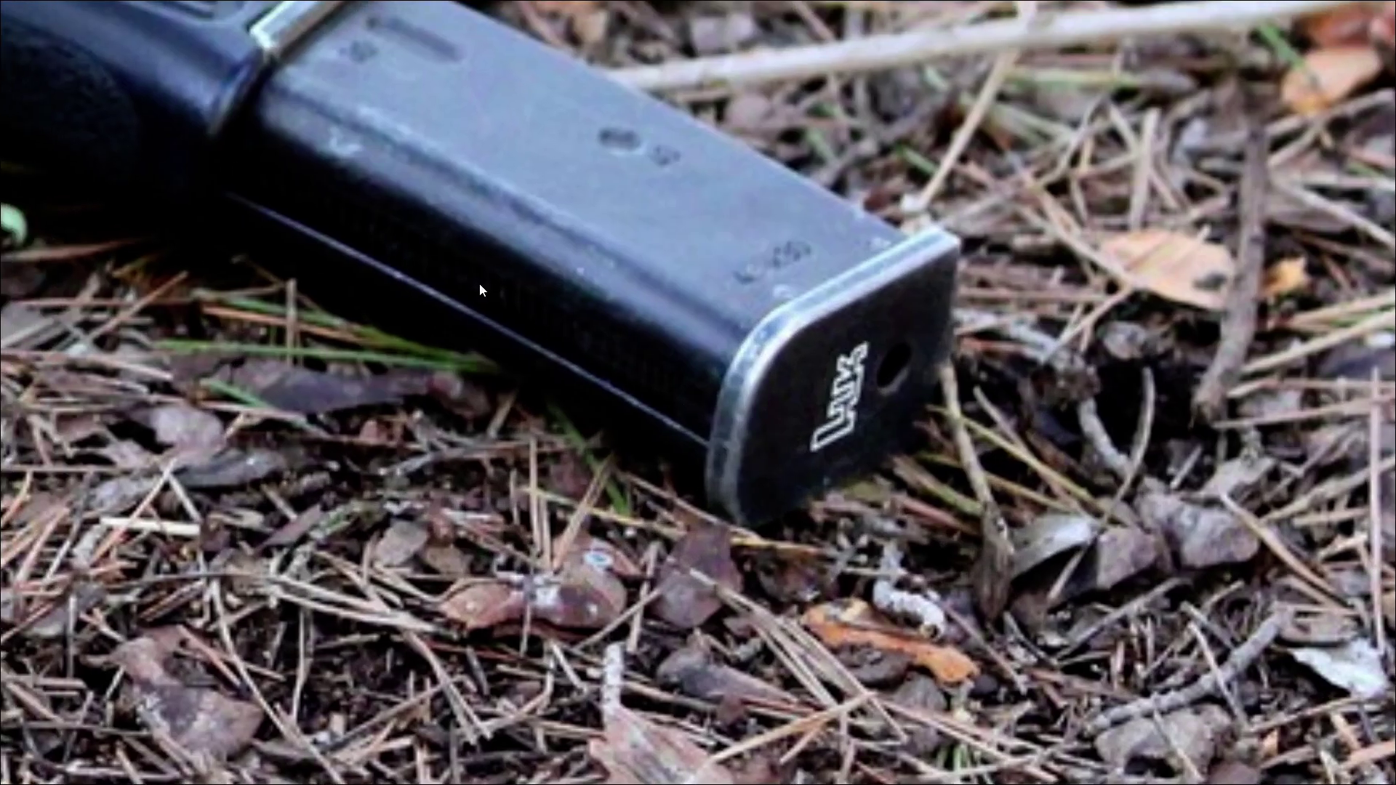
Step: Examine the HK Parts magazine photo, comparing the surface of the lower sleeve with the upper body
{"action": "scroll", "coordinate": [715, 382], "scroll_direction": "down", "scroll_amount": 6}
{"action": "middle_click_drag", "start_coordinate": [836, 440], "coordinate": [611, 414]}
{"action": "scroll", "coordinate": [882, 333], "scroll_direction": "down", "scroll_amount": 6}
{"action": "middle_click_drag", "start_coordinate": [884, 350], "coordinate": [723, 423]}
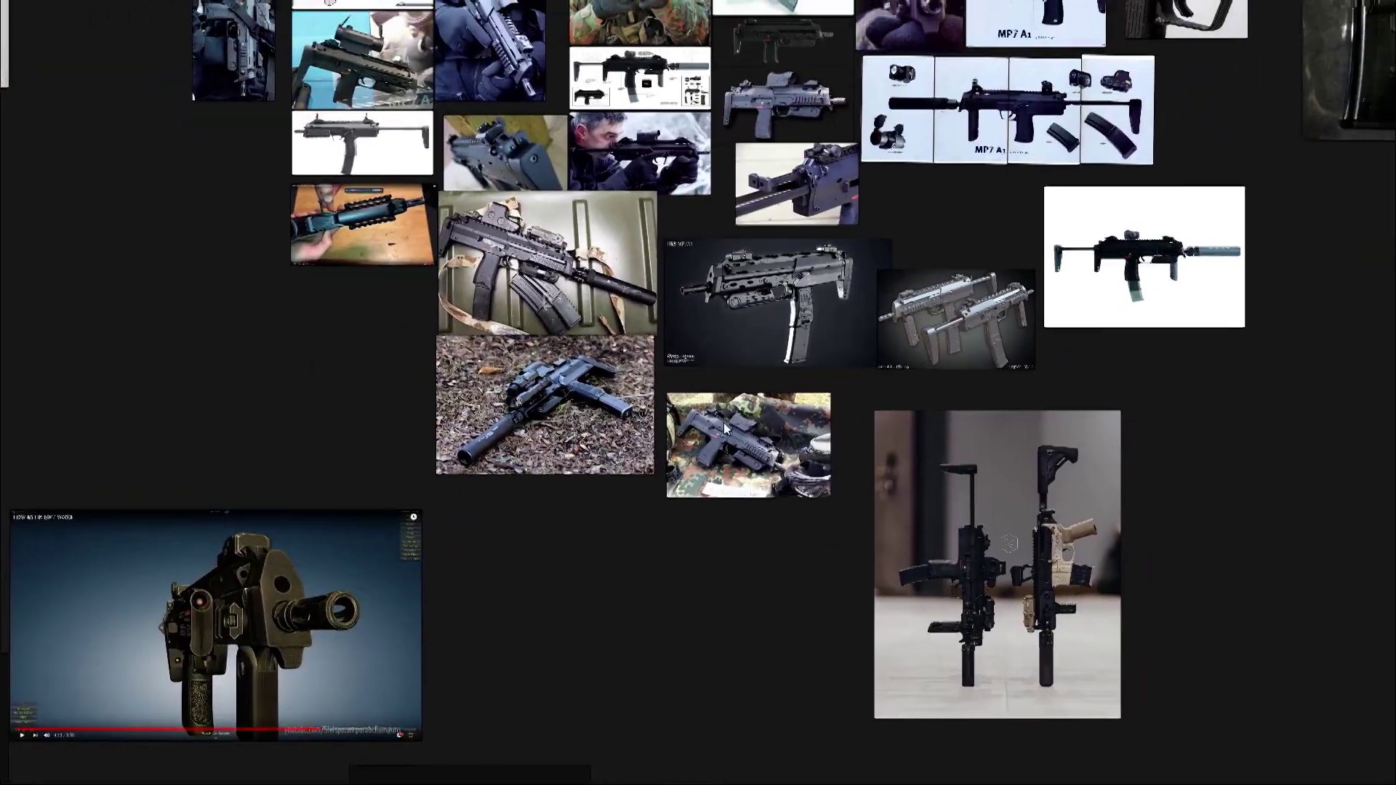
{"action": "scroll", "coordinate": [723, 423], "scroll_direction": "down", "scroll_amount": 2}
{"action": "middle_click_drag", "start_coordinate": [1085, 380], "coordinate": [926, 386]}
{"action": "mouse_move", "coordinate": [1219, 314]}
{"action": "middle_mouse_down"}
{"action": "mouse_move", "coordinate": [630, 405]}
{"action": "mouse_move", "coordinate": [534, 400]}
{"action": "middle_mouse_up"}
{"action": "scroll", "coordinate": [652, 486], "scroll_direction": "up", "scroll_amount": 5}
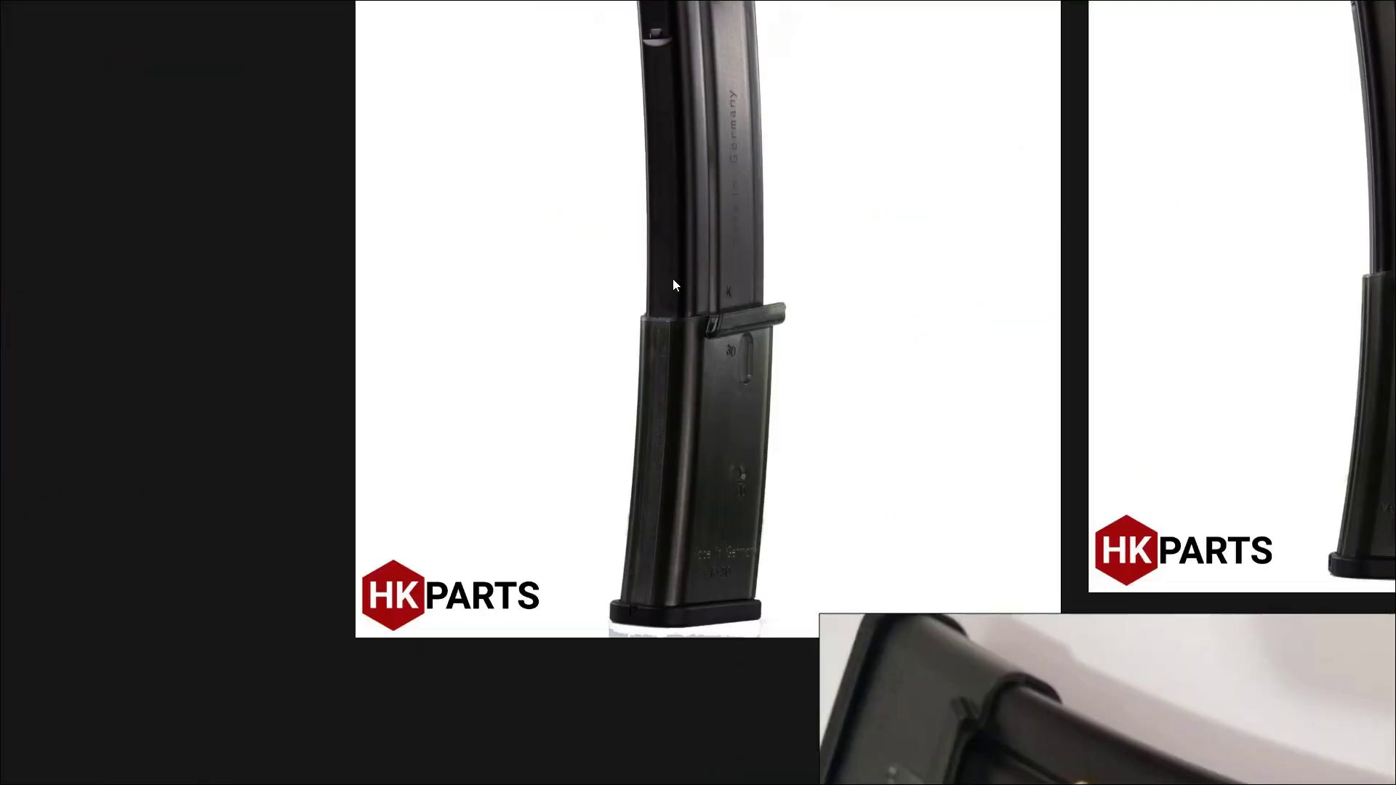
{"action": "scroll", "coordinate": [697, 400], "scroll_direction": "up", "scroll_amount": 4}
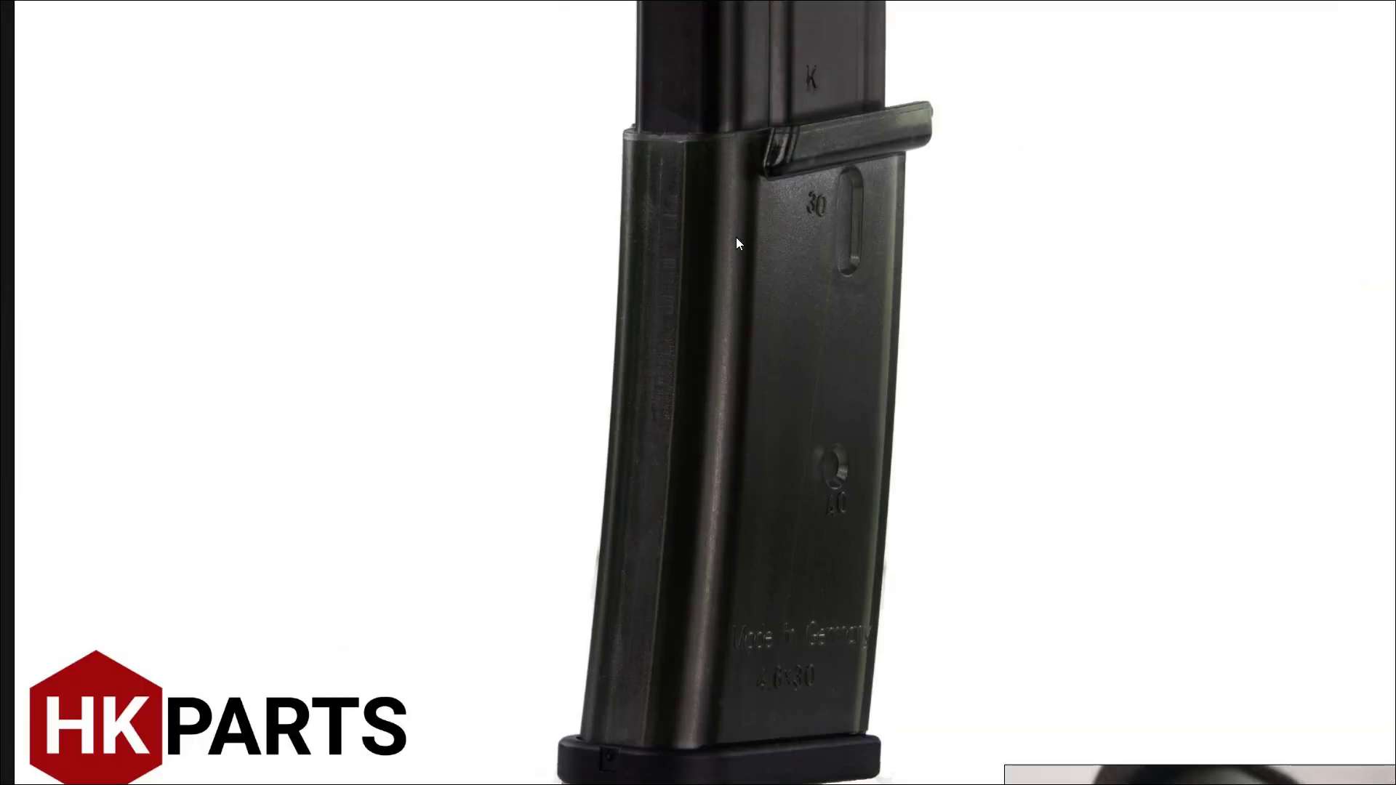
{"action": "middle_click_drag", "start_coordinate": [736, 579], "coordinate": [715, 454]}
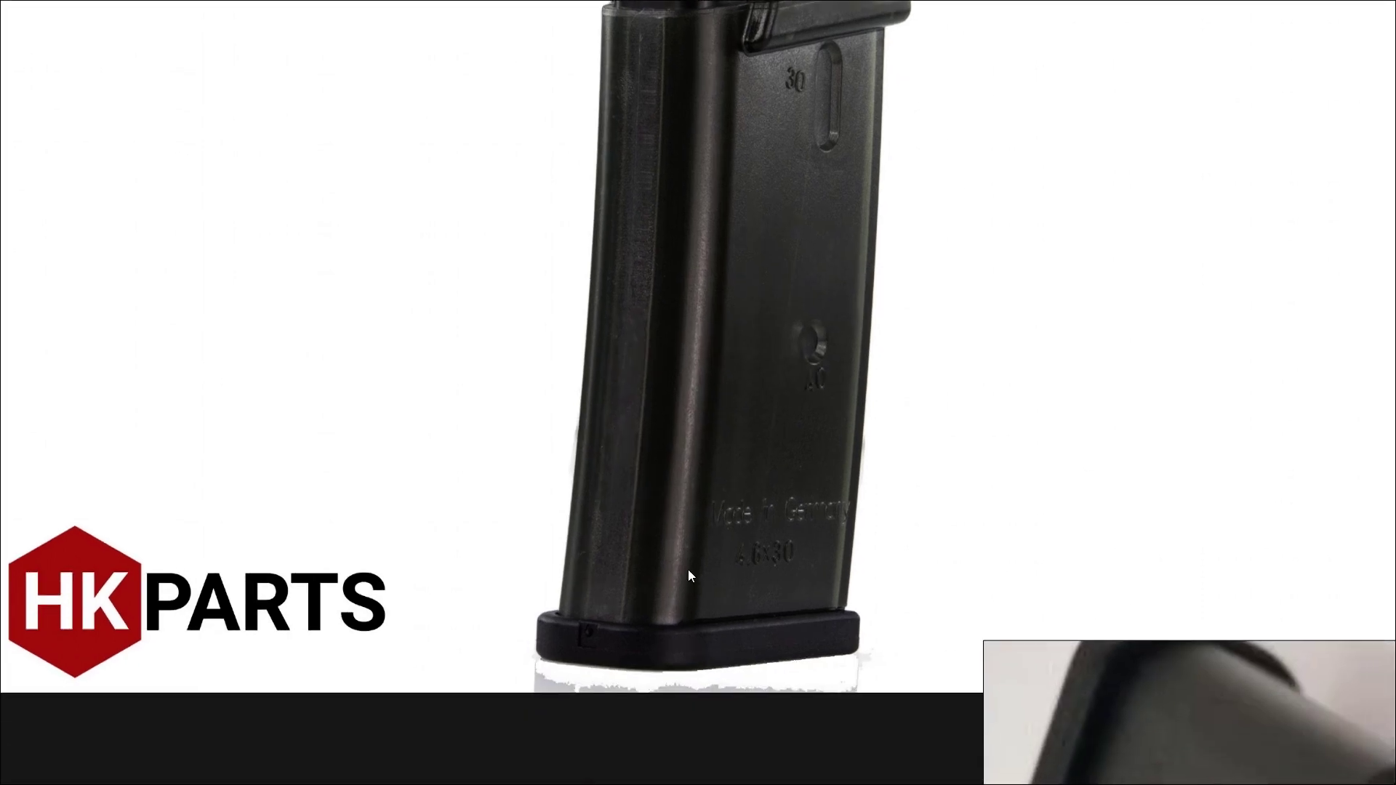
{"action": "middle_click_drag", "start_coordinate": [746, 193], "coordinate": [743, 456]}
{"action": "middle_click_drag", "start_coordinate": [707, 250], "coordinate": [650, 644]}
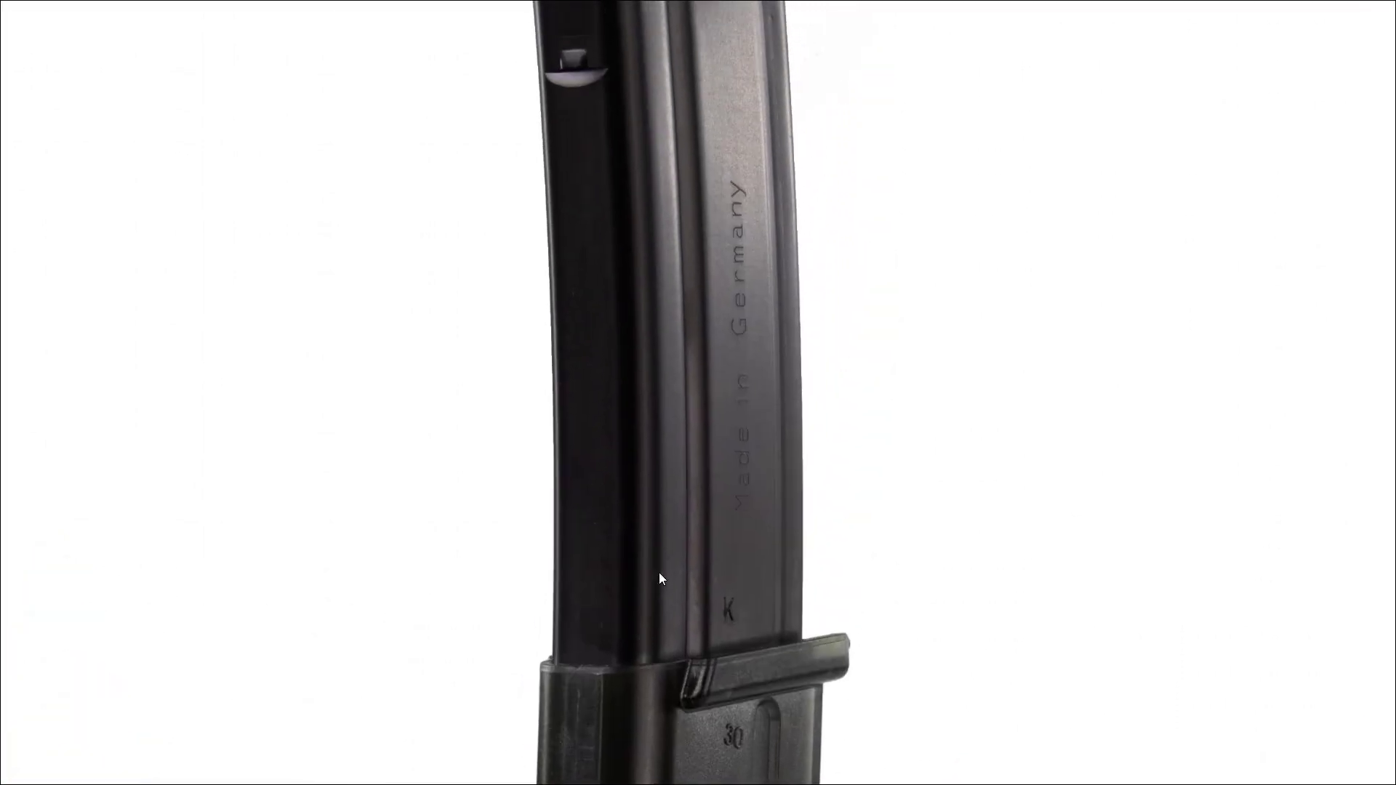
{"action": "middle_click_drag", "start_coordinate": [646, 205], "coordinate": [639, 304]}
{"action": "middle_click_drag", "start_coordinate": [667, 102], "coordinate": [667, 312]}
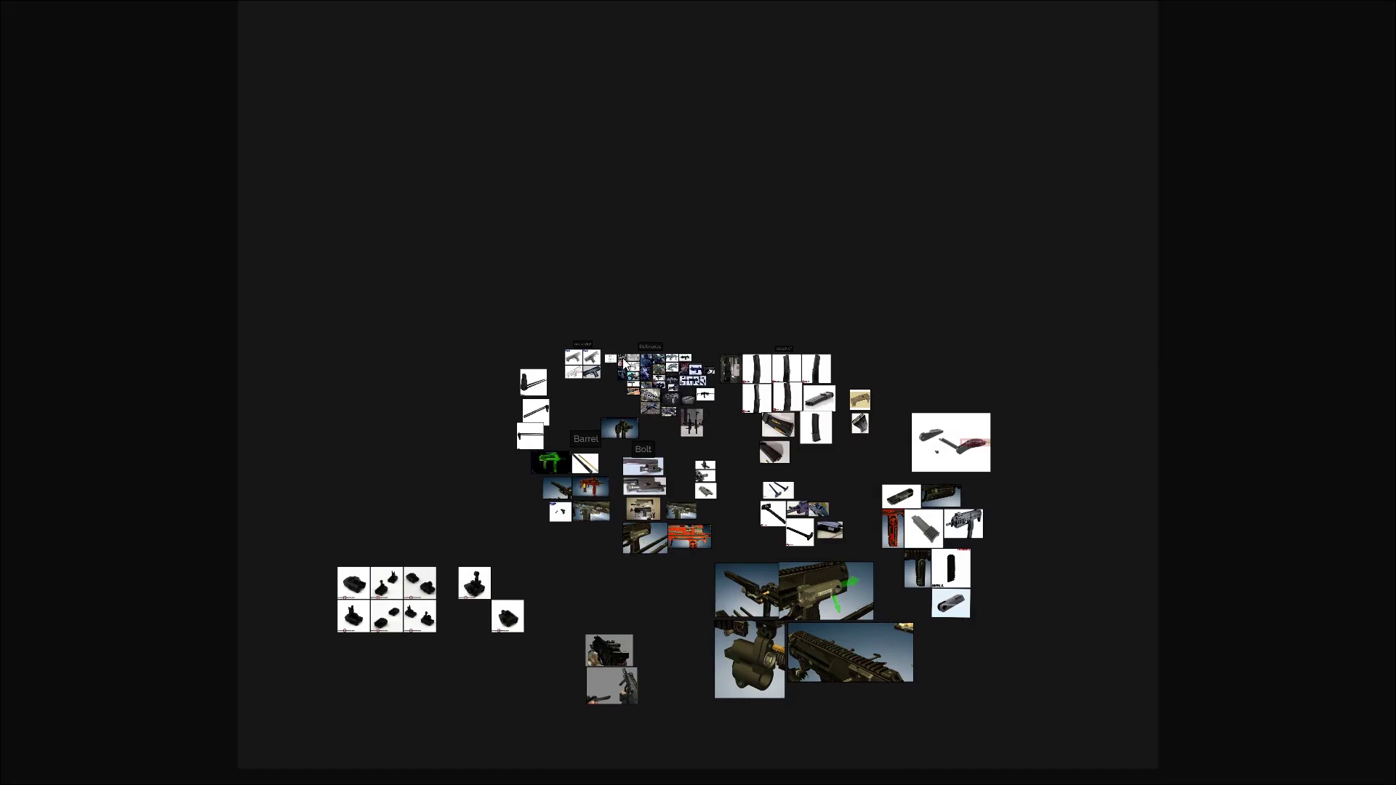
Step: Restore the reference board to its small window, frame a magazine photo in it, and move the window slightly up beside the nodes
{"action": "key", "text": "ctrl+f"}
{"action": "scroll", "coordinate": [171, 620], "scroll_direction": "down", "scroll_amount": 5}
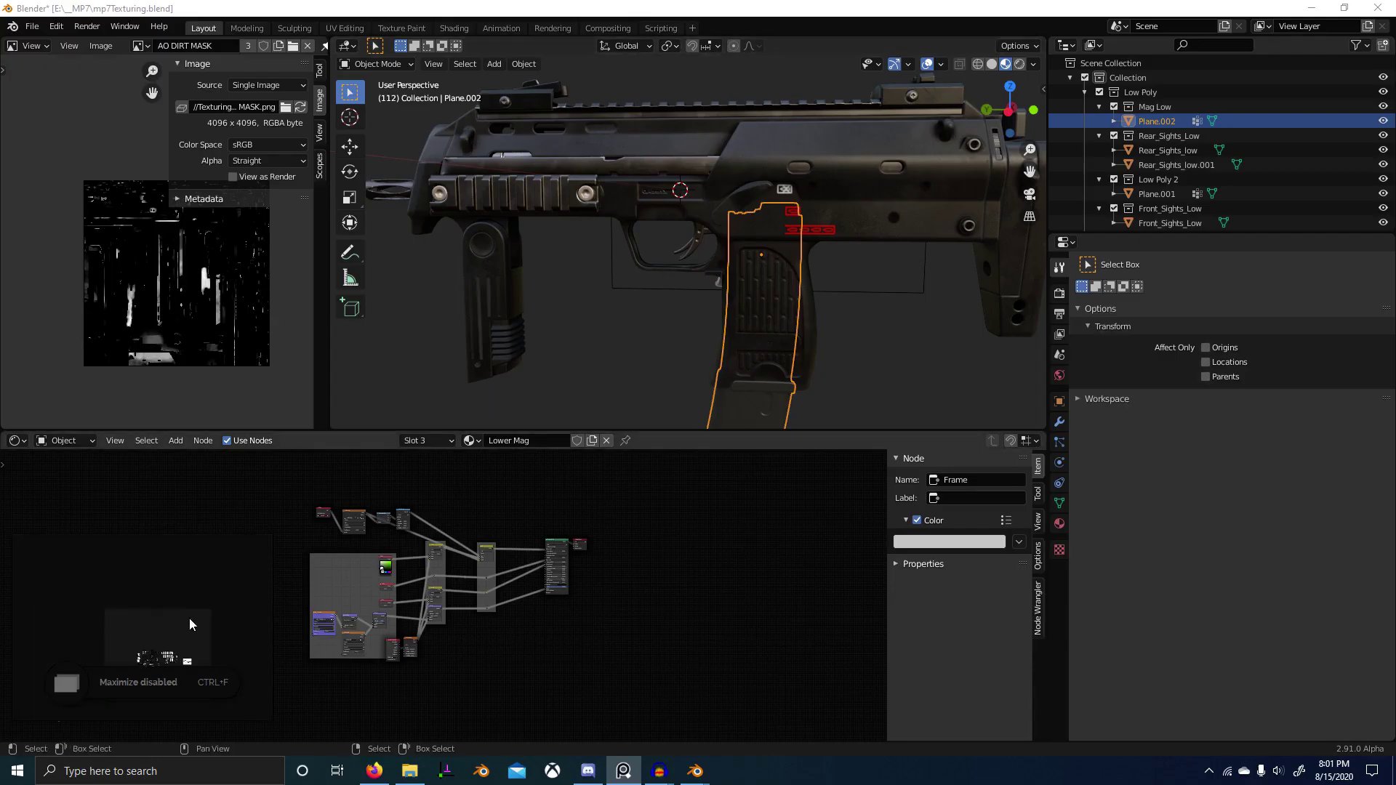
{"action": "scroll", "coordinate": [149, 640], "scroll_direction": "up", "scroll_amount": 8}
{"action": "middle_click_drag", "start_coordinate": [203, 626], "coordinate": [159, 592]}
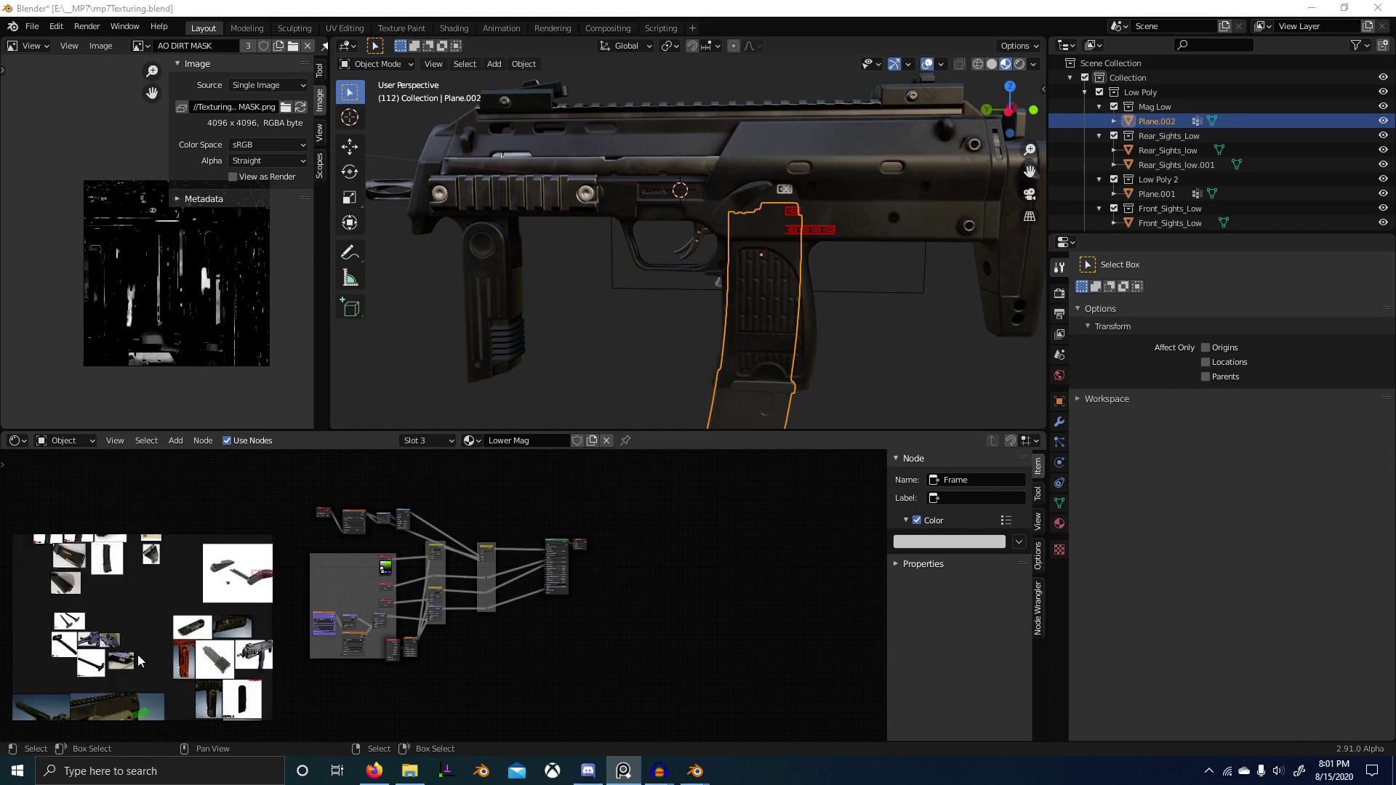
{"action": "middle_click_drag", "start_coordinate": [254, 666], "coordinate": [246, 752]}
{"action": "scroll", "coordinate": [212, 608], "scroll_direction": "down", "scroll_amount": 5}
{"action": "scroll", "coordinate": [145, 629], "scroll_direction": "up", "scroll_amount": 8}
{"action": "scroll", "coordinate": [145, 629], "scroll_direction": "up", "scroll_amount": 4}
{"action": "middle_click_drag", "start_coordinate": [181, 566], "coordinate": [195, 714]}
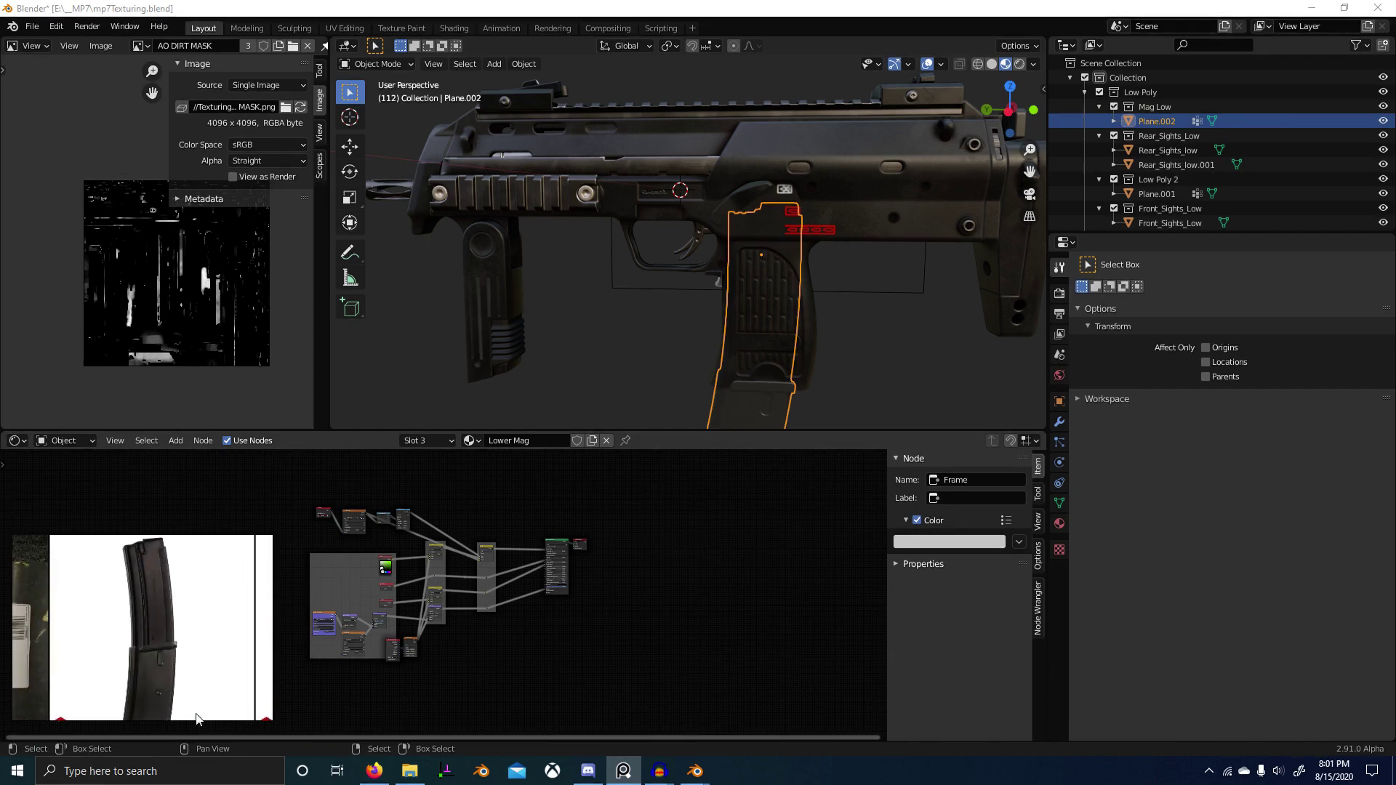
{"action": "middle_click_drag", "start_coordinate": [242, 649], "coordinate": [247, 656]}
{"action": "middle_click_drag", "start_coordinate": [483, 634], "coordinate": [643, 645]}
{"action": "scroll", "coordinate": [643, 644], "scroll_direction": "up", "scroll_amount": 3}
{"action": "right_click_drag", "start_coordinate": [199, 563], "coordinate": [210, 499]}
{"action": "middle_click_drag", "start_coordinate": [662, 578], "coordinate": [579, 587]}
{"action": "scroll", "coordinate": [578, 587], "scroll_direction": "down", "scroll_amount": 1}
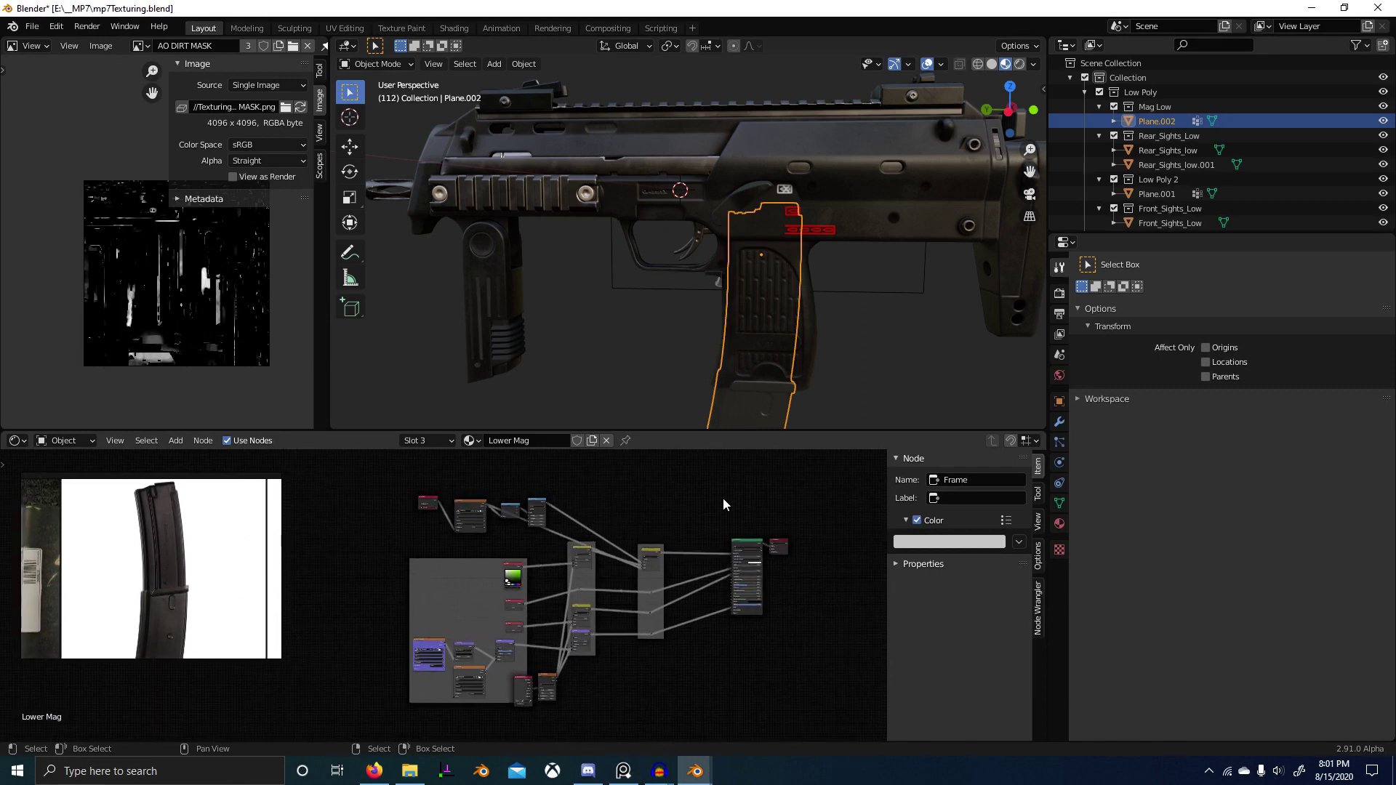
Step: Switch the magazine to its Upper Mag material and isolate the magazine in local view
{"action": "left_click", "coordinate": [435, 439]}
{"action": "left_click", "coordinate": [438, 488]}
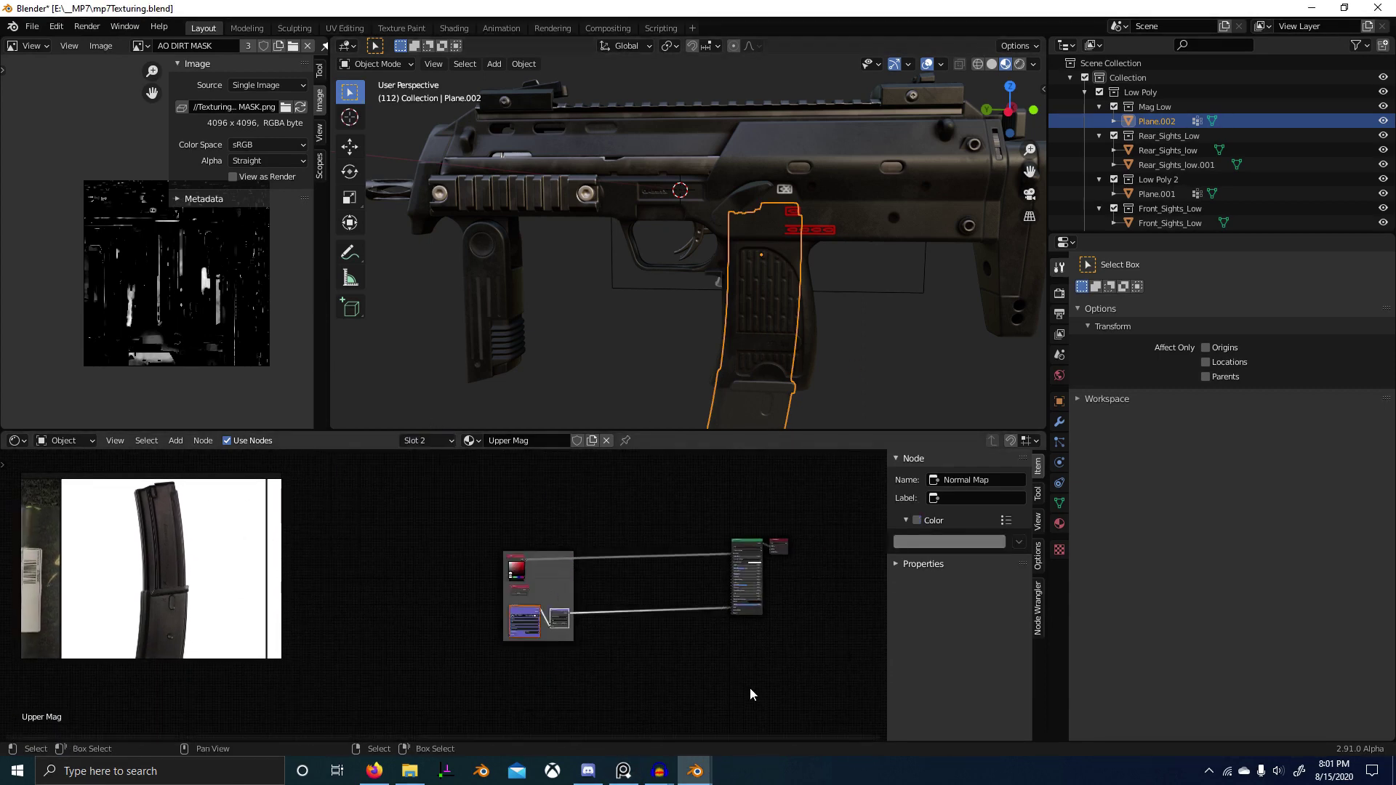
{"action": "scroll", "coordinate": [750, 694], "scroll_direction": "down", "scroll_amount": 2}
{"action": "key", "text": "KP_Divide"}
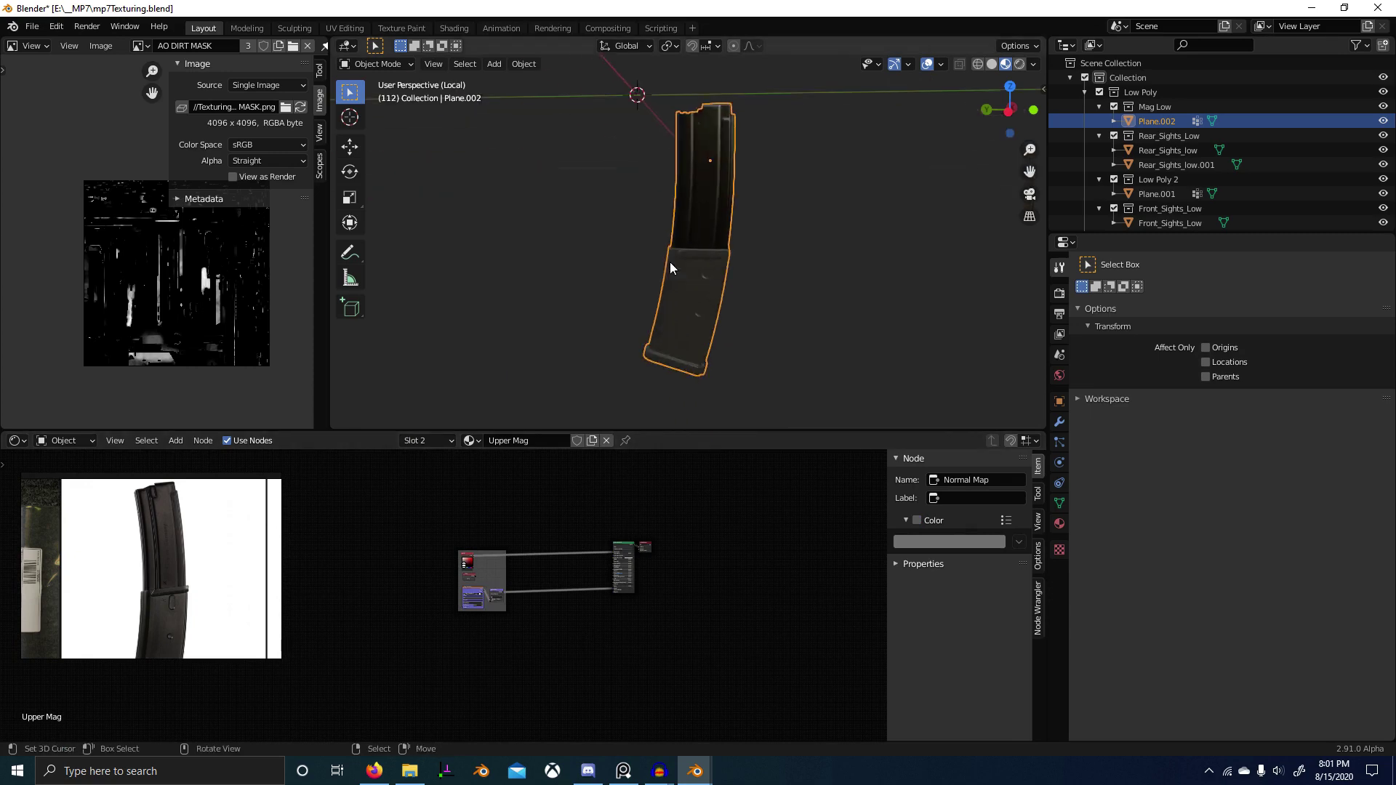
{"action": "scroll", "coordinate": [670, 262], "scroll_direction": "up", "scroll_amount": 2}
{"action": "middle_click_drag", "start_coordinate": [670, 262], "coordinate": [736, 264]}
{"action": "scroll", "coordinate": [687, 525], "scroll_direction": "down", "scroll_amount": 4}
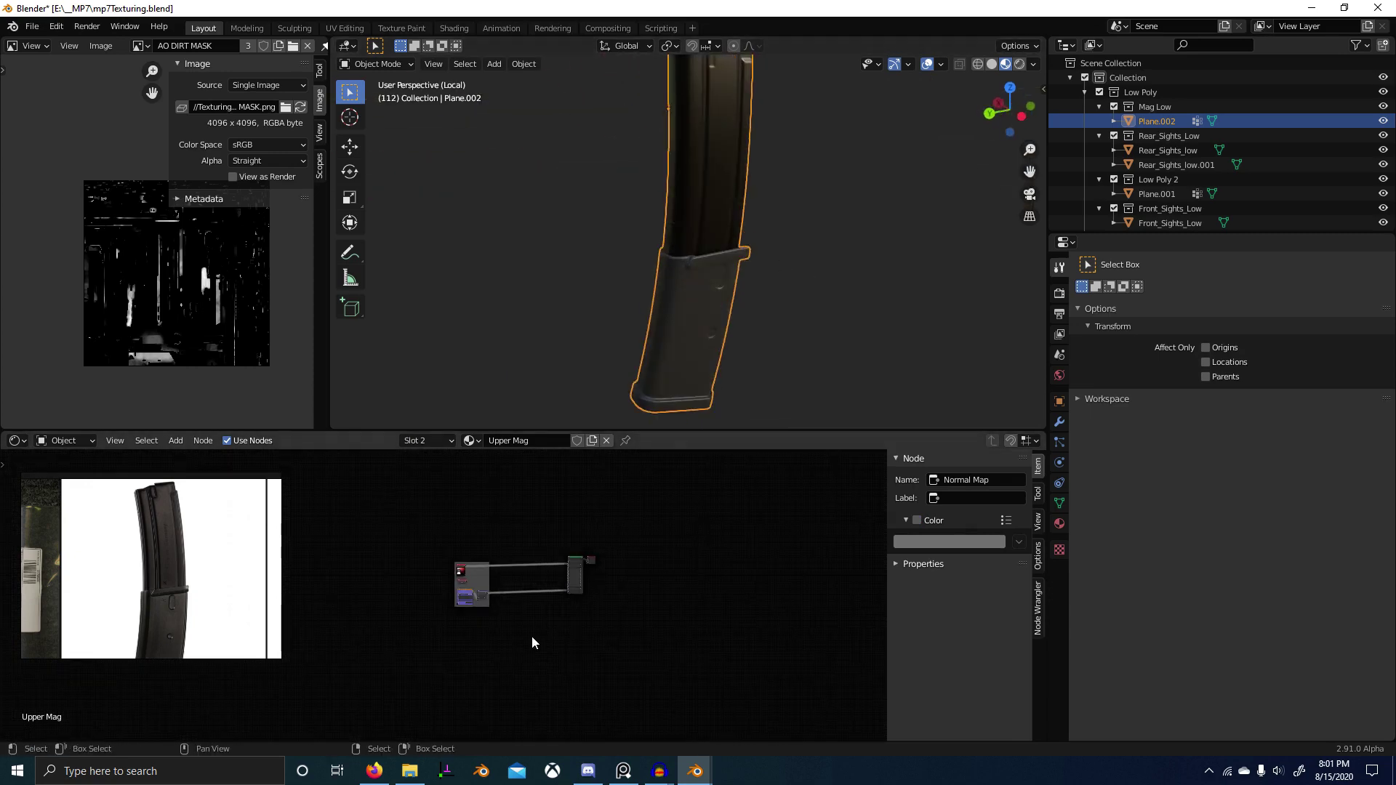
Step: Paste the copied Picatinny nodes below the Upper Mag setup and delete the stray node at the upper left
{"action": "key", "text": "ctrl+v"}
{"action": "key", "text": "g"}
{"action": "left_click", "coordinate": [430, 720]}
{"action": "scroll", "coordinate": [399, 598], "scroll_direction": "up", "scroll_amount": 4}
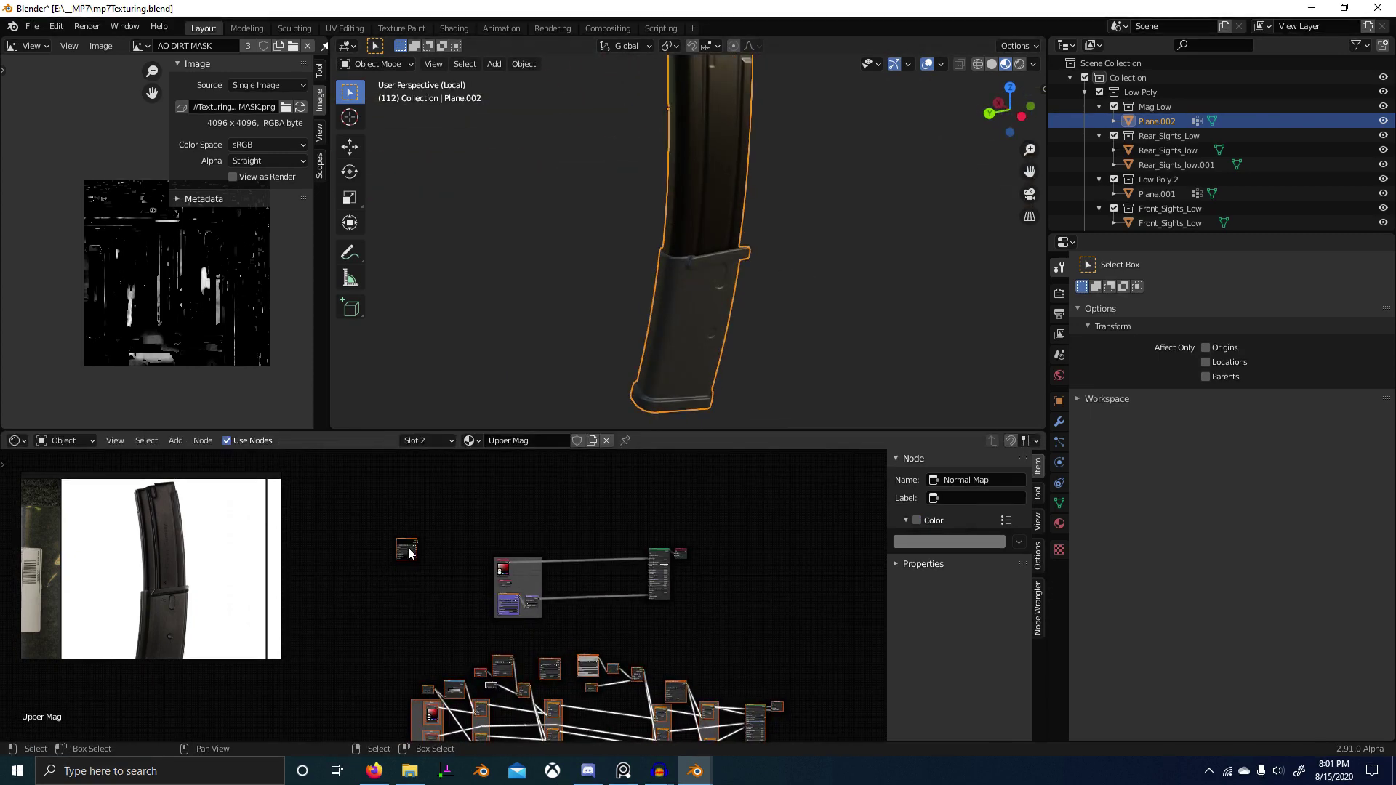
{"action": "left_click", "coordinate": [409, 550]}
{"action": "scroll", "coordinate": [521, 564], "scroll_direction": "up", "scroll_amount": 2}
{"action": "key", "text": "x"}
Step: Switch to the Mag material and give the Mag_Curvature texture node a custom white color
{"action": "scroll", "coordinate": [577, 602], "scroll_direction": "up", "scroll_amount": 7}
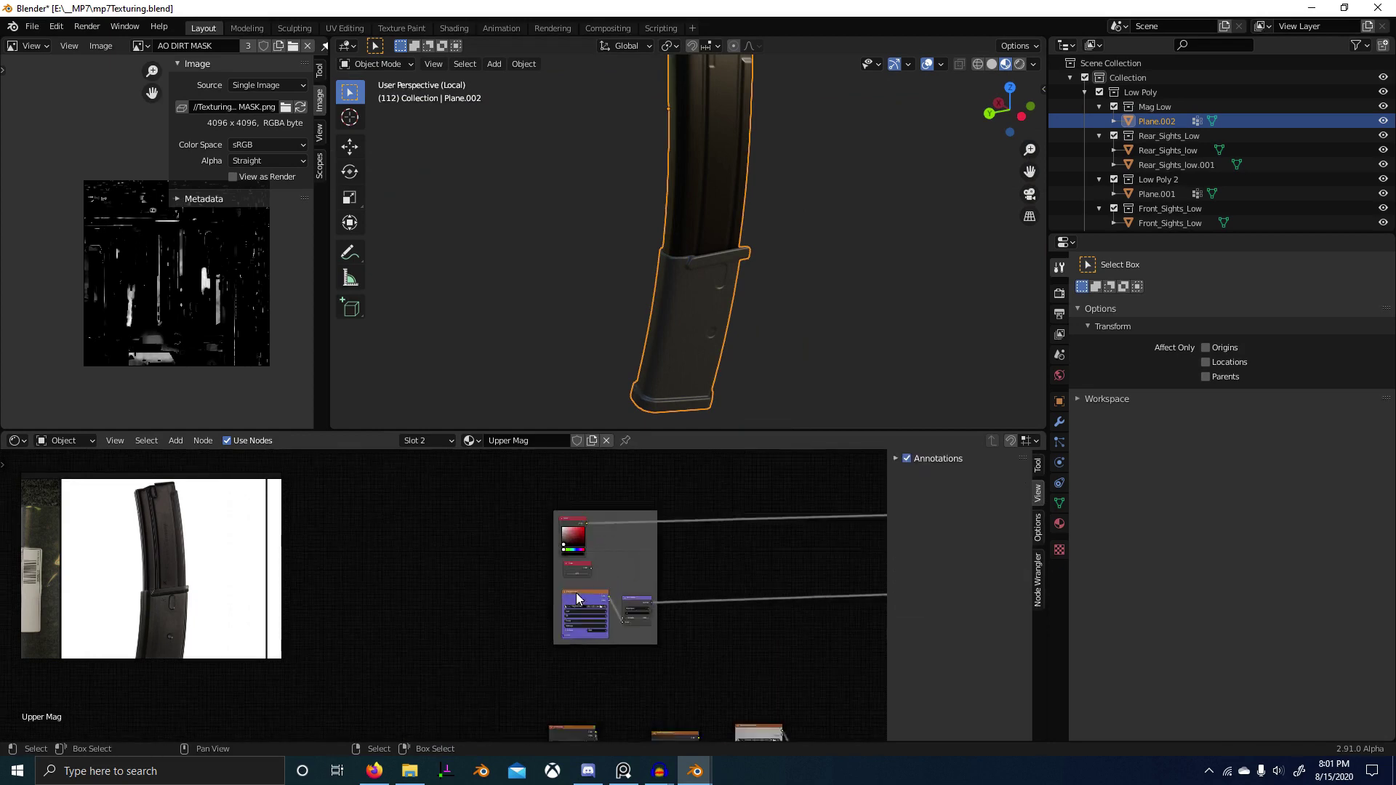
{"action": "middle_click_drag", "start_coordinate": [577, 601], "coordinate": [512, 644]}
{"action": "scroll", "coordinate": [521, 629], "scroll_direction": "up", "scroll_amount": 6}
{"action": "middle_click_drag", "start_coordinate": [635, 630], "coordinate": [386, 621]}
{"action": "left_click", "coordinate": [438, 440]}
{"action": "left_click", "coordinate": [427, 471]}
{"action": "scroll", "coordinate": [446, 590], "scroll_direction": "up", "scroll_amount": 5}
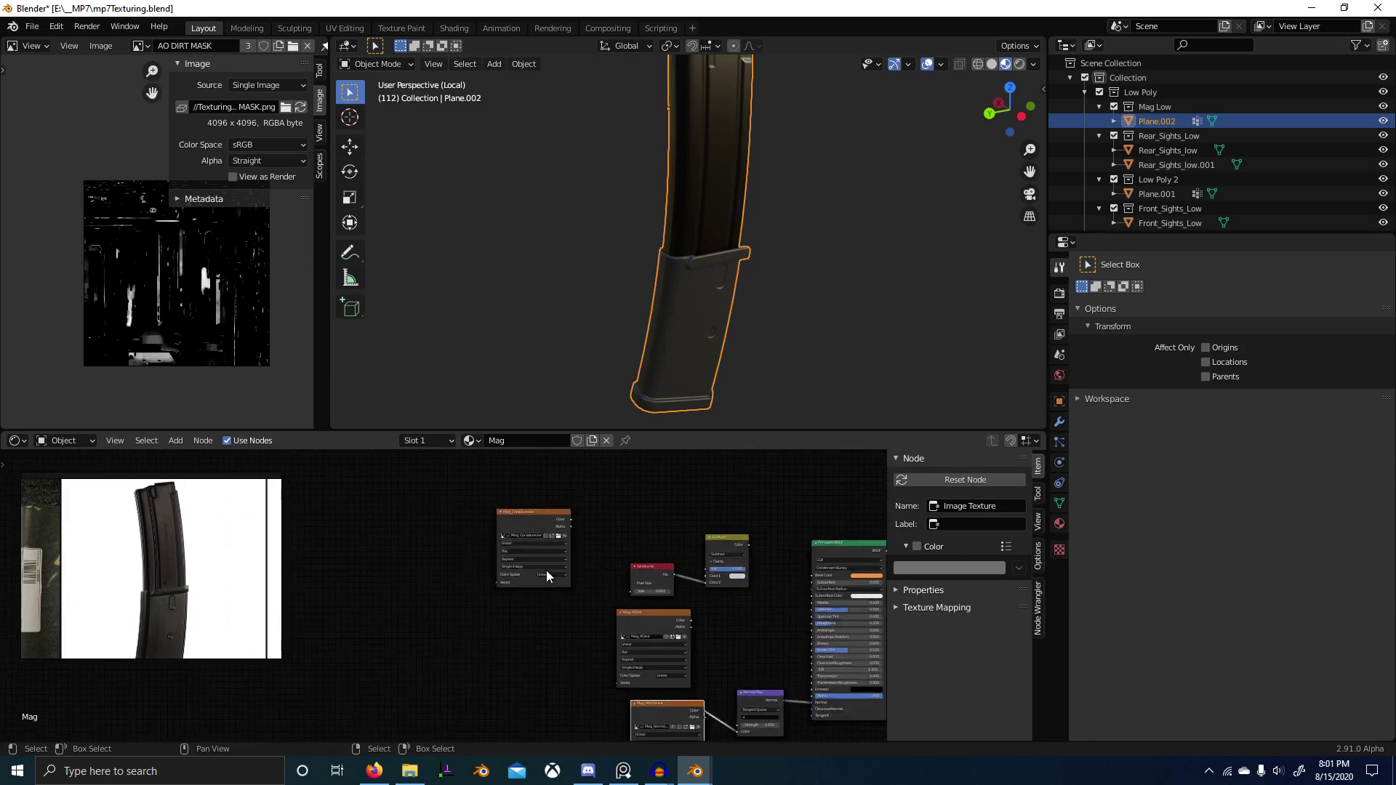
{"action": "left_click", "coordinate": [547, 570]}
{"action": "scroll", "coordinate": [789, 587], "scroll_direction": "up", "scroll_amount": 8}
{"action": "middle_click_drag", "start_coordinate": [619, 538], "coordinate": [749, 571]}
{"action": "left_click", "coordinate": [944, 547]}
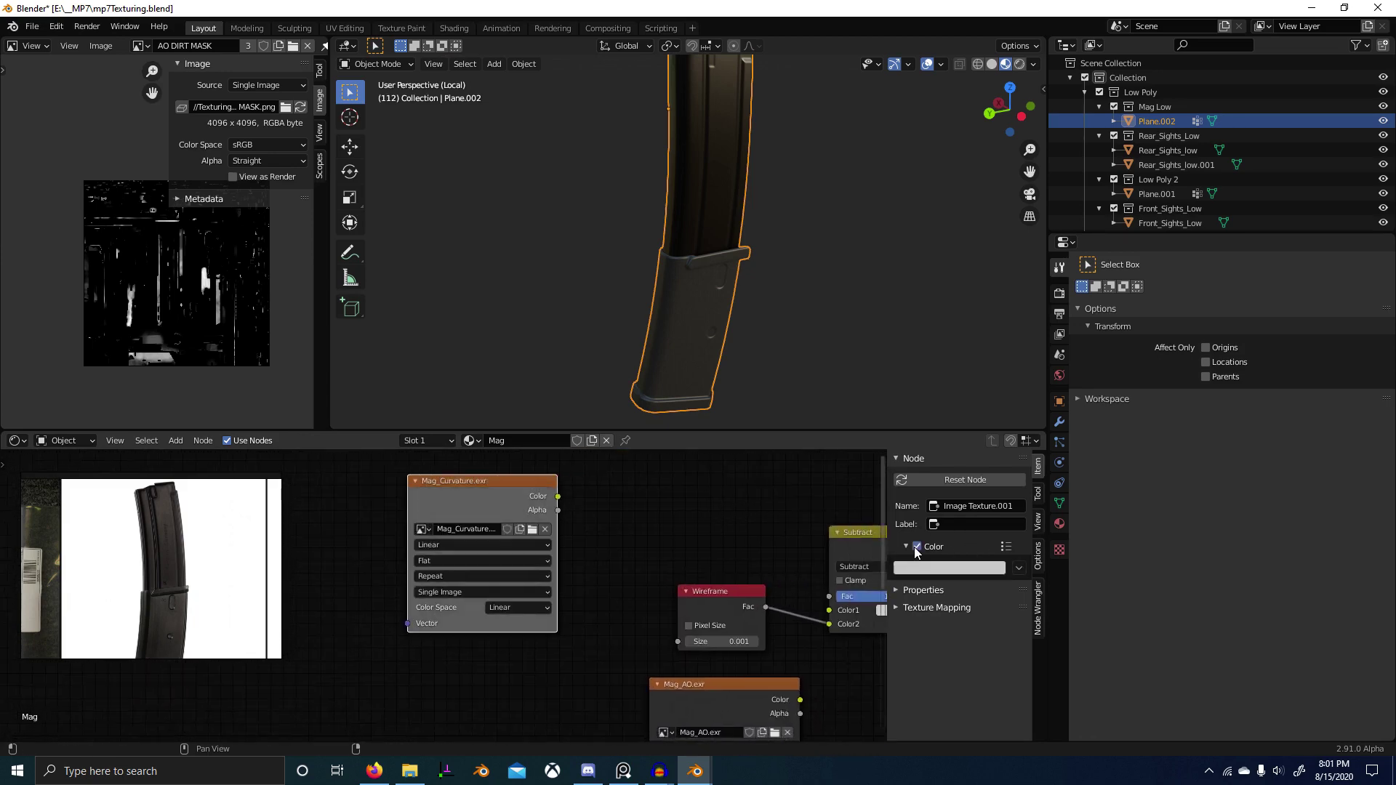
{"action": "left_click", "coordinate": [941, 568]}
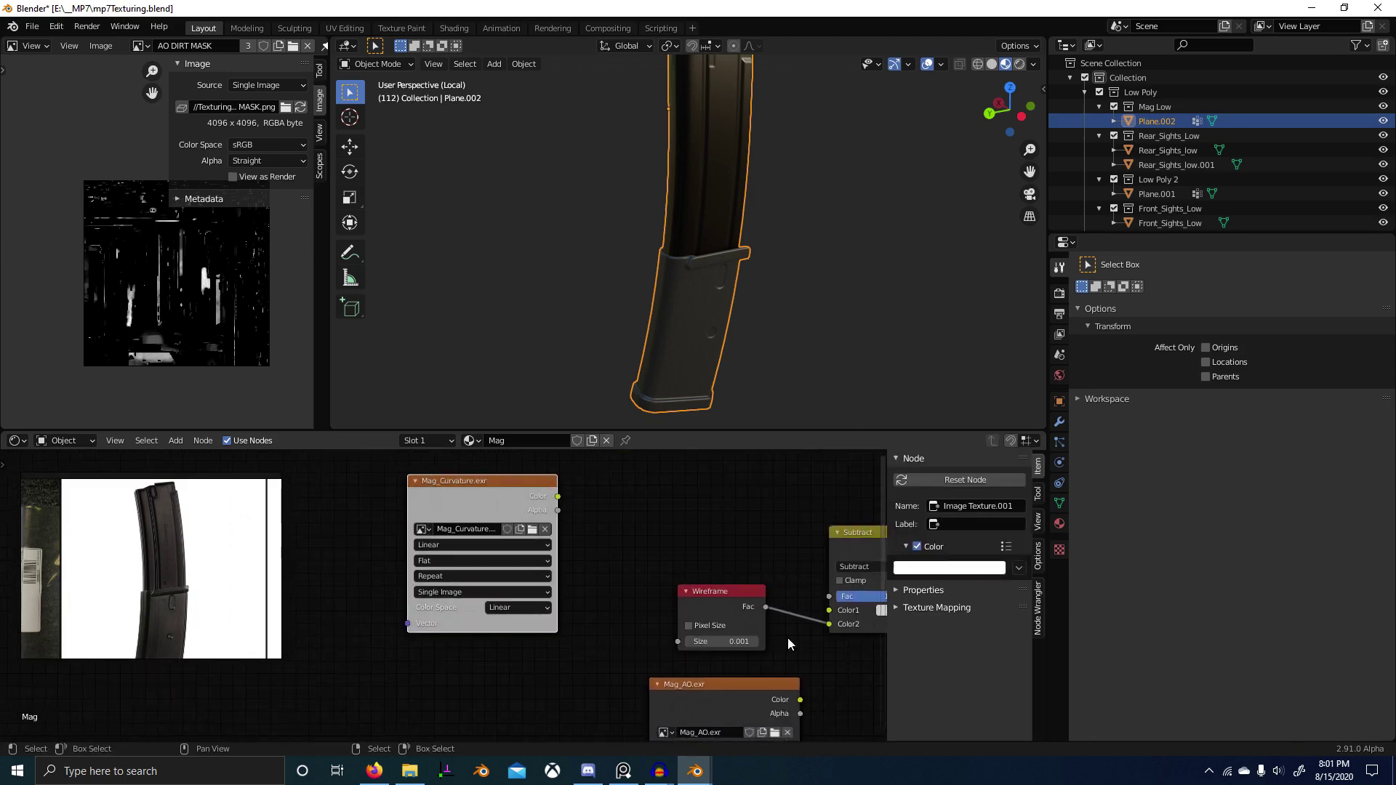
Step: Give the Mag_AO texture node a custom black color
{"action": "middle_click_drag", "start_coordinate": [681, 690], "coordinate": [595, 577]}
{"action": "left_click", "coordinate": [596, 577]}
{"action": "left_click", "coordinate": [920, 547]}
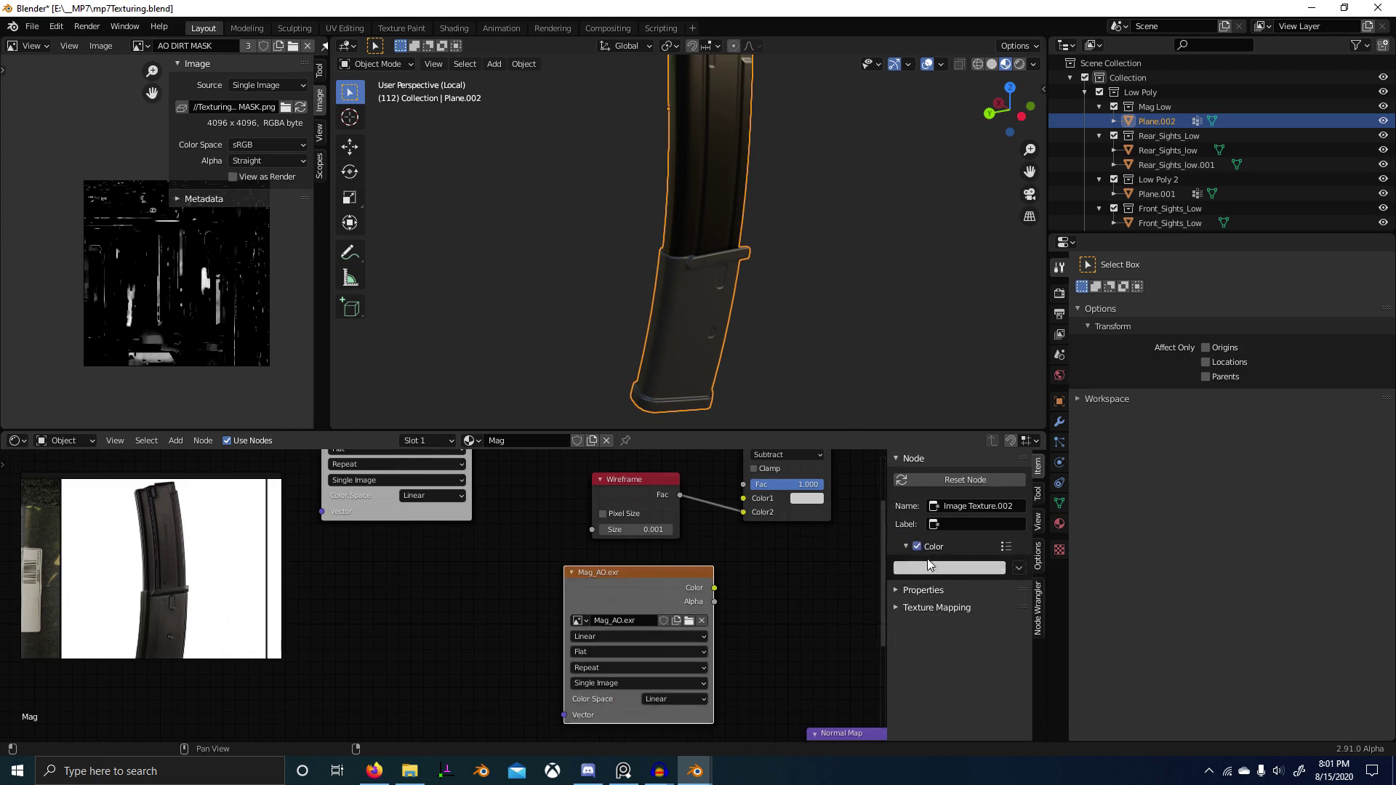
{"action": "left_click", "coordinate": [934, 568]}
{"action": "left_click", "coordinate": [921, 463]}
{"action": "scroll", "coordinate": [696, 566], "scroll_direction": "down", "scroll_amount": 4}
Step: Give the magazine's normal texture node a custom blue-violet color, using 0.5 as a channel value
{"action": "middle_click_drag", "start_coordinate": [604, 690], "coordinate": [560, 605]}
{"action": "left_click", "coordinate": [562, 630]}
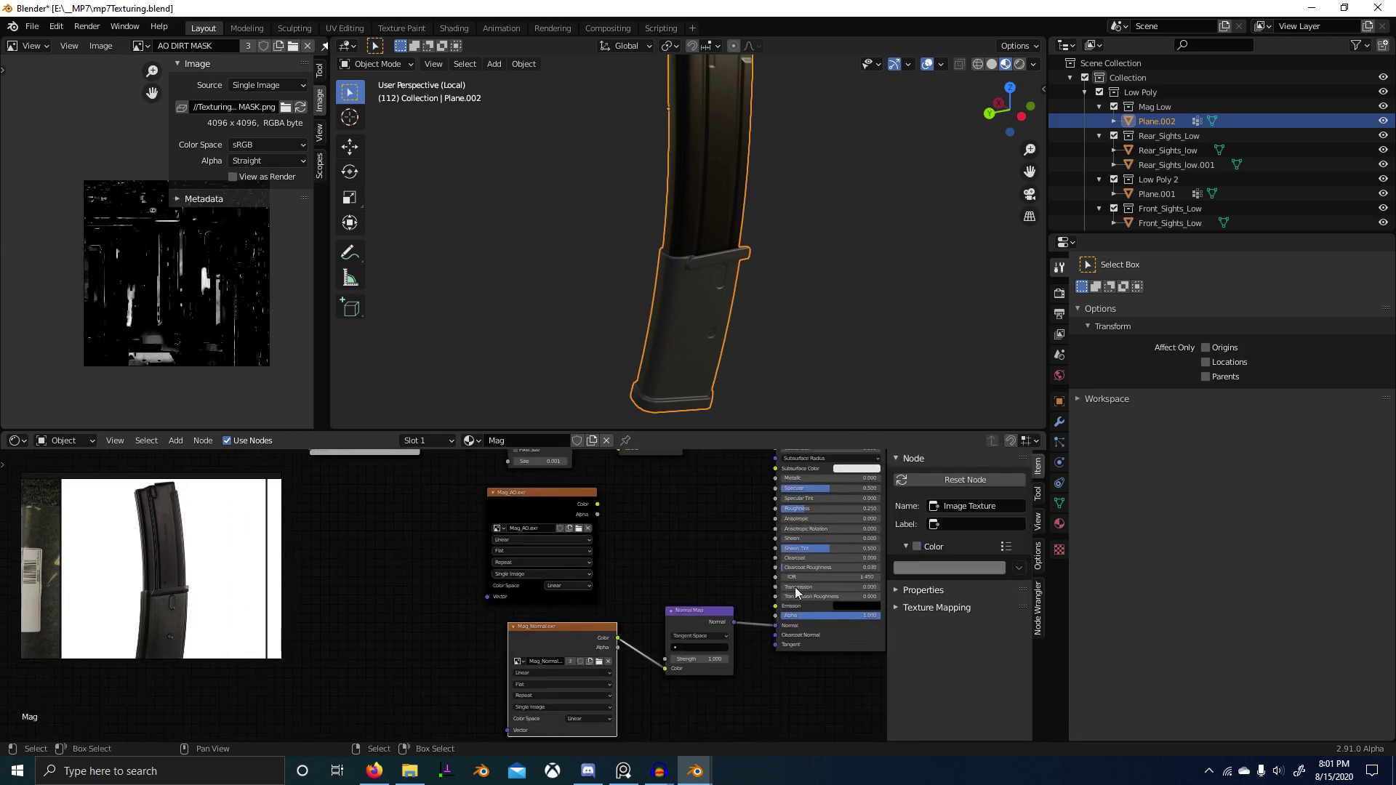
{"action": "left_click", "coordinate": [917, 547]}
{"action": "left_click", "coordinate": [935, 568]}
{"action": "left_click", "coordinate": [918, 496]}
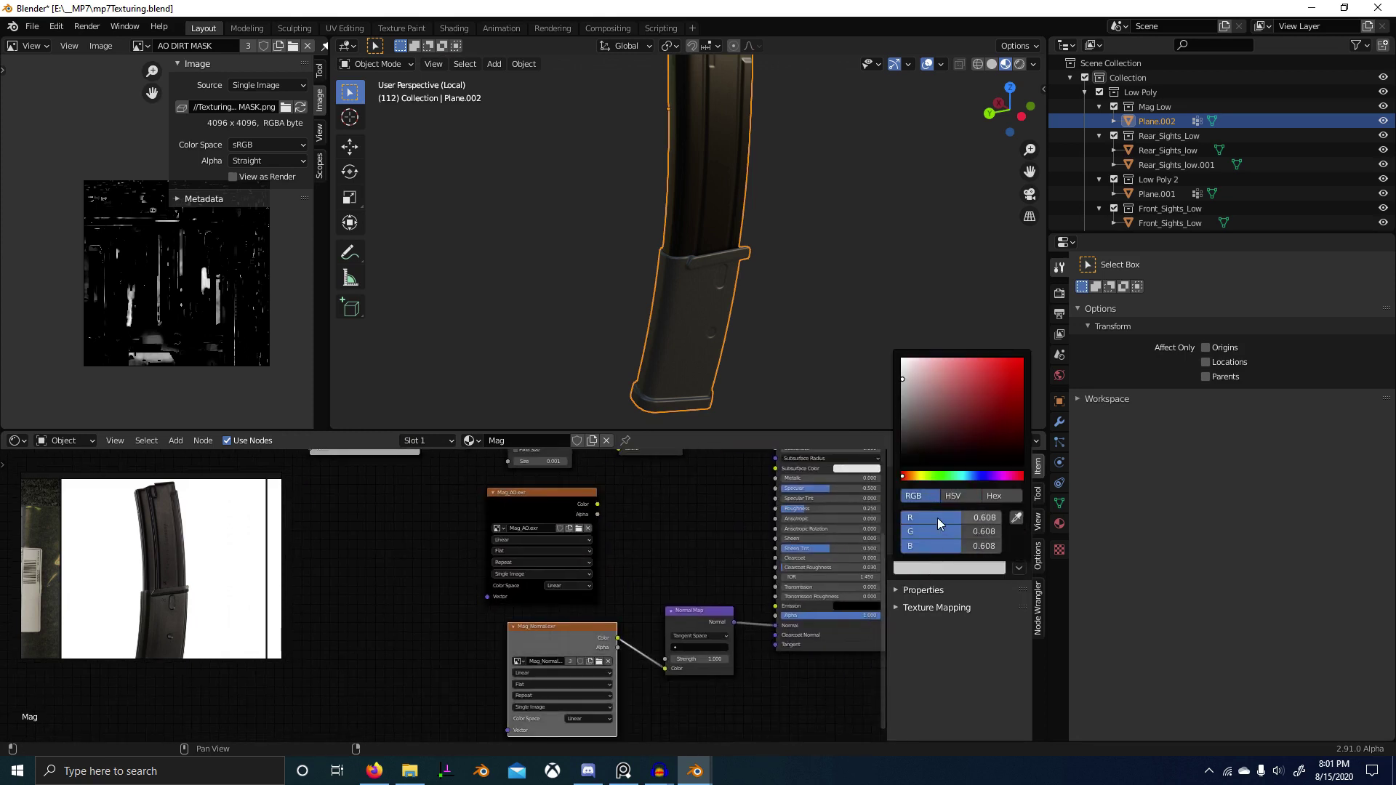
{"action": "left_click_drag", "start_coordinate": [950, 518], "coordinate": [1001, 548]}
{"action": "type", "text": ".5"}
{"action": "key", "text": "Return"}
Step: Switch to the Upper Mag material and delete its original node setup above the pasted Picatinny nodes
{"action": "scroll", "coordinate": [651, 599], "scroll_direction": "down", "scroll_amount": 5}
{"action": "middle_click_drag", "start_coordinate": [600, 550], "coordinate": [564, 617]}
{"action": "left_click", "coordinate": [576, 624]}
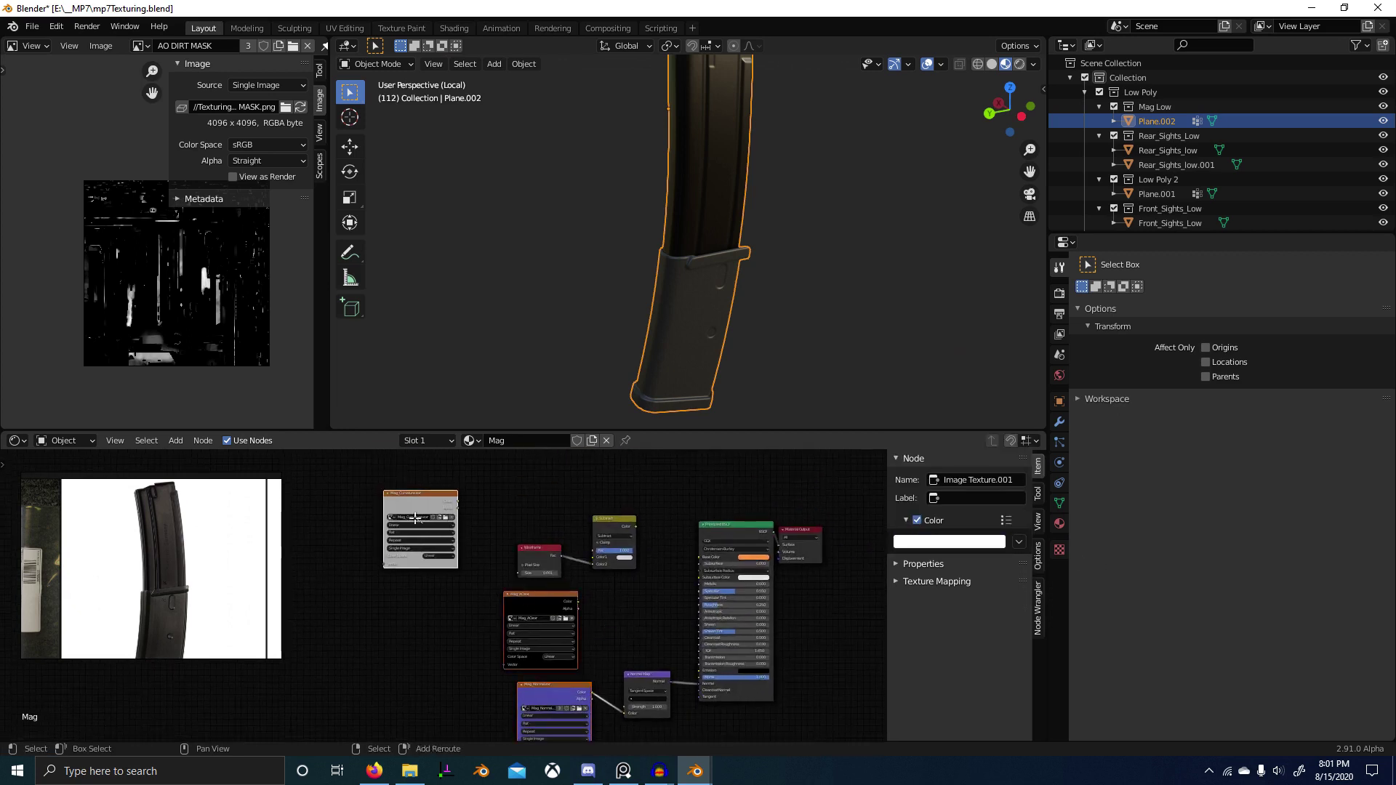
{"action": "left_click", "coordinate": [473, 441]}
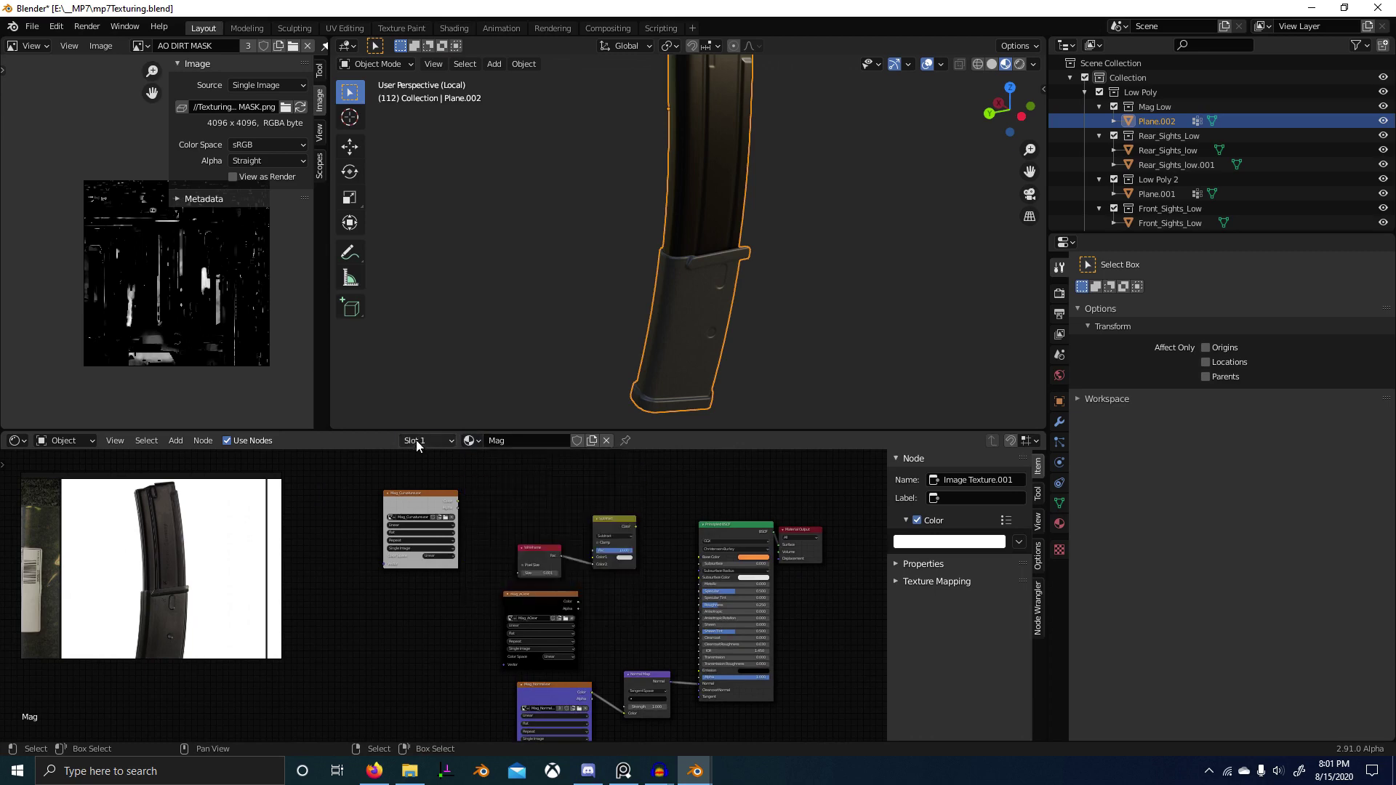
{"action": "left_click", "coordinate": [416, 441]}
{"action": "left_click", "coordinate": [429, 493]}
{"action": "scroll", "coordinate": [609, 622], "scroll_direction": "down", "scroll_amount": 4}
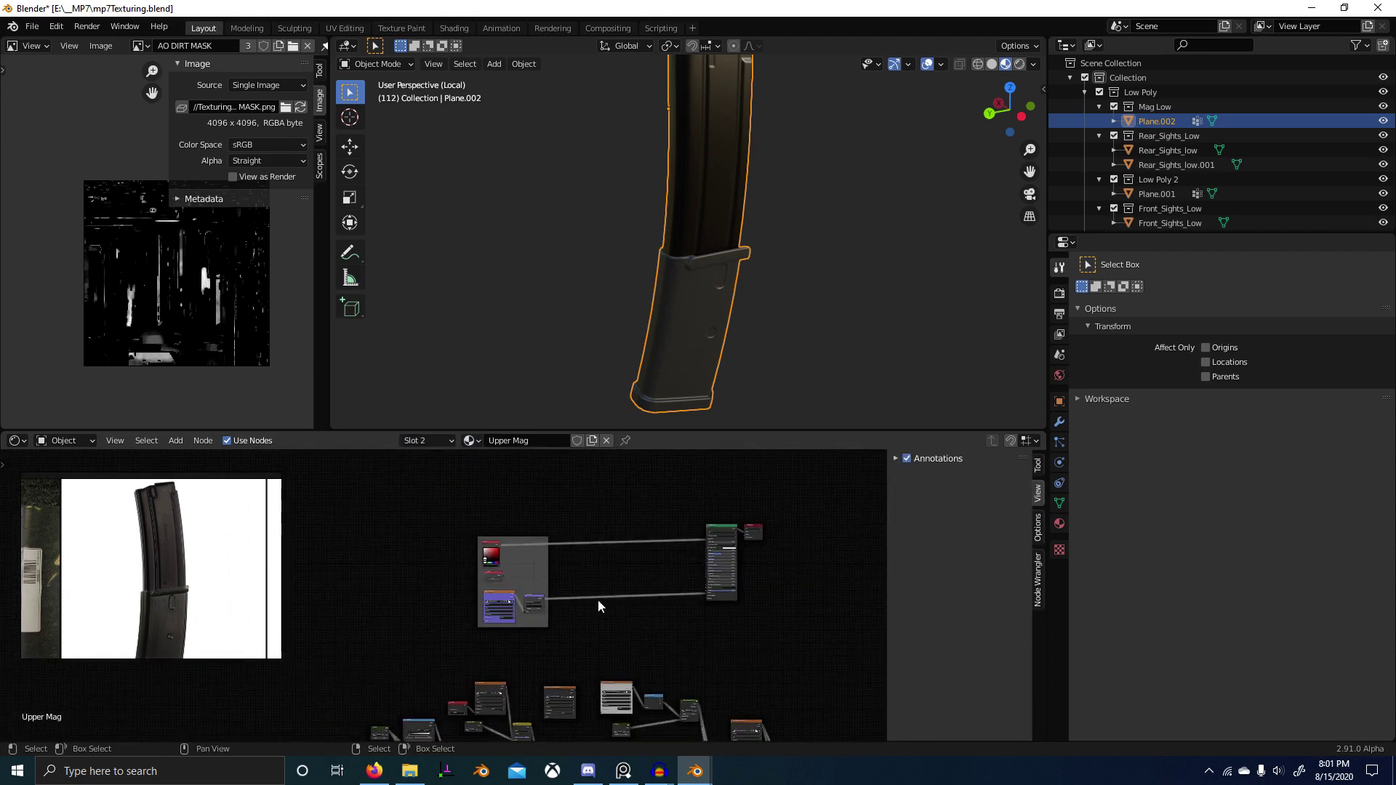
{"action": "key", "text": "c"}
{"action": "left_click", "coordinate": [473, 572]}
{"action": "left_click_drag", "start_coordinate": [472, 568], "coordinate": [662, 551]}
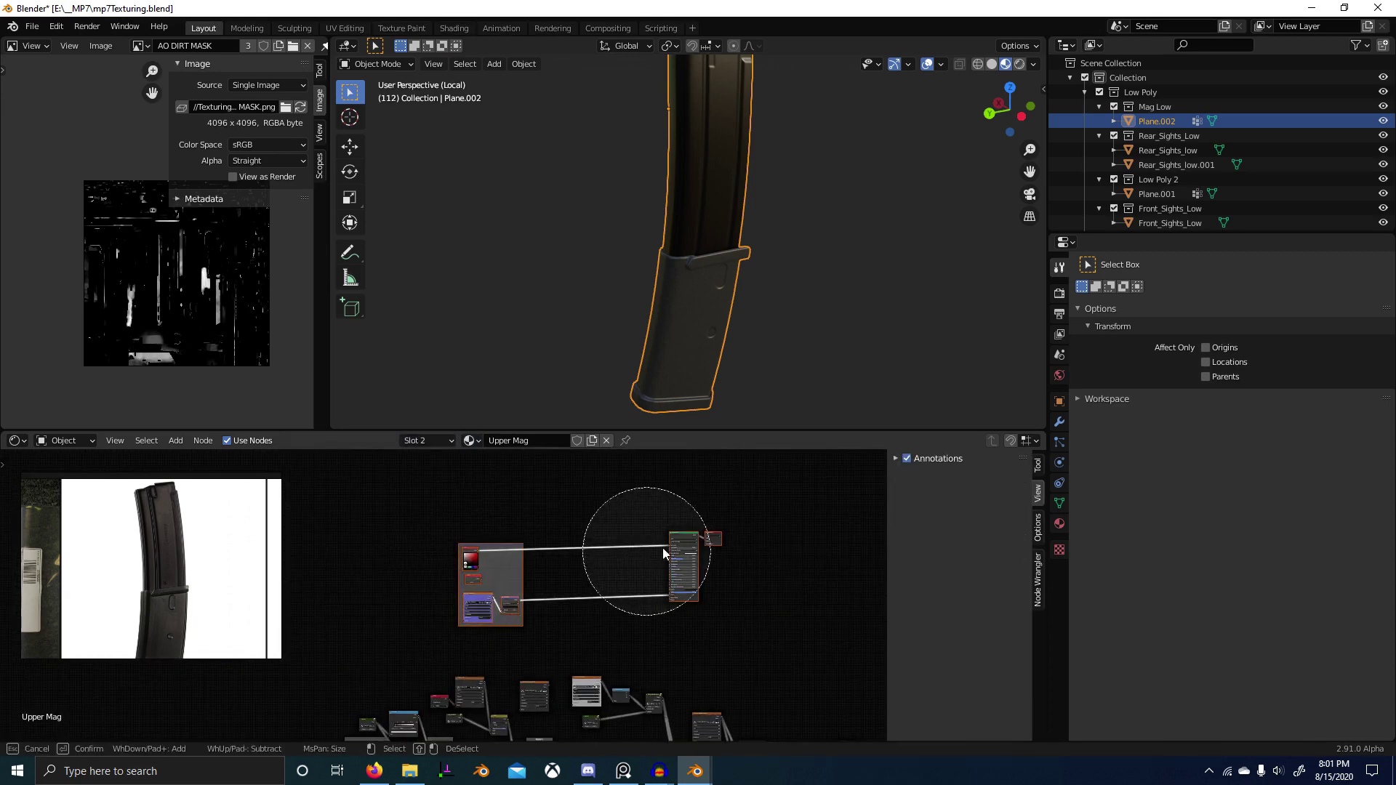
{"action": "key", "text": "Escape"}
{"action": "key", "text": "x"}
Step: Maximize the node editor and move the magazine reference image clear of the Upper Mag node chain
{"action": "scroll", "coordinate": [718, 643], "scroll_direction": "down", "scroll_amount": 3}
{"action": "middle_click_drag", "start_coordinate": [728, 643], "coordinate": [616, 540]}
{"action": "key", "text": "ctrl+space"}
{"action": "middle_click_drag", "start_coordinate": [498, 582], "coordinate": [619, 602]}
{"action": "scroll", "coordinate": [619, 603], "scroll_direction": "up", "scroll_amount": 4}
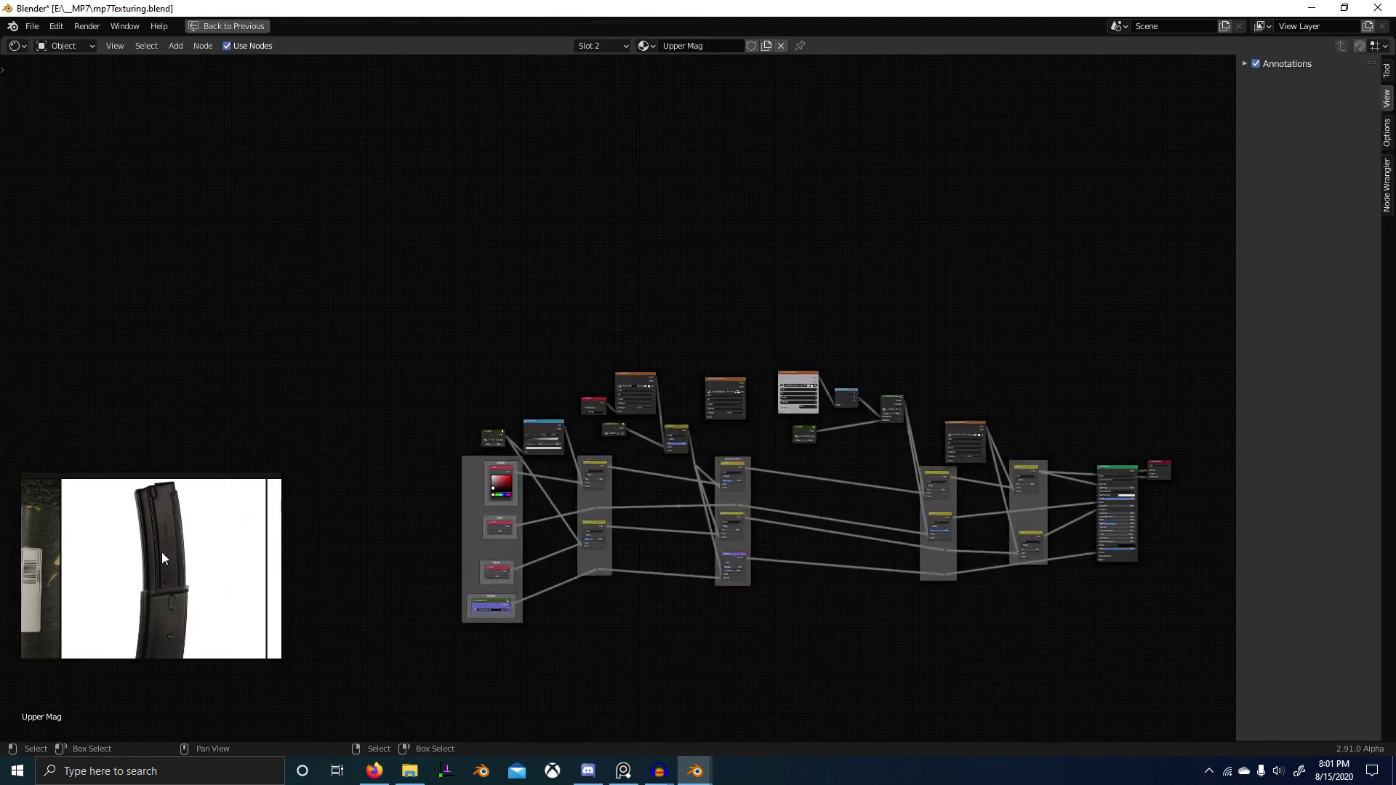
{"action": "right_click", "coordinate": [188, 547]}
{"action": "right_click_drag", "start_coordinate": [144, 526], "coordinate": [118, 111]}
{"action": "scroll", "coordinate": [445, 345], "scroll_direction": "down", "scroll_amount": 2}
Step: Try to transfer the Mag material's curvature, AO and normal texture nodes into Upper Mag, and undo the wrong pastes
{"action": "key", "text": "ctrl+z"}
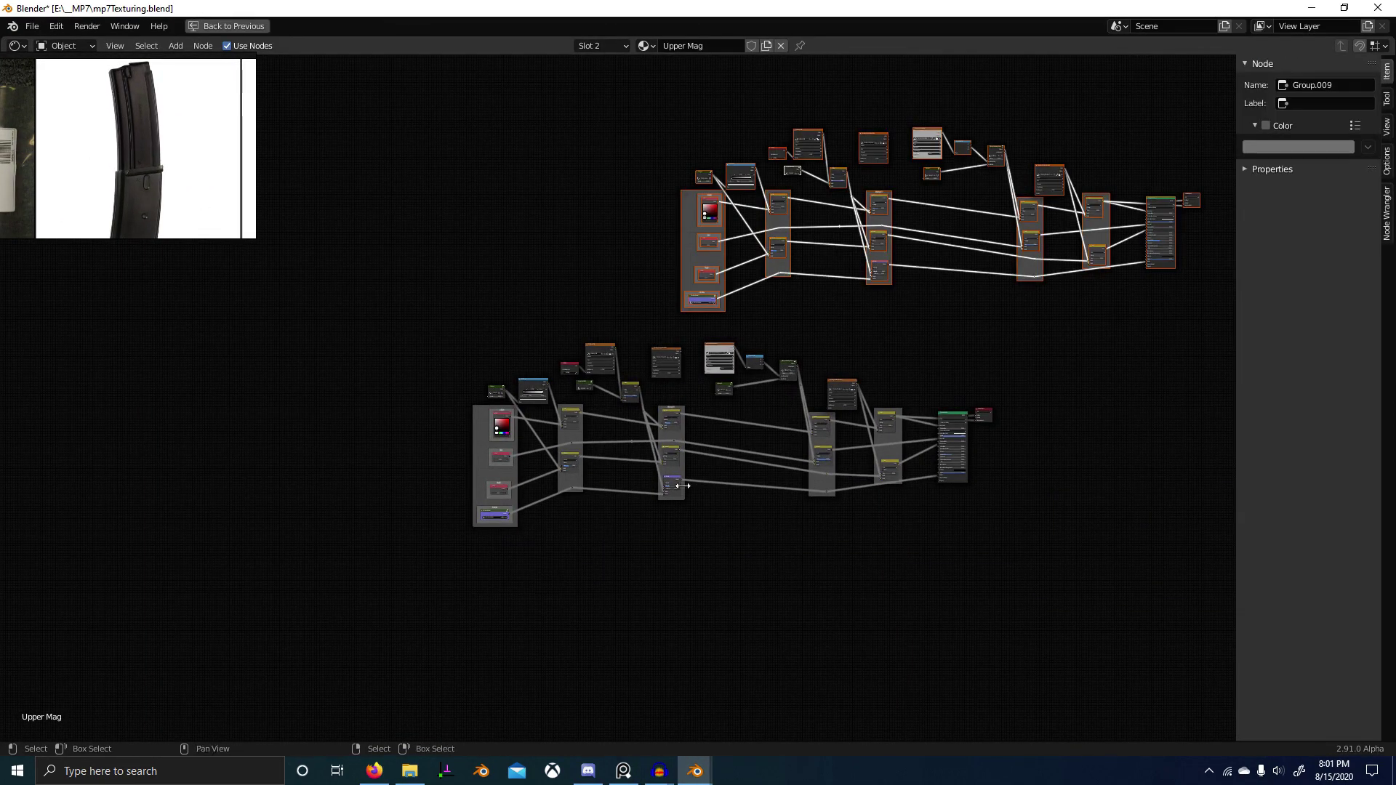
{"action": "key", "text": "ctrl+shift+z"}
{"action": "left_click", "coordinate": [611, 48]}
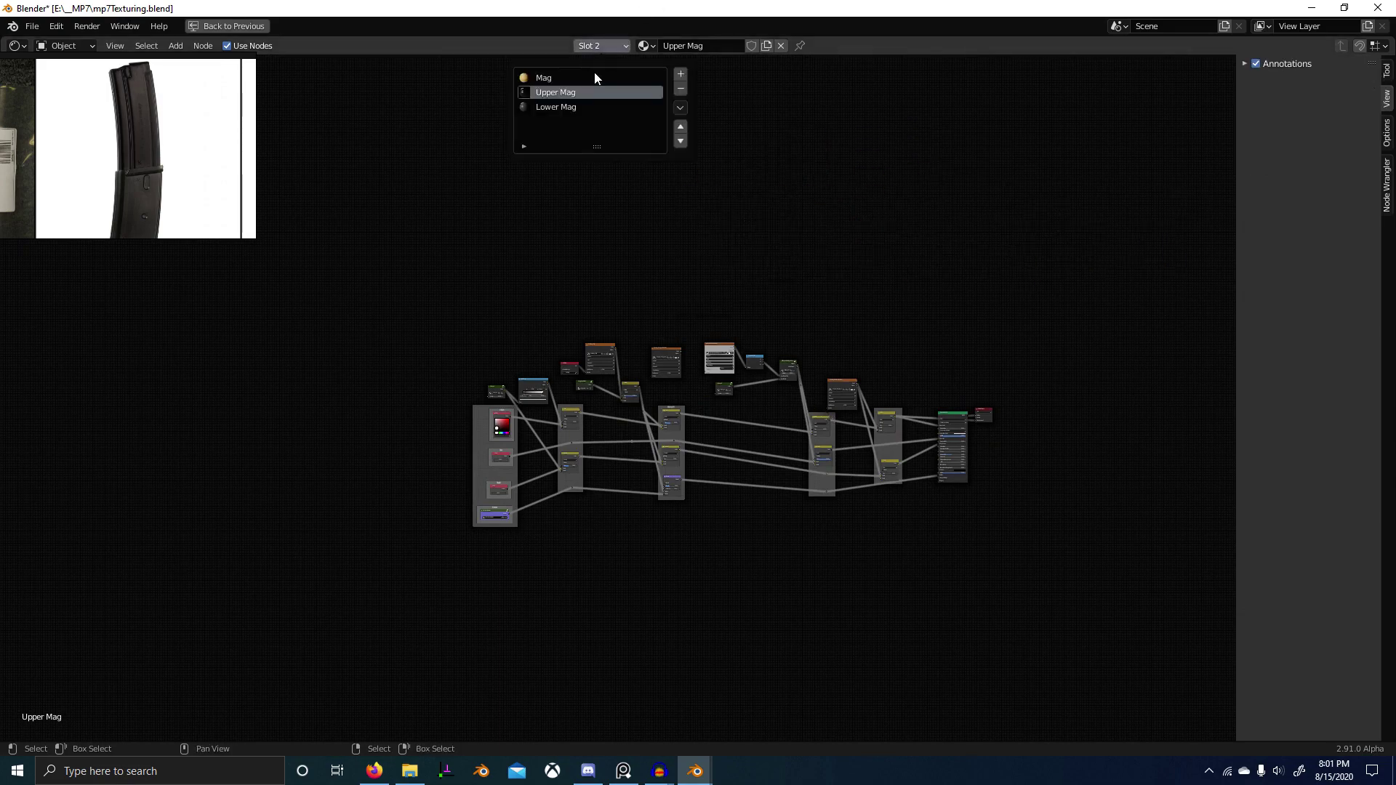
{"action": "left_click", "coordinate": [595, 76]}
{"action": "left_click", "coordinate": [776, 268]}
{"action": "left_click", "coordinate": [774, 236], "text": "shift"}
{"action": "left_click", "coordinate": [731, 201], "text": "shift"}
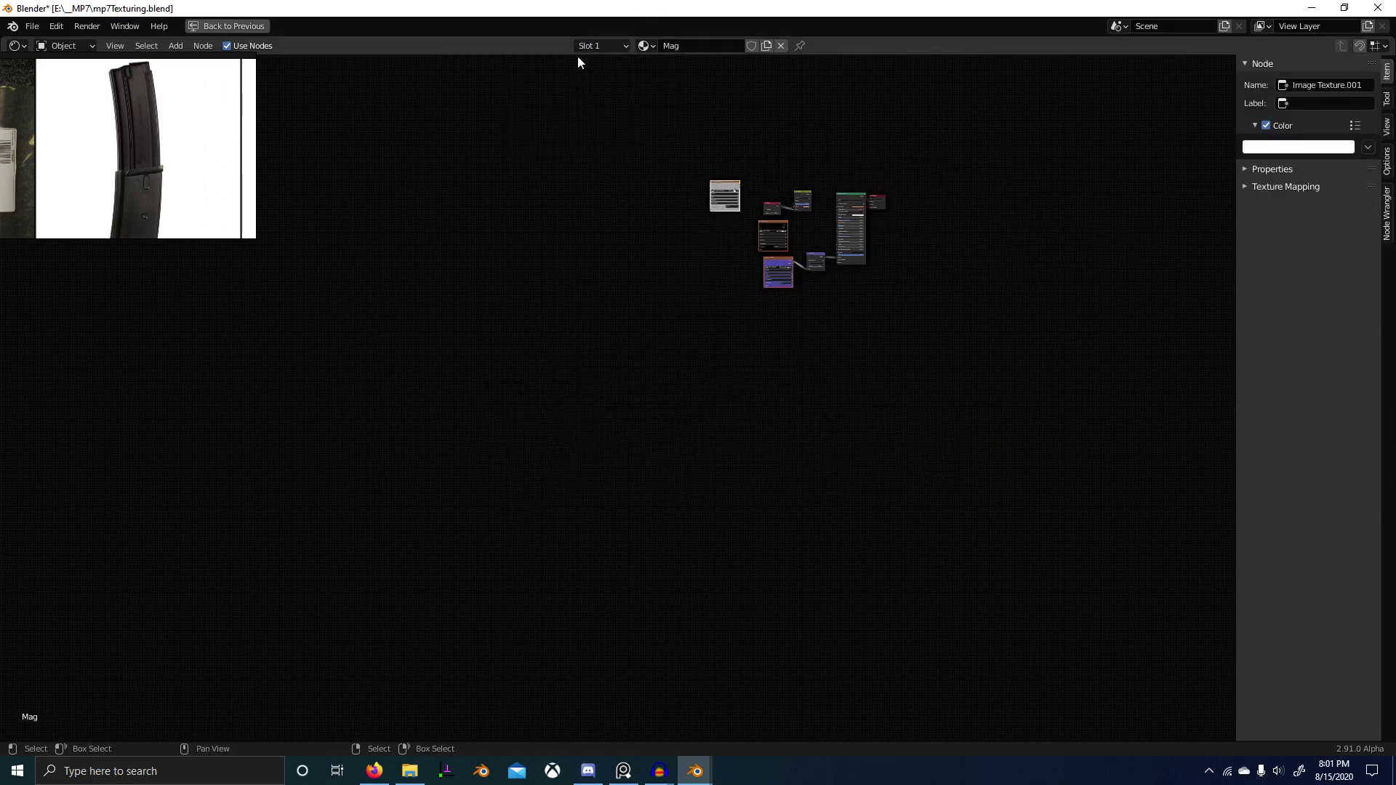
{"action": "left_click", "coordinate": [598, 46]}
{"action": "left_click", "coordinate": [594, 91]}
{"action": "key", "text": "ctrl+v"}
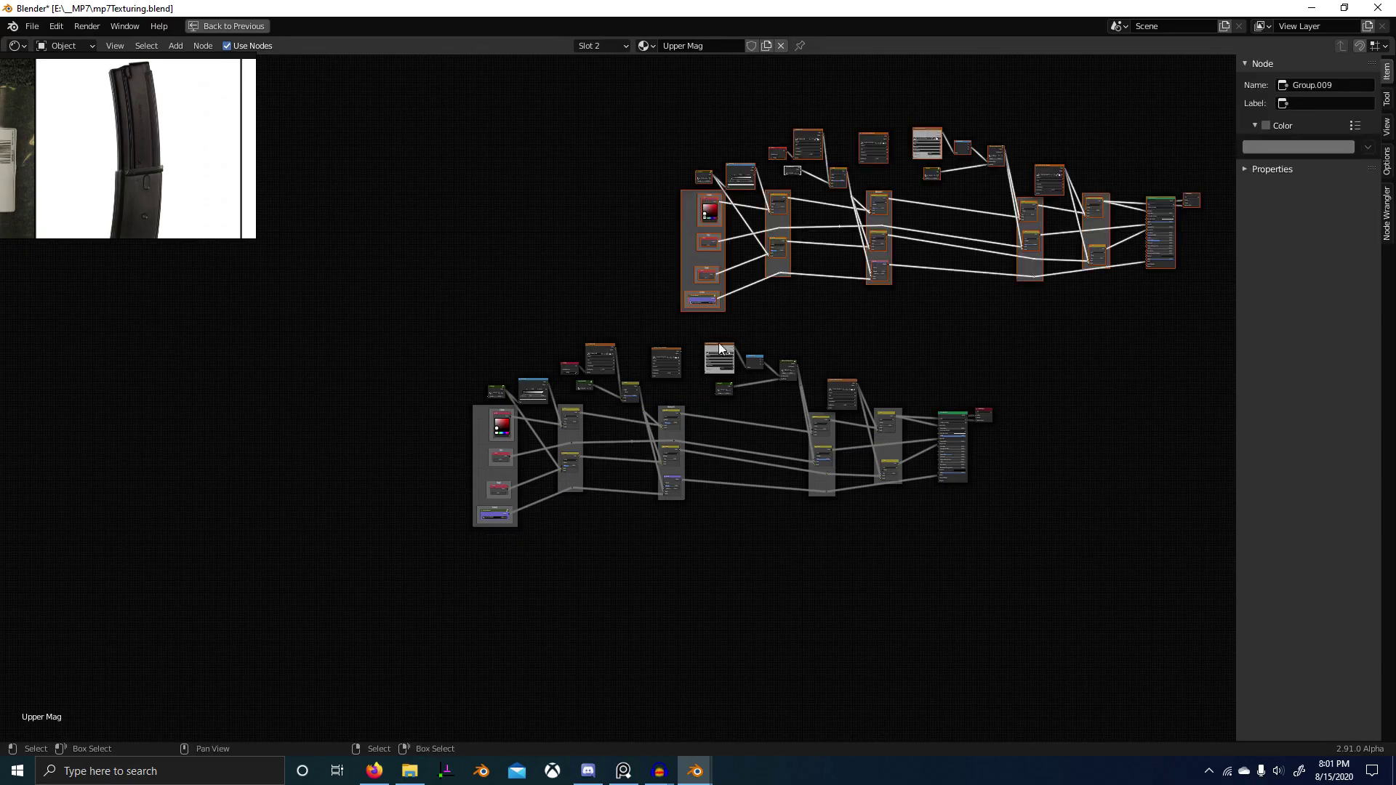
{"action": "key", "text": "ctrl+z"}
Step: In the Mag material, select and copy the Mag_Curvature, Mag_AO and Mag_Normal texture nodes
{"action": "left_click", "coordinate": [601, 46]}
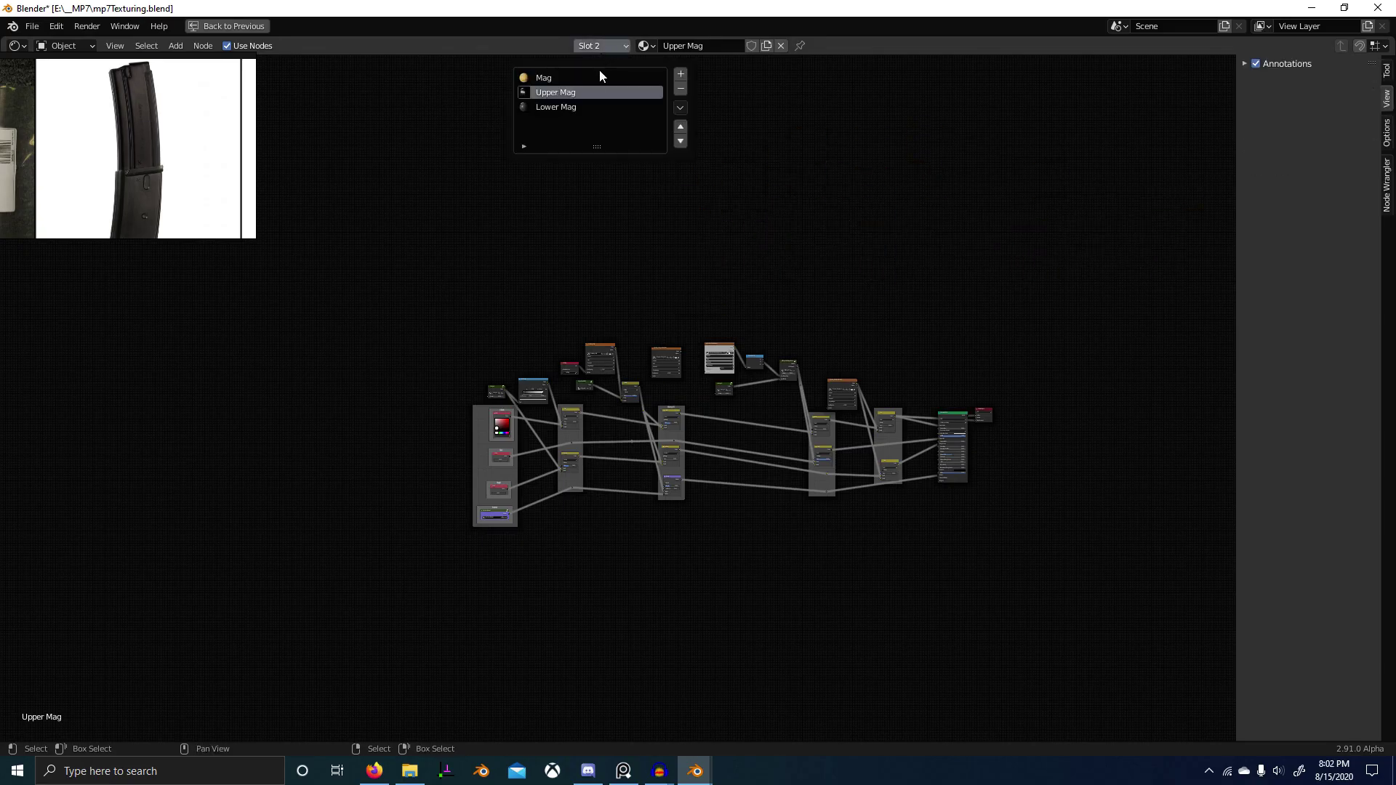
{"action": "left_click", "coordinate": [581, 77]}
{"action": "left_click", "coordinate": [778, 268]}
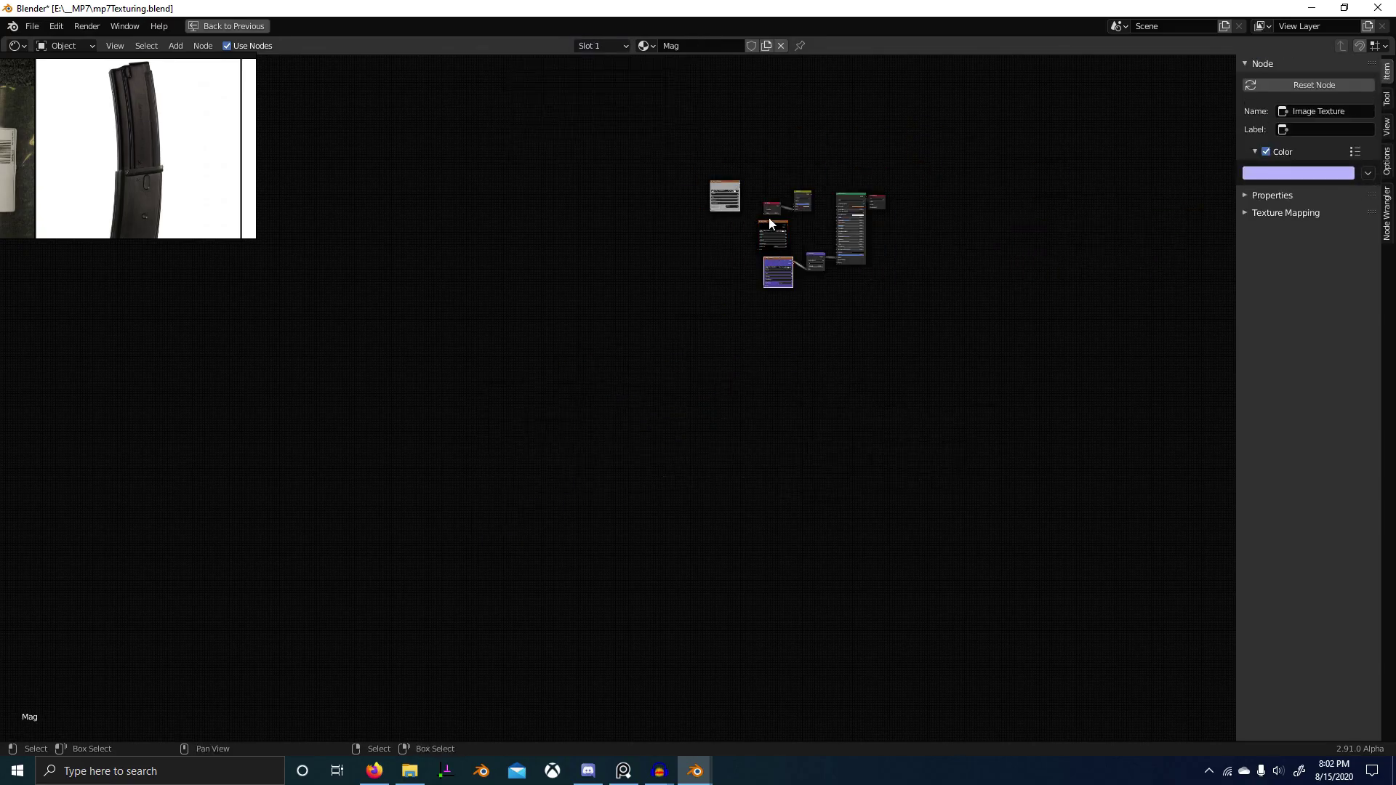
{"action": "left_click", "coordinate": [773, 231]}
{"action": "left_click", "coordinate": [778, 273]}
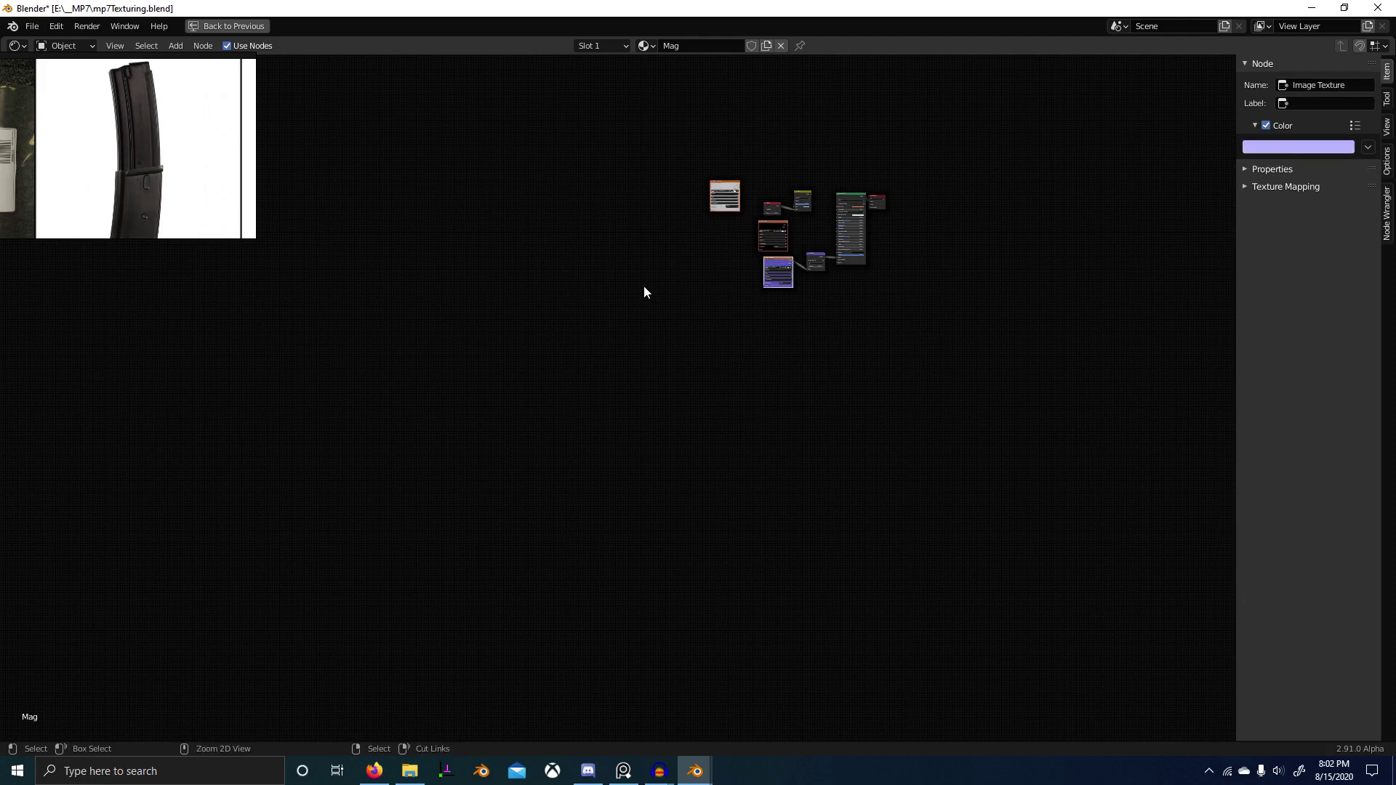
{"action": "key", "text": "shift+d"}
{"action": "key", "text": "Escape"}
Step: Paste the three magazine texture nodes into the Upper Mag material and place them before the Albedo, Spec, Rough and Normal frames
{"action": "left_click", "coordinate": [644, 46]}
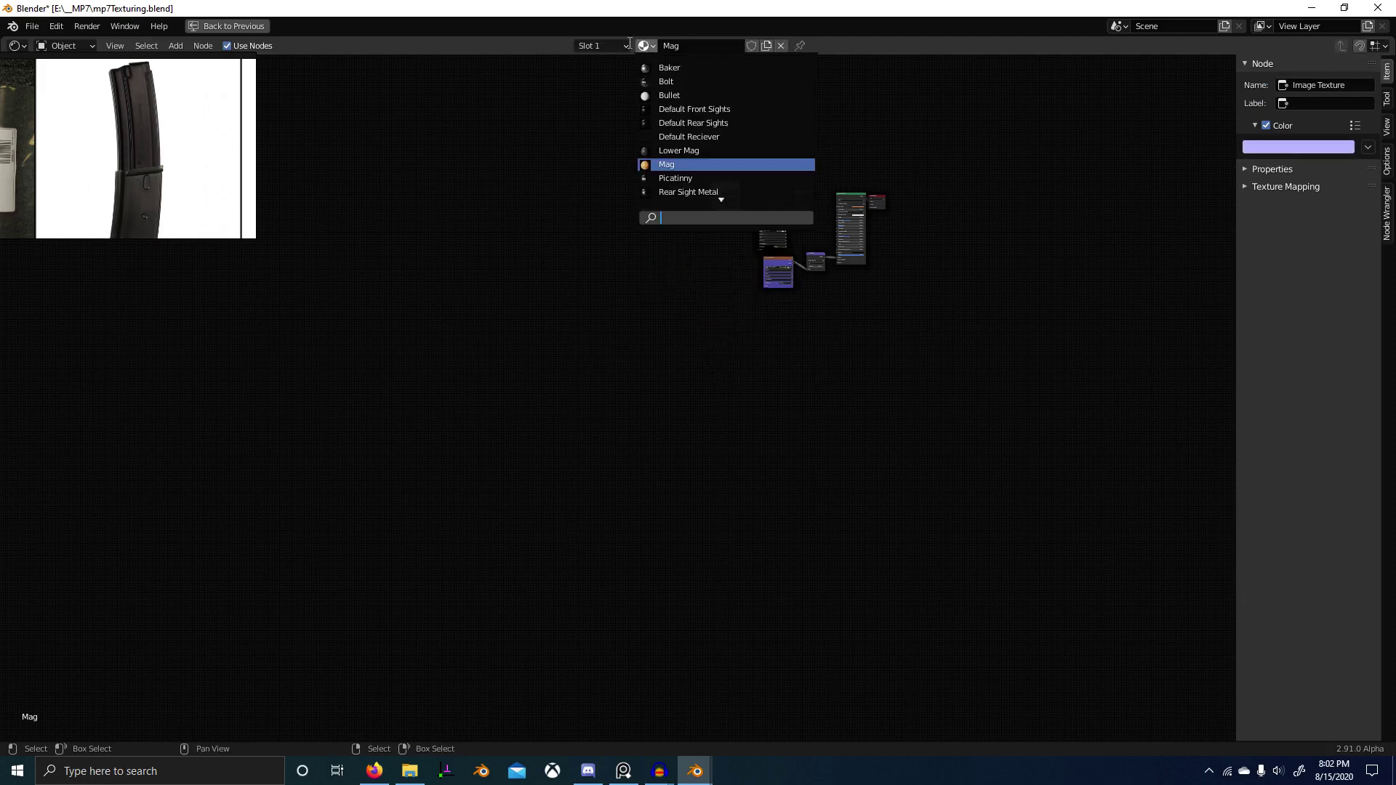
{"action": "left_click", "coordinate": [602, 45]}
{"action": "left_click", "coordinate": [596, 90]}
{"action": "key", "text": "ctrl+v"}
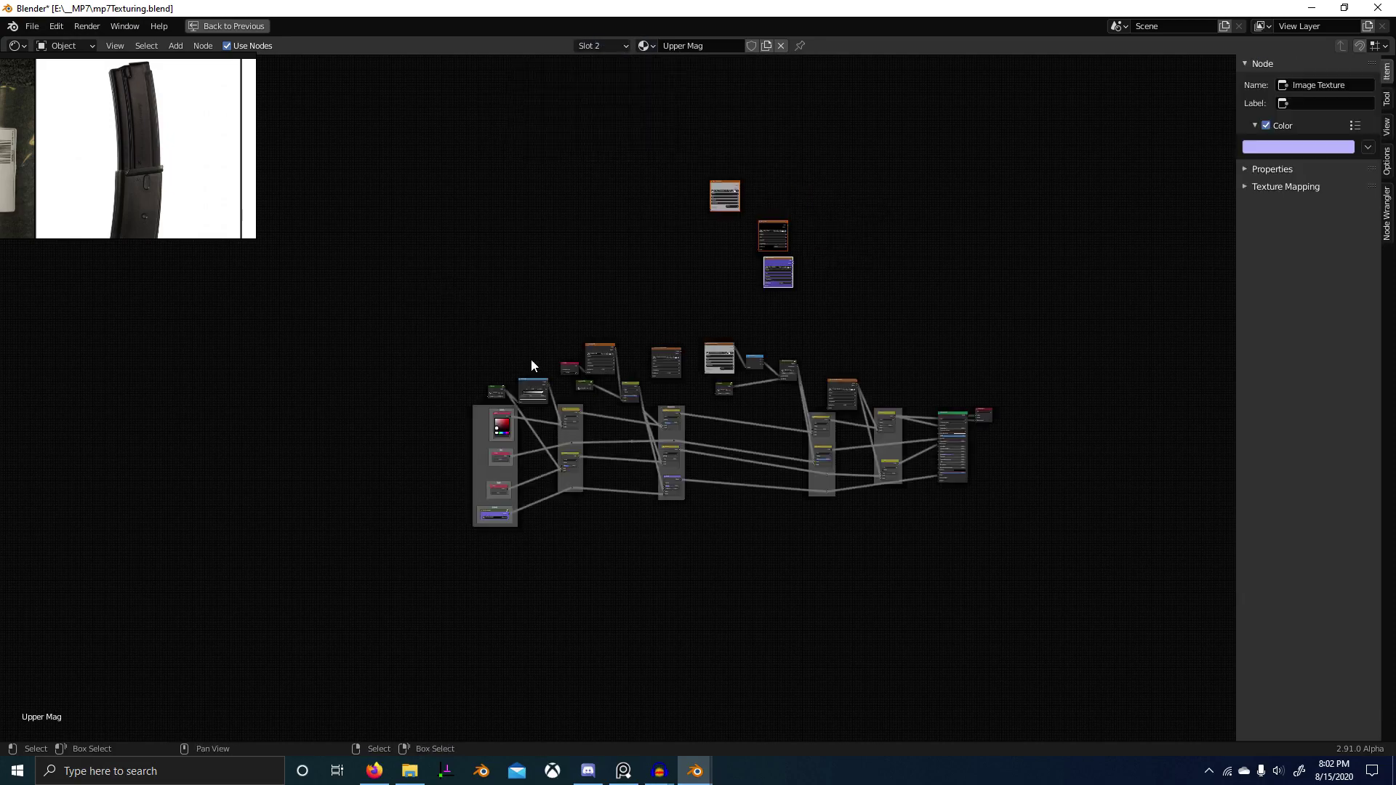
{"action": "key", "text": "g"}
{"action": "left_click", "coordinate": [416, 525]}
{"action": "scroll", "coordinate": [529, 565], "scroll_direction": "up", "scroll_amount": 3}
{"action": "scroll", "coordinate": [528, 565], "scroll_direction": "up", "scroll_amount": 5}
{"action": "middle_click_drag", "start_coordinate": [529, 565], "coordinate": [541, 493]}
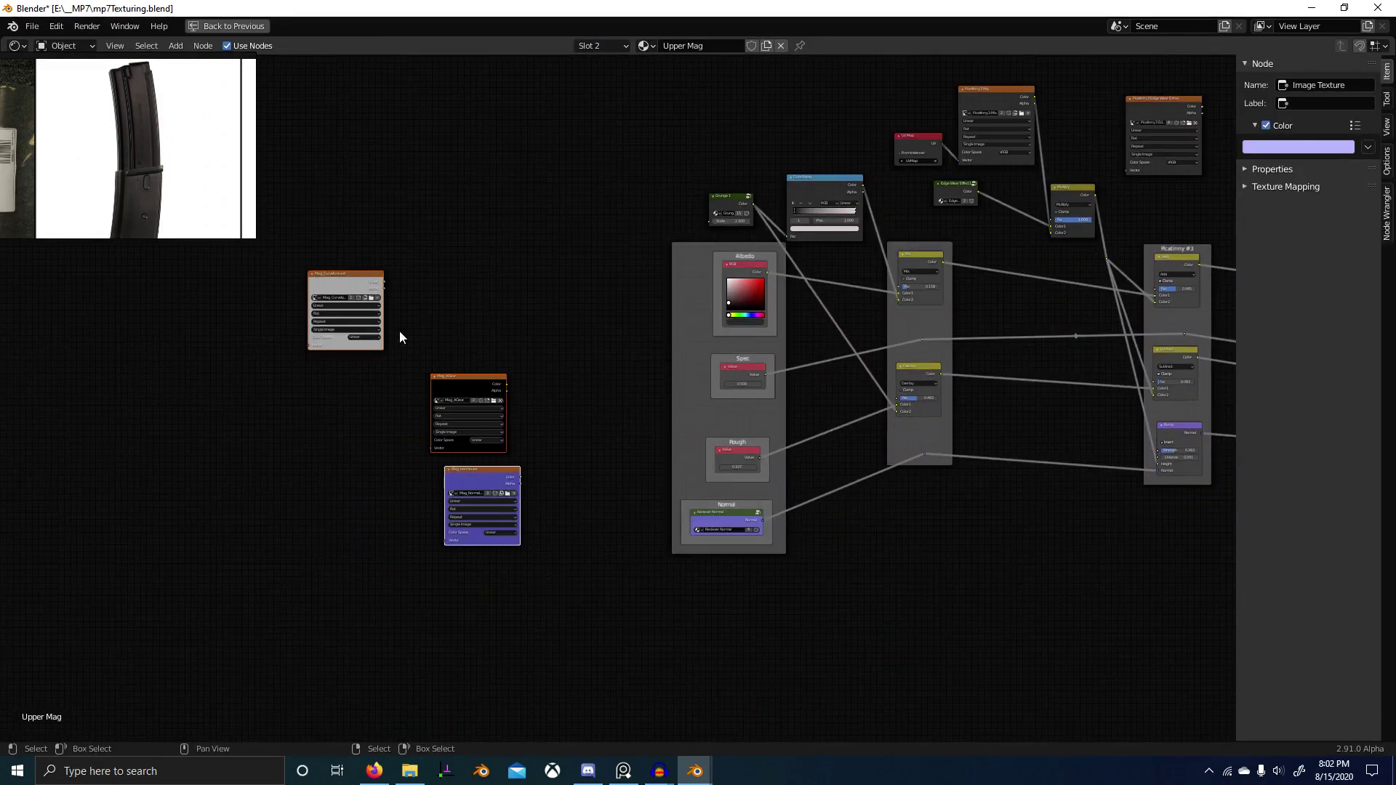
Step: Line up the Mag_Curvature texture node directly above the Mag_AO node
{"action": "left_click", "coordinate": [374, 279]}
{"action": "key", "text": "g"}
{"action": "left_click", "coordinate": [503, 279]}
{"action": "scroll", "coordinate": [705, 329], "scroll_direction": "down", "scroll_amount": 1}
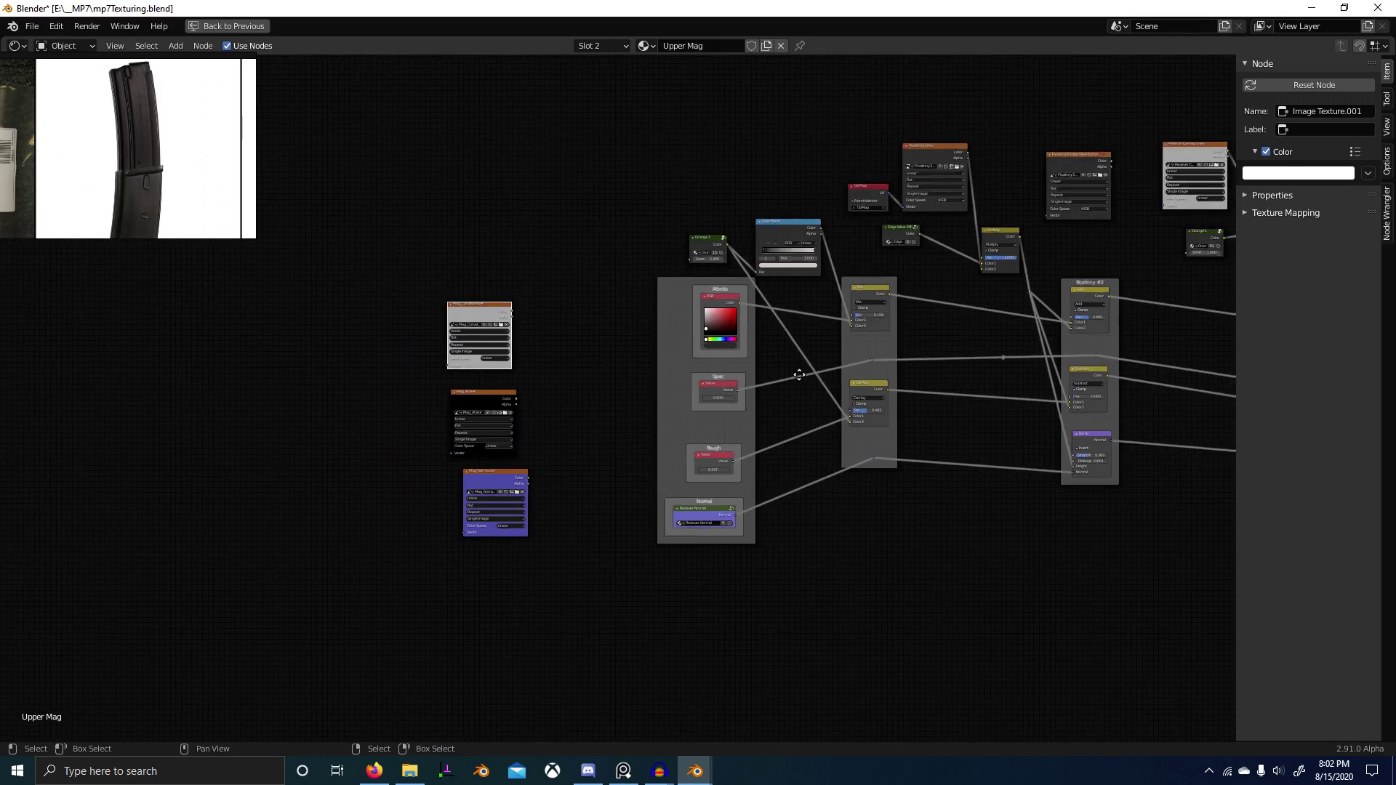
{"action": "middle_click_drag", "start_coordinate": [888, 327], "coordinate": [634, 469]}
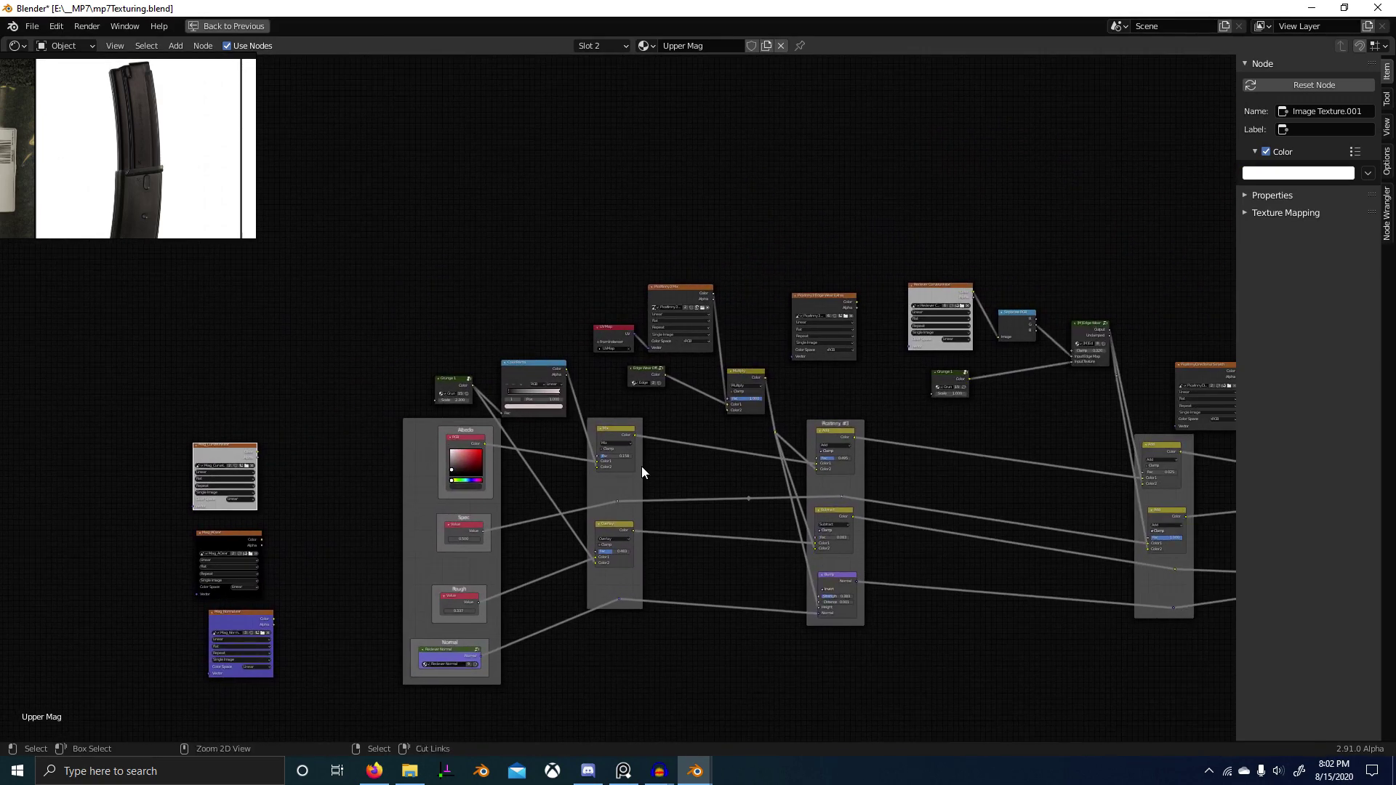
{"action": "scroll", "coordinate": [642, 465], "scroll_direction": "down", "scroll_amount": 2}
Step: Undo and redo through the recent history, ending with the pasted magazine textures beside the Upper Mag frames
{"action": "key", "text": "ctrl+z"}
{"action": "key", "text": "ctrl+z"}
{"action": "key", "text": "ctrl+z"}
{"action": "key", "text": "ctrl+z"}
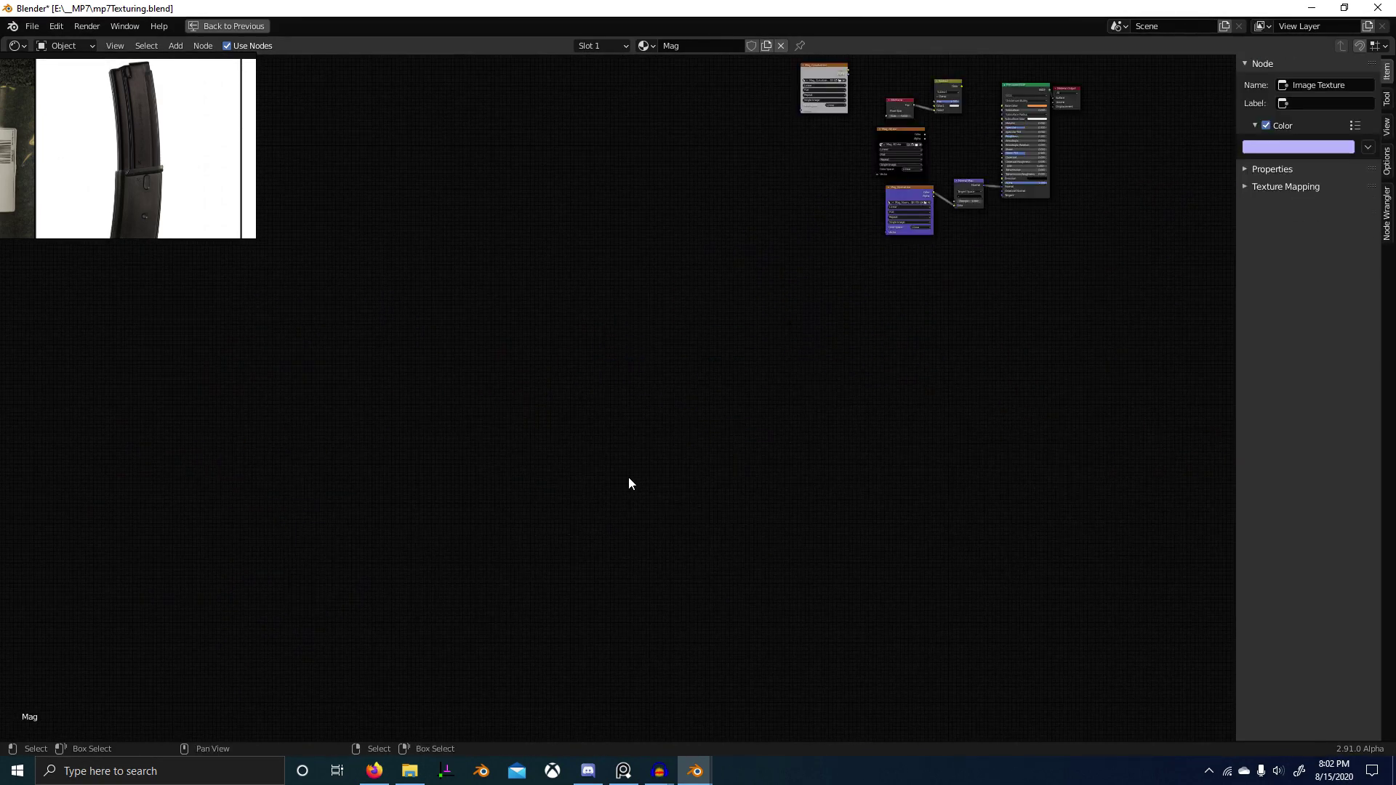
{"action": "key", "text": "ctrl+z"}
{"action": "key", "text": "ctrl+z"}
{"action": "key", "text": "ctrl+z"}
{"action": "key", "text": "ctrl+z"}
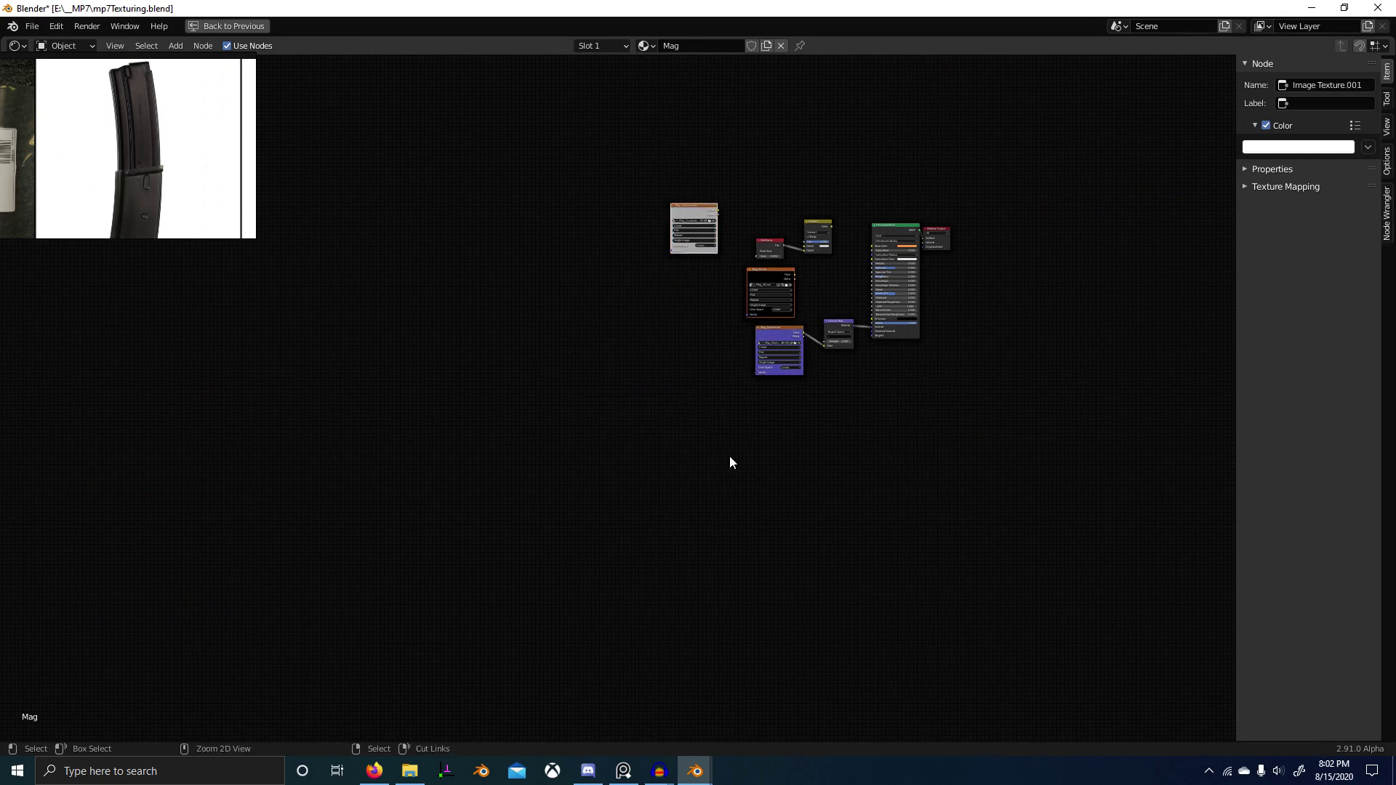
{"action": "middle_click_drag", "start_coordinate": [751, 456], "coordinate": [516, 547]}
{"action": "key", "text": "ctrl+shift+z"}
{"action": "key", "text": "ctrl+shift+z"}
{"action": "key", "text": "ctrl+shift+z"}
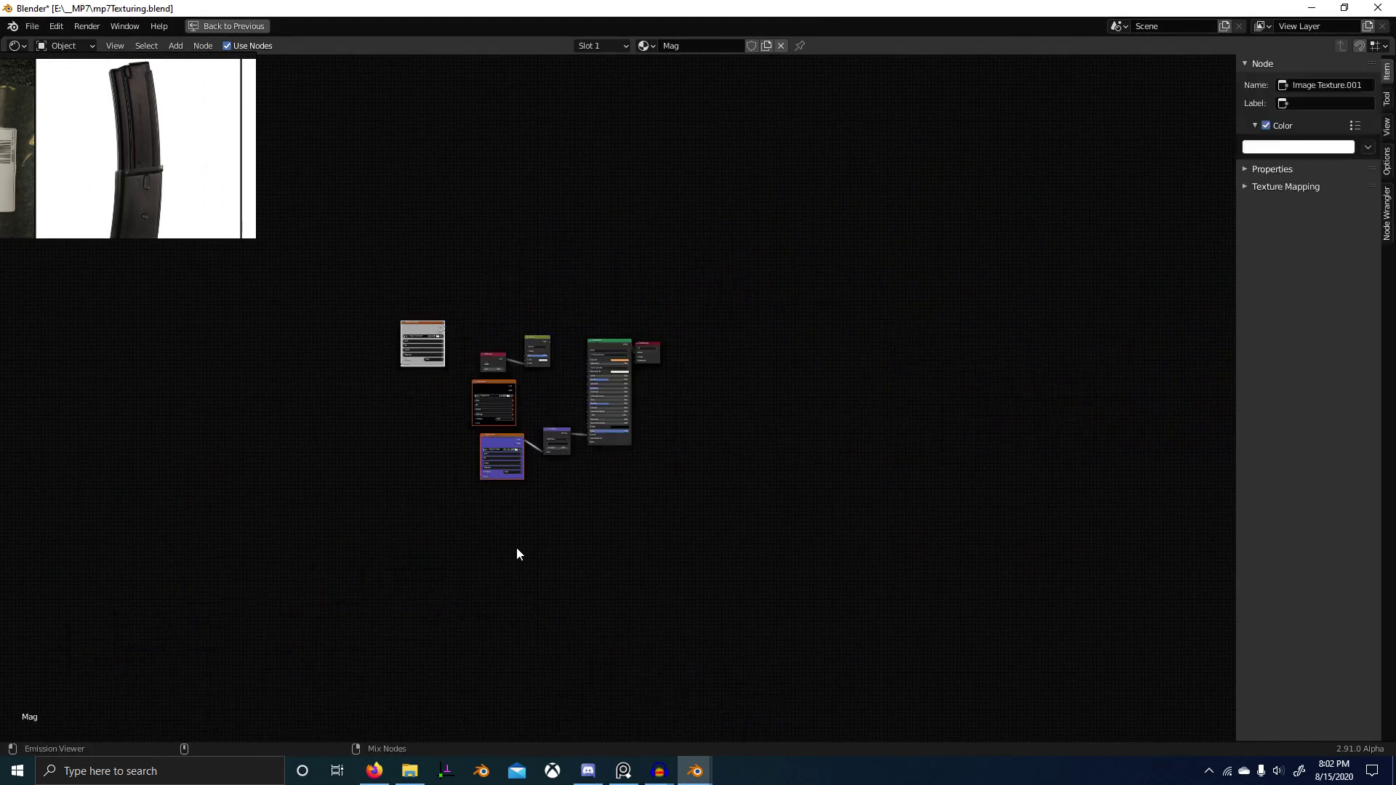
{"action": "key", "text": "ctrl+z"}
{"action": "key", "text": "ctrl+z"}
{"action": "key", "text": "ctrl+z"}
{"action": "key", "text": "ctrl+z"}
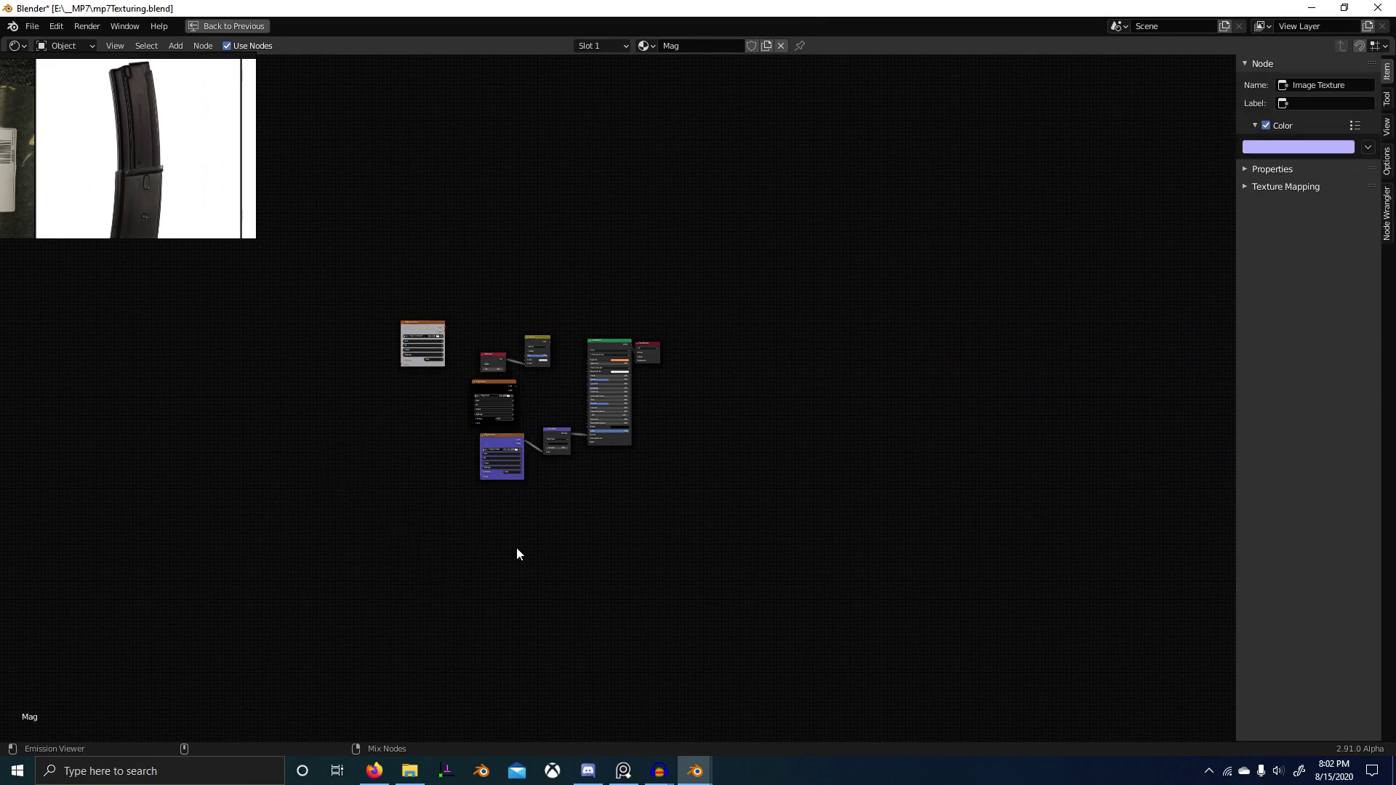
{"action": "key", "text": "ctrl+shift+z"}
{"action": "key", "text": "ctrl+shift+z"}
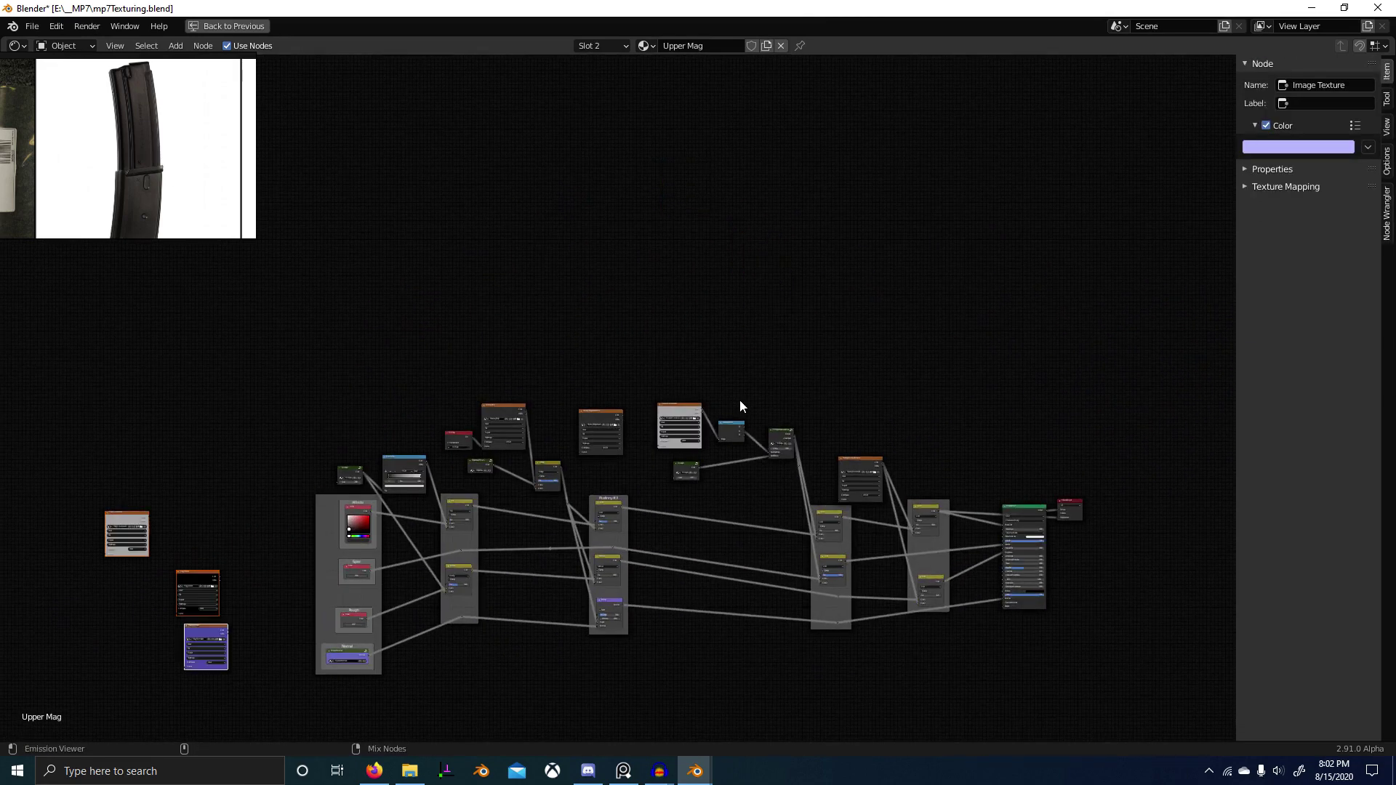
Step: Move the Mag_Normal texture node just below the Normal frame and inspect the Reciever Normal group's contents
{"action": "middle_click_drag", "start_coordinate": [428, 556], "coordinate": [636, 486]}
{"action": "scroll", "coordinate": [636, 486], "scroll_direction": "up", "scroll_amount": 5}
{"action": "middle_click_drag", "start_coordinate": [416, 601], "coordinate": [500, 583]}
{"action": "scroll", "coordinate": [500, 583], "scroll_direction": "up", "scroll_amount": 2}
{"action": "scroll", "coordinate": [466, 574], "scroll_direction": "up", "scroll_amount": 1}
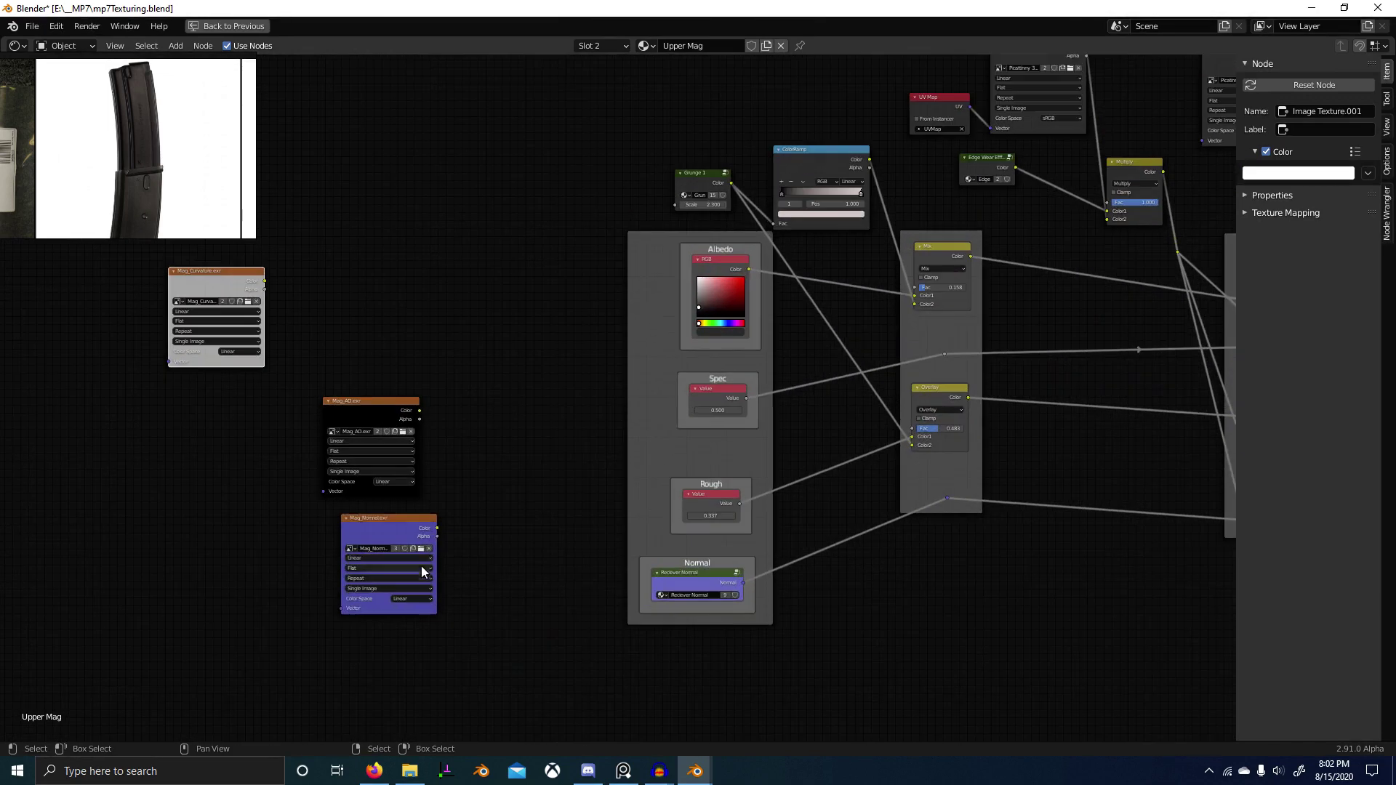
{"action": "left_click_drag", "start_coordinate": [421, 566], "coordinate": [948, 500]}
{"action": "left_click", "coordinate": [726, 606]}
{"action": "key", "text": "Tab"}
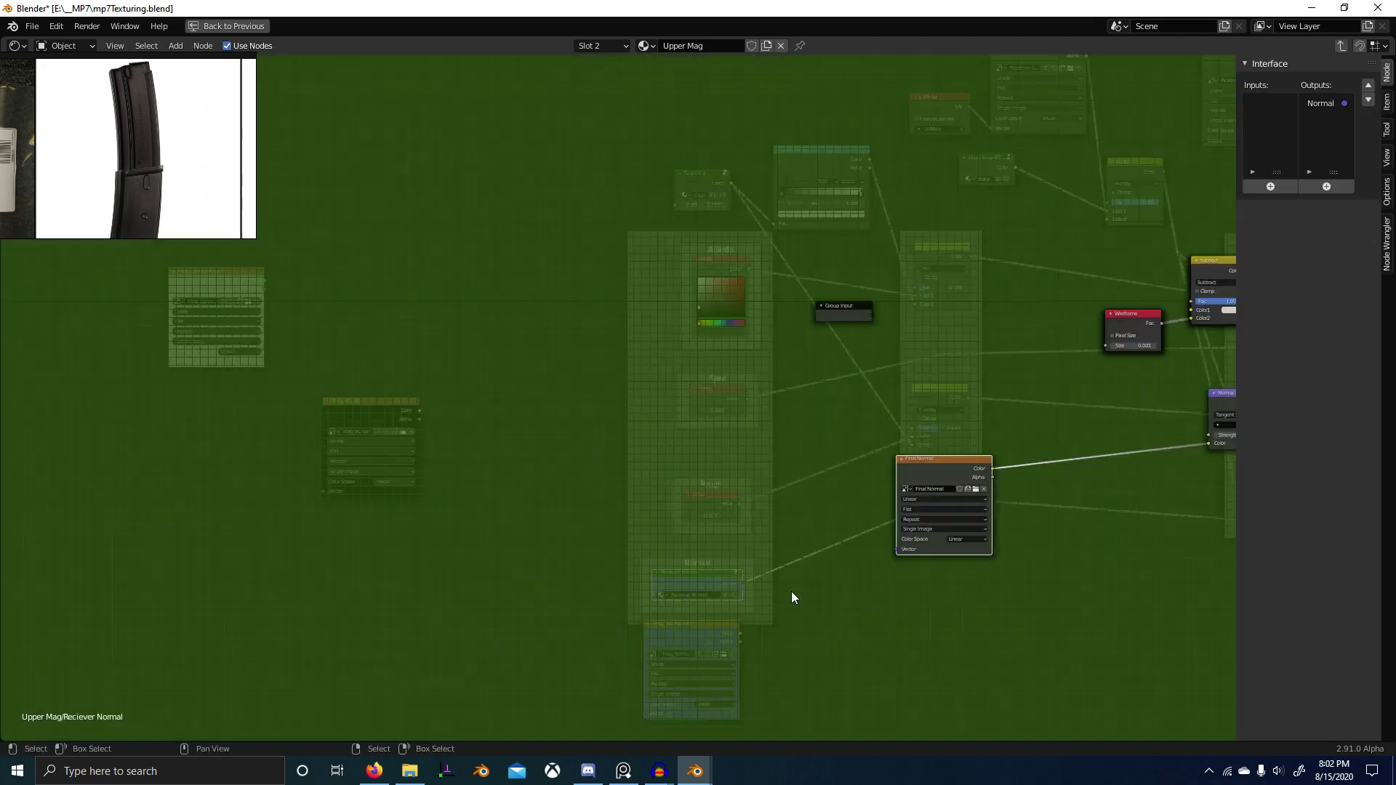
{"action": "key", "text": "Tab"}
Step: Add a Normal Map node beside the Mag_Normal texture
{"action": "key", "text": "shift+a"}
{"action": "left_click", "coordinate": [796, 509]}
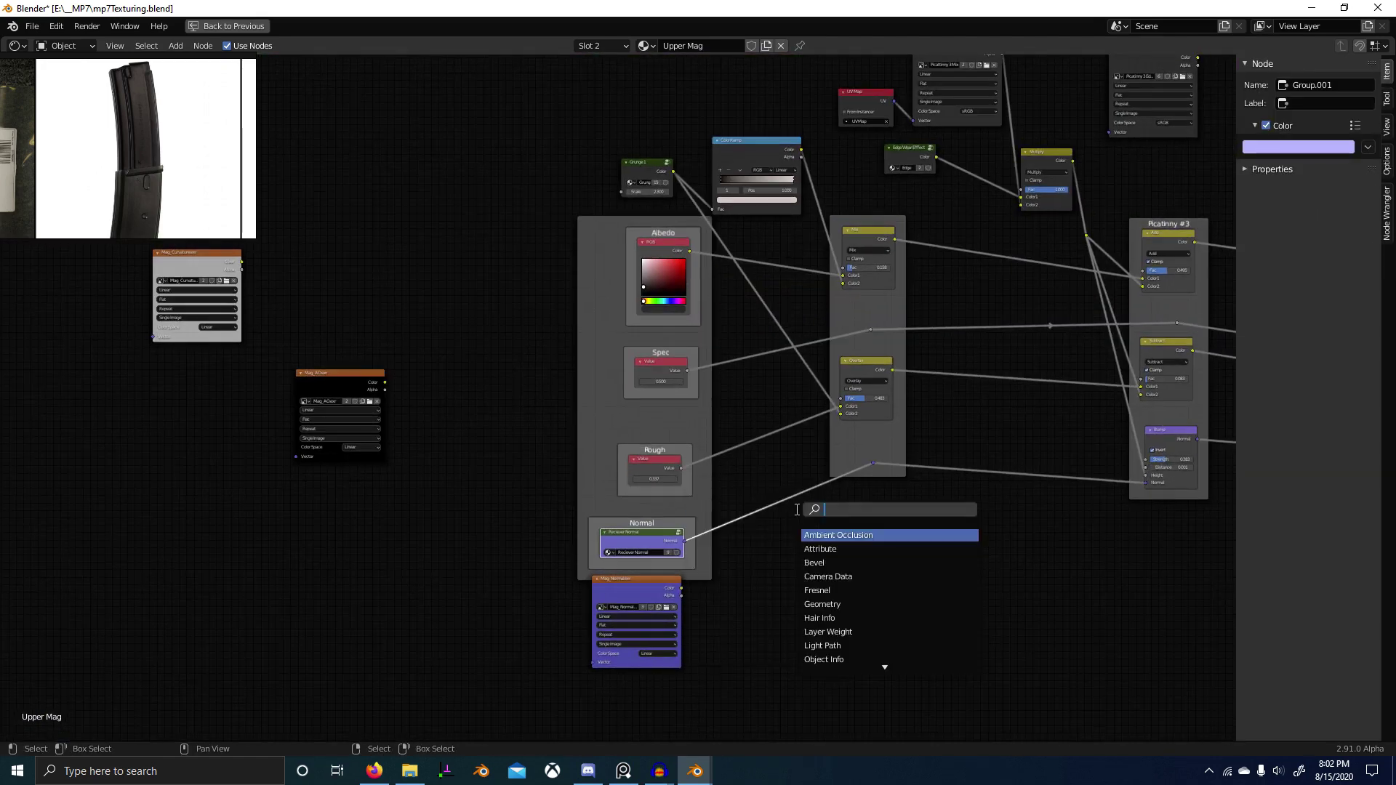
{"action": "type", "text": "normal"}
{"action": "key", "text": "Down"}
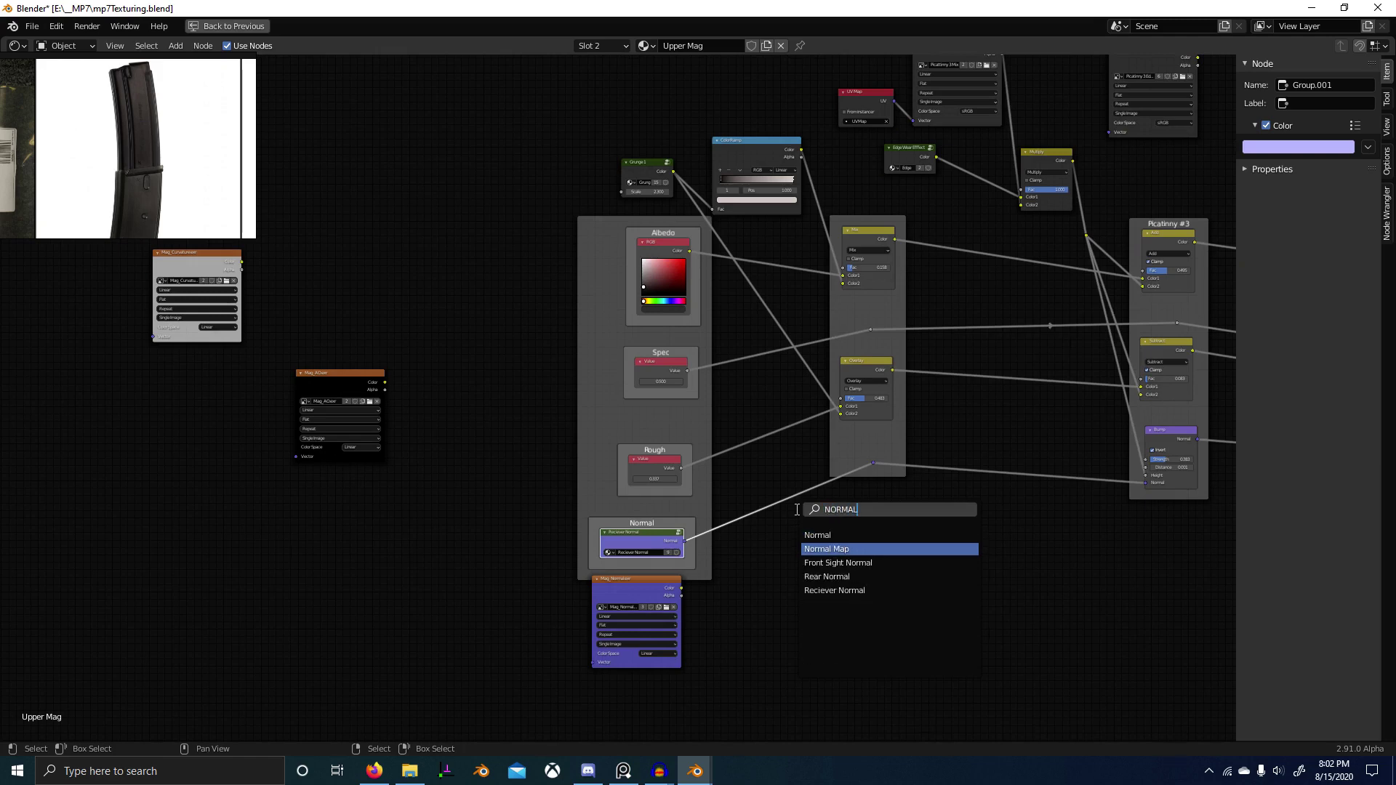
{"action": "key", "text": "Return"}
{"action": "left_click", "coordinate": [743, 569]}
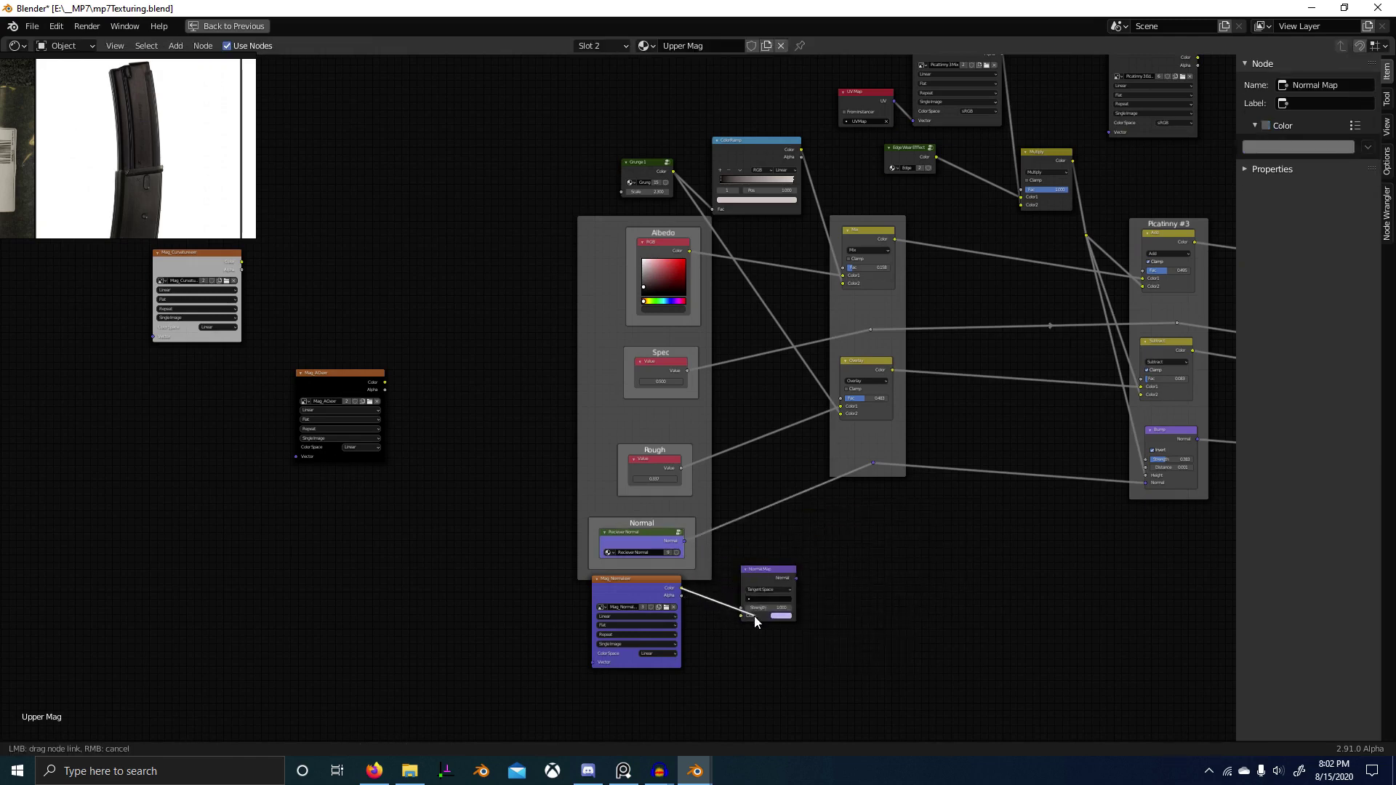
Step: Connect Mag_Normal's color through the Normal Map node to the normal reroute, and delete the Reciever Normal group
{"action": "left_click_drag", "start_coordinate": [681, 587], "coordinate": [742, 616]}
{"action": "left_click_drag", "start_coordinate": [796, 578], "coordinate": [872, 464]}
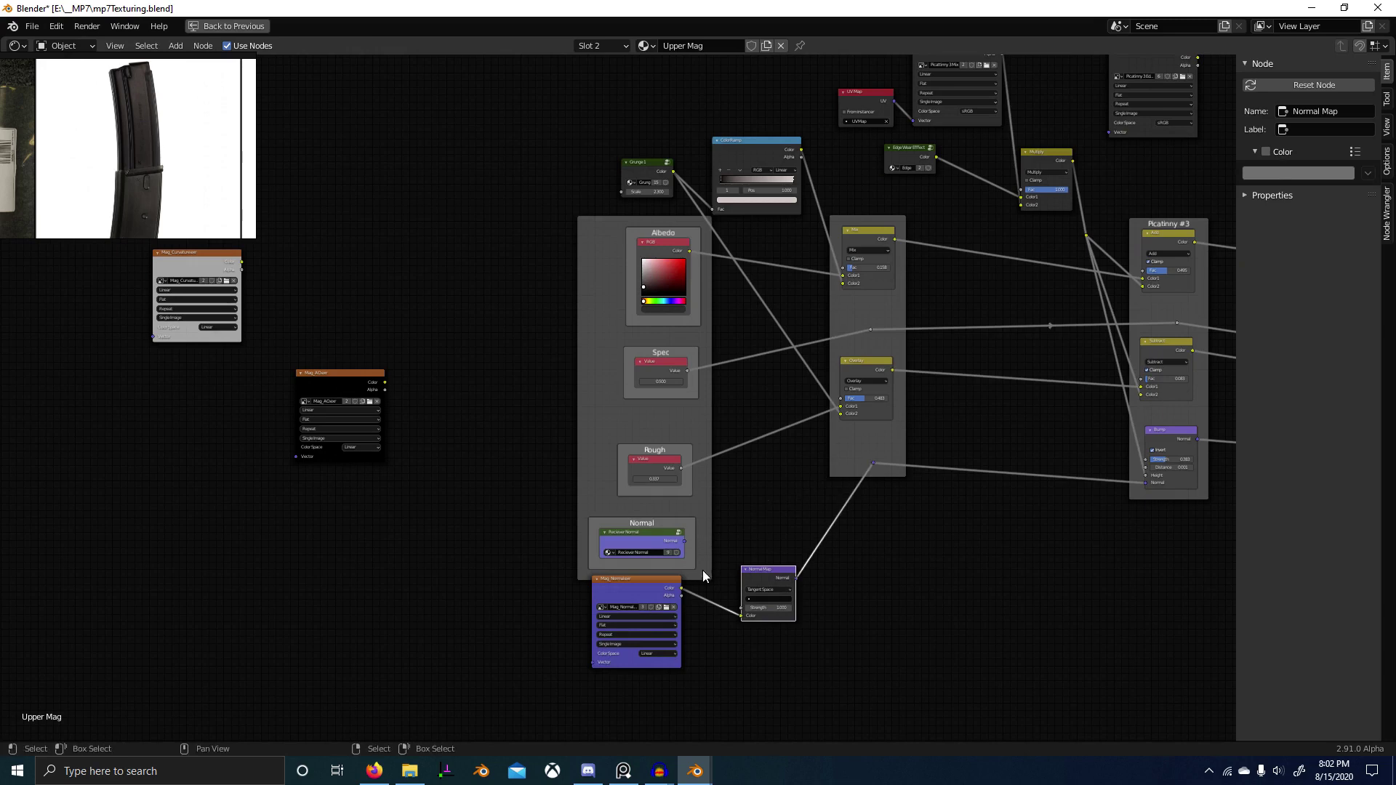
{"action": "left_click", "coordinate": [665, 552]}
{"action": "key", "text": "x"}
{"action": "right_click", "coordinate": [757, 588]}
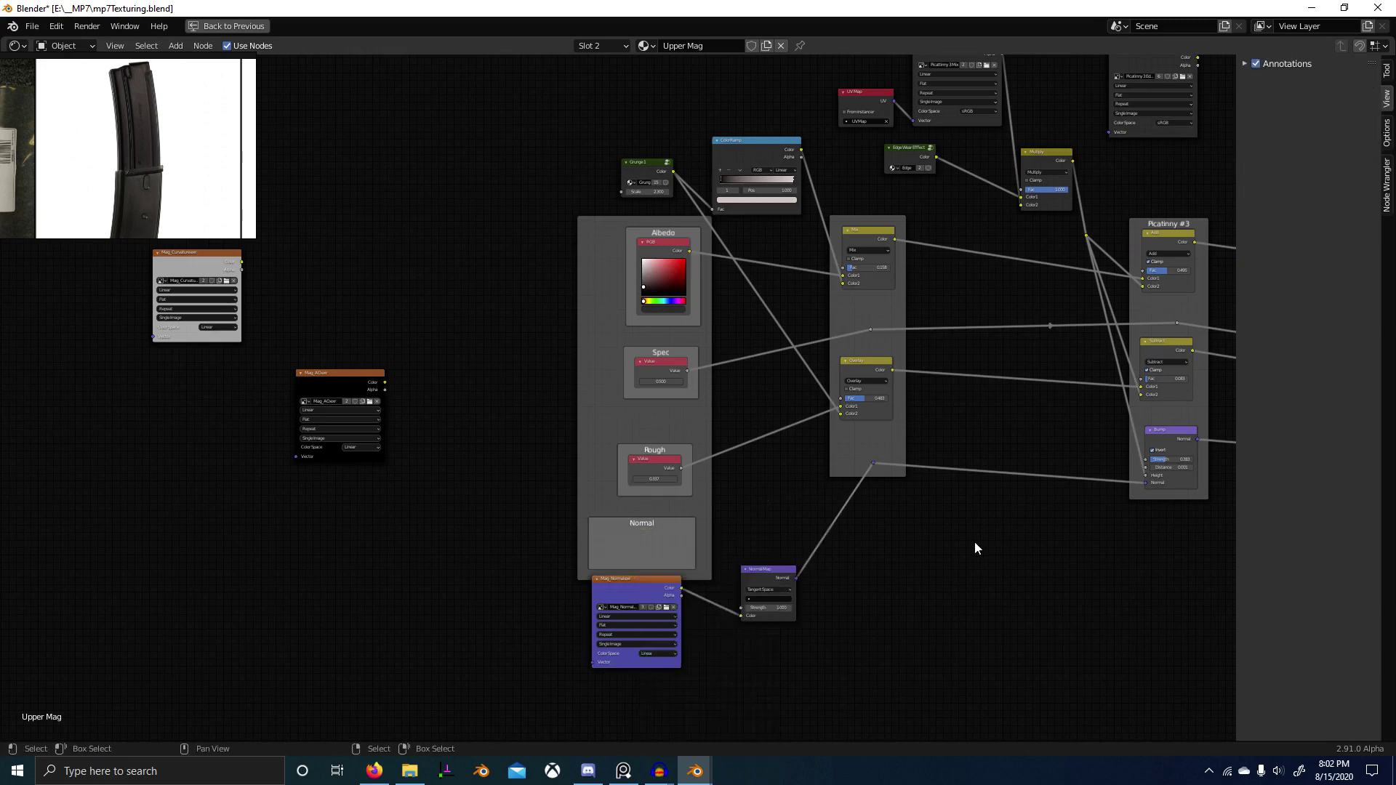
Step: Move the Mag_Normal texture and Normal Map nodes together into the large base-values frame
{"action": "right_click", "coordinate": [774, 583]}
{"action": "right_click", "coordinate": [660, 593], "text": "shift"}
{"action": "key", "text": "g"}
{"action": "left_click", "coordinate": [726, 552]}
{"action": "key", "text": "g"}
{"action": "left_click", "coordinate": [711, 582]}
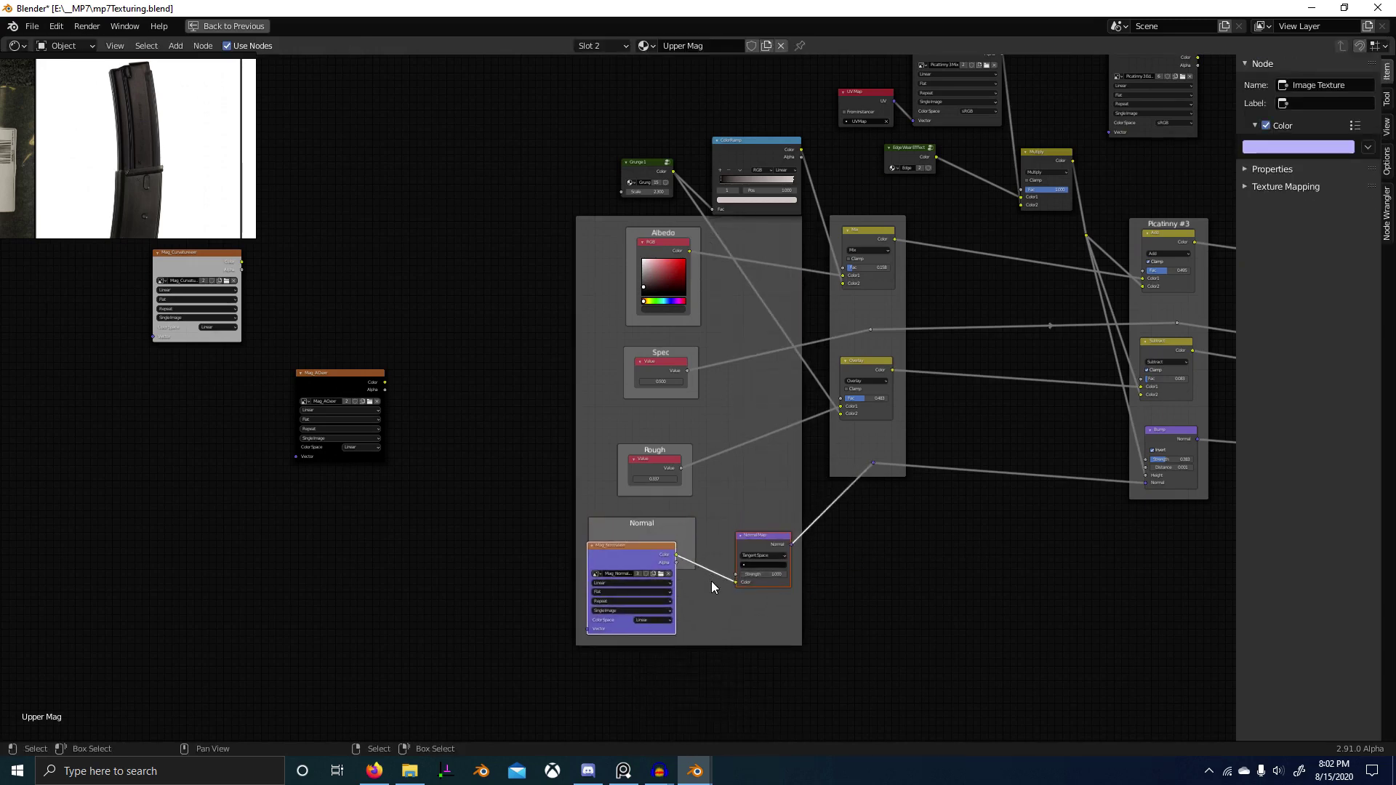
Step: Place the Mag_Normal texture and the Normal Map node side by side inside the Normal frame
{"action": "right_click", "coordinate": [645, 538]}
{"action": "key", "text": "g"}
{"action": "left_click", "coordinate": [638, 571]}
{"action": "key", "text": "g"}
{"action": "left_click", "coordinate": [637, 552]}
{"action": "left_click", "coordinate": [763, 557]}
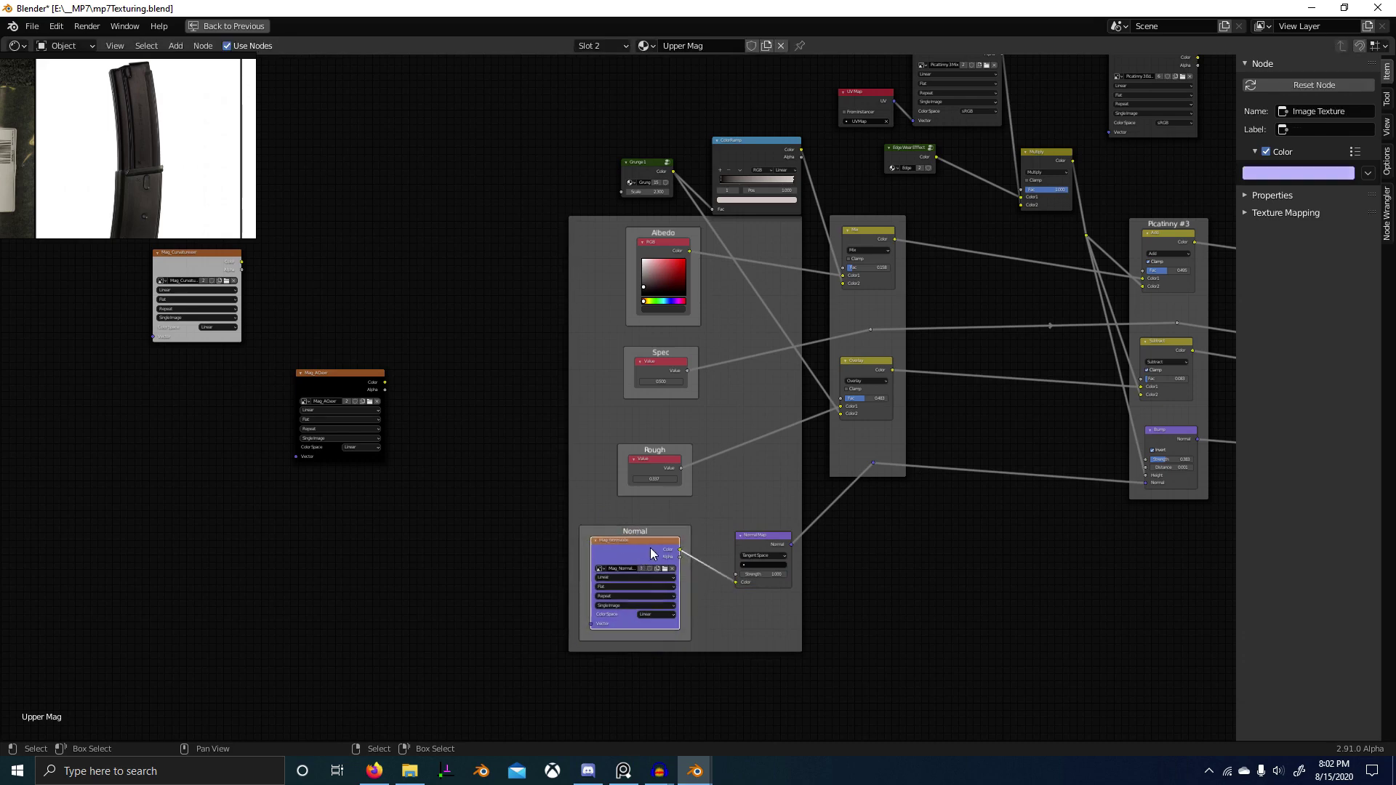
{"action": "key", "text": "g"}
{"action": "left_click", "coordinate": [749, 557]}
{"action": "right_click", "coordinate": [775, 531]}
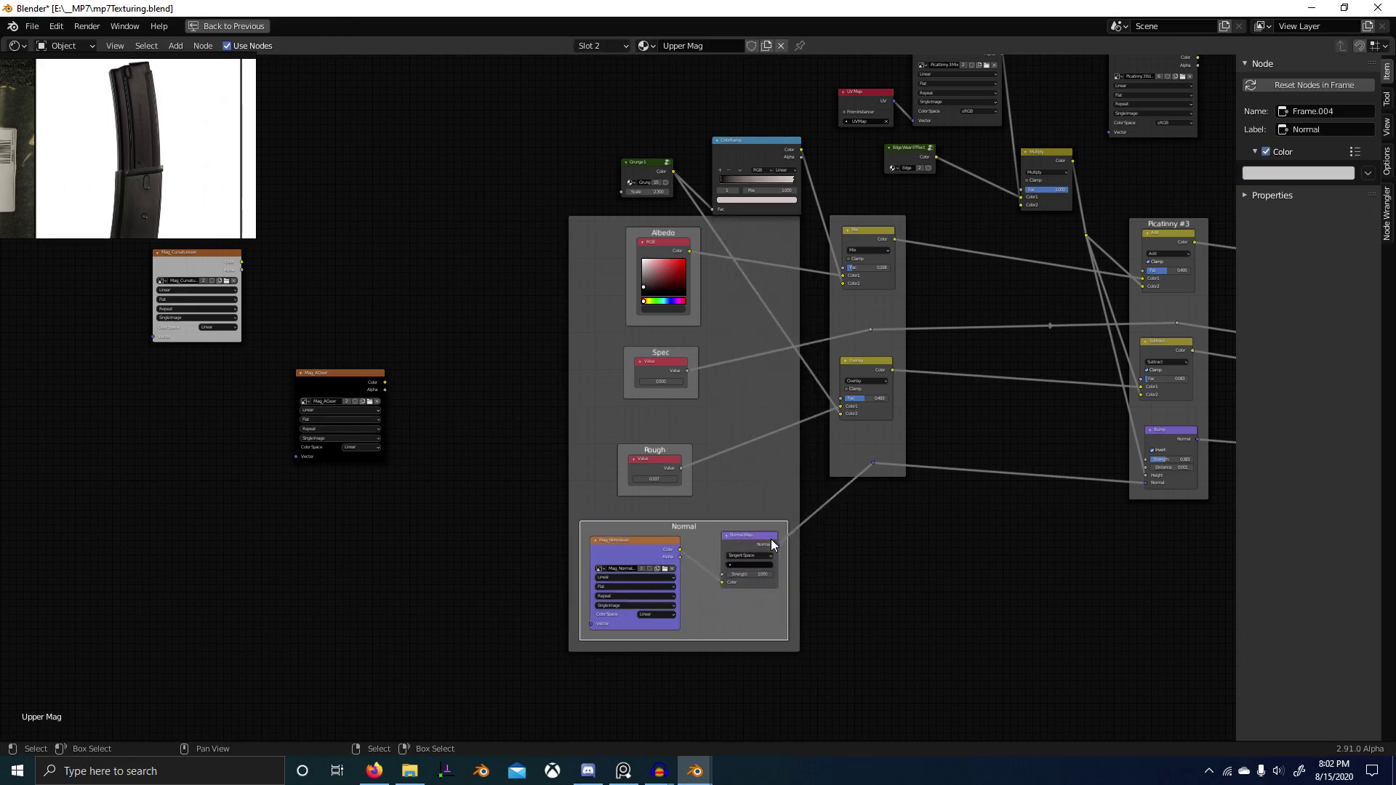
Step: Inspect the nodes inside the Grunge 1 group beside the ColorRamp
{"action": "scroll", "coordinate": [767, 395], "scroll_direction": "down", "scroll_amount": 5}
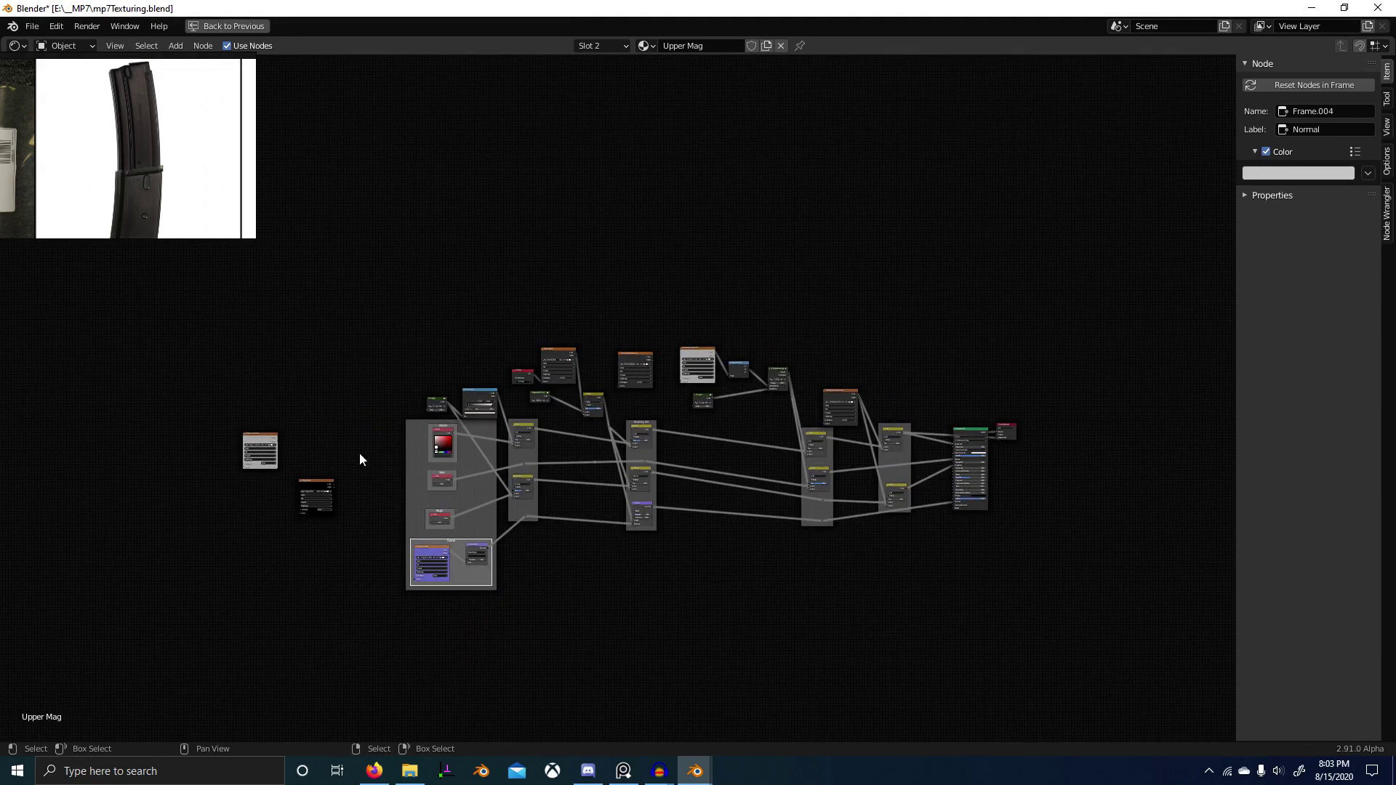
{"action": "scroll", "coordinate": [473, 412], "scroll_direction": "up", "scroll_amount": 7}
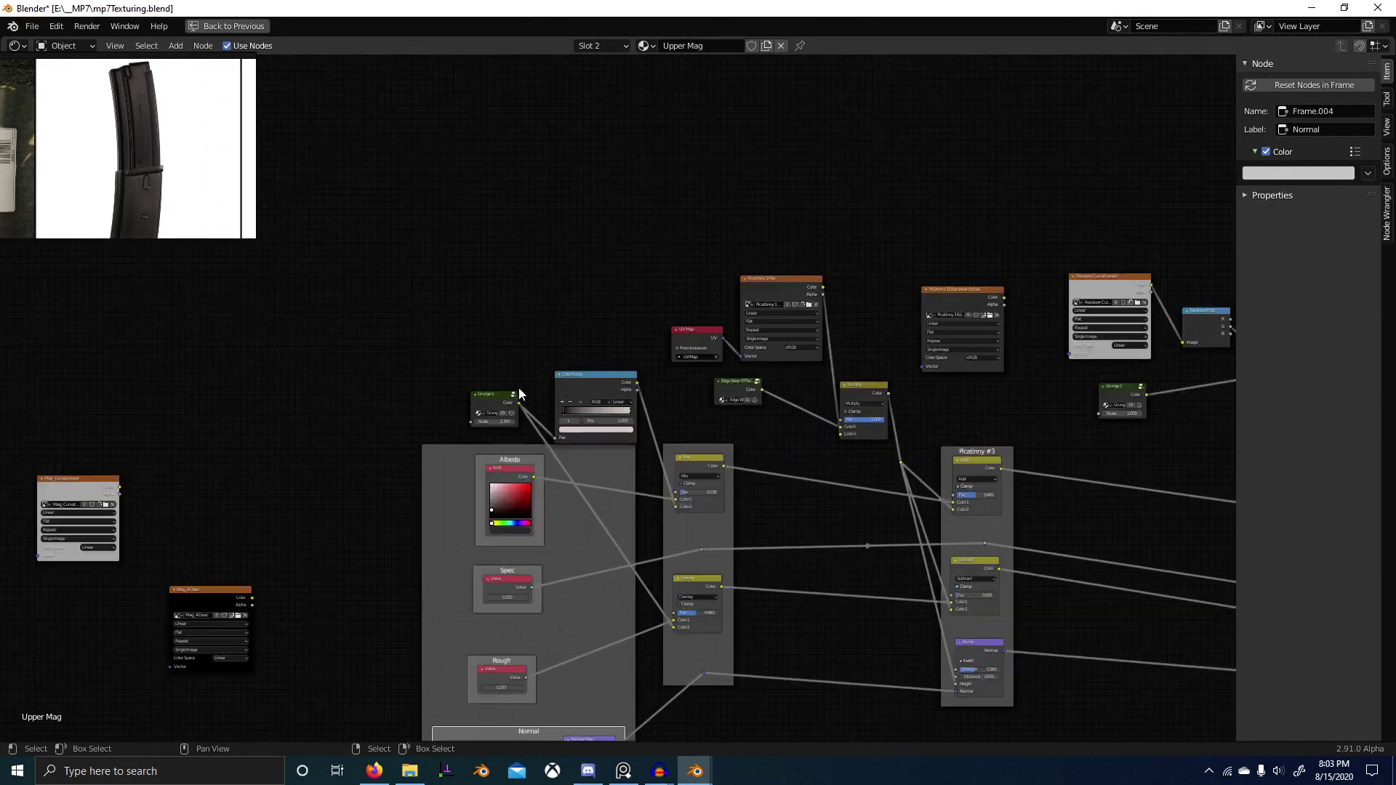
{"action": "left_click", "coordinate": [413, 403]}
{"action": "key", "text": "Tab"}
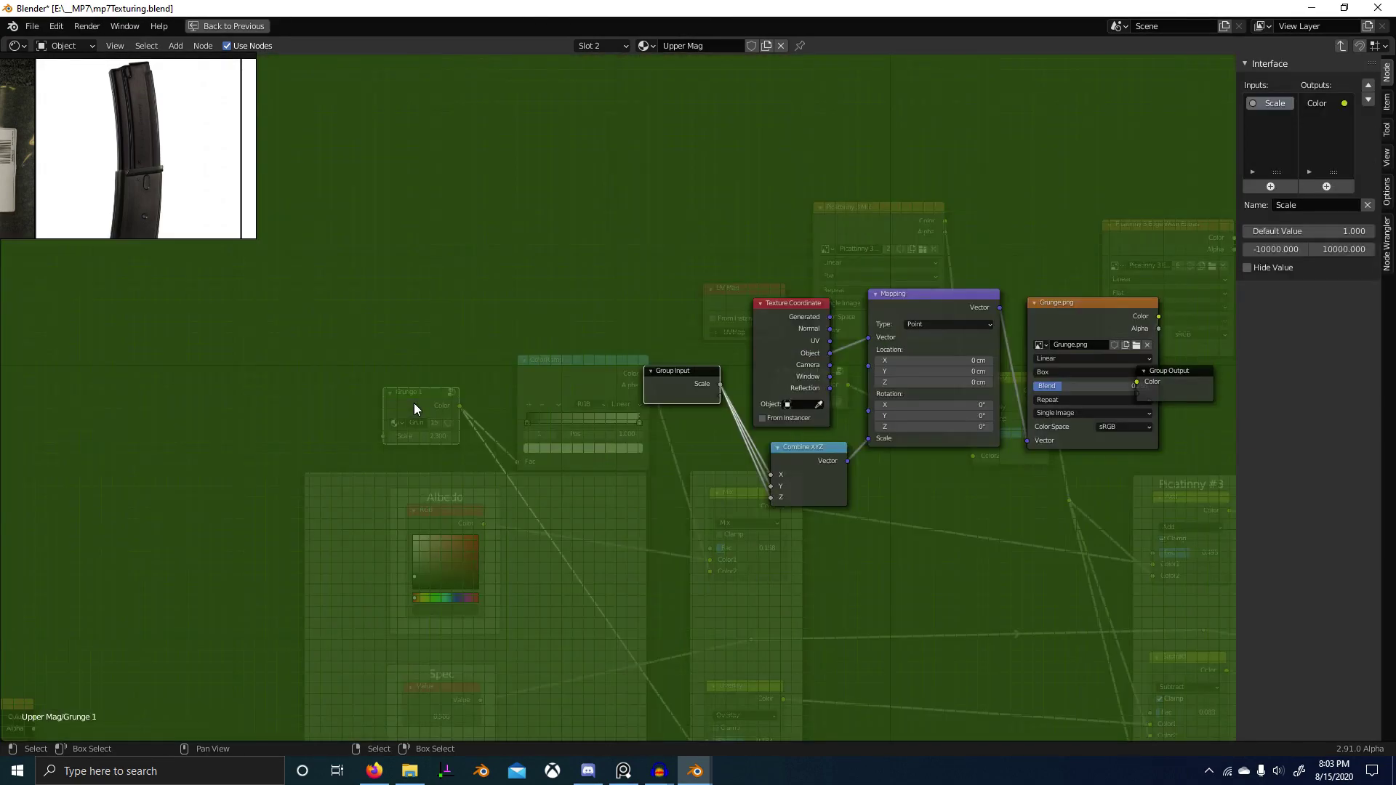
{"action": "key", "text": "Tab"}
Step: Set the factor of the Multiply node fed by Picatinny 3 Mix and the Edge Wear Effect group to 0
{"action": "scroll", "coordinate": [413, 403], "scroll_direction": "down", "scroll_amount": 3}
{"action": "middle_click_drag", "start_coordinate": [658, 452], "coordinate": [452, 507]}
{"action": "scroll", "coordinate": [451, 508], "scroll_direction": "up", "scroll_amount": 1}
{"action": "left_click", "coordinate": [621, 293]}
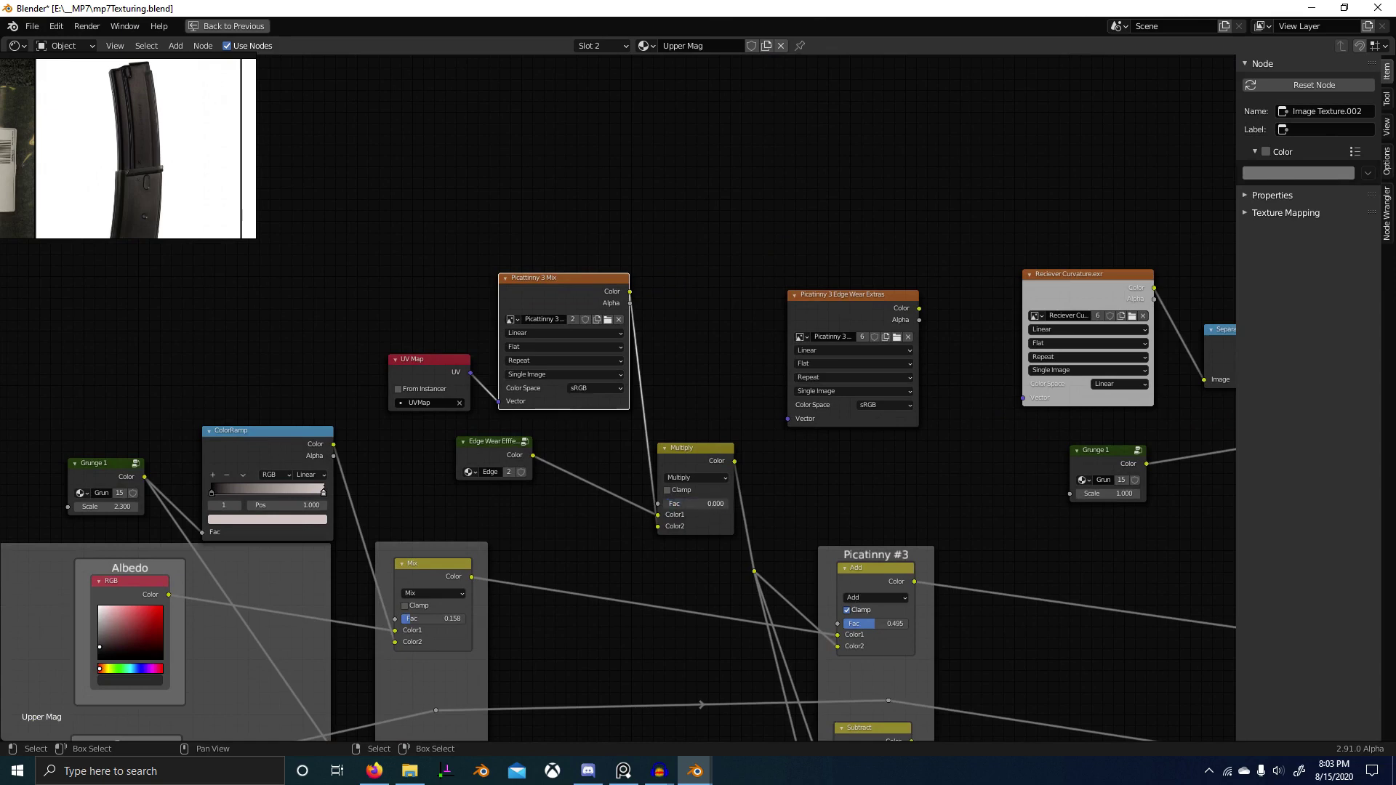
{"action": "left_click_drag", "start_coordinate": [720, 504], "coordinate": [631, 507]}
Step: Delete the unconnected Picatinny 3 Edge Wear Extras texture node
{"action": "middle_click_drag", "start_coordinate": [936, 459], "coordinate": [765, 463]}
{"action": "left_click", "coordinate": [692, 308]}
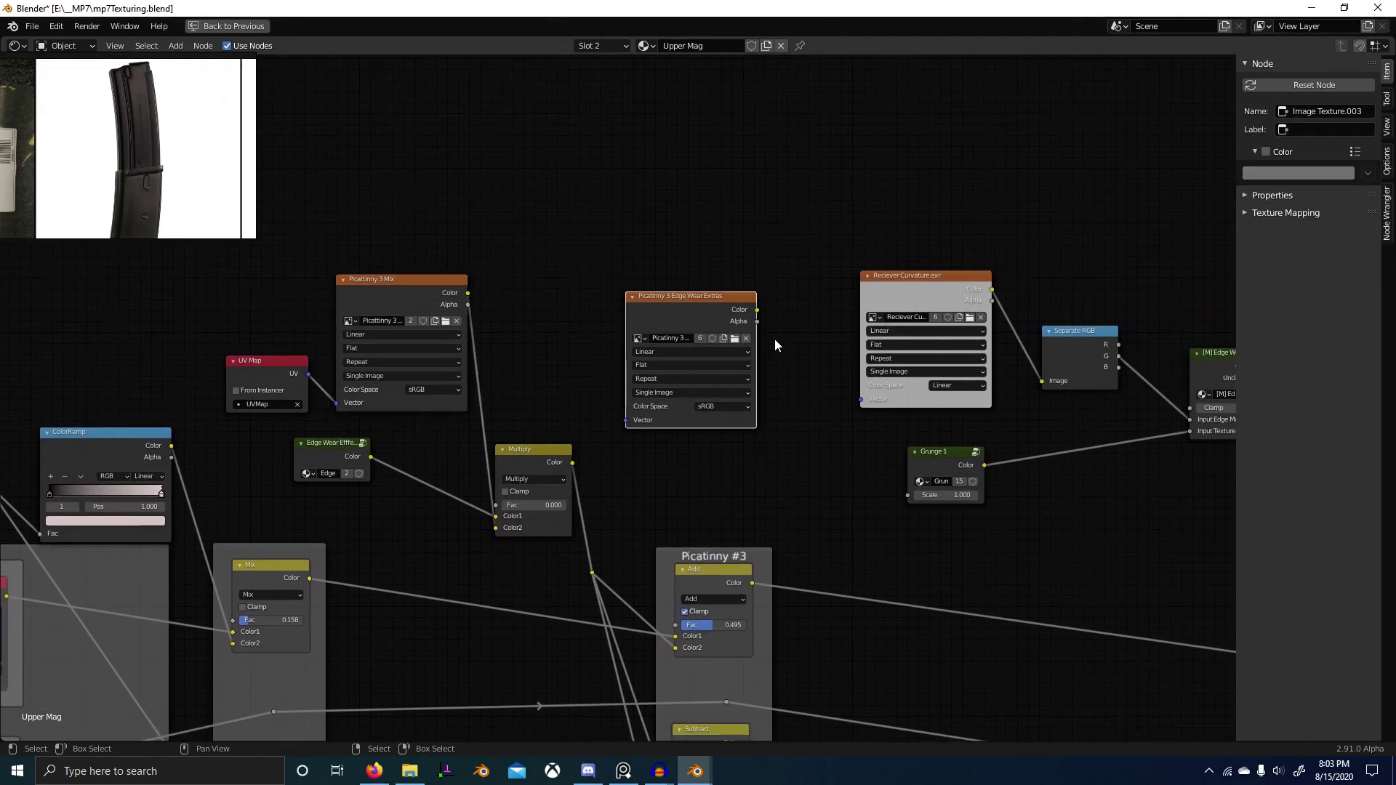
{"action": "middle_click_drag", "start_coordinate": [775, 339], "coordinate": [661, 350]}
{"action": "key", "text": "x"}
Step: Move the Mag_Curvature texture node next to the Reciever Curvature texture
{"action": "scroll", "coordinate": [659, 396], "scroll_direction": "down", "scroll_amount": 9}
{"action": "middle_click_drag", "start_coordinate": [195, 472], "coordinate": [609, 432]}
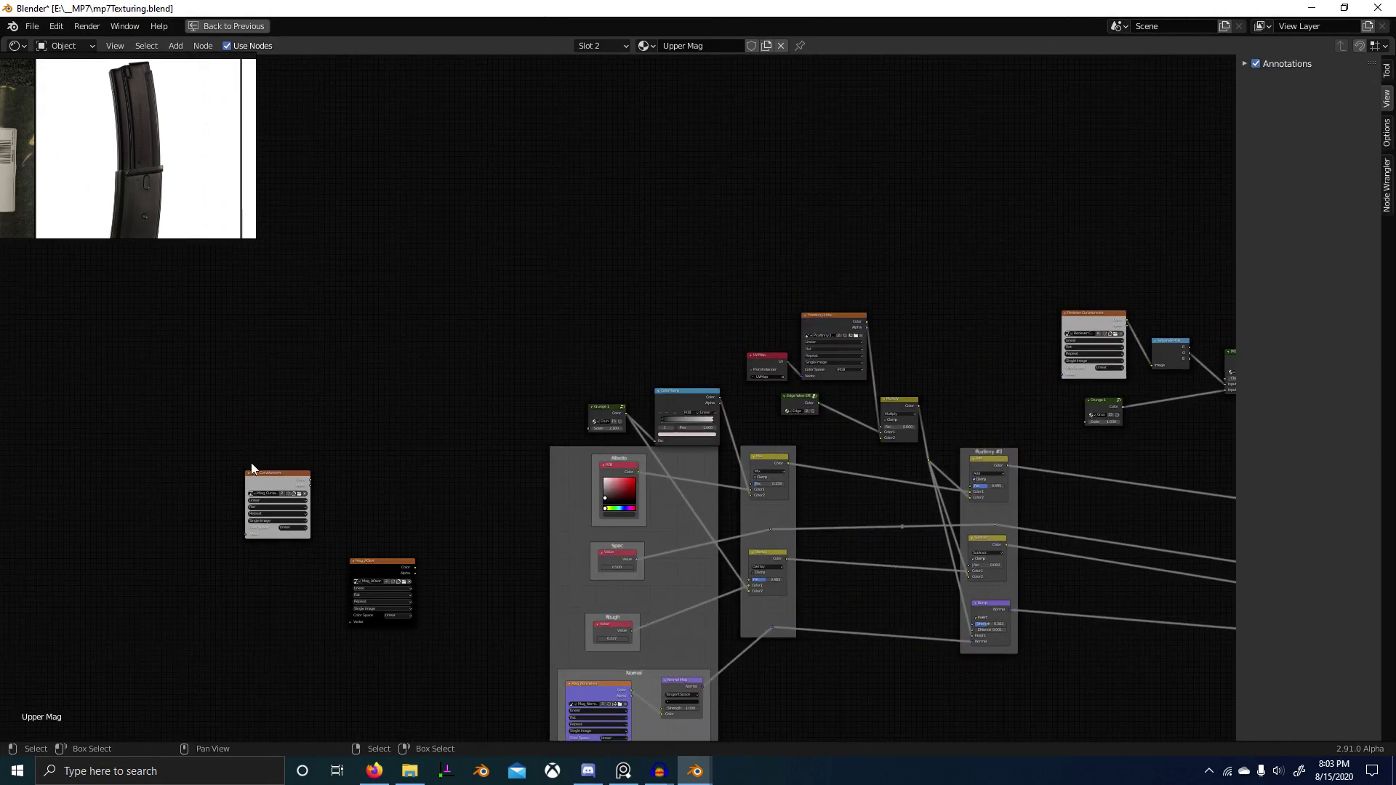
{"action": "left_click", "coordinate": [253, 473]}
{"action": "middle_click_drag", "start_coordinate": [601, 507], "coordinate": [433, 588]}
{"action": "key", "text": "g"}
{"action": "left_click", "coordinate": [1170, 408]}
{"action": "middle_click_drag", "start_coordinate": [1144, 395], "coordinate": [877, 438]}
{"action": "scroll", "coordinate": [727, 473], "scroll_direction": "up", "scroll_amount": 7}
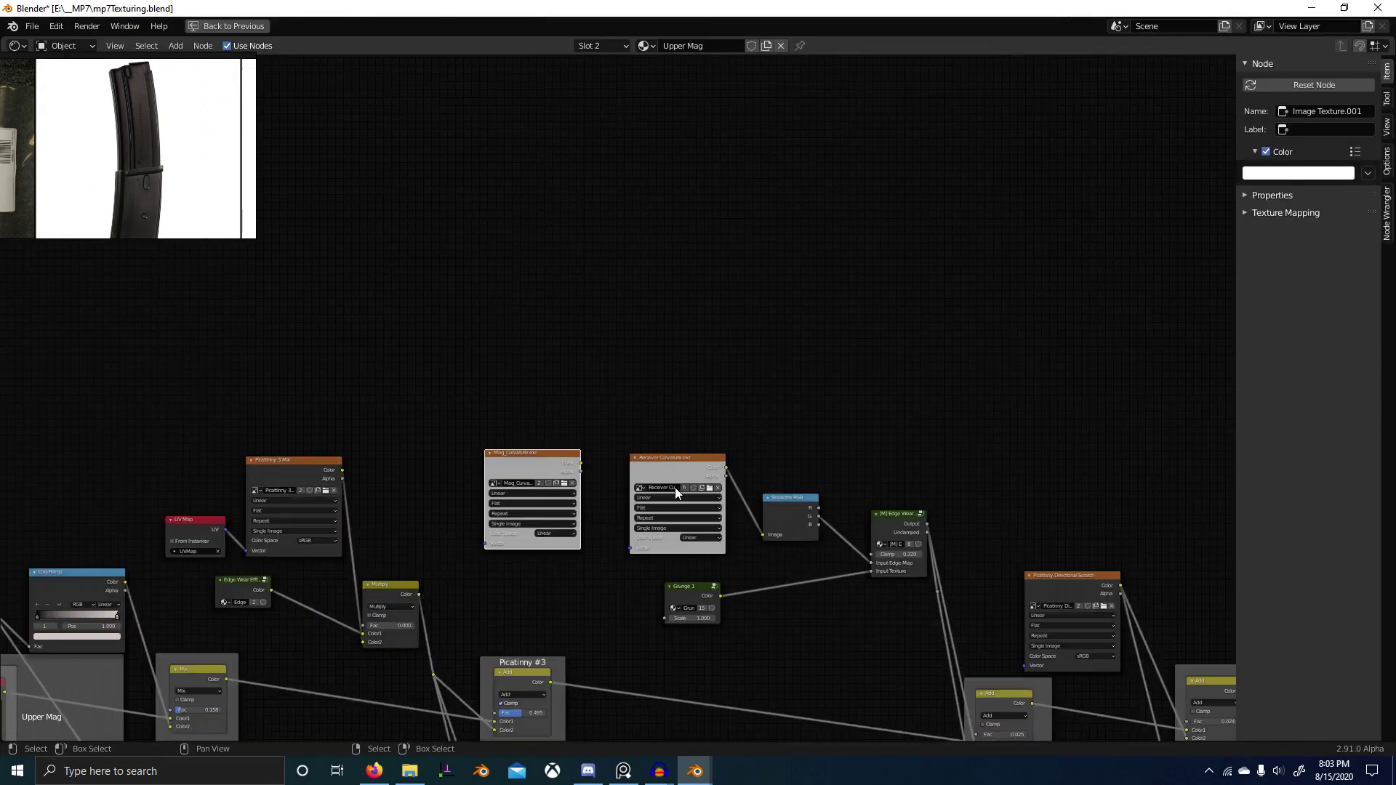
Step: Delete the Reciever Curvature texture and connect Mag_Curvature's color to the Separate RGB image input
{"action": "left_click", "coordinate": [687, 468]}
{"action": "key", "text": "x"}
{"action": "left_click_drag", "start_coordinate": [575, 473], "coordinate": [787, 558]}
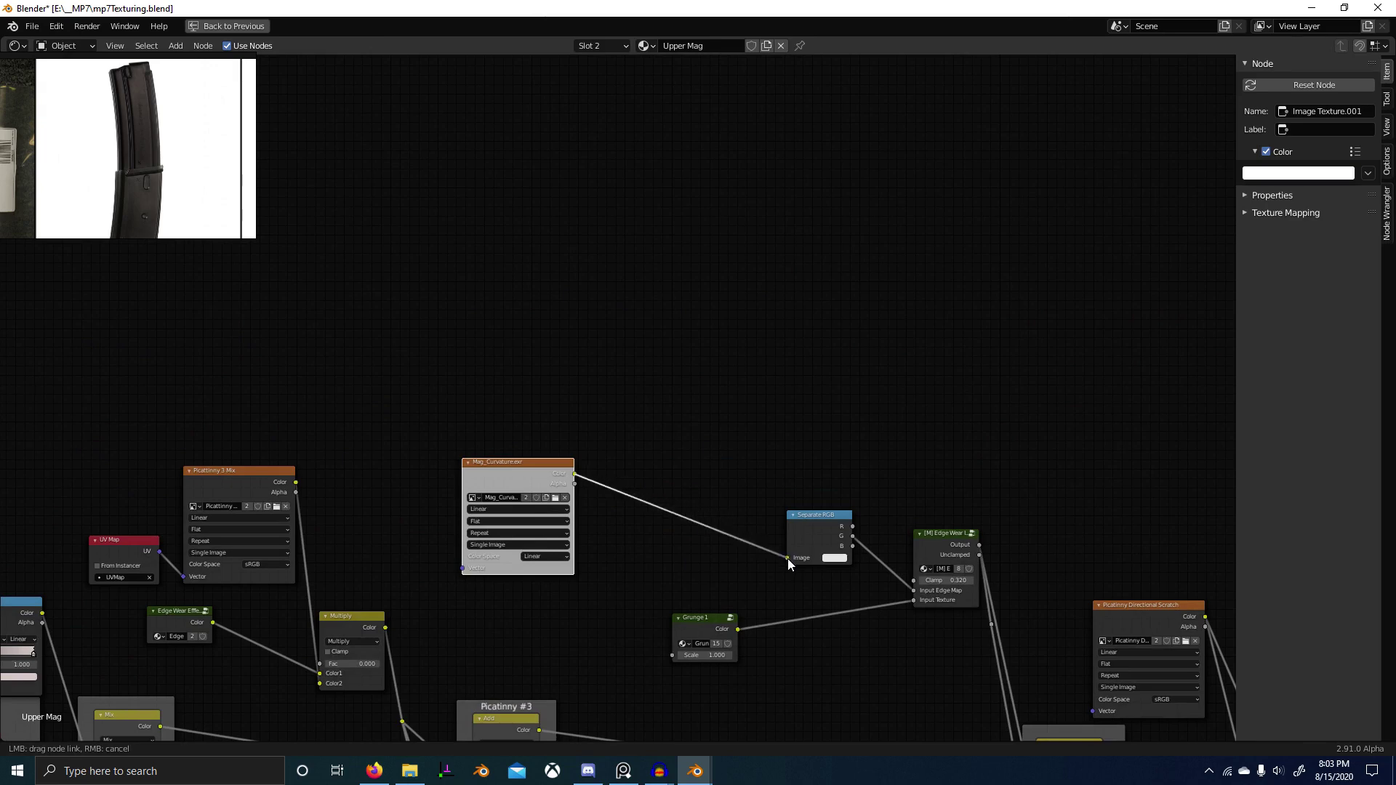
Step: Set the factors of both Add nodes fed by the Picatinny Directional Scratch texture to 0
{"action": "mouse_move", "coordinate": [899, 611]}
{"action": "middle_mouse_down"}
{"action": "mouse_move", "coordinate": [522, 505]}
{"action": "mouse_move", "coordinate": [476, 479]}
{"action": "middle_mouse_up"}
{"action": "scroll", "coordinate": [836, 553], "scroll_direction": "up", "scroll_amount": 1}
{"action": "middle_click_drag", "start_coordinate": [901, 580], "coordinate": [730, 452]}
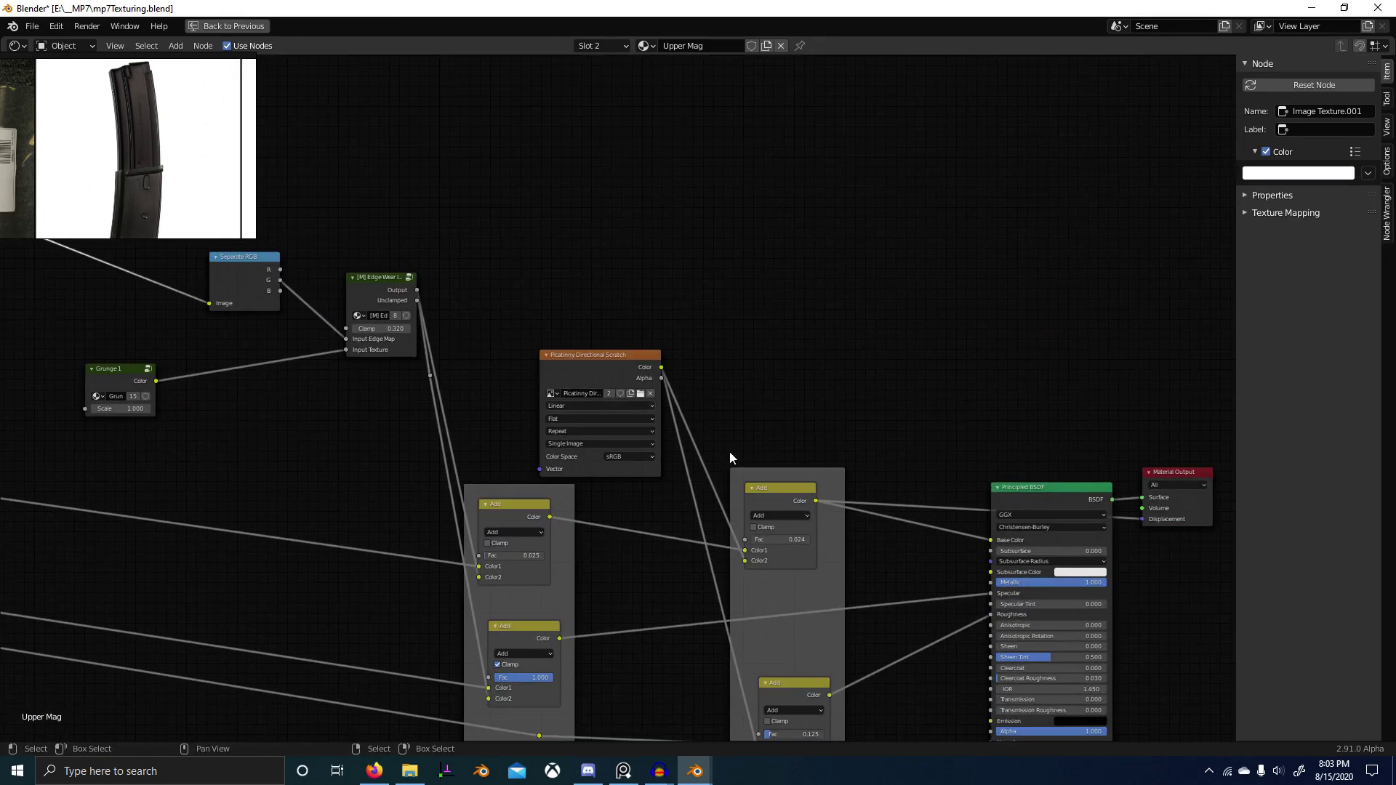
{"action": "scroll", "coordinate": [586, 388], "scroll_direction": "up", "scroll_amount": 3}
{"action": "left_click", "coordinate": [598, 354]}
{"action": "scroll", "coordinate": [604, 356], "scroll_direction": "down", "scroll_amount": 1}
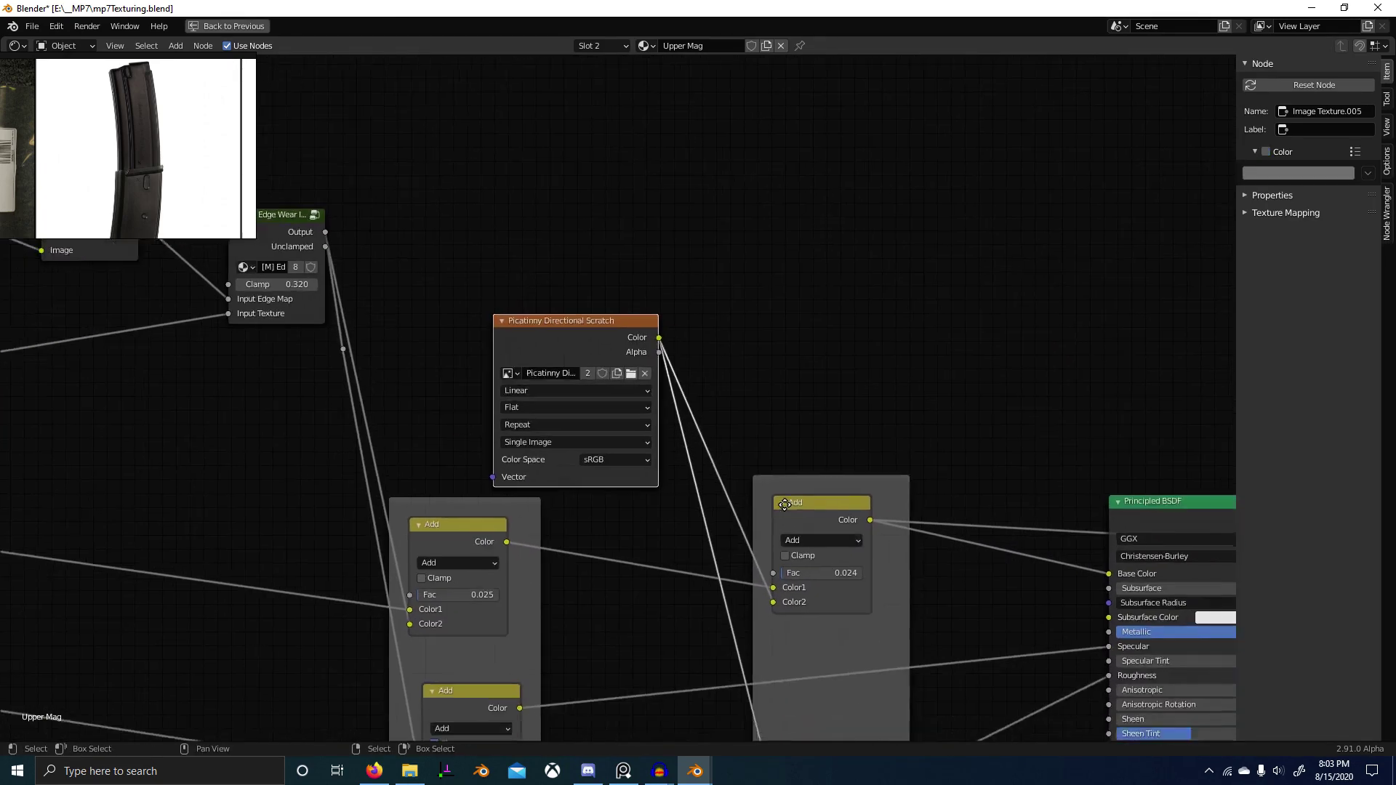
{"action": "middle_click_drag", "start_coordinate": [827, 533], "coordinate": [706, 479]}
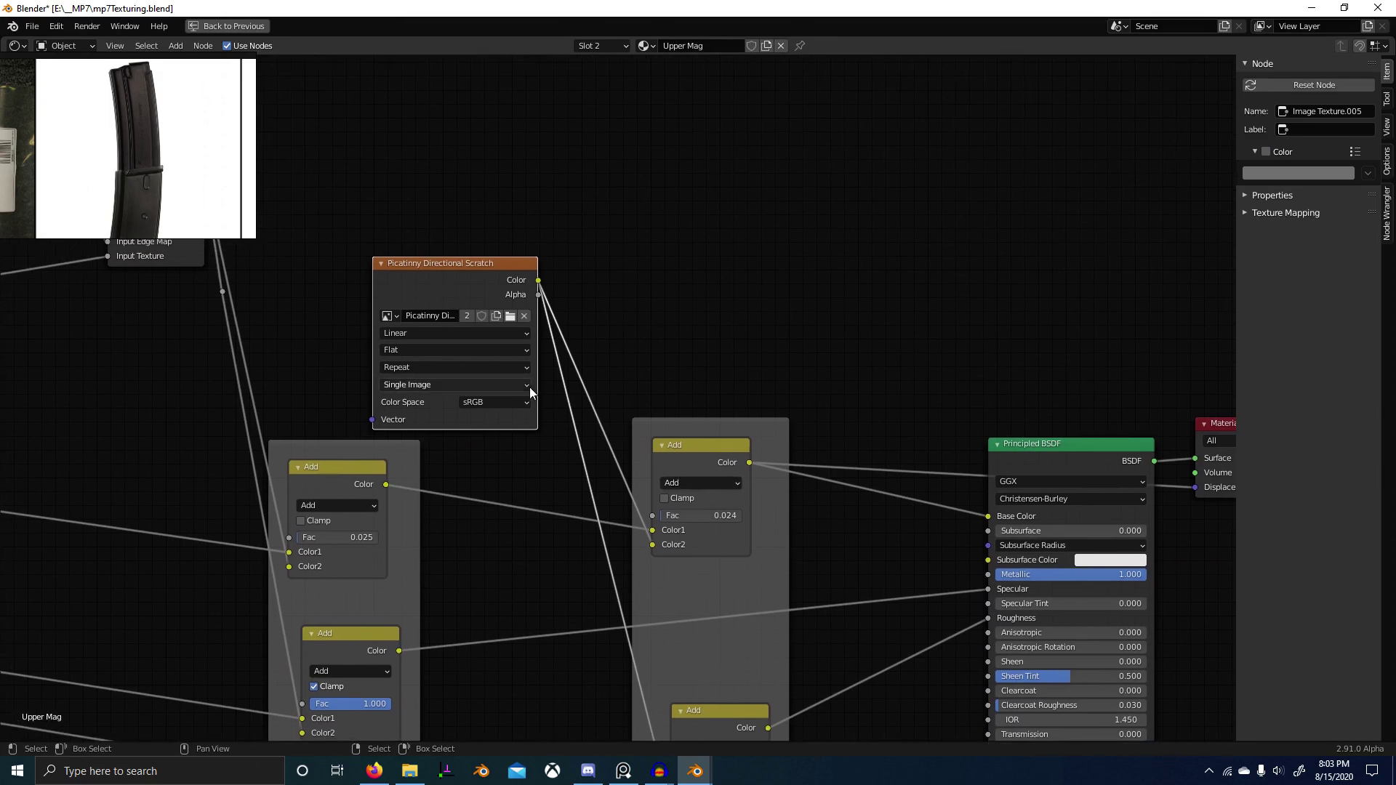
{"action": "left_click_drag", "start_coordinate": [710, 515], "coordinate": [684, 515]}
{"action": "scroll", "coordinate": [773, 645], "scroll_direction": "down", "scroll_amount": 1}
{"action": "middle_click_drag", "start_coordinate": [782, 582], "coordinate": [769, 381]}
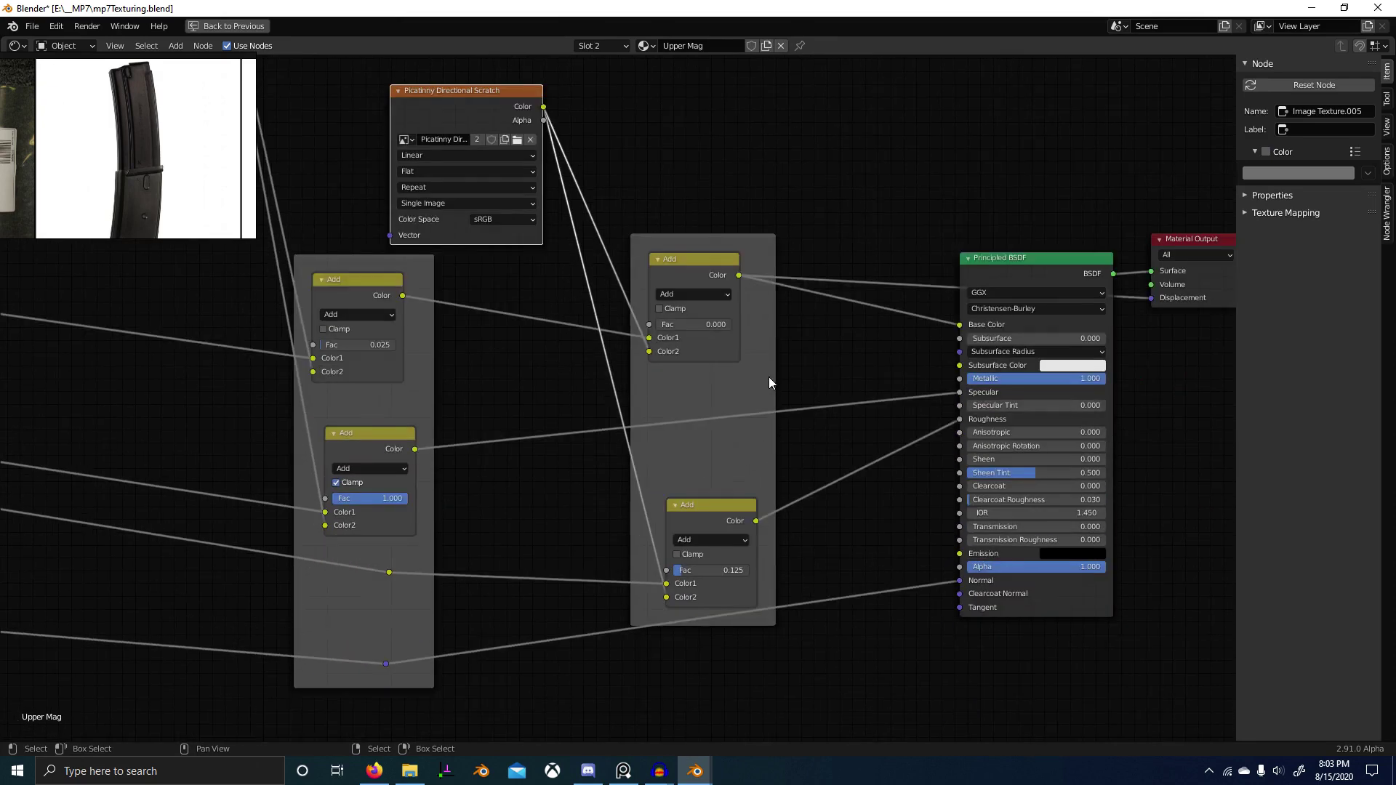
{"action": "left_click_drag", "start_coordinate": [718, 573], "coordinate": [541, 586]}
Step: Examine the upper magazine's updated material on the model in the 3D view
{"action": "middle_click_drag", "start_coordinate": [464, 293], "coordinate": [686, 393]}
{"action": "scroll", "coordinate": [609, 392], "scroll_direction": "down", "scroll_amount": 4}
{"action": "middle_click_drag", "start_coordinate": [512, 388], "coordinate": [611, 426]}
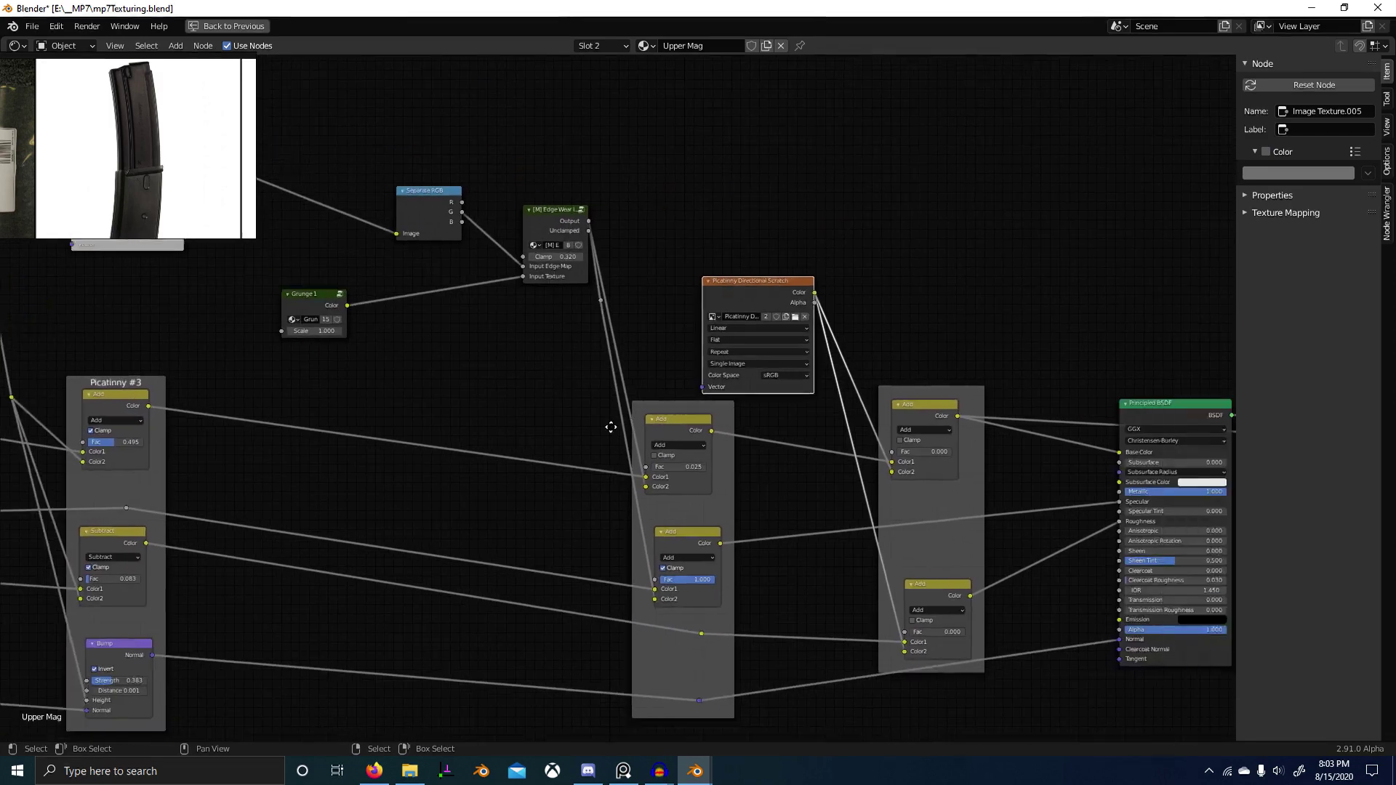
{"action": "key", "text": "ctrl+space"}
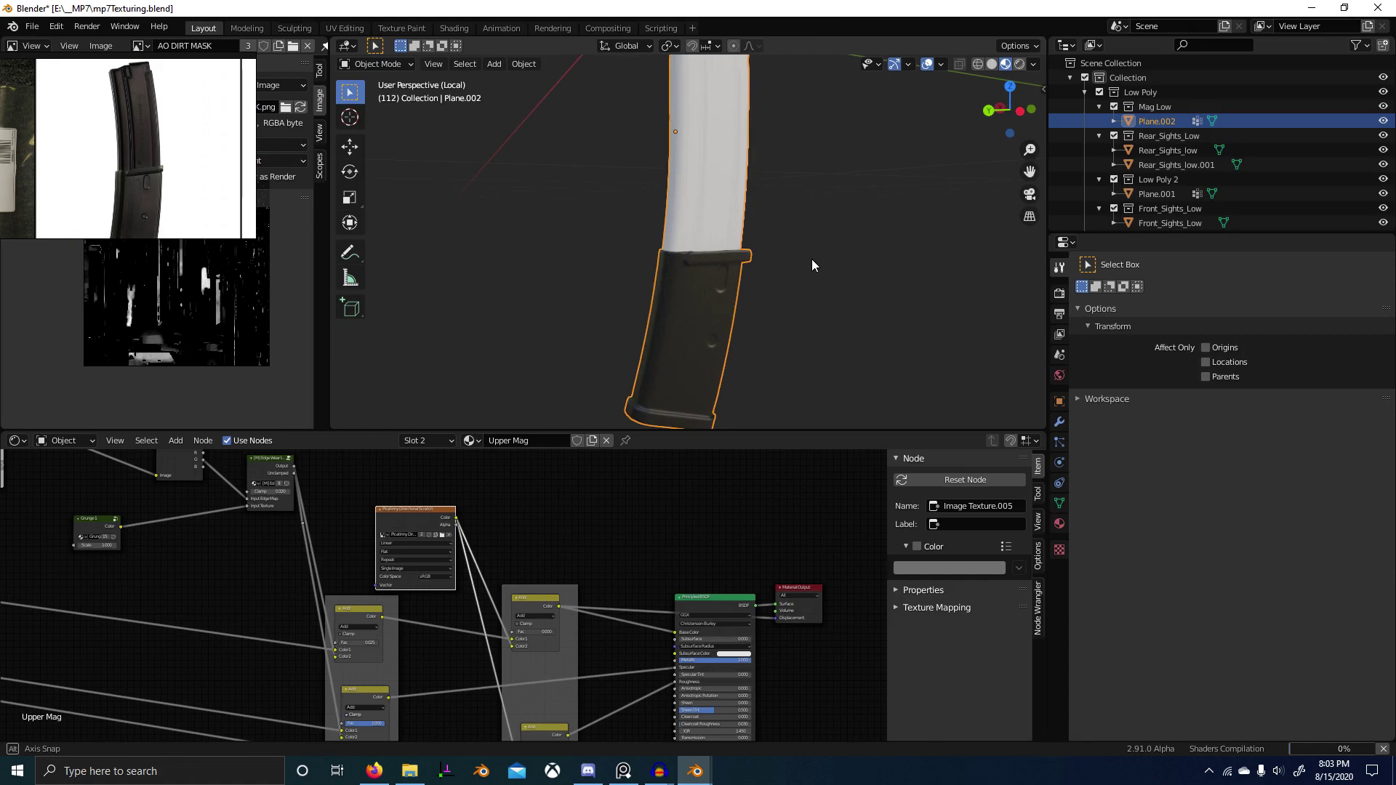
{"action": "scroll", "coordinate": [800, 264], "scroll_direction": "down", "scroll_amount": 8}
{"action": "scroll", "coordinate": [728, 157], "scroll_direction": "up", "scroll_amount": 10}
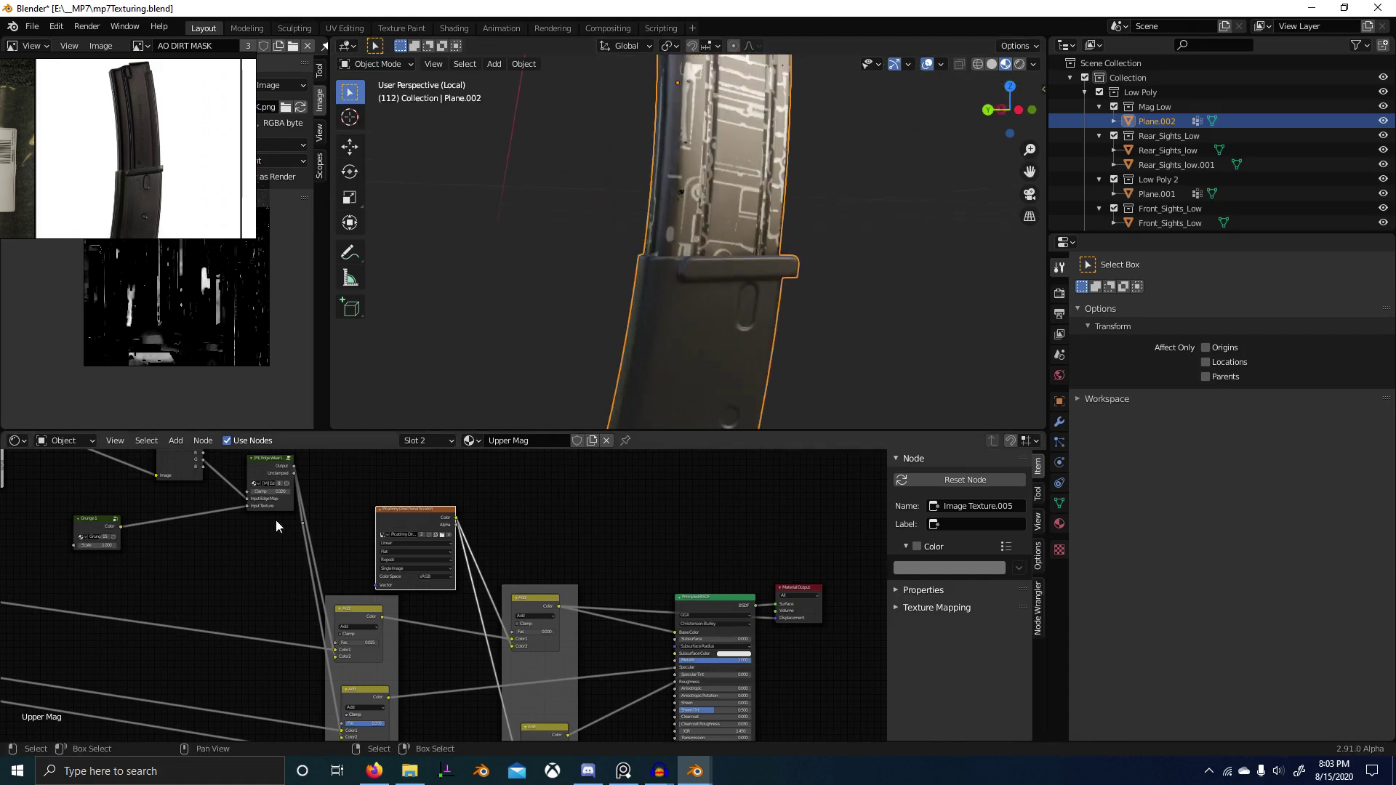
Step: Trace the Upper Mag node chain and inspect the contents of the [M] Edge Wear group
{"action": "scroll", "coordinate": [120, 514], "scroll_direction": "down", "scroll_amount": 6}
{"action": "middle_click_drag", "start_coordinate": [120, 513], "coordinate": [448, 573]}
{"action": "middle_click_drag", "start_coordinate": [216, 631], "coordinate": [440, 534]}
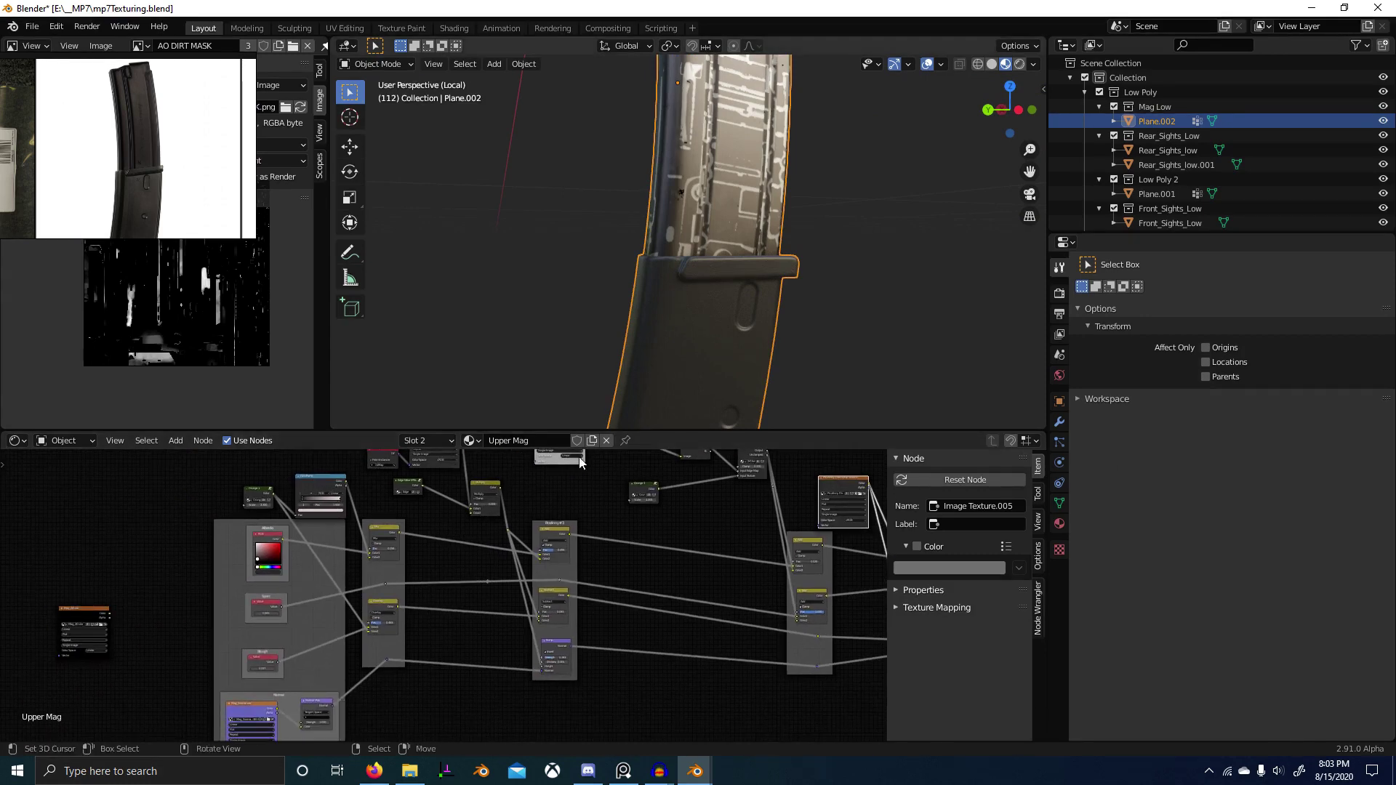
{"action": "middle_click_drag", "start_coordinate": [616, 532], "coordinate": [447, 598]}
{"action": "scroll", "coordinate": [451, 592], "scroll_direction": "up", "scroll_amount": 6}
{"action": "middle_click_drag", "start_coordinate": [664, 486], "coordinate": [571, 546]}
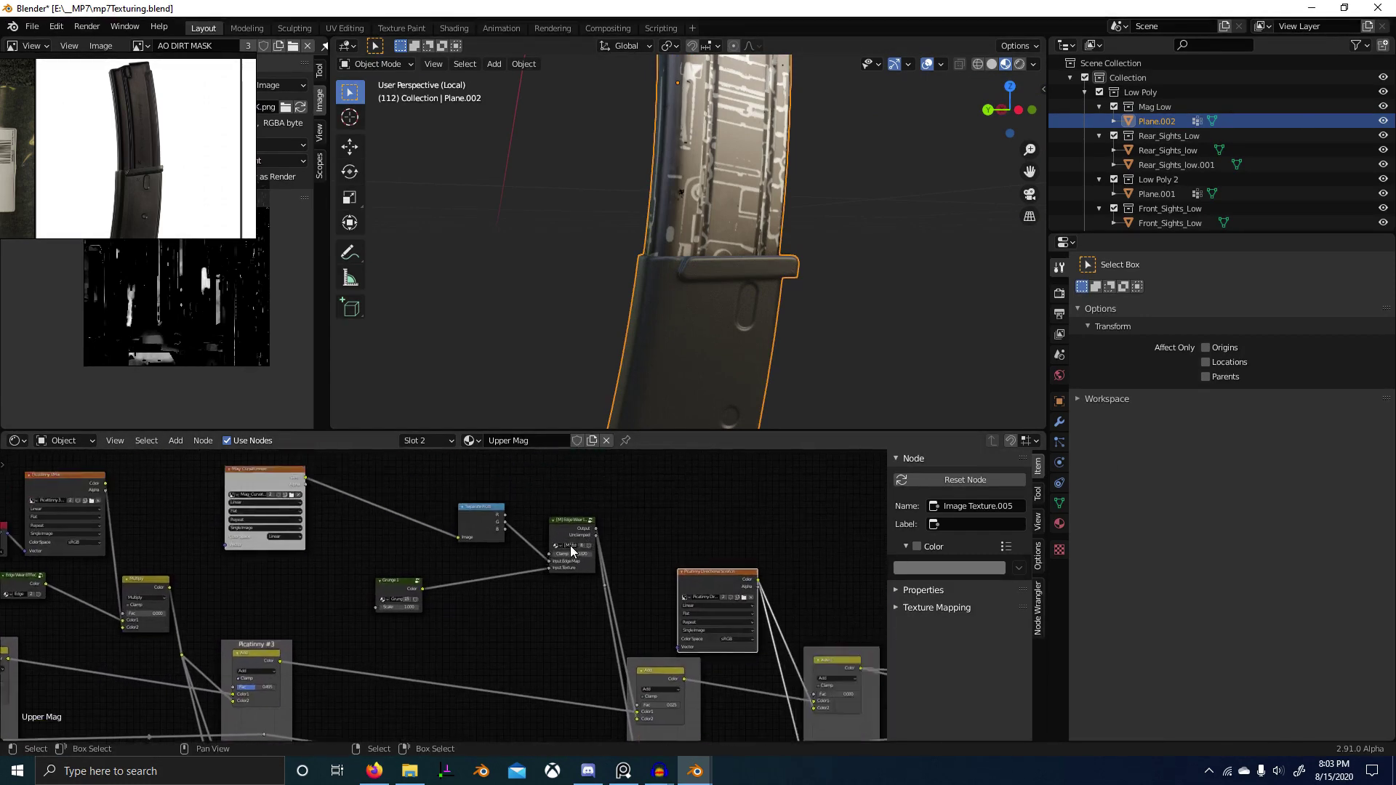
{"action": "scroll", "coordinate": [570, 545], "scroll_direction": "up", "scroll_amount": 3}
{"action": "left_click", "coordinate": [605, 496]}
{"action": "scroll", "coordinate": [606, 498], "scroll_direction": "up", "scroll_amount": 1}
{"action": "left_click", "coordinate": [605, 504]}
{"action": "key", "text": "Tab"}
{"action": "key", "text": "Tab"}
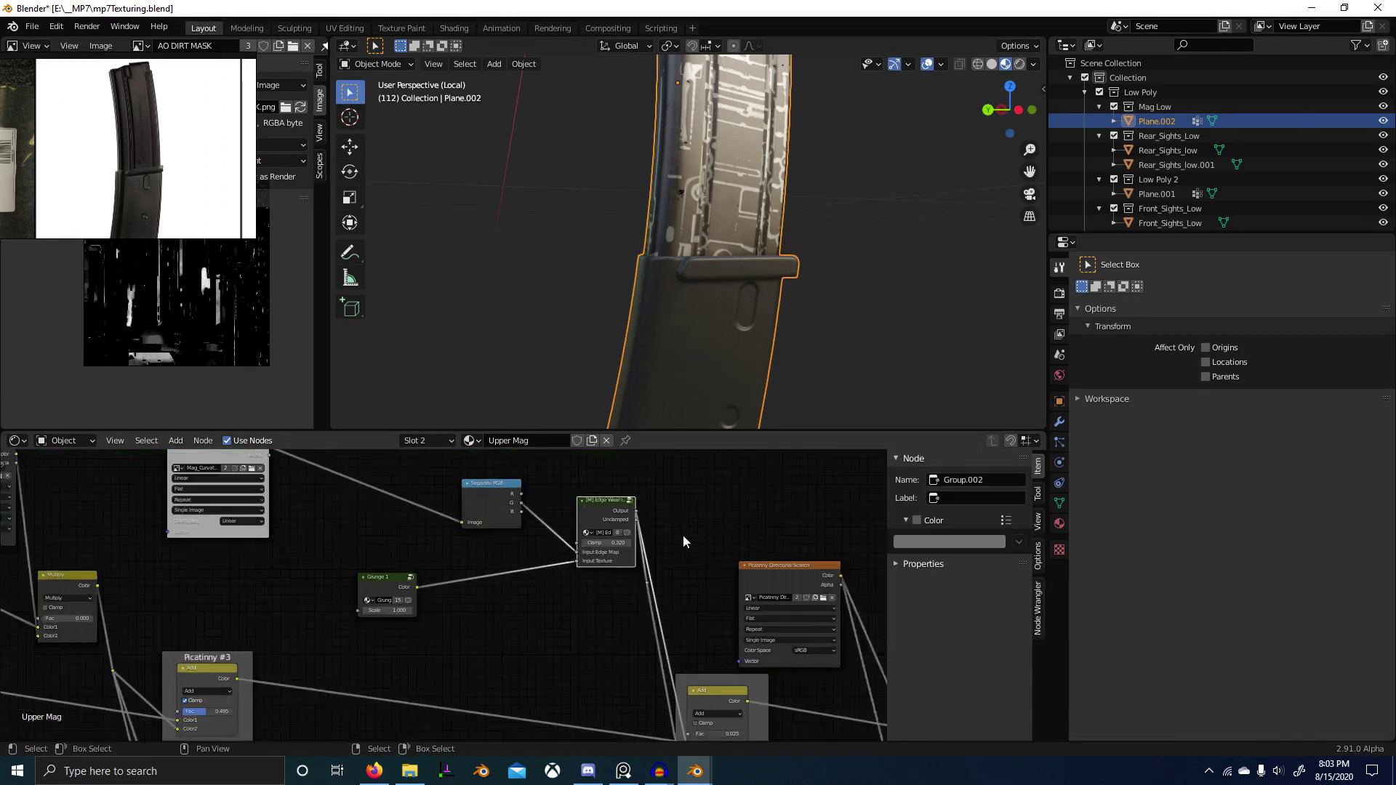
Step: Enlarge the node editor and move the Mag_Curvature texture closer to the Separate RGB node
{"action": "middle_click_drag", "start_coordinate": [683, 536], "coordinate": [452, 538]}
{"action": "key", "text": "ctrl+space"}
{"action": "mouse_move", "coordinate": [889, 535]}
{"action": "middle_mouse_down"}
{"action": "mouse_move", "coordinate": [721, 429]}
{"action": "mouse_move", "coordinate": [732, 425]}
{"action": "middle_mouse_up"}
{"action": "mouse_move", "coordinate": [540, 463]}
{"action": "middle_mouse_down"}
{"action": "mouse_move", "coordinate": [897, 411]}
{"action": "mouse_move", "coordinate": [1055, 413]}
{"action": "middle_mouse_up"}
{"action": "middle_click_drag", "start_coordinate": [558, 372], "coordinate": [710, 546]}
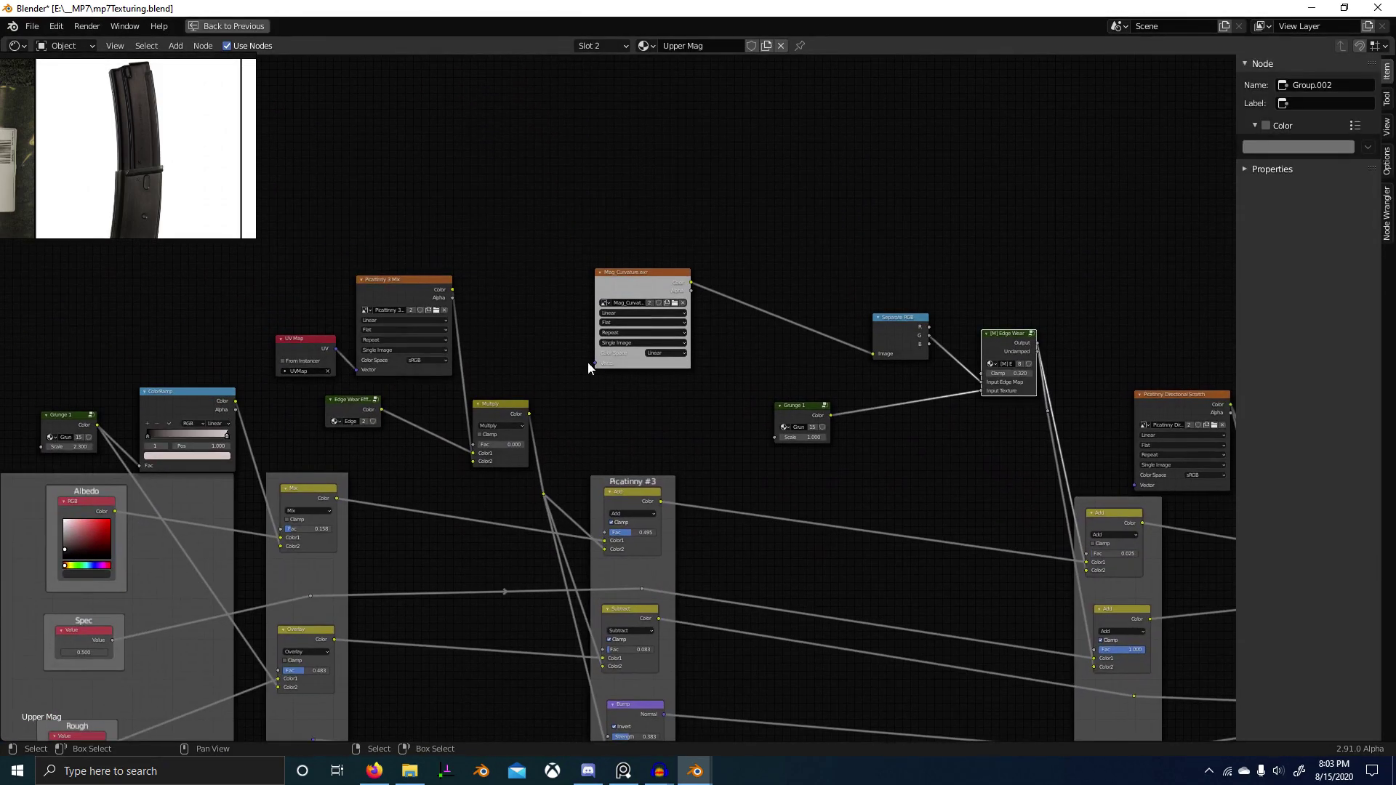
{"action": "left_click_drag", "start_coordinate": [620, 292], "coordinate": [725, 286]}
Step: Review the nodes from the Picatinny 3 Mix texture back to the base-values frame
{"action": "scroll", "coordinate": [501, 334], "scroll_direction": "up", "scroll_amount": 2}
{"action": "middle_click_drag", "start_coordinate": [502, 335], "coordinate": [656, 406]}
{"action": "scroll", "coordinate": [561, 375], "scroll_direction": "up", "scroll_amount": 6}
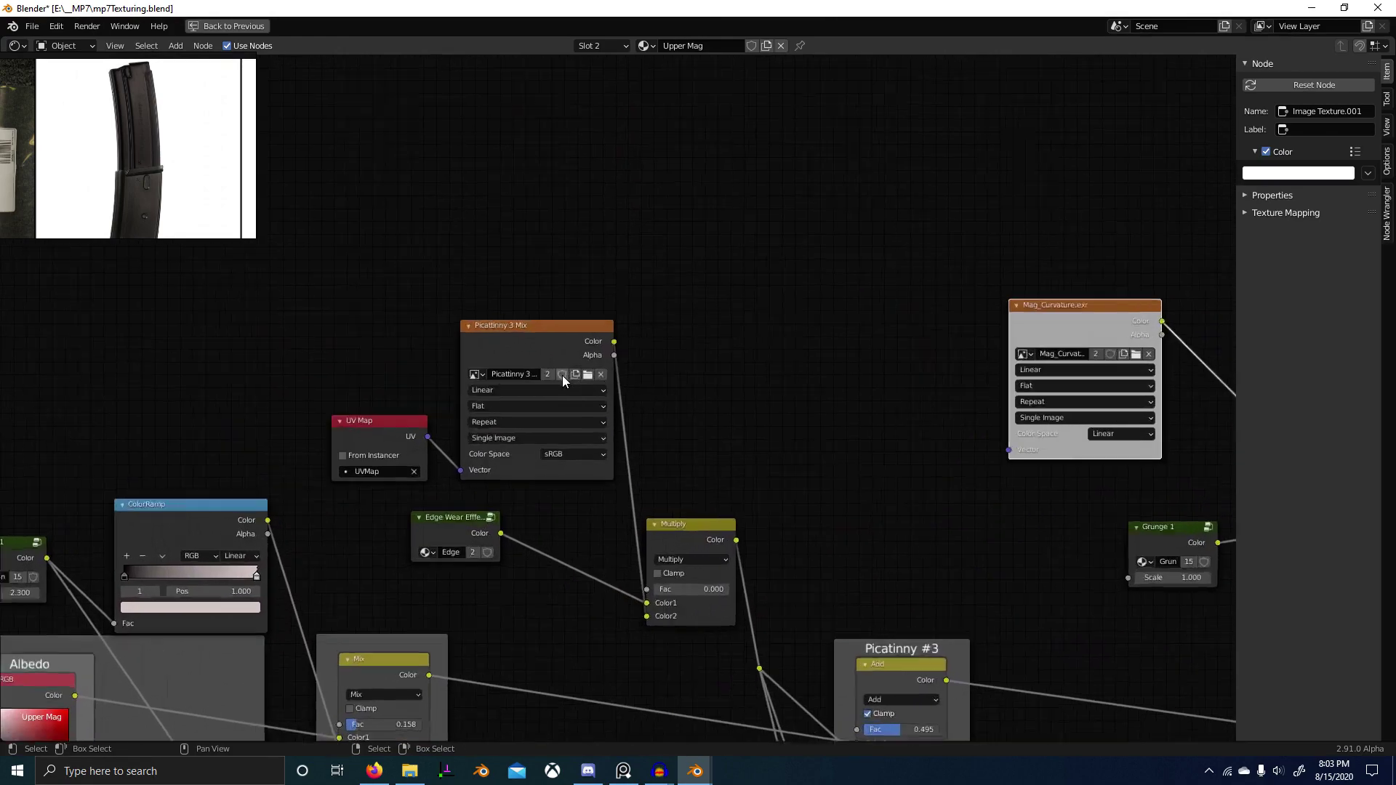
{"action": "scroll", "coordinate": [576, 427], "scroll_direction": "down", "scroll_amount": 3}
{"action": "middle_click_drag", "start_coordinate": [378, 463], "coordinate": [690, 346]}
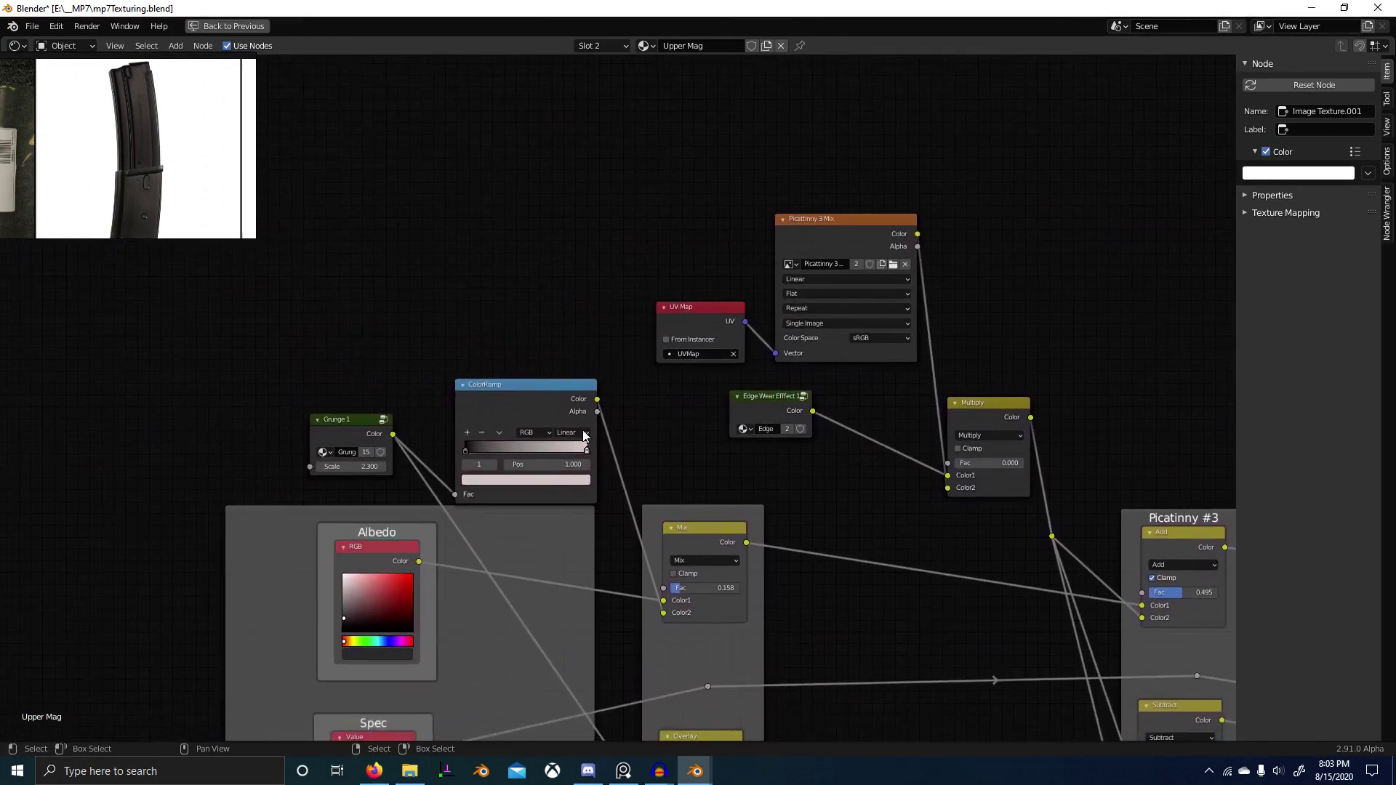
{"action": "middle_click_drag", "start_coordinate": [584, 436], "coordinate": [586, 234]}
{"action": "scroll", "coordinate": [639, 371], "scroll_direction": "down", "scroll_amount": 4}
{"action": "middle_click_drag", "start_coordinate": [638, 371], "coordinate": [533, 320]}
{"action": "scroll", "coordinate": [477, 362], "scroll_direction": "down", "scroll_amount": 1}
{"action": "middle_click_drag", "start_coordinate": [477, 363], "coordinate": [584, 370]}
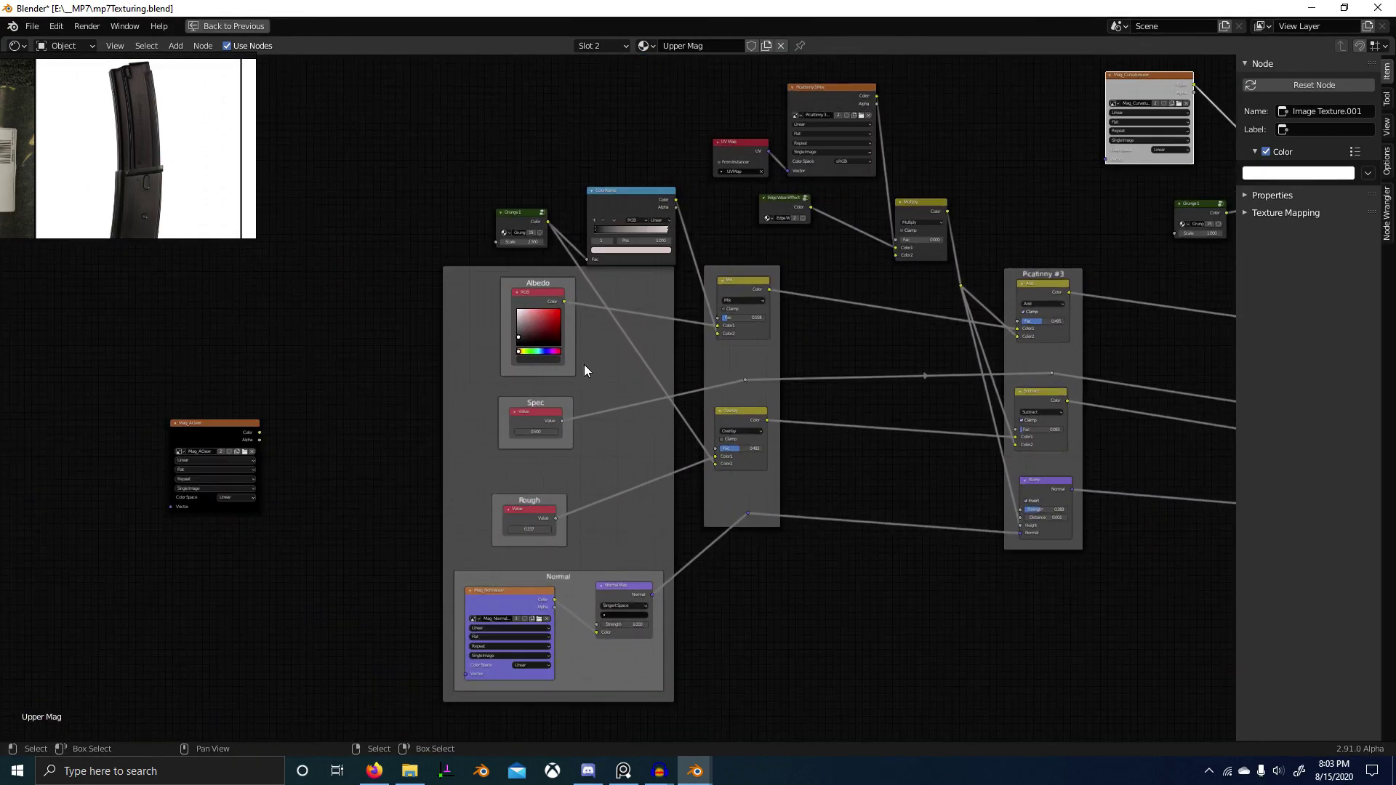
Step: Preview the outputs of the Mix, Overlay and Picatinny #3 Add nodes on the magazine
{"action": "left_click", "coordinate": [743, 287]}
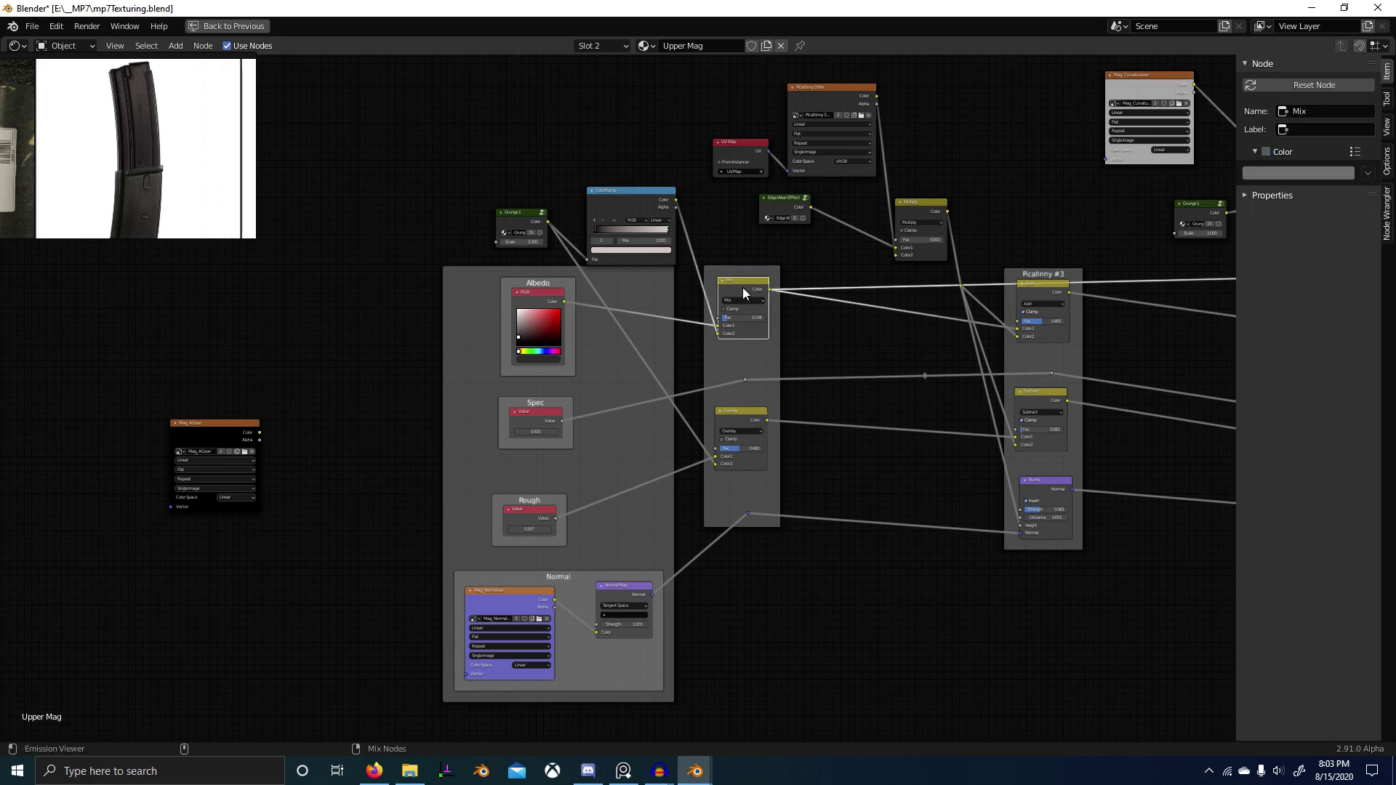
{"action": "key", "text": "ctrl+space"}
{"action": "left_click", "coordinate": [532, 618]}
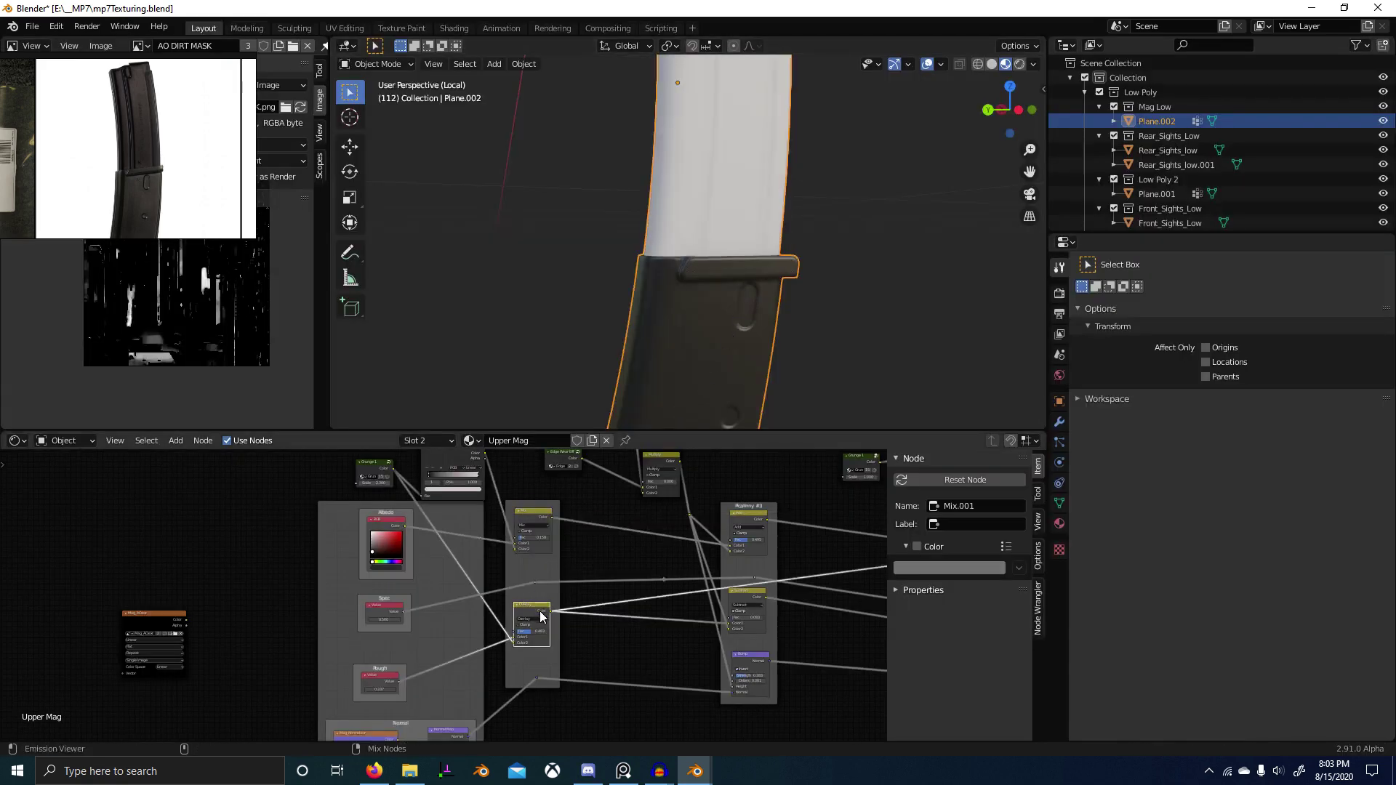
{"action": "middle_click_drag", "start_coordinate": [669, 580], "coordinate": [517, 616]}
{"action": "middle_click_drag", "start_coordinate": [582, 558], "coordinate": [560, 591]}
{"action": "scroll", "coordinate": [602, 567], "scroll_direction": "up", "scroll_amount": 1}
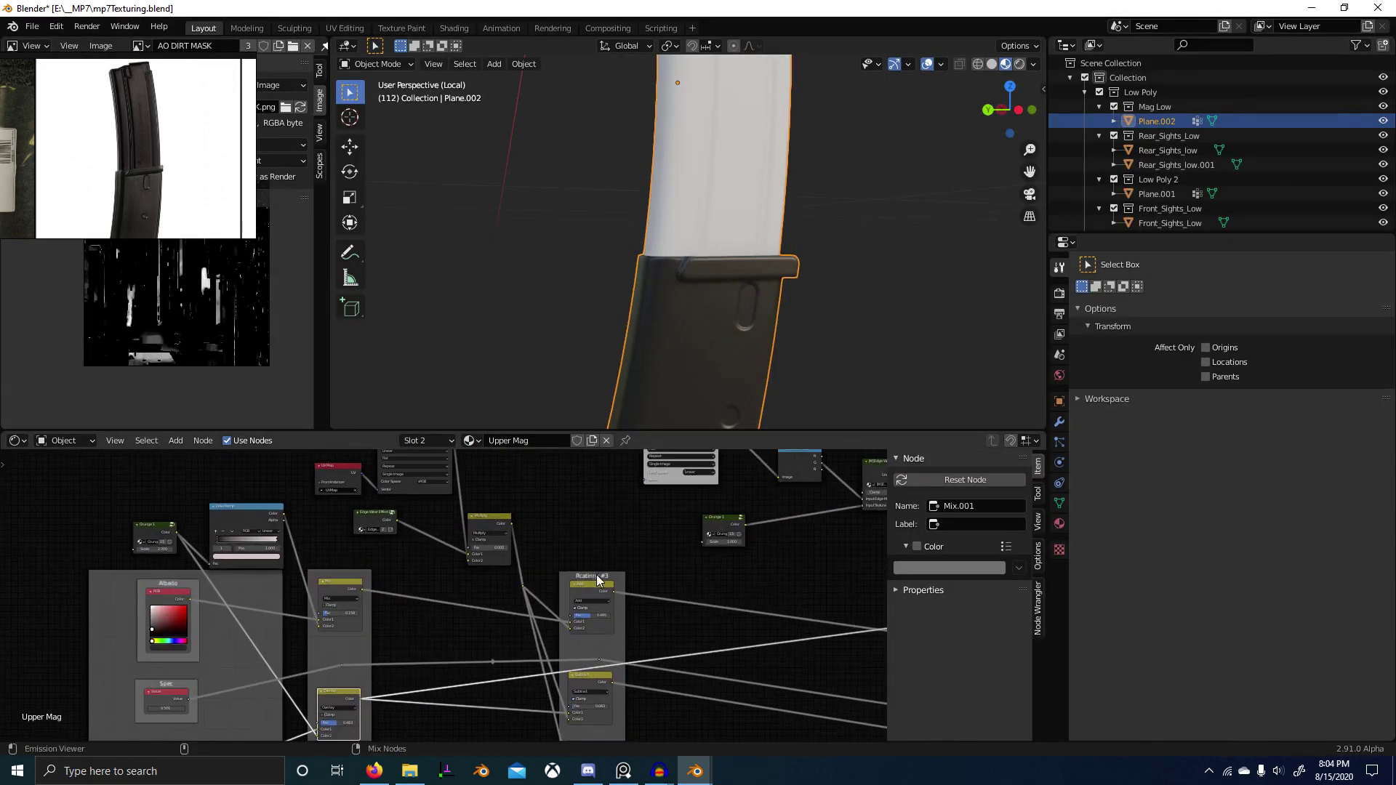
{"action": "left_click", "coordinate": [599, 594], "text": "ctrl+shift"}
{"action": "middle_click_drag", "start_coordinate": [690, 301], "coordinate": [713, 332]}
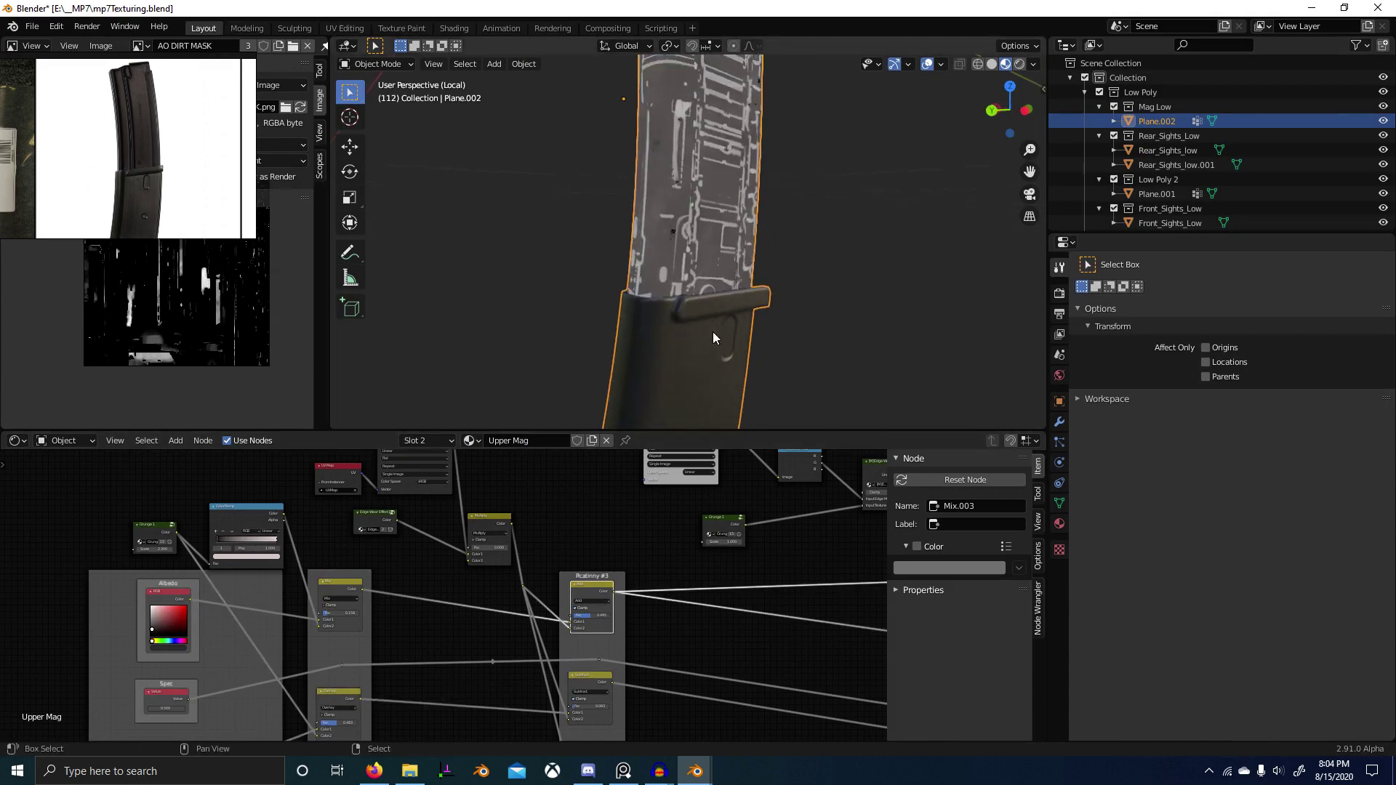
Step: Preview the Edge Wear Effect group's output on the magazine and inspect the textures inside the group
{"action": "scroll", "coordinate": [505, 557], "scroll_direction": "up", "scroll_amount": 3}
{"action": "middle_click_drag", "start_coordinate": [505, 557], "coordinate": [537, 682]}
{"action": "scroll", "coordinate": [312, 616], "scroll_direction": "up", "scroll_amount": 9}
{"action": "middle_click_drag", "start_coordinate": [508, 600], "coordinate": [543, 625]}
{"action": "scroll", "coordinate": [502, 598], "scroll_direction": "up", "scroll_amount": 2}
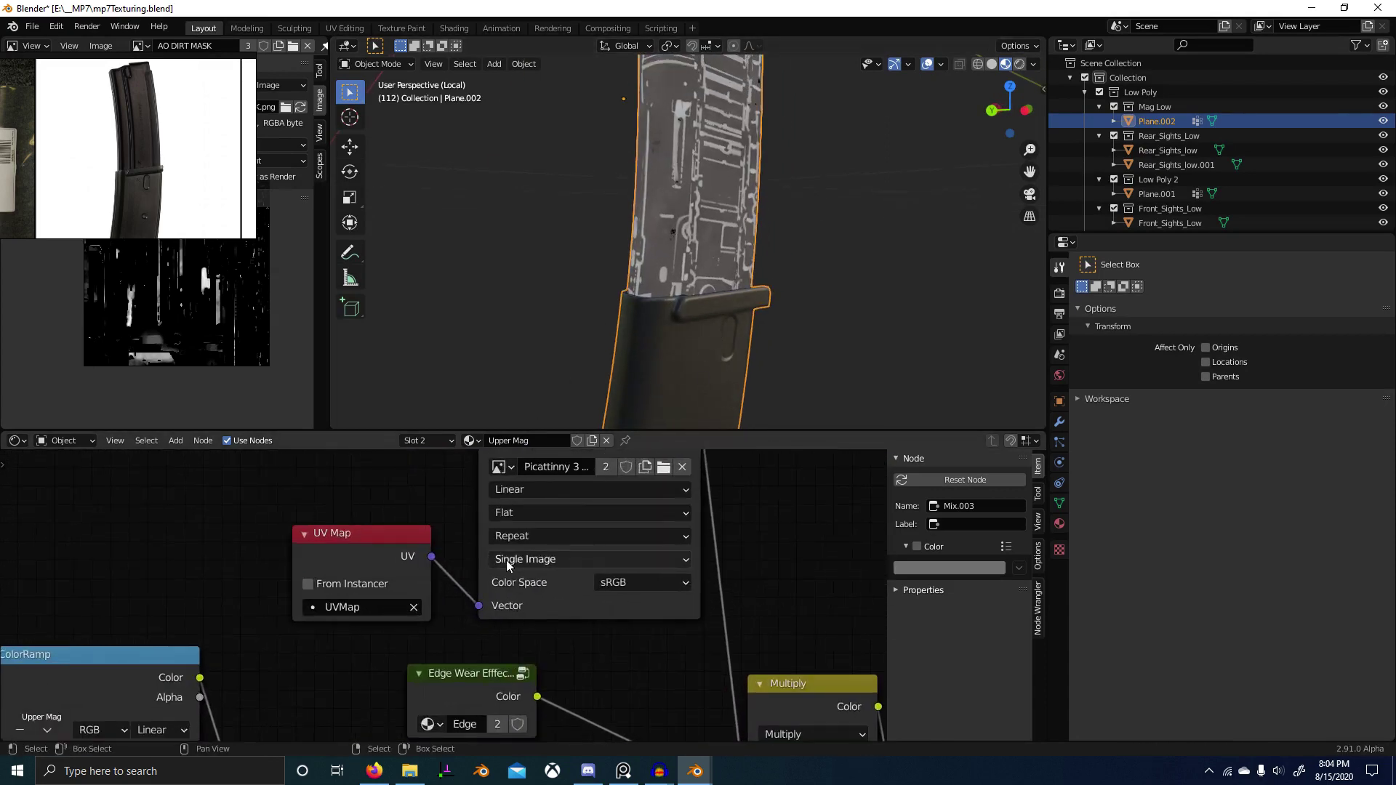
{"action": "scroll", "coordinate": [506, 560], "scroll_direction": "down", "scroll_amount": 4}
{"action": "middle_click_drag", "start_coordinate": [558, 560], "coordinate": [498, 573]}
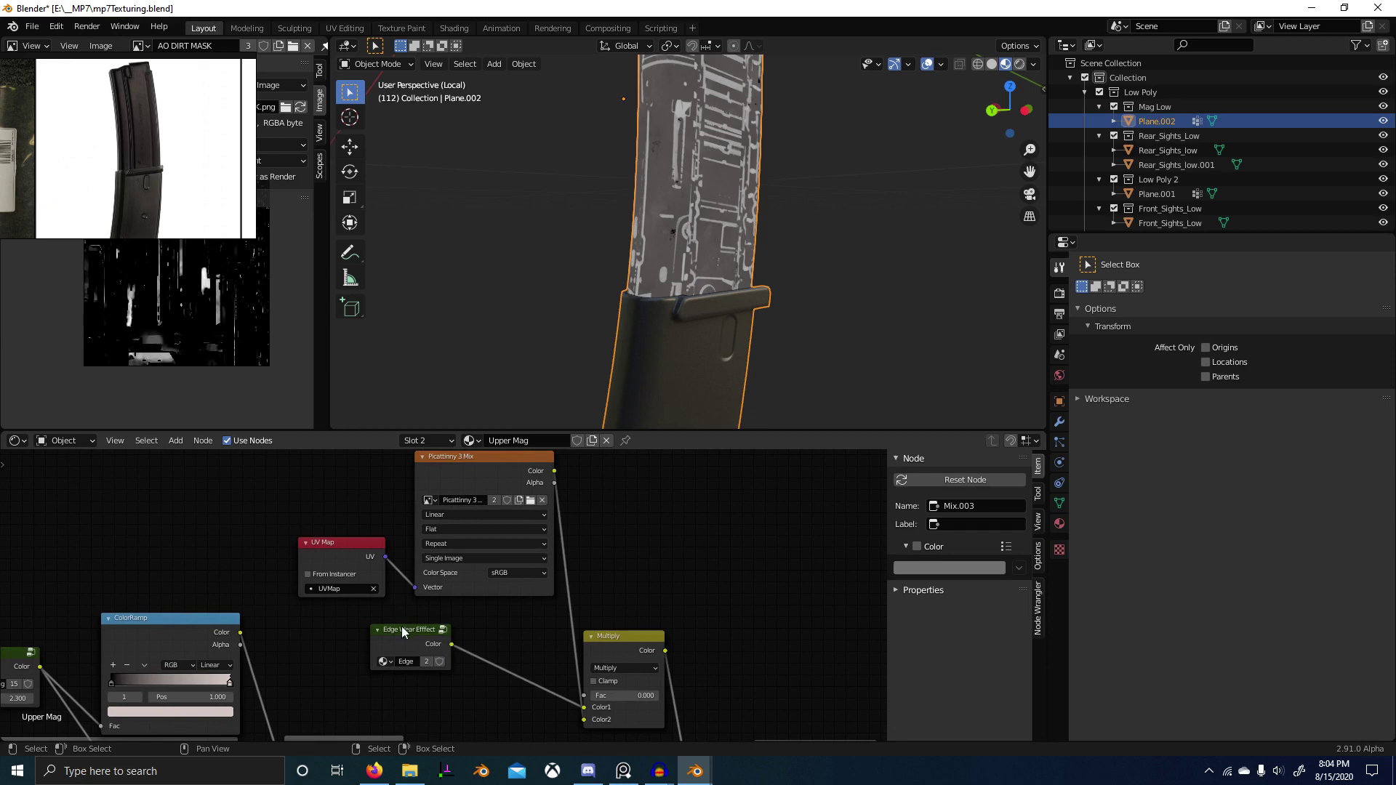
{"action": "left_click", "coordinate": [428, 639], "text": "ctrl+shift"}
{"action": "scroll", "coordinate": [432, 635], "scroll_direction": "down", "scroll_amount": 3}
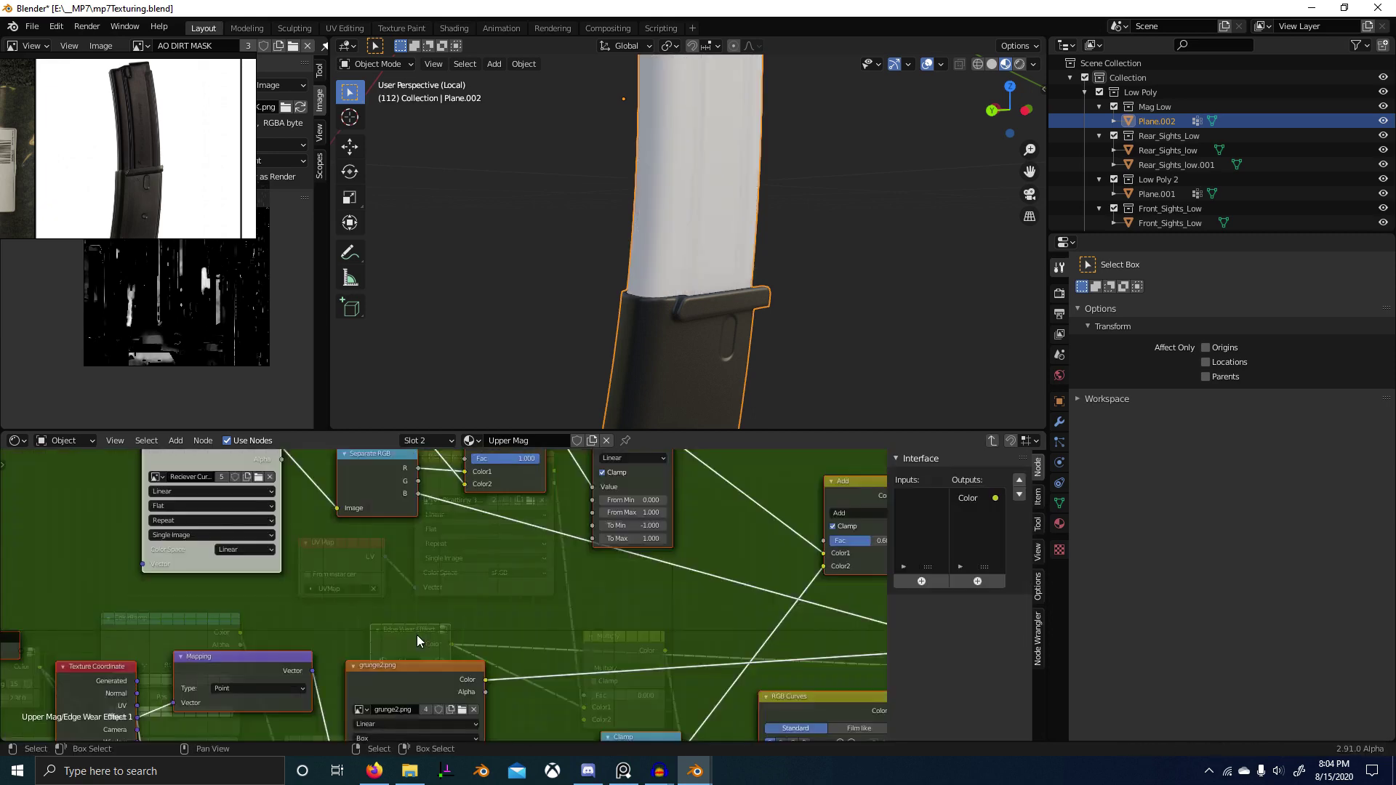
{"action": "scroll", "coordinate": [508, 648], "scroll_direction": "up", "scroll_amount": 2}
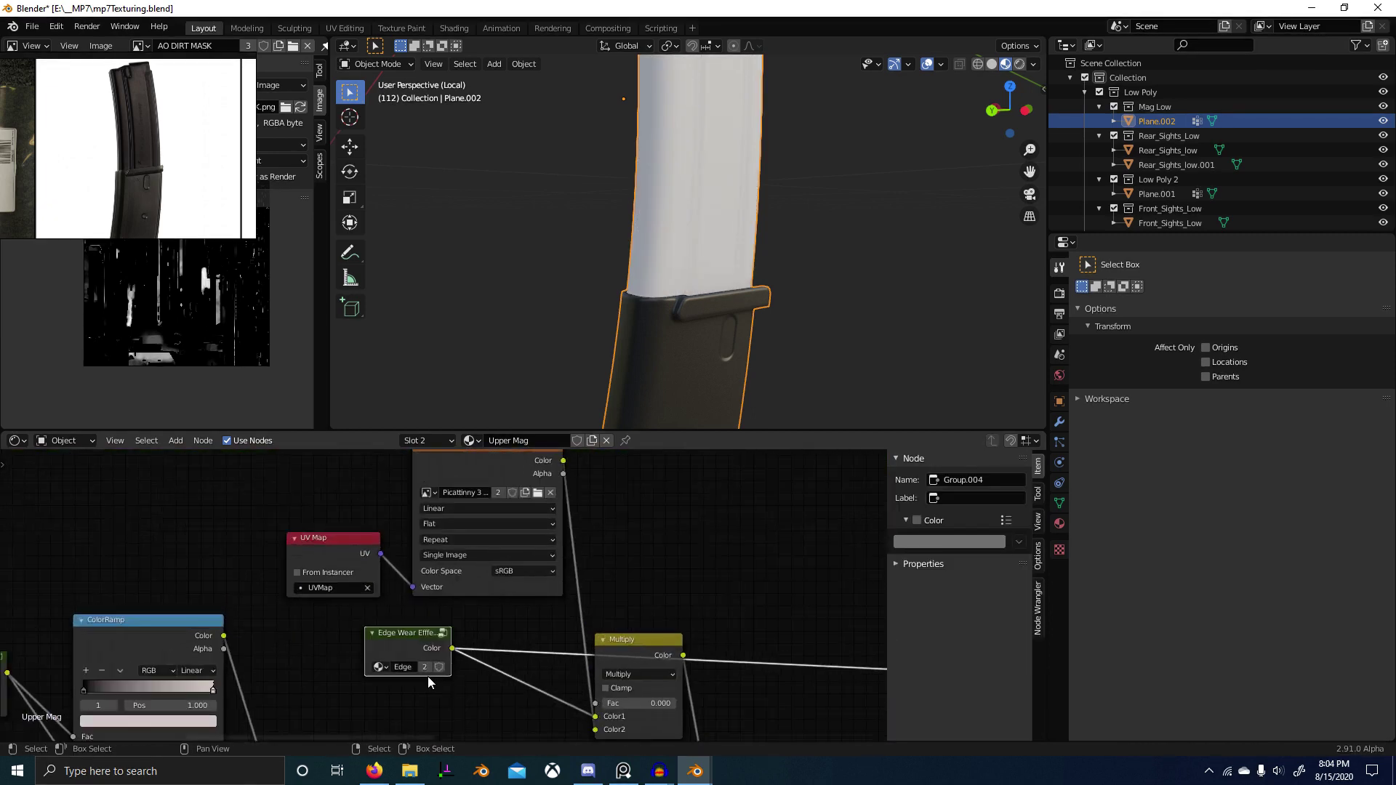
Step: Make the Edge Wear Effect group single-user, copy the Mag_Curvature texture node, and open the group for editing
{"action": "scroll", "coordinate": [561, 622], "scroll_direction": "down", "scroll_amount": 3}
{"action": "left_click", "coordinate": [678, 552]}
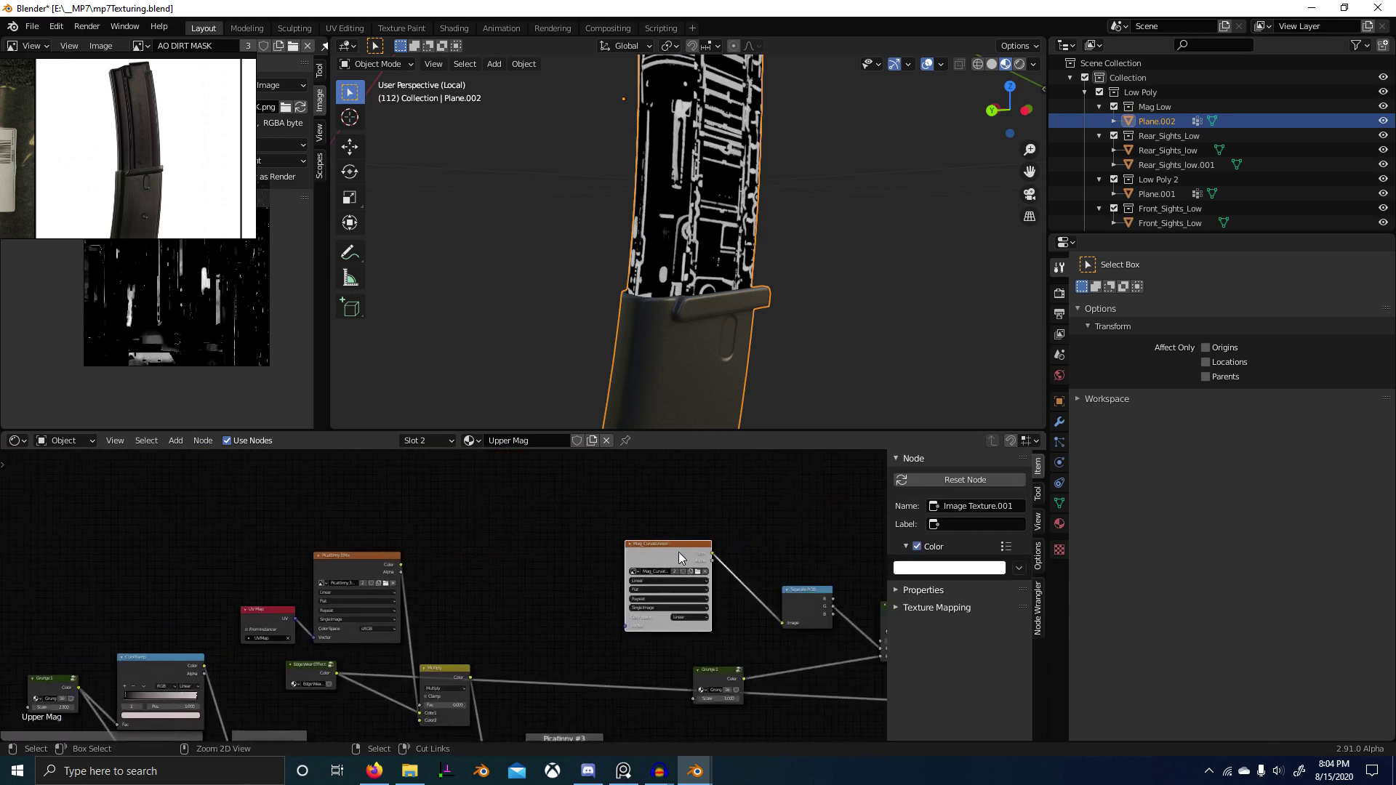
{"action": "middle_click_drag", "start_coordinate": [460, 622], "coordinate": [504, 612]}
{"action": "left_click", "coordinate": [387, 646]}
{"action": "key", "text": "Tab"}
{"action": "scroll", "coordinate": [363, 580], "scroll_direction": "down", "scroll_amount": 1}
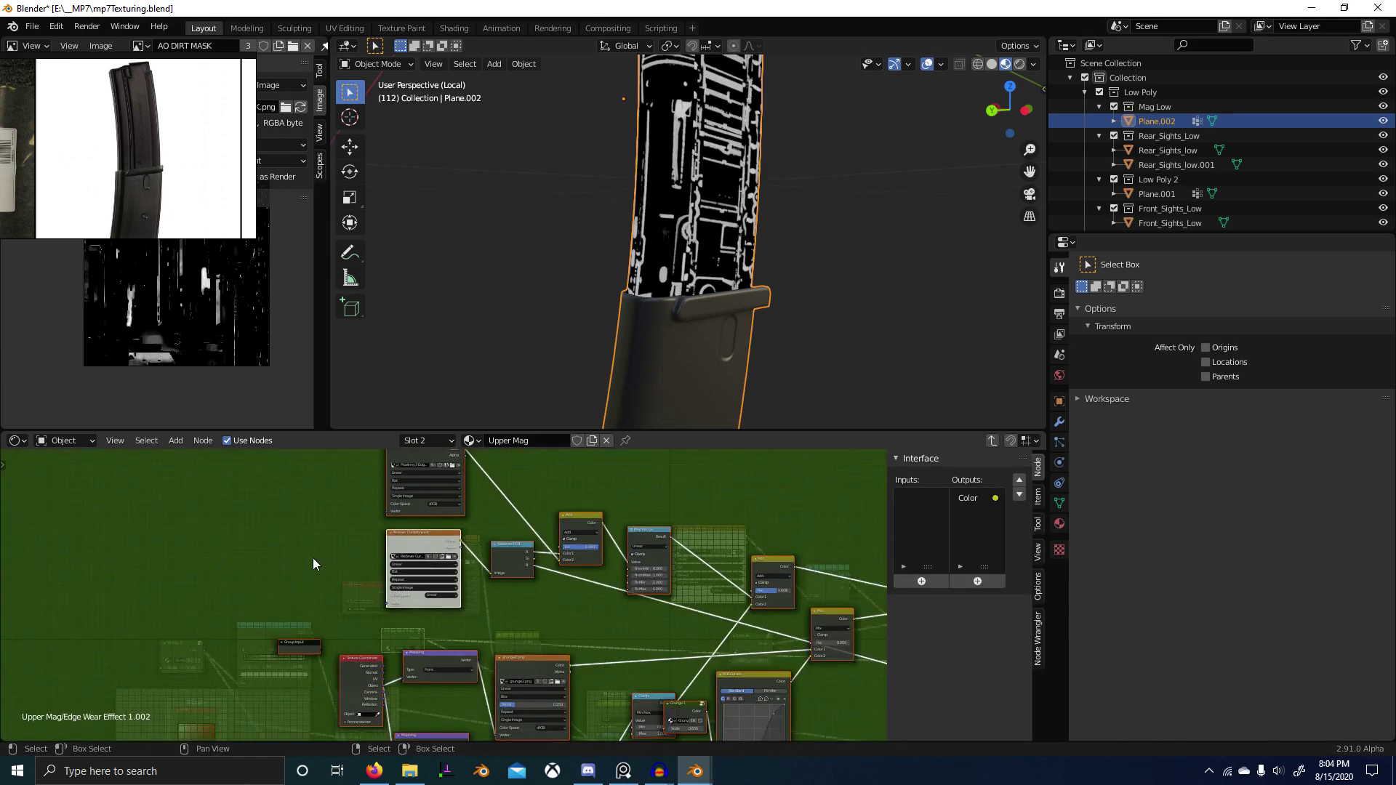
Step: Paste the Mag_Curvature texture into the Edge Wear Effect group and place it clear of the existing nodes
{"action": "left_click", "coordinate": [303, 558]}
{"action": "scroll", "coordinate": [304, 545], "scroll_direction": "down", "scroll_amount": 5}
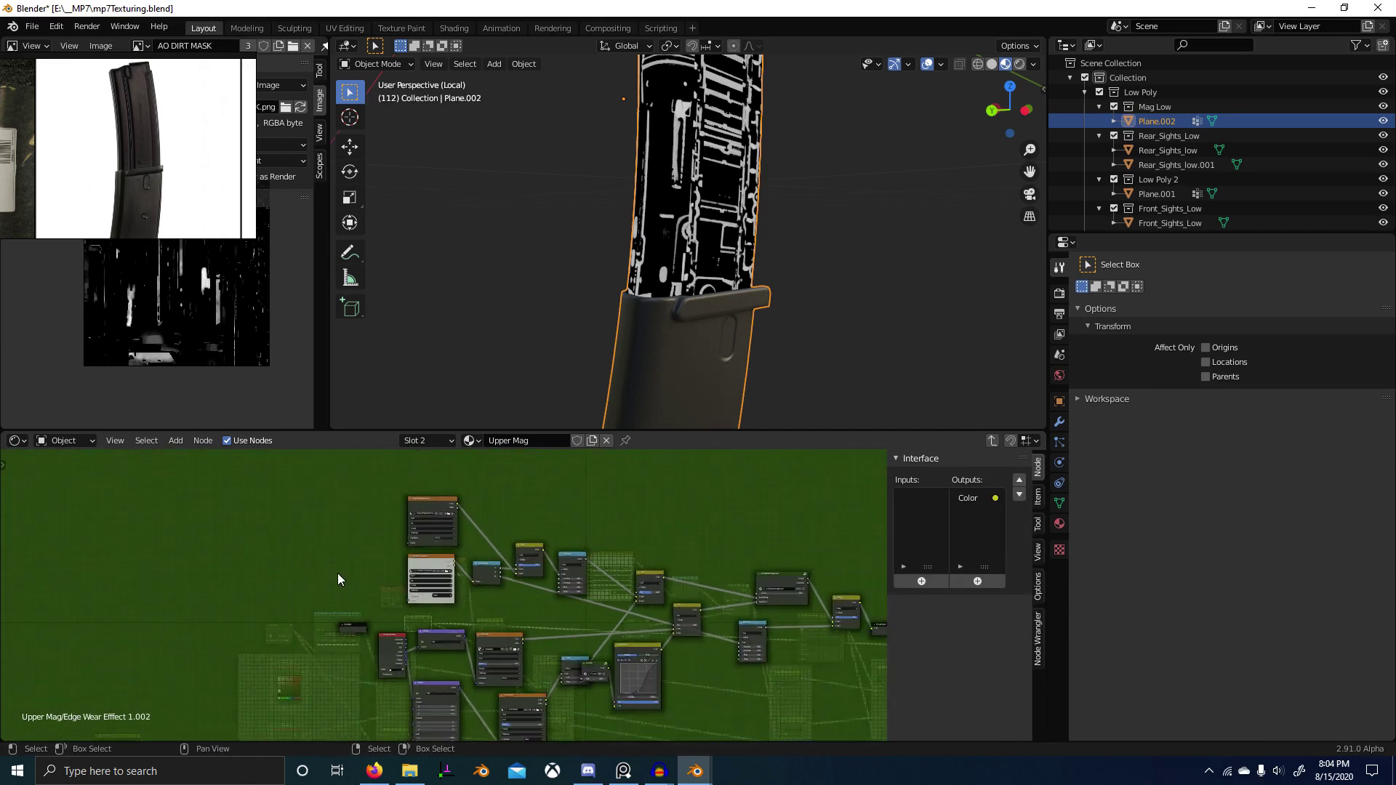
{"action": "left_click_drag", "start_coordinate": [439, 712], "coordinate": [325, 571]}
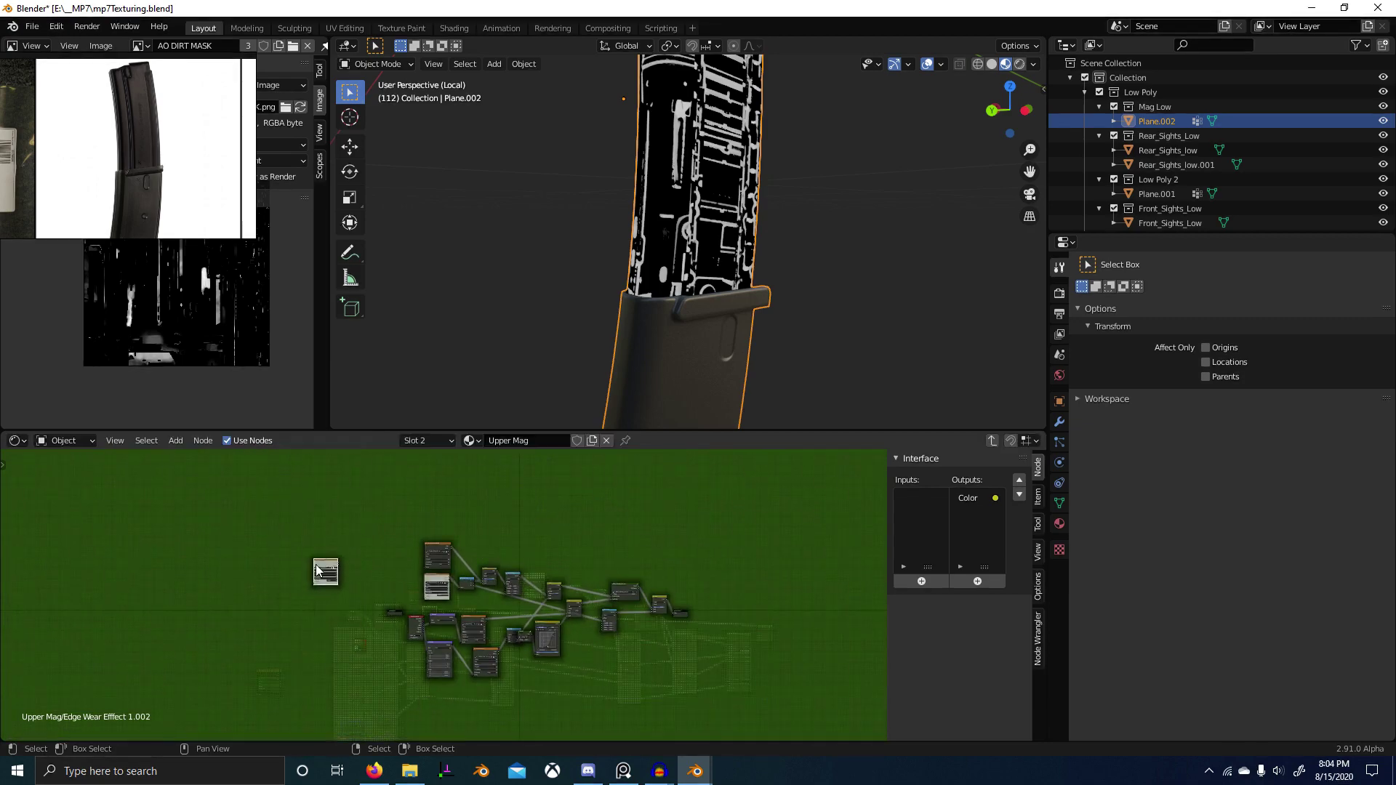
{"action": "scroll", "coordinate": [443, 594], "scroll_direction": "up", "scroll_amount": 8}
{"action": "scroll", "coordinate": [366, 628], "scroll_direction": "up", "scroll_amount": 4}
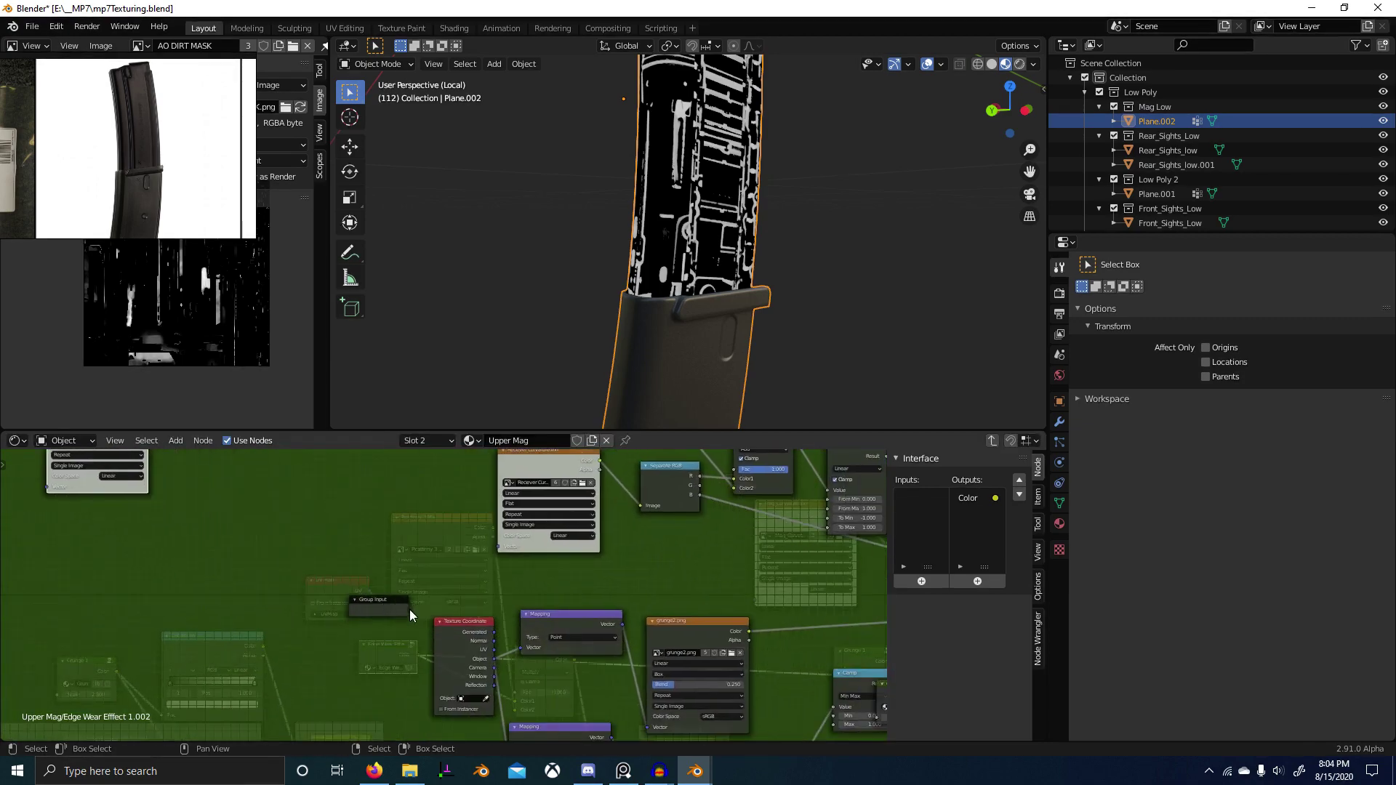
Step: Feed Separate RGB's Image from the Group Input and delete the receiver curvature and pasted Mag_Curvature textures from the Edge Wear Effect group
{"action": "left_click_drag", "start_coordinate": [408, 610], "coordinate": [640, 506]}
{"action": "scroll", "coordinate": [555, 532], "scroll_direction": "down", "scroll_amount": 1}
{"action": "middle_click_drag", "start_coordinate": [555, 533], "coordinate": [513, 567]}
{"action": "left_click", "coordinate": [544, 523]}
{"action": "scroll", "coordinate": [526, 566], "scroll_direction": "down", "scroll_amount": 2}
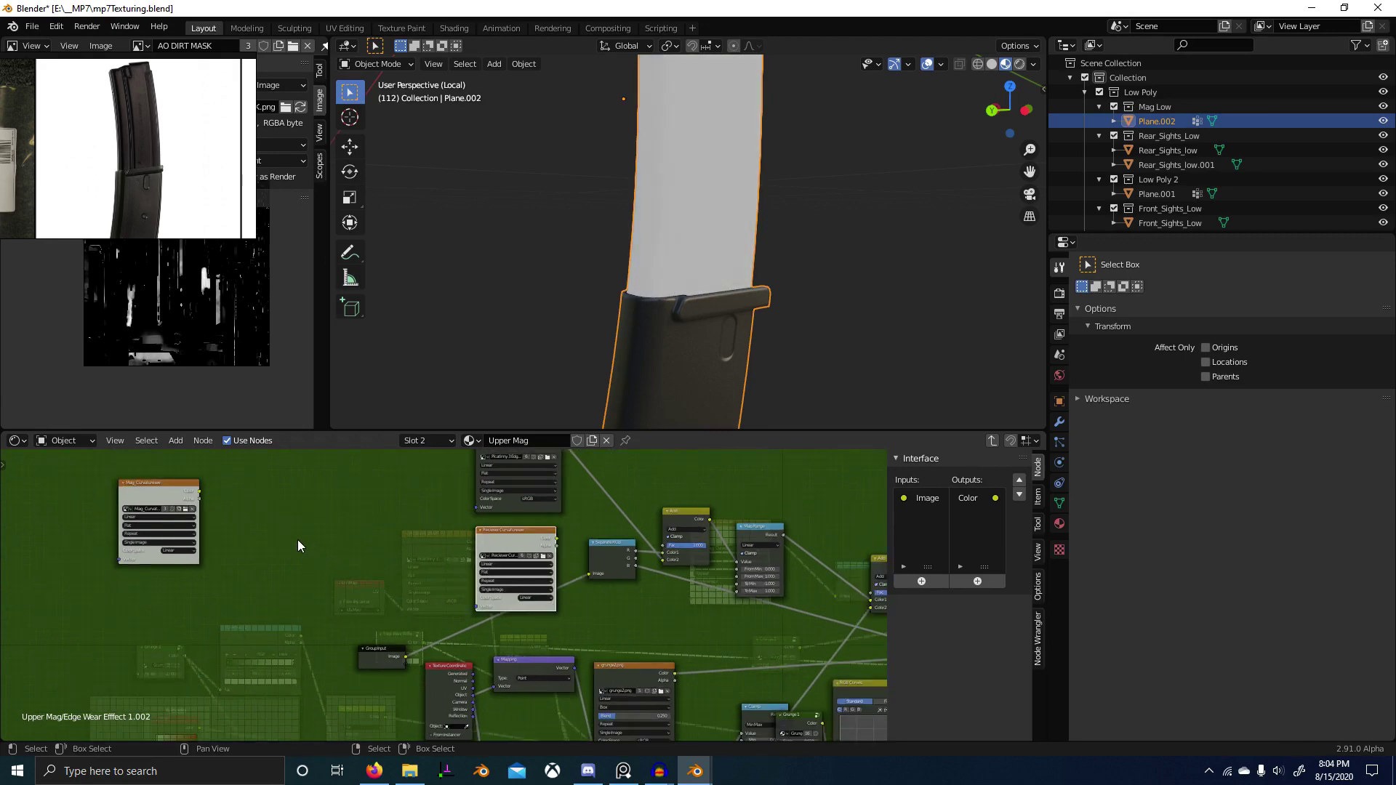
{"action": "middle_click_drag", "start_coordinate": [353, 536], "coordinate": [290, 538]}
{"action": "key", "text": "x"}
{"action": "key", "text": "x"}
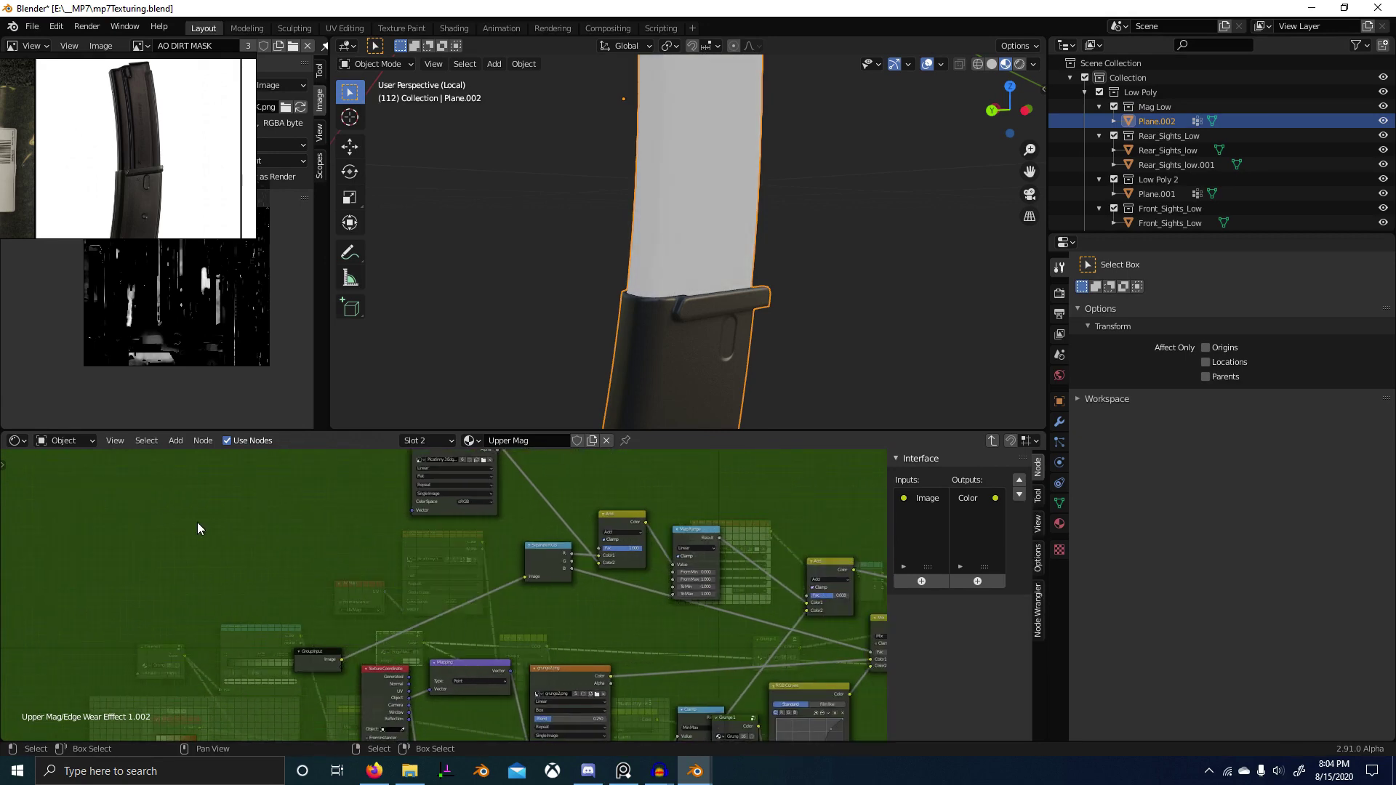
Step: Return to the Upper Mag node tree, duplicate the Mag_Curvature texture and connect its color to the Edge Wear Effect group's Image input
{"action": "key", "text": "Tab"}
{"action": "left_click", "coordinate": [718, 527]}
{"action": "key", "text": "g"}
{"action": "left_click", "coordinate": [217, 511]}
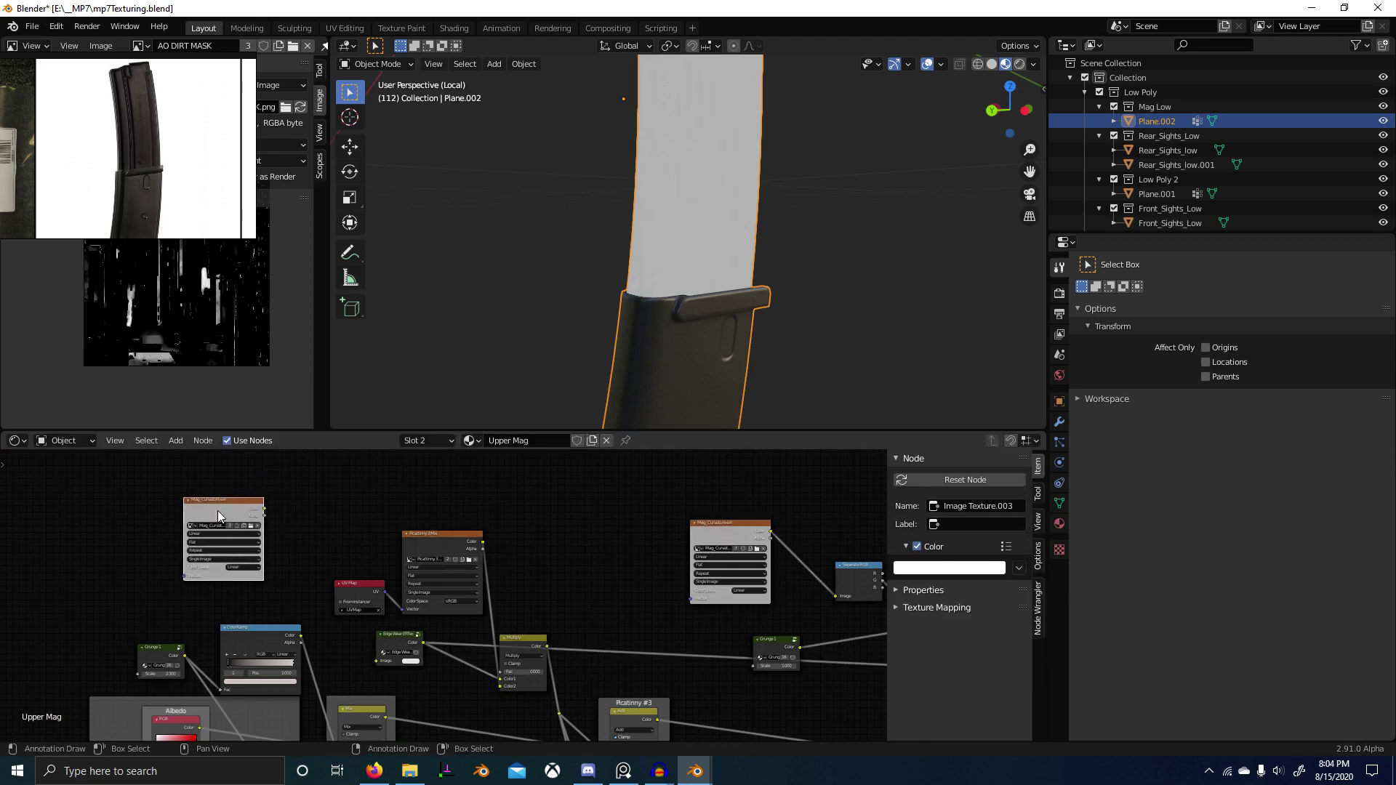
{"action": "left_click_drag", "start_coordinate": [264, 512], "coordinate": [376, 661]}
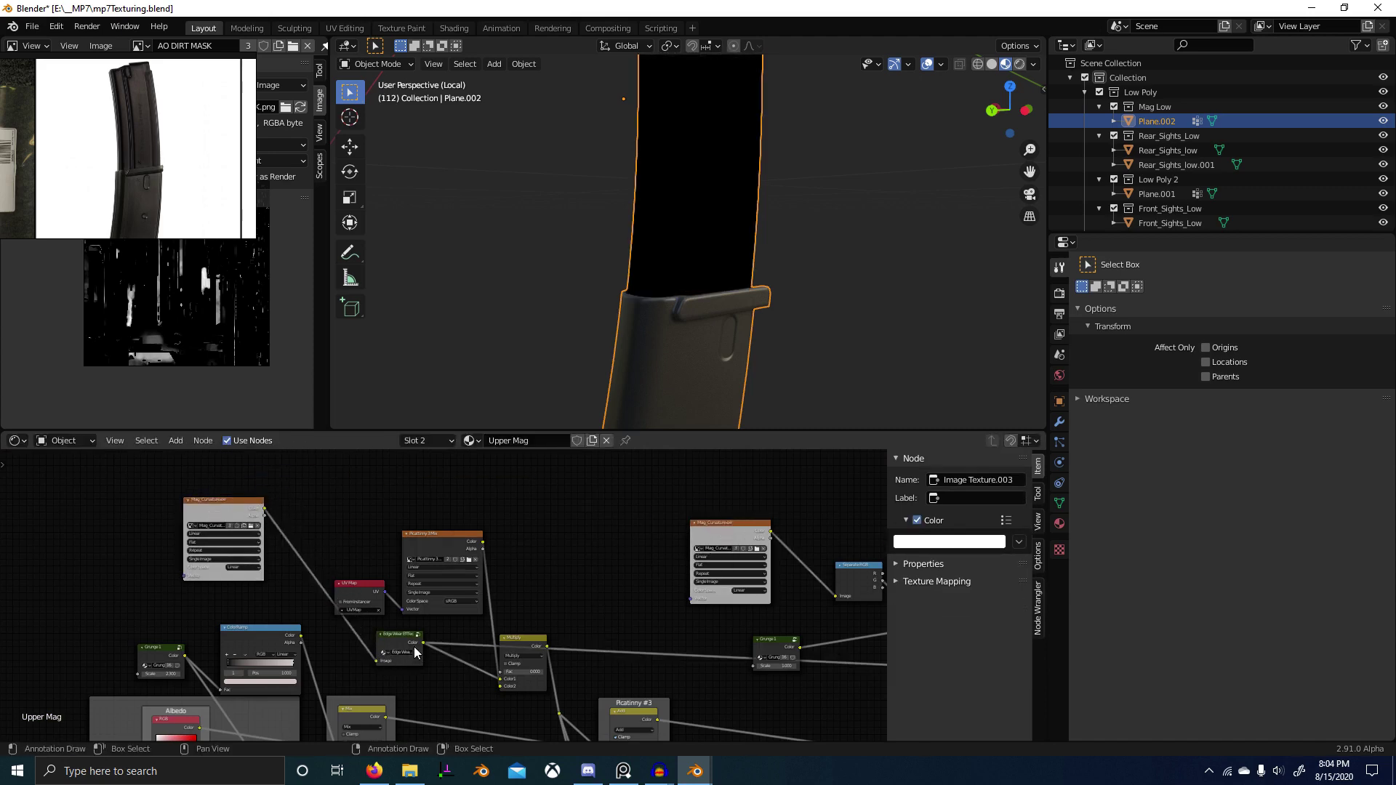
{"action": "middle_click_drag", "start_coordinate": [769, 96], "coordinate": [622, 349]}
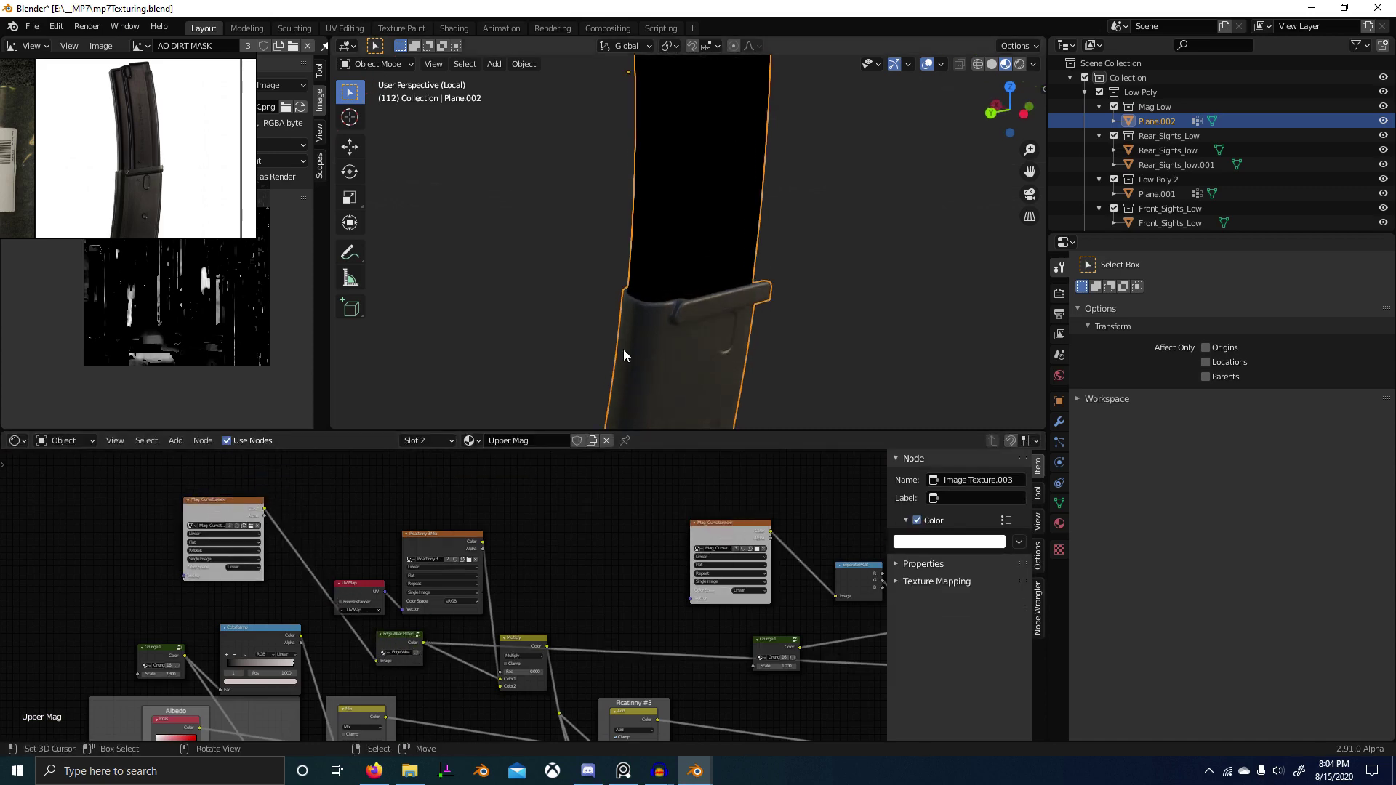
Step: Inside the Edge Wear Effect group, set the factor of the Add node fed by Picatinny 3 Edge Wear Extras to 0
{"action": "left_click", "coordinate": [406, 639]}
{"action": "key", "text": "Tab"}
{"action": "middle_click_drag", "start_coordinate": [617, 580], "coordinate": [502, 698]}
{"action": "scroll", "coordinate": [545, 603], "scroll_direction": "up", "scroll_amount": 3}
{"action": "scroll", "coordinate": [337, 599], "scroll_direction": "down", "scroll_amount": 2}
{"action": "scroll", "coordinate": [316, 534], "scroll_direction": "up", "scroll_amount": 4}
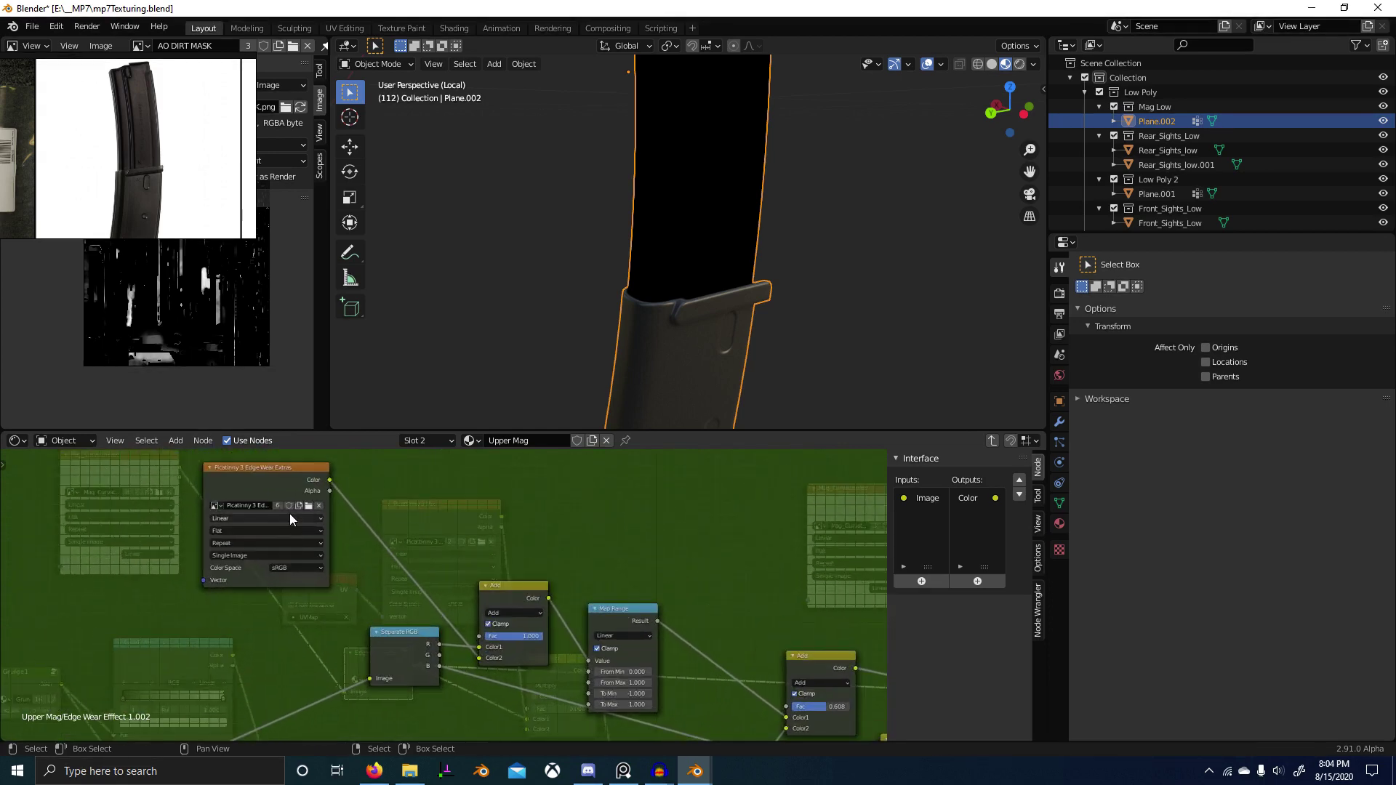
{"action": "scroll", "coordinate": [289, 514], "scroll_direction": "up", "scroll_amount": 1}
{"action": "mouse_move", "coordinate": [305, 520]}
{"action": "middle_mouse_down"}
{"action": "mouse_move", "coordinate": [461, 577]}
{"action": "mouse_move", "coordinate": [333, 526]}
{"action": "middle_mouse_up"}
{"action": "scroll", "coordinate": [349, 522], "scroll_direction": "up", "scroll_amount": 1}
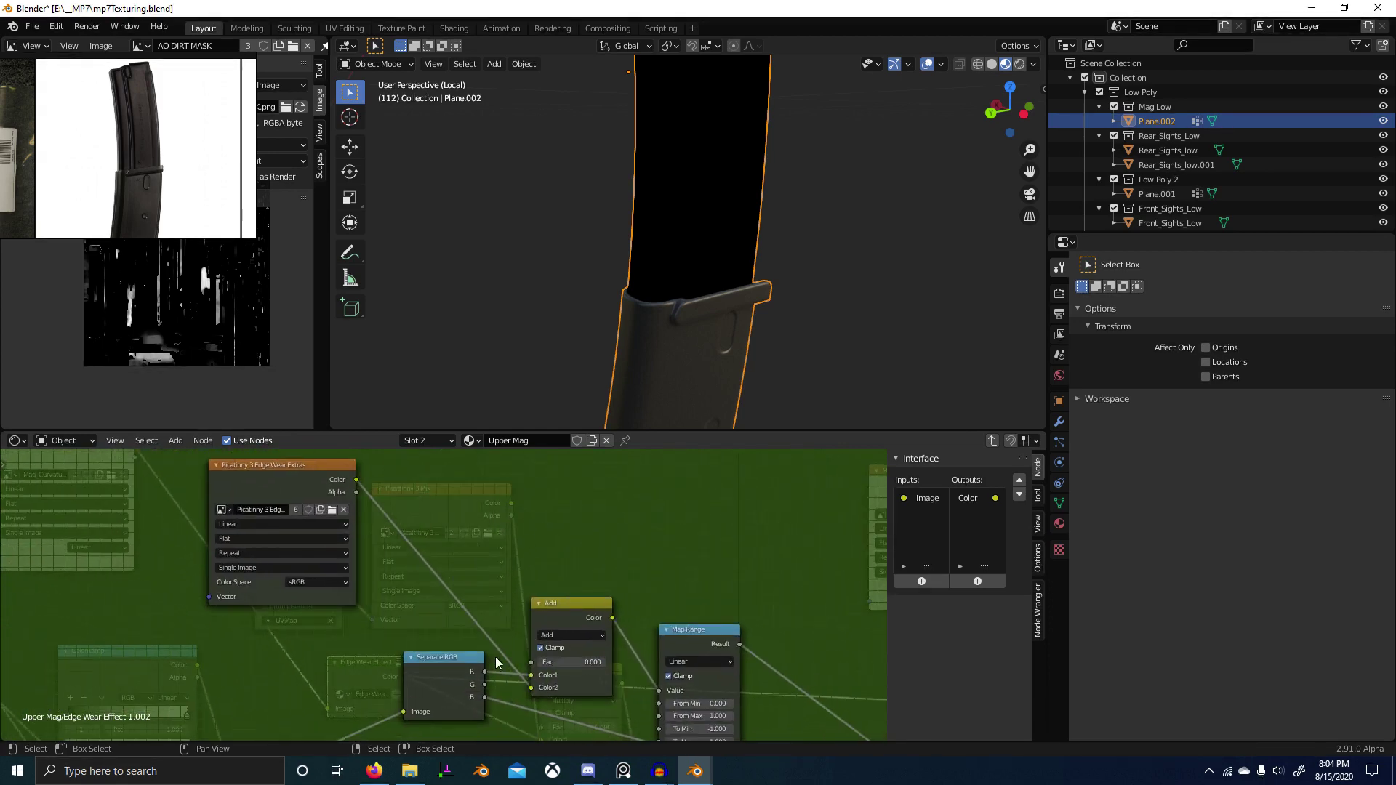
Step: Inspect the rest of the edge wear network and move the Grunge 1 node clear of the overlapping Clamp node
{"action": "middle_click_drag", "start_coordinate": [725, 613], "coordinate": [582, 512]}
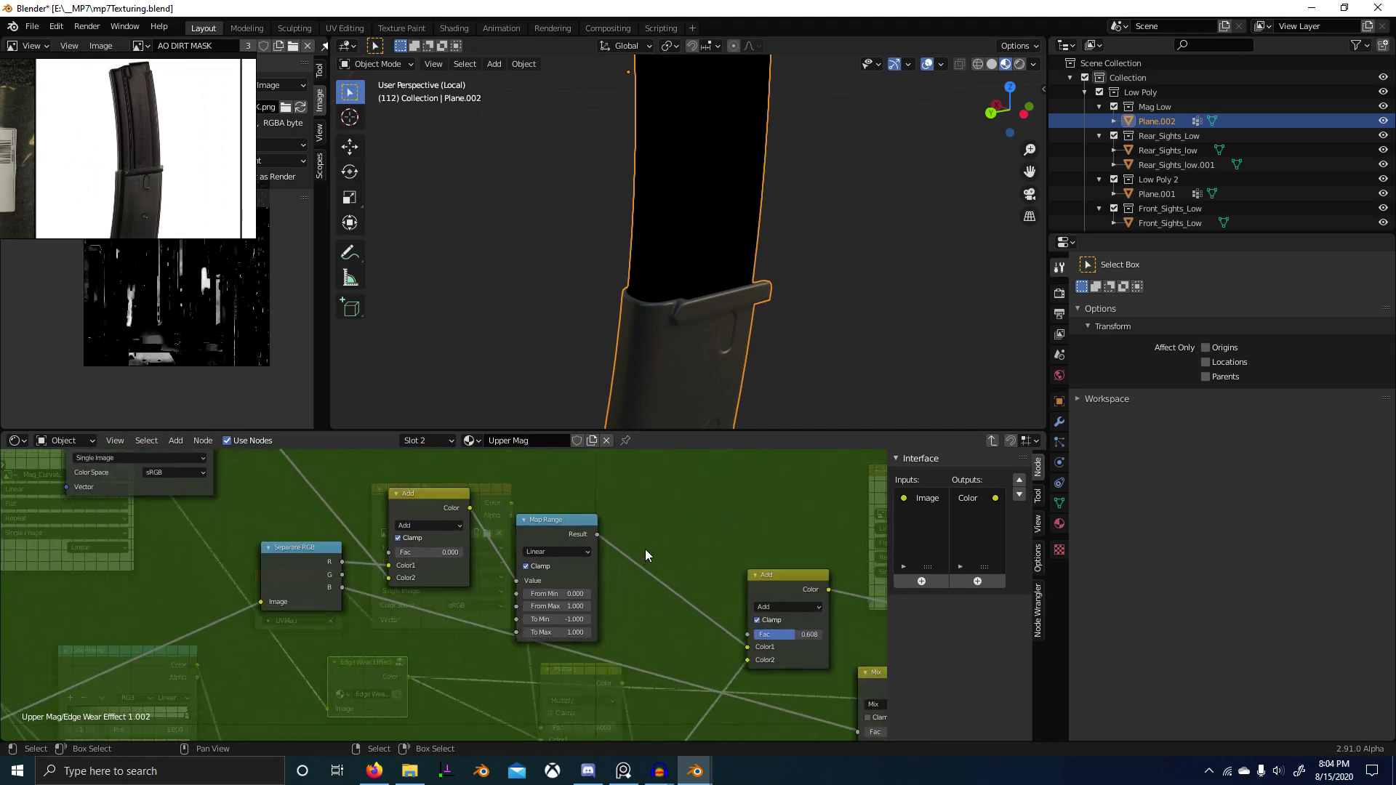
{"action": "scroll", "coordinate": [617, 572], "scroll_direction": "down", "scroll_amount": 2}
{"action": "middle_click_drag", "start_coordinate": [609, 579], "coordinate": [227, 476]}
{"action": "scroll", "coordinate": [557, 575], "scroll_direction": "down", "scroll_amount": 3}
{"action": "middle_click_drag", "start_coordinate": [557, 574], "coordinate": [718, 486]}
{"action": "scroll", "coordinate": [447, 592], "scroll_direction": "up", "scroll_amount": 4}
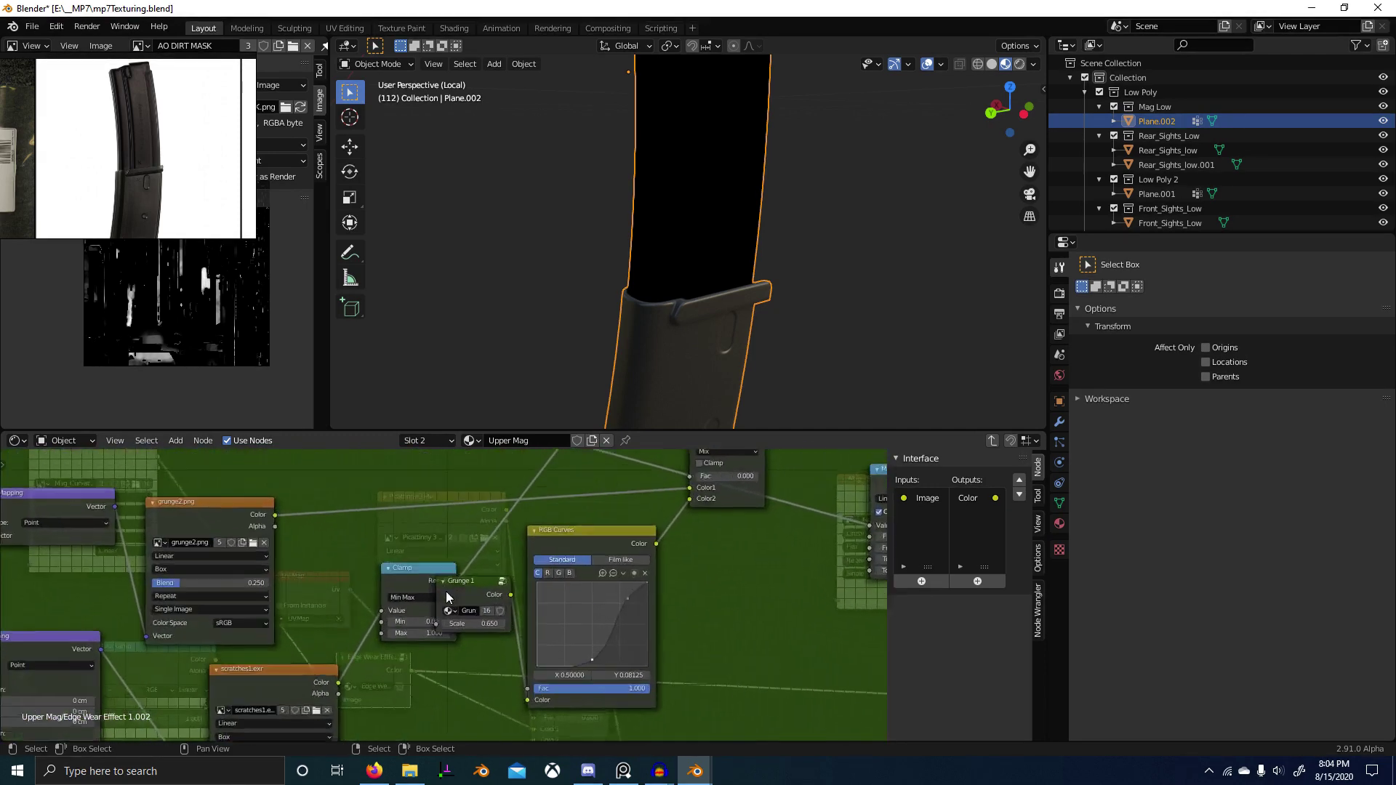
{"action": "scroll", "coordinate": [447, 592], "scroll_direction": "up", "scroll_amount": 2}
{"action": "left_click_drag", "start_coordinate": [447, 593], "coordinate": [414, 681]}
{"action": "scroll", "coordinate": [385, 675], "scroll_direction": "down", "scroll_amount": 3}
{"action": "middle_click_drag", "start_coordinate": [342, 665], "coordinate": [133, 661]}
{"action": "scroll", "coordinate": [597, 666], "scroll_direction": "down", "scroll_amount": 1}
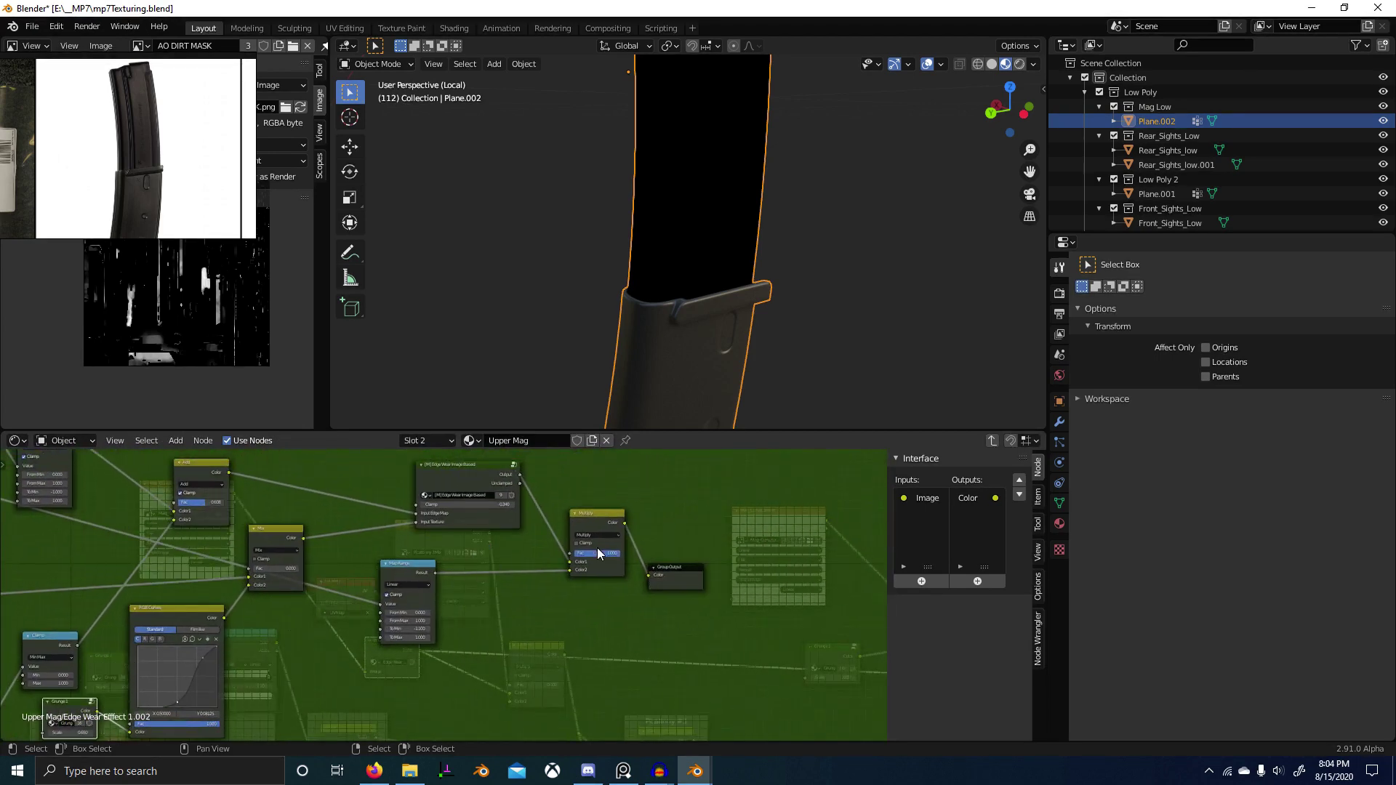
{"action": "middle_click_drag", "start_coordinate": [597, 548], "coordinate": [404, 582]}
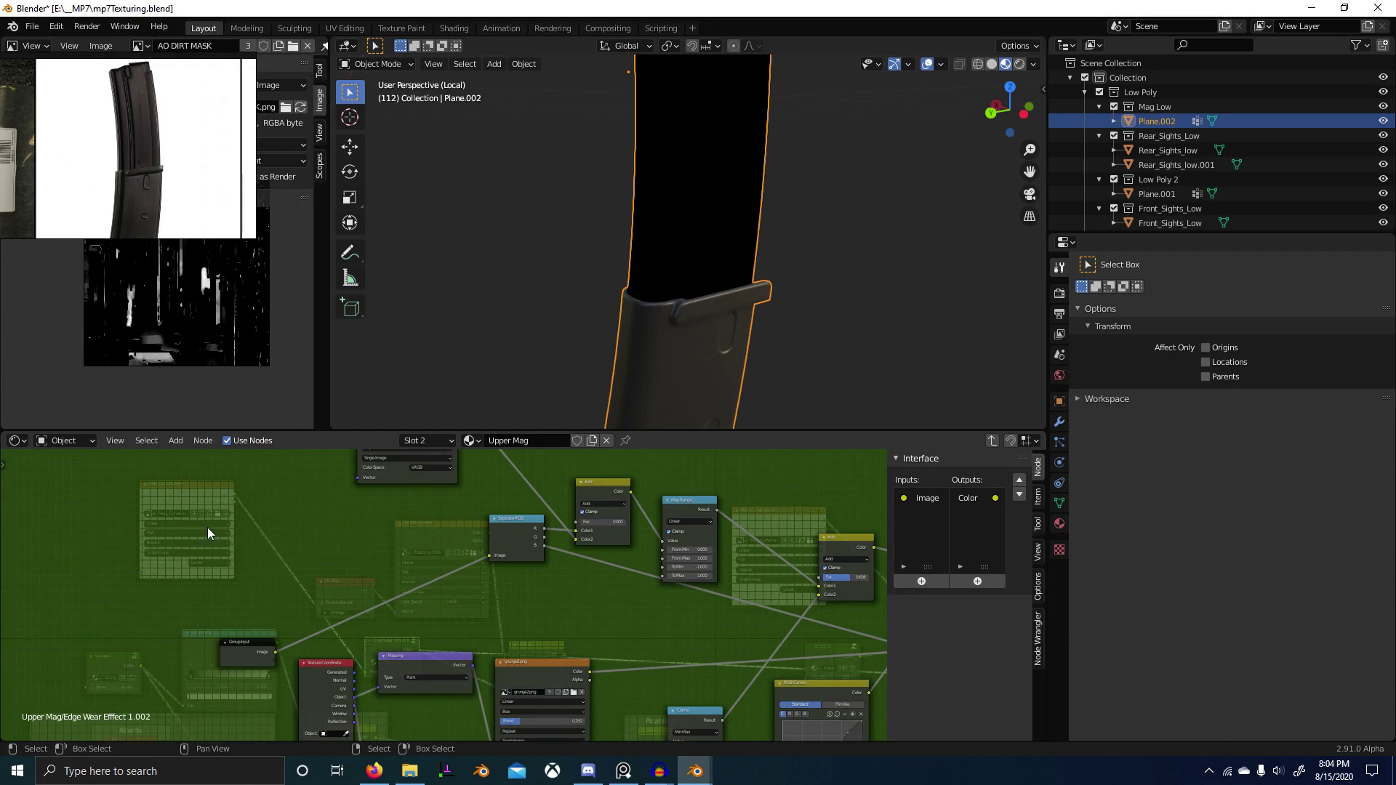
Step: Paste the Mag_Curvature texture beside the Separate RGB node and connect its color to the Image input
{"action": "scroll", "coordinate": [303, 536], "scroll_direction": "down", "scroll_amount": 5}
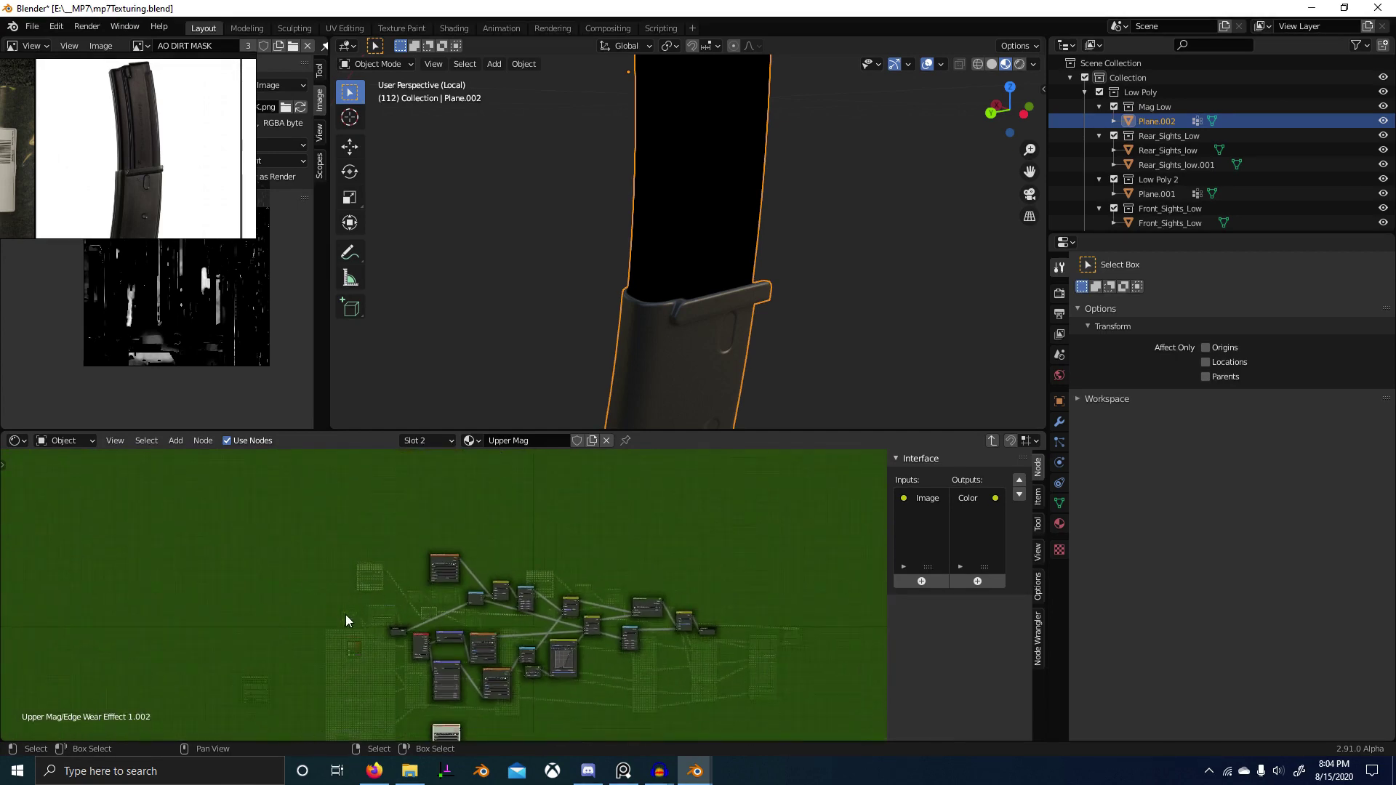
{"action": "key", "text": "g"}
{"action": "left_click", "coordinate": [273, 485]}
{"action": "scroll", "coordinate": [381, 566], "scroll_direction": "up", "scroll_amount": 6}
{"action": "key", "text": "g"}
{"action": "left_click", "coordinate": [462, 585]}
{"action": "scroll", "coordinate": [364, 571], "scroll_direction": "up", "scroll_amount": 6}
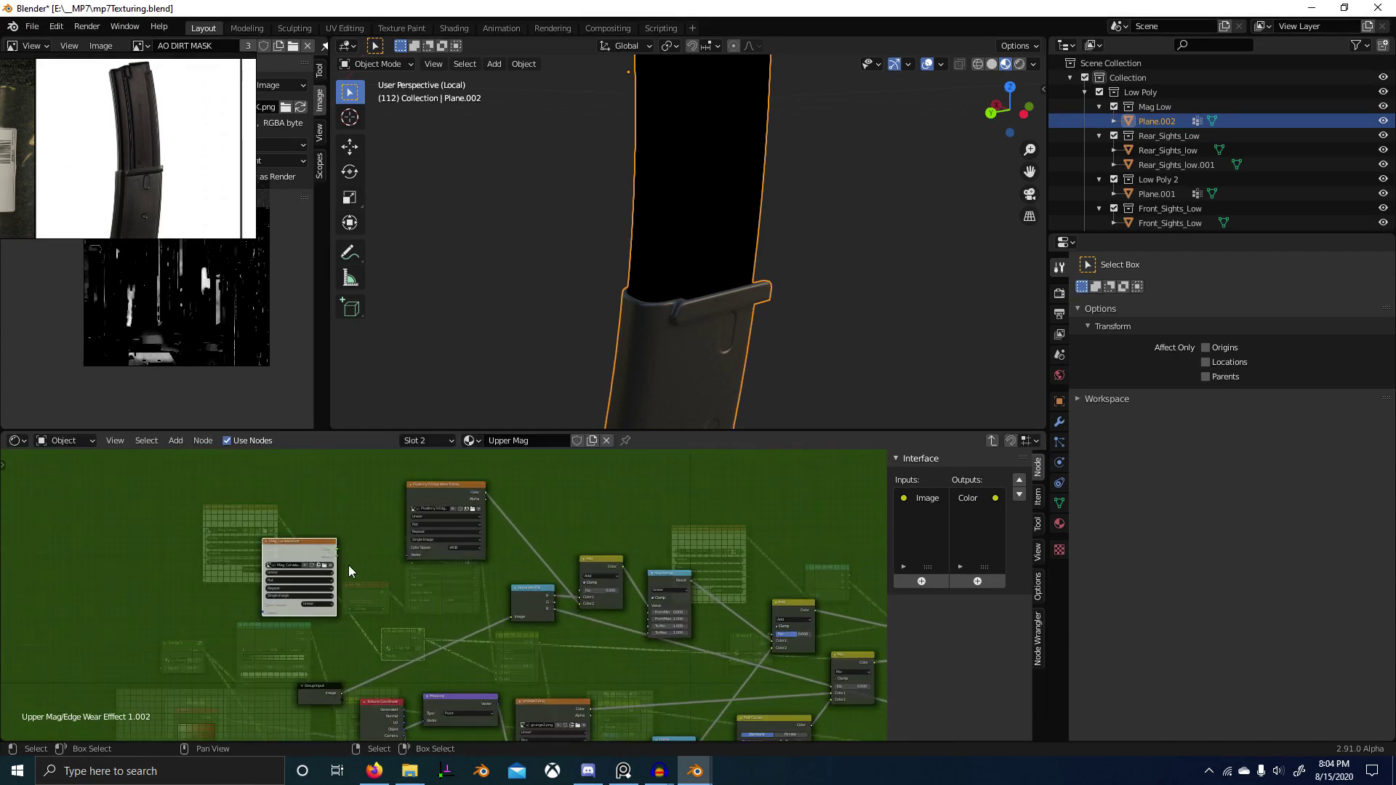
{"action": "left_click_drag", "start_coordinate": [516, 619], "coordinate": [514, 617]}
{"action": "scroll", "coordinate": [446, 595], "scroll_direction": "up", "scroll_amount": 1}
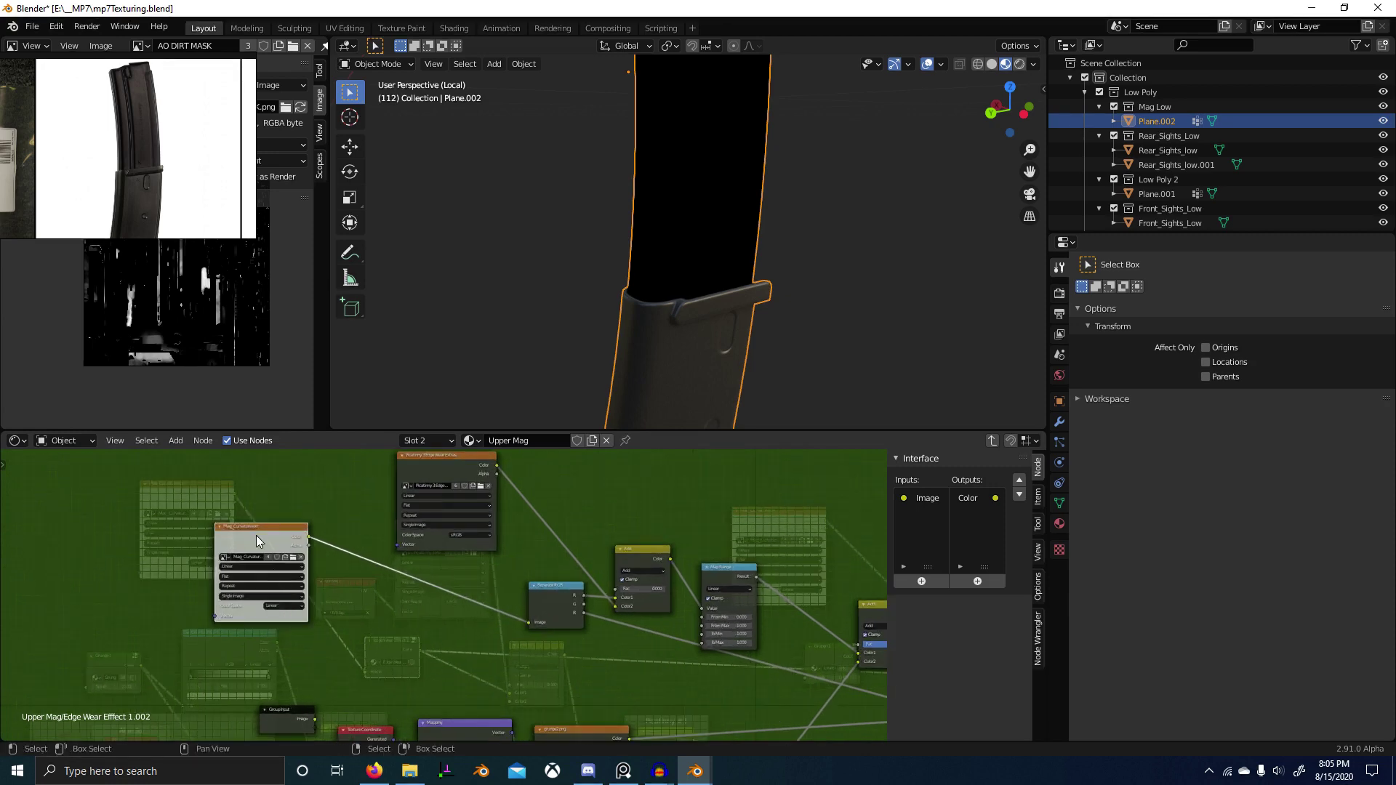
Step: Preview the Mag_Curvature and Separate RGB outputs on the magazine and space the texture node farther from Separate RGB
{"action": "left_click_drag", "start_coordinate": [256, 535], "coordinate": [355, 576]}
{"action": "left_click", "coordinate": [355, 576], "text": "ctrl+shift"}
{"action": "scroll", "coordinate": [752, 351], "scroll_direction": "up", "scroll_amount": 2}
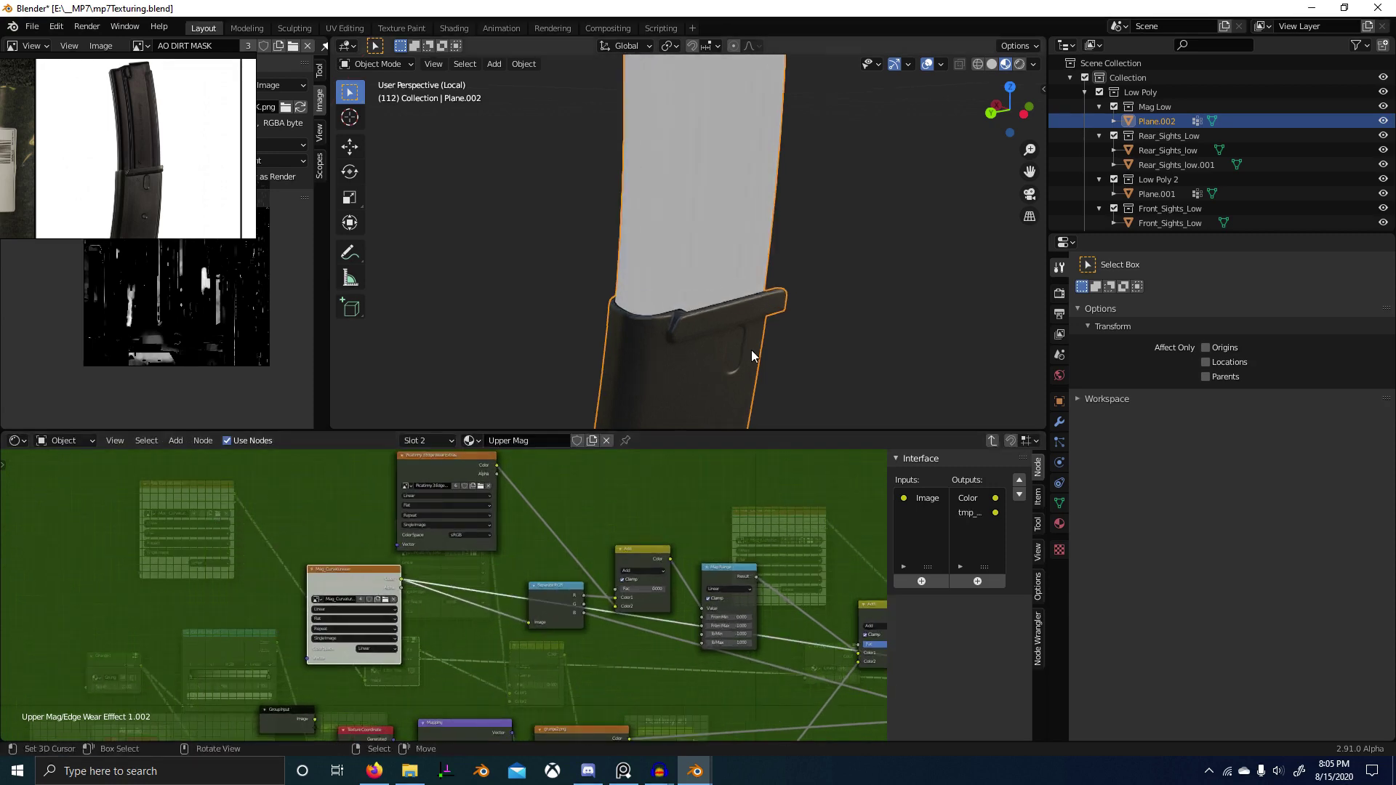
{"action": "middle_click_drag", "start_coordinate": [752, 351], "coordinate": [719, 339]}
{"action": "left_click", "coordinate": [560, 592], "text": "ctrl+shift"}
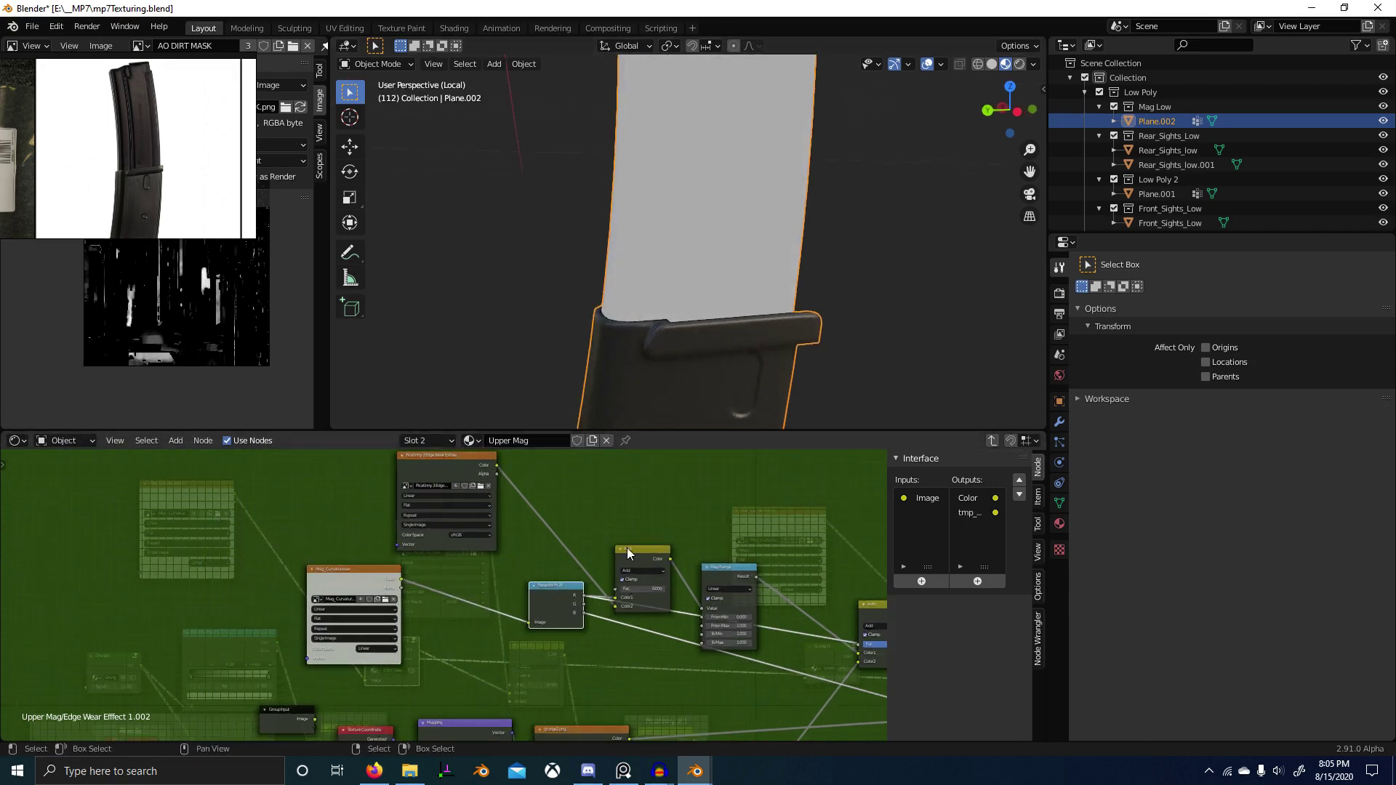
{"action": "left_click_drag", "start_coordinate": [333, 589], "coordinate": [171, 594]}
{"action": "middle_click_drag", "start_coordinate": [662, 595], "coordinate": [572, 583]}
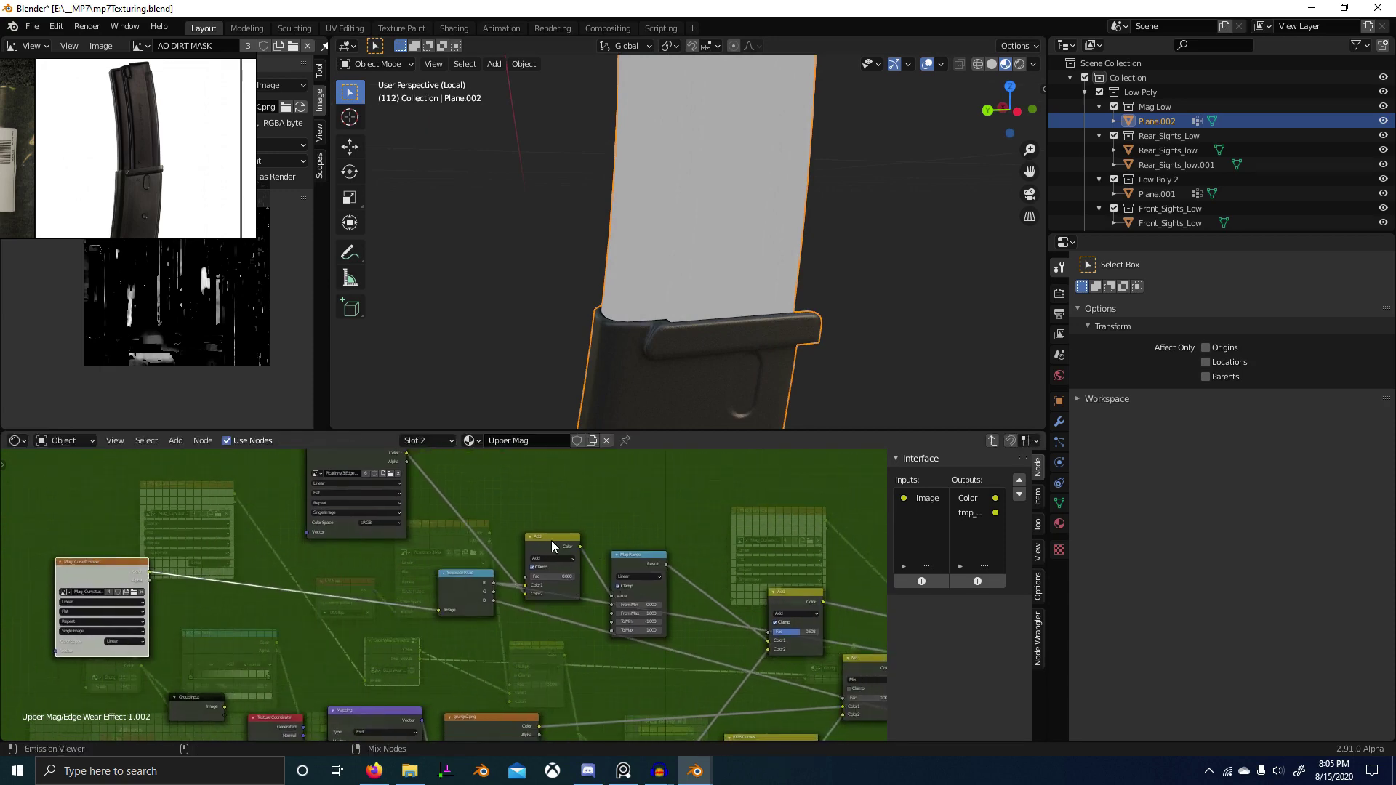
Step: Preview the outputs of the Map Range node and the Add node after it on the magazine
{"action": "left_click", "coordinate": [651, 562], "text": "ctrl+shift"}
{"action": "middle_click_drag", "start_coordinate": [773, 315], "coordinate": [805, 307]}
{"action": "middle_click_drag", "start_coordinate": [701, 480], "coordinate": [535, 486]}
{"action": "scroll", "coordinate": [618, 597], "scroll_direction": "up", "scroll_amount": 3}
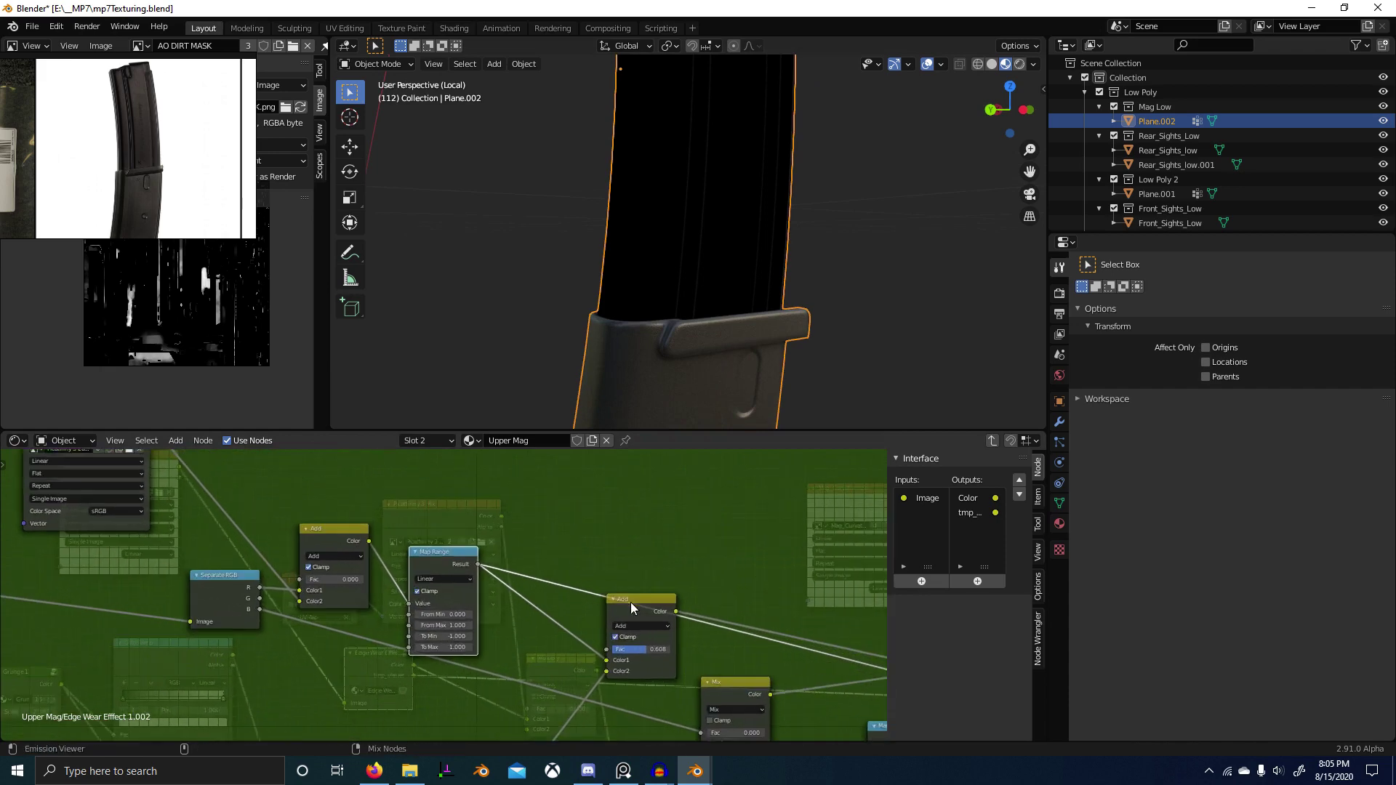
{"action": "left_click", "coordinate": [630, 603], "text": "ctrl+shift"}
{"action": "mouse_move", "coordinate": [618, 413]}
{"action": "middle_mouse_down"}
{"action": "mouse_move", "coordinate": [711, 359]}
{"action": "mouse_move", "coordinate": [618, 390]}
{"action": "mouse_move", "coordinate": [582, 365]}
{"action": "mouse_move", "coordinate": [665, 368]}
{"action": "middle_mouse_up"}
{"action": "scroll", "coordinate": [585, 367], "scroll_direction": "up", "scroll_amount": 5}
{"action": "scroll", "coordinate": [667, 371], "scroll_direction": "down", "scroll_amount": 1}
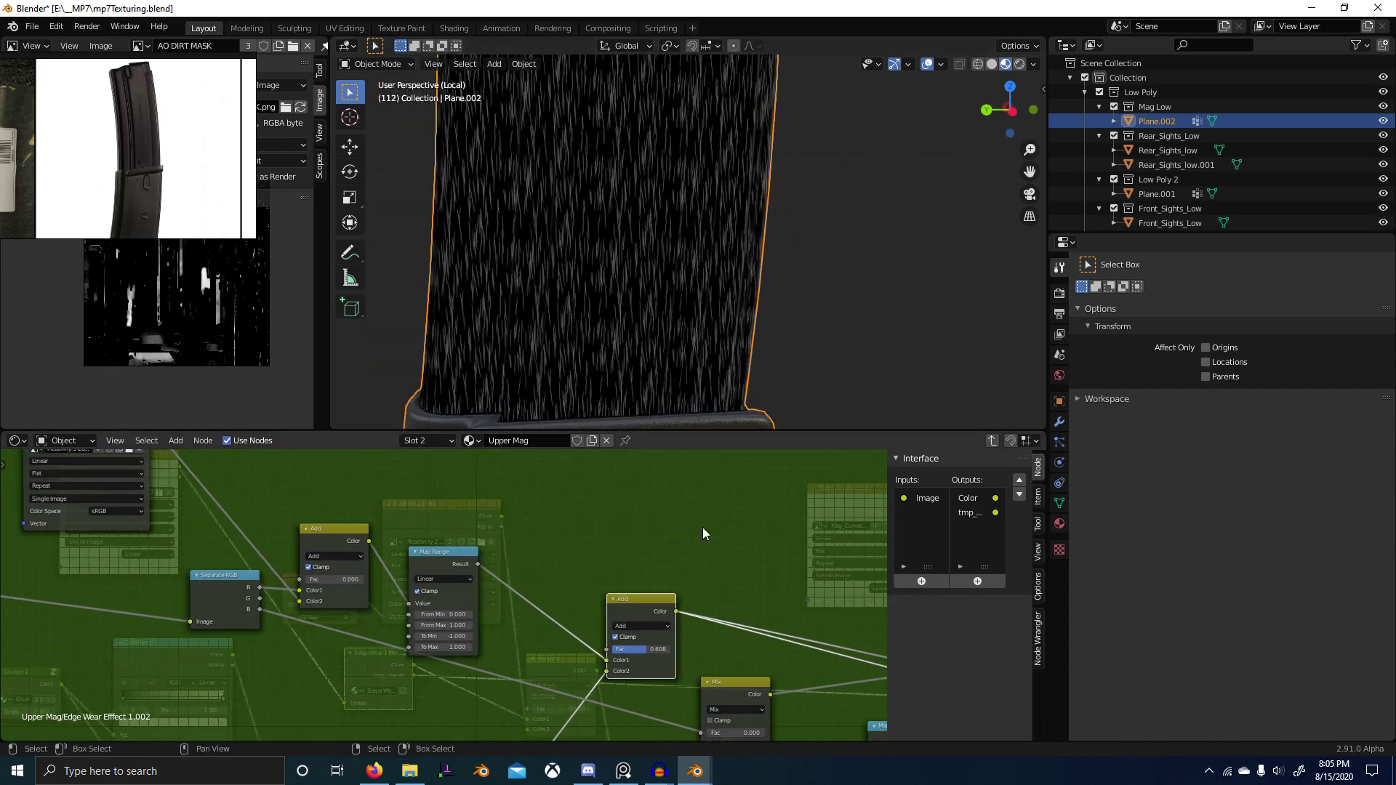
Step: Preview the outputs of the [M] Edge Wear Image Based group and the final Multiply node on the magazine
{"action": "middle_click_drag", "start_coordinate": [699, 623], "coordinate": [662, 592]}
{"action": "middle_click_drag", "start_coordinate": [711, 654], "coordinate": [598, 580]}
{"action": "scroll", "coordinate": [598, 623], "scroll_direction": "down", "scroll_amount": 2}
{"action": "key", "text": "g"}
{"action": "right_click", "coordinate": [574, 567]}
{"action": "left_click", "coordinate": [730, 522], "text": "ctrl+shift"}
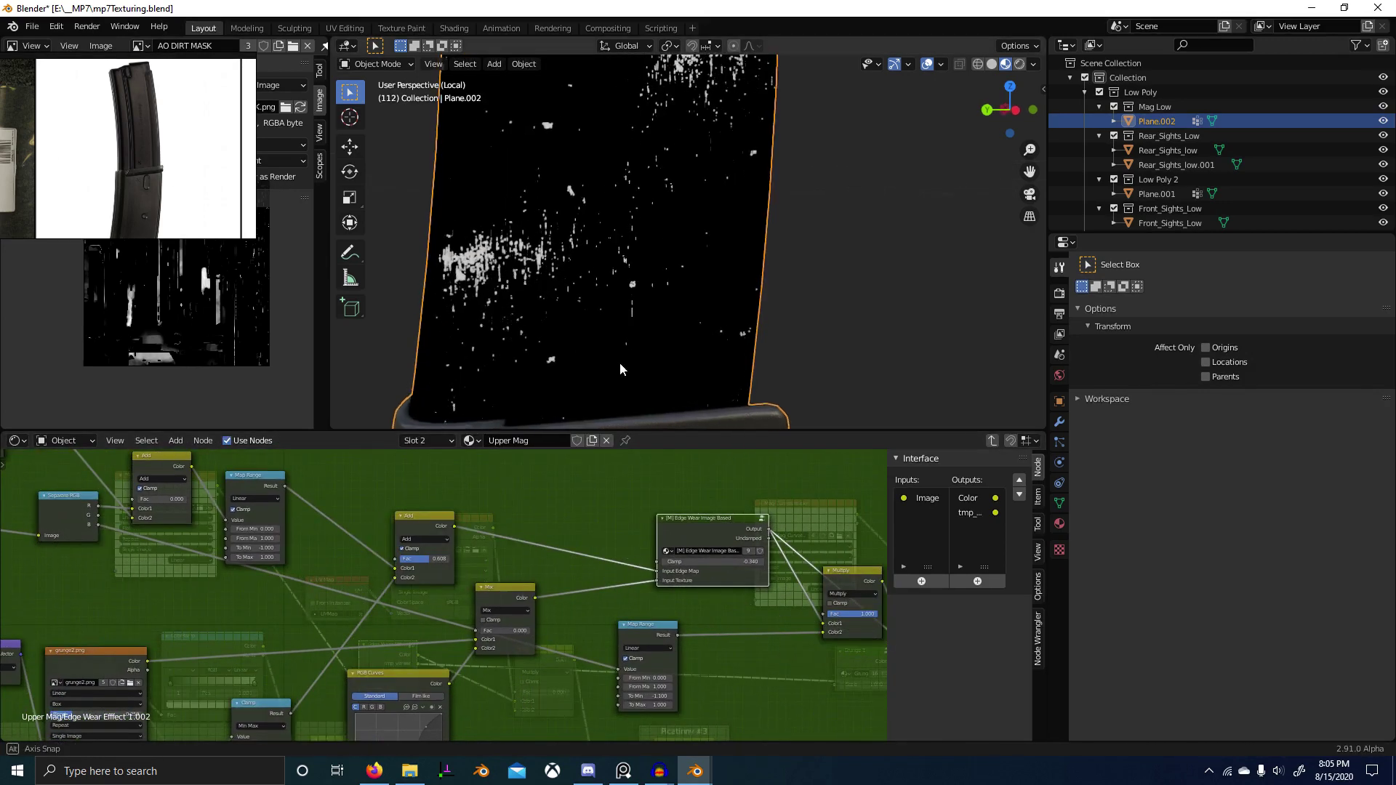
{"action": "middle_click_drag", "start_coordinate": [620, 364], "coordinate": [723, 449]}
{"action": "middle_click_drag", "start_coordinate": [873, 575], "coordinate": [684, 563]}
{"action": "left_click", "coordinate": [679, 563], "text": "ctrl+shift"}
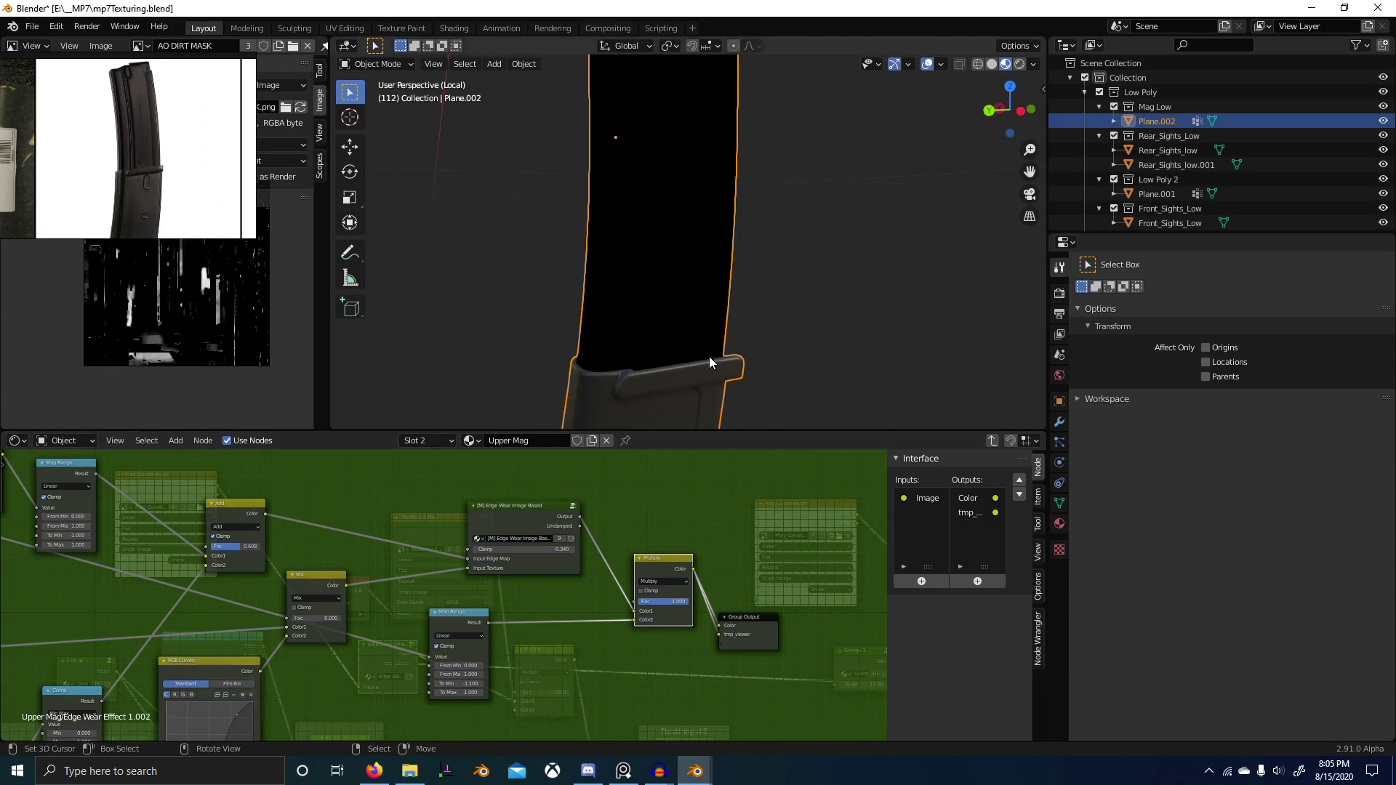
{"action": "middle_click_drag", "start_coordinate": [709, 356], "coordinate": [716, 367]}
Step: Set the factor of the Multiply node feeding the Group Output to 0
{"action": "middle_click_drag", "start_coordinate": [698, 520], "coordinate": [630, 514]}
{"action": "scroll", "coordinate": [538, 600], "scroll_direction": "up", "scroll_amount": 3}
{"action": "middle_click_drag", "start_coordinate": [474, 599], "coordinate": [645, 592]}
{"action": "scroll", "coordinate": [509, 592], "scroll_direction": "down", "scroll_amount": 1}
{"action": "middle_click_drag", "start_coordinate": [343, 599], "coordinate": [467, 571]}
{"action": "scroll", "coordinate": [655, 666], "scroll_direction": "down", "scroll_amount": 2}
{"action": "scroll", "coordinate": [436, 618], "scroll_direction": "up", "scroll_amount": 2}
{"action": "scroll", "coordinate": [311, 568], "scroll_direction": "down", "scroll_amount": 2}
{"action": "scroll", "coordinate": [786, 647], "scroll_direction": "up", "scroll_amount": 2}
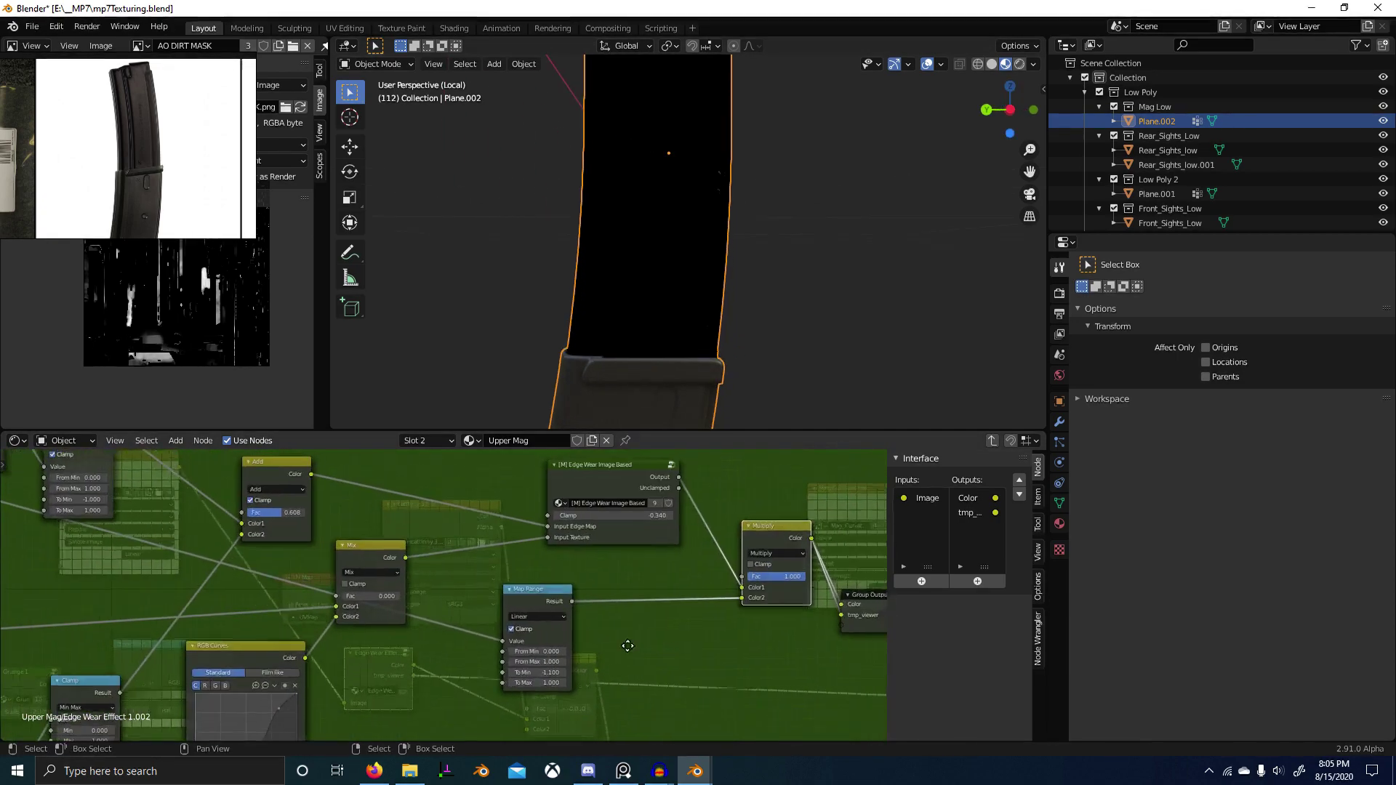
{"action": "middle_click_drag", "start_coordinate": [795, 584], "coordinate": [629, 728]}
{"action": "scroll", "coordinate": [442, 591], "scroll_direction": "down", "scroll_amount": 3}
{"action": "scroll", "coordinate": [579, 726], "scroll_direction": "up", "scroll_amount": 7}
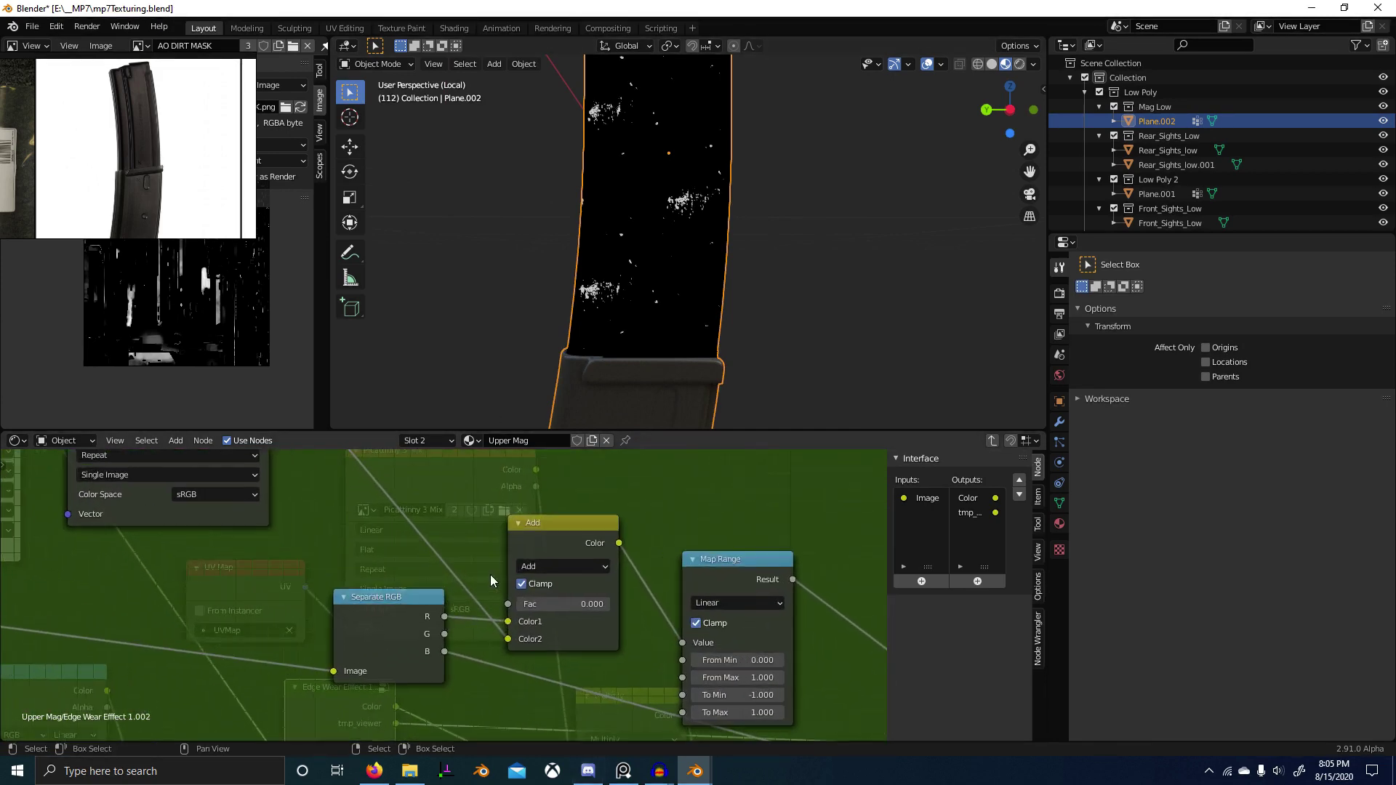
Step: Preview the Separate RGB and Map Range outputs on the magazine and examine its upper rim
{"action": "left_click", "coordinate": [427, 602], "text": "ctrl+shift"}
{"action": "scroll", "coordinate": [465, 620], "scroll_direction": "up", "scroll_amount": 1}
{"action": "middle_click_drag", "start_coordinate": [630, 305], "coordinate": [713, 259]}
{"action": "scroll", "coordinate": [703, 368], "scroll_direction": "down", "scroll_amount": 3}
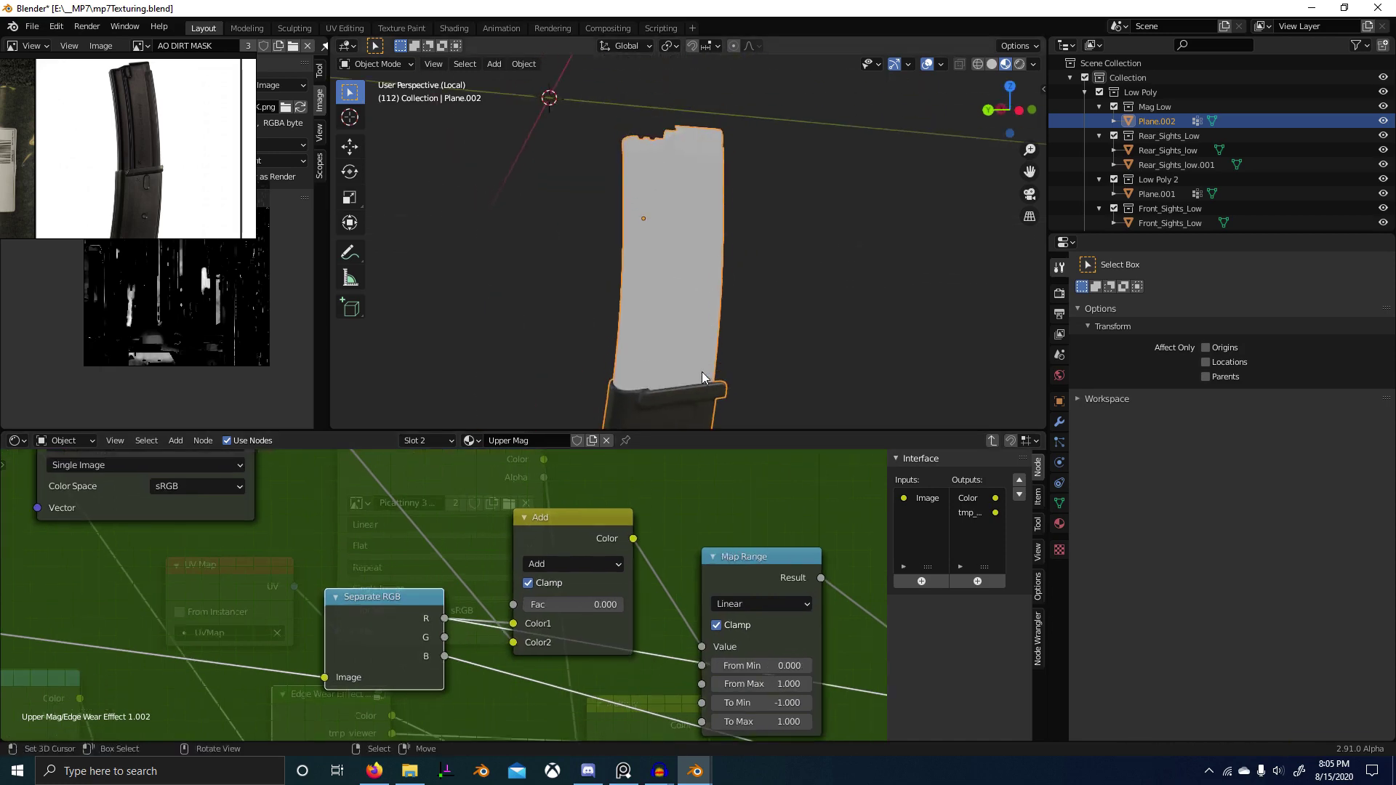
{"action": "scroll", "coordinate": [764, 582], "scroll_direction": "down", "scroll_amount": 1}
{"action": "middle_click_drag", "start_coordinate": [763, 581], "coordinate": [698, 579]}
{"action": "left_click", "coordinate": [698, 579], "text": "ctrl+shift"}
{"action": "scroll", "coordinate": [640, 421], "scroll_direction": "up", "scroll_amount": 3}
{"action": "middle_click_drag", "start_coordinate": [640, 421], "coordinate": [710, 226]}
{"action": "scroll", "coordinate": [716, 228], "scroll_direction": "up", "scroll_amount": 2}
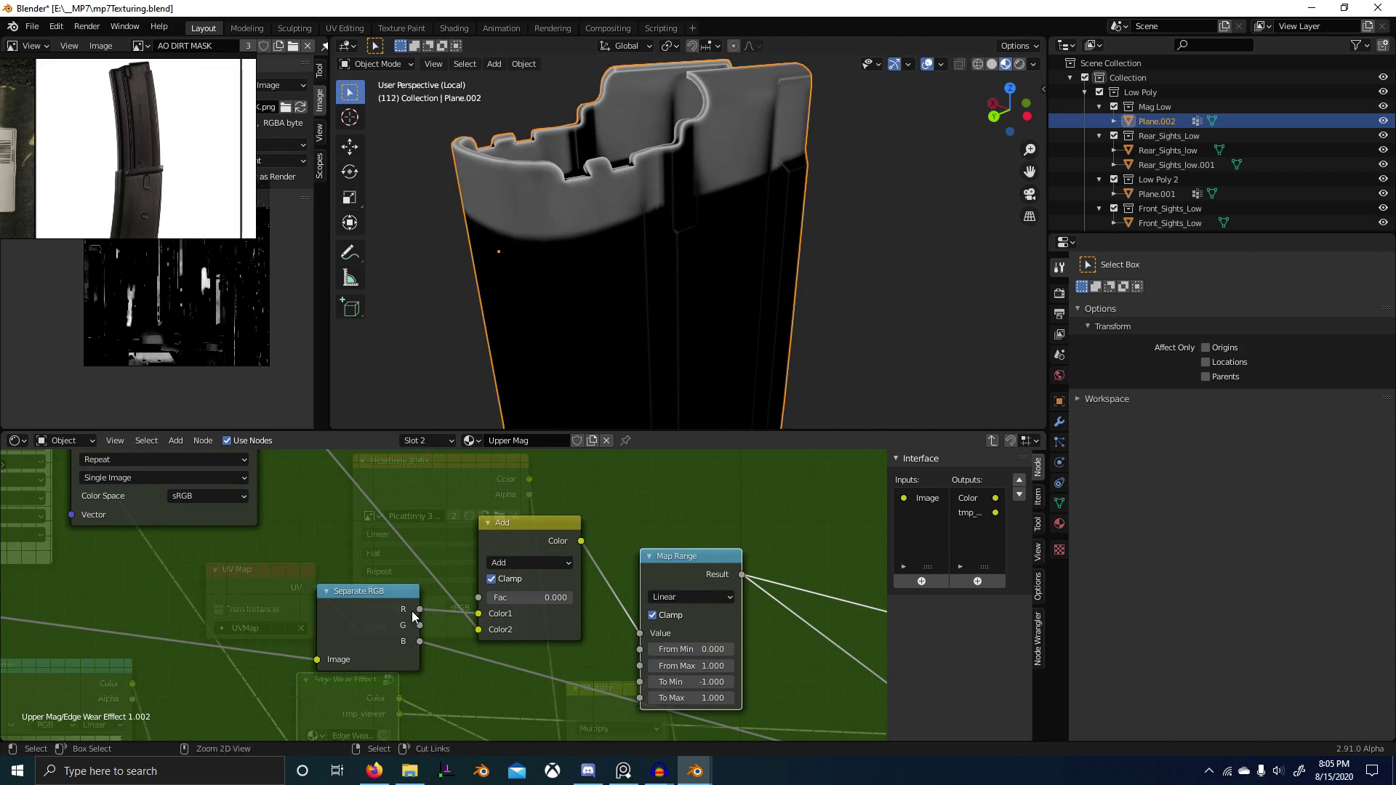
Step: Move the Add node's Color1 link from Separate RGB's R output to G and examine the magazine's edges
{"action": "left_click_drag", "start_coordinate": [417, 610], "coordinate": [420, 626], "text": "ctrl"}
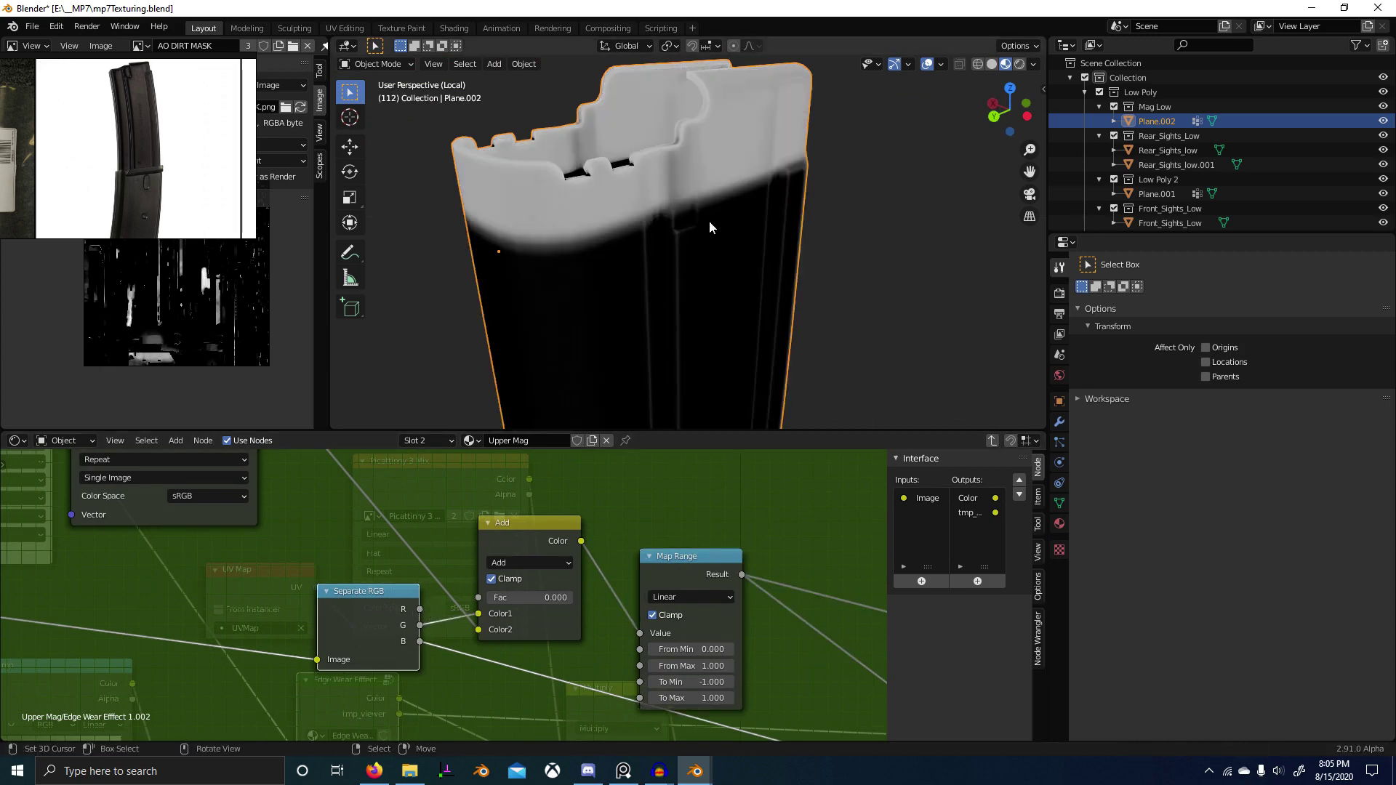
{"action": "scroll", "coordinate": [675, 260], "scroll_direction": "down", "scroll_amount": 4}
{"action": "middle_click_drag", "start_coordinate": [647, 224], "coordinate": [634, 254]}
{"action": "scroll", "coordinate": [635, 254], "scroll_direction": "up", "scroll_amount": 5}
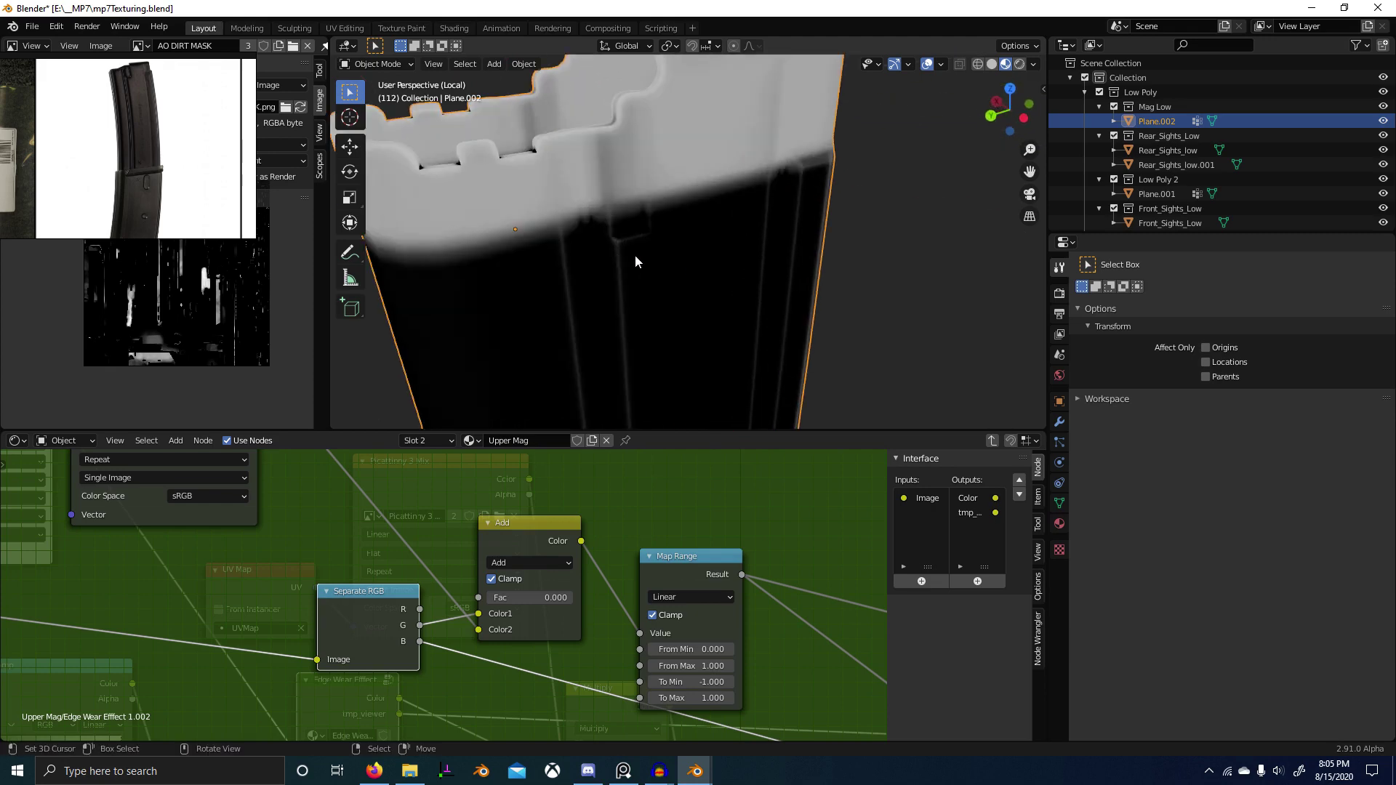
{"action": "scroll", "coordinate": [609, 306], "scroll_direction": "down", "scroll_amount": 3}
{"action": "scroll", "coordinate": [723, 599], "scroll_direction": "down", "scroll_amount": 4}
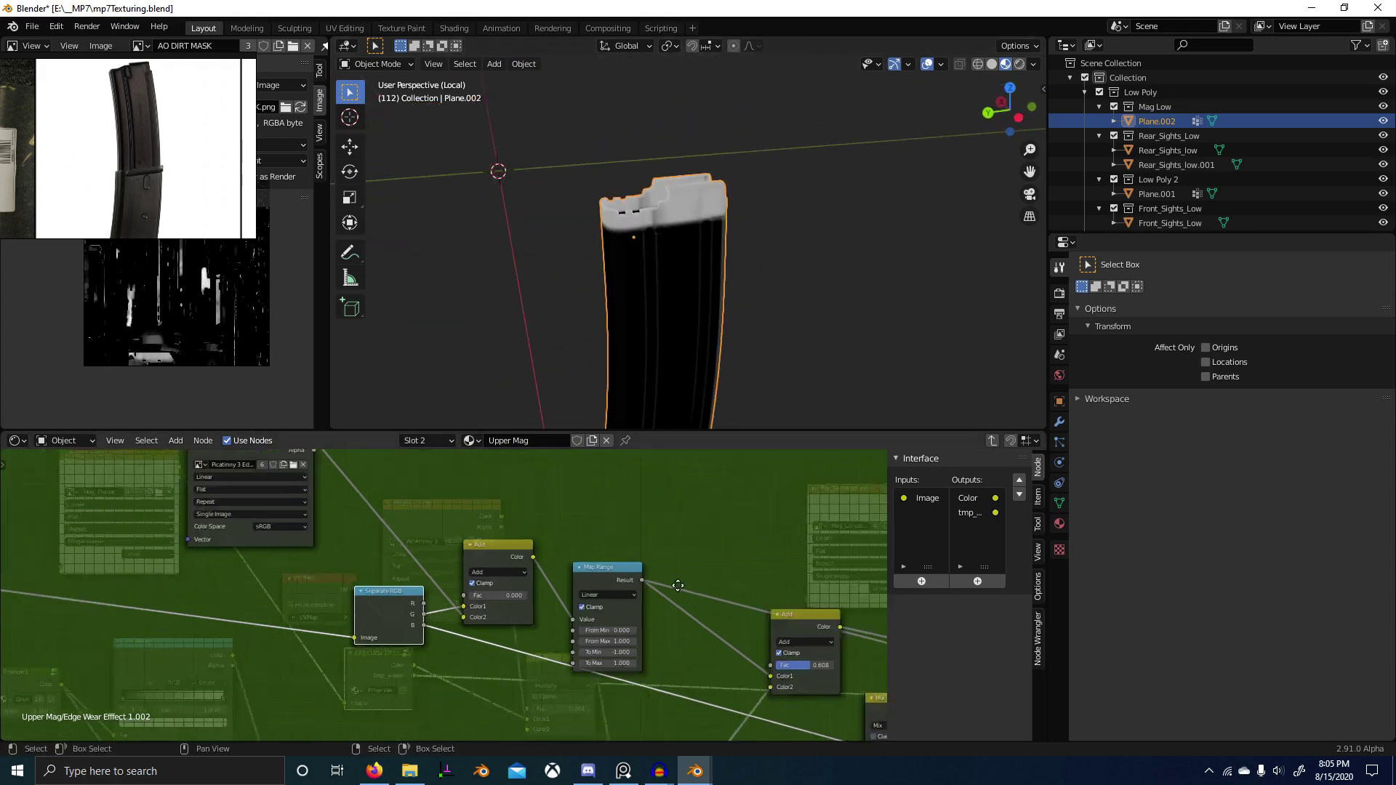
Step: Preview the final Multiply node's output on the magazine with the rerouted curvature channel
{"action": "middle_click_drag", "start_coordinate": [723, 599], "coordinate": [472, 600]}
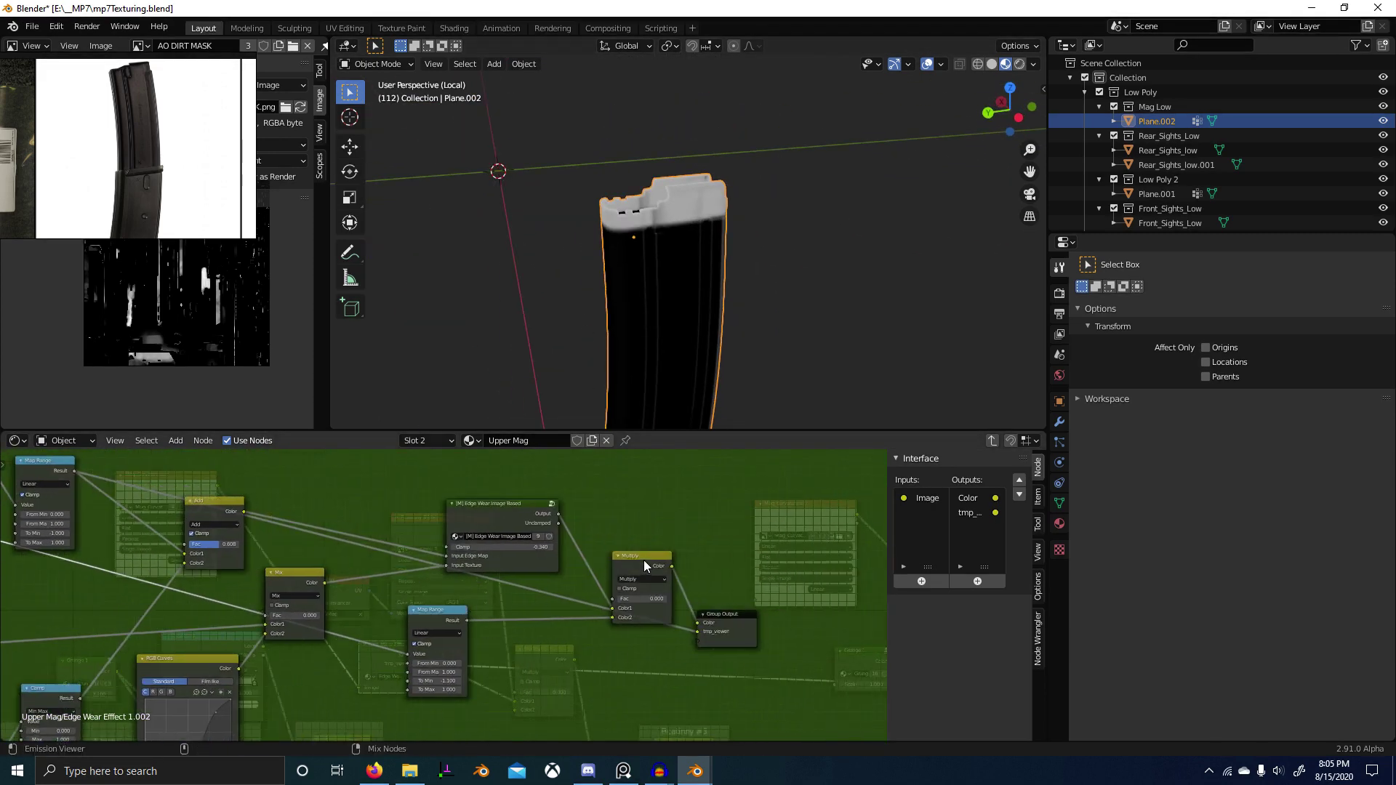
{"action": "left_click", "coordinate": [653, 561], "text": "ctrl+shift"}
{"action": "scroll", "coordinate": [690, 357], "scroll_direction": "up", "scroll_amount": 2}
{"action": "middle_click_drag", "start_coordinate": [687, 353], "coordinate": [712, 296]}
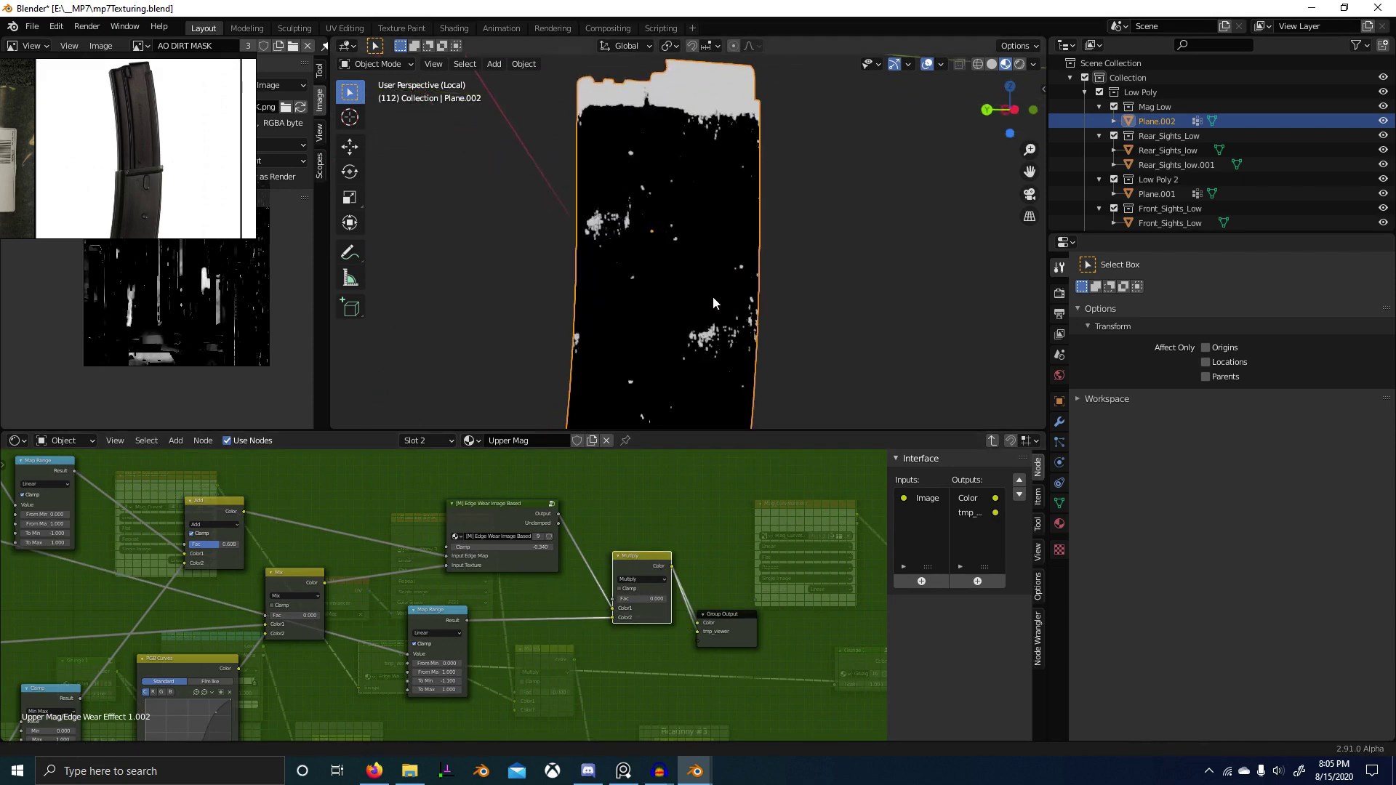
{"action": "scroll", "coordinate": [712, 295], "scroll_direction": "up", "scroll_amount": 1}
{"action": "scroll", "coordinate": [317, 552], "scroll_direction": "up", "scroll_amount": 3}
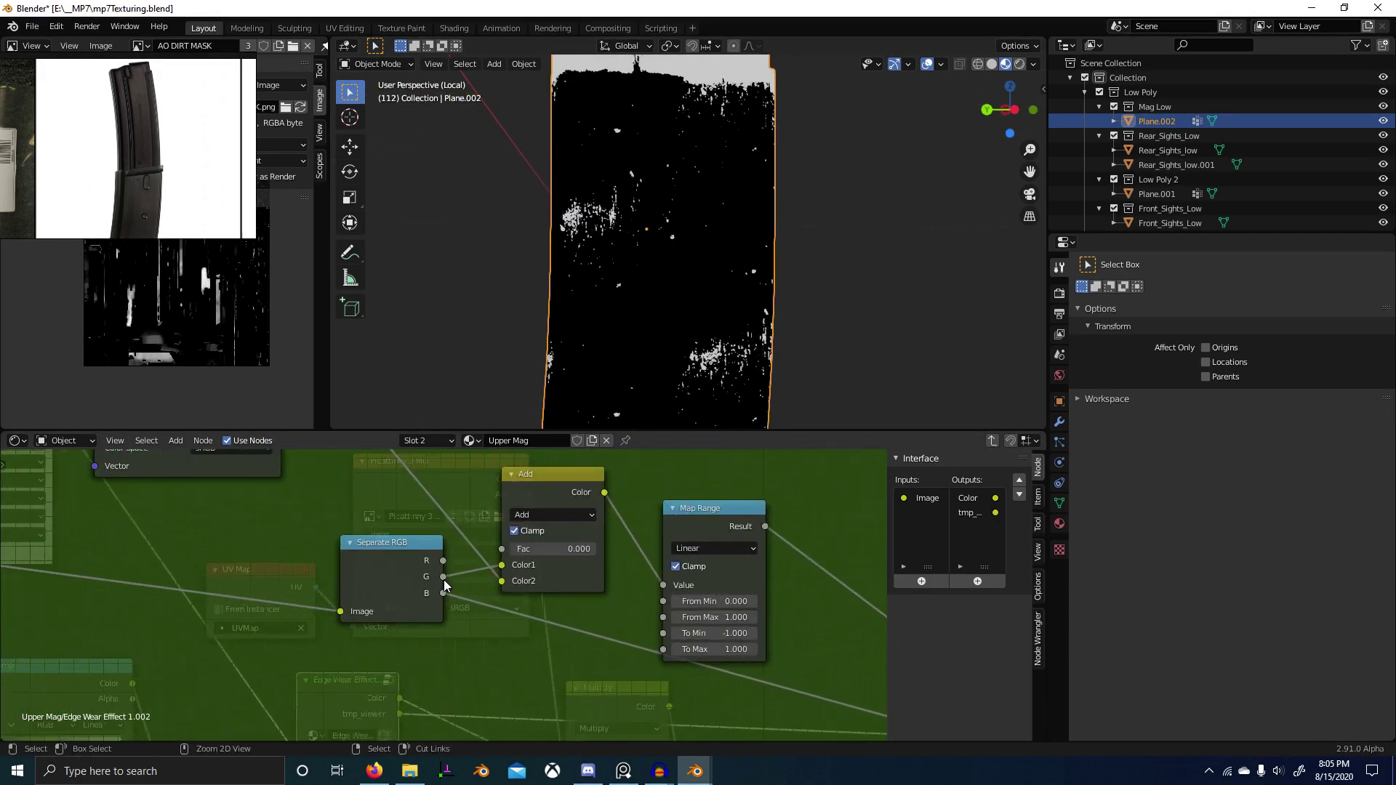
Step: Connect the Separate RGB node's B output to the Color1 input of the adjacent Add node
{"action": "left_click_drag", "start_coordinate": [443, 593], "coordinate": [502, 565]}
{"action": "middle_click_drag", "start_coordinate": [655, 364], "coordinate": [662, 278]}
{"action": "scroll", "coordinate": [728, 283], "scroll_direction": "up", "scroll_amount": 3}
{"action": "scroll", "coordinate": [716, 279], "scroll_direction": "up", "scroll_amount": 2}
{"action": "scroll", "coordinate": [720, 281], "scroll_direction": "down", "scroll_amount": 3}
{"action": "scroll", "coordinate": [762, 467], "scroll_direction": "down", "scroll_amount": 4}
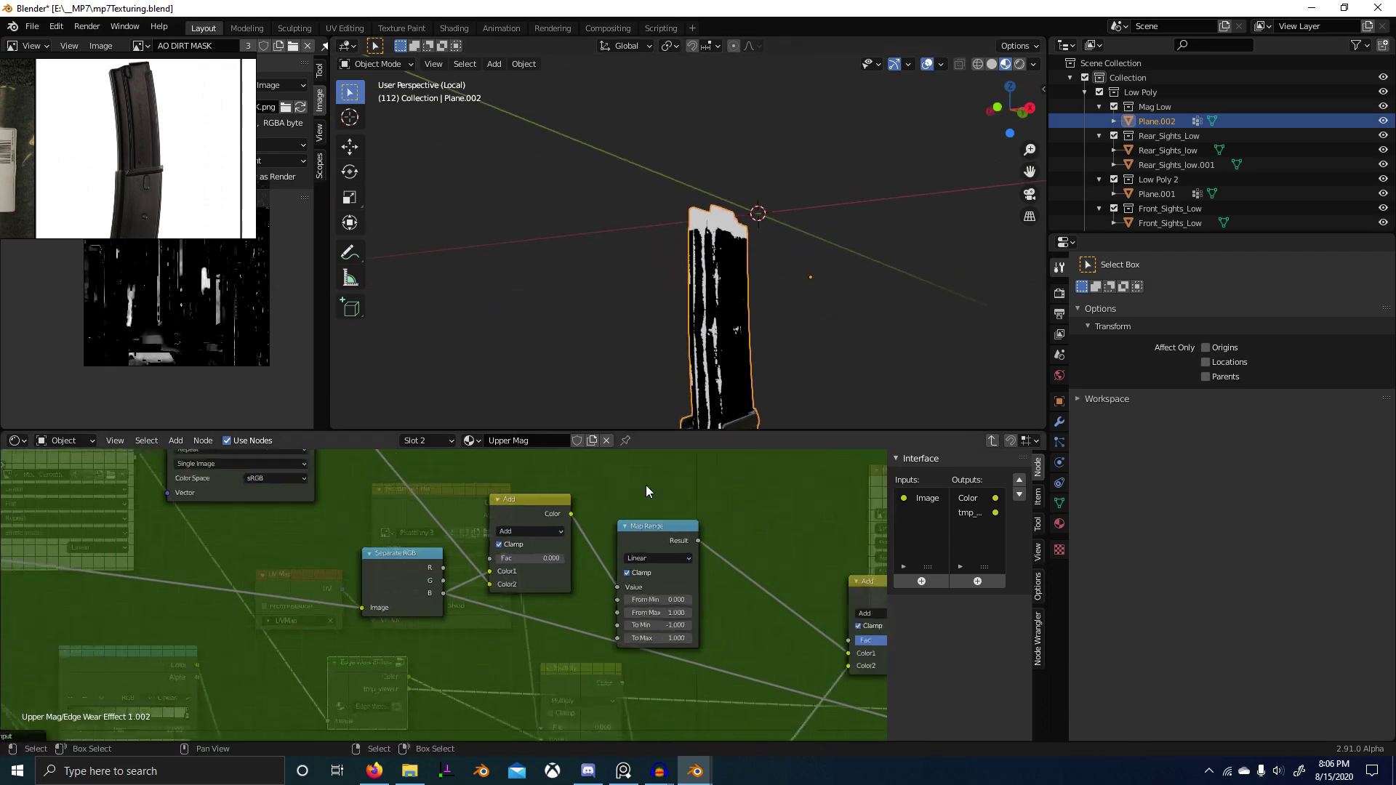
Step: Examine the wear mask along the magazine's edges and flat sides from several angles and distances
{"action": "middle_click_drag", "start_coordinate": [745, 386], "coordinate": [652, 336]}
{"action": "scroll", "coordinate": [709, 275], "scroll_direction": "up", "scroll_amount": 6}
{"action": "middle_click_drag", "start_coordinate": [708, 275], "coordinate": [719, 312]}
{"action": "scroll", "coordinate": [719, 313], "scroll_direction": "up", "scroll_amount": 2}
{"action": "scroll", "coordinate": [779, 352], "scroll_direction": "down", "scroll_amount": 4}
{"action": "scroll", "coordinate": [781, 354], "scroll_direction": "down", "scroll_amount": 2}
{"action": "middle_click_drag", "start_coordinate": [771, 509], "coordinate": [651, 457]}
{"action": "scroll", "coordinate": [677, 349], "scroll_direction": "up", "scroll_amount": 5}
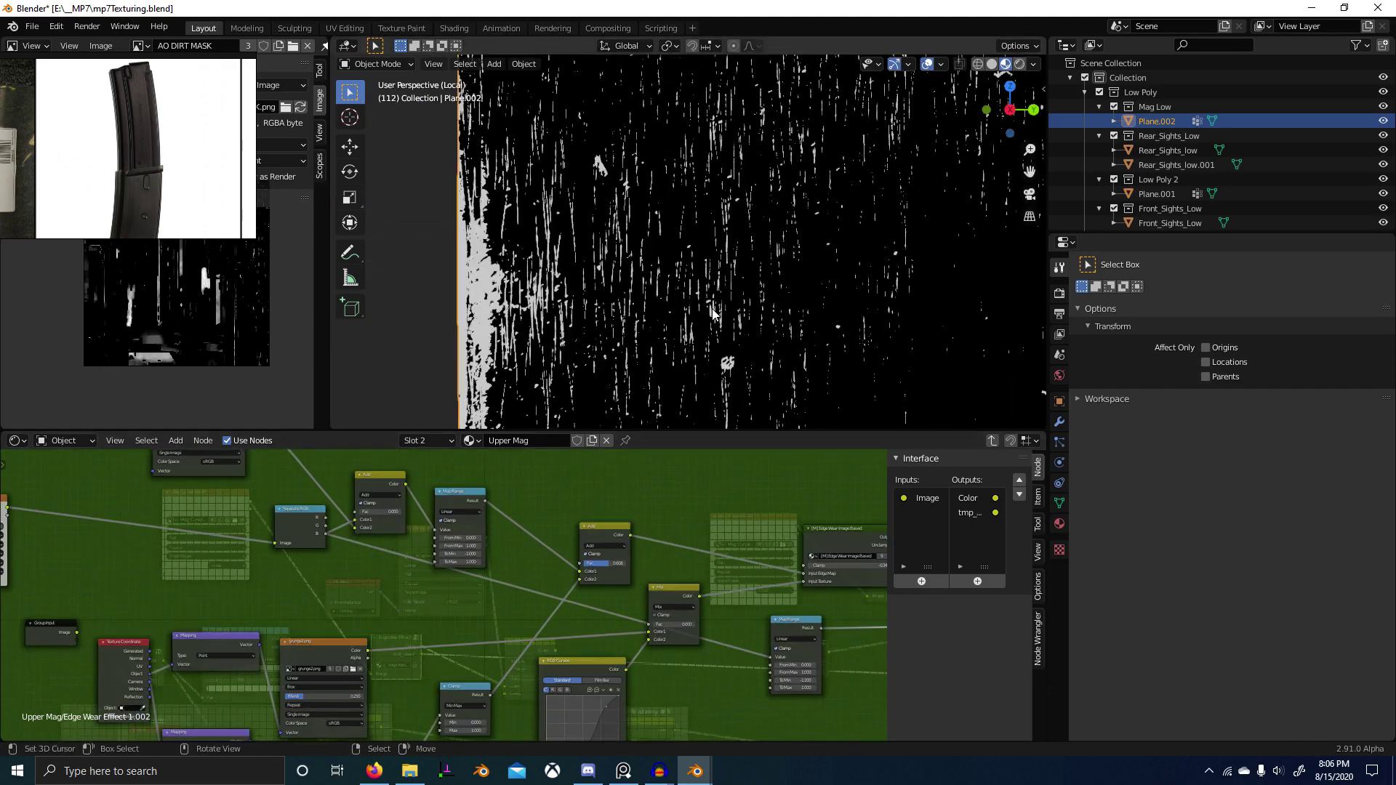
Step: Preview the Separate RGB node's output on the magazine
{"action": "scroll", "coordinate": [666, 610], "scroll_direction": "down", "scroll_amount": 4}
{"action": "mouse_move", "coordinate": [665, 609]}
{"action": "middle_mouse_down"}
{"action": "mouse_move", "coordinate": [557, 541]}
{"action": "mouse_move", "coordinate": [662, 607]}
{"action": "middle_mouse_up"}
{"action": "middle_click_drag", "start_coordinate": [531, 616], "coordinate": [432, 568]}
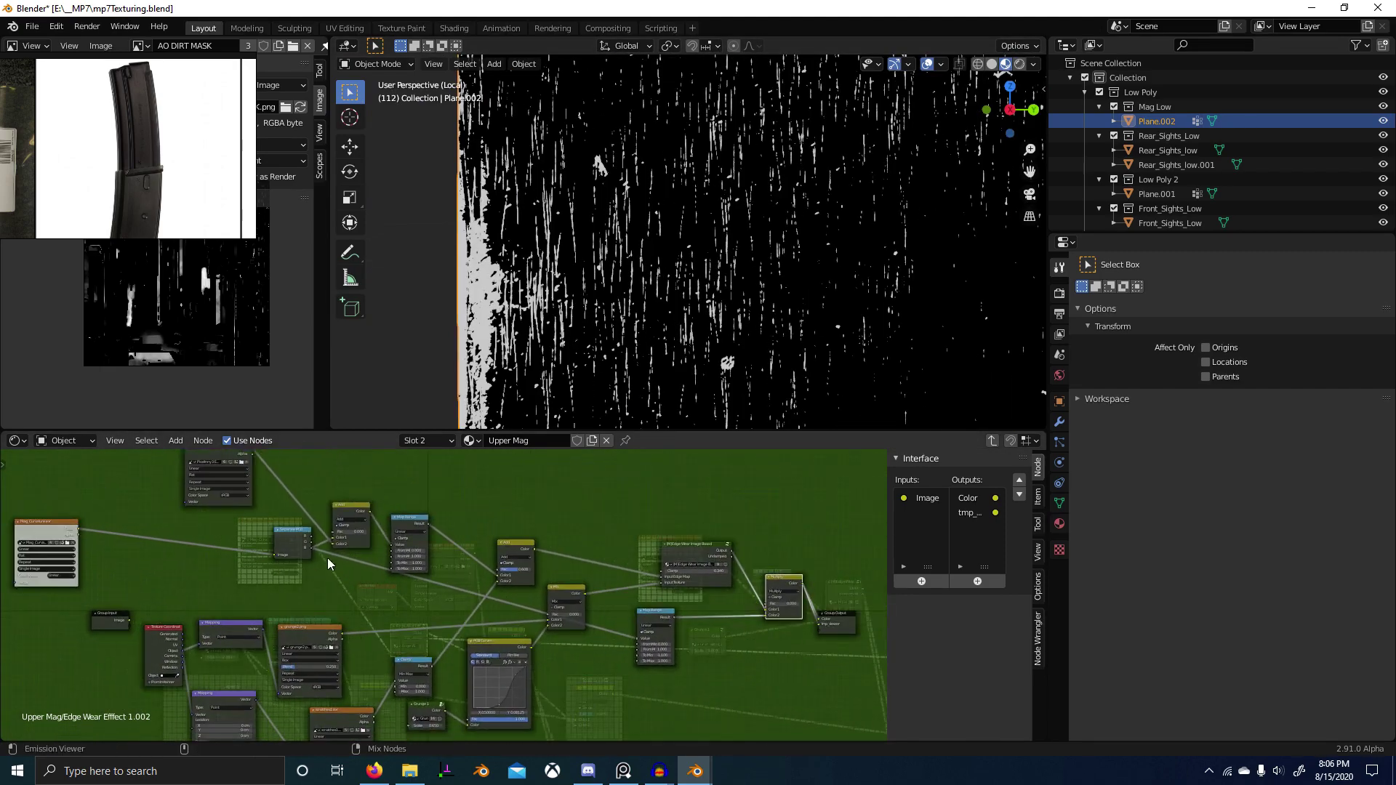
{"action": "left_click", "coordinate": [294, 545], "text": "ctrl+shift"}
{"action": "middle_click_drag", "start_coordinate": [687, 605], "coordinate": [505, 584]}
{"action": "scroll", "coordinate": [531, 588], "scroll_direction": "up", "scroll_amount": 2}
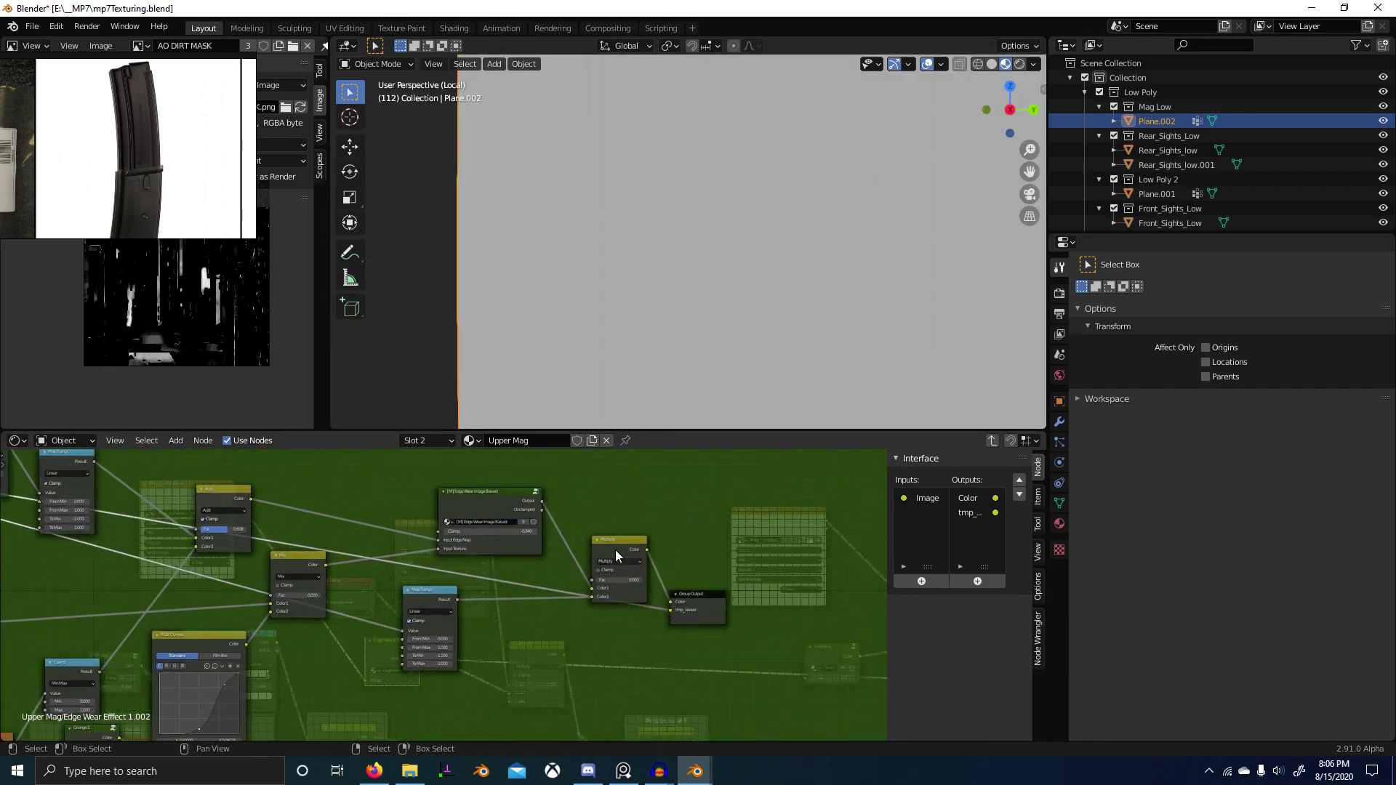
Step: Preview the Multiply node before the group output and inspect its wear mask over the magazine
{"action": "left_click_drag", "start_coordinate": [621, 539], "coordinate": [640, 521]}
{"action": "right_click", "coordinate": [640, 522]}
{"action": "middle_click_drag", "start_coordinate": [687, 591], "coordinate": [555, 596]}
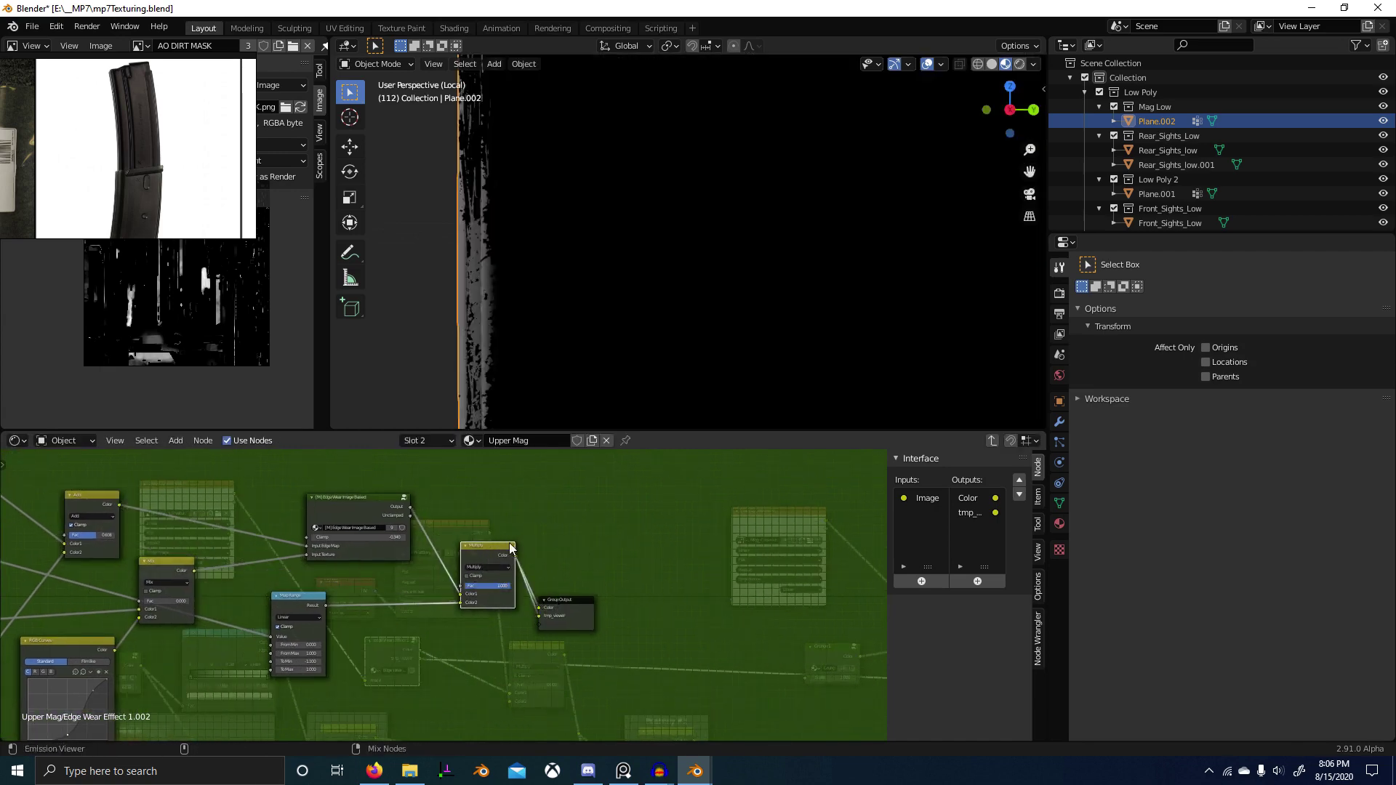
{"action": "middle_click_drag", "start_coordinate": [611, 276], "coordinate": [583, 419]}
{"action": "middle_click_drag", "start_coordinate": [613, 355], "coordinate": [695, 283]}
{"action": "scroll", "coordinate": [727, 333], "scroll_direction": "down", "scroll_amount": 3}
{"action": "scroll", "coordinate": [736, 261], "scroll_direction": "up", "scroll_amount": 3}
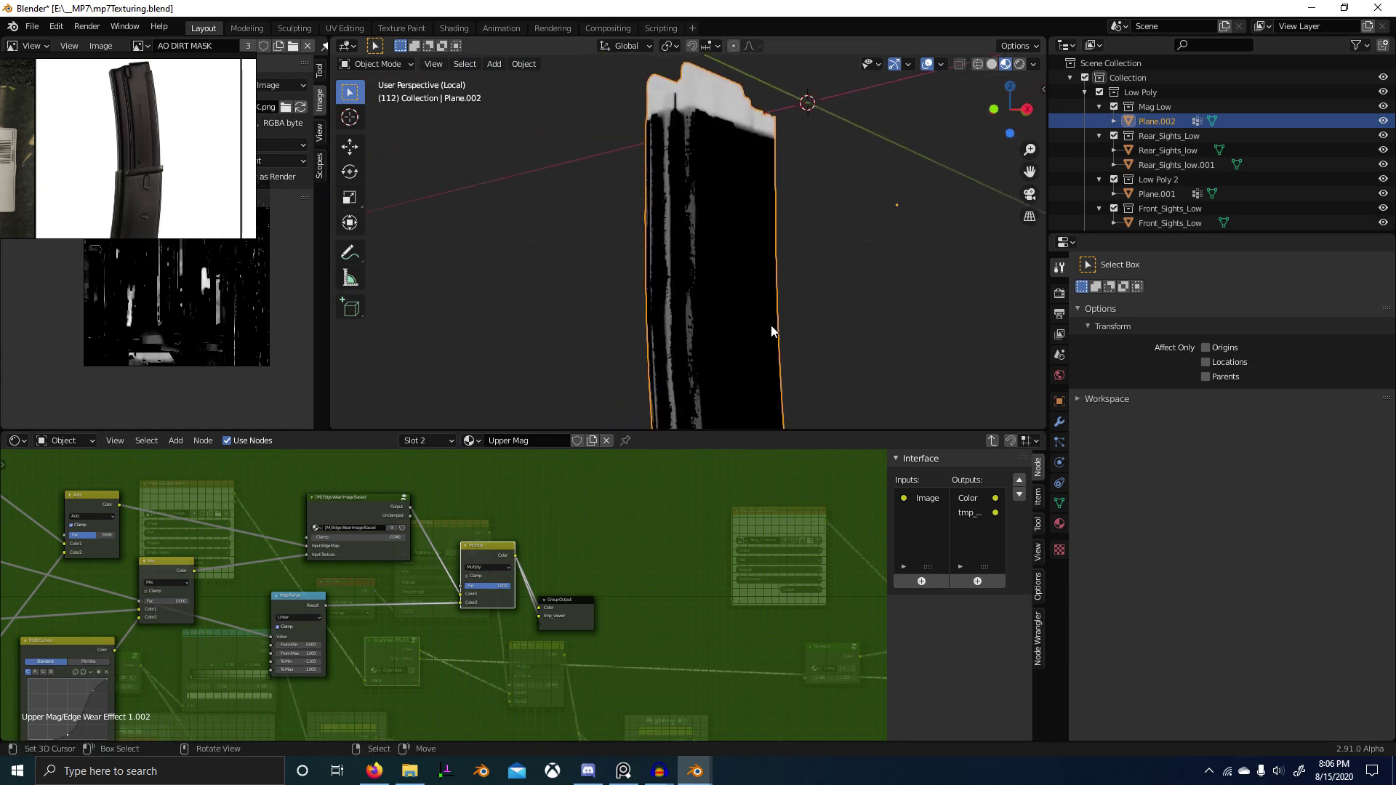
{"action": "middle_click_drag", "start_coordinate": [770, 330], "coordinate": [701, 158]}
Step: Exit the edge wear node group and preview the Principled BSDF shader on the magazine
{"action": "key", "text": "Tab"}
{"action": "scroll", "coordinate": [473, 600], "scroll_direction": "down", "scroll_amount": 2}
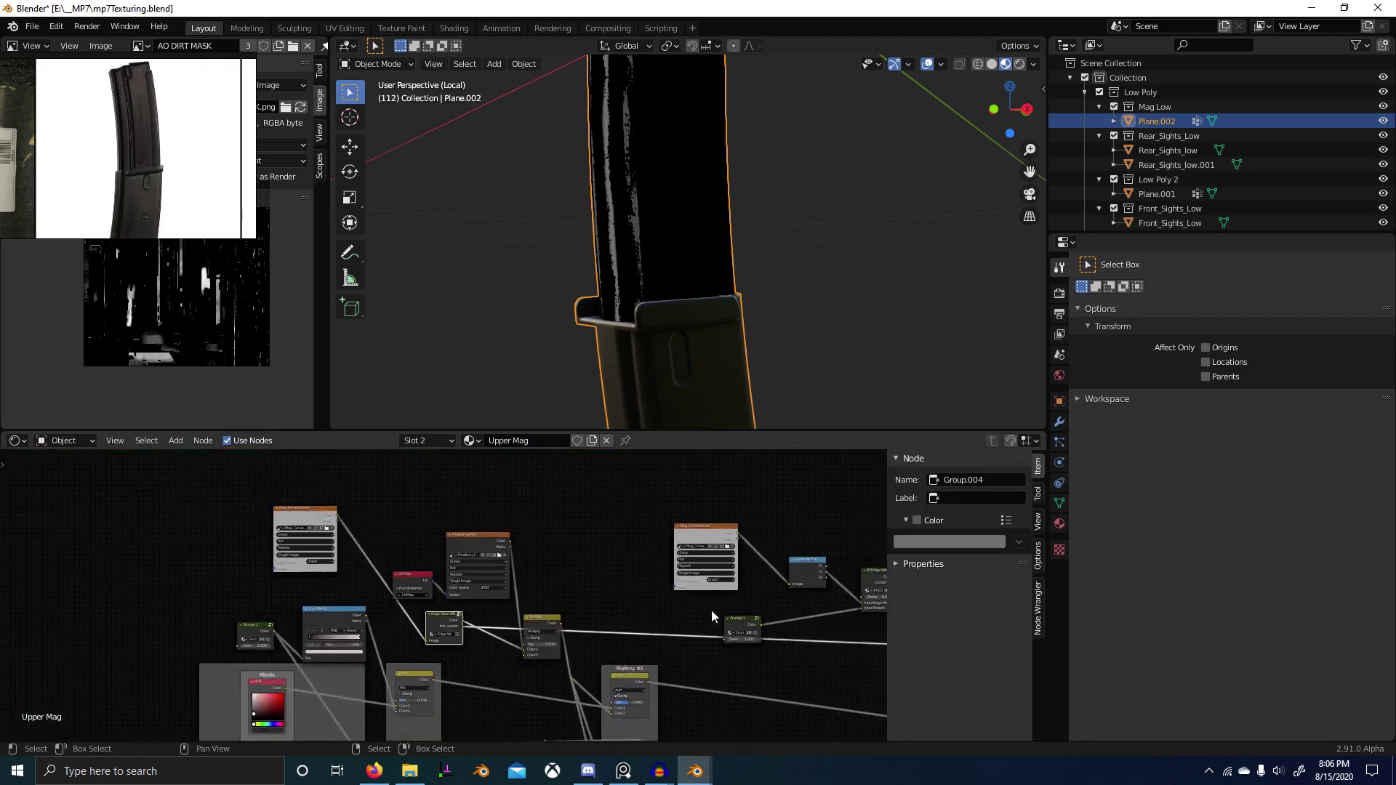
{"action": "middle_click_drag", "start_coordinate": [712, 609], "coordinate": [284, 558]}
{"action": "scroll", "coordinate": [495, 597], "scroll_direction": "down", "scroll_amount": 1}
{"action": "left_click", "coordinate": [494, 618], "text": "ctrl+shift"}
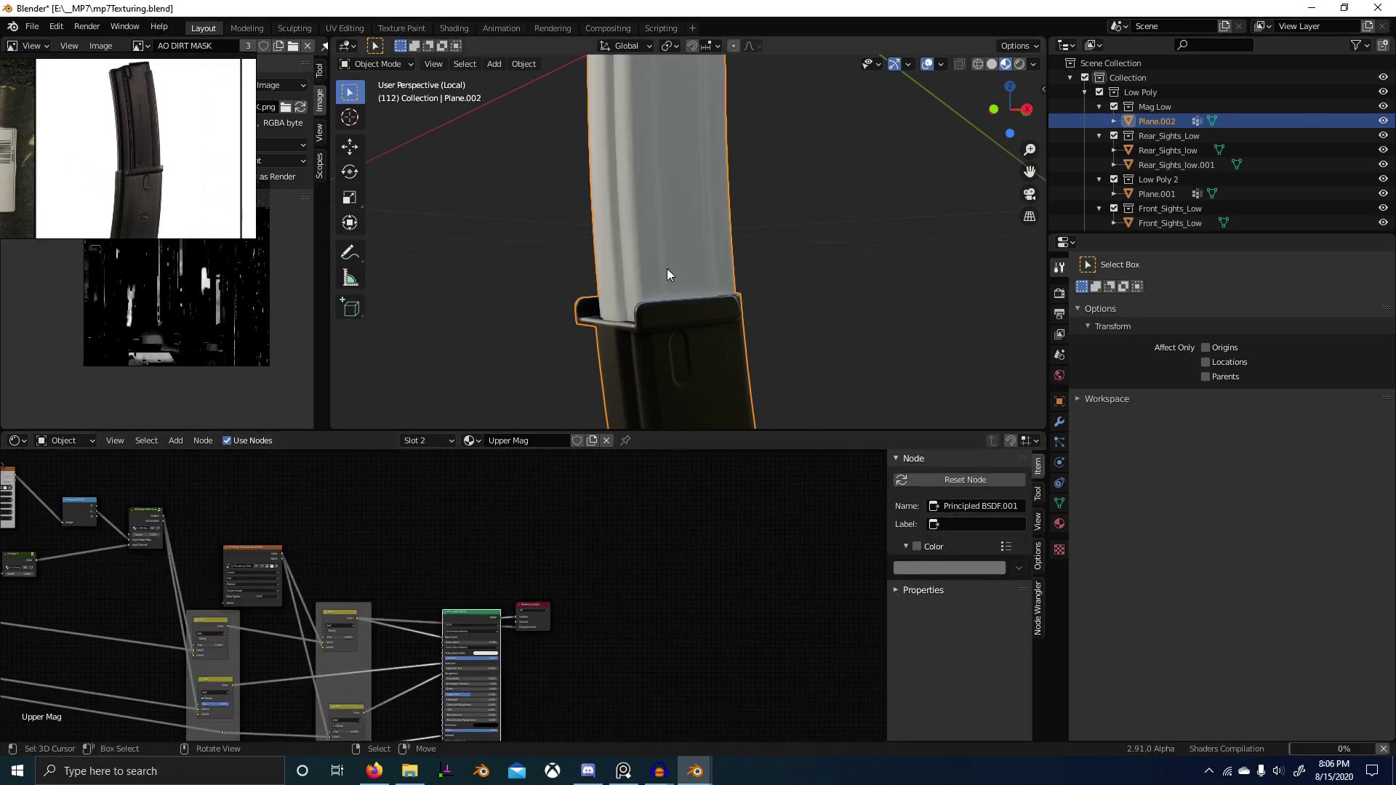
Step: Examine the shaded magazine's sides and upper rim for the edge wear effect
{"action": "mouse_move", "coordinate": [657, 241]}
{"action": "middle_mouse_down"}
{"action": "mouse_move", "coordinate": [680, 256]}
{"action": "mouse_move", "coordinate": [617, 243]}
{"action": "mouse_move", "coordinate": [661, 242]}
{"action": "mouse_move", "coordinate": [676, 203]}
{"action": "mouse_move", "coordinate": [830, 232]}
{"action": "middle_mouse_up"}
{"action": "scroll", "coordinate": [418, 631], "scroll_direction": "down", "scroll_amount": 4}
{"action": "middle_click_drag", "start_coordinate": [418, 631], "coordinate": [569, 622]}
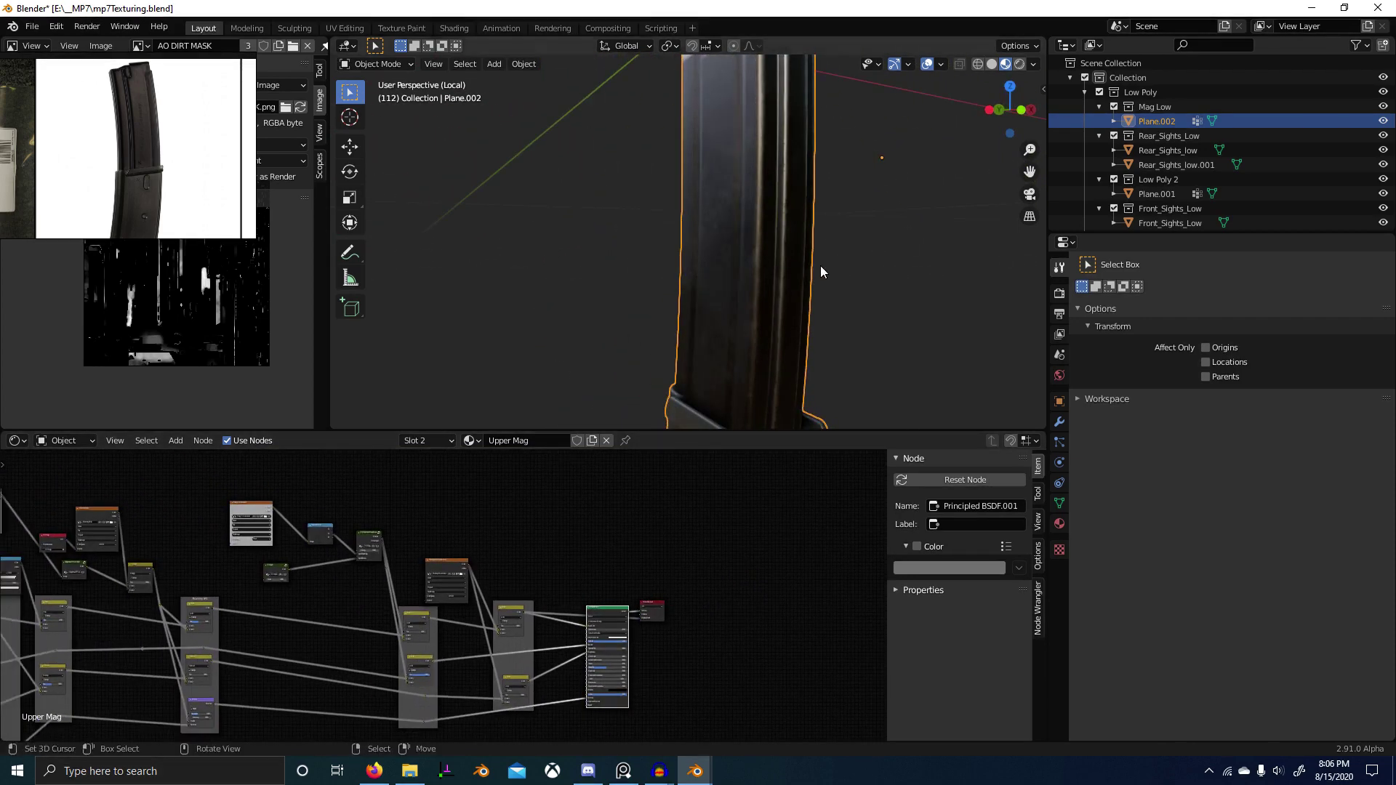
{"action": "scroll", "coordinate": [822, 264], "scroll_direction": "up", "scroll_amount": 4}
{"action": "middle_click_drag", "start_coordinate": [841, 256], "coordinate": [591, 248], "text": "shift"}
{"action": "scroll", "coordinate": [780, 212], "scroll_direction": "down", "scroll_amount": 2}
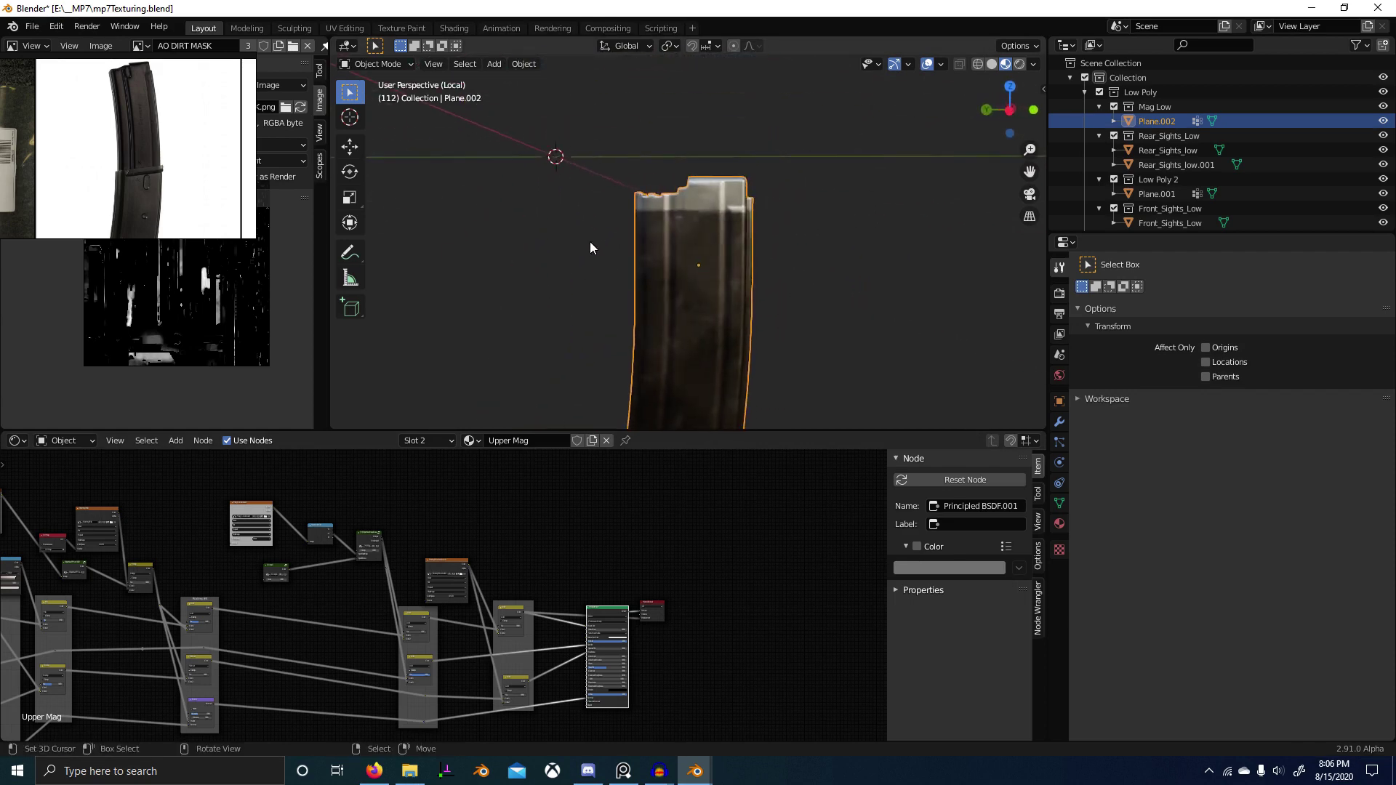
{"action": "mouse_move", "coordinate": [661, 141]}
{"action": "middle_mouse_down"}
{"action": "mouse_move", "coordinate": [657, 238]}
{"action": "mouse_move", "coordinate": [729, 294]}
{"action": "mouse_move", "coordinate": [670, 154]}
{"action": "middle_mouse_up"}
{"action": "scroll", "coordinate": [204, 505], "scroll_direction": "down", "scroll_amount": 2}
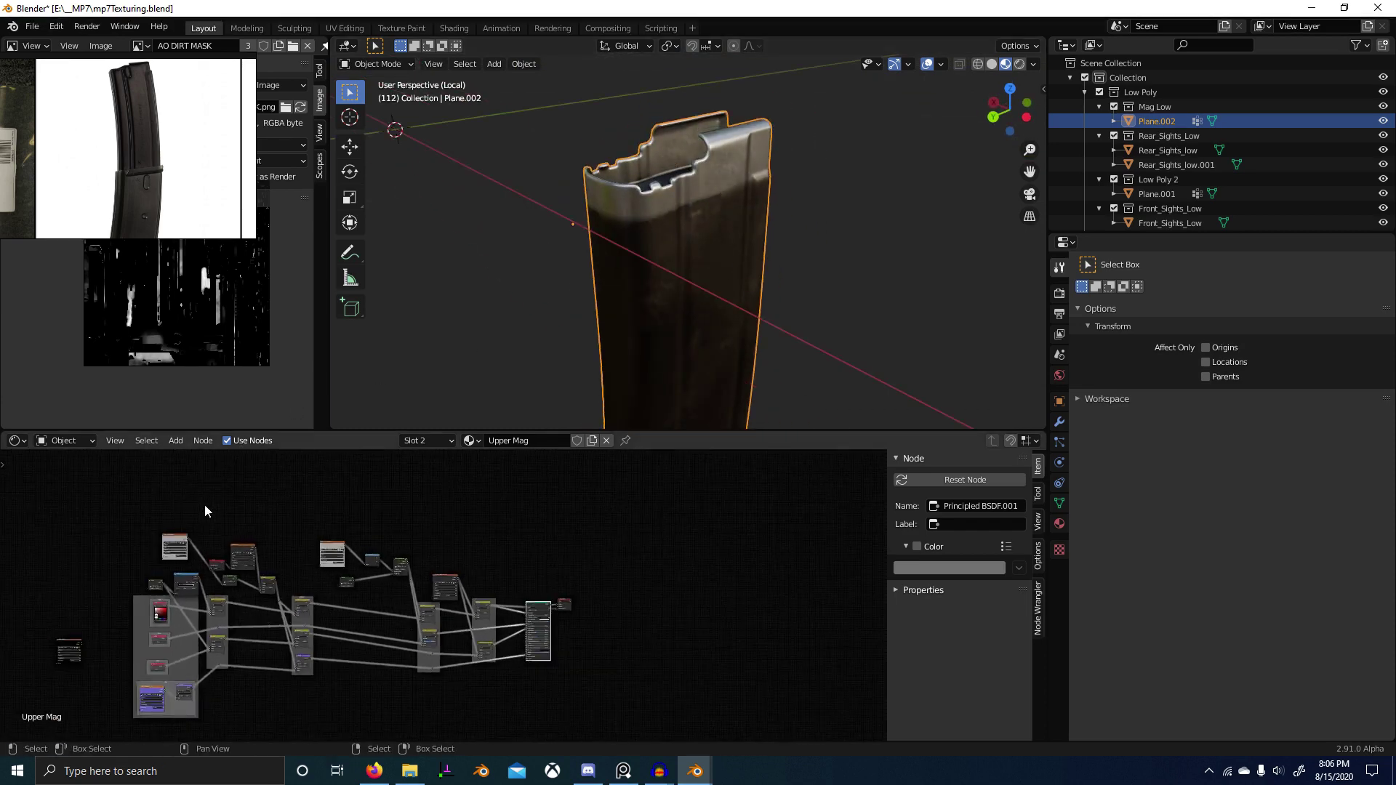
Step: Preview the outputs of the main tree's Separate RGB node one after another on the magazine
{"action": "scroll", "coordinate": [419, 548], "scroll_direction": "up", "scroll_amount": 5}
{"action": "left_click", "coordinate": [482, 591], "text": "ctrl+shift"}
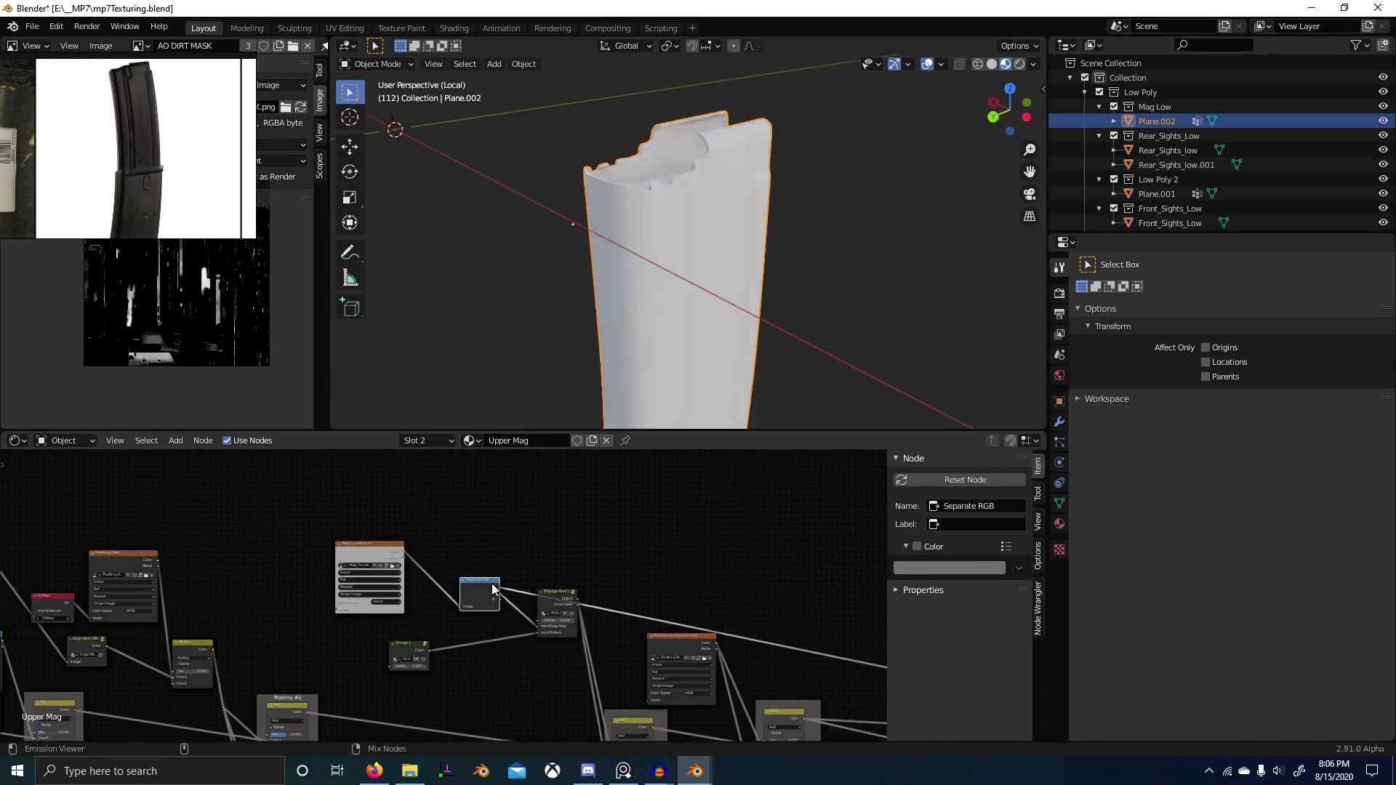
{"action": "scroll", "coordinate": [630, 294], "scroll_direction": "up", "scroll_amount": 3}
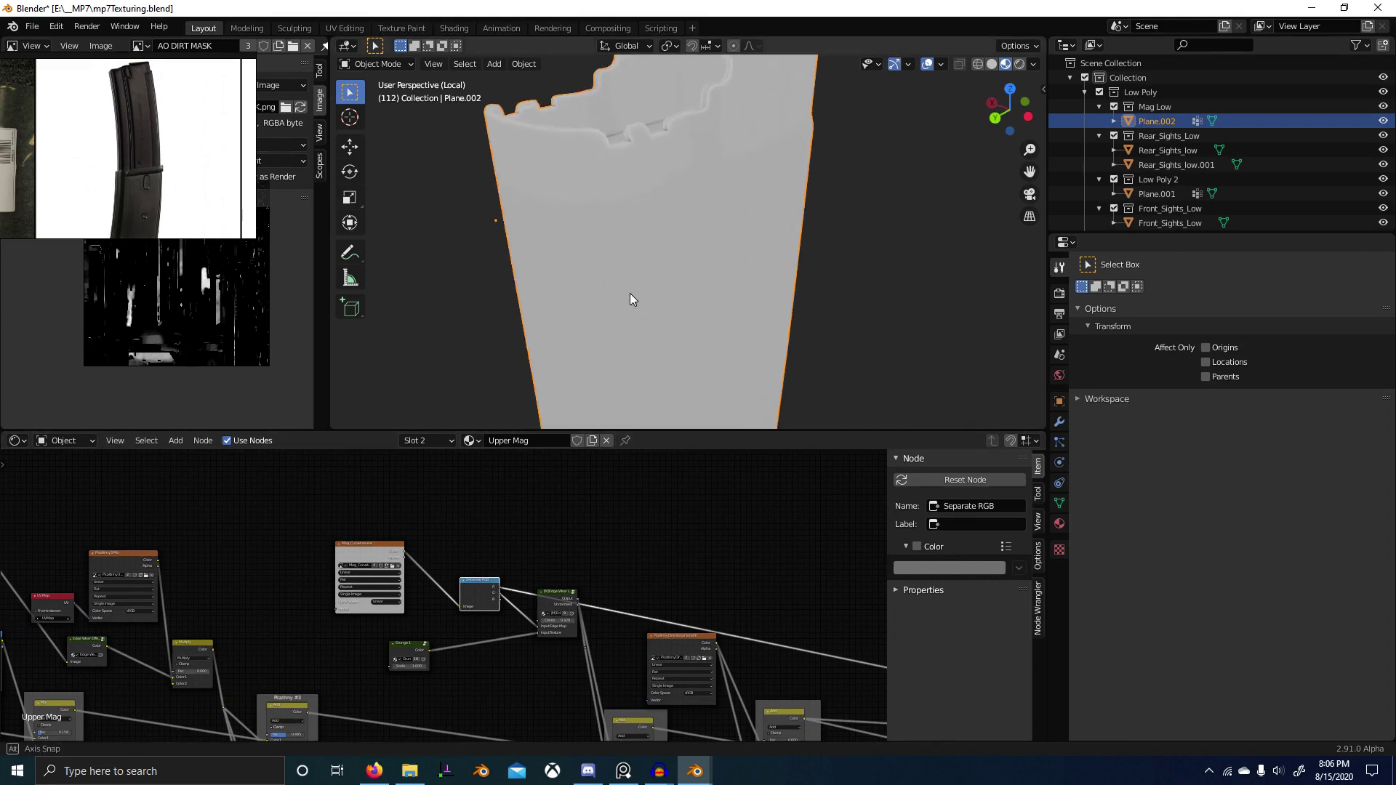
{"action": "left_click", "coordinate": [483, 589], "text": "ctrl+shift"}
{"action": "left_click", "coordinate": [493, 581], "text": "ctrl+shift"}
{"action": "scroll", "coordinate": [498, 584], "scroll_direction": "down", "scroll_amount": 2}
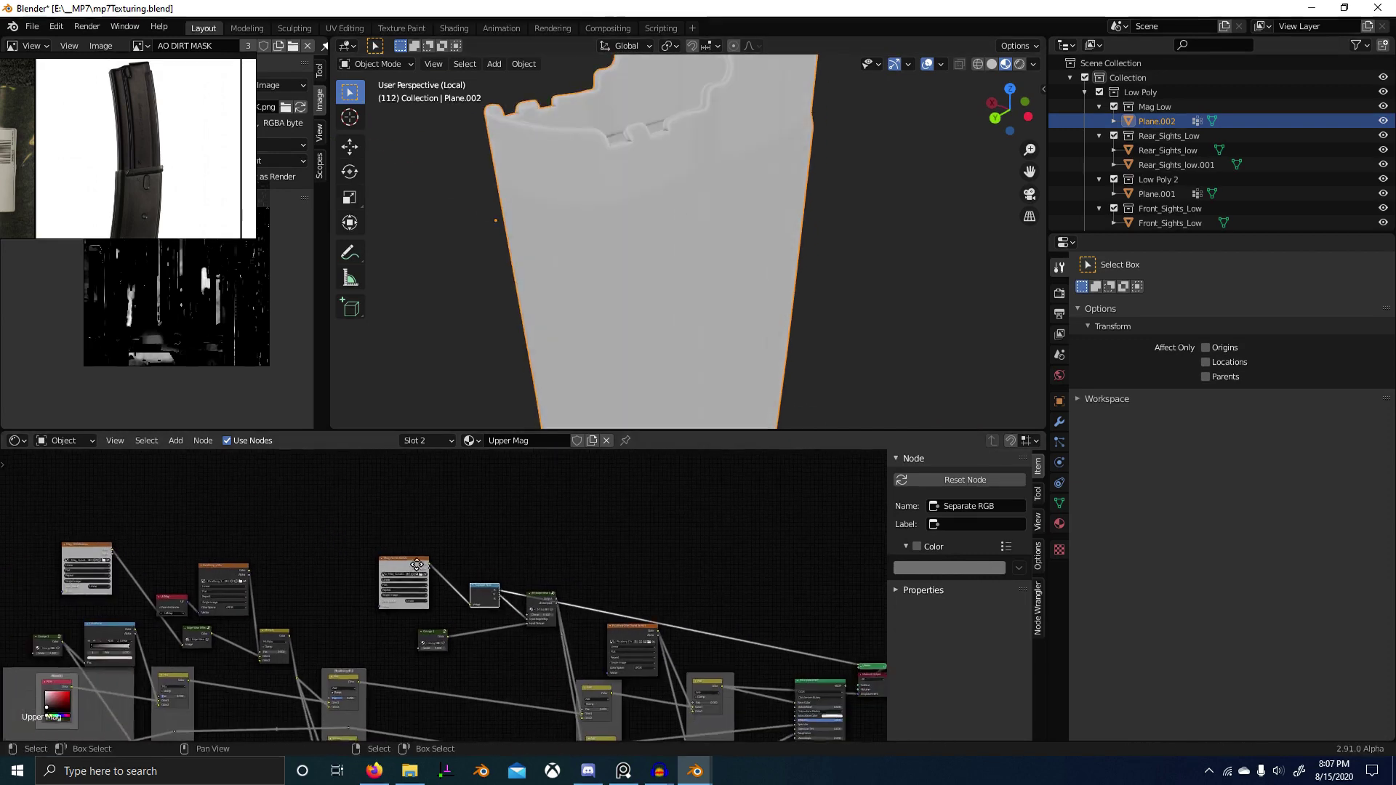
Step: Examine the curvature, grunge and edge wear node chains in the Upper Mag material
{"action": "scroll", "coordinate": [379, 587], "scroll_direction": "up", "scroll_amount": 1}
{"action": "middle_click_drag", "start_coordinate": [380, 587], "coordinate": [526, 589]}
{"action": "middle_click_drag", "start_coordinate": [278, 569], "coordinate": [365, 560]}
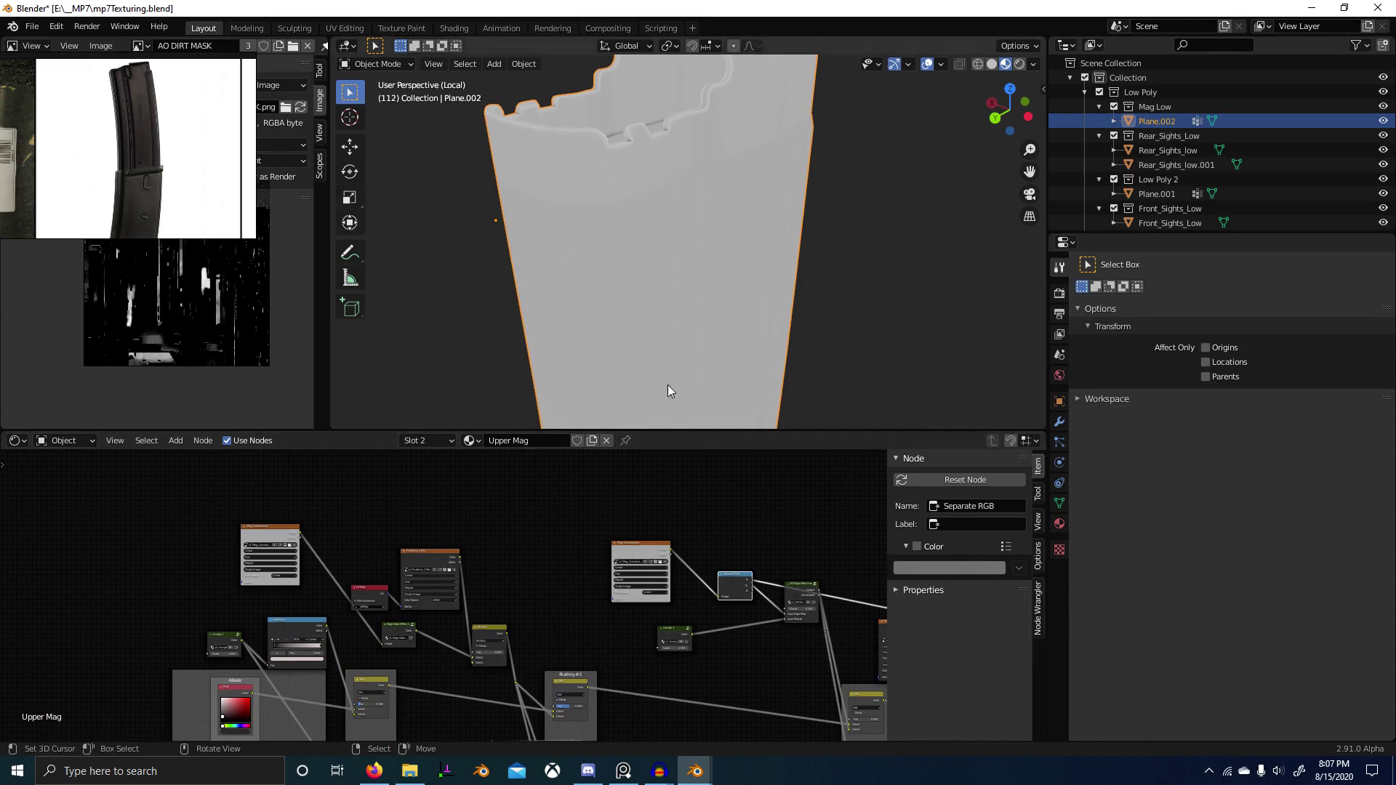
{"action": "middle_click_drag", "start_coordinate": [773, 121], "coordinate": [504, 422]}
{"action": "middle_click_drag", "start_coordinate": [537, 522], "coordinate": [491, 530]}
{"action": "scroll", "coordinate": [402, 578], "scroll_direction": "up", "scroll_amount": 4}
{"action": "middle_click_drag", "start_coordinate": [402, 578], "coordinate": [527, 587]}
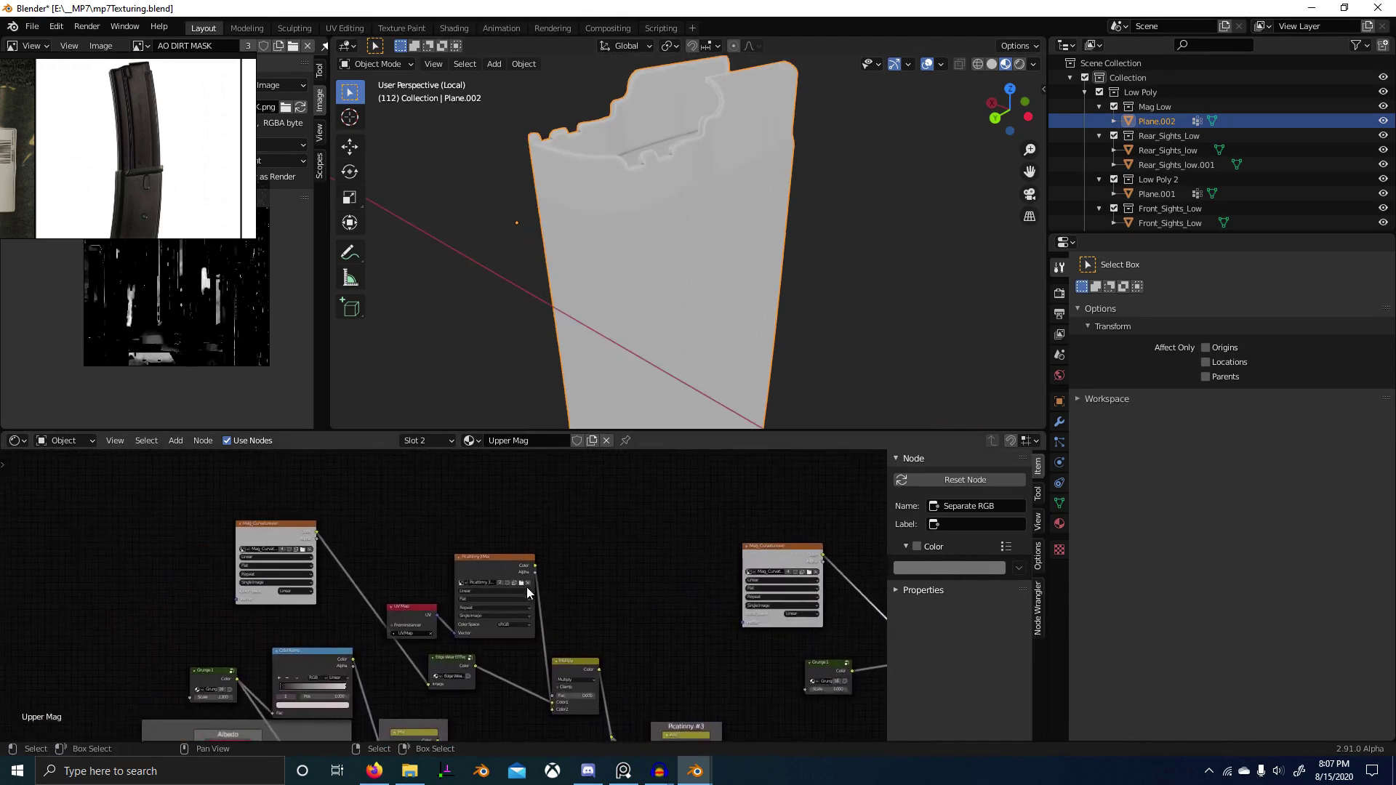
{"action": "middle_click_drag", "start_coordinate": [851, 631], "coordinate": [527, 577]}
{"action": "scroll", "coordinate": [611, 590], "scroll_direction": "up", "scroll_amount": 3}
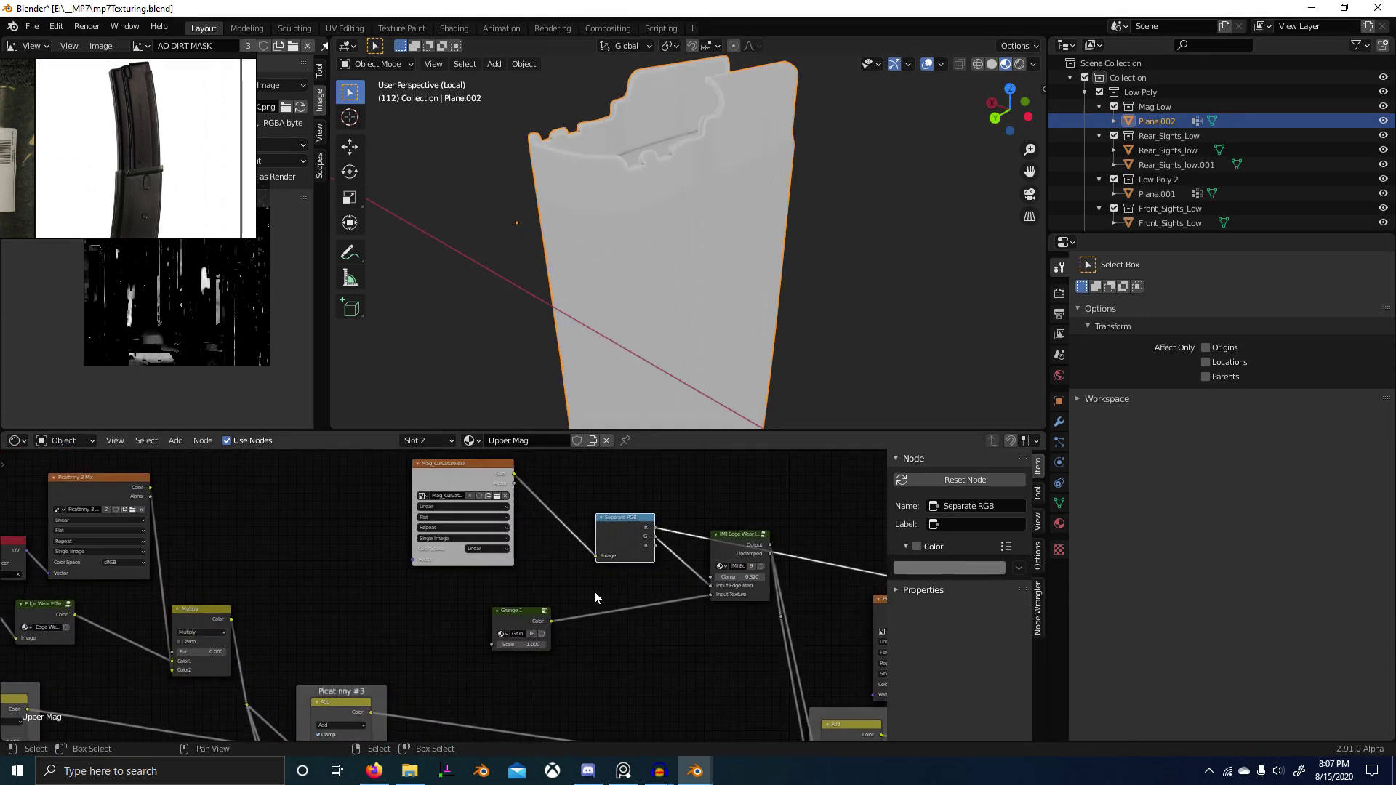
{"action": "left_click", "coordinate": [730, 534]}
{"action": "middle_click_drag", "start_coordinate": [740, 536], "coordinate": [599, 558]}
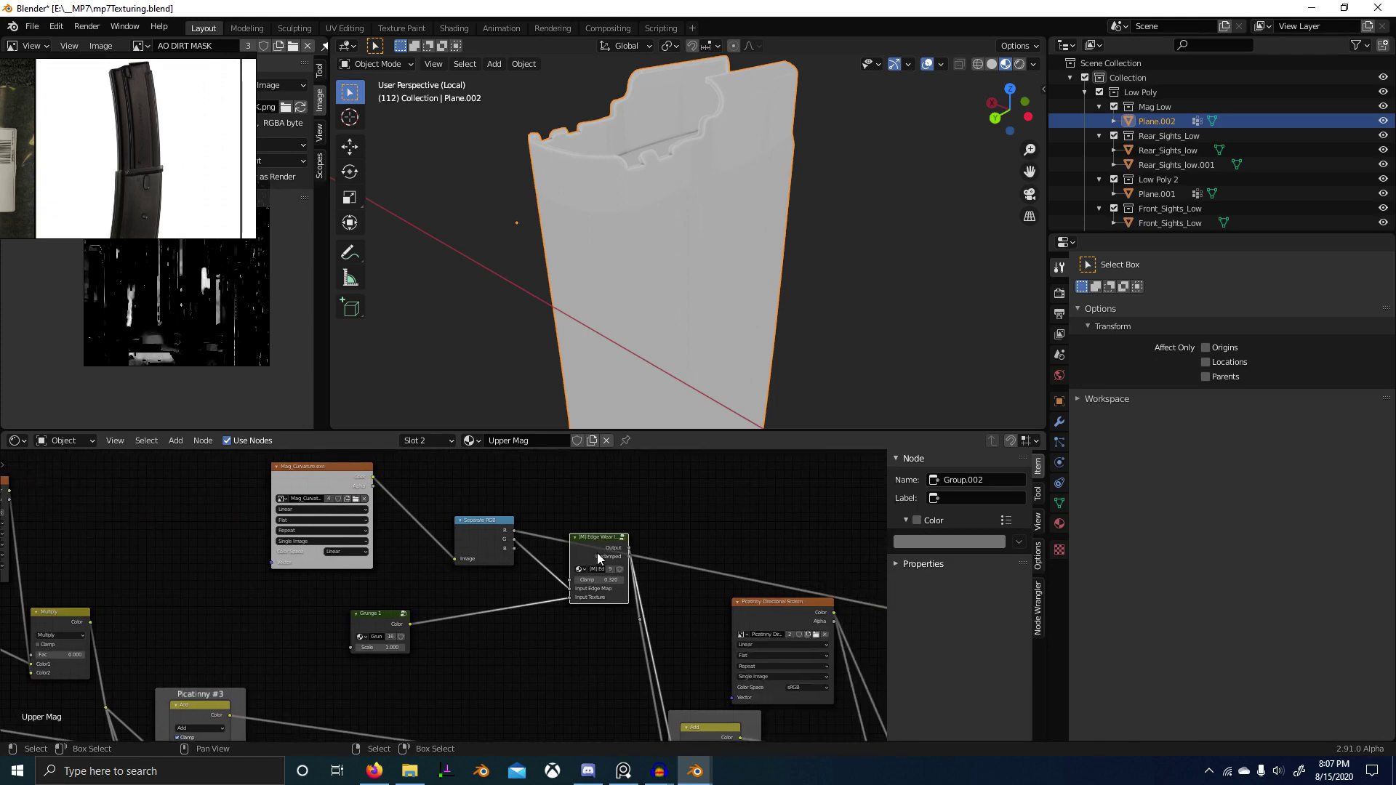
{"action": "scroll", "coordinate": [596, 544], "scroll_direction": "down", "scroll_amount": 2}
{"action": "middle_click_drag", "start_coordinate": [437, 534], "coordinate": [732, 523]}
{"action": "middle_click_drag", "start_coordinate": [545, 545], "coordinate": [595, 549]}
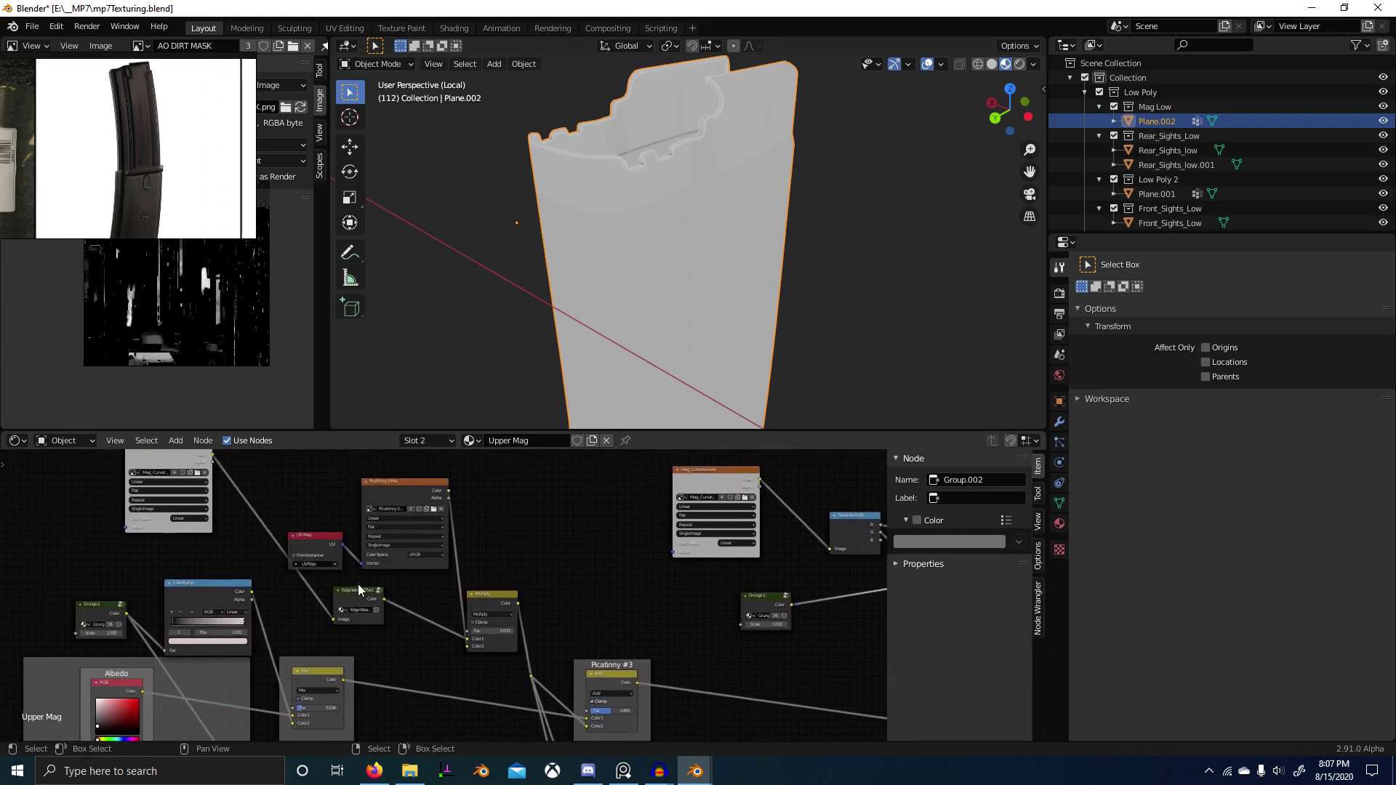
Step: Enter the edge wear effect node group and move its Separate RGB node farther away from the Add node
{"action": "key", "text": "Tab"}
{"action": "scroll", "coordinate": [384, 589], "scroll_direction": "down", "scroll_amount": 5}
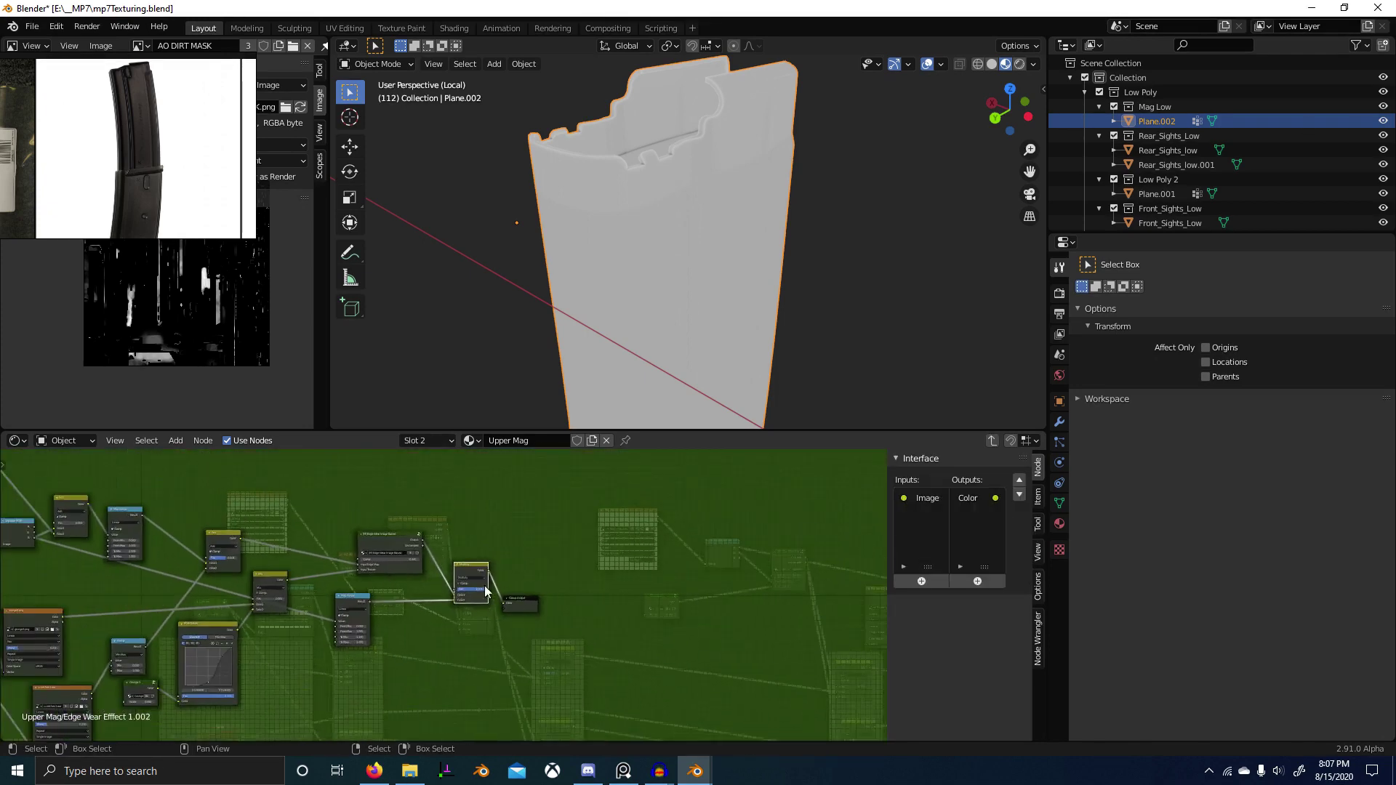
{"action": "middle_click_drag", "start_coordinate": [495, 607], "coordinate": [549, 616]}
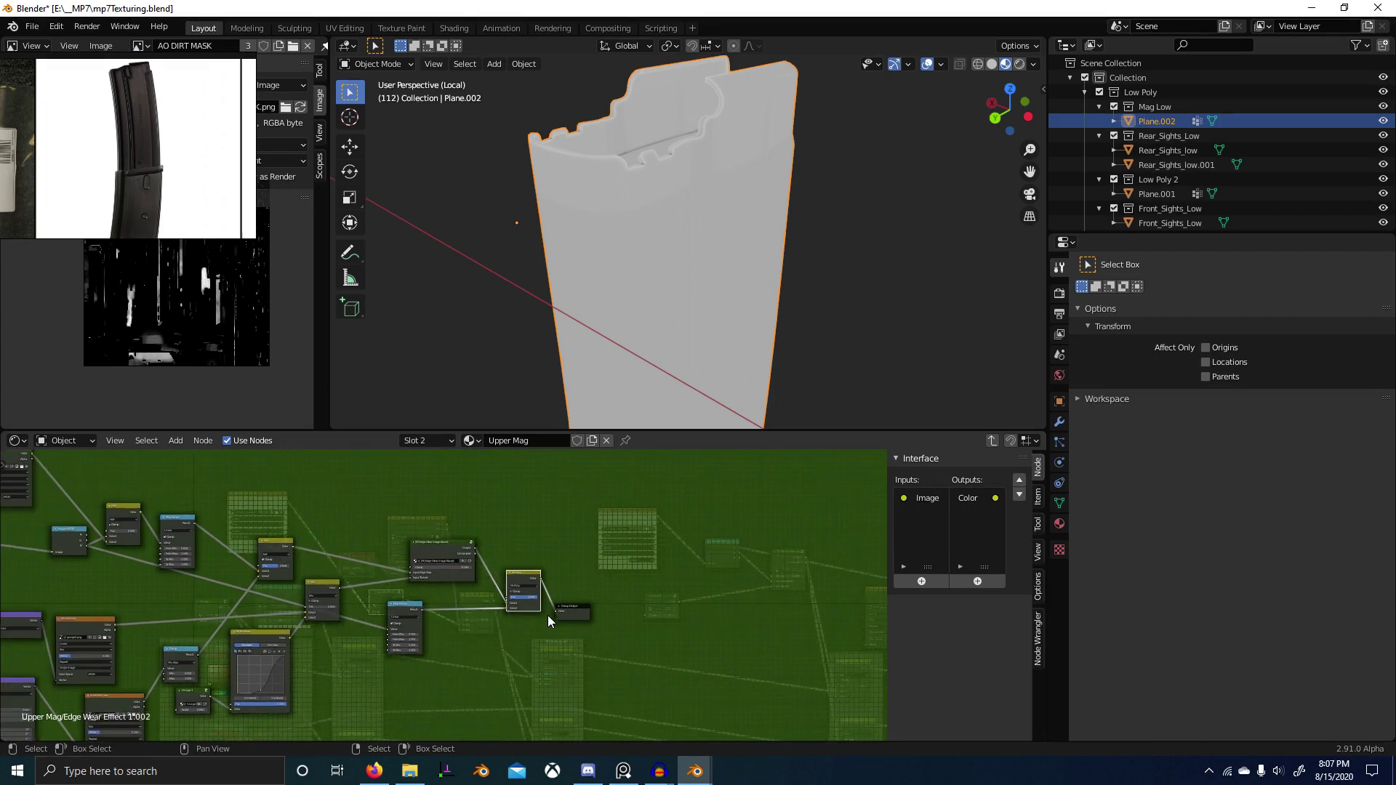
{"action": "scroll", "coordinate": [398, 603], "scroll_direction": "up", "scroll_amount": 4}
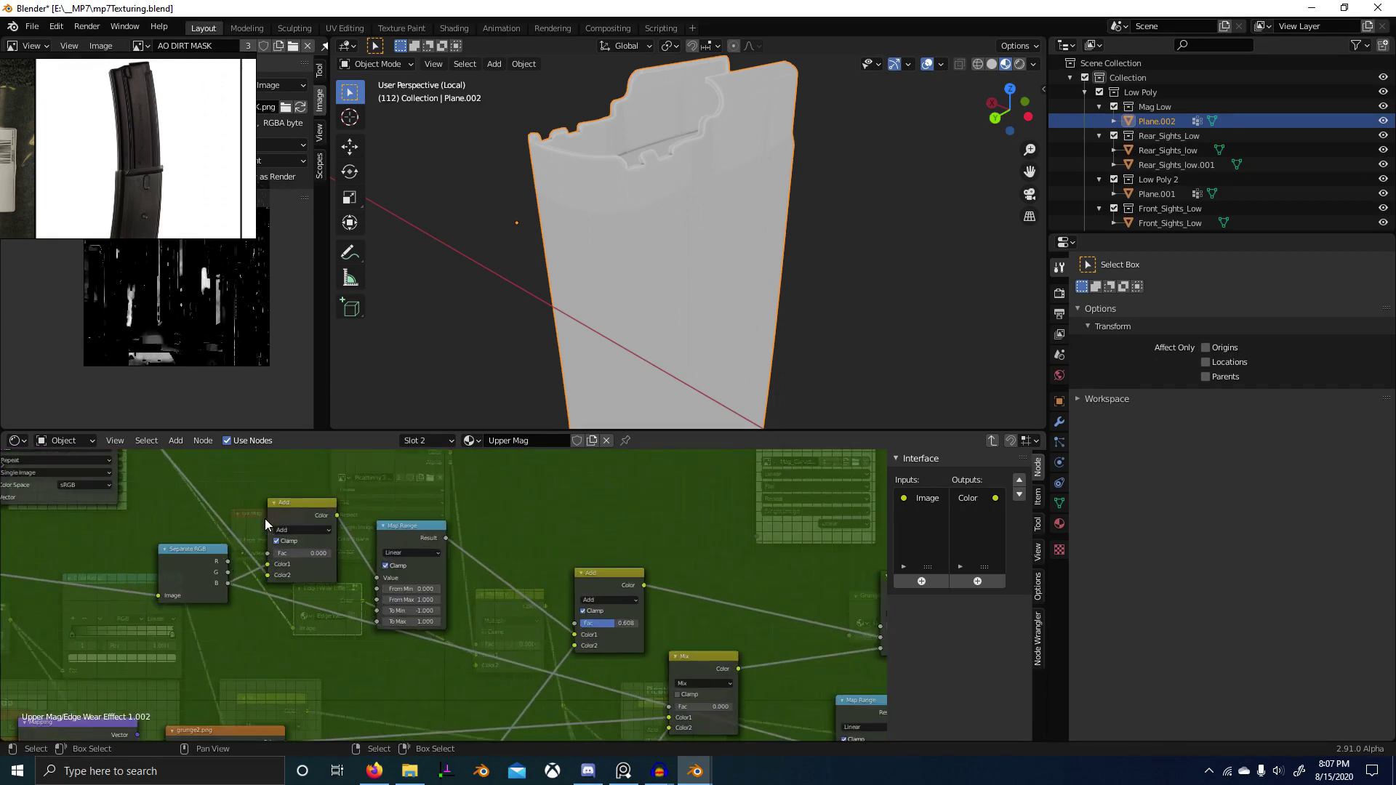
{"action": "left_click", "coordinate": [181, 571]}
{"action": "middle_click_drag", "start_coordinate": [189, 581], "coordinate": [350, 582]}
{"action": "left_click_drag", "start_coordinate": [363, 592], "coordinate": [165, 616]}
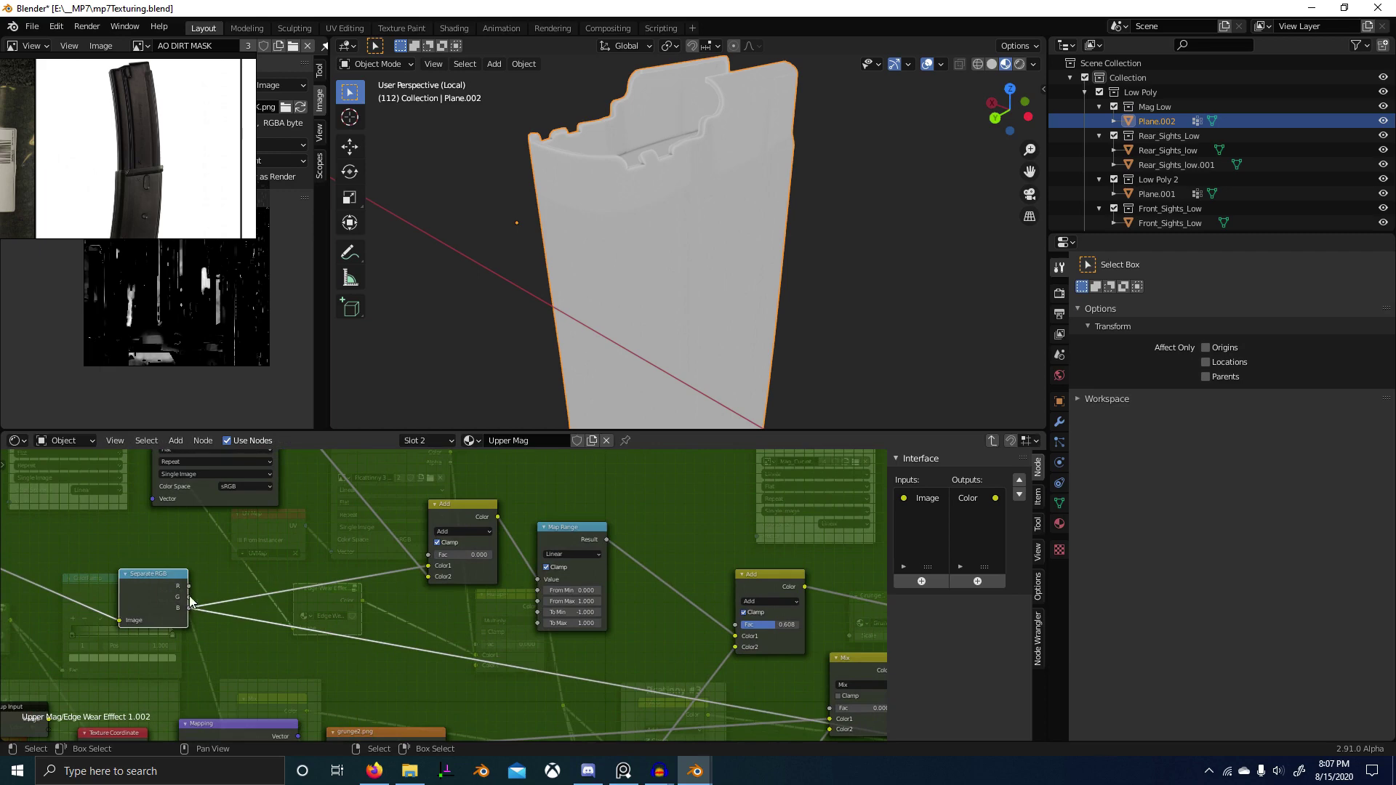
{"action": "key", "text": "shift+a"}
{"action": "left_click", "coordinate": [301, 539]}
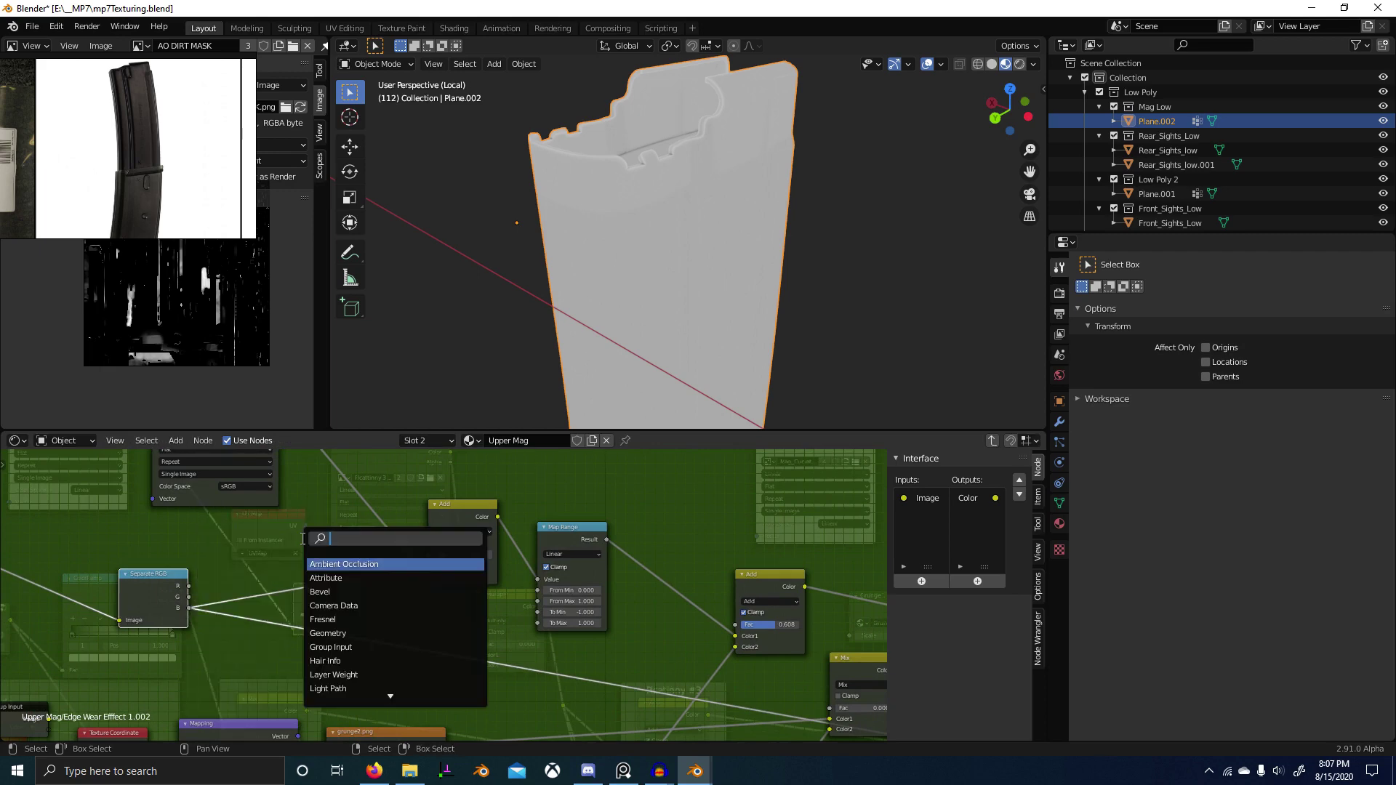
{"action": "type", "text": "MIXR"}
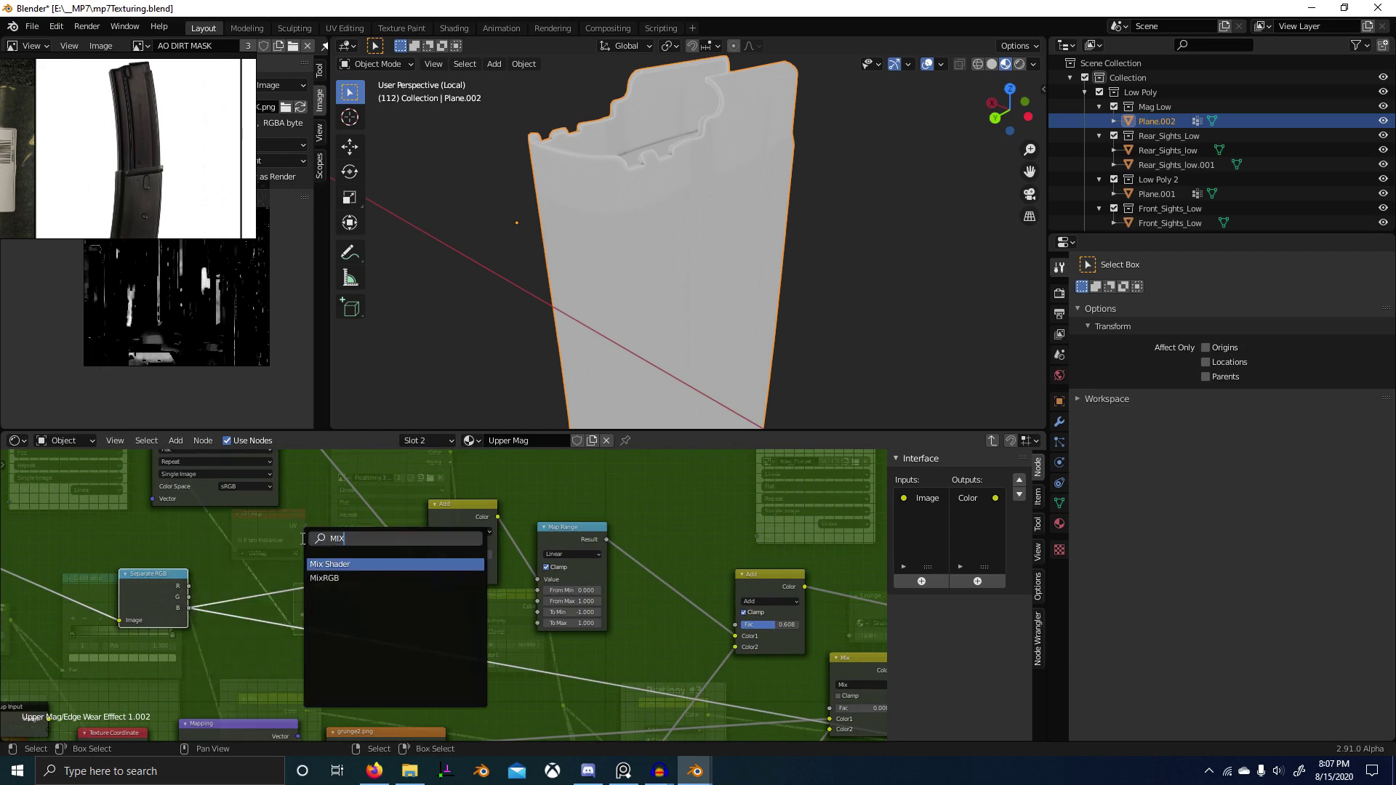
{"action": "left_click", "coordinate": [247, 499]}
Step: Clear the Picatinny edge wear image from its texture node and set the connected Add node's blending mode to Mix
{"action": "middle_click_drag", "start_coordinate": [247, 500], "coordinate": [364, 575]}
{"action": "scroll", "coordinate": [408, 574], "scroll_direction": "down", "scroll_amount": 3}
{"action": "scroll", "coordinate": [391, 541], "scroll_direction": "up", "scroll_amount": 3}
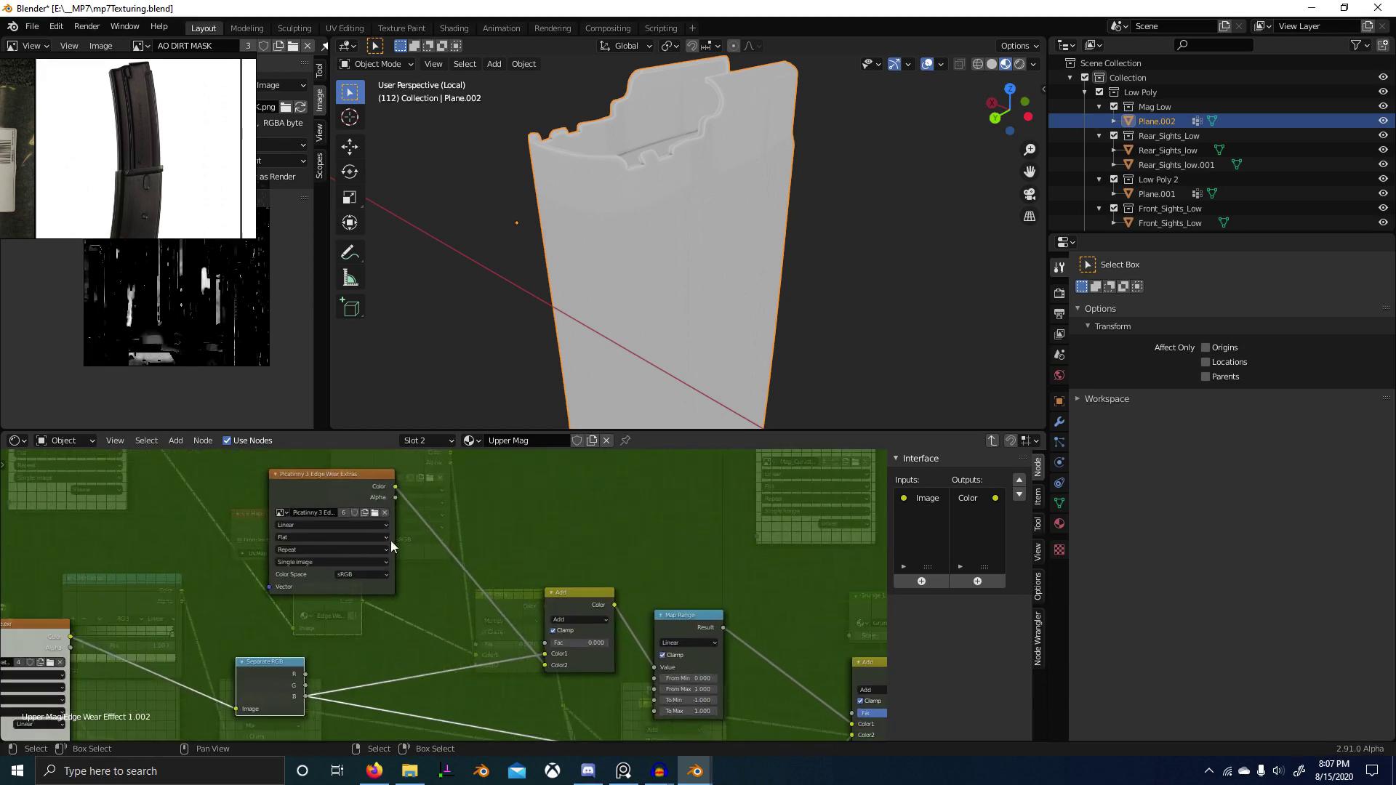
{"action": "left_click", "coordinate": [385, 513]}
{"action": "left_click", "coordinate": [607, 620]}
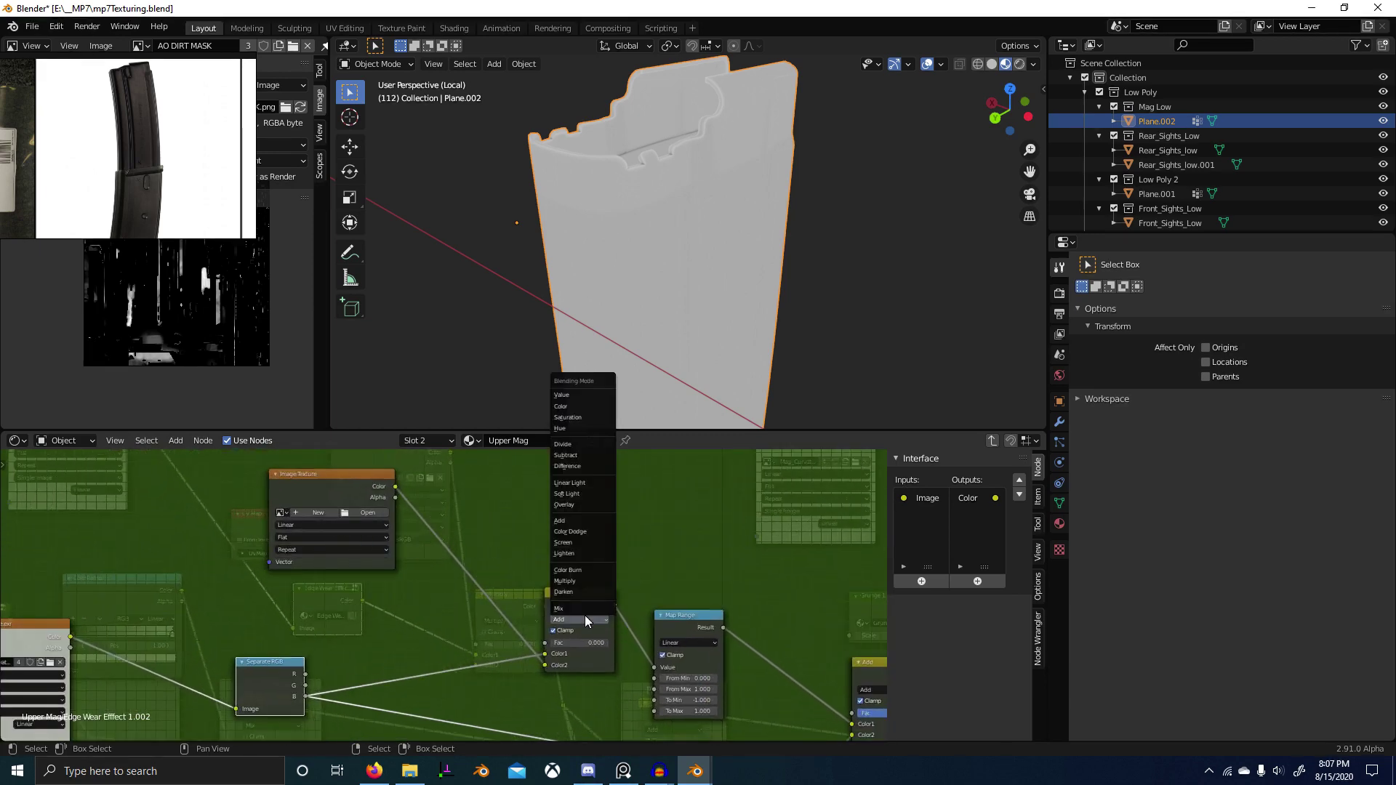
{"action": "left_click", "coordinate": [585, 386]}
Step: Feed the image texture's color into the Mix node's Fac and use Separate RGB's R and B outputs as its two colors
{"action": "left_click_drag", "start_coordinate": [545, 665], "coordinate": [545, 643]}
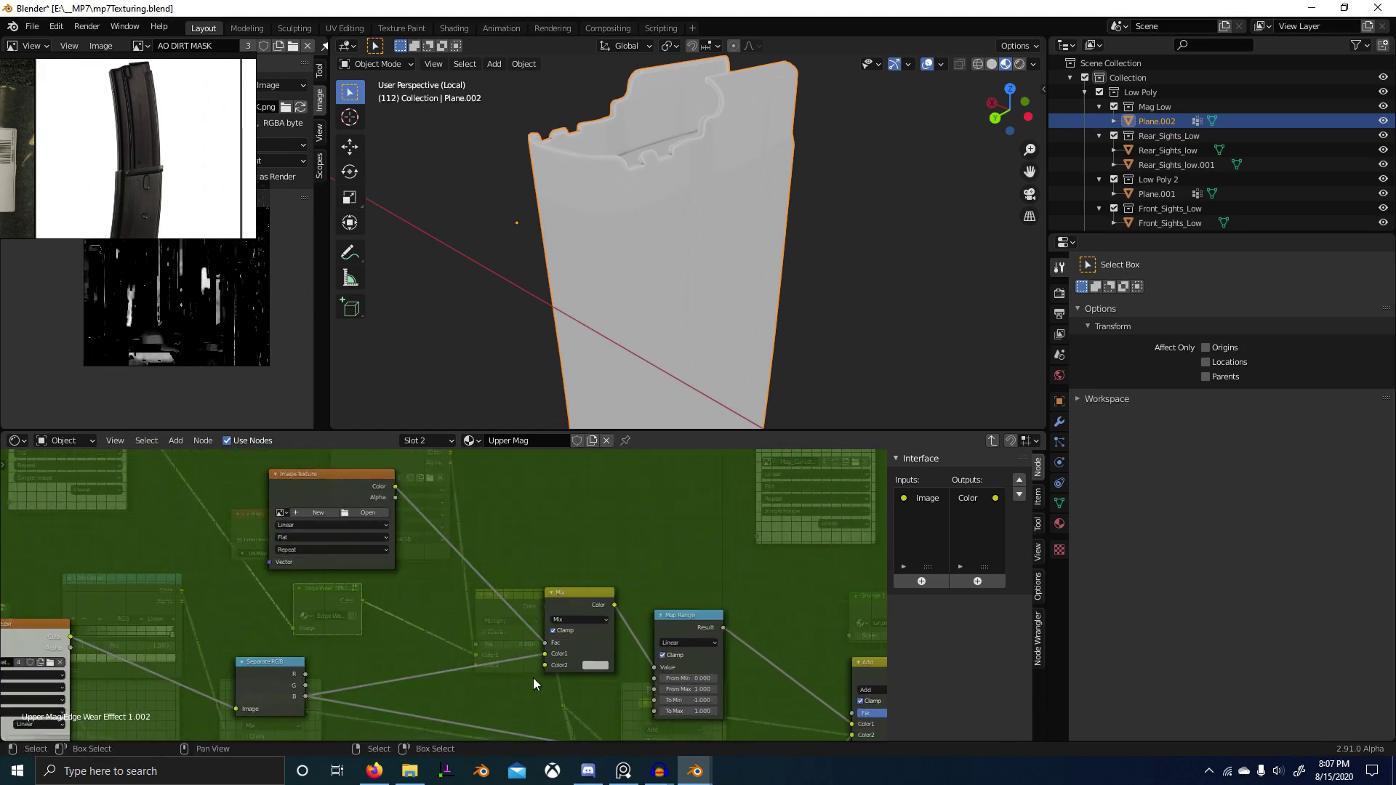
{"action": "left_click_drag", "start_coordinate": [305, 675], "coordinate": [546, 665]}
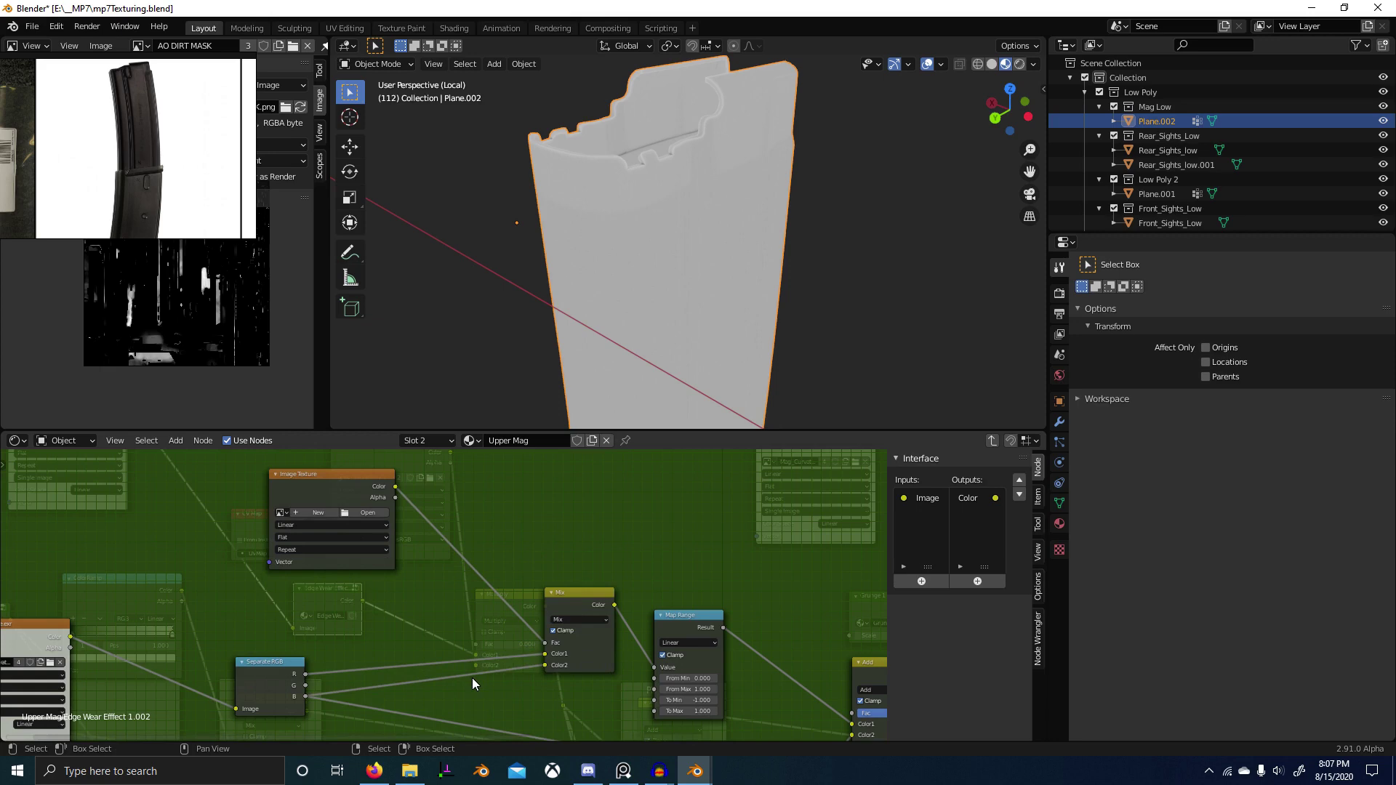
{"action": "left_click", "coordinate": [328, 513]}
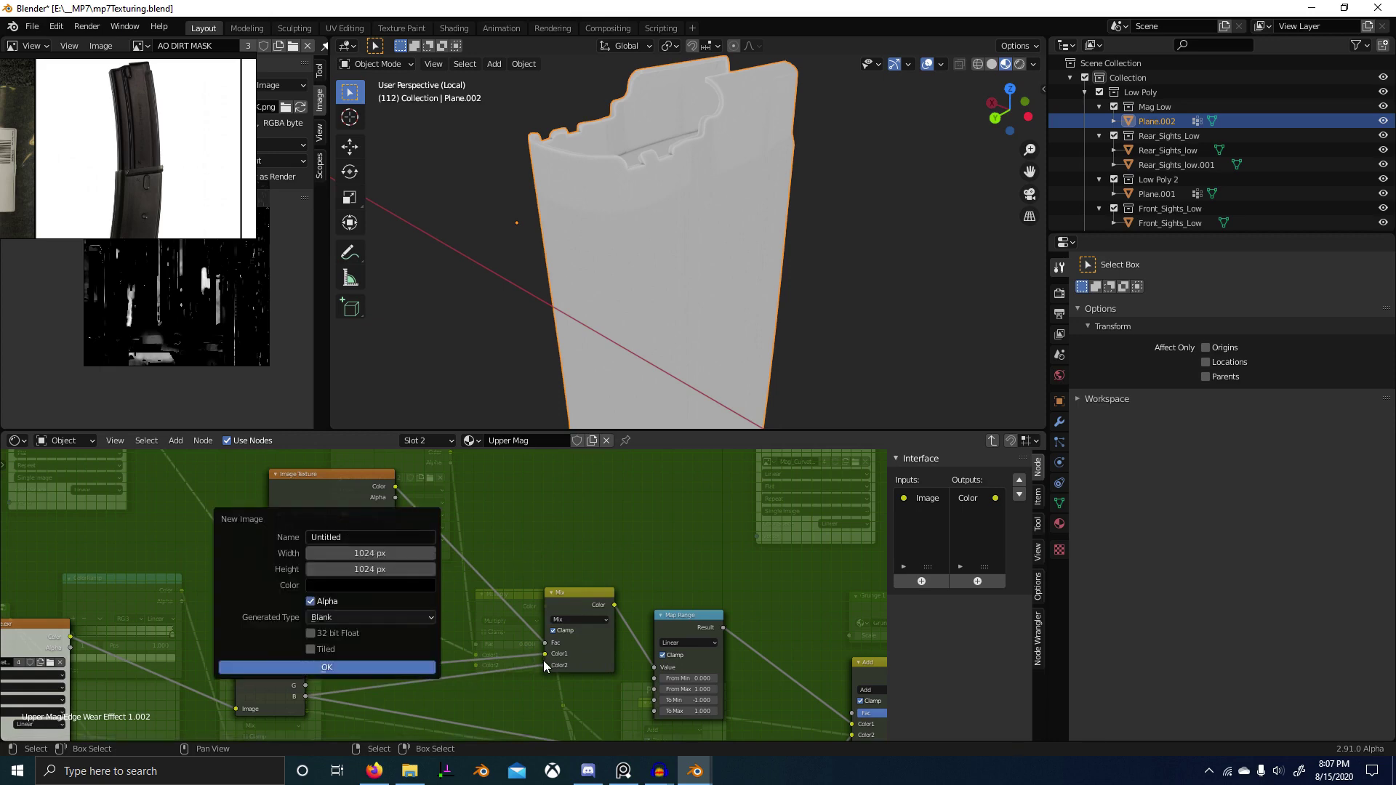
{"action": "left_click_drag", "start_coordinate": [547, 663], "coordinate": [545, 654]}
Step: Create a 4096 × 4096 px image named "mAG eDGE WEAR MASK" in the texture node and preview the Mix node
{"action": "left_click", "coordinate": [331, 515]}
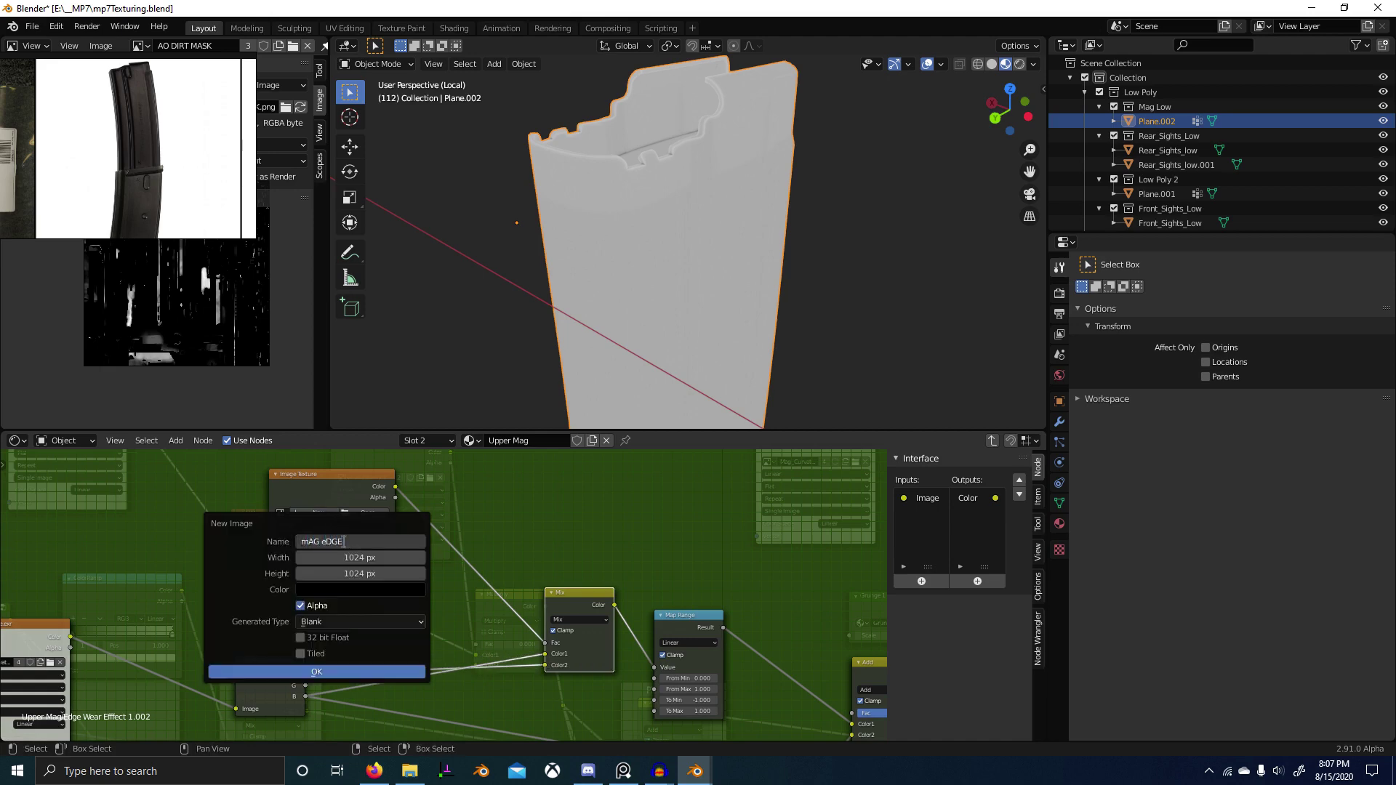
{"action": "key", "text": "Return"}
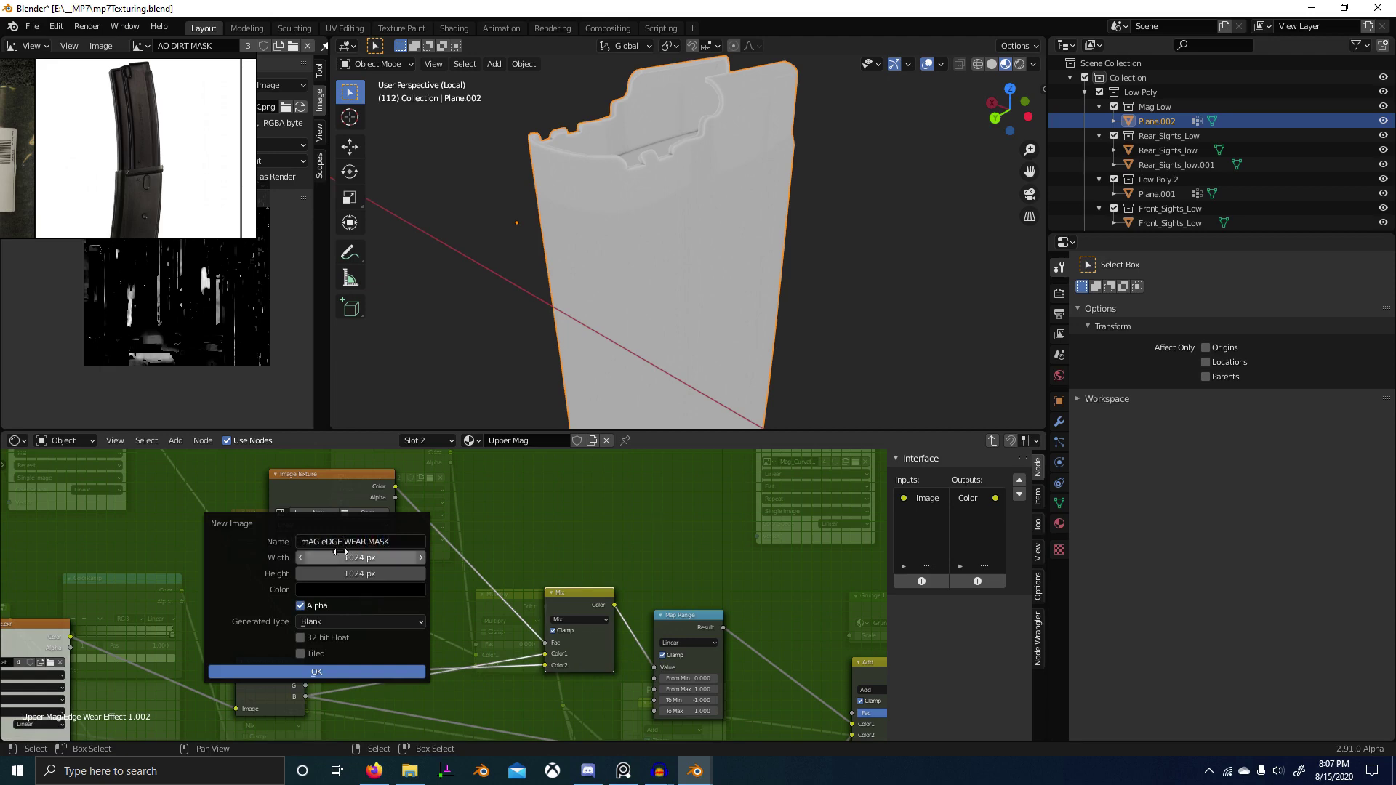
{"action": "right_click", "coordinate": [344, 554]}
{"action": "left_click", "coordinate": [357, 567]}
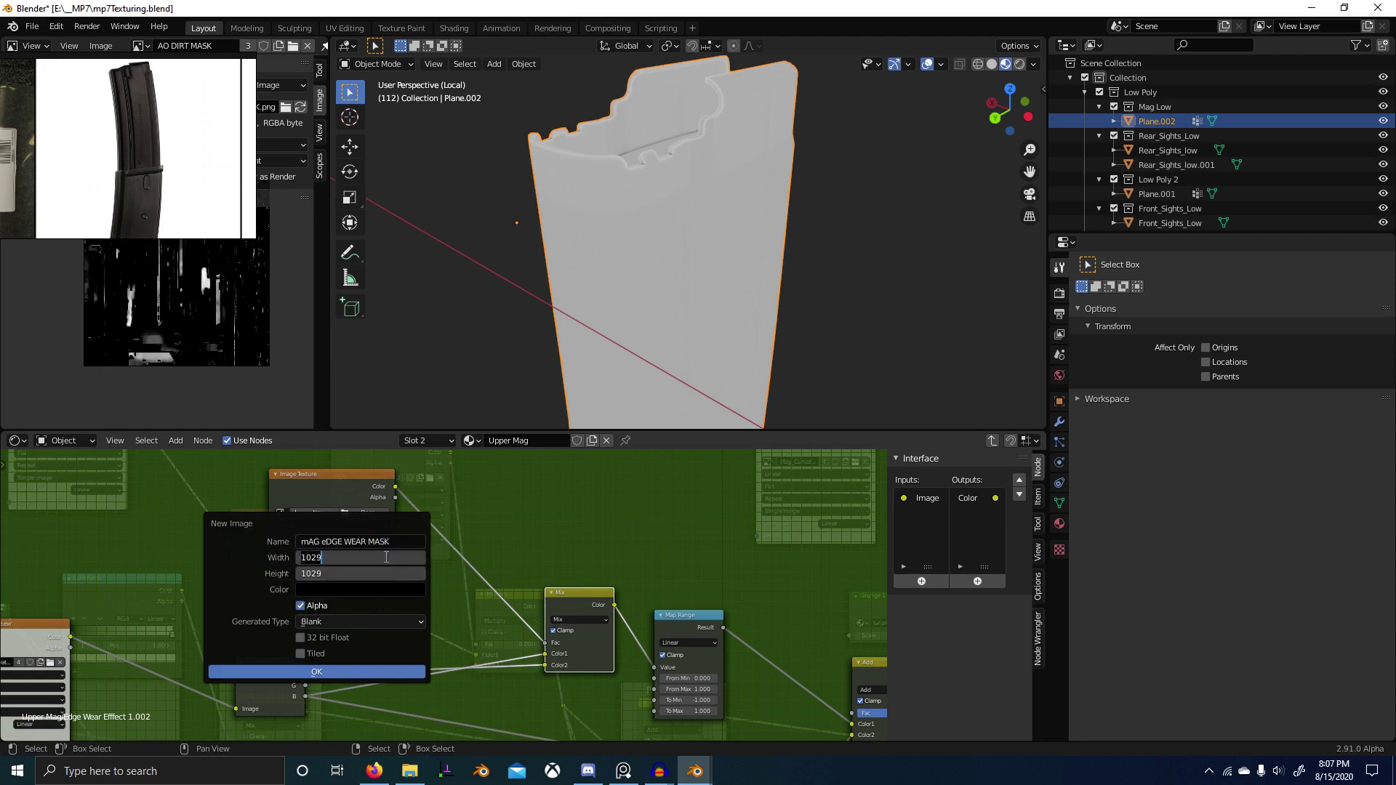
{"action": "key", "text": "Return"}
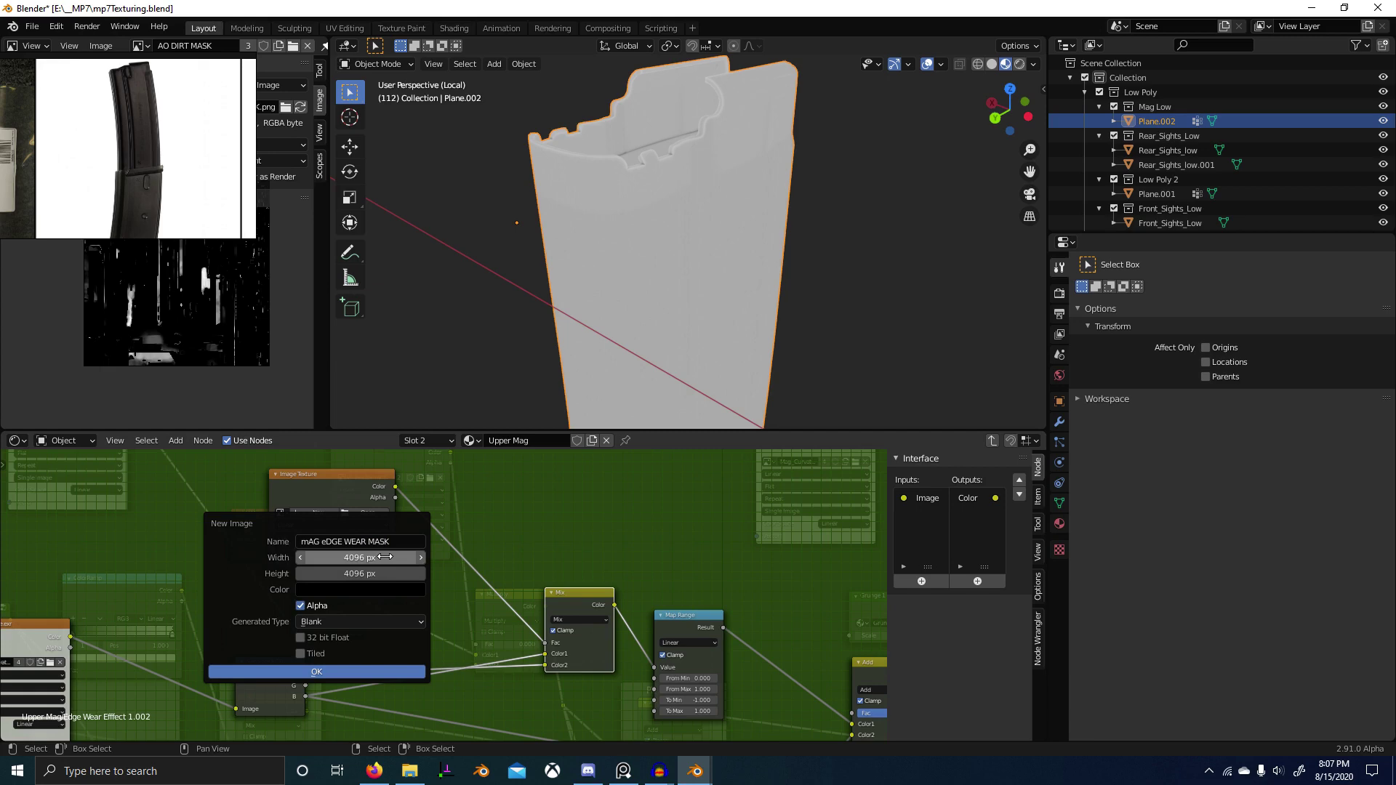
{"action": "key", "text": "Return"}
{"action": "left_click", "coordinate": [593, 603], "text": "ctrl+shift"}
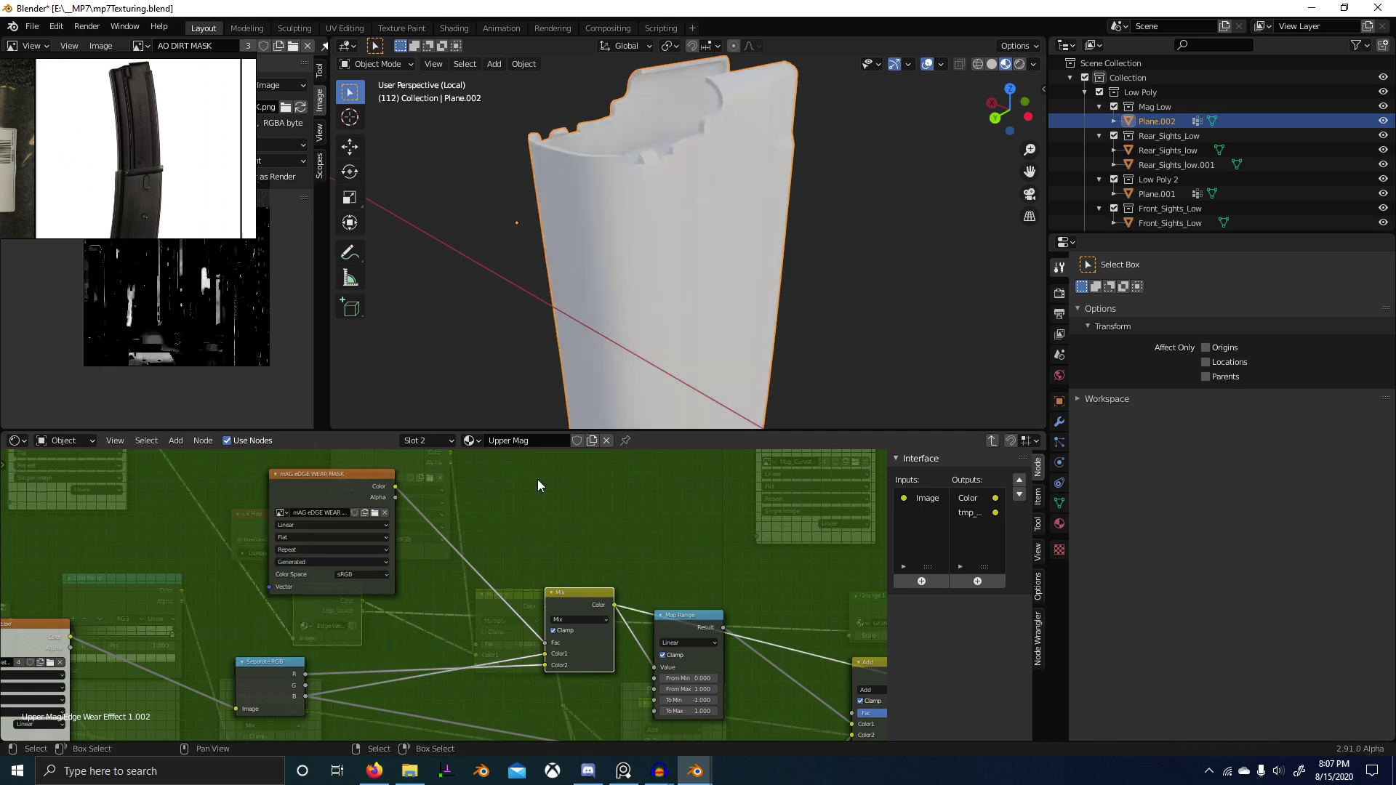
Step: Inspect the blended curvature on the magazine from several sides and preview the Map Range node's output
{"action": "middle_click_drag", "start_coordinate": [630, 237], "coordinate": [599, 204]}
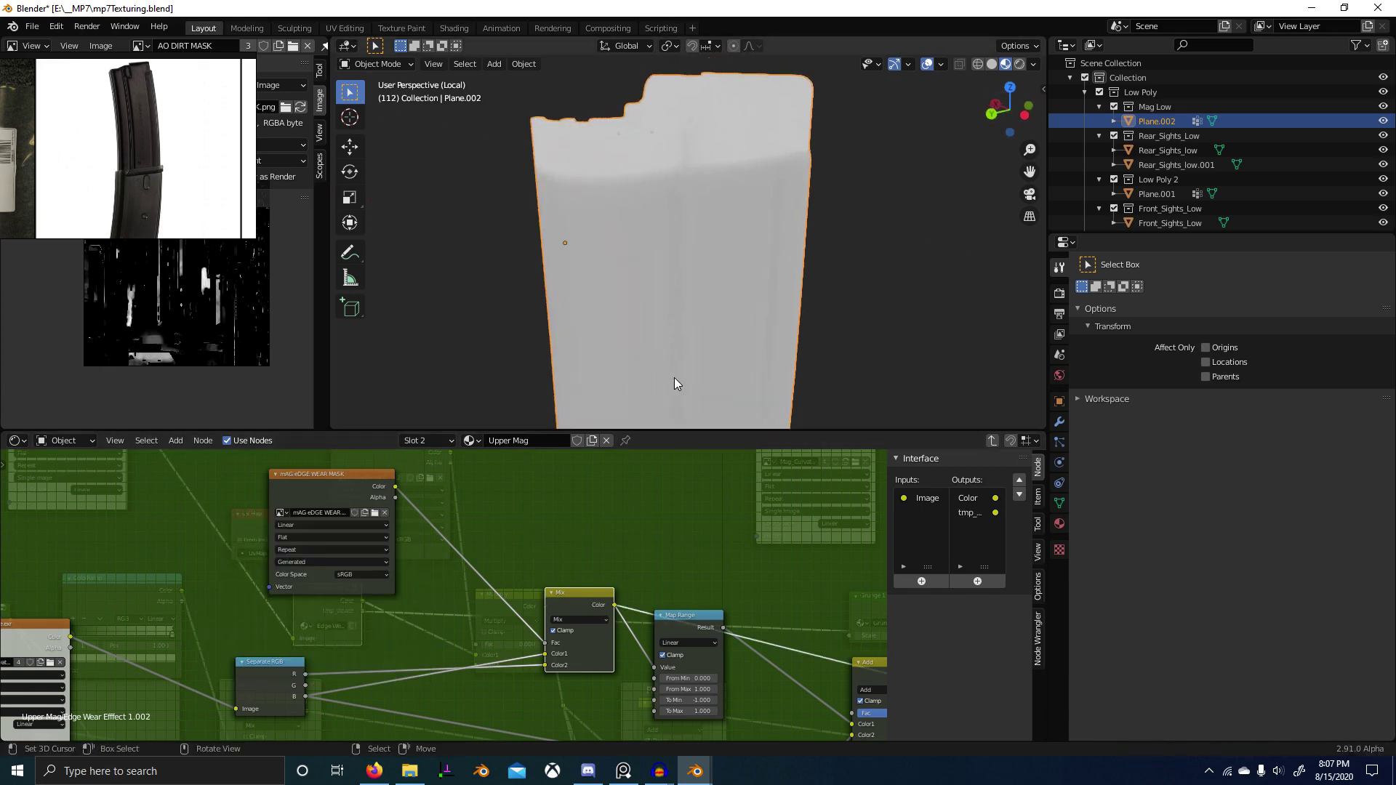
{"action": "scroll", "coordinate": [675, 378], "scroll_direction": "down", "scroll_amount": 4}
{"action": "middle_click_drag", "start_coordinate": [658, 372], "coordinate": [482, 352]}
{"action": "left_click", "coordinate": [711, 623], "text": "ctrl+shift"}
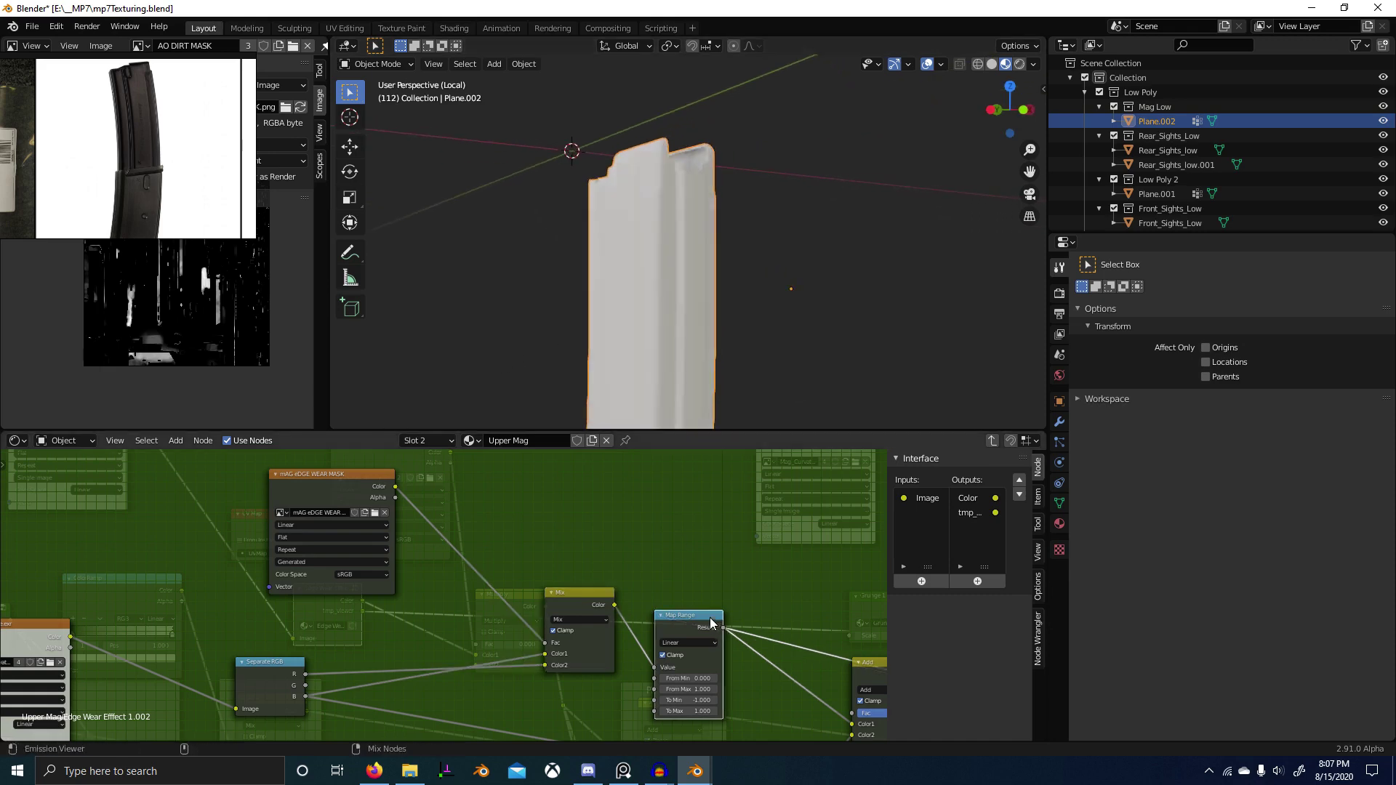
{"action": "scroll", "coordinate": [635, 370], "scroll_direction": "up", "scroll_amount": 4}
{"action": "middle_click_drag", "start_coordinate": [605, 369], "coordinate": [633, 369]}
{"action": "scroll", "coordinate": [633, 369], "scroll_direction": "down", "scroll_amount": 3}
{"action": "scroll", "coordinate": [698, 567], "scroll_direction": "down", "scroll_amount": 2}
Step: Preview the Add node, and after it the Multiply node that feeds the group output, on the magazine
{"action": "middle_click_drag", "start_coordinate": [876, 643], "coordinate": [585, 569]}
{"action": "left_click", "coordinate": [569, 571], "text": "ctrl+shift"}
{"action": "scroll", "coordinate": [643, 326], "scroll_direction": "up", "scroll_amount": 3}
{"action": "middle_click_drag", "start_coordinate": [643, 326], "coordinate": [650, 324]}
{"action": "middle_click_drag", "start_coordinate": [749, 670], "coordinate": [396, 605]}
{"action": "left_click", "coordinate": [648, 573], "text": "ctrl+shift"}
{"action": "scroll", "coordinate": [611, 341], "scroll_direction": "down", "scroll_amount": 1}
{"action": "middle_click_drag", "start_coordinate": [617, 341], "coordinate": [657, 338]}
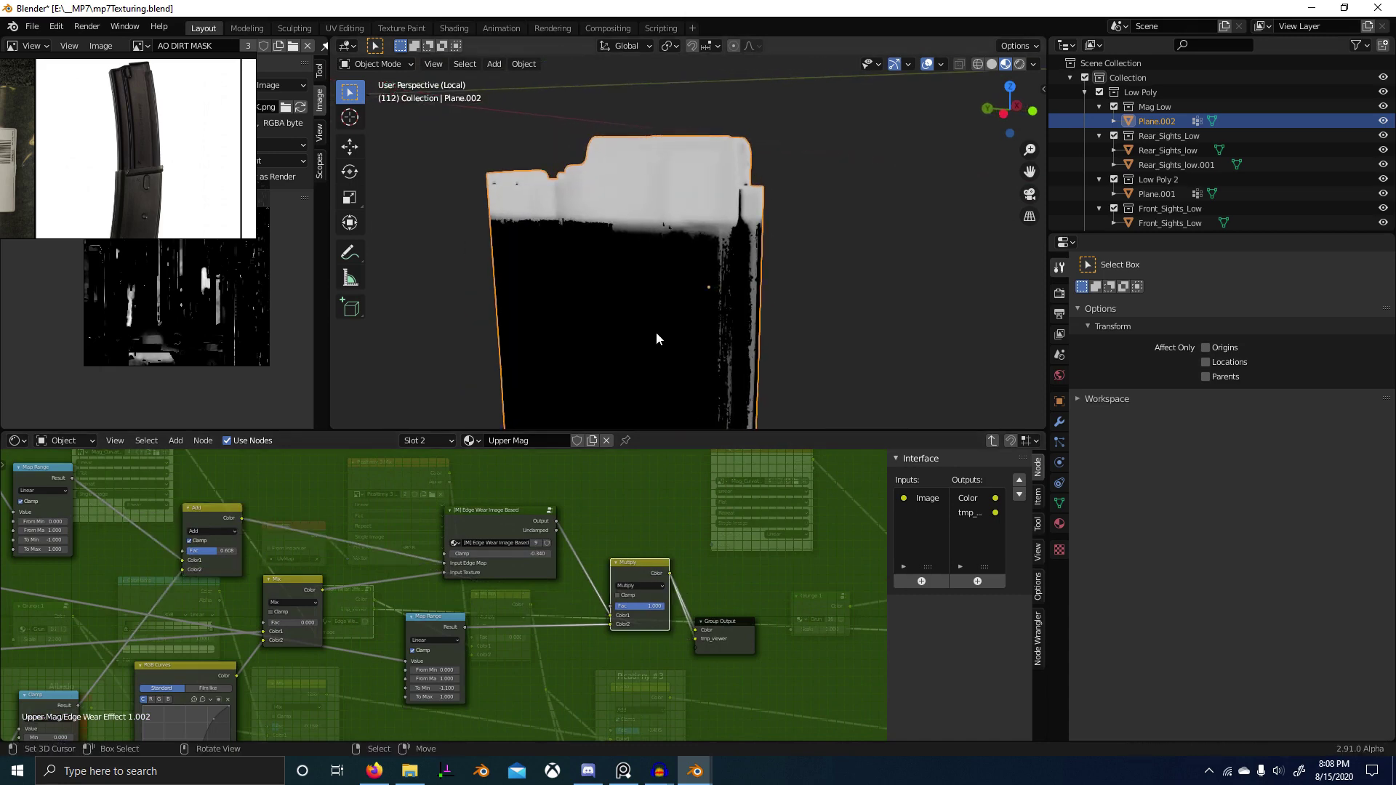
Step: Review the mAG eDGE WEAR MASK texture node and exit the Edge Wear Effect node group
{"action": "scroll", "coordinate": [291, 593], "scroll_direction": "down", "scroll_amount": 1}
{"action": "middle_click_drag", "start_coordinate": [233, 580], "coordinate": [553, 640]}
{"action": "middle_click_drag", "start_coordinate": [171, 466], "coordinate": [485, 590]}
{"action": "scroll", "coordinate": [356, 540], "scroll_direction": "up", "scroll_amount": 5}
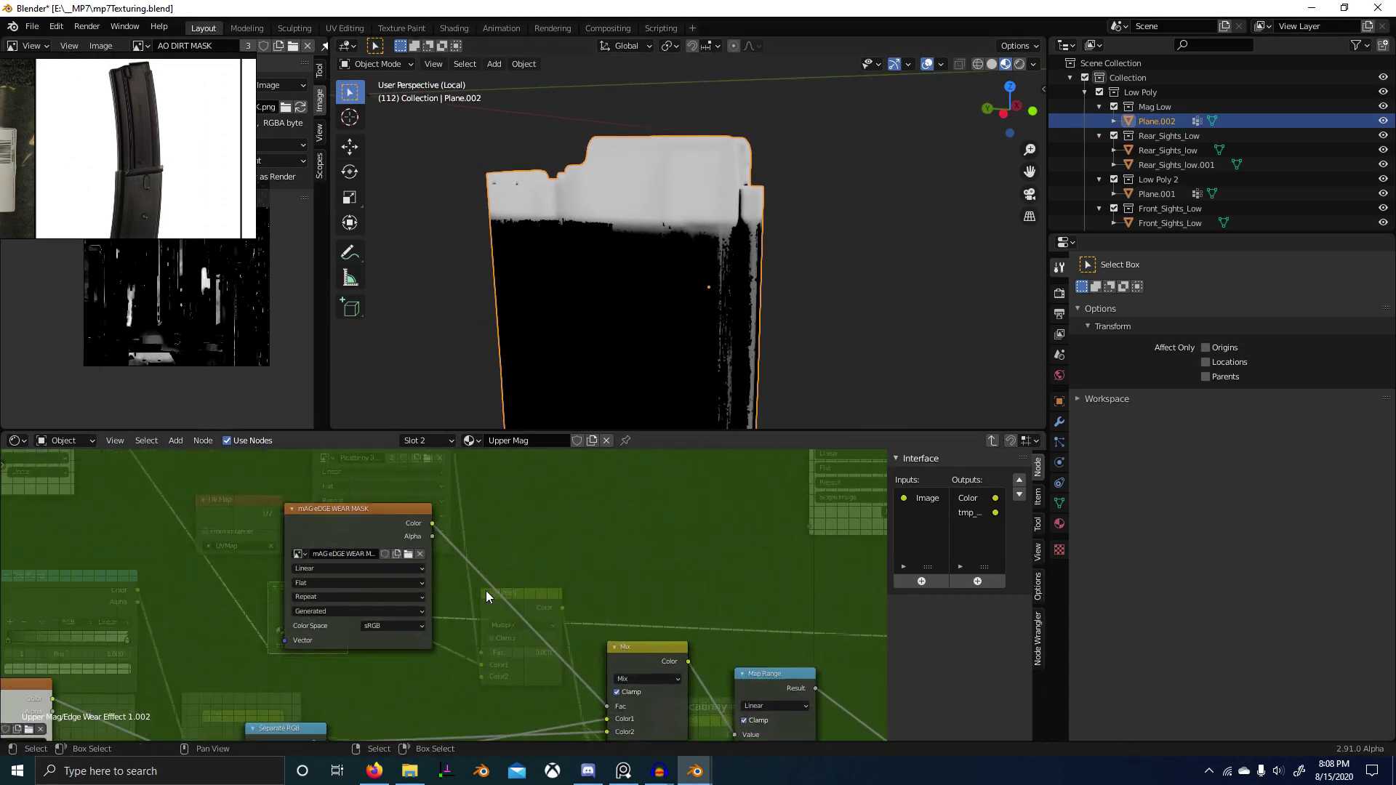
{"action": "scroll", "coordinate": [640, 590], "scroll_direction": "down", "scroll_amount": 2}
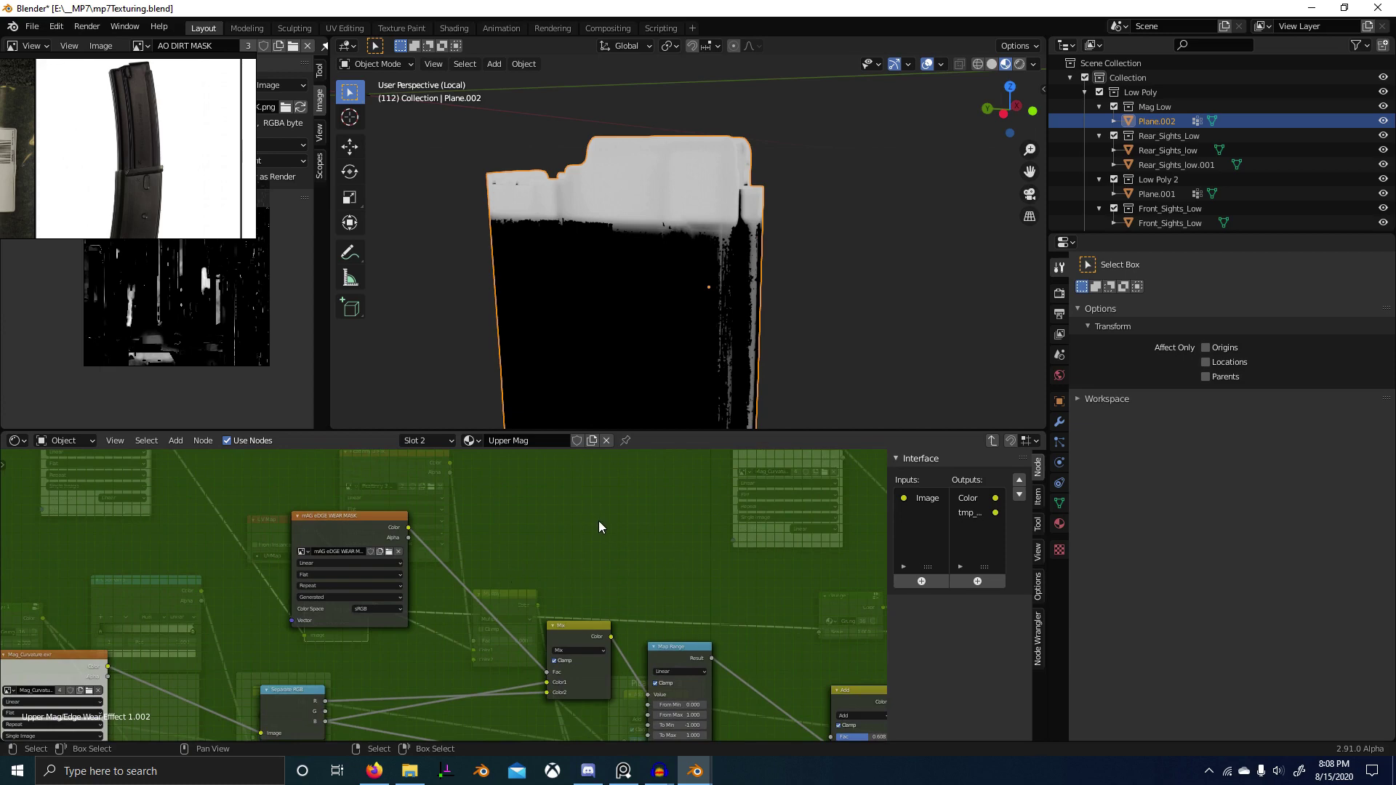
{"action": "key", "text": "Tab"}
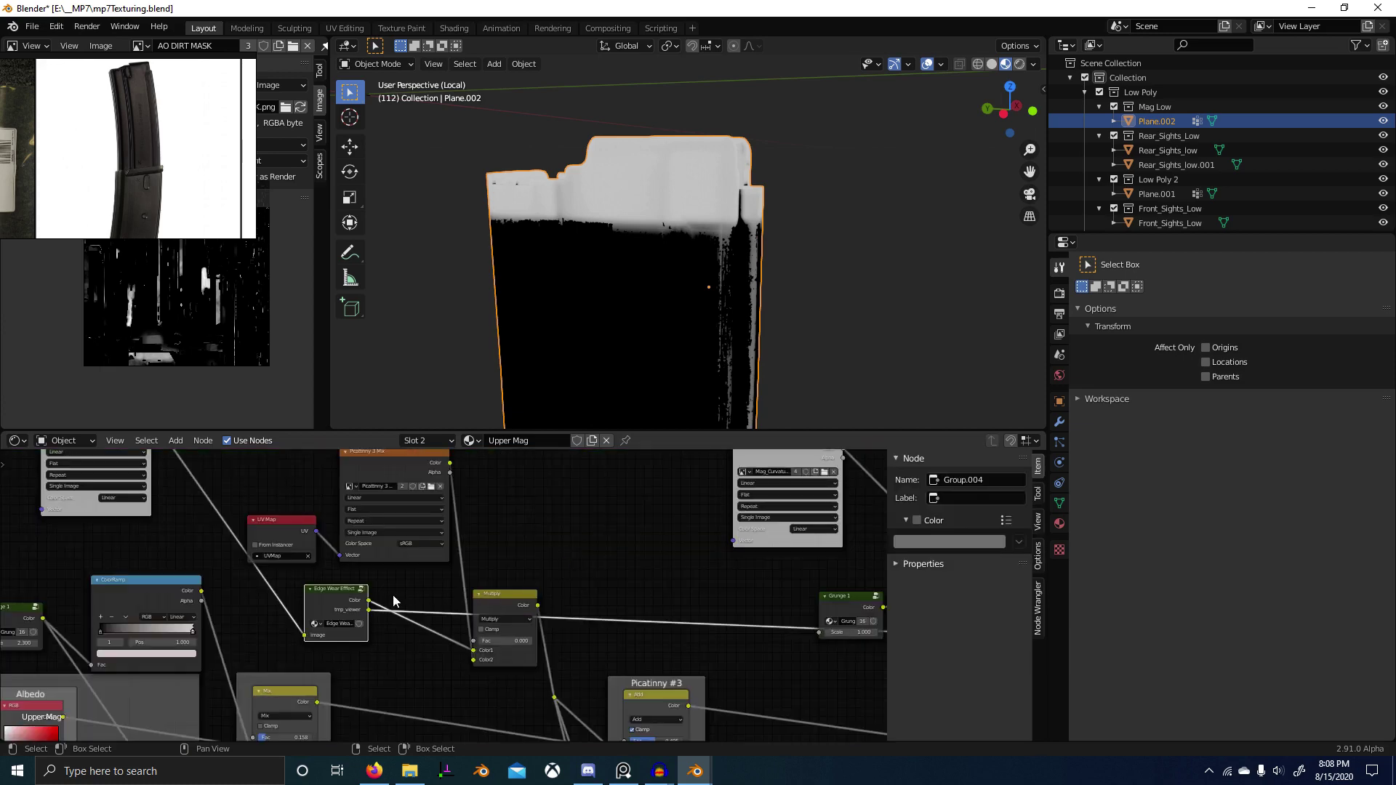
Step: Move the floating magazine reference off the image editor and display the mAG eDGE WEAR MASK image there
{"action": "left_click_drag", "start_coordinate": [141, 146], "coordinate": [129, 585]}
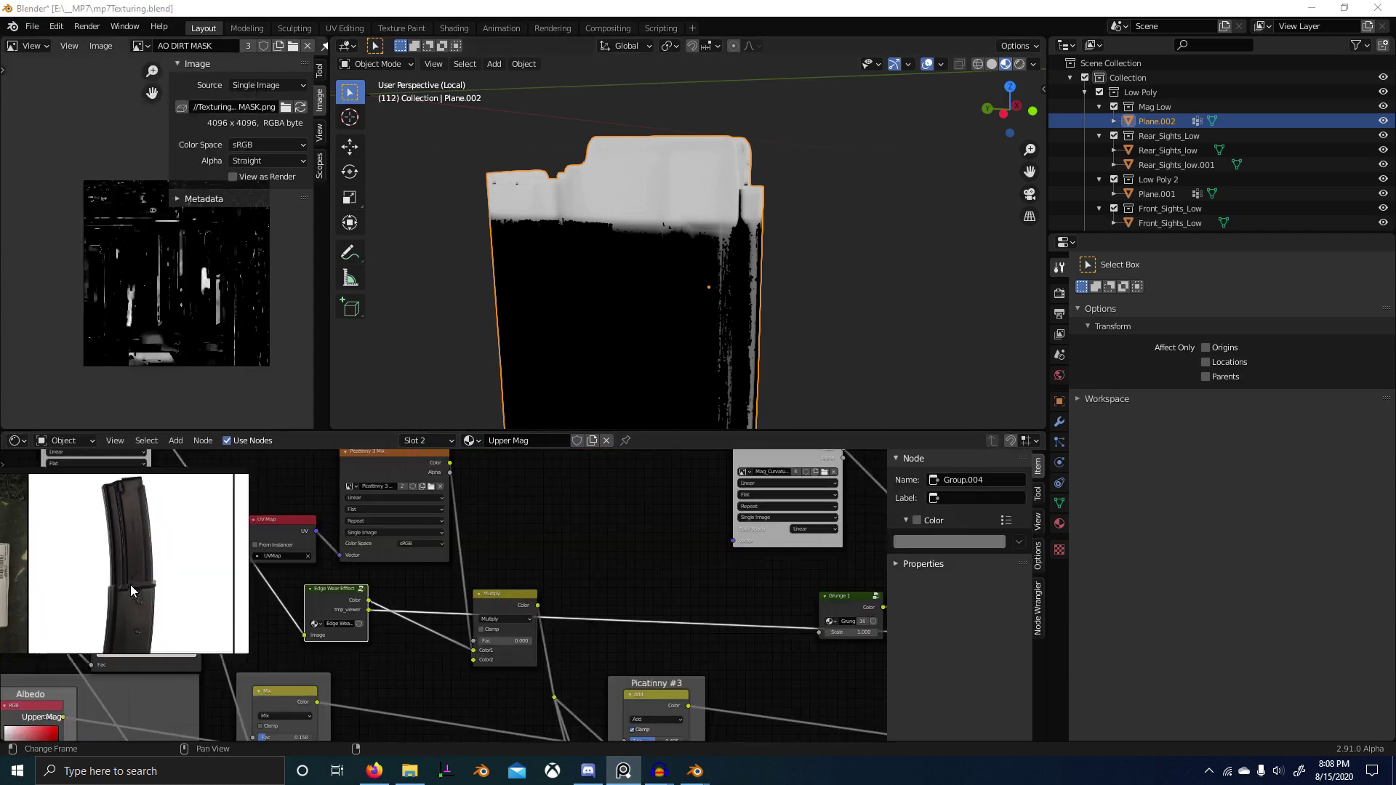
{"action": "left_click", "coordinate": [138, 46]}
{"action": "type", "text": "mAG eDGE WEAR MASK"}
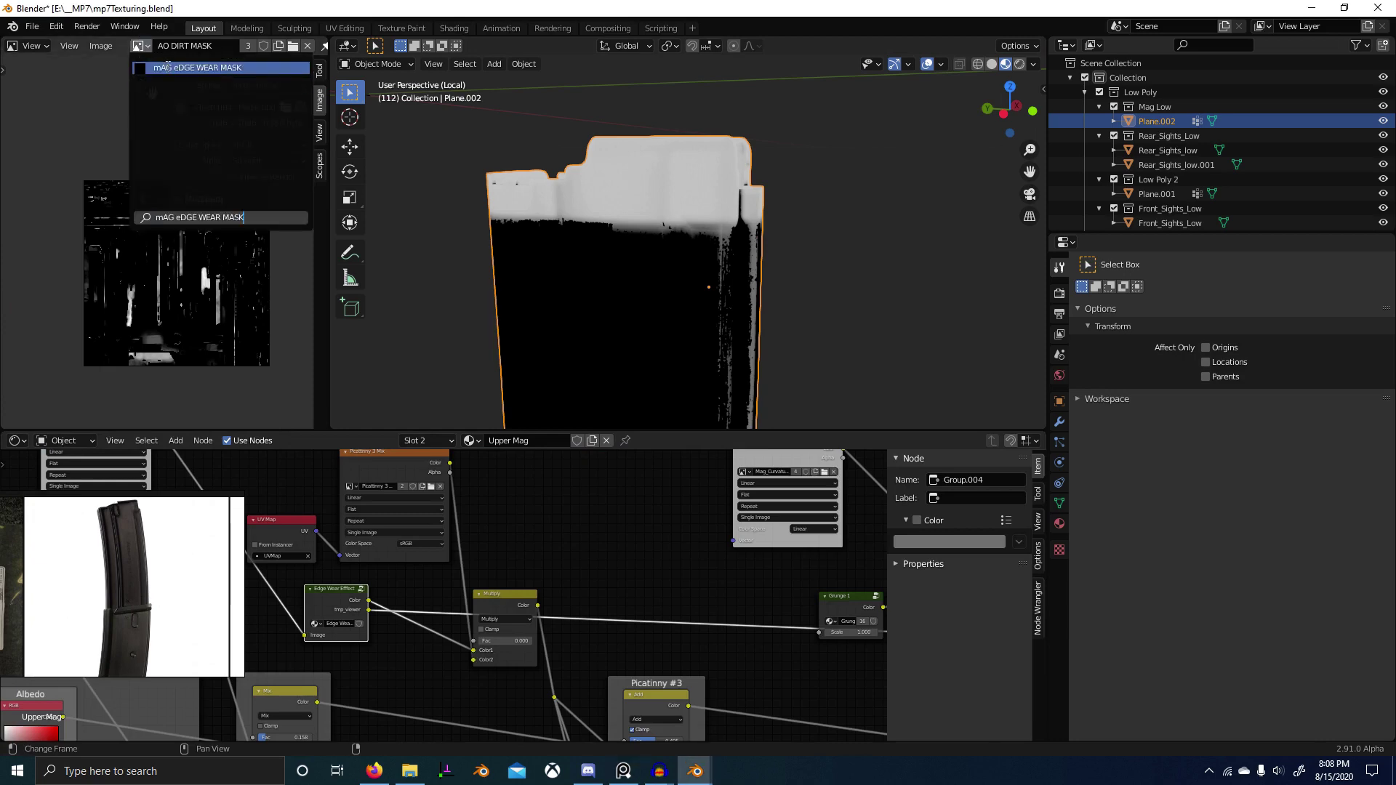
{"action": "left_click", "coordinate": [168, 67]}
Step: Switch the magazine to Texture Paint mode and choose mAG eDGE WEAR MASK as the single image to paint on
{"action": "middle_click_drag", "start_coordinate": [623, 243], "coordinate": [687, 246]}
{"action": "key", "text": "ctrl+Tab"}
{"action": "left_click", "coordinate": [752, 194]}
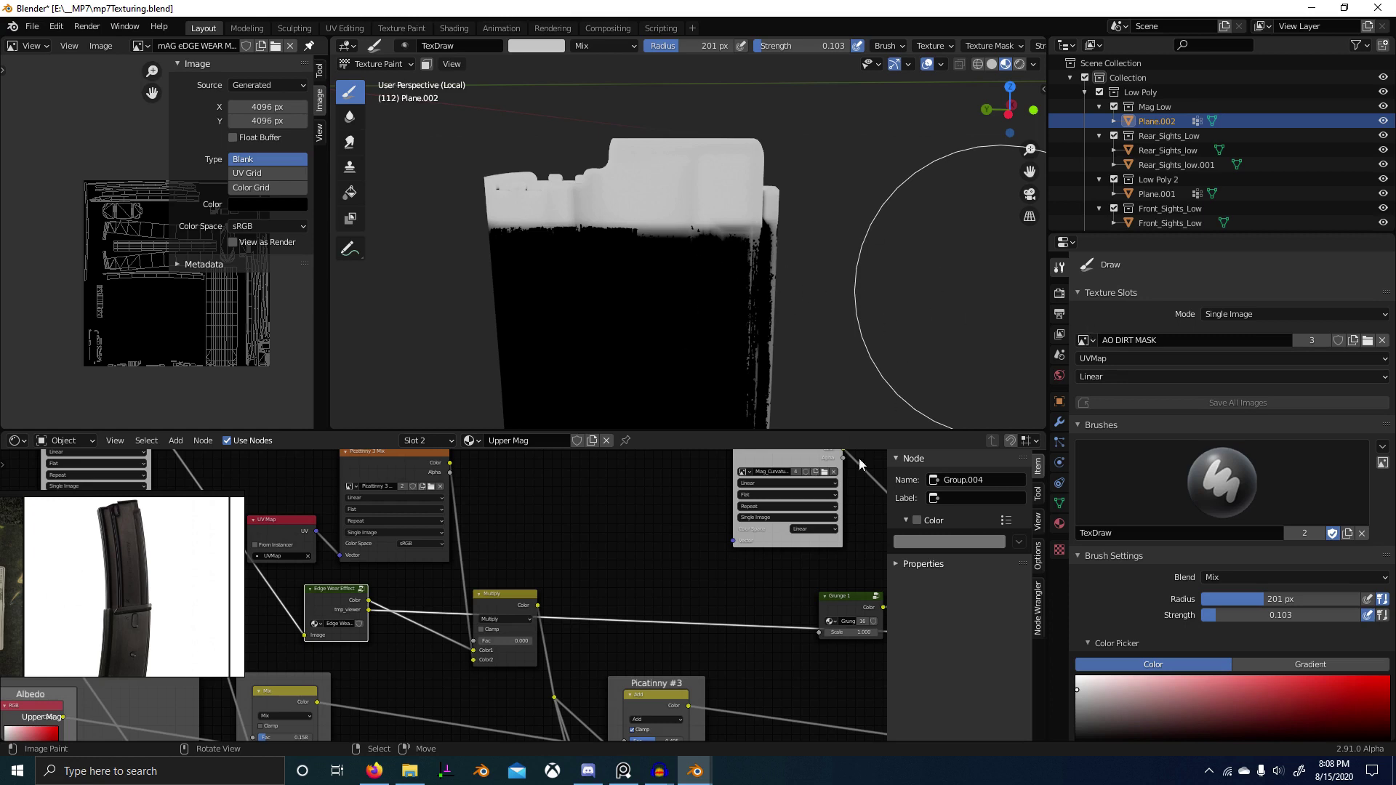
{"action": "left_click", "coordinate": [1086, 340]}
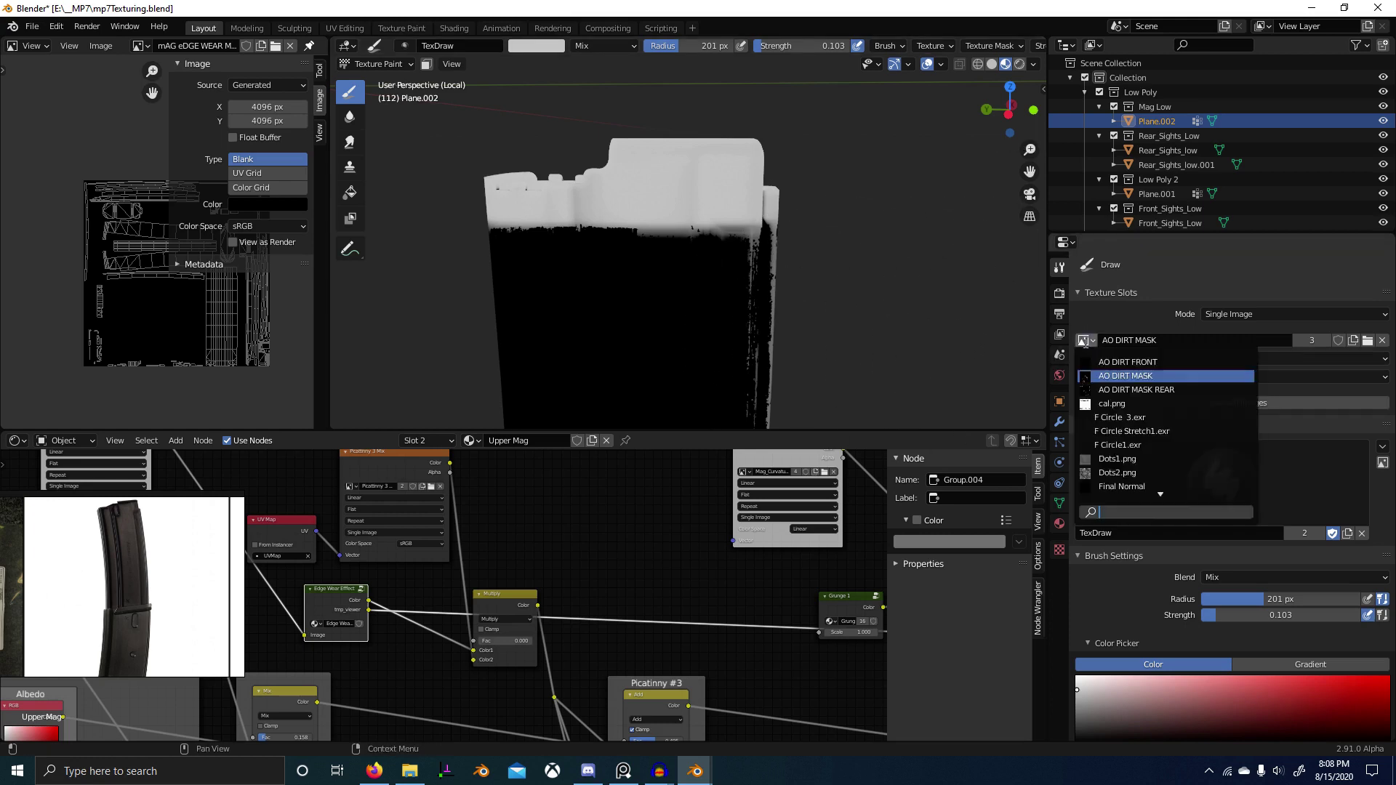
{"action": "type", "text": "mAG eDGE WEAR MASK"}
{"action": "left_click", "coordinate": [1111, 361]}
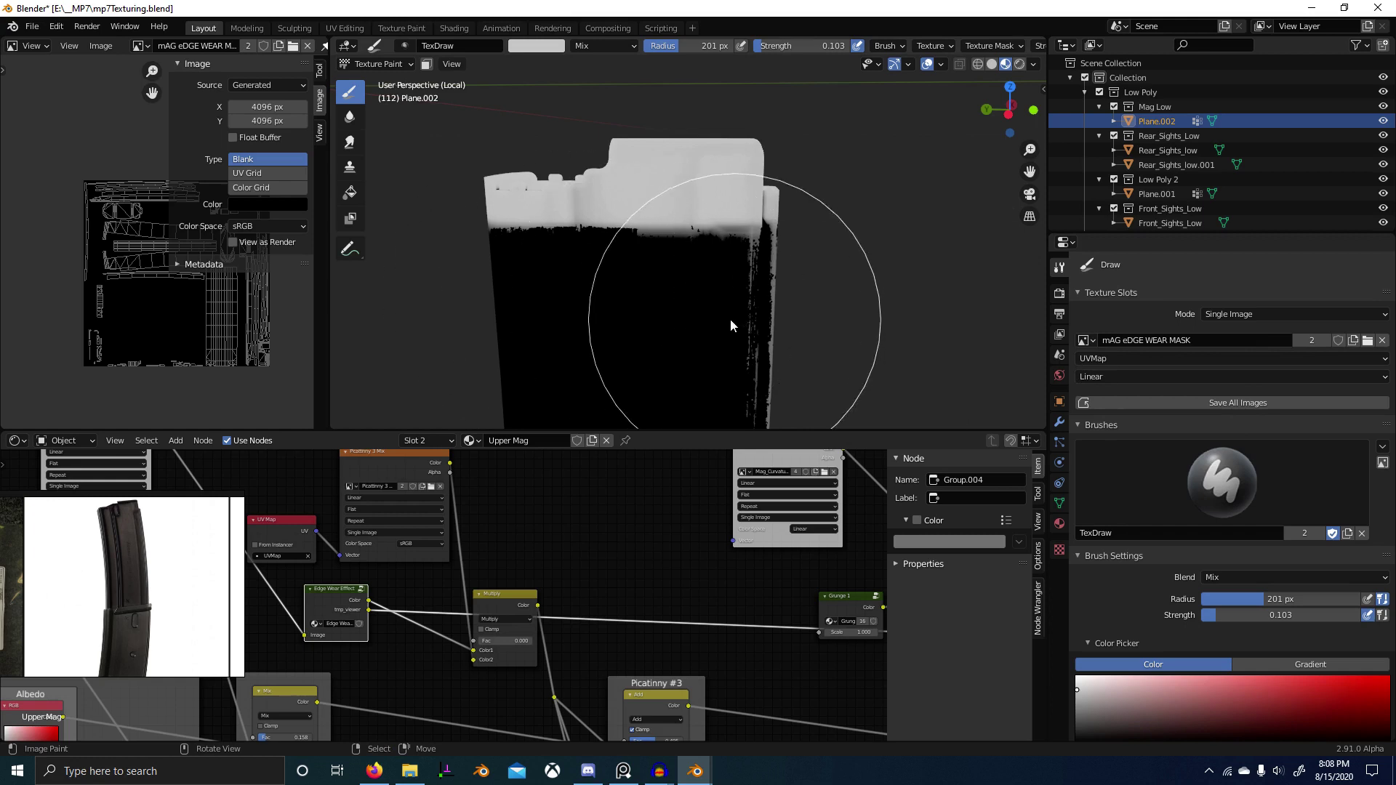
Step: Paint a light test stroke on the mask across the magazine's upper edge near its corner
{"action": "scroll", "coordinate": [730, 318], "scroll_direction": "up", "scroll_amount": 1}
{"action": "scroll", "coordinate": [1220, 569], "scroll_direction": "down", "scroll_amount": 4}
{"action": "scroll", "coordinate": [1221, 569], "scroll_direction": "down", "scroll_amount": 1}
{"action": "scroll", "coordinate": [657, 305], "scroll_direction": "up", "scroll_amount": 5}
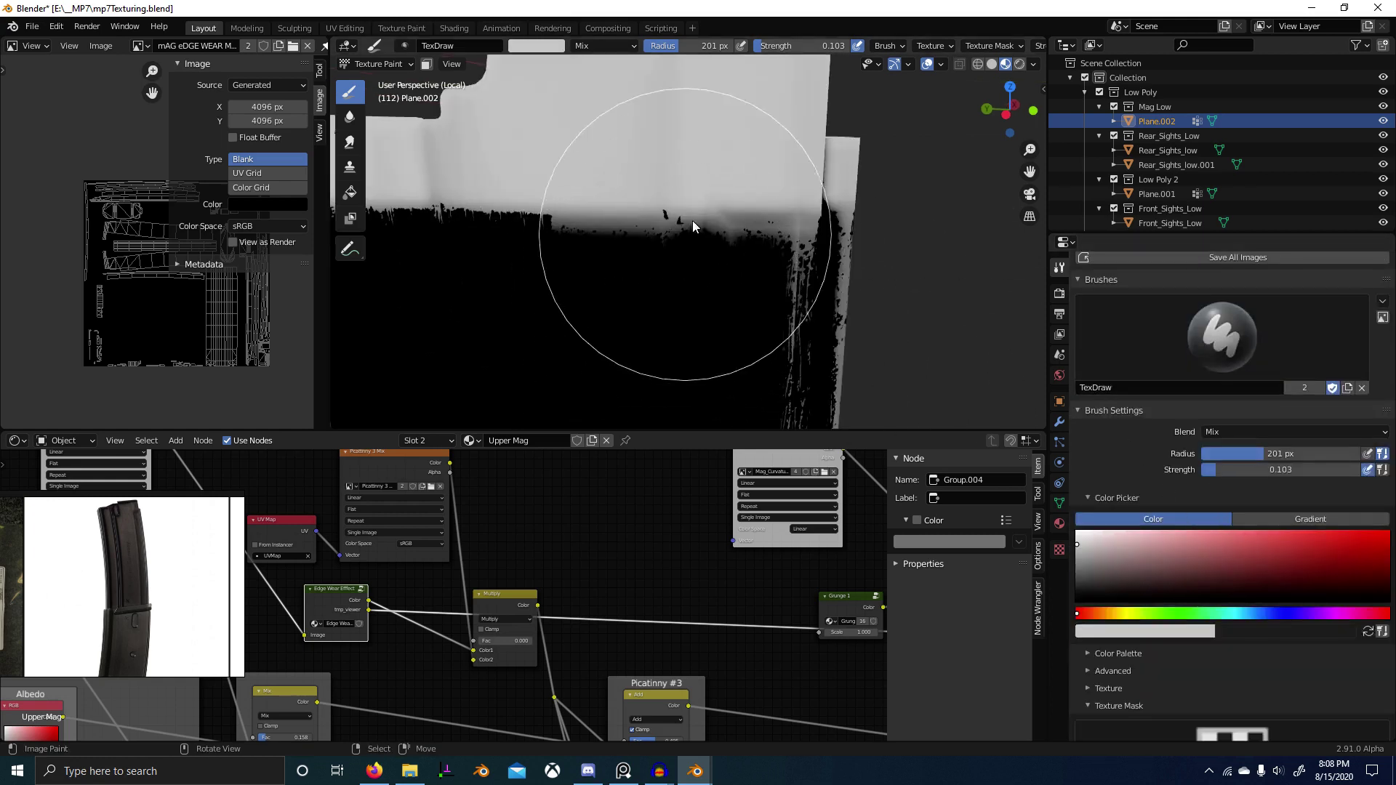
{"action": "mouse_move", "coordinate": [765, 148]}
{"action": "left_mouse_down"}
{"action": "mouse_move", "coordinate": [791, 149]}
{"action": "mouse_move", "coordinate": [704, 246]}
{"action": "left_mouse_up"}
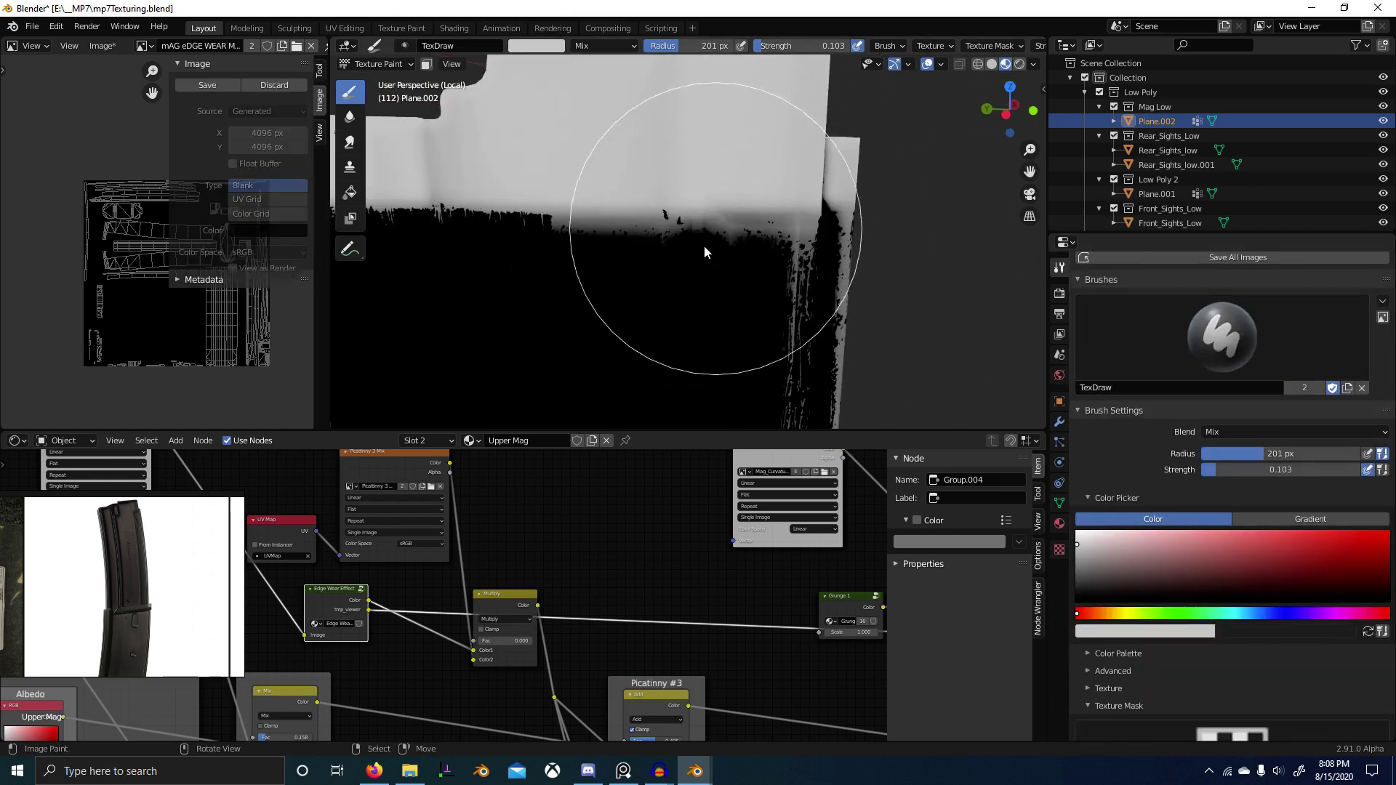
{"action": "scroll", "coordinate": [541, 494], "scroll_direction": "down", "scroll_amount": 3}
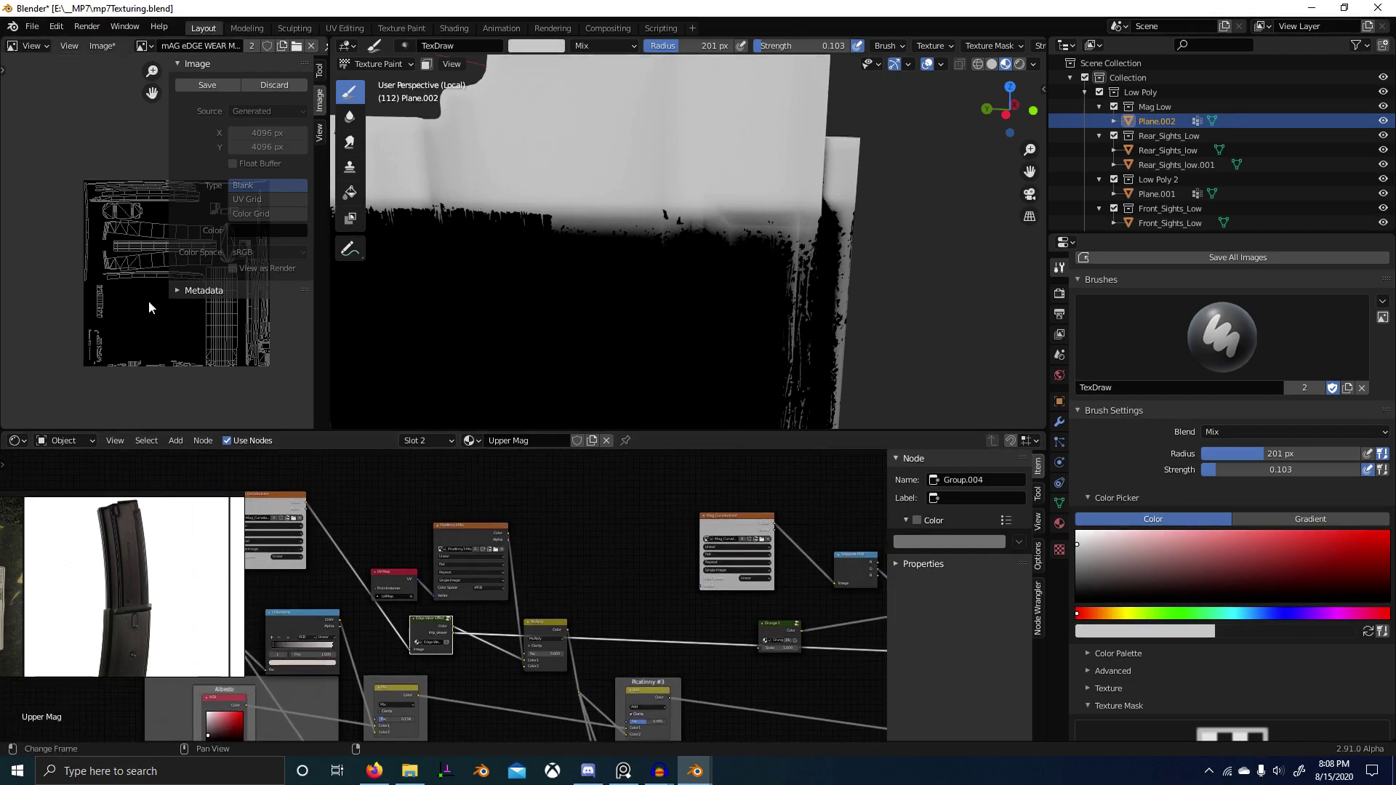
Step: Switch the image editor from View to Paint mode and enlarge the mask for a closer look
{"action": "middle_click_drag", "start_coordinate": [114, 312], "coordinate": [40, 341]}
{"action": "scroll", "coordinate": [1146, 414], "scroll_direction": "up", "scroll_amount": 5}
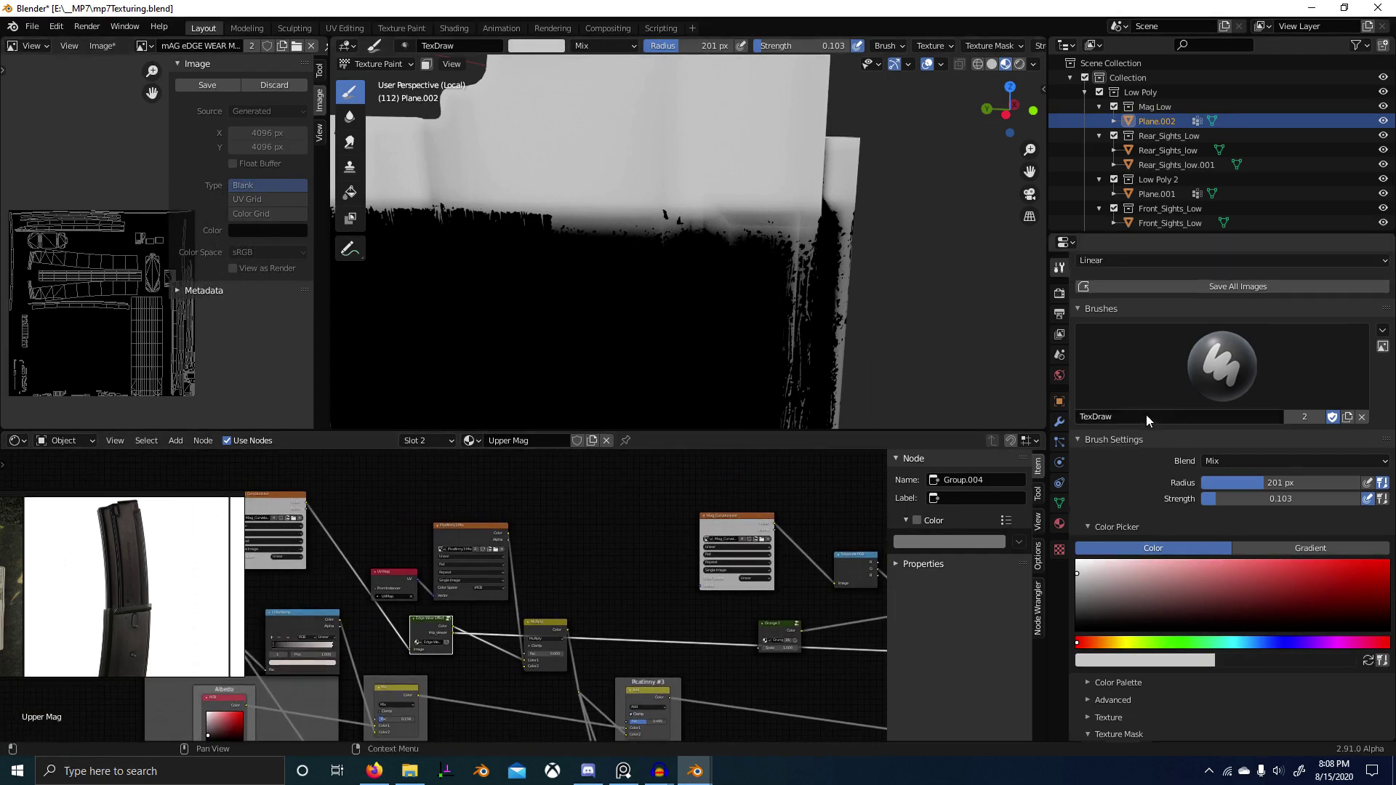
{"action": "scroll", "coordinate": [682, 317], "scroll_direction": "down", "scroll_amount": 4}
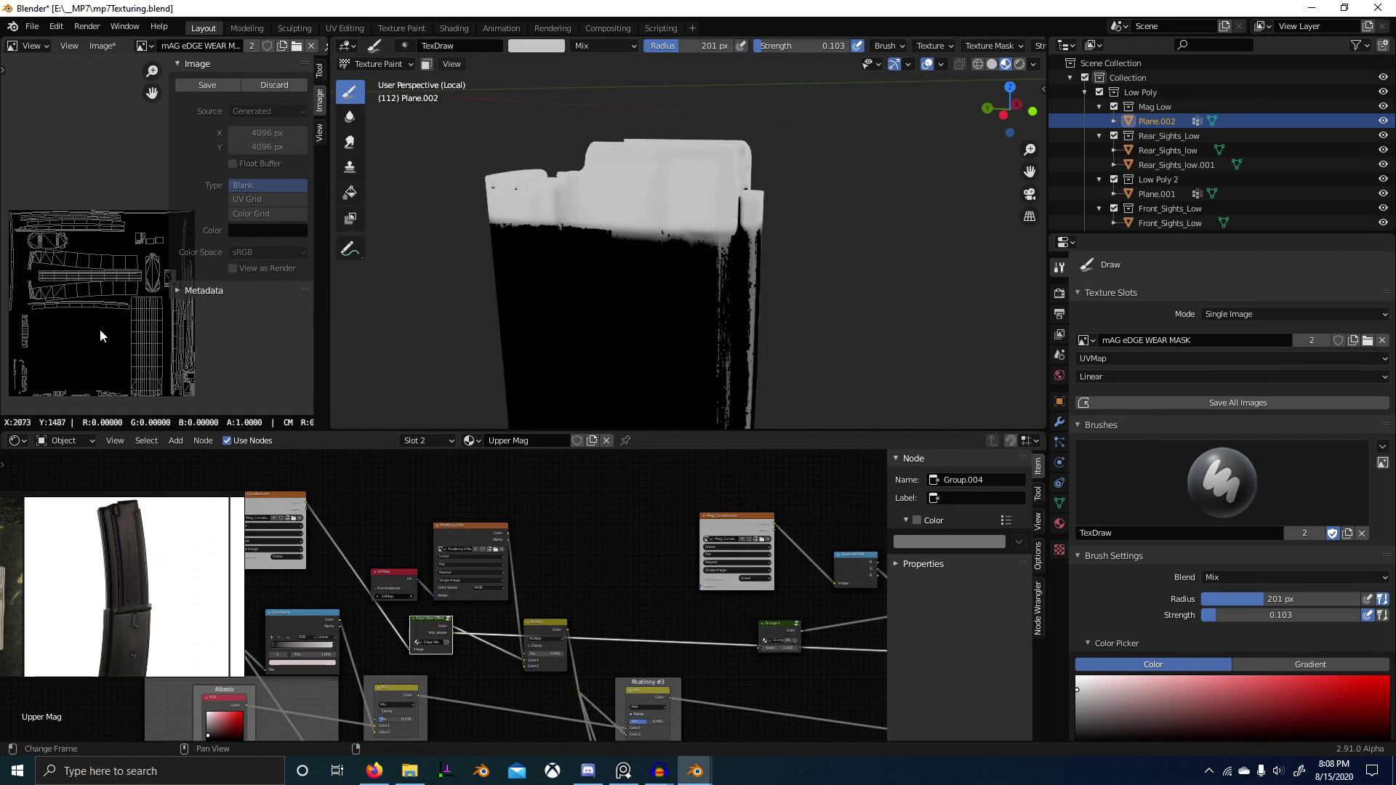
{"action": "left_click", "coordinate": [33, 45]}
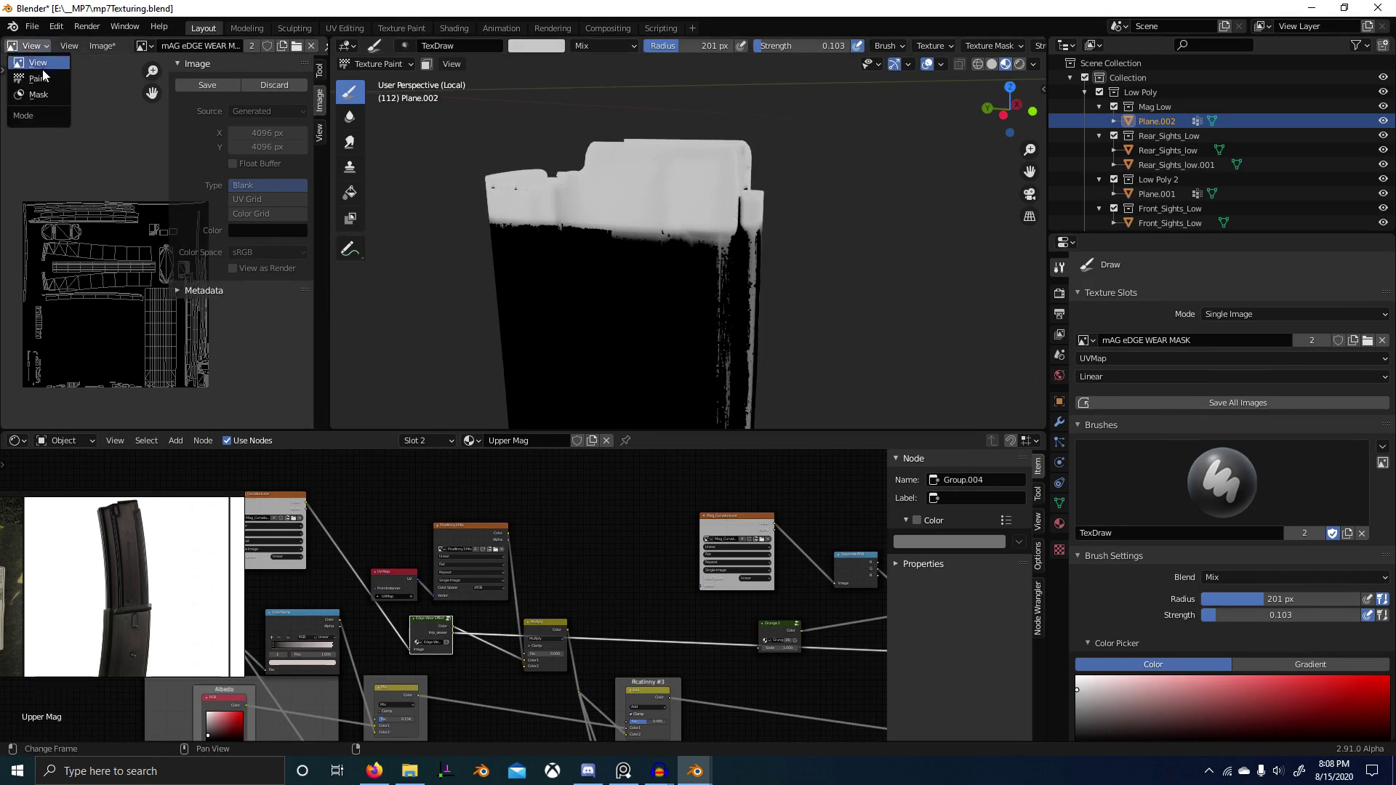
{"action": "left_click", "coordinate": [38, 78]}
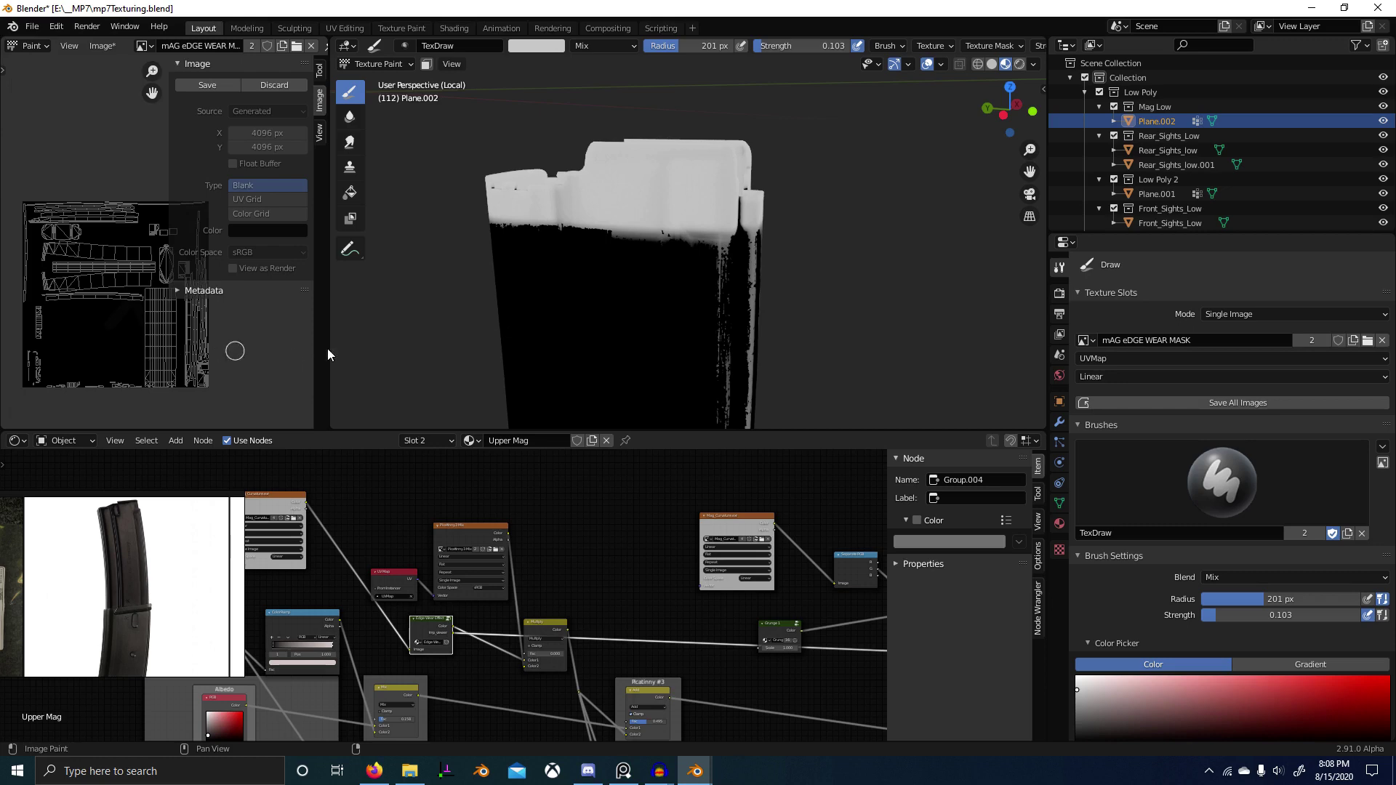
{"action": "scroll", "coordinate": [167, 349], "scroll_direction": "up", "scroll_amount": 3}
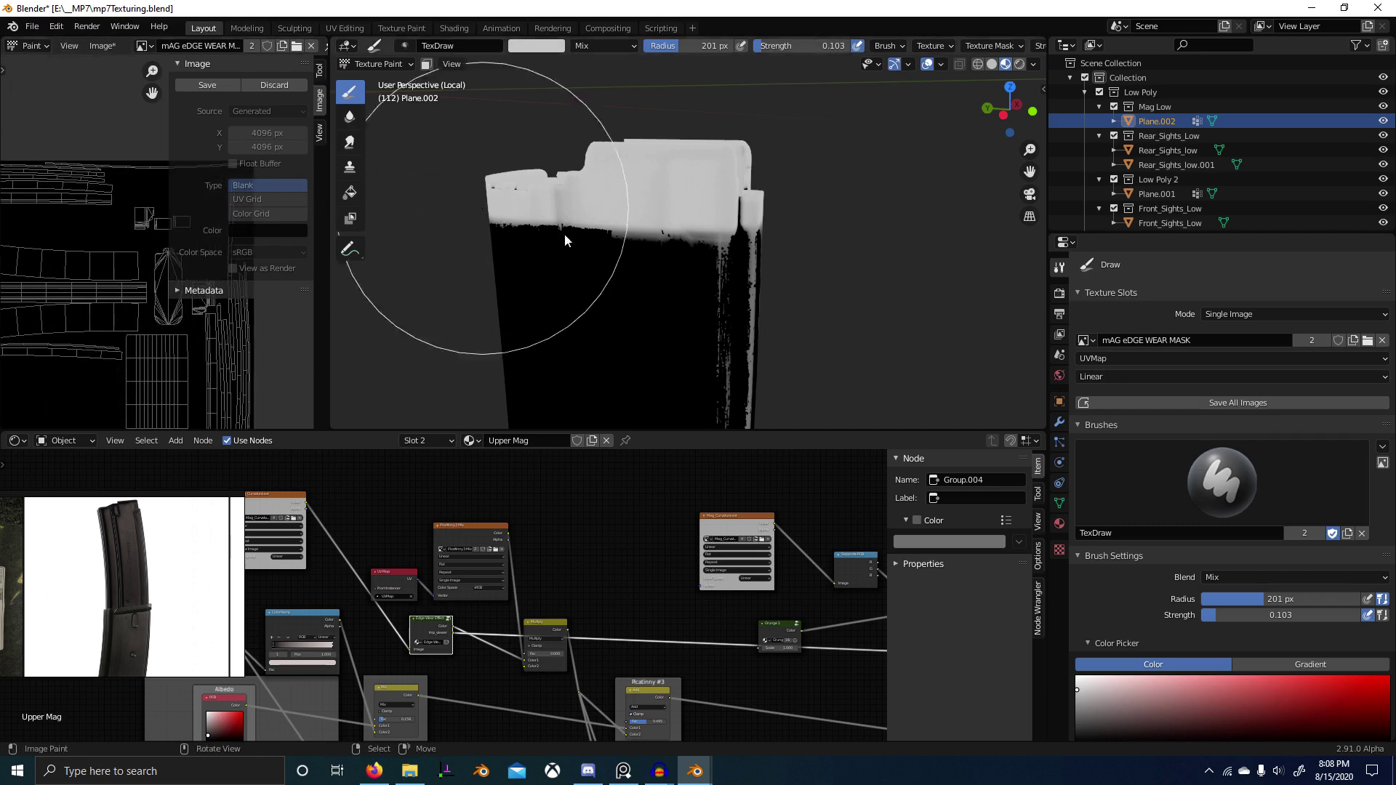
Step: Set the brush strength to 1.000 and paint the mask over the magazine's upper section from several angles
{"action": "key", "text": "shift+f"}
{"action": "left_click", "coordinate": [888, 335]}
{"action": "middle_click_drag", "start_coordinate": [887, 334], "coordinate": [719, 328]}
{"action": "scroll", "coordinate": [719, 328], "scroll_direction": "up", "scroll_amount": 1}
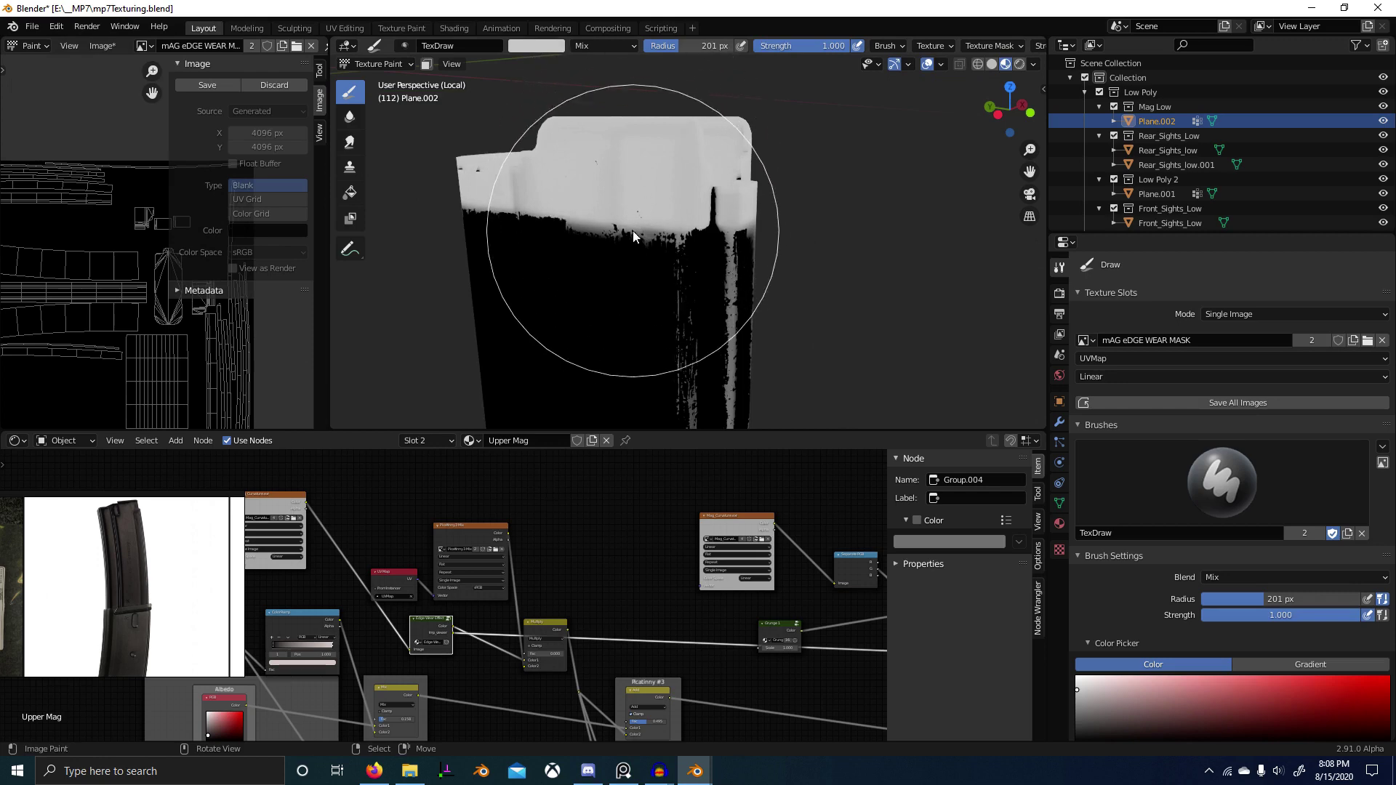
{"action": "mouse_move", "coordinate": [633, 230]}
{"action": "middle_mouse_down"}
{"action": "mouse_move", "coordinate": [667, 234]}
{"action": "mouse_move", "coordinate": [602, 204]}
{"action": "middle_mouse_up"}
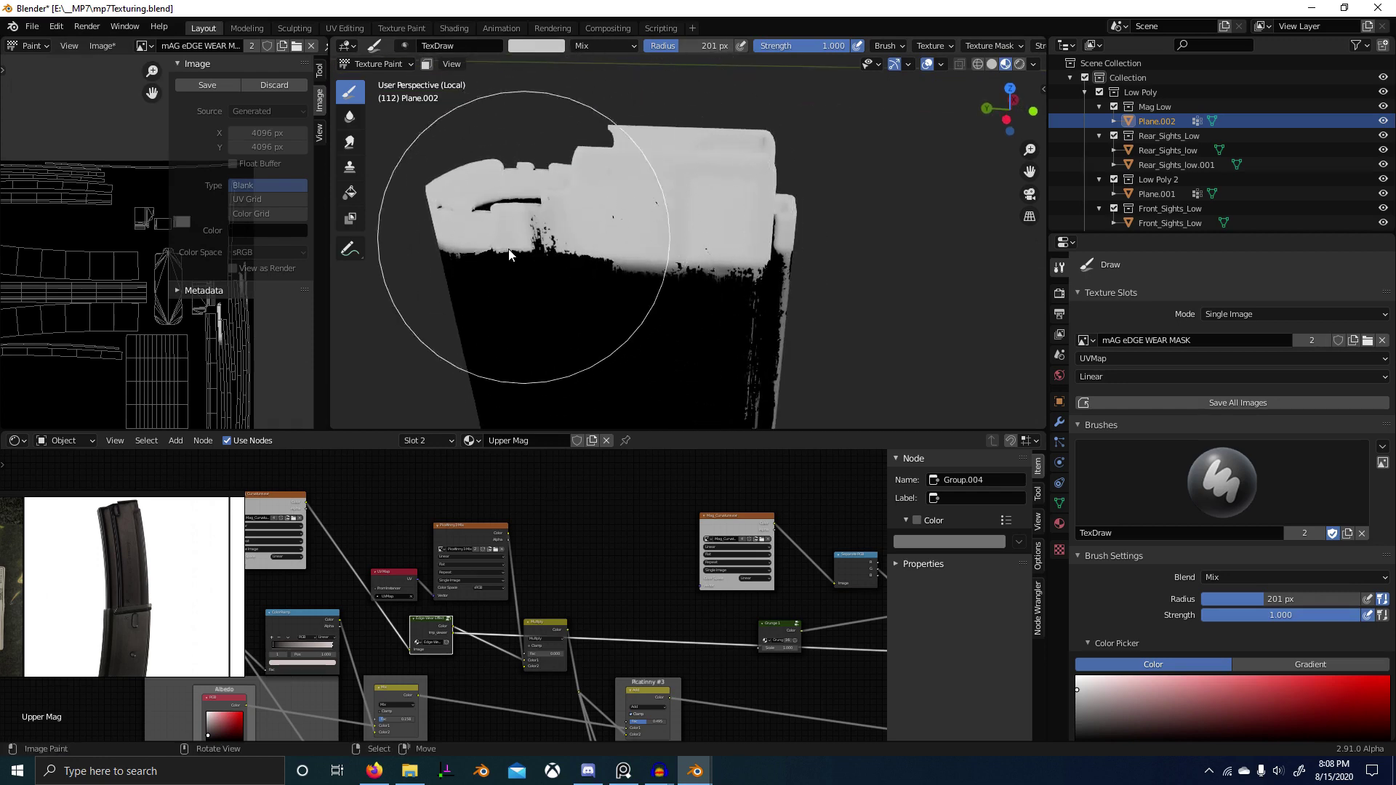
{"action": "mouse_move", "coordinate": [574, 157]}
{"action": "middle_mouse_down"}
{"action": "mouse_move", "coordinate": [560, 233]}
{"action": "mouse_move", "coordinate": [644, 240]}
{"action": "middle_mouse_up"}
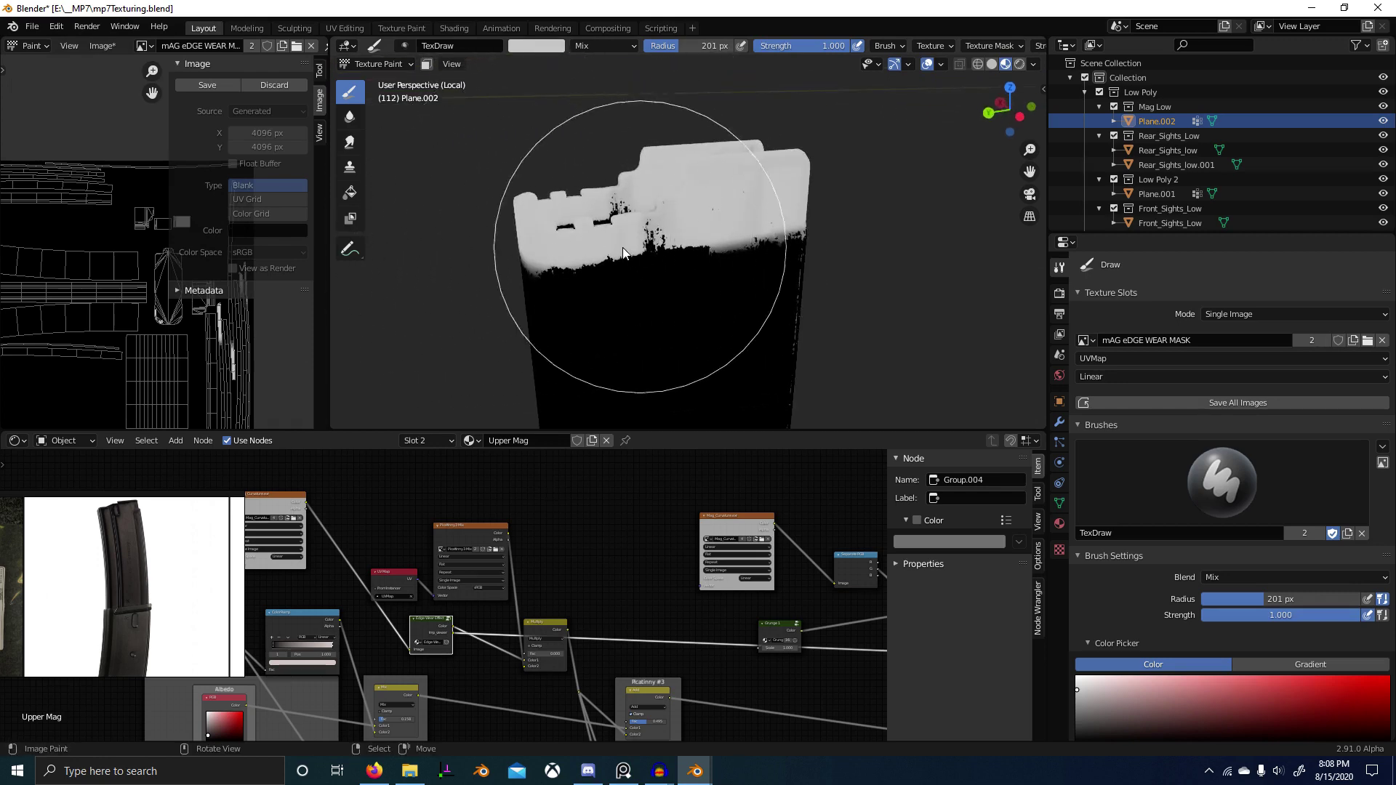
Step: Reopen the Edge Wear Effect node group and preview the Mix node on the magazine
{"action": "scroll", "coordinate": [459, 580], "scroll_direction": "down", "scroll_amount": 2}
{"action": "middle_click_drag", "start_coordinate": [460, 580], "coordinate": [651, 544]}
{"action": "scroll", "coordinate": [466, 598], "scroll_direction": "up", "scroll_amount": 6}
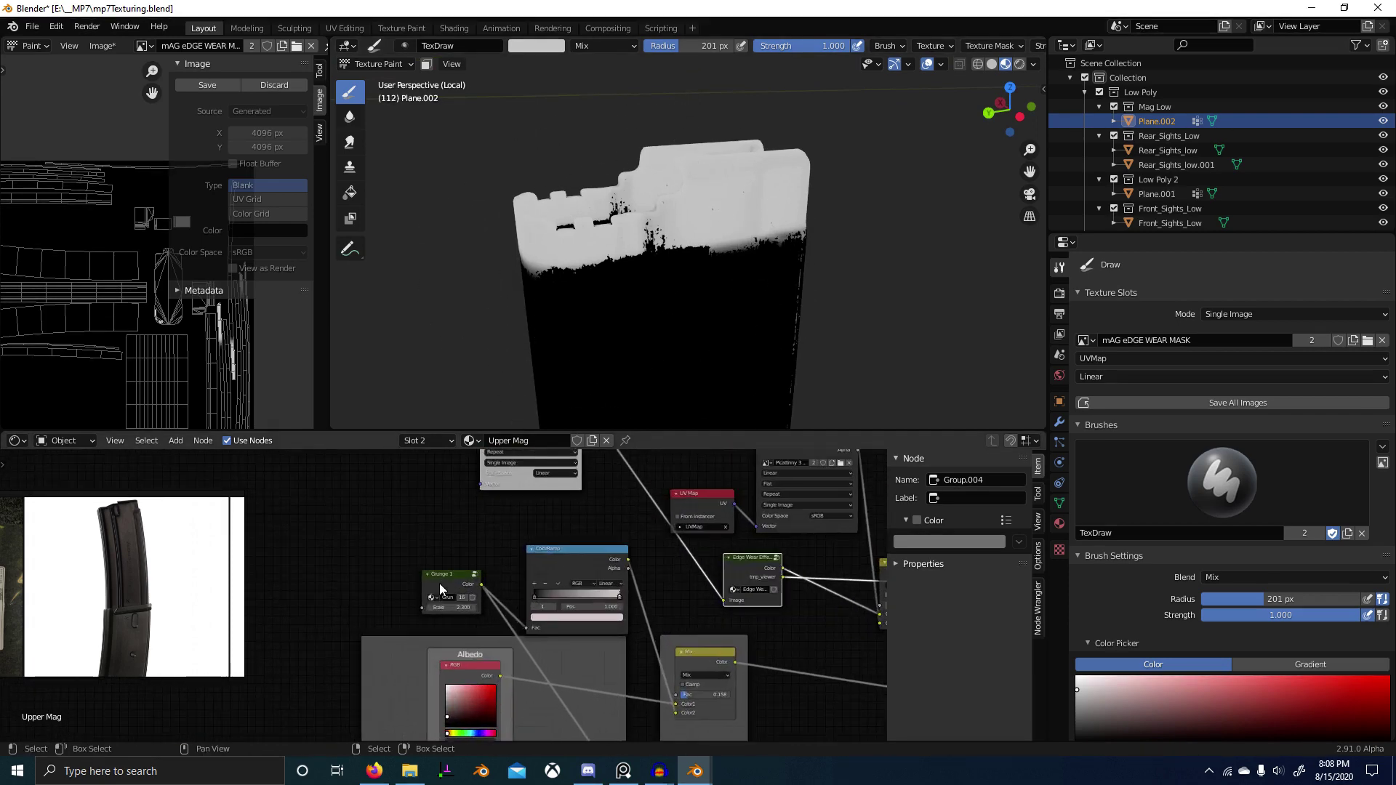
{"action": "middle_click_drag", "start_coordinate": [760, 547], "coordinate": [570, 569]}
{"action": "key", "text": "Tab"}
{"action": "middle_click_drag", "start_coordinate": [710, 626], "coordinate": [666, 595]}
{"action": "left_click", "coordinate": [647, 582], "text": "ctrl+shift"}
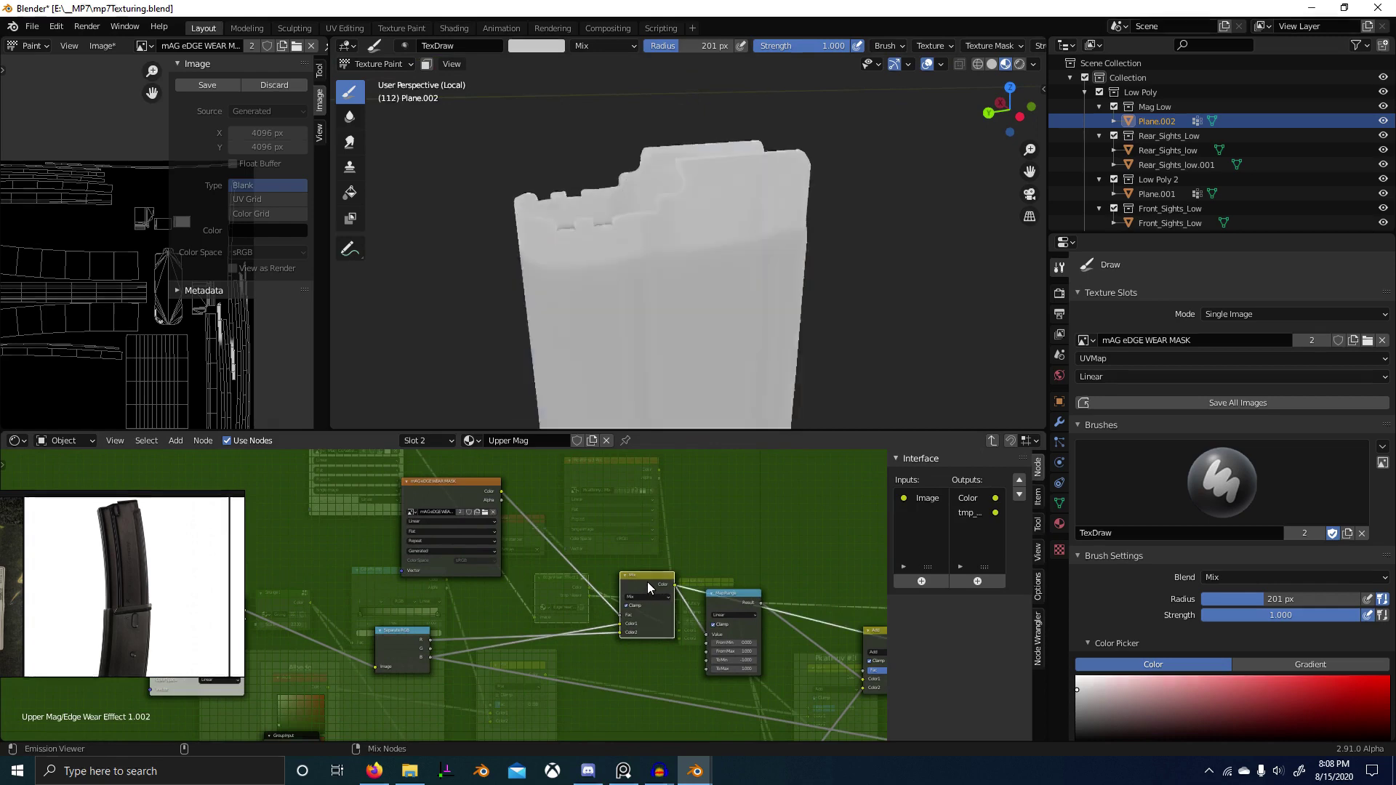
Step: Preview the Separate RGB output on the magazine's rim for comparison, and return the preview to the Mix node
{"action": "left_click", "coordinate": [416, 639], "text": "ctrl+shift"}
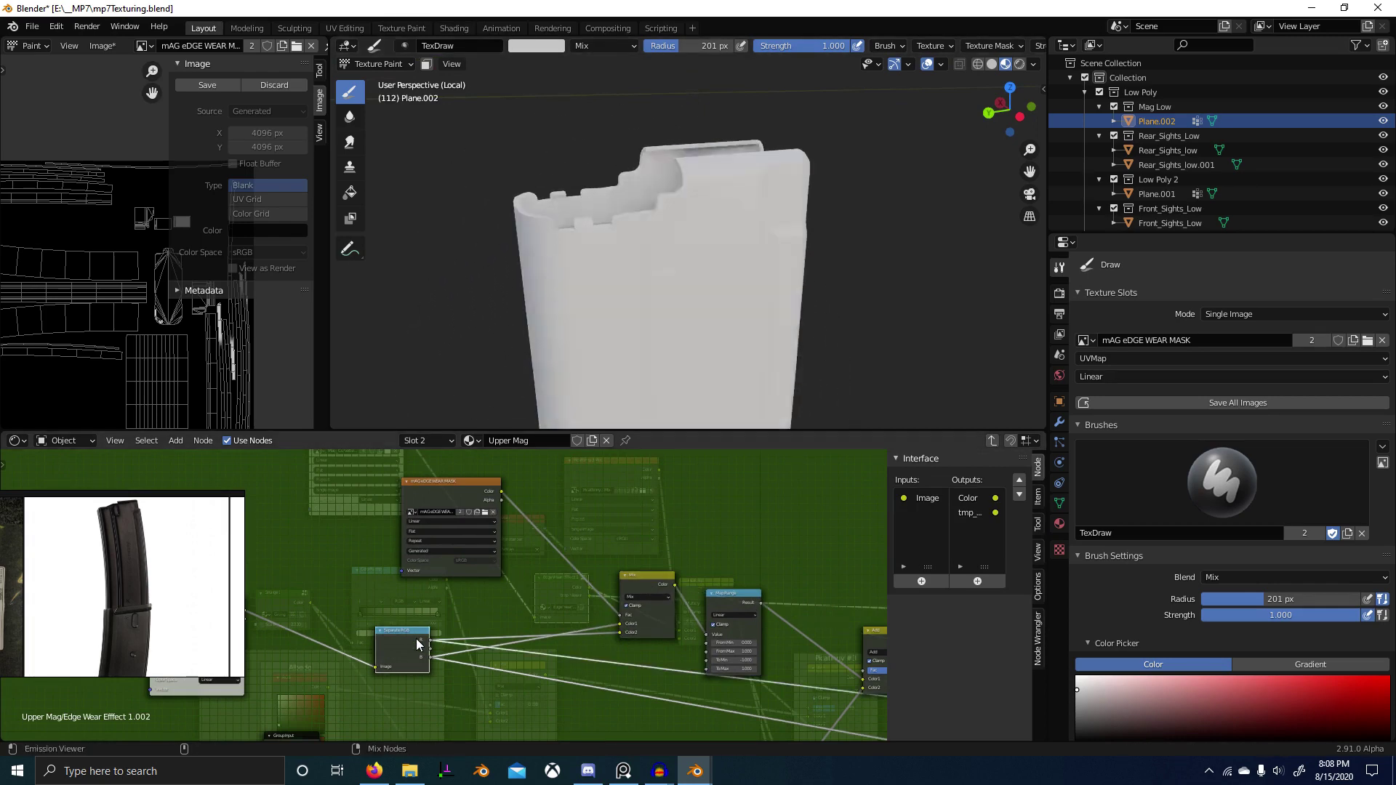
{"action": "scroll", "coordinate": [691, 334], "scroll_direction": "up", "scroll_amount": 3}
{"action": "middle_click_drag", "start_coordinate": [696, 331], "coordinate": [696, 359]}
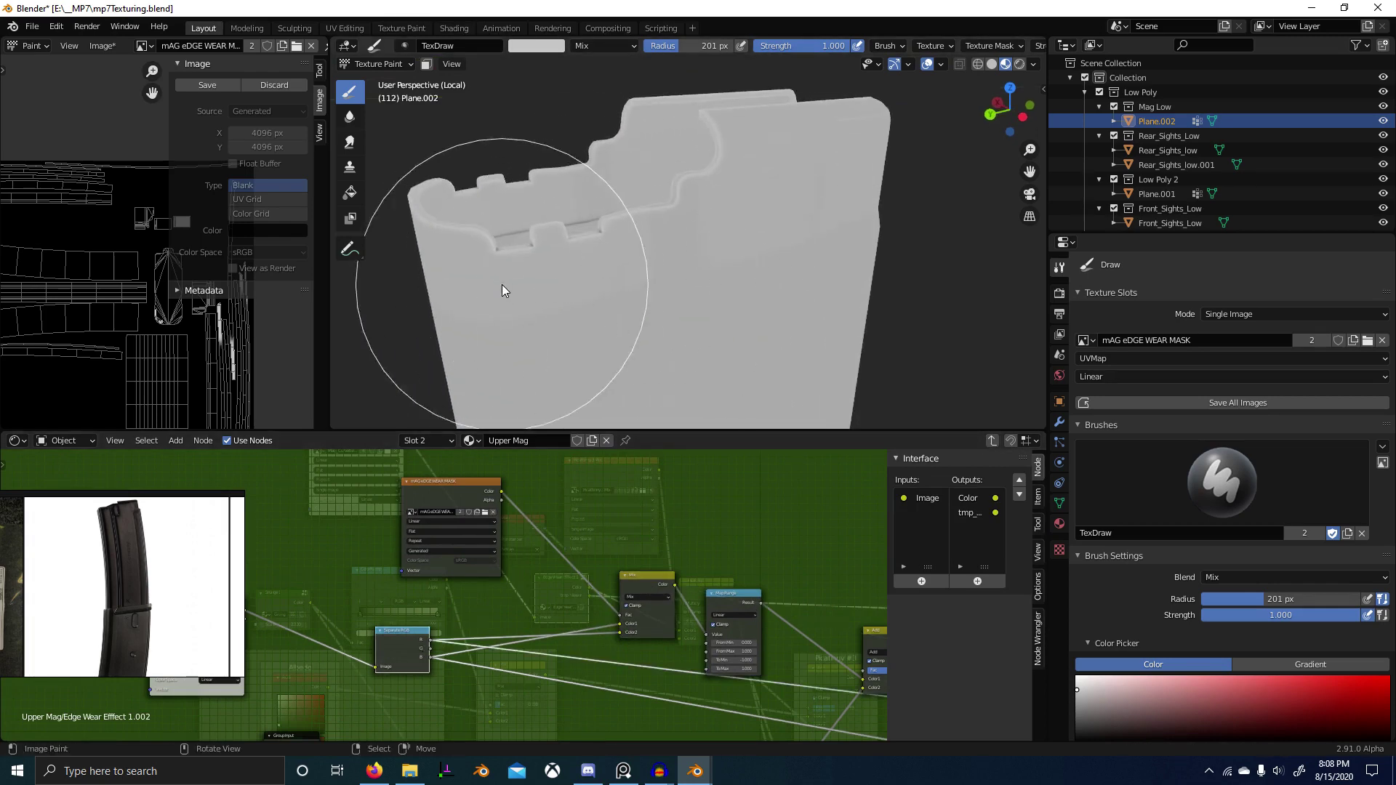
{"action": "left_click", "coordinate": [641, 583], "text": "ctrl+shift"}
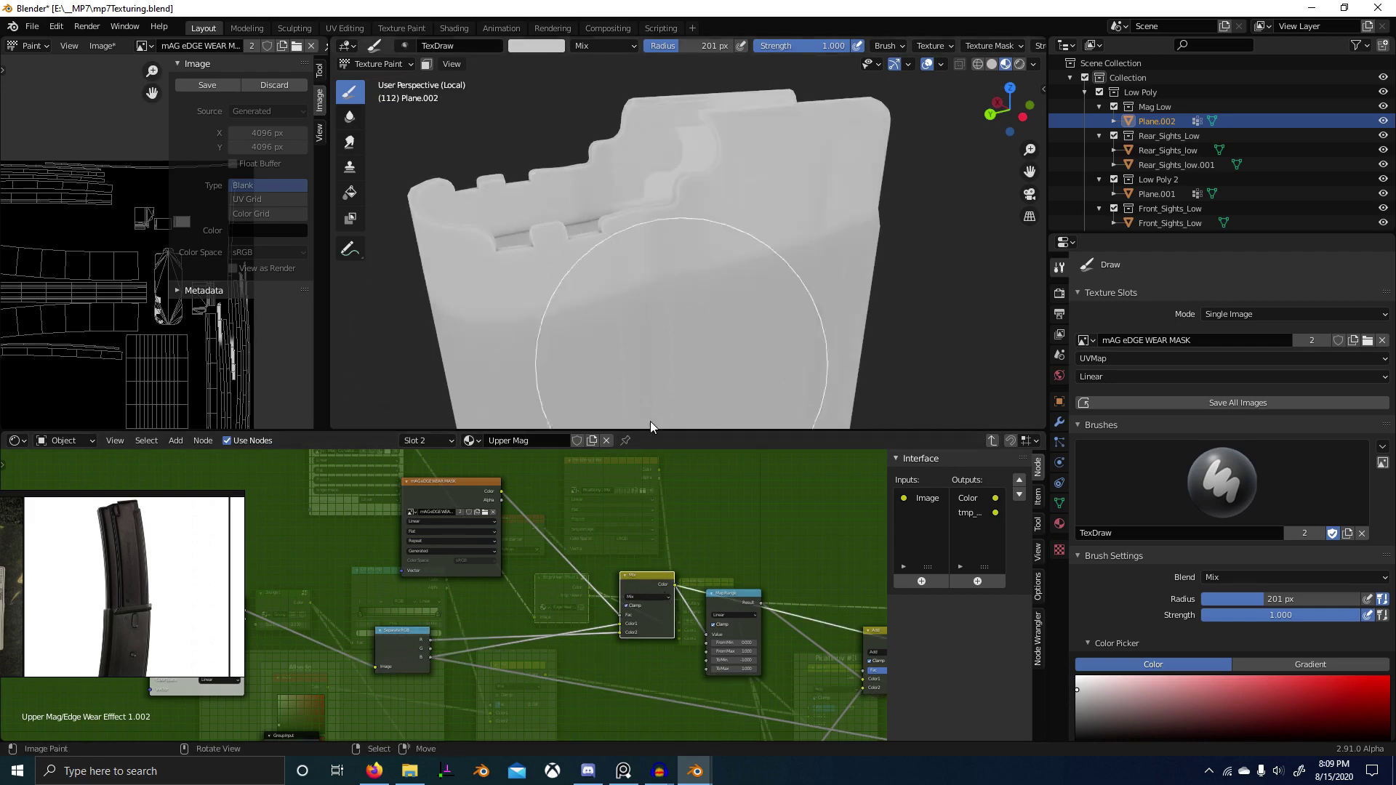
Step: Paint the mask over the magazine's stepped upper rim and inner wall at brush strength 1.000
{"action": "middle_click_drag", "start_coordinate": [489, 659], "coordinate": [447, 667]}
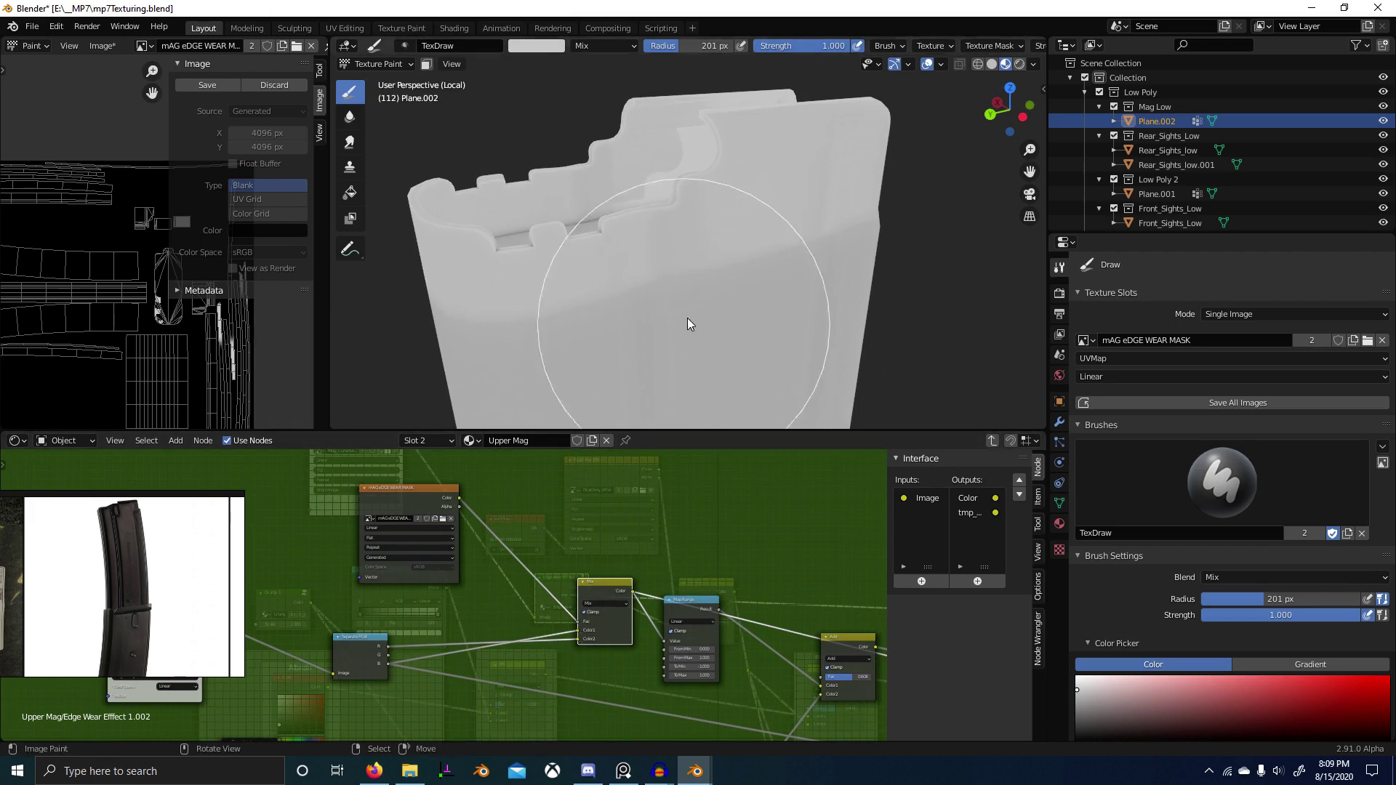
{"action": "key", "text": "Tab"}
{"action": "key", "text": "Tab"}
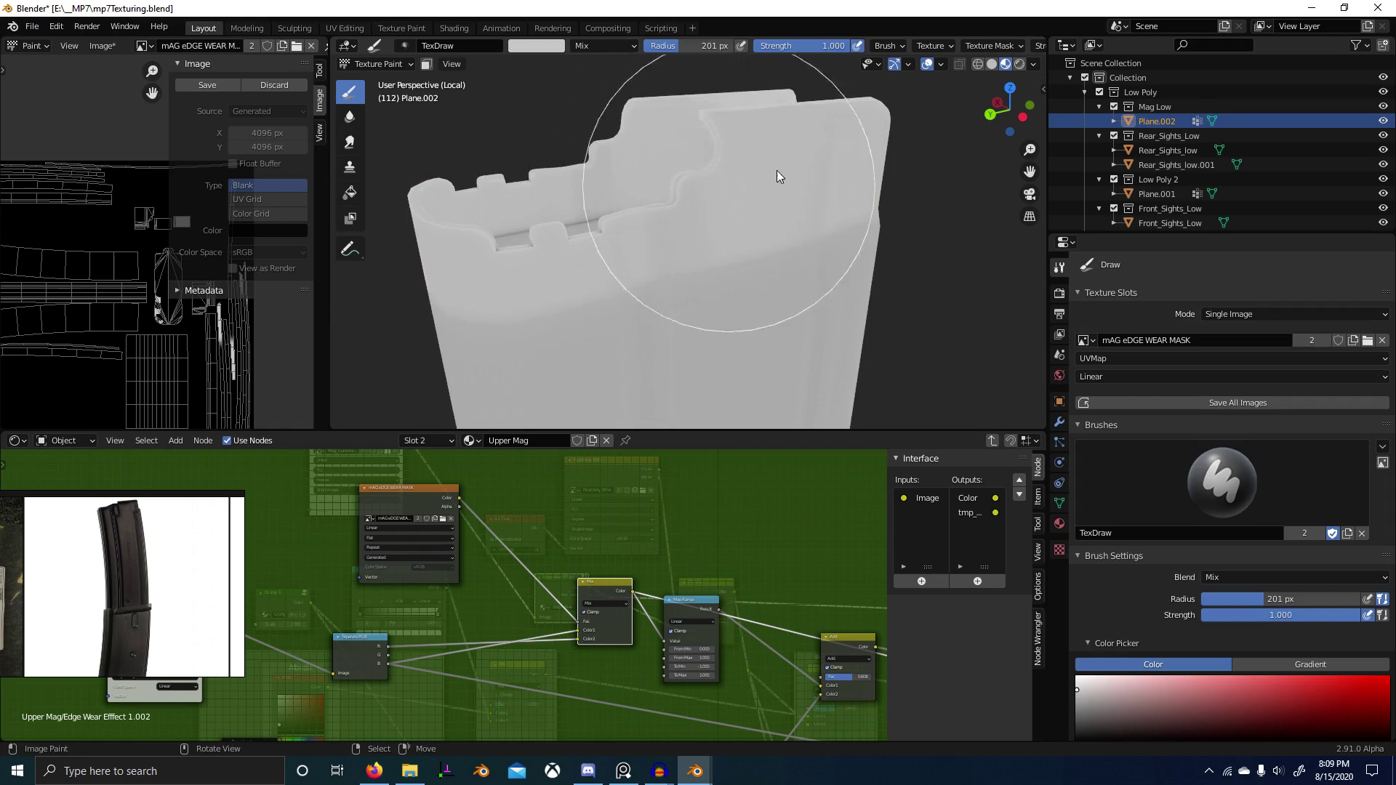
{"action": "middle_click_drag", "start_coordinate": [587, 252], "coordinate": [598, 266]}
{"action": "key", "text": "shift+f"}
{"action": "left_click", "coordinate": [658, 286]}
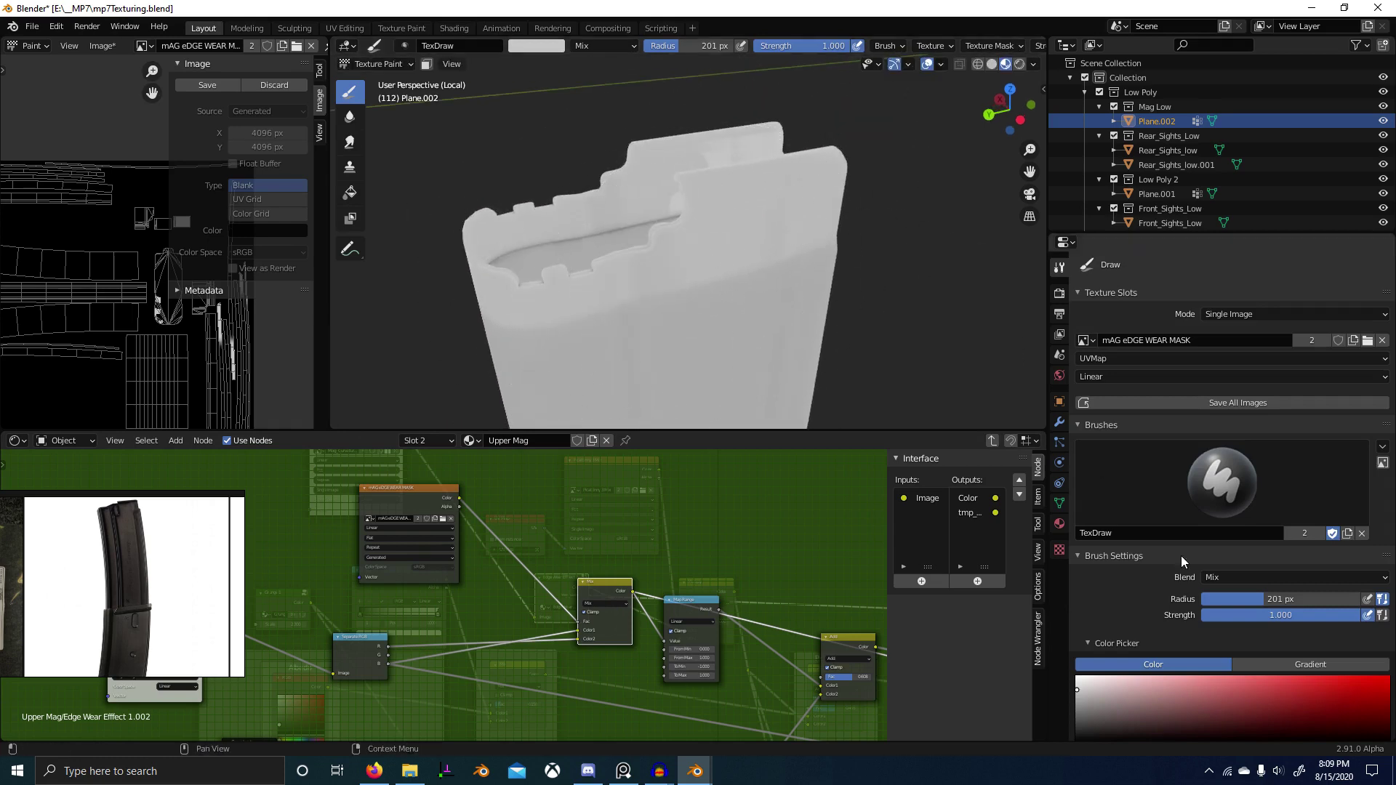
{"action": "scroll", "coordinate": [1181, 556], "scroll_direction": "down", "scroll_amount": 6}
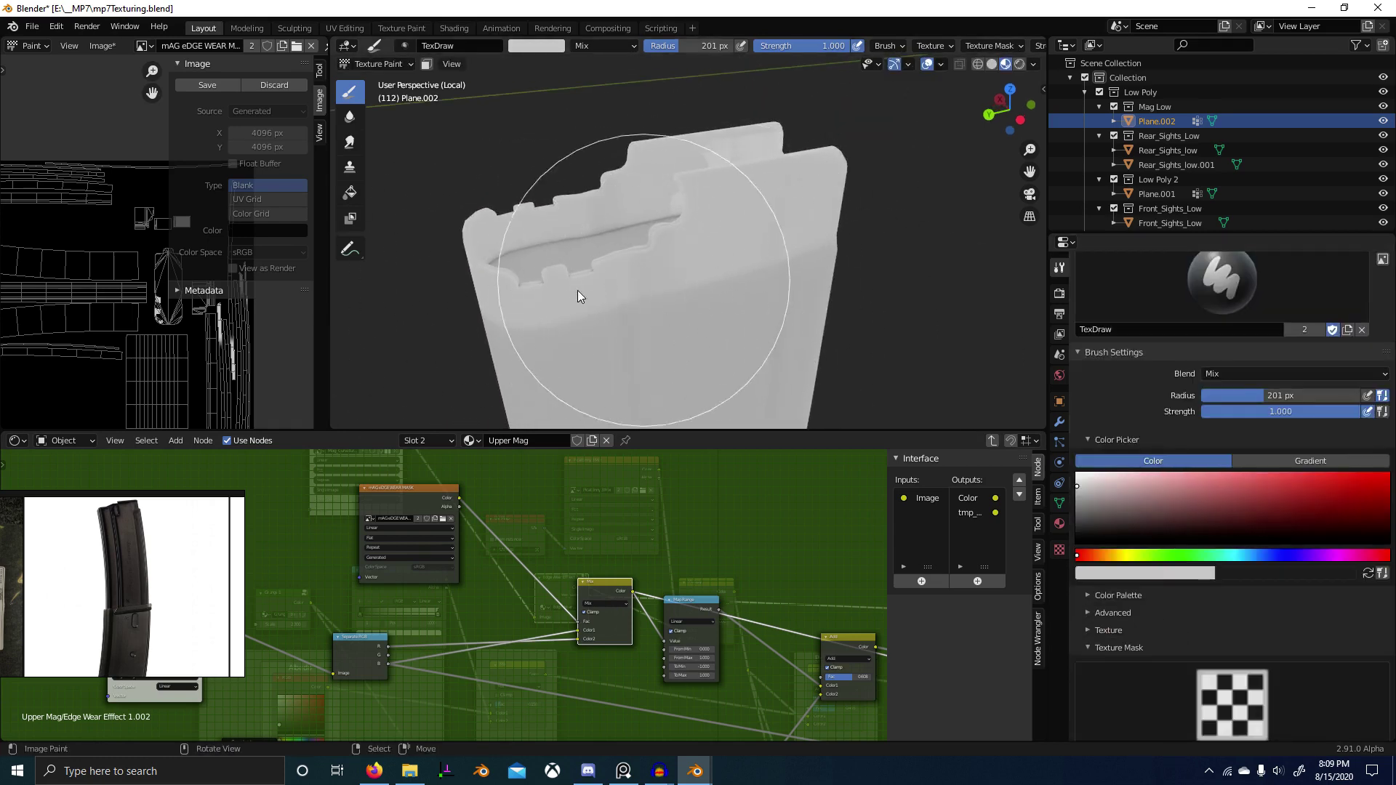
Step: Continue painting the mask around the other sides of the magazine's upper section
{"action": "middle_click_drag", "start_coordinate": [579, 293], "coordinate": [664, 339]}
{"action": "mouse_move", "coordinate": [596, 295]}
{"action": "middle_mouse_down"}
{"action": "mouse_move", "coordinate": [822, 321]}
{"action": "mouse_move", "coordinate": [832, 291]}
{"action": "middle_mouse_up"}
{"action": "mouse_move", "coordinate": [813, 198]}
{"action": "middle_mouse_down"}
{"action": "mouse_move", "coordinate": [684, 156]}
{"action": "mouse_move", "coordinate": [726, 299]}
{"action": "mouse_move", "coordinate": [753, 250]}
{"action": "middle_mouse_up"}
{"action": "mouse_move", "coordinate": [592, 249]}
{"action": "middle_mouse_down"}
{"action": "mouse_move", "coordinate": [839, 285]}
{"action": "mouse_move", "coordinate": [733, 286]}
{"action": "mouse_move", "coordinate": [695, 312]}
{"action": "mouse_move", "coordinate": [617, 323]}
{"action": "mouse_move", "coordinate": [690, 317]}
{"action": "mouse_move", "coordinate": [675, 325]}
{"action": "mouse_move", "coordinate": [582, 322]}
{"action": "middle_mouse_up"}
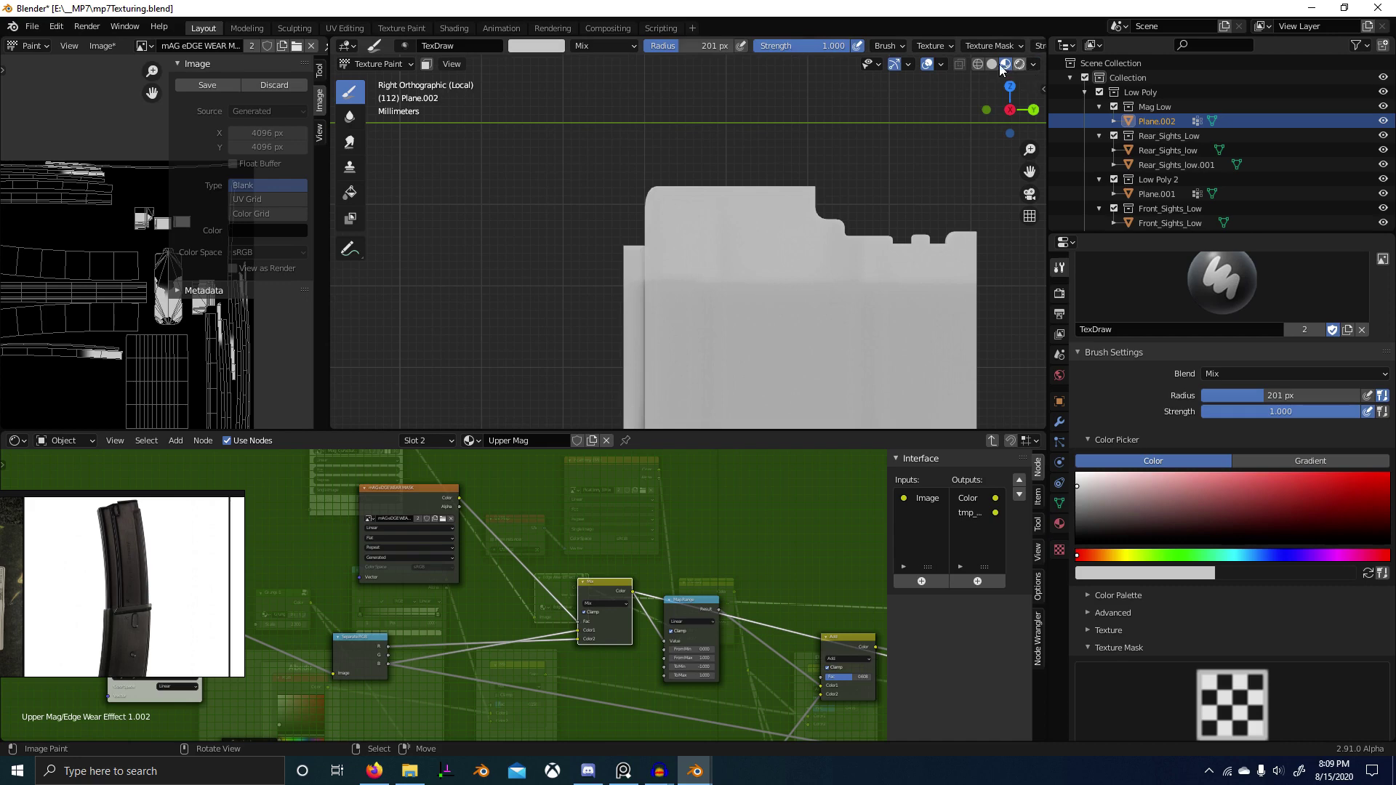
Step: Set the brush radius to 111 px at strength 1.000 and paint the magazine's upper section from the right side view
{"action": "scroll", "coordinate": [1033, 51], "scroll_direction": "down", "scroll_amount": 10}
{"action": "left_click", "coordinate": [1016, 46]}
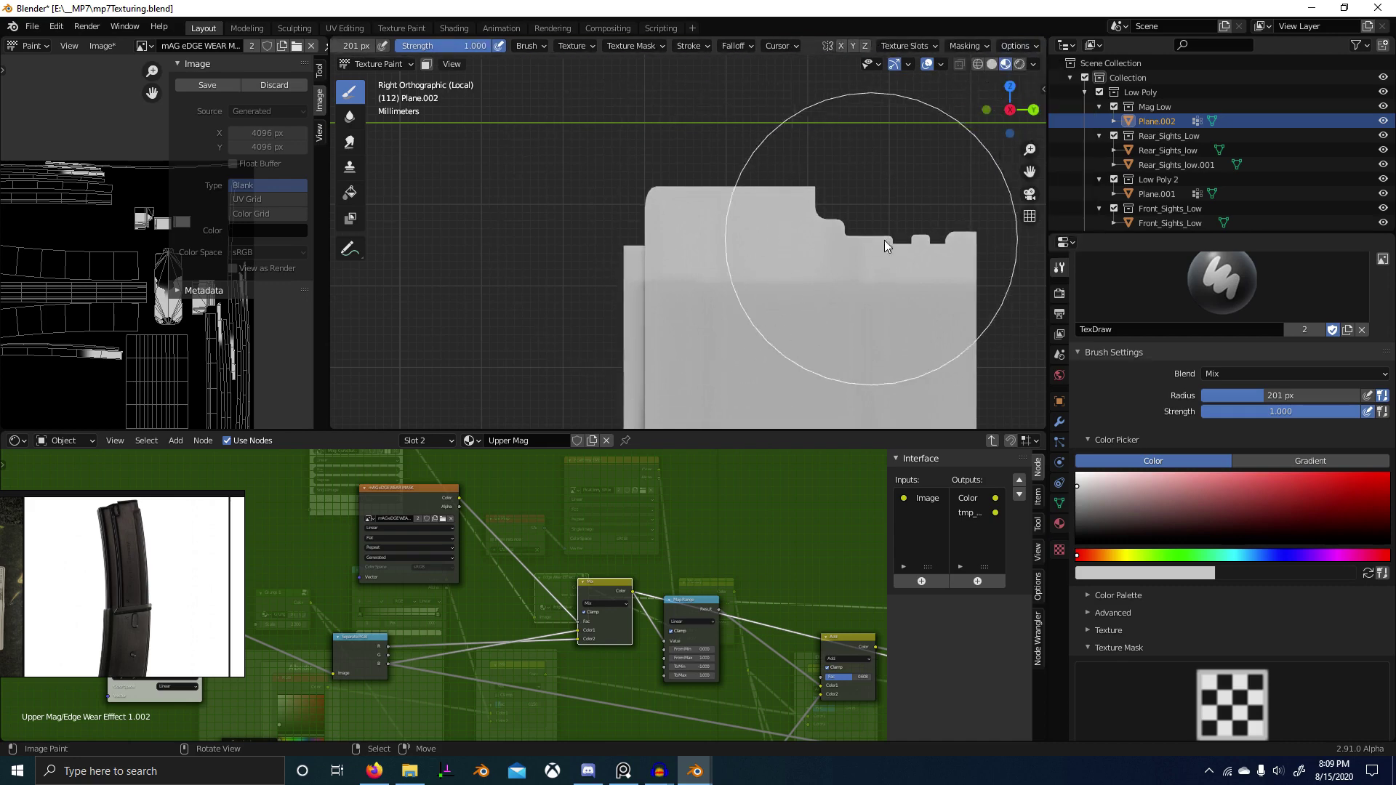
{"action": "key", "text": "f"}
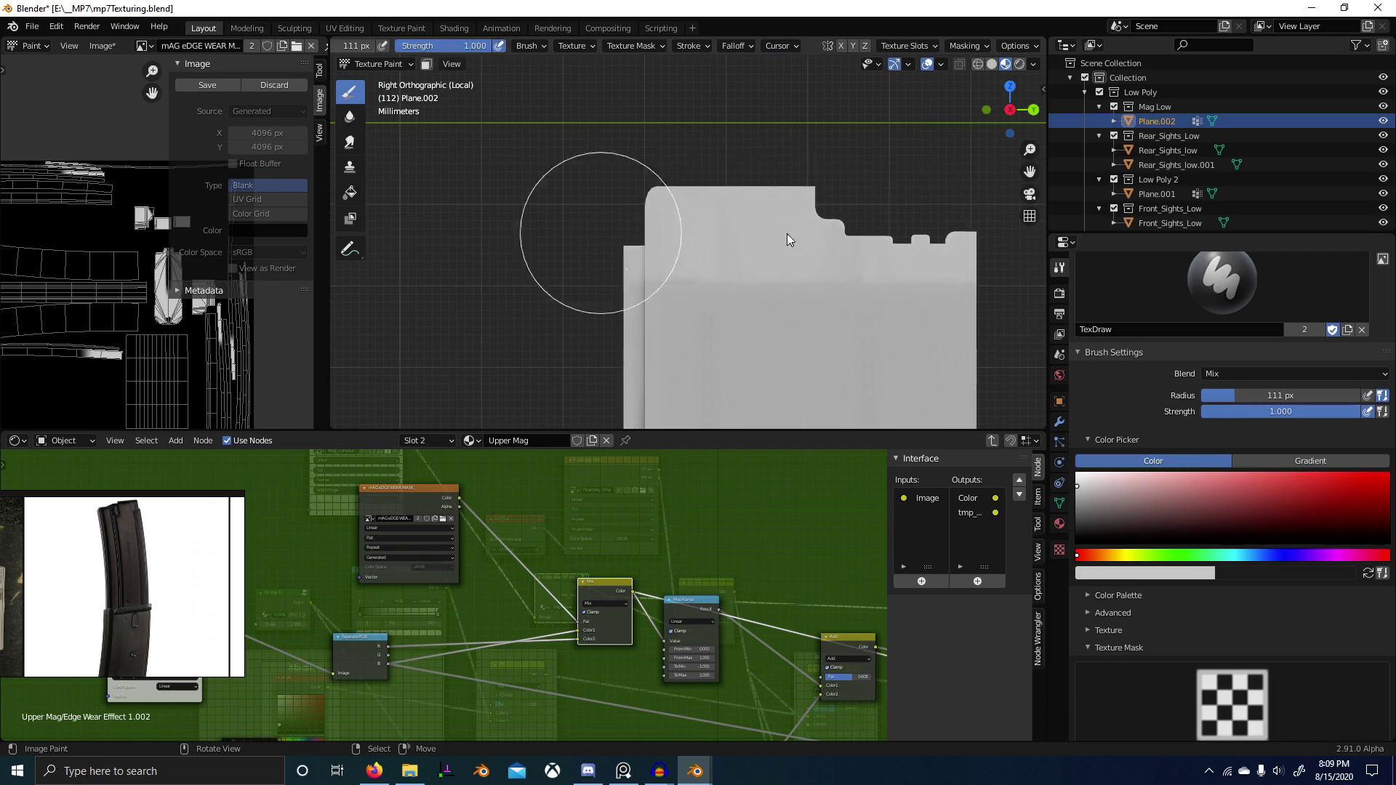
{"action": "key", "text": "shift+f"}
{"action": "left_click", "coordinate": [941, 242]}
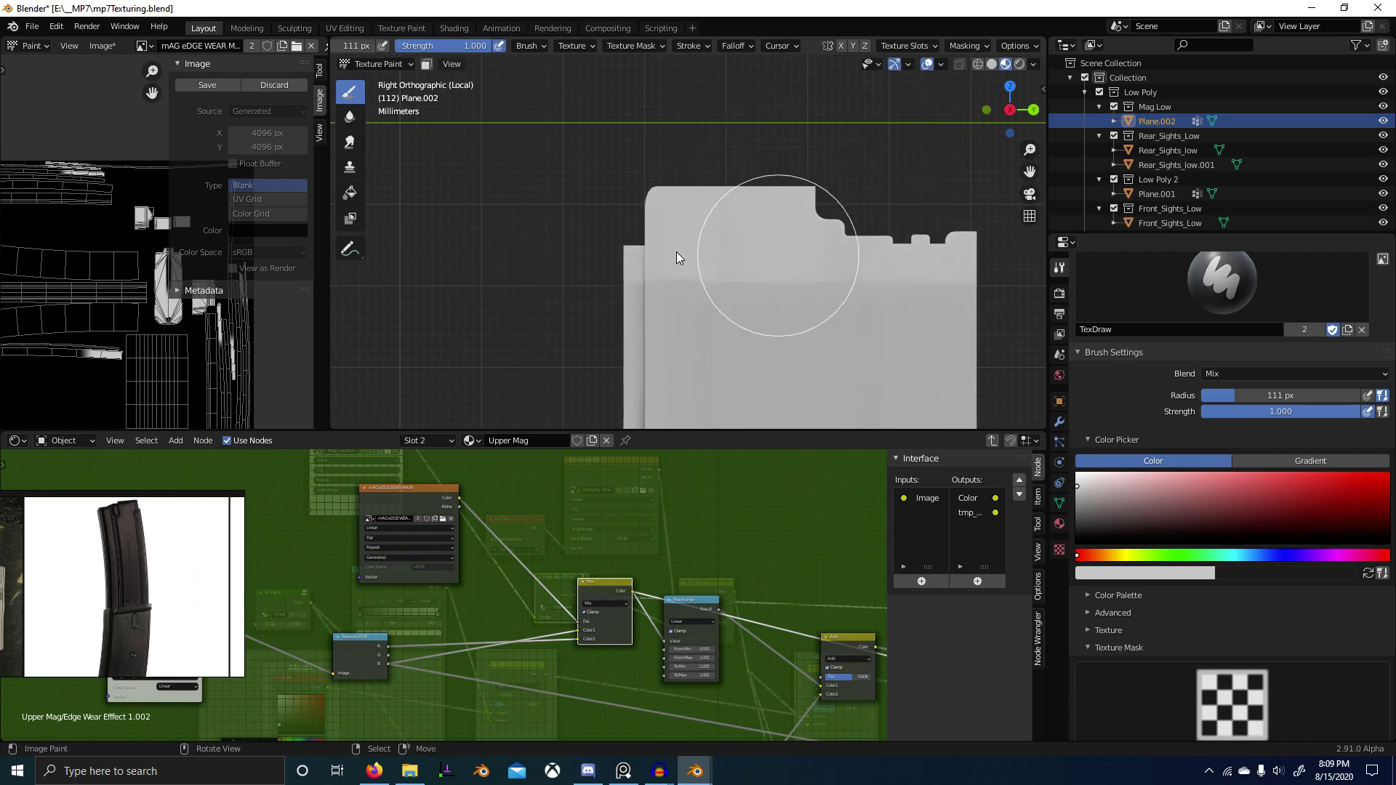
Step: Set the brush color to white and continue painting the mask on the magazine's upper section from the right side view
{"action": "left_click_drag", "start_coordinate": [1115, 484], "coordinate": [1077, 473]}
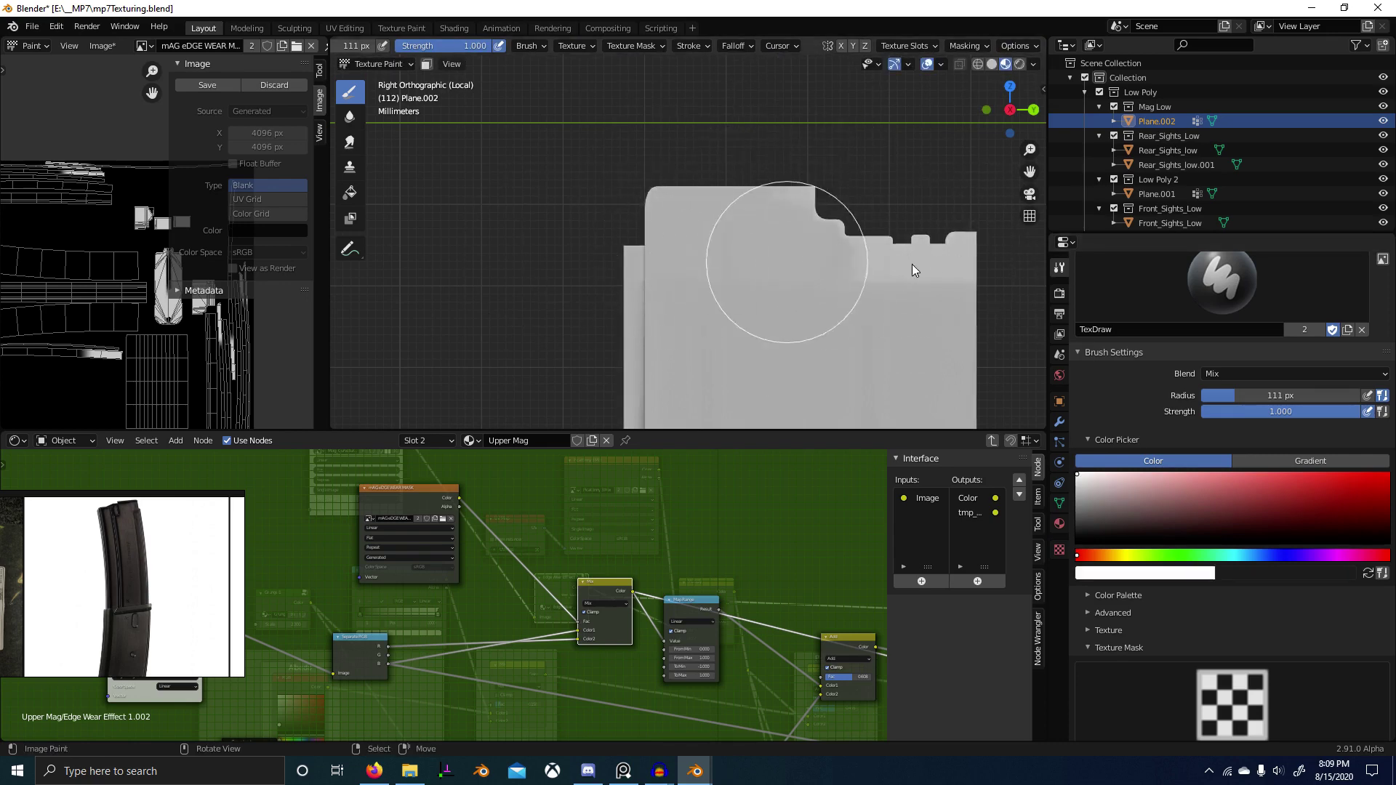
{"action": "middle_click_drag", "start_coordinate": [806, 221], "coordinate": [851, 260]}
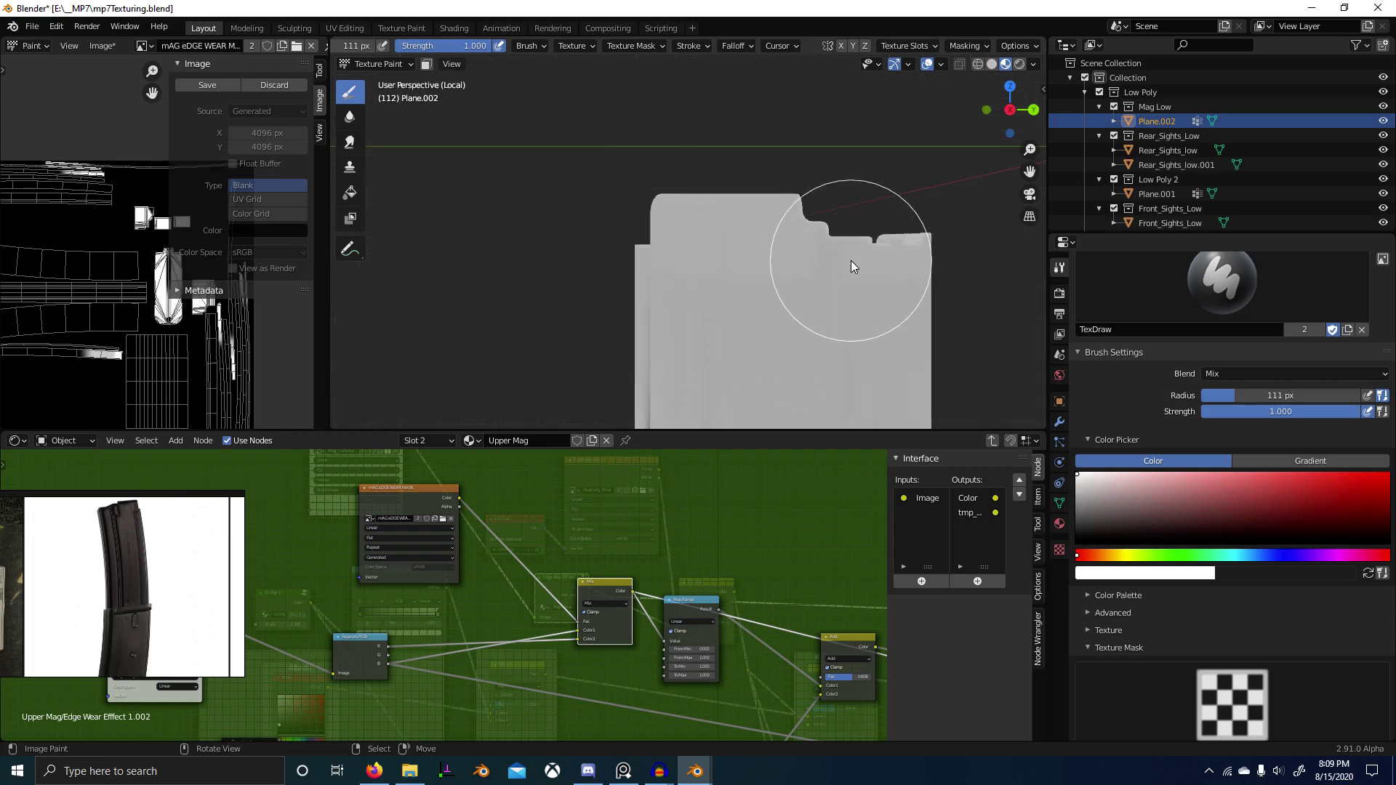
{"action": "key", "text": "KP_3"}
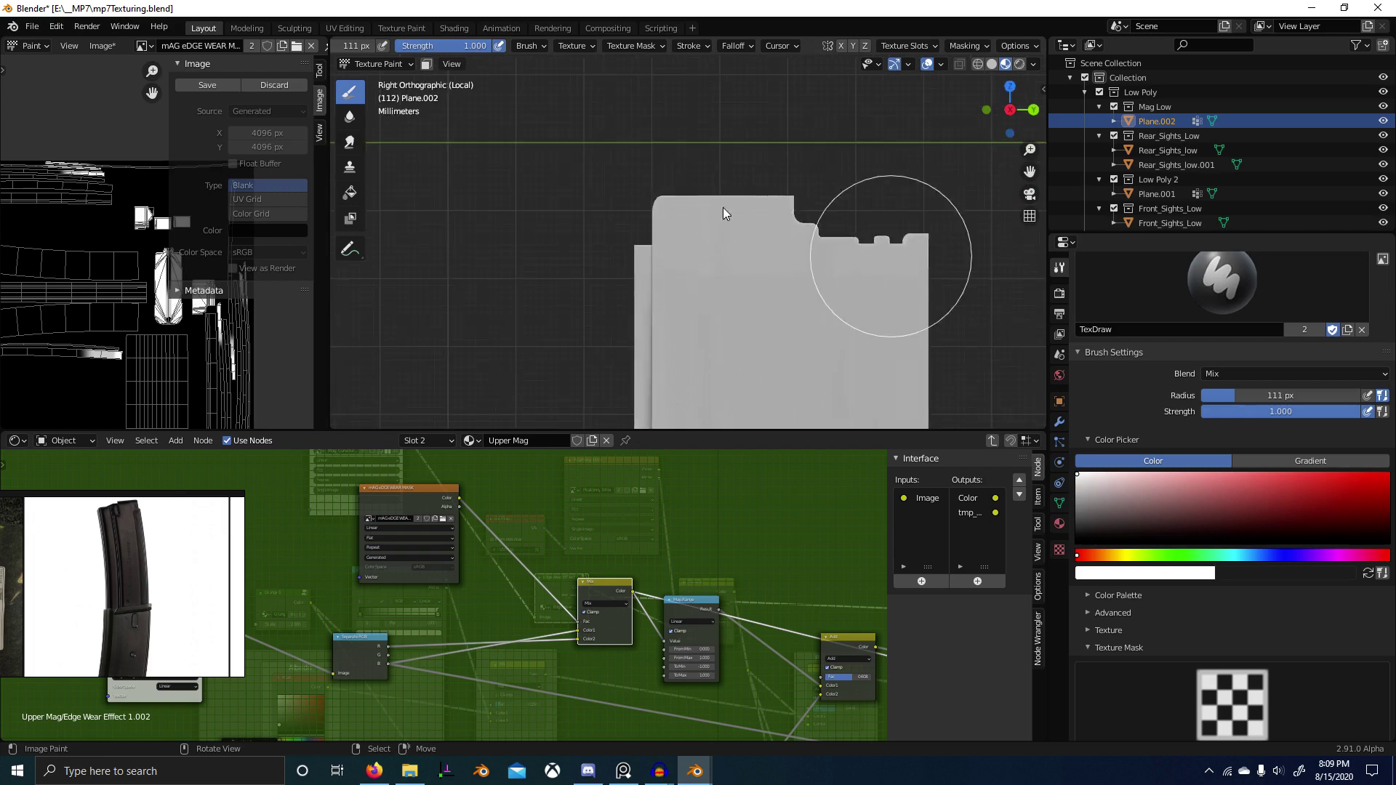
{"action": "mouse_move", "coordinate": [677, 194]}
{"action": "middle_mouse_down"}
{"action": "mouse_move", "coordinate": [858, 291]}
{"action": "mouse_move", "coordinate": [945, 307]}
{"action": "mouse_move", "coordinate": [889, 285]}
{"action": "middle_mouse_up"}
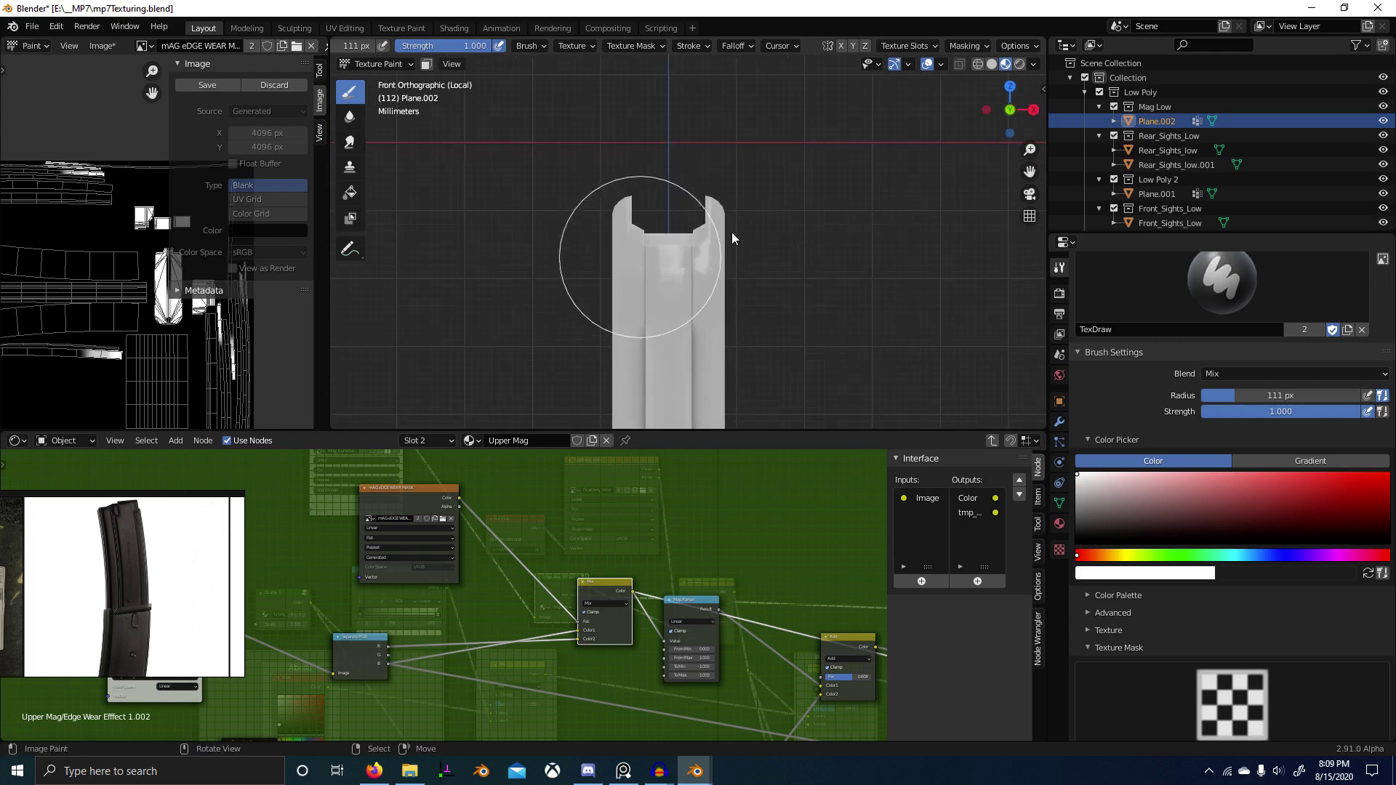
{"action": "mouse_move", "coordinate": [749, 251]}
{"action": "middle_mouse_down"}
{"action": "mouse_move", "coordinate": [771, 260]}
{"action": "mouse_move", "coordinate": [443, 311]}
{"action": "mouse_move", "coordinate": [634, 312]}
{"action": "mouse_move", "coordinate": [677, 266]}
{"action": "mouse_move", "coordinate": [809, 295]}
{"action": "mouse_move", "coordinate": [792, 303]}
{"action": "middle_mouse_up"}
{"action": "scroll", "coordinate": [639, 312], "scroll_direction": "up", "scroll_amount": 5}
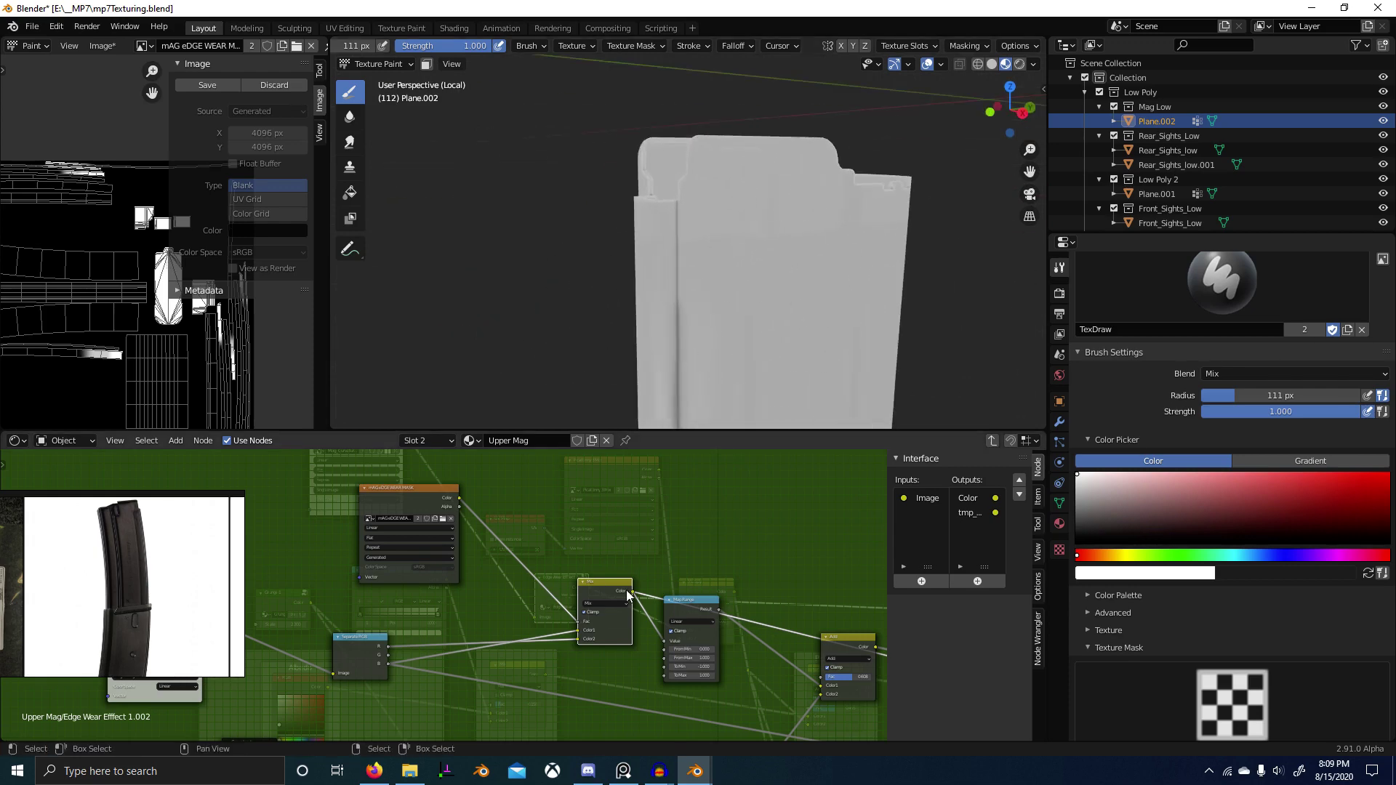
Step: Exit the edge wear node group and preview its output on the magazine's upper section
{"action": "scroll", "coordinate": [528, 578], "scroll_direction": "down", "scroll_amount": 3}
{"action": "scroll", "coordinate": [529, 578], "scroll_direction": "up", "scroll_amount": 4}
{"action": "key", "text": "Tab"}
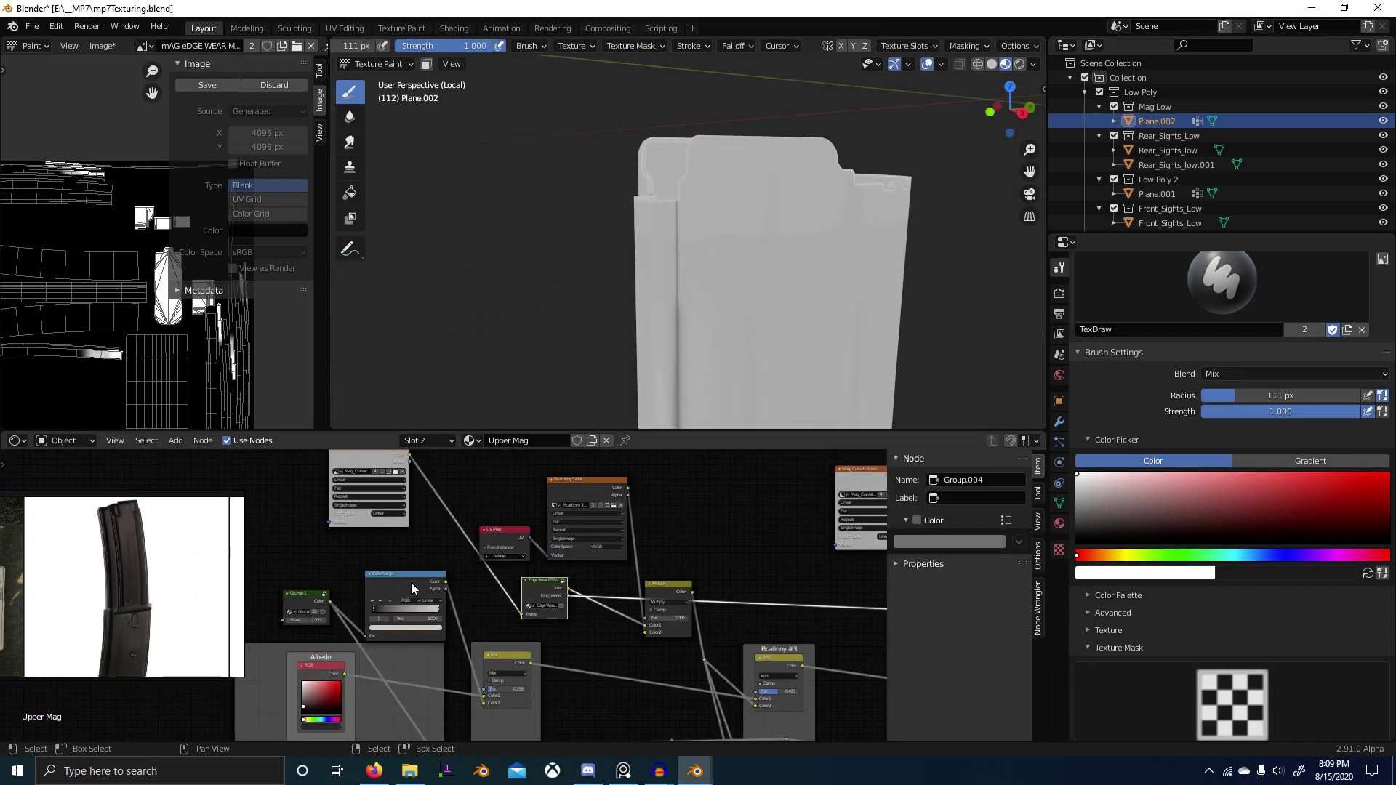
{"action": "middle_click_drag", "start_coordinate": [441, 588], "coordinate": [460, 589]}
{"action": "left_click", "coordinate": [571, 594], "text": "ctrl+shift"}
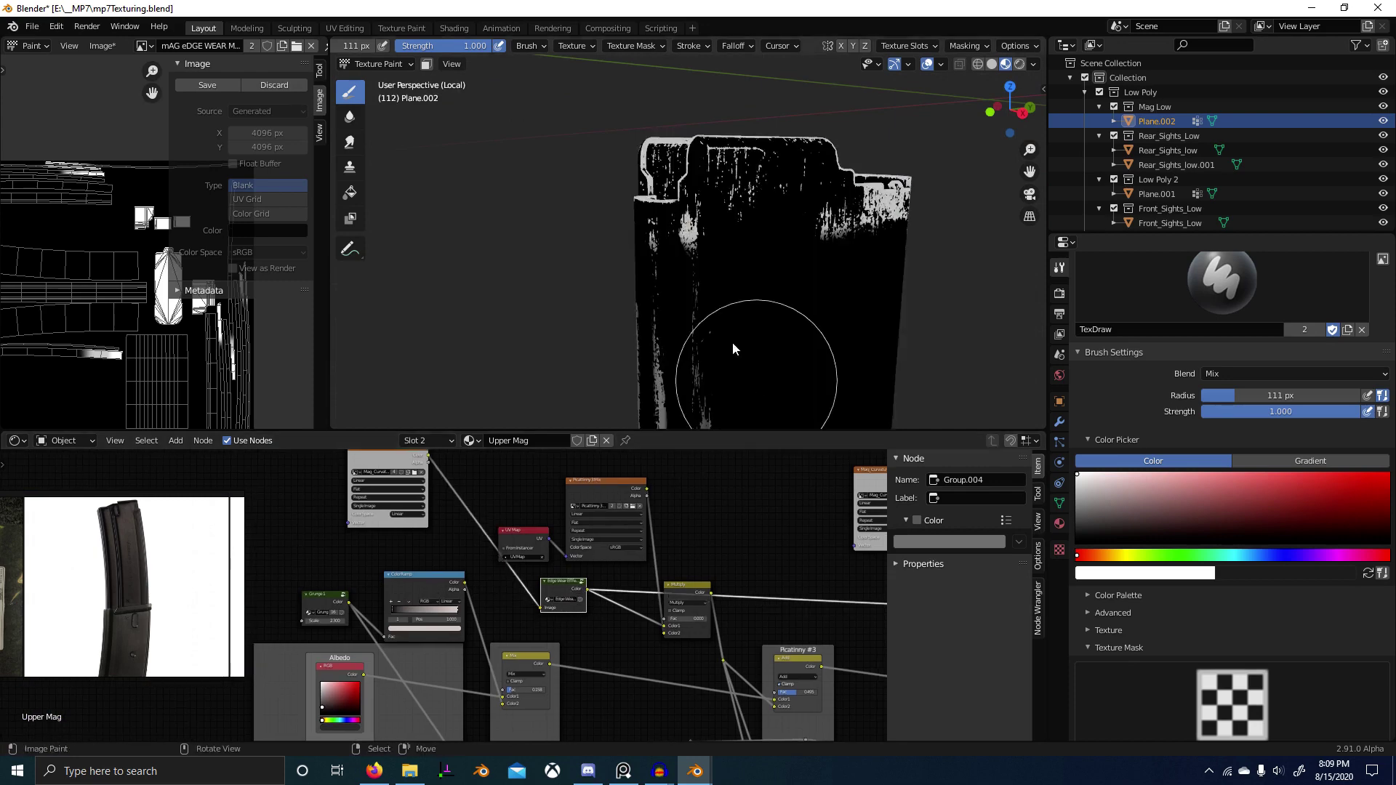
{"action": "middle_click_drag", "start_coordinate": [731, 342], "coordinate": [804, 290]}
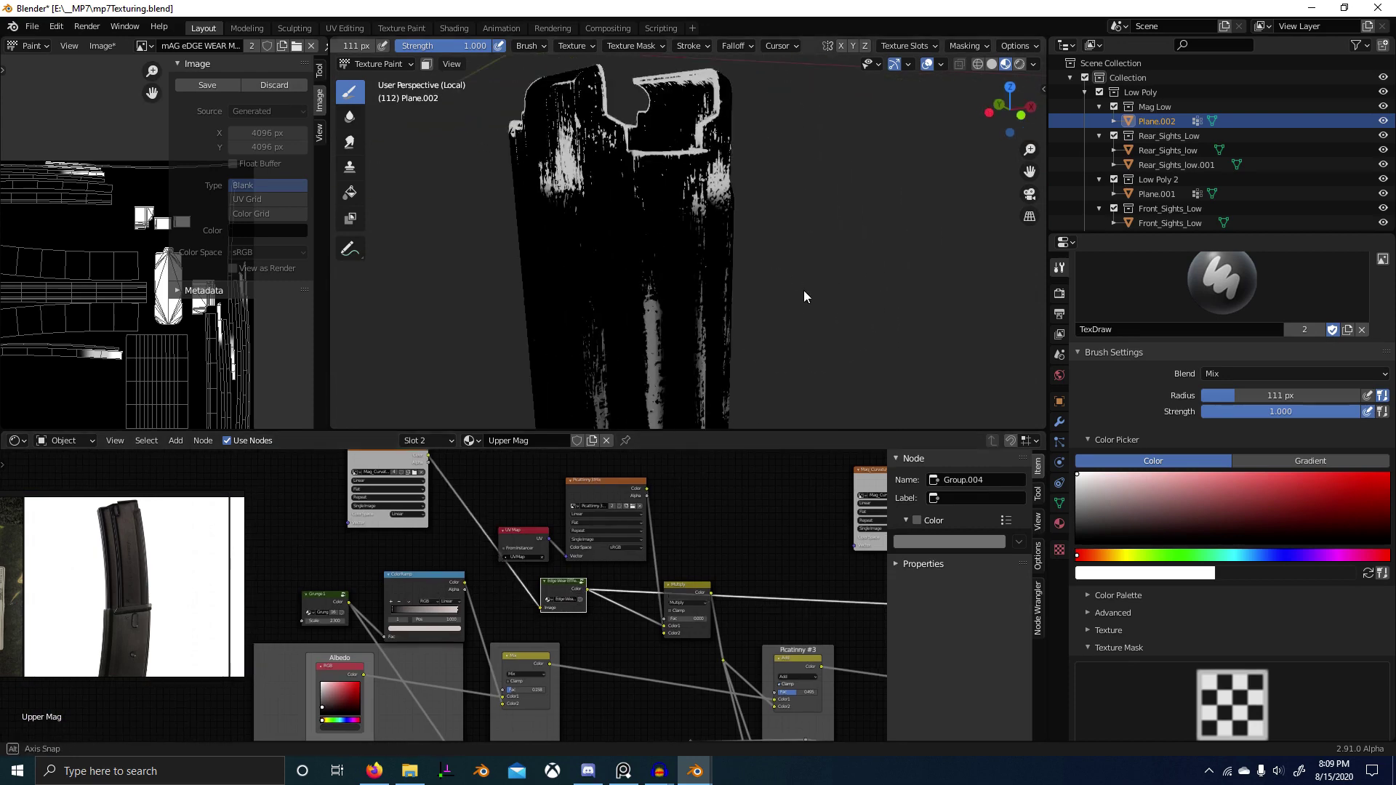
Step: Swap the brush color to black, undo the test stroke below the rim, and set the brush radius to 34 px
{"action": "key", "text": "x"}
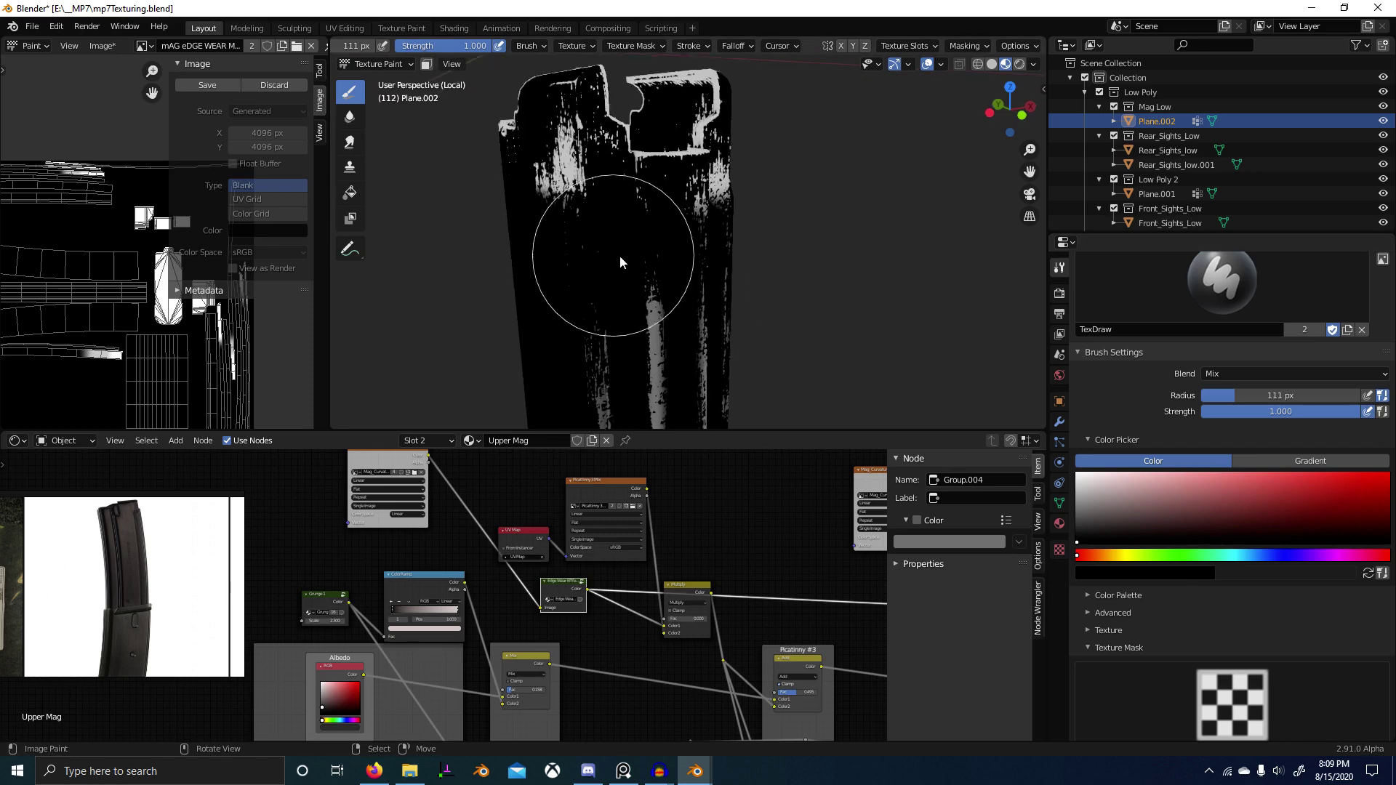
{"action": "mouse_move", "coordinate": [619, 255]}
{"action": "middle_mouse_down"}
{"action": "mouse_move", "coordinate": [681, 302]}
{"action": "mouse_move", "coordinate": [761, 217]}
{"action": "mouse_move", "coordinate": [757, 273]}
{"action": "middle_mouse_up"}
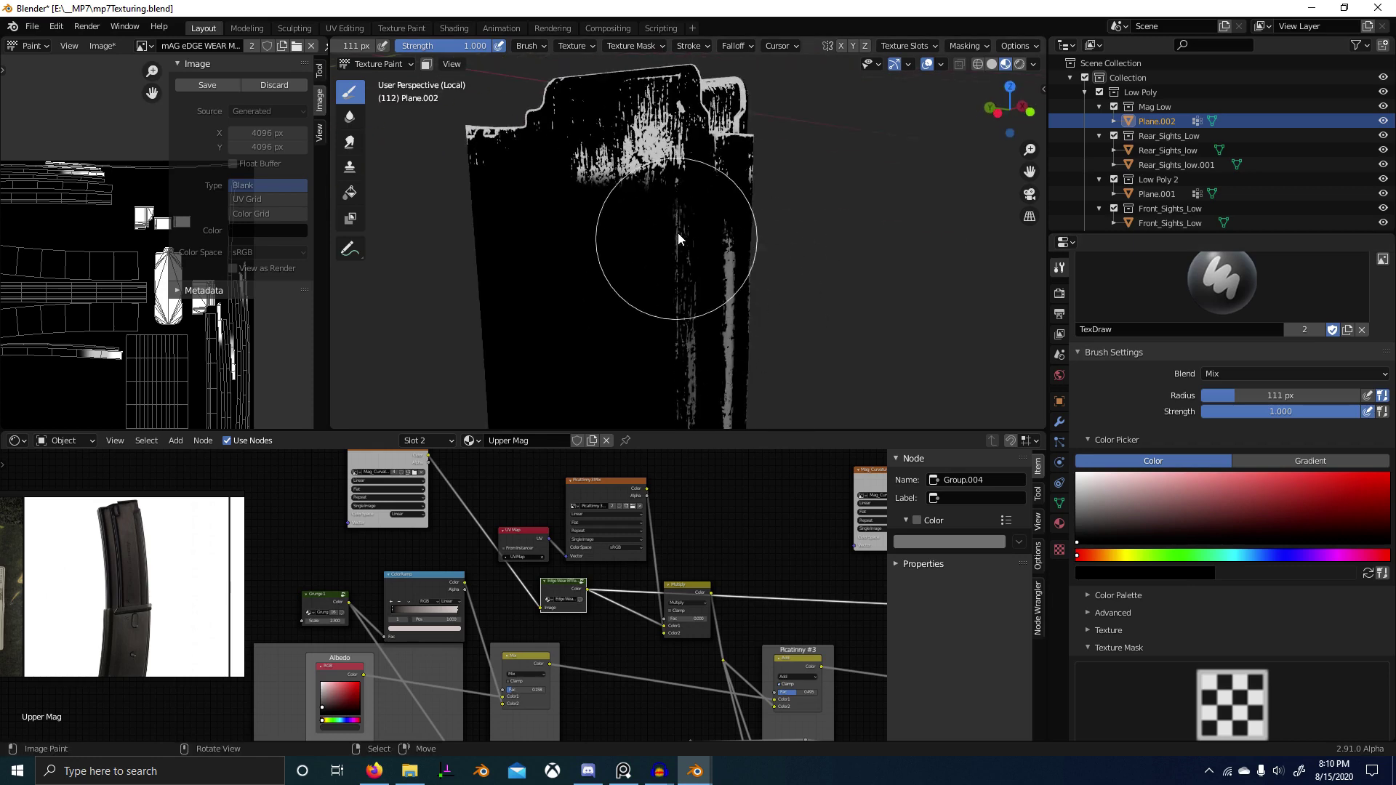
{"action": "left_click_drag", "start_coordinate": [678, 204], "coordinate": [682, 175]}
{"action": "middle_click_drag", "start_coordinate": [684, 225], "coordinate": [676, 269]}
{"action": "key", "text": "ctrl+z"}
{"action": "key", "text": "f"}
{"action": "left_click", "coordinate": [668, 319]}
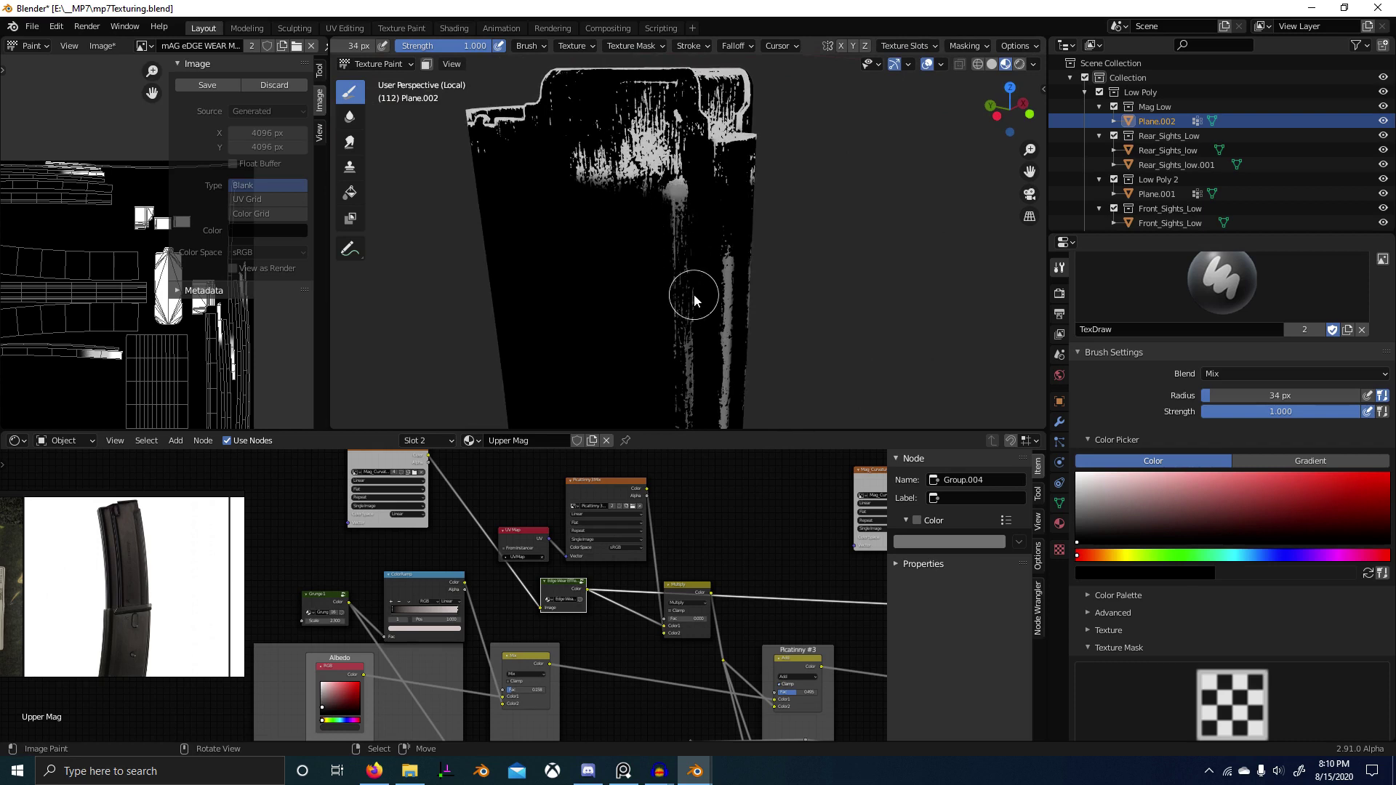
Step: Undo the last stroke and paint black down the narrow vertical rib below the magazine's rim
{"action": "middle_click_drag", "start_coordinate": [681, 221], "coordinate": [687, 298]}
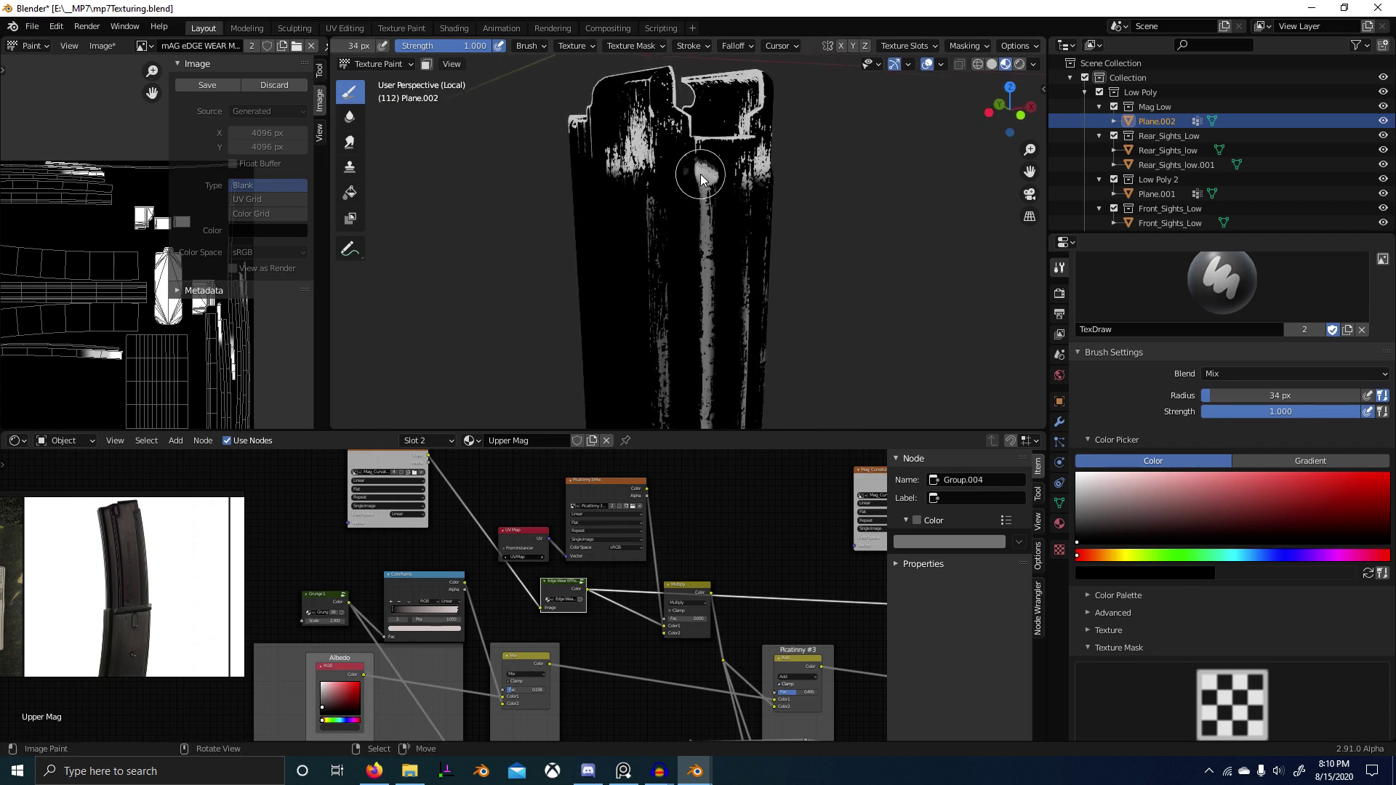
{"action": "key", "text": "ctrl+z"}
{"action": "middle_click_drag", "start_coordinate": [703, 346], "coordinate": [660, 247]}
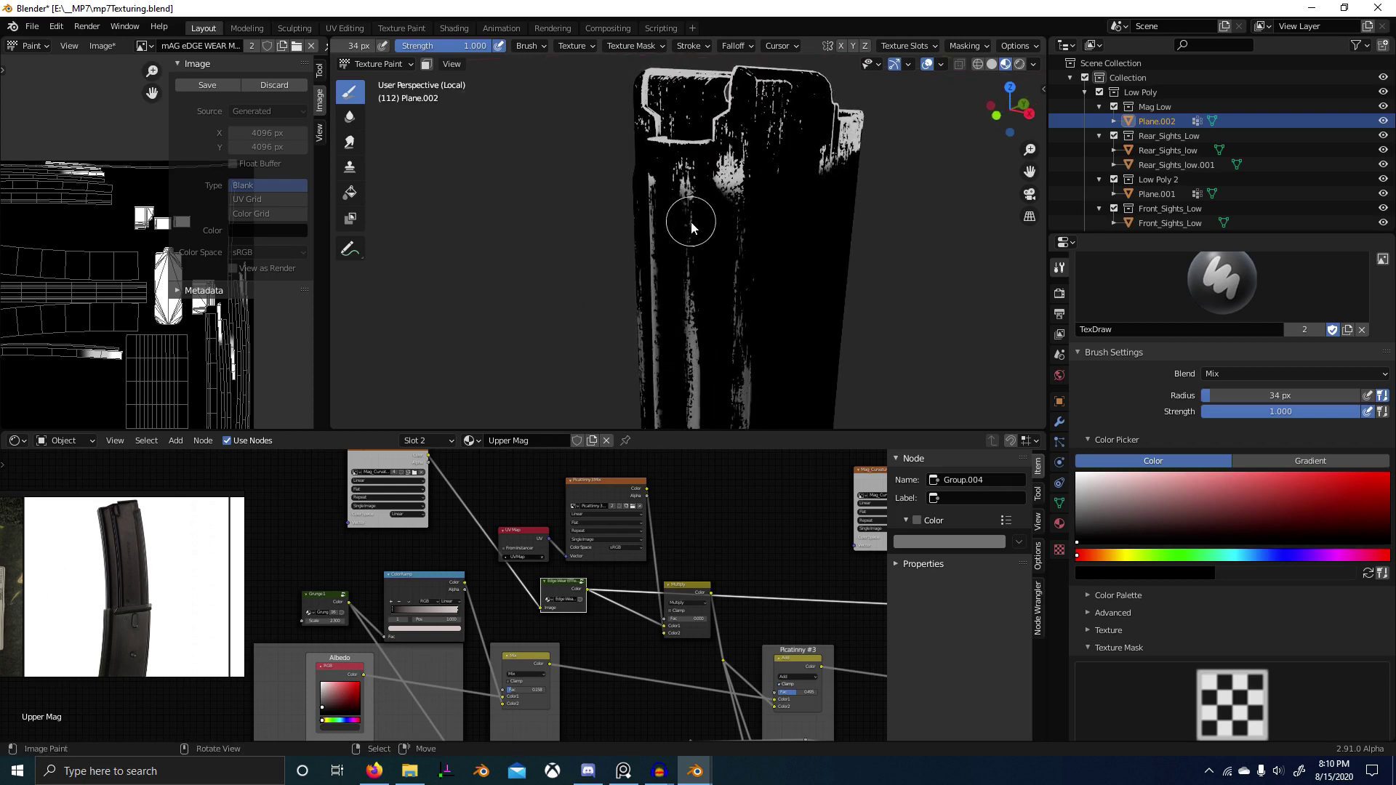
{"action": "left_click_drag", "start_coordinate": [691, 228], "coordinate": [722, 419]}
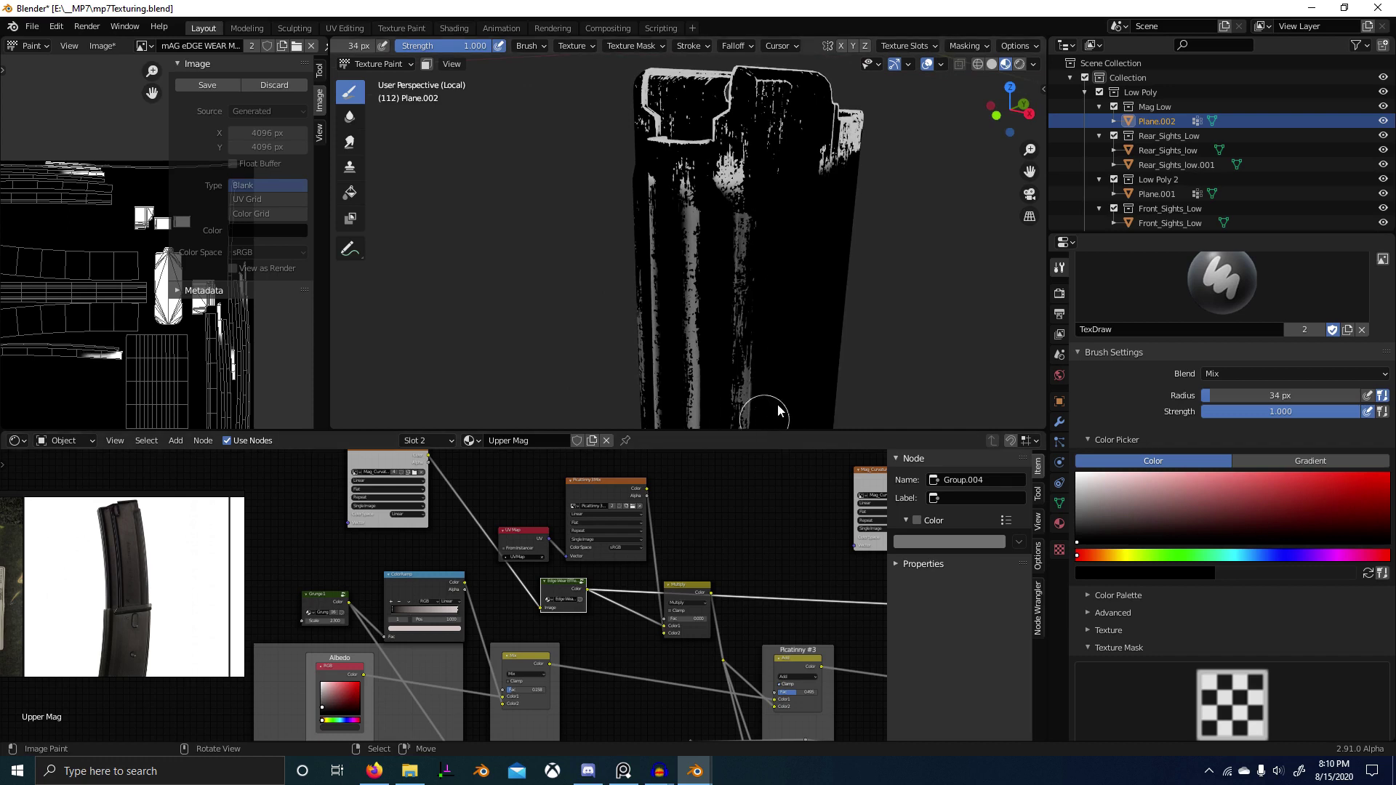
Step: Set the brush radius to 95 px, check the magazine's ribs, and switch from Texture Paint to Object Mode
{"action": "mouse_move", "coordinate": [778, 411]}
{"action": "middle_mouse_down"}
{"action": "mouse_move", "coordinate": [624, 368]}
{"action": "mouse_move", "coordinate": [826, 311]}
{"action": "mouse_move", "coordinate": [703, 277]}
{"action": "mouse_move", "coordinate": [724, 209]}
{"action": "middle_mouse_up"}
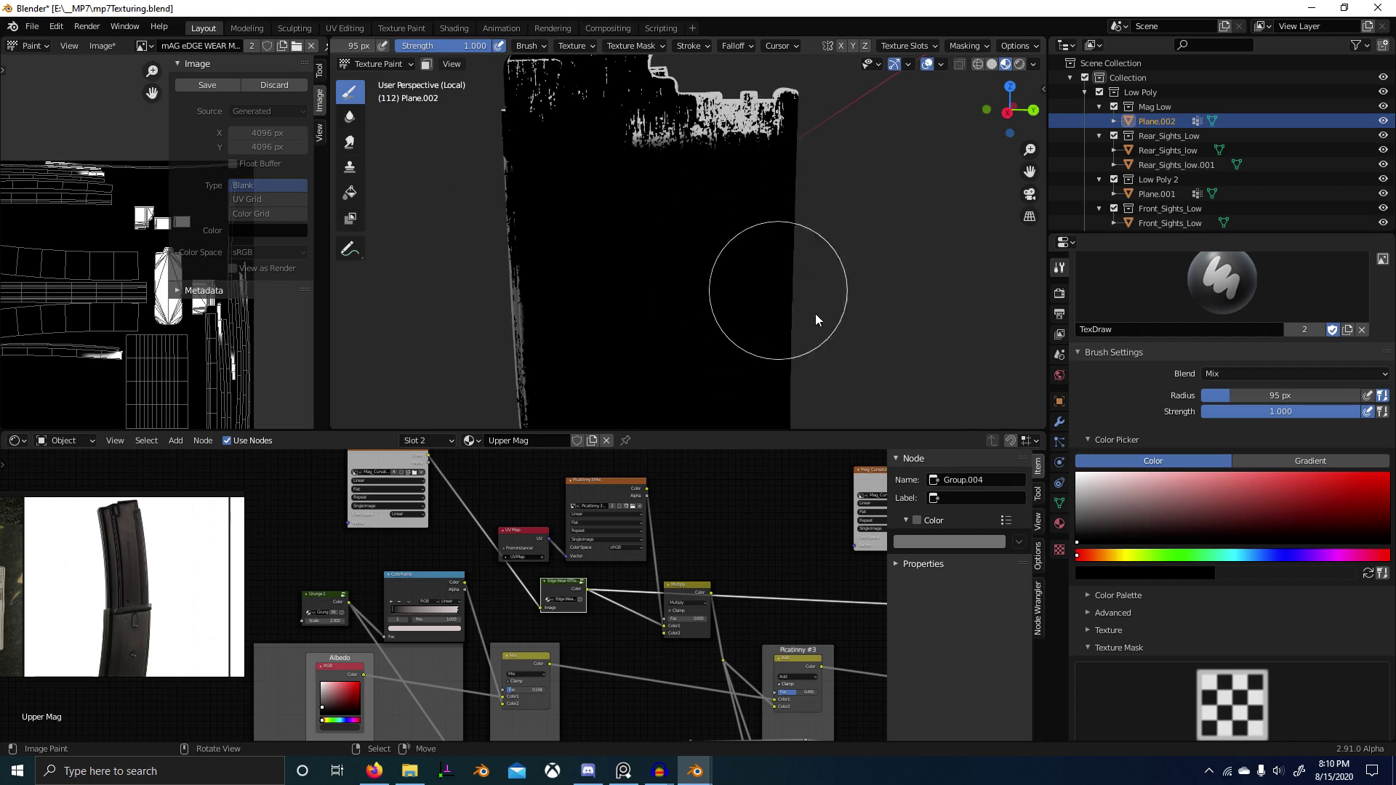
{"action": "mouse_move", "coordinate": [816, 318]}
{"action": "middle_mouse_down"}
{"action": "mouse_move", "coordinate": [539, 327]}
{"action": "mouse_move", "coordinate": [626, 273]}
{"action": "mouse_move", "coordinate": [654, 345]}
{"action": "mouse_move", "coordinate": [765, 320]}
{"action": "mouse_move", "coordinate": [691, 233]}
{"action": "middle_mouse_up"}
{"action": "scroll", "coordinate": [780, 318], "scroll_direction": "up", "scroll_amount": 3}
{"action": "scroll", "coordinate": [727, 262], "scroll_direction": "up", "scroll_amount": 5}
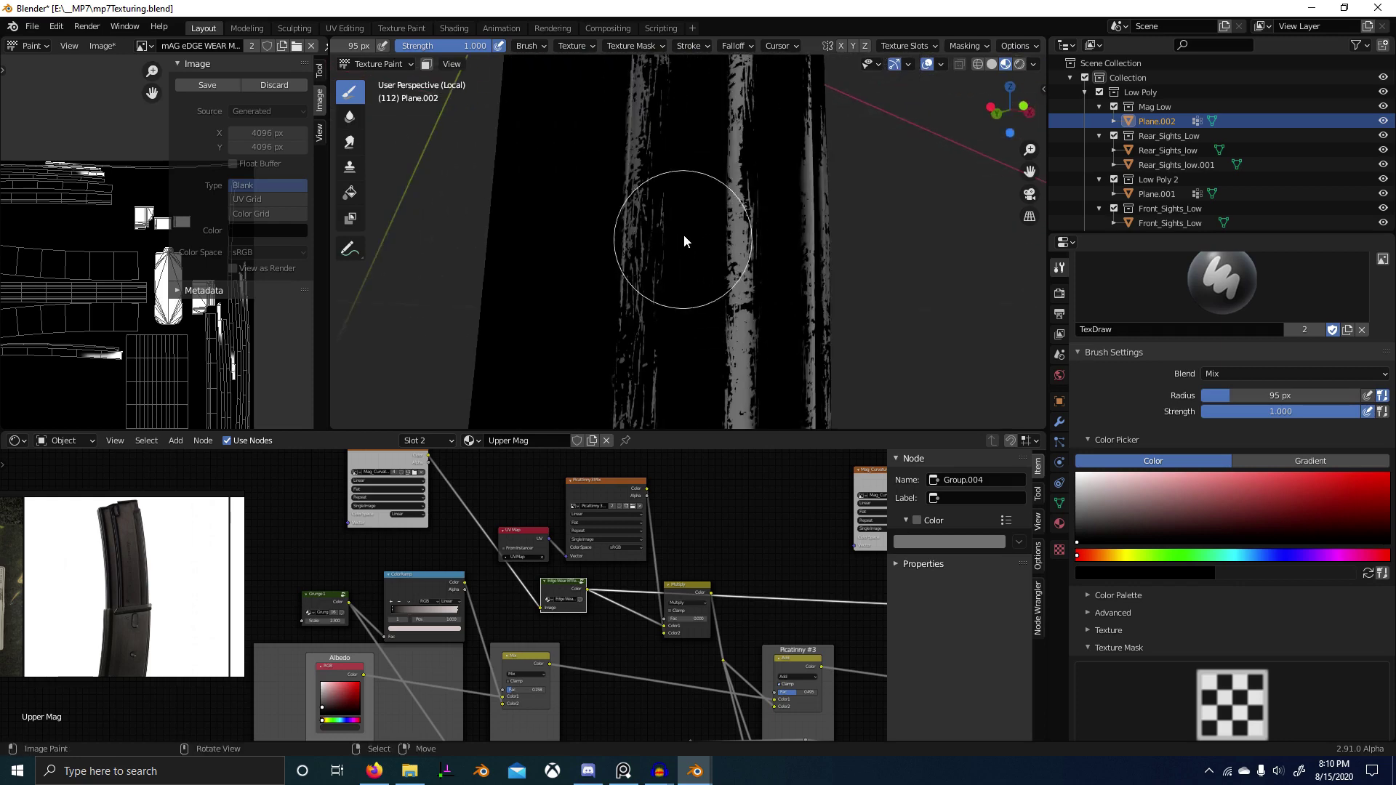
{"action": "scroll", "coordinate": [745, 345], "scroll_direction": "down", "scroll_amount": 6}
{"action": "key", "text": "ctrl+Tab"}
{"action": "left_click", "coordinate": [354, 337]}
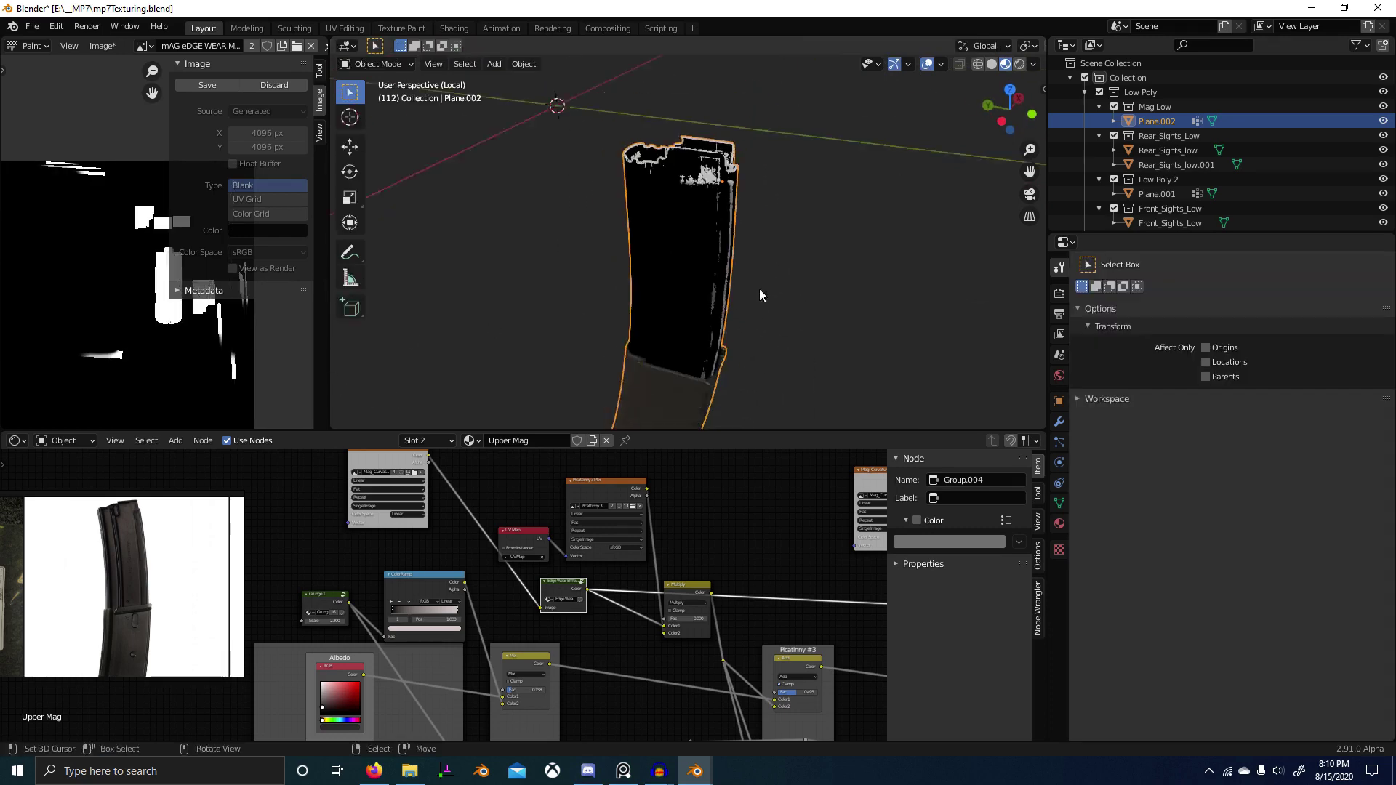
Step: Preview the complete Principled BSDF material on the magazine
{"action": "middle_click_drag", "start_coordinate": [759, 290], "coordinate": [716, 378]}
{"action": "scroll", "coordinate": [541, 600], "scroll_direction": "down", "scroll_amount": 2}
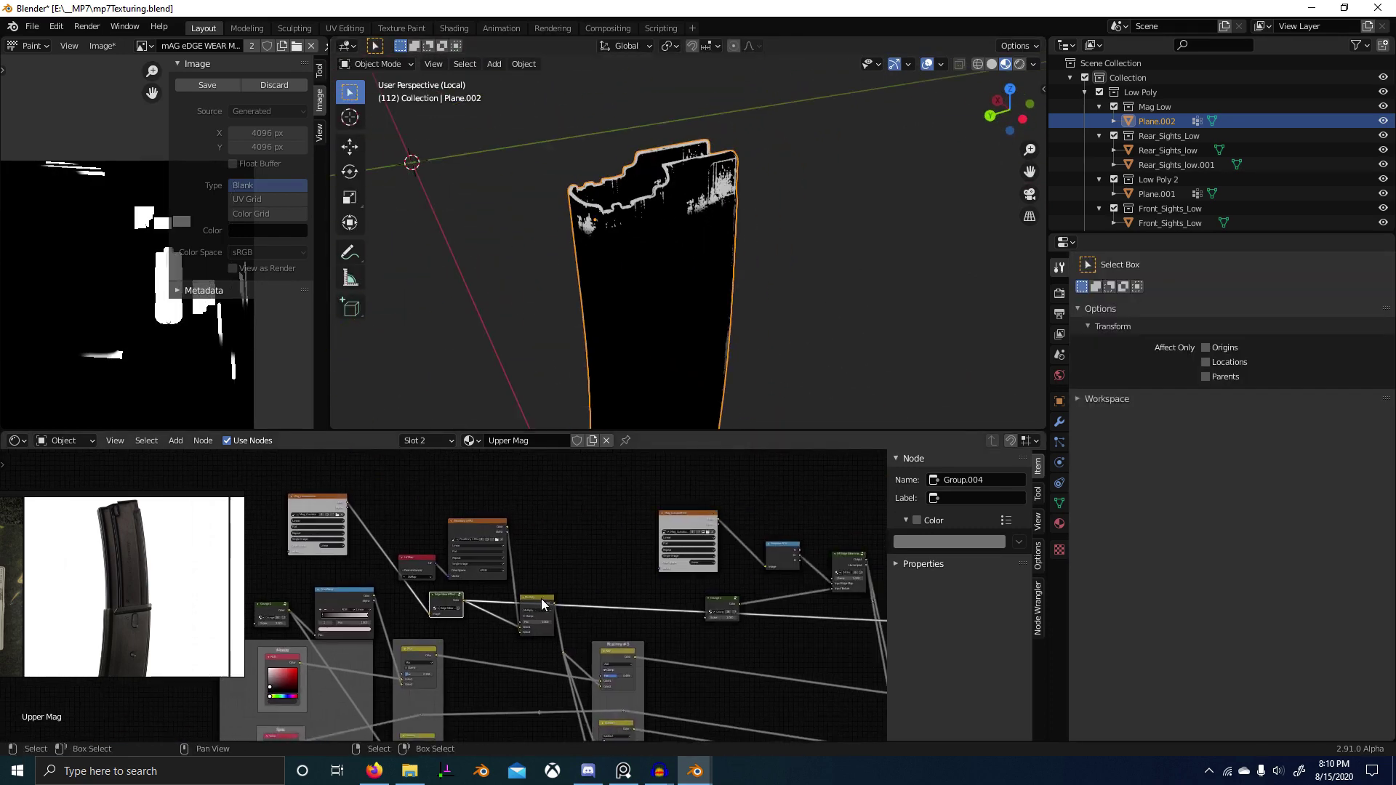
{"action": "middle_click_drag", "start_coordinate": [589, 594], "coordinate": [298, 587]}
{"action": "scroll", "coordinate": [320, 588], "scroll_direction": "down", "scroll_amount": 3}
{"action": "left_click", "coordinate": [730, 641], "text": "ctrl+shift"}
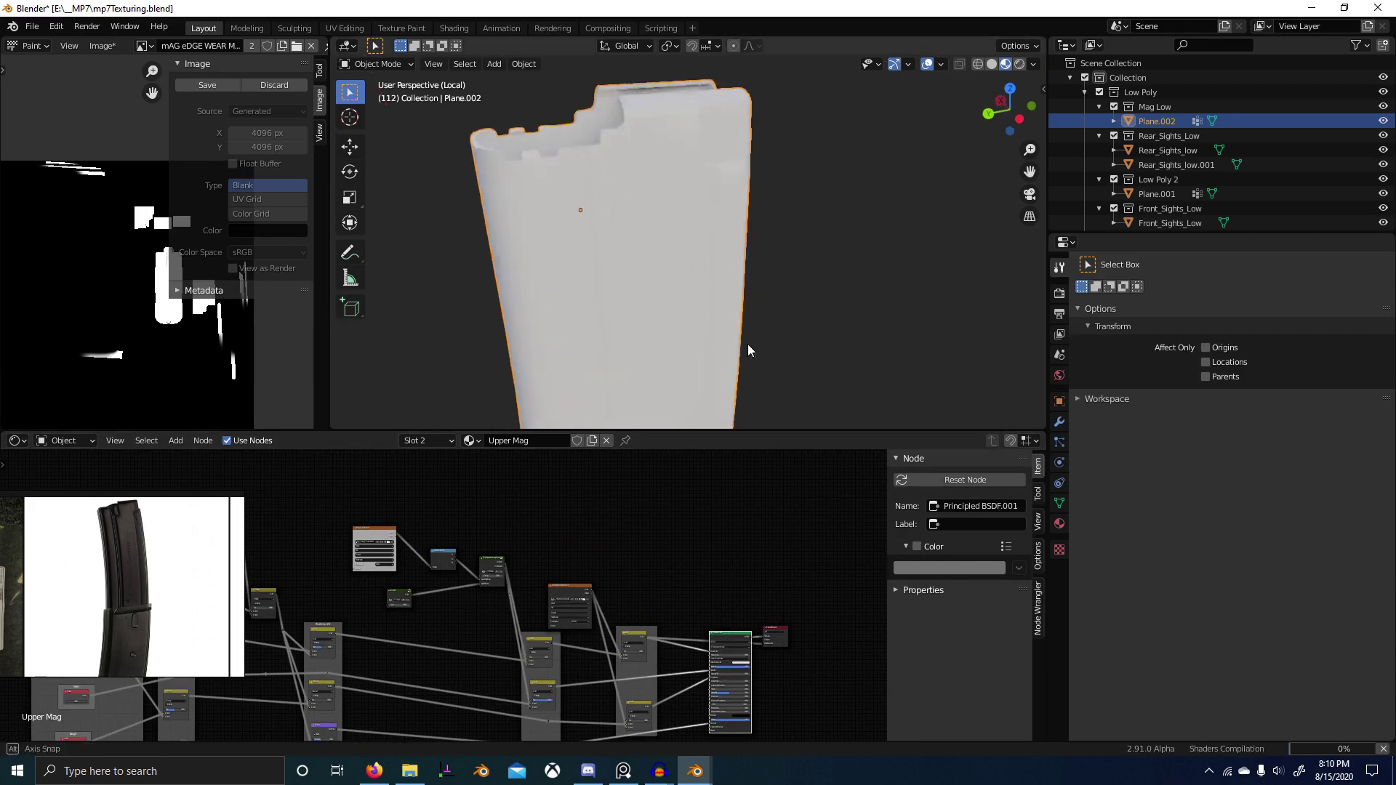
{"action": "middle_click_drag", "start_coordinate": [747, 344], "coordinate": [710, 365]}
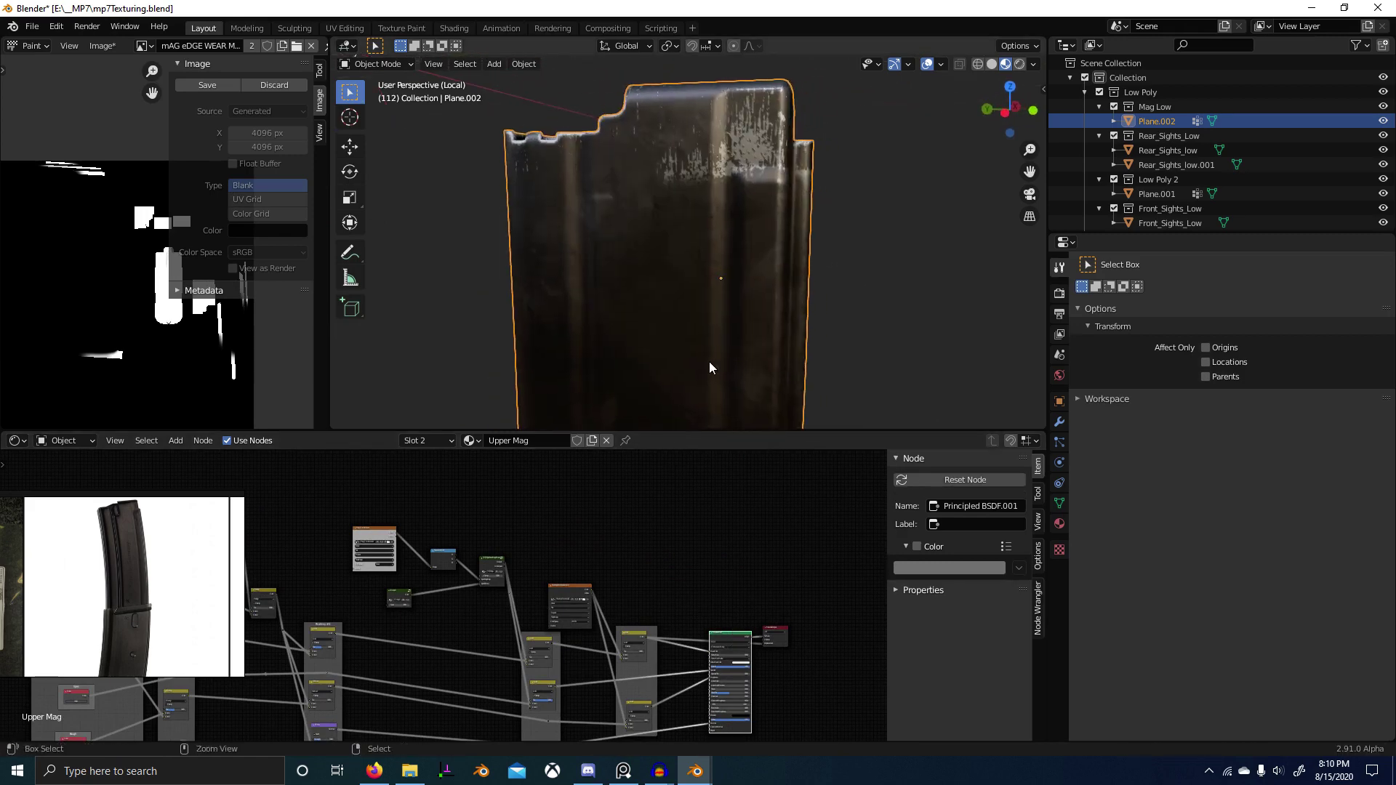
Step: Examine the magazine's worn rim and body in a maximized viewport against the reference photo, and restore the layout
{"action": "key", "text": "ctrl+alt+space"}
{"action": "middle_click_drag", "start_coordinate": [791, 387], "coordinate": [720, 437]}
{"action": "scroll", "coordinate": [173, 578], "scroll_direction": "up", "scroll_amount": 5}
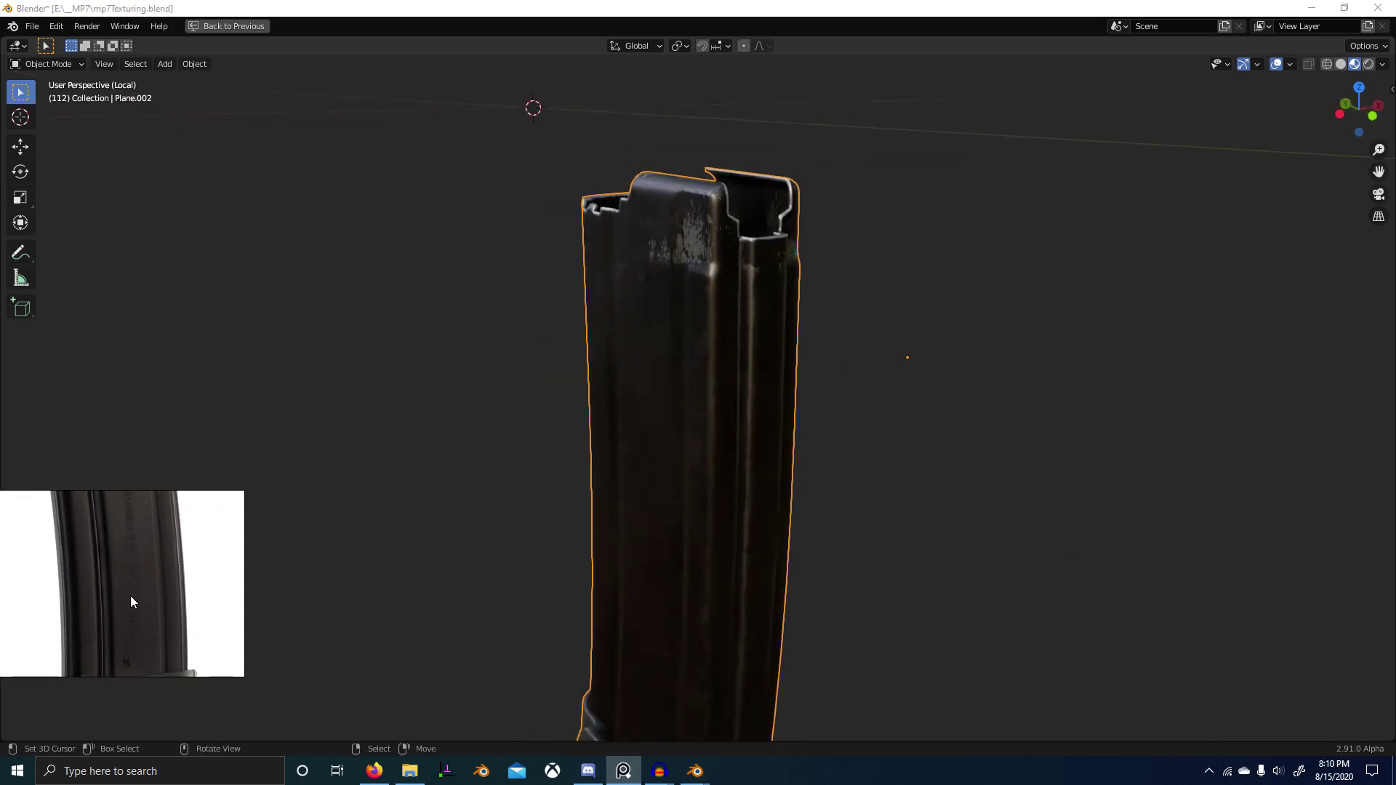
{"action": "middle_click_drag", "start_coordinate": [713, 364], "coordinate": [762, 364]}
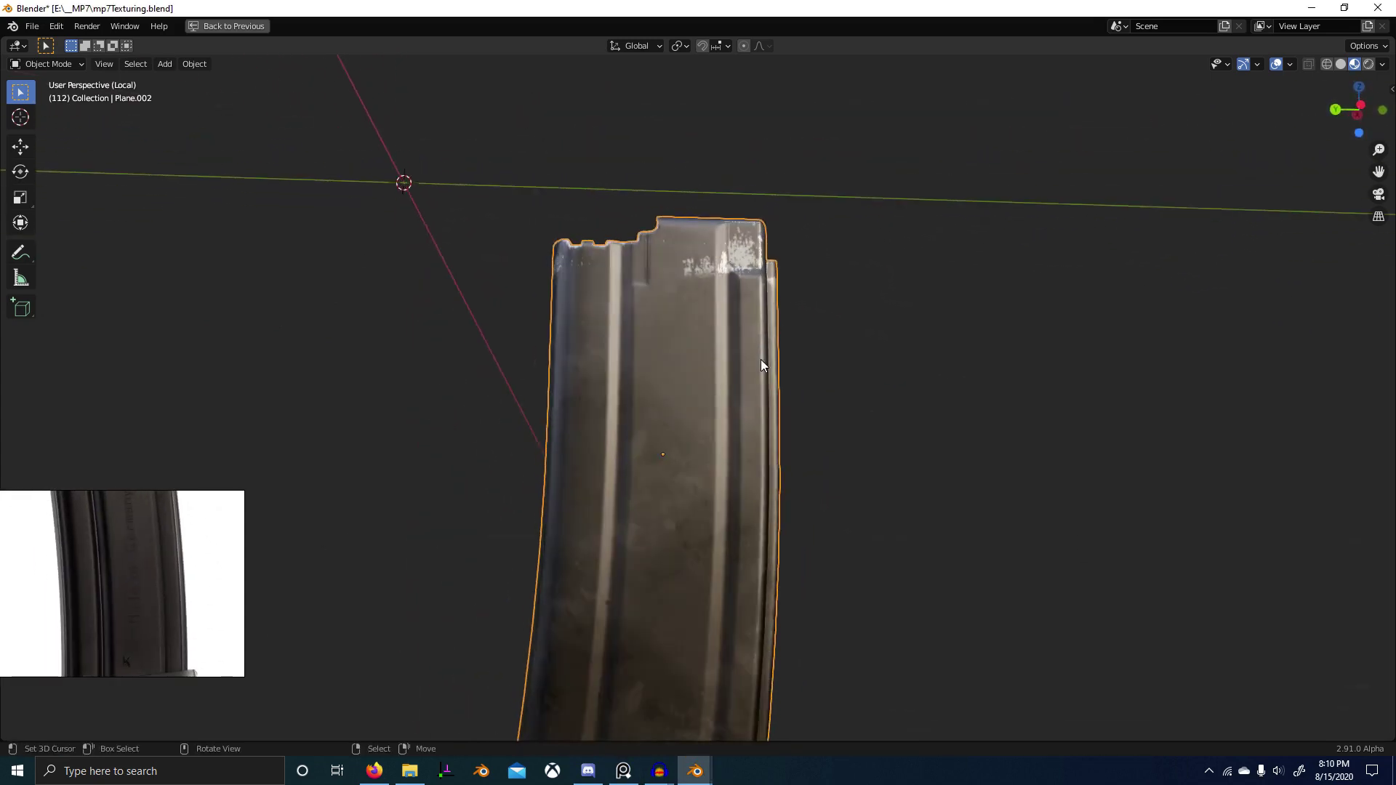
{"action": "scroll", "coordinate": [653, 477], "scroll_direction": "down", "scroll_amount": 3}
{"action": "key", "text": "ctrl+space"}
Step: Preview the Mix node that blends the Albedo color with the ColorRamp grunge
{"action": "scroll", "coordinate": [624, 587], "scroll_direction": "down", "scroll_amount": 3}
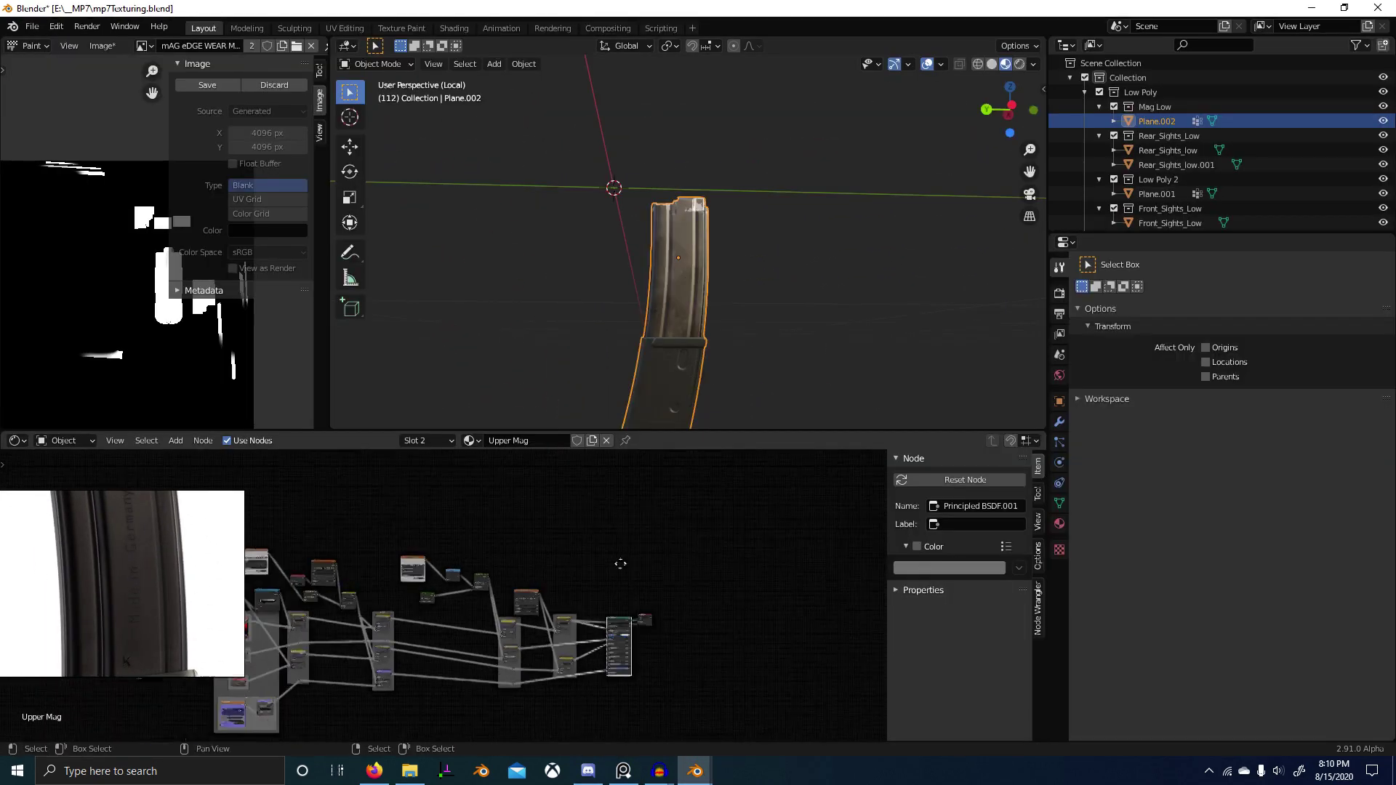
{"action": "scroll", "coordinate": [508, 626], "scroll_direction": "up", "scroll_amount": 10}
{"action": "middle_click_drag", "start_coordinate": [685, 542], "coordinate": [517, 607]}
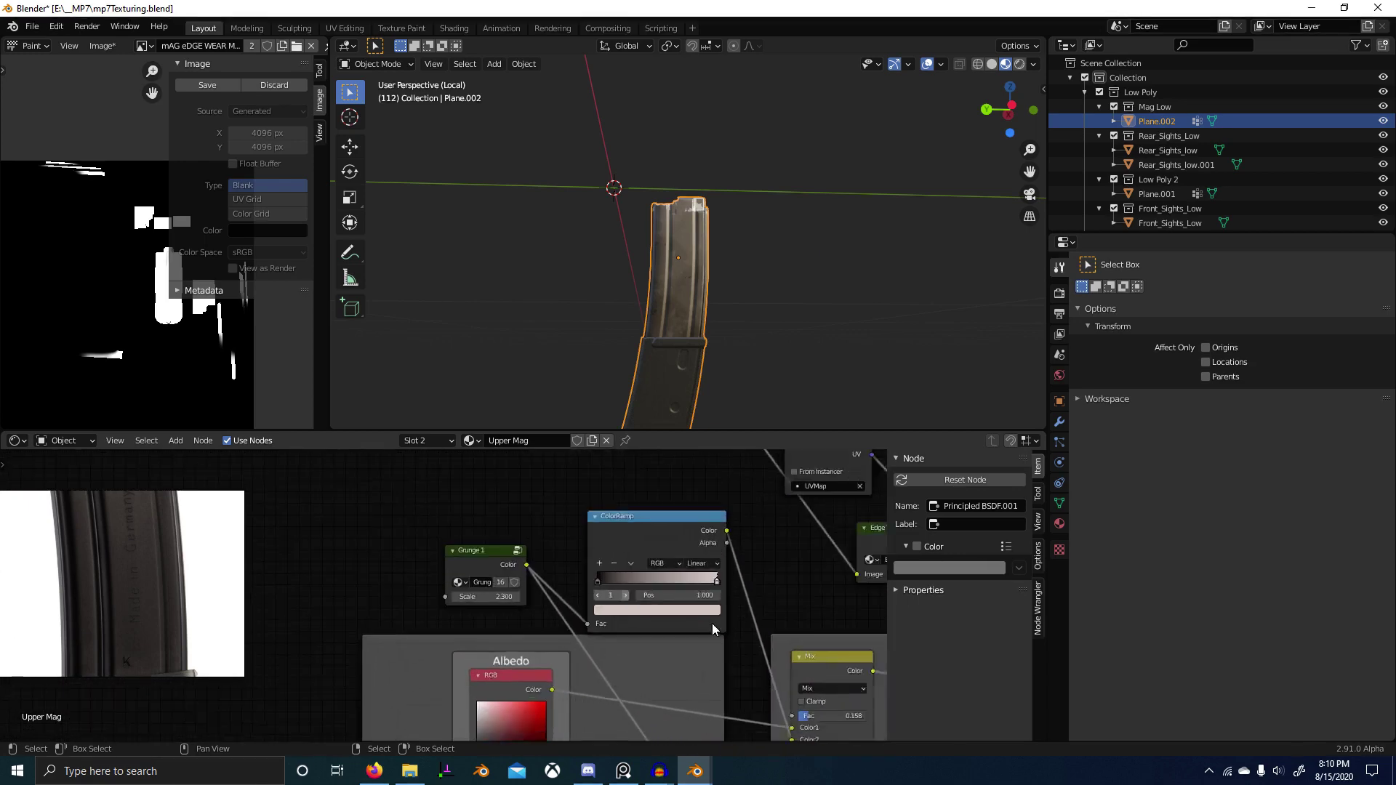
{"action": "scroll", "coordinate": [797, 664], "scroll_direction": "down", "scroll_amount": 2}
{"action": "middle_click_drag", "start_coordinate": [800, 665], "coordinate": [588, 634]}
{"action": "left_click", "coordinate": [580, 633], "text": "ctrl+shift"}
Step: Set the scale of the Grunge 1 node feeding the ColorRamp to 1
{"action": "scroll", "coordinate": [735, 269], "scroll_direction": "up", "scroll_amount": 3}
{"action": "middle_click_drag", "start_coordinate": [734, 269], "coordinate": [727, 288]}
{"action": "middle_click_drag", "start_coordinate": [323, 625], "coordinate": [512, 605]}
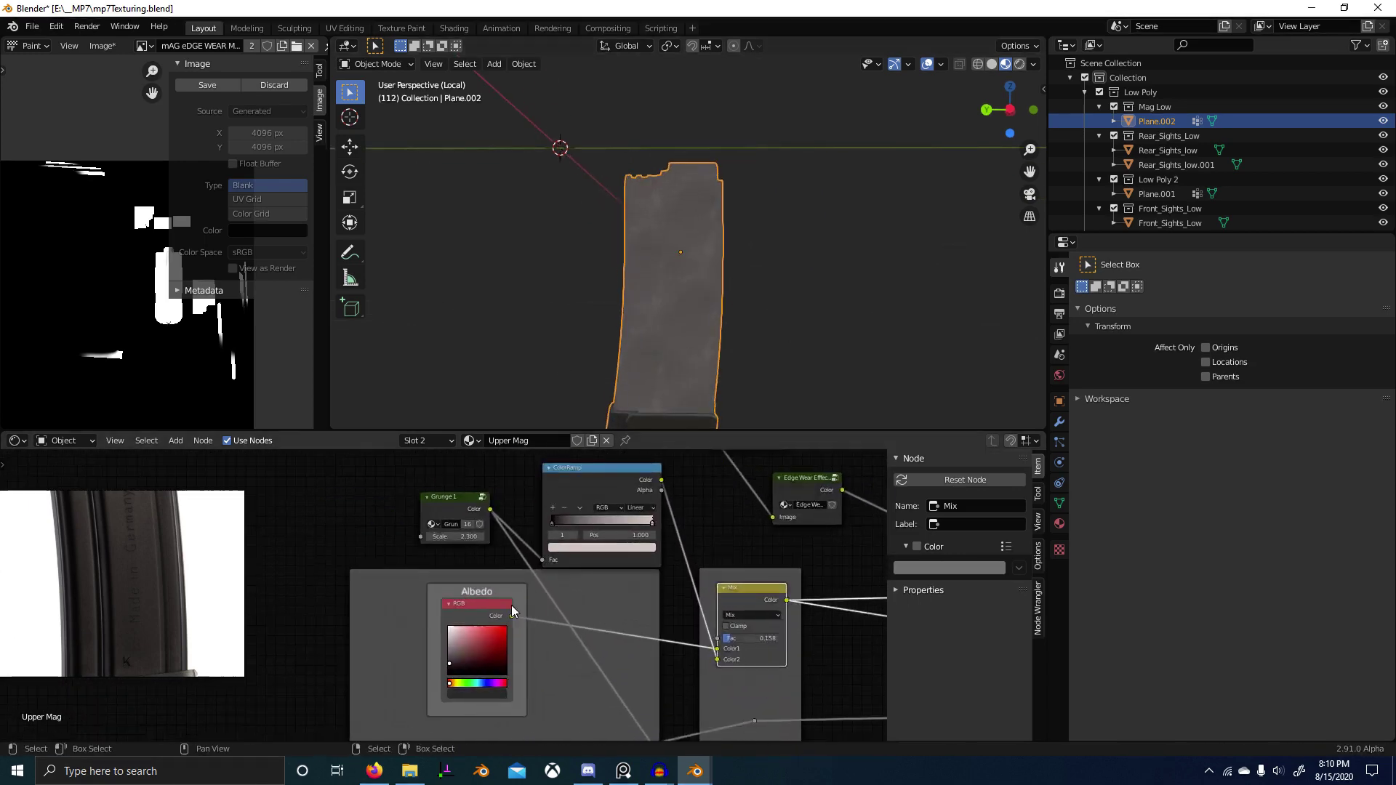
{"action": "scroll", "coordinate": [509, 604], "scroll_direction": "up", "scroll_amount": 6}
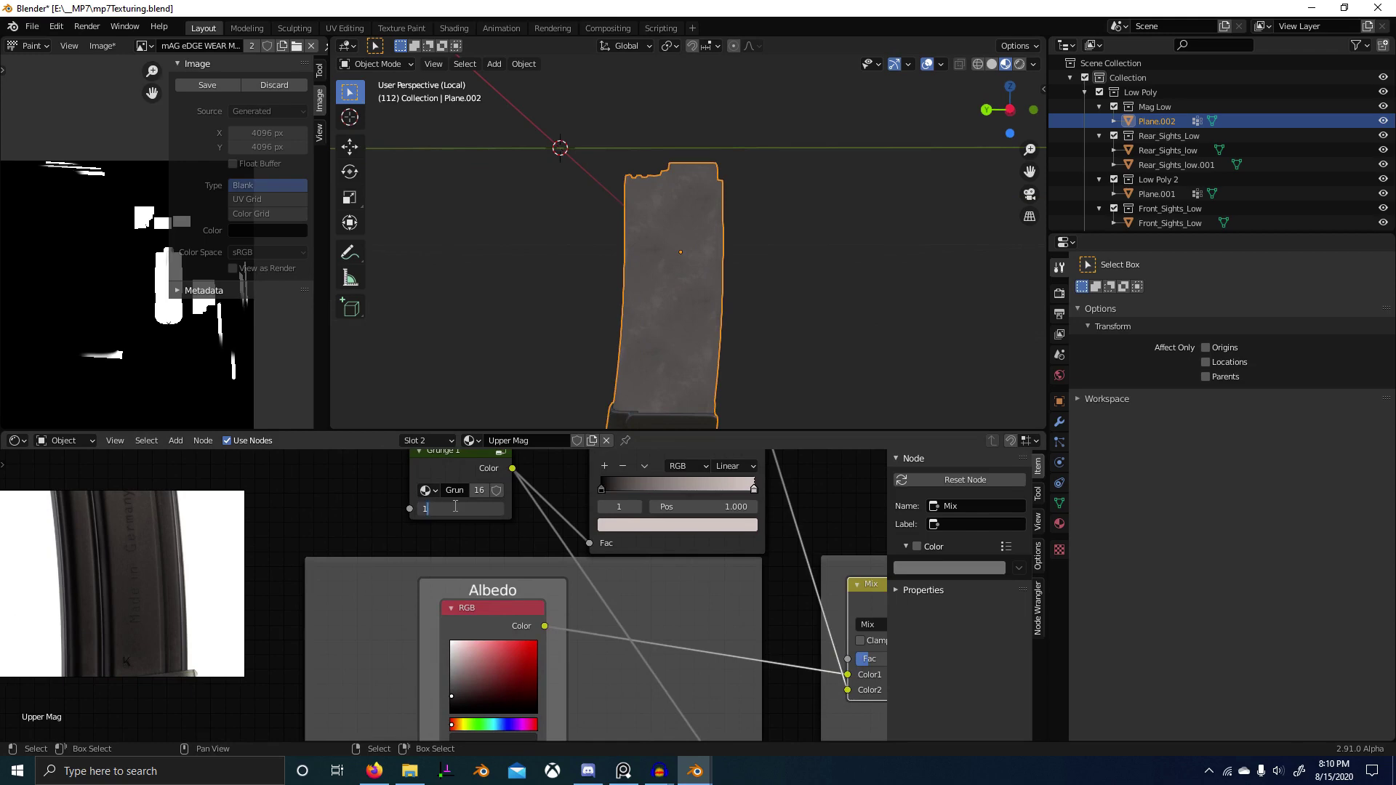
{"action": "key", "text": "Return"}
{"action": "scroll", "coordinate": [697, 573], "scroll_direction": "down", "scroll_amount": 5}
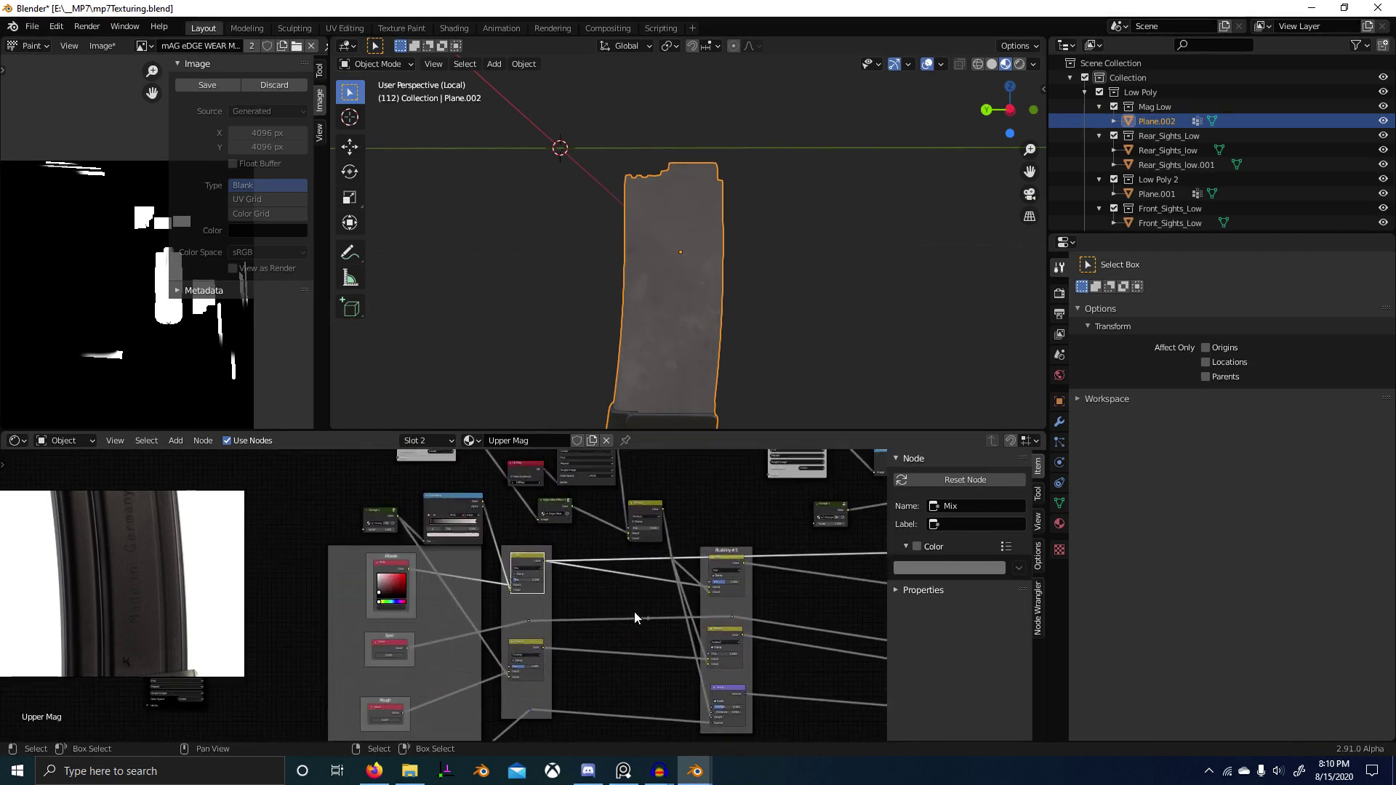
Step: Preview the Overlay mix node below the albedo mix on the magazine
{"action": "middle_click_drag", "start_coordinate": [634, 612], "coordinate": [610, 575]}
{"action": "scroll", "coordinate": [604, 581], "scroll_direction": "up", "scroll_amount": 3}
{"action": "left_click", "coordinate": [552, 624], "text": "ctrl+shift"}
{"action": "middle_click_drag", "start_coordinate": [672, 612], "coordinate": [641, 560]}
{"action": "scroll", "coordinate": [640, 560], "scroll_direction": "up", "scroll_amount": 5}
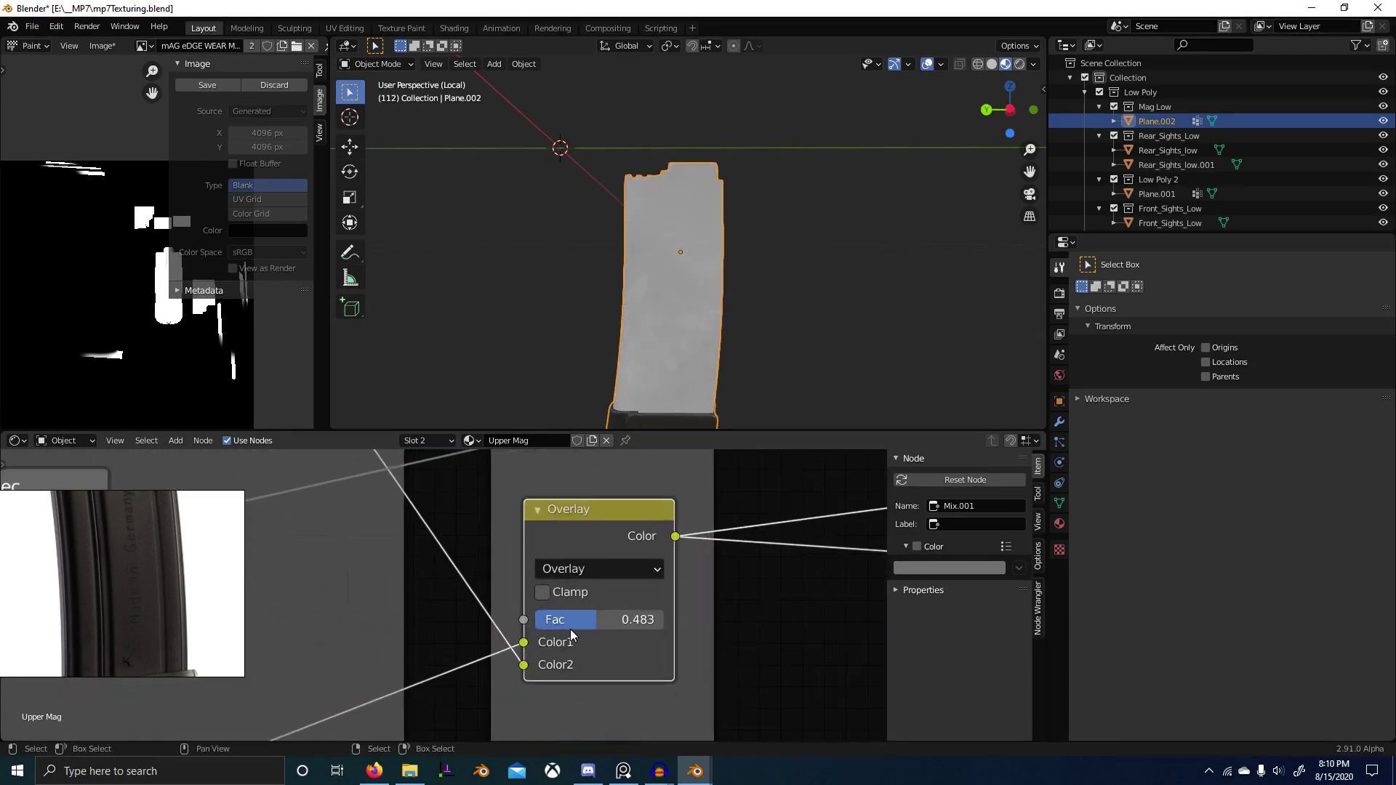
Step: Preview the Add node in the Picatinny #3 frame on the magazine
{"action": "scroll", "coordinate": [570, 630], "scroll_direction": "down", "scroll_amount": 4}
{"action": "middle_click_drag", "start_coordinate": [655, 632], "coordinate": [228, 665]}
{"action": "scroll", "coordinate": [331, 659], "scroll_direction": "down", "scroll_amount": 2}
{"action": "middle_click_drag", "start_coordinate": [601, 645], "coordinate": [741, 518]}
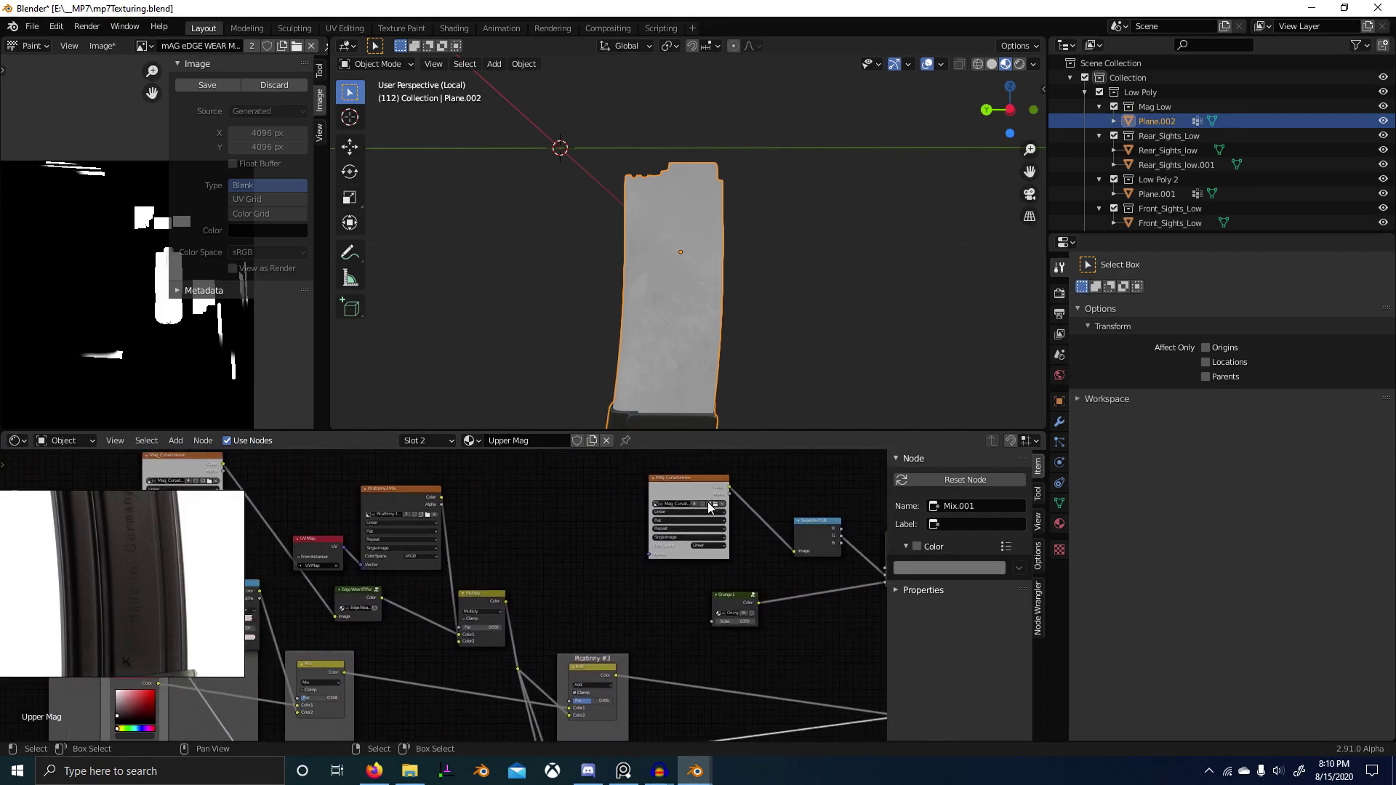
{"action": "left_click", "coordinate": [597, 675], "text": "ctrl+shift"}
{"action": "scroll", "coordinate": [676, 355], "scroll_direction": "up", "scroll_amount": 2}
{"action": "middle_click_drag", "start_coordinate": [676, 677], "coordinate": [633, 490]}
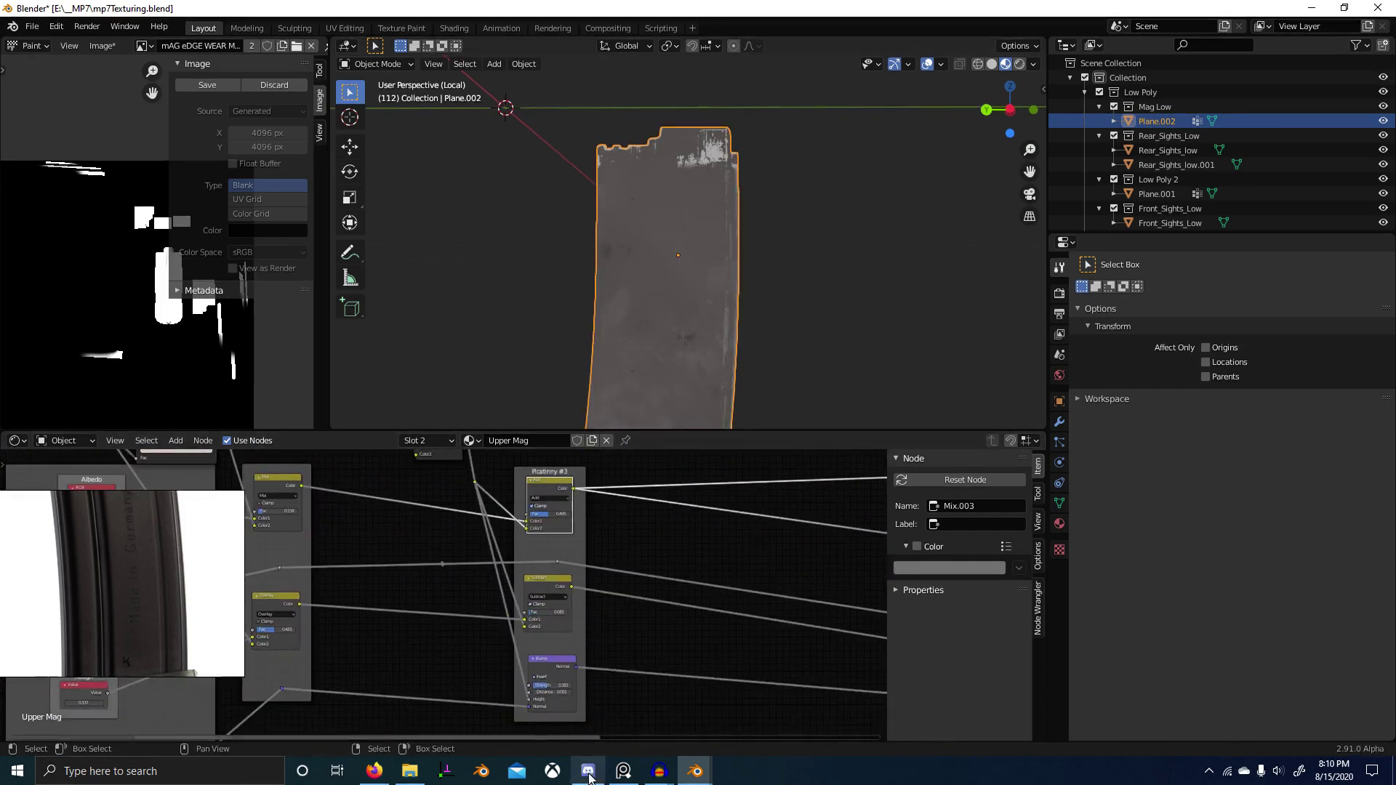
Step: Preview the Subtract node in the Picatinny #3 frame and check the second edge wear node chain
{"action": "left_click", "coordinate": [560, 593], "text": "ctrl+shift"}
{"action": "middle_click_drag", "start_coordinate": [701, 622], "coordinate": [394, 548]}
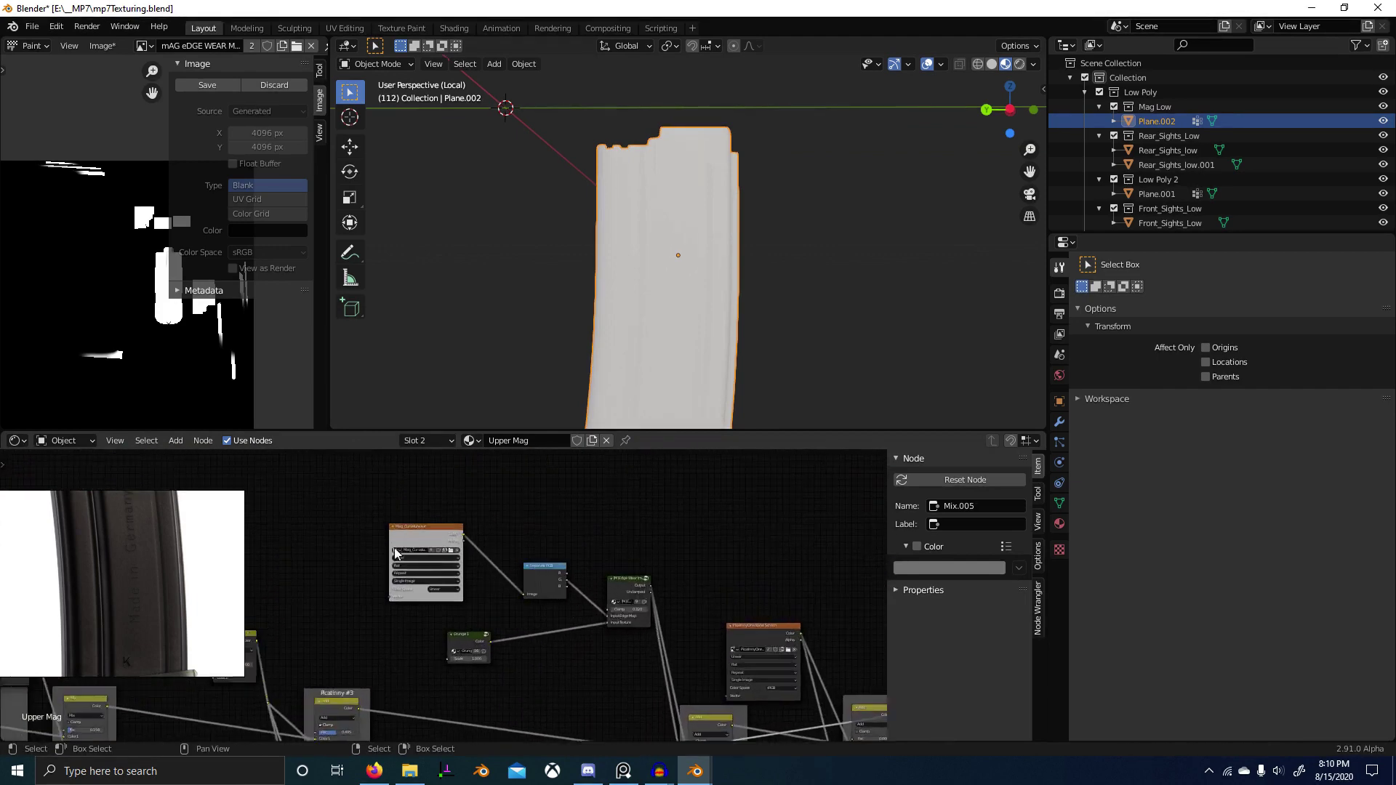
{"action": "scroll", "coordinate": [443, 581], "scroll_direction": "up", "scroll_amount": 3}
{"action": "scroll", "coordinate": [658, 629], "scroll_direction": "up", "scroll_amount": 1}
{"action": "middle_click_drag", "start_coordinate": [669, 620], "coordinate": [562, 585]}
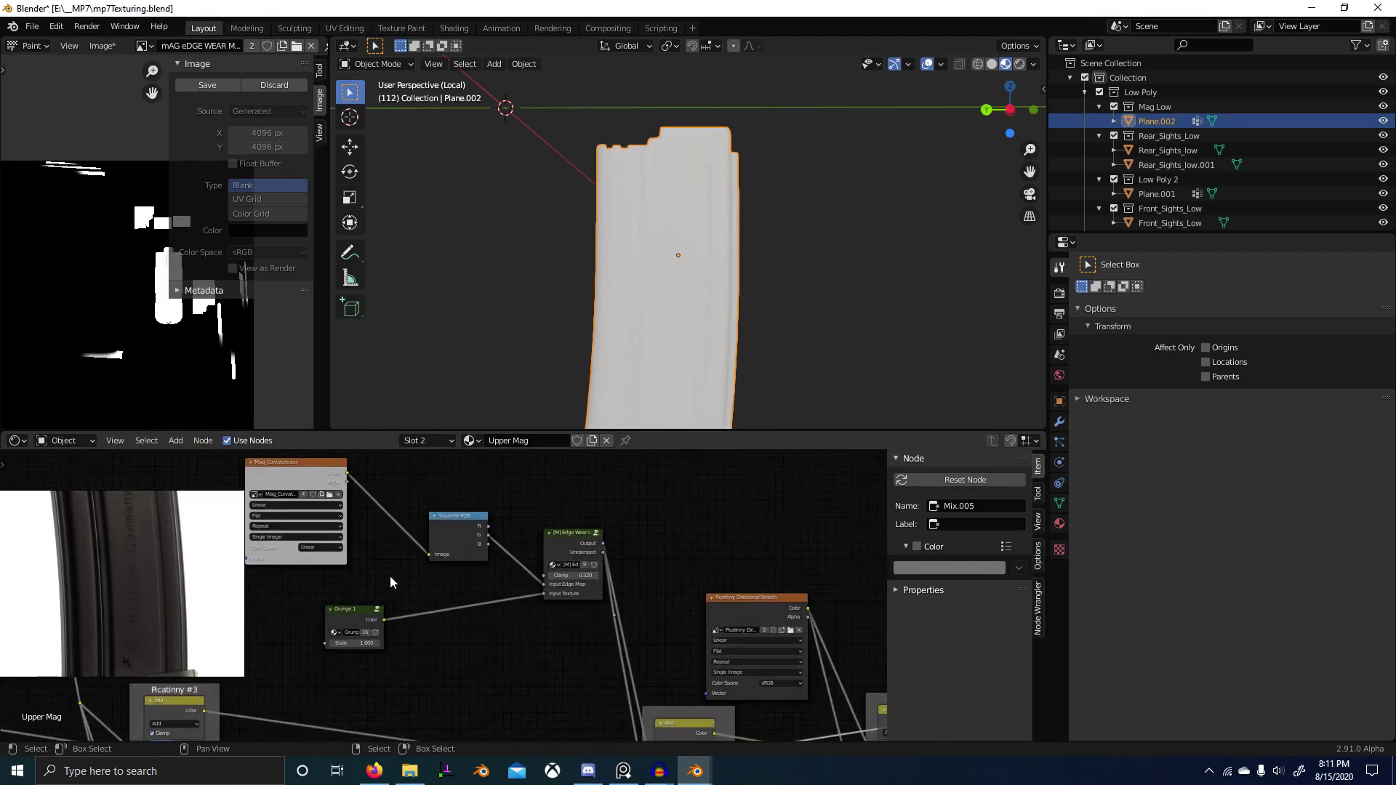
Step: Set the scale of the Grunge 1 node feeding the second edge wear group to 1.000
{"action": "scroll", "coordinate": [345, 578], "scroll_direction": "down", "scroll_amount": 2}
{"action": "middle_click_drag", "start_coordinate": [345, 578], "coordinate": [354, 646]}
{"action": "scroll", "coordinate": [476, 621], "scroll_direction": "up", "scroll_amount": 8}
{"action": "middle_click_drag", "start_coordinate": [539, 620], "coordinate": [495, 617]}
{"action": "scroll", "coordinate": [477, 633], "scroll_direction": "down", "scroll_amount": 4}
{"action": "middle_click_drag", "start_coordinate": [290, 631], "coordinate": [639, 612]}
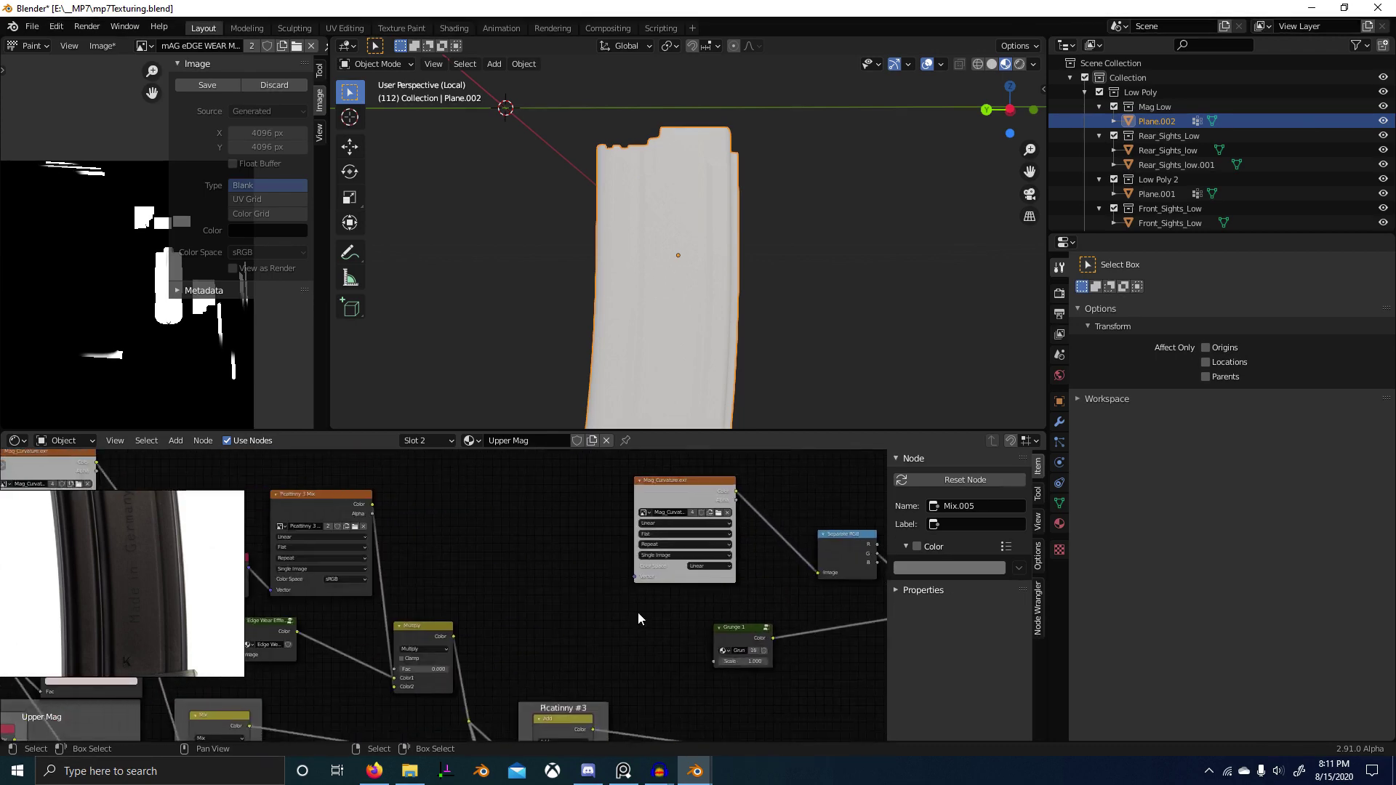
{"action": "middle_click_drag", "start_coordinate": [445, 573], "coordinate": [175, 545]}
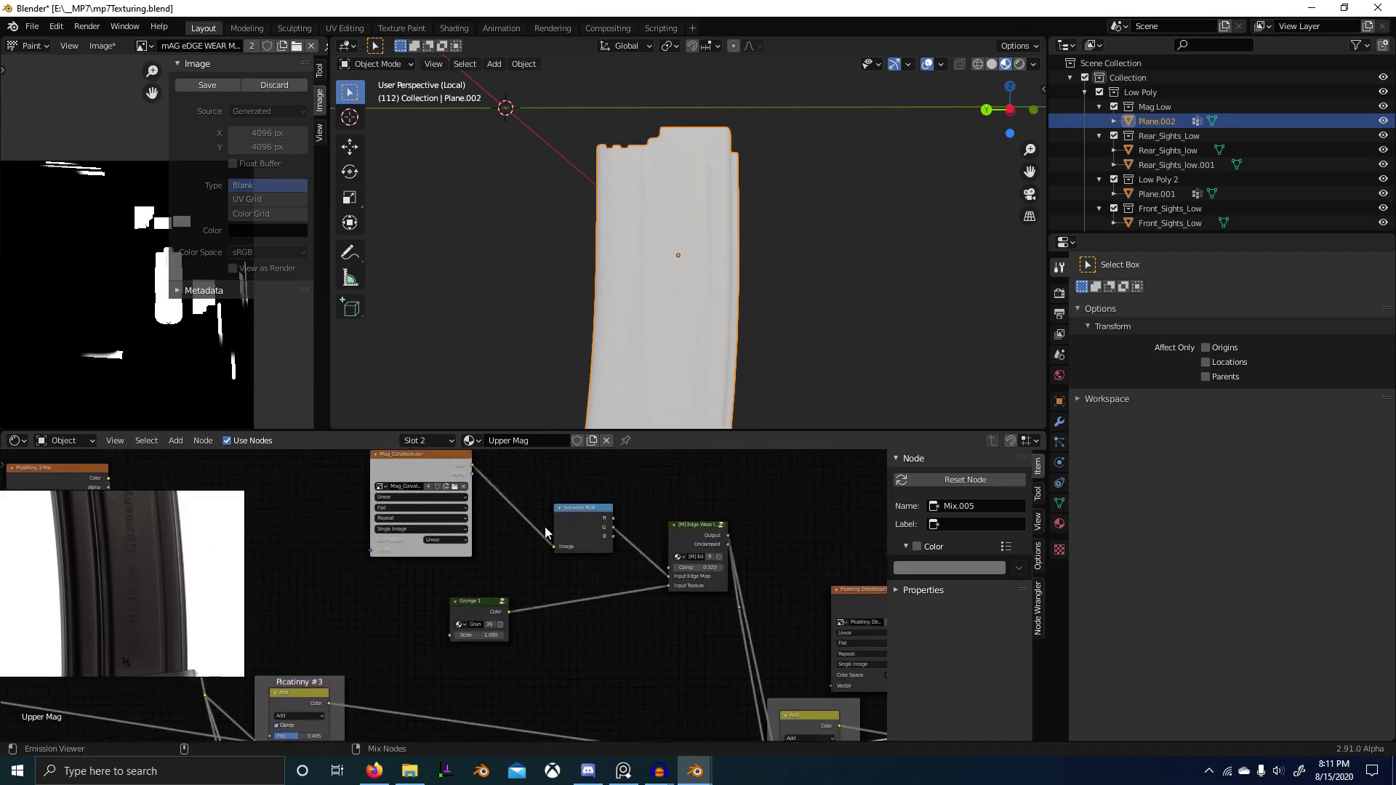
Step: Preview the second edge wear group's output, and switch the preview to the mix node it drives
{"action": "left_click", "coordinate": [719, 530], "text": "ctrl+shift"}
{"action": "middle_click_drag", "start_coordinate": [661, 286], "coordinate": [815, 374]}
{"action": "middle_click_drag", "start_coordinate": [778, 633], "coordinate": [525, 528]}
{"action": "scroll", "coordinate": [531, 534], "scroll_direction": "down", "scroll_amount": 4}
{"action": "left_click", "coordinate": [553, 590], "text": "ctrl+shift"}
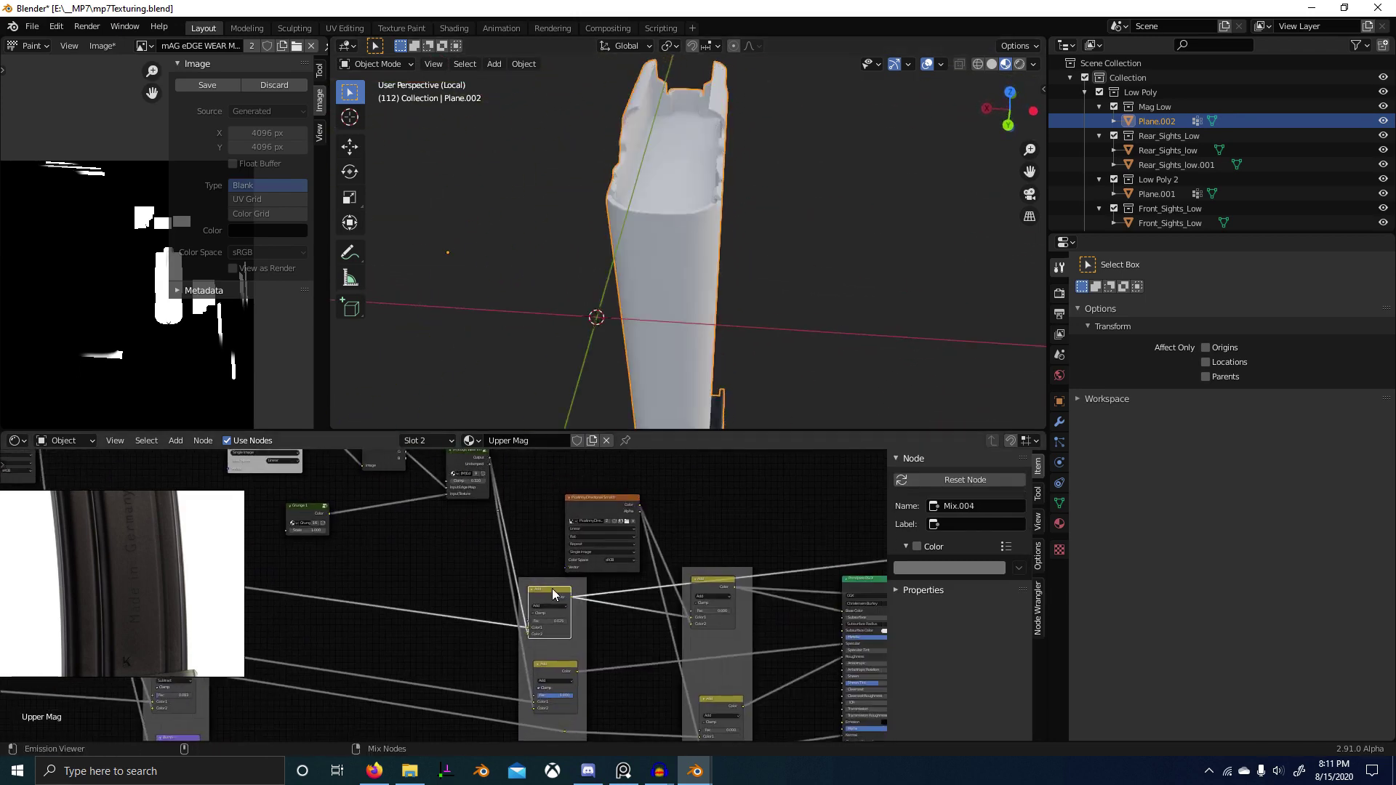
Step: Check the mix node preview from around the magazine, and preview the second edge wear group's output
{"action": "mouse_move", "coordinate": [686, 336]}
{"action": "middle_mouse_down"}
{"action": "mouse_move", "coordinate": [586, 345]}
{"action": "mouse_move", "coordinate": [420, 324]}
{"action": "middle_mouse_up"}
{"action": "scroll", "coordinate": [452, 520], "scroll_direction": "down", "scroll_amount": 4}
{"action": "middle_click_drag", "start_coordinate": [438, 547], "coordinate": [776, 623]}
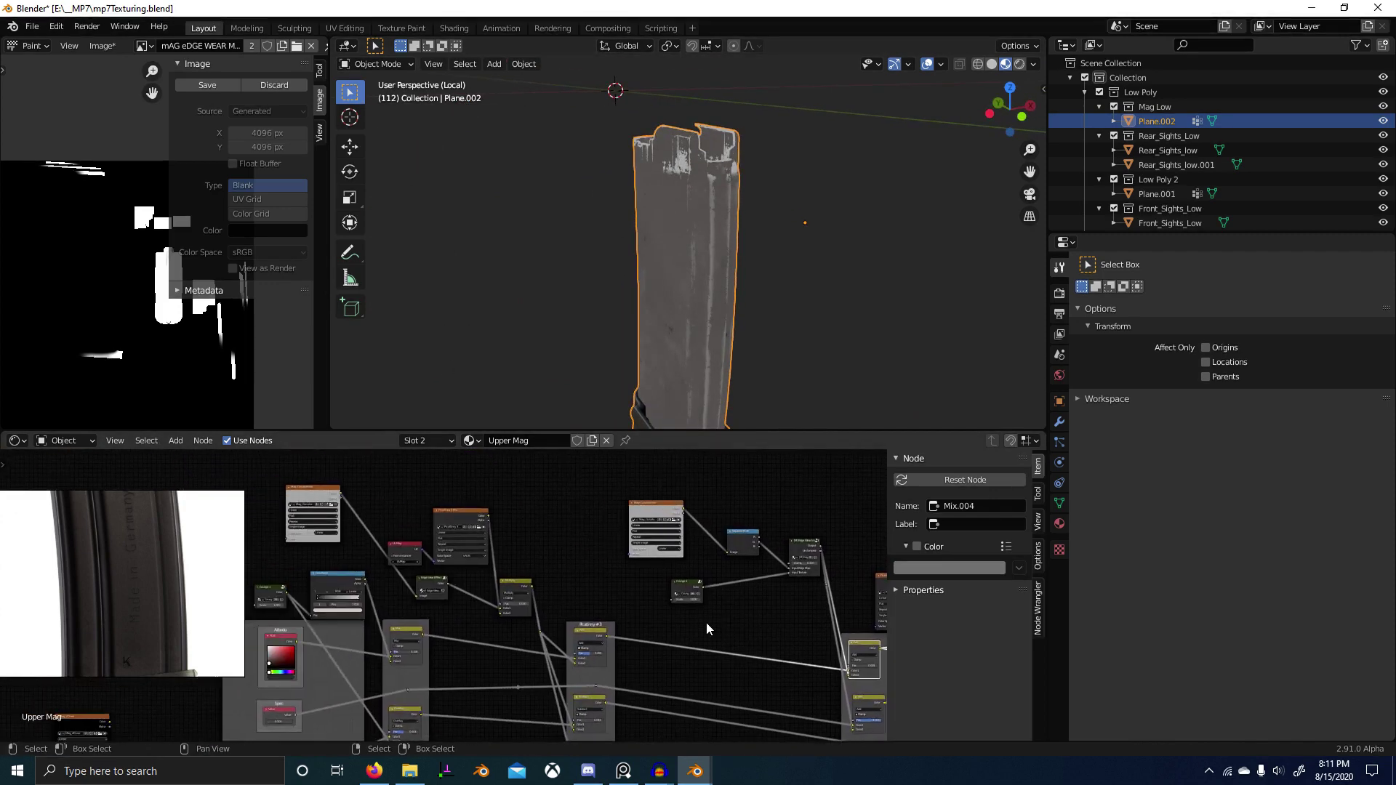
{"action": "scroll", "coordinate": [445, 591], "scroll_direction": "up", "scroll_amount": 4}
{"action": "left_click", "coordinate": [412, 558], "text": "ctrl+shift"}
{"action": "middle_click_drag", "start_coordinate": [695, 426], "coordinate": [695, 401]}
{"action": "scroll", "coordinate": [676, 575], "scroll_direction": "down", "scroll_amount": 4}
{"action": "middle_click_drag", "start_coordinate": [676, 576], "coordinate": [236, 602]}
{"action": "scroll", "coordinate": [445, 599], "scroll_direction": "up", "scroll_amount": 6}
{"action": "middle_click_drag", "start_coordinate": [597, 568], "coordinate": [537, 593]}
{"action": "left_click", "coordinate": [726, 522], "text": "ctrl+shift"}
{"action": "middle_click_drag", "start_coordinate": [714, 330], "coordinate": [672, 436]}
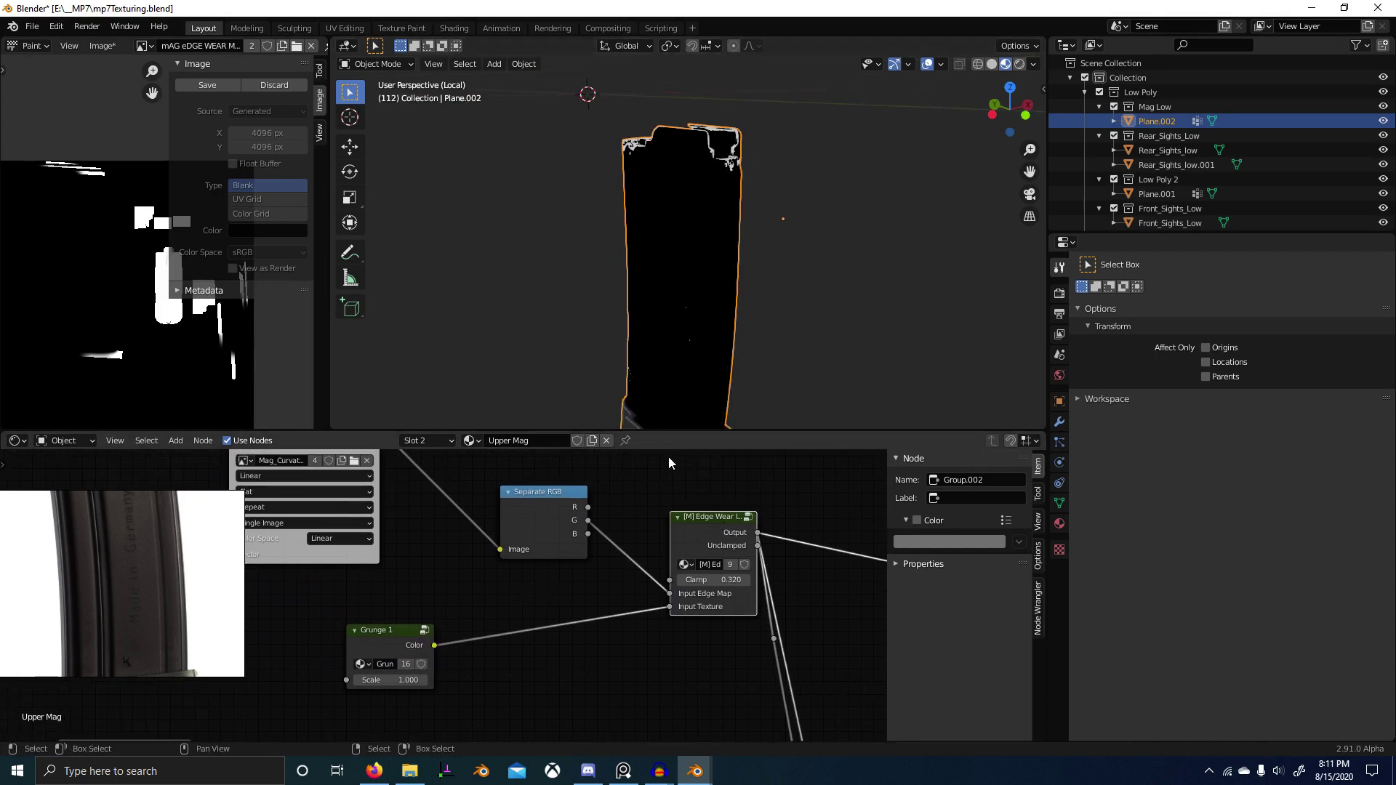
{"action": "middle_click_drag", "start_coordinate": [670, 369], "coordinate": [856, 371]}
Step: Preview the lower mix node in the frame driven by the second edge wear group and inspect it on the magazine
{"action": "scroll", "coordinate": [773, 586], "scroll_direction": "down", "scroll_amount": 3}
{"action": "middle_click_drag", "start_coordinate": [773, 586], "coordinate": [632, 565]}
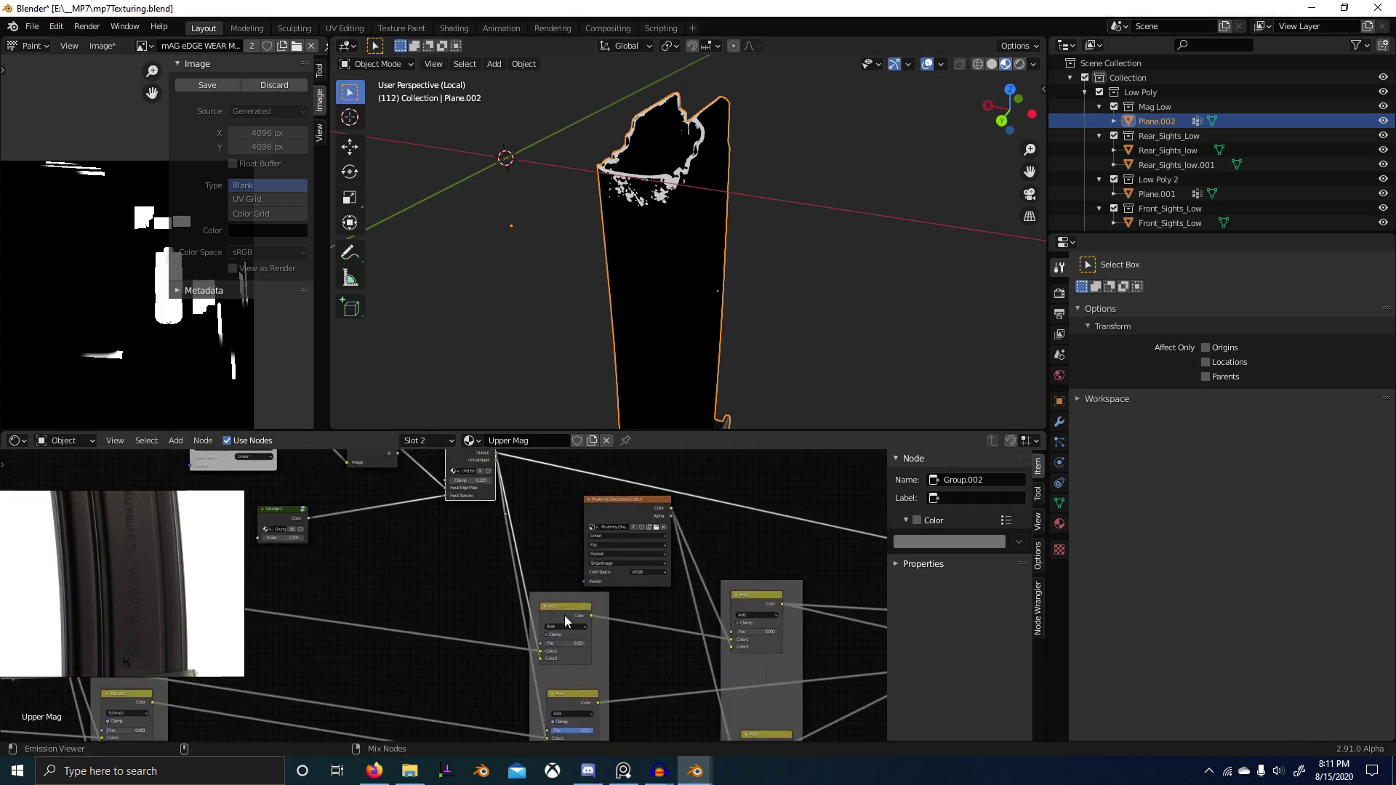
{"action": "left_click", "coordinate": [575, 704], "text": "ctrl+shift"}
{"action": "scroll", "coordinate": [701, 317], "scroll_direction": "up", "scroll_amount": 2}
{"action": "middle_click_drag", "start_coordinate": [703, 318], "coordinate": [679, 325]}
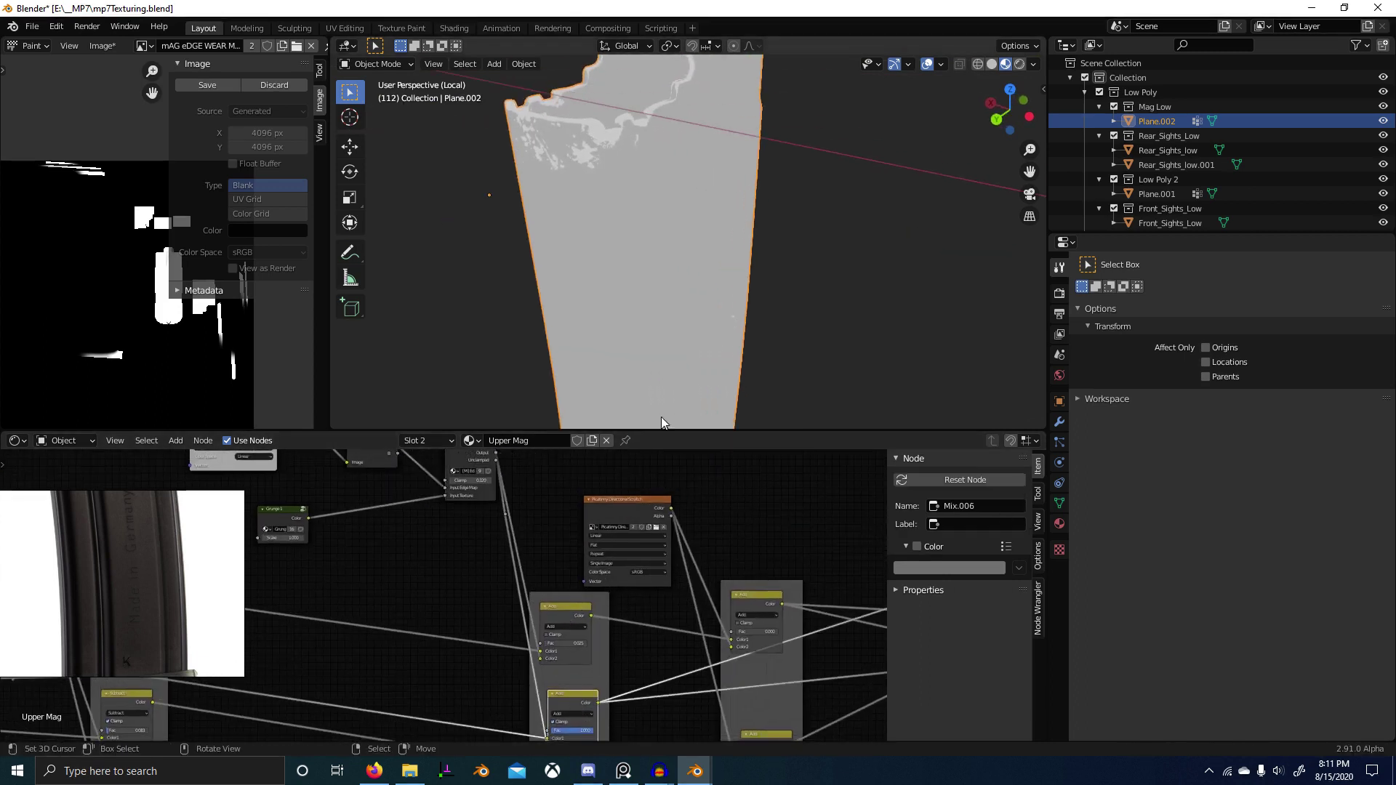
Step: Preview the image texture that feeds the last frame's mix nodes and inspect its scratches on the magazine
{"action": "scroll", "coordinate": [694, 646], "scroll_direction": "down", "scroll_amount": 1}
{"action": "middle_click_drag", "start_coordinate": [694, 646], "coordinate": [604, 677]}
{"action": "left_click", "coordinate": [564, 571], "text": "ctrl+shift"}
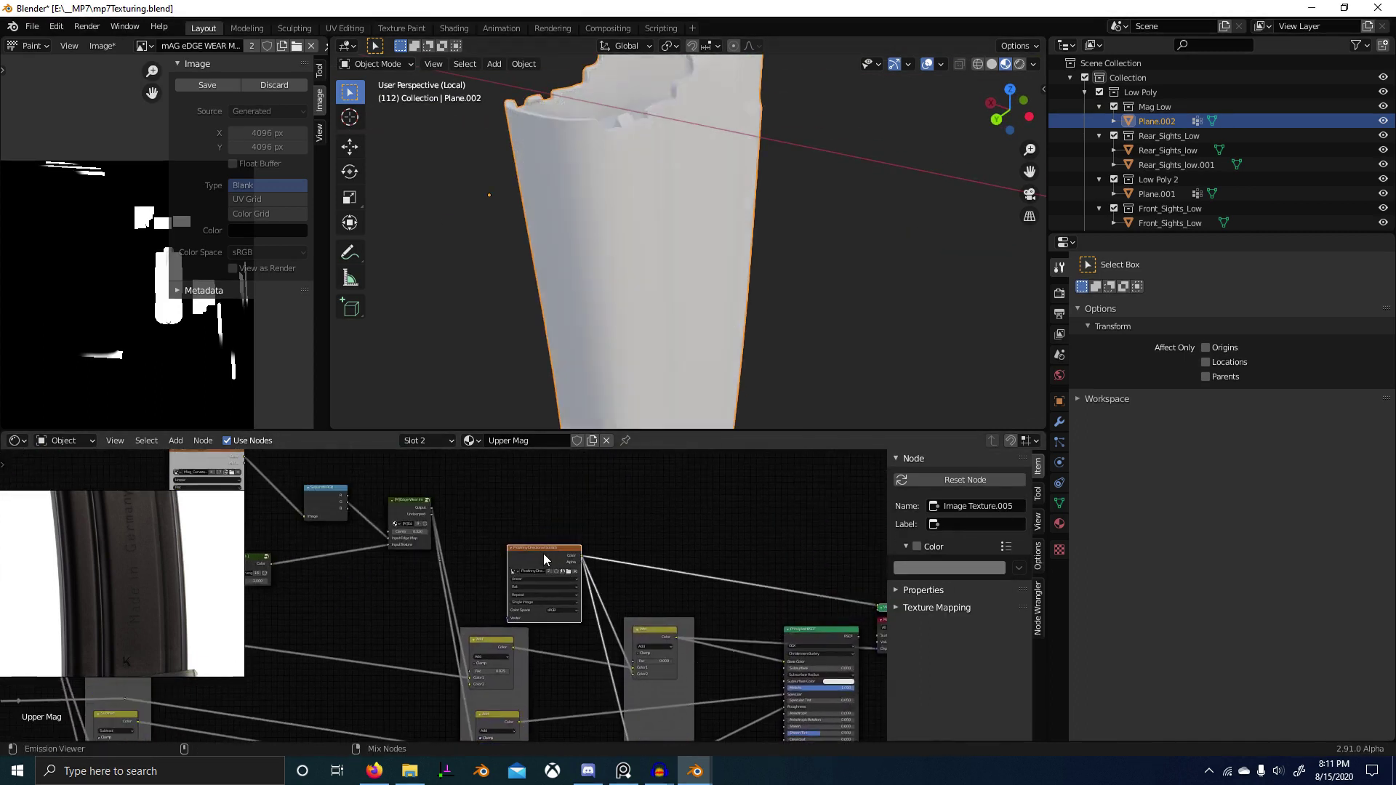
{"action": "middle_click_drag", "start_coordinate": [641, 423], "coordinate": [867, 310]}
Step: Remove the last frame and its two mix nodes while keeping the shader links, and delete the image texture feeding them
{"action": "middle_click_drag", "start_coordinate": [642, 667], "coordinate": [534, 537]}
{"action": "scroll", "coordinate": [600, 569], "scroll_direction": "up", "scroll_amount": 3}
{"action": "scroll", "coordinate": [601, 574], "scroll_direction": "down", "scroll_amount": 2}
{"action": "scroll", "coordinate": [571, 591], "scroll_direction": "down", "scroll_amount": 1}
{"action": "key", "text": "b"}
{"action": "left_click_drag", "start_coordinate": [481, 516], "coordinate": [544, 715]}
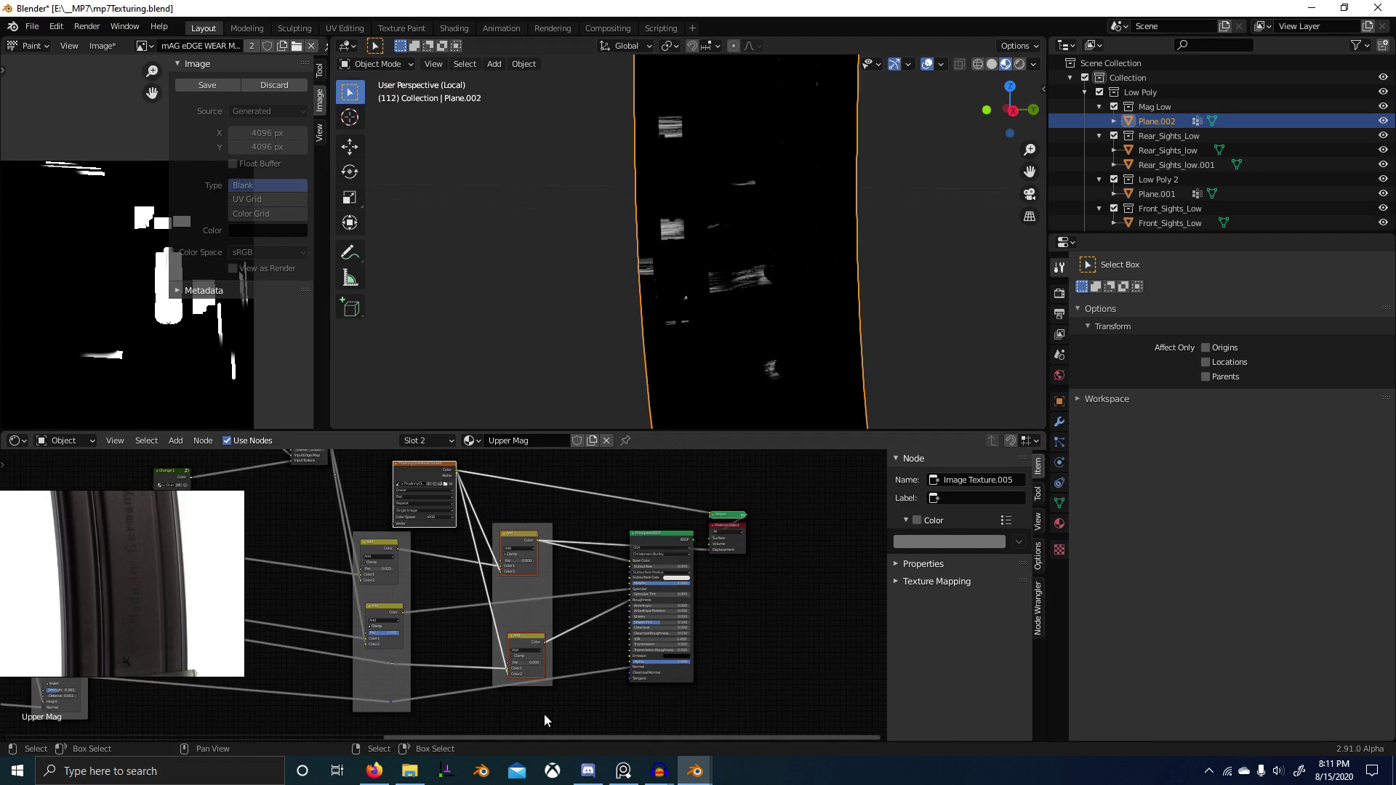
{"action": "key", "text": "ctrl+x"}
{"action": "left_click", "coordinate": [526, 544]}
{"action": "key", "text": "x"}
{"action": "scroll", "coordinate": [572, 674], "scroll_direction": "down", "scroll_amount": 6}
{"action": "middle_click_drag", "start_coordinate": [573, 673], "coordinate": [627, 682]}
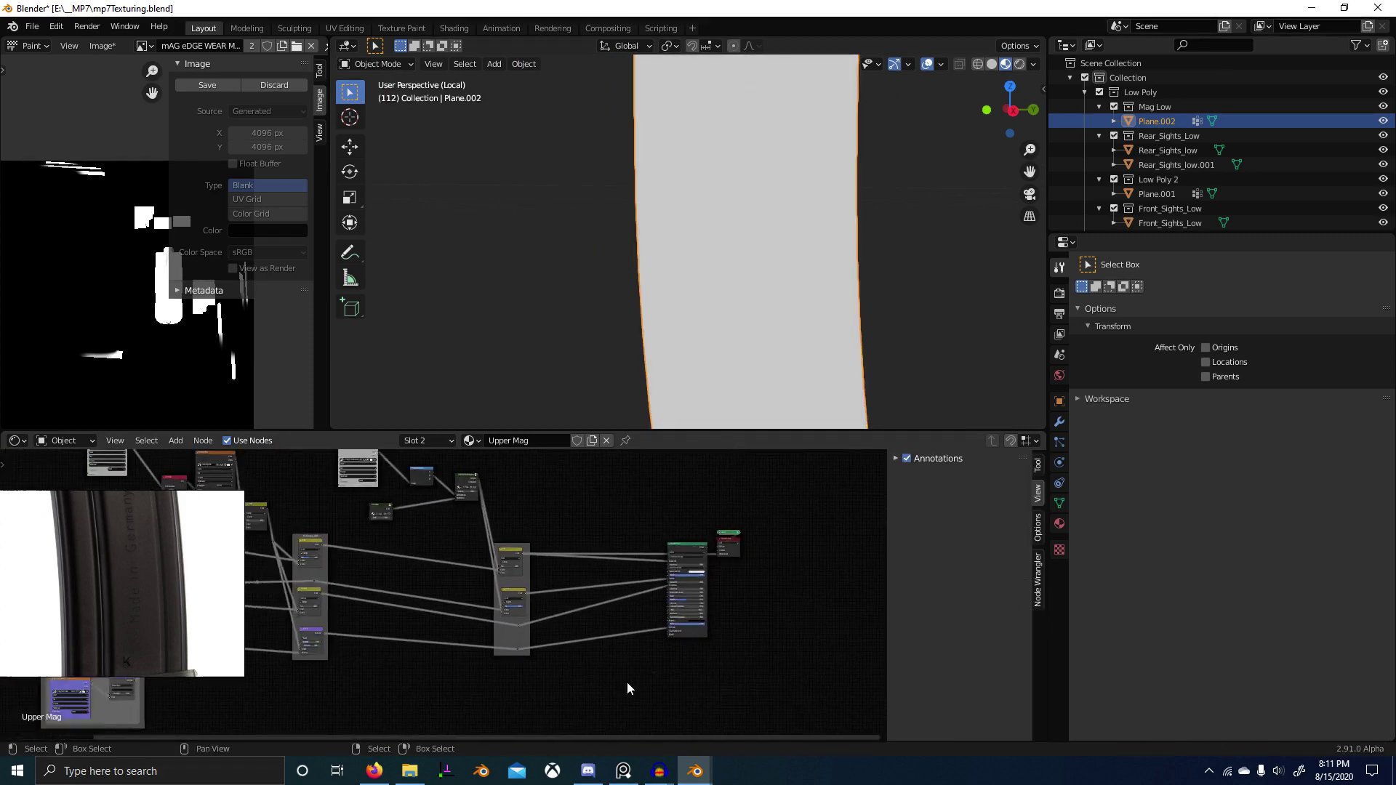
Step: Preview the Principled BSDF shader on the magazine
{"action": "scroll", "coordinate": [629, 679], "scroll_direction": "up", "scroll_amount": 6}
{"action": "middle_click_drag", "start_coordinate": [739, 594], "coordinate": [587, 640]}
{"action": "left_click", "coordinate": [701, 559], "text": "ctrl+shift"}
{"action": "scroll", "coordinate": [793, 334], "scroll_direction": "down", "scroll_amount": 4}
{"action": "middle_click_drag", "start_coordinate": [791, 334], "coordinate": [603, 334]}
{"action": "scroll", "coordinate": [593, 301], "scroll_direction": "up", "scroll_amount": 2}
Step: Examine the fully shaded magazine's ribs and top edges from several angles in an enlarged viewport
{"action": "key", "text": "ctrl+space"}
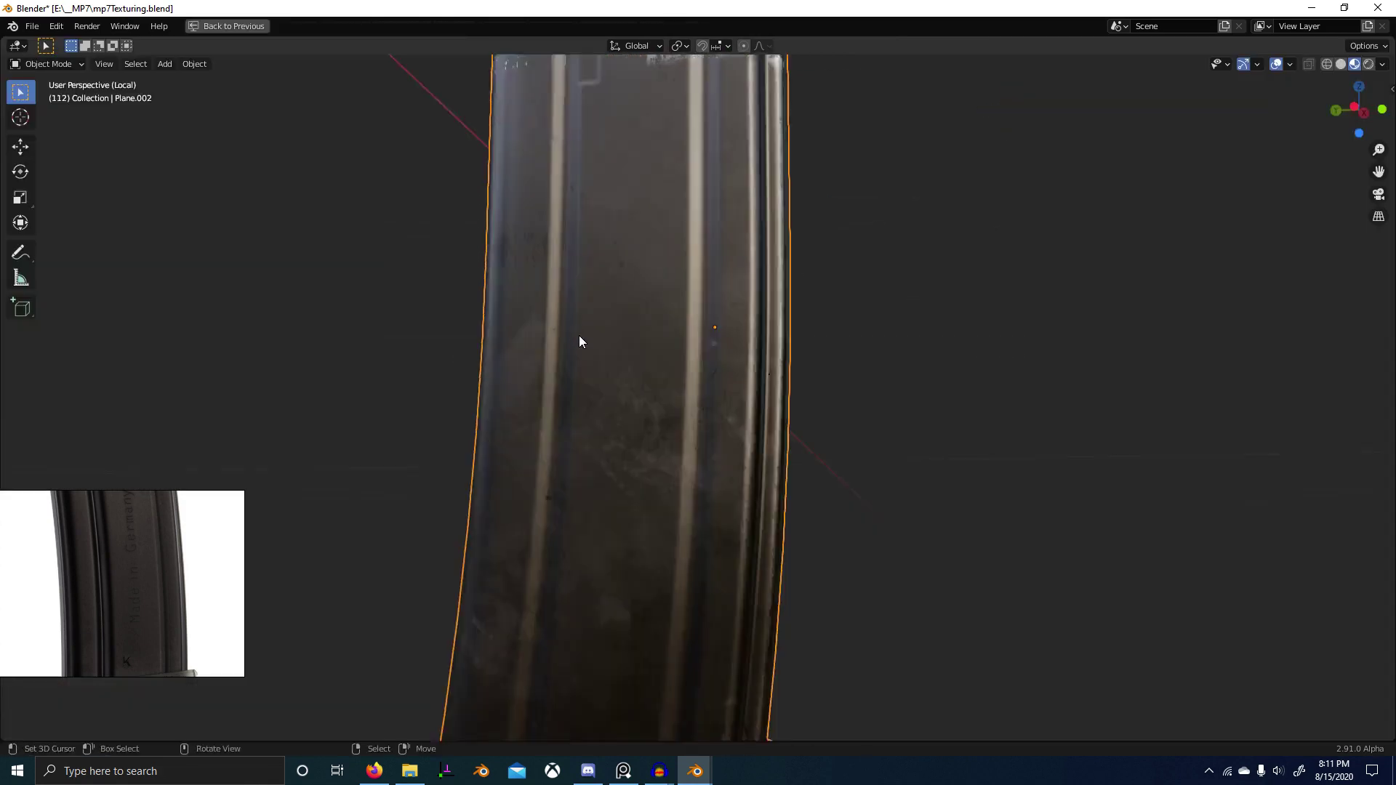
{"action": "scroll", "coordinate": [650, 490], "scroll_direction": "down", "scroll_amount": 3}
{"action": "scroll", "coordinate": [650, 491], "scroll_direction": "up", "scroll_amount": 3}
{"action": "middle_click_drag", "start_coordinate": [676, 468], "coordinate": [696, 500]}
{"action": "scroll", "coordinate": [713, 425], "scroll_direction": "up", "scroll_amount": 5}
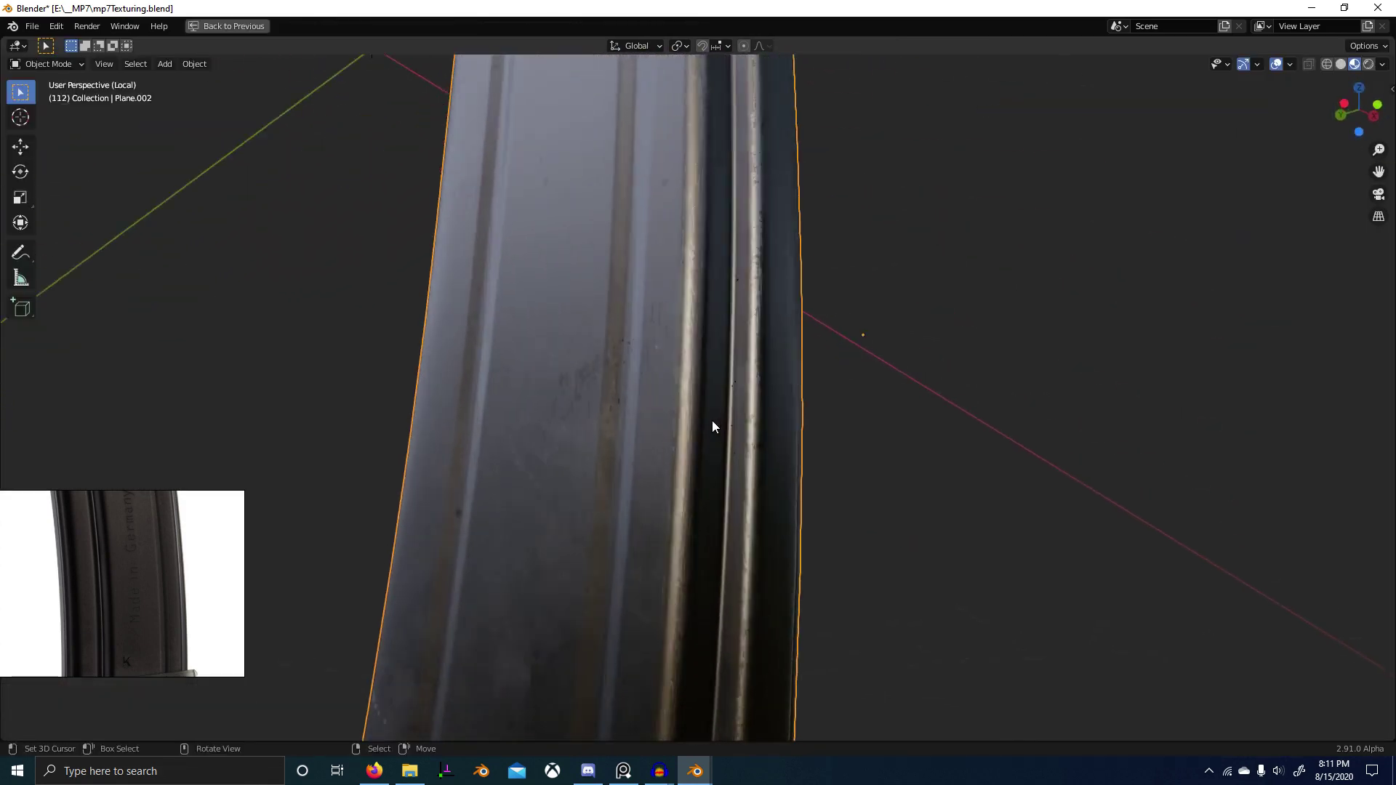
{"action": "middle_click_drag", "start_coordinate": [710, 431], "coordinate": [423, 340]}
{"action": "scroll", "coordinate": [722, 386], "scroll_direction": "down", "scroll_amount": 8}
{"action": "scroll", "coordinate": [719, 352], "scroll_direction": "up", "scroll_amount": 5}
{"action": "middle_click_drag", "start_coordinate": [888, 268], "coordinate": [620, 442]}
{"action": "middle_click_drag", "start_coordinate": [802, 474], "coordinate": [802, 343]}
{"action": "key", "text": "ctrl+space"}
Step: Preview the Edge Wear Effect group's output on the magazine
{"action": "scroll", "coordinate": [511, 595], "scroll_direction": "up", "scroll_amount": 5}
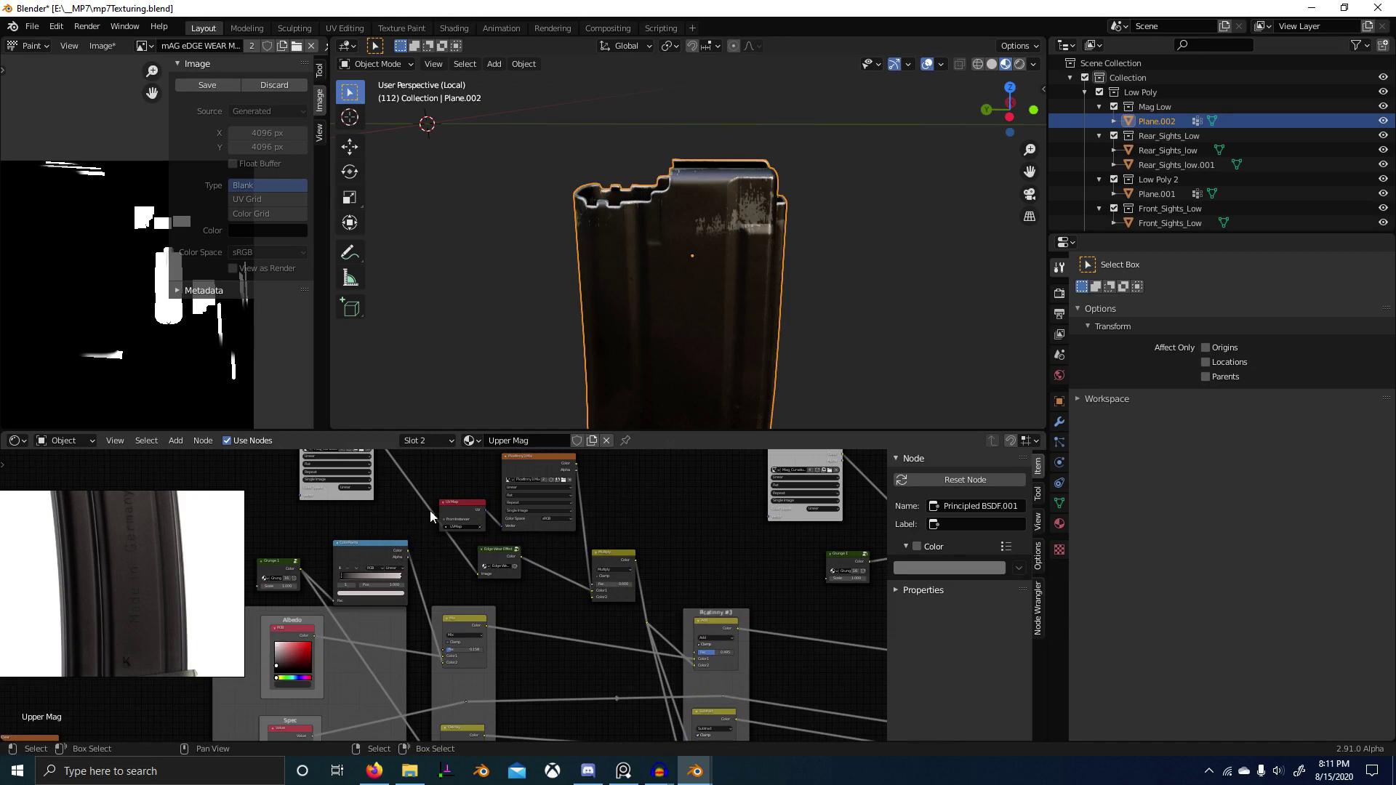
{"action": "middle_click_drag", "start_coordinate": [431, 512], "coordinate": [447, 577]}
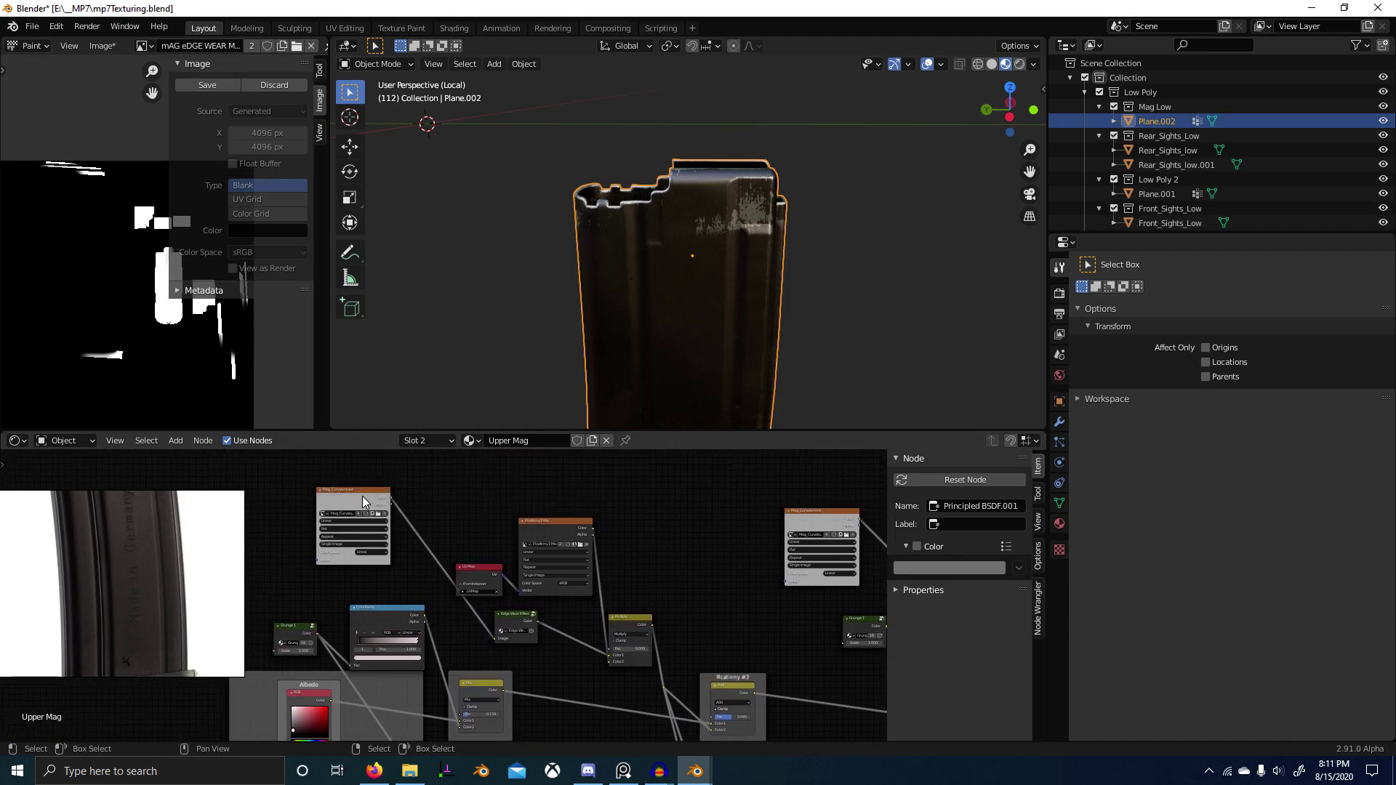
{"action": "scroll", "coordinate": [557, 622], "scroll_direction": "up", "scroll_amount": 2}
{"action": "left_click", "coordinate": [483, 612], "text": "ctrl+shift"}
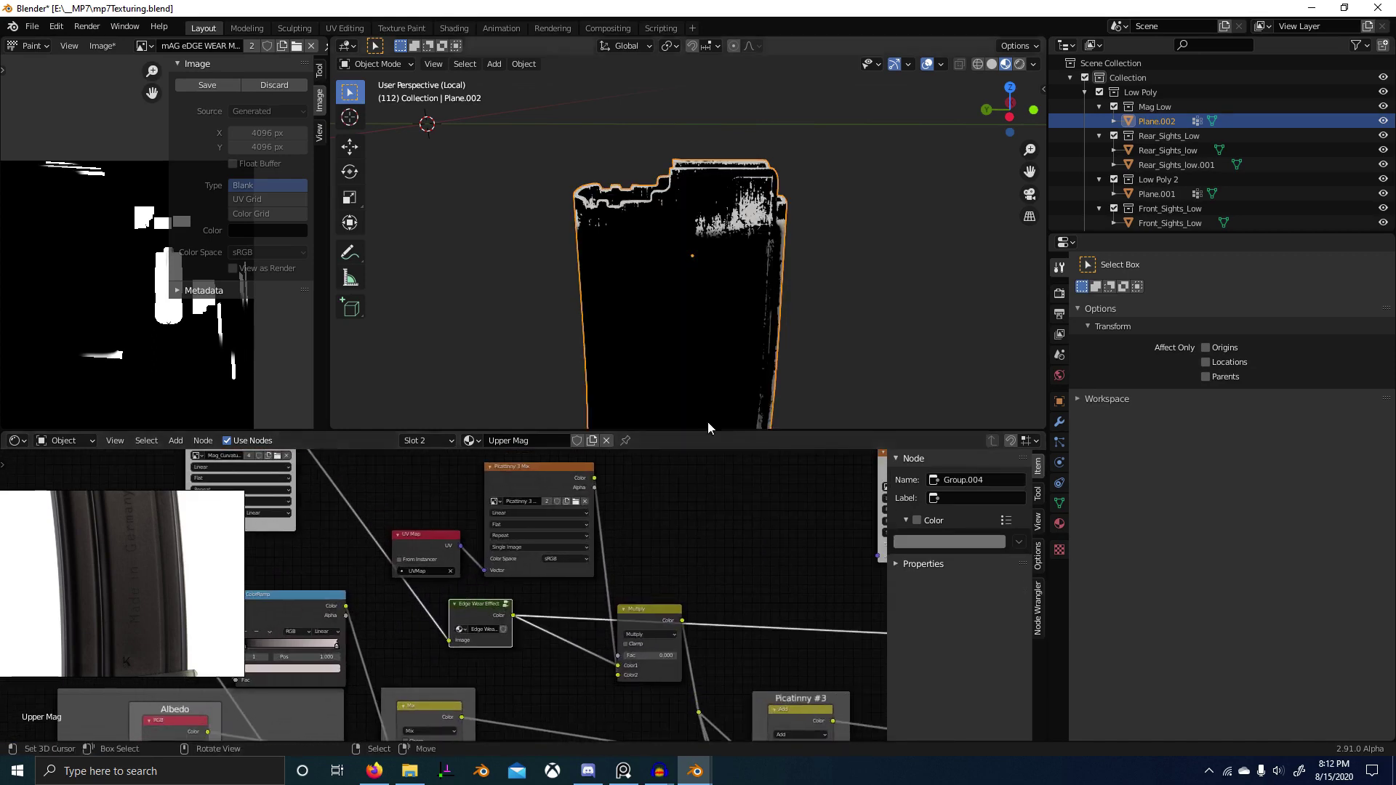
{"action": "scroll", "coordinate": [596, 657], "scroll_direction": "up", "scroll_amount": 2}
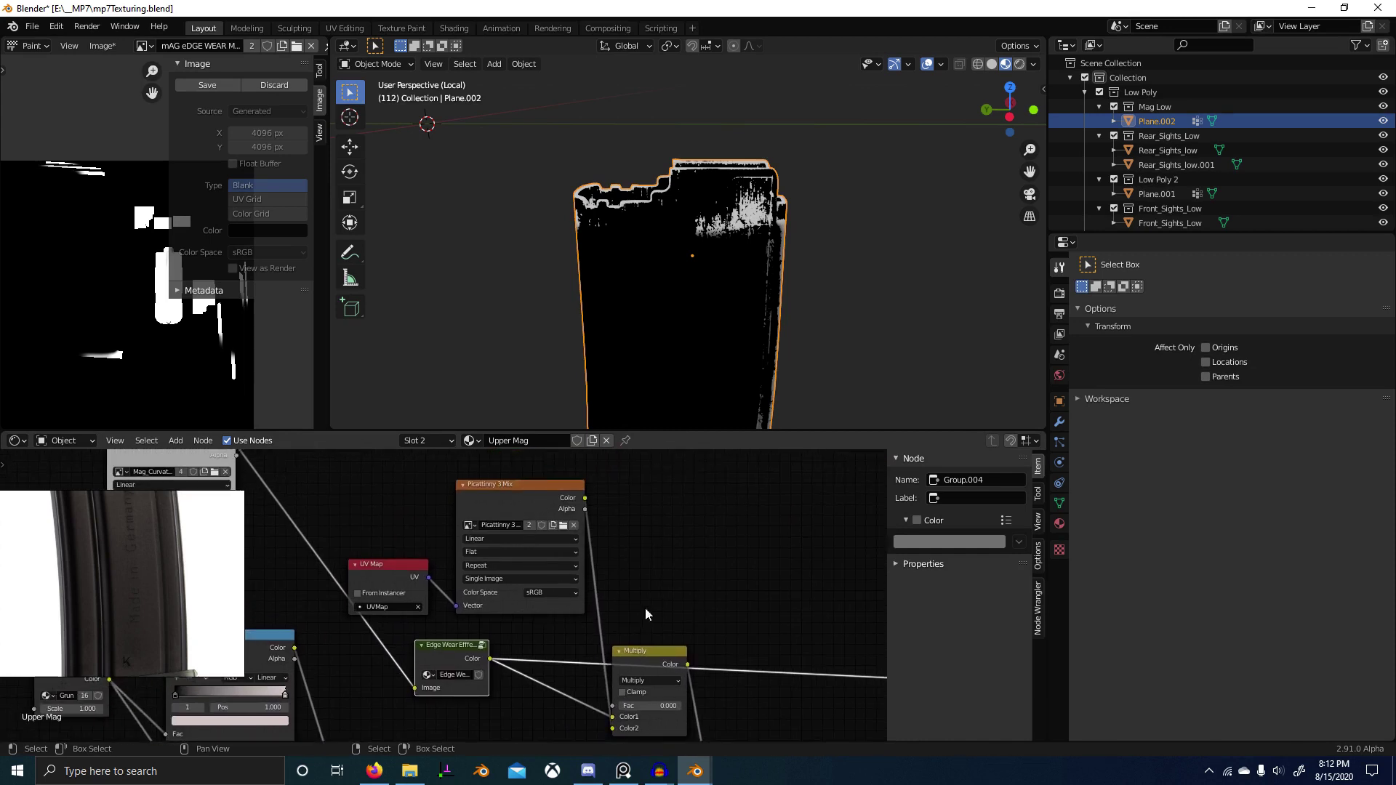
Step: Preview the Multiply node, set its factor to 1.000, and preview the Picatinny 3 Mix texture
{"action": "left_click", "coordinate": [656, 652], "text": "ctrl+shift"}
{"action": "middle_click_drag", "start_coordinate": [639, 597], "coordinate": [596, 558]}
{"action": "left_click", "coordinate": [518, 546], "text": "ctrl+shift"}
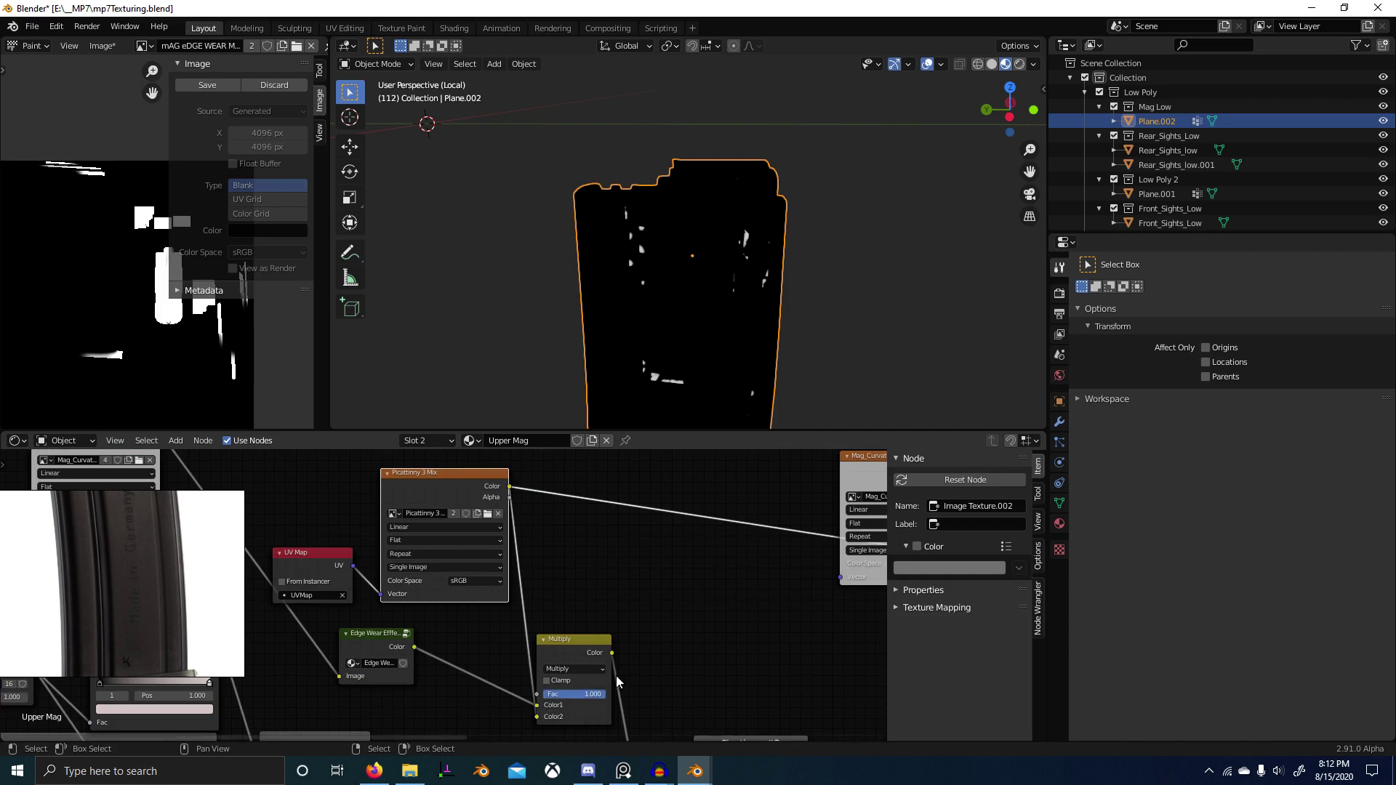
Step: Replace the Picatinny 3 Mix texture with a new blank 4096 px image named Edge Wear Mask Maag
{"action": "scroll", "coordinate": [553, 666], "scroll_direction": "up", "scroll_amount": 2}
{"action": "left_click", "coordinate": [596, 546]}
{"action": "left_click", "coordinate": [495, 548]}
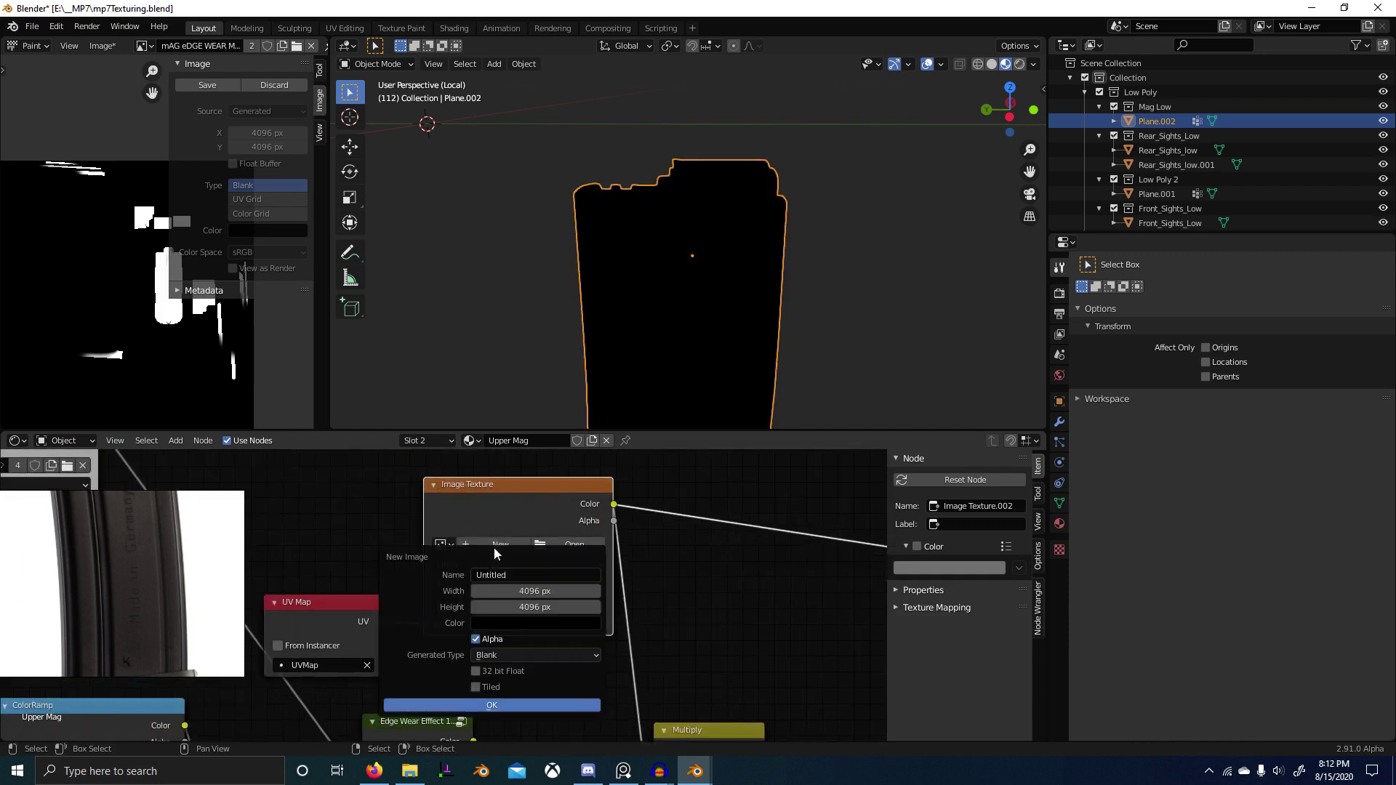
{"action": "left_click", "coordinate": [525, 575]}
{"action": "type", "text": "e Wear Mask Maag"}
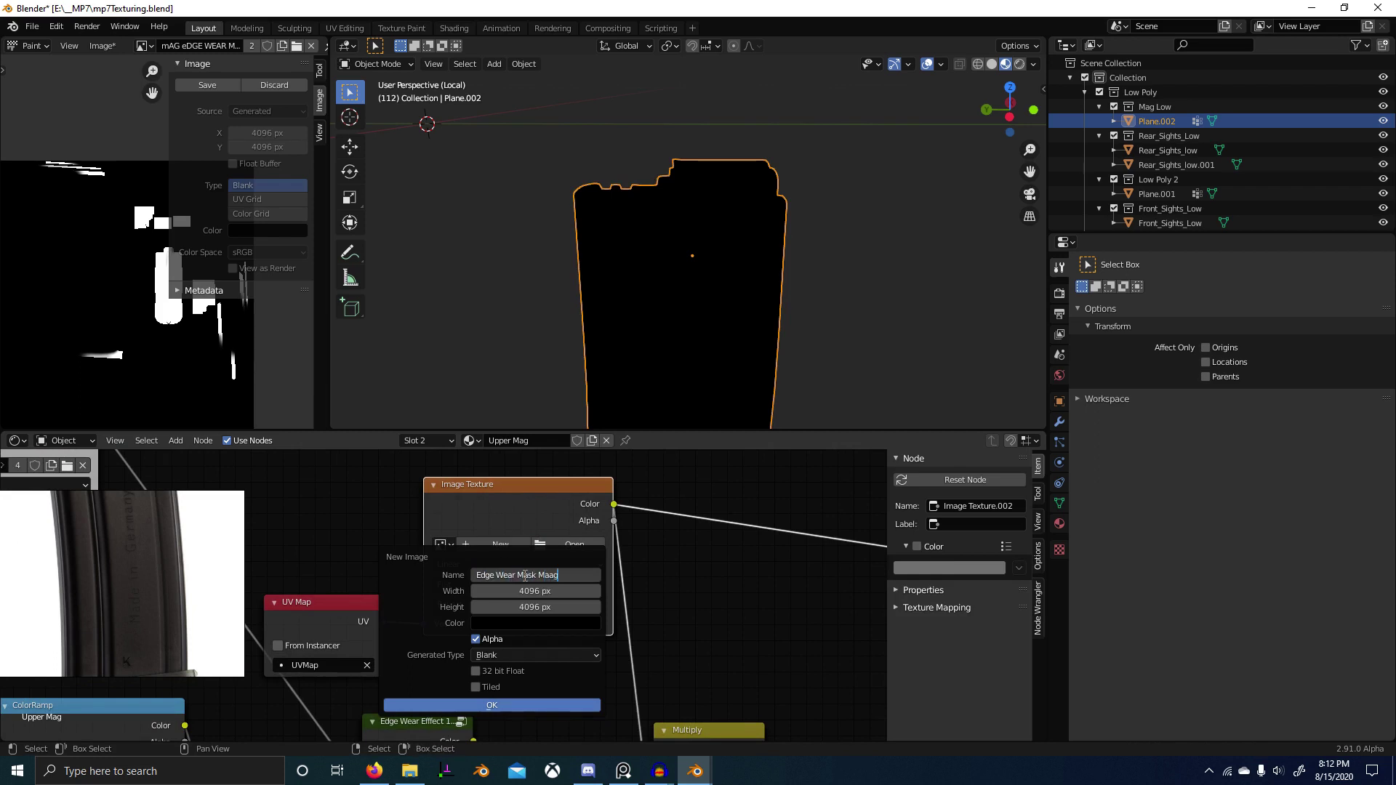
{"action": "key", "text": "Return"}
{"action": "key", "text": "Return"}
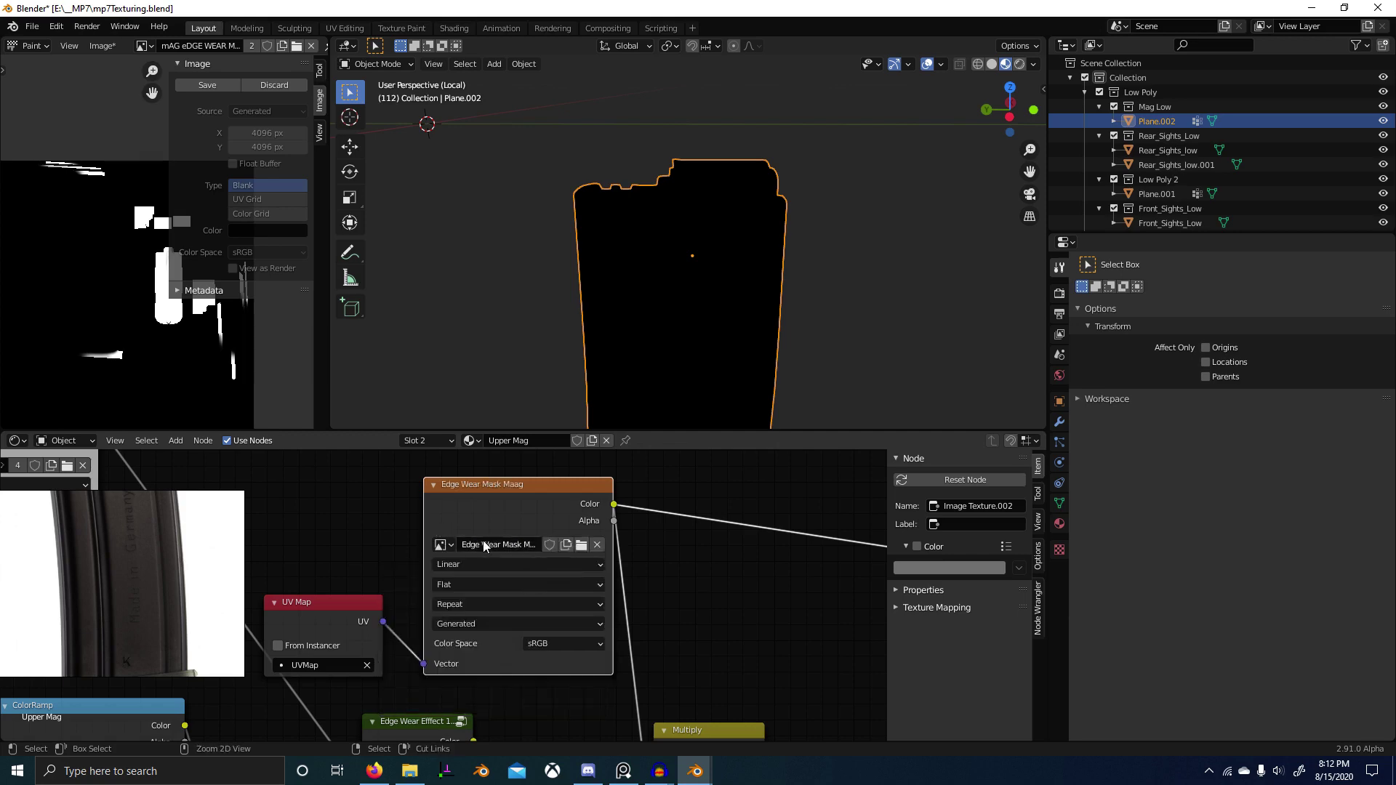
Step: Save the painted mask image as mAG eDGE WEAR MASK.png in the Working folder
{"action": "left_click", "coordinate": [208, 85]}
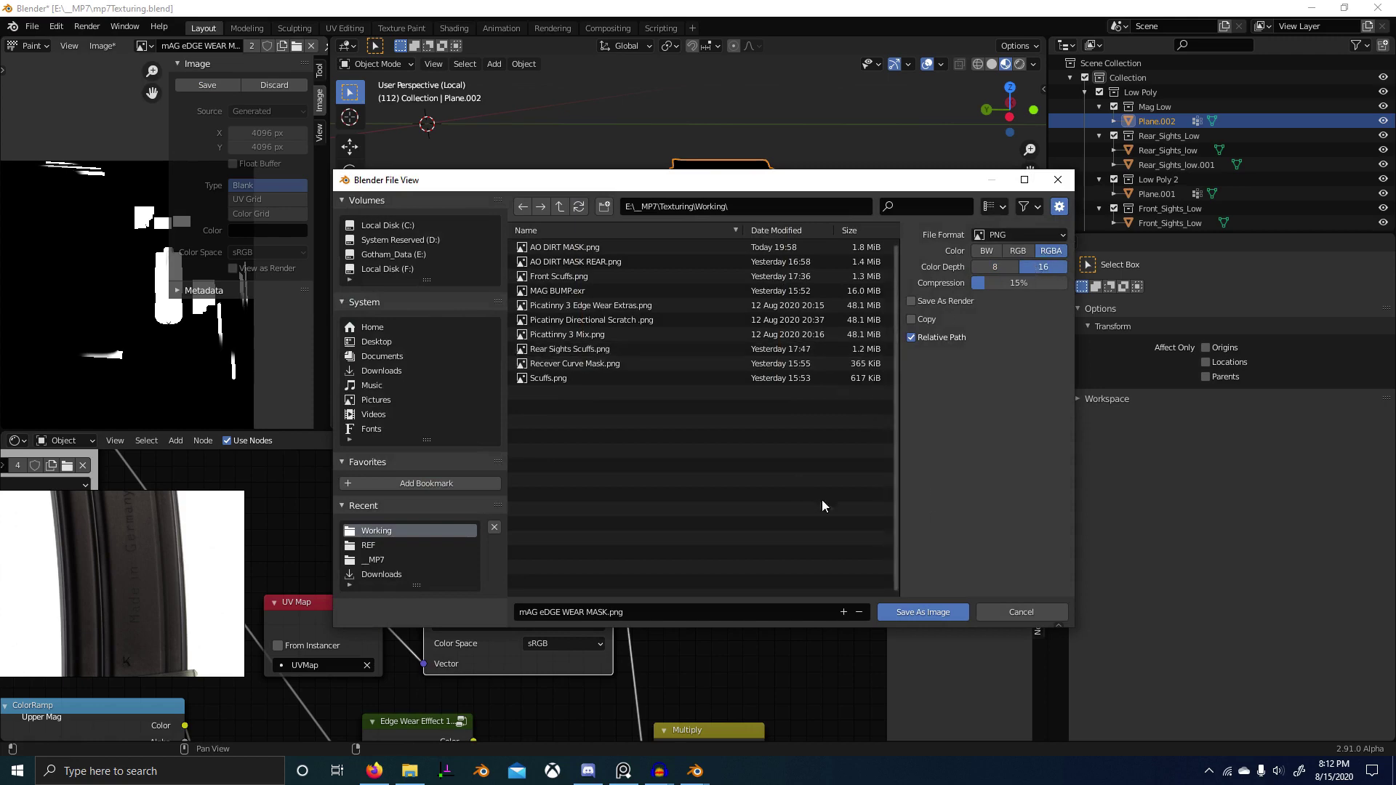
{"action": "left_click", "coordinate": [928, 613]}
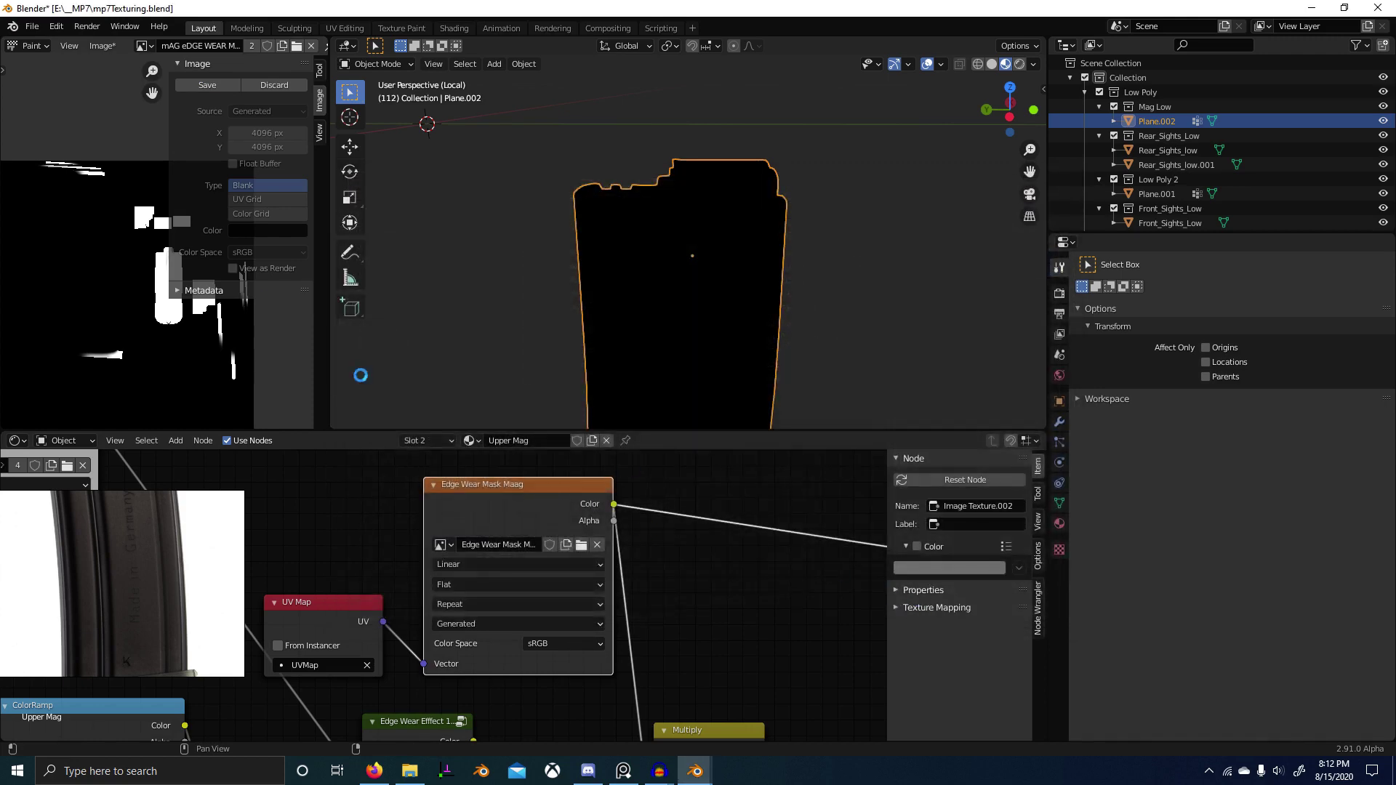
Step: Show the Edge Wear Mask Maag image in the image editor
{"action": "left_click", "coordinate": [504, 544]}
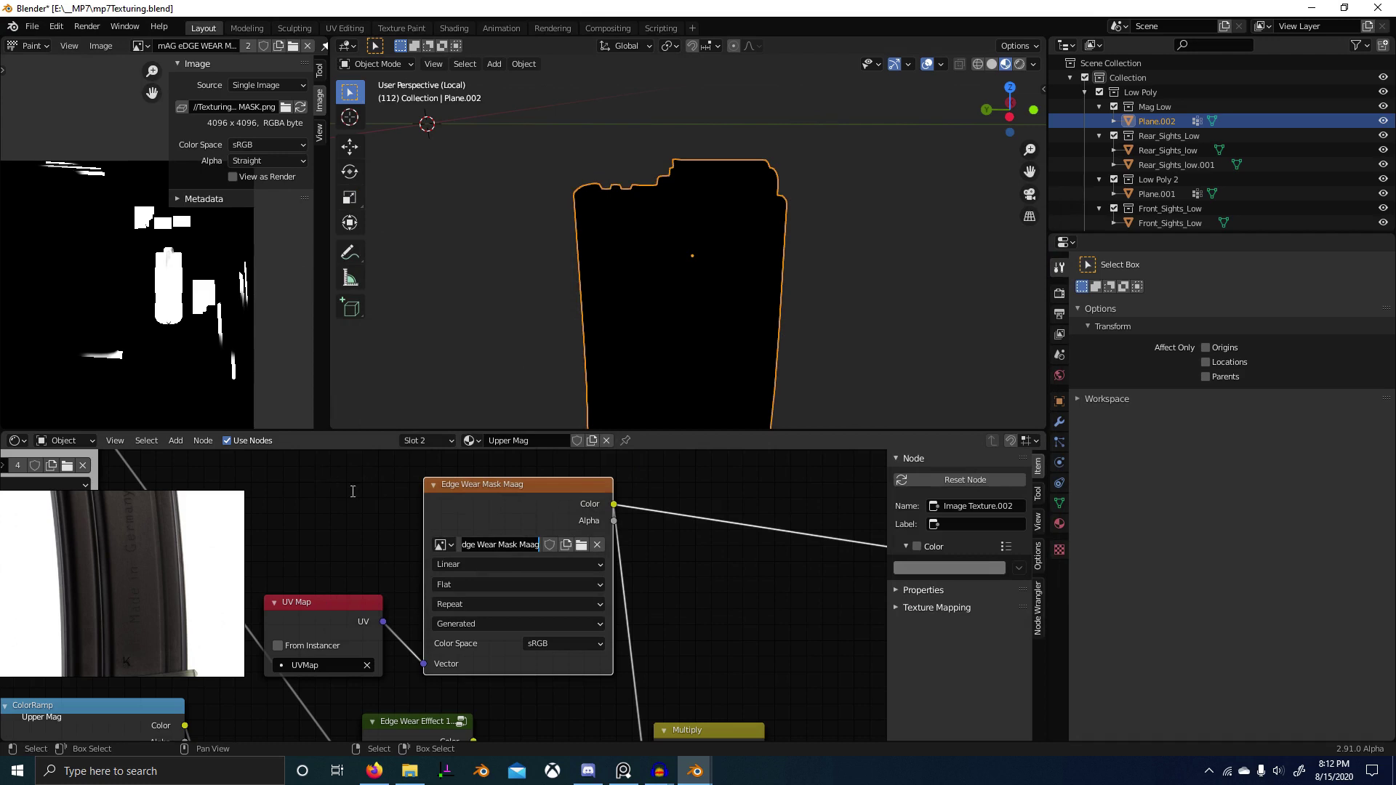
{"action": "key", "text": "Return"}
{"action": "scroll", "coordinate": [595, 237], "scroll_direction": "down", "scroll_amount": 4}
{"action": "left_click", "coordinate": [100, 45]}
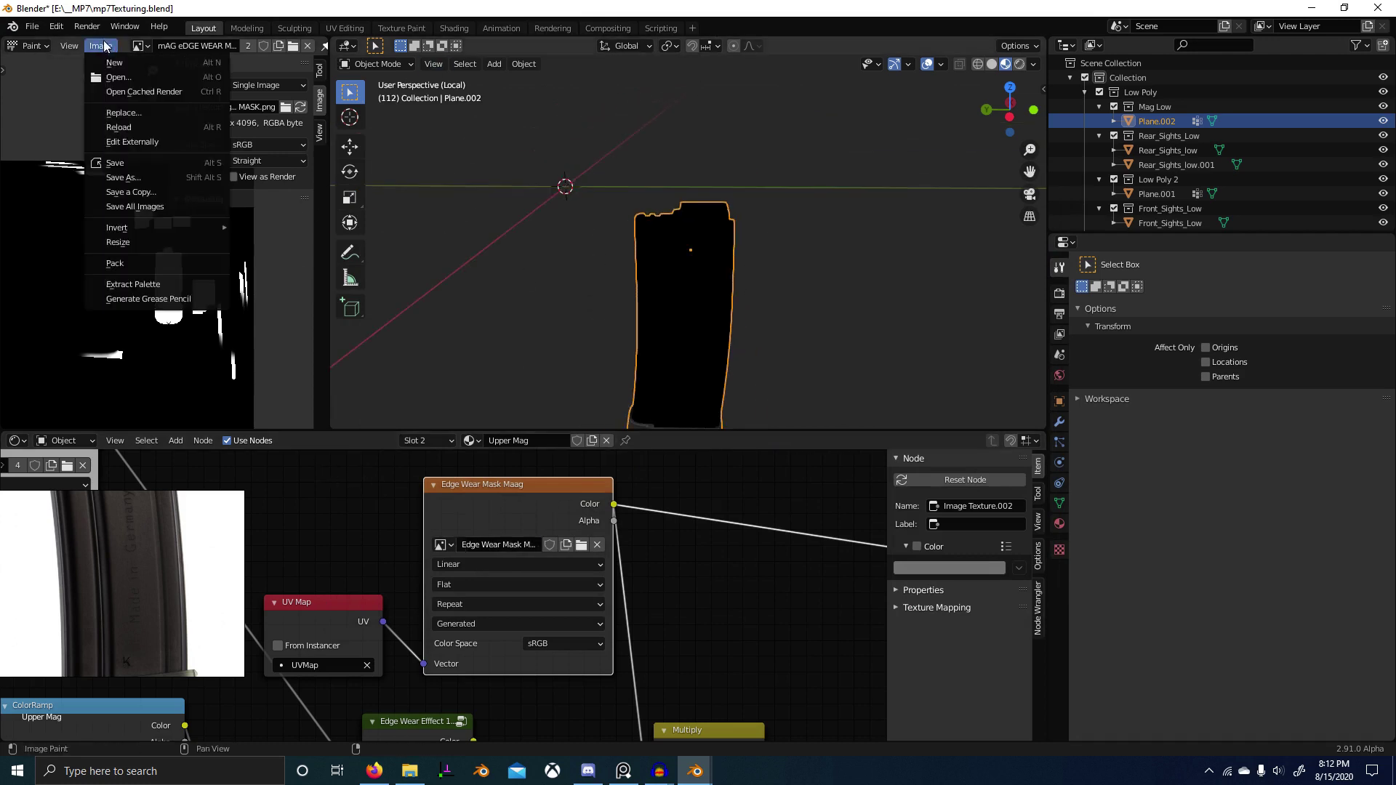
{"action": "left_click", "coordinate": [139, 46]}
{"action": "key", "text": "ctrl+v"}
{"action": "left_click", "coordinate": [167, 66]}
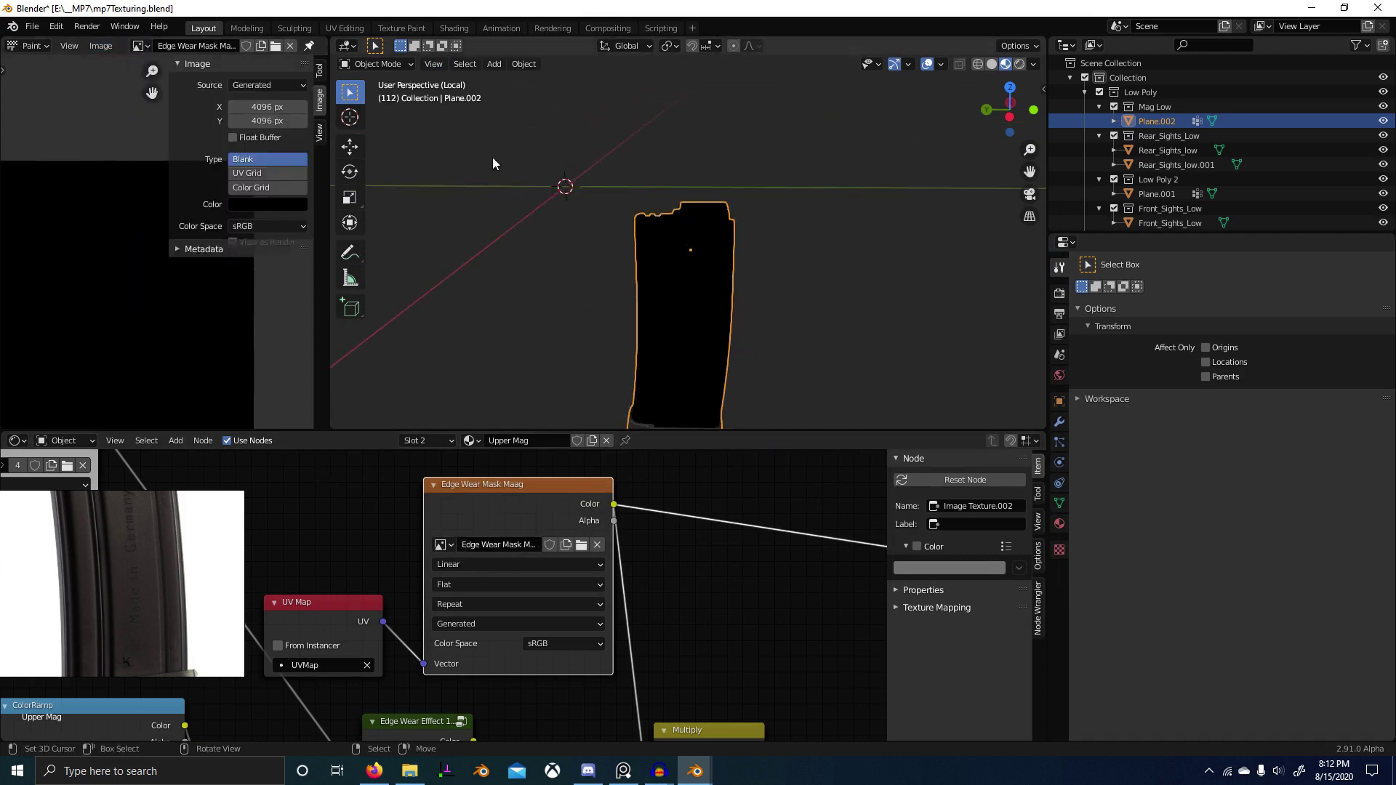
Step: Put the magazine in Texture Paint mode and set Edge Wear Mask Maag as the single image to paint
{"action": "middle_click_drag", "start_coordinate": [761, 279], "coordinate": [752, 291]}
{"action": "key", "text": "ctrl+Tab"}
{"action": "left_click", "coordinate": [835, 237]}
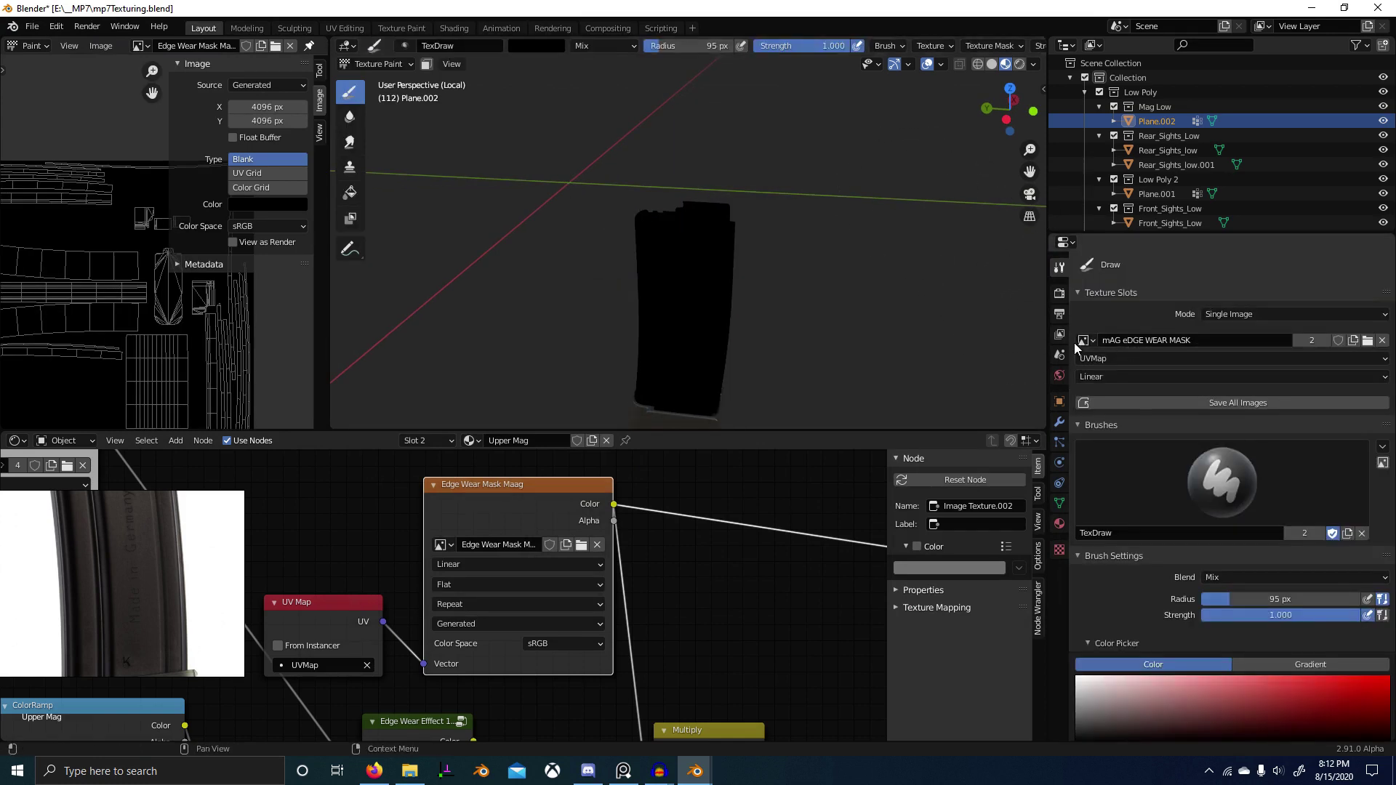
{"action": "left_click", "coordinate": [1090, 341]}
{"action": "left_click", "coordinate": [1110, 360]}
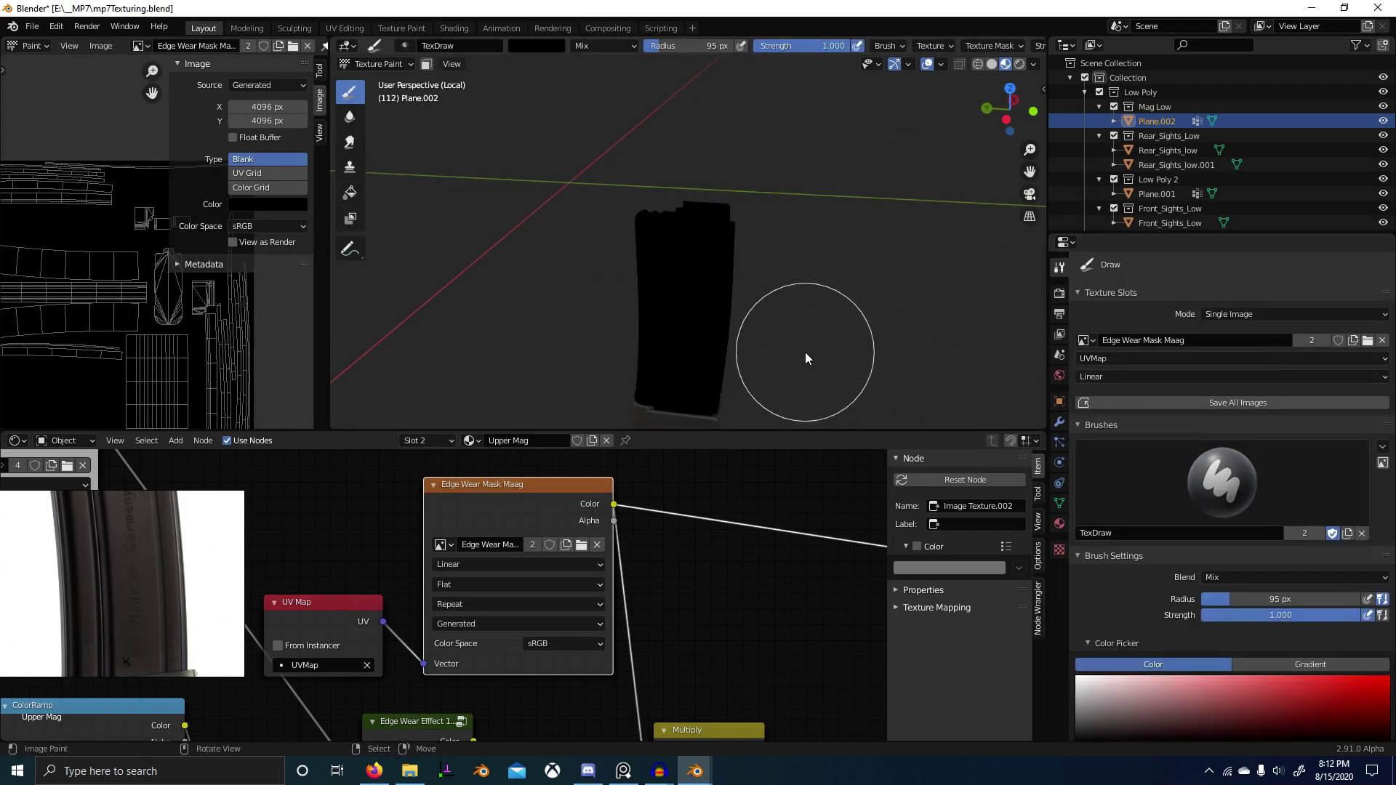
Step: Preview the Multiply node on the magazine and set the brush colour to white
{"action": "scroll", "coordinate": [614, 604], "scroll_direction": "down", "scroll_amount": 3}
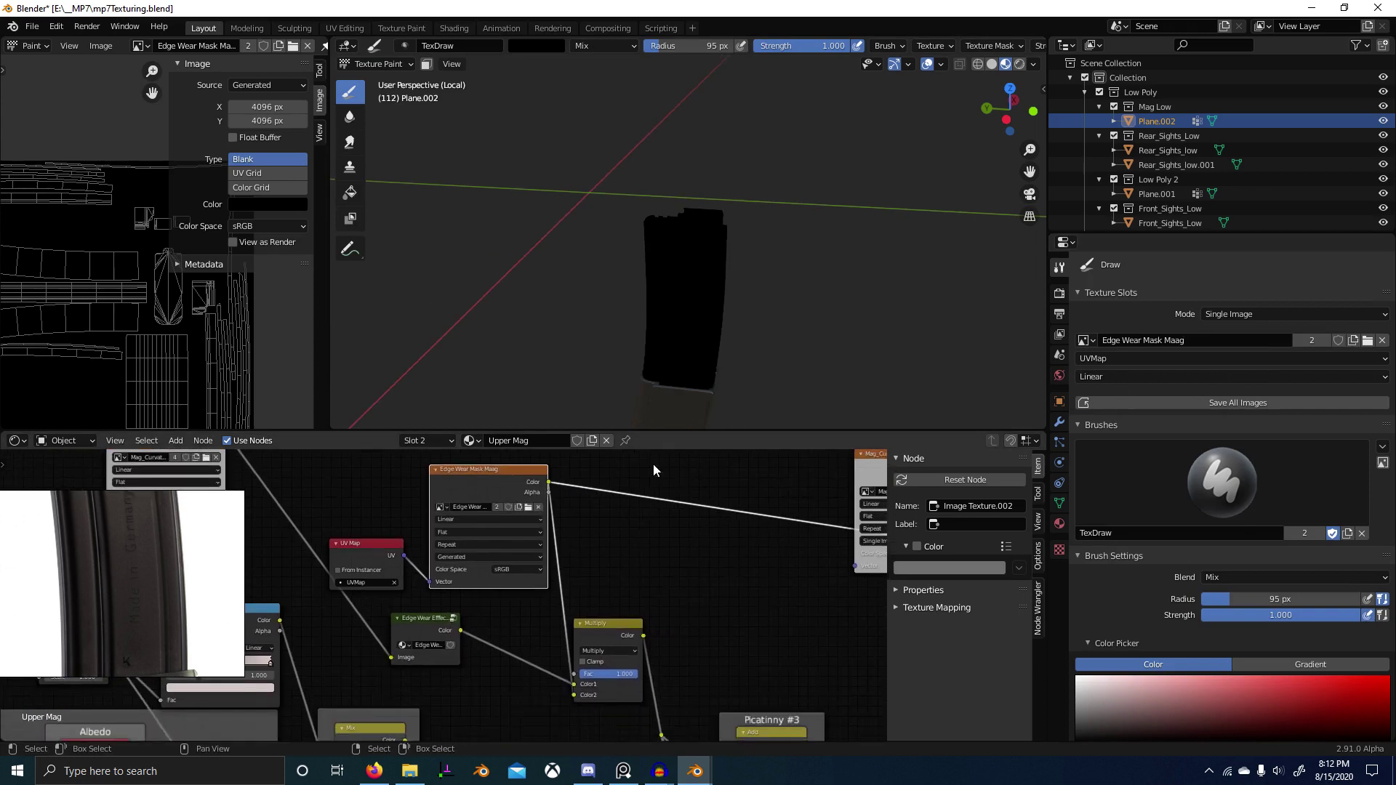
{"action": "left_click", "coordinate": [621, 625], "text": "ctrl+shift"}
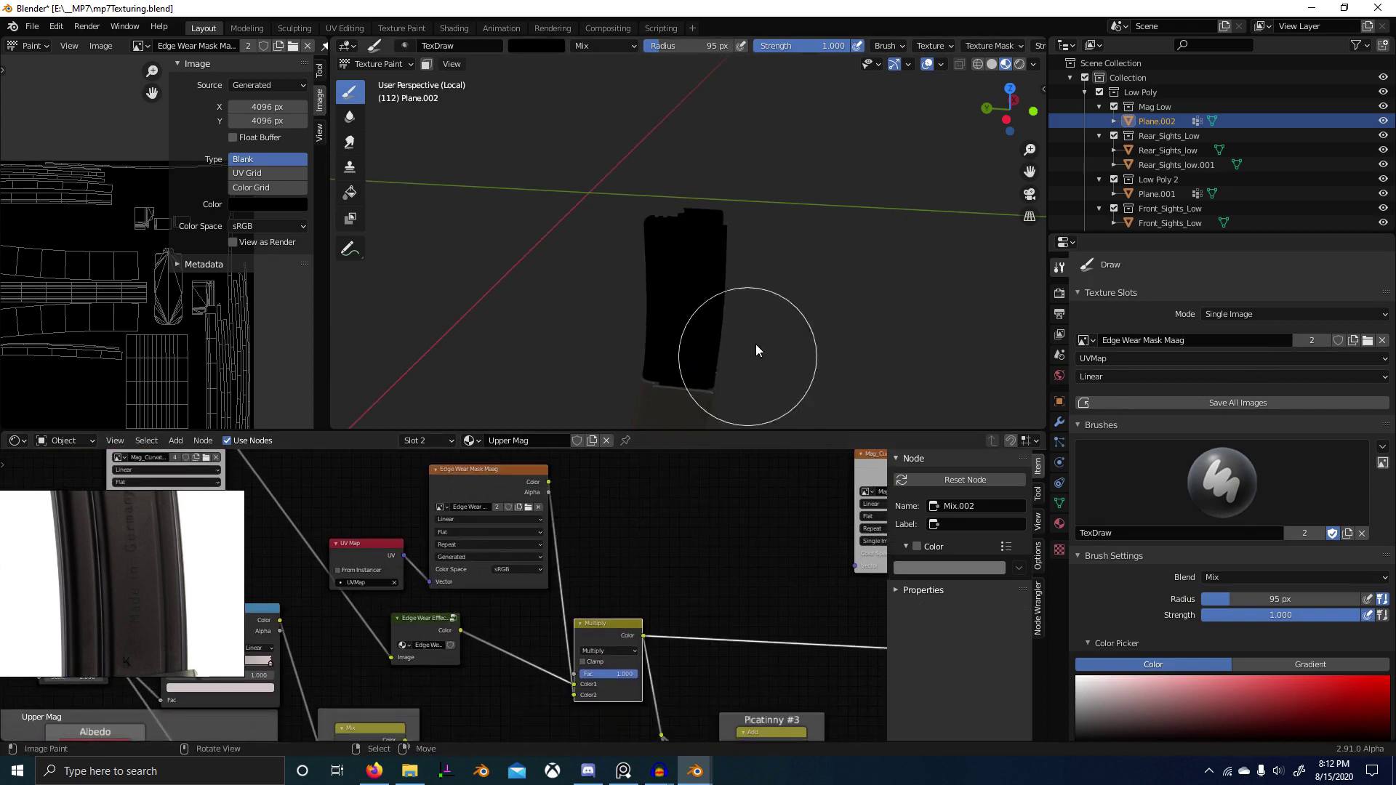
{"action": "scroll", "coordinate": [757, 343], "scroll_direction": "up", "scroll_amount": 4}
{"action": "left_click", "coordinate": [535, 48]}
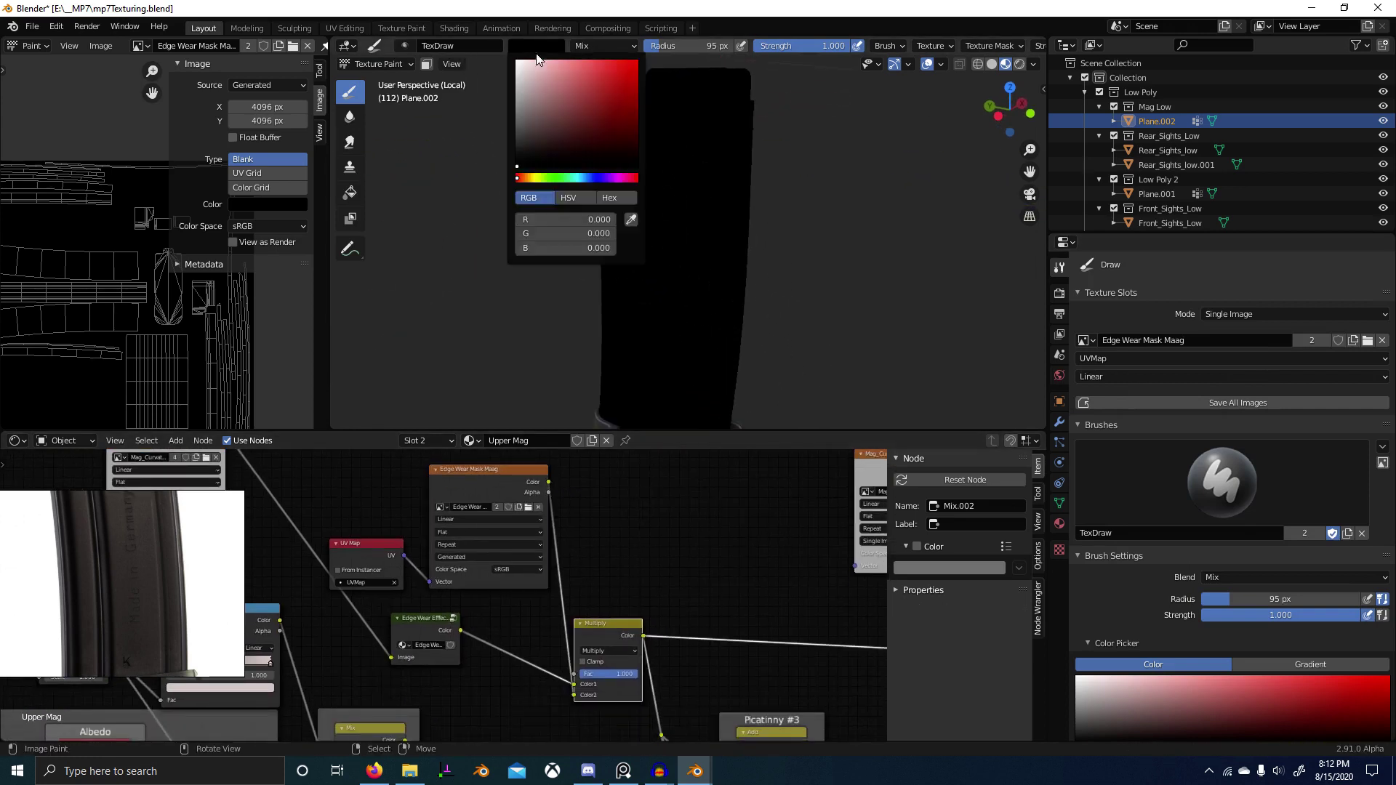
{"action": "left_click_drag", "start_coordinate": [522, 63], "coordinate": [513, 56]}
Step: Preview the Principled BSDF shader and set the paint brush radius to 53 px
{"action": "scroll", "coordinate": [425, 556], "scroll_direction": "down", "scroll_amount": 5}
{"action": "mouse_move", "coordinate": [825, 606]}
{"action": "middle_mouse_down"}
{"action": "mouse_move", "coordinate": [425, 556]}
{"action": "mouse_move", "coordinate": [459, 522]}
{"action": "middle_mouse_up"}
{"action": "scroll", "coordinate": [459, 522], "scroll_direction": "down", "scroll_amount": 2}
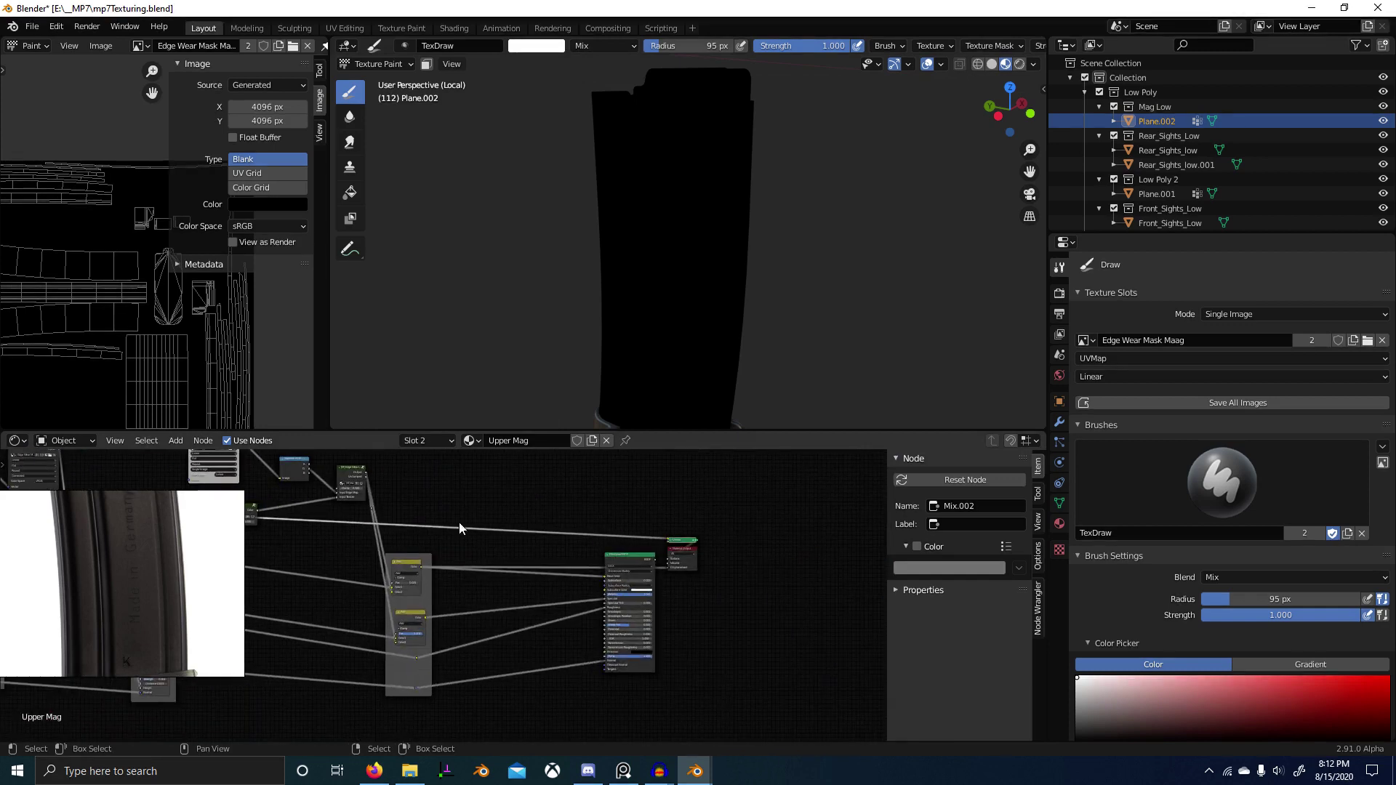
{"action": "left_click", "coordinate": [649, 557], "text": "ctrl+shift"}
{"action": "mouse_move", "coordinate": [665, 378]}
{"action": "middle_mouse_down"}
{"action": "mouse_move", "coordinate": [636, 285]}
{"action": "mouse_move", "coordinate": [632, 368]}
{"action": "mouse_move", "coordinate": [659, 364]}
{"action": "mouse_move", "coordinate": [695, 301]}
{"action": "mouse_move", "coordinate": [797, 390]}
{"action": "mouse_move", "coordinate": [662, 371]}
{"action": "mouse_move", "coordinate": [693, 313]}
{"action": "mouse_move", "coordinate": [767, 260]}
{"action": "mouse_move", "coordinate": [761, 216]}
{"action": "middle_mouse_up"}
{"action": "scroll", "coordinate": [693, 312], "scroll_direction": "up", "scroll_amount": 2}
{"action": "key", "text": "f"}
{"action": "left_click", "coordinate": [645, 381]}
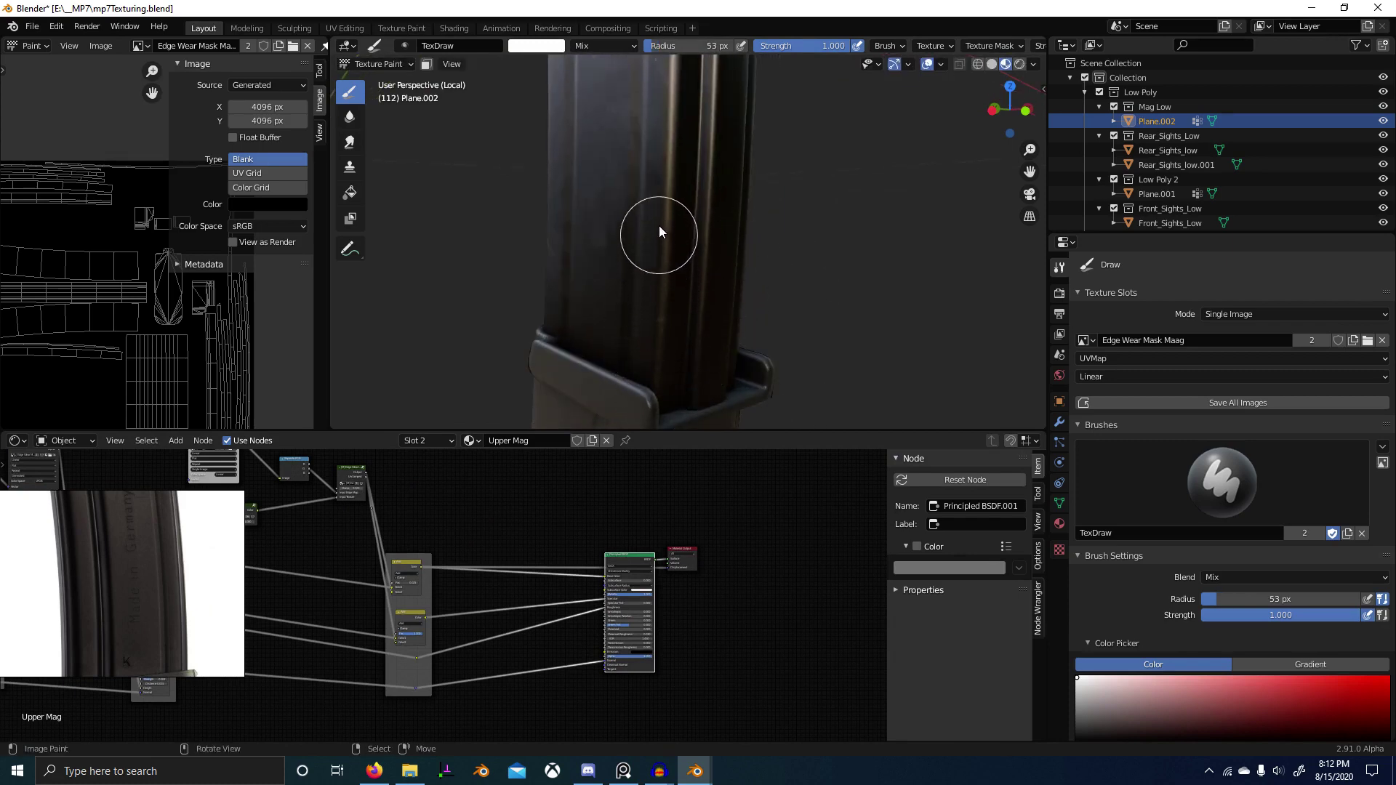
Step: Paint white edge wear along the magazine's corner edge, from its lower part up to the notch near the top
{"action": "middle_click_drag", "start_coordinate": [659, 231], "coordinate": [691, 278]}
{"action": "scroll", "coordinate": [656, 229], "scroll_direction": "up", "scroll_amount": 2}
{"action": "key", "text": "ctrl+space"}
{"action": "scroll", "coordinate": [680, 425], "scroll_direction": "down", "scroll_amount": 2}
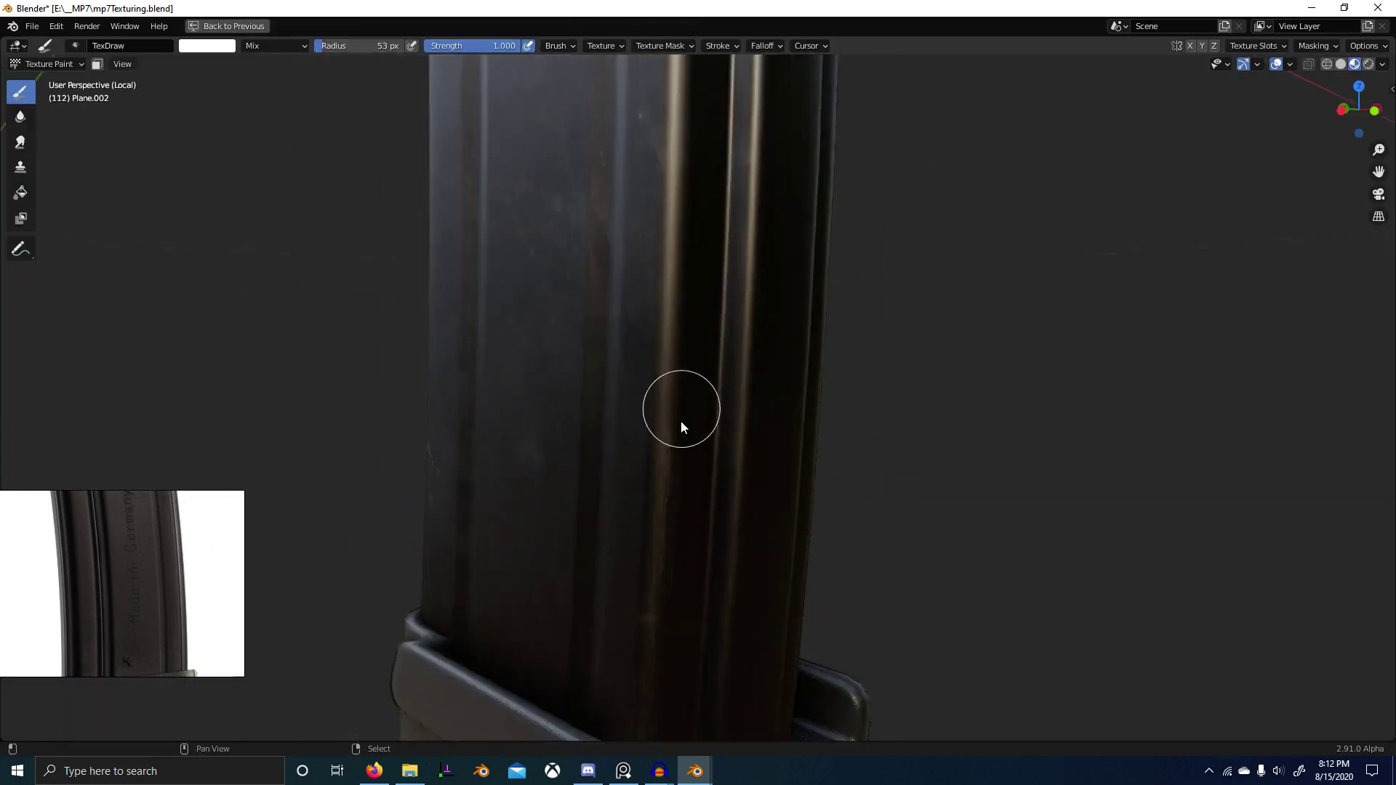
{"action": "middle_click_drag", "start_coordinate": [682, 427], "coordinate": [678, 440], "text": "shift"}
{"action": "middle_click_drag", "start_coordinate": [695, 212], "coordinate": [662, 419], "text": "shift"}
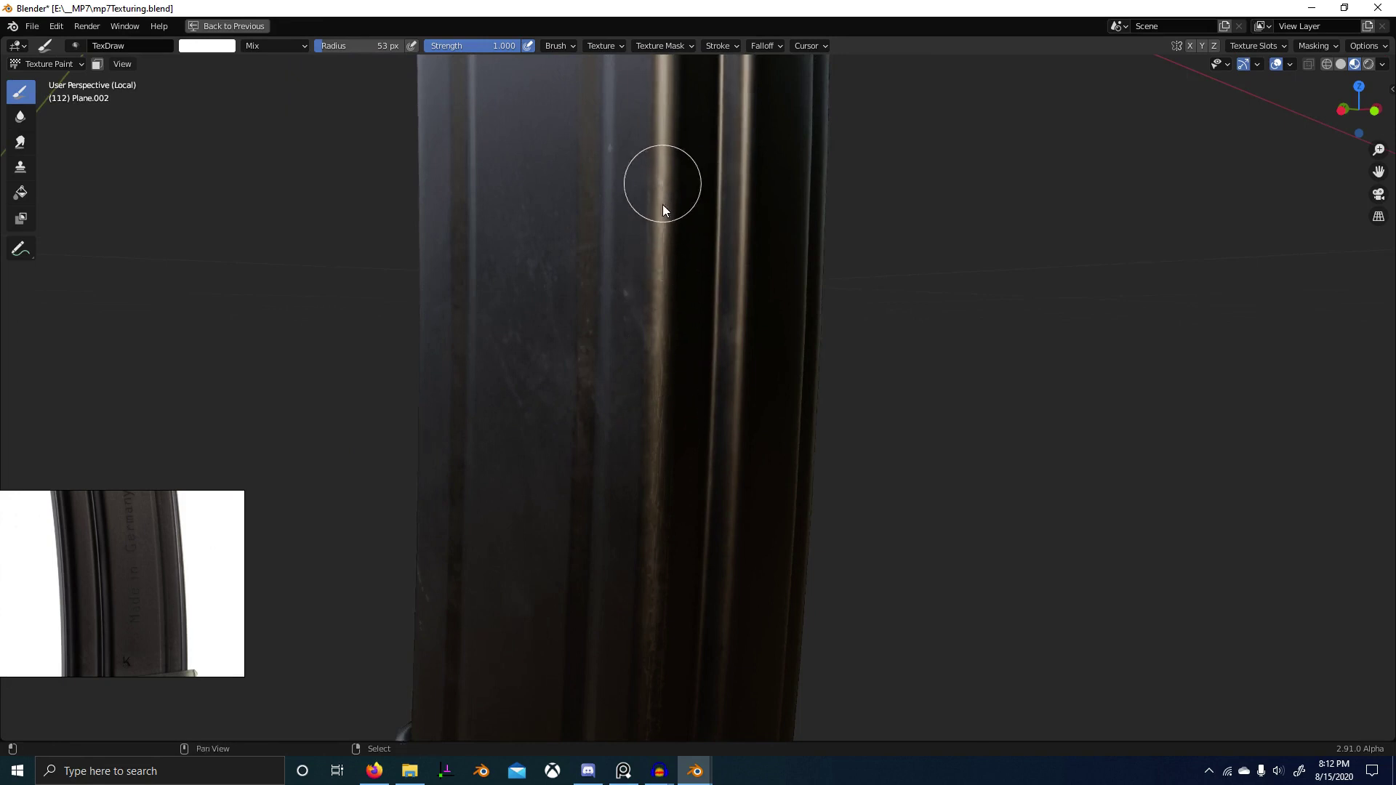
{"action": "middle_click_drag", "start_coordinate": [663, 211], "coordinate": [646, 499], "text": "shift"}
{"action": "middle_click_drag", "start_coordinate": [667, 178], "coordinate": [630, 529], "text": "shift"}
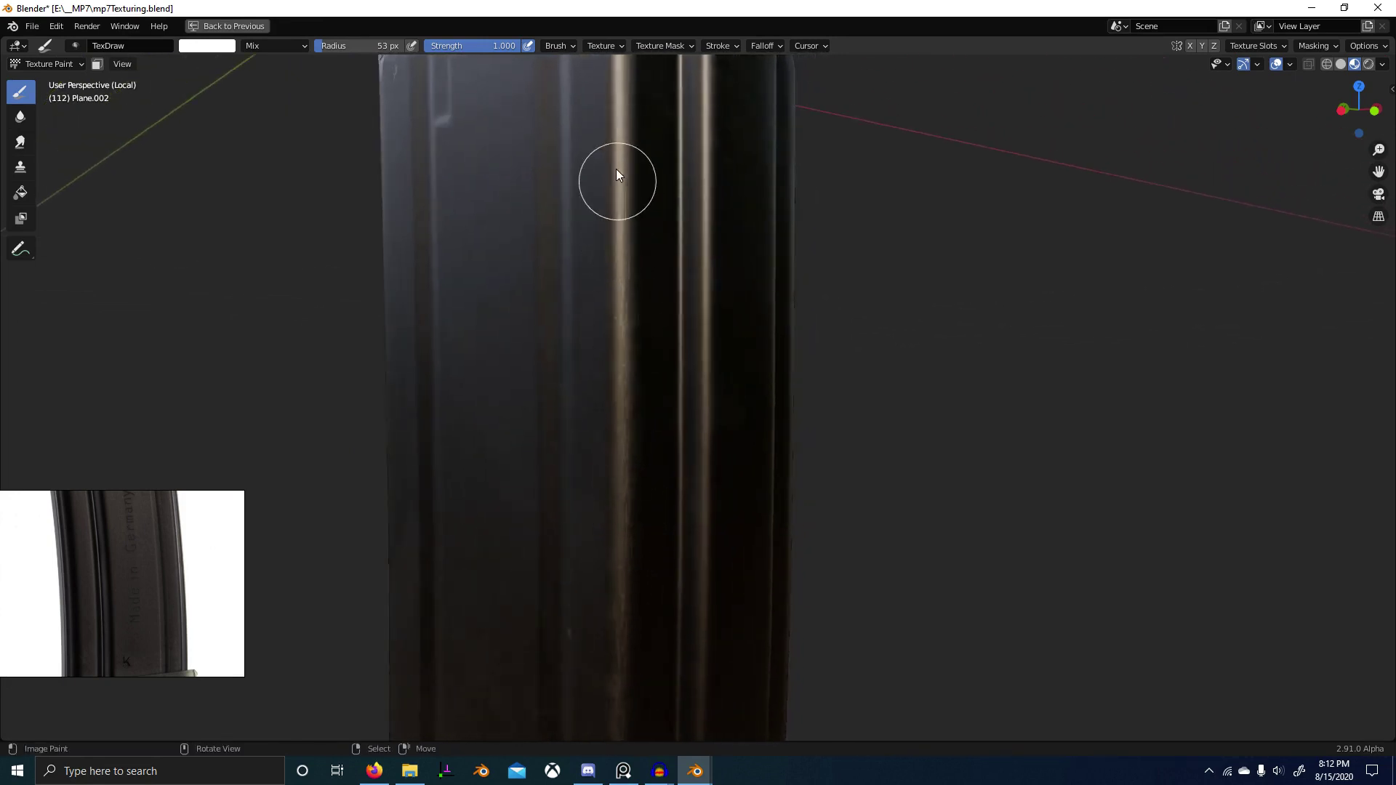
{"action": "middle_click_drag", "start_coordinate": [617, 175], "coordinate": [607, 520], "text": "shift"}
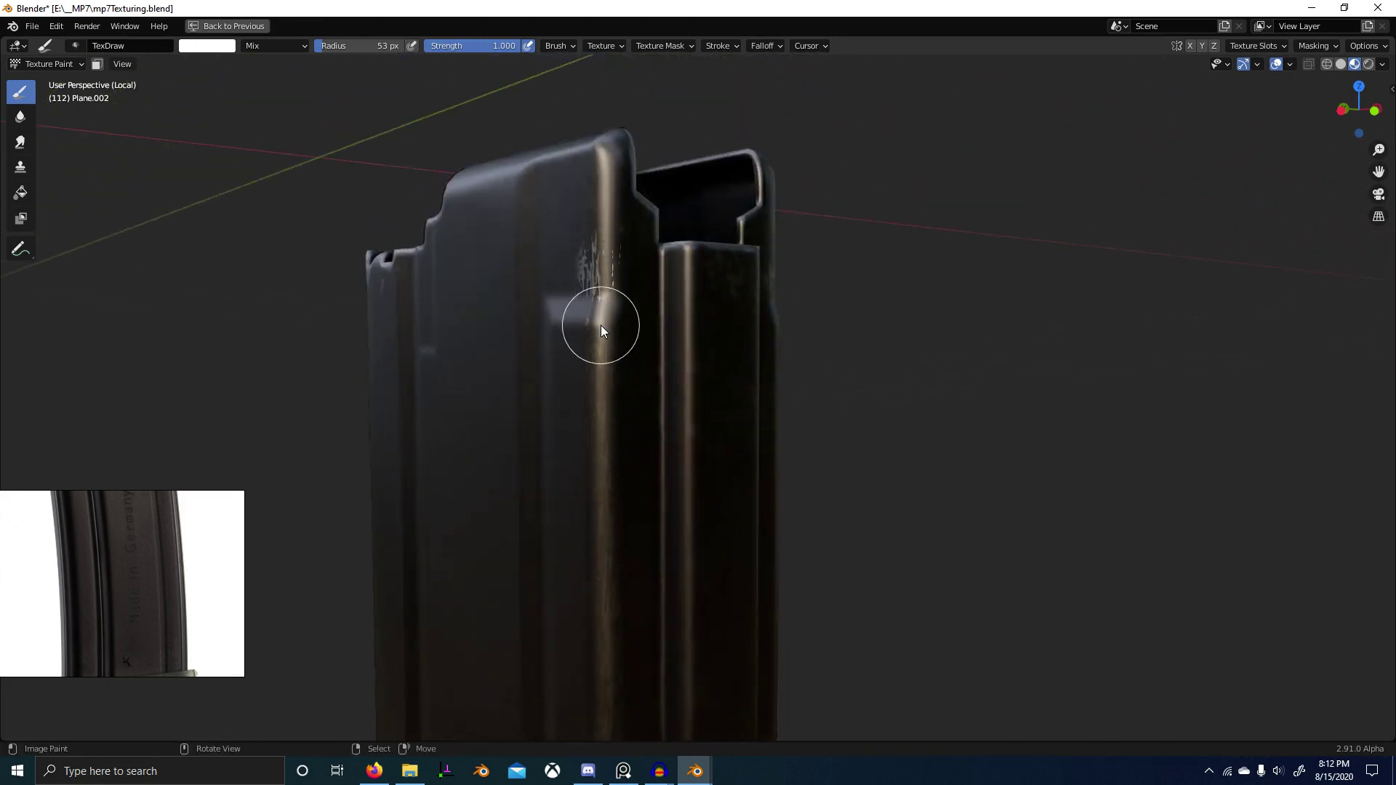
Step: Touch up the wear around the notch near the magazine's top, switching the brush colour to black and back to white
{"action": "mouse_move", "coordinate": [600, 325]}
{"action": "middle_mouse_down"}
{"action": "mouse_move", "coordinate": [634, 346]}
{"action": "mouse_move", "coordinate": [595, 321]}
{"action": "middle_mouse_up"}
{"action": "key", "text": "s"}
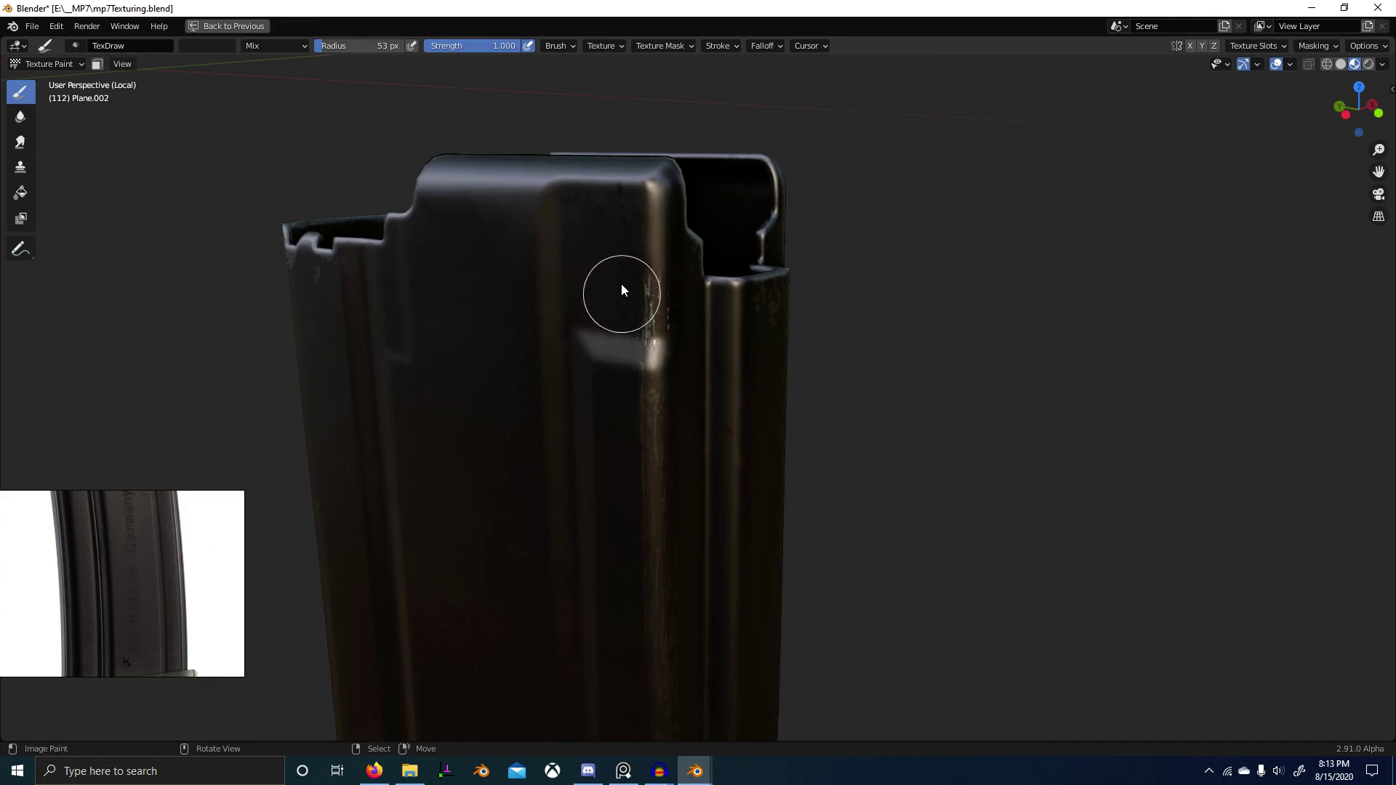
{"action": "key", "text": "x"}
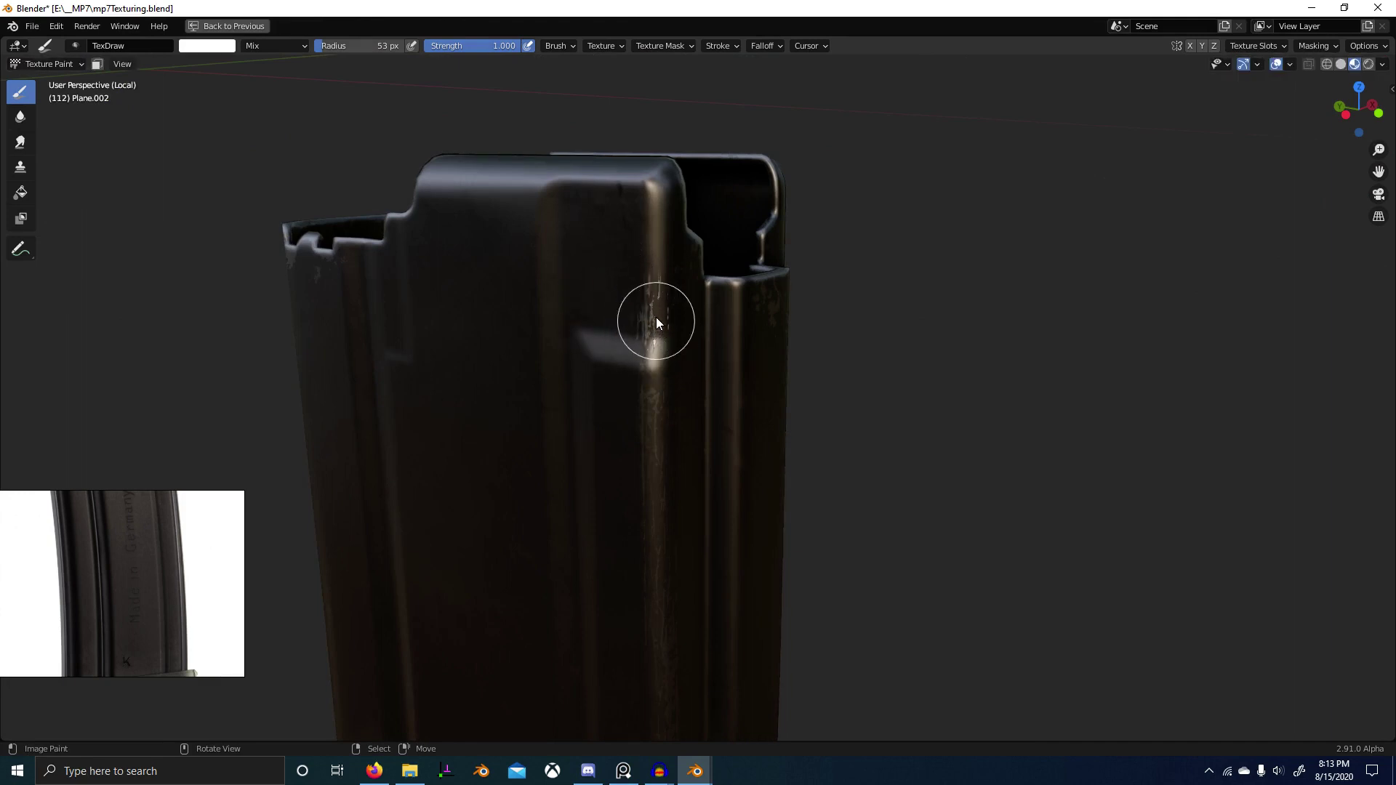
Step: Paint white edge wear up the corner from the notch to the magazine's top, adjusting the alternate brush colour along the way
{"action": "left_click_drag", "start_coordinate": [656, 320], "coordinate": [650, 253]}
{"action": "key", "text": "x"}
{"action": "left_click", "coordinate": [218, 50]}
{"action": "left_click_drag", "start_coordinate": [229, 114], "coordinate": [236, 175]}
{"action": "mouse_move", "coordinate": [611, 291]}
{"action": "middle_mouse_down"}
{"action": "mouse_move", "coordinate": [658, 295]}
{"action": "mouse_move", "coordinate": [685, 343]}
{"action": "middle_mouse_up"}
{"action": "key", "text": "x"}
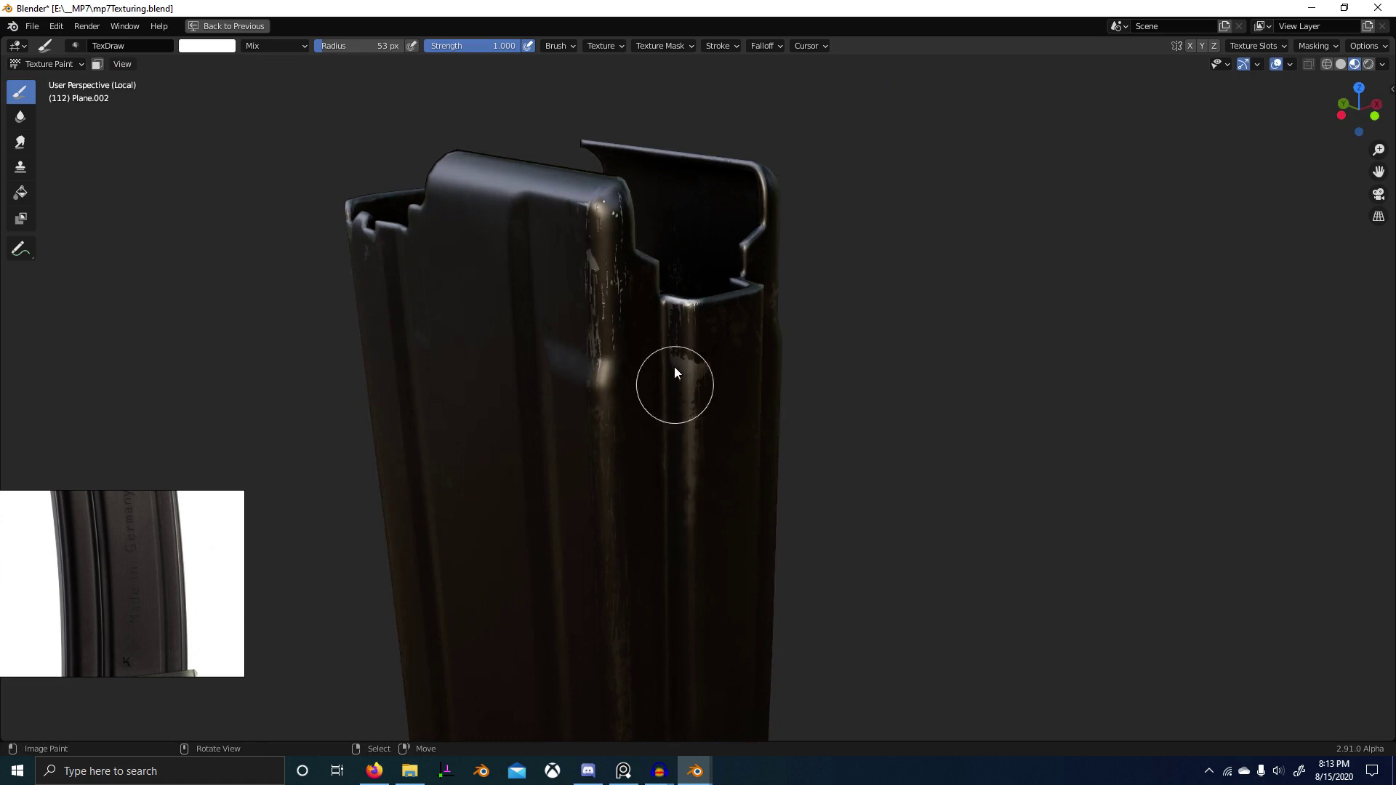
Step: Paint white edge wear down the narrow ridge beside the corner, from the magazine's top rim along its length
{"action": "middle_click_drag", "start_coordinate": [682, 651], "coordinate": [674, 447]}
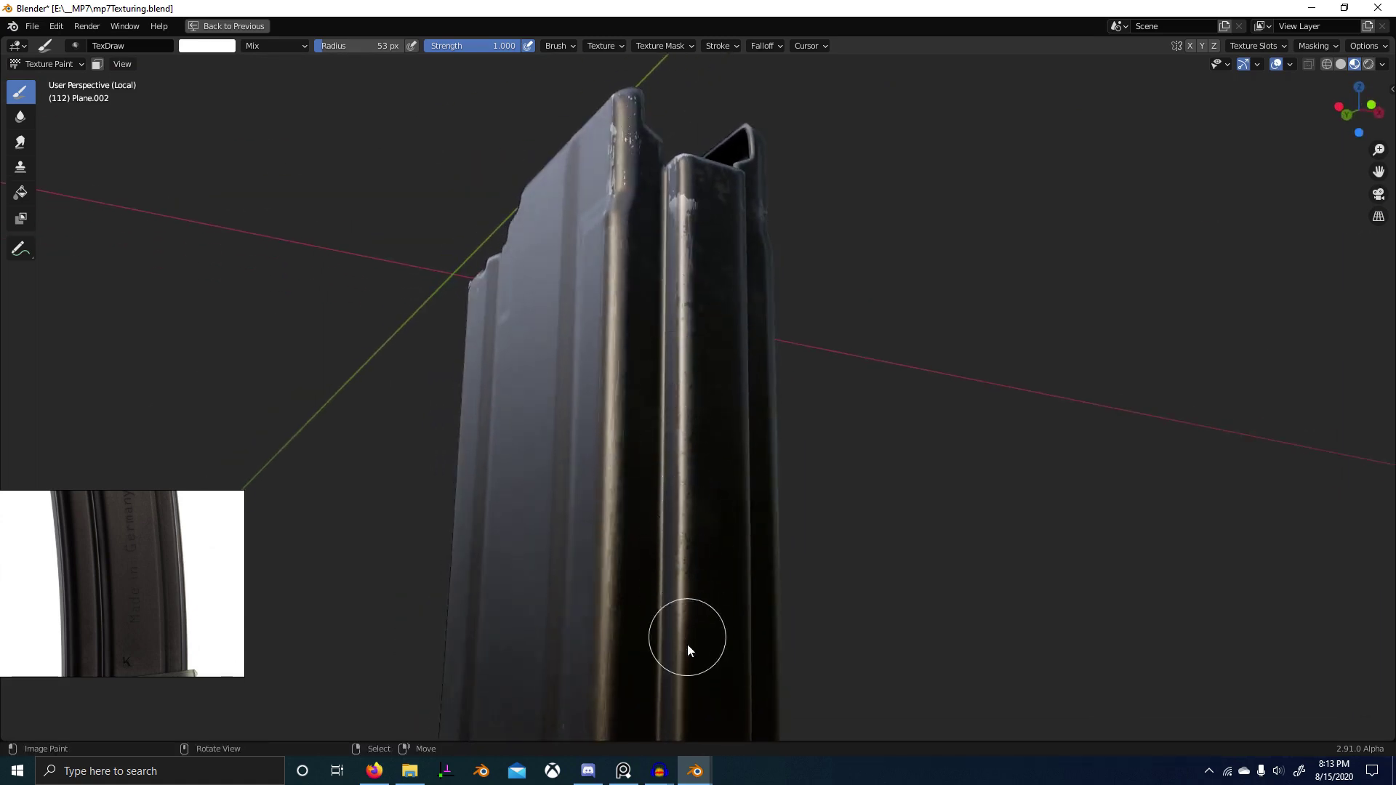
{"action": "middle_click_drag", "start_coordinate": [687, 645], "coordinate": [696, 469]}
{"action": "middle_click_drag", "start_coordinate": [672, 650], "coordinate": [687, 359]}
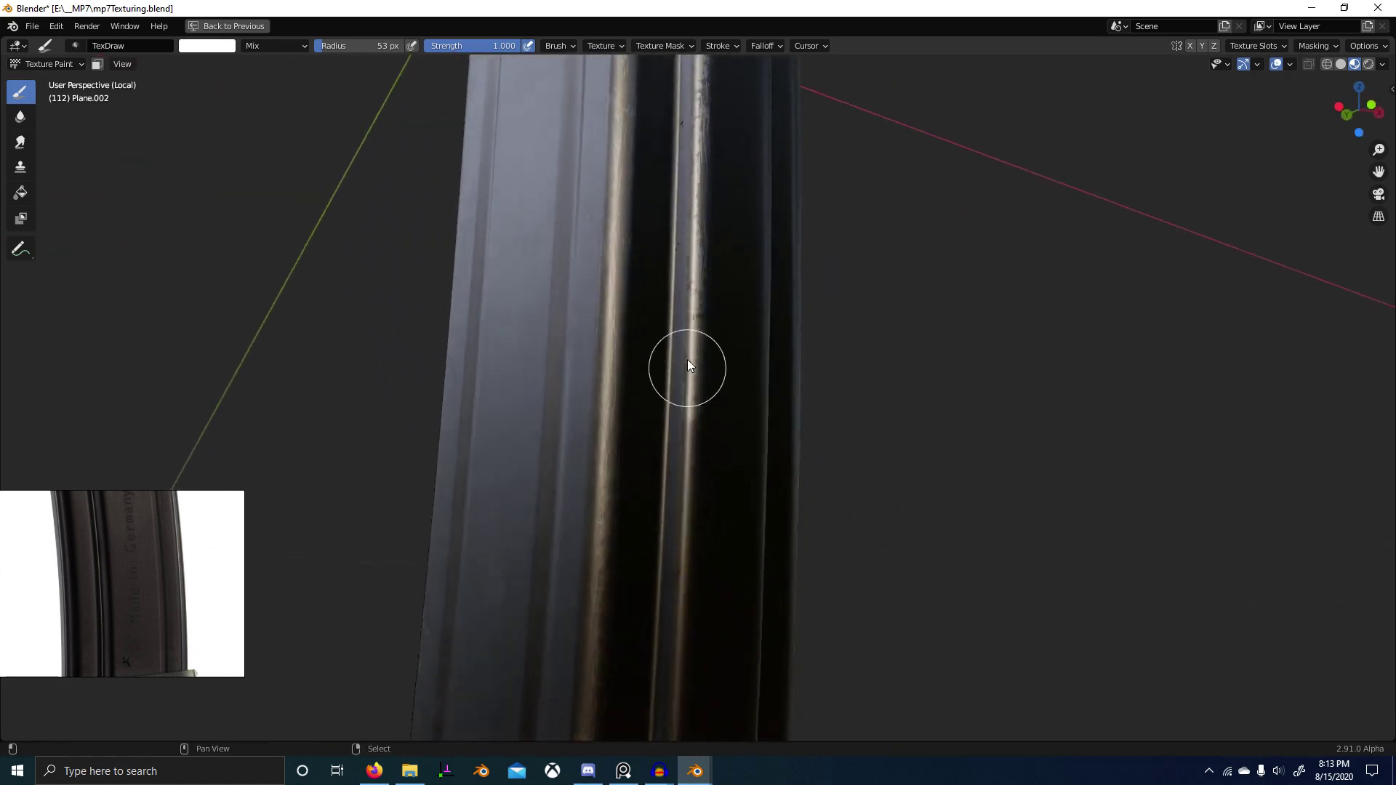
{"action": "middle_click_drag", "start_coordinate": [657, 674], "coordinate": [678, 320], "text": "shift"}
{"action": "middle_click_drag", "start_coordinate": [653, 578], "coordinate": [491, 637]}
Step: Paint white edge wear up the ridge on the magazine's opposite side, from the lower part to the top rim
{"action": "scroll", "coordinate": [451, 560], "scroll_direction": "up", "scroll_amount": 2}
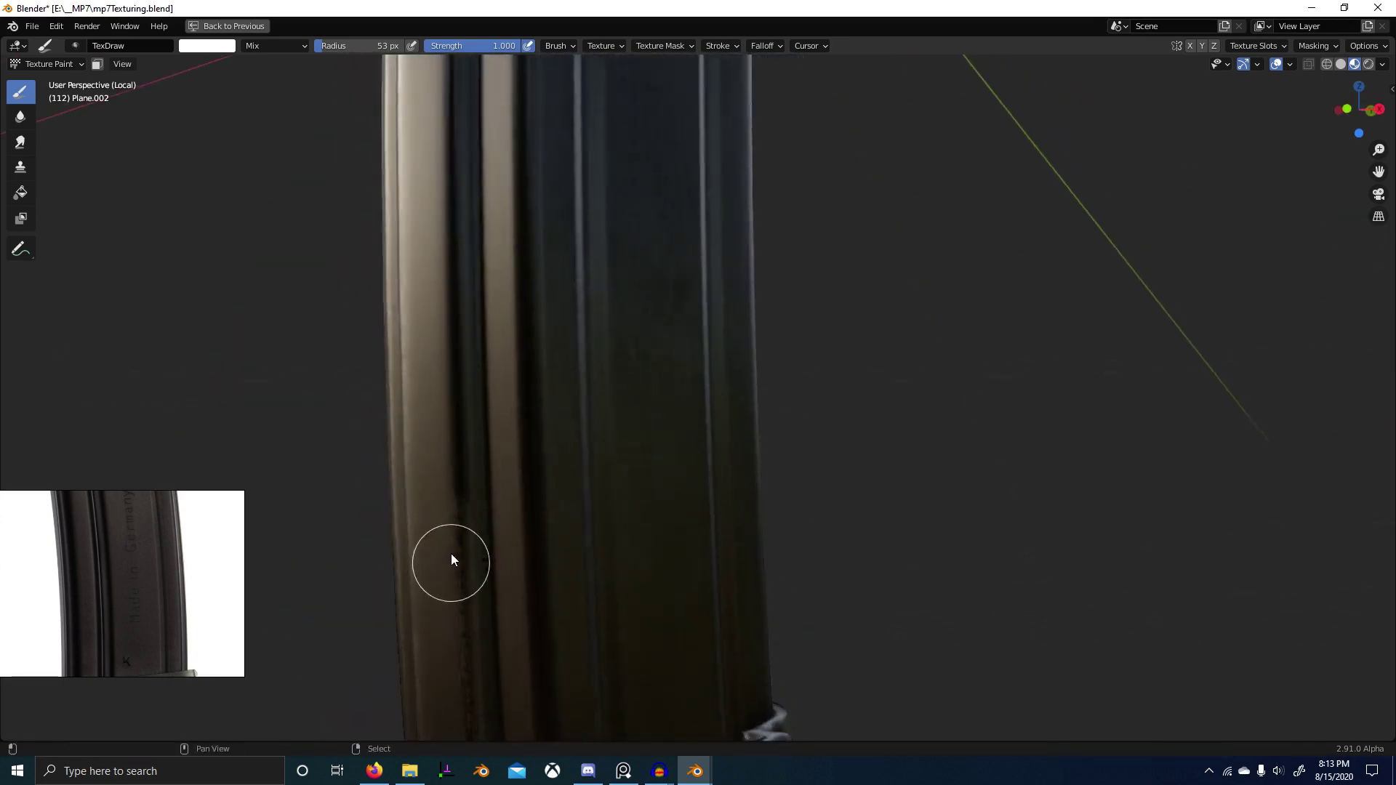
{"action": "middle_click_drag", "start_coordinate": [445, 290], "coordinate": [483, 474]}
{"action": "middle_click_drag", "start_coordinate": [489, 240], "coordinate": [488, 299]}
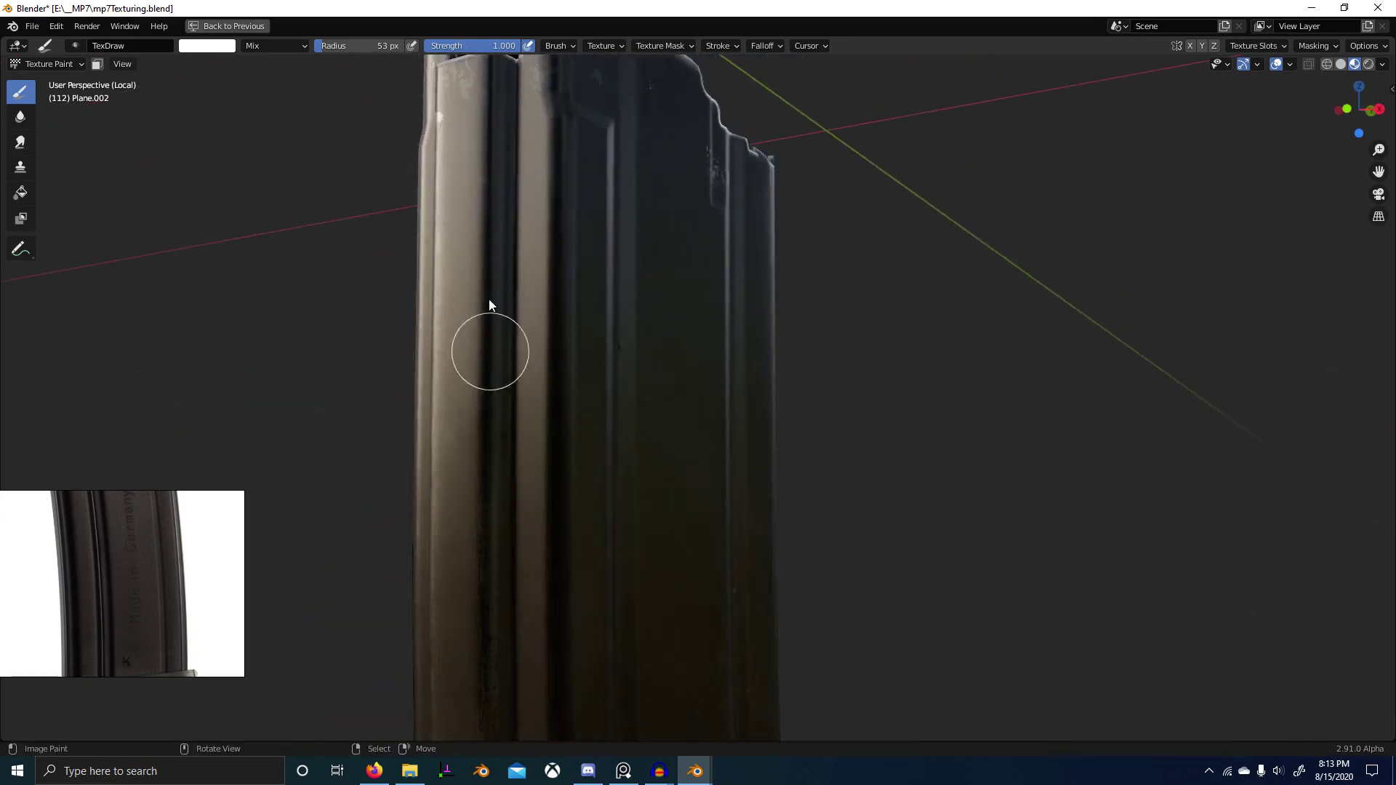
{"action": "middle_click_drag", "start_coordinate": [487, 238], "coordinate": [507, 329]}
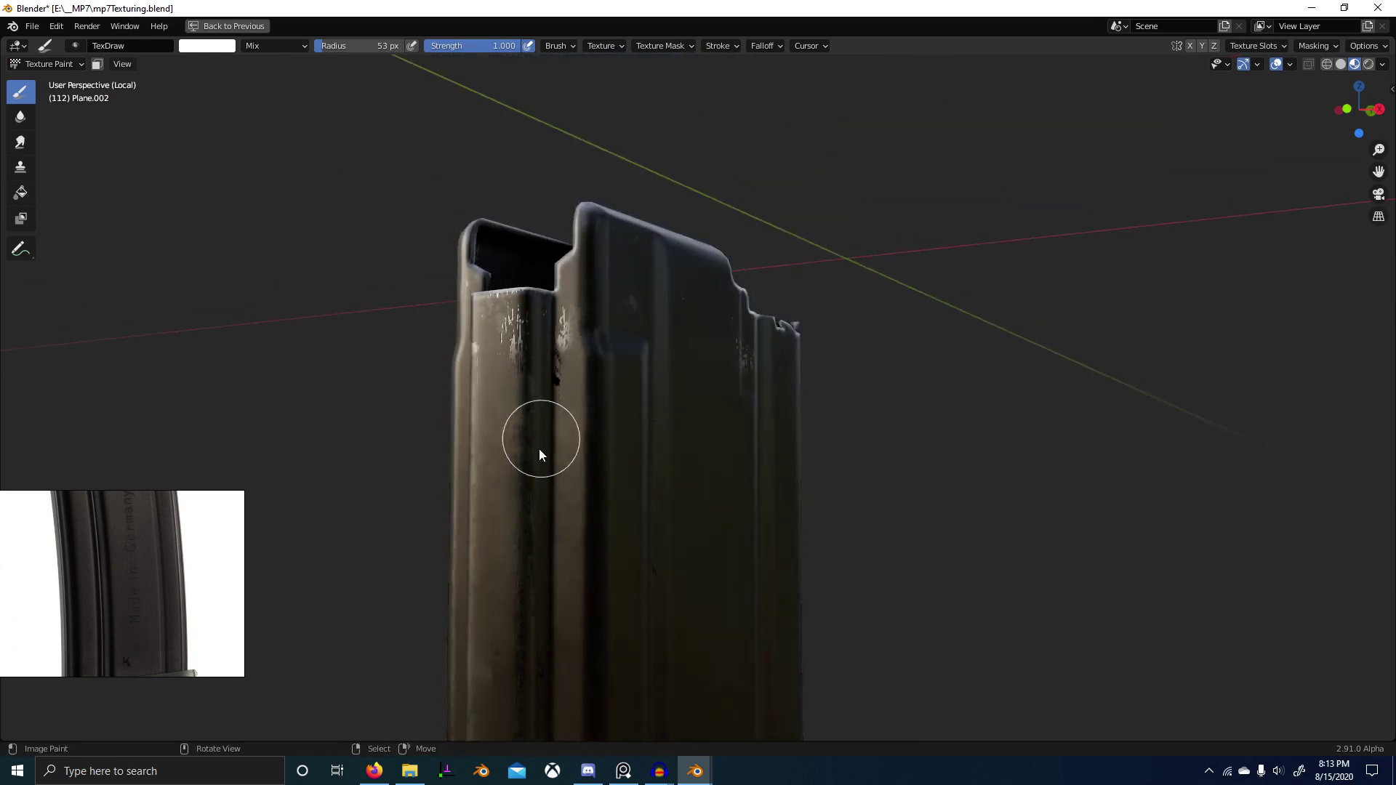
{"action": "scroll", "coordinate": [546, 416], "scroll_direction": "up", "scroll_amount": 1}
{"action": "mouse_move", "coordinate": [550, 398]}
{"action": "middle_mouse_down"}
{"action": "mouse_move", "coordinate": [614, 420]}
{"action": "mouse_move", "coordinate": [603, 375]}
{"action": "middle_mouse_up"}
{"action": "scroll", "coordinate": [613, 419], "scroll_direction": "up", "scroll_amount": 2}
Step: Undo the last stroke, clean up stray wear beside the upper groove with black, and switch the brush back to white
{"action": "key", "text": "ctrl+z"}
{"action": "key", "text": "x"}
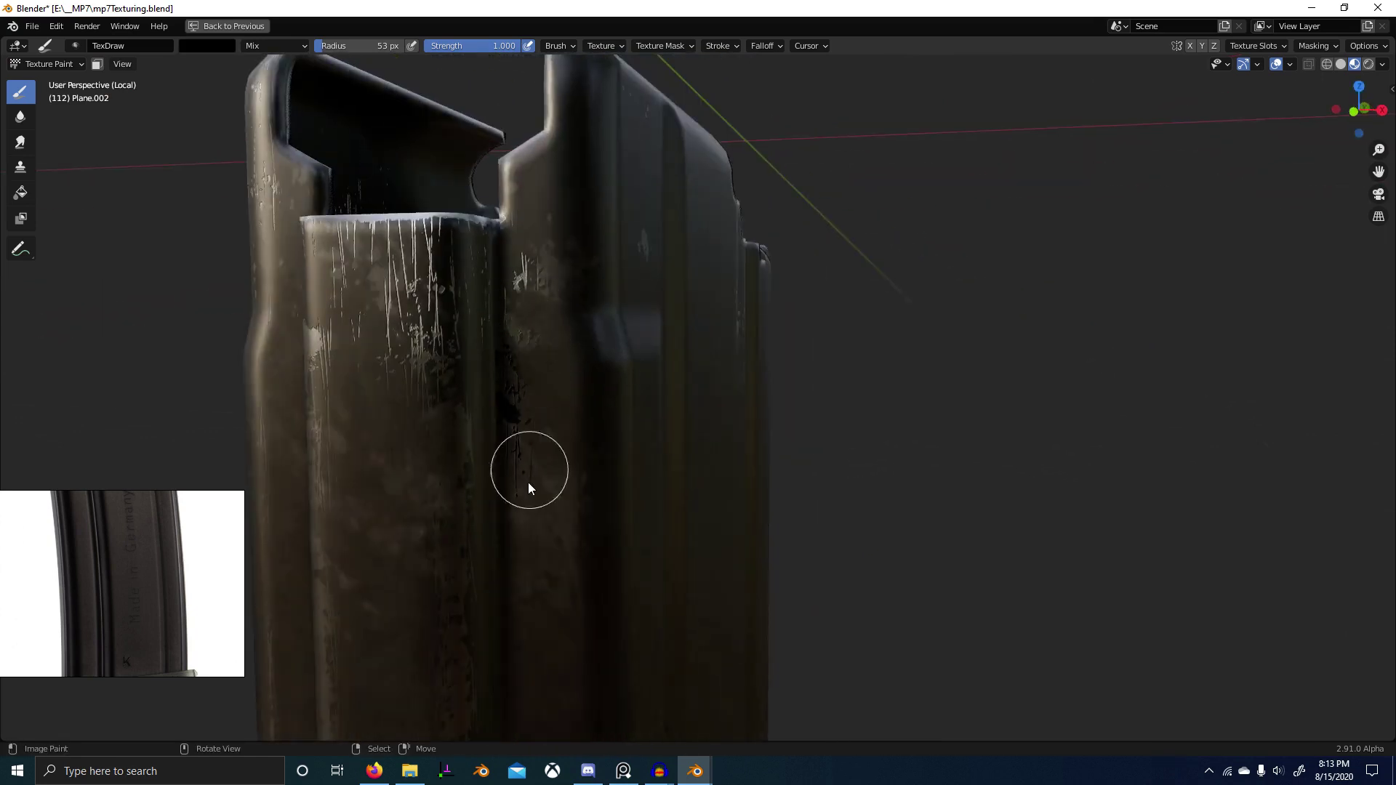
{"action": "scroll", "coordinate": [502, 436], "scroll_direction": "down", "scroll_amount": 3}
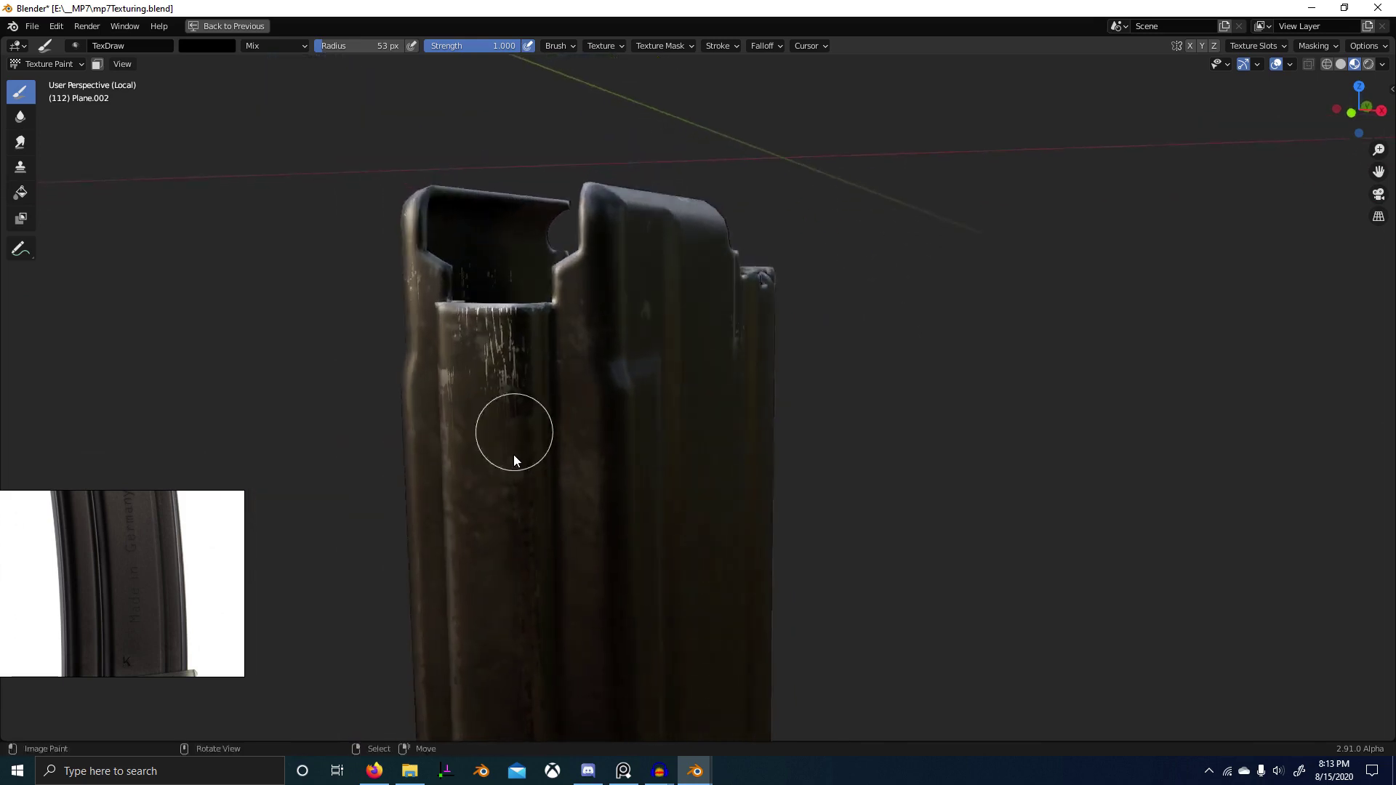
{"action": "mouse_move", "coordinate": [514, 429]}
{"action": "middle_mouse_down"}
{"action": "mouse_move", "coordinate": [695, 467]}
{"action": "mouse_move", "coordinate": [567, 395]}
{"action": "middle_mouse_up"}
{"action": "key", "text": "x"}
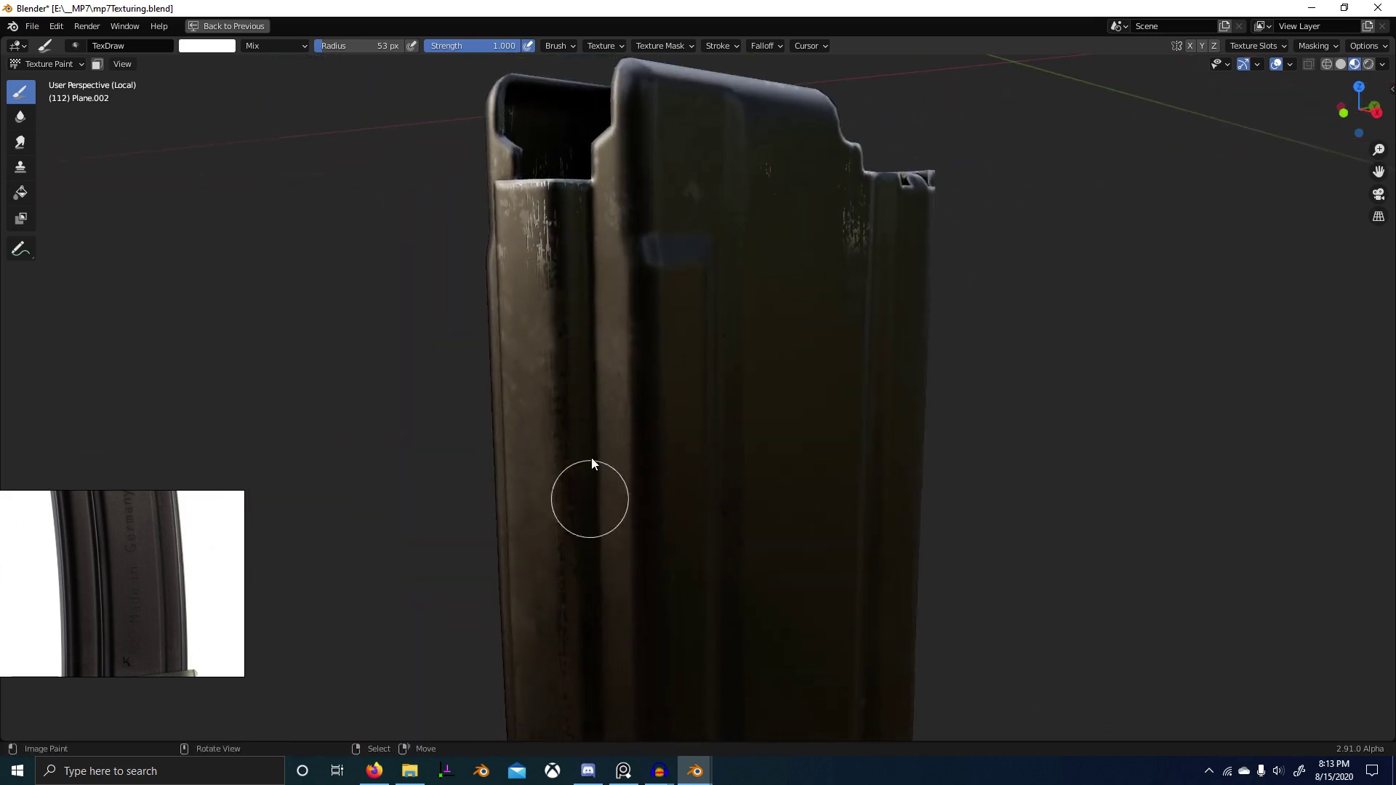
Step: Paint light white wear down the groove-side edge from the upper part of the magazine towards the base collar
{"action": "left_click", "coordinate": [608, 399]}
{"action": "middle_click_drag", "start_coordinate": [605, 579], "coordinate": [586, 298], "text": "shift"}
{"action": "middle_click_drag", "start_coordinate": [588, 648], "coordinate": [578, 218], "text": "shift"}
{"action": "middle_click_drag", "start_coordinate": [619, 672], "coordinate": [593, 442], "text": "shift"}
Step: Touch up the wear along the lower groove edges down to the base collar, alternating the brush between black and white
{"action": "key", "text": "x"}
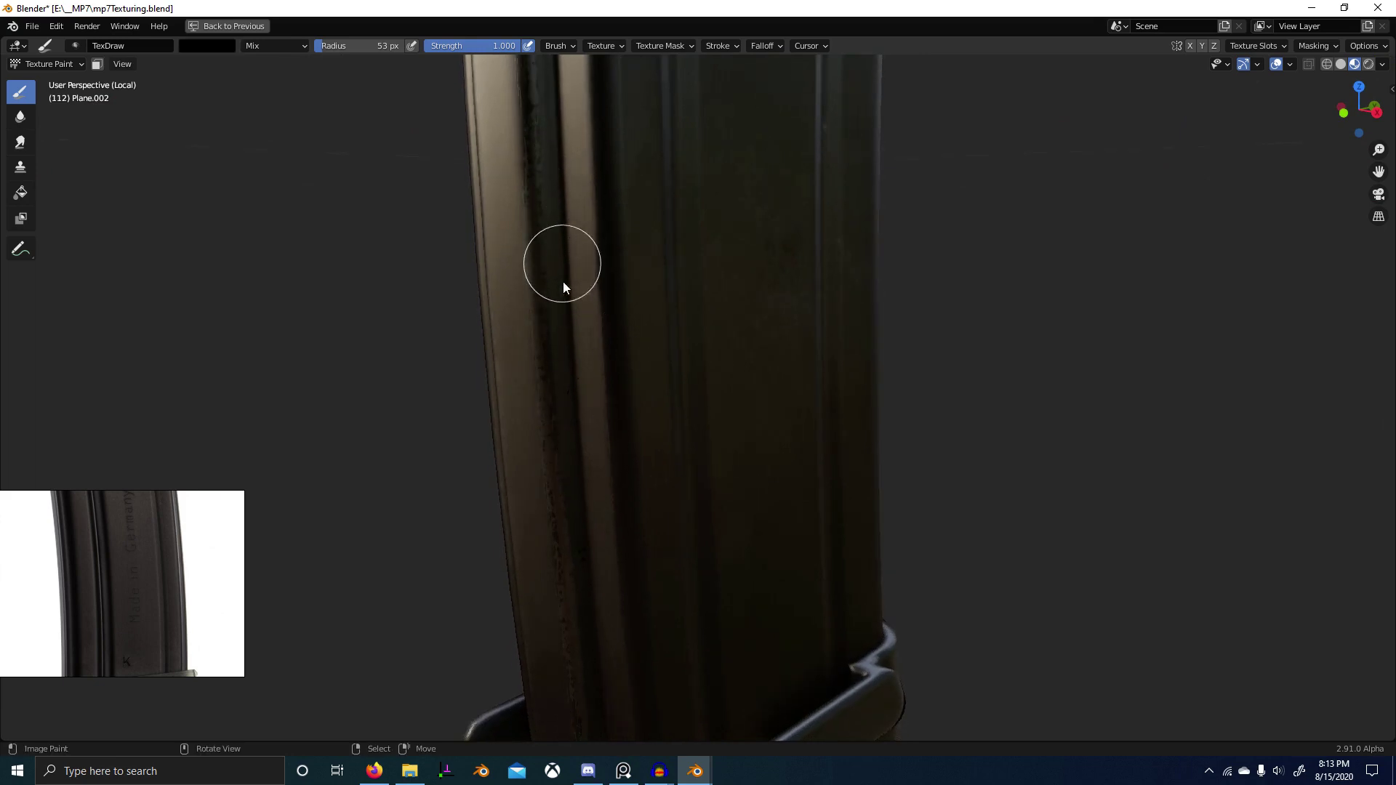
{"action": "key", "text": "x"}
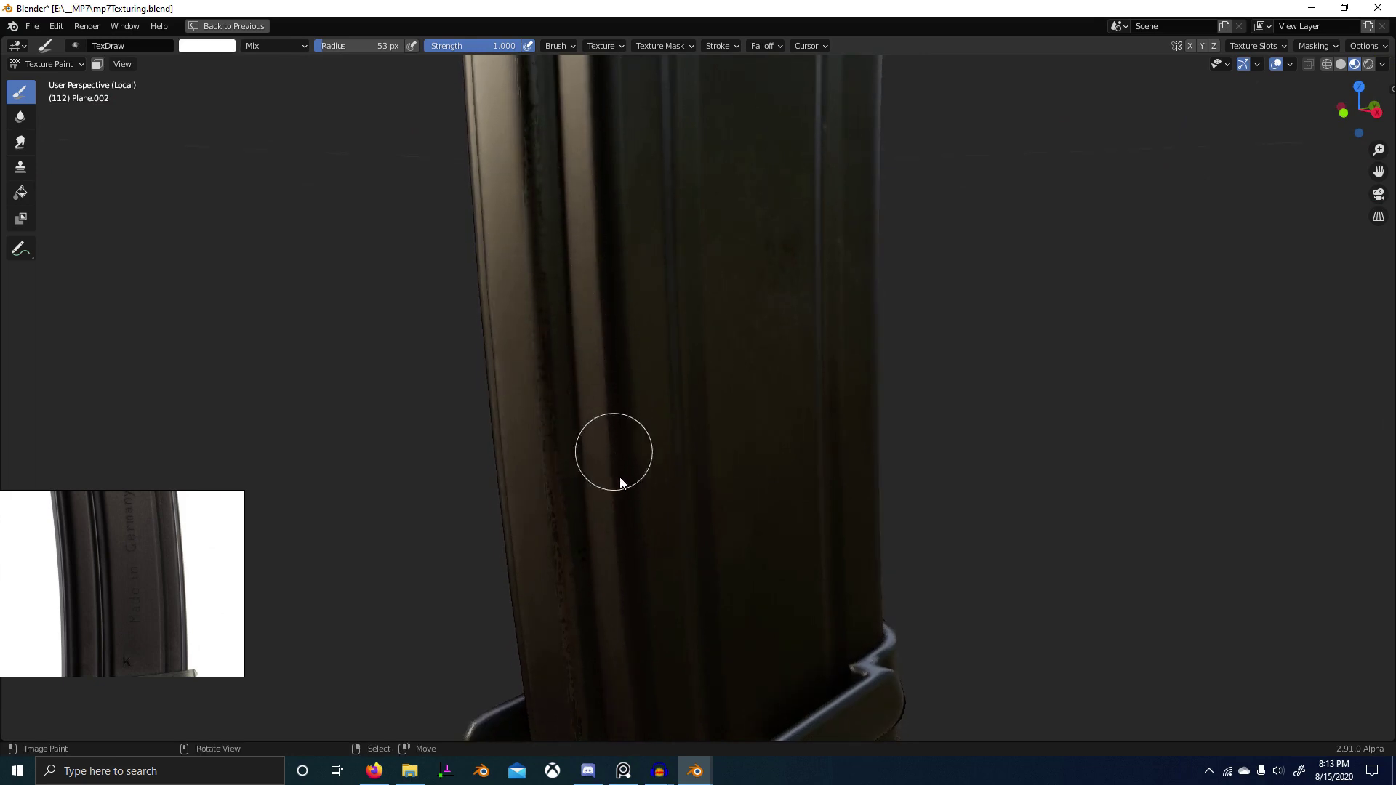
{"action": "mouse_move", "coordinate": [618, 480]}
{"action": "middle_mouse_down"}
{"action": "mouse_move", "coordinate": [645, 514]}
{"action": "mouse_move", "coordinate": [458, 278]}
{"action": "middle_mouse_up"}
{"action": "key", "text": "x"}
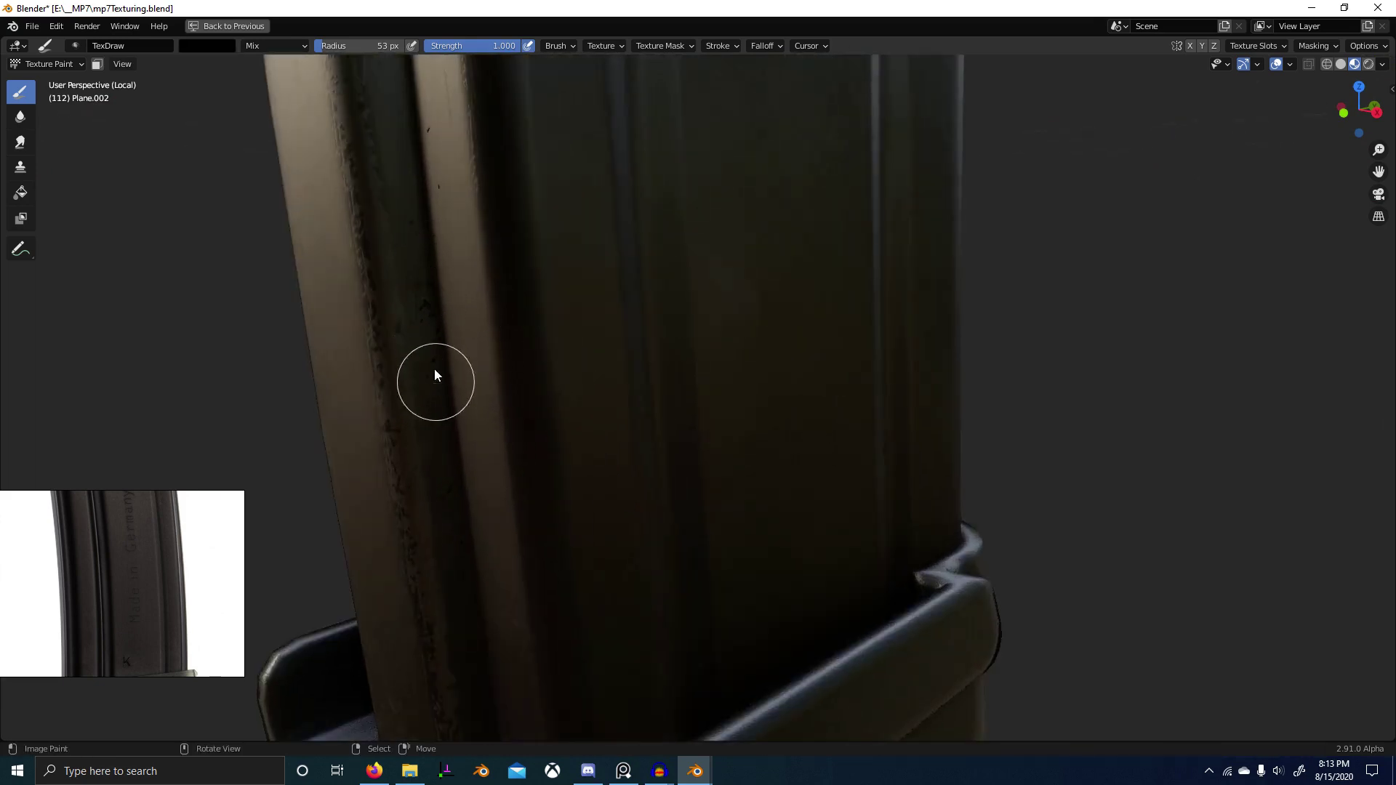
{"action": "mouse_move", "coordinate": [502, 538]}
{"action": "middle_mouse_down"}
{"action": "mouse_move", "coordinate": [542, 499]}
{"action": "mouse_move", "coordinate": [577, 428]}
{"action": "mouse_move", "coordinate": [694, 424]}
{"action": "mouse_move", "coordinate": [652, 406]}
{"action": "mouse_move", "coordinate": [667, 371]}
{"action": "mouse_move", "coordinate": [635, 433]}
{"action": "mouse_move", "coordinate": [732, 506]}
{"action": "mouse_move", "coordinate": [735, 549]}
{"action": "mouse_move", "coordinate": [705, 565]}
{"action": "middle_mouse_up"}
{"action": "key", "text": "x"}
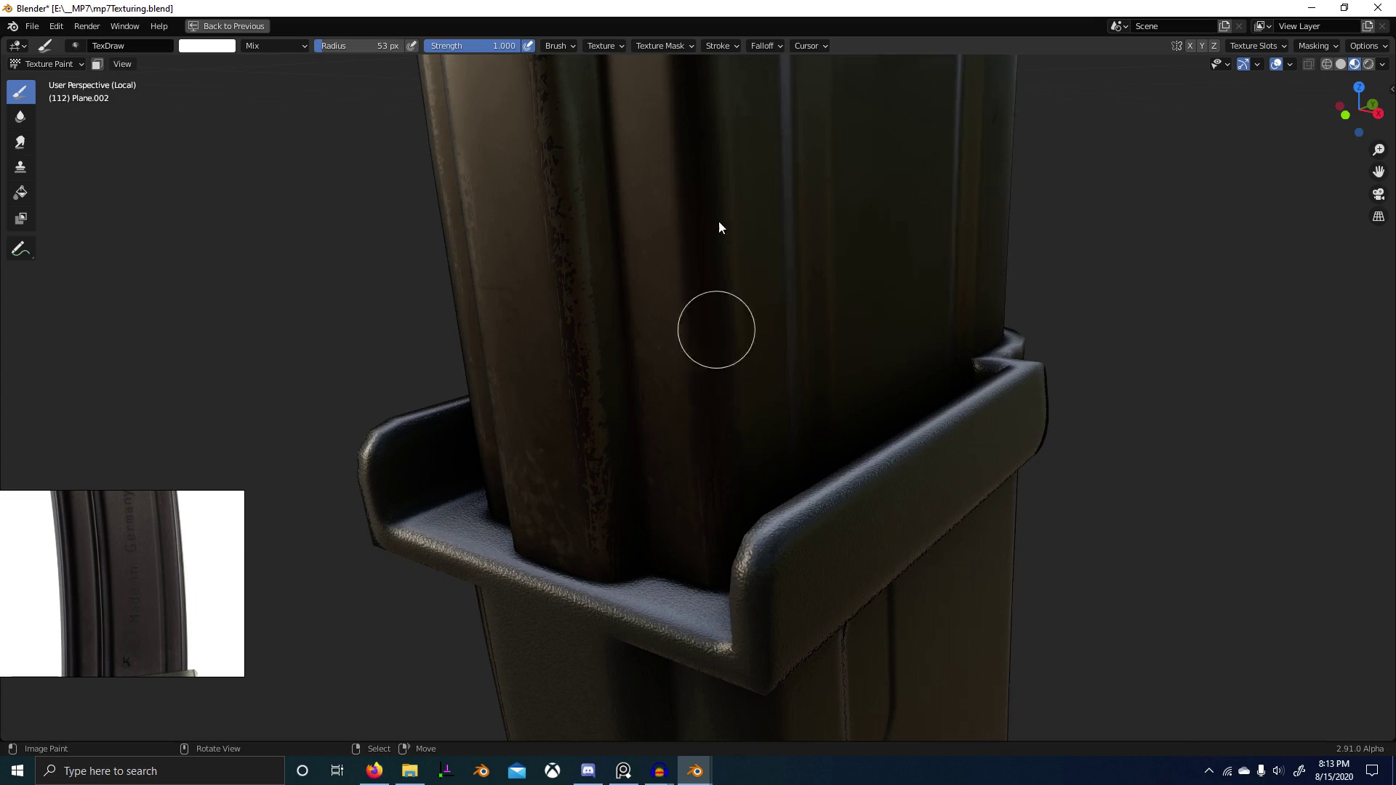
Step: Paint white edge wear up the corner edge from above the base collar to the magazine's top corner
{"action": "middle_click_drag", "start_coordinate": [719, 223], "coordinate": [709, 535]}
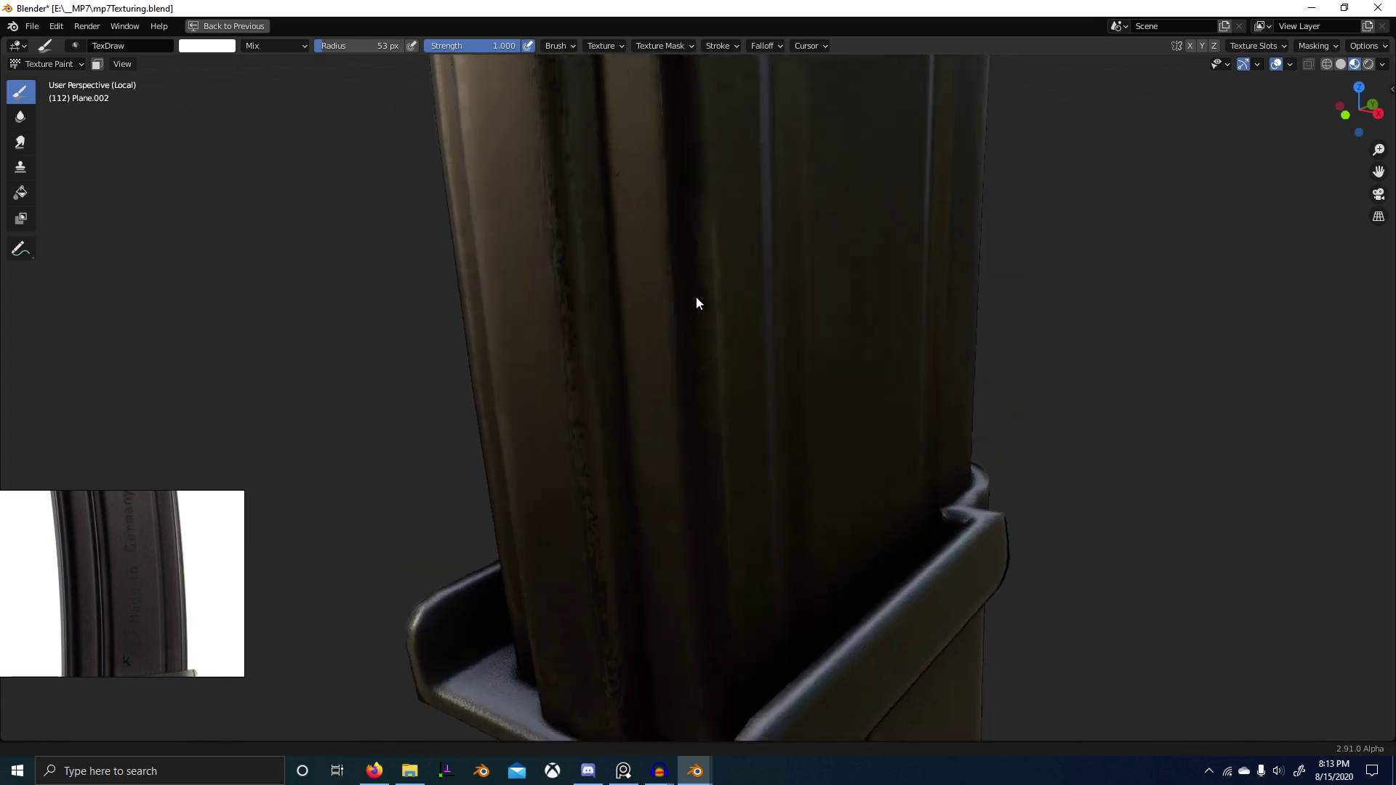
{"action": "mouse_move", "coordinate": [696, 303]}
{"action": "middle_mouse_down"}
{"action": "mouse_move", "coordinate": [683, 249]}
{"action": "mouse_move", "coordinate": [689, 376]}
{"action": "mouse_move", "coordinate": [699, 280]}
{"action": "mouse_move", "coordinate": [745, 342]}
{"action": "mouse_move", "coordinate": [738, 371]}
{"action": "middle_mouse_up"}
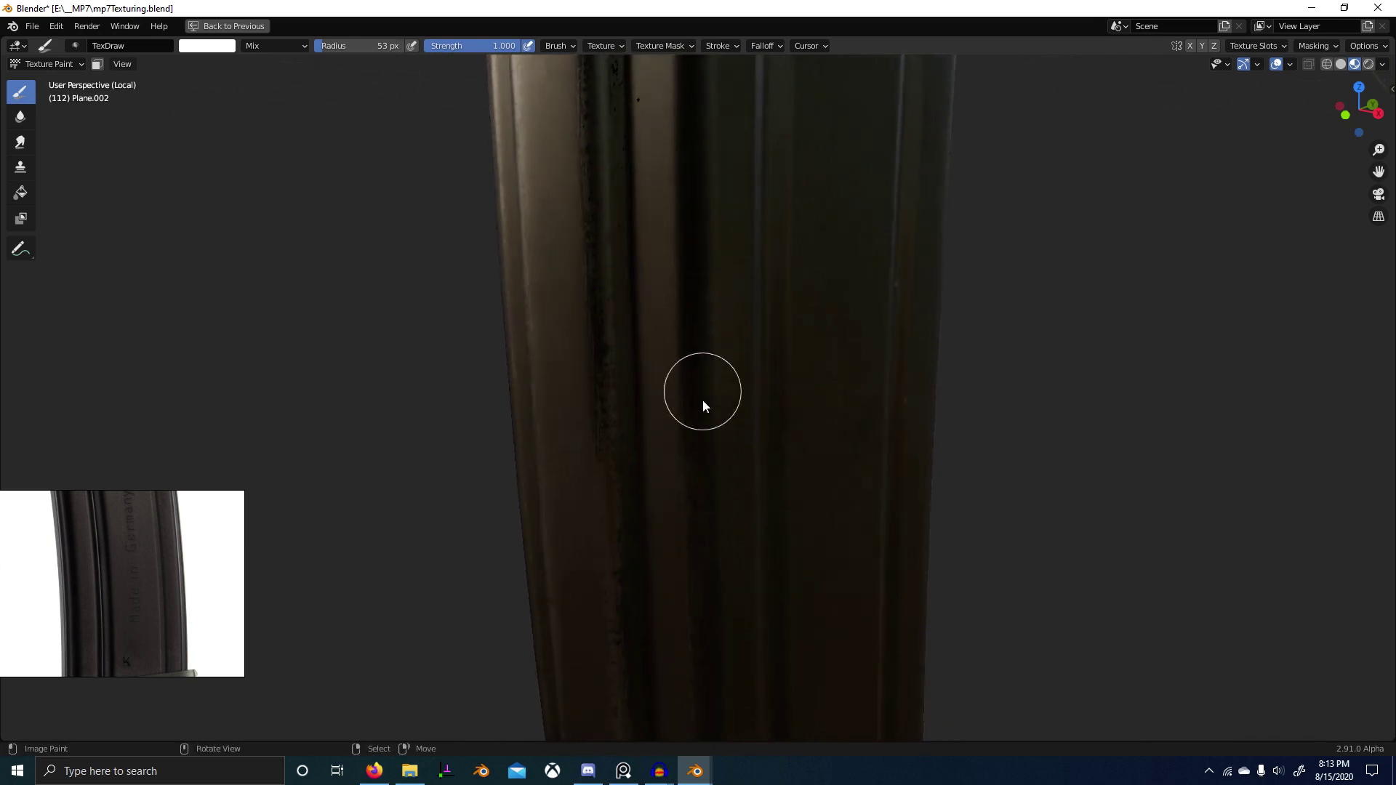
{"action": "middle_click_drag", "start_coordinate": [710, 280], "coordinate": [676, 281]}
{"action": "middle_click_drag", "start_coordinate": [680, 234], "coordinate": [661, 320]}
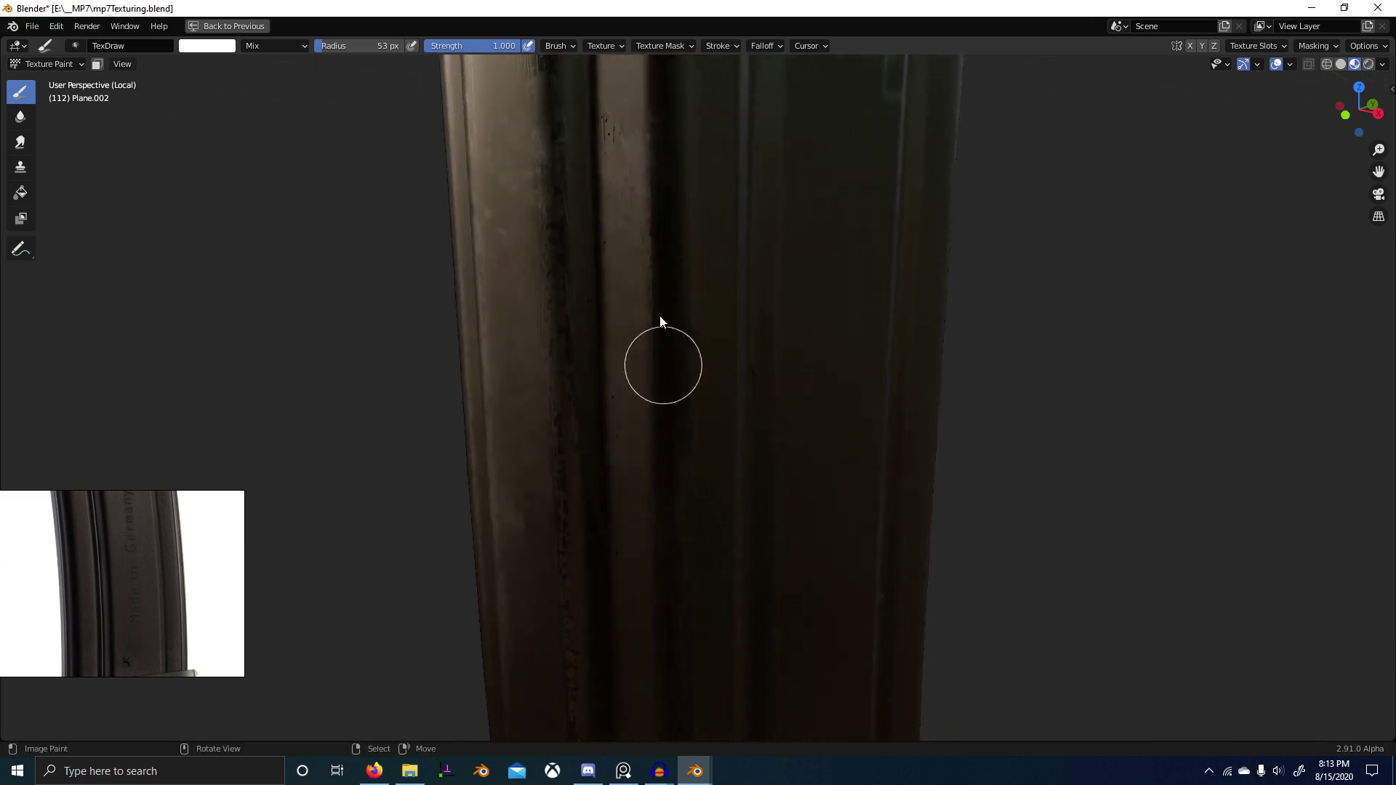
{"action": "middle_click_drag", "start_coordinate": [673, 218], "coordinate": [673, 567]}
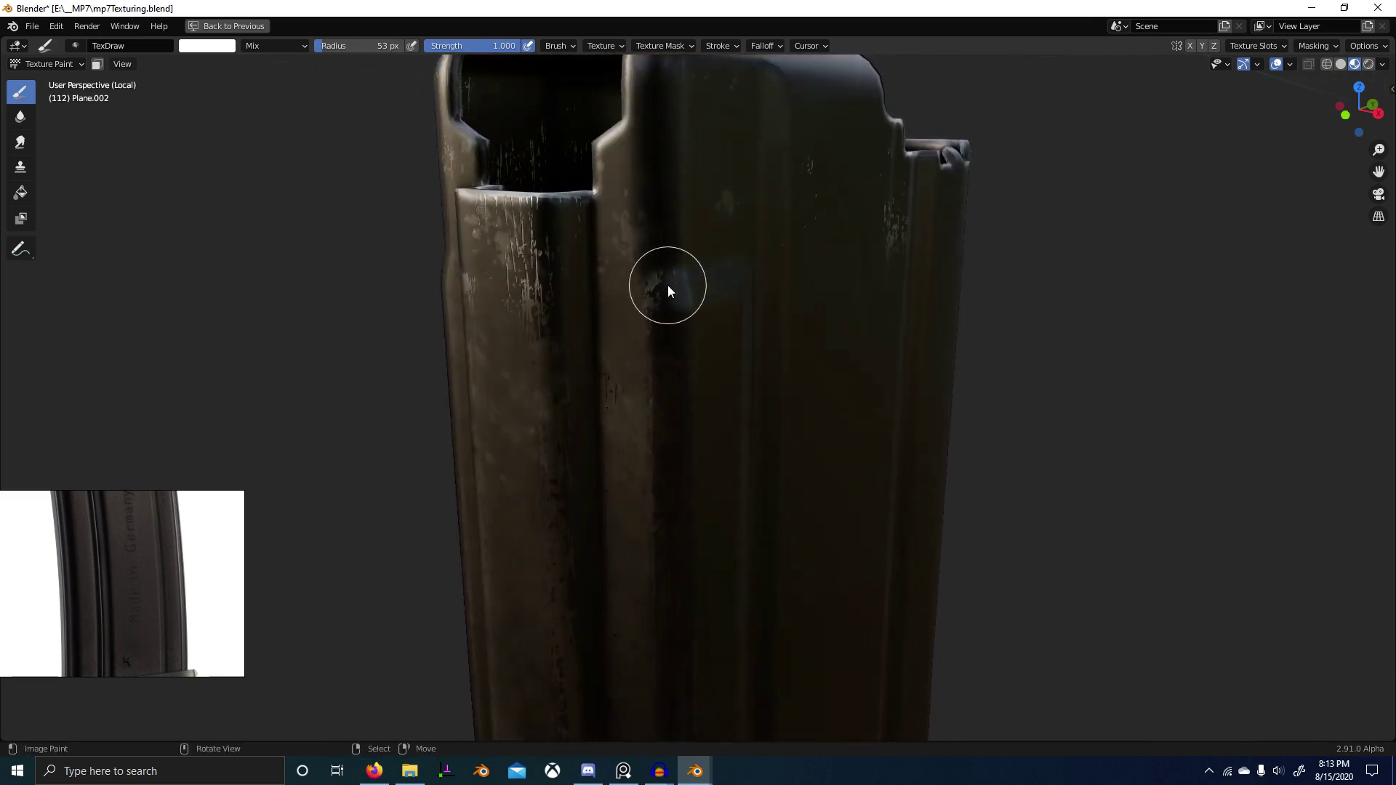
{"action": "middle_click_drag", "start_coordinate": [659, 105], "coordinate": [652, 316]}
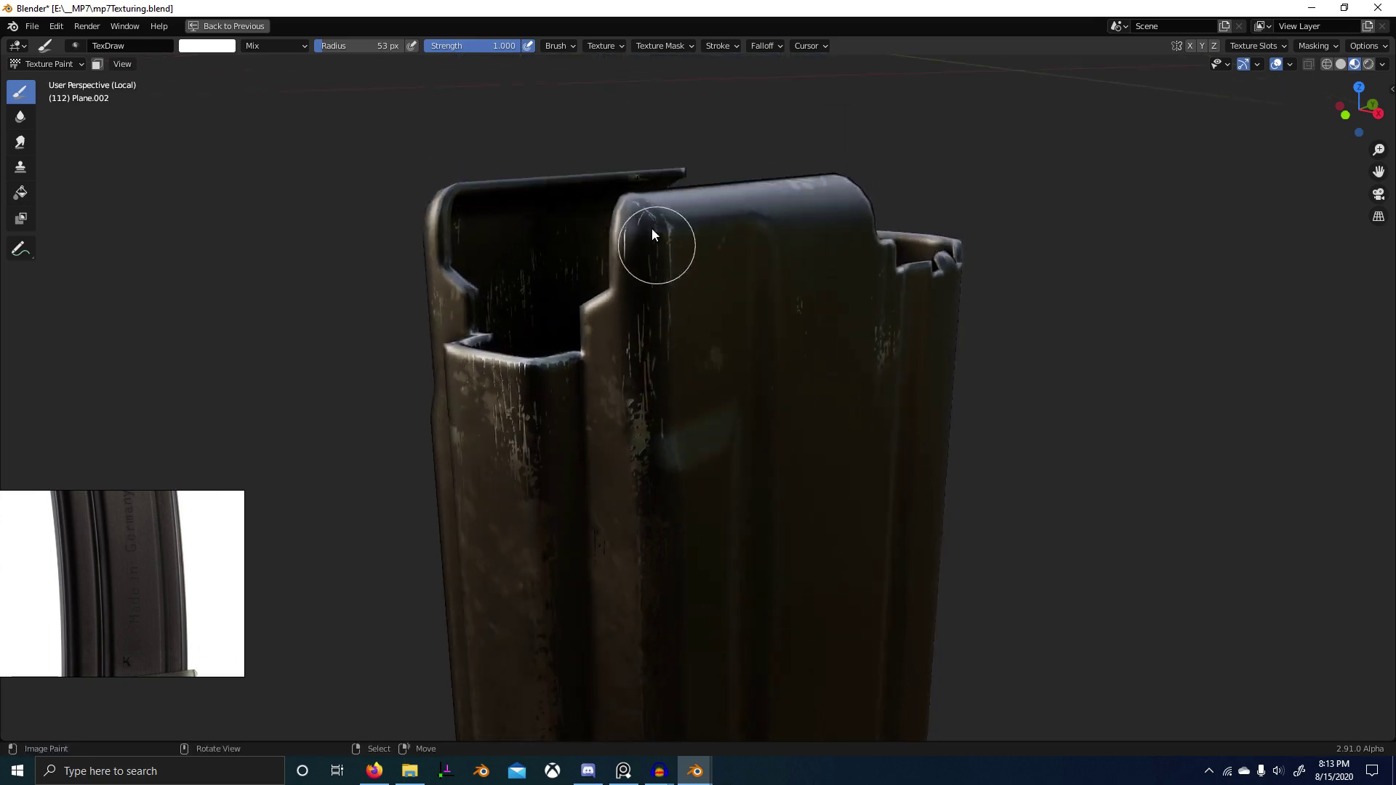
{"action": "mouse_move", "coordinate": [652, 228]}
{"action": "middle_mouse_down"}
{"action": "mouse_move", "coordinate": [657, 315]}
{"action": "mouse_move", "coordinate": [608, 435]}
{"action": "mouse_move", "coordinate": [560, 447]}
{"action": "mouse_move", "coordinate": [484, 434]}
{"action": "mouse_move", "coordinate": [636, 368]}
{"action": "mouse_move", "coordinate": [715, 313]}
{"action": "middle_mouse_up"}
Step: Switch the brush colour to black and turn on Backface Culling and Occlude in the painting options
{"action": "key", "text": "x"}
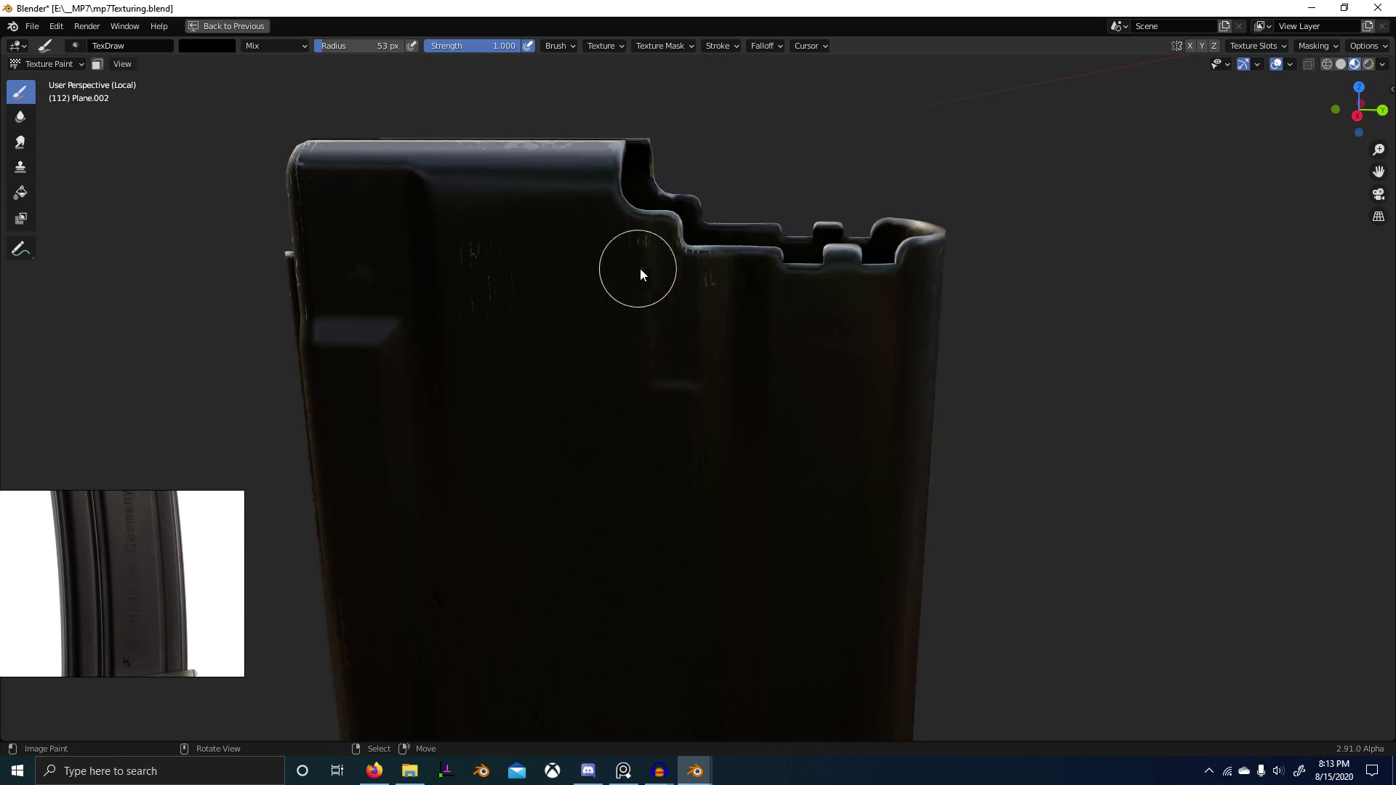
{"action": "left_click", "coordinate": [1367, 45]}
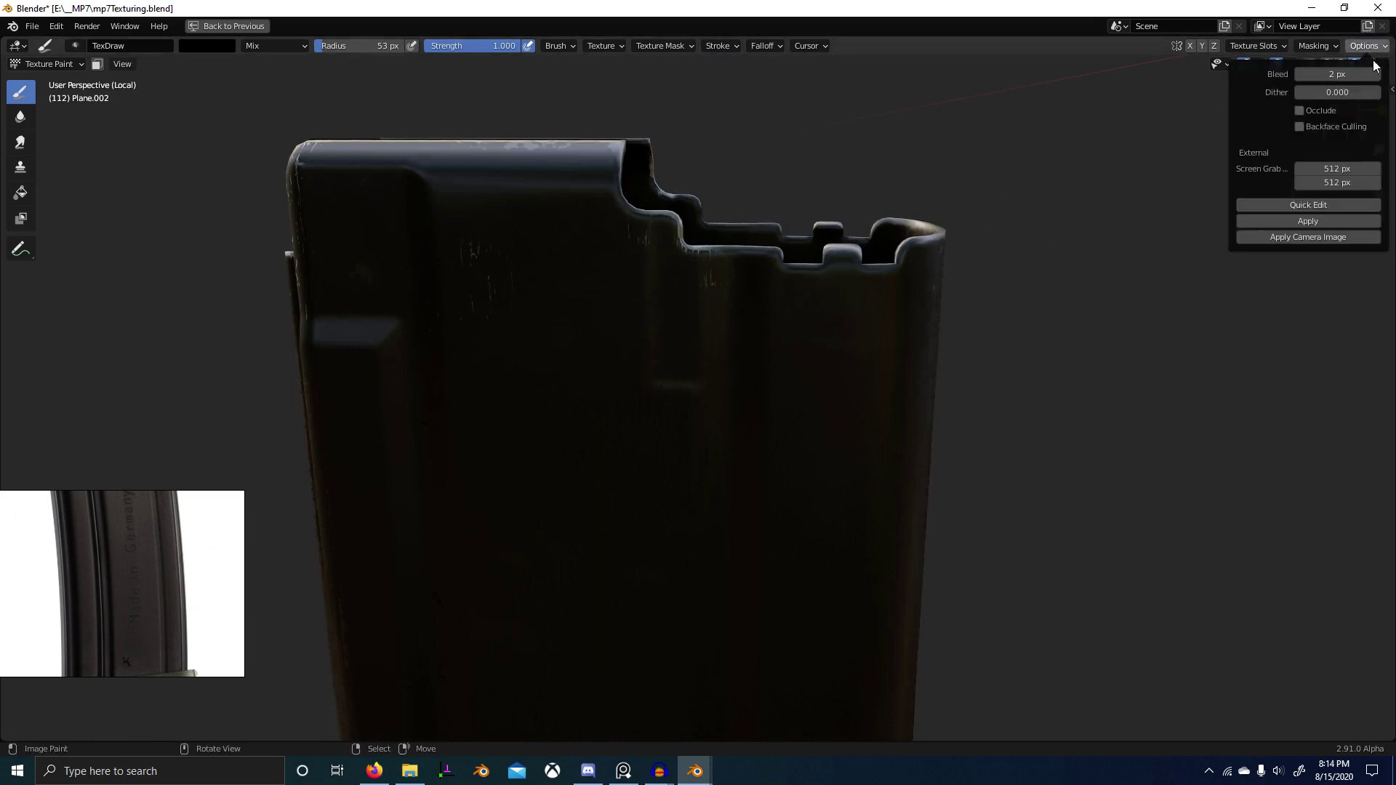
{"action": "left_click", "coordinate": [1299, 126]}
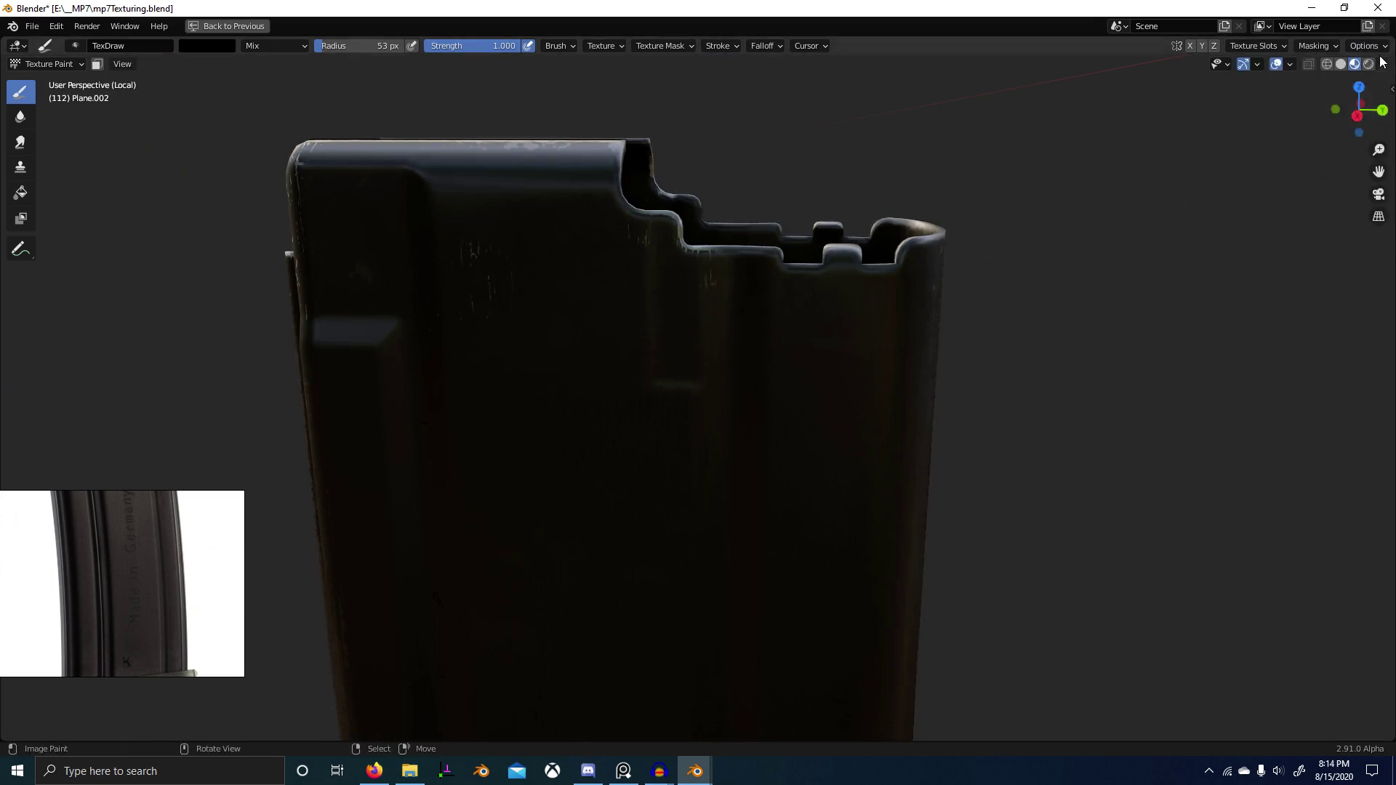
{"action": "left_click", "coordinate": [1366, 46]}
{"action": "left_click", "coordinate": [1302, 112]}
Step: Set the brush radius to 138 px and paint black over the stray scratches on the magazine's upper side face
{"action": "middle_click_drag", "start_coordinate": [634, 252], "coordinate": [779, 280], "text": "shift"}
{"action": "key", "text": "f"}
{"action": "left_click", "coordinate": [716, 289]}
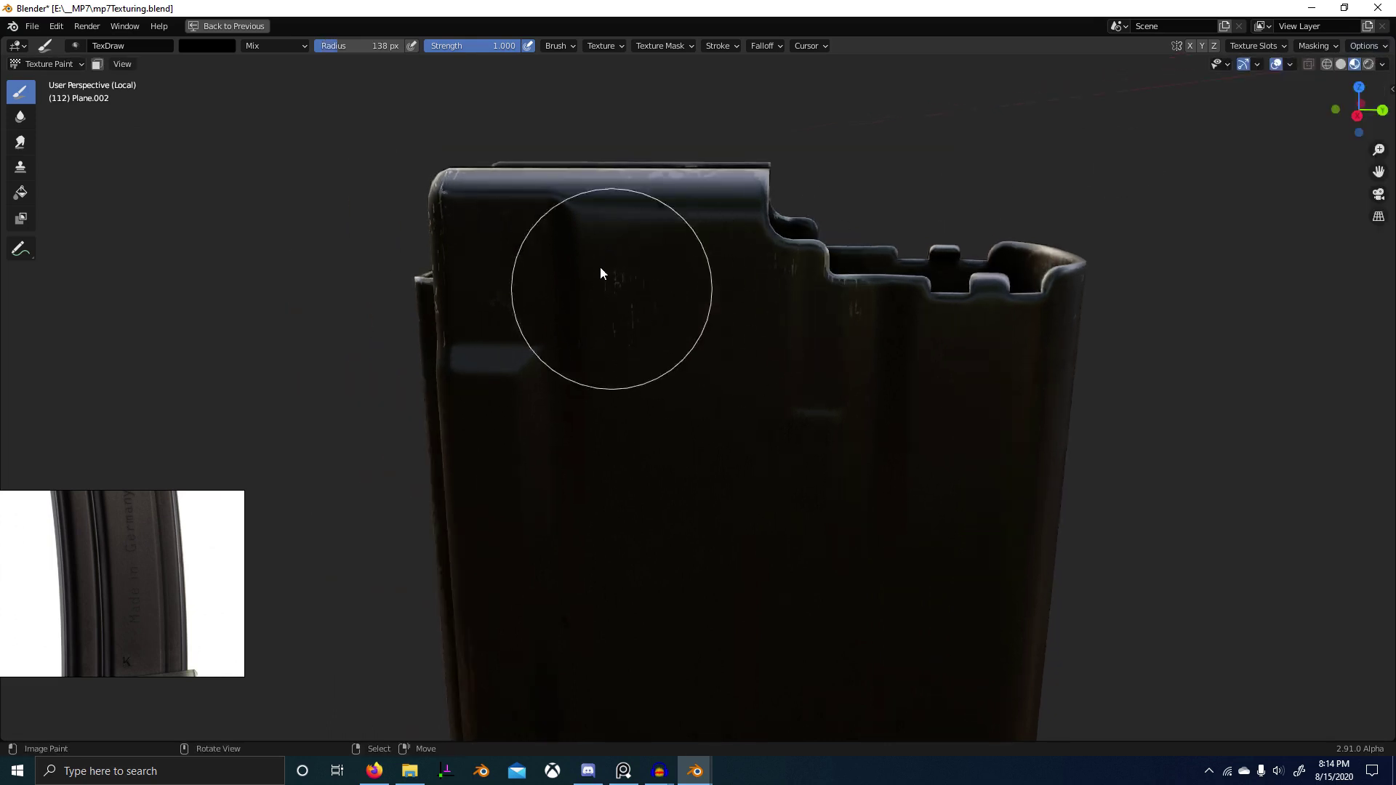
{"action": "left_click_drag", "start_coordinate": [866, 357], "coordinate": [835, 313]}
{"action": "scroll", "coordinate": [1091, 320], "scroll_direction": "down", "scroll_amount": 3}
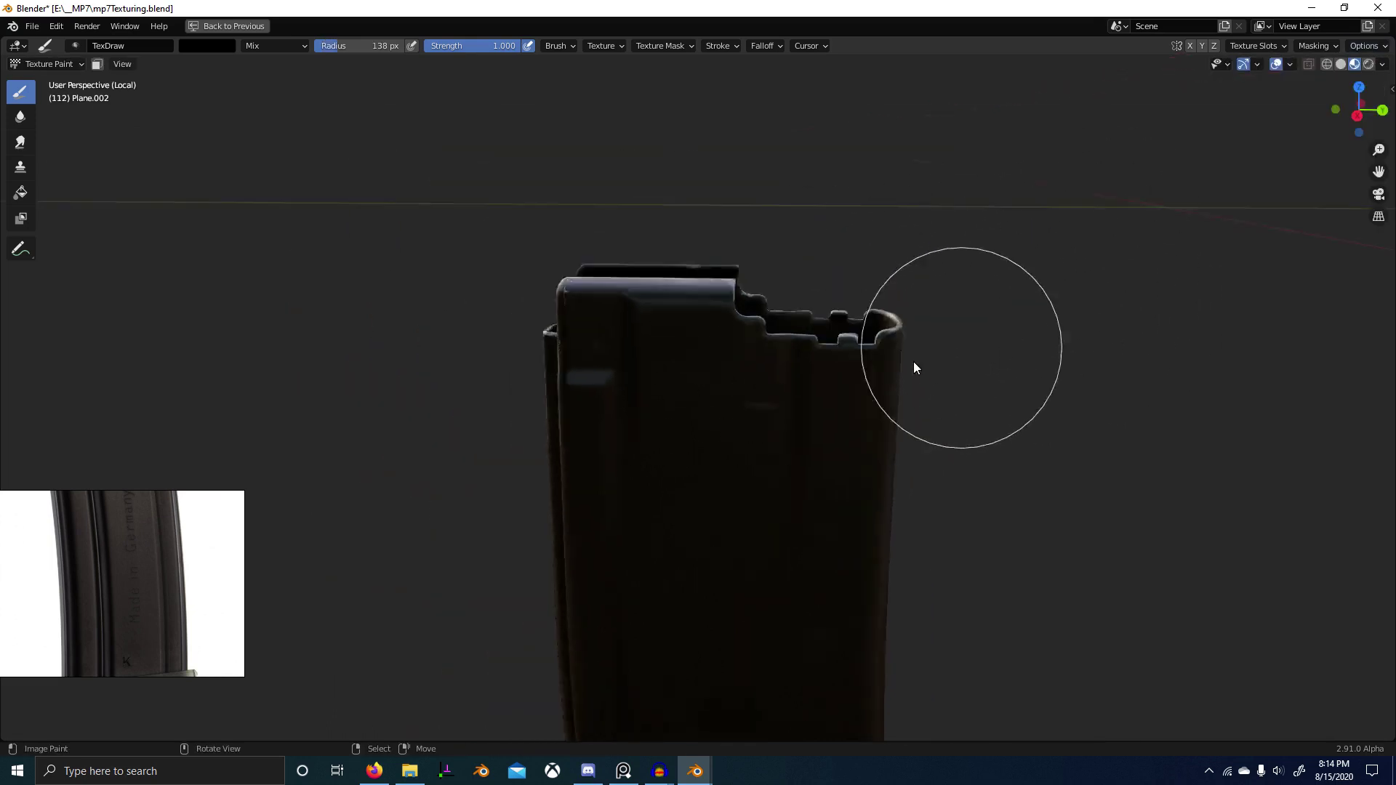
Step: Paint black over the bleed-through wear on the upper part of the magazine's opposite side face
{"action": "middle_click_drag", "start_coordinate": [836, 393], "coordinate": [865, 364]}
{"action": "middle_click_drag", "start_coordinate": [869, 364], "coordinate": [878, 277], "text": "shift"}
{"action": "middle_click_drag", "start_coordinate": [813, 668], "coordinate": [795, 413], "text": "shift"}
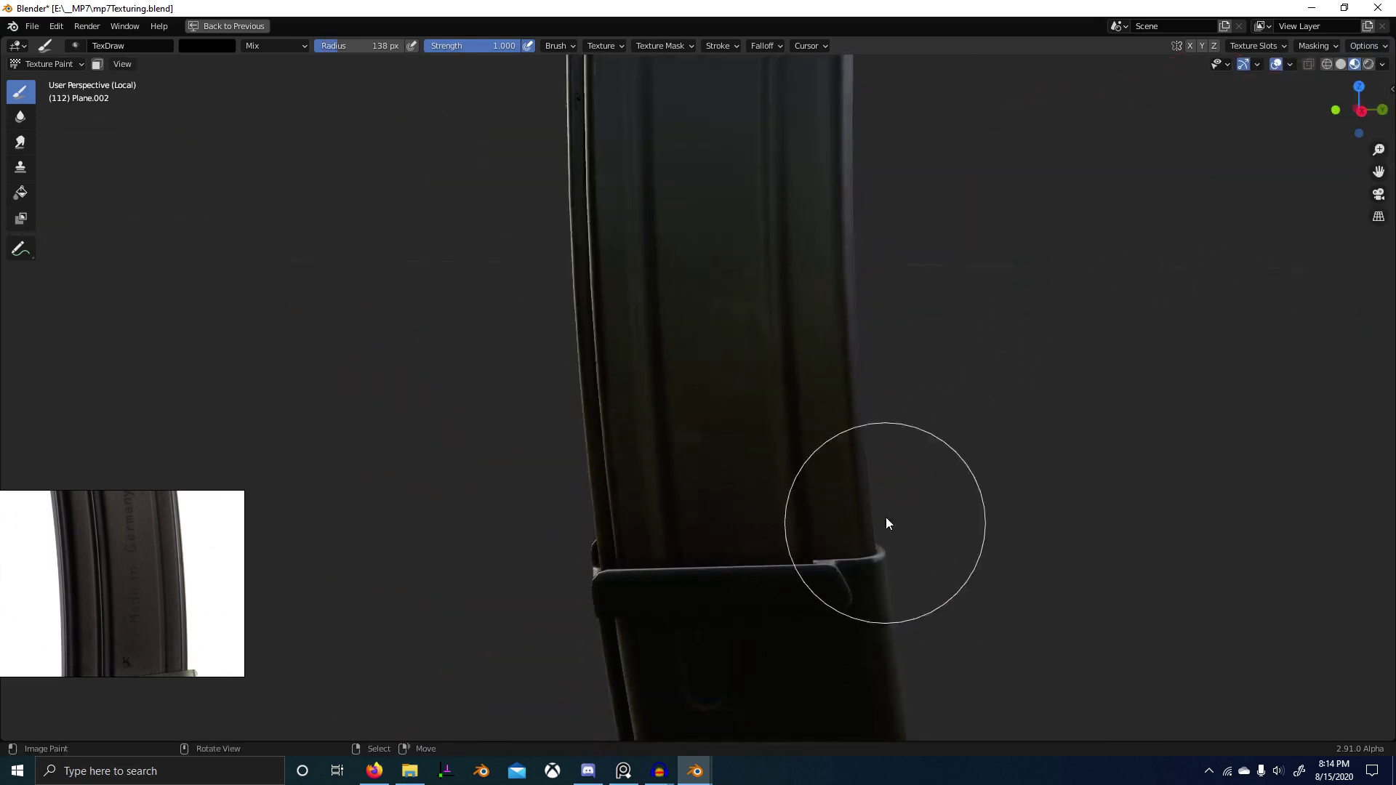
{"action": "middle_click_drag", "start_coordinate": [888, 524], "coordinate": [530, 508]}
{"action": "mouse_move", "coordinate": [648, 247]}
{"action": "middle_mouse_down", "text": "shift"}
{"action": "mouse_move", "coordinate": [663, 384]}
{"action": "mouse_move", "coordinate": [653, 534]}
{"action": "middle_mouse_up", "text": "shift"}
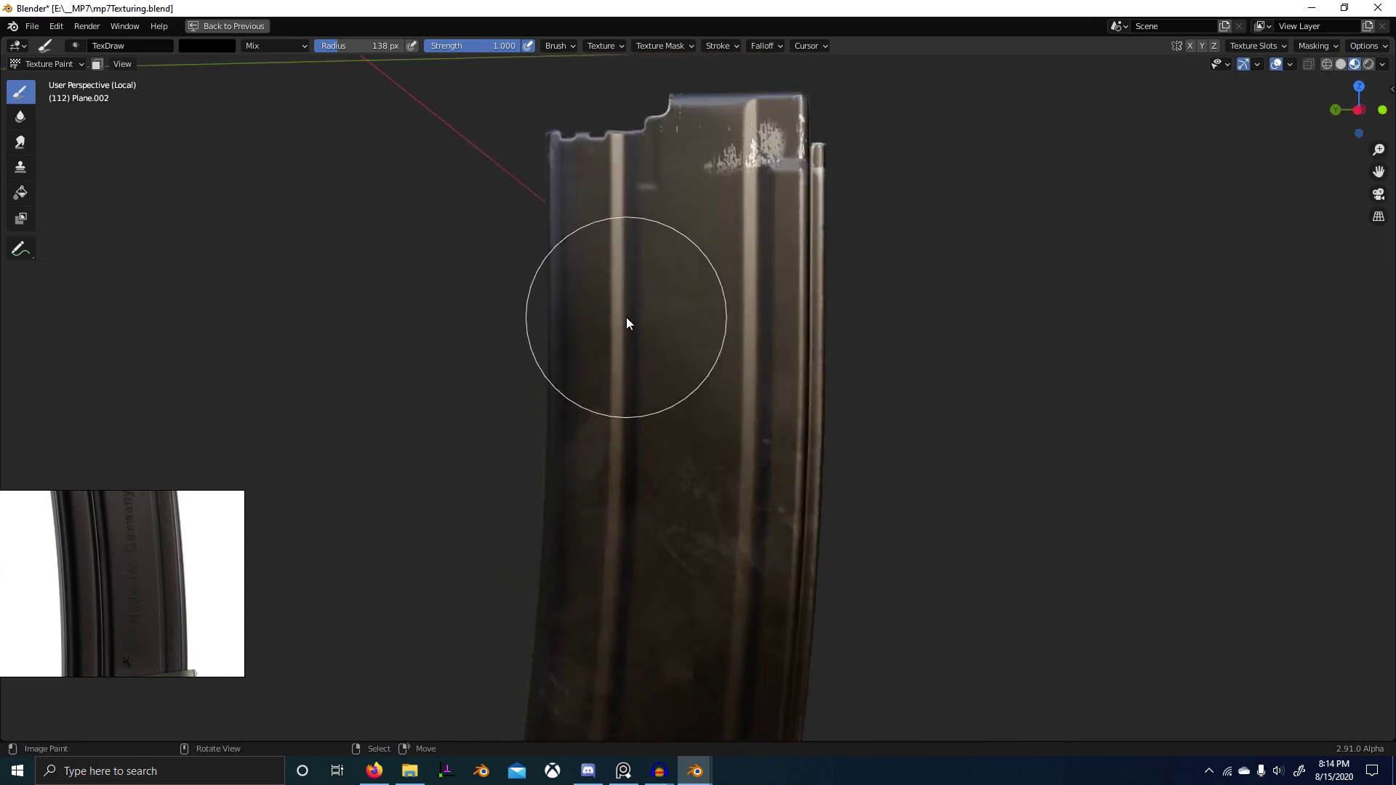
{"action": "left_click_drag", "start_coordinate": [704, 168], "coordinate": [710, 128]}
Step: Reduce the brush radius to 79 px and erase the remaining wear patch above the raised ledge near the top corner
{"action": "middle_click_drag", "start_coordinate": [713, 201], "coordinate": [638, 374], "text": "shift"}
{"action": "scroll", "coordinate": [640, 374], "scroll_direction": "up", "scroll_amount": 3}
{"action": "key", "text": "f"}
{"action": "left_click", "coordinate": [604, 373]}
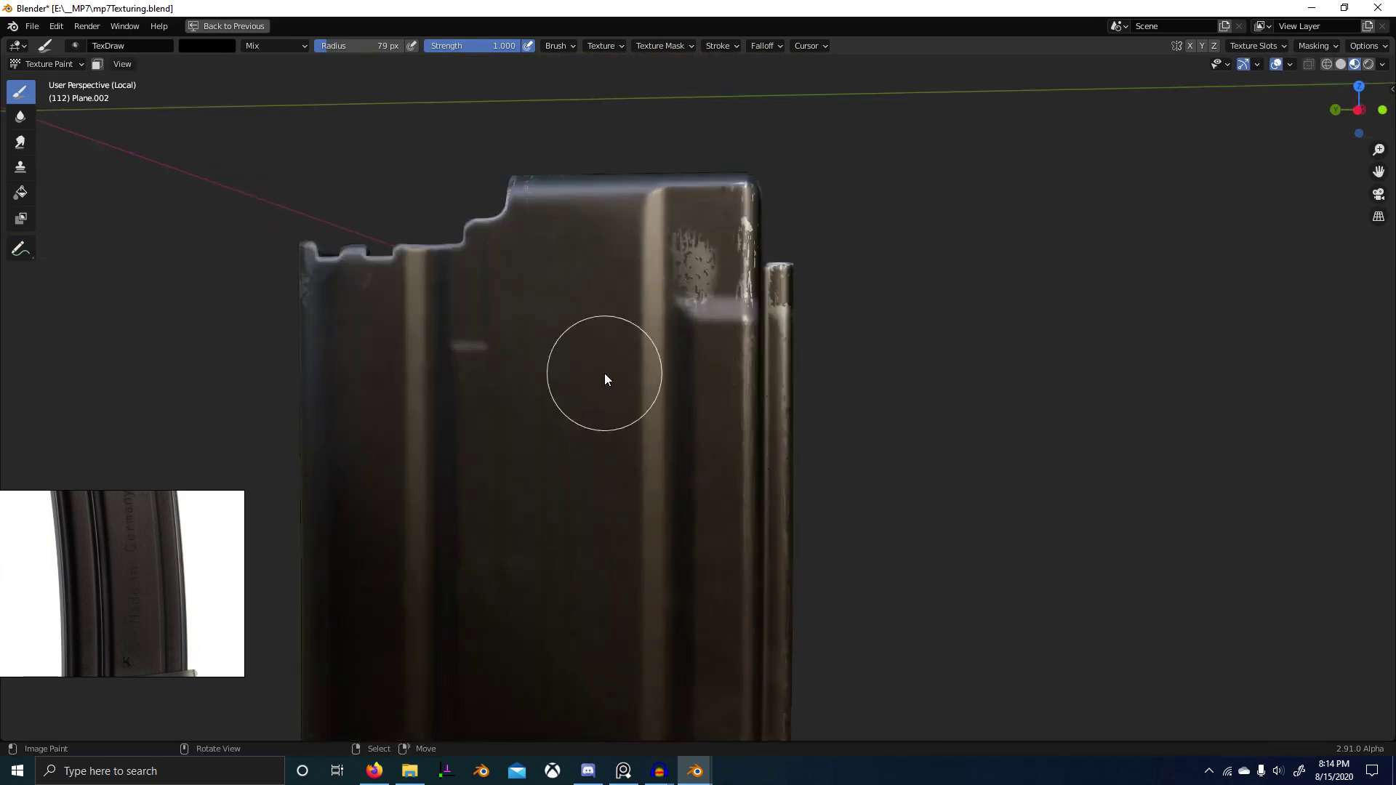
{"action": "left_click_drag", "start_coordinate": [689, 285], "coordinate": [687, 306]}
{"action": "middle_click_drag", "start_coordinate": [542, 306], "coordinate": [551, 320]}
{"action": "middle_click_drag", "start_coordinate": [527, 328], "coordinate": [566, 379], "text": "shift"}
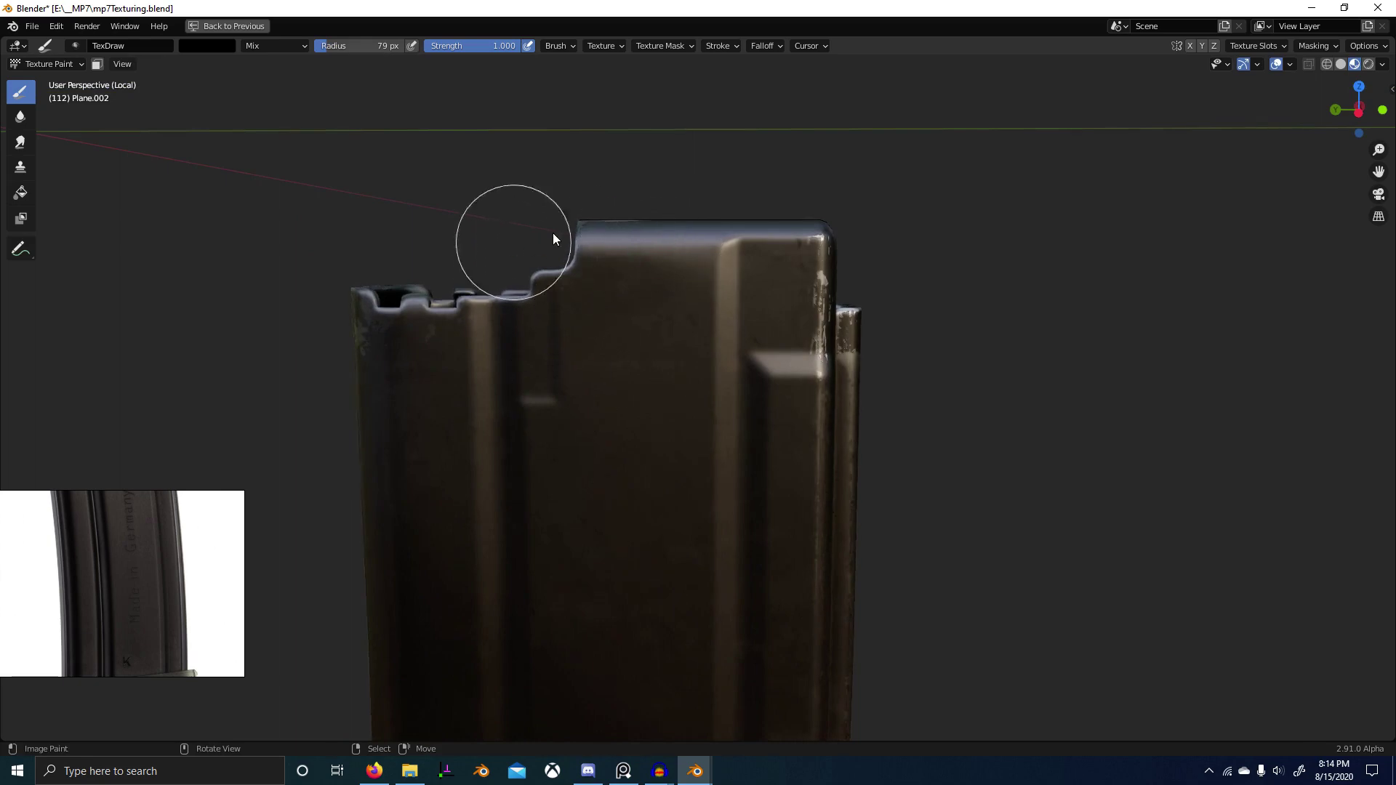
Step: Switch the brush colour to white and paint edge wear along the stepped section of the magazine's top rim
{"action": "middle_click_drag", "start_coordinate": [288, 338], "coordinate": [493, 399]}
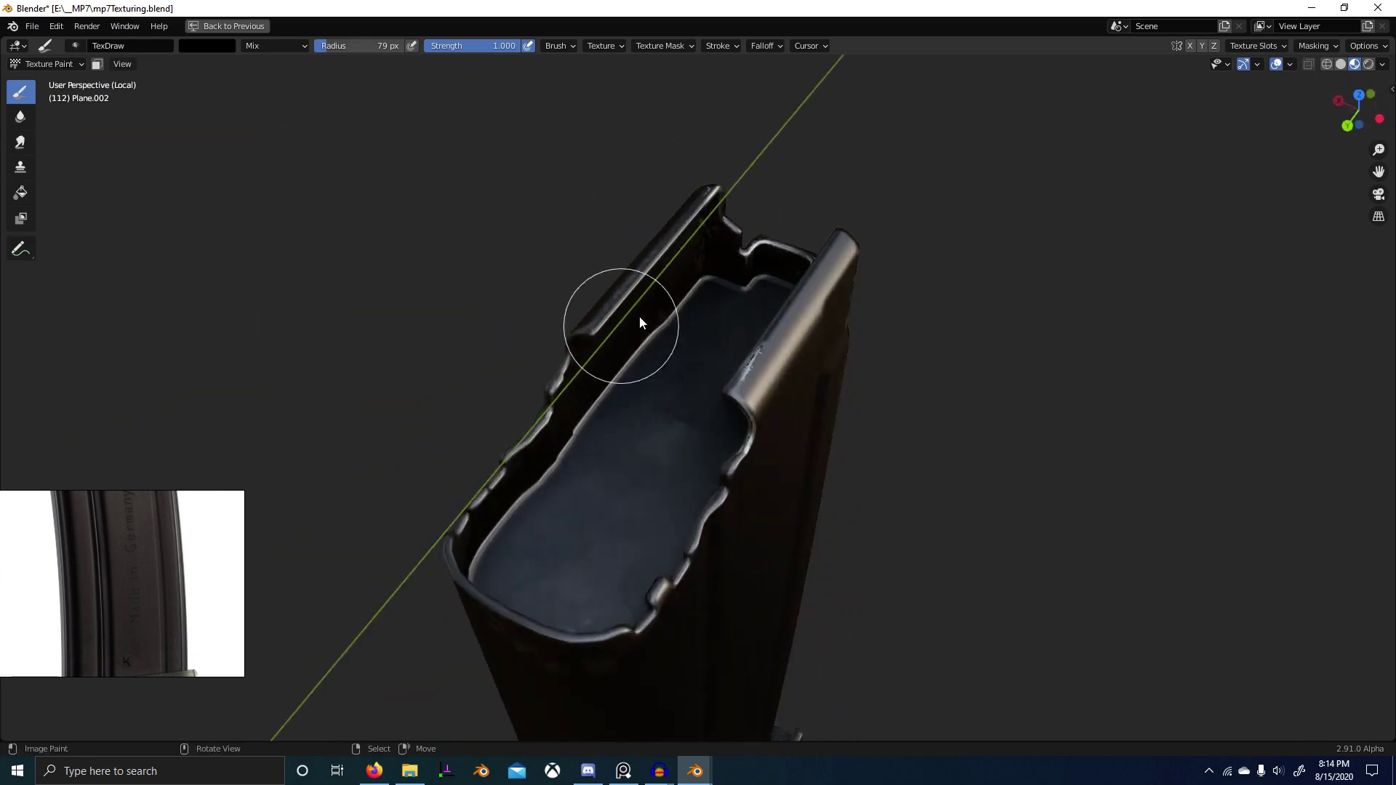
{"action": "mouse_move", "coordinate": [640, 320]}
{"action": "middle_mouse_down"}
{"action": "mouse_move", "coordinate": [748, 361]}
{"action": "mouse_move", "coordinate": [879, 335]}
{"action": "mouse_move", "coordinate": [793, 279]}
{"action": "mouse_move", "coordinate": [838, 332]}
{"action": "mouse_move", "coordinate": [820, 471]}
{"action": "mouse_move", "coordinate": [626, 484]}
{"action": "mouse_move", "coordinate": [718, 488]}
{"action": "middle_mouse_up"}
{"action": "key", "text": "x"}
{"action": "scroll", "coordinate": [756, 447], "scroll_direction": "up", "scroll_amount": 3}
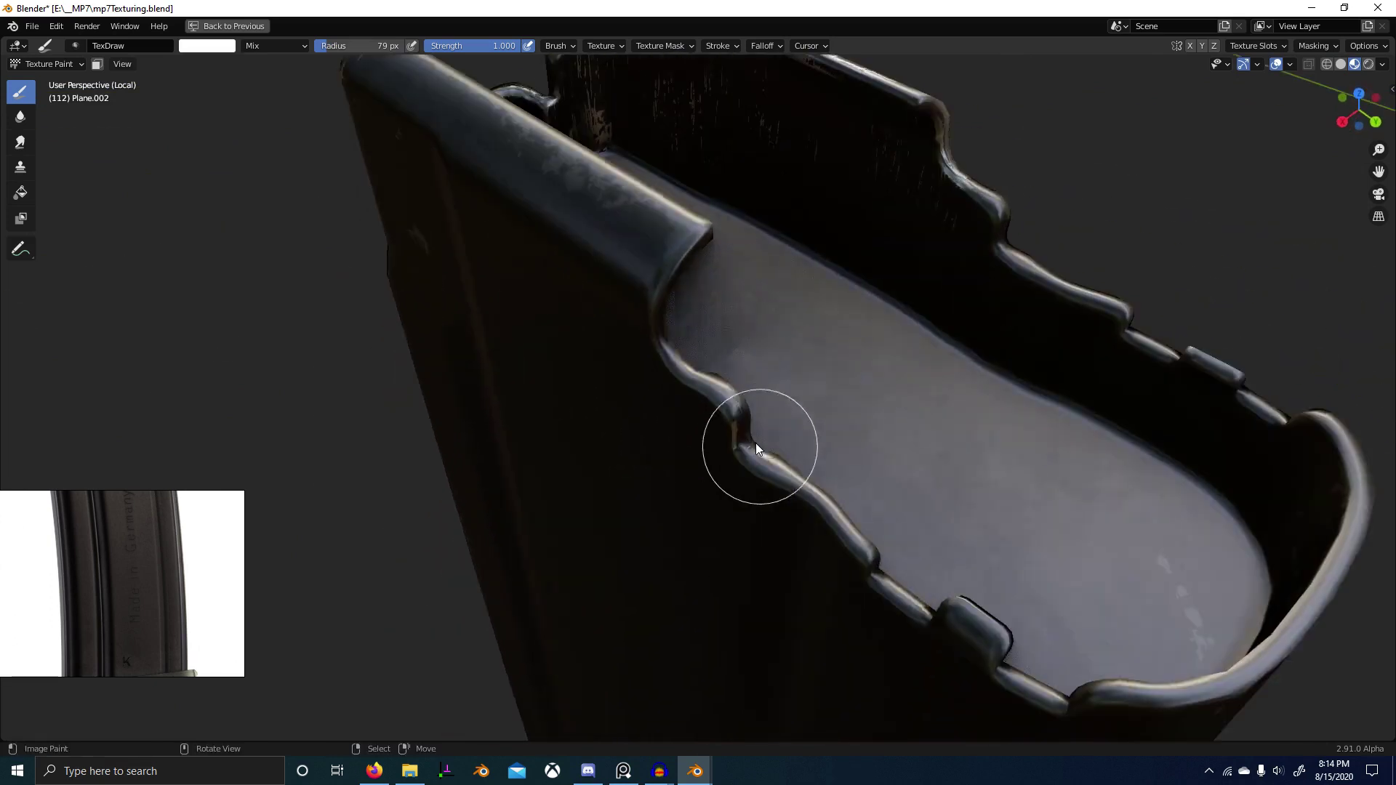
{"action": "mouse_move", "coordinate": [757, 443]}
{"action": "left_mouse_down"}
{"action": "mouse_move", "coordinate": [670, 389]}
{"action": "mouse_move", "coordinate": [782, 465]}
{"action": "left_mouse_up"}
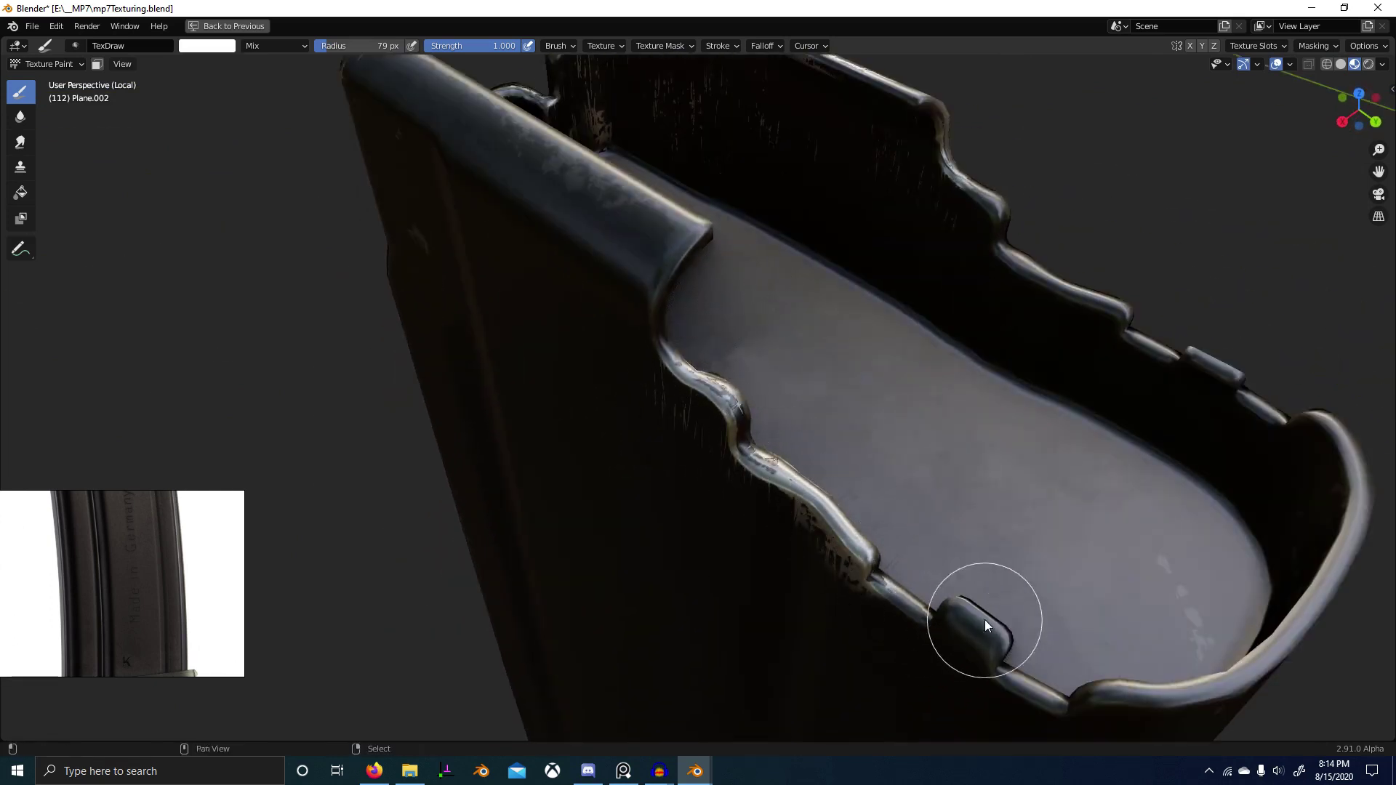
Step: Continue the white edge wear over the small rim tab and around the rounded end of the magazine's opening
{"action": "middle_click_drag", "start_coordinate": [985, 619], "coordinate": [827, 534], "text": "shift"}
{"action": "mouse_move", "coordinate": [1015, 605]}
{"action": "left_mouse_down"}
{"action": "mouse_move", "coordinate": [1181, 515]}
{"action": "mouse_move", "coordinate": [1244, 431]}
{"action": "left_mouse_up"}
{"action": "middle_click_drag", "start_coordinate": [1244, 430], "coordinate": [585, 555]}
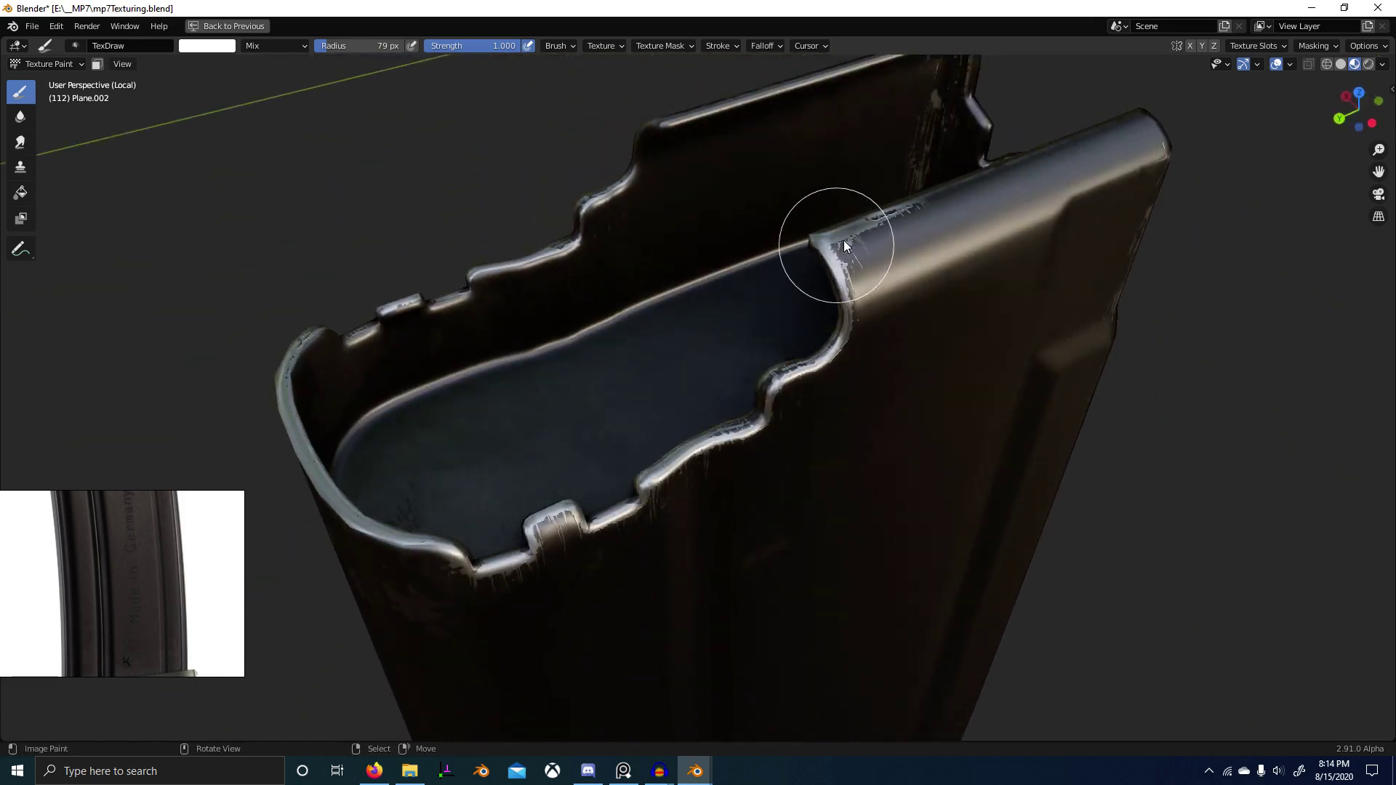
Step: Paint white wear and scratches along the rounded feed lips at the magazine's top, and check them from several sides
{"action": "mouse_move", "coordinate": [923, 268]}
{"action": "middle_mouse_down"}
{"action": "mouse_move", "coordinate": [907, 337]}
{"action": "mouse_move", "coordinate": [829, 461]}
{"action": "mouse_move", "coordinate": [844, 473]}
{"action": "mouse_move", "coordinate": [596, 517]}
{"action": "mouse_move", "coordinate": [534, 456]}
{"action": "middle_mouse_up"}
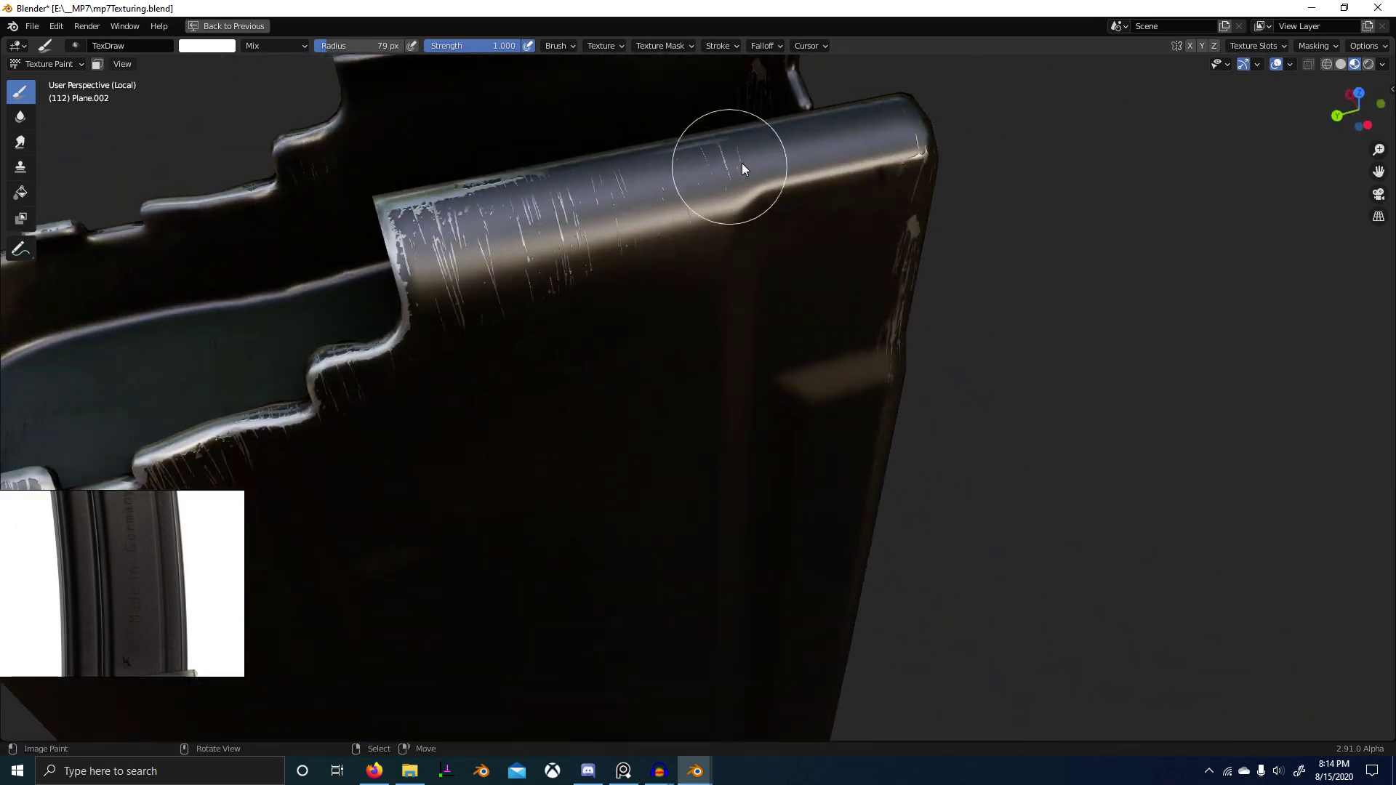
{"action": "mouse_move", "coordinate": [873, 117]}
{"action": "middle_mouse_down"}
{"action": "mouse_move", "coordinate": [771, 169]}
{"action": "mouse_move", "coordinate": [643, 303]}
{"action": "mouse_move", "coordinate": [666, 242]}
{"action": "mouse_move", "coordinate": [721, 339]}
{"action": "mouse_move", "coordinate": [841, 297]}
{"action": "mouse_move", "coordinate": [735, 374]}
{"action": "mouse_move", "coordinate": [884, 384]}
{"action": "mouse_move", "coordinate": [853, 461]}
{"action": "mouse_move", "coordinate": [757, 485]}
{"action": "mouse_move", "coordinate": [841, 495]}
{"action": "mouse_move", "coordinate": [884, 469]}
{"action": "middle_mouse_up"}
{"action": "middle_click_drag", "start_coordinate": [968, 238], "coordinate": [768, 291]}
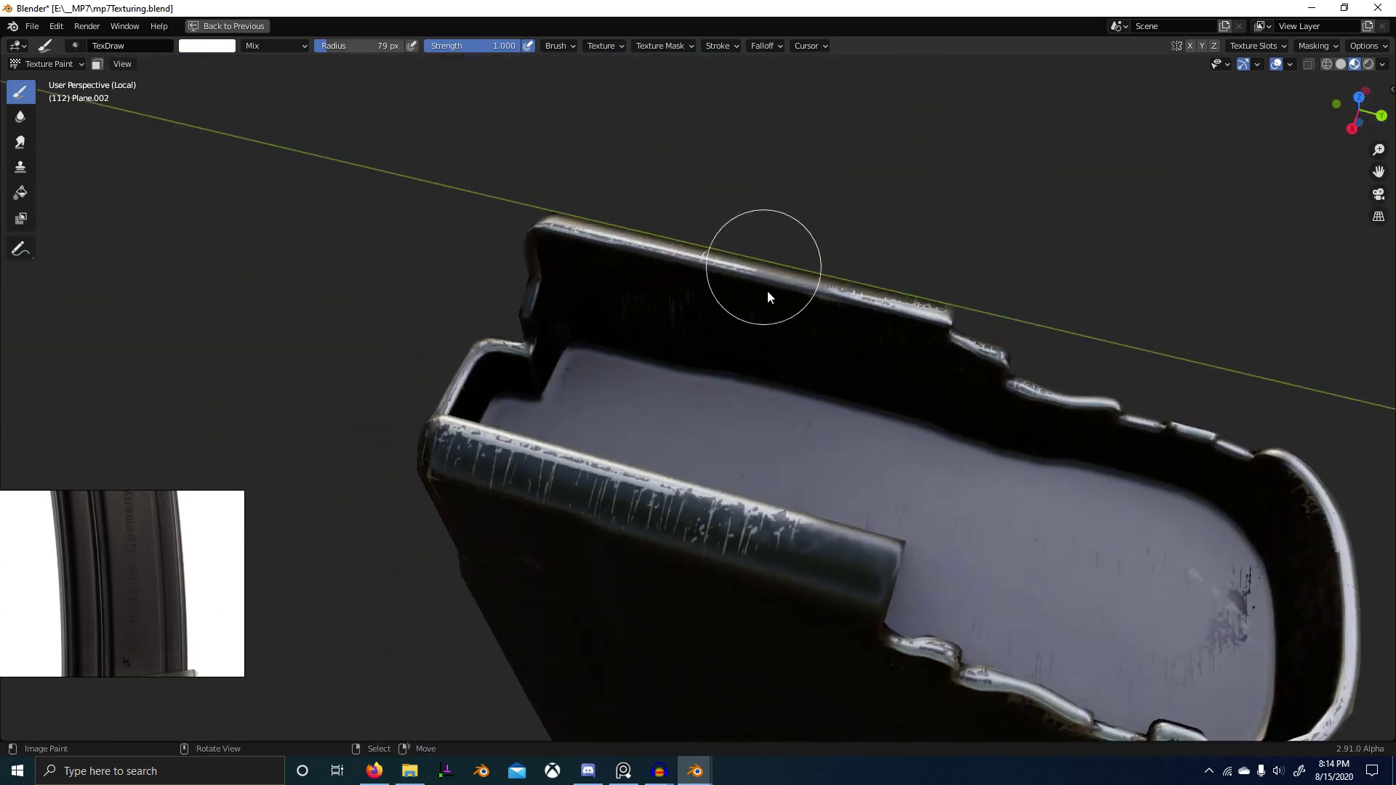
{"action": "middle_click_drag", "start_coordinate": [883, 553], "coordinate": [758, 413]}
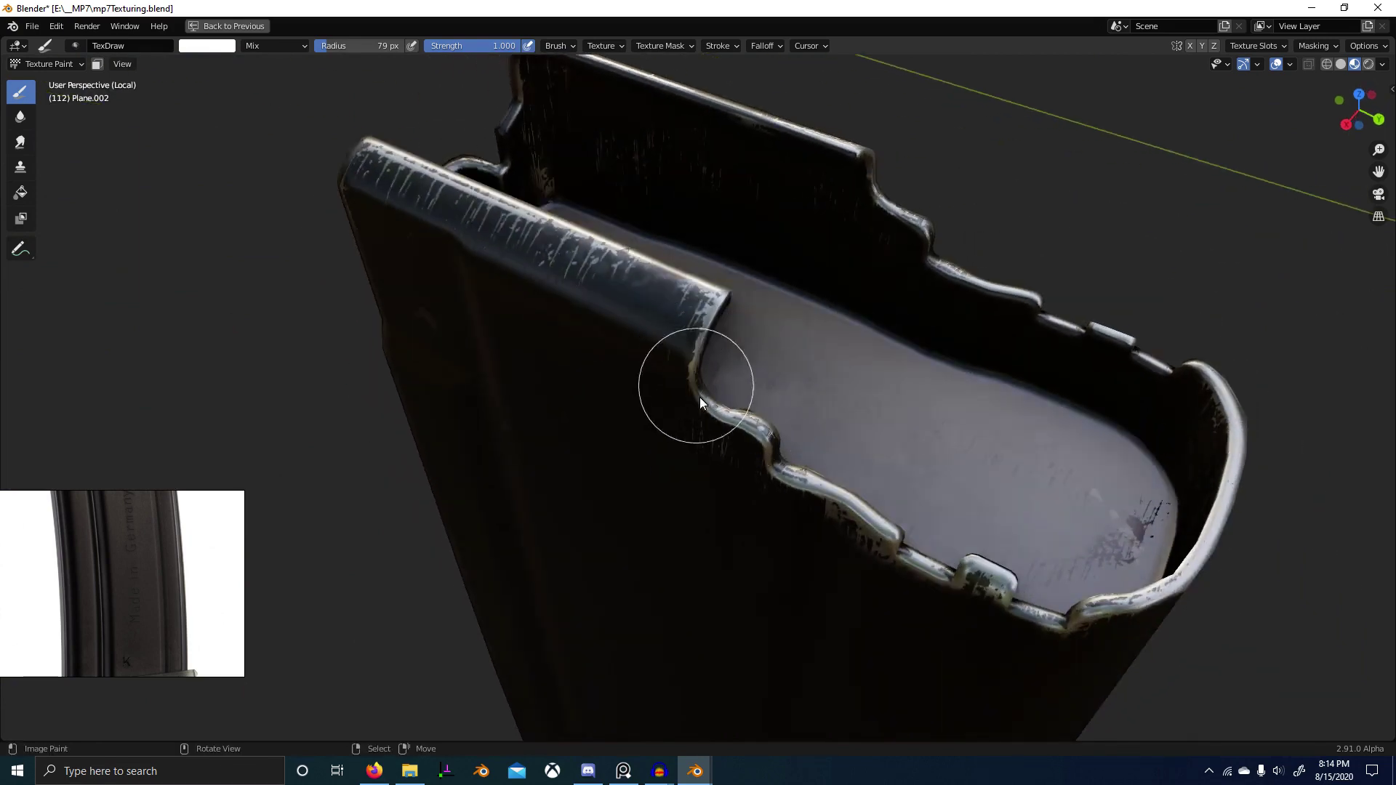
{"action": "scroll", "coordinate": [918, 537], "scroll_direction": "down", "scroll_amount": 4}
{"action": "middle_click_drag", "start_coordinate": [1007, 532], "coordinate": [996, 463]}
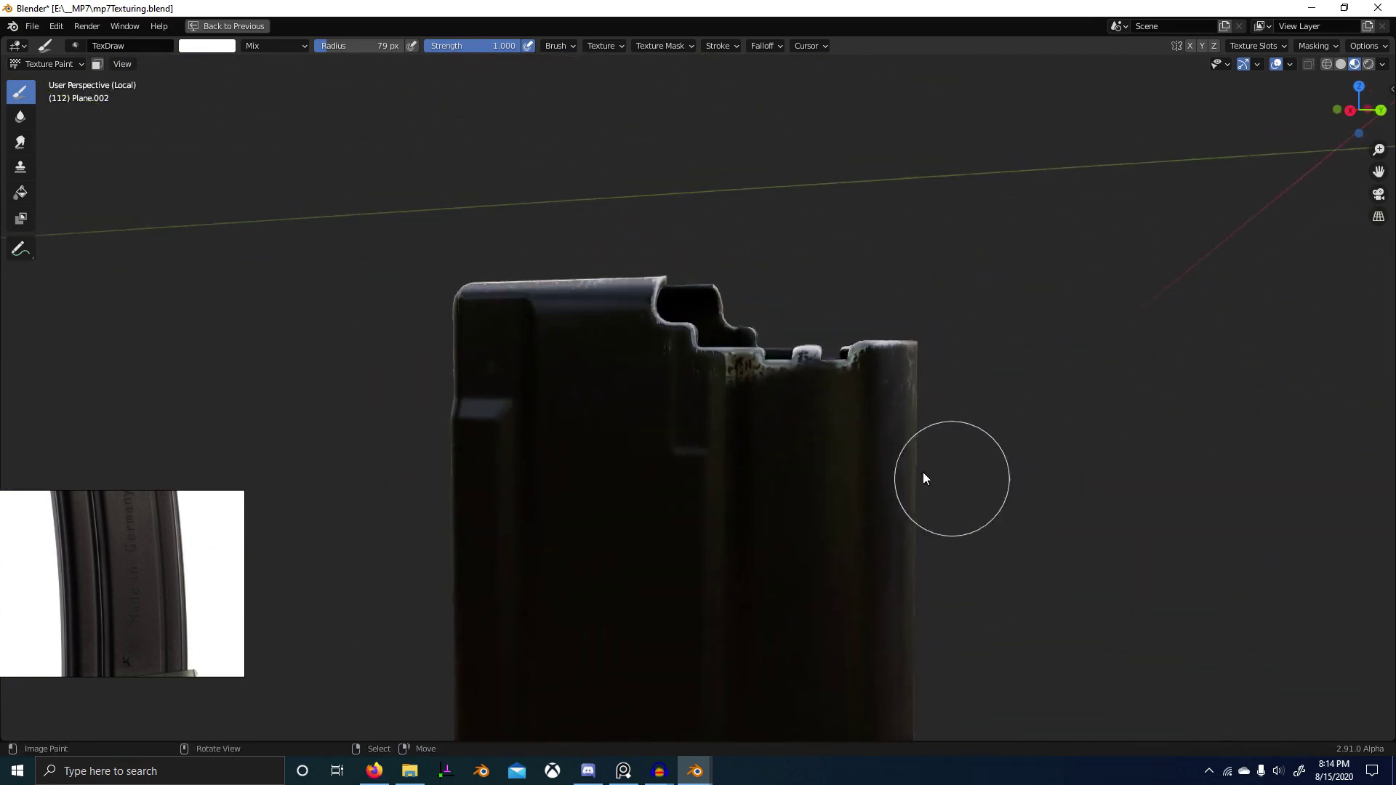
Step: Undo the last stroke, reduce the brush radius to 28 px and paint fine white scratches running down below the stepped rim
{"action": "scroll", "coordinate": [808, 411], "scroll_direction": "up", "scroll_amount": 2}
{"action": "key", "text": "ctrl+z"}
{"action": "scroll", "coordinate": [752, 393], "scroll_direction": "up", "scroll_amount": 2}
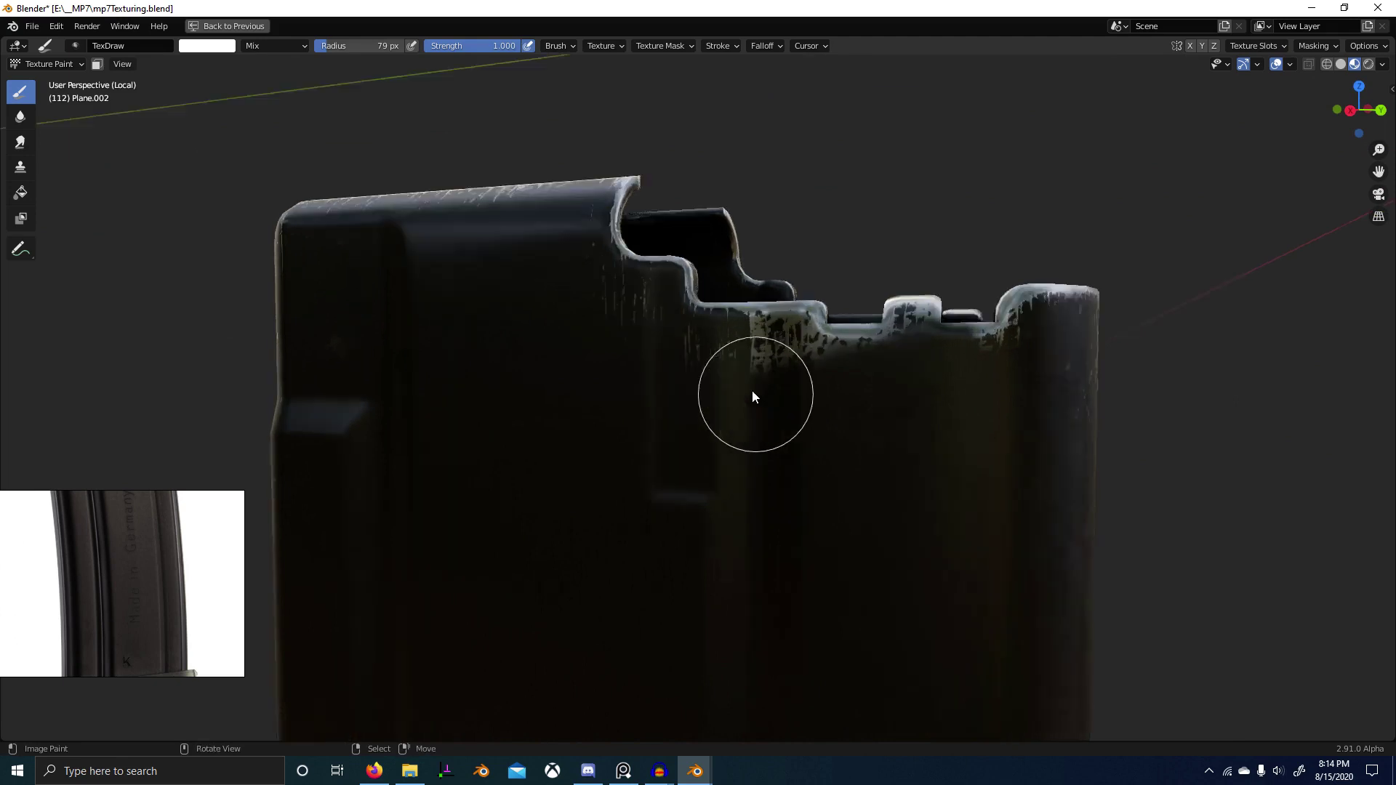
{"action": "key", "text": "f"}
{"action": "left_click", "coordinate": [730, 362]}
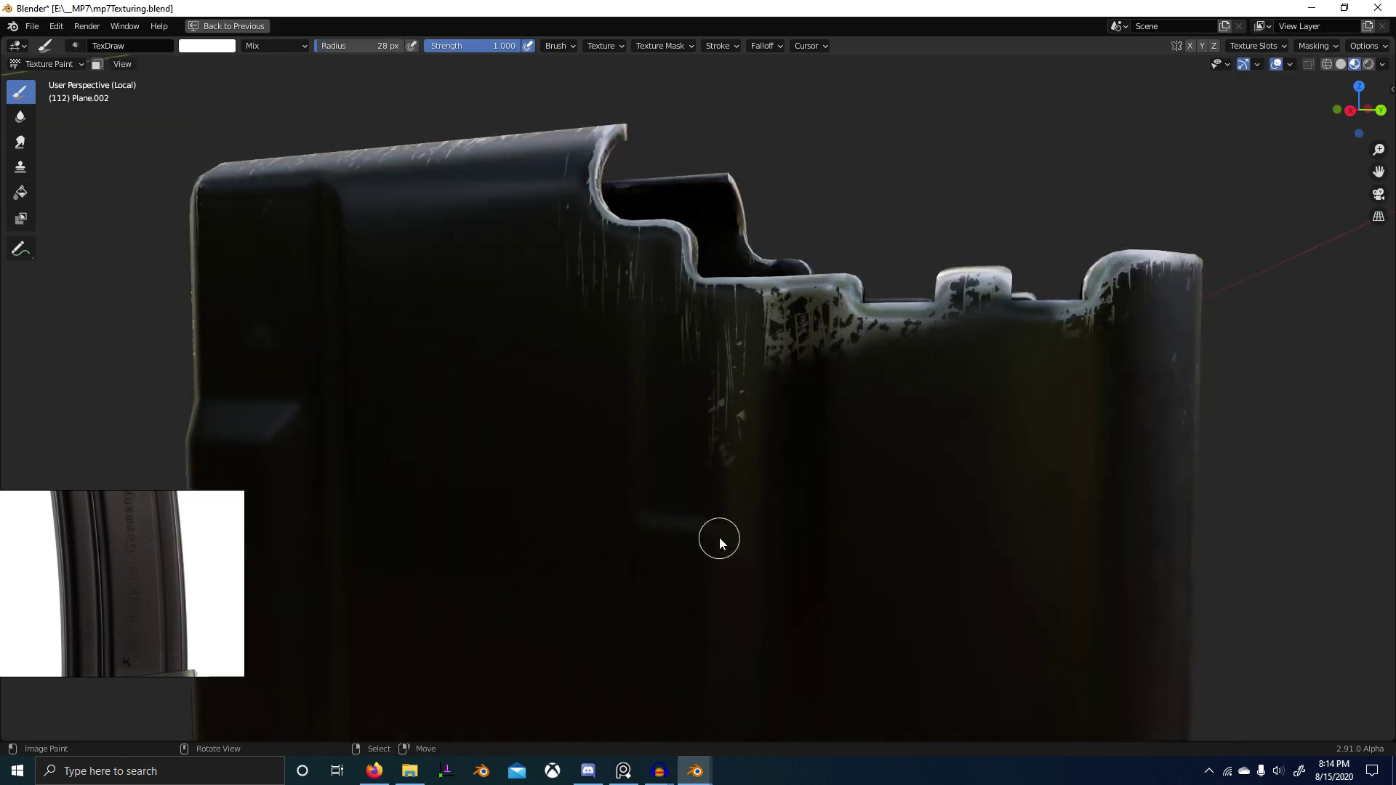
Step: Examine the painted edge wear on the magazine's rim, ridges and corners from both sides, near and far
{"action": "scroll", "coordinate": [791, 489], "scroll_direction": "down", "scroll_amount": 7}
{"action": "middle_click_drag", "start_coordinate": [793, 500], "coordinate": [523, 517]}
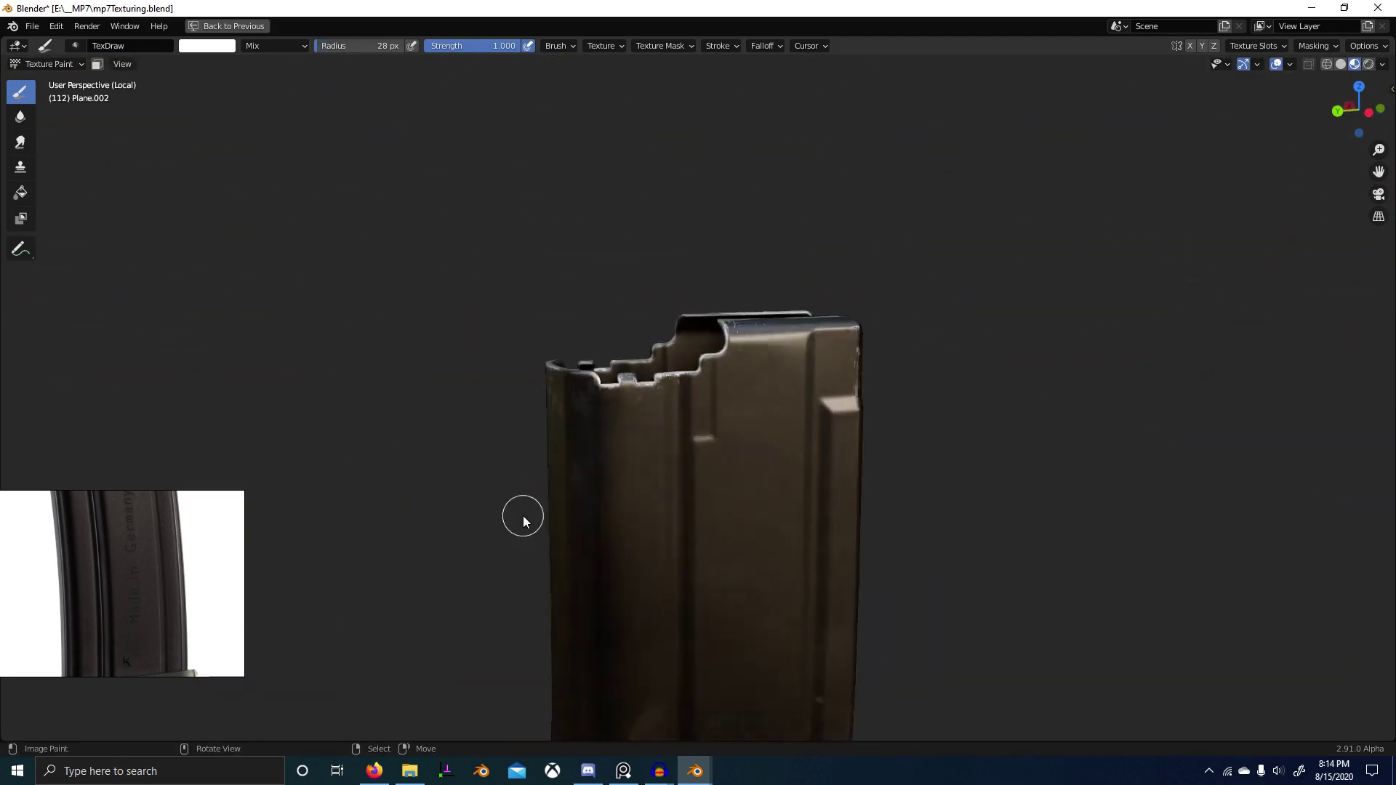
{"action": "scroll", "coordinate": [658, 489], "scroll_direction": "up", "scroll_amount": 4}
{"action": "scroll", "coordinate": [693, 488], "scroll_direction": "down", "scroll_amount": 6}
{"action": "middle_click_drag", "start_coordinate": [693, 485], "coordinate": [802, 502]}
{"action": "scroll", "coordinate": [840, 498], "scroll_direction": "up", "scroll_amount": 6}
{"action": "scroll", "coordinate": [726, 562], "scroll_direction": "down", "scroll_amount": 6}
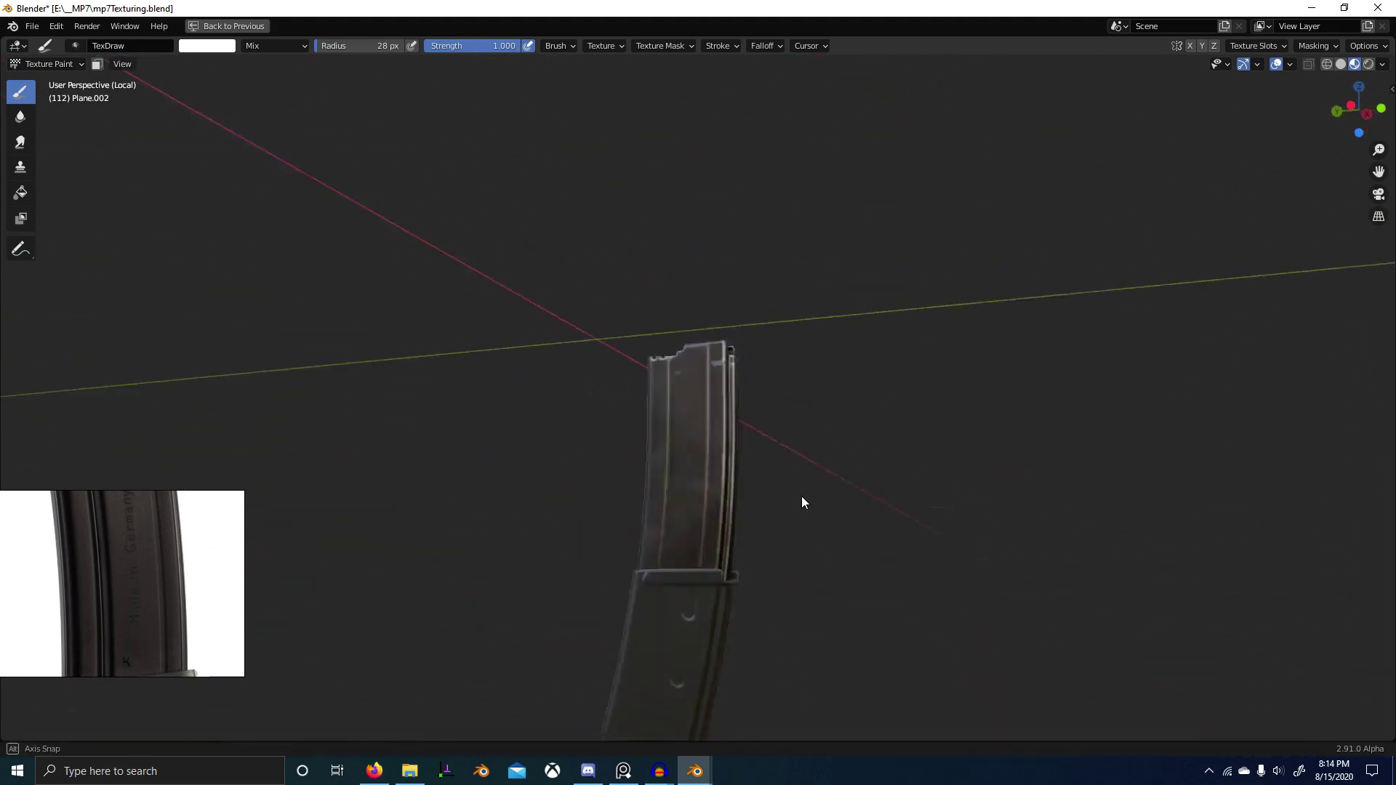
{"action": "scroll", "coordinate": [806, 510], "scroll_direction": "up", "scroll_amount": 4}
Step: Preview the albedo Mix node's output on the magazine, return to the Principled BSDF, and examine the base mix nodes
{"action": "key", "text": "ctrl+space"}
{"action": "scroll", "coordinate": [630, 586], "scroll_direction": "up", "scroll_amount": 6}
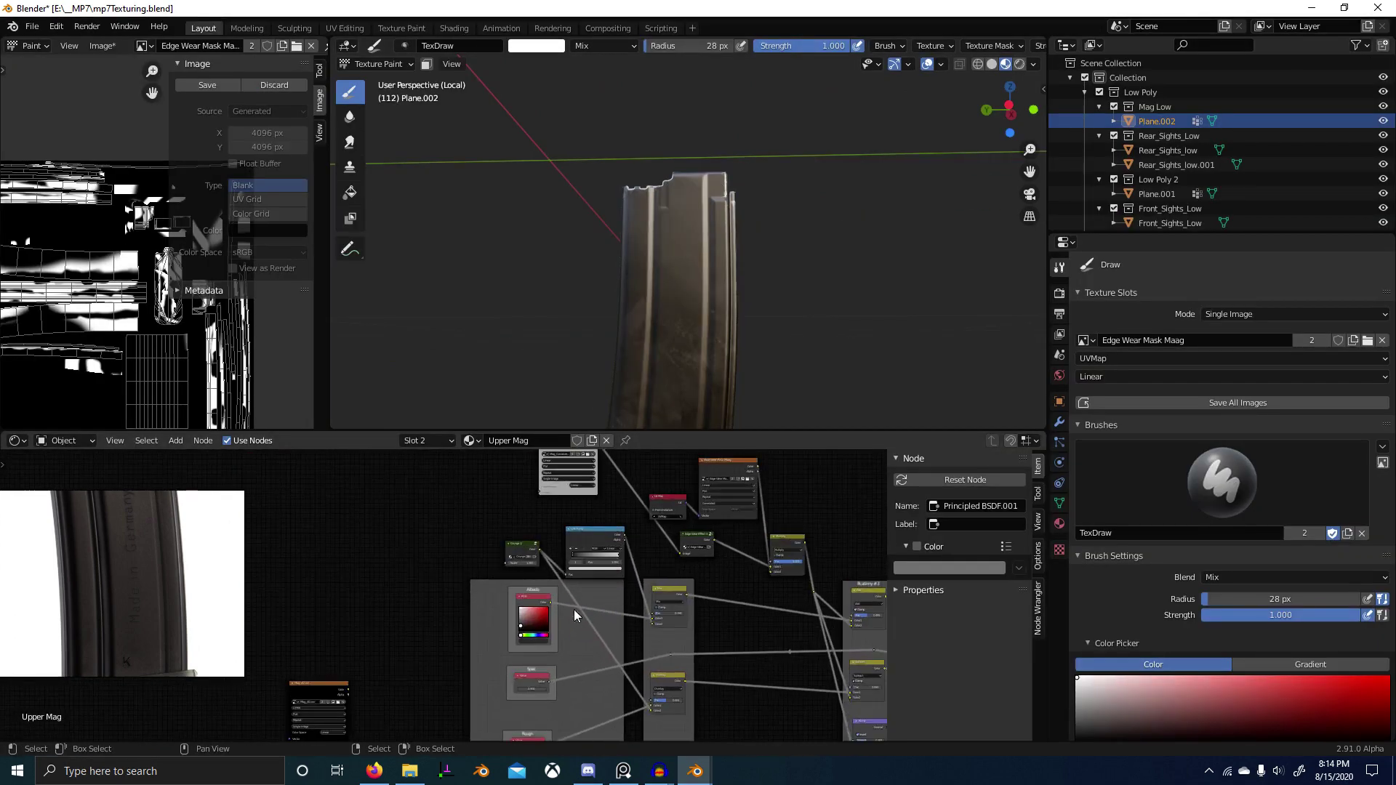
{"action": "left_click", "coordinate": [514, 578], "text": "ctrl+shift"}
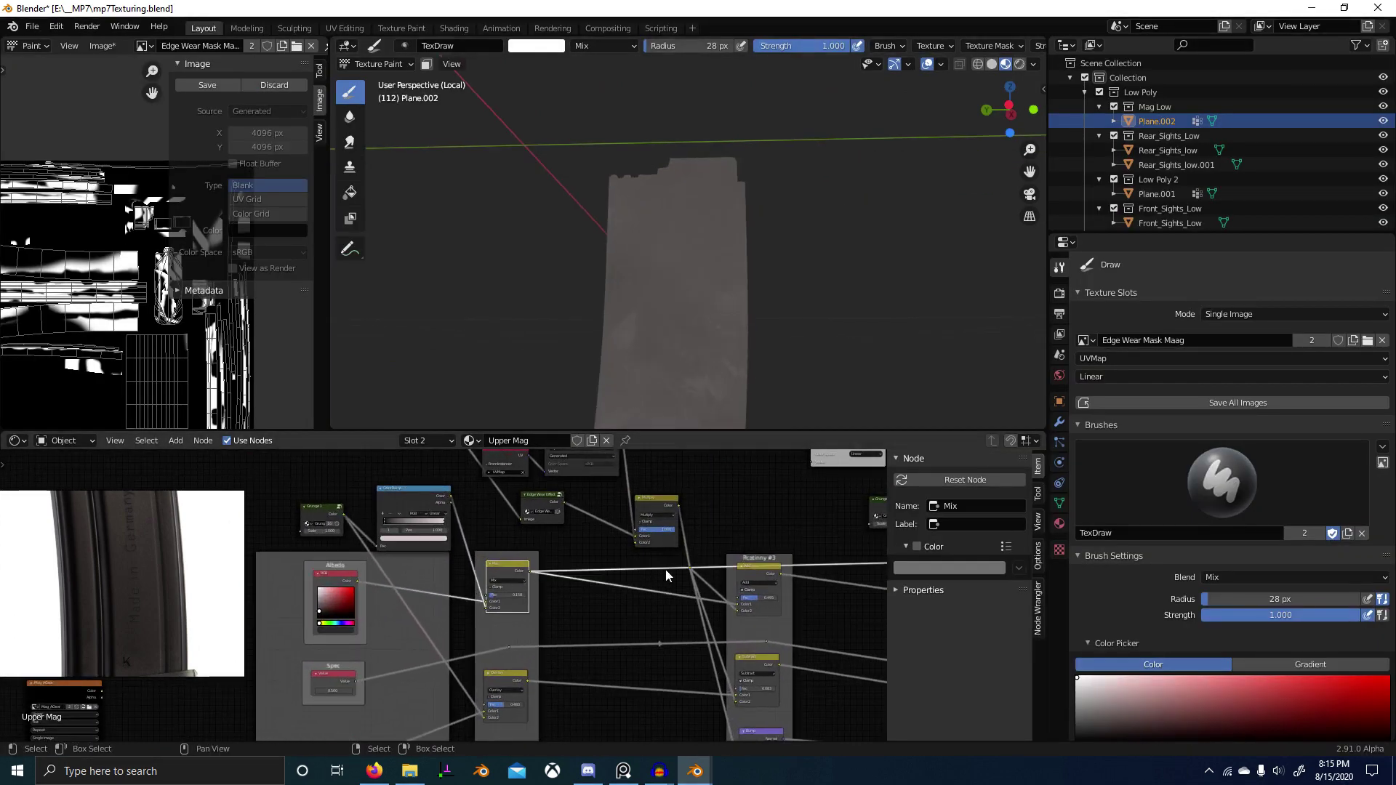
{"action": "scroll", "coordinate": [640, 560], "scroll_direction": "down", "scroll_amount": 5}
{"action": "left_click", "coordinate": [663, 592], "text": "ctrl+shift"}
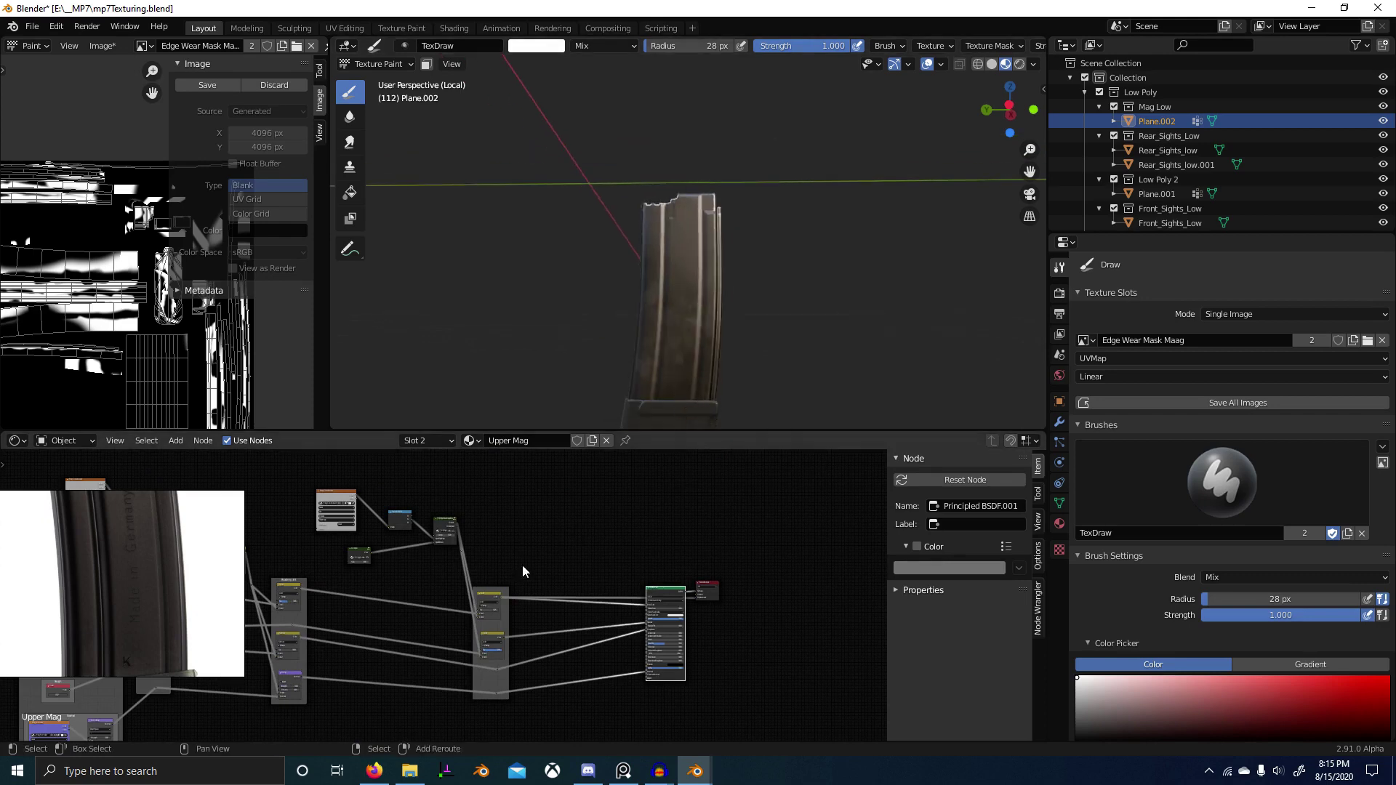
{"action": "scroll", "coordinate": [524, 567], "scroll_direction": "up", "scroll_amount": 8}
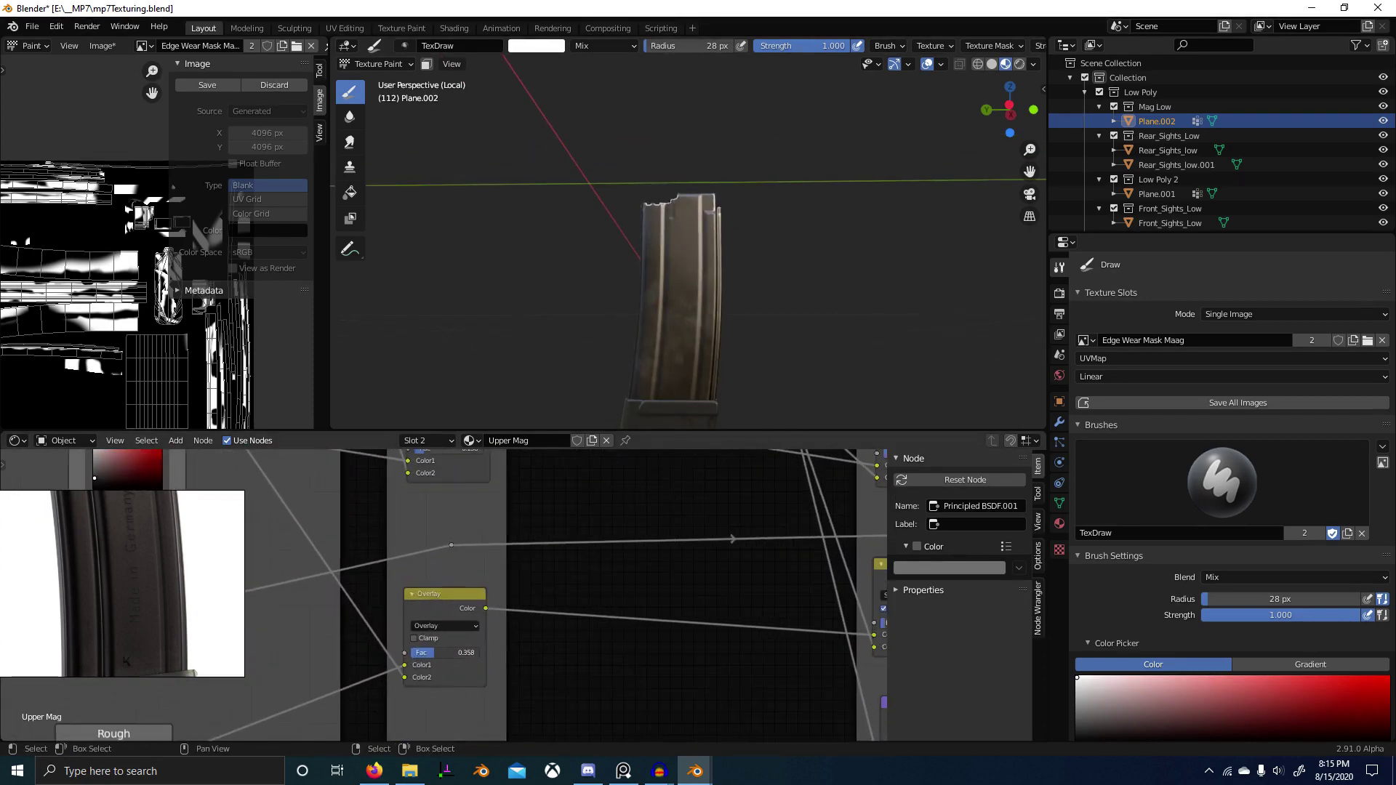
{"action": "middle_click_drag", "start_coordinate": [435, 515], "coordinate": [476, 586]}
{"action": "scroll", "coordinate": [476, 586], "scroll_direction": "up", "scroll_amount": 4}
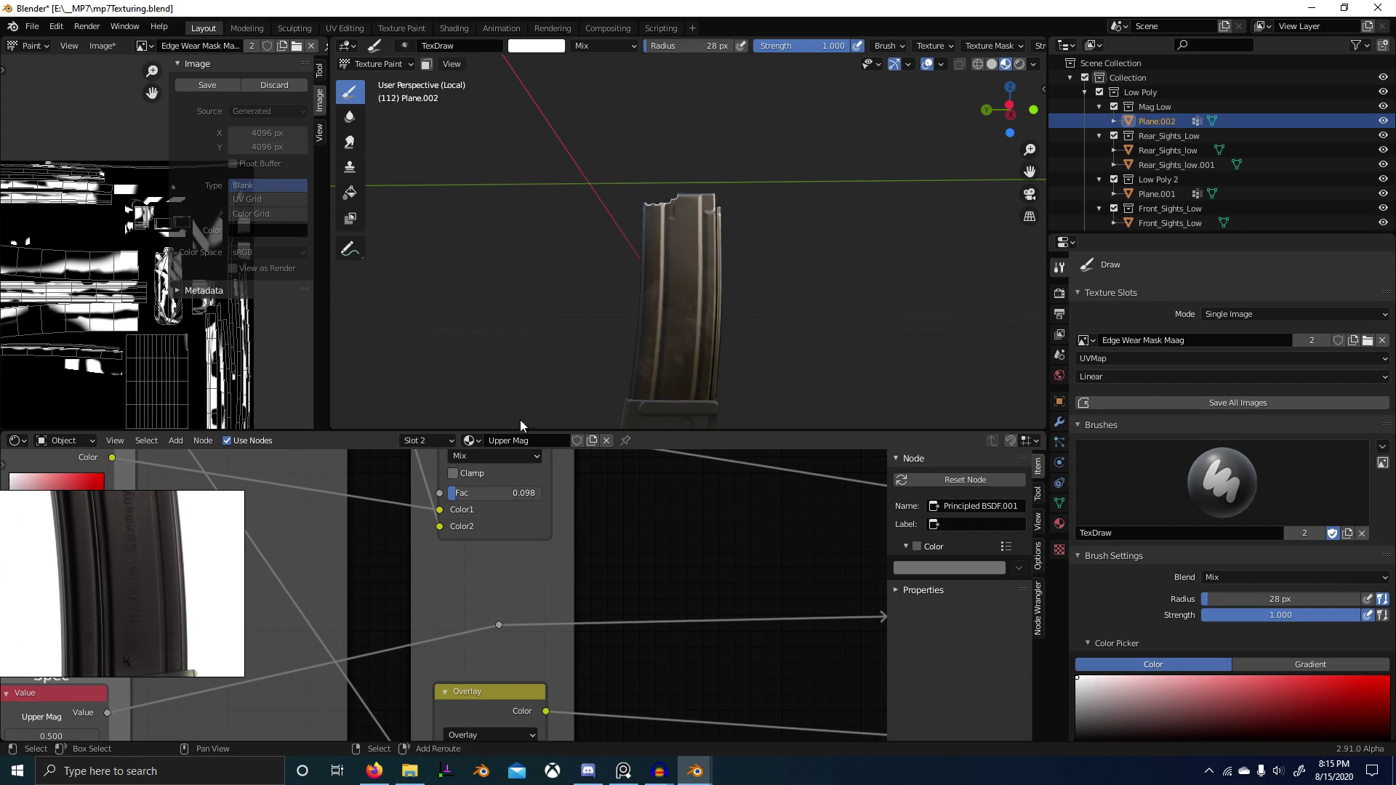
Step: Switch the magazine from Texture Paint to Object Mode, deselect everything and save the project
{"action": "mouse_move", "coordinate": [521, 420]}
{"action": "middle_mouse_down"}
{"action": "mouse_move", "coordinate": [698, 337]}
{"action": "mouse_move", "coordinate": [636, 274]}
{"action": "mouse_move", "coordinate": [758, 455]}
{"action": "mouse_move", "coordinate": [773, 383]}
{"action": "mouse_move", "coordinate": [826, 330]}
{"action": "mouse_move", "coordinate": [935, 371]}
{"action": "mouse_move", "coordinate": [896, 405]}
{"action": "mouse_move", "coordinate": [751, 377]}
{"action": "mouse_move", "coordinate": [892, 534]}
{"action": "mouse_move", "coordinate": [642, 539]}
{"action": "mouse_move", "coordinate": [859, 569]}
{"action": "mouse_move", "coordinate": [791, 578]}
{"action": "middle_mouse_up"}
{"action": "key", "text": "ctrl+space"}
{"action": "key", "text": "ctrl+Tab"}
{"action": "scroll", "coordinate": [582, 536], "scroll_direction": "down", "scroll_amount": 3}
{"action": "mouse_move", "coordinate": [364, 600]}
{"action": "middle_mouse_down"}
{"action": "mouse_move", "coordinate": [581, 535]}
{"action": "mouse_move", "coordinate": [539, 499]}
{"action": "mouse_move", "coordinate": [622, 452]}
{"action": "mouse_move", "coordinate": [658, 412]}
{"action": "mouse_move", "coordinate": [624, 466]}
{"action": "mouse_move", "coordinate": [706, 470]}
{"action": "middle_mouse_up"}
{"action": "key", "text": "alt+a"}
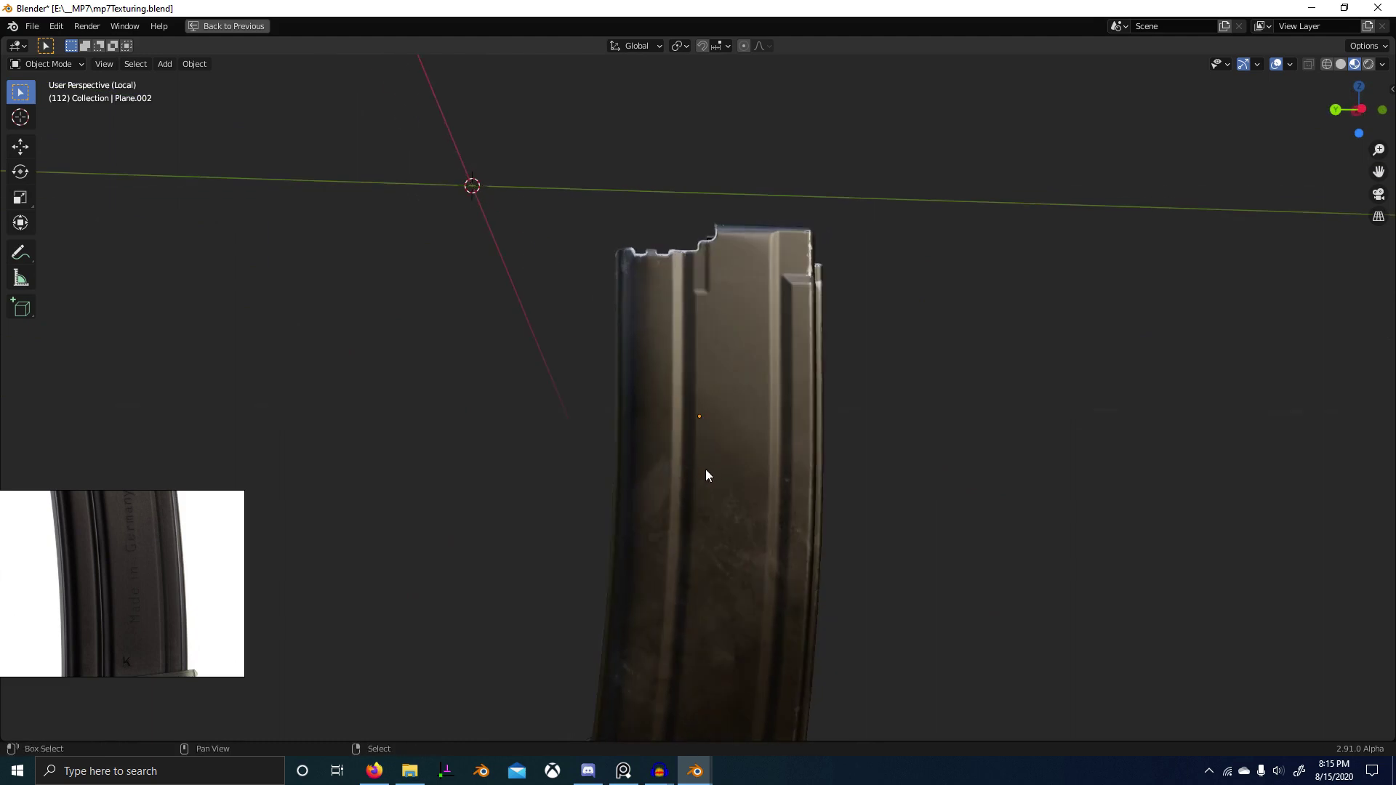
{"action": "key", "text": "ctrl+s"}
Step: Save the edge wear mask image as Edge Wear Mask Maag.png in the Working folder with 8-bit colour depth
{"action": "middle_click_drag", "start_coordinate": [819, 351], "coordinate": [564, 461]}
{"action": "scroll", "coordinate": [712, 371], "scroll_direction": "up", "scroll_amount": 4}
{"action": "scroll", "coordinate": [820, 381], "scroll_direction": "down", "scroll_amount": 4}
{"action": "key", "text": "ctrl+space"}
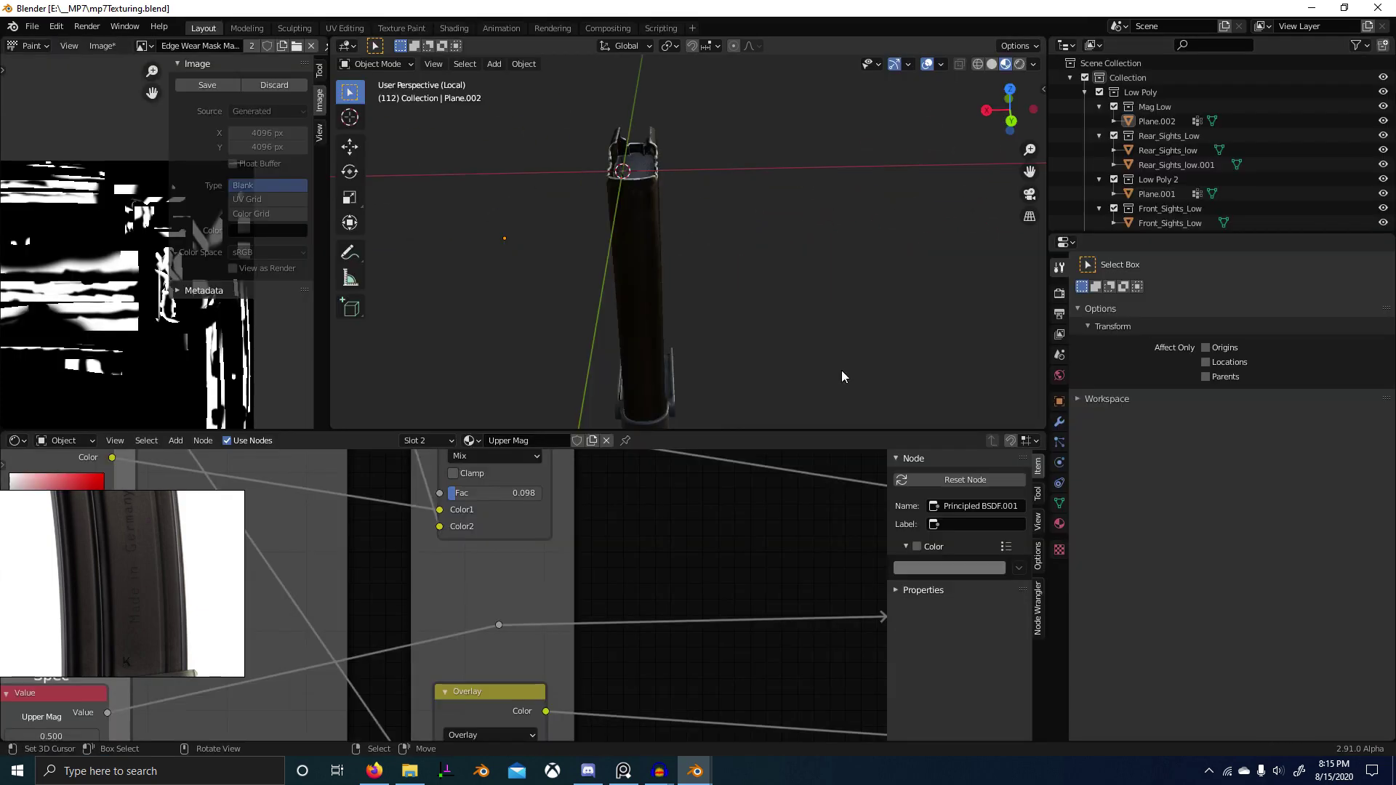
{"action": "left_click", "coordinate": [101, 45]}
{"action": "left_click", "coordinate": [207, 88]}
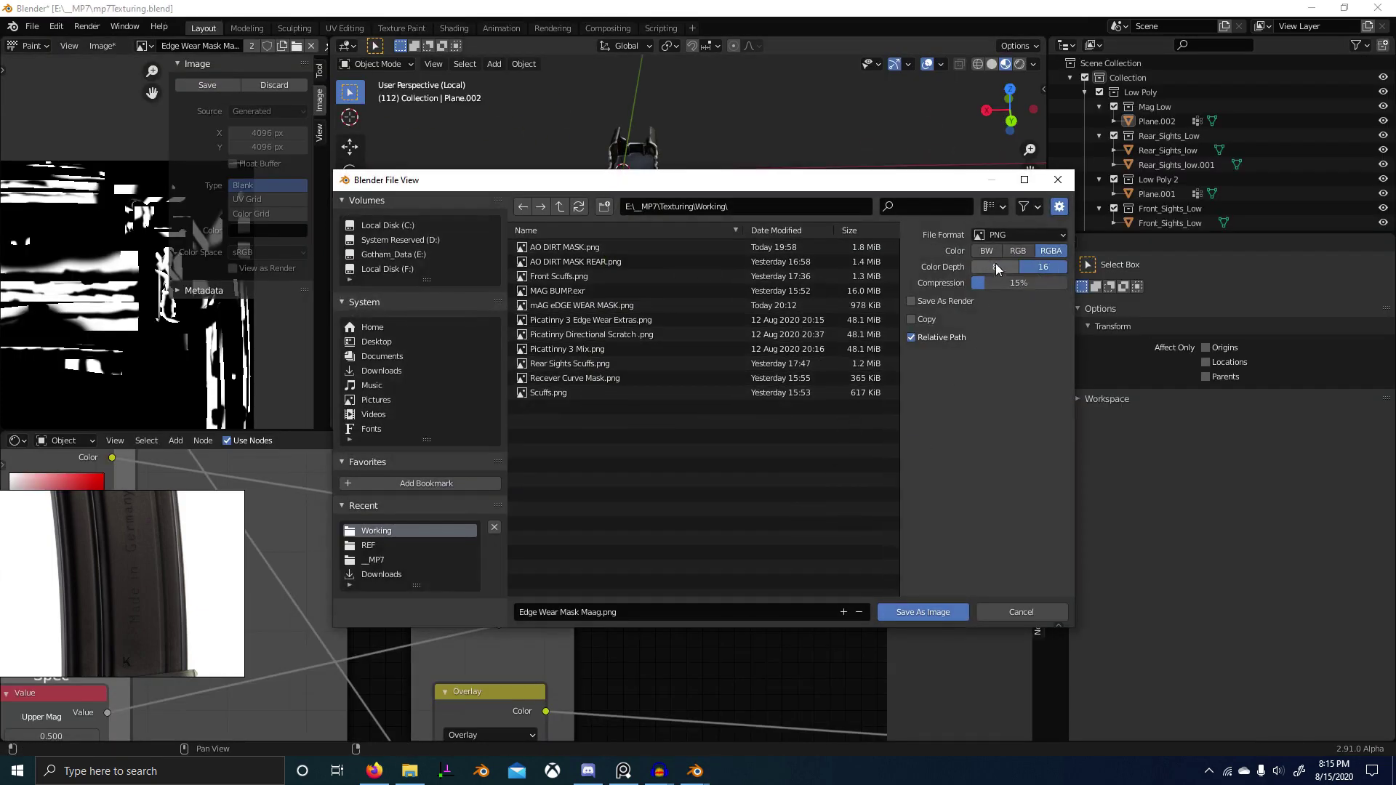
{"action": "left_click", "coordinate": [995, 267]}
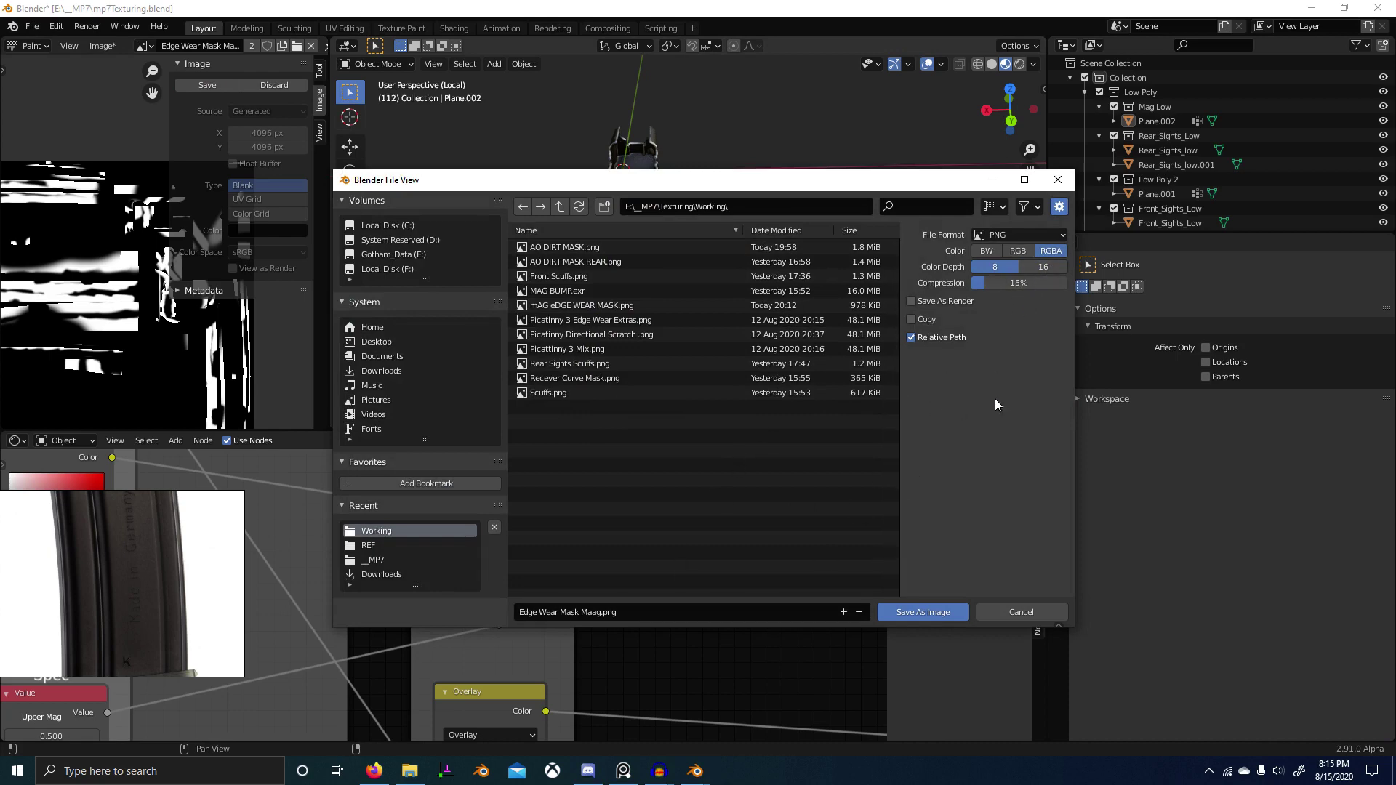
{"action": "left_click", "coordinate": [881, 613]}
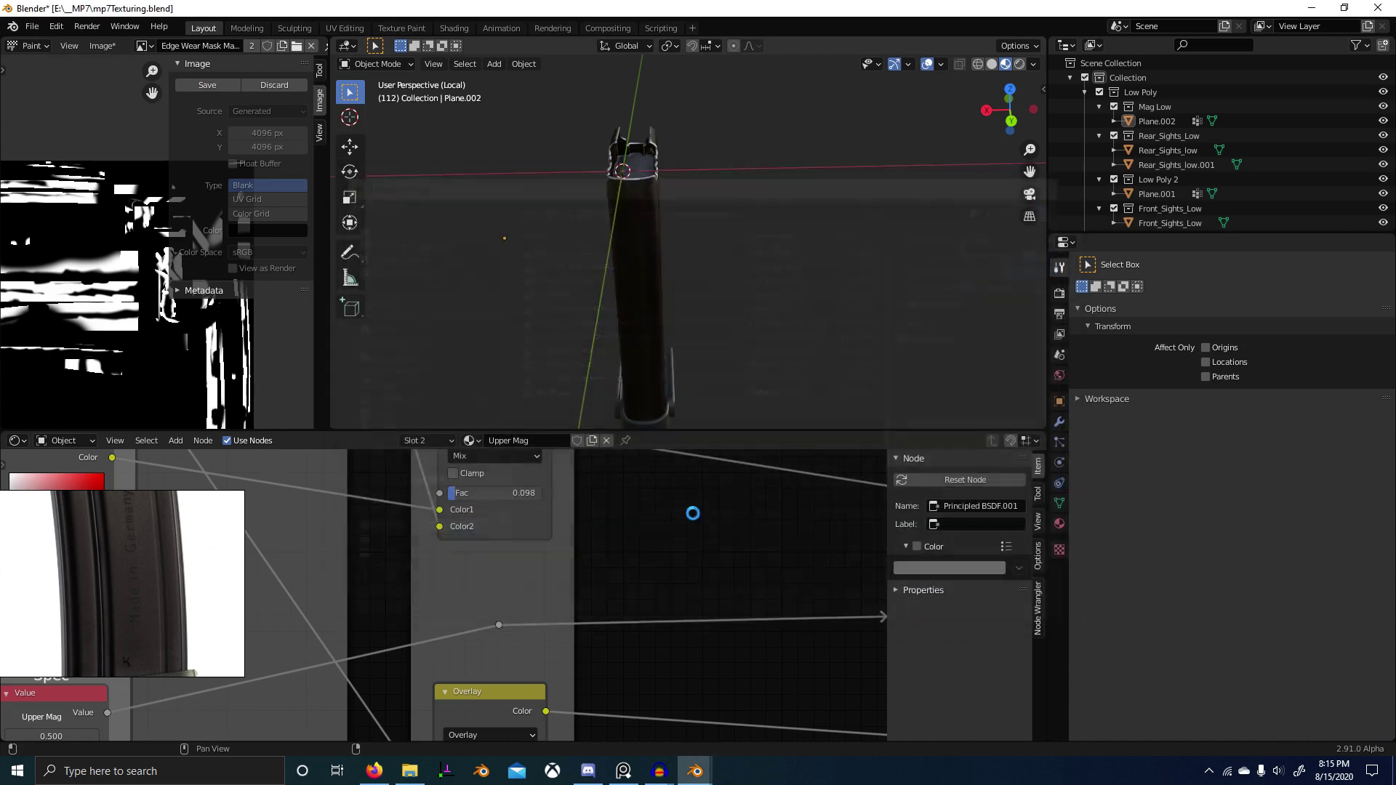
Step: Examine the magazine's wear up close and look through the Upper Mag material's node chain
{"action": "scroll", "coordinate": [619, 341], "scroll_direction": "up", "scroll_amount": 6}
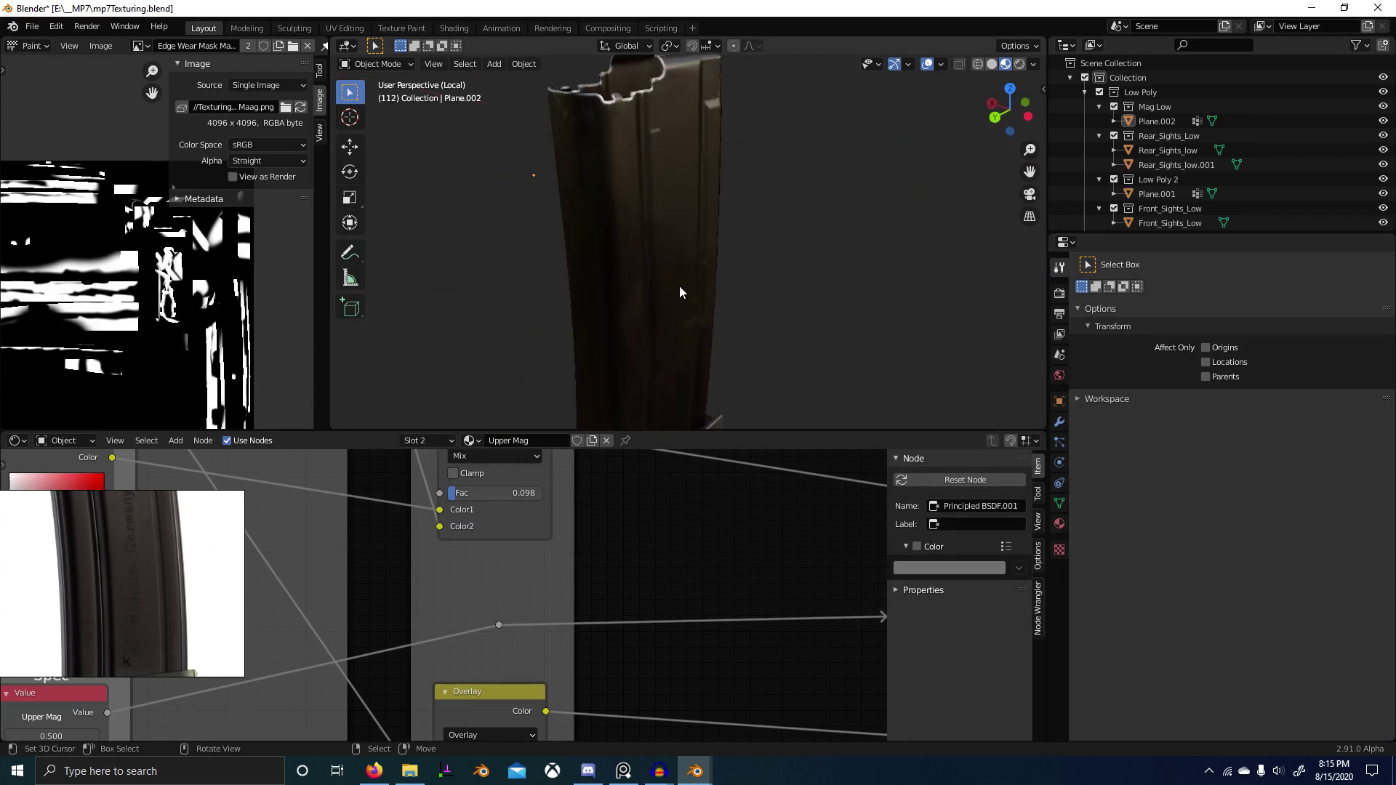
{"action": "key", "text": "ctrl+space"}
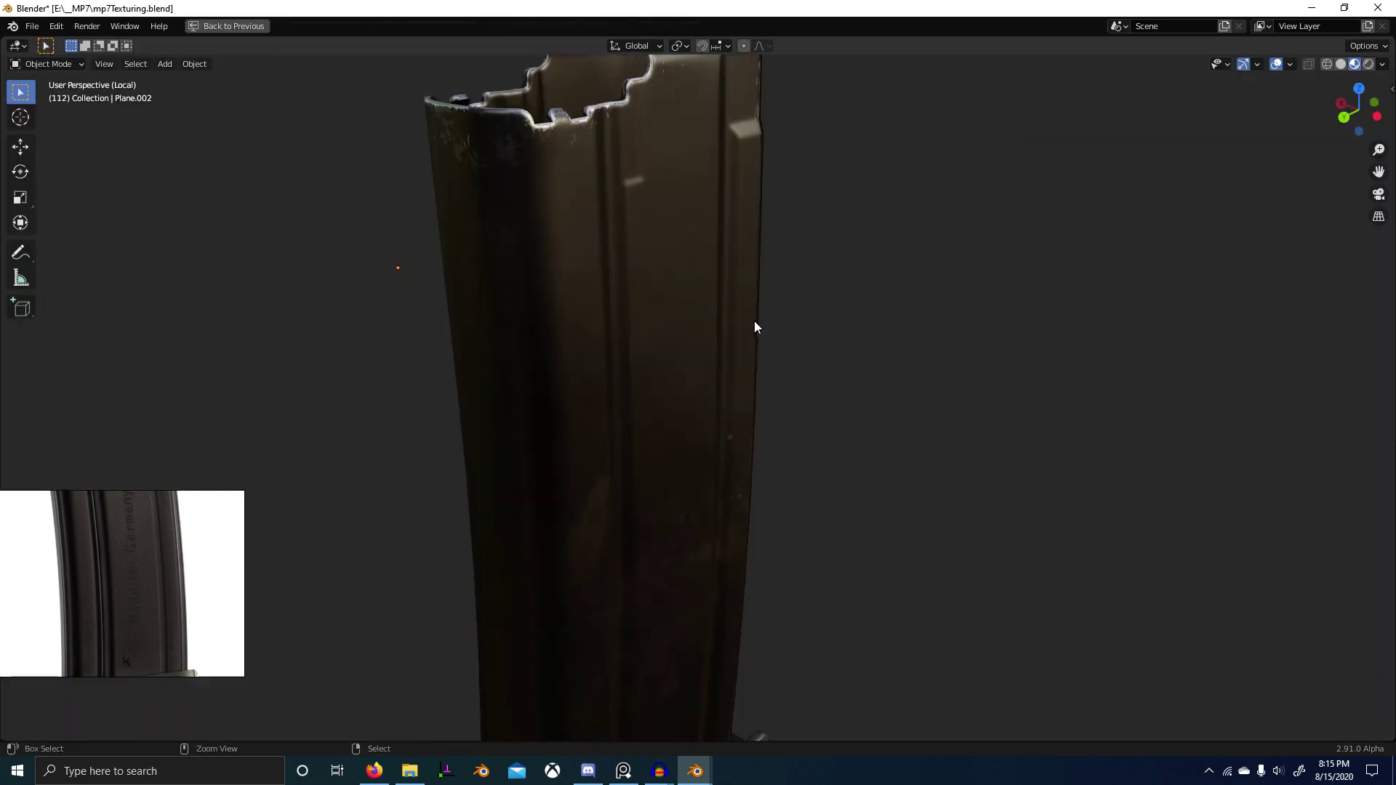
{"action": "key", "text": "ctrl+space"}
{"action": "scroll", "coordinate": [600, 608], "scroll_direction": "down", "scroll_amount": 8}
{"action": "middle_click_drag", "start_coordinate": [601, 607], "coordinate": [385, 589]}
{"action": "middle_click_drag", "start_coordinate": [702, 607], "coordinate": [232, 641]}
{"action": "scroll", "coordinate": [493, 634], "scroll_direction": "up", "scroll_amount": 5}
{"action": "middle_click_drag", "start_coordinate": [493, 633], "coordinate": [651, 604]}
{"action": "middle_click_drag", "start_coordinate": [527, 593], "coordinate": [0, 617]}
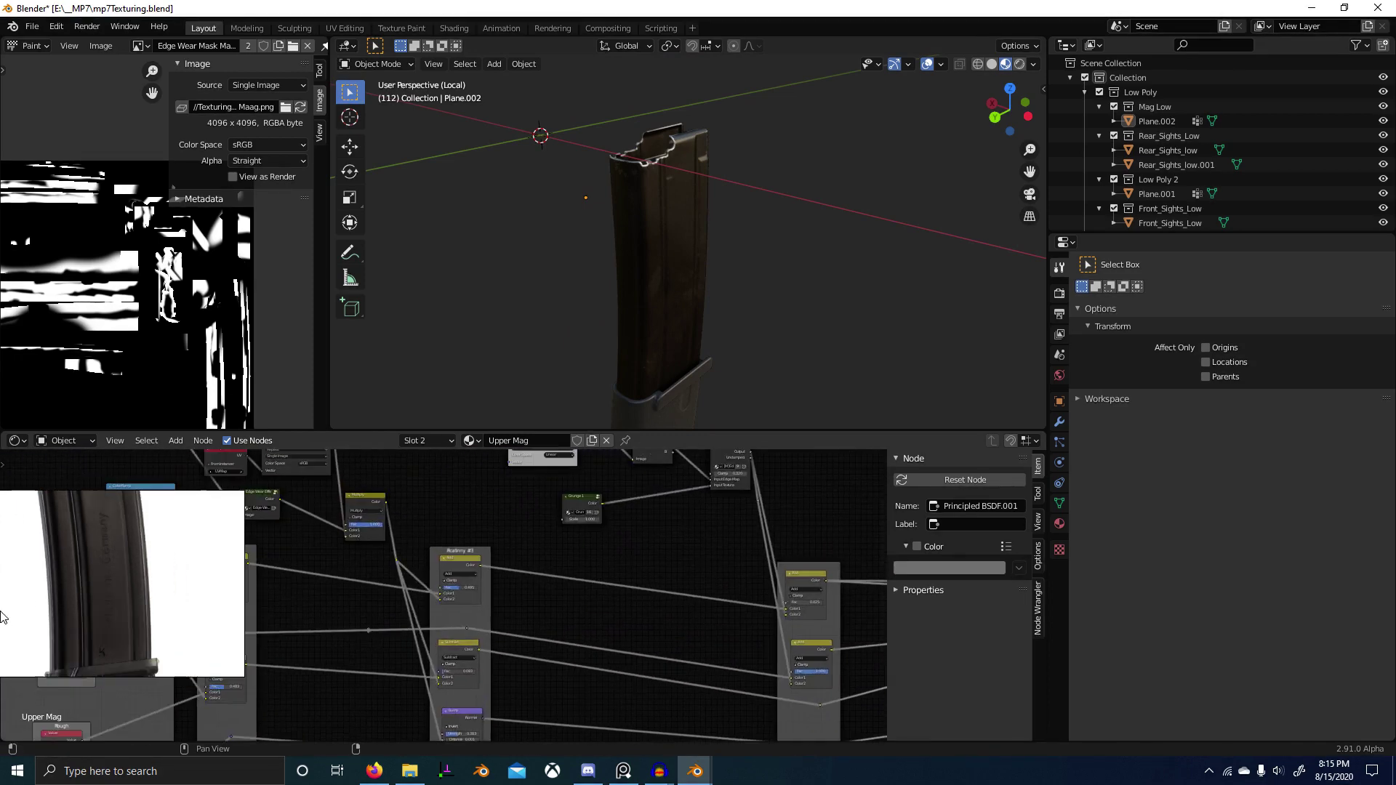
Step: Preview the Edge Wear Effect and Multiply node outputs on the magazine and examine the resulting edge mask
{"action": "middle_click_drag", "start_coordinate": [404, 560], "coordinate": [428, 575]}
{"action": "scroll", "coordinate": [428, 575], "scroll_direction": "up", "scroll_amount": 2}
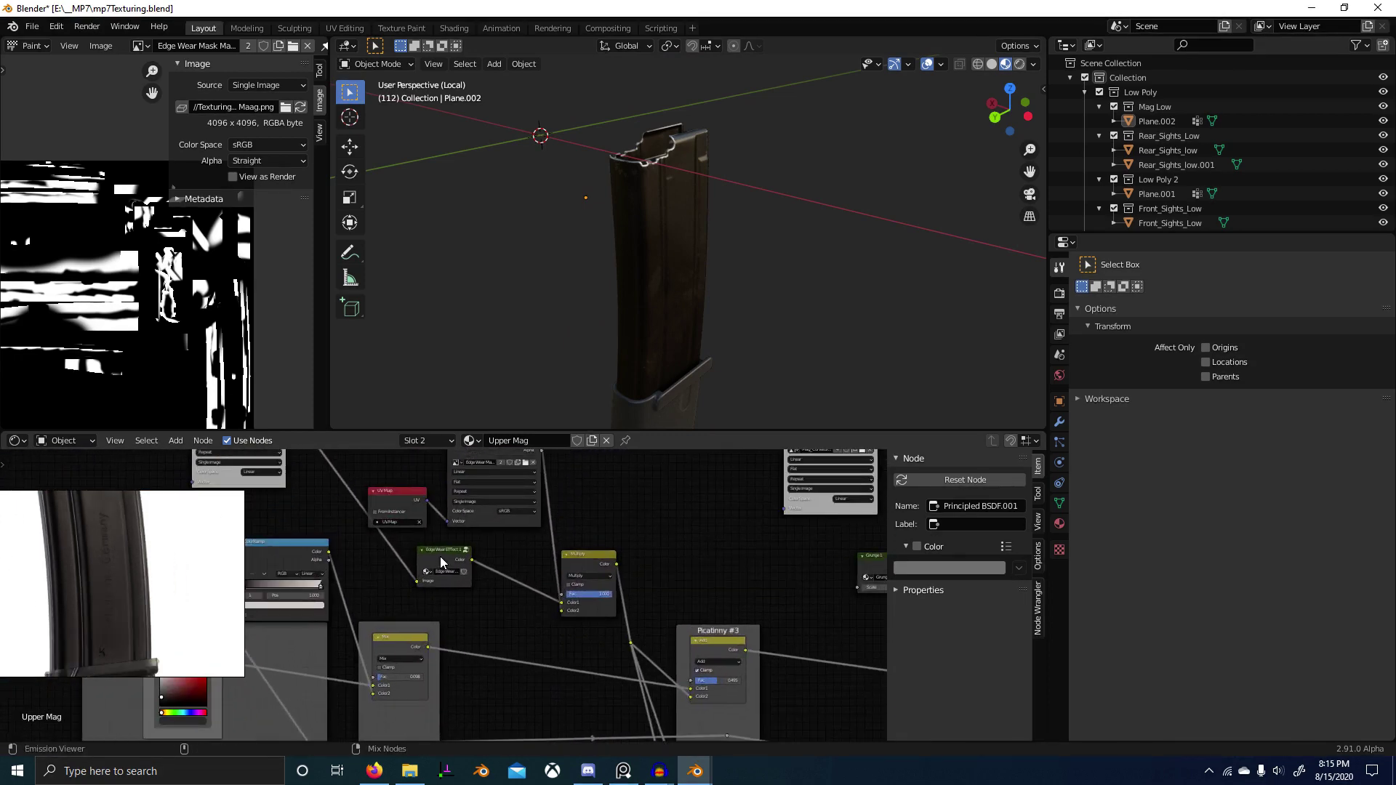
{"action": "left_click", "coordinate": [442, 561], "text": "ctrl+shift"}
{"action": "left_click", "coordinate": [572, 565], "text": "ctrl+shift"}
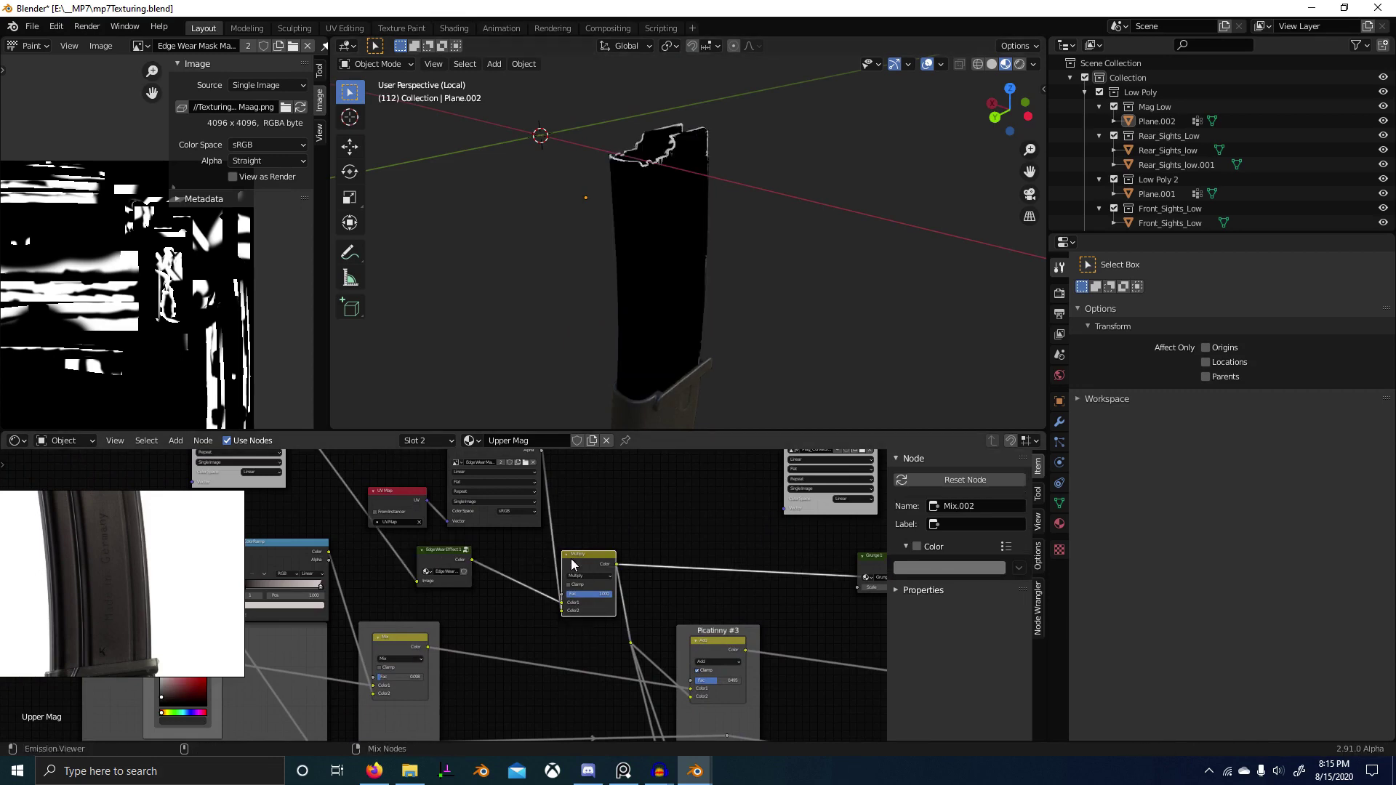
{"action": "scroll", "coordinate": [664, 246], "scroll_direction": "up", "scroll_amount": 3}
{"action": "middle_click_drag", "start_coordinate": [664, 245], "coordinate": [527, 247]}
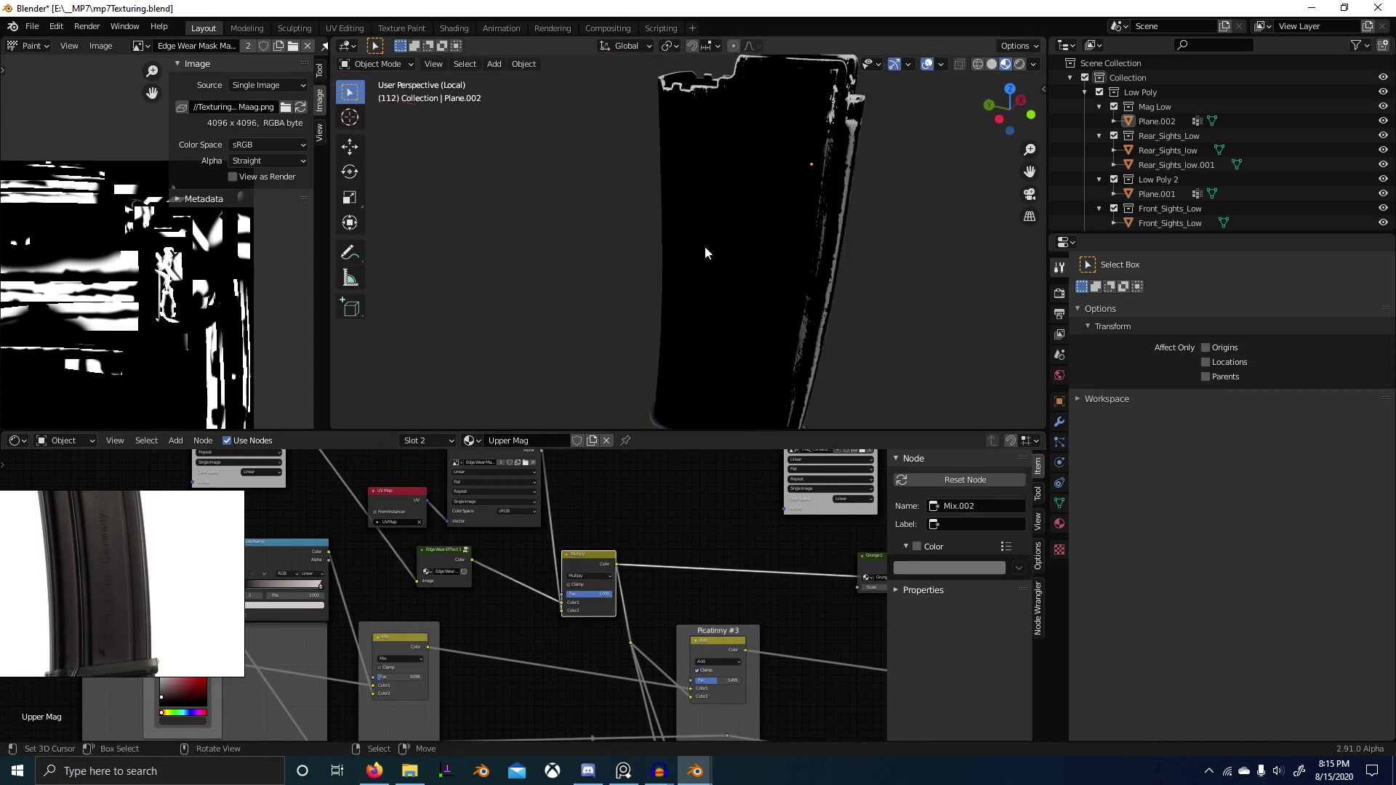
{"action": "middle_click_drag", "start_coordinate": [708, 252], "coordinate": [591, 276], "text": "shift"}
Step: Move the nodes in the Picatinny #3 frame and the reroute feeding them farther from the edge wear Multiply node
{"action": "left_click", "coordinate": [718, 651]}
{"action": "scroll", "coordinate": [720, 651], "scroll_direction": "down", "scroll_amount": 5}
{"action": "middle_click_drag", "start_coordinate": [814, 659], "coordinate": [620, 536]}
{"action": "key", "text": "b"}
{"action": "left_click_drag", "start_coordinate": [474, 512], "coordinate": [568, 732]}
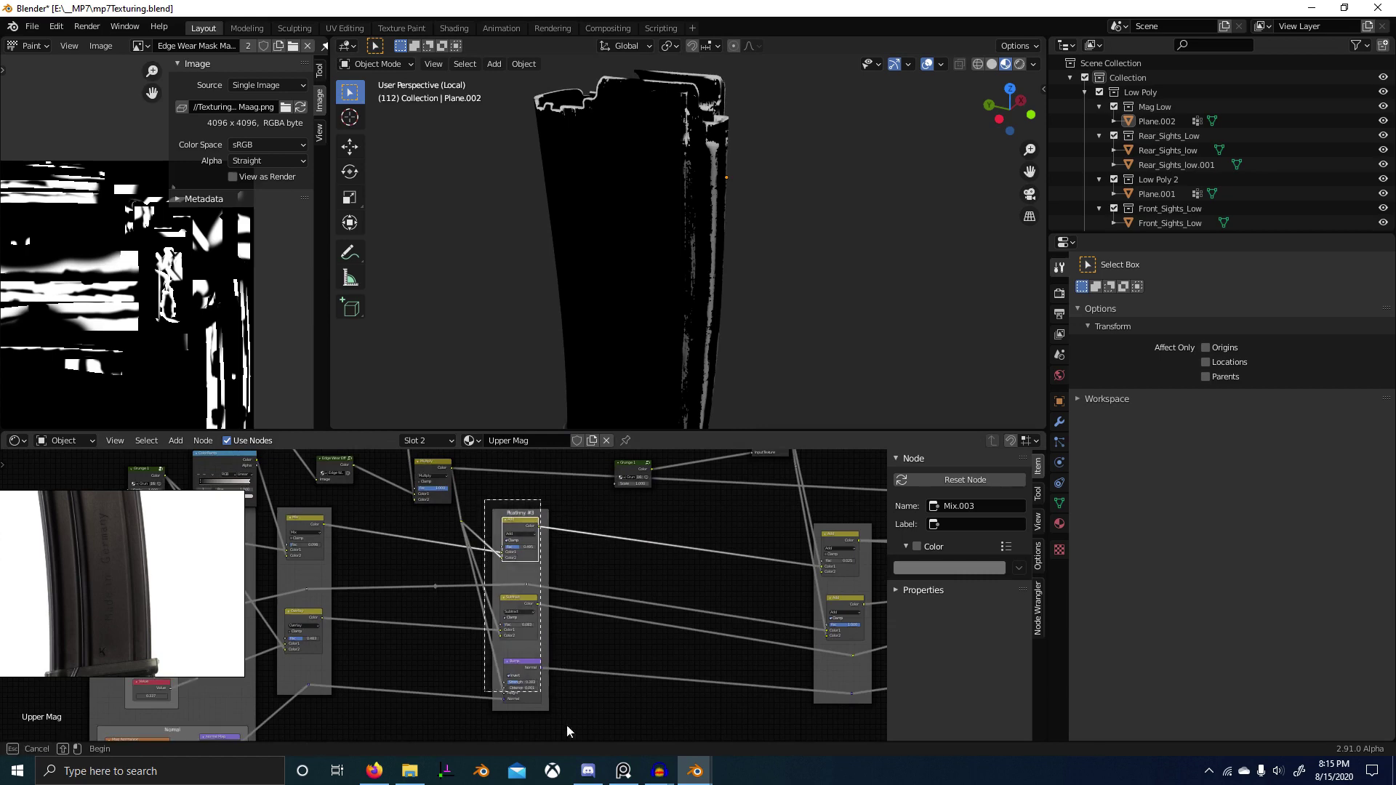
{"action": "scroll", "coordinate": [509, 574], "scroll_direction": "down", "scroll_amount": 1}
{"action": "key", "text": "g"}
{"action": "left_click", "coordinate": [626, 573]}
{"action": "scroll", "coordinate": [446, 500], "scroll_direction": "up", "scroll_amount": 1}
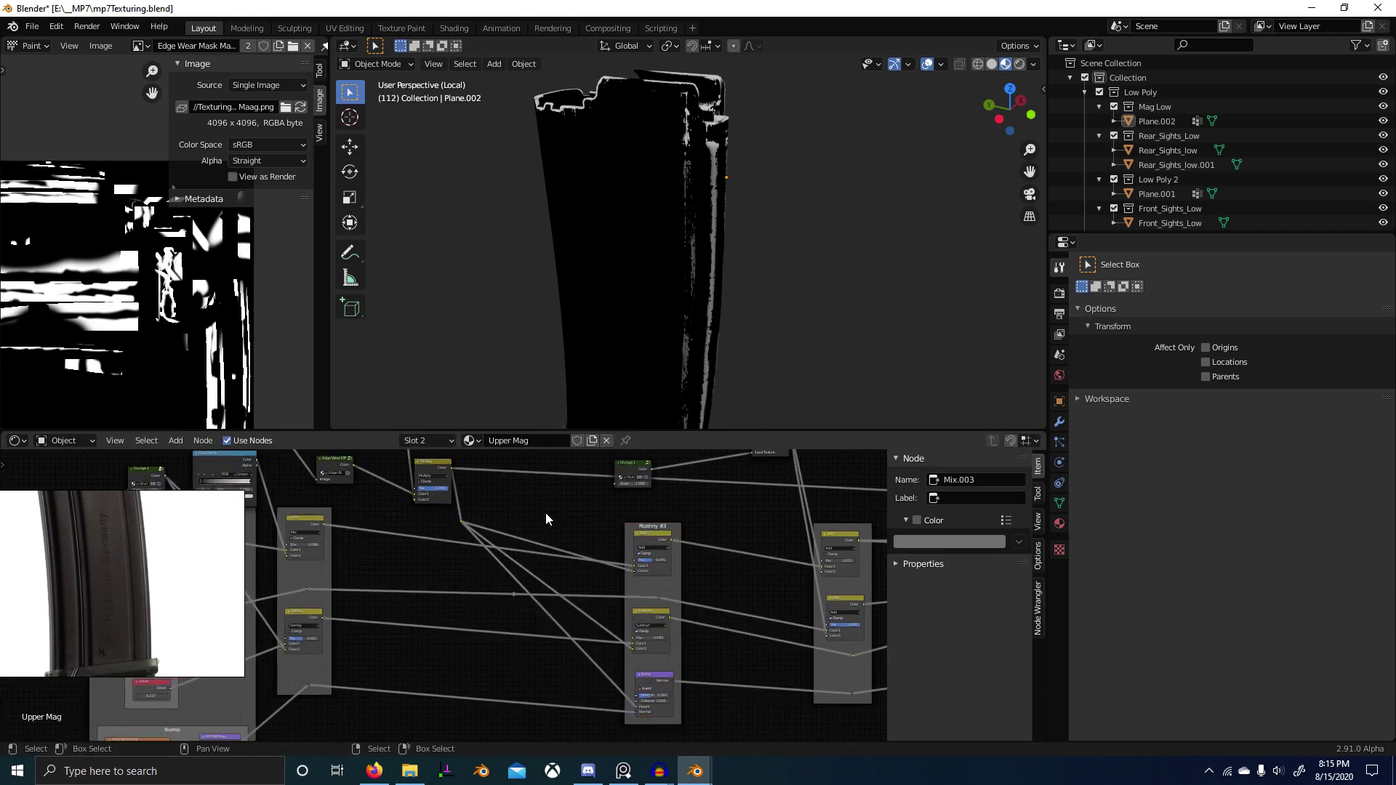
{"action": "left_click_drag", "start_coordinate": [462, 529], "coordinate": [567, 525]}
{"action": "scroll", "coordinate": [509, 567], "scroll_direction": "up", "scroll_amount": 2}
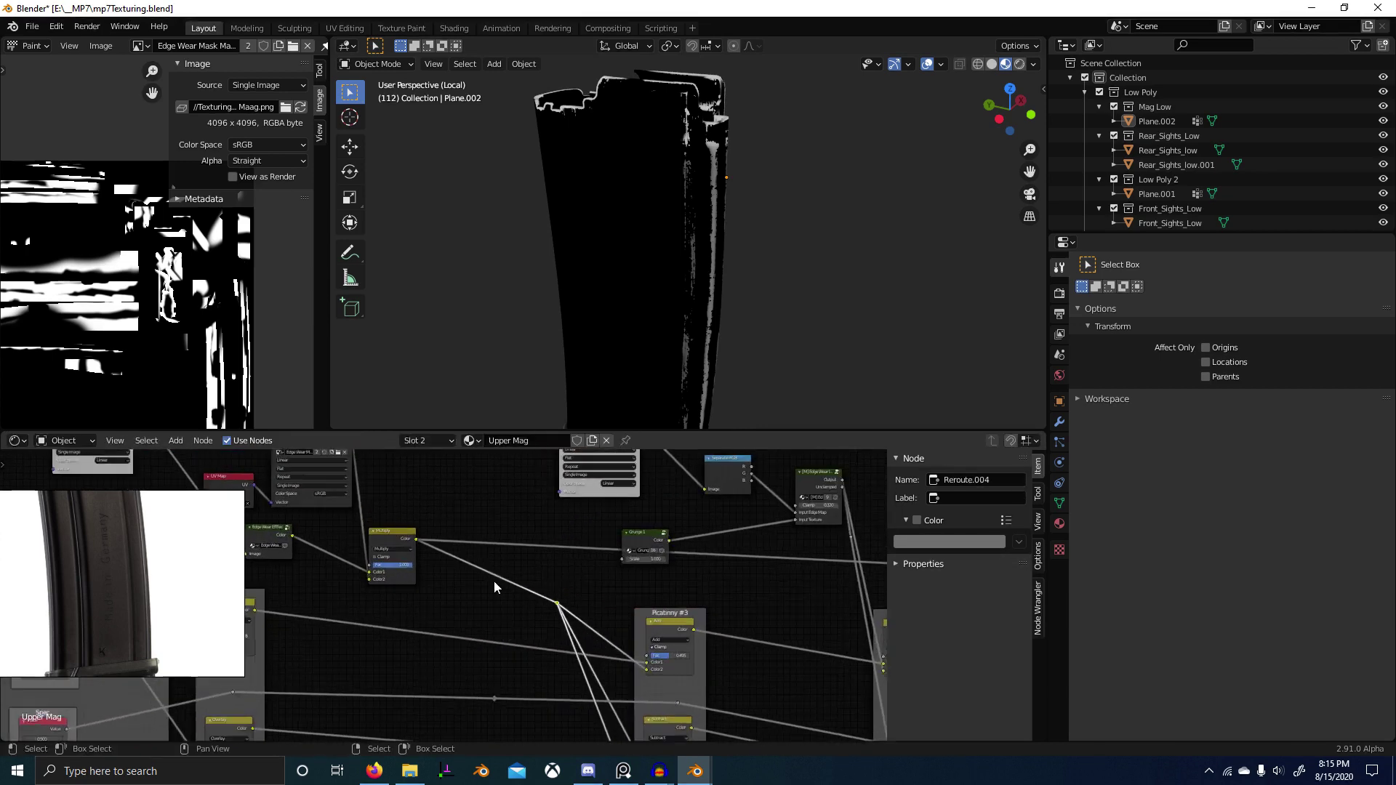
Step: Duplicate the edge wear Multiply node onto its link to the reroute and set the copy to Add with Clamp enabled
{"action": "left_click", "coordinate": [388, 538]}
{"action": "key", "text": "shift+d"}
{"action": "left_click", "coordinate": [494, 572]}
{"action": "scroll", "coordinate": [502, 584], "scroll_direction": "up", "scroll_amount": 3}
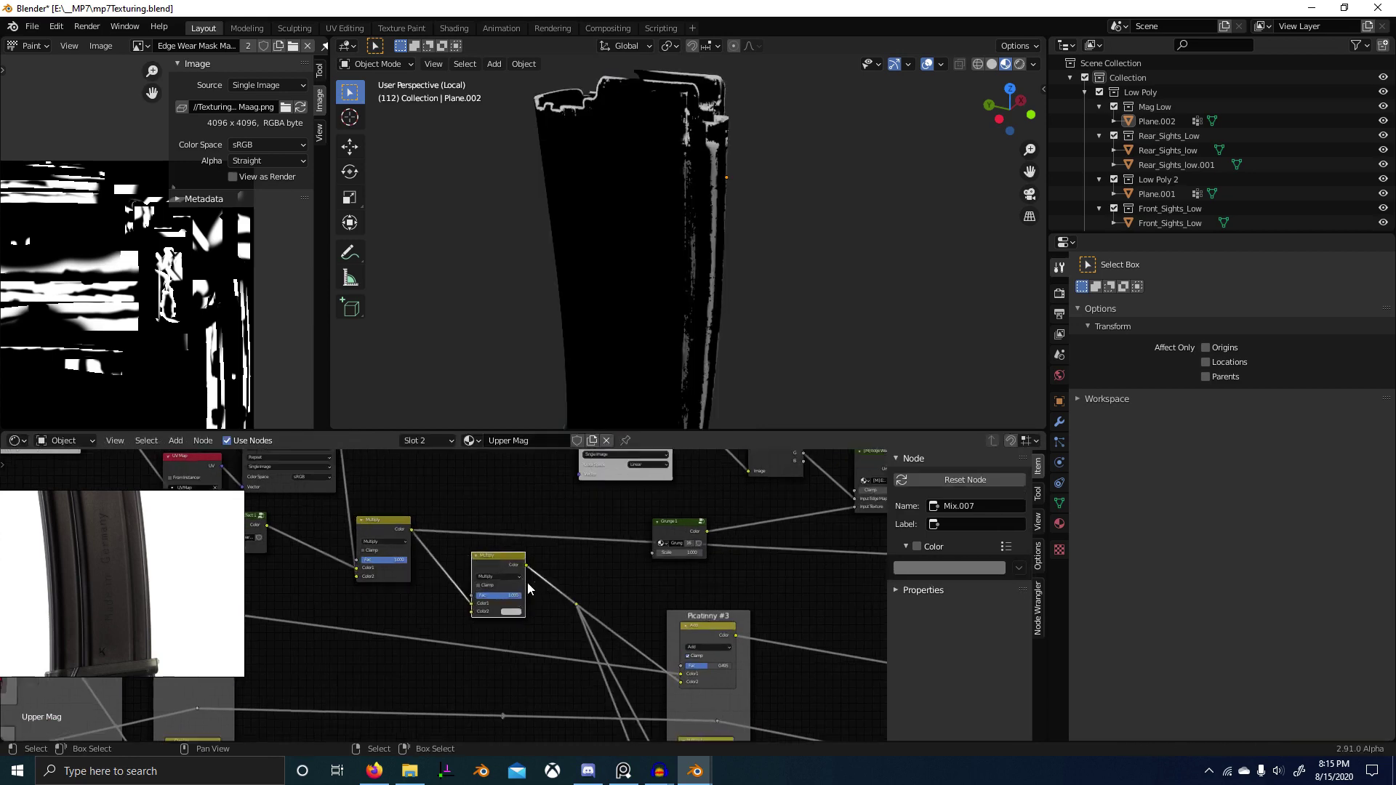
{"action": "left_click", "coordinate": [504, 577]}
{"action": "key", "text": "a"}
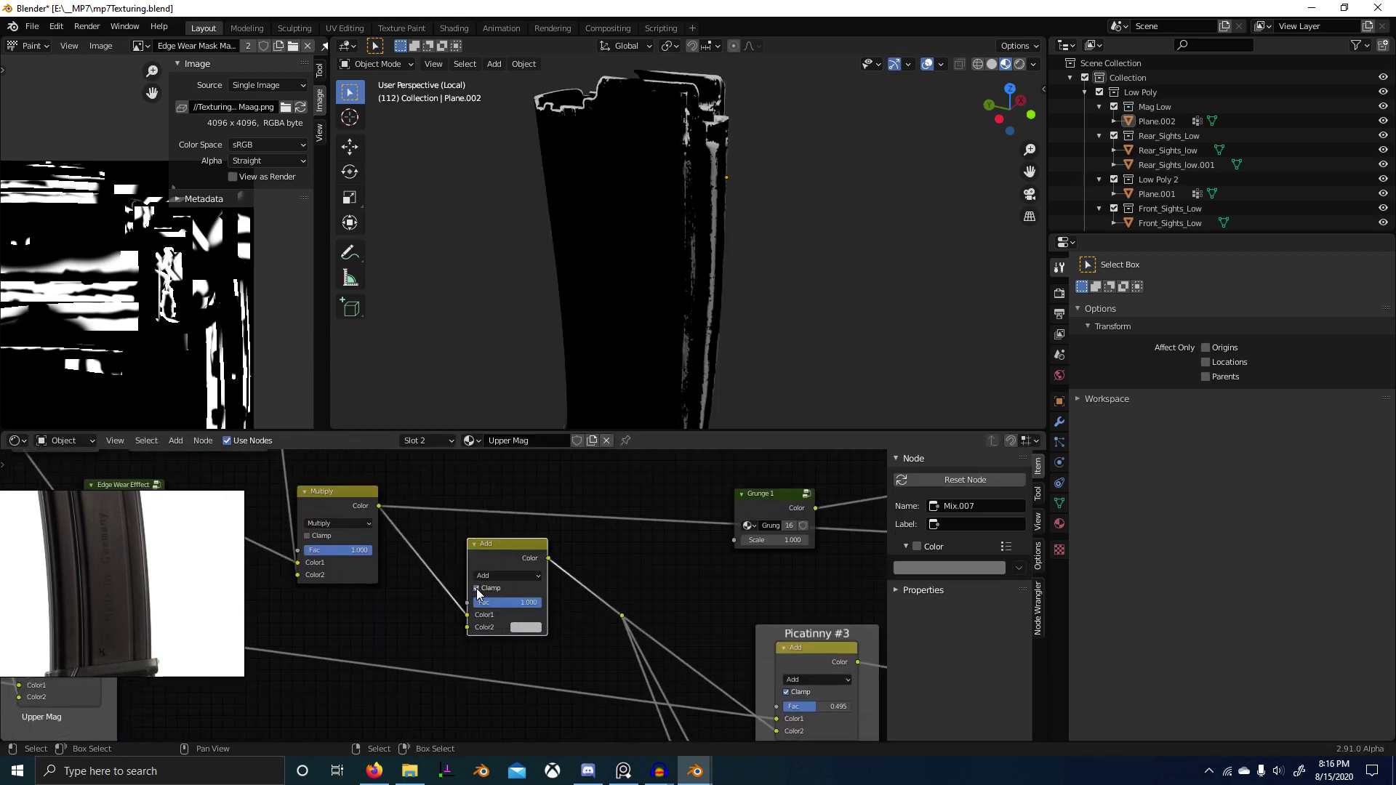
Step: Add an Image Texture node above the Add node with a new 4096 × 4096 px image named Edge Stamps Mag
{"action": "scroll", "coordinate": [478, 593], "scroll_direction": "down", "scroll_amount": 4}
{"action": "key", "text": "shift+a"}
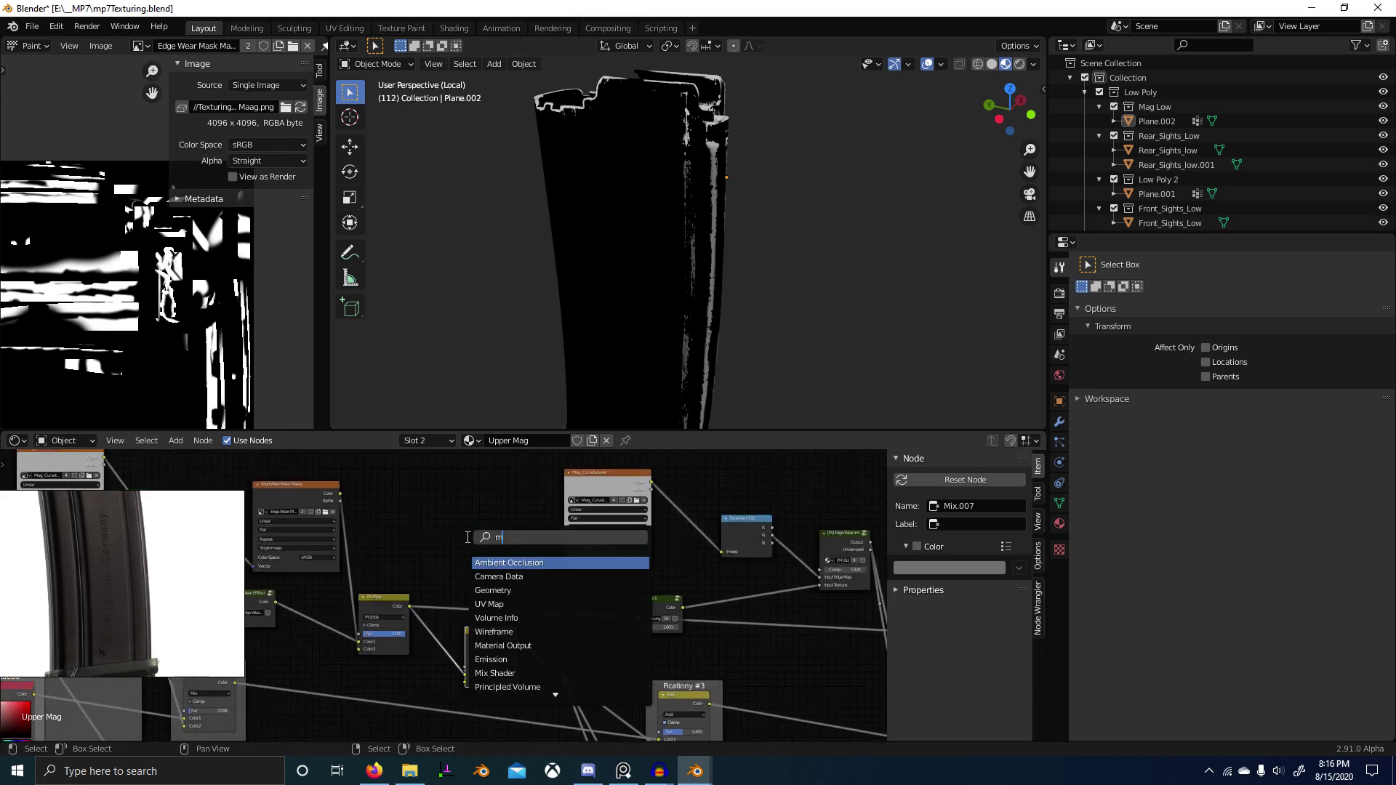
{"action": "key", "text": "Return"}
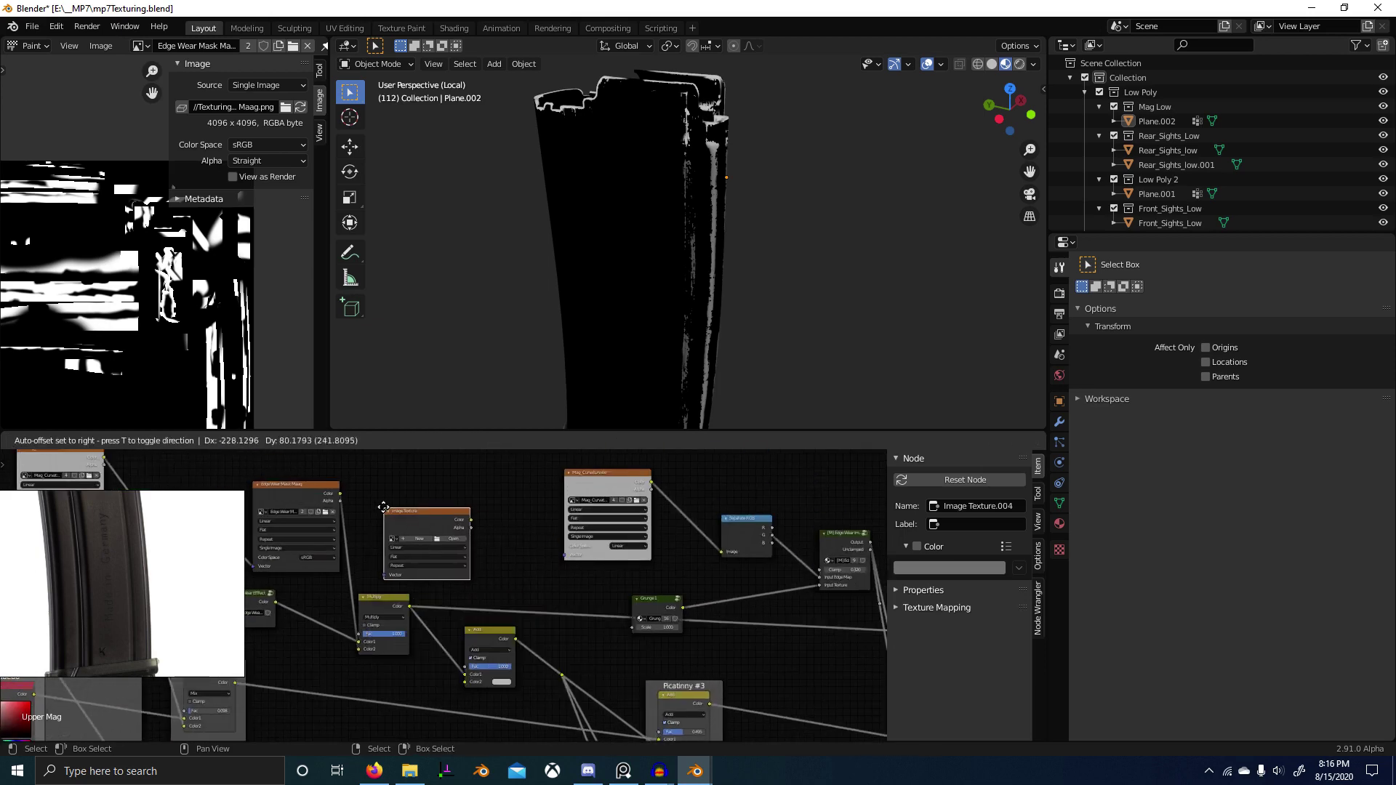
{"action": "left_click", "coordinate": [502, 562]}
{"action": "scroll", "coordinate": [502, 562], "scroll_direction": "up", "scroll_amount": 3}
{"action": "left_click", "coordinate": [537, 542]}
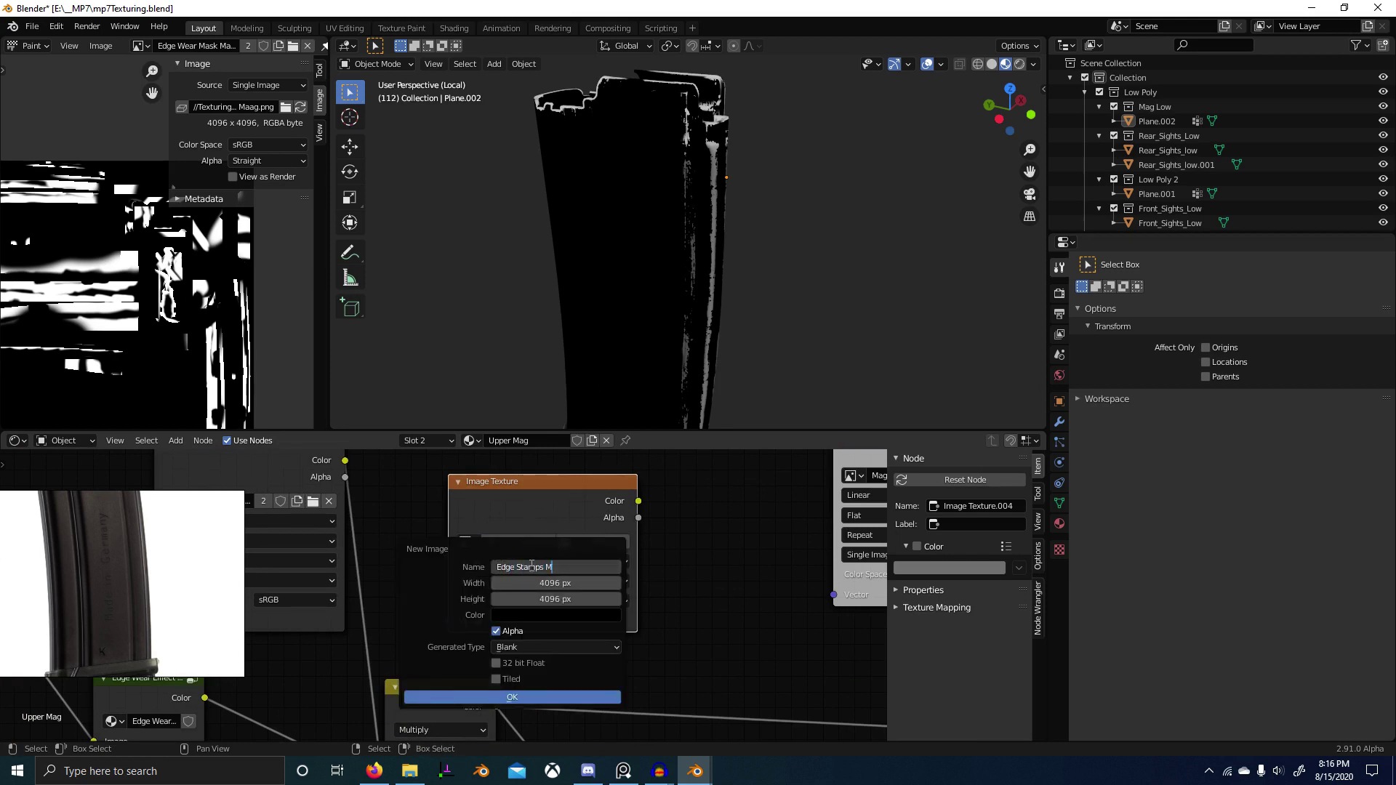
{"action": "key", "text": "Return"}
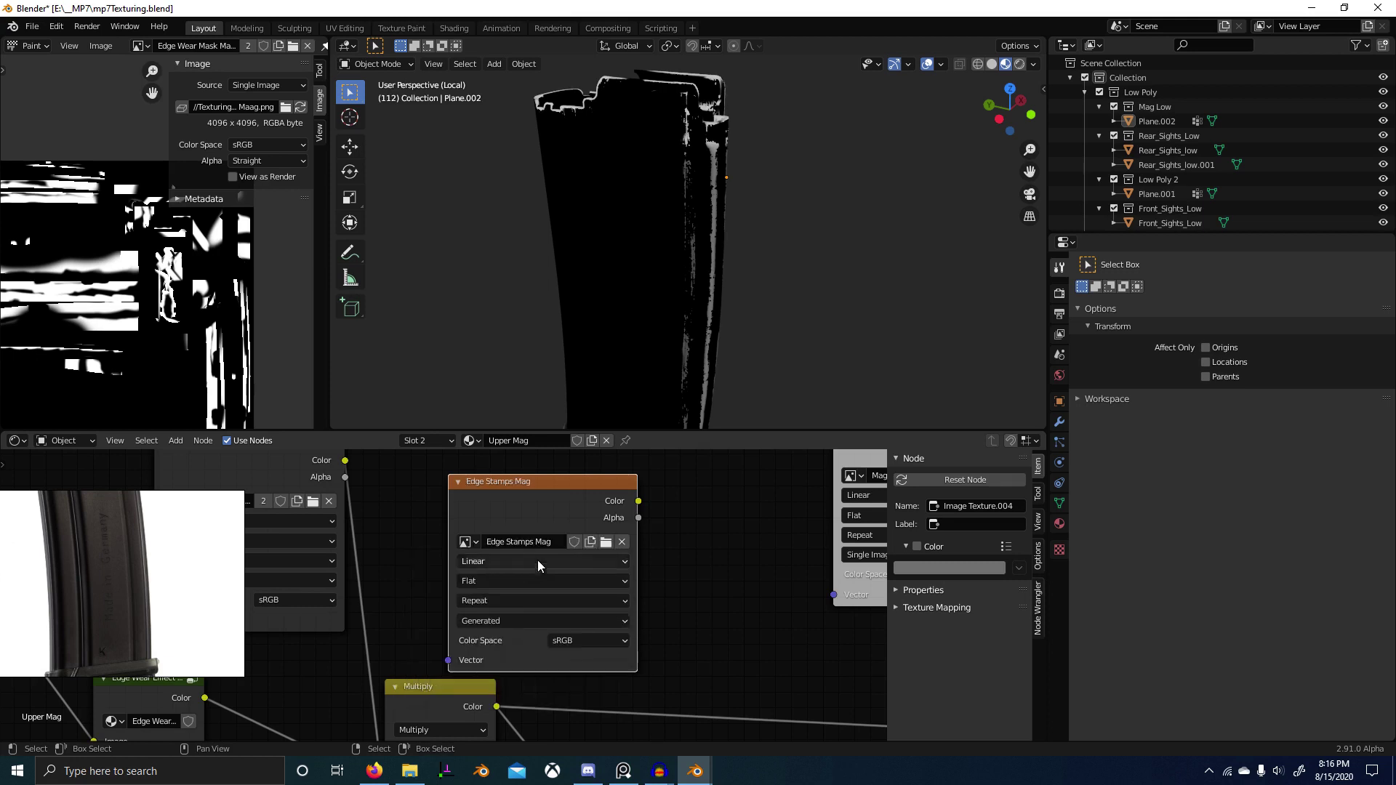
Step: Set the Edge Stamps Mag texture's colour space to Linear and connect its Color output to the Add node's Color2 input
{"action": "scroll", "coordinate": [538, 560], "scroll_direction": "down", "scroll_amount": 3}
{"action": "left_click", "coordinate": [489, 598]}
{"action": "left_click", "coordinate": [480, 540]}
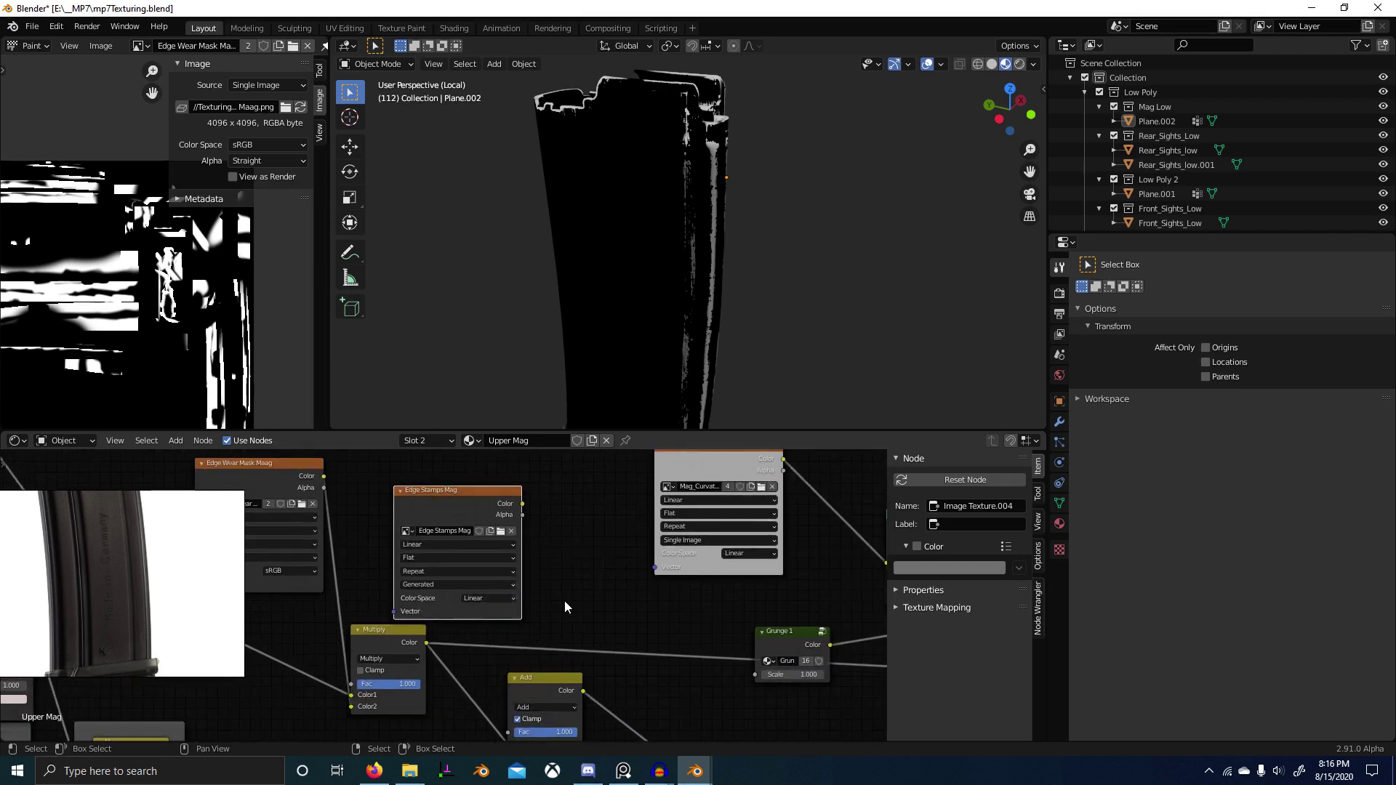
{"action": "middle_click_drag", "start_coordinate": [526, 526], "coordinate": [507, 482]}
{"action": "left_click_drag", "start_coordinate": [495, 715], "coordinate": [496, 715]}
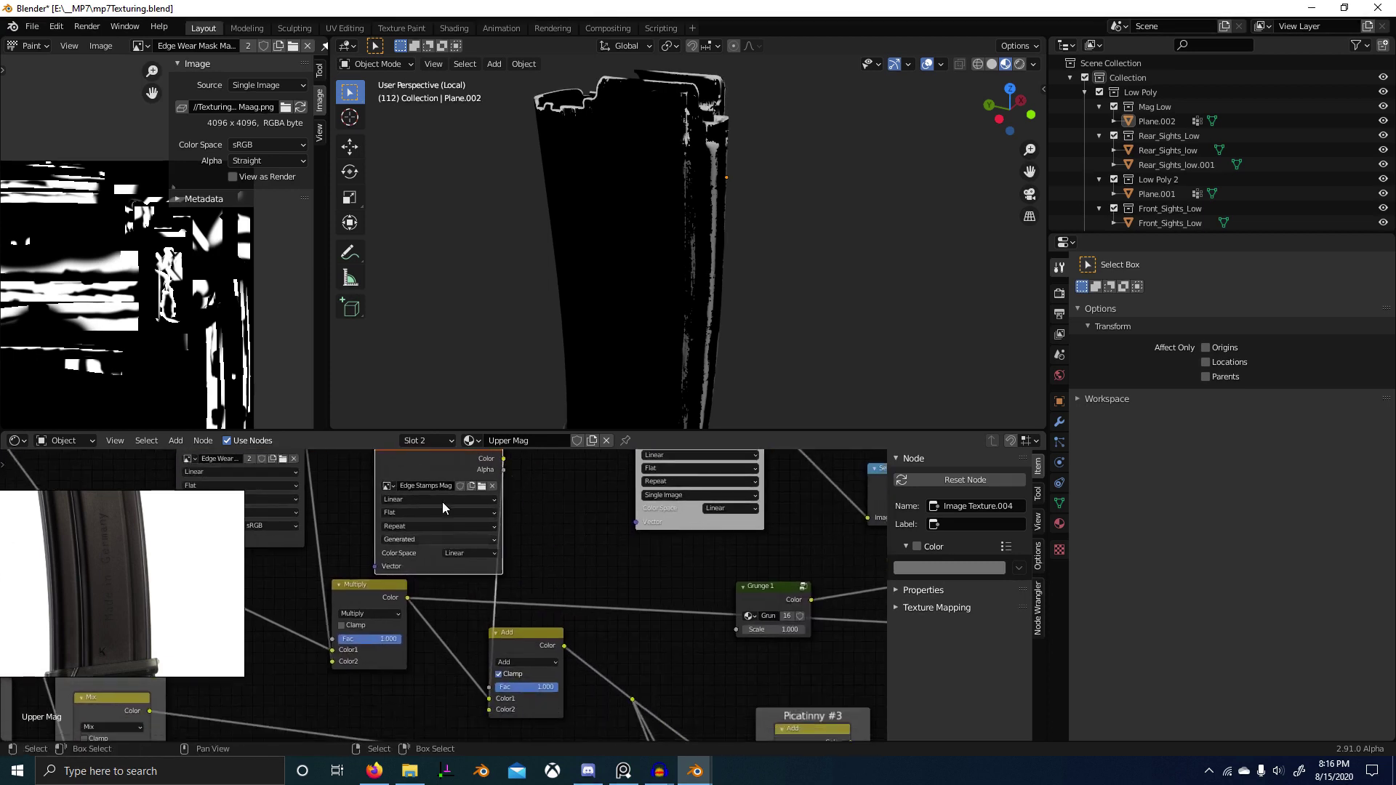
{"action": "left_click_drag", "start_coordinate": [440, 462], "coordinate": [418, 454]}
Step: Restore the Principled BSDF as the Upper Mag material's output, check the shaded magazine and save the project
{"action": "scroll", "coordinate": [680, 696], "scroll_direction": "down", "scroll_amount": 5}
{"action": "middle_click_drag", "start_coordinate": [712, 713], "coordinate": [582, 643]}
{"action": "scroll", "coordinate": [479, 596], "scroll_direction": "up", "scroll_amount": 1}
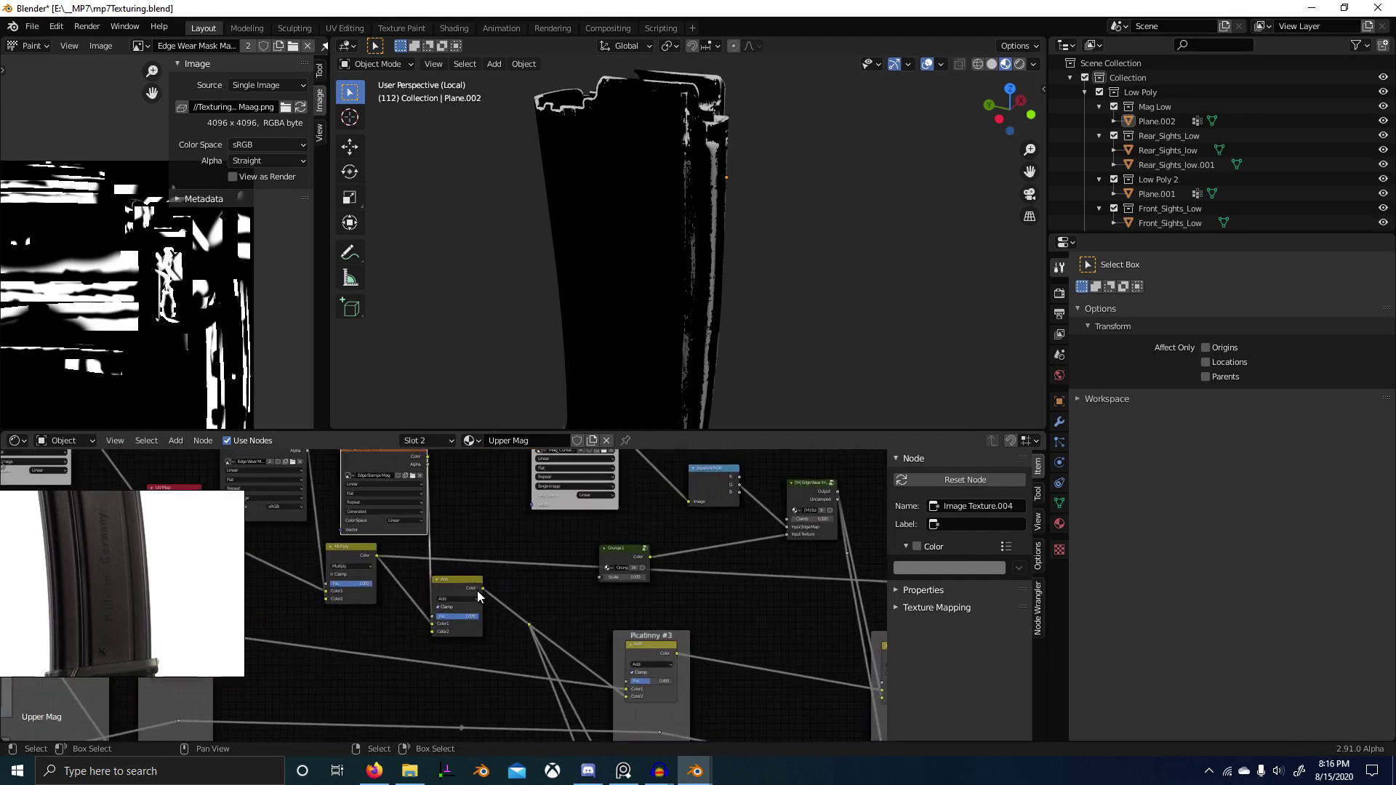
{"action": "middle_click_drag", "start_coordinate": [805, 677], "coordinate": [550, 642]}
{"action": "left_click", "coordinate": [862, 655], "text": "ctrl+shift"}
{"action": "scroll", "coordinate": [700, 355], "scroll_direction": "down", "scroll_amount": 4}
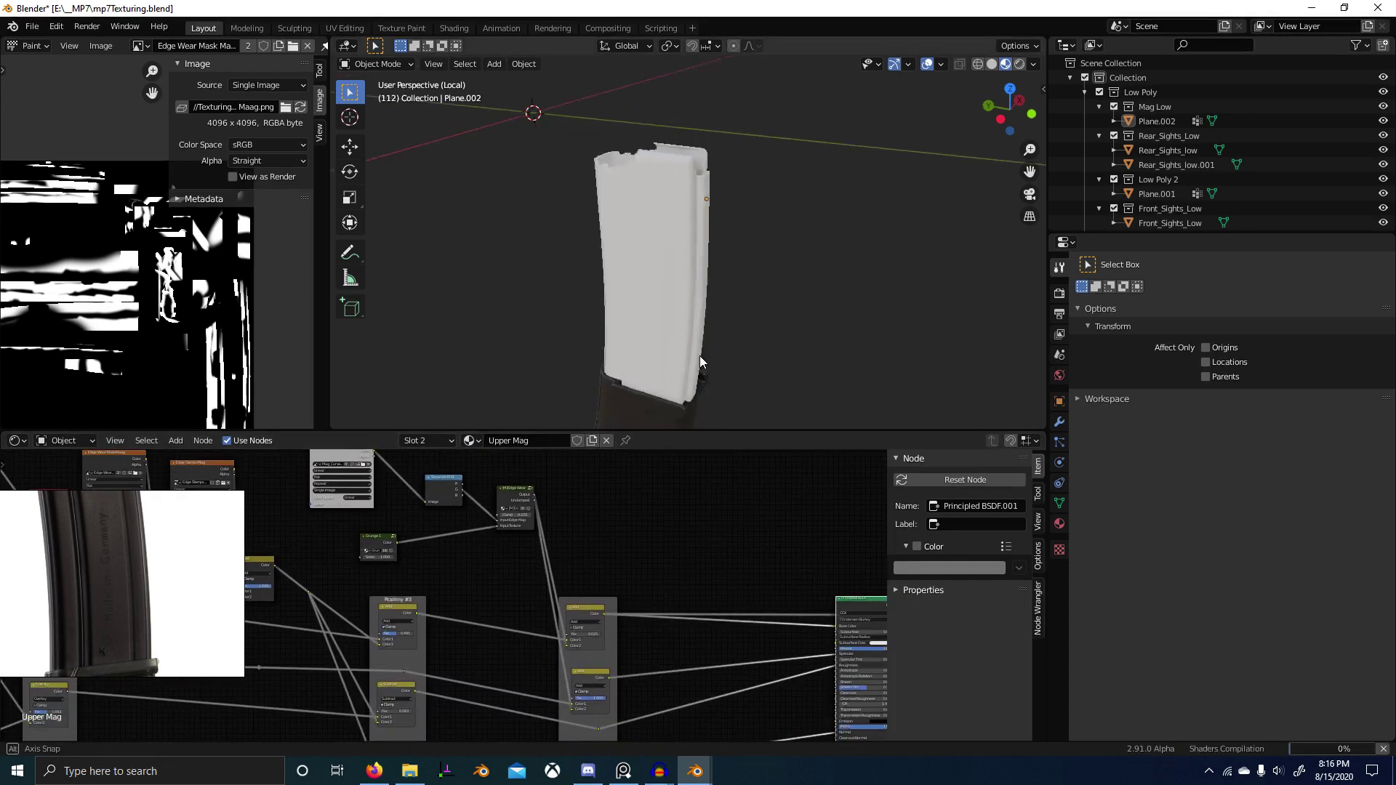
{"action": "middle_click_drag", "start_coordinate": [700, 355], "coordinate": [719, 334]}
{"action": "scroll", "coordinate": [721, 328], "scroll_direction": "up", "scroll_amount": 3}
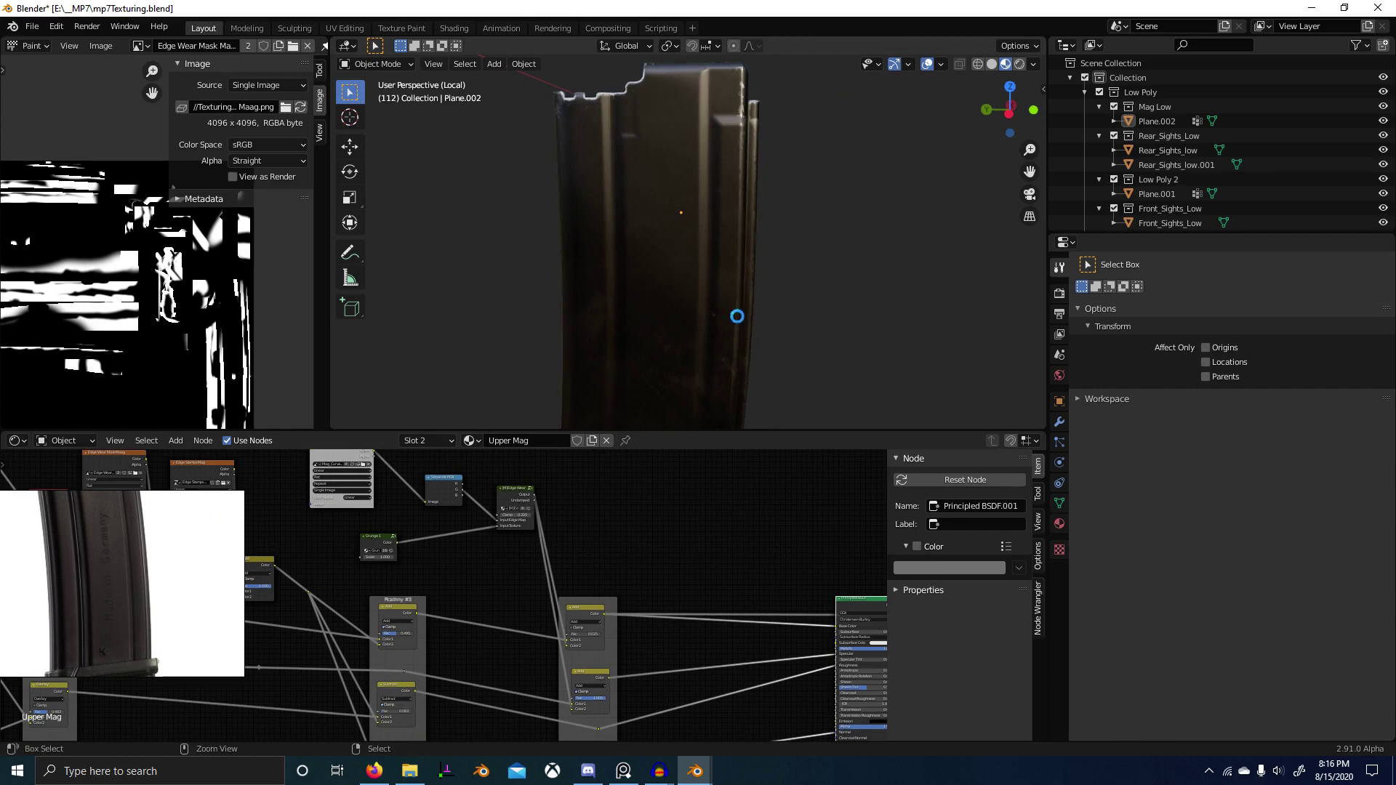
{"action": "key", "text": "ctrl+s"}
{"action": "scroll", "coordinate": [492, 586], "scroll_direction": "up", "scroll_amount": 4}
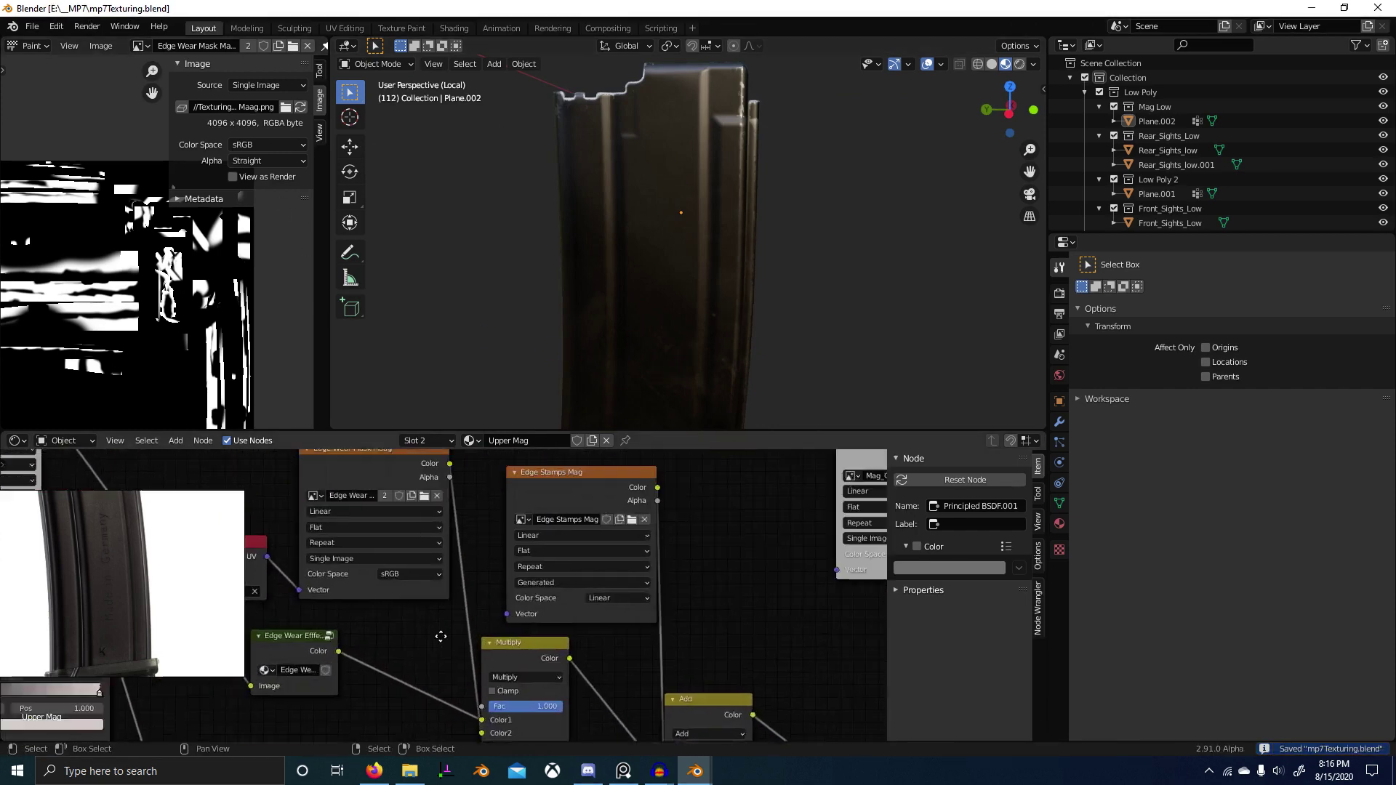
Step: Show the Edge Stamps Mag image, put the magazine into Texture Paint mode and make Edge Stamps Mag the paint target
{"action": "left_click", "coordinate": [142, 49]}
{"action": "left_click", "coordinate": [175, 65]}
{"action": "middle_click_drag", "start_coordinate": [740, 244], "coordinate": [669, 268]}
{"action": "key", "text": "ctrl+Tab"}
{"action": "left_click", "coordinate": [800, 202]}
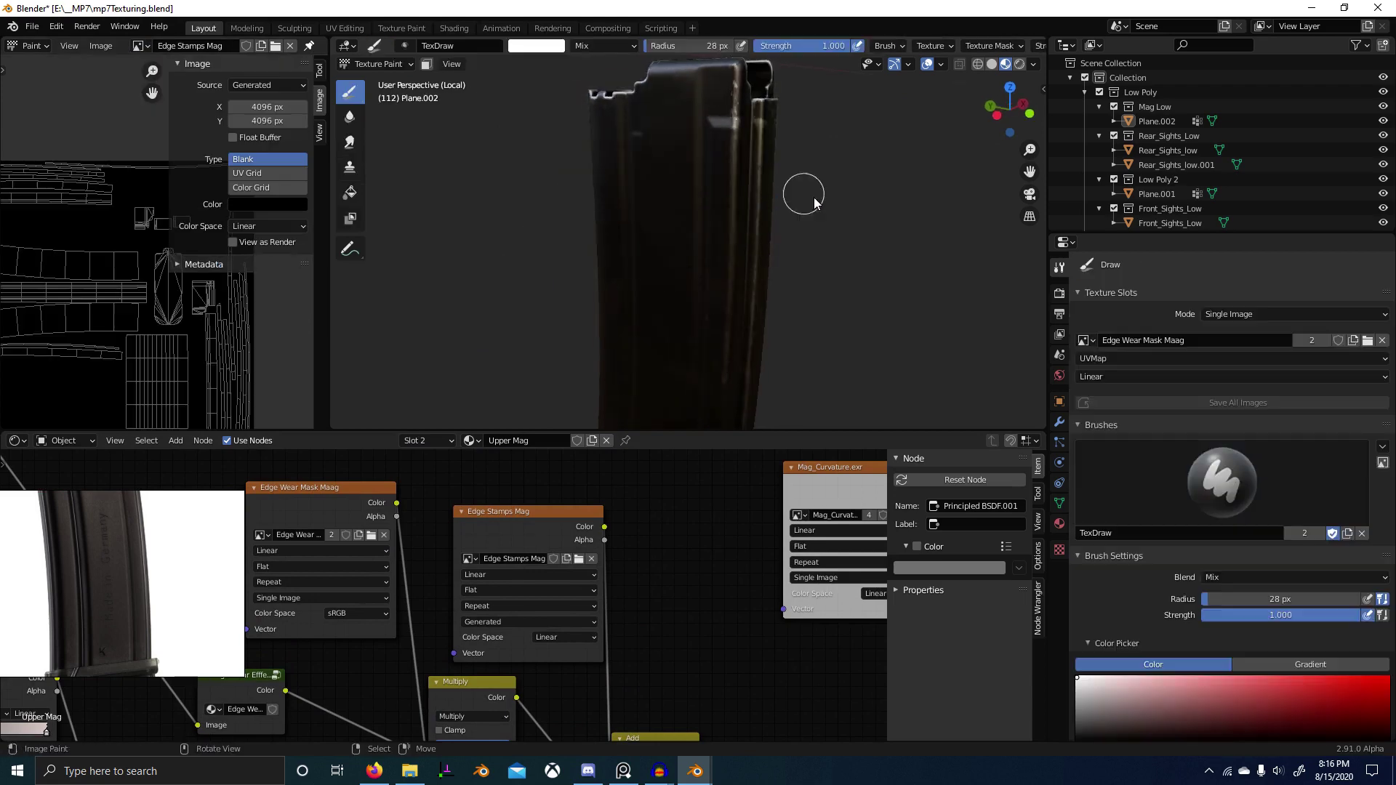
{"action": "left_click", "coordinate": [1086, 341]}
{"action": "left_click", "coordinate": [1143, 360]}
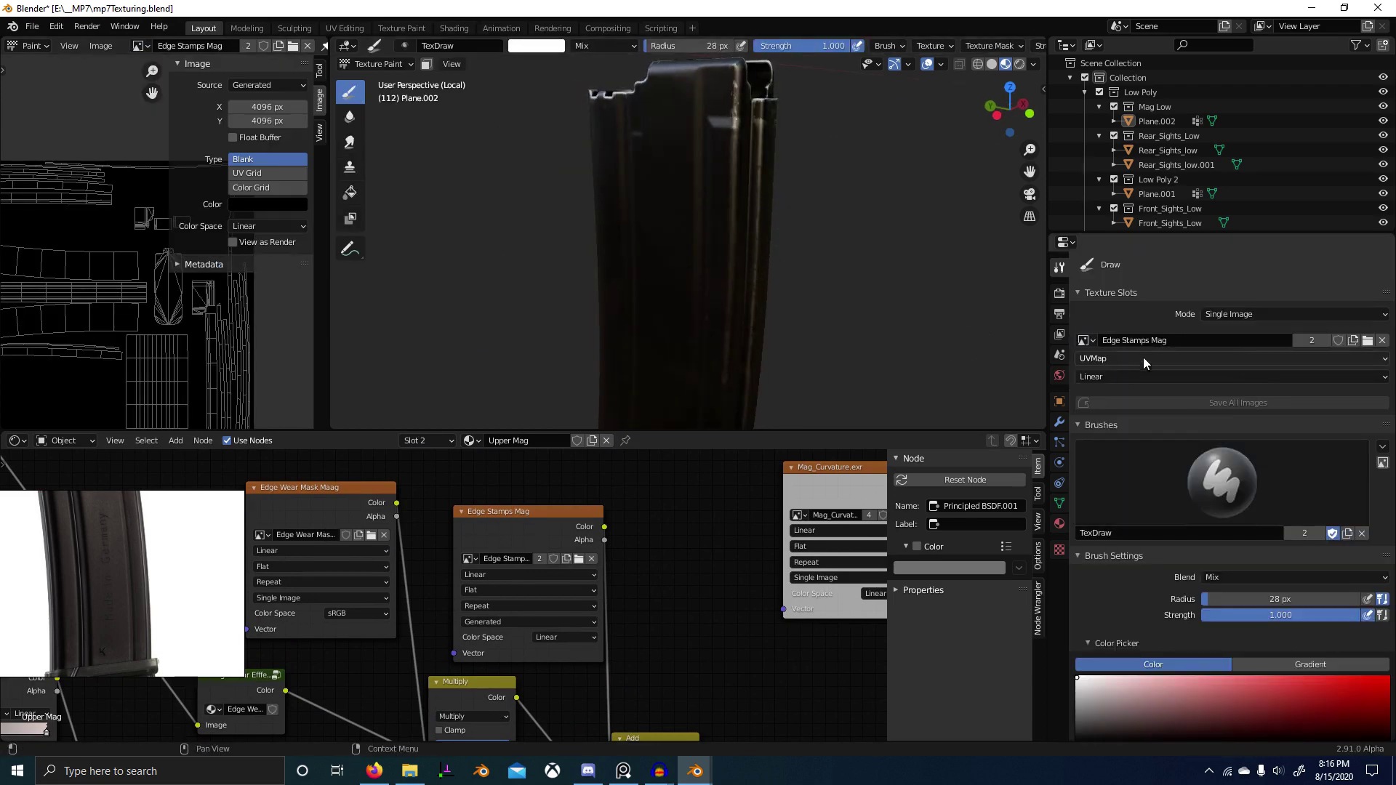
Step: Maximize the 3D viewport and choose the two-streak S Scratch directional brush for painting
{"action": "scroll", "coordinate": [654, 254], "scroll_direction": "down", "scroll_amount": 3}
{"action": "middle_click_drag", "start_coordinate": [665, 272], "coordinate": [691, 275]}
{"action": "key", "text": "ctrl+space"}
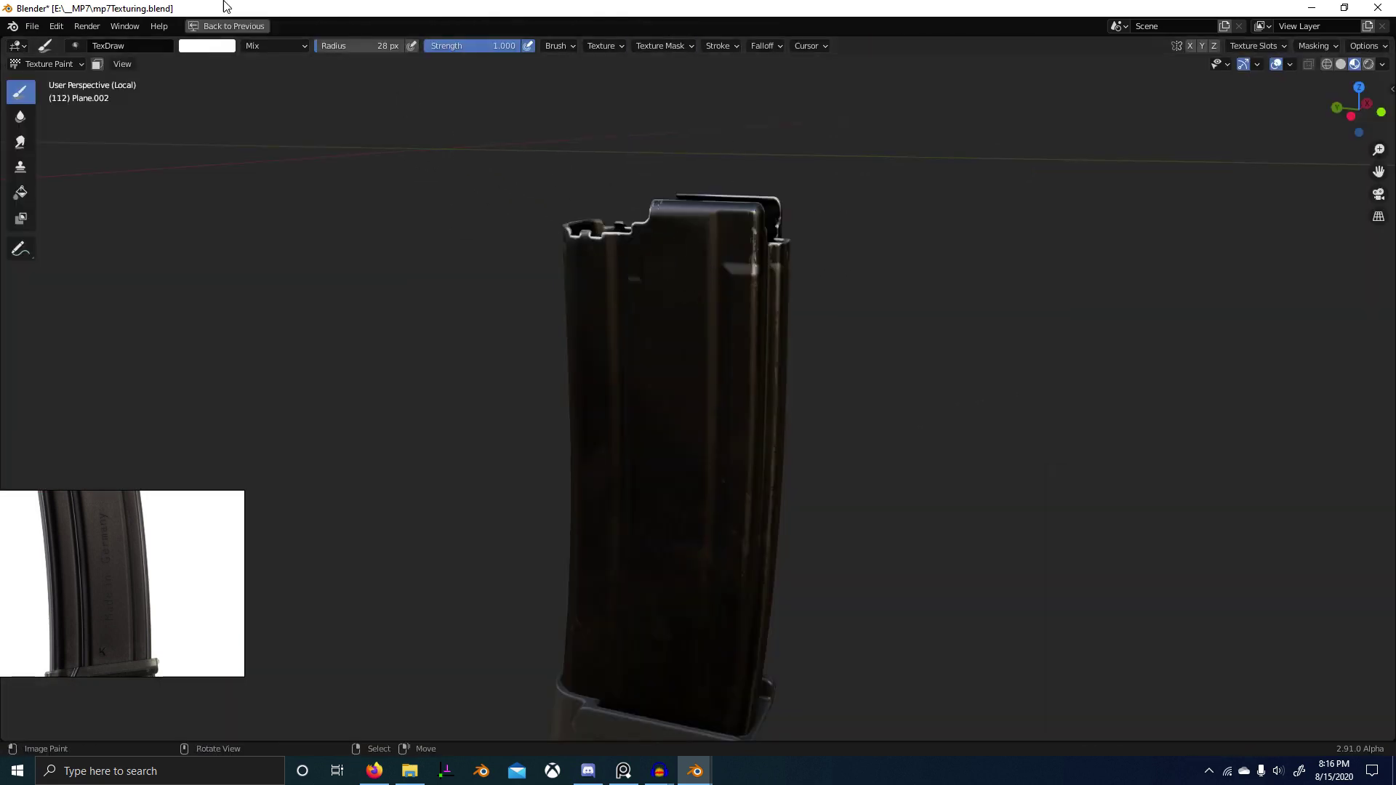
{"action": "left_click", "coordinate": [74, 47]}
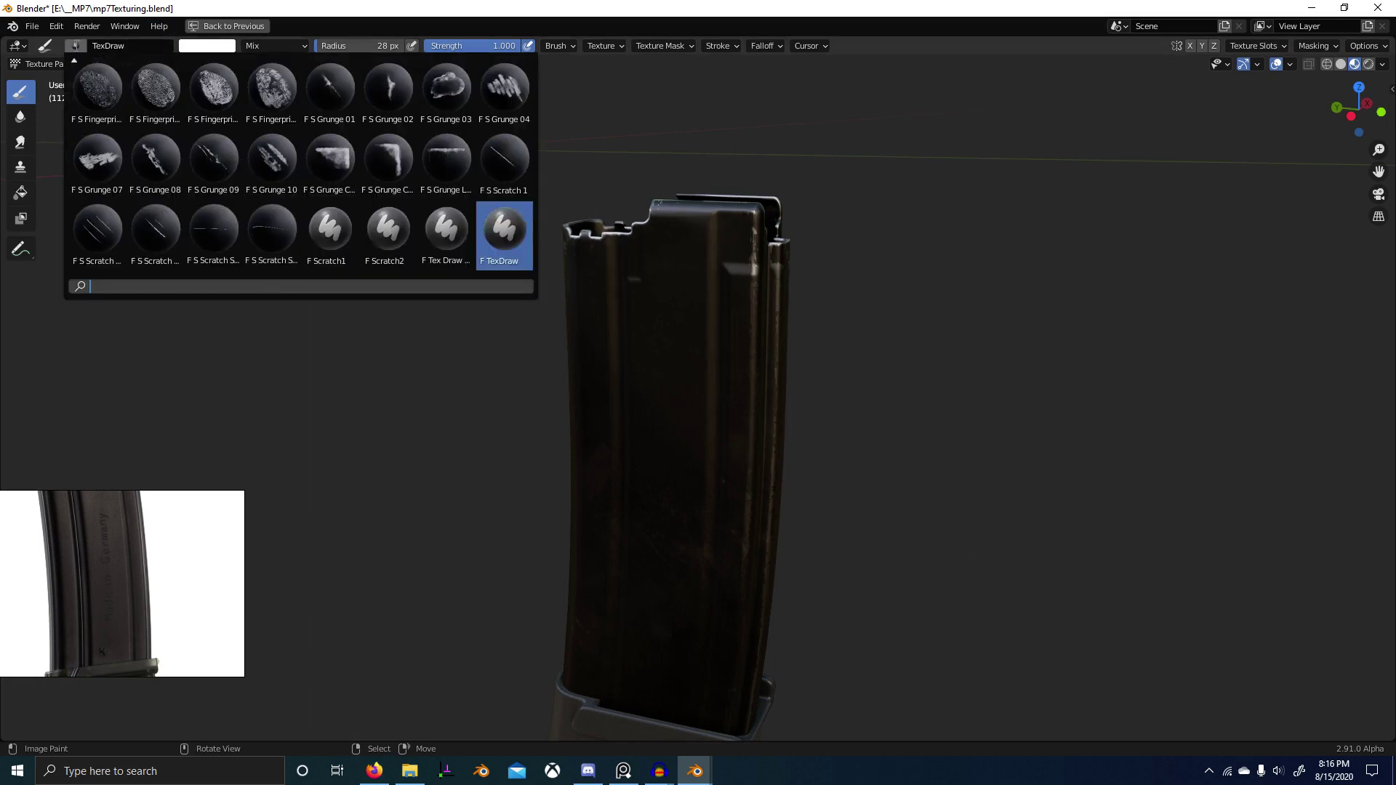
{"action": "left_click", "coordinate": [97, 229]}
{"action": "left_click", "coordinate": [77, 48]}
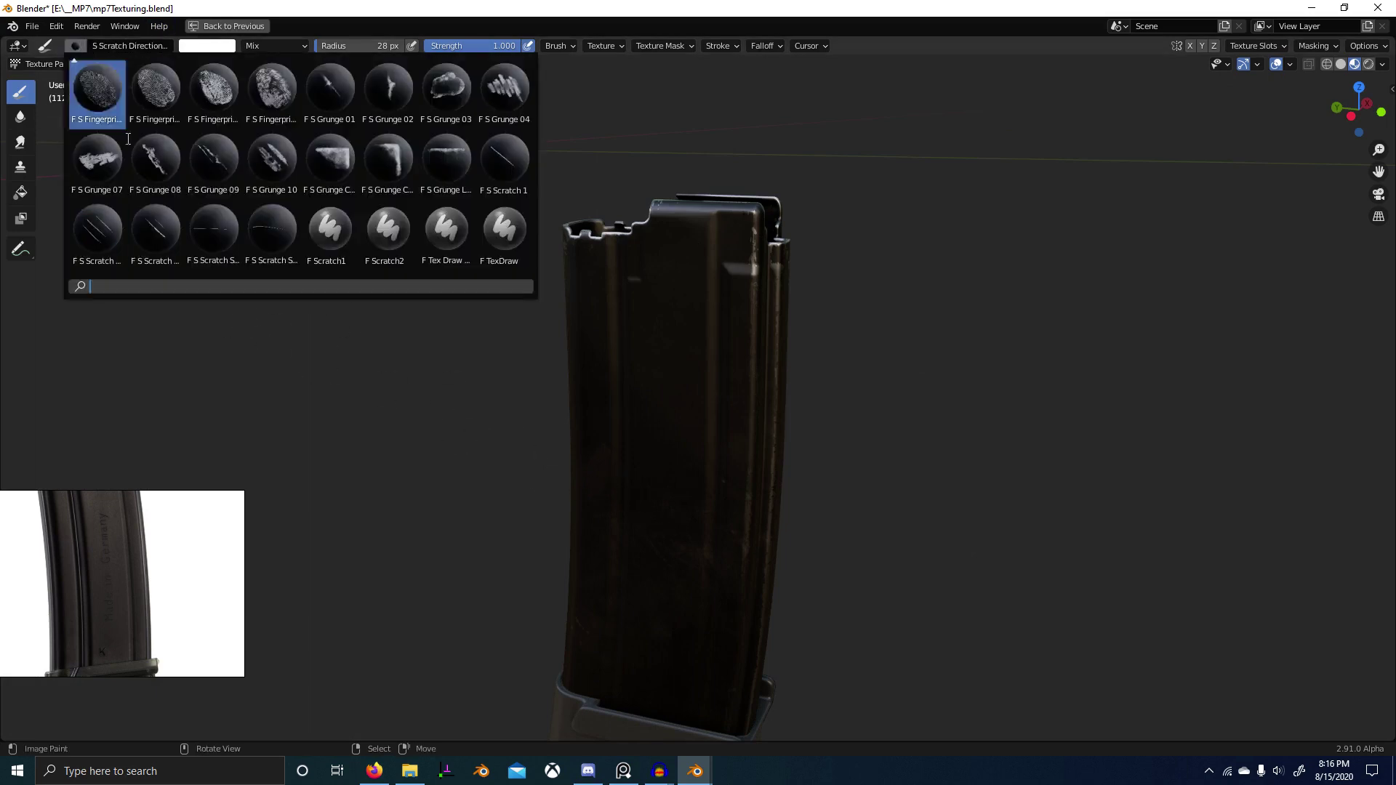
{"action": "left_click", "coordinate": [155, 231]}
Step: Try stamping a full-strength directional scratch on the magazine's side face above the lower sleeve
{"action": "scroll", "coordinate": [639, 448], "scroll_direction": "up", "scroll_amount": 2}
{"action": "mouse_move", "coordinate": [771, 531]}
{"action": "middle_mouse_down", "text": "shift"}
{"action": "mouse_move", "coordinate": [639, 448]}
{"action": "mouse_move", "coordinate": [601, 445]}
{"action": "middle_mouse_up", "text": "shift"}
{"action": "mouse_move", "coordinate": [601, 445]}
{"action": "middle_mouse_down", "text": "shift"}
{"action": "mouse_move", "coordinate": [761, 420]}
{"action": "mouse_move", "coordinate": [717, 411]}
{"action": "mouse_move", "coordinate": [582, 311]}
{"action": "middle_mouse_up", "text": "shift"}
{"action": "key", "text": "f"}
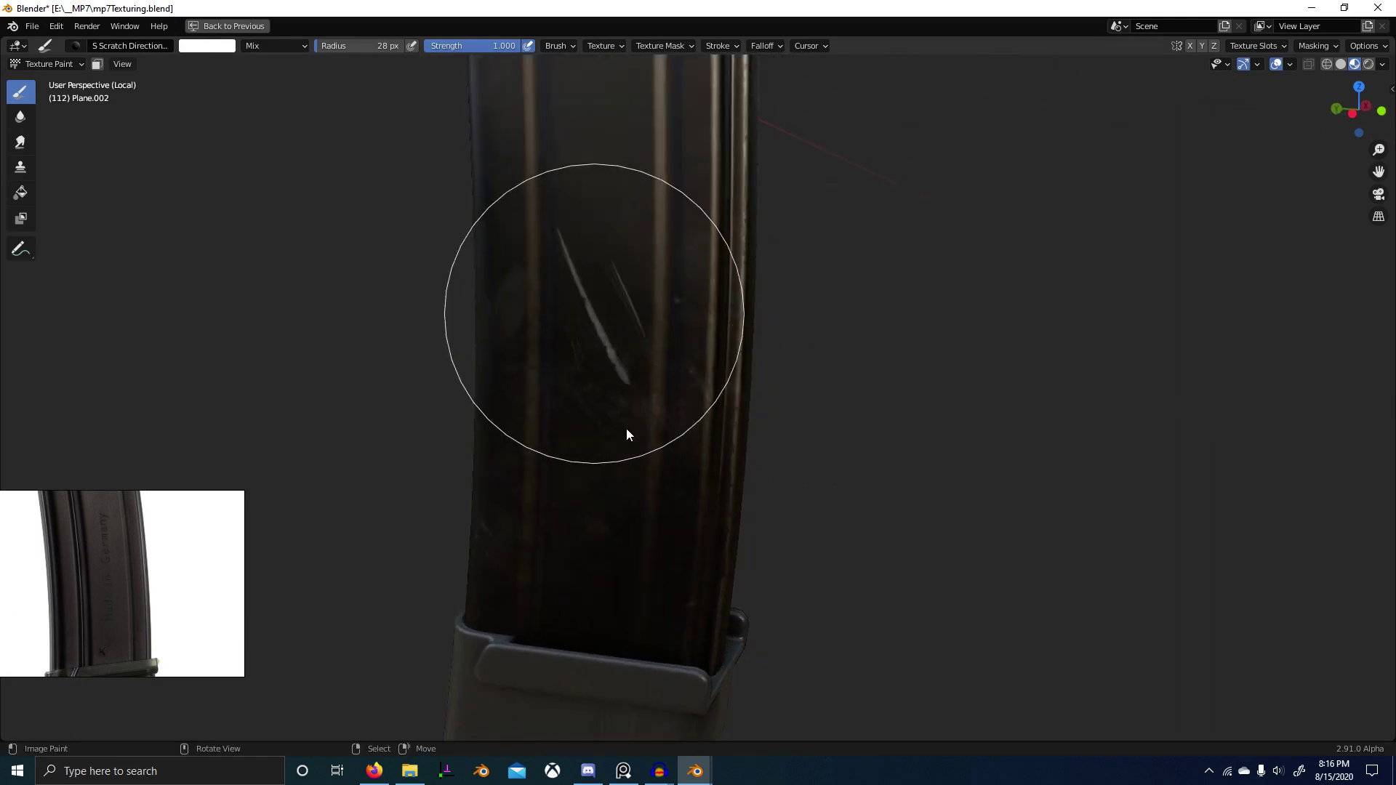
{"action": "scroll", "coordinate": [727, 434], "scroll_direction": "down", "scroll_amount": 6}
{"action": "mouse_move", "coordinate": [761, 434]}
{"action": "middle_mouse_down"}
{"action": "mouse_move", "coordinate": [788, 429]}
{"action": "mouse_move", "coordinate": [722, 400]}
{"action": "mouse_move", "coordinate": [691, 416]}
{"action": "mouse_move", "coordinate": [738, 561]}
{"action": "mouse_move", "coordinate": [741, 477]}
{"action": "mouse_move", "coordinate": [695, 493]}
{"action": "mouse_move", "coordinate": [666, 556]}
{"action": "middle_mouse_up"}
{"action": "scroll", "coordinate": [691, 416], "scroll_direction": "up", "scroll_amount": 5}
{"action": "scroll", "coordinate": [691, 416], "scroll_direction": "up", "scroll_amount": 1}
{"action": "key", "text": "ctrl+z"}
Step: Stamp a small directional scratch on the magazine's rounded edge just above the lower sleeve
{"action": "scroll", "coordinate": [681, 394], "scroll_direction": "down", "scroll_amount": 4}
{"action": "scroll", "coordinate": [742, 477], "scroll_direction": "up", "scroll_amount": 3}
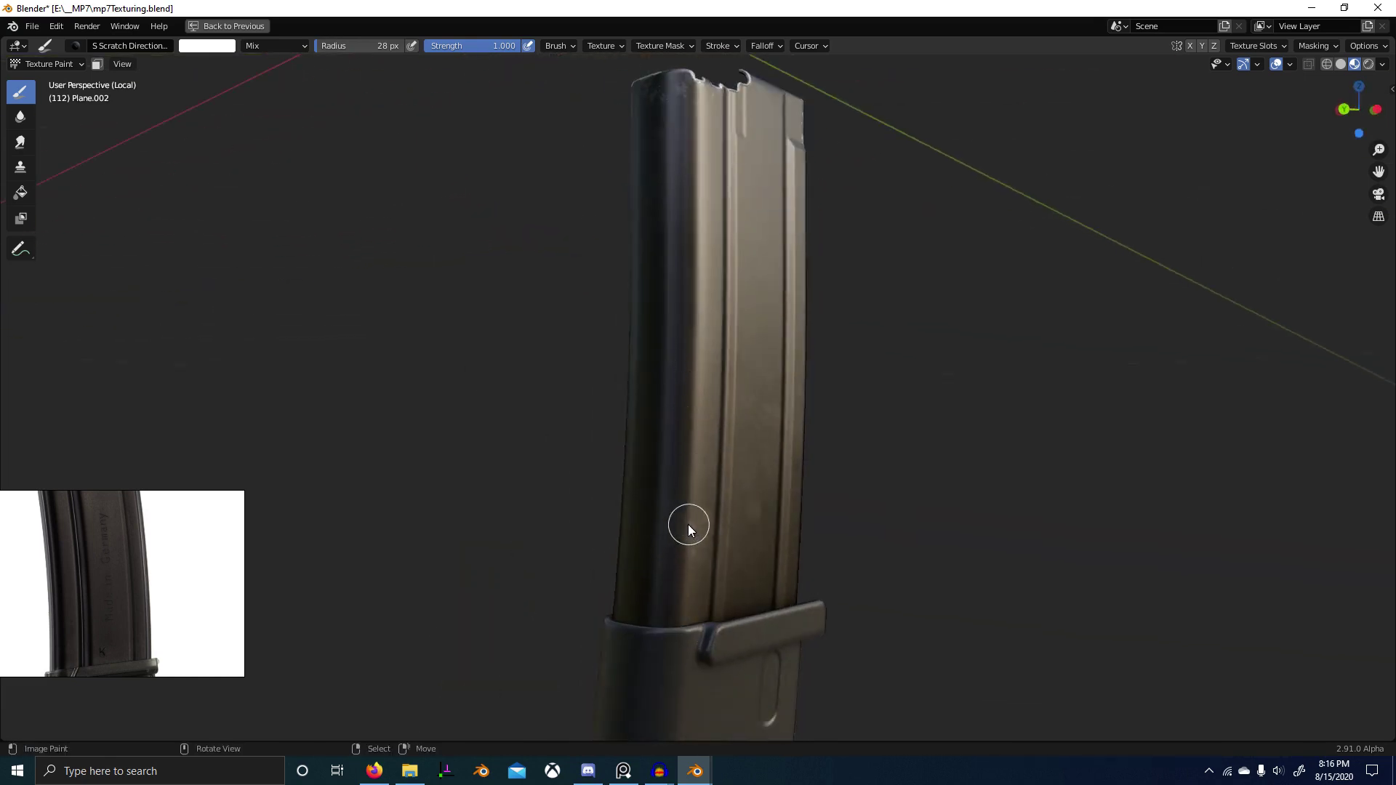
{"action": "key", "text": "f"}
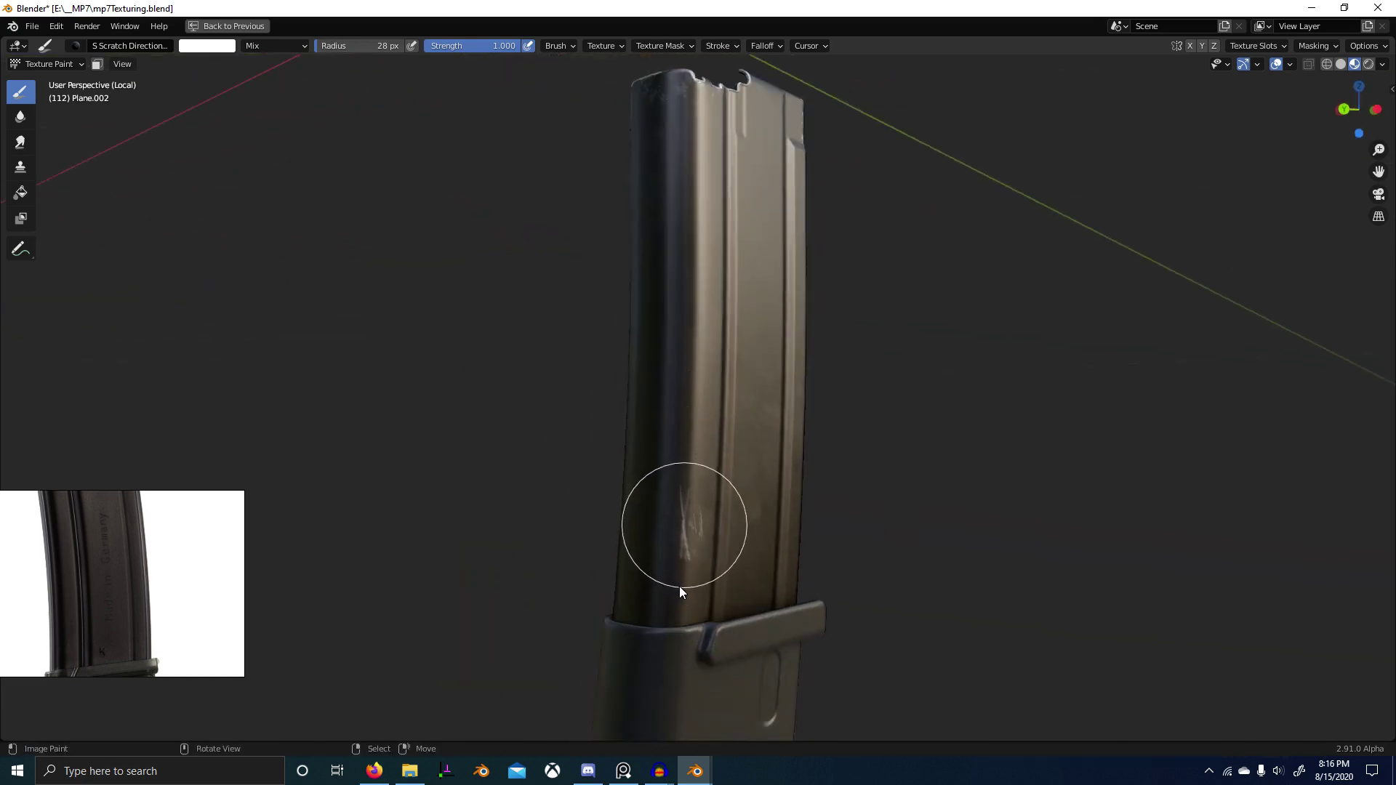
{"action": "left_click", "coordinate": [679, 587]}
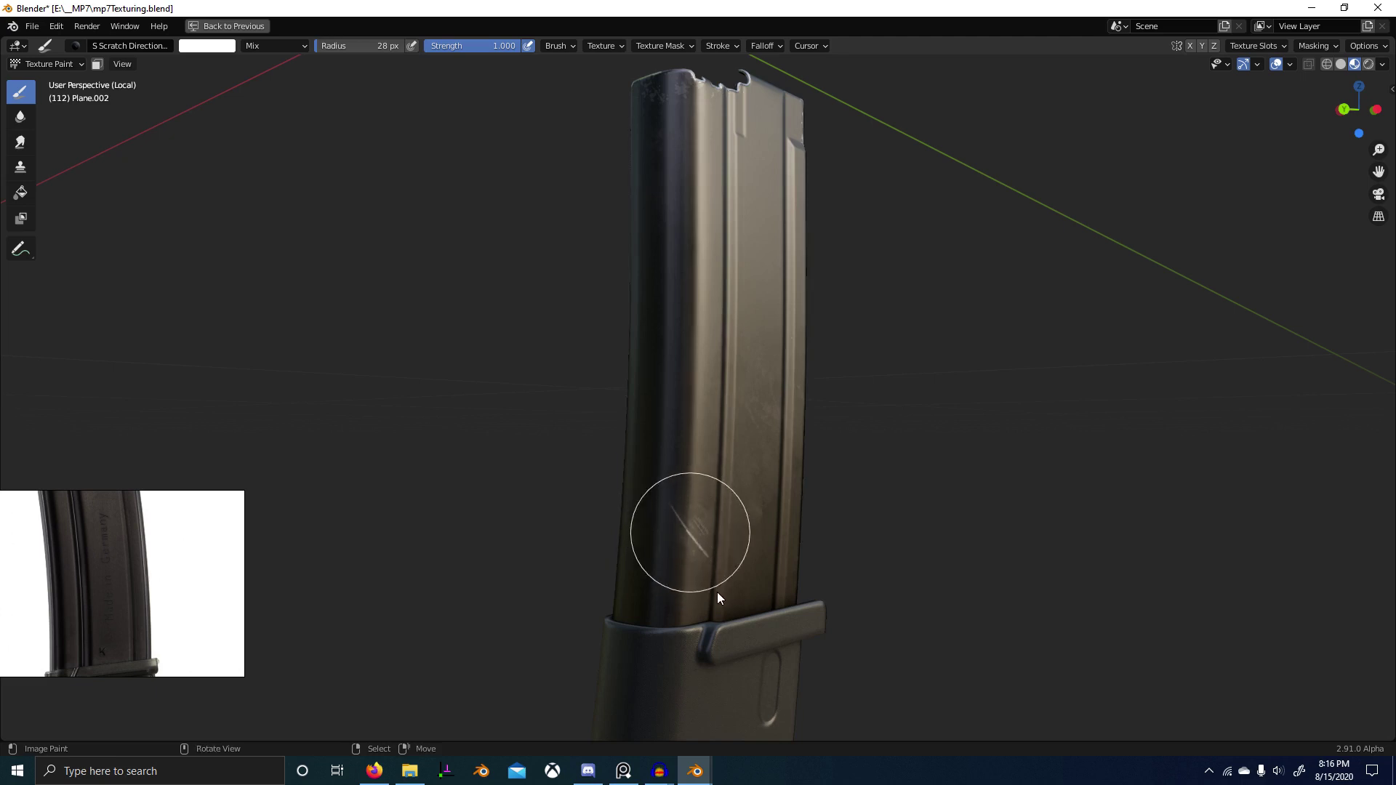
{"action": "middle_click_drag", "start_coordinate": [718, 592], "coordinate": [885, 611]}
Step: Set the brush strength to 0.333 and stamp diagonal scratches on the magazine's rounded edge just above the sleeve
{"action": "scroll", "coordinate": [789, 559], "scroll_direction": "up", "scroll_amount": 7}
{"action": "scroll", "coordinate": [727, 586], "scroll_direction": "down", "scroll_amount": 7}
{"action": "scroll", "coordinate": [736, 531], "scroll_direction": "up", "scroll_amount": 6}
{"action": "key", "text": "shift+f"}
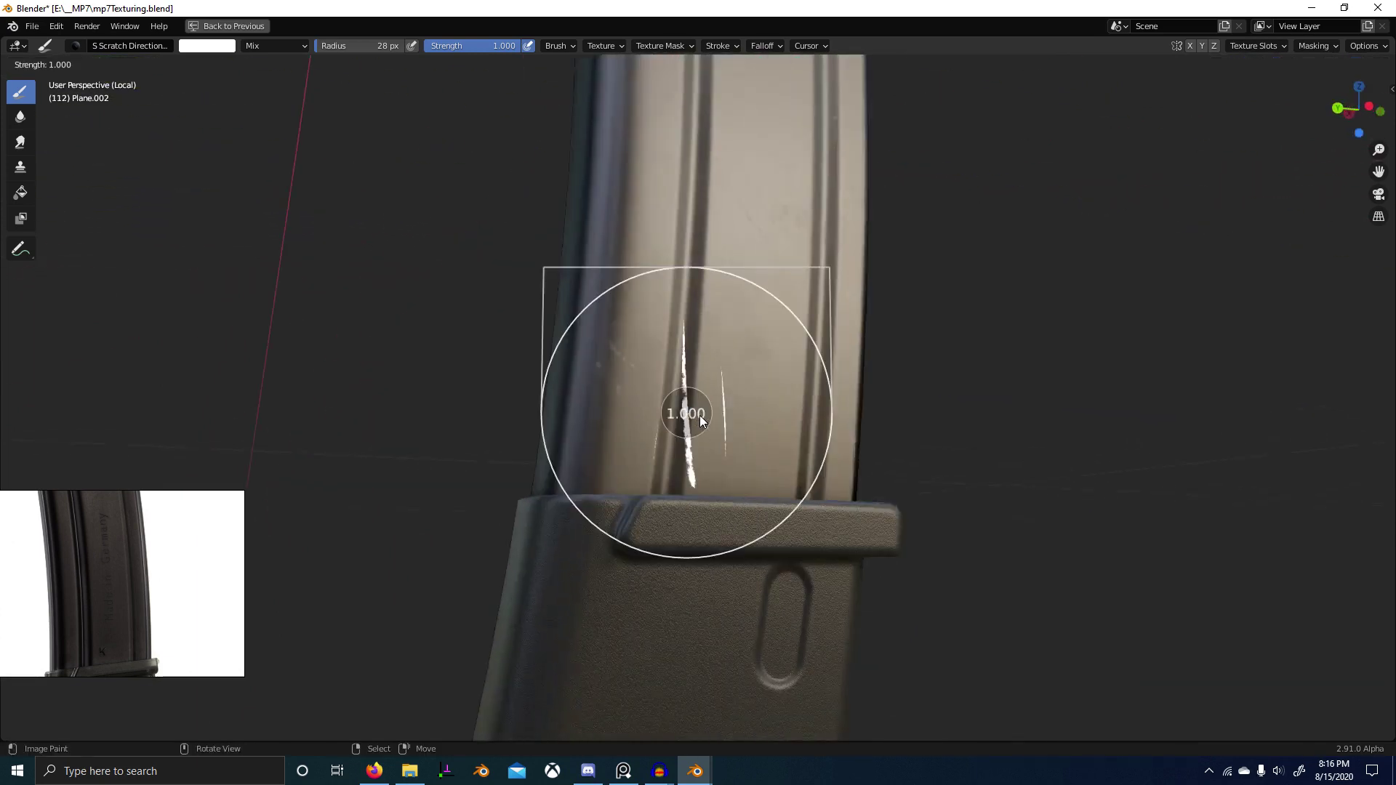
{"action": "left_click", "coordinate": [614, 394]}
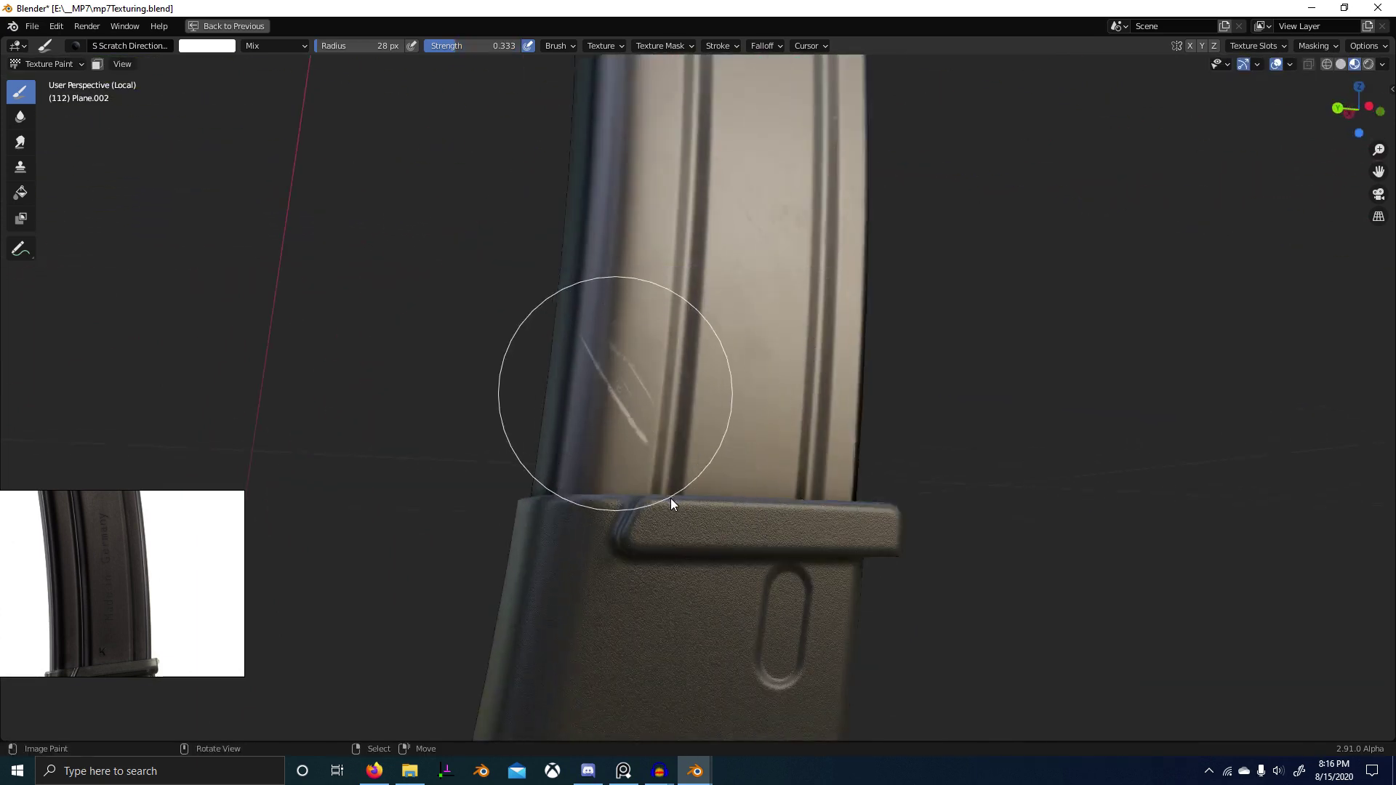
{"action": "scroll", "coordinate": [666, 468], "scroll_direction": "down", "scroll_amount": 6}
{"action": "mouse_move", "coordinate": [757, 565]}
{"action": "middle_mouse_down"}
{"action": "mouse_move", "coordinate": [653, 564]}
{"action": "mouse_move", "coordinate": [770, 488]}
{"action": "mouse_move", "coordinate": [449, 497]}
{"action": "mouse_move", "coordinate": [703, 624]}
{"action": "mouse_move", "coordinate": [661, 479]}
{"action": "mouse_move", "coordinate": [750, 579]}
{"action": "middle_mouse_up"}
Step: Rotate the viewport's environment lighting to brighten the opposite side face and switch to the S Scratch 1 brush
{"action": "left_click", "coordinate": [1383, 64]}
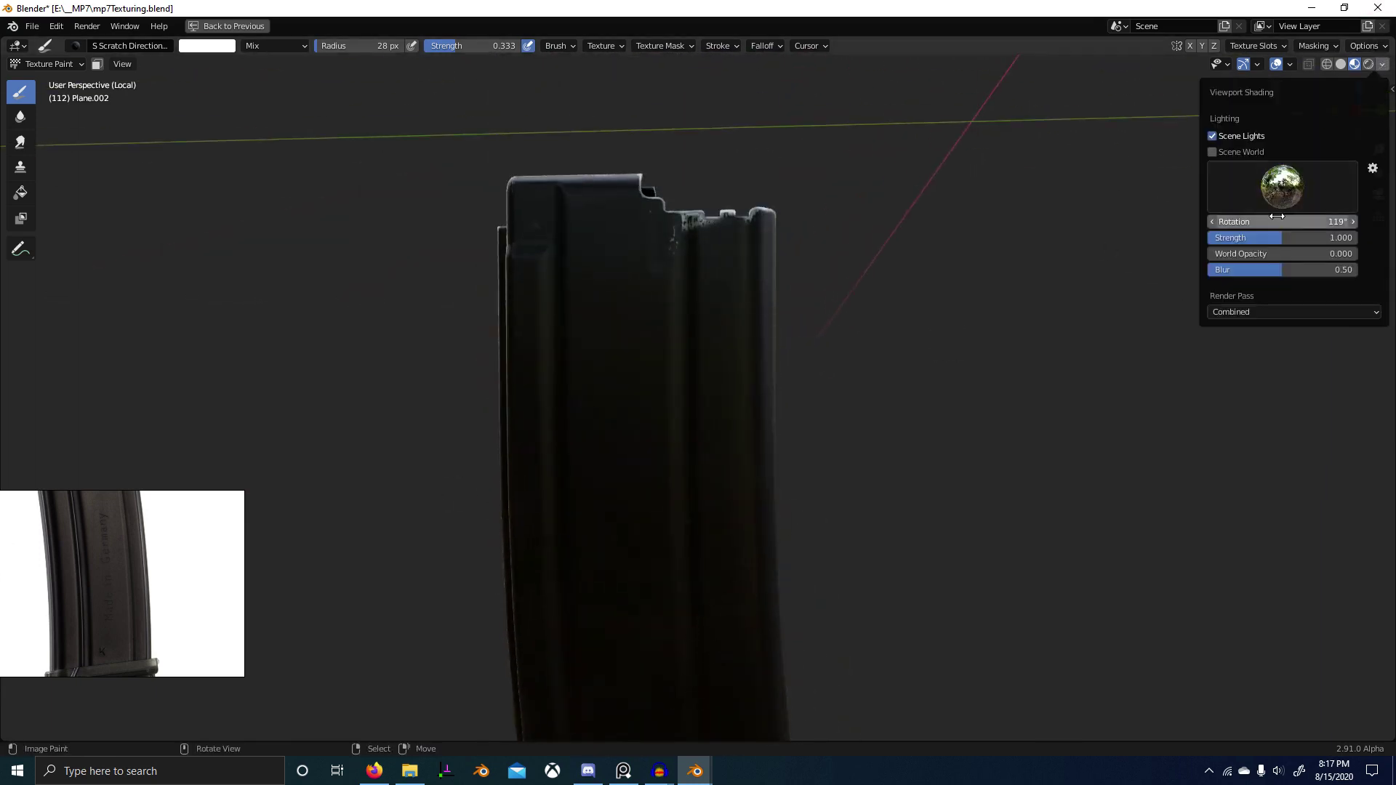
{"action": "mouse_move", "coordinate": [1313, 222]}
{"action": "left_mouse_down"}
{"action": "mouse_move", "coordinate": [1124, 222]}
{"action": "mouse_move", "coordinate": [1268, 221]}
{"action": "left_mouse_up"}
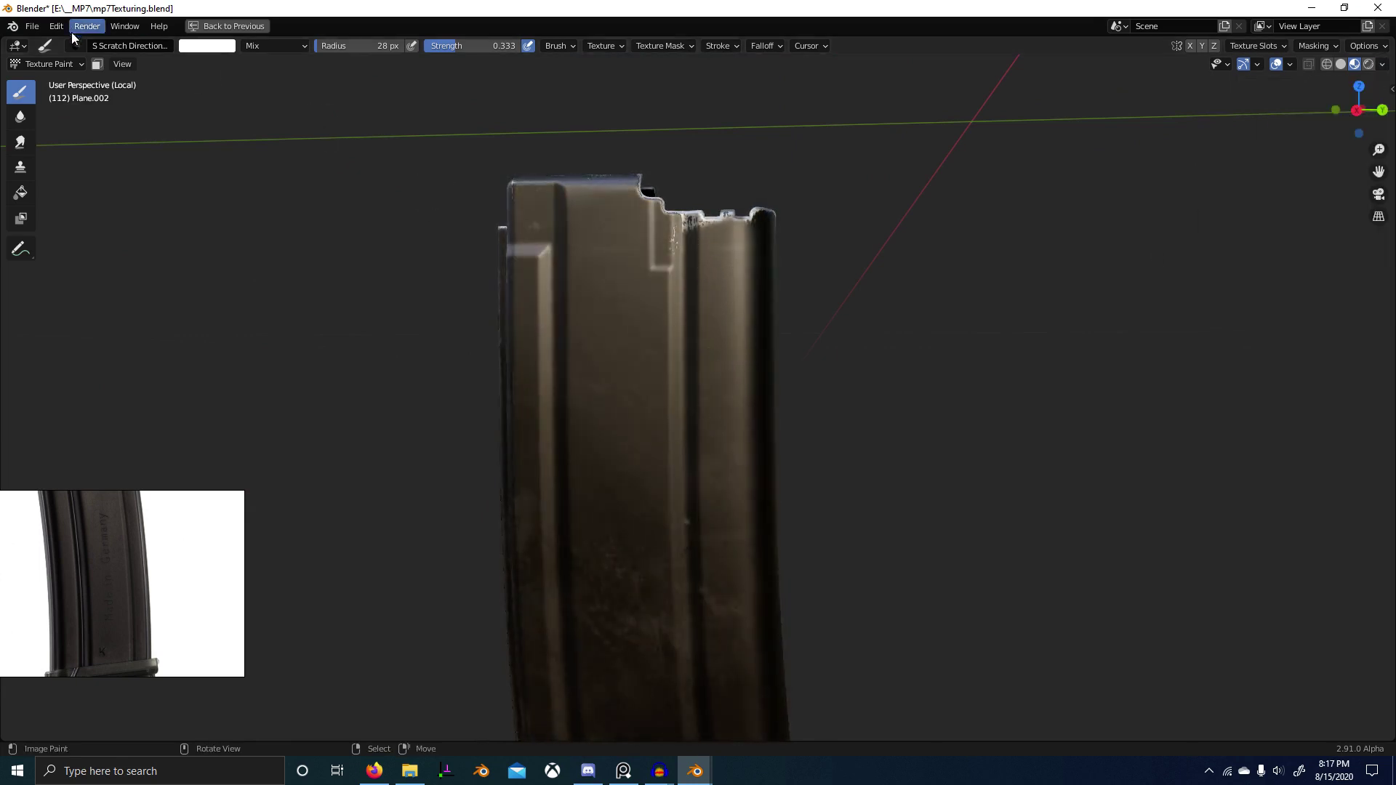
{"action": "left_click", "coordinate": [75, 45]}
{"action": "left_click", "coordinate": [505, 158]}
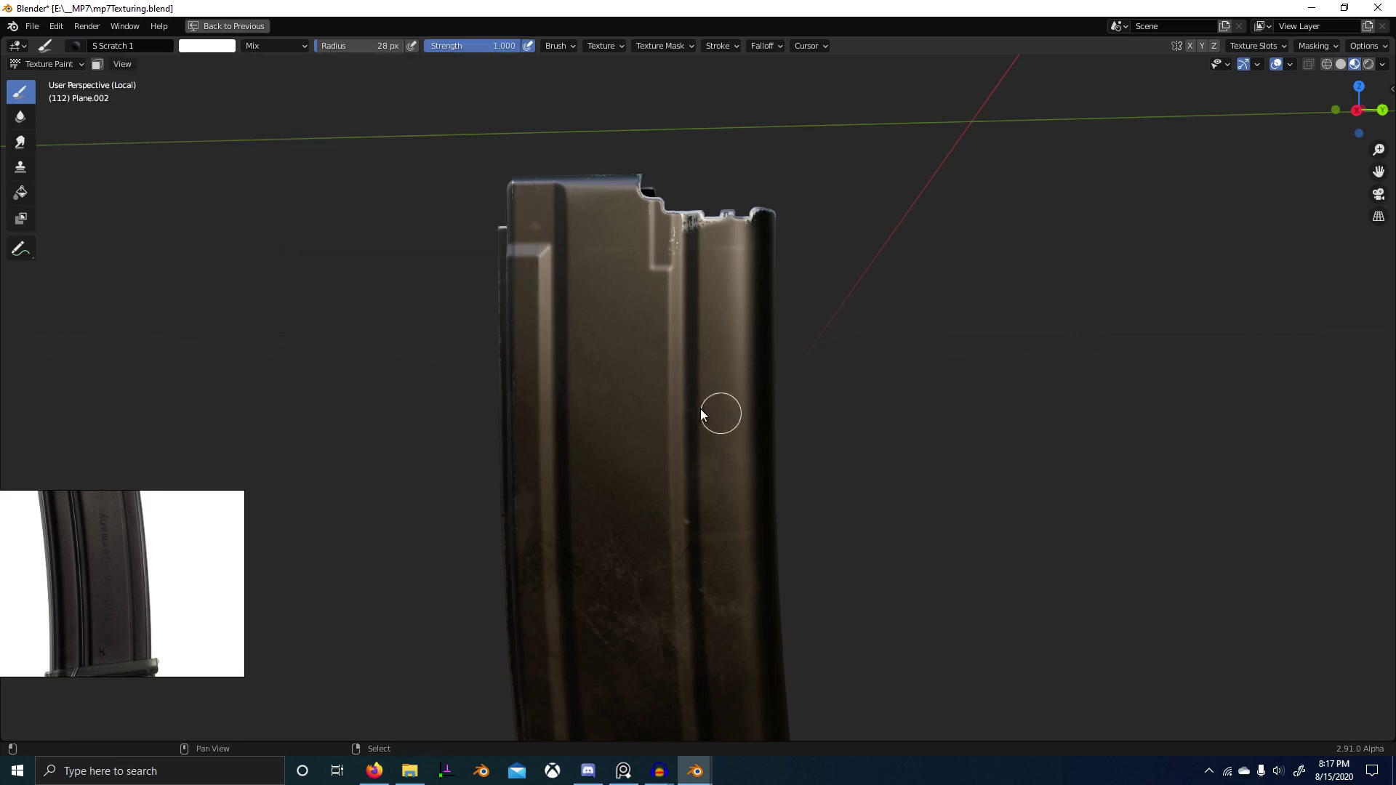
Step: Try stamping a full-strength vertical scratch along the rib below the magazine's upper notch
{"action": "scroll", "coordinate": [661, 390], "scroll_direction": "up", "scroll_amount": 3}
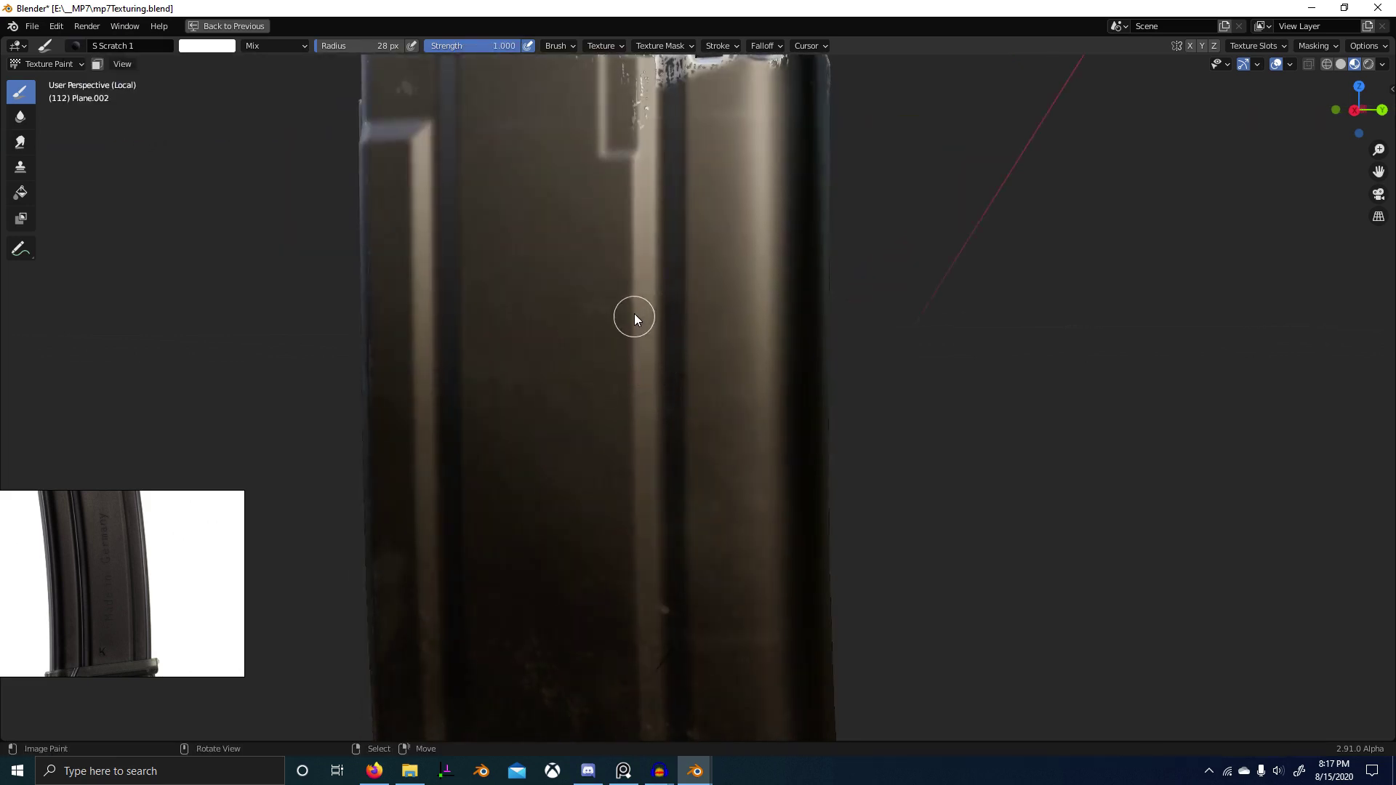
{"action": "mouse_move", "coordinate": [635, 405]}
{"action": "left_mouse_down"}
{"action": "mouse_move", "coordinate": [636, 472]}
{"action": "mouse_move", "coordinate": [636, 459]}
{"action": "left_mouse_up"}
{"action": "scroll", "coordinate": [819, 437], "scroll_direction": "down", "scroll_amount": 8}
{"action": "scroll", "coordinate": [863, 421], "scroll_direction": "up", "scroll_amount": 7}
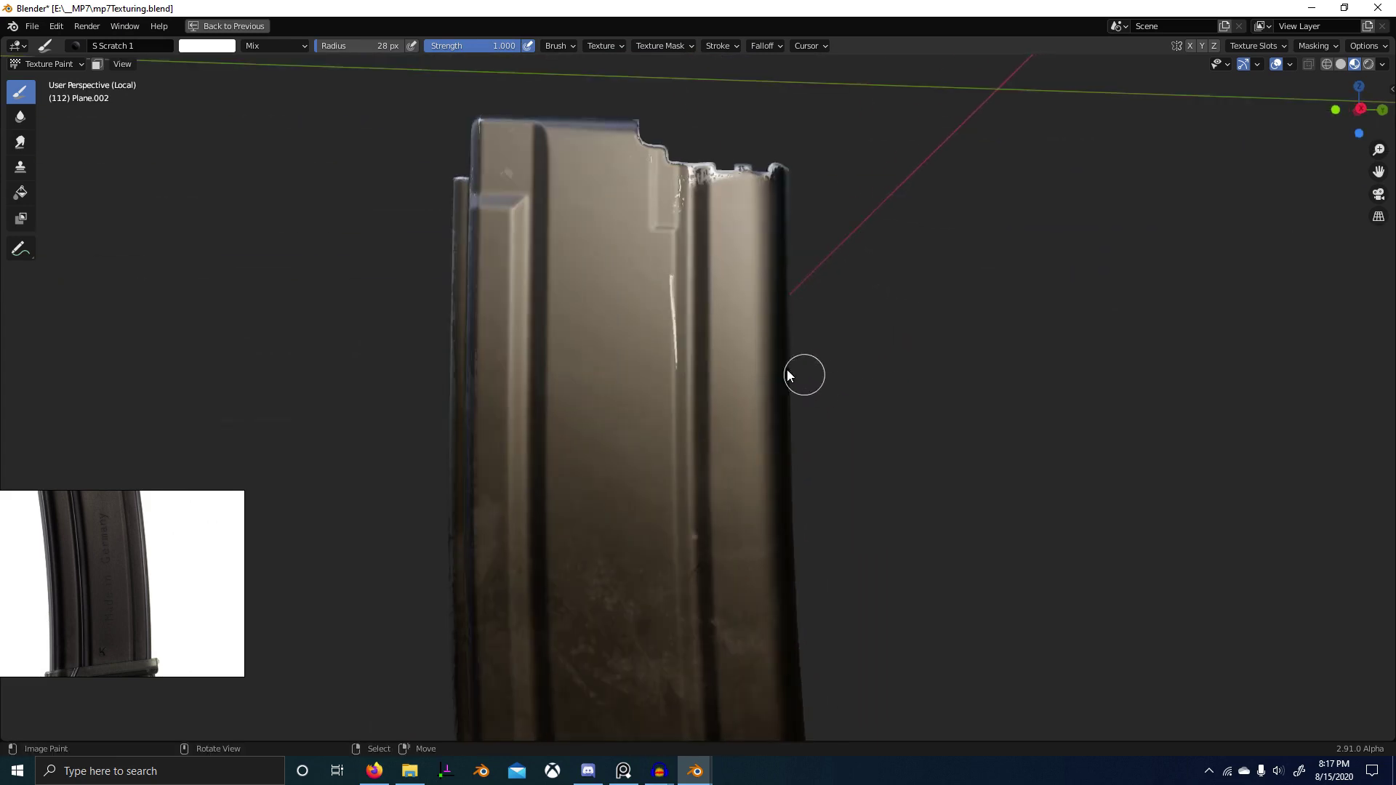
Step: Try a brush strength of 0.109 for a faint vertical scratch along the same rib
{"action": "key", "text": "shift+f"}
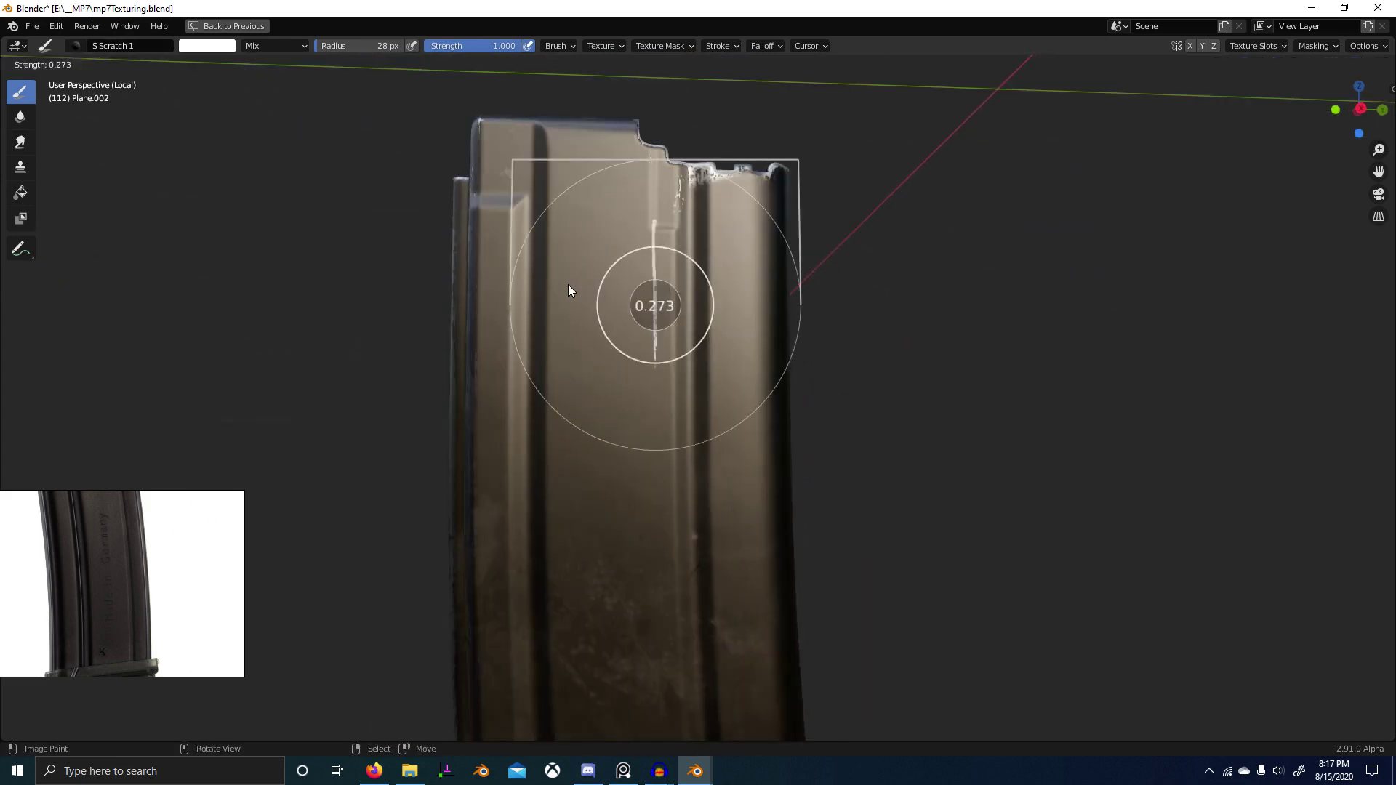
{"action": "left_click", "coordinate": [568, 285]}
{"action": "mouse_move", "coordinate": [643, 455]}
{"action": "middle_mouse_down"}
{"action": "mouse_move", "coordinate": [774, 424]}
{"action": "mouse_move", "coordinate": [692, 403]}
{"action": "mouse_move", "coordinate": [651, 369]}
{"action": "middle_mouse_up"}
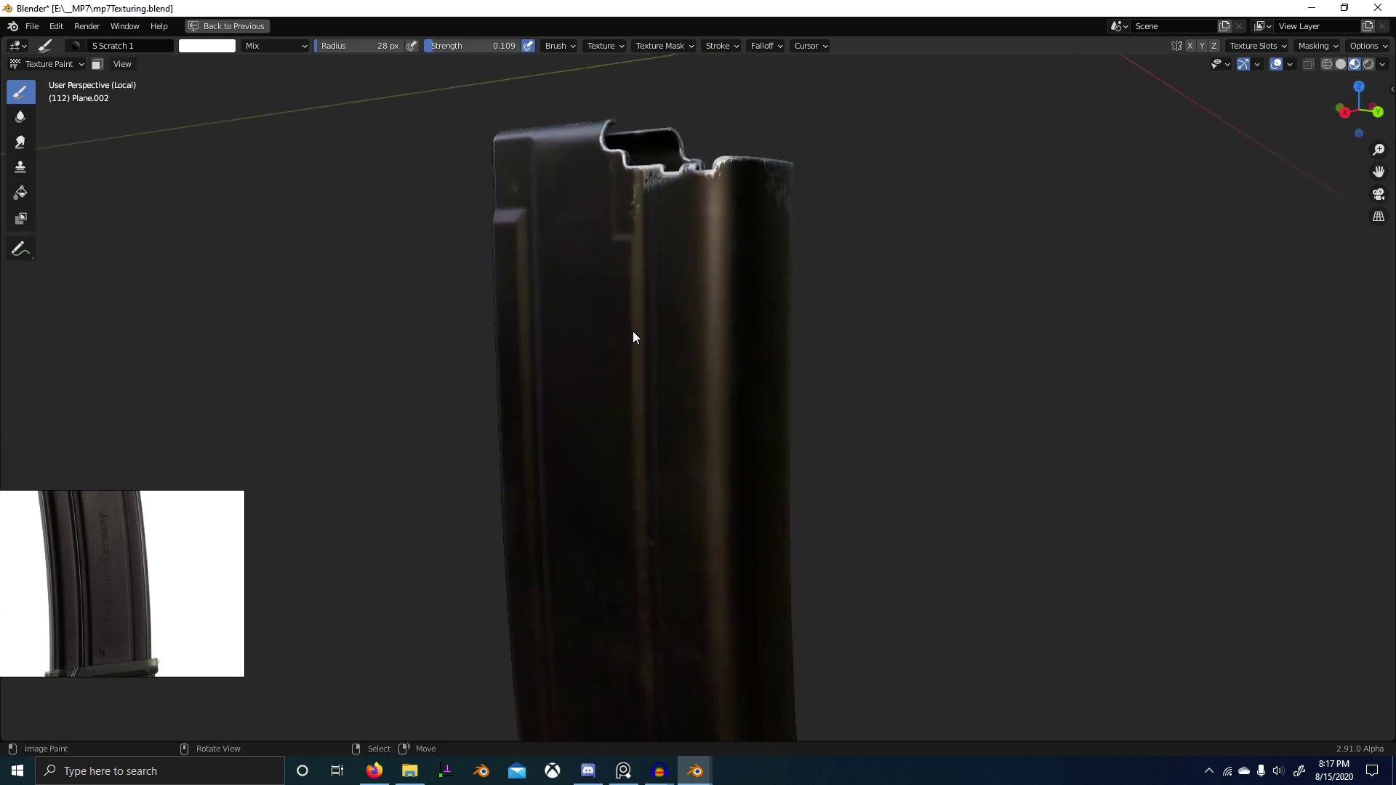
{"action": "key", "text": "f"}
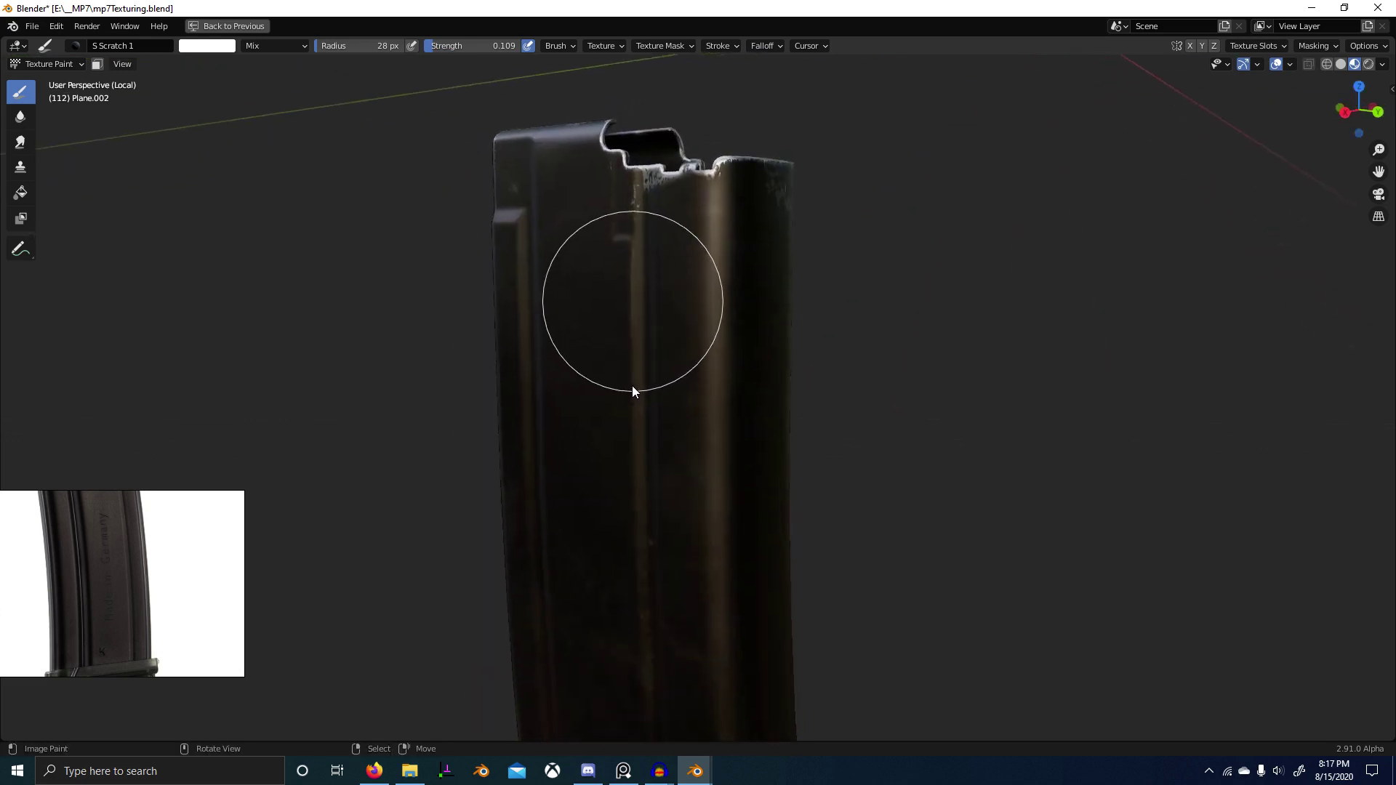
{"action": "key", "text": "Escape"}
{"action": "middle_click_drag", "start_coordinate": [631, 385], "coordinate": [852, 389]}
{"action": "middle_click_drag", "start_coordinate": [896, 368], "coordinate": [859, 361]}
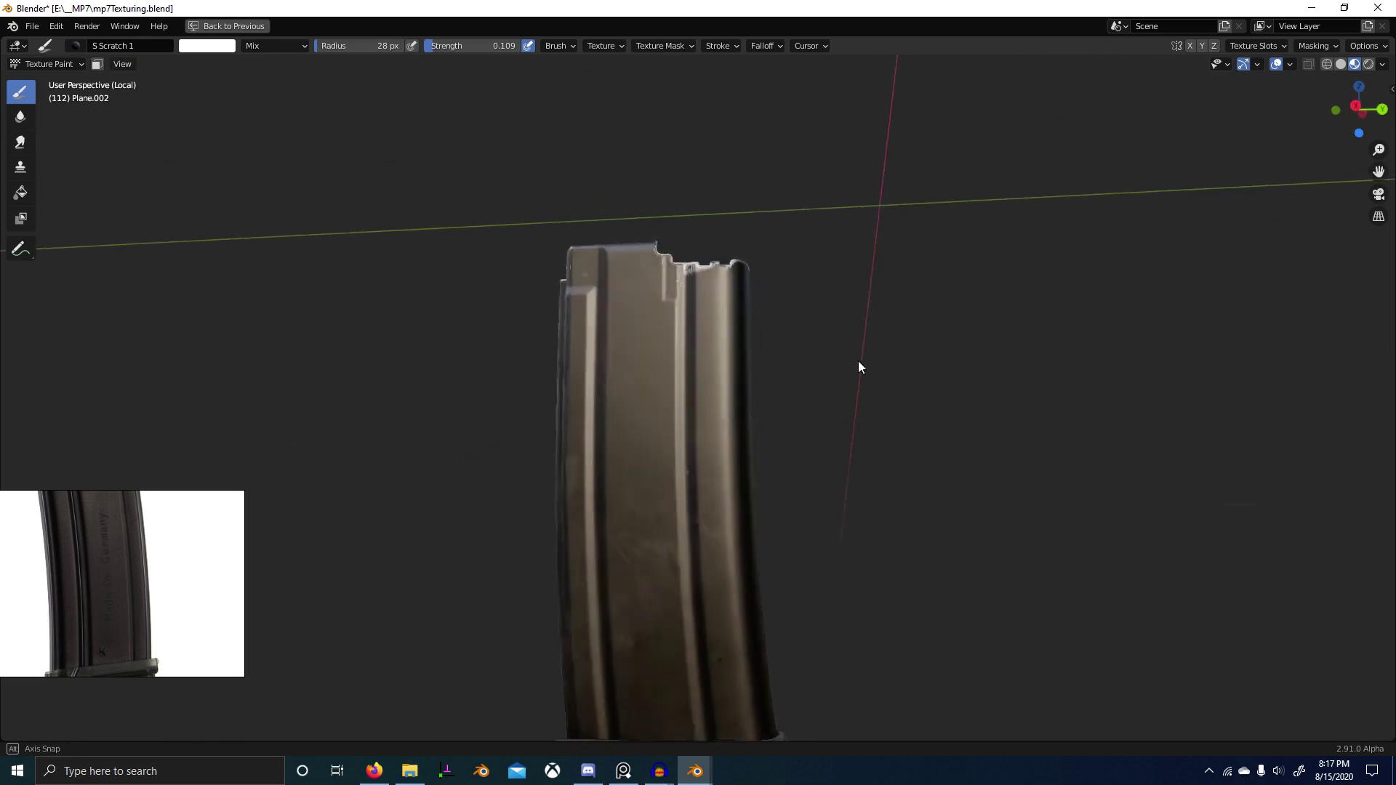
Step: Set the brush strength to 0.467 and stamp a vertical scratch on the rib below the upper notch
{"action": "scroll", "coordinate": [727, 330], "scroll_direction": "up", "scroll_amount": 5}
{"action": "key", "text": "shift+f"}
{"action": "left_click", "coordinate": [685, 291]}
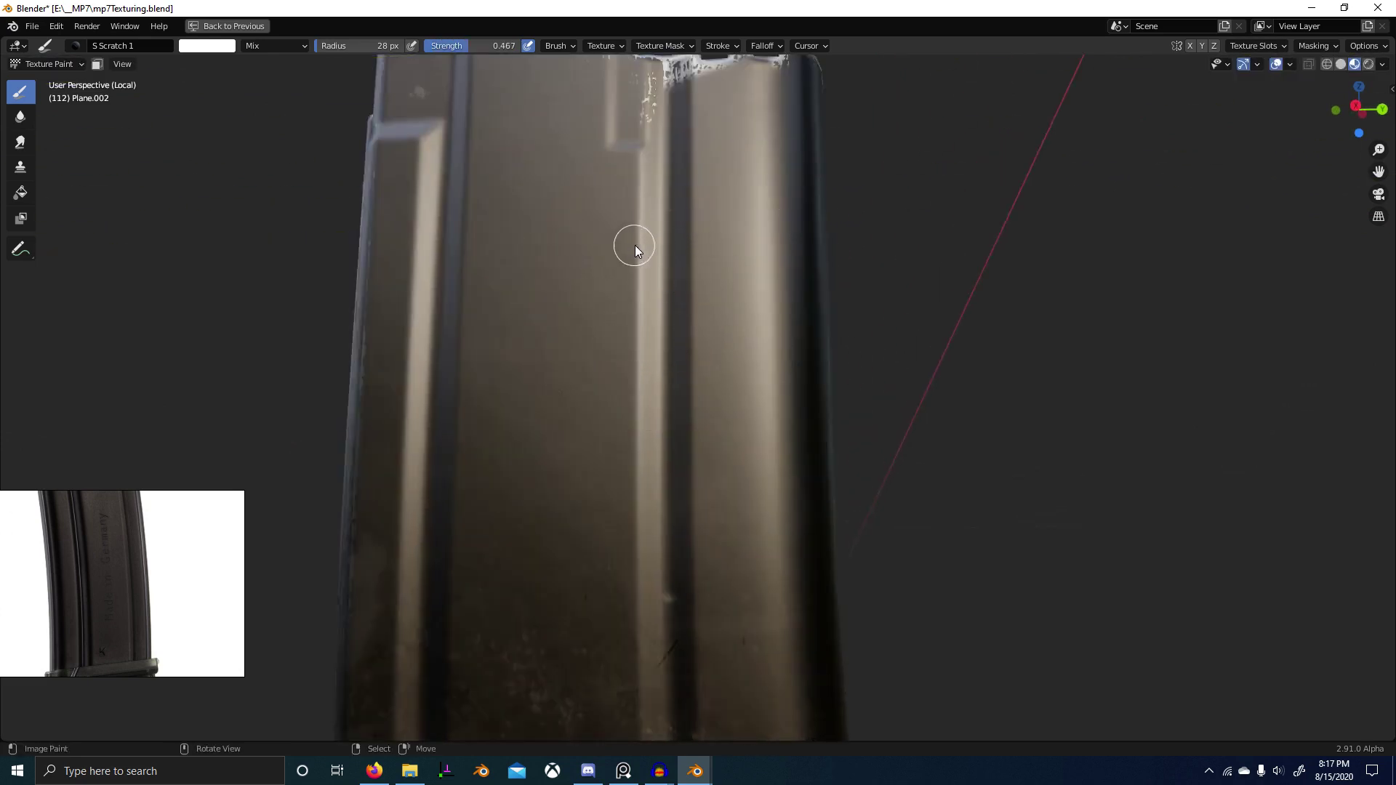
{"action": "key", "text": "f"}
{"action": "key", "text": "Escape"}
{"action": "left_click_drag", "start_coordinate": [640, 363], "coordinate": [644, 404]}
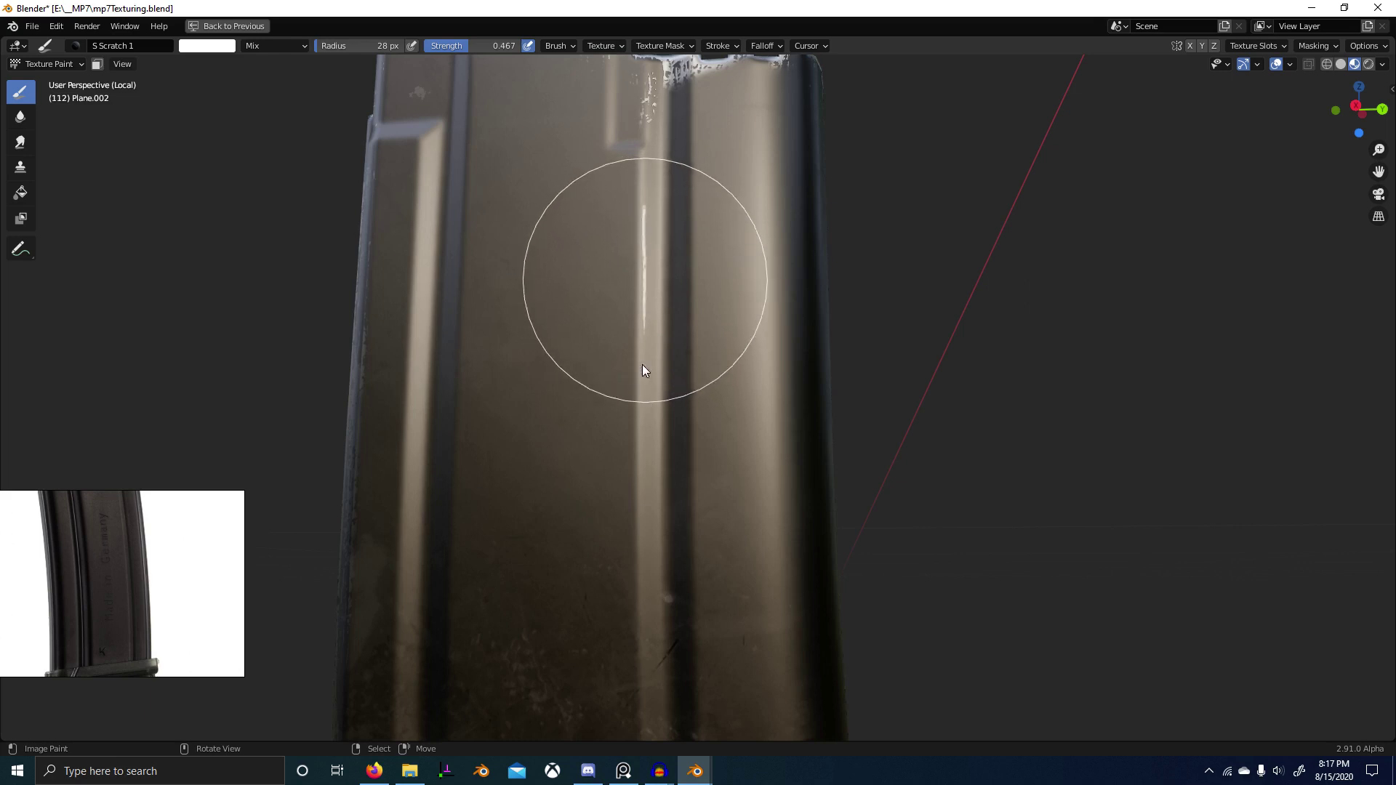
Step: Undo the rib scratch and stamp a larger vertical one in its place
{"action": "scroll", "coordinate": [654, 281], "scroll_direction": "down", "scroll_amount": 5}
{"action": "mouse_move", "coordinate": [657, 285]}
{"action": "middle_mouse_down"}
{"action": "mouse_move", "coordinate": [700, 384]}
{"action": "mouse_move", "coordinate": [673, 368]}
{"action": "middle_mouse_up"}
{"action": "scroll", "coordinate": [671, 367], "scroll_direction": "up", "scroll_amount": 5}
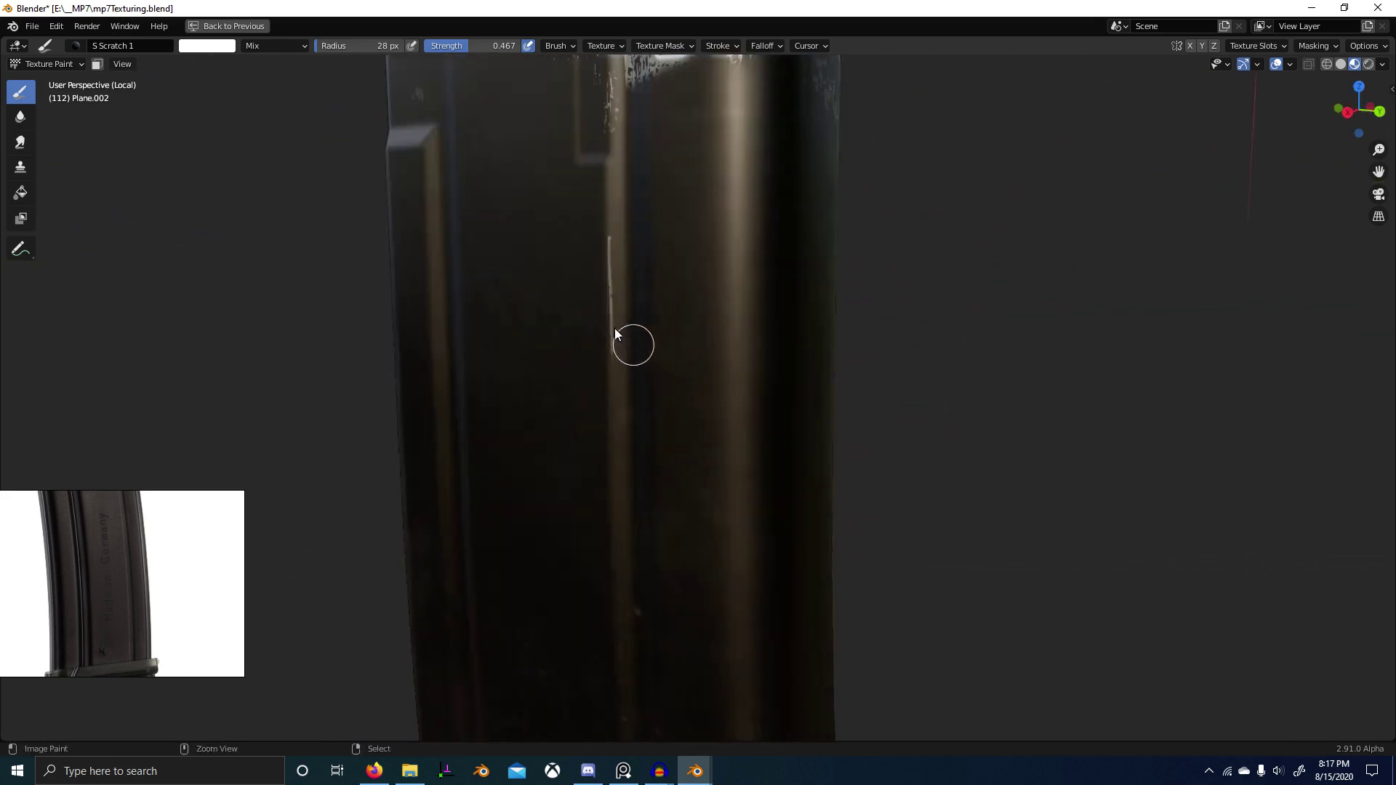
{"action": "key", "text": "ctrl+z"}
{"action": "left_click_drag", "start_coordinate": [605, 322], "coordinate": [606, 477]}
{"action": "scroll", "coordinate": [853, 436], "scroll_direction": "down", "scroll_amount": 5}
Step: Try stamping a long vertical scratch along the magazine's rounded corner edge
{"action": "middle_click_drag", "start_coordinate": [853, 436], "coordinate": [713, 417]}
{"action": "left_click_drag", "start_coordinate": [708, 405], "coordinate": [711, 517]}
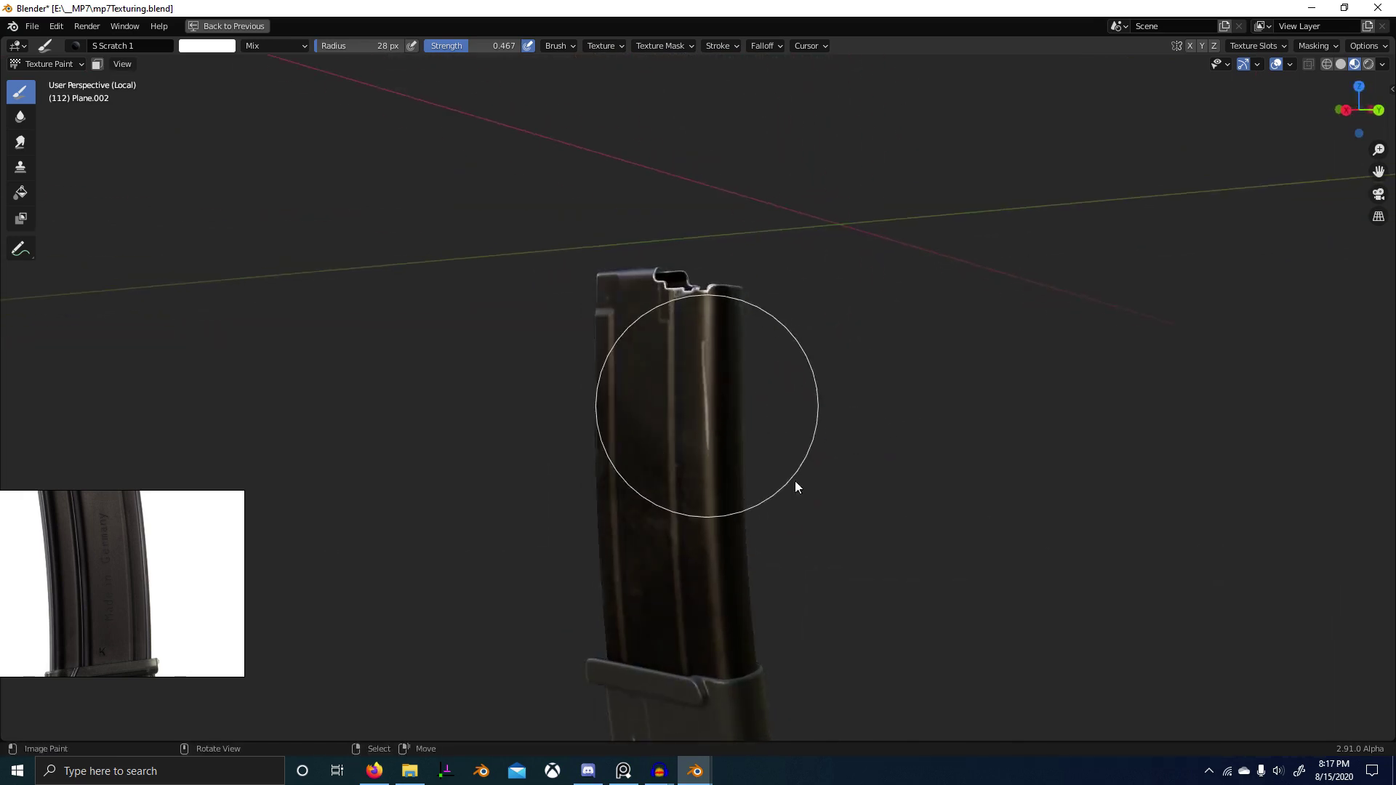
{"action": "scroll", "coordinate": [898, 444], "scroll_direction": "down", "scroll_amount": 5}
{"action": "mouse_move", "coordinate": [907, 437]}
{"action": "middle_mouse_down"}
{"action": "mouse_move", "coordinate": [948, 409]}
{"action": "mouse_move", "coordinate": [857, 417]}
{"action": "middle_mouse_up"}
{"action": "scroll", "coordinate": [771, 429], "scroll_direction": "up", "scroll_amount": 5}
{"action": "mouse_move", "coordinate": [721, 436]}
{"action": "middle_mouse_down"}
{"action": "mouse_move", "coordinate": [688, 443]}
{"action": "mouse_move", "coordinate": [749, 459]}
{"action": "middle_mouse_up"}
{"action": "key", "text": "ctrl+z"}
Step: Stamp angled S Scratch 1 marks on the lower part of the magazine's side face, above the sleeve
{"action": "left_click_drag", "start_coordinate": [694, 555], "coordinate": [757, 499]}
{"action": "scroll", "coordinate": [829, 492], "scroll_direction": "down", "scroll_amount": 5}
{"action": "mouse_move", "coordinate": [830, 492]}
{"action": "middle_mouse_down"}
{"action": "mouse_move", "coordinate": [914, 492]}
{"action": "mouse_move", "coordinate": [884, 519]}
{"action": "mouse_move", "coordinate": [823, 508]}
{"action": "middle_mouse_up"}
{"action": "scroll", "coordinate": [774, 456], "scroll_direction": "up", "scroll_amount": 5}
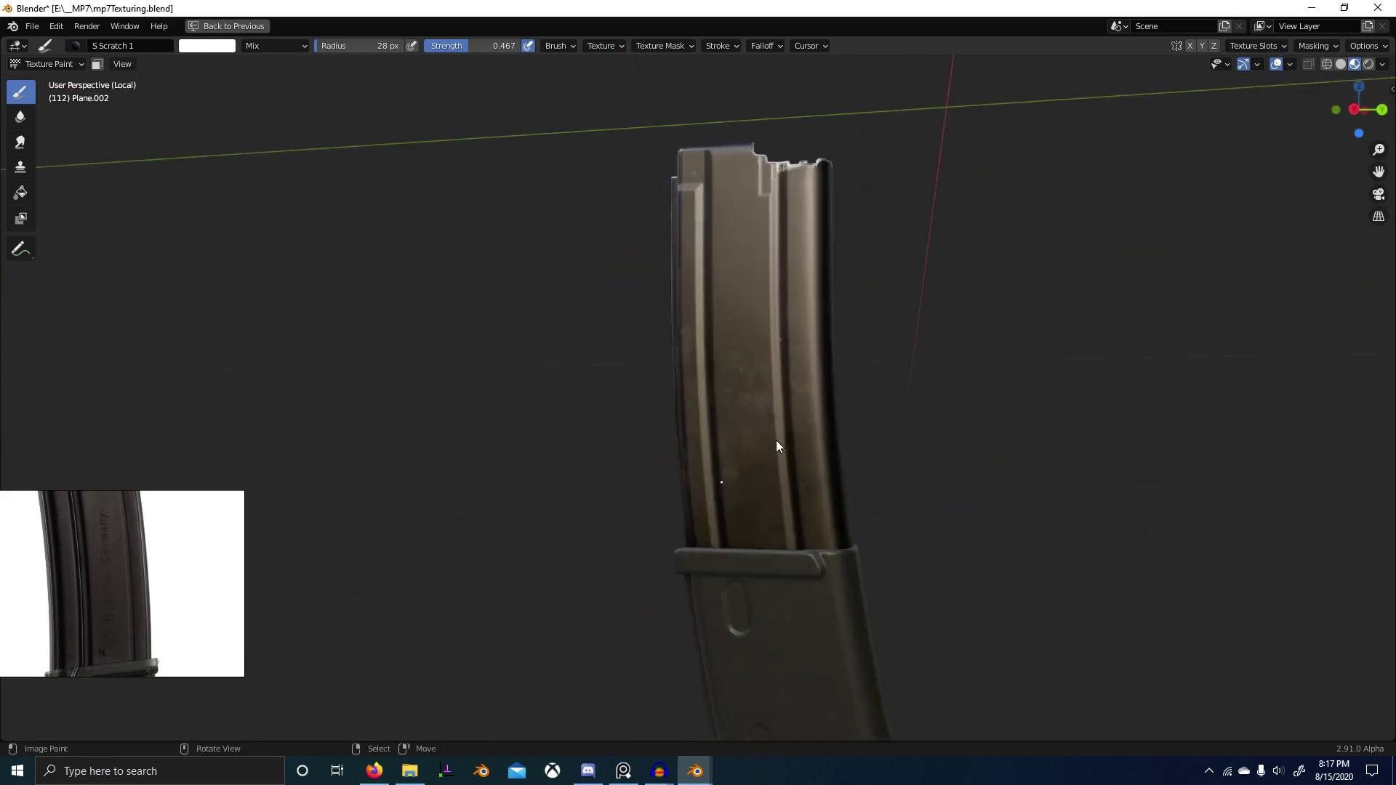
{"action": "left_click_drag", "start_coordinate": [776, 439], "coordinate": [793, 419]}
{"action": "scroll", "coordinate": [800, 428], "scroll_direction": "down", "scroll_amount": 4}
{"action": "mouse_move", "coordinate": [807, 434]}
{"action": "middle_mouse_down"}
{"action": "mouse_move", "coordinate": [869, 447]}
{"action": "mouse_move", "coordinate": [771, 468]}
{"action": "middle_mouse_up"}
{"action": "scroll", "coordinate": [825, 465], "scroll_direction": "up", "scroll_amount": 4}
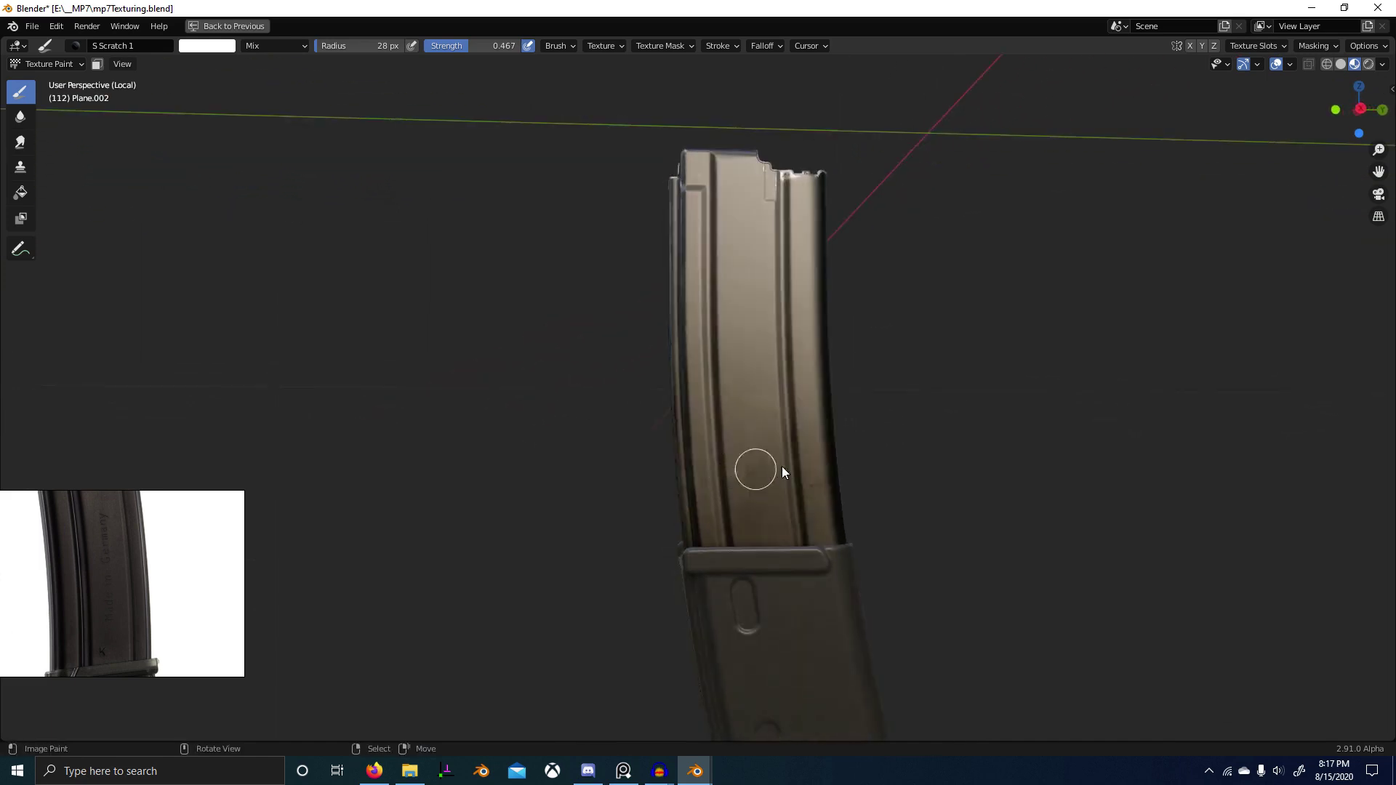
Step: Try stamping another angled scratch near the magazine's rounded corner edge
{"action": "left_click_drag", "start_coordinate": [844, 430], "coordinate": [871, 408]}
{"action": "key", "text": "ctrl+z"}
{"action": "scroll", "coordinate": [870, 409], "scroll_direction": "down", "scroll_amount": 4}
{"action": "mouse_move", "coordinate": [870, 409]}
{"action": "middle_mouse_down"}
{"action": "mouse_move", "coordinate": [875, 425]}
{"action": "mouse_move", "coordinate": [837, 422]}
{"action": "middle_mouse_up"}
{"action": "scroll", "coordinate": [735, 369], "scroll_direction": "up", "scroll_amount": 5}
Step: Switch to the three-streak S Scratch directional brush and try it at full strength on the side face
{"action": "left_click", "coordinate": [77, 46]}
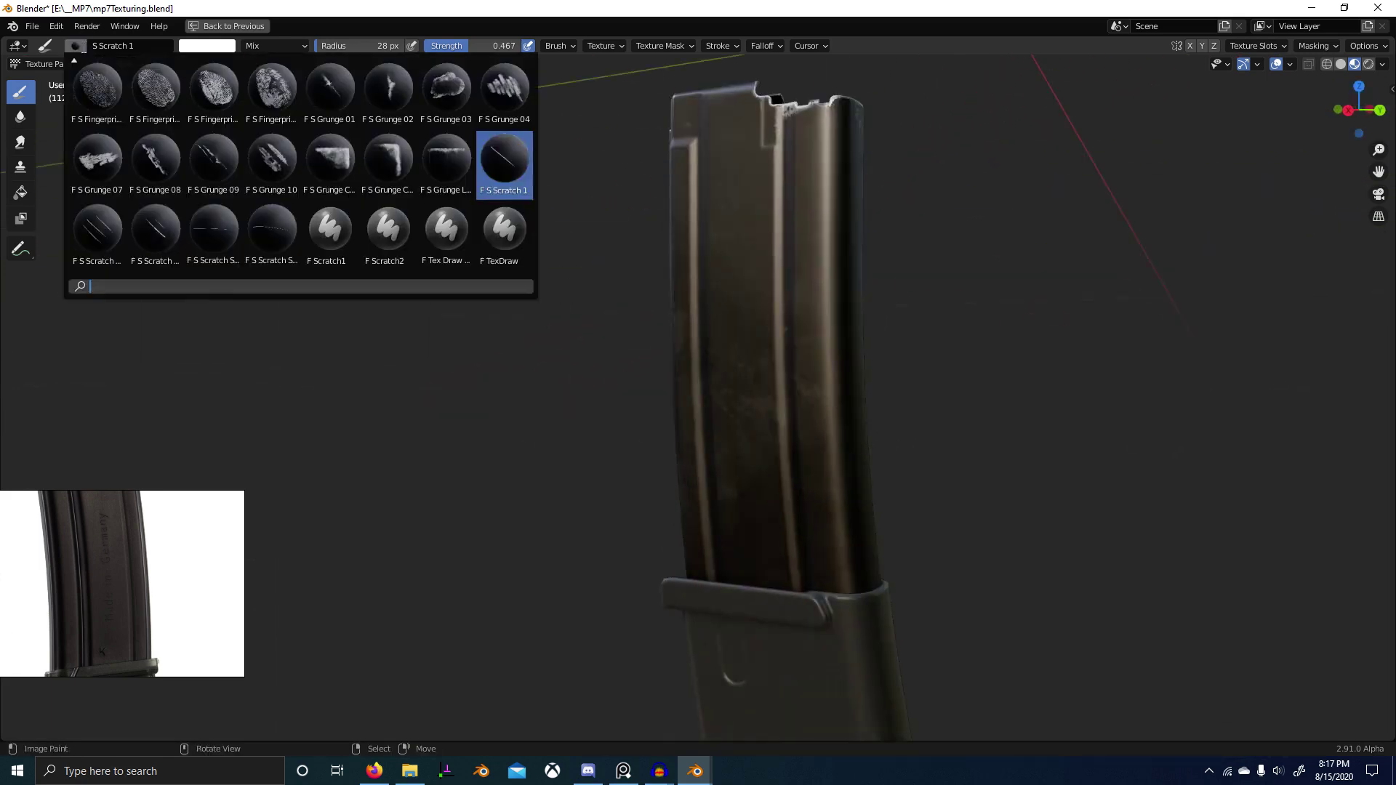
{"action": "left_click", "coordinate": [107, 249]}
{"action": "middle_click_drag", "start_coordinate": [607, 365], "coordinate": [704, 384]}
{"action": "mouse_move", "coordinate": [688, 423]}
{"action": "left_mouse_down"}
{"action": "mouse_move", "coordinate": [736, 334]}
{"action": "mouse_move", "coordinate": [779, 369]}
{"action": "left_mouse_up"}
{"action": "scroll", "coordinate": [780, 370], "scroll_direction": "down", "scroll_amount": 4}
{"action": "mouse_move", "coordinate": [780, 370]}
{"action": "middle_mouse_down"}
{"action": "mouse_move", "coordinate": [752, 458]}
{"action": "mouse_move", "coordinate": [826, 396]}
{"action": "mouse_move", "coordinate": [824, 415]}
{"action": "mouse_move", "coordinate": [773, 439]}
{"action": "middle_mouse_up"}
{"action": "scroll", "coordinate": [773, 439], "scroll_direction": "up", "scroll_amount": 6}
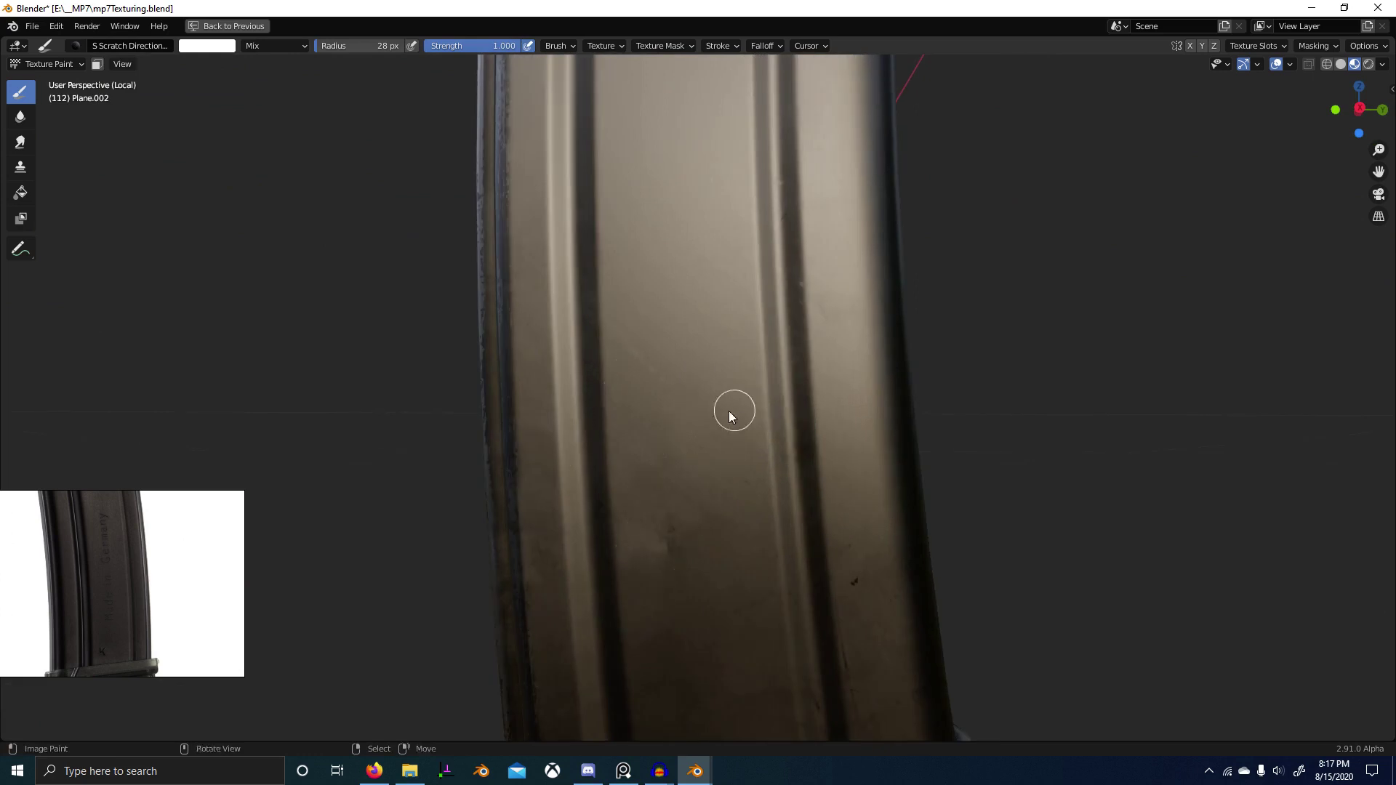
Step: Set the brush strength to 0.285 and stamp three diagonal scratches across the lower side face and its ribs
{"action": "key", "text": "shift+f"}
{"action": "left_click", "coordinate": [668, 417]}
{"action": "left_click_drag", "start_coordinate": [636, 494], "coordinate": [741, 315]}
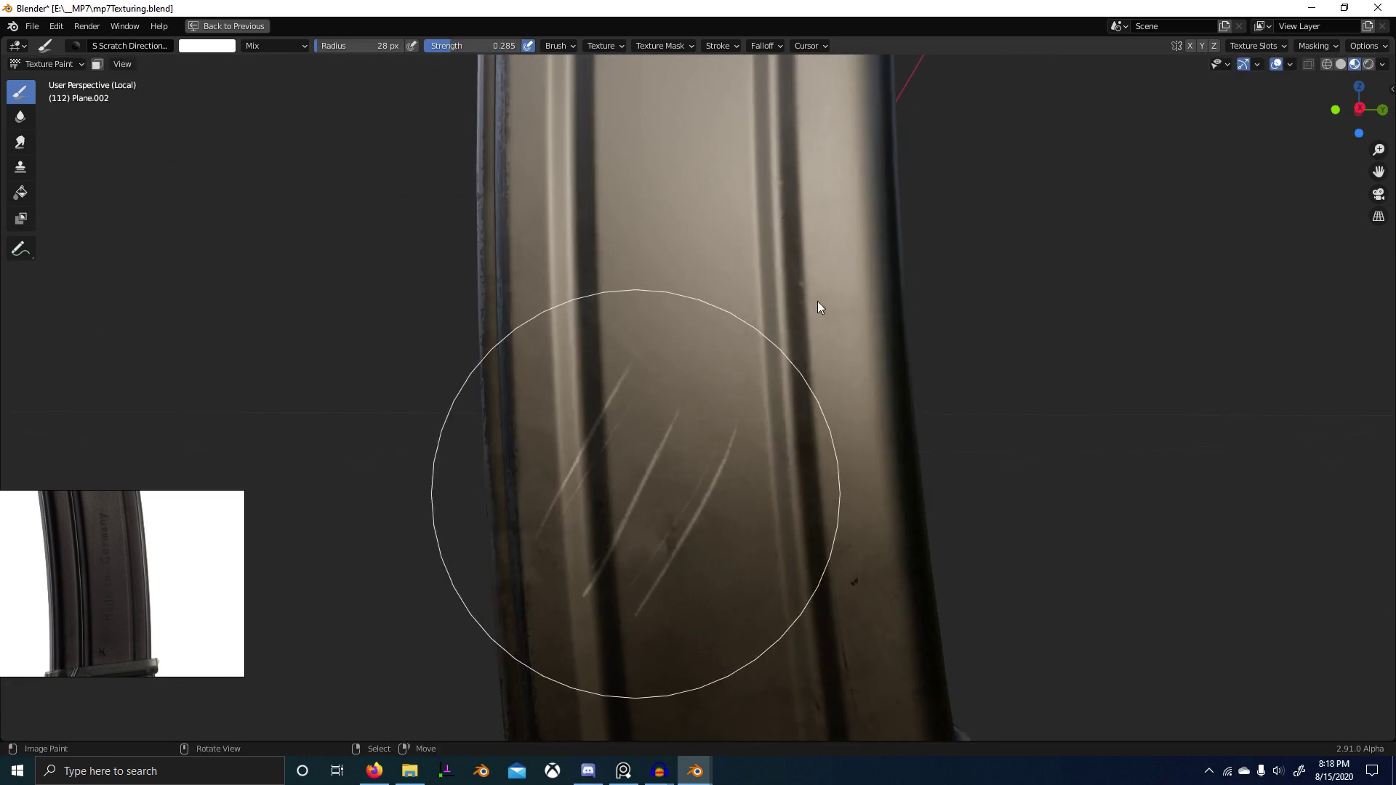
{"action": "scroll", "coordinate": [817, 301], "scroll_direction": "down", "scroll_amount": 6}
{"action": "mouse_move", "coordinate": [822, 304]}
{"action": "middle_mouse_down"}
{"action": "mouse_move", "coordinate": [851, 367]}
{"action": "mouse_move", "coordinate": [904, 390]}
{"action": "middle_mouse_up"}
{"action": "scroll", "coordinate": [805, 458], "scroll_direction": "up", "scroll_amount": 8}
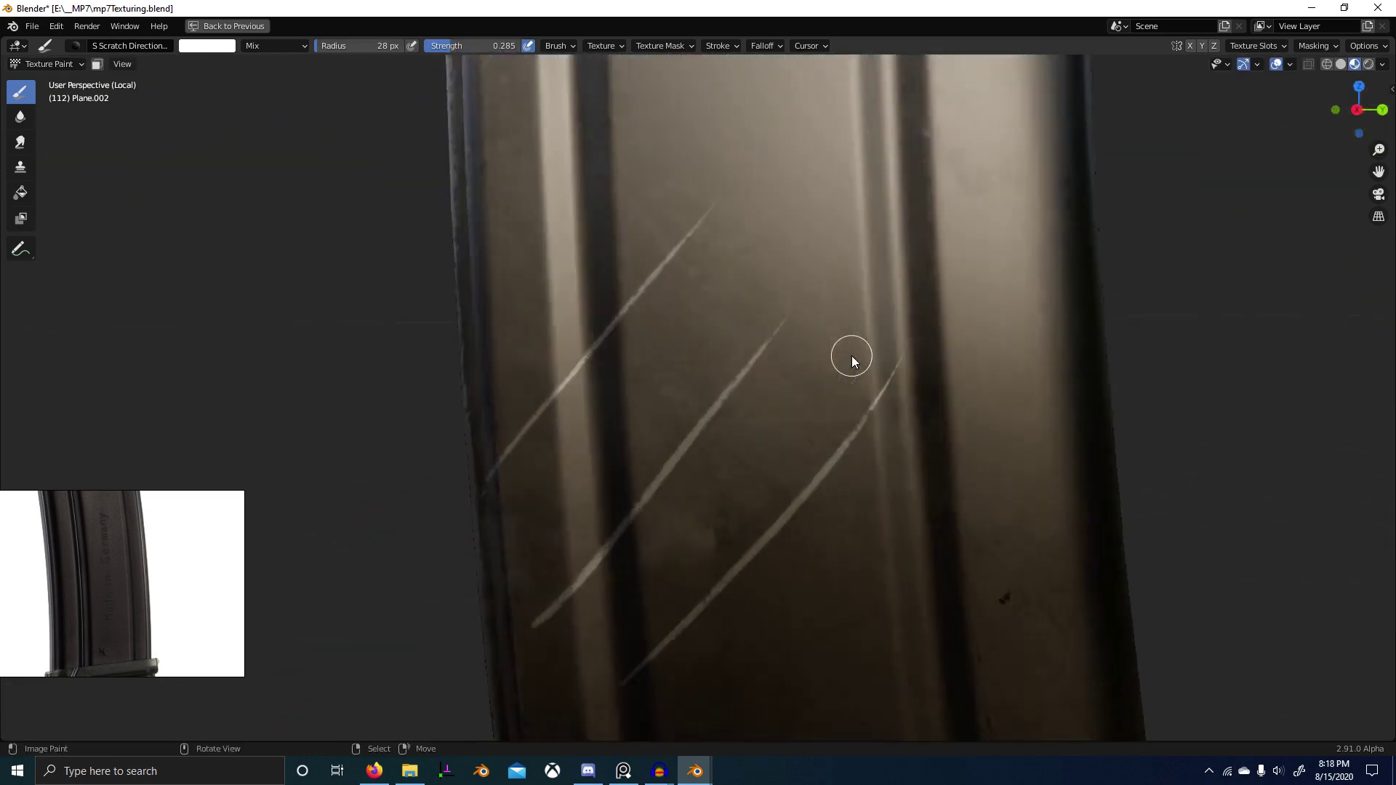
{"action": "scroll", "coordinate": [758, 412], "scroll_direction": "down", "scroll_amount": 10}
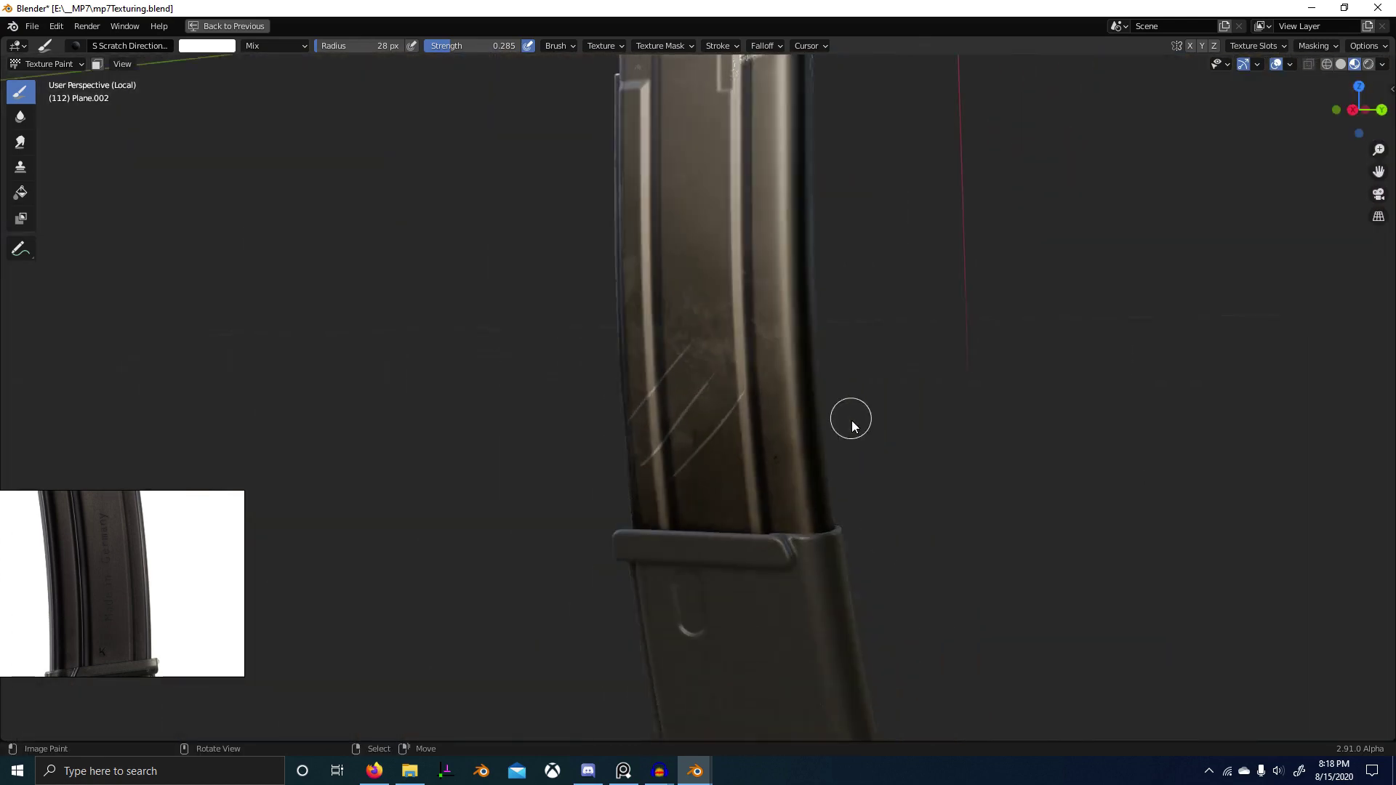
Step: Check the scratches around the magazine, return to Object Mode and restore the multi-editor layout
{"action": "middle_click_drag", "start_coordinate": [884, 433], "coordinate": [534, 430]}
{"action": "scroll", "coordinate": [692, 455], "scroll_direction": "up", "scroll_amount": 8}
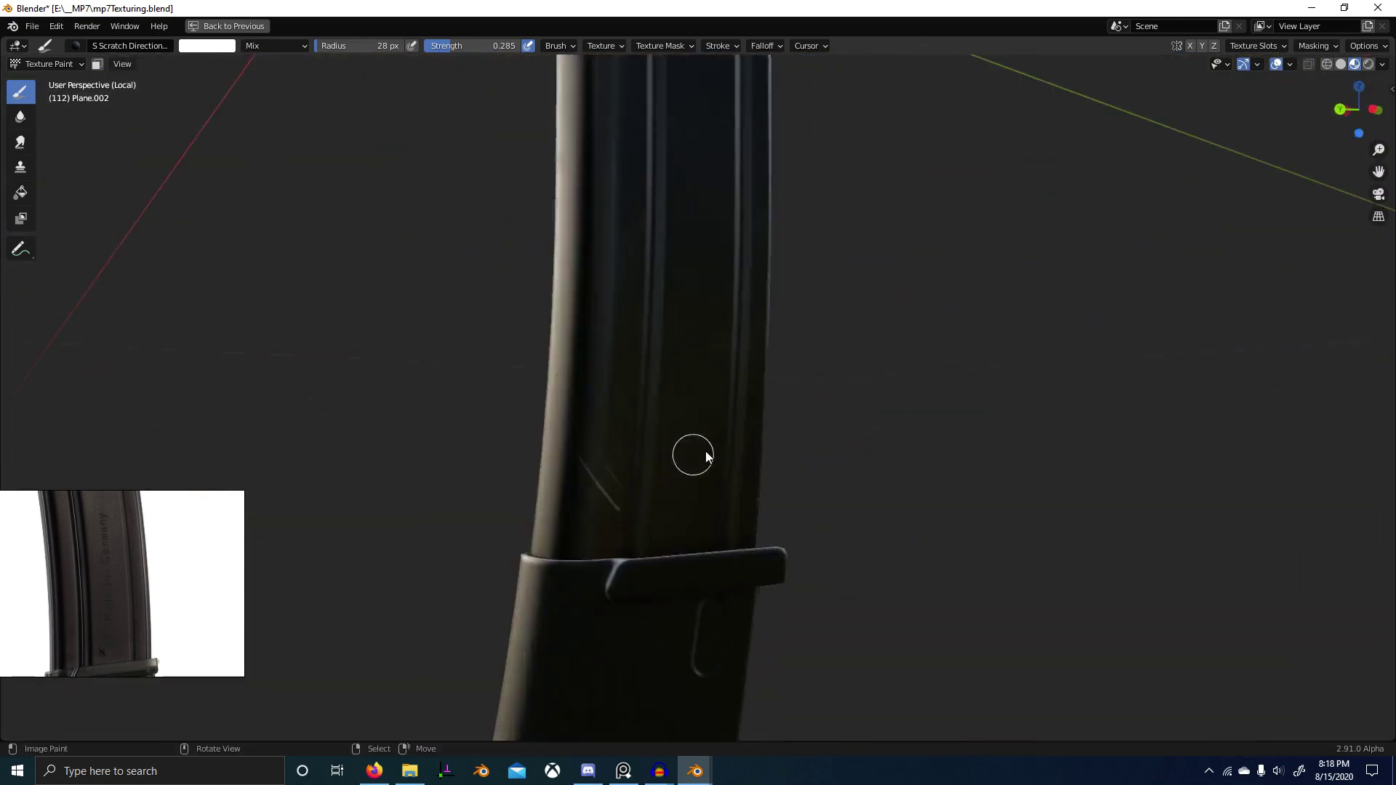
{"action": "middle_click_drag", "start_coordinate": [692, 455], "coordinate": [778, 460]}
{"action": "scroll", "coordinate": [913, 463], "scroll_direction": "down", "scroll_amount": 8}
{"action": "scroll", "coordinate": [865, 479], "scroll_direction": "up", "scroll_amount": 4}
{"action": "key", "text": "ctrl+Tab"}
{"action": "left_click", "coordinate": [450, 461]}
{"action": "middle_click_drag", "start_coordinate": [450, 461], "coordinate": [765, 445]}
{"action": "key", "text": "ctrl+space"}
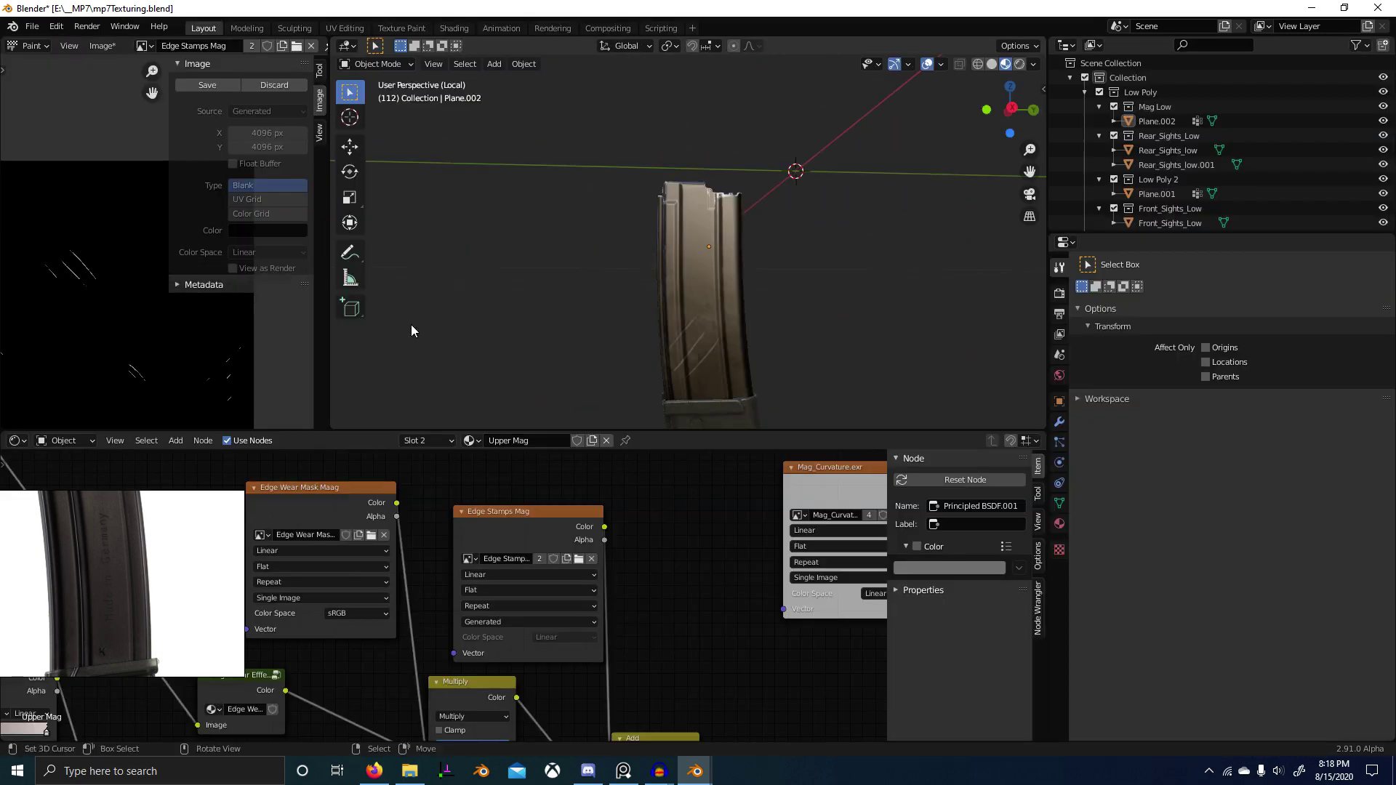
Step: Save the painted texture as Edge Stamps Mag.png in the Working folder with 16-bit colour depth
{"action": "left_click", "coordinate": [207, 85]}
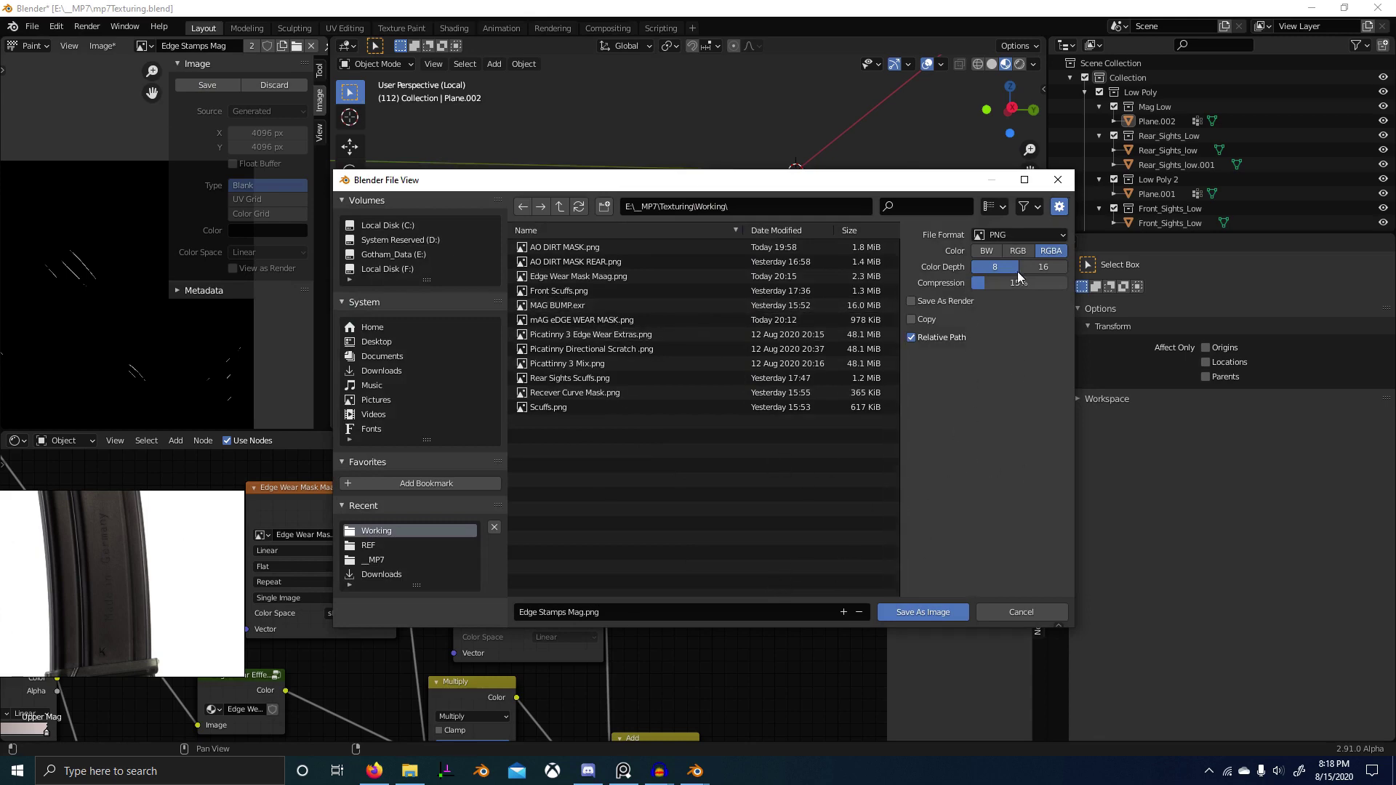
{"action": "left_click", "coordinate": [1043, 267]}
{"action": "left_click", "coordinate": [923, 611]}
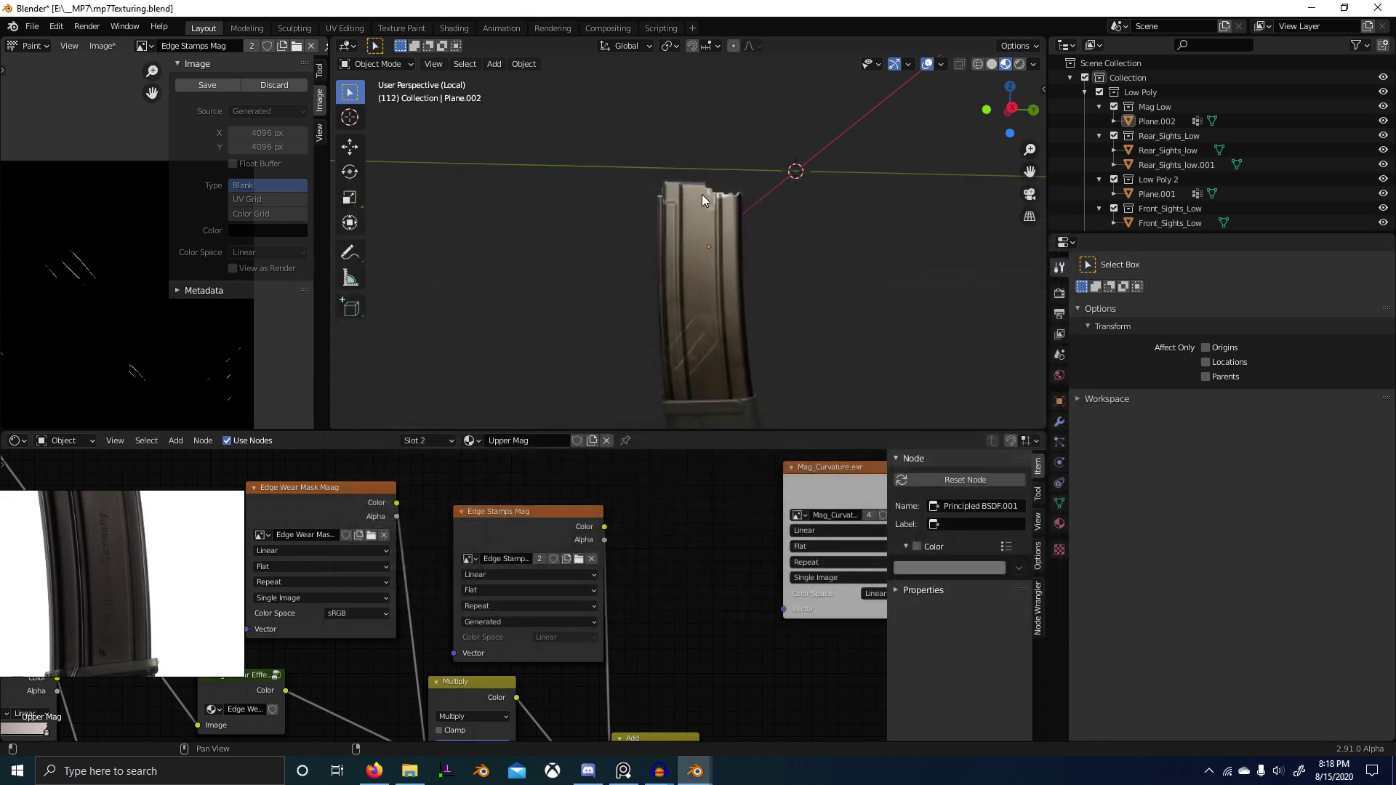
Step: Examine the scratches and edge wear on the magazine's side, front and top opening in a maximized viewport
{"action": "middle_click_drag", "start_coordinate": [714, 279], "coordinate": [546, 233]}
{"action": "key", "text": "ctrl+space"}
{"action": "middle_click_drag", "start_coordinate": [782, 268], "coordinate": [723, 369], "text": "shift"}
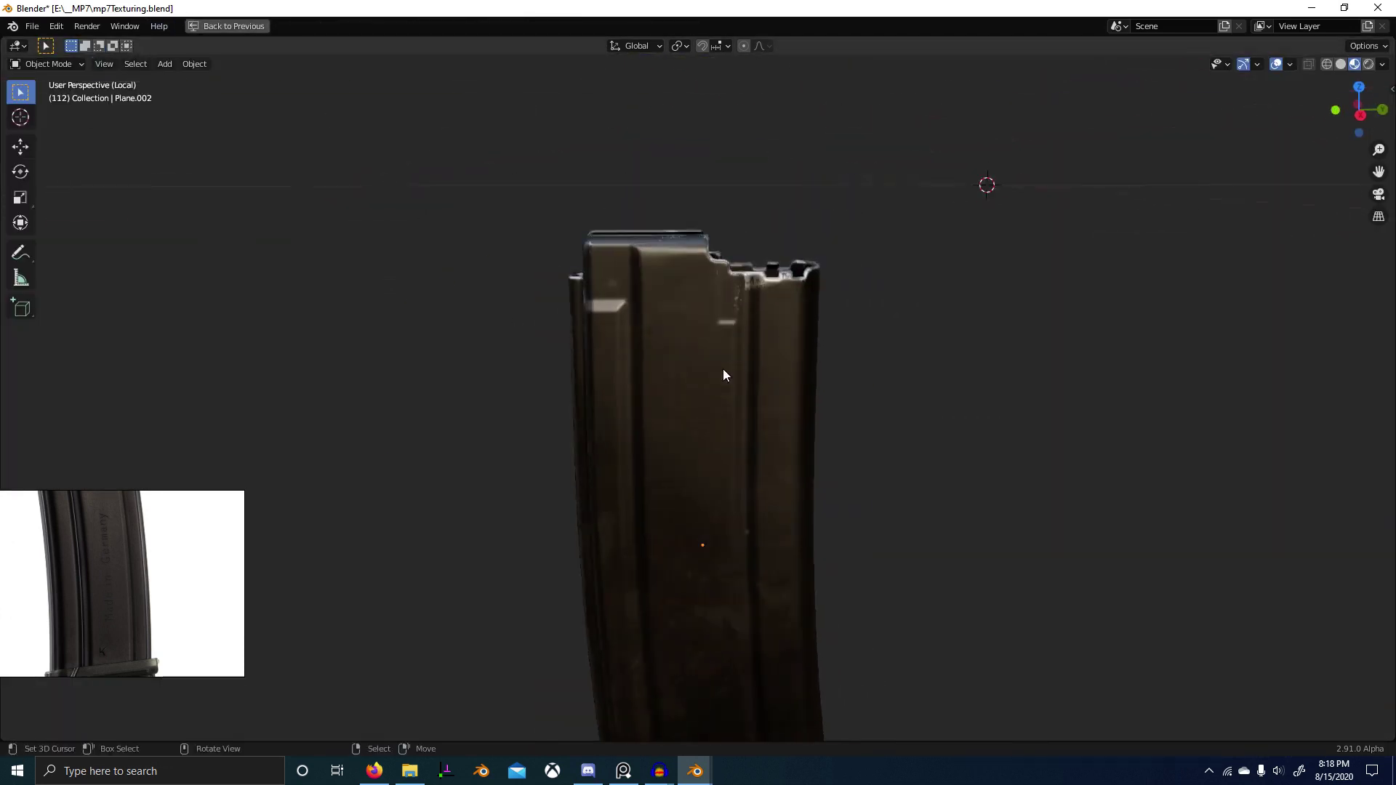
{"action": "scroll", "coordinate": [723, 369], "scroll_direction": "up", "scroll_amount": 3}
{"action": "middle_click_drag", "start_coordinate": [696, 319], "coordinate": [714, 526]}
{"action": "scroll", "coordinate": [653, 314], "scroll_direction": "down", "scroll_amount": 2}
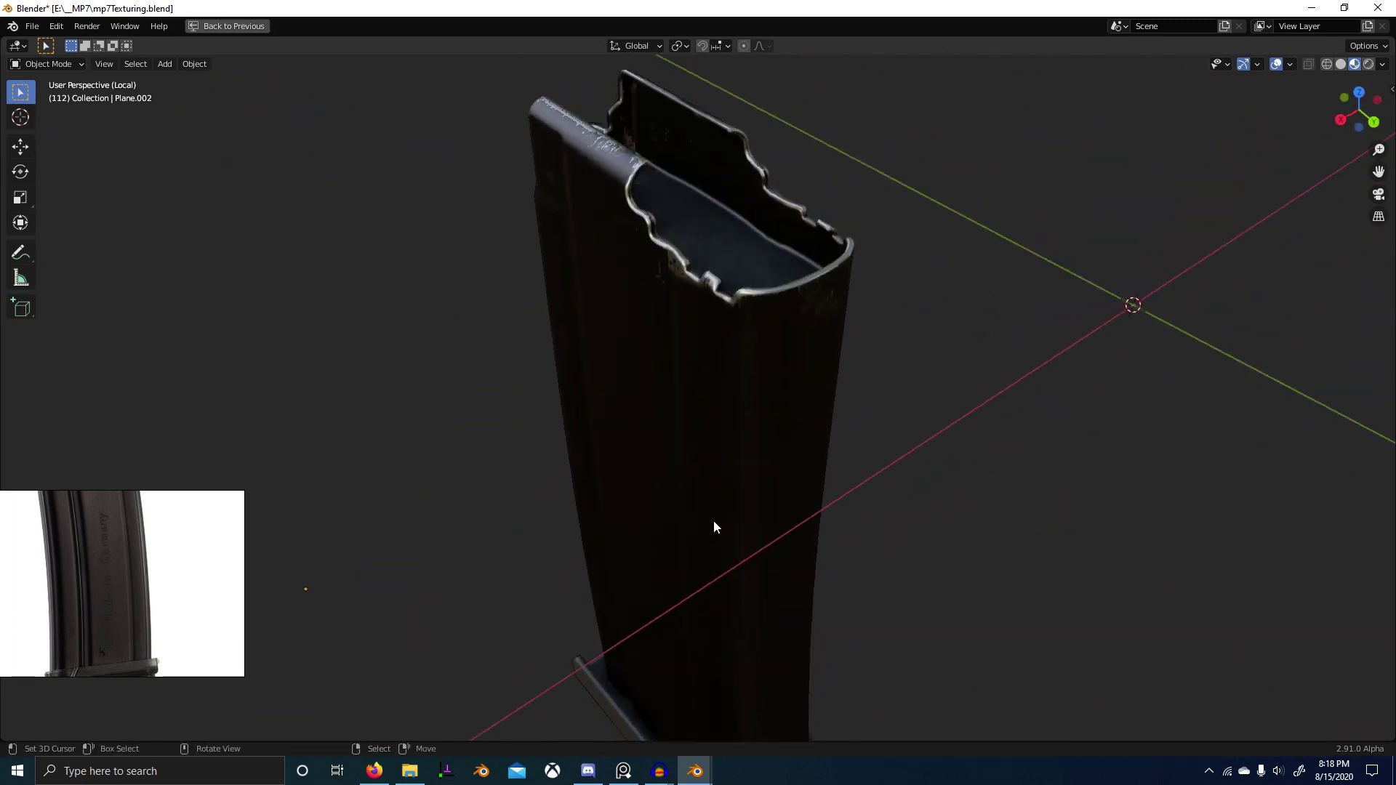
Step: Bring the whole gun back into view from the isolated magazine and dismiss the Preferences window
{"action": "key", "text": "KP_Divide"}
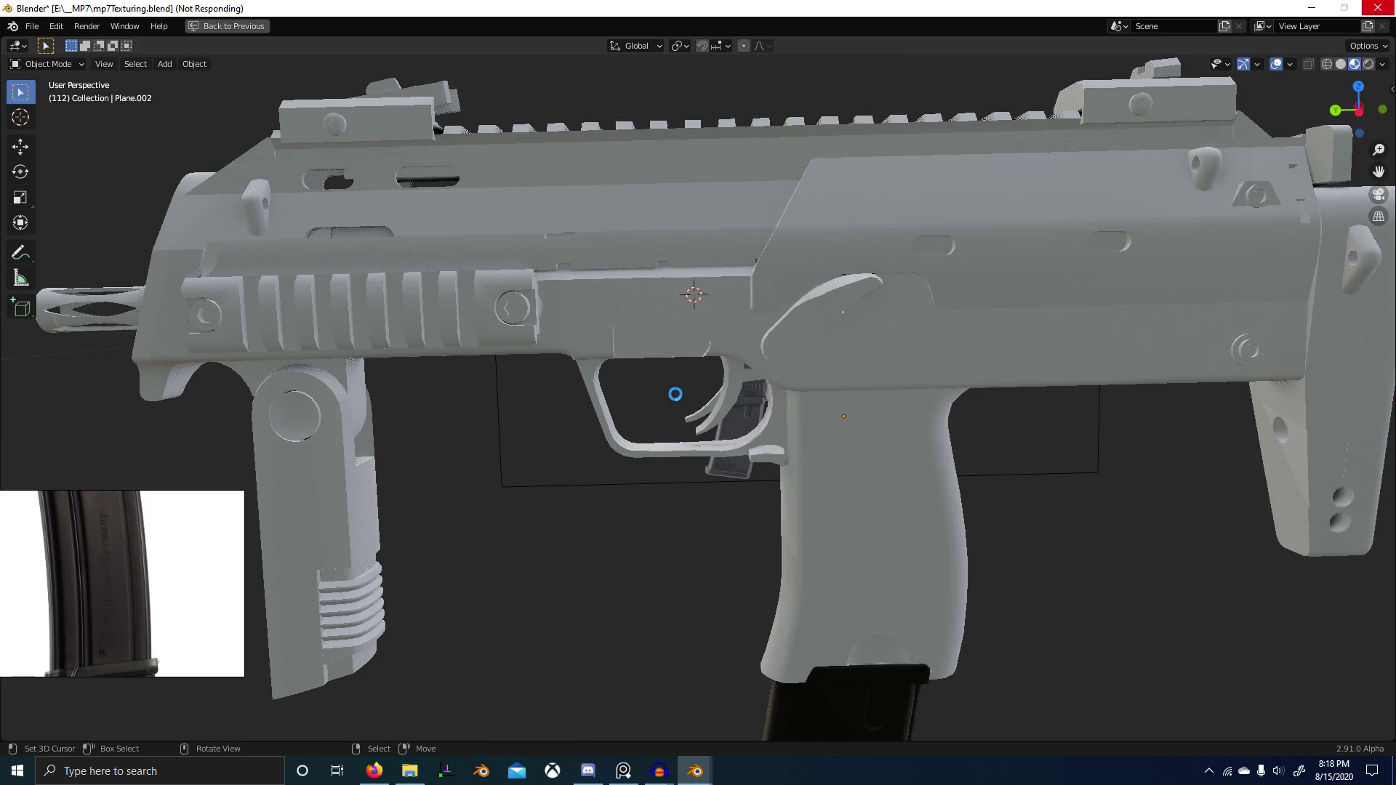
{"action": "mouse_move", "coordinate": [696, 773]}
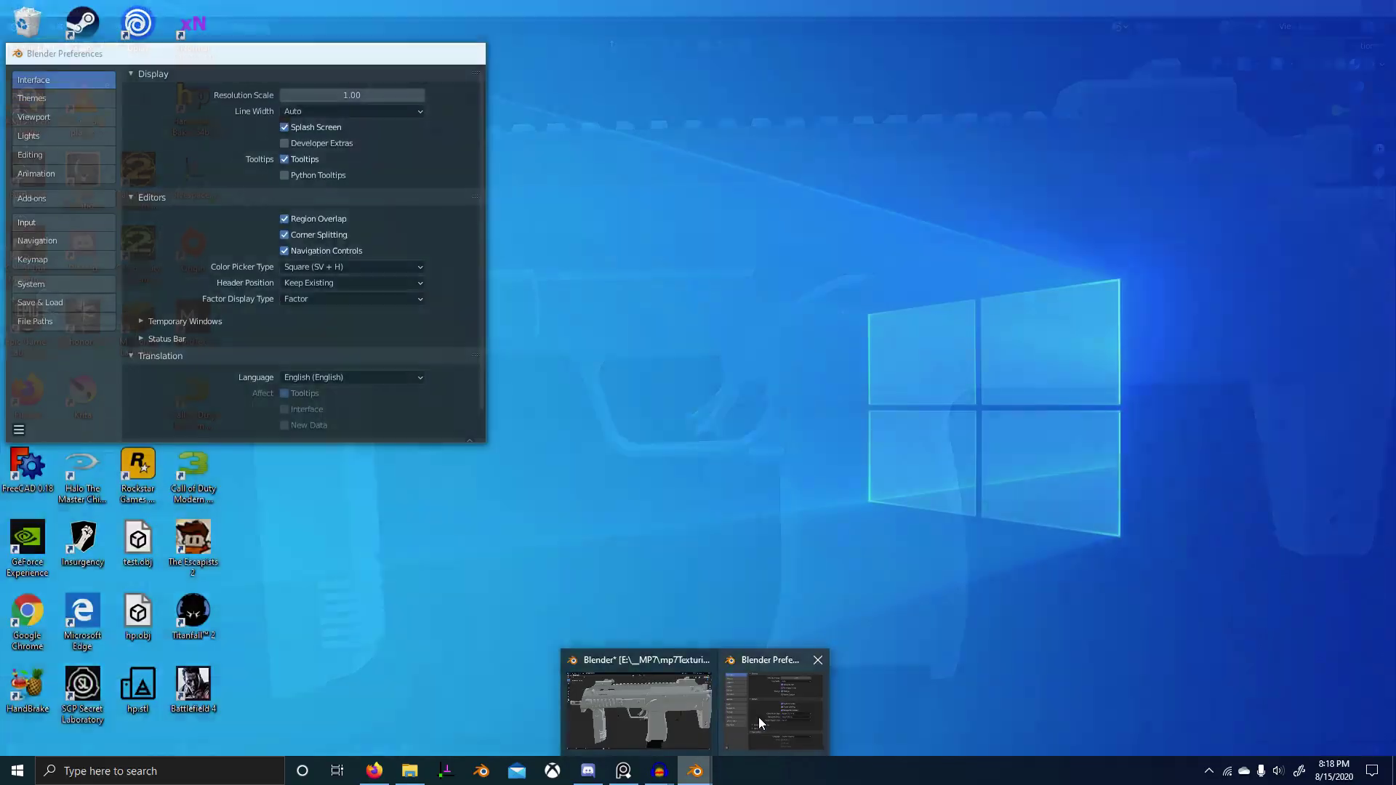
{"action": "left_click", "coordinate": [758, 718]}
{"action": "left_click", "coordinate": [464, 58]}
{"action": "scroll", "coordinate": [723, 376], "scroll_direction": "up", "scroll_amount": 6}
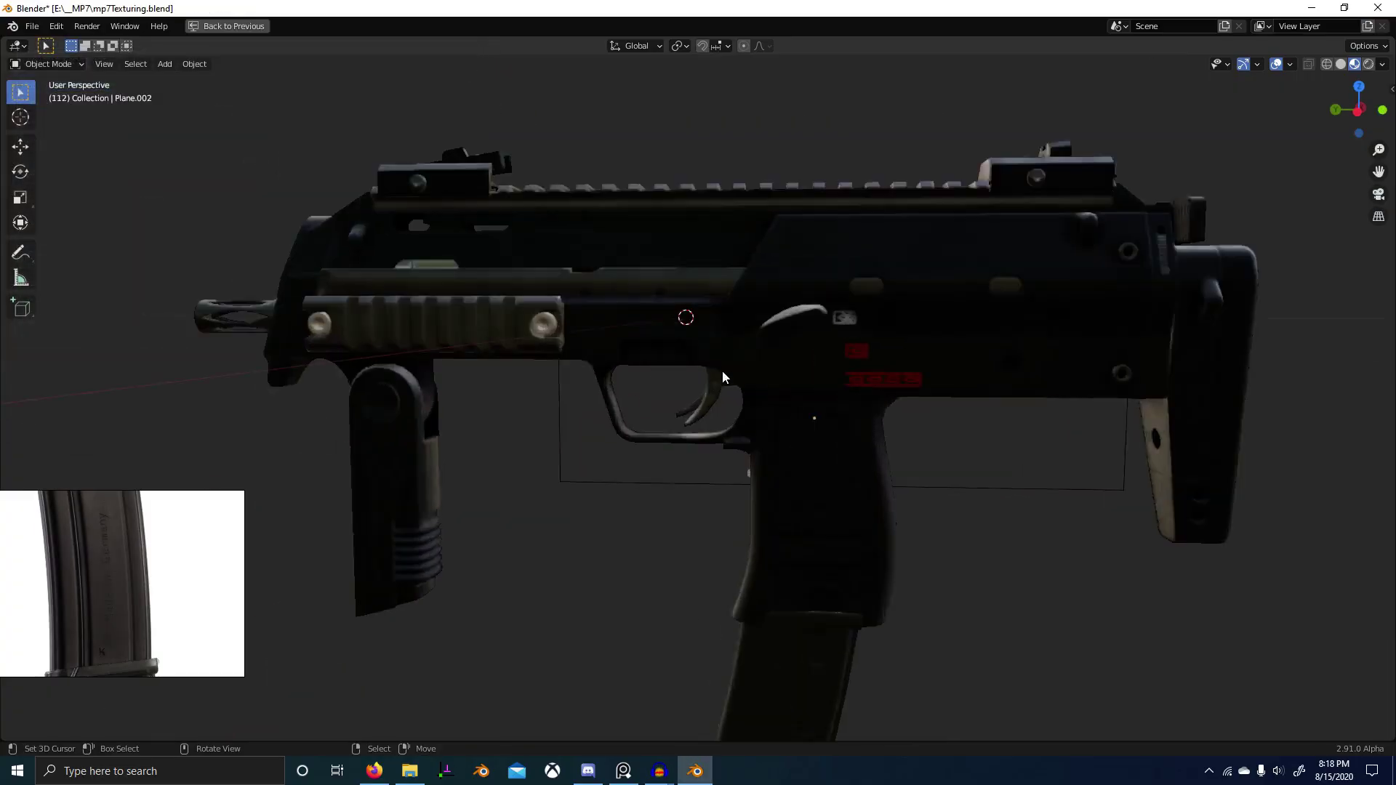
Step: Save the project file and restore the multi-editor layout
{"action": "middle_click_drag", "start_coordinate": [723, 376], "coordinate": [657, 381]}
{"action": "key", "text": "ctrl+s"}
{"action": "middle_click_drag", "start_coordinate": [629, 432], "coordinate": [667, 431]}
{"action": "key", "text": "ctrl+space"}
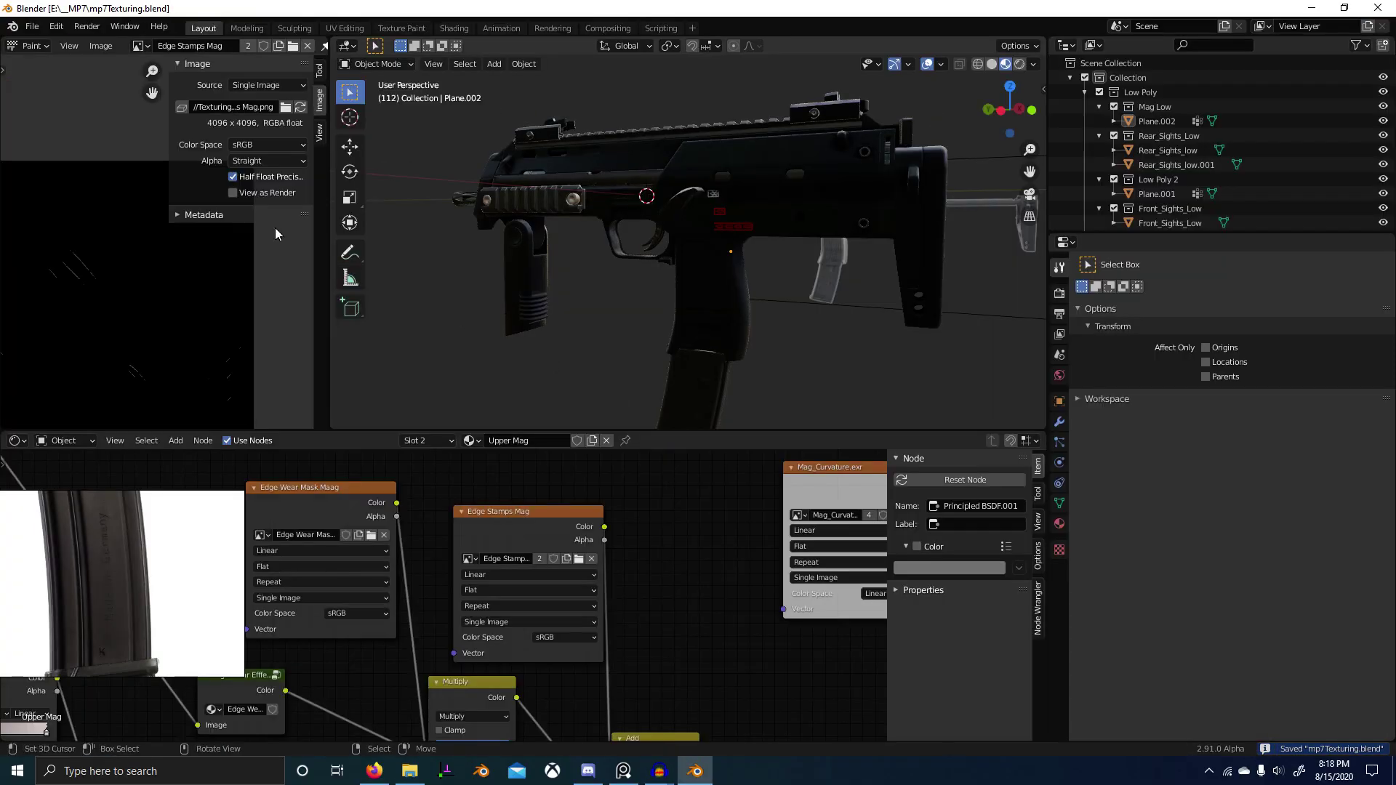
Step: Select the magazine and switch it to Texture Paint mode
{"action": "right_click", "coordinate": [674, 385]}
{"action": "key", "text": "ctrl+Tab"}
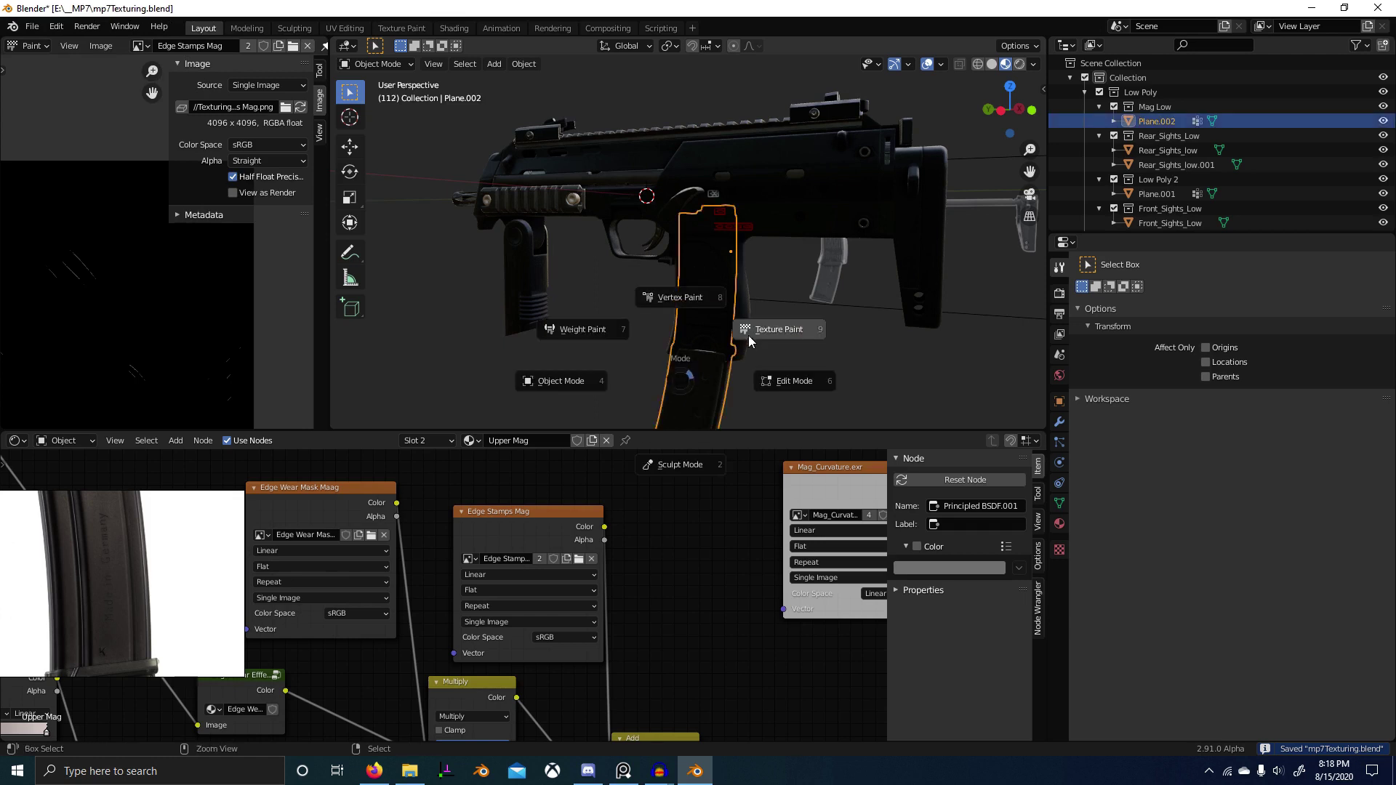
{"action": "left_click", "coordinate": [754, 332]}
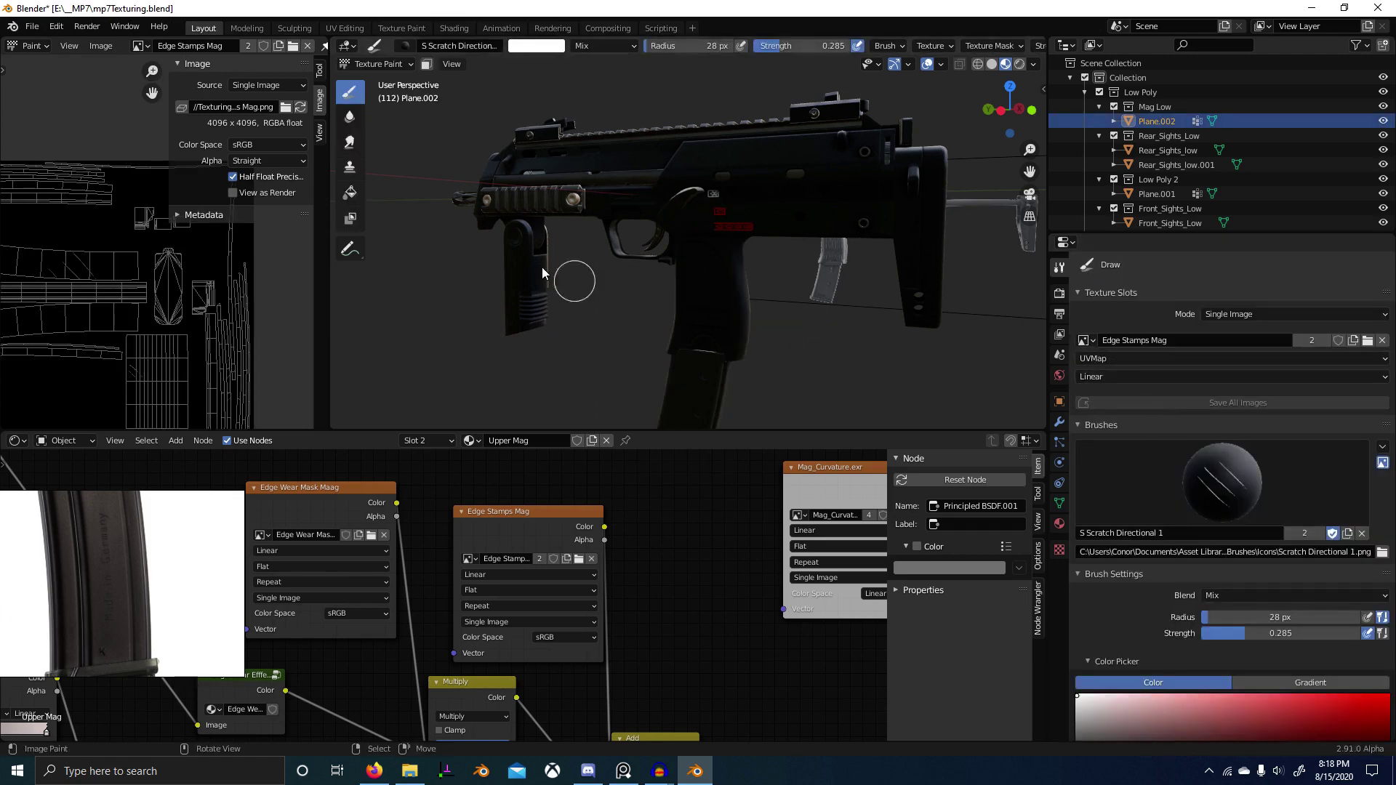
{"action": "key", "text": "ctrl+Tab"}
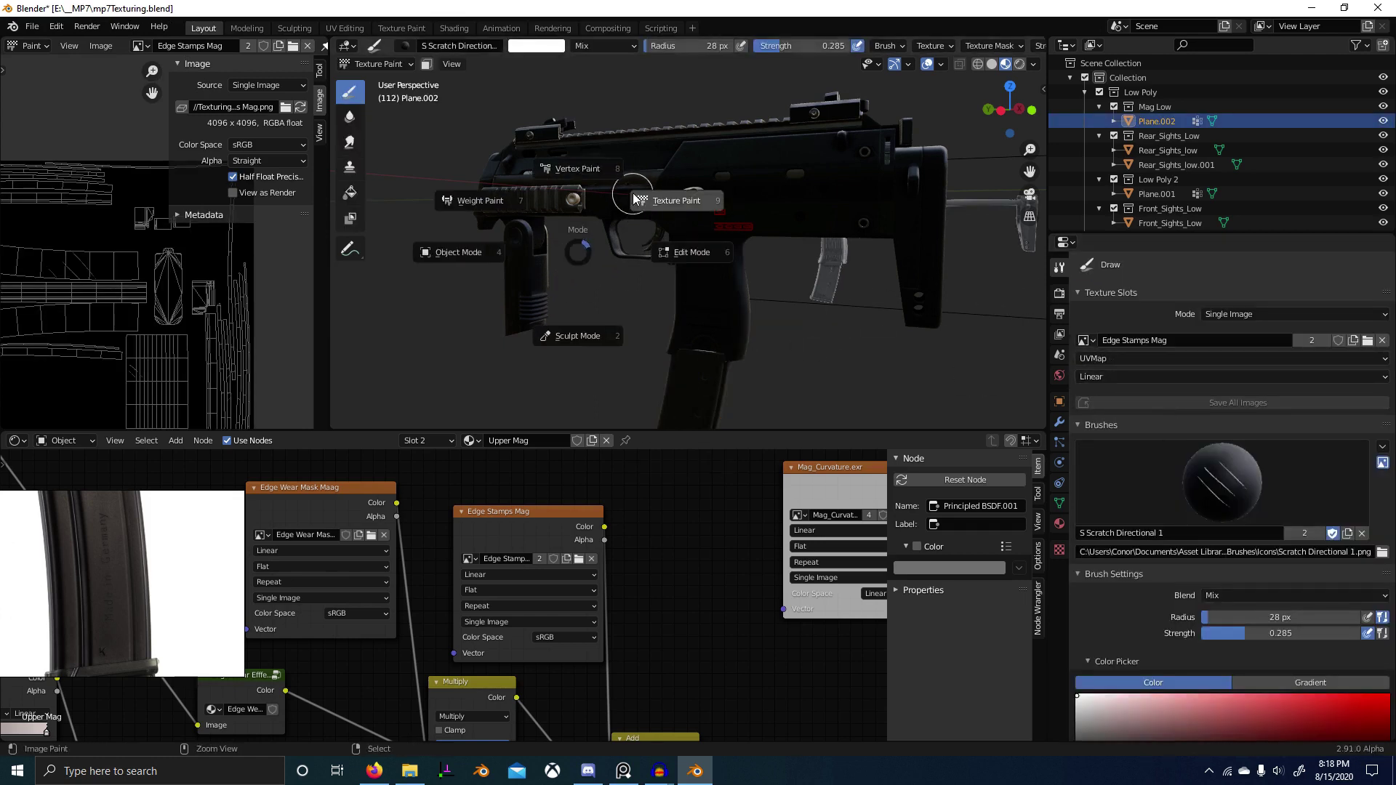
{"action": "left_click", "coordinate": [691, 186]}
Step: Isolate the magazine and stamp one S Scratch Directional 1 mark at 0.285 strength midway along its side face
{"action": "mouse_move", "coordinate": [810, 383]}
{"action": "middle_mouse_down"}
{"action": "mouse_move", "coordinate": [683, 231]}
{"action": "mouse_move", "coordinate": [583, 264]}
{"action": "mouse_move", "coordinate": [682, 352]}
{"action": "middle_mouse_up"}
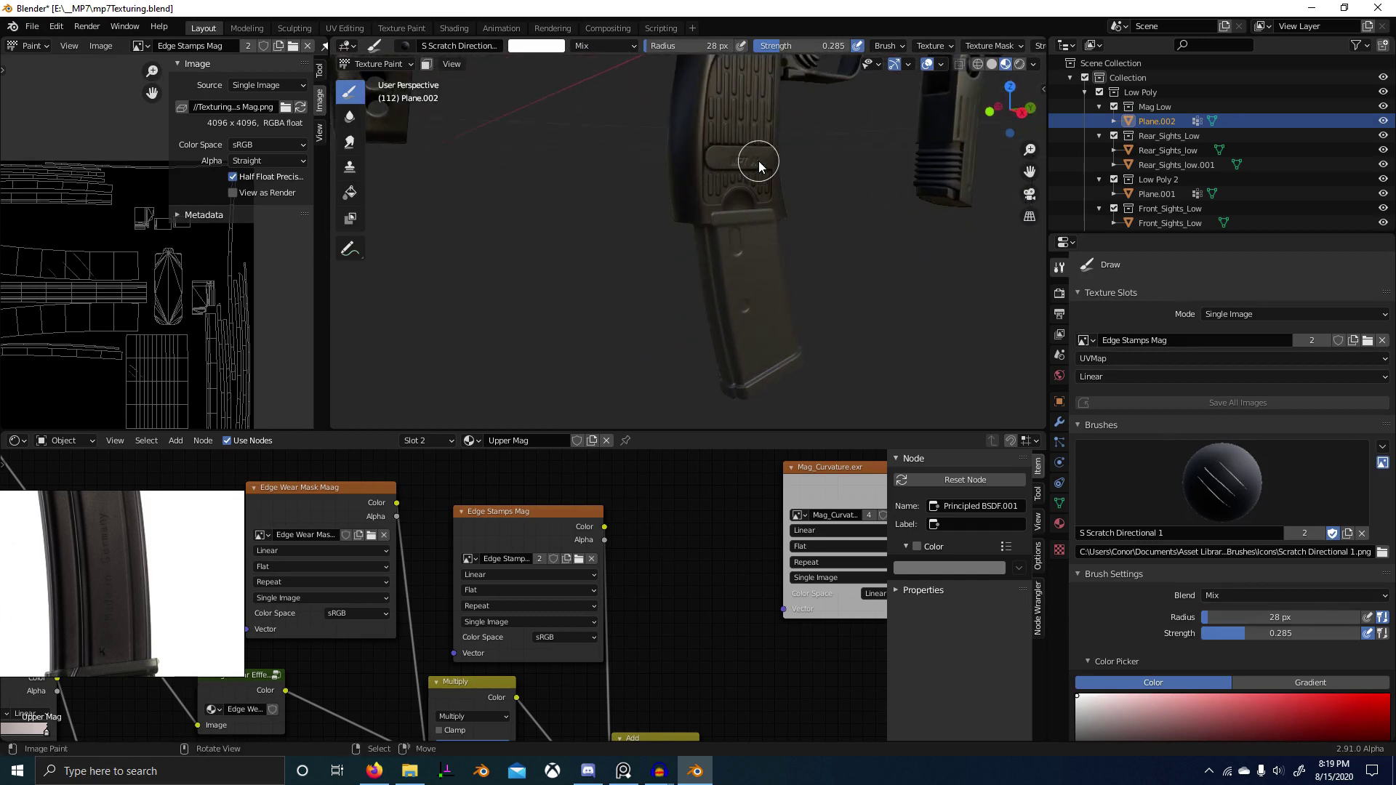
{"action": "key", "text": "KP_Divide"}
{"action": "scroll", "coordinate": [685, 275], "scroll_direction": "up", "scroll_amount": 5}
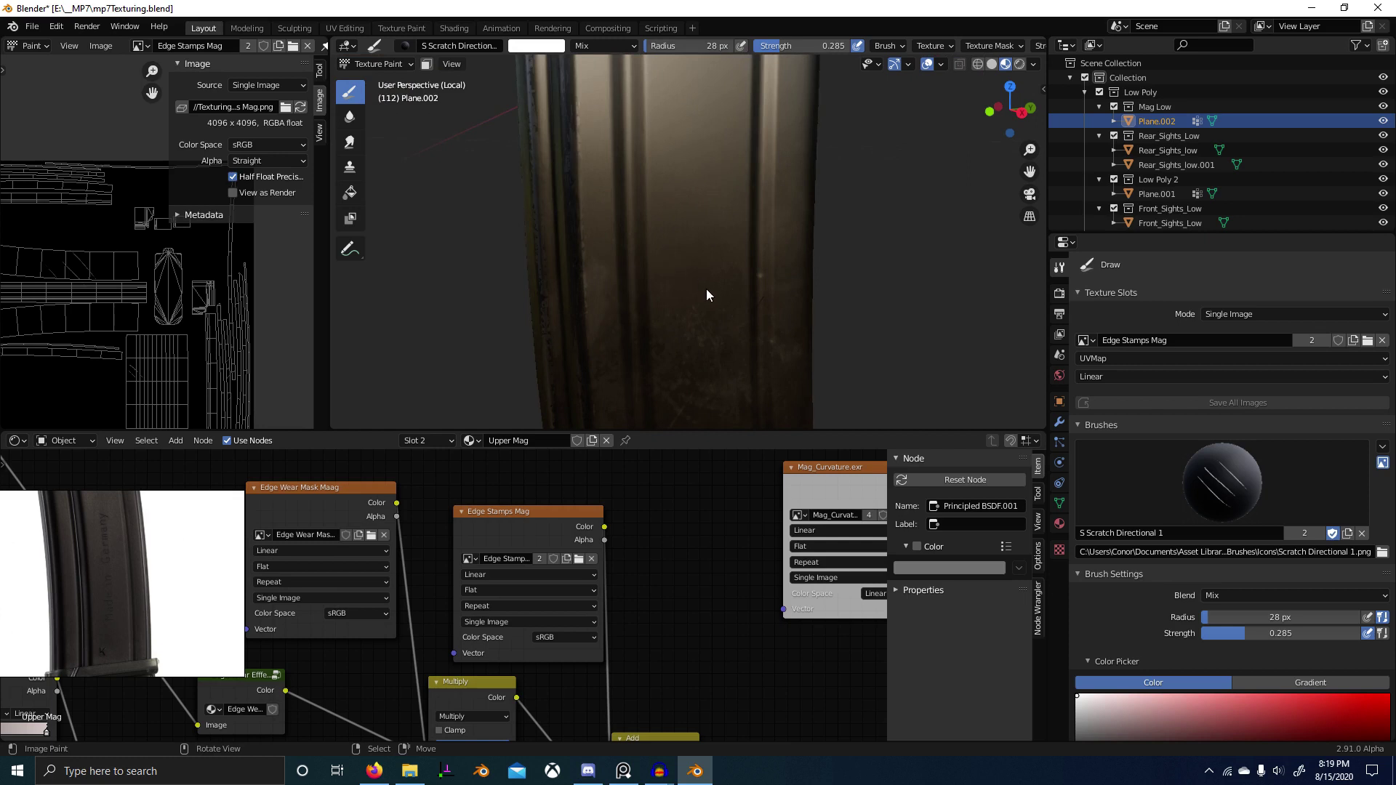
{"action": "left_click", "coordinate": [682, 264]}
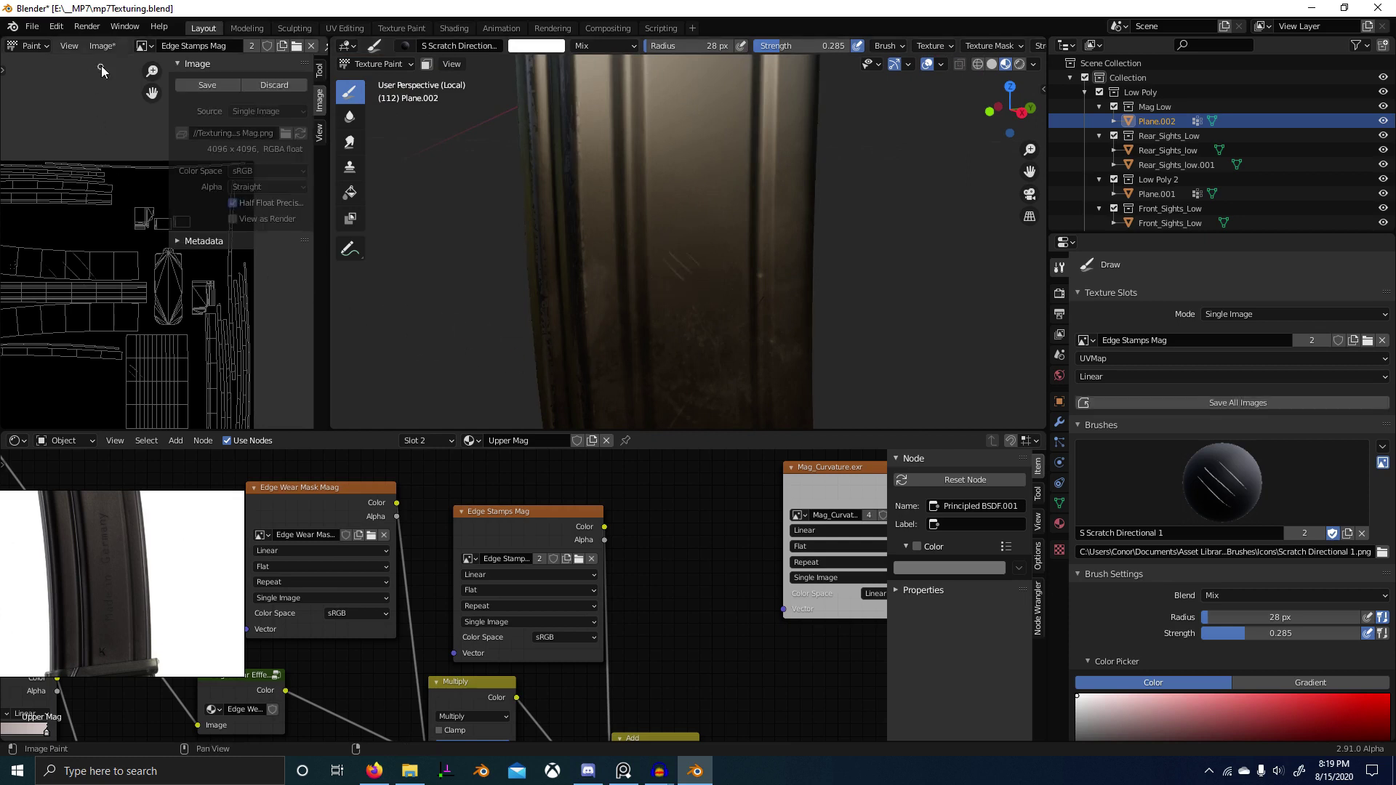
Step: Return the magazine to Object Mode and save the updated Edge Stamps Mag image
{"action": "left_click", "coordinate": [141, 46]}
{"action": "mouse_move", "coordinate": [755, 262]}
{"action": "middle_mouse_down"}
{"action": "mouse_move", "coordinate": [733, 274]}
{"action": "mouse_move", "coordinate": [750, 286]}
{"action": "middle_mouse_up"}
{"action": "middle_click_drag", "start_coordinate": [627, 271], "coordinate": [647, 270], "text": "shift"}
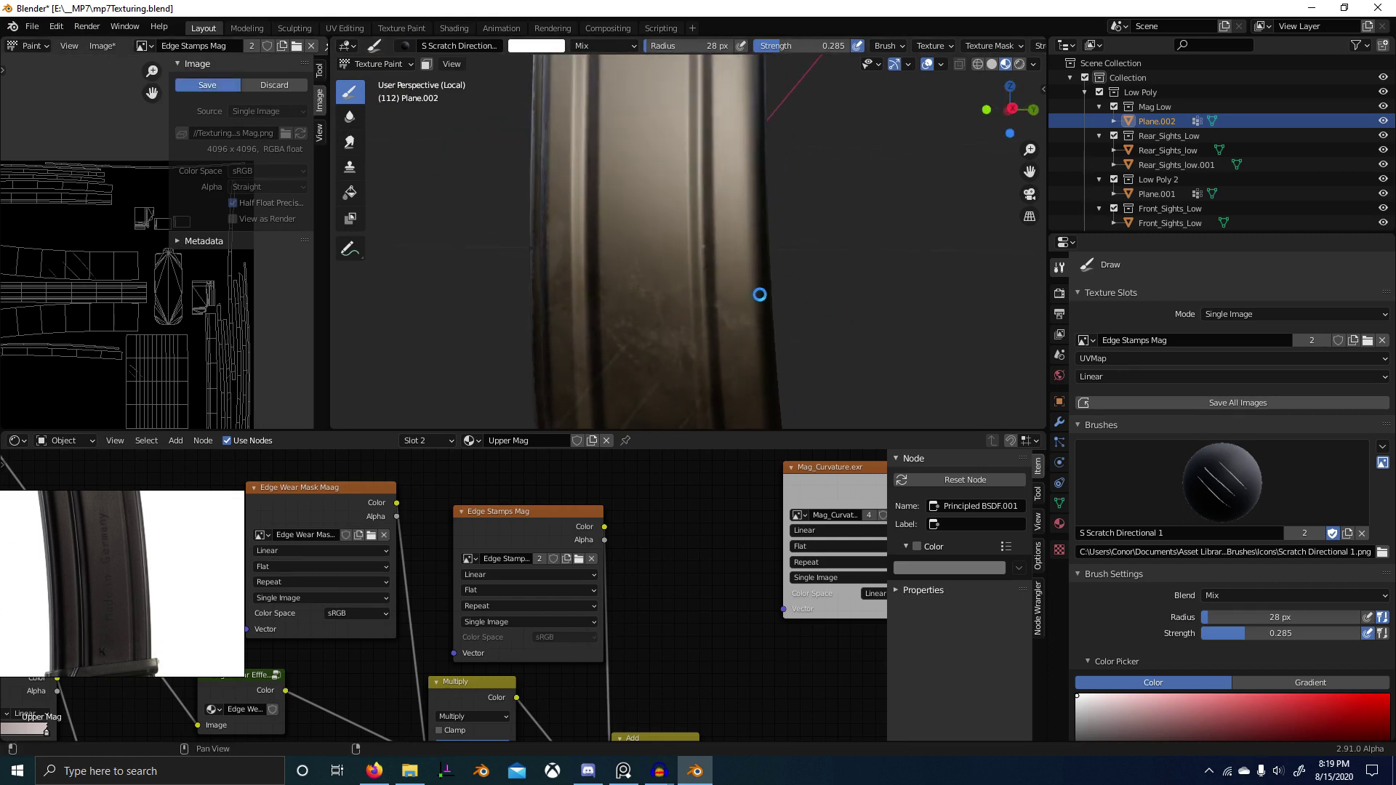
{"action": "key", "text": "ctrl+Tab"}
{"action": "left_click", "coordinate": [455, 279]}
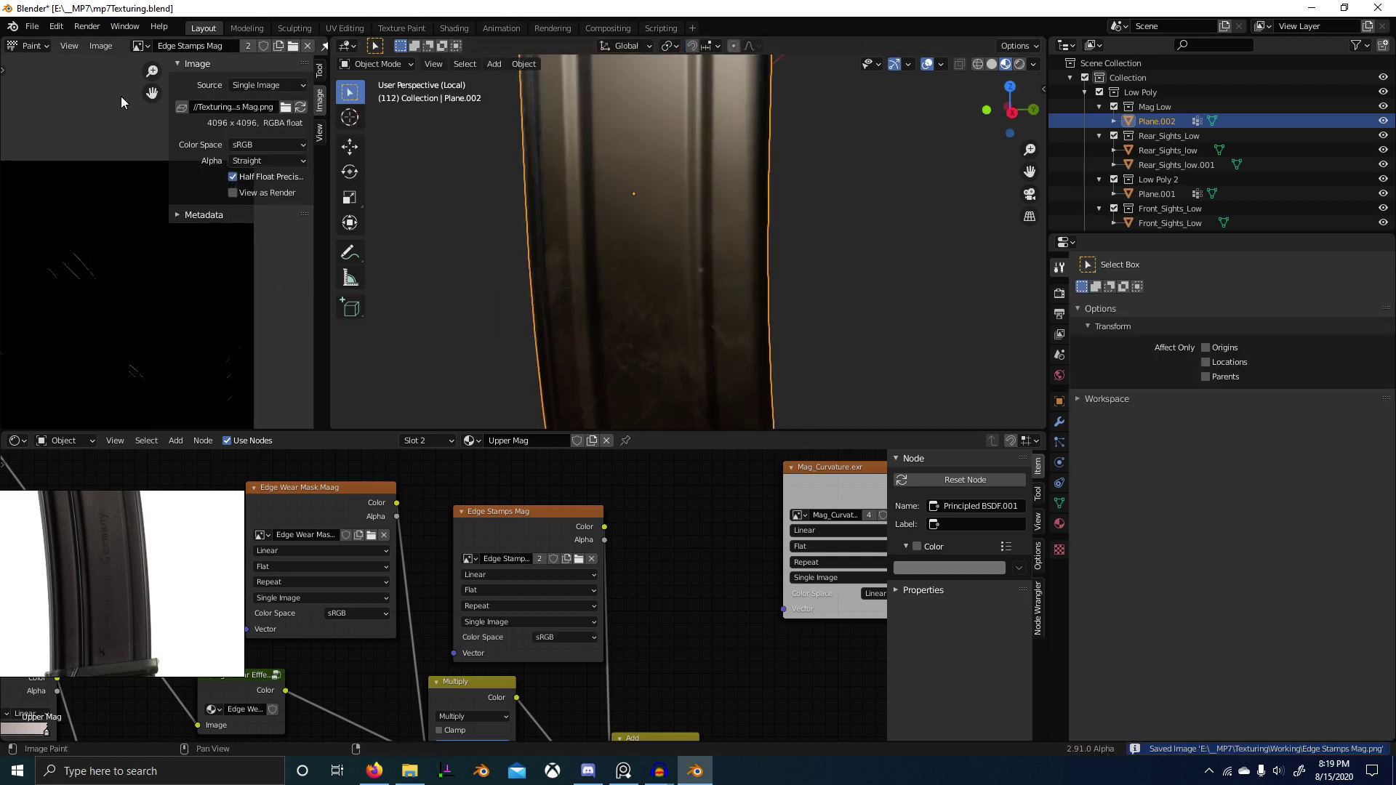
{"action": "left_click", "coordinate": [99, 46]}
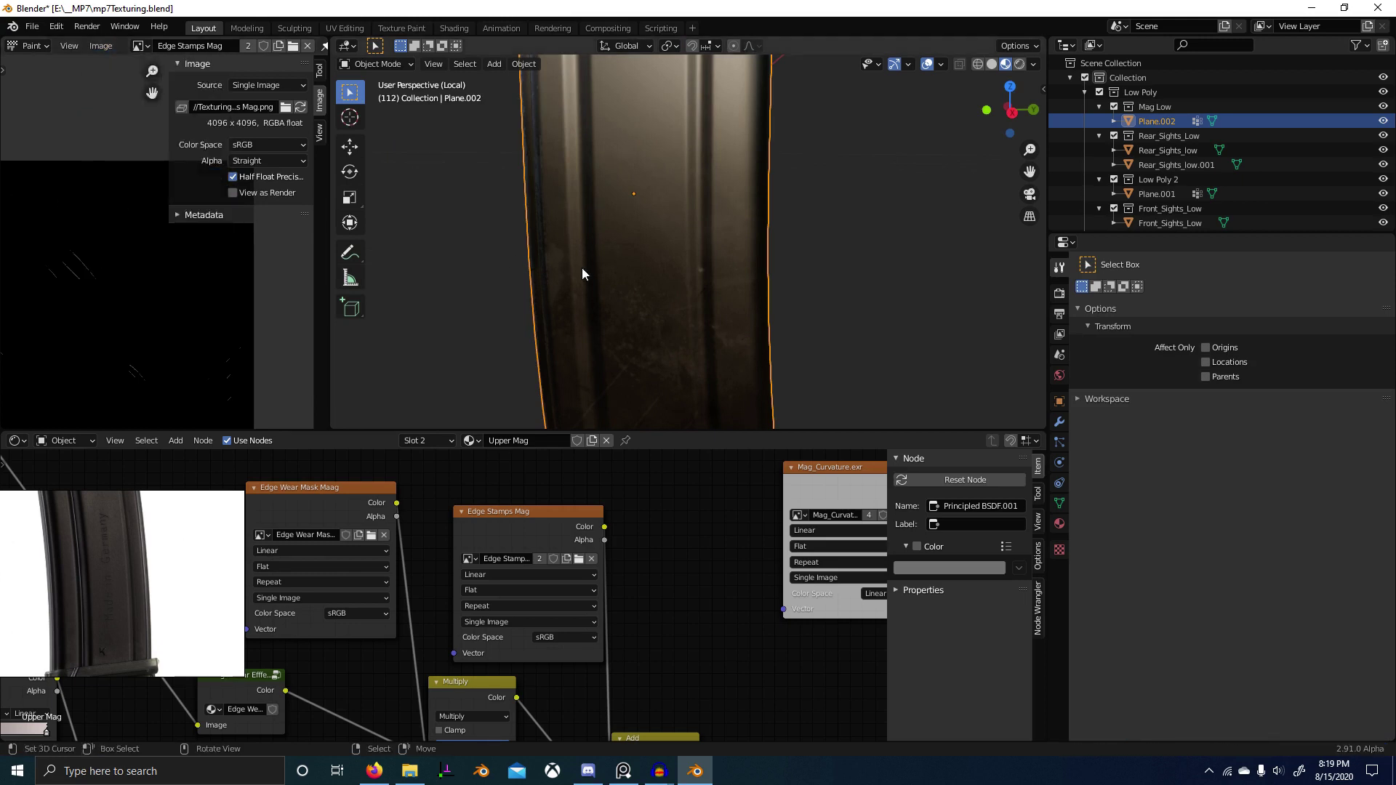
Step: Inspect the isolated magazine's ribs, edges and scratches from several angles in a maximized viewport
{"action": "scroll", "coordinate": [582, 267], "scroll_direction": "down", "scroll_amount": 5}
{"action": "middle_click_drag", "start_coordinate": [640, 280], "coordinate": [716, 445]}
{"action": "scroll", "coordinate": [727, 328], "scroll_direction": "down", "scroll_amount": 3}
{"action": "key", "text": "ctrl+space"}
{"action": "scroll", "coordinate": [691, 297], "scroll_direction": "up", "scroll_amount": 3}
{"action": "scroll", "coordinate": [716, 445], "scroll_direction": "up", "scroll_amount": 4}
{"action": "middle_click_drag", "start_coordinate": [716, 445], "coordinate": [711, 383]}
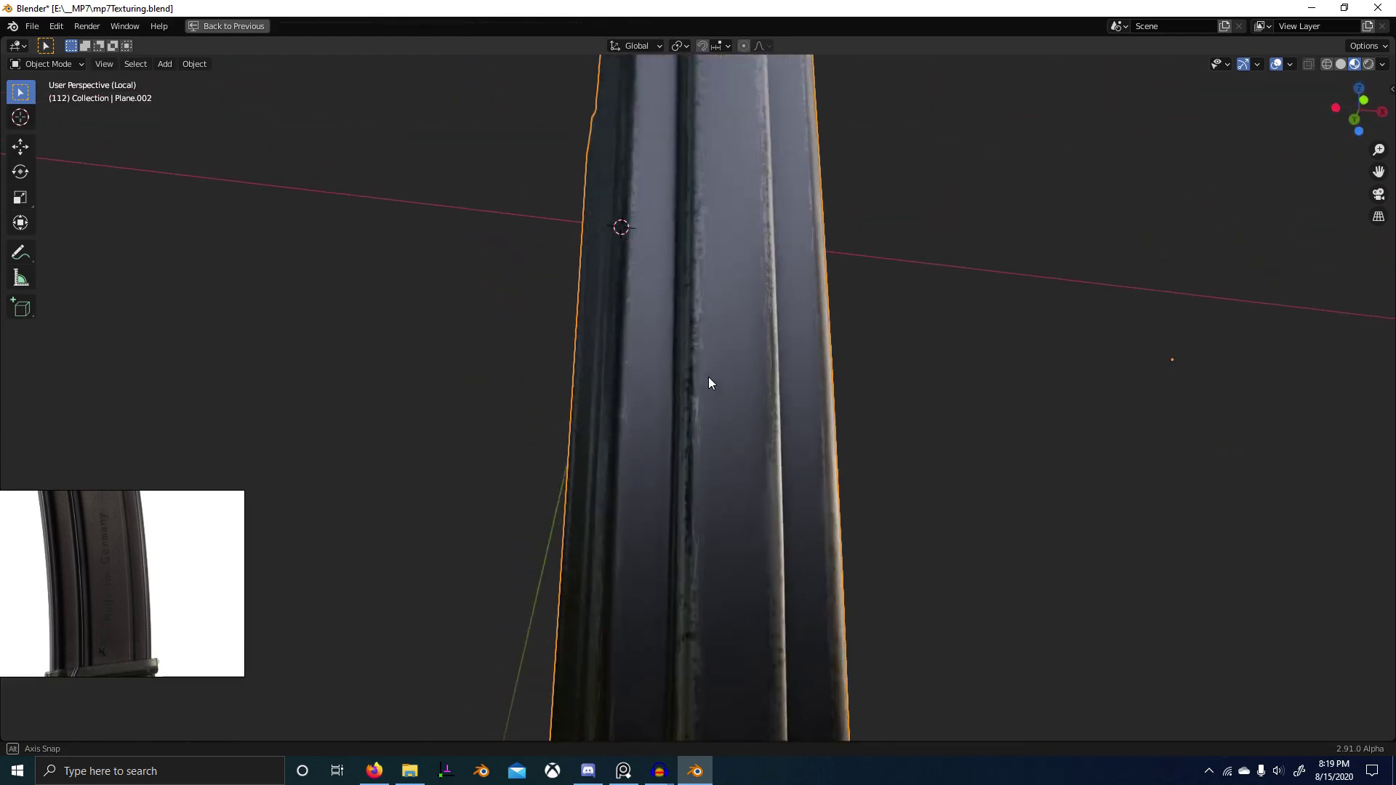
{"action": "scroll", "coordinate": [865, 497], "scroll_direction": "down", "scroll_amount": 3}
{"action": "middle_click_drag", "start_coordinate": [864, 497], "coordinate": [921, 509]}
Step: Leave the magazine's isolated view to show the whole gun and save the project file
{"action": "key", "text": "KP_Divide"}
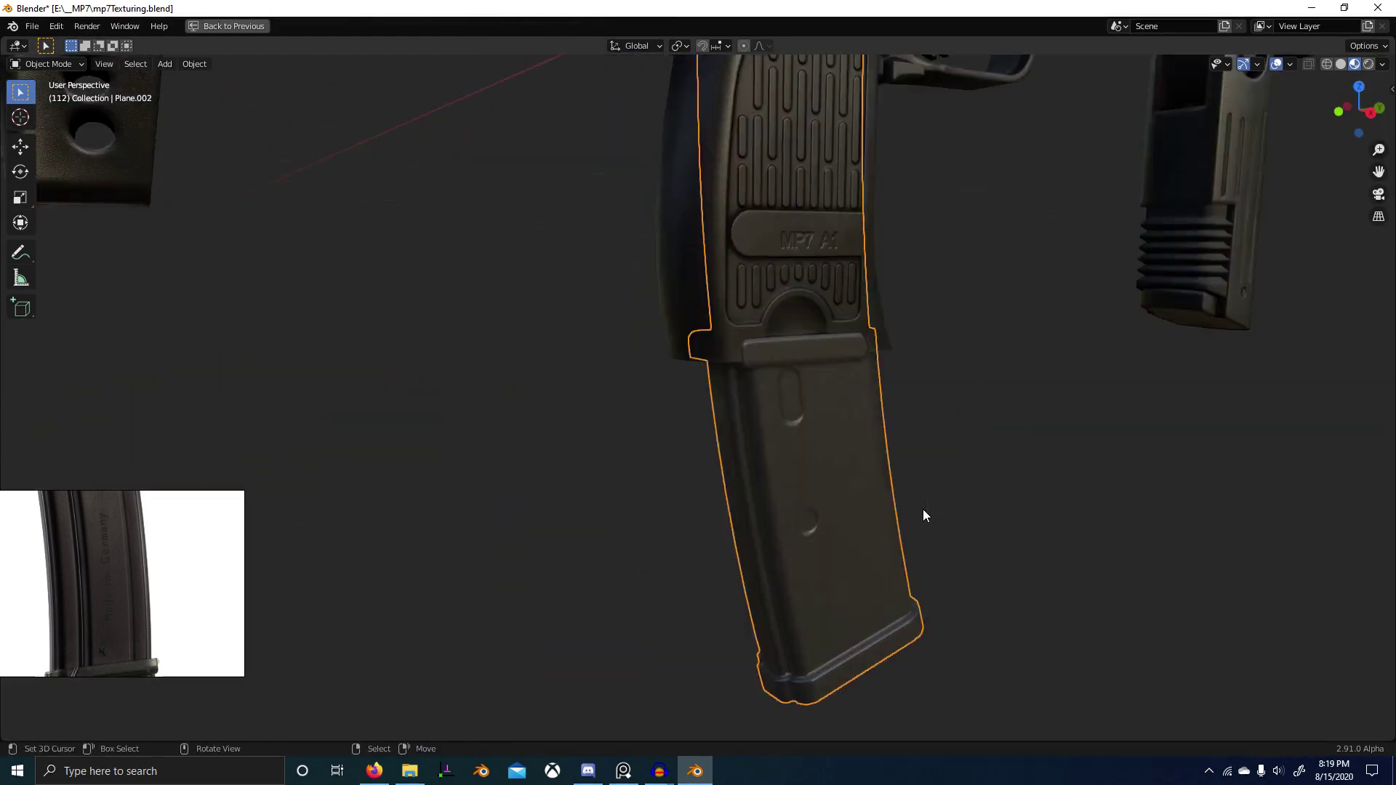
{"action": "key", "text": "ctrl+s"}
{"action": "scroll", "coordinate": [182, 524], "scroll_direction": "down", "scroll_amount": 3}
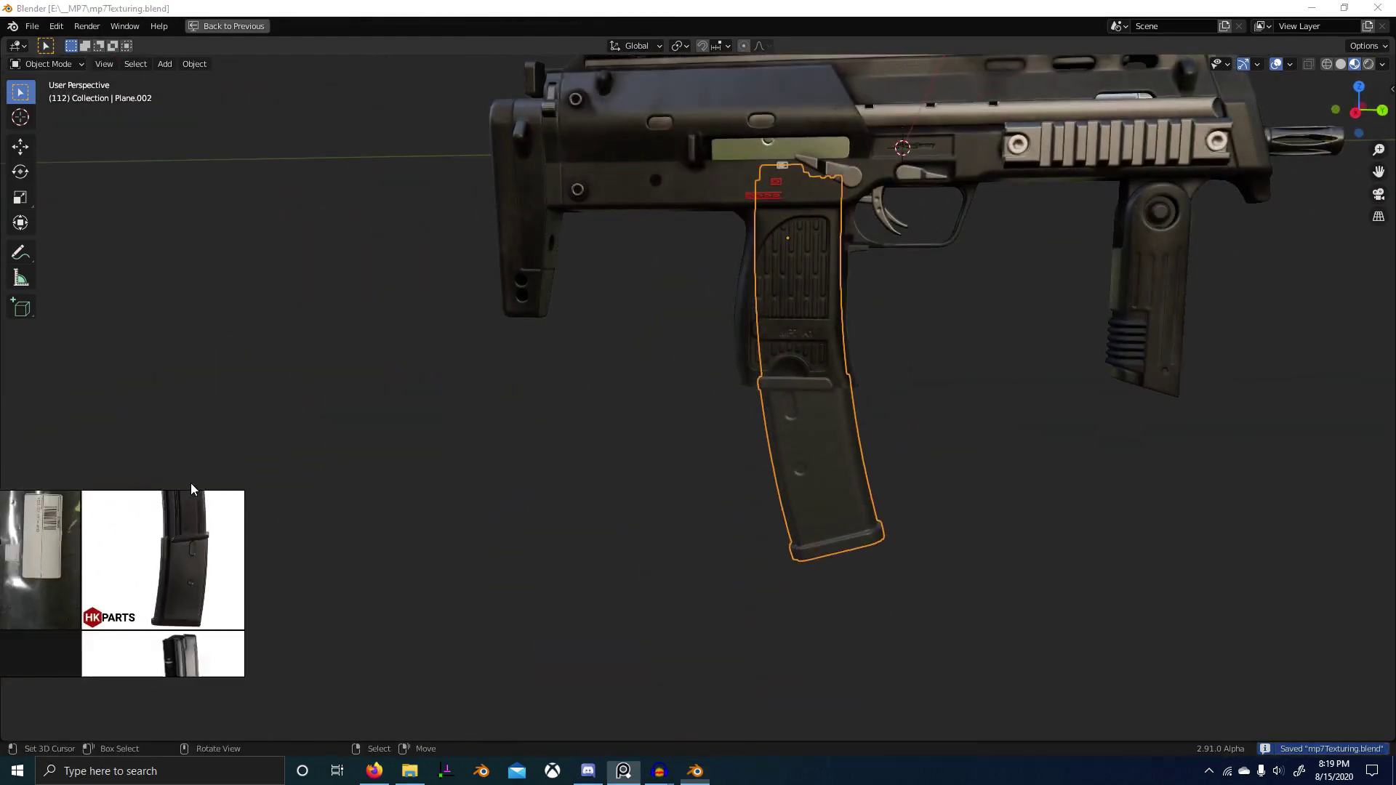
Step: Compare the inserted magazine with the gun's main body and the reference photos from several angles
{"action": "scroll", "coordinate": [169, 583], "scroll_direction": "up", "scroll_amount": 4}
{"action": "scroll", "coordinate": [891, 444], "scroll_direction": "up", "scroll_amount": 2}
{"action": "middle_click_drag", "start_coordinate": [890, 444], "coordinate": [762, 494]}
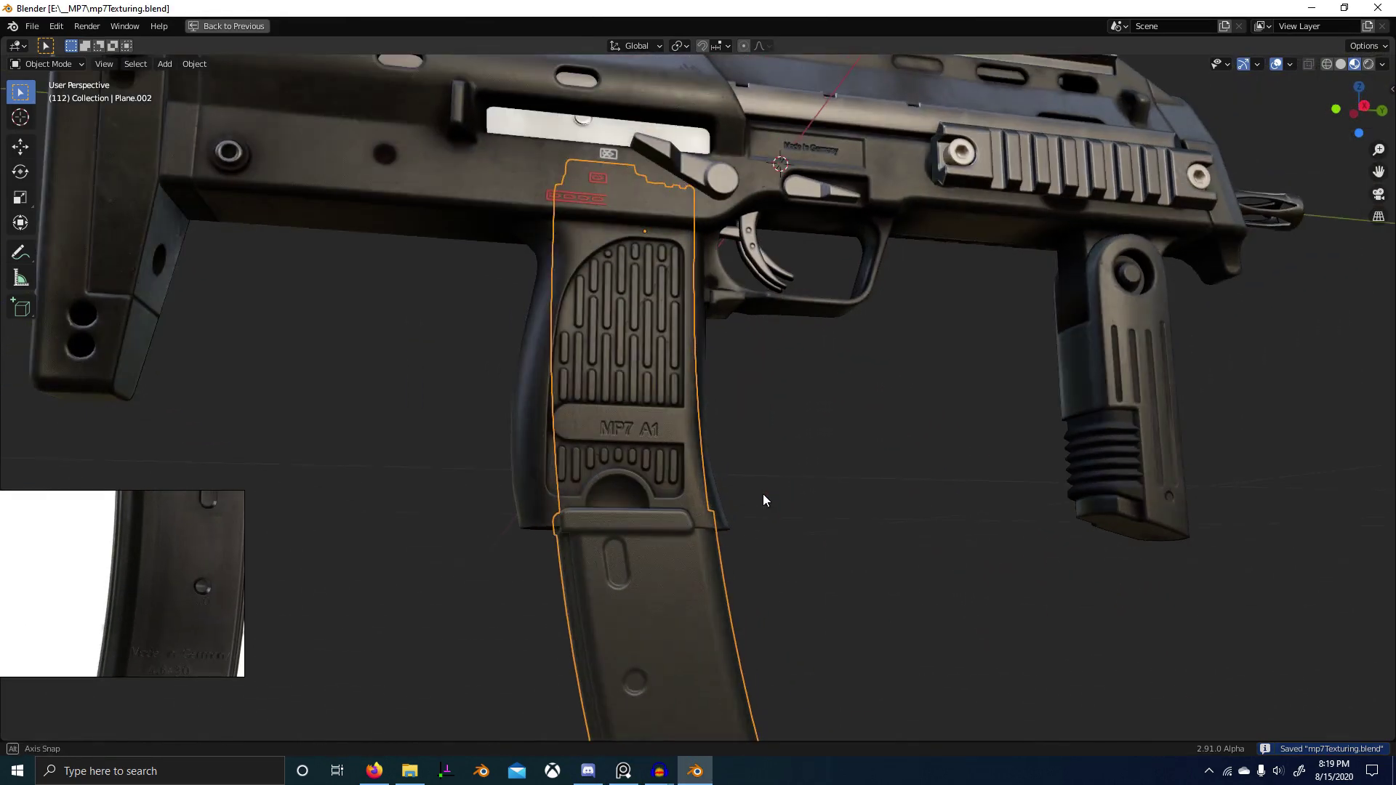
{"action": "middle_click_drag", "start_coordinate": [672, 404], "coordinate": [712, 535]}
{"action": "right_click", "coordinate": [558, 266]}
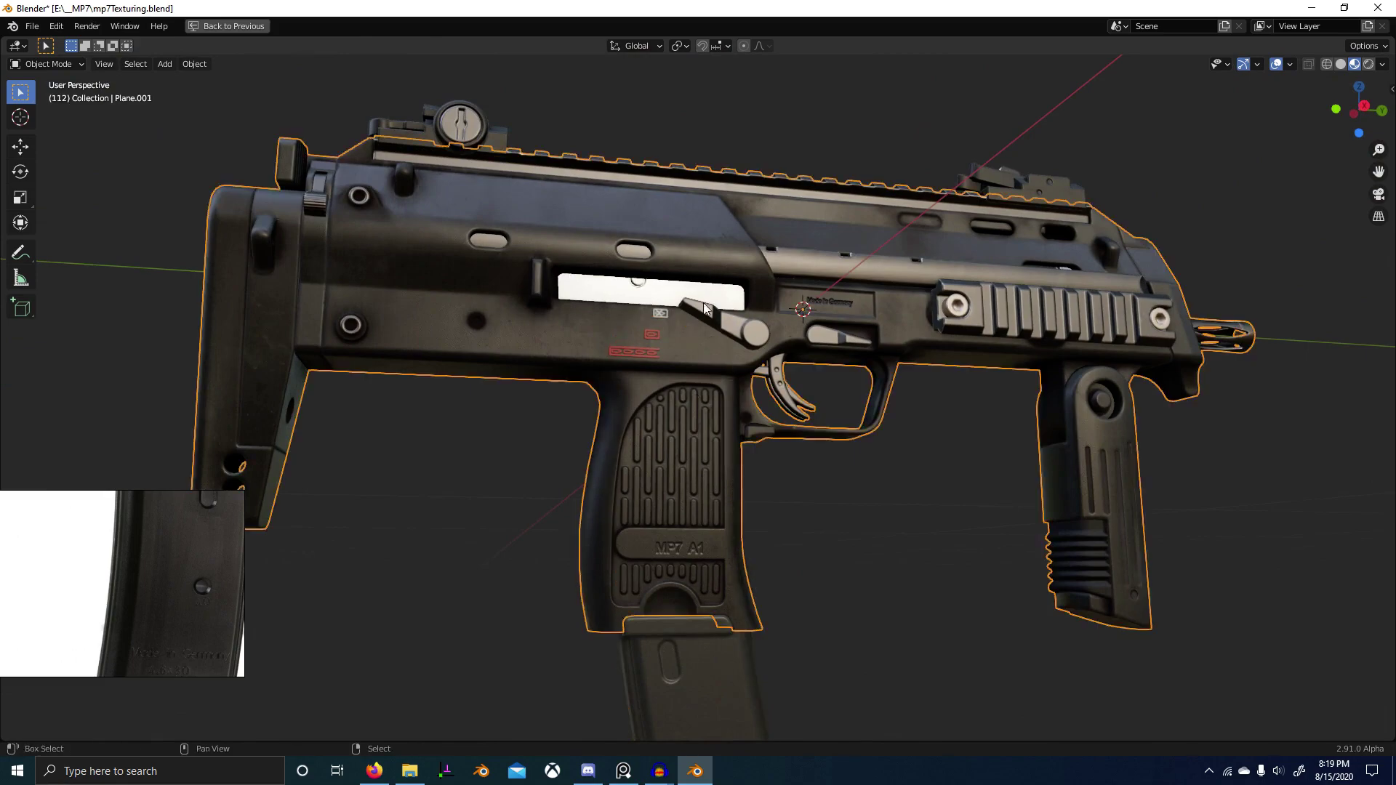
{"action": "middle_click_drag", "start_coordinate": [794, 233], "coordinate": [776, 368], "text": "shift"}
{"action": "scroll", "coordinate": [777, 368], "scroll_direction": "up", "scroll_amount": 1}
{"action": "scroll", "coordinate": [777, 368], "scroll_direction": "up", "scroll_amount": 2}
{"action": "middle_click_drag", "start_coordinate": [596, 418], "coordinate": [480, 461]}
{"action": "scroll", "coordinate": [861, 347], "scroll_direction": "down", "scroll_amount": 1}
{"action": "scroll", "coordinate": [861, 346], "scroll_direction": "down", "scroll_amount": 3}
{"action": "middle_click_drag", "start_coordinate": [775, 369], "coordinate": [842, 364]}
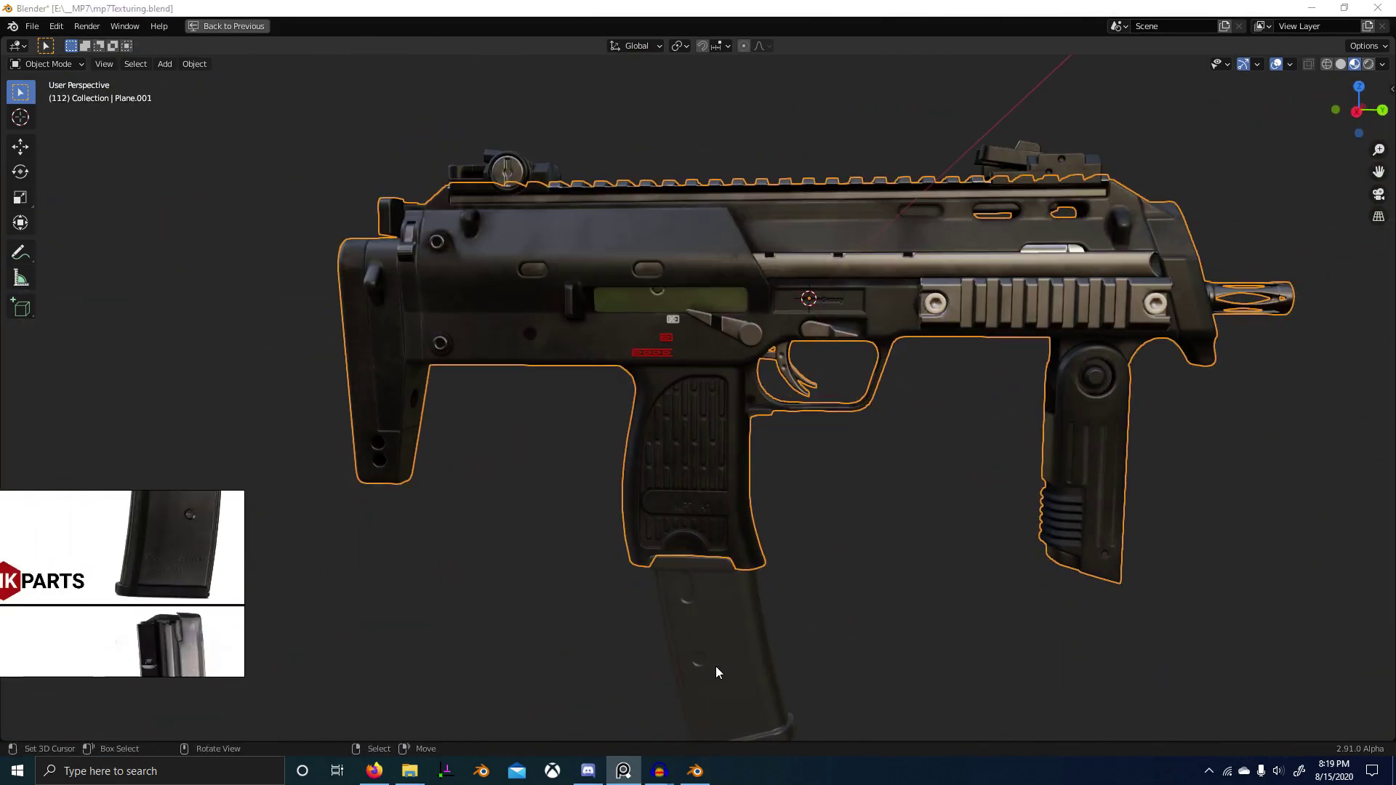
Step: Select the magazine again and save the project file
{"action": "middle_click_drag", "start_coordinate": [716, 666], "coordinate": [694, 492]}
{"action": "middle_click_drag", "start_coordinate": [595, 531], "coordinate": [734, 517]}
{"action": "right_click", "coordinate": [720, 567]}
{"action": "scroll", "coordinate": [720, 568], "scroll_direction": "down", "scroll_amount": 2}
{"action": "key", "text": "ctrl+s"}
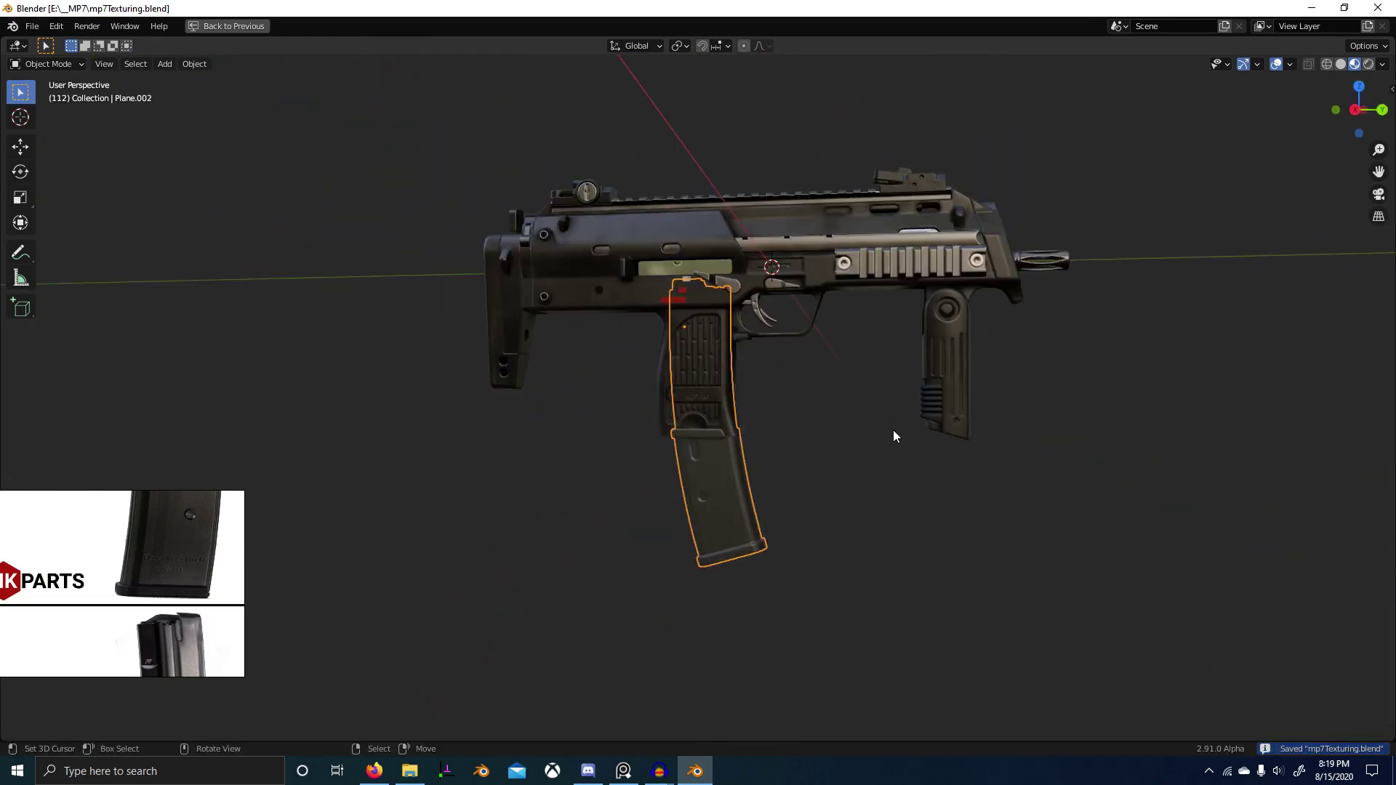
Step: Examine how the textured magazine, grip and receiver look together up close and from a distance
{"action": "scroll", "coordinate": [814, 334], "scroll_direction": "up", "scroll_amount": 6}
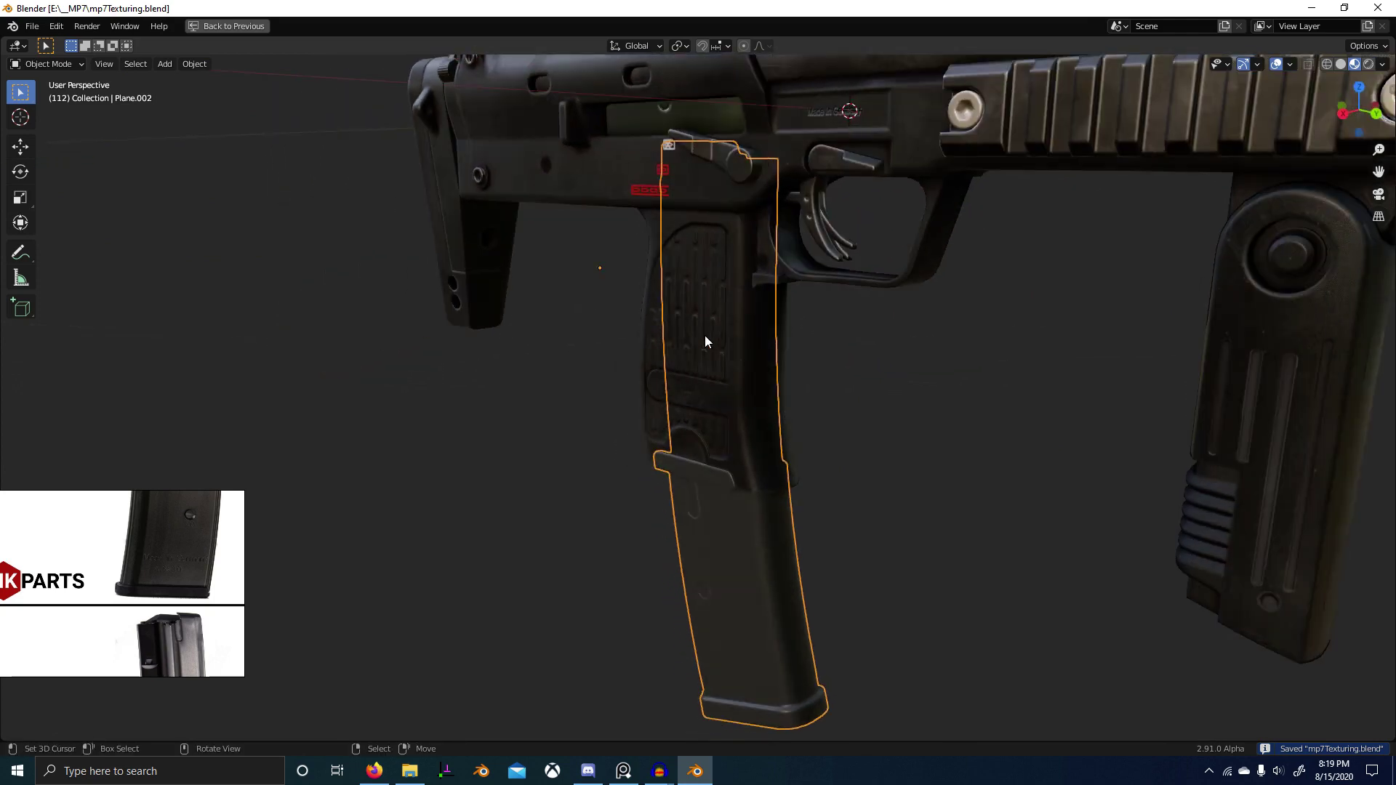
{"action": "scroll", "coordinate": [703, 335], "scroll_direction": "down", "scroll_amount": 5}
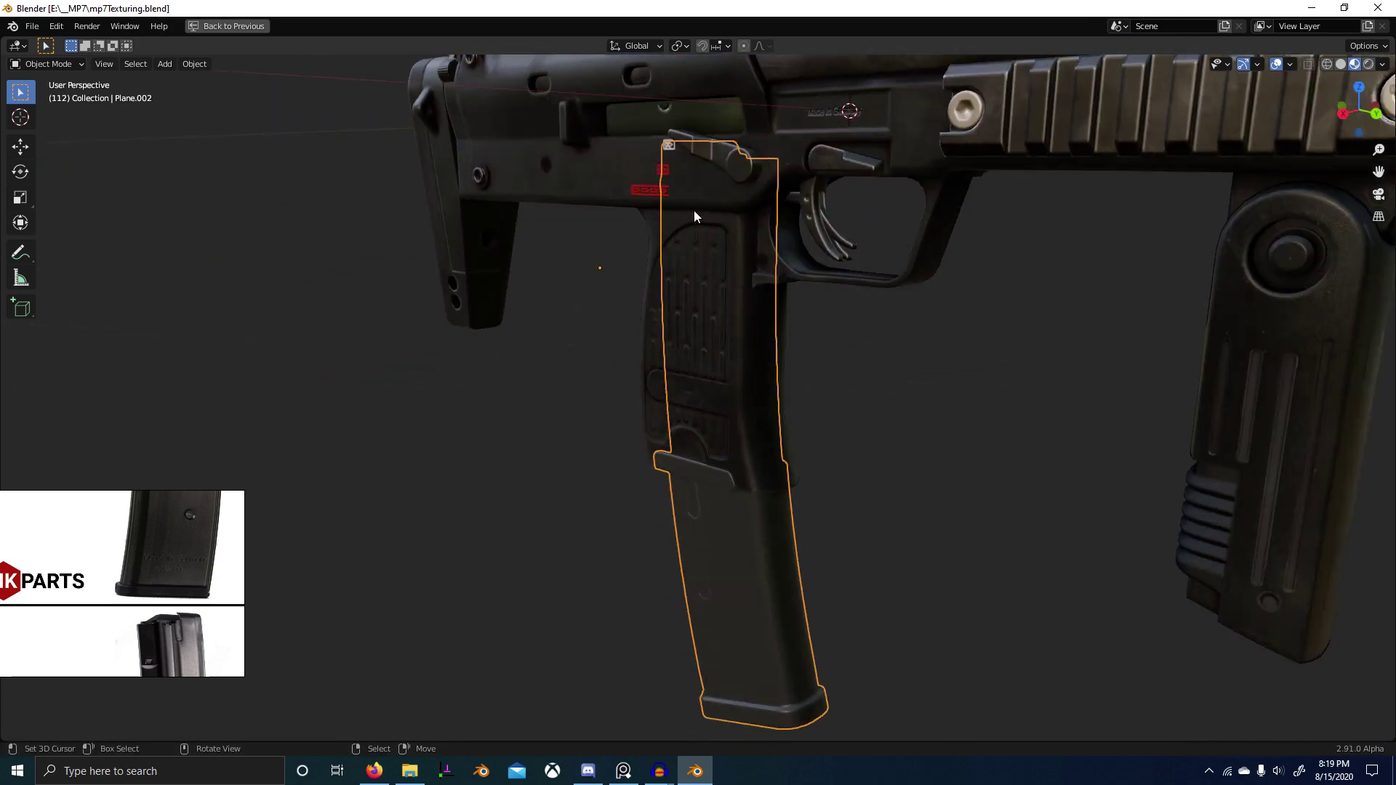
{"action": "middle_click_drag", "start_coordinate": [692, 212], "coordinate": [753, 264]}
{"action": "scroll", "coordinate": [731, 112], "scroll_direction": "up", "scroll_amount": 5}
{"action": "middle_click_drag", "start_coordinate": [745, 164], "coordinate": [740, 433]}
{"action": "scroll", "coordinate": [763, 400], "scroll_direction": "down", "scroll_amount": 3}
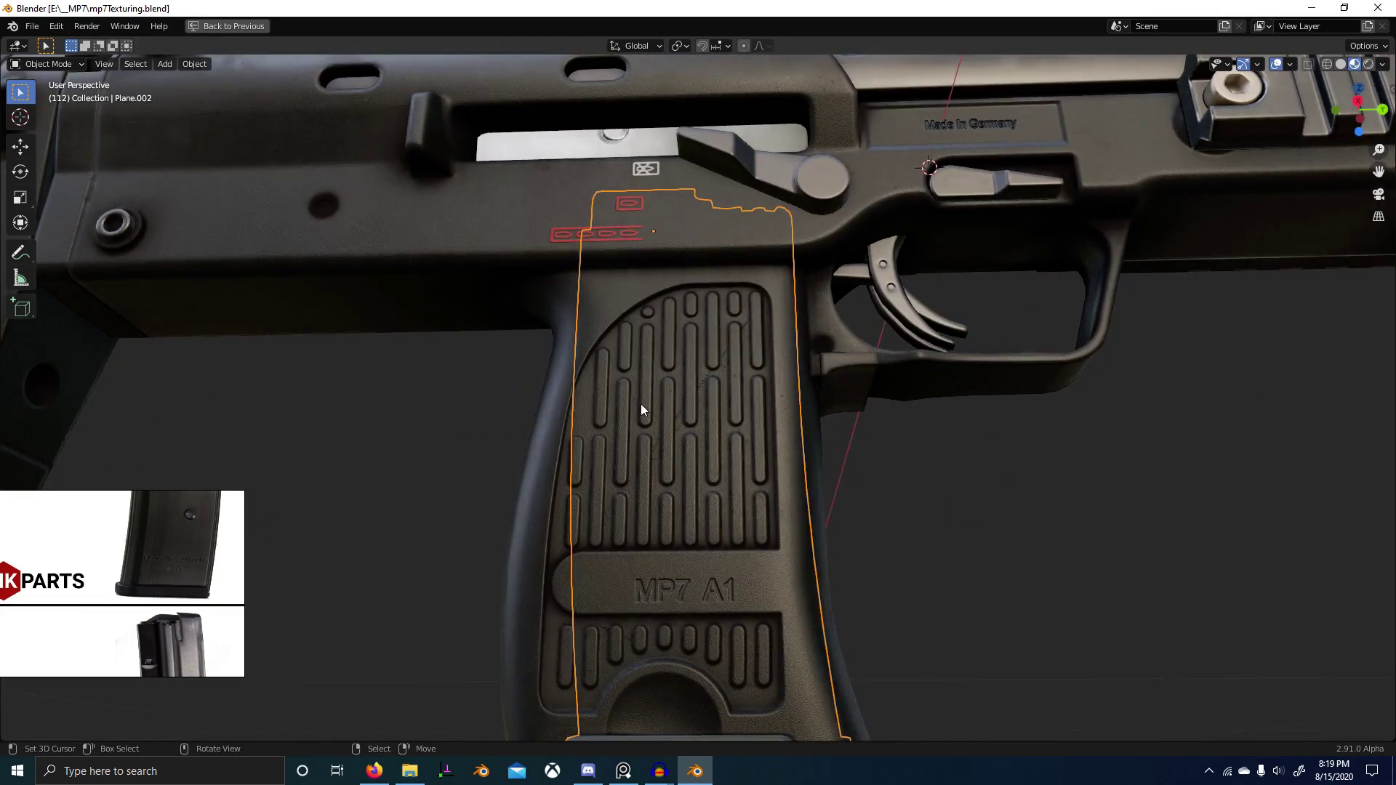
{"action": "scroll", "coordinate": [654, 436], "scroll_direction": "down", "scroll_amount": 4}
{"action": "middle_click_drag", "start_coordinate": [705, 516], "coordinate": [676, 561]}
{"action": "scroll", "coordinate": [654, 560], "scroll_direction": "up", "scroll_amount": 6}
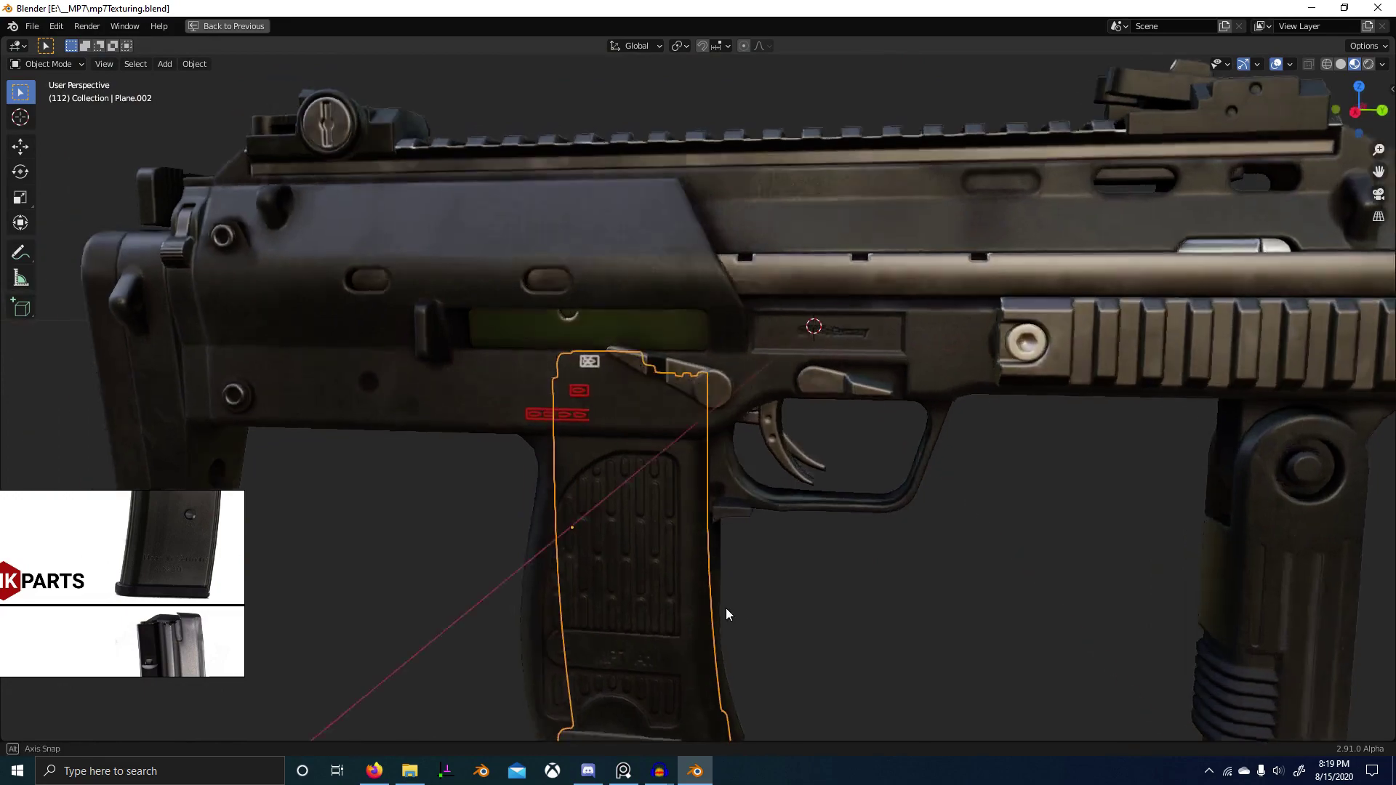
Step: Rotate the viewport's HDRI lighting to relight the gun seen from the stock end
{"action": "middle_click_drag", "start_coordinate": [726, 615], "coordinate": [923, 639]}
{"action": "scroll", "coordinate": [805, 590], "scroll_direction": "down", "scroll_amount": 4}
{"action": "mouse_move", "coordinate": [805, 583]}
{"action": "middle_mouse_down"}
{"action": "mouse_move", "coordinate": [861, 577]}
{"action": "mouse_move", "coordinate": [935, 598]}
{"action": "mouse_move", "coordinate": [813, 623]}
{"action": "mouse_move", "coordinate": [796, 583]}
{"action": "middle_mouse_up"}
{"action": "left_click", "coordinate": [1384, 66]}
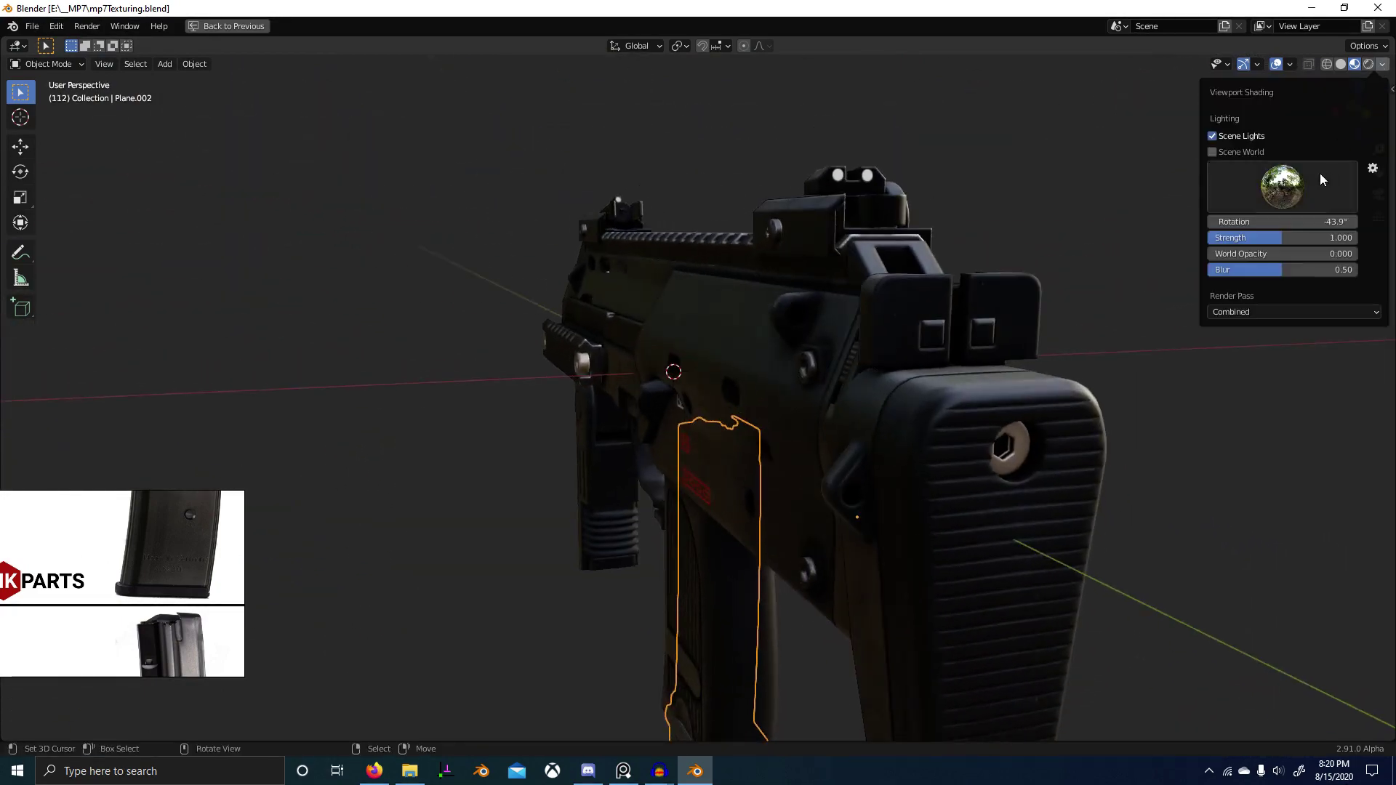
{"action": "left_click_drag", "start_coordinate": [1283, 221], "coordinate": [1367, 221]}
Step: Select the rear sight for a close look at its side face and save the project file
{"action": "mouse_move", "coordinate": [742, 429]}
{"action": "middle_mouse_down"}
{"action": "mouse_move", "coordinate": [708, 409]}
{"action": "mouse_move", "coordinate": [650, 470]}
{"action": "mouse_move", "coordinate": [730, 456]}
{"action": "mouse_move", "coordinate": [647, 550]}
{"action": "mouse_move", "coordinate": [692, 487]}
{"action": "mouse_move", "coordinate": [543, 371]}
{"action": "mouse_move", "coordinate": [621, 406]}
{"action": "middle_mouse_up"}
{"action": "left_click", "coordinate": [696, 442]}
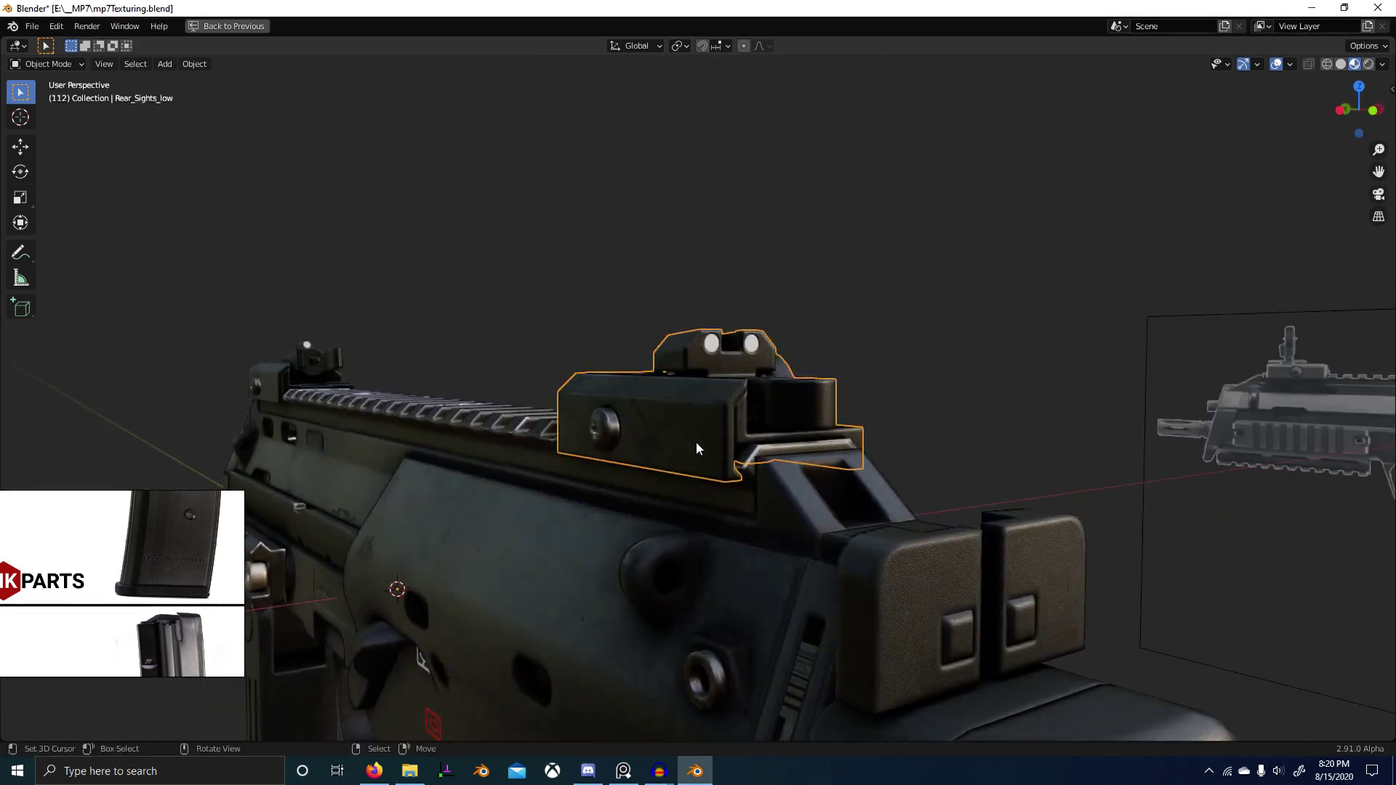
{"action": "middle_click_drag", "start_coordinate": [696, 442], "coordinate": [743, 439]}
{"action": "scroll", "coordinate": [870, 464], "scroll_direction": "up", "scroll_amount": 2}
{"action": "middle_click_drag", "start_coordinate": [870, 464], "coordinate": [852, 518], "text": "shift"}
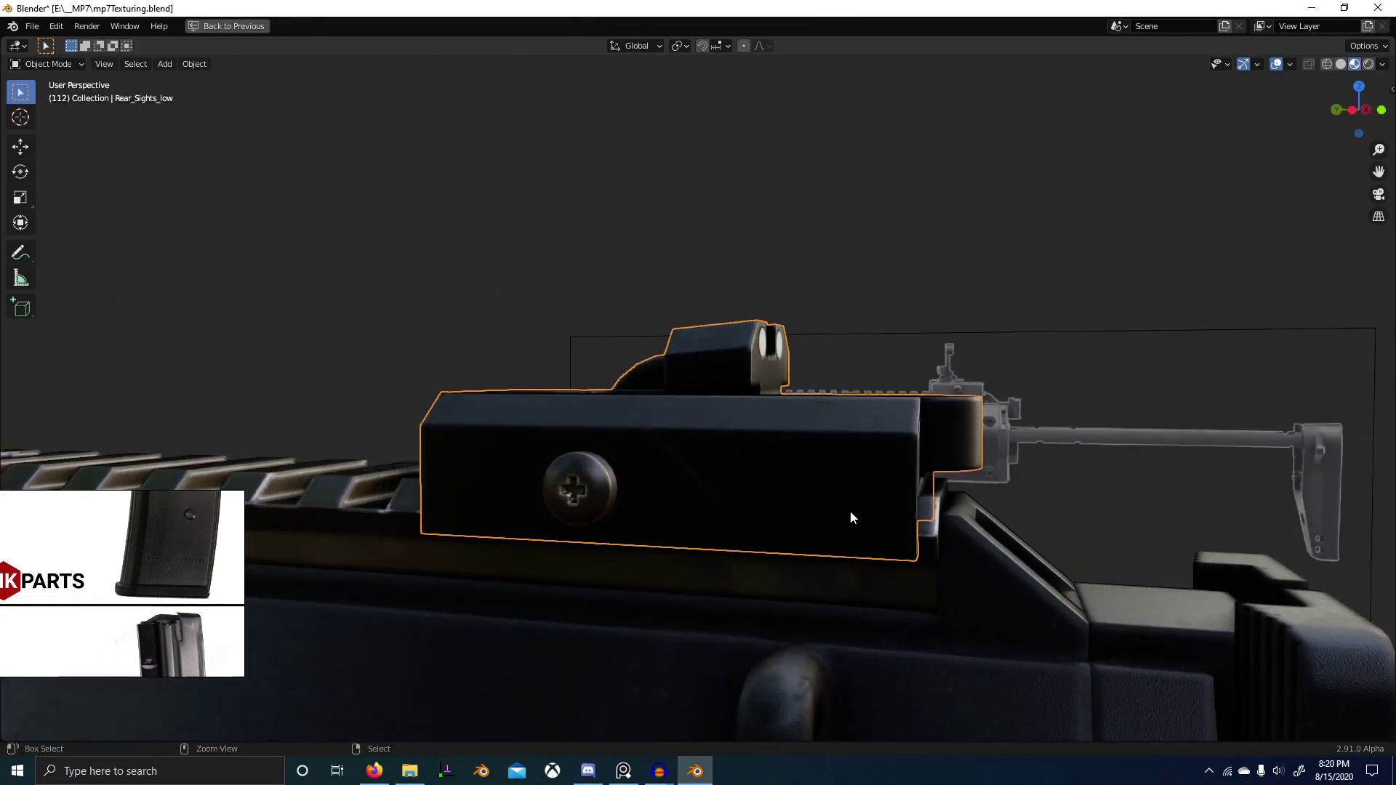
{"action": "middle_click_drag", "start_coordinate": [711, 557], "coordinate": [803, 511], "text": "ctrl"}
{"action": "key", "text": "ctrl+s"}
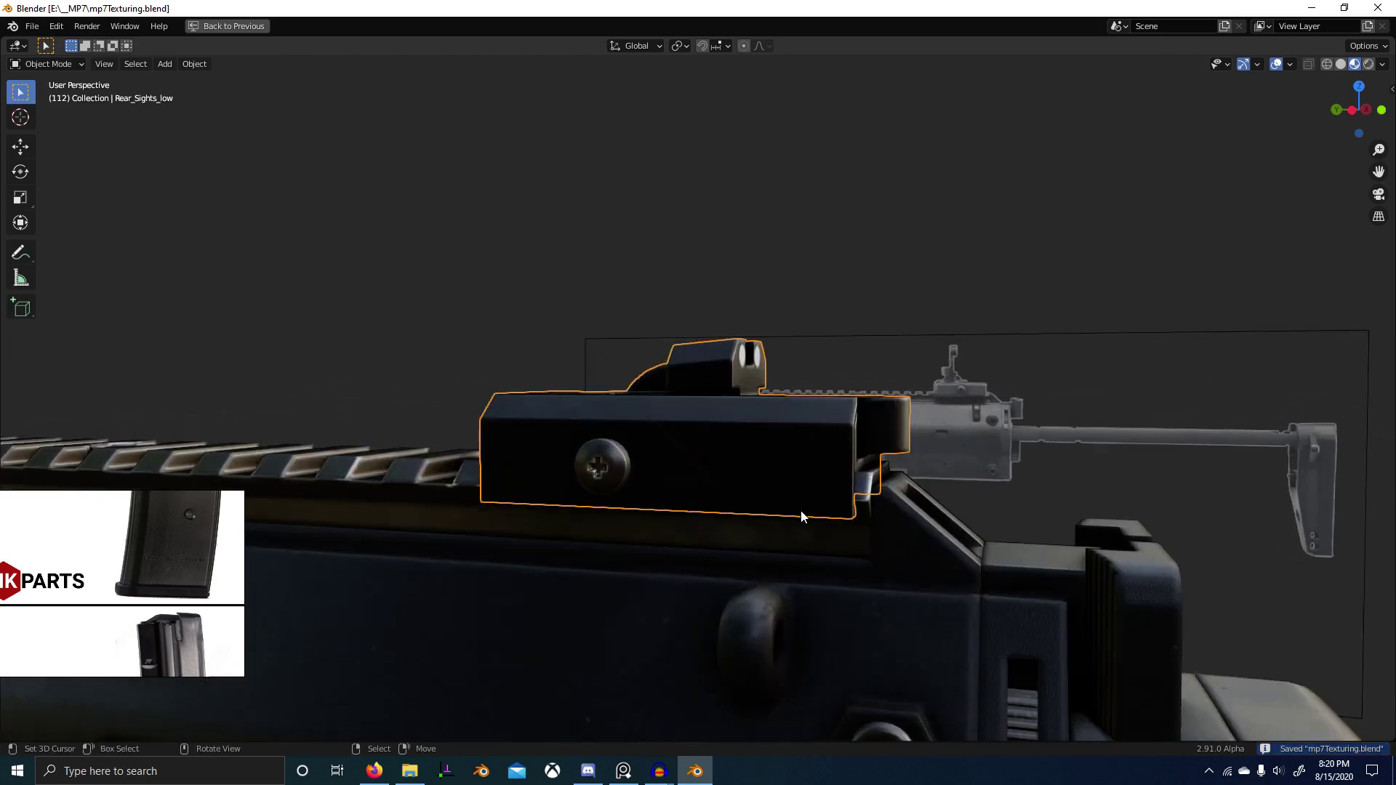
Step: Restore the multi-editor layout and preview the scratch mask image from the Default Rear Sights material directly on the rear sight
{"action": "key", "text": "KP_Divide"}
{"action": "key", "text": "KP_Divide"}
{"action": "key", "text": "ctrl+space"}
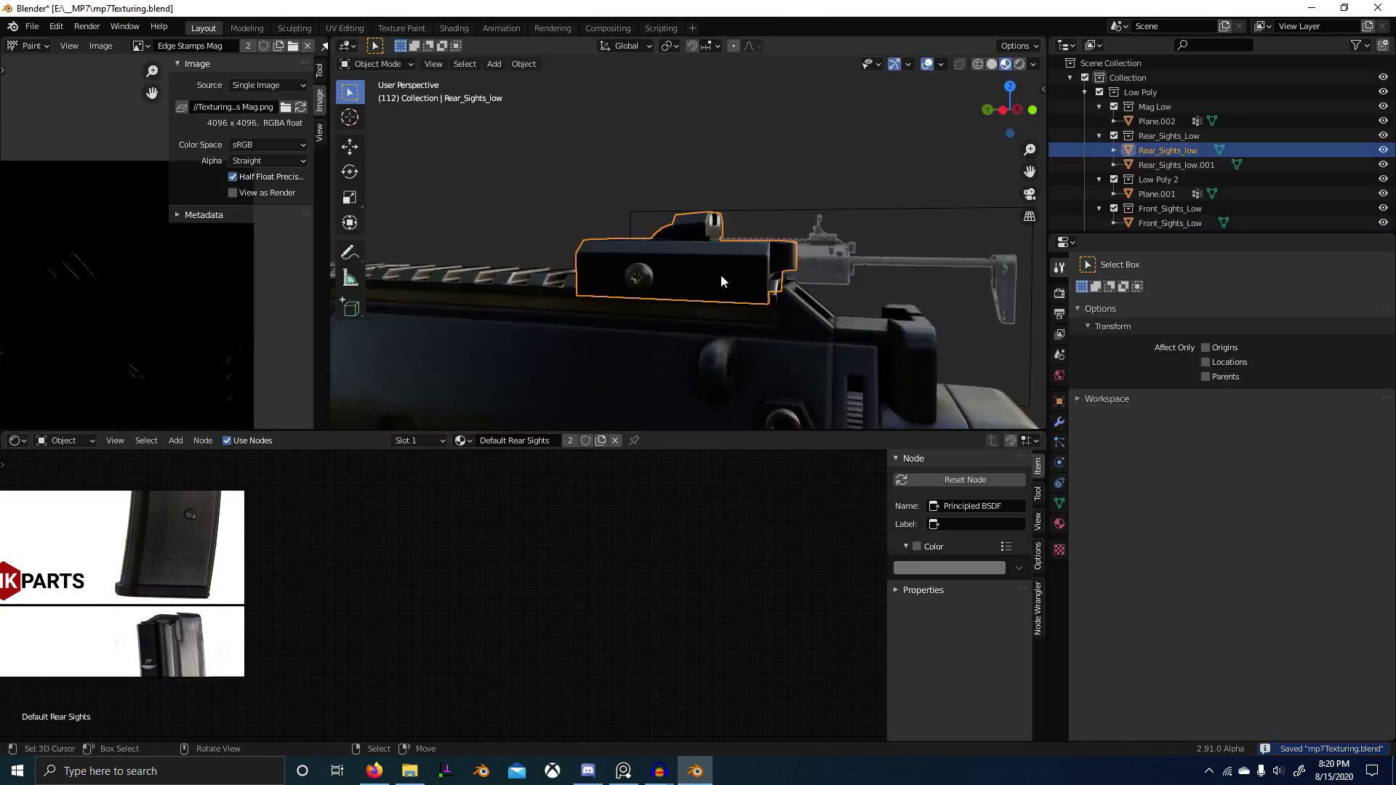
{"action": "key", "text": "KP_Decimal"}
{"action": "key", "text": "Home"}
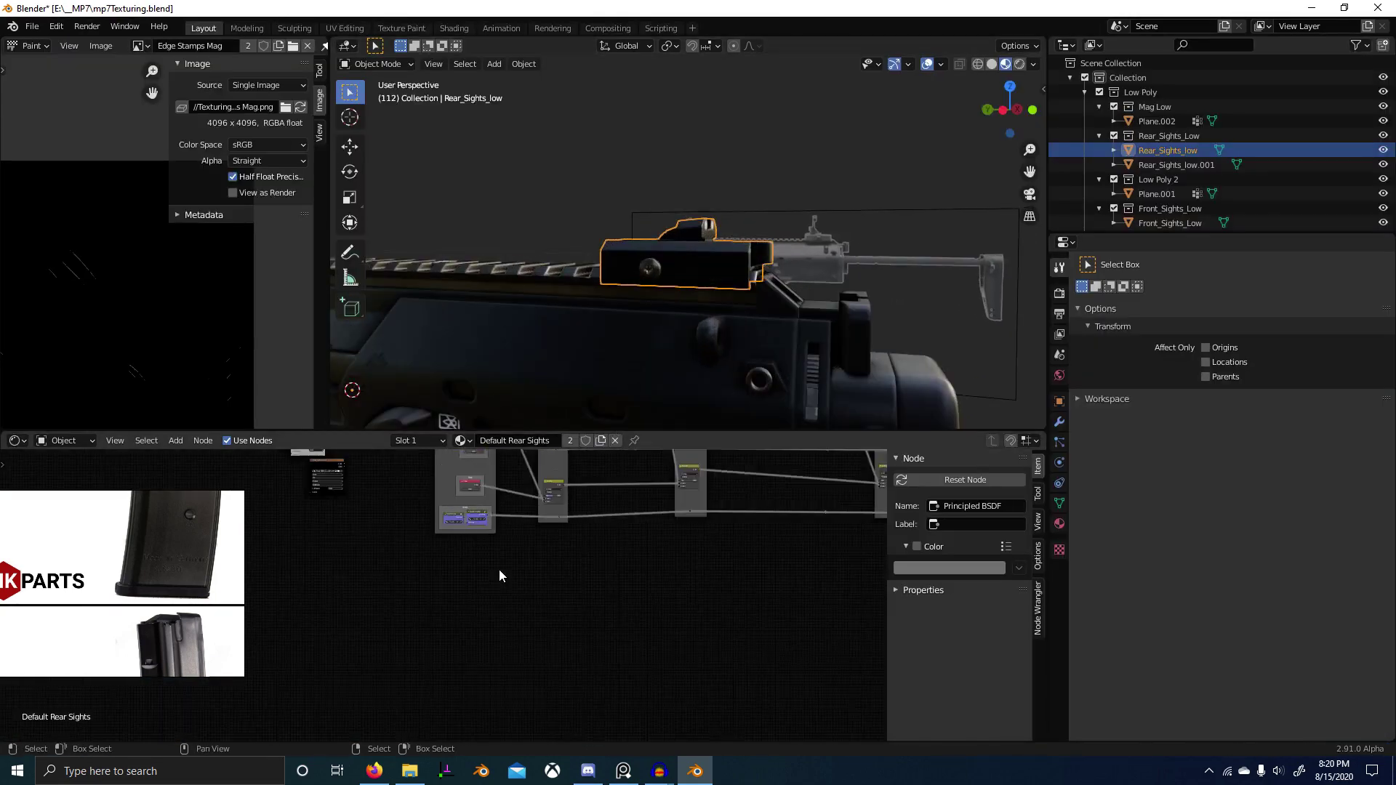
{"action": "scroll", "coordinate": [432, 619], "scroll_direction": "up", "scroll_amount": 4}
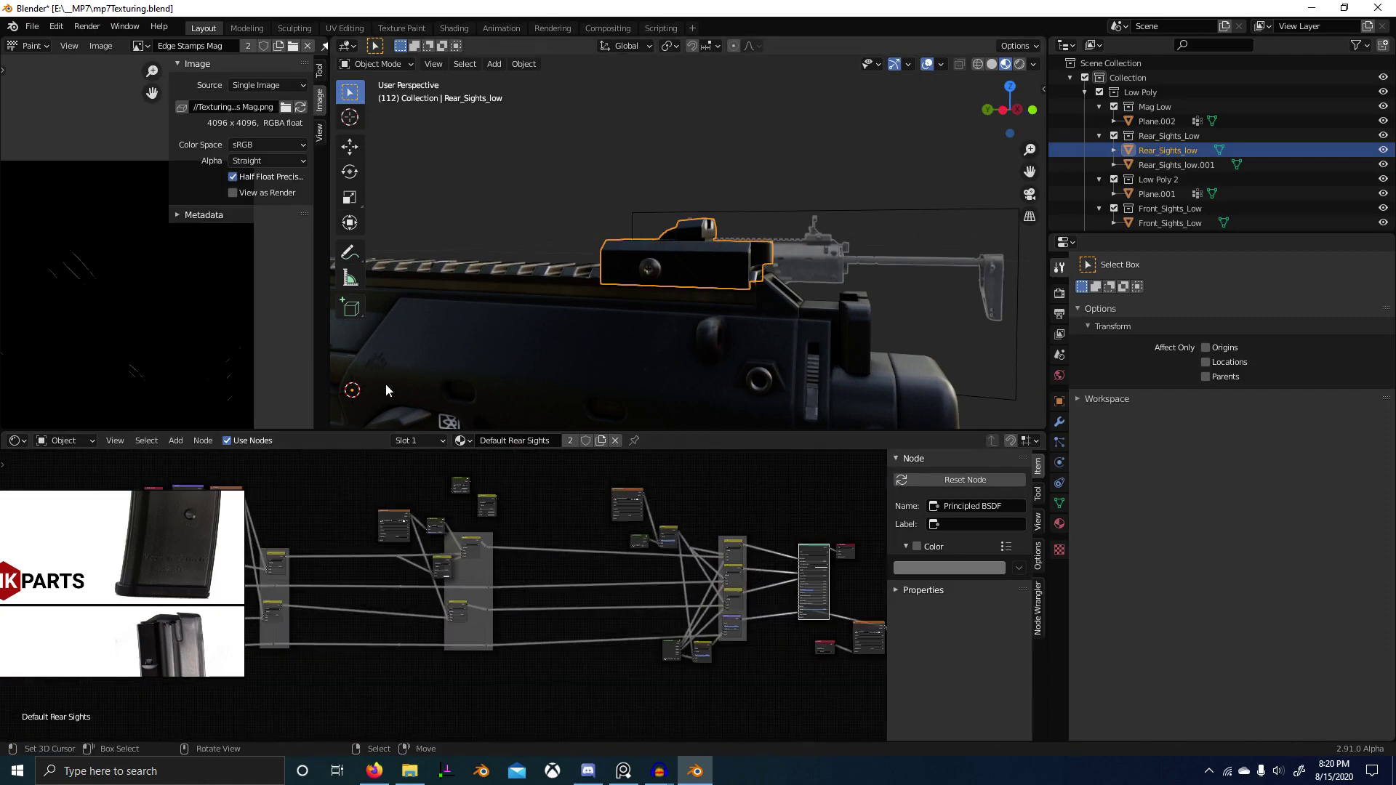
{"action": "scroll", "coordinate": [404, 604], "scroll_direction": "up", "scroll_amount": 5}
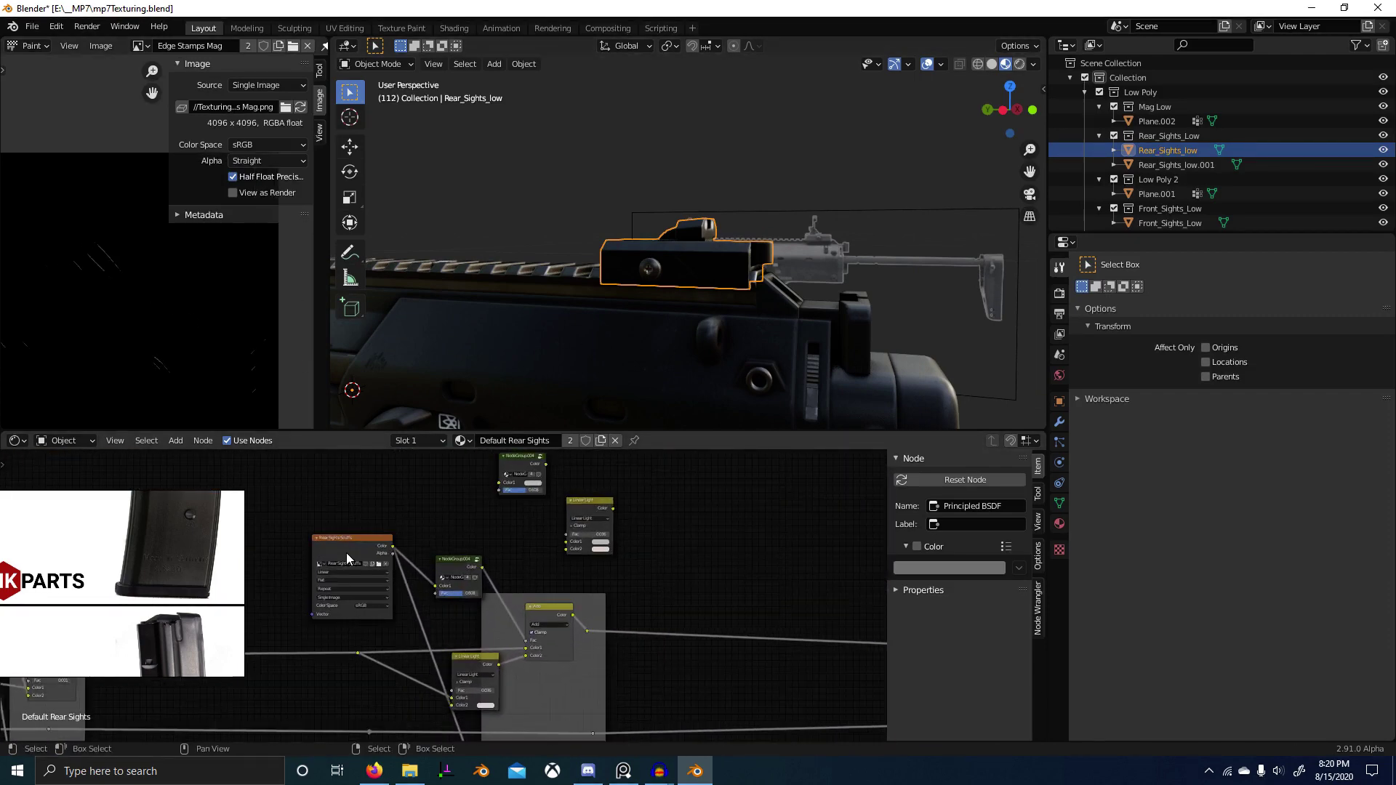
{"action": "left_click", "coordinate": [349, 547], "text": "ctrl+shift"}
{"action": "middle_click_drag", "start_coordinate": [708, 273], "coordinate": [749, 288]}
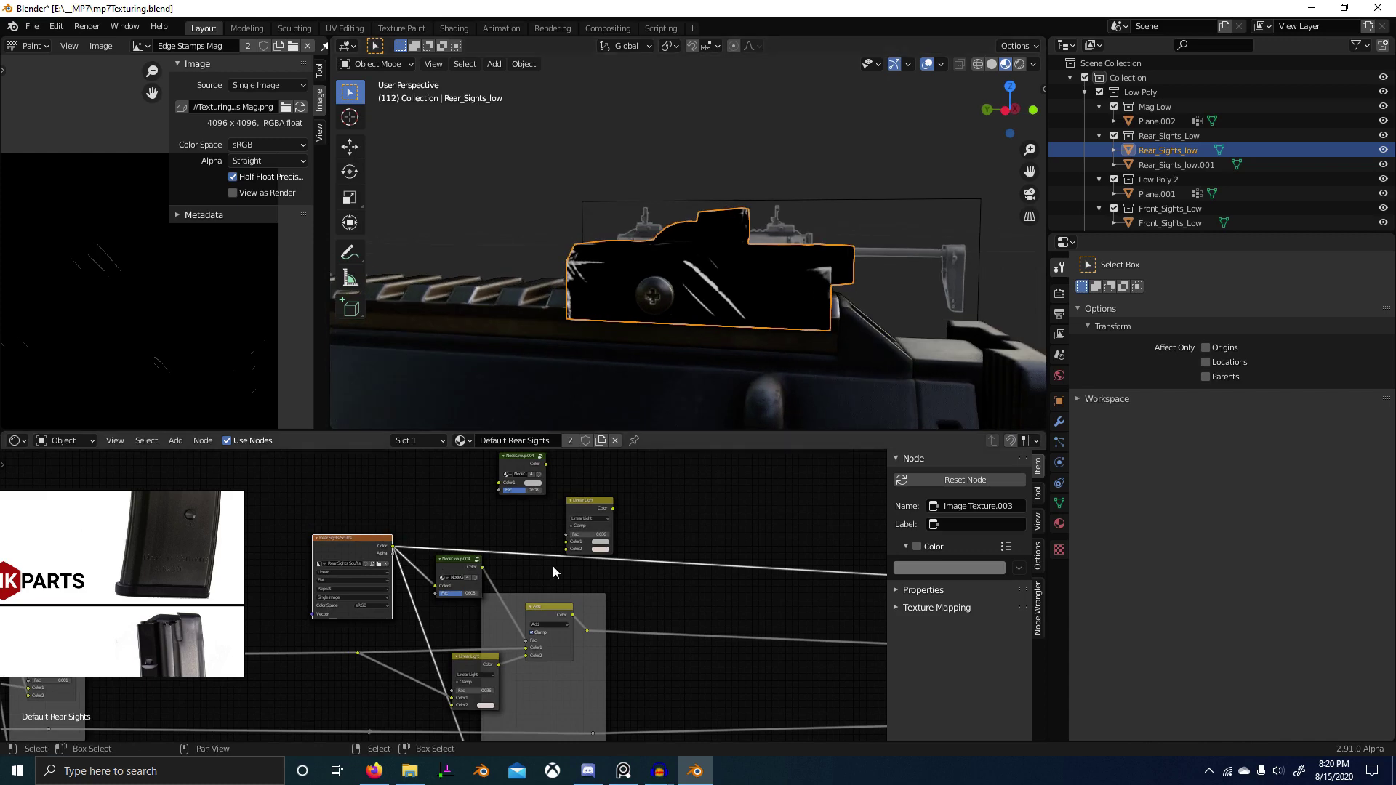
Step: Enter Texture Paint mode on the rear sight and set Rear Sights Scuffs as the displayed image and paint canvas
{"action": "key", "text": "ctrl+Tab"}
{"action": "left_click", "coordinate": [784, 284]}
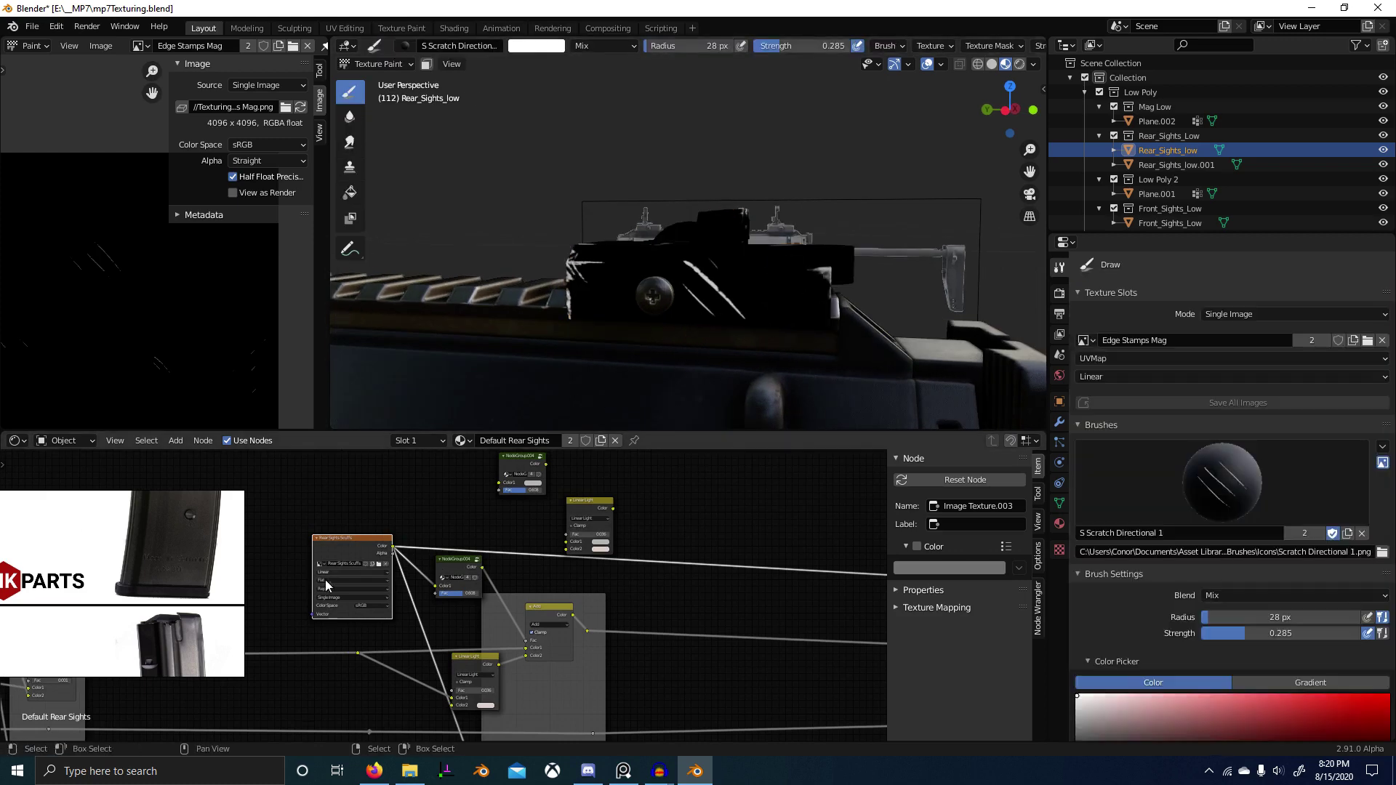
{"action": "left_click", "coordinate": [138, 46]}
{"action": "left_click", "coordinate": [1086, 340]}
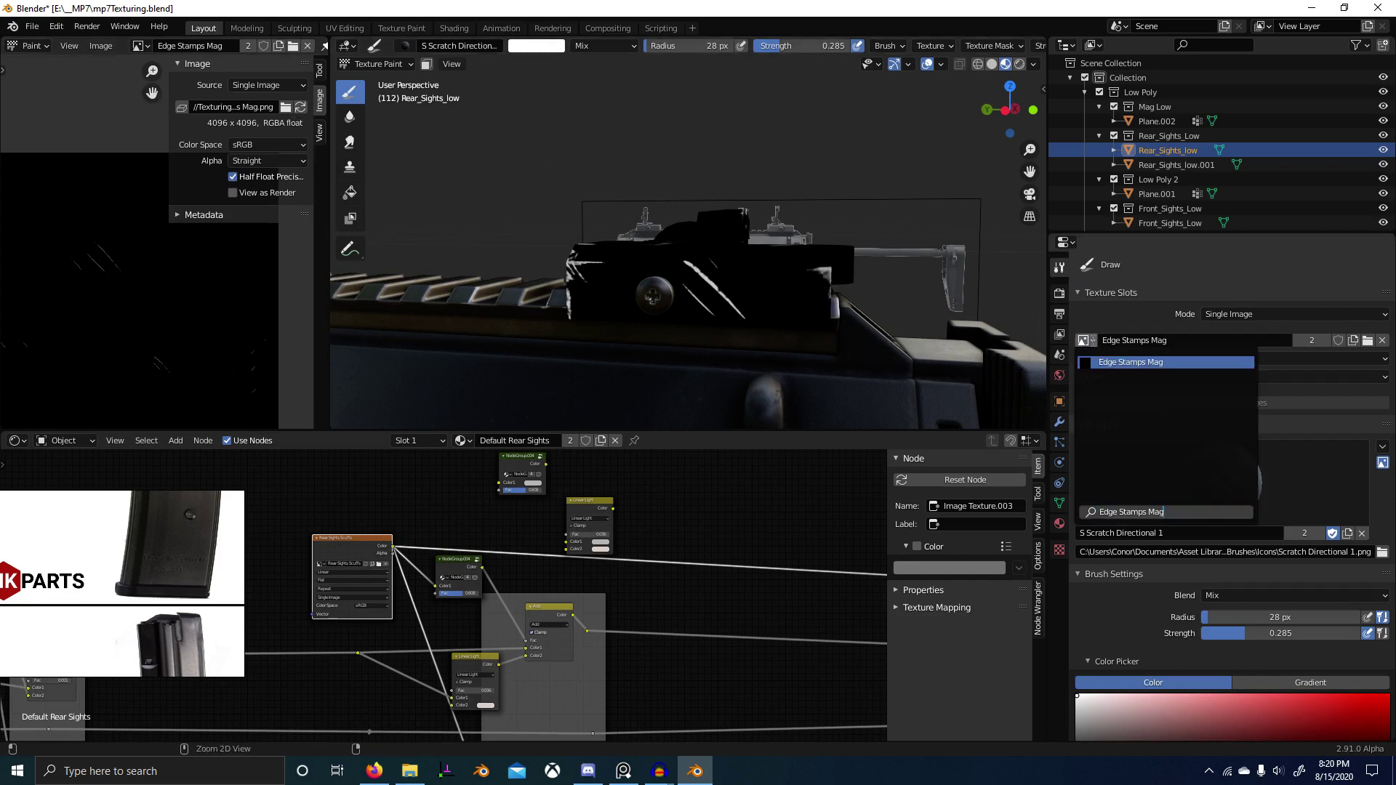
{"action": "left_click", "coordinate": [1131, 362]}
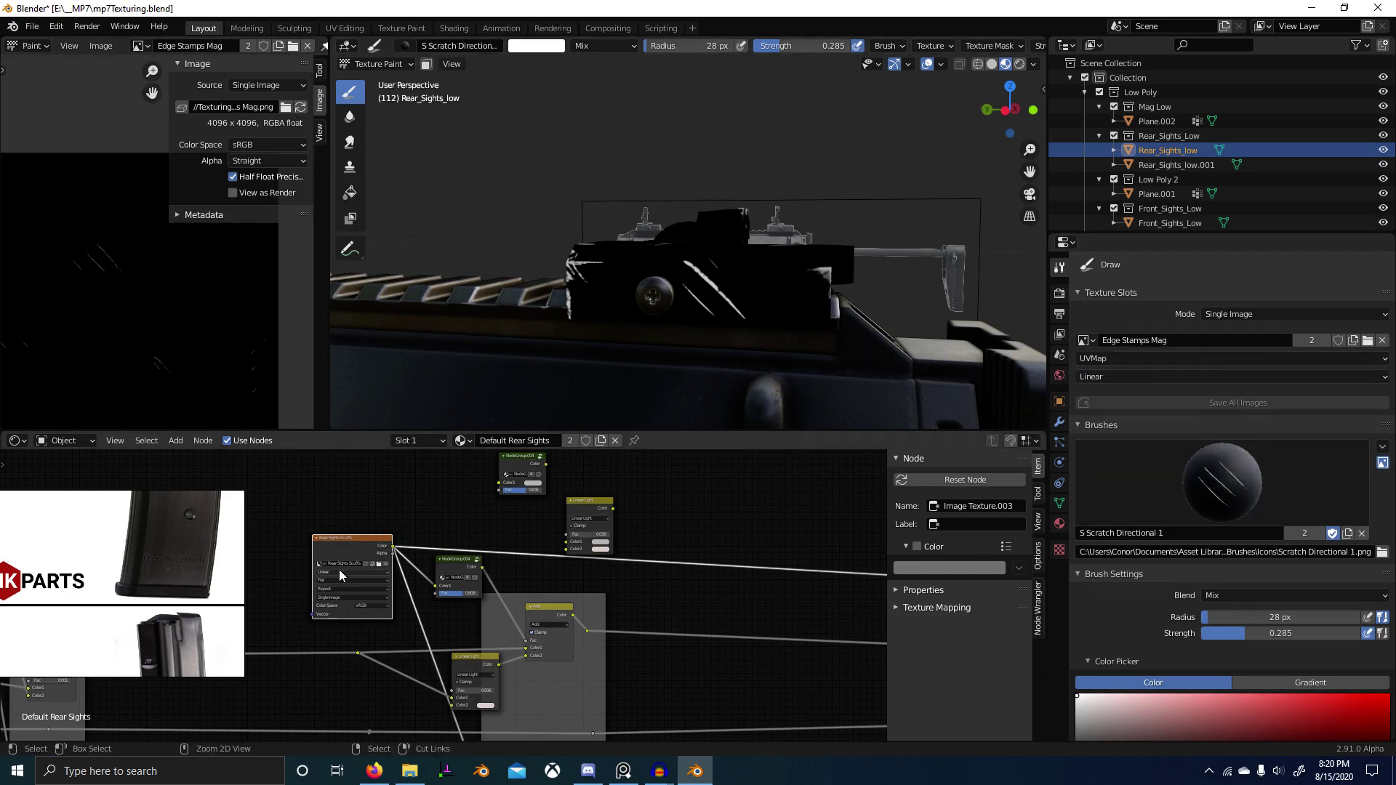
{"action": "left_click", "coordinate": [139, 46]}
{"action": "left_click", "coordinate": [174, 73]}
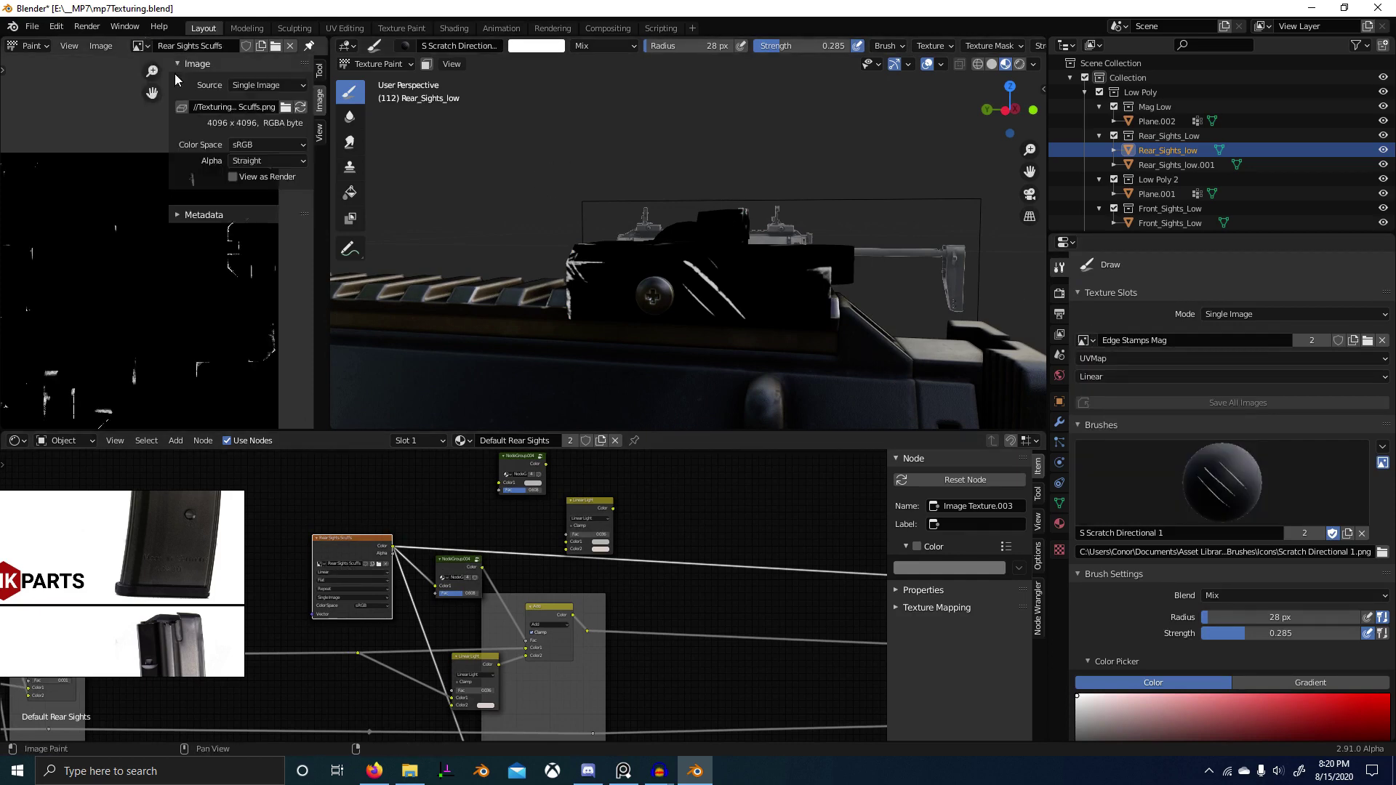
{"action": "left_click", "coordinate": [1085, 340]}
{"action": "left_click", "coordinate": [1149, 364]}
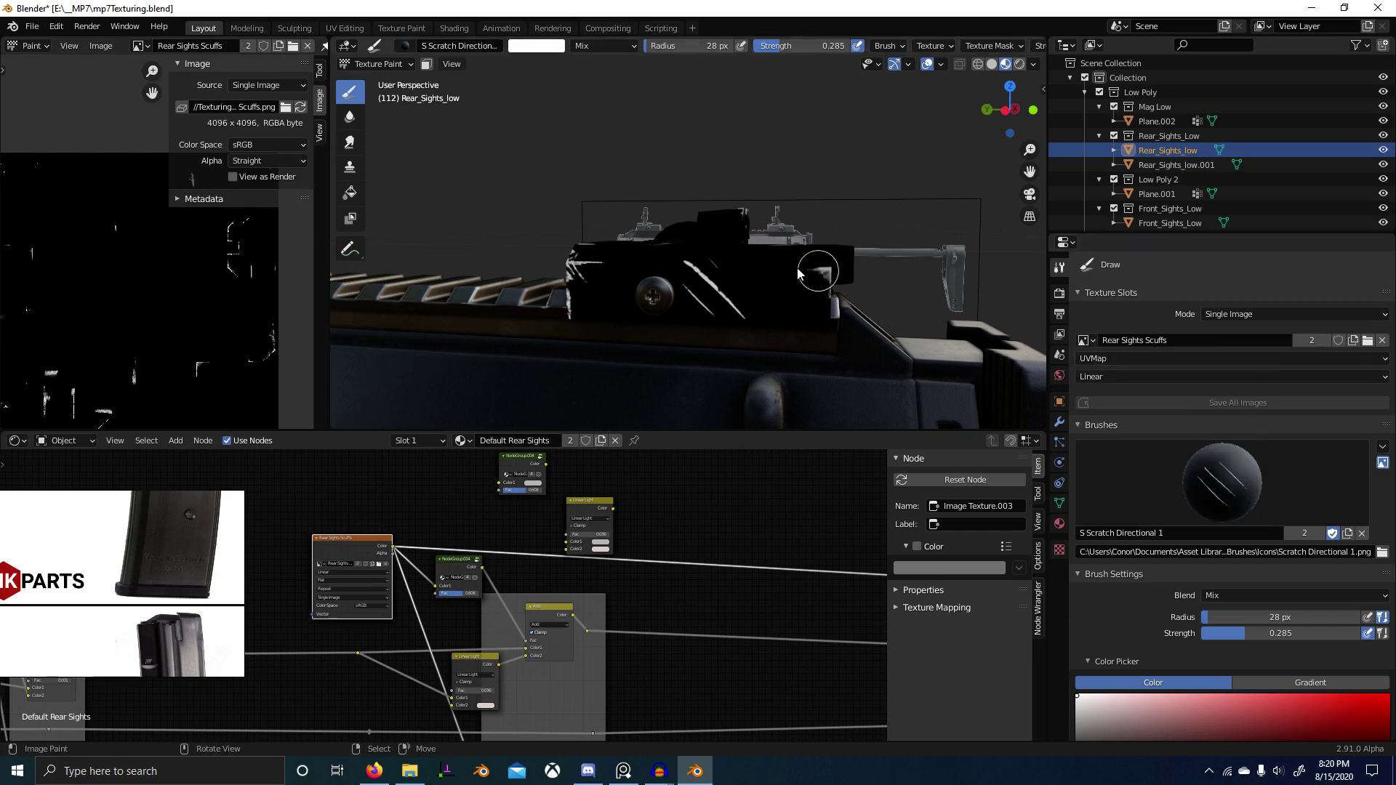
Step: Switch to the TexDraw brush with black paint and set its radius to 35 px
{"action": "left_click", "coordinate": [375, 45]}
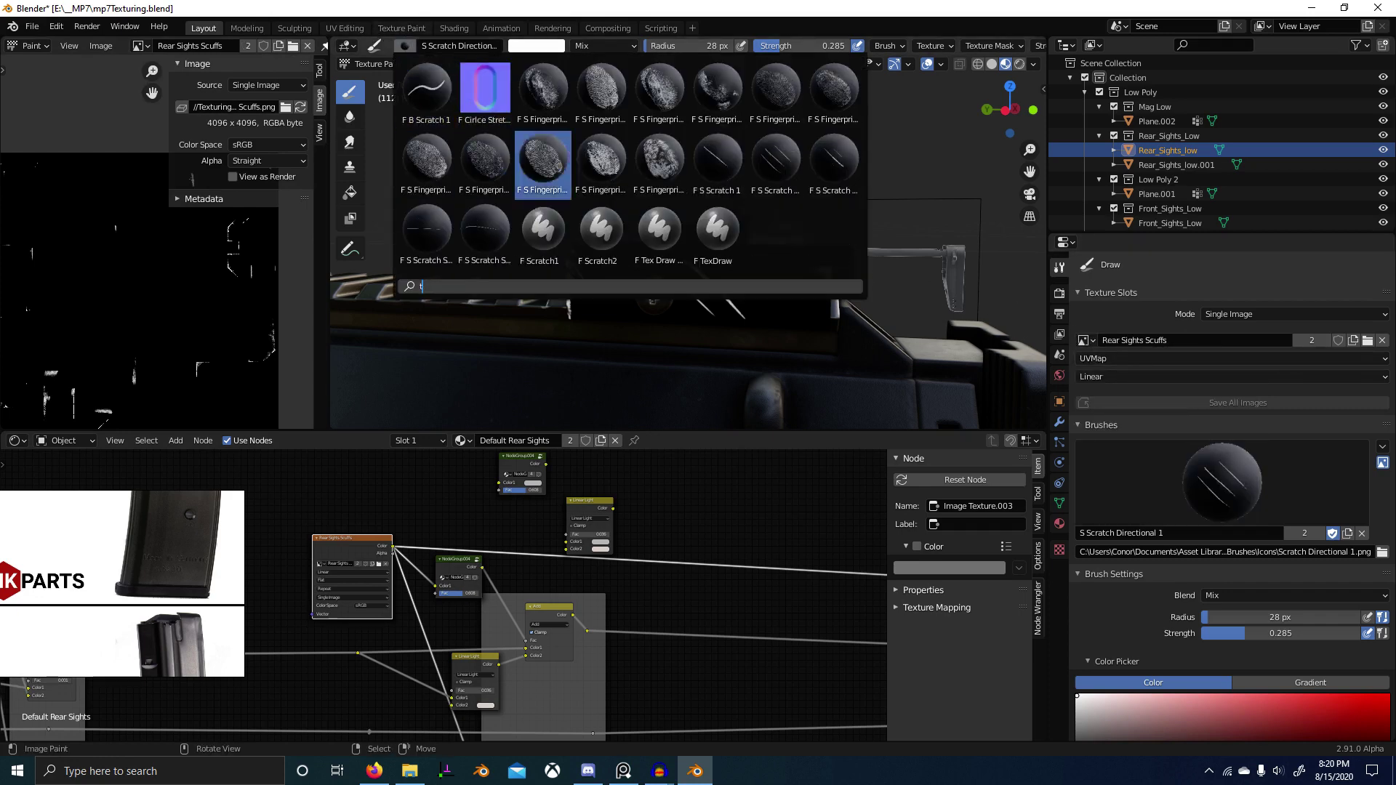
{"action": "type", "text": "tex"}
{"action": "left_click", "coordinate": [485, 91]}
{"action": "scroll", "coordinate": [716, 269], "scroll_direction": "up", "scroll_amount": 6}
{"action": "scroll", "coordinate": [708, 276], "scroll_direction": "down", "scroll_amount": 2}
{"action": "key", "text": "x"}
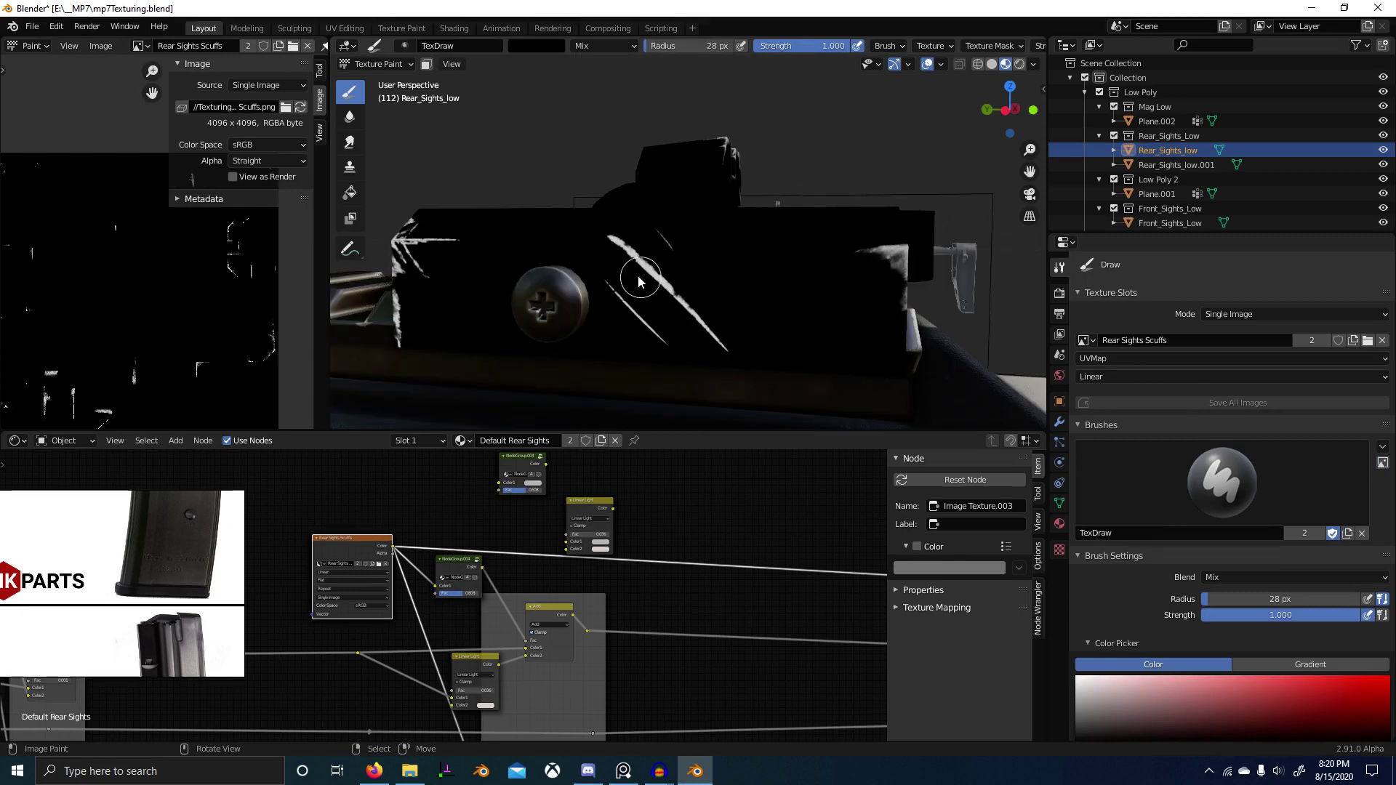
{"action": "key", "text": "f"}
{"action": "left_click", "coordinate": [661, 267]}
{"action": "key", "text": "f"}
{"action": "left_click", "coordinate": [630, 260]}
Step: Paint out the long diagonal scratches beside the screw on the rear sight, return to Object Mode and save the scuffs image
{"action": "mouse_move", "coordinate": [614, 240]}
{"action": "left_mouse_down"}
{"action": "mouse_move", "coordinate": [715, 315]}
{"action": "mouse_move", "coordinate": [727, 355]}
{"action": "left_mouse_up"}
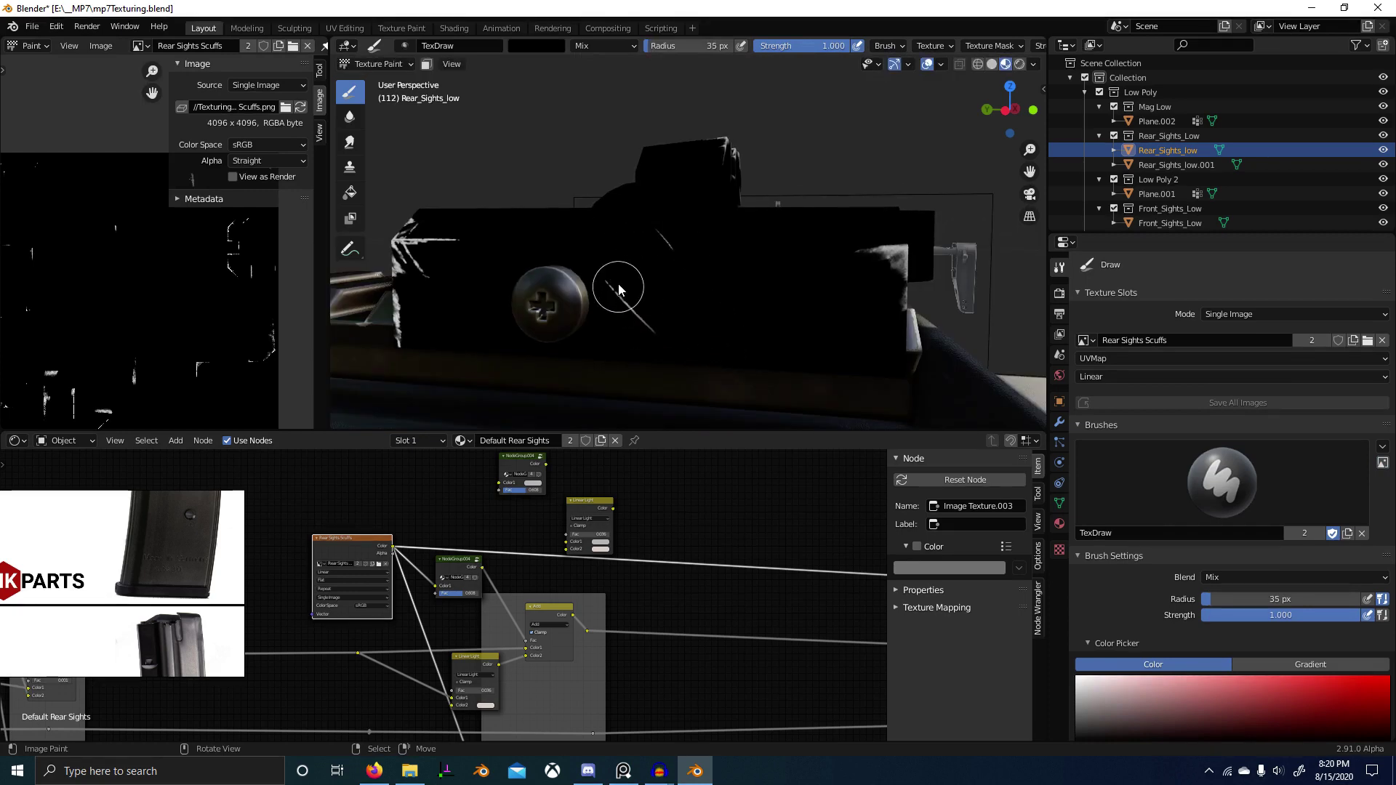
{"action": "left_click_drag", "start_coordinate": [591, 269], "coordinate": [675, 342]}
{"action": "middle_click_drag", "start_coordinate": [687, 307], "coordinate": [706, 317]}
{"action": "key", "text": "ctrl+Tab"}
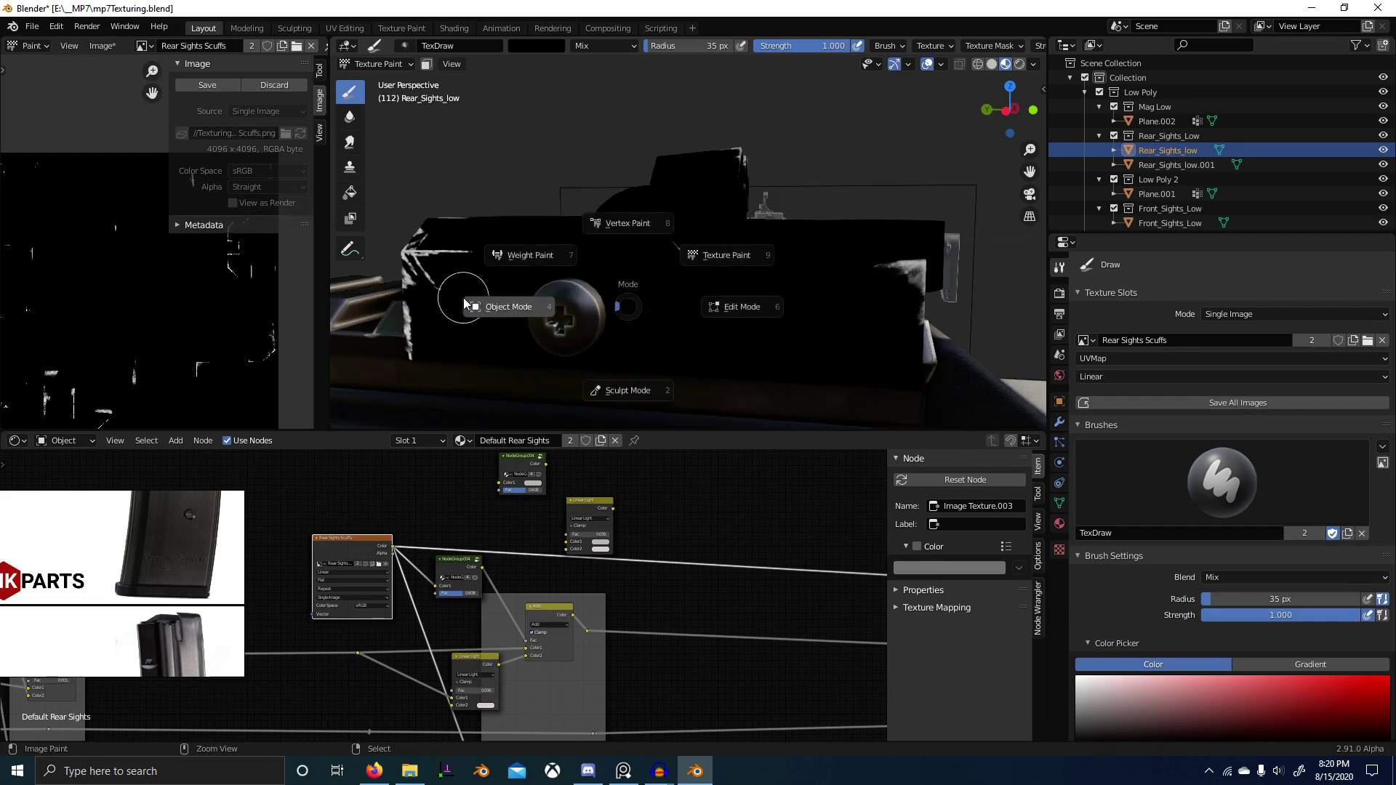
{"action": "left_click", "coordinate": [454, 308]}
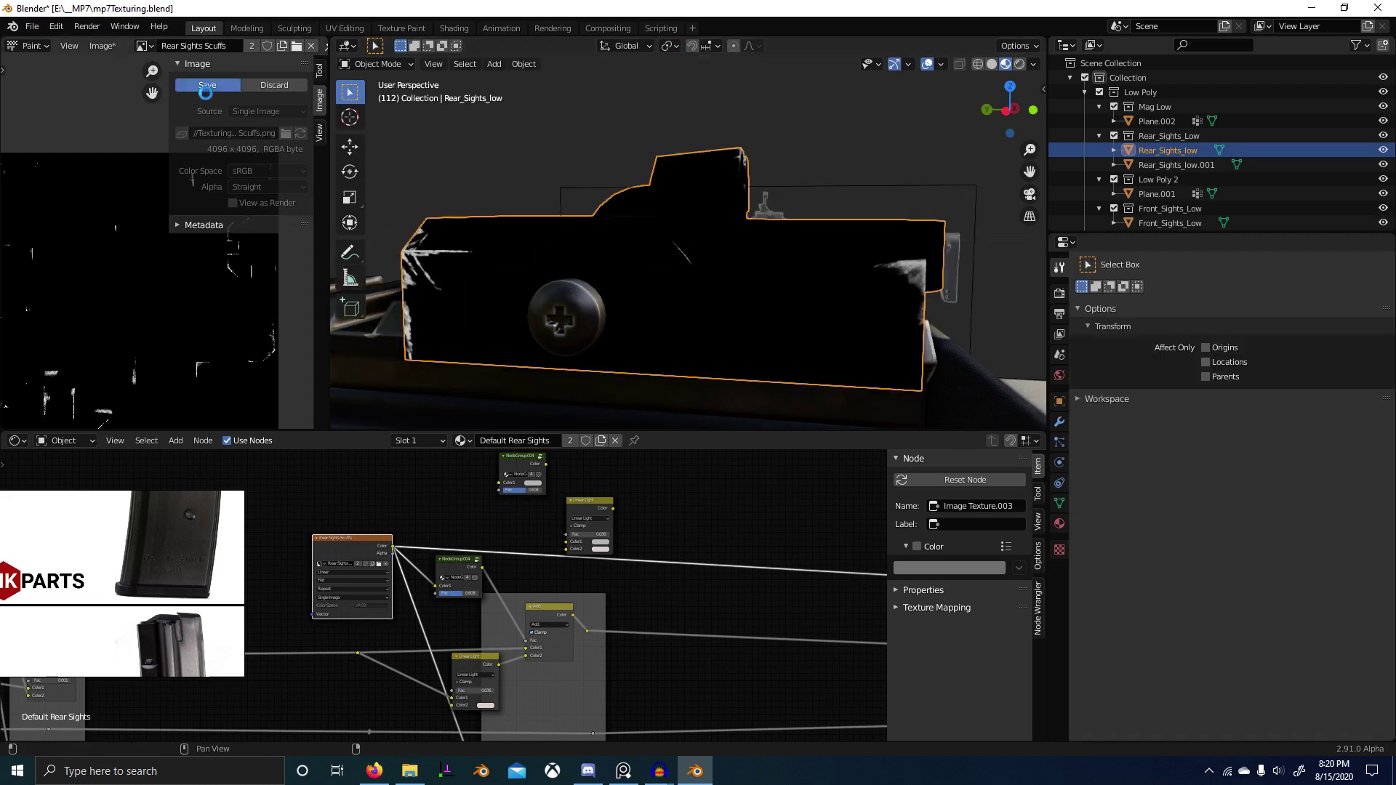
{"action": "key", "text": "shift+alt+s"}
Step: Display the full Principled BSDF shading on the rear sight again and save the project file
{"action": "scroll", "coordinate": [724, 570], "scroll_direction": "down", "scroll_amount": 4}
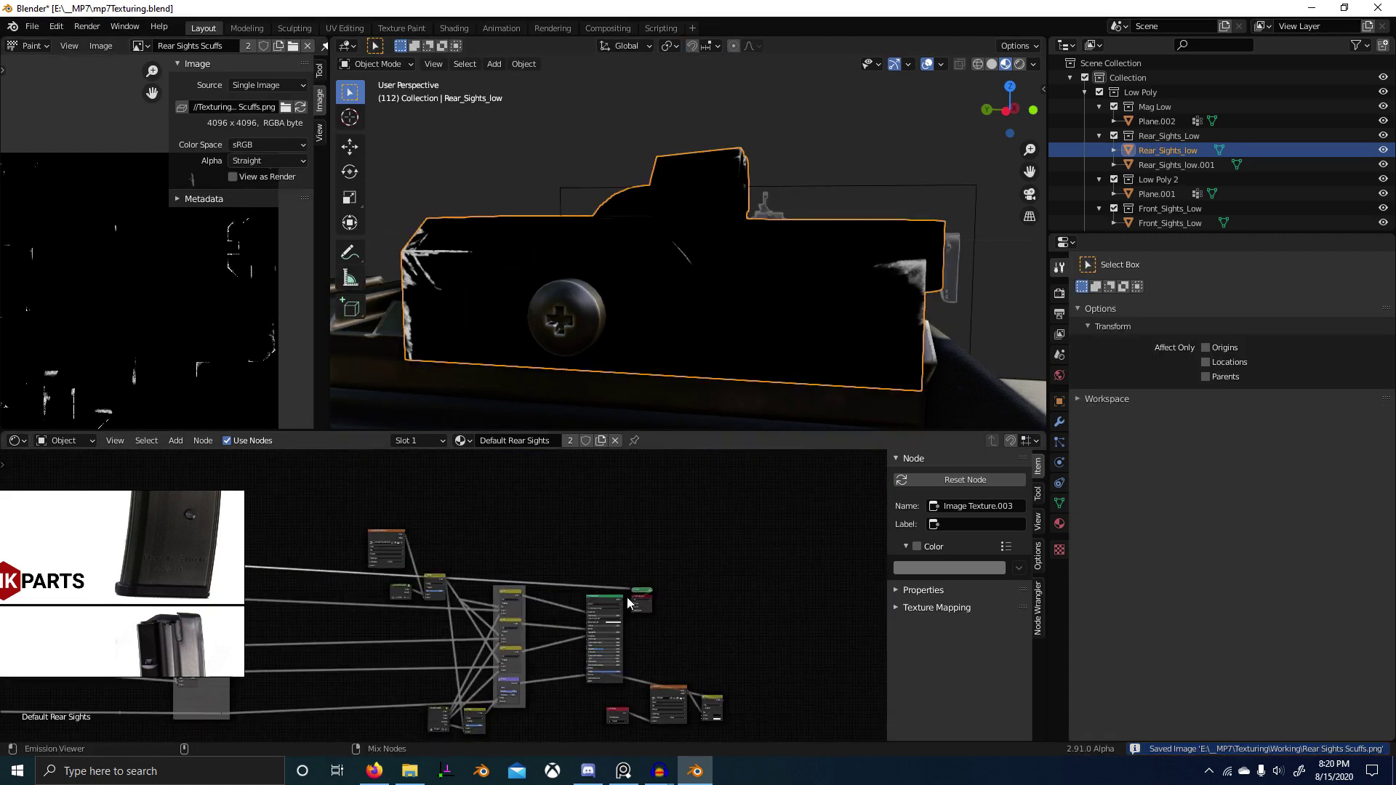
{"action": "left_click", "coordinate": [615, 606], "text": "ctrl+shift"}
{"action": "scroll", "coordinate": [749, 332], "scroll_direction": "down", "scroll_amount": 6}
{"action": "mouse_move", "coordinate": [749, 332]}
{"action": "middle_mouse_down"}
{"action": "mouse_move", "coordinate": [692, 343]}
{"action": "mouse_move", "coordinate": [659, 380]}
{"action": "mouse_move", "coordinate": [815, 400]}
{"action": "mouse_move", "coordinate": [657, 483]}
{"action": "mouse_move", "coordinate": [679, 464]}
{"action": "mouse_move", "coordinate": [675, 501]}
{"action": "mouse_move", "coordinate": [741, 505]}
{"action": "mouse_move", "coordinate": [699, 540]}
{"action": "mouse_move", "coordinate": [400, 555]}
{"action": "middle_mouse_up"}
{"action": "key", "text": "ctrl+space"}
{"action": "scroll", "coordinate": [659, 384], "scroll_direction": "down", "scroll_amount": 3}
{"action": "key", "text": "ctrl+s"}
Step: Look over the whole gun, select its main body and show the Reciever material's node tree
{"action": "scroll", "coordinate": [626, 608], "scroll_direction": "up", "scroll_amount": 5}
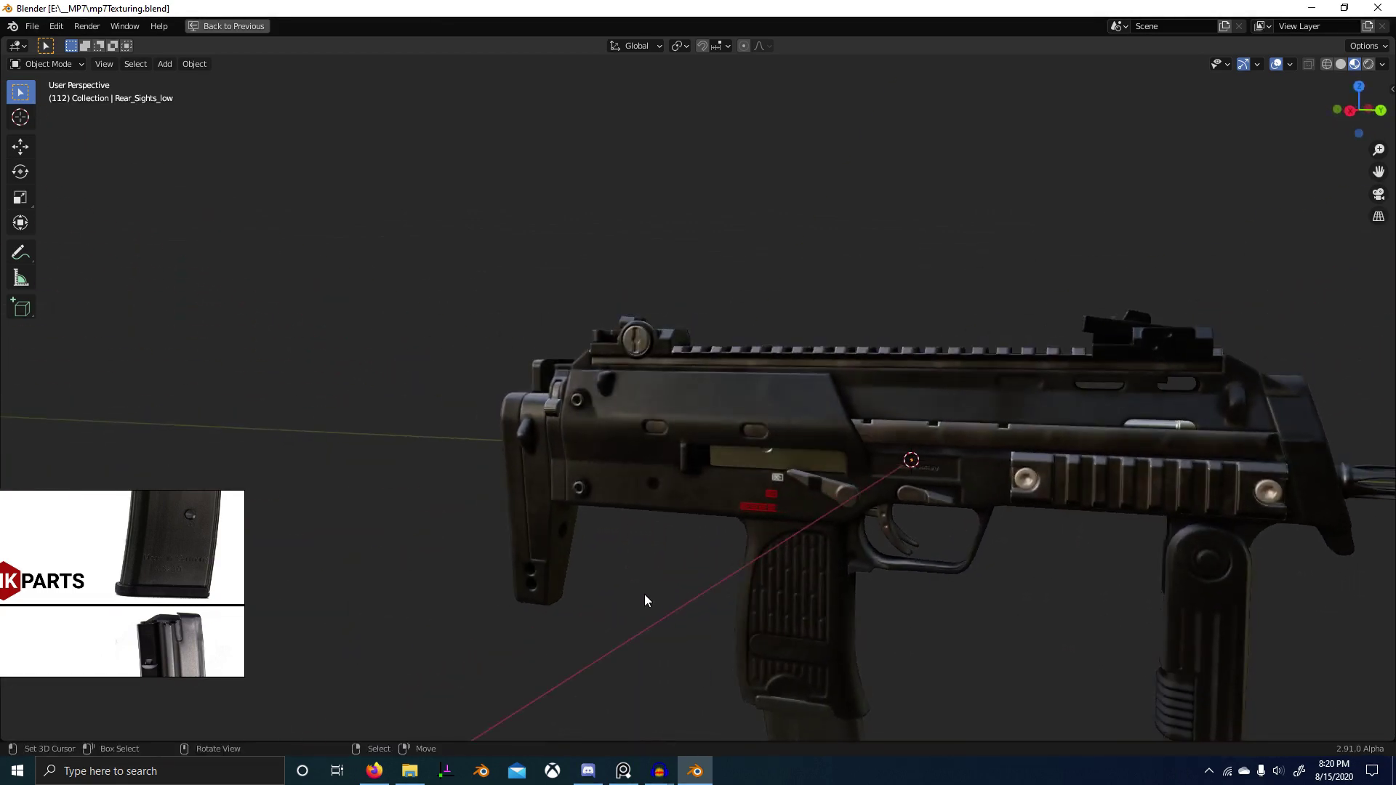
{"action": "scroll", "coordinate": [843, 633], "scroll_direction": "down", "scroll_amount": 2}
{"action": "middle_click_drag", "start_coordinate": [826, 682], "coordinate": [742, 587]}
{"action": "scroll", "coordinate": [782, 600], "scroll_direction": "up", "scroll_amount": 2}
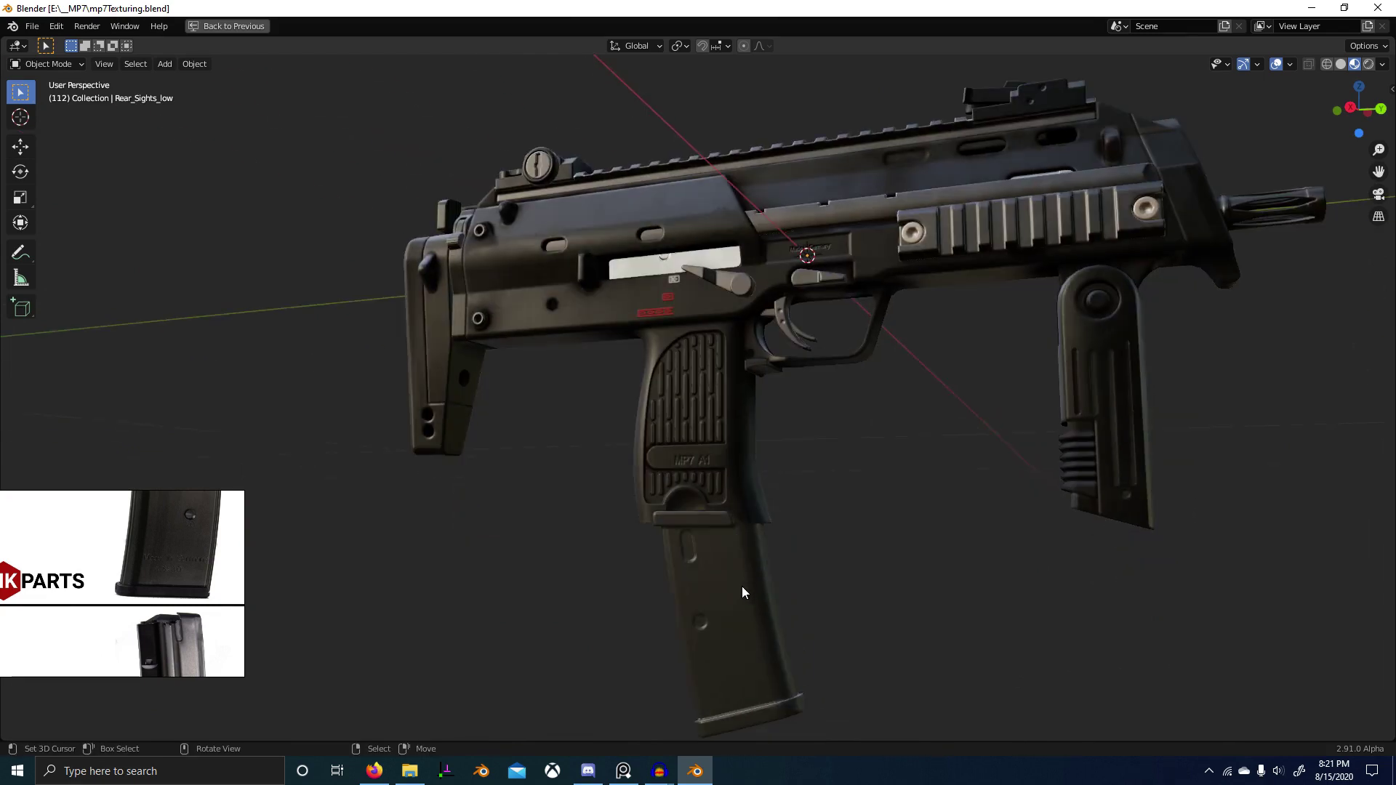
{"action": "left_click", "coordinate": [741, 586]}
{"action": "left_click", "coordinate": [680, 343]}
{"action": "key", "text": "ctrl+space"}
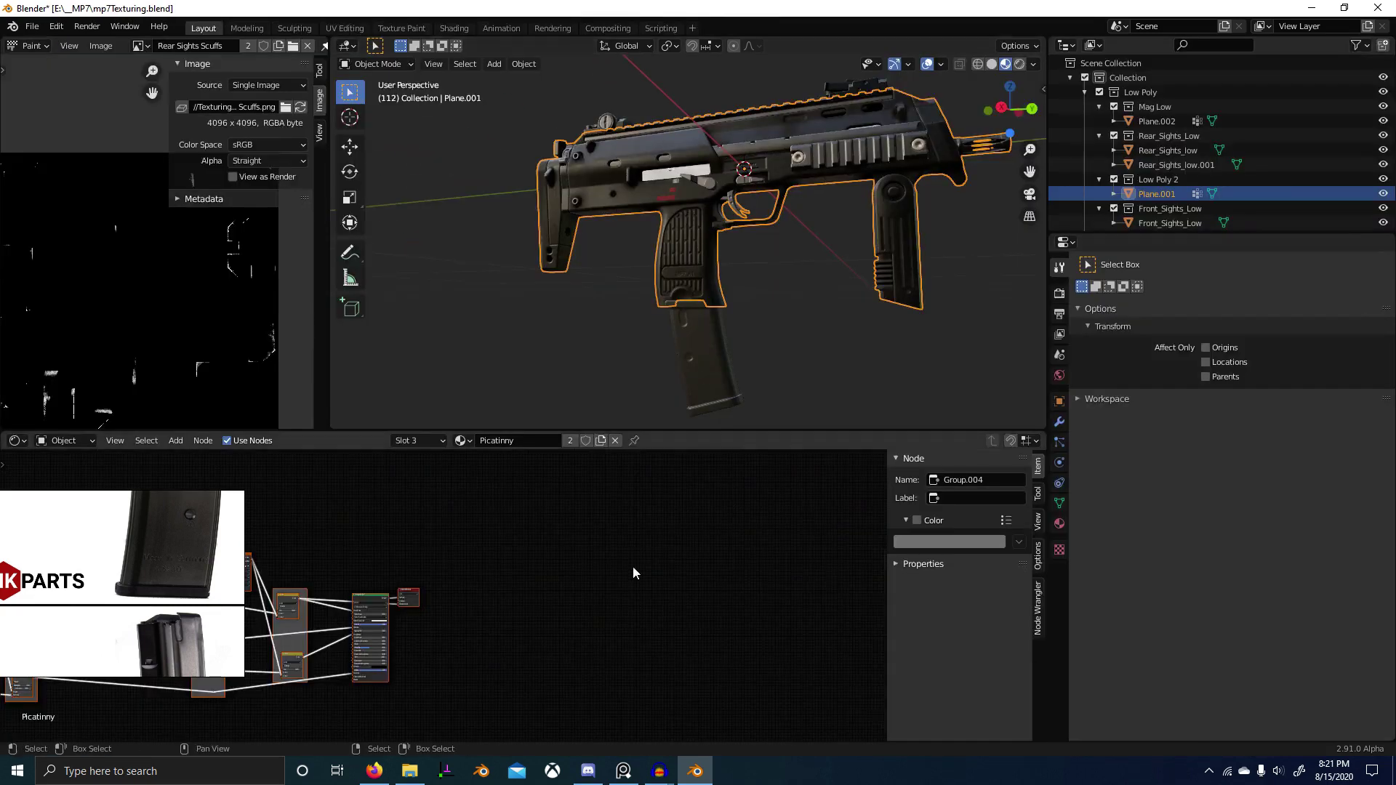
{"action": "scroll", "coordinate": [632, 571], "scroll_direction": "down", "scroll_amount": 5}
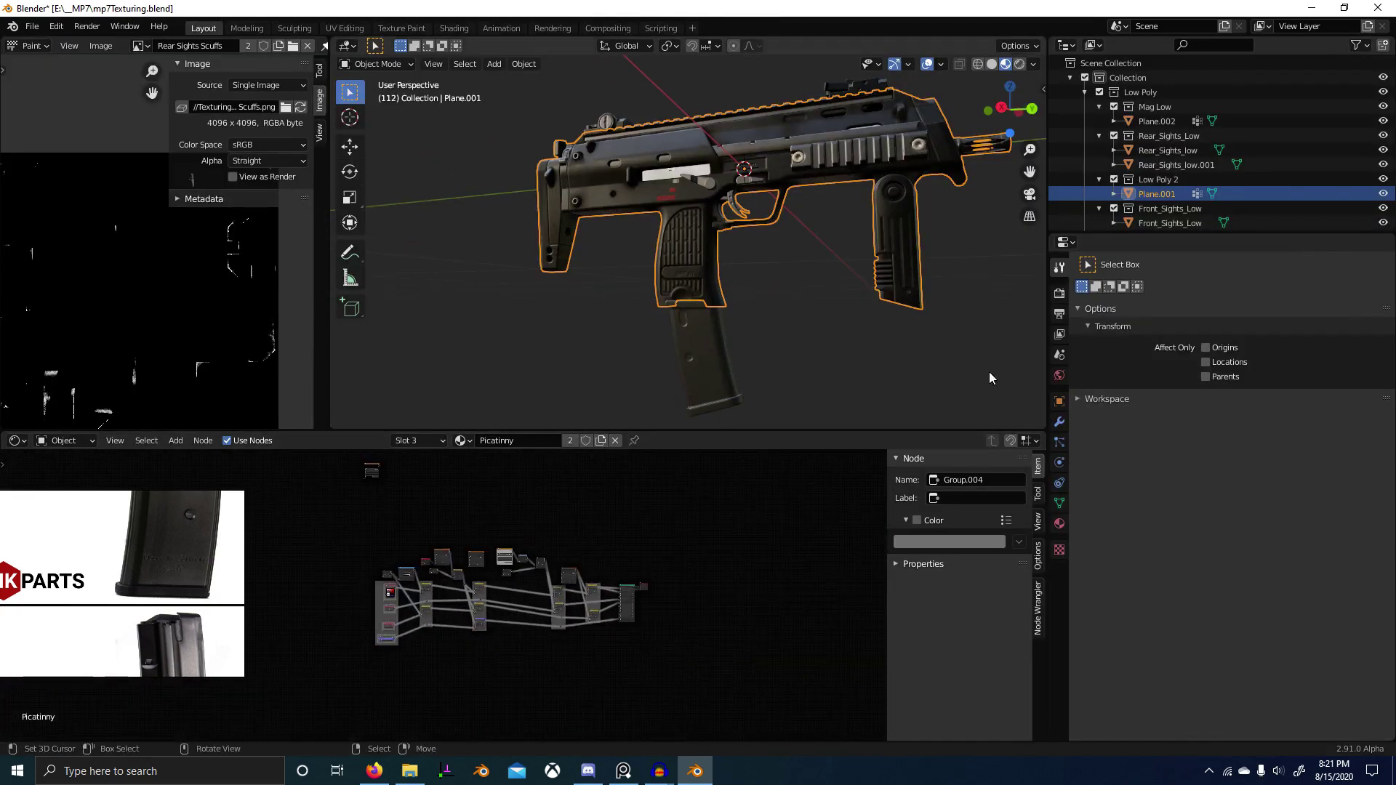
{"action": "left_click", "coordinate": [422, 441]}
{"action": "left_click", "coordinate": [412, 488]}
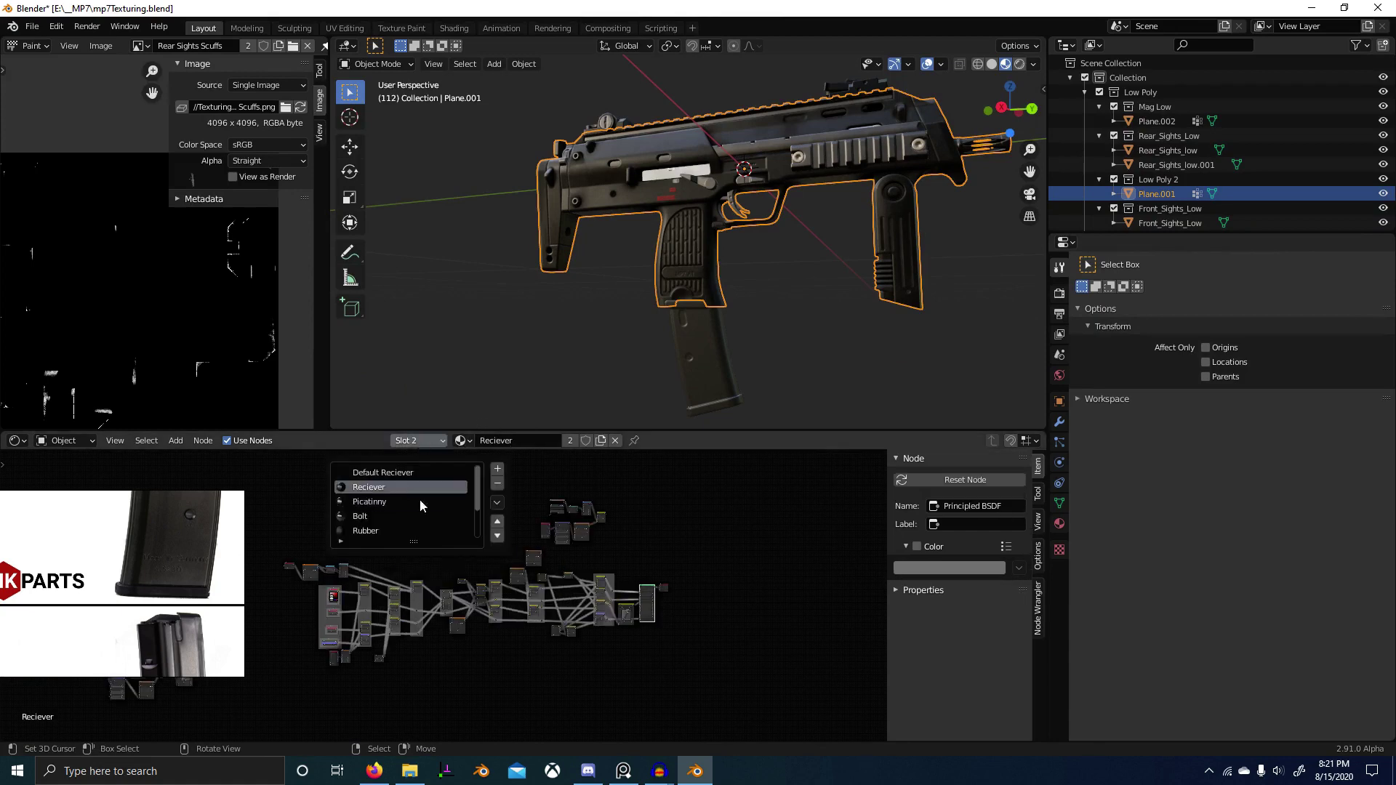
Step: Mute the RGB Curves node feeding the Principled BSDF's roughness in the Reciever material
{"action": "scroll", "coordinate": [467, 559], "scroll_direction": "up", "scroll_amount": 4}
{"action": "scroll", "coordinate": [451, 585], "scroll_direction": "up", "scroll_amount": 2}
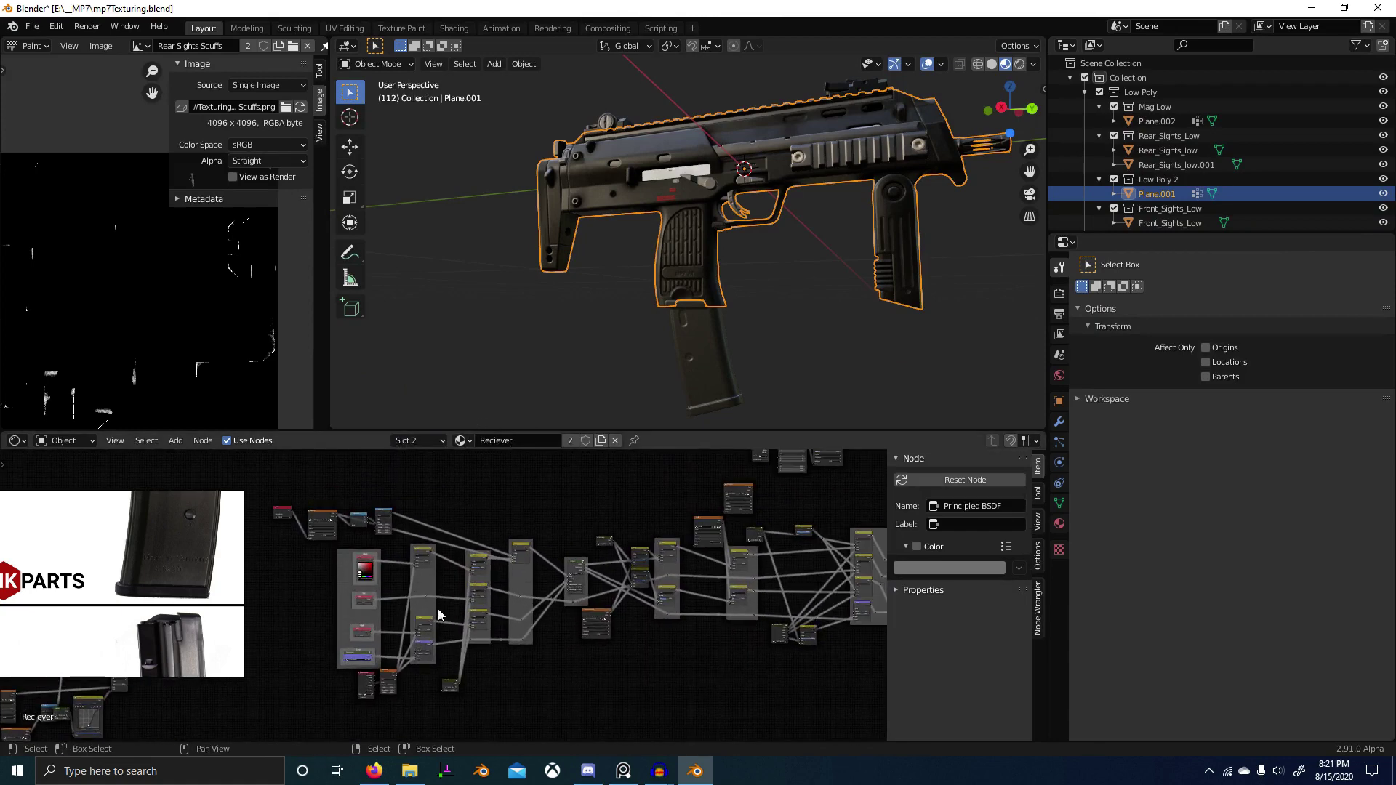
{"action": "scroll", "coordinate": [532, 589], "scroll_direction": "up", "scroll_amount": 1}
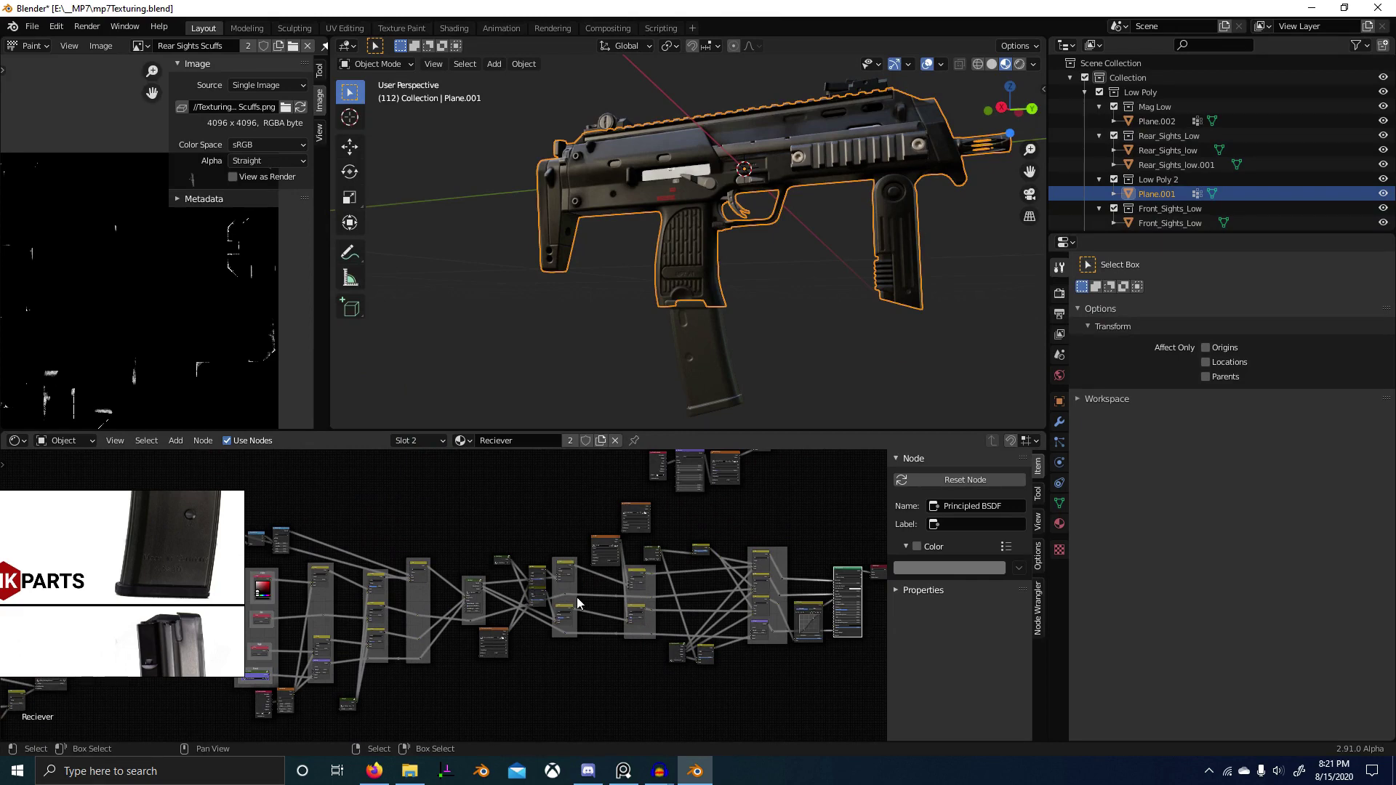
{"action": "middle_click_drag", "start_coordinate": [759, 588], "coordinate": [360, 617]}
{"action": "scroll", "coordinate": [553, 610], "scroll_direction": "down", "scroll_amount": 4}
{"action": "scroll", "coordinate": [626, 601], "scroll_direction": "up", "scroll_amount": 3}
{"action": "scroll", "coordinate": [360, 617], "scroll_direction": "up", "scroll_amount": 4}
{"action": "scroll", "coordinate": [360, 617], "scroll_direction": "up", "scroll_amount": 4}
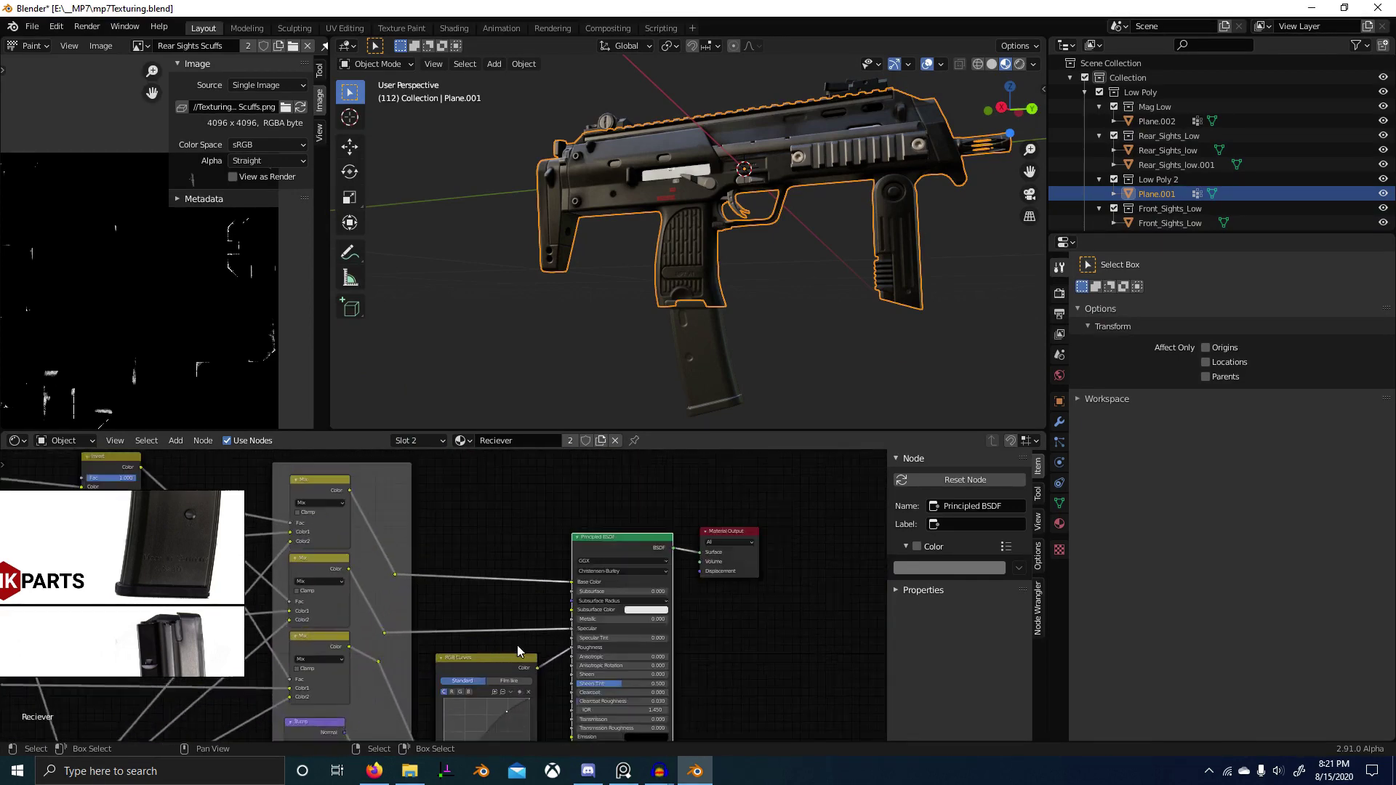
{"action": "left_click", "coordinate": [490, 676]}
{"action": "scroll", "coordinate": [666, 339], "scroll_direction": "up", "scroll_amount": 4}
{"action": "middle_click_drag", "start_coordinate": [667, 339], "coordinate": [679, 349]}
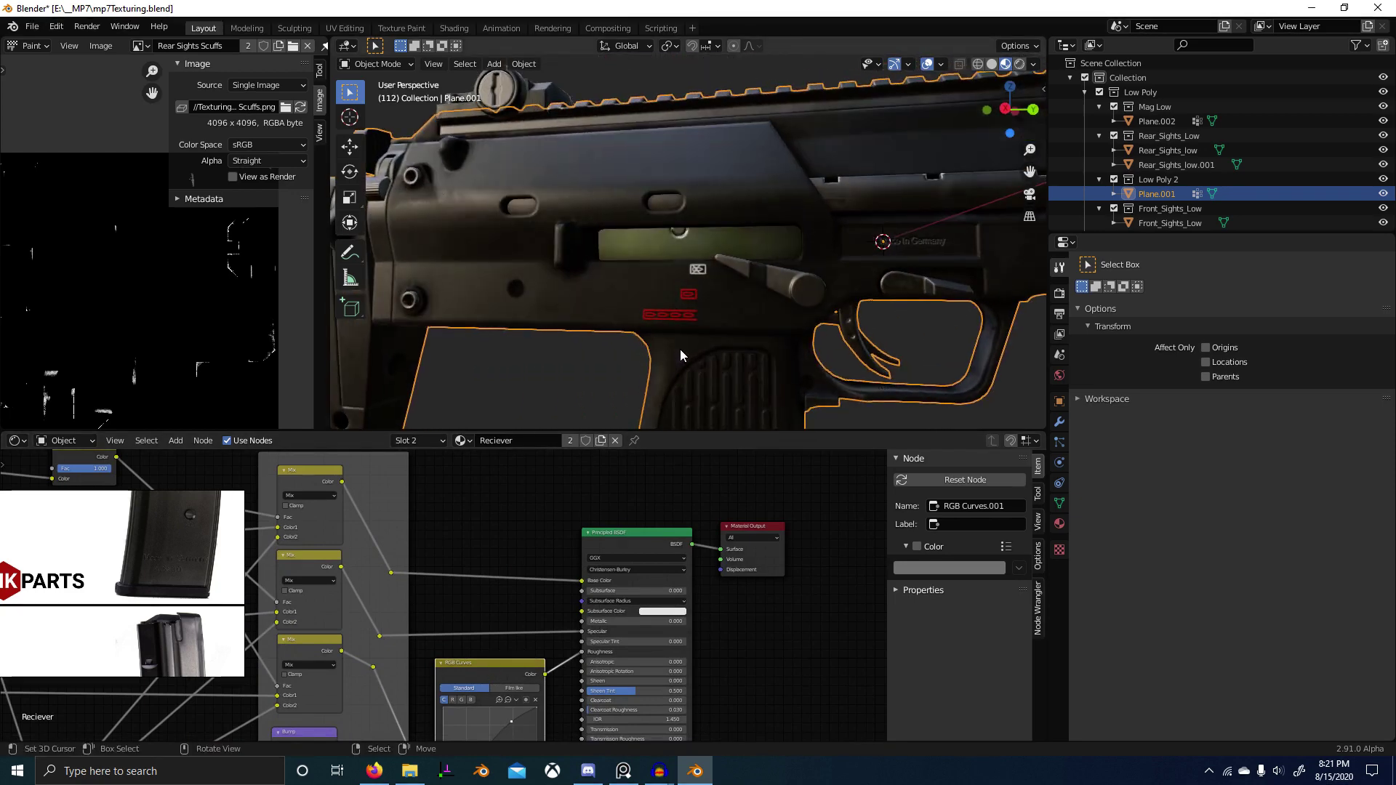
{"action": "key", "text": "m"}
Step: Inspect the gun from several sides without the roughness curve adjustment and unmute the RGB Curves node
{"action": "scroll", "coordinate": [923, 284], "scroll_direction": "down", "scroll_amount": 4}
{"action": "middle_click_drag", "start_coordinate": [938, 284], "coordinate": [719, 298]}
{"action": "scroll", "coordinate": [798, 318], "scroll_direction": "up", "scroll_amount": 5}
{"action": "scroll", "coordinate": [797, 318], "scroll_direction": "down", "scroll_amount": 4}
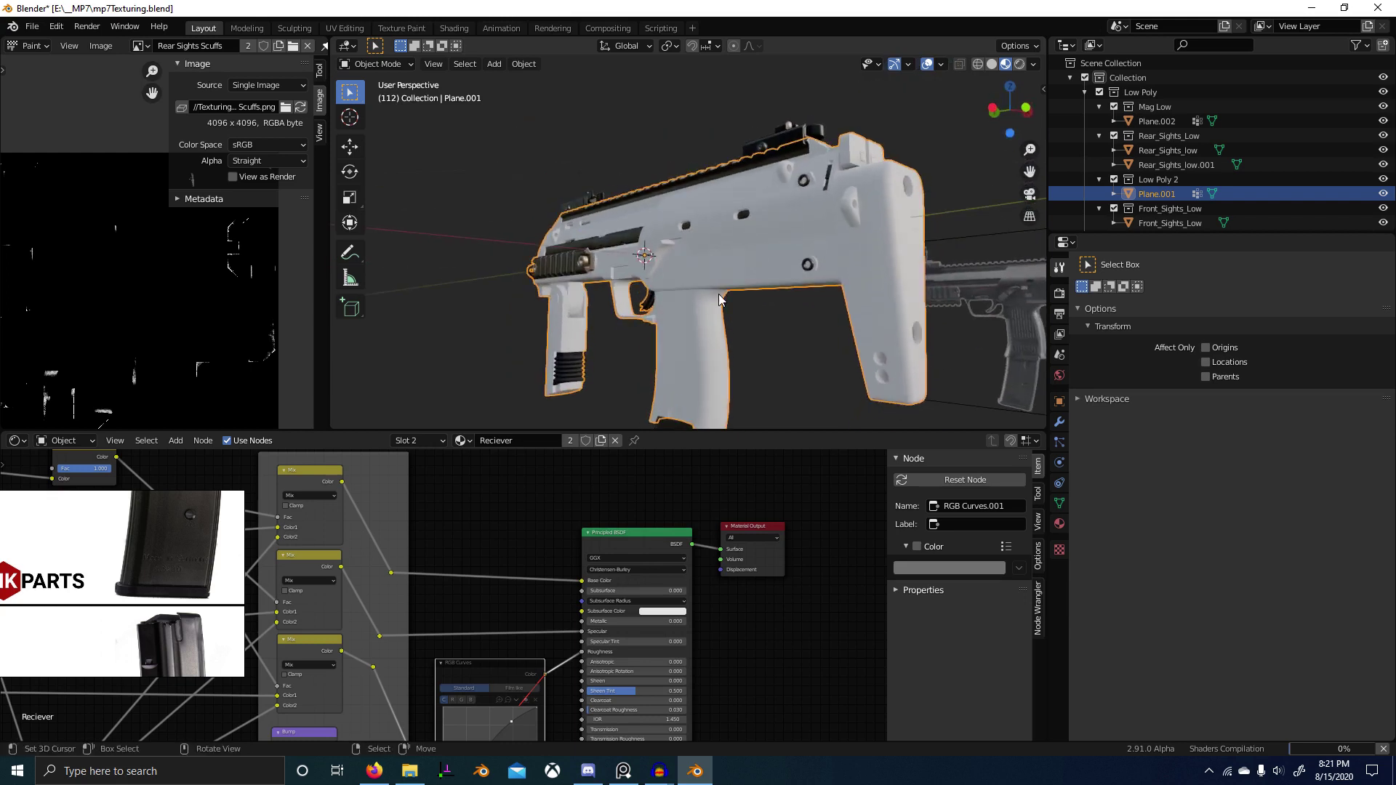
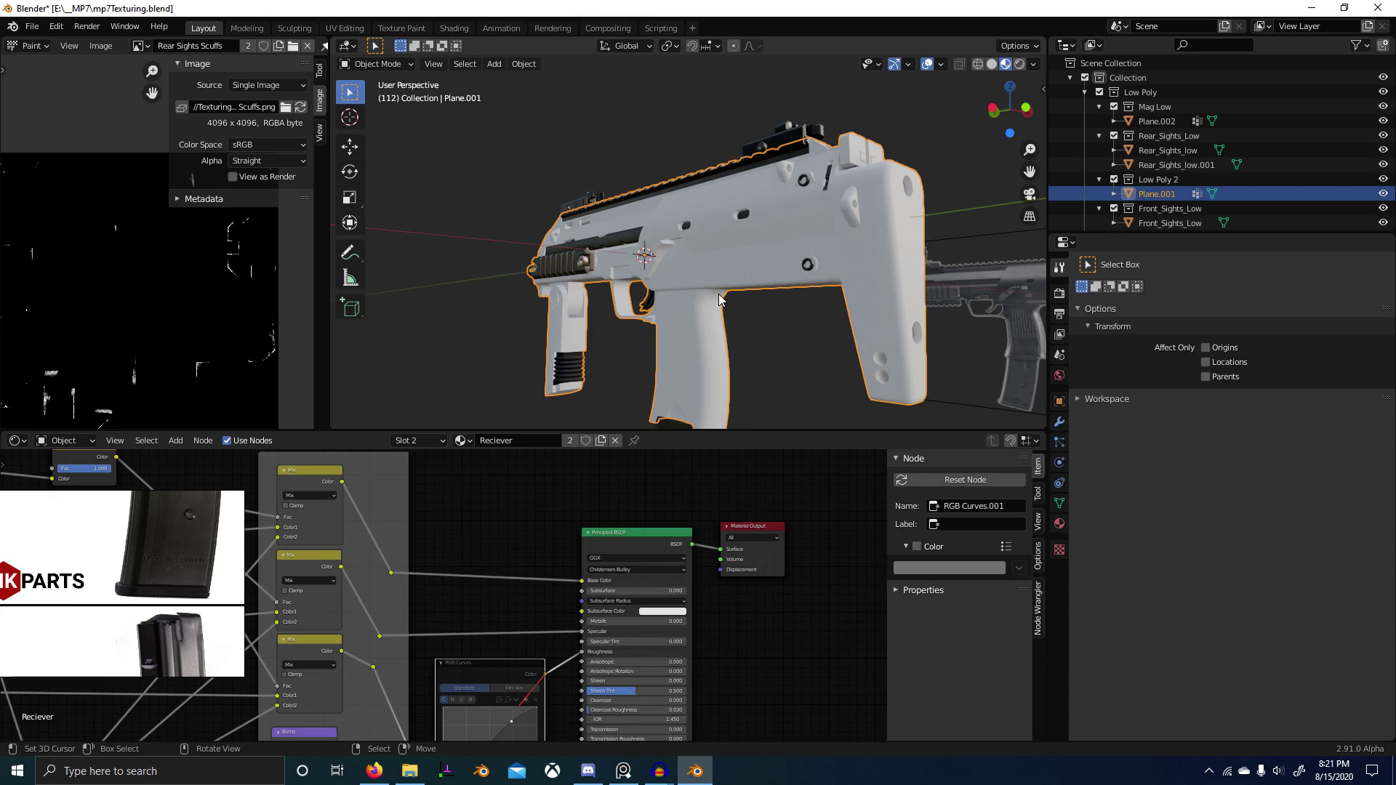
{"action": "scroll", "coordinate": [718, 299], "scroll_direction": "down", "scroll_amount": 5}
{"action": "middle_click_drag", "start_coordinate": [718, 300], "coordinate": [815, 299]}
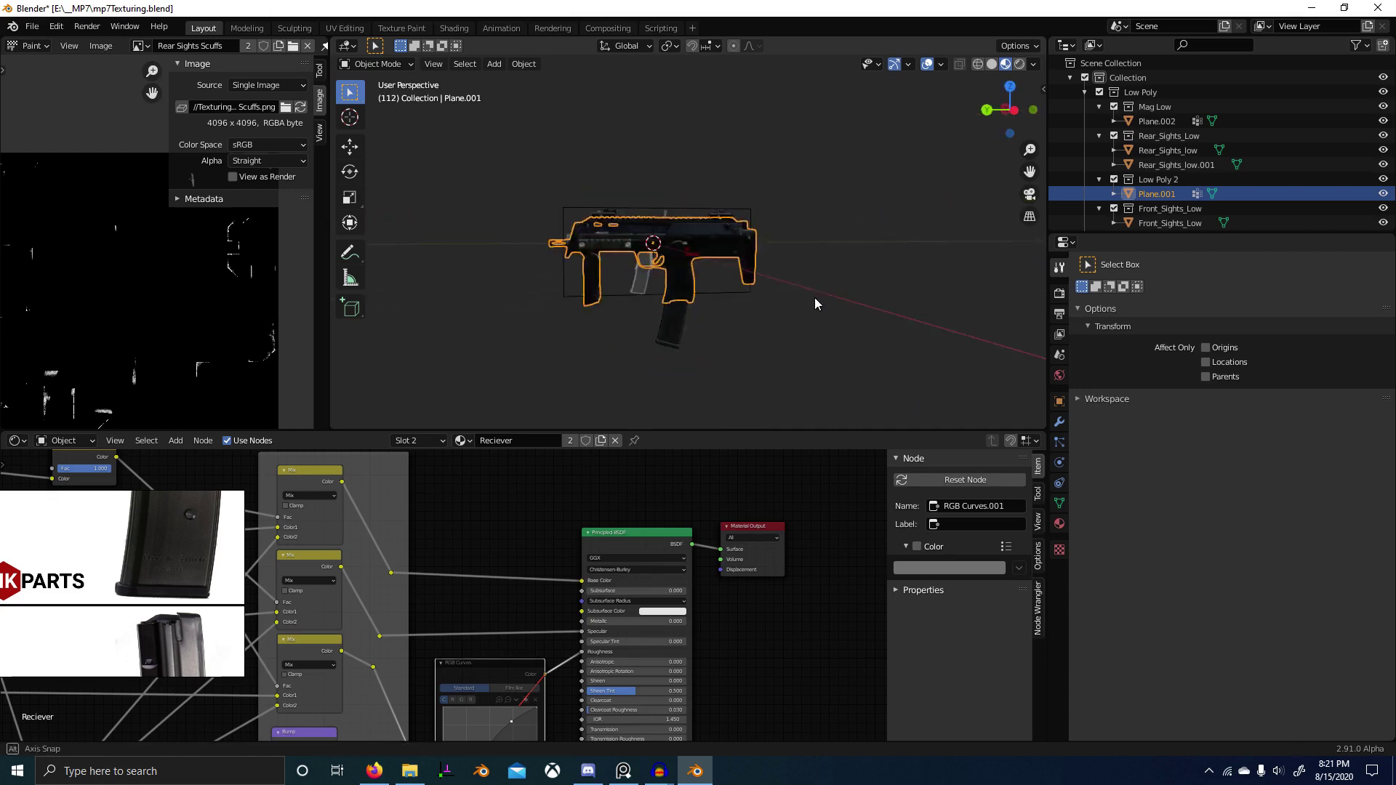
{"action": "scroll", "coordinate": [666, 313], "scroll_direction": "up", "scroll_amount": 7}
{"action": "middle_click_drag", "start_coordinate": [666, 313], "coordinate": [604, 411]}
{"action": "left_click", "coordinate": [493, 666]}
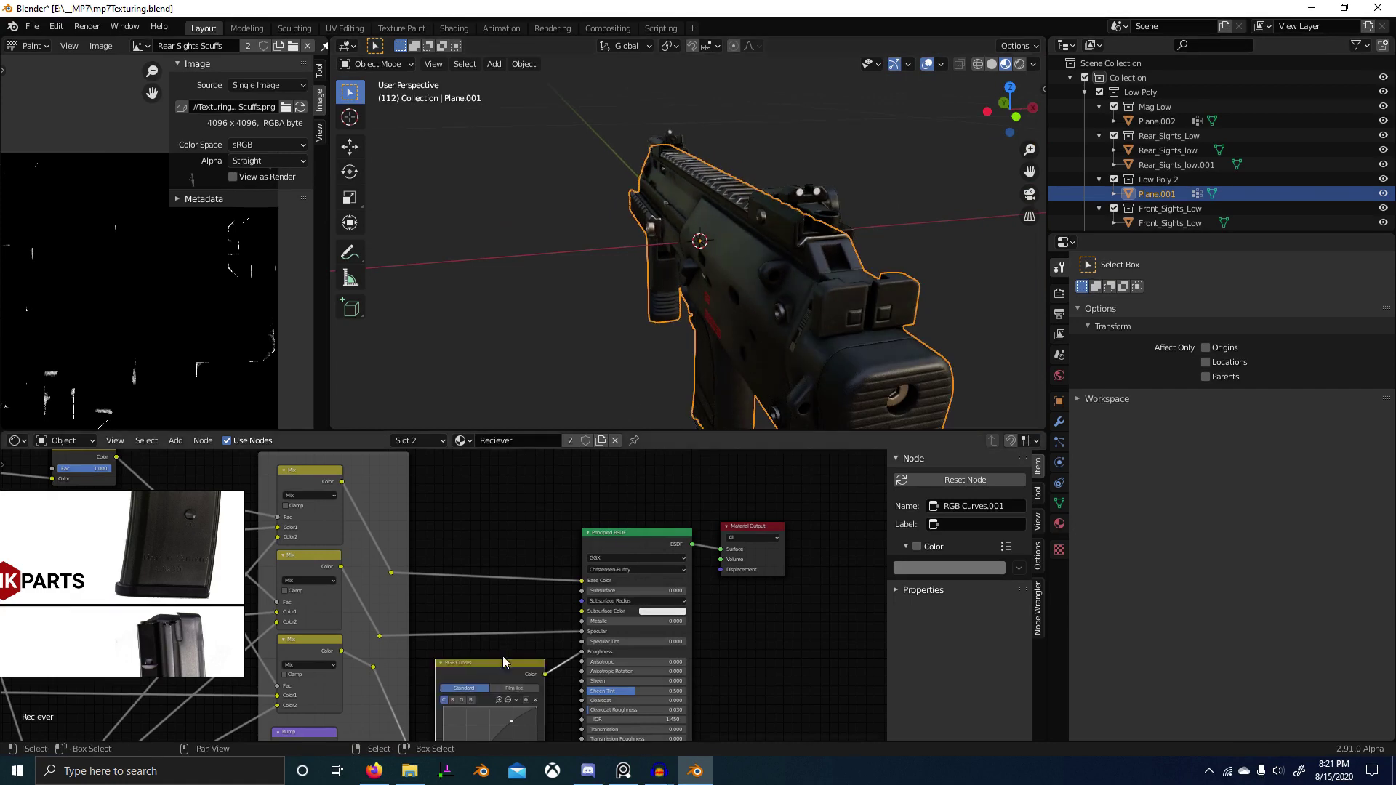
Step: Check the receiver's side surface up close and save the project file
{"action": "scroll", "coordinate": [763, 303], "scroll_direction": "up", "scroll_amount": 4}
{"action": "middle_click_drag", "start_coordinate": [762, 302], "coordinate": [644, 329]}
{"action": "scroll", "coordinate": [590, 575], "scroll_direction": "down", "scroll_amount": 5}
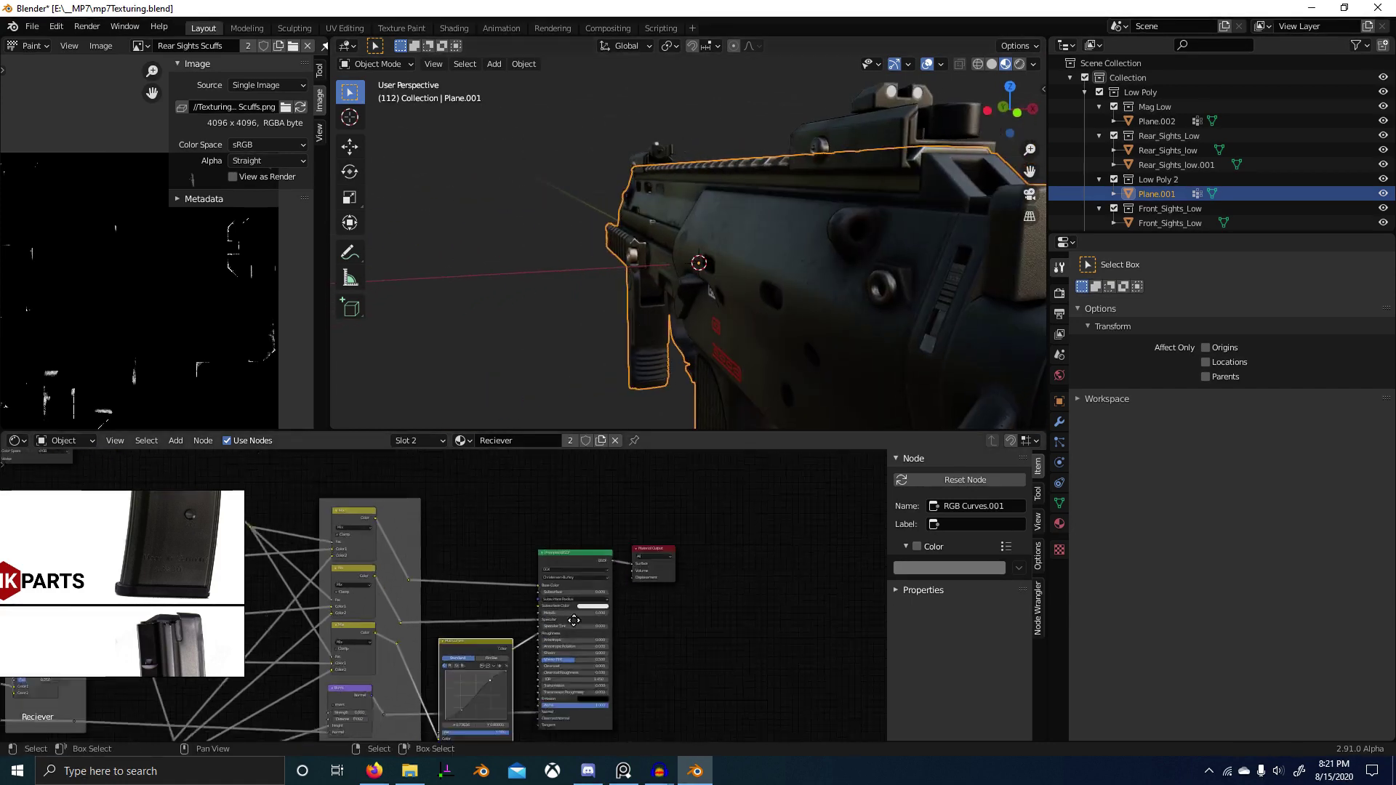
{"action": "scroll", "coordinate": [687, 610], "scroll_direction": "down", "scroll_amount": 4}
{"action": "key", "text": "ctrl+s"}
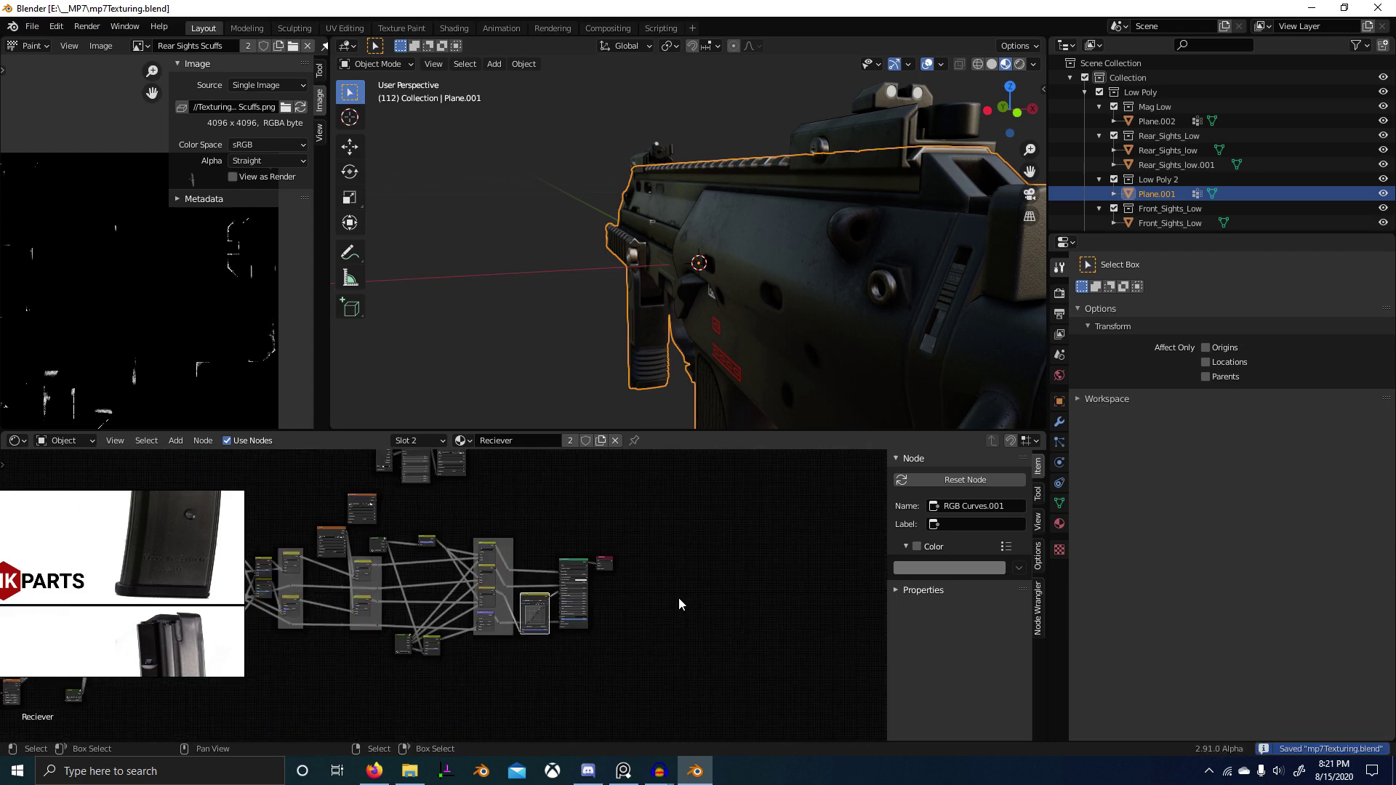
Step: Select and copy the main connected node network of the Reciever material, leaving out the detached node groups
{"action": "key", "text": "ctrl+space"}
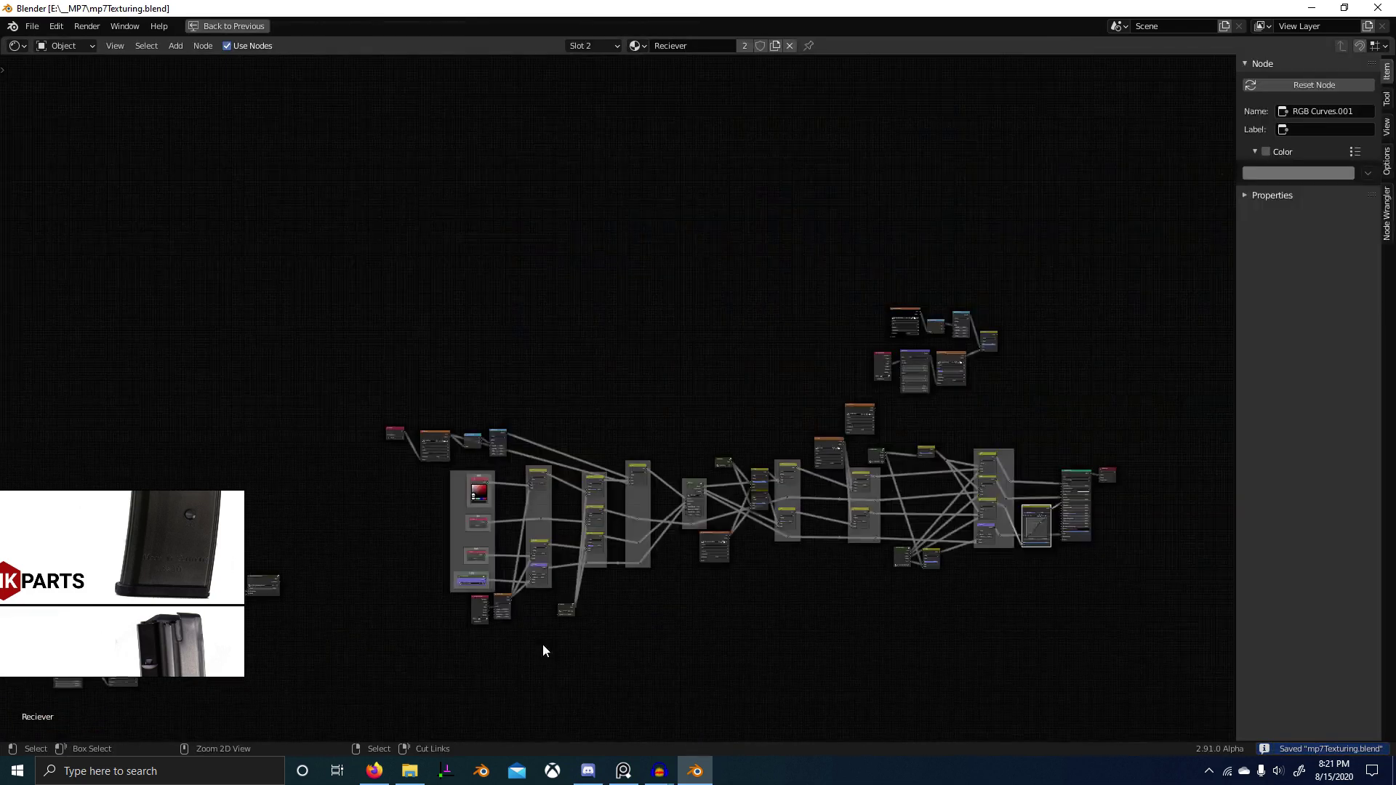
{"action": "scroll", "coordinate": [543, 644], "scroll_direction": "down", "scroll_amount": 4}
{"action": "middle_click_drag", "start_coordinate": [629, 594], "coordinate": [609, 603]}
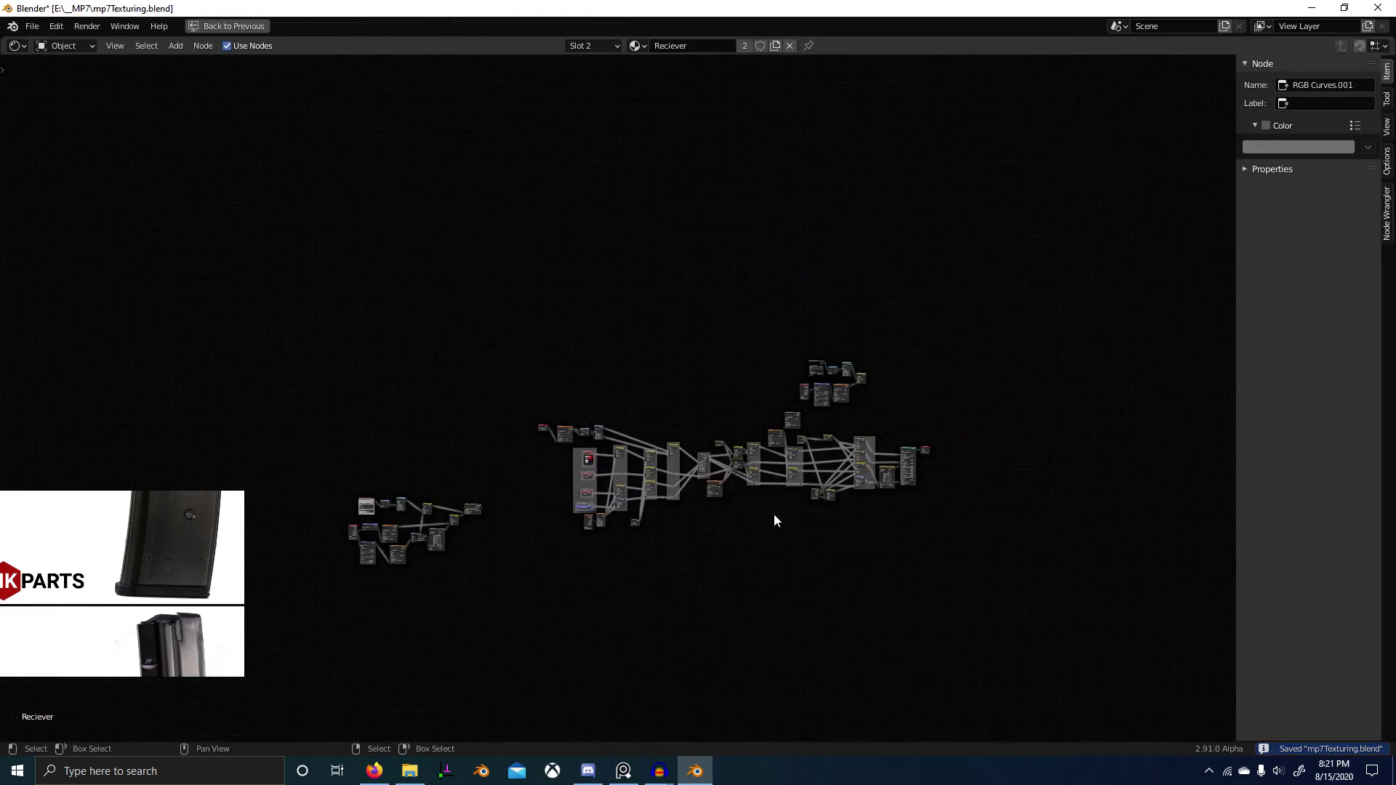
{"action": "scroll", "coordinate": [542, 491], "scroll_direction": "up", "scroll_amount": 2}
{"action": "key", "text": "b"}
{"action": "left_click_drag", "start_coordinate": [425, 431], "coordinate": [1092, 618]}
{"action": "key", "text": "ctrl+space"}
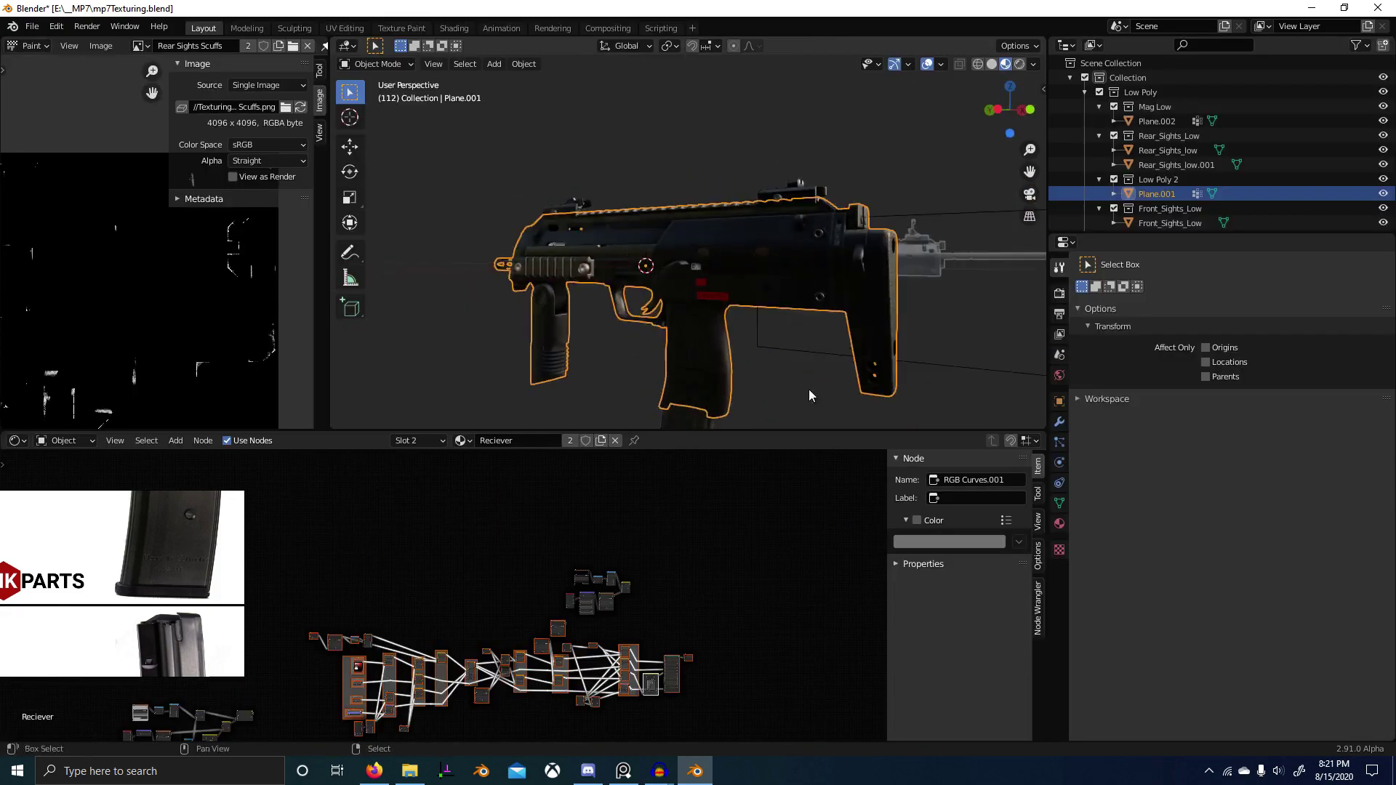
Step: Select the magazine and show its Lower Mag material with empty space beneath the existing nodes
{"action": "middle_click_drag", "start_coordinate": [808, 395], "coordinate": [694, 326]}
{"action": "left_click", "coordinate": [694, 326]}
{"action": "left_click", "coordinate": [393, 501]}
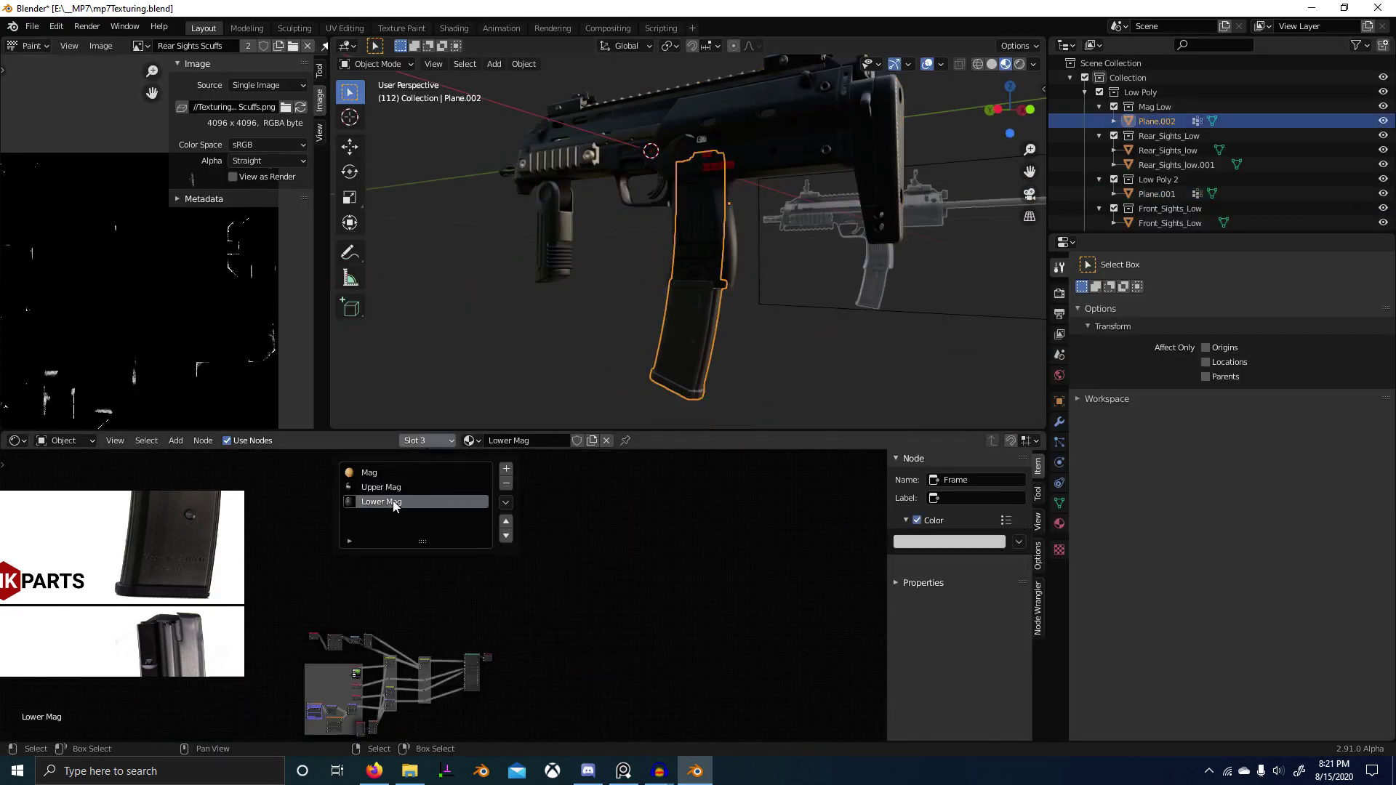
{"action": "middle_click_drag", "start_coordinate": [557, 594], "coordinate": [588, 480]}
{"action": "middle_click_drag", "start_coordinate": [636, 540], "coordinate": [651, 495]}
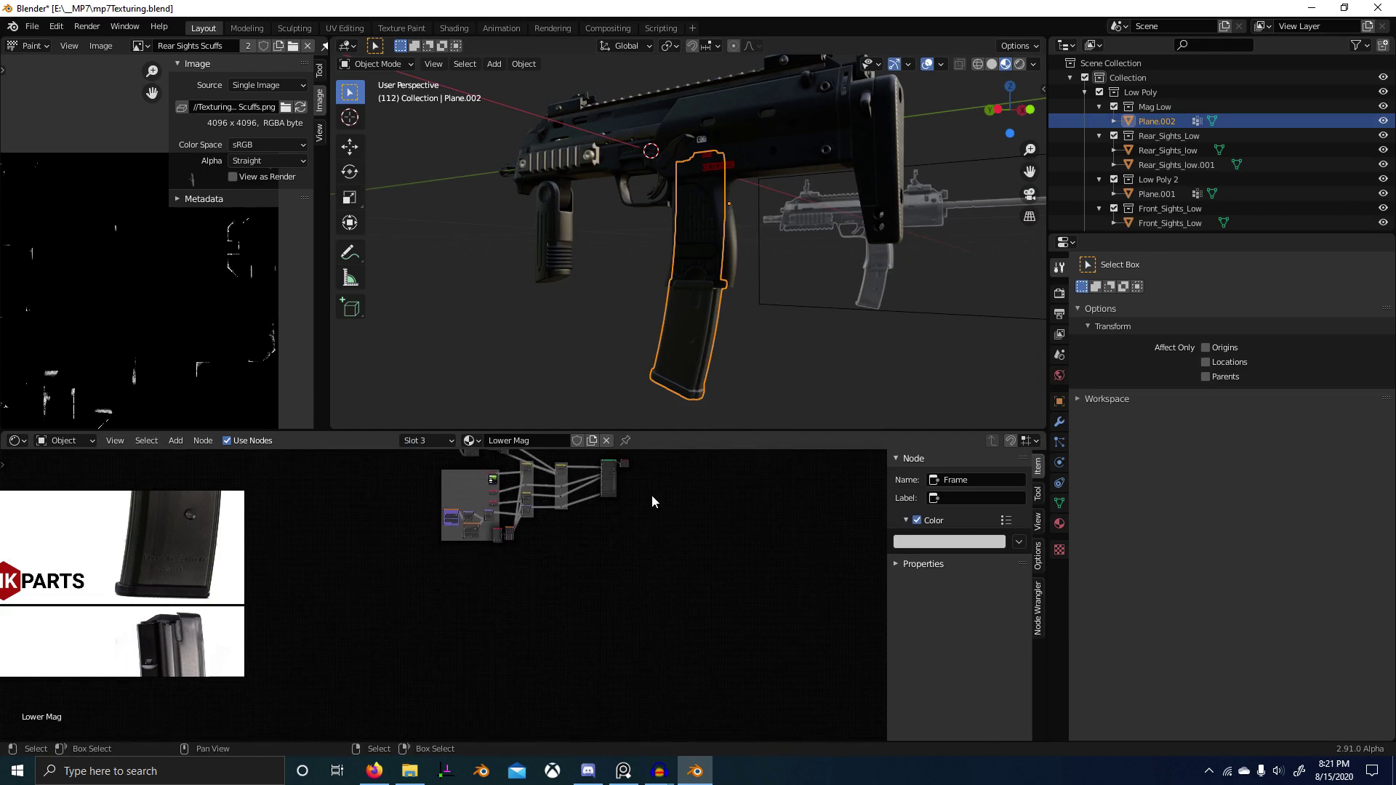
Step: Paste the copied receiver nodes into the Lower Mag material and place them below its existing nodes
{"action": "key", "text": "ctrl+v"}
{"action": "key", "text": "g"}
{"action": "left_click", "coordinate": [531, 663]}
{"action": "key", "text": "g"}
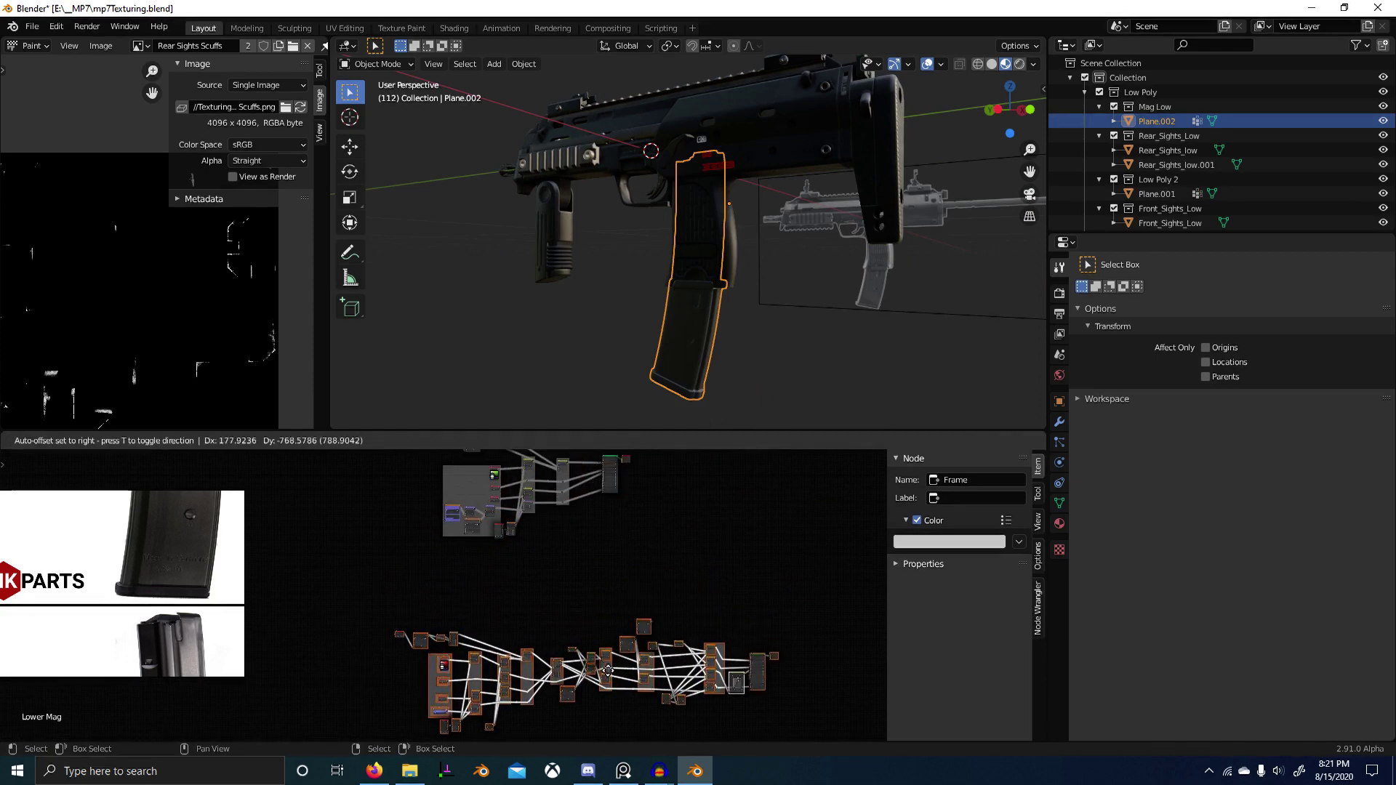
{"action": "left_click", "coordinate": [597, 596]}
Step: Examine the pasted receiver network and the original Lower Mag nodes, and view the magazine up close
{"action": "scroll", "coordinate": [422, 658], "scroll_direction": "up", "scroll_amount": 6}
{"action": "middle_click_drag", "start_coordinate": [422, 658], "coordinate": [557, 608]}
{"action": "scroll", "coordinate": [642, 593], "scroll_direction": "up", "scroll_amount": 2}
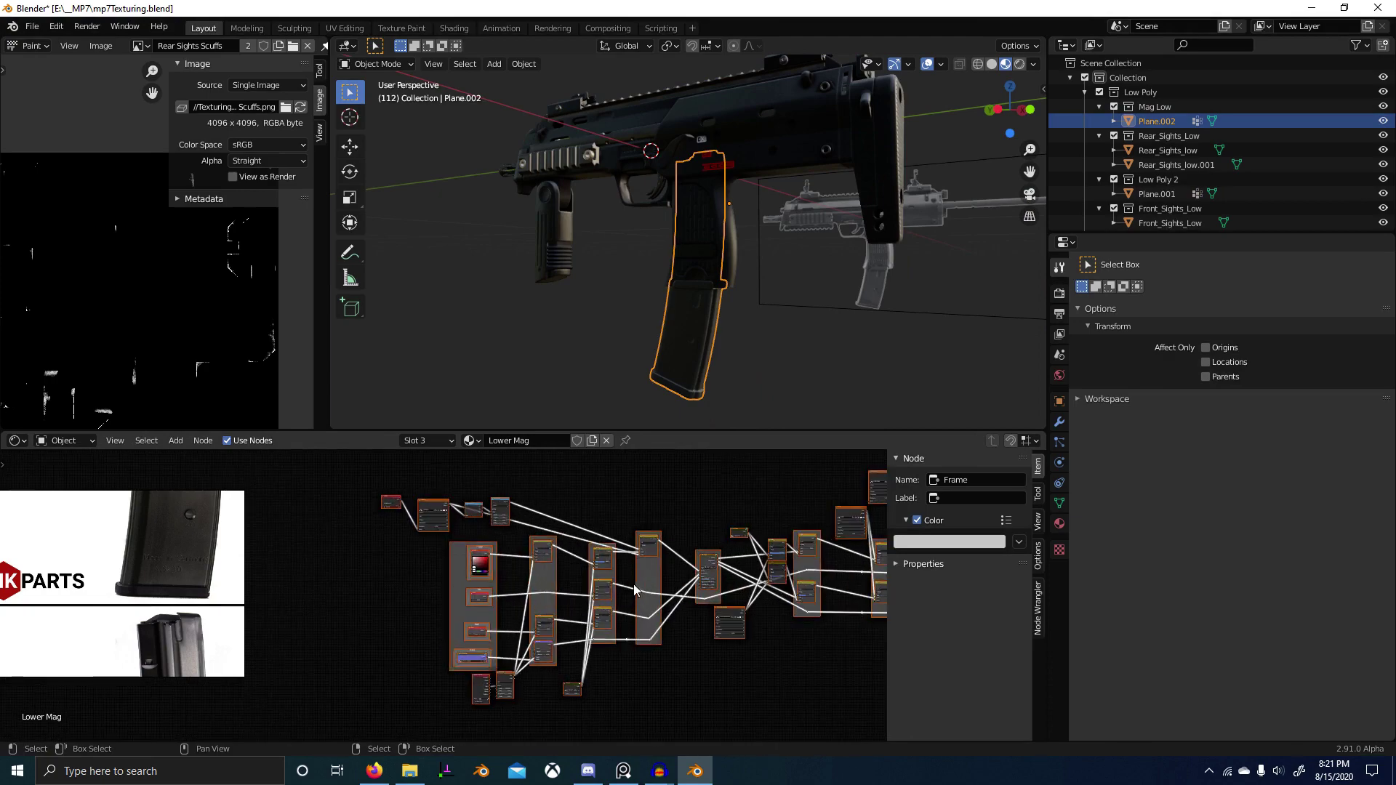
{"action": "middle_click_drag", "start_coordinate": [642, 593], "coordinate": [563, 578]}
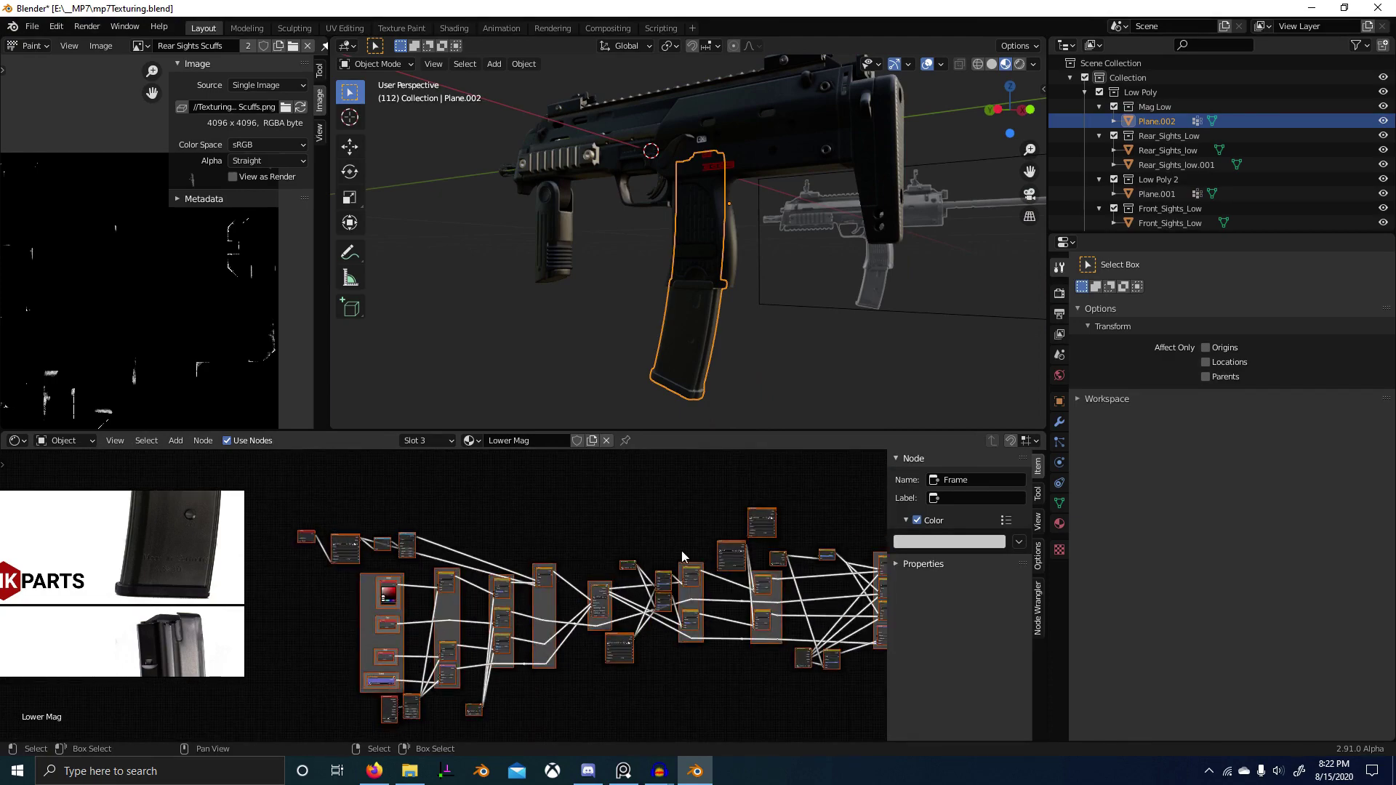
{"action": "scroll", "coordinate": [591, 531], "scroll_direction": "down", "scroll_amount": 4}
{"action": "middle_click_drag", "start_coordinate": [617, 487], "coordinate": [561, 564]}
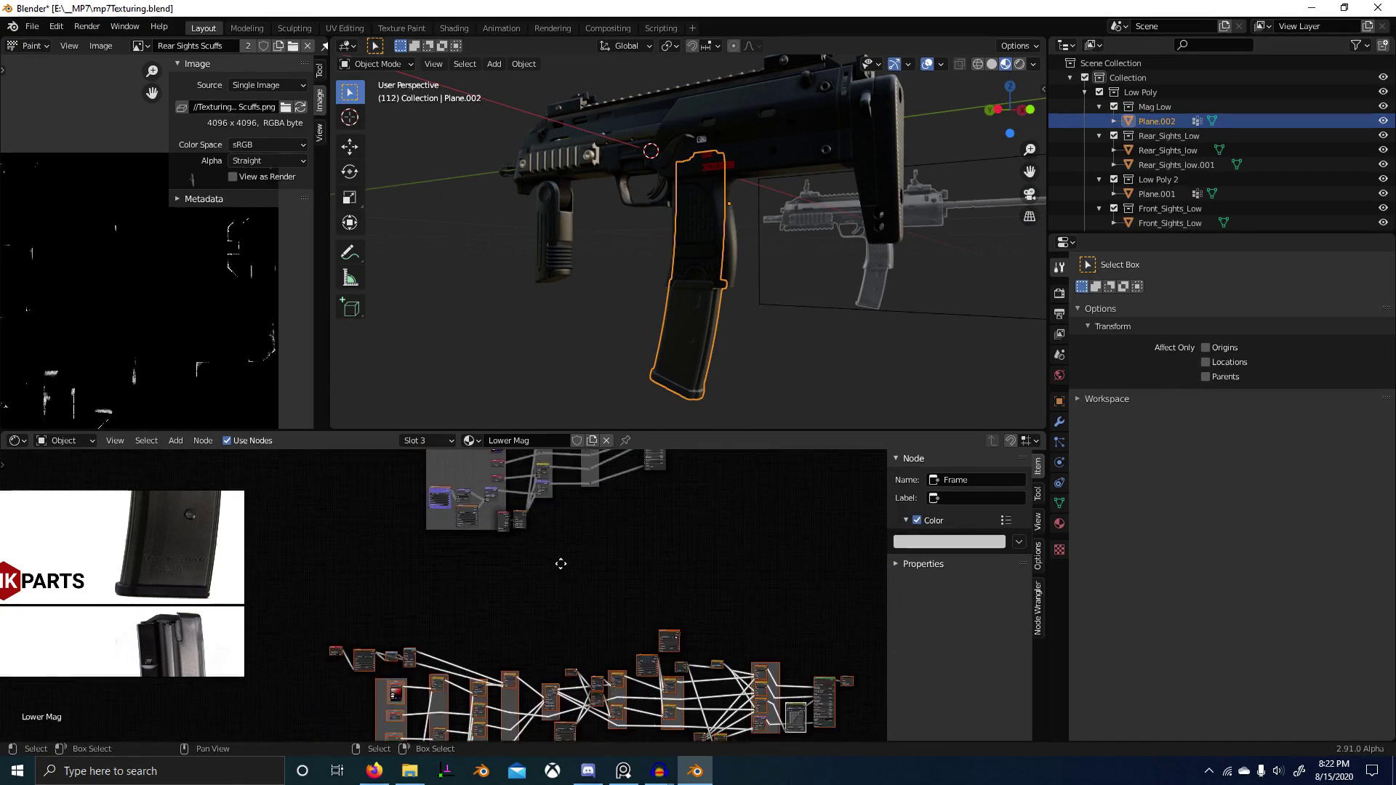
{"action": "scroll", "coordinate": [561, 564], "scroll_direction": "down", "scroll_amount": 2}
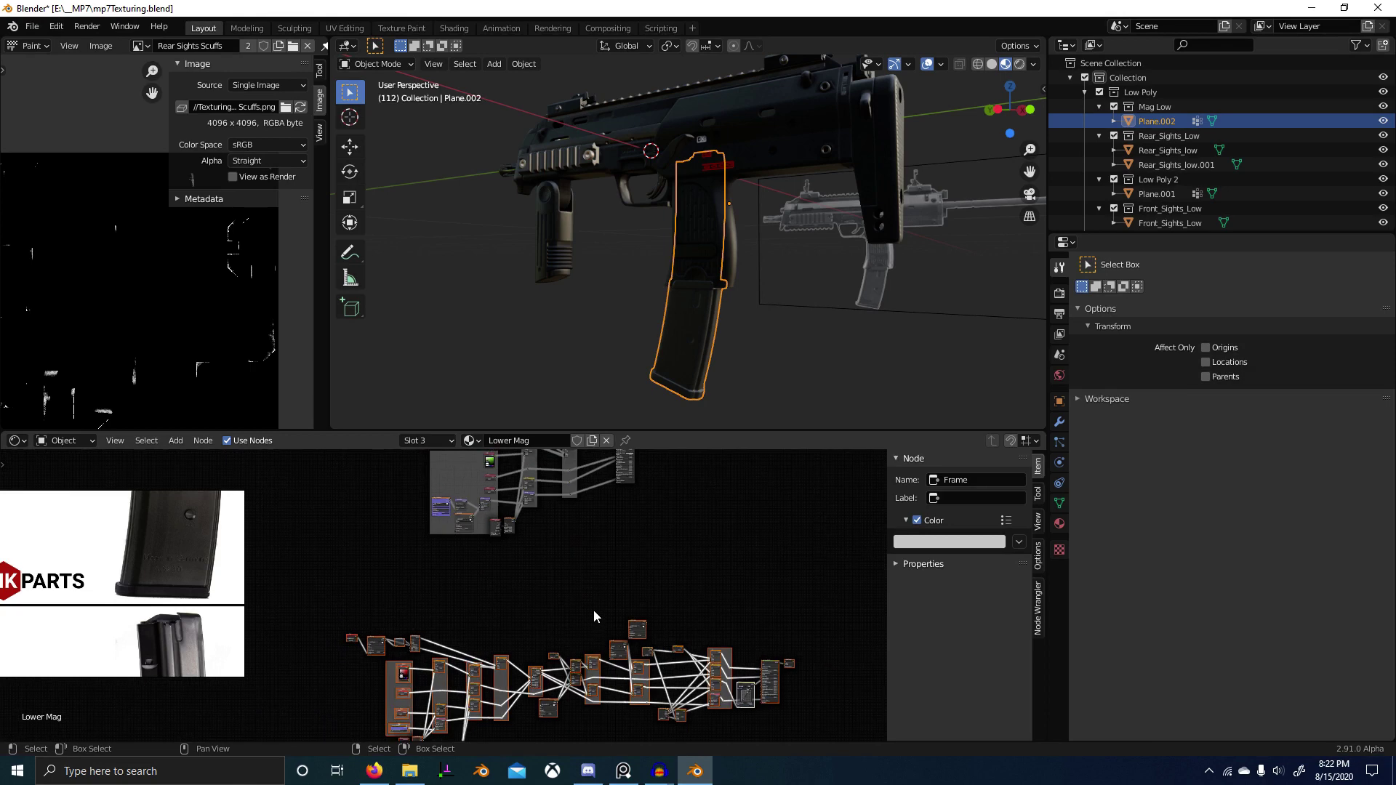
{"action": "middle_click_drag", "start_coordinate": [550, 482], "coordinate": [505, 602]}
{"action": "scroll", "coordinate": [521, 602], "scroll_direction": "up", "scroll_amount": 2}
{"action": "scroll", "coordinate": [523, 536], "scroll_direction": "up", "scroll_amount": 10}
{"action": "scroll", "coordinate": [518, 619], "scroll_direction": "down", "scroll_amount": 1}
{"action": "scroll", "coordinate": [651, 386], "scroll_direction": "up", "scroll_amount": 5}
{"action": "middle_click_drag", "start_coordinate": [652, 385], "coordinate": [523, 540]}
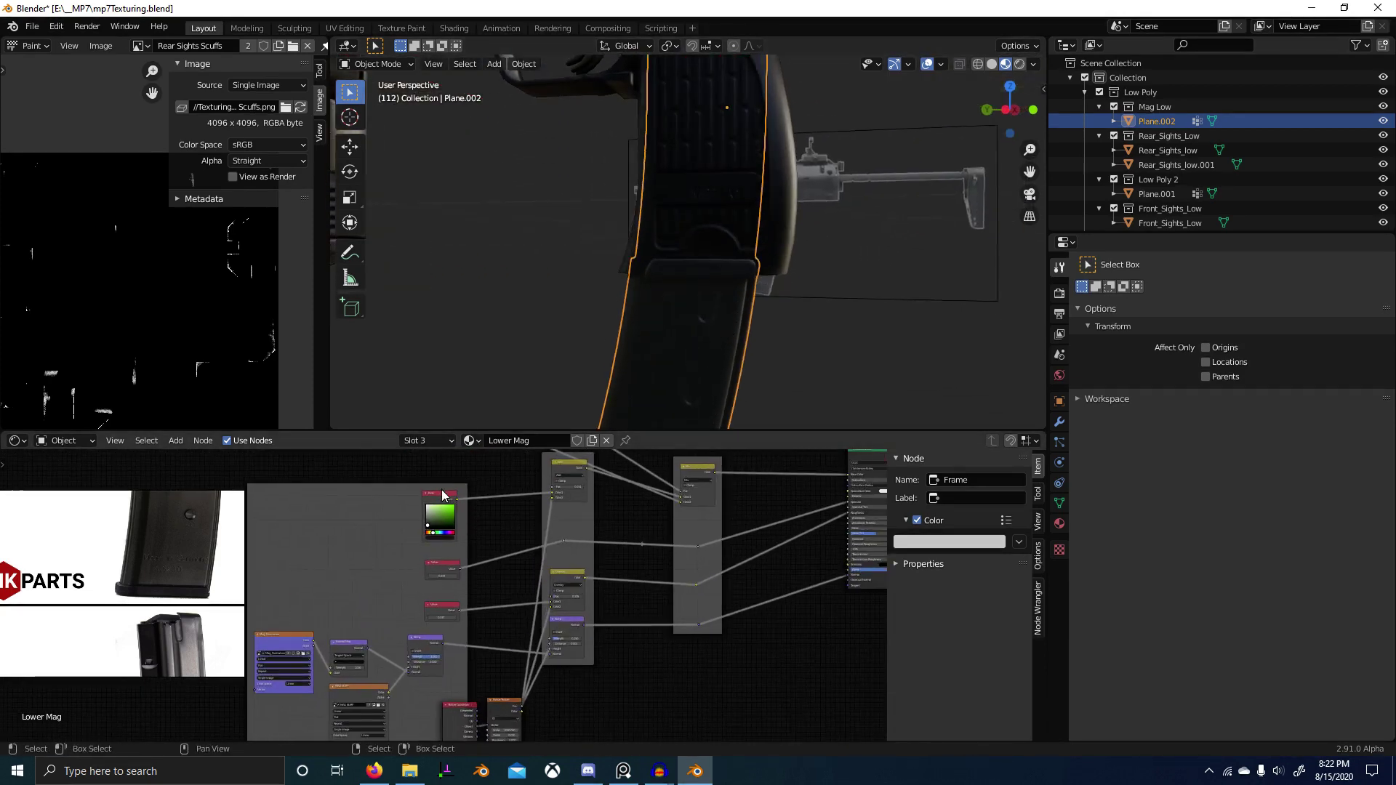
Step: Combine the original normal image texture, Normal Map, bump texture and Bump nodes into one node group and return to the main network
{"action": "scroll", "coordinate": [418, 568], "scroll_direction": "down", "scroll_amount": 1}
{"action": "middle_click_drag", "start_coordinate": [345, 659], "coordinate": [406, 593]}
{"action": "scroll", "coordinate": [406, 593], "scroll_direction": "up", "scroll_amount": 3}
{"action": "left_click", "coordinate": [332, 573]}
{"action": "left_click", "coordinate": [437, 626]}
{"action": "left_click", "coordinate": [458, 589]}
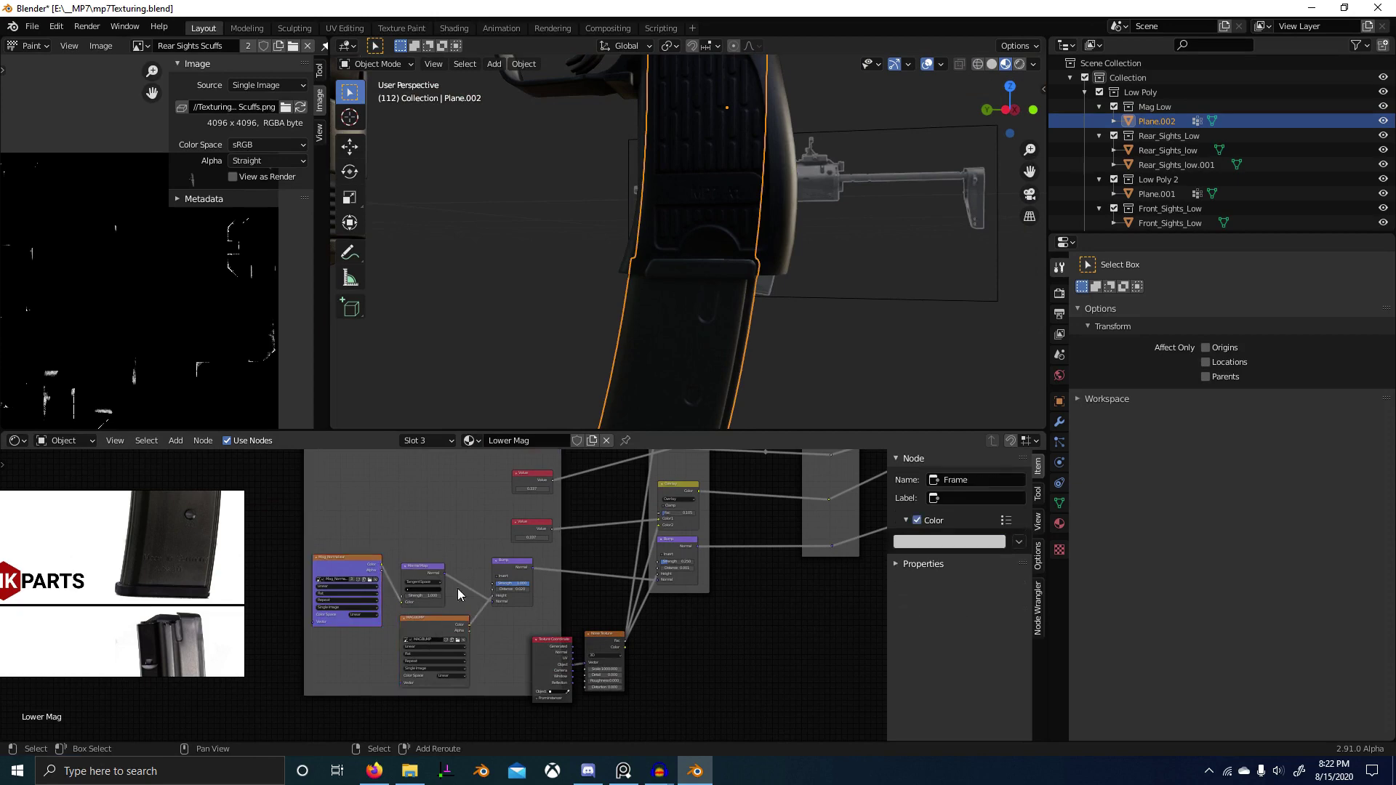
{"action": "left_click", "coordinate": [378, 569]}
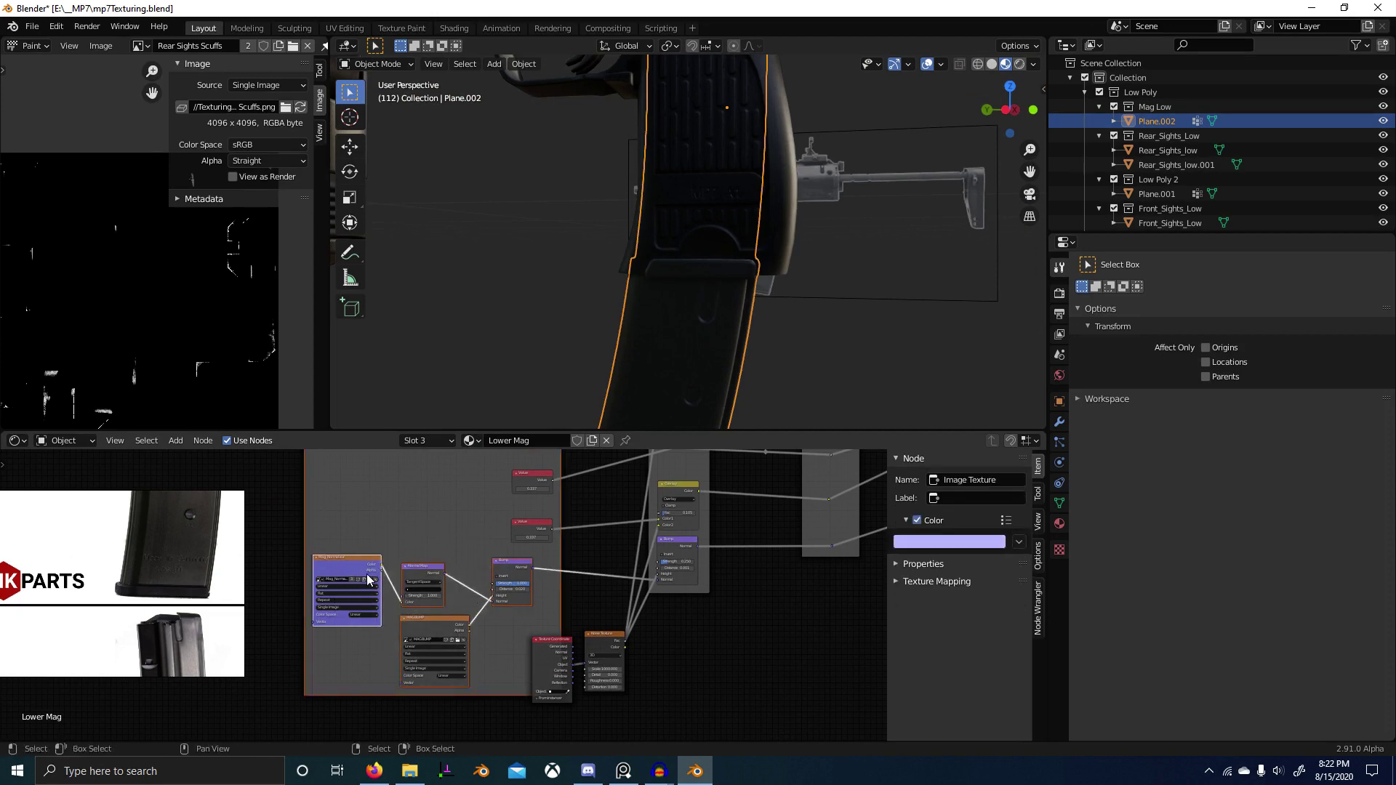
{"action": "left_click", "coordinate": [489, 588]}
{"action": "left_click", "coordinate": [365, 574]}
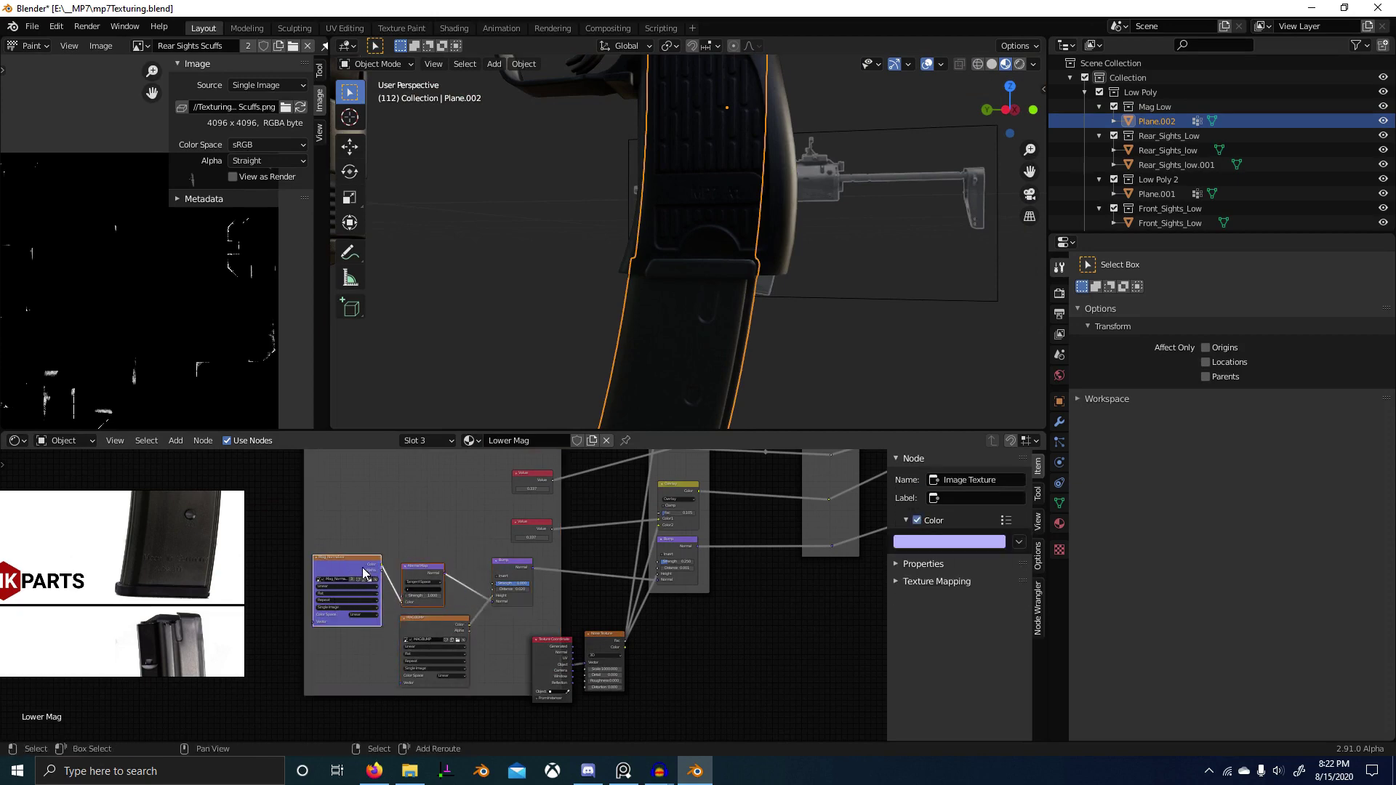
{"action": "key", "text": "ctrl+g"}
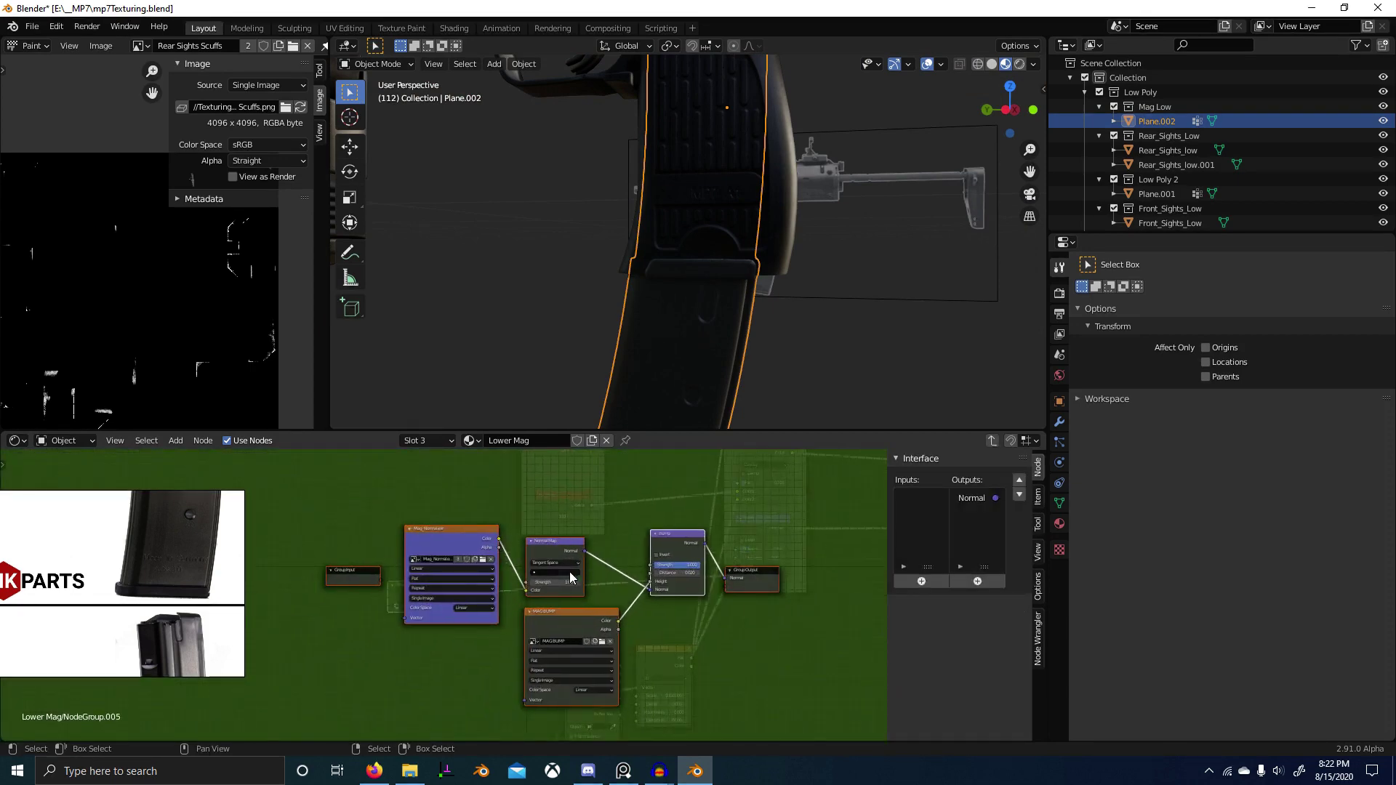
{"action": "key", "text": "Tab"}
Step: Place the new group in the input frame, rename it Mag Normal, and colour it light purple with red and green at 0.5
{"action": "scroll", "coordinate": [442, 601], "scroll_direction": "up", "scroll_amount": 5}
{"action": "left_click_drag", "start_coordinate": [405, 588], "coordinate": [596, 478]}
{"action": "left_click_drag", "start_coordinate": [597, 489], "coordinate": [630, 567]}
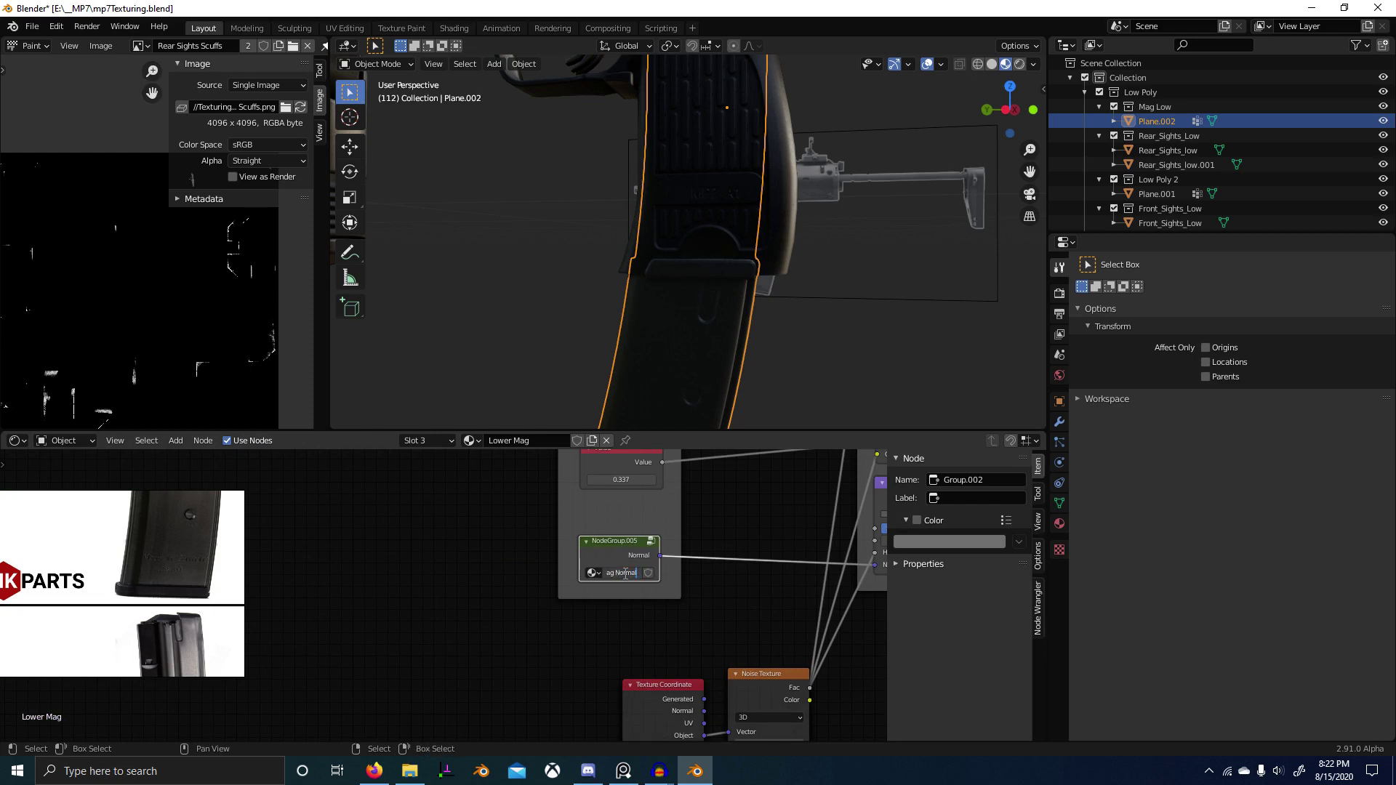
{"action": "left_click", "coordinate": [930, 544]}
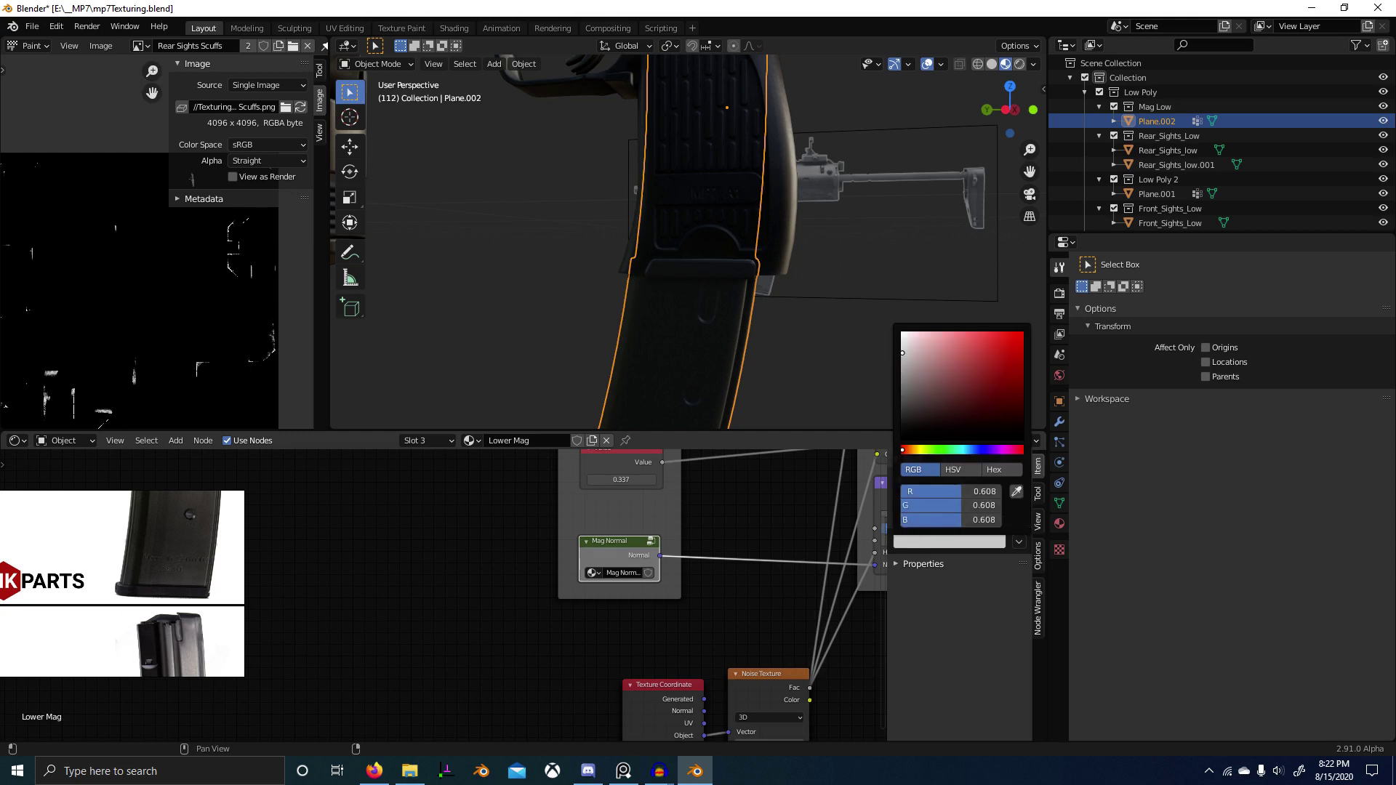
{"action": "type", "text": ".5"}
{"action": "key", "text": "Return"}
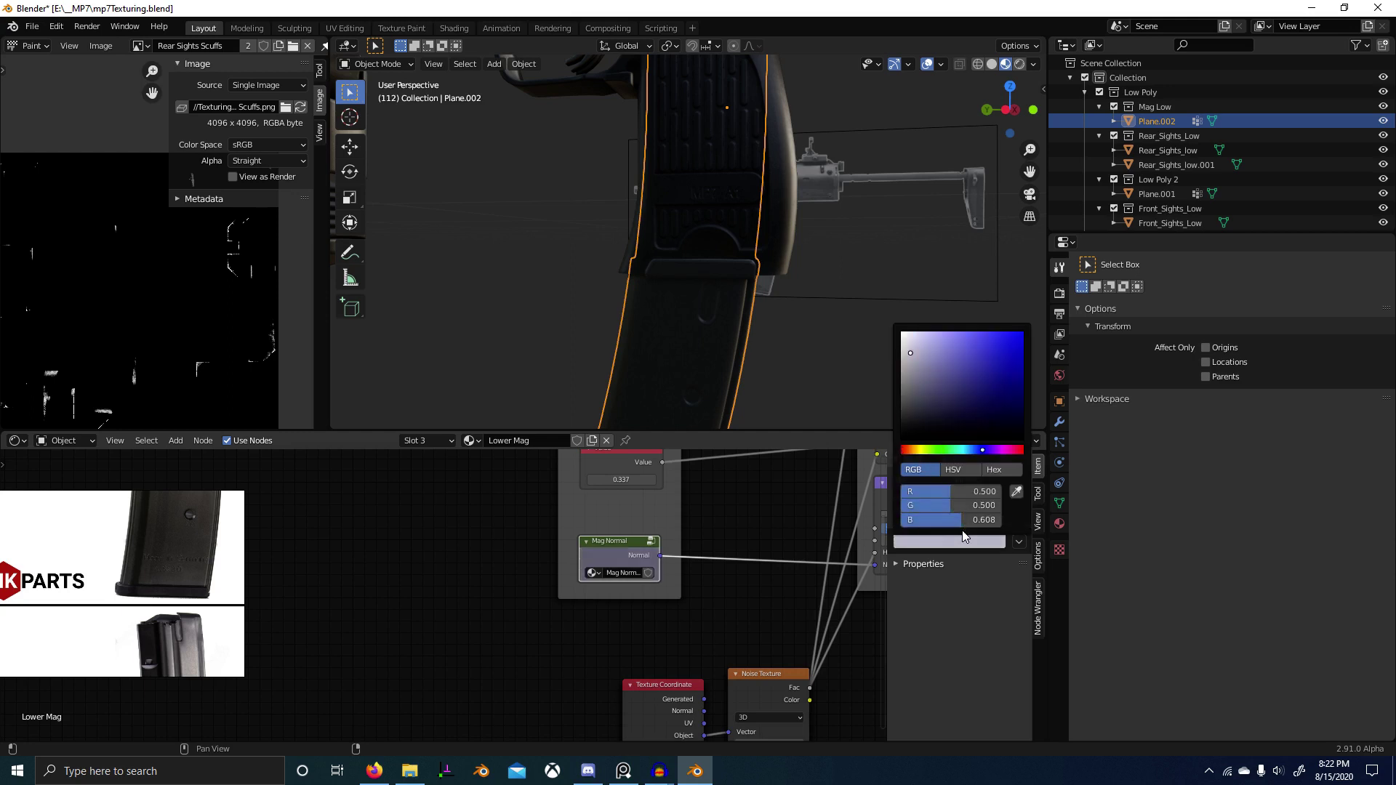
{"action": "scroll", "coordinate": [836, 580], "scroll_direction": "down", "scroll_amount": 10}
{"action": "middle_click_drag", "start_coordinate": [800, 578], "coordinate": [713, 687]}
{"action": "left_click", "coordinate": [673, 633]}
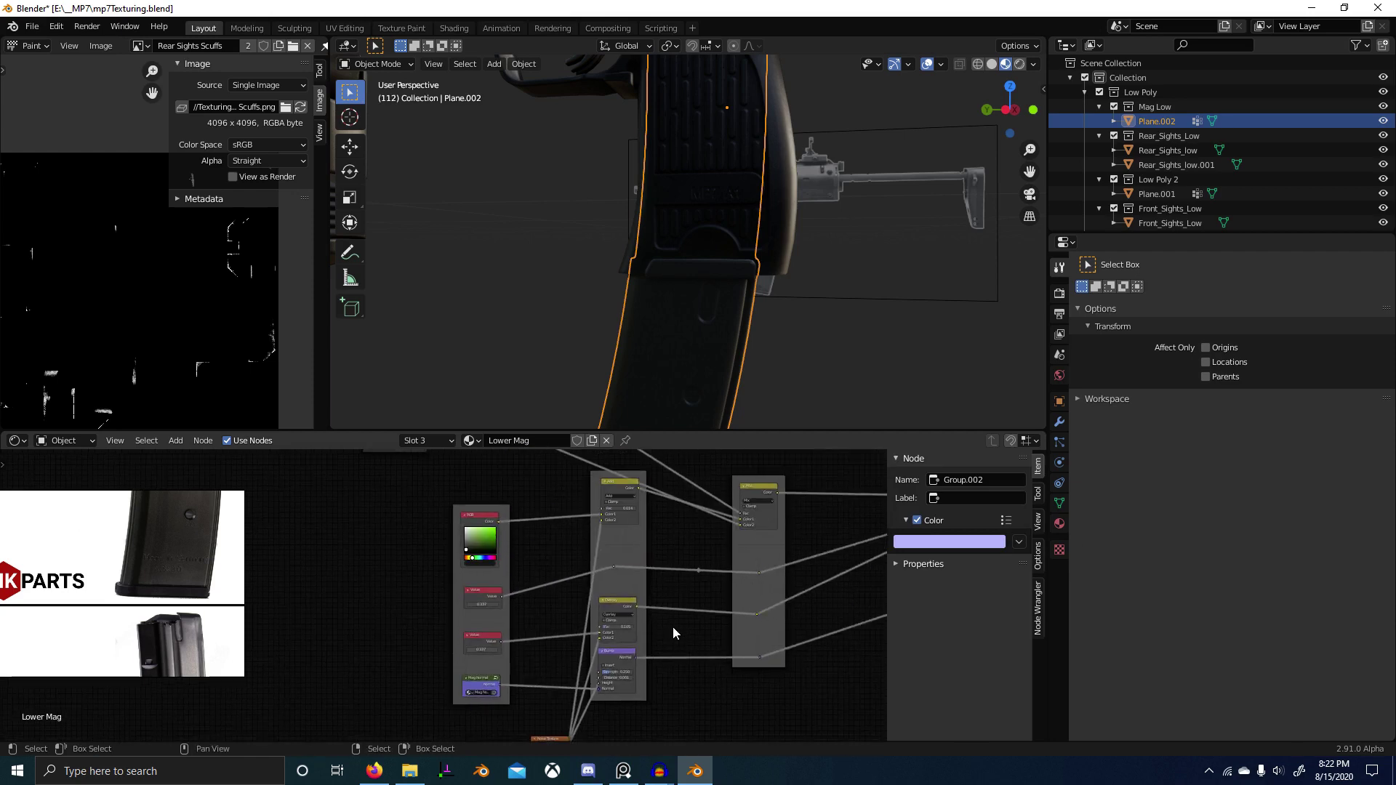
Step: Enlarge the node editor and compare the original colour and value nodes with the pasted Albedo, Spec, Rough and Normal inputs
{"action": "scroll", "coordinate": [576, 569], "scroll_direction": "down", "scroll_amount": 5}
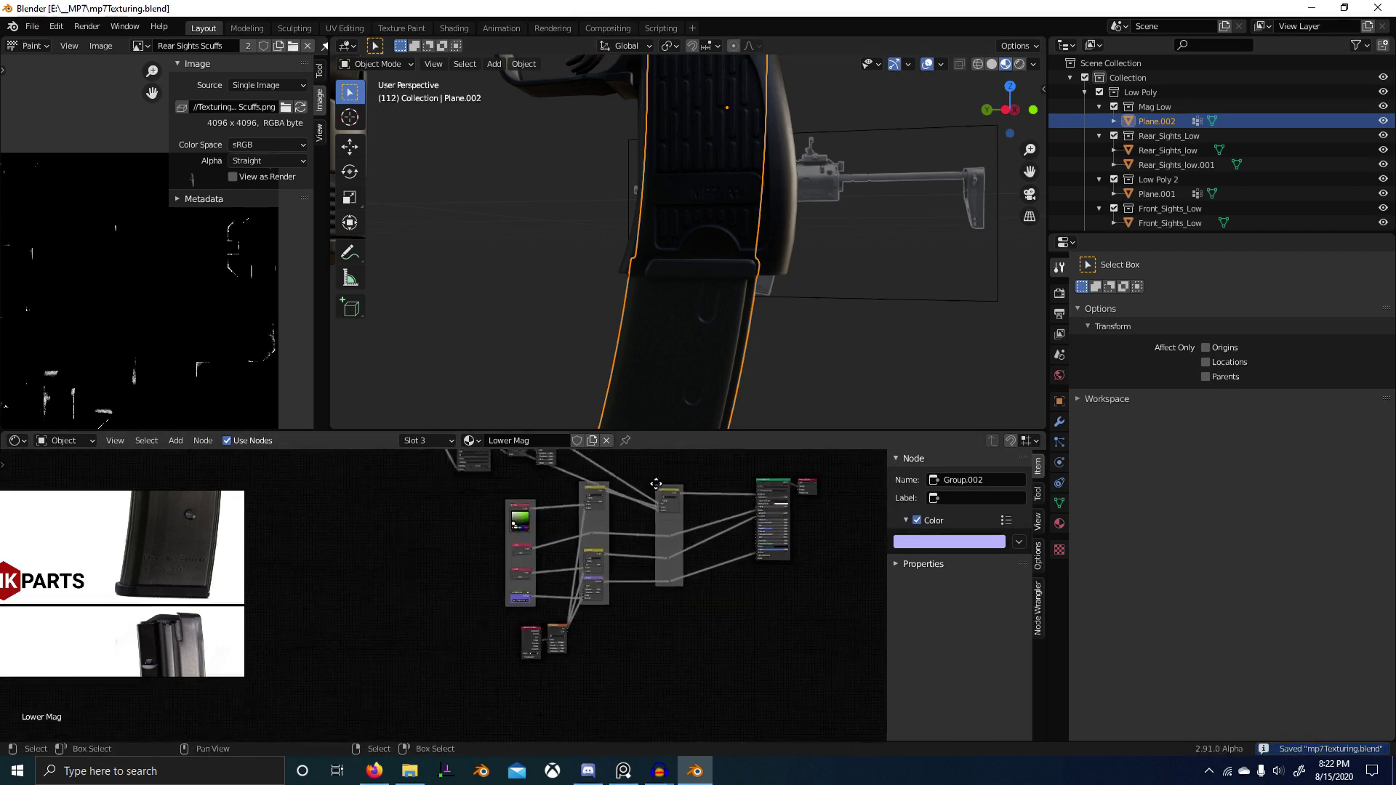
{"action": "key", "text": "ctrl+space"}
{"action": "scroll", "coordinate": [404, 439], "scroll_direction": "up", "scroll_amount": 8}
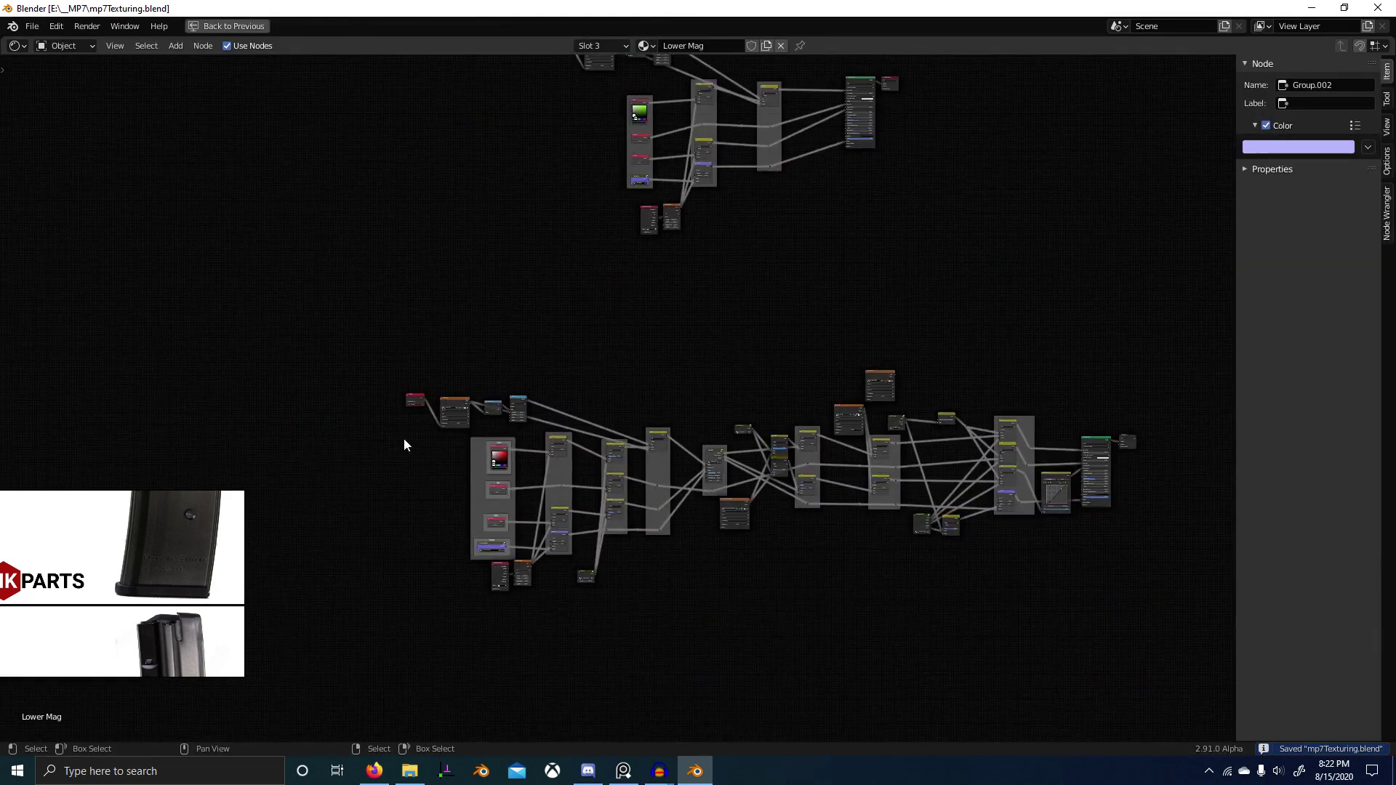
{"action": "scroll", "coordinate": [597, 476], "scroll_direction": "up", "scroll_amount": 2}
{"action": "scroll", "coordinate": [596, 476], "scroll_direction": "down", "scroll_amount": 4}
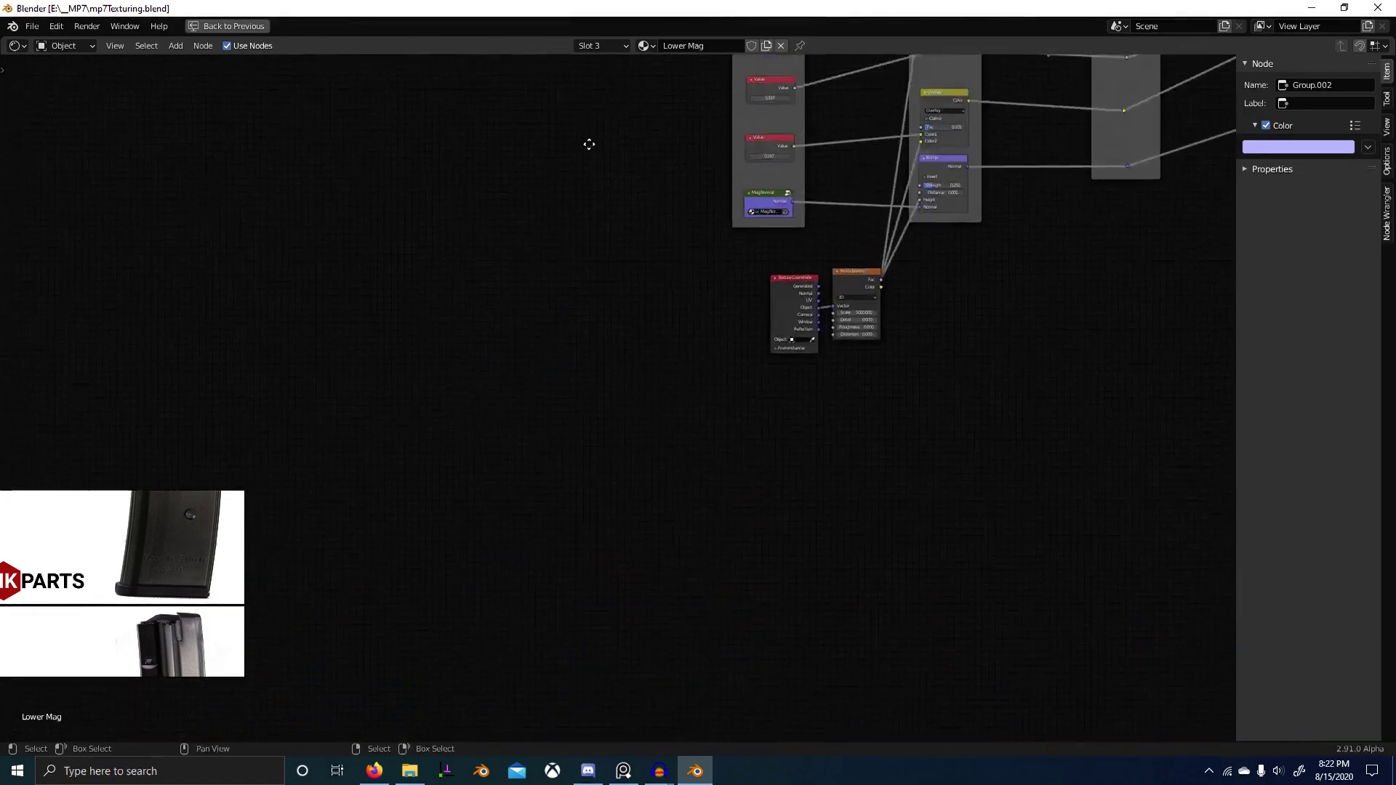
{"action": "middle_click_drag", "start_coordinate": [586, 140], "coordinate": [523, 404]}
{"action": "scroll", "coordinate": [618, 389], "scroll_direction": "up", "scroll_amount": 3}
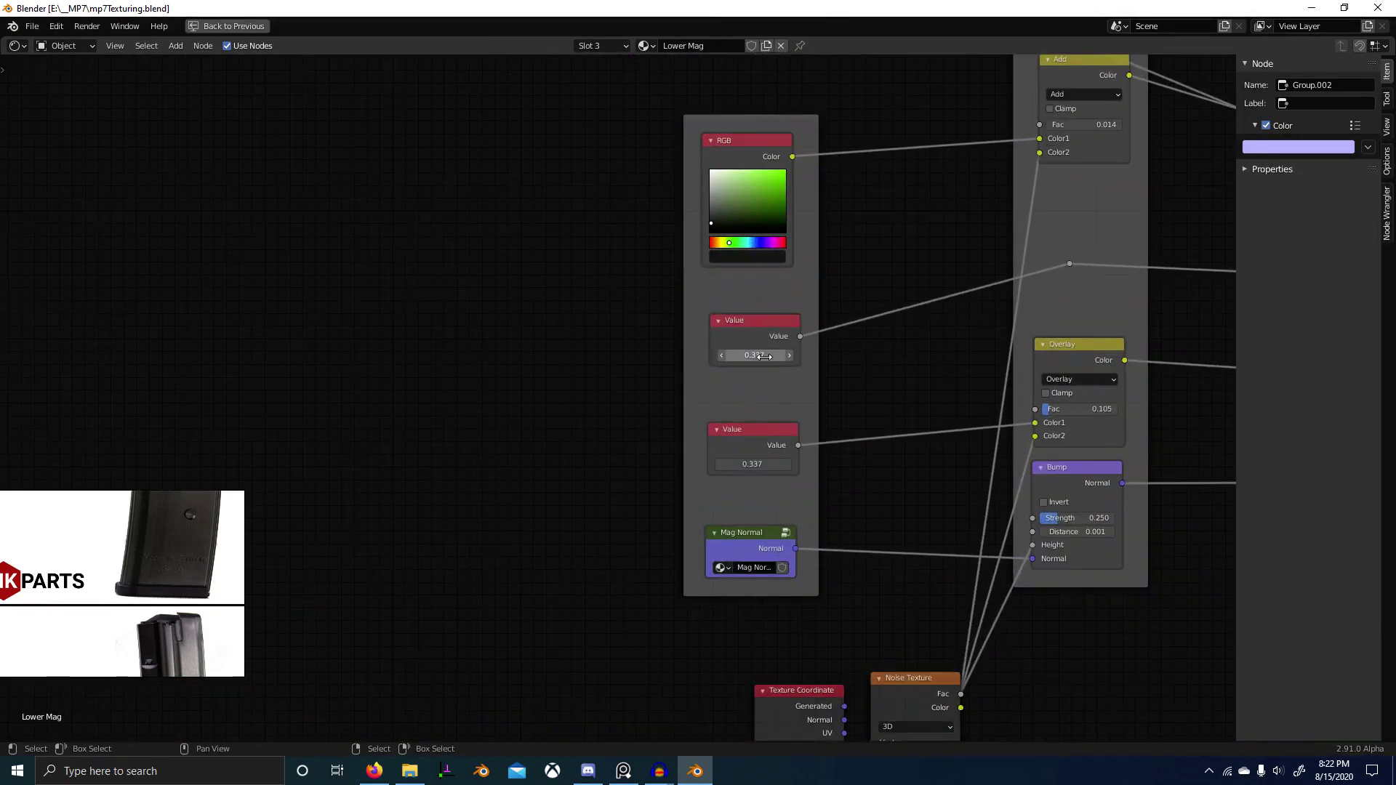
{"action": "scroll", "coordinate": [761, 354], "scroll_direction": "down", "scroll_amount": 5}
{"action": "scroll", "coordinate": [786, 465], "scroll_direction": "up", "scroll_amount": 4}
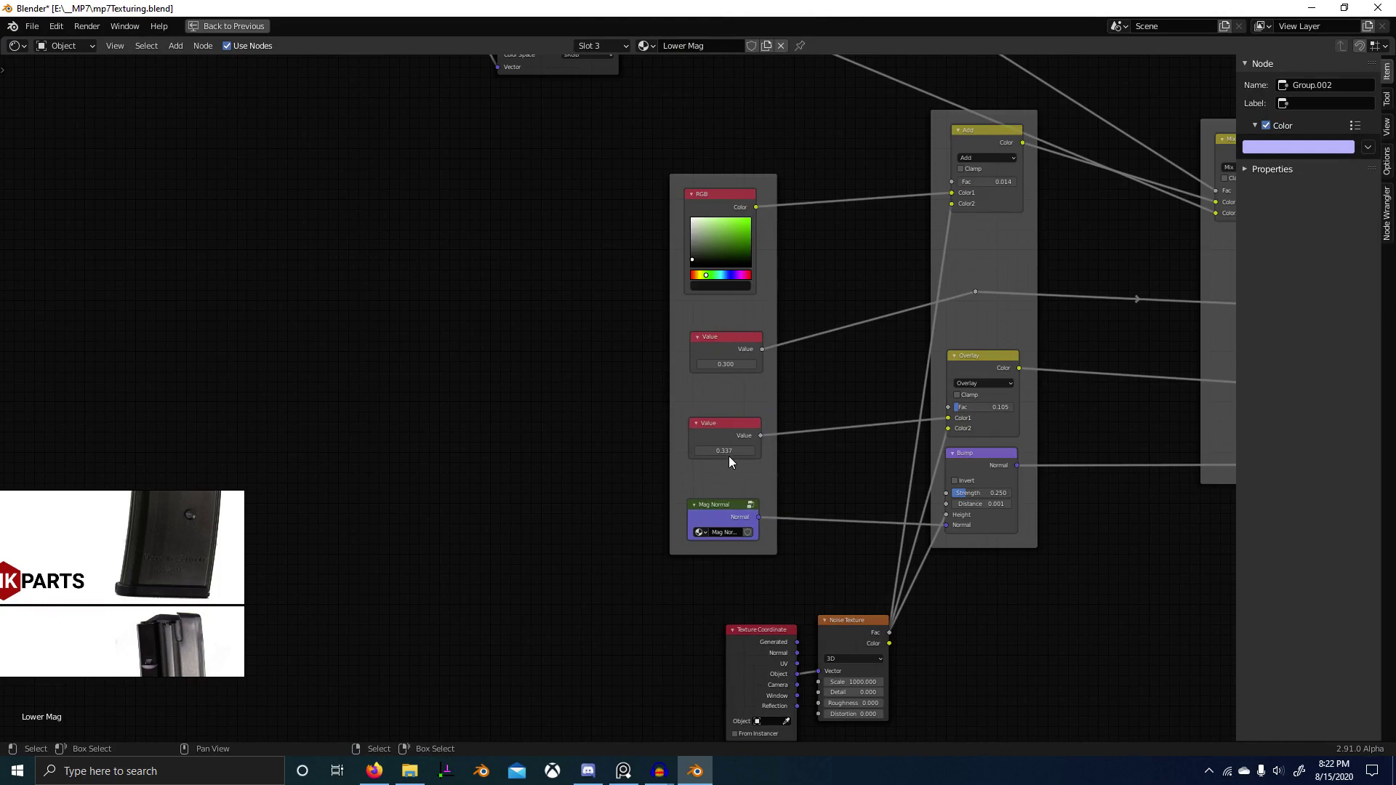
{"action": "scroll", "coordinate": [729, 458], "scroll_direction": "down", "scroll_amount": 4}
{"action": "scroll", "coordinate": [687, 421], "scroll_direction": "up", "scroll_amount": 5}
{"action": "scroll", "coordinate": [765, 482], "scroll_direction": "down", "scroll_amount": 5}
{"action": "middle_click_drag", "start_coordinate": [727, 496], "coordinate": [883, 686]}
{"action": "scroll", "coordinate": [882, 686], "scroll_direction": "up", "scroll_amount": 4}
{"action": "middle_click_drag", "start_coordinate": [757, 576], "coordinate": [720, 140]}
{"action": "scroll", "coordinate": [698, 327], "scroll_direction": "up", "scroll_amount": 3}
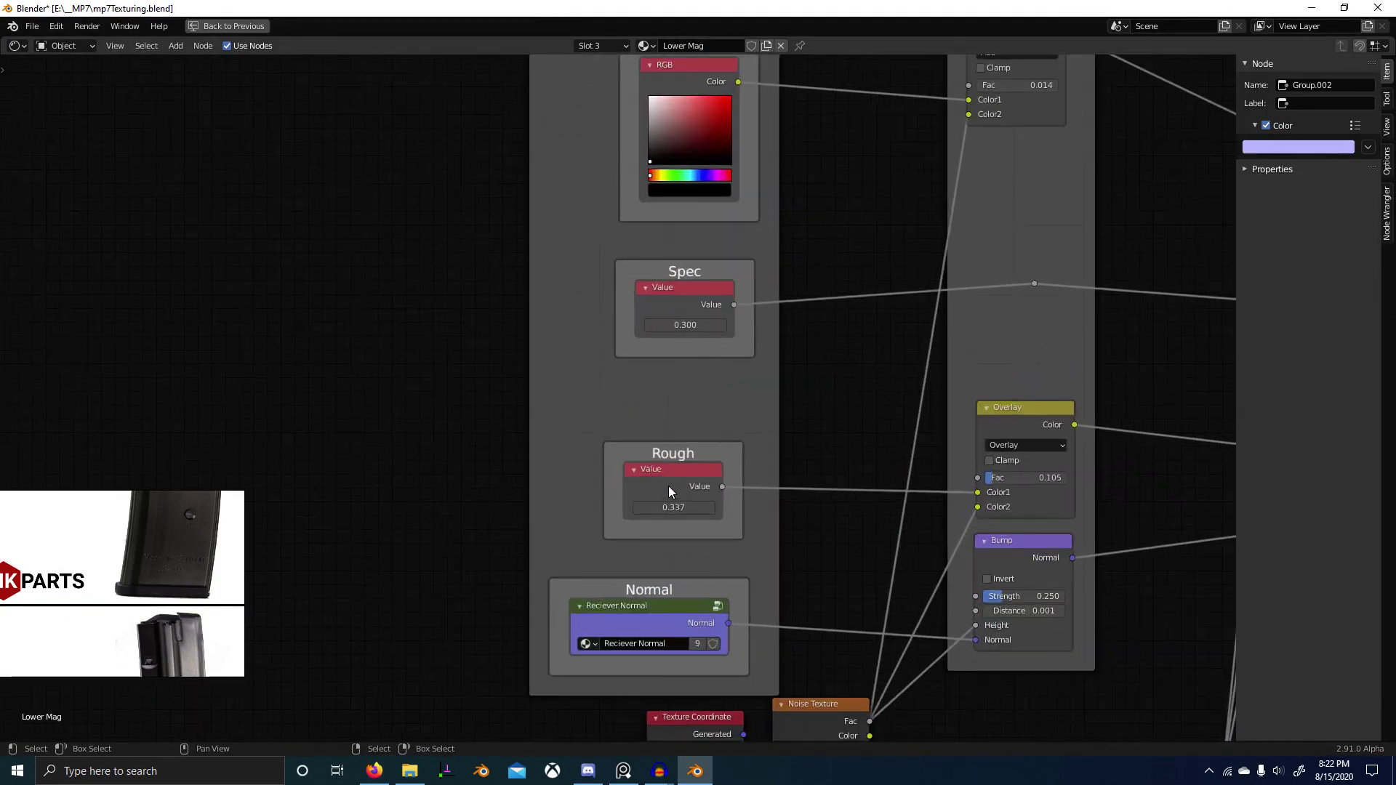
Step: Compare the base layers of both networks, singling out the pasted Texture Coordinate and Noise Texture nodes
{"action": "scroll", "coordinate": [672, 507], "scroll_direction": "down", "scroll_amount": 4}
{"action": "scroll", "coordinate": [480, 421], "scroll_direction": "down", "scroll_amount": 2}
{"action": "scroll", "coordinate": [672, 352], "scroll_direction": "up", "scroll_amount": 2}
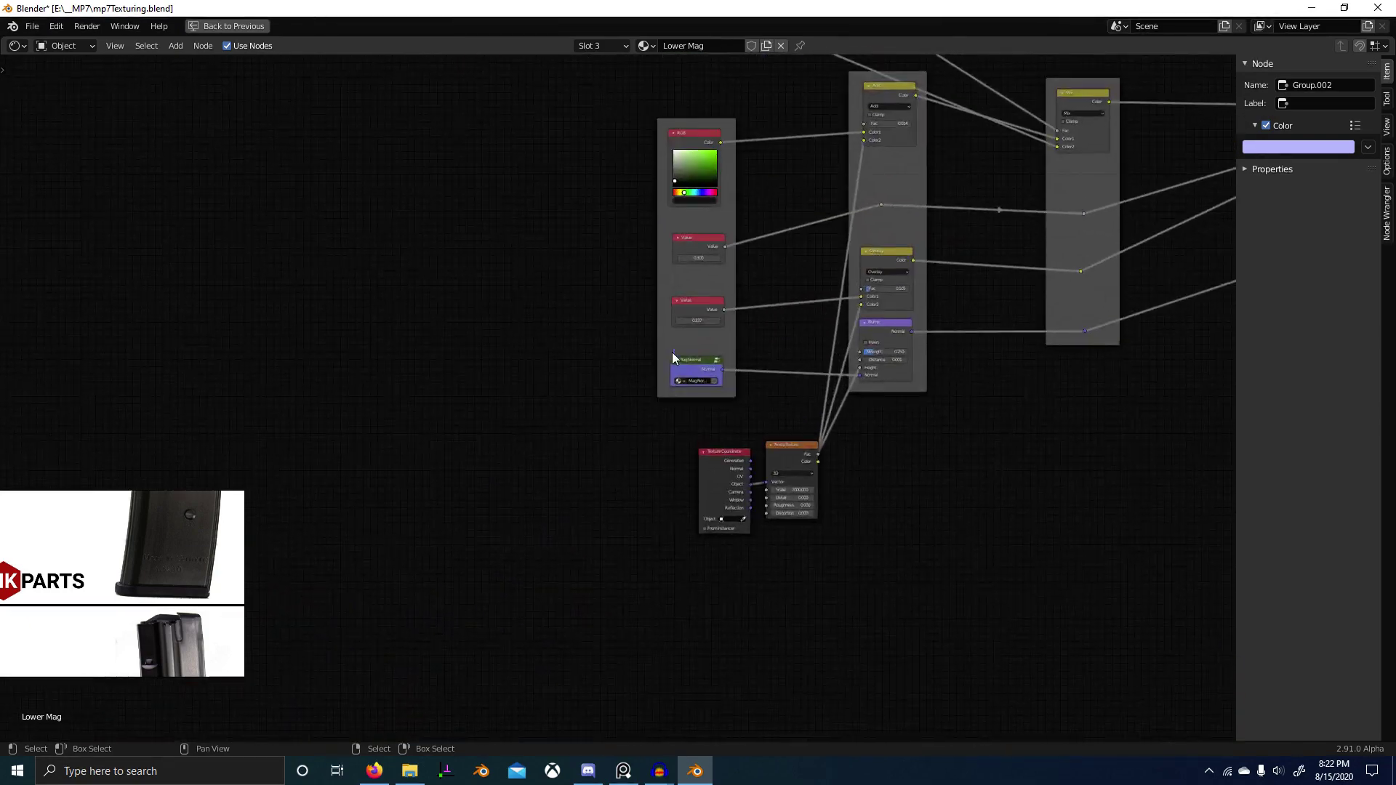
{"action": "scroll", "coordinate": [726, 286], "scroll_direction": "up", "scroll_amount": 2}
{"action": "scroll", "coordinate": [720, 377], "scroll_direction": "down", "scroll_amount": 4}
{"action": "middle_click_drag", "start_coordinate": [799, 274], "coordinate": [655, 395]}
{"action": "scroll", "coordinate": [654, 395], "scroll_direction": "up", "scroll_amount": 3}
{"action": "scroll", "coordinate": [679, 529], "scroll_direction": "down", "scroll_amount": 3}
{"action": "middle_click_drag", "start_coordinate": [651, 506], "coordinate": [748, 297]}
{"action": "scroll", "coordinate": [747, 296], "scroll_direction": "down", "scroll_amount": 4}
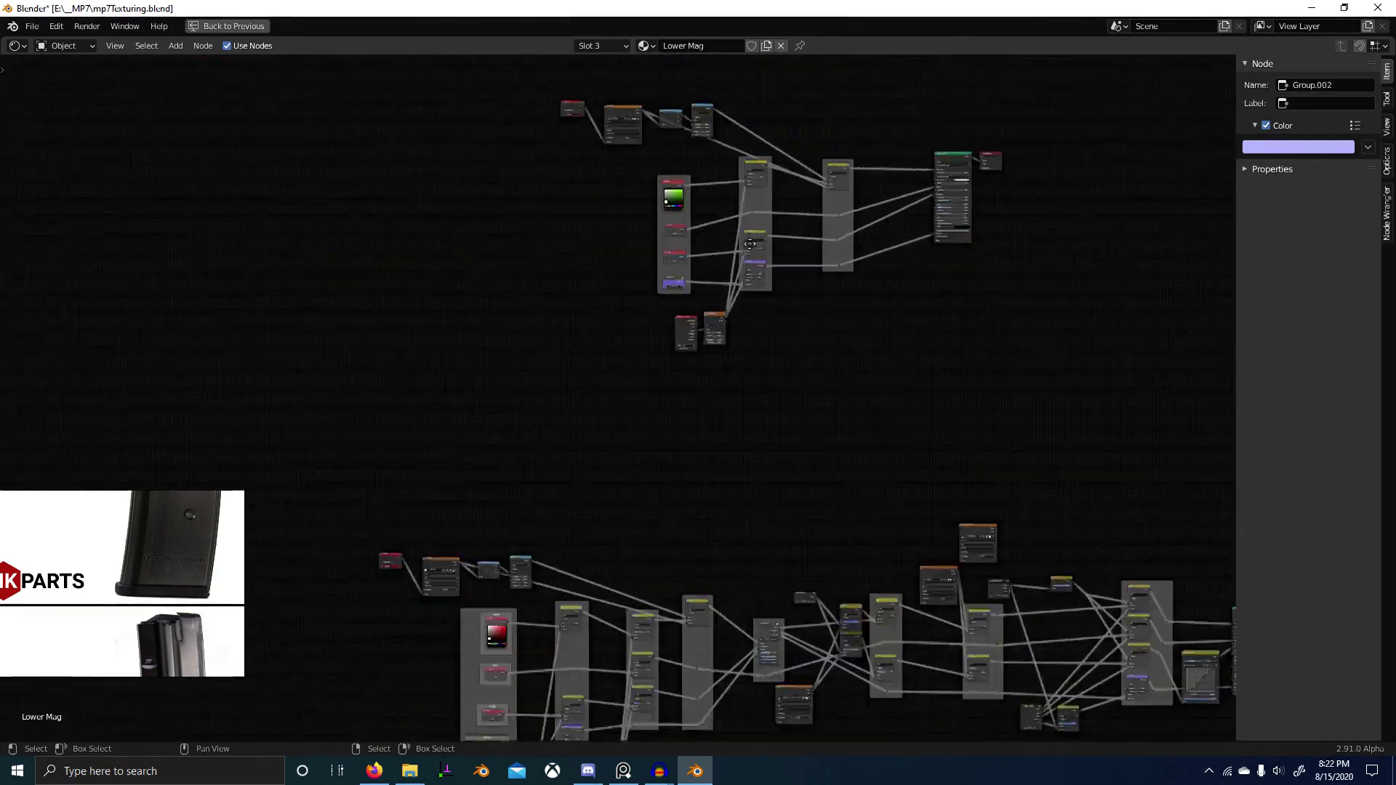
{"action": "middle_click_drag", "start_coordinate": [599, 559], "coordinate": [723, 421]}
{"action": "scroll", "coordinate": [723, 421], "scroll_direction": "up", "scroll_amount": 2}
{"action": "middle_click_drag", "start_coordinate": [633, 682], "coordinate": [592, 601]}
{"action": "scroll", "coordinate": [592, 602], "scroll_direction": "up", "scroll_amount": 2}
{"action": "middle_click_drag", "start_coordinate": [568, 543], "coordinate": [610, 411]}
{"action": "scroll", "coordinate": [610, 411], "scroll_direction": "up", "scroll_amount": 4}
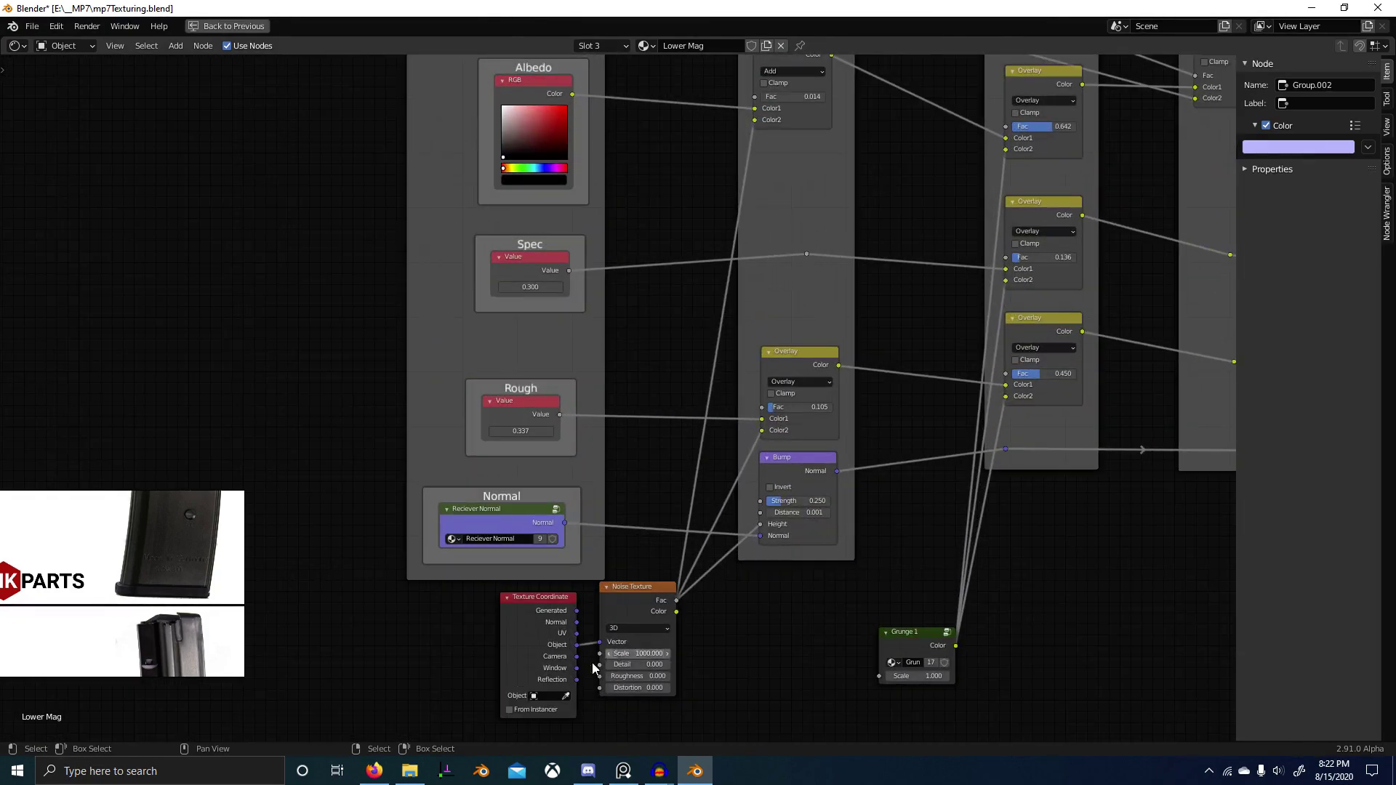
{"action": "left_click", "coordinate": [554, 604]}
{"action": "left_click", "coordinate": [623, 605], "text": "shift"}
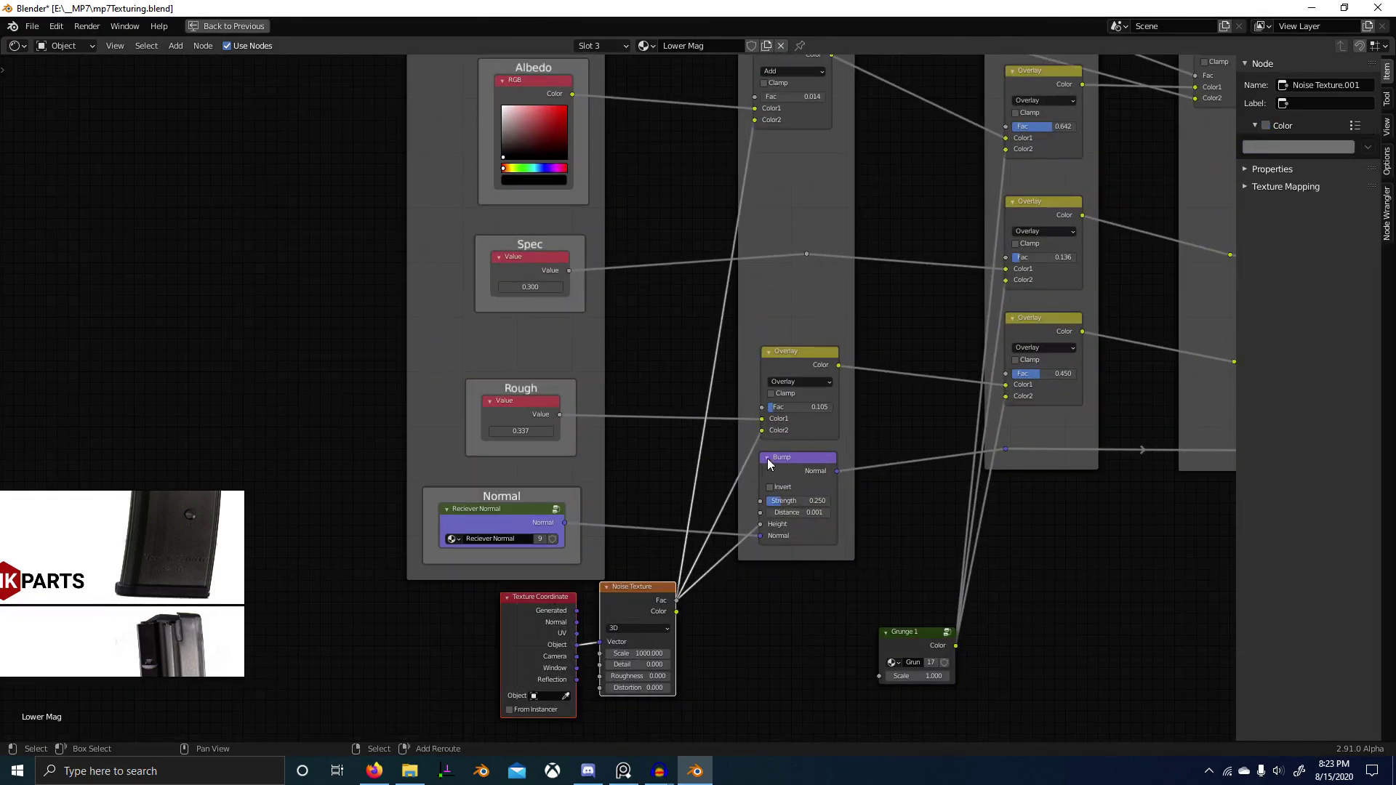
Step: Check the original network's overlay, bump and mix layers, their links to the Principled BSDF, and the decal branch
{"action": "middle_click_drag", "start_coordinate": [837, 99], "coordinate": [748, 400]}
{"action": "scroll", "coordinate": [748, 400], "scroll_direction": "down", "scroll_amount": 6}
{"action": "middle_click_drag", "start_coordinate": [895, 261], "coordinate": [388, 356]}
{"action": "scroll", "coordinate": [571, 299], "scroll_direction": "up", "scroll_amount": 3}
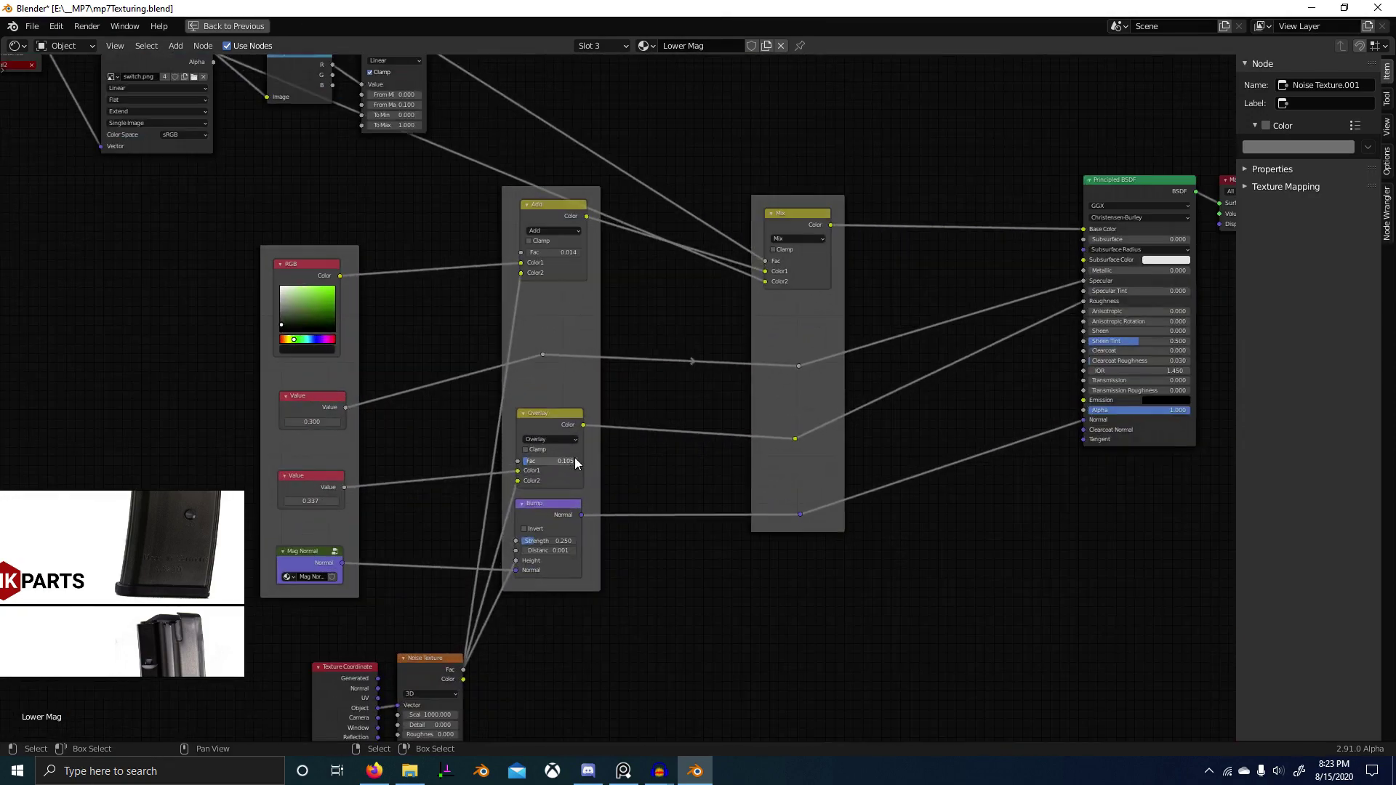
{"action": "middle_click_drag", "start_coordinate": [574, 457], "coordinate": [600, 380]}
{"action": "middle_click_drag", "start_coordinate": [586, 432], "coordinate": [574, 649]}
{"action": "scroll", "coordinate": [574, 649], "scroll_direction": "down", "scroll_amount": 1}
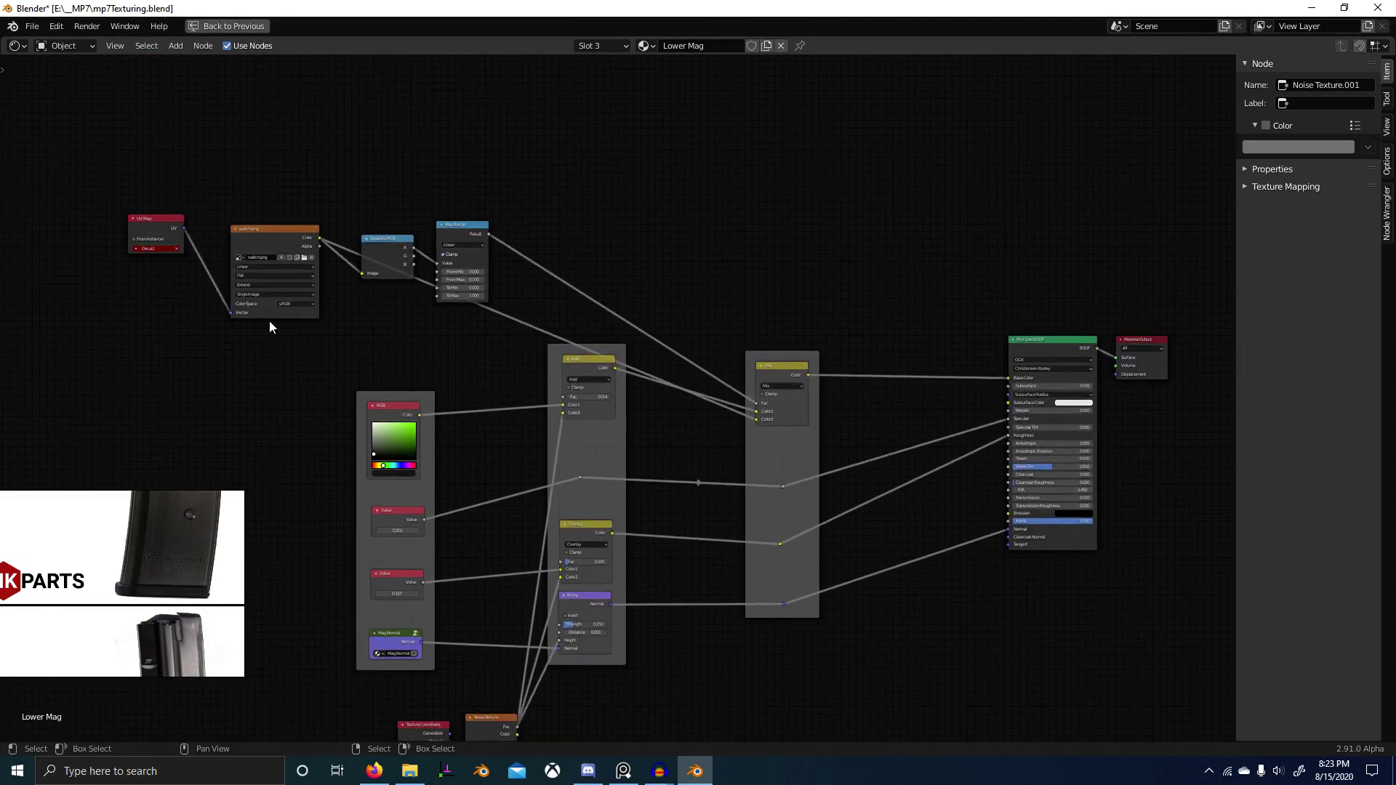
Step: Preview the original network's switch.png decal texture directly on the magazine and inspect it in the restored layout
{"action": "middle_click_drag", "start_coordinate": [269, 327], "coordinate": [280, 436]}
{"action": "scroll", "coordinate": [525, 484], "scroll_direction": "up", "scroll_amount": 2}
{"action": "scroll", "coordinate": [350, 470], "scroll_direction": "down", "scroll_amount": 1}
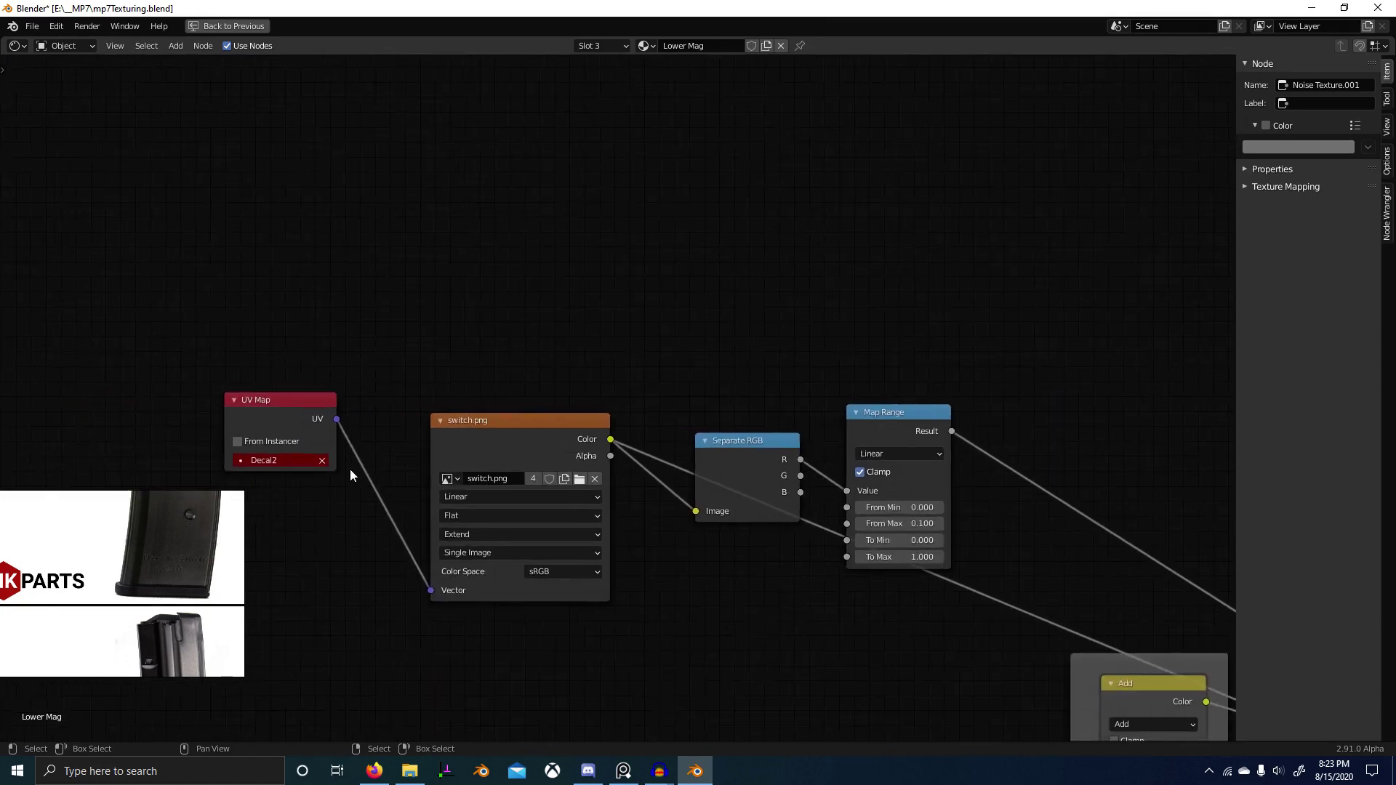
{"action": "left_click", "coordinate": [520, 451]}
{"action": "scroll", "coordinate": [542, 426], "scroll_direction": "down", "scroll_amount": 1}
{"action": "key", "text": "ctrl+space"}
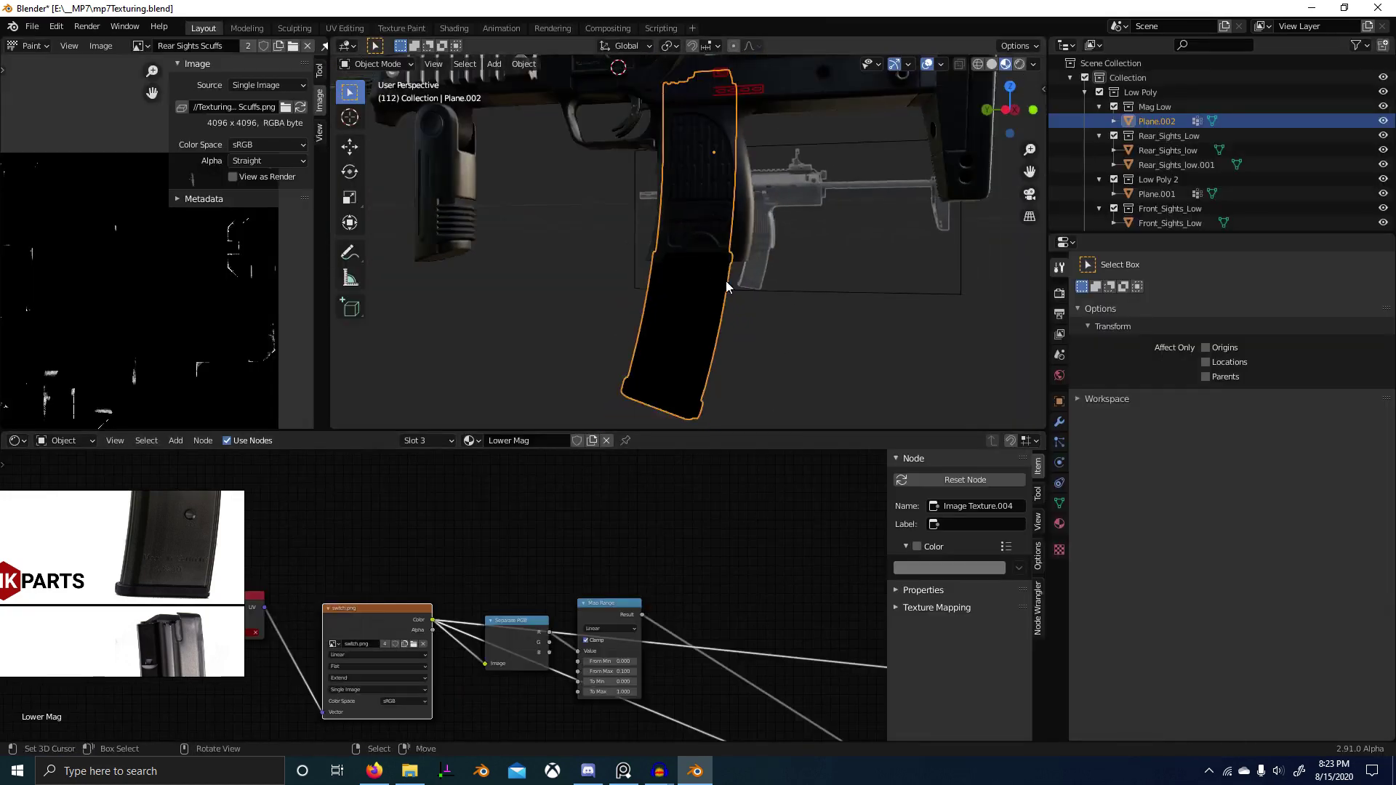
{"action": "middle_click_drag", "start_coordinate": [726, 280], "coordinate": [979, 258]}
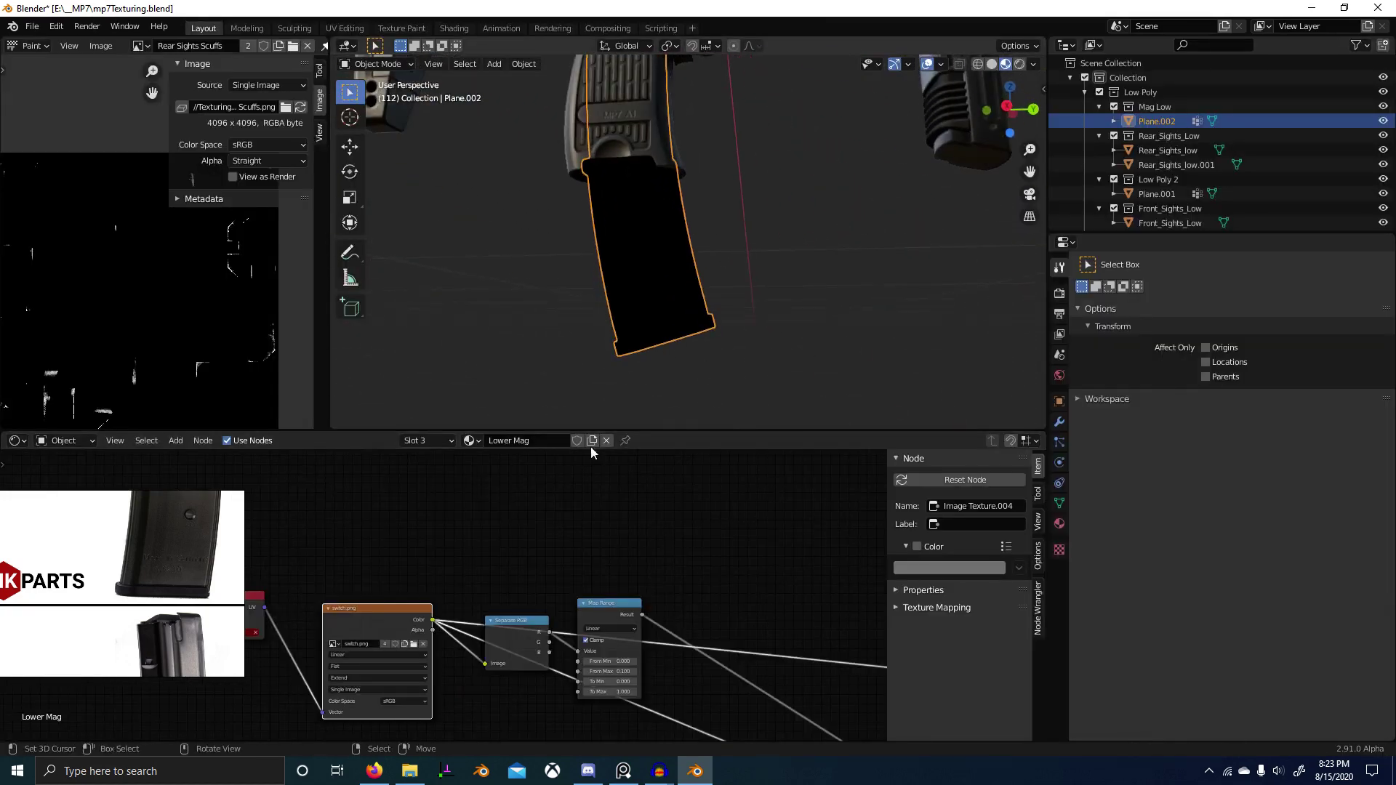
Step: Display the switch.png image in the image editor
{"action": "left_click", "coordinate": [145, 50]}
{"action": "type", "text": "sw"}
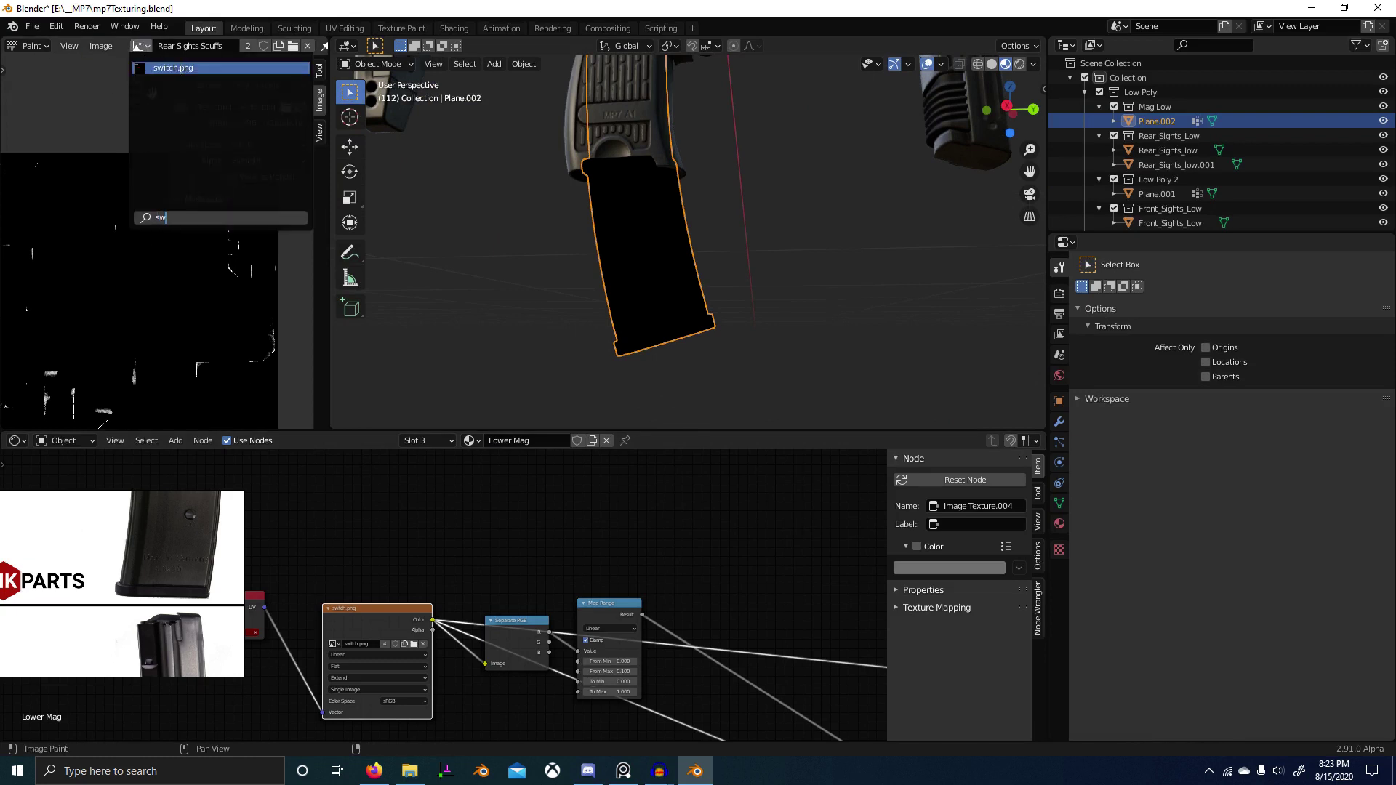
{"action": "key", "text": "Return"}
Step: Select the original decal branch's UV Map, switch.png, Separate RGB and Map Range nodes together with the Mix node
{"action": "middle_click_drag", "start_coordinate": [455, 655], "coordinate": [531, 609]}
{"action": "scroll", "coordinate": [535, 614], "scroll_direction": "down", "scroll_amount": 5}
{"action": "middle_click_drag", "start_coordinate": [664, 649], "coordinate": [500, 582]}
{"action": "scroll", "coordinate": [745, 532], "scroll_direction": "down", "scroll_amount": 3}
{"action": "middle_click_drag", "start_coordinate": [634, 529], "coordinate": [567, 533]}
{"action": "scroll", "coordinate": [589, 549], "scroll_direction": "down", "scroll_amount": 2}
{"action": "mouse_move", "coordinate": [619, 570]}
{"action": "middle_mouse_down"}
{"action": "mouse_move", "coordinate": [536, 533]}
{"action": "mouse_move", "coordinate": [628, 561]}
{"action": "middle_mouse_up"}
{"action": "left_click_drag", "start_coordinate": [320, 476], "coordinate": [464, 493]}
{"action": "key", "text": "c"}
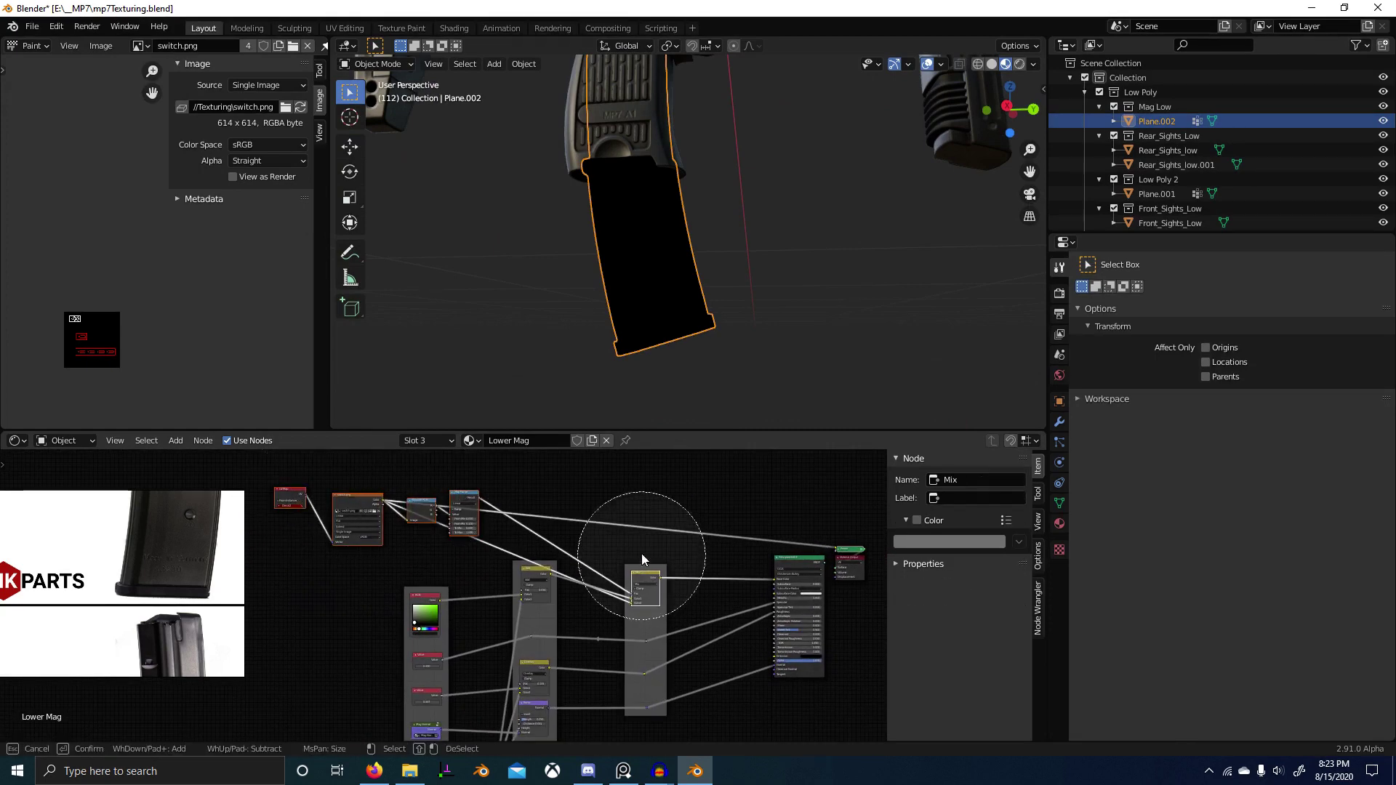
Step: Delete the Mix frame and the switch.png mask nodes from the upper node chain, keeping the remaining links connected
{"action": "mouse_move", "coordinate": [643, 557]}
{"action": "left_mouse_down"}
{"action": "mouse_move", "coordinate": [636, 676]}
{"action": "mouse_move", "coordinate": [658, 698]}
{"action": "left_mouse_up"}
{"action": "right_click", "coordinate": [660, 699]}
{"action": "key", "text": "ctrl+x"}
{"action": "scroll", "coordinate": [613, 647], "scroll_direction": "down", "scroll_amount": 4}
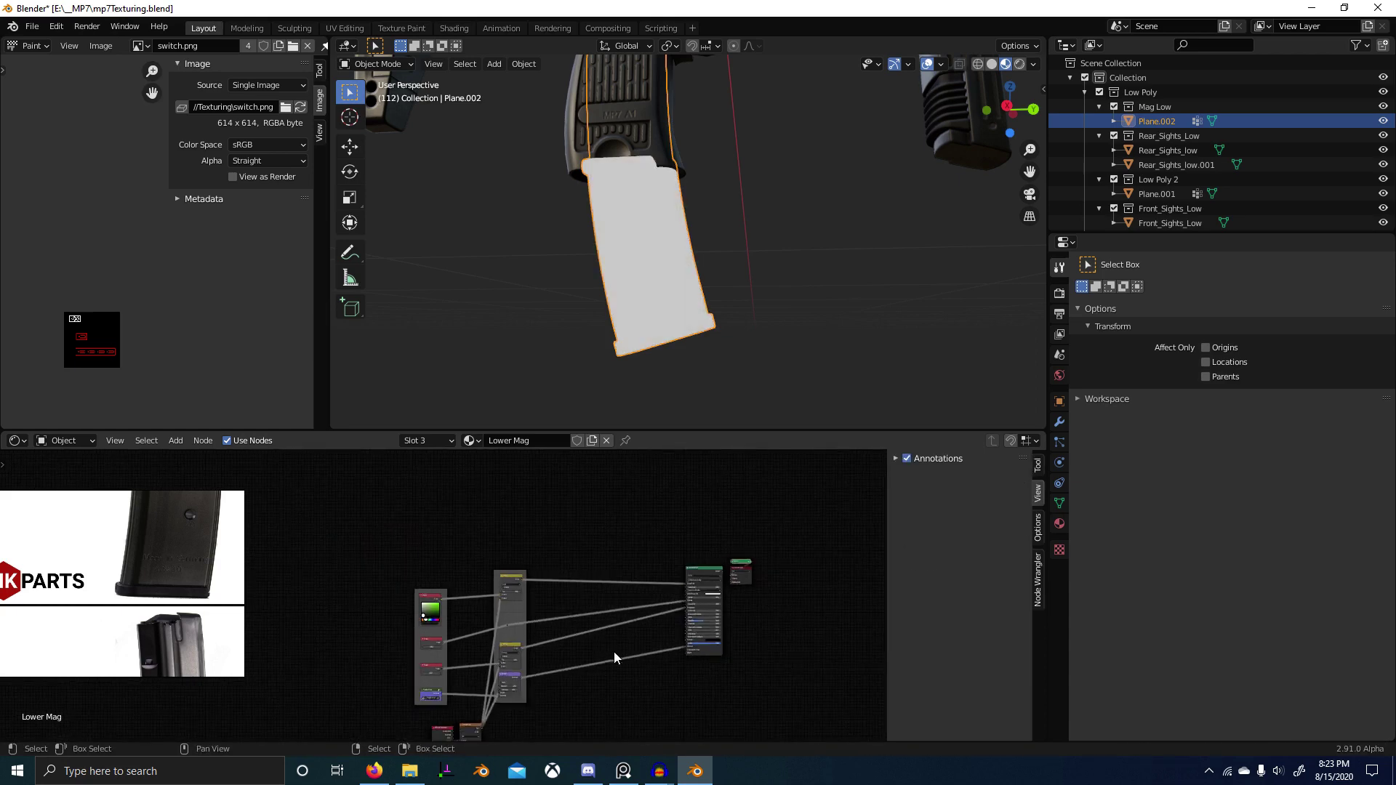
Step: Copy the Grunge 1 group and its frame of three Overlay nodes from the lower reference chain, and paste the copy
{"action": "key", "text": "ctrl+space"}
{"action": "scroll", "coordinate": [438, 482], "scroll_direction": "up", "scroll_amount": 3}
{"action": "scroll", "coordinate": [439, 482], "scroll_direction": "up", "scroll_amount": 6}
{"action": "middle_click_drag", "start_coordinate": [438, 482], "coordinate": [911, 442]}
{"action": "scroll", "coordinate": [613, 449], "scroll_direction": "up", "scroll_amount": 6}
{"action": "scroll", "coordinate": [911, 442], "scroll_direction": "down", "scroll_amount": 1}
{"action": "scroll", "coordinate": [797, 489], "scroll_direction": "down", "scroll_amount": 1}
{"action": "middle_click_drag", "start_coordinate": [797, 490], "coordinate": [552, 402]}
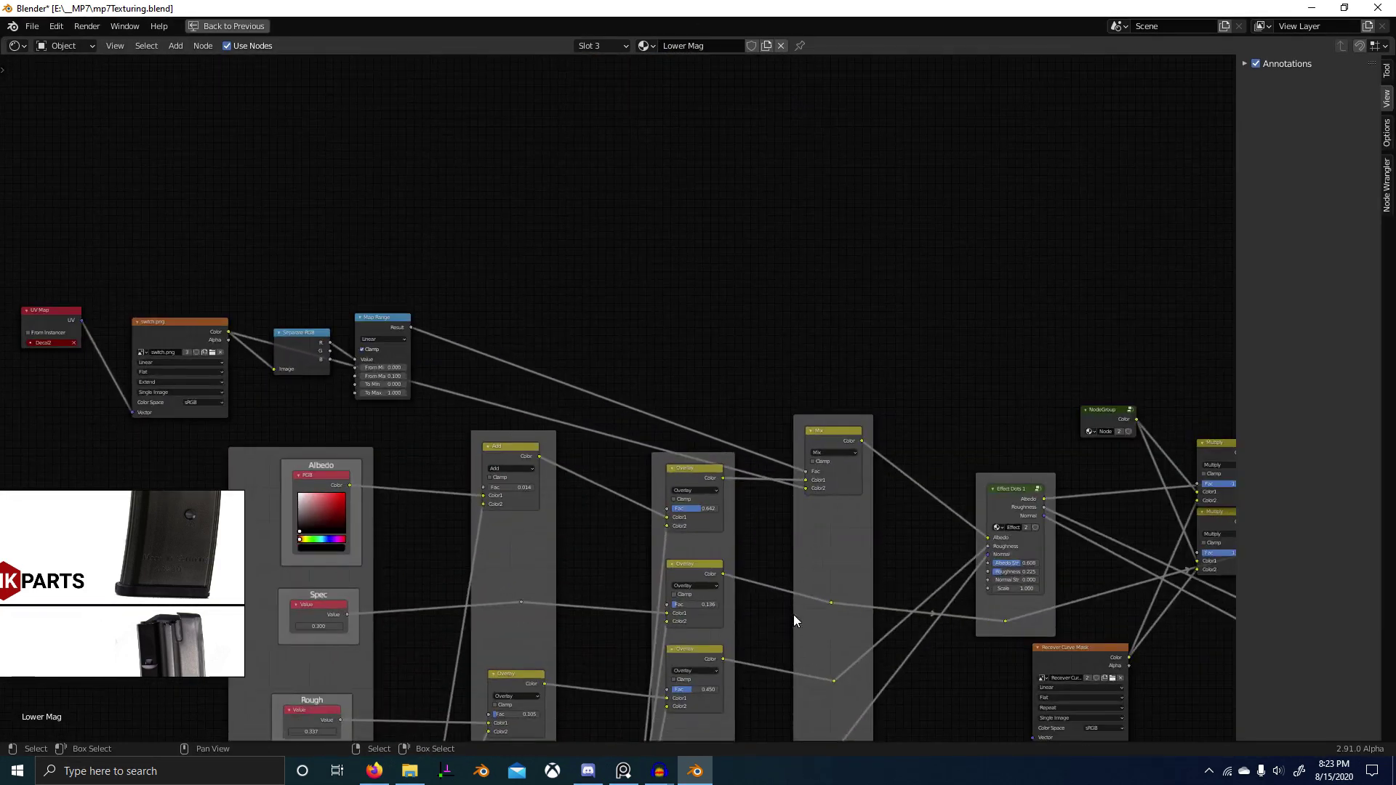
{"action": "scroll", "coordinate": [821, 698], "scroll_direction": "down", "scroll_amount": 1}
{"action": "middle_click_drag", "start_coordinate": [835, 728], "coordinate": [850, 475]}
{"action": "scroll", "coordinate": [720, 575], "scroll_direction": "up", "scroll_amount": 1}
{"action": "mouse_move", "coordinate": [688, 595]}
{"action": "middle_mouse_down"}
{"action": "mouse_move", "coordinate": [685, 566]}
{"action": "mouse_move", "coordinate": [621, 609]}
{"action": "middle_mouse_up"}
{"action": "left_click", "coordinate": [608, 582]}
{"action": "scroll", "coordinate": [621, 609], "scroll_direction": "up", "scroll_amount": 2}
{"action": "key", "text": "c"}
{"action": "left_click_drag", "start_coordinate": [627, 513], "coordinate": [629, 215]}
{"action": "right_click", "coordinate": [628, 215]}
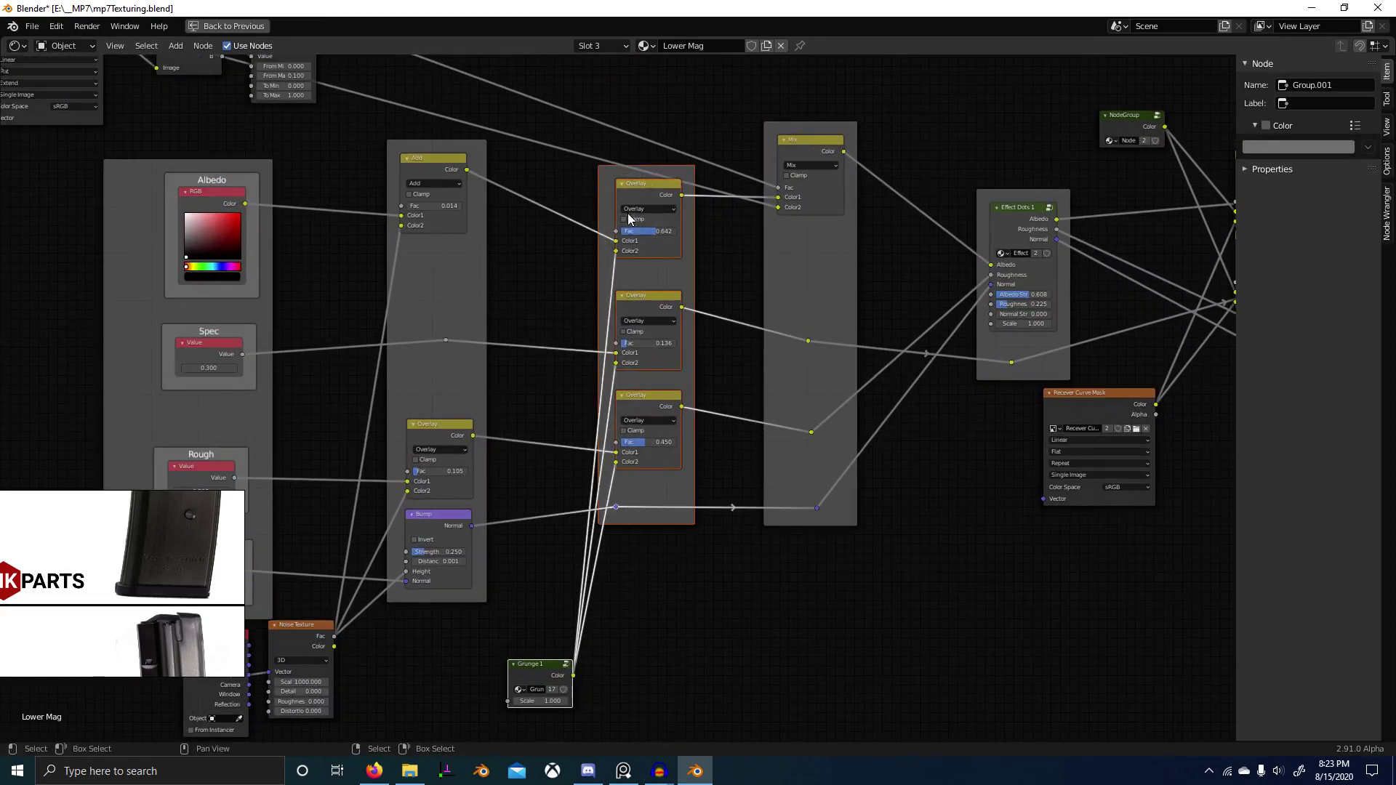
{"action": "scroll", "coordinate": [615, 437], "scroll_direction": "down", "scroll_amount": 12}
{"action": "middle_click_drag", "start_coordinate": [764, 302], "coordinate": [557, 538]}
{"action": "key", "text": "ctrl+c"}
{"action": "key", "text": "ctrl+v"}
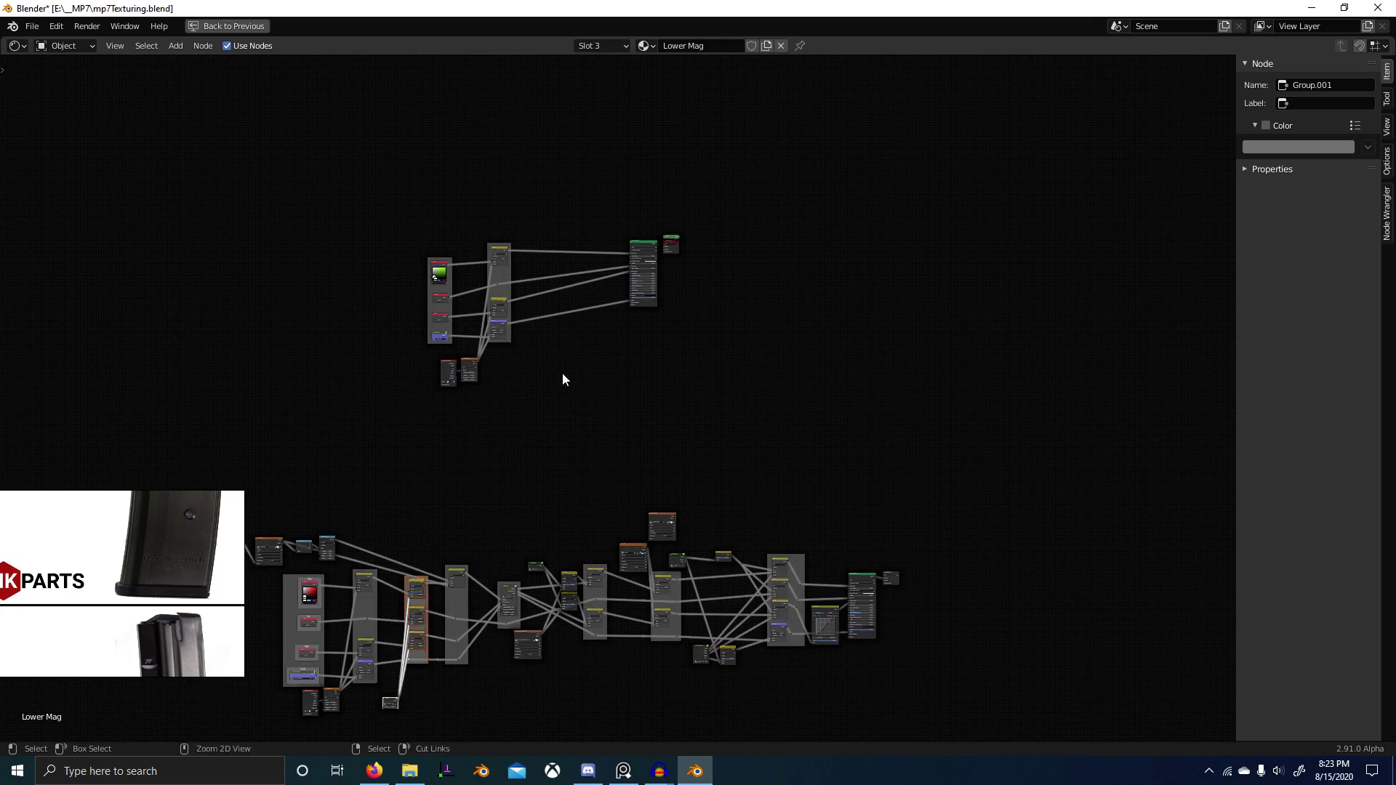
Step: Place the pasted Overlay frame and Grunge 1 group between the Add/Bump frame and the Principled BSDF in the upper chain
{"action": "key", "text": "g"}
{"action": "left_click", "coordinate": [657, 196]}
{"action": "scroll", "coordinate": [653, 306], "scroll_direction": "up", "scroll_amount": 6}
{"action": "middle_click_drag", "start_coordinate": [652, 323], "coordinate": [680, 525]}
{"action": "key", "text": "g"}
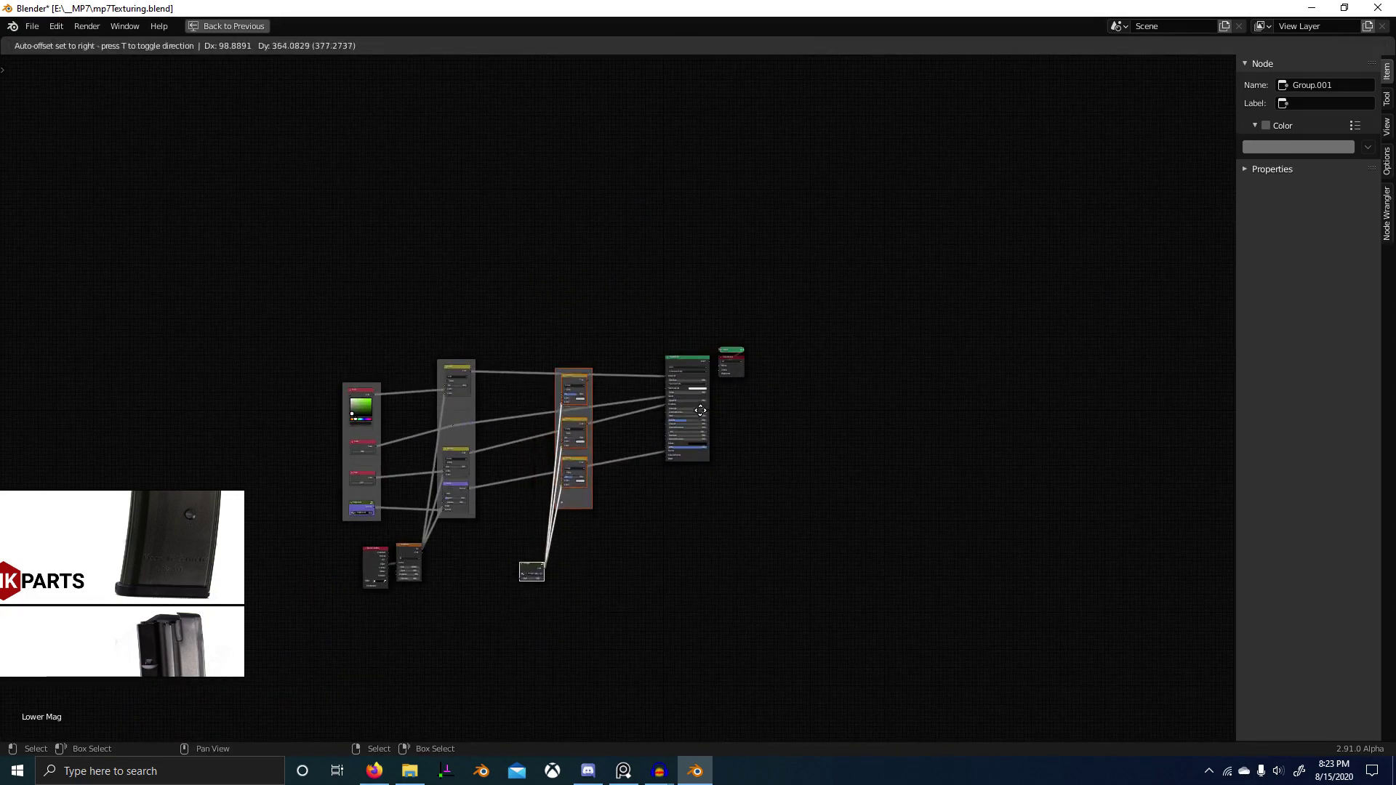
{"action": "left_click", "coordinate": [694, 432]}
Step: Route the albedo and specular links through the first and second pasted Overlay nodes towards Base Color and Specular
{"action": "scroll", "coordinate": [669, 400], "scroll_direction": "up", "scroll_amount": 6}
{"action": "middle_click_drag", "start_coordinate": [670, 403], "coordinate": [644, 469]}
{"action": "scroll", "coordinate": [592, 509], "scroll_direction": "up", "scroll_amount": 5}
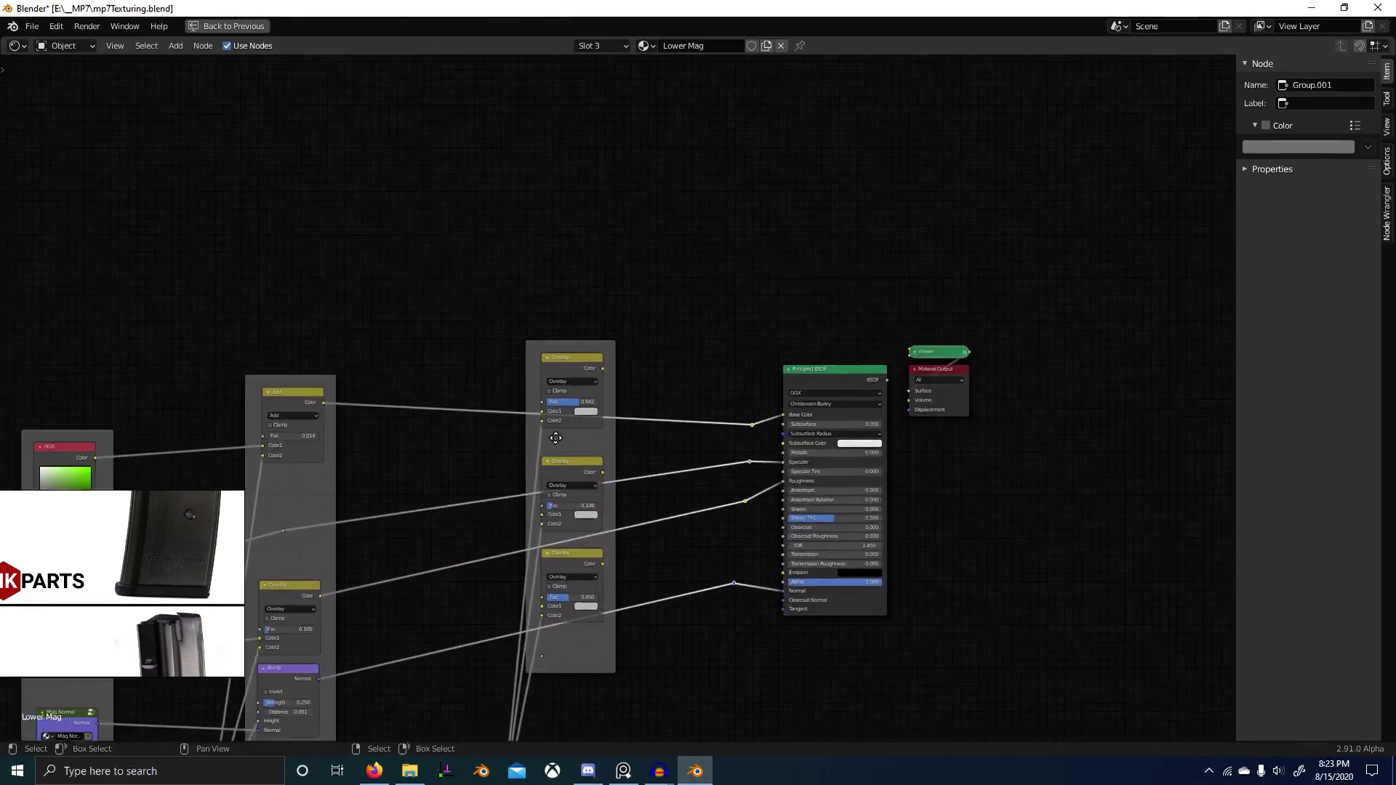
{"action": "left_click_drag", "start_coordinate": [354, 405], "coordinate": [530, 439]}
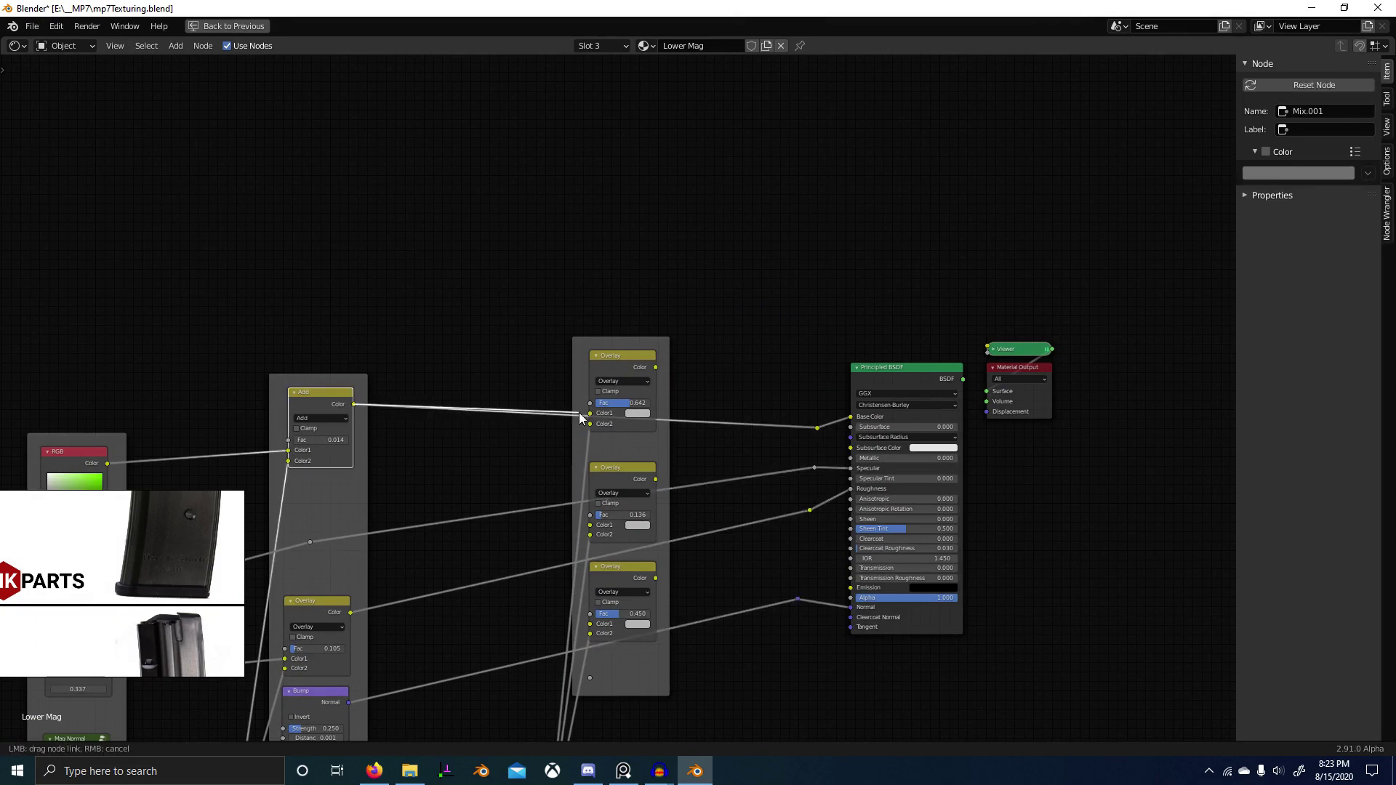
{"action": "left_click_drag", "start_coordinate": [794, 434], "coordinate": [590, 413]}
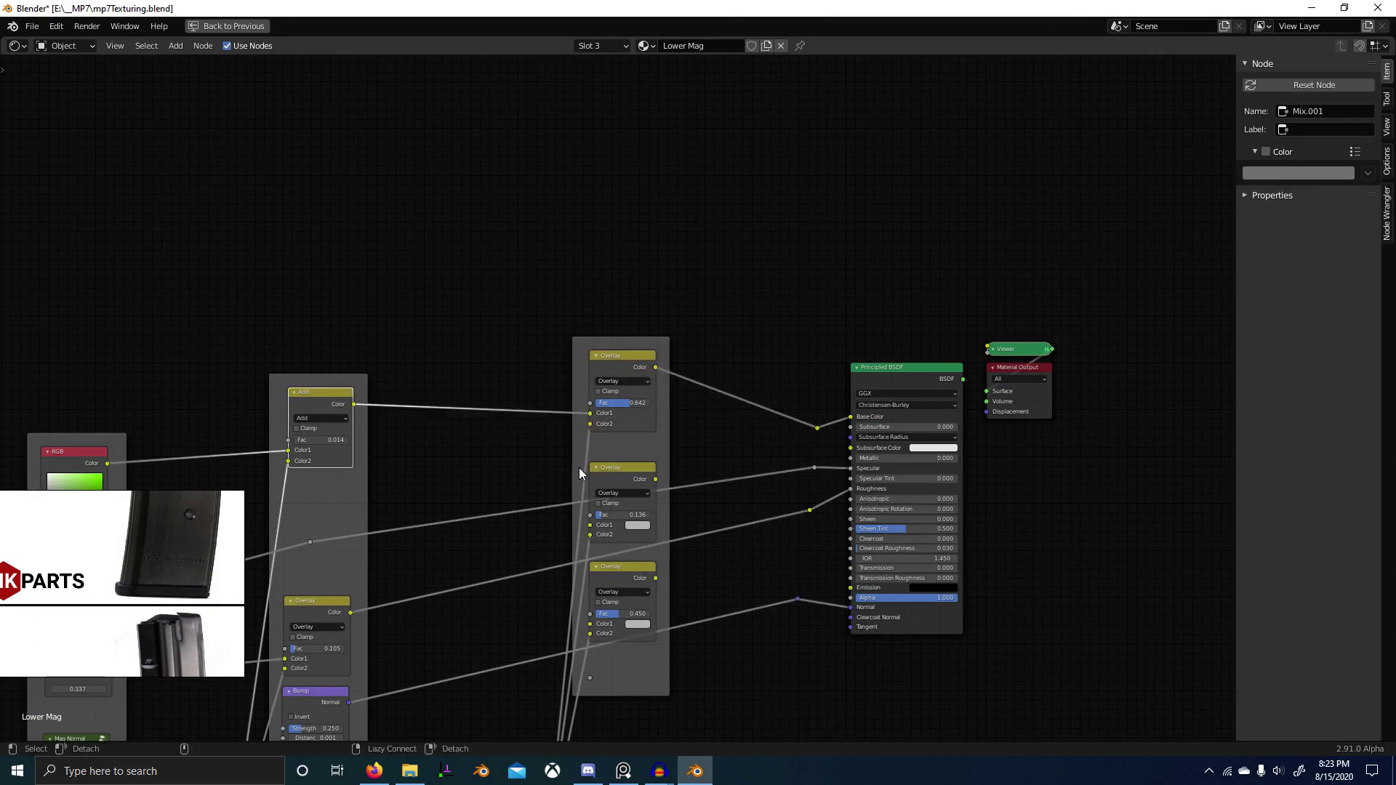
{"action": "left_click_drag", "start_coordinate": [310, 542], "coordinate": [619, 528]}
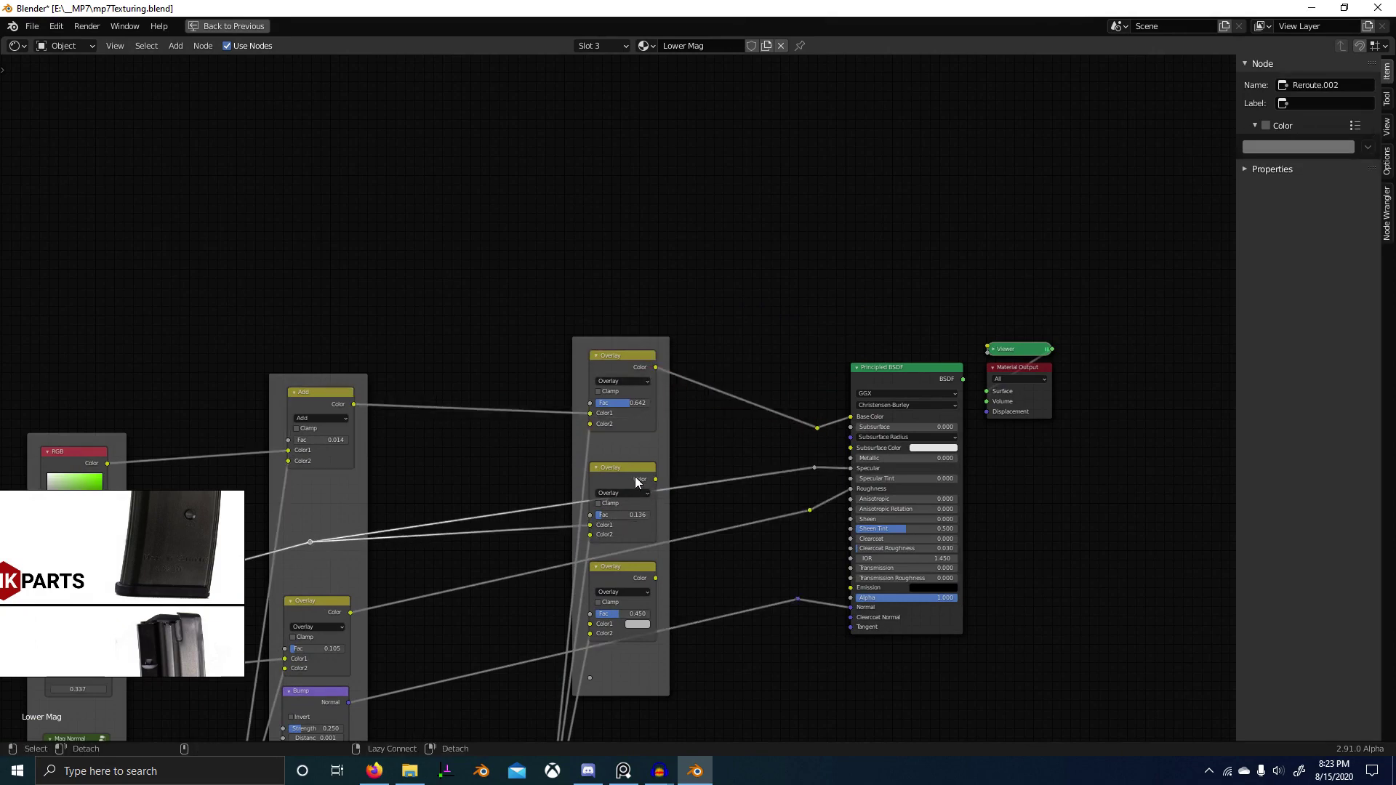
{"action": "left_click_drag", "start_coordinate": [636, 482], "coordinate": [640, 482]}
Step: Connect the roughness Overlay to the third pasted Overlay's Color1, and run the Bump normal link through the pasted frame's reroute
{"action": "left_click_drag", "start_coordinate": [350, 612], "coordinate": [580, 622]}
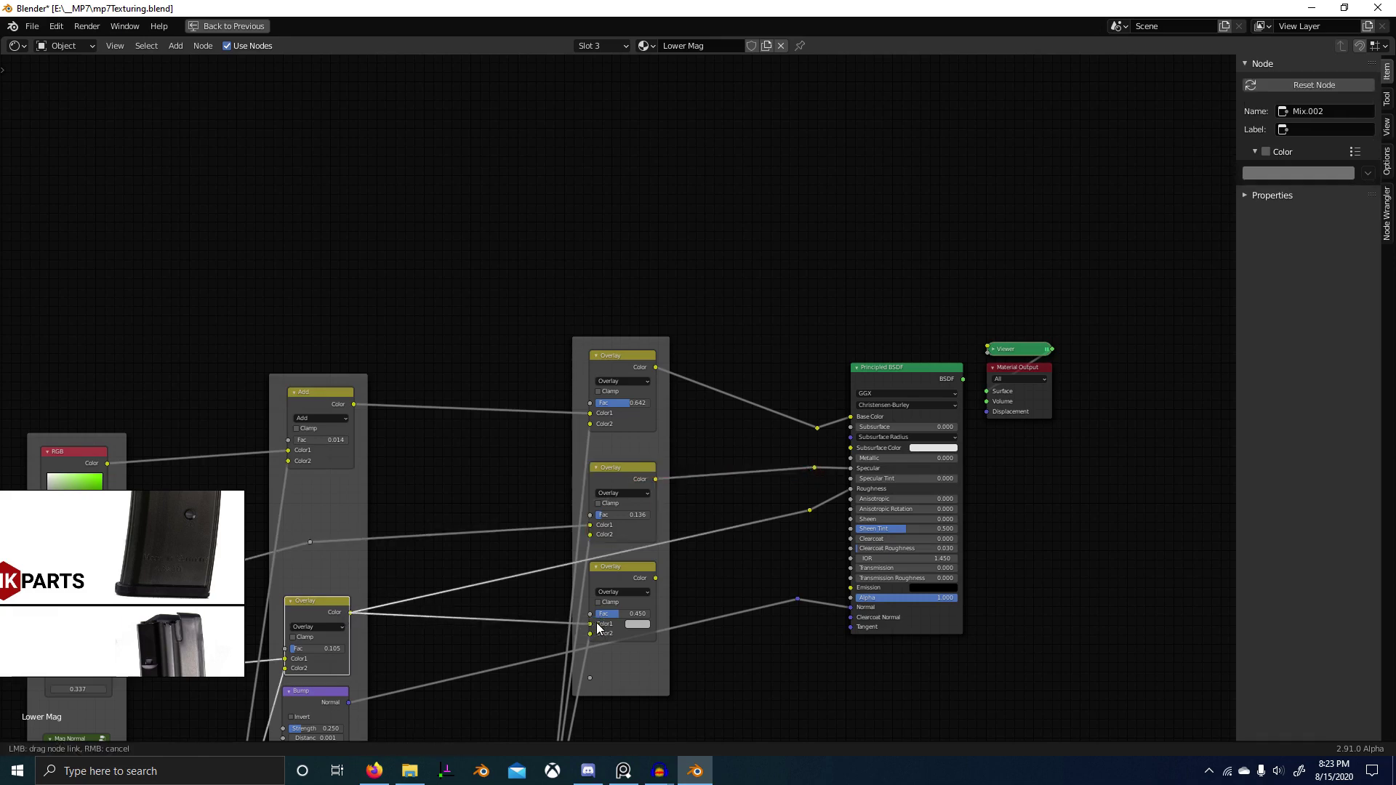
{"action": "middle_click_drag", "start_coordinate": [437, 681], "coordinate": [482, 613]}
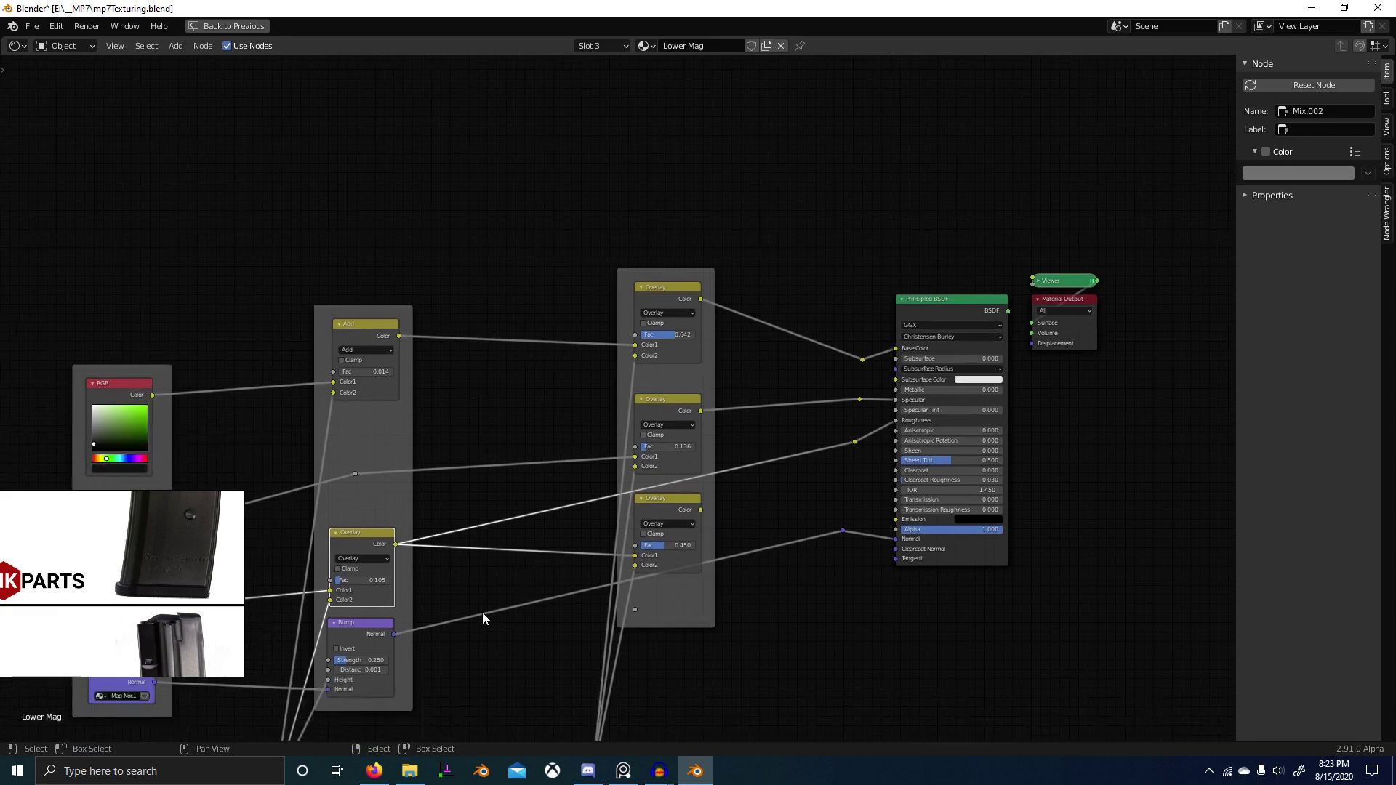
{"action": "left_click_drag", "start_coordinate": [395, 634], "coordinate": [851, 531]}
{"action": "key", "text": "g"}
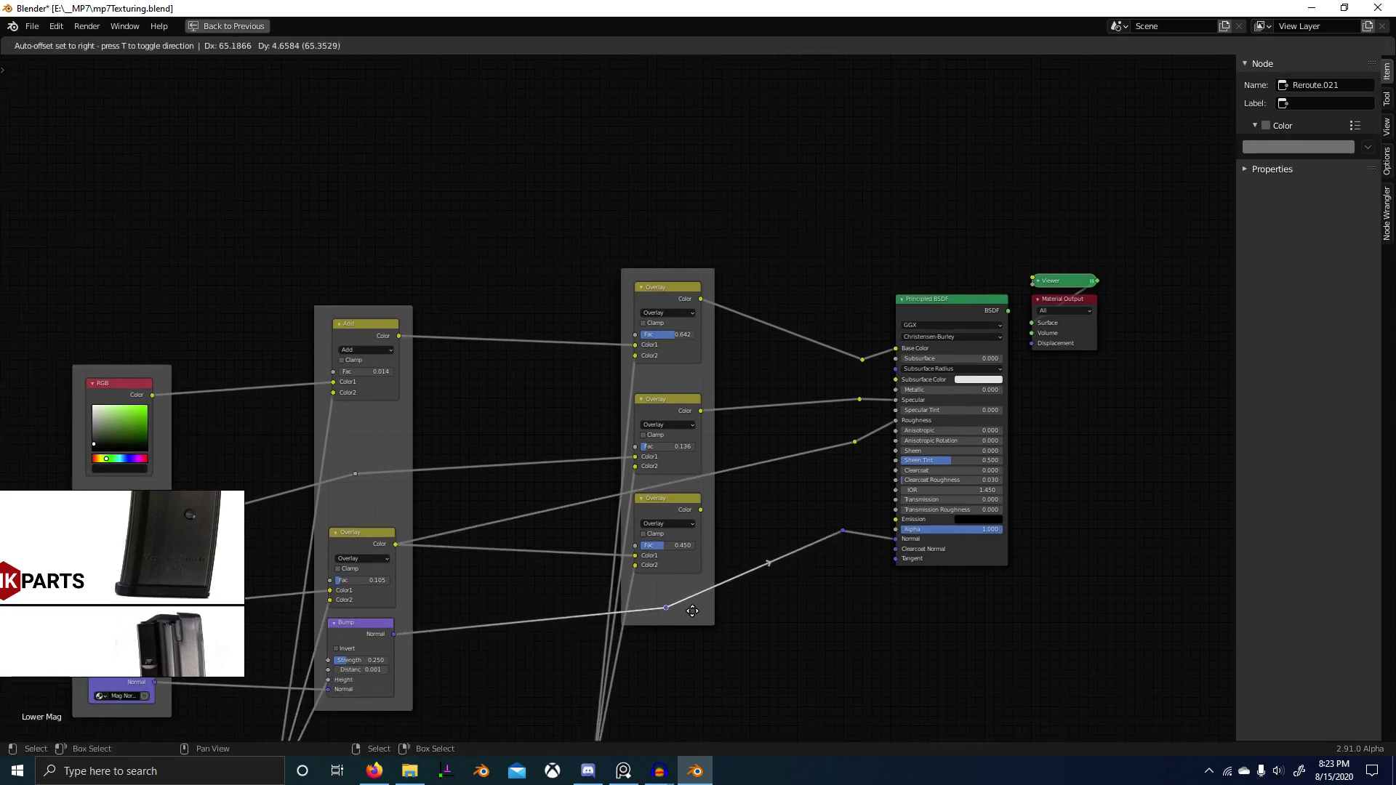
{"action": "left_click", "coordinate": [707, 607]}
Step: Move the pasted Overlay frame and its Grunge 1 group closer to the Add/Bump frame
{"action": "left_click_drag", "start_coordinate": [638, 303], "coordinate": [544, 335]}
{"action": "scroll", "coordinate": [596, 551], "scroll_direction": "down", "scroll_amount": 2}
{"action": "left_click_drag", "start_coordinate": [589, 585], "coordinate": [523, 546]}
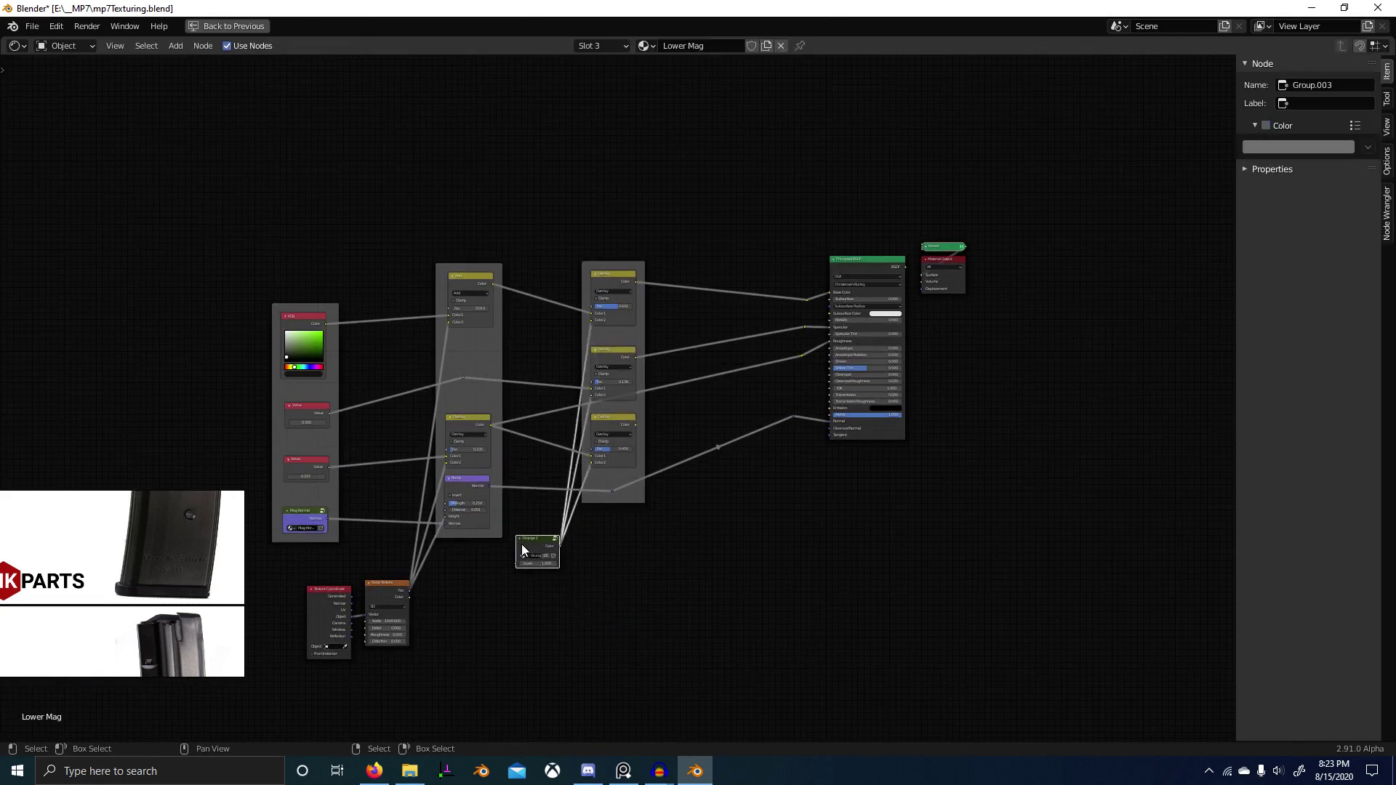
Step: Open the Effect Dots 1 group in the lower chain and examine its internal nodes and Dots1.png texture
{"action": "scroll", "coordinate": [518, 560], "scroll_direction": "down", "scroll_amount": 4}
{"action": "middle_click_drag", "start_coordinate": [460, 691], "coordinate": [662, 192]}
{"action": "scroll", "coordinate": [549, 429], "scroll_direction": "up", "scroll_amount": 14}
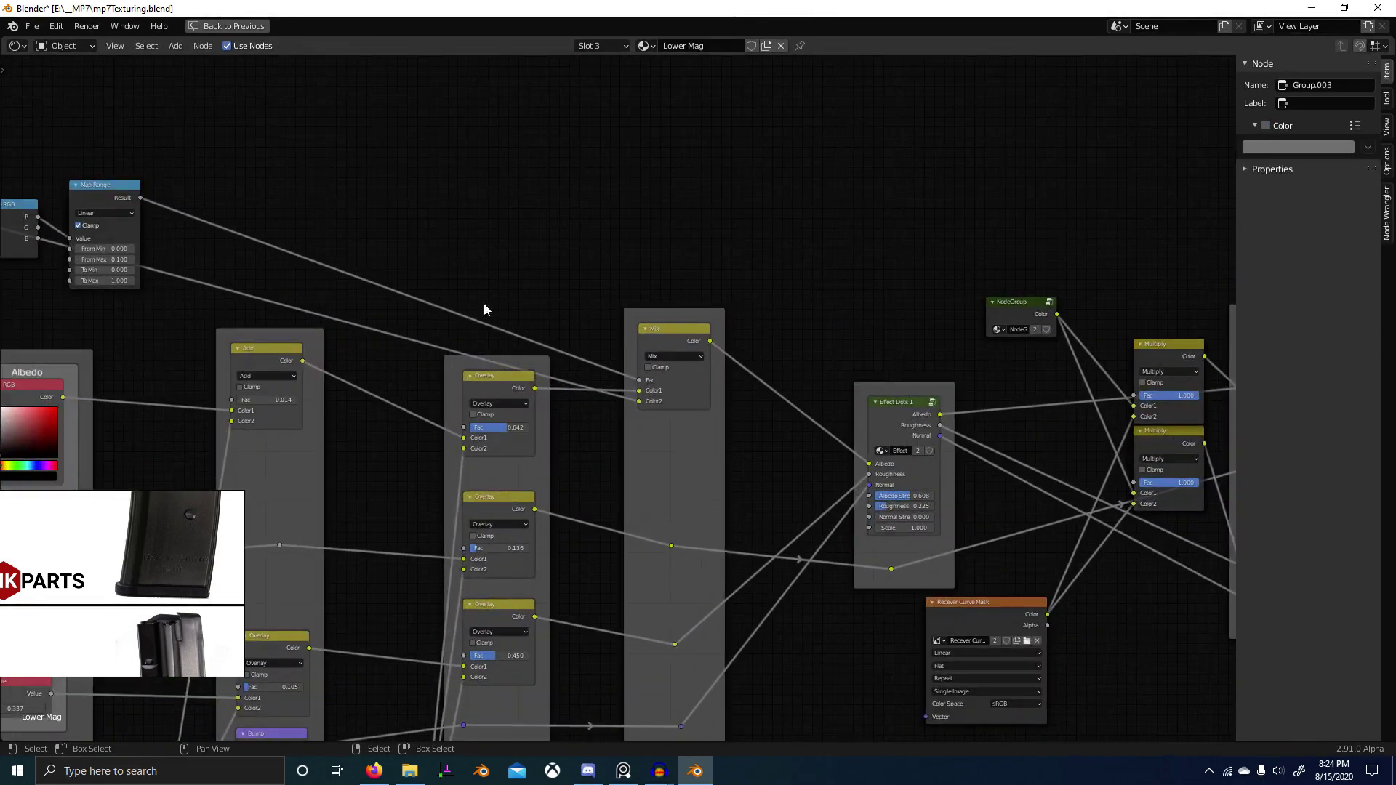
{"action": "scroll", "coordinate": [483, 304], "scroll_direction": "down", "scroll_amount": 1}
{"action": "middle_click_drag", "start_coordinate": [782, 441], "coordinate": [592, 399]}
{"action": "scroll", "coordinate": [631, 419], "scroll_direction": "down", "scroll_amount": 2}
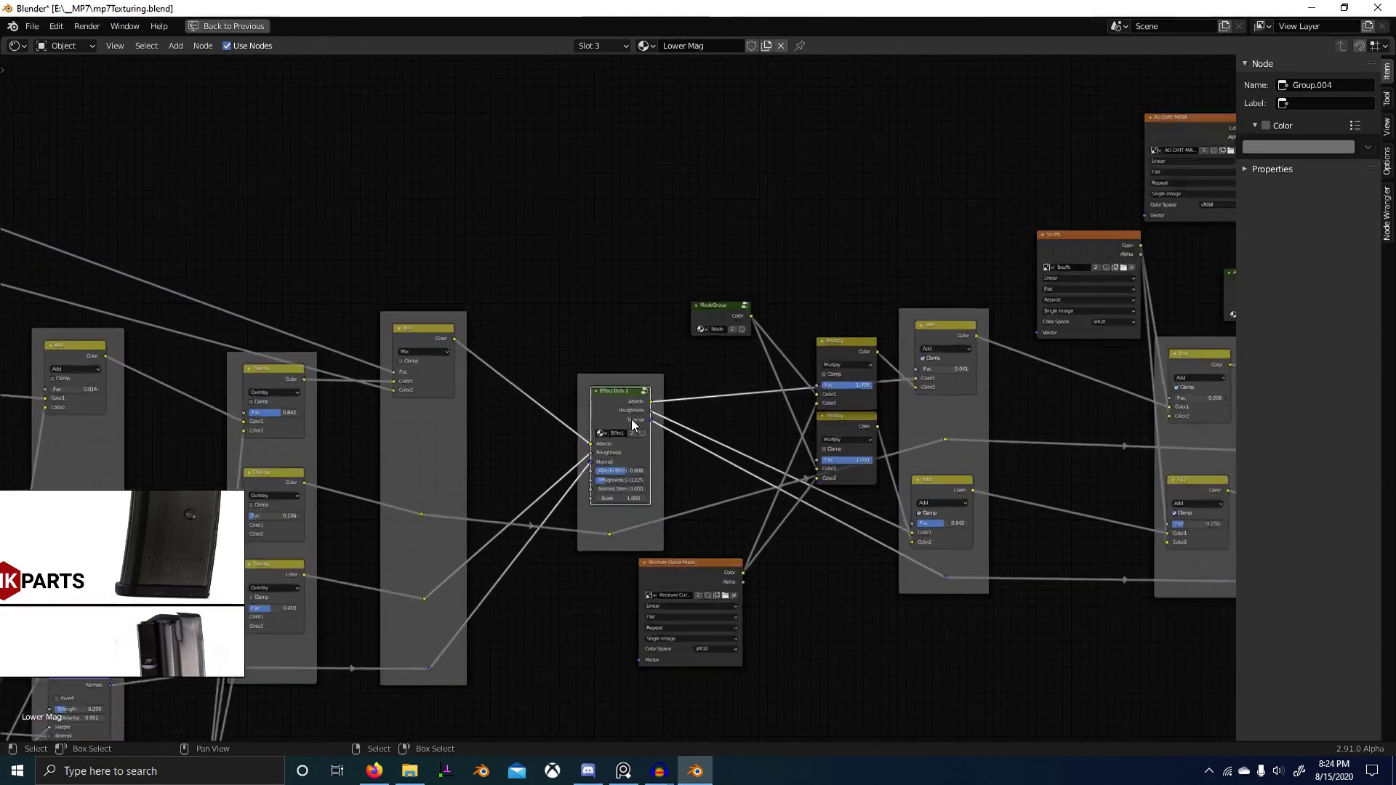
{"action": "scroll", "coordinate": [622, 416], "scroll_direction": "up", "scroll_amount": 4}
{"action": "key", "text": "Tab"}
{"action": "middle_click_drag", "start_coordinate": [521, 525], "coordinate": [719, 590]}
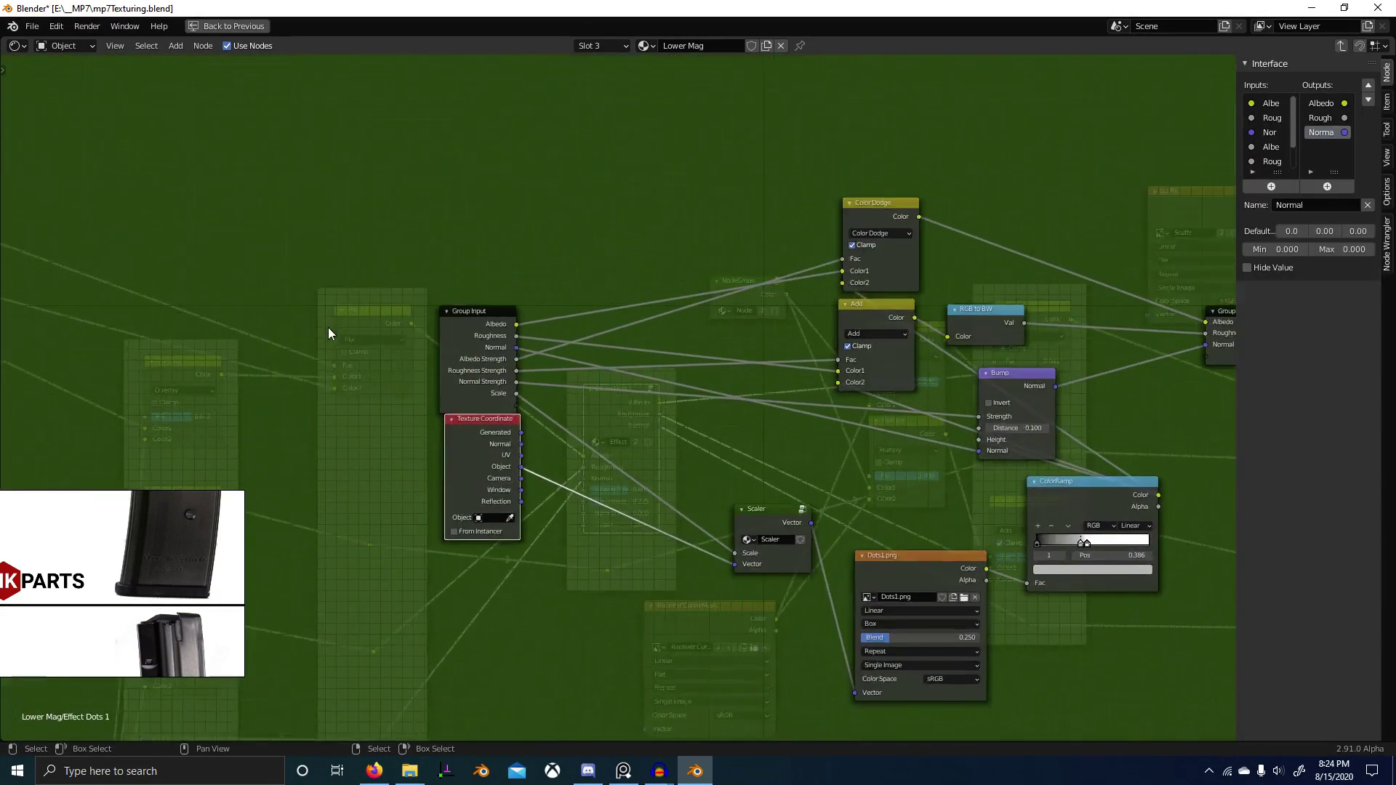
{"action": "scroll", "coordinate": [651, 489], "scroll_direction": "up", "scroll_amount": 3}
{"action": "middle_click_drag", "start_coordinate": [651, 490], "coordinate": [500, 441]}
{"action": "middle_click_drag", "start_coordinate": [785, 603], "coordinate": [491, 561]}
{"action": "scroll", "coordinate": [505, 511], "scroll_direction": "up", "scroll_amount": 4}
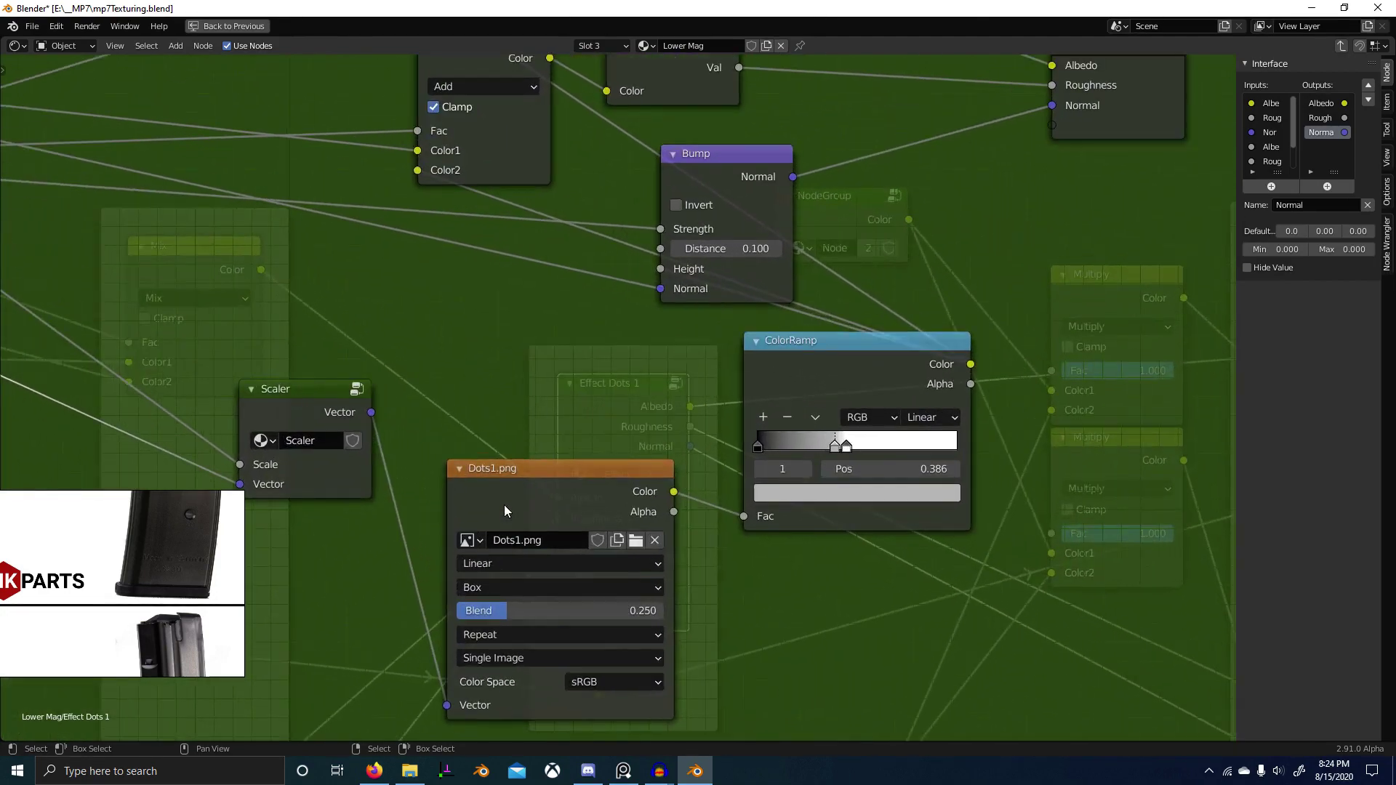
{"action": "scroll", "coordinate": [657, 545], "scroll_direction": "down", "scroll_amount": 3}
{"action": "key", "text": "alt+Tab"}
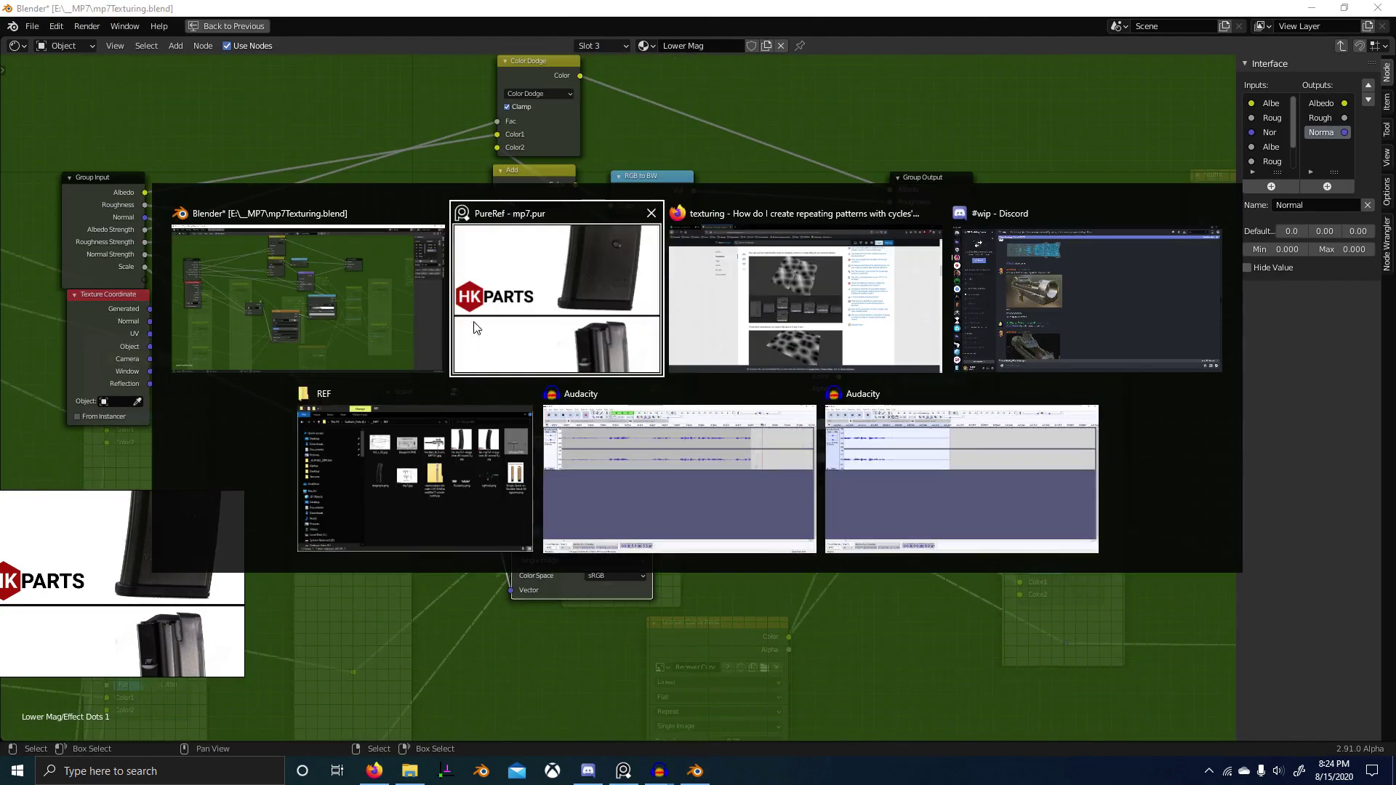
{"action": "left_click", "coordinate": [491, 504]}
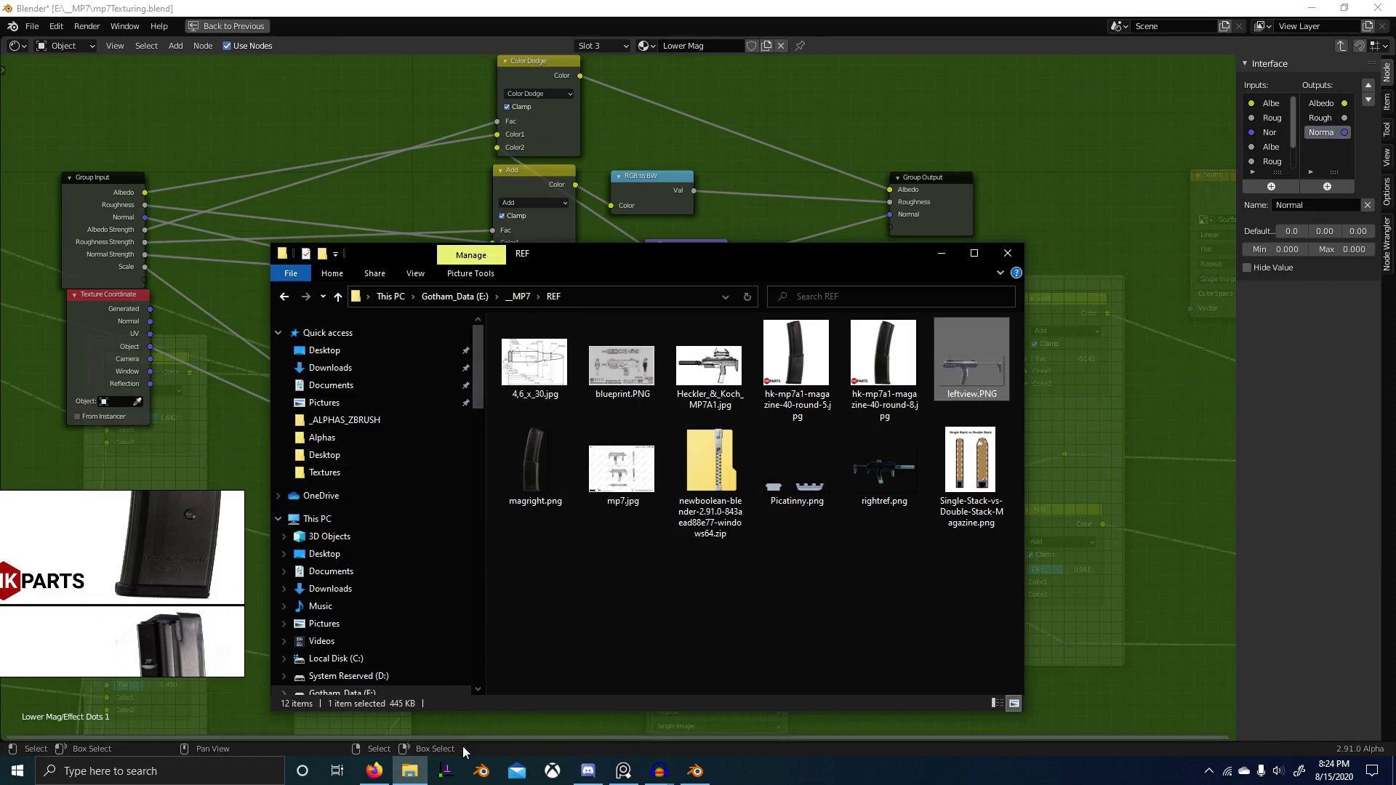
{"action": "right_click", "coordinate": [417, 774]}
{"action": "left_click", "coordinate": [1094, 420]}
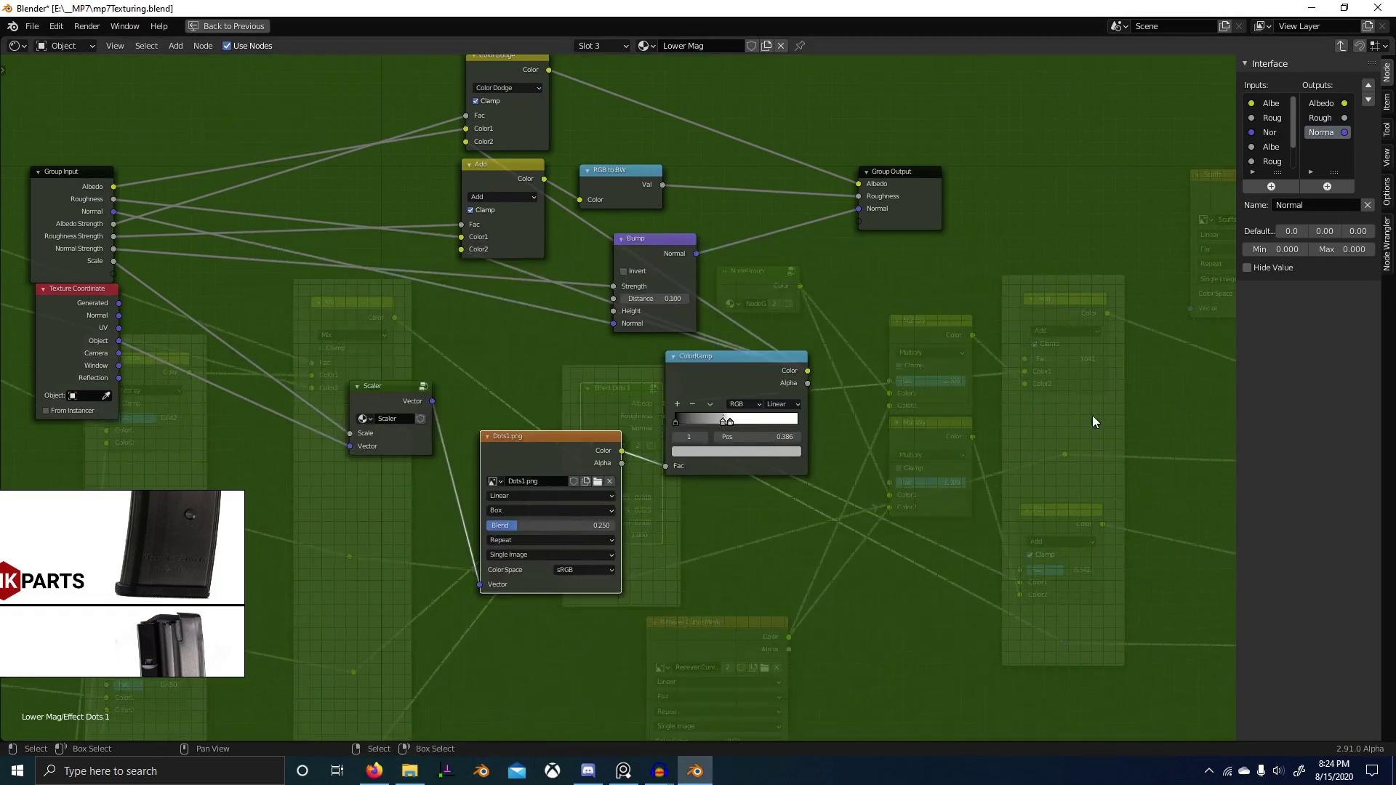
Step: Leave the Effect Dots 1 group and display the Dots1.png texture in the image editor
{"action": "key", "text": "Tab"}
{"action": "key", "text": "ctrl+space"}
{"action": "left_click", "coordinate": [138, 46]}
{"action": "type", "text": "d"}
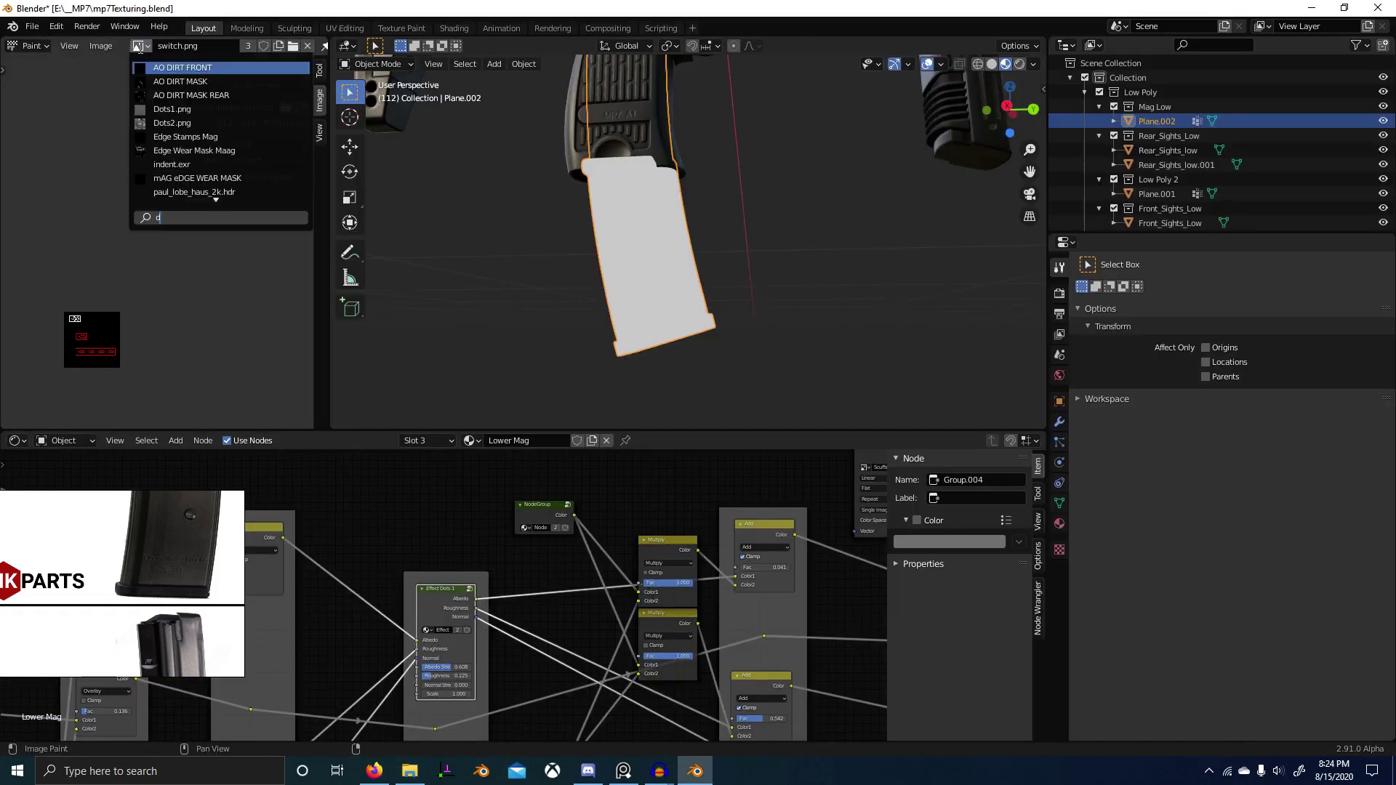
{"action": "type", "text": "ots"}
{"action": "key", "text": "Return"}
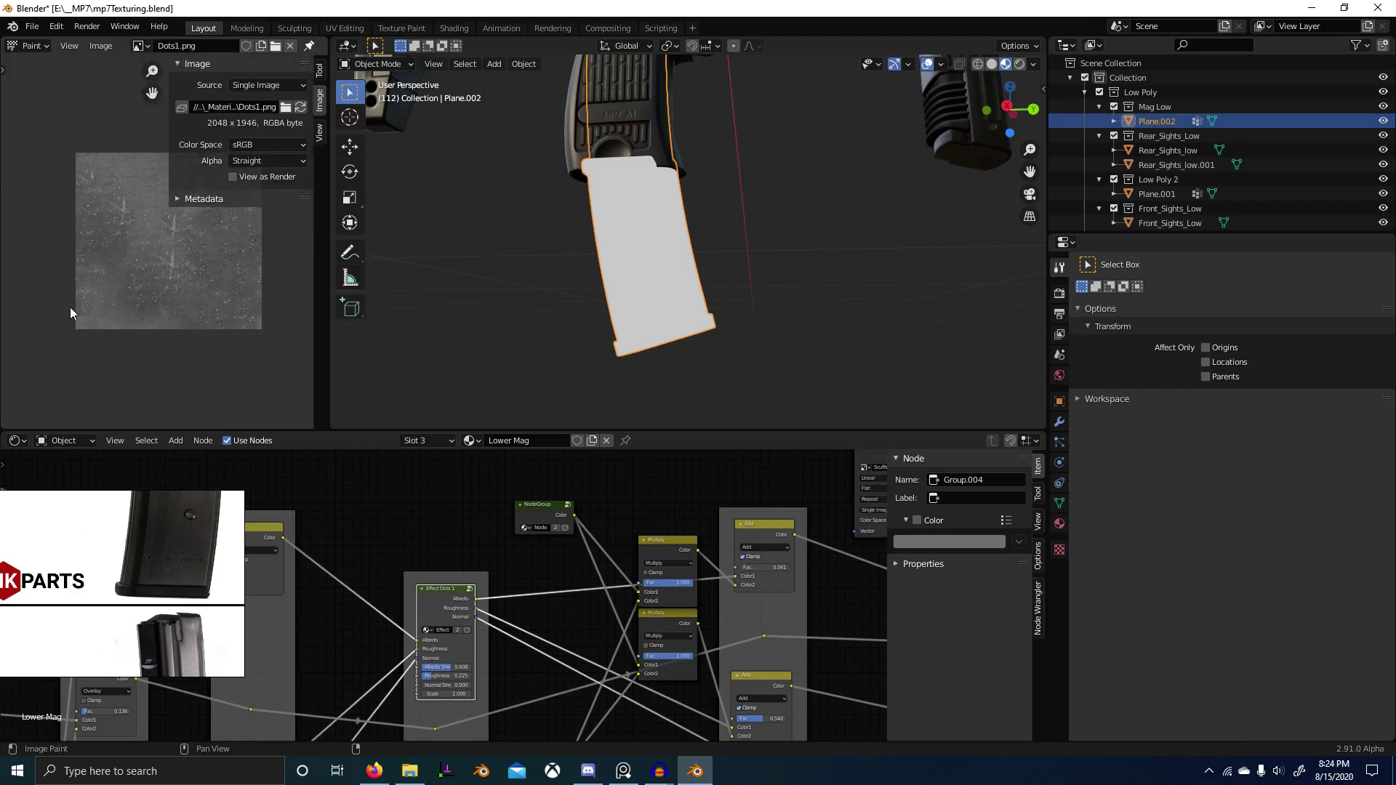
Step: Copy the Effect Dots 1 group from the lower chain and paste it near the upper chain
{"action": "scroll", "coordinate": [513, 619], "scroll_direction": "down", "scroll_amount": 1}
{"action": "scroll", "coordinate": [512, 620], "scroll_direction": "down", "scroll_amount": 7}
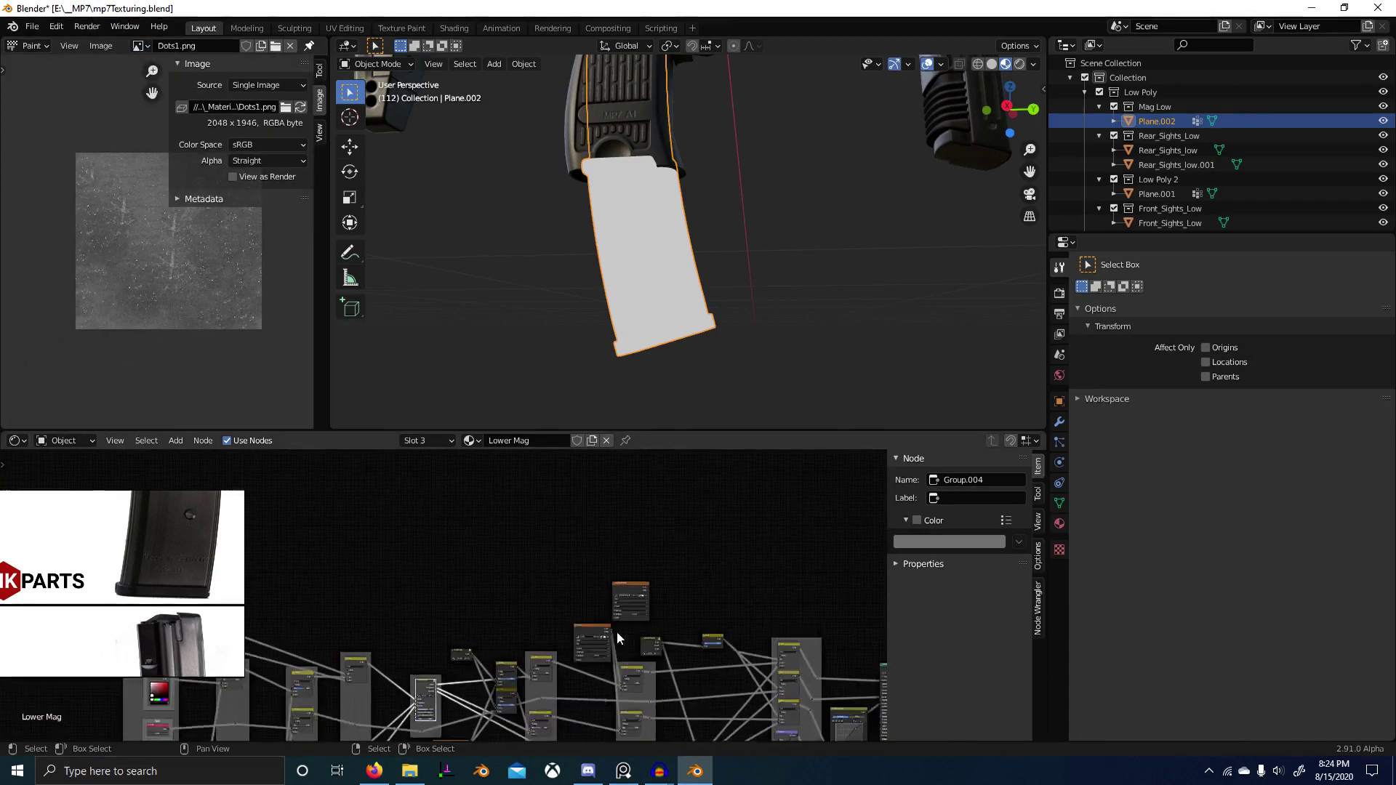
{"action": "key", "text": "ctrl+c"}
{"action": "key", "text": "ctrl+v"}
{"action": "scroll", "coordinate": [466, 622], "scroll_direction": "up", "scroll_amount": 5}
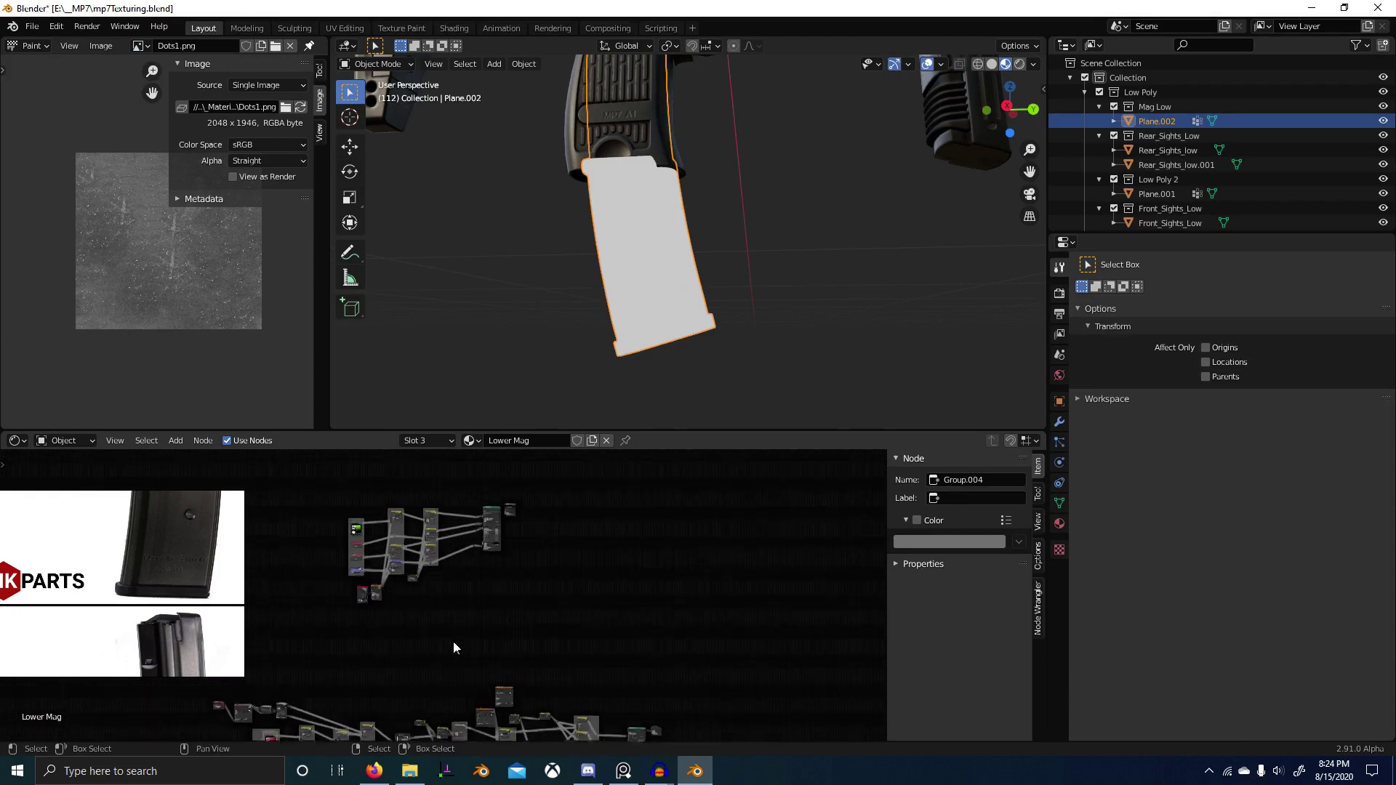
{"action": "key", "text": "g"}
{"action": "left_click", "coordinate": [503, 461]}
Step: Insert the pasted Effect Dots 1 group into the albedo link before the Principled BSDF, detached from any frame
{"action": "middle_click_drag", "start_coordinate": [486, 520], "coordinate": [501, 628]}
{"action": "scroll", "coordinate": [502, 629], "scroll_direction": "up", "scroll_amount": 5}
{"action": "key", "text": "ctrl+space"}
{"action": "left_click_drag", "start_coordinate": [657, 584], "coordinate": [682, 357]}
{"action": "scroll", "coordinate": [682, 356], "scroll_direction": "up", "scroll_amount": 4}
{"action": "middle_click_drag", "start_coordinate": [683, 356], "coordinate": [632, 514]}
{"action": "key", "text": "alt+p"}
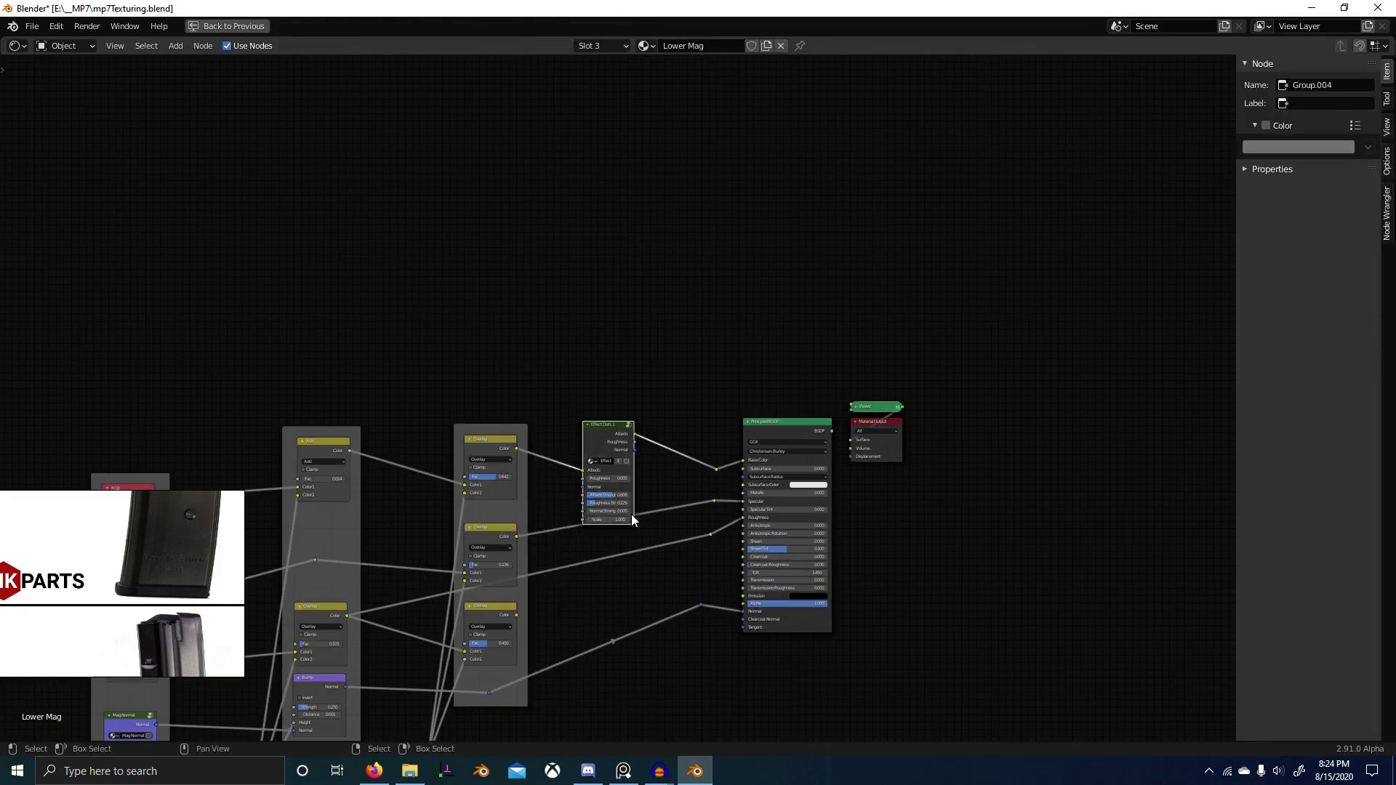
Step: Raise the Effect Dots 1 group and the second Overlay node to make room for the links
{"action": "scroll", "coordinate": [627, 480], "scroll_direction": "up", "scroll_amount": 2}
{"action": "key", "text": "shift+d"}
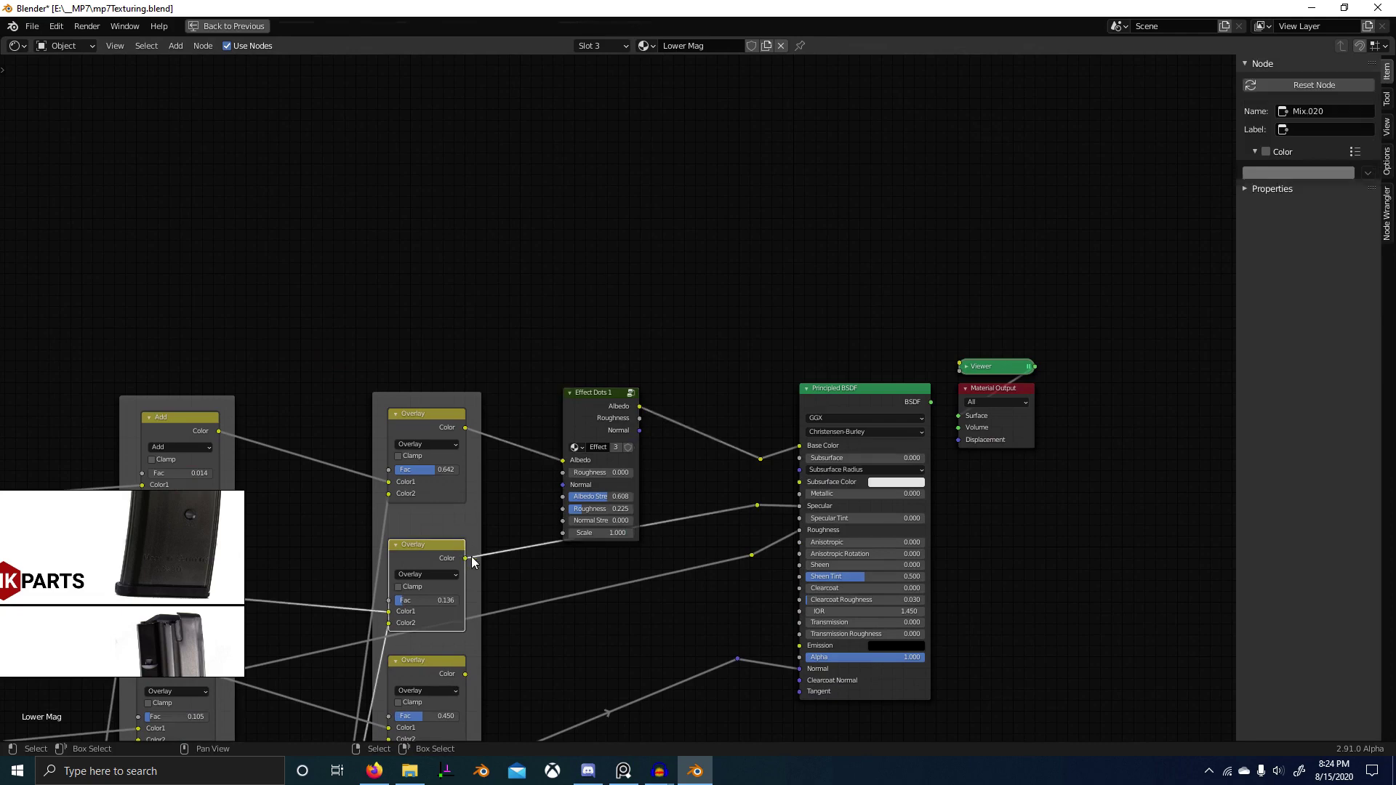
{"action": "scroll", "coordinate": [595, 473], "scroll_direction": "up", "scroll_amount": 2}
{"action": "left_click_drag", "start_coordinate": [611, 373], "coordinate": [603, 311]}
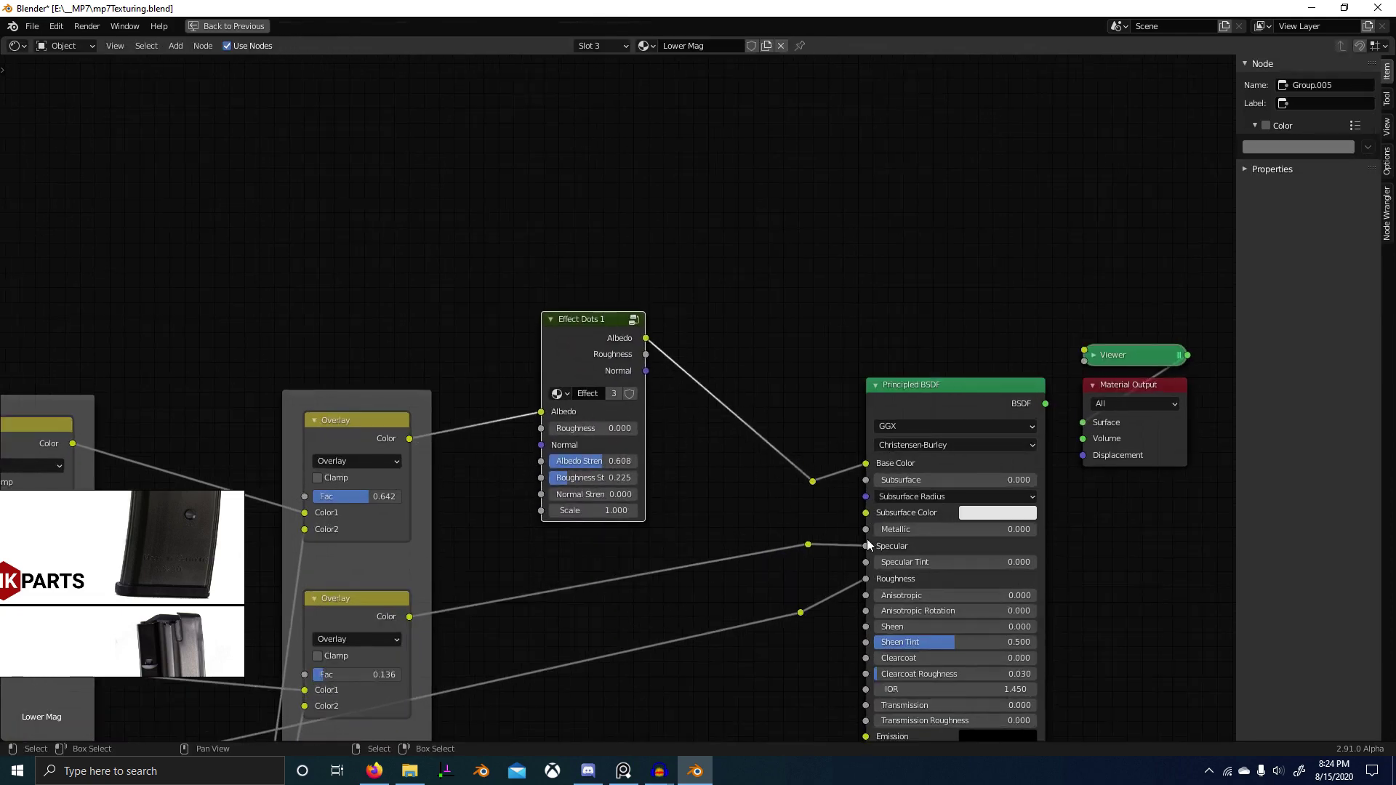
{"action": "scroll", "coordinate": [491, 570], "scroll_direction": "down", "scroll_amount": 5}
{"action": "left_click", "coordinate": [442, 457]}
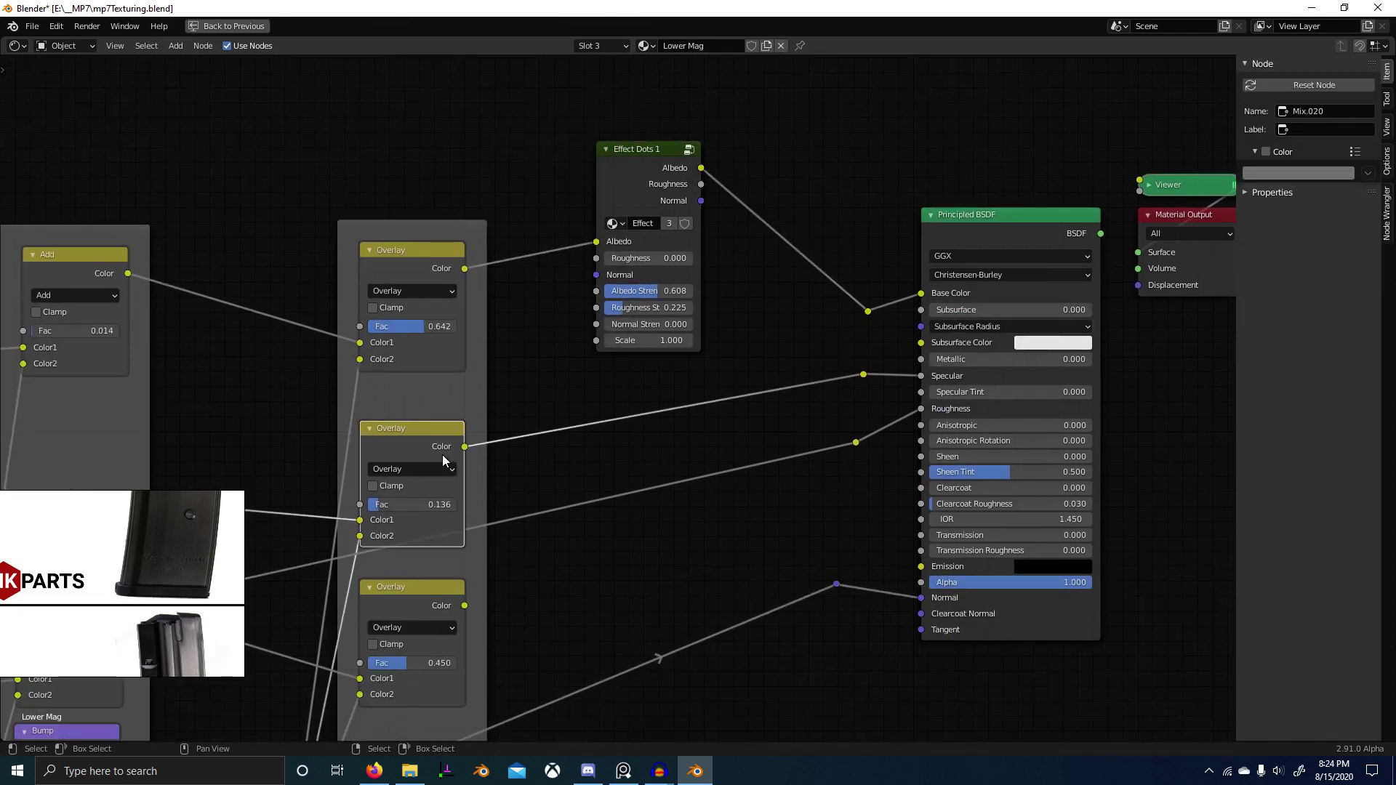
{"action": "left_click_drag", "start_coordinate": [442, 457], "coordinate": [446, 420]}
Step: Route the roughness and normal channels through Effect Dots 1 towards the Principled BSDF's Roughness and Normal inputs
{"action": "left_click_drag", "start_coordinate": [464, 607], "coordinate": [595, 313]}
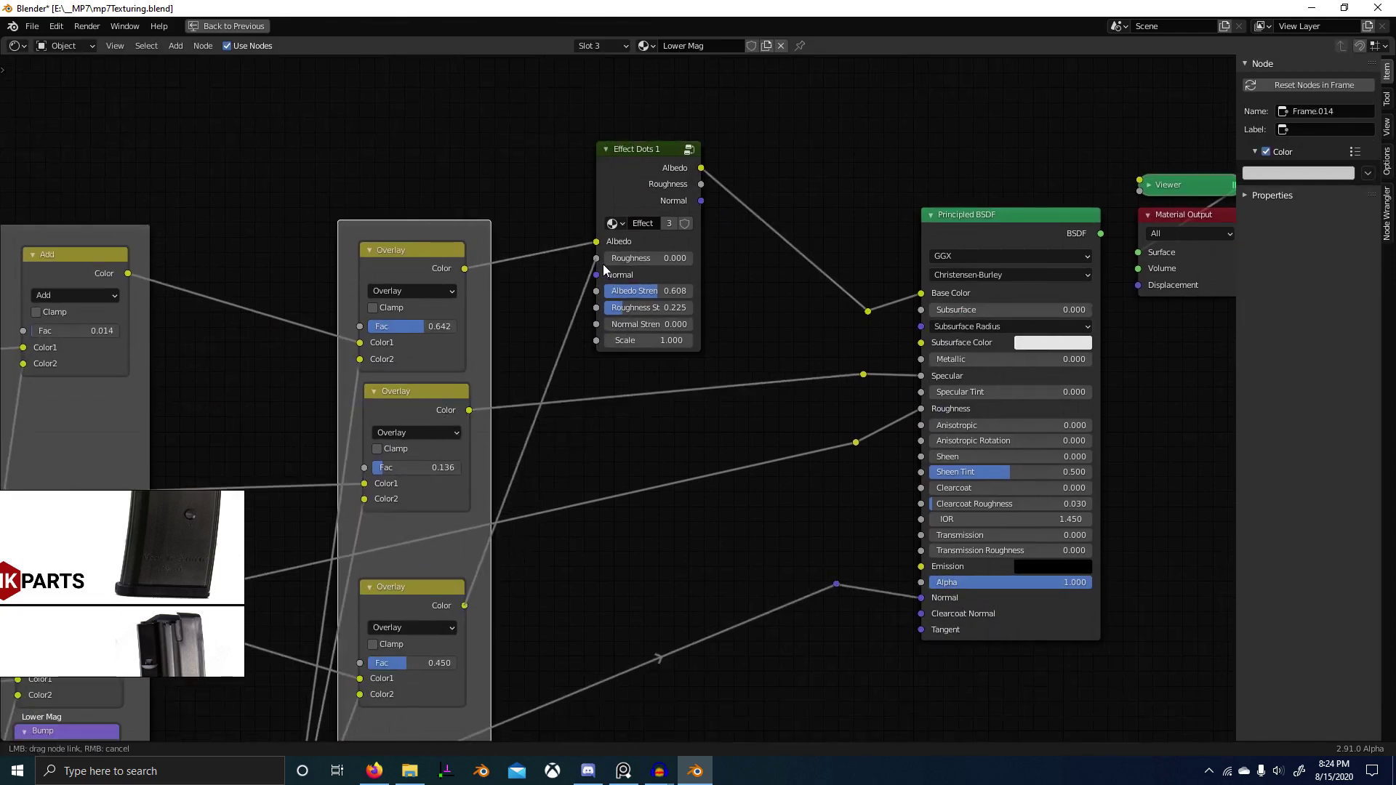
{"action": "scroll", "coordinate": [578, 565], "scroll_direction": "down", "scroll_amount": 1}
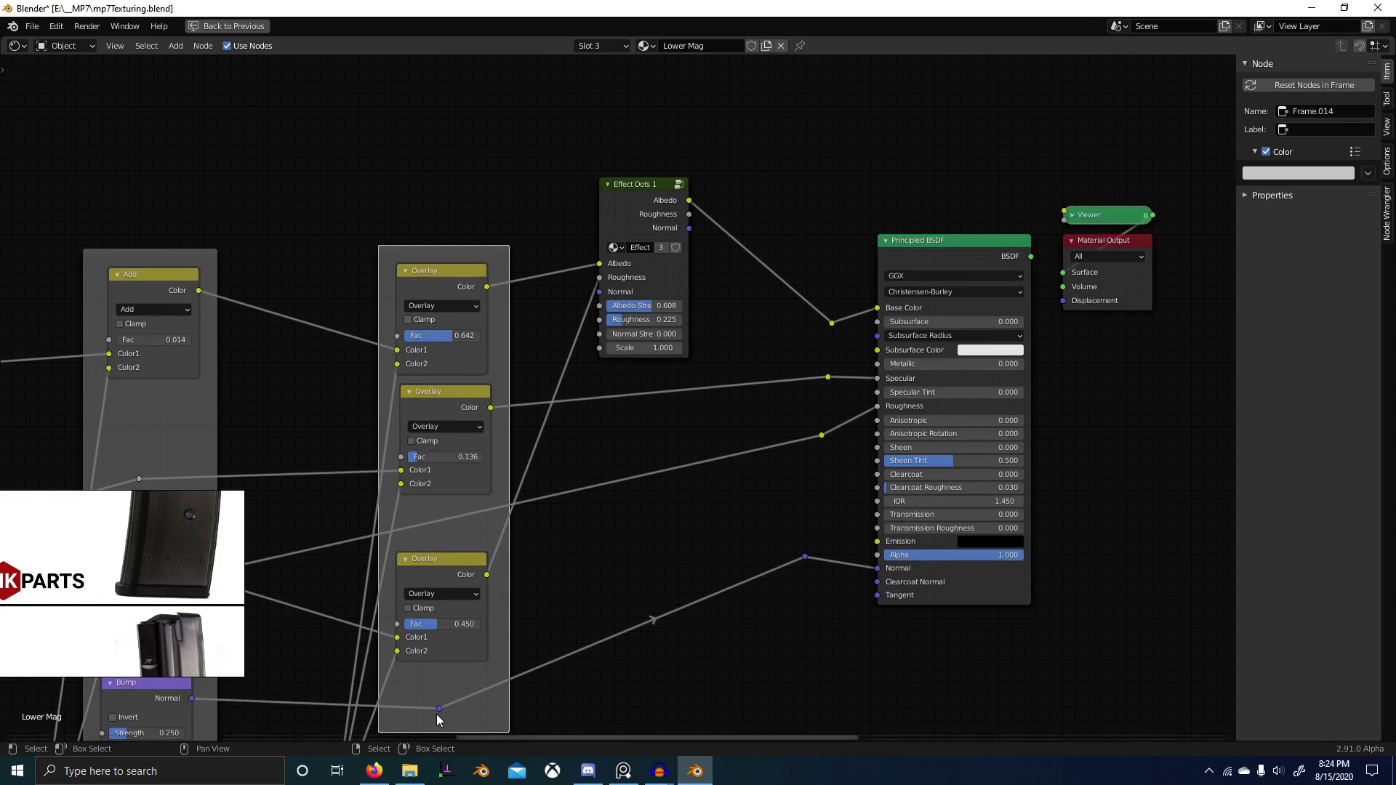
{"action": "left_click_drag", "start_coordinate": [438, 709], "coordinate": [629, 353]}
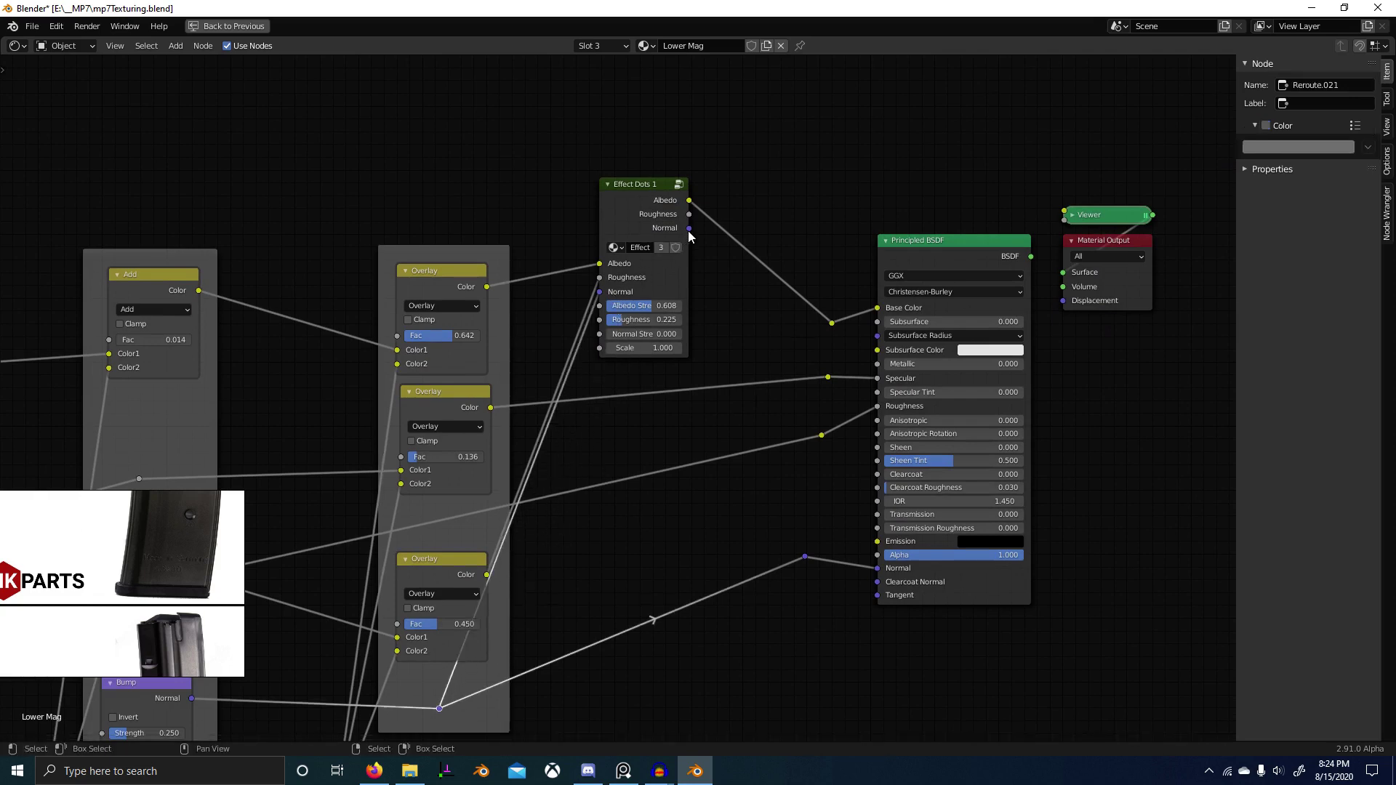
{"action": "left_click_drag", "start_coordinate": [689, 230], "coordinate": [823, 562]}
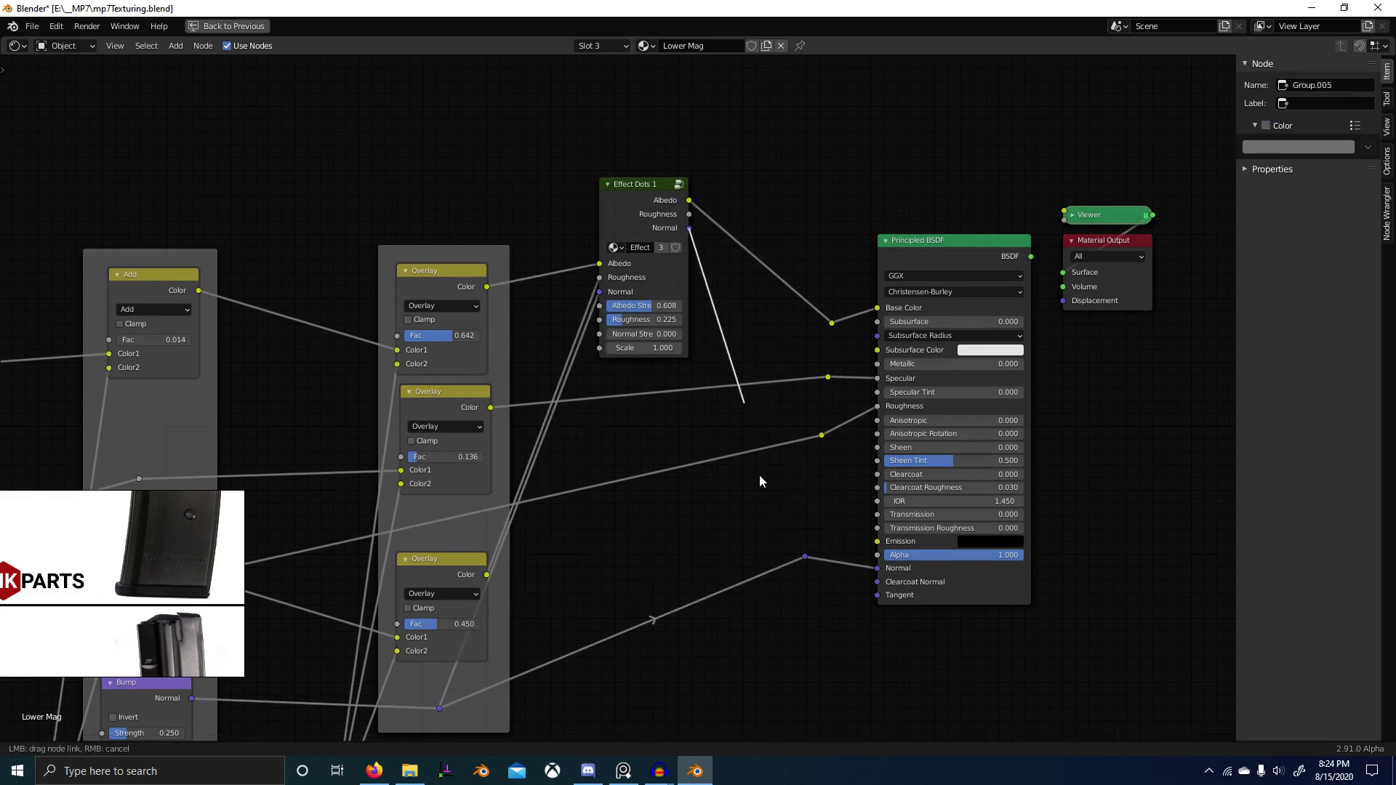
{"action": "left_click_drag", "start_coordinate": [690, 230], "coordinate": [770, 329]}
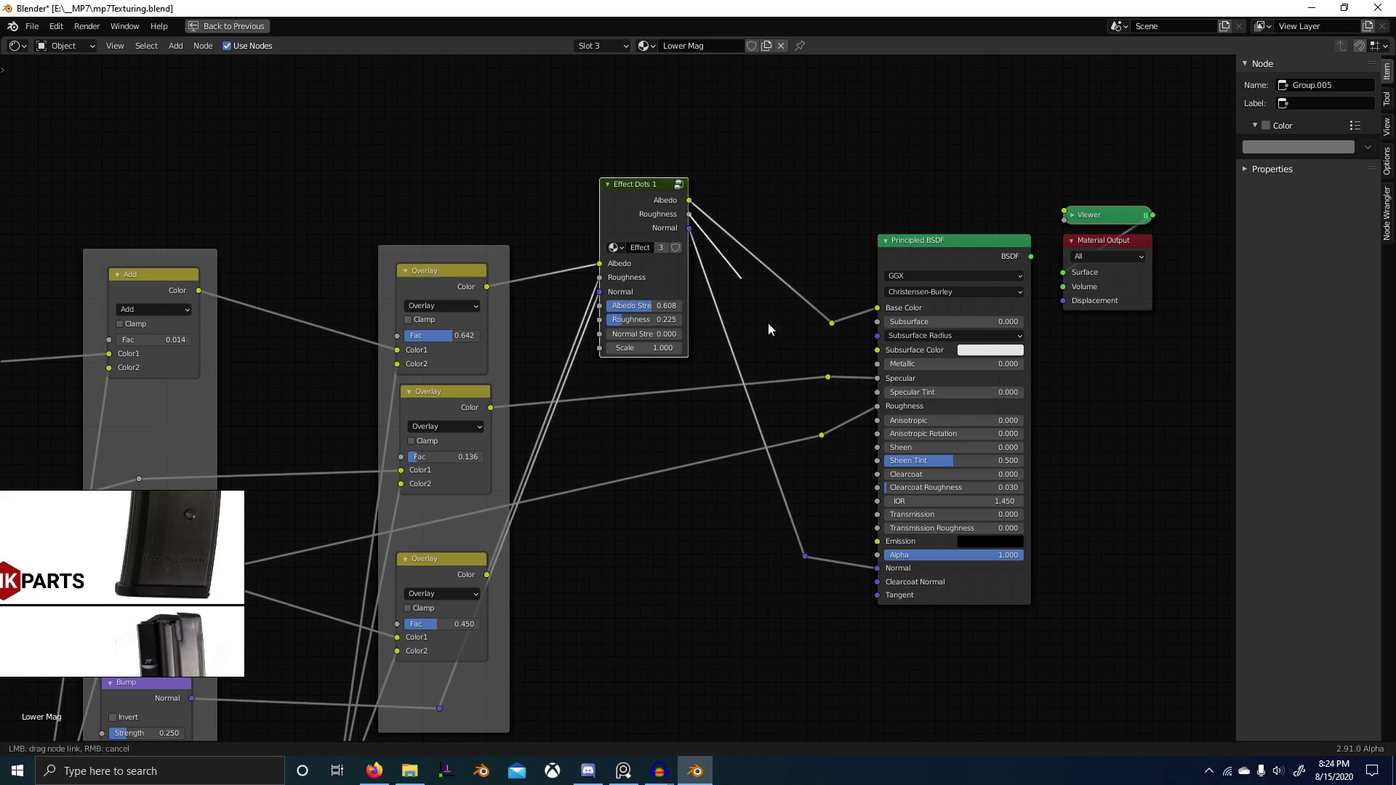
Step: Add a reroute to the specular link below Effect Dots 1 and join it with that group in a new frame
{"action": "right_click_drag", "start_coordinate": [712, 404], "coordinate": [685, 383], "text": "shift"}
{"action": "left_click_drag", "start_coordinate": [686, 387], "coordinate": [661, 413]}
{"action": "left_click_drag", "start_coordinate": [655, 201], "coordinate": [699, 500]}
{"action": "key", "text": "ctrl+j"}
{"action": "left_click", "coordinate": [707, 494]}
Step: Examine the contents of the NodeGroup that follows Effect Dots 1 in the copied source chain
{"action": "scroll", "coordinate": [618, 402], "scroll_direction": "down", "scroll_amount": 10}
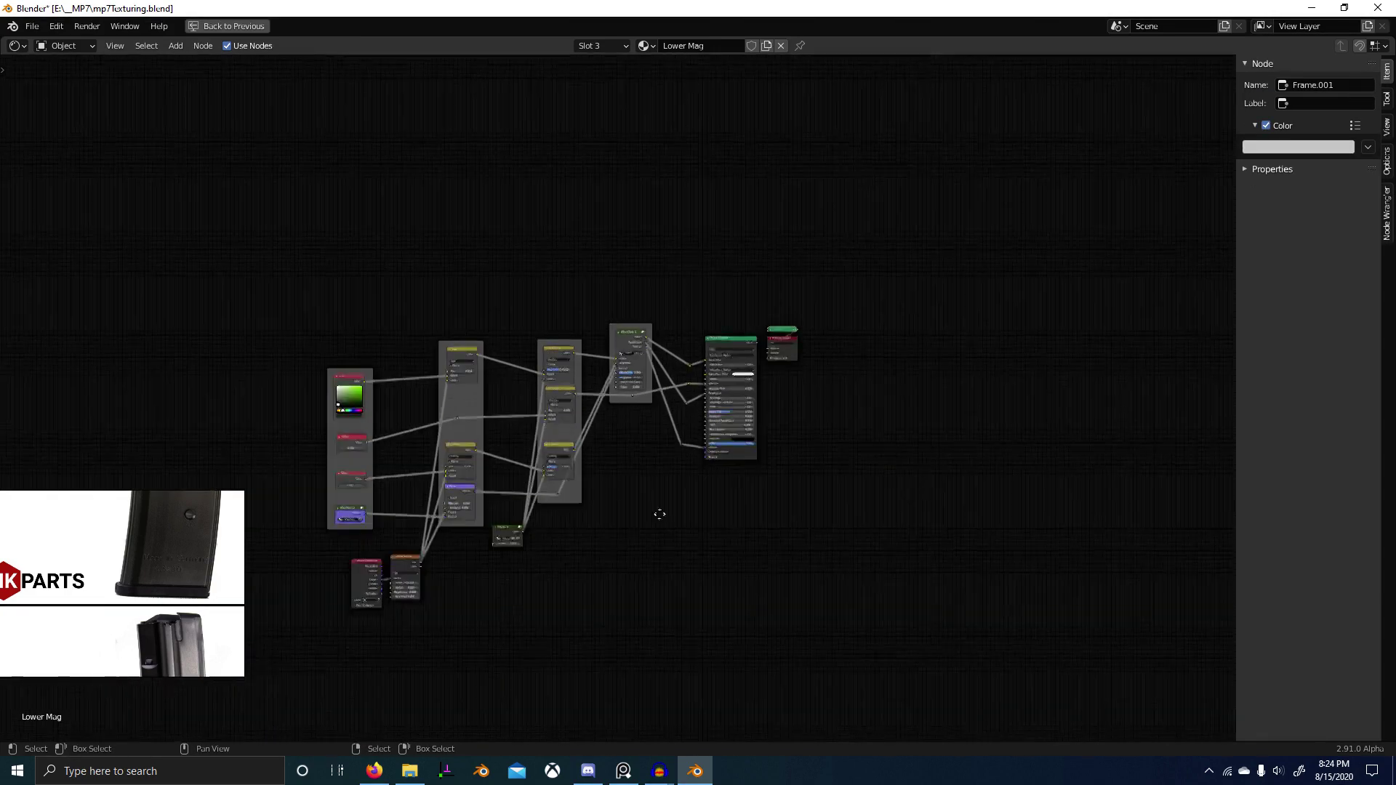
{"action": "middle_click_drag", "start_coordinate": [660, 514], "coordinate": [707, 122]}
{"action": "middle_click_drag", "start_coordinate": [639, 396], "coordinate": [681, 198]}
{"action": "scroll", "coordinate": [548, 499], "scroll_direction": "up", "scroll_amount": 5}
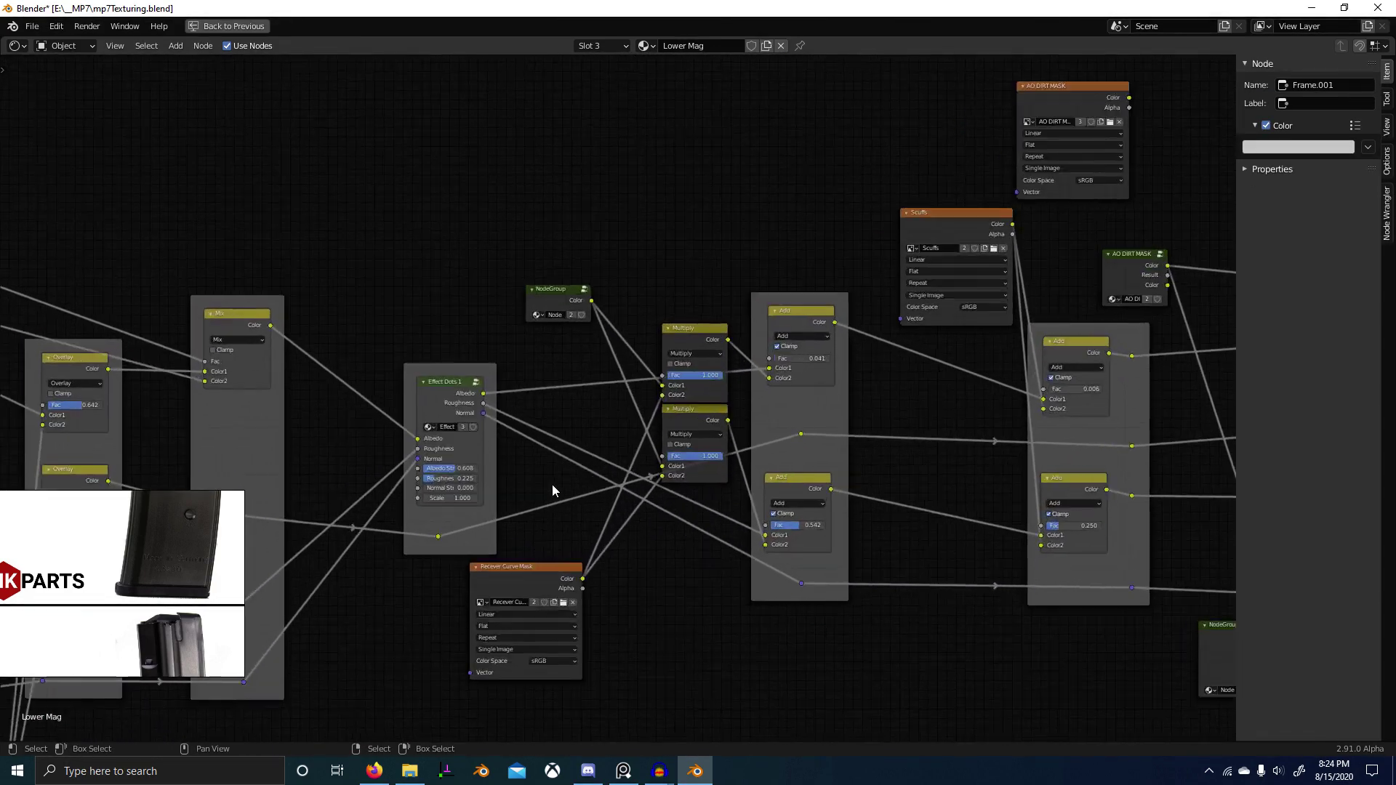
{"action": "key", "text": "Tab"}
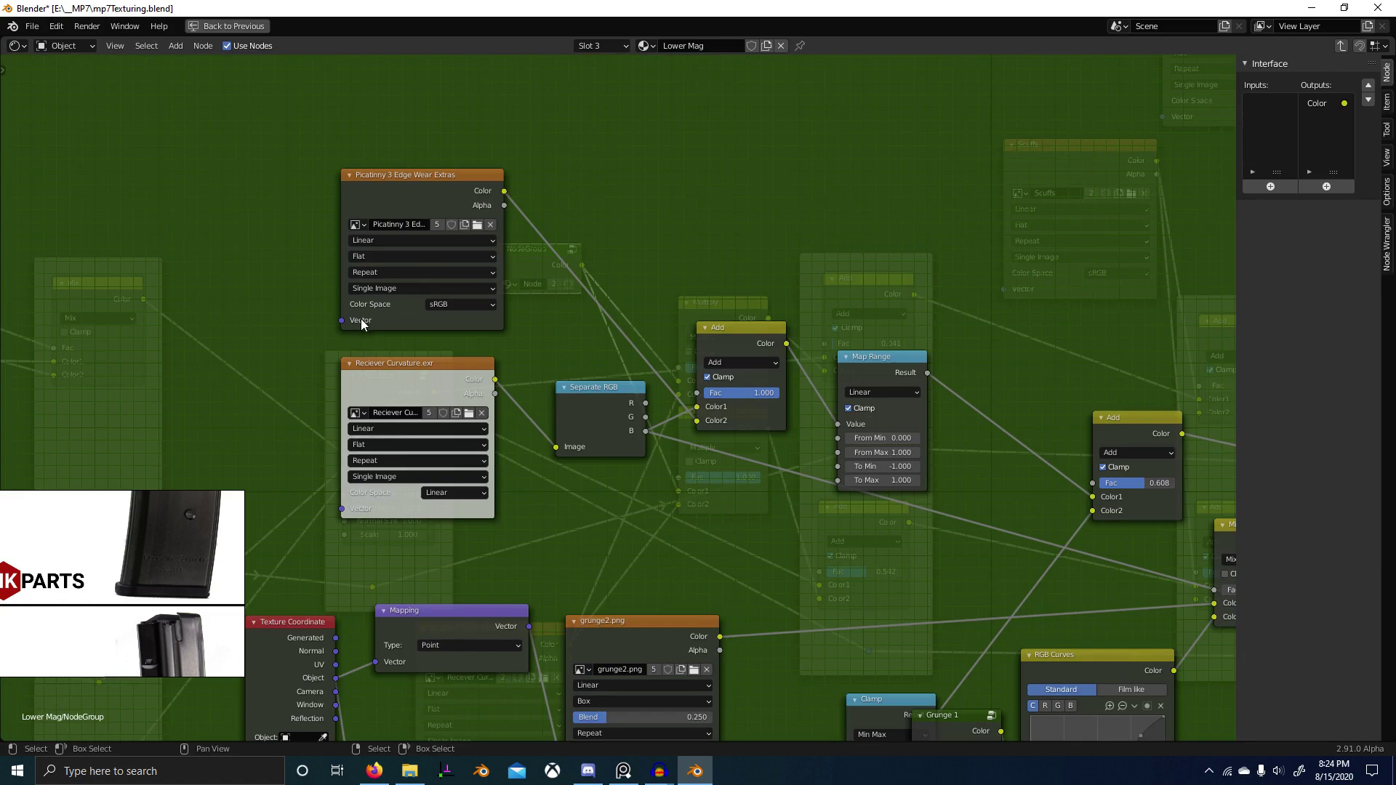
{"action": "key", "text": "Tab"}
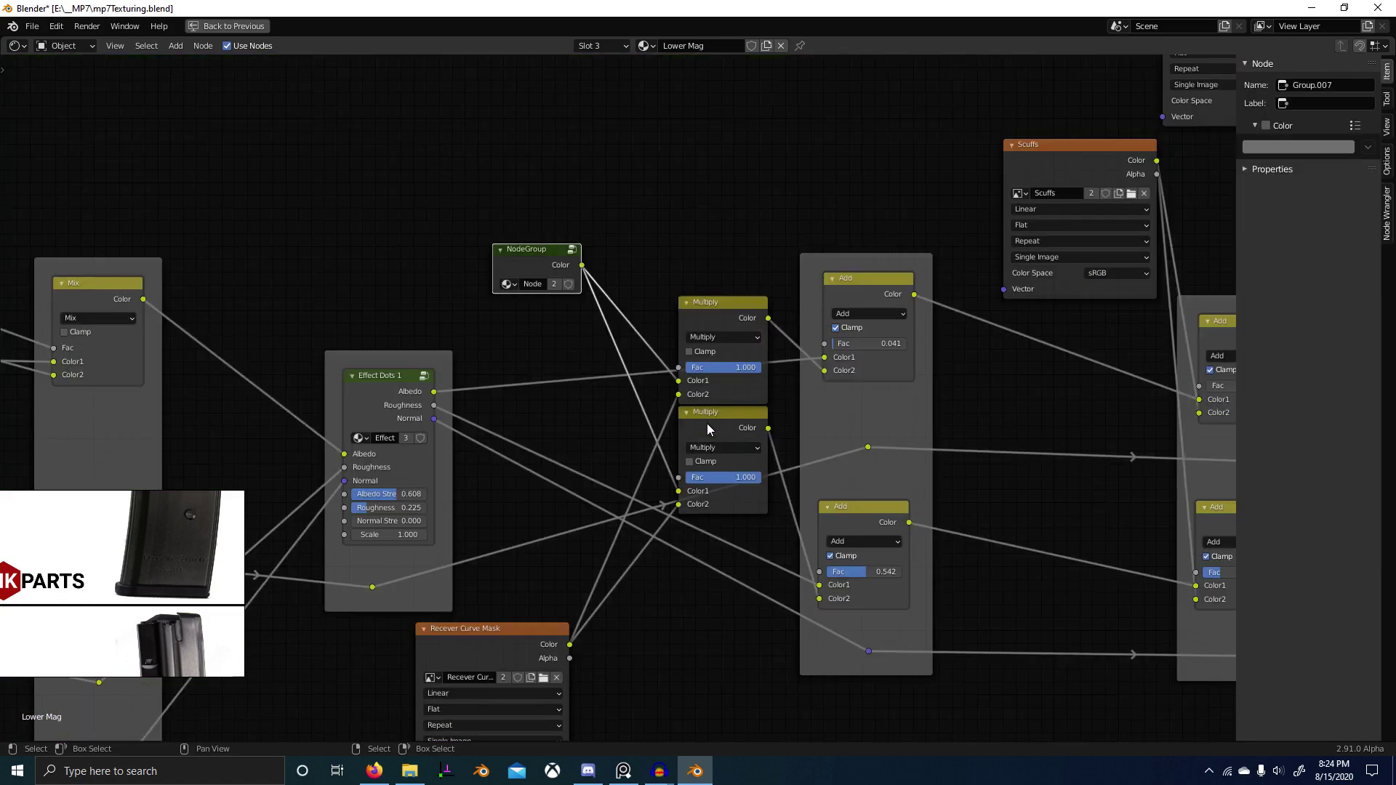
Step: Preview the NodeGroup's edge-wear mask on the lower magazine in the 3D view and check its Multiply and mask connections
{"action": "left_click", "coordinate": [553, 259], "text": "ctrl+shift"}
{"action": "key", "text": "ctrl+space"}
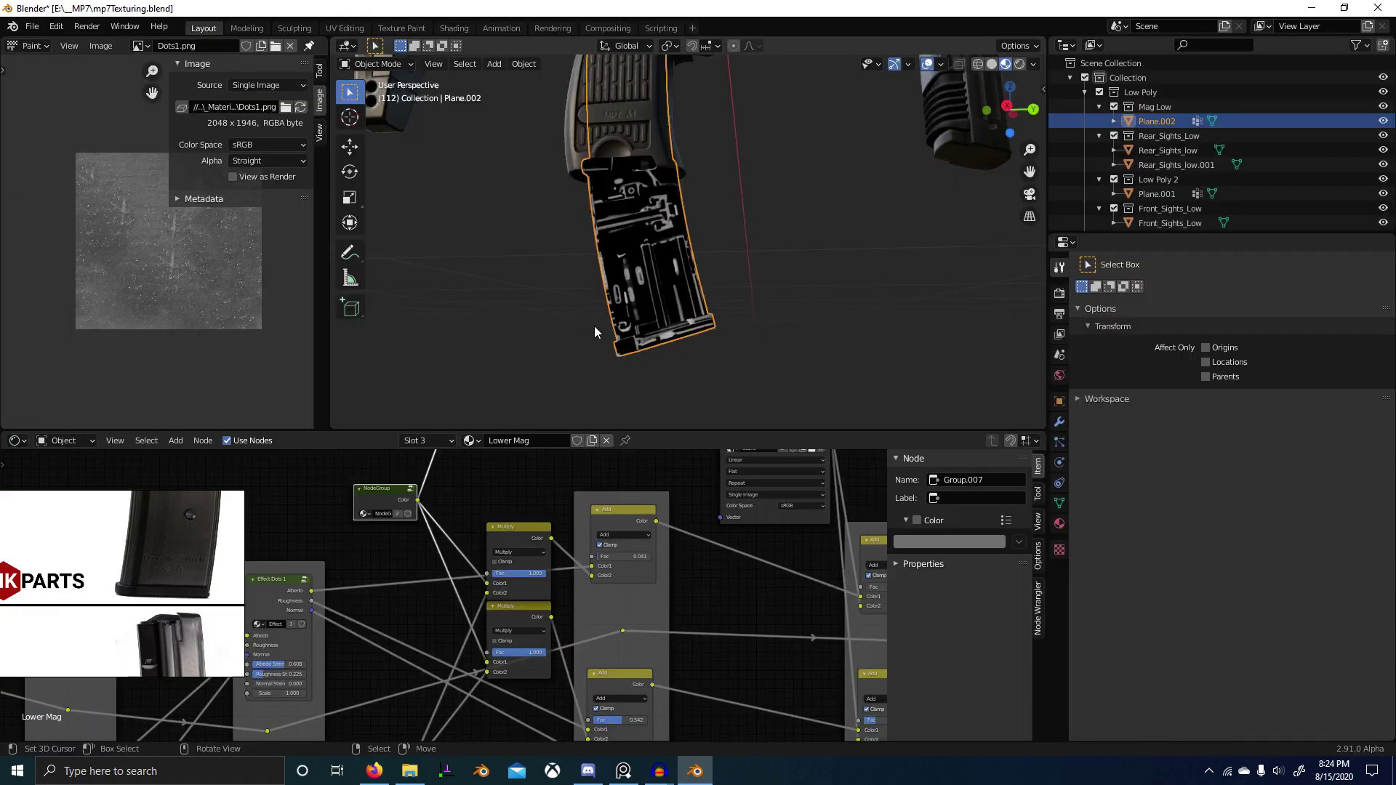
{"action": "middle_click_drag", "start_coordinate": [617, 328], "coordinate": [719, 326]}
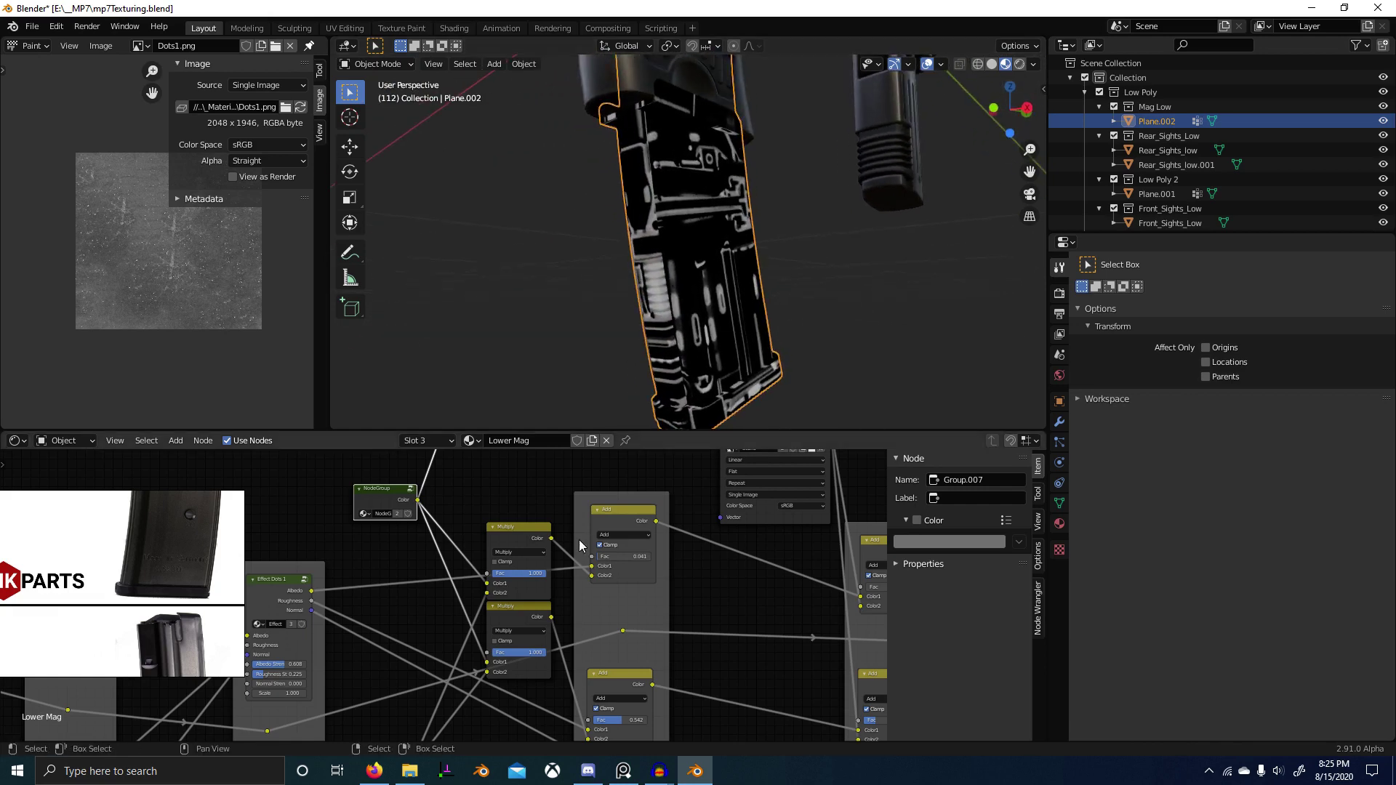
{"action": "scroll", "coordinate": [457, 597], "scroll_direction": "up", "scroll_amount": 3}
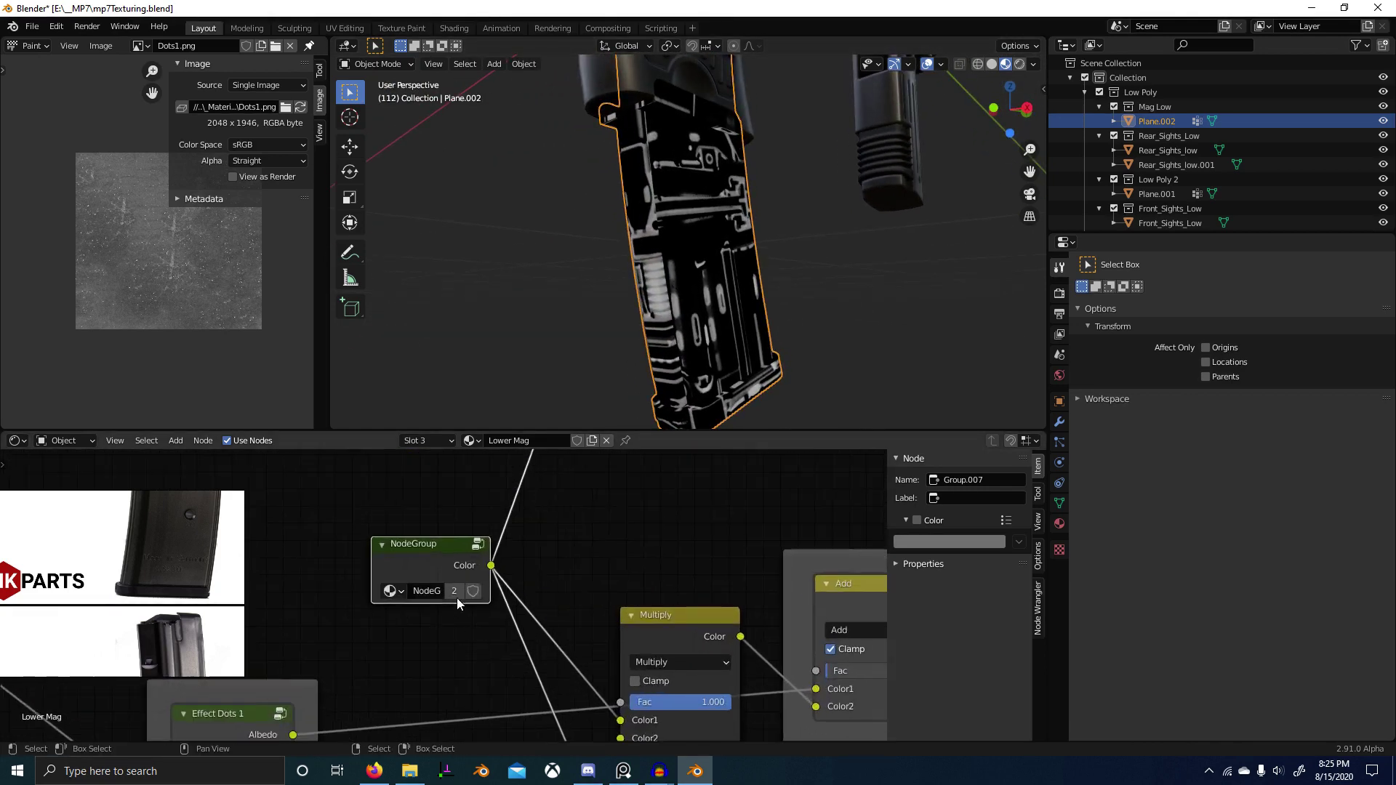
{"action": "scroll", "coordinate": [502, 512], "scroll_direction": "down", "scroll_amount": 3}
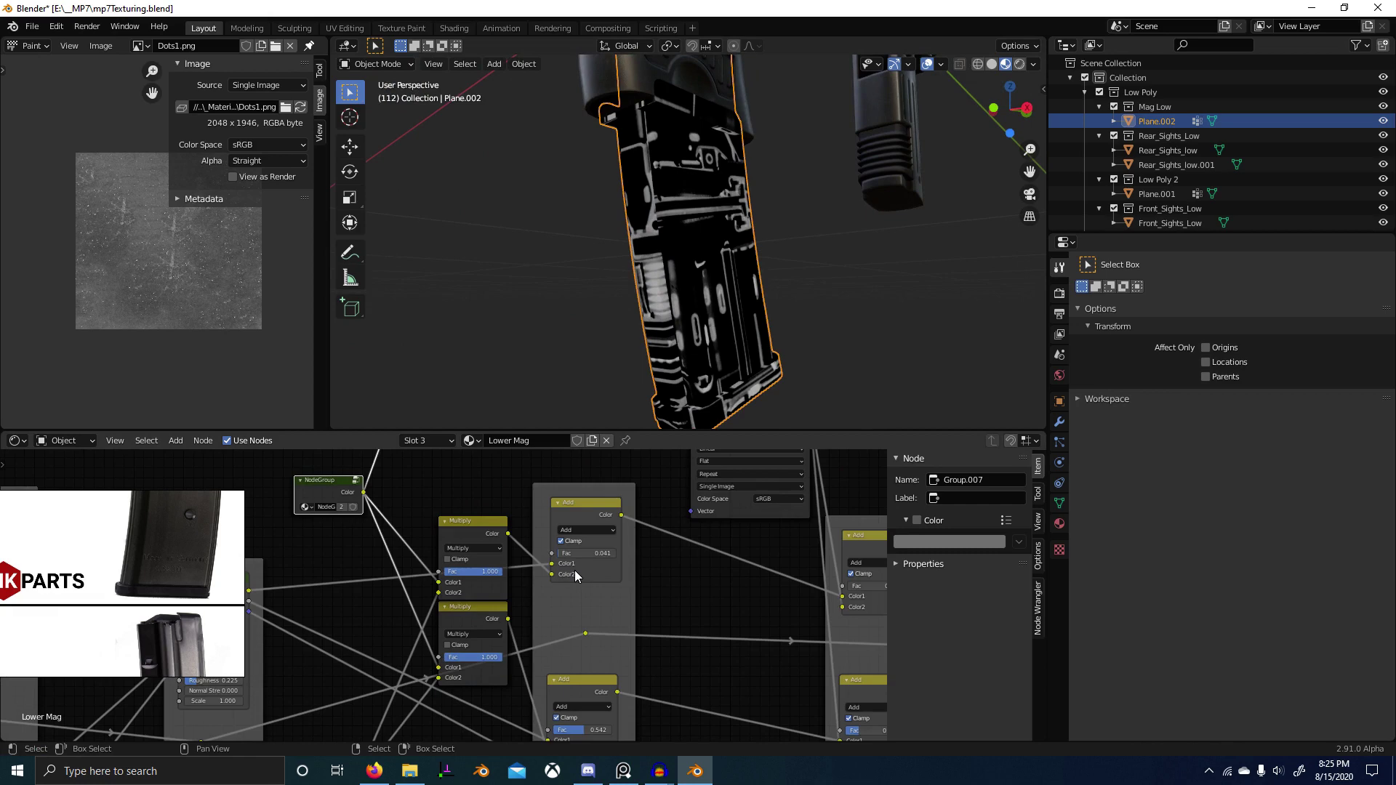
{"action": "scroll", "coordinate": [509, 594], "scroll_direction": "down", "scroll_amount": 1}
{"action": "middle_click_drag", "start_coordinate": [508, 595], "coordinate": [659, 481]}
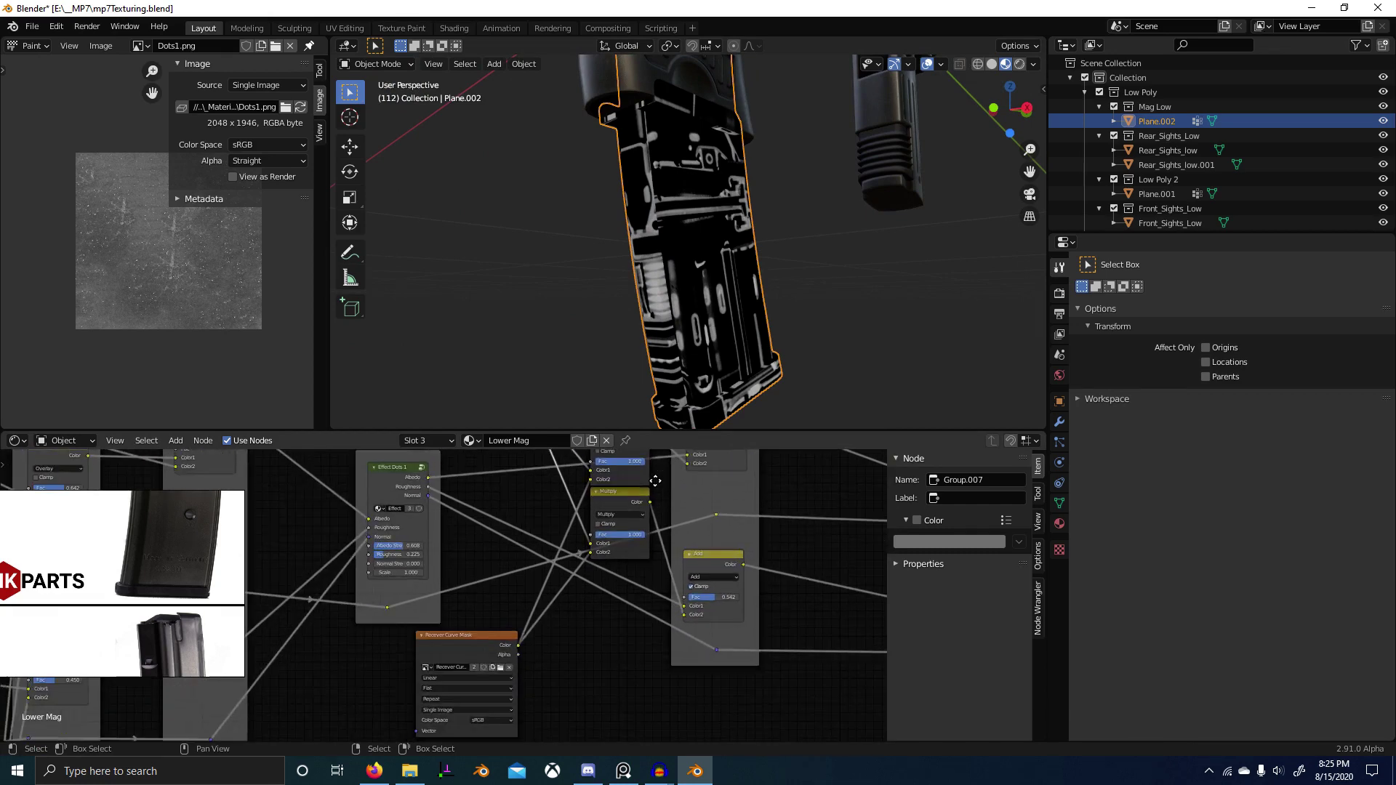
{"action": "middle_click_drag", "start_coordinate": [687, 288], "coordinate": [626, 308]}
{"action": "scroll", "coordinate": [622, 243], "scroll_direction": "down", "scroll_amount": 5}
{"action": "scroll", "coordinate": [621, 225], "scroll_direction": "up", "scroll_amount": 3}
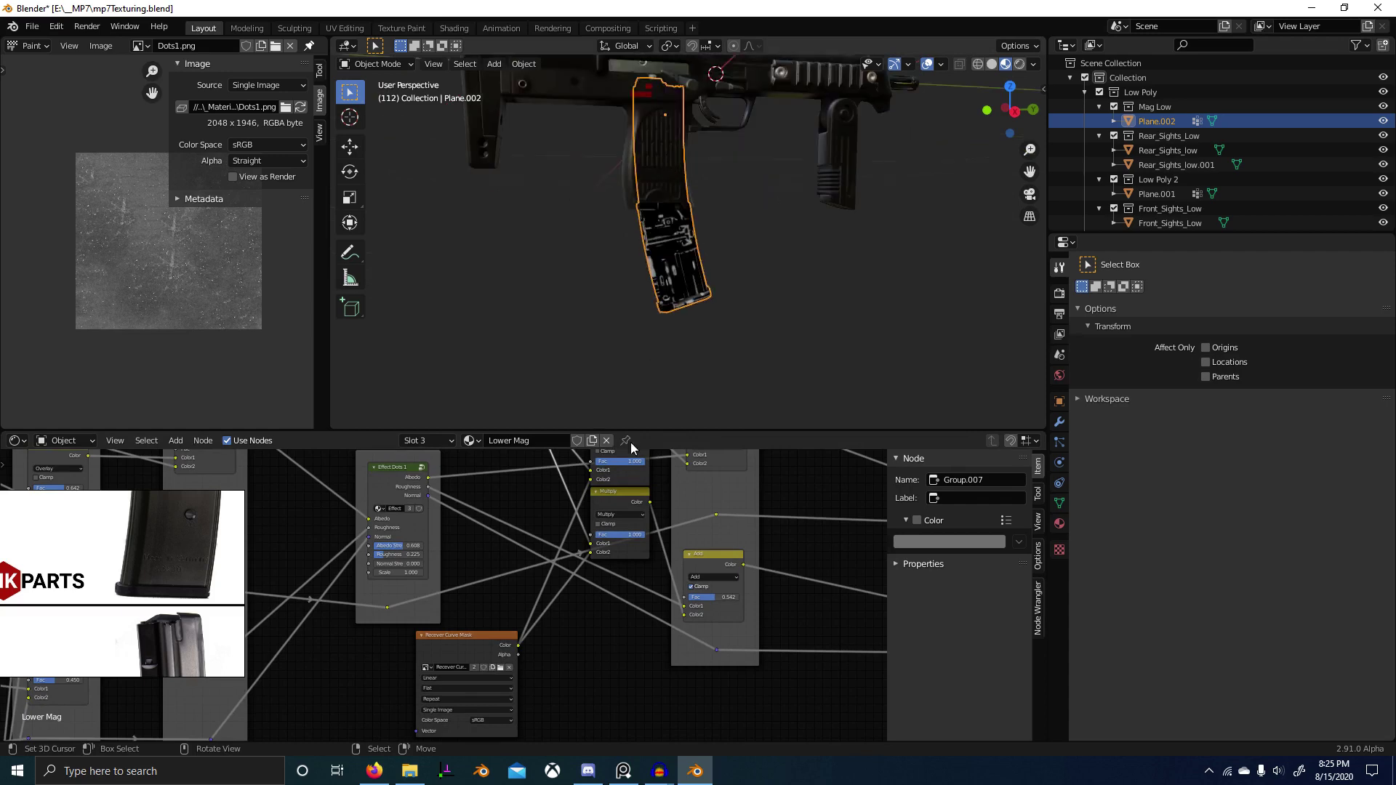
{"action": "scroll", "coordinate": [665, 530], "scroll_direction": "down", "scroll_amount": 1}
{"action": "middle_click_drag", "start_coordinate": [668, 530], "coordinate": [603, 708]}
Step: Select the receiver body and preview the same NodeGroup's output from its Reciever material
{"action": "left_click", "coordinate": [610, 98]}
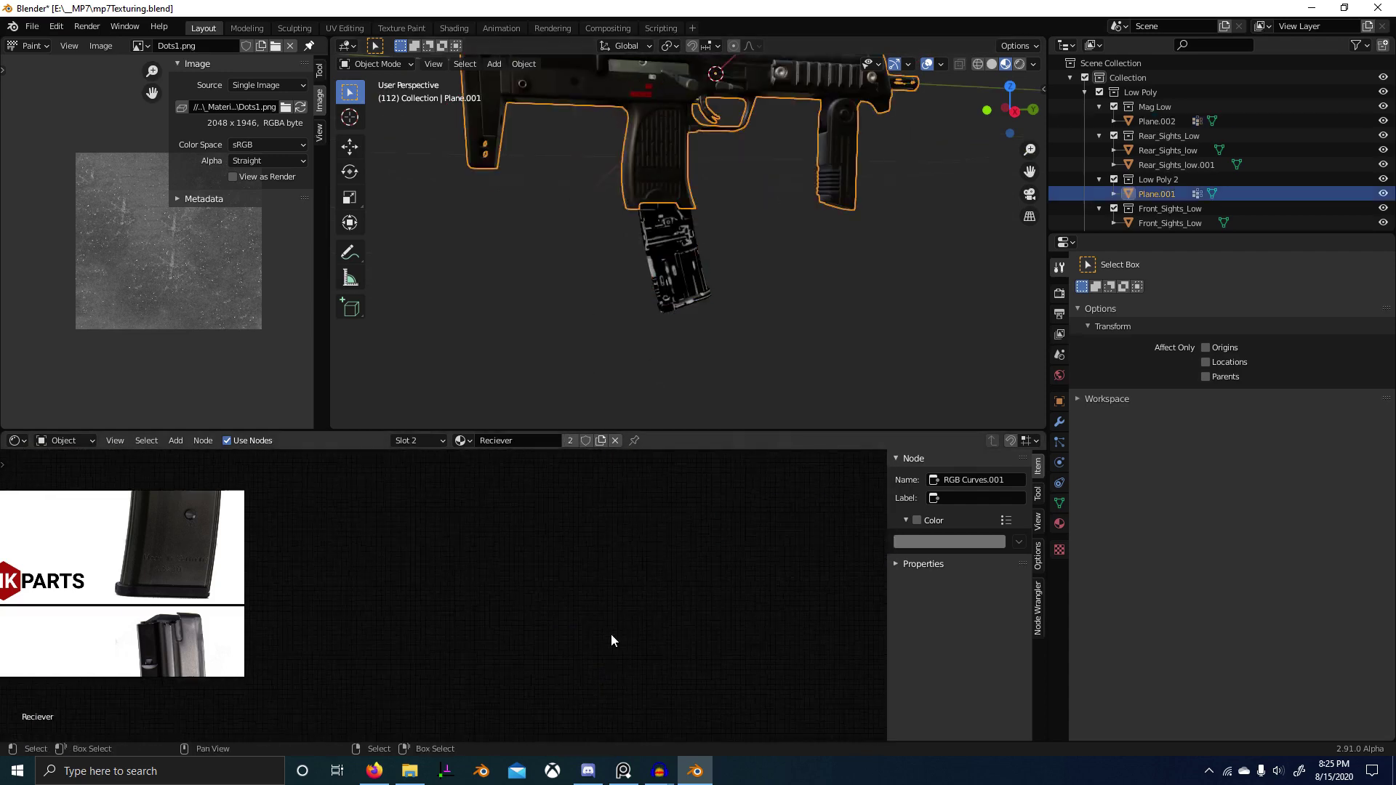
{"action": "middle_click_drag", "start_coordinate": [426, 631], "coordinate": [368, 570]}
{"action": "middle_click_drag", "start_coordinate": [736, 565], "coordinate": [691, 585]}
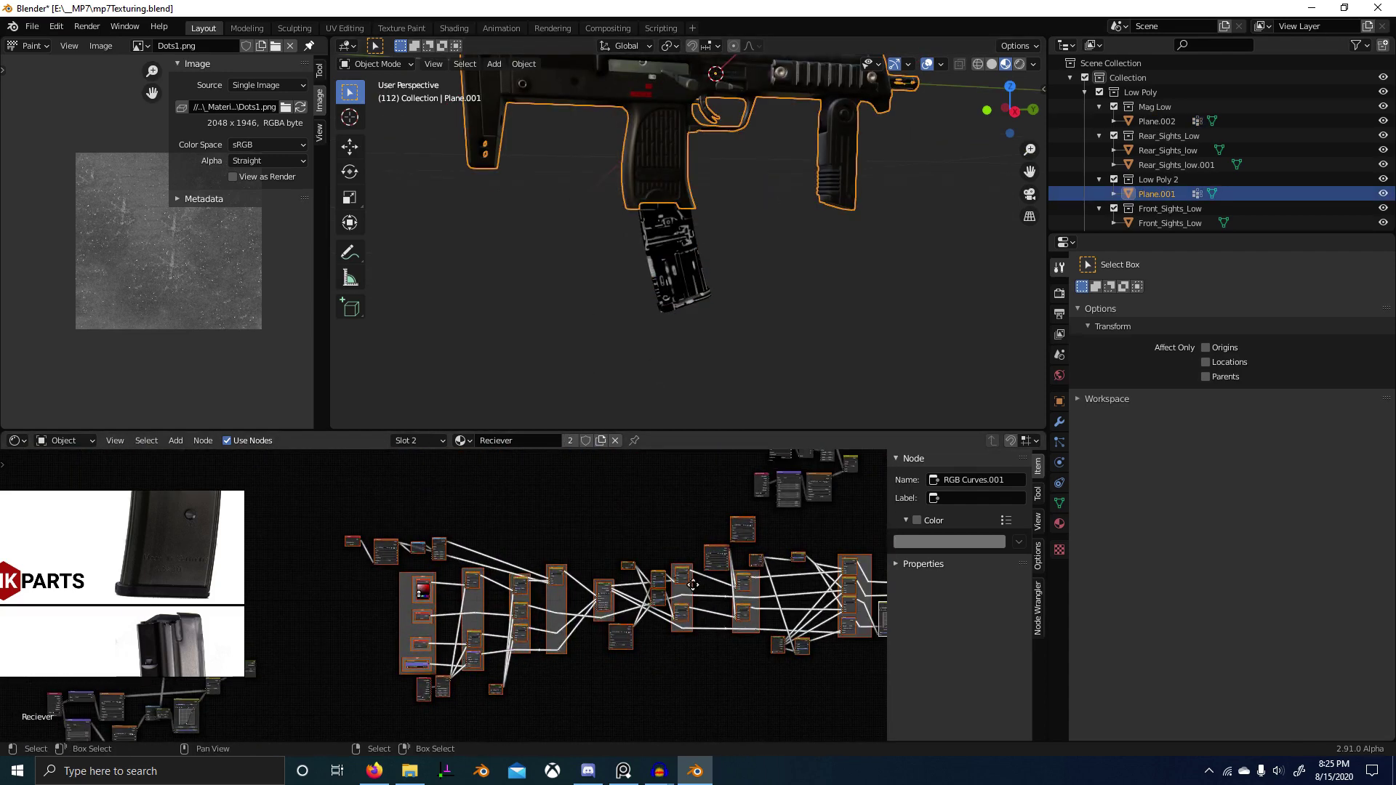
{"action": "scroll", "coordinate": [691, 584], "scroll_direction": "up", "scroll_amount": 5}
{"action": "middle_click_drag", "start_coordinate": [320, 582], "coordinate": [474, 587]}
{"action": "scroll", "coordinate": [474, 587], "scroll_direction": "up", "scroll_amount": 5}
{"action": "middle_click_drag", "start_coordinate": [762, 540], "coordinate": [673, 509]}
{"action": "scroll", "coordinate": [551, 534], "scroll_direction": "up", "scroll_amount": 6}
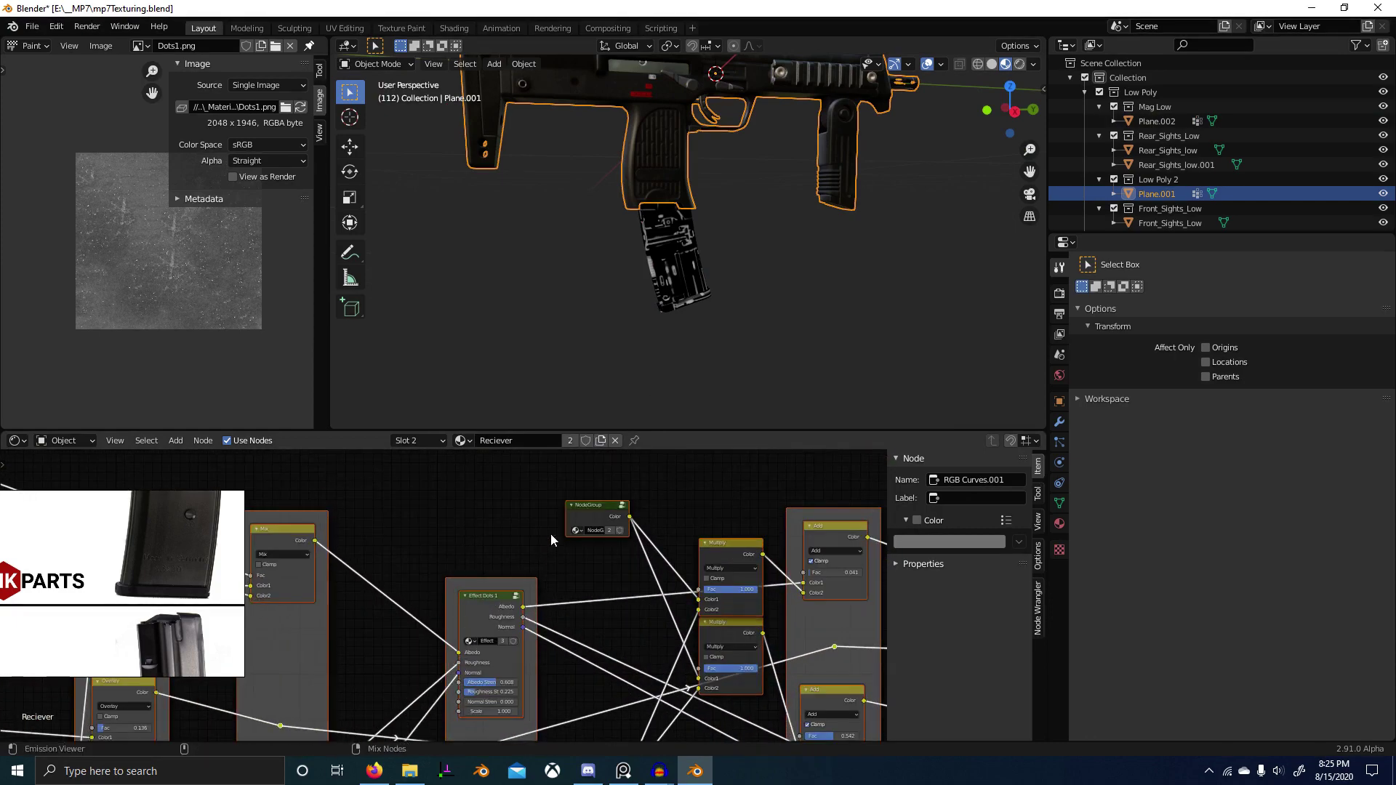
{"action": "left_click", "coordinate": [603, 504], "text": "ctrl+shift"}
{"action": "middle_click_drag", "start_coordinate": [666, 286], "coordinate": [638, 73], "text": "shift"}
{"action": "scroll", "coordinate": [644, 260], "scroll_direction": "up", "scroll_amount": 4}
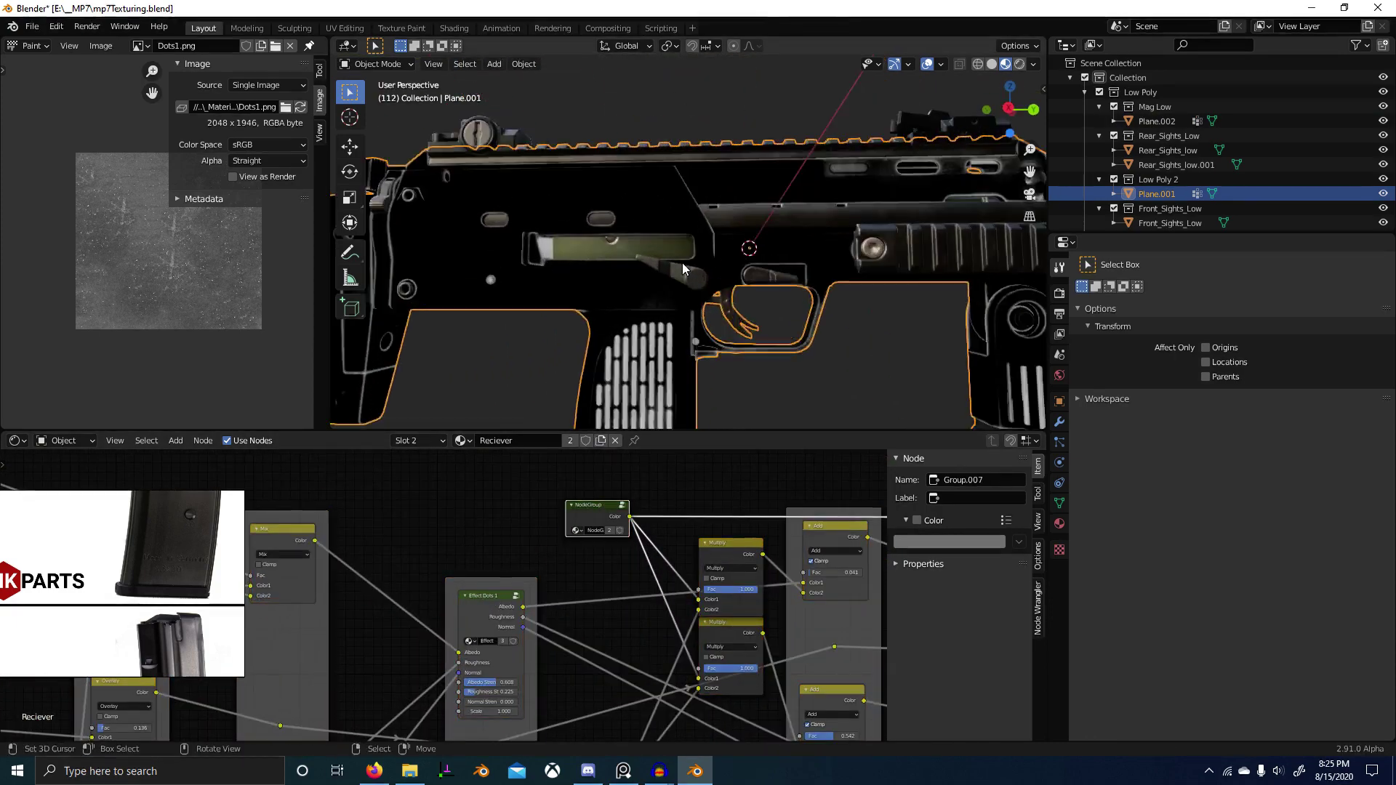
Step: Preview the outputs of the two Multiply nodes behind the NodeGroup on the receiver
{"action": "left_click", "coordinate": [718, 546], "text": "ctrl+shift"}
{"action": "scroll", "coordinate": [685, 344], "scroll_direction": "up", "scroll_amount": 1}
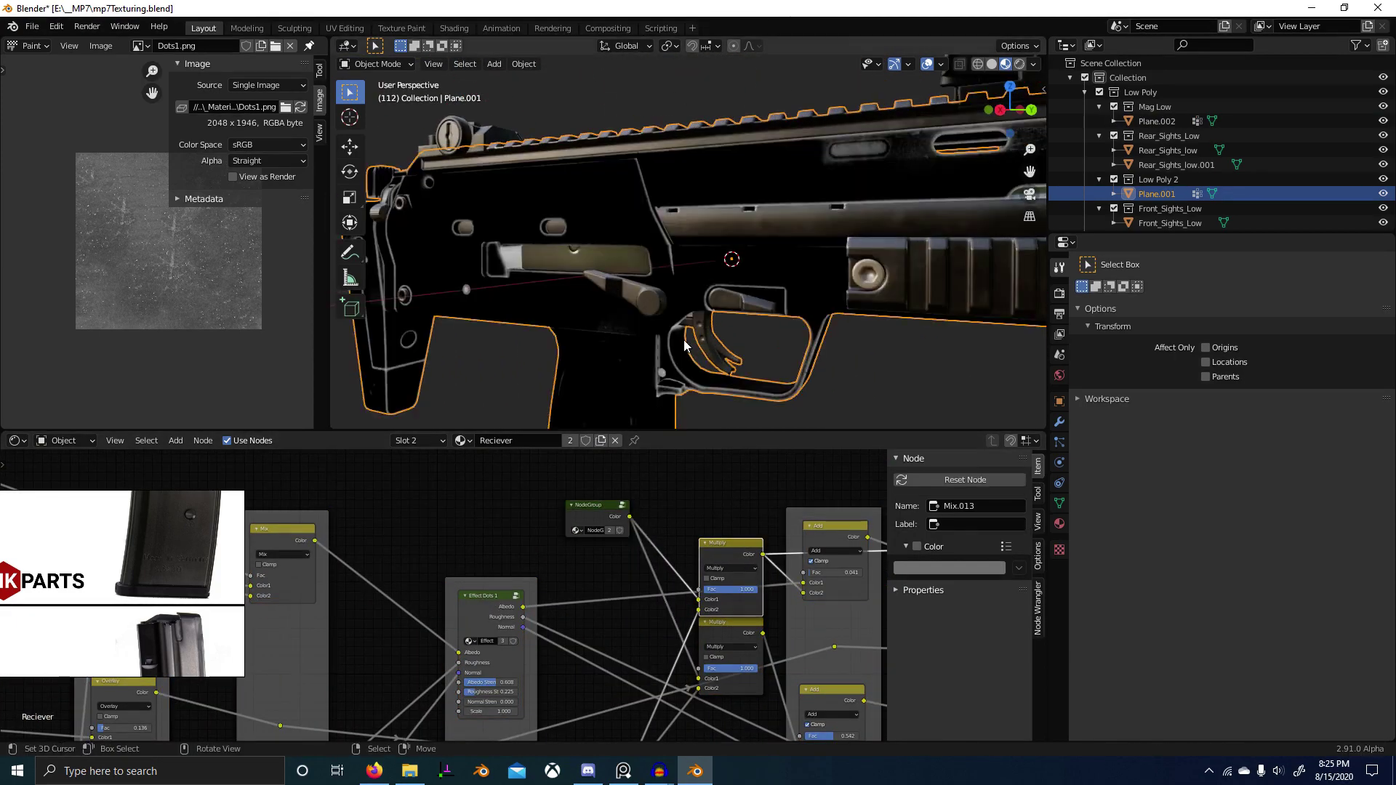
{"action": "scroll", "coordinate": [690, 342], "scroll_direction": "up", "scroll_amount": 2}
{"action": "scroll", "coordinate": [753, 526], "scroll_direction": "down", "scroll_amount": 1}
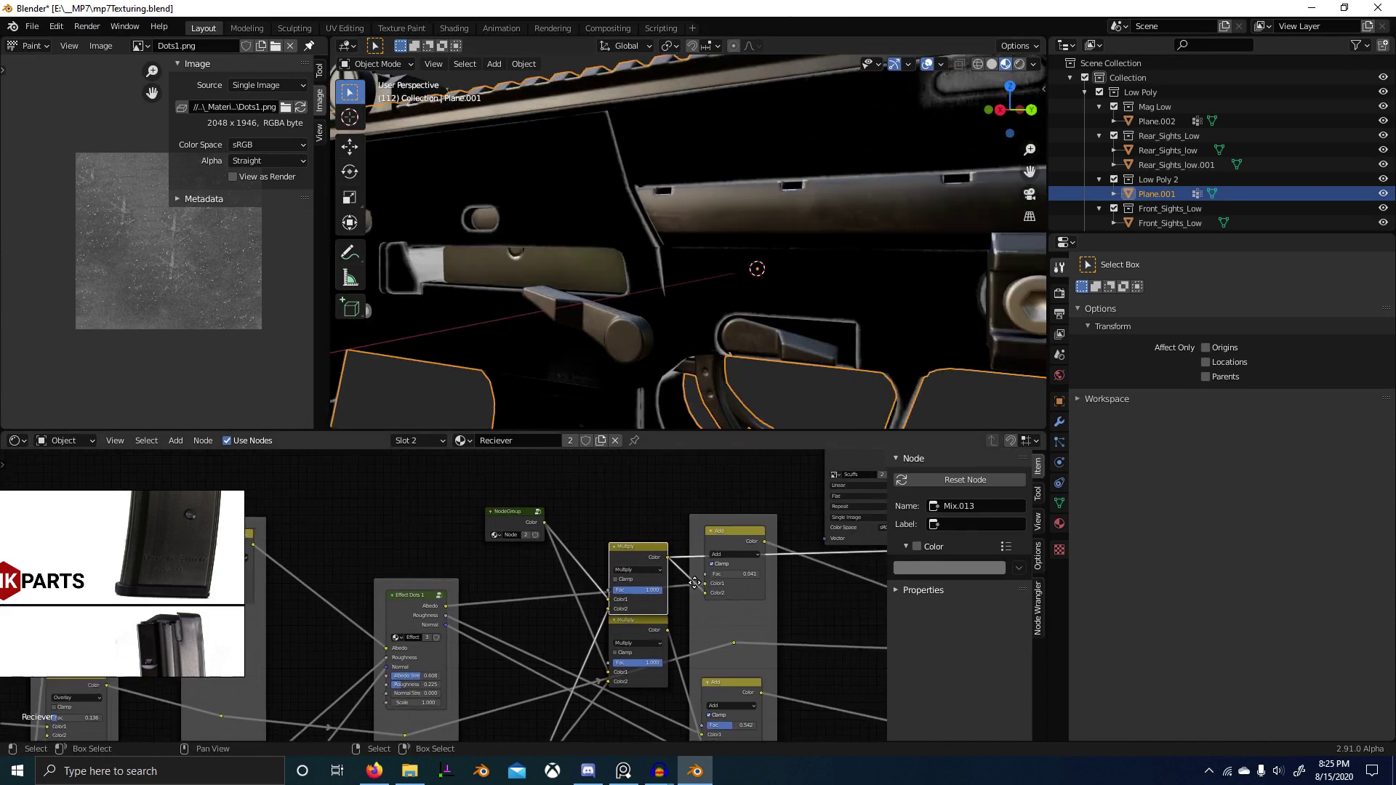
{"action": "left_click", "coordinate": [622, 627], "text": "ctrl+shift"}
{"action": "middle_click_drag", "start_coordinate": [665, 683], "coordinate": [674, 525]}
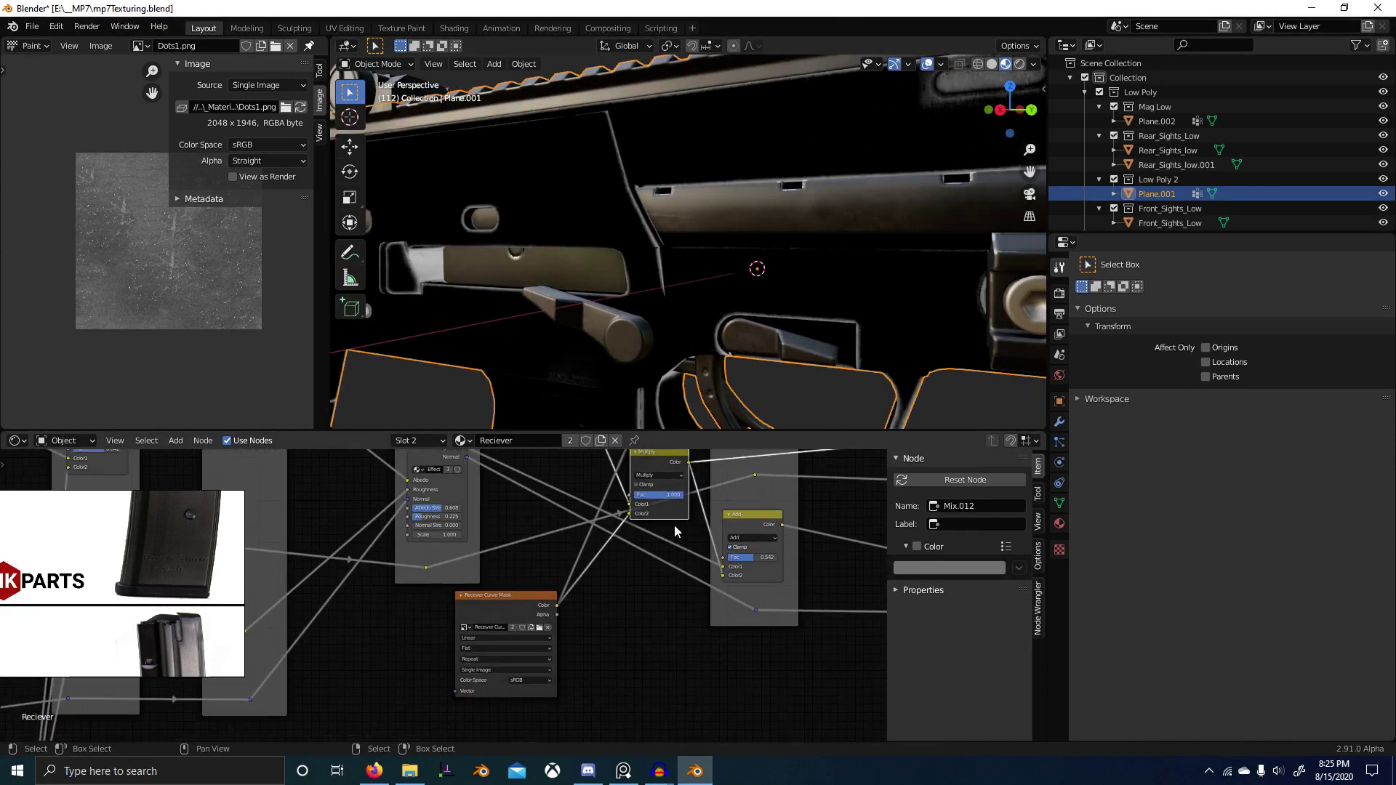
Step: Preview the receiver curve mask image texture that feeds the two Multiply nodes
{"action": "left_click", "coordinate": [504, 609]}
{"action": "middle_click_drag", "start_coordinate": [591, 583], "coordinate": [562, 613]}
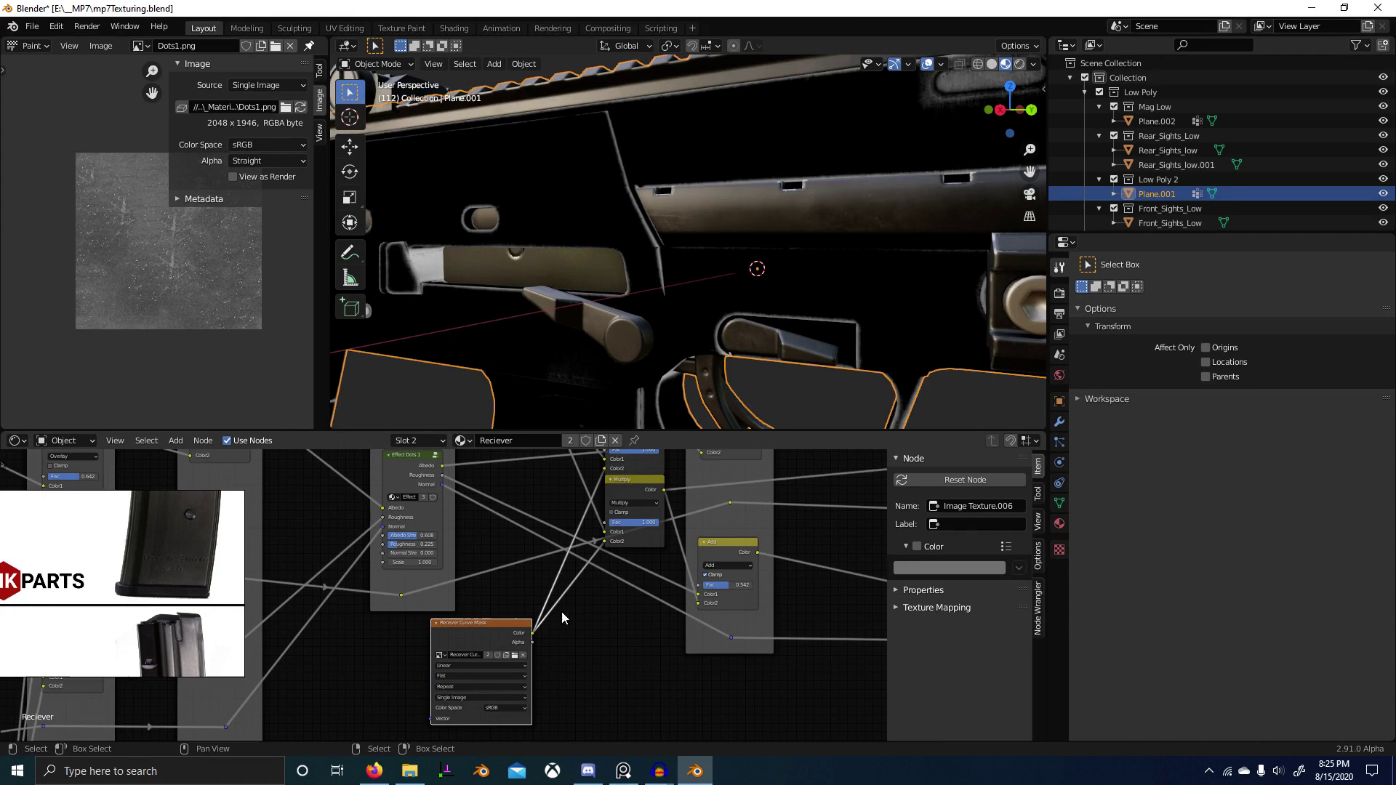
{"action": "left_click", "coordinate": [504, 631], "text": "ctrl+shift"}
{"action": "scroll", "coordinate": [669, 535], "scroll_direction": "down", "scroll_amount": 2}
{"action": "scroll", "coordinate": [601, 347], "scroll_direction": "down", "scroll_amount": 1}
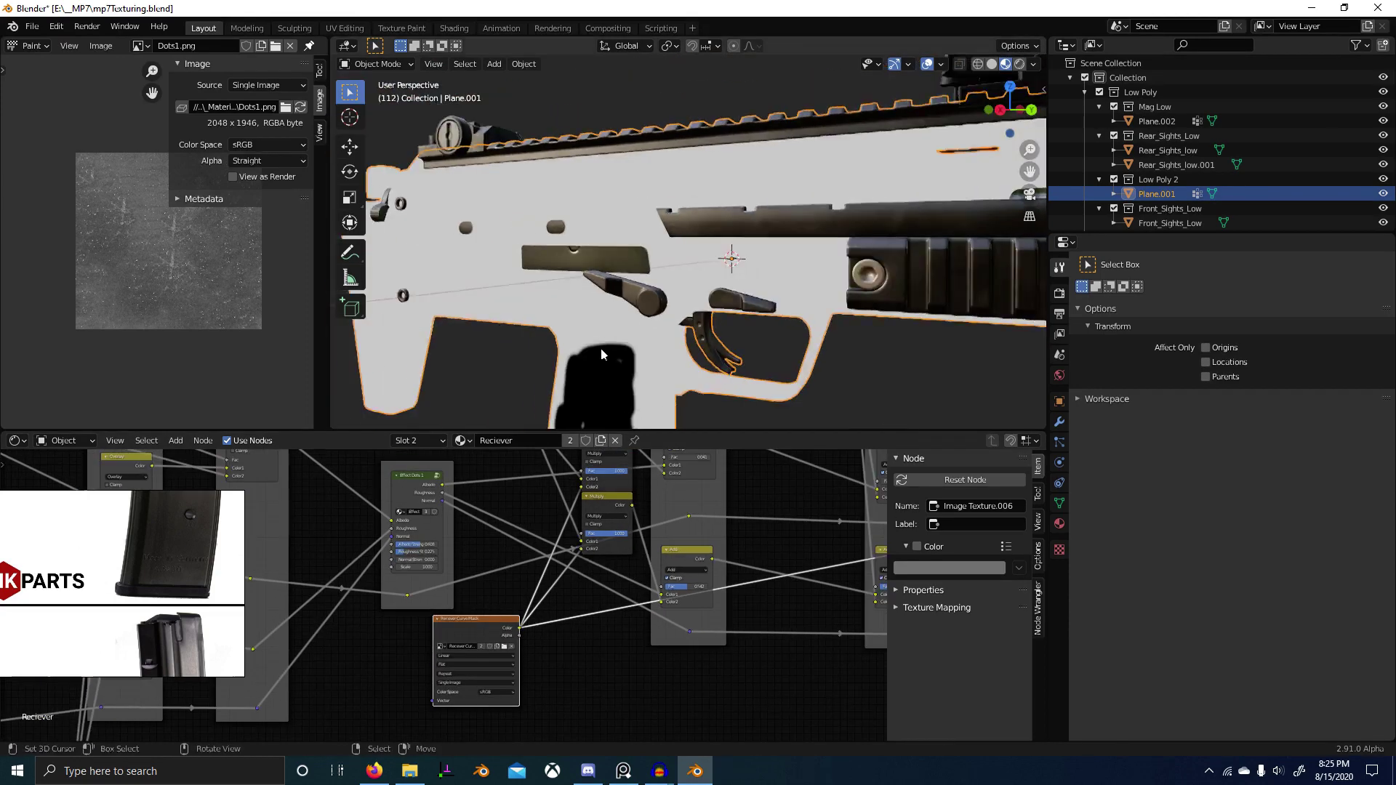
{"action": "middle_click_drag", "start_coordinate": [601, 347], "coordinate": [655, 355]}
{"action": "scroll", "coordinate": [593, 609], "scroll_direction": "down", "scroll_amount": 1}
{"action": "middle_click_drag", "start_coordinate": [593, 612], "coordinate": [577, 683]}
Step: Preview the unmasked NodeGroup on the receiver again and examine the nodes inside it
{"action": "left_click", "coordinate": [482, 498], "text": "ctrl+shift"}
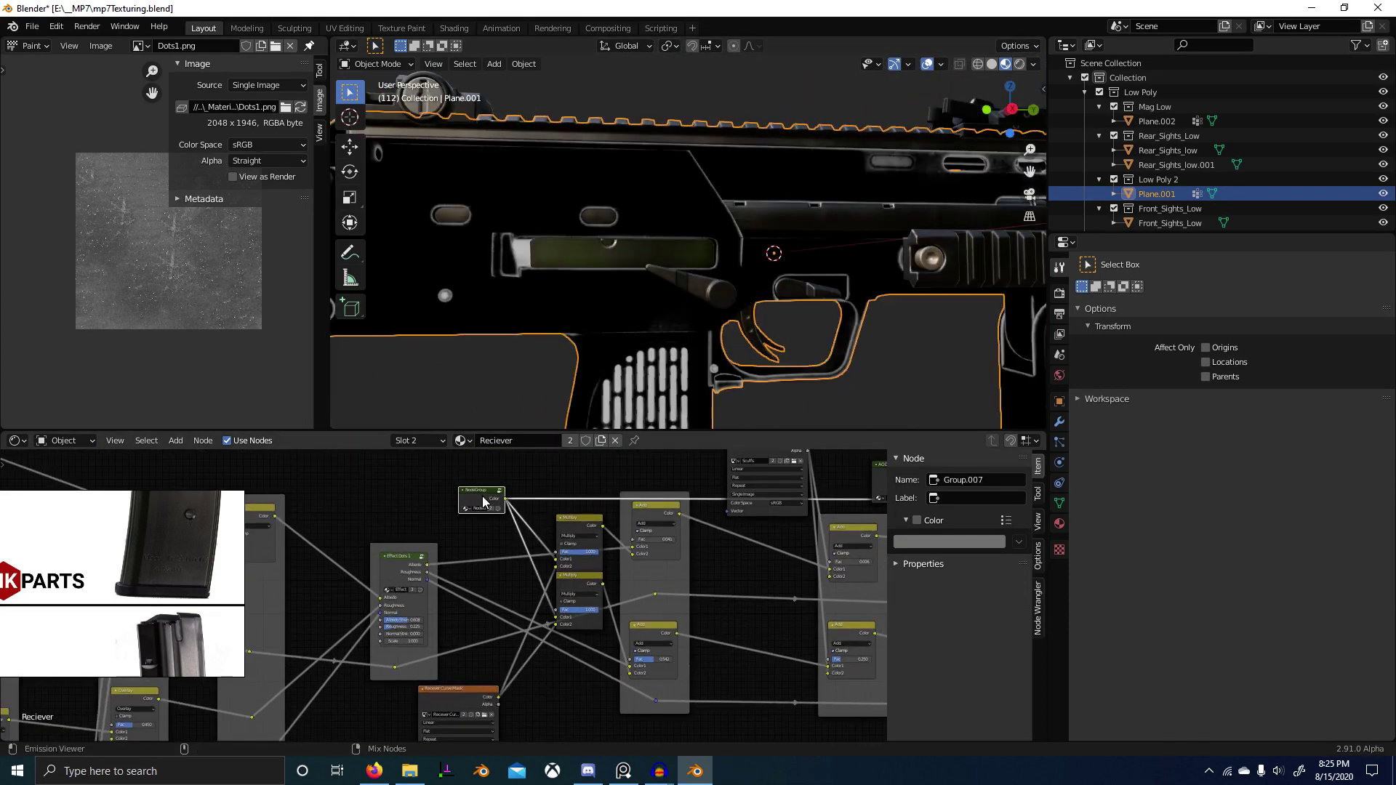
{"action": "scroll", "coordinate": [689, 235], "scroll_direction": "up", "scroll_amount": 2}
{"action": "key", "text": "Tab"}
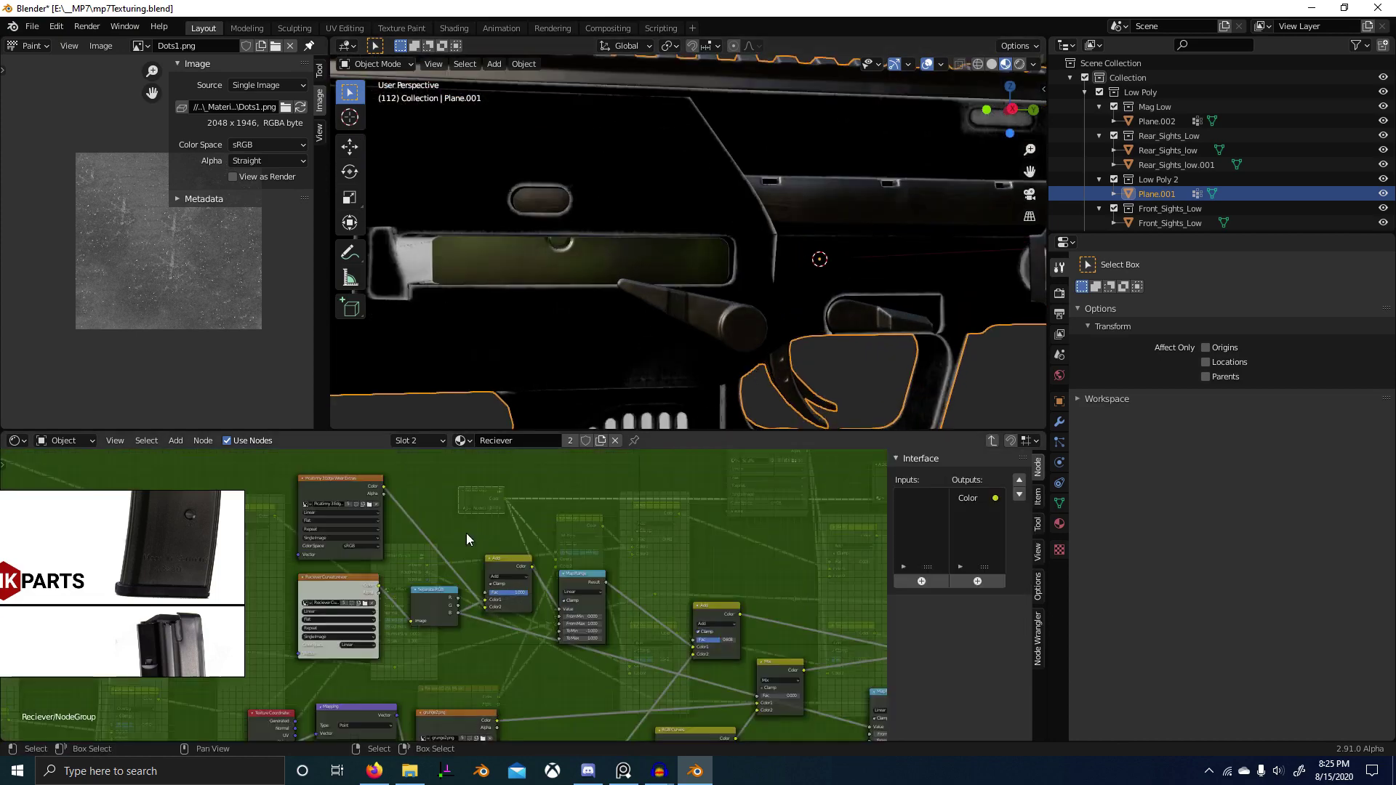
{"action": "middle_click_drag", "start_coordinate": [466, 534], "coordinate": [530, 498]}
{"action": "scroll", "coordinate": [800, 338], "scroll_direction": "up", "scroll_amount": 3}
{"action": "middle_click_drag", "start_coordinate": [803, 338], "coordinate": [749, 344]}
{"action": "key", "text": "Tab"}
{"action": "key", "text": "Tab"}
{"action": "key", "text": "Tab"}
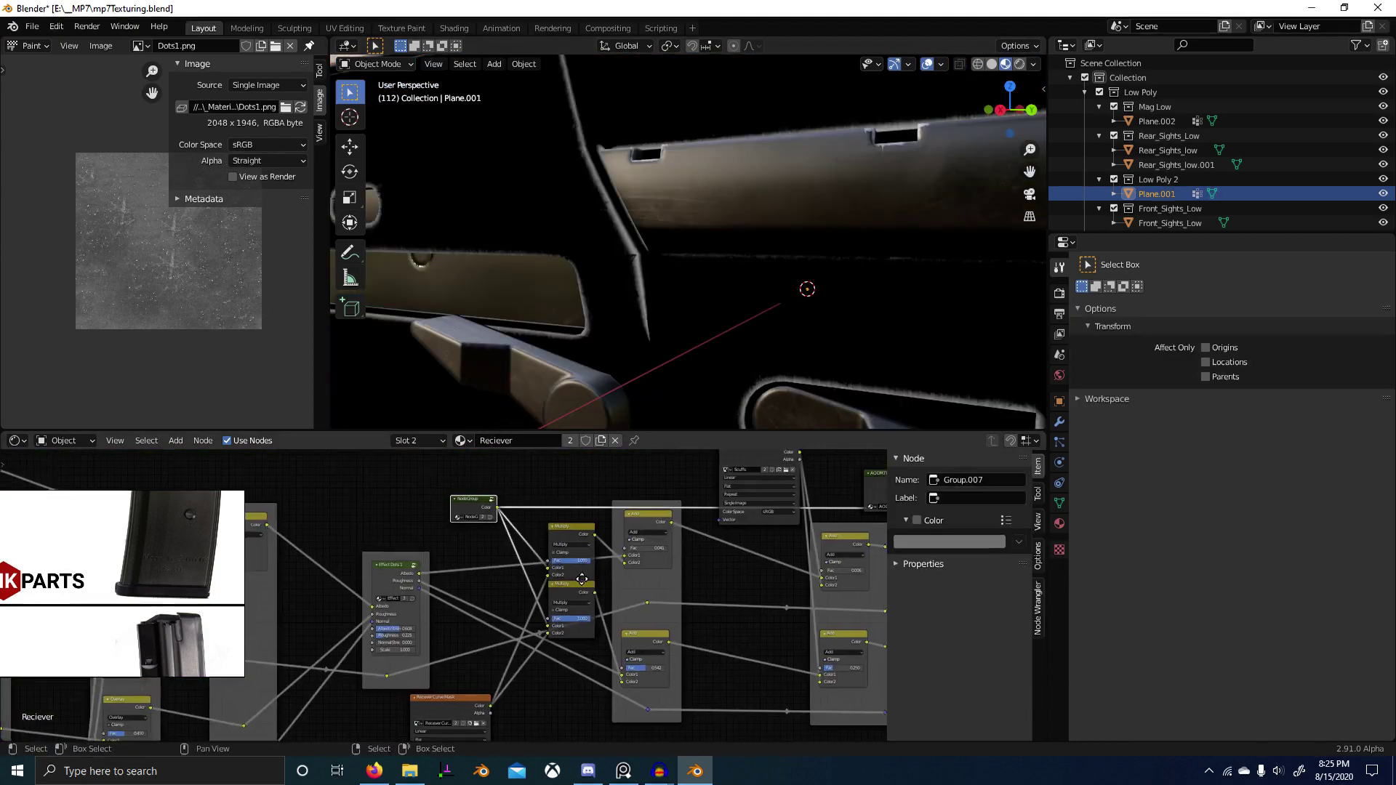
Step: Preview the albedo and roughness Add nodes that apply the edge wear to the receiver
{"action": "left_click", "coordinate": [590, 555], "text": "ctrl+shift"}
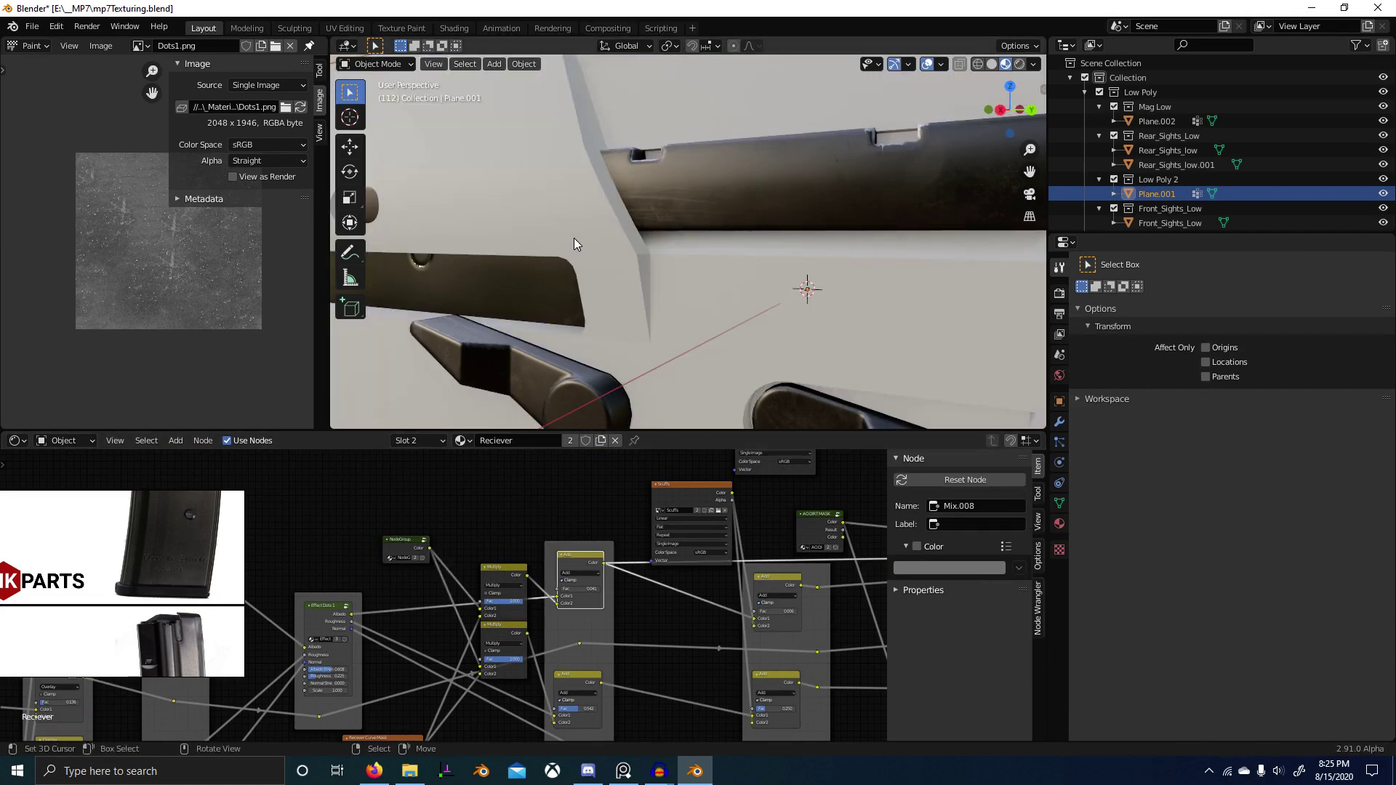
{"action": "scroll", "coordinate": [662, 330], "scroll_direction": "down", "scroll_amount": 3}
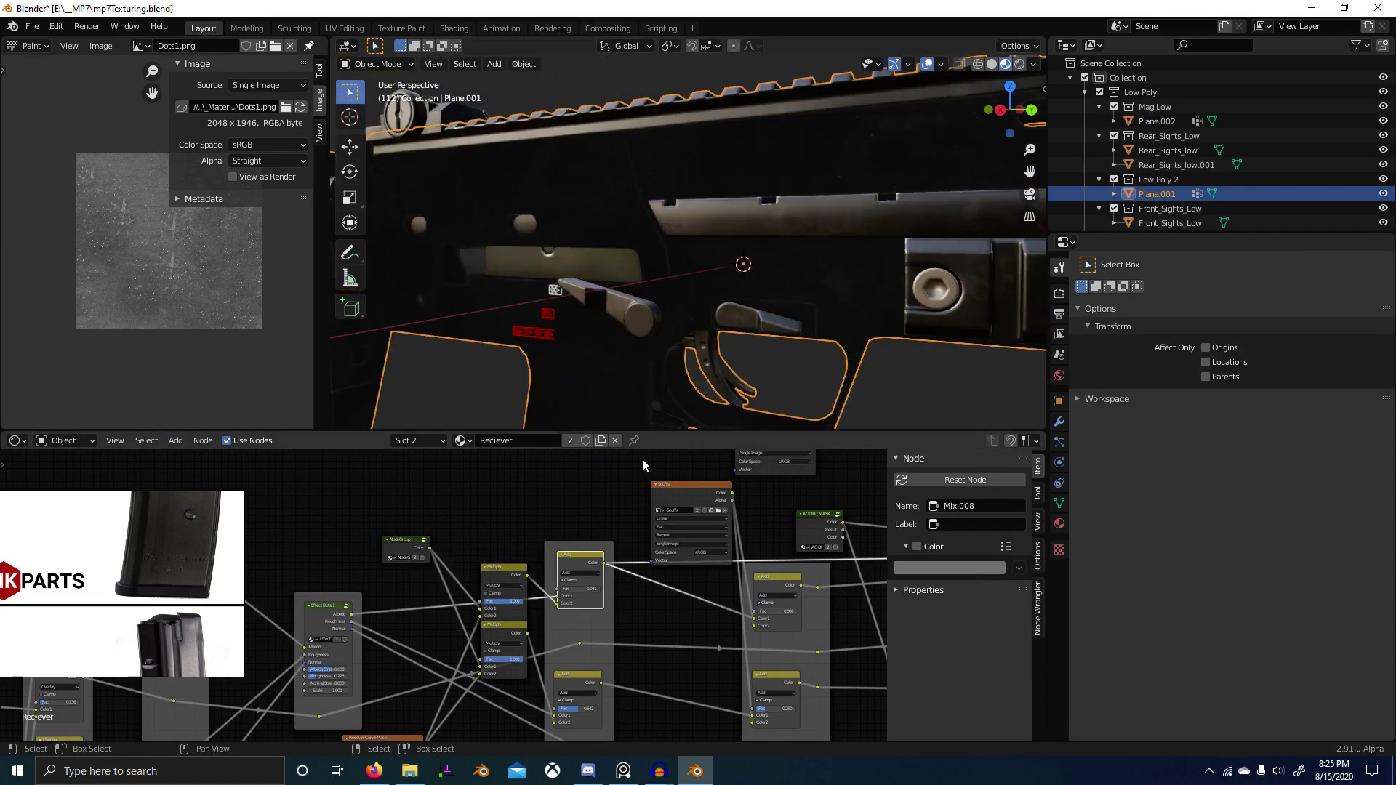
{"action": "left_click", "coordinate": [575, 678], "text": "ctrl+shift"}
{"action": "scroll", "coordinate": [523, 202], "scroll_direction": "up", "scroll_amount": 5}
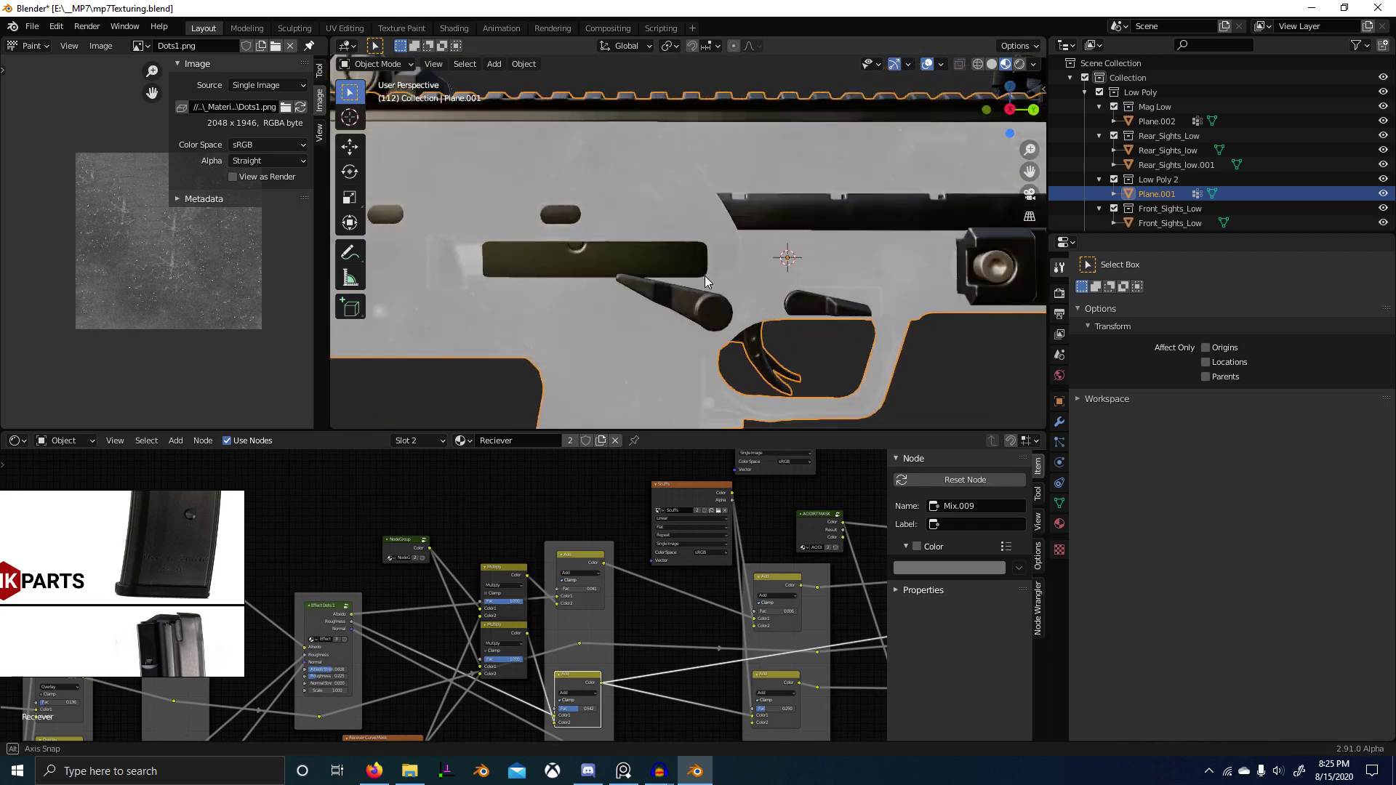
{"action": "scroll", "coordinate": [682, 296], "scroll_direction": "down", "scroll_amount": 5}
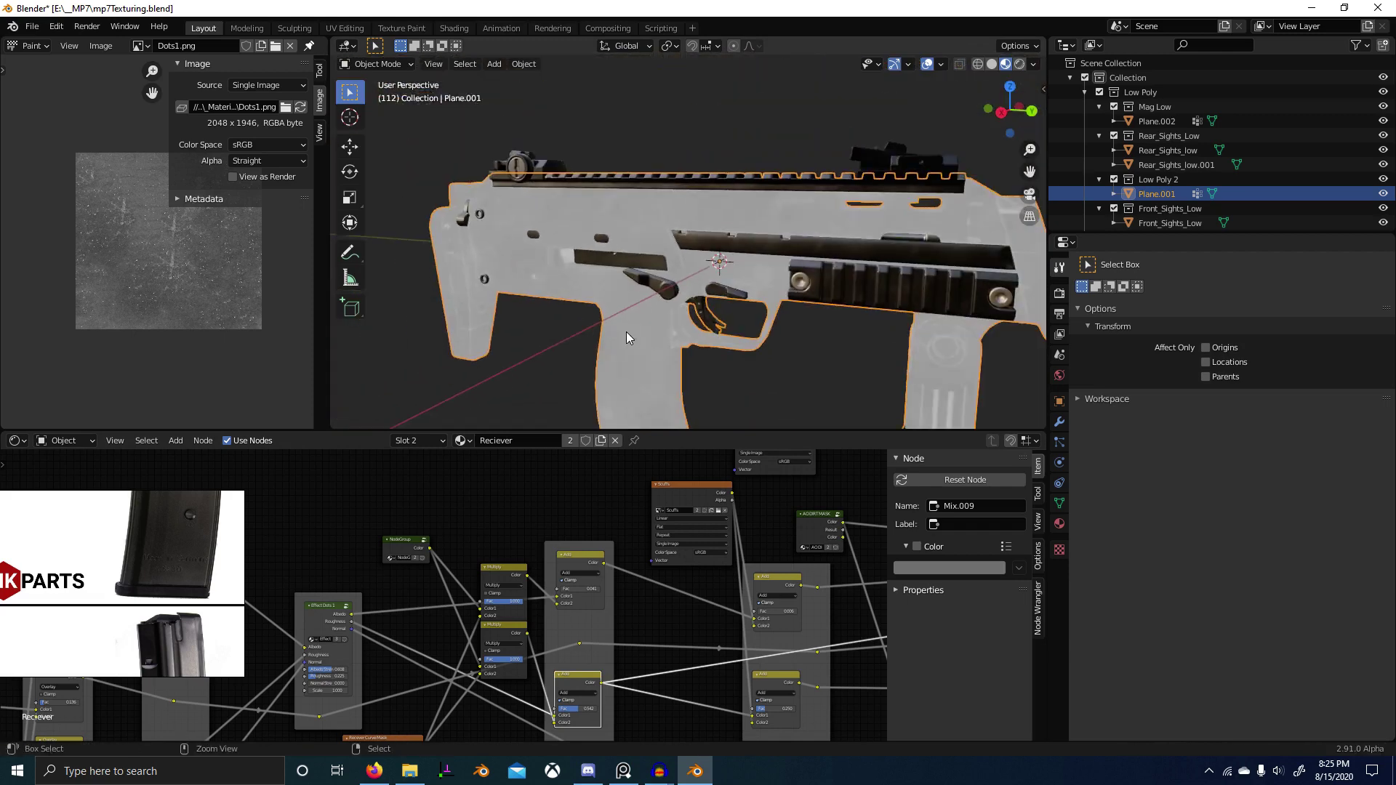
Step: Reselect the magazine object and bring its Lower Mag node tree into view
{"action": "scroll", "coordinate": [625, 332], "scroll_direction": "down", "scroll_amount": 3}
{"action": "middle_click_drag", "start_coordinate": [641, 372], "coordinate": [656, 312], "text": "shift"}
{"action": "left_click", "coordinate": [656, 312]}
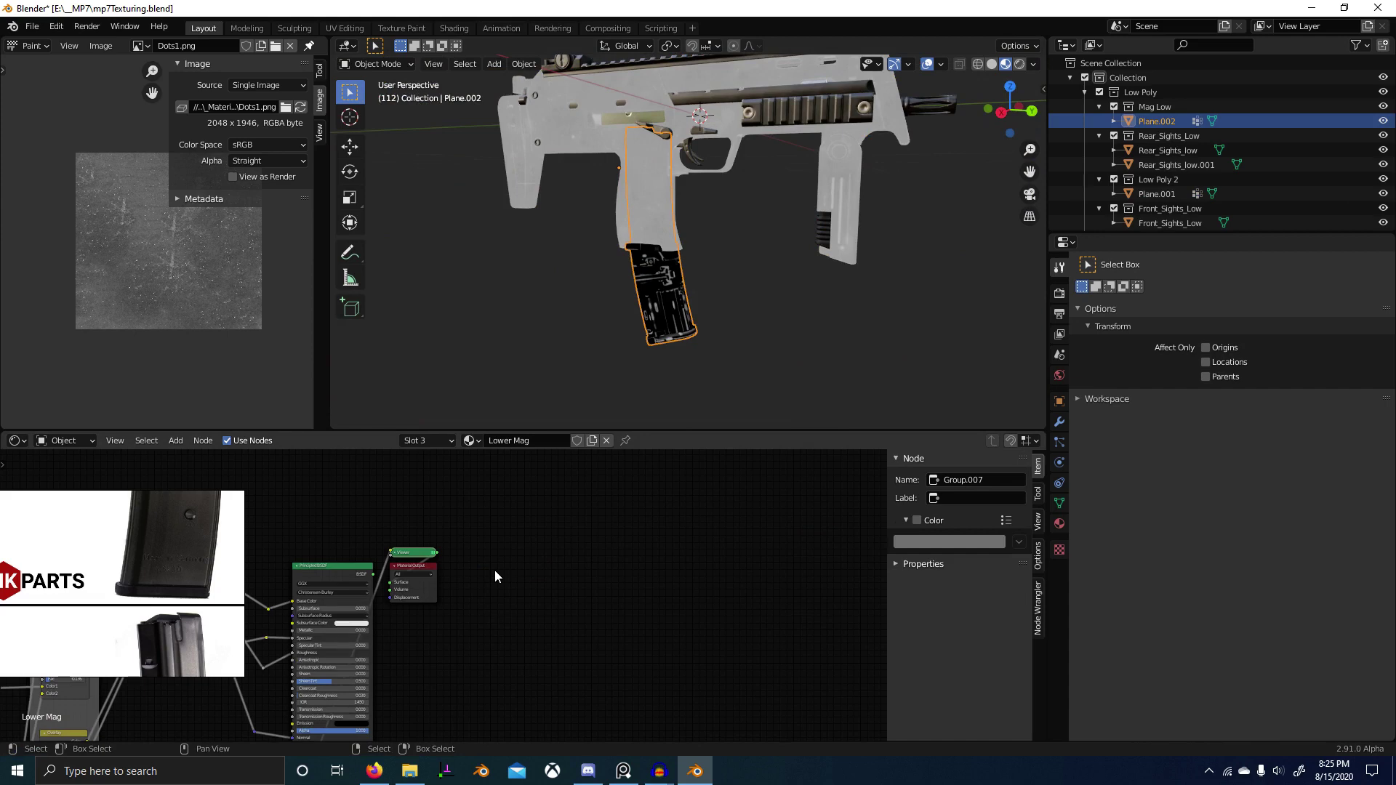
{"action": "scroll", "coordinate": [612, 588], "scroll_direction": "up", "scroll_amount": 1}
{"action": "scroll", "coordinate": [714, 353], "scroll_direction": "up", "scroll_amount": 4}
{"action": "middle_click_drag", "start_coordinate": [764, 297], "coordinate": [778, 240], "text": "shift"}
{"action": "scroll", "coordinate": [571, 545], "scroll_direction": "down", "scroll_amount": 5}
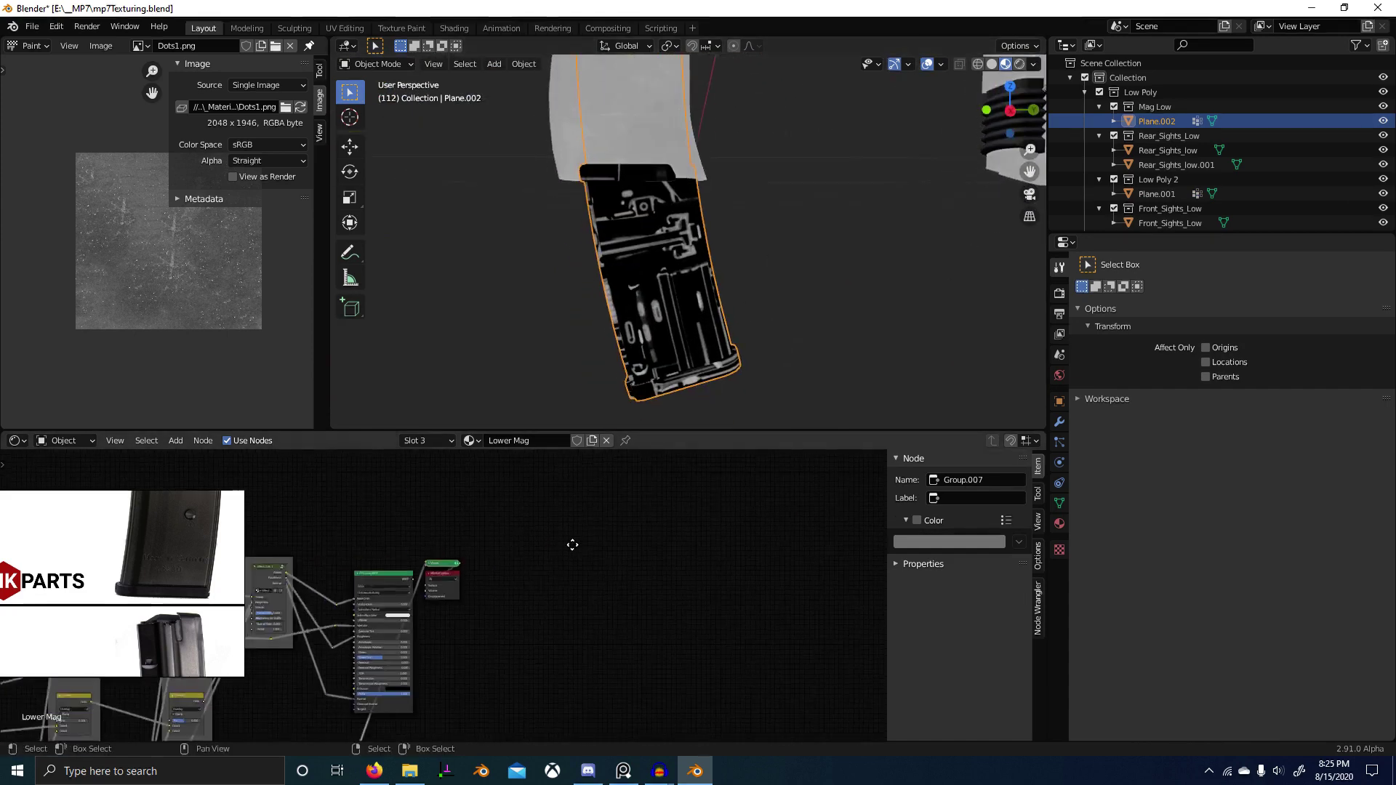
{"action": "middle_click_drag", "start_coordinate": [570, 545], "coordinate": [706, 534]}
{"action": "scroll", "coordinate": [692, 356], "scroll_direction": "down", "scroll_amount": 1}
Step: Switch to the Upper Mag material in slot 2 and isolate the magazine in local view
{"action": "left_click", "coordinate": [476, 441]}
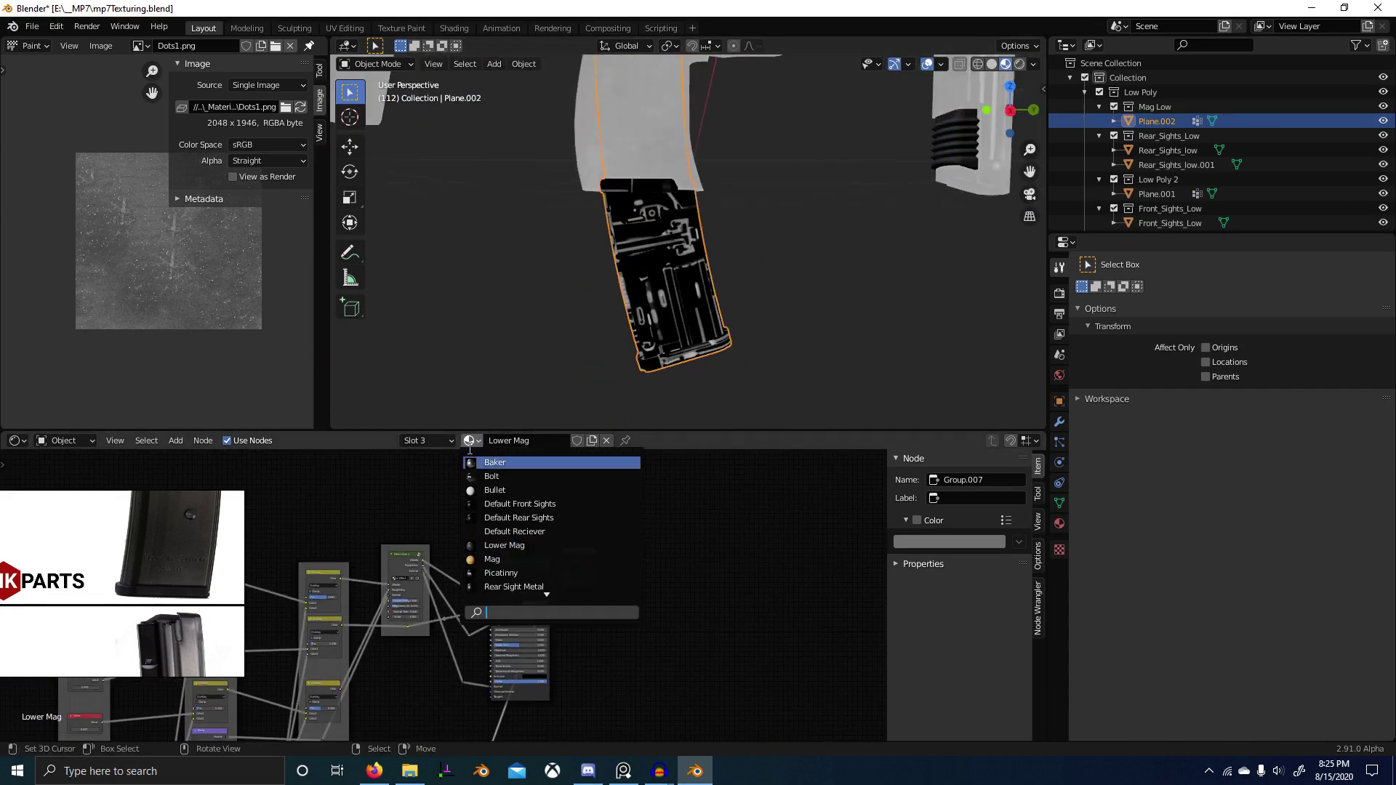
{"action": "left_click", "coordinate": [428, 441]}
{"action": "left_click", "coordinate": [407, 489]}
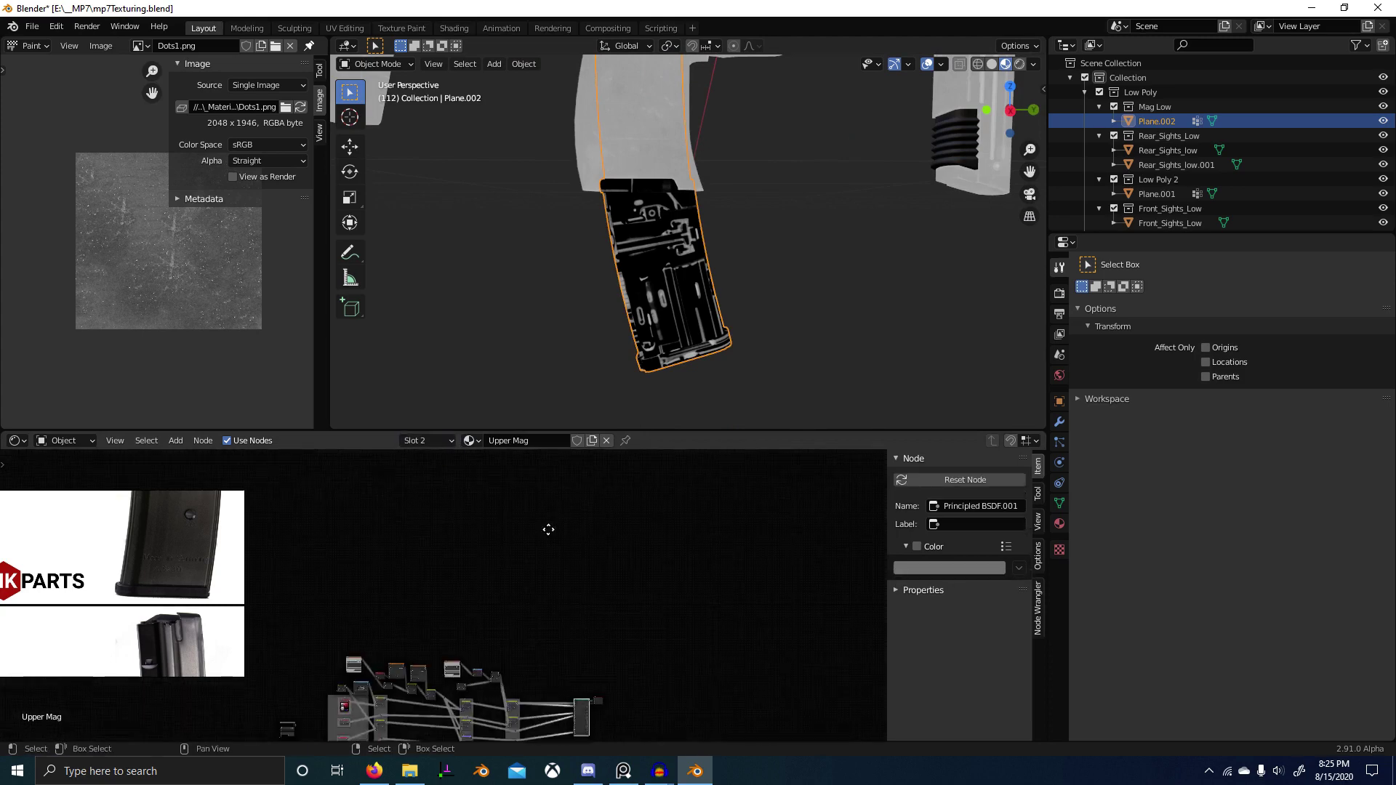
{"action": "key", "text": "Home"}
{"action": "key", "text": "KP_Divide"}
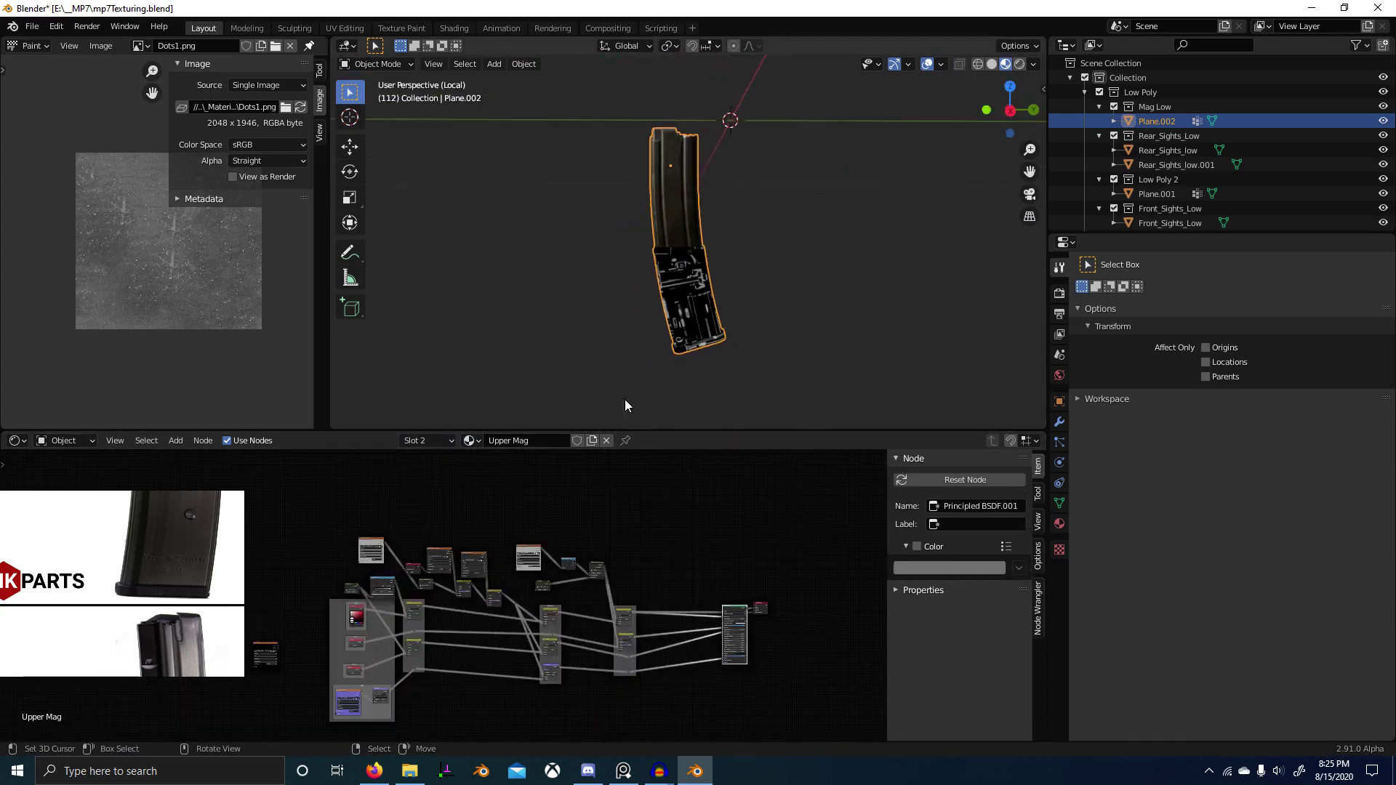
Step: Preview the Add node that combines the masked edge wear with the Edge Stamps Mag texture
{"action": "scroll", "coordinate": [389, 604], "scroll_direction": "up", "scroll_amount": 6}
{"action": "scroll", "coordinate": [597, 684], "scroll_direction": "up", "scroll_amount": 2}
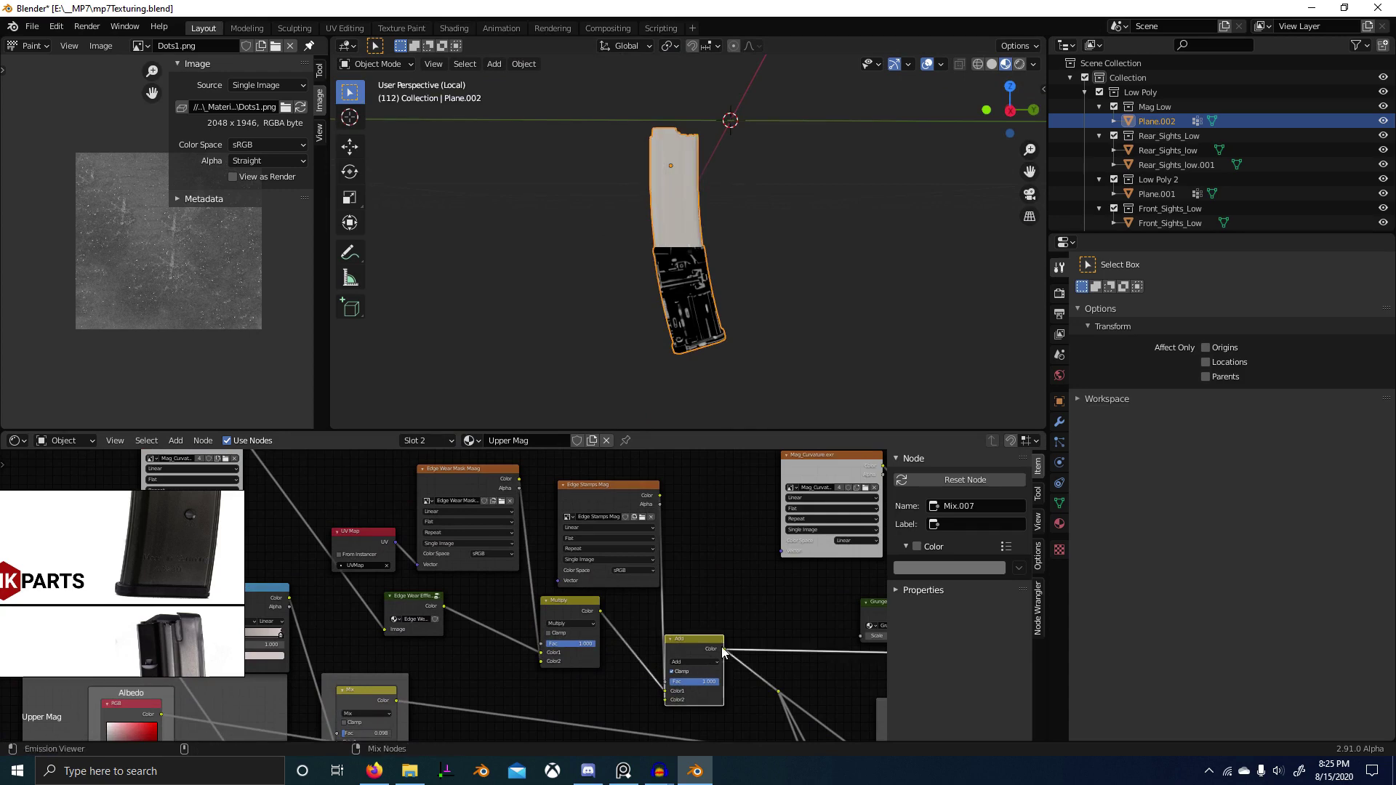
{"action": "scroll", "coordinate": [738, 311], "scroll_direction": "up", "scroll_amount": 4}
{"action": "middle_click_drag", "start_coordinate": [737, 311], "coordinate": [730, 415]}
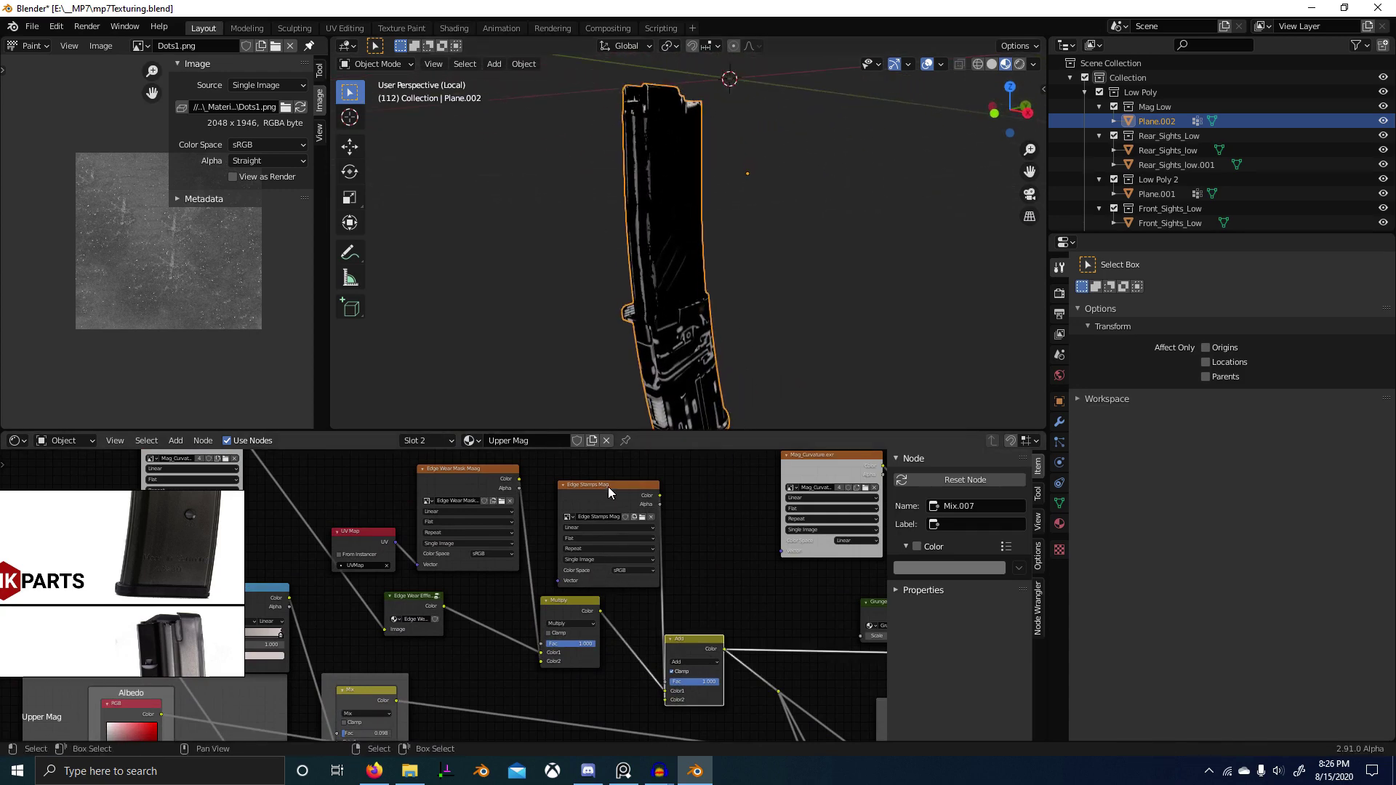
Step: Preview the edge-wear Multiply node and the edge wear group feeding it on the upper magazine
{"action": "left_click", "coordinate": [580, 608]}
{"action": "scroll", "coordinate": [670, 309], "scroll_direction": "up", "scroll_amount": 4}
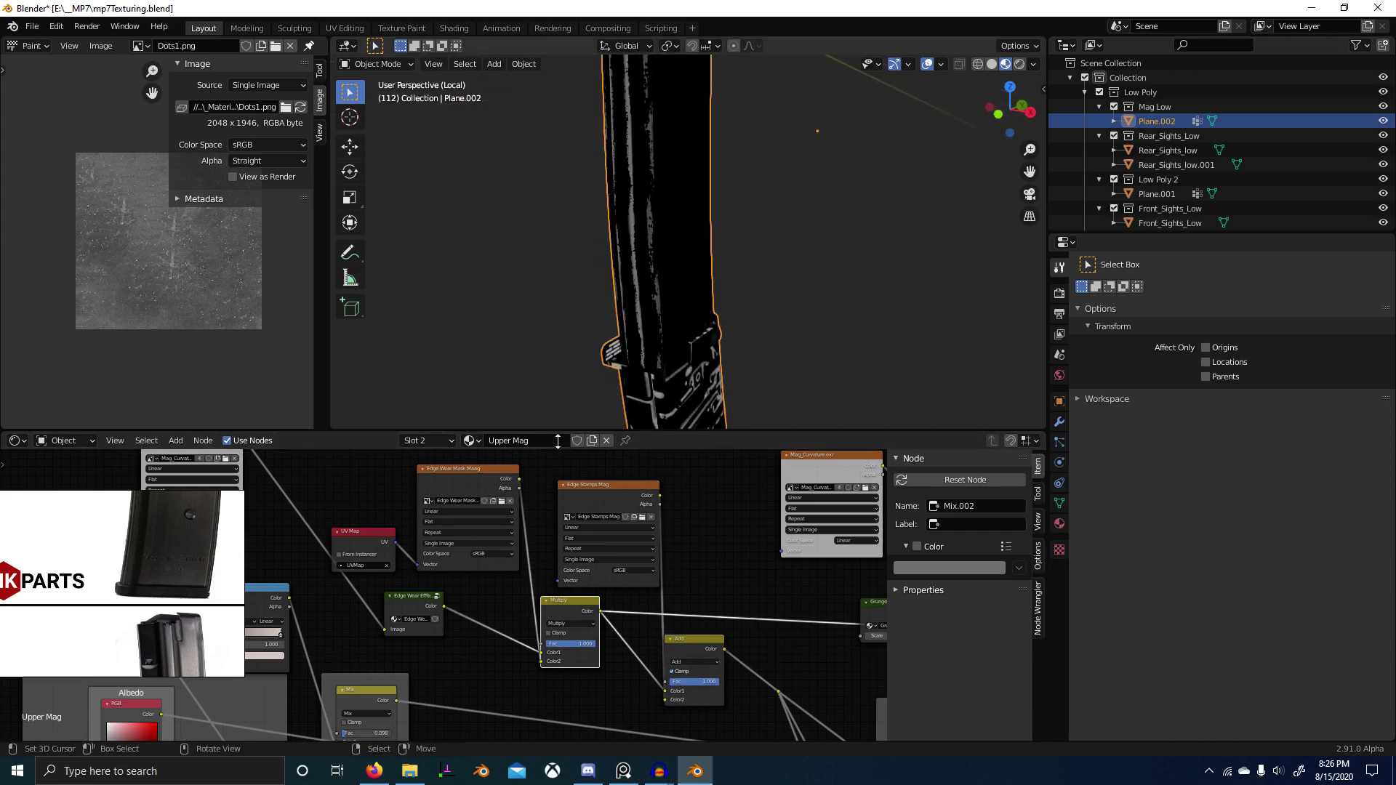
{"action": "scroll", "coordinate": [425, 507], "scroll_direction": "up", "scroll_amount": 1}
{"action": "middle_click_drag", "start_coordinate": [425, 507], "coordinate": [443, 574]}
{"action": "left_click", "coordinate": [432, 680], "text": "ctrl+shift"}
{"action": "scroll", "coordinate": [444, 675], "scroll_direction": "down", "scroll_amount": 6}
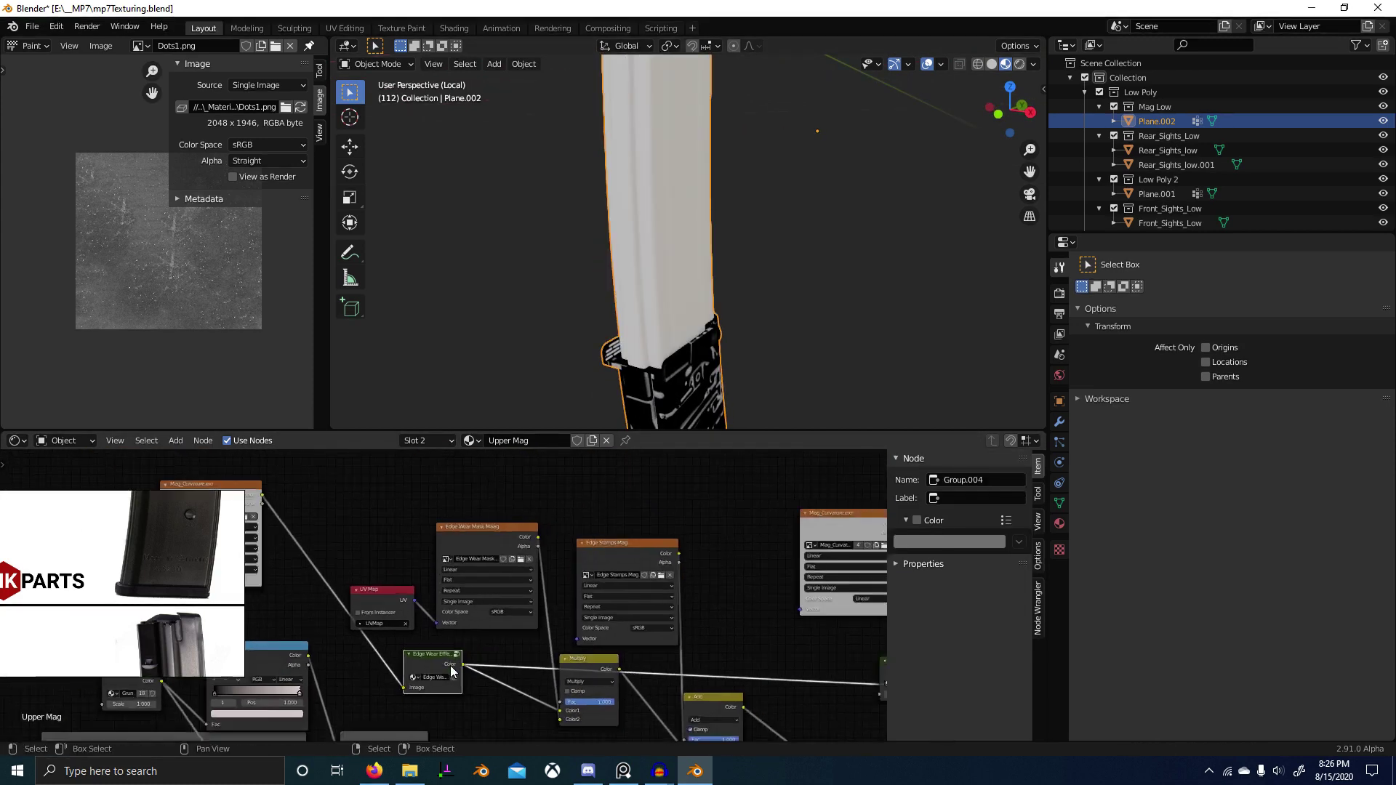
Step: Pick the edge-wear effect group and its magazine curvature texture in the Upper Mag tree for copying
{"action": "middle_click_drag", "start_coordinate": [462, 684], "coordinate": [494, 675]}
{"action": "left_click", "coordinate": [308, 525], "text": "ctrl+shift"}
{"action": "scroll", "coordinate": [669, 376], "scroll_direction": "down", "scroll_amount": 3}
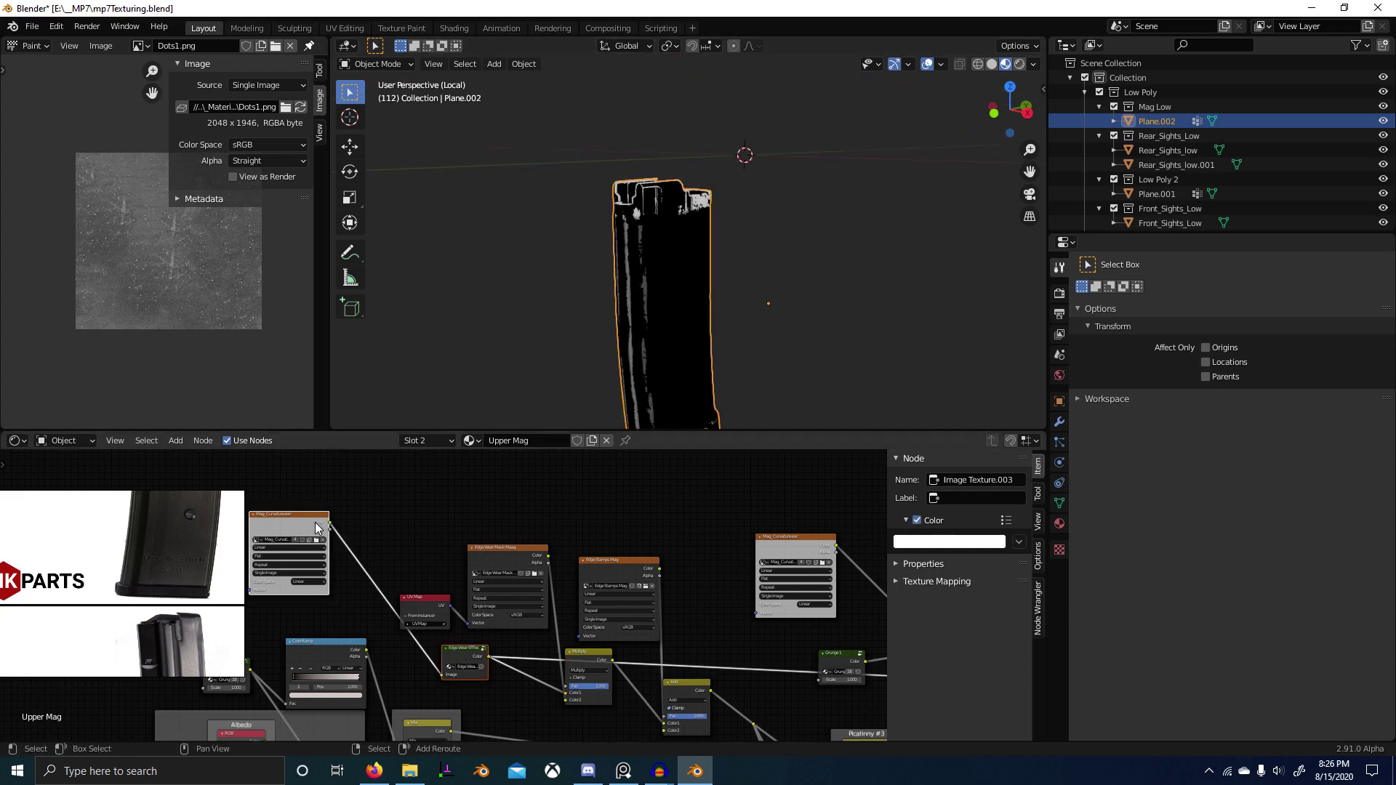
{"action": "middle_click_drag", "start_coordinate": [735, 306], "coordinate": [705, 246]}
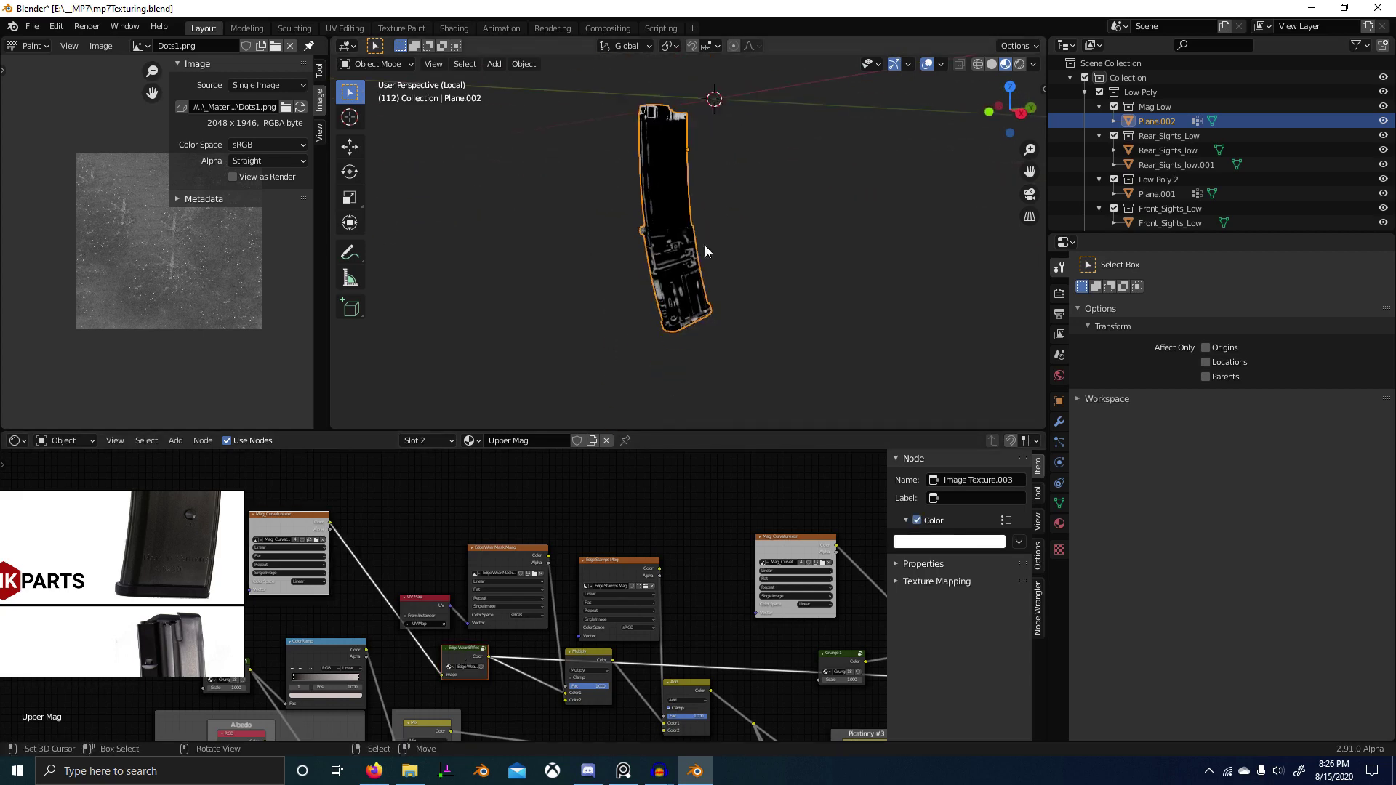
Step: Switch to the Lower Mag material in slot 3 and move the Principled BSDF and output nodes farther from the effect group
{"action": "left_click", "coordinate": [424, 439]}
{"action": "left_click", "coordinate": [419, 500]}
{"action": "middle_click_drag", "start_coordinate": [667, 604], "coordinate": [605, 625]}
{"action": "scroll", "coordinate": [564, 578], "scroll_direction": "up", "scroll_amount": 6}
{"action": "middle_click_drag", "start_coordinate": [543, 558], "coordinate": [501, 626]}
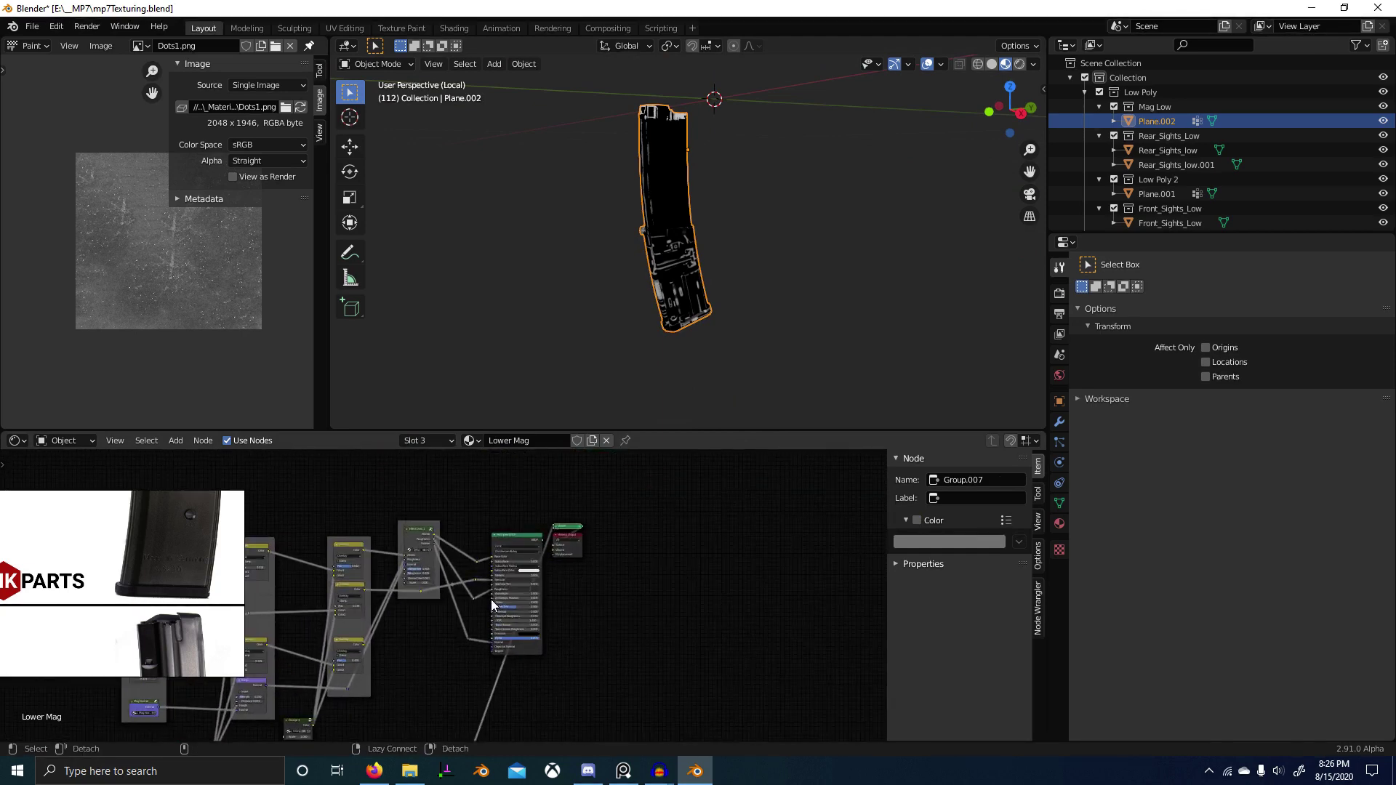
{"action": "right_click", "coordinate": [576, 547]}
{"action": "key", "text": "g"}
{"action": "left_click", "coordinate": [772, 558]}
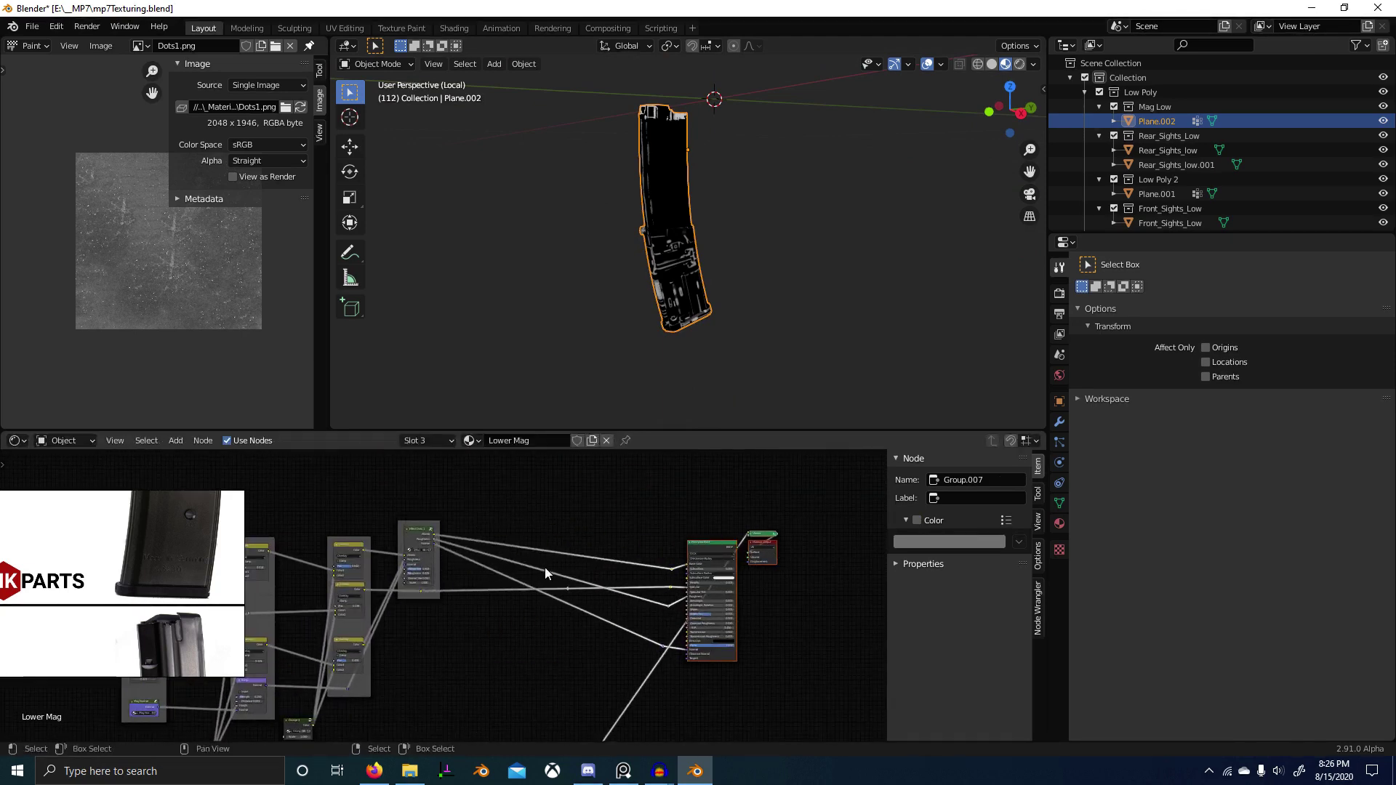
Step: Add reroutes across the links into the Principled BSDF, spread them vertically and join them in a frame
{"action": "right_click_drag", "start_coordinate": [556, 534], "coordinate": [566, 687], "text": "shift"}
{"action": "scroll", "coordinate": [580, 602], "scroll_direction": "up", "scroll_amount": 2}
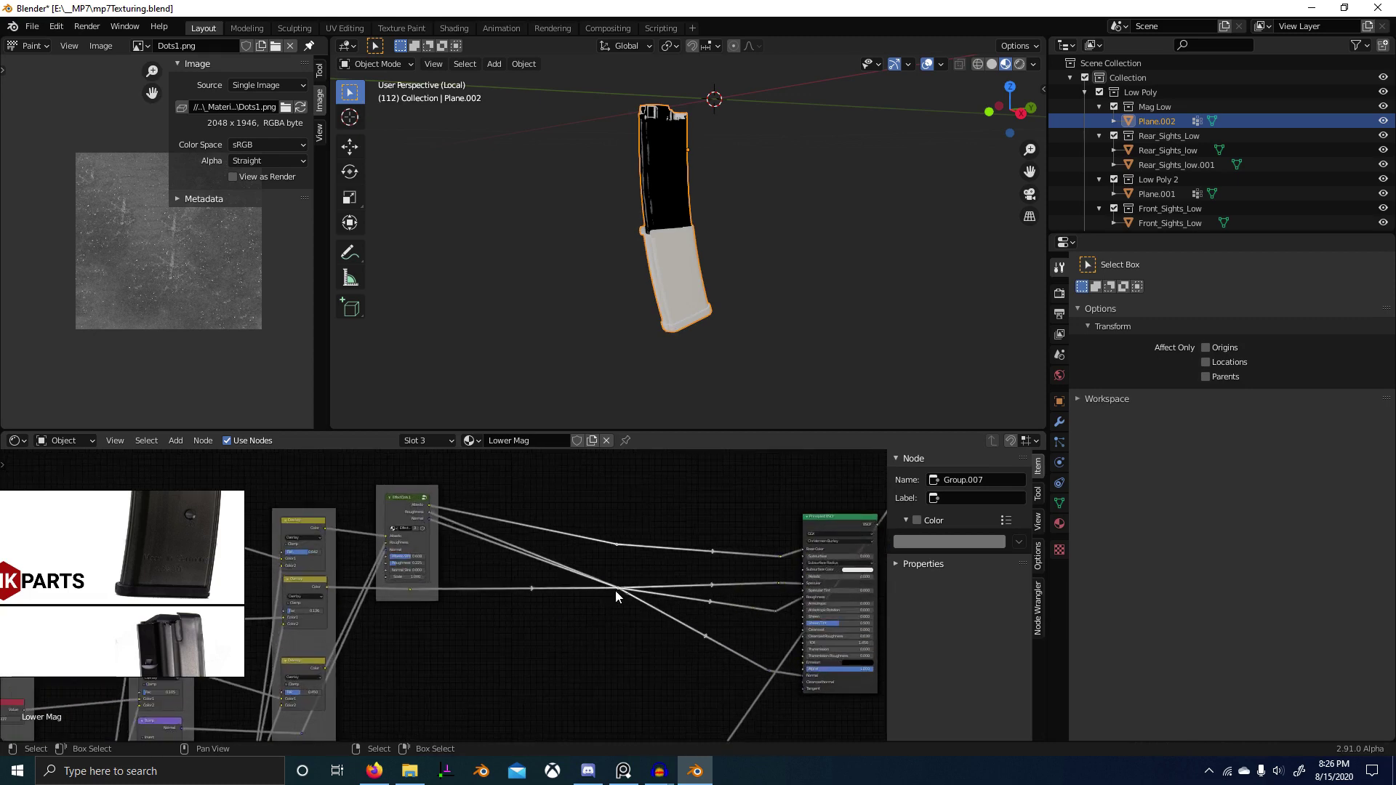
{"action": "left_click_drag", "start_coordinate": [616, 588], "coordinate": [619, 689]}
{"action": "left_click", "coordinate": [621, 593]}
{"action": "left_click_drag", "start_coordinate": [617, 589], "coordinate": [619, 626]}
{"action": "left_click_drag", "start_coordinate": [571, 511], "coordinate": [648, 720]}
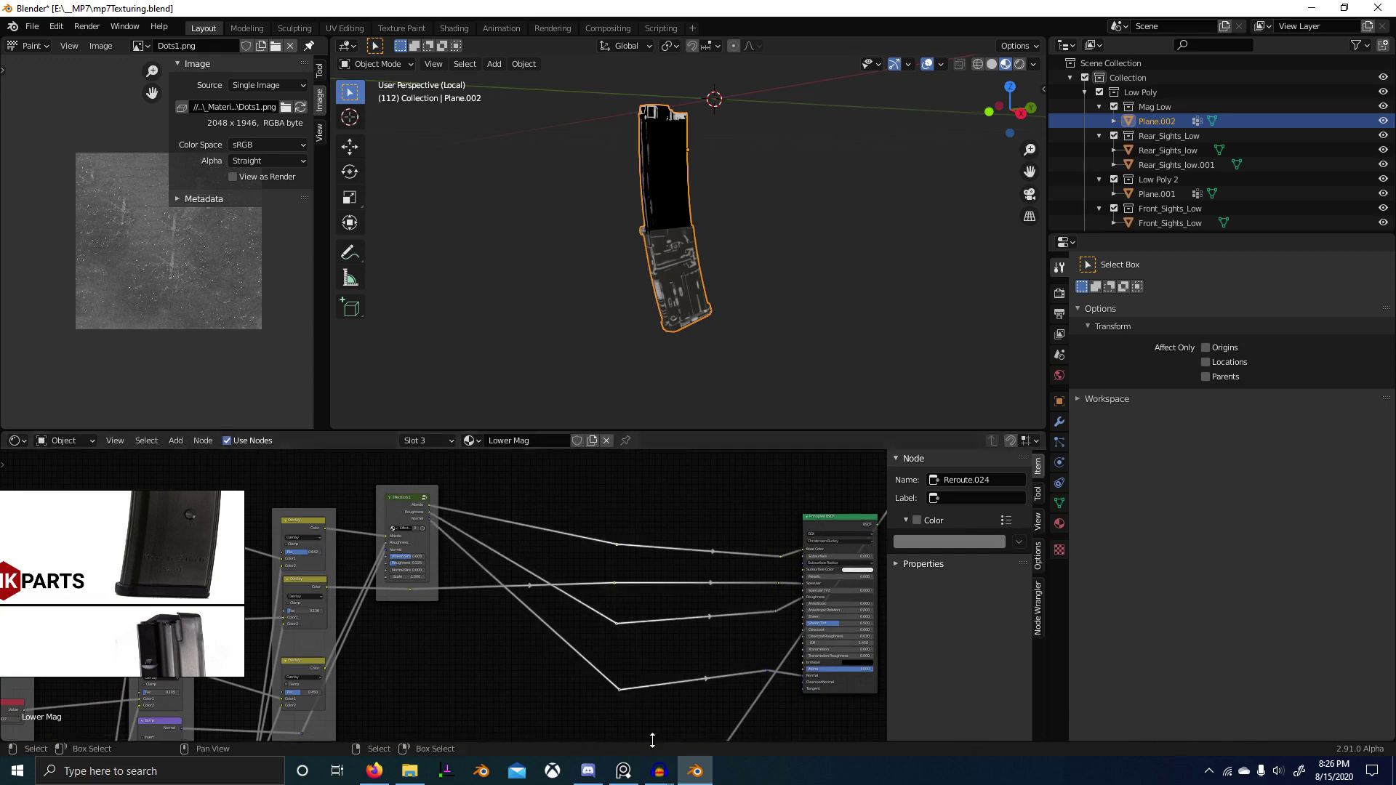
{"action": "key", "text": "ctrl+j"}
{"action": "left_click", "coordinate": [587, 481]}
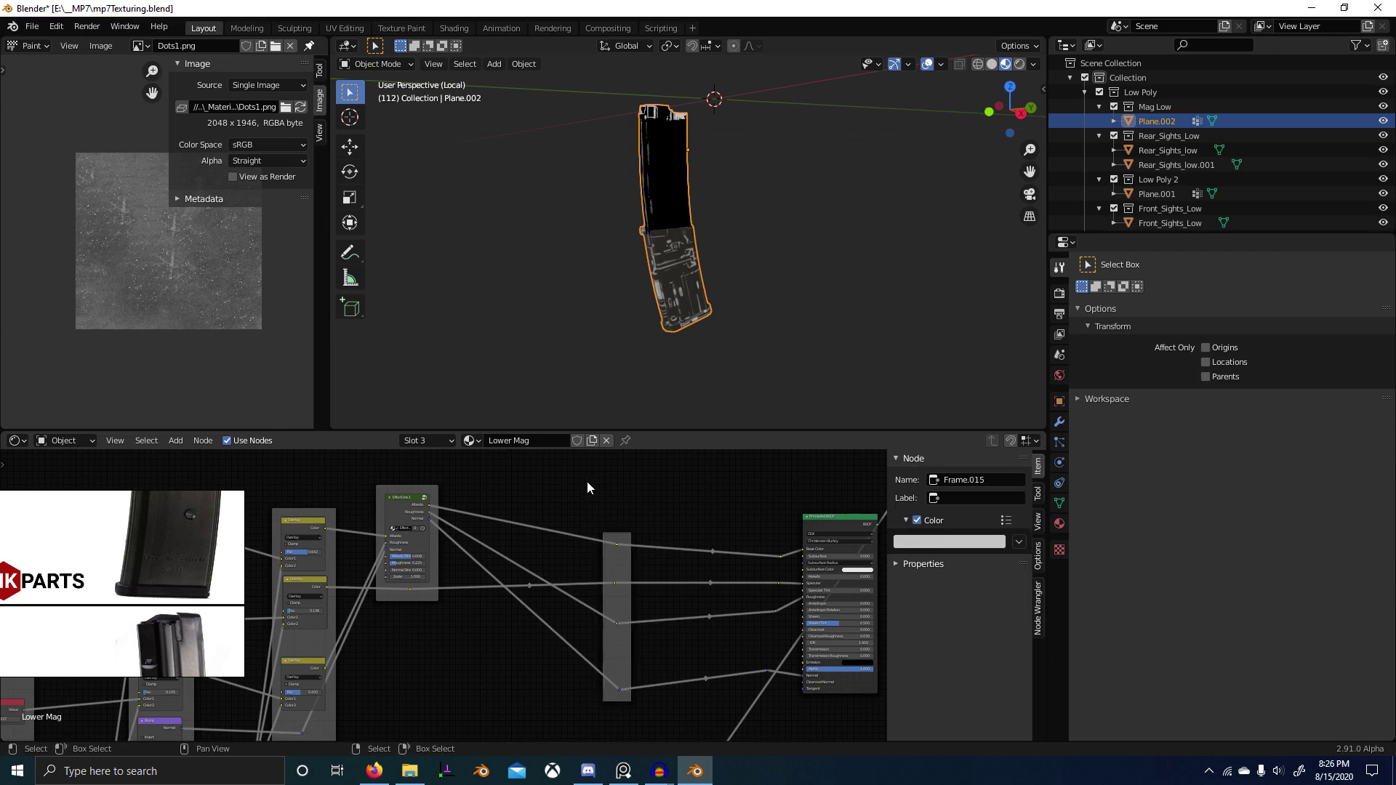
Step: Paste the curvature texture and edge-wear group into the Lower Mag tree and place them above the effect chain
{"action": "scroll", "coordinate": [609, 535], "scroll_direction": "down", "scroll_amount": 8}
{"action": "key", "text": "ctrl+v"}
{"action": "scroll", "coordinate": [596, 557], "scroll_direction": "down", "scroll_amount": 7}
{"action": "key", "text": "g"}
{"action": "left_click", "coordinate": [656, 496]}
{"action": "scroll", "coordinate": [460, 513], "scroll_direction": "up", "scroll_amount": 4}
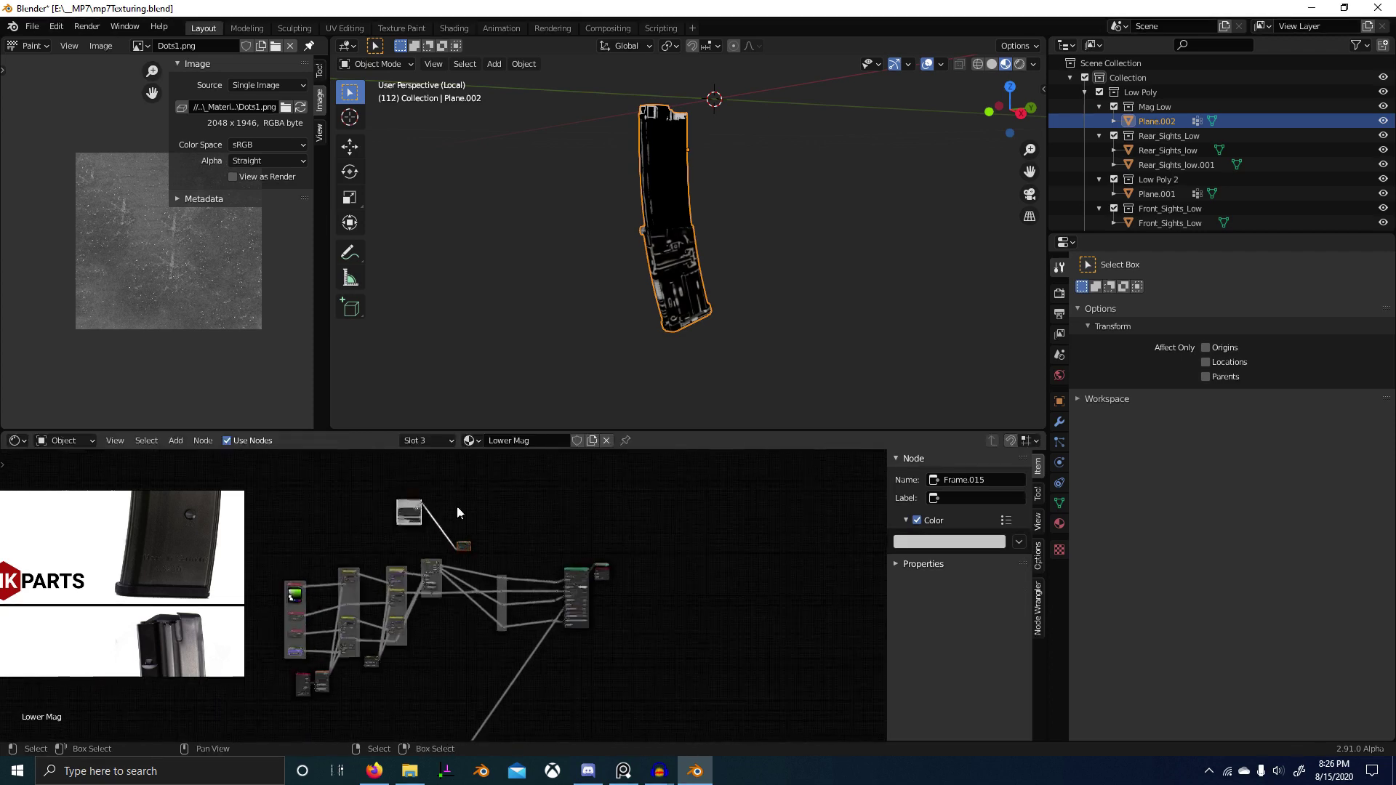
{"action": "left_click_drag", "start_coordinate": [412, 501], "coordinate": [442, 528]}
{"action": "left_click", "coordinate": [466, 542], "text": "shift"}
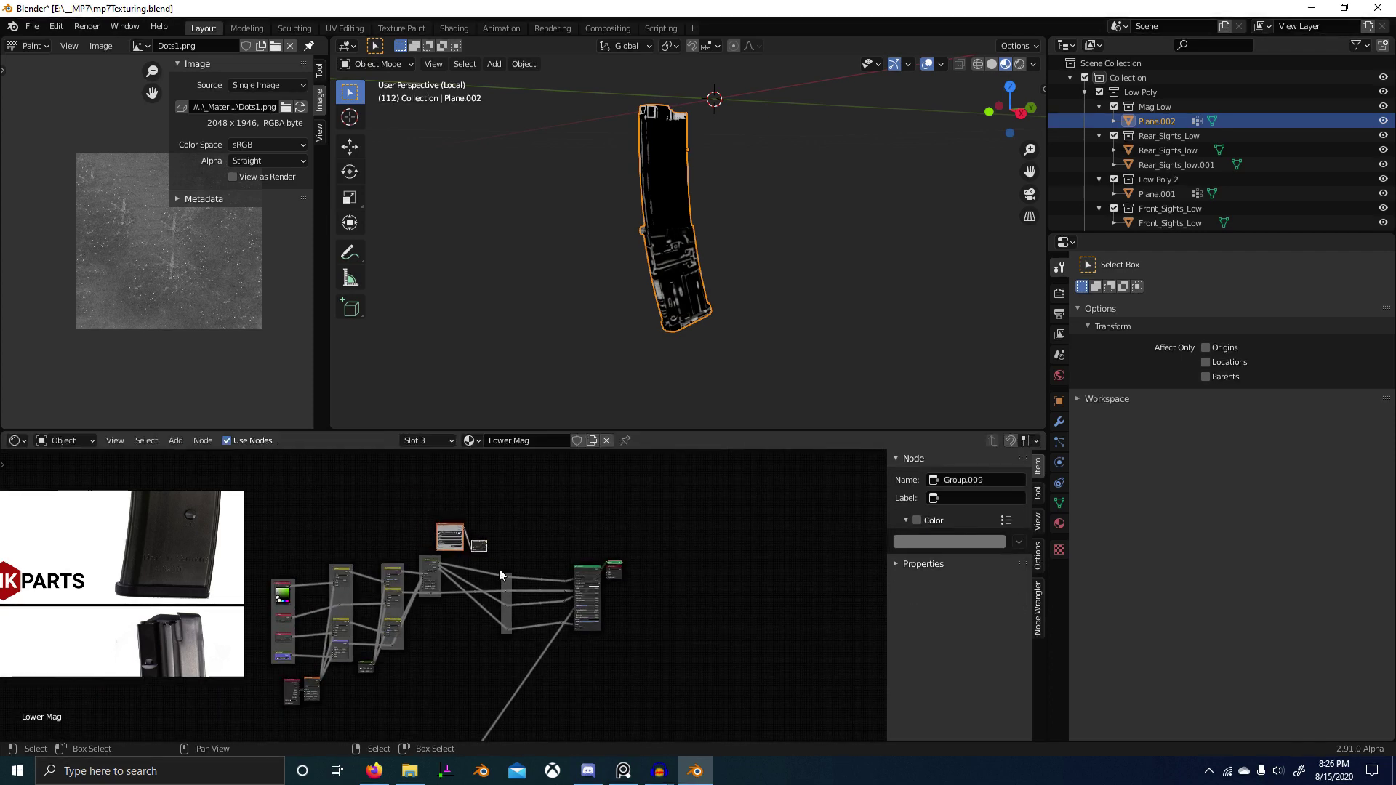
Step: Preview the pasted edge-wear group and examine its effect on the lower magazine
{"action": "scroll", "coordinate": [501, 556], "scroll_direction": "up", "scroll_amount": 4}
{"action": "left_click", "coordinate": [581, 497], "text": "ctrl+shift"}
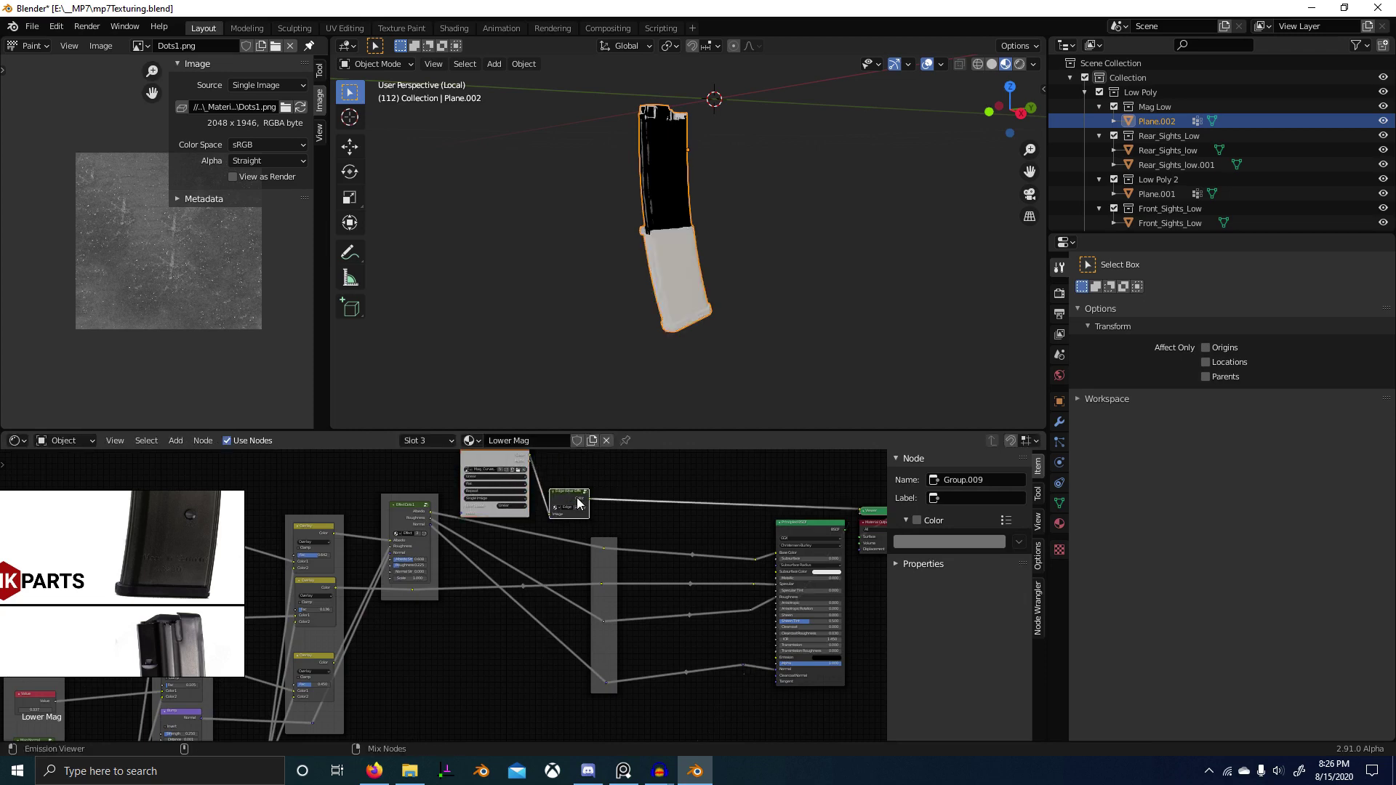
{"action": "scroll", "coordinate": [626, 420], "scroll_direction": "up", "scroll_amount": 5}
{"action": "middle_click_drag", "start_coordinate": [644, 402], "coordinate": [692, 321]}
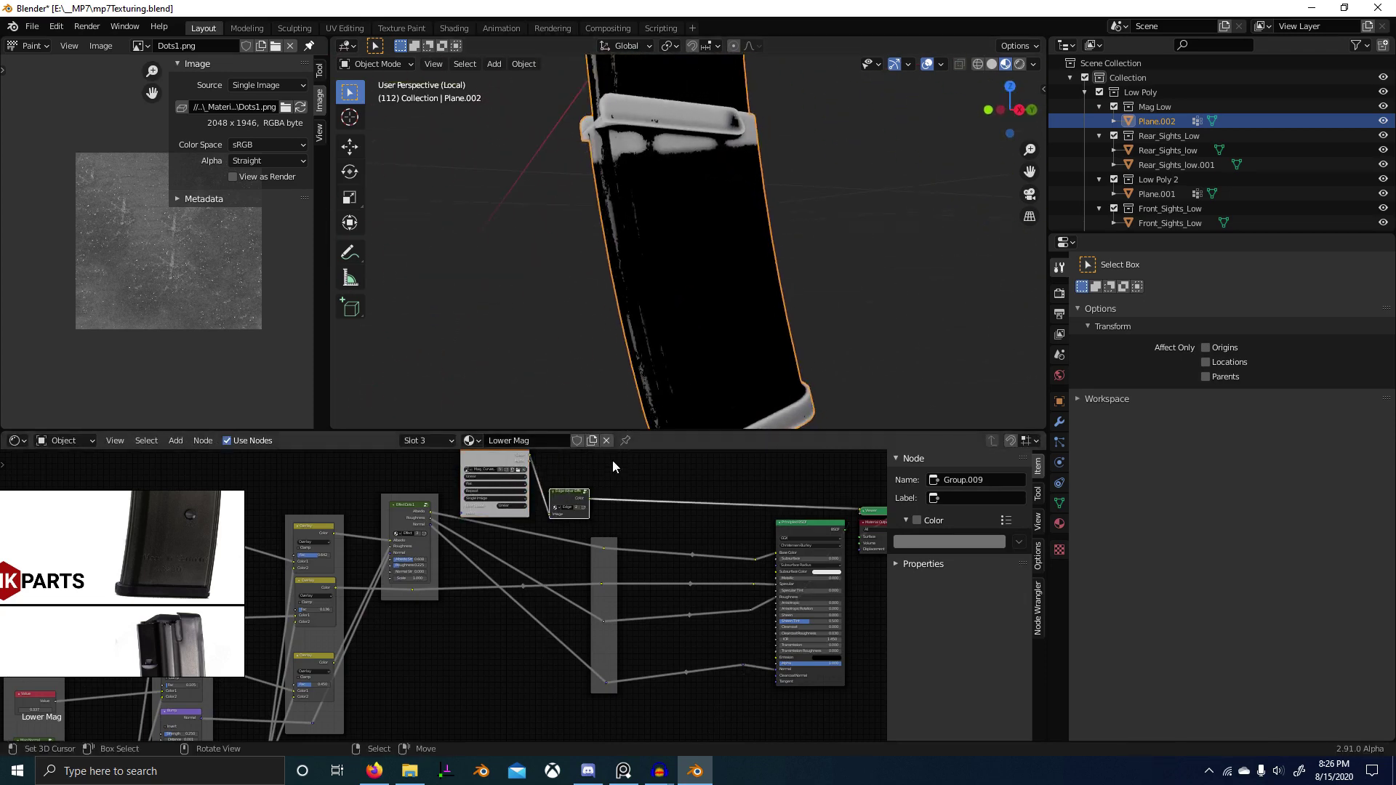
{"action": "scroll", "coordinate": [574, 495], "scroll_direction": "up", "scroll_amount": 3}
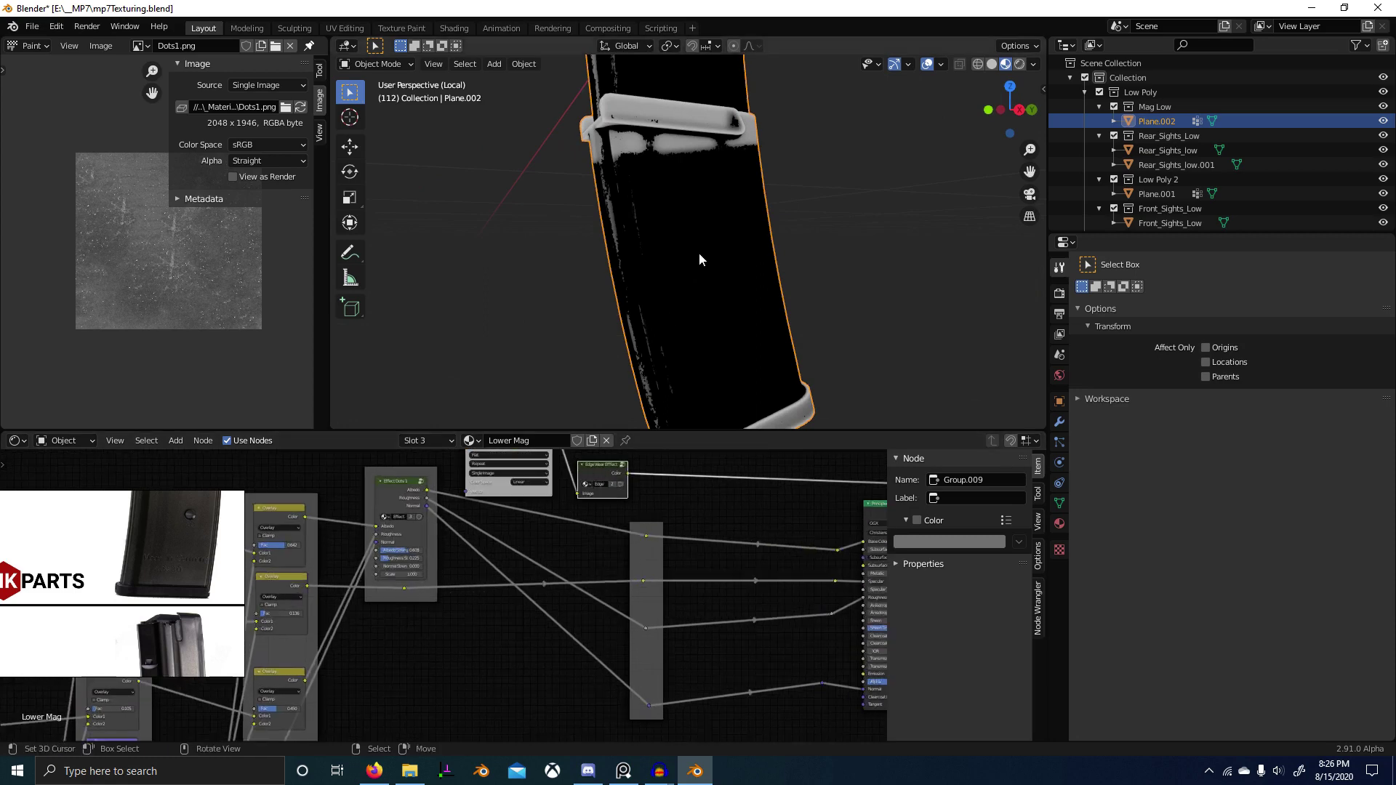
{"action": "scroll", "coordinate": [689, 258], "scroll_direction": "down", "scroll_amount": 6}
{"action": "middle_click_drag", "start_coordinate": [690, 257], "coordinate": [705, 303]}
{"action": "scroll", "coordinate": [713, 288], "scroll_direction": "up", "scroll_amount": 2}
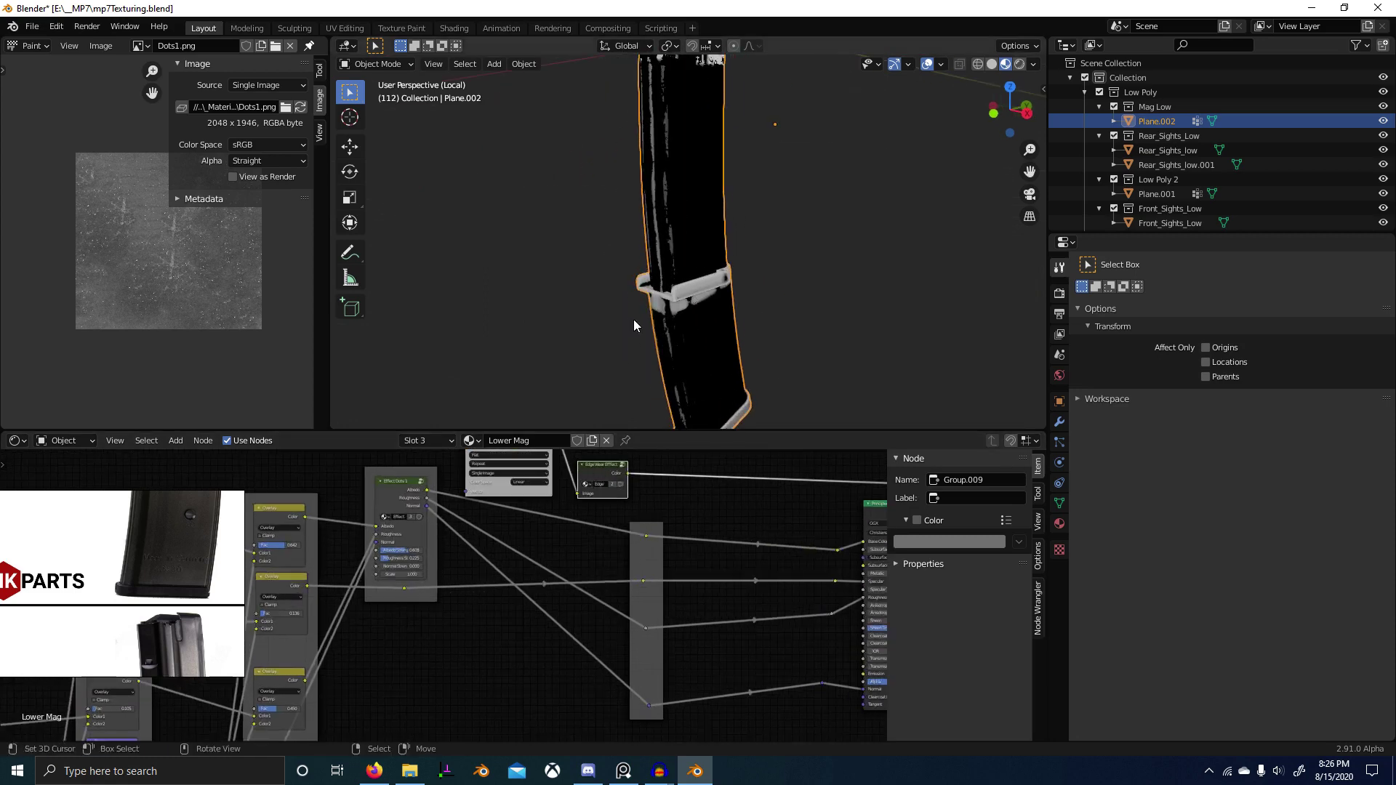
{"action": "scroll", "coordinate": [576, 492], "scroll_direction": "down", "scroll_amount": 5}
{"action": "middle_click_drag", "start_coordinate": [576, 492], "coordinate": [527, 572]}
{"action": "middle_click_drag", "start_coordinate": [684, 402], "coordinate": [658, 405]}
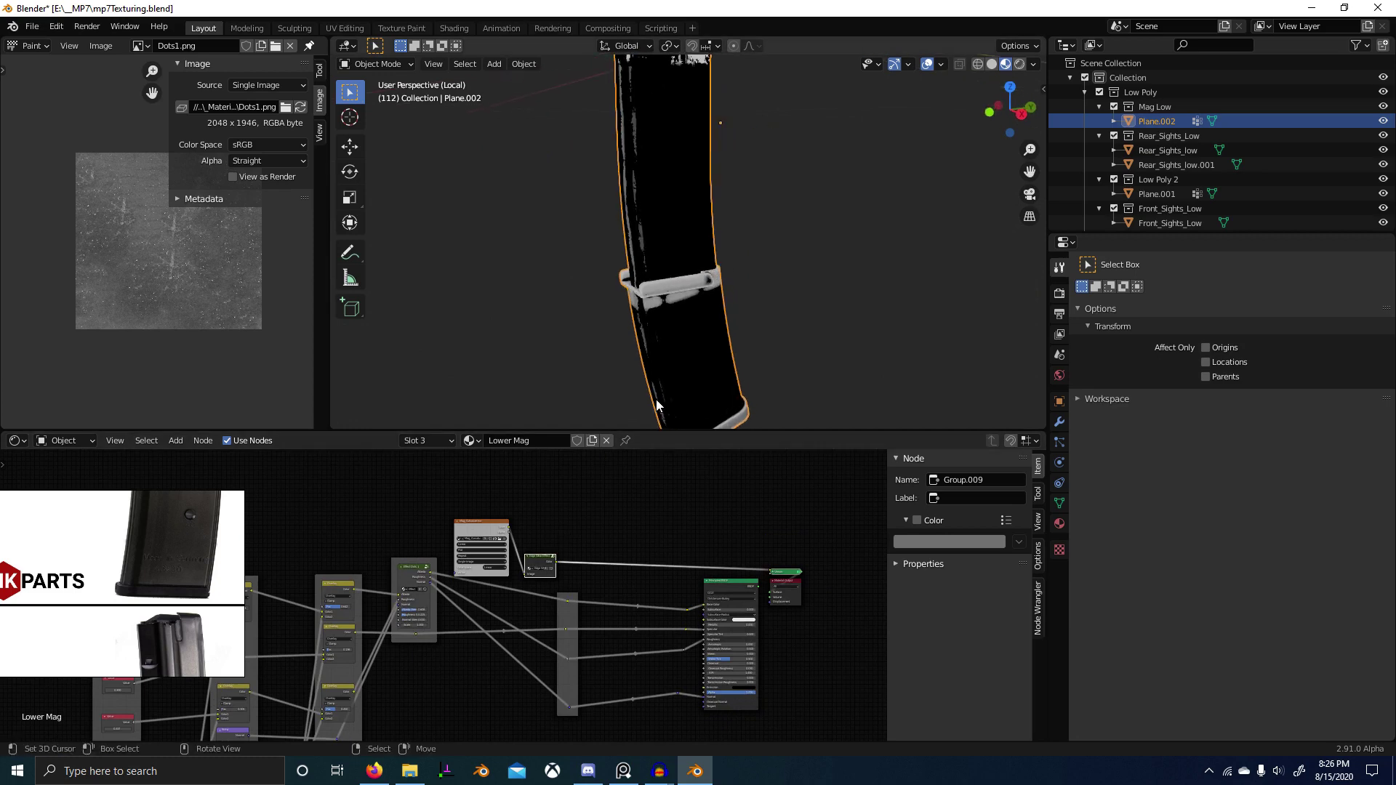
Step: In the Upper Mag material, select the Multiply, Edge Wear Mask Maag, UV Map, edge-wear group and curvature texture nodes for copying
{"action": "key", "text": "ctrl+Tab"}
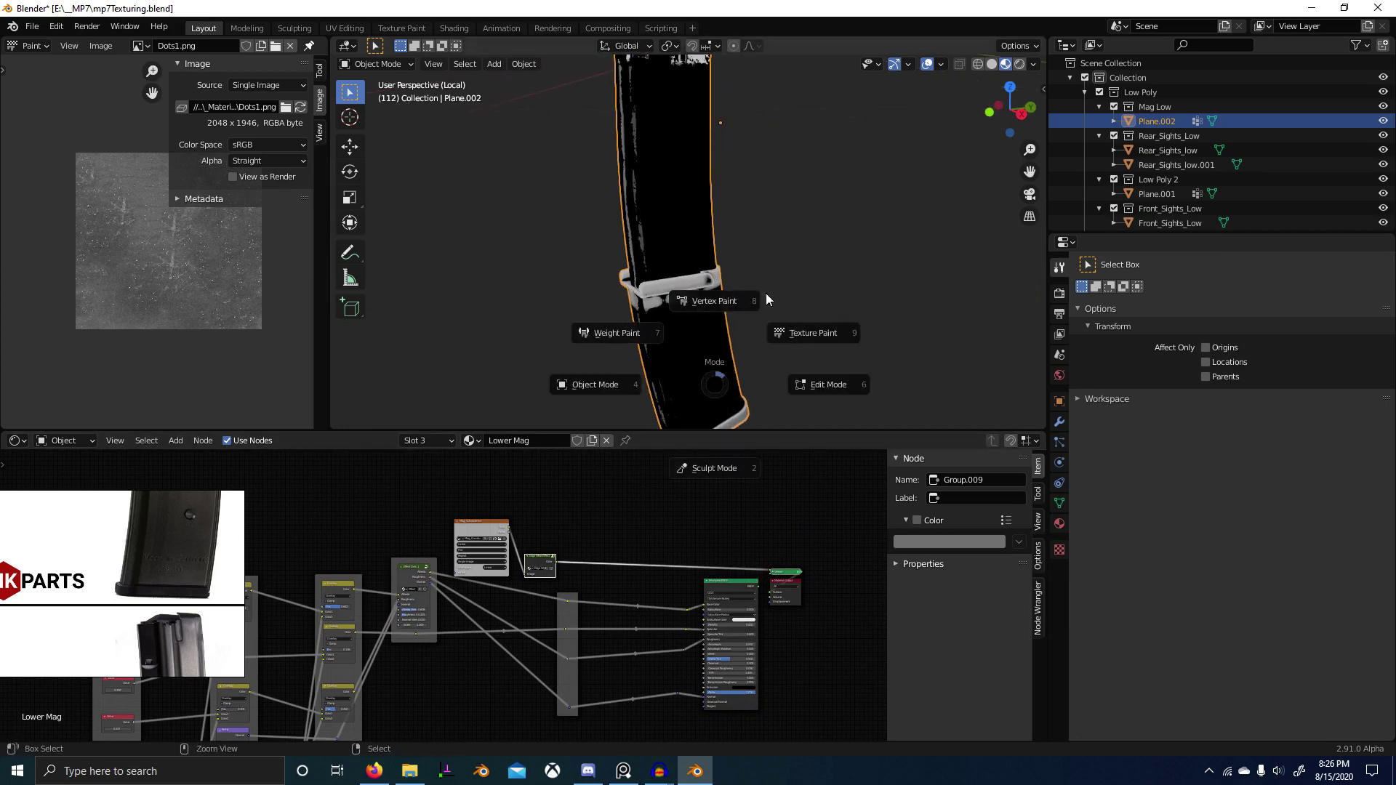
{"action": "left_click", "coordinate": [418, 441]}
{"action": "left_click", "coordinate": [415, 488]}
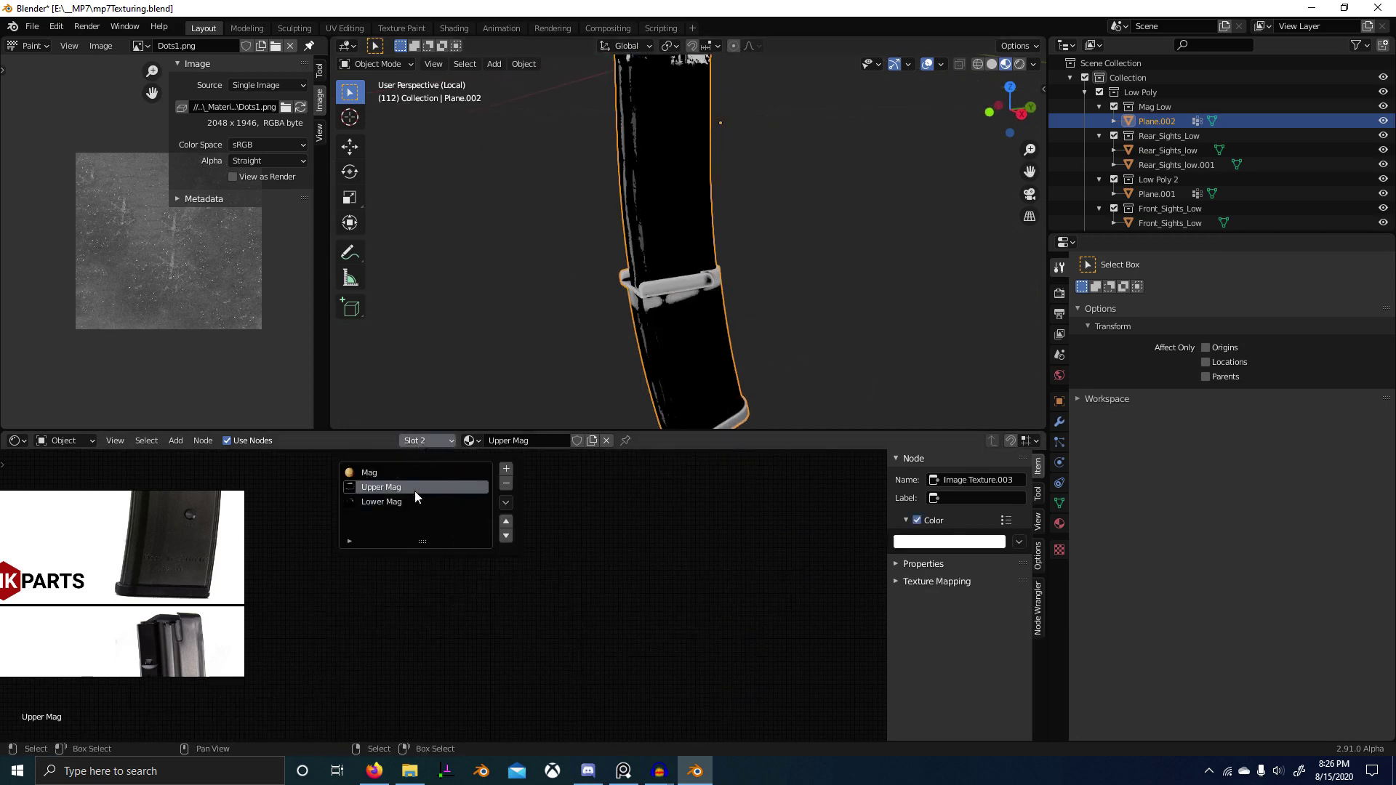
{"action": "middle_click_drag", "start_coordinate": [430, 611], "coordinate": [559, 458]}
{"action": "scroll", "coordinate": [464, 588], "scroll_direction": "up", "scroll_amount": 8}
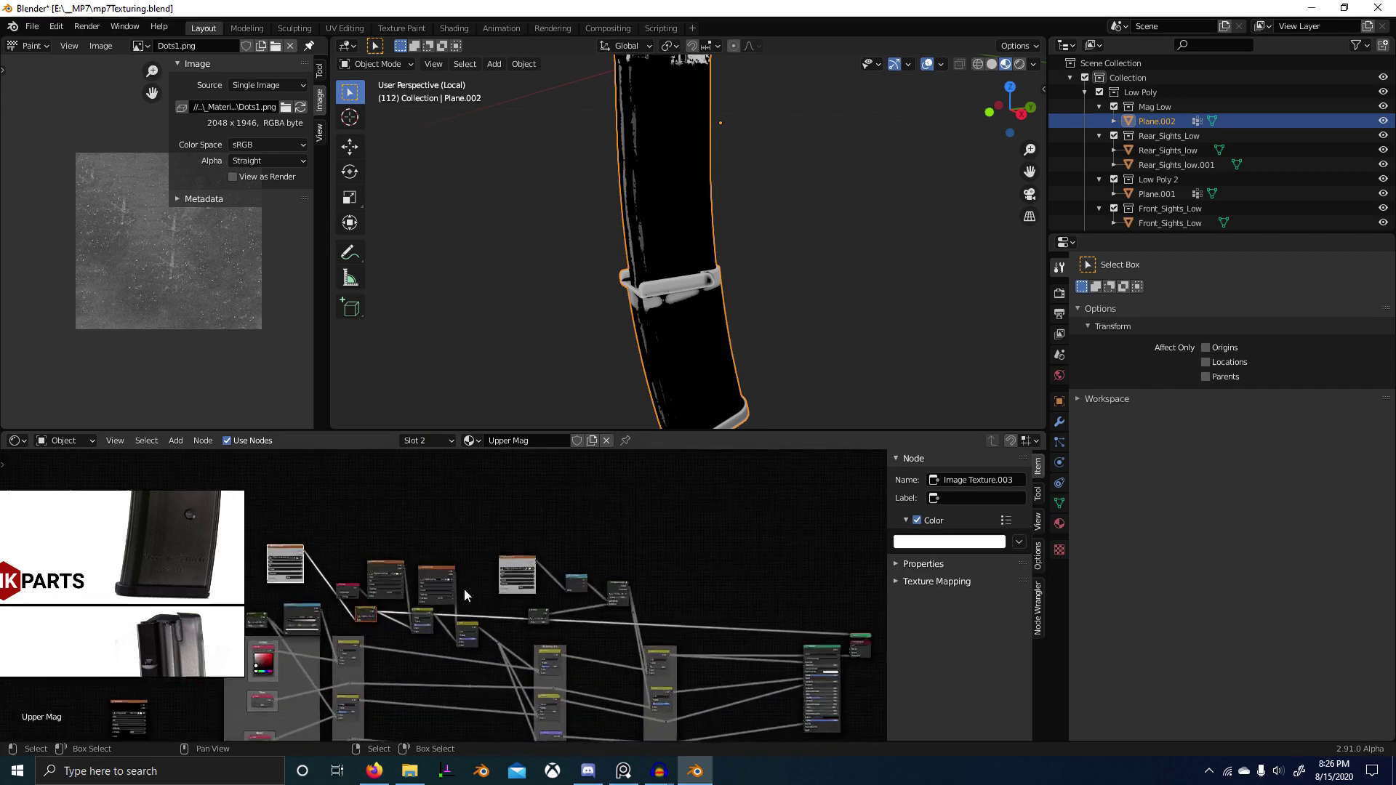
{"action": "middle_click_drag", "start_coordinate": [464, 587], "coordinate": [624, 570]}
{"action": "scroll", "coordinate": [505, 573], "scroll_direction": "up", "scroll_amount": 6}
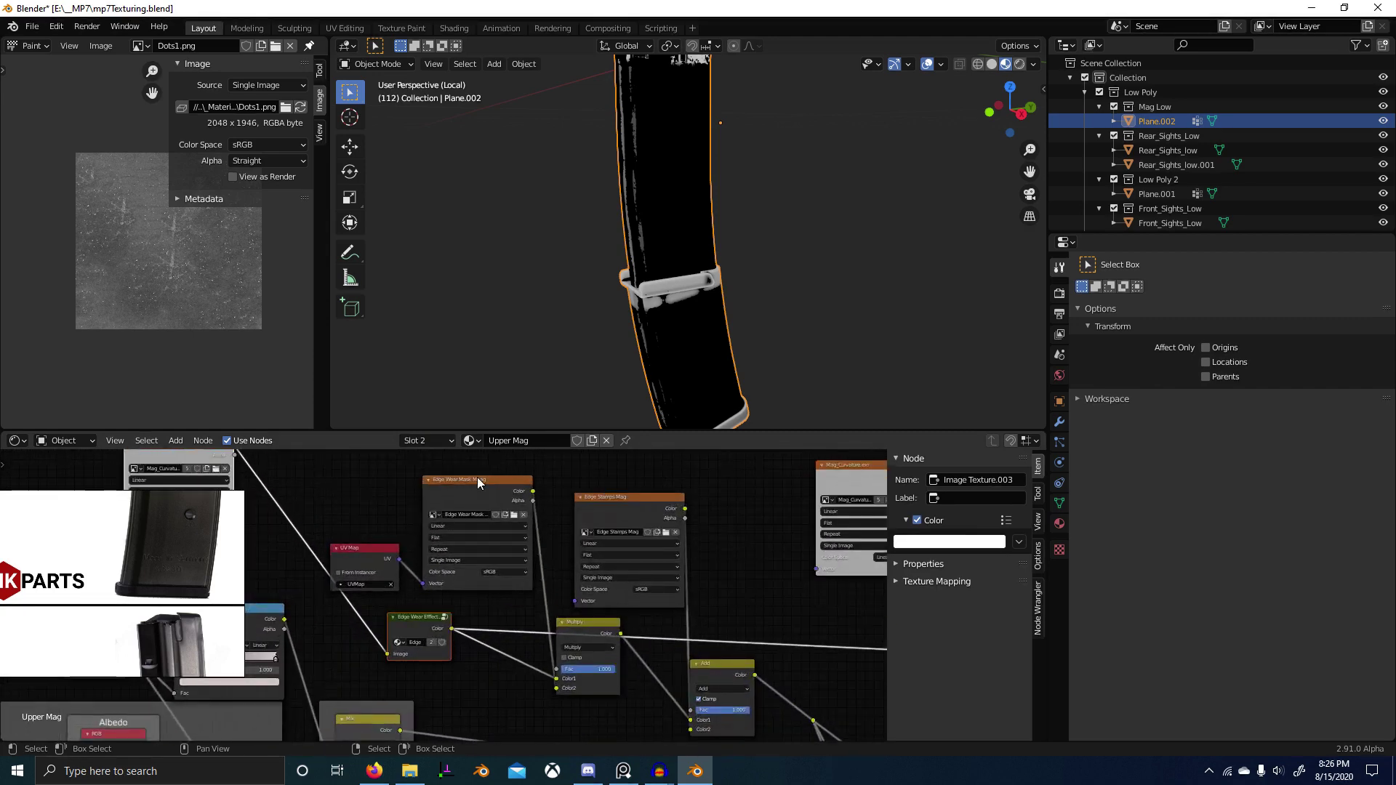
{"action": "left_click", "coordinate": [566, 635]}
{"action": "left_click", "coordinate": [516, 579], "text": "shift"}
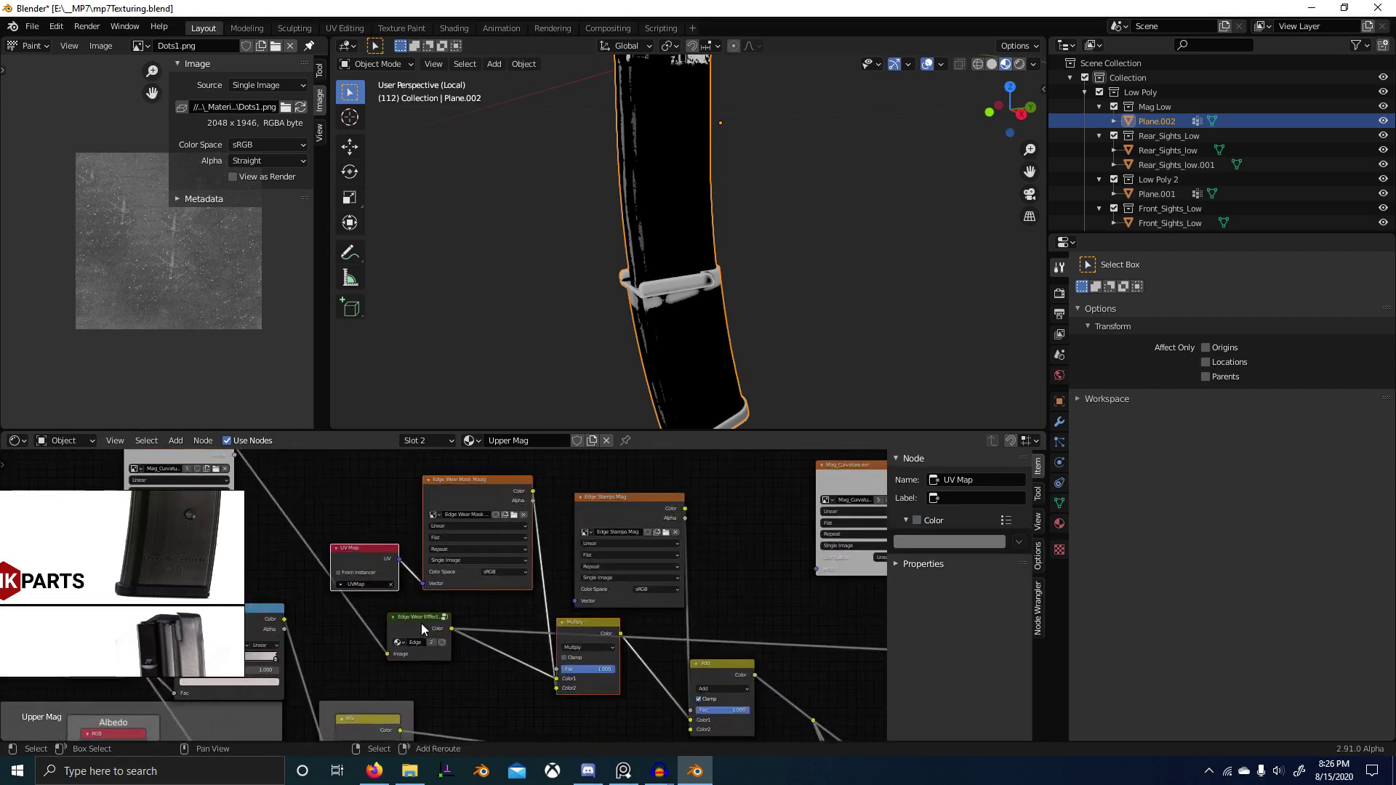
{"action": "left_click", "coordinate": [422, 625], "text": "shift"}
{"action": "middle_click_drag", "start_coordinate": [366, 576], "coordinate": [439, 628]}
{"action": "scroll", "coordinate": [440, 628], "scroll_direction": "down", "scroll_amount": 1}
{"action": "left_click", "coordinate": [275, 517], "text": "shift"}
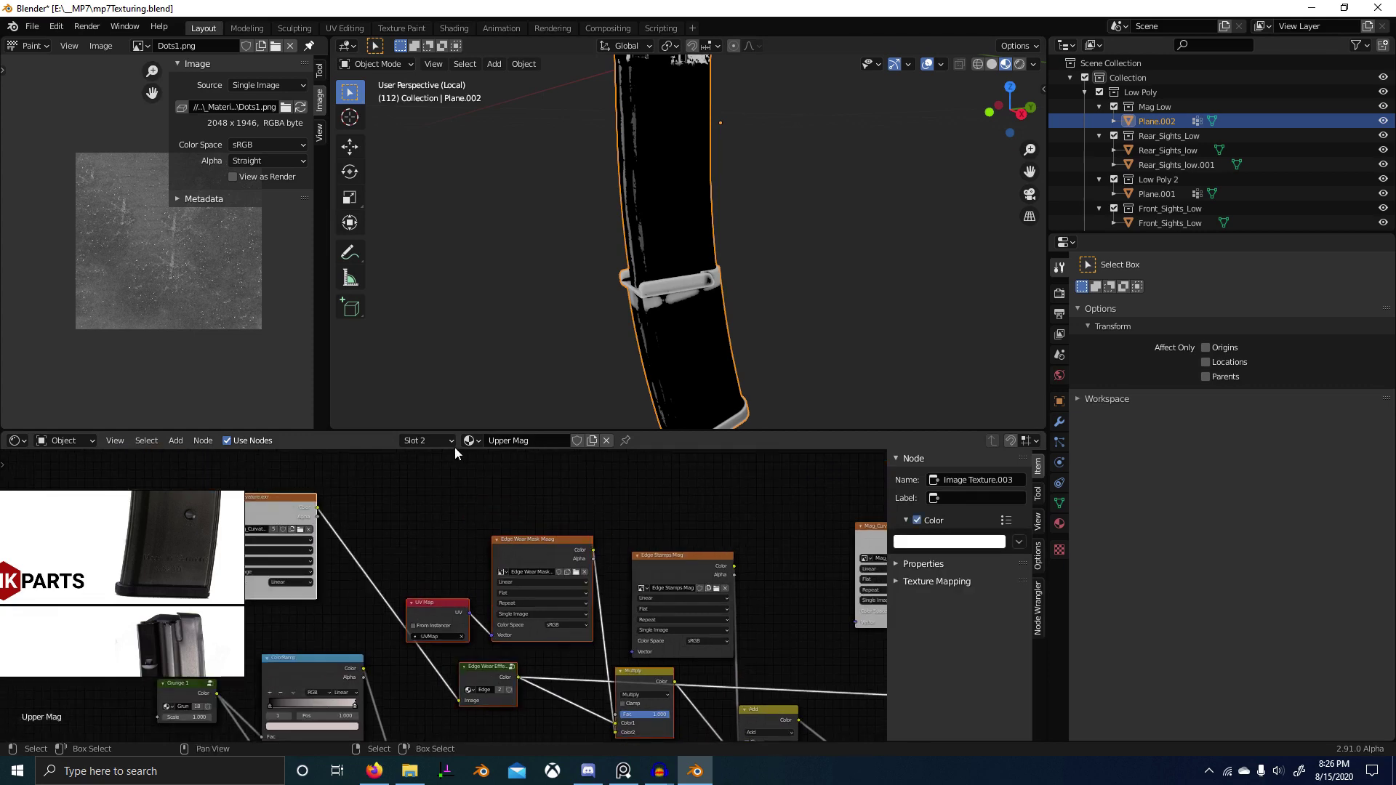
Step: Paste the masked edge-wear nodes into the Lower Mag material and place them above the existing tree
{"action": "left_click", "coordinate": [420, 502]}
{"action": "scroll", "coordinate": [649, 578], "scroll_direction": "down", "scroll_amount": 3}
{"action": "middle_click_drag", "start_coordinate": [649, 578], "coordinate": [417, 505]}
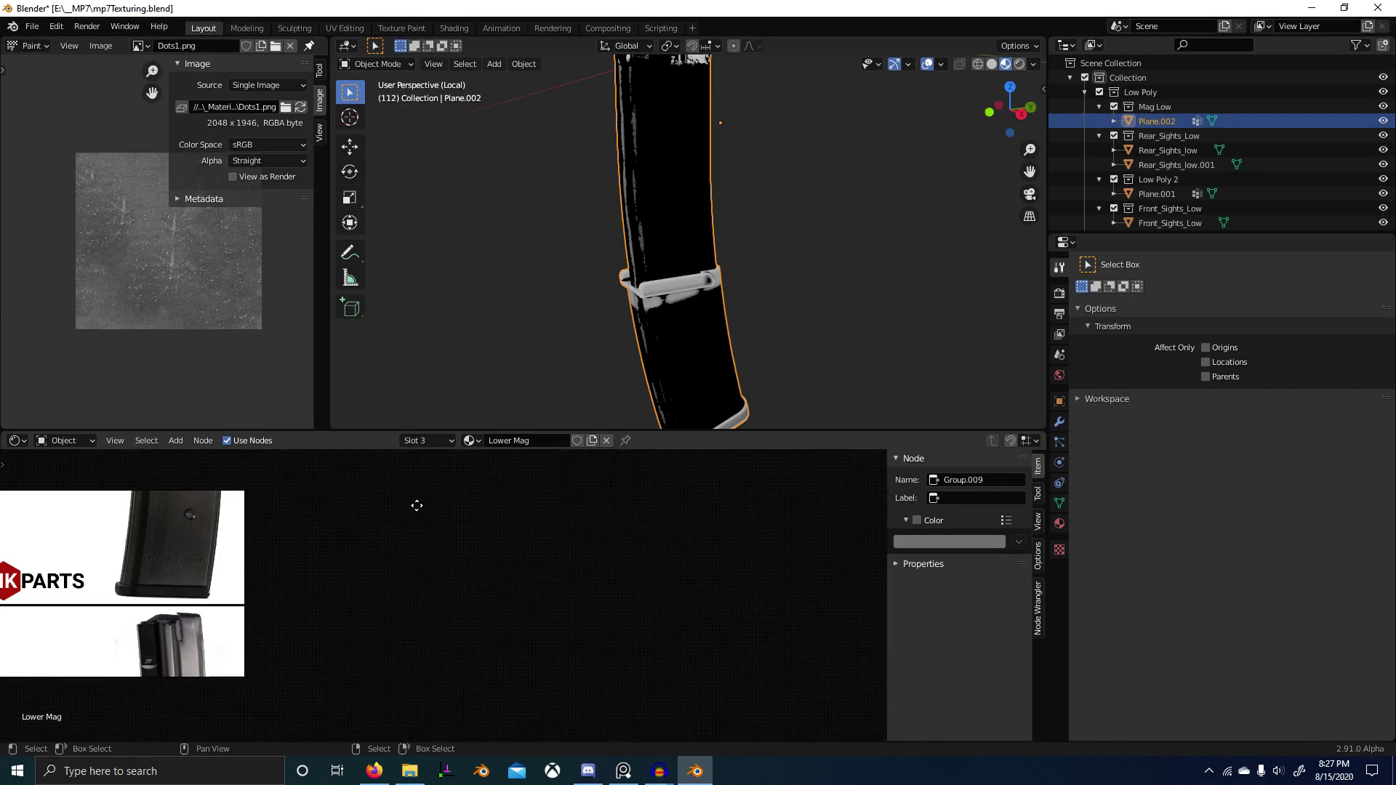
{"action": "scroll", "coordinate": [586, 508], "scroll_direction": "down", "scroll_amount": 2}
{"action": "middle_click_drag", "start_coordinate": [729, 645], "coordinate": [586, 507]}
{"action": "scroll", "coordinate": [620, 539], "scroll_direction": "up", "scroll_amount": 4}
{"action": "middle_click_drag", "start_coordinate": [485, 560], "coordinate": [493, 589]}
{"action": "key", "text": "ctrl+v"}
{"action": "scroll", "coordinate": [598, 520], "scroll_direction": "down", "scroll_amount": 5}
{"action": "key", "text": "g"}
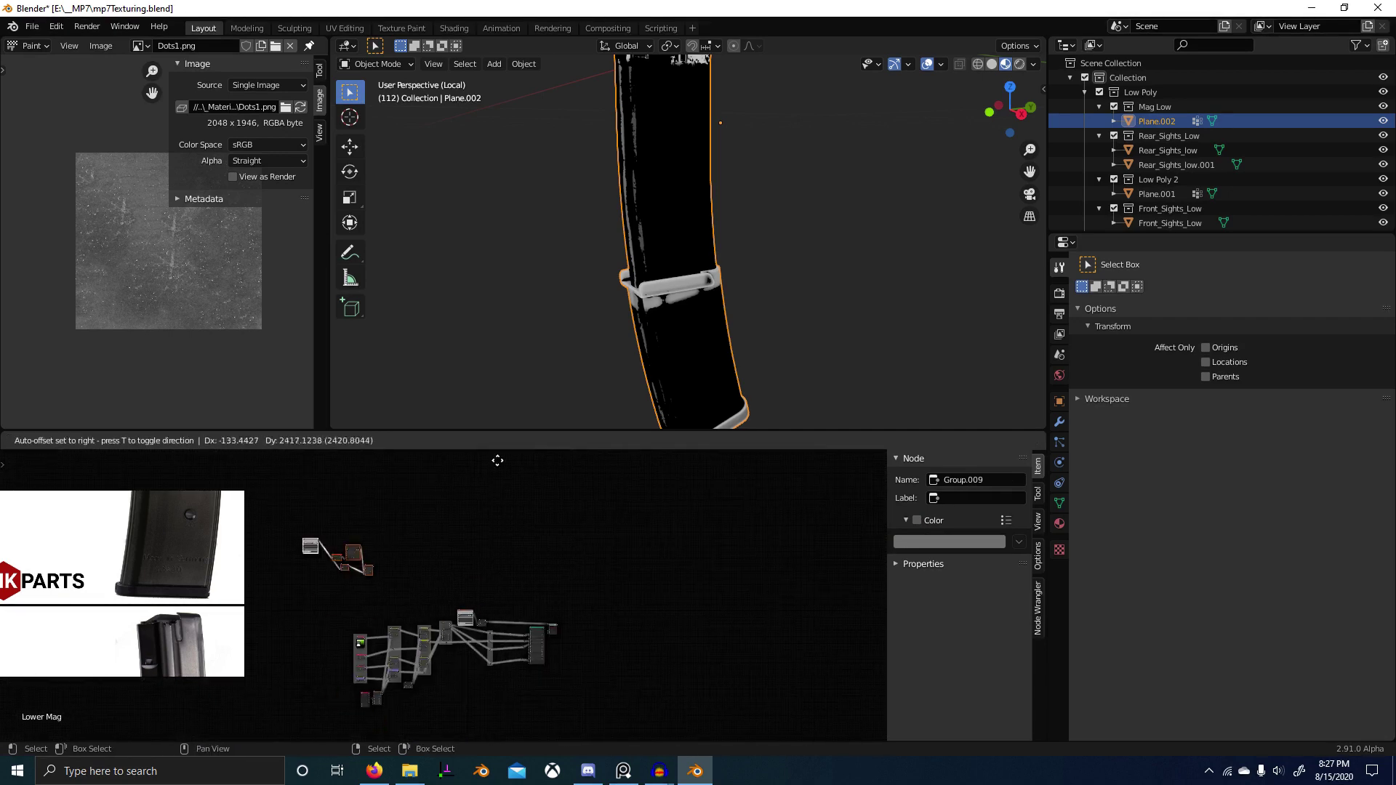
{"action": "left_click", "coordinate": [576, 463]}
Step: Delete the previously pasted curvature texture and edge-wear group from the Lower Mag tree
{"action": "scroll", "coordinate": [472, 615], "scroll_direction": "up", "scroll_amount": 7}
{"action": "left_click", "coordinate": [461, 630]}
{"action": "left_click", "coordinate": [486, 629], "text": "shift"}
{"action": "key", "text": "x"}
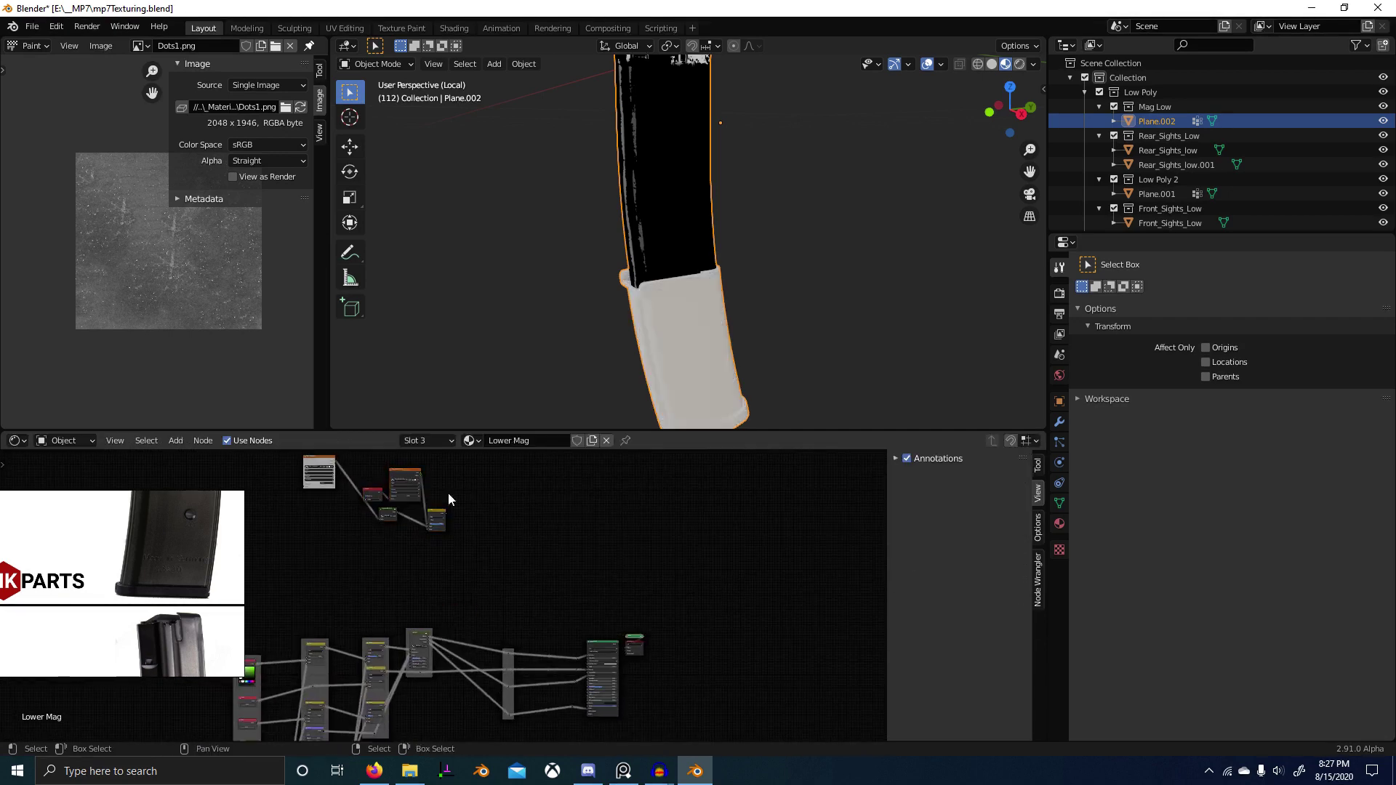
Step: Preview the pasted edge-wear Multiply node on the lower magazine
{"action": "left_click", "coordinate": [437, 520], "text": "ctrl+shift"}
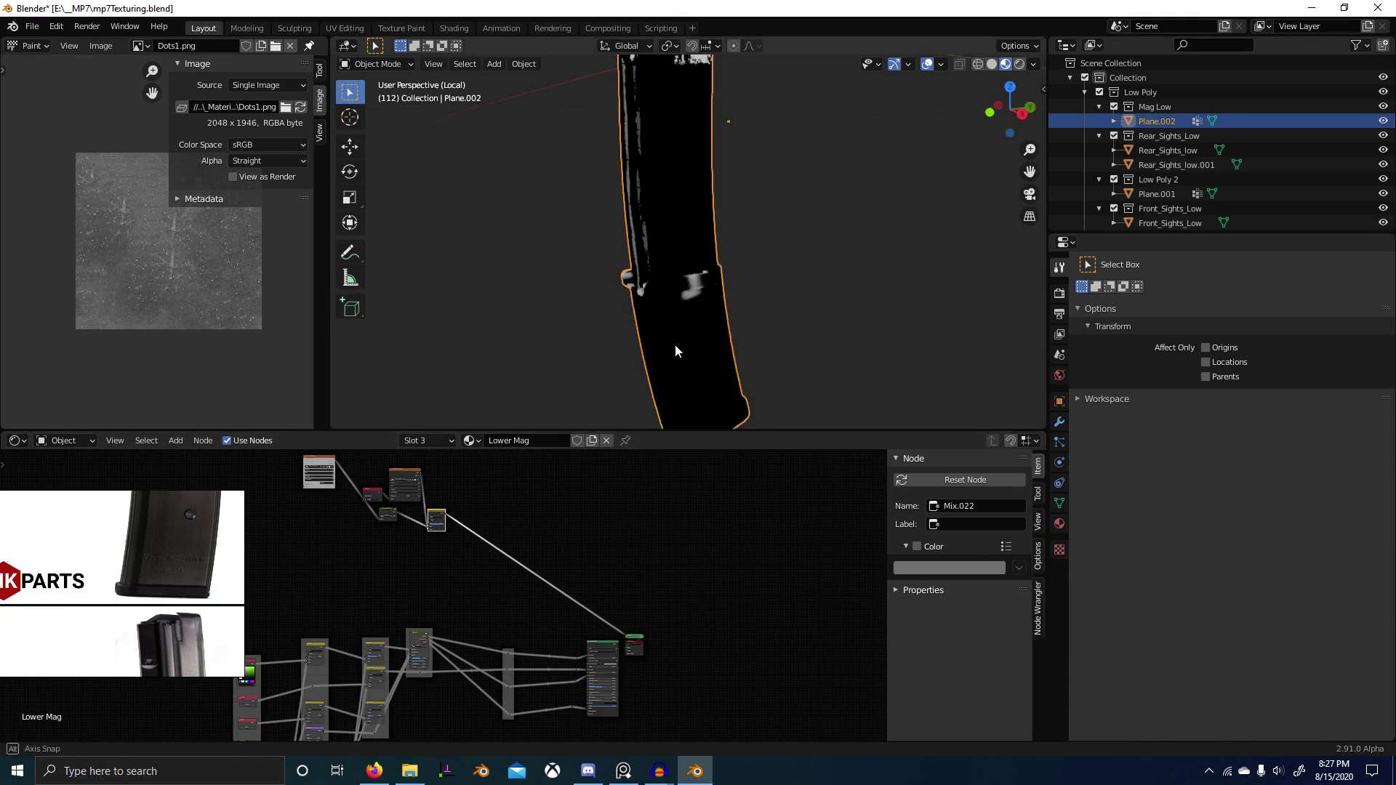
{"action": "mouse_move", "coordinate": [675, 344]}
{"action": "middle_mouse_down"}
{"action": "mouse_move", "coordinate": [703, 322]}
{"action": "mouse_move", "coordinate": [683, 293]}
{"action": "middle_mouse_up"}
{"action": "scroll", "coordinate": [684, 294], "scroll_direction": "up", "scroll_amount": 3}
Step: Move the pasted edge-wear nodes closer to the main Lower Mag chain and inspect the masked wear on the model
{"action": "key", "text": "c"}
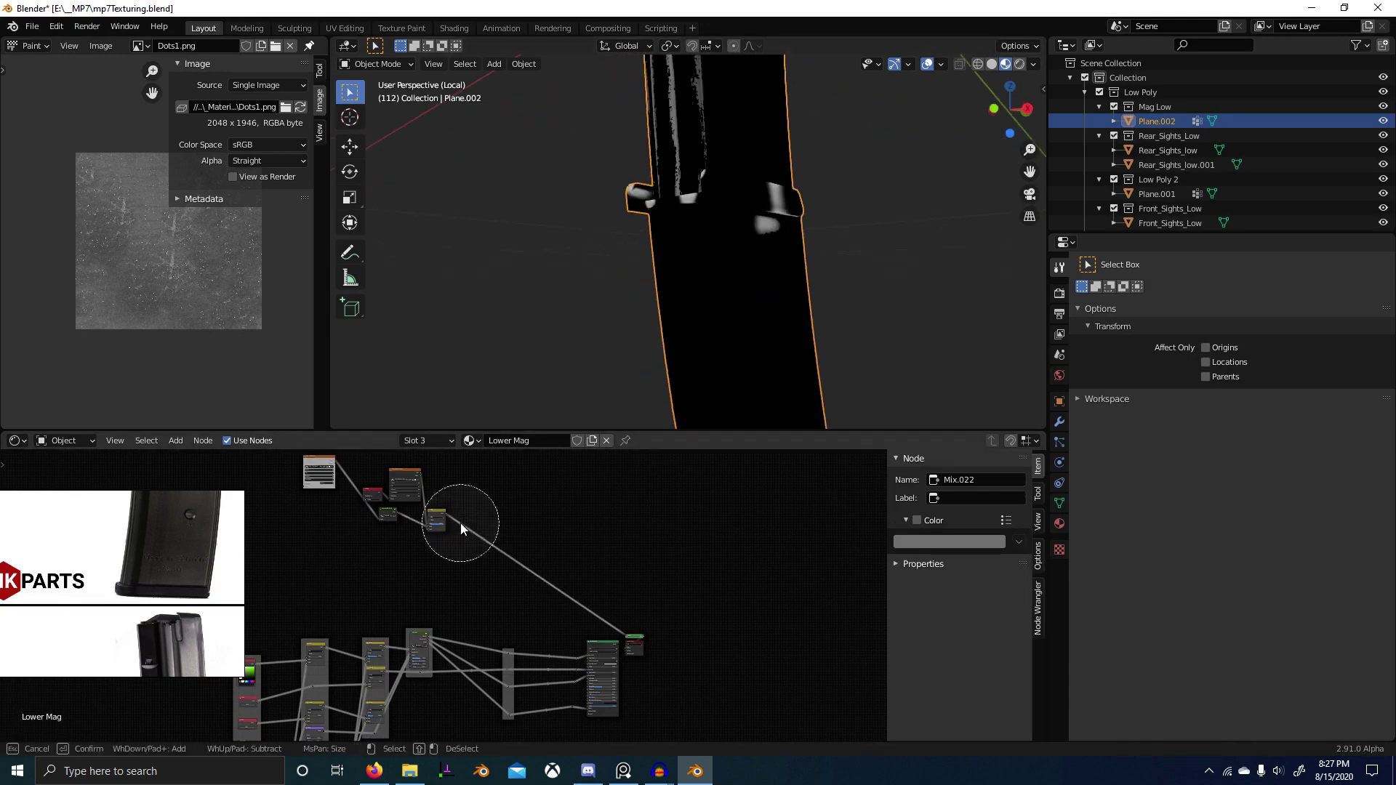
{"action": "right_click", "coordinate": [331, 488]}
{"action": "key", "text": "g"}
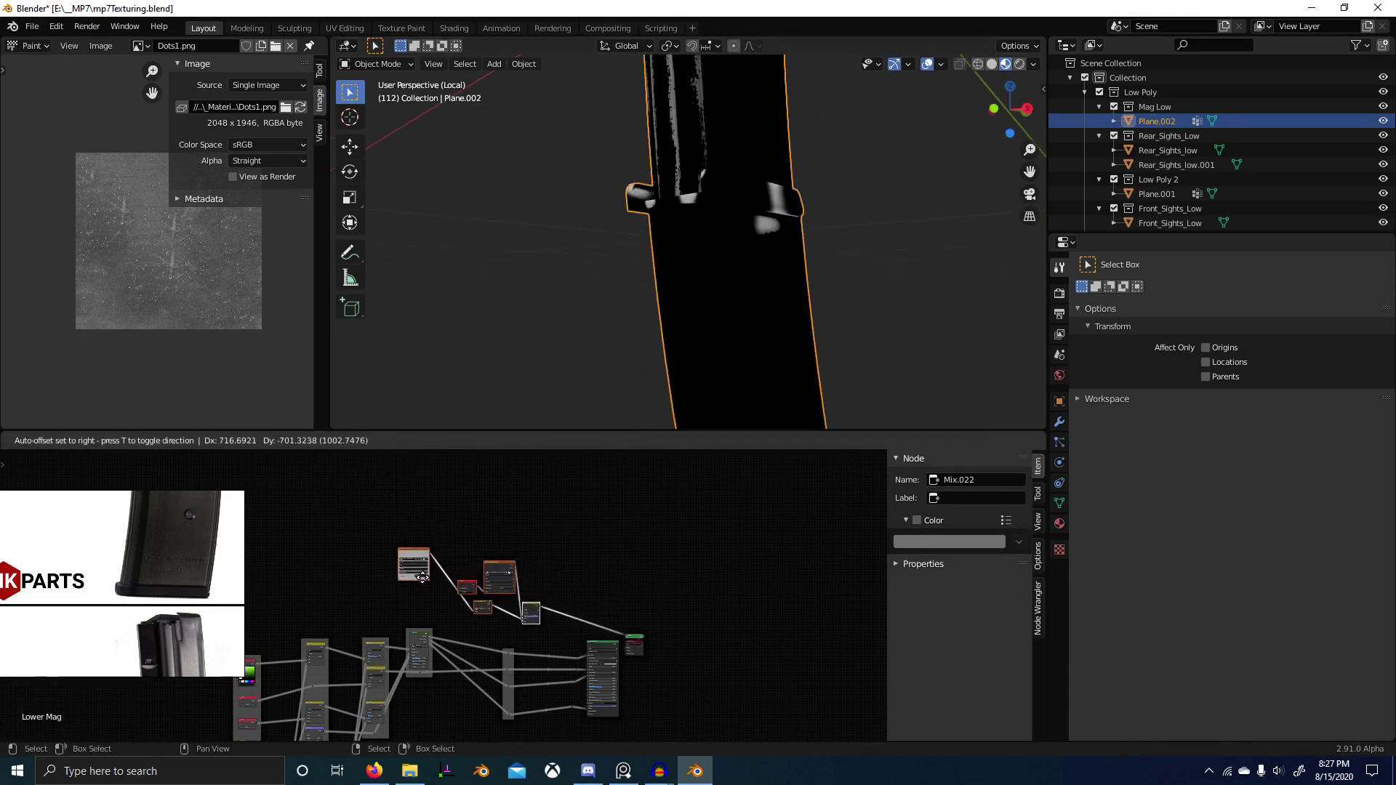
{"action": "left_click", "coordinate": [424, 579]}
{"action": "middle_click_drag", "start_coordinate": [716, 317], "coordinate": [680, 313]}
{"action": "scroll", "coordinate": [602, 575], "scroll_direction": "up", "scroll_amount": 3}
{"action": "middle_click_drag", "start_coordinate": [556, 565], "coordinate": [532, 564]}
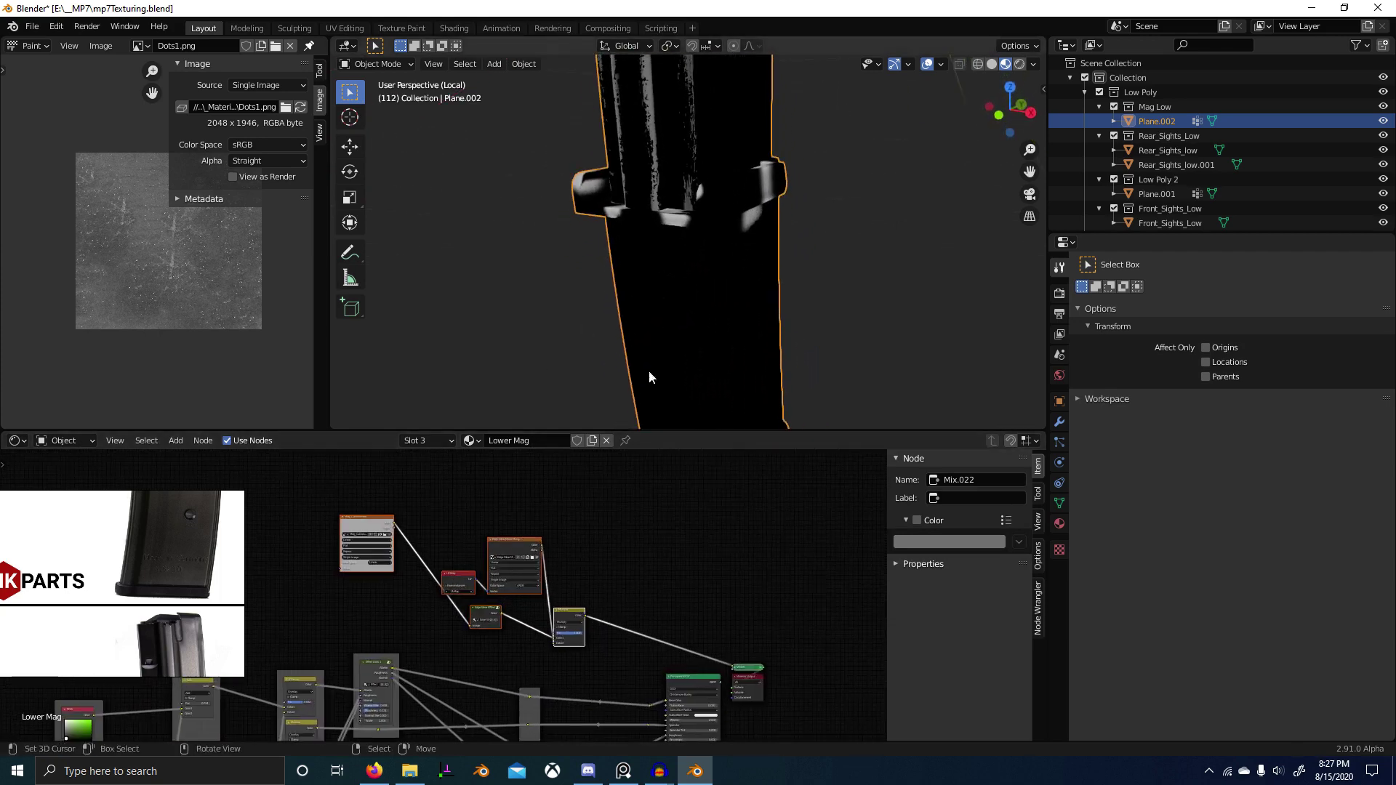
{"action": "scroll", "coordinate": [647, 495], "scroll_direction": "up", "scroll_amount": 1}
{"action": "middle_click_drag", "start_coordinate": [769, 300], "coordinate": [630, 250]}
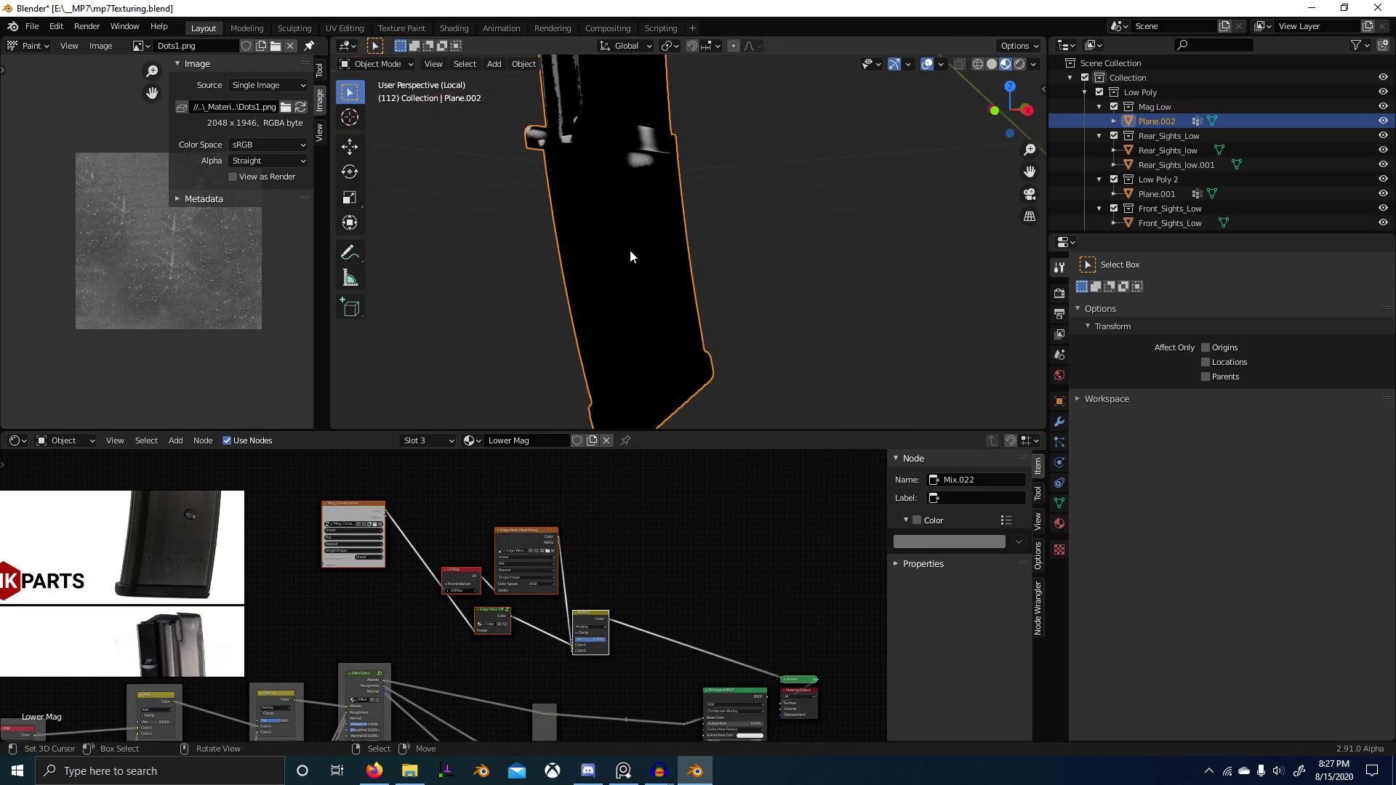
Step: Select only the linked lower magazine mesh in Edit Mode and return to Object Mode
{"action": "key", "text": "Tab"}
{"action": "key", "text": "alt+a"}
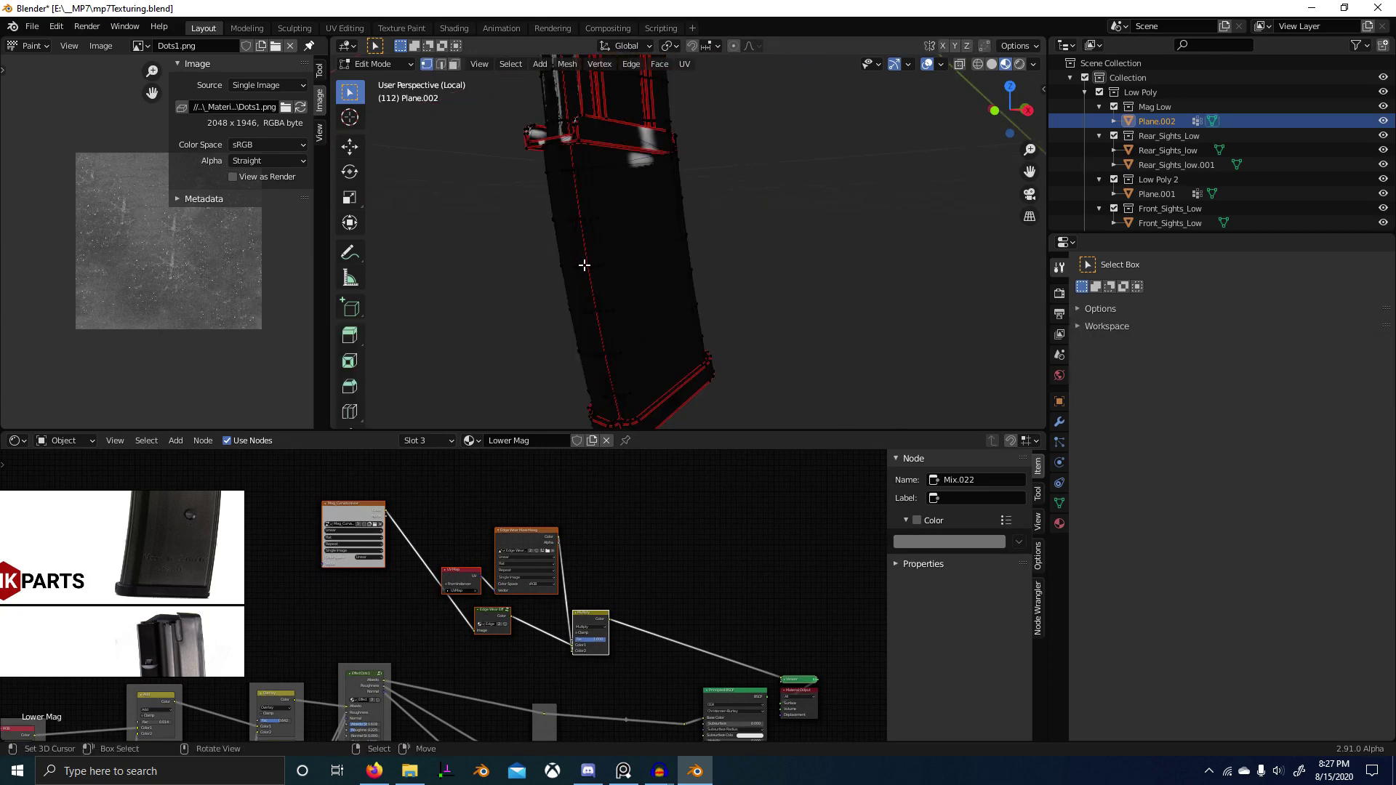
{"action": "key", "text": "l"}
{"action": "middle_click_drag", "start_coordinate": [586, 265], "coordinate": [709, 339]}
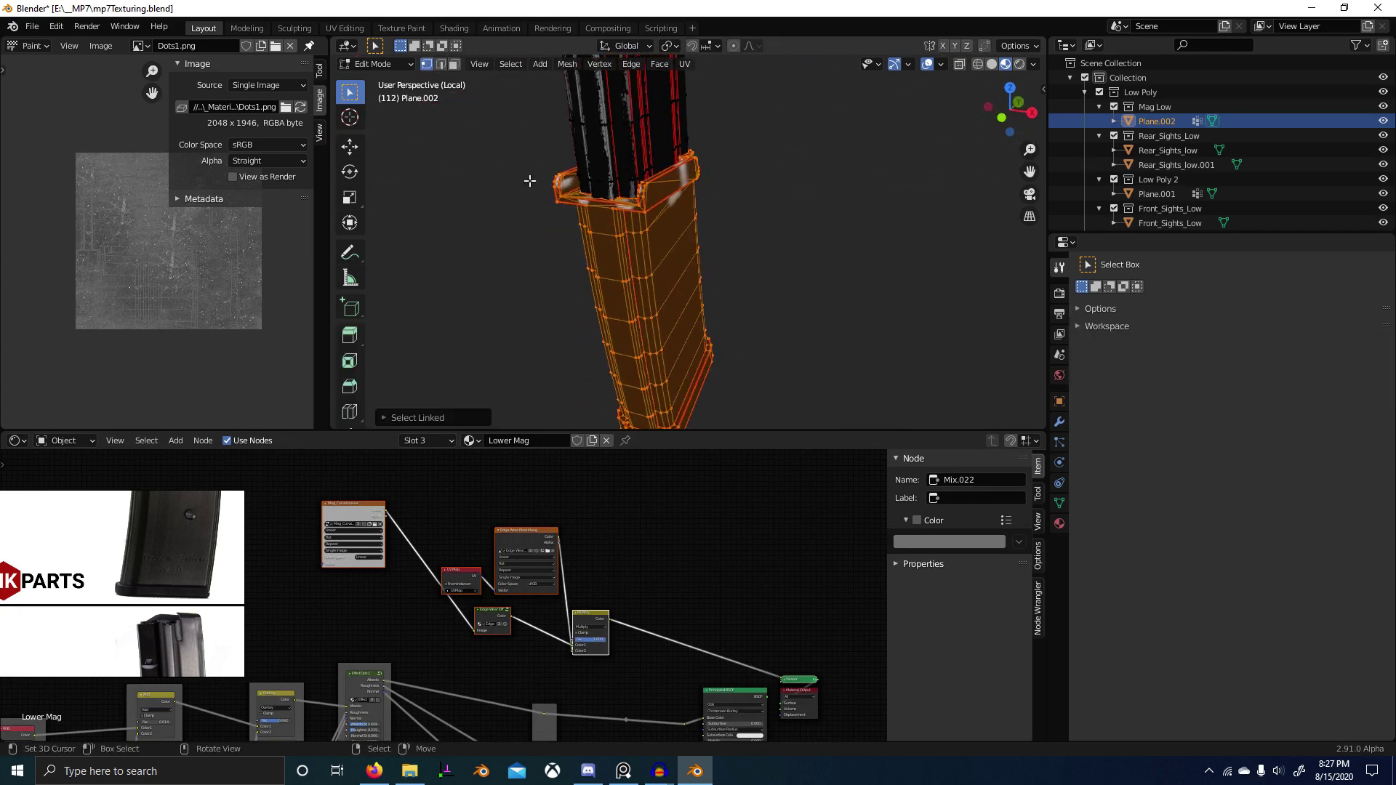
{"action": "key", "text": "Tab"}
{"action": "middle_click_drag", "start_coordinate": [530, 180], "coordinate": [528, 529]}
{"action": "scroll", "coordinate": [528, 529], "scroll_direction": "up", "scroll_amount": 2}
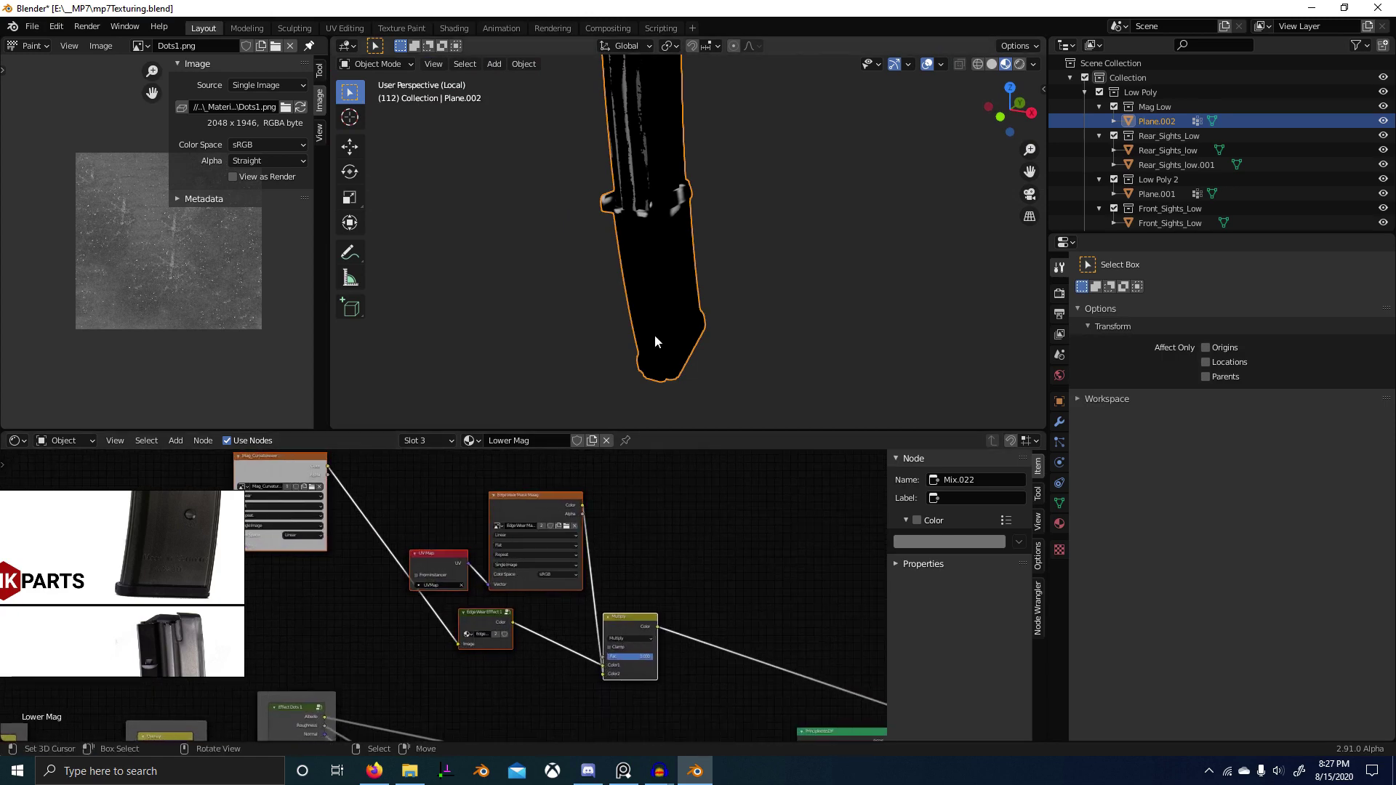
Step: In Texture Paint mode, show Edge Wear Mask Maag in the image editor's View mode and set it as the paint image
{"action": "key", "text": "ctrl+Tab"}
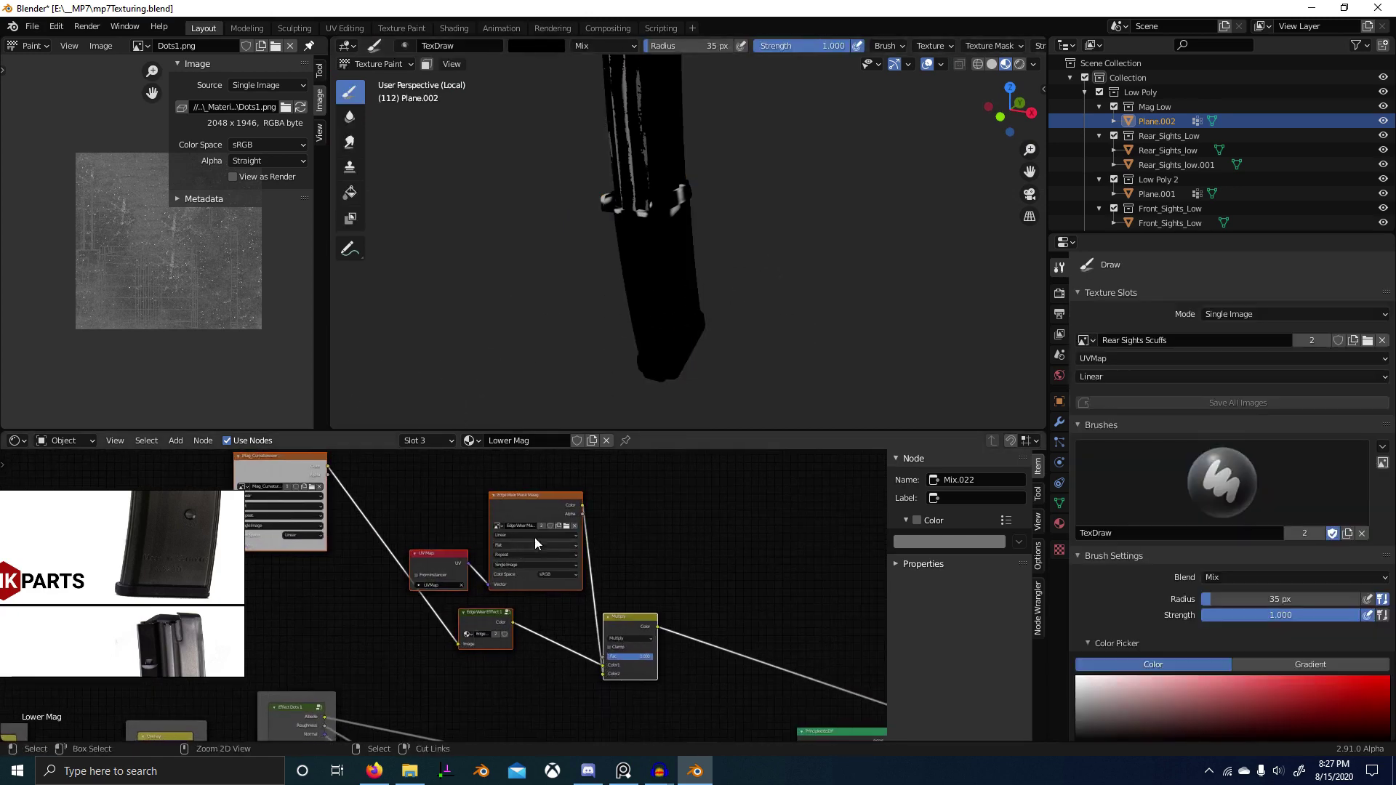
{"action": "left_click", "coordinate": [139, 46]}
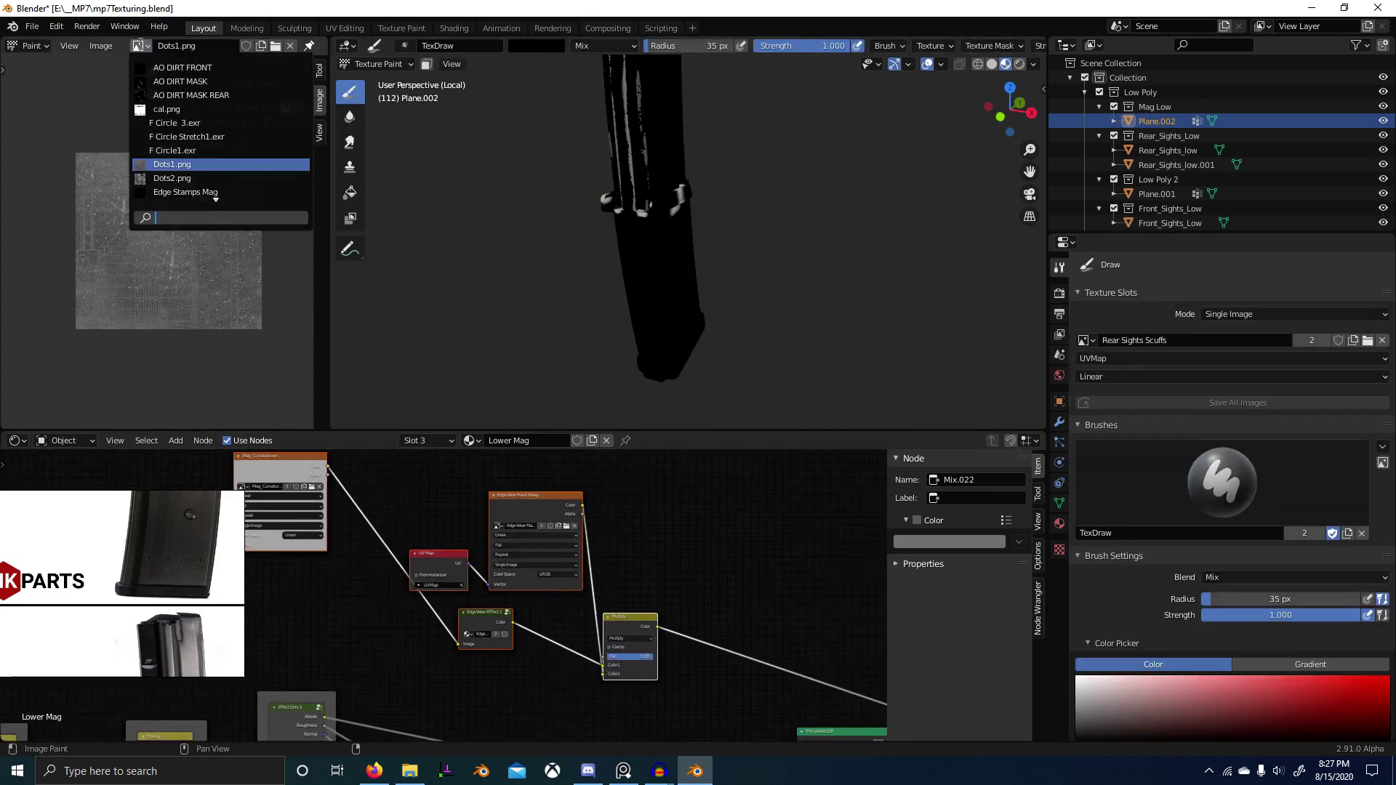
{"action": "type", "text": "Edge Wear Mask Maag"}
{"action": "key", "text": "Return"}
{"action": "left_click", "coordinate": [29, 46]}
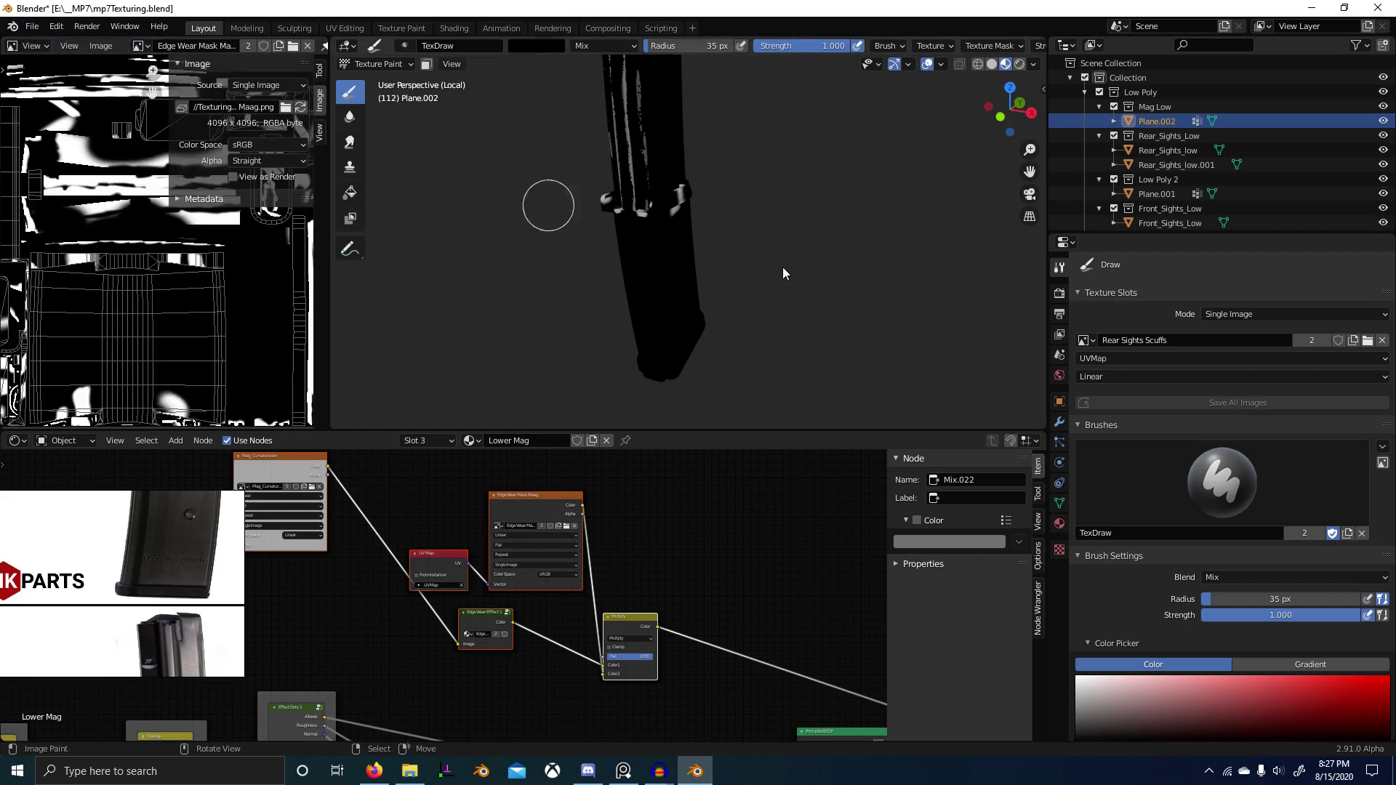
{"action": "left_click", "coordinate": [45, 64]}
{"action": "left_click", "coordinate": [1085, 342]}
{"action": "left_click", "coordinate": [1171, 359]}
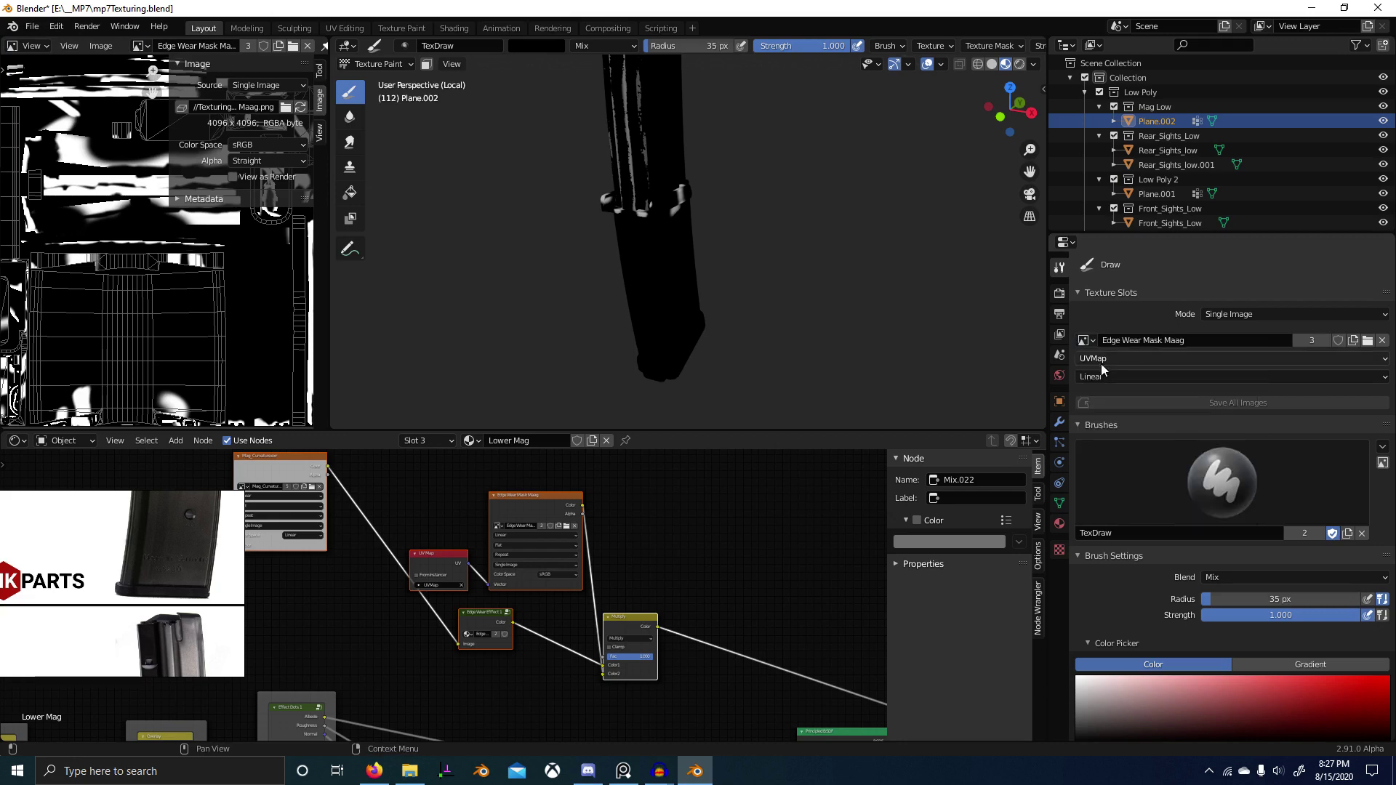
Step: Paint a white test stroke on the lower magazine's edge wear mask and enable the face-selection paint mask
{"action": "middle_click_drag", "start_coordinate": [753, 316], "coordinate": [680, 282]}
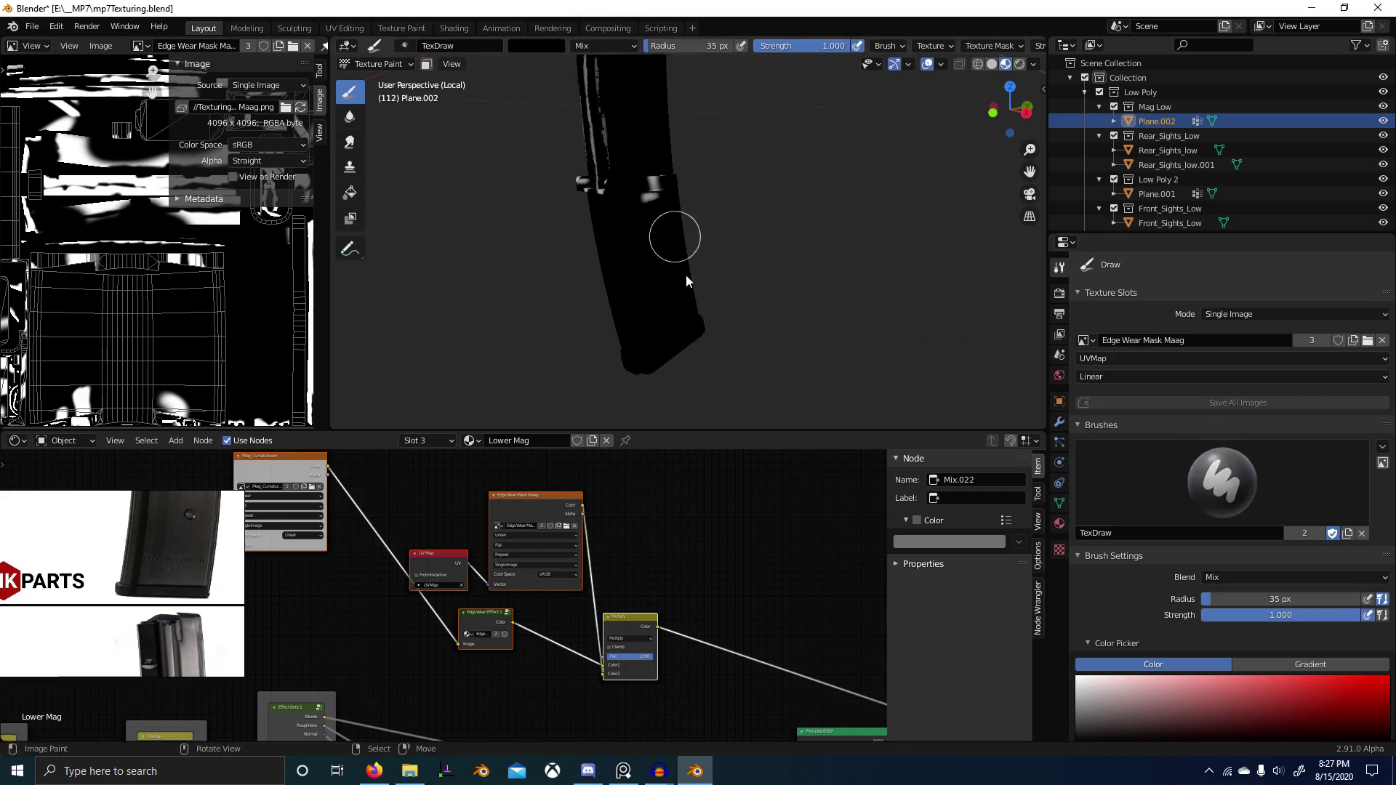
{"action": "scroll", "coordinate": [685, 276], "scroll_direction": "up", "scroll_amount": 3}
{"action": "key", "text": "x"}
{"action": "left_click_drag", "start_coordinate": [542, 344], "coordinate": [551, 280]}
{"action": "mouse_move", "coordinate": [563, 306]}
{"action": "middle_mouse_down"}
{"action": "mouse_move", "coordinate": [630, 287]}
{"action": "mouse_move", "coordinate": [623, 210]}
{"action": "middle_mouse_up"}
{"action": "left_click", "coordinate": [426, 64]}
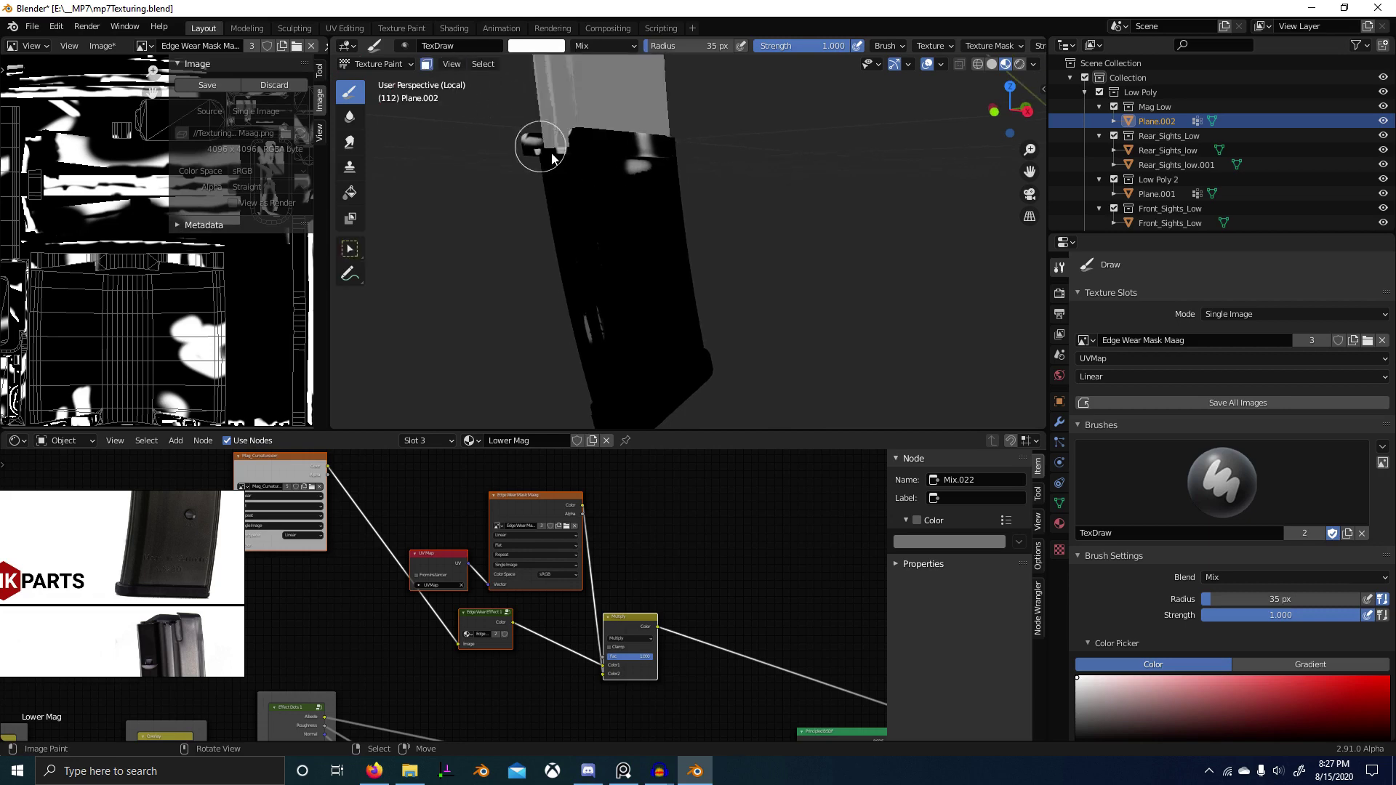
{"action": "scroll", "coordinate": [1018, 42], "scroll_direction": "down", "scroll_amount": 5}
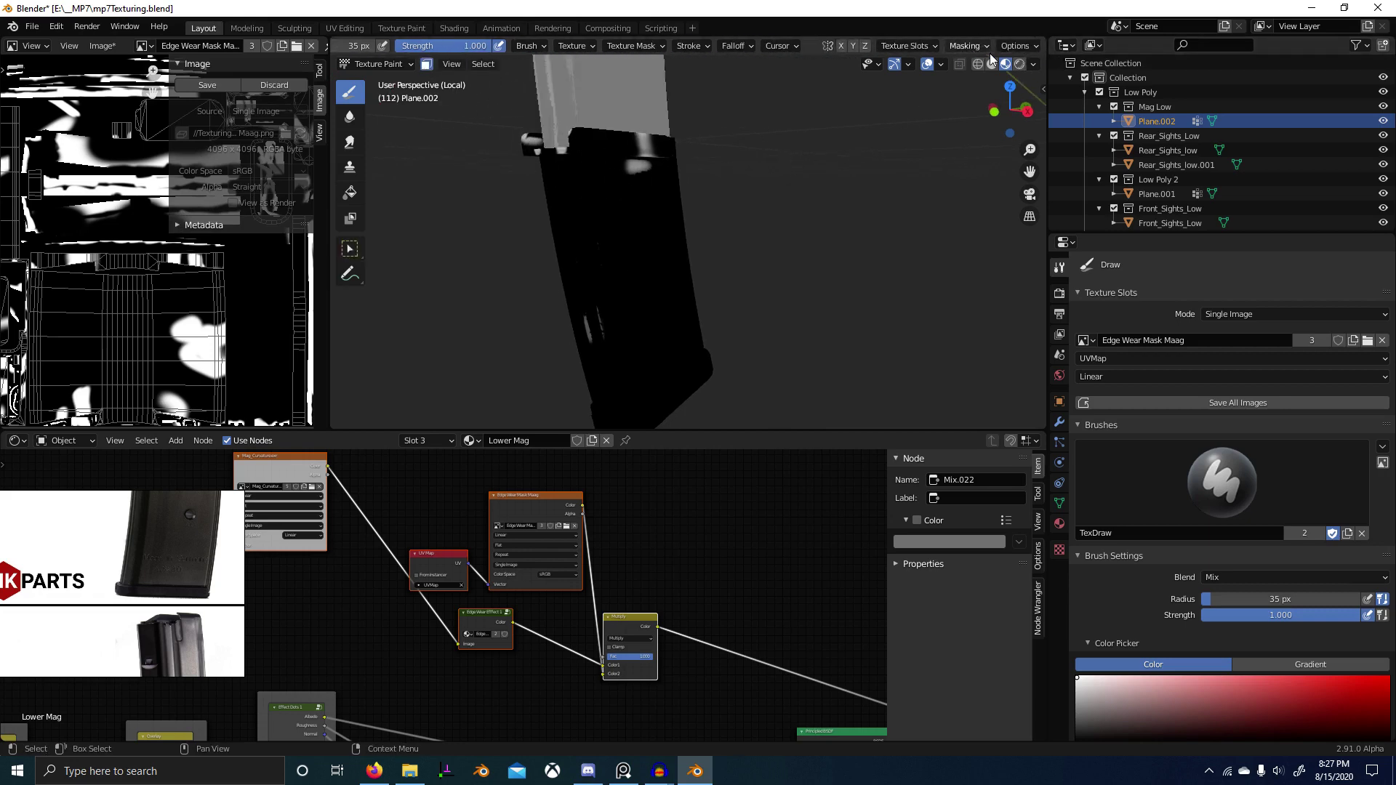
{"action": "left_click", "coordinate": [1016, 45]}
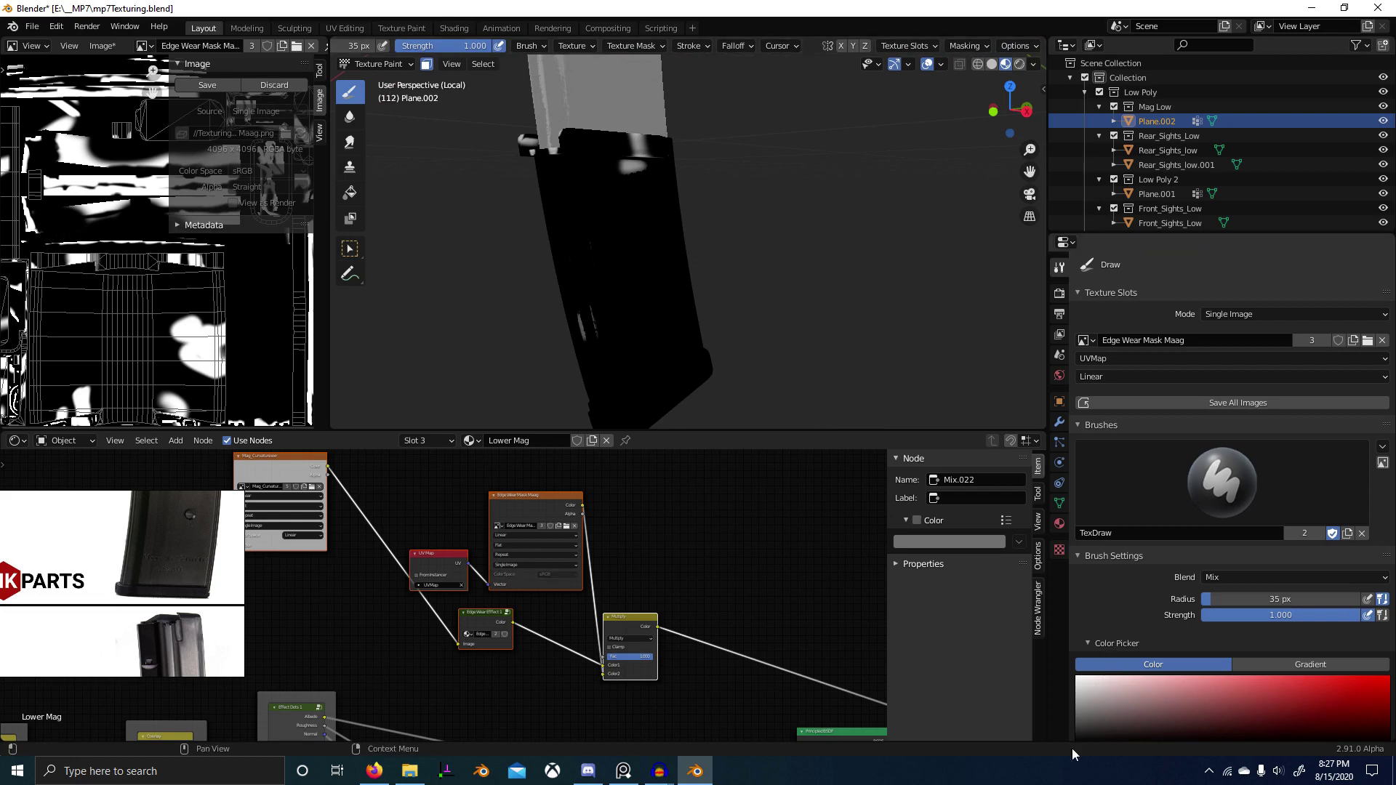
{"action": "scroll", "coordinate": [1158, 670], "scroll_direction": "down", "scroll_amount": 3}
{"action": "left_click_drag", "start_coordinate": [1096, 640], "coordinate": [1077, 589]}
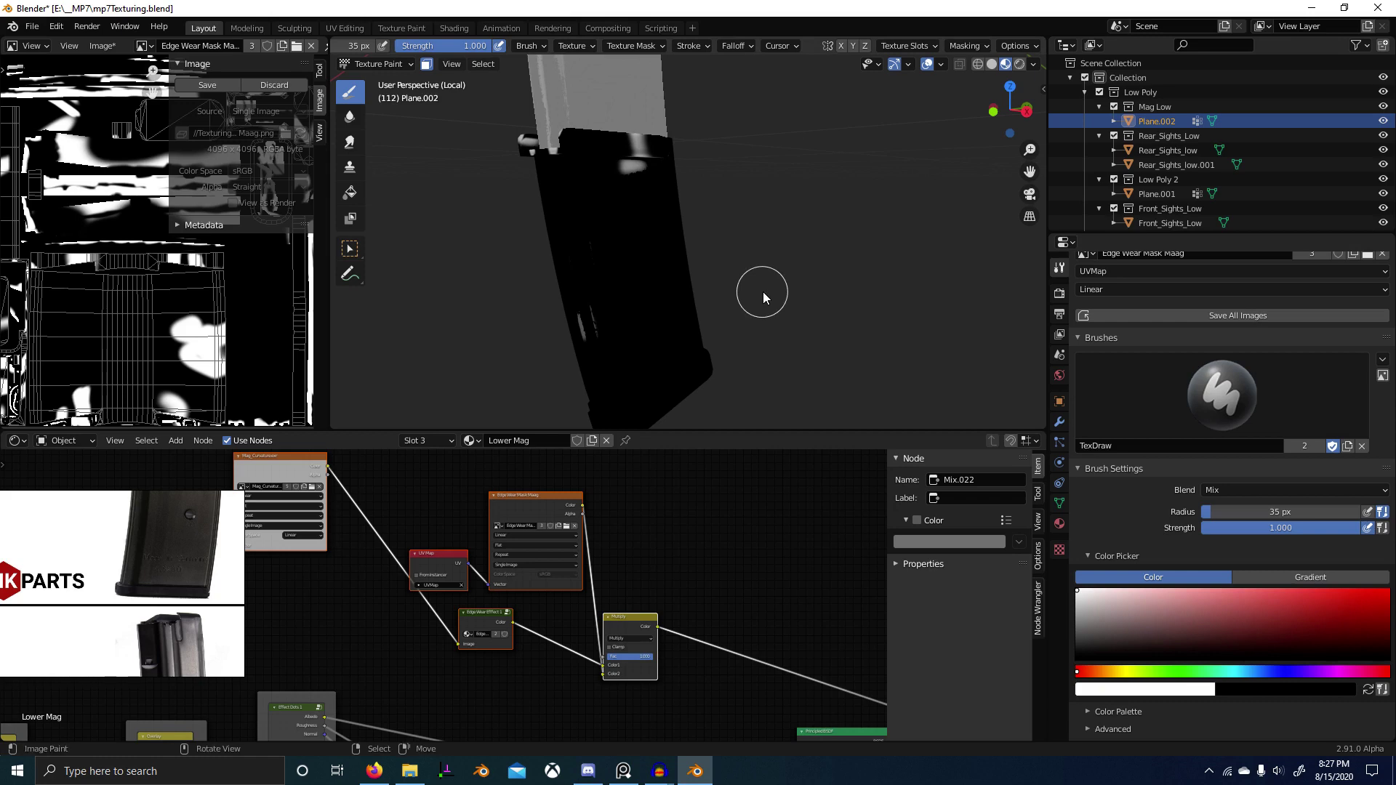
Step: Set the brush radius to 208 px and paint white over the lower magazine's sides
{"action": "middle_click_drag", "start_coordinate": [762, 290], "coordinate": [801, 303]}
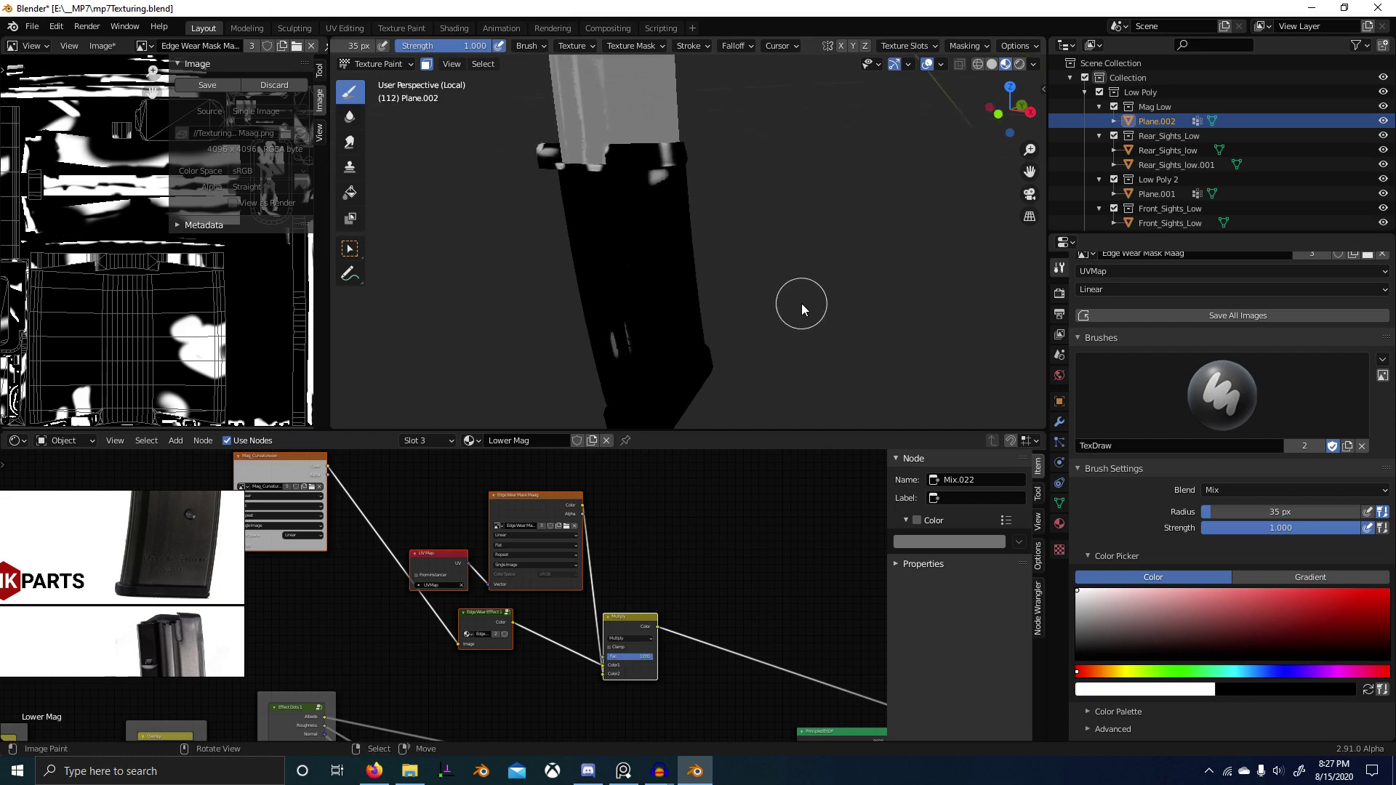
{"action": "scroll", "coordinate": [572, 267], "scroll_direction": "down", "scroll_amount": 1}
{"action": "key", "text": "f"}
{"action": "left_click", "coordinate": [797, 247]}
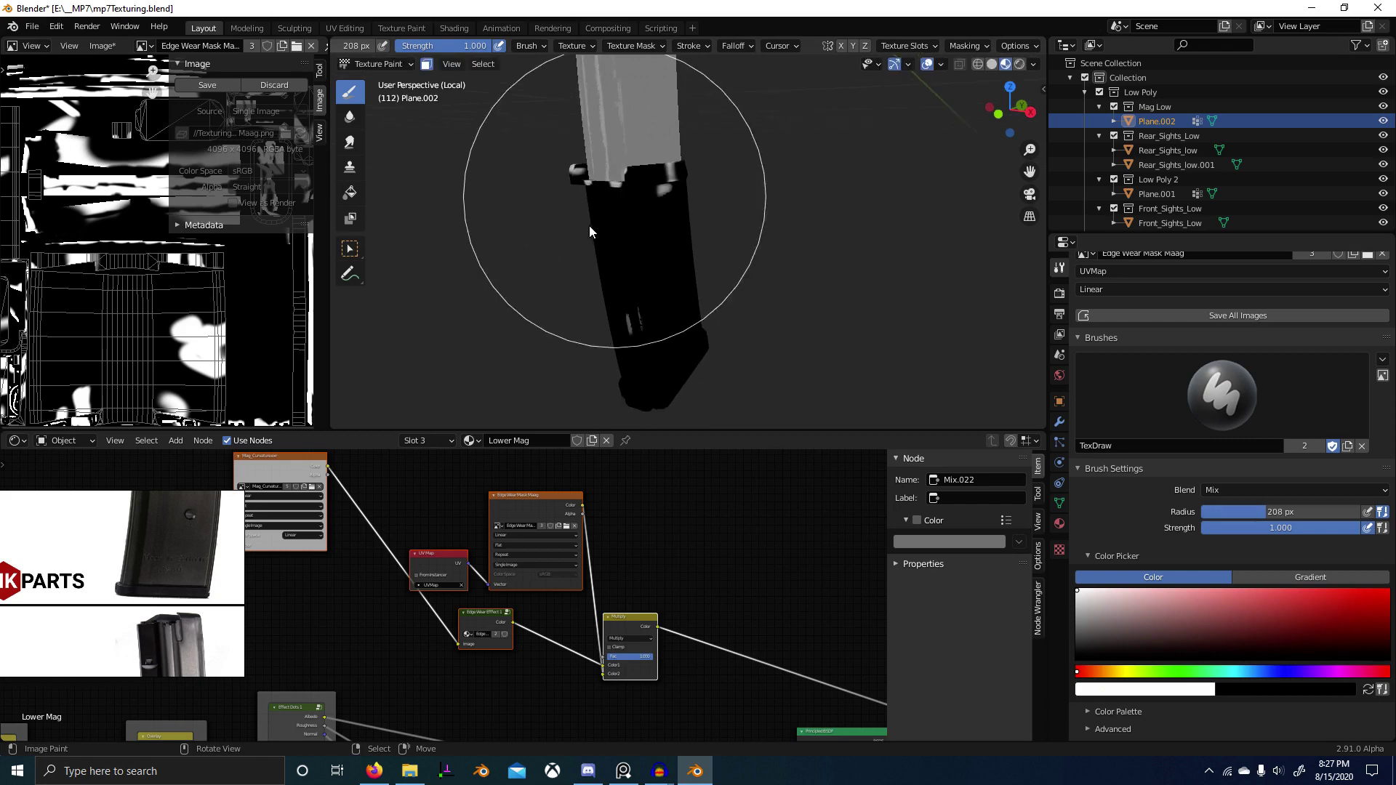
{"action": "mouse_move", "coordinate": [591, 225]}
{"action": "left_mouse_down"}
{"action": "mouse_move", "coordinate": [667, 260]}
{"action": "mouse_move", "coordinate": [621, 323]}
{"action": "left_mouse_up"}
{"action": "middle_click_drag", "start_coordinate": [683, 176], "coordinate": [763, 225]}
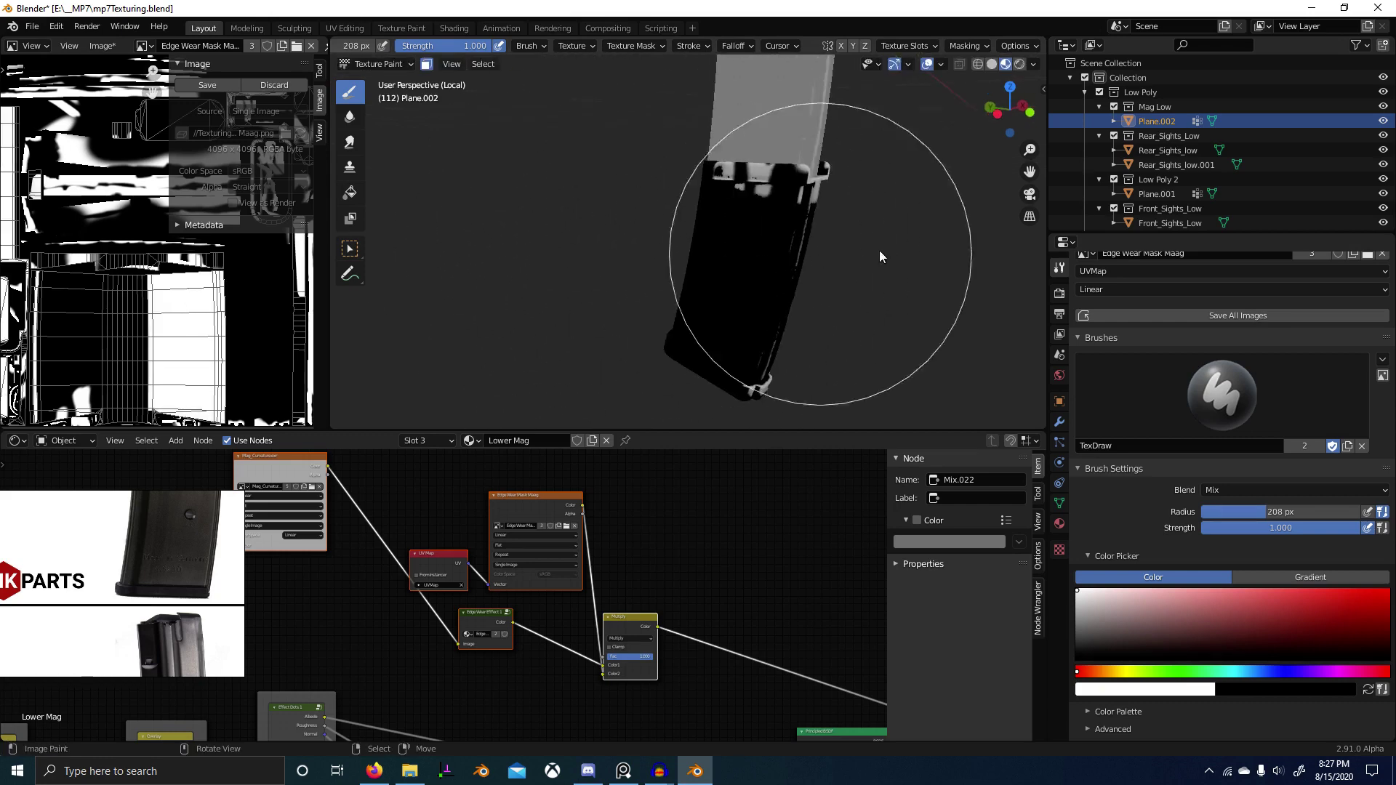
{"action": "left_click_drag", "start_coordinate": [750, 347], "coordinate": [673, 256]}
{"action": "middle_click_drag", "start_coordinate": [672, 256], "coordinate": [775, 274]}
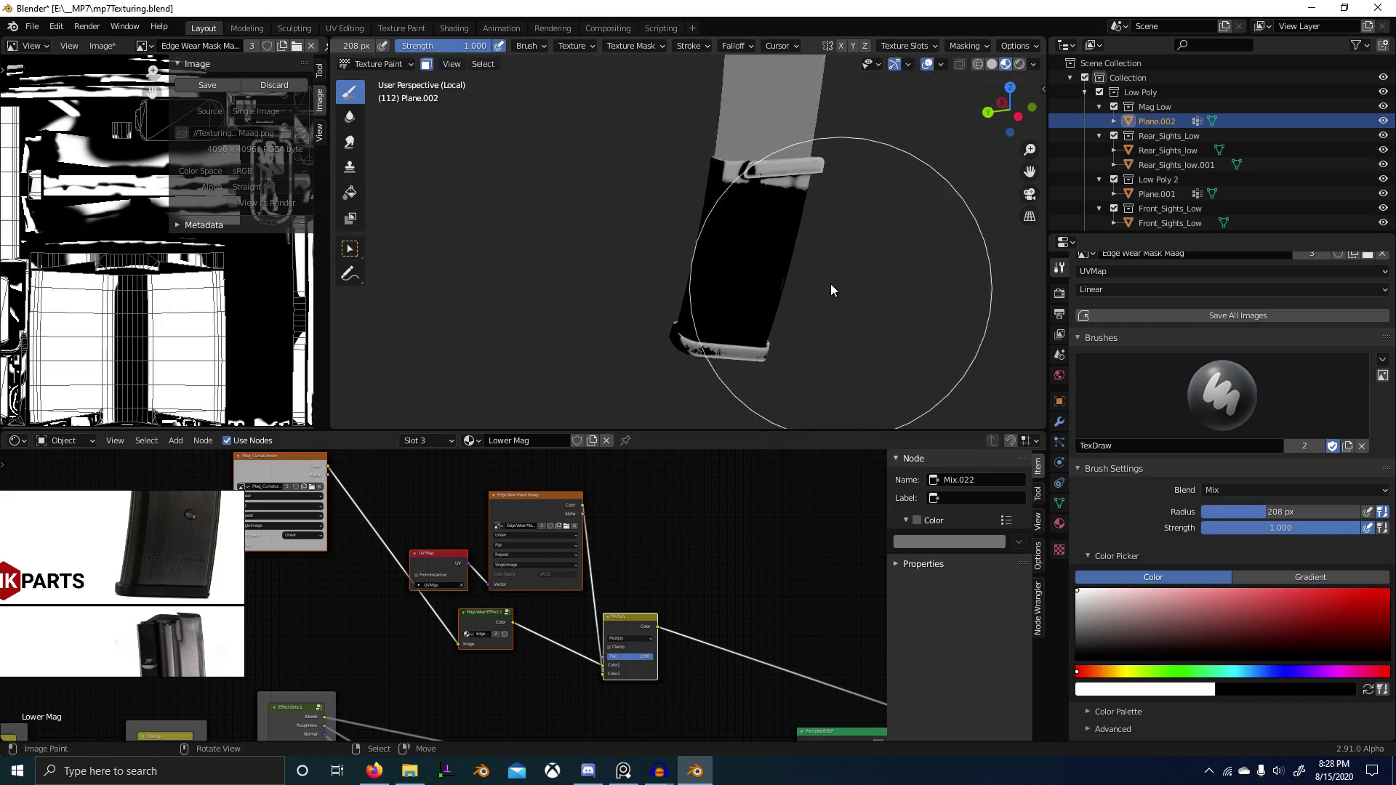
{"action": "left_click_drag", "start_coordinate": [830, 284], "coordinate": [809, 275]}
Step: Flood the lower magazine's selected faces in the edge wear mask with white using the Fill tool
{"action": "left_click", "coordinate": [1200, 407]}
{"action": "left_click", "coordinate": [1245, 408]}
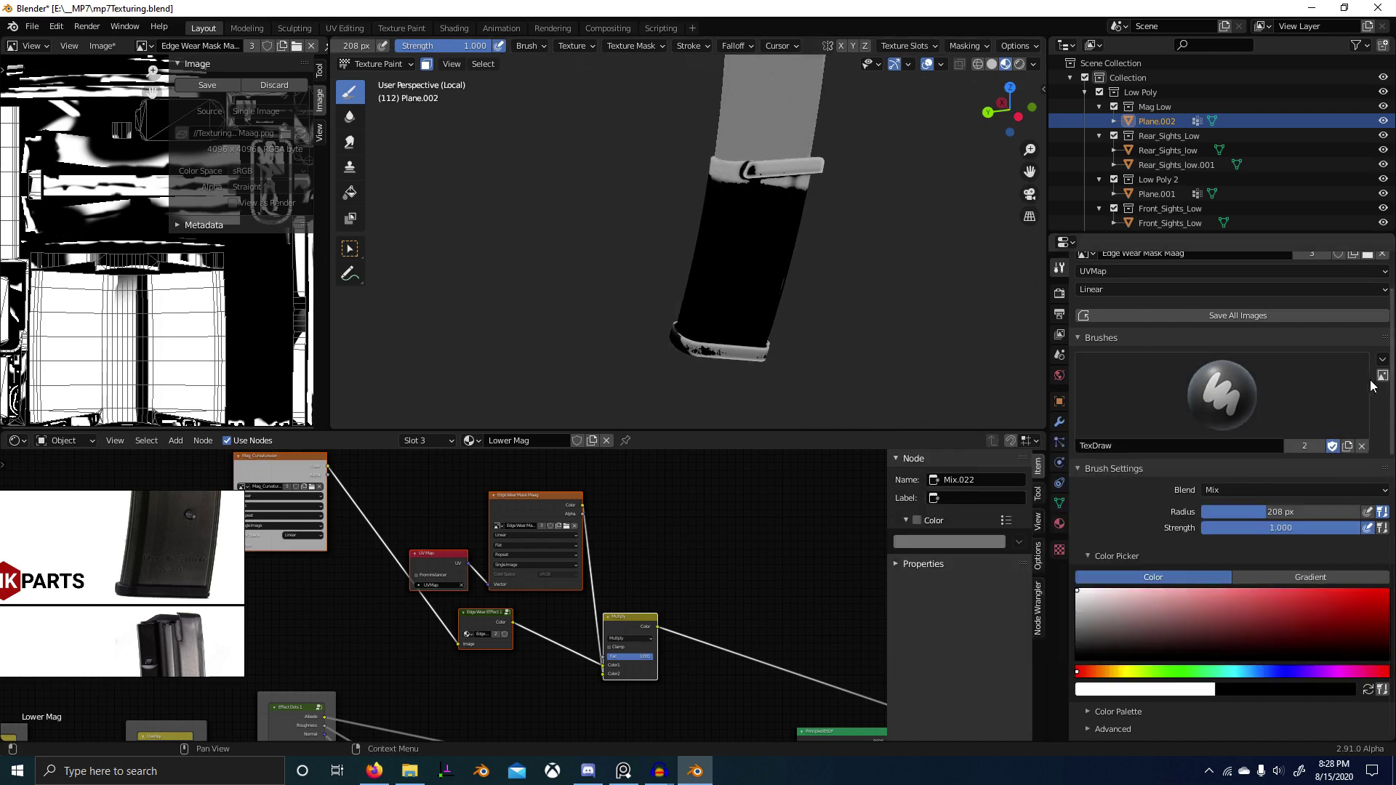
{"action": "left_click", "coordinate": [350, 192]}
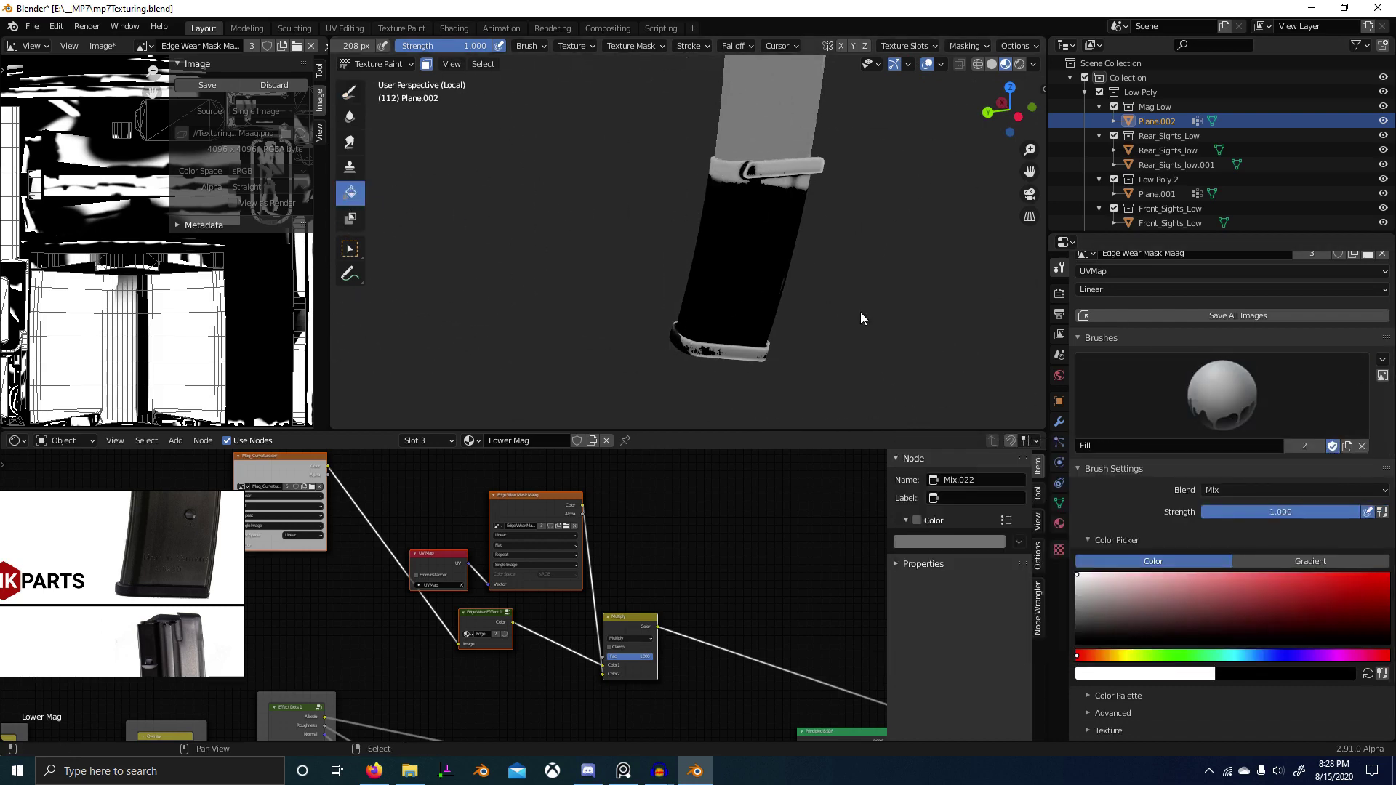
{"action": "mouse_move", "coordinate": [863, 312]}
{"action": "middle_mouse_down"}
{"action": "mouse_move", "coordinate": [798, 274]}
{"action": "mouse_move", "coordinate": [675, 398]}
{"action": "middle_mouse_up"}
{"action": "middle_click_drag", "start_coordinate": [789, 372], "coordinate": [873, 358]}
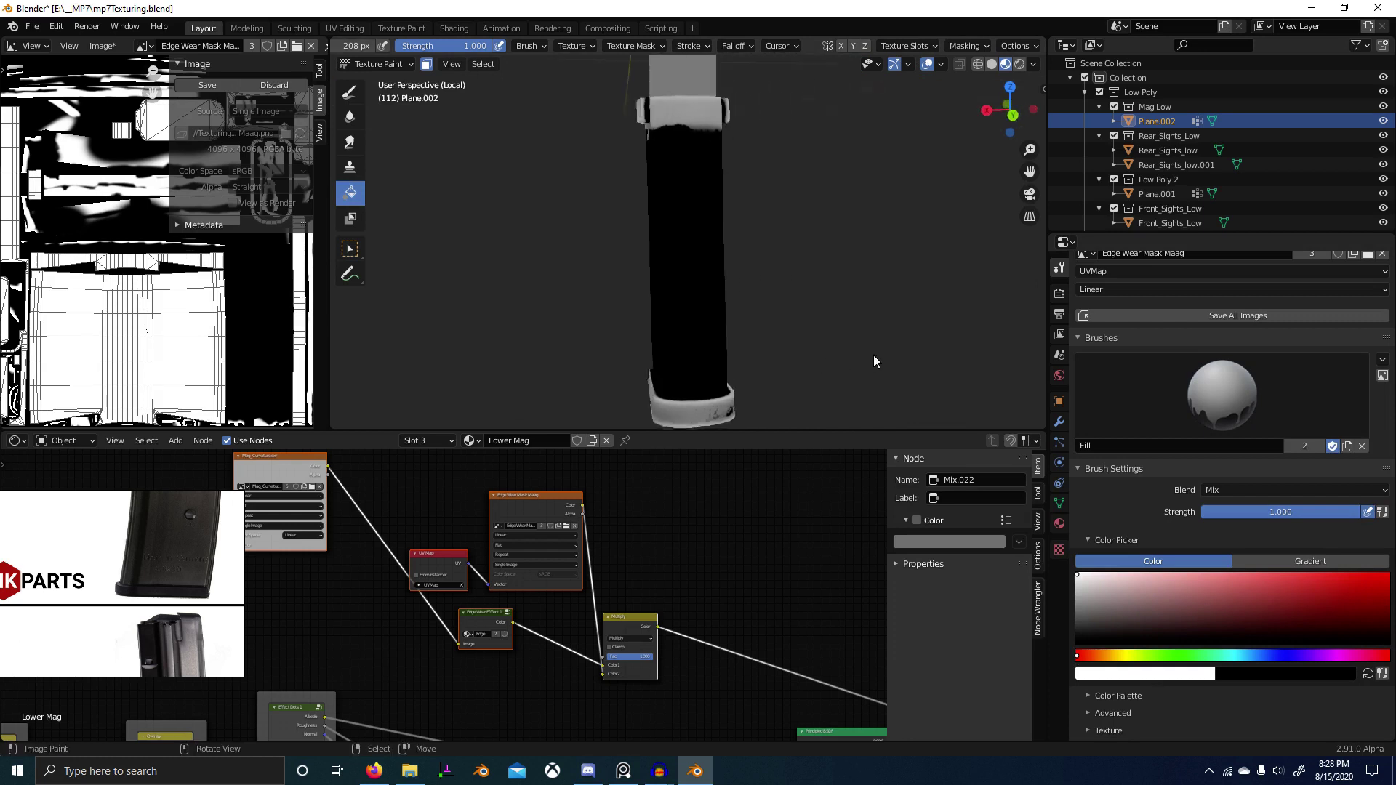
{"action": "middle_click_drag", "start_coordinate": [633, 226], "coordinate": [666, 421]}
{"action": "scroll", "coordinate": [714, 274], "scroll_direction": "up", "scroll_amount": 3}
{"action": "scroll", "coordinate": [720, 287], "scroll_direction": "down", "scroll_amount": 3}
Step: Preview the Edge Wear Effect group on the model, and compare it with the Multiply node's output
{"action": "left_click", "coordinate": [486, 627], "text": "ctrl+shift"}
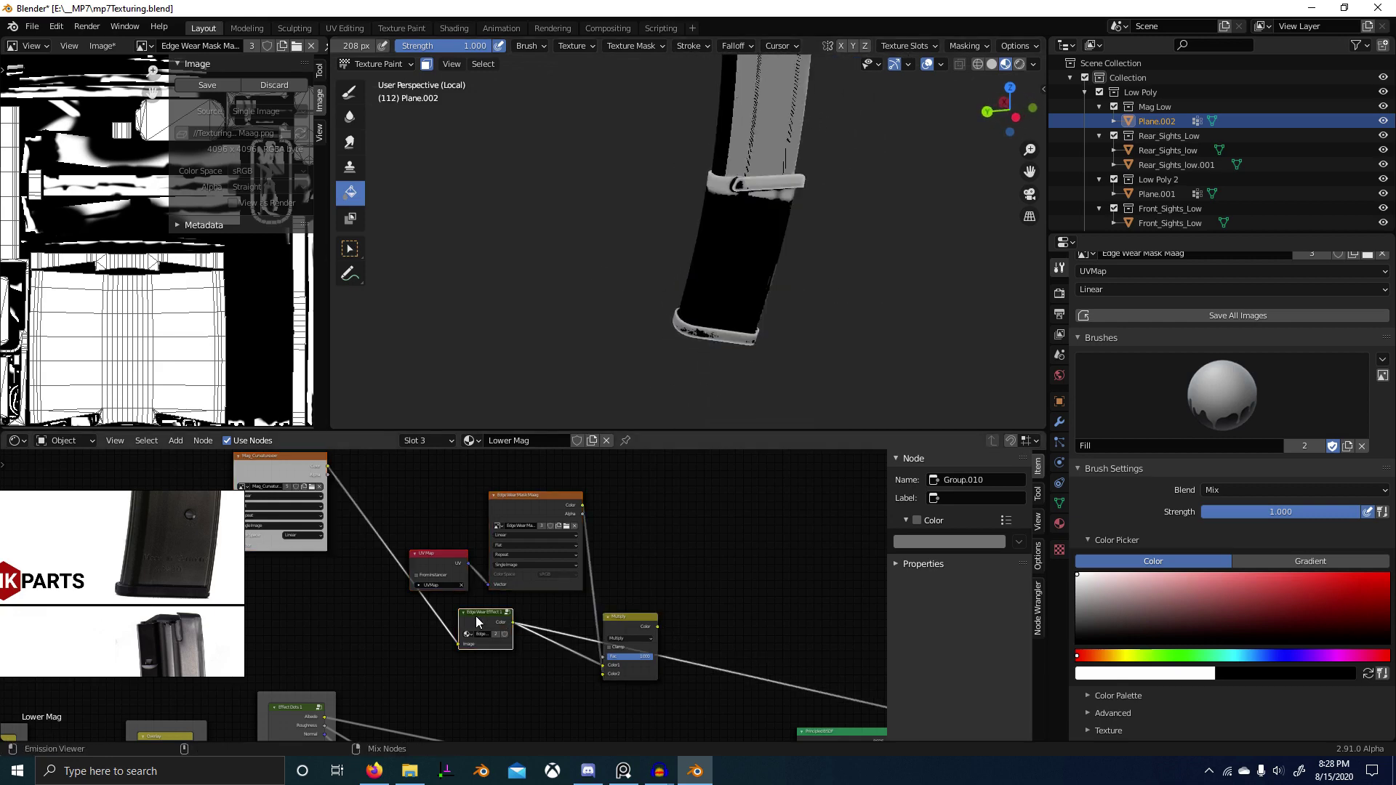
{"action": "middle_click_drag", "start_coordinate": [761, 309], "coordinate": [621, 292]}
{"action": "left_click", "coordinate": [616, 627], "text": "ctrl+shift"}
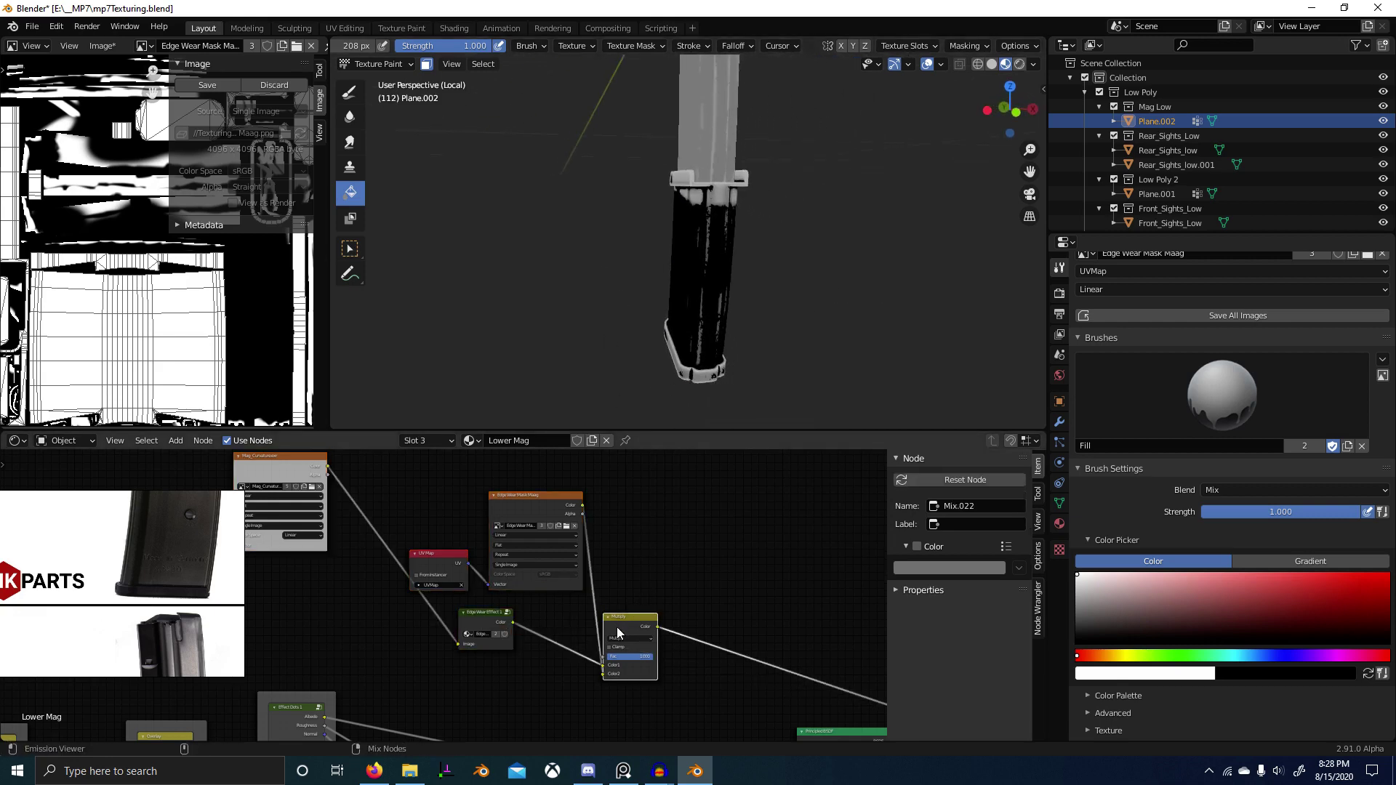
{"action": "scroll", "coordinate": [740, 312], "scroll_direction": "up", "scroll_amount": 2}
Step: Return to Object Mode and select the Edge Wear Mask Maag image texture node
{"action": "mouse_move", "coordinate": [741, 312]}
{"action": "middle_mouse_down"}
{"action": "mouse_move", "coordinate": [757, 325]}
{"action": "mouse_move", "coordinate": [853, 273]}
{"action": "mouse_move", "coordinate": [882, 290]}
{"action": "middle_mouse_up"}
{"action": "key", "text": "ctrl+Tab"}
{"action": "mouse_move", "coordinate": [882, 290]}
{"action": "middle_mouse_down", "text": "shift"}
{"action": "mouse_move", "coordinate": [726, 352]}
{"action": "mouse_move", "coordinate": [770, 372]}
{"action": "mouse_move", "coordinate": [780, 357]}
{"action": "mouse_move", "coordinate": [709, 355]}
{"action": "mouse_move", "coordinate": [641, 298]}
{"action": "mouse_move", "coordinate": [741, 302]}
{"action": "mouse_move", "coordinate": [686, 237]}
{"action": "mouse_move", "coordinate": [647, 280]}
{"action": "middle_mouse_up", "text": "shift"}
{"action": "scroll", "coordinate": [742, 343], "scroll_direction": "up", "scroll_amount": 3}
{"action": "left_click", "coordinate": [562, 510]}
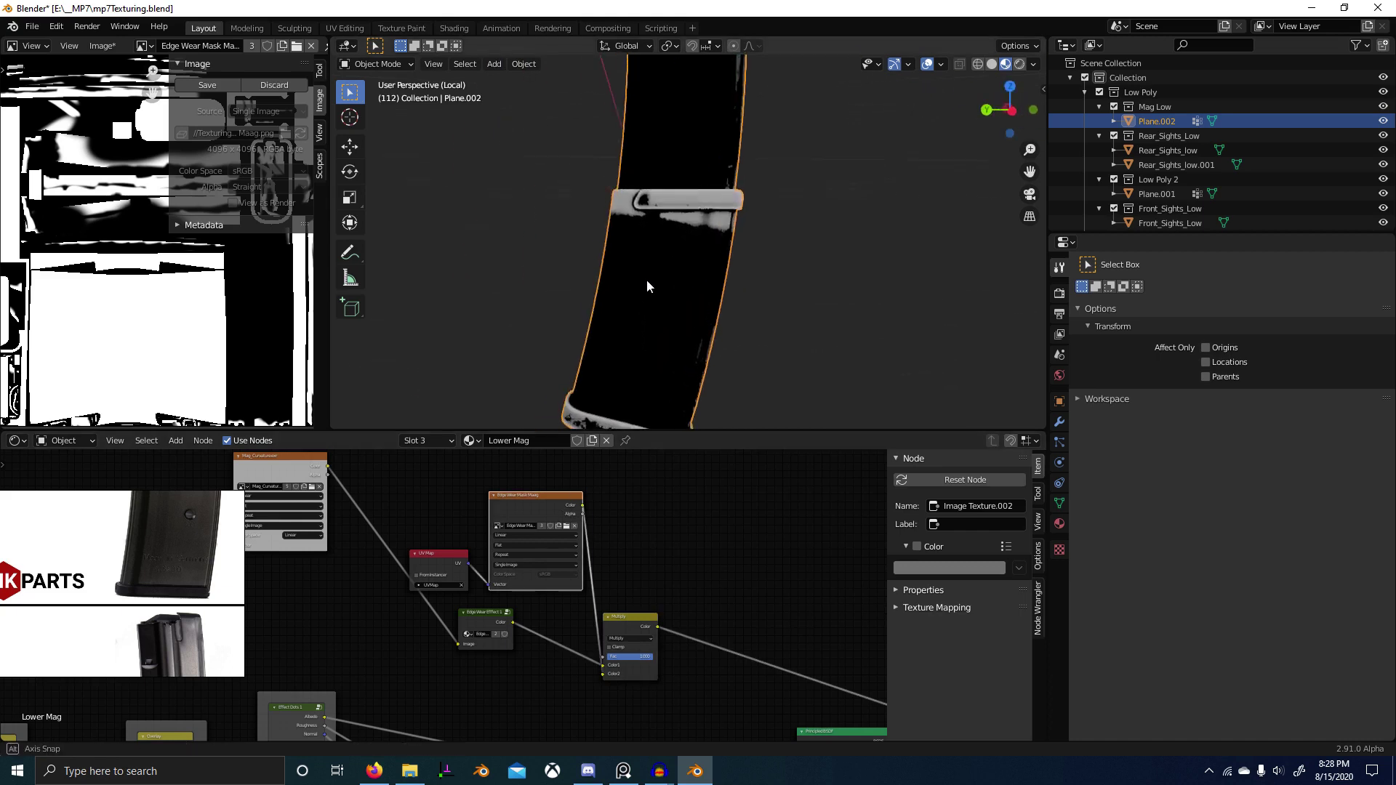
Step: In Texture Paint mode, fill the lower magazine's selected faces with black using the Fill tool
{"action": "key", "text": "ctrl+Tab"}
{"action": "left_click", "coordinate": [717, 239]}
{"action": "middle_click_drag", "start_coordinate": [718, 238], "coordinate": [748, 250]}
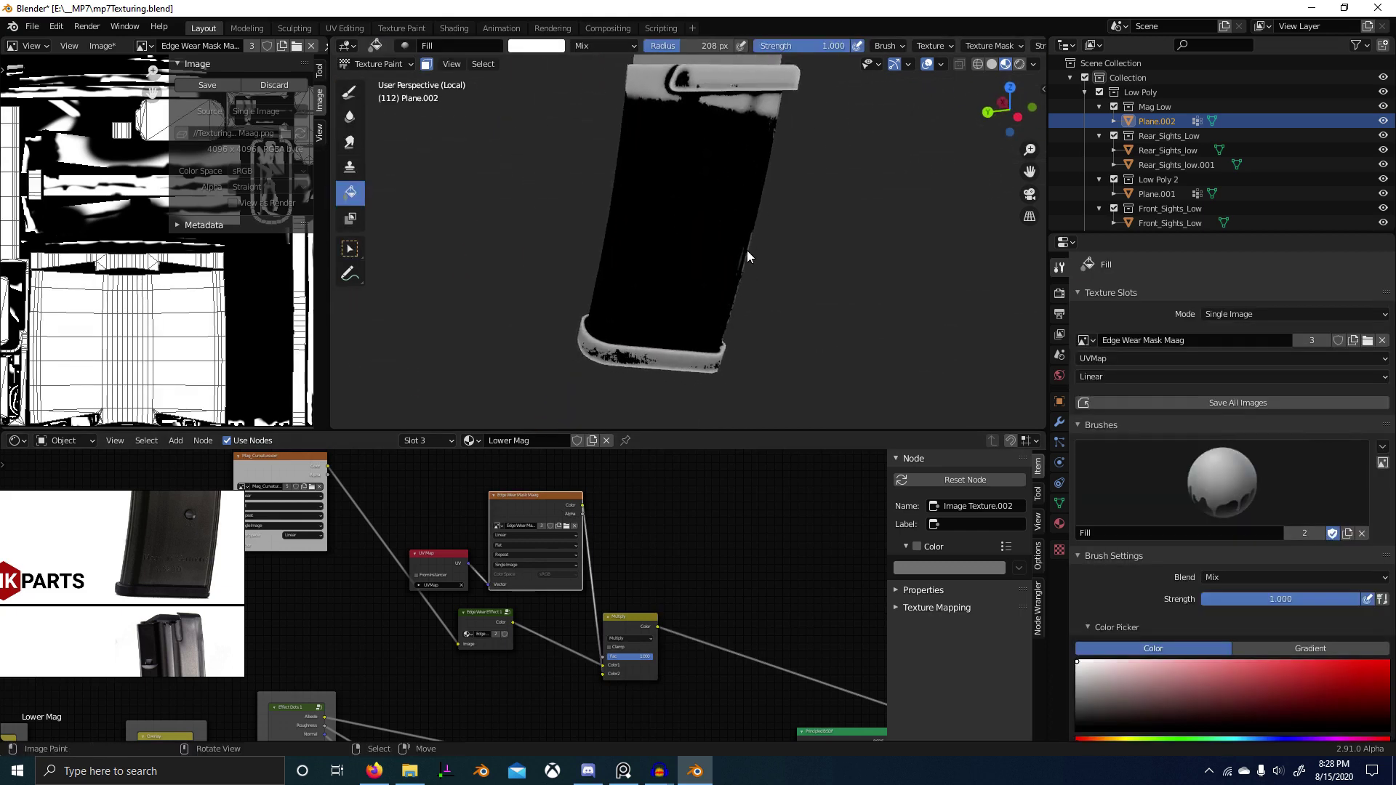
{"action": "scroll", "coordinate": [747, 250], "scroll_direction": "down", "scroll_amount": 3}
{"action": "left_click", "coordinate": [1078, 730]}
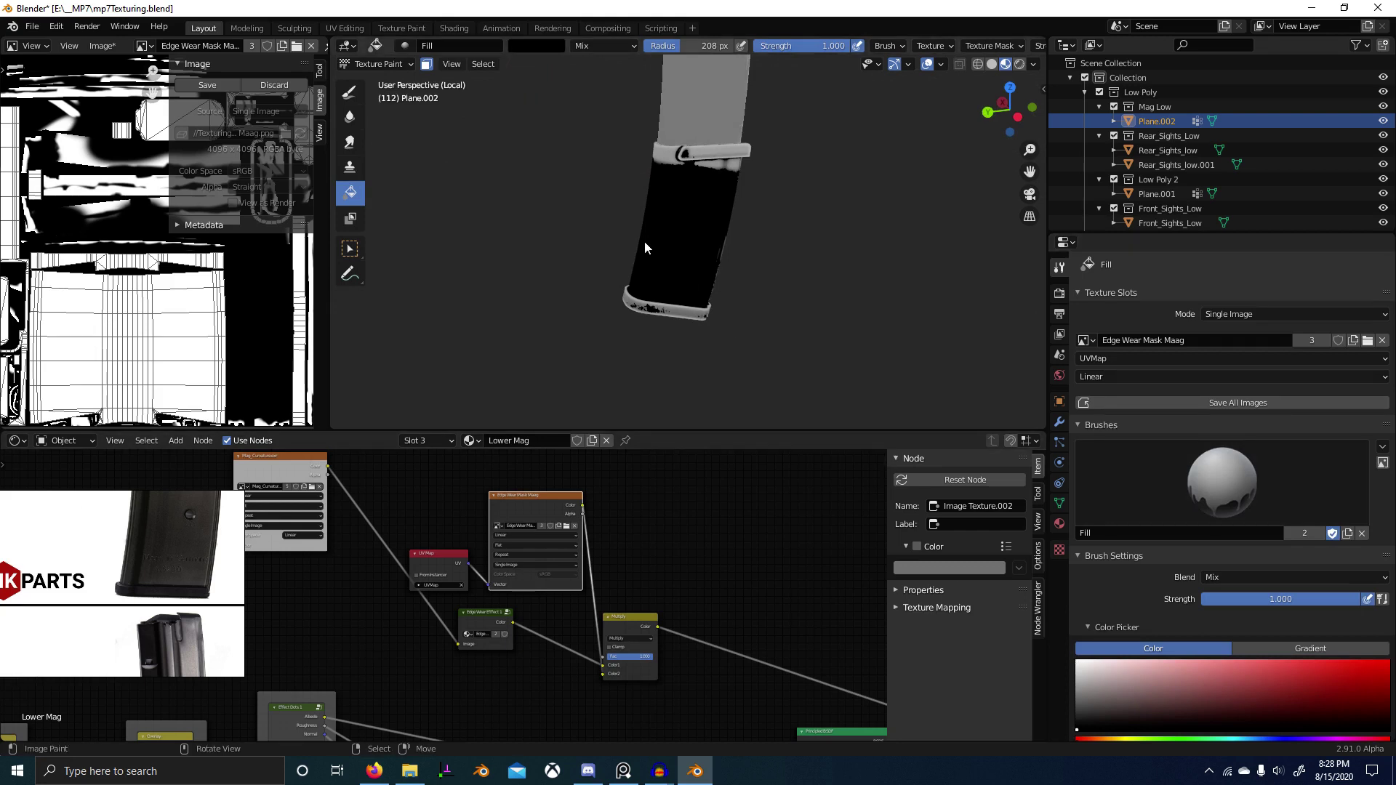
{"action": "left_click", "coordinate": [704, 207]}
{"action": "middle_click_drag", "start_coordinate": [741, 208], "coordinate": [752, 223], "text": "shift"}
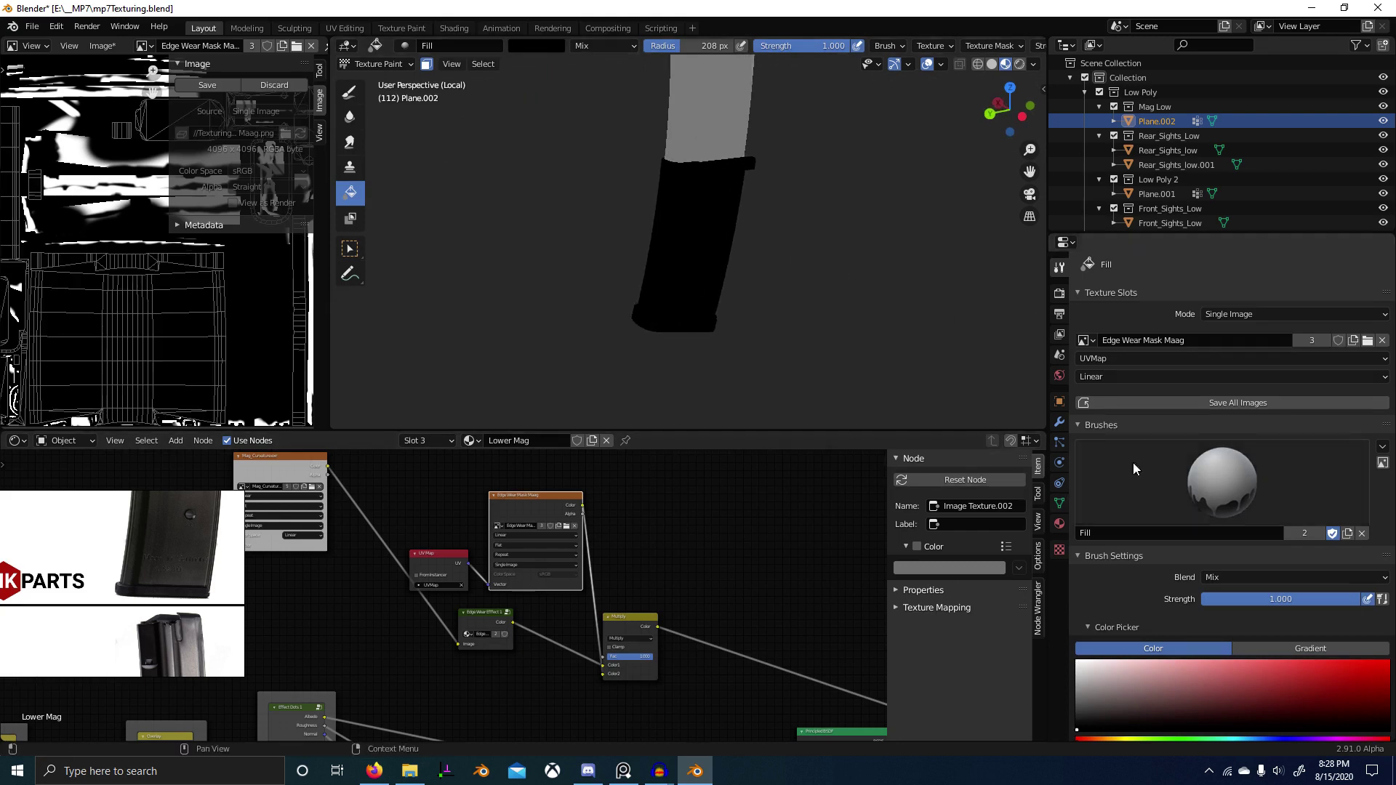
Step: Switch to the Draw brush with white and reduce its radius to 27 px
{"action": "key", "text": "F3"}
{"action": "type", "text": "te"}
{"action": "left_click", "coordinate": [350, 92]}
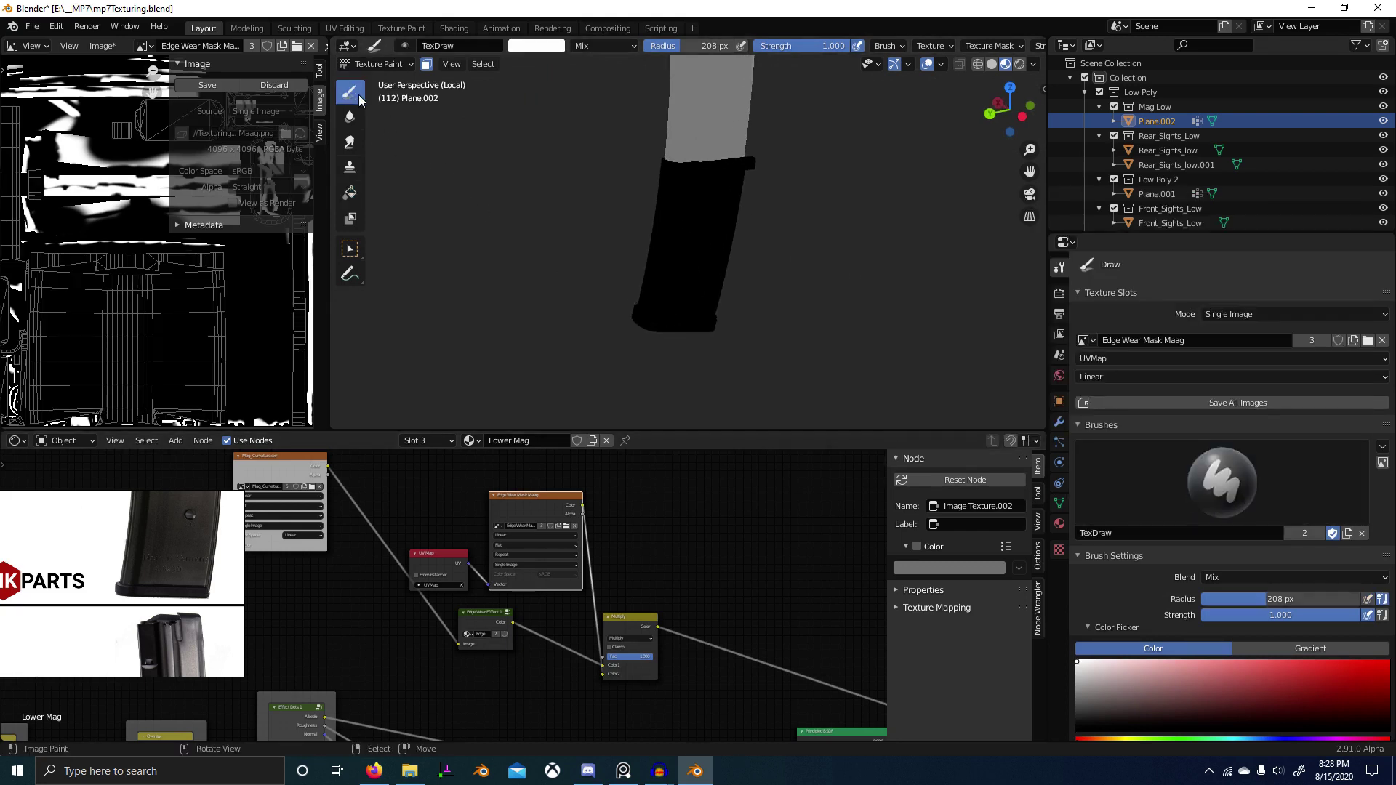
{"action": "key", "text": "f"}
{"action": "left_click", "coordinate": [658, 273]}
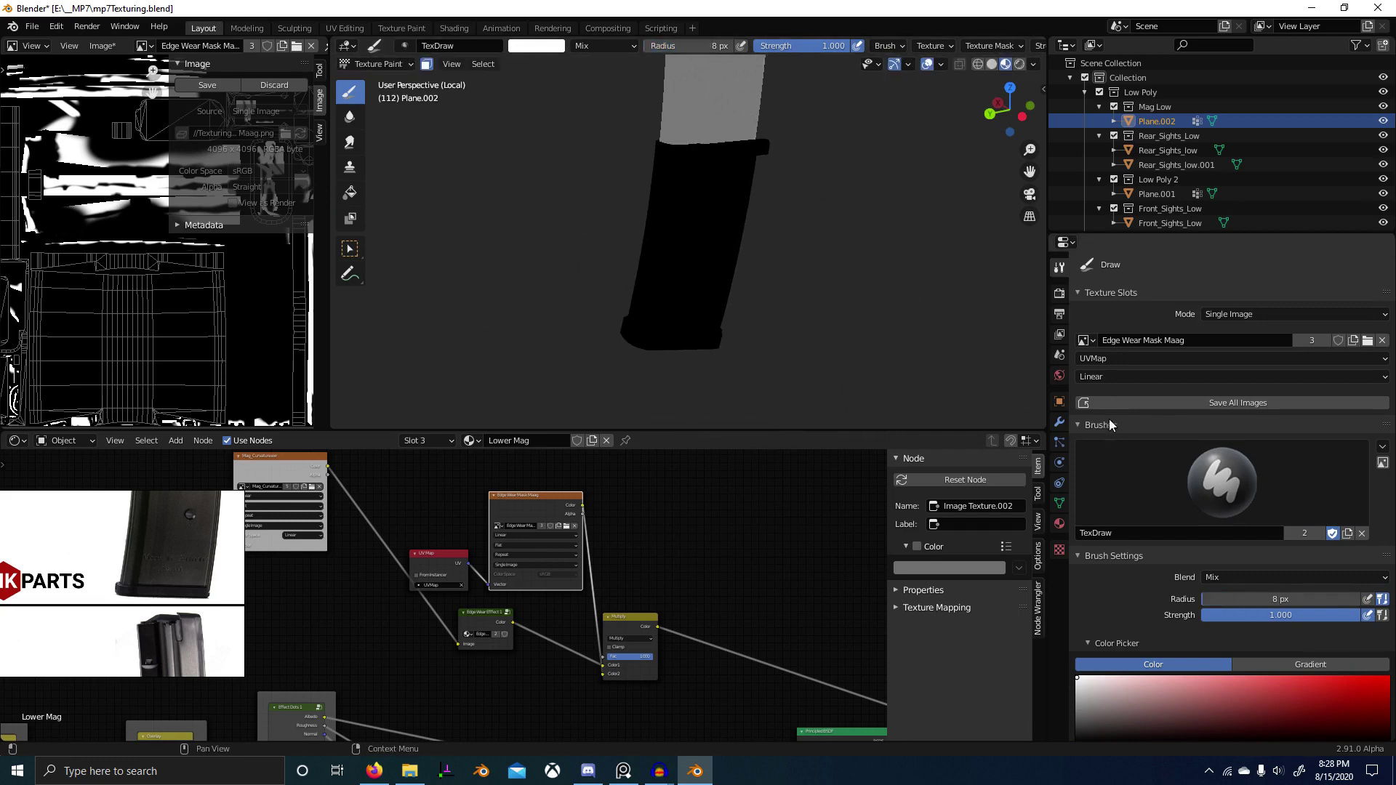
{"action": "scroll", "coordinate": [669, 553], "scroll_direction": "down", "scroll_amount": 1}
{"action": "scroll", "coordinate": [669, 553], "scroll_direction": "down", "scroll_amount": 2}
{"action": "middle_click_drag", "start_coordinate": [669, 553], "coordinate": [645, 539]}
{"action": "scroll", "coordinate": [783, 307], "scroll_direction": "up", "scroll_amount": 2}
{"action": "middle_click_drag", "start_coordinate": [783, 307], "coordinate": [645, 252]}
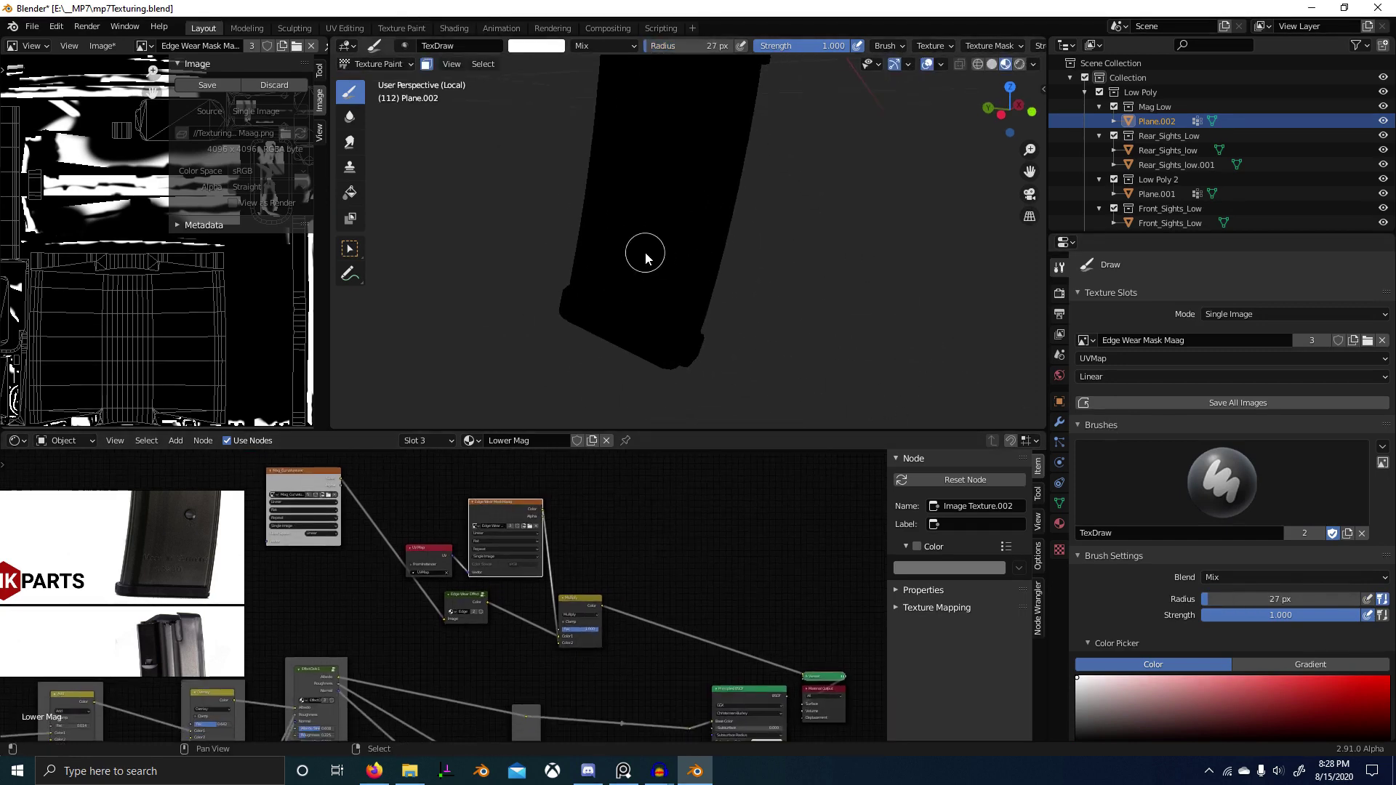
Step: Select the edge-wear Multiply node in the Lower Mag node tree
{"action": "scroll", "coordinate": [720, 582], "scroll_direction": "down", "scroll_amount": 5}
{"action": "middle_click_drag", "start_coordinate": [726, 589], "coordinate": [616, 537]}
{"action": "scroll", "coordinate": [613, 536], "scroll_direction": "up", "scroll_amount": 2}
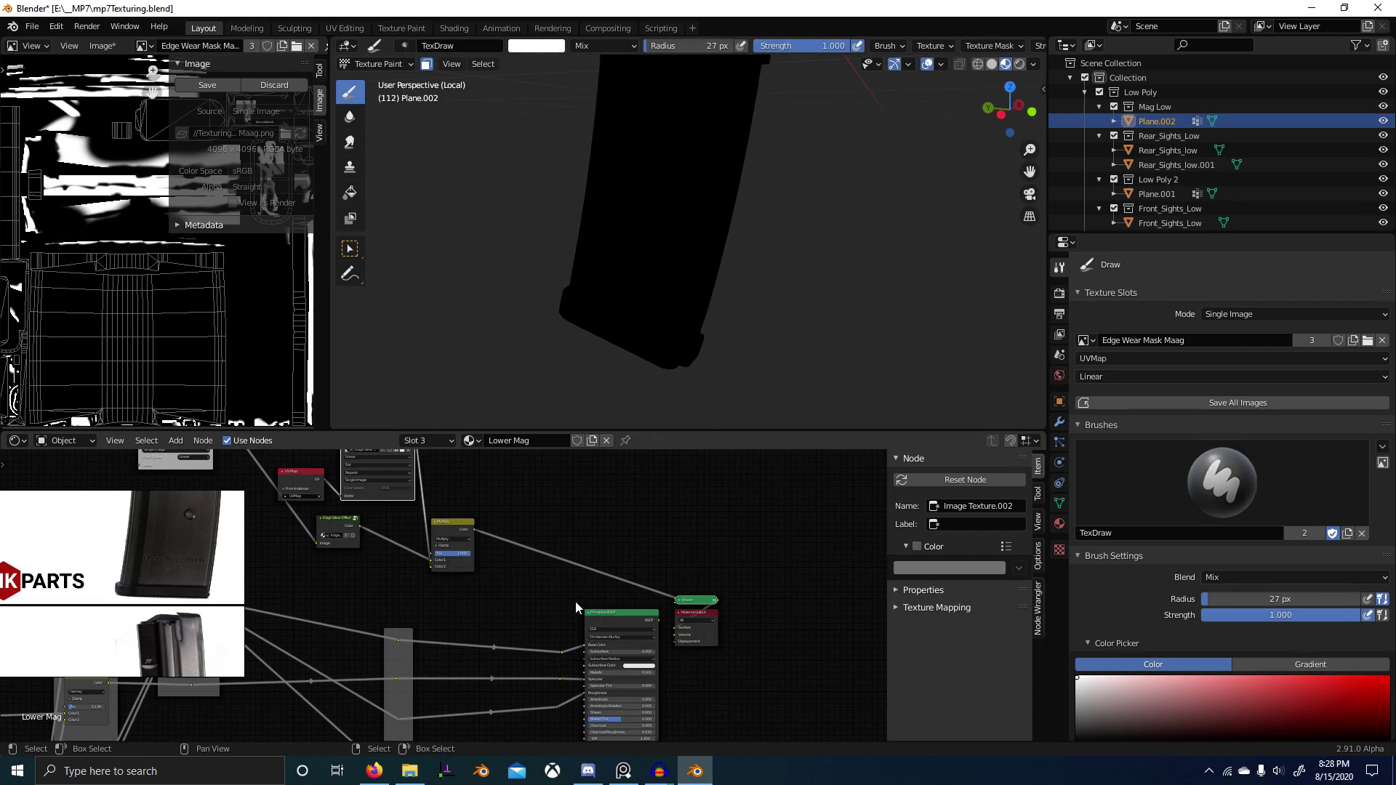
{"action": "left_click", "coordinate": [472, 543]}
{"action": "scroll", "coordinate": [493, 485], "scroll_direction": "down", "scroll_amount": 2}
{"action": "middle_click_drag", "start_coordinate": [493, 486], "coordinate": [517, 513]}
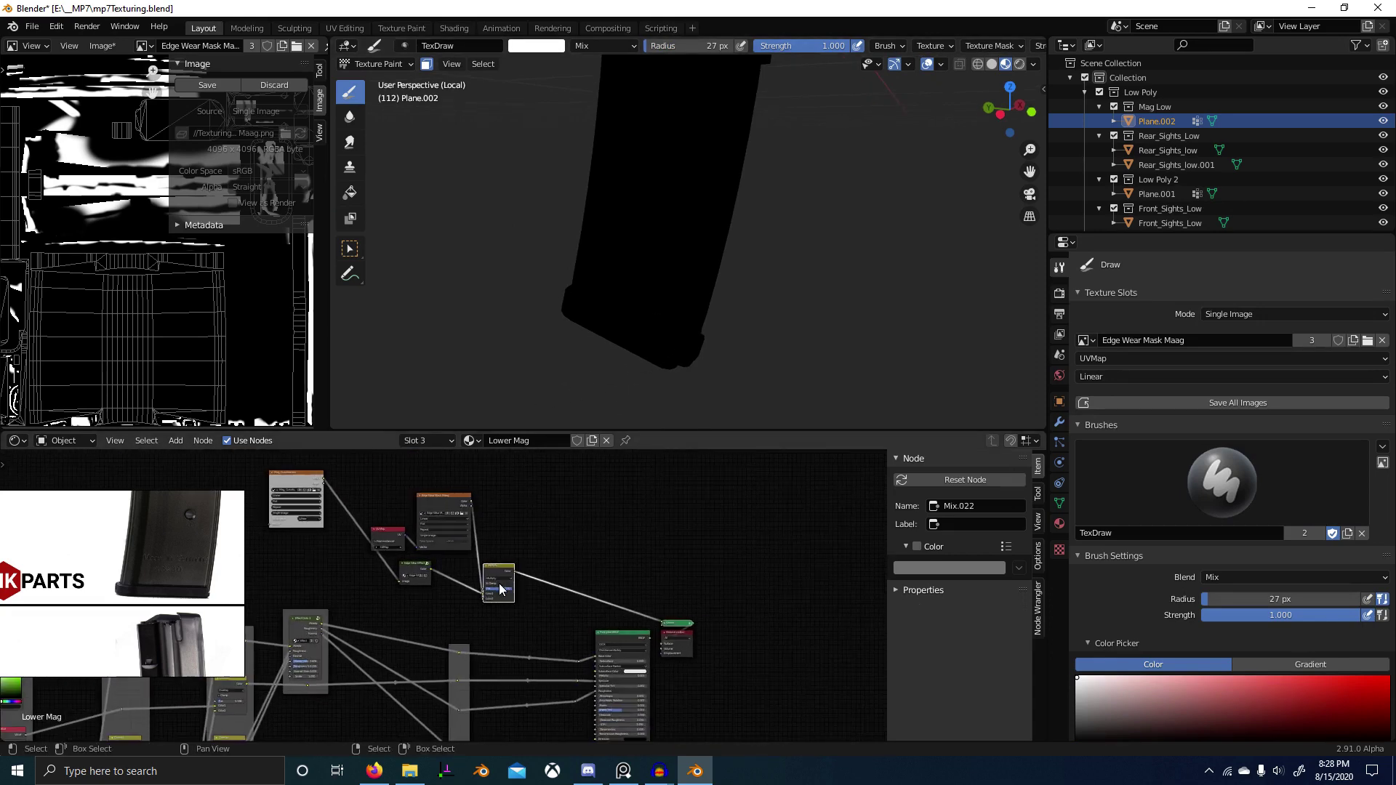
Step: Paint white wear up the lower corner of the magazine body and along the base rim with a slightly larger brush
{"action": "left_click_drag", "start_coordinate": [673, 268], "coordinate": [683, 177]}
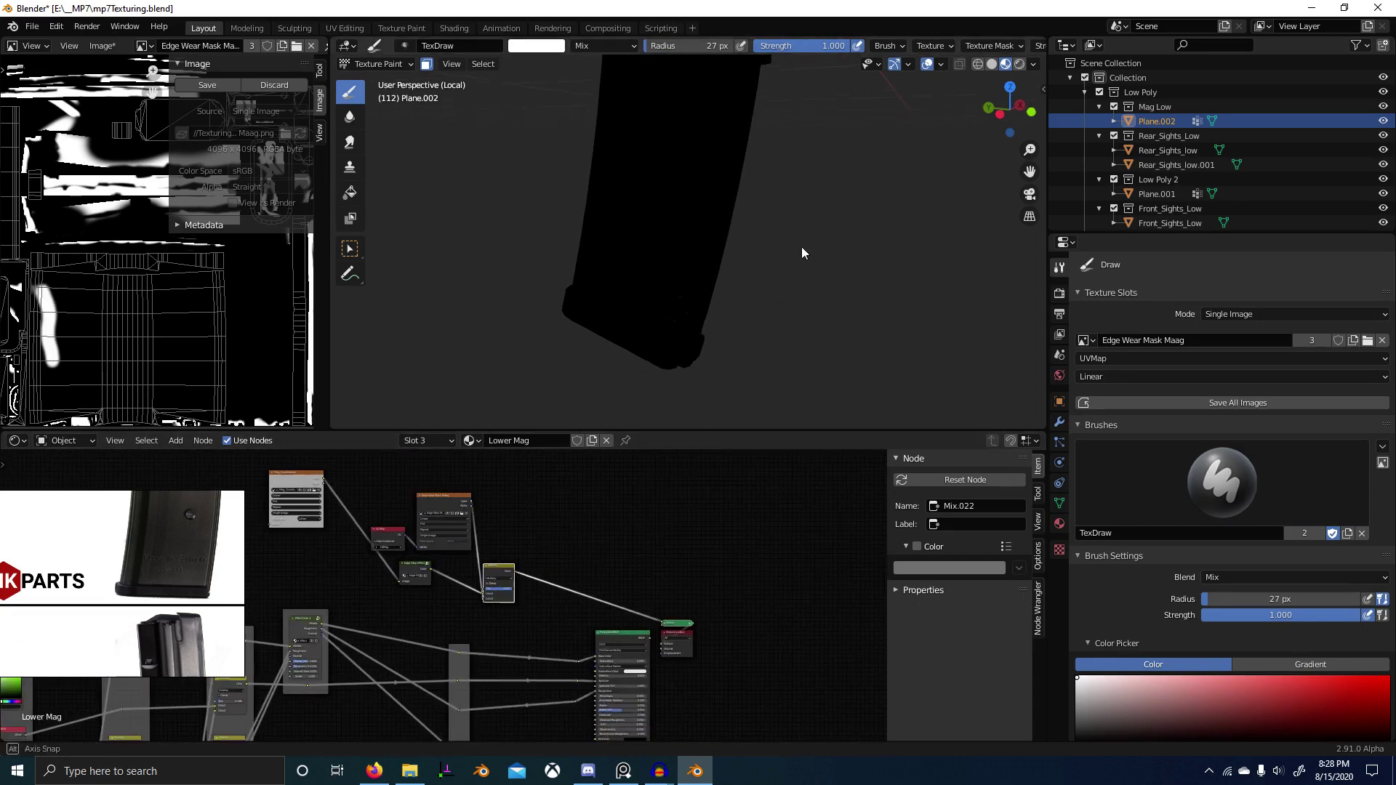
{"action": "mouse_move", "coordinate": [802, 252]}
{"action": "middle_mouse_down"}
{"action": "mouse_move", "coordinate": [773, 200]}
{"action": "mouse_move", "coordinate": [729, 279]}
{"action": "middle_mouse_up"}
{"action": "key", "text": "f"}
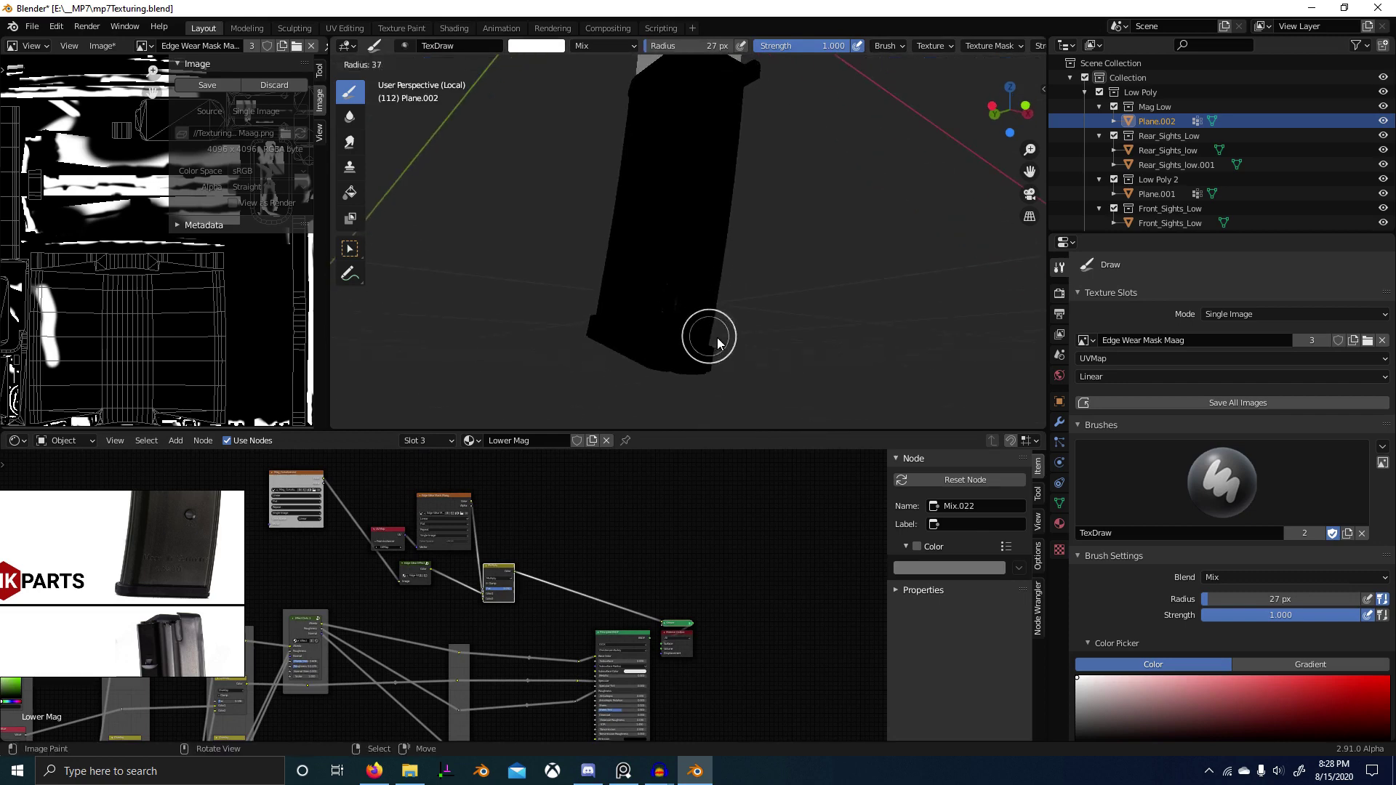
{"action": "left_click", "coordinate": [717, 339]}
{"action": "mouse_move", "coordinate": [638, 365]}
{"action": "left_mouse_down"}
{"action": "mouse_move", "coordinate": [691, 248]}
{"action": "mouse_move", "coordinate": [677, 328]}
{"action": "mouse_move", "coordinate": [592, 327]}
{"action": "left_mouse_up"}
{"action": "mouse_move", "coordinate": [592, 328]}
{"action": "middle_mouse_down"}
{"action": "mouse_move", "coordinate": [648, 362]}
{"action": "mouse_move", "coordinate": [553, 367]}
{"action": "middle_mouse_up"}
{"action": "left_click_drag", "start_coordinate": [553, 367], "coordinate": [705, 394]}
Step: Enlarge the brush radius to 98 px and paint white wear around the base rim and across its underside
{"action": "middle_click_drag", "start_coordinate": [707, 391], "coordinate": [749, 357]}
{"action": "scroll", "coordinate": [749, 356], "scroll_direction": "down", "scroll_amount": 2}
{"action": "key", "text": "f"}
{"action": "left_click", "coordinate": [796, 351]}
{"action": "left_click_drag", "start_coordinate": [782, 345], "coordinate": [610, 329]}
{"action": "middle_click_drag", "start_coordinate": [633, 329], "coordinate": [826, 327]}
{"action": "left_click_drag", "start_coordinate": [733, 327], "coordinate": [741, 321]}
{"action": "scroll", "coordinate": [740, 321], "scroll_direction": "up", "scroll_amount": 2}
{"action": "middle_click_drag", "start_coordinate": [741, 321], "coordinate": [672, 251]}
{"action": "mouse_move", "coordinate": [684, 361]}
{"action": "left_mouse_down"}
{"action": "mouse_move", "coordinate": [745, 291]}
{"action": "mouse_move", "coordinate": [915, 256]}
{"action": "mouse_move", "coordinate": [880, 330]}
{"action": "mouse_move", "coordinate": [840, 338]}
{"action": "left_mouse_up"}
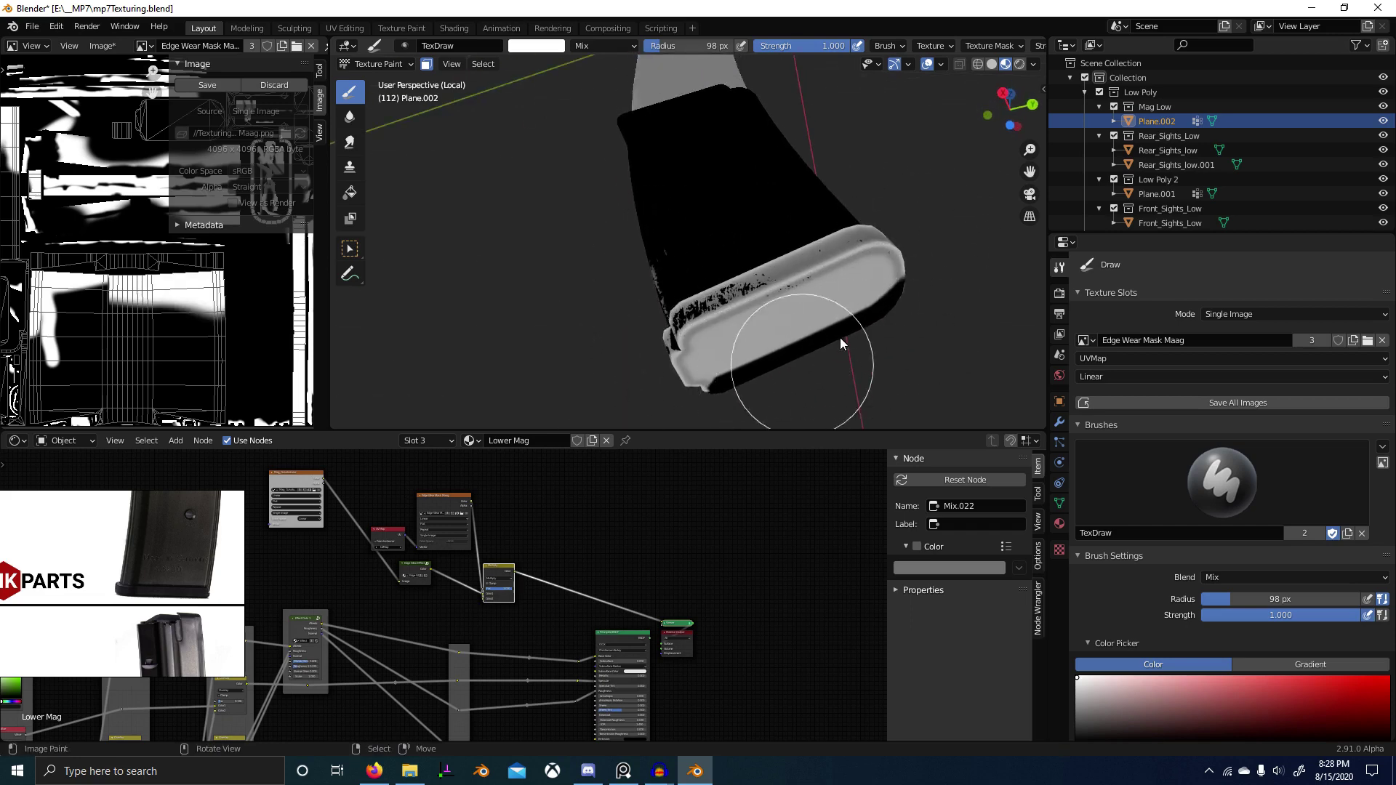
Step: Finish painting the magazine's underside white, and switch to a black brush with a 60 px radius
{"action": "mouse_move", "coordinate": [840, 337]}
{"action": "middle_mouse_down"}
{"action": "mouse_move", "coordinate": [683, 338]}
{"action": "mouse_move", "coordinate": [684, 228]}
{"action": "middle_mouse_up"}
{"action": "mouse_move", "coordinate": [683, 264]}
{"action": "left_mouse_down"}
{"action": "mouse_move", "coordinate": [630, 233]}
{"action": "mouse_move", "coordinate": [695, 267]}
{"action": "left_mouse_up"}
{"action": "scroll", "coordinate": [654, 258], "scroll_direction": "up", "scroll_amount": 4}
{"action": "mouse_move", "coordinate": [644, 256]}
{"action": "middle_mouse_down"}
{"action": "mouse_move", "coordinate": [697, 240]}
{"action": "mouse_move", "coordinate": [699, 257]}
{"action": "mouse_move", "coordinate": [773, 287]}
{"action": "middle_mouse_up"}
{"action": "scroll", "coordinate": [697, 240], "scroll_direction": "down", "scroll_amount": 1}
{"action": "key", "text": "f"}
{"action": "left_click", "coordinate": [637, 243]}
{"action": "key", "text": "x"}
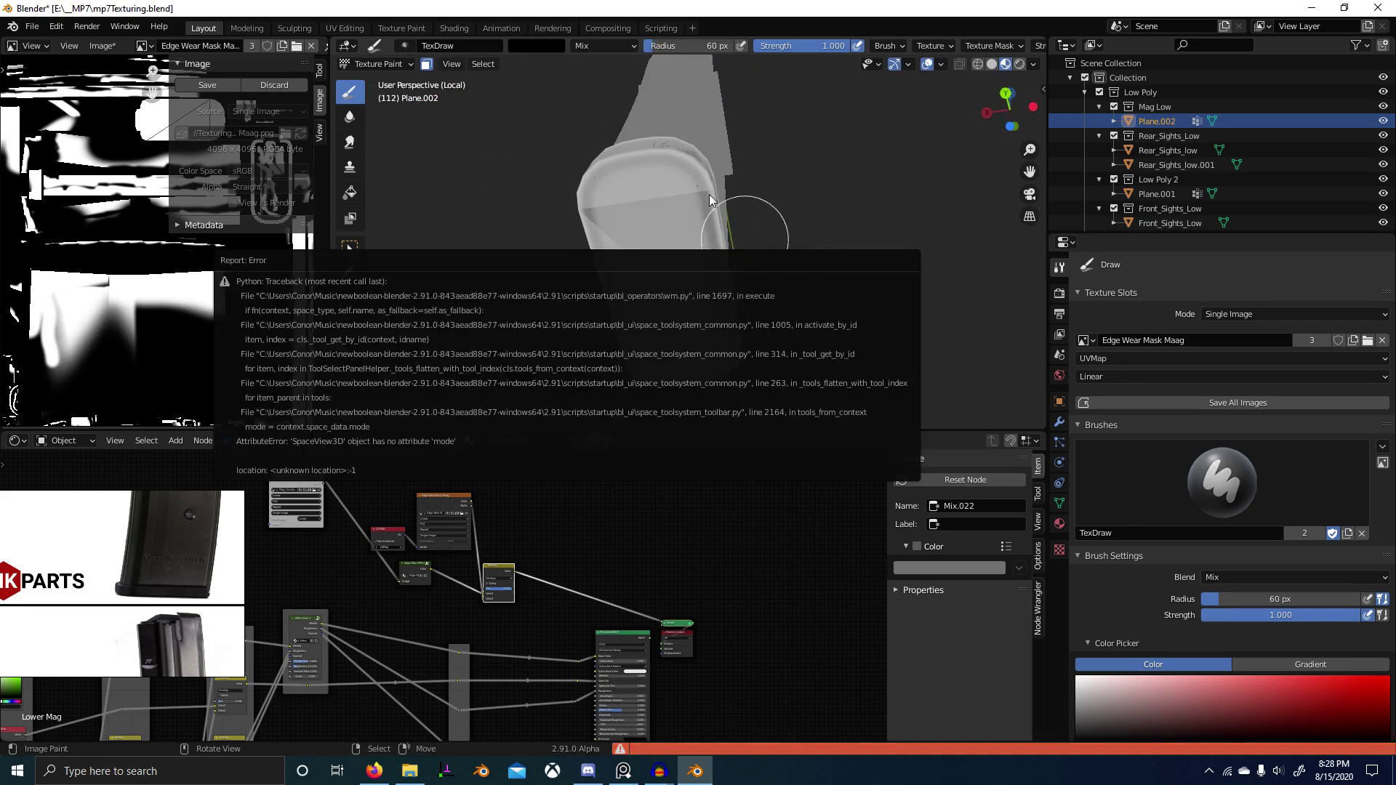
Step: Reselect the linked lower magazine mesh in Edit Mode, return to Texture Paint mode and save the file
{"action": "middle_click_drag", "start_coordinate": [733, 233], "coordinate": [801, 264]}
{"action": "scroll", "coordinate": [772, 298], "scroll_direction": "up", "scroll_amount": 2}
{"action": "key", "text": "Tab"}
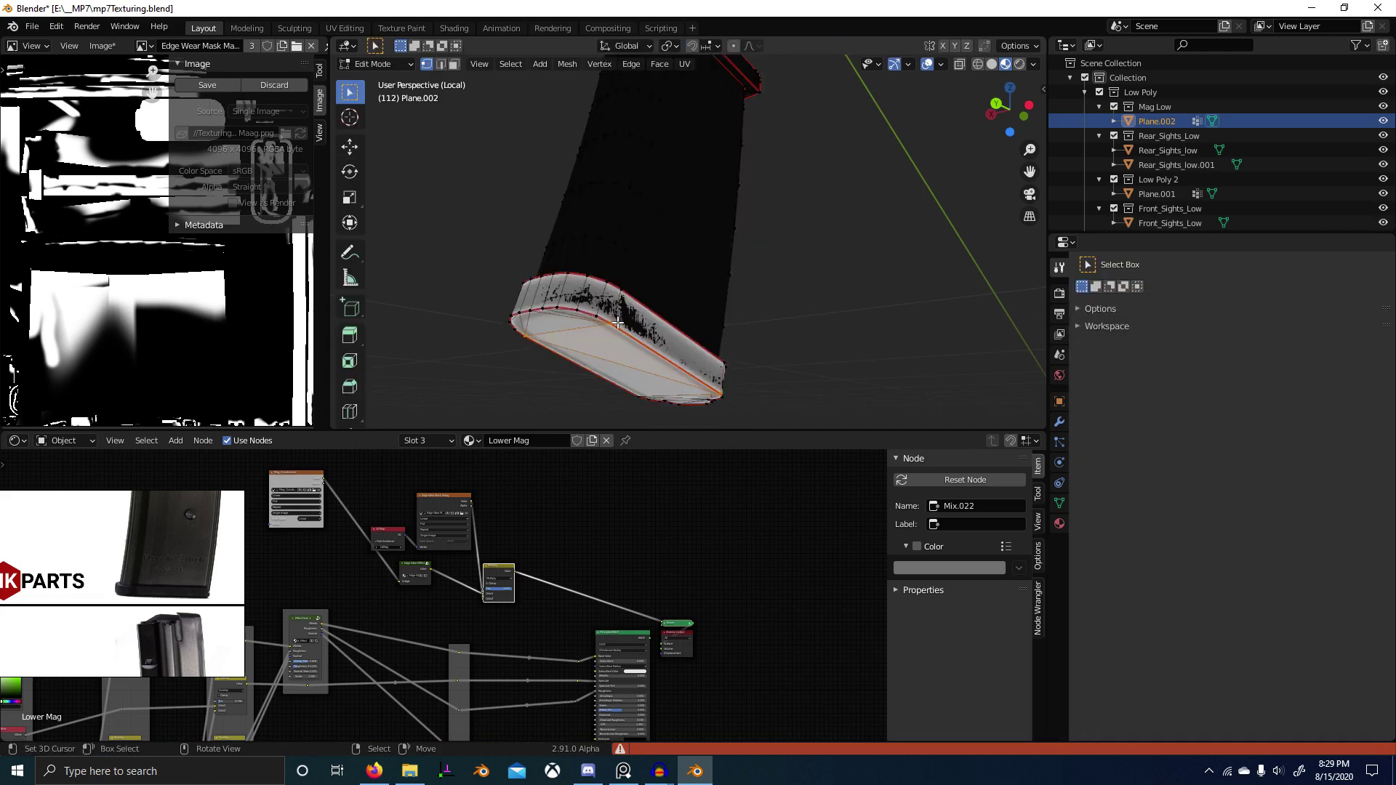
{"action": "key", "text": "l"}
{"action": "key", "text": "Tab"}
{"action": "scroll", "coordinate": [658, 330], "scroll_direction": "up", "scroll_amount": 3}
{"action": "mouse_move", "coordinate": [662, 332]}
{"action": "middle_mouse_down"}
{"action": "mouse_move", "coordinate": [688, 361]}
{"action": "mouse_move", "coordinate": [740, 351]}
{"action": "mouse_move", "coordinate": [698, 362]}
{"action": "middle_mouse_up"}
{"action": "key", "text": "ctrl+s"}
Step: Trim the corner wear above the base with black, and paint white wear on the upper edges and ribs of the lower magazine
{"action": "left_click_drag", "start_coordinate": [688, 293], "coordinate": [689, 275]}
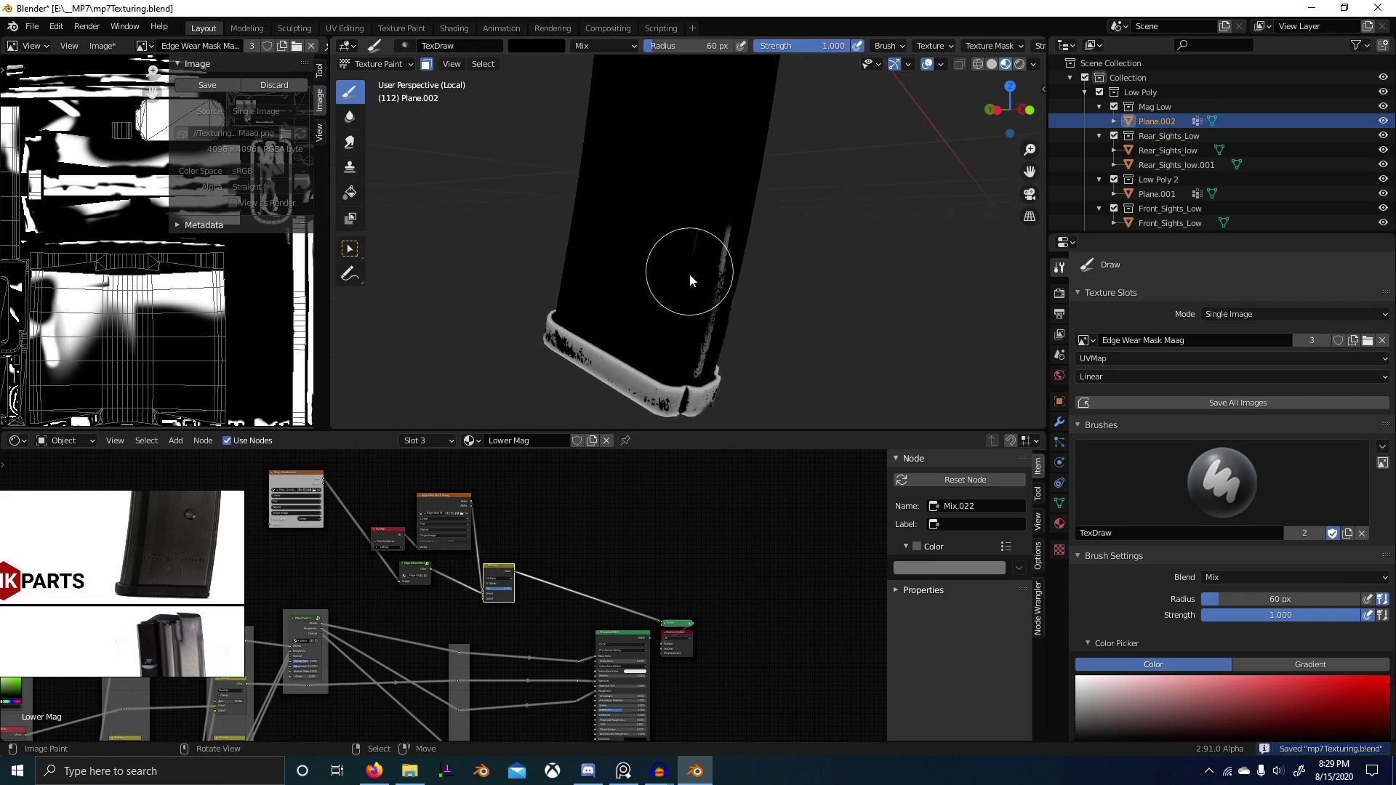
{"action": "key", "text": "x"}
{"action": "left_click", "coordinate": [708, 192]}
{"action": "middle_click_drag", "start_coordinate": [709, 192], "coordinate": [679, 358]}
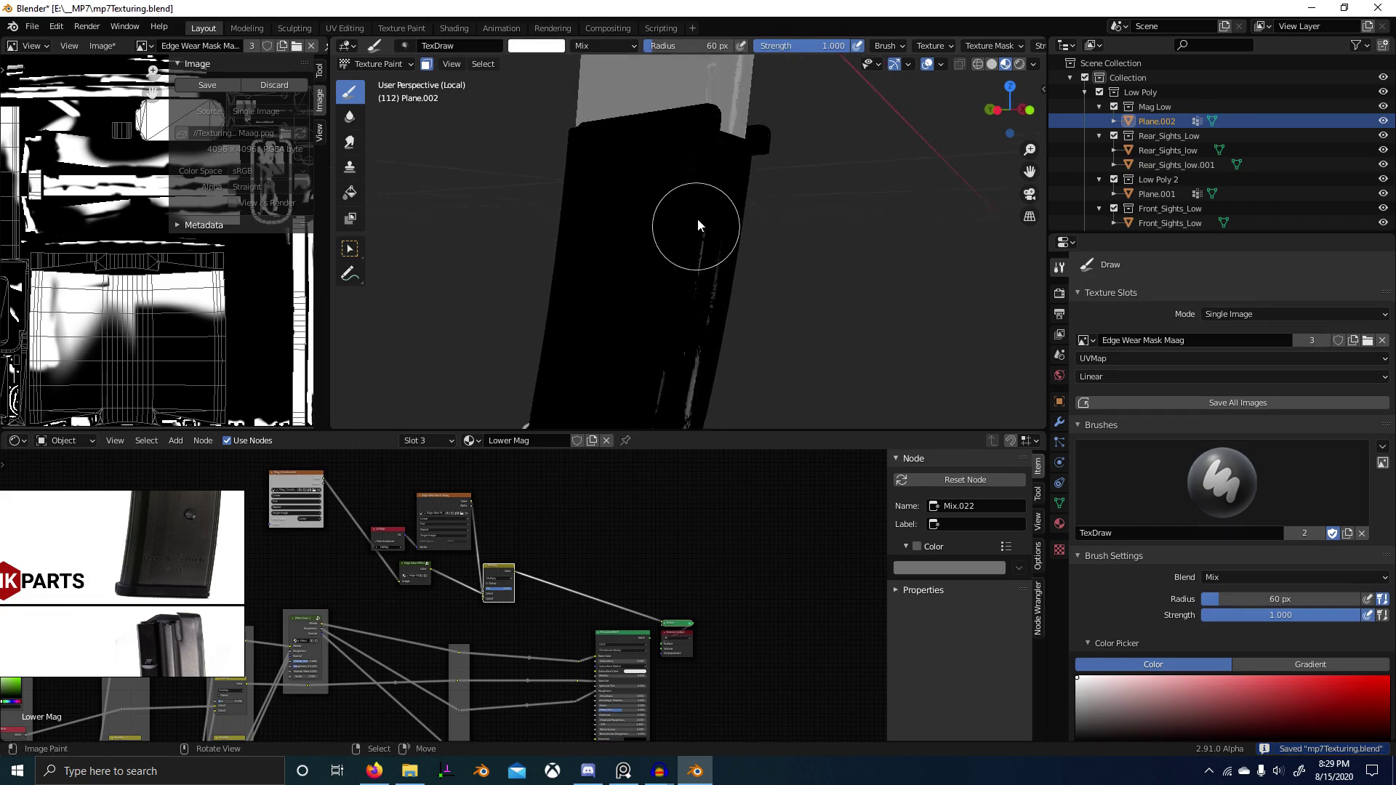
{"action": "mouse_move", "coordinate": [726, 311]}
{"action": "middle_mouse_down"}
{"action": "mouse_move", "coordinate": [690, 314]}
{"action": "mouse_move", "coordinate": [672, 262]}
{"action": "mouse_move", "coordinate": [617, 352]}
{"action": "middle_mouse_up"}
{"action": "middle_click_drag", "start_coordinate": [653, 253], "coordinate": [631, 142]}
{"action": "scroll", "coordinate": [630, 141], "scroll_direction": "up", "scroll_amount": 4}
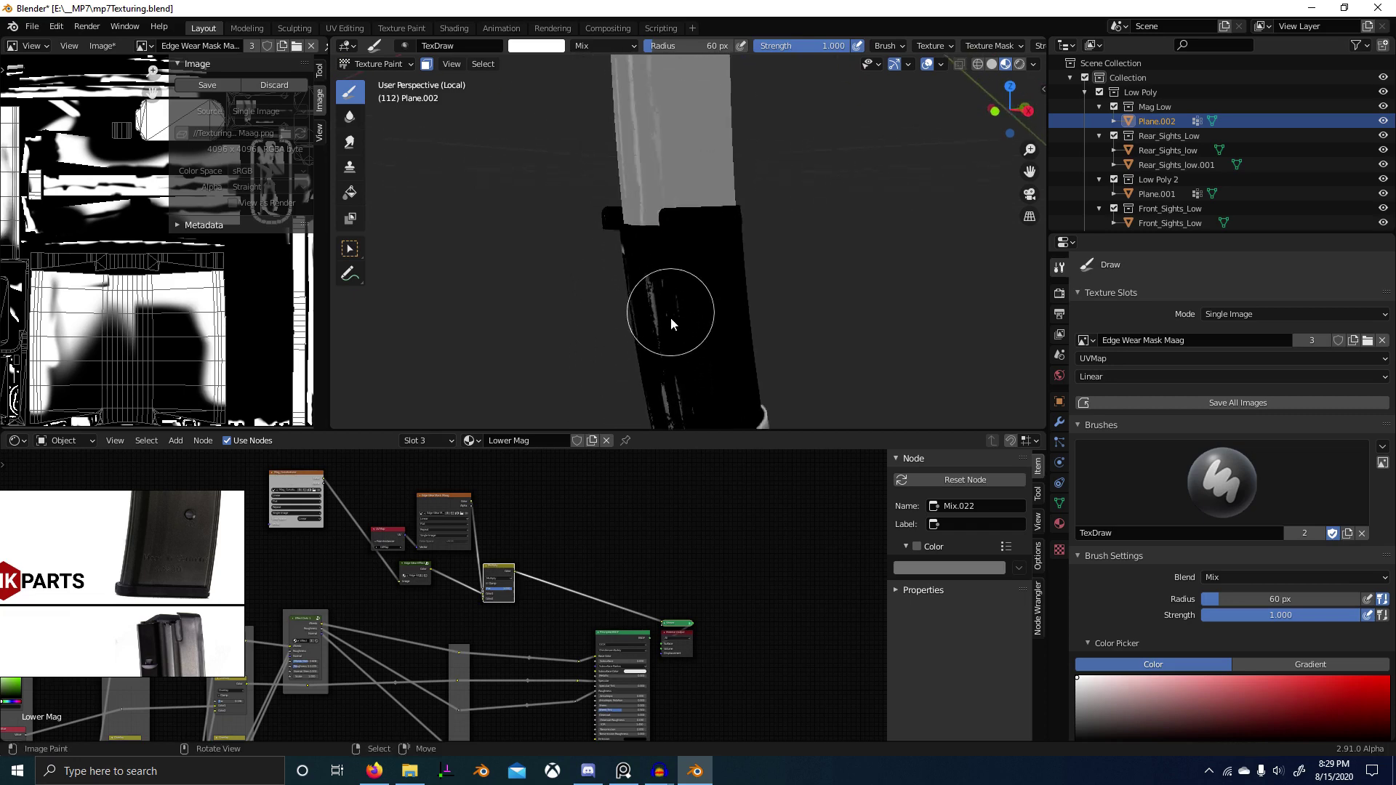
{"action": "left_click", "coordinate": [647, 266]}
{"action": "mouse_move", "coordinate": [652, 281]}
{"action": "middle_mouse_down"}
{"action": "mouse_move", "coordinate": [693, 306]}
{"action": "mouse_move", "coordinate": [678, 277]}
{"action": "middle_mouse_up"}
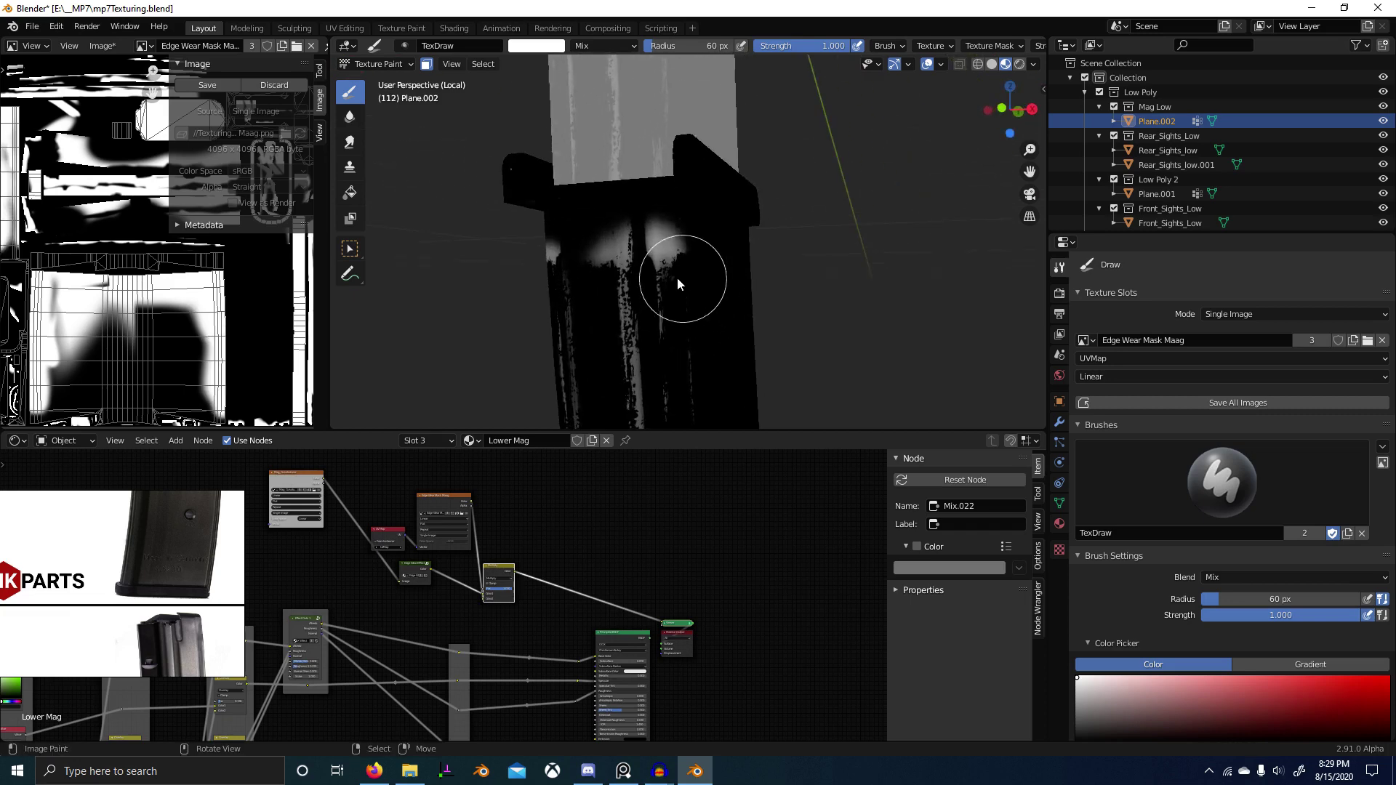
Step: Set the brush radius to 74 px and paint white wear across the ribs just below the collar
{"action": "key", "text": "f"}
{"action": "left_click", "coordinate": [660, 252]}
{"action": "mouse_move", "coordinate": [656, 249]}
{"action": "left_mouse_down"}
{"action": "mouse_move", "coordinate": [646, 224]}
{"action": "mouse_move", "coordinate": [566, 228]}
{"action": "left_mouse_up"}
{"action": "middle_click_drag", "start_coordinate": [569, 228], "coordinate": [668, 217]}
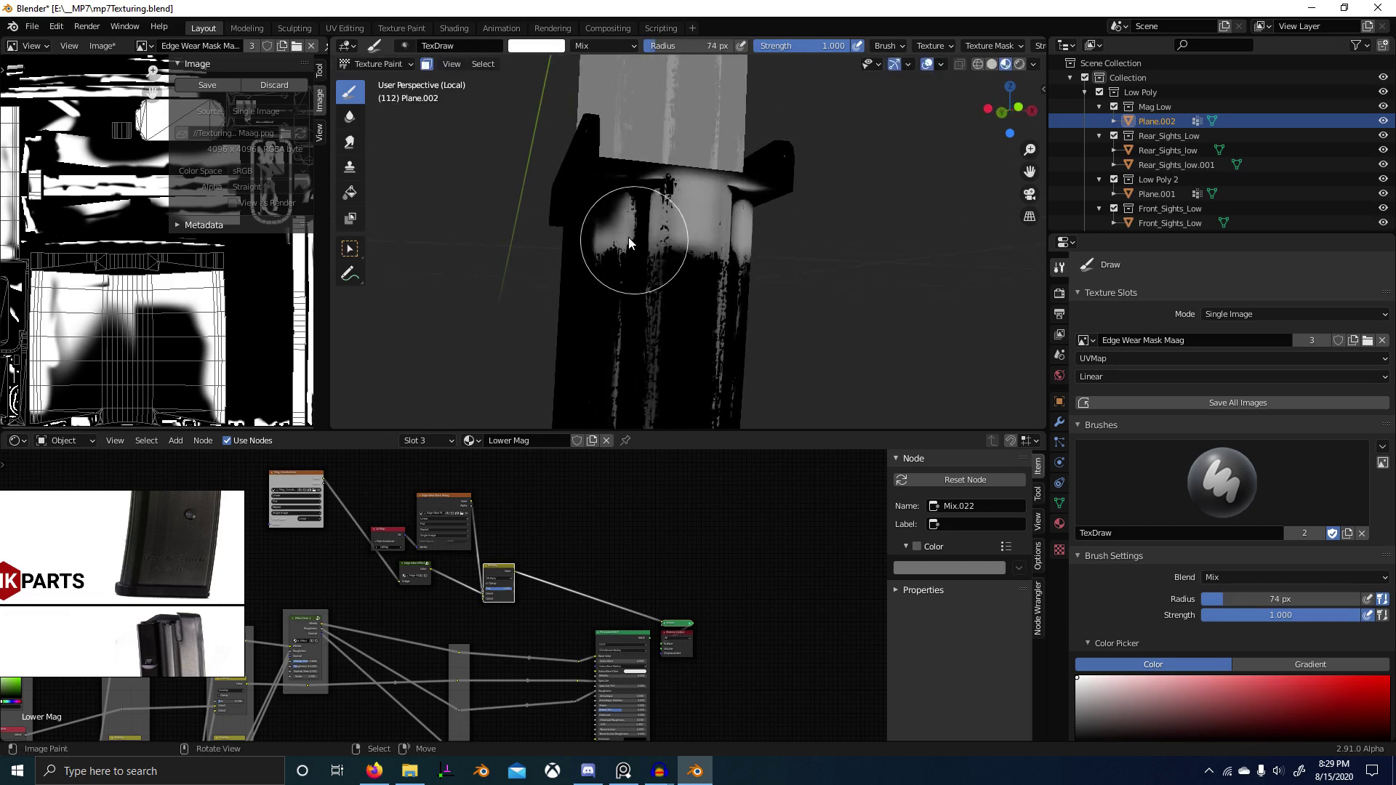
{"action": "mouse_move", "coordinate": [624, 211]}
{"action": "left_mouse_down"}
{"action": "mouse_move", "coordinate": [661, 218]}
{"action": "mouse_move", "coordinate": [622, 195]}
{"action": "left_mouse_up"}
{"action": "middle_click_drag", "start_coordinate": [625, 233], "coordinate": [667, 259]}
Step: Try to fade the central wear below the collar with a black stroke, and undo it
{"action": "key", "text": "x"}
{"action": "scroll", "coordinate": [650, 271], "scroll_direction": "up", "scroll_amount": 2}
{"action": "key", "text": "f"}
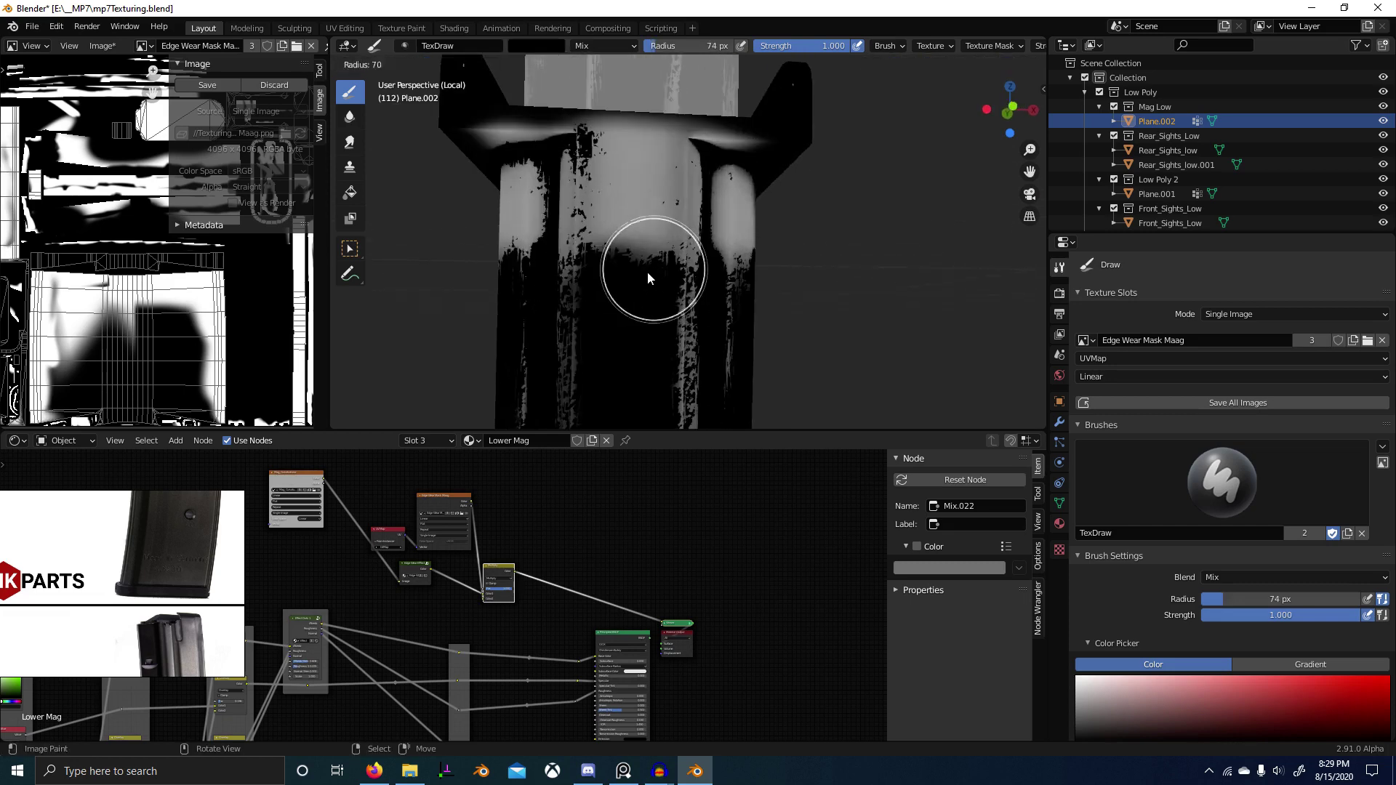
{"action": "left_click", "coordinate": [657, 282]}
{"action": "mouse_move", "coordinate": [629, 273]}
{"action": "left_mouse_down"}
{"action": "mouse_move", "coordinate": [627, 152]}
{"action": "mouse_move", "coordinate": [679, 310]}
{"action": "left_mouse_up"}
{"action": "key", "text": "ctrl+z"}
Step: Set the brush radius to 186 px and paint black over the central wear just below the collar
{"action": "key", "text": "f"}
{"action": "left_click", "coordinate": [771, 269]}
{"action": "mouse_move", "coordinate": [600, 207]}
{"action": "left_mouse_down"}
{"action": "mouse_move", "coordinate": [645, 215]}
{"action": "mouse_move", "coordinate": [627, 199]}
{"action": "mouse_move", "coordinate": [635, 247]}
{"action": "mouse_move", "coordinate": [637, 105]}
{"action": "left_mouse_up"}
{"action": "key", "text": "ctrl+z"}
{"action": "key", "text": "f"}
{"action": "left_click", "coordinate": [570, 201]}
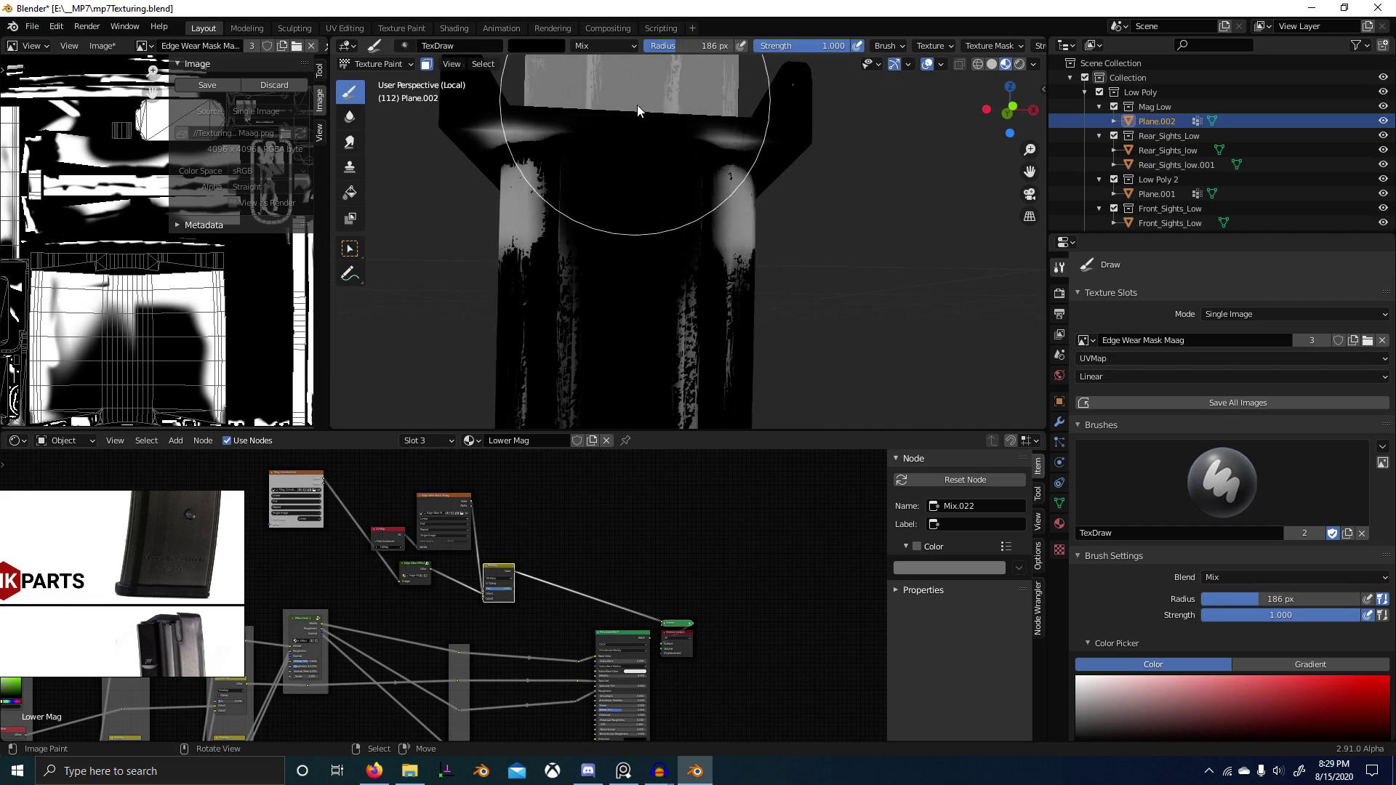
Step: Set the brush strength to 0.618 and paint black over the remaining corner wear below the collar
{"action": "scroll", "coordinate": [745, 259], "scroll_direction": "down", "scroll_amount": 3}
{"action": "middle_click_drag", "start_coordinate": [745, 259], "coordinate": [804, 260]}
{"action": "key", "text": "shift+f"}
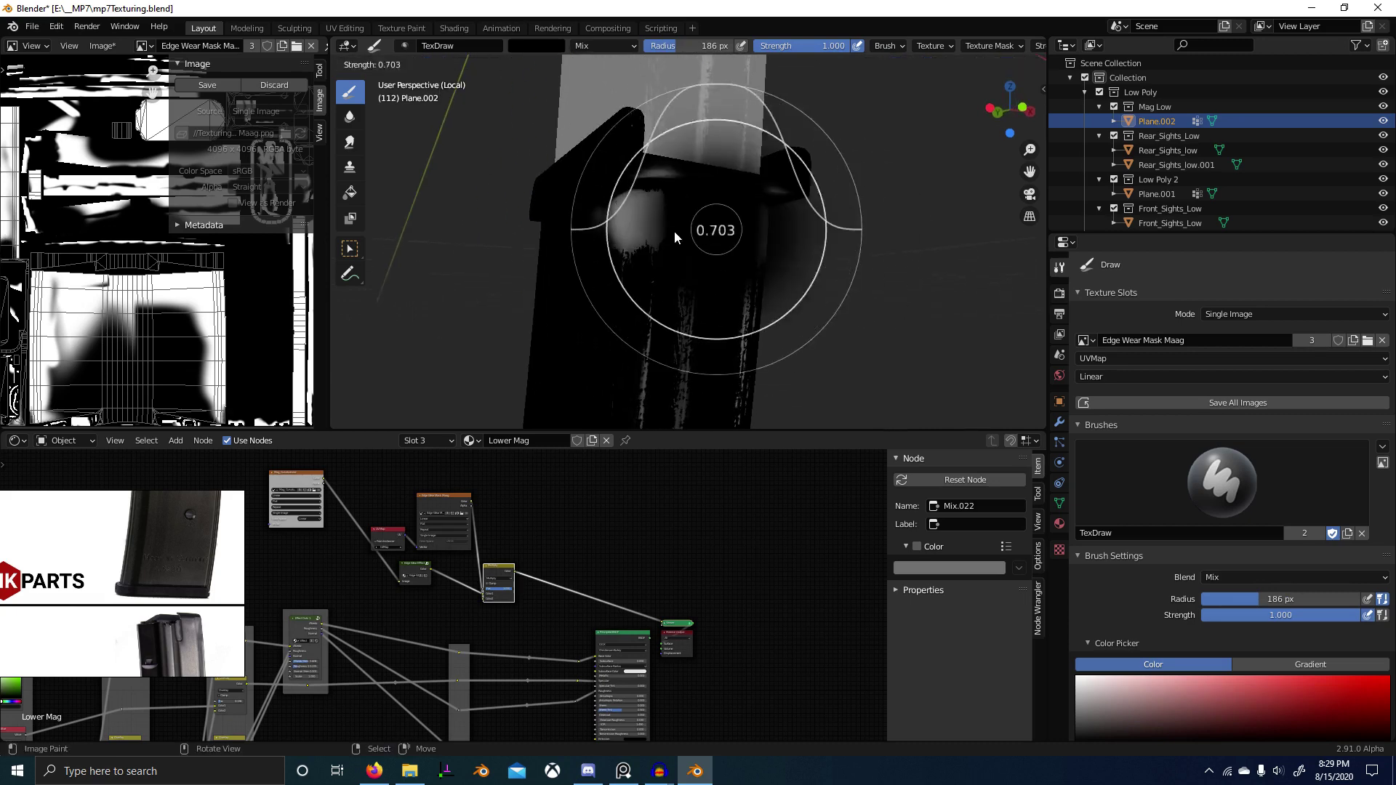
{"action": "left_click", "coordinate": [667, 229]}
{"action": "scroll", "coordinate": [674, 218], "scroll_direction": "up", "scroll_amount": 3}
{"action": "mouse_move", "coordinate": [615, 164]}
{"action": "left_mouse_down"}
{"action": "mouse_move", "coordinate": [580, 136]}
{"action": "mouse_move", "coordinate": [567, 189]}
{"action": "mouse_move", "coordinate": [578, 176]}
{"action": "left_mouse_up"}
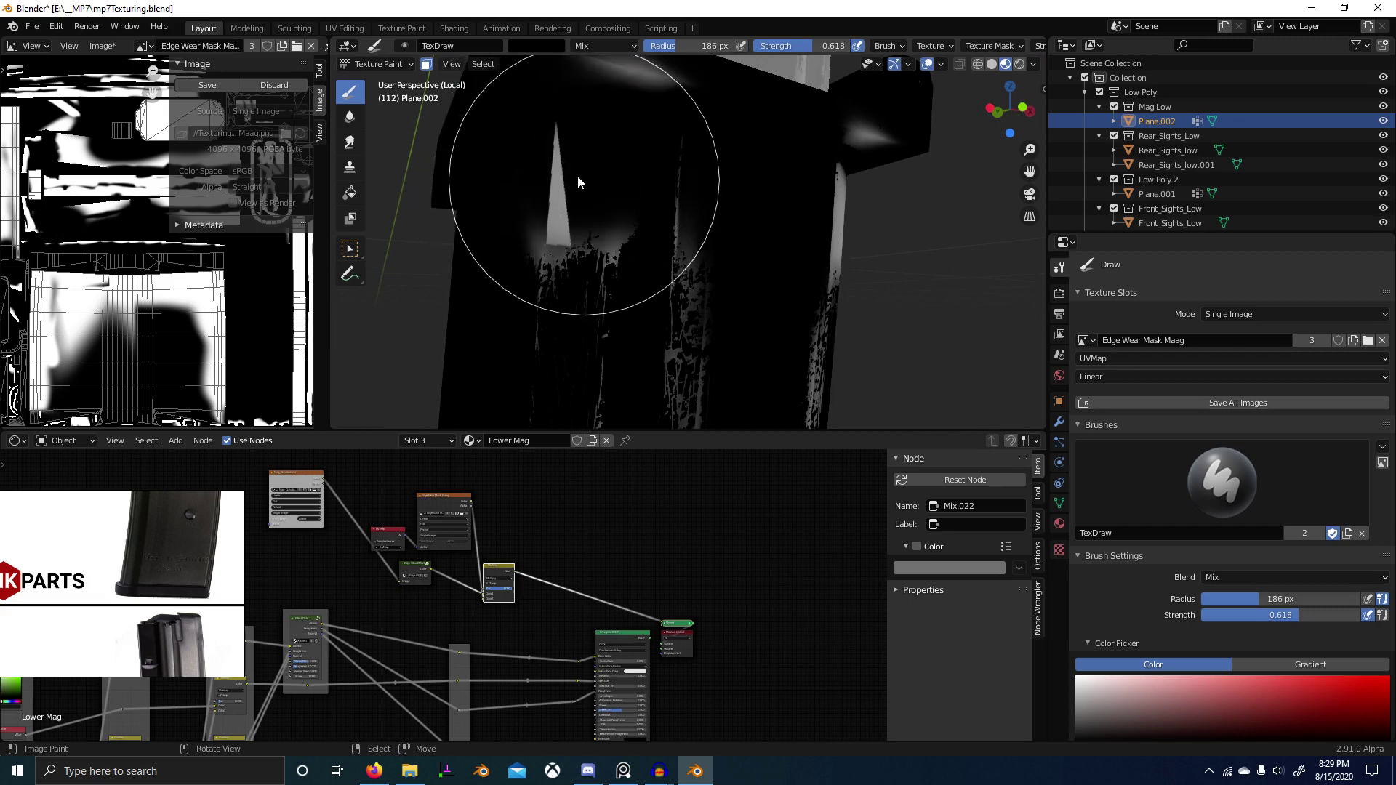
{"action": "middle_click_drag", "start_coordinate": [578, 176], "coordinate": [662, 159]}
{"action": "left_click_drag", "start_coordinate": [661, 159], "coordinate": [717, 161]}
Step: Set the brush radius to 76 px and strength to 0.976, and paint white wear along the collar's corner edge
{"action": "key", "text": "f"}
{"action": "left_click", "coordinate": [579, 191]}
{"action": "key", "text": "shift+f"}
{"action": "left_click", "coordinate": [680, 179]}
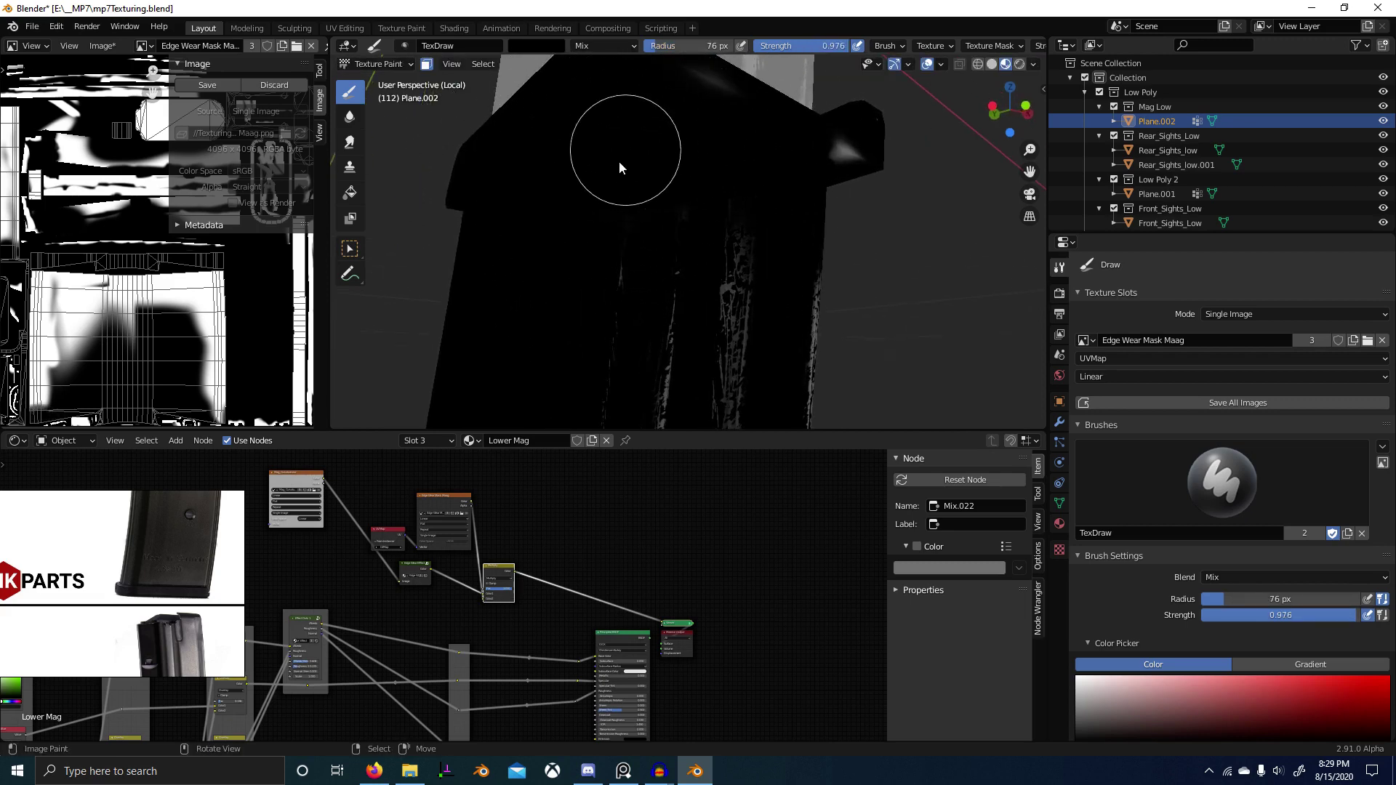
{"action": "middle_click_drag", "start_coordinate": [618, 160], "coordinate": [575, 228]}
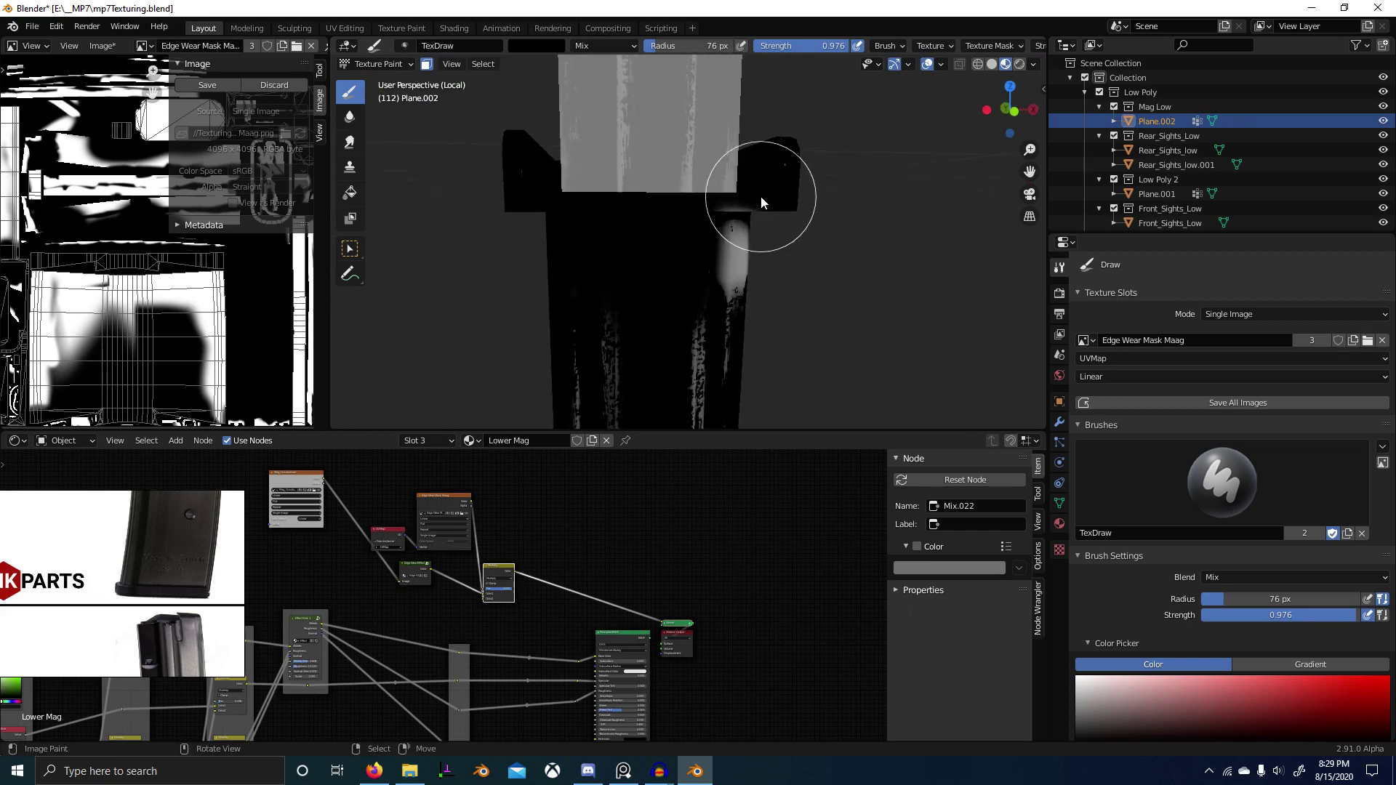
{"action": "middle_click_drag", "start_coordinate": [723, 221], "coordinate": [642, 288]}
{"action": "key", "text": "x"}
{"action": "left_click_drag", "start_coordinate": [617, 300], "coordinate": [679, 230]}
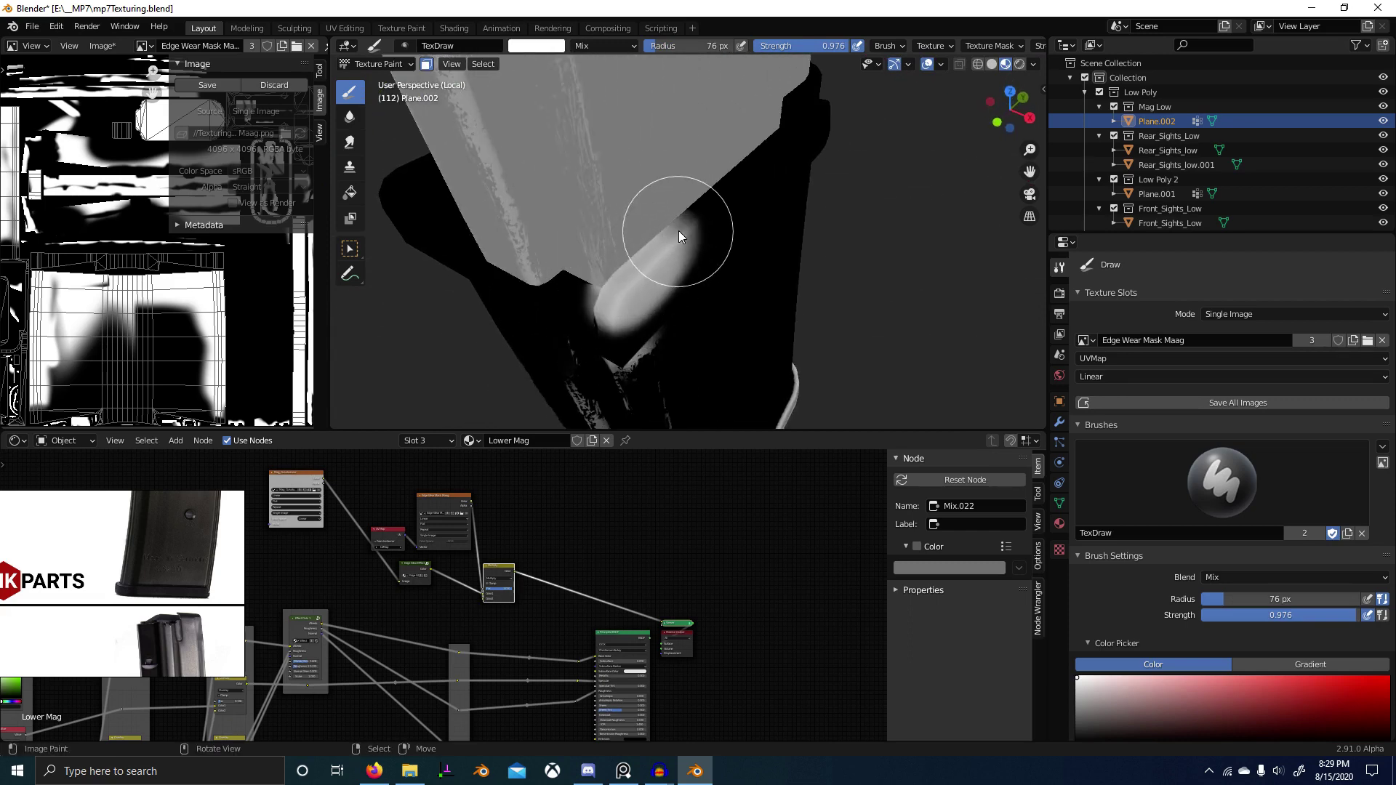
Step: Set the brush radius to 198 px and paint broad white wear along the side of the collar
{"action": "mouse_move", "coordinate": [678, 230]}
{"action": "middle_mouse_down"}
{"action": "mouse_move", "coordinate": [705, 260]}
{"action": "mouse_move", "coordinate": [605, 244]}
{"action": "middle_mouse_up"}
{"action": "key", "text": "f"}
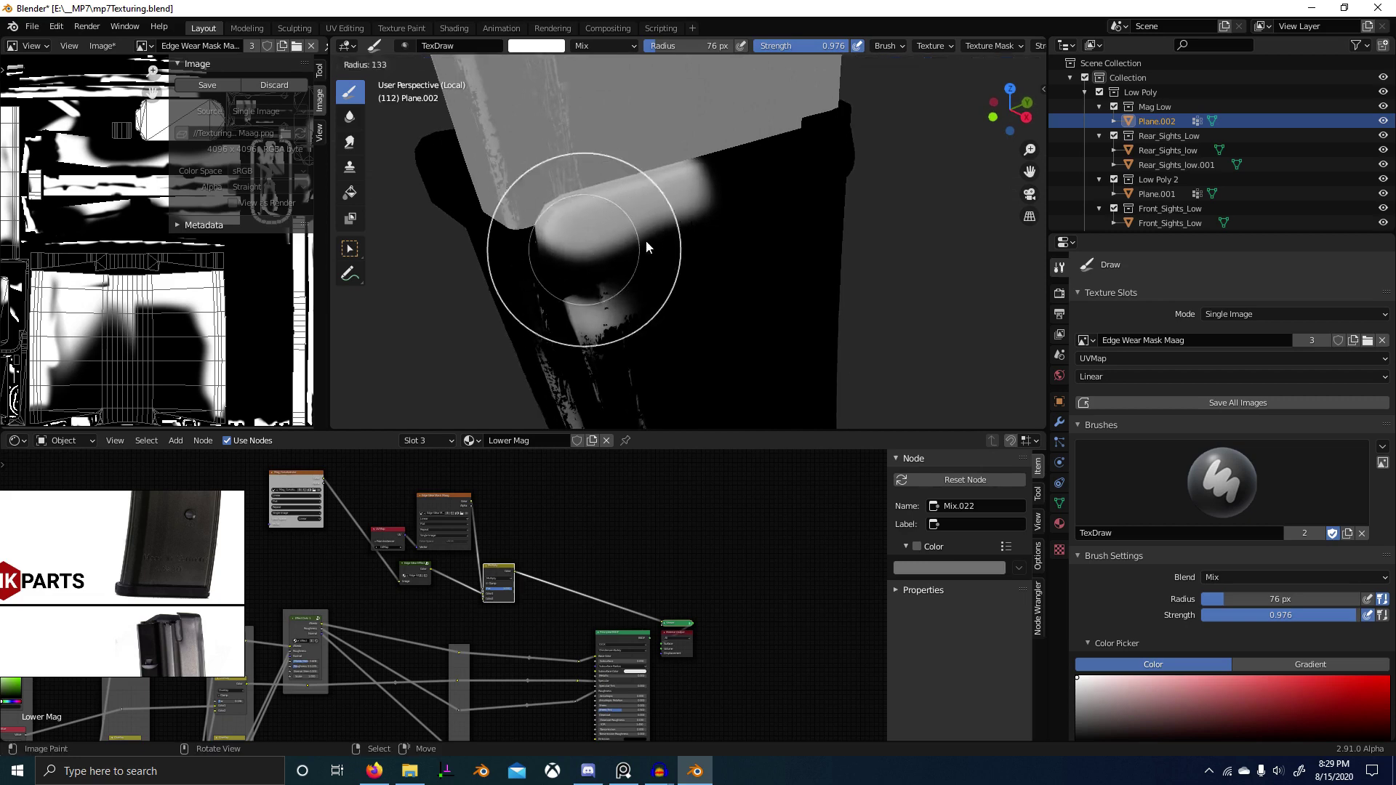
{"action": "left_click", "coordinate": [720, 243]}
{"action": "mouse_move", "coordinate": [631, 249]}
{"action": "left_mouse_down"}
{"action": "mouse_move", "coordinate": [710, 172]}
{"action": "mouse_move", "coordinate": [814, 176]}
{"action": "left_mouse_up"}
{"action": "mouse_move", "coordinate": [814, 176]}
{"action": "middle_mouse_down"}
{"action": "mouse_move", "coordinate": [649, 199]}
{"action": "mouse_move", "coordinate": [823, 202]}
{"action": "mouse_move", "coordinate": [815, 260]}
{"action": "mouse_move", "coordinate": [625, 259]}
{"action": "mouse_move", "coordinate": [779, 238]}
{"action": "mouse_move", "coordinate": [687, 215]}
{"action": "mouse_move", "coordinate": [663, 229]}
{"action": "mouse_move", "coordinate": [704, 264]}
{"action": "mouse_move", "coordinate": [866, 230]}
{"action": "middle_mouse_up"}
Step: Paint white over the mask on both sides of the lower magazine body with the 198 px brush
{"action": "scroll", "coordinate": [732, 286], "scroll_direction": "down", "scroll_amount": 2}
{"action": "middle_click_drag", "start_coordinate": [732, 287], "coordinate": [889, 317]}
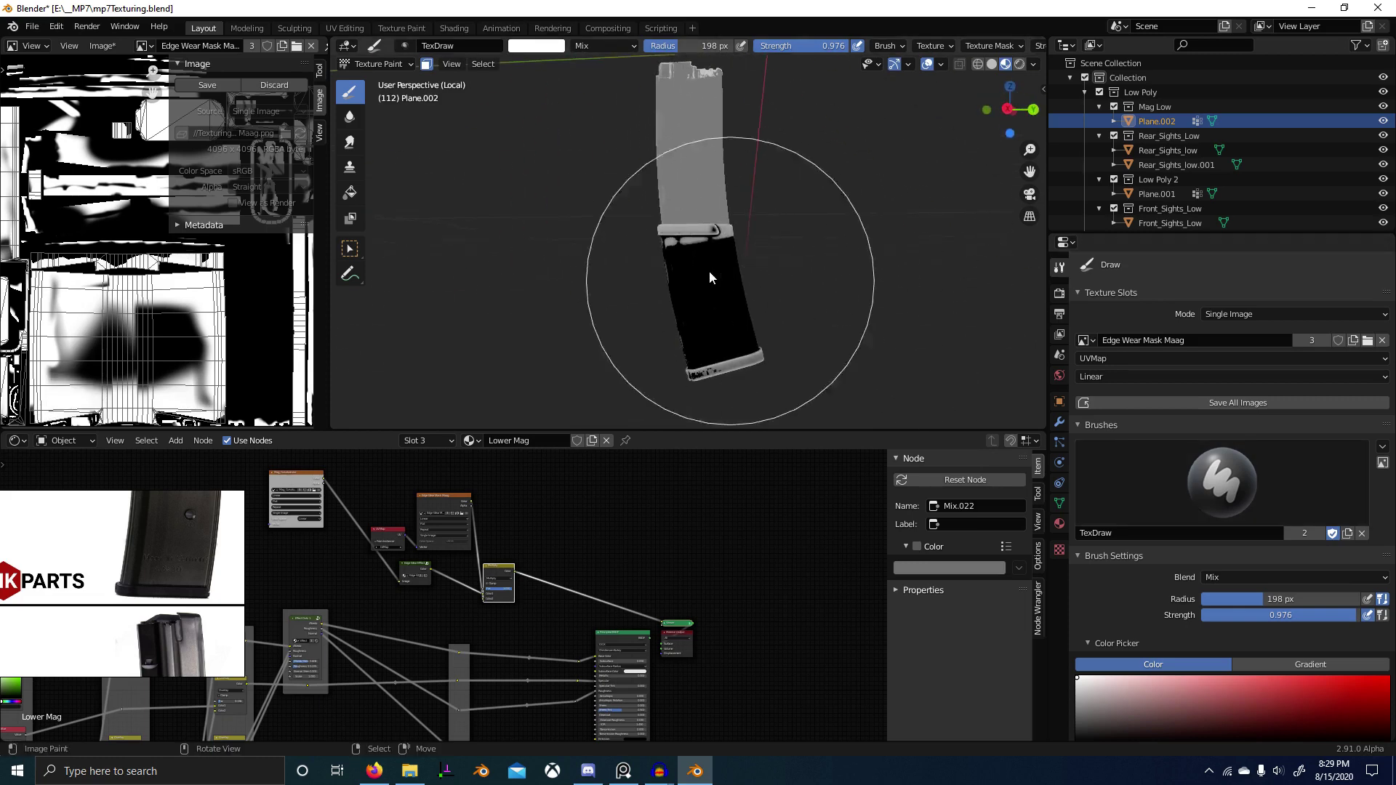
{"action": "middle_click_drag", "start_coordinate": [695, 396], "coordinate": [861, 294]}
{"action": "scroll", "coordinate": [692, 207], "scroll_direction": "up", "scroll_amount": 3}
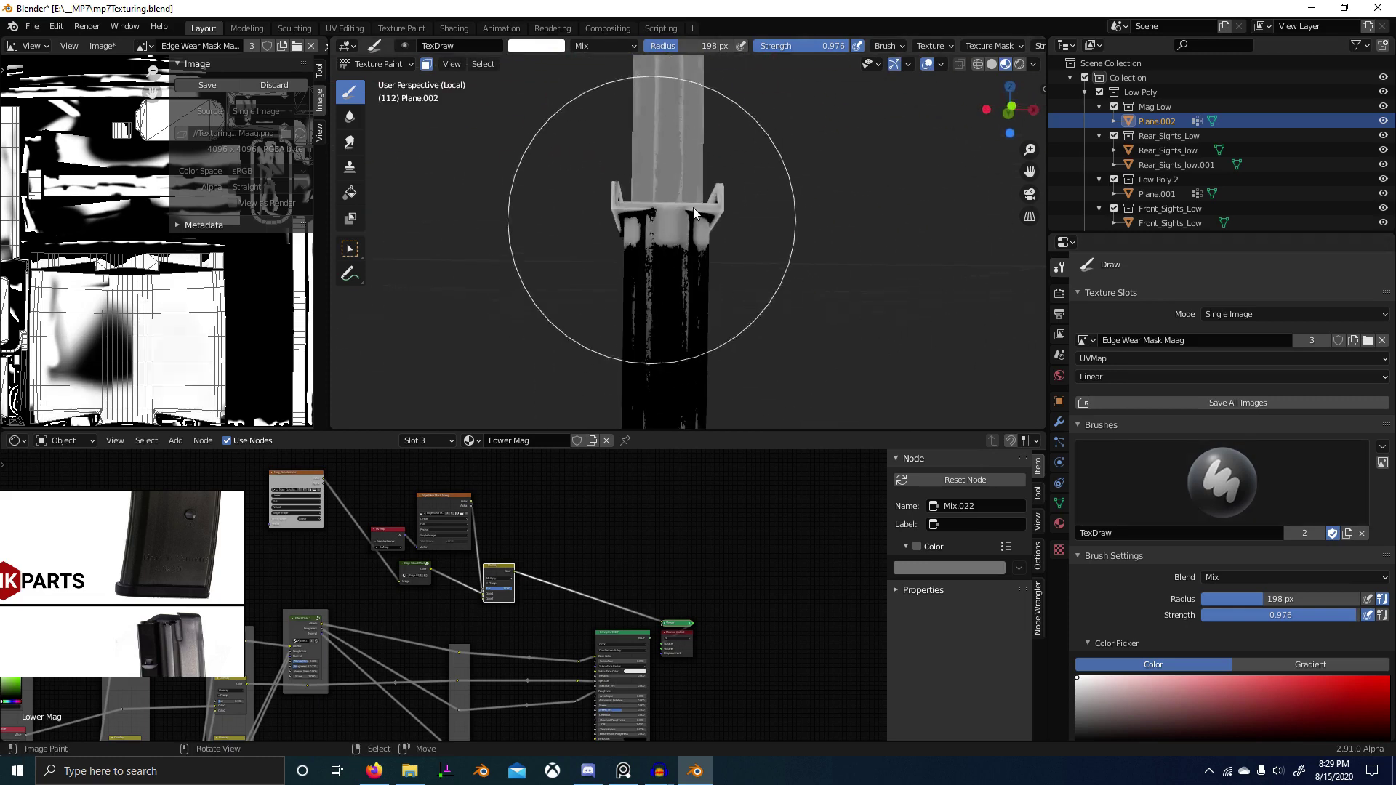
{"action": "scroll", "coordinate": [675, 233], "scroll_direction": "up", "scroll_amount": 2}
{"action": "mouse_move", "coordinate": [675, 233]}
{"action": "middle_mouse_down"}
{"action": "mouse_move", "coordinate": [736, 258]}
{"action": "mouse_move", "coordinate": [709, 189]}
{"action": "mouse_move", "coordinate": [704, 272]}
{"action": "middle_mouse_up"}
{"action": "scroll", "coordinate": [704, 272], "scroll_direction": "down", "scroll_amount": 2}
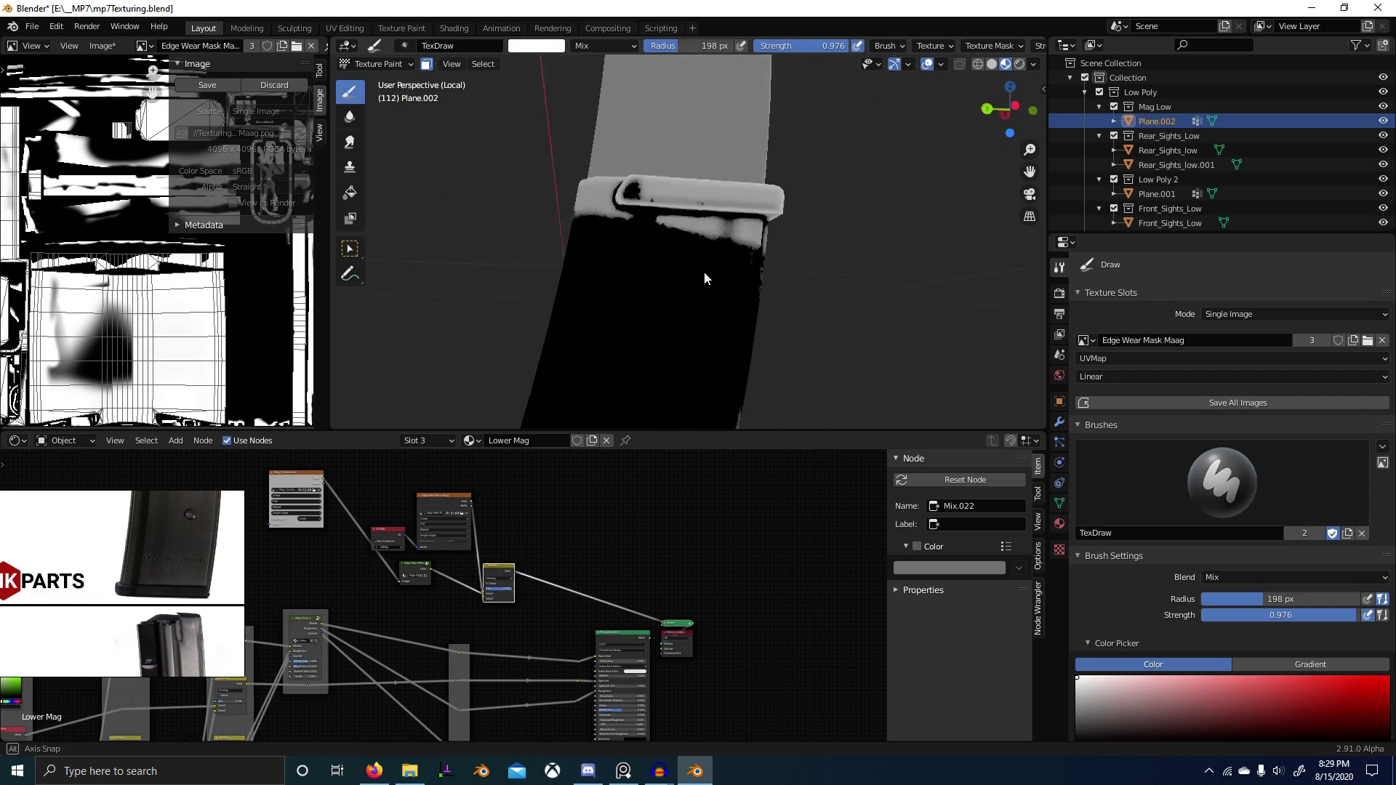
{"action": "scroll", "coordinate": [538, 255], "scroll_direction": "down", "scroll_amount": 3}
{"action": "mouse_move", "coordinate": [538, 255]}
{"action": "middle_mouse_down"}
{"action": "mouse_move", "coordinate": [709, 226]}
{"action": "mouse_move", "coordinate": [764, 271]}
{"action": "middle_mouse_up"}
{"action": "mouse_move", "coordinate": [764, 272]}
{"action": "left_mouse_down"}
{"action": "mouse_move", "coordinate": [757, 307]}
{"action": "mouse_move", "coordinate": [677, 287]}
{"action": "left_mouse_up"}
{"action": "middle_click_drag", "start_coordinate": [676, 288], "coordinate": [779, 269]}
{"action": "scroll", "coordinate": [779, 269], "scroll_direction": "up", "scroll_amount": 3}
{"action": "scroll", "coordinate": [793, 248], "scroll_direction": "down", "scroll_amount": 5}
Step: Return to Object Mode and delete the painted mask's image texture, its input node and the Mix node from the Lower Mag material
{"action": "key", "text": "ctrl+Tab"}
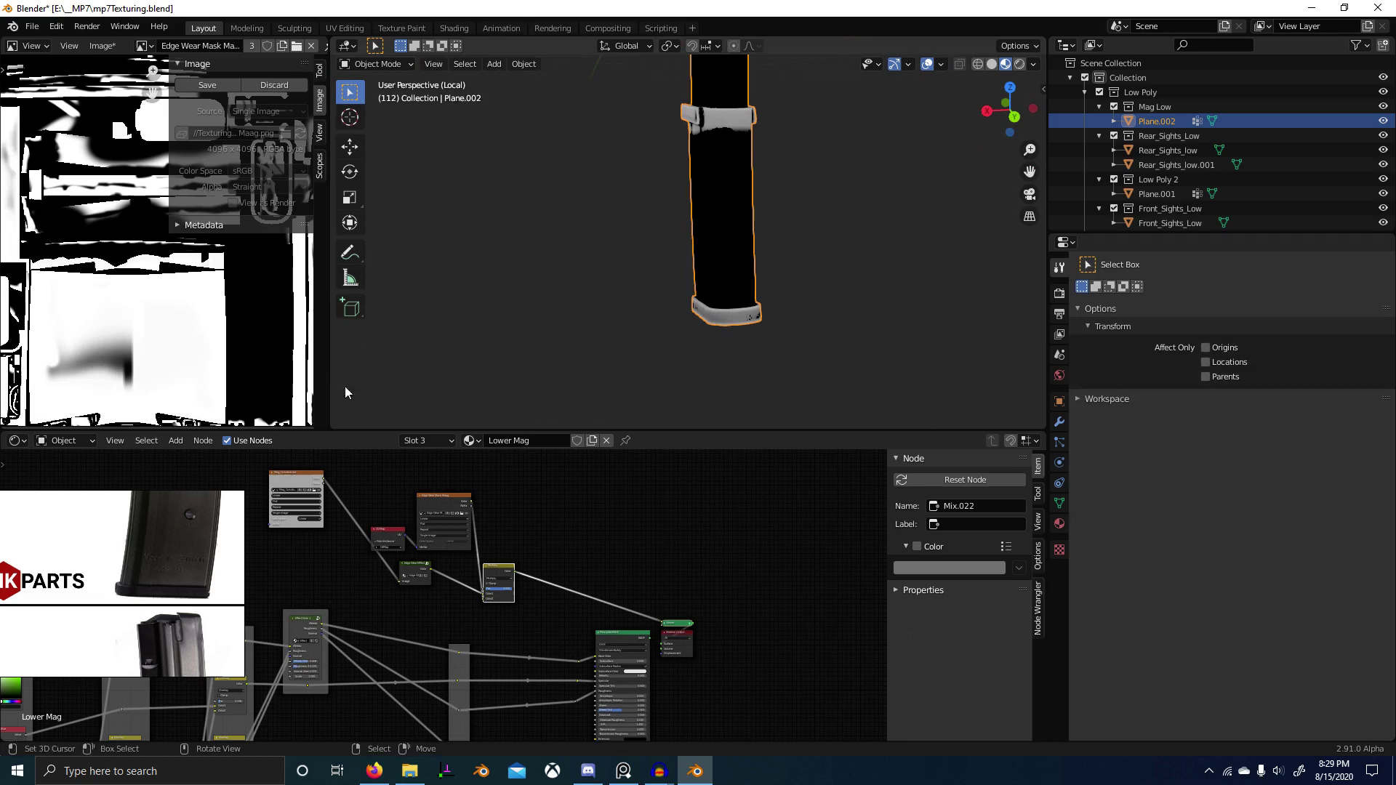
{"action": "left_click", "coordinate": [443, 496]}
{"action": "left_click", "coordinate": [504, 568], "text": "shift"}
{"action": "left_click", "coordinate": [395, 542], "text": "shift"}
{"action": "key", "text": "x"}
Step: Preview the edge wear group node's output and move the curvature image texture close beside it
{"action": "scroll", "coordinate": [466, 575], "scroll_direction": "down", "scroll_amount": 7}
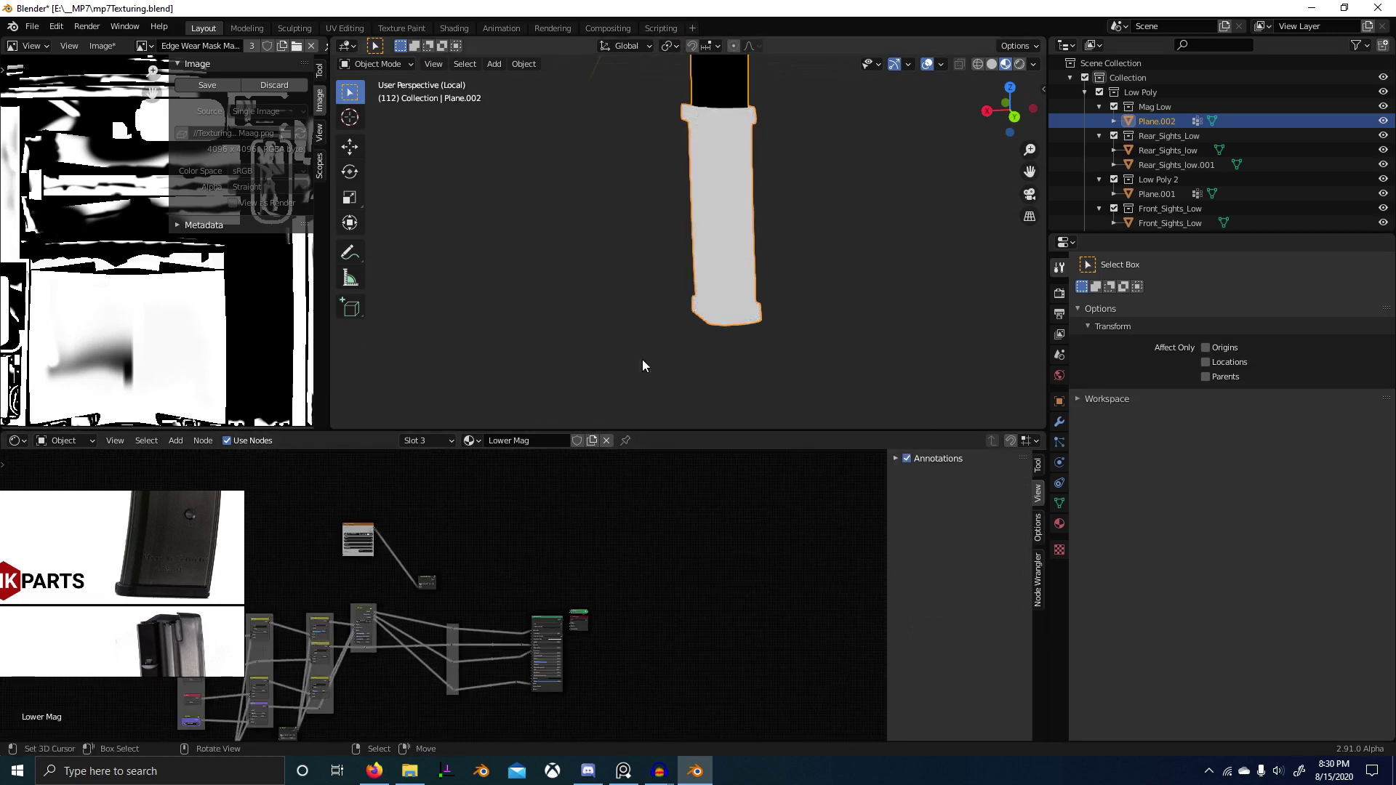
{"action": "scroll", "coordinate": [643, 359], "scroll_direction": "down", "scroll_amount": 1}
{"action": "scroll", "coordinate": [435, 553], "scroll_direction": "up", "scroll_amount": 6}
{"action": "left_click", "coordinate": [414, 579], "text": "ctrl+shift"}
{"action": "scroll", "coordinate": [443, 509], "scroll_direction": "down", "scroll_amount": 2}
{"action": "middle_click_drag", "start_coordinate": [445, 507], "coordinate": [556, 540]}
{"action": "scroll", "coordinate": [556, 540], "scroll_direction": "up", "scroll_amount": 4}
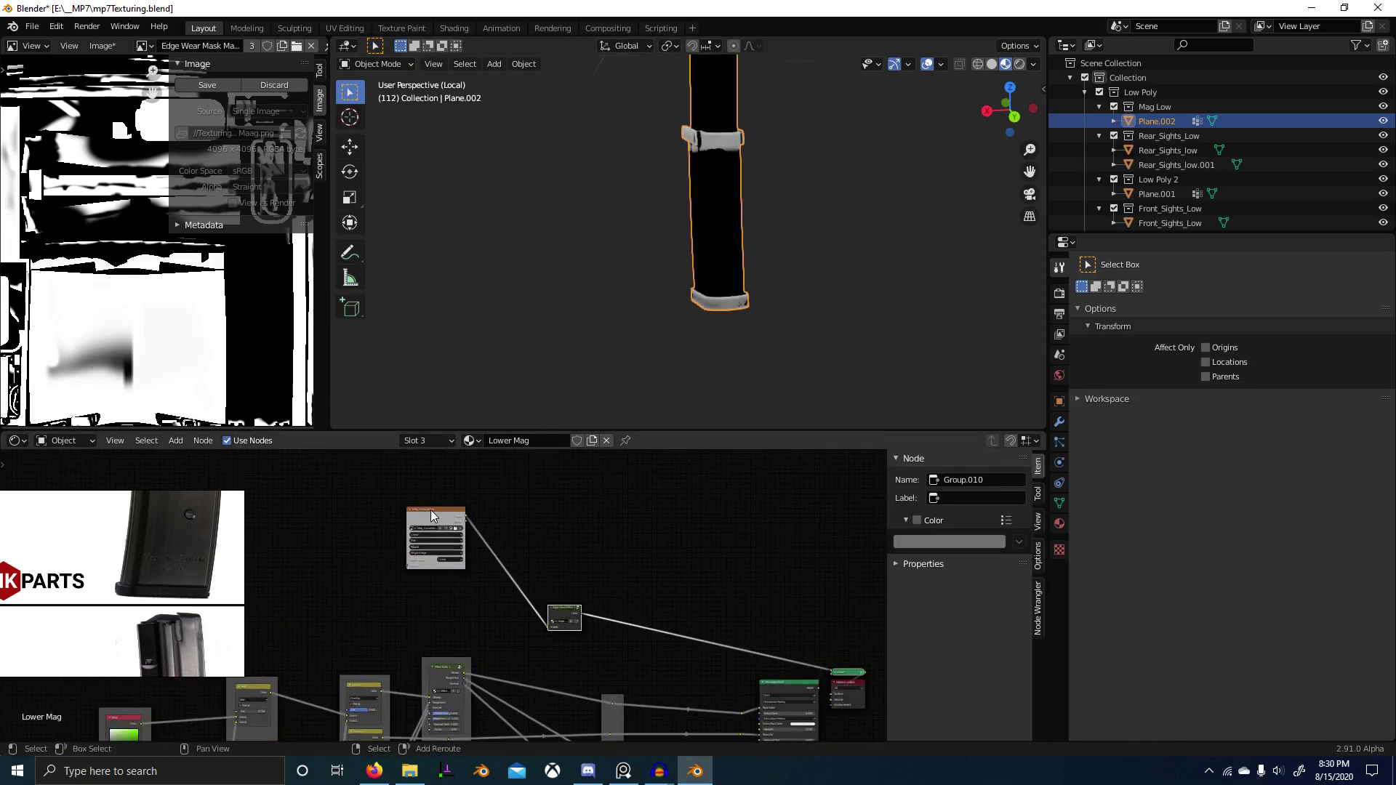
{"action": "left_click_drag", "start_coordinate": [432, 513], "coordinate": [496, 580]}
{"action": "left_click", "coordinate": [575, 619]}
{"action": "scroll", "coordinate": [673, 649], "scroll_direction": "down", "scroll_amount": 6}
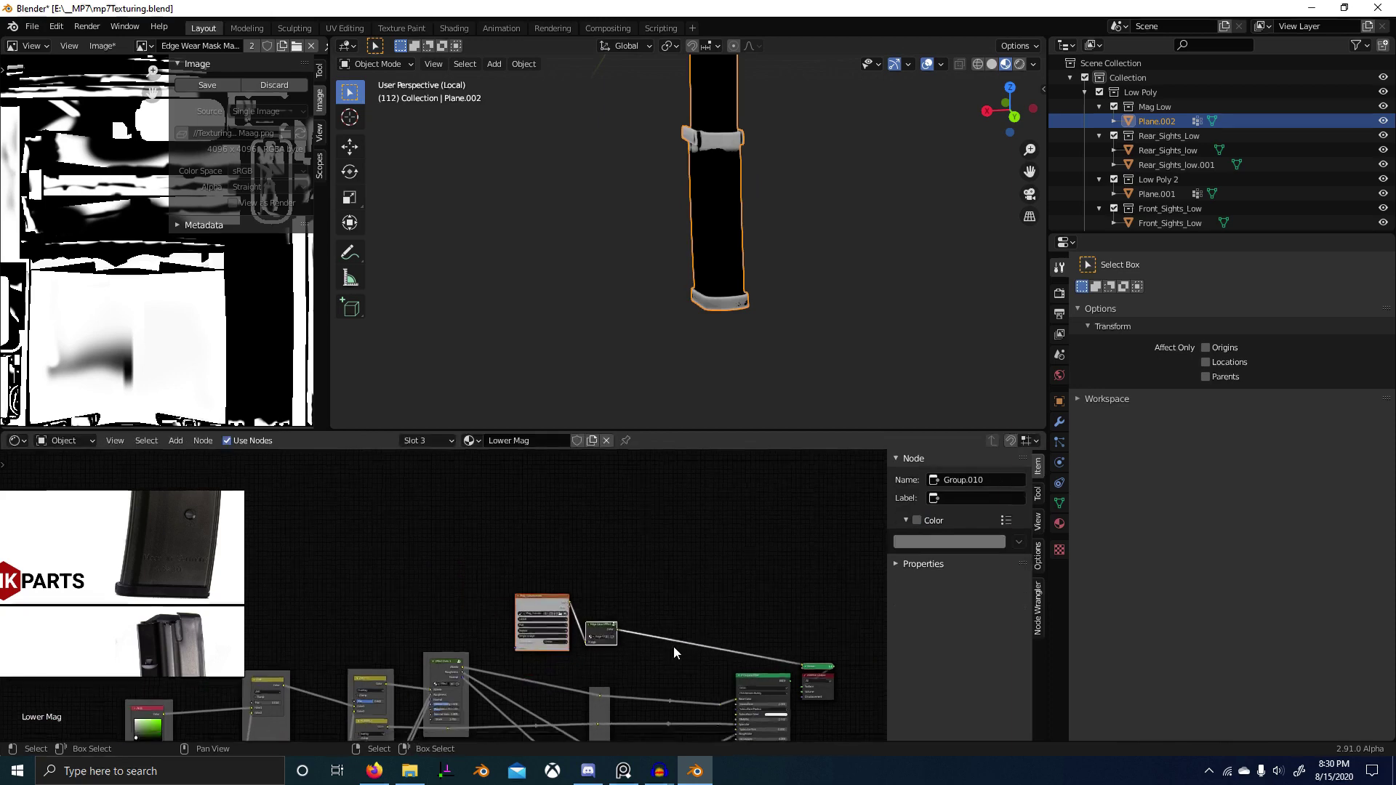
Step: Duplicate the clamped Add node from the color branch of the other node network and place the copy above it
{"action": "scroll", "coordinate": [621, 644], "scroll_direction": "up", "scroll_amount": 7}
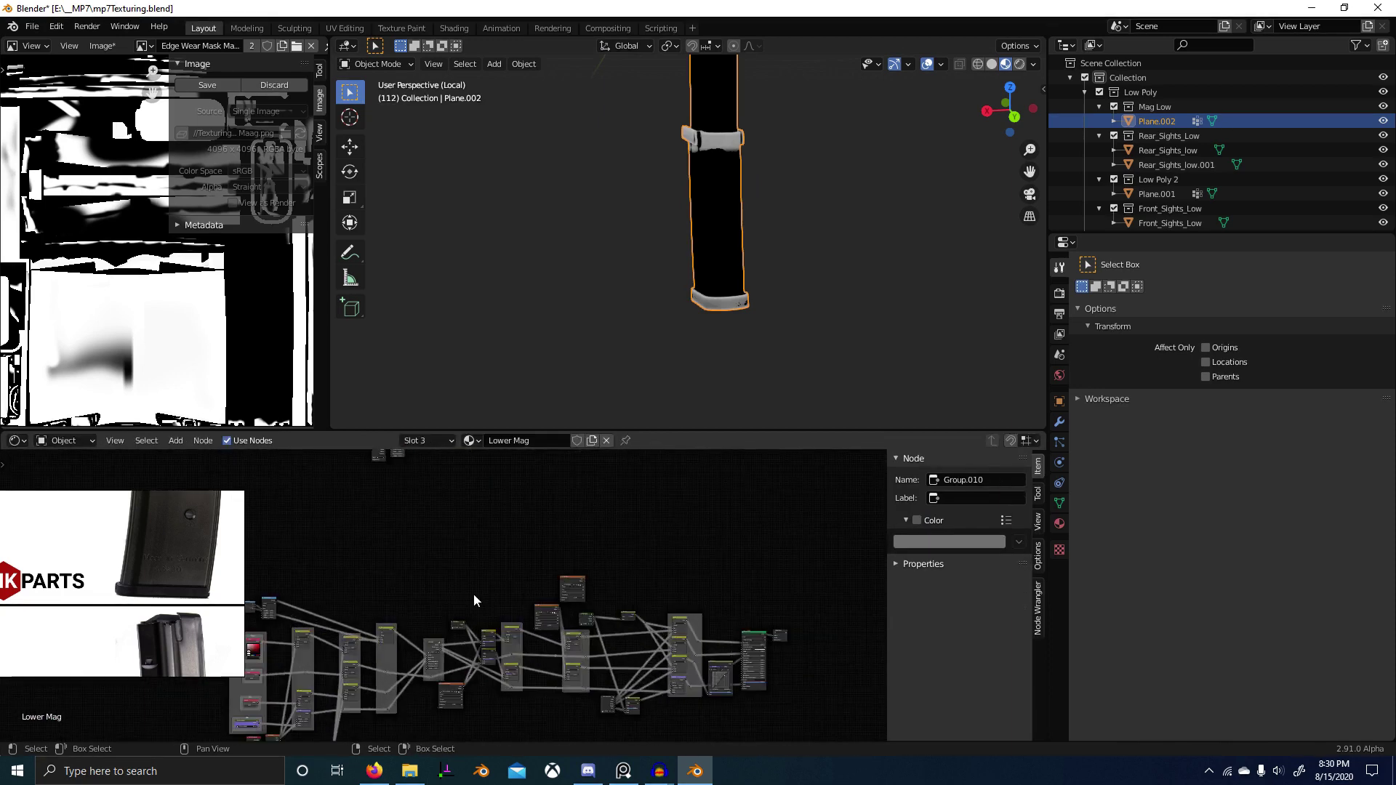
{"action": "scroll", "coordinate": [508, 621], "scroll_direction": "up", "scroll_amount": 5}
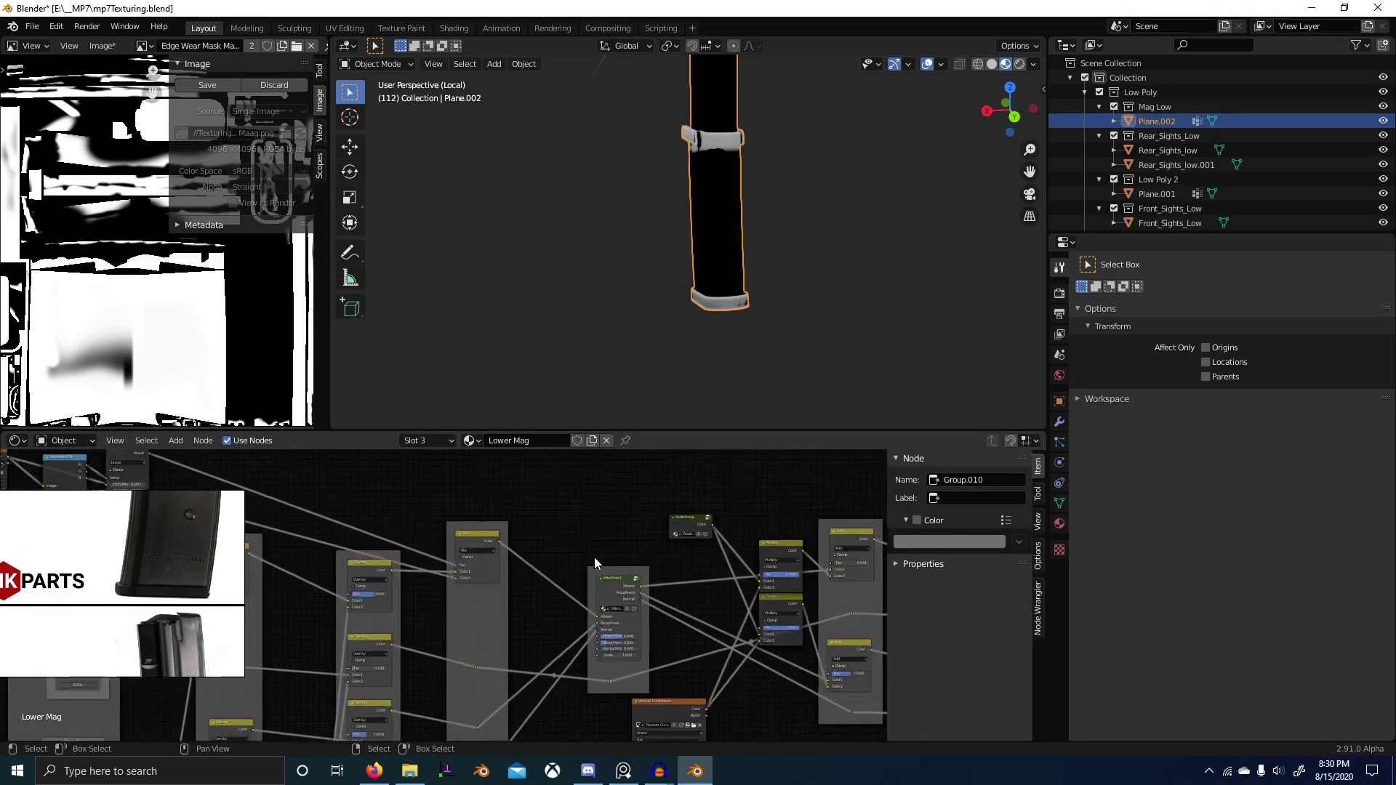
{"action": "scroll", "coordinate": [662, 631], "scroll_direction": "up", "scroll_amount": 3}
{"action": "middle_click_drag", "start_coordinate": [639, 561], "coordinate": [371, 558]}
{"action": "middle_click_drag", "start_coordinate": [636, 557], "coordinate": [378, 497]}
{"action": "scroll", "coordinate": [522, 529], "scroll_direction": "up", "scroll_amount": 4}
{"action": "left_click", "coordinate": [655, 512]}
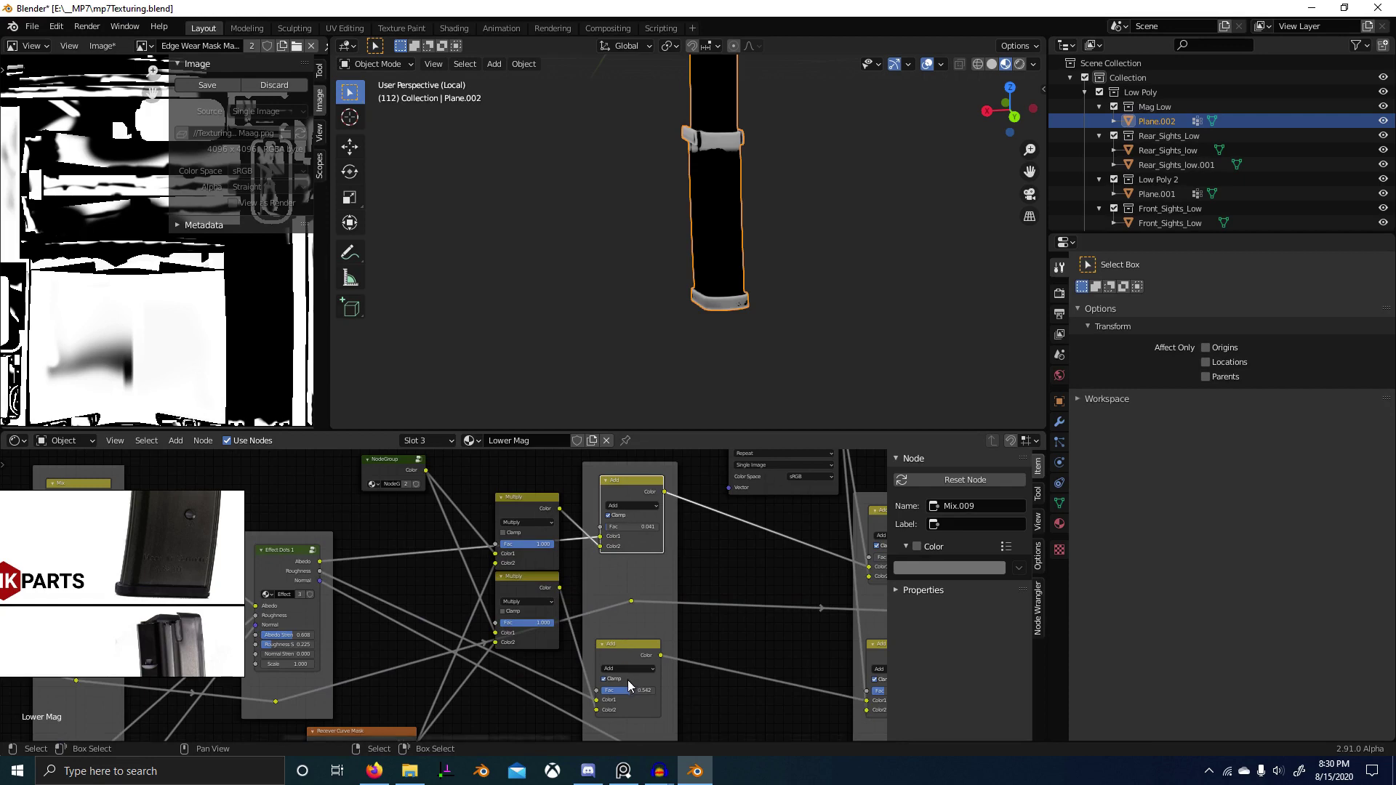
{"action": "scroll", "coordinate": [688, 665], "scroll_direction": "down", "scroll_amount": 6}
{"action": "middle_click_drag", "start_coordinate": [687, 625], "coordinate": [513, 598]}
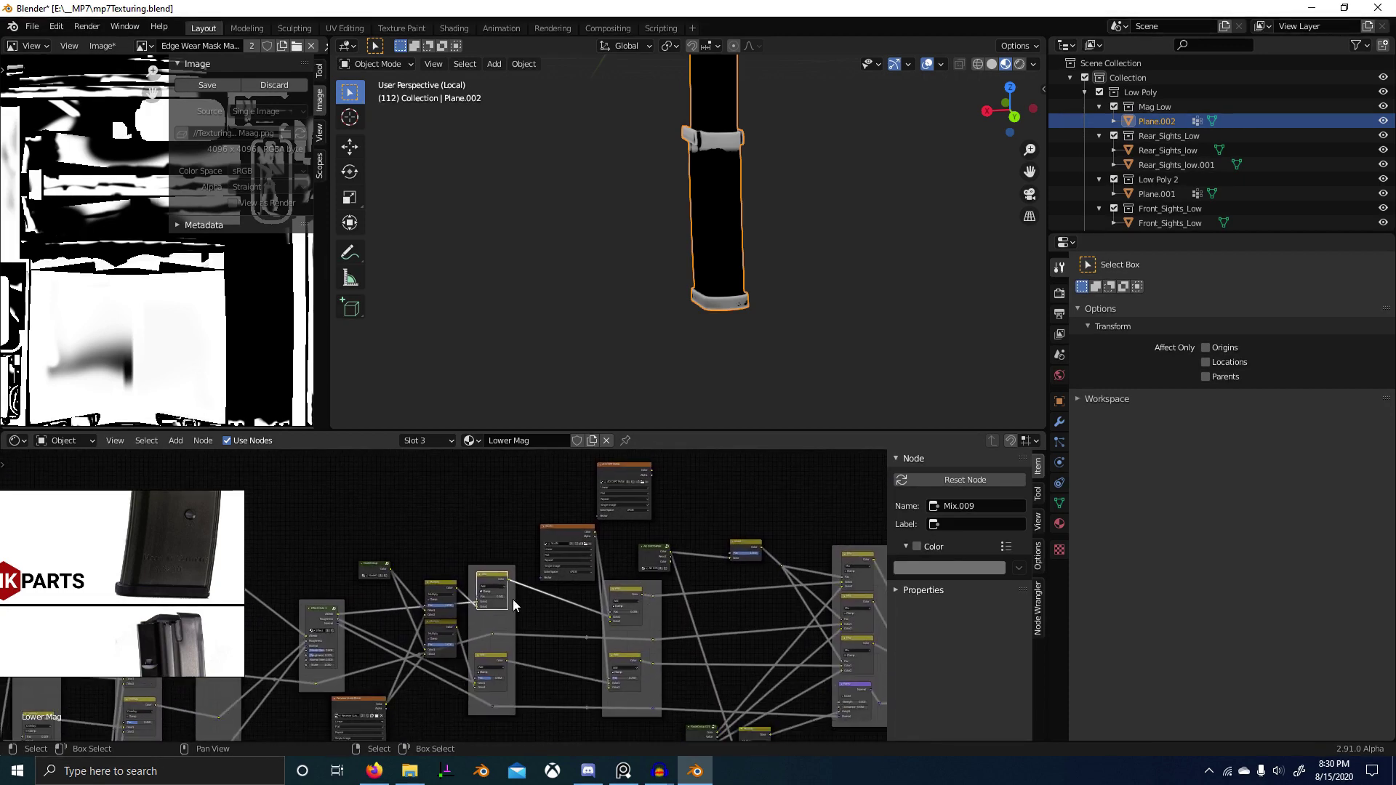
{"action": "key", "text": "shift+d"}
{"action": "left_click", "coordinate": [533, 502]}
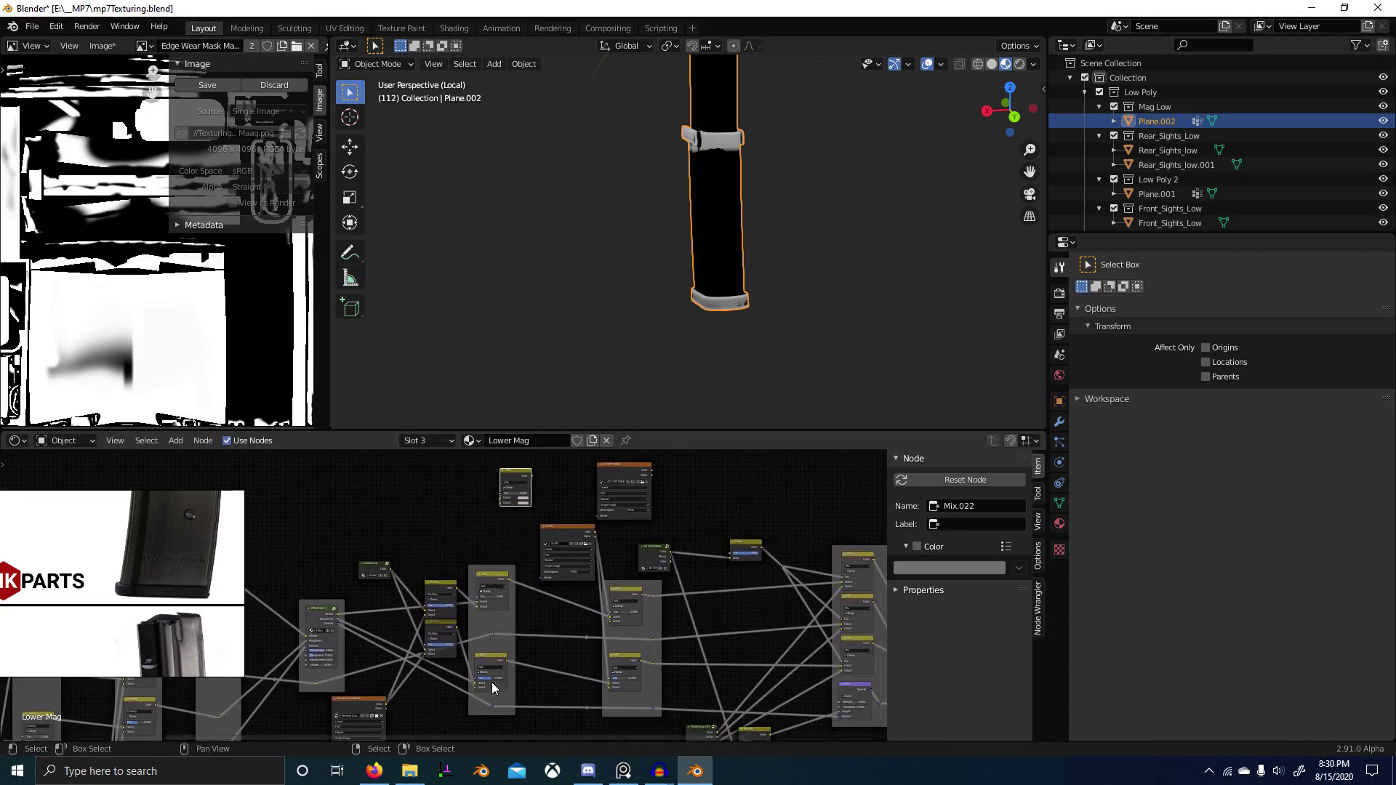
Step: Insert the copied Add node into the Base Color link ahead of the Lower Mag network's Principled BSDF
{"action": "scroll", "coordinate": [494, 682], "scroll_direction": "down", "scroll_amount": 8}
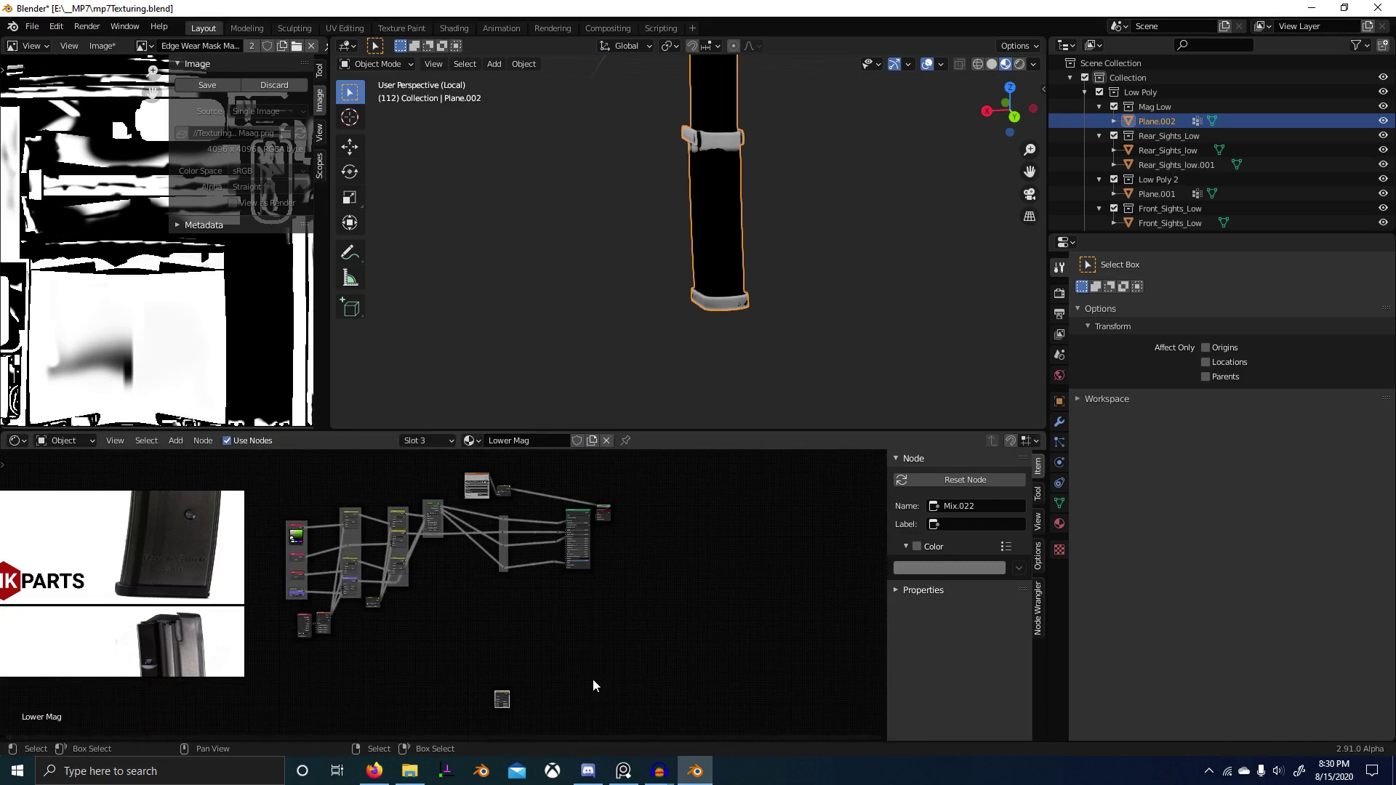
{"action": "key", "text": "g"}
{"action": "left_click", "coordinate": [595, 498]}
{"action": "scroll", "coordinate": [604, 504], "scroll_direction": "up", "scroll_amount": 8}
{"action": "middle_click_drag", "start_coordinate": [648, 531], "coordinate": [538, 621]}
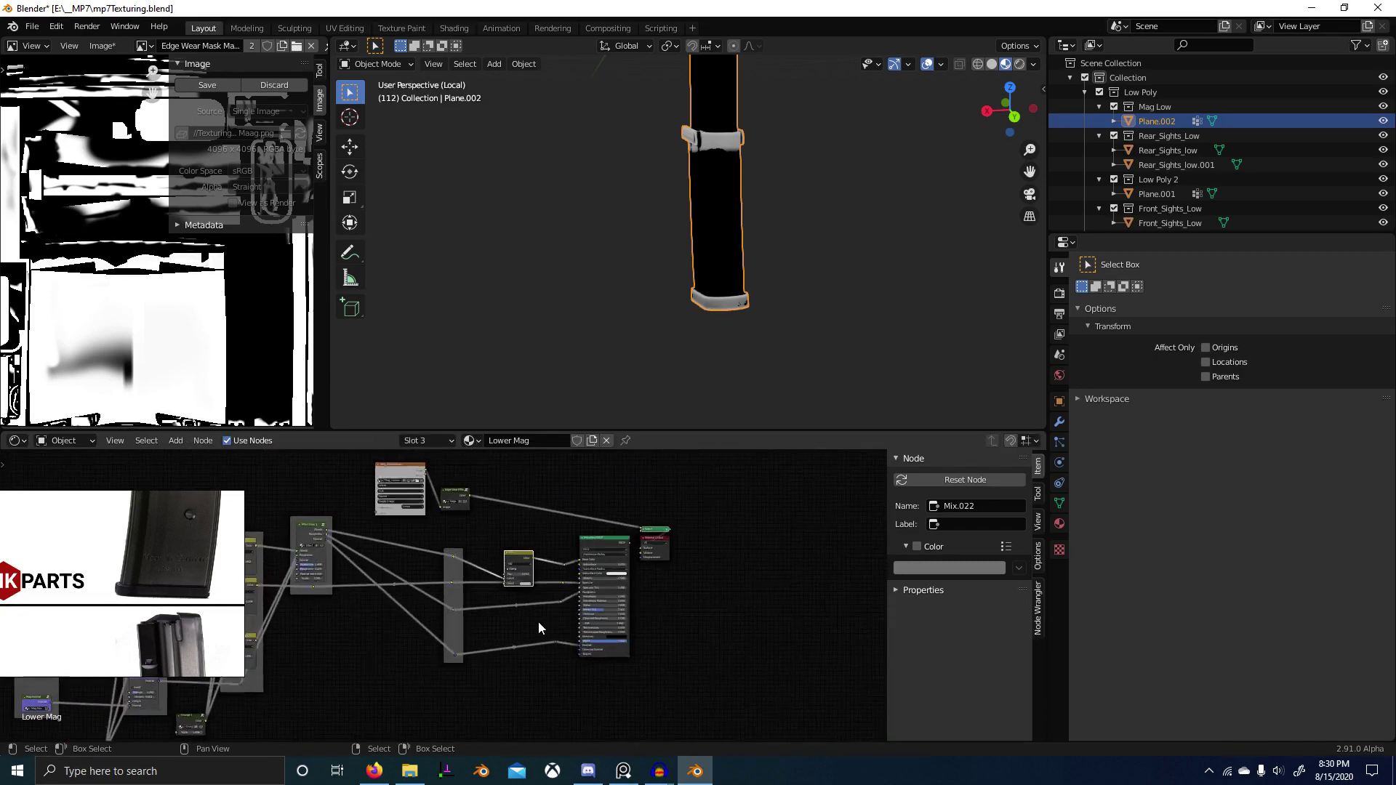
Step: Move the inserted Add node into the frame that holds the reroute points before the Principled BSDF
{"action": "scroll", "coordinate": [535, 620], "scroll_direction": "up", "scroll_amount": 5}
{"action": "key", "text": "g"}
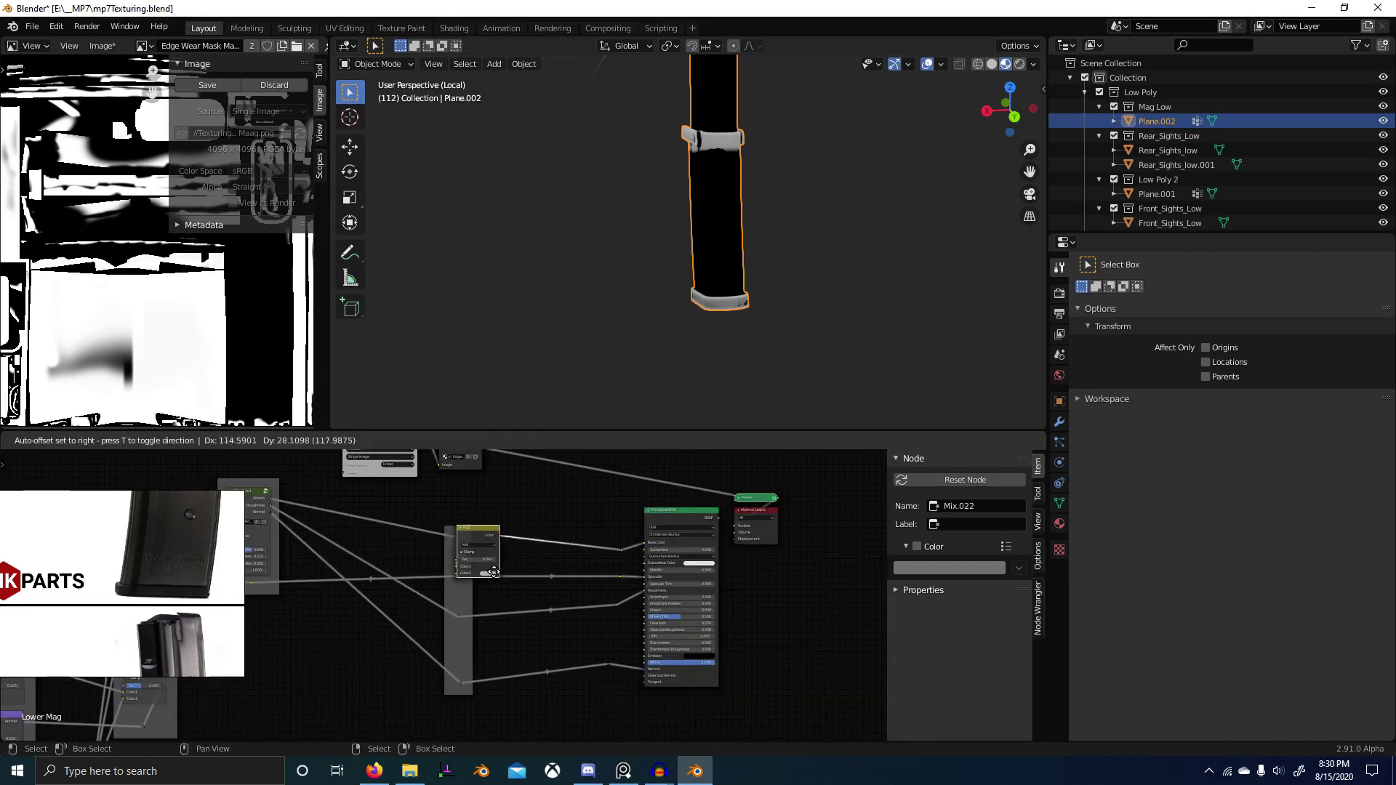
{"action": "left_click", "coordinate": [419, 608]}
{"action": "scroll", "coordinate": [480, 545], "scroll_direction": "up", "scroll_amount": 4}
{"action": "key", "text": "g"}
{"action": "left_click", "coordinate": [471, 528]}
{"action": "key", "text": "g"}
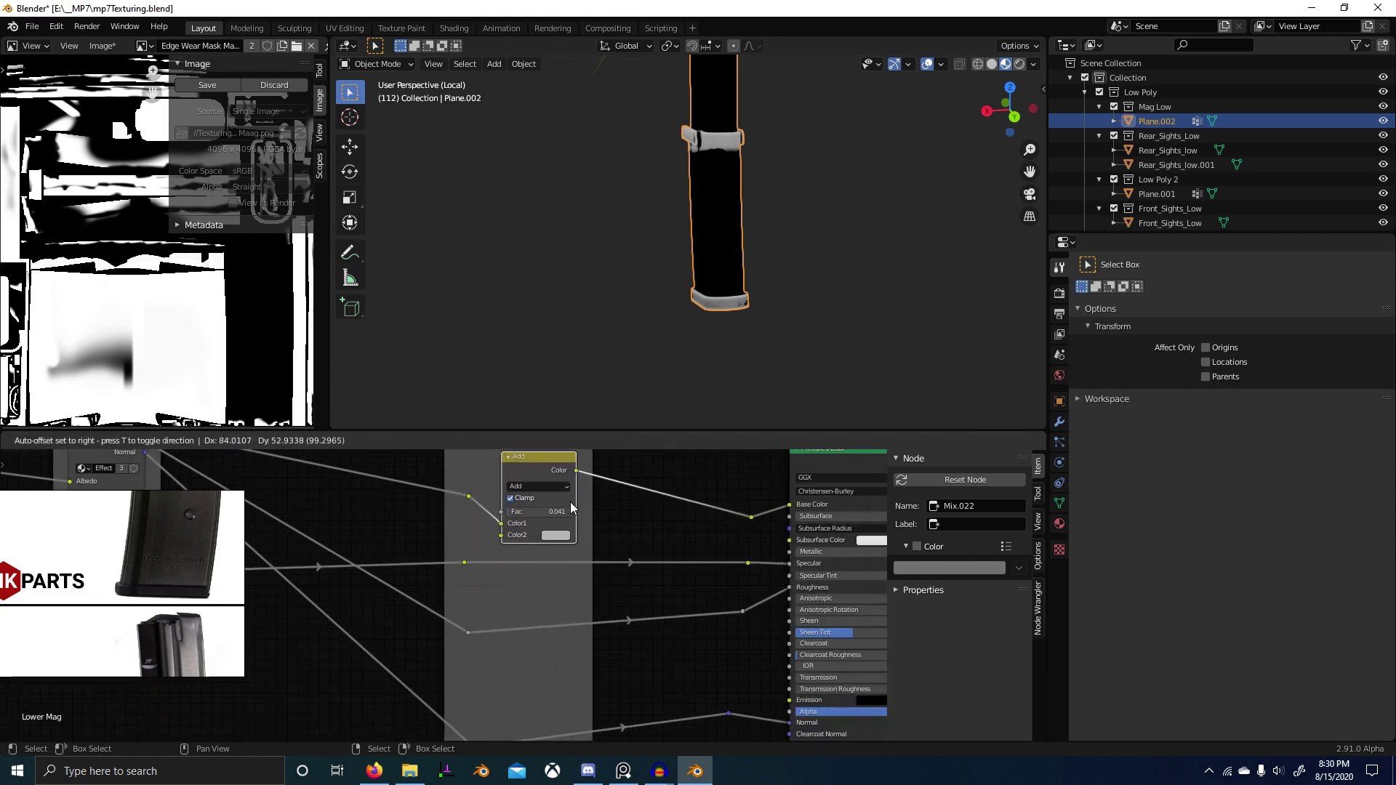
{"action": "left_click", "coordinate": [573, 496]}
Step: Duplicate the Add node into the Roughness link, raise its Fac, and feed the edge wear output into Color2 of both Add nodes
{"action": "key", "text": "shift+d"}
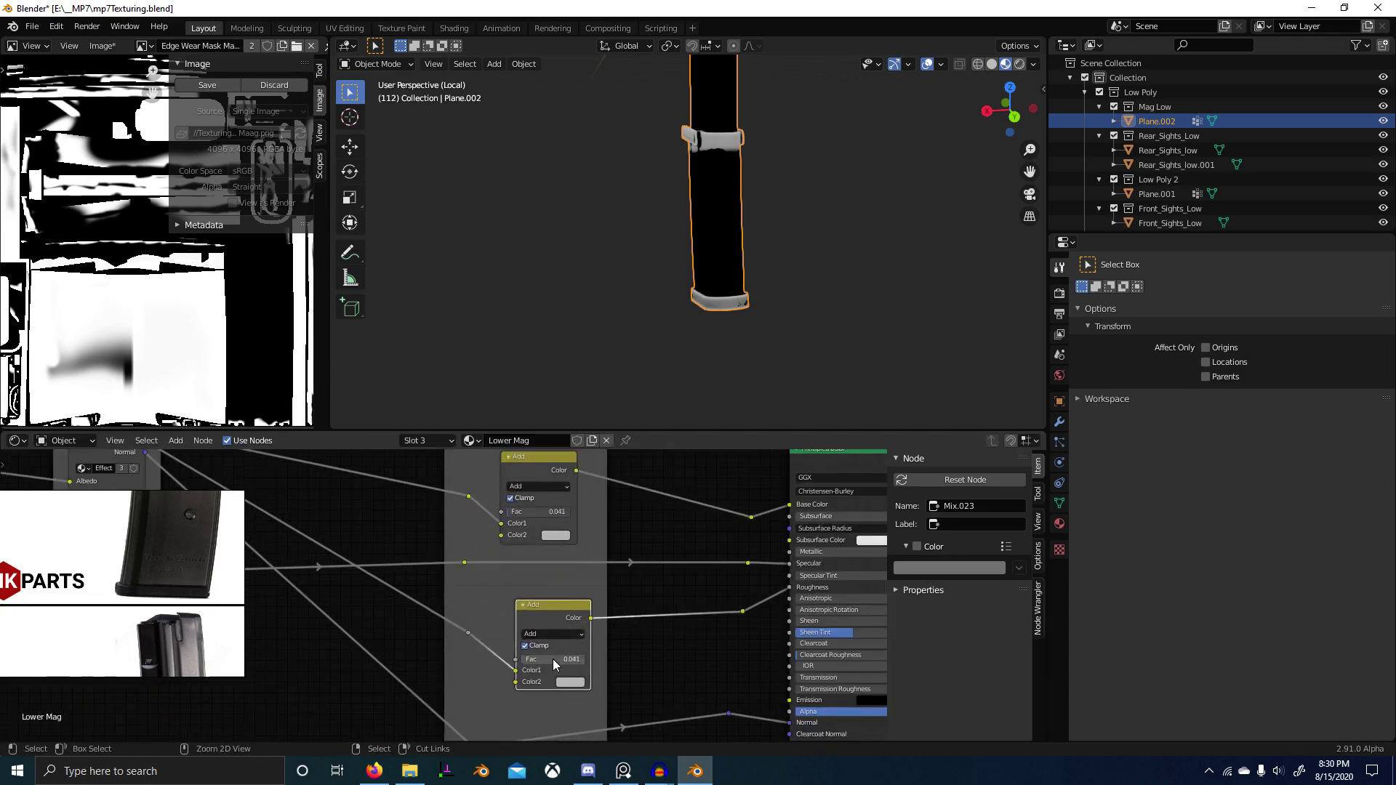
{"action": "left_click", "coordinate": [553, 659]}
{"action": "scroll", "coordinate": [595, 538], "scroll_direction": "down", "scroll_amount": 3}
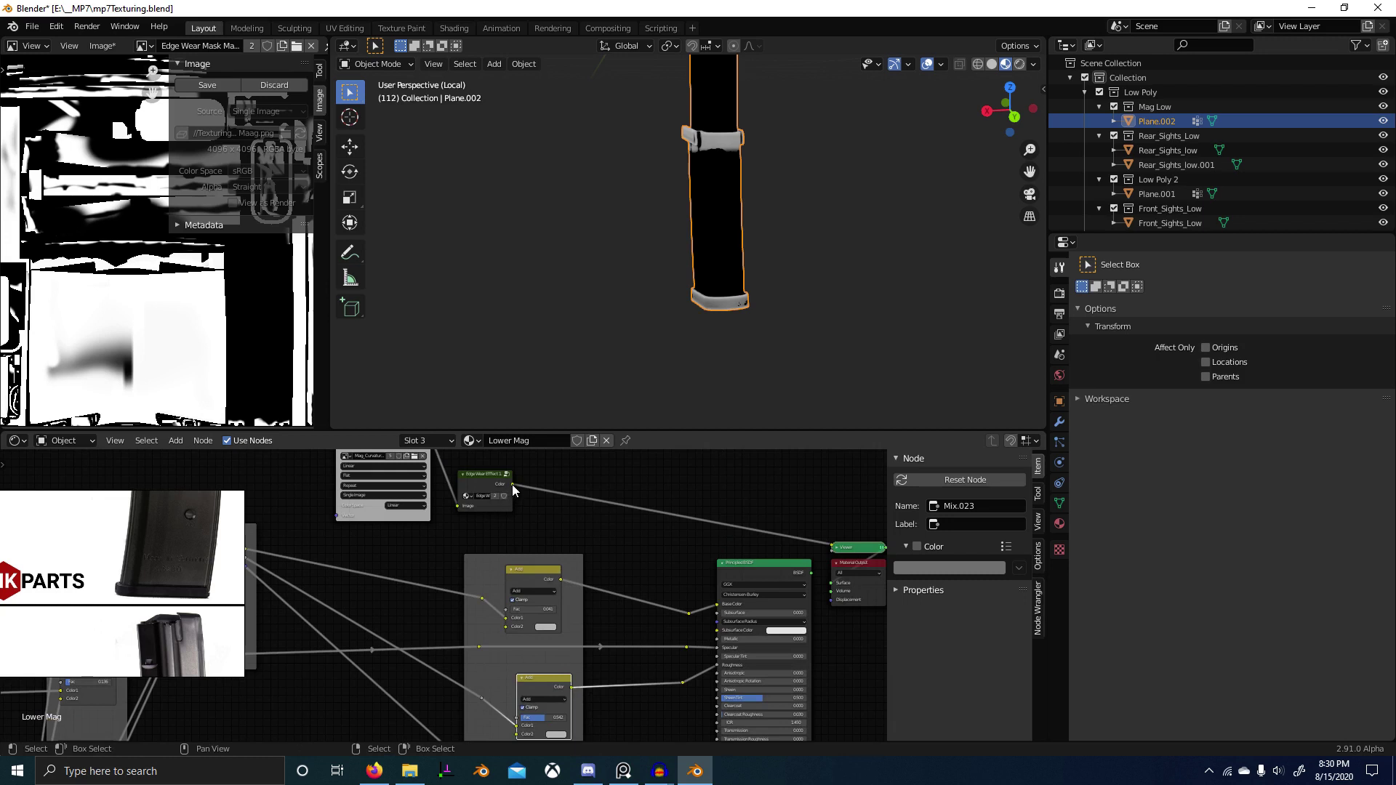
{"action": "left_click_drag", "start_coordinate": [511, 483], "coordinate": [512, 627]}
{"action": "left_click_drag", "start_coordinate": [512, 485], "coordinate": [518, 734]}
Step: Preview the color and roughness Add nodes on the magazine, and reconnect the Principled BSDF to the material output
{"action": "left_click", "coordinate": [535, 575], "text": "ctrl+shift"}
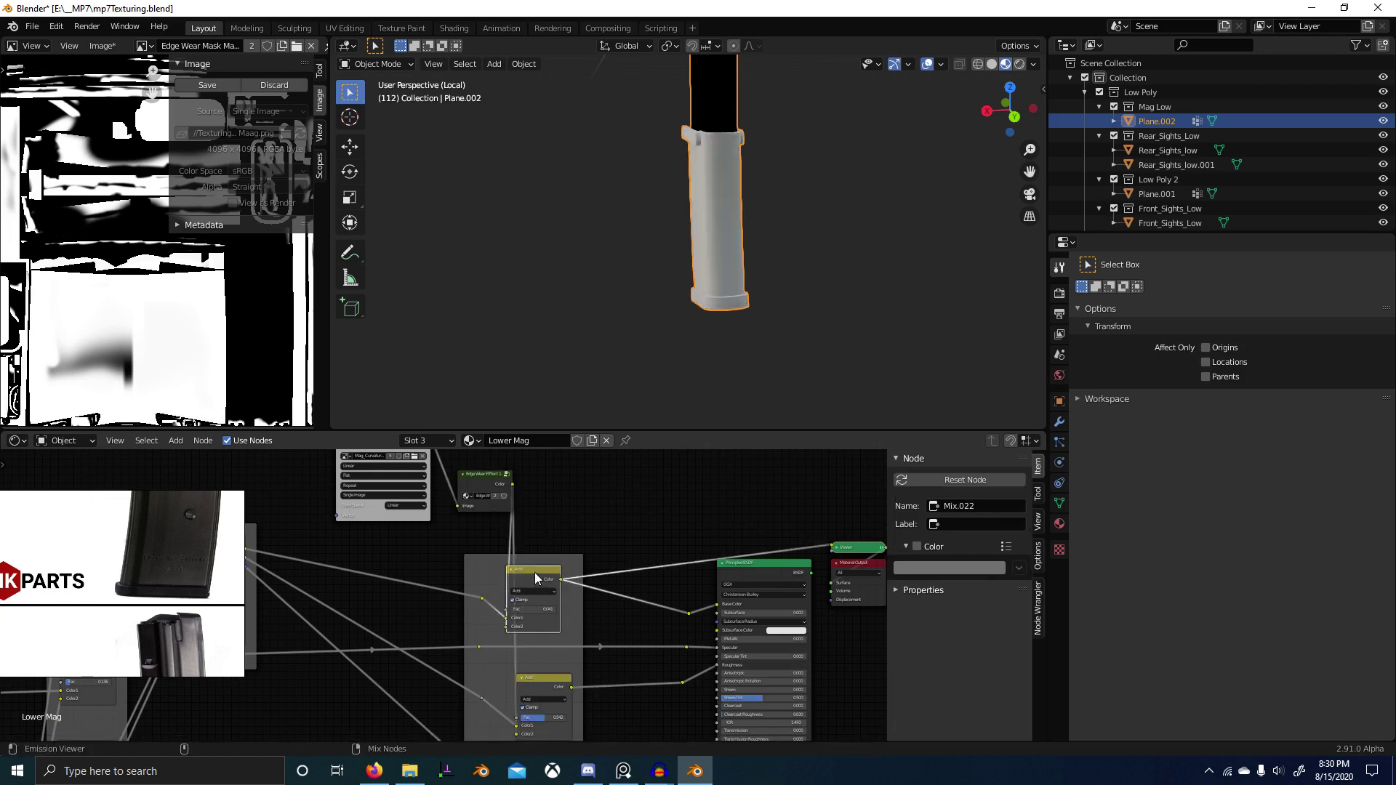
{"action": "scroll", "coordinate": [783, 191], "scroll_direction": "up", "scroll_amount": 3}
{"action": "scroll", "coordinate": [784, 190], "scroll_direction": "up", "scroll_amount": 2}
{"action": "middle_click_drag", "start_coordinate": [783, 191], "coordinate": [674, 329]}
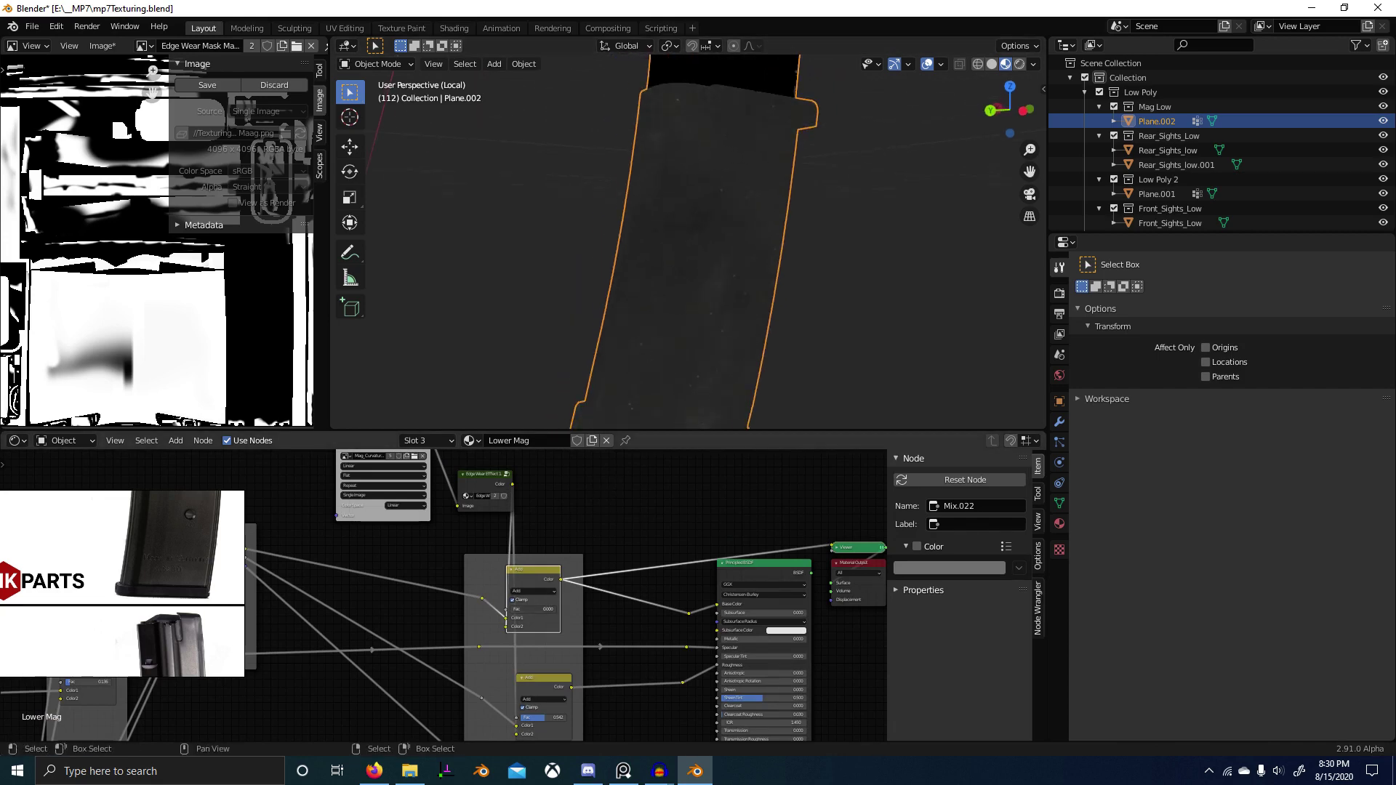
{"action": "scroll", "coordinate": [644, 626], "scroll_direction": "down", "scroll_amount": 1}
{"action": "middle_click_drag", "start_coordinate": [643, 626], "coordinate": [643, 545]}
{"action": "left_click", "coordinate": [539, 597], "text": "ctrl+shift"}
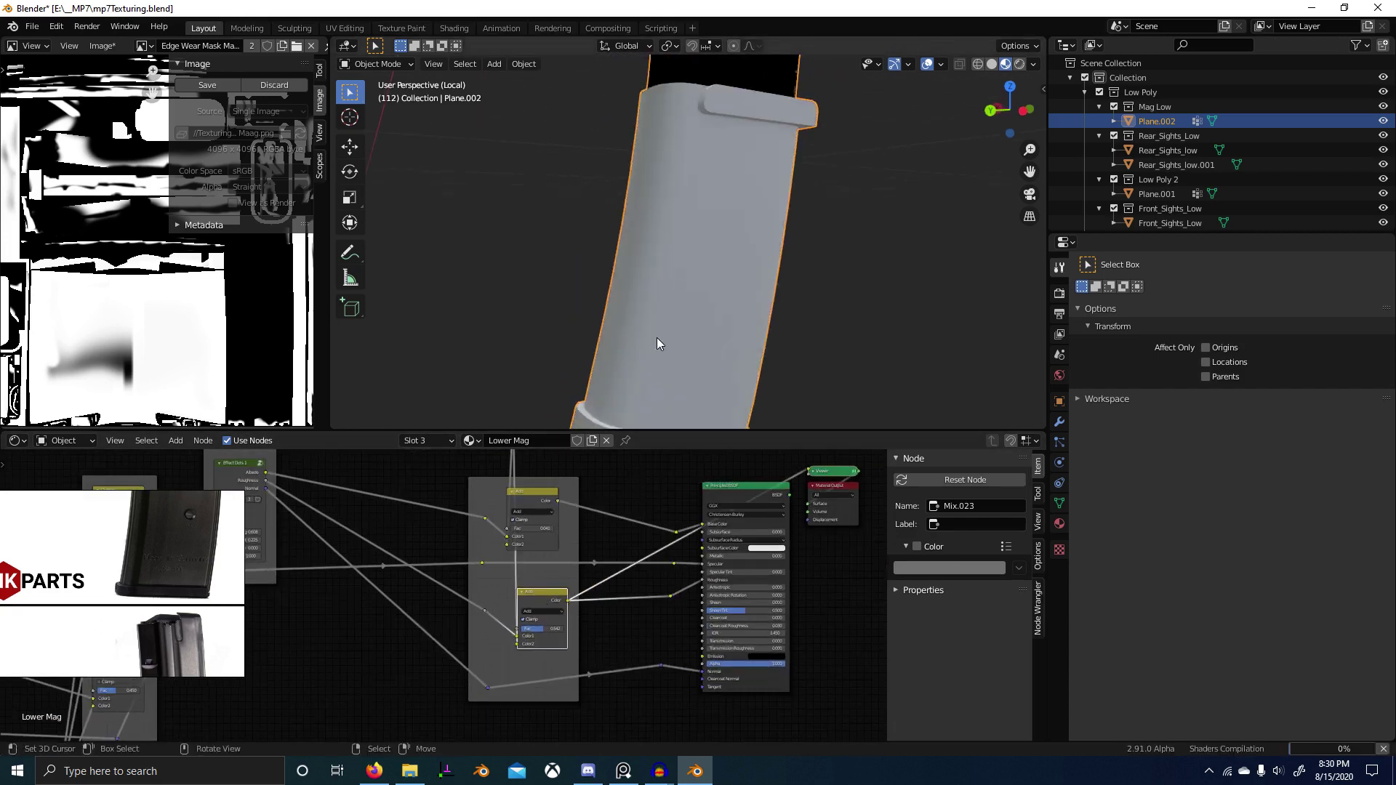
{"action": "middle_click_drag", "start_coordinate": [657, 337], "coordinate": [691, 322]}
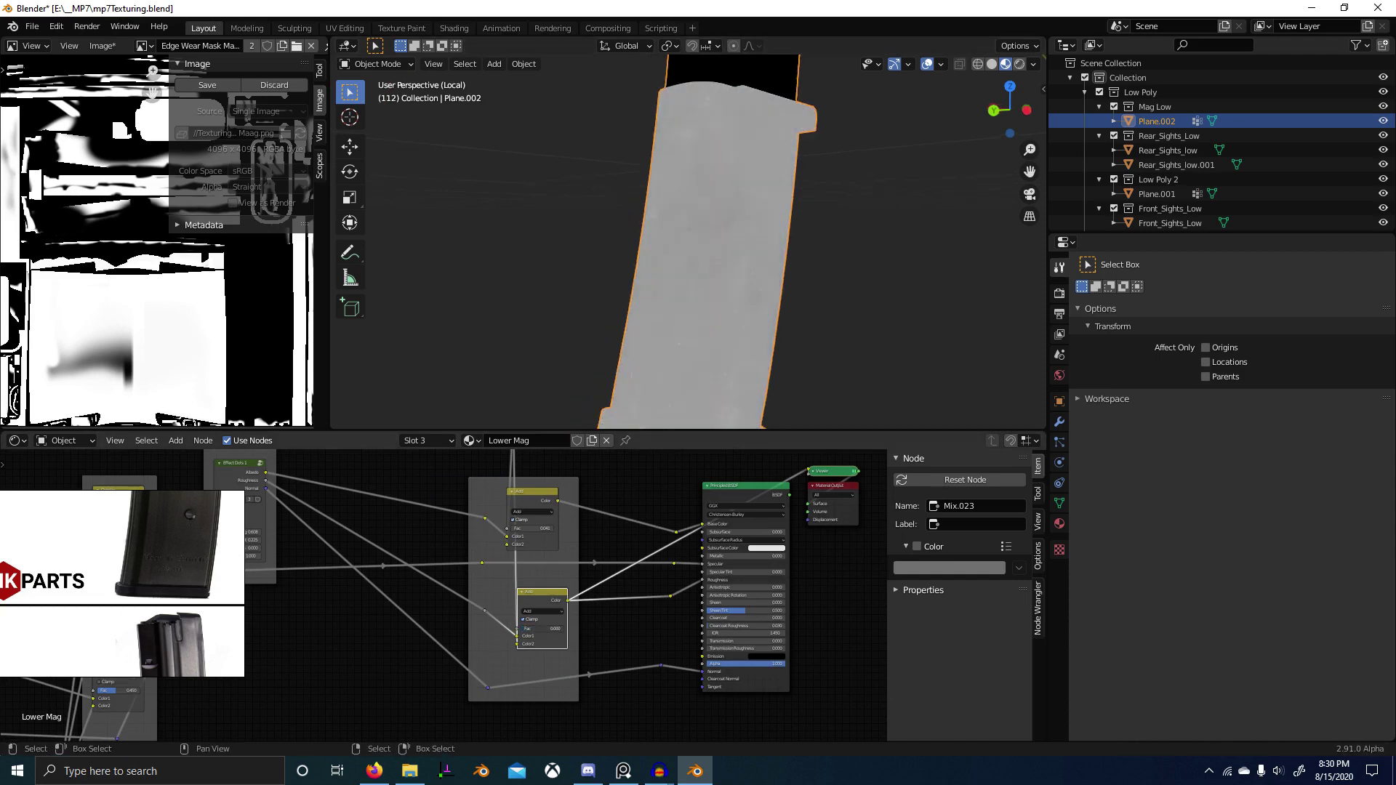
{"action": "left_click", "coordinate": [757, 488], "text": "ctrl+shift"}
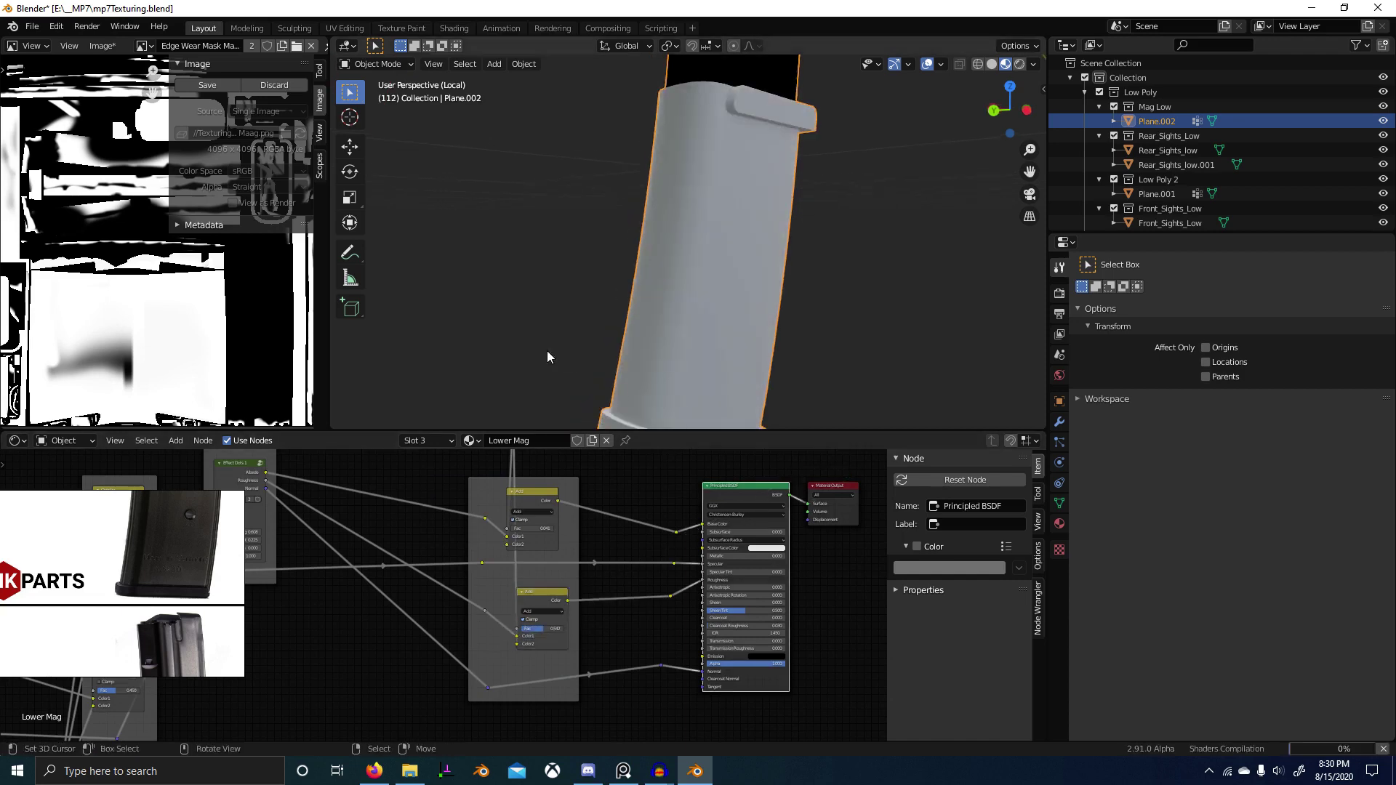
Step: Tidy the node layout by repositioning the edge wear nodes and the frame containing the two Add nodes
{"action": "scroll", "coordinate": [548, 352], "scroll_direction": "down", "scroll_amount": 1}
{"action": "scroll", "coordinate": [629, 552], "scroll_direction": "down", "scroll_amount": 5}
{"action": "middle_click_drag", "start_coordinate": [629, 551], "coordinate": [612, 644]}
{"action": "left_click_drag", "start_coordinate": [525, 561], "coordinate": [475, 544]}
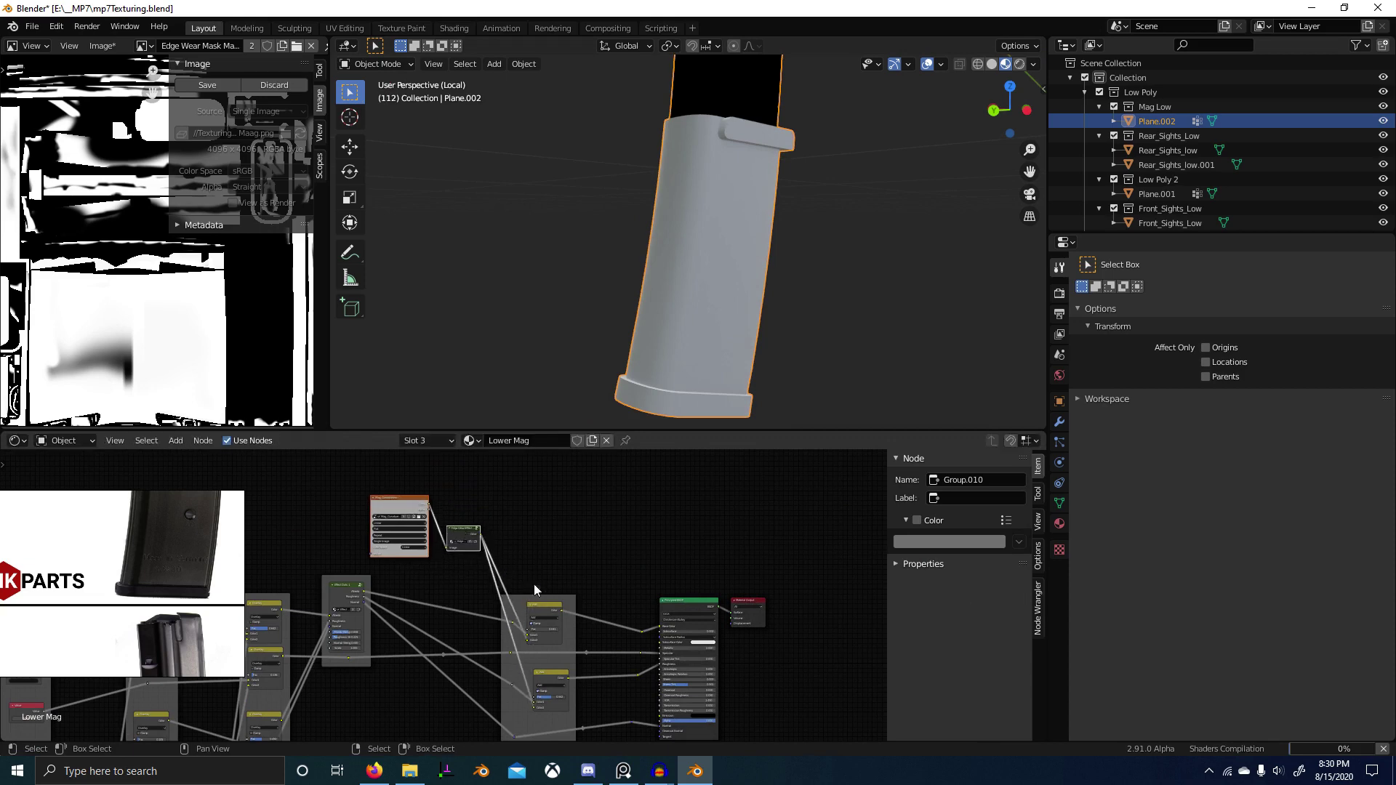
{"action": "left_click_drag", "start_coordinate": [575, 611], "coordinate": [581, 589]}
Step: Examine the shaded edge wear around the collar, ribs and base of the lower magazine in an enlarged viewport
{"action": "scroll", "coordinate": [683, 387], "scroll_direction": "up", "scroll_amount": 4}
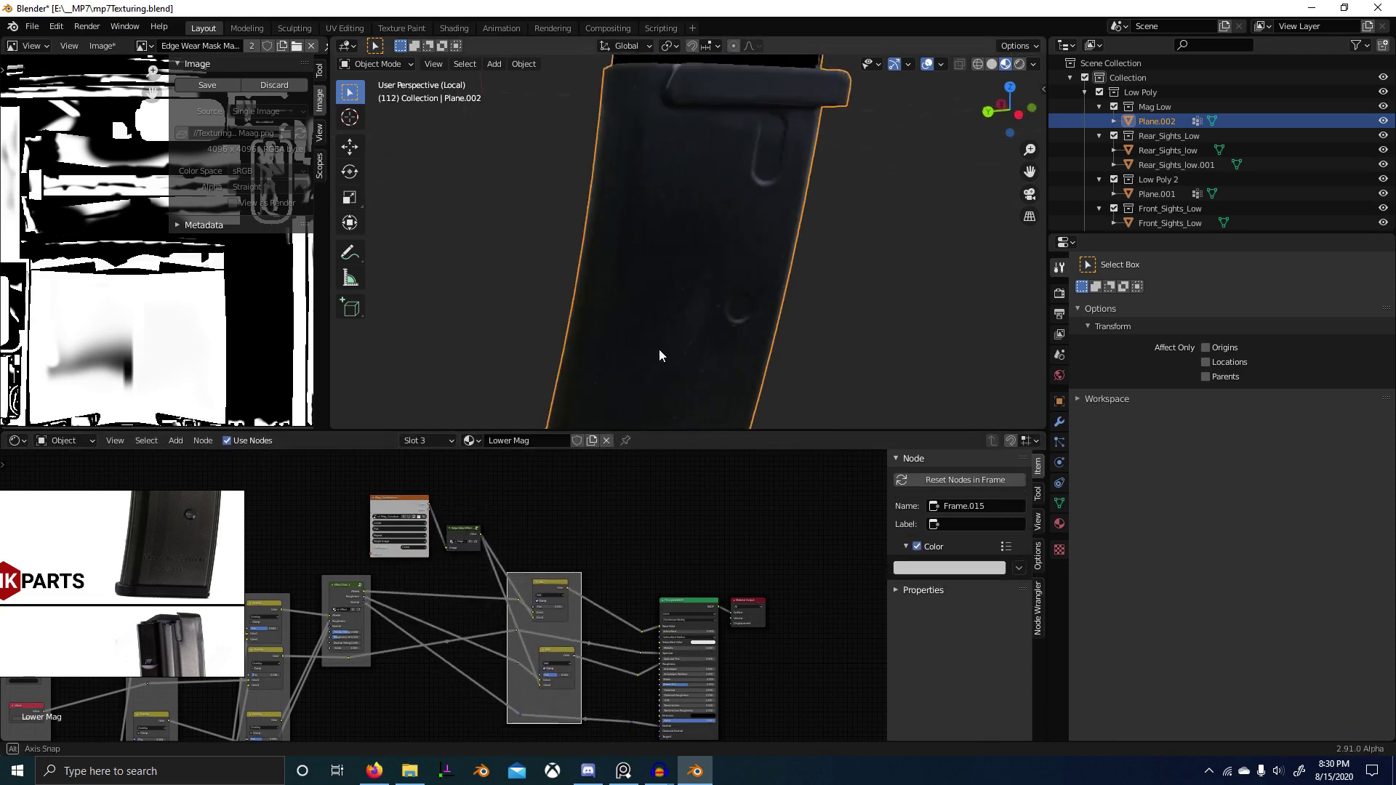
{"action": "scroll", "coordinate": [718, 352], "scroll_direction": "down", "scroll_amount": 4}
{"action": "middle_click_drag", "start_coordinate": [718, 352], "coordinate": [954, 354]}
{"action": "scroll", "coordinate": [686, 334], "scroll_direction": "up", "scroll_amount": 3}
{"action": "key", "text": "ctrl+space"}
{"action": "scroll", "coordinate": [678, 313], "scroll_direction": "down", "scroll_amount": 5}
{"action": "scroll", "coordinate": [827, 364], "scroll_direction": "up", "scroll_amount": 4}
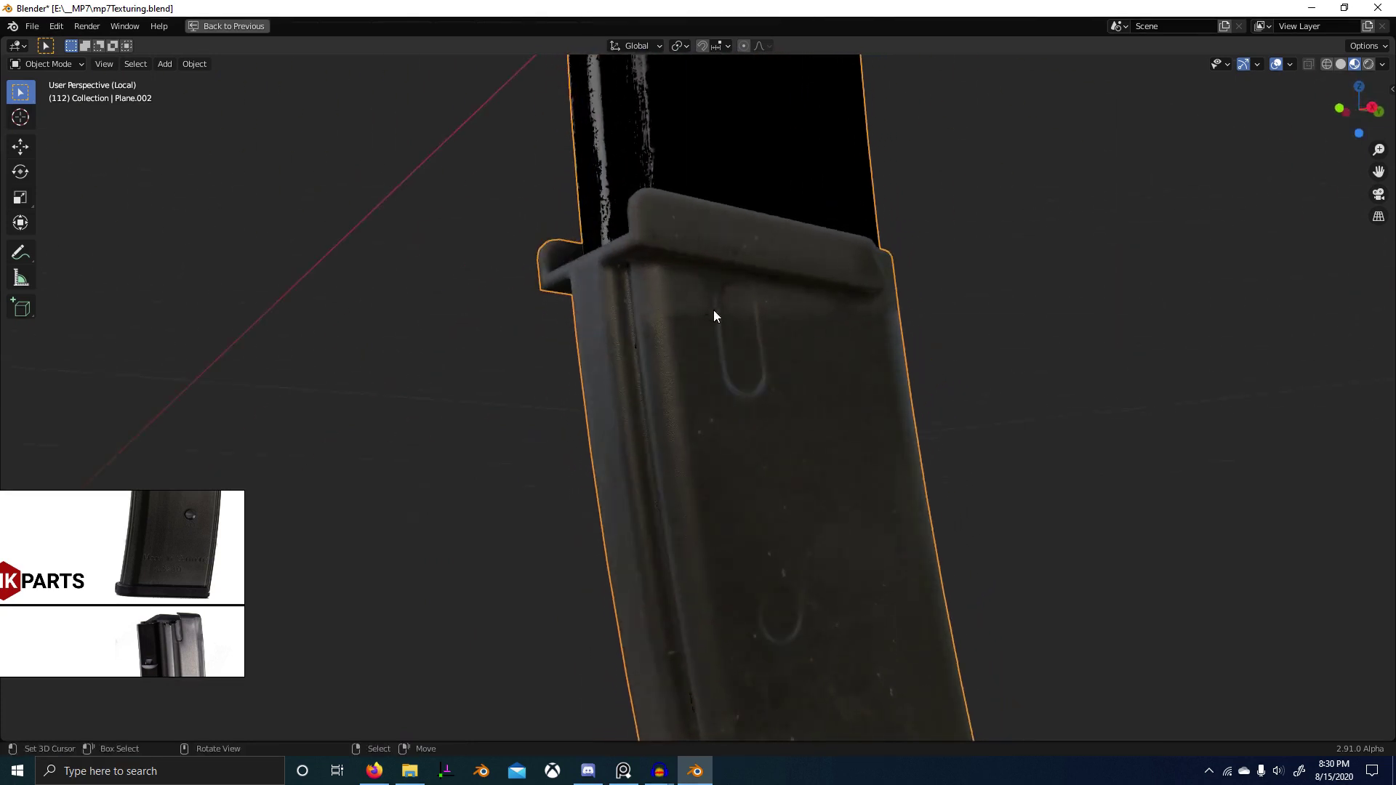
{"action": "middle_click_drag", "start_coordinate": [713, 315], "coordinate": [778, 328]}
{"action": "middle_click_drag", "start_coordinate": [592, 279], "coordinate": [745, 524]}
Step: Switch the magazine to Texture Paint mode and restore the full editor layout
{"action": "key", "text": "ctrl+Tab"}
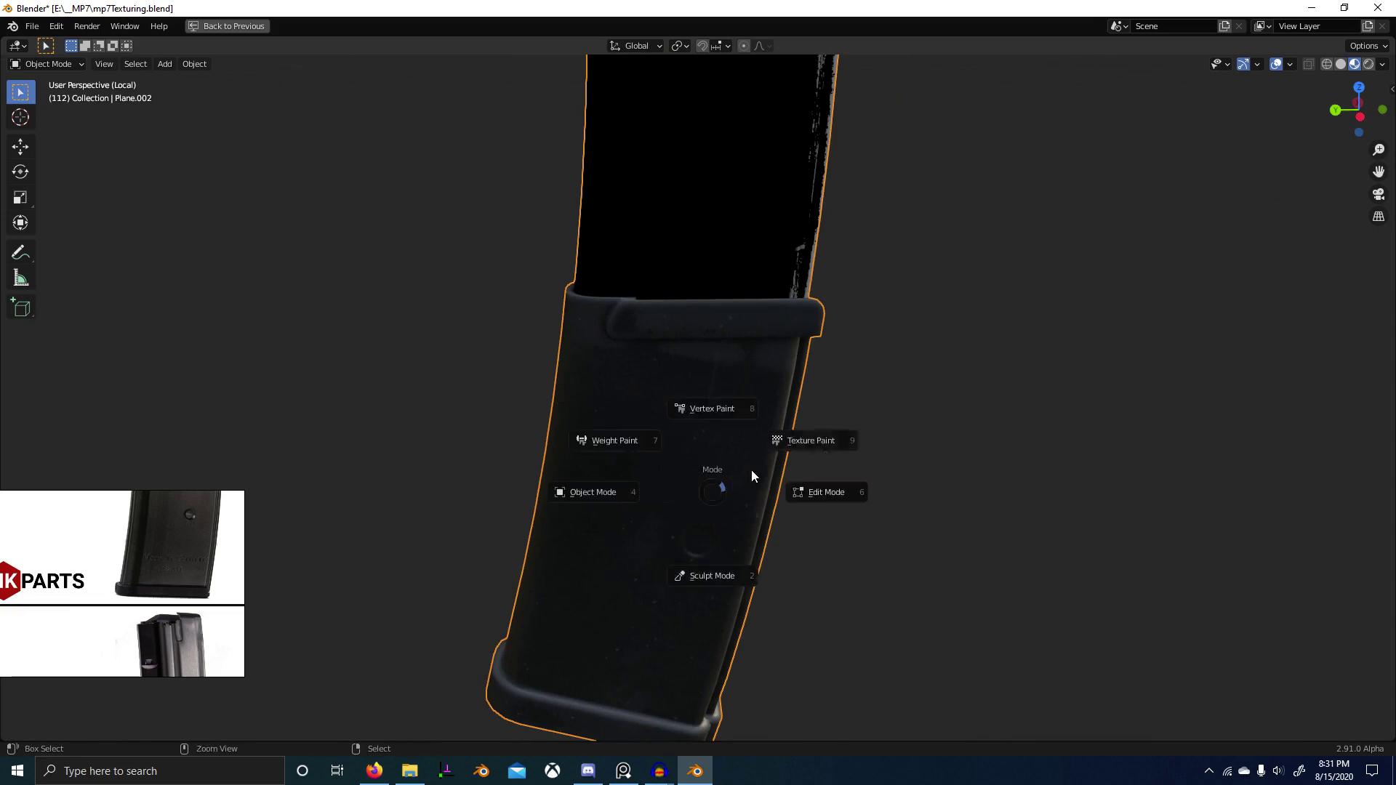
{"action": "left_click", "coordinate": [809, 425]}
{"action": "key", "text": "ctrl+space"}
Step: Select the curvature image texture and the edge wear group node together and move them to a clearer spot above the network
{"action": "scroll", "coordinate": [482, 567], "scroll_direction": "up", "scroll_amount": 2}
{"action": "middle_click_drag", "start_coordinate": [486, 563], "coordinate": [581, 618]}
{"action": "left_click", "coordinate": [546, 562]}
{"action": "left_click", "coordinate": [488, 534], "text": "shift"}
{"action": "scroll", "coordinate": [567, 551], "scroll_direction": "down", "scroll_amount": 1}
{"action": "scroll", "coordinate": [618, 600], "scroll_direction": "down", "scroll_amount": 1}
{"action": "key", "text": "g"}
{"action": "left_click", "coordinate": [499, 569]}
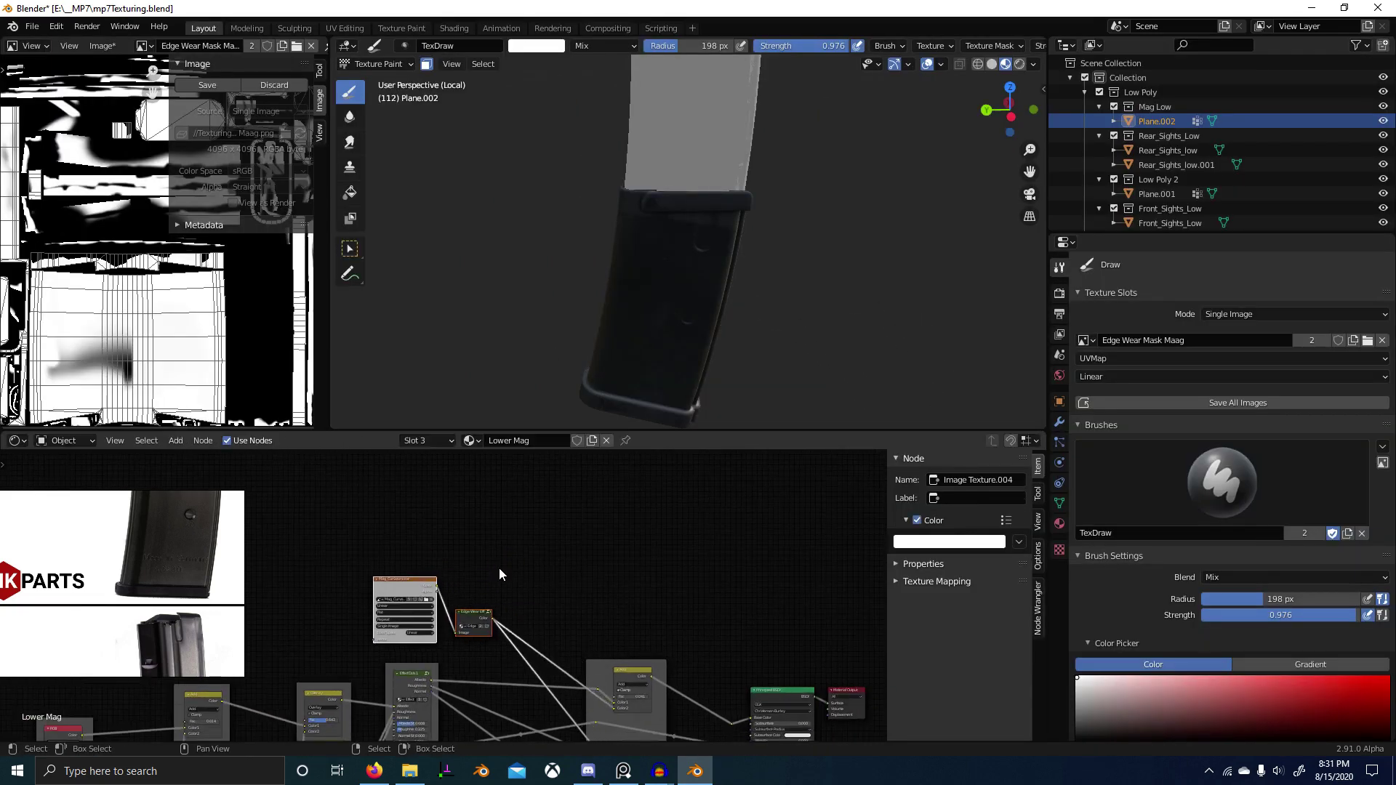
Step: Copy the UV Map, Edge Wear Mask Maag image texture and Multiply nodes from the Upper Mag material
{"action": "left_click", "coordinate": [421, 442]}
{"action": "left_click", "coordinate": [426, 488]}
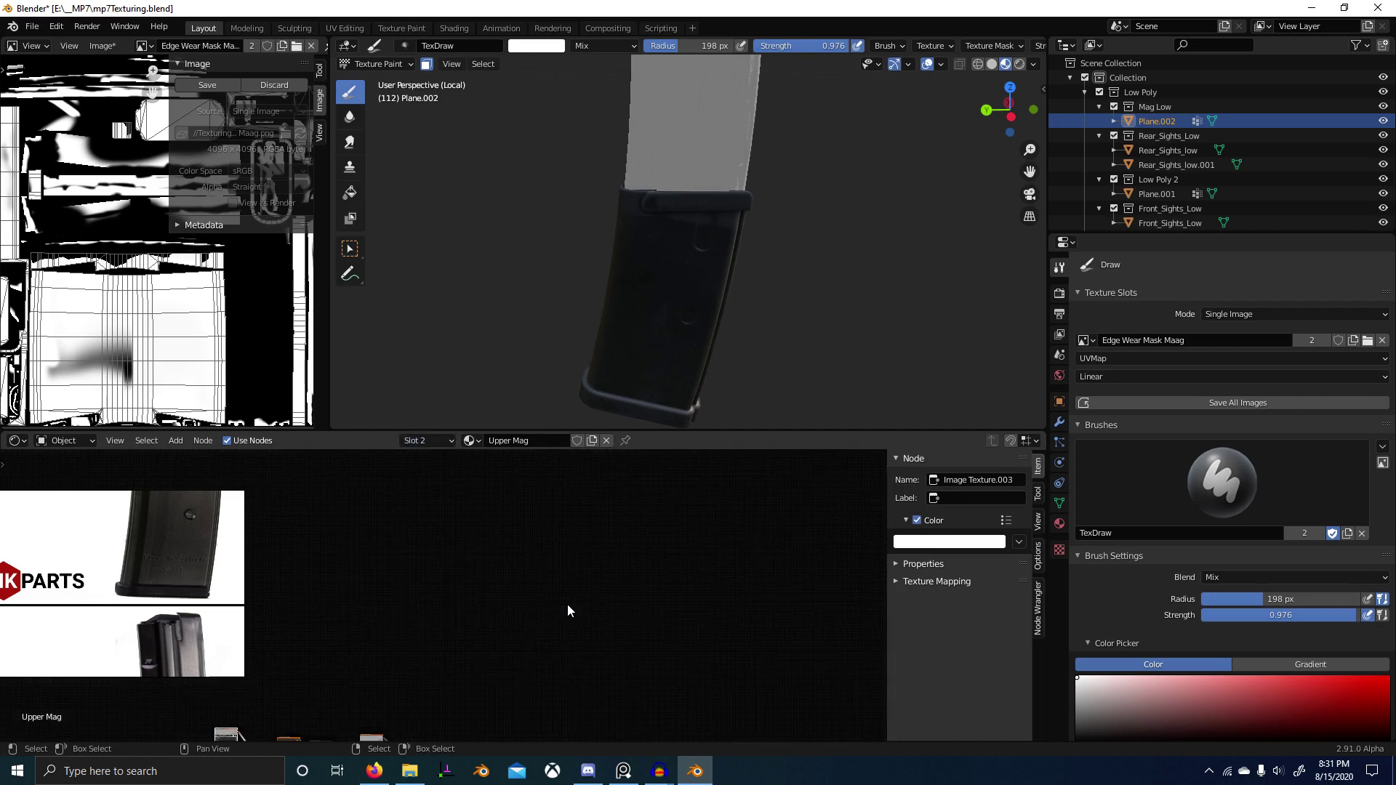
{"action": "scroll", "coordinate": [523, 724], "scroll_direction": "down", "scroll_amount": 2}
{"action": "middle_click_drag", "start_coordinate": [518, 731], "coordinate": [806, 560]}
{"action": "scroll", "coordinate": [493, 631], "scroll_direction": "up", "scroll_amount": 7}
{"action": "scroll", "coordinate": [595, 610], "scroll_direction": "up", "scroll_amount": 7}
{"action": "scroll", "coordinate": [582, 587], "scroll_direction": "down", "scroll_amount": 1}
{"action": "scroll", "coordinate": [559, 590], "scroll_direction": "up", "scroll_amount": 5}
{"action": "middle_click_drag", "start_coordinate": [486, 559], "coordinate": [543, 563]}
{"action": "left_click", "coordinate": [463, 502]}
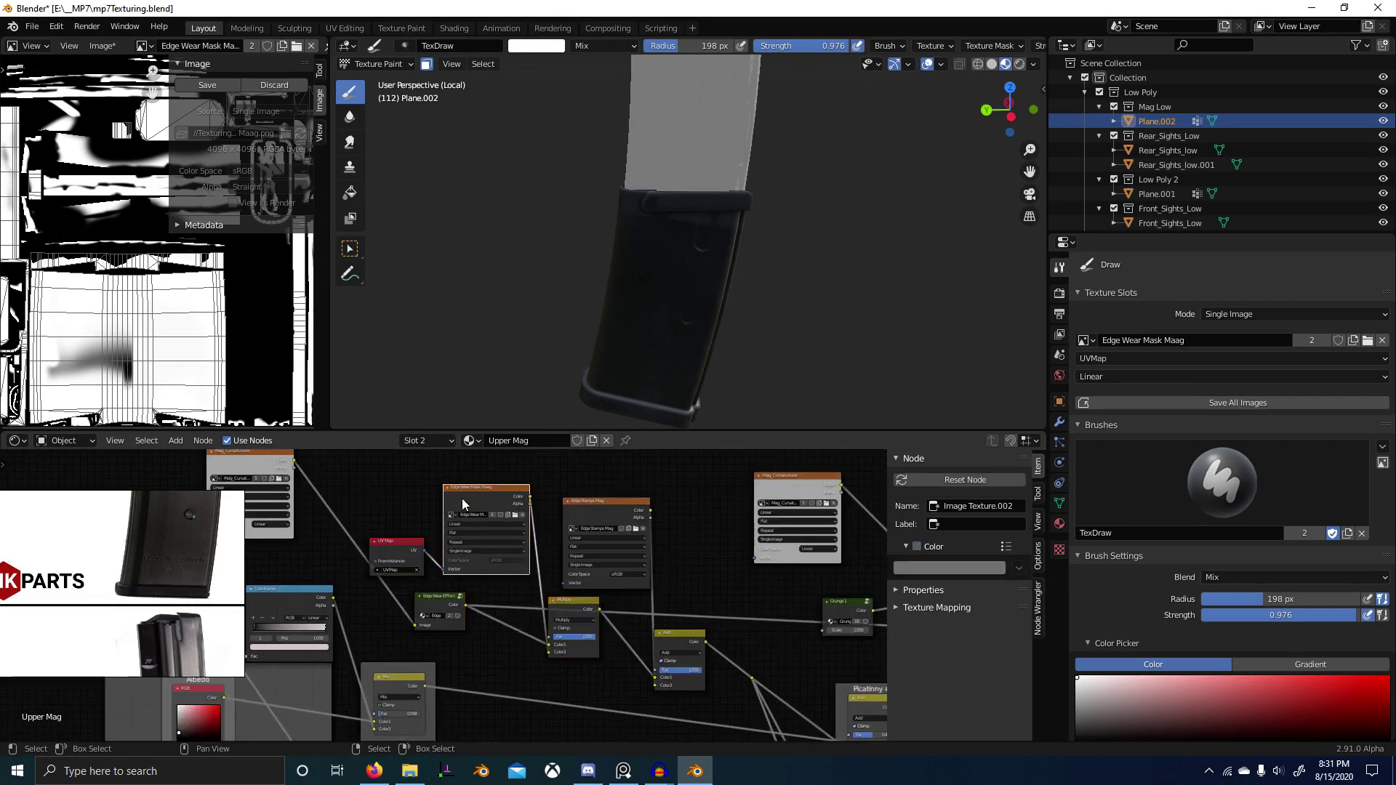
{"action": "left_click", "coordinate": [391, 556], "text": "shift"}
{"action": "left_click", "coordinate": [565, 609], "text": "shift"}
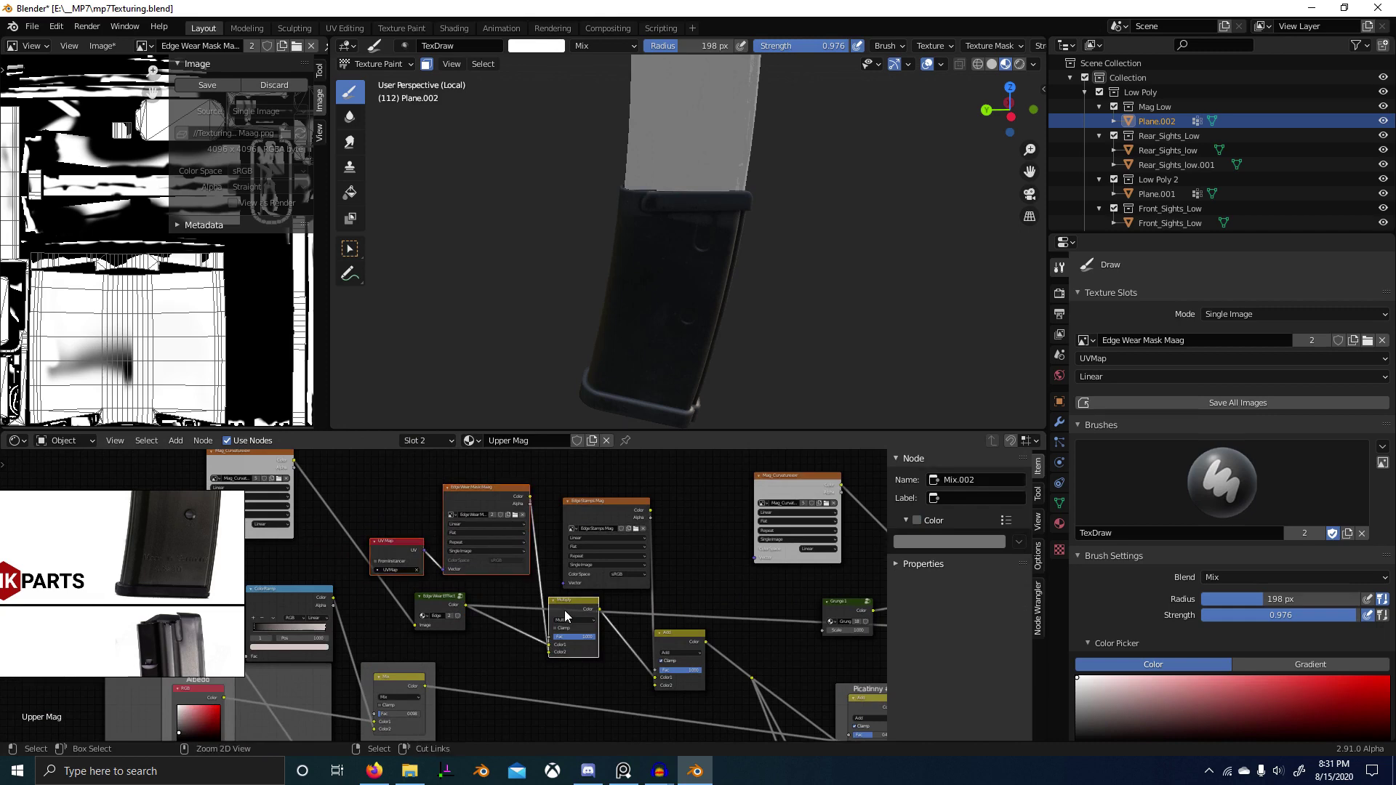
Step: Paste the copied wear mask nodes into the Lower Mag material and place them above its network
{"action": "left_click", "coordinate": [471, 441]}
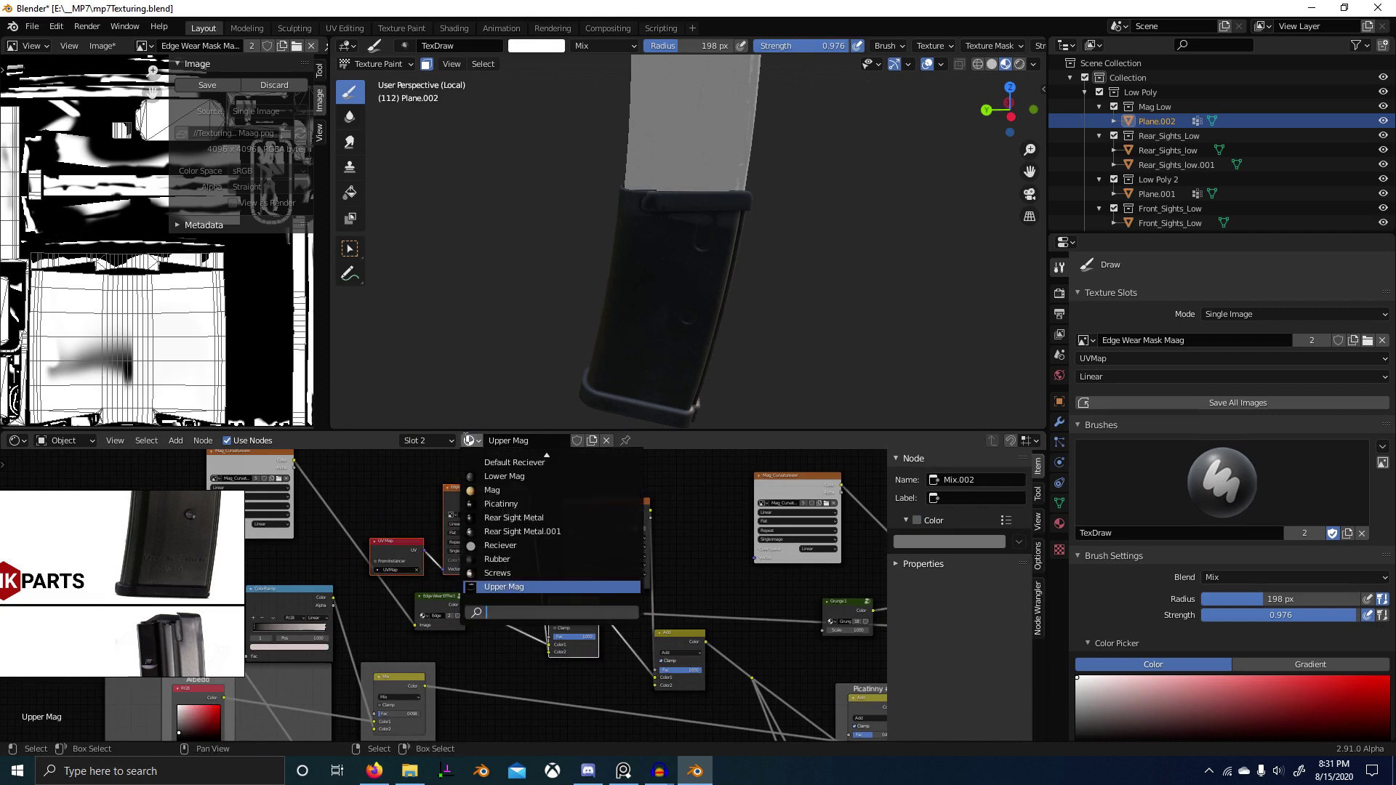
{"action": "left_click", "coordinate": [427, 443]}
{"action": "left_click", "coordinate": [405, 500]}
{"action": "scroll", "coordinate": [677, 581], "scroll_direction": "down", "scroll_amount": 4}
{"action": "middle_click_drag", "start_coordinate": [677, 582], "coordinate": [524, 644]}
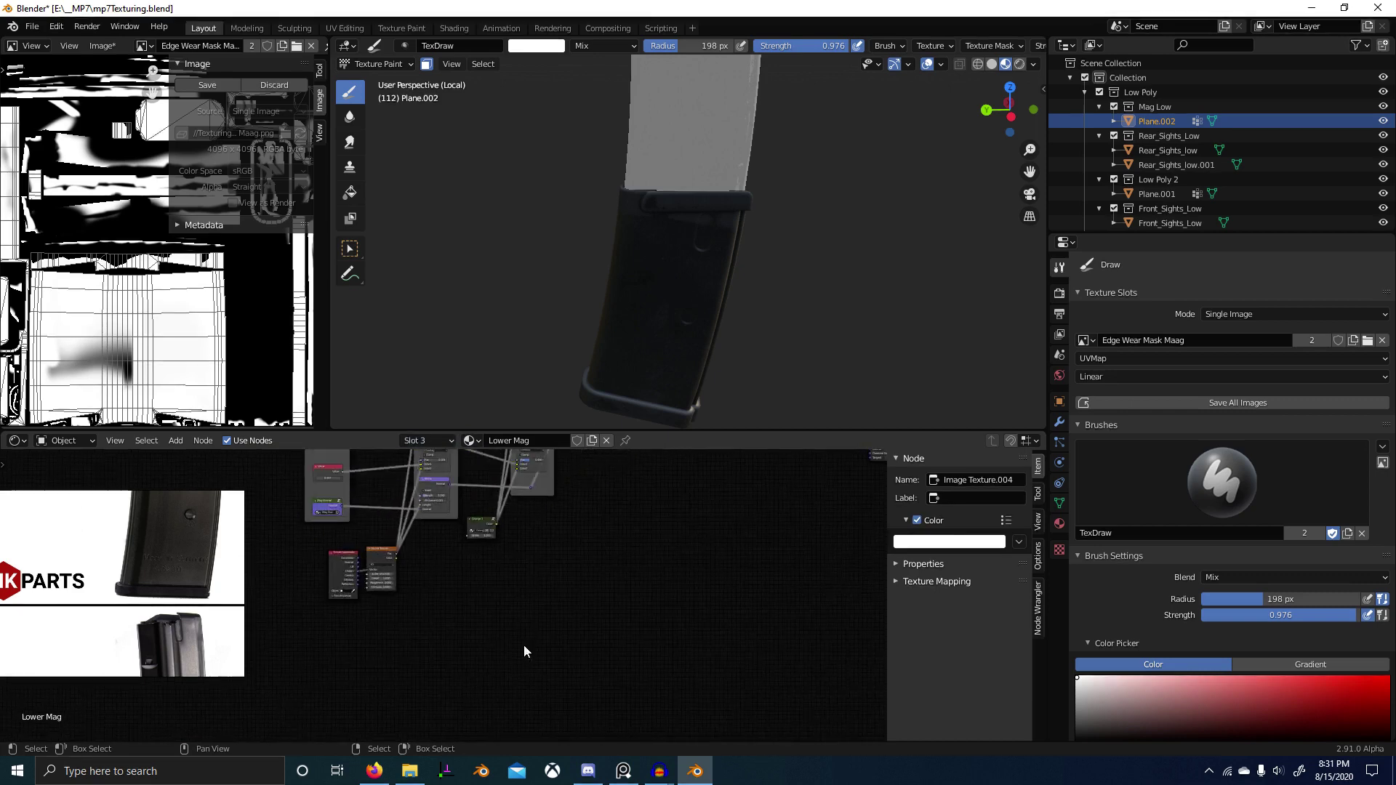
{"action": "scroll", "coordinate": [662, 640], "scroll_direction": "down", "scroll_amount": 5}
{"action": "key", "text": "ctrl+v"}
{"action": "scroll", "coordinate": [659, 636], "scroll_direction": "down", "scroll_amount": 5}
{"action": "middle_click_drag", "start_coordinate": [647, 637], "coordinate": [582, 676]}
{"action": "key", "text": "g"}
{"action": "left_click", "coordinate": [663, 547]}
{"action": "scroll", "coordinate": [532, 575], "scroll_direction": "up", "scroll_amount": 10}
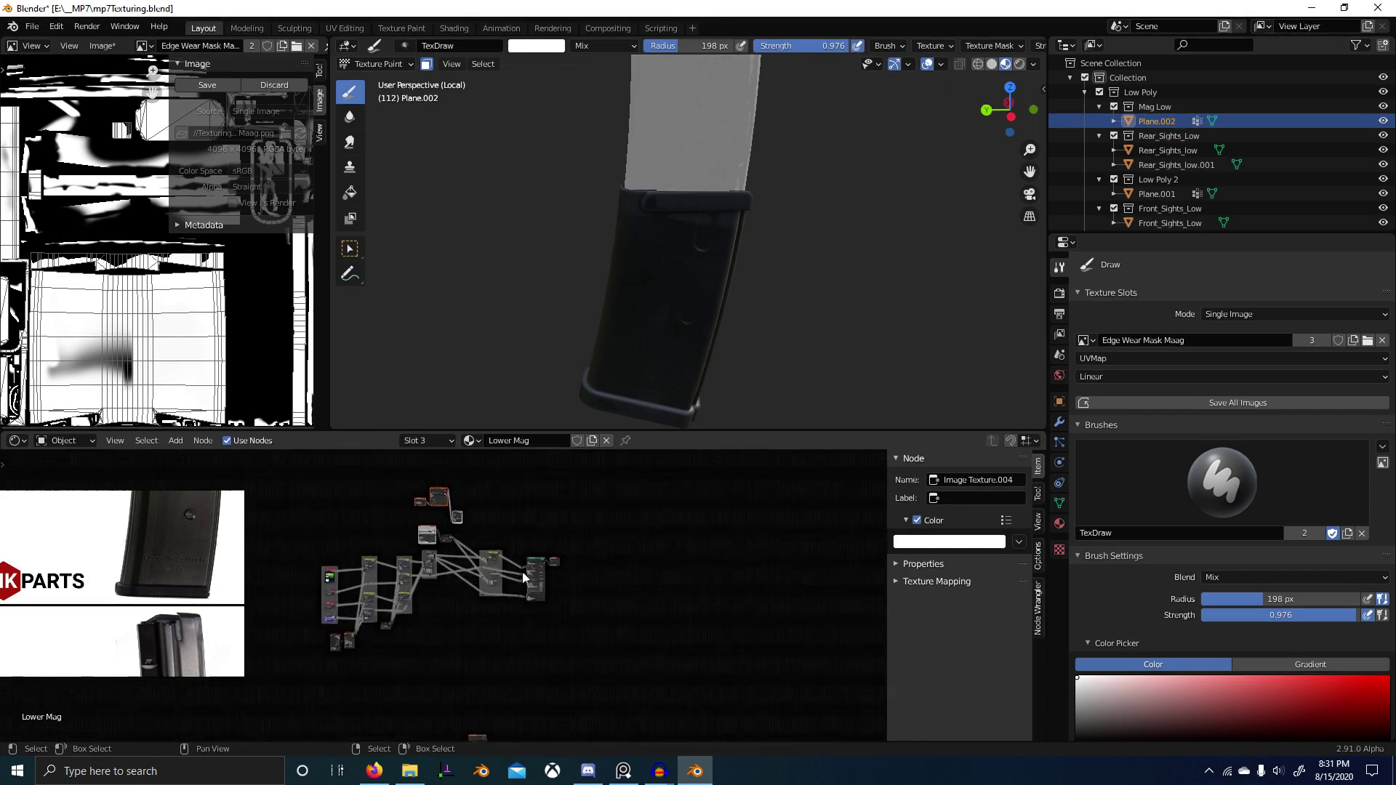
Step: Insert a reroute point into the edge wear group's output links and position it above the frame with the Add nodes
{"action": "middle_click_drag", "start_coordinate": [474, 557], "coordinate": [478, 696]}
{"action": "scroll", "coordinate": [480, 690], "scroll_direction": "down", "scroll_amount": 1}
{"action": "right_click_drag", "start_coordinate": [513, 549], "coordinate": [474, 605], "text": "shift"}
{"action": "scroll", "coordinate": [509, 582], "scroll_direction": "up", "scroll_amount": 5}
{"action": "key", "text": "g"}
{"action": "middle_click_drag", "start_coordinate": [505, 583], "coordinate": [485, 673]}
{"action": "left_click", "coordinate": [548, 603]}
{"action": "left_click", "coordinate": [514, 618]}
{"action": "left_click", "coordinate": [512, 619]}
{"action": "key", "text": "ctrl+x"}
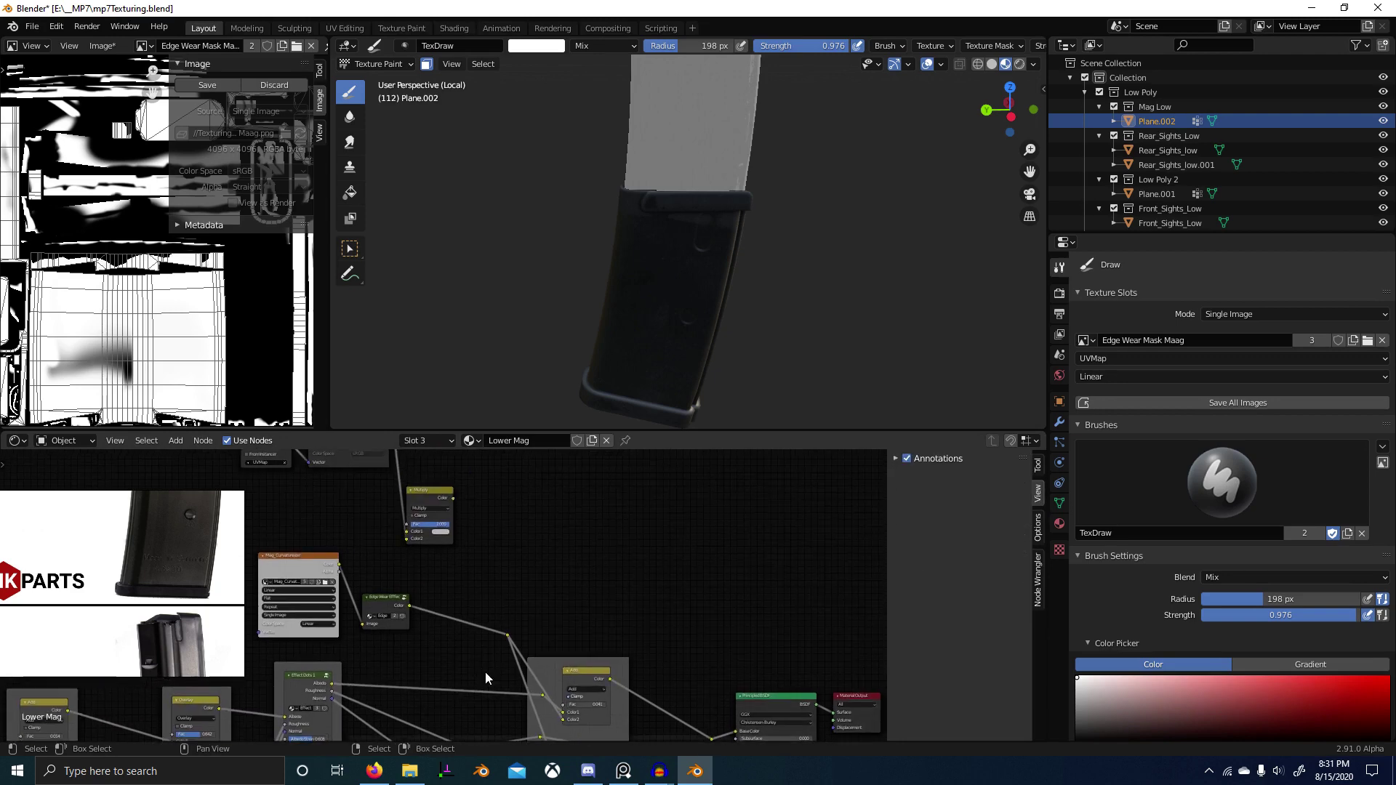
Step: Feed the edge wear group's output into the Multiply node and connect the Multiply result to the reroute point
{"action": "left_click_drag", "start_coordinate": [453, 498], "coordinate": [509, 635]}
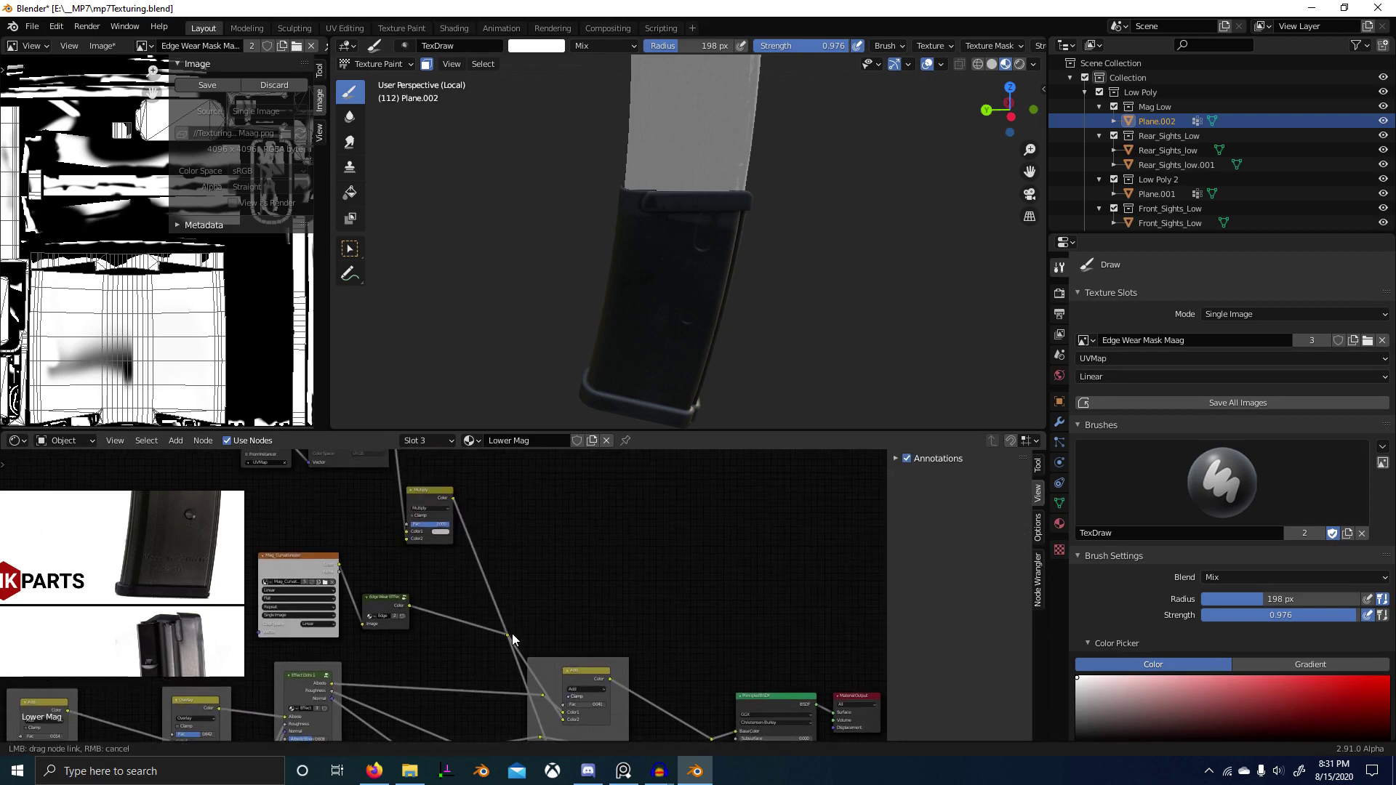
{"action": "left_click_drag", "start_coordinate": [409, 606], "coordinate": [445, 507]}
{"action": "left_click", "coordinate": [512, 520]}
{"action": "middle_click_drag", "start_coordinate": [515, 521], "coordinate": [557, 580]}
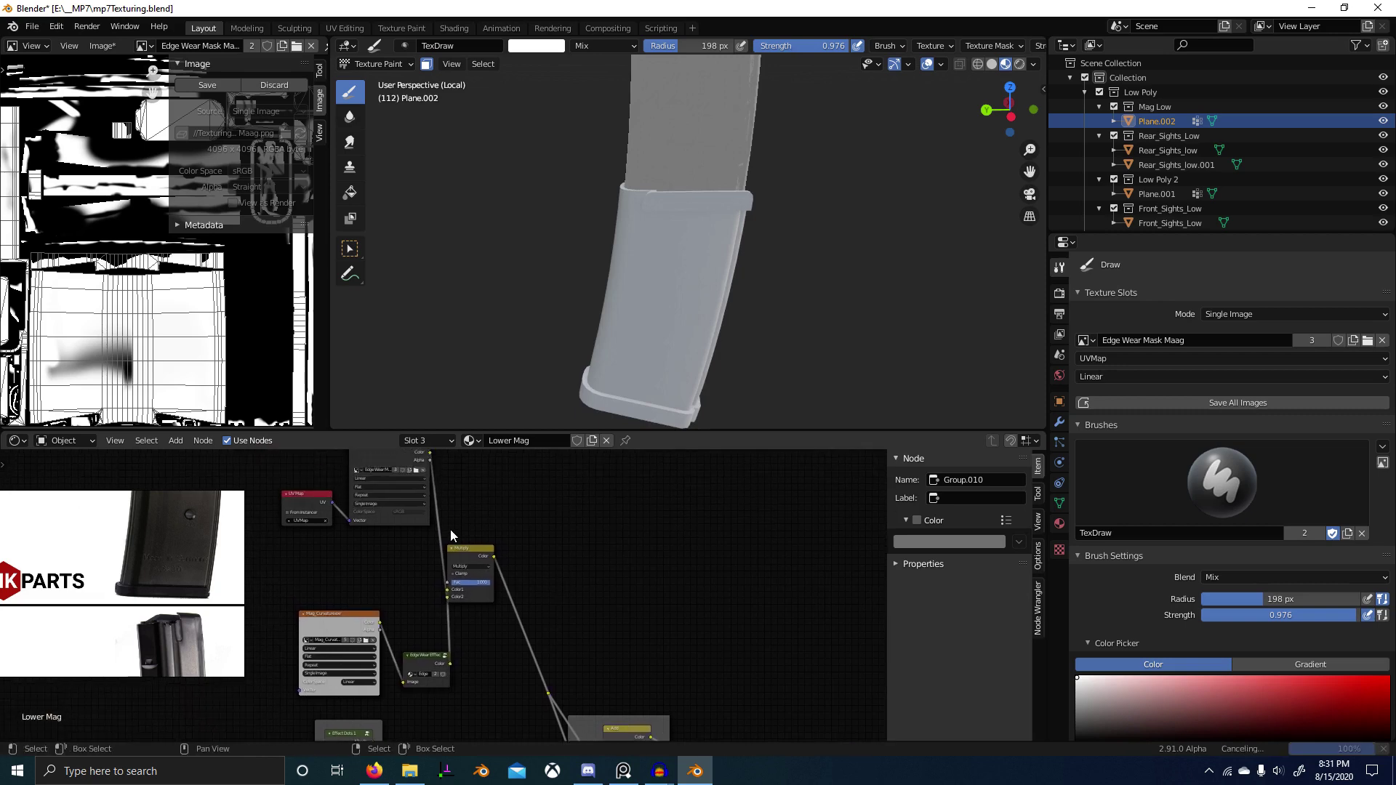
Step: Tidy the pasted wear mask nodes by moving the image texture, UV Map and Multiply nodes around the curvature texture
{"action": "middle_click_drag", "start_coordinate": [451, 529], "coordinate": [489, 591]}
{"action": "left_click", "coordinate": [428, 521]}
{"action": "left_click", "coordinate": [360, 568], "text": "shift"}
{"action": "left_click_drag", "start_coordinate": [360, 569], "coordinate": [352, 626]}
{"action": "left_click_drag", "start_coordinate": [518, 614], "coordinate": [546, 636]}
Step: Choose the S Grunge 07 texture paint brush and set its radius to 120 px
{"action": "scroll", "coordinate": [662, 290], "scroll_direction": "up", "scroll_amount": 5}
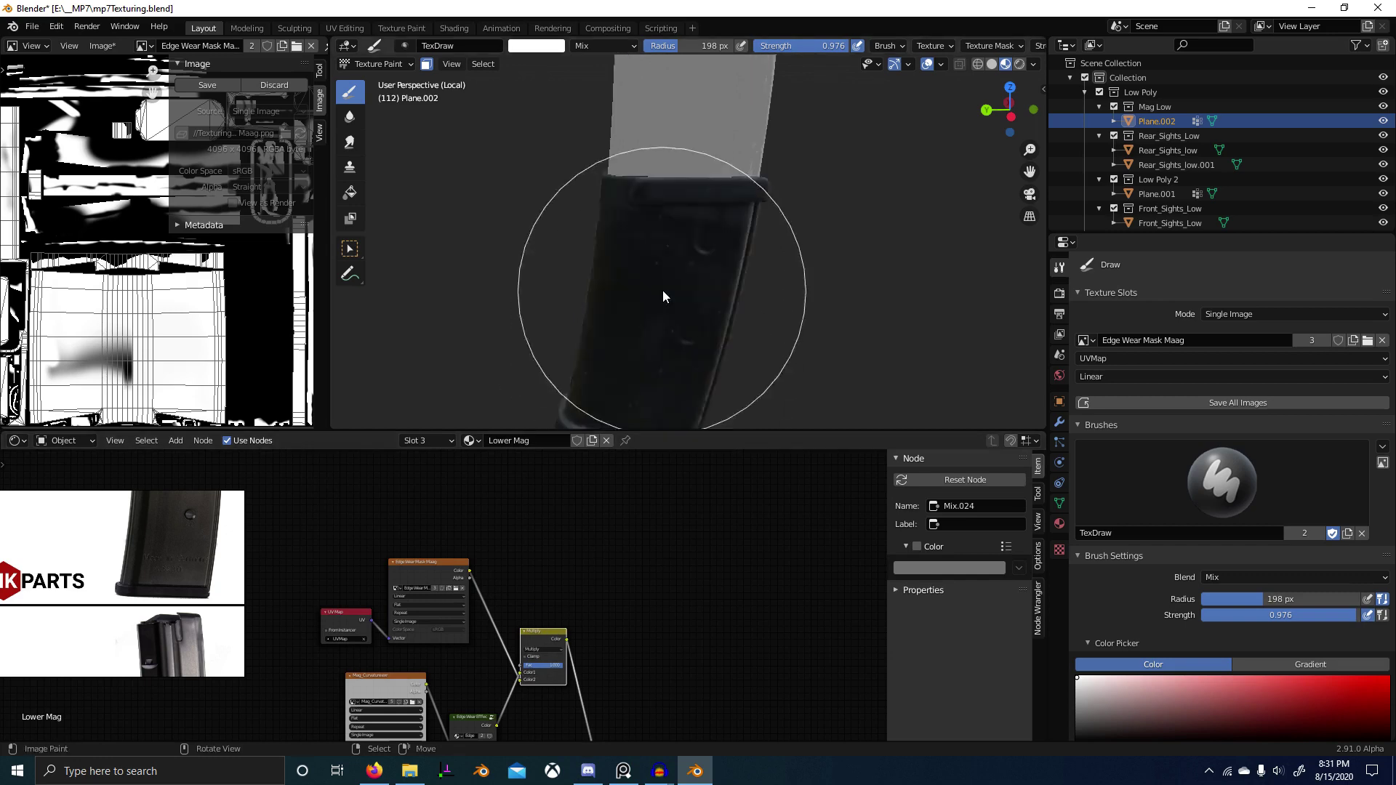
{"action": "middle_click_drag", "start_coordinate": [755, 268], "coordinate": [737, 297], "text": "shift"}
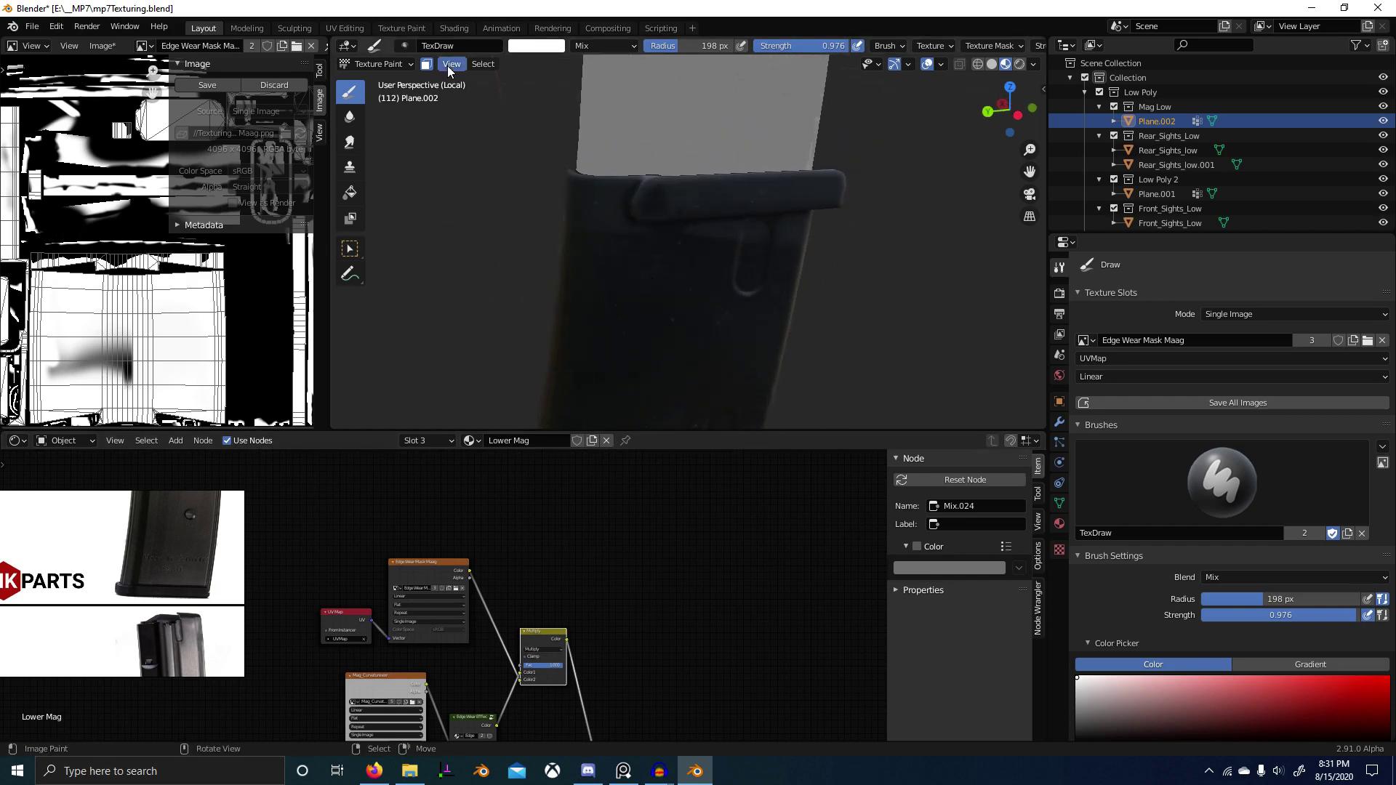
{"action": "left_click", "coordinate": [403, 46]}
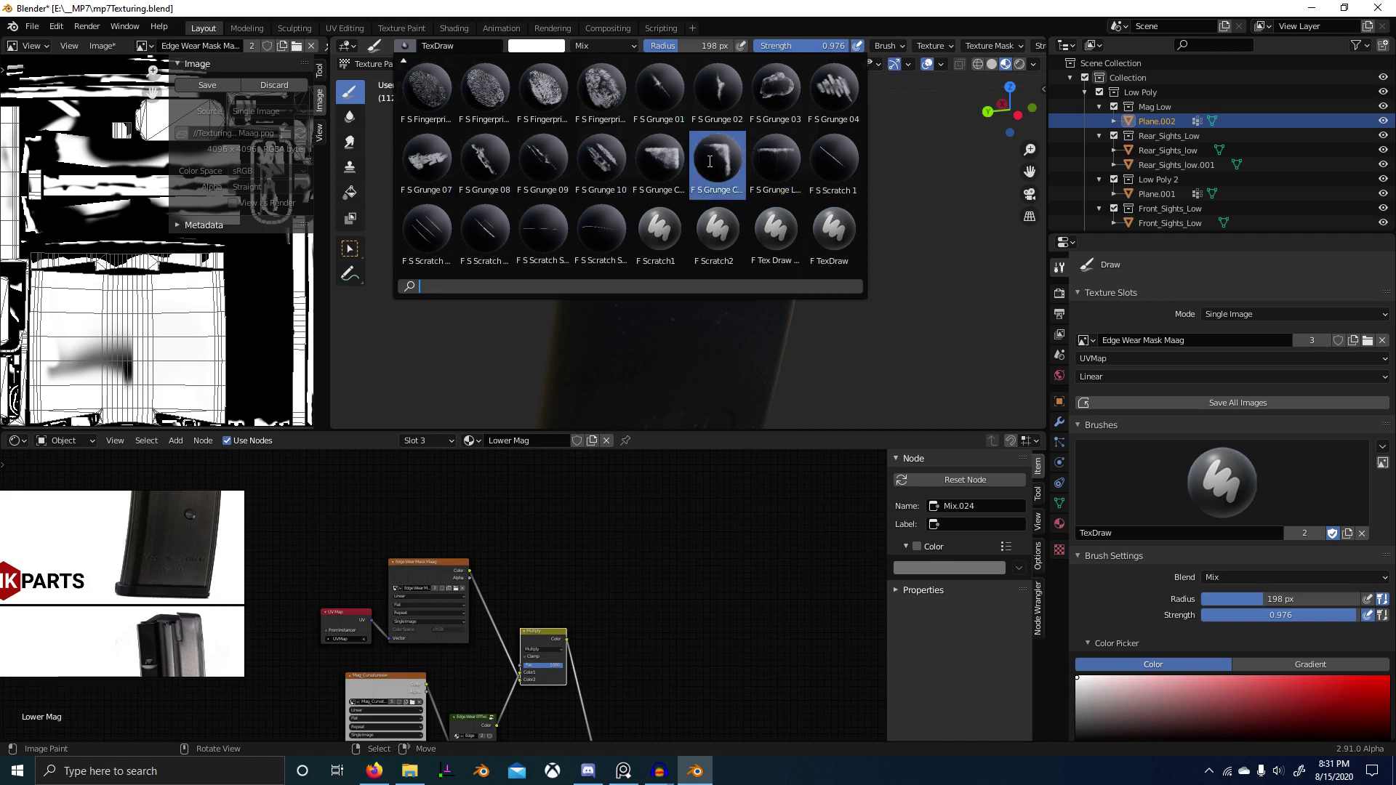
{"action": "scroll", "coordinate": [464, 73], "scroll_direction": "up", "scroll_amount": 2}
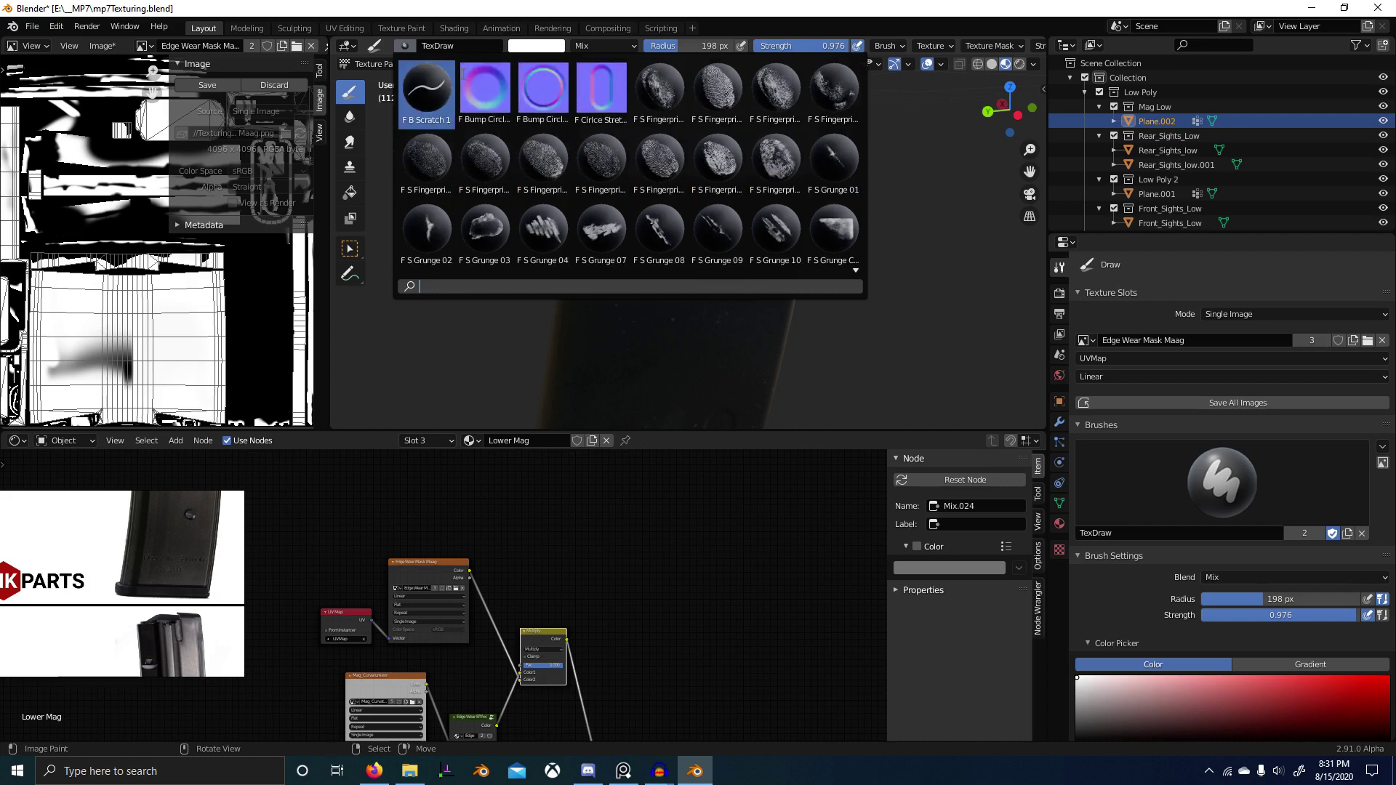
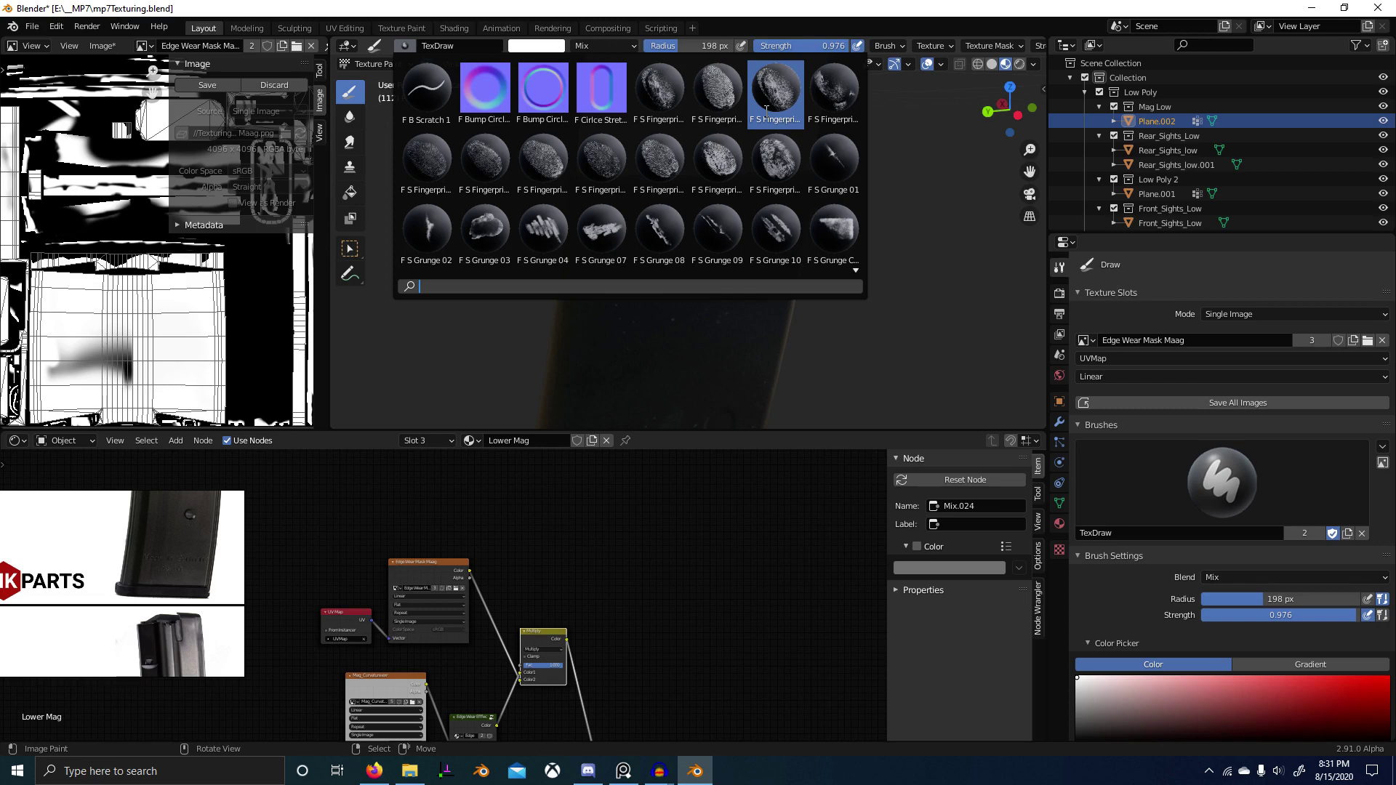
{"action": "left_click", "coordinate": [601, 232]}
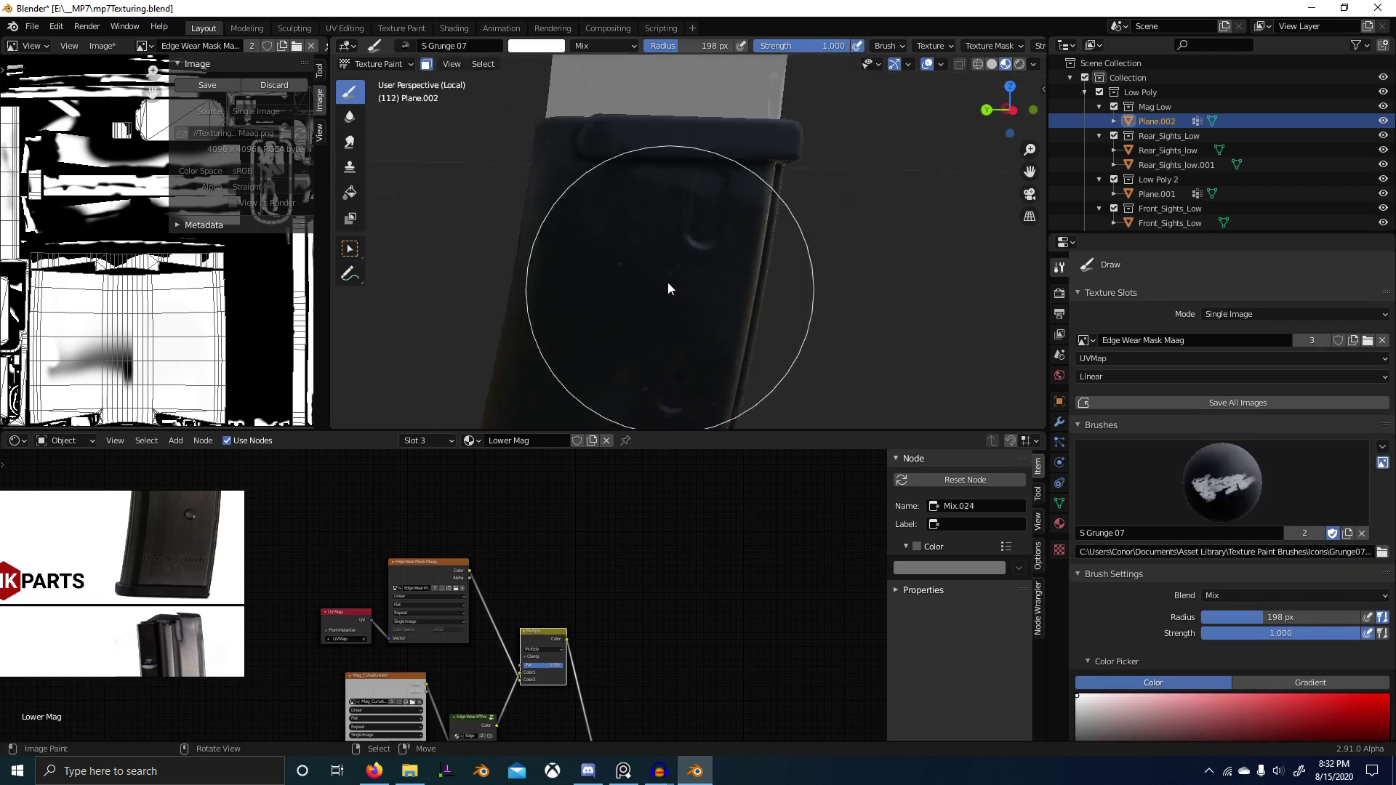
{"action": "key", "text": "f"}
{"action": "left_click", "coordinate": [645, 198]}
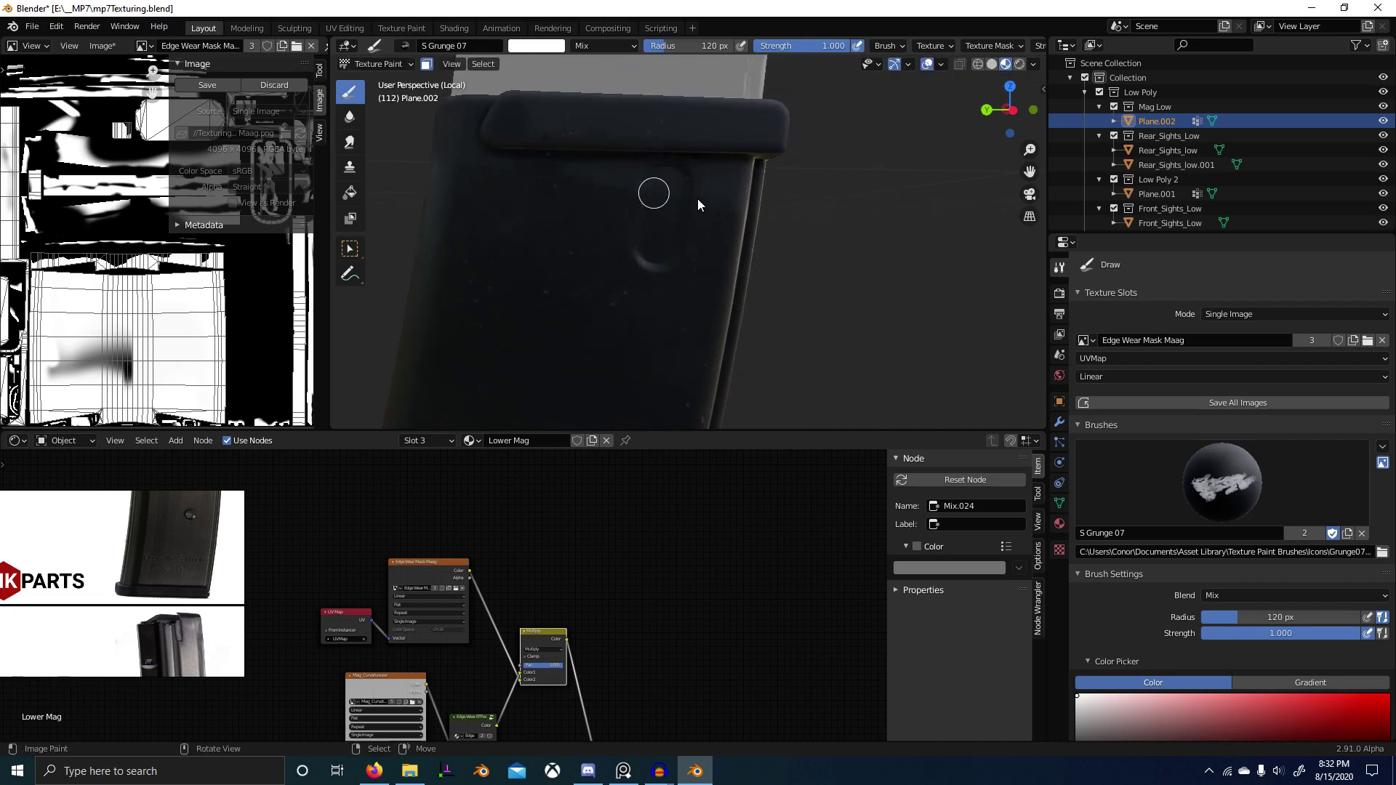
Step: Swap the brush color to black and paint grunge over the wear mask around the slot recess below the collar
{"action": "key", "text": "x"}
{"action": "left_click_drag", "start_coordinate": [652, 191], "coordinate": [730, 221]}
{"action": "scroll", "coordinate": [690, 196], "scroll_direction": "up", "scroll_amount": 4}
{"action": "middle_click_drag", "start_coordinate": [684, 195], "coordinate": [698, 251], "text": "shift"}
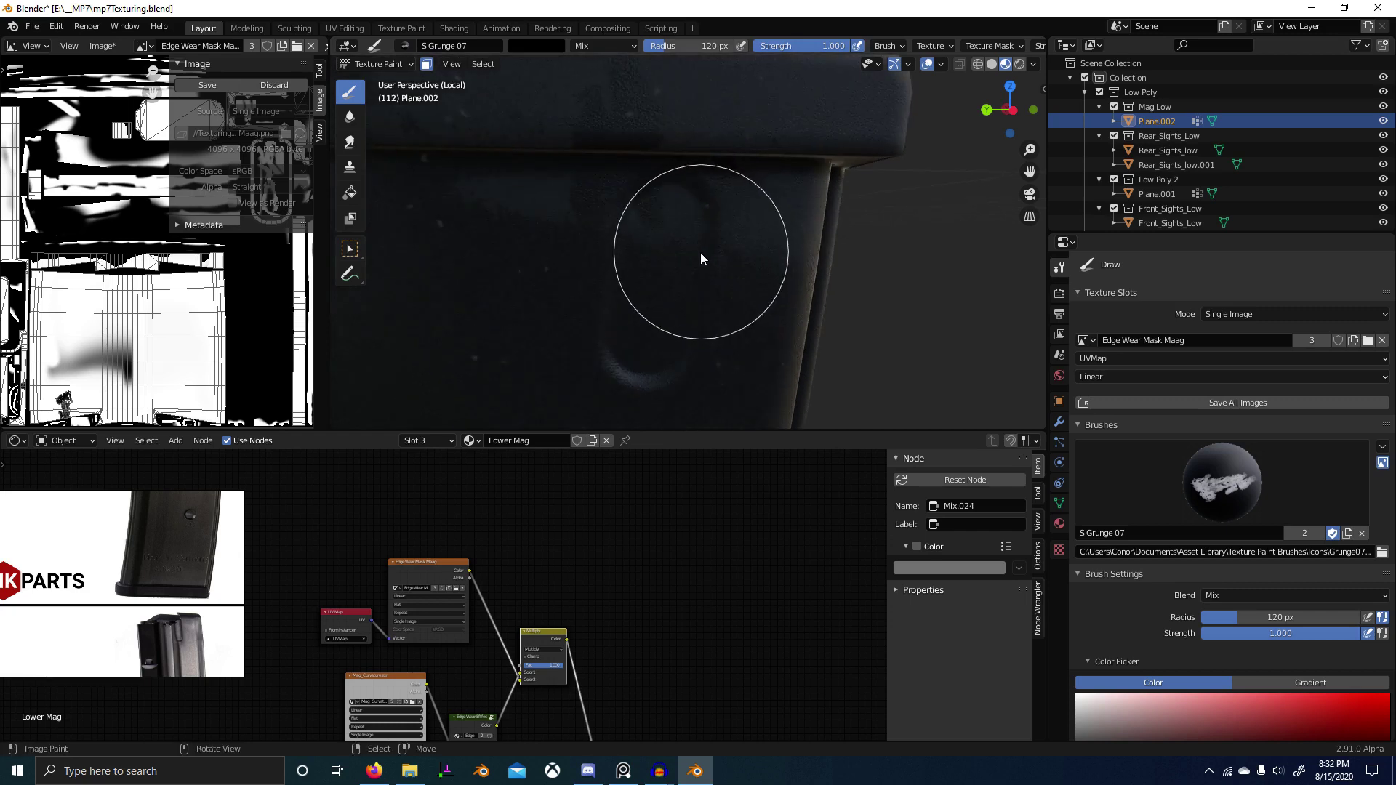
{"action": "scroll", "coordinate": [696, 254], "scroll_direction": "down", "scroll_amount": 2}
Step: Set the brush radius to 143 px and paint more black grunge across the collar and slot recess
{"action": "key", "text": "f"}
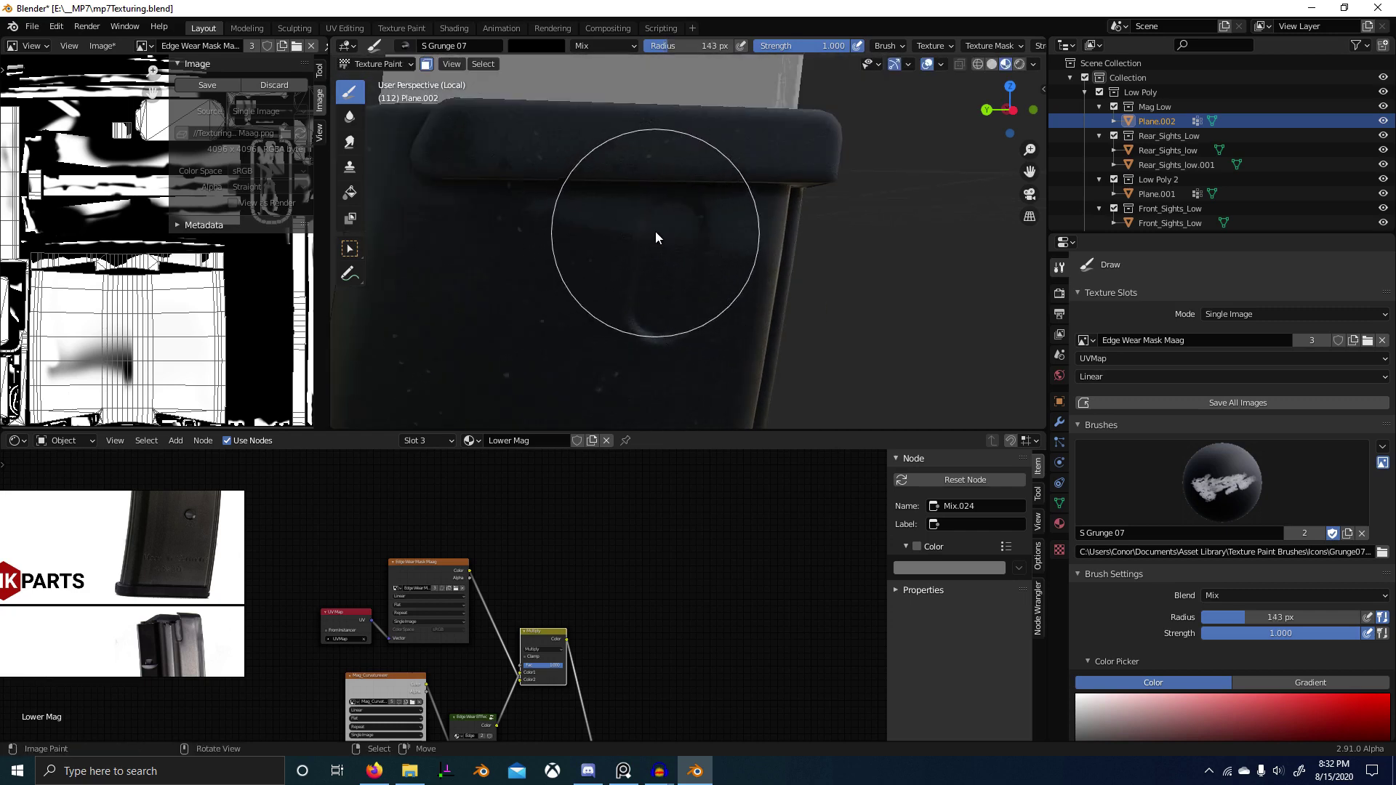
{"action": "left_click", "coordinate": [644, 233]}
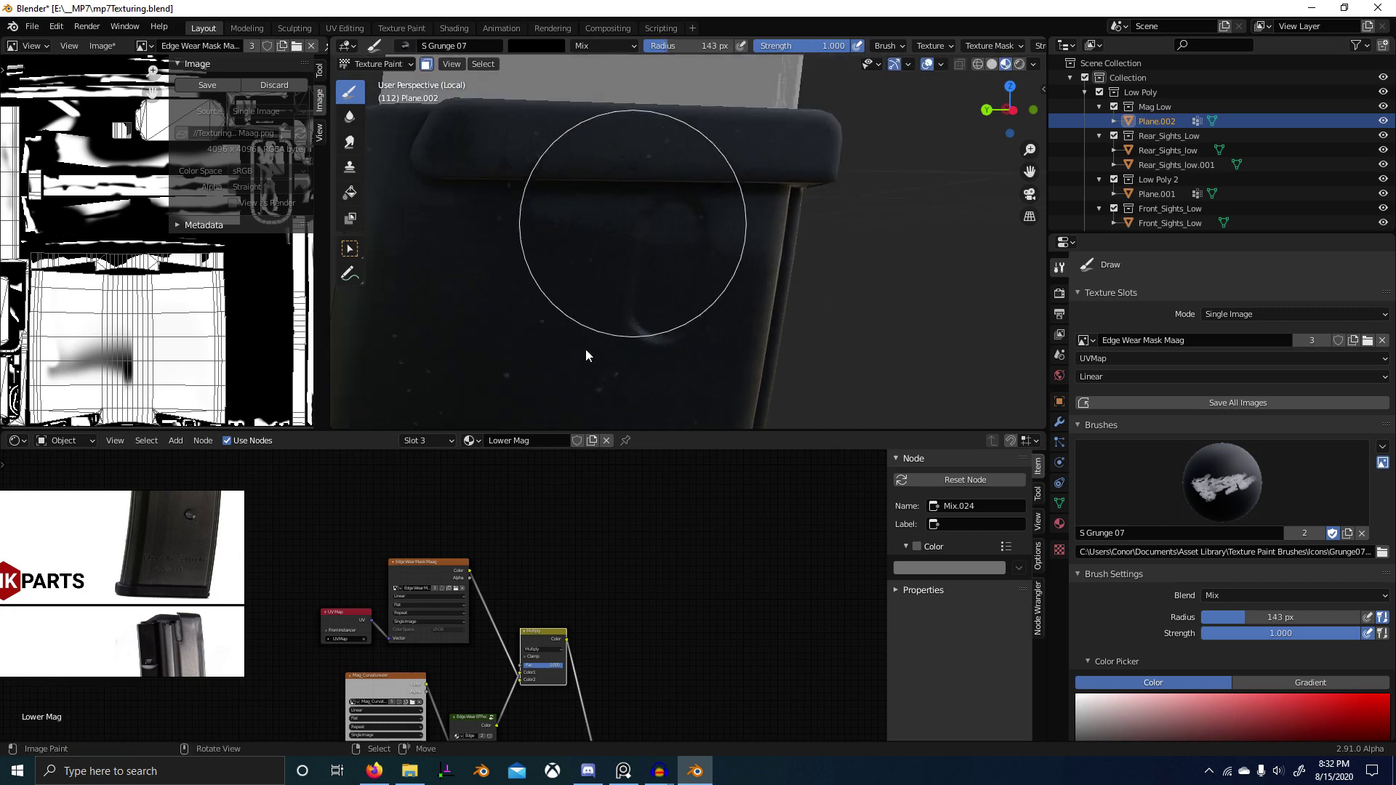
{"action": "key", "text": "Escape"}
{"action": "mouse_move", "coordinate": [642, 288]}
{"action": "middle_mouse_down"}
{"action": "mouse_move", "coordinate": [682, 269]}
{"action": "mouse_move", "coordinate": [634, 253]}
{"action": "middle_mouse_up"}
{"action": "mouse_move", "coordinate": [635, 252]}
{"action": "left_mouse_down"}
{"action": "mouse_move", "coordinate": [625, 339]}
{"action": "mouse_move", "coordinate": [630, 286]}
{"action": "left_mouse_up"}
{"action": "left_click_drag", "start_coordinate": [626, 210], "coordinate": [614, 327]}
{"action": "scroll", "coordinate": [608, 314], "scroll_direction": "down", "scroll_amount": 2}
Step: Paint black S Grunge 07 strokes over the collar and slot recess on the opposite side of the magazine
{"action": "middle_click_drag", "start_coordinate": [608, 317], "coordinate": [975, 328]}
{"action": "scroll", "coordinate": [892, 298], "scroll_direction": "up", "scroll_amount": 6}
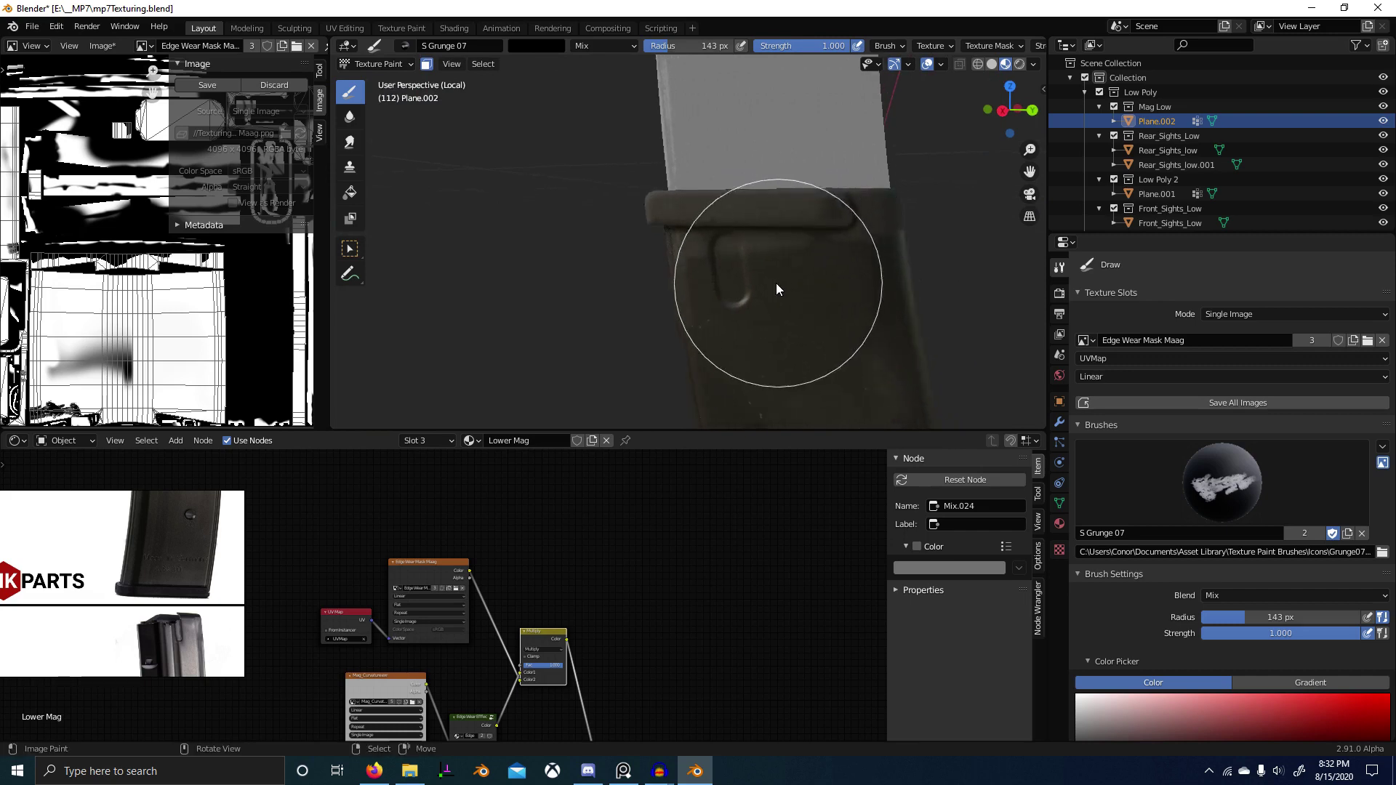
{"action": "key", "text": "f"}
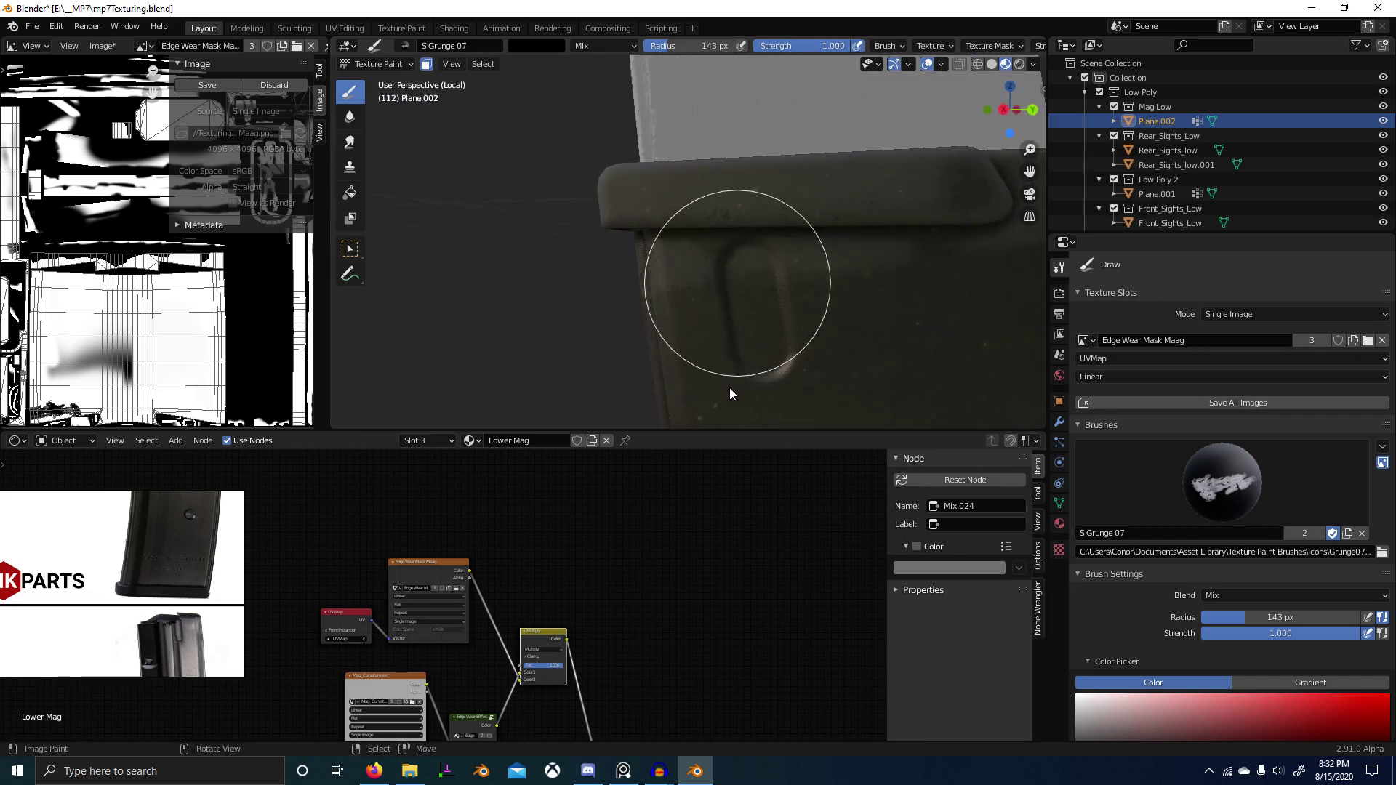
{"action": "key", "text": "Escape"}
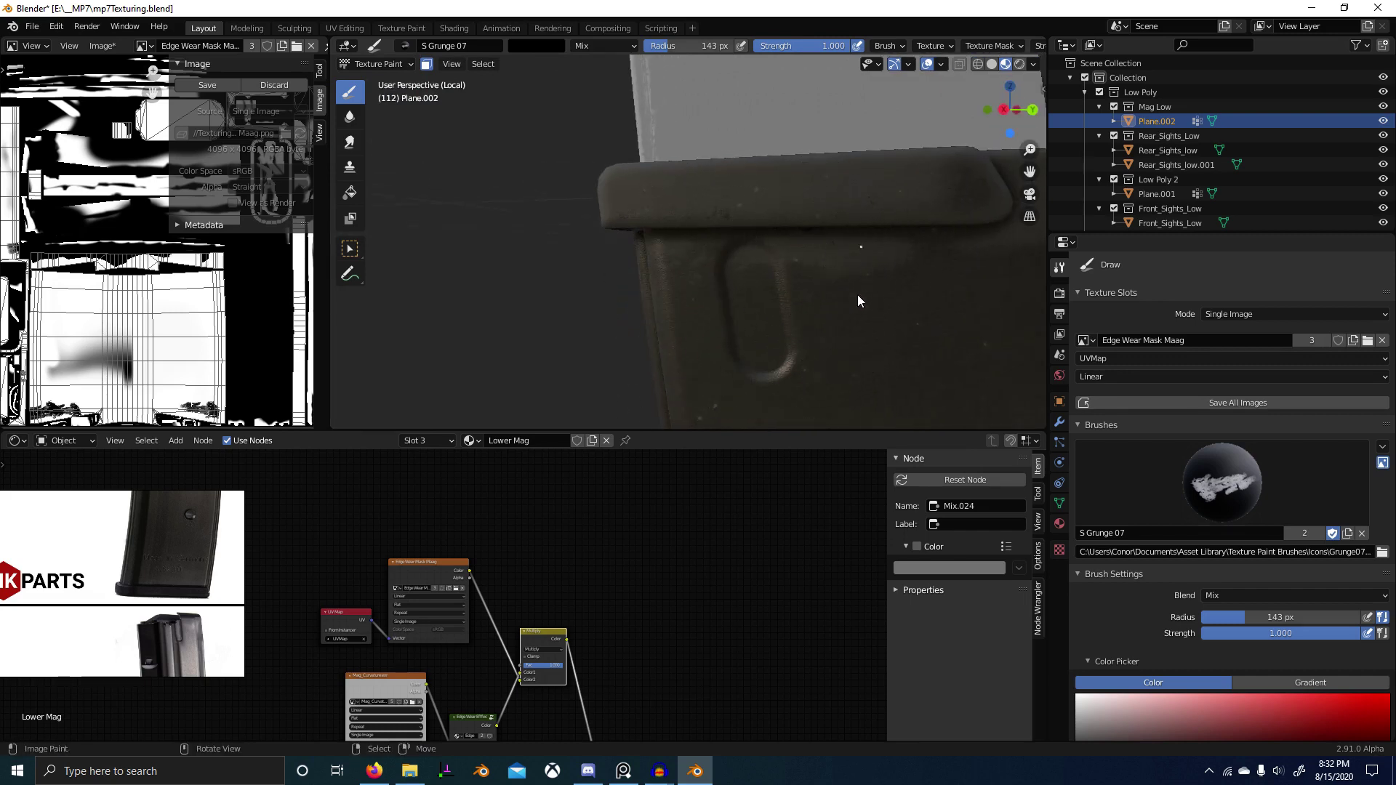
{"action": "middle_click_drag", "start_coordinate": [855, 363], "coordinate": [822, 255]}
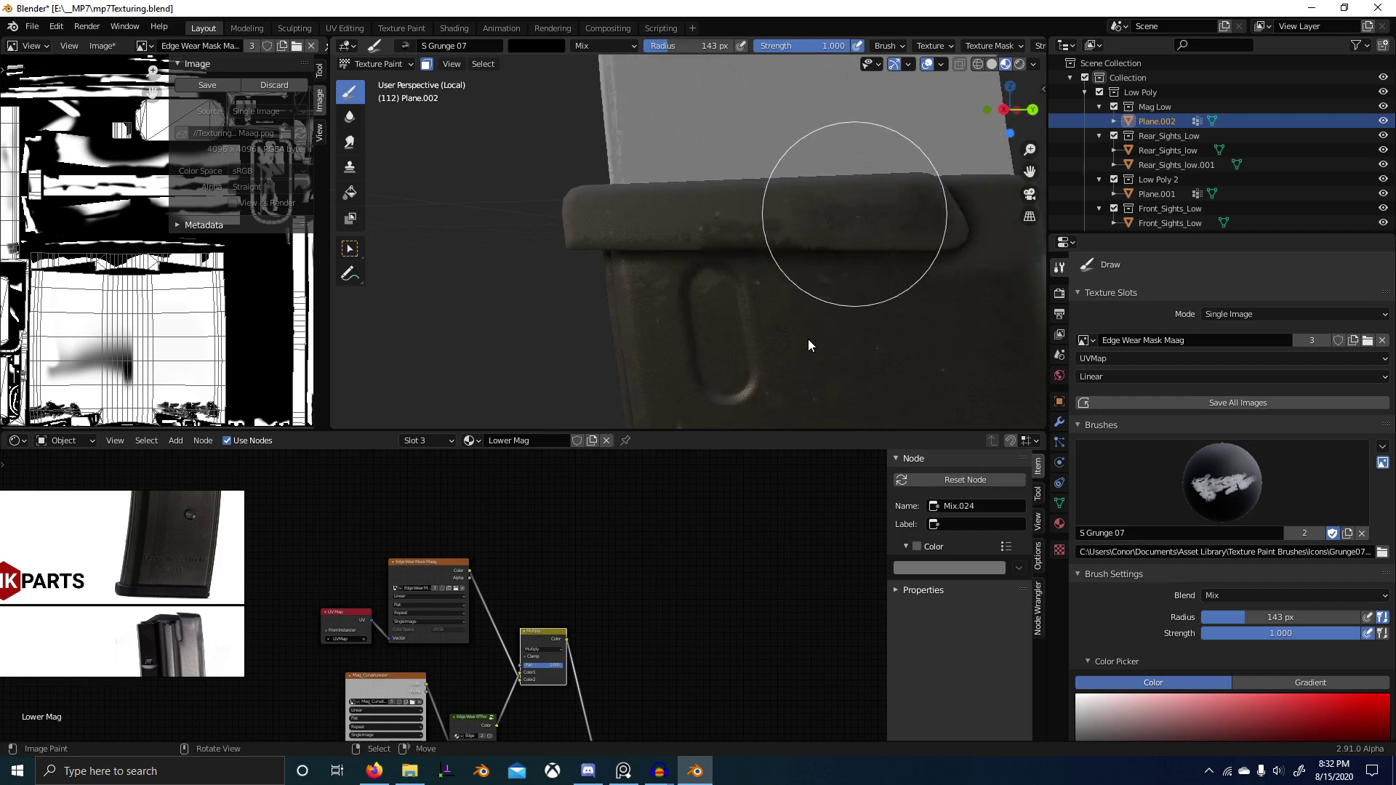
{"action": "mouse_move", "coordinate": [714, 296]}
{"action": "middle_mouse_down"}
{"action": "mouse_move", "coordinate": [870, 337]}
{"action": "mouse_move", "coordinate": [814, 352]}
{"action": "middle_mouse_up"}
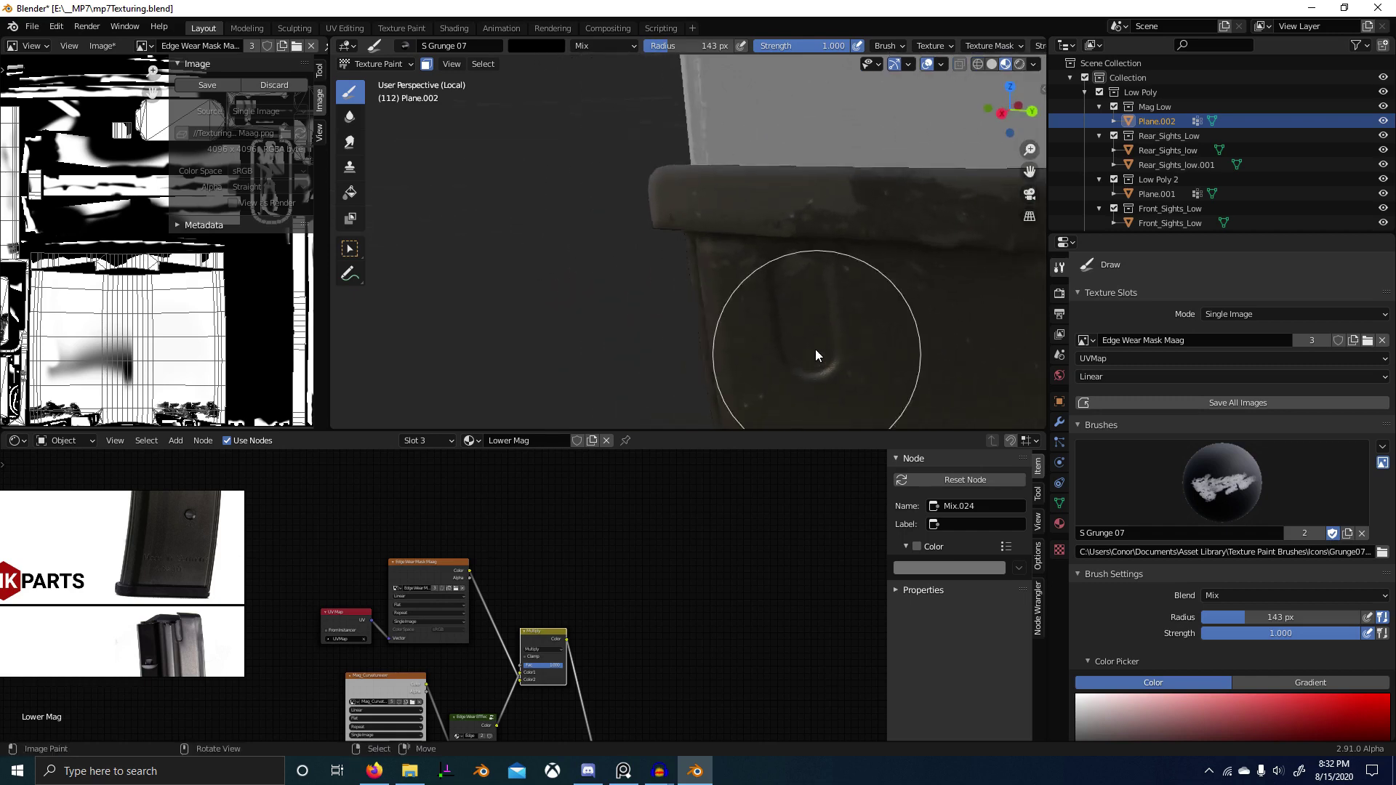
{"action": "middle_click_drag", "start_coordinate": [855, 276], "coordinate": [747, 310], "text": "shift"}
{"action": "mouse_move", "coordinate": [807, 251]}
{"action": "left_mouse_down"}
{"action": "mouse_move", "coordinate": [797, 307]}
{"action": "mouse_move", "coordinate": [761, 351]}
{"action": "mouse_move", "coordinate": [779, 334]}
{"action": "left_mouse_up"}
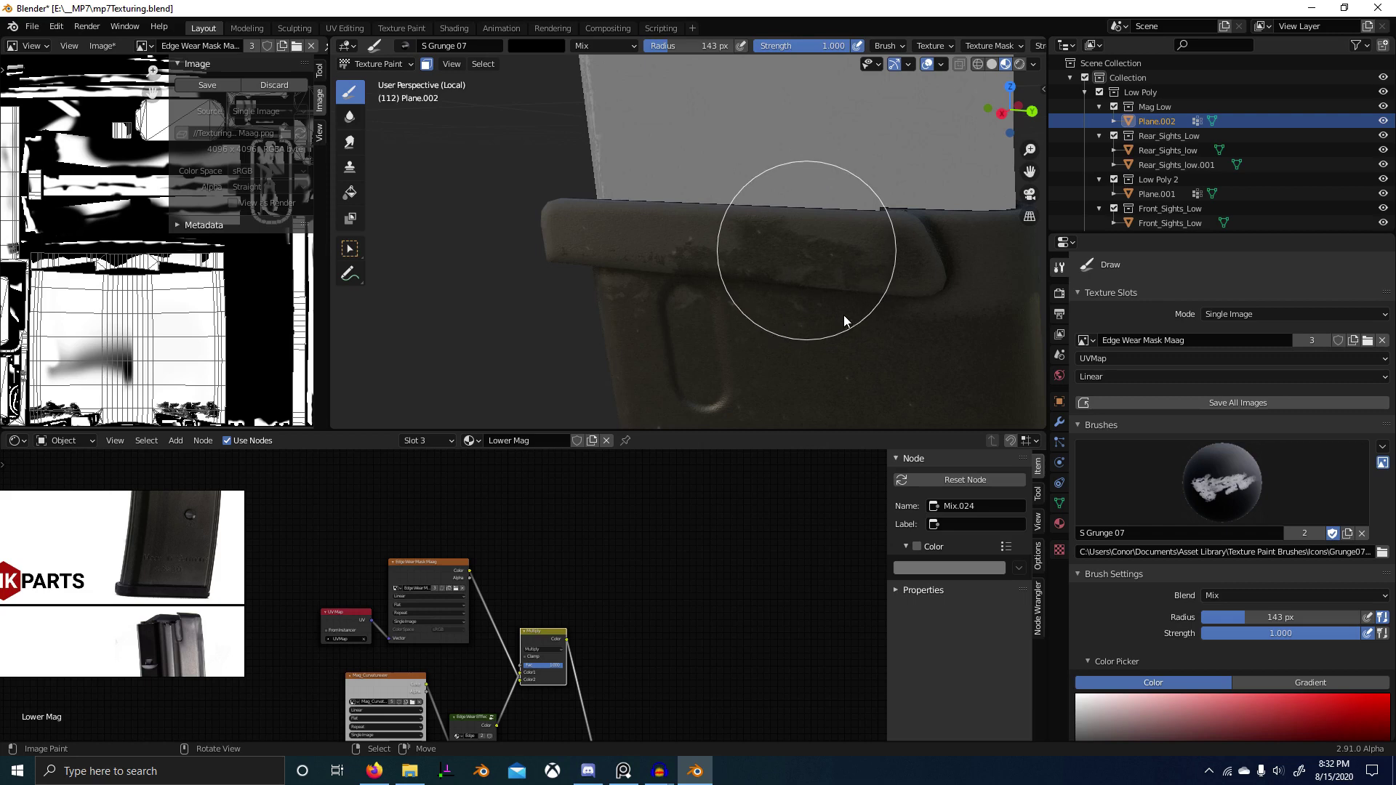
{"action": "scroll", "coordinate": [822, 323], "scroll_direction": "down", "scroll_amount": 1}
{"action": "middle_click_drag", "start_coordinate": [812, 324], "coordinate": [918, 338]}
{"action": "scroll", "coordinate": [909, 333], "scroll_direction": "up", "scroll_amount": 1}
{"action": "mouse_move", "coordinate": [726, 256]}
{"action": "left_mouse_down"}
{"action": "mouse_move", "coordinate": [639, 265]}
{"action": "mouse_move", "coordinate": [615, 290]}
{"action": "mouse_move", "coordinate": [723, 327]}
{"action": "mouse_move", "coordinate": [683, 328]}
{"action": "mouse_move", "coordinate": [609, 284]}
{"action": "mouse_move", "coordinate": [818, 238]}
{"action": "mouse_move", "coordinate": [844, 260]}
{"action": "mouse_move", "coordinate": [827, 304]}
{"action": "mouse_move", "coordinate": [755, 361]}
{"action": "mouse_move", "coordinate": [707, 370]}
{"action": "mouse_move", "coordinate": [829, 286]}
{"action": "mouse_move", "coordinate": [758, 159]}
{"action": "mouse_move", "coordinate": [740, 182]}
{"action": "mouse_move", "coordinate": [750, 193]}
{"action": "left_mouse_up"}
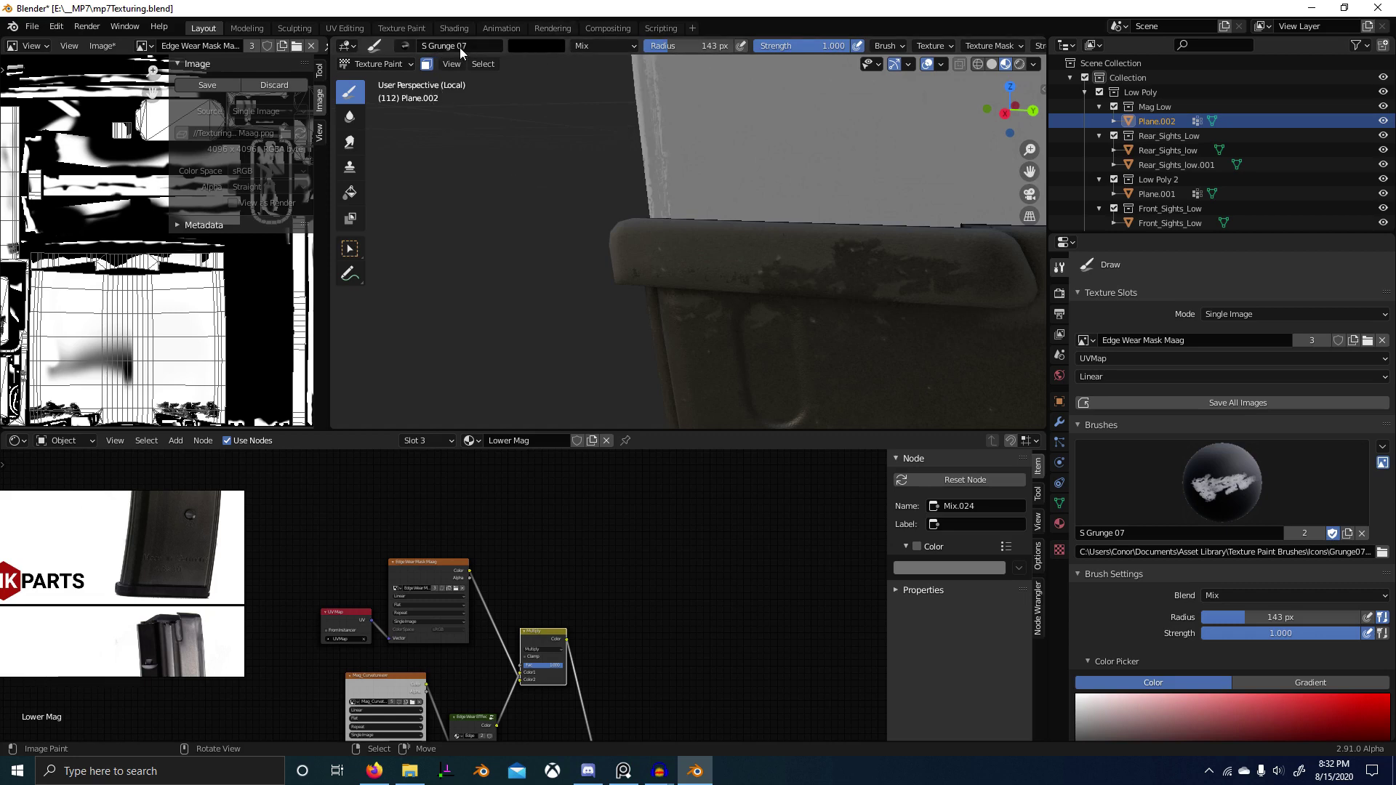
Step: Switch to the S Grunge 08 brush with its strength at 1.000
{"action": "left_click", "coordinate": [405, 45]}
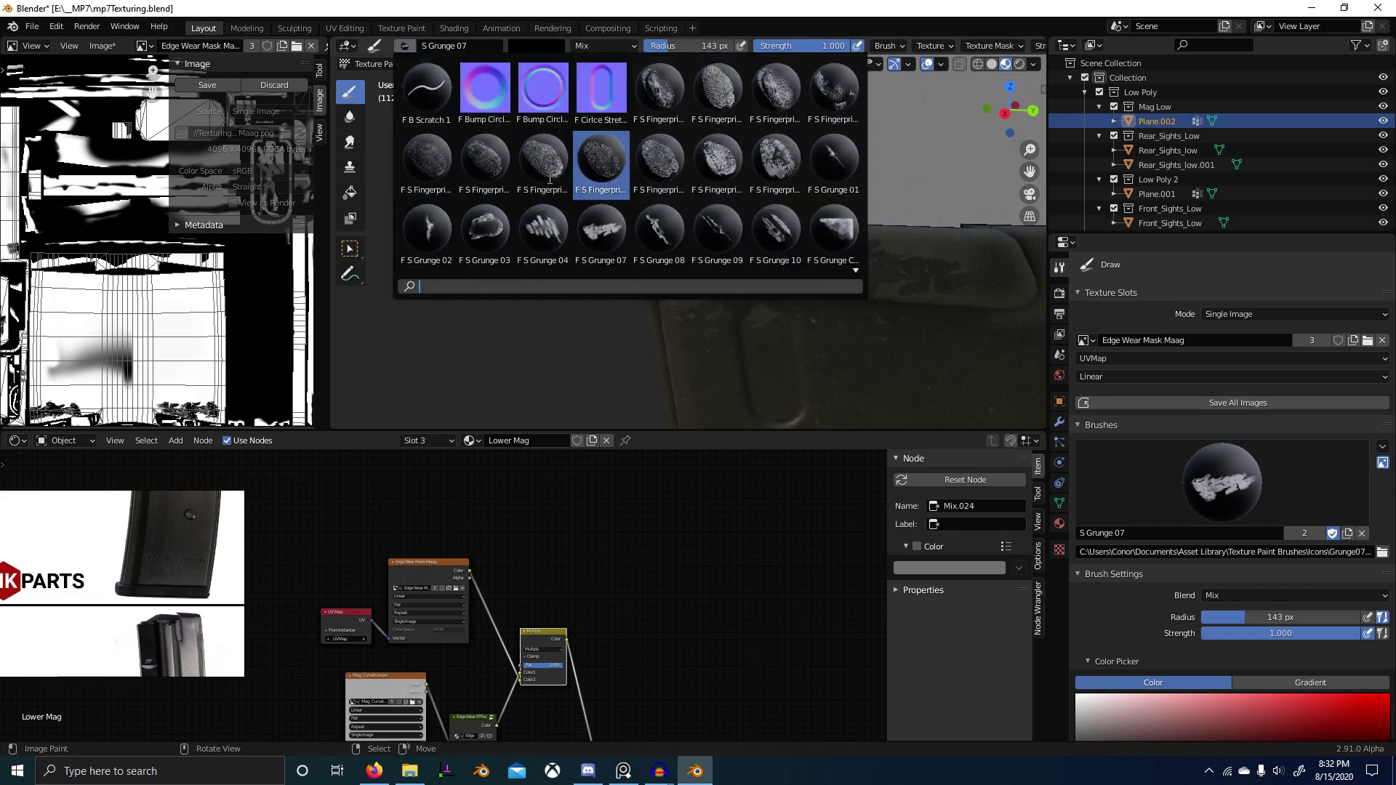
{"action": "left_click", "coordinate": [659, 231]}
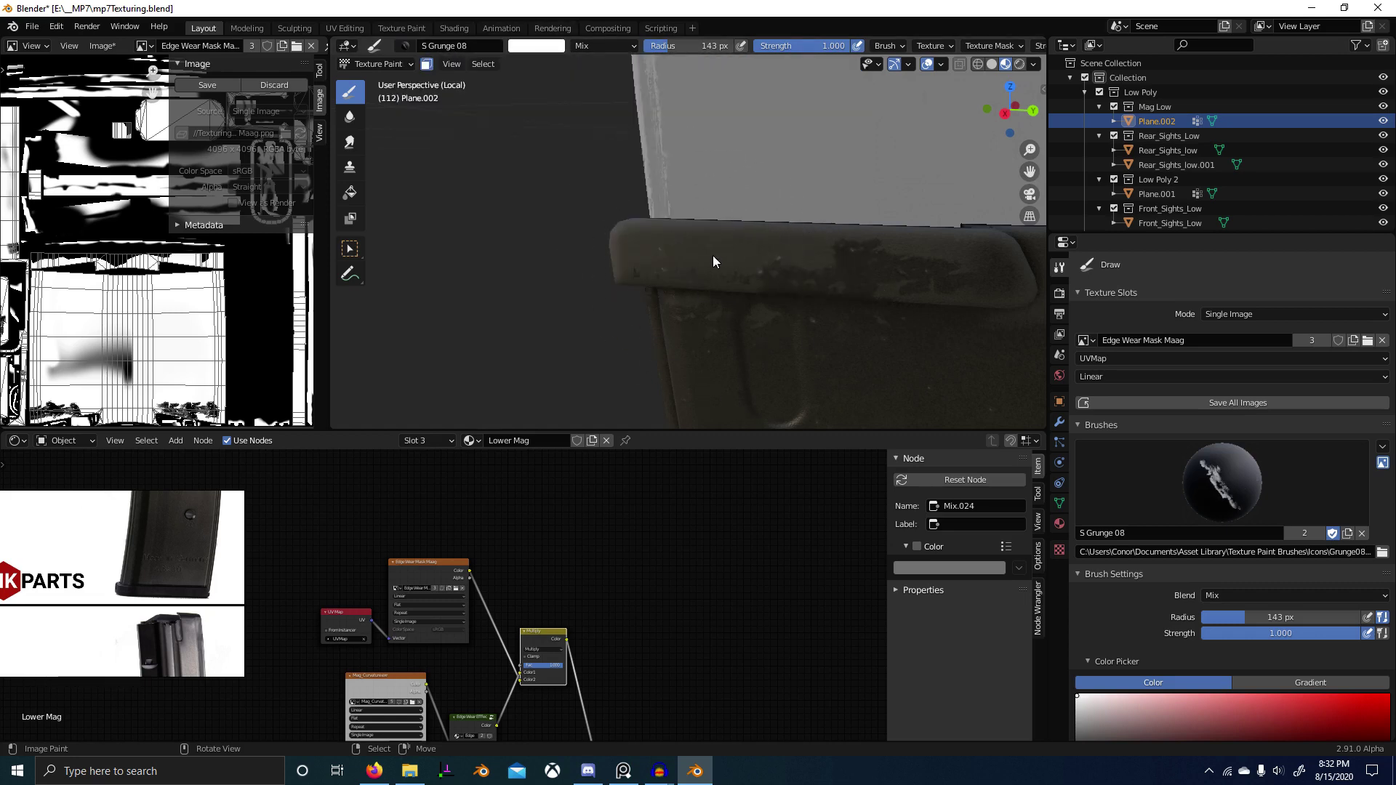
{"action": "left_click", "coordinate": [684, 377]}
{"action": "scroll", "coordinate": [1174, 525], "scroll_direction": "down", "scroll_amount": 6}
{"action": "key", "text": "shift+f"}
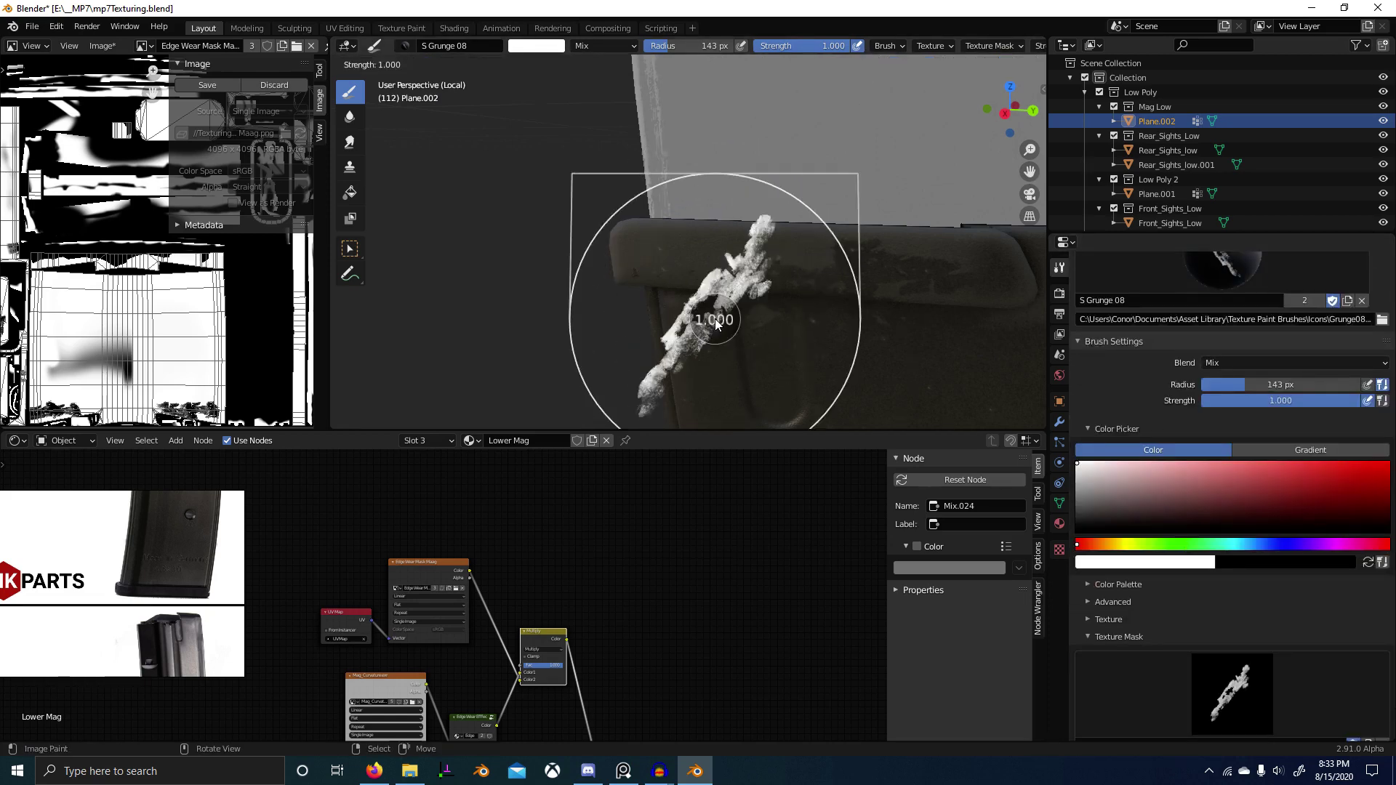
{"action": "left_click", "coordinate": [926, 341]}
{"action": "scroll", "coordinate": [901, 359], "scroll_direction": "down", "scroll_amount": 2}
Step: Preview the Multiply node's output directly on the magazine and set the brush radius to 158 px
{"action": "left_click", "coordinate": [545, 635], "text": "ctrl+shift"}
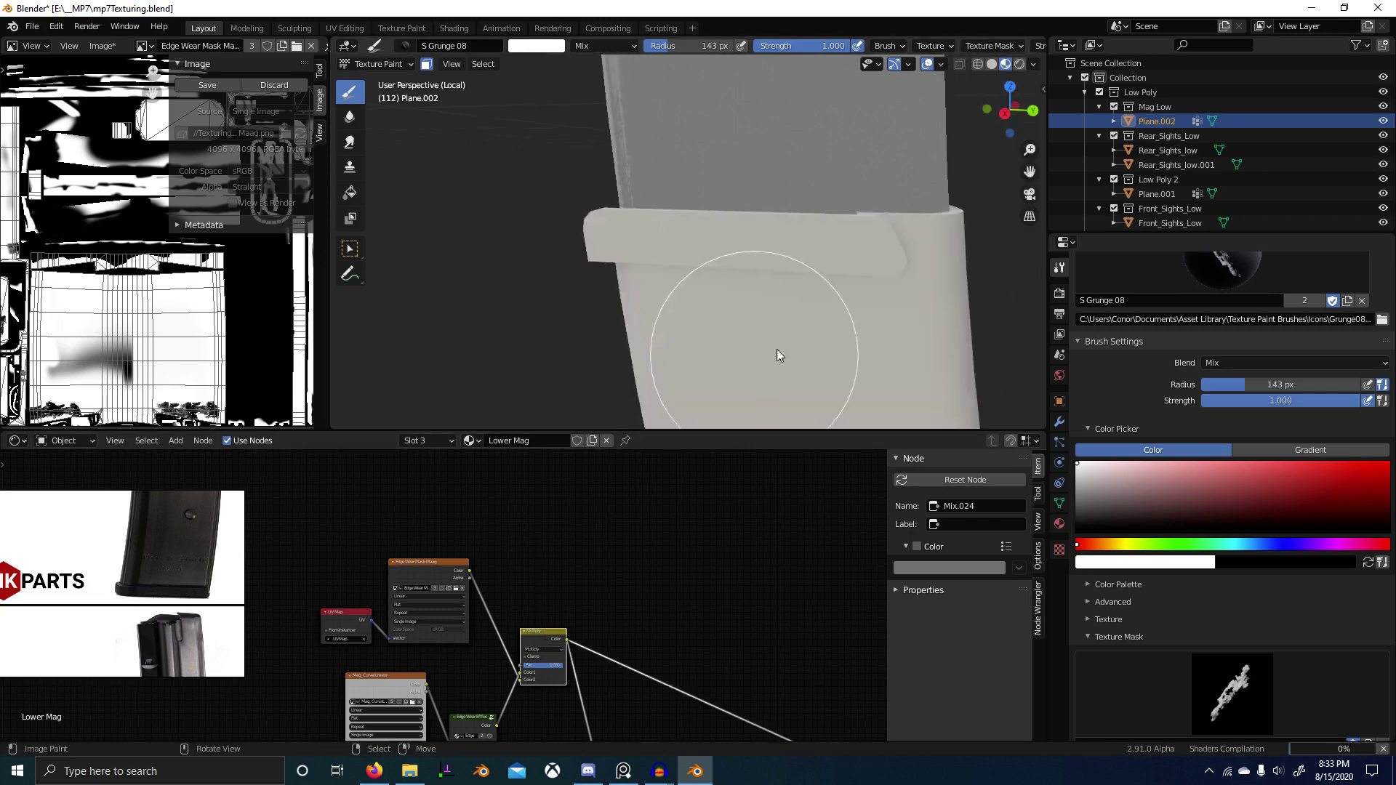
{"action": "middle_click_drag", "start_coordinate": [777, 349], "coordinate": [748, 354]}
{"action": "key", "text": "f"}
{"action": "left_click", "coordinate": [748, 348]}
Step: Paint S Grunge 08 strokes over the collar on both sides of the magazine, swapping the brush color to black
{"action": "mouse_move", "coordinate": [710, 311]}
{"action": "left_mouse_down"}
{"action": "mouse_move", "coordinate": [704, 365]}
{"action": "mouse_move", "coordinate": [625, 274]}
{"action": "mouse_move", "coordinate": [543, 304]}
{"action": "mouse_move", "coordinate": [579, 322]}
{"action": "left_mouse_up"}
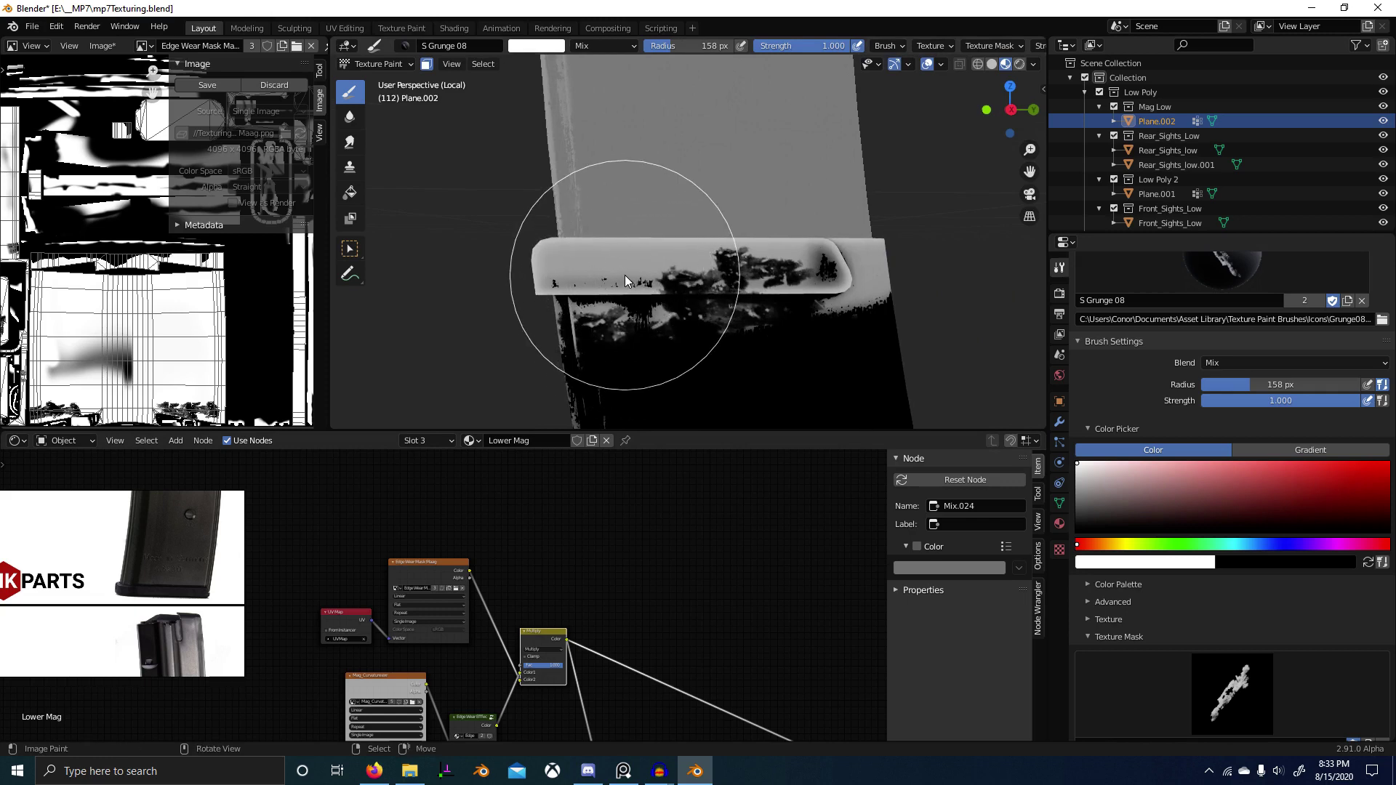
{"action": "key", "text": "x"}
{"action": "mouse_move", "coordinate": [625, 275]}
{"action": "left_mouse_down"}
{"action": "mouse_move", "coordinate": [601, 326]}
{"action": "mouse_move", "coordinate": [535, 343]}
{"action": "mouse_move", "coordinate": [561, 343]}
{"action": "left_mouse_up"}
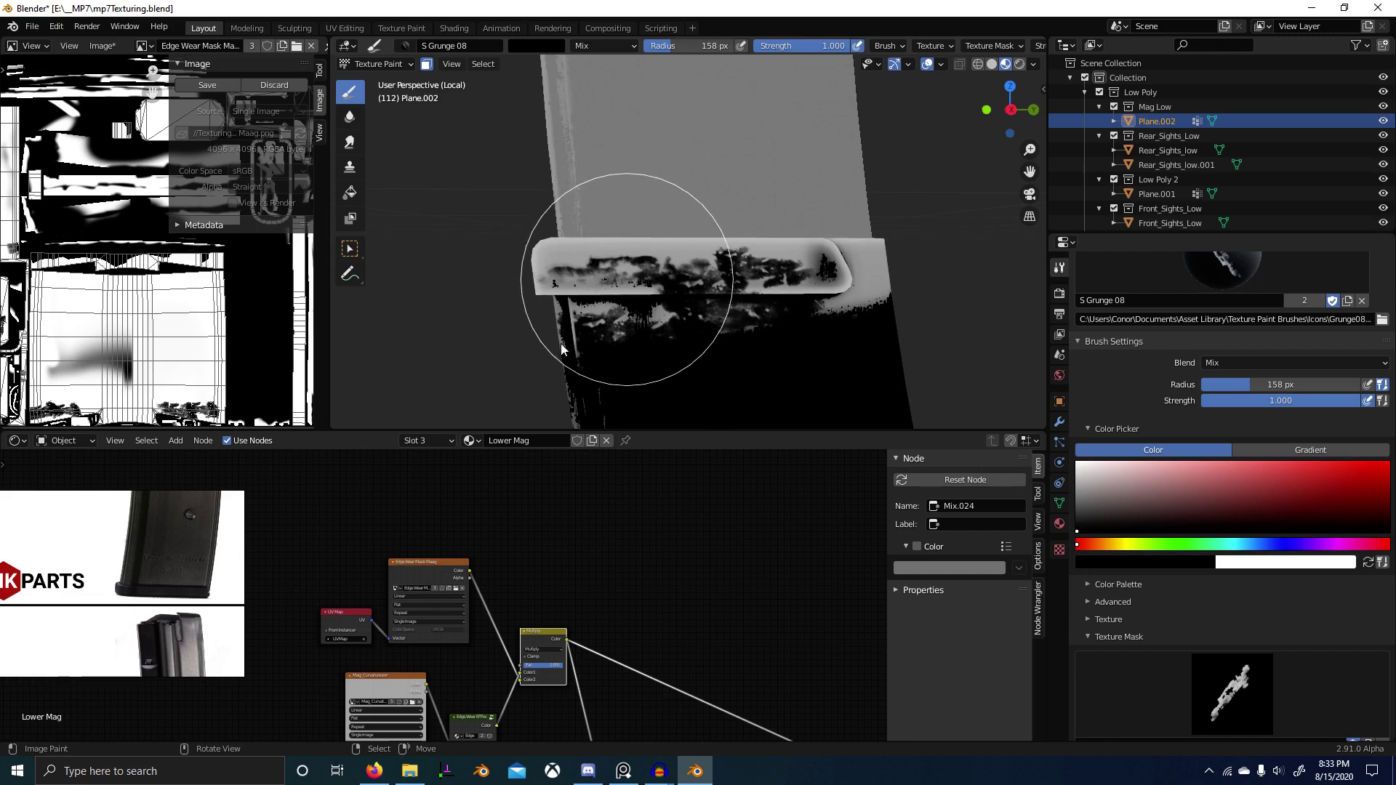
{"action": "mouse_move", "coordinate": [561, 344]}
{"action": "middle_mouse_down"}
{"action": "mouse_move", "coordinate": [751, 390]}
{"action": "mouse_move", "coordinate": [778, 362]}
{"action": "mouse_move", "coordinate": [678, 284]}
{"action": "middle_mouse_up"}
{"action": "mouse_move", "coordinate": [677, 251]}
{"action": "left_mouse_down"}
{"action": "mouse_move", "coordinate": [629, 311]}
{"action": "mouse_move", "coordinate": [592, 303]}
{"action": "mouse_move", "coordinate": [765, 258]}
{"action": "mouse_move", "coordinate": [744, 291]}
{"action": "mouse_move", "coordinate": [698, 305]}
{"action": "left_mouse_up"}
Step: Switch to the S Grunge 09 brush for further wear mask painting
{"action": "left_click", "coordinate": [405, 45]}
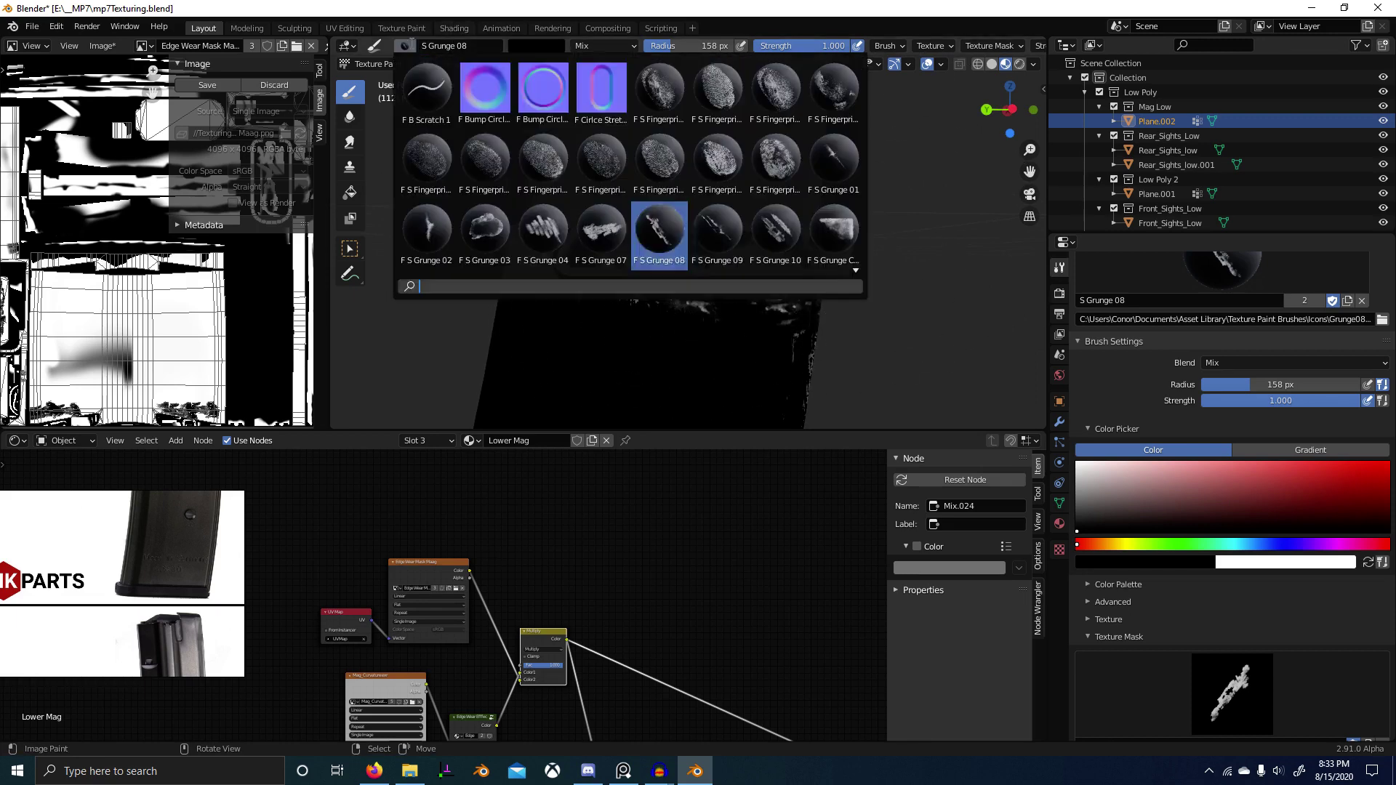
{"action": "scroll", "coordinate": [648, 215], "scroll_direction": "down", "scroll_amount": 7}
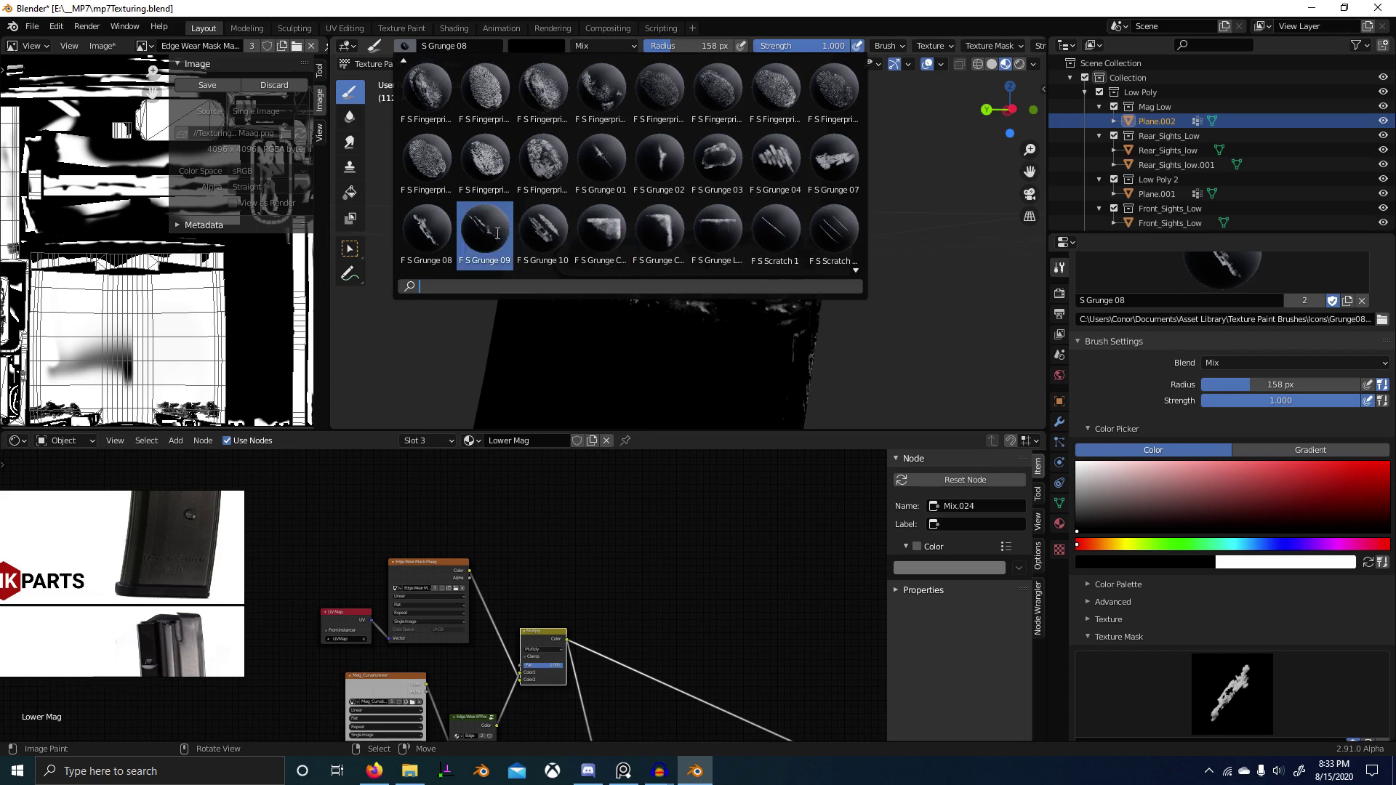
{"action": "left_click", "coordinate": [495, 233]}
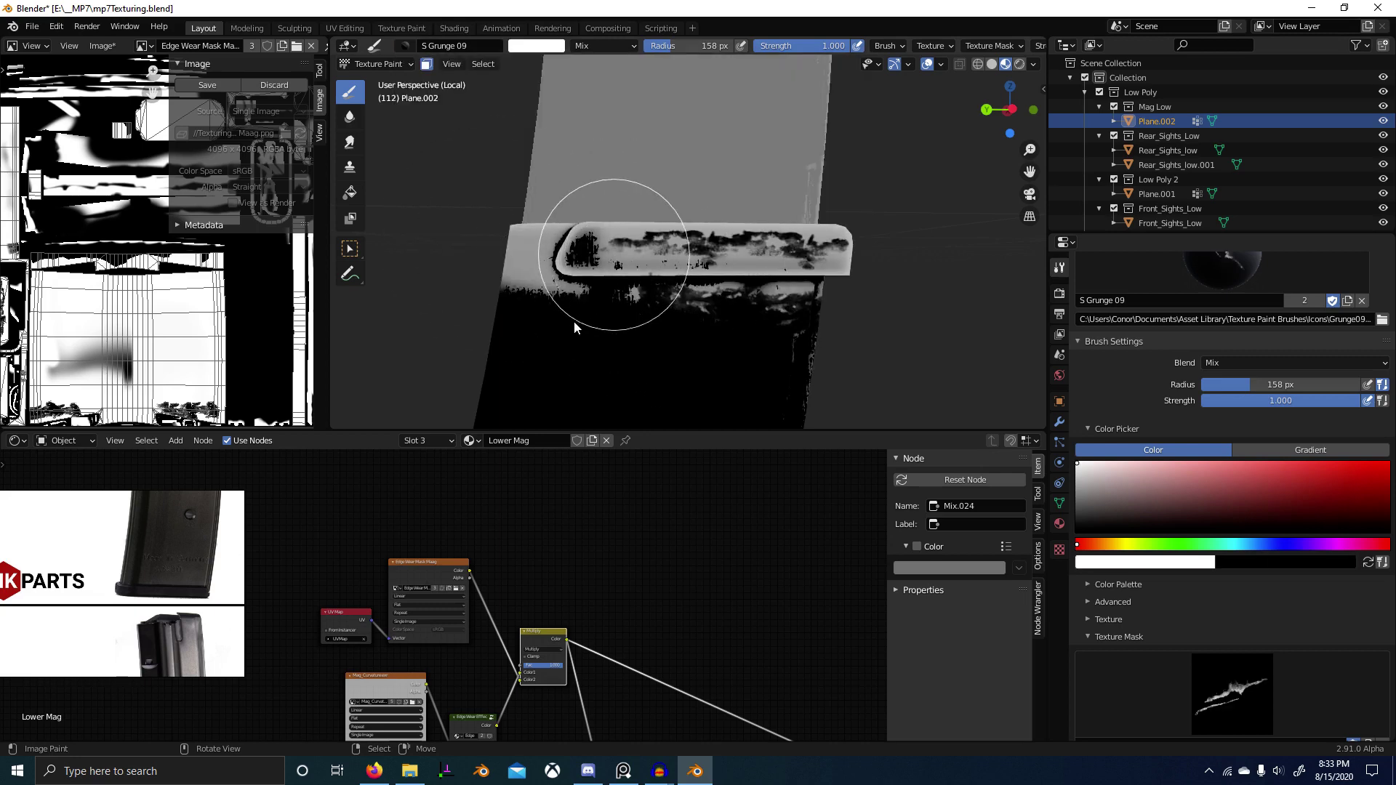
Step: Swap the brush color to black and paint S Grunge 09 wear strokes over the magazine collar's side and around its open edge
{"action": "key", "text": "x"}
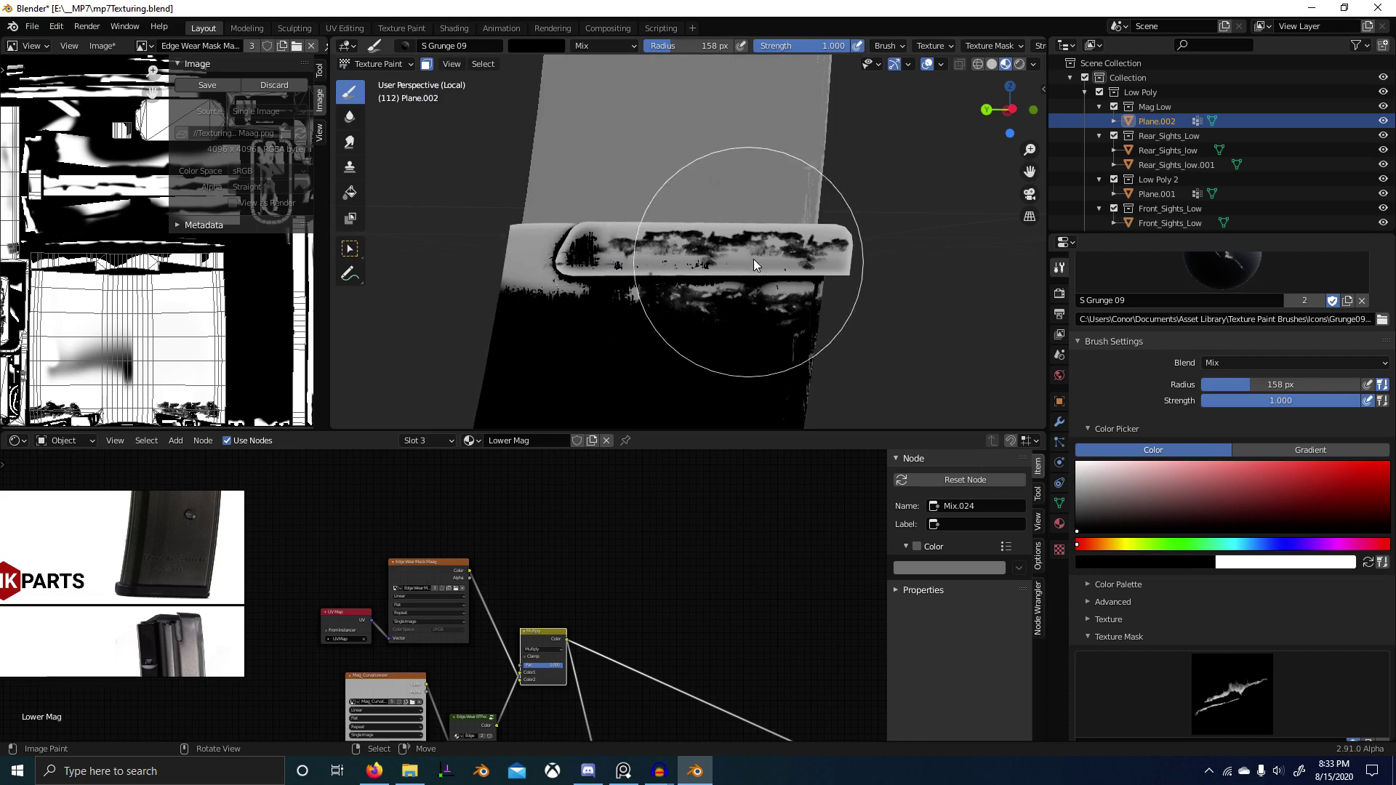
{"action": "mouse_move", "coordinate": [753, 259]}
{"action": "middle_mouse_down"}
{"action": "mouse_move", "coordinate": [689, 271]}
{"action": "mouse_move", "coordinate": [630, 230]}
{"action": "middle_mouse_up"}
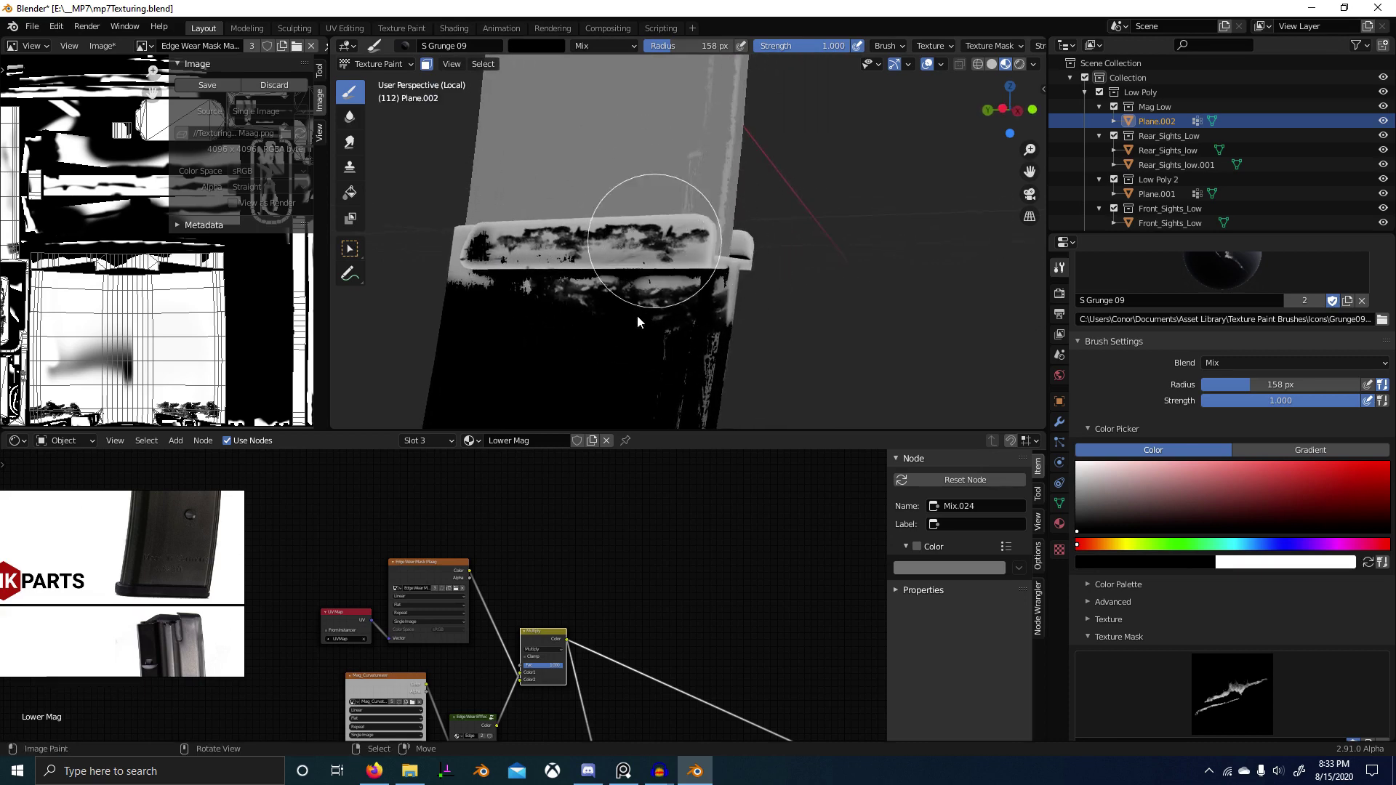
{"action": "left_click", "coordinate": [601, 358]}
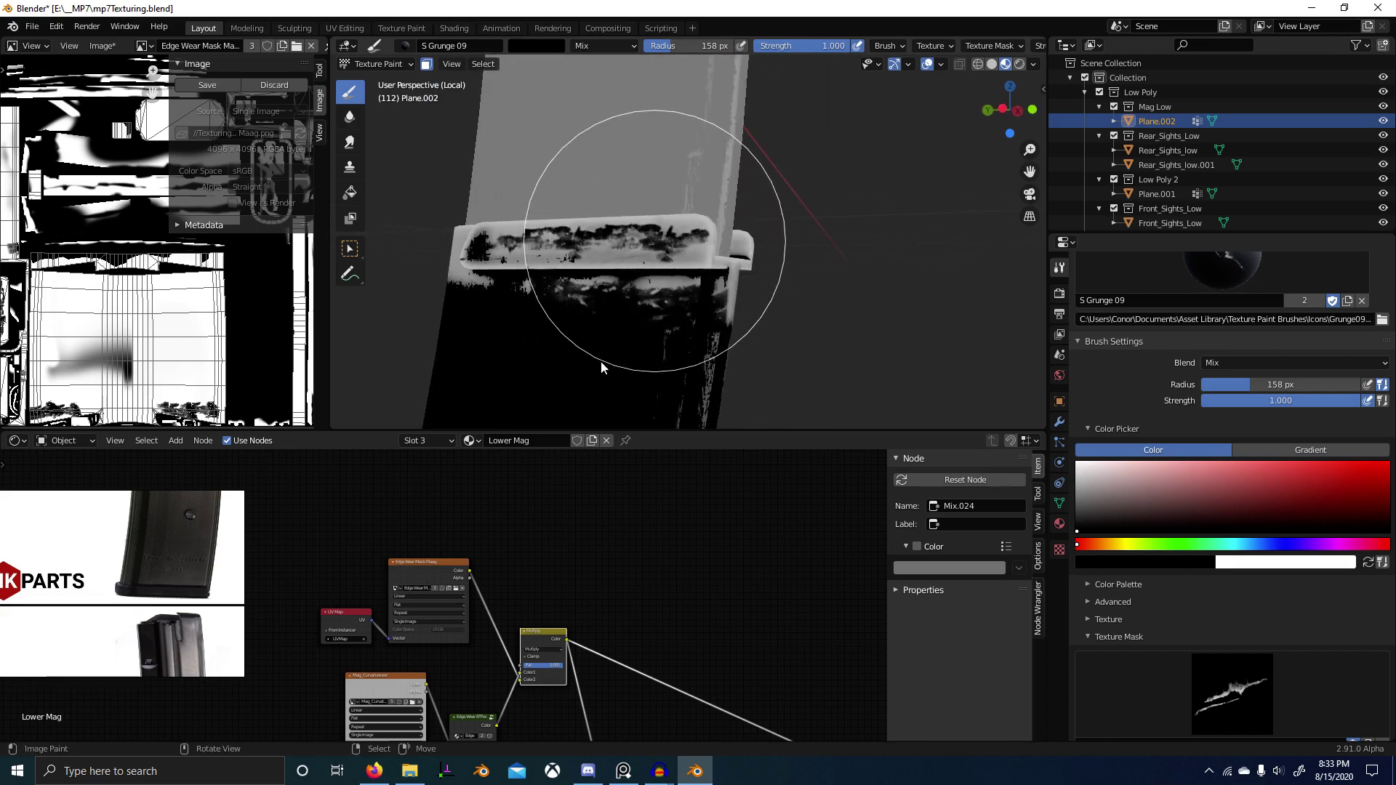
{"action": "scroll", "coordinate": [573, 580], "scroll_direction": "up", "scroll_amount": 2}
{"action": "mouse_move", "coordinate": [561, 642]}
{"action": "left_mouse_down"}
{"action": "mouse_move", "coordinate": [539, 642]}
{"action": "mouse_move", "coordinate": [578, 642]}
{"action": "left_mouse_up"}
{"action": "middle_click_drag", "start_coordinate": [618, 426], "coordinate": [504, 310]}
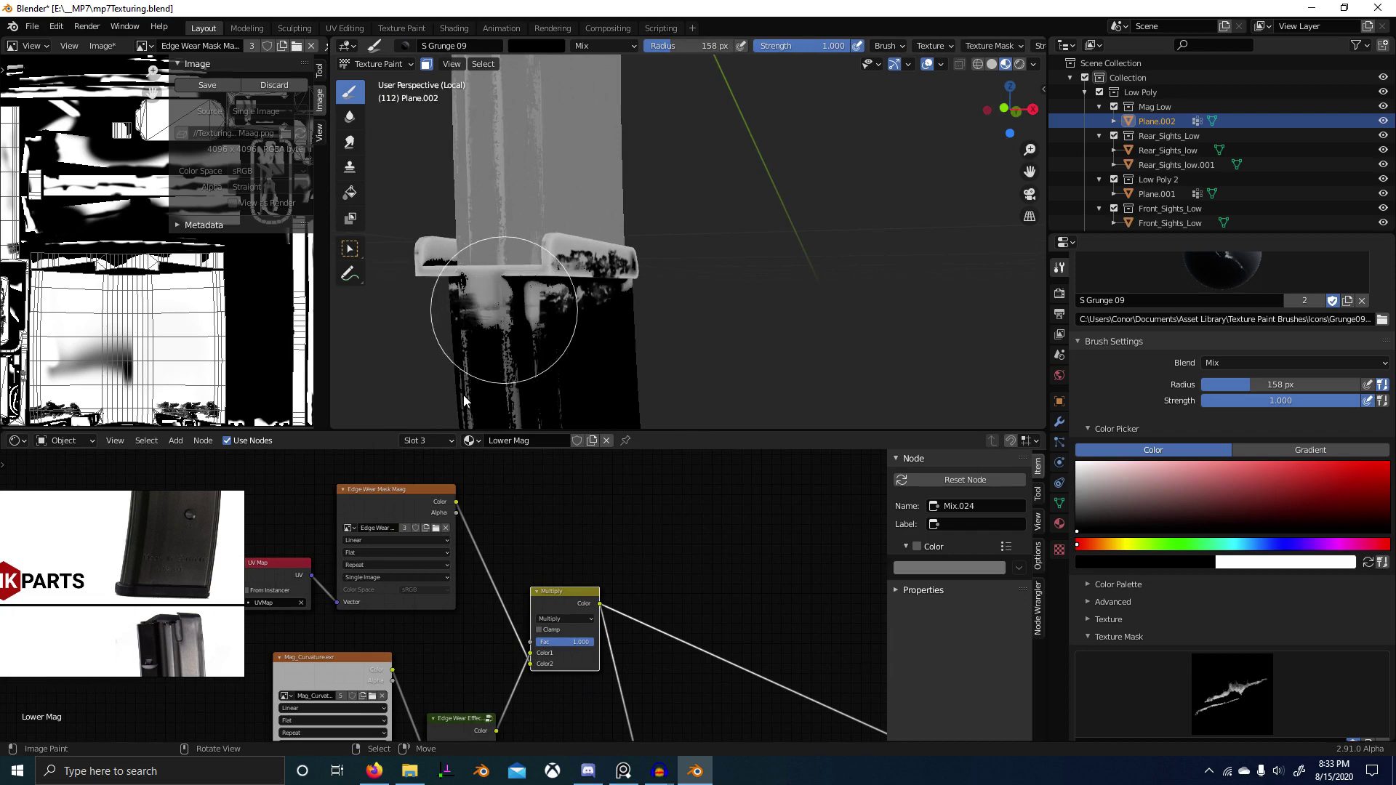
{"action": "mouse_move", "coordinate": [500, 406]}
{"action": "middle_mouse_down"}
{"action": "mouse_move", "coordinate": [476, 375]}
{"action": "mouse_move", "coordinate": [625, 251]}
{"action": "middle_mouse_up"}
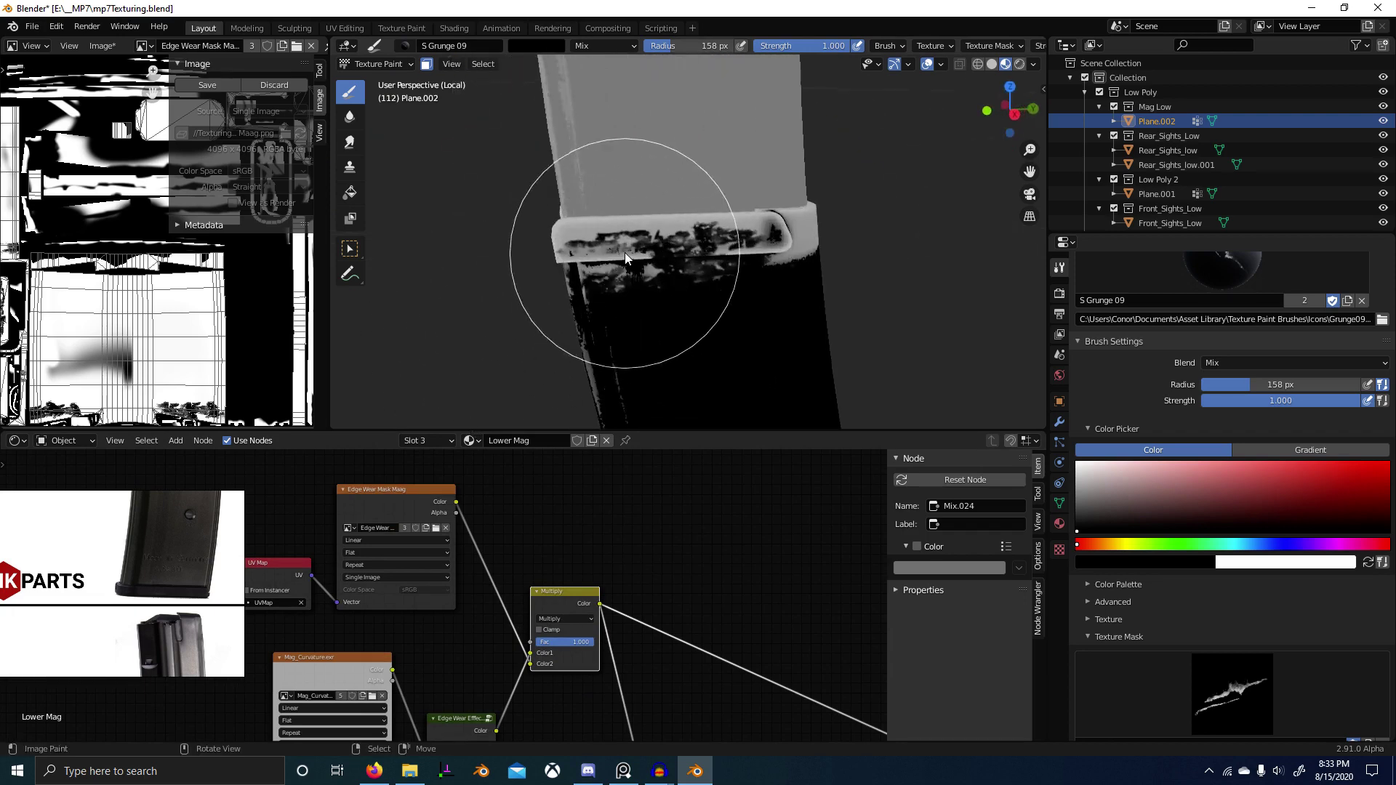
{"action": "left_click_drag", "start_coordinate": [570, 370], "coordinate": [526, 386]}
{"action": "mouse_move", "coordinate": [685, 230]}
{"action": "left_mouse_down"}
{"action": "mouse_move", "coordinate": [640, 385]}
{"action": "mouse_move", "coordinate": [658, 399]}
{"action": "left_mouse_up"}
{"action": "left_click_drag", "start_coordinate": [731, 251], "coordinate": [688, 441]}
Step: Continue the black S Grunge 09 strokes around the collar's curved end and the area just below it
{"action": "scroll", "coordinate": [756, 413], "scroll_direction": "down", "scroll_amount": 2}
{"action": "middle_click_drag", "start_coordinate": [757, 412], "coordinate": [683, 403]}
{"action": "left_click_drag", "start_coordinate": [859, 264], "coordinate": [967, 339]}
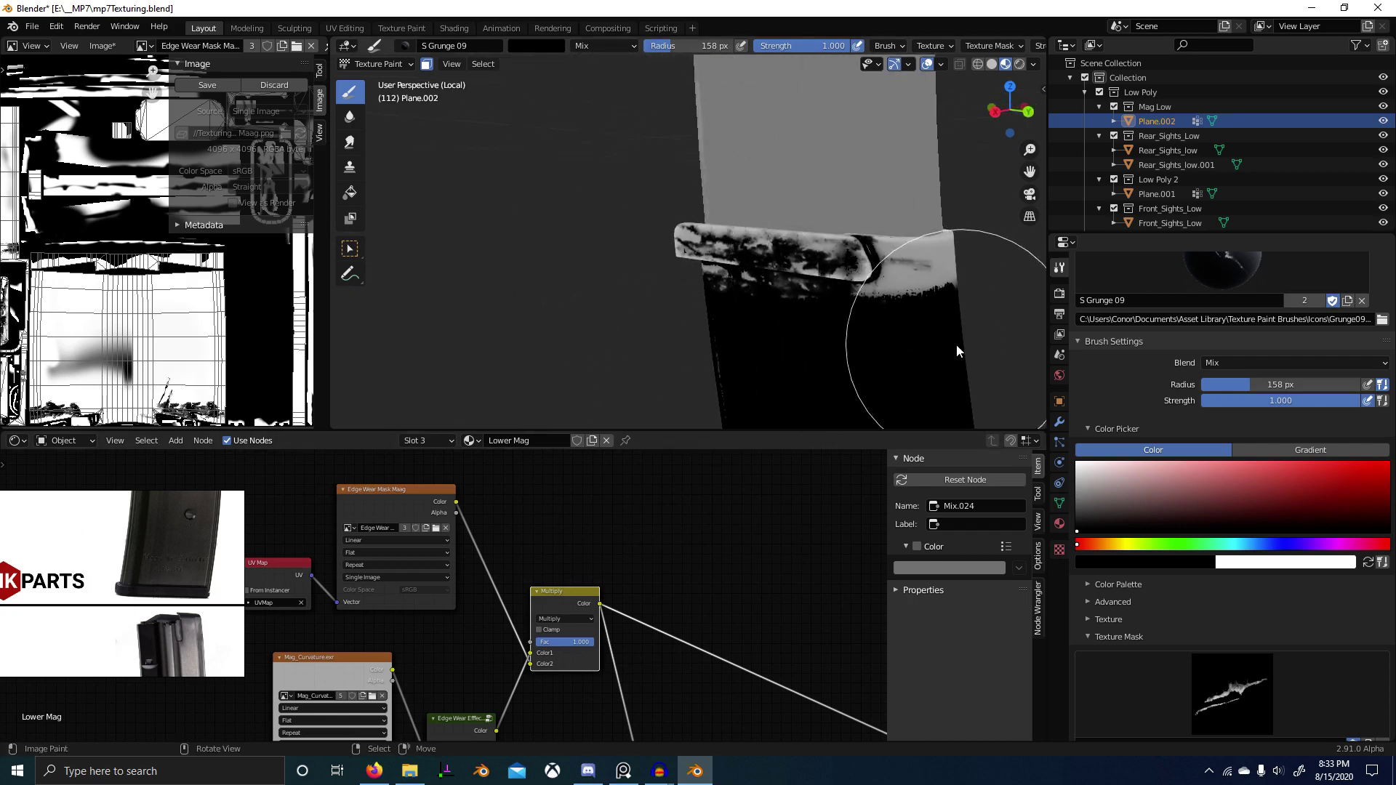
{"action": "middle_click_drag", "start_coordinate": [910, 331], "coordinate": [756, 346], "text": "shift"}
{"action": "mouse_move", "coordinate": [740, 284]}
{"action": "left_mouse_down"}
{"action": "mouse_move", "coordinate": [758, 369]}
{"action": "mouse_move", "coordinate": [761, 354]}
{"action": "left_mouse_up"}
{"action": "scroll", "coordinate": [789, 360], "scroll_direction": "down", "scroll_amount": 1}
{"action": "middle_click_drag", "start_coordinate": [790, 360], "coordinate": [735, 356]}
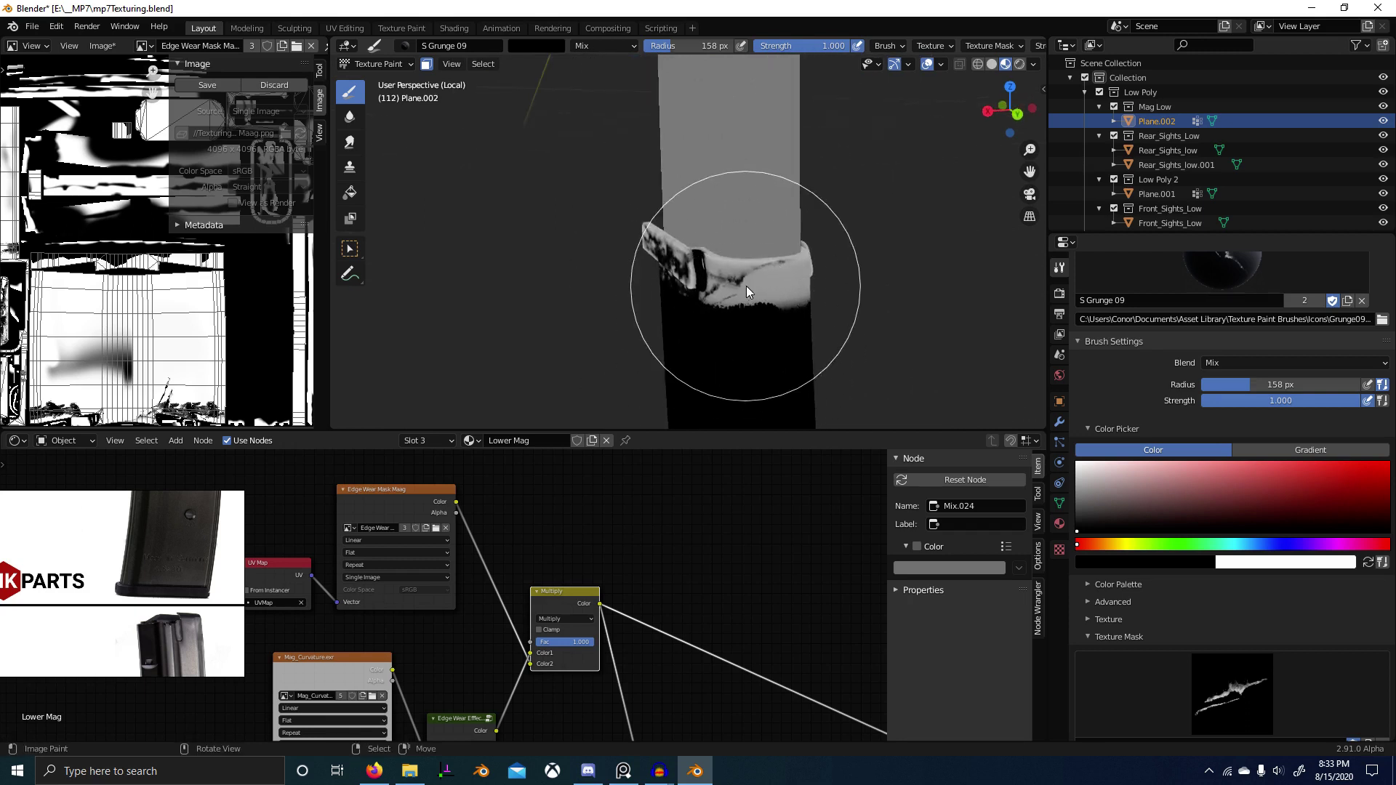
{"action": "left_click_drag", "start_coordinate": [747, 285], "coordinate": [823, 395]}
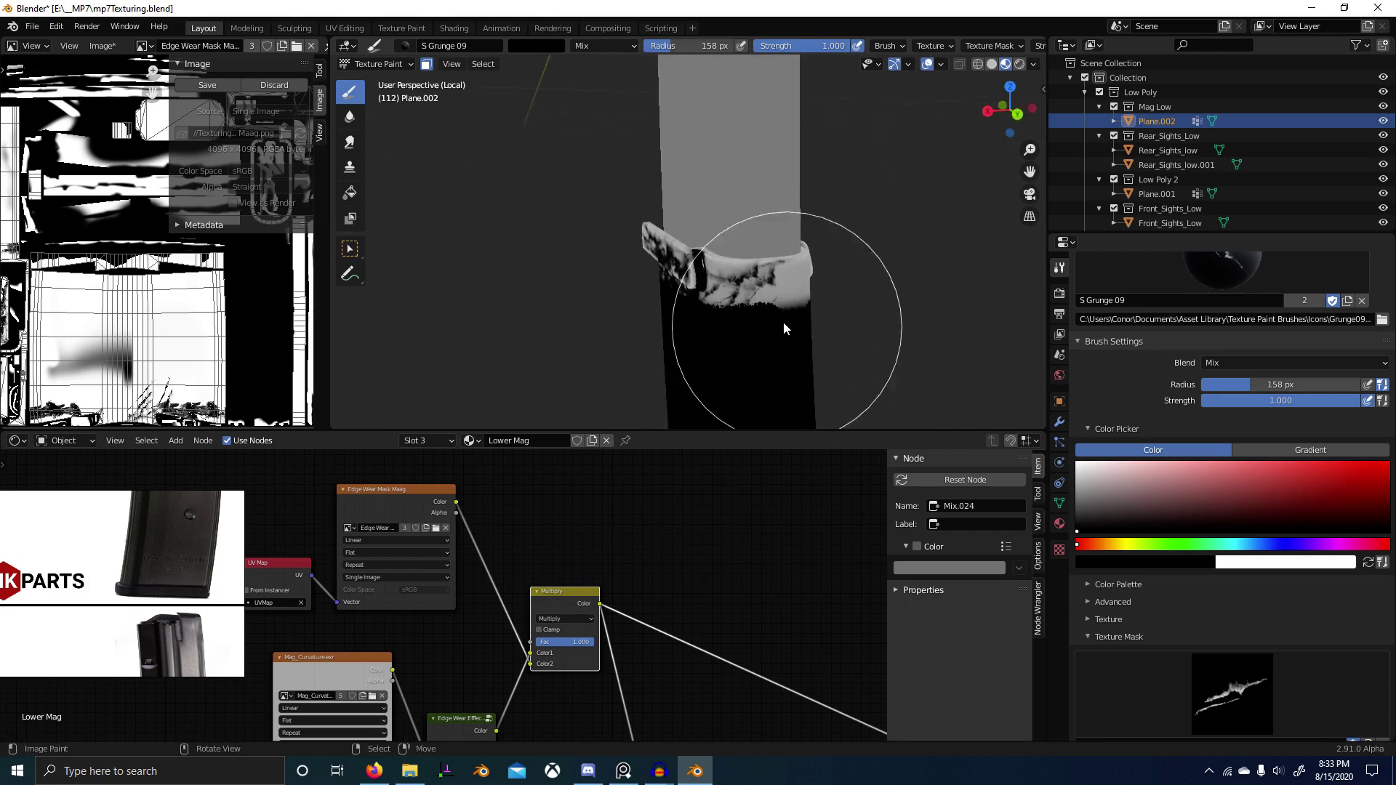
{"action": "mouse_move", "coordinate": [784, 321]}
{"action": "middle_mouse_down"}
{"action": "mouse_move", "coordinate": [722, 324]}
{"action": "mouse_move", "coordinate": [704, 307]}
{"action": "middle_mouse_up"}
{"action": "mouse_move", "coordinate": [716, 297]}
{"action": "left_mouse_down"}
{"action": "mouse_move", "coordinate": [586, 315]}
{"action": "mouse_move", "coordinate": [636, 353]}
{"action": "mouse_move", "coordinate": [718, 311]}
{"action": "mouse_move", "coordinate": [547, 324]}
{"action": "mouse_move", "coordinate": [570, 366]}
{"action": "mouse_move", "coordinate": [629, 395]}
{"action": "mouse_move", "coordinate": [749, 380]}
{"action": "left_mouse_up"}
{"action": "middle_click_drag", "start_coordinate": [749, 380], "coordinate": [696, 317]}
{"action": "left_click_drag", "start_coordinate": [696, 318], "coordinate": [728, 420]}
{"action": "middle_click_drag", "start_coordinate": [776, 421], "coordinate": [599, 55]}
Step: Switch to the S Grunge 01 brush and swap its color to black
{"action": "left_click", "coordinate": [427, 49]}
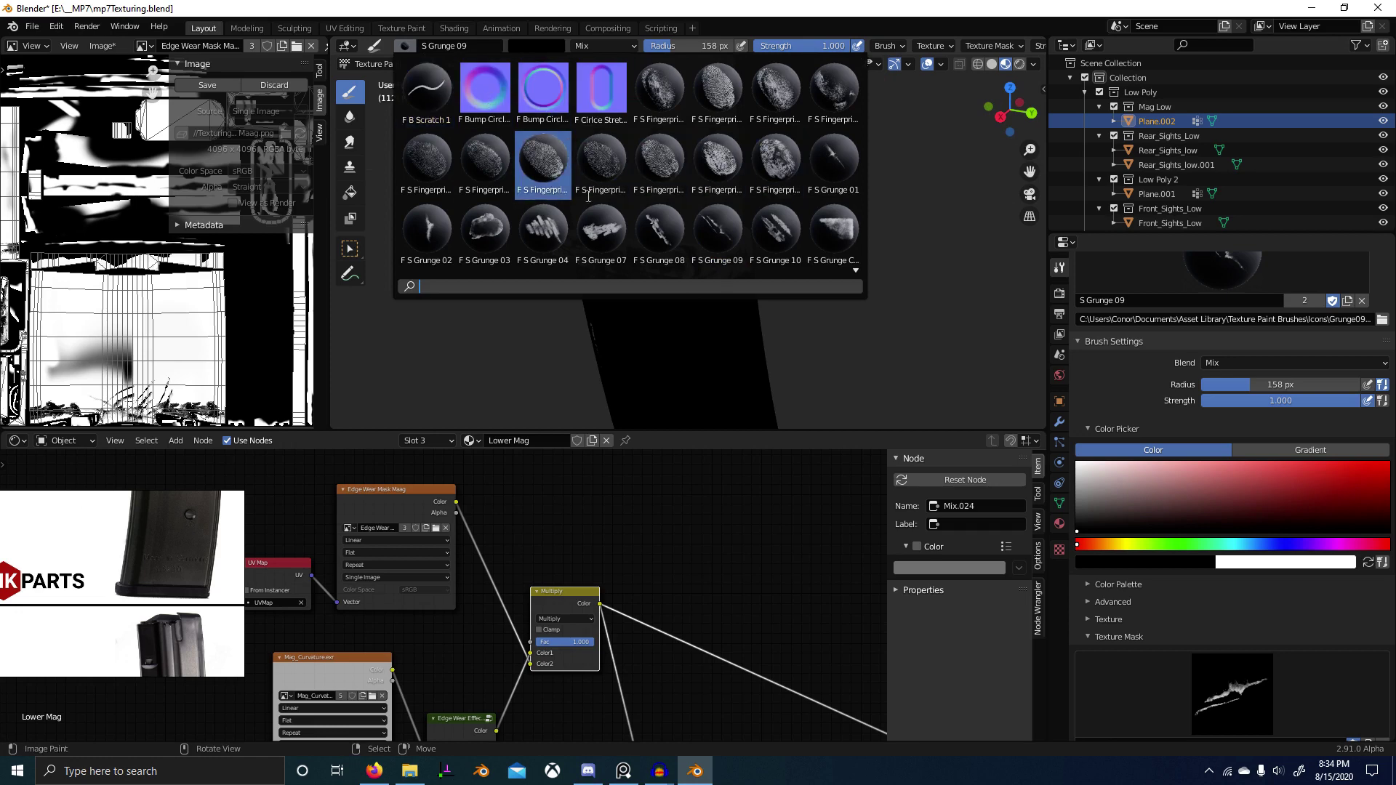
{"action": "mouse_move", "coordinate": [845, 330]}
{"action": "middle_mouse_down"}
{"action": "mouse_move", "coordinate": [687, 304]}
{"action": "mouse_move", "coordinate": [453, 93]}
{"action": "middle_mouse_up"}
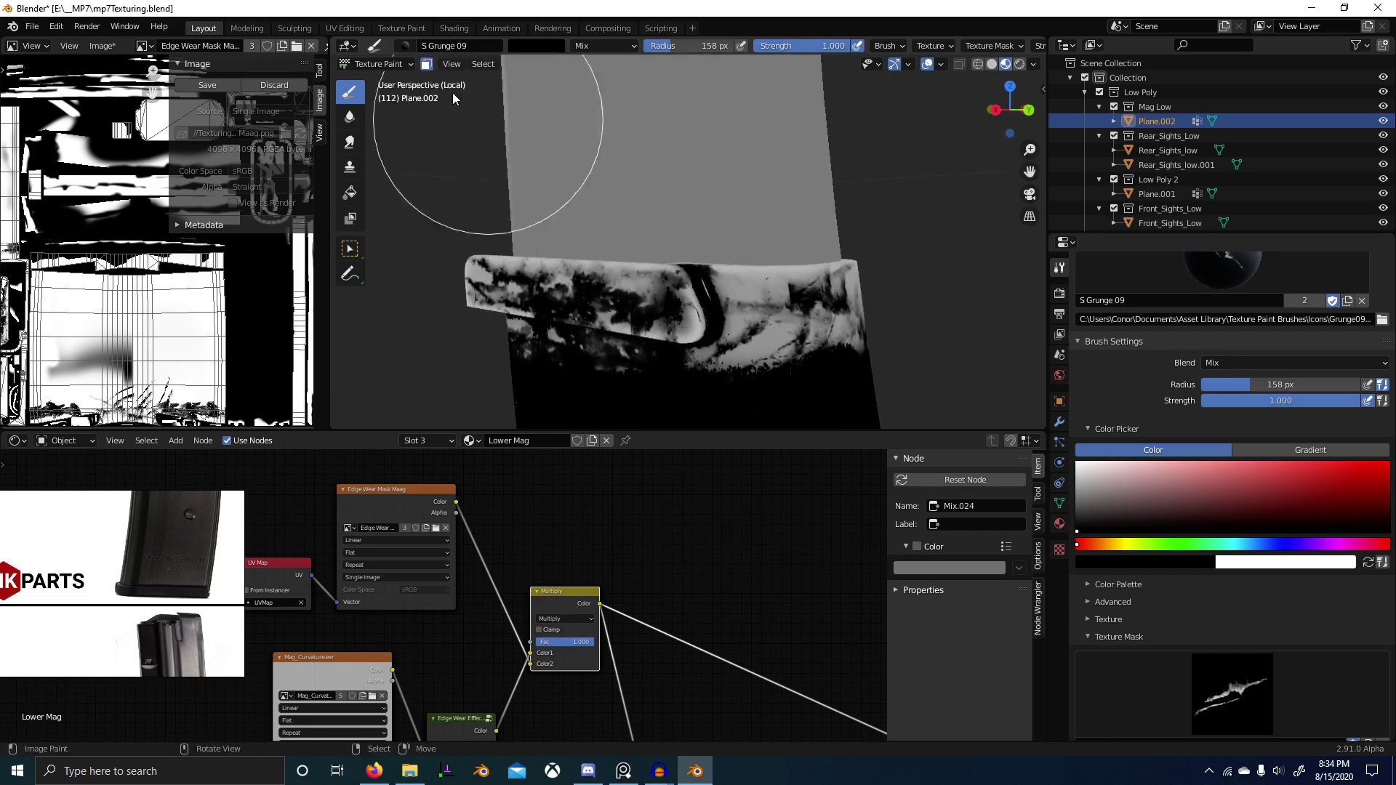
{"action": "left_click", "coordinate": [422, 46]}
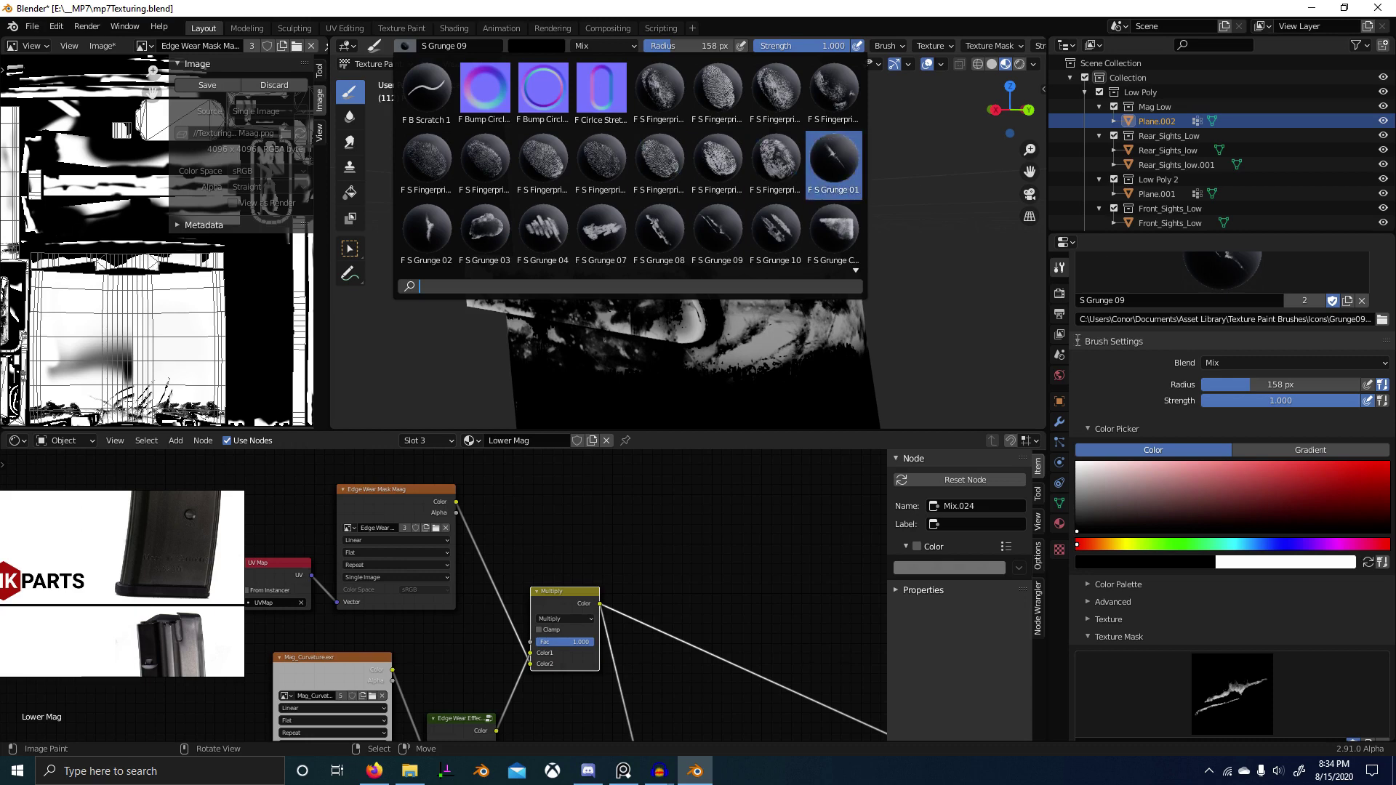
{"action": "left_click", "coordinate": [406, 45]}
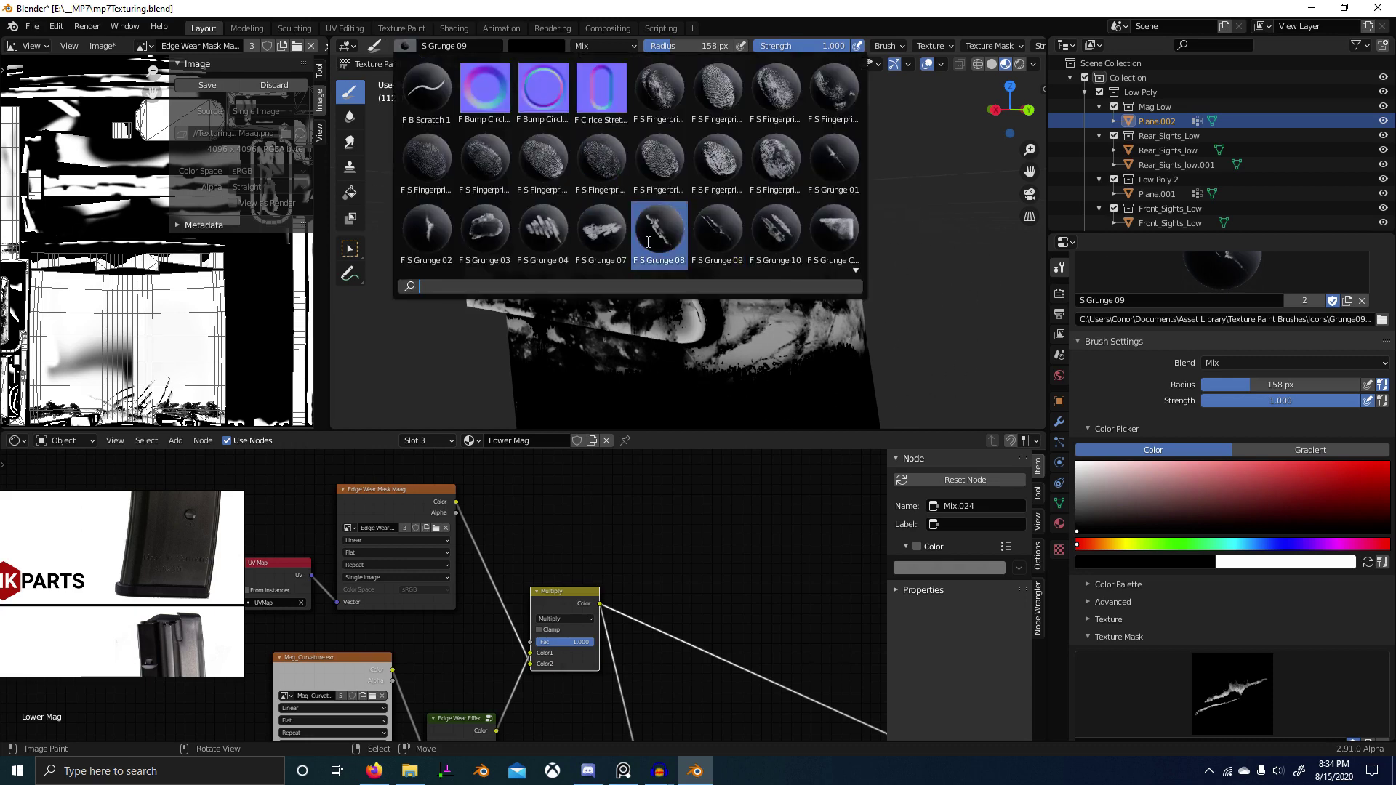
{"action": "left_click", "coordinate": [851, 169]}
{"action": "middle_click_drag", "start_coordinate": [807, 348], "coordinate": [749, 380]}
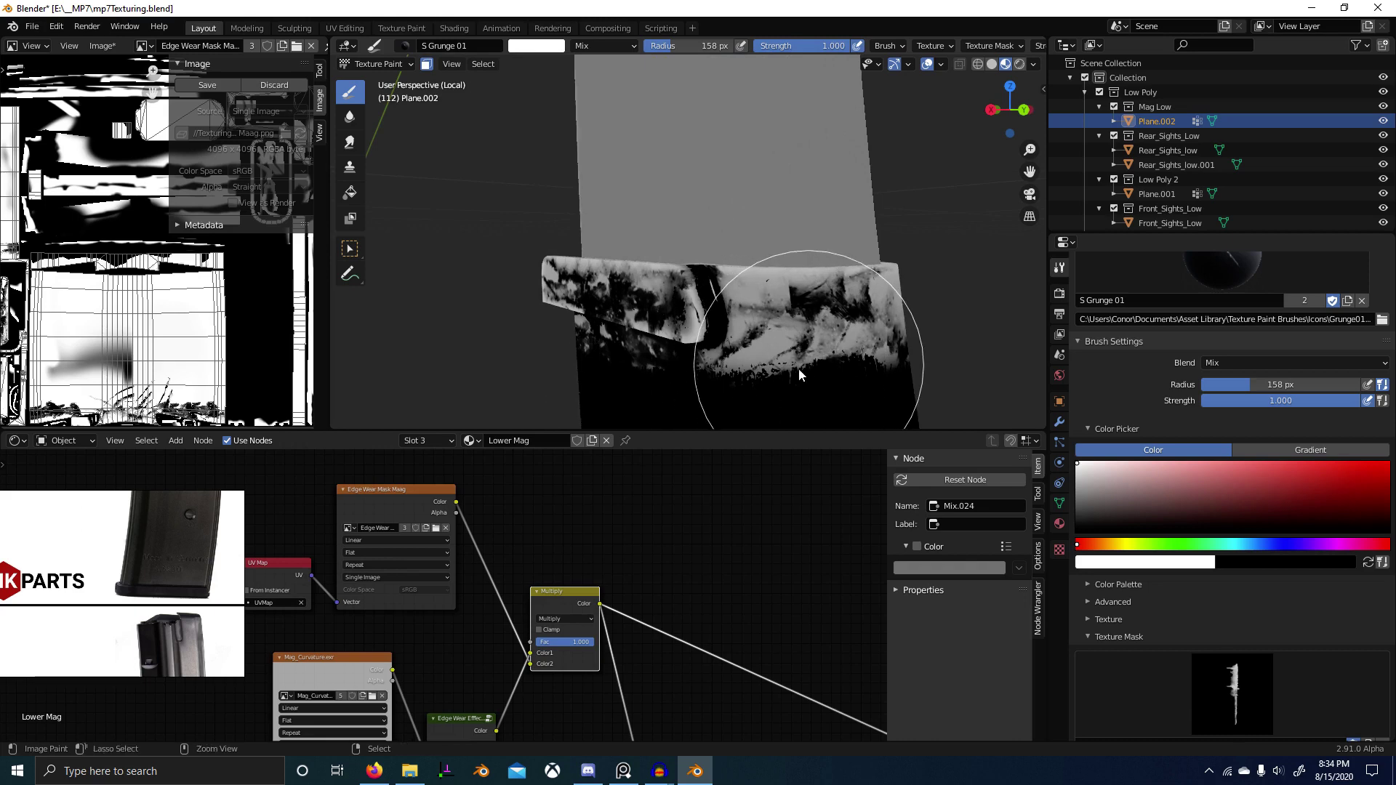
{"action": "key", "text": "x"}
Step: Paint black S Grunge 01 strokes over the collar's curved end and both adjoining corners to break up the wear
{"action": "middle_click_drag", "start_coordinate": [735, 408], "coordinate": [814, 347]}
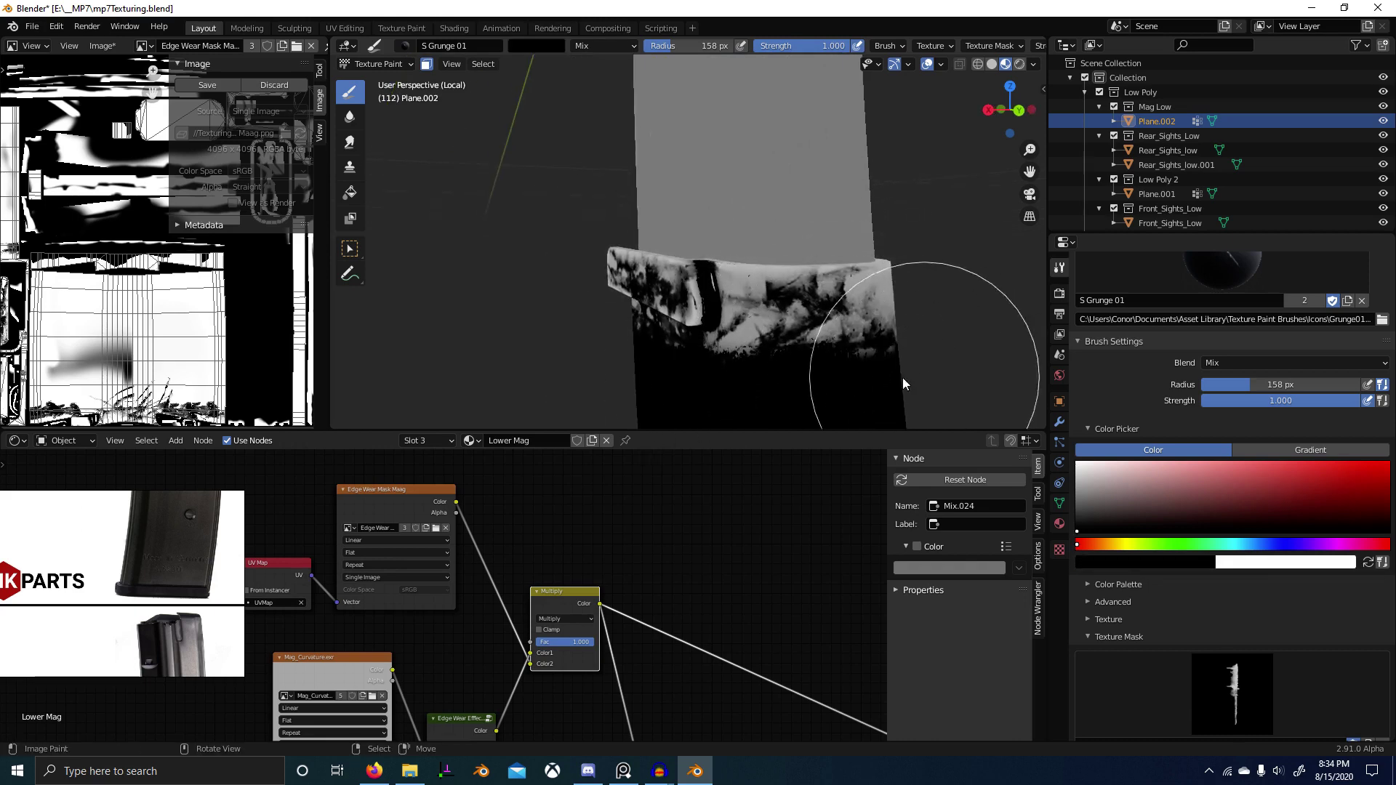
{"action": "middle_click_drag", "start_coordinate": [901, 378], "coordinate": [801, 382]}
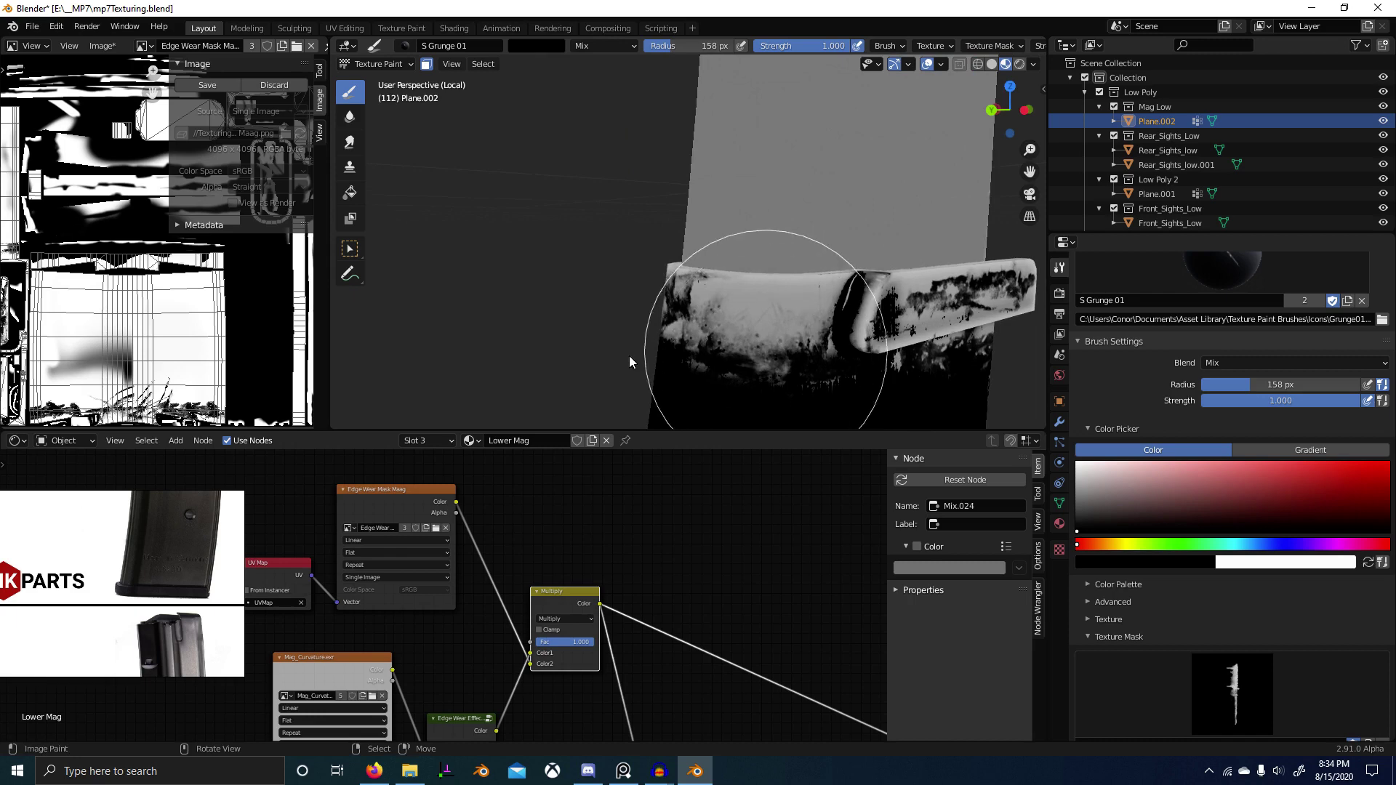
{"action": "middle_click_drag", "start_coordinate": [796, 357], "coordinate": [856, 341]}
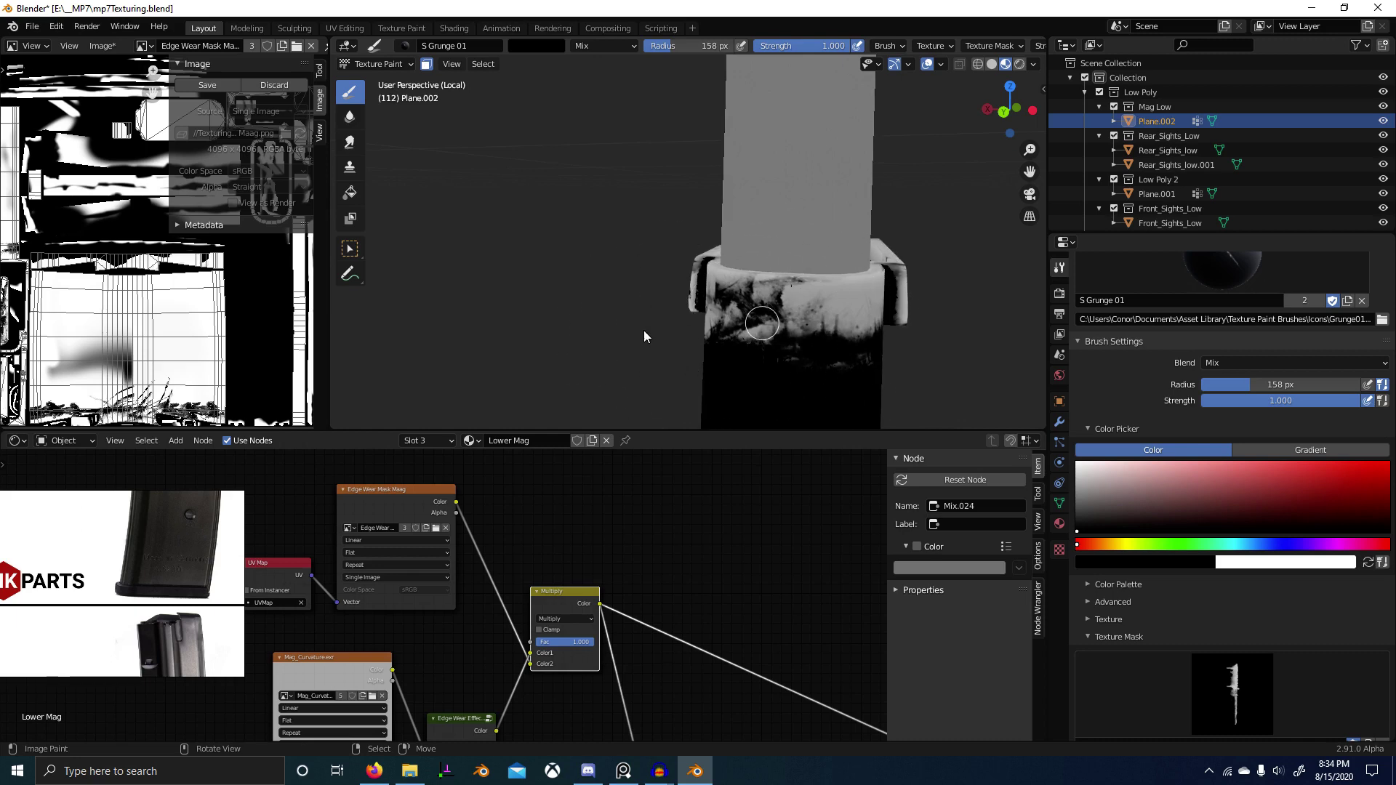
{"action": "mouse_move", "coordinate": [644, 331]}
{"action": "middle_mouse_down"}
{"action": "mouse_move", "coordinate": [747, 338]}
{"action": "mouse_move", "coordinate": [777, 319]}
{"action": "middle_mouse_up"}
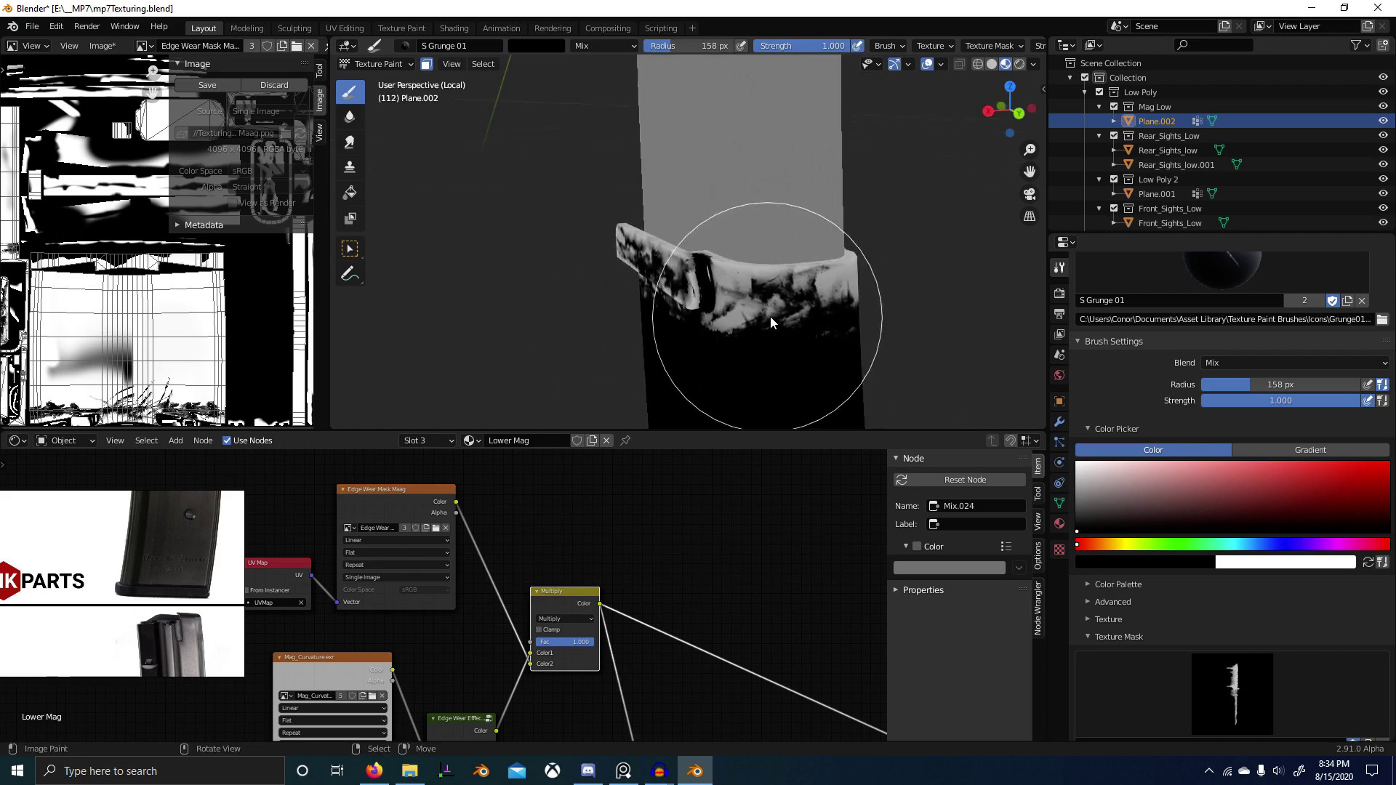
{"action": "mouse_move", "coordinate": [652, 330]}
{"action": "middle_mouse_down"}
{"action": "mouse_move", "coordinate": [768, 320]}
{"action": "mouse_move", "coordinate": [723, 321]}
{"action": "middle_mouse_up"}
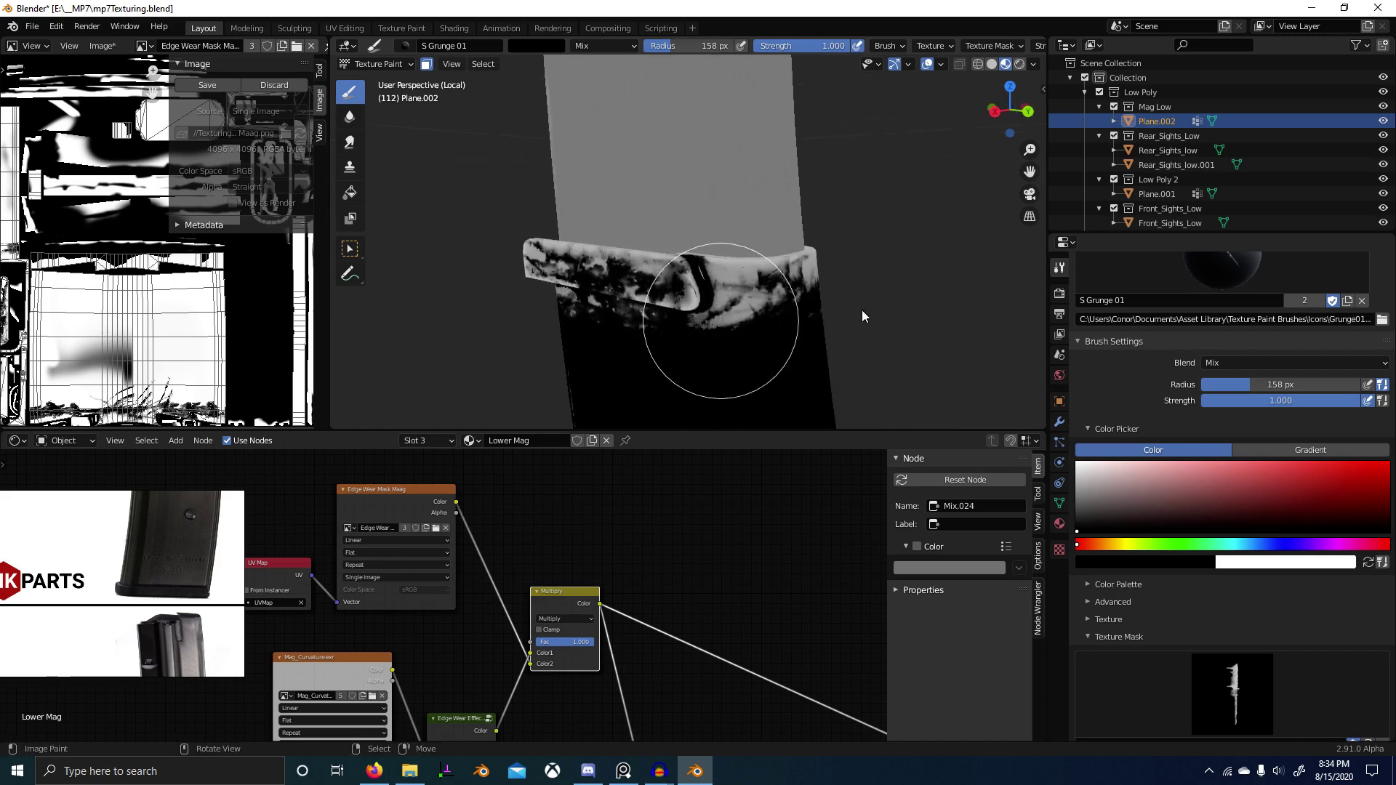
{"action": "mouse_move", "coordinate": [721, 320]}
{"action": "left_mouse_down"}
{"action": "mouse_move", "coordinate": [862, 312]}
{"action": "mouse_move", "coordinate": [770, 314]}
{"action": "left_mouse_up"}
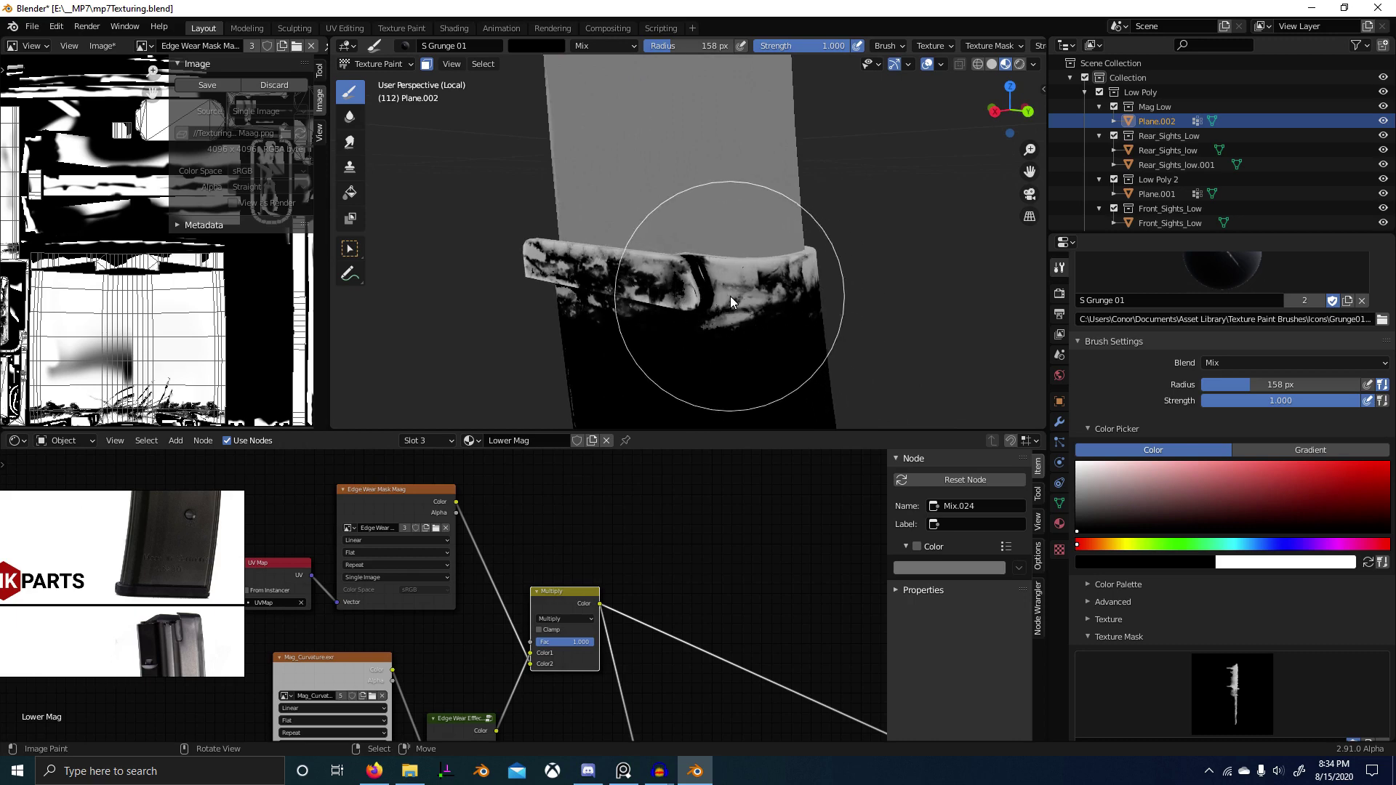
Step: Preview the Principled BSDF on the magazine and switch the viewport to Rendered shading
{"action": "scroll", "coordinate": [685, 518], "scroll_direction": "down", "scroll_amount": 5}
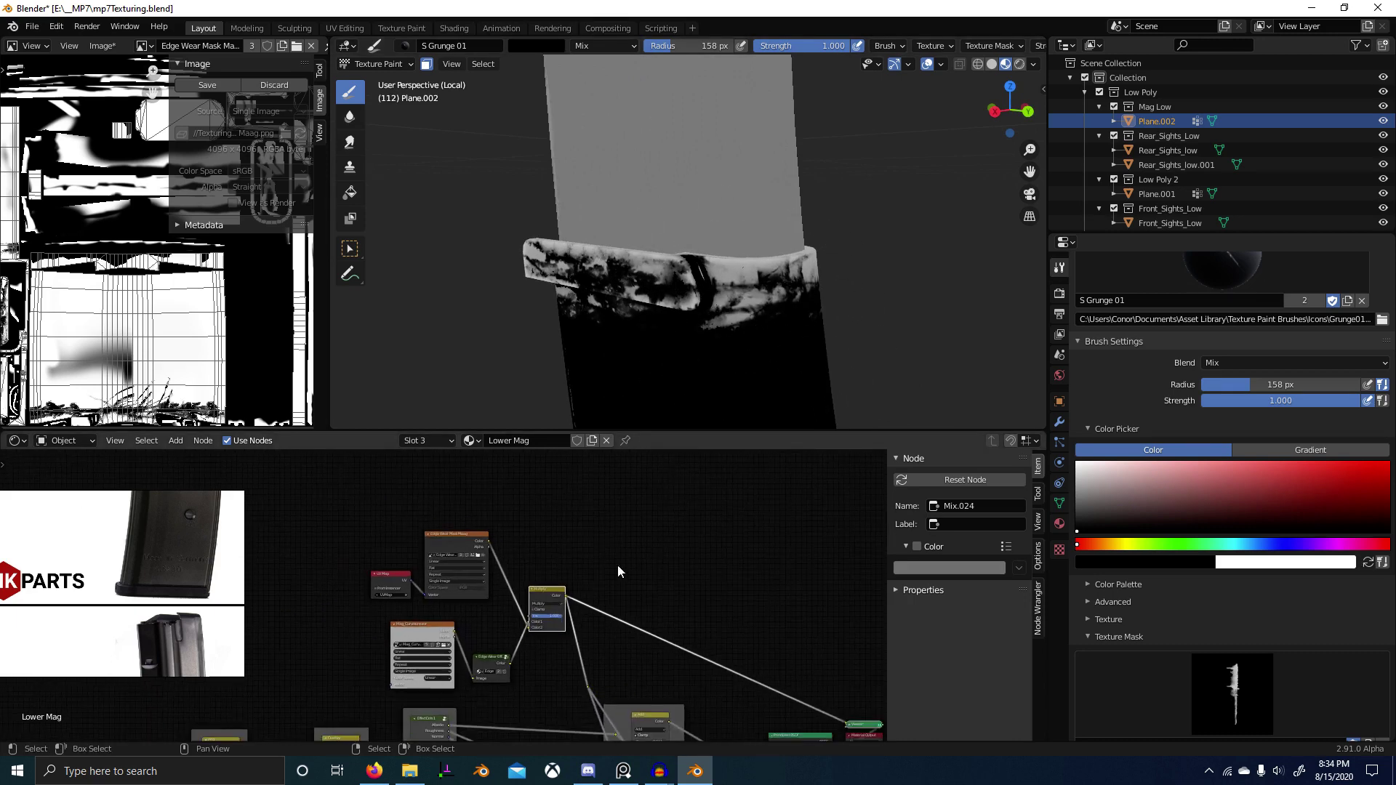
{"action": "left_click", "coordinate": [670, 700], "text": "ctrl+shift"}
{"action": "mouse_move", "coordinate": [653, 360]}
{"action": "middle_mouse_down"}
{"action": "mouse_move", "coordinate": [663, 344]}
{"action": "mouse_move", "coordinate": [630, 346]}
{"action": "mouse_move", "coordinate": [705, 352]}
{"action": "mouse_move", "coordinate": [570, 356]}
{"action": "mouse_move", "coordinate": [447, 329]}
{"action": "mouse_move", "coordinate": [364, 339]}
{"action": "mouse_move", "coordinate": [470, 358]}
{"action": "middle_mouse_up"}
{"action": "left_click", "coordinate": [1034, 64]}
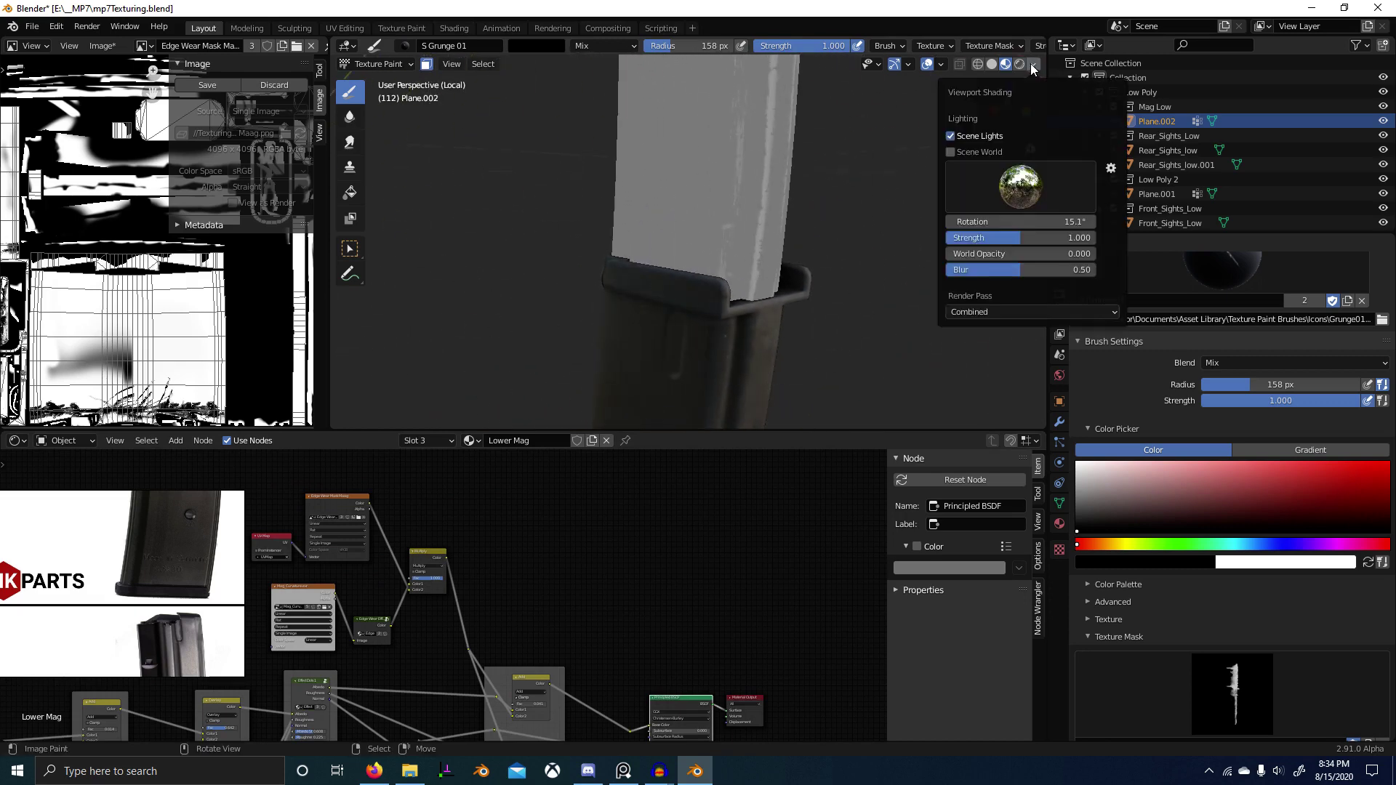
{"action": "left_click", "coordinate": [1019, 64]}
Step: Examine the rendered edge wear around the magazine collar from several angles and check the base color Add node
{"action": "mouse_move", "coordinate": [651, 319]}
{"action": "middle_mouse_down"}
{"action": "mouse_move", "coordinate": [968, 320]}
{"action": "mouse_move", "coordinate": [352, 321]}
{"action": "mouse_move", "coordinate": [803, 351]}
{"action": "mouse_move", "coordinate": [755, 300]}
{"action": "middle_mouse_up"}
{"action": "scroll", "coordinate": [678, 268], "scroll_direction": "up", "scroll_amount": 8}
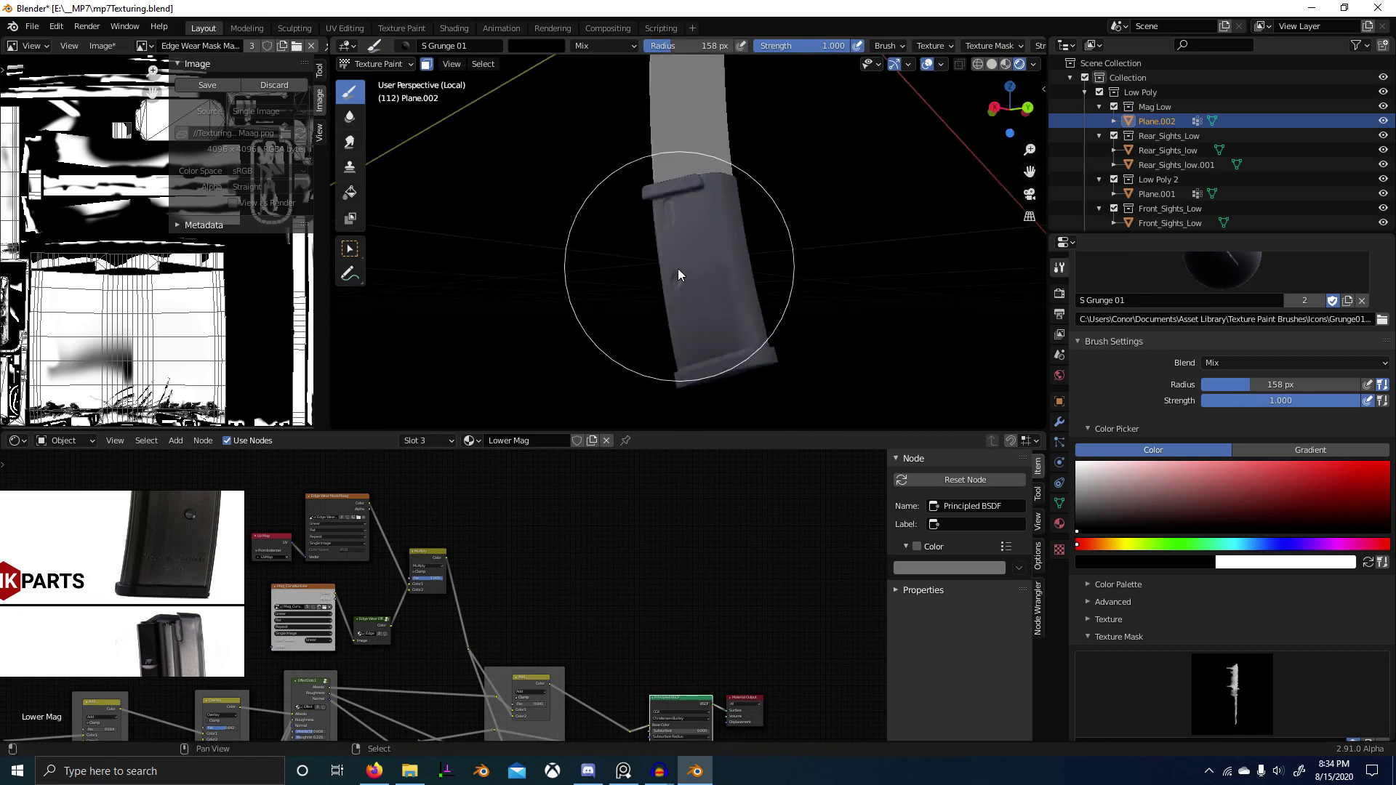
{"action": "scroll", "coordinate": [519, 588], "scroll_direction": "up", "scroll_amount": 8}
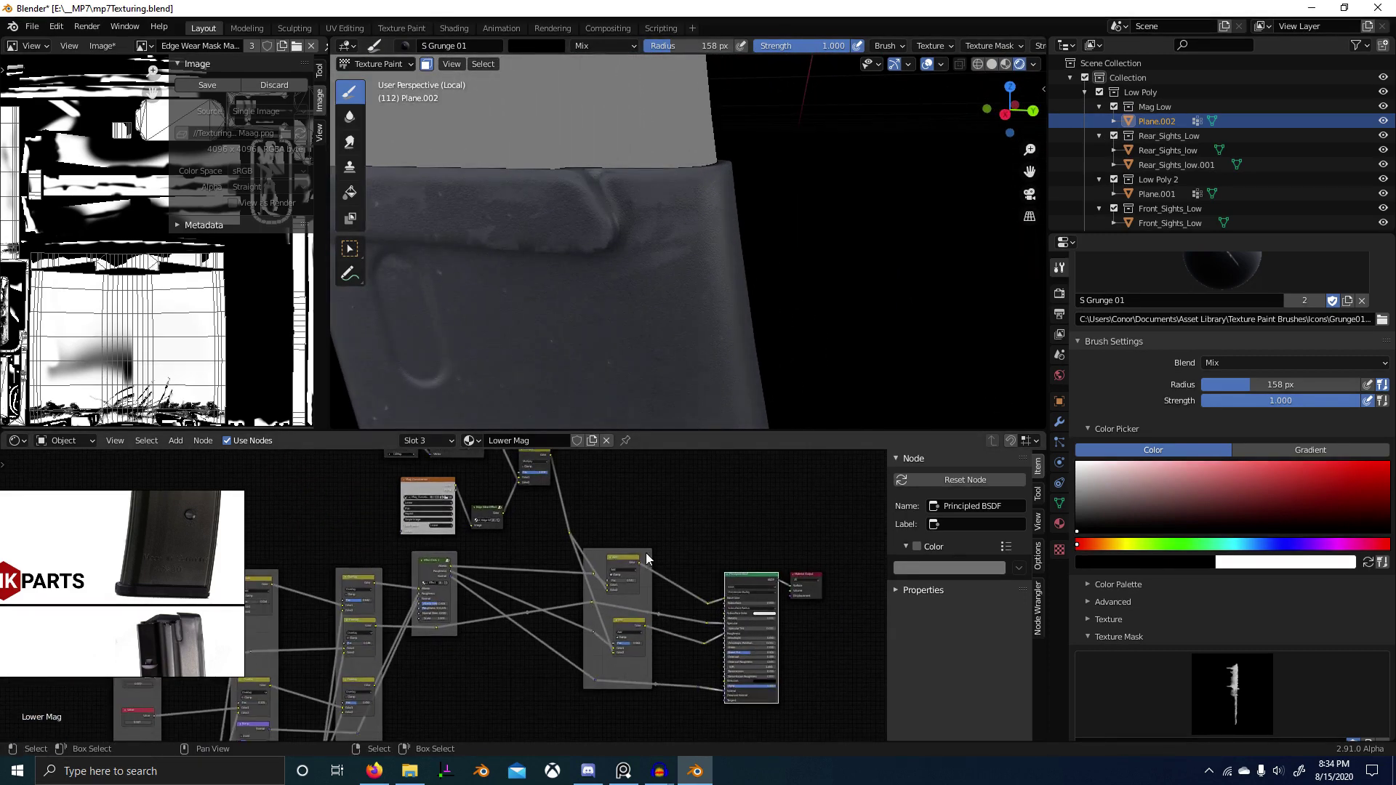
{"action": "middle_click_drag", "start_coordinate": [519, 619], "coordinate": [462, 581]}
{"action": "scroll", "coordinate": [461, 581], "scroll_direction": "up", "scroll_amount": 3}
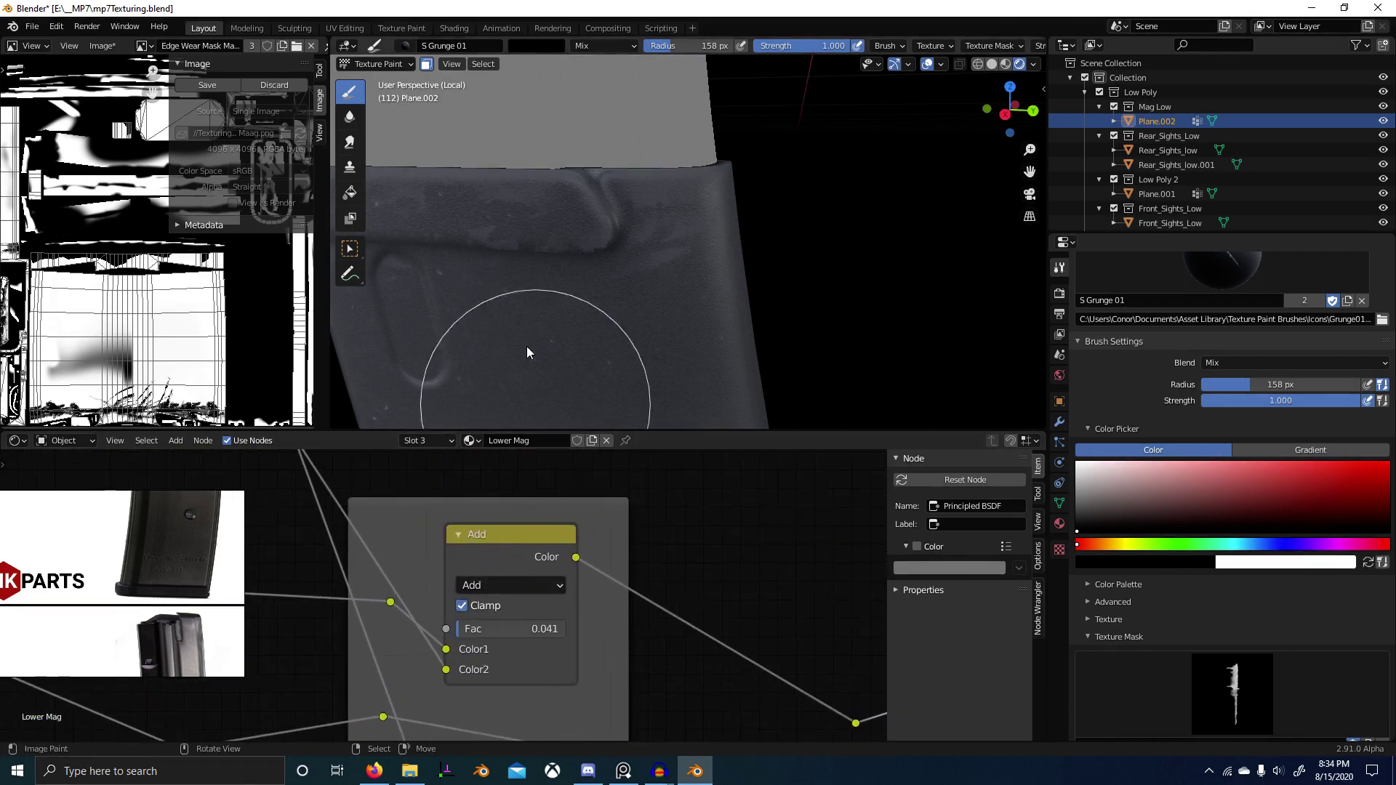
{"action": "scroll", "coordinate": [526, 346], "scroll_direction": "down", "scroll_amount": 2}
{"action": "middle_click_drag", "start_coordinate": [603, 314], "coordinate": [740, 274]}
{"action": "middle_click_drag", "start_coordinate": [647, 275], "coordinate": [775, 299]}
{"action": "middle_click_drag", "start_coordinate": [808, 300], "coordinate": [851, 302]}
Step: Set the Fac of the Add node feeding Roughness to 0.292
{"action": "middle_click_drag", "start_coordinate": [602, 538], "coordinate": [586, 400]}
{"action": "right_click", "coordinate": [586, 769]}
{"action": "left_click", "coordinate": [490, 519]}
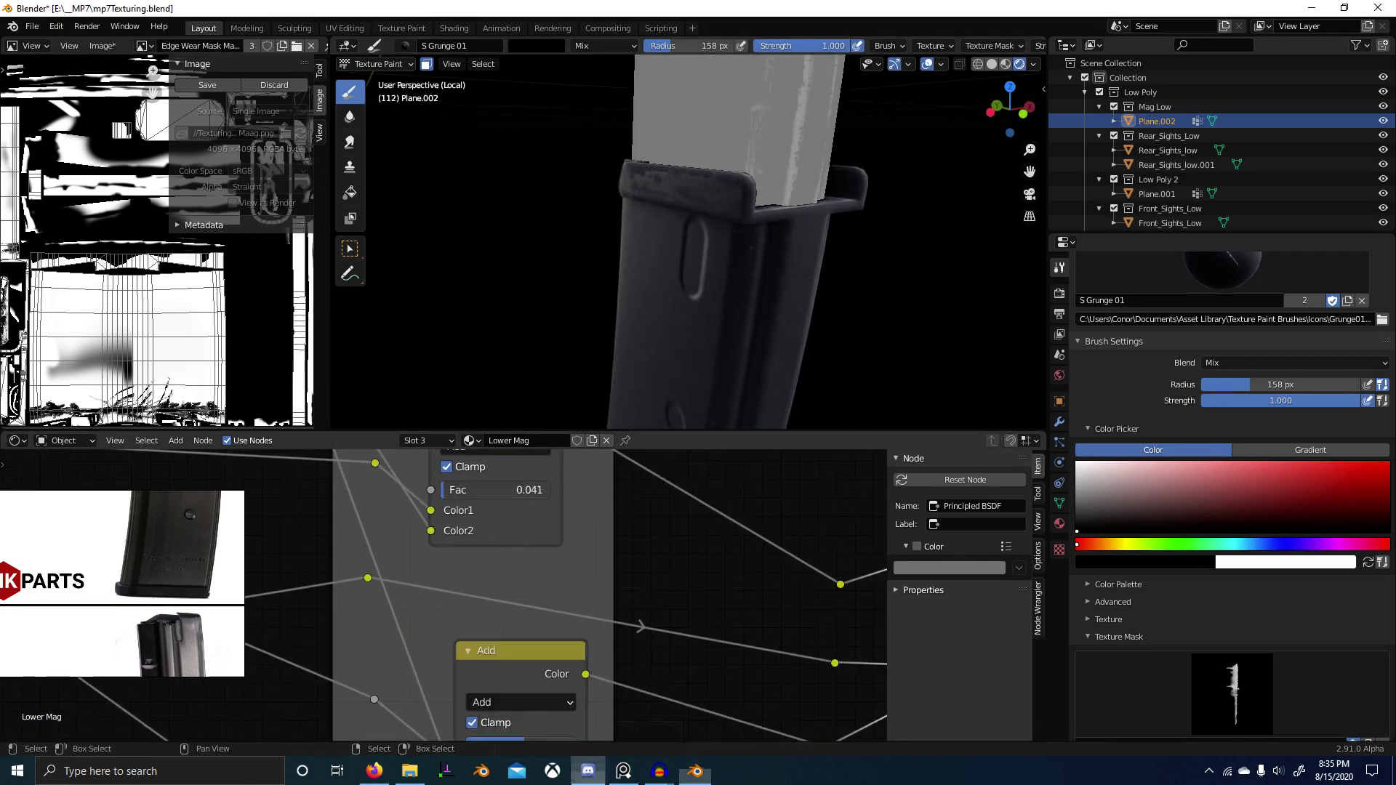
{"action": "middle_click_drag", "start_coordinate": [444, 491], "coordinate": [444, 434]}
{"action": "scroll", "coordinate": [441, 719], "scroll_direction": "up", "scroll_amount": 3}
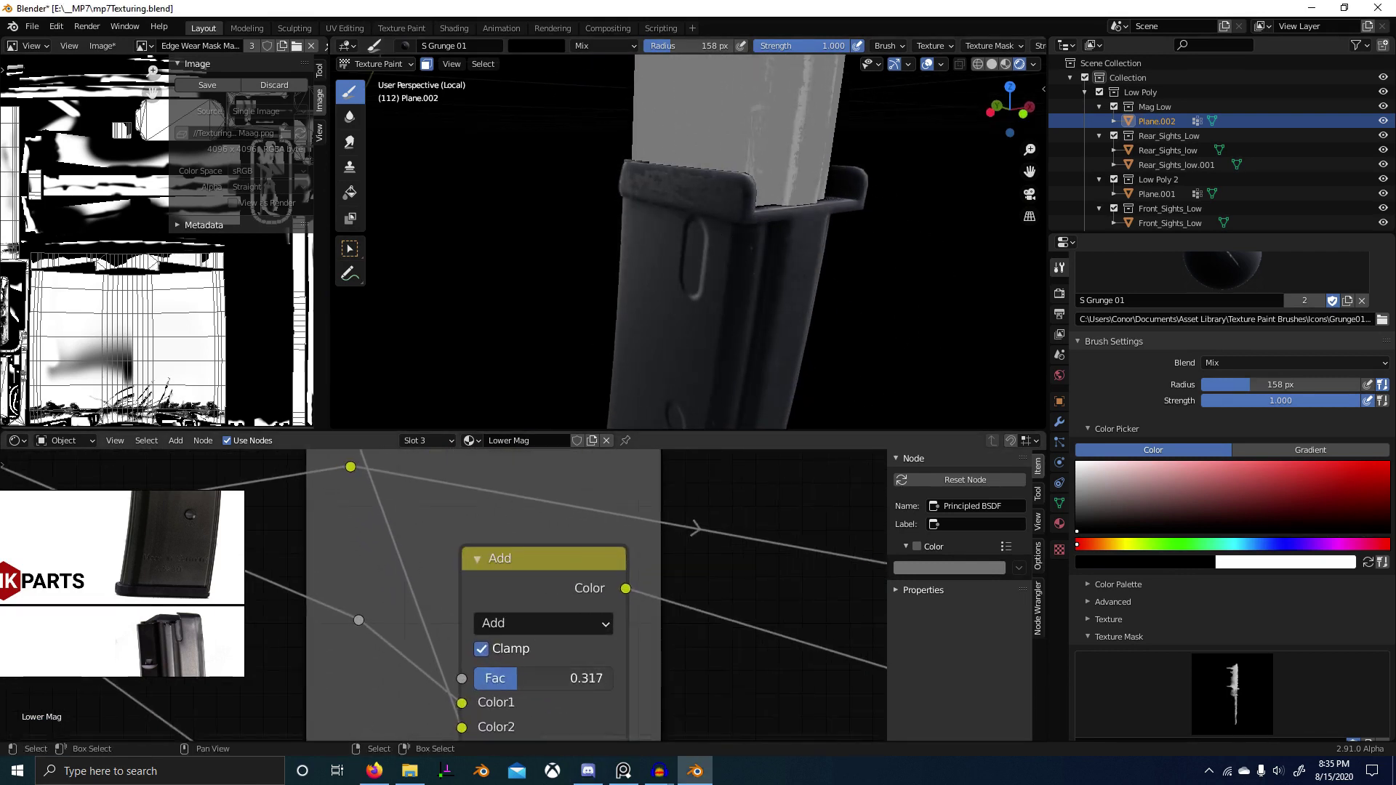
{"action": "scroll", "coordinate": [610, 320], "scroll_direction": "down", "scroll_amount": 4}
{"action": "left_click_drag", "start_coordinate": [629, 291], "coordinate": [805, 283]}
{"action": "scroll", "coordinate": [805, 284], "scroll_direction": "up", "scroll_amount": 3}
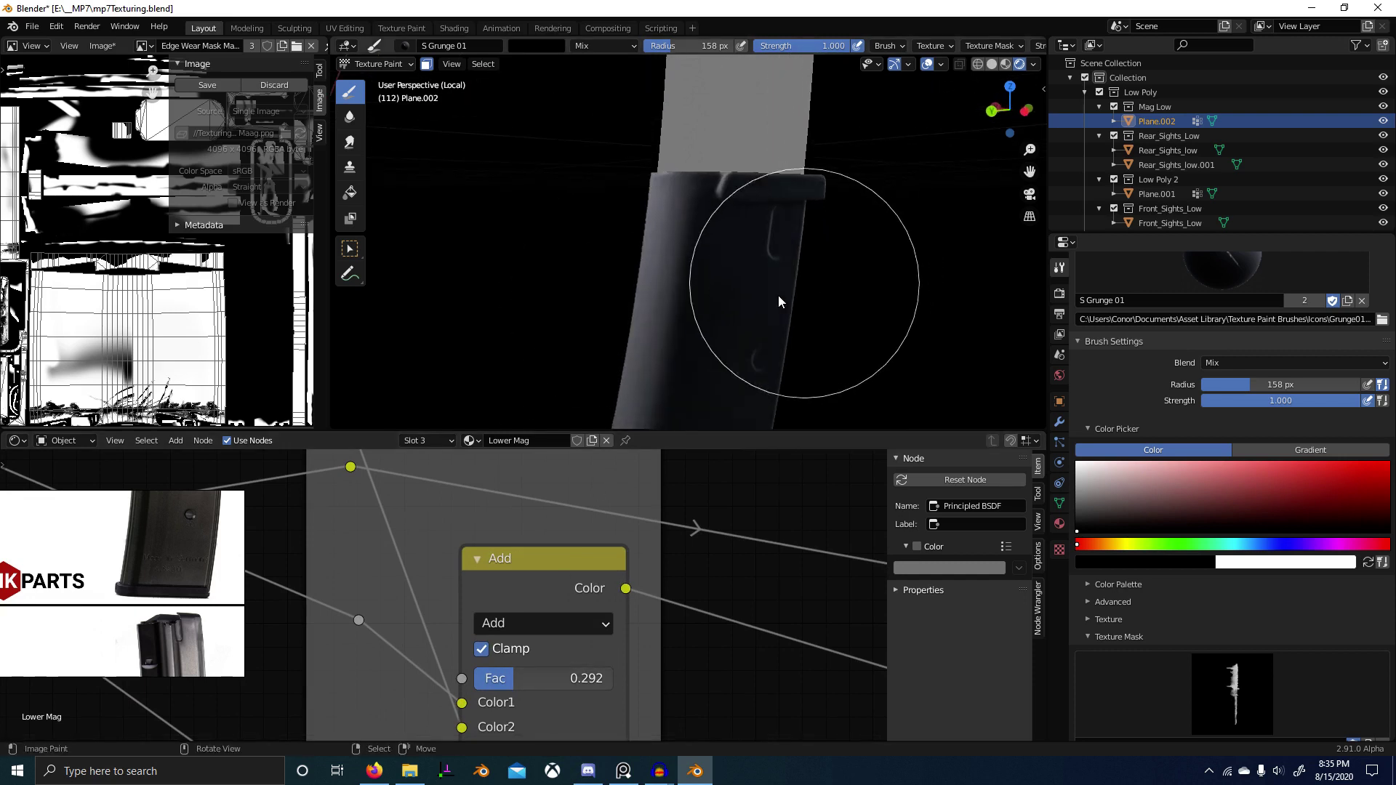
Step: Preview the roughness Add node's output on the magazine and set its Fac to 0.392
{"action": "left_click", "coordinate": [559, 580], "text": "ctrl+shift"}
{"action": "scroll", "coordinate": [706, 342], "scroll_direction": "up", "scroll_amount": 3}
{"action": "middle_click_drag", "start_coordinate": [702, 326], "coordinate": [656, 337]}
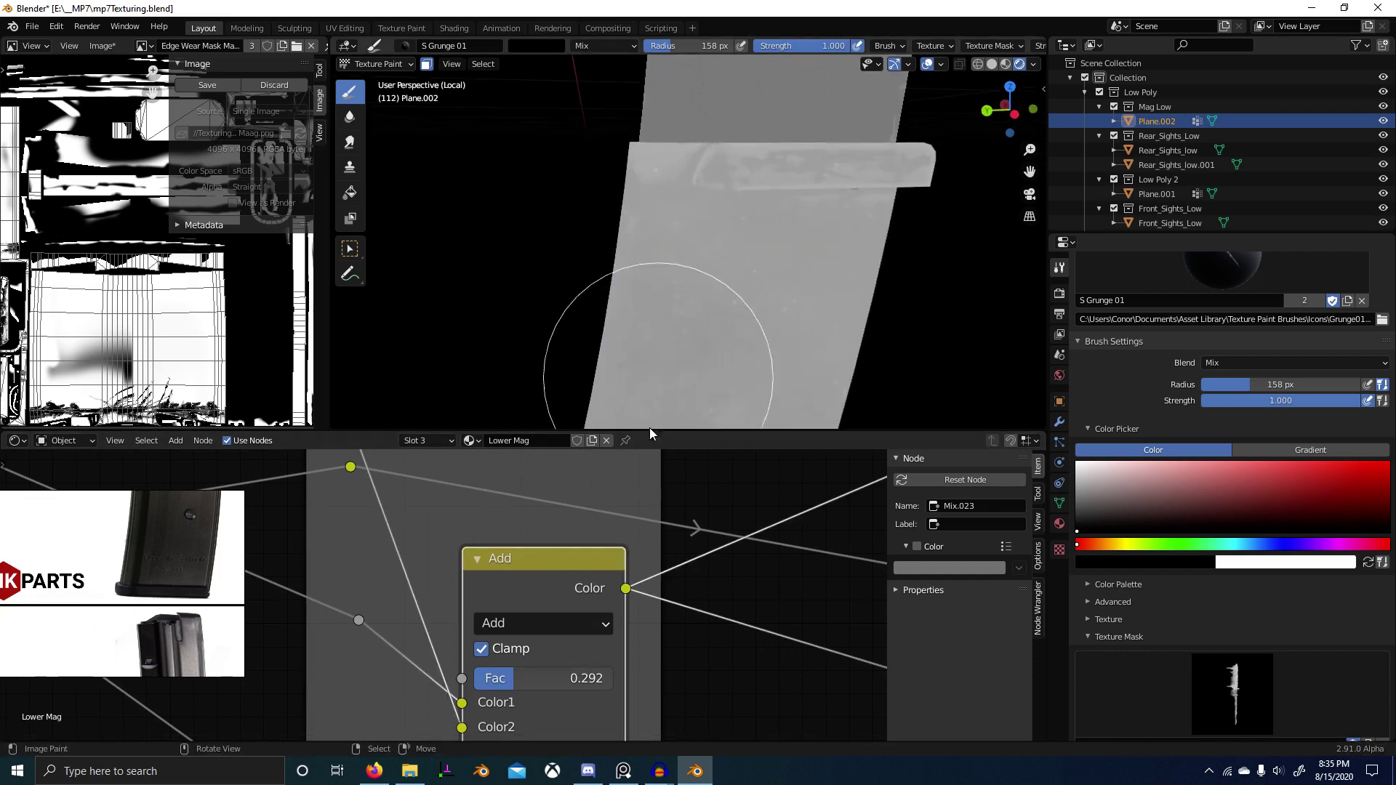
{"action": "left_click_drag", "start_coordinate": [525, 679], "coordinate": [527, 679]}
{"action": "scroll", "coordinate": [538, 673], "scroll_direction": "down", "scroll_amount": 5}
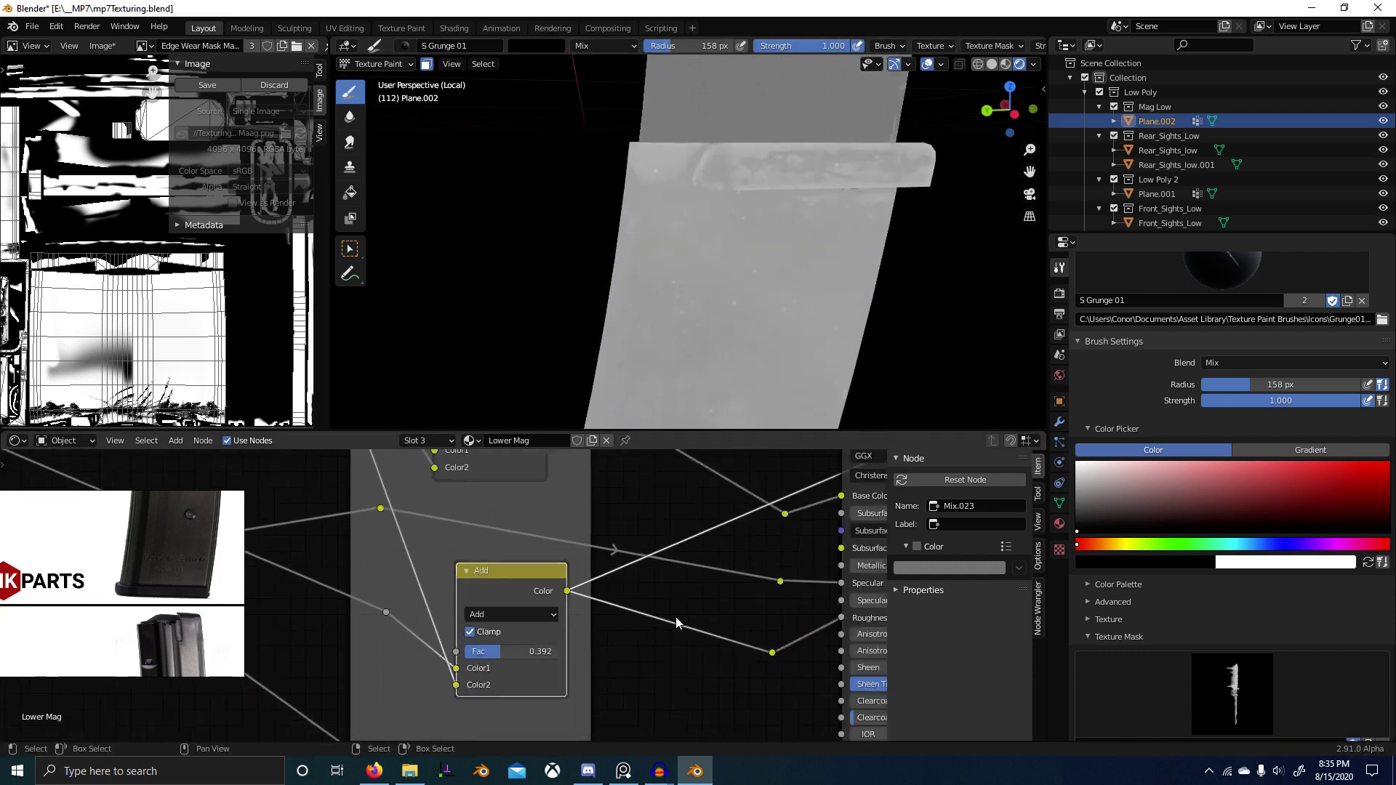
Step: Preview the Principled BSDF again and check the roughness wear on the whole magazine
{"action": "middle_click_drag", "start_coordinate": [675, 617], "coordinate": [454, 640]}
{"action": "left_click", "coordinate": [630, 486], "text": "ctrl+shift"}
{"action": "scroll", "coordinate": [619, 300], "scroll_direction": "down", "scroll_amount": 4}
{"action": "middle_click_drag", "start_coordinate": [619, 298], "coordinate": [938, 265]}
{"action": "scroll", "coordinate": [729, 255], "scroll_direction": "up", "scroll_amount": 4}
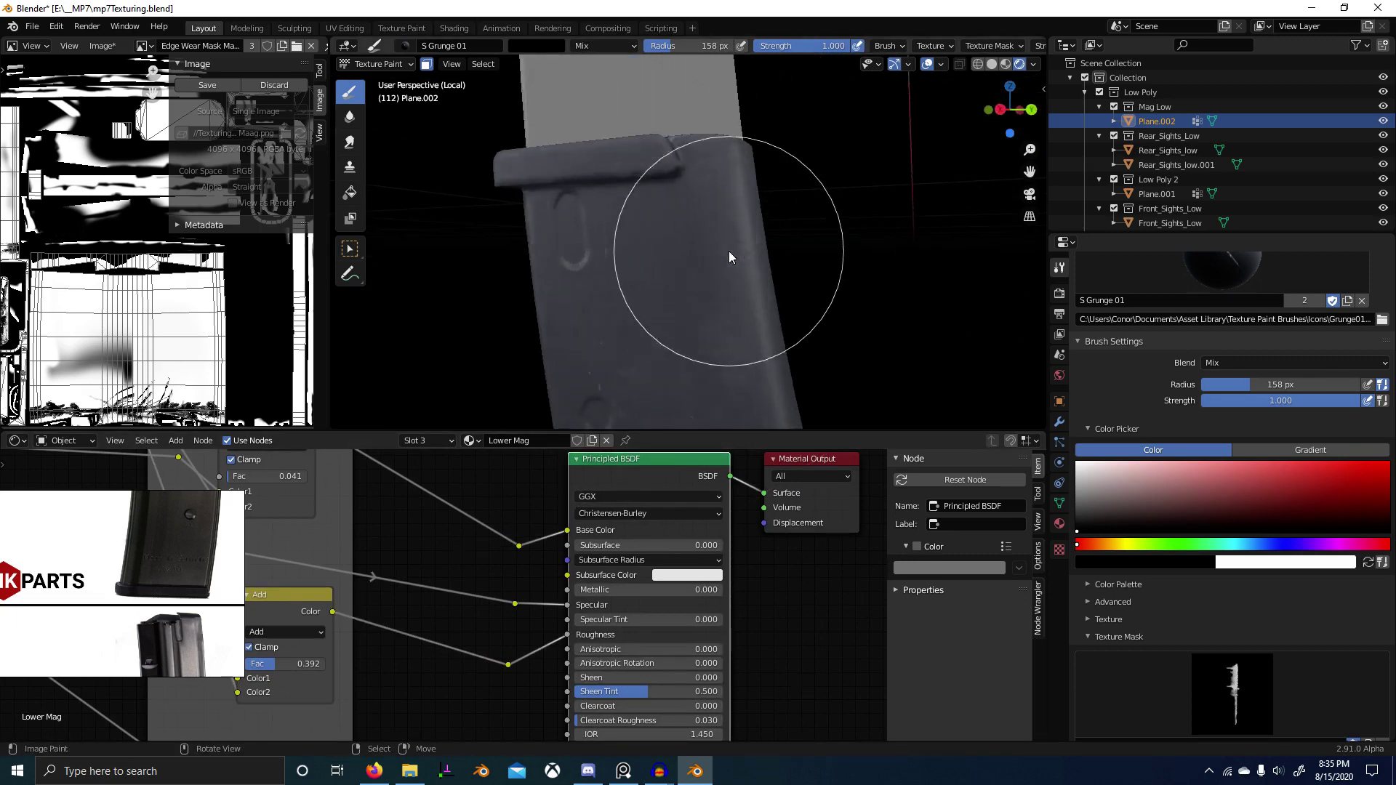
{"action": "middle_click_drag", "start_coordinate": [729, 254], "coordinate": [723, 298]}
{"action": "scroll", "coordinate": [752, 305], "scroll_direction": "down", "scroll_amount": 4}
{"action": "scroll", "coordinate": [723, 297], "scroll_direction": "down", "scroll_amount": 4}
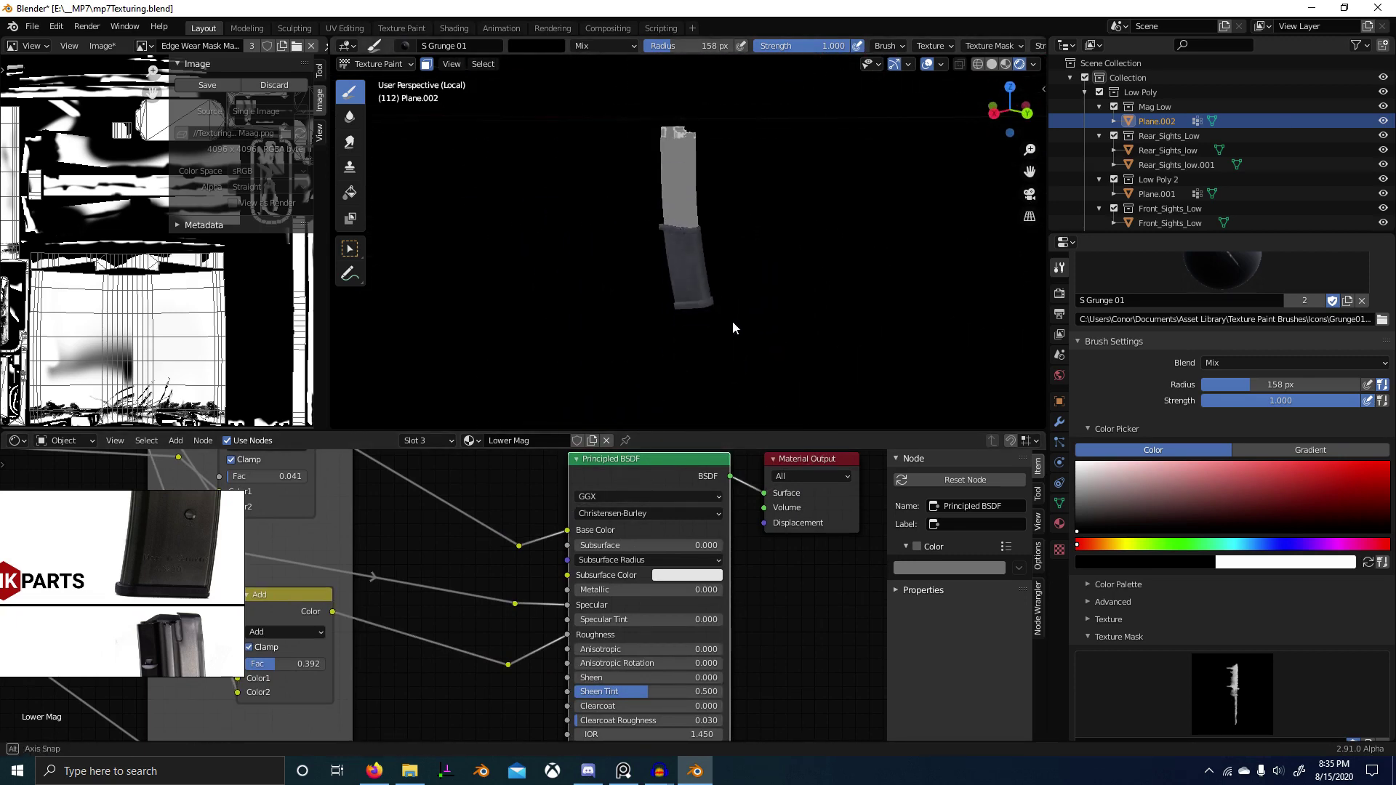
Step: Return the magazine to Object Mode and save the Edge Wear Mask Maag.png image
{"action": "key", "text": "ctrl+Tab"}
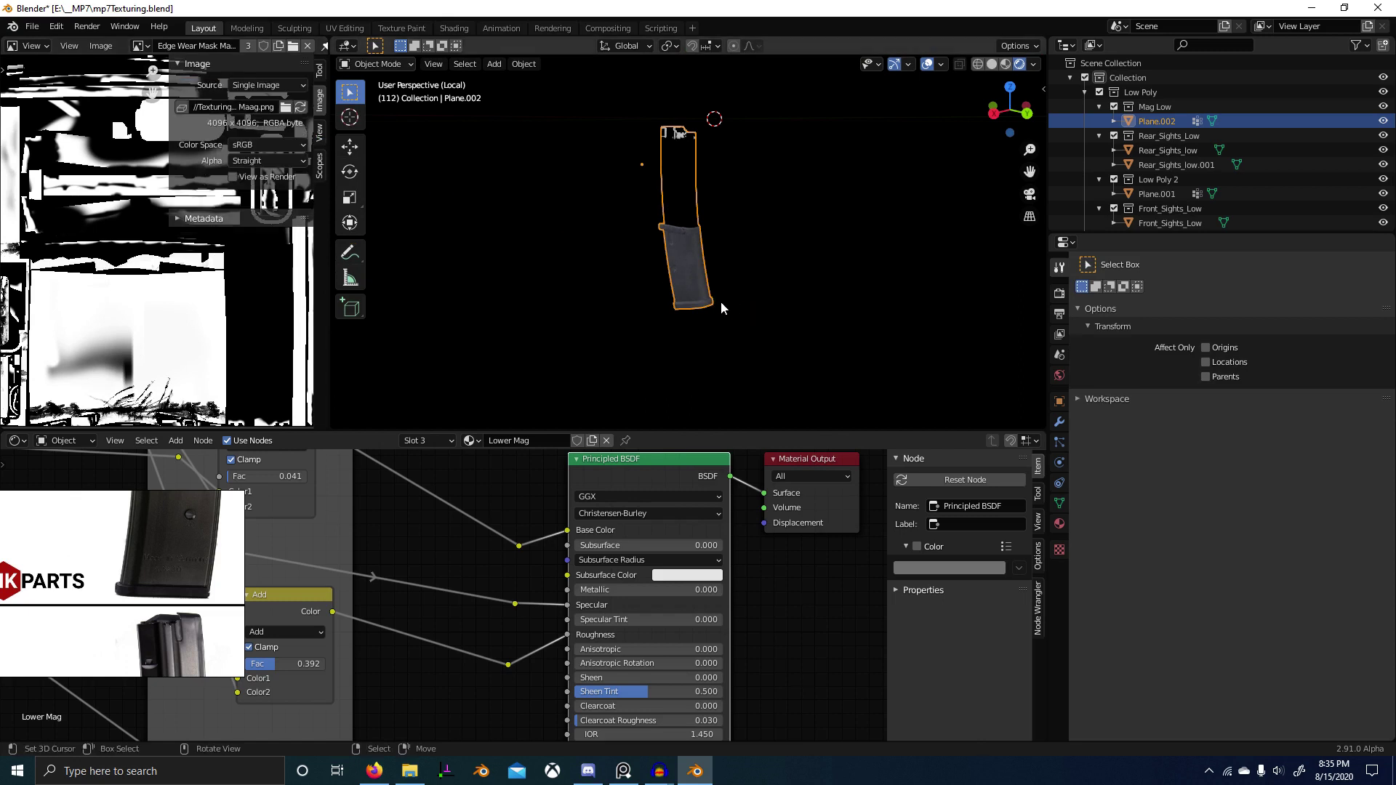
{"action": "scroll", "coordinate": [723, 302], "scroll_direction": "up", "scroll_amount": 4}
{"action": "middle_click_drag", "start_coordinate": [723, 302], "coordinate": [688, 456]}
{"action": "scroll", "coordinate": [687, 462], "scroll_direction": "up", "scroll_amount": 1}
{"action": "scroll", "coordinate": [683, 343], "scroll_direction": "up", "scroll_amount": 1}
{"action": "scroll", "coordinate": [688, 336], "scroll_direction": "up", "scroll_amount": 4}
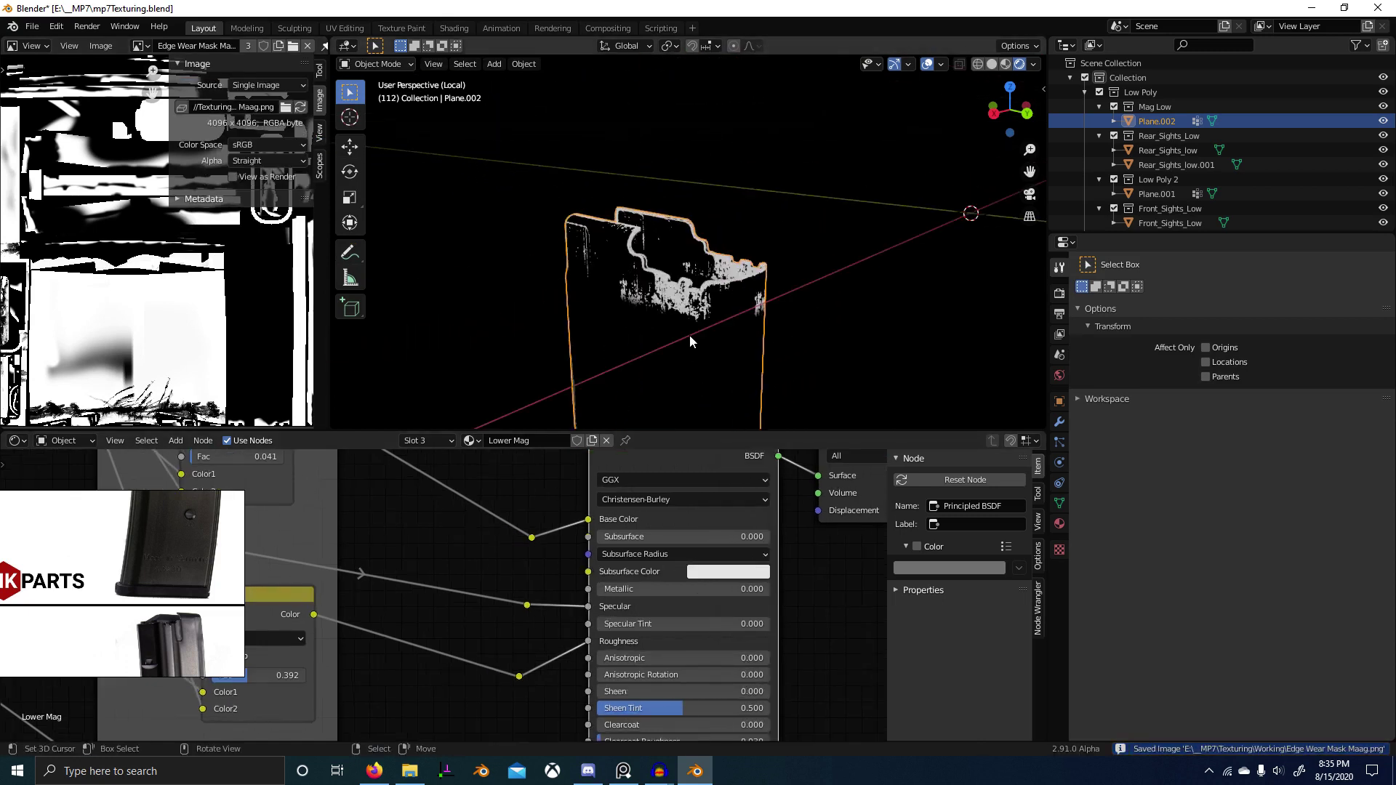
Step: Switch the shader editor to the Upper Mag material in Slot 2
{"action": "scroll", "coordinate": [689, 334], "scroll_direction": "down", "scroll_amount": 4}
{"action": "middle_click_drag", "start_coordinate": [689, 334], "coordinate": [684, 139]}
{"action": "scroll", "coordinate": [593, 359], "scroll_direction": "down", "scroll_amount": 4}
{"action": "middle_click_drag", "start_coordinate": [593, 359], "coordinate": [624, 373]}
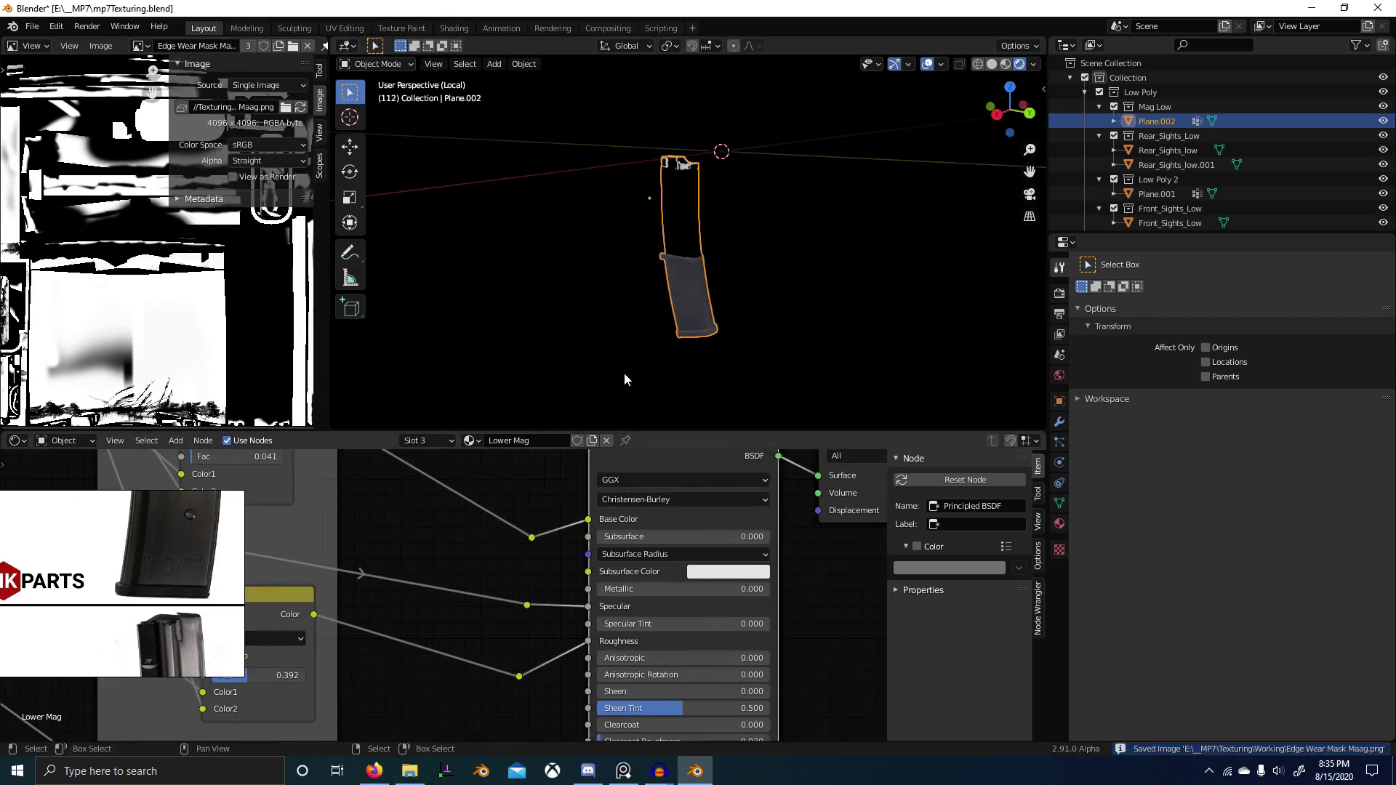
{"action": "left_click", "coordinate": [421, 442]}
{"action": "left_click", "coordinate": [404, 487]}
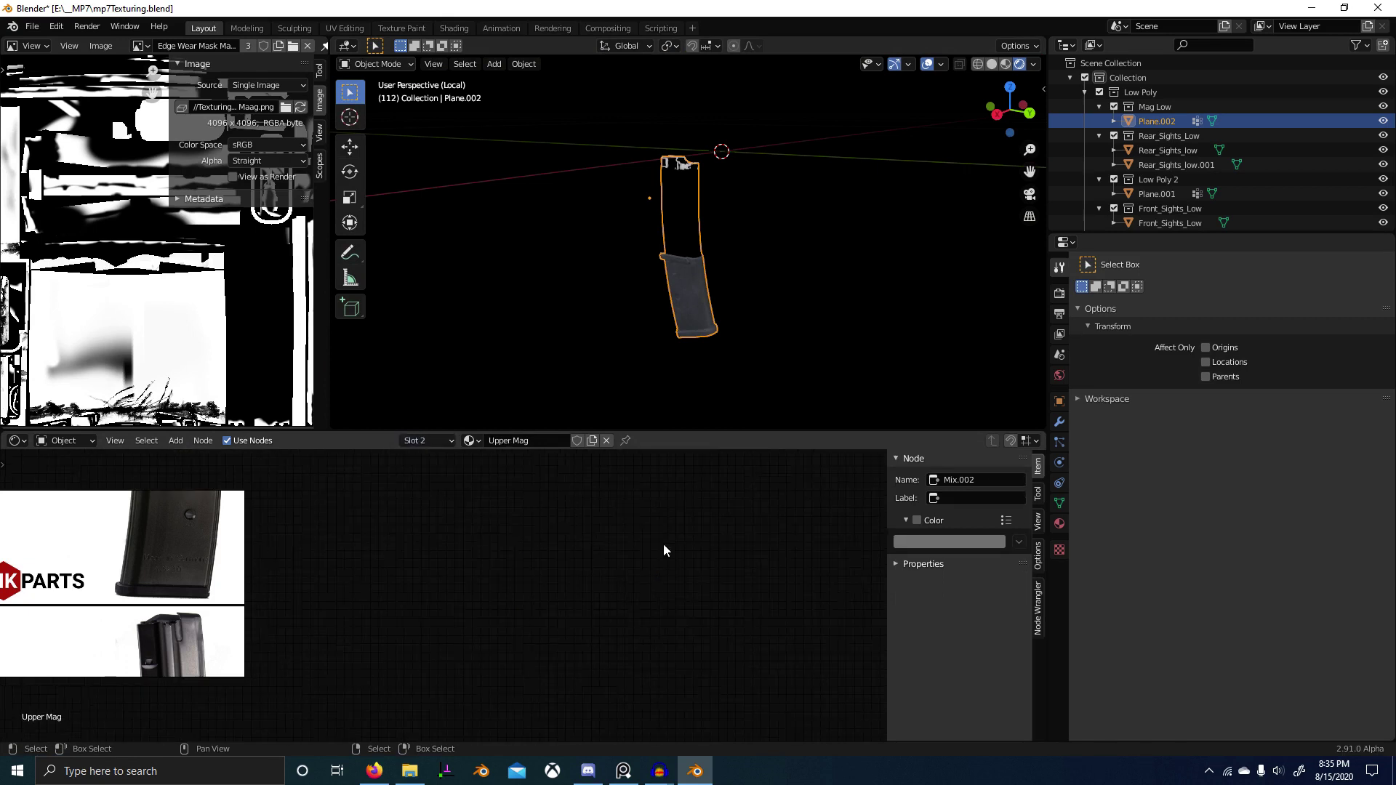
Step: Preview the Upper Mag material's Principled BSDF on the magazine
{"action": "key", "text": "Home"}
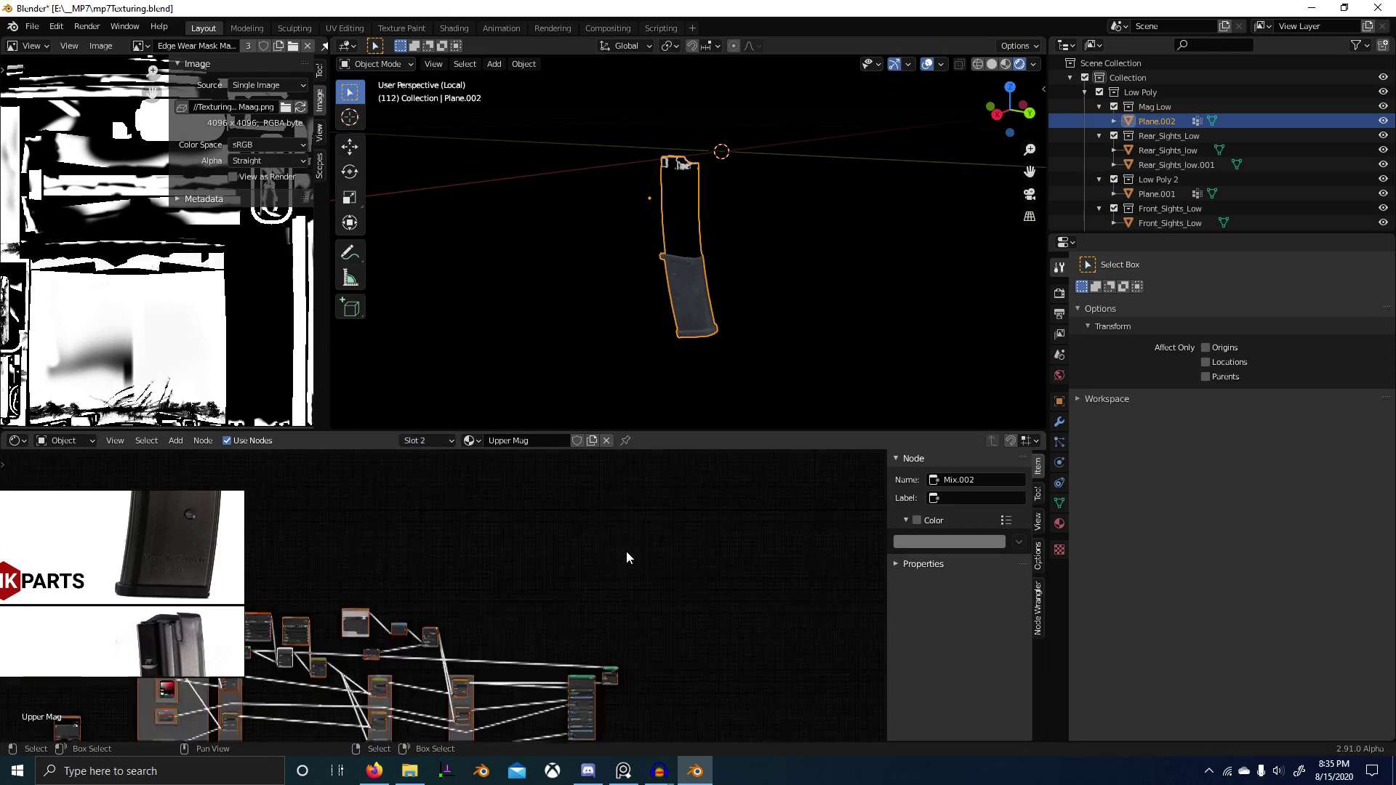
{"action": "scroll", "coordinate": [674, 359], "scroll_direction": "up", "scroll_amount": 2}
{"action": "scroll", "coordinate": [673, 355], "scroll_direction": "up", "scroll_amount": 4}
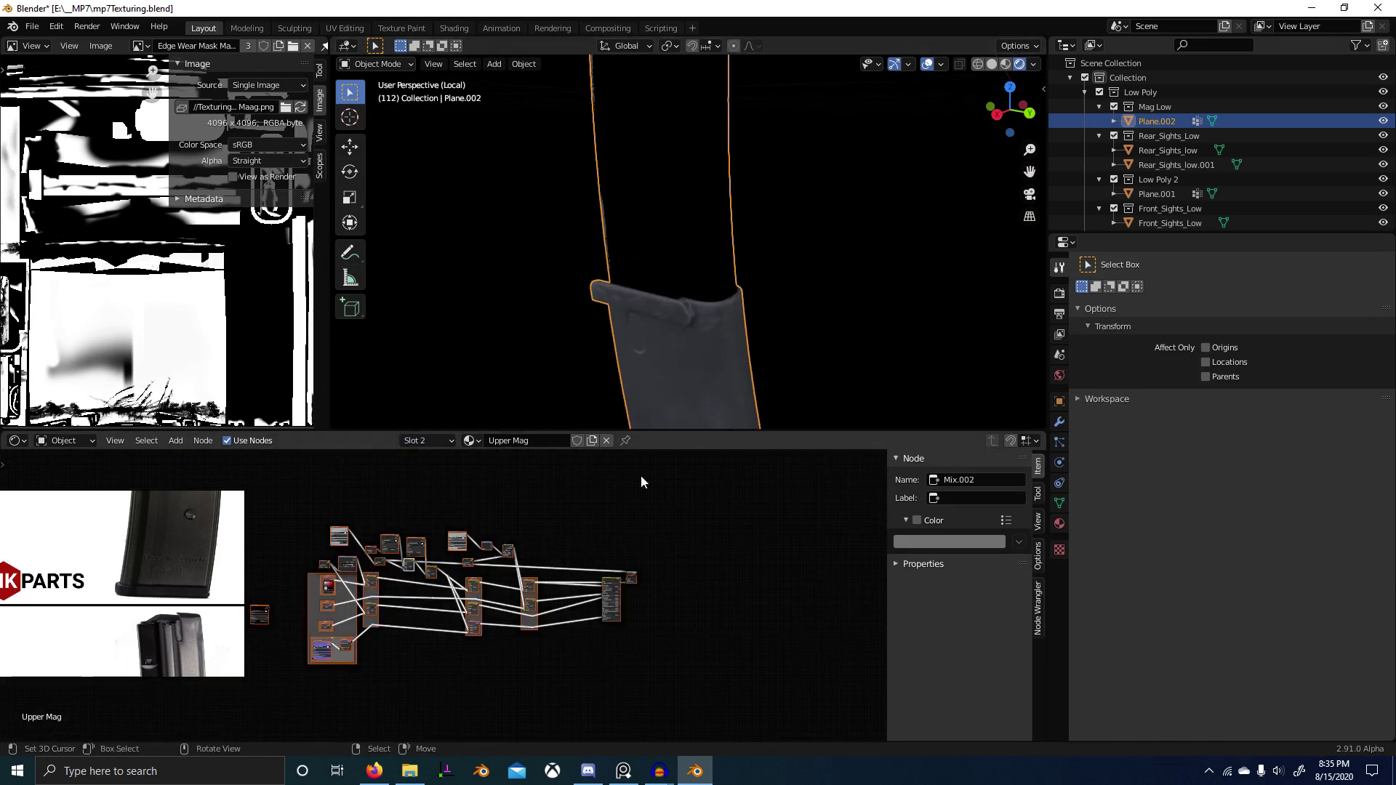
{"action": "scroll", "coordinate": [617, 582], "scroll_direction": "up", "scroll_amount": 8}
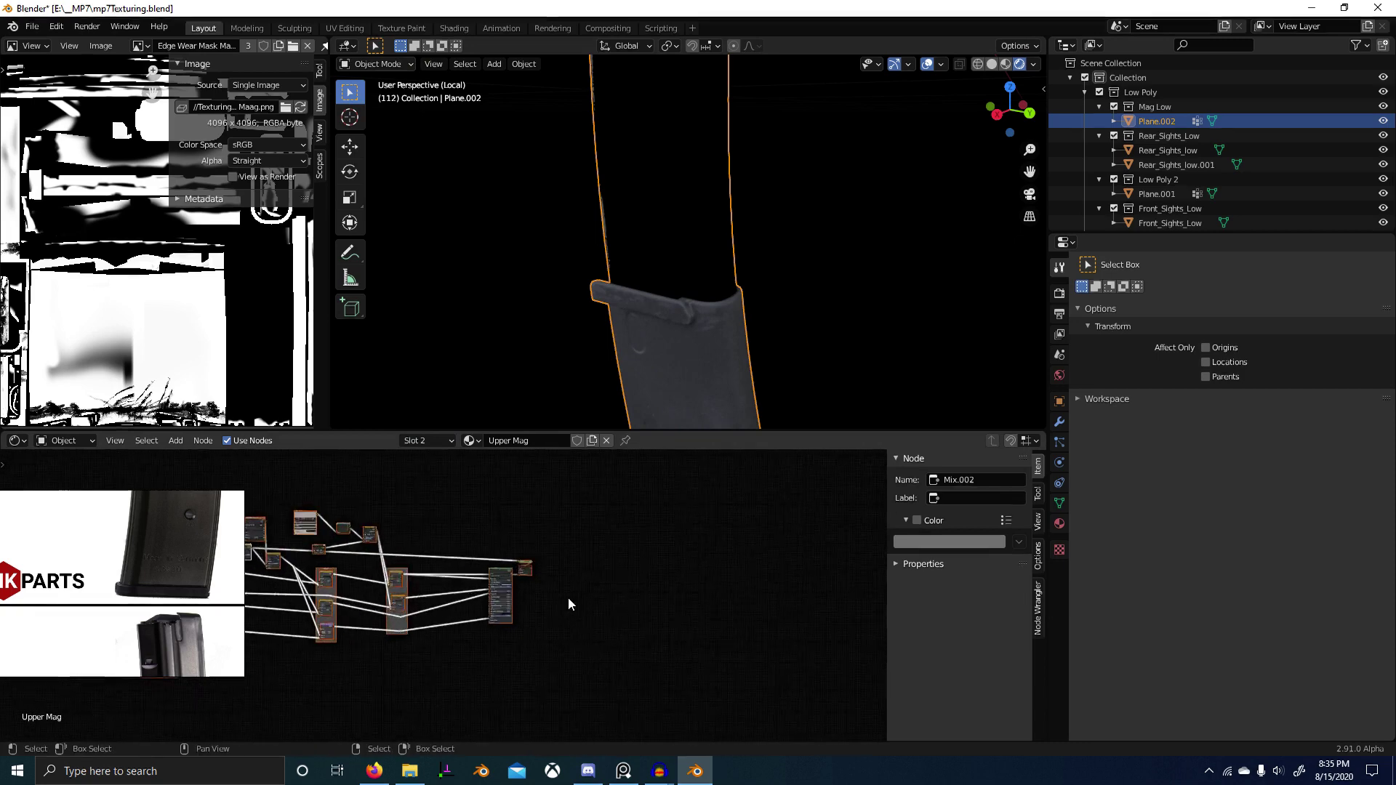
{"action": "left_click", "coordinate": [434, 682], "text": "ctrl+shift"}
{"action": "scroll", "coordinate": [643, 268], "scroll_direction": "down", "scroll_amount": 3}
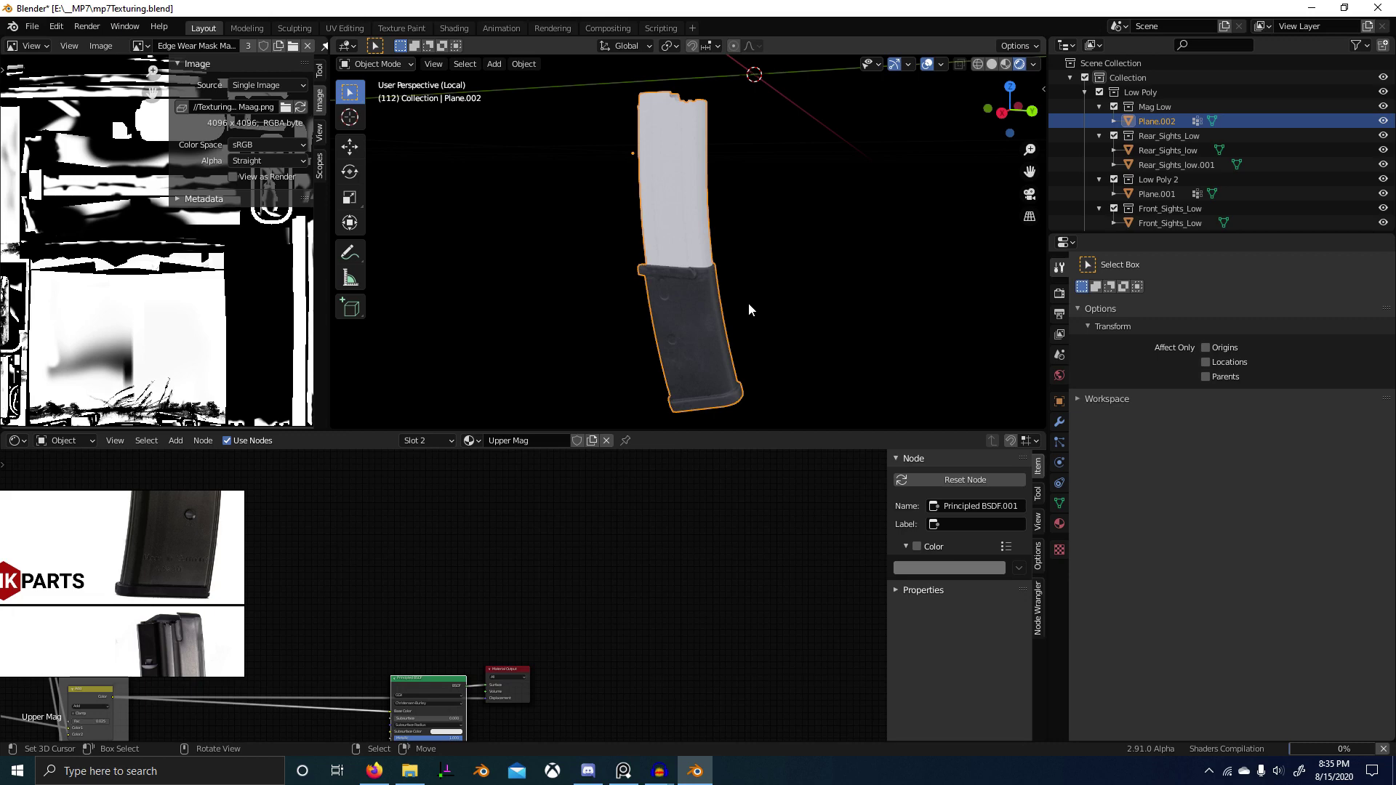
Step: Check the shaded upper magazine from several angles and save the Blender file
{"action": "scroll", "coordinate": [748, 303], "scroll_direction": "up", "scroll_amount": 3}
{"action": "scroll", "coordinate": [748, 302], "scroll_direction": "down", "scroll_amount": 6}
{"action": "middle_click_drag", "start_coordinate": [748, 302], "coordinate": [698, 311]}
{"action": "scroll", "coordinate": [716, 314], "scroll_direction": "up", "scroll_amount": 4}
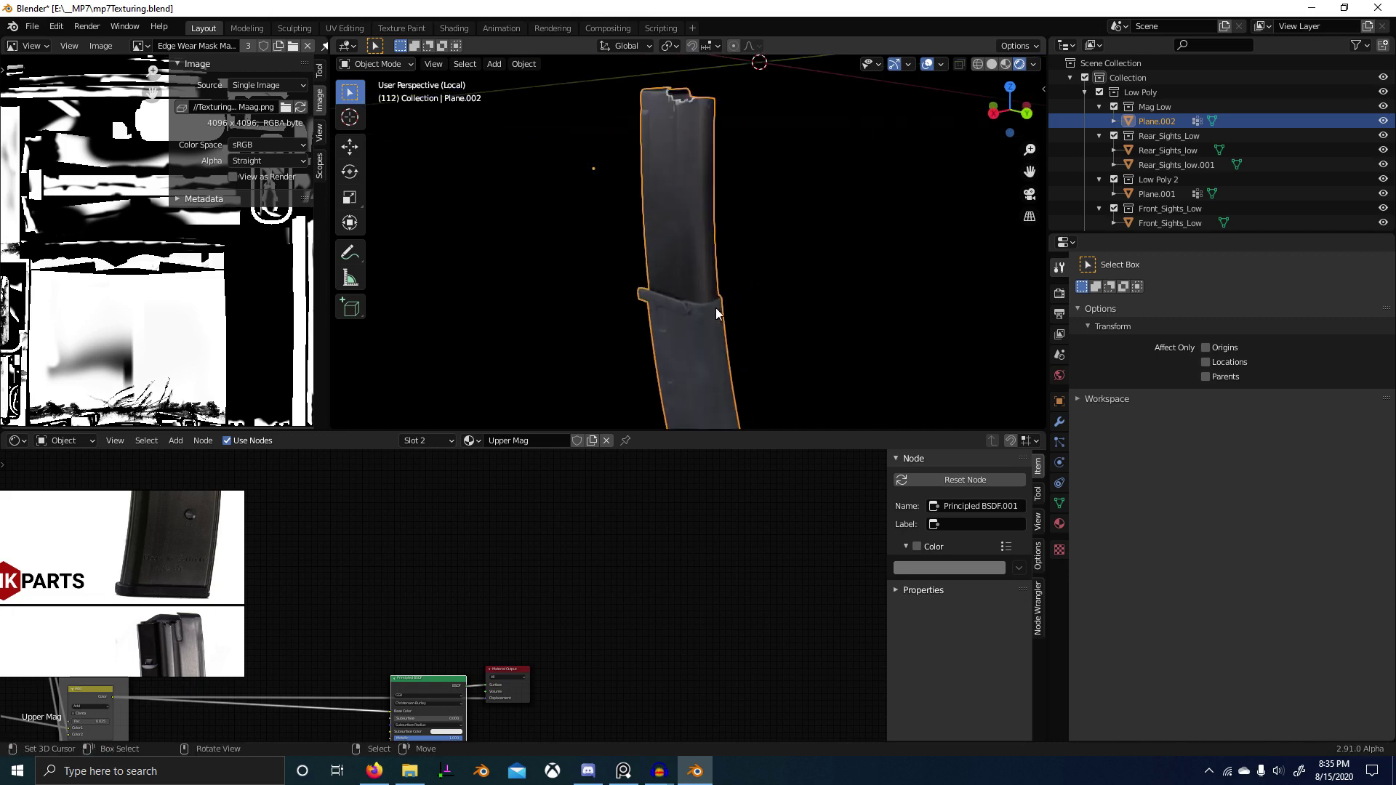
{"action": "key", "text": "ctrl+s"}
{"action": "scroll", "coordinate": [538, 371], "scroll_direction": "down", "scroll_amount": 4}
{"action": "middle_click_drag", "start_coordinate": [531, 373], "coordinate": [667, 357]}
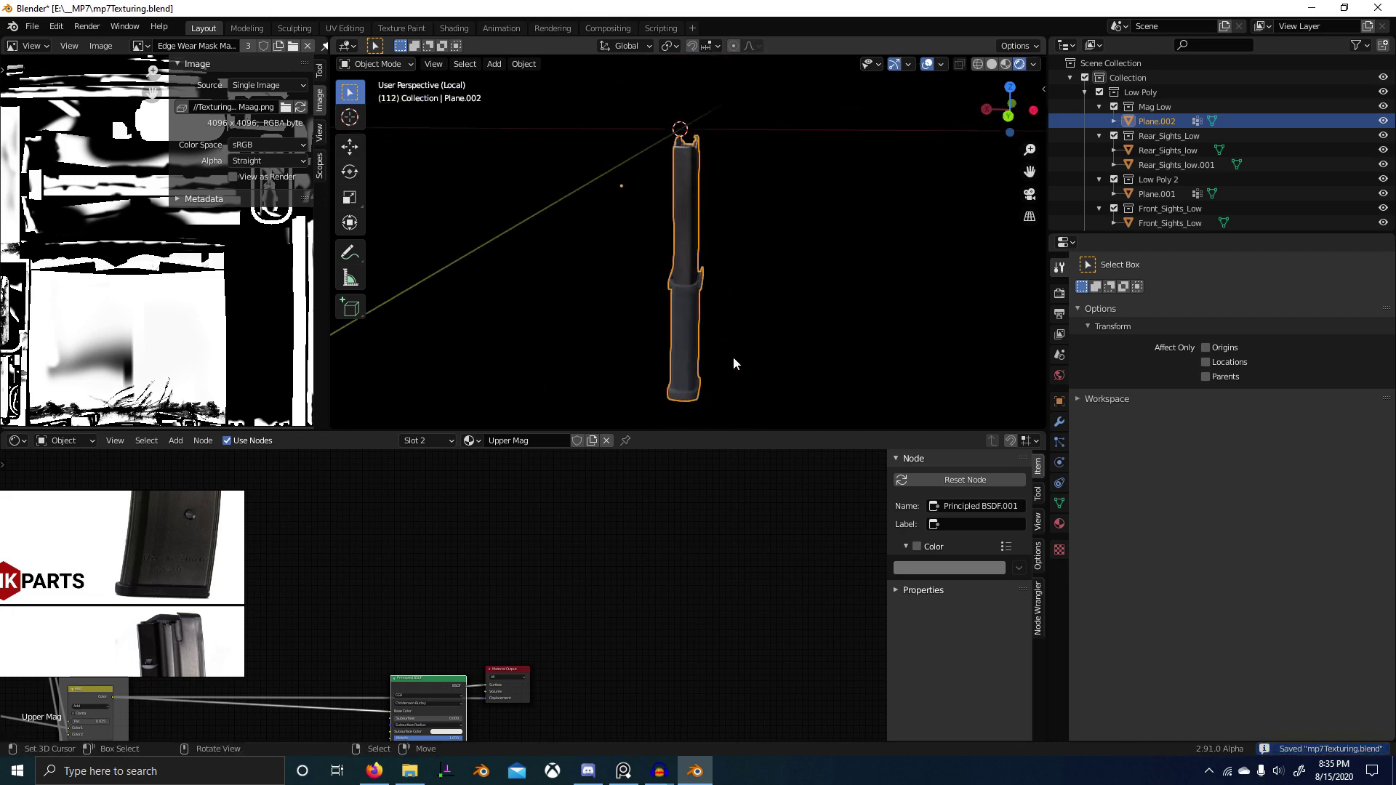
Step: Exit local view to show the whole gun and select the receiver body
{"action": "key", "text": "KP_Divide"}
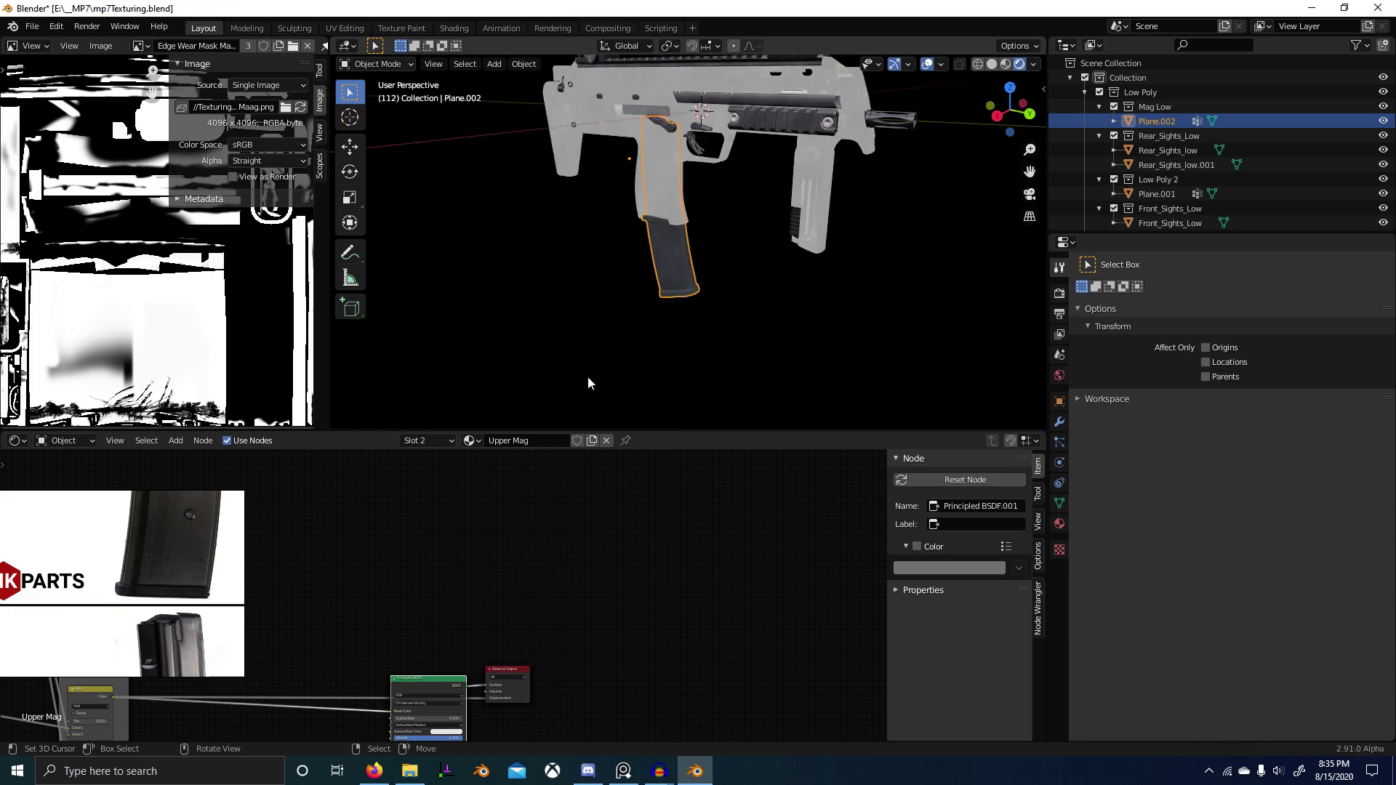
{"action": "middle_click_drag", "start_coordinate": [669, 124], "coordinate": [714, 127]}
{"action": "right_click", "coordinate": [673, 171]}
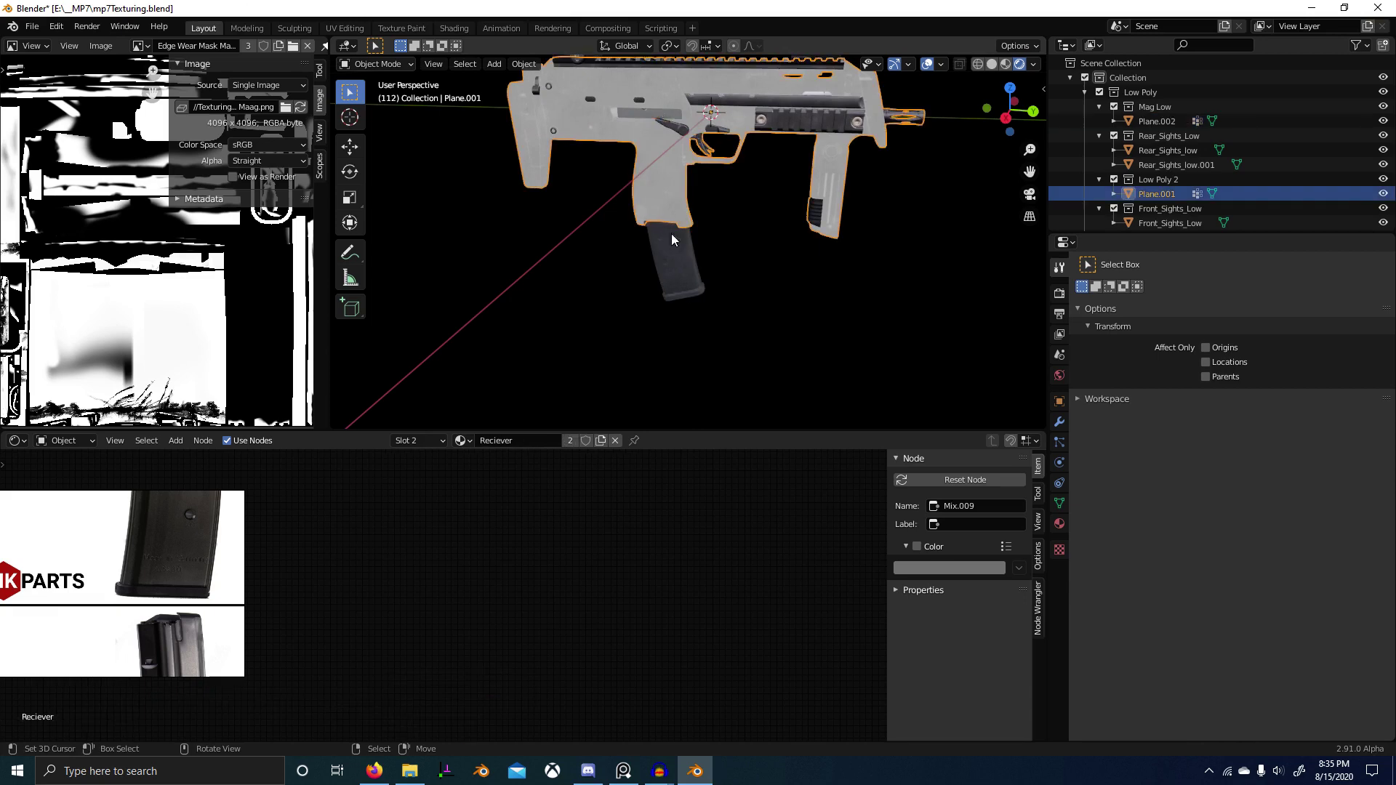
Step: Preview the Reciever material's Principled BSDF on the gun body
{"action": "scroll", "coordinate": [461, 604], "scroll_direction": "down", "scroll_amount": 8}
{"action": "middle_click_drag", "start_coordinate": [560, 538], "coordinate": [522, 576]}
{"action": "scroll", "coordinate": [522, 576], "scroll_direction": "up", "scroll_amount": 5}
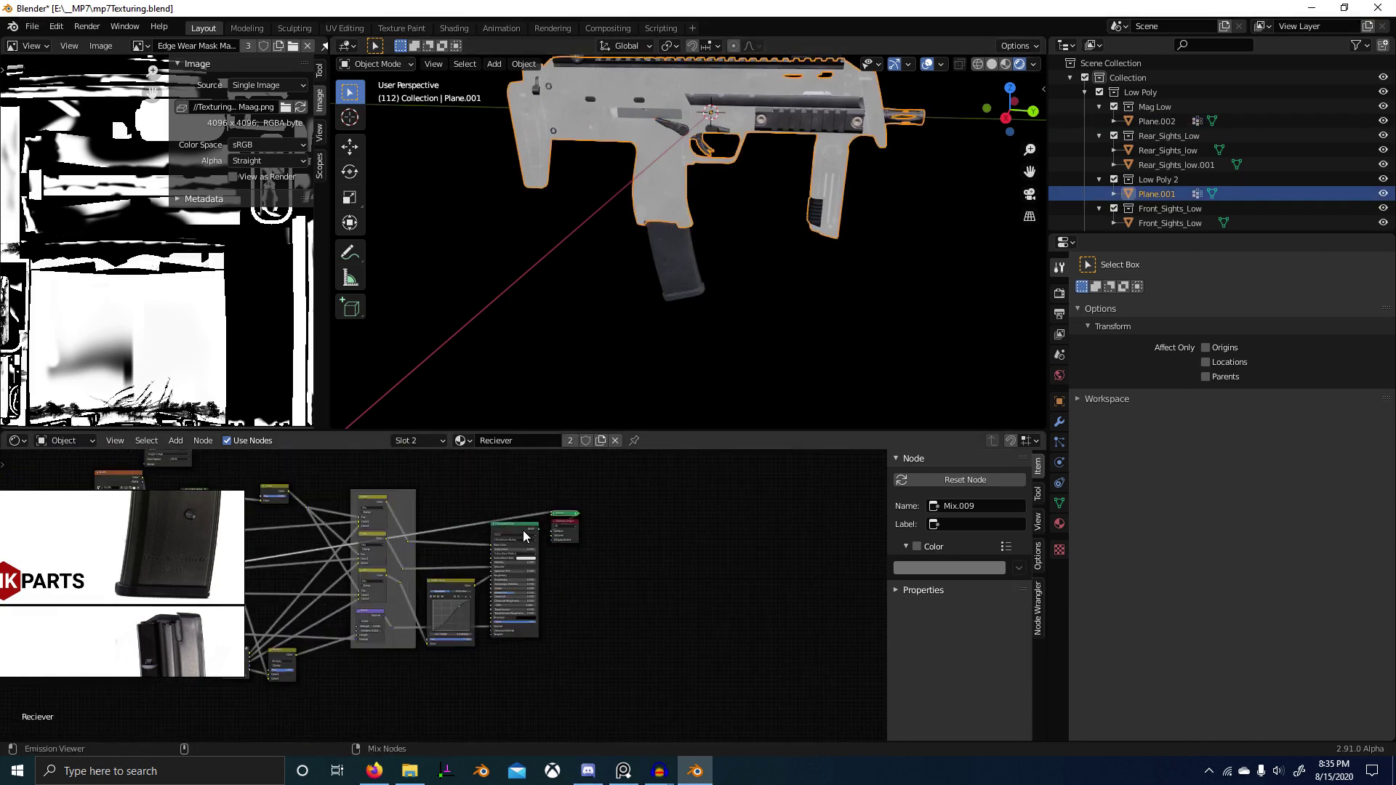
{"action": "left_click", "coordinate": [524, 536]}
{"action": "scroll", "coordinate": [710, 198], "scroll_direction": "up", "scroll_amount": 4}
{"action": "middle_click_drag", "start_coordinate": [699, 386], "coordinate": [617, 314]}
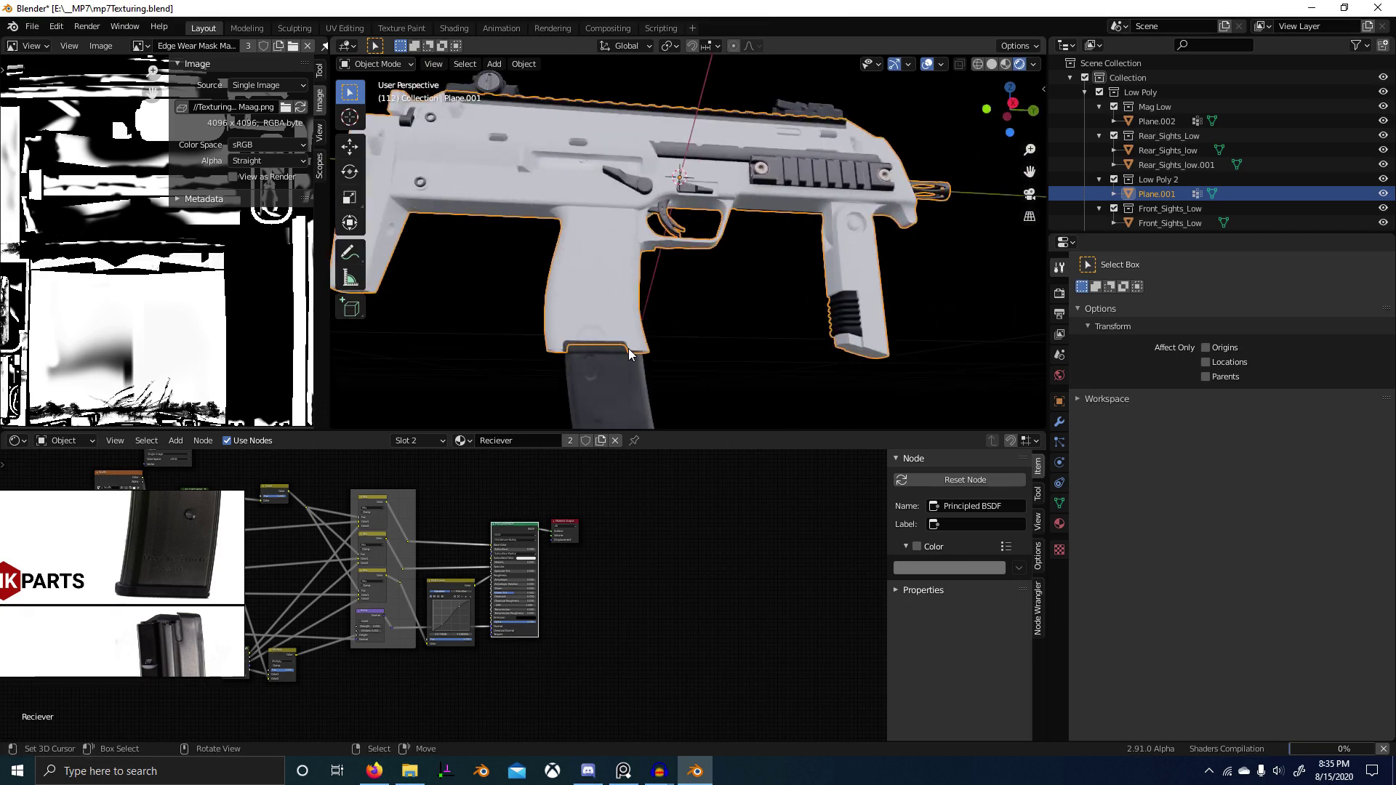
Step: Switch to Audacity to check the audio recording, and return to Blender
{"action": "key", "text": "alt+Tab"}
{"action": "key", "text": "alt+Tab"}
{"action": "key", "text": "alt+Tab"}
{"action": "key", "text": "alt+Tab"}
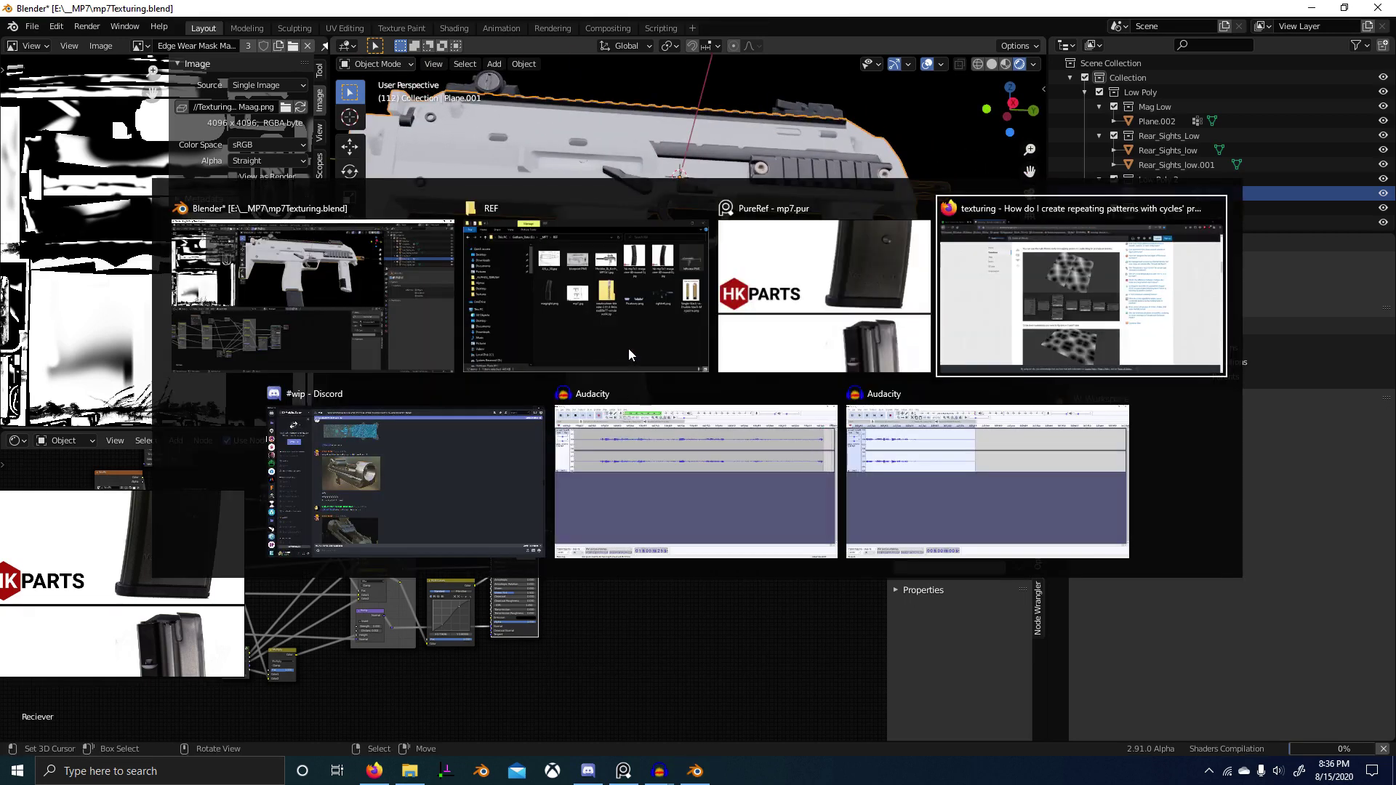
{"action": "key", "text": "alt+Tab"}
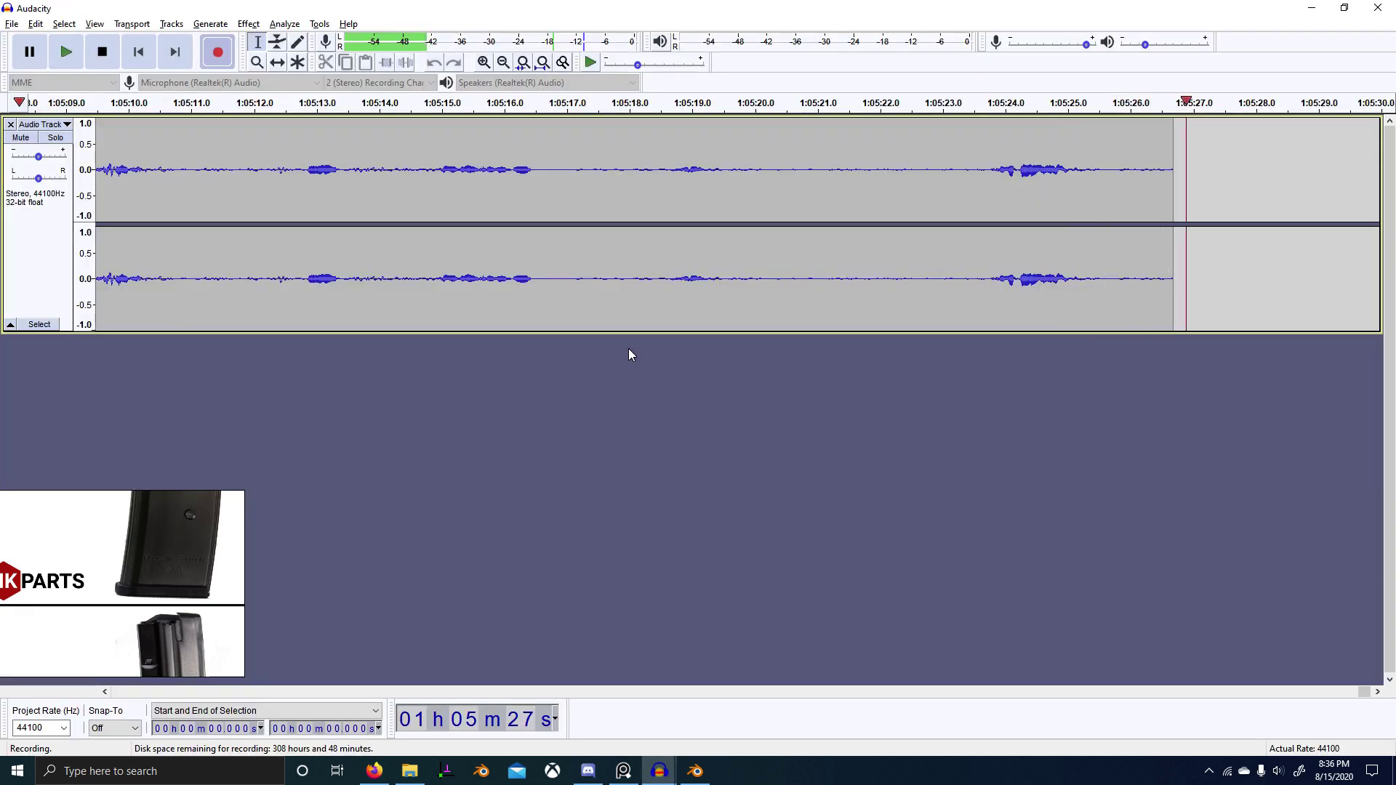
{"action": "key", "text": "alt+Tab"}
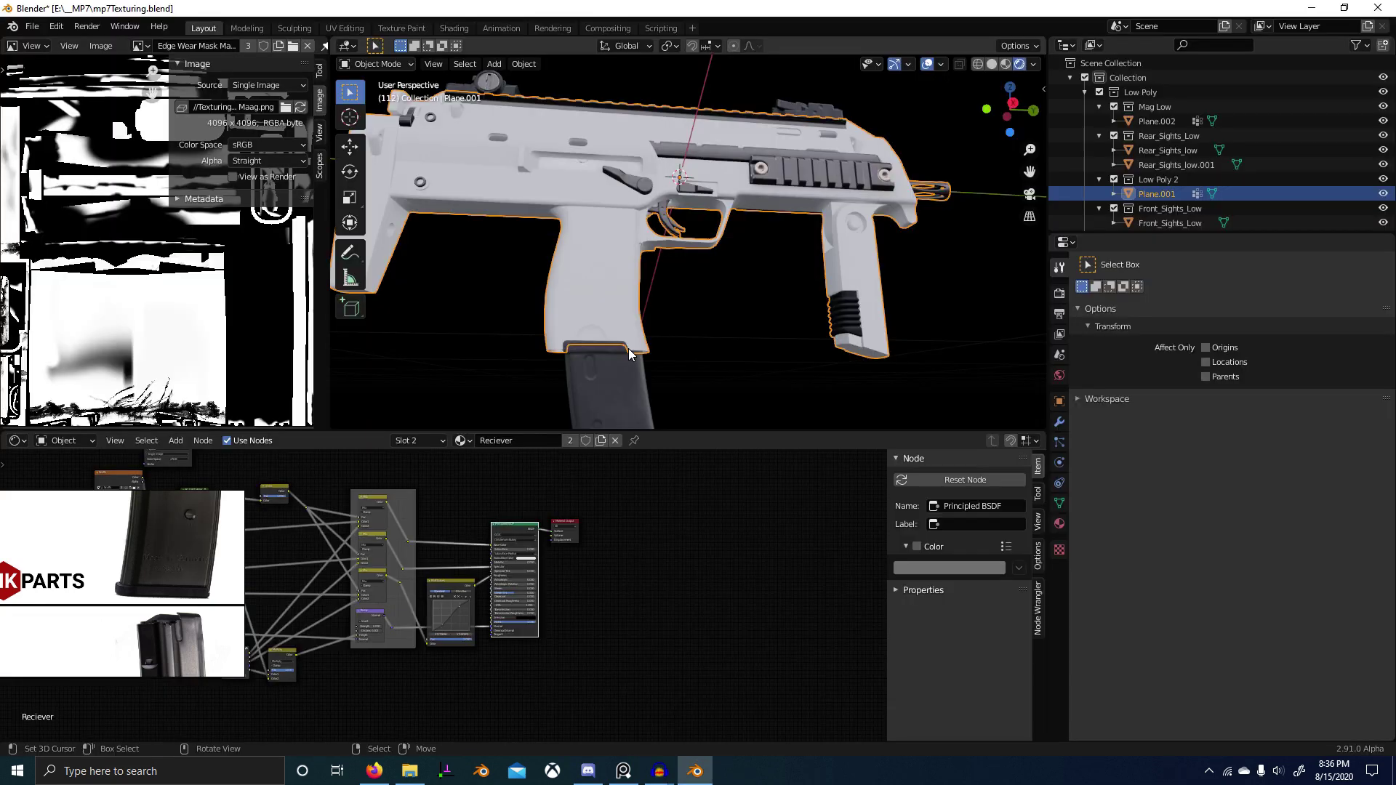
Step: Save the Blender file and maximize the 3D viewport around the gun
{"action": "middle_click_drag", "start_coordinate": [692, 268], "coordinate": [678, 321]}
{"action": "middle_click_drag", "start_coordinate": [600, 281], "coordinate": [736, 355], "text": "shift"}
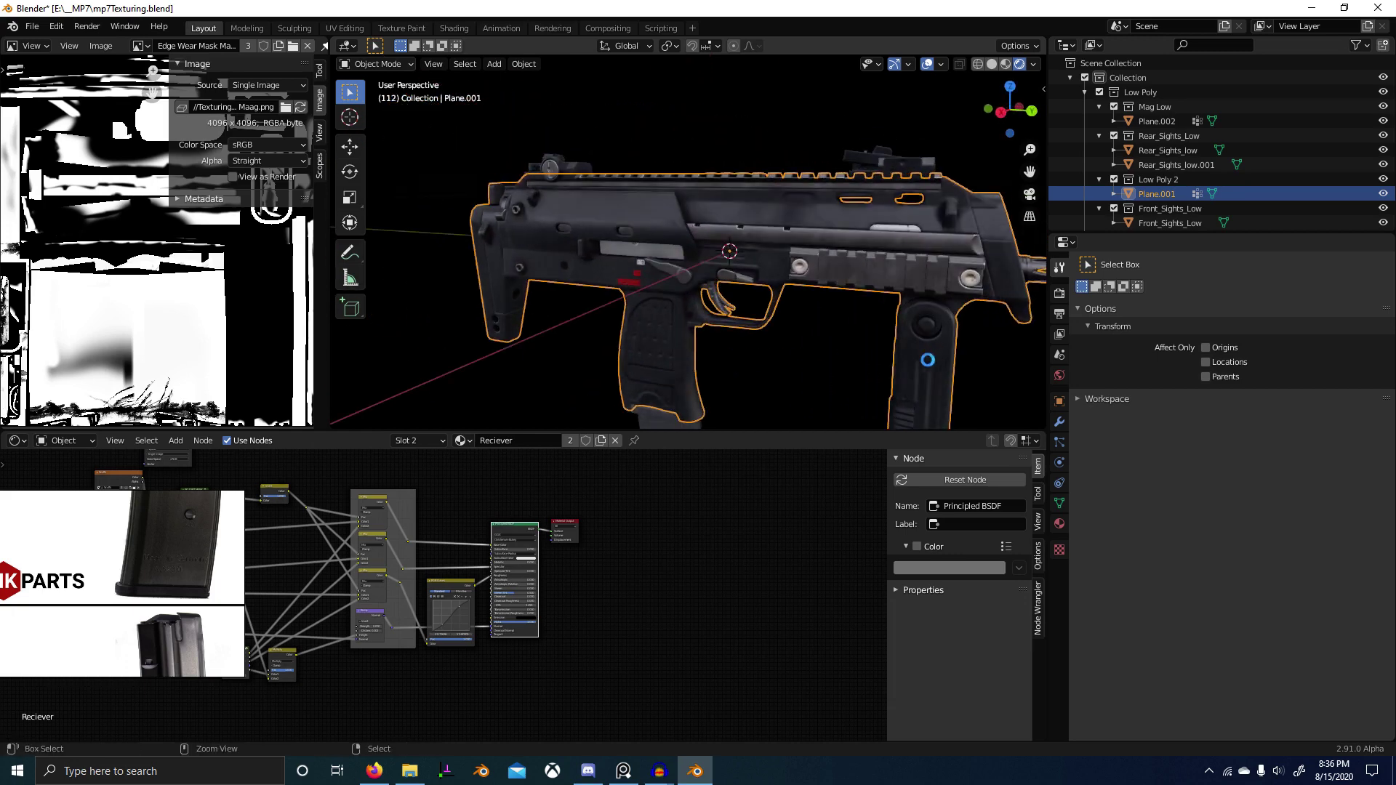
{"action": "key", "text": "ctrl+s"}
{"action": "key", "text": "ctrl+space"}
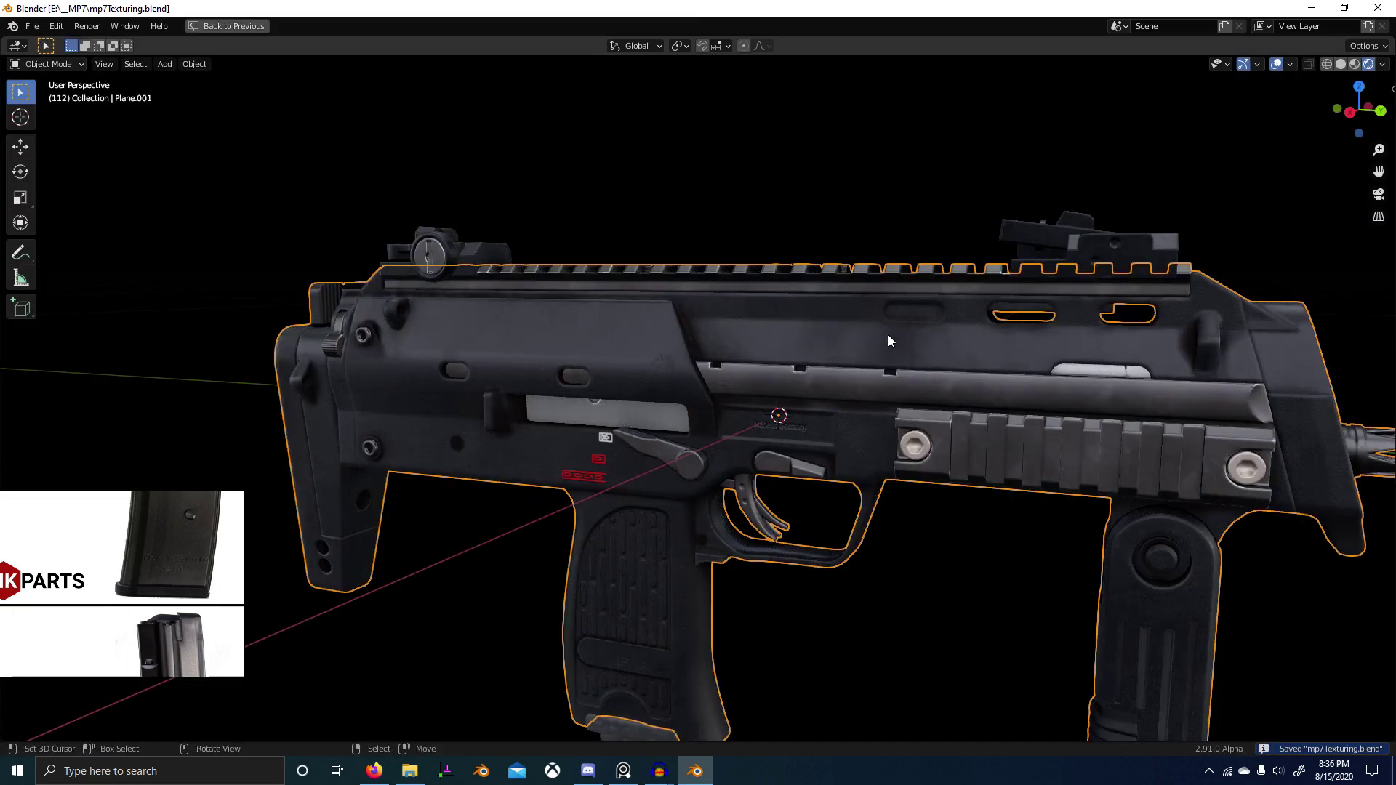
Step: Examine the finished receiver texturing on the gun's side, from the stock to the front rail
{"action": "middle_click_drag", "start_coordinate": [888, 335], "coordinate": [944, 372]}
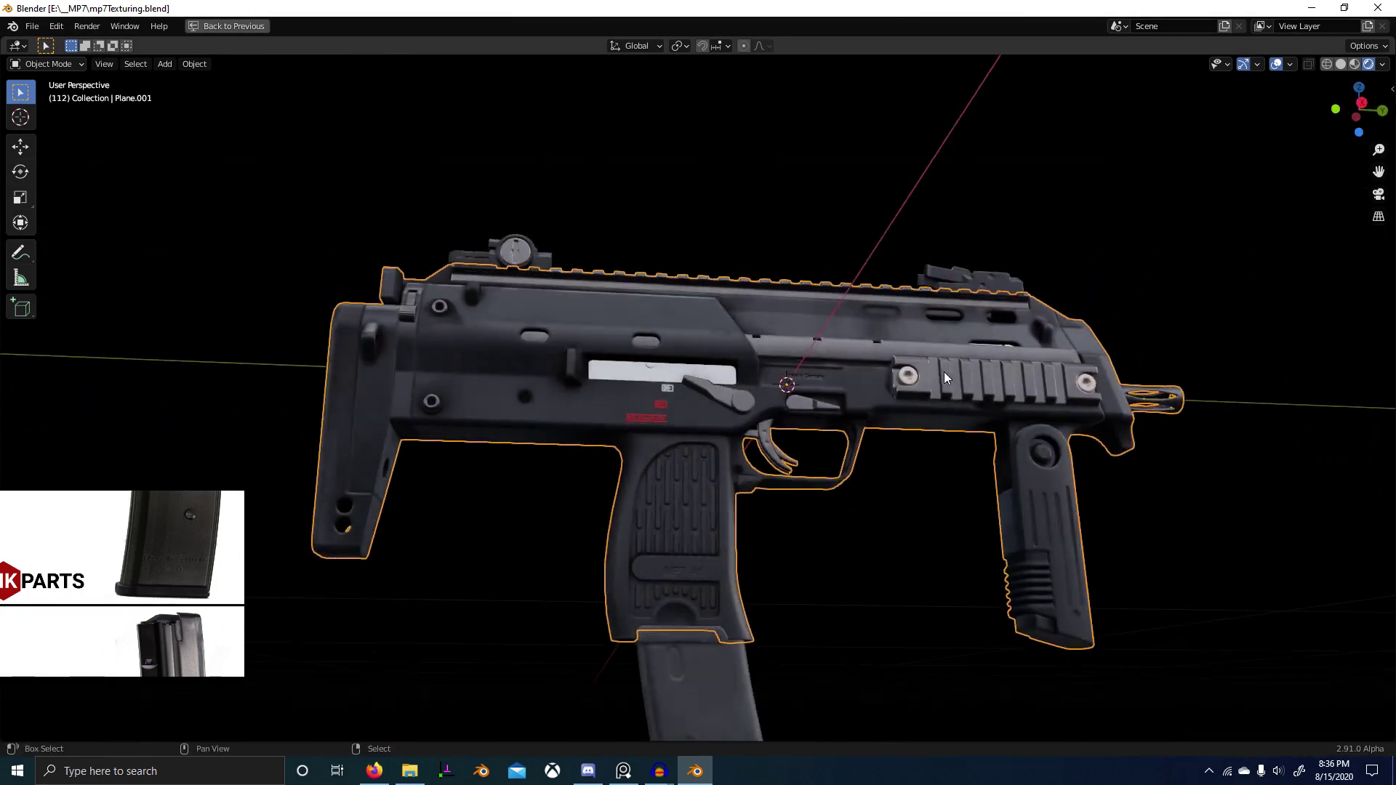
{"action": "scroll", "coordinate": [887, 451], "scroll_direction": "up", "scroll_amount": 8}
{"action": "scroll", "coordinate": [834, 536], "scroll_direction": "down", "scroll_amount": 7}
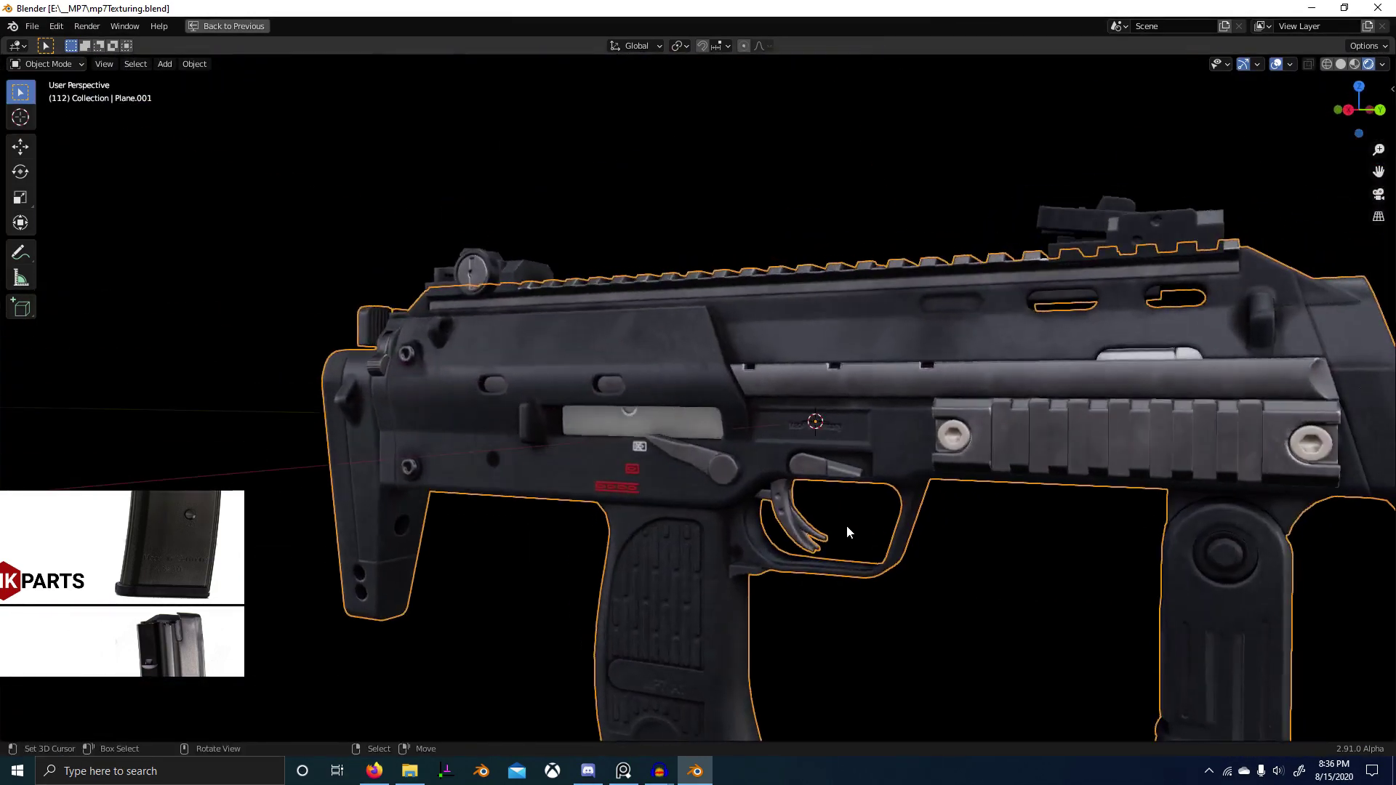
{"action": "scroll", "coordinate": [847, 526], "scroll_direction": "down", "scroll_amount": 3}
{"action": "middle_click_drag", "start_coordinate": [843, 525], "coordinate": [565, 516]}
{"action": "scroll", "coordinate": [793, 477], "scroll_direction": "up", "scroll_amount": 3}
{"action": "middle_click_drag", "start_coordinate": [800, 474], "coordinate": [664, 437]}
{"action": "scroll", "coordinate": [851, 459], "scroll_direction": "up", "scroll_amount": 3}
{"action": "scroll", "coordinate": [720, 438], "scroll_direction": "down", "scroll_amount": 5}
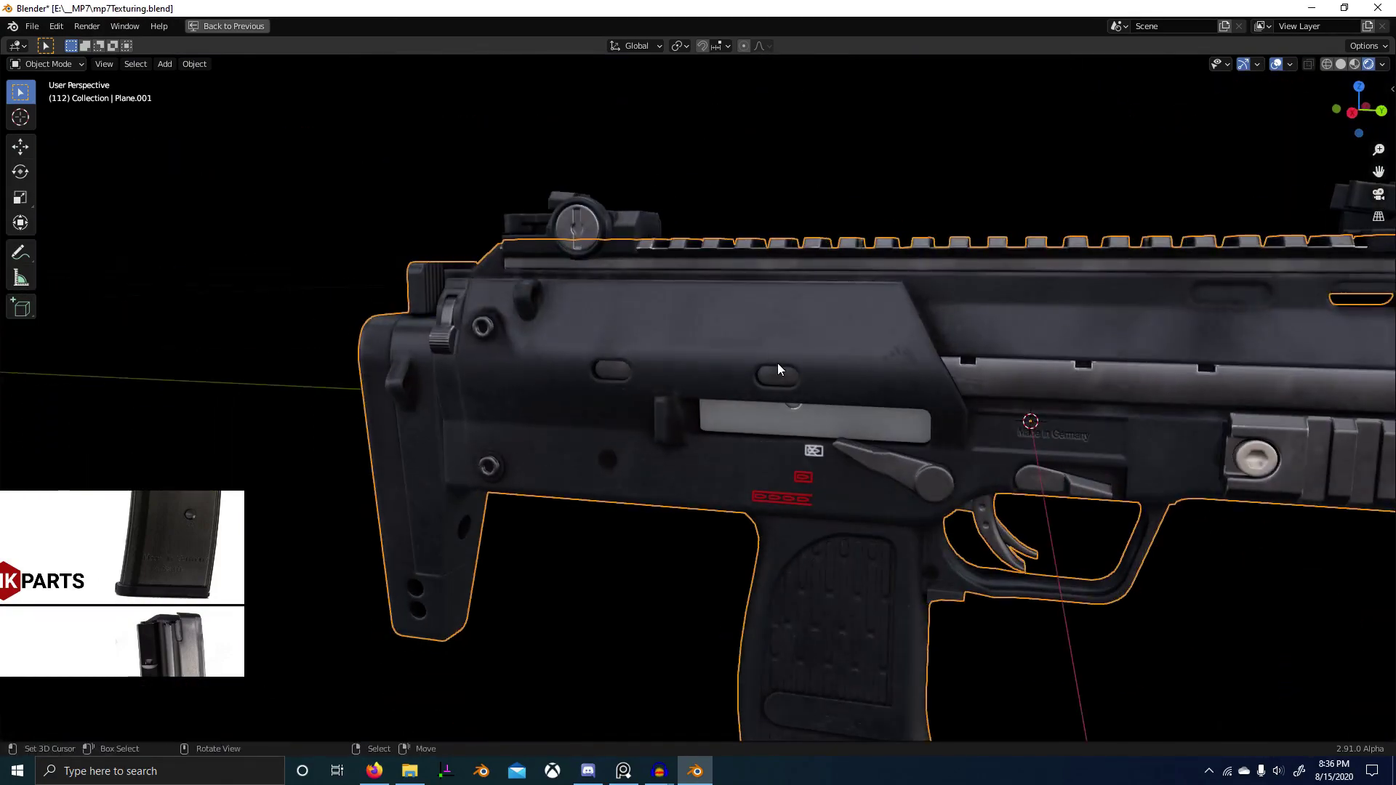
Step: Restore the full editor layout with the receiver in Object Mode
{"action": "key", "text": "ctrl+Tab"}
{"action": "left_click", "coordinate": [870, 291]}
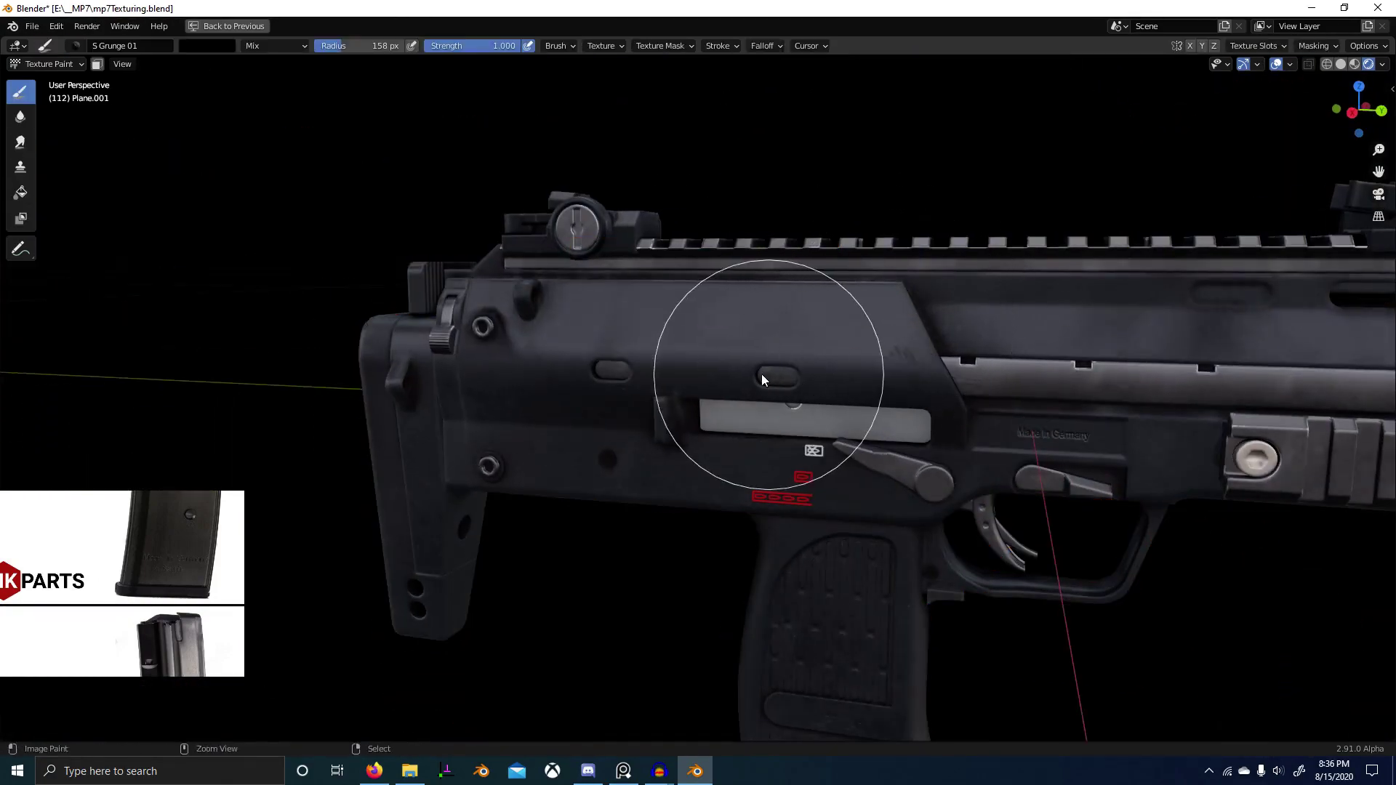
{"action": "key", "text": "ctrl+space"}
{"action": "key", "text": "ctrl+Tab"}
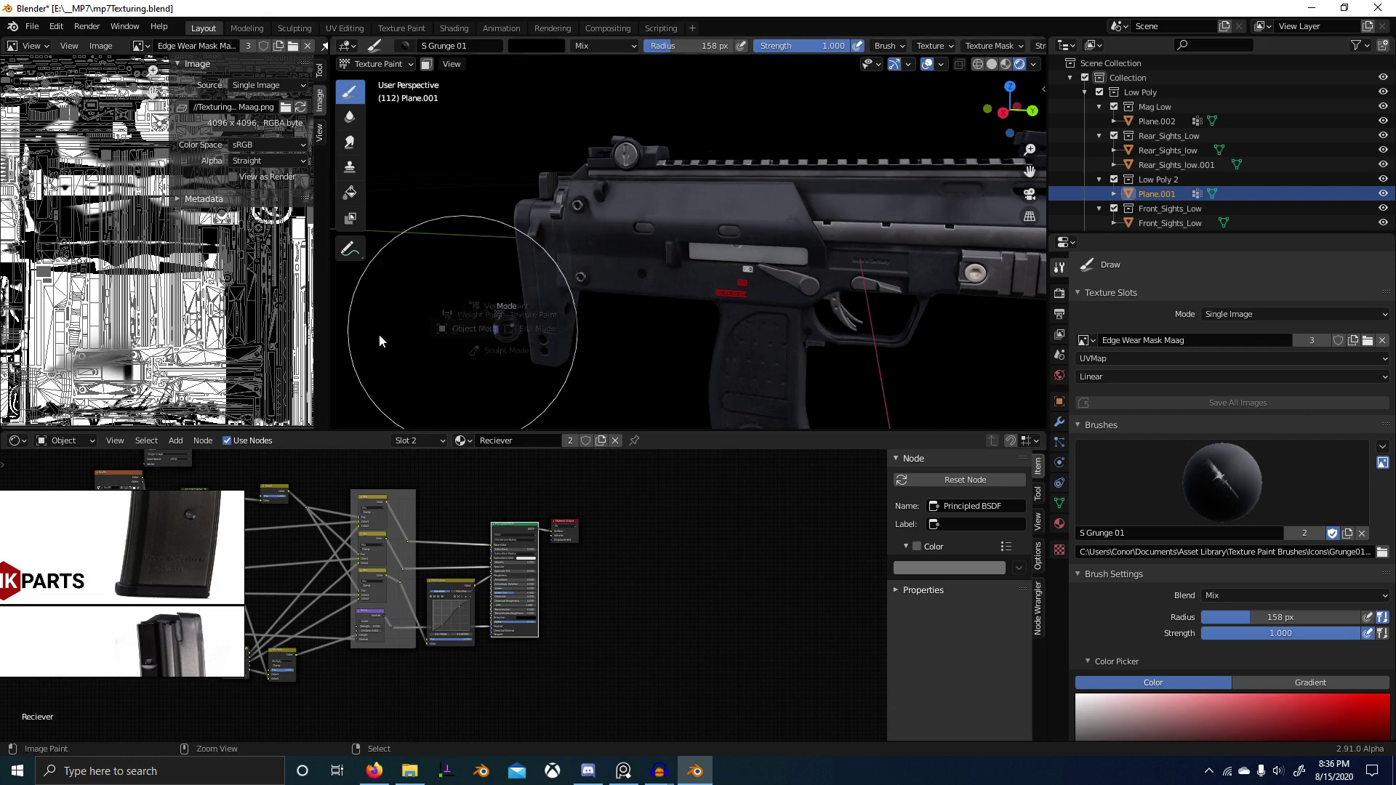
{"action": "left_click", "coordinate": [379, 340]}
Step: Find the AO DIRT MASK group in the Reciever material and preview its output on the gun
{"action": "scroll", "coordinate": [404, 570], "scroll_direction": "up", "scroll_amount": 6}
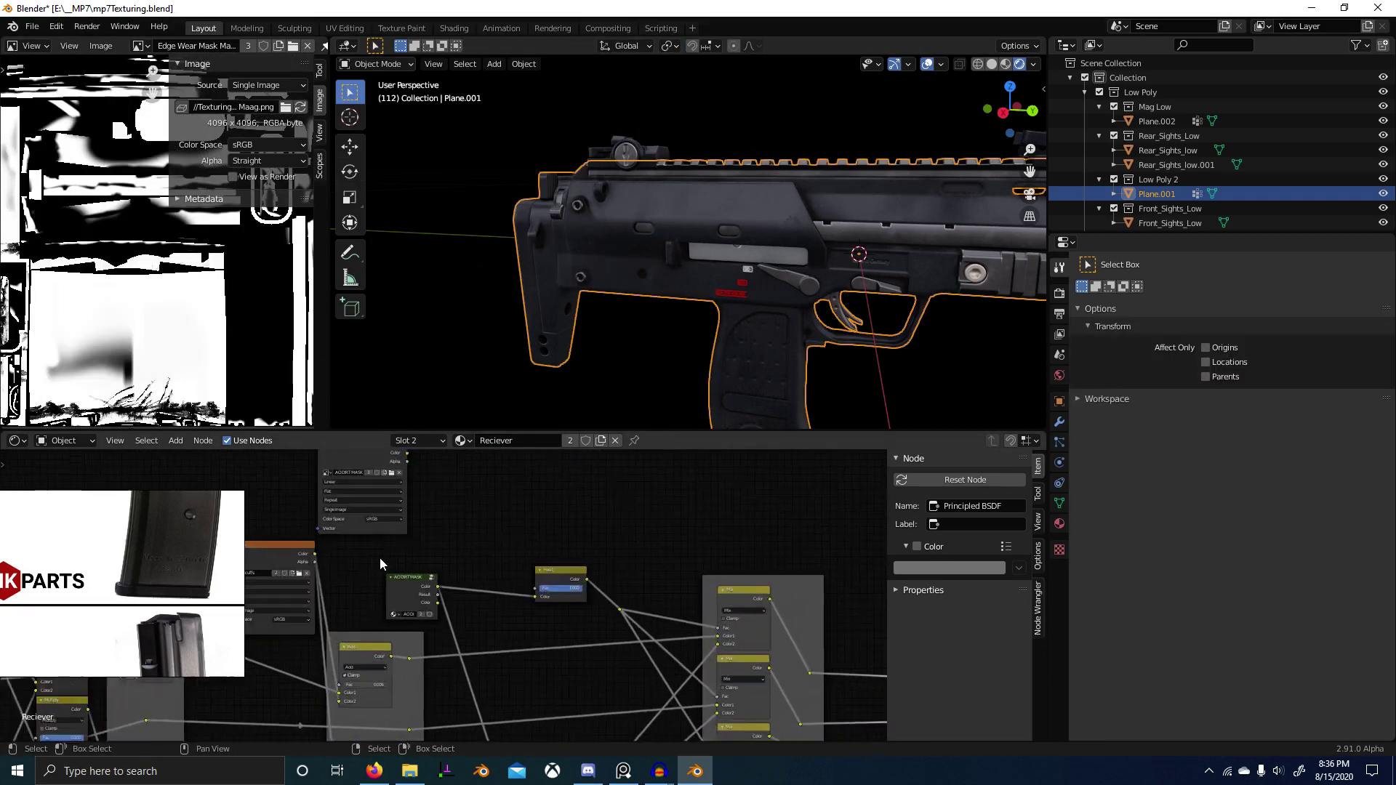
{"action": "middle_click_drag", "start_coordinate": [379, 557], "coordinate": [666, 589]}
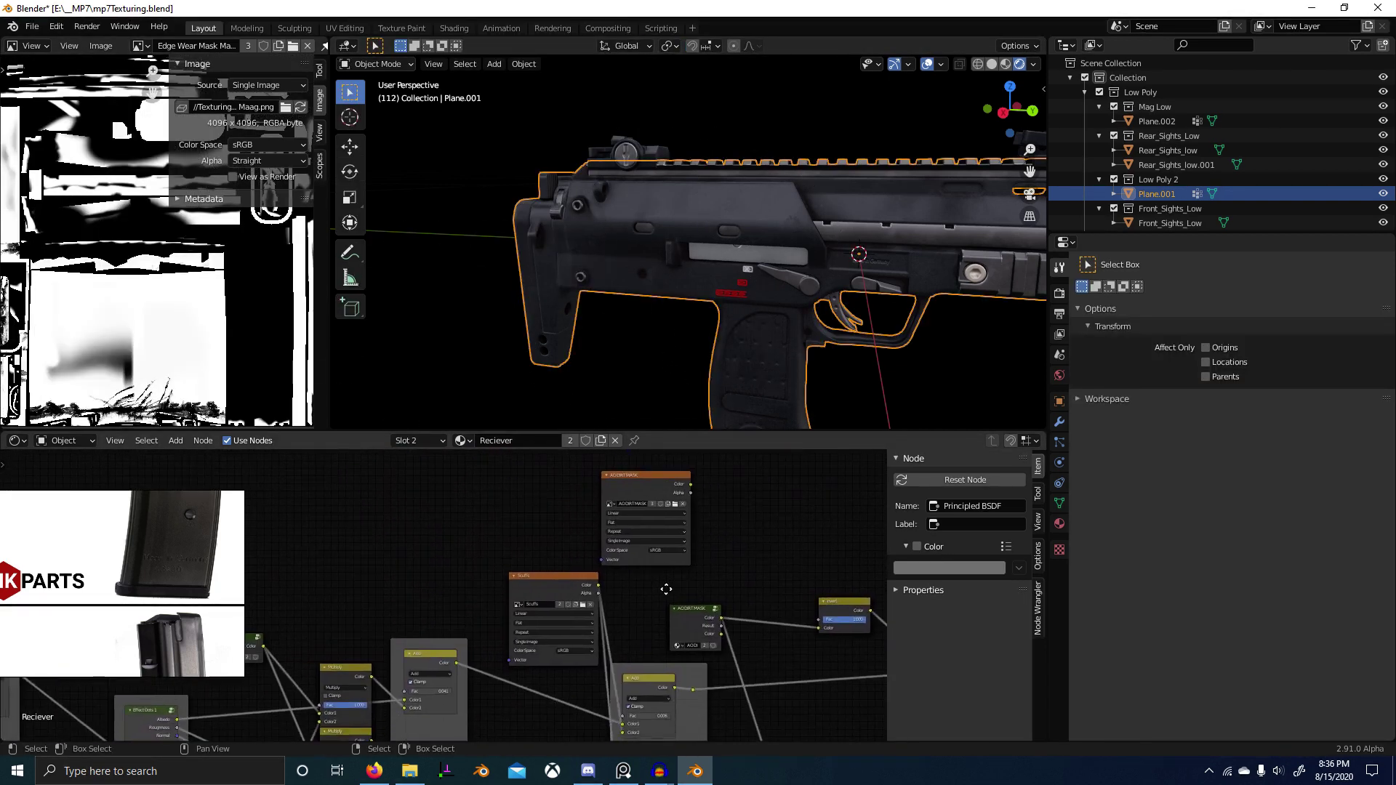
{"action": "scroll", "coordinate": [452, 605], "scroll_direction": "up", "scroll_amount": 6}
{"action": "middle_click_drag", "start_coordinate": [810, 646], "coordinate": [494, 665]}
{"action": "scroll", "coordinate": [495, 666], "scroll_direction": "down", "scroll_amount": 4}
{"action": "middle_click_drag", "start_coordinate": [579, 663], "coordinate": [327, 567]}
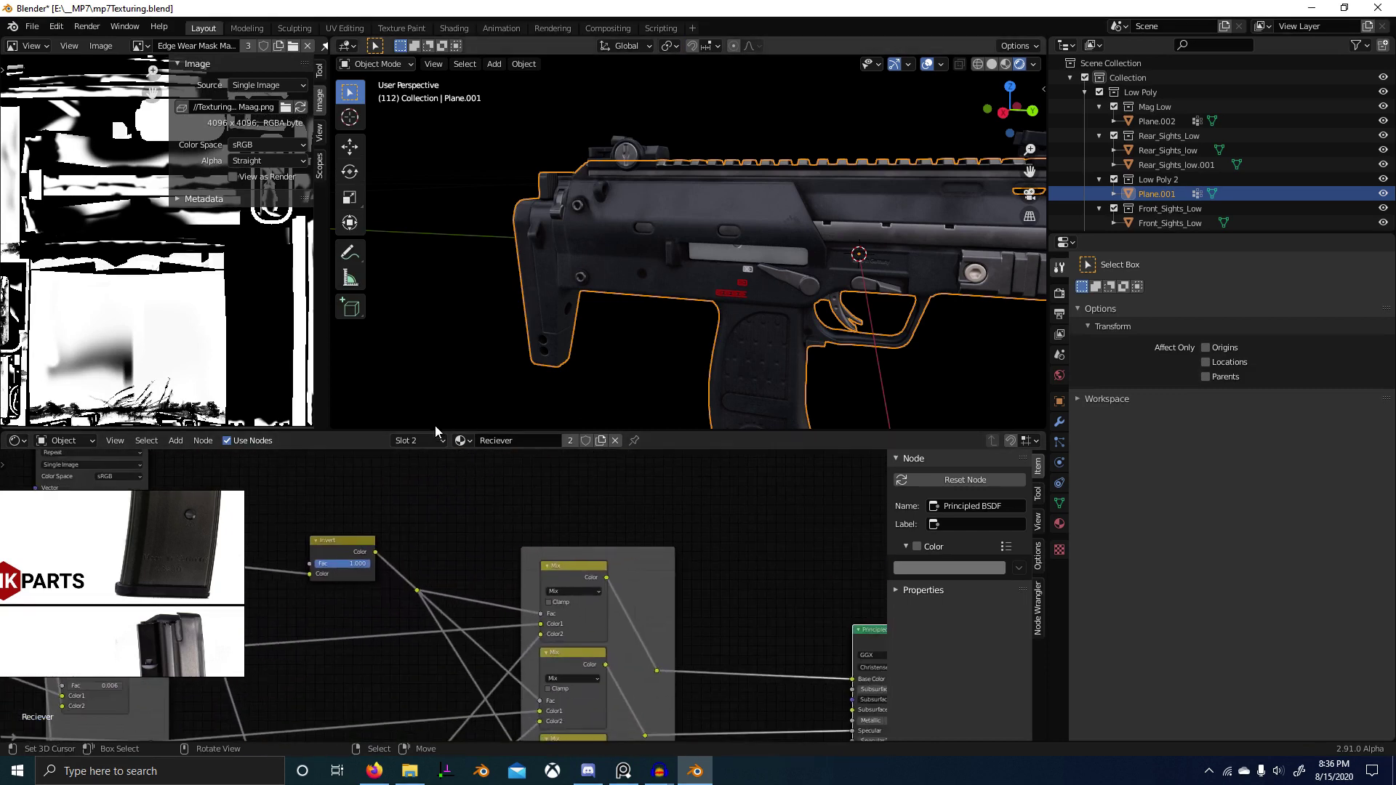
{"action": "scroll", "coordinate": [618, 592], "scroll_direction": "down", "scroll_amount": 6}
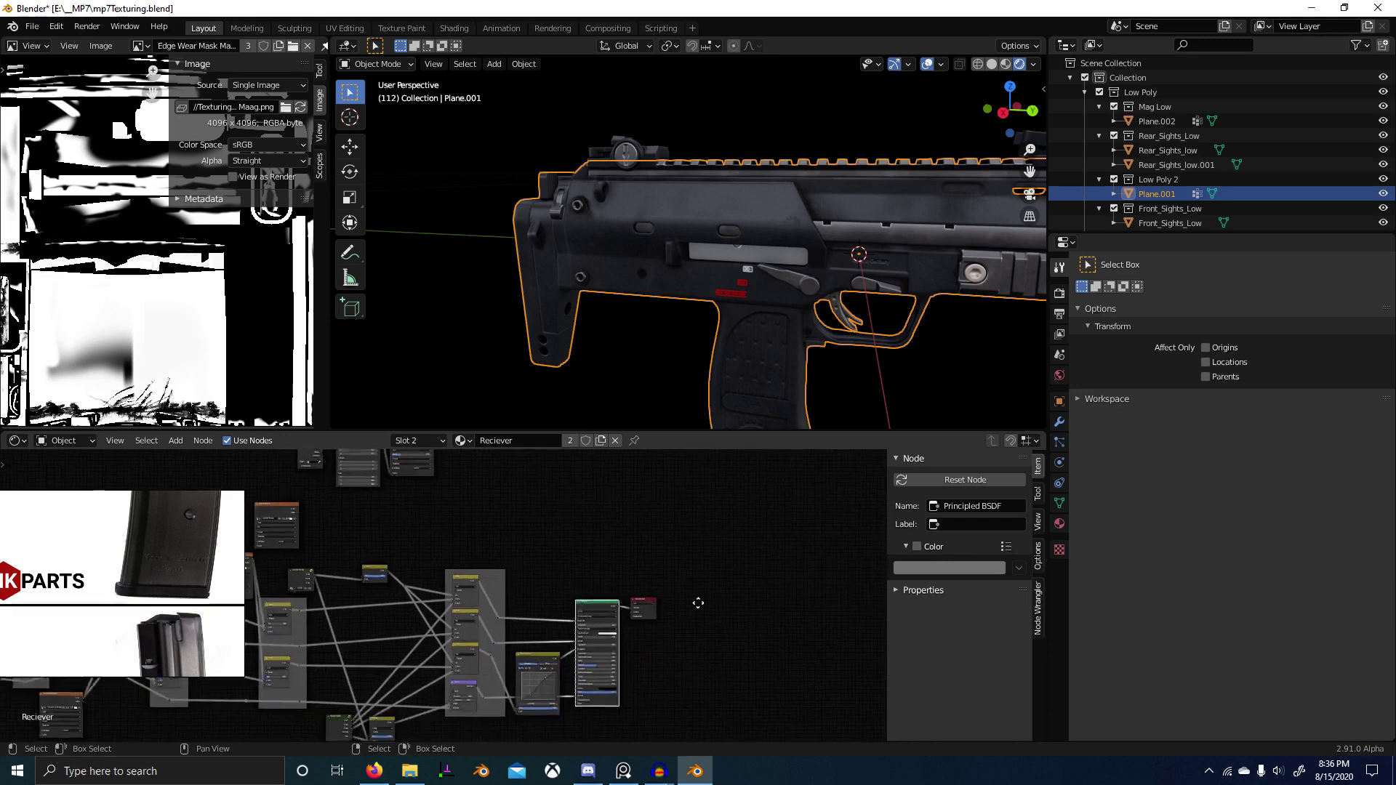
{"action": "scroll", "coordinate": [610, 625], "scroll_direction": "up", "scroll_amount": 8}
{"action": "left_click", "coordinate": [569, 611], "text": "ctrl+shift"}
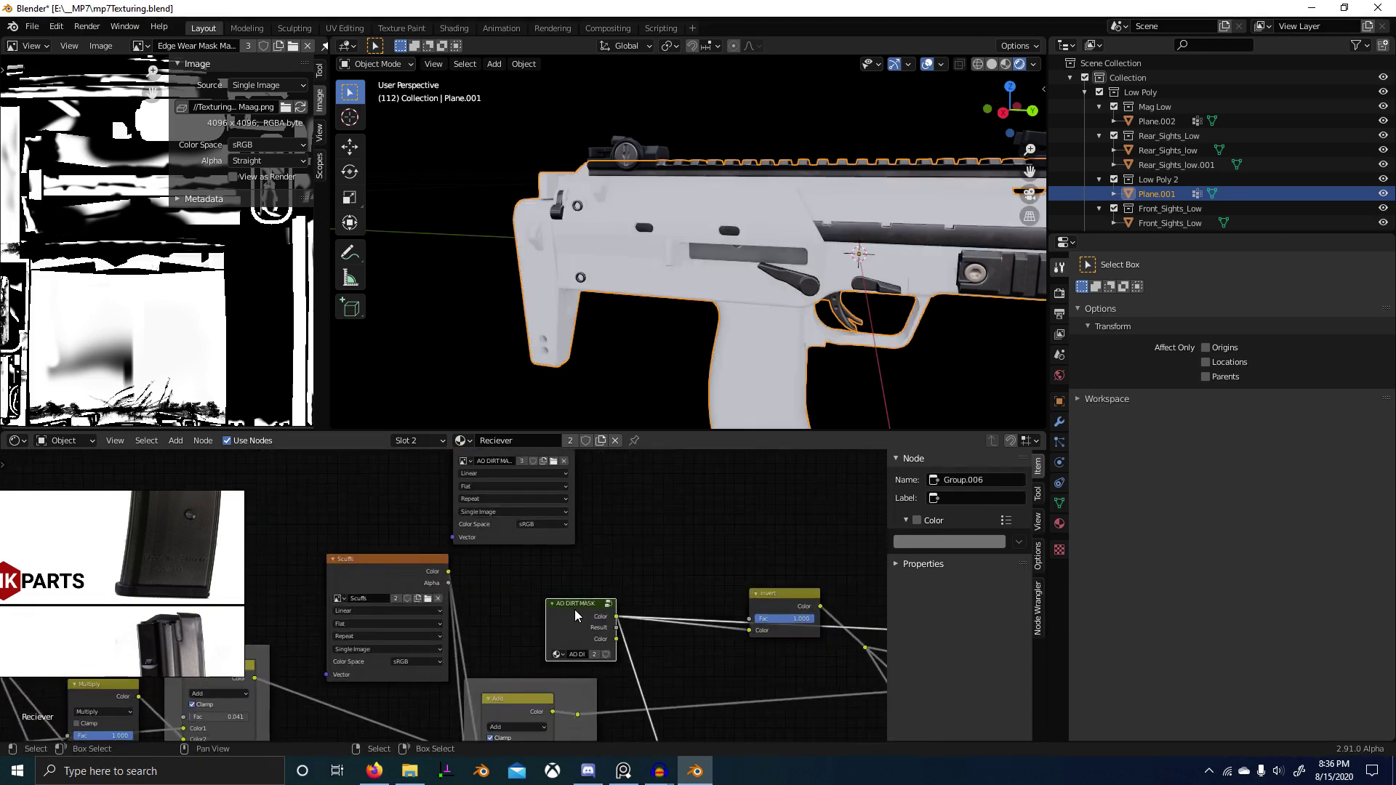
{"action": "middle_click_drag", "start_coordinate": [684, 557], "coordinate": [550, 536]}
{"action": "scroll", "coordinate": [666, 343], "scroll_direction": "up", "scroll_amount": 5}
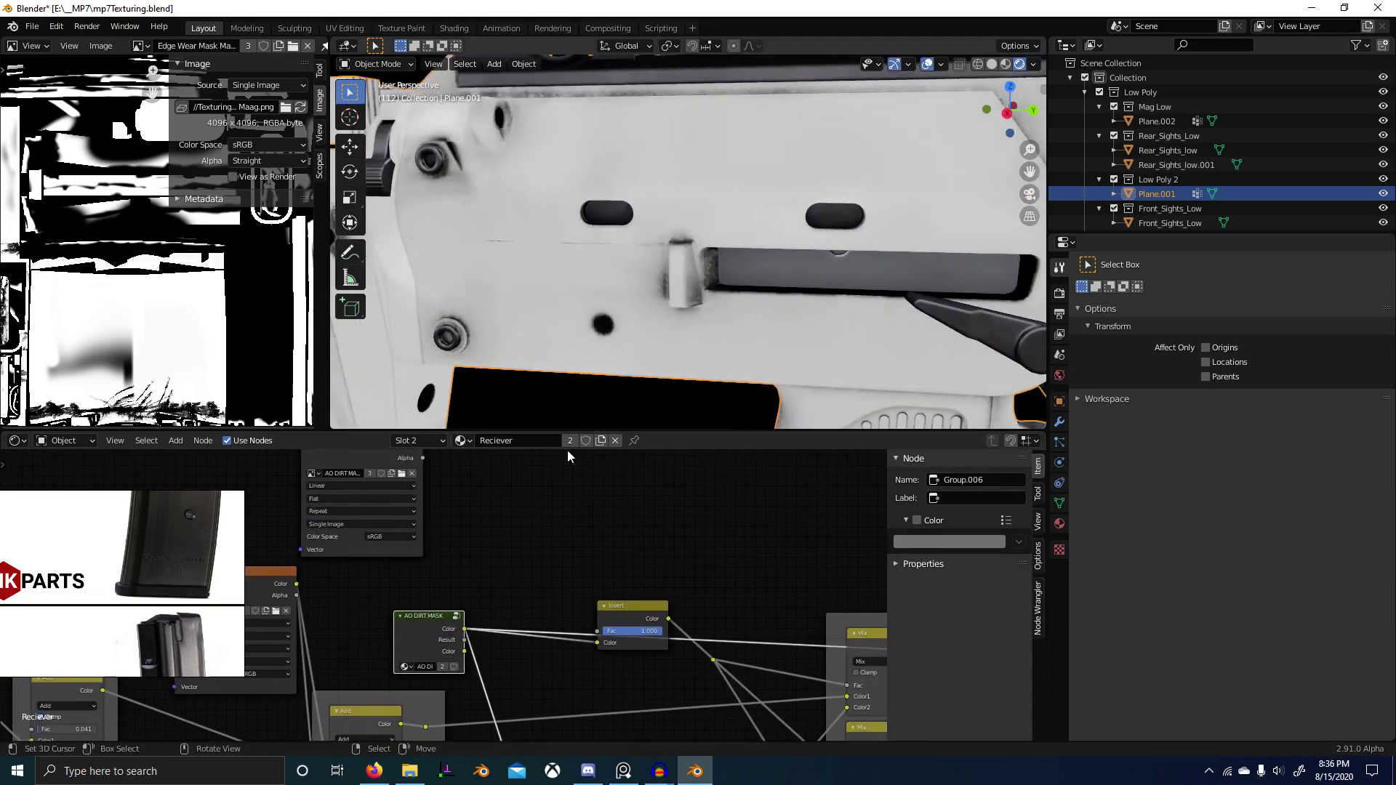
Step: Open the AO DIRT MASK node group and show the AO DIRT MASK image in the image editor
{"action": "key", "text": "Tab"}
{"action": "scroll", "coordinate": [418, 657], "scroll_direction": "down", "scroll_amount": 5}
{"action": "middle_click_drag", "start_coordinate": [455, 672], "coordinate": [610, 723]}
{"action": "scroll", "coordinate": [403, 615], "scroll_direction": "up", "scroll_amount": 7}
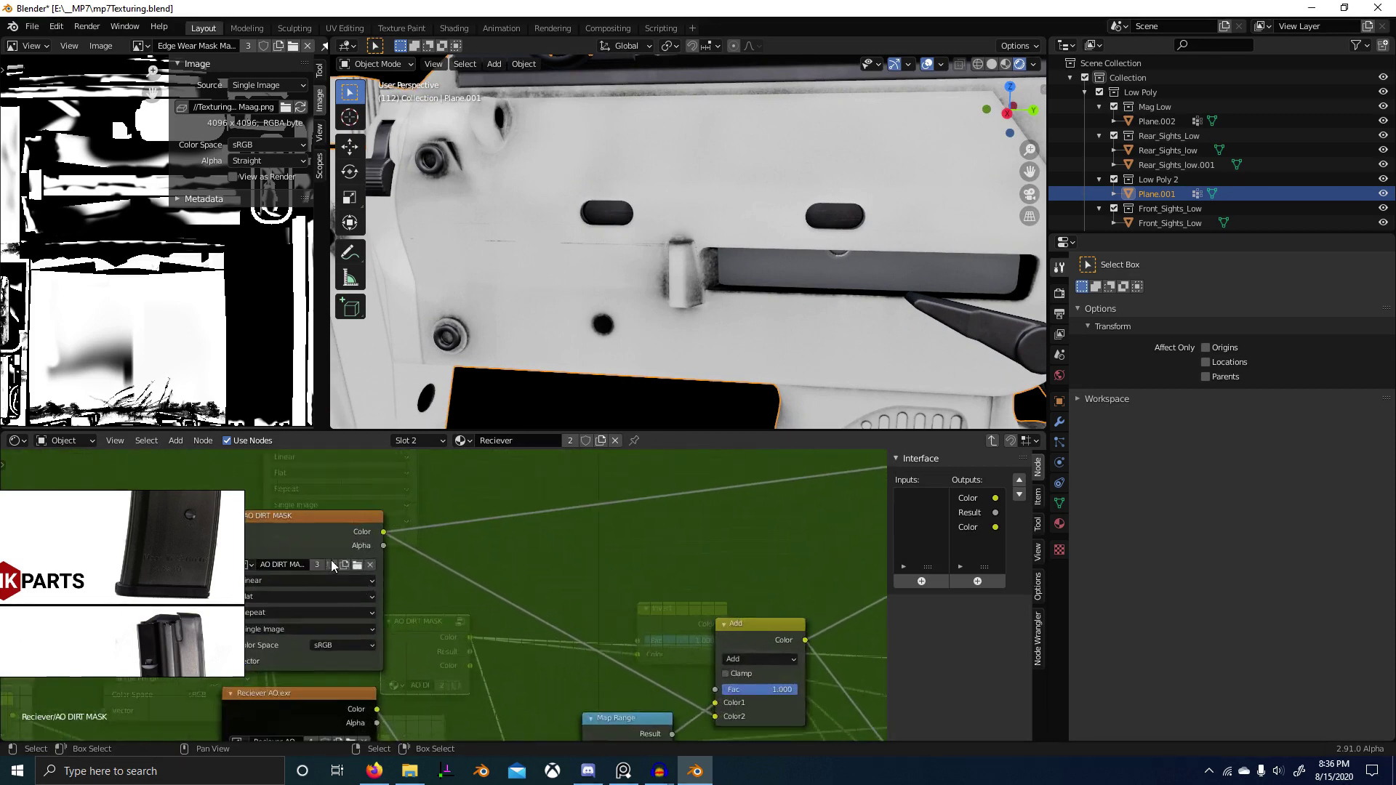
{"action": "middle_click_drag", "start_coordinate": [356, 574], "coordinate": [458, 577]}
{"action": "middle_click_drag", "start_coordinate": [752, 615], "coordinate": [576, 587]}
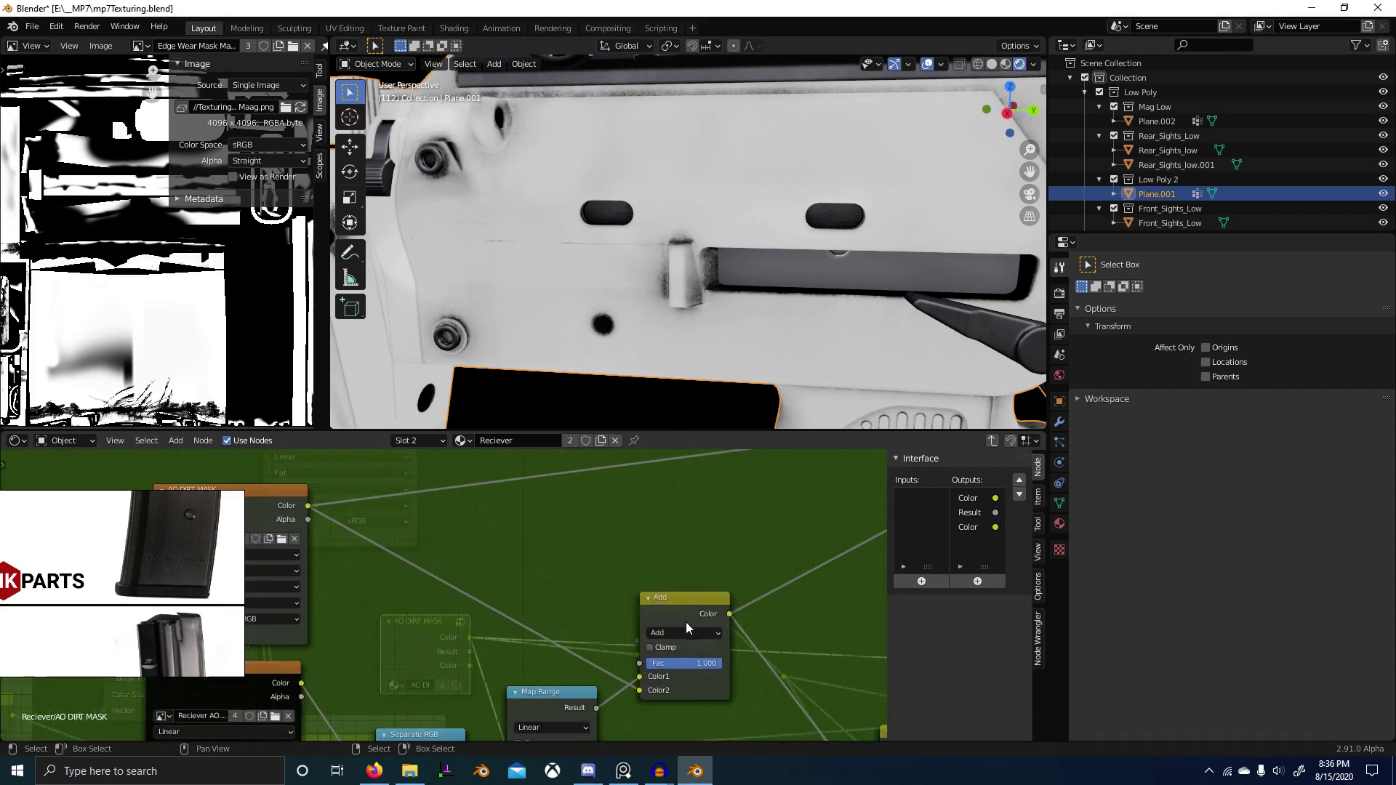
{"action": "middle_click_drag", "start_coordinate": [293, 543], "coordinate": [446, 548]}
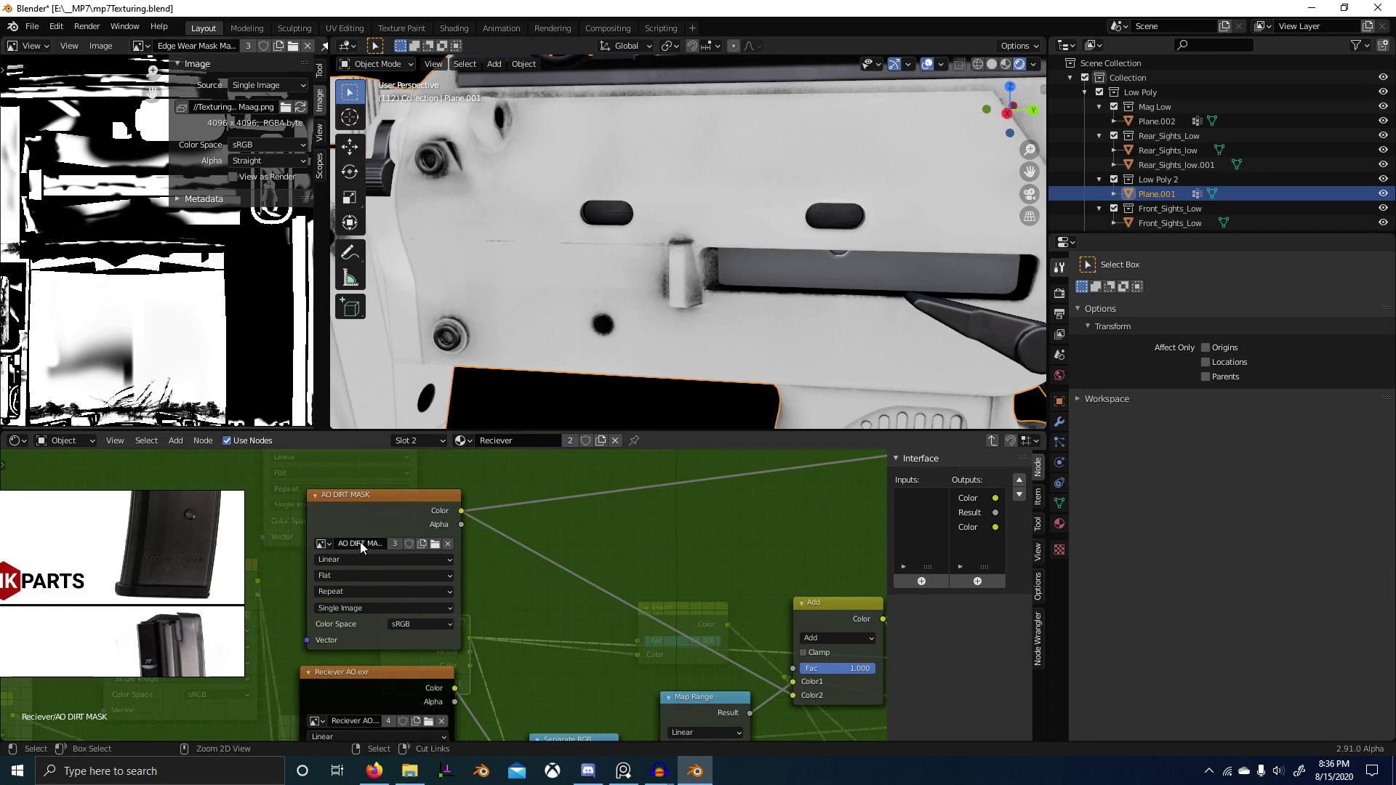
{"action": "left_click", "coordinate": [142, 45]}
{"action": "left_click", "coordinate": [162, 73]}
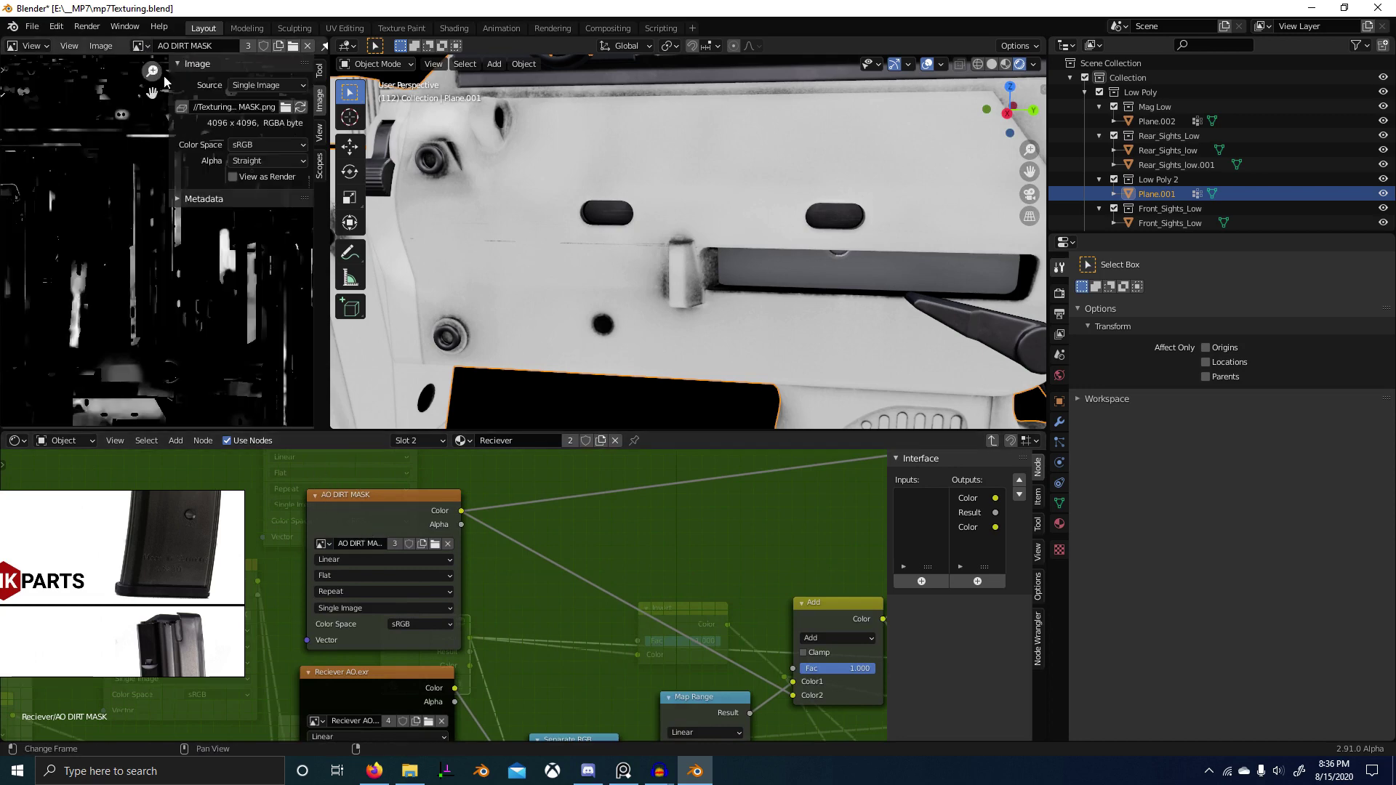
Step: Put the receiver in Texture Paint mode with AO DIRT MASK as the single-image canvas
{"action": "key", "text": "ctrl+Tab"}
{"action": "left_click", "coordinate": [839, 207]}
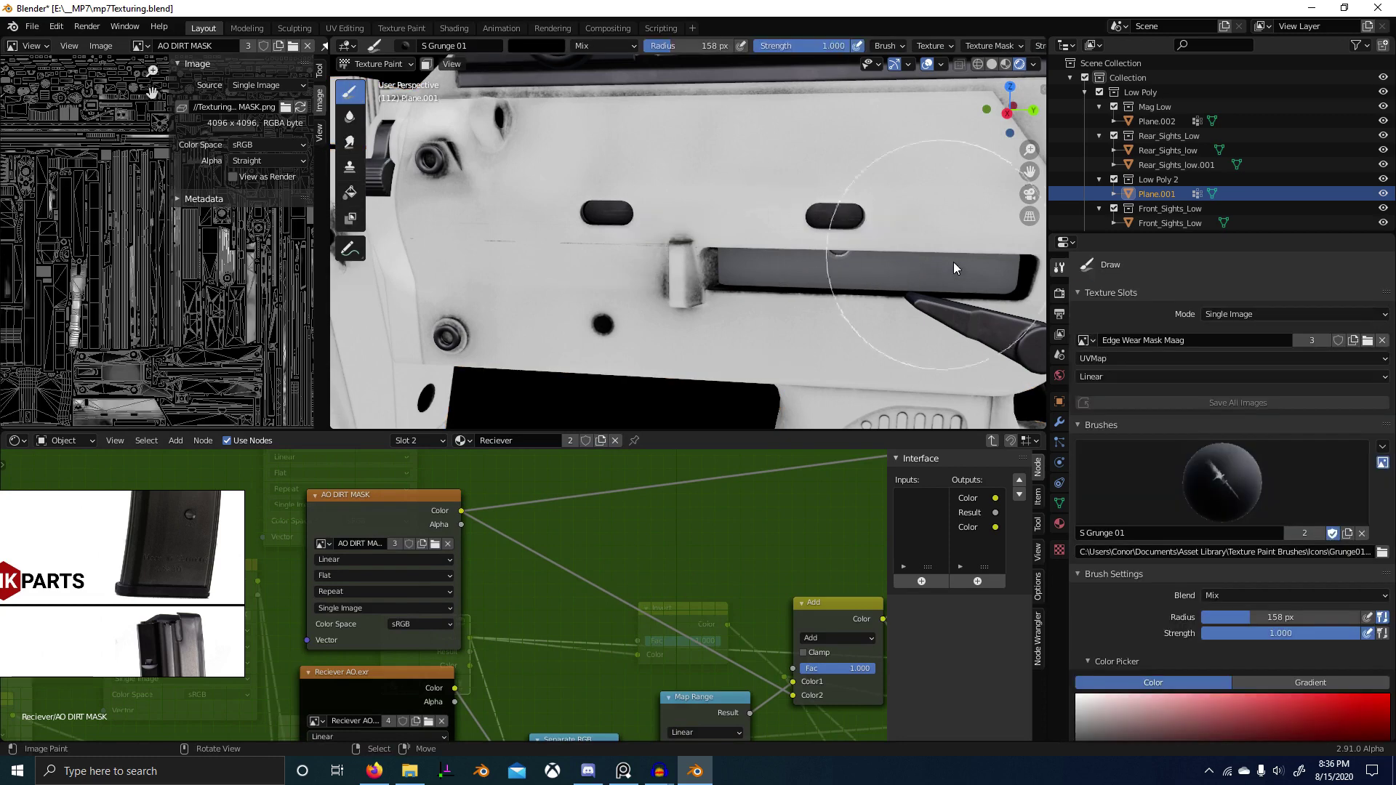
{"action": "left_click", "coordinate": [1086, 341]}
{"action": "type", "text": "AO DIRT MASK"}
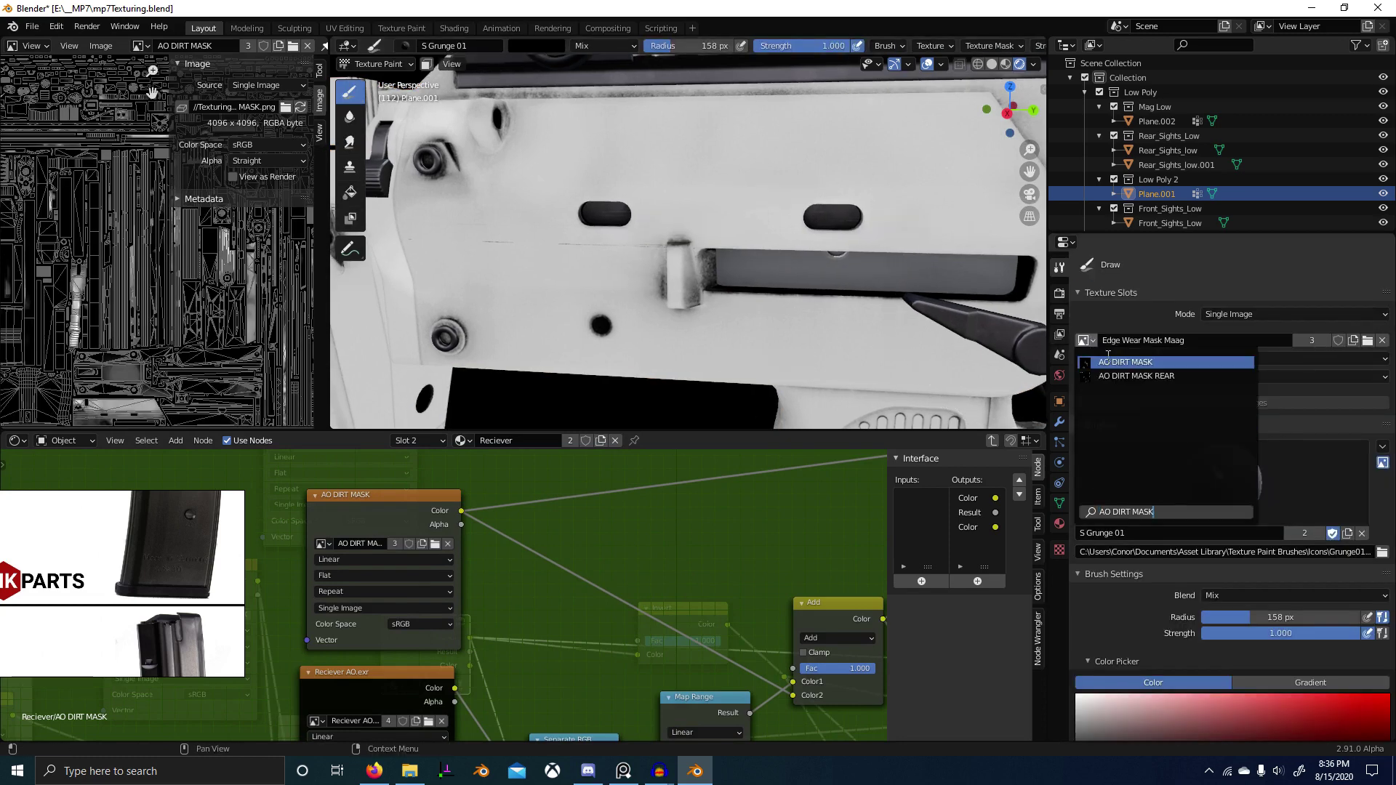
{"action": "left_click", "coordinate": [1120, 364]}
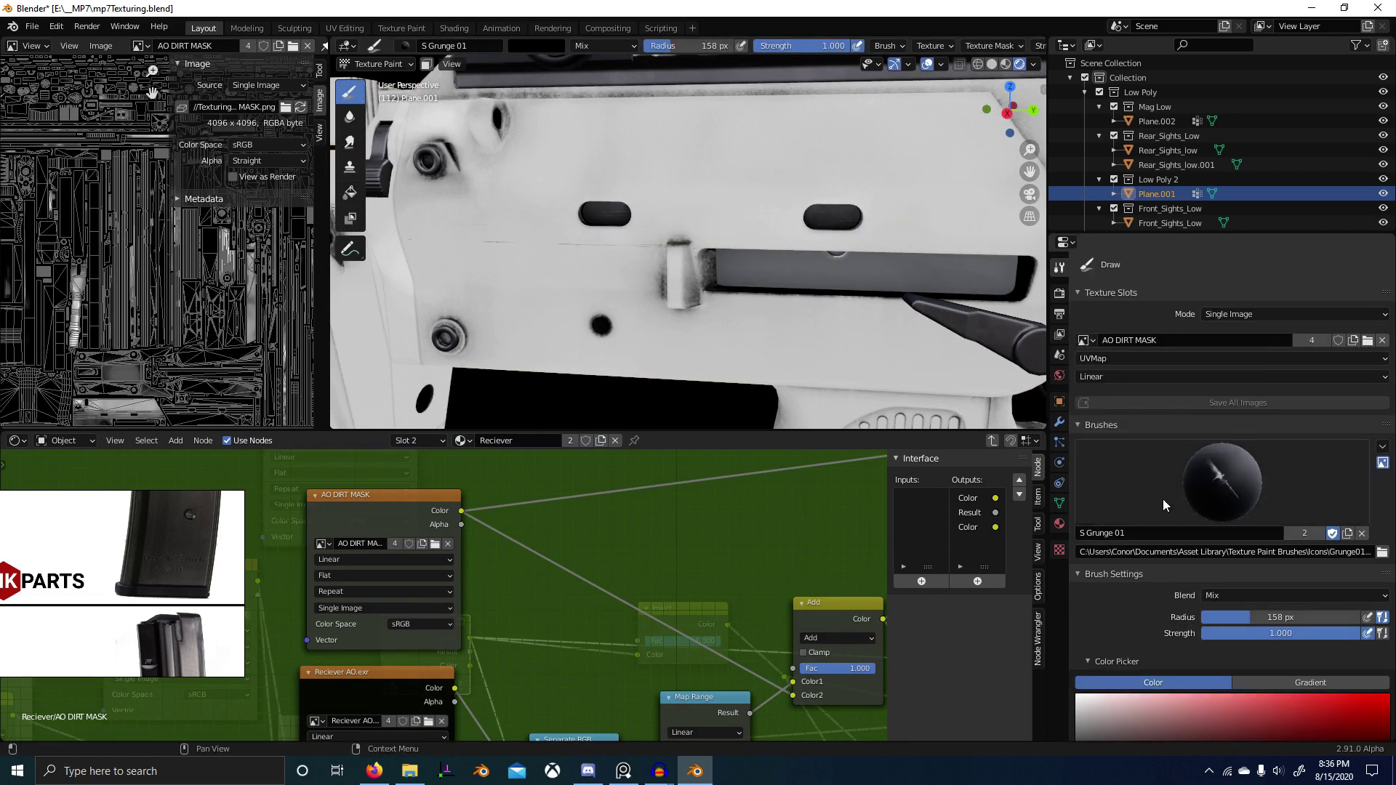
{"action": "left_click", "coordinate": [1087, 341]}
{"action": "type", "text": "AO DIRT MASK"}
{"action": "left_click", "coordinate": [1116, 364]}
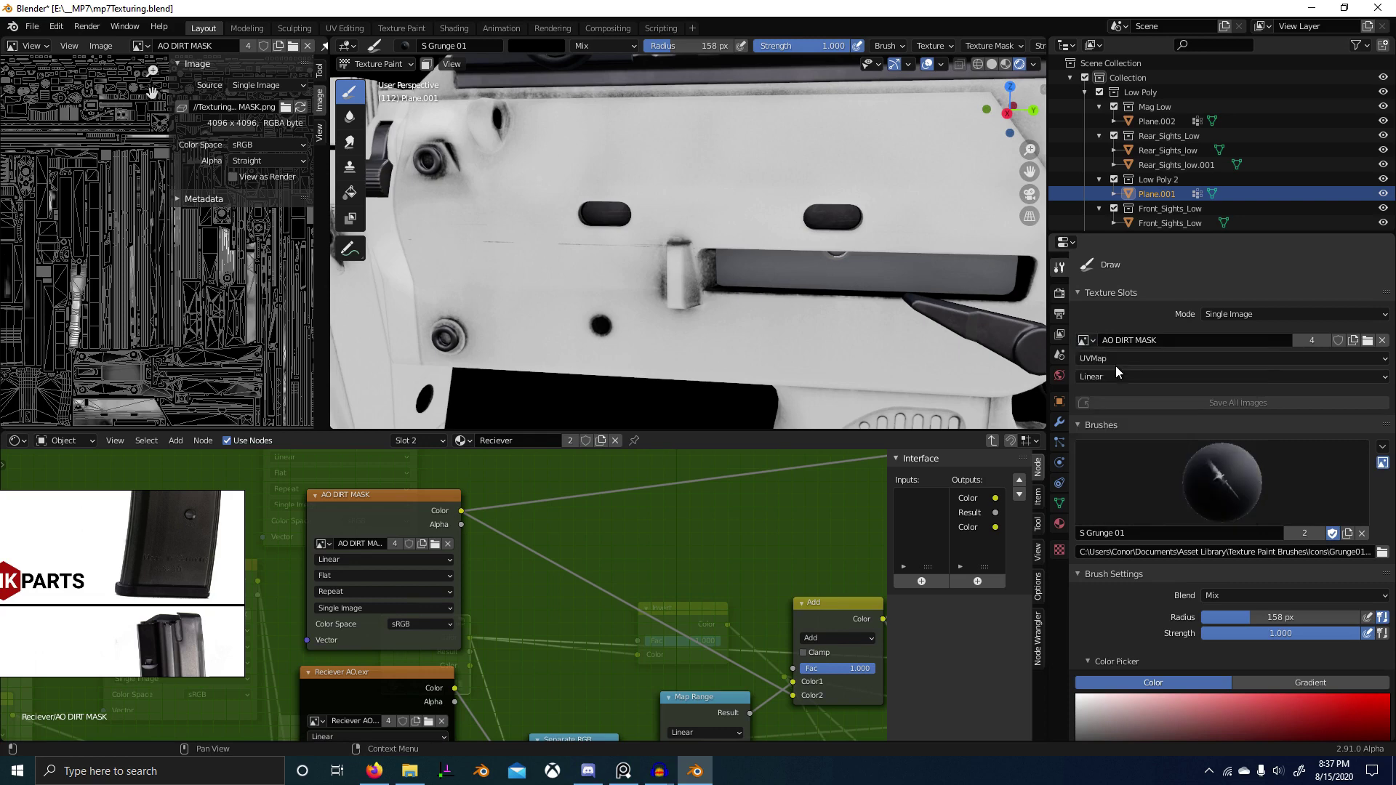
Step: Choose the TexDraw brush for painting the dirt mask around the receiver's bolt area
{"action": "left_click", "coordinate": [408, 46]}
{"action": "type", "text": "tex"}
{"action": "left_click", "coordinate": [480, 93]}
{"action": "scroll", "coordinate": [603, 307], "scroll_direction": "up", "scroll_amount": 5}
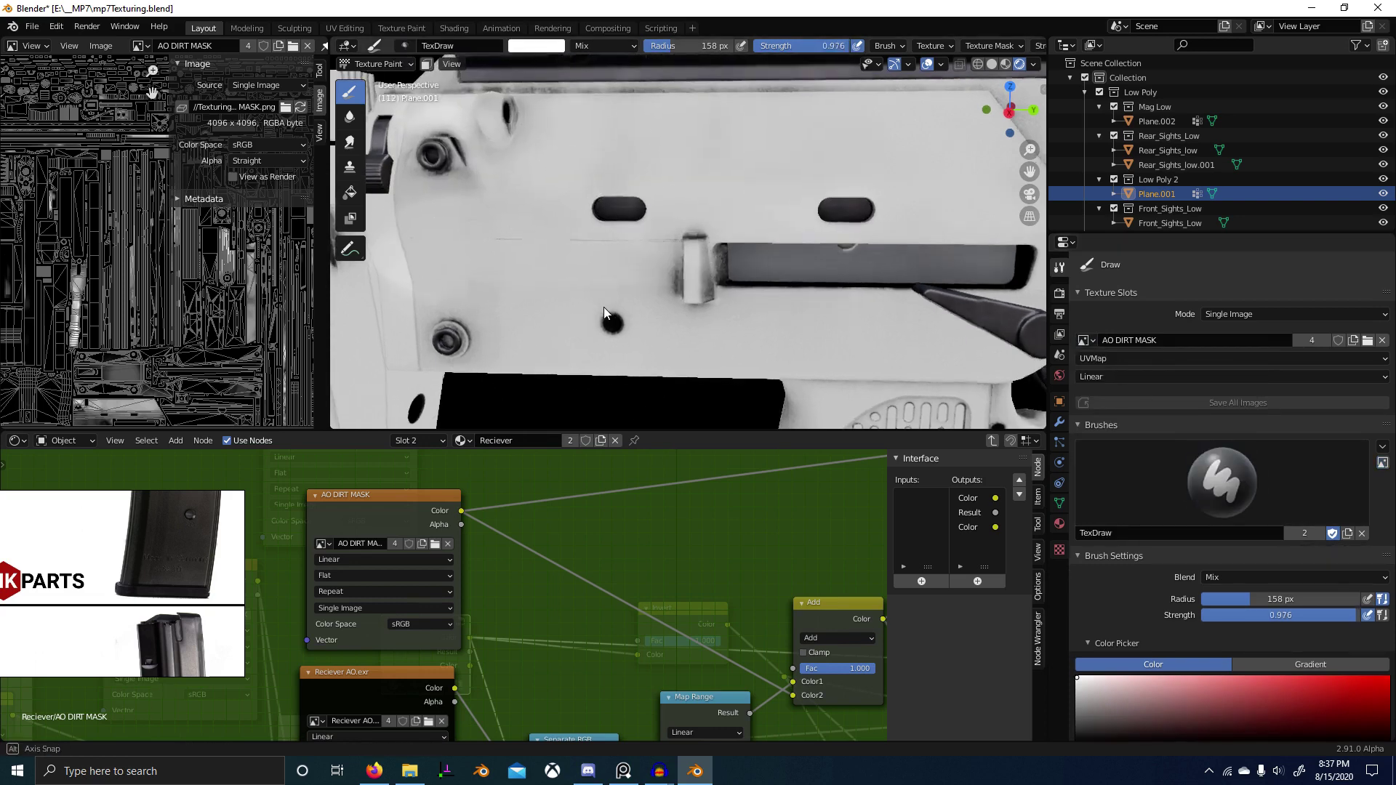
Step: Try a white dab with a 101 px brush over the round hole beside the bolt slot, and undo it
{"action": "key", "text": "f"}
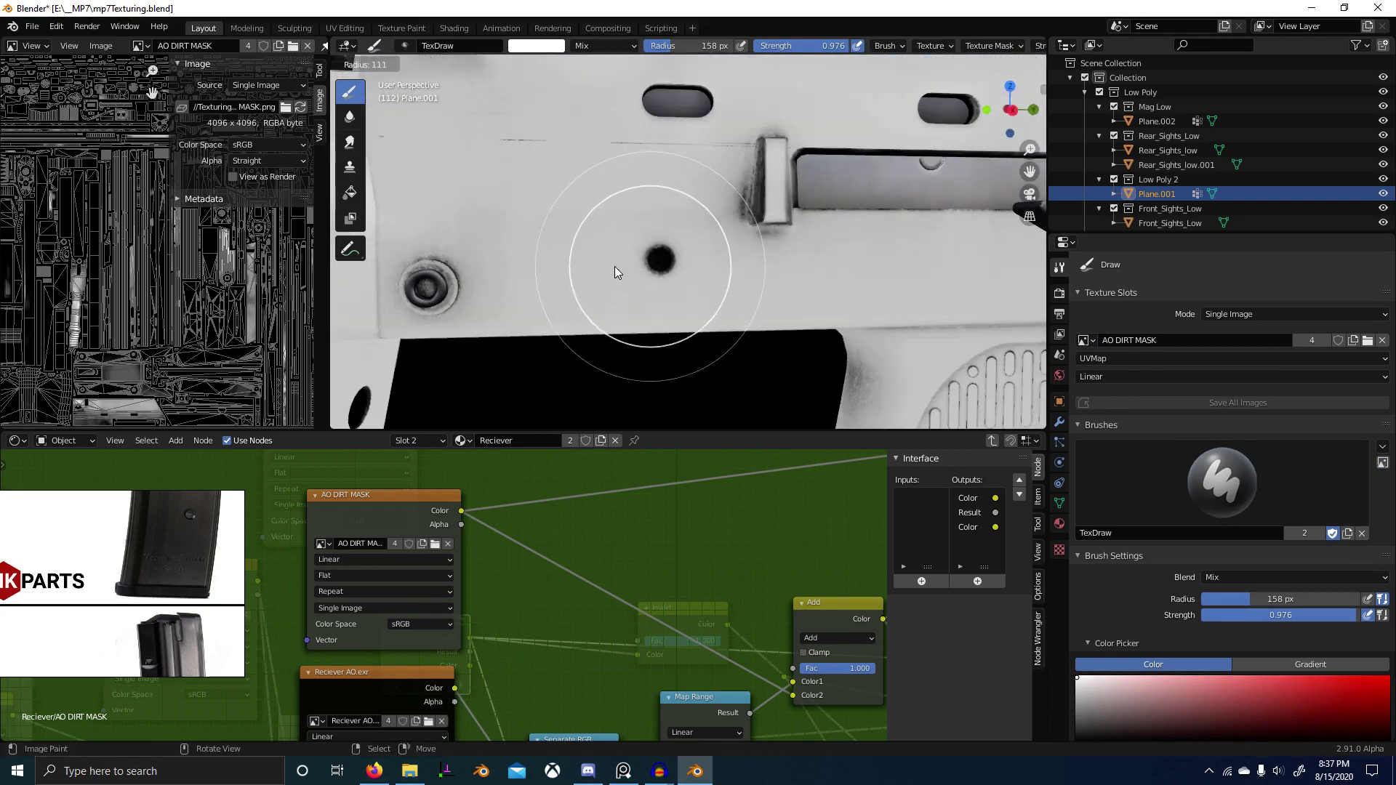
{"action": "left_click", "coordinate": [615, 266]}
{"action": "key", "text": "x"}
{"action": "mouse_move", "coordinate": [657, 264]}
{"action": "middle_mouse_down"}
{"action": "mouse_move", "coordinate": [659, 277]}
{"action": "mouse_move", "coordinate": [640, 273]}
{"action": "middle_mouse_up"}
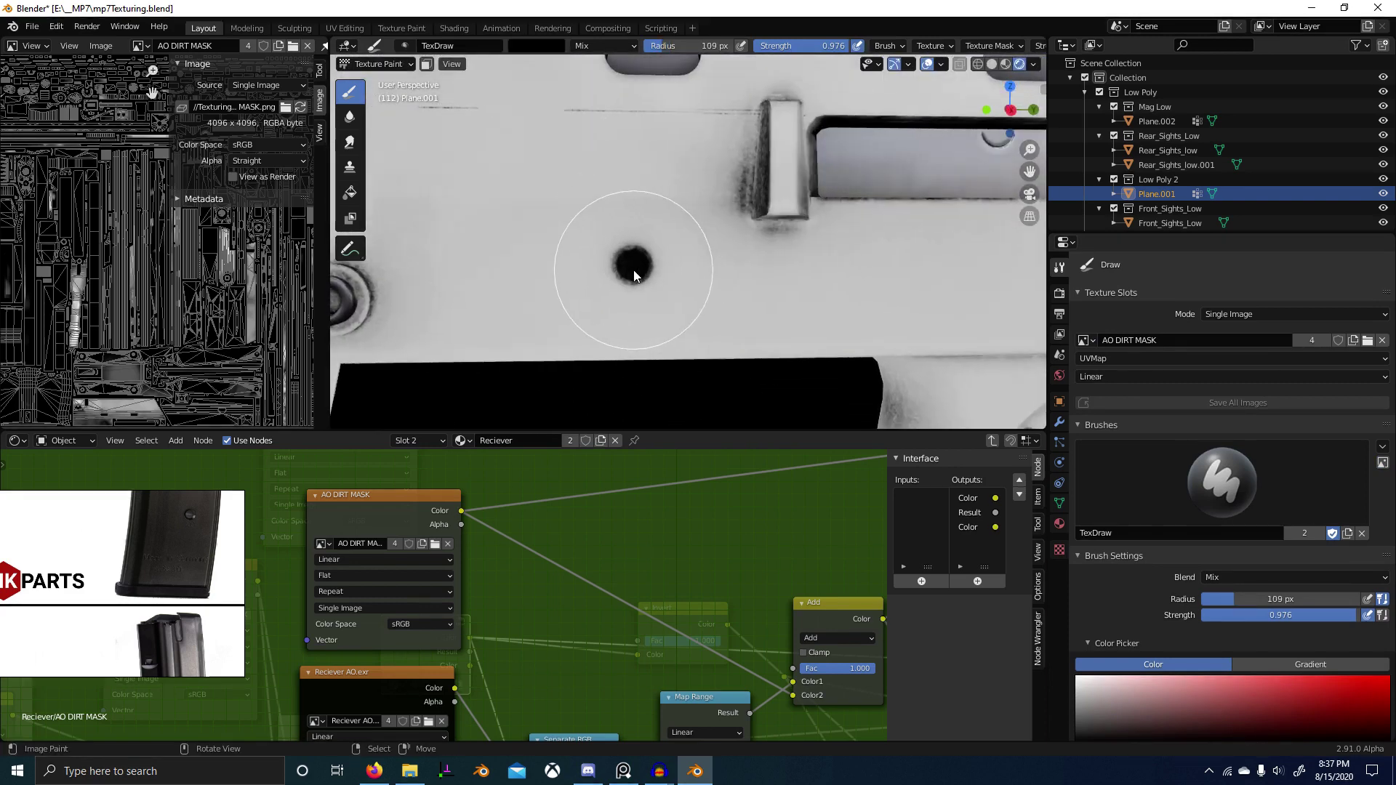
{"action": "key", "text": "f"}
{"action": "left_click", "coordinate": [629, 269]}
{"action": "key", "text": "f"}
{"action": "left_click", "coordinate": [627, 268]}
{"action": "key", "text": "x"}
{"action": "left_click", "coordinate": [634, 269]}
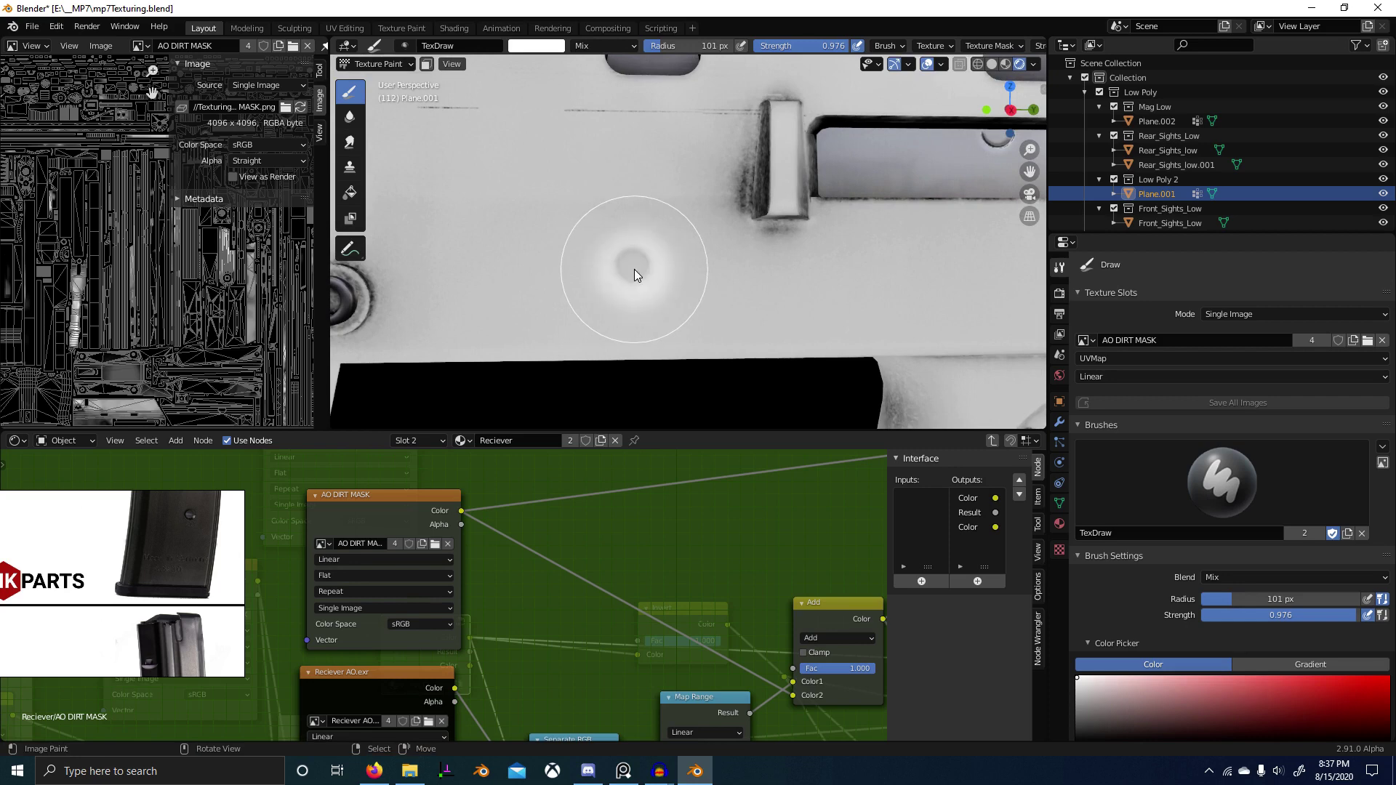
{"action": "key", "text": "ctrl+z"}
Step: Lower the brush strength to 0.206 and leave the AO DIRT MASK node group to preview the Principled BSDF on the gun
{"action": "key", "text": "shift+f"}
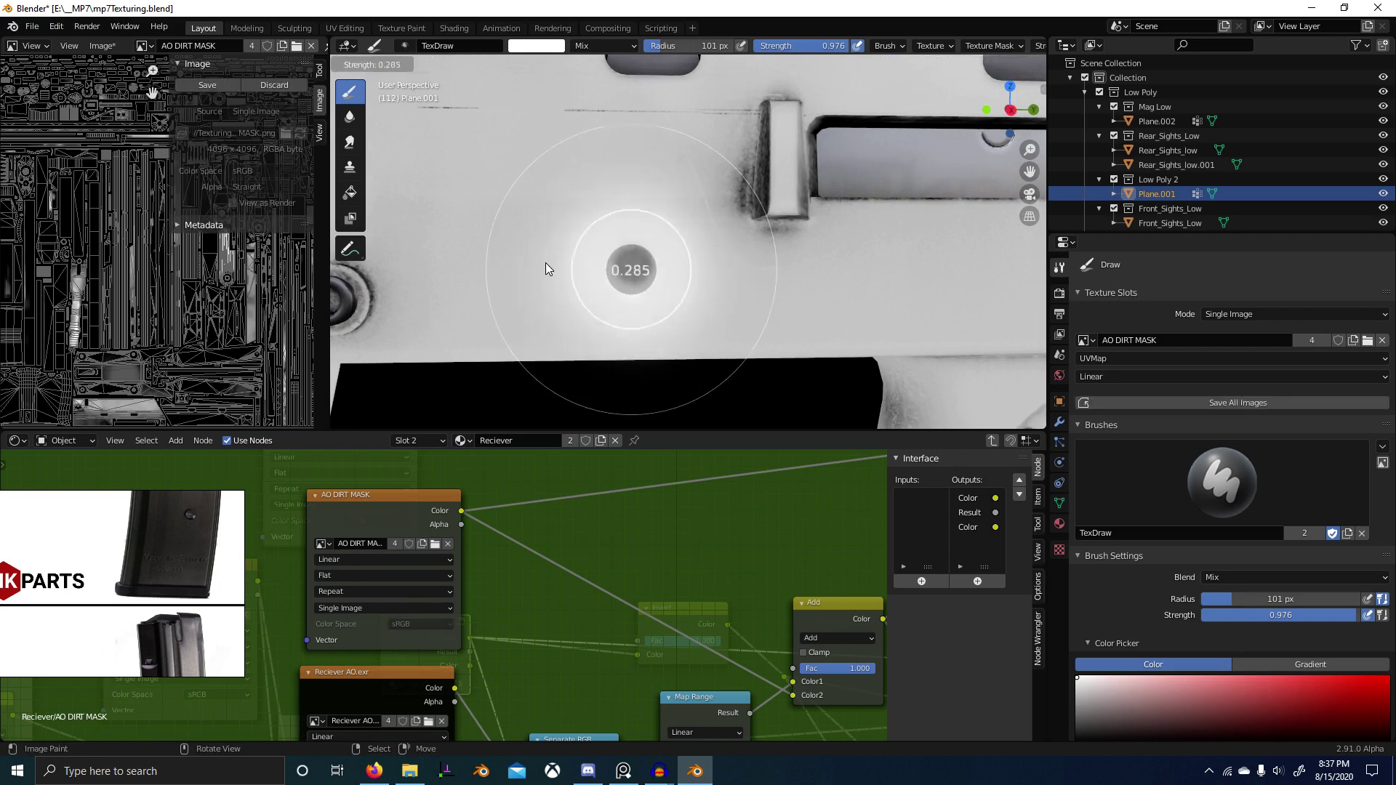
{"action": "left_click", "coordinate": [546, 263]}
{"action": "scroll", "coordinate": [753, 564], "scroll_direction": "down", "scroll_amount": 6}
{"action": "middle_click_drag", "start_coordinate": [837, 552], "coordinate": [674, 557]}
{"action": "key", "text": "Tab"}
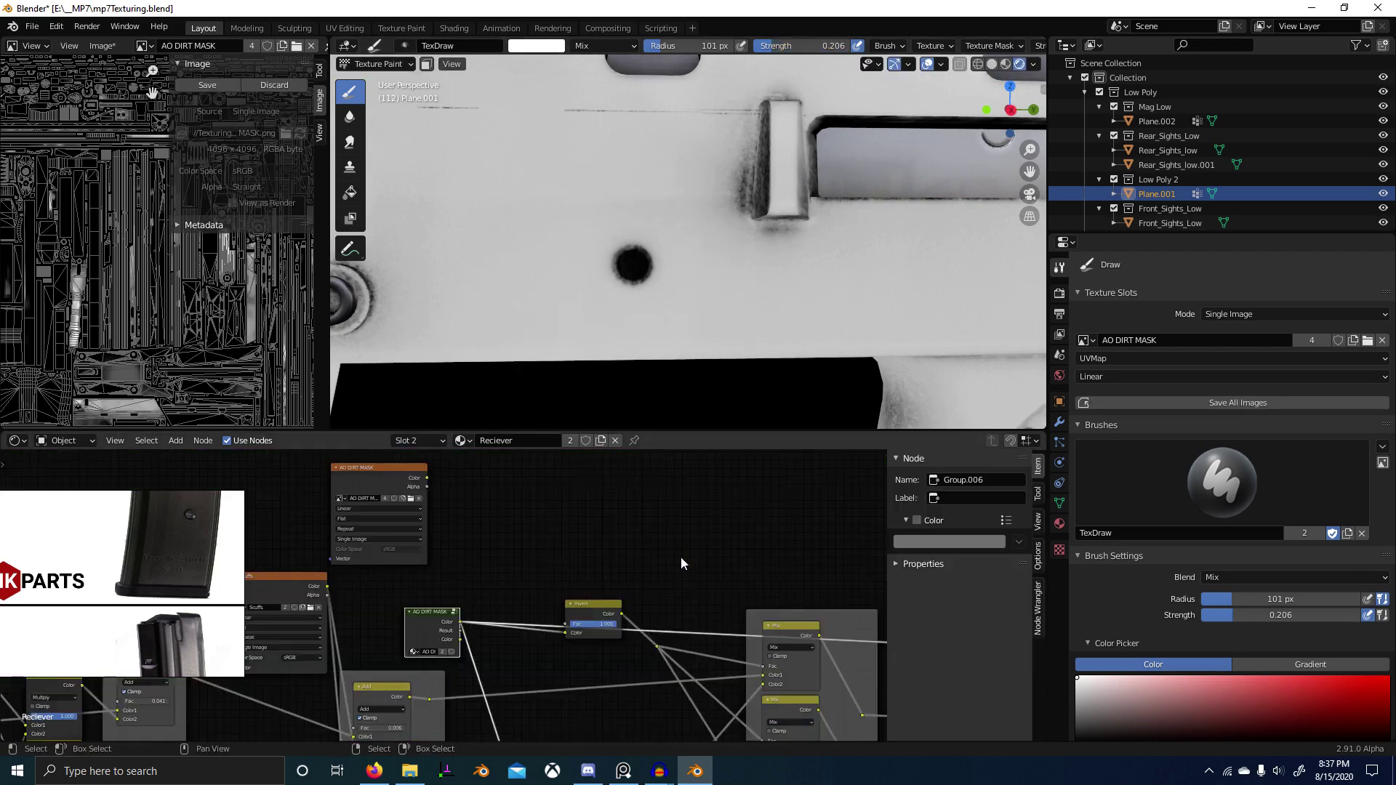
{"action": "scroll", "coordinate": [877, 556], "scroll_direction": "down", "scroll_amount": 4}
{"action": "middle_click_drag", "start_coordinate": [876, 557], "coordinate": [473, 556]}
{"action": "scroll", "coordinate": [477, 558], "scroll_direction": "down", "scroll_amount": 3}
{"action": "left_click", "coordinate": [529, 614], "text": "ctrl+shift"}
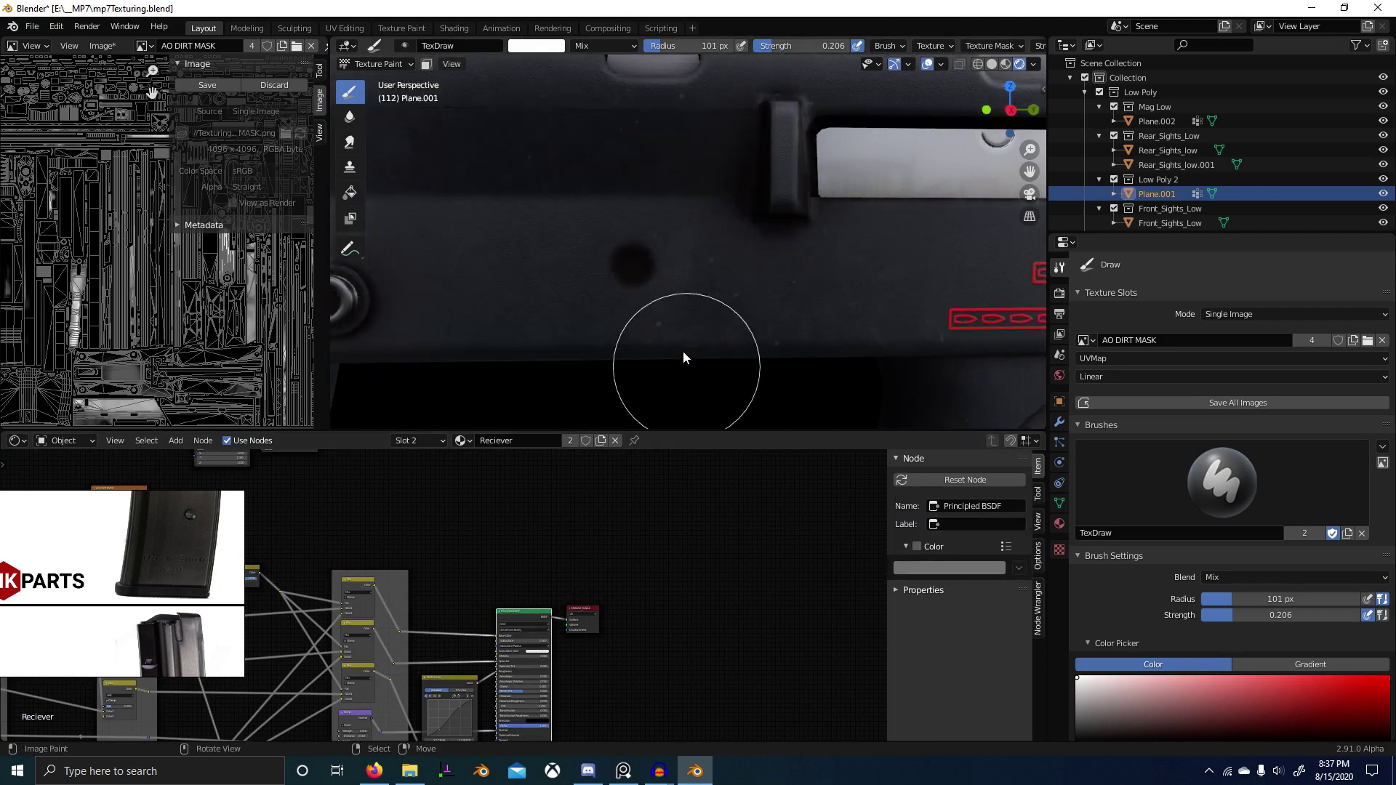
Step: Lighten the dirt around the round receiver hole with white, using a 77 px brush radius and 0.121 strength
{"action": "key", "text": "f"}
{"action": "left_click", "coordinate": [627, 259]}
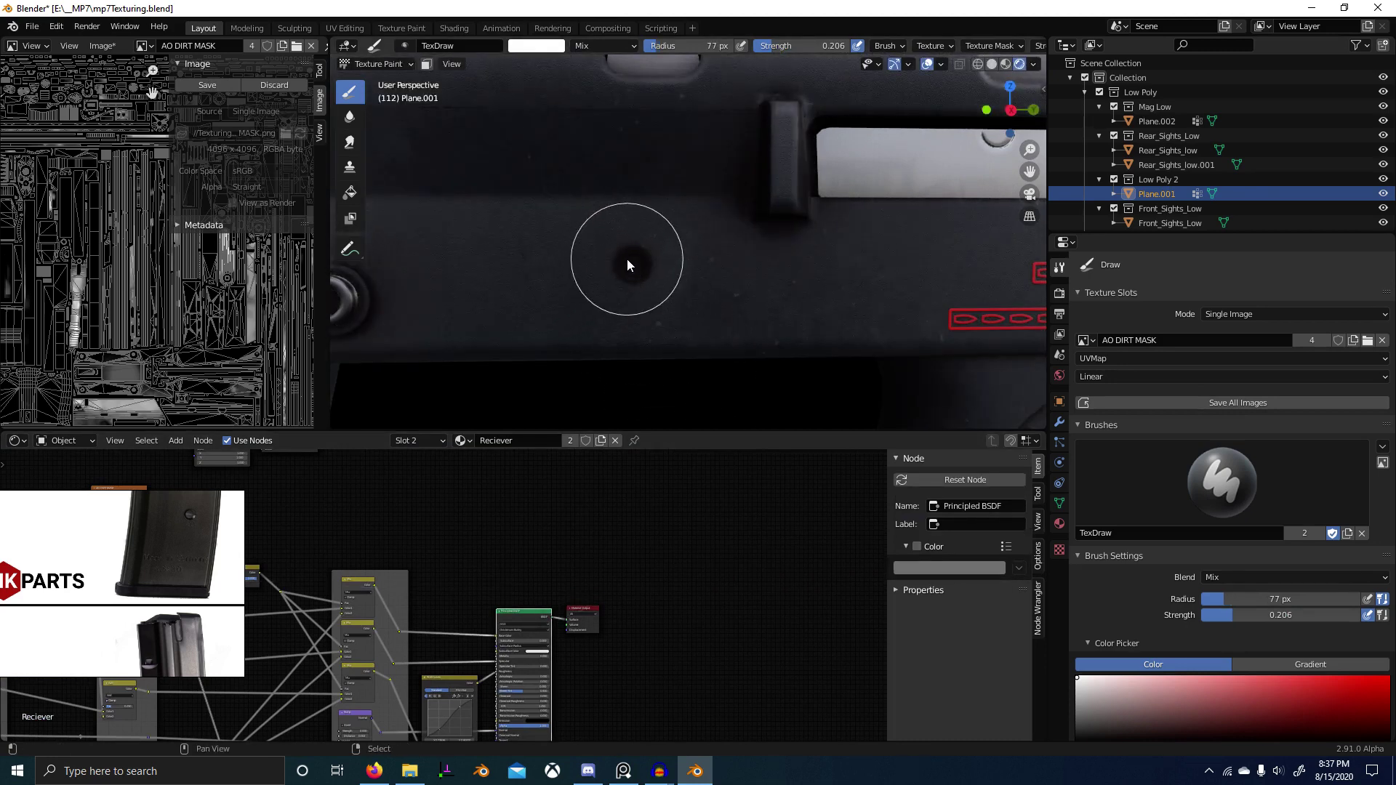
{"action": "key", "text": "shift+f"}
{"action": "left_click", "coordinate": [617, 256]}
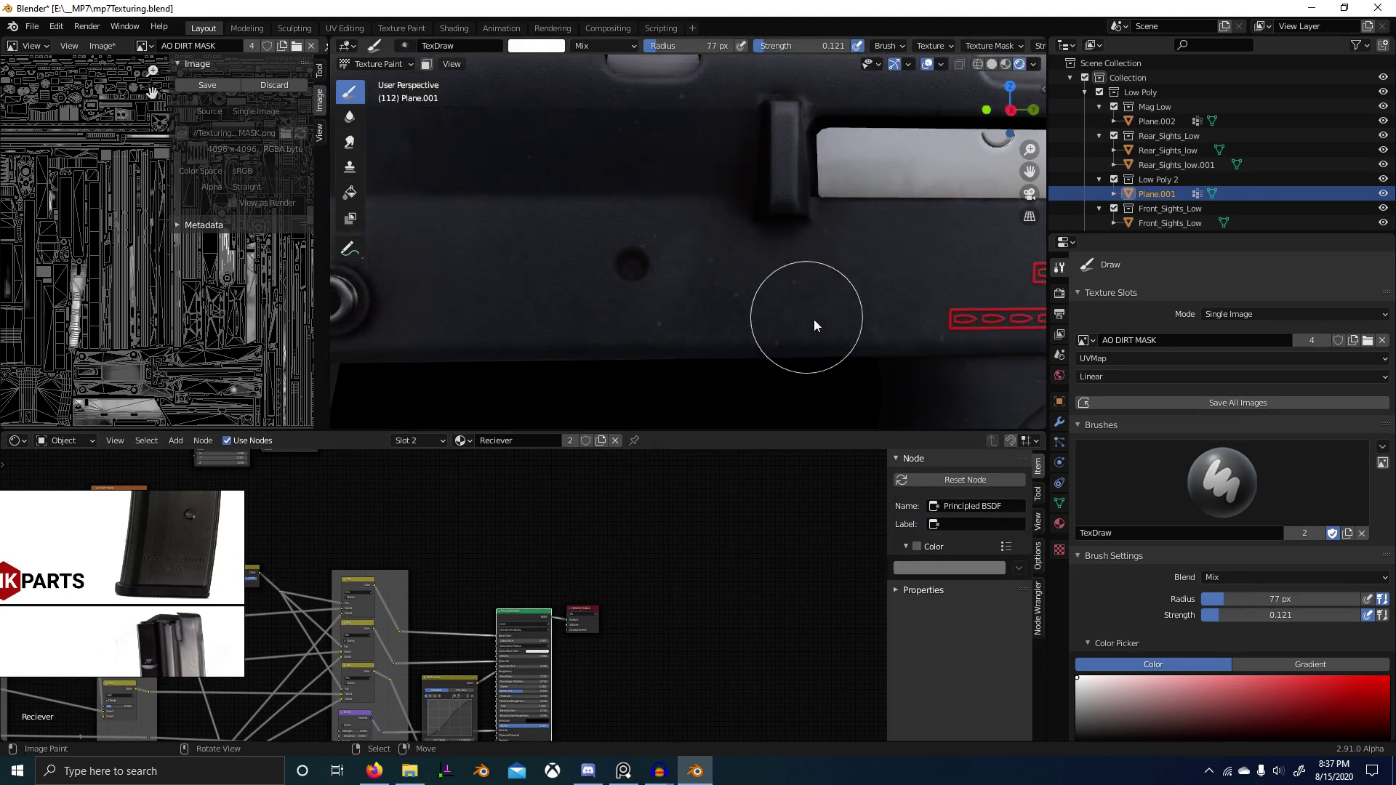
{"action": "scroll", "coordinate": [801, 319], "scroll_direction": "down", "scroll_amount": 5}
{"action": "scroll", "coordinate": [655, 283], "scroll_direction": "up", "scroll_amount": 6}
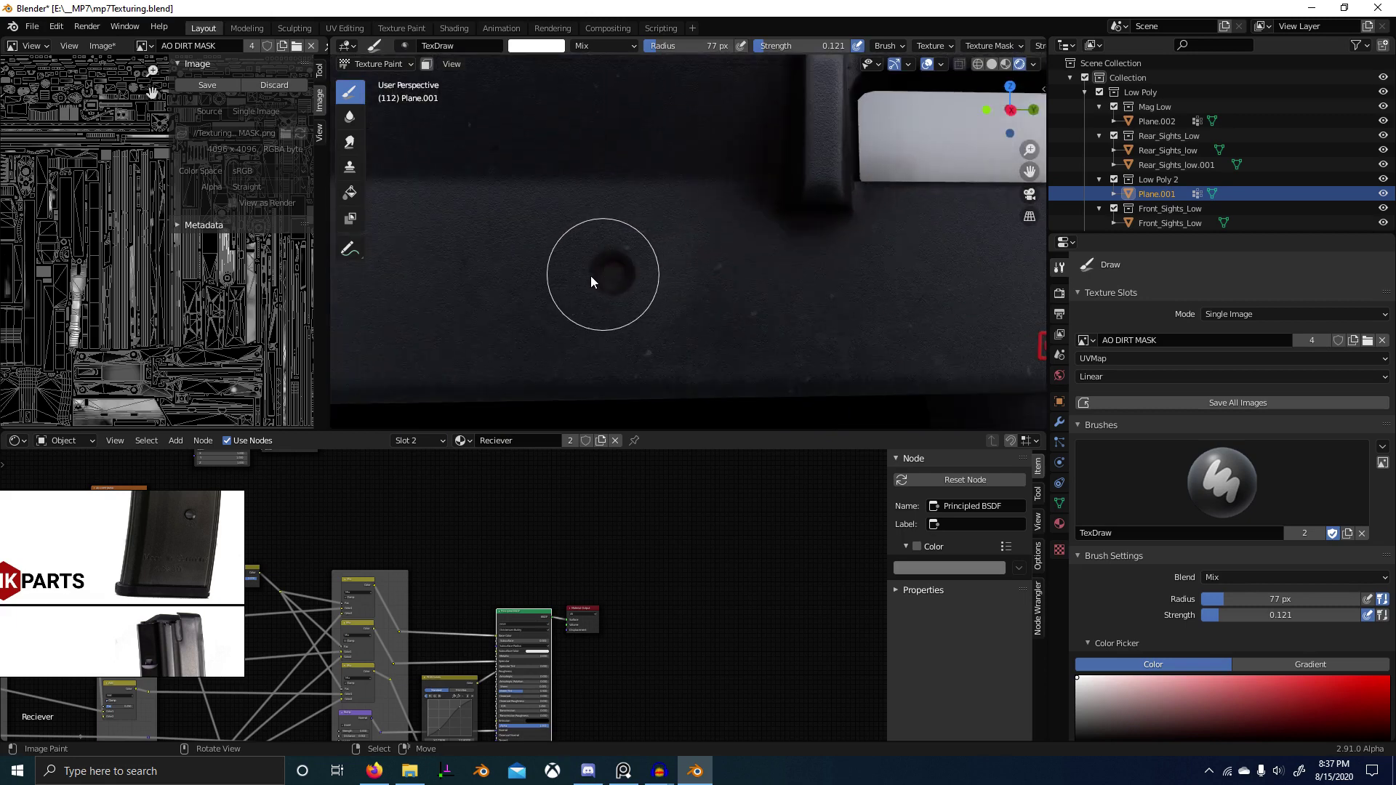
Step: Show the gun in Material Preview shading, lit by the last built-in HDRI with its rotation at 137°
{"action": "middle_click_drag", "start_coordinate": [672, 243], "coordinate": [627, 387]}
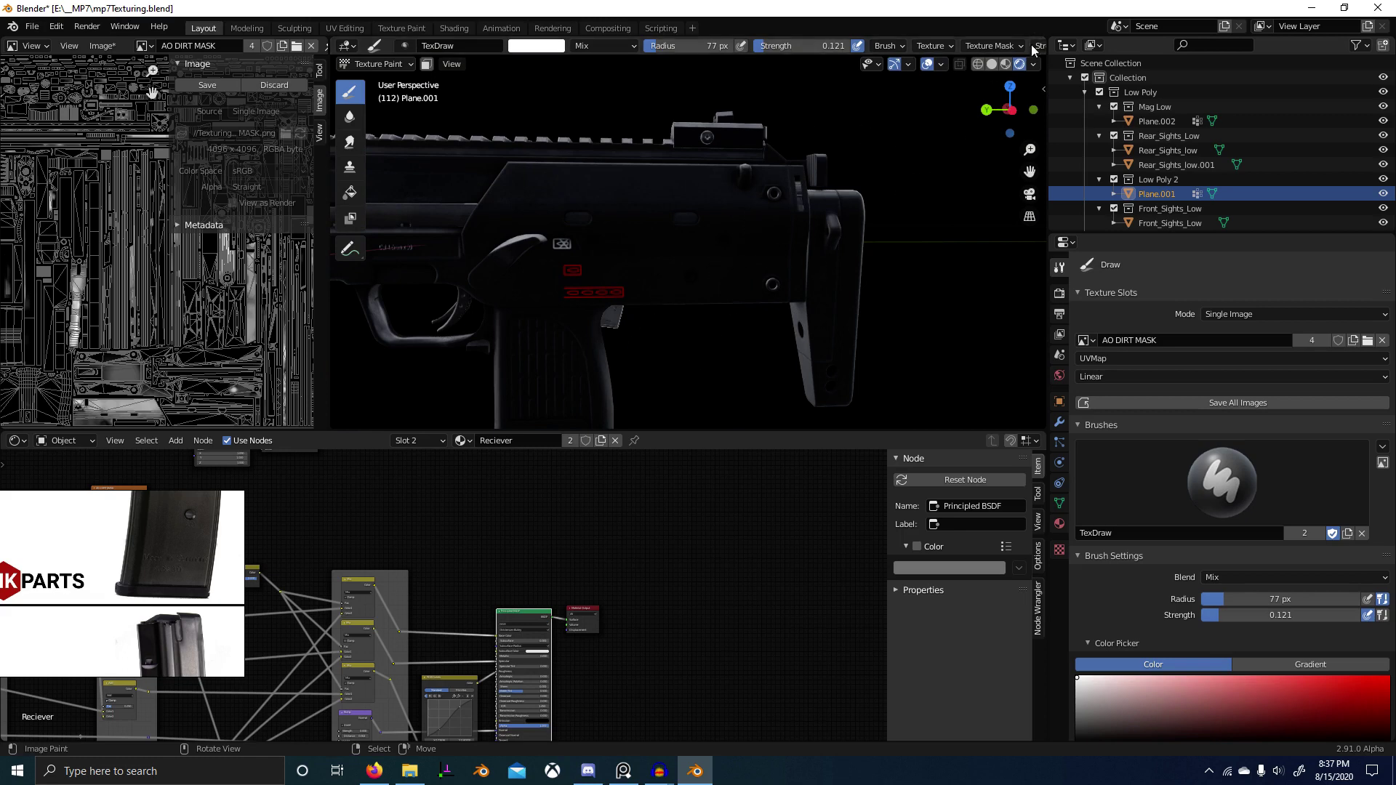
{"action": "left_click", "coordinate": [1033, 66]}
{"action": "left_click", "coordinate": [1007, 64]}
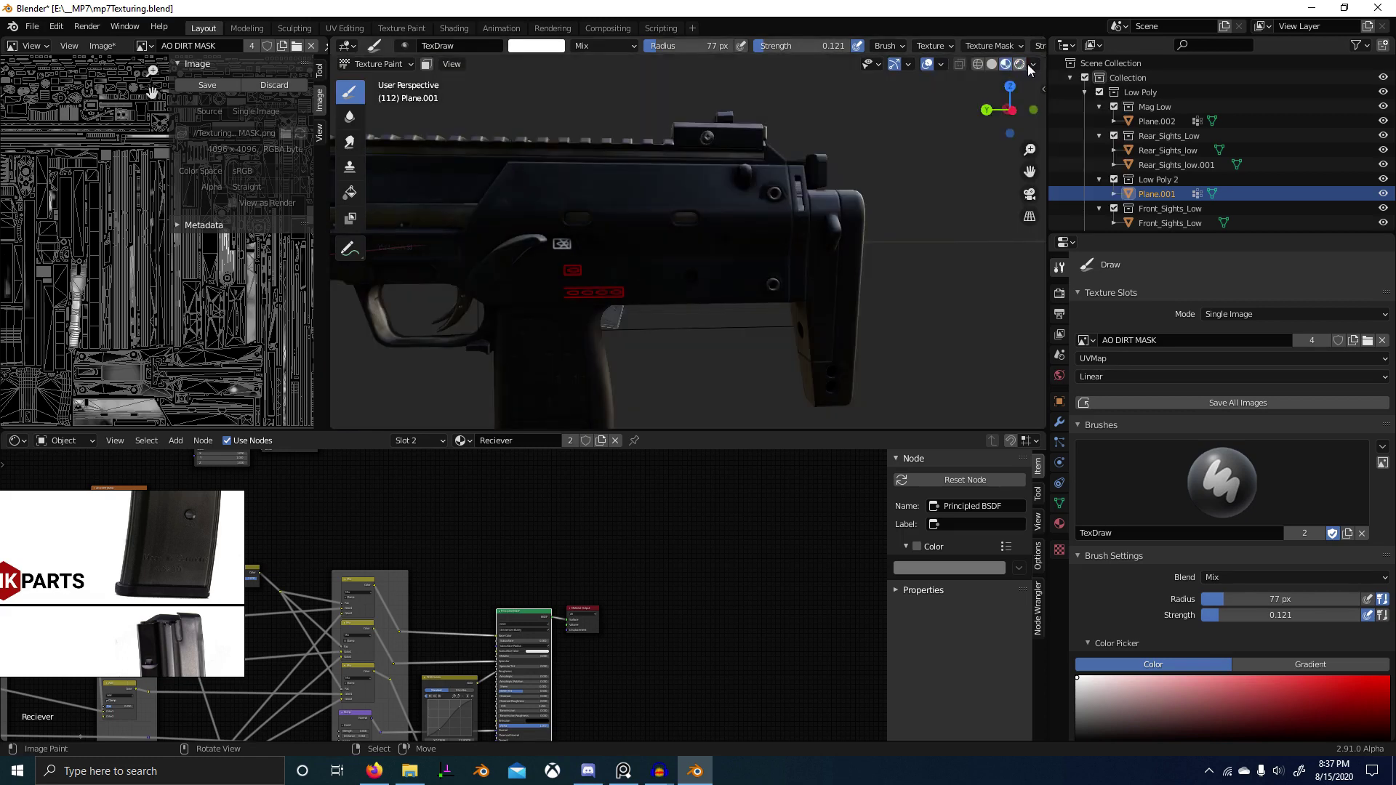
{"action": "left_click", "coordinate": [1032, 65]}
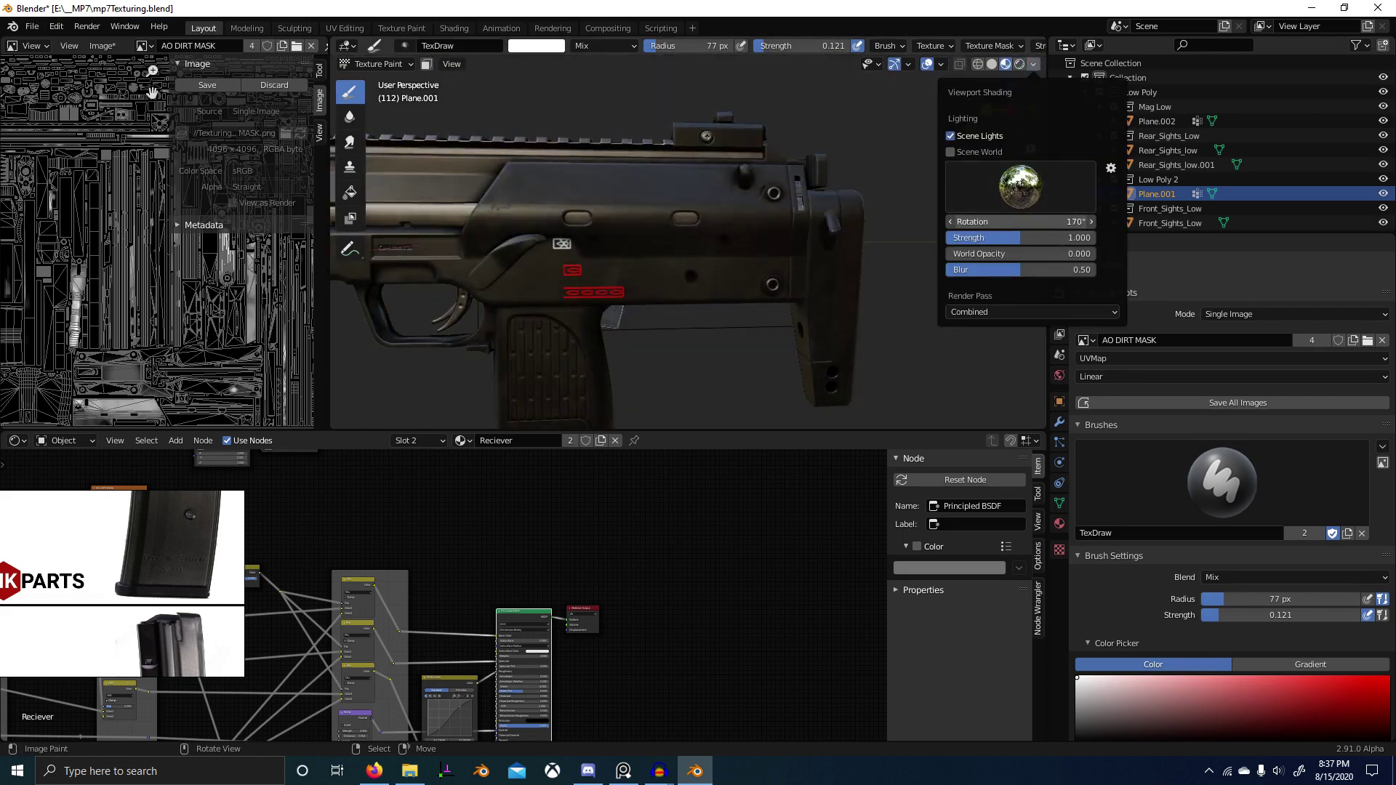
{"action": "left_click", "coordinate": [1019, 188]}
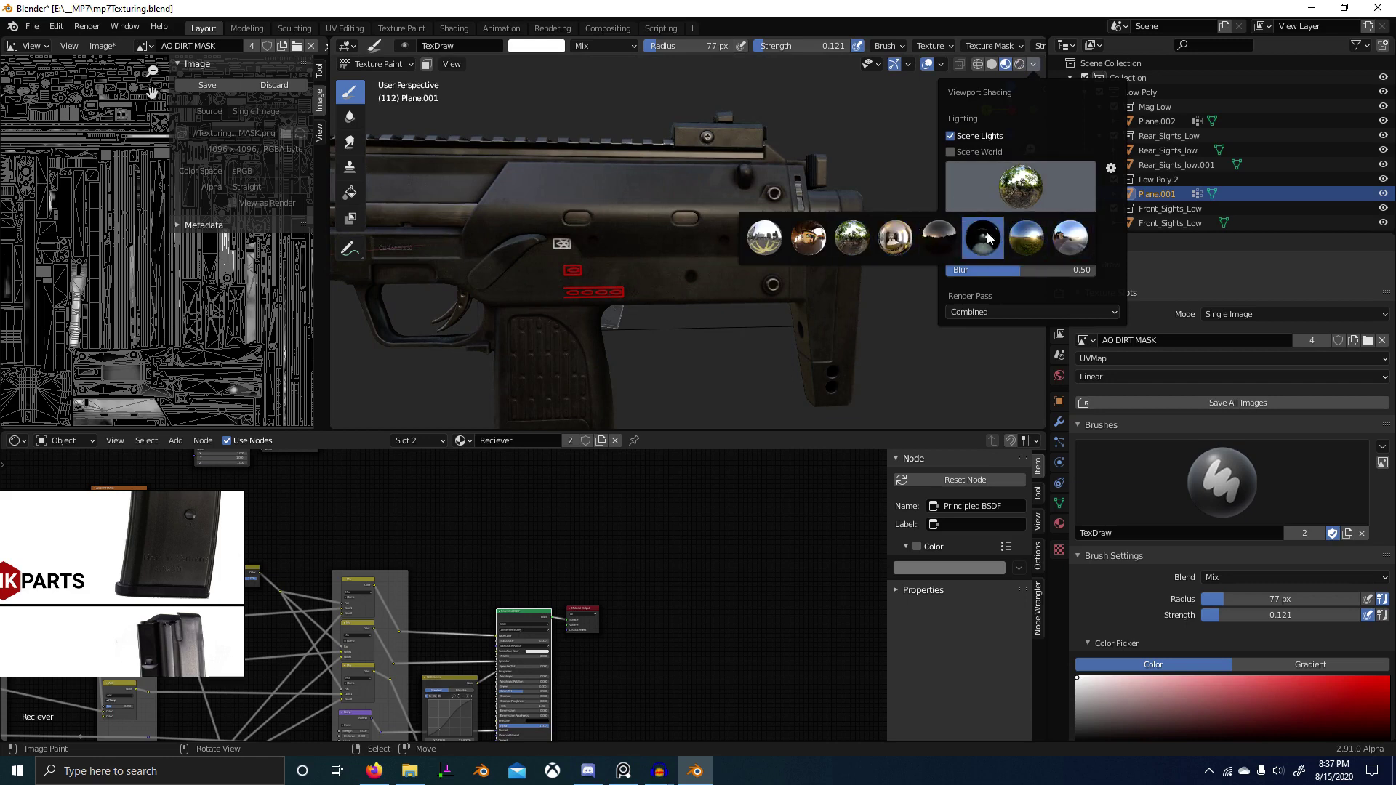
{"action": "left_click", "coordinate": [1067, 231]}
{"action": "left_click", "coordinate": [1015, 309]}
{"action": "left_click", "coordinate": [1016, 309]}
Step: Examine the dirt around the receiver's holes, trigger area and front rail under the new lighting
{"action": "scroll", "coordinate": [655, 356], "scroll_direction": "up", "scroll_amount": 2}
{"action": "mouse_move", "coordinate": [640, 351]}
{"action": "middle_mouse_down"}
{"action": "mouse_move", "coordinate": [617, 343]}
{"action": "mouse_move", "coordinate": [635, 263]}
{"action": "middle_mouse_up"}
{"action": "scroll", "coordinate": [718, 313], "scroll_direction": "up", "scroll_amount": 4}
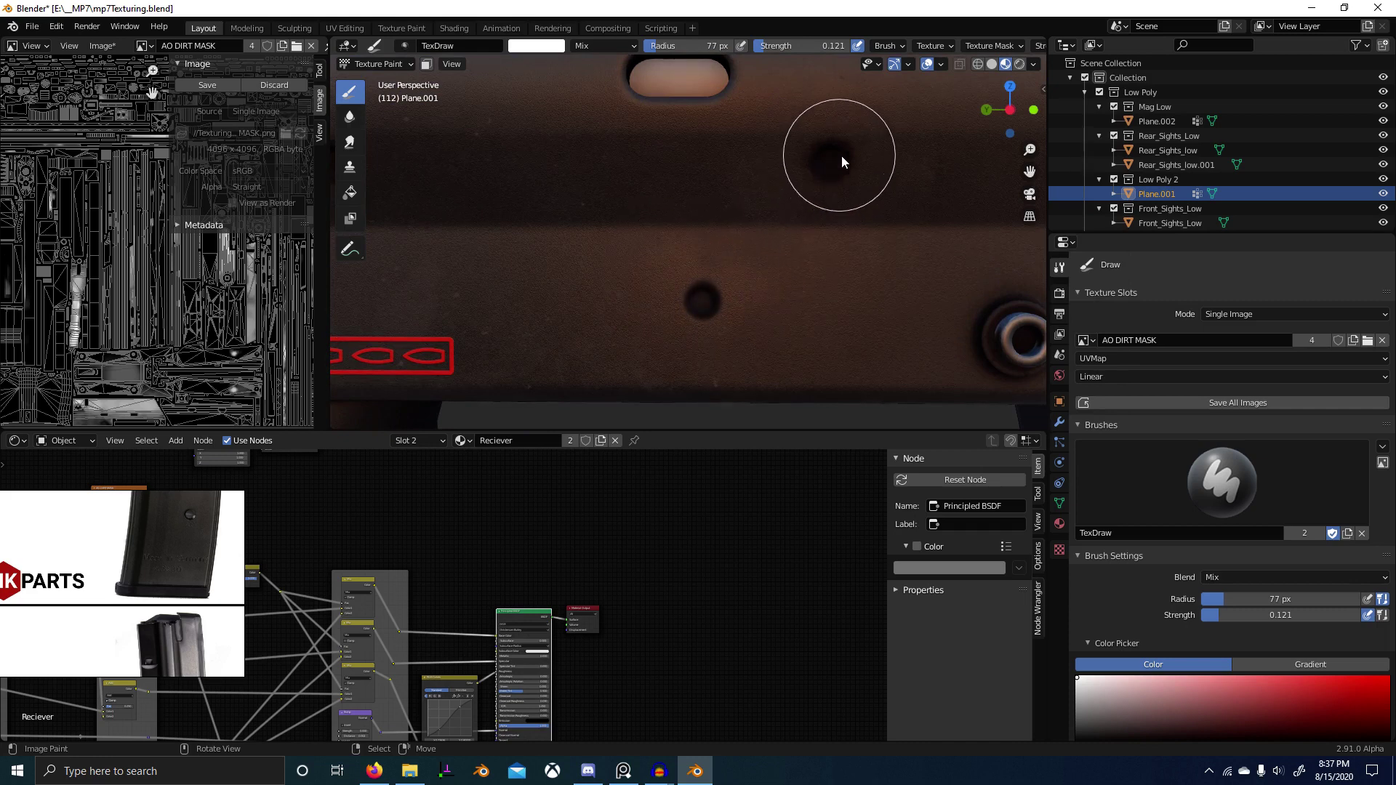
{"action": "scroll", "coordinate": [803, 145], "scroll_direction": "down", "scroll_amount": 5}
{"action": "scroll", "coordinate": [809, 231], "scroll_direction": "up", "scroll_amount": 3}
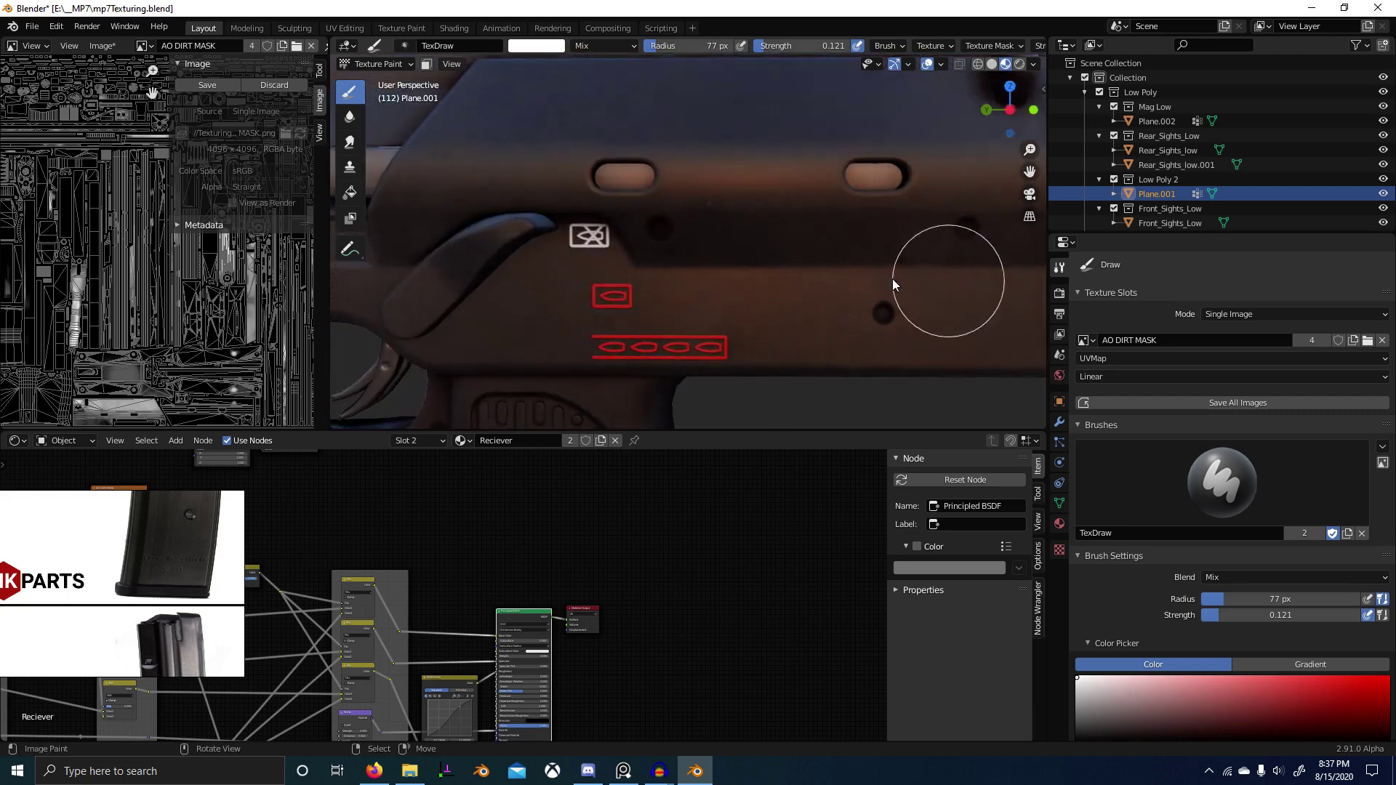
{"action": "scroll", "coordinate": [892, 278], "scroll_direction": "up", "scroll_amount": 2}
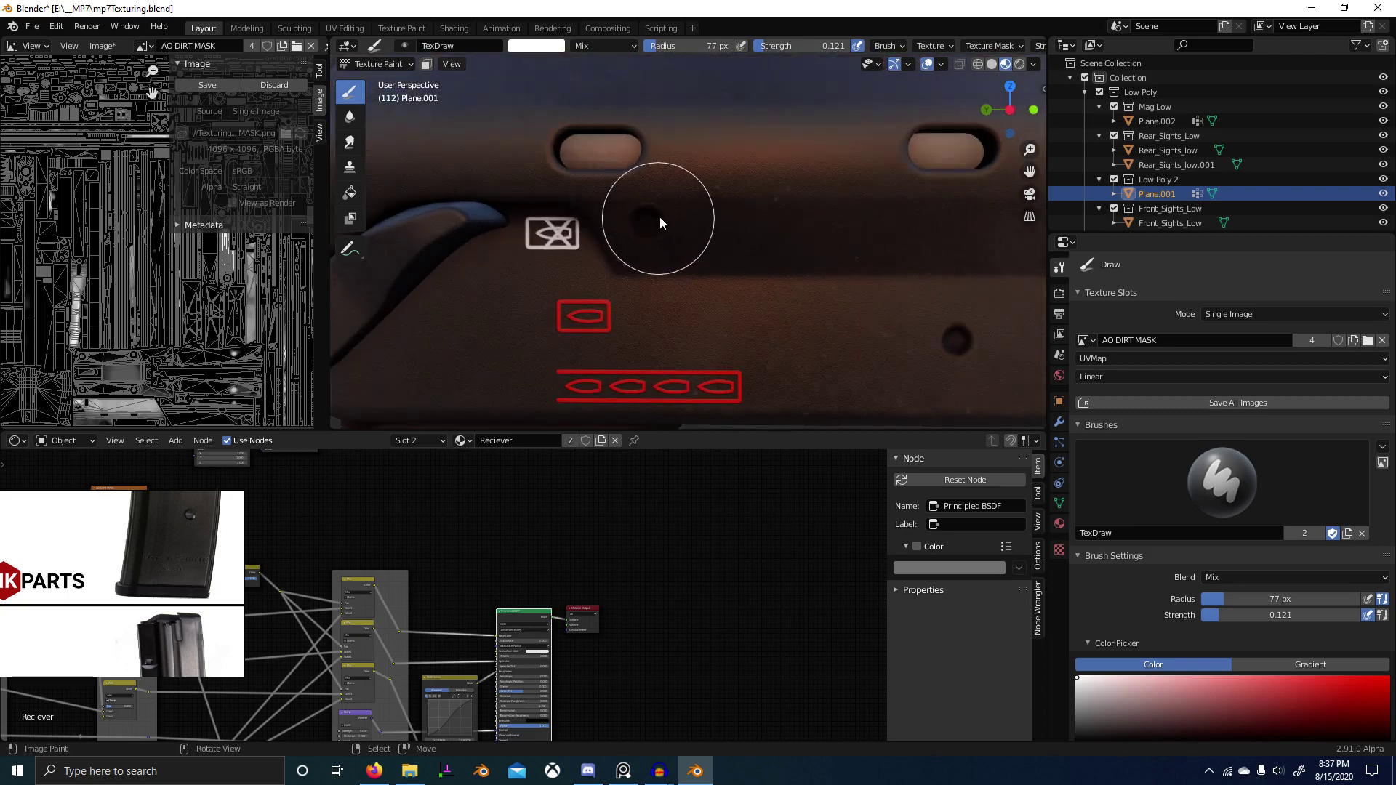
{"action": "scroll", "coordinate": [834, 264], "scroll_direction": "down", "scroll_amount": 4}
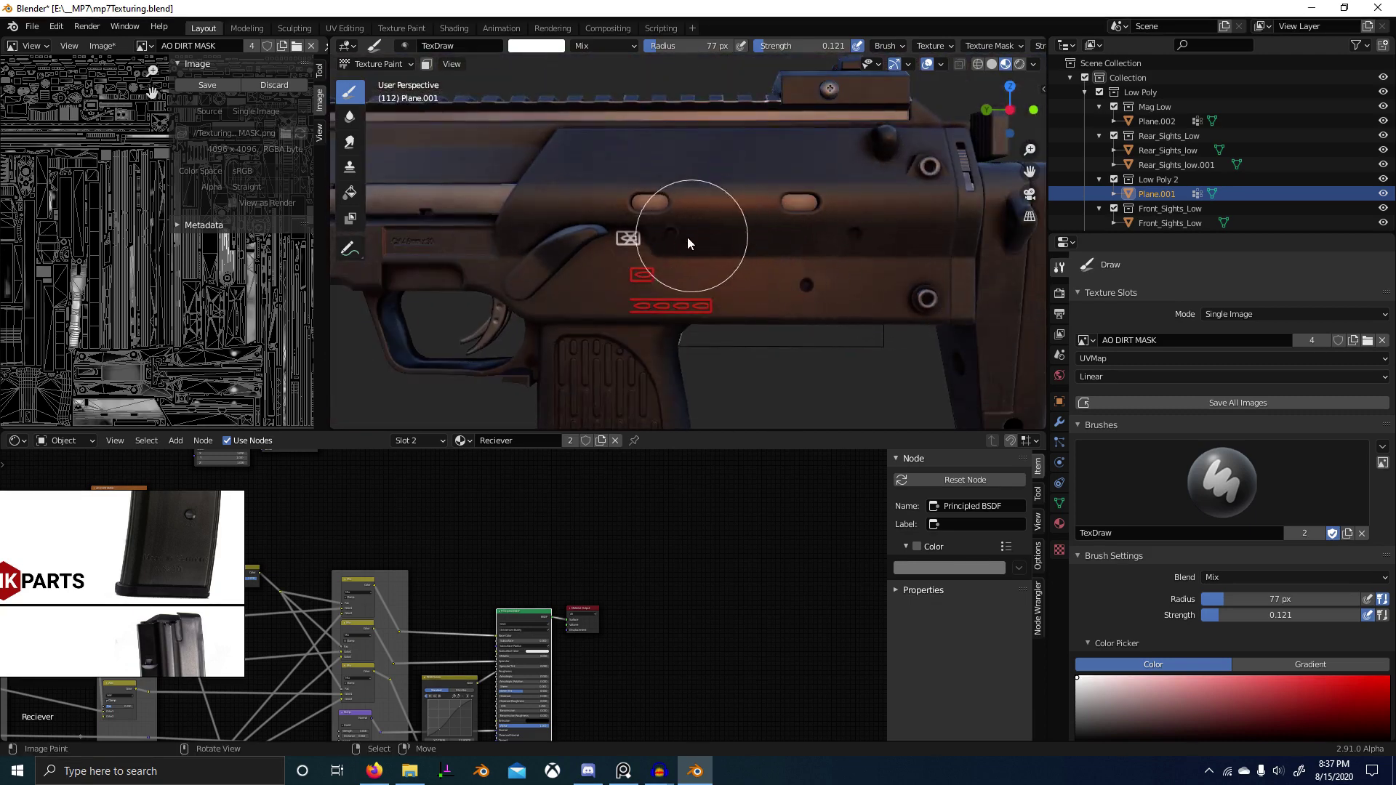
{"action": "scroll", "coordinate": [687, 237], "scroll_direction": "up", "scroll_amount": 2}
{"action": "scroll", "coordinate": [678, 252], "scroll_direction": "down", "scroll_amount": 6}
{"action": "middle_click_drag", "start_coordinate": [582, 287], "coordinate": [931, 339], "text": "shift"}
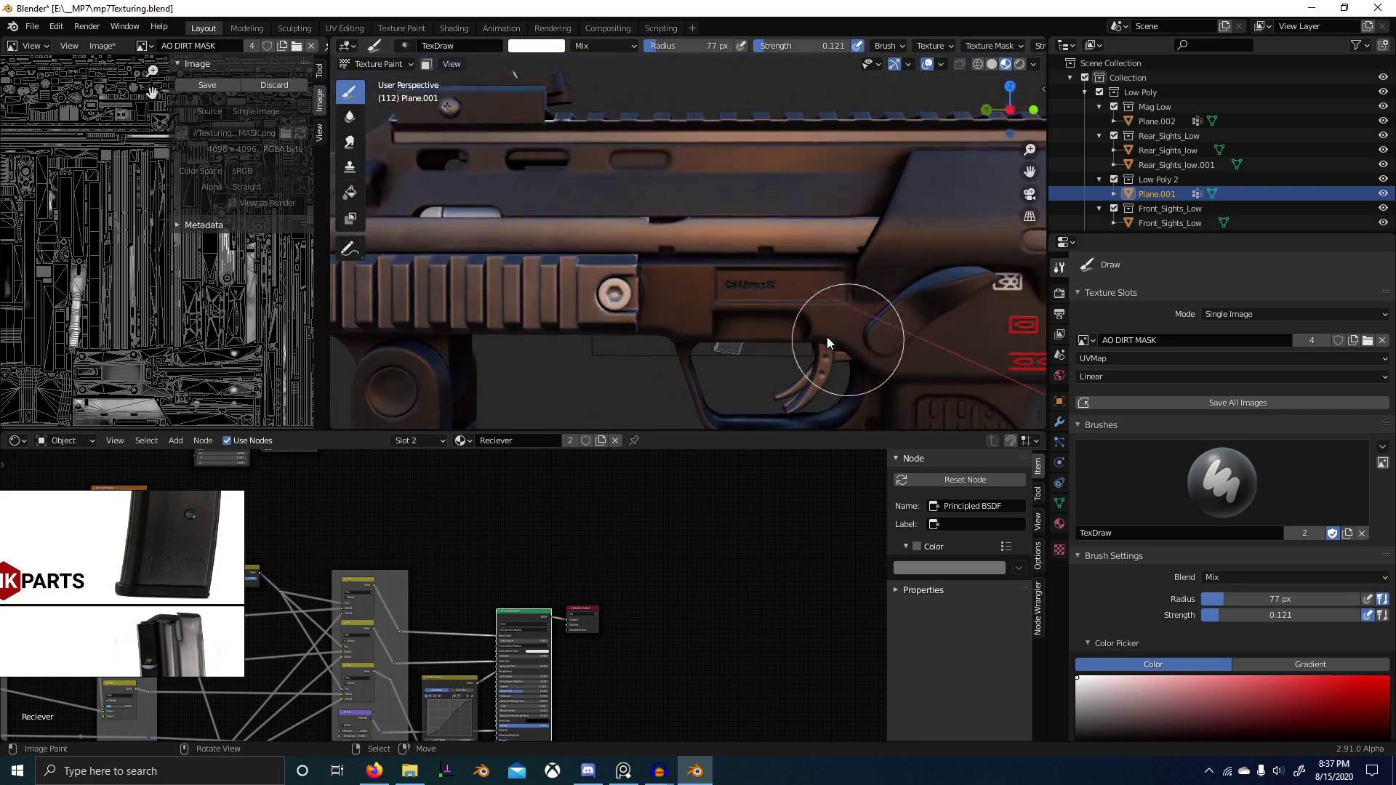
{"action": "scroll", "coordinate": [827, 338], "scroll_direction": "up", "scroll_amount": 4}
{"action": "scroll", "coordinate": [831, 394], "scroll_direction": "down", "scroll_amount": 3}
{"action": "left_click", "coordinate": [0, 0]}
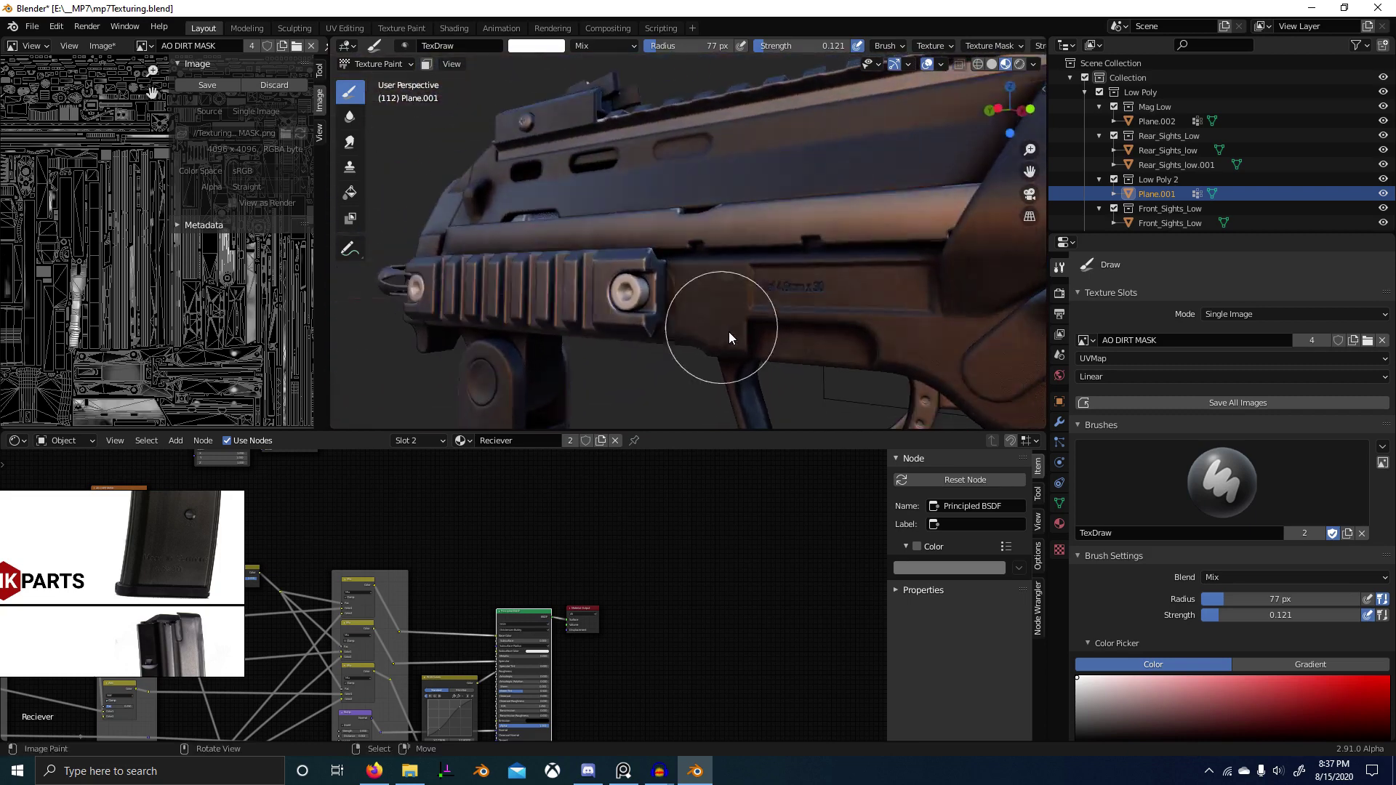
Step: Return to Object Mode and start installing custom HDRIs from the Lights preferences
{"action": "key", "text": "ctrl+Tab"}
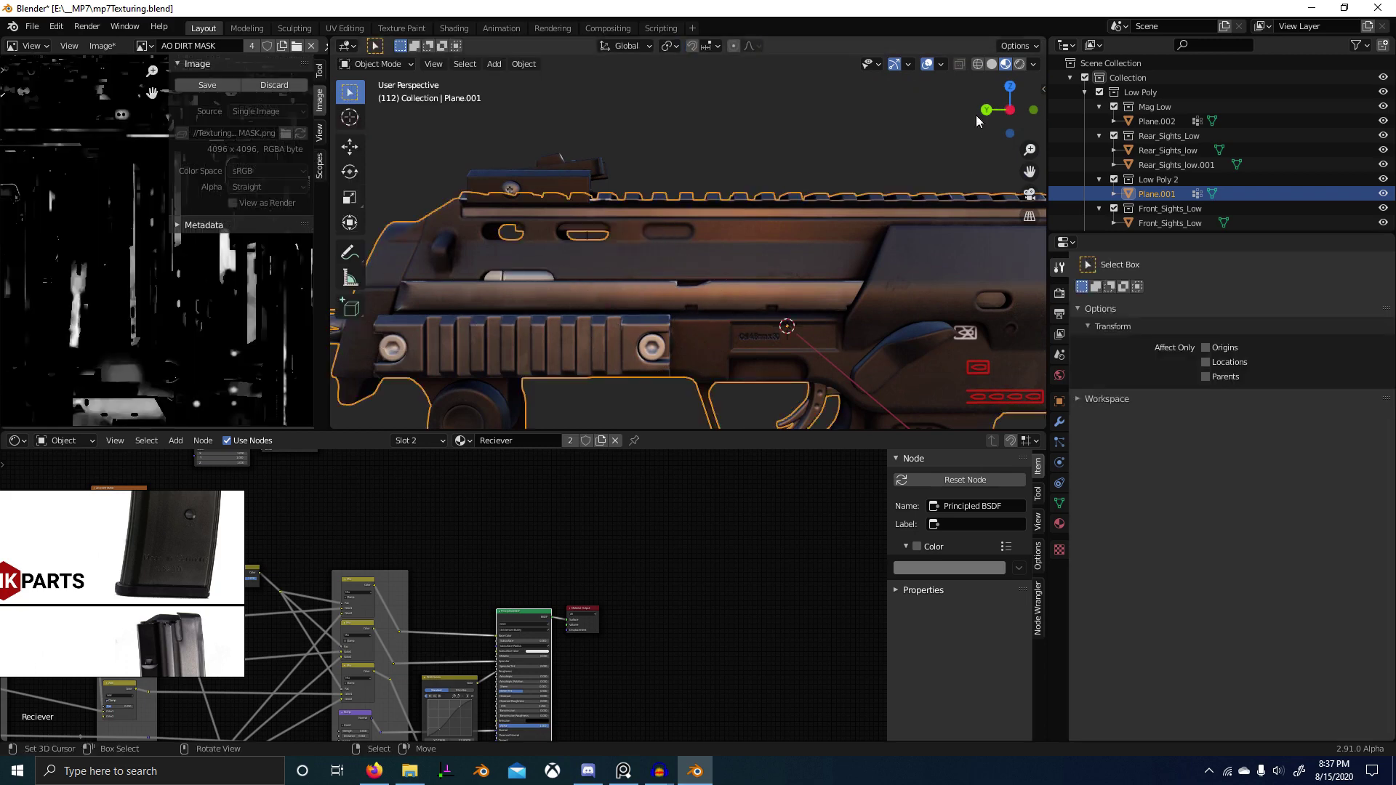
{"action": "left_click", "coordinate": [1033, 64]}
{"action": "left_click", "coordinate": [1027, 201]}
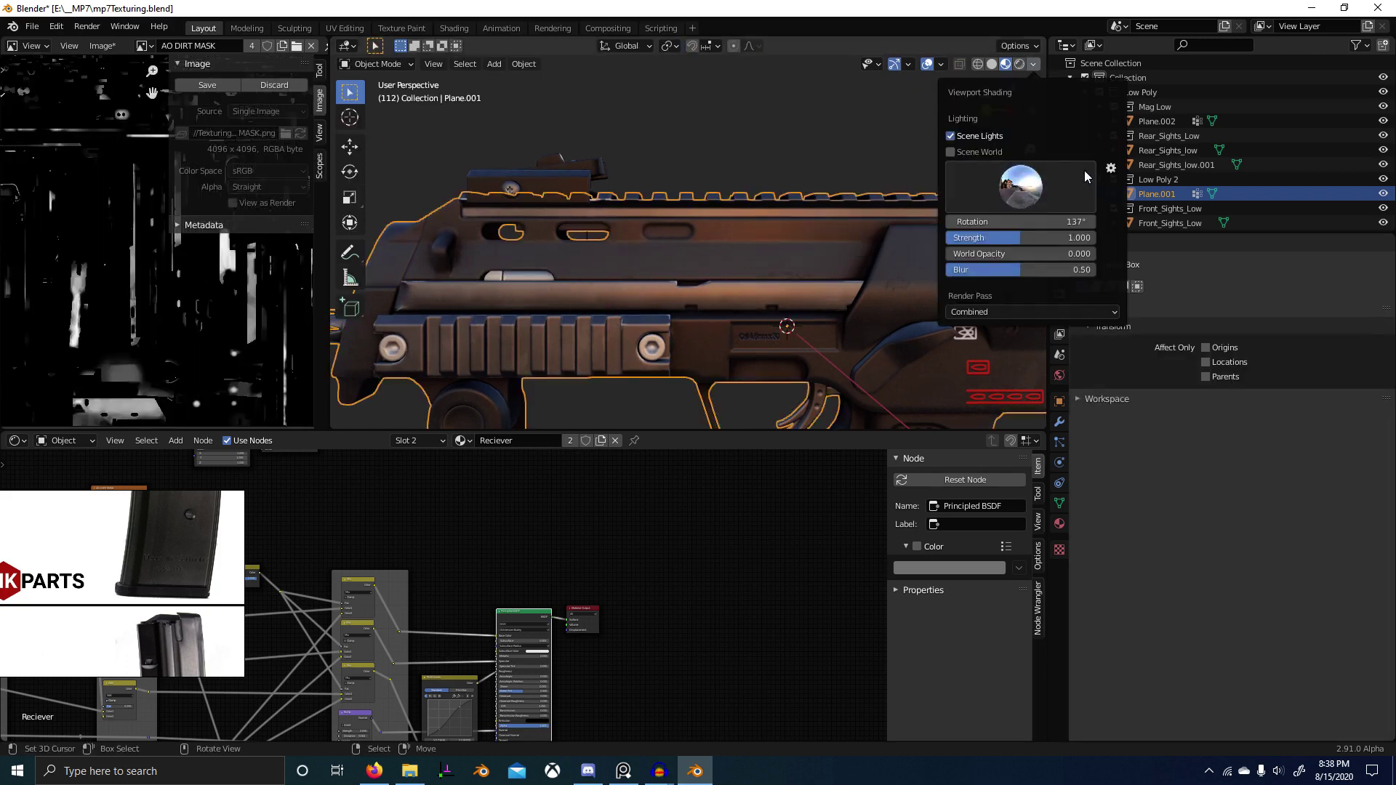
{"action": "left_click", "coordinate": [1111, 168]}
{"action": "left_click", "coordinate": [1120, 32]}
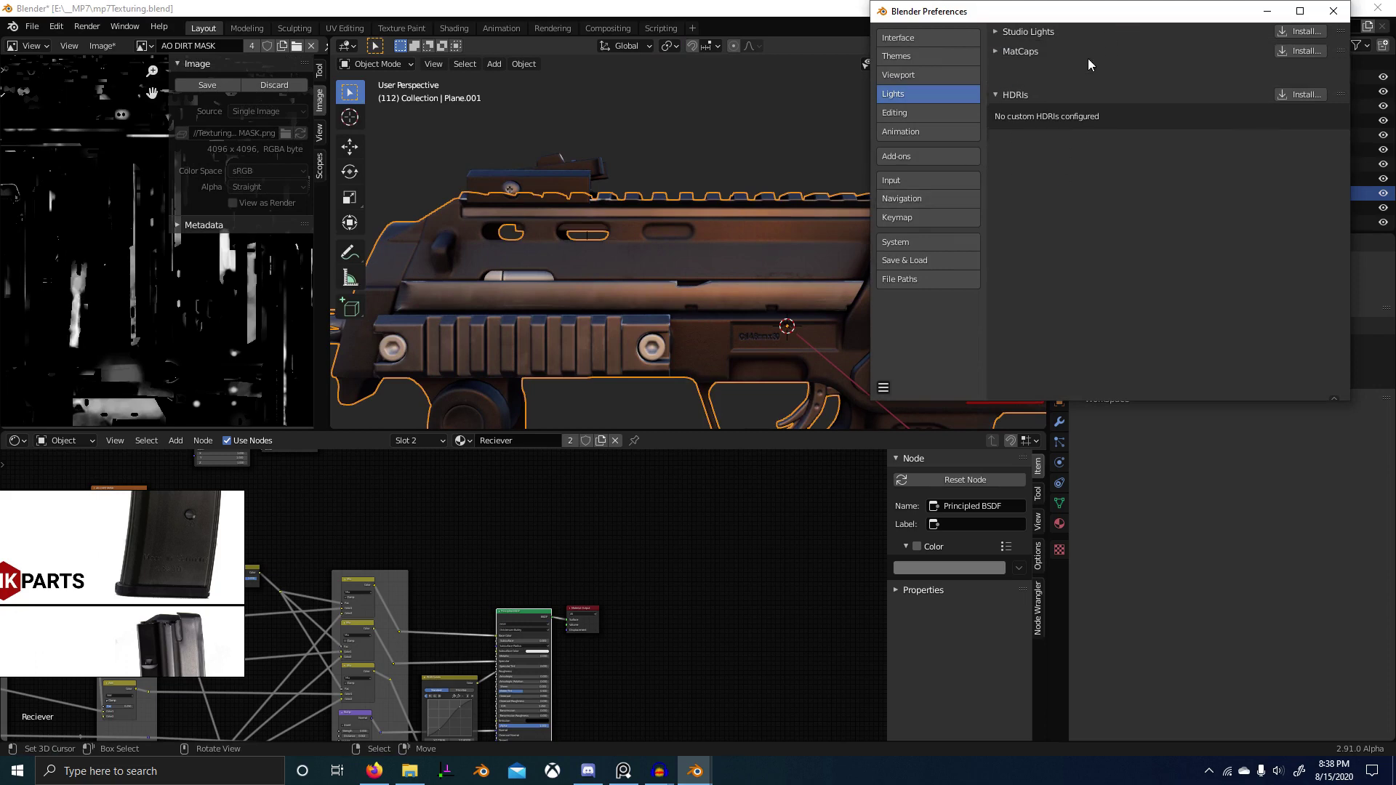
{"action": "left_click", "coordinate": [1055, 50]}
{"action": "left_click_drag", "start_coordinate": [1051, 11], "coordinate": [913, 93]}
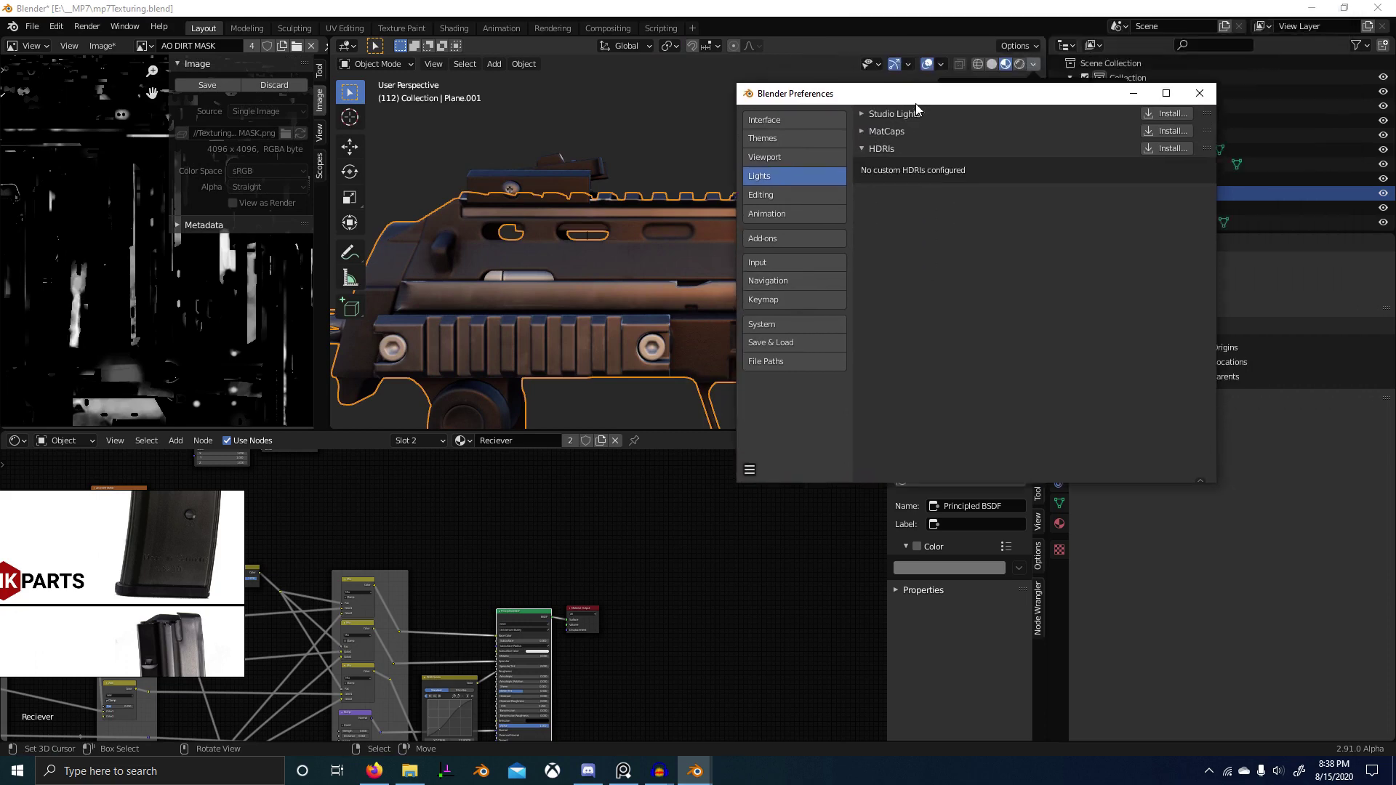
{"action": "left_click", "coordinate": [1160, 152]}
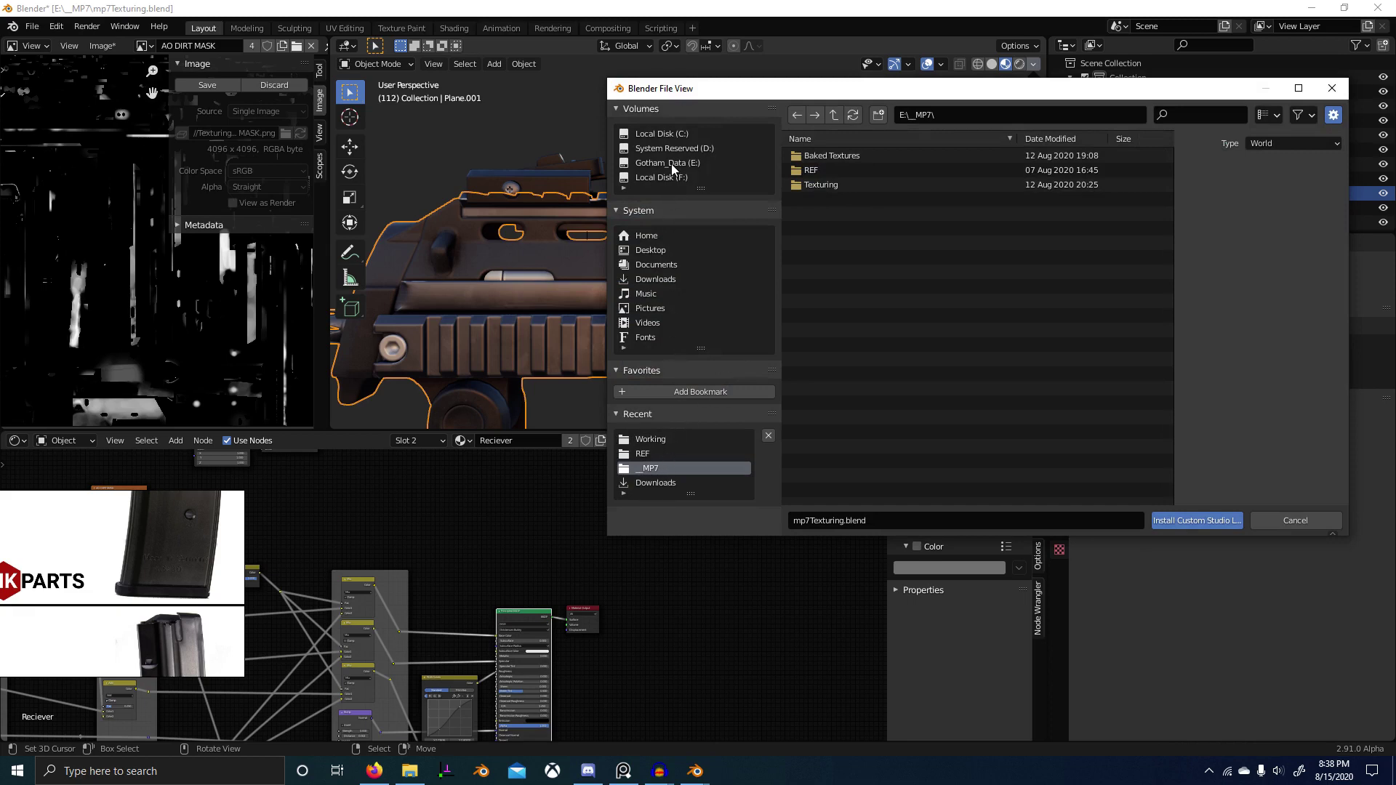
Step: Browse to the datafiles\studiolights\world folder inside the blender-2.83.0-windows64 installation
{"action": "left_click", "coordinate": [666, 291]}
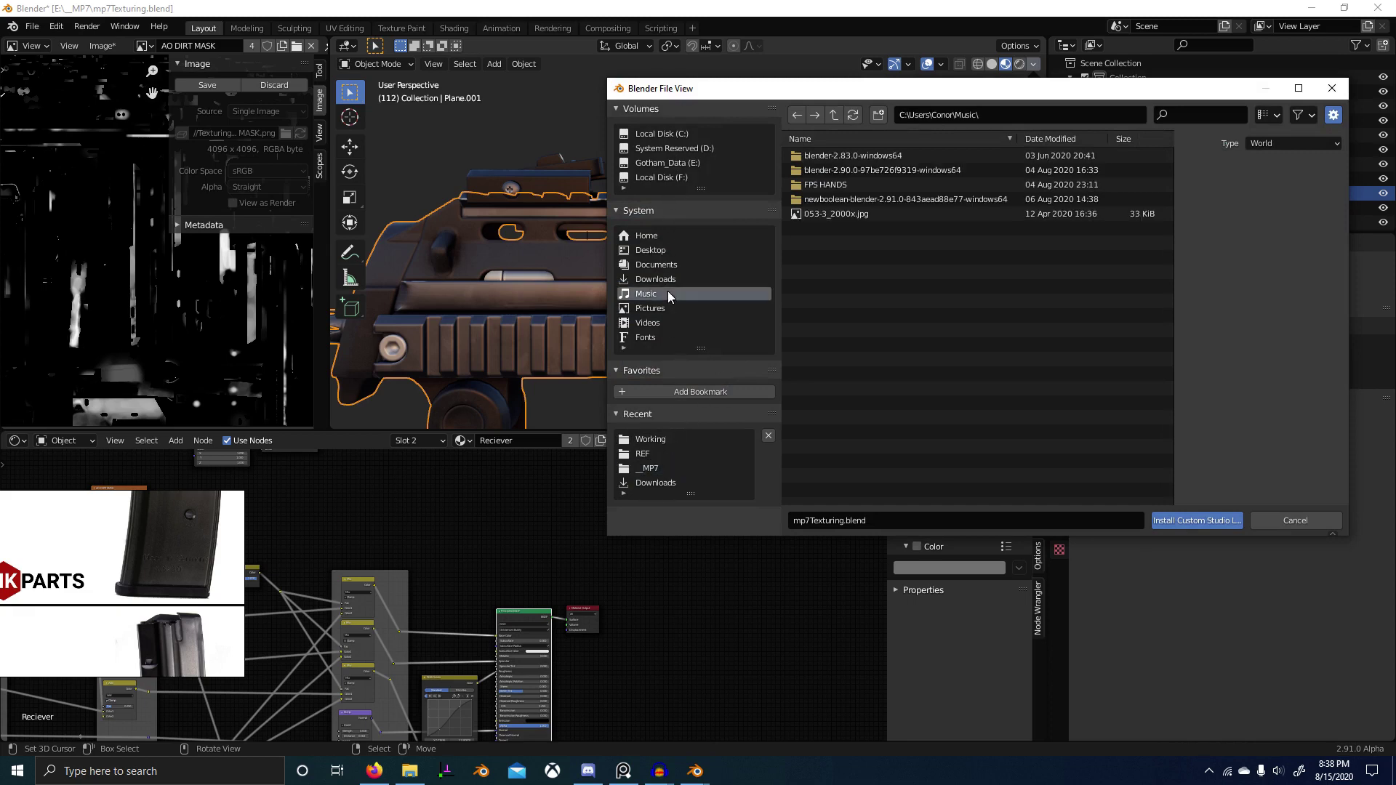
{"action": "double_click", "coordinate": [914, 158]}
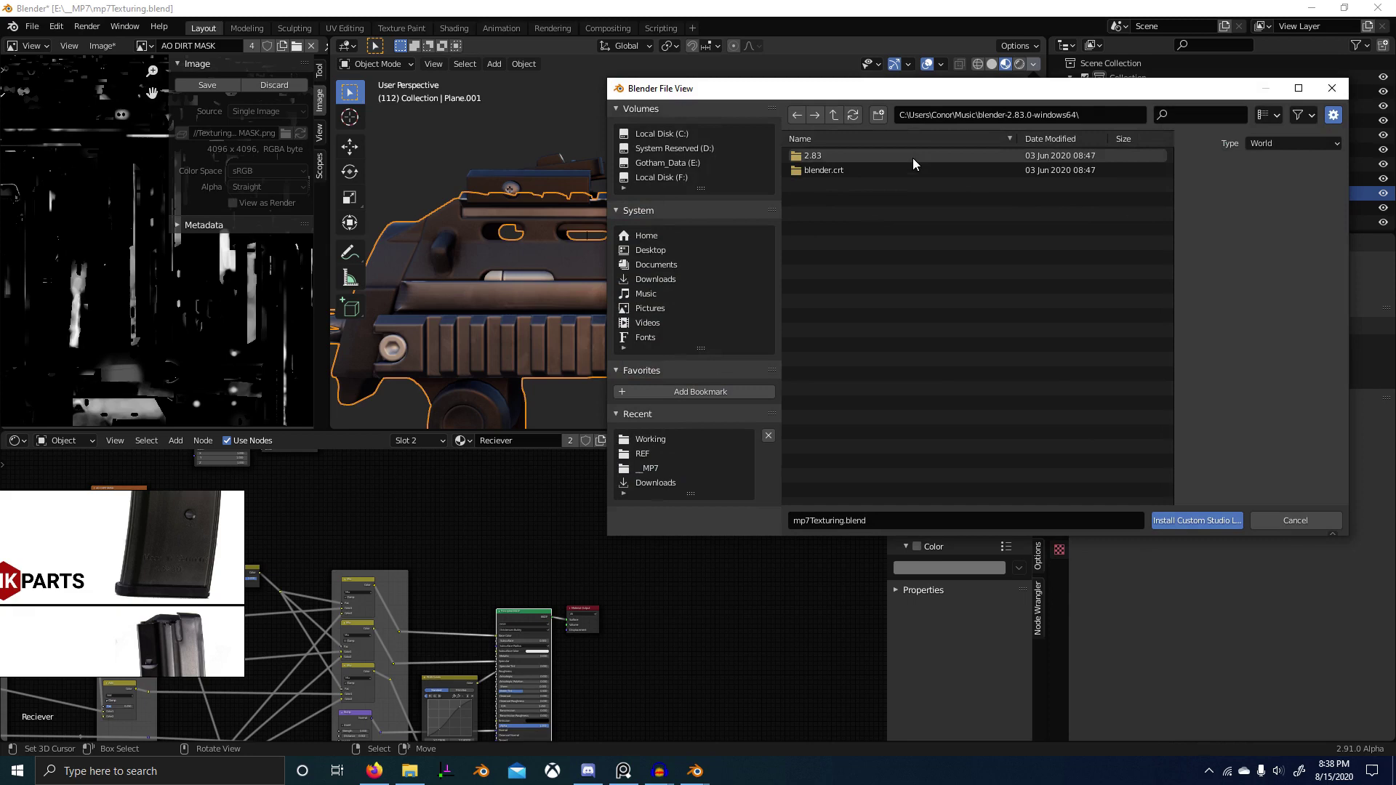
{"action": "double_click", "coordinate": [852, 160]}
{"action": "double_click", "coordinate": [853, 155]}
{"action": "double_click", "coordinate": [844, 215]}
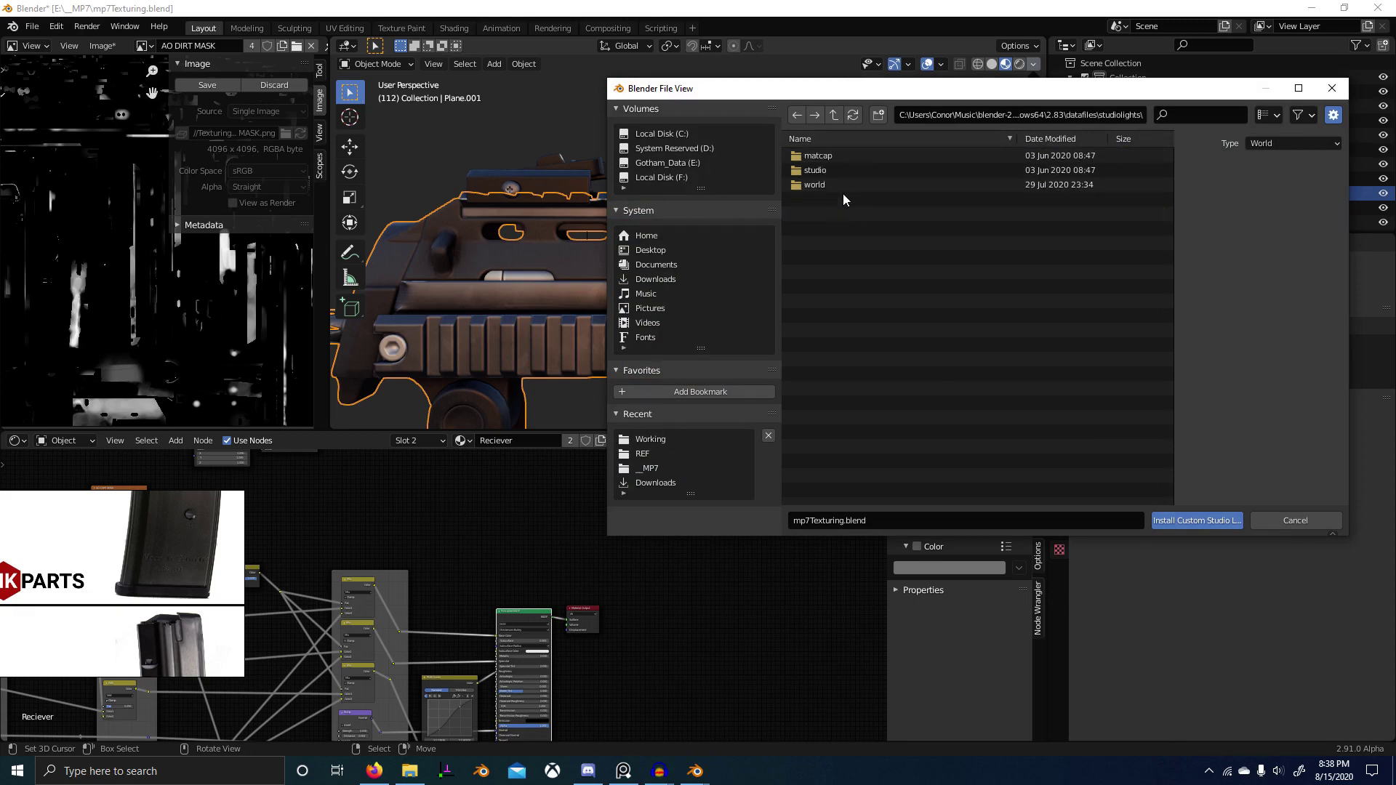
{"action": "double_click", "coordinate": [844, 185]}
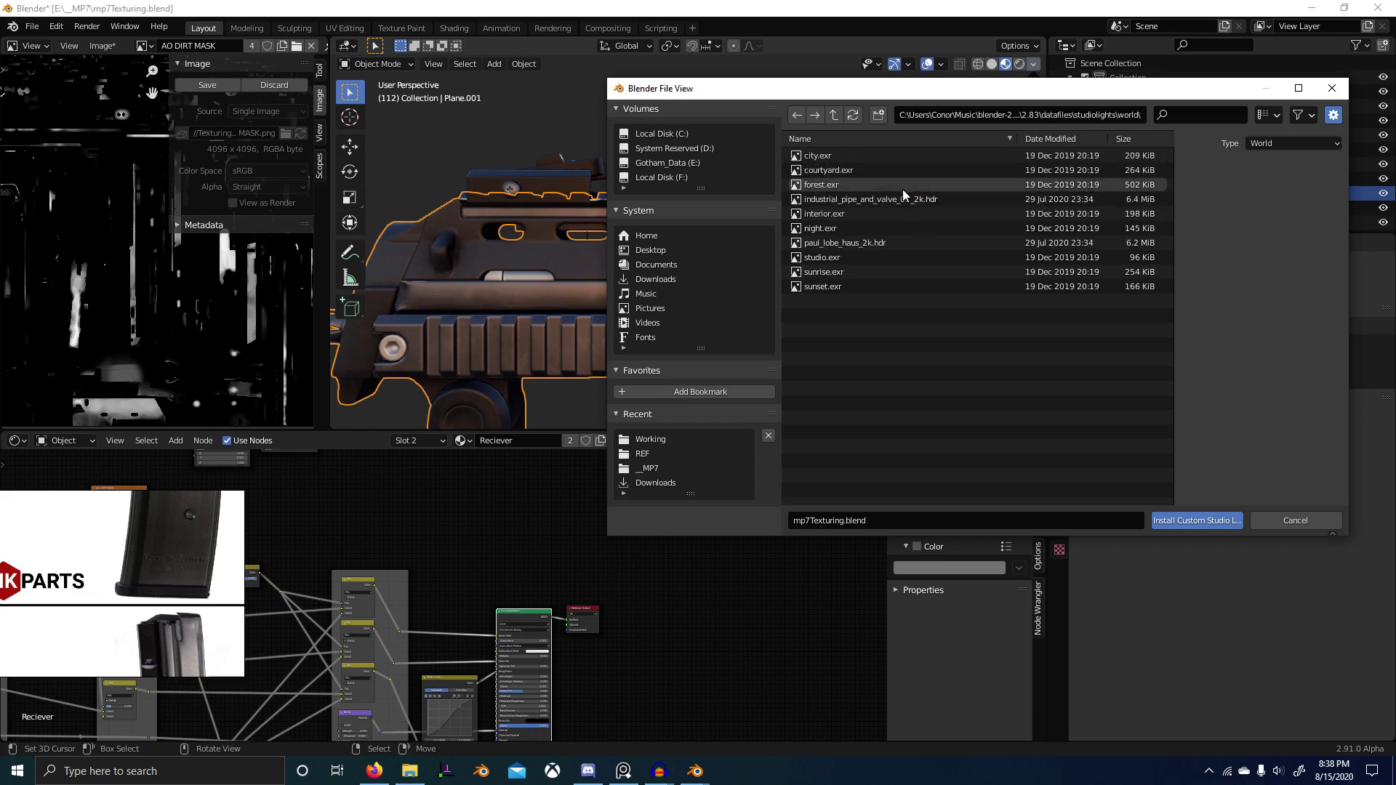
Step: Install industrial_pipe_and_valve_01_2k.hdr and paul_lobe_haus_2k.hdr as custom HDRIs and close the preferences
{"action": "left_click", "coordinate": [918, 201]}
{"action": "left_click", "coordinate": [891, 243]}
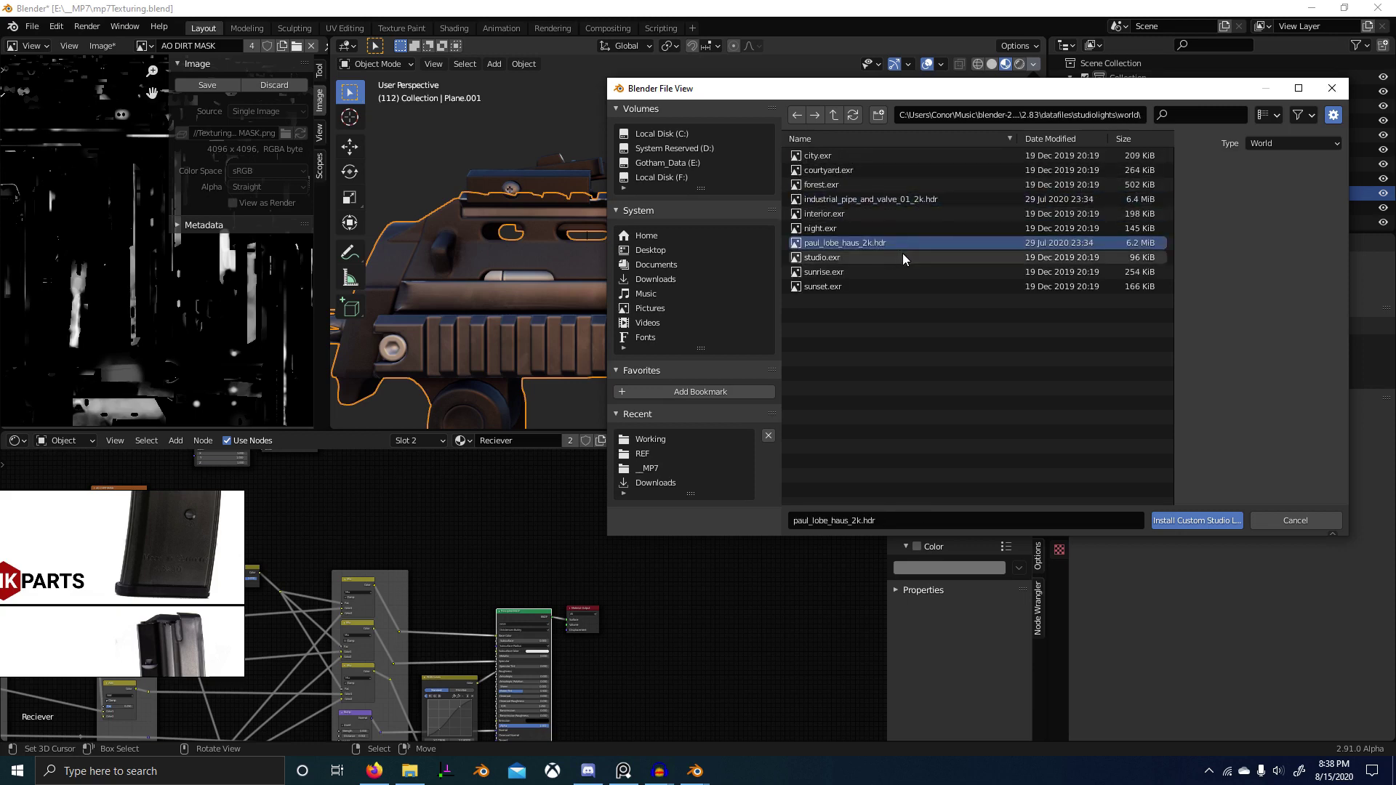
{"action": "left_click", "coordinate": [926, 203], "text": "ctrl"}
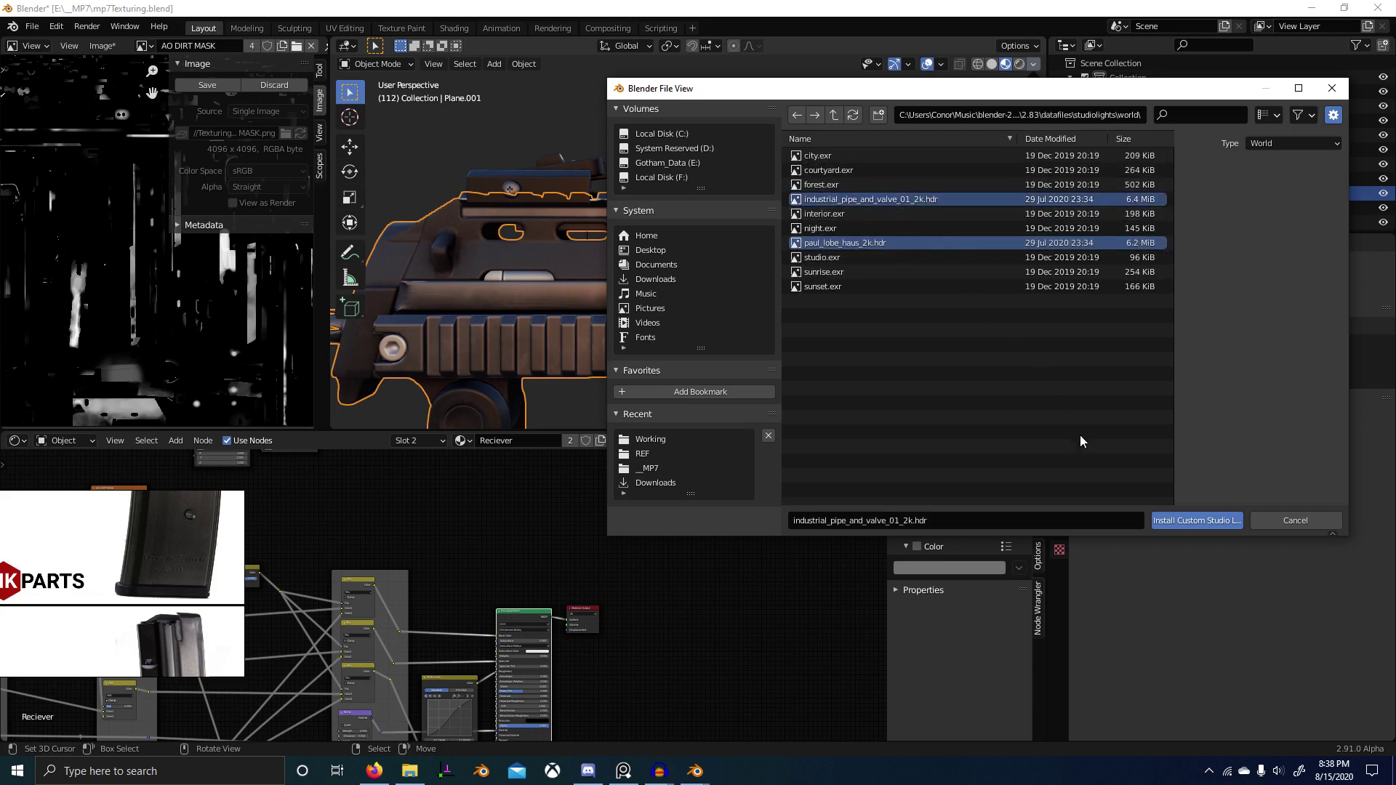
{"action": "left_click", "coordinate": [1205, 522]}
{"action": "left_click", "coordinate": [1195, 94]}
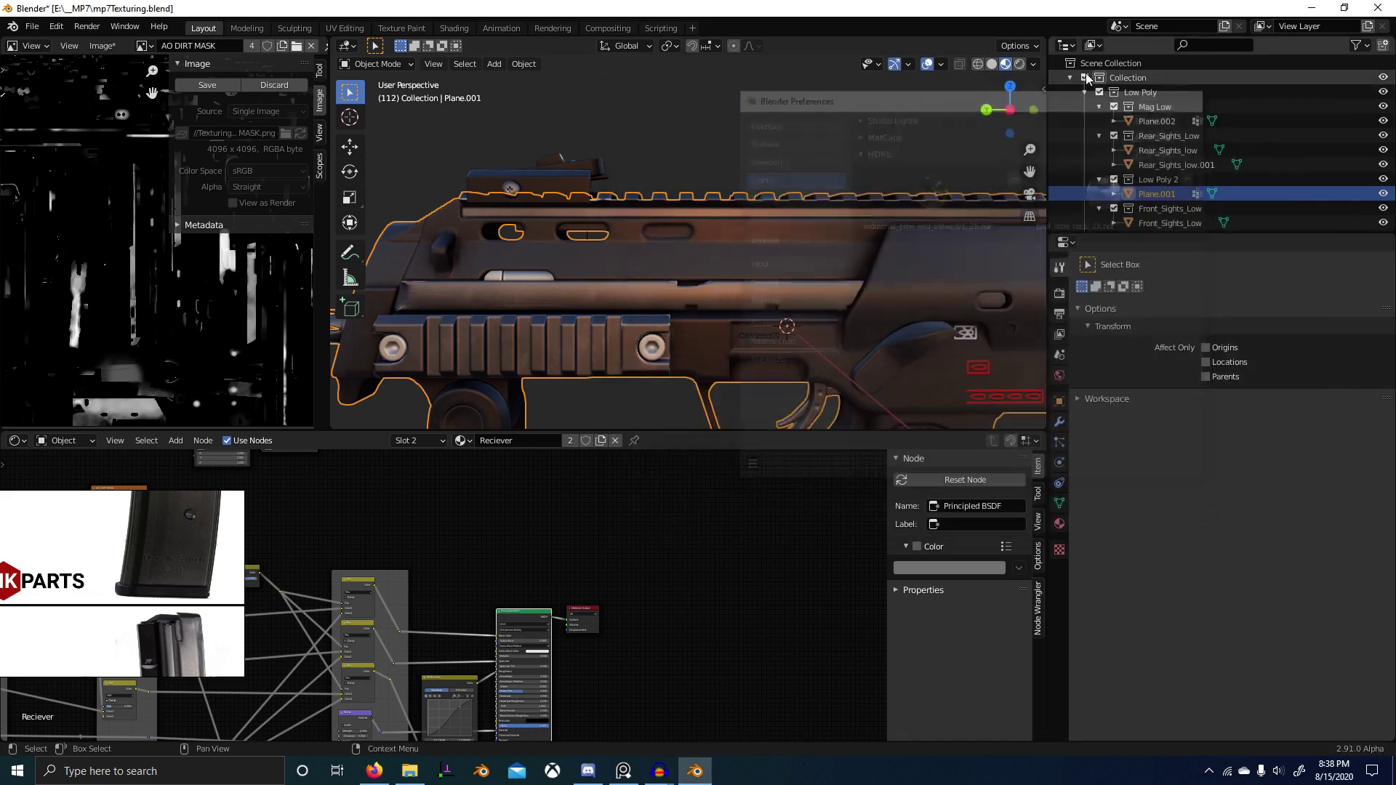
Step: Light the Material Preview with the first of the newly installed HDRIs and check the receiver under it
{"action": "left_click", "coordinate": [1033, 64]}
{"action": "left_click", "coordinate": [1040, 181]}
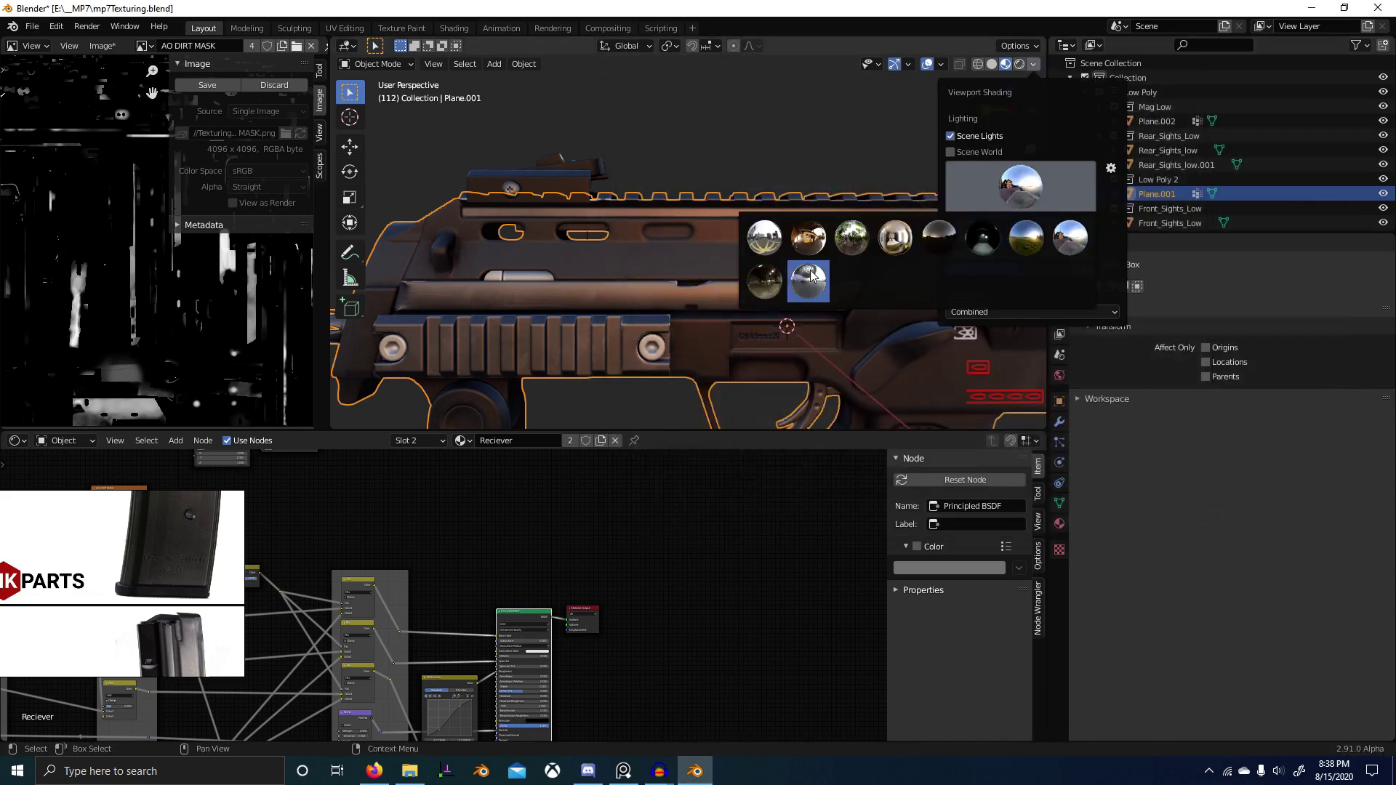
{"action": "left_click", "coordinate": [775, 283]}
{"action": "mouse_move", "coordinate": [793, 298]}
{"action": "middle_mouse_down"}
{"action": "mouse_move", "coordinate": [731, 284]}
{"action": "mouse_move", "coordinate": [656, 308]}
{"action": "mouse_move", "coordinate": [900, 208]}
{"action": "mouse_move", "coordinate": [800, 254]}
{"action": "mouse_move", "coordinate": [746, 326]}
{"action": "middle_mouse_up"}
{"action": "scroll", "coordinate": [745, 326], "scroll_direction": "up", "scroll_amount": 10}
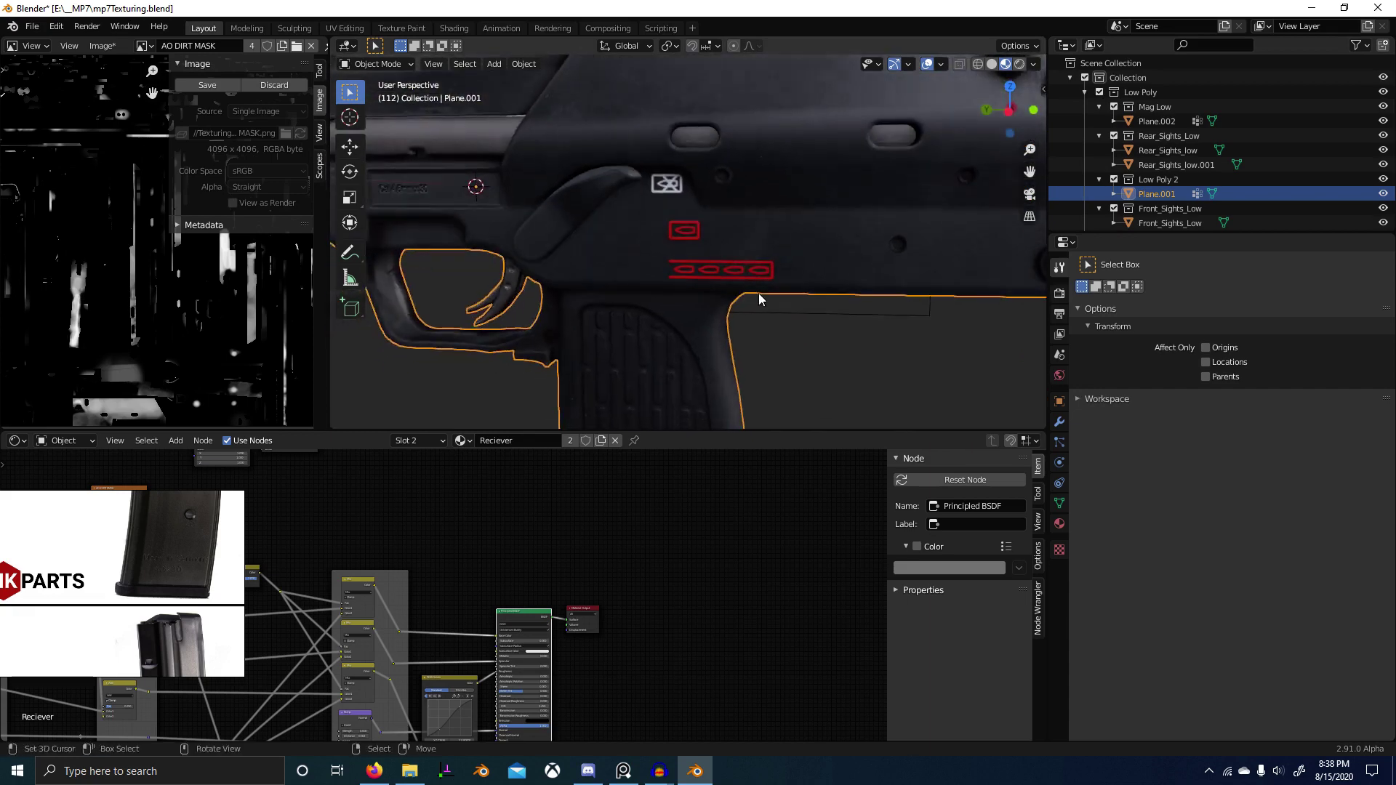
{"action": "scroll", "coordinate": [697, 290], "scroll_direction": "down", "scroll_amount": 3}
Step: Select the receiver mesh Plane.001 and put it back in Texture Paint mode
{"action": "left_click", "coordinate": [702, 278]}
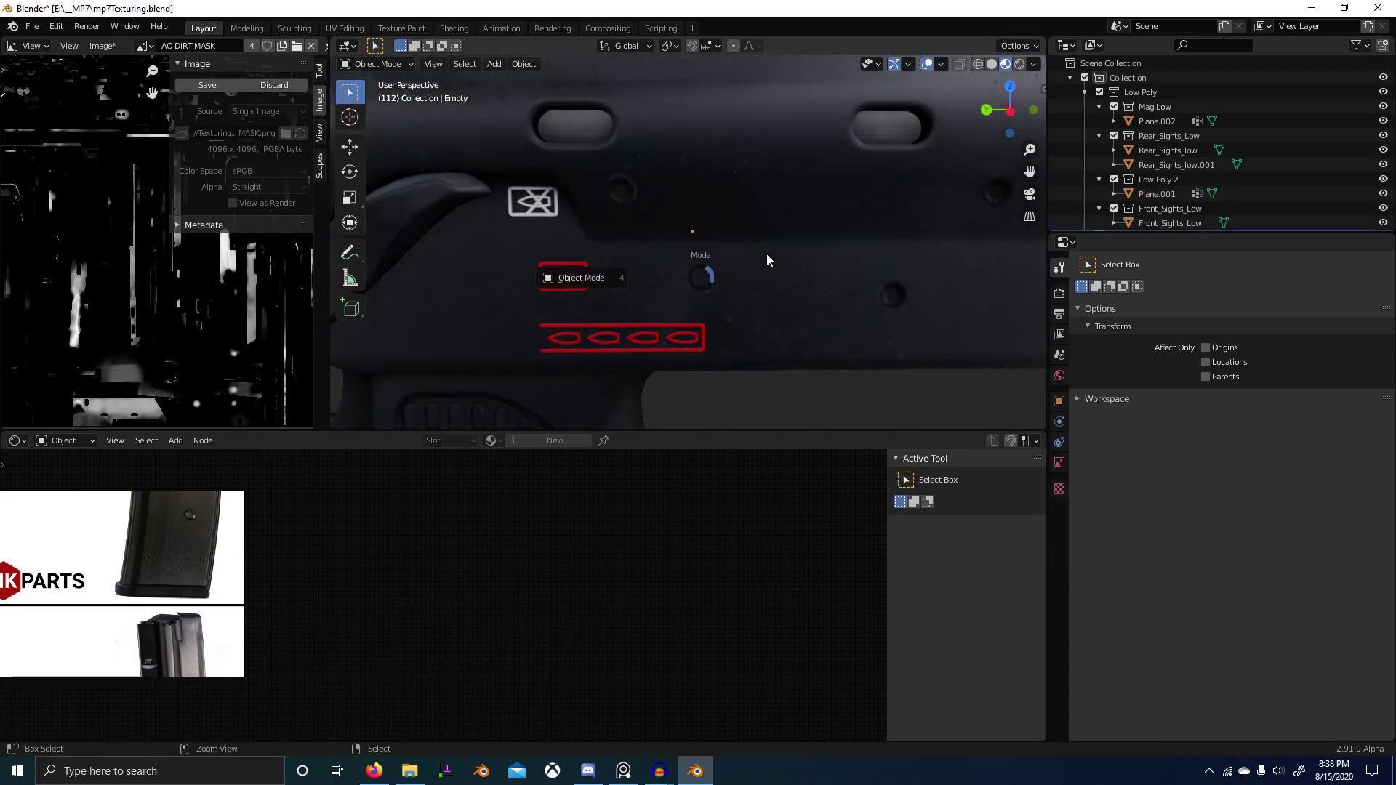
{"action": "left_click", "coordinate": [766, 253]}
{"action": "key", "text": "ctrl+Tab"}
{"action": "left_click", "coordinate": [871, 150]}
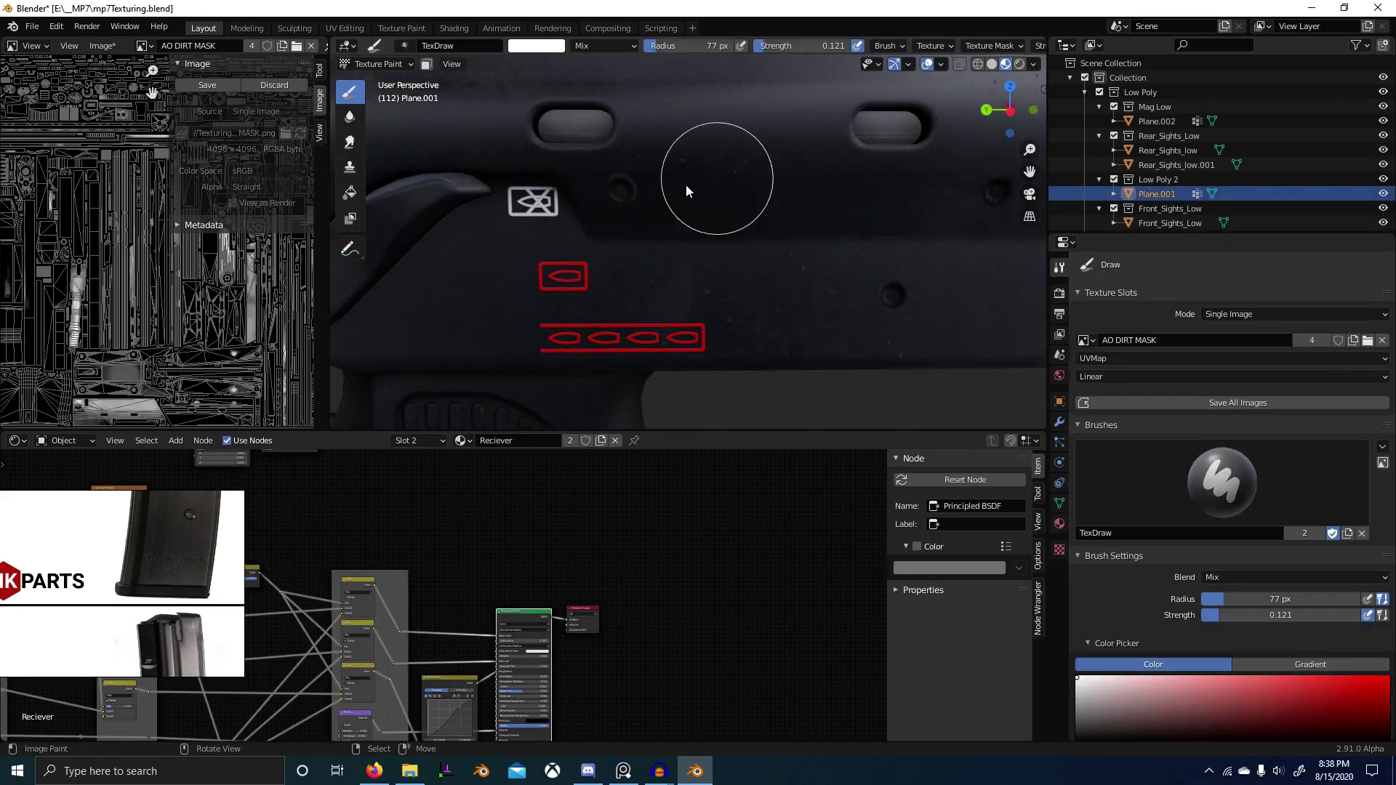
Step: Set the brush strength to 0.945 for painting the small round recess beside the receiver's white fire-selector marking
{"action": "middle_click_drag", "start_coordinate": [686, 184], "coordinate": [713, 207], "text": "shift"}
{"action": "scroll", "coordinate": [687, 200], "scroll_direction": "up", "scroll_amount": 2}
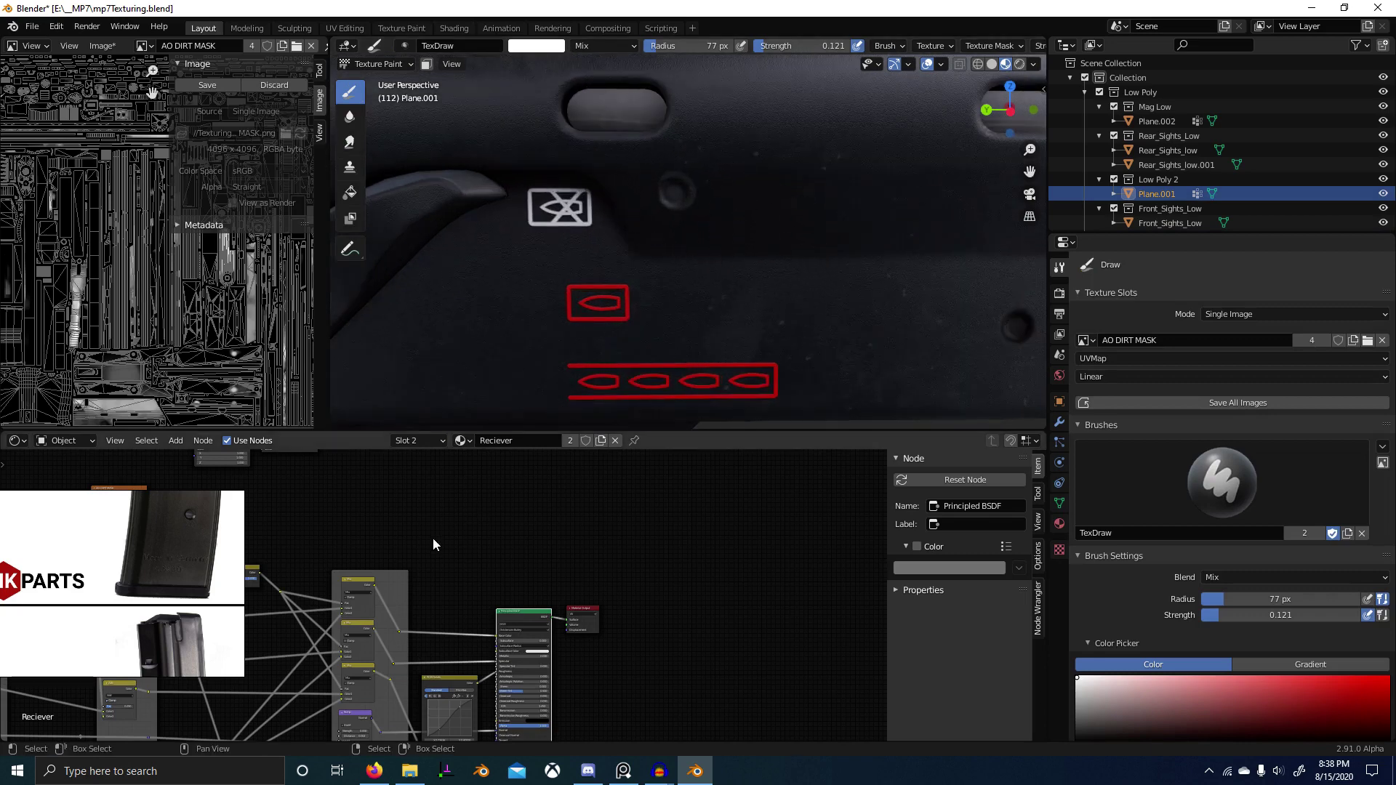
{"action": "scroll", "coordinate": [434, 539], "scroll_direction": "down", "scroll_amount": 2}
{"action": "scroll", "coordinate": [551, 536], "scroll_direction": "down", "scroll_amount": 1}
{"action": "scroll", "coordinate": [667, 246], "scroll_direction": "up", "scroll_amount": 3}
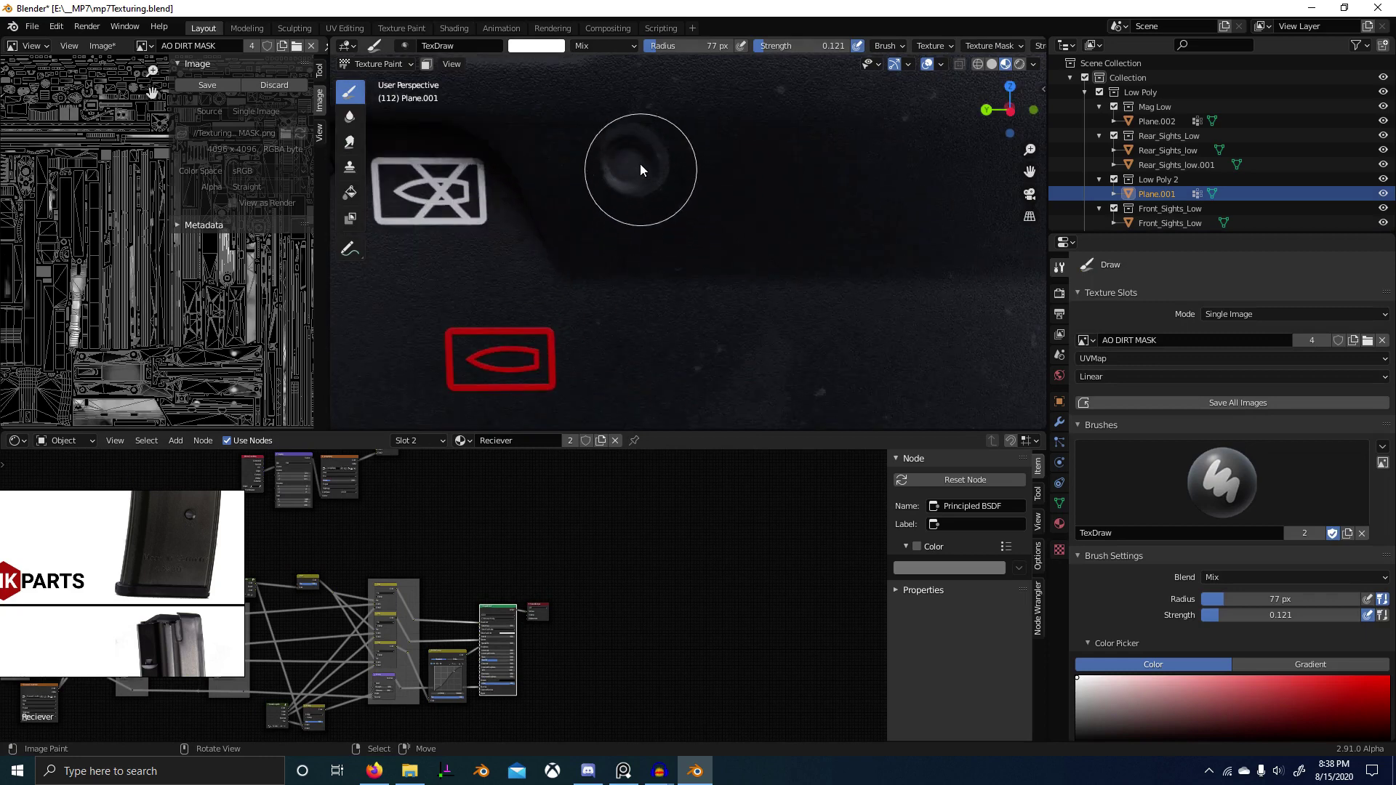
{"action": "key", "text": "shift+f"}
{"action": "left_click", "coordinate": [652, 164]}
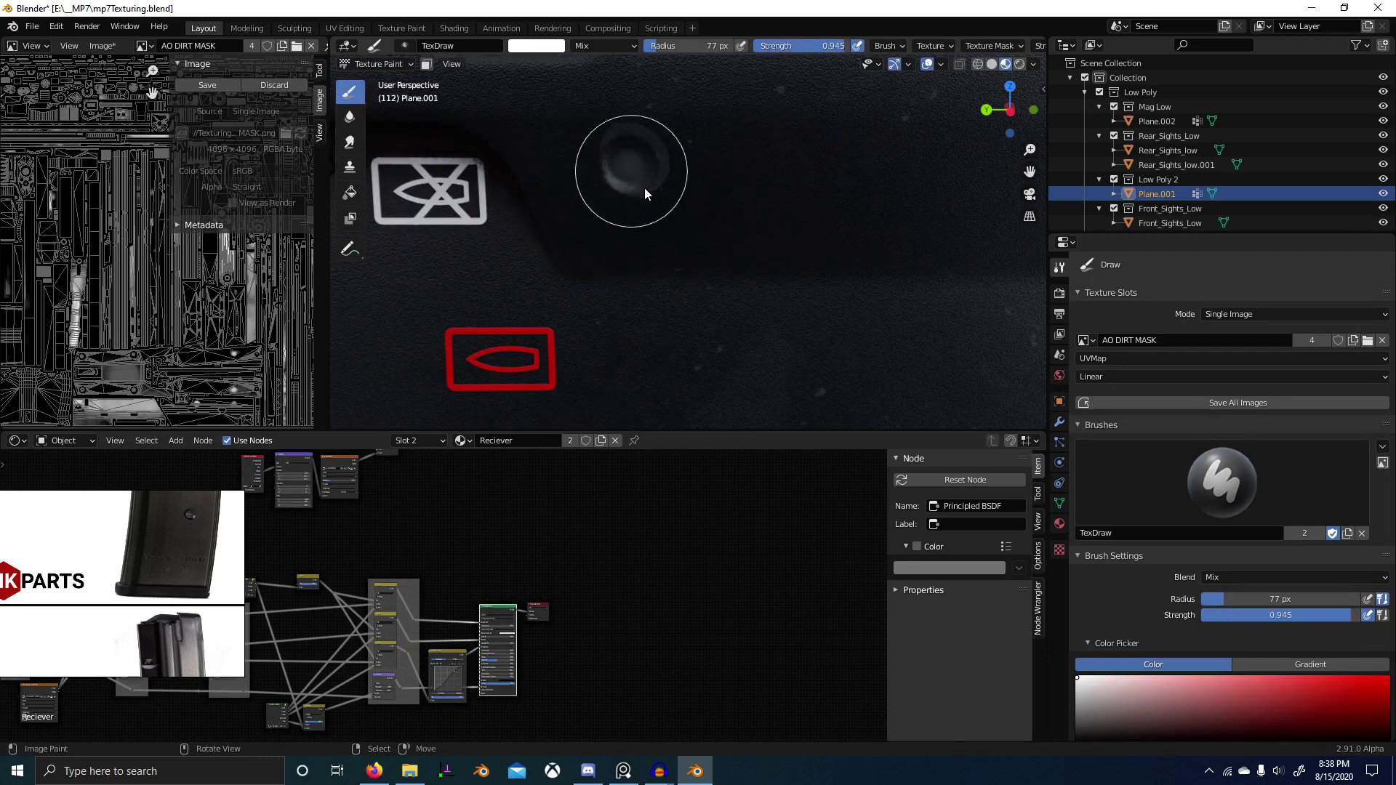
Step: Paint over the round recess beside the white marking with the swapped brush color, and reduce the brush strength
{"action": "scroll", "coordinate": [815, 218], "scroll_direction": "down", "scroll_amount": 6}
{"action": "middle_click_drag", "start_coordinate": [867, 247], "coordinate": [875, 207]}
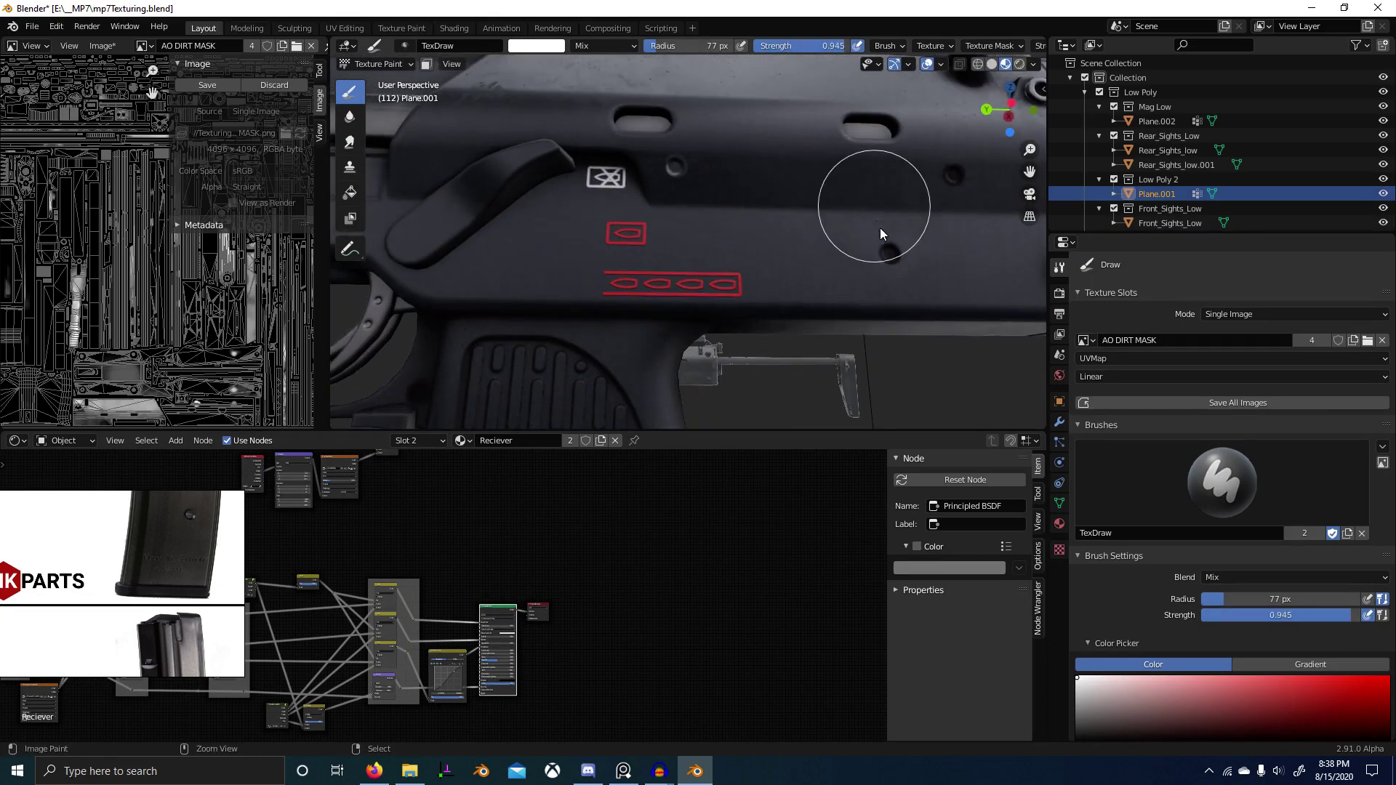
{"action": "scroll", "coordinate": [712, 193], "scroll_direction": "up", "scroll_amount": 6}
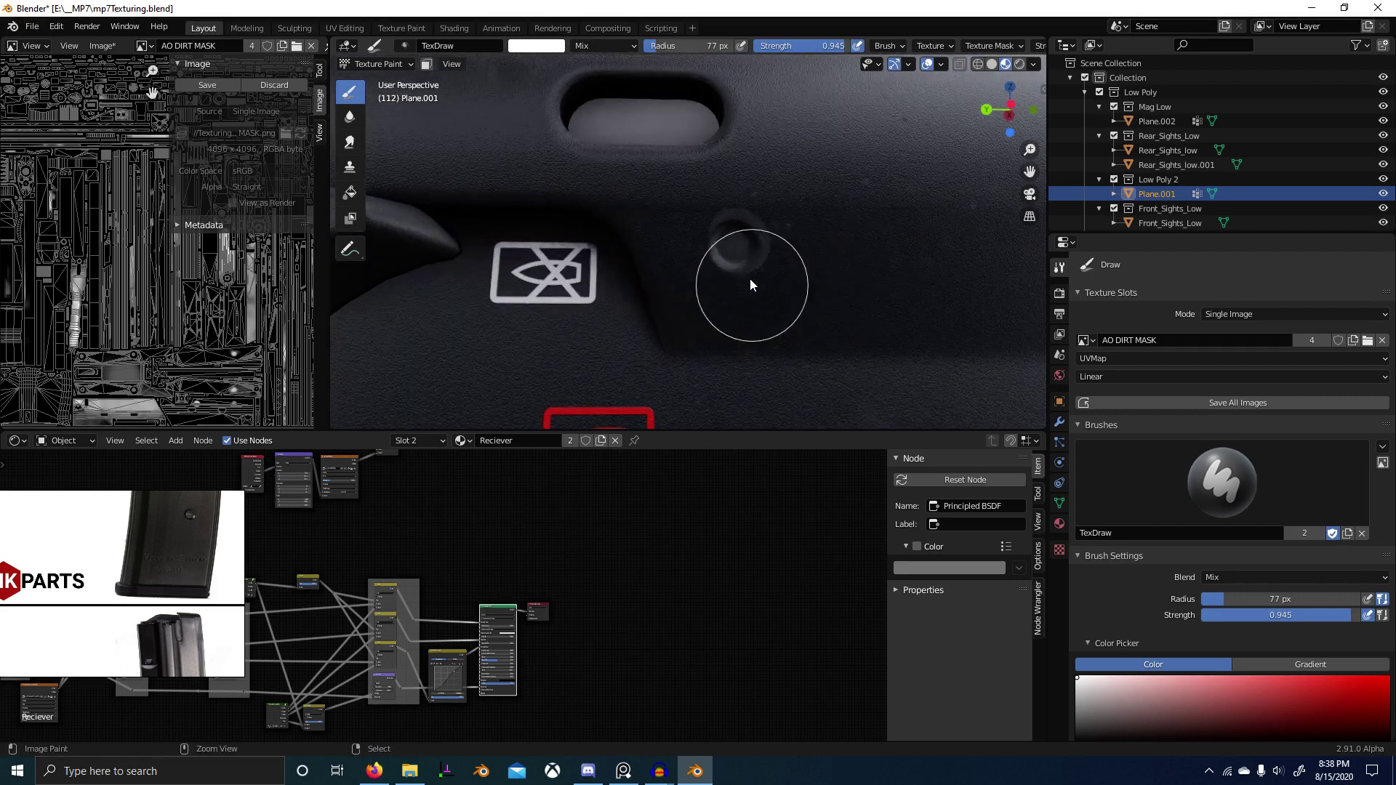
{"action": "key", "text": "x"}
{"action": "mouse_move", "coordinate": [744, 245]}
{"action": "left_mouse_down"}
{"action": "mouse_move", "coordinate": [735, 228]}
{"action": "mouse_move", "coordinate": [735, 256]}
{"action": "left_mouse_up"}
{"action": "key", "text": "shift+f"}
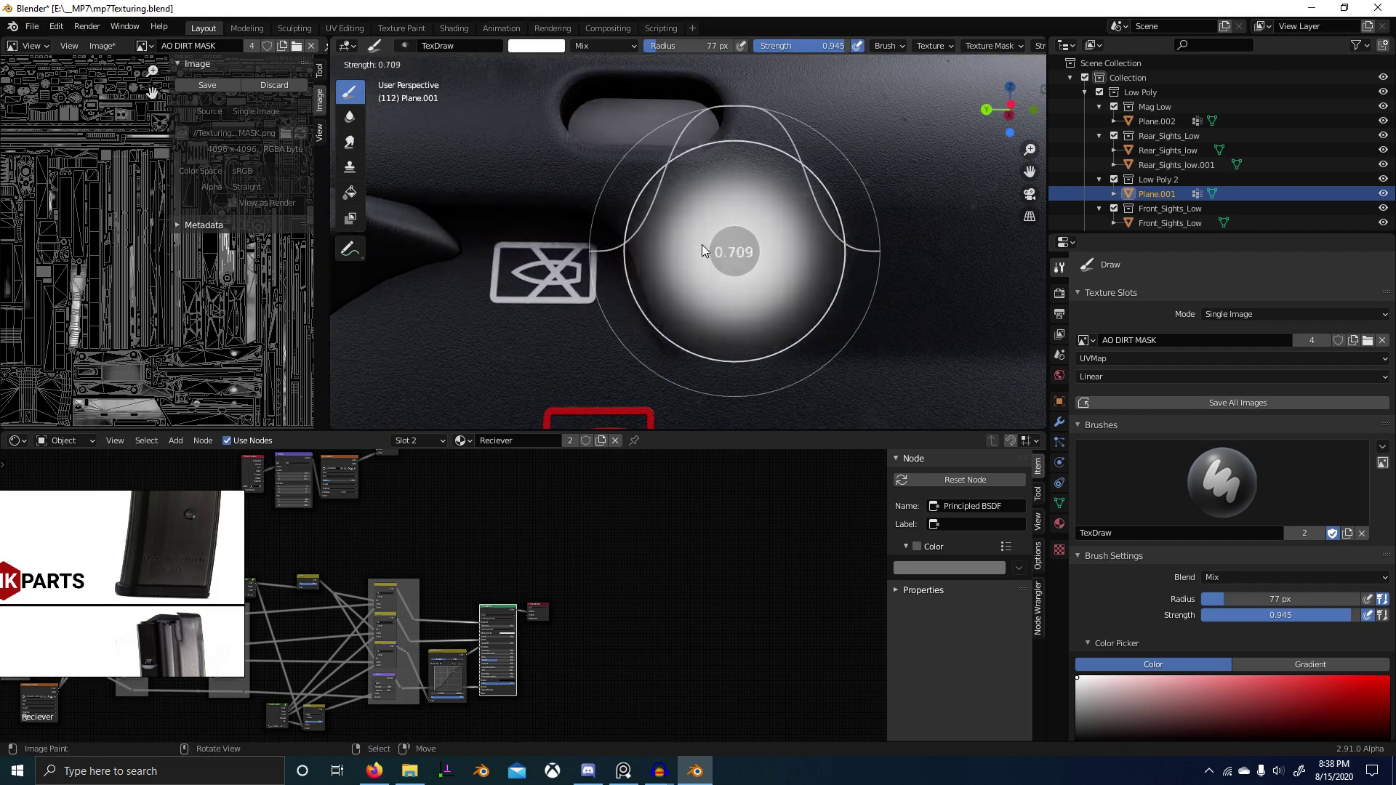
{"action": "left_click", "coordinate": [701, 244]}
Step: Return the receiver to Object Mode and maximize the 3D viewport with the whole weapon in view
{"action": "scroll", "coordinate": [800, 255], "scroll_direction": "down", "scroll_amount": 5}
{"action": "mouse_move", "coordinate": [882, 352]}
{"action": "middle_mouse_down"}
{"action": "mouse_move", "coordinate": [798, 325]}
{"action": "mouse_move", "coordinate": [807, 306]}
{"action": "mouse_move", "coordinate": [774, 358]}
{"action": "mouse_move", "coordinate": [826, 339]}
{"action": "mouse_move", "coordinate": [529, 326]}
{"action": "mouse_move", "coordinate": [483, 348]}
{"action": "mouse_move", "coordinate": [587, 366]}
{"action": "mouse_move", "coordinate": [490, 337]}
{"action": "mouse_move", "coordinate": [618, 343]}
{"action": "middle_mouse_up"}
{"action": "key", "text": "ctrl+Tab"}
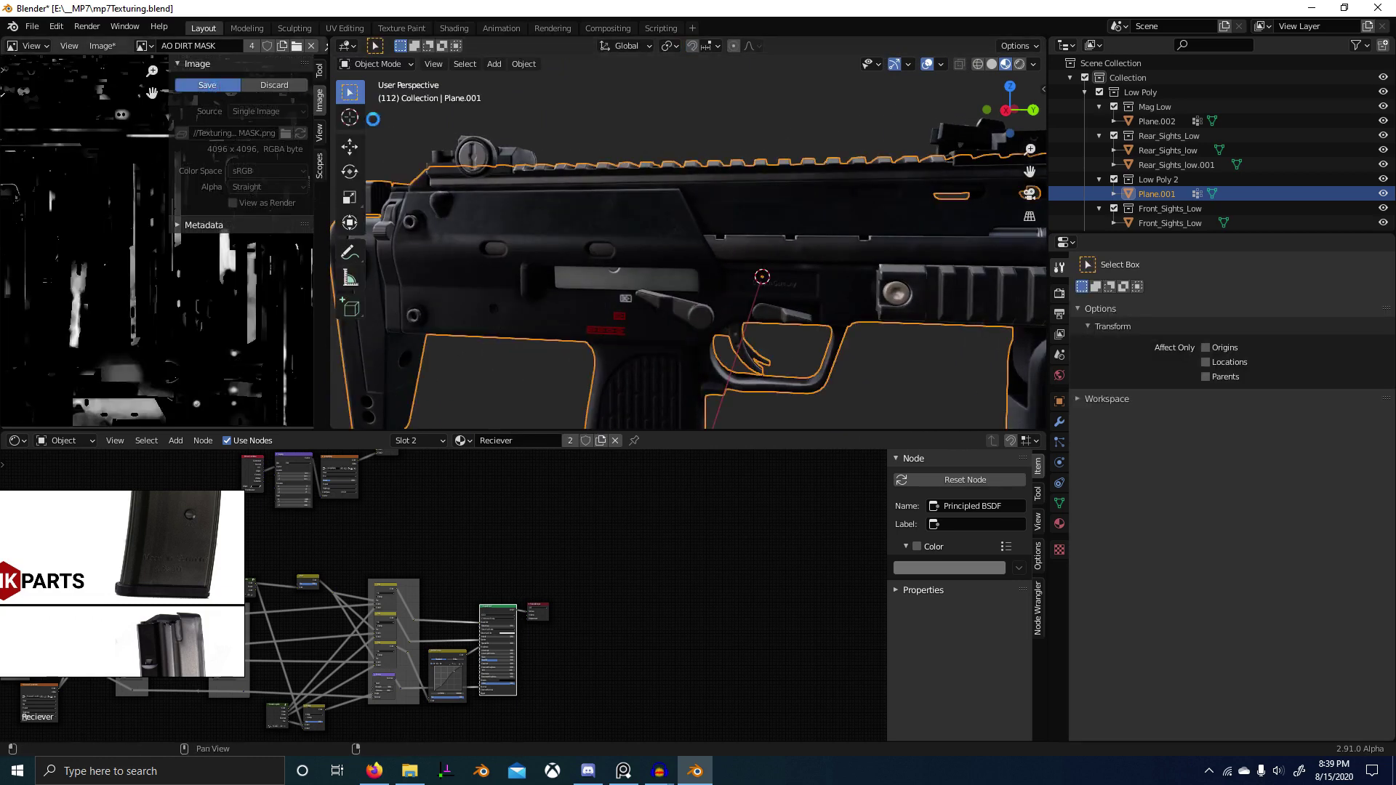
{"action": "scroll", "coordinate": [764, 302], "scroll_direction": "down", "scroll_amount": 5}
{"action": "middle_click_drag", "start_coordinate": [764, 304], "coordinate": [645, 365]}
{"action": "scroll", "coordinate": [451, 305], "scroll_direction": "up", "scroll_amount": 3}
{"action": "key", "text": "ctrl+space"}
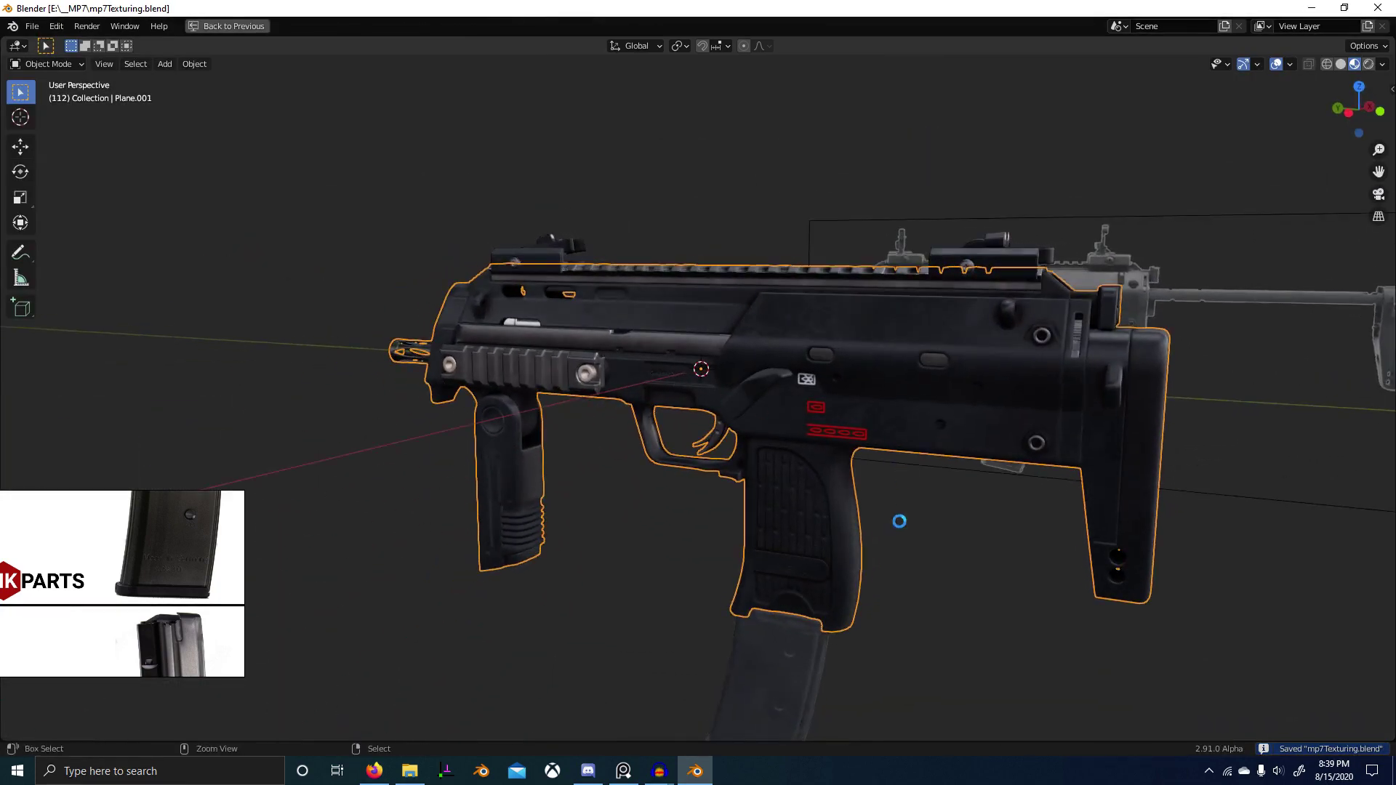
Step: Deselect the receiver and examine its painted dirt around the holes, bolt cover, rail and stock from several angles
{"action": "left_click", "coordinate": [978, 648]}
{"action": "middle_click_drag", "start_coordinate": [875, 531], "coordinate": [626, 320], "text": "shift"}
{"action": "scroll", "coordinate": [765, 369], "scroll_direction": "up", "scroll_amount": 4}
{"action": "middle_click_drag", "start_coordinate": [765, 370], "coordinate": [807, 327]}
{"action": "scroll", "coordinate": [763, 414], "scroll_direction": "up", "scroll_amount": 2}
{"action": "middle_click_drag", "start_coordinate": [764, 413], "coordinate": [1018, 163], "text": "shift"}
{"action": "scroll", "coordinate": [1040, 182], "scroll_direction": "down", "scroll_amount": 1}
{"action": "middle_click_drag", "start_coordinate": [1040, 287], "coordinate": [892, 373], "text": "shift"}
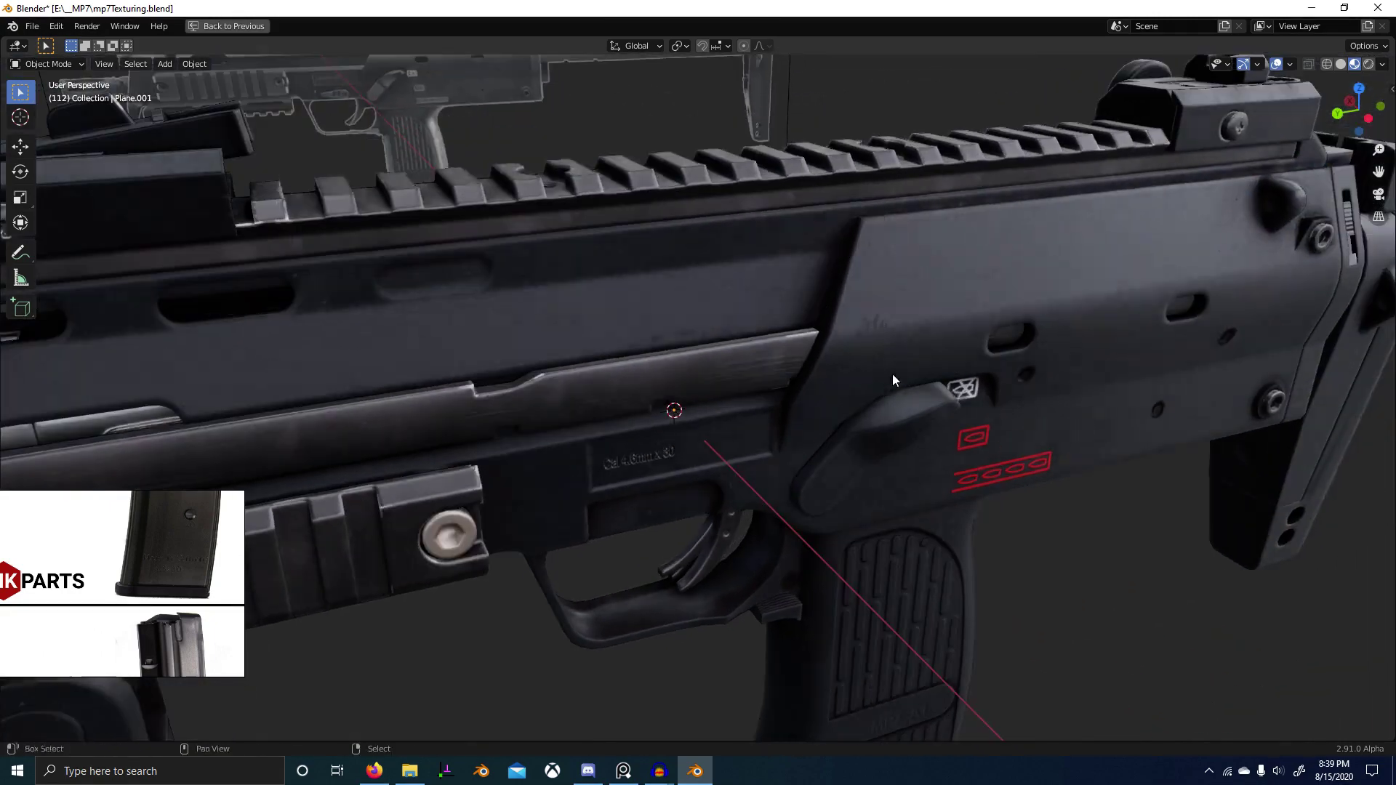
{"action": "scroll", "coordinate": [935, 522], "scroll_direction": "down", "scroll_amount": 2}
{"action": "middle_click_drag", "start_coordinate": [966, 469], "coordinate": [881, 432]}
{"action": "scroll", "coordinate": [432, 563], "scroll_direction": "up", "scroll_amount": 3}
{"action": "middle_click_drag", "start_coordinate": [526, 433], "coordinate": [735, 480]}
Step: Select the receiver mesh again and save mp7Texturing.blend
{"action": "left_click", "coordinate": [626, 456]}
{"action": "middle_click_drag", "start_coordinate": [735, 481], "coordinate": [802, 512], "text": "ctrl"}
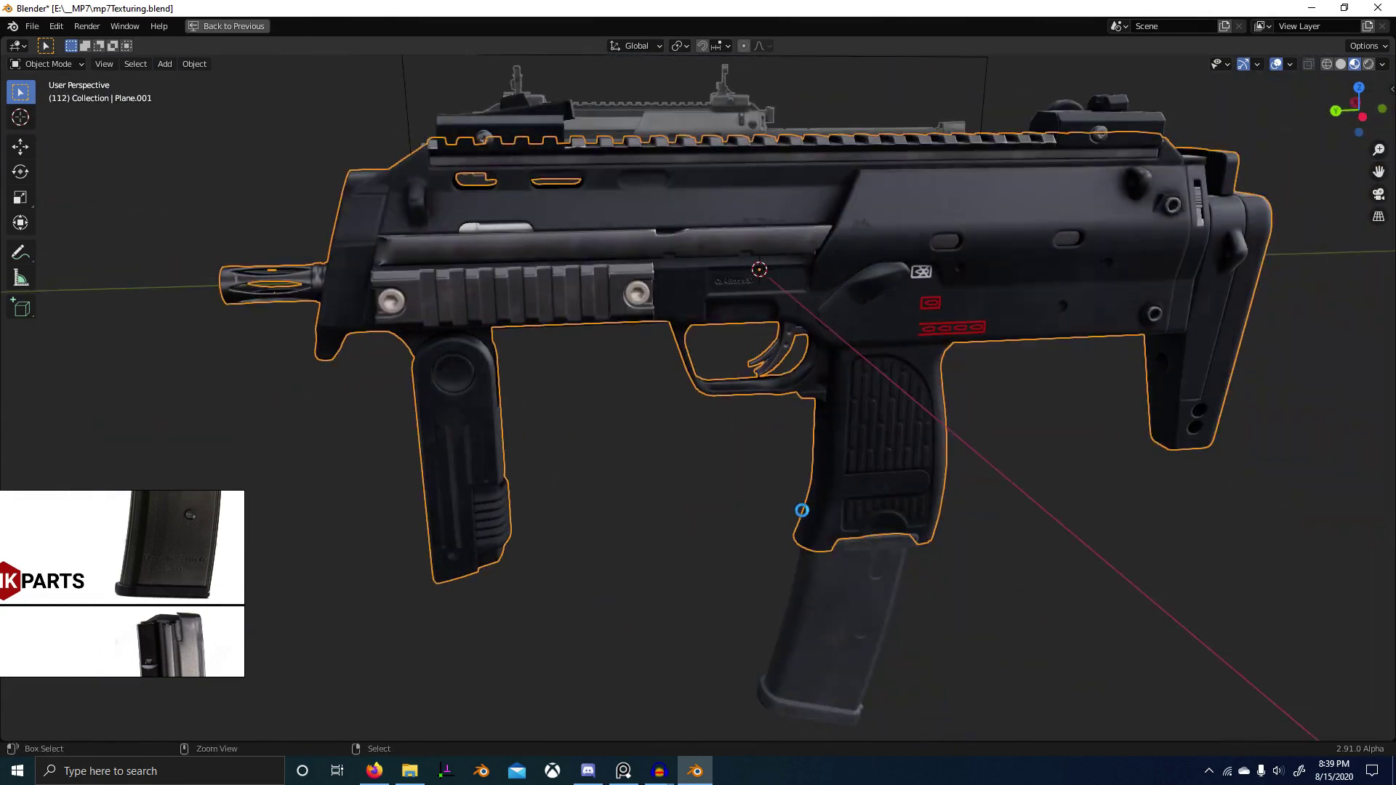
{"action": "key", "text": "ctrl+s"}
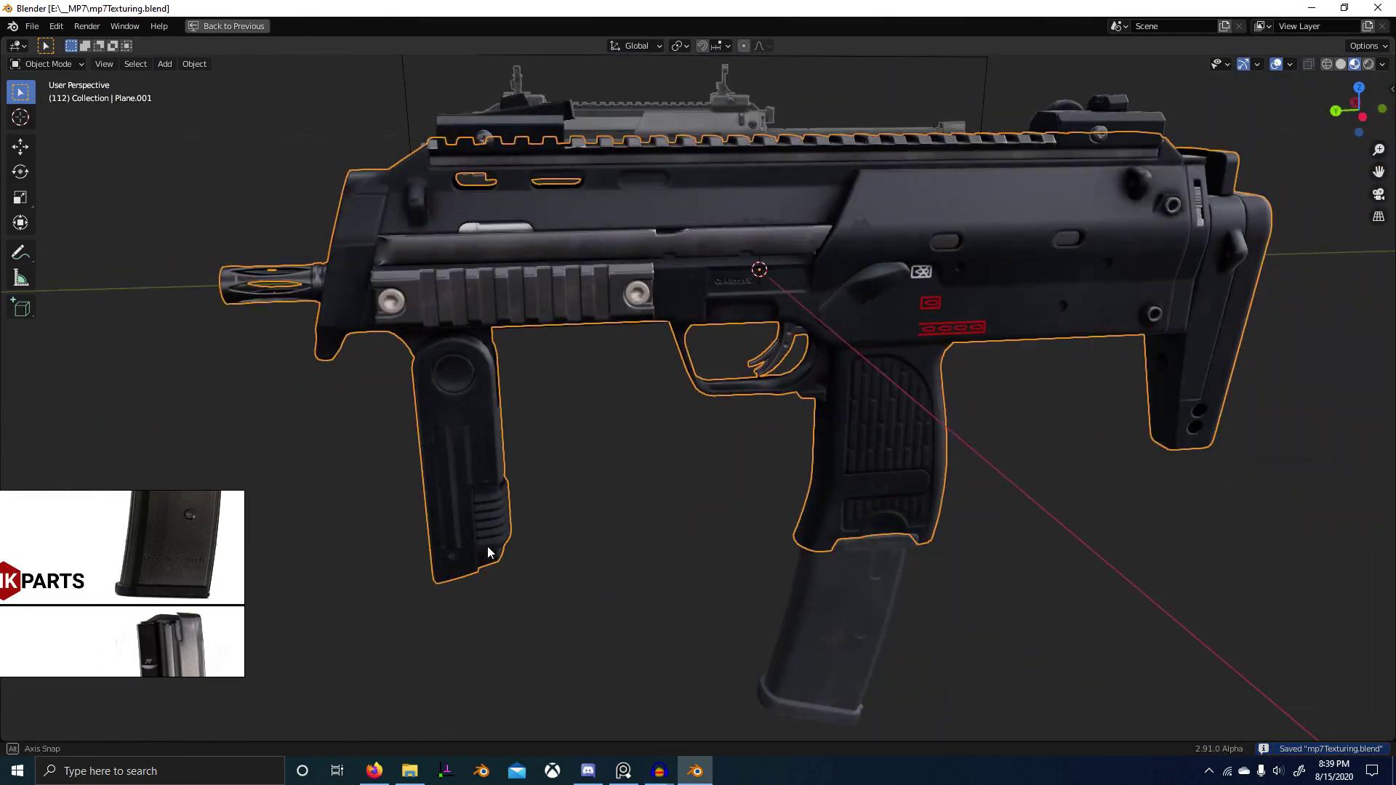
Step: Compare the model's side rail and folding foregrip with the MP7 photos on the PureRef reference board
{"action": "middle_click_drag", "start_coordinate": [488, 547], "coordinate": [591, 468]}
{"action": "scroll", "coordinate": [625, 473], "scroll_direction": "up", "scroll_amount": 2}
{"action": "middle_click_drag", "start_coordinate": [734, 485], "coordinate": [755, 378]}
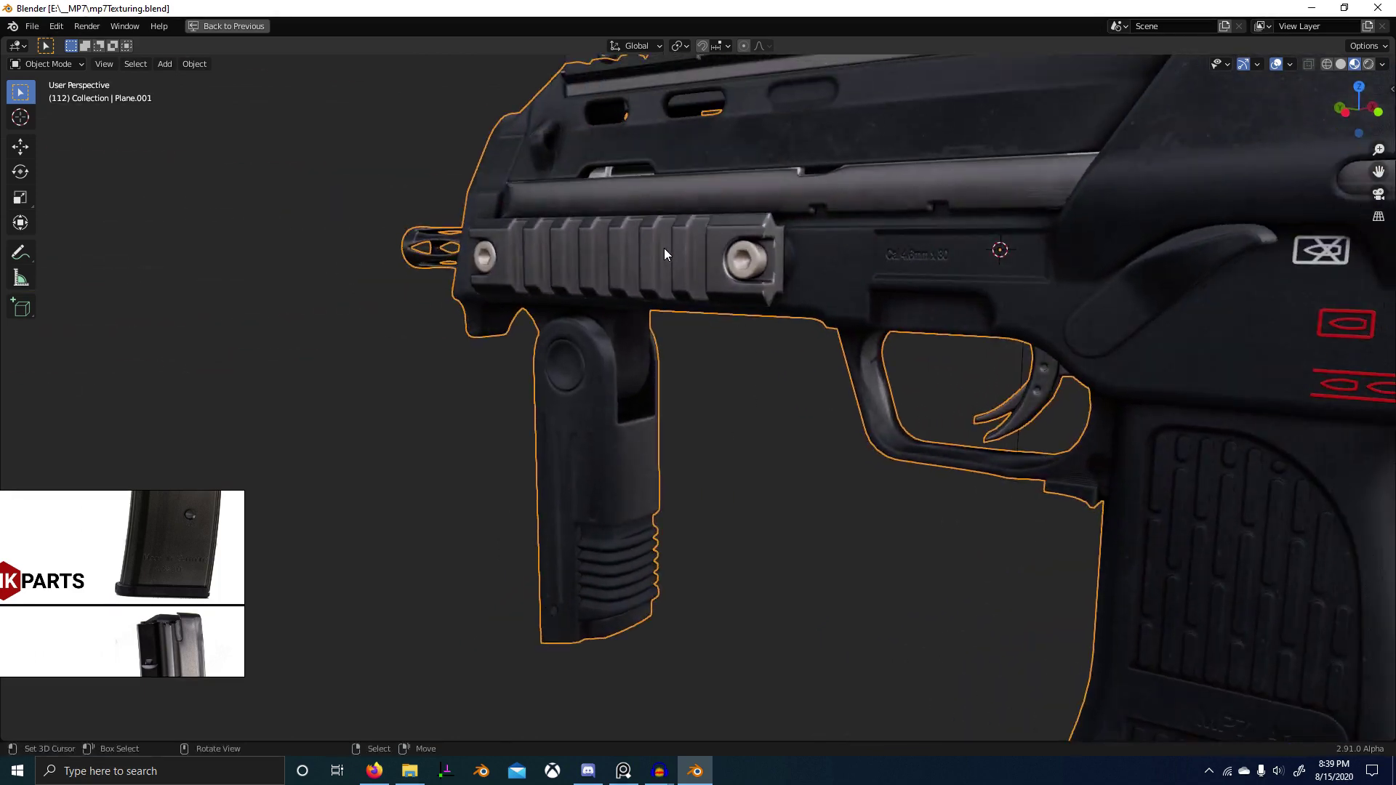
{"action": "scroll", "coordinate": [654, 539], "scroll_direction": "down", "scroll_amount": 5}
{"action": "scroll", "coordinate": [146, 536], "scroll_direction": "down", "scroll_amount": 5}
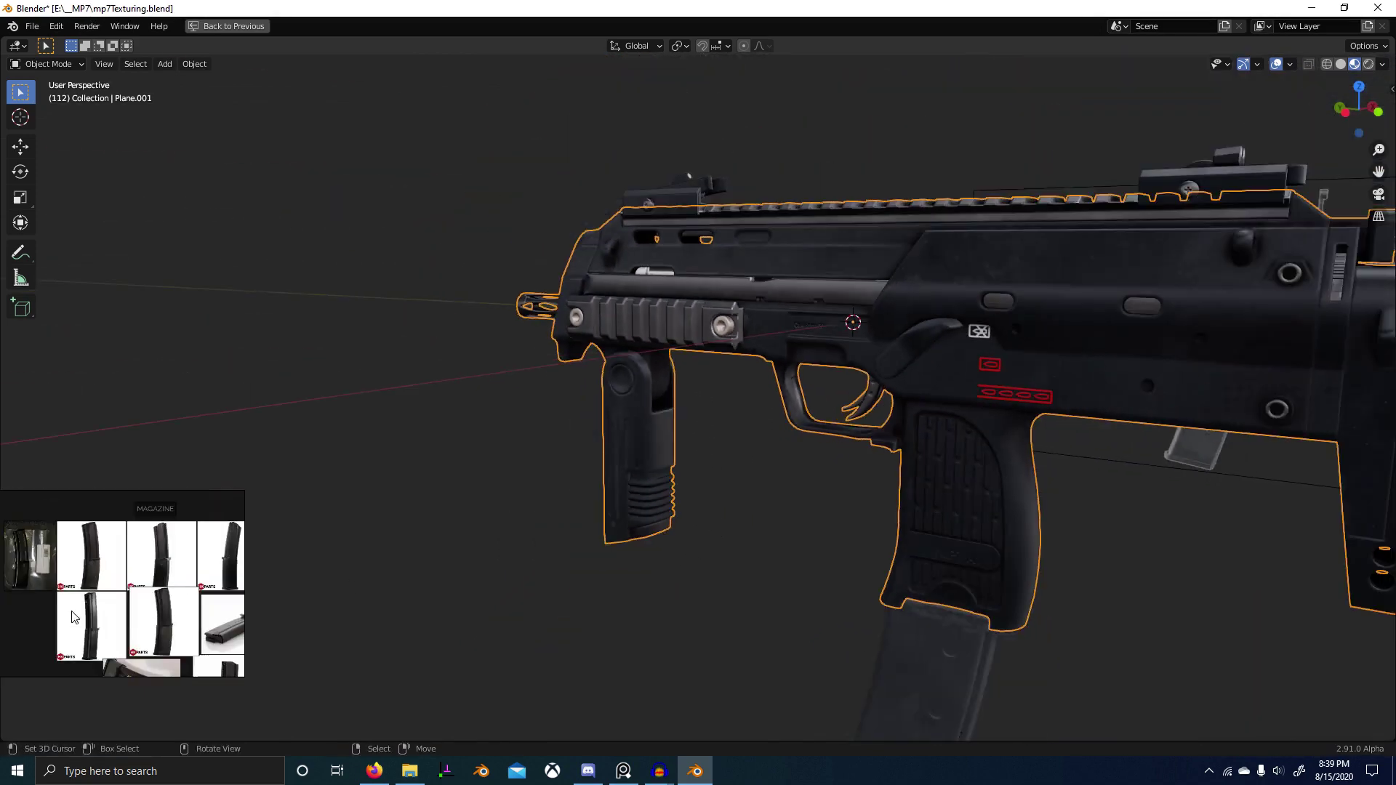
{"action": "scroll", "coordinate": [145, 553], "scroll_direction": "up", "scroll_amount": 5}
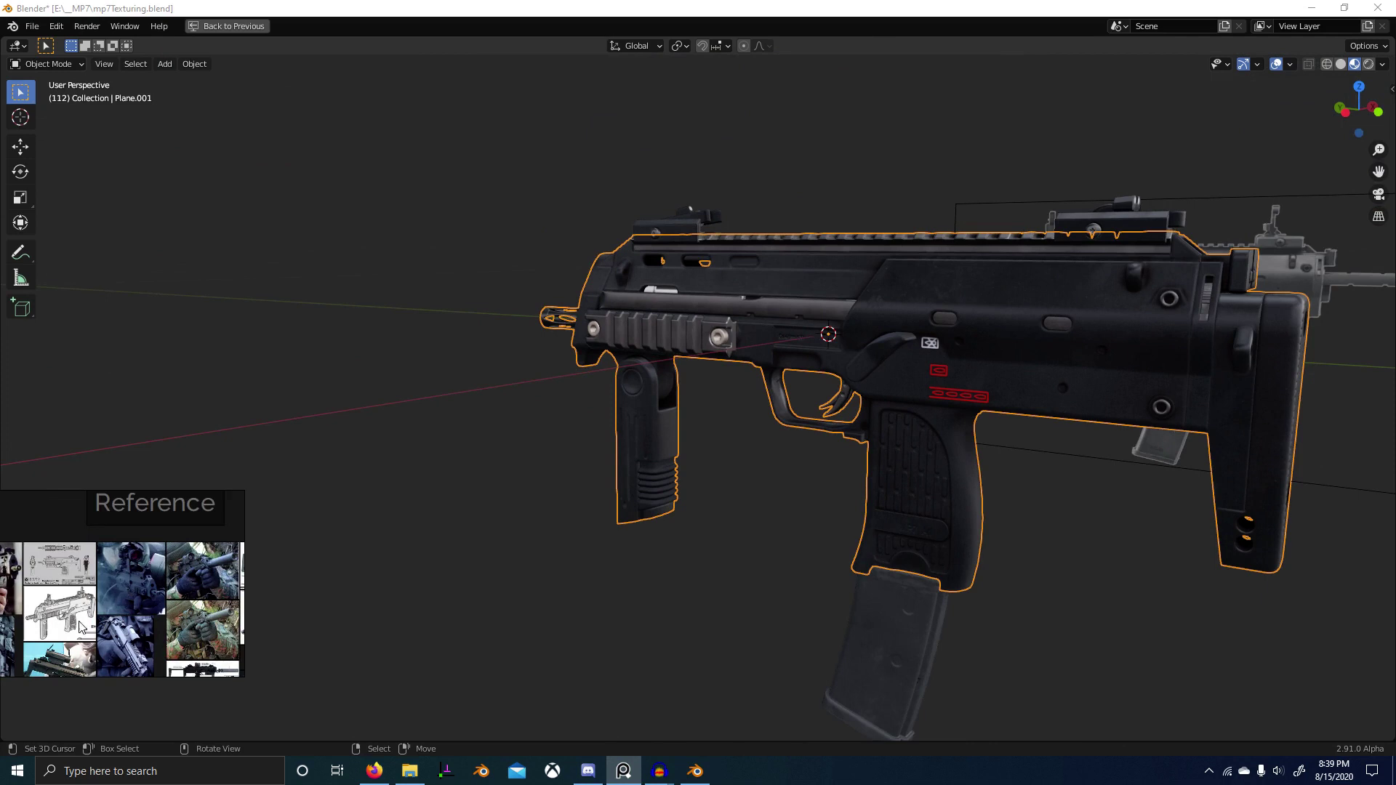
{"action": "scroll", "coordinate": [80, 629], "scroll_direction": "up", "scroll_amount": 8}
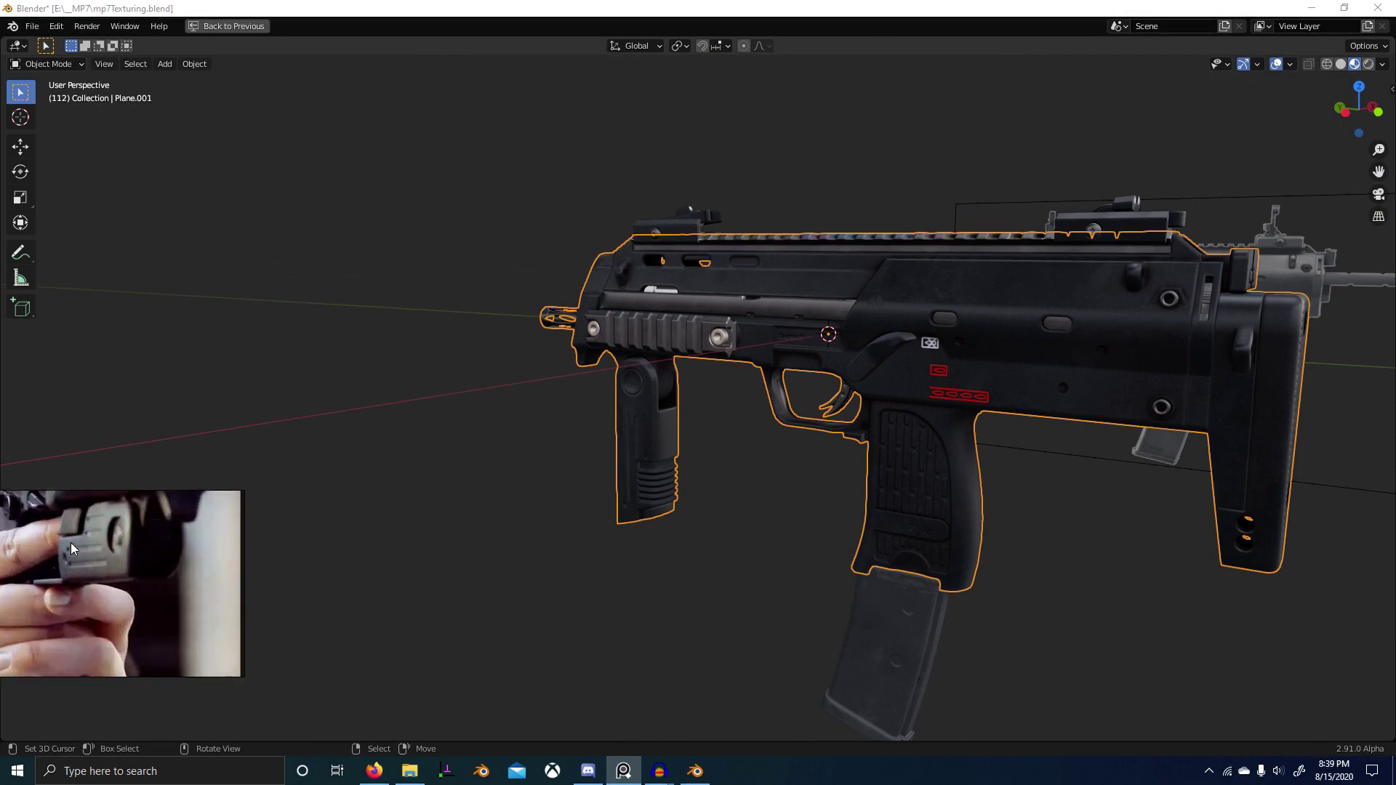
{"action": "scroll", "coordinate": [71, 549], "scroll_direction": "down", "scroll_amount": 2}
{"action": "scroll", "coordinate": [116, 569], "scroll_direction": "down", "scroll_amount": 3}
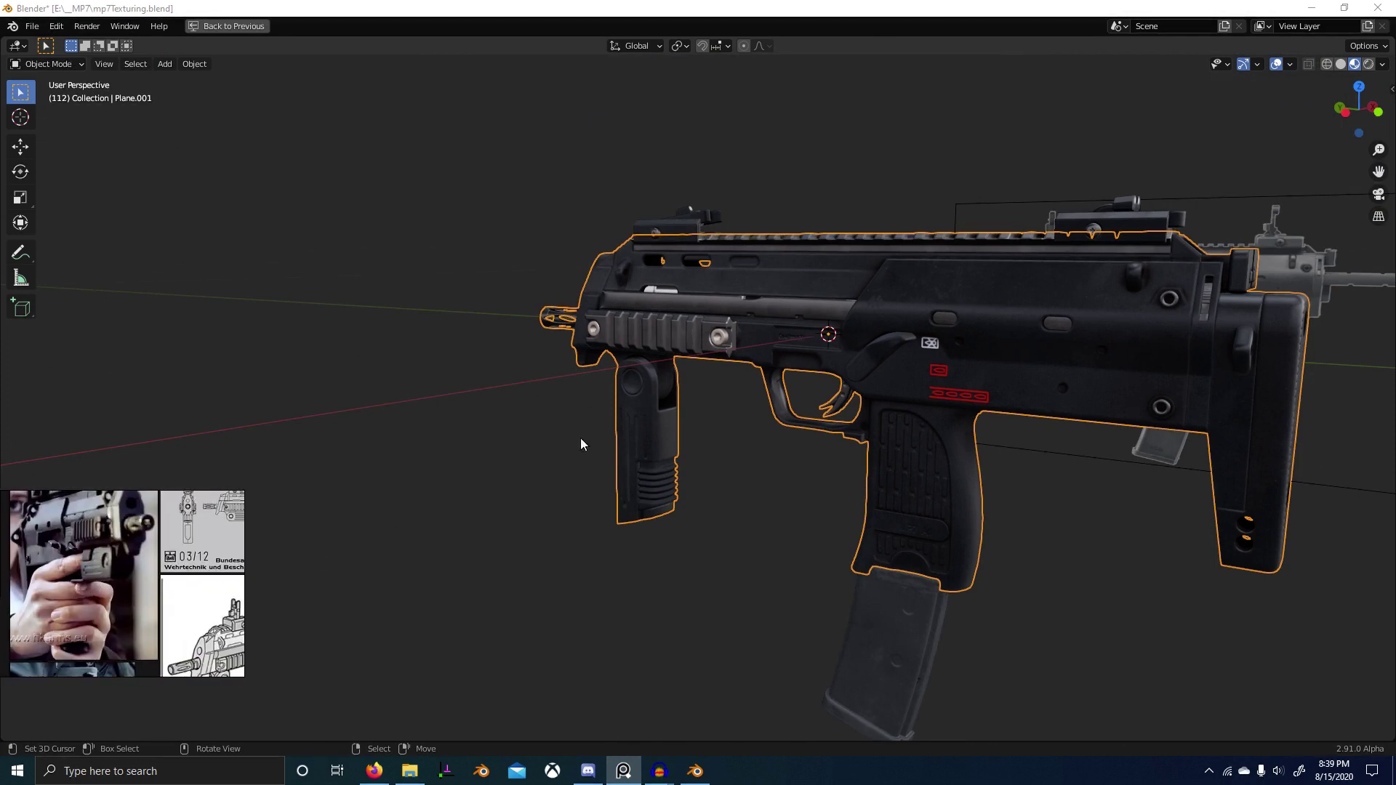
{"action": "scroll", "coordinate": [72, 560], "scroll_direction": "down", "scroll_amount": 4}
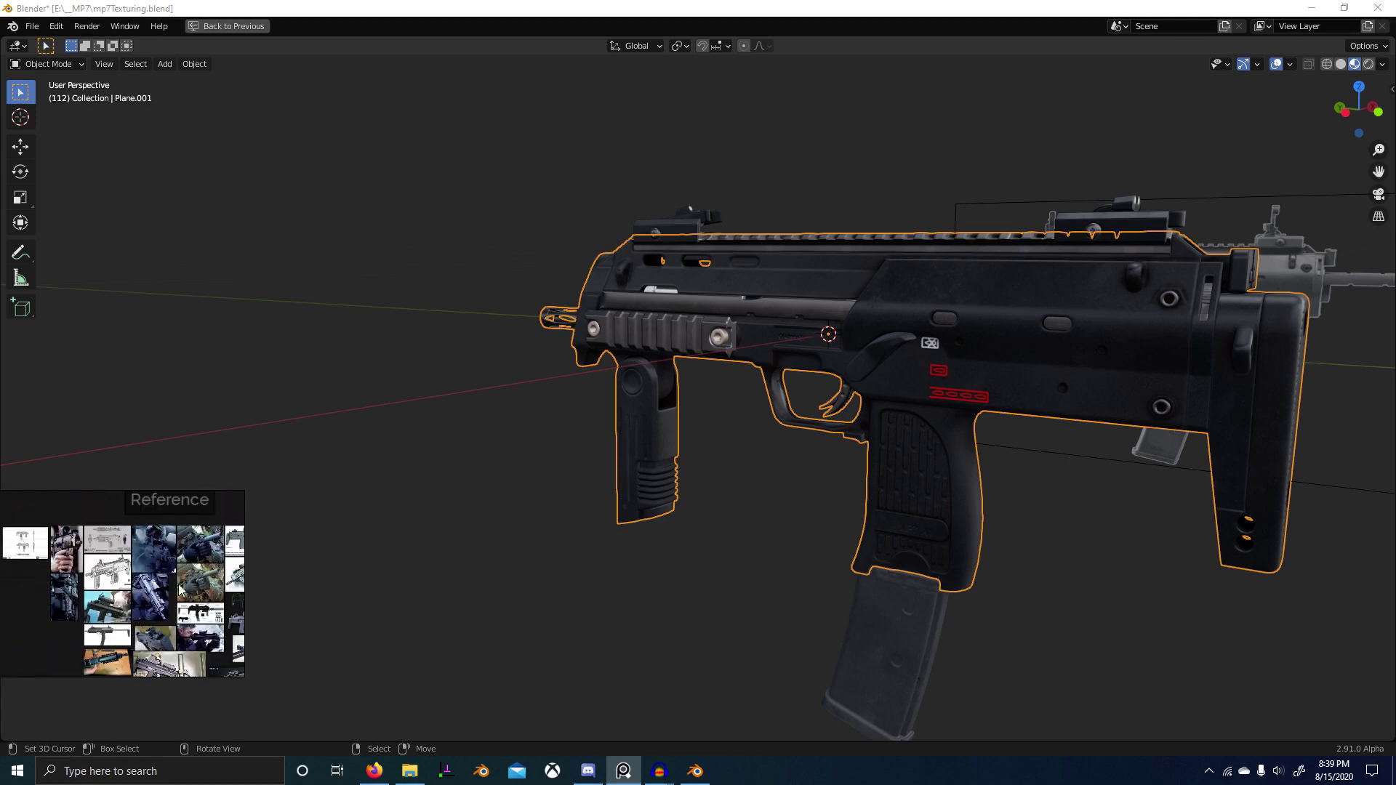
{"action": "scroll", "coordinate": [182, 590], "scroll_direction": "up", "scroll_amount": 6}
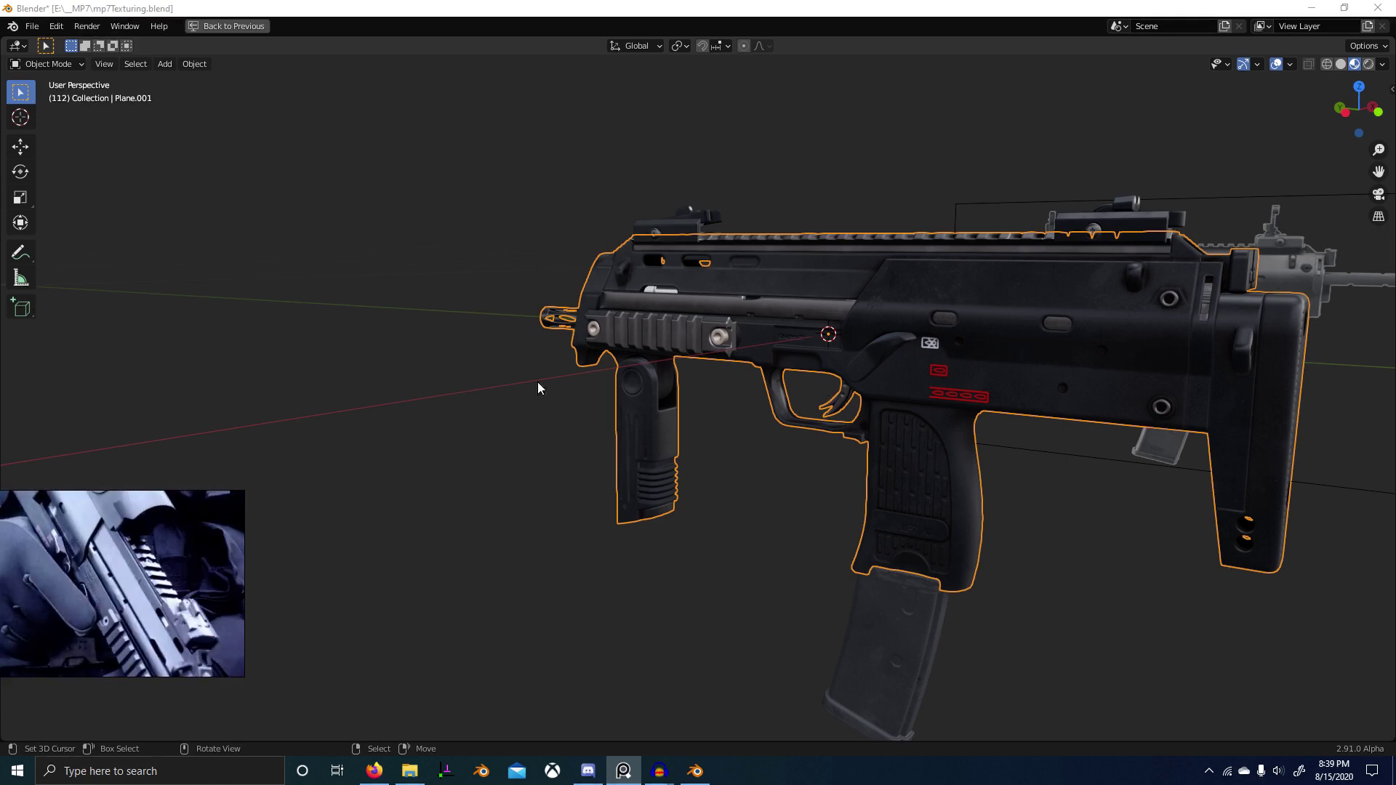
Step: Examine the side rail's hex screw up close and find a color photo of the MP7's rail in the references
{"action": "middle_click_drag", "start_coordinate": [1019, 284], "coordinate": [991, 451]}
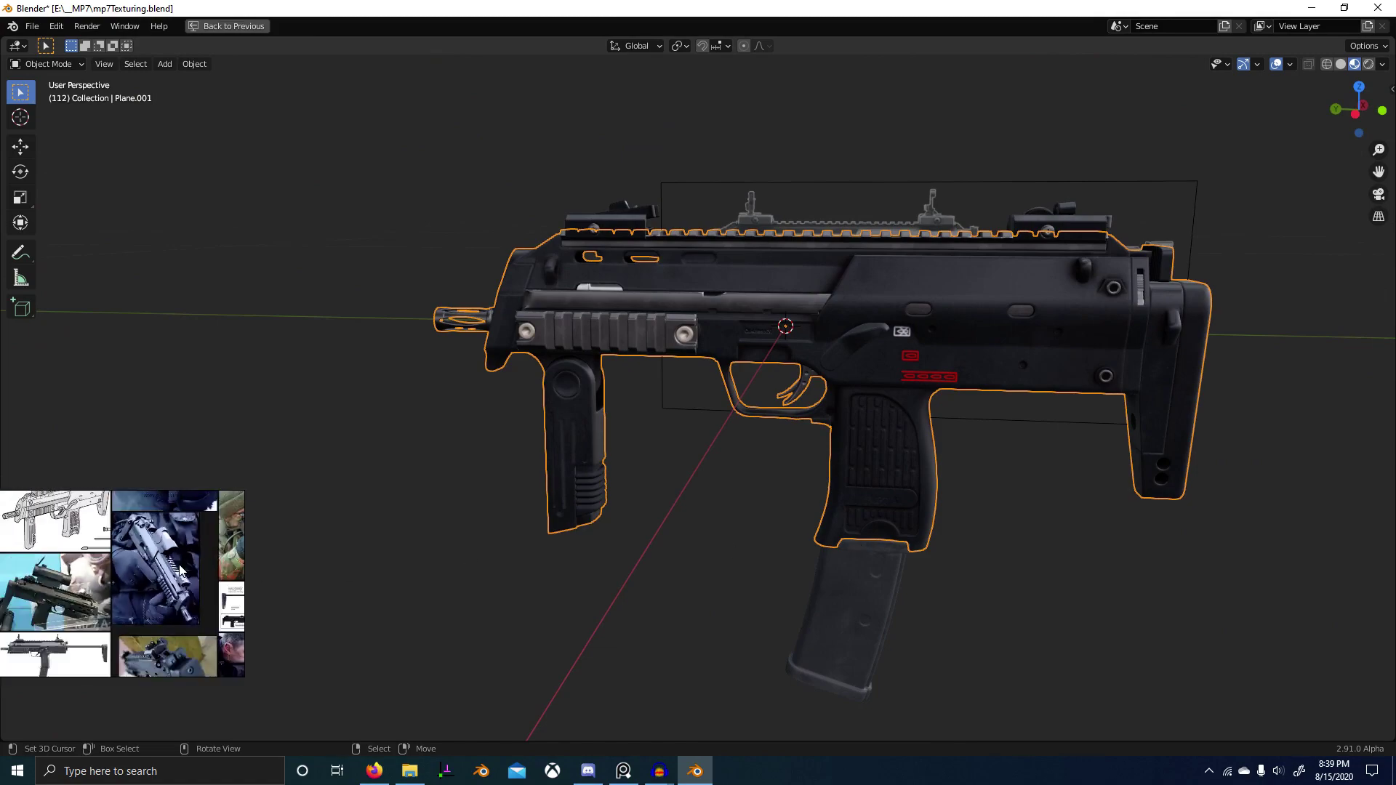
{"action": "scroll", "coordinate": [622, 351], "scroll_direction": "up", "scroll_amount": 3}
{"action": "middle_click_drag", "start_coordinate": [623, 350], "coordinate": [575, 343]}
{"action": "scroll", "coordinate": [574, 344], "scroll_direction": "up", "scroll_amount": 4}
{"action": "scroll", "coordinate": [100, 576], "scroll_direction": "up", "scroll_amount": 5}
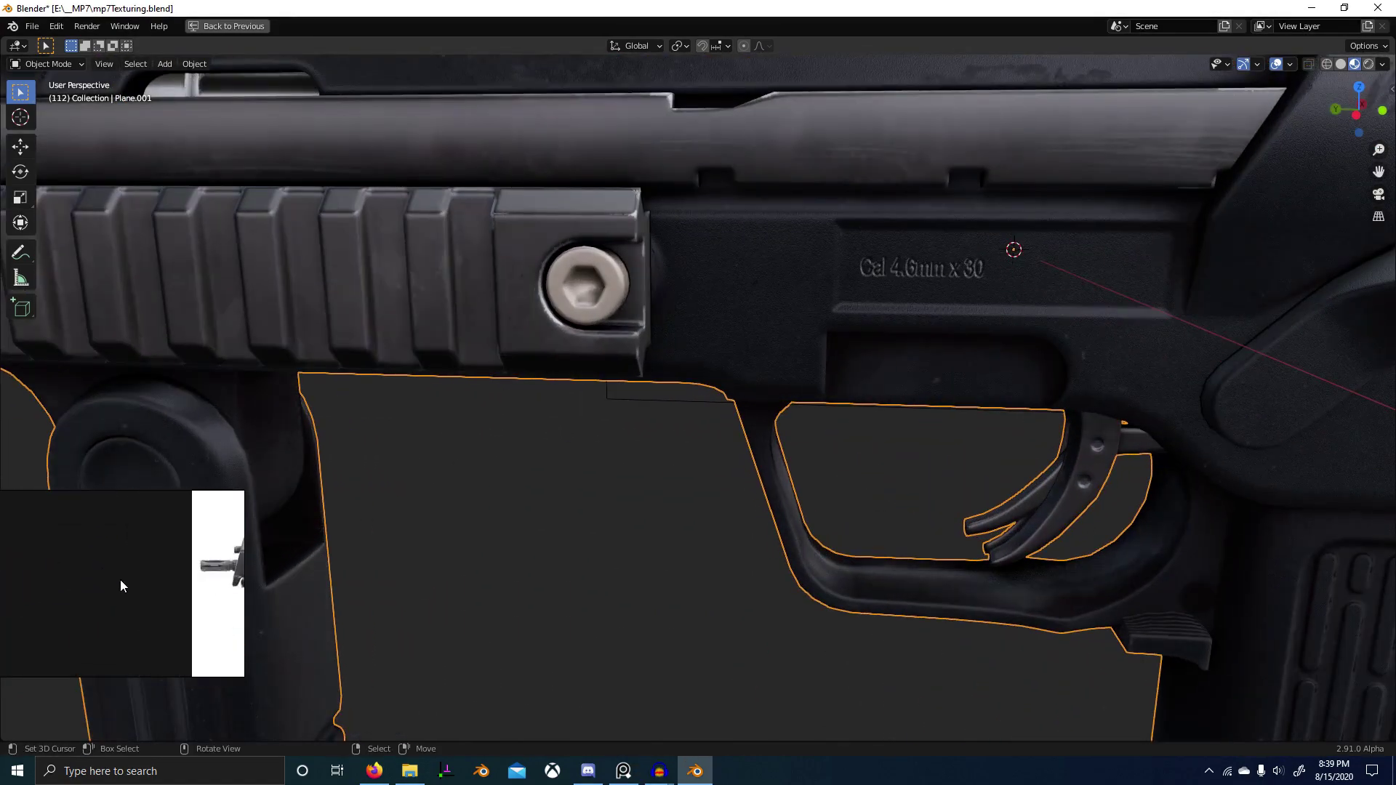
{"action": "middle_click_drag", "start_coordinate": [113, 585], "coordinate": [14, 591]}
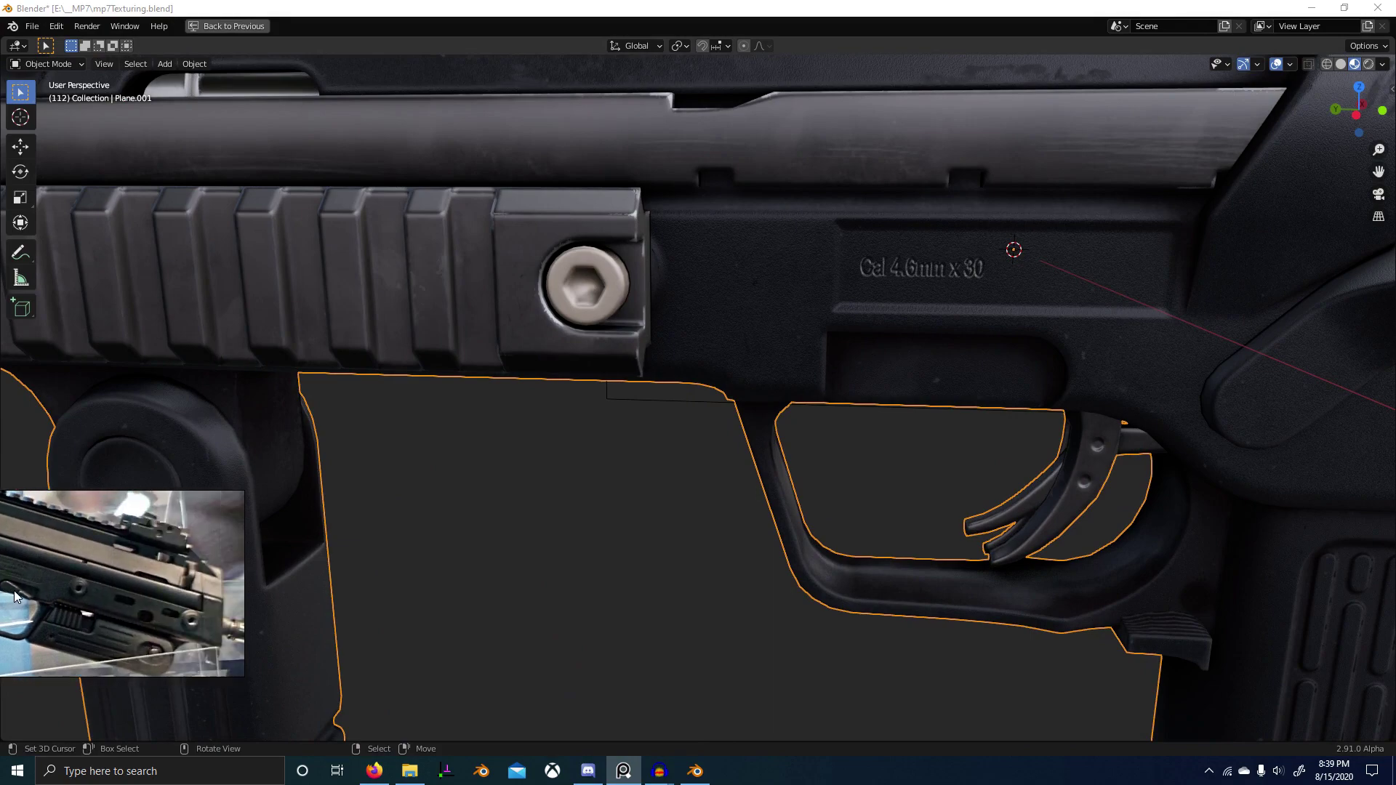
Step: Reselect the receiver mesh Plane.001 at the rail screw and restore the multi-editor layout
{"action": "right_click", "coordinate": [605, 299]}
{"action": "scroll", "coordinate": [621, 281], "scroll_direction": "down", "scroll_amount": 3}
{"action": "middle_click_drag", "start_coordinate": [671, 324], "coordinate": [655, 325]}
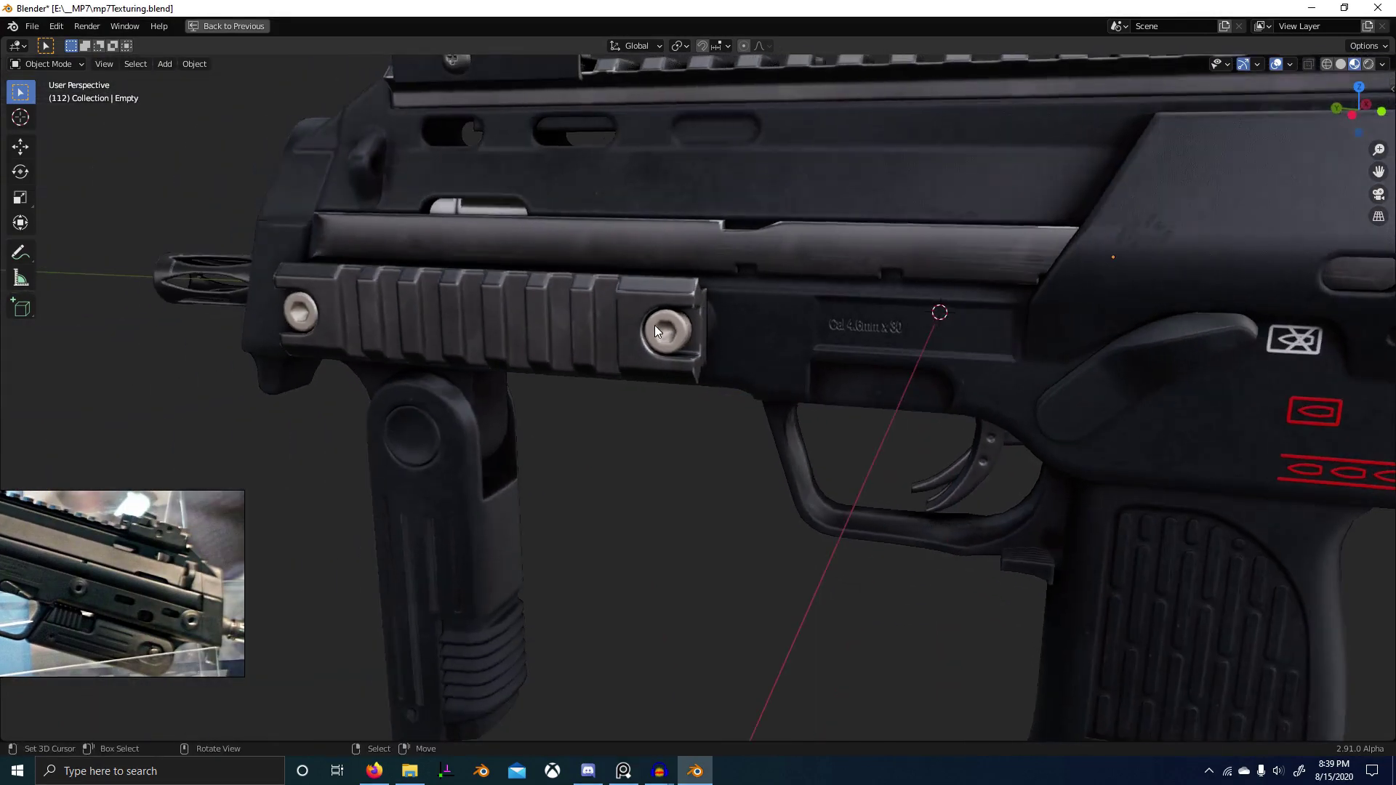
{"action": "right_click", "coordinate": [684, 331]}
{"action": "key", "text": "ctrl+space"}
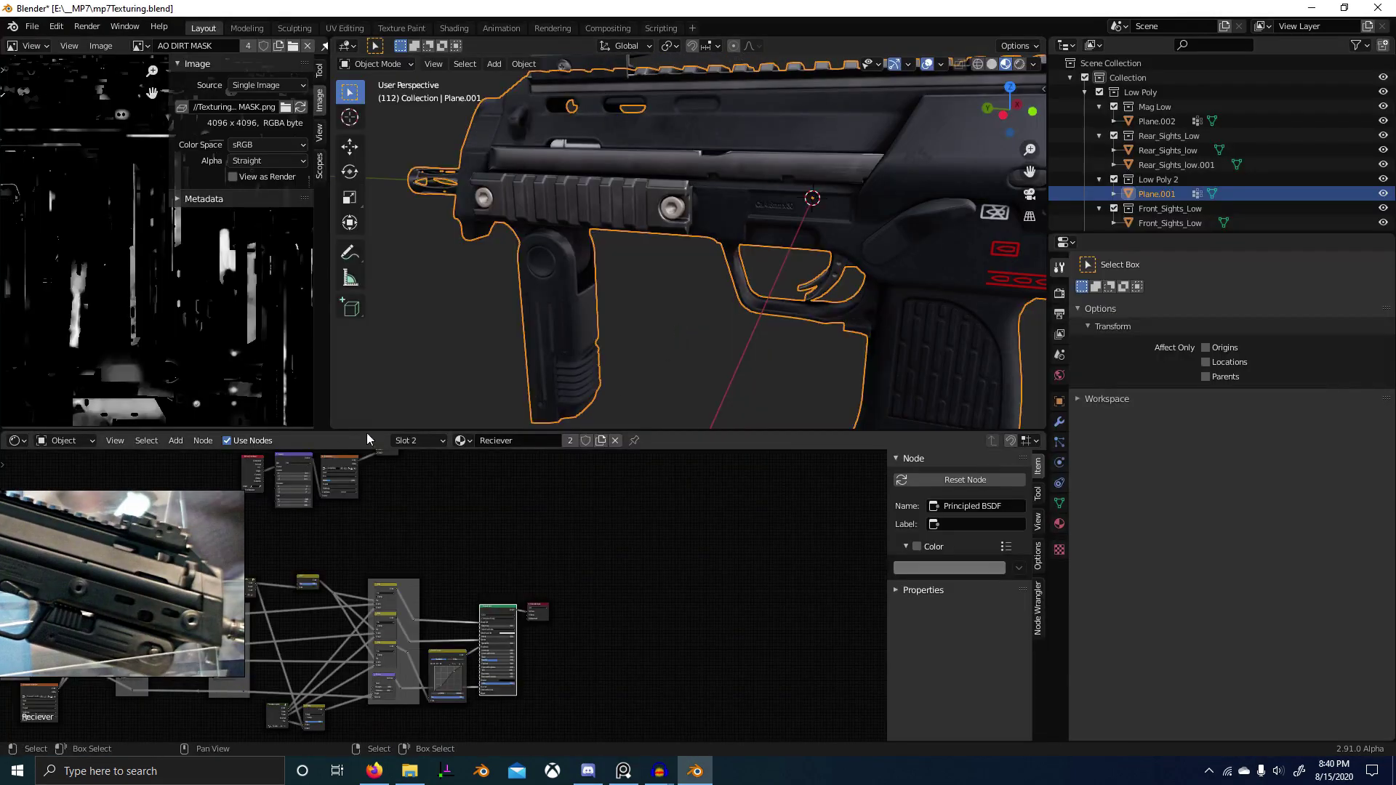
Step: Switch the shader editor to the Screws material and fit its whole node tree in view
{"action": "left_click", "coordinate": [415, 441]}
{"action": "scroll", "coordinate": [371, 538], "scroll_direction": "down", "scroll_amount": 3}
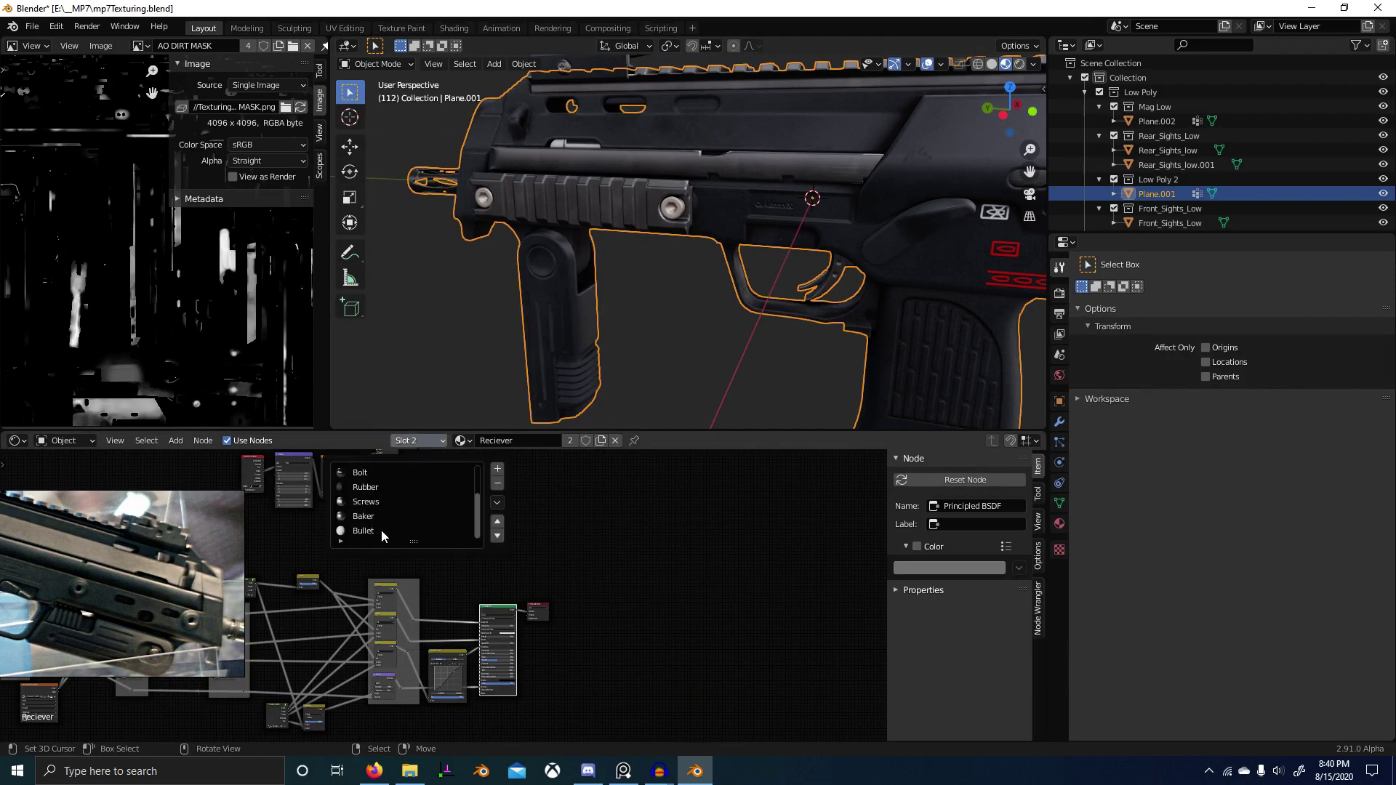
{"action": "left_click", "coordinate": [386, 506]}
{"action": "key", "text": "Home"}
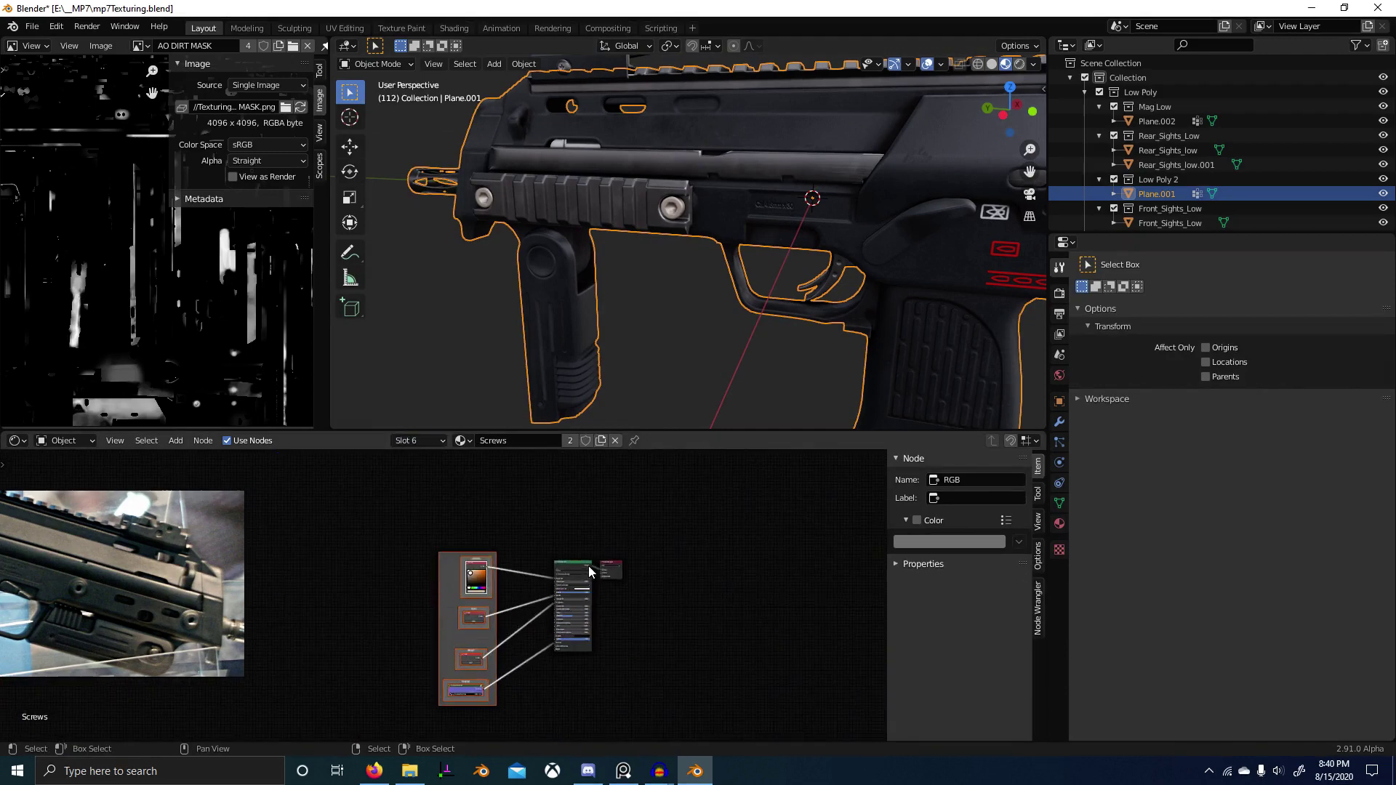
Step: Add the Grunge 1 node group above the Screws material's input nodes
{"action": "scroll", "coordinate": [589, 571], "scroll_direction": "up", "scroll_amount": 1}
{"action": "key", "text": "alt+a"}
{"action": "key", "text": "shift+a"}
{"action": "left_click", "coordinate": [477, 512]}
{"action": "type", "text": "gr"}
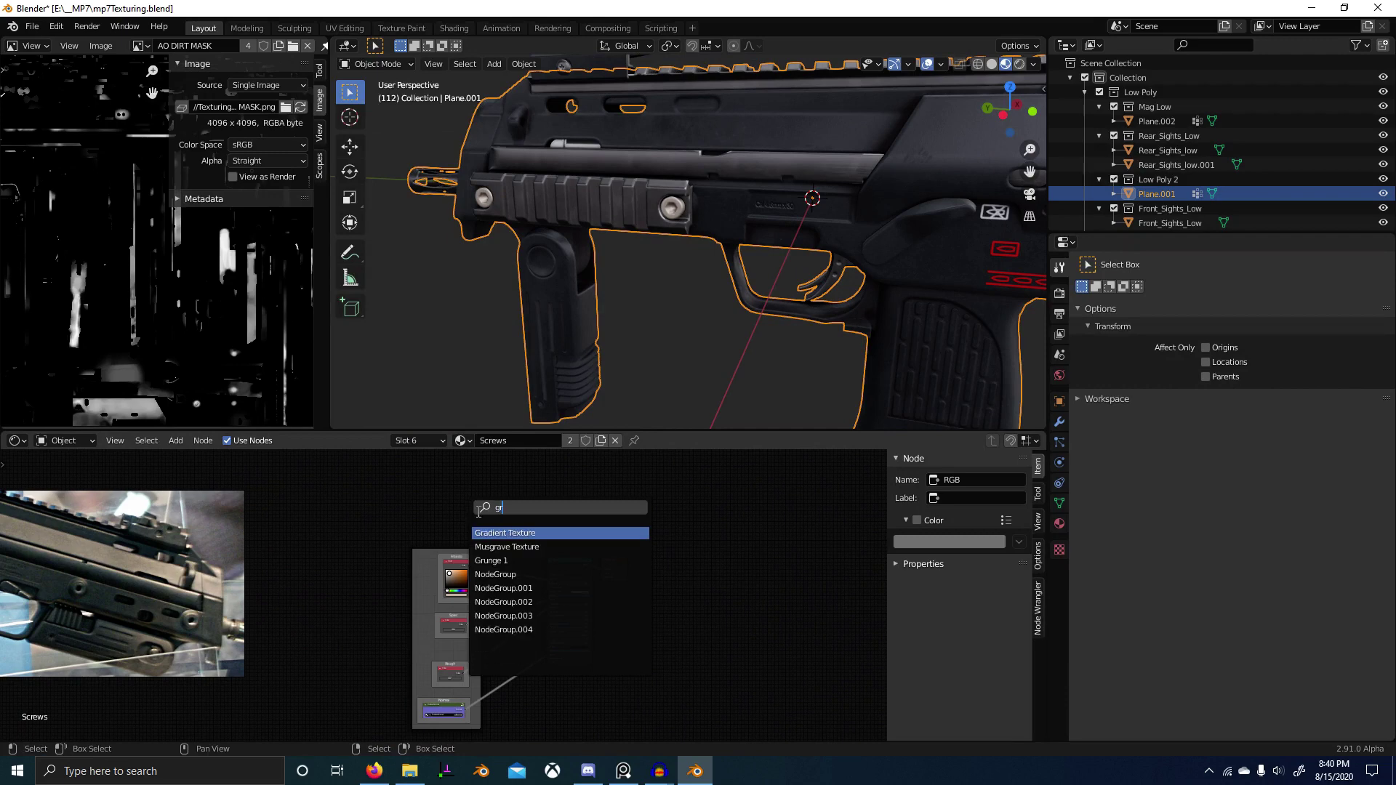
{"action": "left_click", "coordinate": [527, 559]}
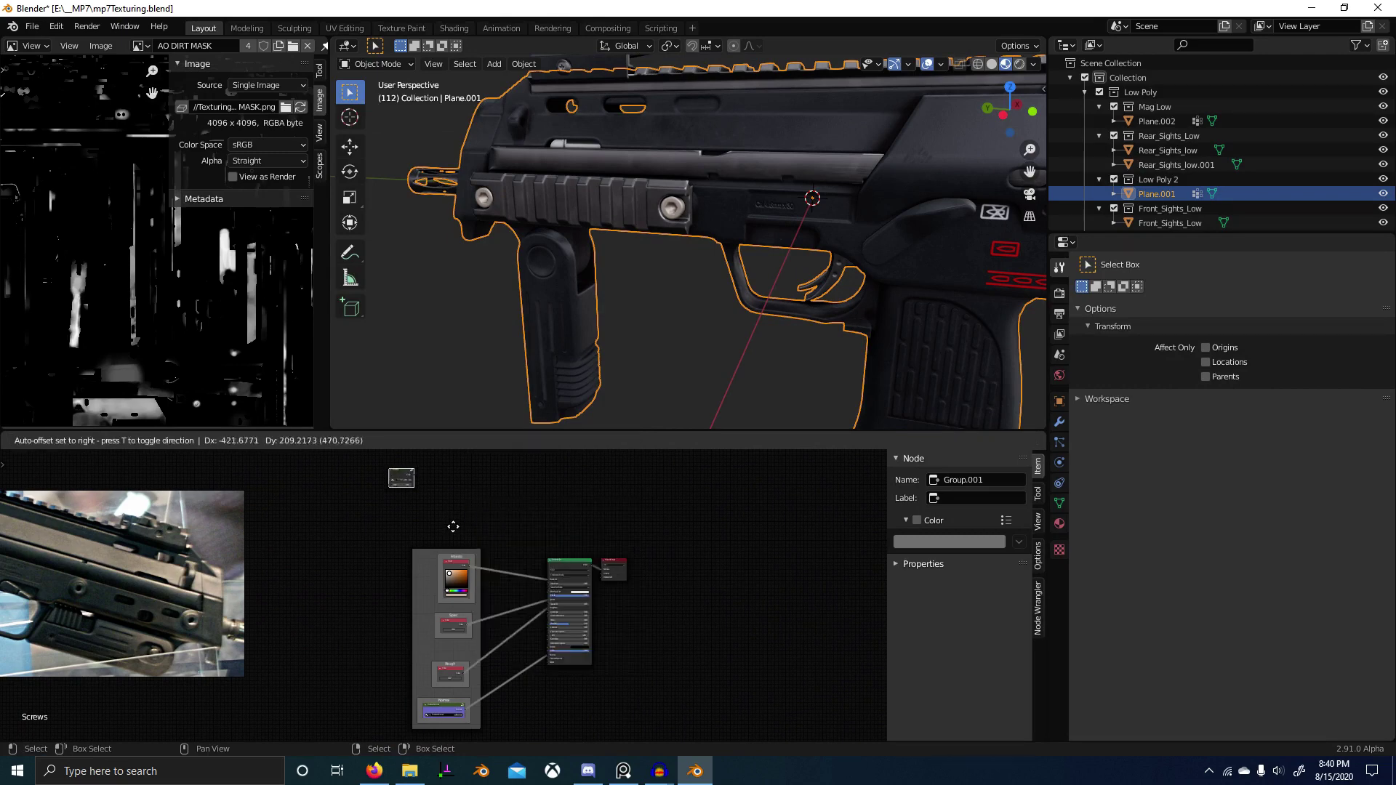
{"action": "left_click", "coordinate": [486, 550]}
{"action": "key", "text": "alt+Tab"}
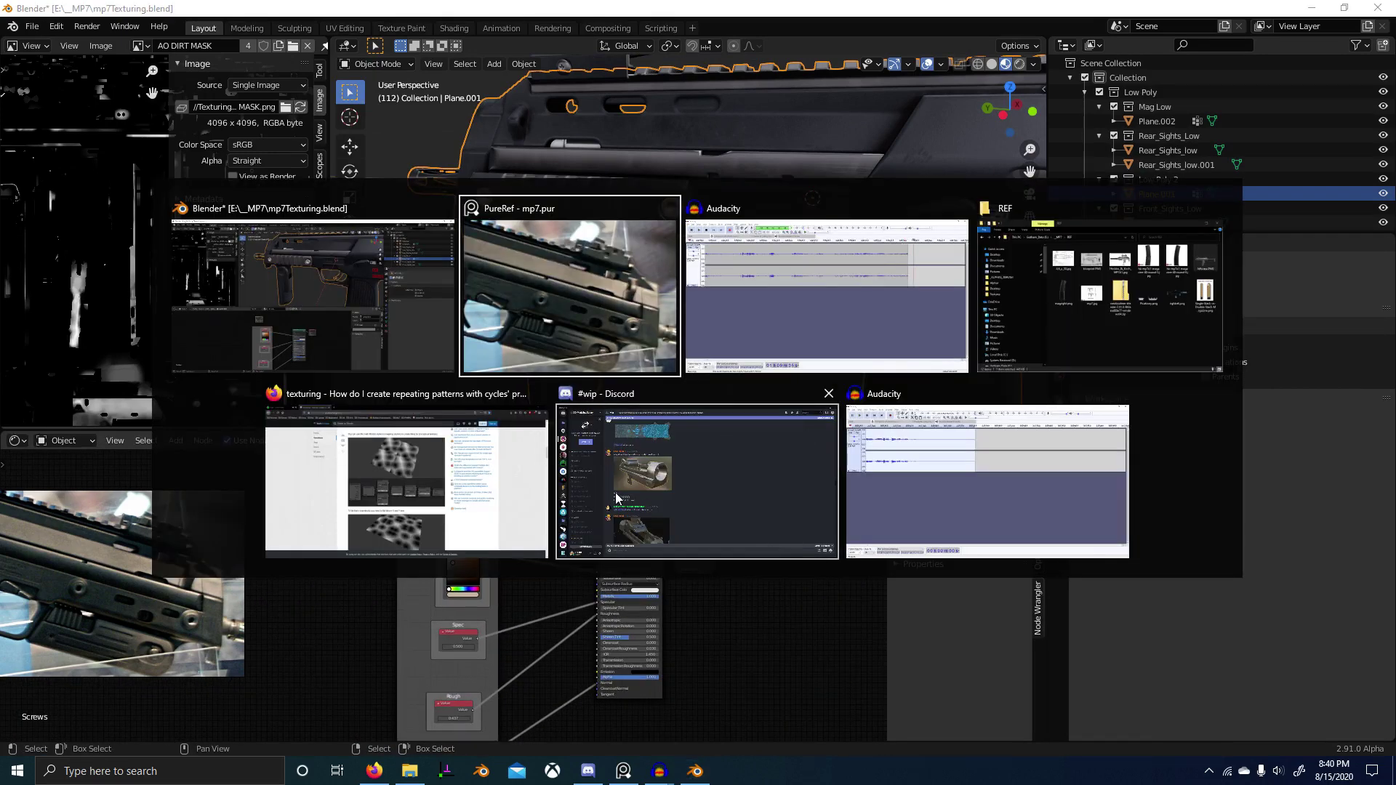
{"action": "left_click", "coordinate": [360, 483]}
{"action": "key", "text": "alt+Tab"}
Step: Start adding another node to the Screws material
{"action": "key", "text": "shift+a"}
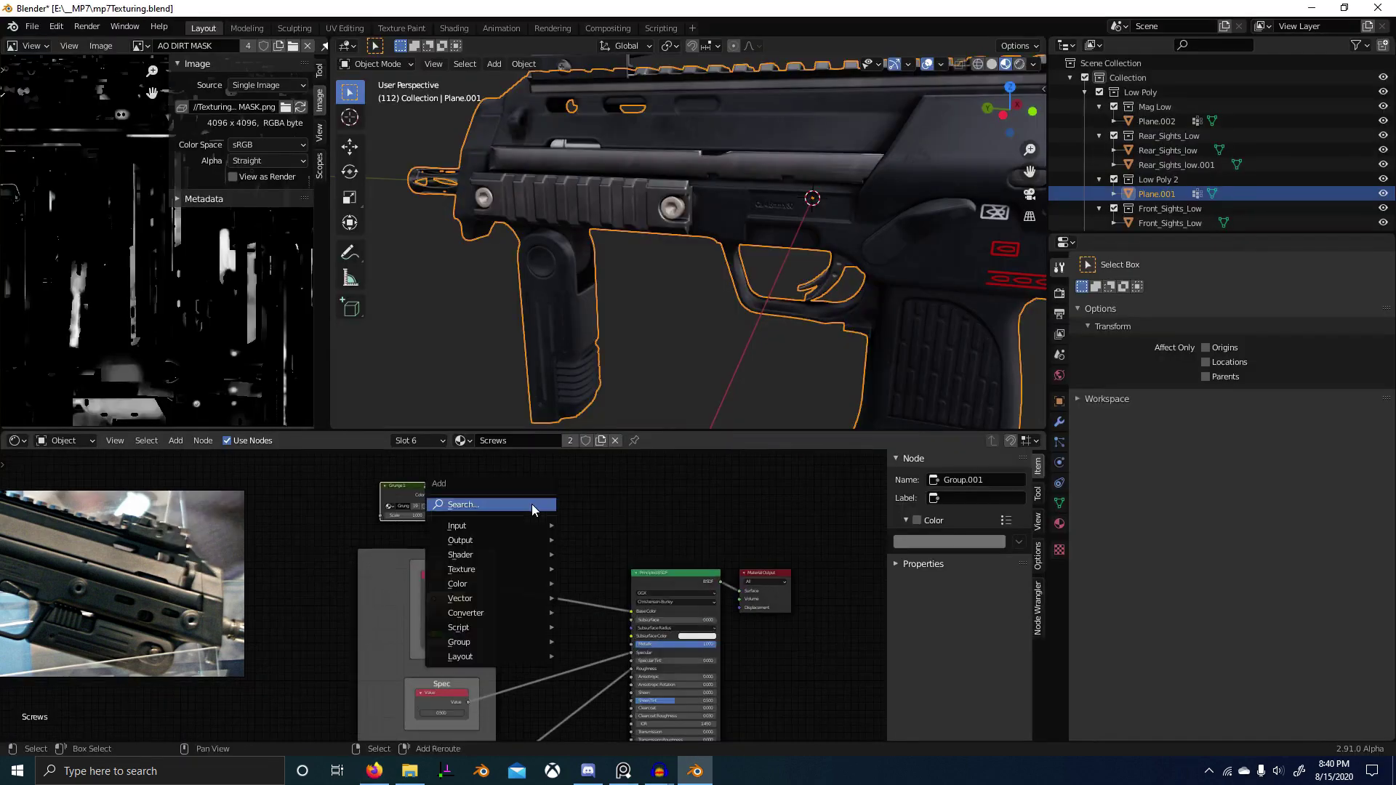
Step: Add an Image Texture node to the Screws material and assign grunge01.png to it
{"action": "left_click", "coordinate": [535, 507]}
{"action": "type", "text": "image"}
{"action": "key", "text": "Return"}
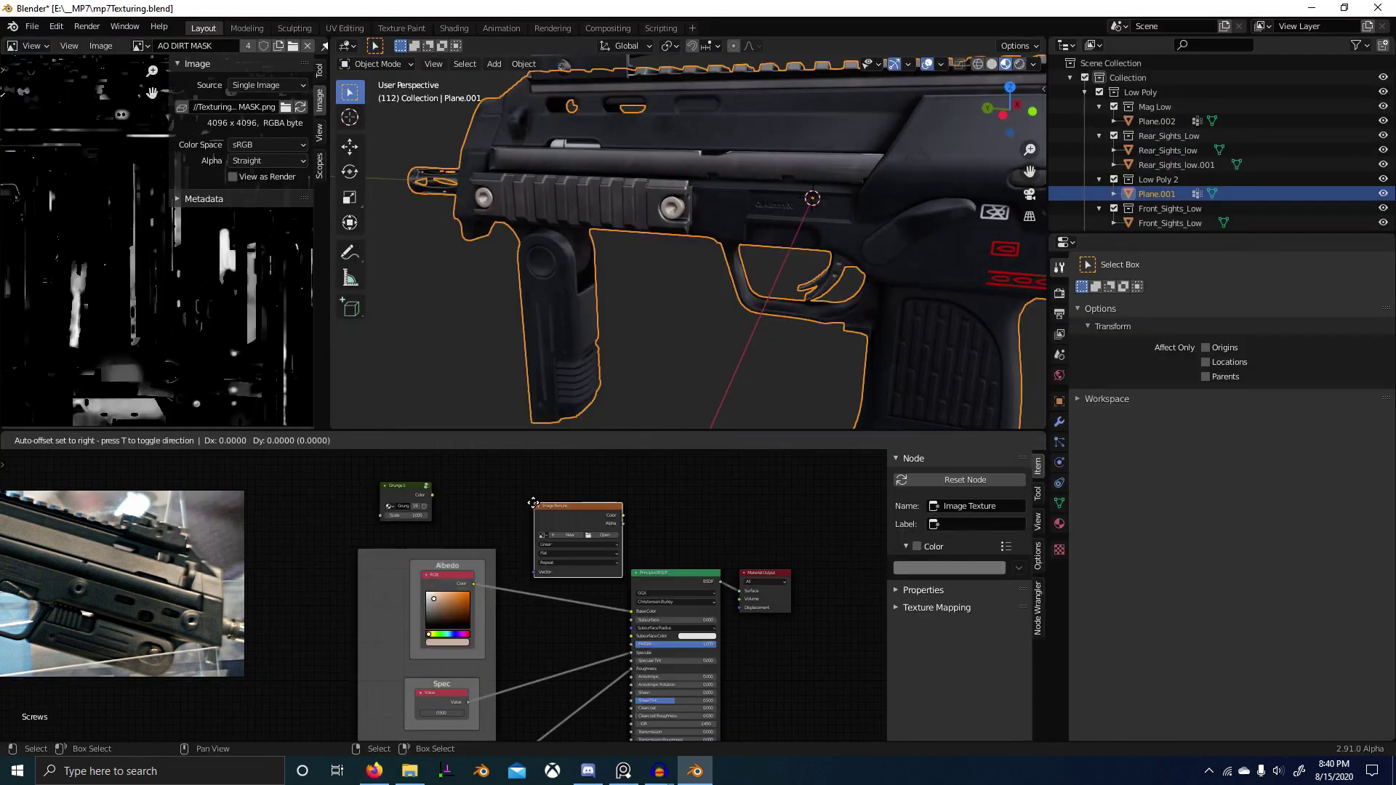
{"action": "left_click", "coordinate": [535, 503]}
{"action": "scroll", "coordinate": [611, 514], "scroll_direction": "up", "scroll_amount": 9}
{"action": "middle_click_drag", "start_coordinate": [606, 473], "coordinate": [411, 560]}
{"action": "scroll", "coordinate": [411, 563], "scroll_direction": "up", "scroll_amount": 4}
{"action": "left_click", "coordinate": [451, 546]}
{"action": "type", "text": "gr"}
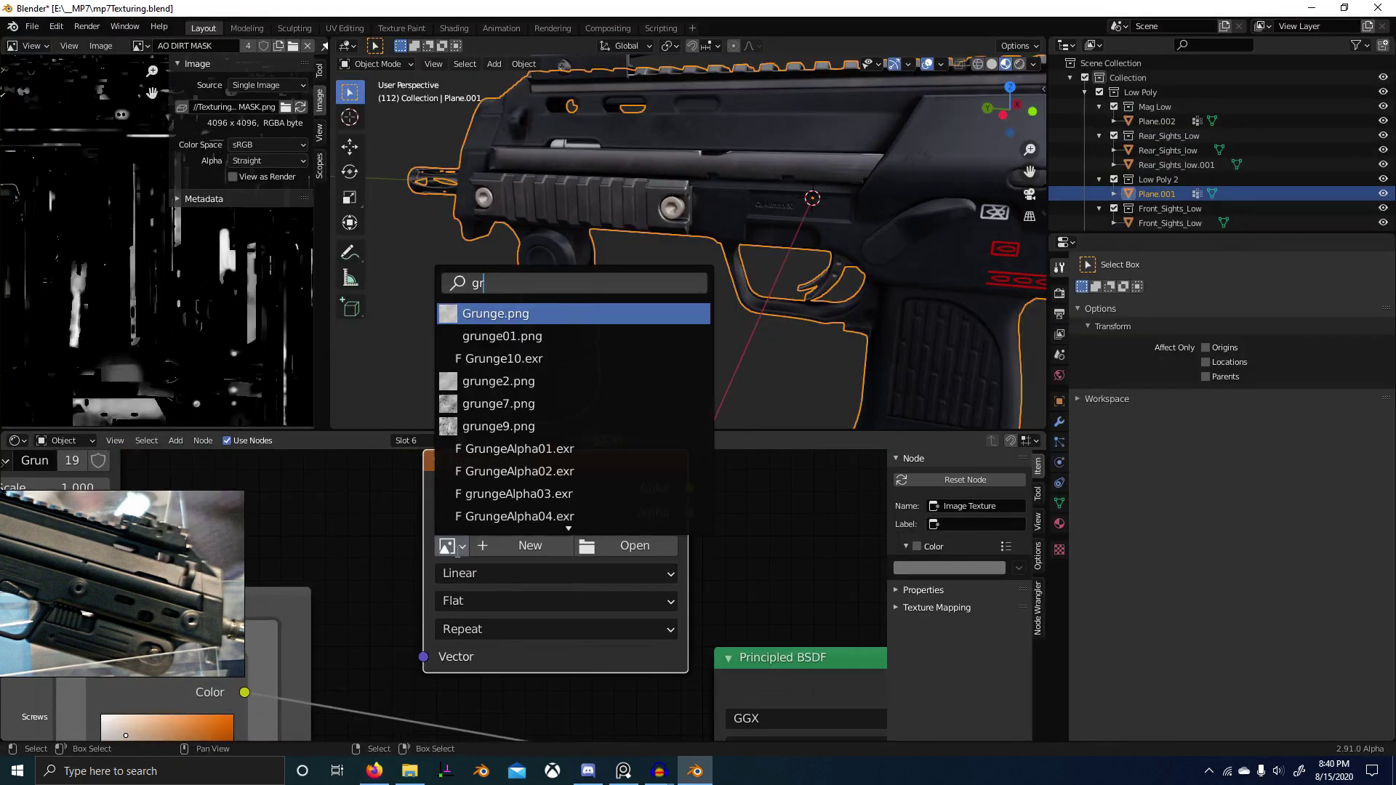
{"action": "key", "text": "Down"}
{"action": "key", "text": "Return"}
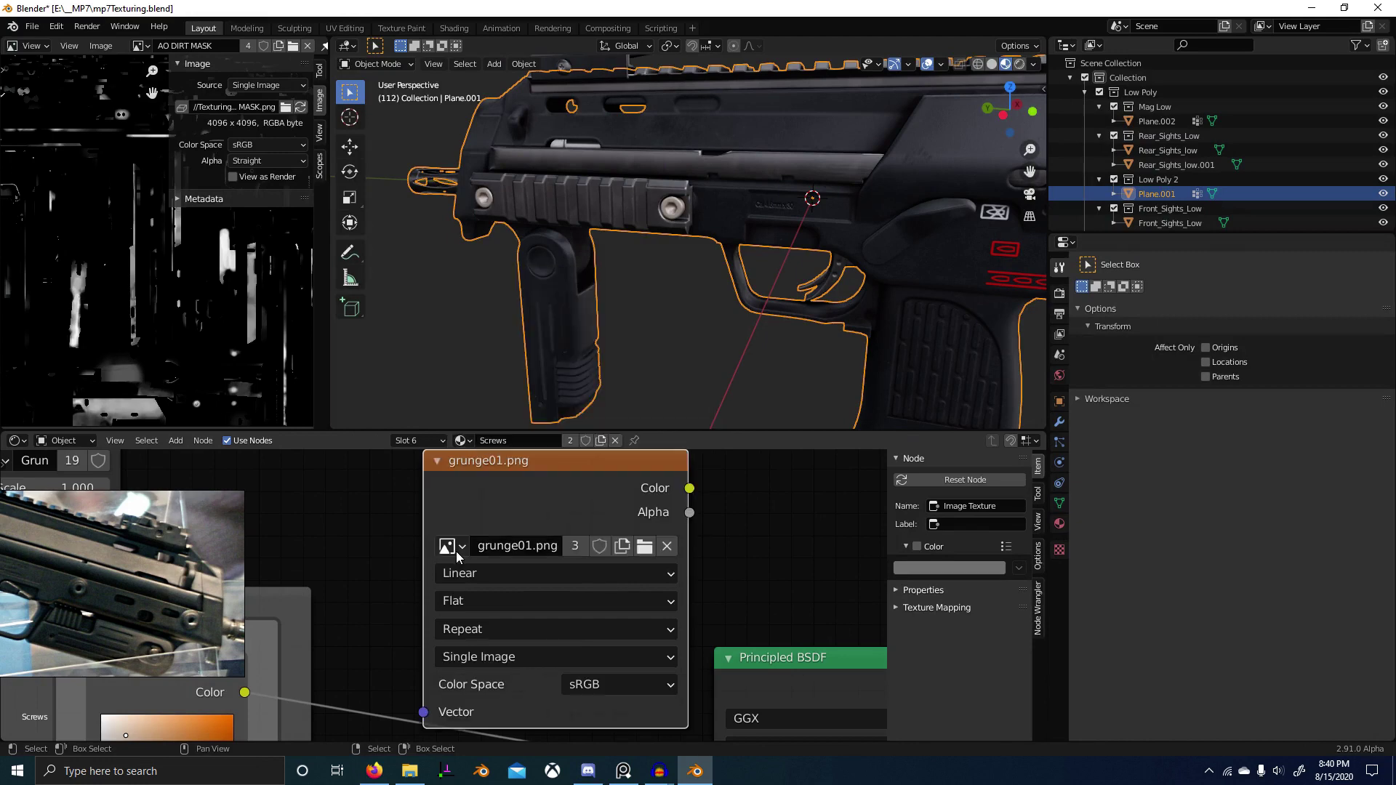
Step: Preview the grunge01.png texture on the screws and display the same image in the image editor
{"action": "left_click", "coordinate": [540, 487], "text": "ctrl+shift"}
{"action": "scroll", "coordinate": [540, 487], "scroll_direction": "down", "scroll_amount": 3}
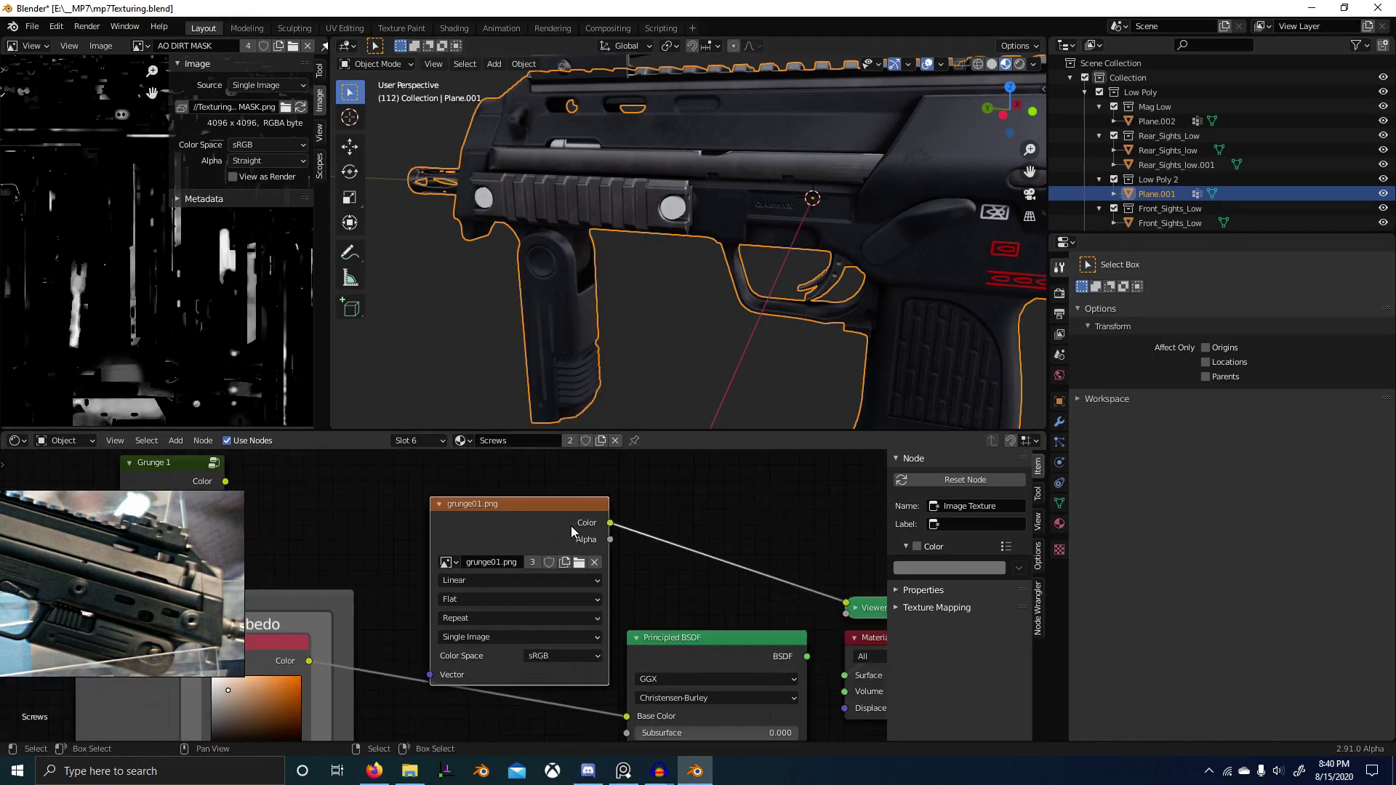
{"action": "left_click", "coordinate": [139, 46]}
{"action": "type", "text": "grunge"}
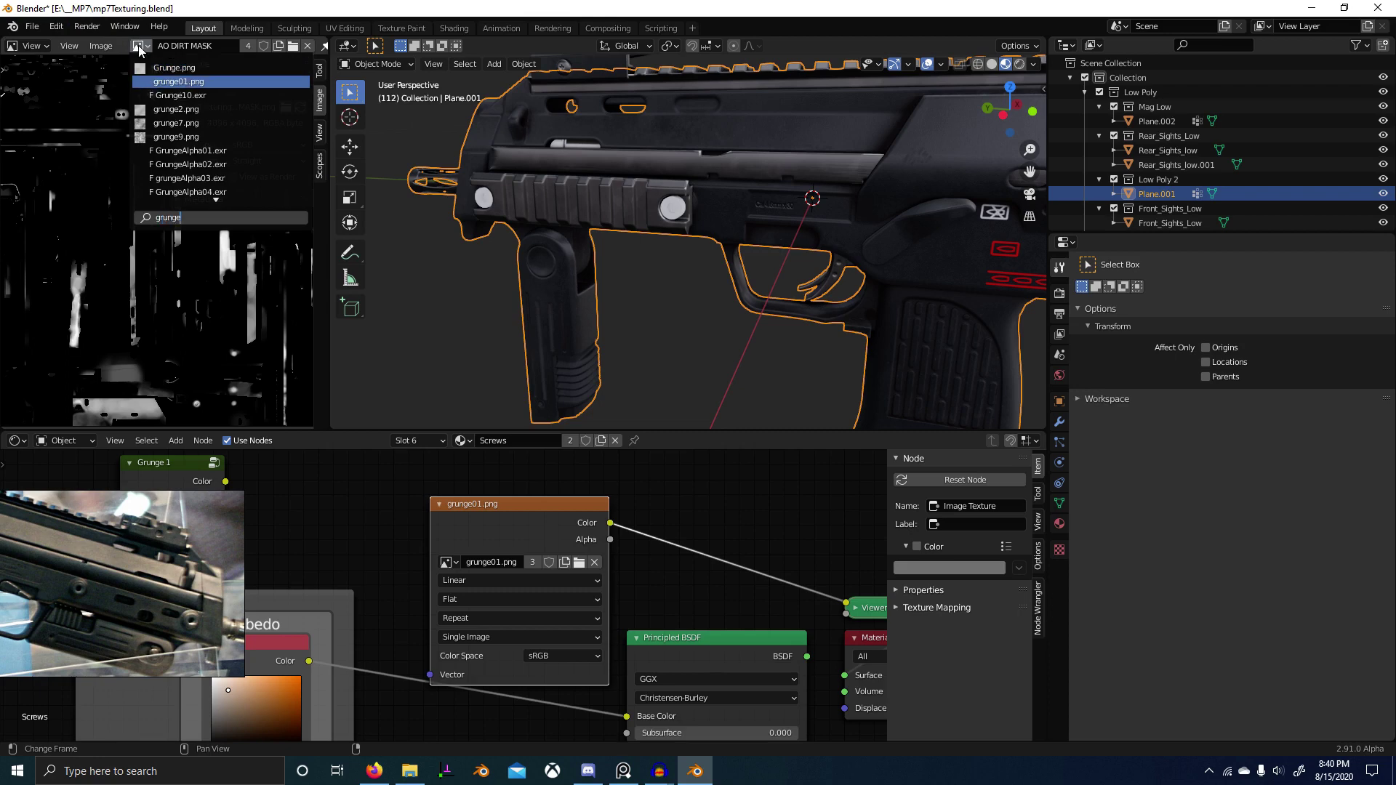
{"action": "key", "text": "Return"}
{"action": "scroll", "coordinate": [109, 137], "scroll_direction": "down", "scroll_amount": 6}
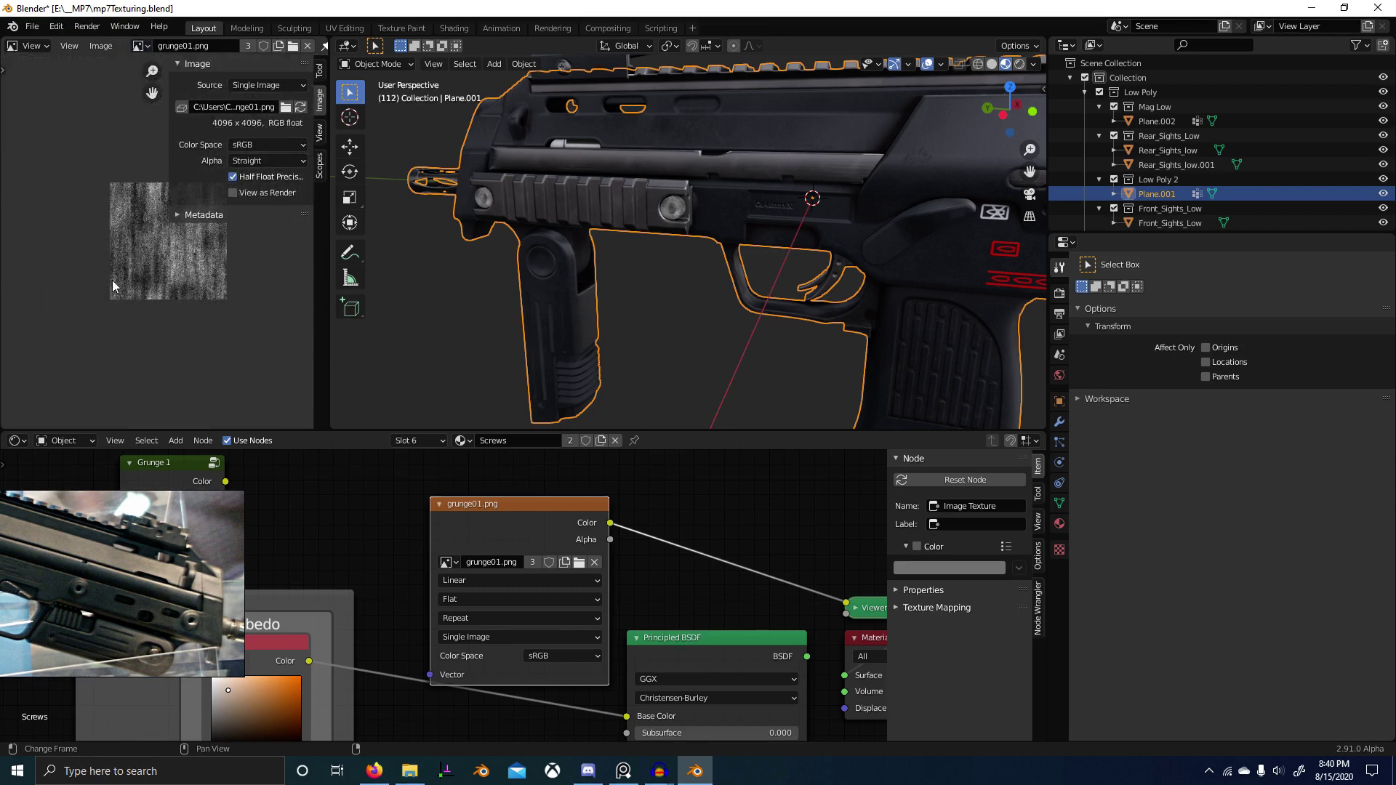
{"action": "scroll", "coordinate": [386, 313], "scroll_direction": "down", "scroll_amount": 1}
Step: Preview the Grunge 1 group on the screws and set its scale to 6.3
{"action": "middle_click_drag", "start_coordinate": [229, 537], "coordinate": [477, 548]}
{"action": "scroll", "coordinate": [473, 547], "scroll_direction": "up", "scroll_amount": 2}
{"action": "left_click", "coordinate": [362, 507], "text": "ctrl+shift"}
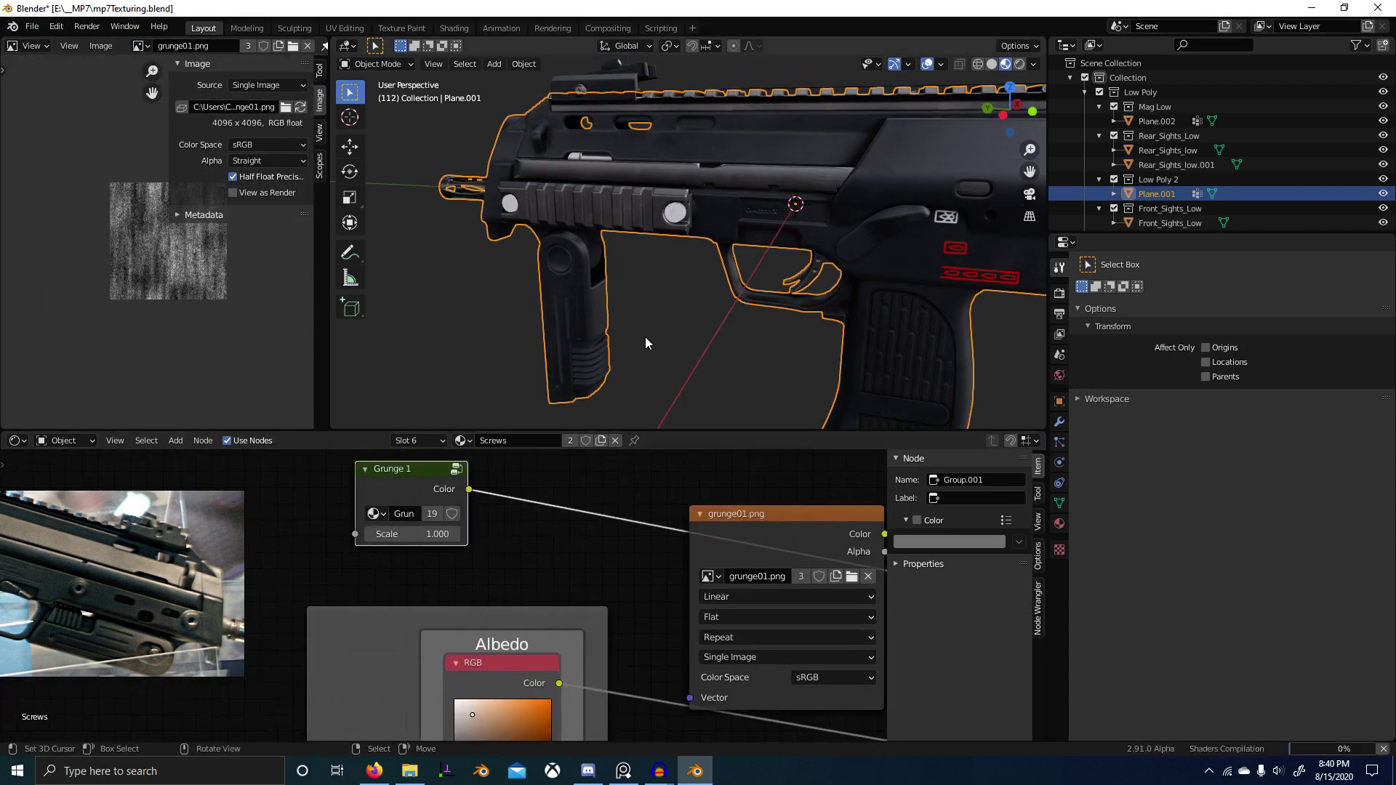
{"action": "middle_click_drag", "start_coordinate": [648, 344], "coordinate": [687, 336]}
{"action": "scroll", "coordinate": [690, 291], "scroll_direction": "up", "scroll_amount": 3}
{"action": "scroll", "coordinate": [457, 532], "scroll_direction": "up", "scroll_amount": 6}
{"action": "middle_click_drag", "start_coordinate": [456, 532], "coordinate": [558, 501]}
{"action": "scroll", "coordinate": [608, 201], "scroll_direction": "up", "scroll_amount": 5}
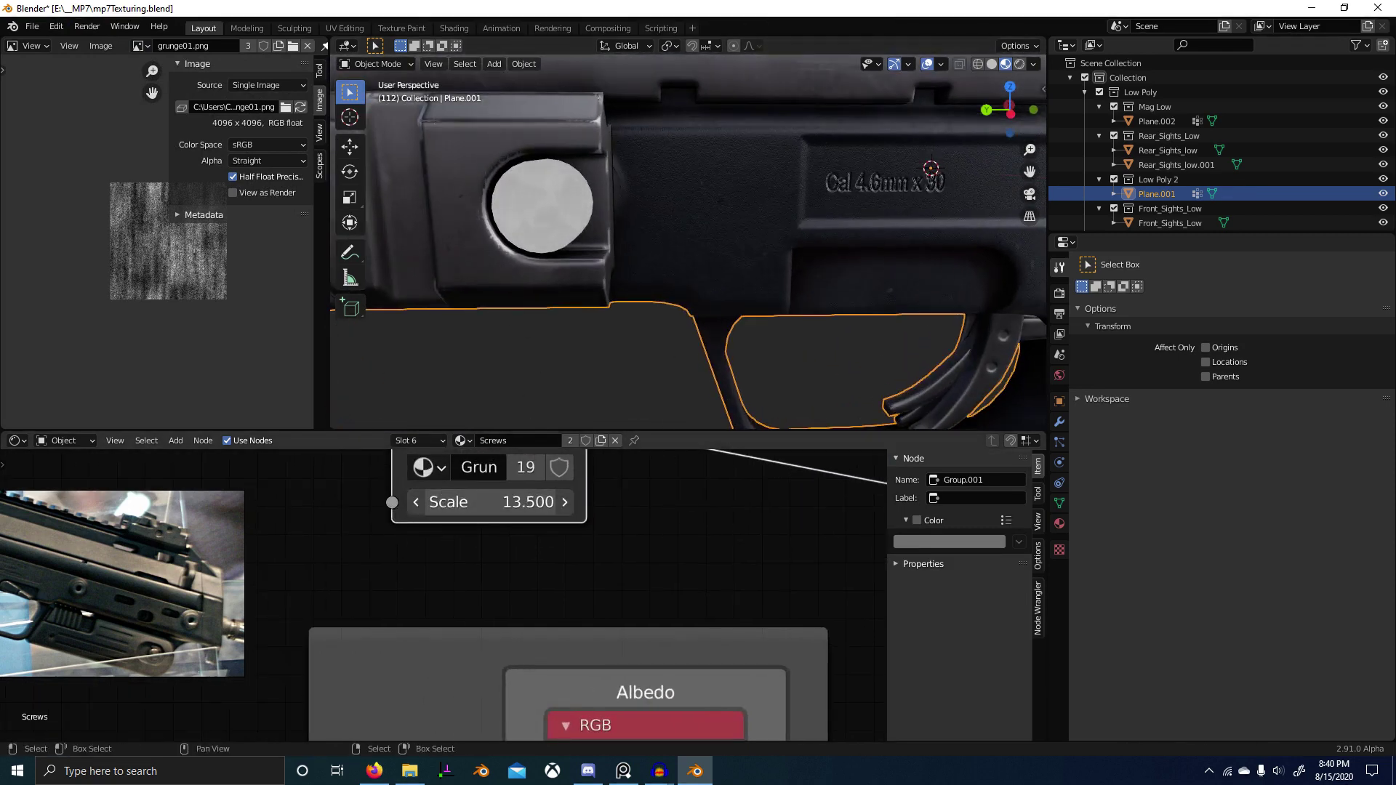
{"action": "scroll", "coordinate": [568, 251], "scroll_direction": "down", "scroll_amount": 2}
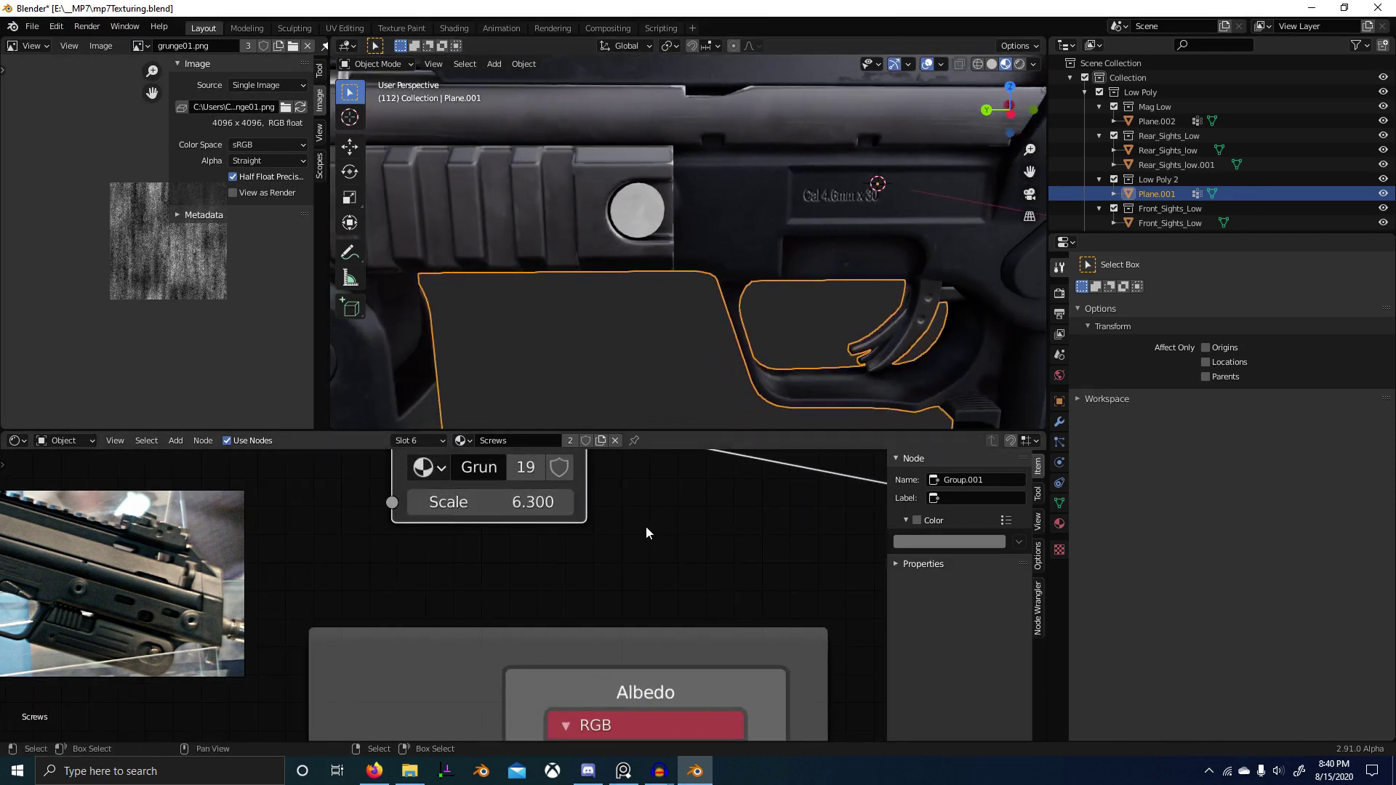
Step: Move the Grunge 1 group and the grunge01.png node apart, above the Principled BSDF
{"action": "scroll", "coordinate": [646, 526], "scroll_direction": "down", "scroll_amount": 5}
{"action": "left_click_drag", "start_coordinate": [392, 534], "coordinate": [576, 472]}
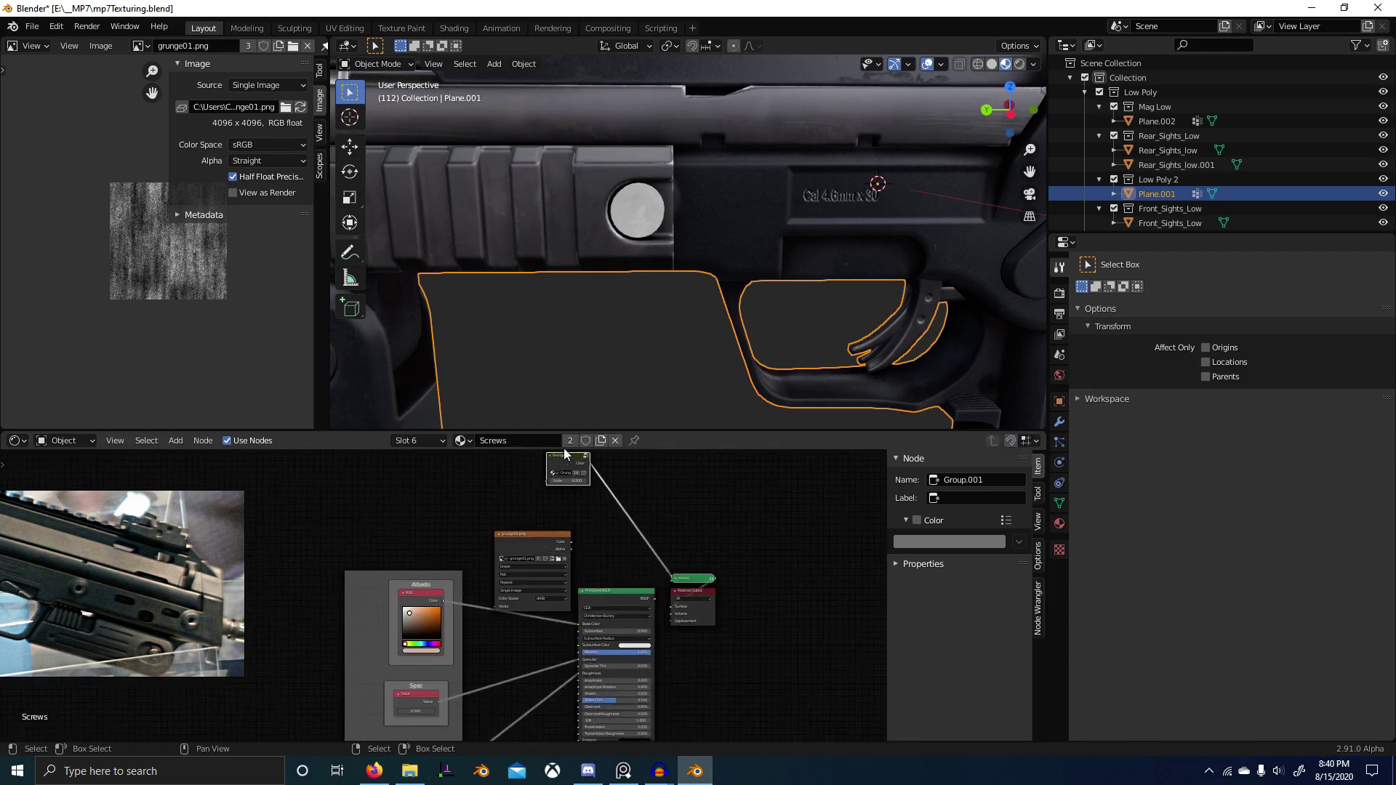
{"action": "left_click_drag", "start_coordinate": [547, 538], "coordinate": [493, 479]}
{"action": "scroll", "coordinate": [499, 506], "scroll_direction": "up", "scroll_amount": 2}
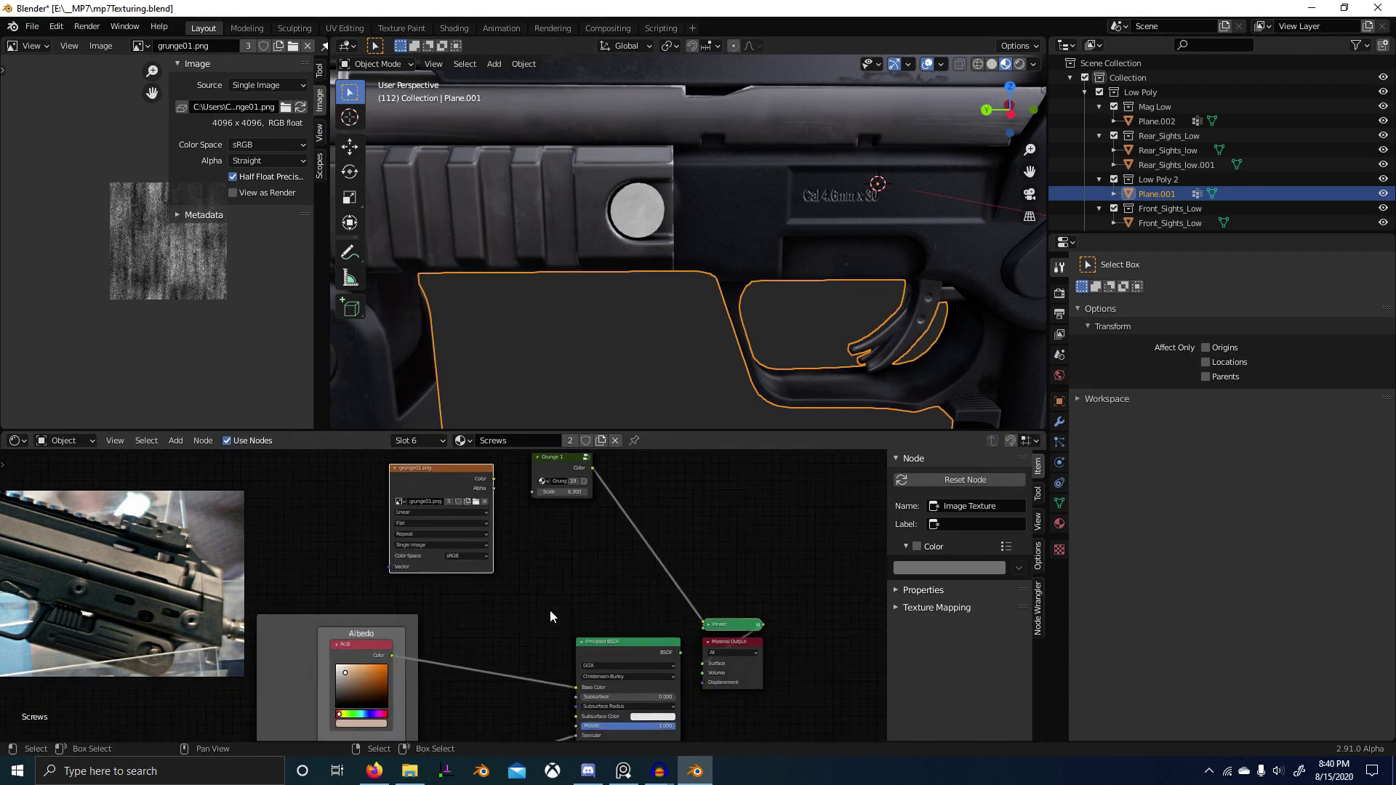
Step: Add Mapping and Texture Coordinate nodes to the grunge01.png texture, using Object coordinates
{"action": "key", "text": "ctrl+t"}
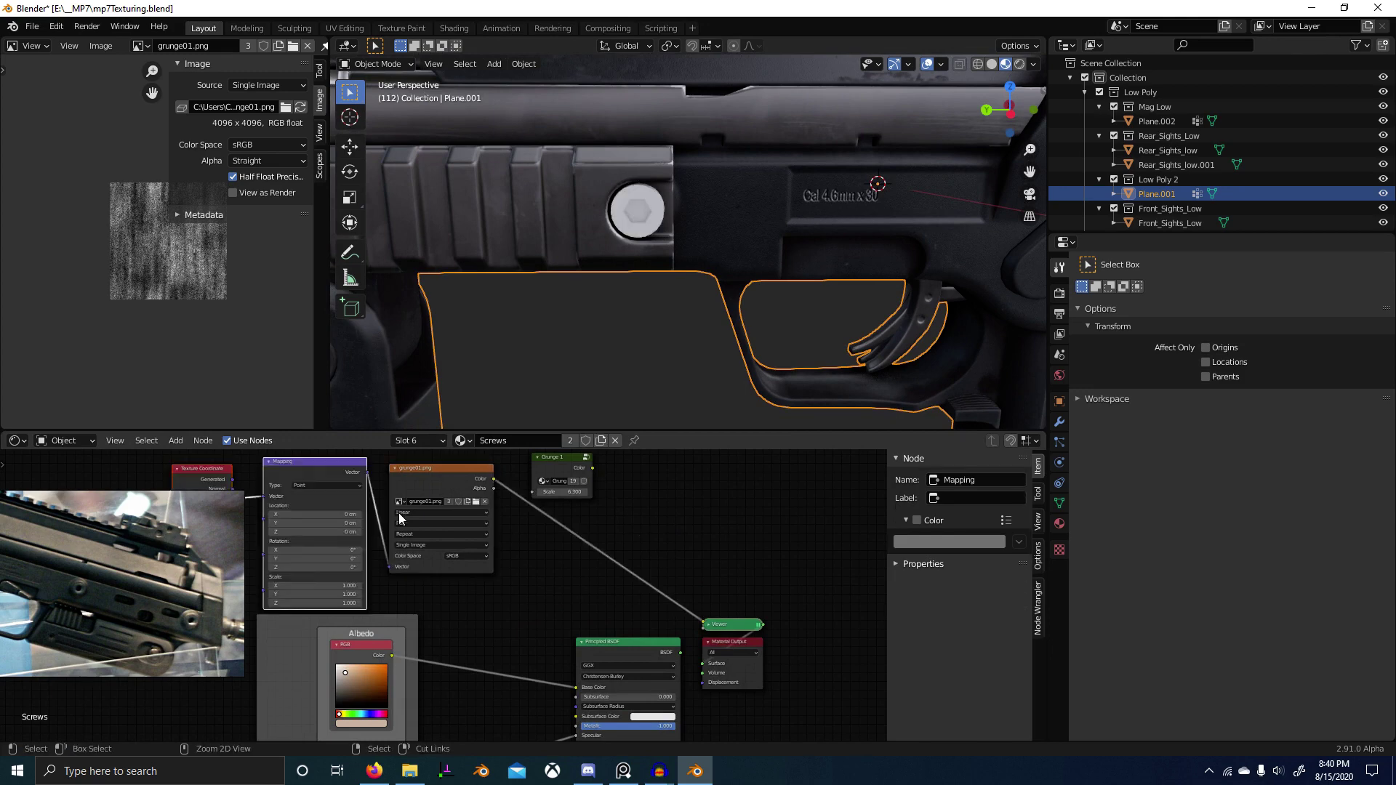
{"action": "key", "text": "KP_Decimal"}
{"action": "scroll", "coordinate": [661, 577], "scroll_direction": "up", "scroll_amount": 1}
Step: Set the grunge01.png texture to Box projection with a blend of 0.25
{"action": "left_click", "coordinate": [705, 564]}
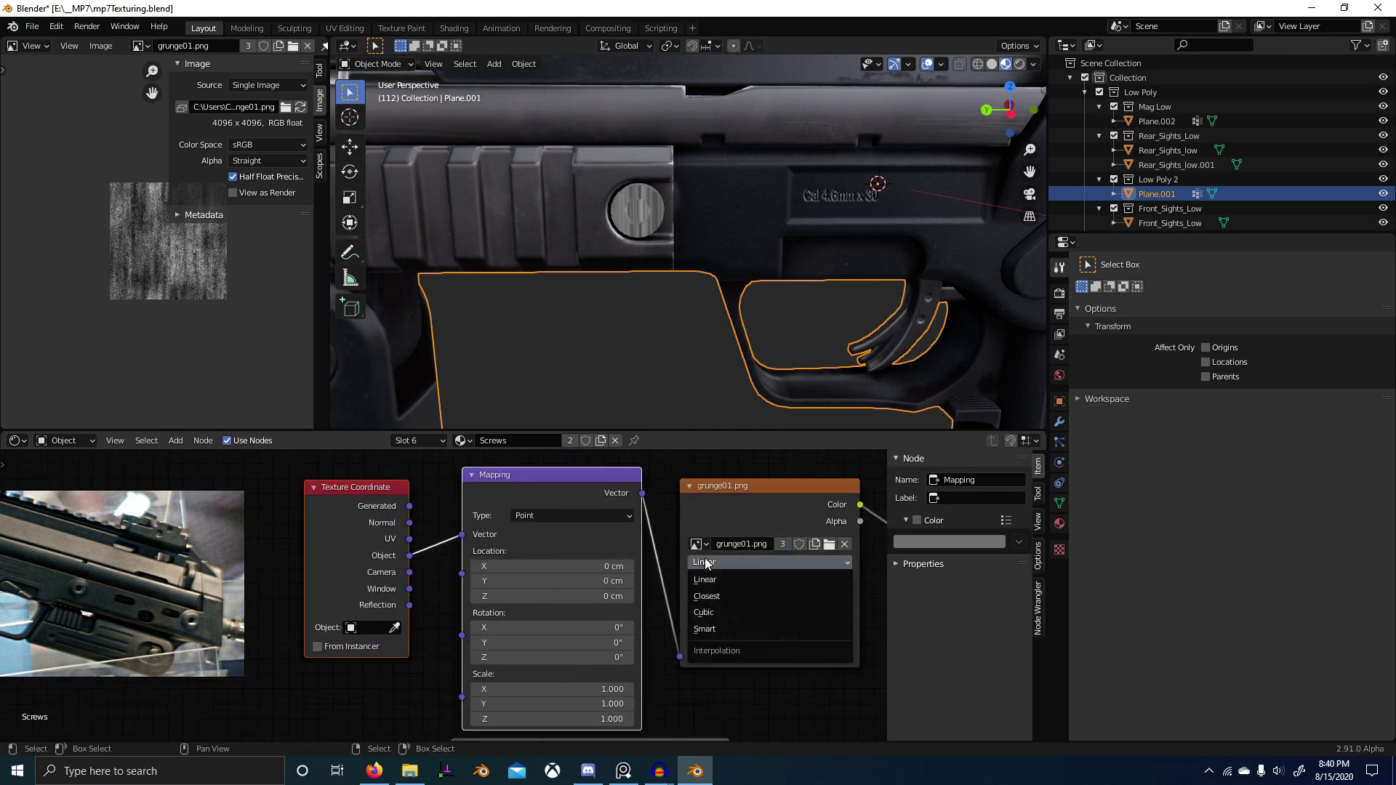
{"action": "left_click", "coordinate": [748, 580]}
{"action": "left_click", "coordinate": [733, 581]}
{"action": "left_click", "coordinate": [740, 614]}
{"action": "left_click", "coordinate": [745, 600]}
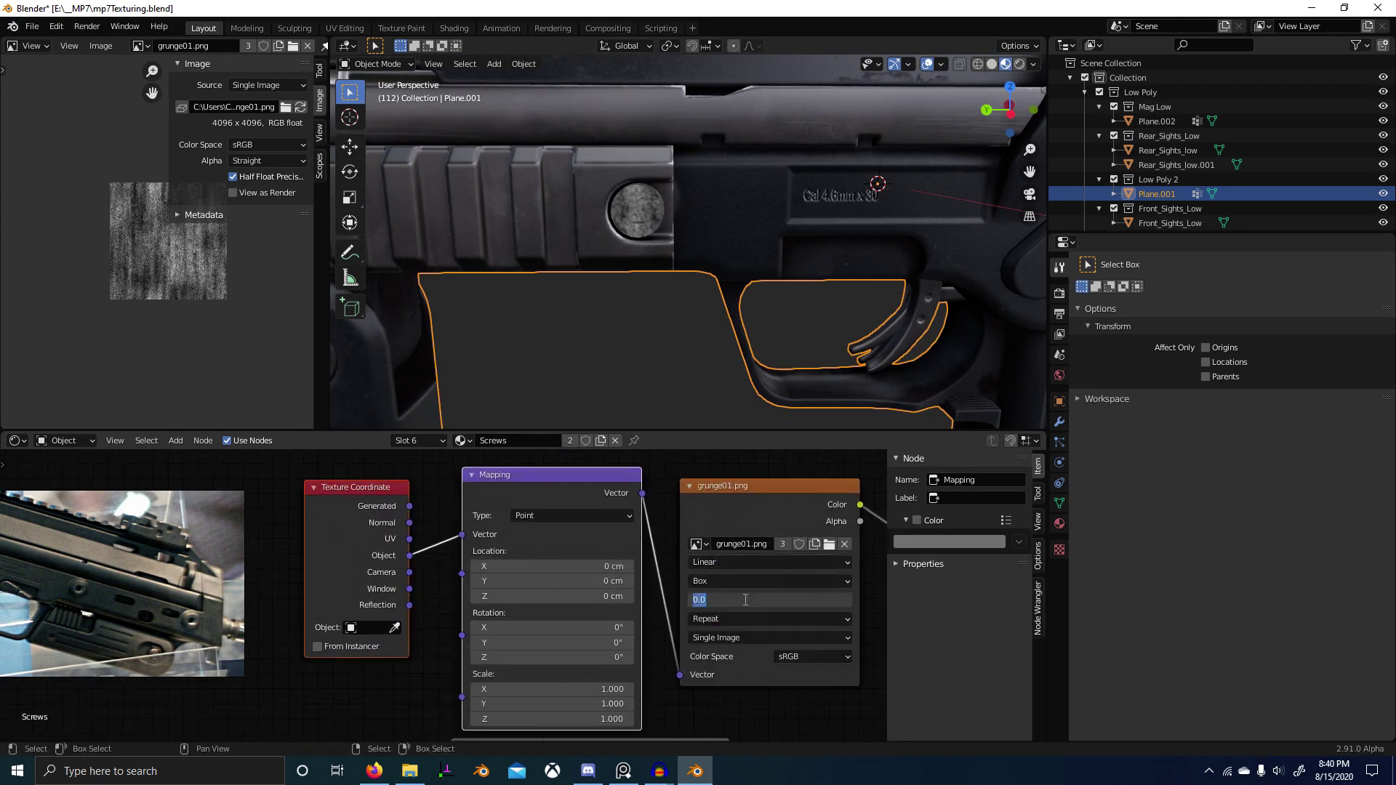
{"action": "type", "text": "."}
Step: Set the Mapping node's X, Y and Z scale to 4.62 and inspect the grunge on the screw
{"action": "middle_click_drag", "start_coordinate": [549, 355], "coordinate": [573, 219]}
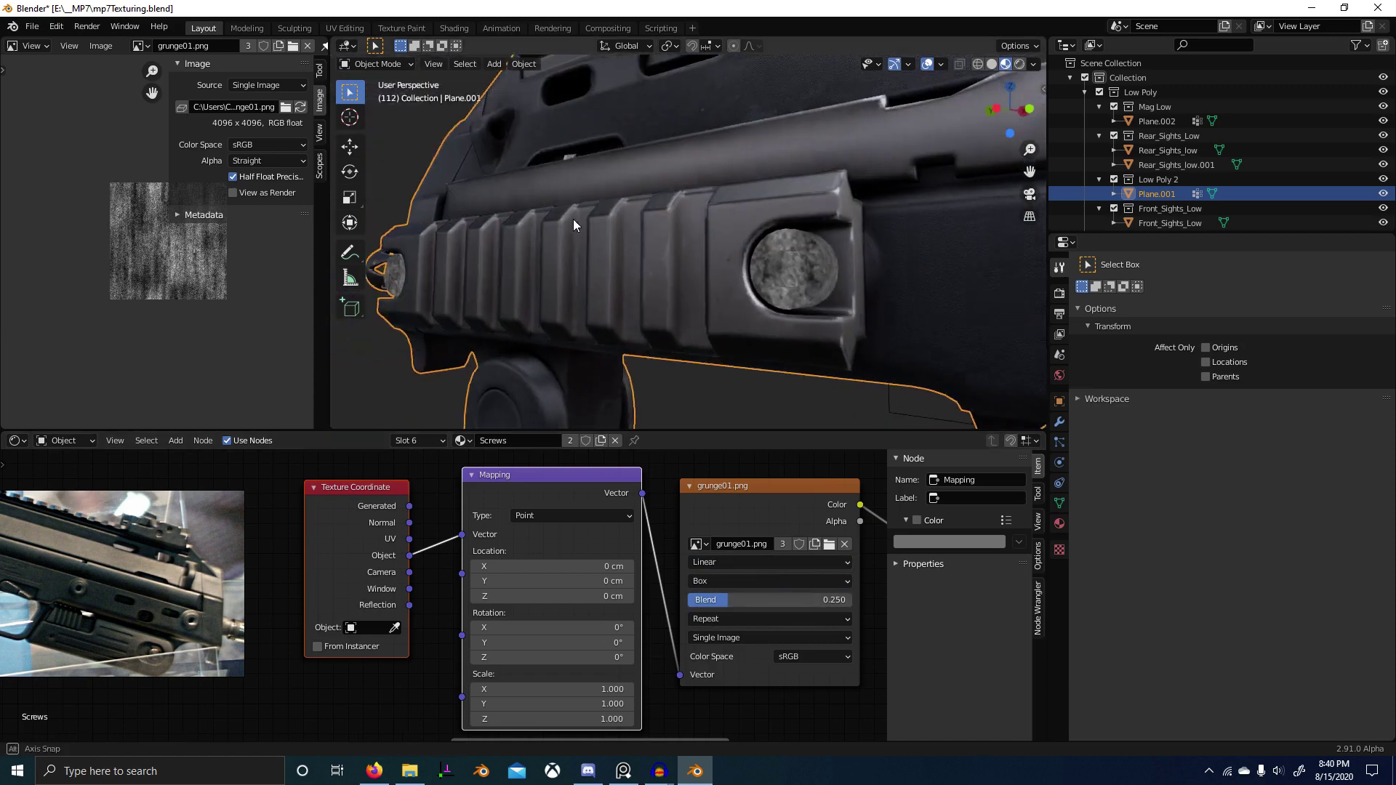
{"action": "scroll", "coordinate": [678, 586], "scroll_direction": "down", "scroll_amount": 2}
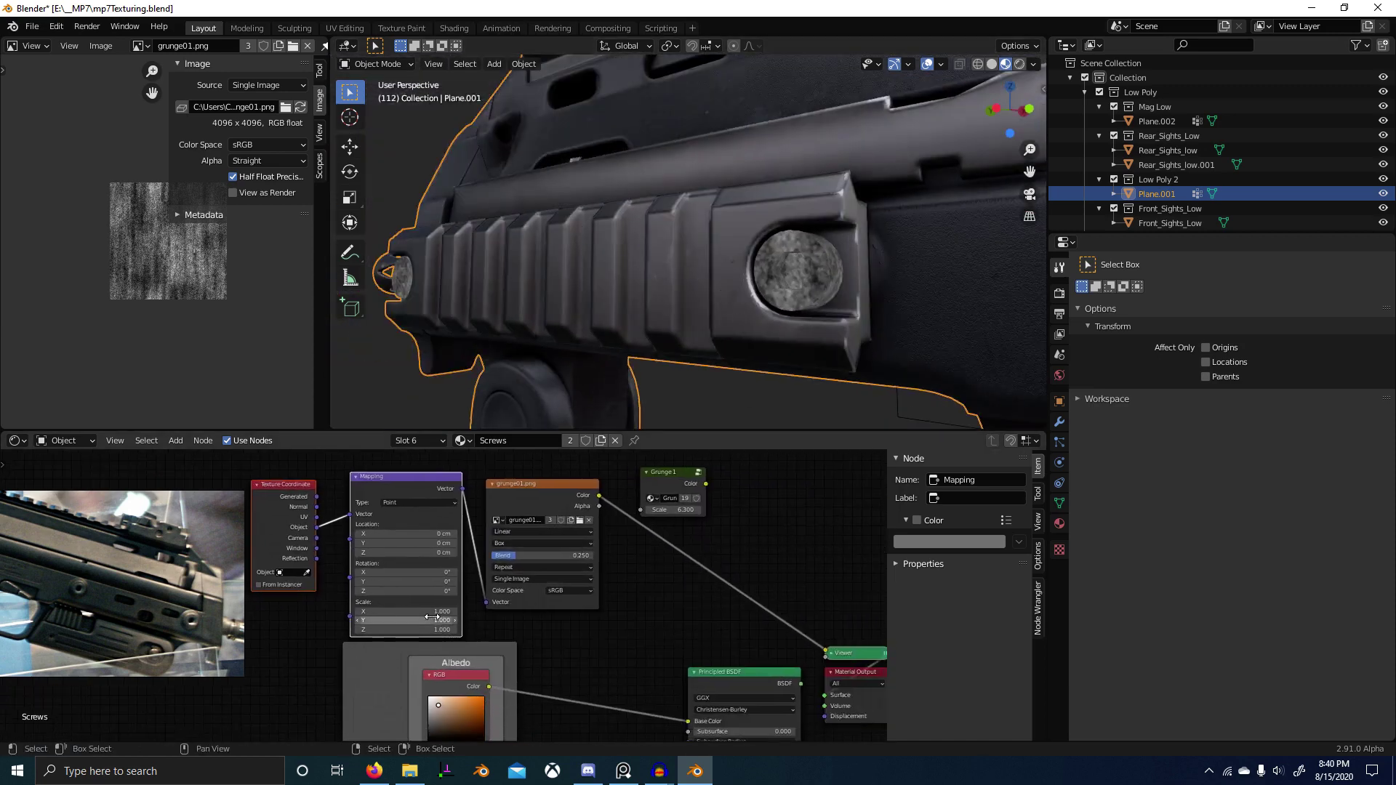
{"action": "left_click_drag", "start_coordinate": [406, 611], "coordinate": [493, 629]}
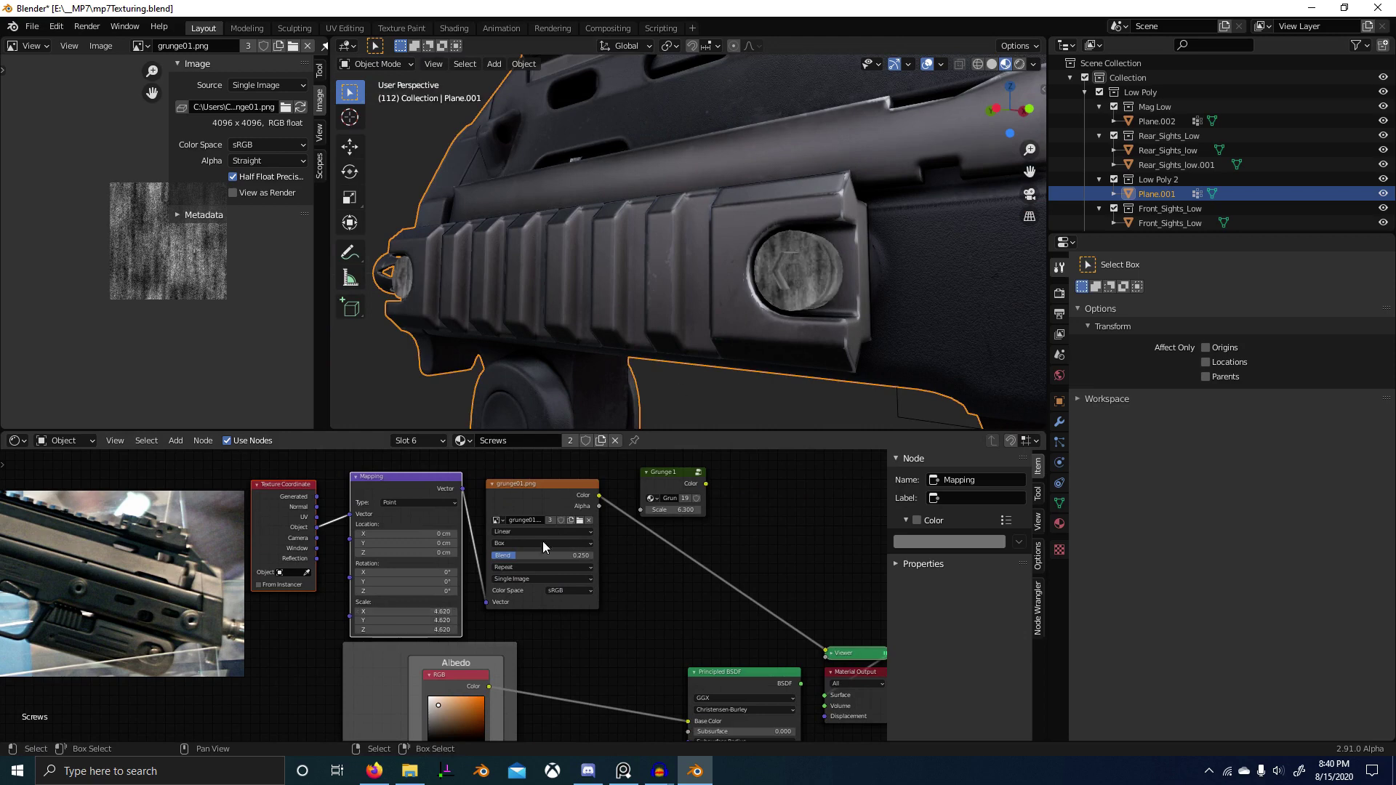
{"action": "middle_click_drag", "start_coordinate": [822, 252], "coordinate": [880, 250]}
{"action": "scroll", "coordinate": [880, 250], "scroll_direction": "down", "scroll_amount": 3}
Step: Move the Texture Coordinate, Mapping and grunge01.png nodes aside, and place the Grunge 1 group above the image texture
{"action": "scroll", "coordinate": [525, 573], "scroll_direction": "down", "scroll_amount": 3}
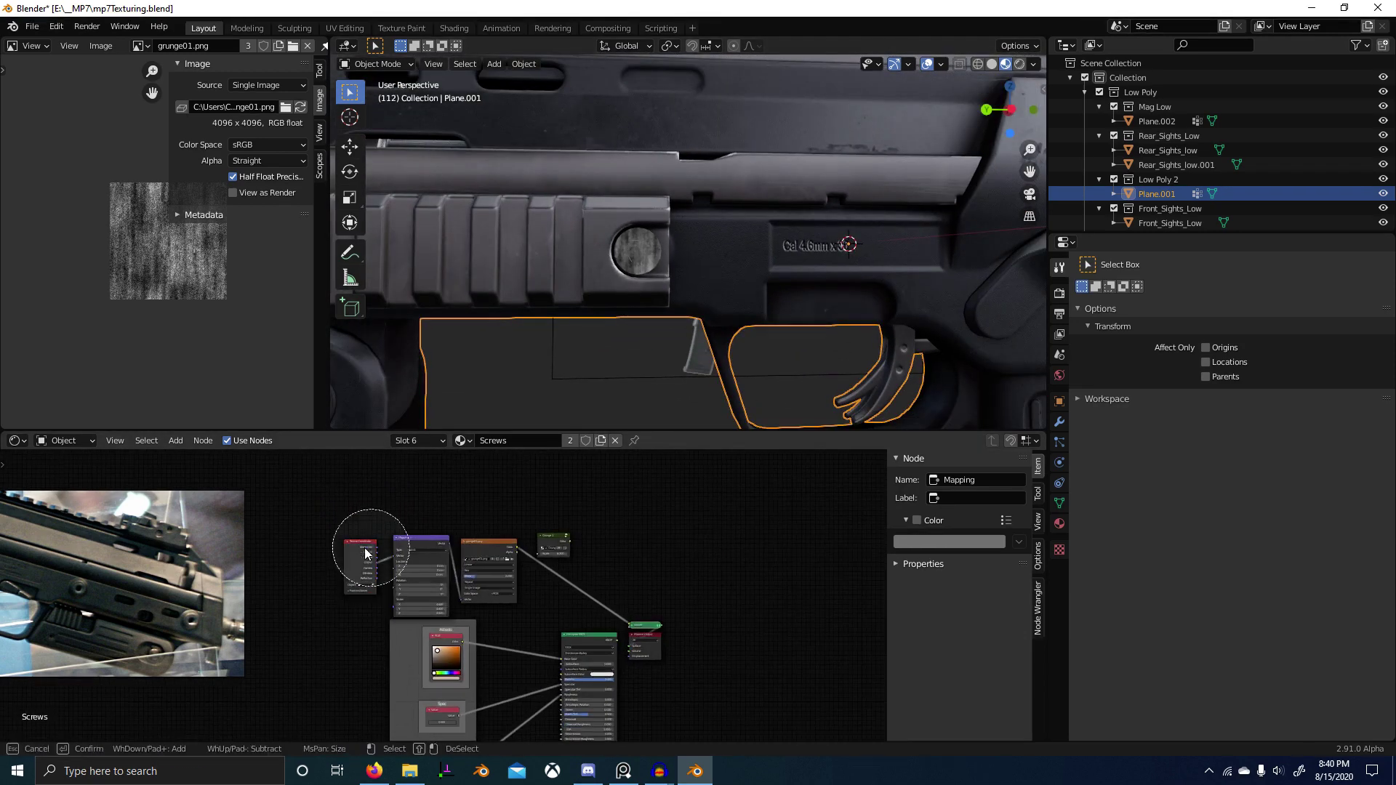
{"action": "key", "text": "c"}
{"action": "right_click", "coordinate": [535, 536]}
{"action": "left_click_drag", "start_coordinate": [555, 541], "coordinate": [486, 517]}
{"action": "key", "text": "alt+a"}
{"action": "key", "text": "c"}
{"action": "right_click", "coordinate": [458, 538]}
{"action": "mouse_move", "coordinate": [397, 540]}
{"action": "left_mouse_down"}
{"action": "mouse_move", "coordinate": [440, 554]}
{"action": "mouse_move", "coordinate": [403, 481]}
{"action": "mouse_move", "coordinate": [416, 479]}
{"action": "left_mouse_up"}
{"action": "left_click", "coordinate": [403, 481]}
Step: Inspect the screw on the gun's other side and move the Albedo, Spec, Rough and Normal frame farther from the Principled BSDF
{"action": "scroll", "coordinate": [753, 332], "scroll_direction": "down", "scroll_amount": 5}
{"action": "scroll", "coordinate": [452, 346], "scroll_direction": "up", "scroll_amount": 8}
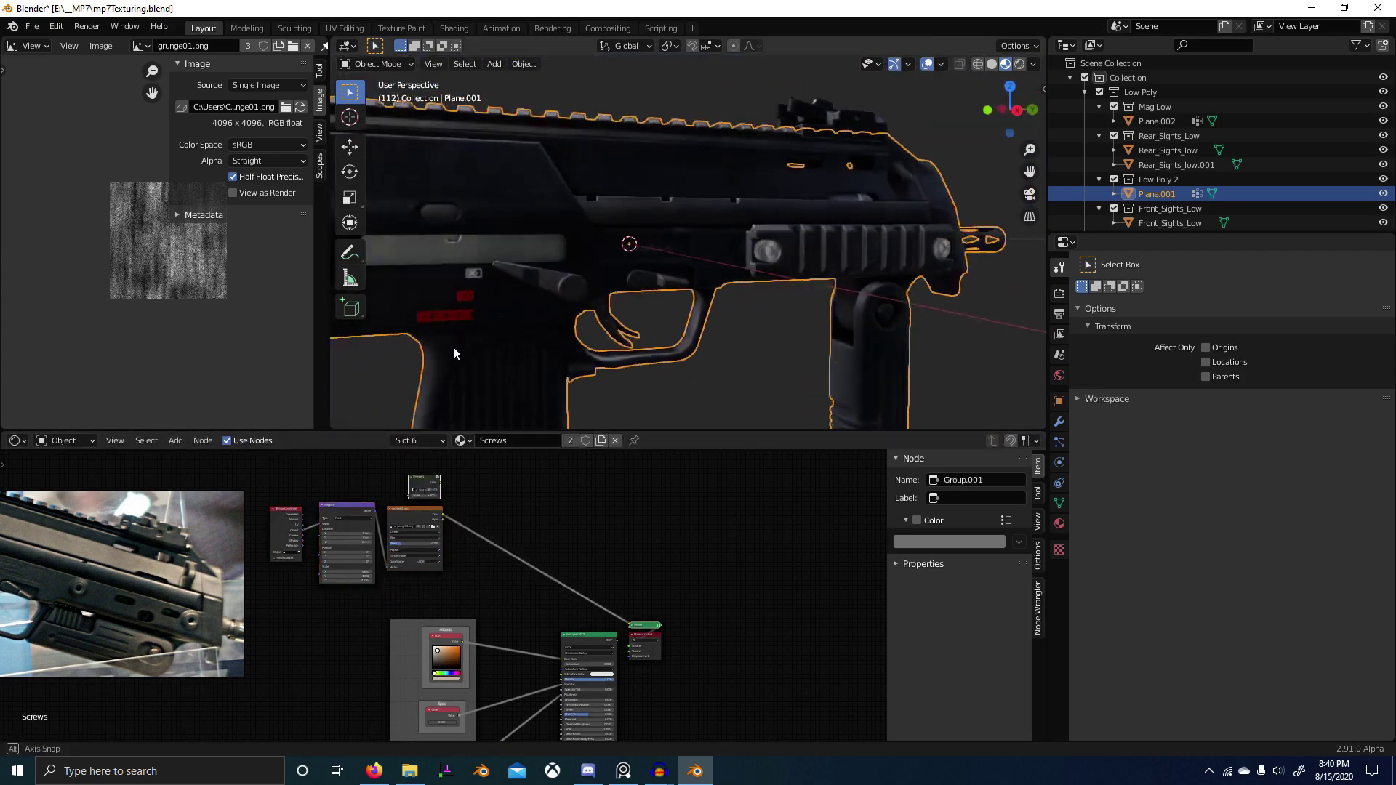
{"action": "middle_click_drag", "start_coordinate": [685, 359], "coordinate": [642, 368]}
{"action": "scroll", "coordinate": [464, 571], "scroll_direction": "up", "scroll_amount": 2}
{"action": "middle_click_drag", "start_coordinate": [448, 558], "coordinate": [442, 613]}
{"action": "scroll", "coordinate": [442, 612], "scroll_direction": "up", "scroll_amount": 1}
{"action": "middle_click_drag", "start_coordinate": [445, 687], "coordinate": [480, 553]}
{"action": "scroll", "coordinate": [461, 625], "scroll_direction": "down", "scroll_amount": 2}
{"action": "left_click_drag", "start_coordinate": [492, 574], "coordinate": [424, 575]}
{"action": "middle_click_drag", "start_coordinate": [430, 602], "coordinate": [451, 557]}
{"action": "scroll", "coordinate": [451, 557], "scroll_direction": "down", "scroll_amount": 2}
{"action": "key", "text": "g"}
{"action": "left_click", "coordinate": [405, 551]}
Step: Insert a MixRGB node into the link between the Albedo color and the Base Color
{"action": "key", "text": "shift+a"}
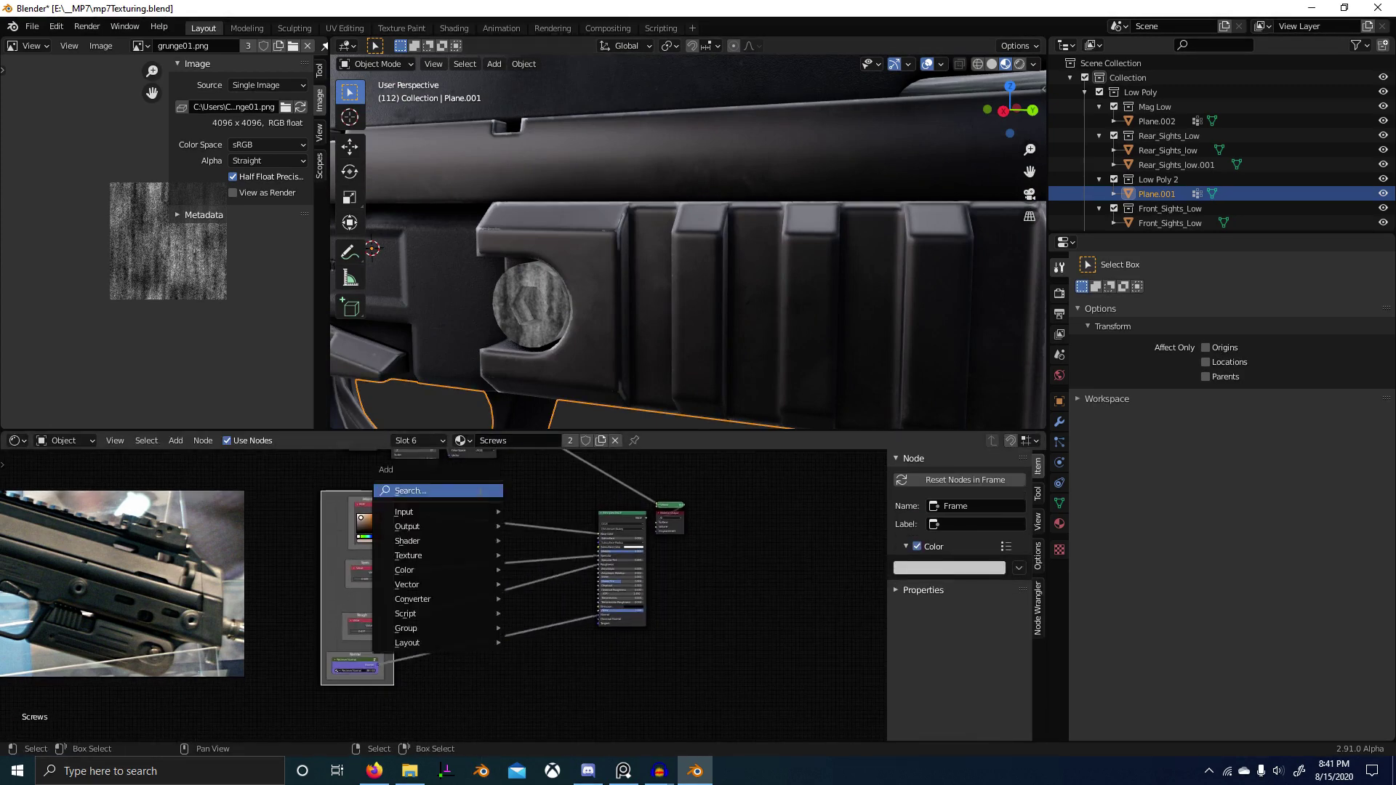
{"action": "left_click", "coordinate": [480, 491]}
{"action": "type", "text": "mixr"}
{"action": "key", "text": "Return"}
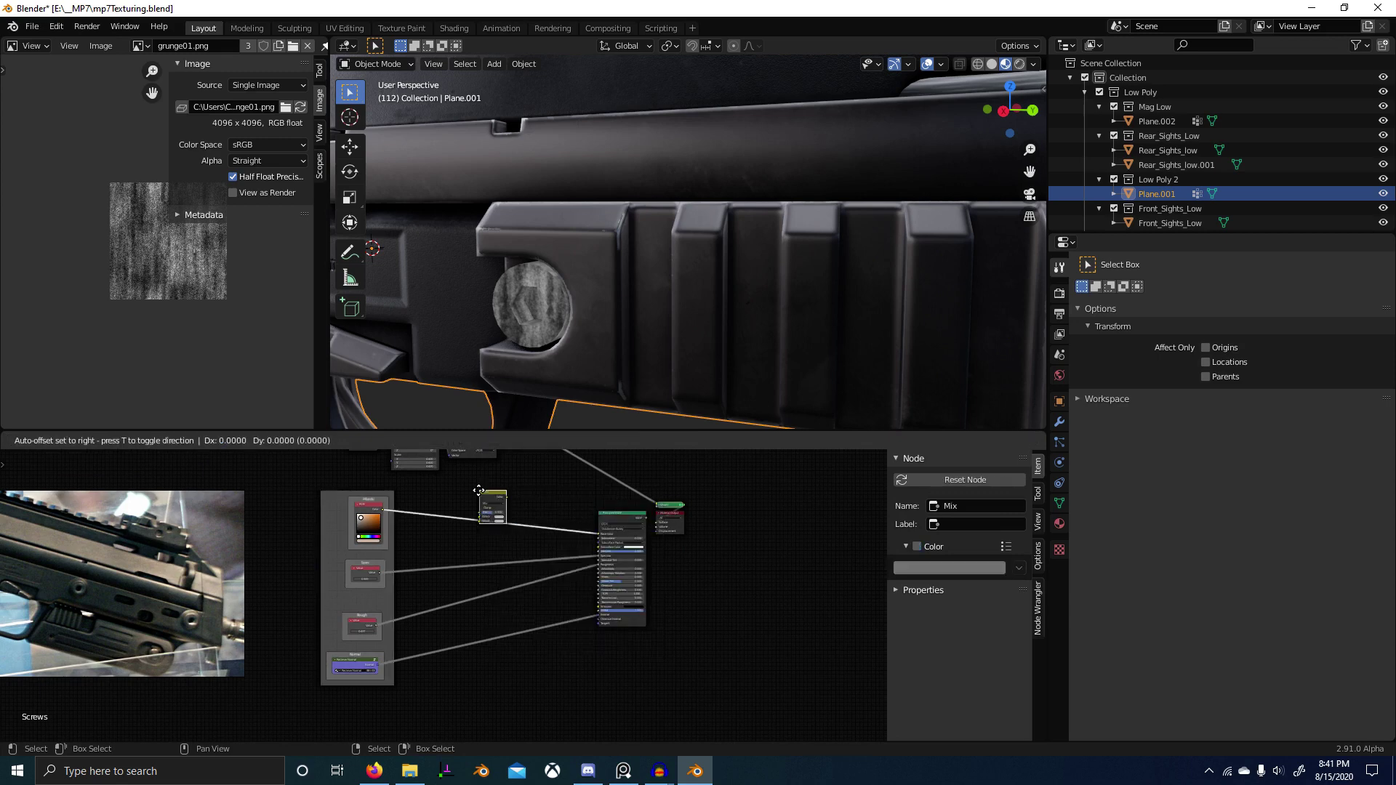
{"action": "left_click", "coordinate": [480, 501]}
Step: Duplicate the Mix node twice, inserting one copy into the Spec link and one into the Rough link
{"action": "scroll", "coordinate": [534, 516], "scroll_direction": "up", "scroll_amount": 5}
{"action": "middle_click_drag", "start_coordinate": [530, 525], "coordinate": [528, 552]}
{"action": "key", "text": "shift+d"}
{"action": "left_click", "coordinate": [521, 627]}
{"action": "key", "text": "shift+d"}
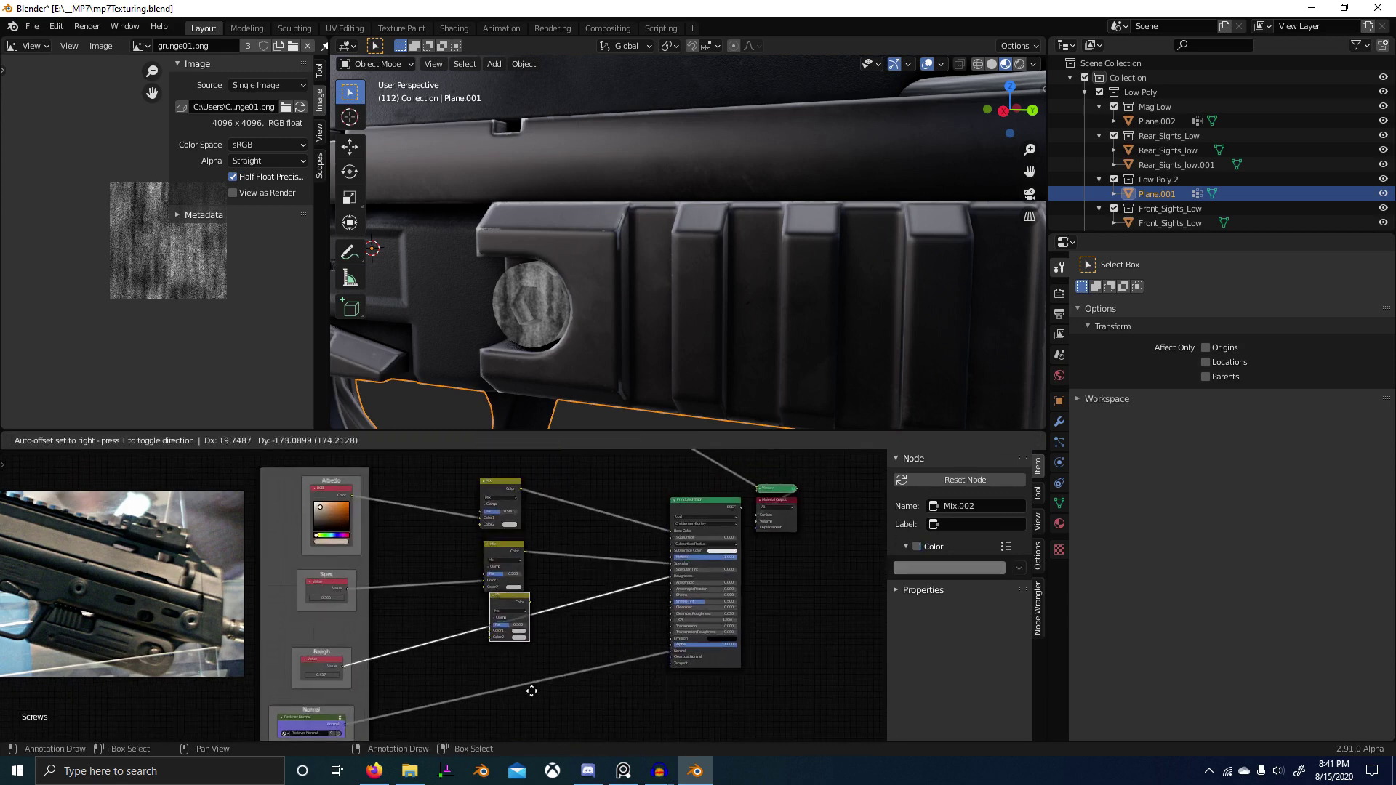
{"action": "left_click", "coordinate": [529, 691]}
{"action": "key", "text": "shift+d"}
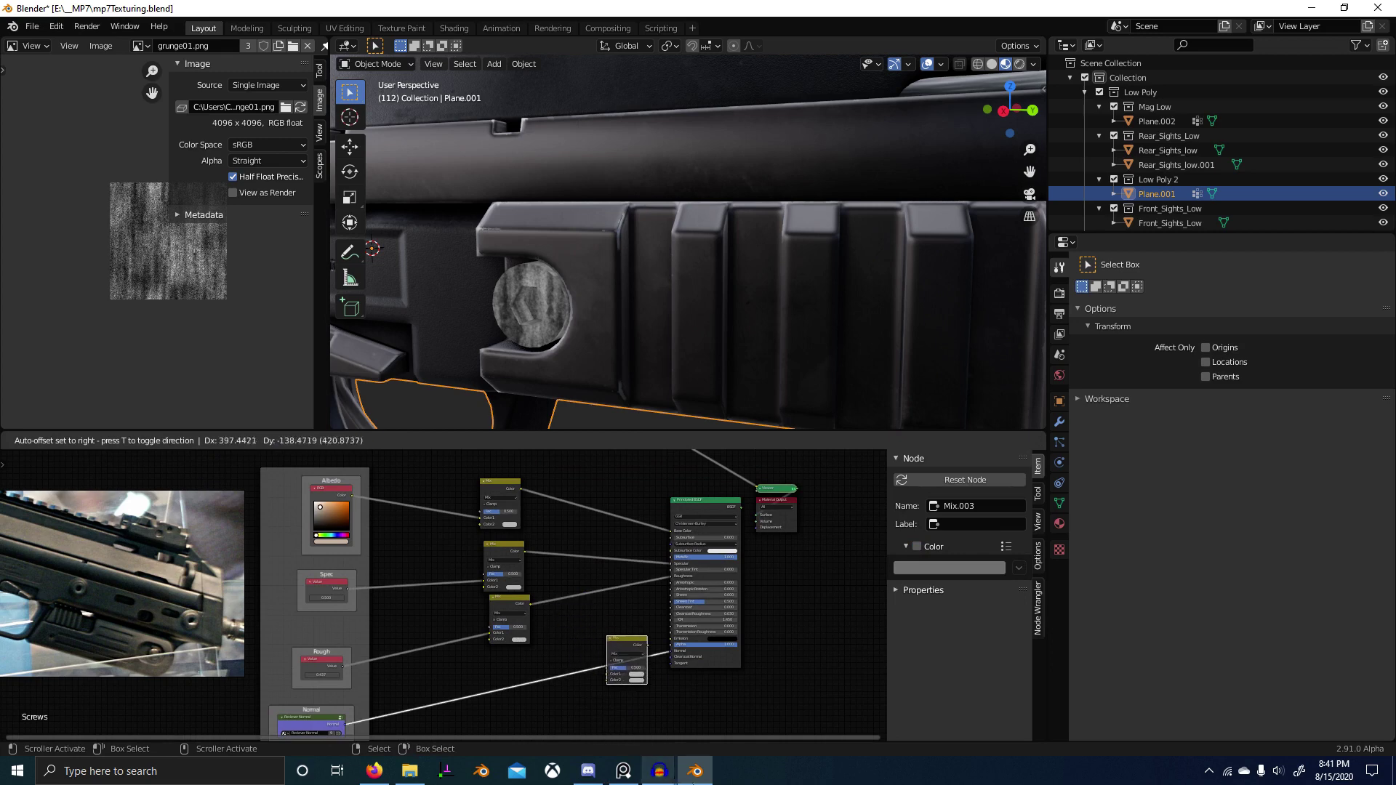
{"action": "left_click", "coordinate": [598, 713]}
{"action": "key", "text": "x"}
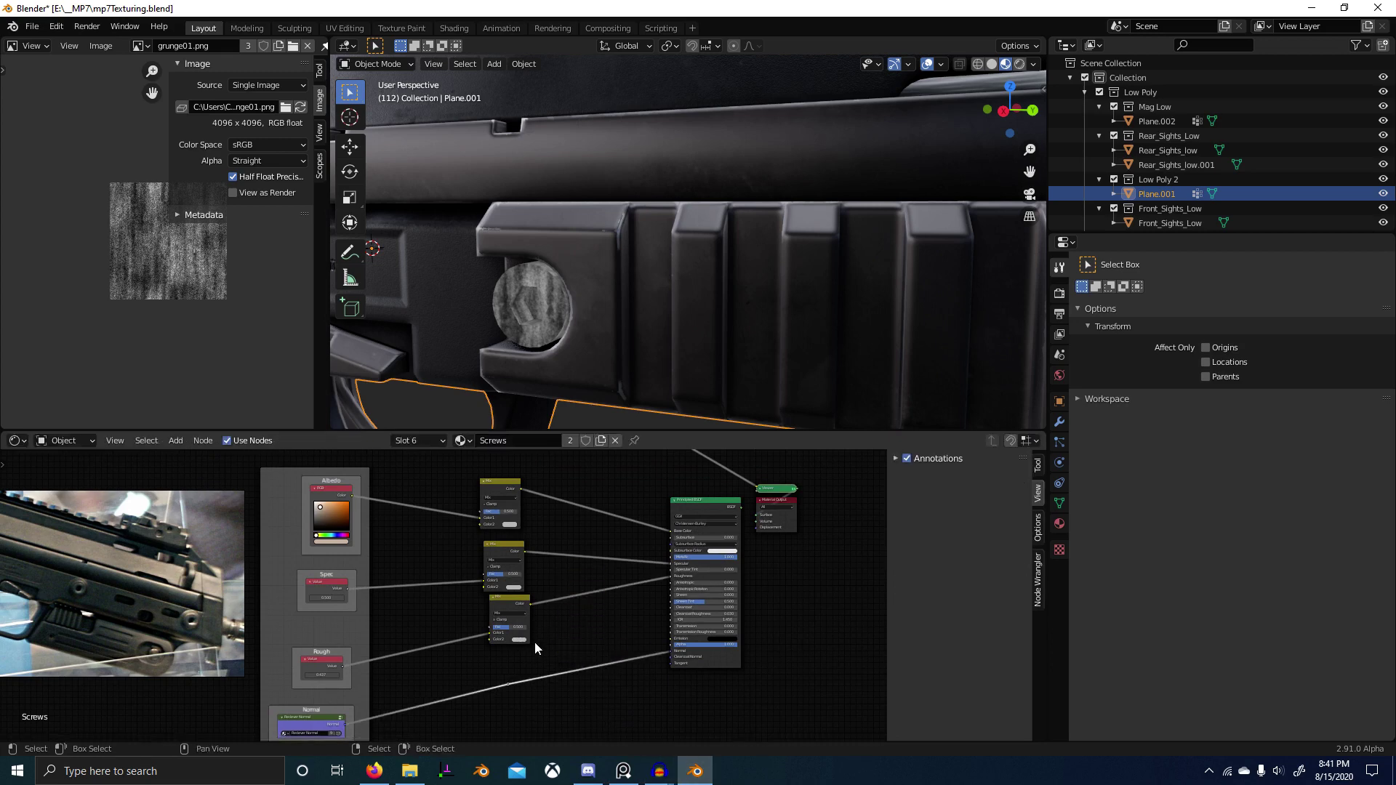
Step: Group the three Mix nodes and a reroute on the Normal link in a frame
{"action": "left_click_drag", "start_coordinate": [471, 472], "coordinate": [560, 714]}
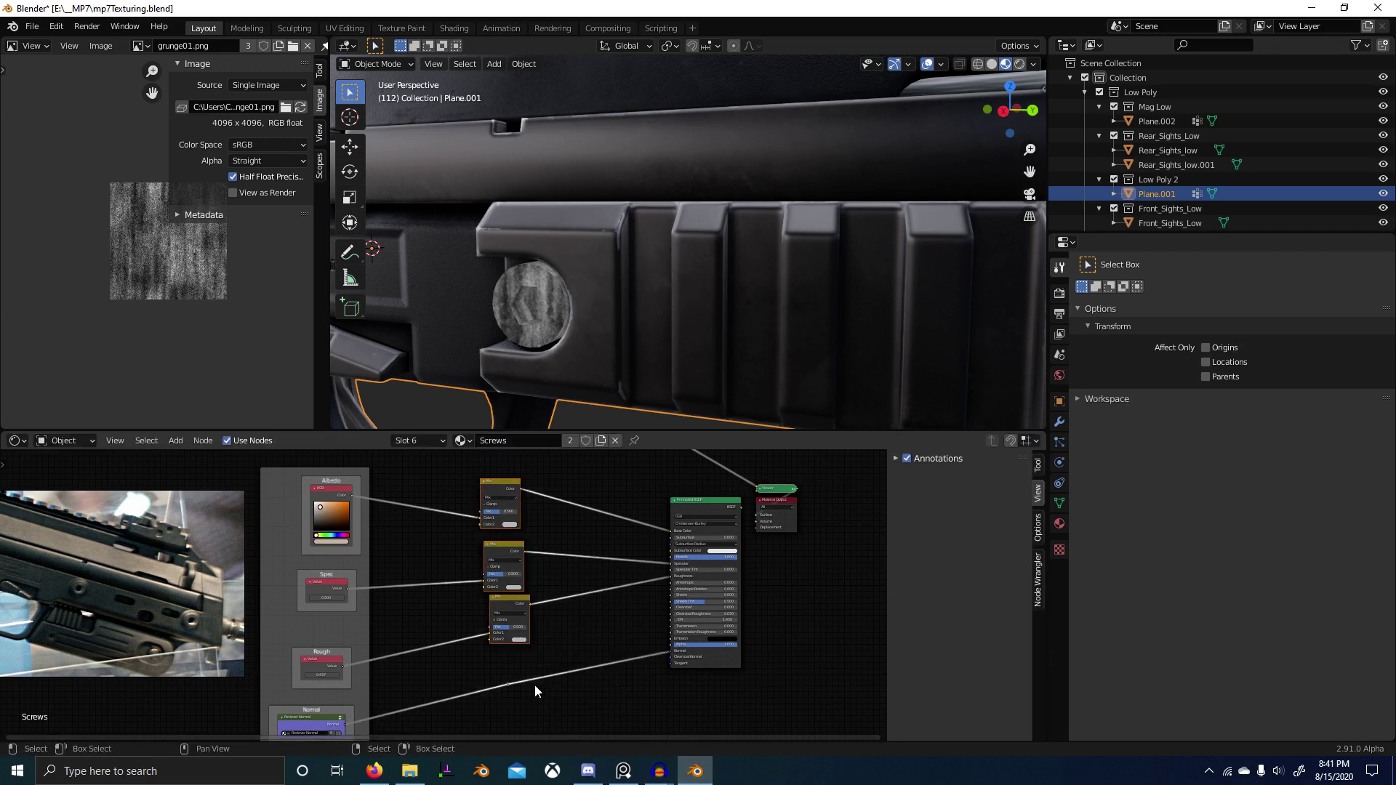
{"action": "key", "text": "ctrl+j"}
Step: Try deleting the Mix node on the Spec link, and undo the deletion
{"action": "left_click", "coordinate": [507, 554]}
{"action": "key", "text": "x"}
{"action": "scroll", "coordinate": [570, 603], "scroll_direction": "down", "scroll_amount": 4}
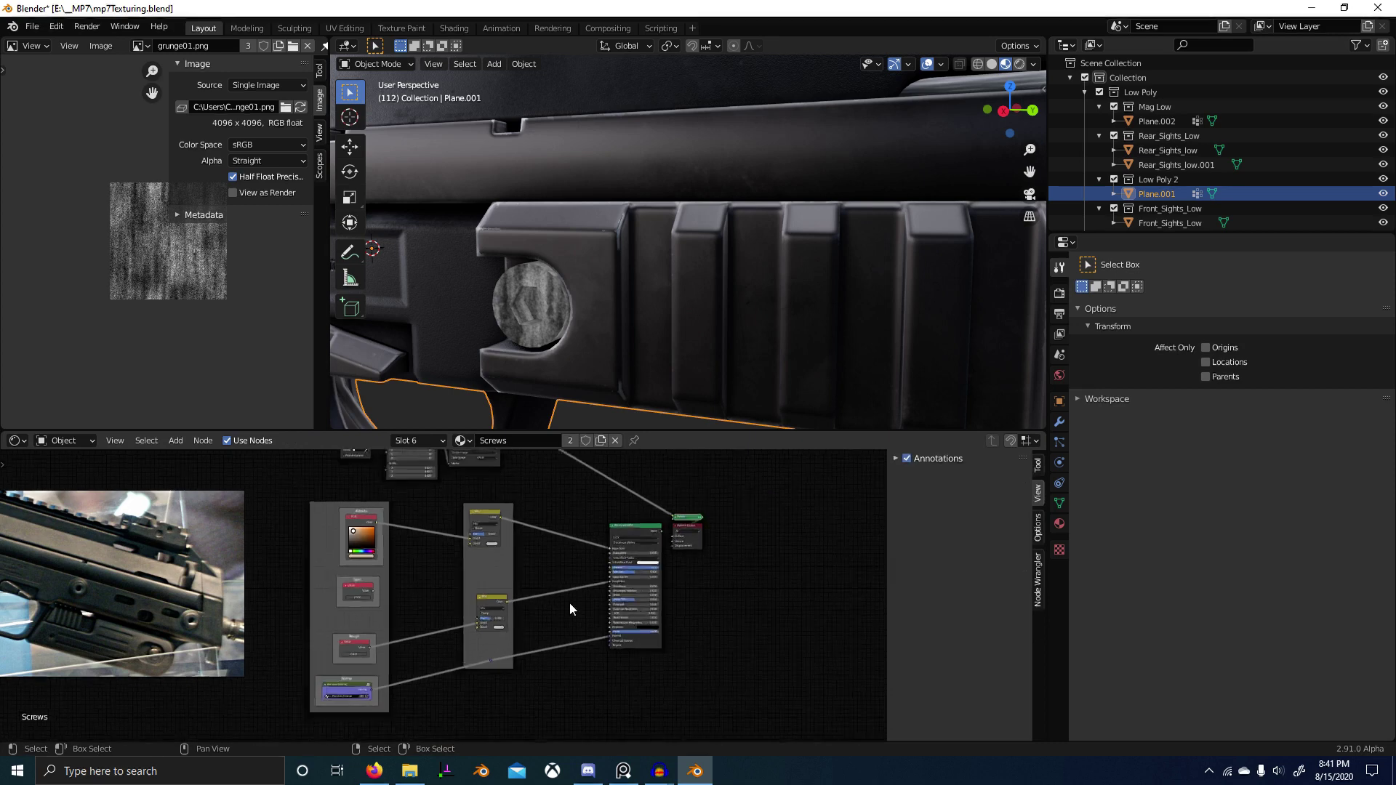
{"action": "middle_click_drag", "start_coordinate": [569, 604], "coordinate": [572, 666]}
{"action": "scroll", "coordinate": [433, 631], "scroll_direction": "up", "scroll_amount": 1}
{"action": "scroll", "coordinate": [508, 645], "scroll_direction": "down", "scroll_amount": 1}
{"action": "key", "text": "ctrl+z"}
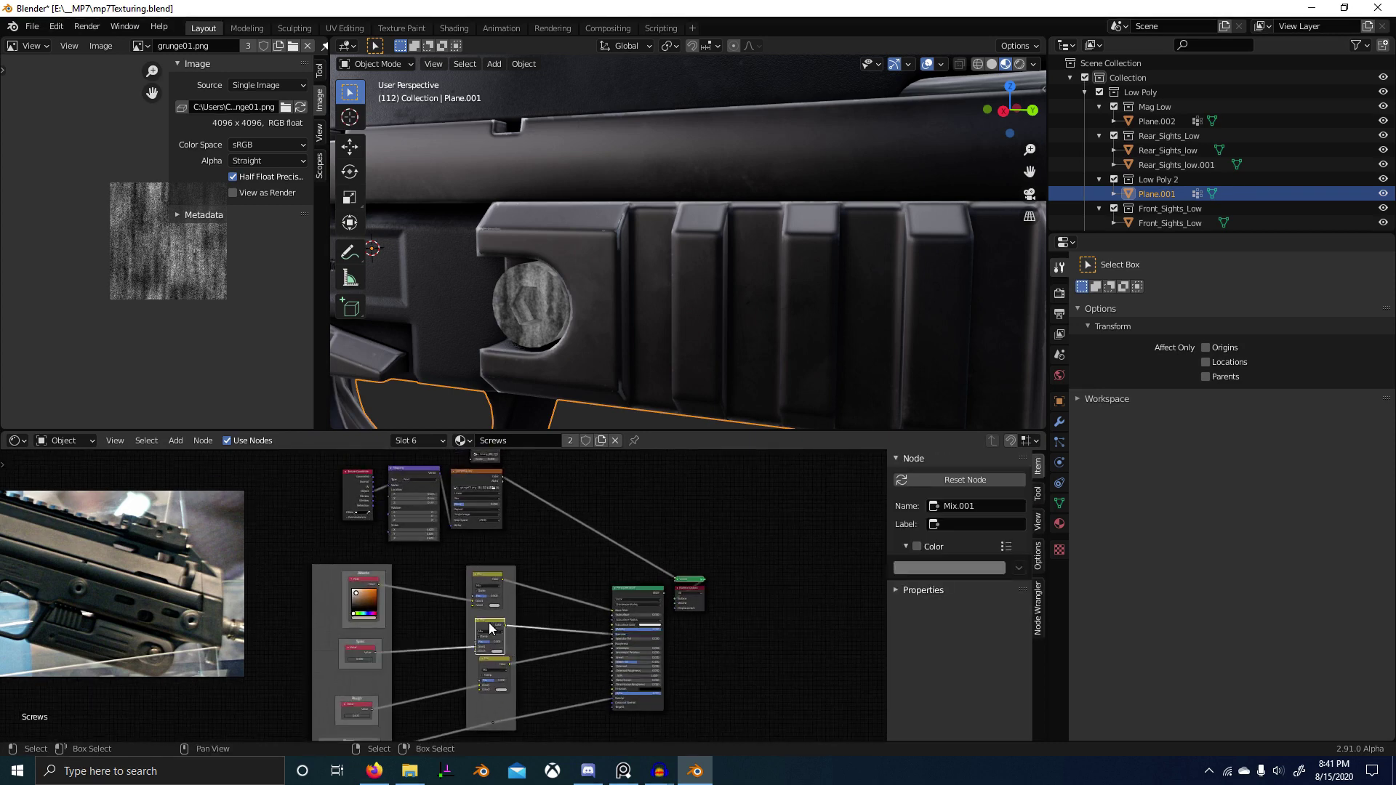
Step: Dissolve the Spec link's Mix node while keeping its connection, and add a reroute in its place
{"action": "key", "text": "ctrl+x"}
{"action": "right_click_drag", "start_coordinate": [496, 638], "coordinate": [497, 658], "text": "shift"}
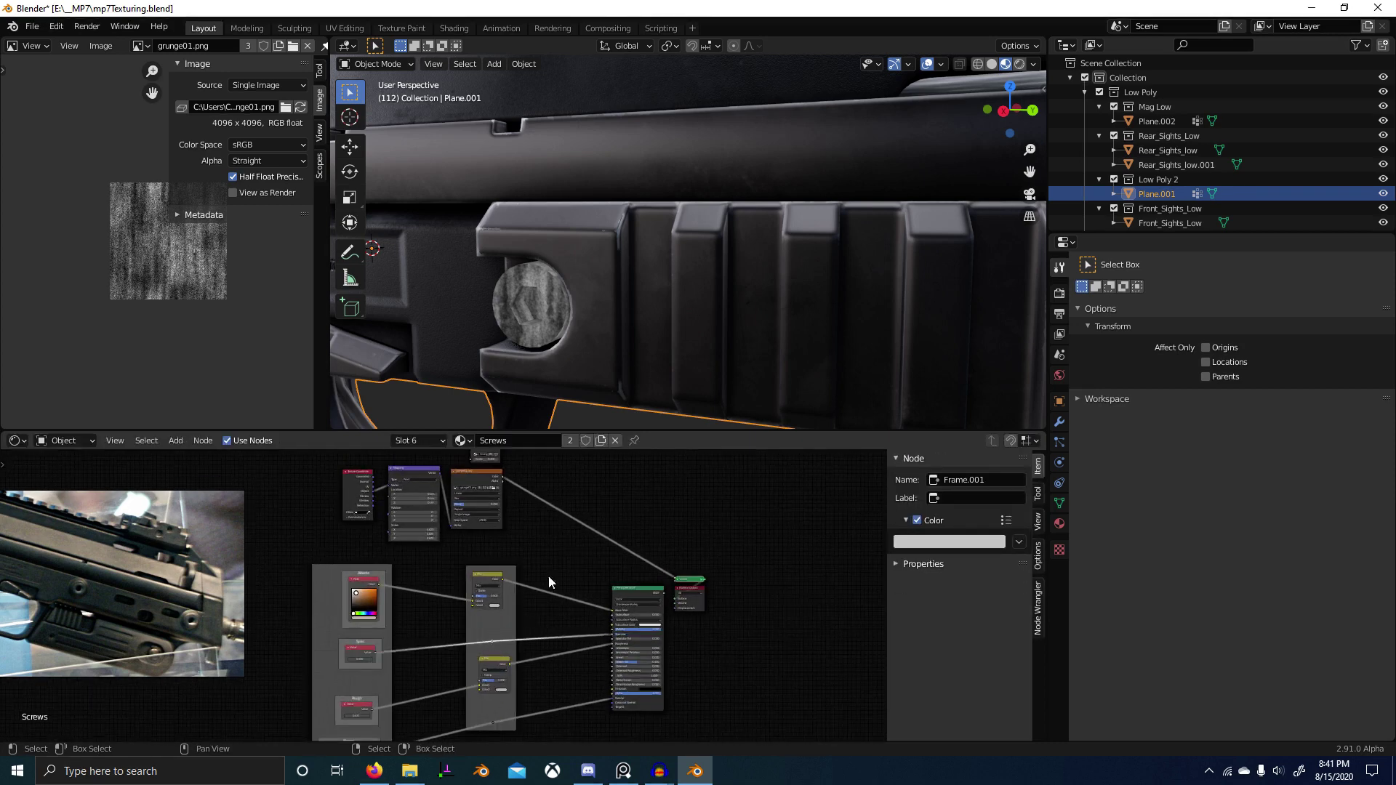
Step: Connect the grunge01.png color to Color2 of the Albedo Mix node and preview the mix on the screws
{"action": "scroll", "coordinate": [509, 560], "scroll_direction": "down", "scroll_amount": 1}
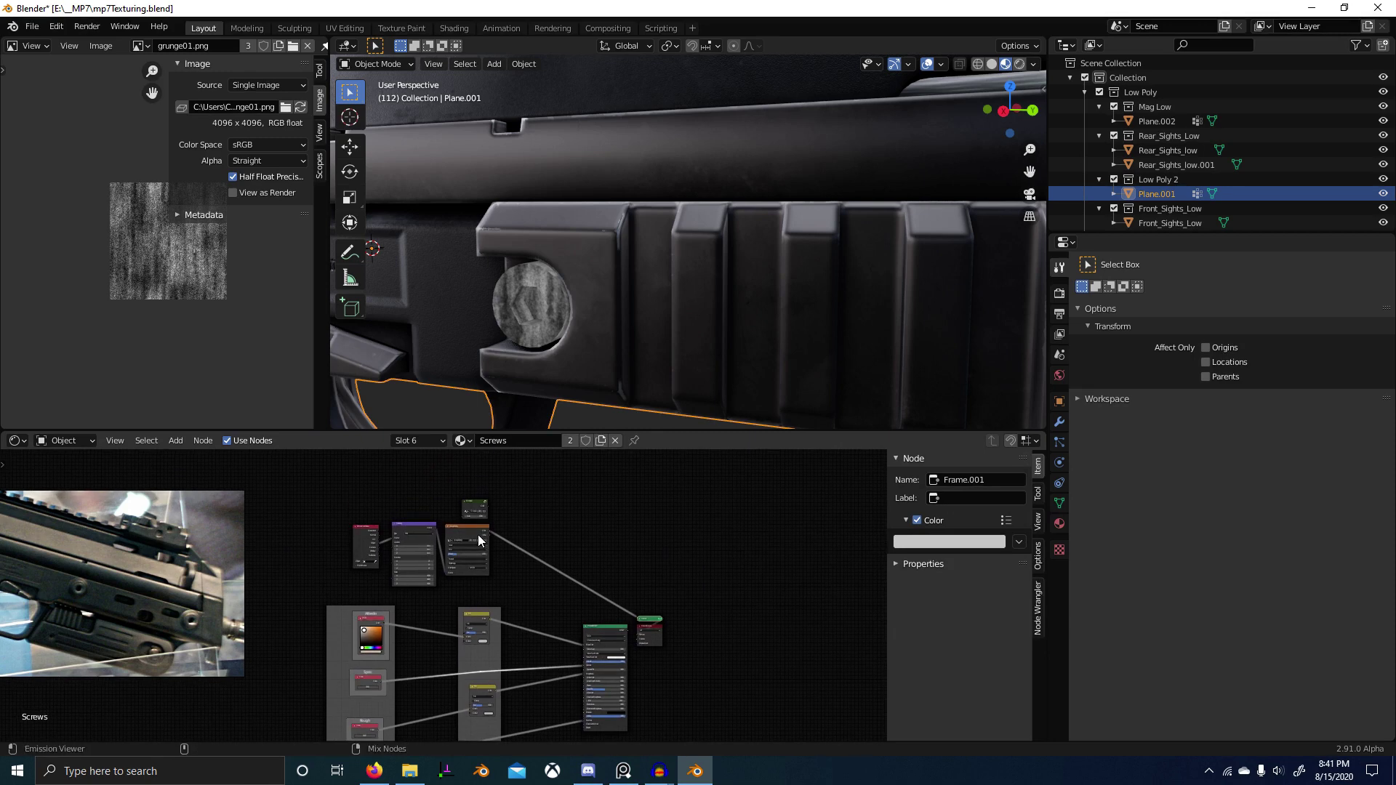
{"action": "scroll", "coordinate": [474, 585], "scroll_direction": "up", "scroll_amount": 5}
{"action": "middle_click_drag", "start_coordinate": [474, 587], "coordinate": [489, 582]}
{"action": "left_click_drag", "start_coordinate": [508, 501], "coordinate": [476, 657]}
{"action": "left_click", "coordinate": [504, 631], "text": "ctrl+shift"}
{"action": "middle_click_drag", "start_coordinate": [560, 611], "coordinate": [561, 572]}
{"action": "scroll", "coordinate": [562, 572], "scroll_direction": "up", "scroll_amount": 11}
{"action": "middle_click_drag", "start_coordinate": [493, 531], "coordinate": [539, 474]}
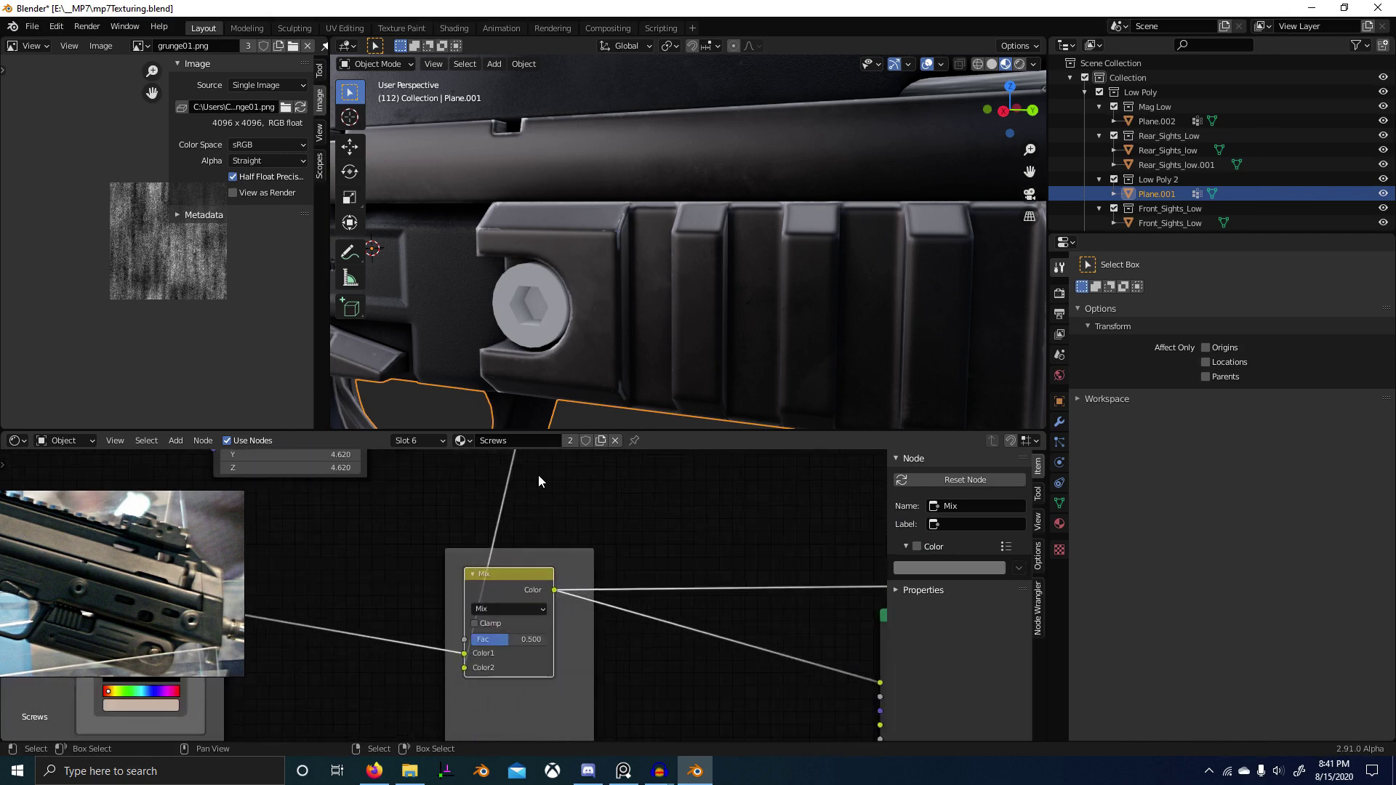
Step: Set the Albedo Mix node's blending mode to Overlay and its factor to 0.1
{"action": "middle_click_drag", "start_coordinate": [417, 592], "coordinate": [522, 571]}
{"action": "left_click", "coordinate": [678, 558]}
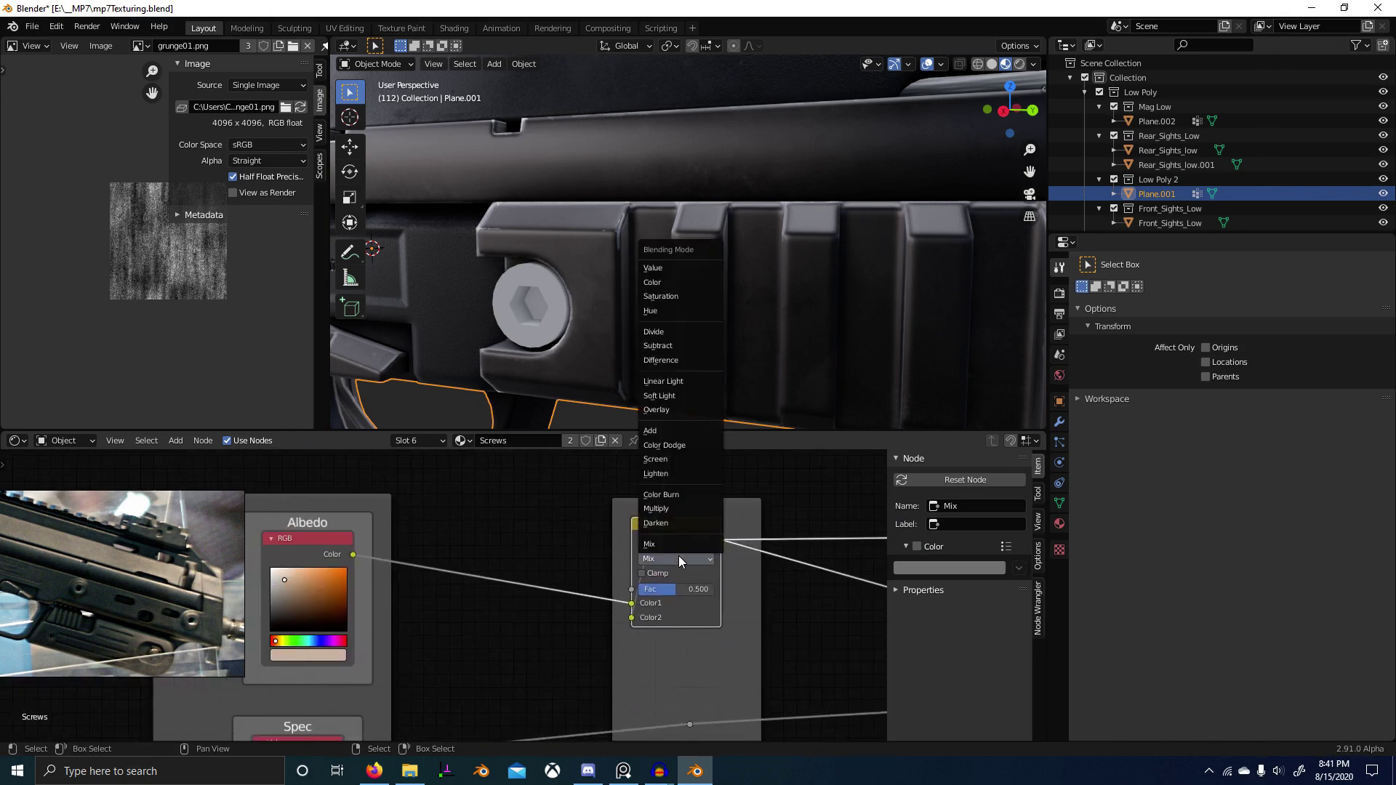
{"action": "left_click", "coordinate": [656, 409]}
{"action": "middle_click_drag", "start_coordinate": [557, 373], "coordinate": [590, 384]}
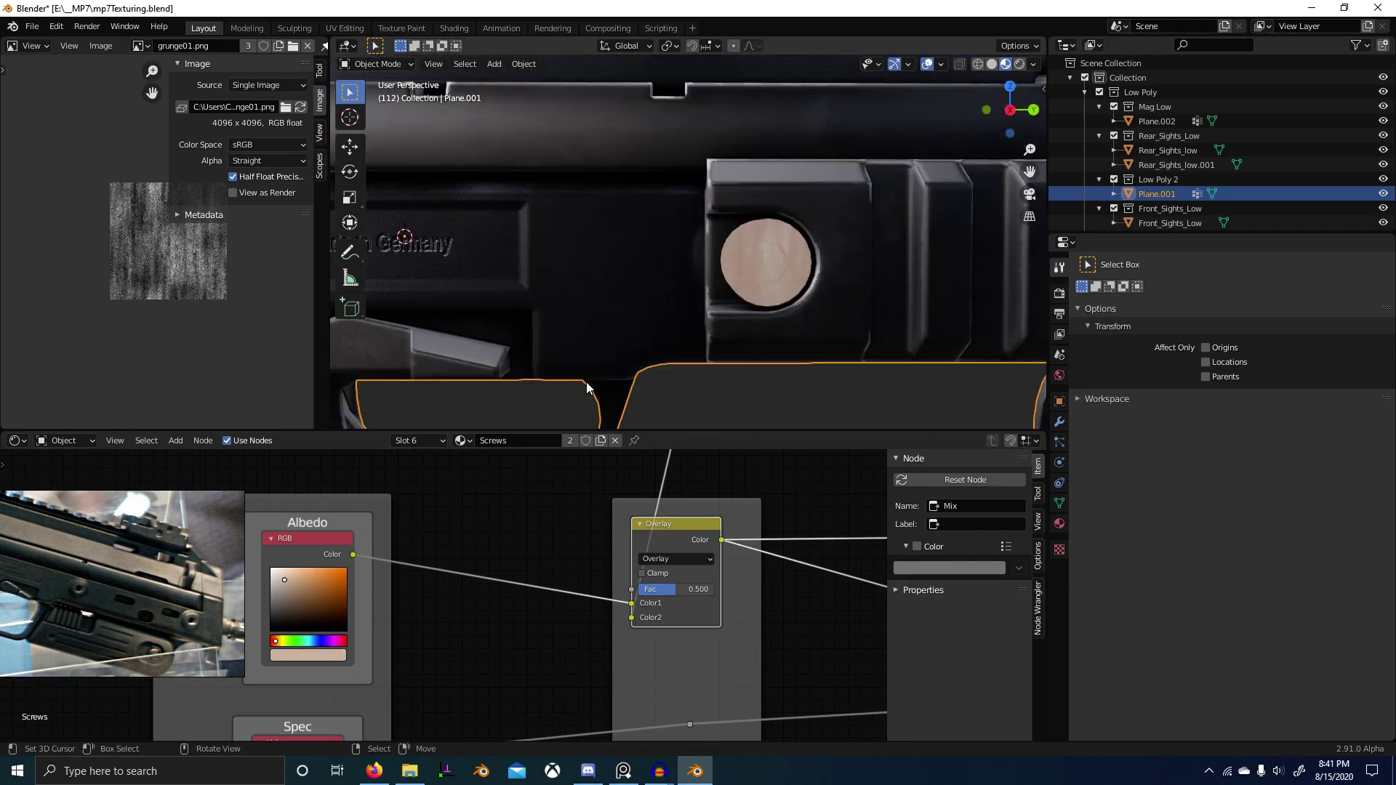
{"action": "scroll", "coordinate": [802, 301], "scroll_direction": "up", "scroll_amount": 6}
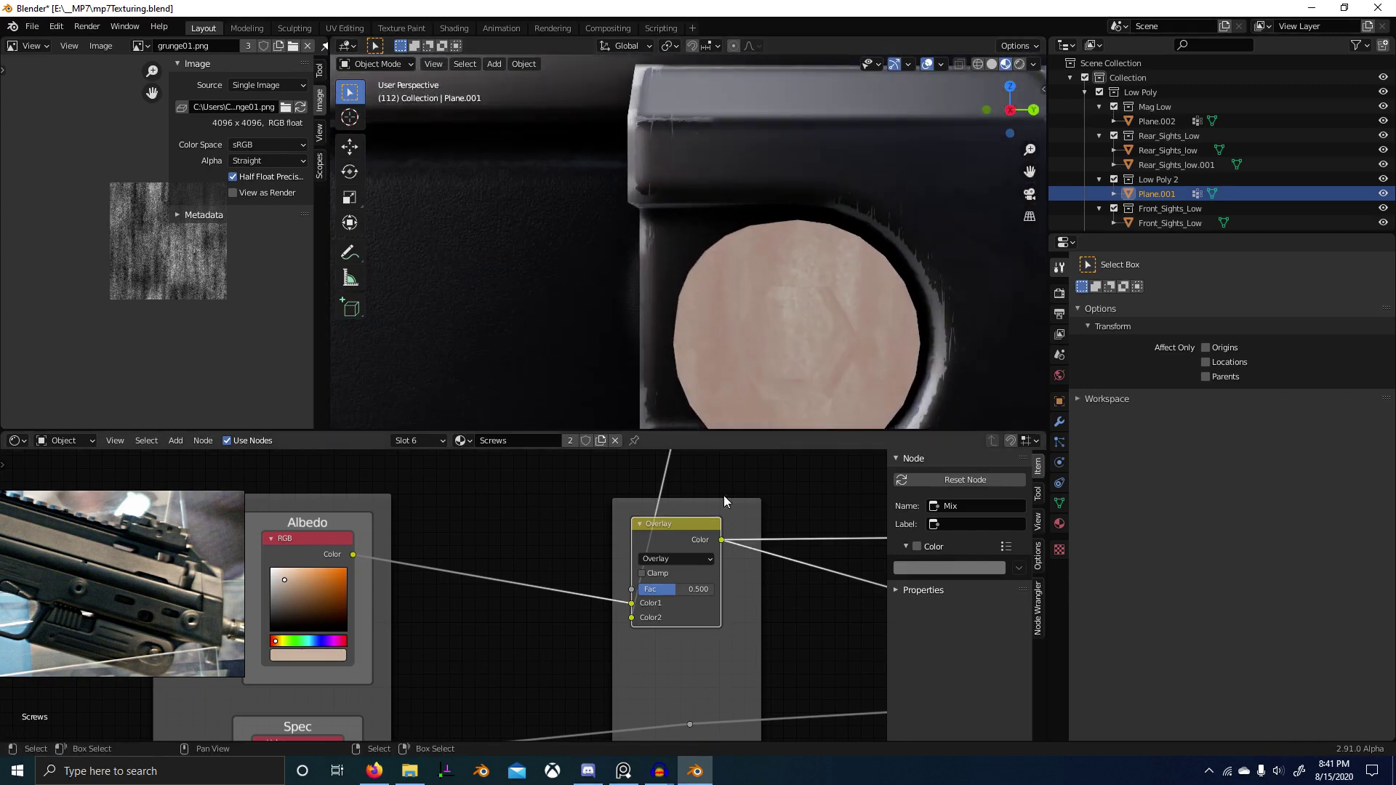
{"action": "left_click_drag", "start_coordinate": [673, 581], "coordinate": [652, 580]}
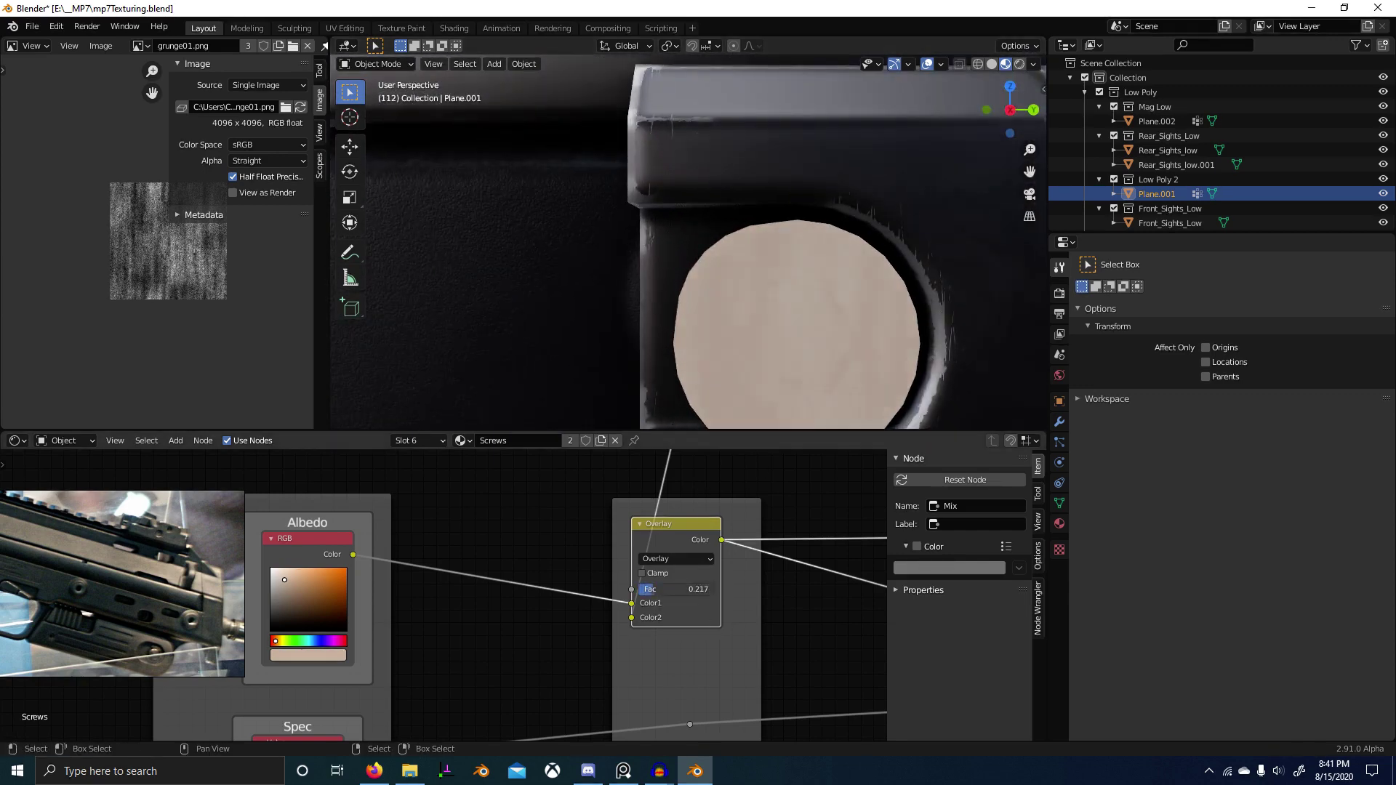
{"action": "scroll", "coordinate": [531, 519], "scroll_direction": "down", "scroll_amount": 3}
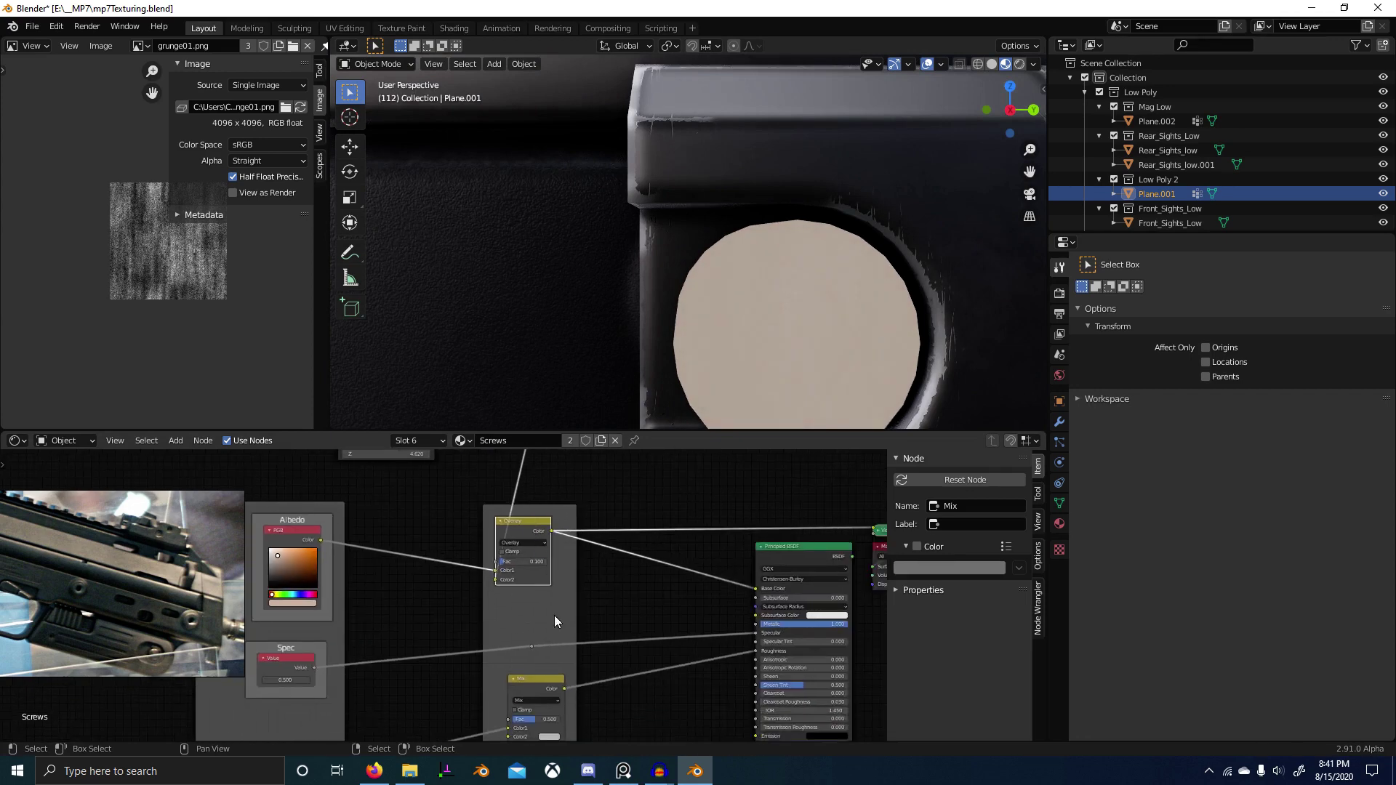
Step: Set the Roughness Mix node's blending mode to Overlay, connect the grunge01.png color to its Color2, and preview it on the screws
{"action": "left_click", "coordinate": [535, 704]}
{"action": "key", "text": "o"}
{"action": "scroll", "coordinate": [568, 696], "scroll_direction": "down", "scroll_amount": 5}
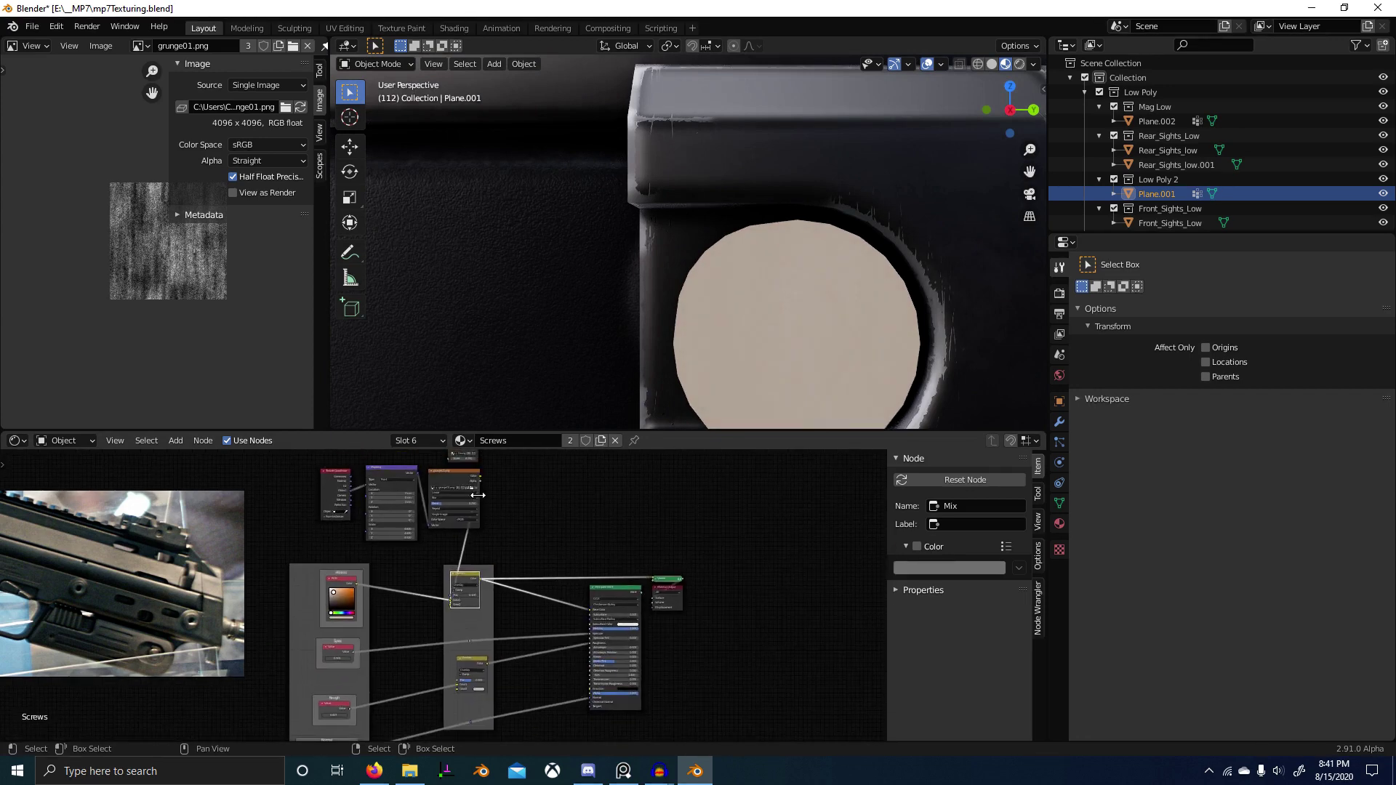
{"action": "right_click_drag", "start_coordinate": [474, 660], "coordinate": [476, 665], "text": "alt"}
{"action": "middle_click_drag", "start_coordinate": [499, 670], "coordinate": [544, 587]}
{"action": "scroll", "coordinate": [465, 643], "scroll_direction": "up", "scroll_amount": 4}
{"action": "left_click", "coordinate": [445, 634], "text": "ctrl+shift"}
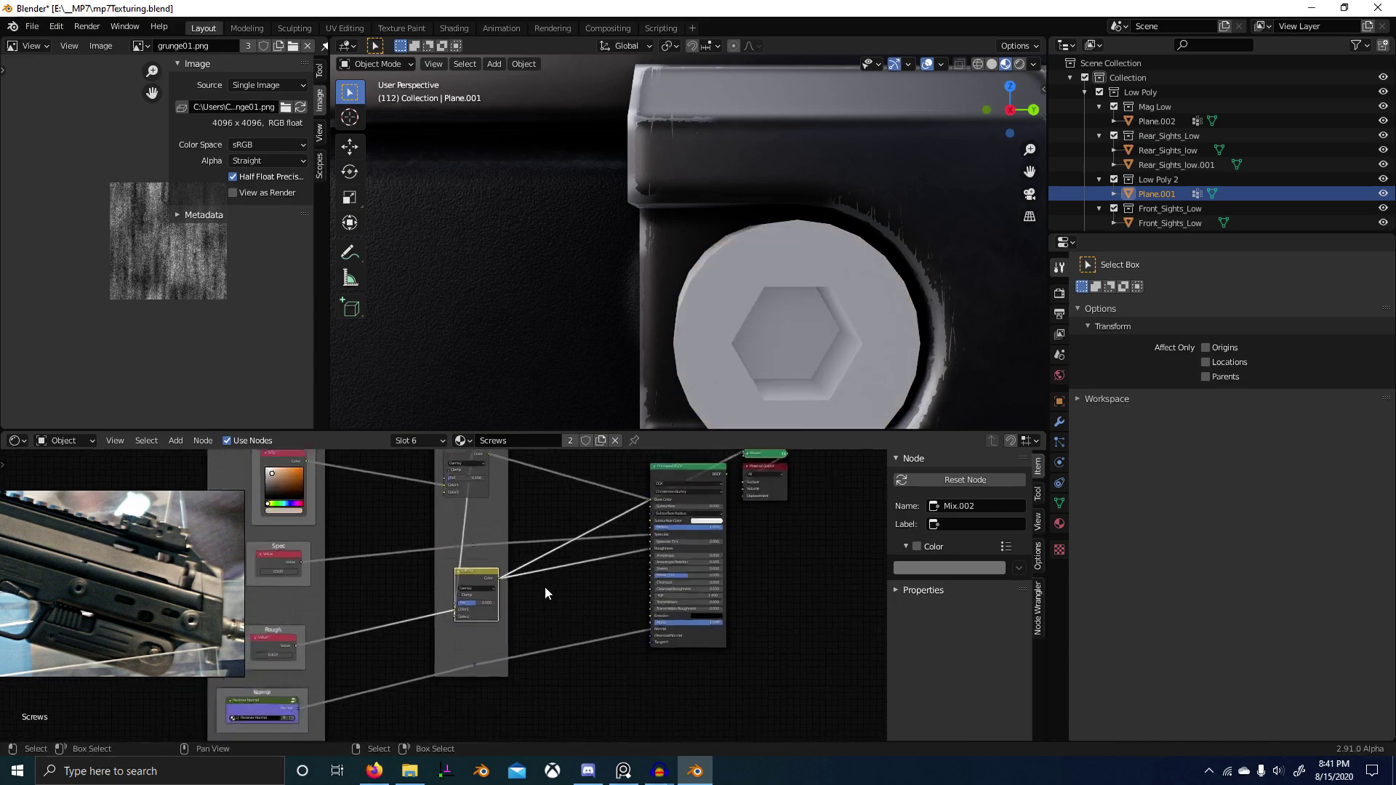
Step: Frame the viewport on the linked screw mesh in Edit Mode and return to Object Mode to examine the roughness preview
{"action": "scroll", "coordinate": [544, 587], "scroll_direction": "up", "scroll_amount": 4}
{"action": "middle_click_drag", "start_coordinate": [805, 351], "coordinate": [761, 320]}
{"action": "left_click", "coordinate": [625, 196]}
{"action": "key", "text": "Tab"}
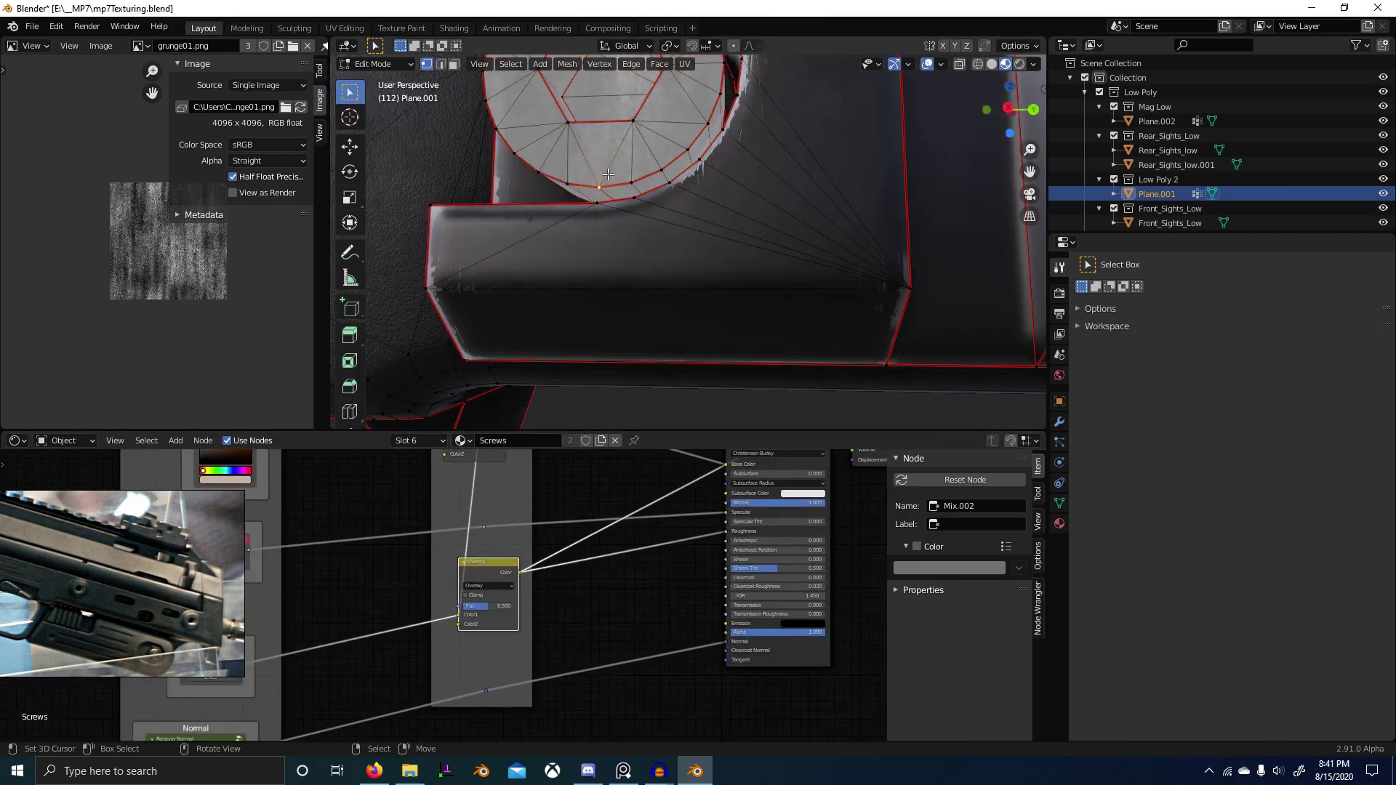
{"action": "key", "text": "l"}
{"action": "key", "text": "KP_Decimal"}
{"action": "key", "text": "Tab"}
{"action": "scroll", "coordinate": [492, 588], "scroll_direction": "down", "scroll_amount": 1}
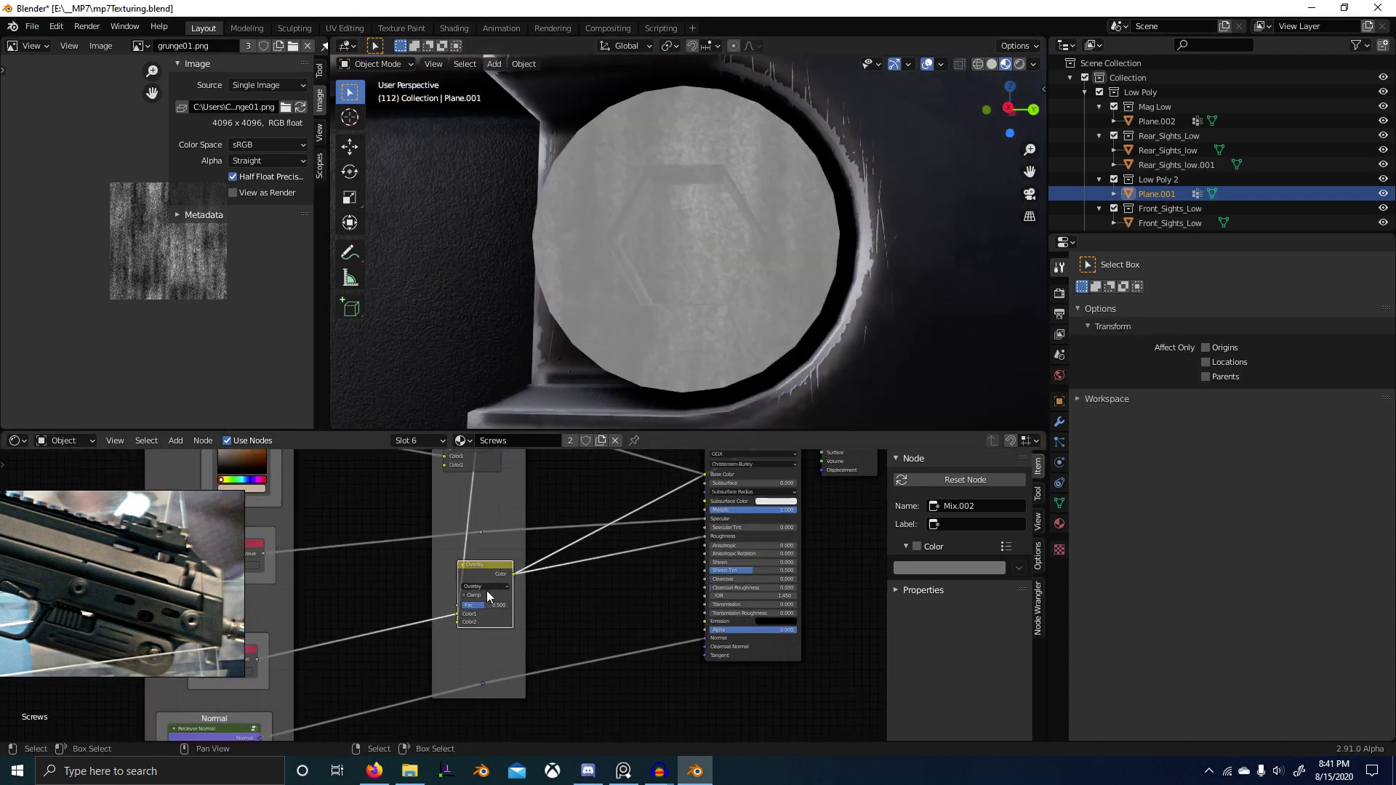
{"action": "scroll", "coordinate": [495, 582], "scroll_direction": "up", "scroll_amount": 2}
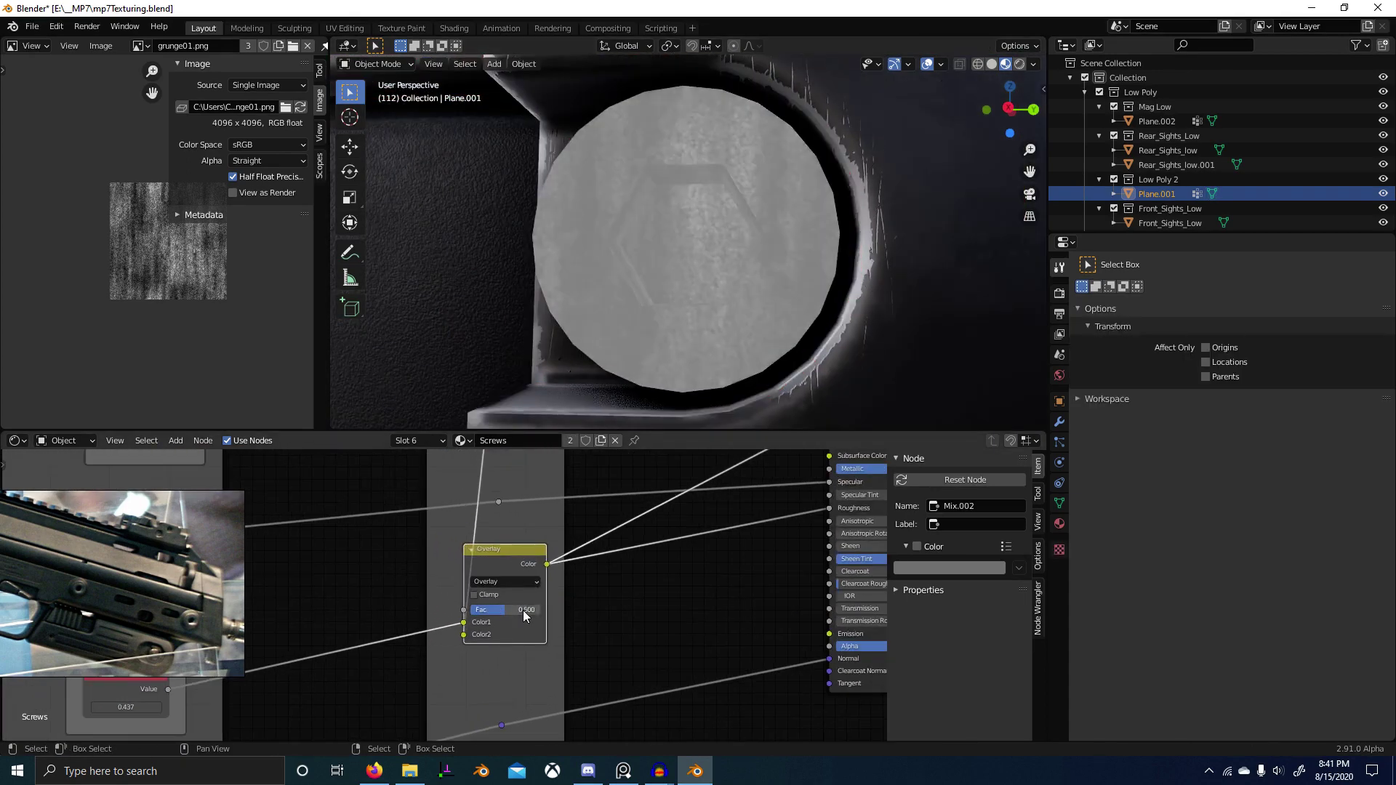
Step: Switch the screws' preview back to the Principled BSDF shader
{"action": "scroll", "coordinate": [673, 602], "scroll_direction": "down", "scroll_amount": 6}
{"action": "middle_click_drag", "start_coordinate": [673, 603], "coordinate": [515, 662]}
{"action": "left_click", "coordinate": [653, 522], "text": "ctrl+shift"}
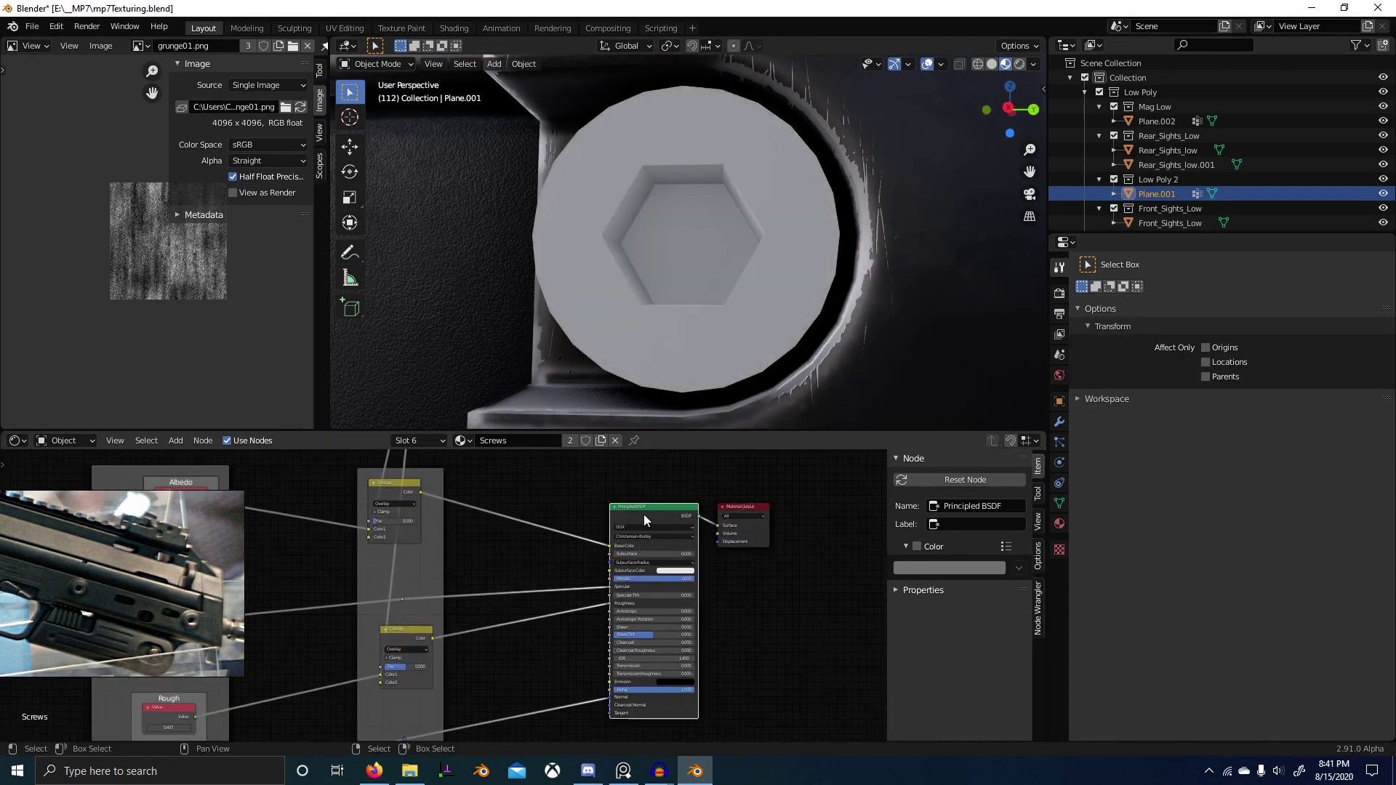
Step: Move the Principled BSDF and Material Output nodes farther from the framed Mix nodes to make room between them
{"action": "left_click_drag", "start_coordinate": [671, 482], "coordinate": [809, 566]}
{"action": "scroll", "coordinate": [814, 571], "scroll_direction": "down", "scroll_amount": 4}
{"action": "key", "text": "g"}
{"action": "middle_click_drag", "start_coordinate": [813, 572], "coordinate": [742, 580]}
{"action": "left_click", "coordinate": [871, 612]}
{"action": "scroll", "coordinate": [506, 554], "scroll_direction": "up", "scroll_amount": 2}
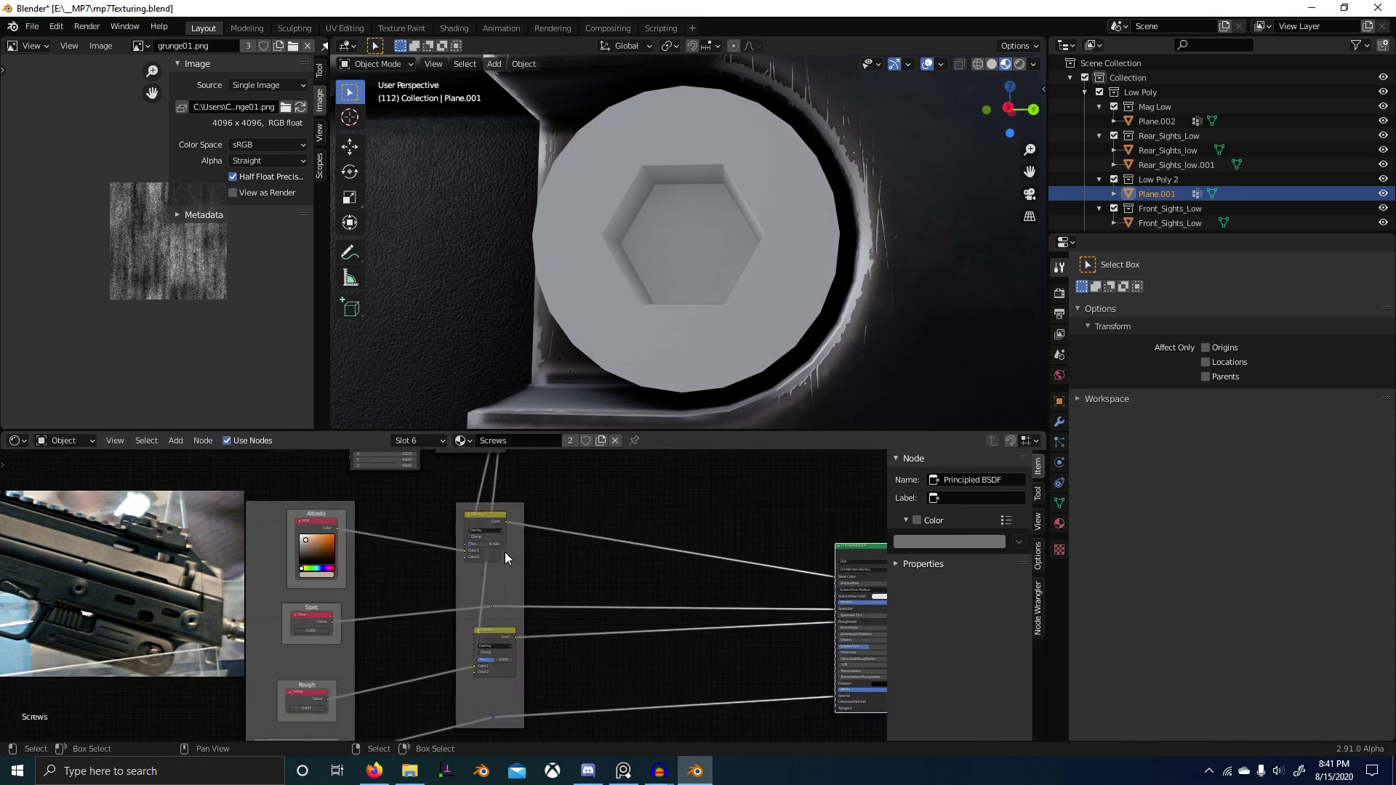
{"action": "scroll", "coordinate": [371, 547], "scroll_direction": "up", "scroll_amount": 1}
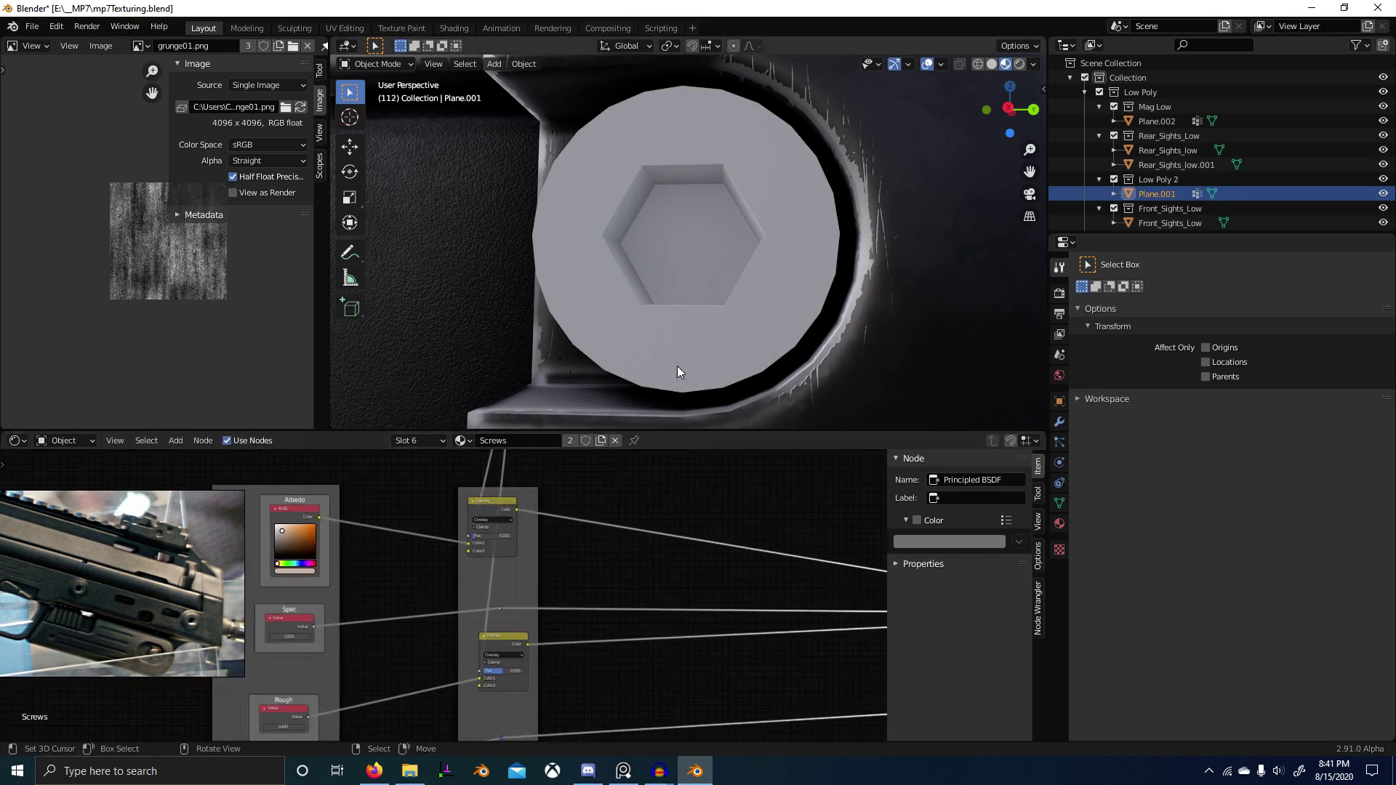
Step: Find a close-up of the real rail screw on the reference board and examine its metal color
{"action": "scroll", "coordinate": [678, 366], "scroll_direction": "down", "scroll_amount": 2}
{"action": "middle_click_drag", "start_coordinate": [375, 538], "coordinate": [575, 583]}
{"action": "scroll", "coordinate": [478, 583], "scroll_direction": "up", "scroll_amount": 9}
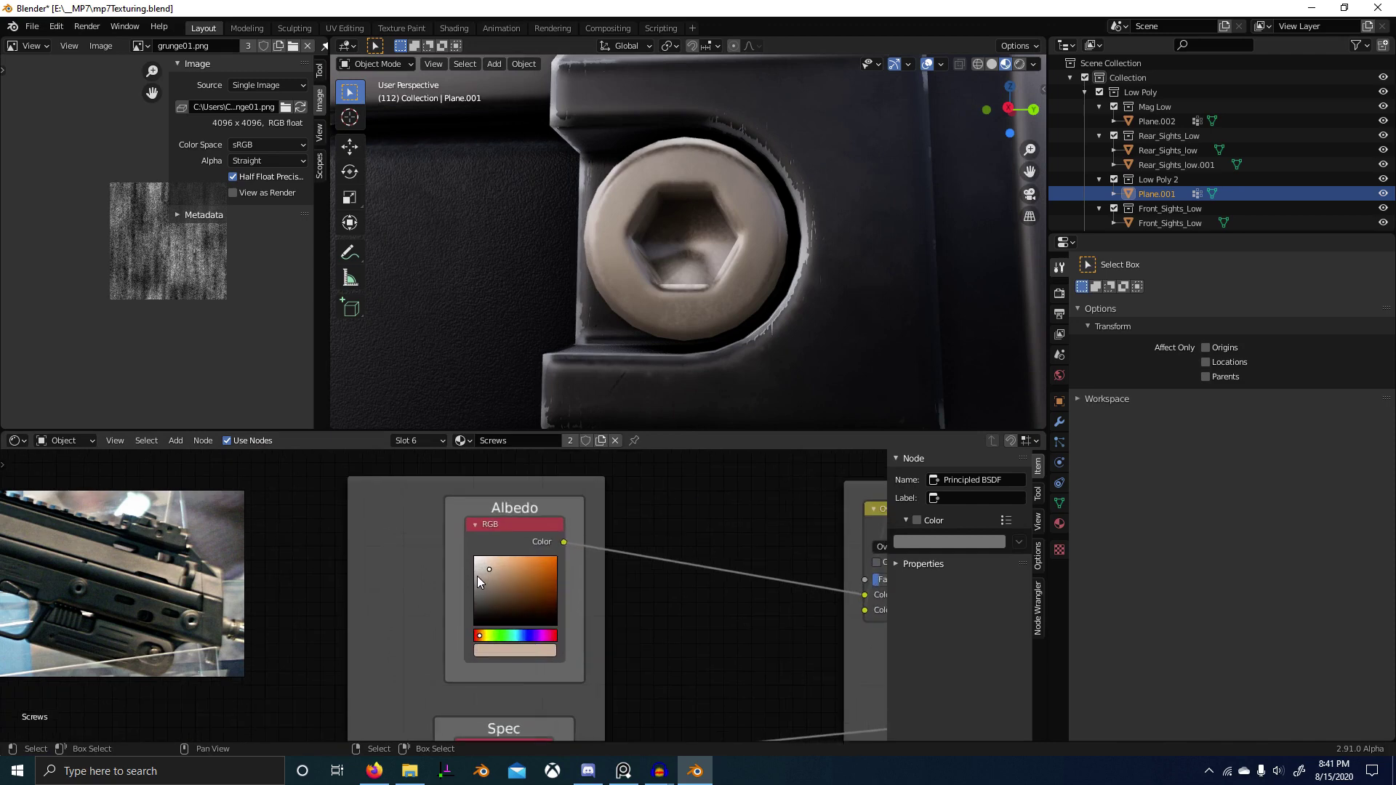
{"action": "scroll", "coordinate": [151, 619], "scroll_direction": "down", "scroll_amount": 3}
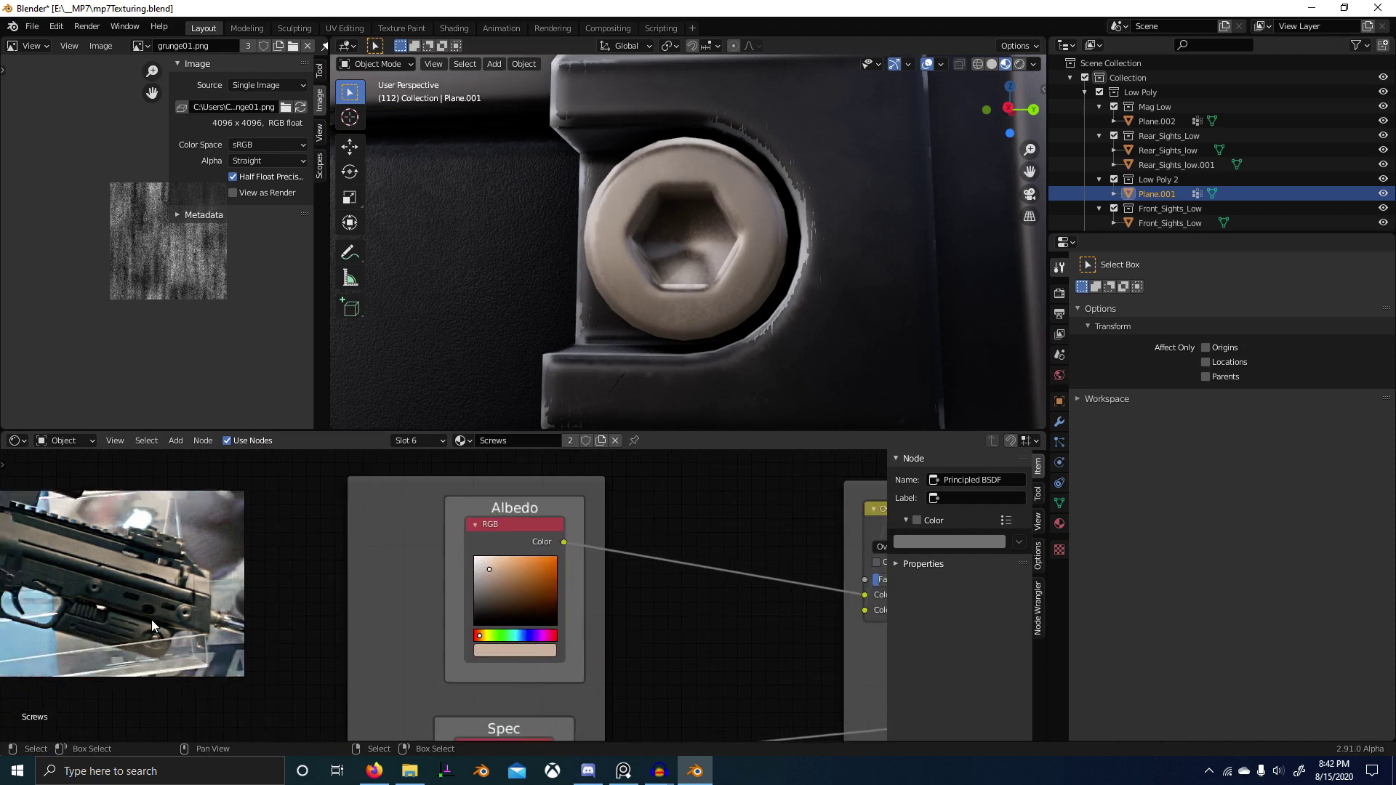
{"action": "middle_click_drag", "start_coordinate": [151, 620], "coordinate": [223, 642]}
{"action": "scroll", "coordinate": [159, 666], "scroll_direction": "down", "scroll_amount": 2}
{"action": "scroll", "coordinate": [102, 595], "scroll_direction": "down", "scroll_amount": 3}
{"action": "scroll", "coordinate": [122, 595], "scroll_direction": "up", "scroll_amount": 2}
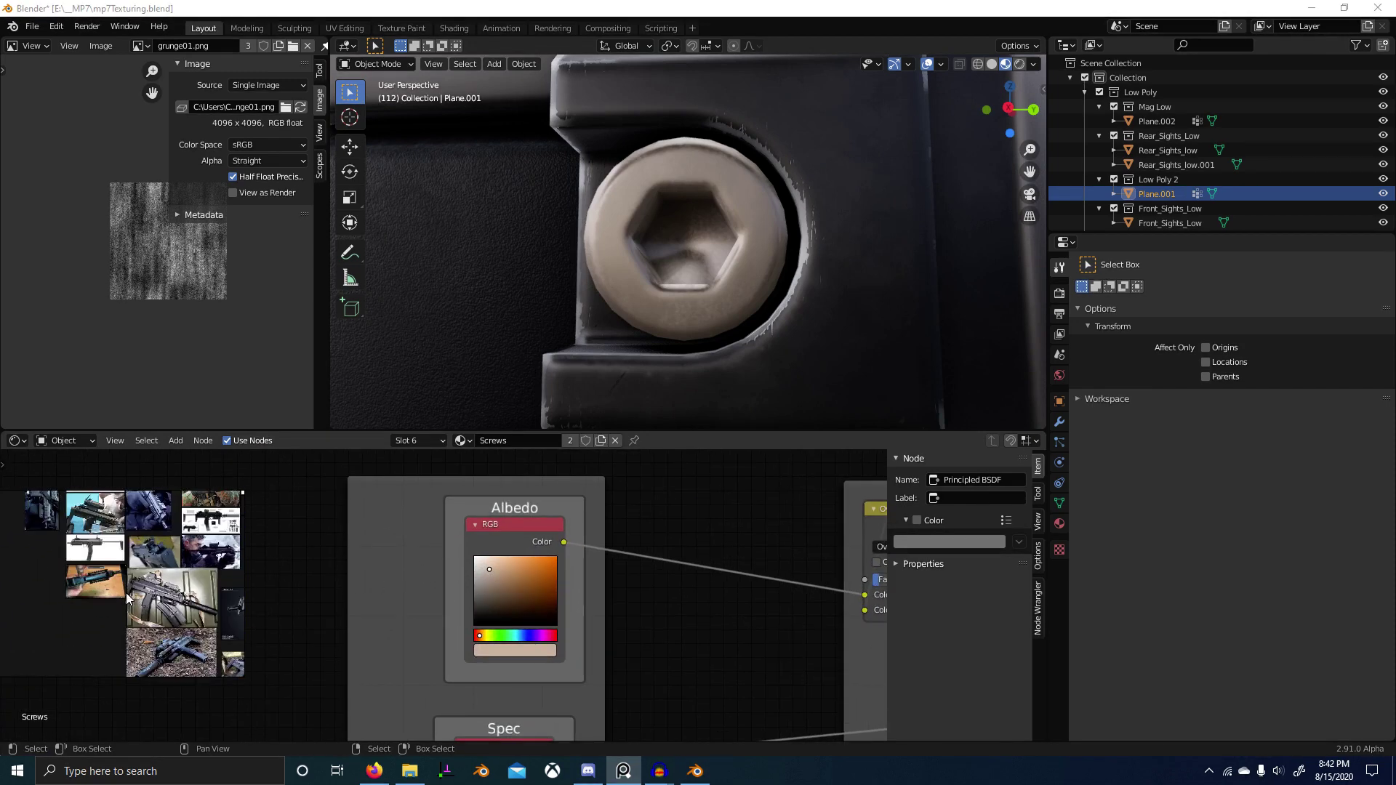
{"action": "scroll", "coordinate": [65, 666], "scroll_direction": "up", "scroll_amount": 4}
{"action": "scroll", "coordinate": [46, 630], "scroll_direction": "up", "scroll_amount": 2}
{"action": "scroll", "coordinate": [141, 570], "scroll_direction": "up", "scroll_amount": 3}
{"action": "scroll", "coordinate": [132, 591], "scroll_direction": "up", "scroll_amount": 3}
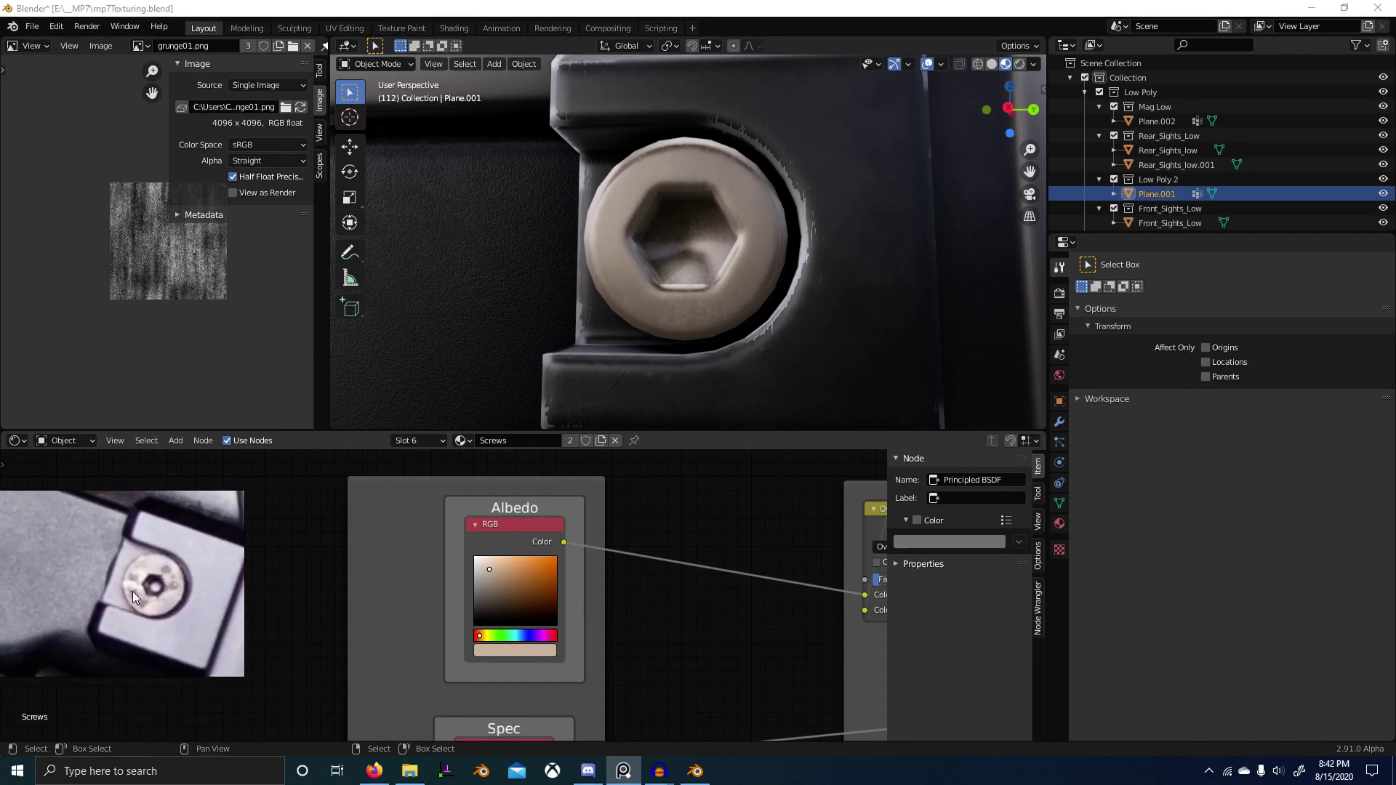
{"action": "scroll", "coordinate": [416, 557], "scroll_direction": "up", "scroll_amount": 1}
Step: Set the Albedo color's HSV saturation to 0.067 and value to 0.686, and compare the screw with the rail around it
{"action": "left_click", "coordinate": [512, 666]}
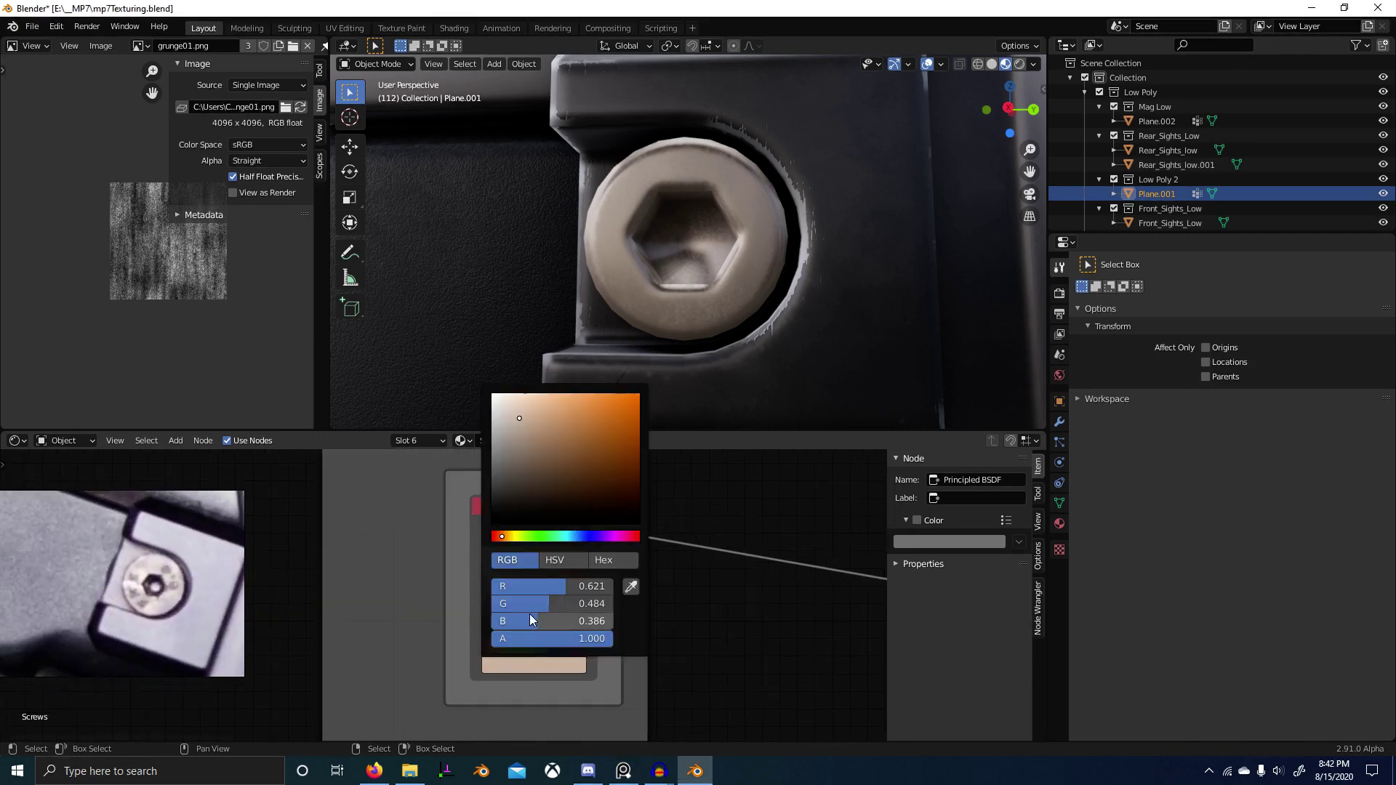
{"action": "left_click_drag", "start_coordinate": [552, 604], "coordinate": [518, 603]}
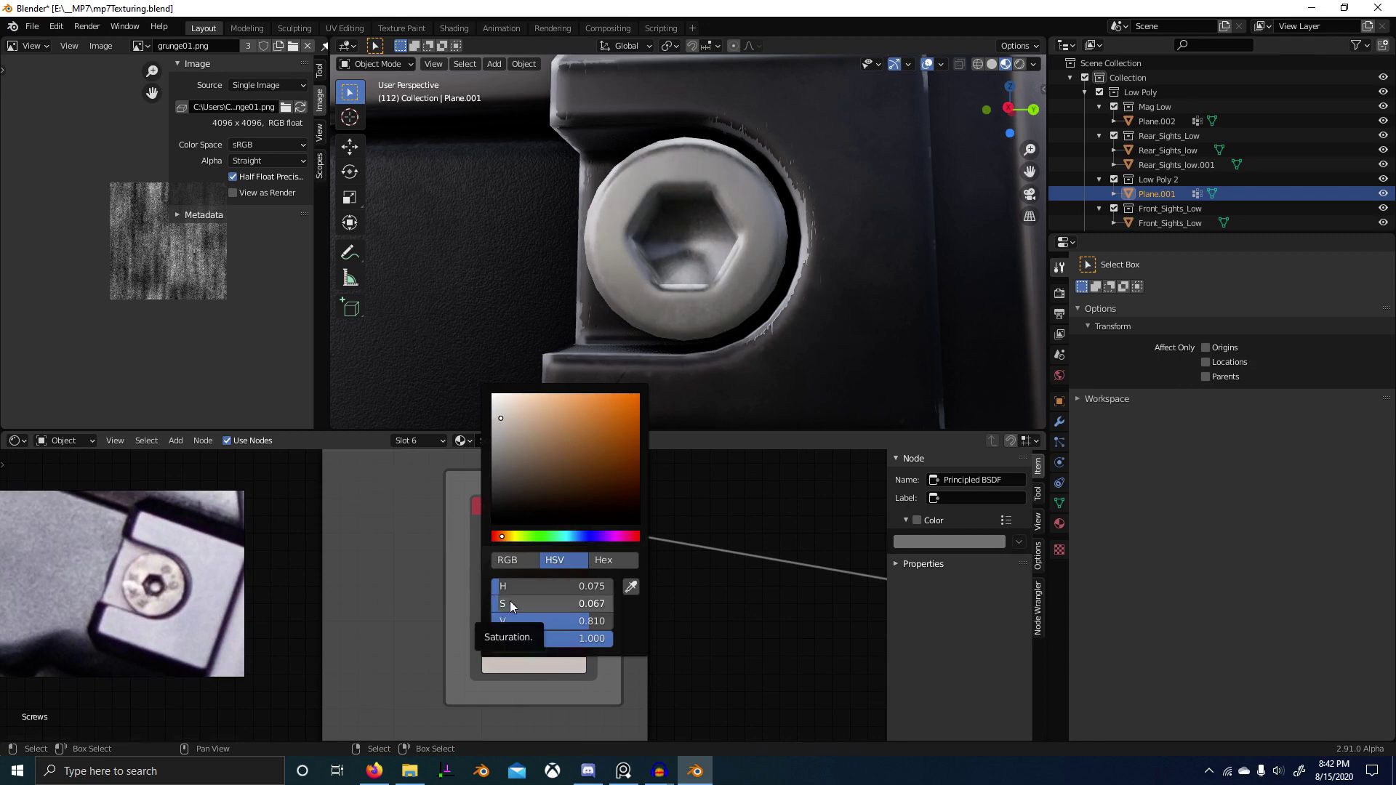
{"action": "left_click_drag", "start_coordinate": [585, 621], "coordinate": [562, 621]}
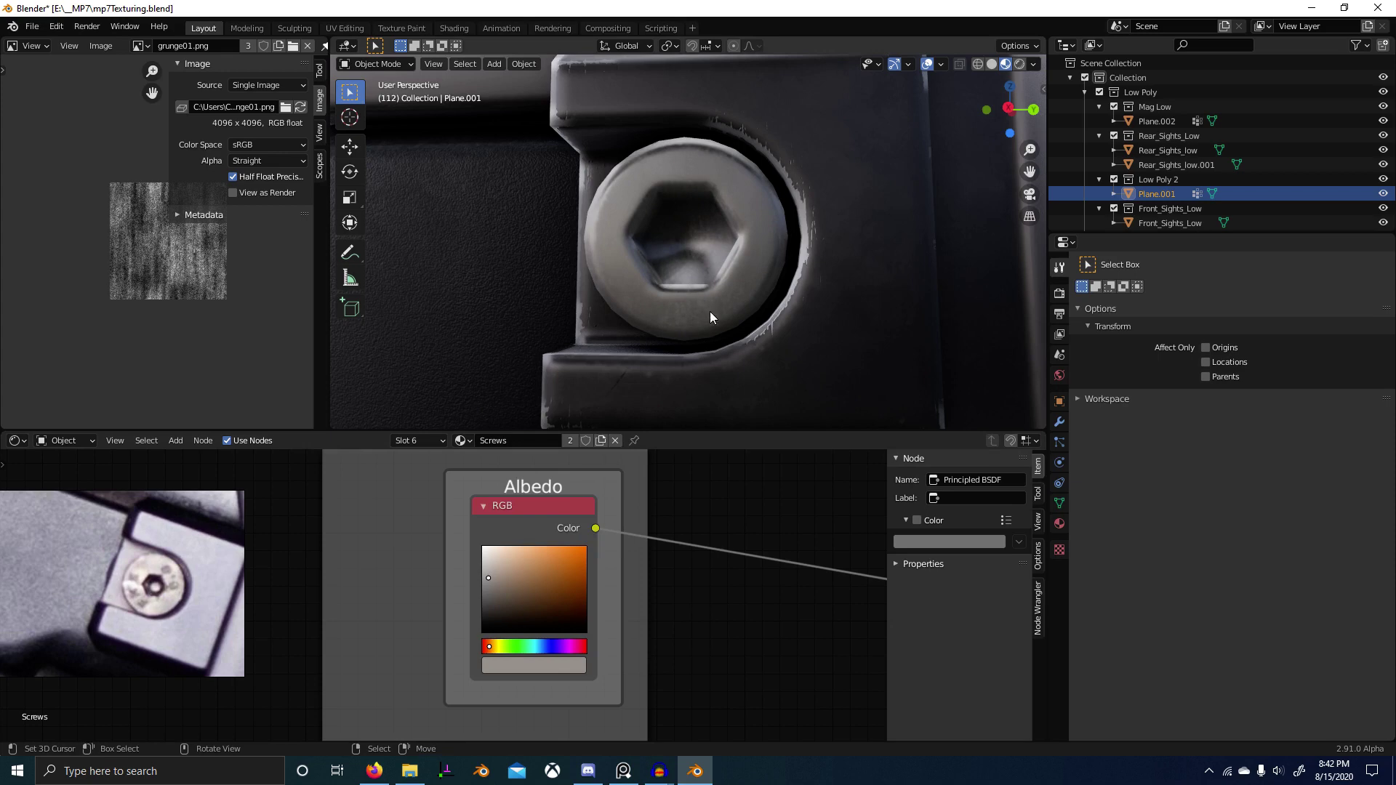
{"action": "left_click", "coordinate": [527, 662]}
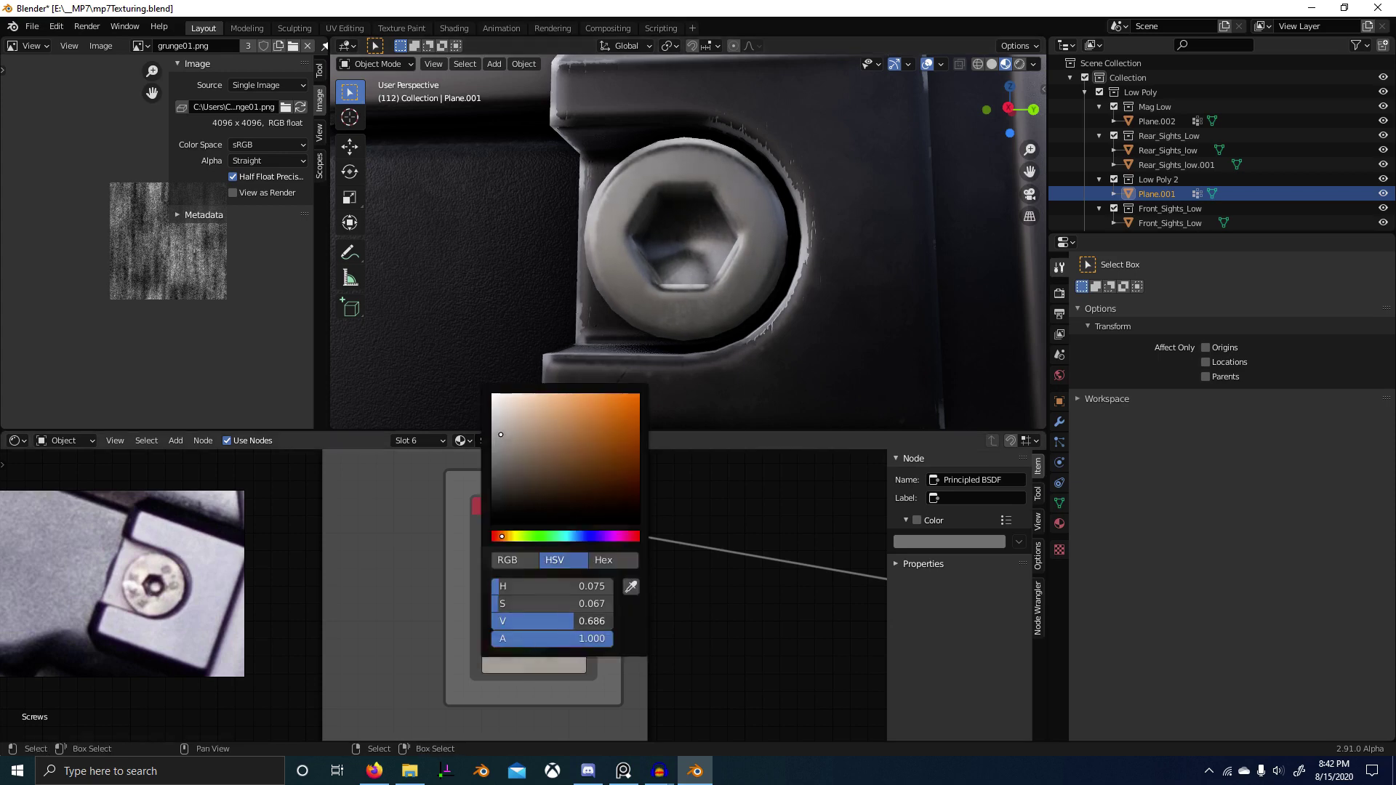
{"action": "scroll", "coordinate": [847, 256], "scroll_direction": "down", "scroll_amount": 8}
{"action": "scroll", "coordinate": [867, 304], "scroll_direction": "up", "scroll_amount": 3}
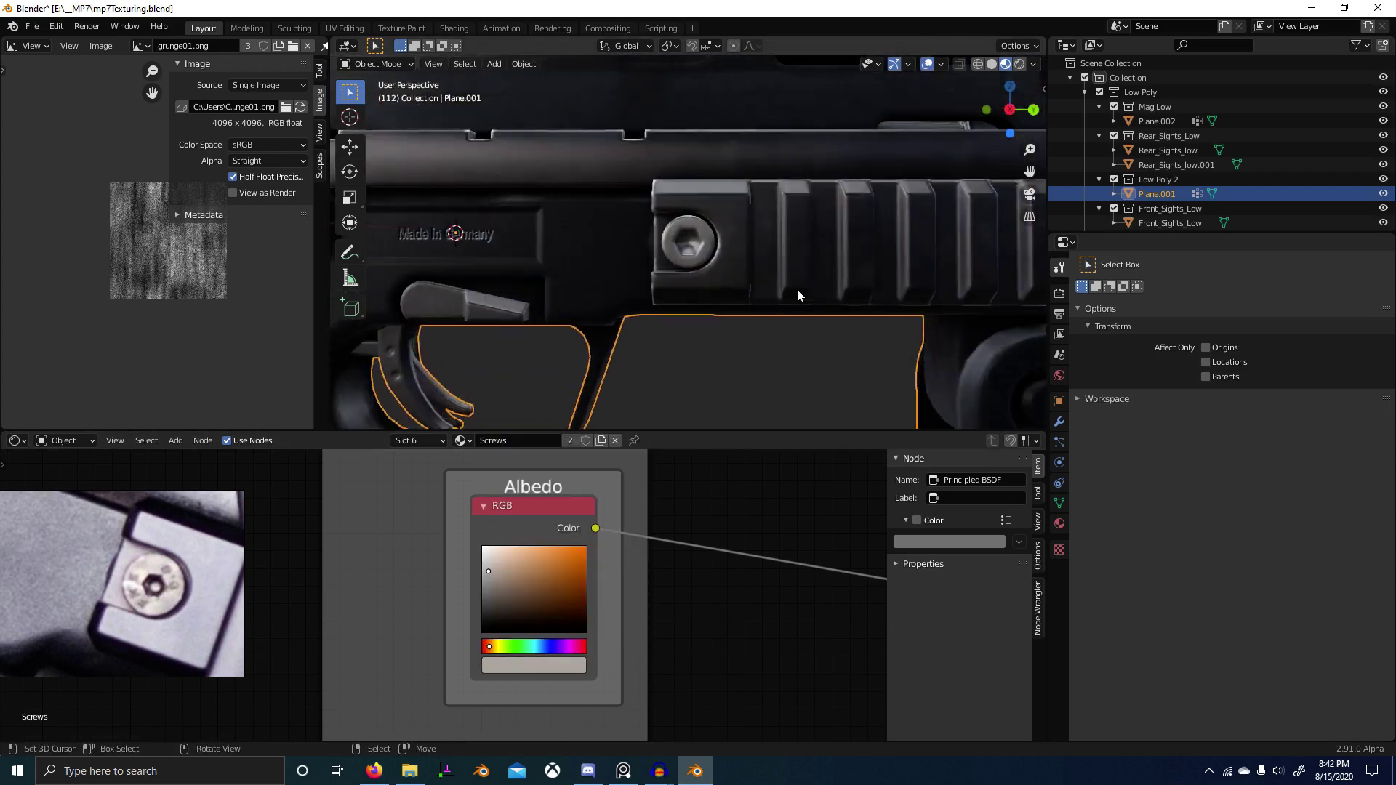
{"action": "scroll", "coordinate": [797, 289], "scroll_direction": "up", "scroll_amount": 3}
{"action": "scroll", "coordinate": [788, 552], "scroll_direction": "down", "scroll_amount": 1}
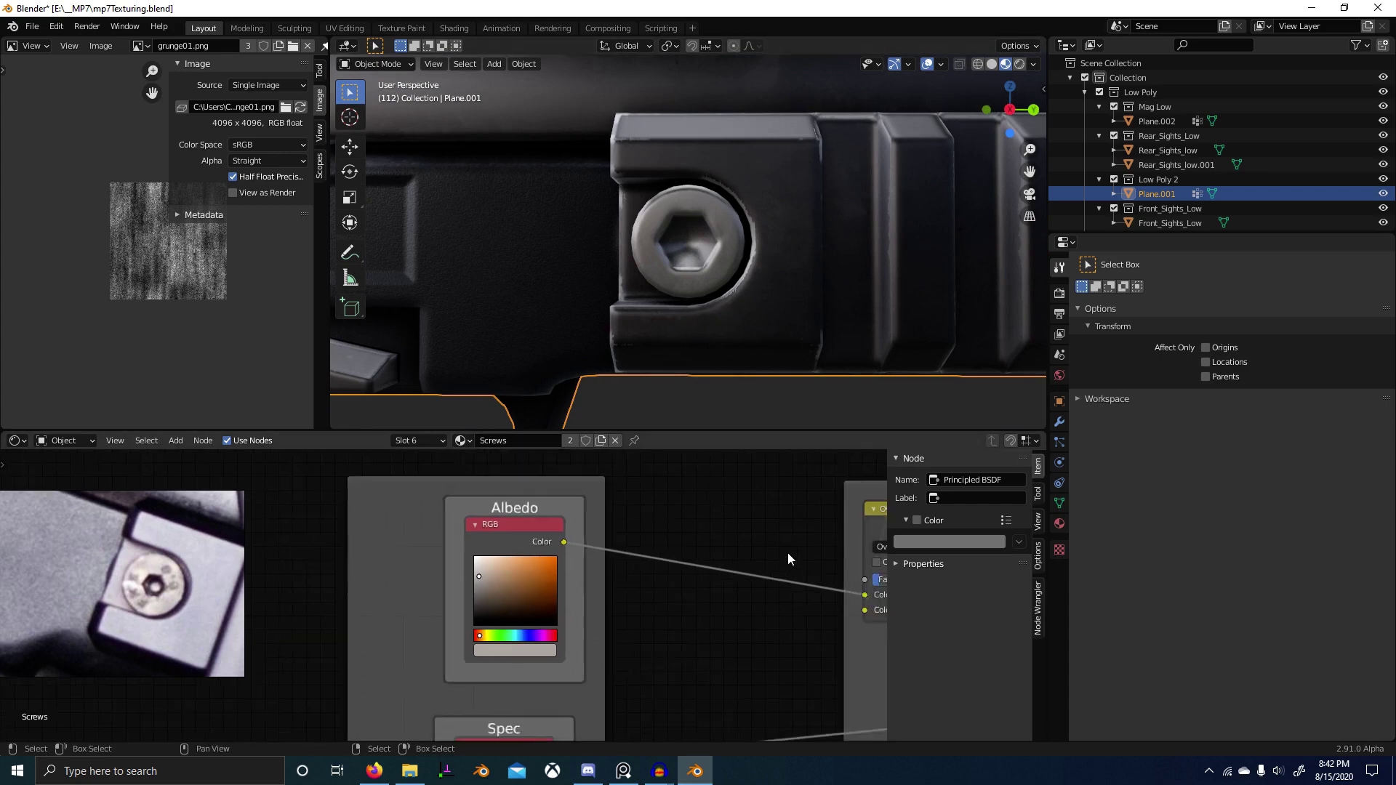
Step: Move the Texture Coordinate, Mapping and grunge01.png texture nodes together, away from the space above the Mix frame
{"action": "scroll", "coordinate": [788, 559], "scroll_direction": "down", "scroll_amount": 1}
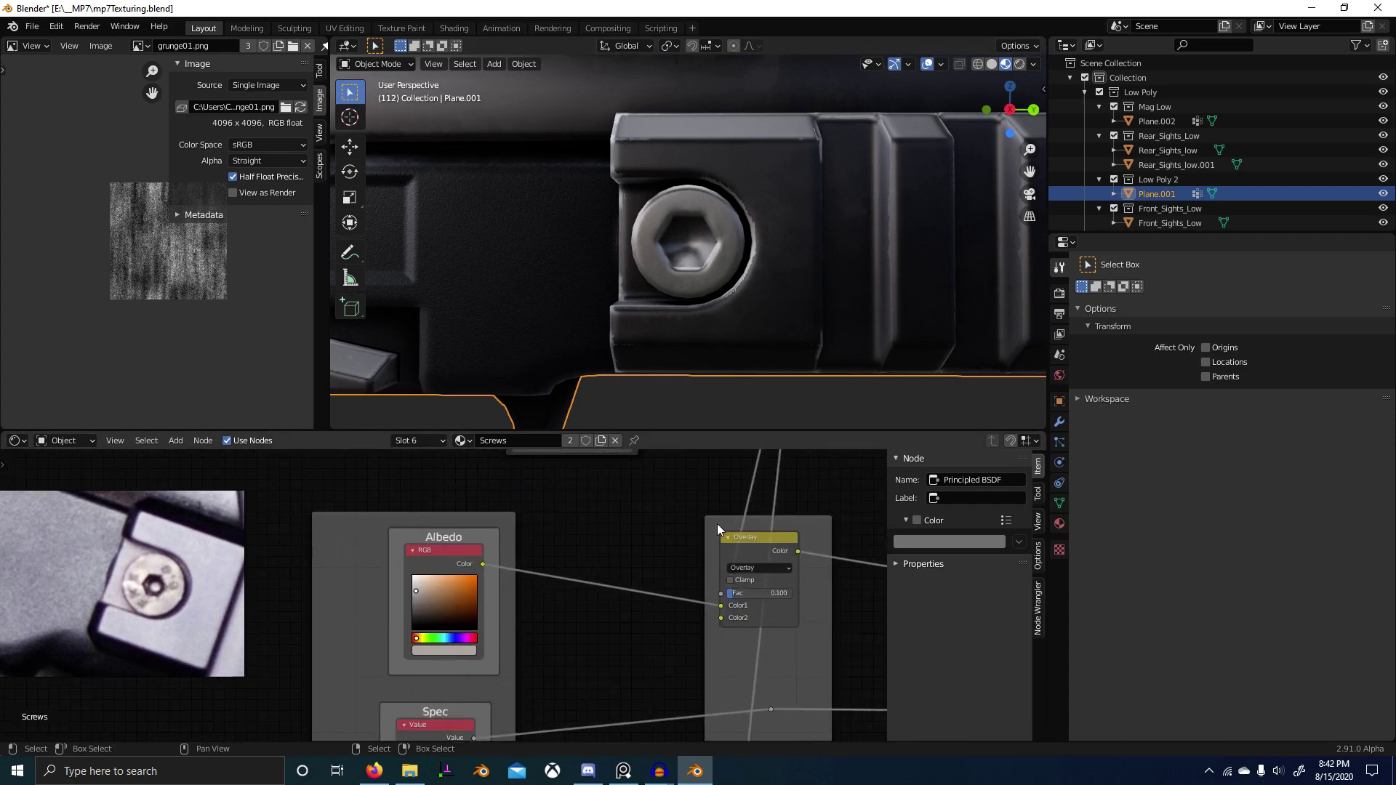
{"action": "scroll", "coordinate": [689, 546], "scroll_direction": "down", "scroll_amount": 2}
{"action": "middle_click_drag", "start_coordinate": [717, 552], "coordinate": [614, 674]}
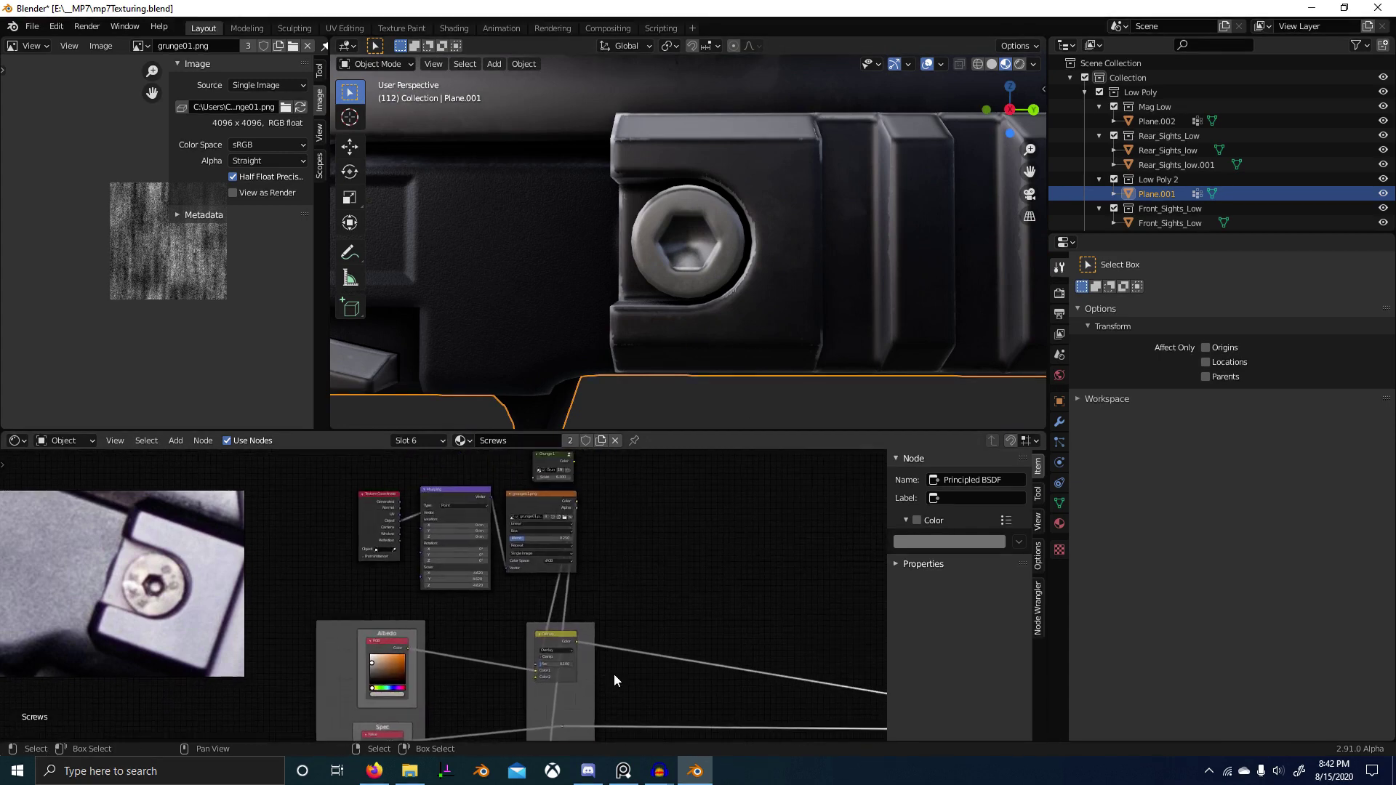
{"action": "left_click", "coordinate": [556, 487]}
{"action": "left_click", "coordinate": [447, 478], "text": "shift"}
{"action": "left_click", "coordinate": [373, 496], "text": "shift"}
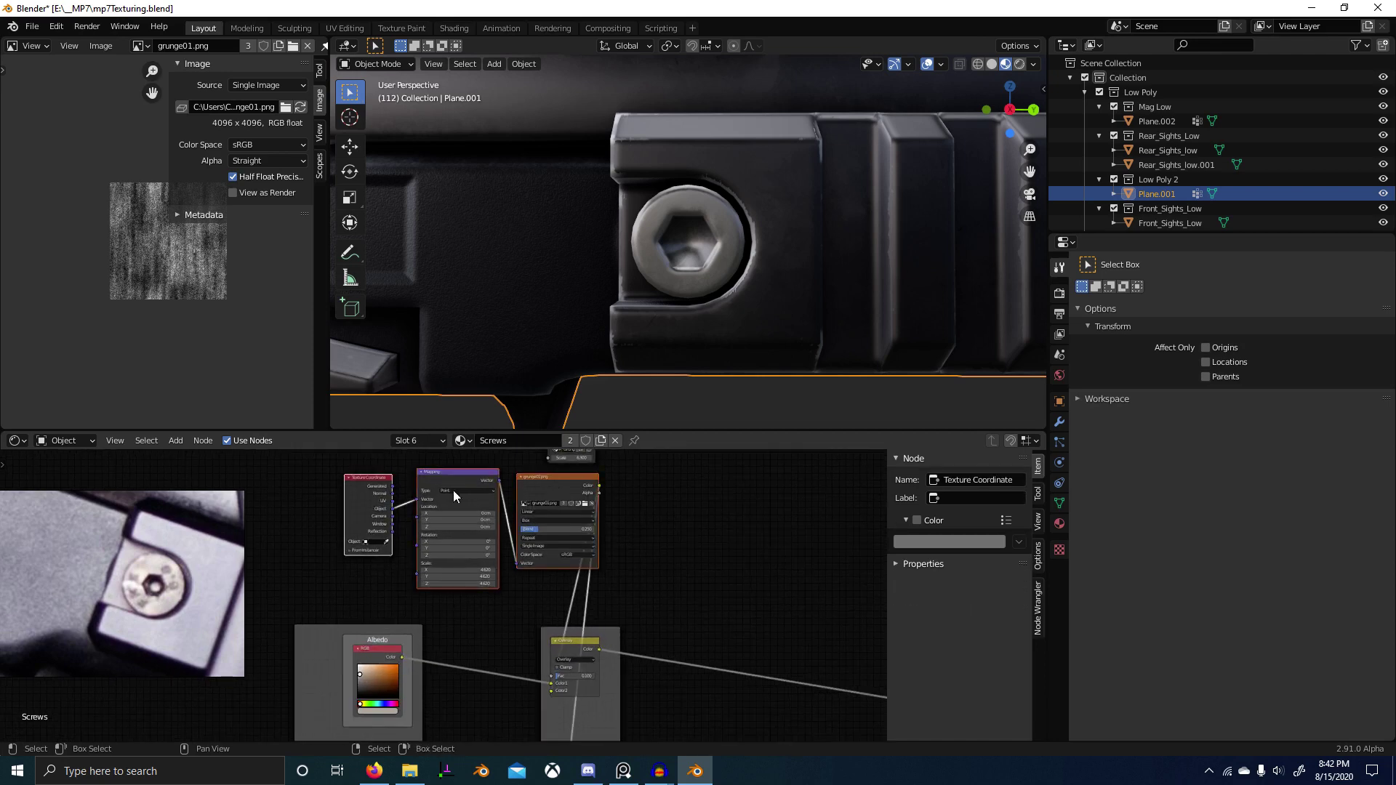
{"action": "left_click_drag", "start_coordinate": [452, 490], "coordinate": [350, 506]}
Step: Move the Grunge 1 group node down beside the grunge01.png texture node
{"action": "scroll", "coordinate": [577, 492], "scroll_direction": "down", "scroll_amount": 3}
{"action": "middle_click_drag", "start_coordinate": [577, 491], "coordinate": [504, 547]}
{"action": "left_click", "coordinate": [494, 508]}
{"action": "left_click_drag", "start_coordinate": [495, 509], "coordinate": [497, 579]}
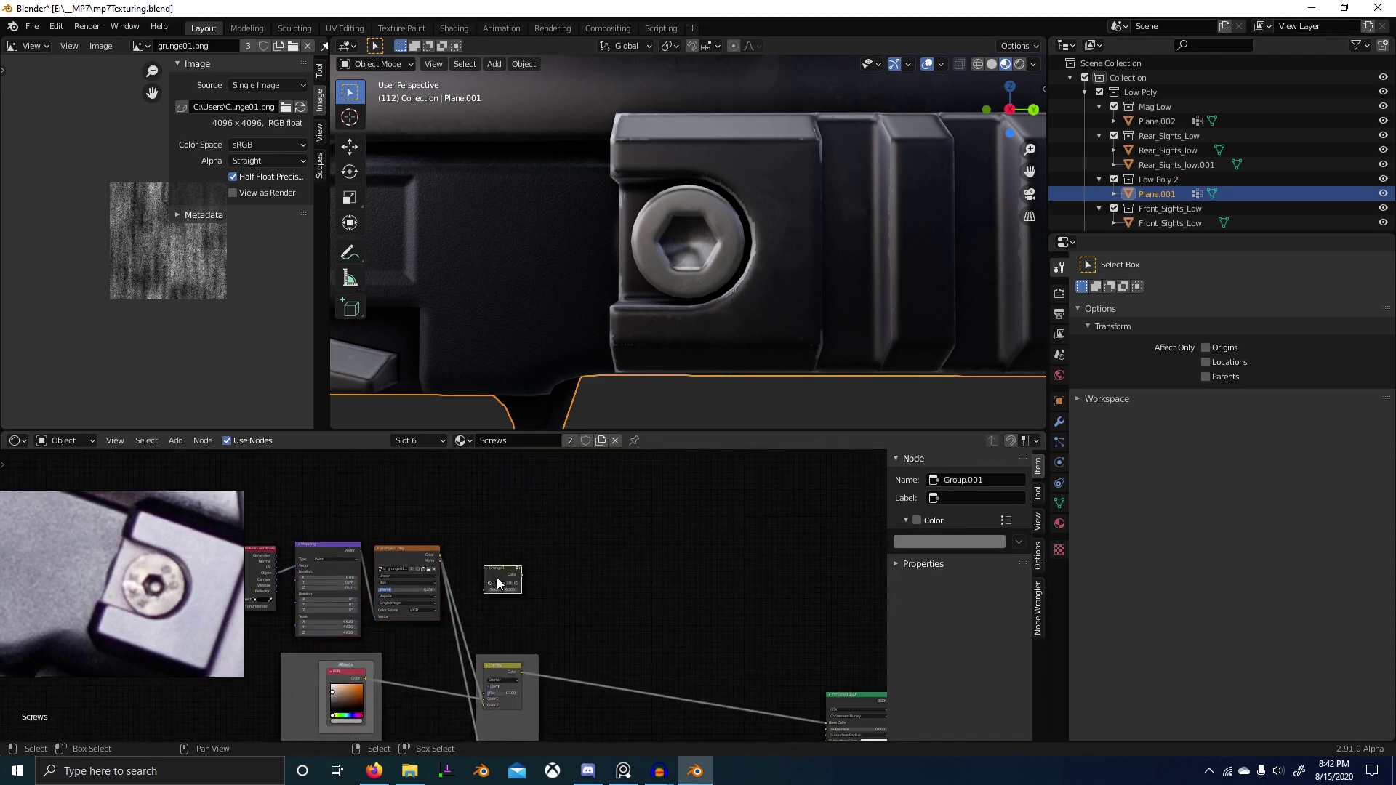
{"action": "scroll", "coordinate": [484, 582], "scroll_direction": "up", "scroll_amount": 2}
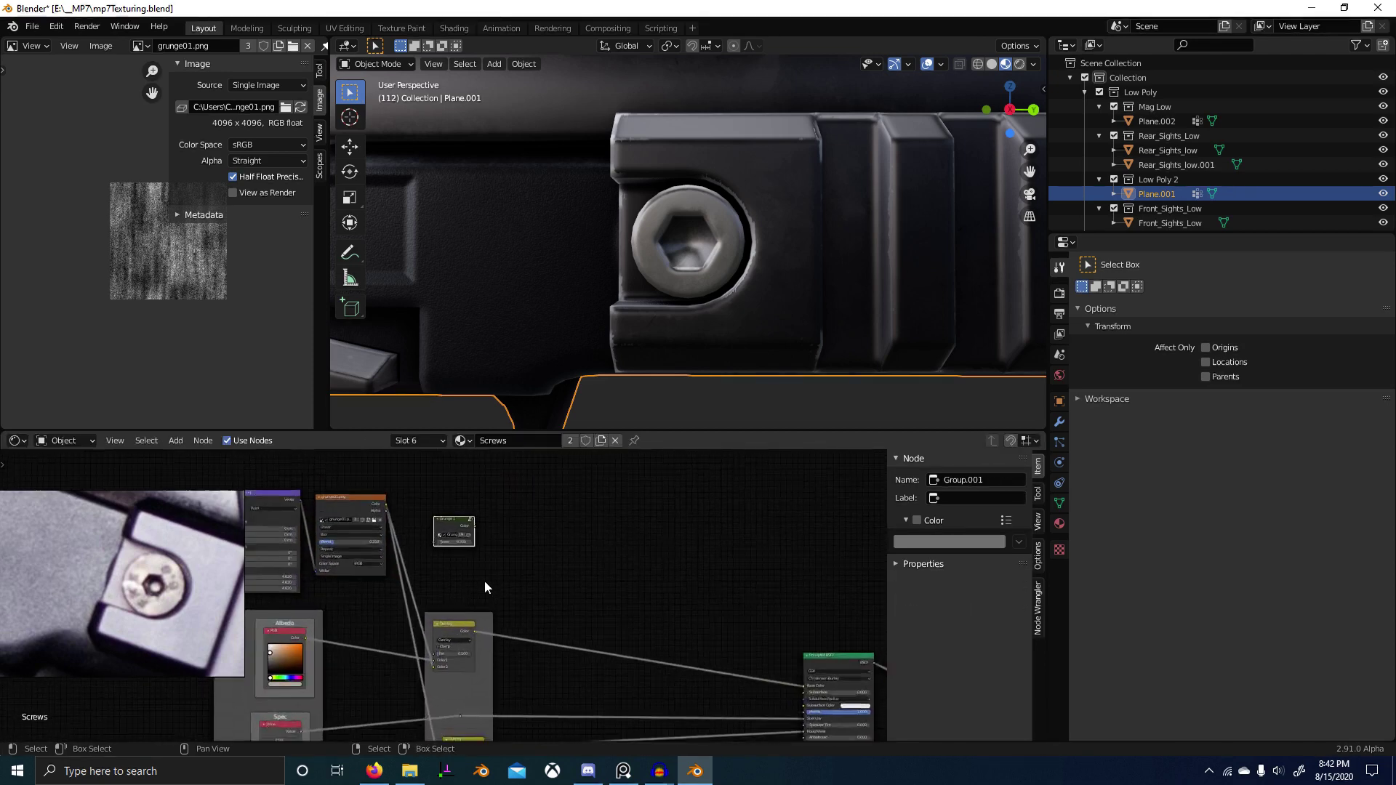
Step: Duplicate the Albedo Overlay node onto the Base Color link, and insert another duplicate on the Roughness link
{"action": "left_click", "coordinate": [469, 643]}
{"action": "key", "text": "shift+d"}
{"action": "left_click", "coordinate": [656, 643]}
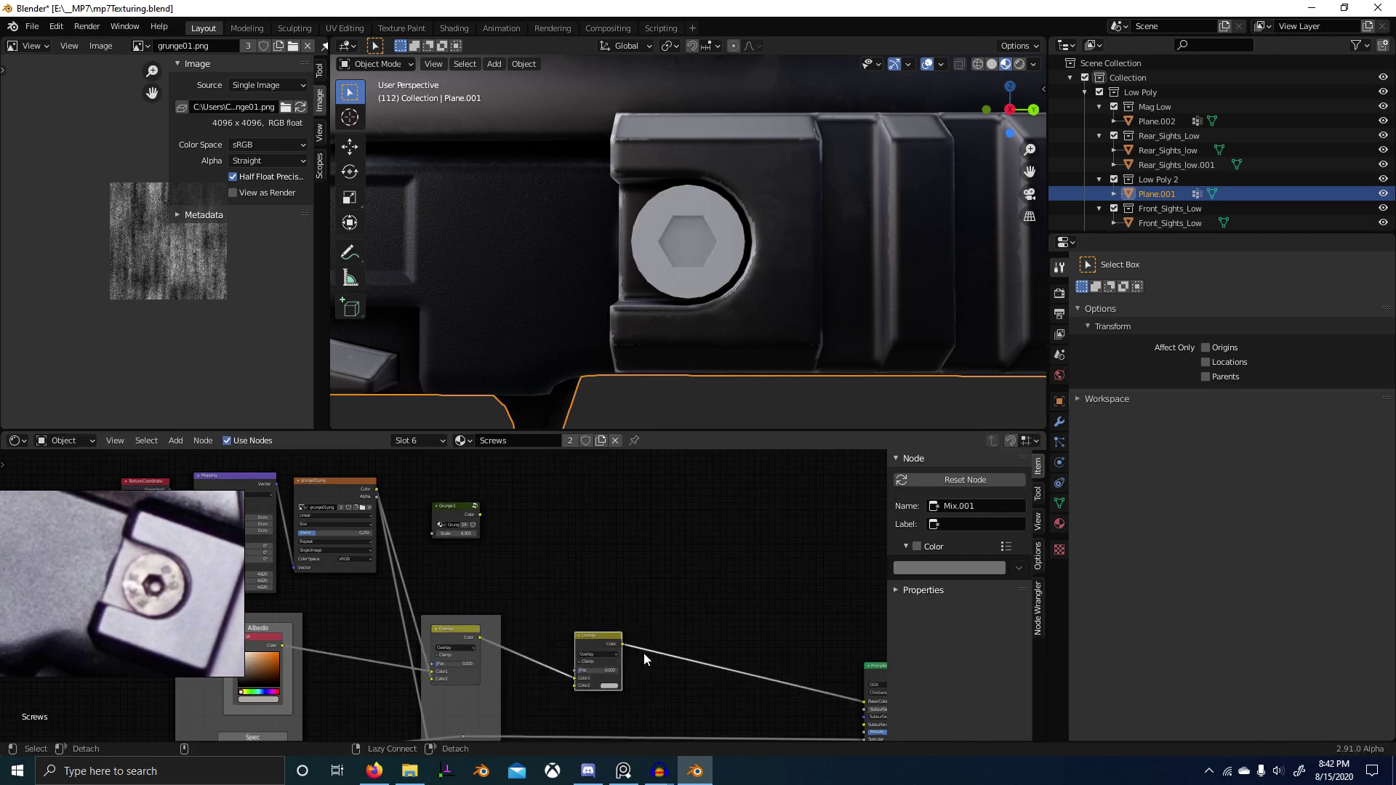
{"action": "middle_click_drag", "start_coordinate": [644, 654], "coordinate": [568, 521]}
{"action": "key", "text": "shift+d"}
{"action": "left_click", "coordinate": [565, 688]}
Step: Add reroutes to the Specular and Normal links and move the Specular reroute clear of the new Roughness Overlay node
{"action": "right_click_drag", "start_coordinate": [550, 592], "coordinate": [532, 738], "text": "shift"}
{"action": "left_click", "coordinate": [542, 618]}
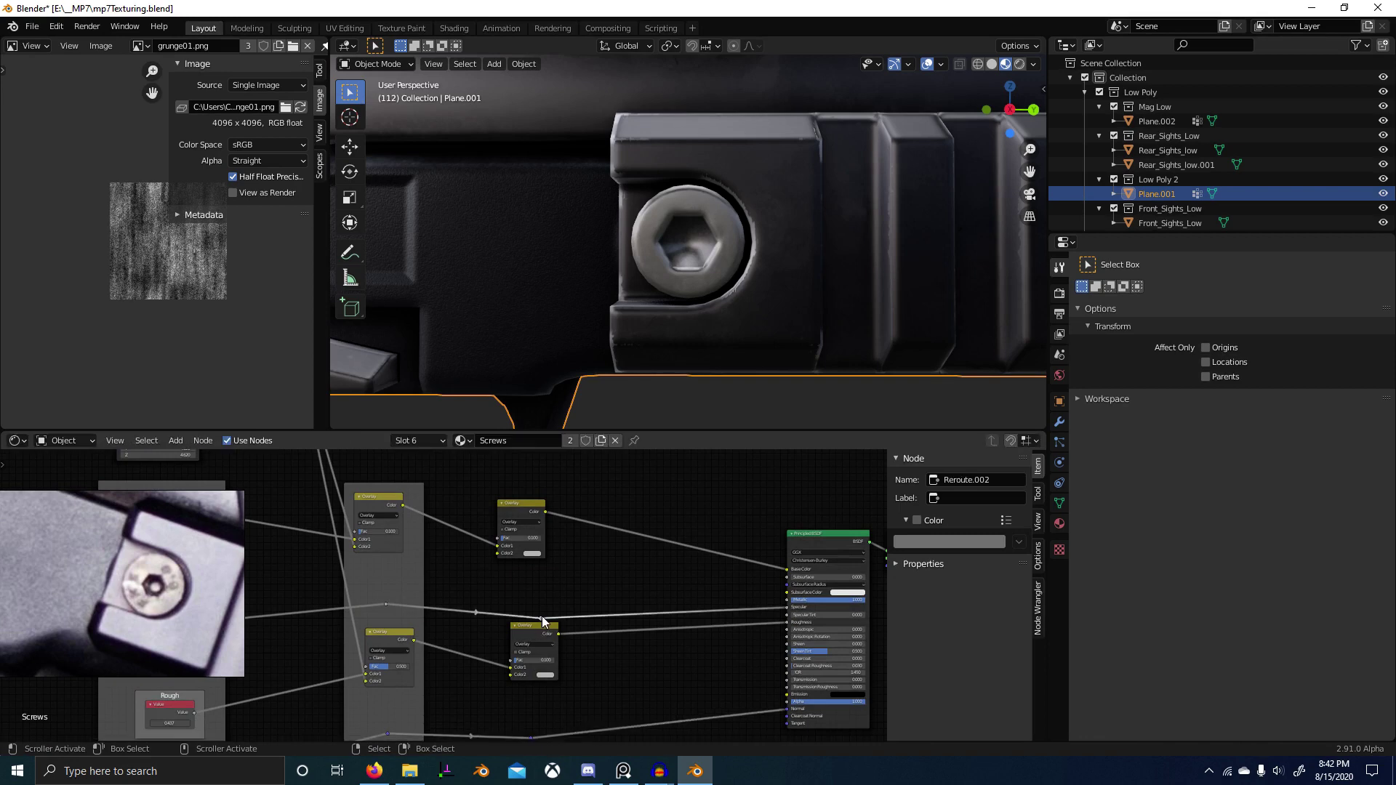
{"action": "left_click_drag", "start_coordinate": [543, 617], "coordinate": [536, 604]}
Step: Preview the Grunge 1 group node on the screws and set its scale to 6.3
{"action": "middle_click_drag", "start_coordinate": [513, 601], "coordinate": [510, 704]}
{"action": "scroll", "coordinate": [510, 704], "scroll_direction": "down", "scroll_amount": 4}
{"action": "left_click", "coordinate": [426, 561], "text": "ctrl+shift"}
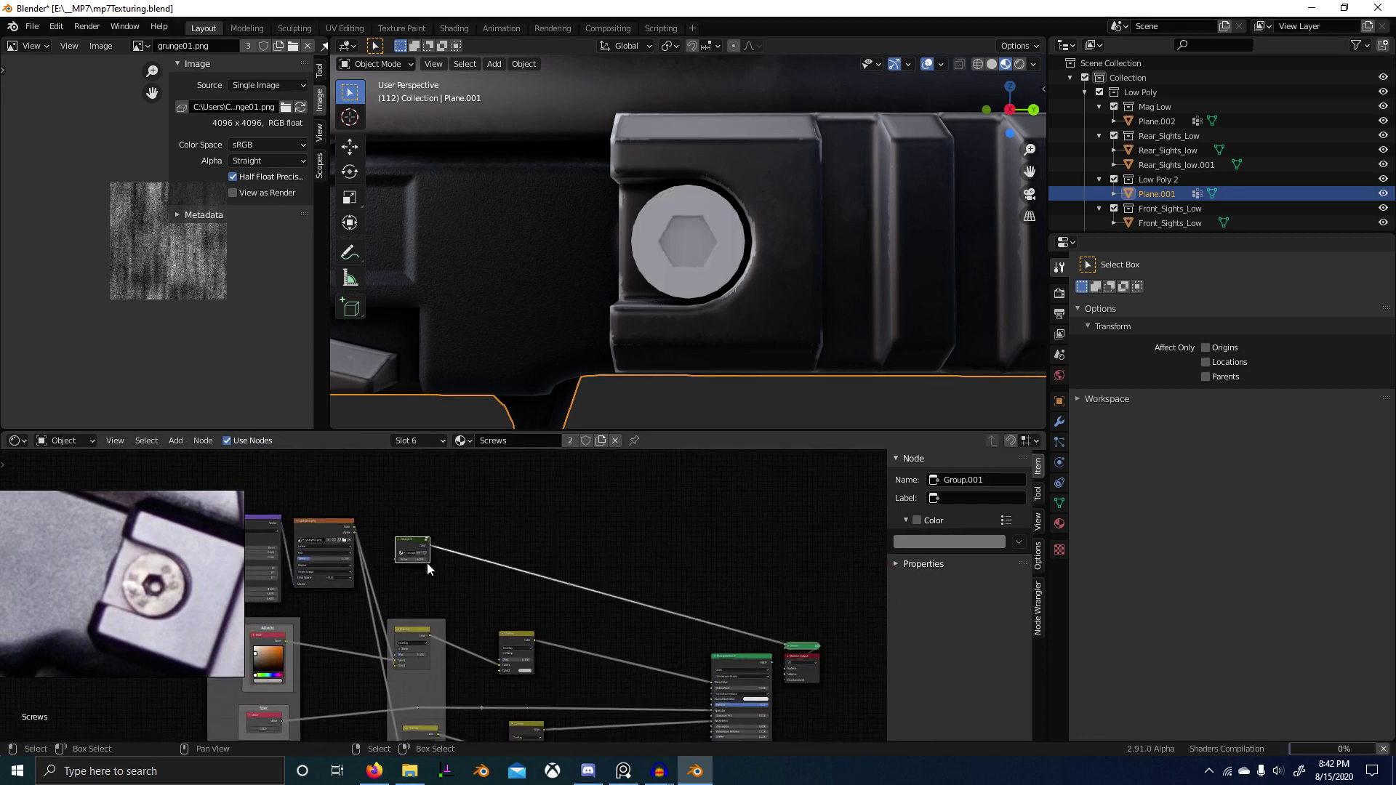
{"action": "scroll", "coordinate": [441, 585], "scroll_direction": "up", "scroll_amount": 5}
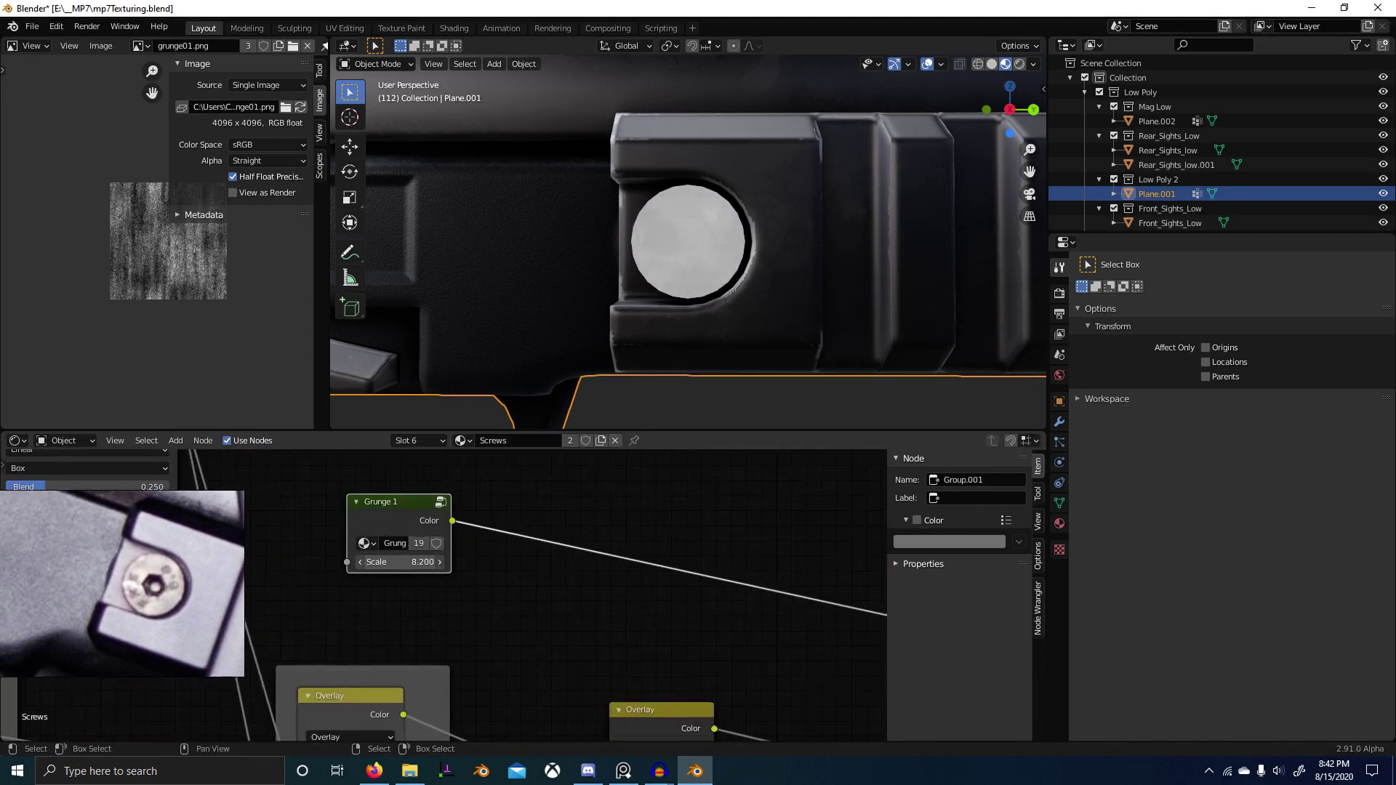
{"action": "left_click_drag", "start_coordinate": [419, 562], "coordinate": [364, 562]}
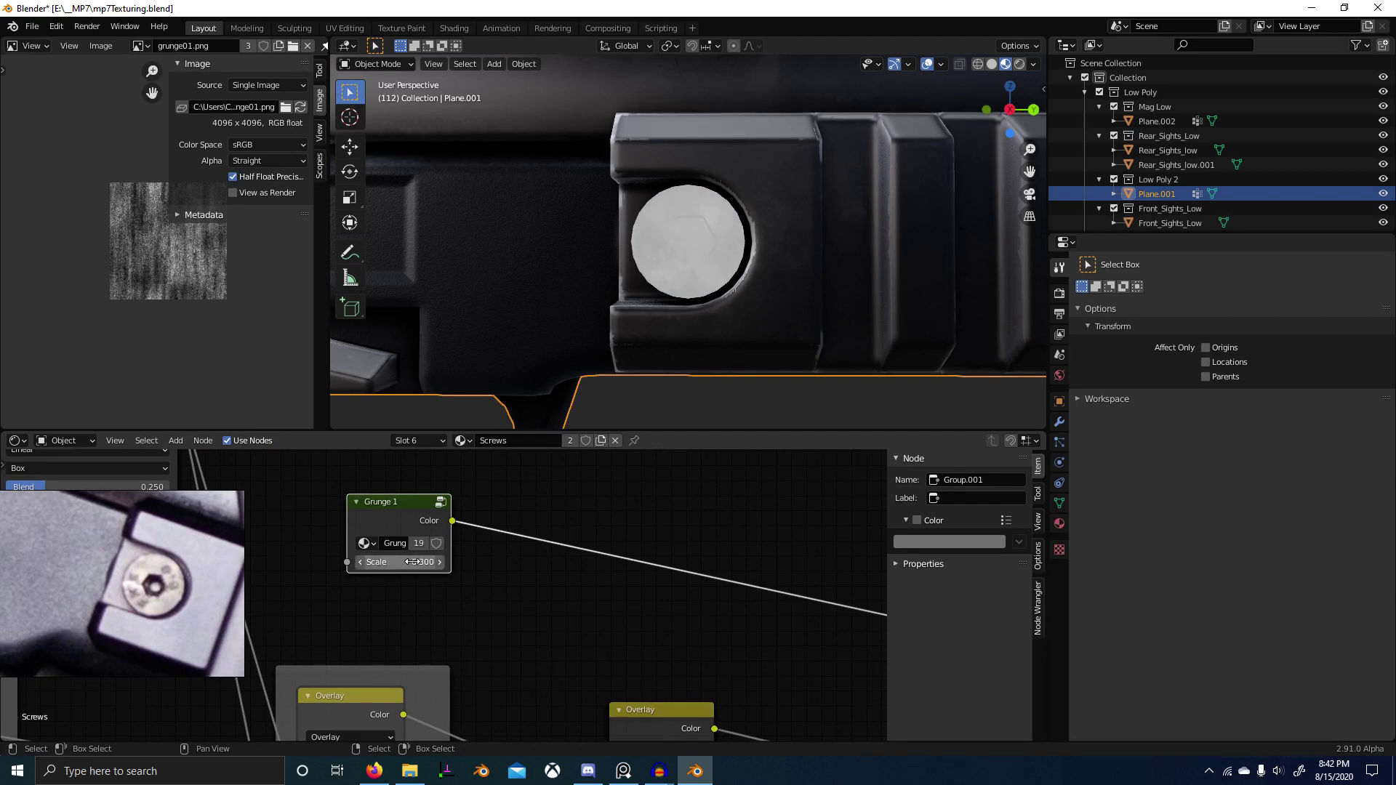
Step: Move the Grunge 1 node beside the second Albedo Overlay node and connect its color to that node's Color2
{"action": "scroll", "coordinate": [446, 593], "scroll_direction": "down", "scroll_amount": 5}
{"action": "key", "text": "g"}
{"action": "left_click", "coordinate": [554, 650]}
{"action": "key", "text": "g"}
{"action": "middle_click_drag", "start_coordinate": [555, 650], "coordinate": [480, 500]}
{"action": "left_click", "coordinate": [586, 648]}
{"action": "scroll", "coordinate": [524, 624], "scroll_direction": "up", "scroll_amount": 5}
{"action": "left_click_drag", "start_coordinate": [487, 484], "coordinate": [559, 613]}
{"action": "left_click_drag", "start_coordinate": [518, 657], "coordinate": [519, 657]}
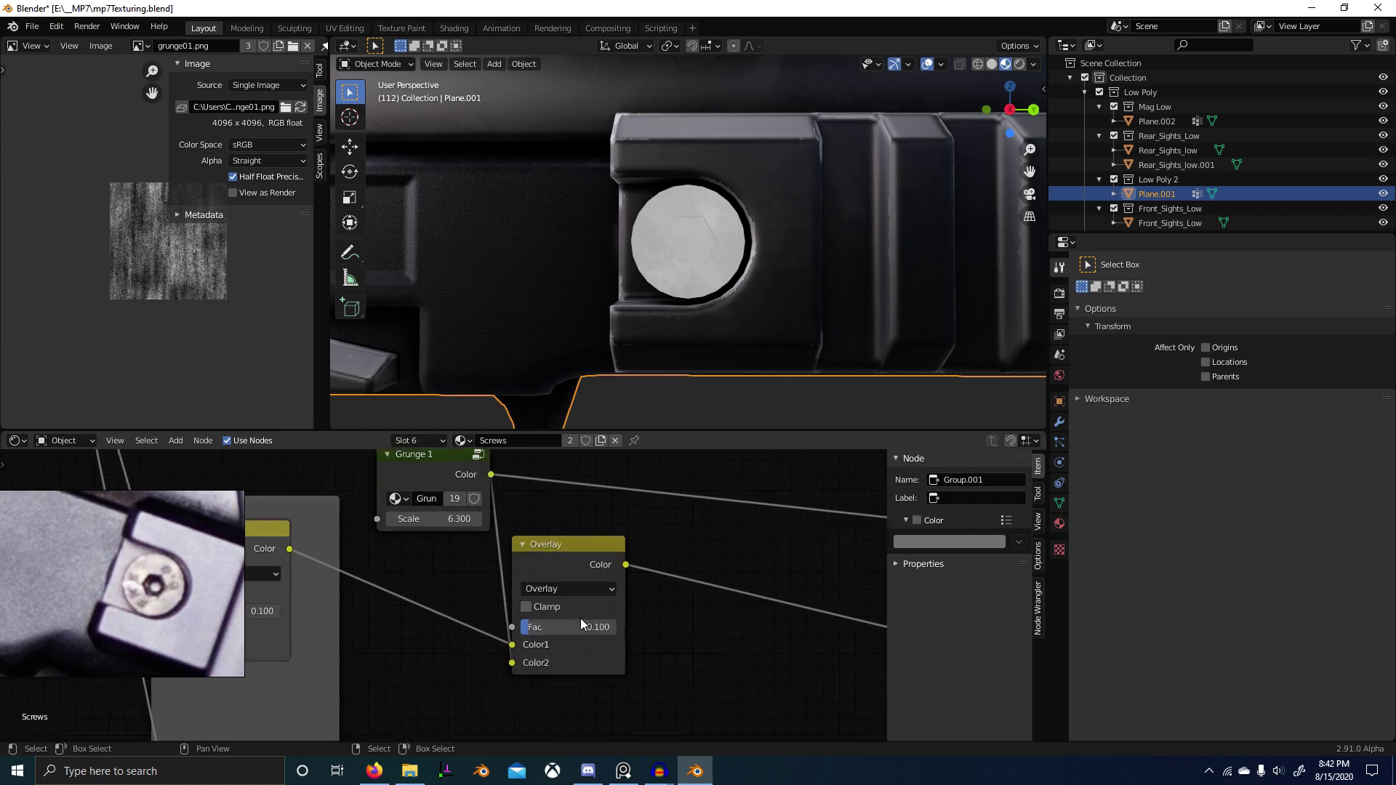
Step: Preview the second Albedo Overlay node on the screws and set its factor to 0.175
{"action": "scroll", "coordinate": [580, 619], "scroll_direction": "up", "scroll_amount": 2}
{"action": "left_click", "coordinate": [569, 553]}
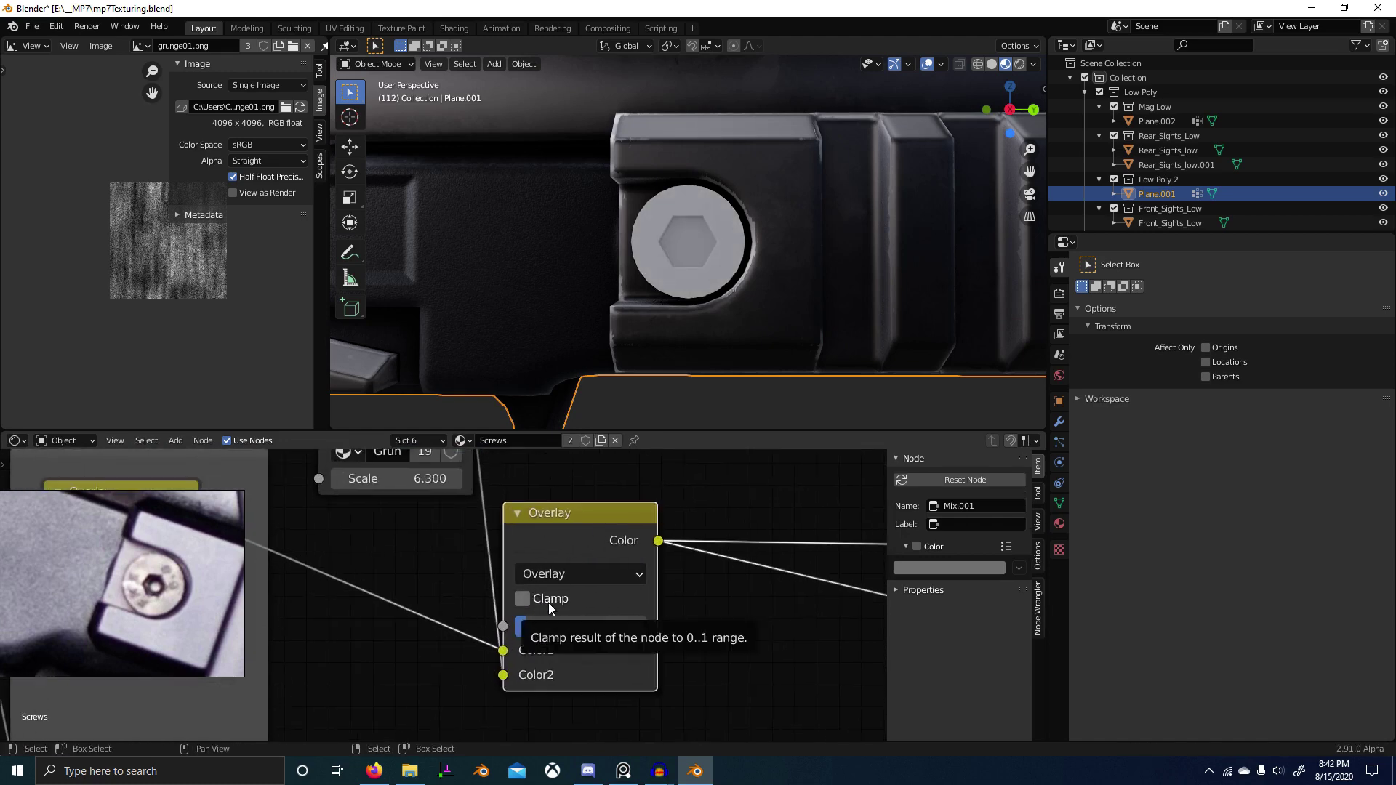
{"action": "scroll", "coordinate": [582, 378], "scroll_direction": "up", "scroll_amount": 3}
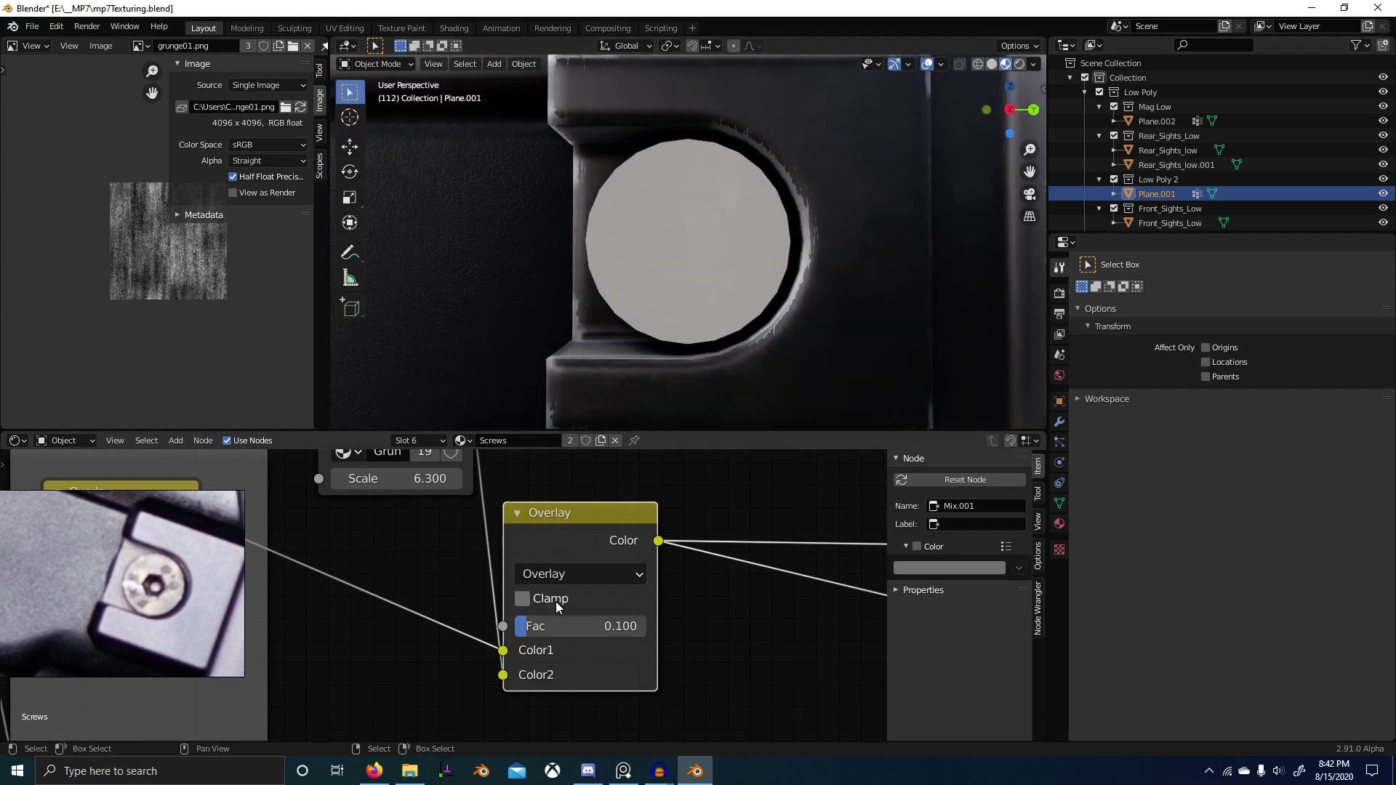
{"action": "mouse_move", "coordinate": [538, 626]}
{"action": "left_mouse_down"}
{"action": "mouse_move", "coordinate": [647, 626]}
{"action": "mouse_move", "coordinate": [514, 634]}
{"action": "left_mouse_up"}
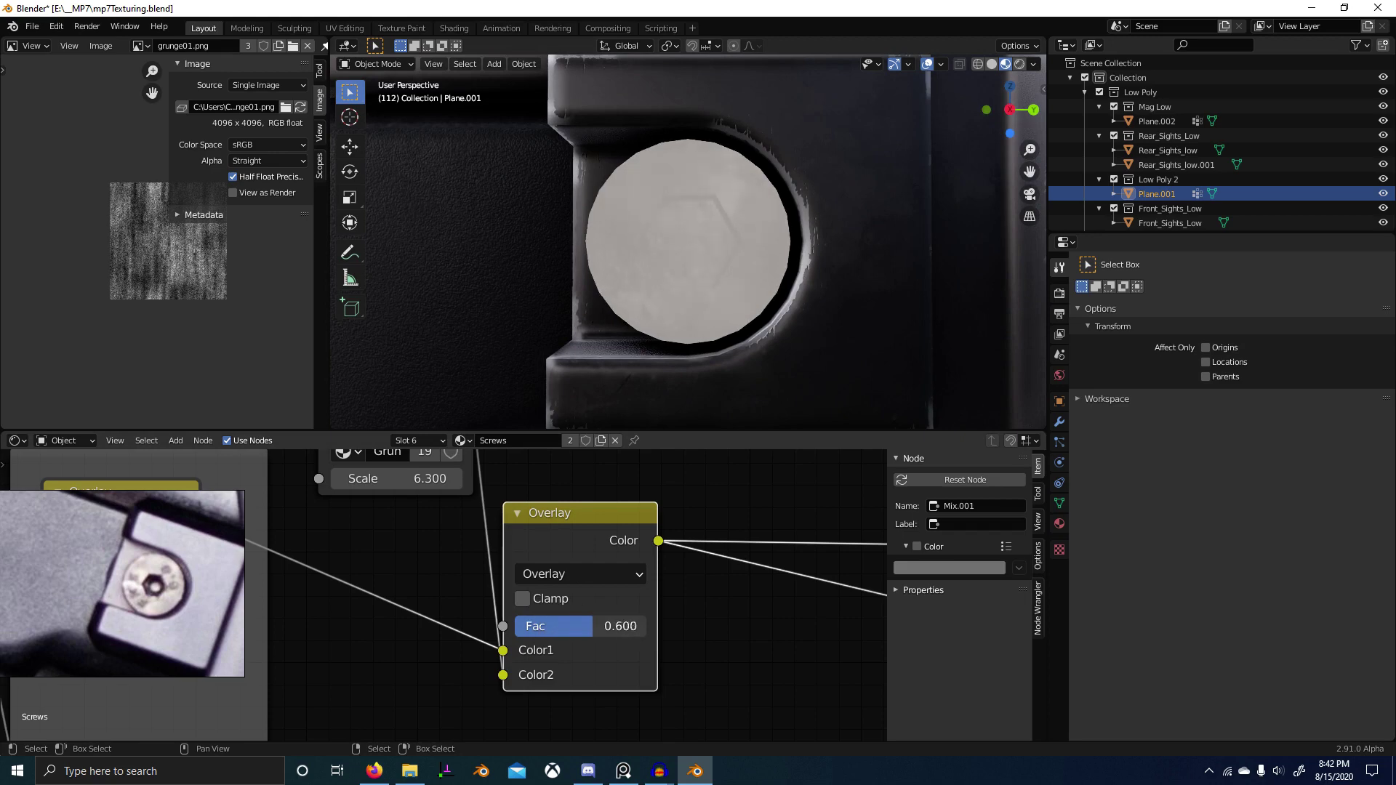
{"action": "left_click_drag", "start_coordinate": [593, 626], "coordinate": [550, 626]}
{"action": "scroll", "coordinate": [638, 616], "scroll_direction": "down", "scroll_amount": 2}
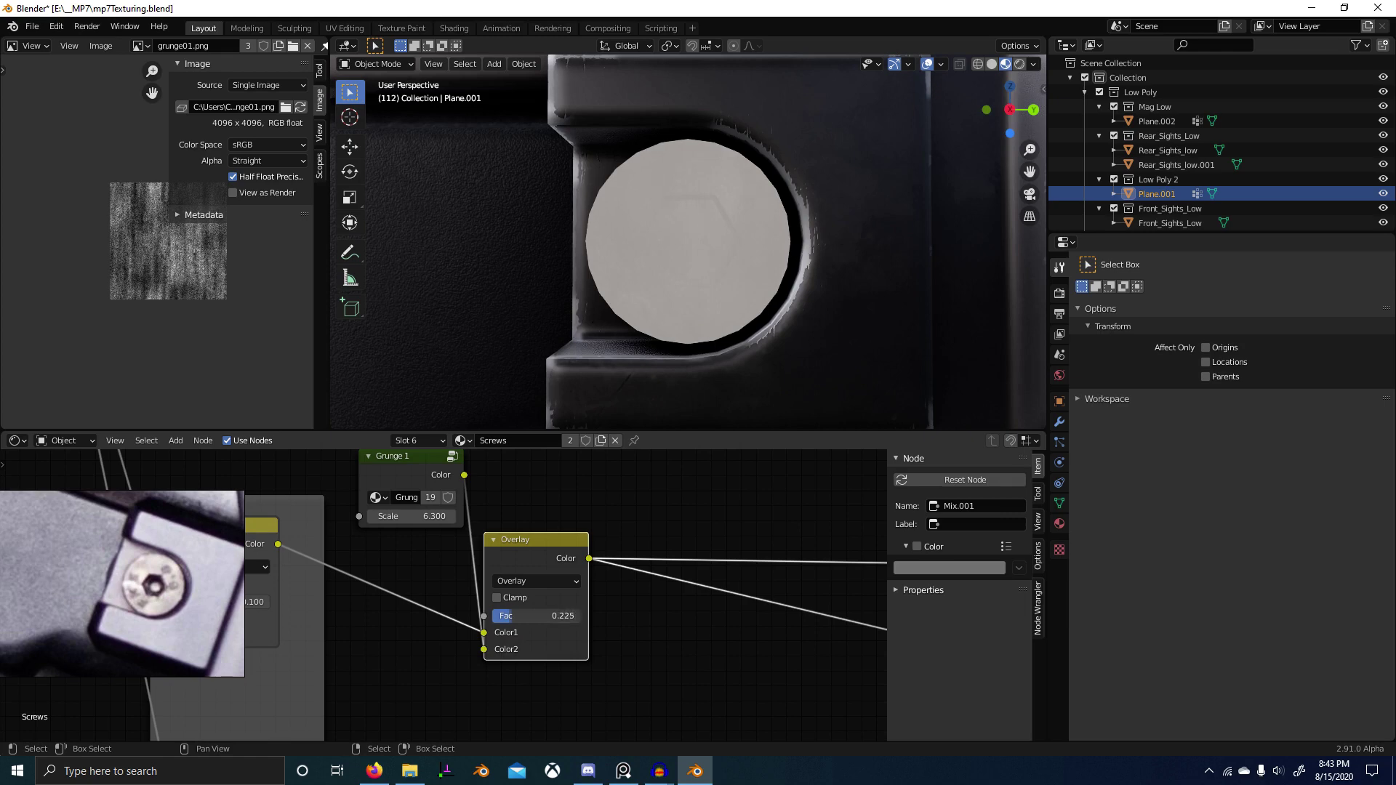
{"action": "scroll", "coordinate": [520, 617], "scroll_direction": "down", "scroll_amount": 1}
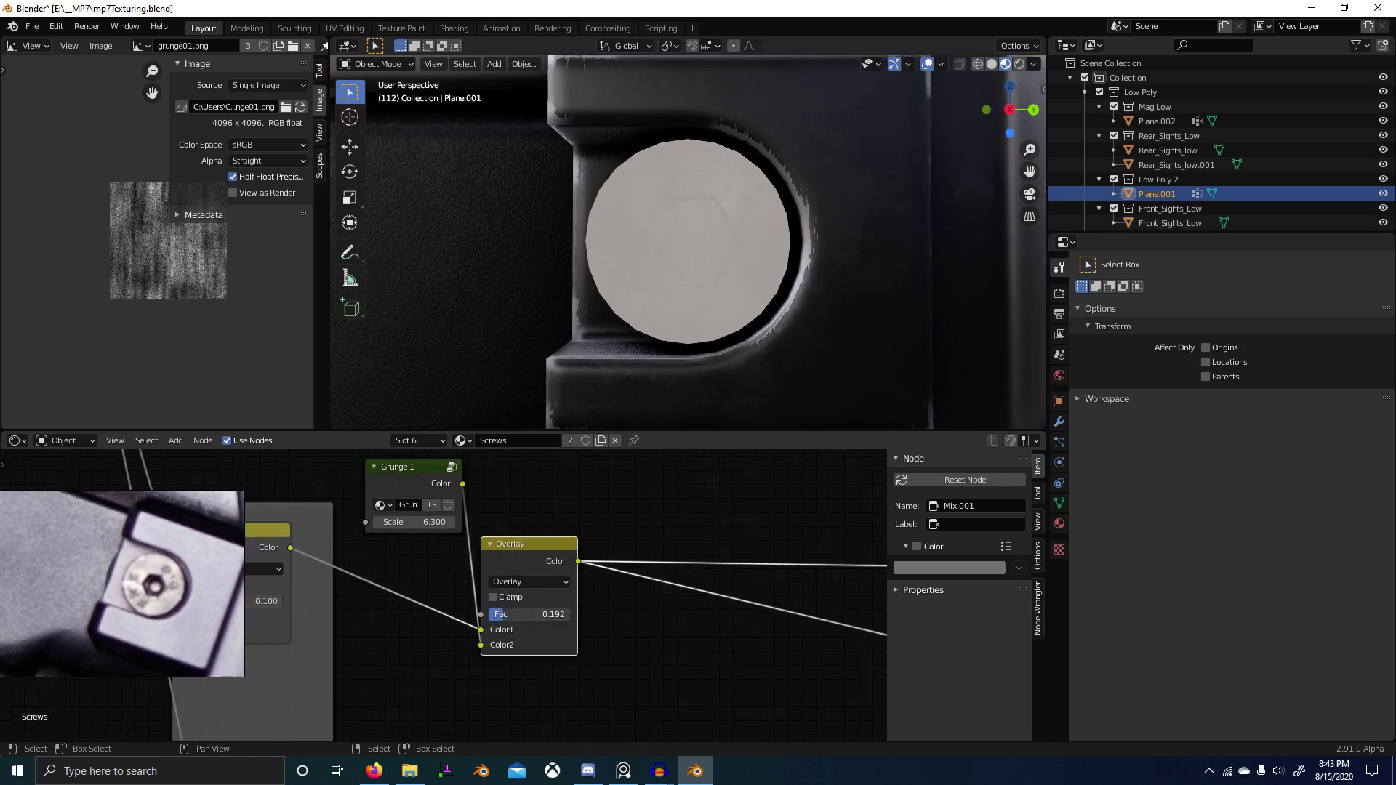
{"action": "scroll", "coordinate": [526, 629], "scroll_direction": "down", "scroll_amount": 2}
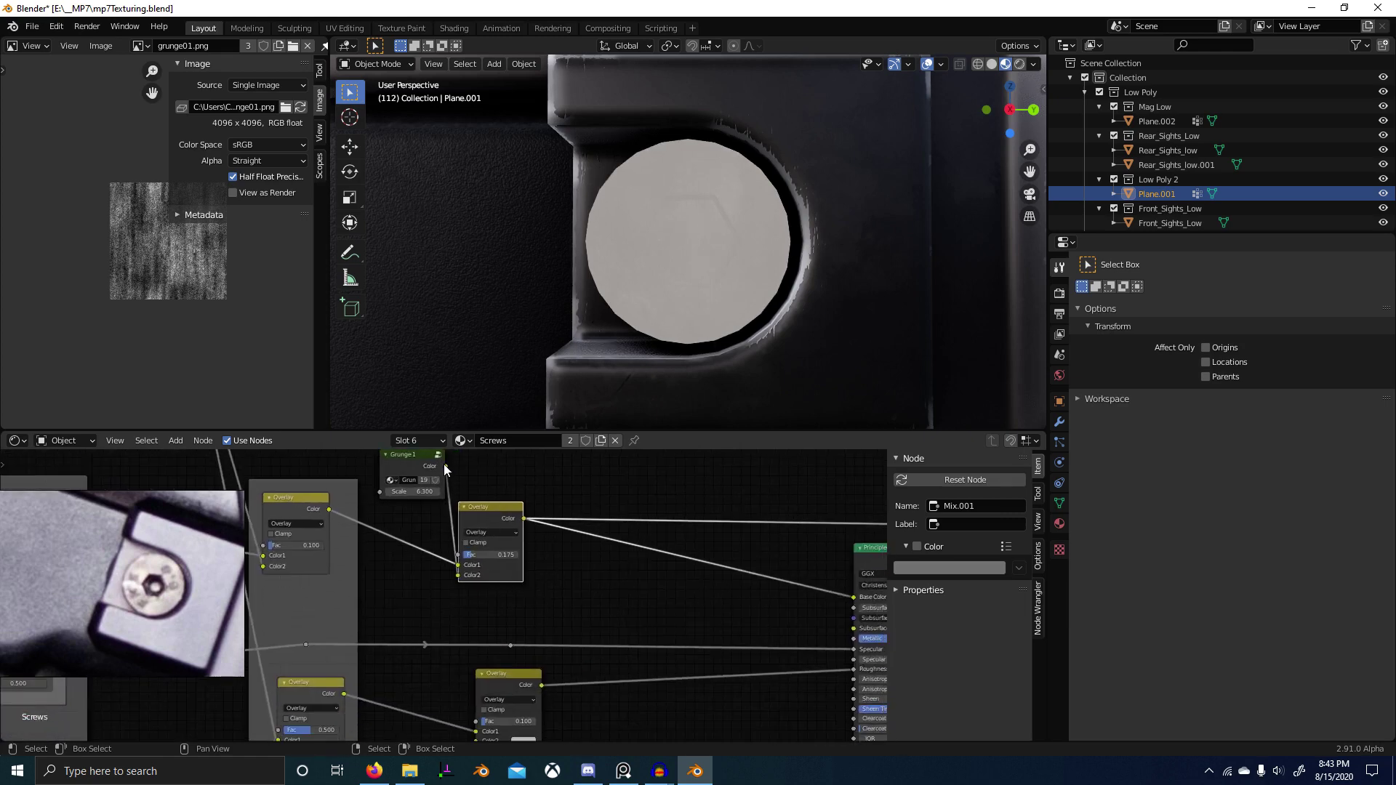
Step: Connect the Grunge 1 color to Color2 of the second Roughness Overlay node, preview that node, and set its factor to 1.000
{"action": "left_click_drag", "start_coordinate": [445, 466], "coordinate": [476, 740]}
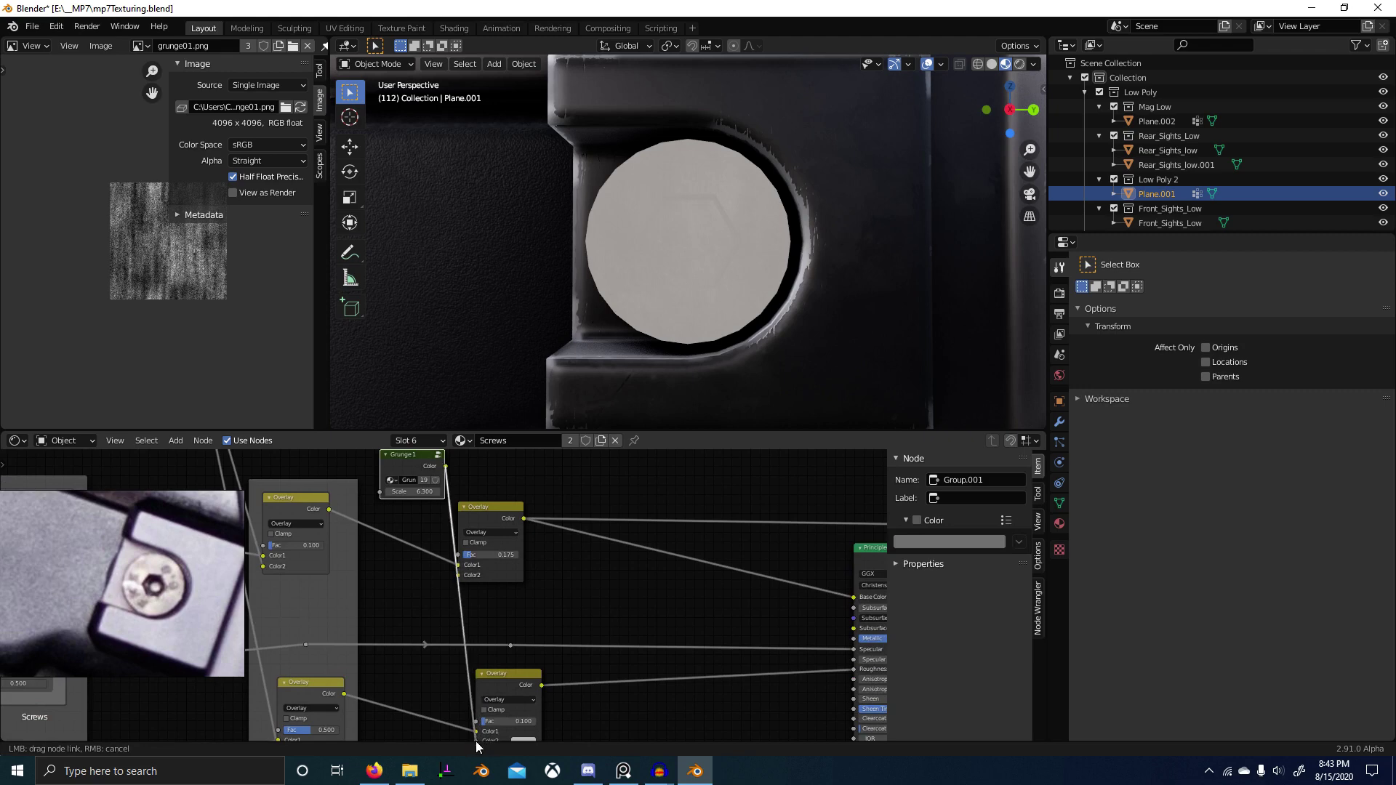
{"action": "scroll", "coordinate": [499, 611], "scroll_direction": "up", "scroll_amount": 2}
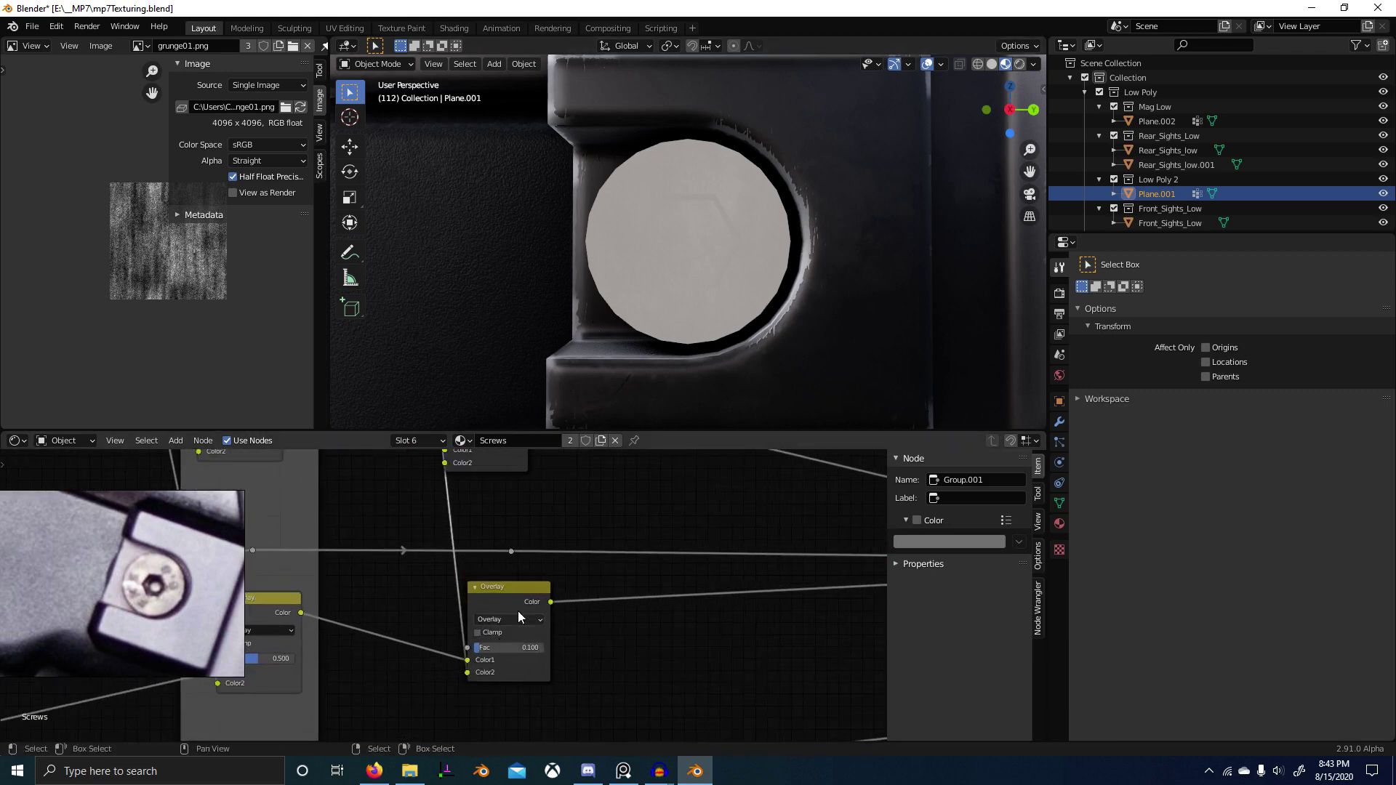
{"action": "left_click", "coordinate": [527, 605]}
{"action": "scroll", "coordinate": [582, 639], "scroll_direction": "up", "scroll_amount": 3}
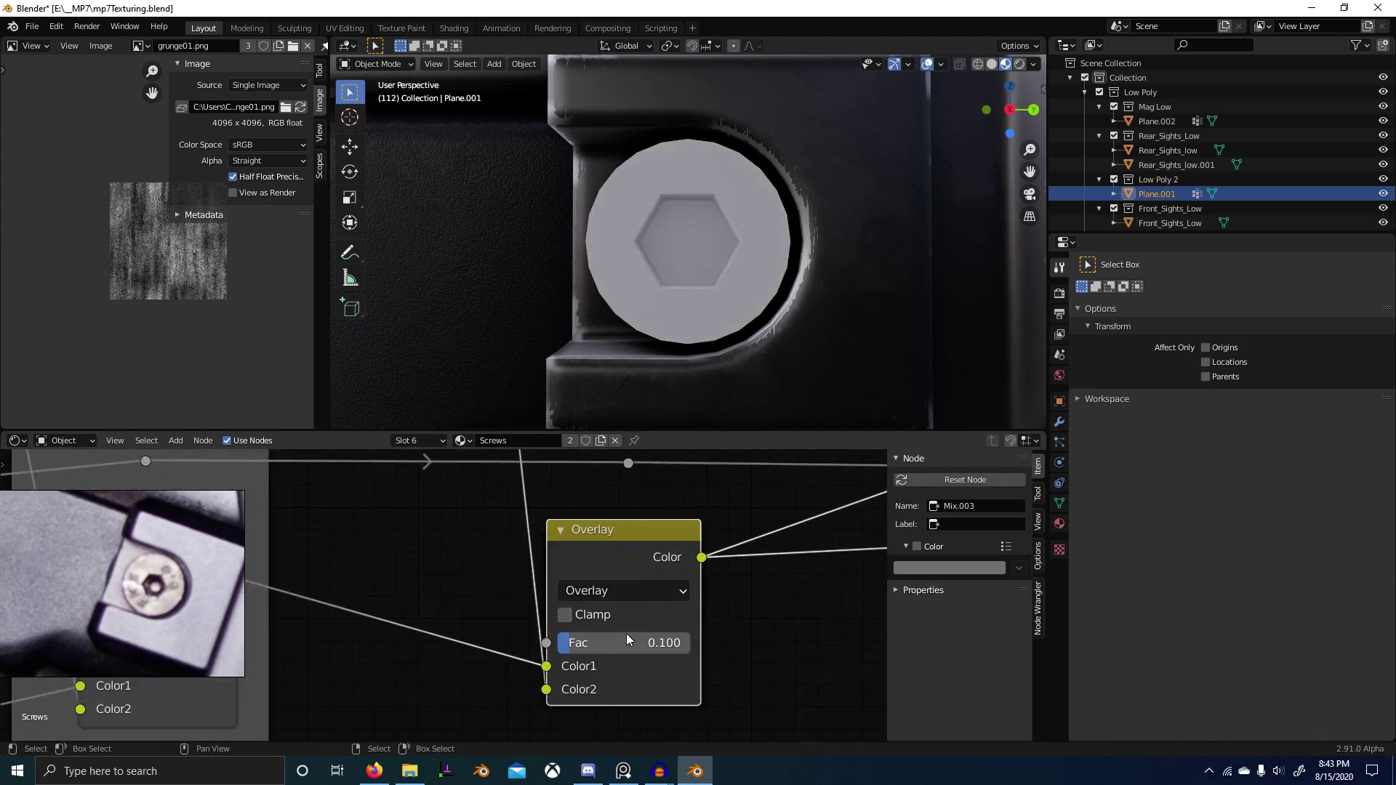
{"action": "left_click_drag", "start_coordinate": [596, 643], "coordinate": [690, 643]}
{"action": "scroll", "coordinate": [678, 610], "scroll_direction": "down", "scroll_amount": 6}
{"action": "scroll", "coordinate": [680, 615], "scroll_direction": "down", "scroll_amount": 3}
{"action": "scroll", "coordinate": [542, 585], "scroll_direction": "down", "scroll_amount": 2}
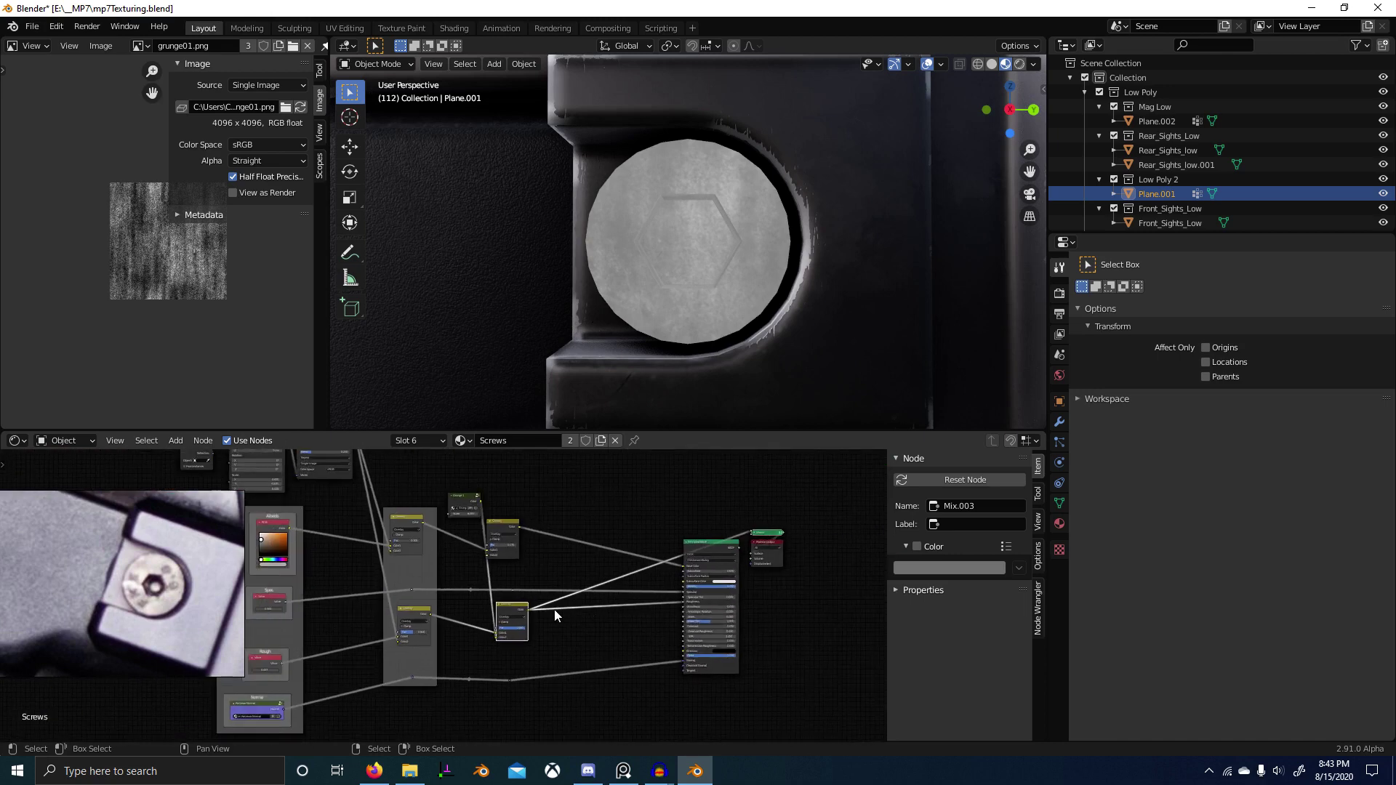
Step: Group the second pair of Overlay nodes and their reroutes in a frame and shift it away from the Grunge 1 node
{"action": "key", "text": "c"}
{"action": "left_click_drag", "start_coordinate": [526, 641], "coordinate": [518, 687]}
{"action": "right_click", "coordinate": [518, 687]}
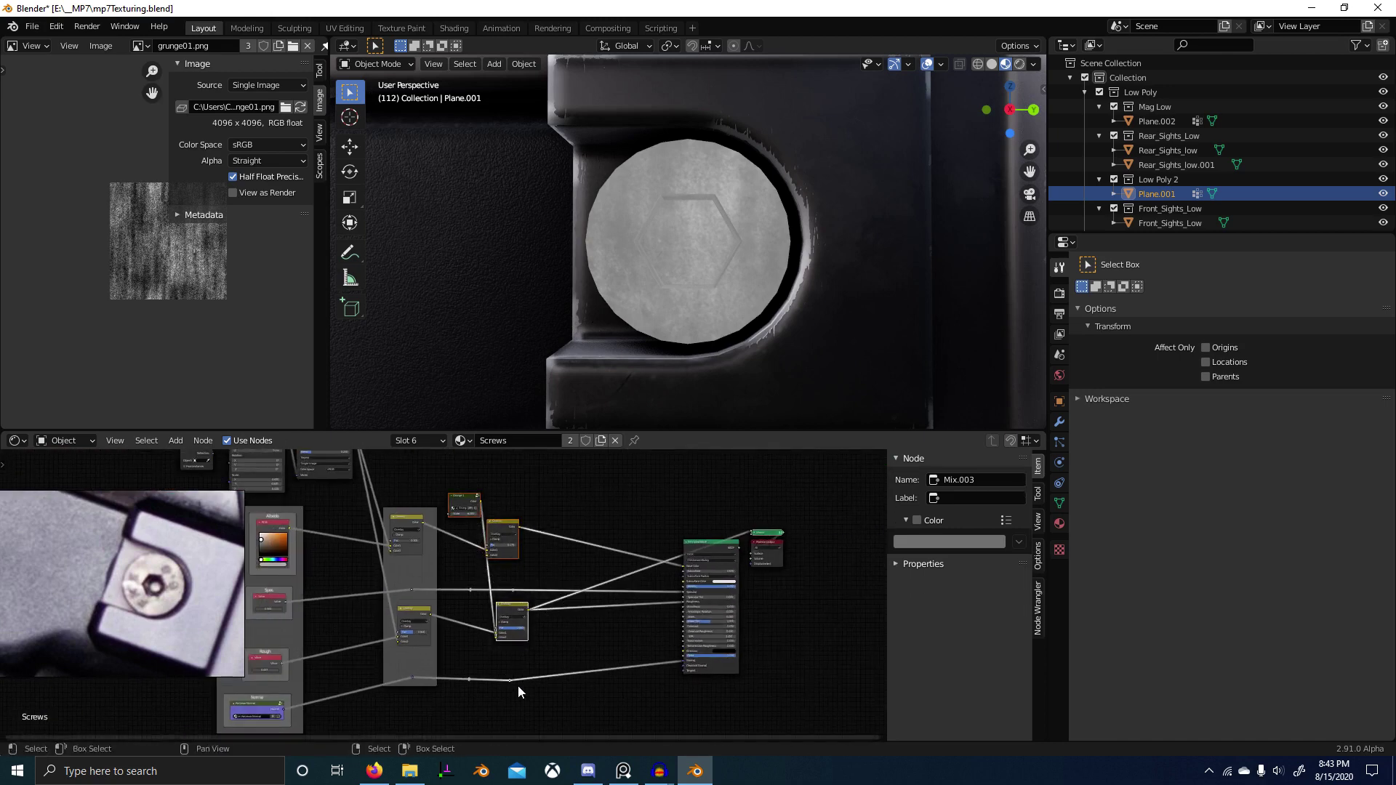
{"action": "key", "text": "c"}
{"action": "right_click", "coordinate": [465, 559]}
{"action": "key", "text": "c"}
{"action": "middle_click", "coordinate": [448, 492]}
{"action": "right_click", "coordinate": [451, 492]}
{"action": "key", "text": "shift+p"}
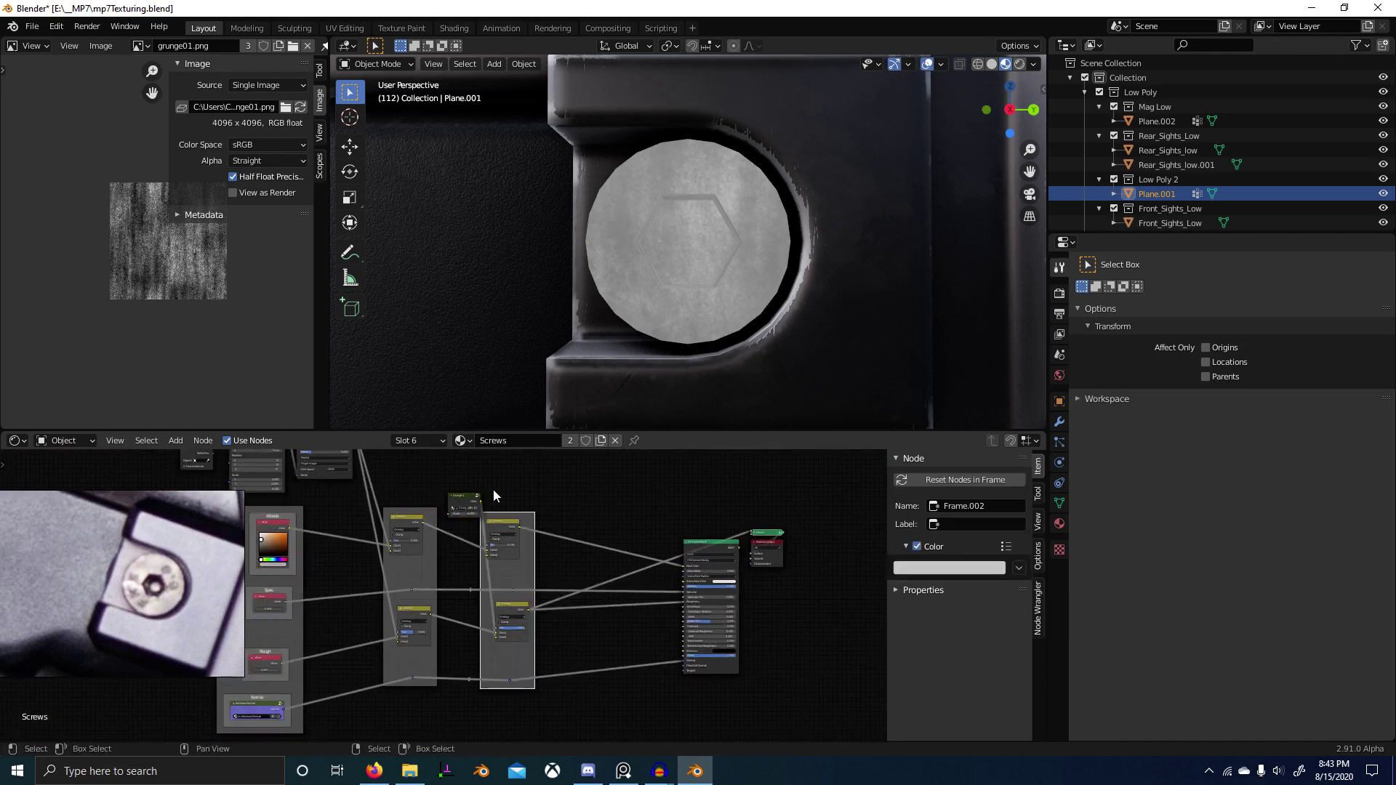
{"action": "left_click_drag", "start_coordinate": [519, 516], "coordinate": [558, 518]}
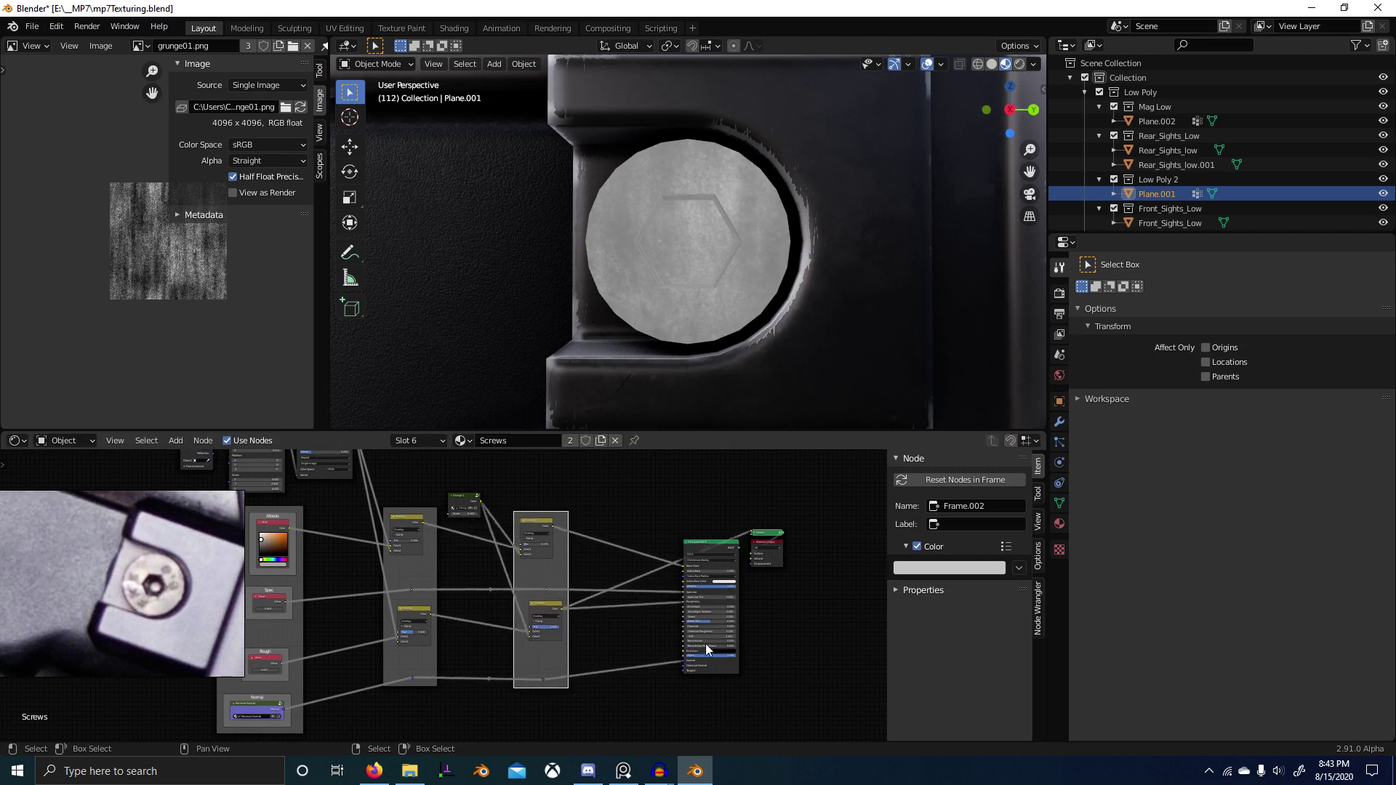
Step: Preview the Principled BSDF on the screws, check the screw on the rail, and deselect everything
{"action": "left_click", "coordinate": [713, 547], "text": "ctrl+shift"}
{"action": "mouse_move", "coordinate": [714, 366]}
{"action": "left_mouse_down", "text": "alt"}
{"action": "mouse_move", "coordinate": [722, 375]}
{"action": "mouse_move", "coordinate": [706, 383]}
{"action": "left_mouse_up", "text": "alt"}
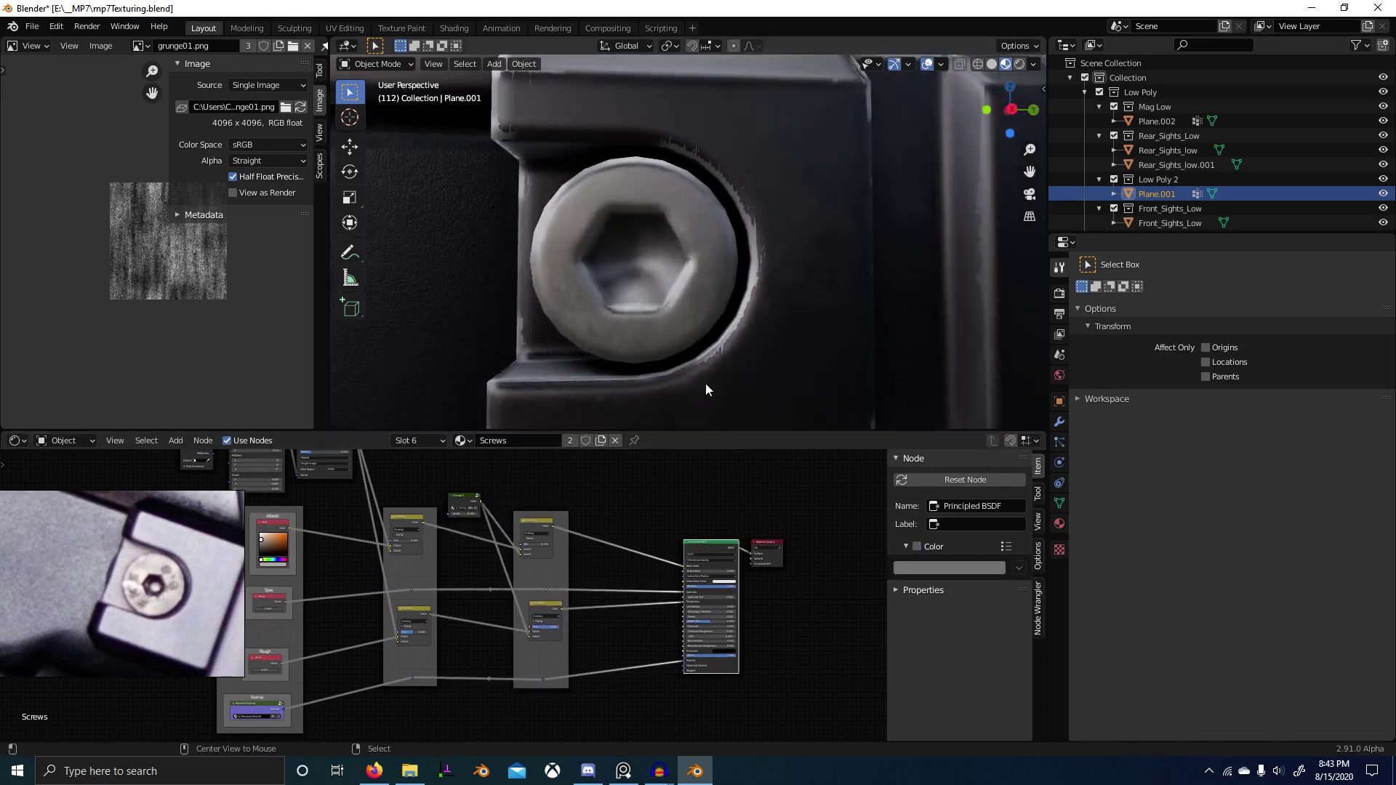
{"action": "key", "text": "alt+a"}
{"action": "scroll", "coordinate": [707, 381], "scroll_direction": "down", "scroll_amount": 3}
{"action": "mouse_move", "coordinate": [705, 382]}
{"action": "middle_mouse_down"}
{"action": "mouse_move", "coordinate": [723, 363]}
{"action": "mouse_move", "coordinate": [705, 397]}
{"action": "middle_mouse_up"}
{"action": "middle_click_drag", "start_coordinate": [518, 527], "coordinate": [577, 522]}
{"action": "key", "text": "alt+a"}
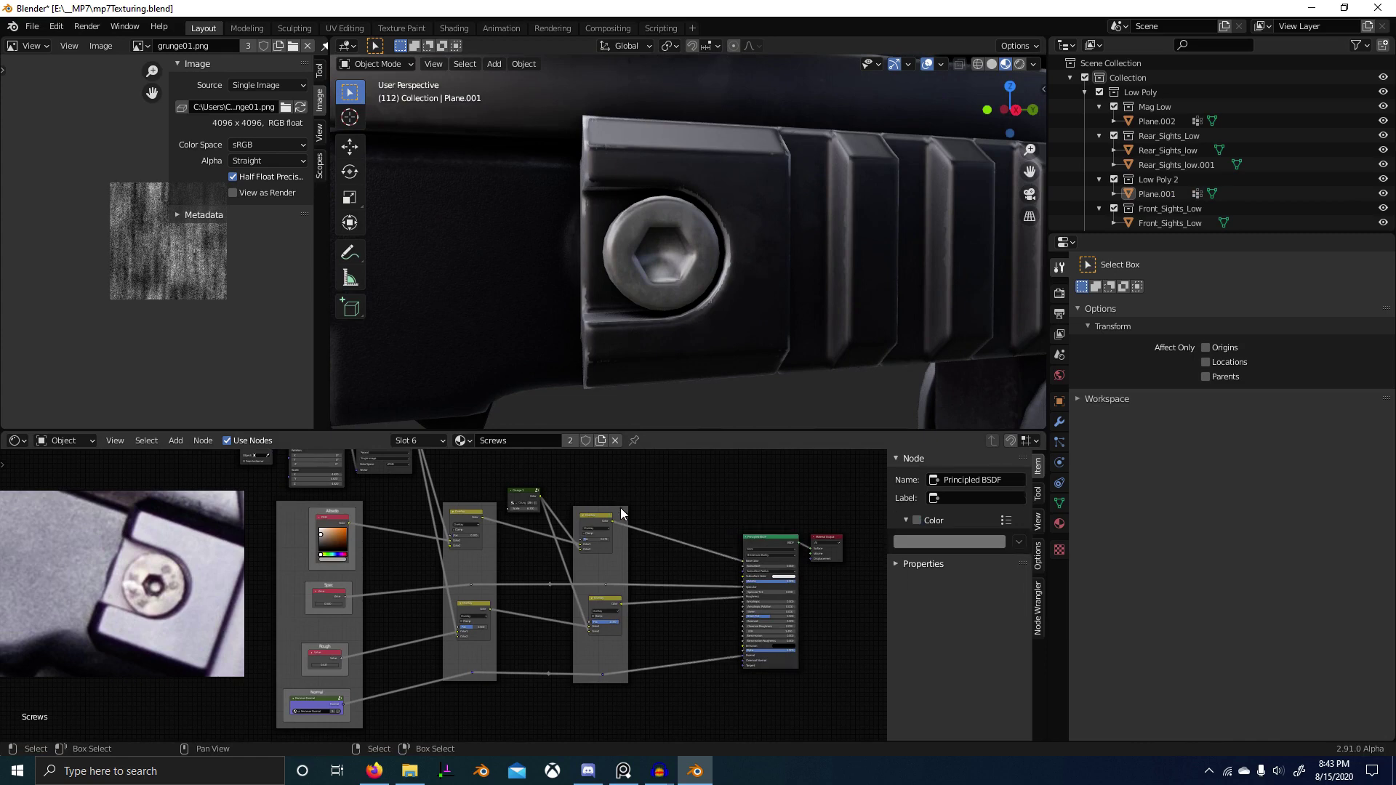
Step: Nudge the two Overlay frames and the input frame into an even layout and save the file
{"action": "left_click_drag", "start_coordinate": [621, 507], "coordinate": [612, 508]}
{"action": "left_click", "coordinate": [492, 516]}
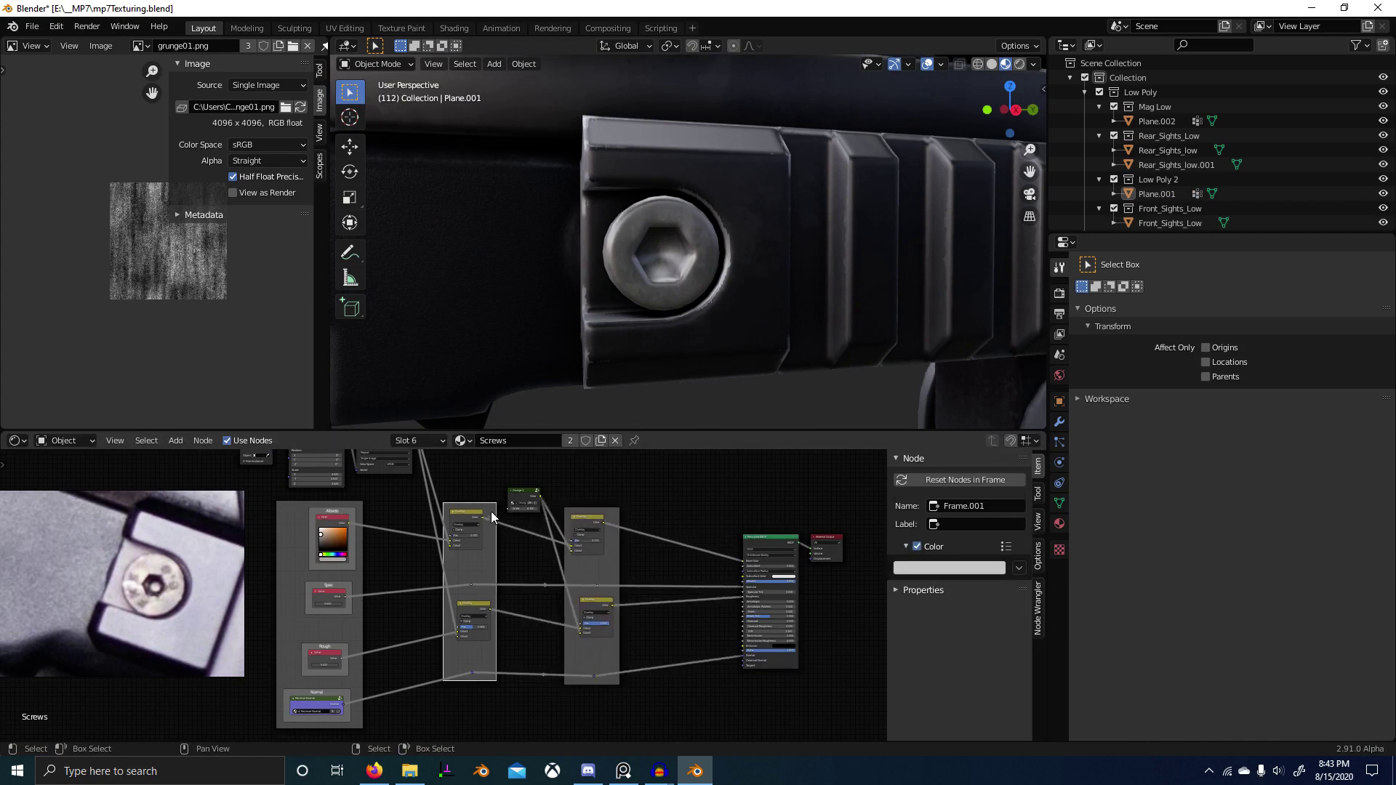
{"action": "left_click_drag", "start_coordinate": [492, 515], "coordinate": [498, 517]}
{"action": "key", "text": "ctrl+j"}
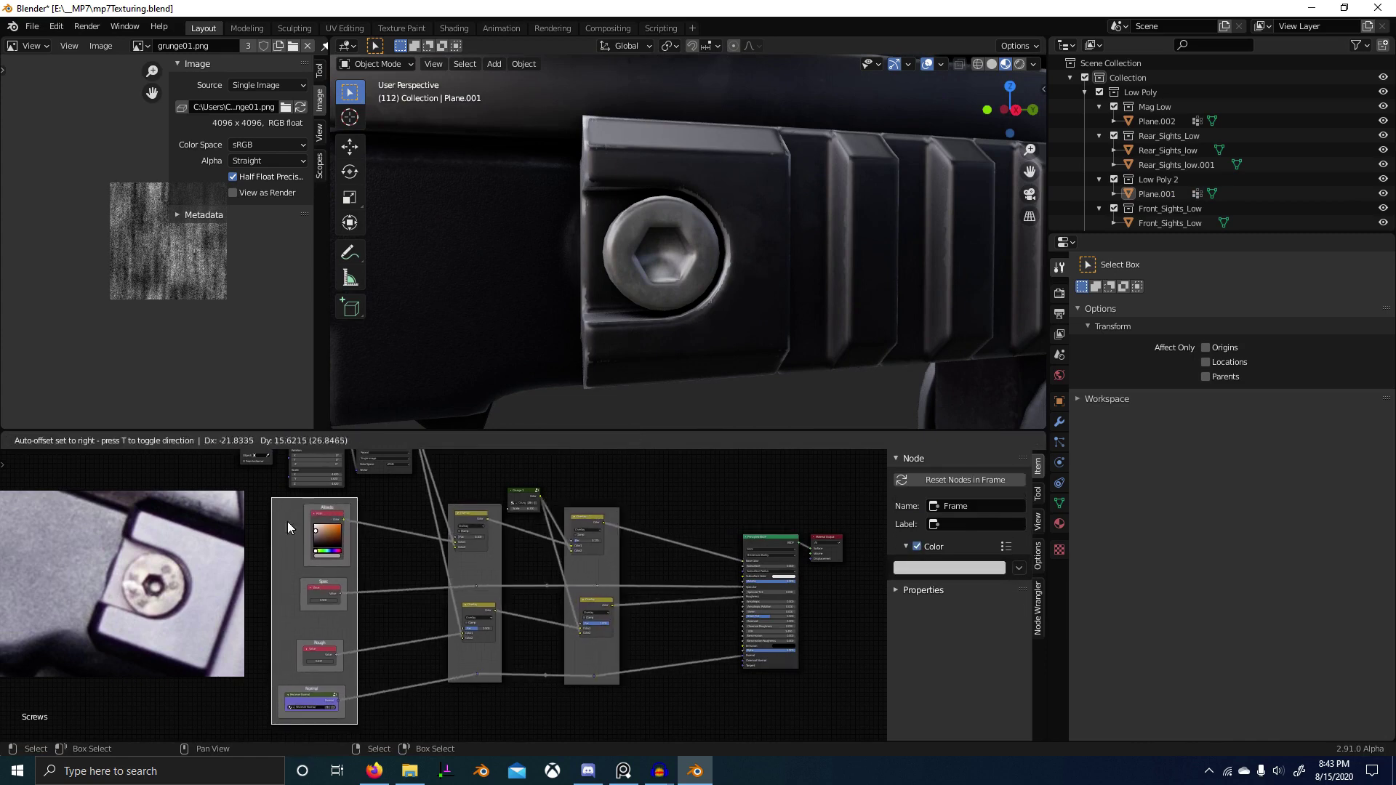
{"action": "scroll", "coordinate": [575, 539], "scroll_direction": "up", "scroll_amount": 2}
{"action": "key", "text": "ctrl+s"}
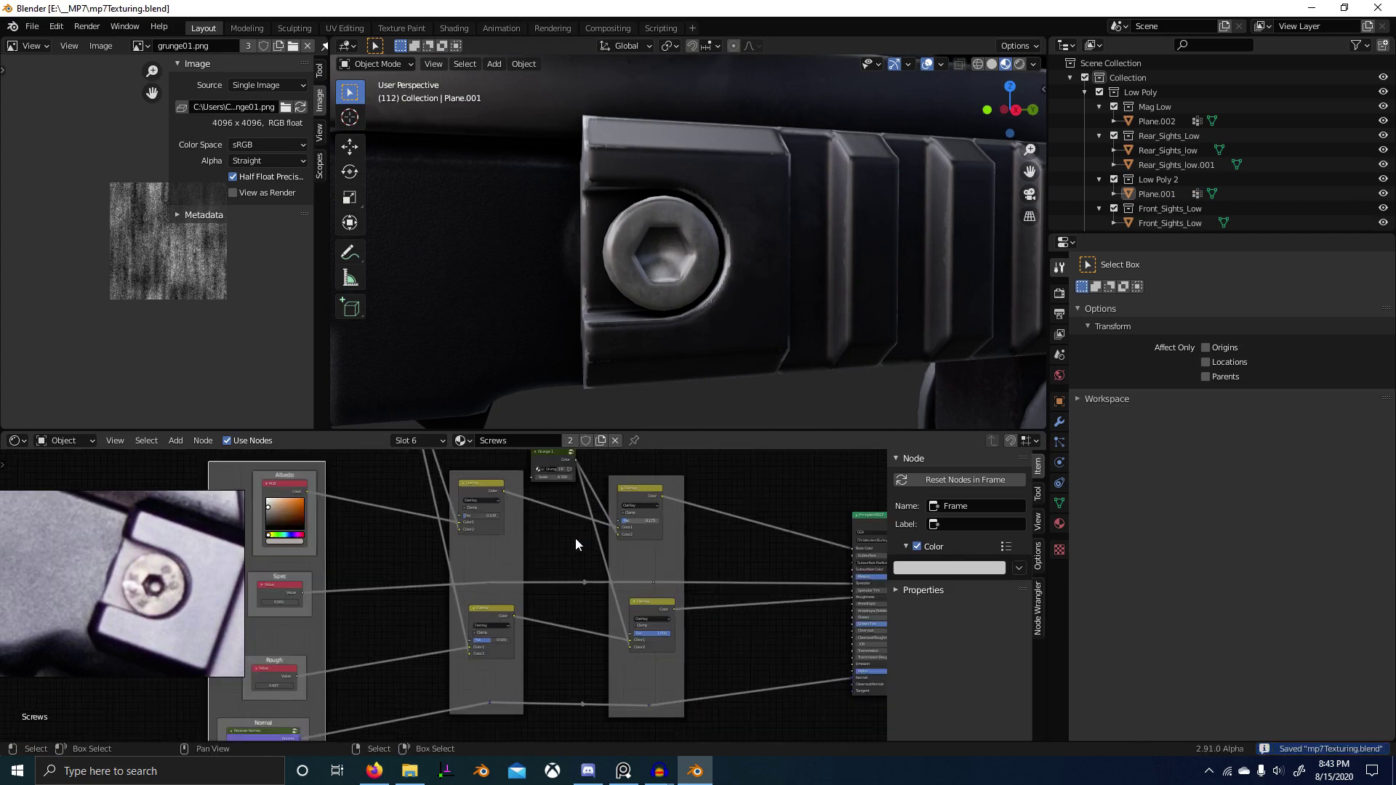
Step: Align the second Albedo Overlay node with the Roughness Overlay below it inside their frame and save the file
{"action": "scroll", "coordinate": [679, 525], "scroll_direction": "up", "scroll_amount": 3}
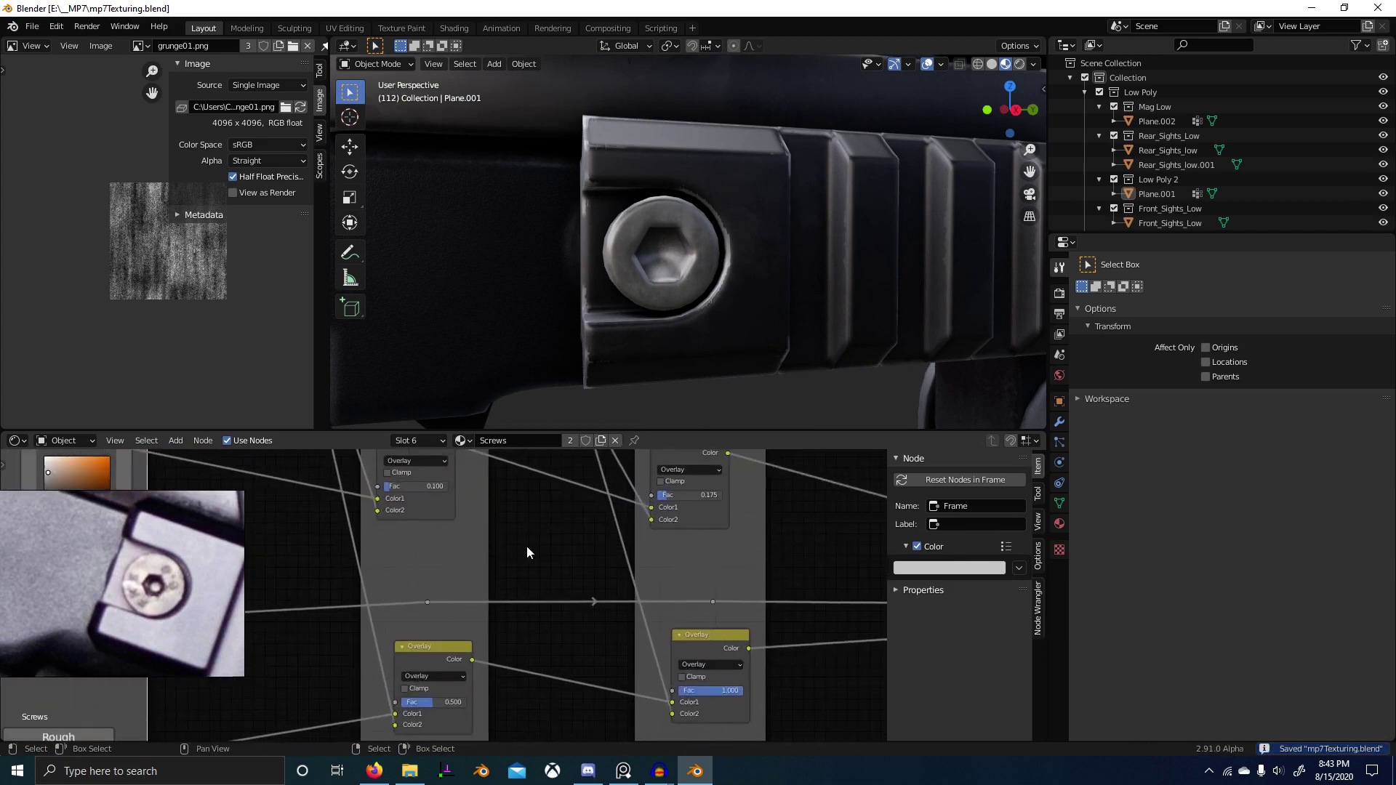
{"action": "left_click_drag", "start_coordinate": [626, 487], "coordinate": [647, 490]}
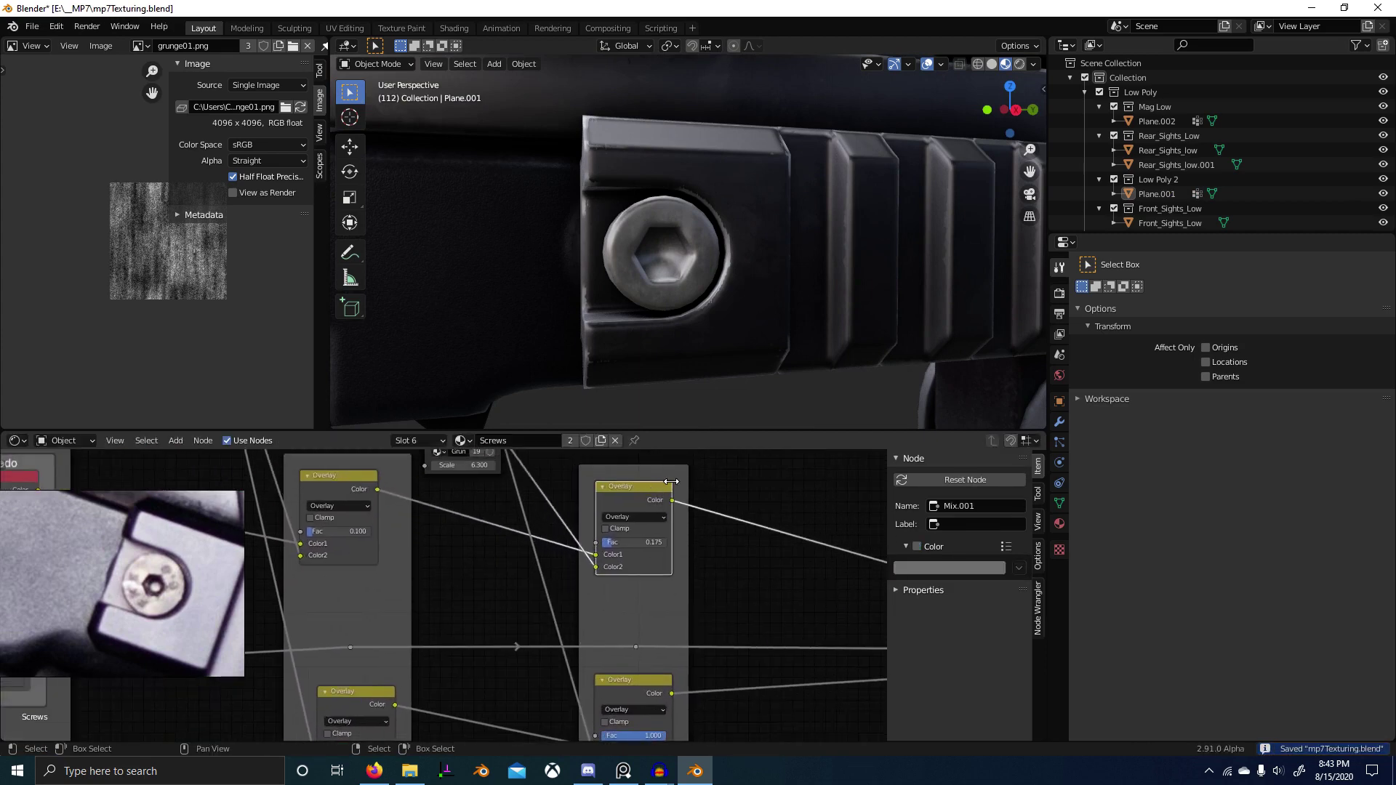
{"action": "middle_click_drag", "start_coordinate": [752, 518], "coordinate": [600, 525]}
{"action": "scroll", "coordinate": [600, 526], "scroll_direction": "down", "scroll_amount": 14}
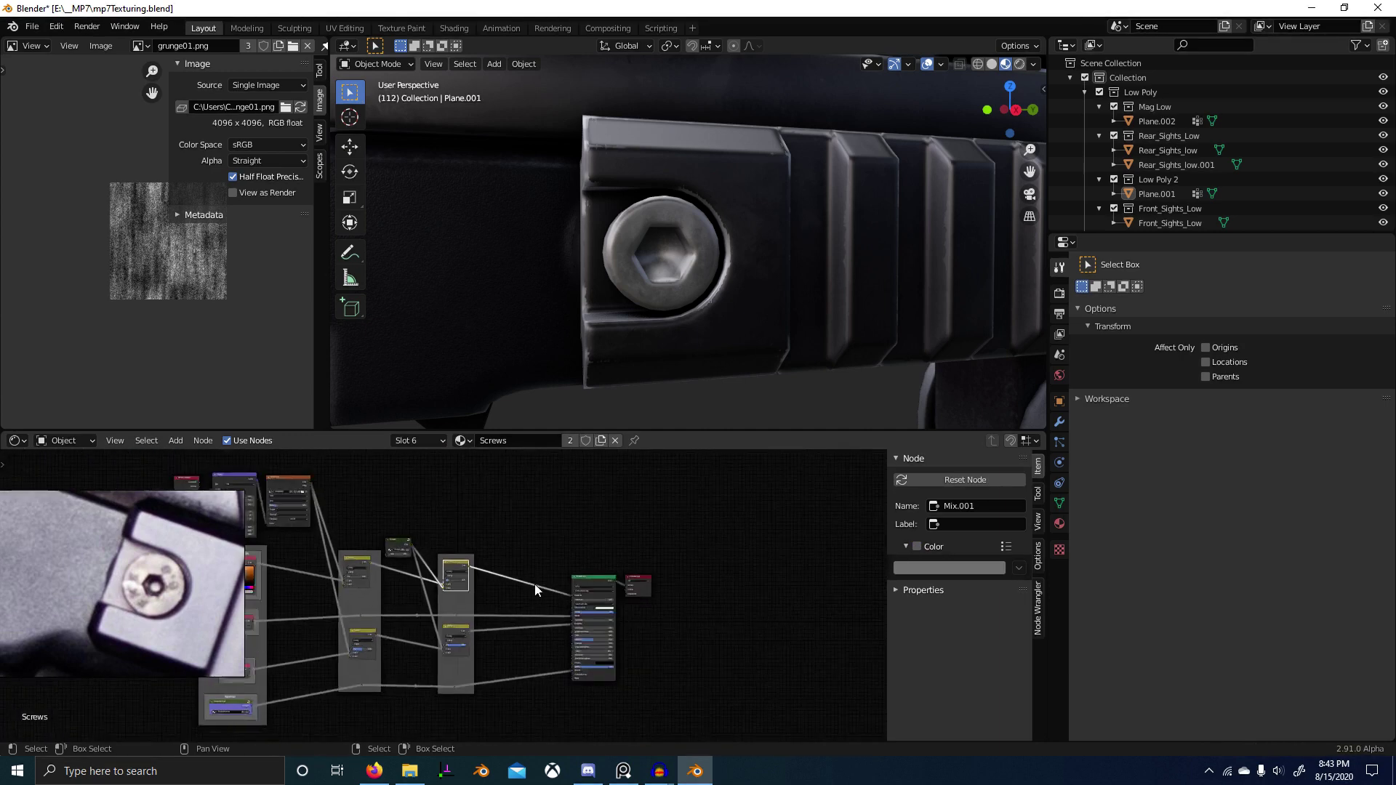
{"action": "scroll", "coordinate": [535, 583], "scroll_direction": "up", "scroll_amount": 11}
{"action": "scroll", "coordinate": [471, 592], "scroll_direction": "down", "scroll_amount": 2}
{"action": "middle_click_drag", "start_coordinate": [445, 558], "coordinate": [386, 590]}
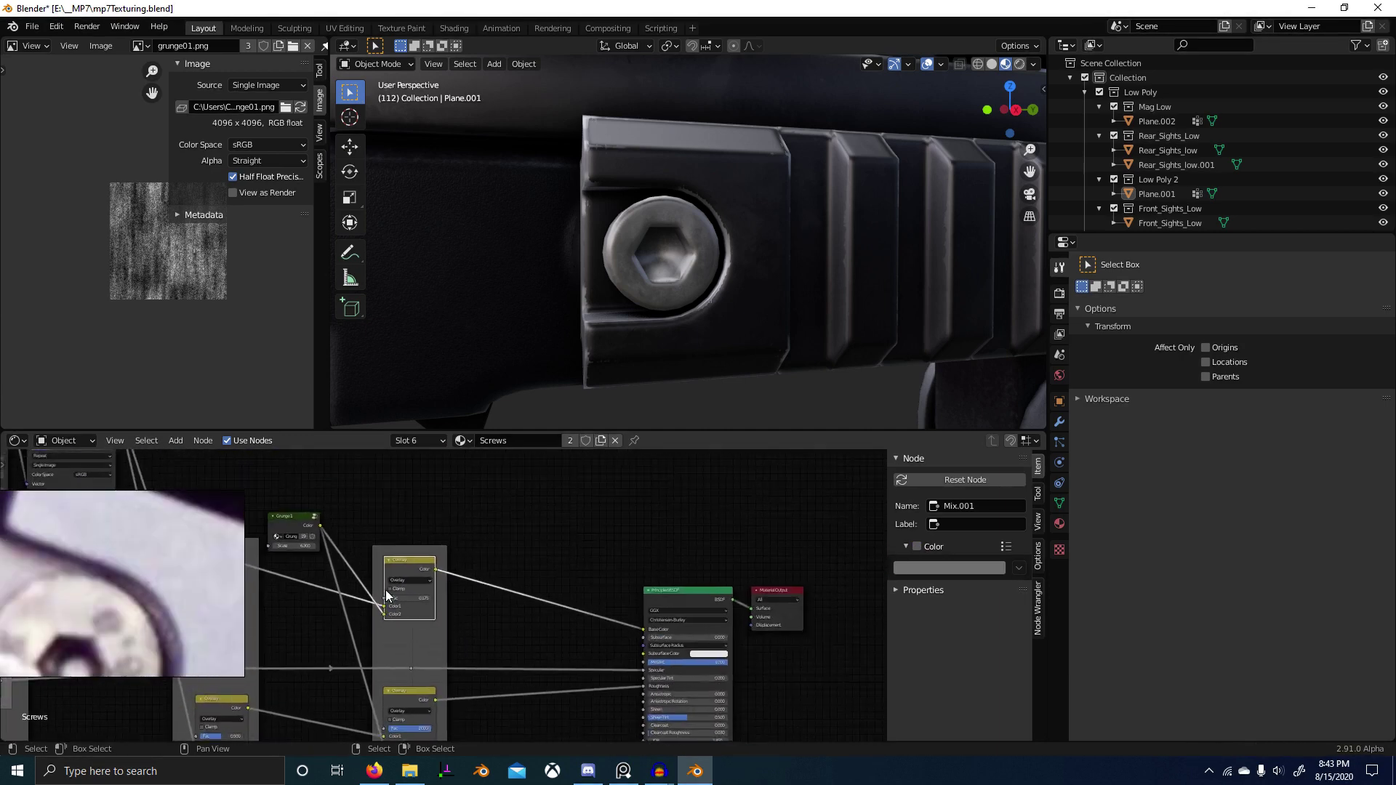
{"action": "scroll", "coordinate": [386, 590], "scroll_direction": "up", "scroll_amount": 5}
{"action": "middle_click_drag", "start_coordinate": [518, 586], "coordinate": [589, 574]}
{"action": "scroll", "coordinate": [705, 225], "scroll_direction": "down", "scroll_amount": 6}
{"action": "key", "text": "ctrl+s"}
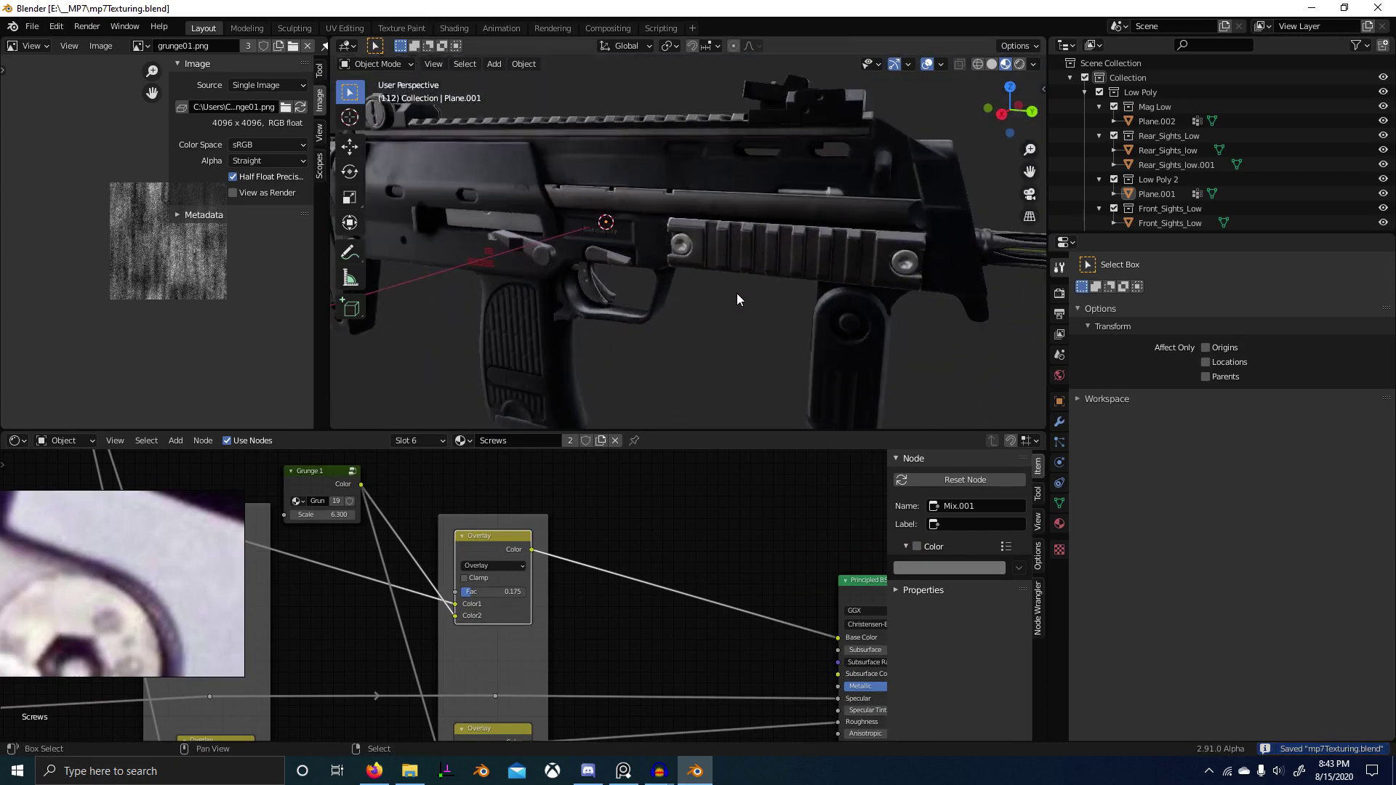
Step: Examine the textured rail screws on the gun from several distances and angles
{"action": "scroll", "coordinate": [709, 241], "scroll_direction": "up", "scroll_amount": 3}
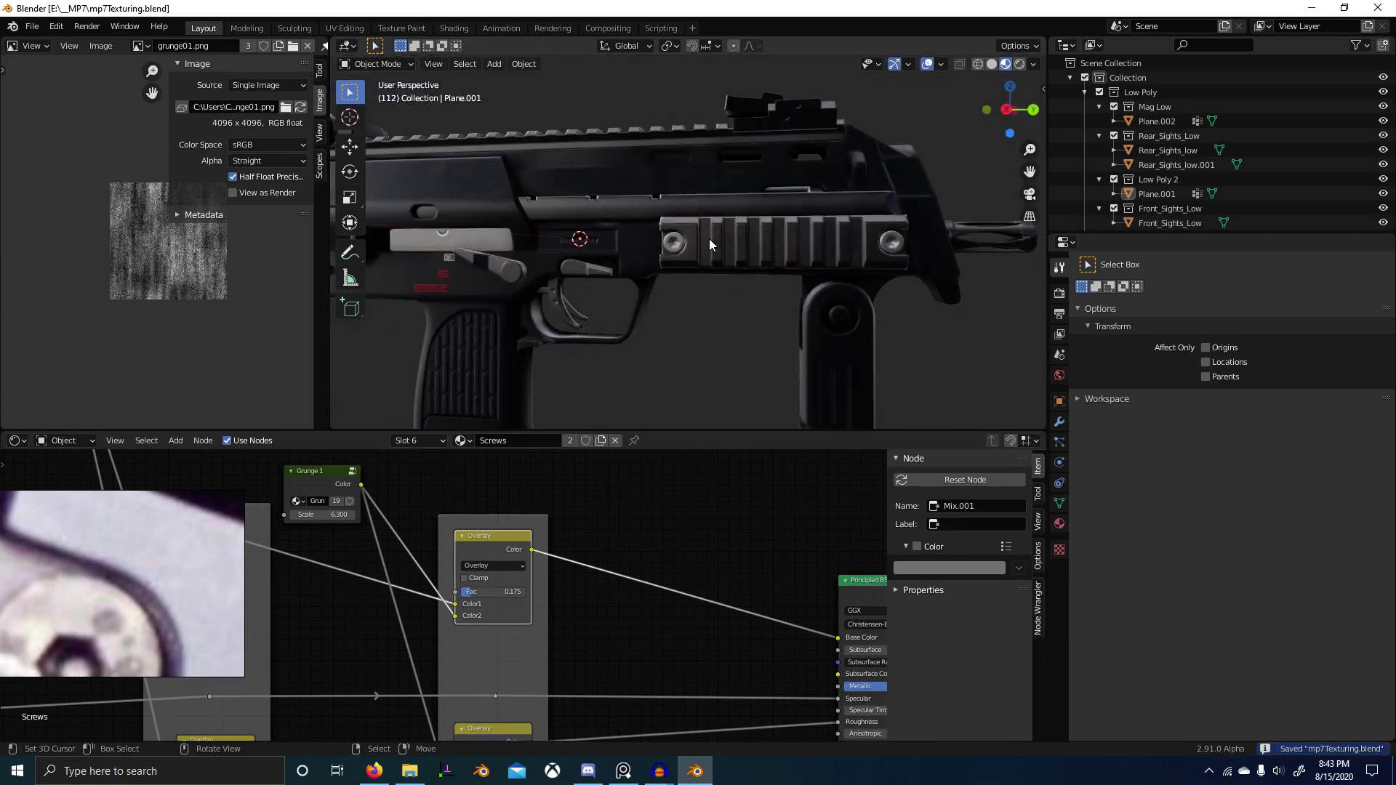
{"action": "scroll", "coordinate": [679, 353], "scroll_direction": "down", "scroll_amount": 2}
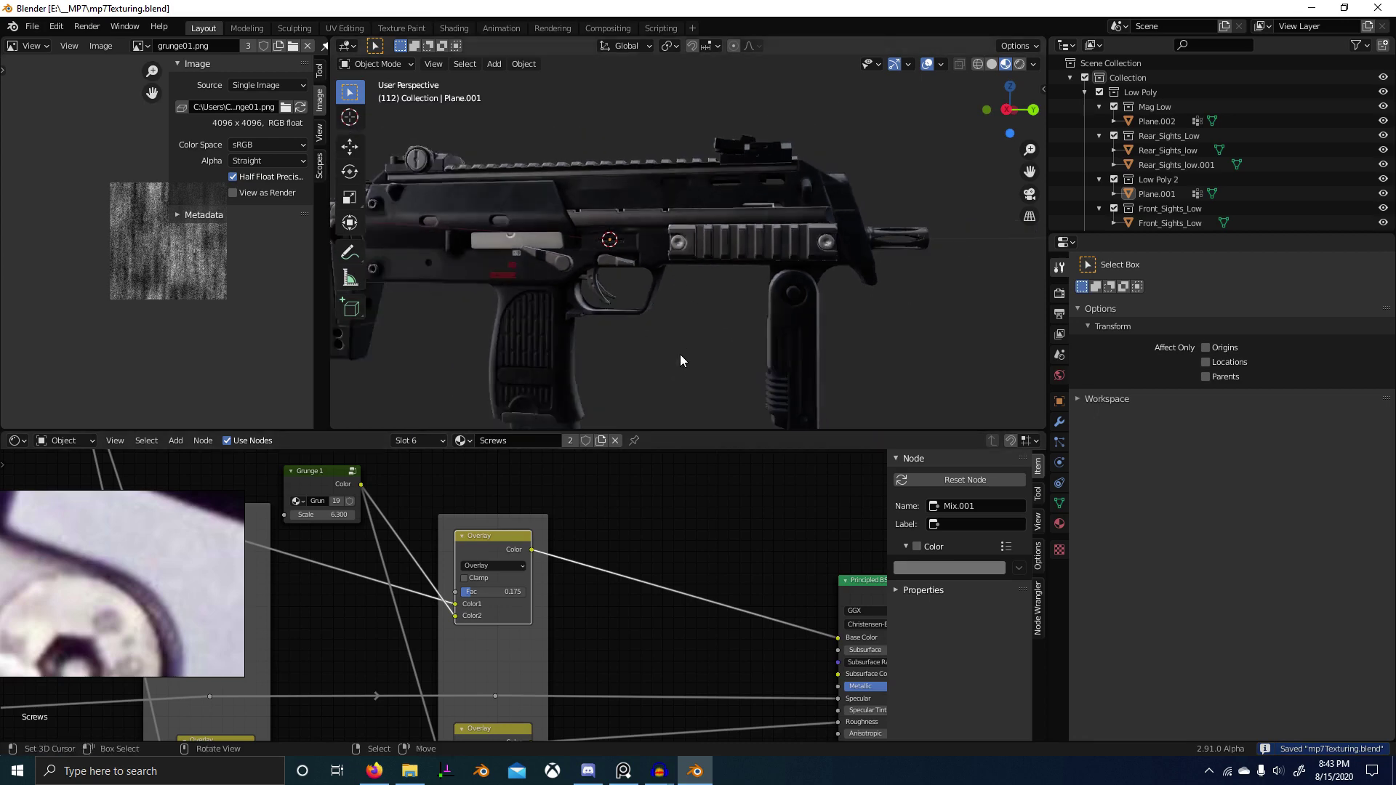
{"action": "middle_click_drag", "start_coordinate": [681, 355], "coordinate": [560, 399]}
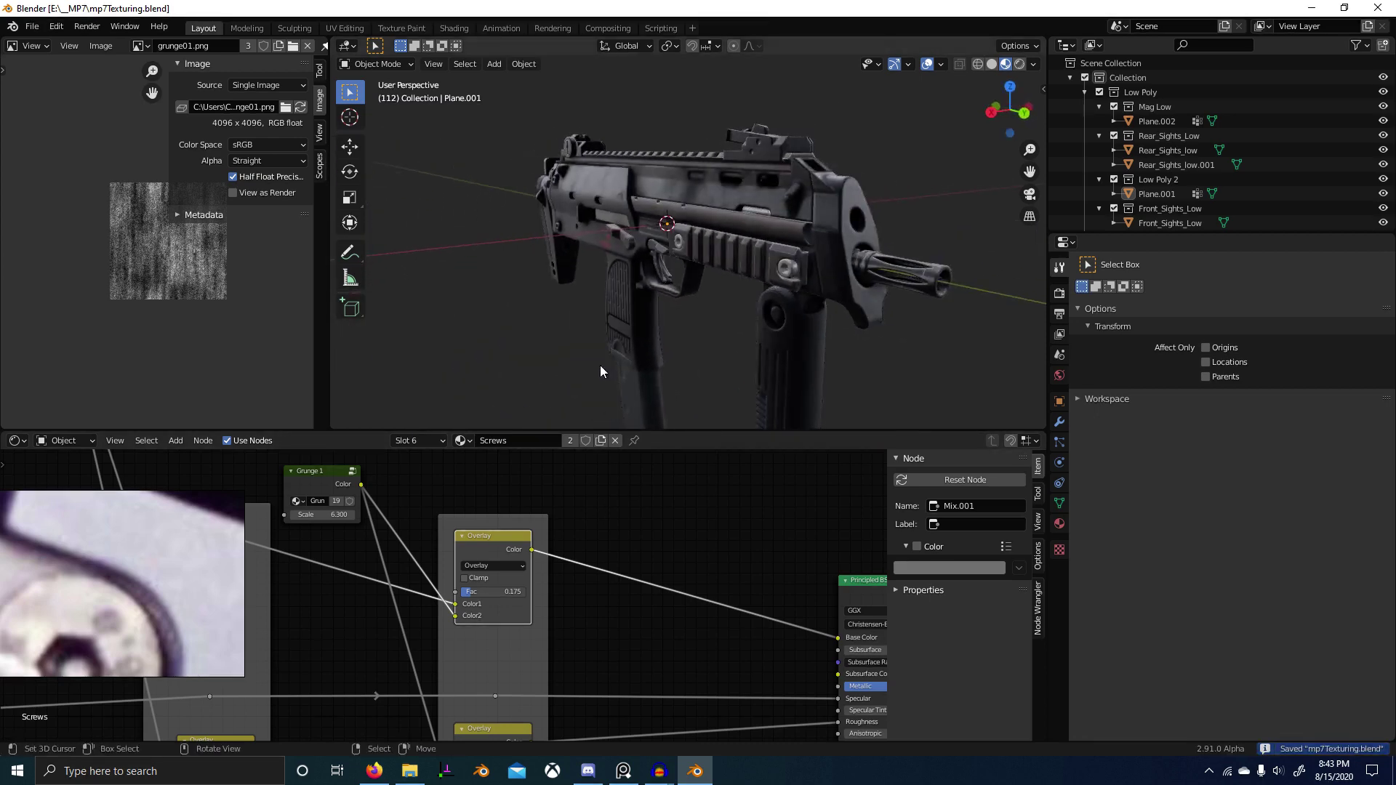
{"action": "scroll", "coordinate": [699, 342], "scroll_direction": "up", "scroll_amount": 3}
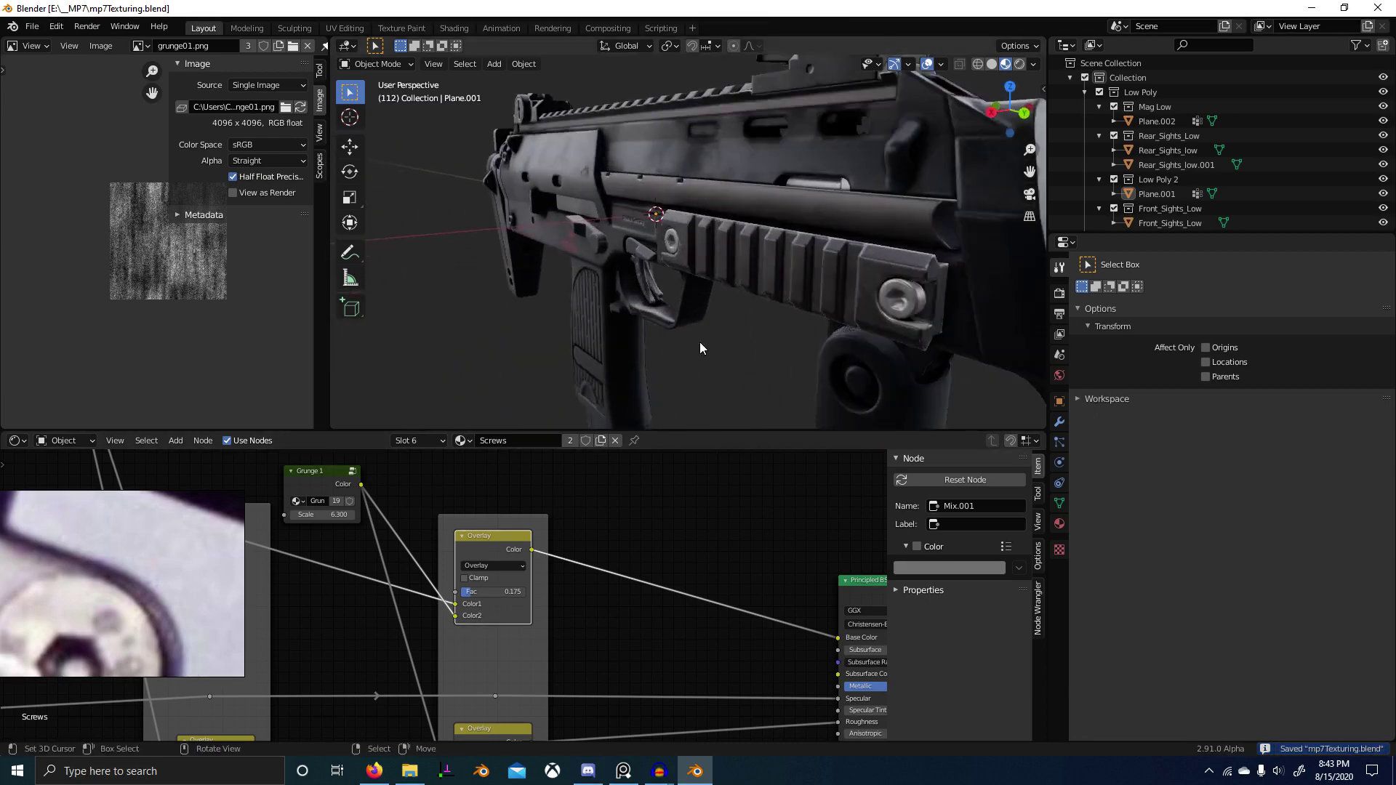
{"action": "middle_click_drag", "start_coordinate": [700, 341], "coordinate": [757, 281]}
{"action": "scroll", "coordinate": [796, 243], "scroll_direction": "up", "scroll_amount": 5}
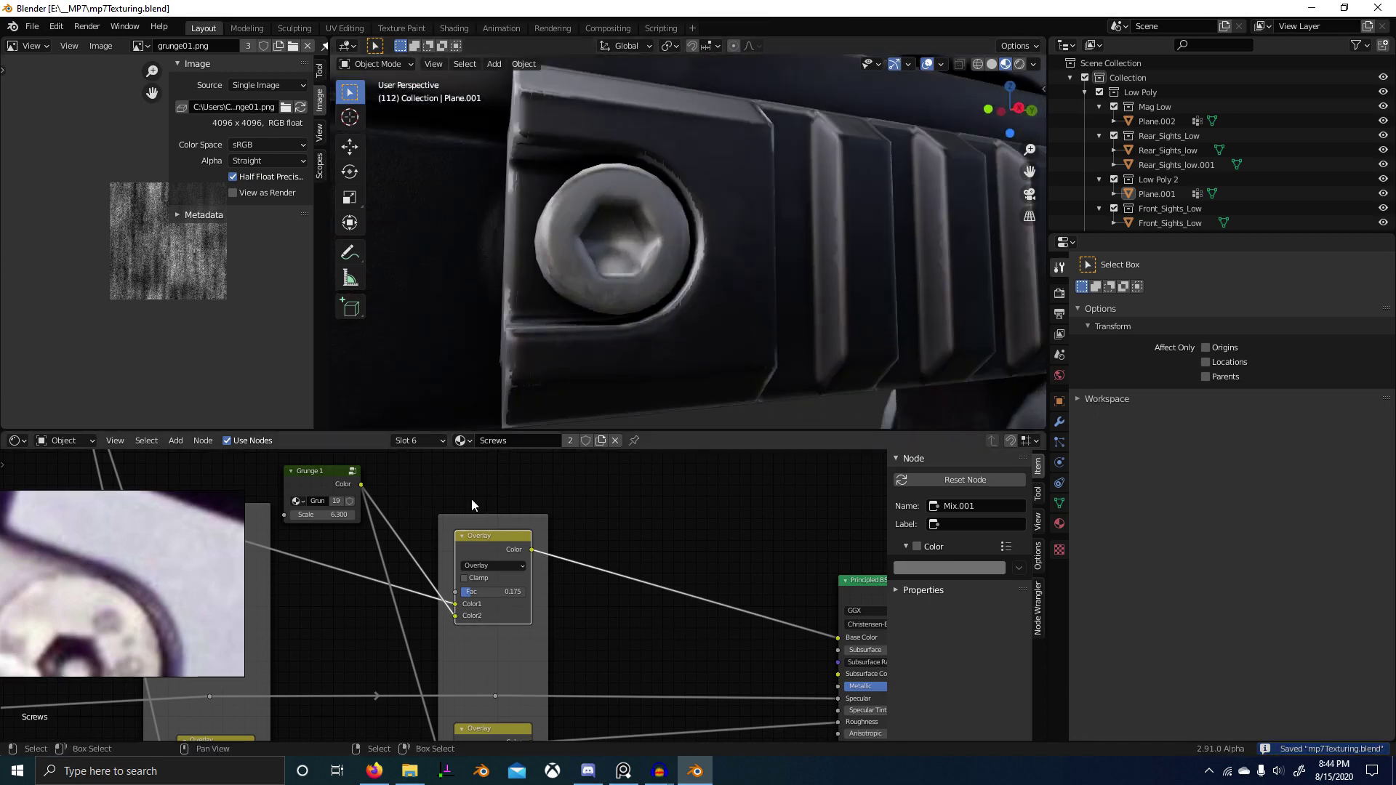
{"action": "scroll", "coordinate": [510, 524], "scroll_direction": "down", "scroll_amount": 5}
{"action": "scroll", "coordinate": [530, 557], "scroll_direction": "up", "scroll_amount": 1}
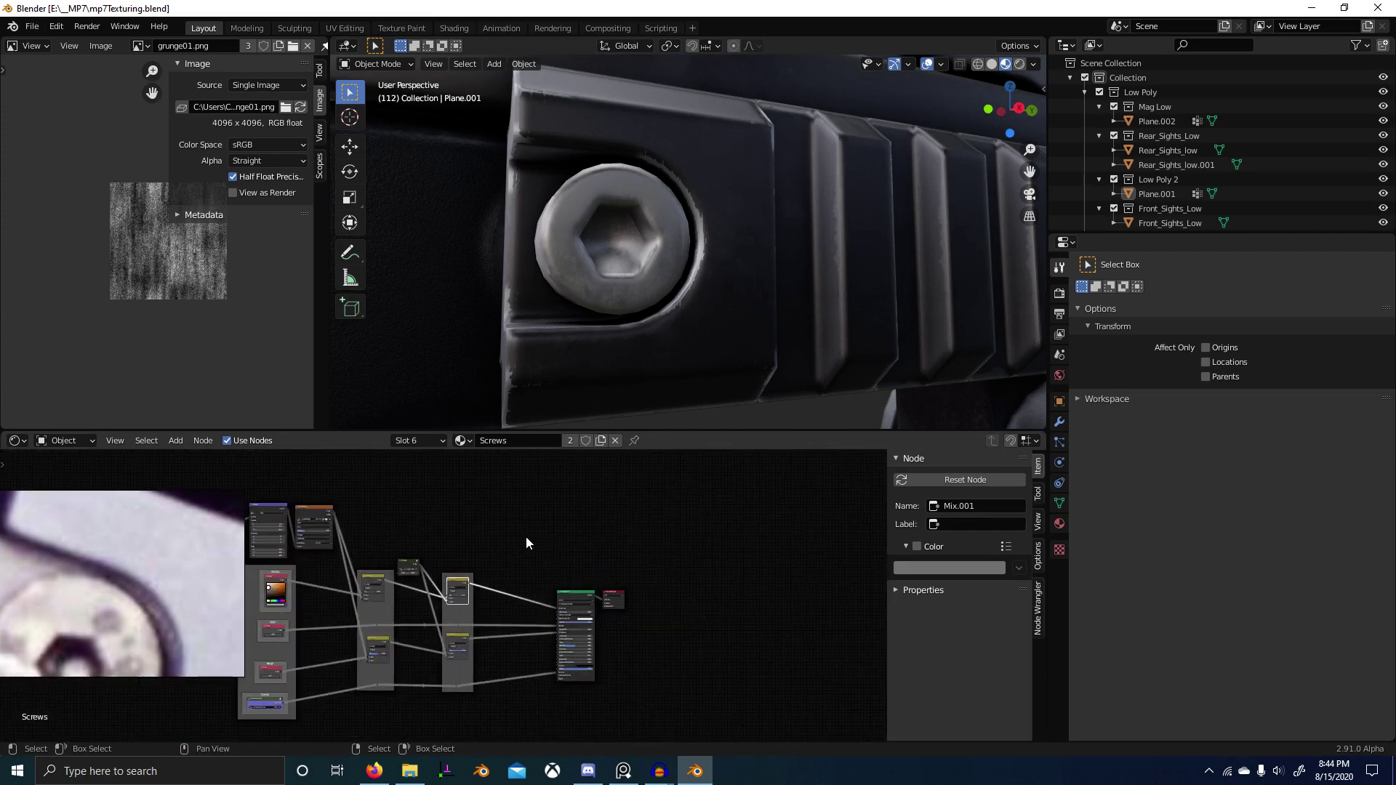
{"action": "scroll", "coordinate": [687, 248], "scroll_direction": "down", "scroll_amount": 4}
{"action": "scroll", "coordinate": [687, 247], "scroll_direction": "down", "scroll_amount": 5}
{"action": "middle_click_drag", "start_coordinate": [688, 247], "coordinate": [623, 304]}
{"action": "scroll", "coordinate": [575, 188], "scroll_direction": "down", "scroll_amount": 2}
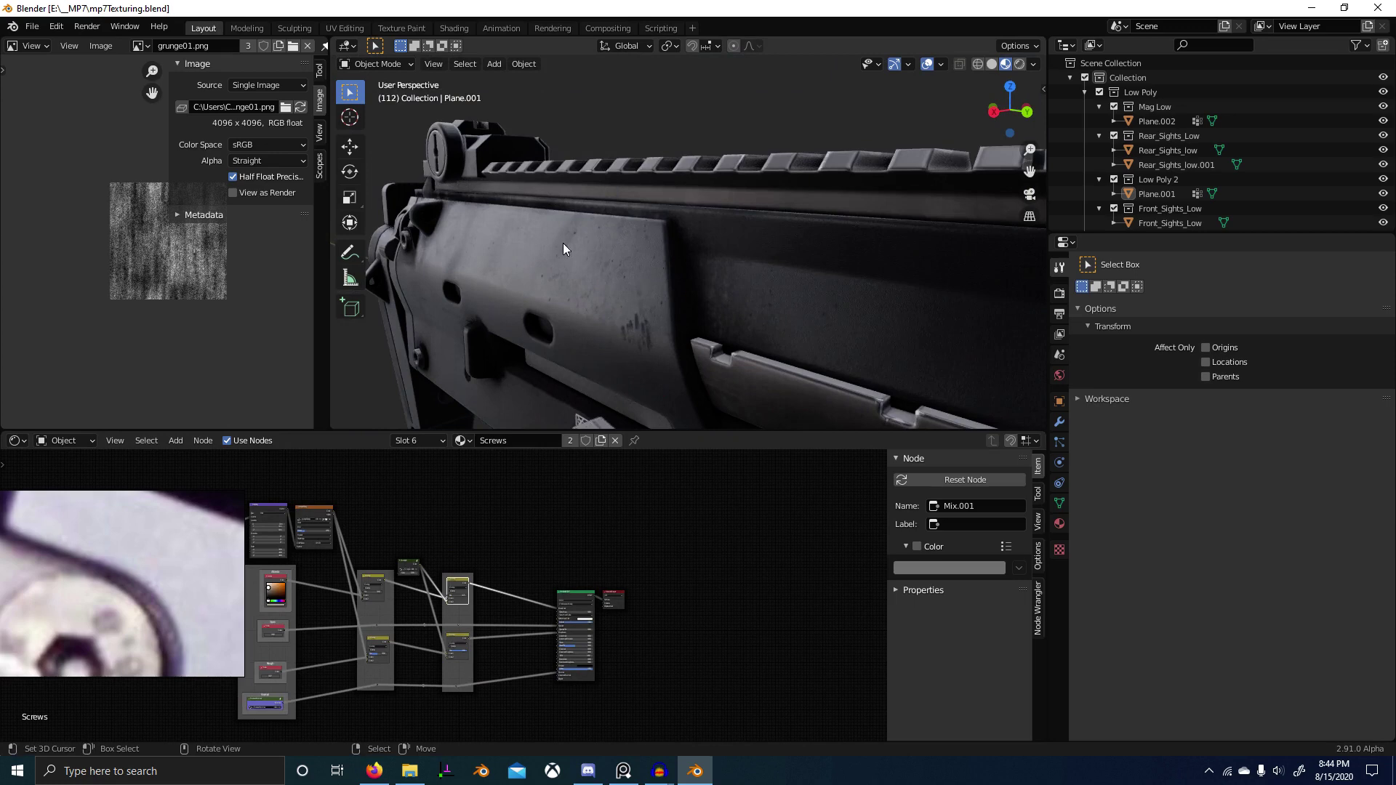
Step: Examine the receiver from both sides of the gun and select the gun body mesh Plane.001
{"action": "middle_click_drag", "start_coordinate": [564, 248], "coordinate": [664, 324]}
{"action": "middle_click_drag", "start_coordinate": [513, 190], "coordinate": [847, 340]}
{"action": "middle_click_drag", "start_coordinate": [779, 277], "coordinate": [868, 222]}
{"action": "middle_click_drag", "start_coordinate": [737, 290], "coordinate": [755, 323]}
{"action": "left_click", "coordinate": [915, 240]}
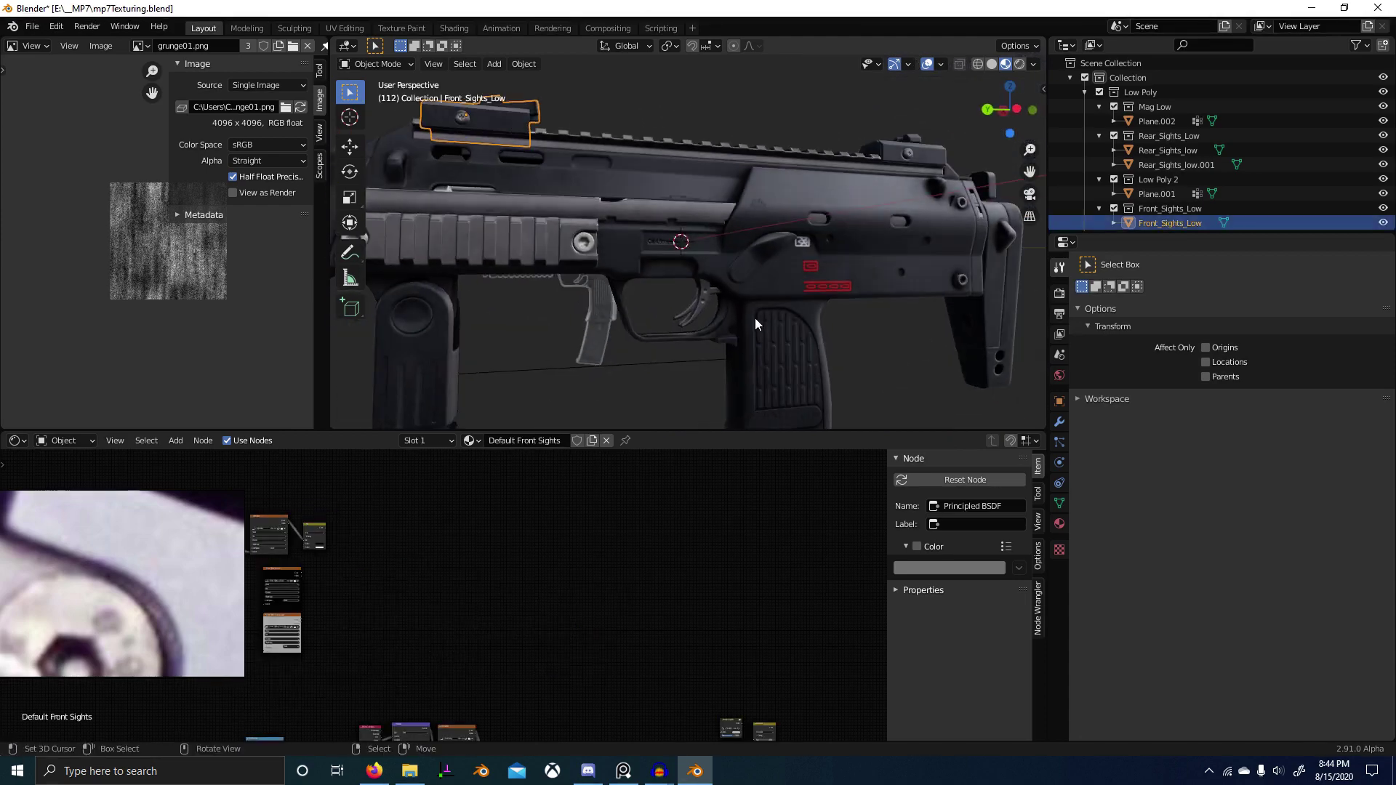
{"action": "middle_click_drag", "start_coordinate": [645, 276], "coordinate": [682, 191]}
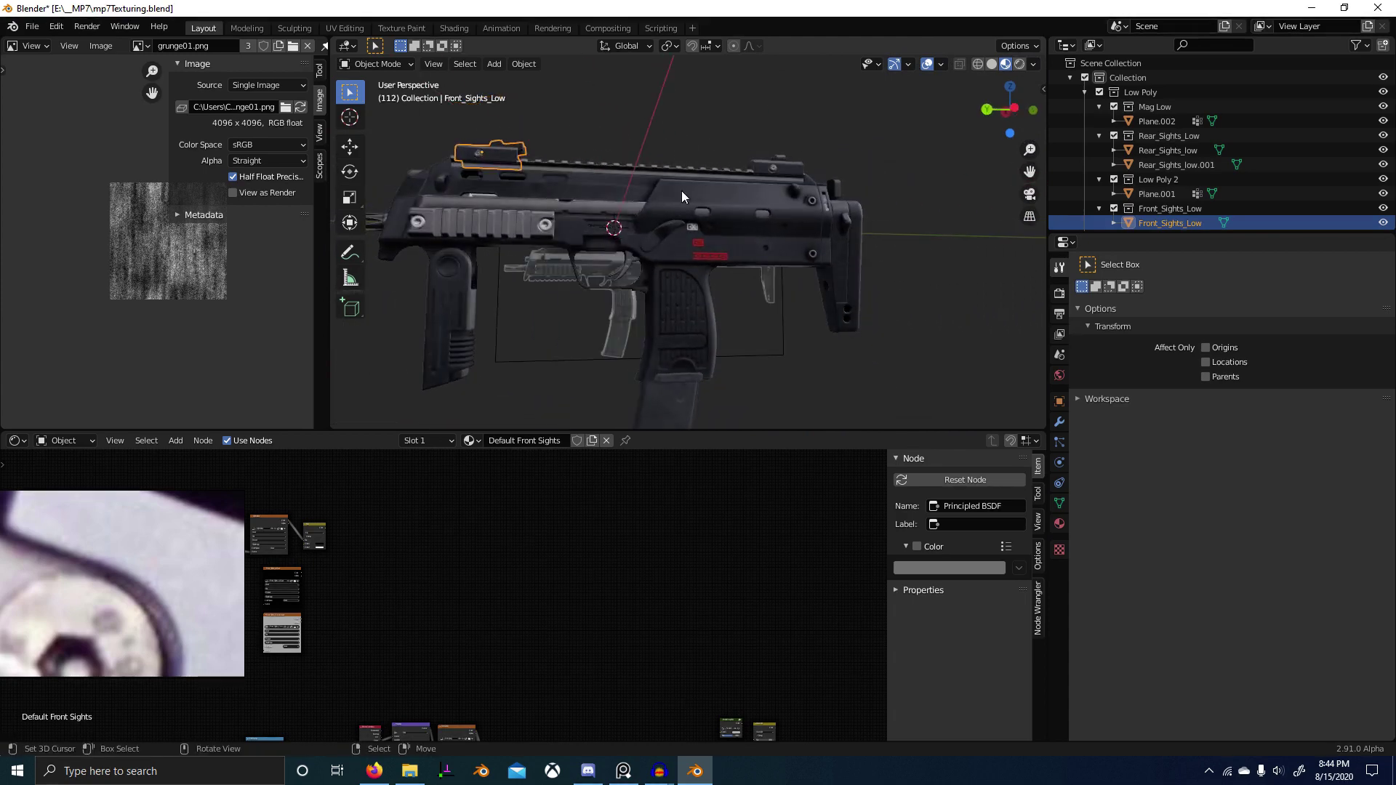
{"action": "left_click", "coordinate": [697, 193]}
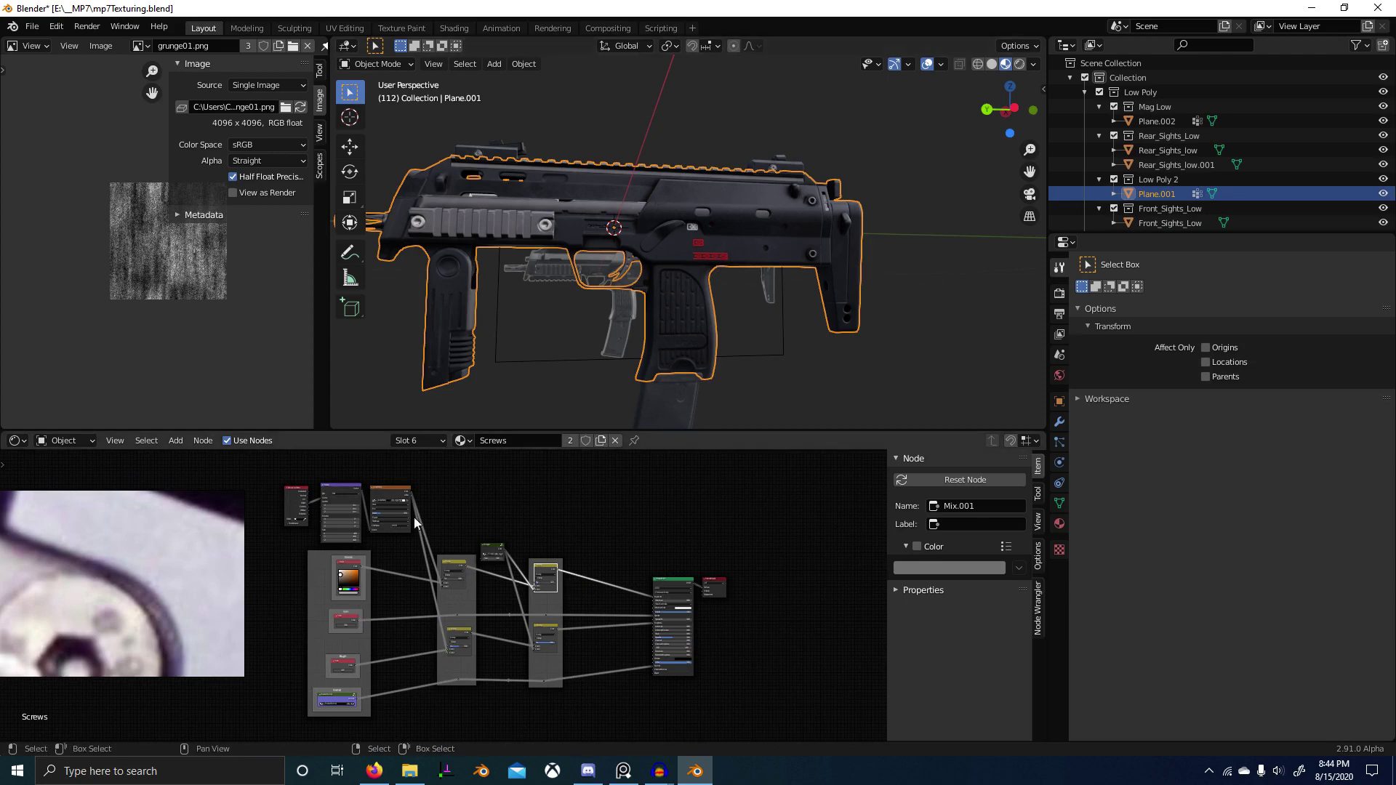
Step: Examine the gun body around the rail together with the Screws material's node layout and grunge texture nodes
{"action": "middle_click_drag", "start_coordinate": [741, 291], "coordinate": [417, 319]}
{"action": "middle_click_drag", "start_coordinate": [691, 317], "coordinate": [613, 340]}
{"action": "scroll", "coordinate": [612, 342], "scroll_direction": "up", "scroll_amount": 2}
{"action": "scroll", "coordinate": [626, 639], "scroll_direction": "up", "scroll_amount": 2}
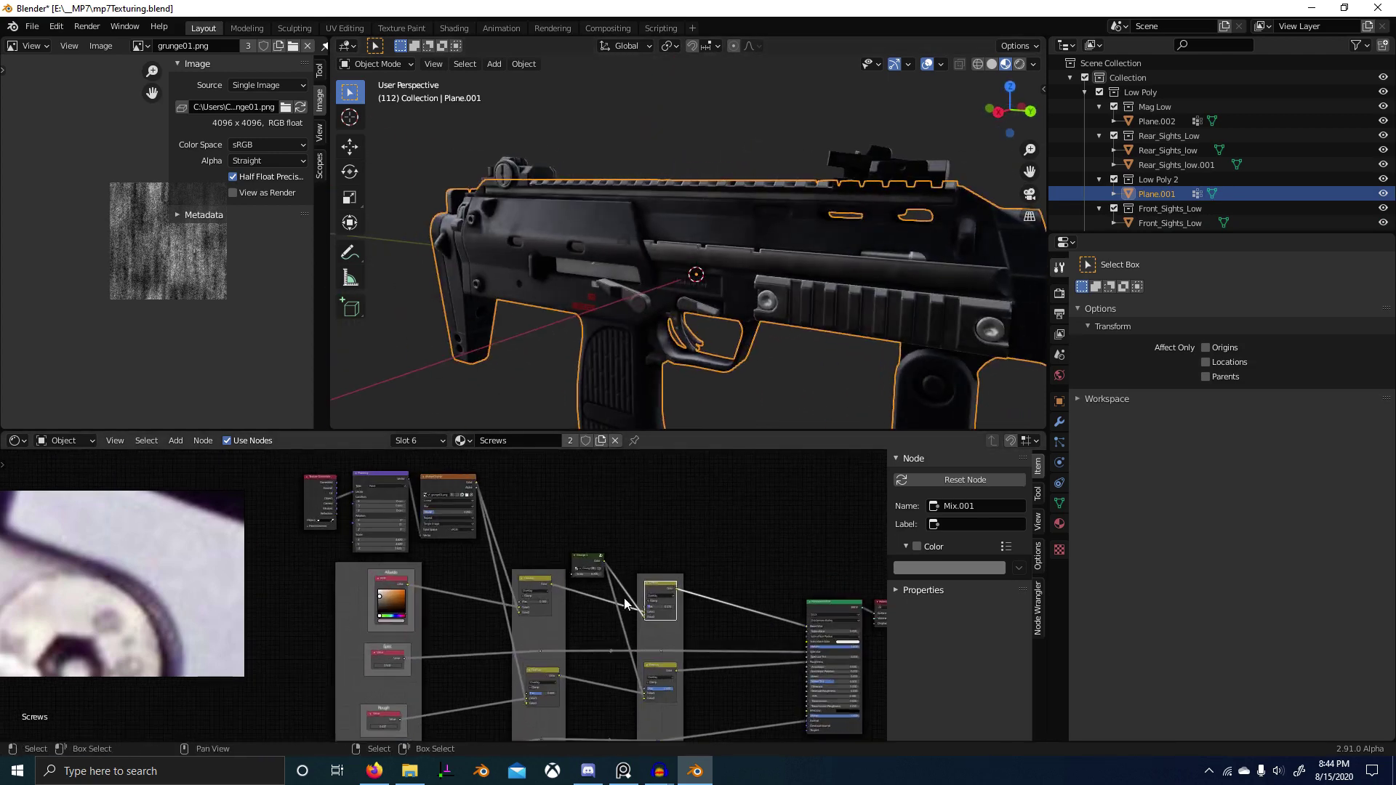
{"action": "scroll", "coordinate": [625, 601], "scroll_direction": "up", "scroll_amount": 3}
{"action": "middle_click_drag", "start_coordinate": [814, 556], "coordinate": [655, 573]}
{"action": "scroll", "coordinate": [678, 568], "scroll_direction": "up", "scroll_amount": 3}
{"action": "scroll", "coordinate": [677, 568], "scroll_direction": "down", "scroll_amount": 2}
{"action": "middle_click_drag", "start_coordinate": [678, 332], "coordinate": [651, 304]}
{"action": "scroll", "coordinate": [529, 582], "scroll_direction": "down", "scroll_amount": 6}
{"action": "middle_click_drag", "start_coordinate": [341, 535], "coordinate": [500, 571]}
{"action": "scroll", "coordinate": [437, 502], "scroll_direction": "up", "scroll_amount": 7}
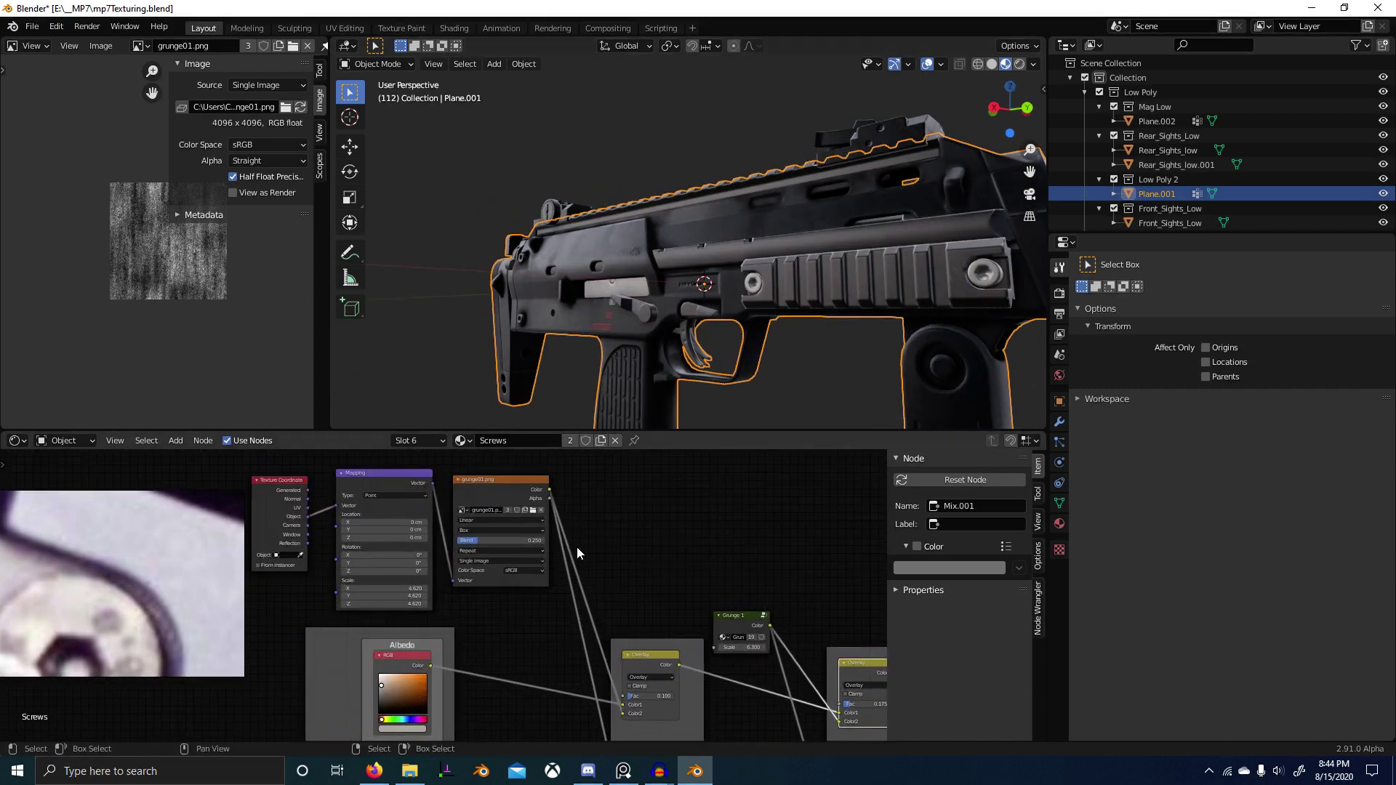
Step: Open the Reciever material's node tree and preview its AO DIRT MASK group on the gun
{"action": "left_click", "coordinate": [429, 440]}
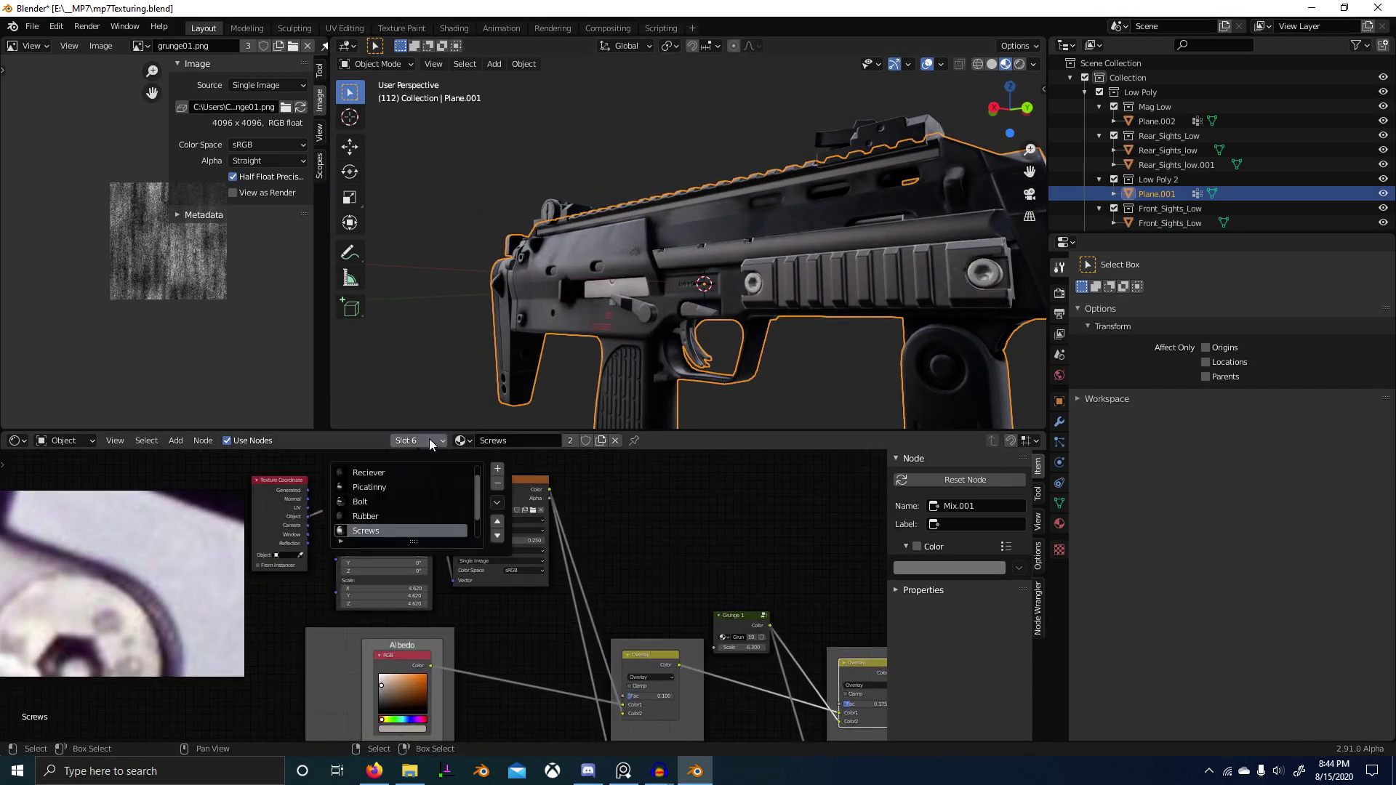
{"action": "left_click", "coordinate": [364, 473]}
{"action": "scroll", "coordinate": [604, 603], "scroll_direction": "down", "scroll_amount": 4}
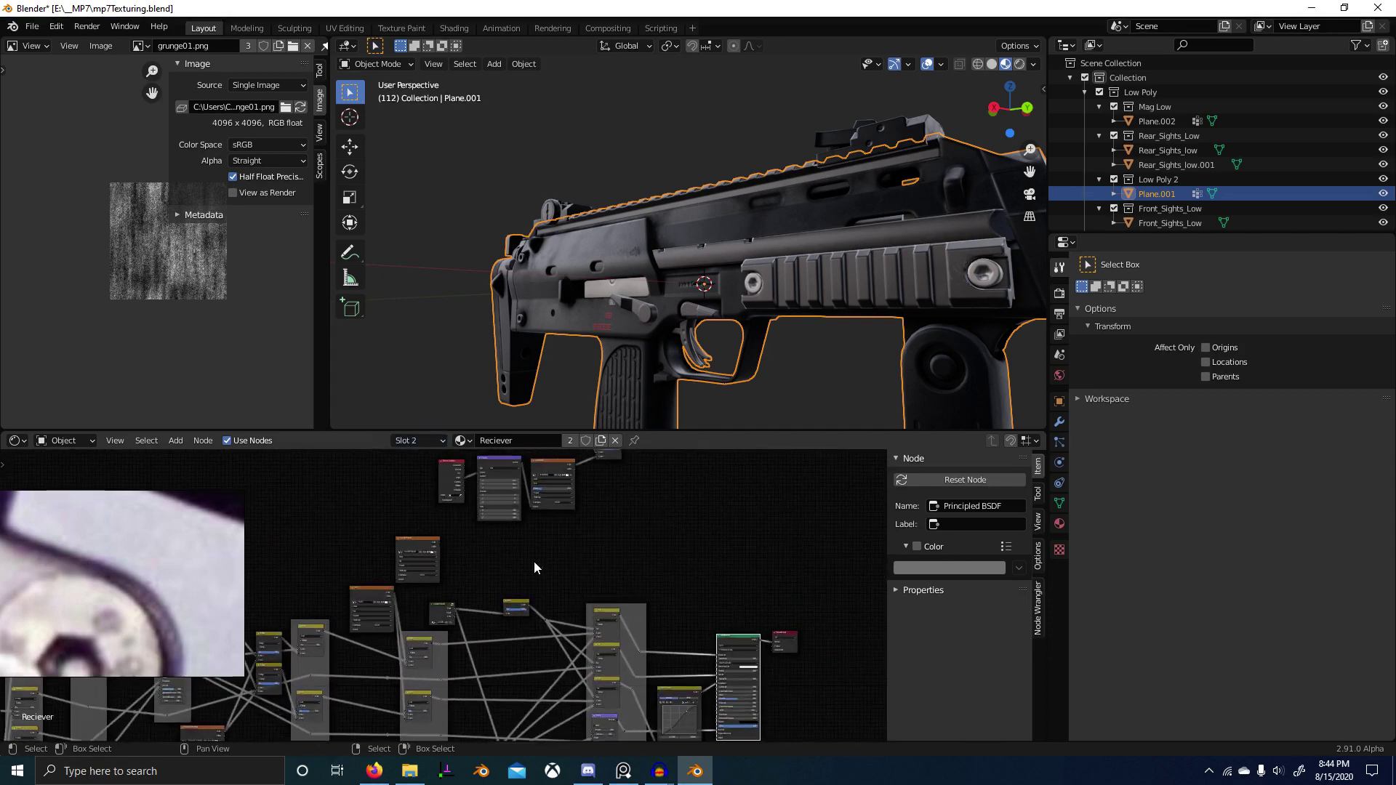
{"action": "scroll", "coordinate": [534, 568], "scroll_direction": "up", "scroll_amount": 5}
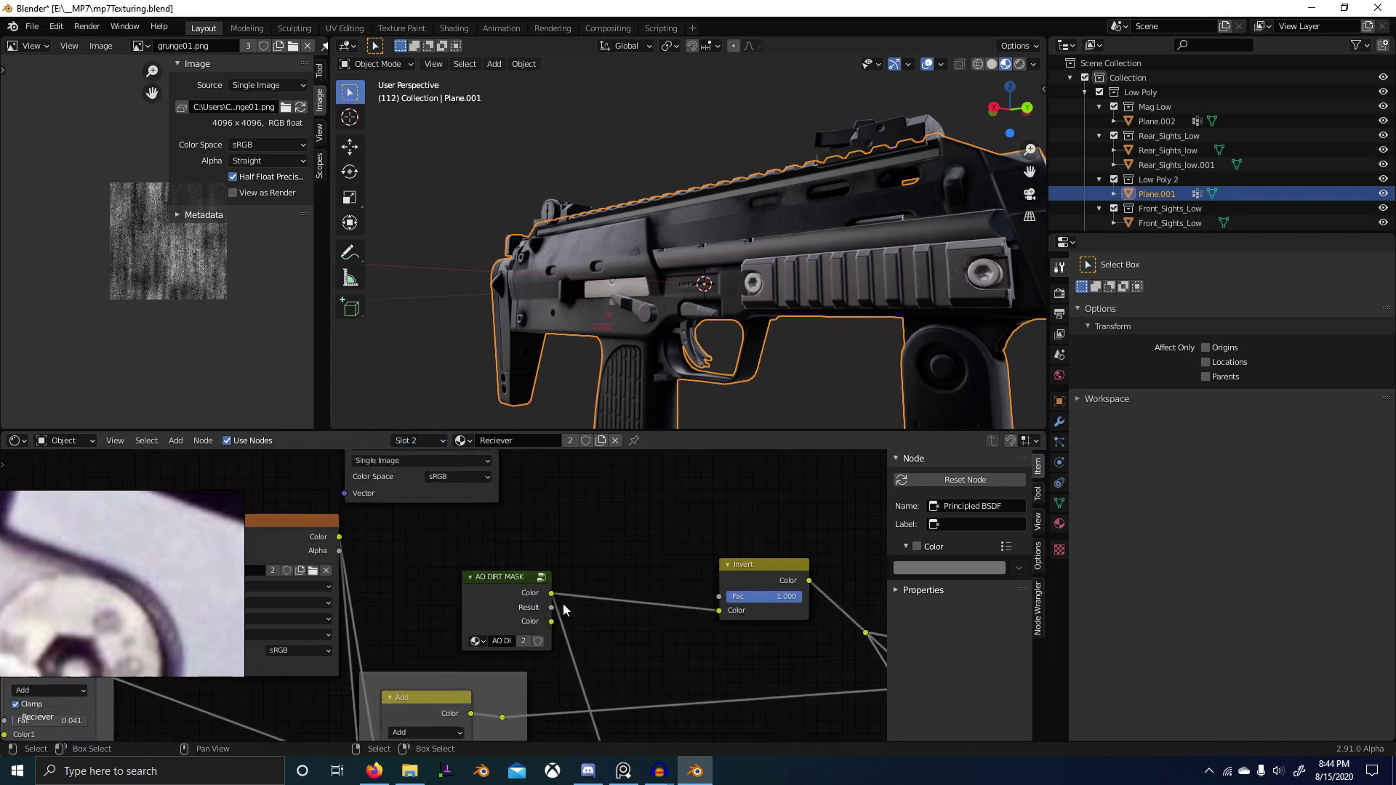
{"action": "left_click", "coordinate": [515, 592], "text": "ctrl+shift"}
{"action": "scroll", "coordinate": [611, 425], "scroll_direction": "up", "scroll_amount": 2}
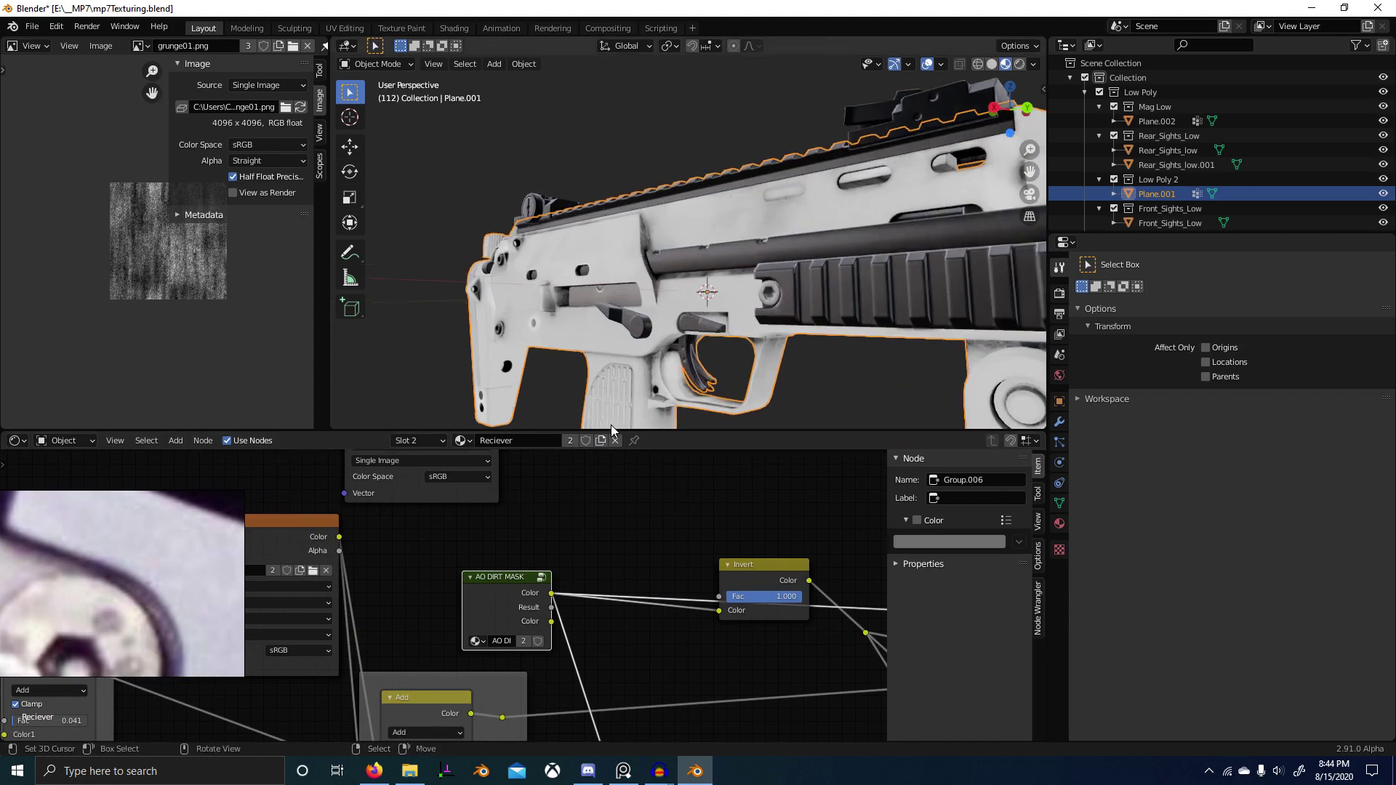
Step: Select the Invert node along with AO DIRT MASK and examine how they feed the Reciever material's Mix nodes
{"action": "left_click", "coordinate": [755, 571]}
{"action": "scroll", "coordinate": [565, 590], "scroll_direction": "down", "scroll_amount": 3}
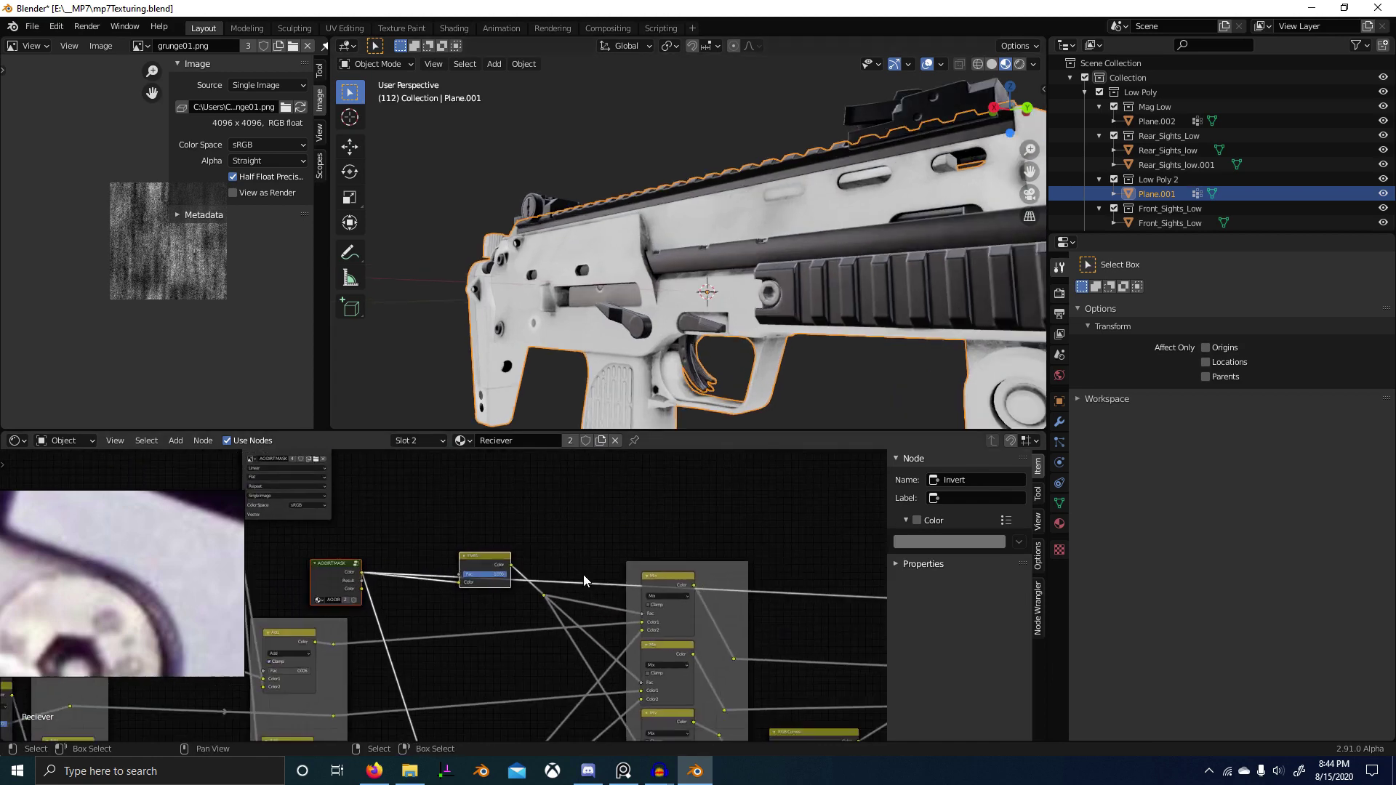
{"action": "scroll", "coordinate": [712, 588], "scroll_direction": "down", "scroll_amount": 1}
{"action": "middle_click_drag", "start_coordinate": [717, 587], "coordinate": [639, 463]}
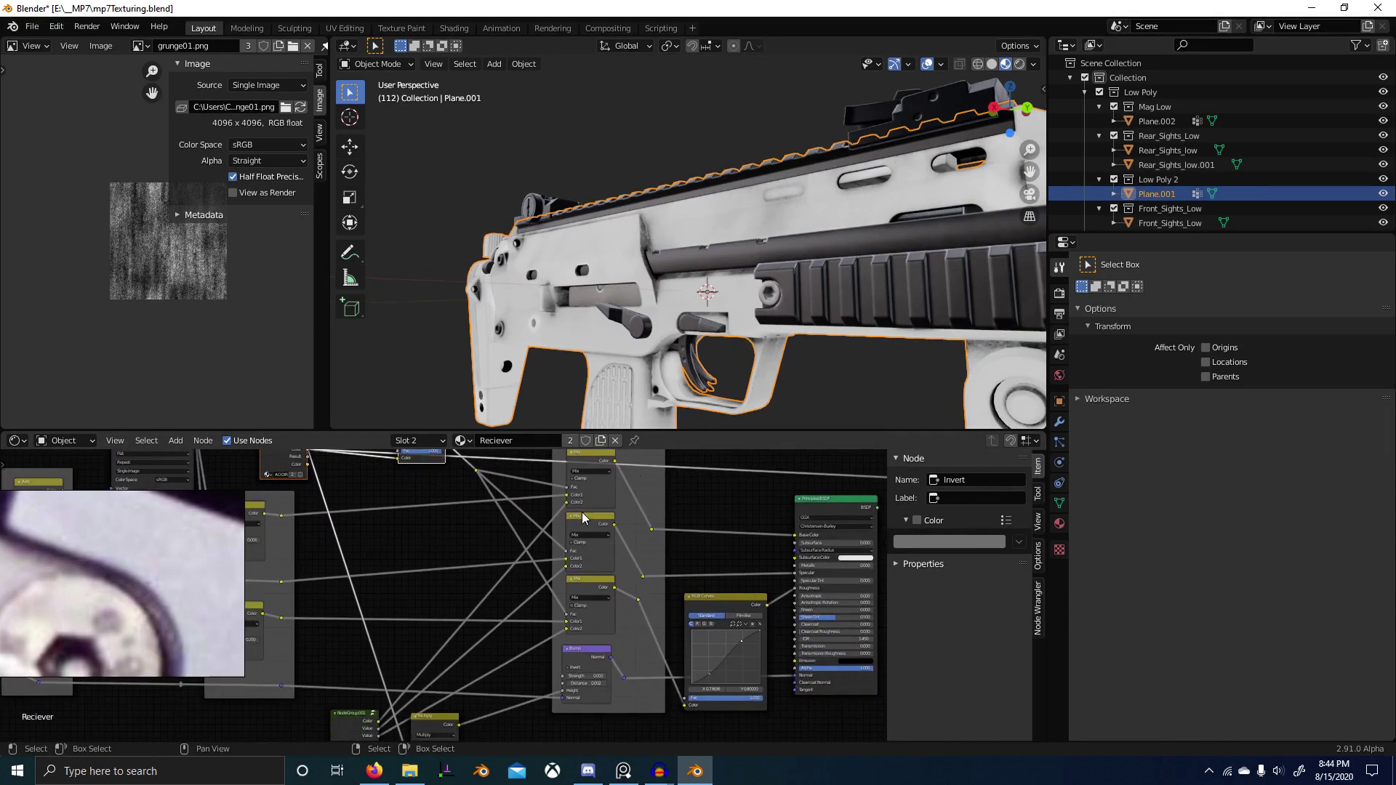
Step: Copy the AO DIRT MASK, Invert, NodeGroup.001, Multiply, Mix and Bump nodes from Reciever, and restore the Principled BSDF preview
{"action": "scroll", "coordinate": [524, 542], "scroll_direction": "down", "scroll_amount": 5}
{"action": "middle_click_drag", "start_coordinate": [499, 547], "coordinate": [555, 559]}
{"action": "key", "text": "c"}
{"action": "mouse_move", "coordinate": [469, 500]}
{"action": "left_mouse_down"}
{"action": "mouse_move", "coordinate": [575, 582]}
{"action": "mouse_move", "coordinate": [494, 690]}
{"action": "left_mouse_up"}
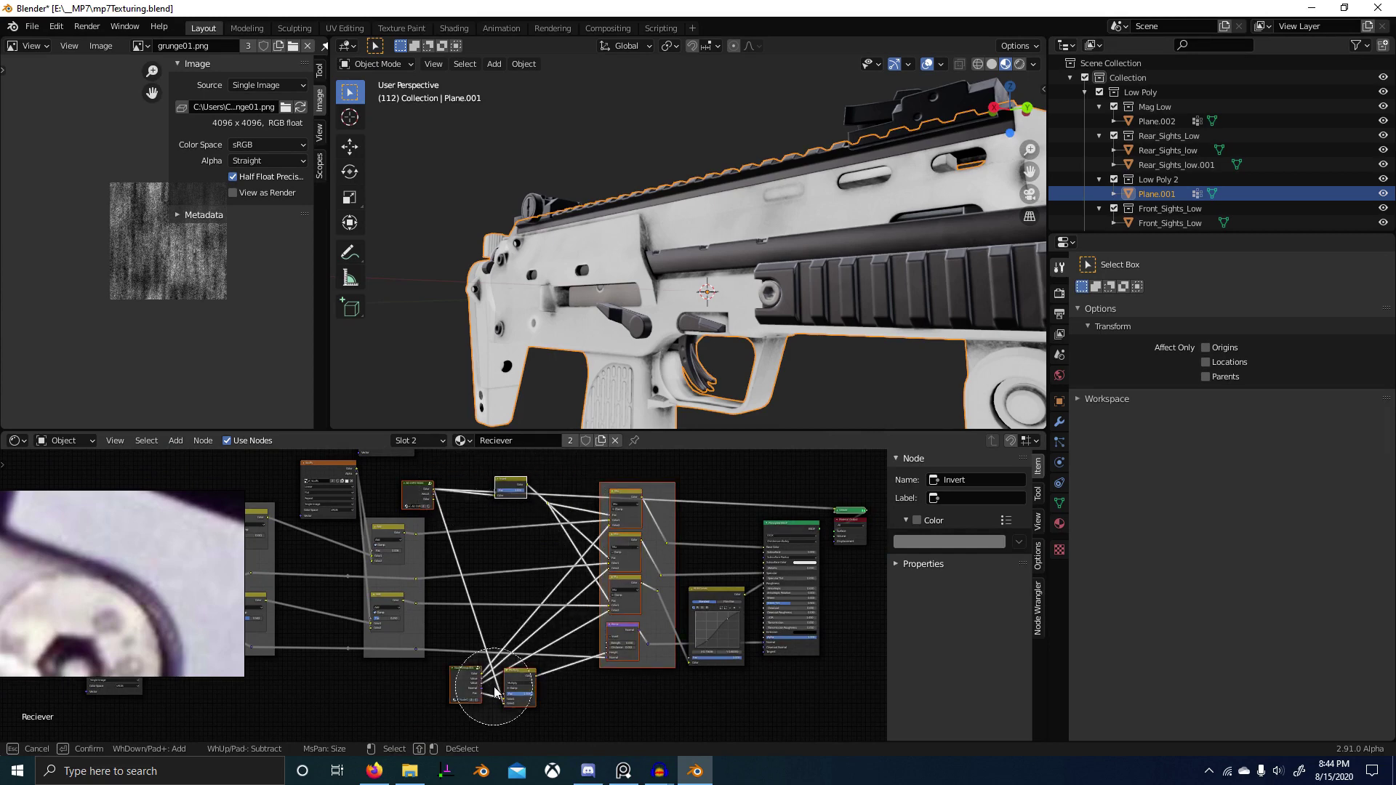
{"action": "key", "text": "Escape"}
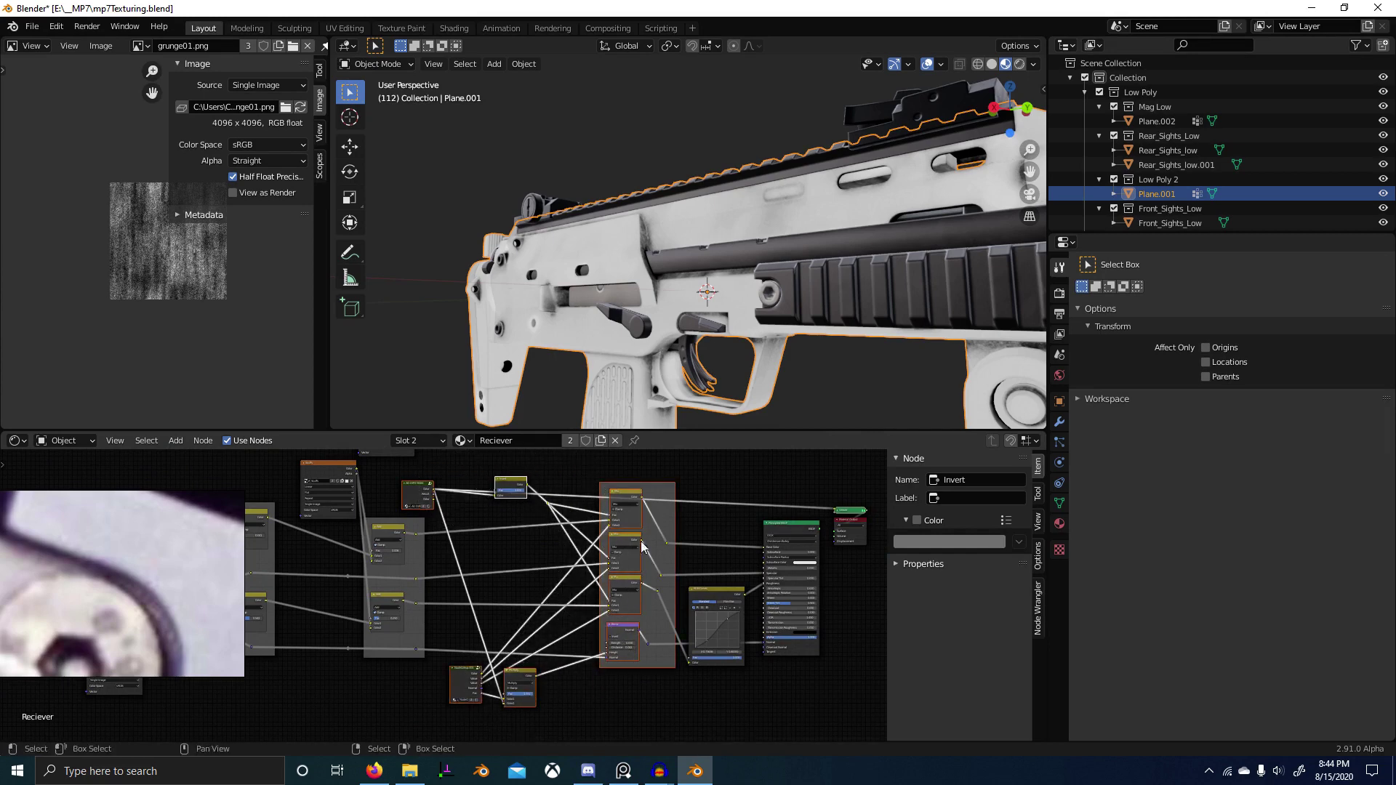
{"action": "left_click", "coordinate": [794, 533], "text": "ctrl+shift"}
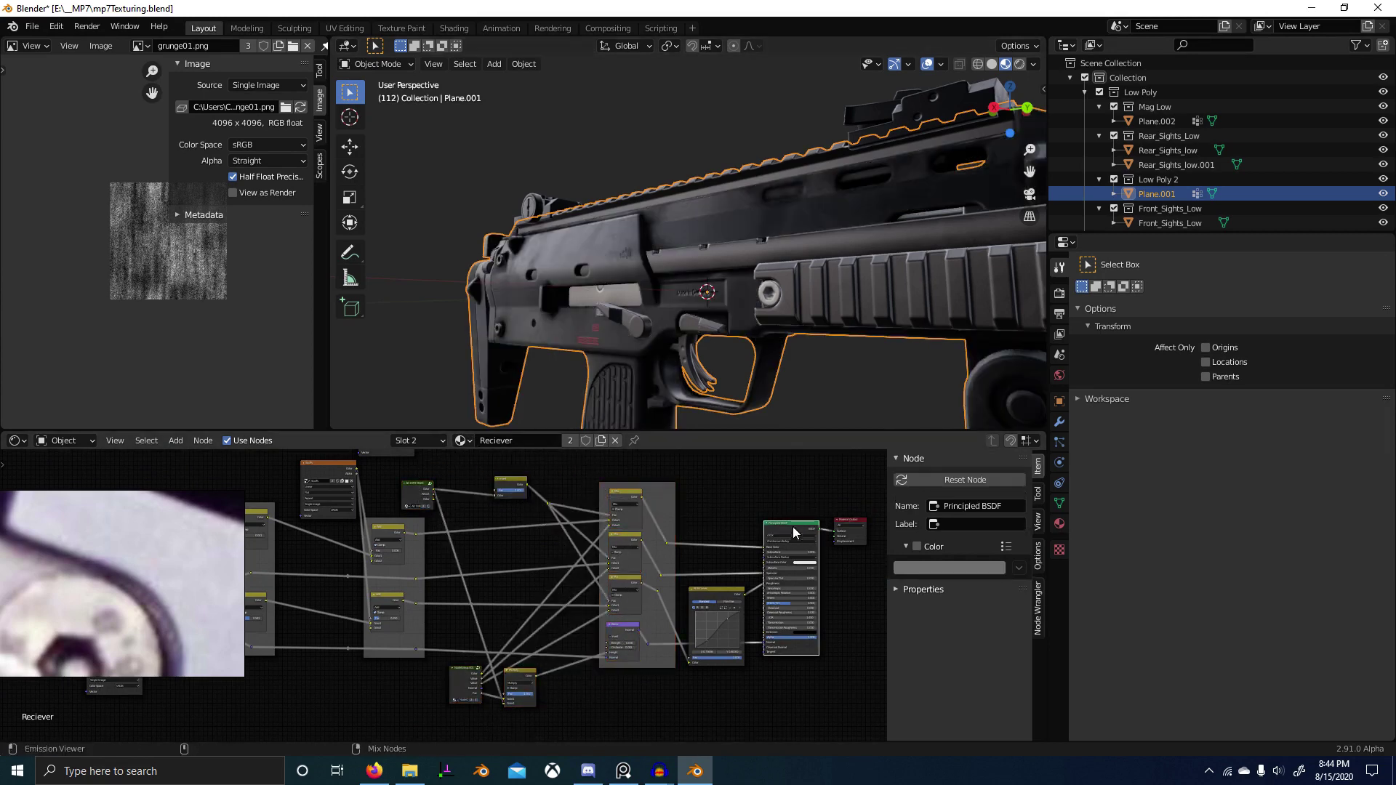
Step: Paste the copied dirt mask nodes into the Screws material and place them below its existing node chain
{"action": "left_click", "coordinate": [414, 441]}
{"action": "scroll", "coordinate": [392, 525], "scroll_direction": "down", "scroll_amount": 2}
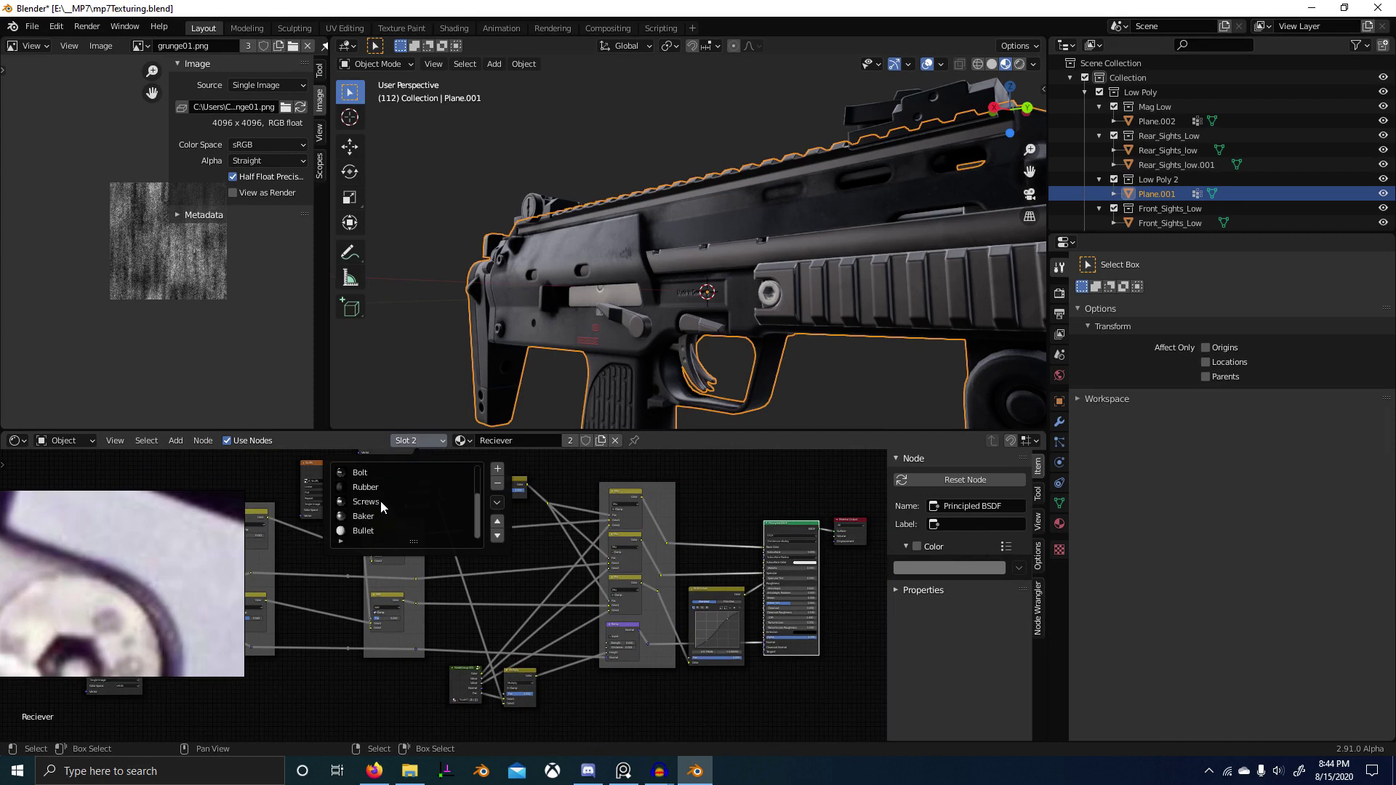
{"action": "left_click", "coordinate": [366, 502]}
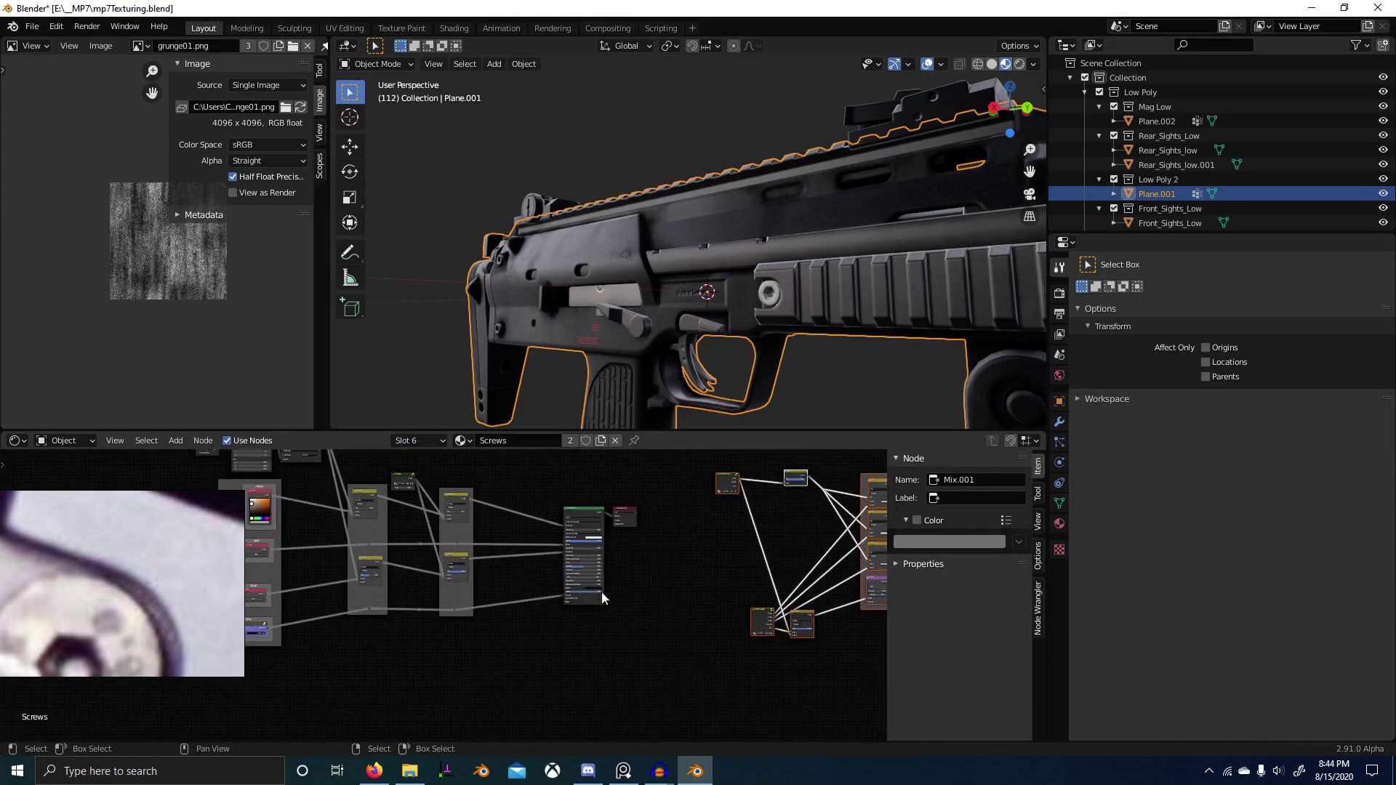
{"action": "key", "text": "g"}
{"action": "left_click", "coordinate": [532, 664]}
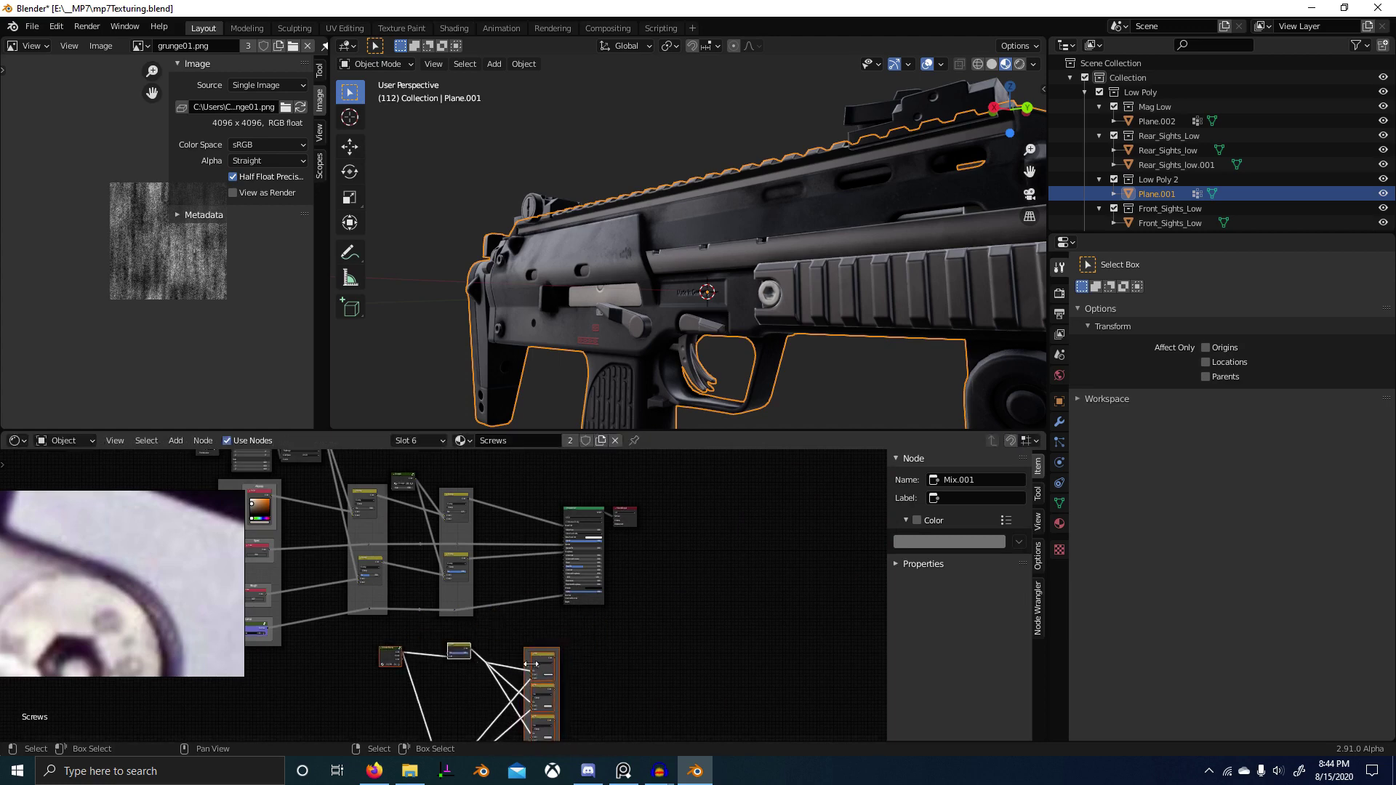
Step: Preview the Screws material's AO DIRT MASK group and examine the mask on the hex screw head up close
{"action": "scroll", "coordinate": [360, 678], "scroll_direction": "up", "scroll_amount": 5}
{"action": "left_click", "coordinate": [465, 608]}
{"action": "scroll", "coordinate": [821, 352], "scroll_direction": "up", "scroll_amount": 5}
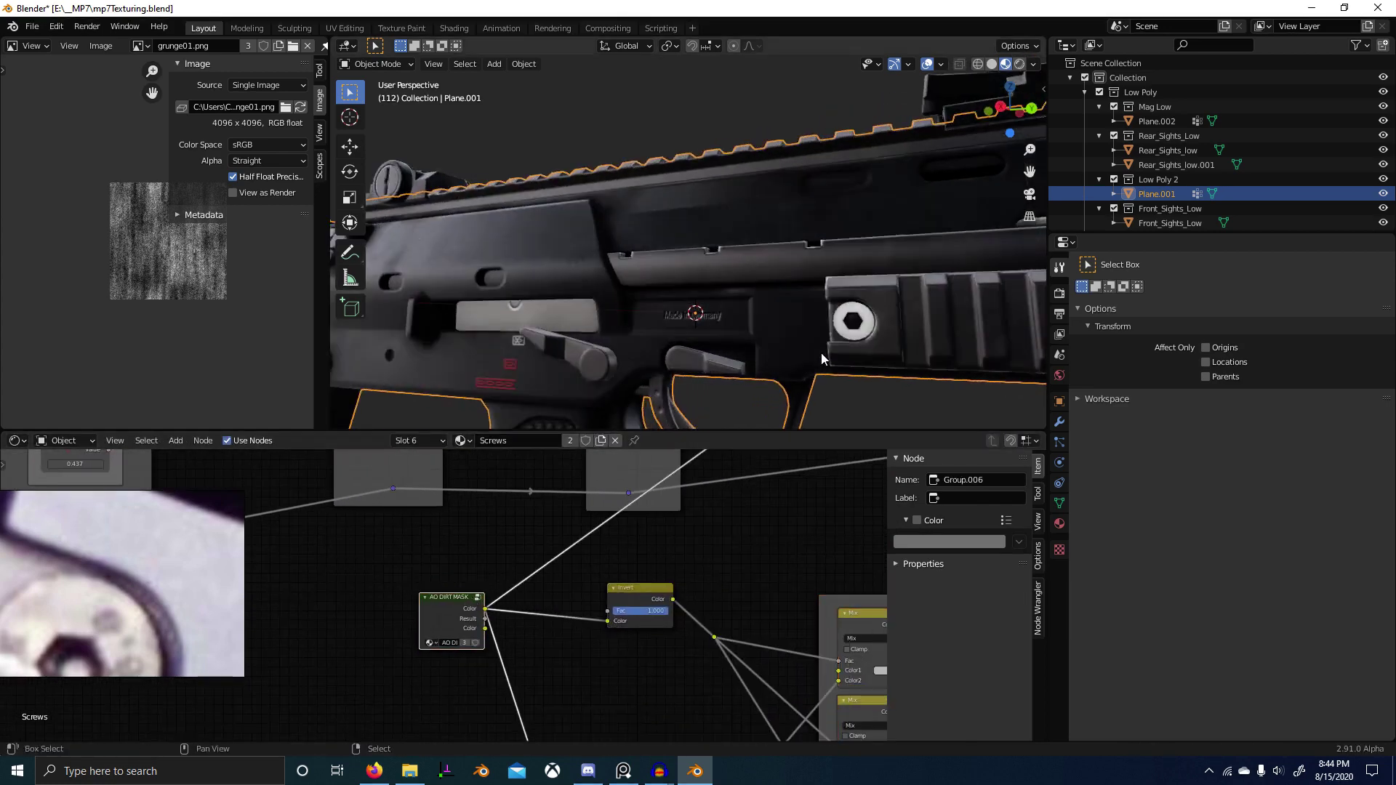
{"action": "middle_click_drag", "start_coordinate": [822, 352], "coordinate": [598, 287], "text": "shift"}
{"action": "scroll", "coordinate": [625, 298], "scroll_direction": "up", "scroll_amount": 5}
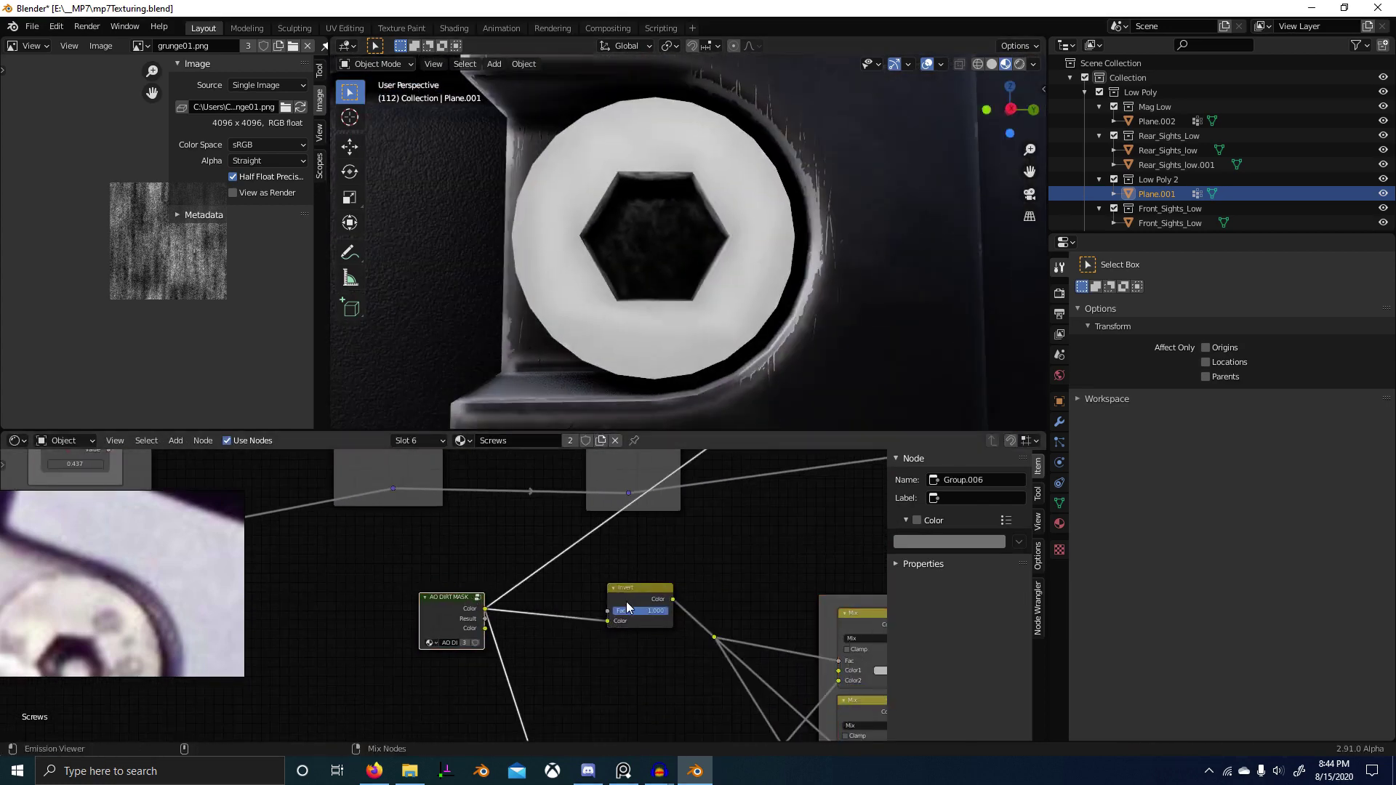
{"action": "middle_click_drag", "start_coordinate": [643, 388], "coordinate": [602, 361]}
{"action": "middle_click_drag", "start_coordinate": [425, 270], "coordinate": [485, 300]}
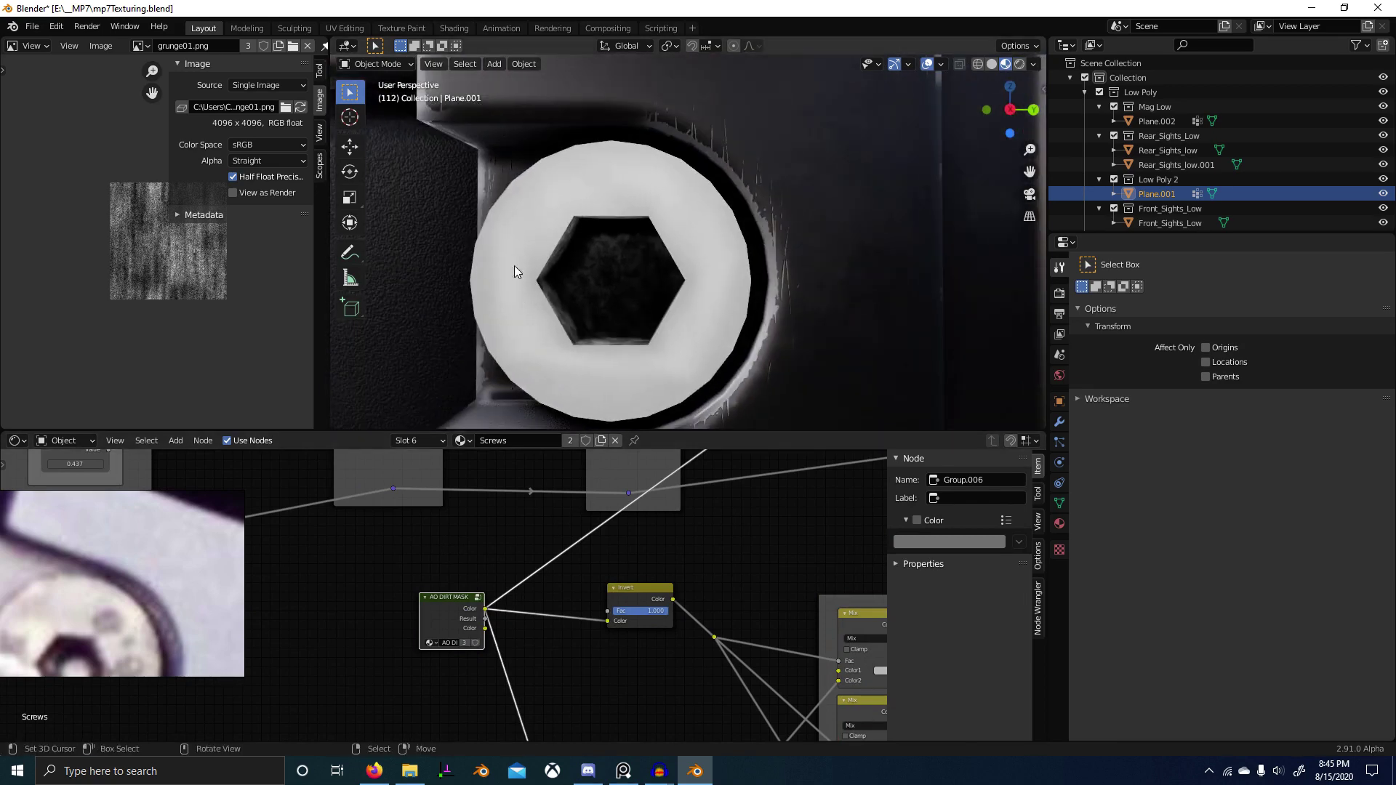
{"action": "middle_click_drag", "start_coordinate": [631, 379], "coordinate": [684, 255]}
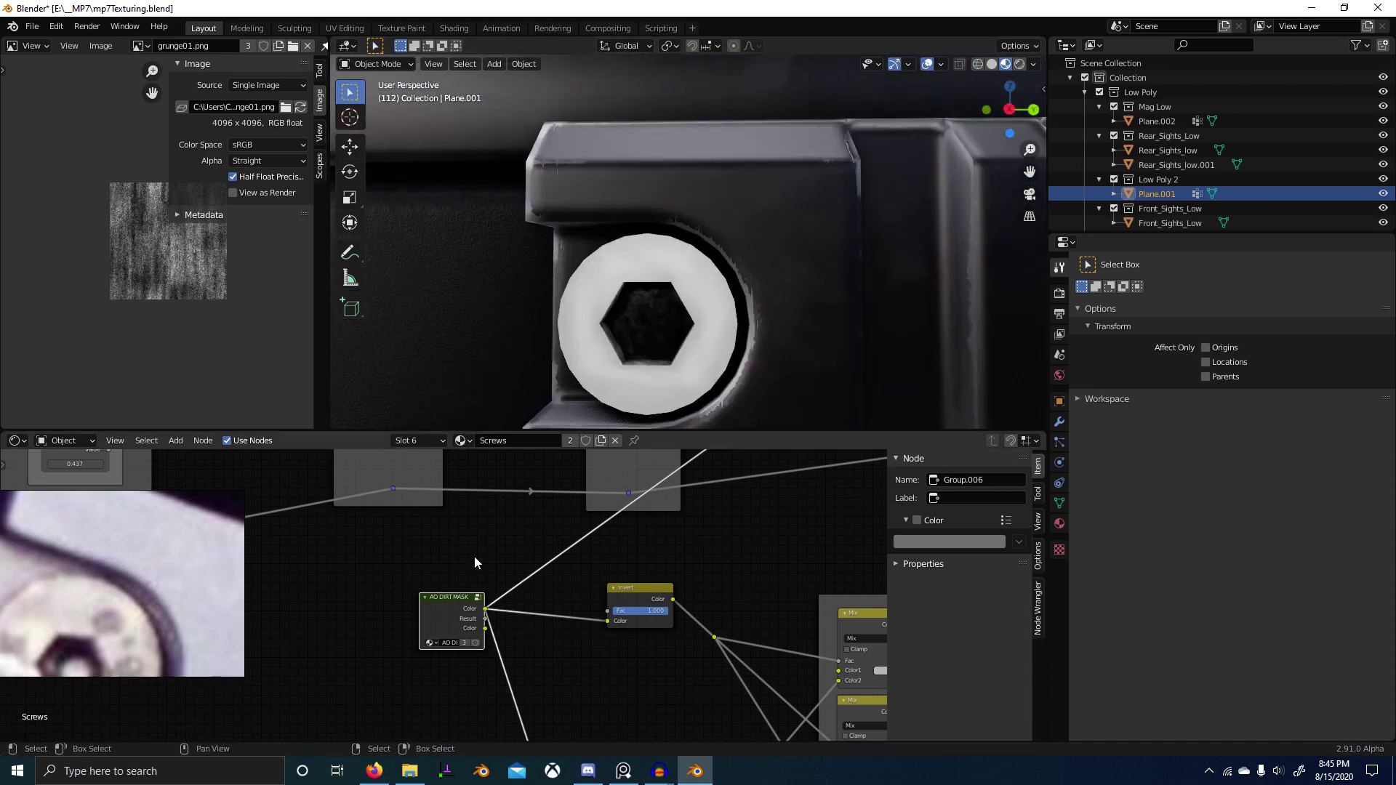
{"action": "scroll", "coordinate": [512, 630], "scroll_direction": "down", "scroll_amount": 3}
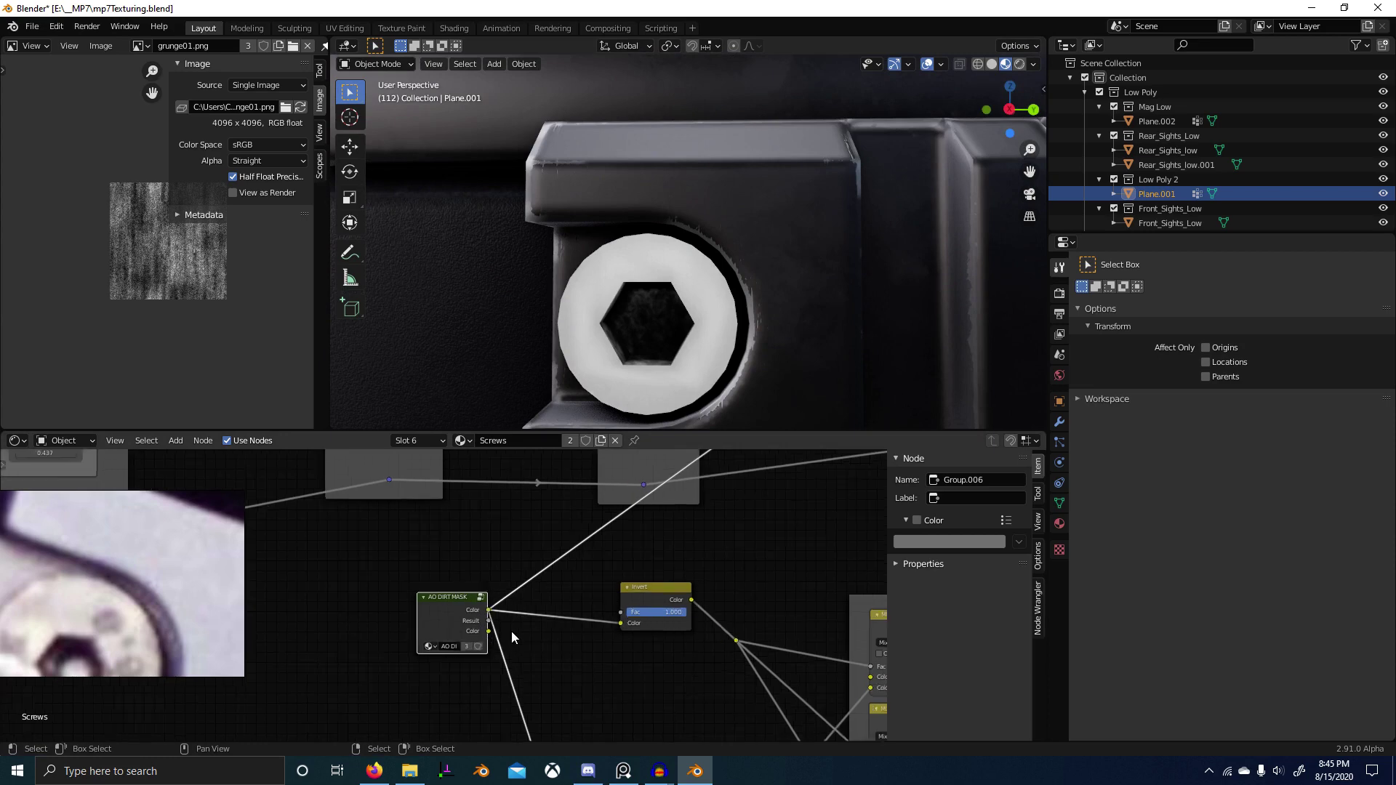
{"action": "scroll", "coordinate": [582, 654], "scroll_direction": "down", "scroll_amount": 4}
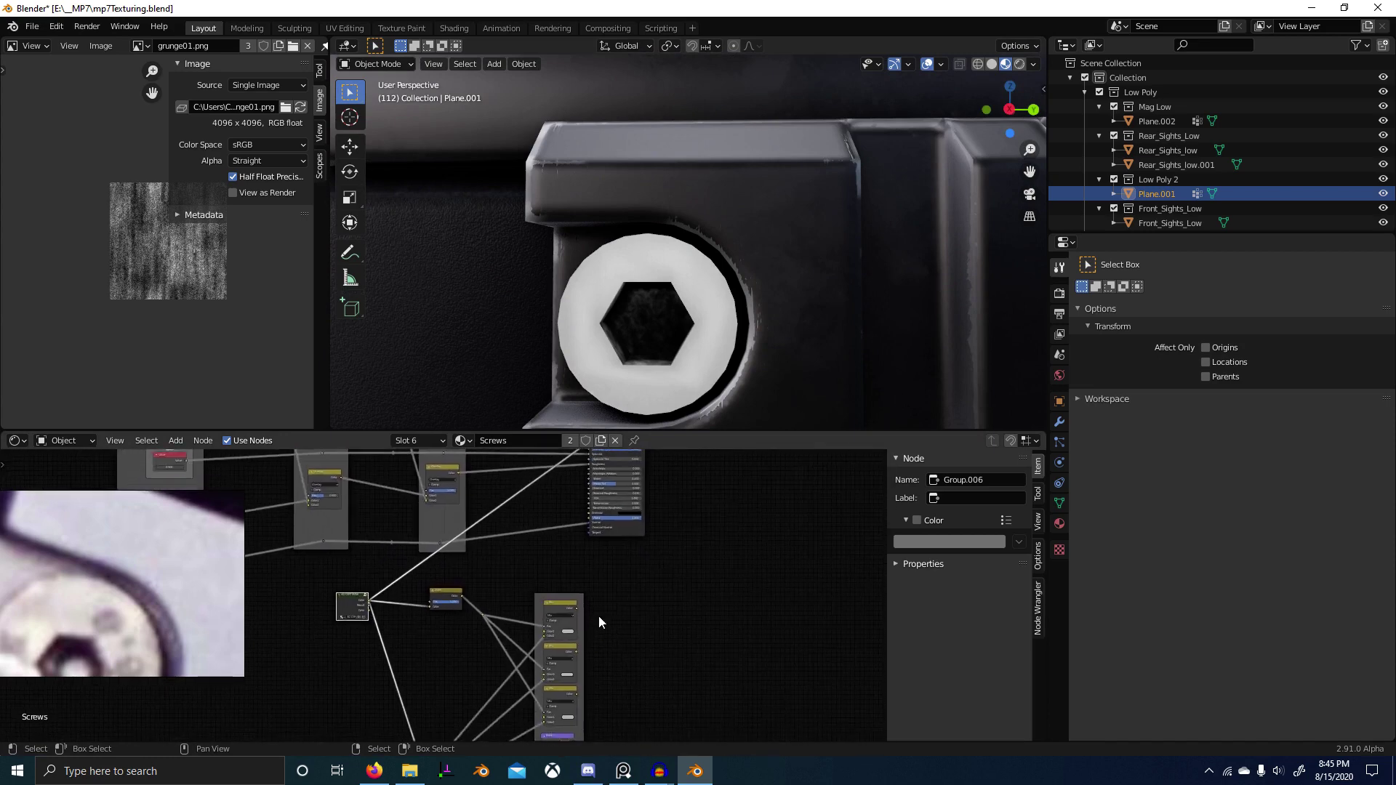
{"action": "scroll", "coordinate": [567, 648], "scroll_direction": "down", "scroll_amount": 2}
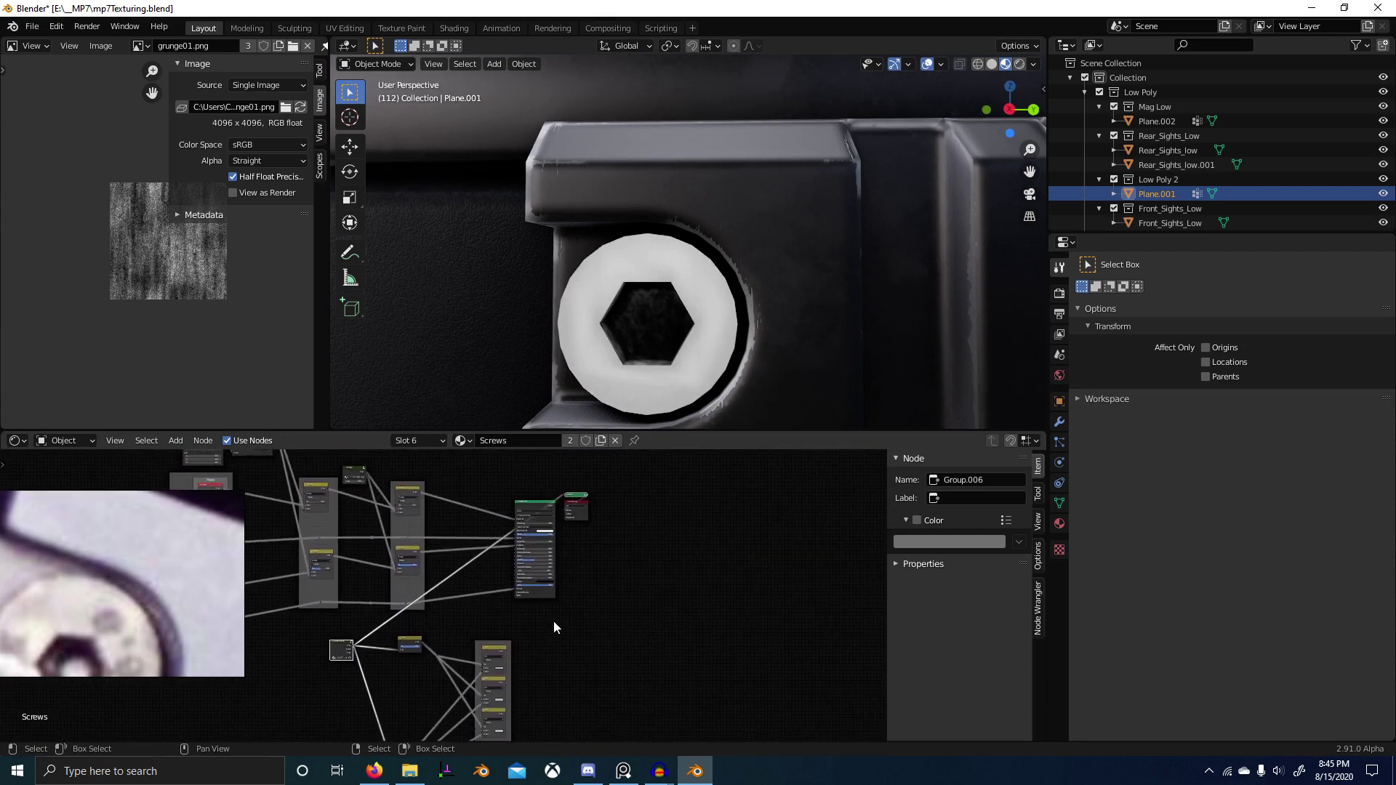
Step: Move the first pasted Mix node up between the upper Overlay node and the Principled BSDF
{"action": "right_click", "coordinate": [498, 661]}
{"action": "right_click", "coordinate": [504, 649]}
{"action": "scroll", "coordinate": [535, 636], "scroll_direction": "up", "scroll_amount": 4}
{"action": "middle_click_drag", "start_coordinate": [509, 606], "coordinate": [515, 710]}
{"action": "scroll", "coordinate": [528, 573], "scroll_direction": "up", "scroll_amount": 6}
{"action": "scroll", "coordinate": [551, 566], "scroll_direction": "down", "scroll_amount": 3}
{"action": "key", "text": "g"}
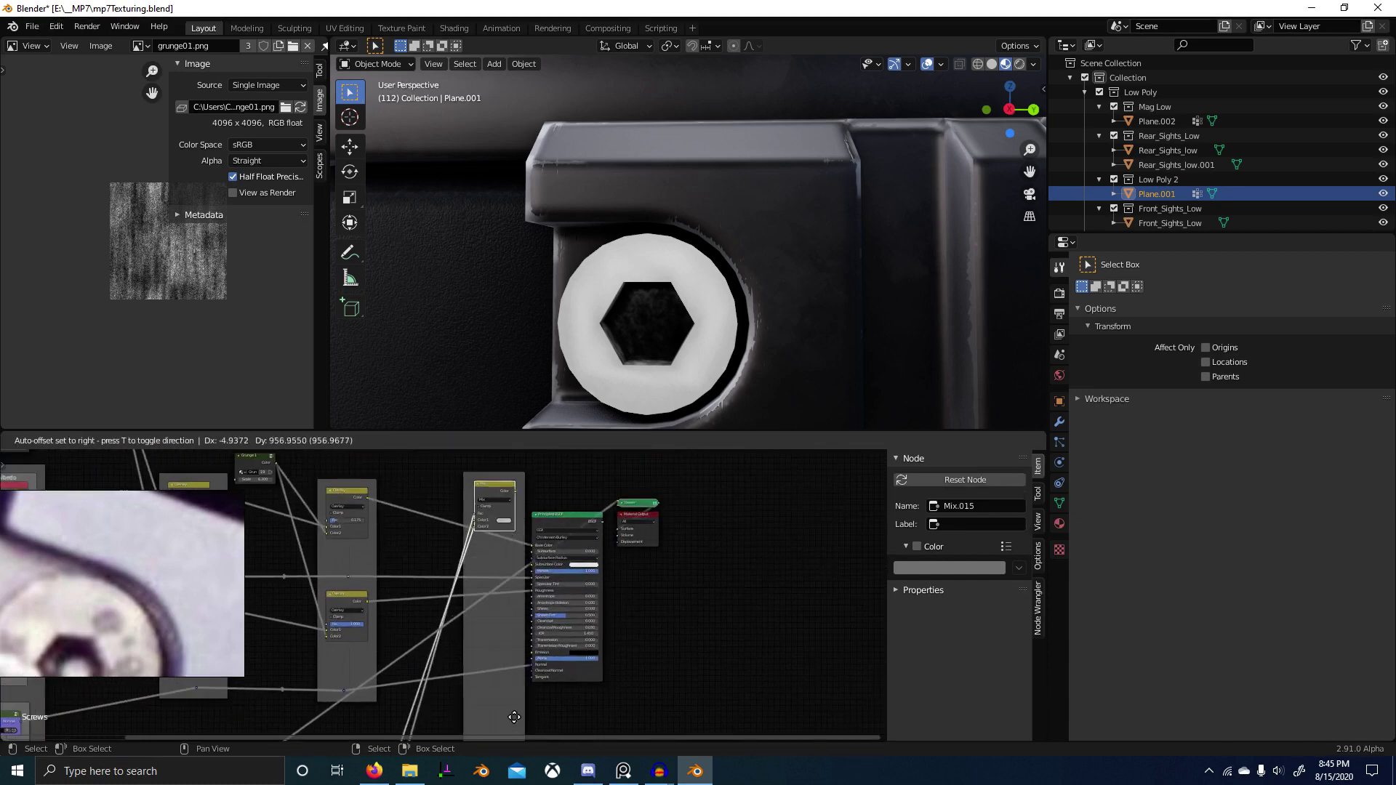
{"action": "left_click", "coordinate": [515, 718]}
Step: Link the upper Overlay's color to the first Mix node's Color1 and the Mix output to Base Color
{"action": "scroll", "coordinate": [494, 494], "scroll_direction": "up", "scroll_amount": 4}
{"action": "left_click_drag", "start_coordinate": [310, 494], "coordinate": [489, 588]}
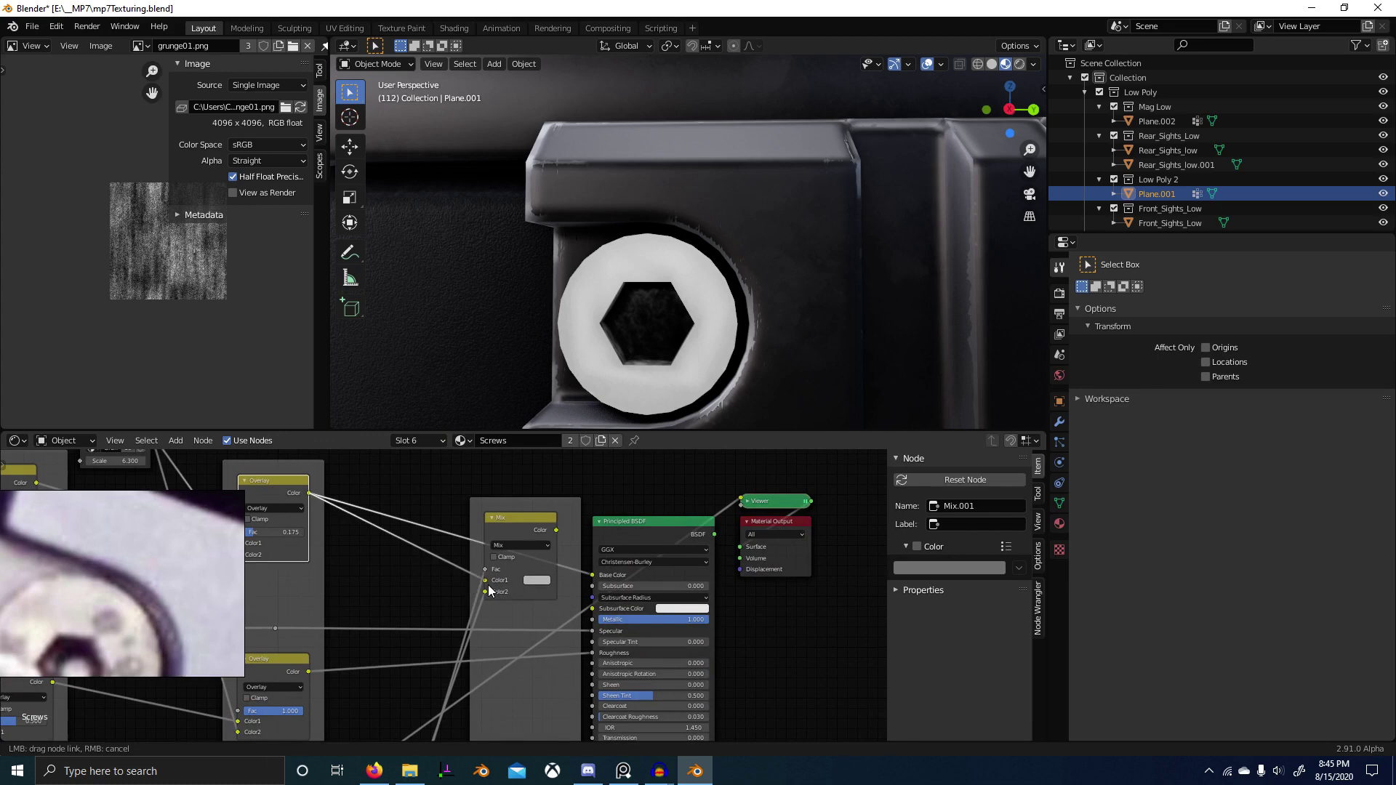
{"action": "left_click", "coordinate": [631, 541]}
{"action": "scroll", "coordinate": [556, 561], "scroll_direction": "down", "scroll_amount": 1}
{"action": "left_click_drag", "start_coordinate": [551, 600], "coordinate": [517, 590]}
{"action": "middle_click_drag", "start_coordinate": [519, 586], "coordinate": [492, 530]}
{"action": "scroll", "coordinate": [492, 530], "scroll_direction": "down", "scroll_amount": 5}
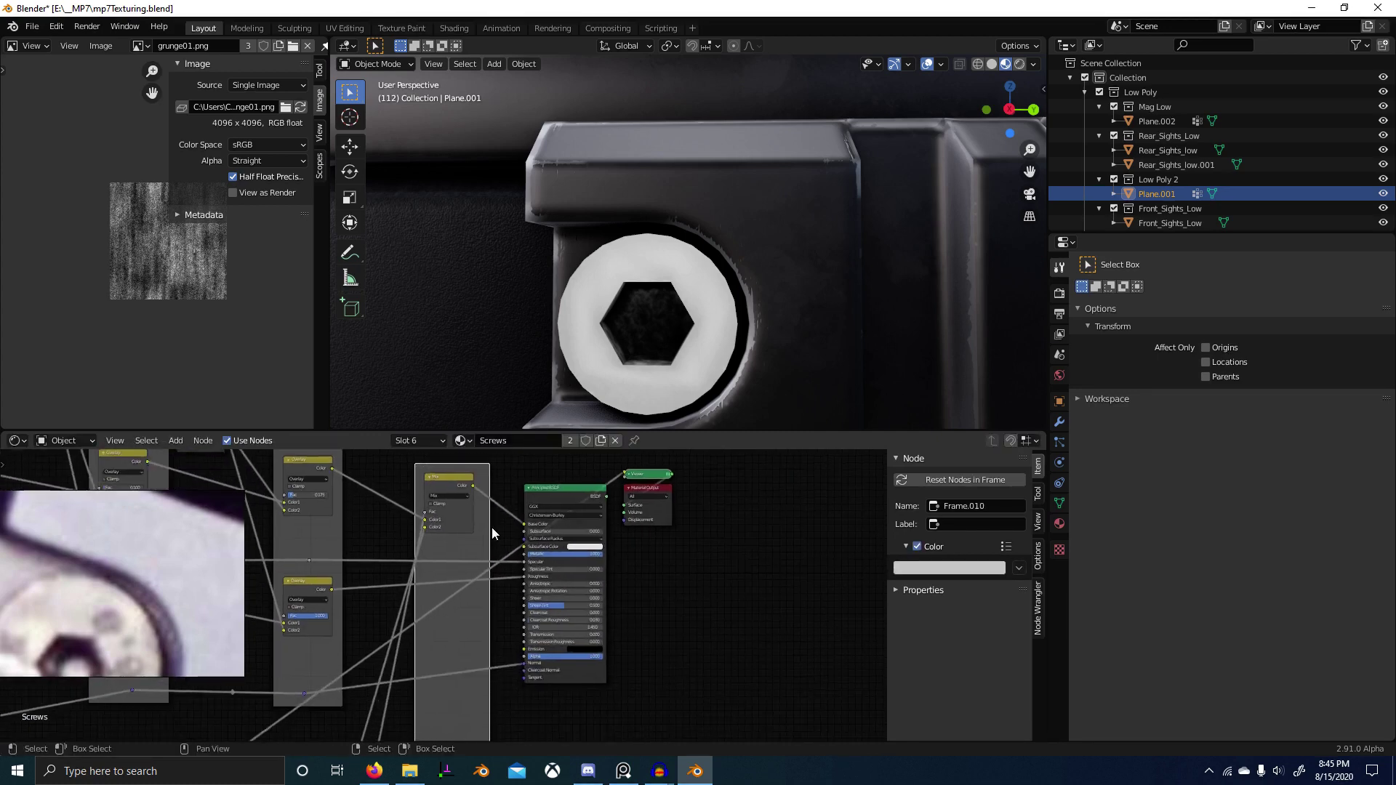
Step: Maximize the node editor and move the second pasted Mix node directly beneath the first one
{"action": "key", "text": "ctrl+space"}
{"action": "scroll", "coordinate": [581, 574], "scroll_direction": "down", "scroll_amount": 1}
{"action": "middle_click_drag", "start_coordinate": [628, 603], "coordinate": [606, 570]}
{"action": "right_click", "coordinate": [597, 583]}
{"action": "key", "text": "Escape"}
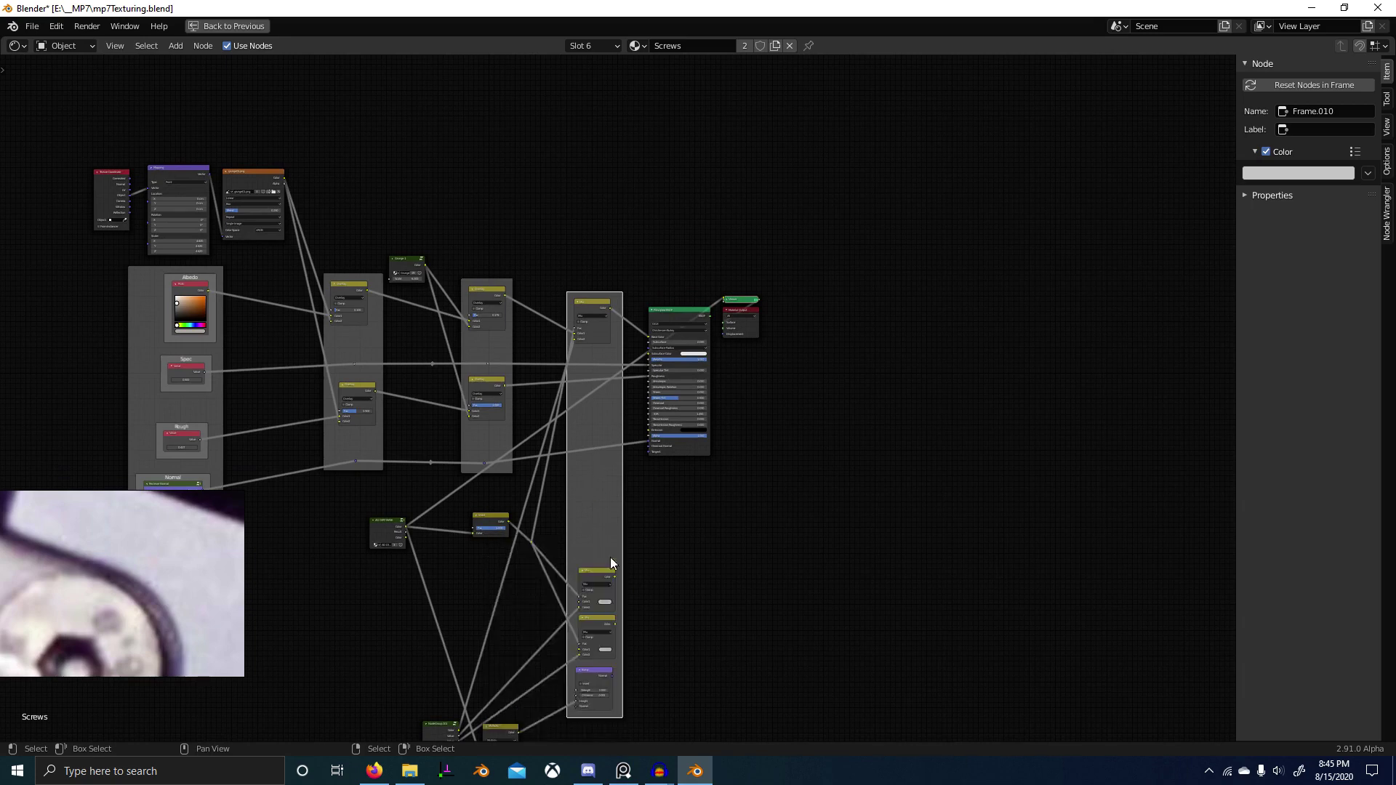
{"action": "key", "text": "g"}
{"action": "left_click", "coordinate": [628, 329]}
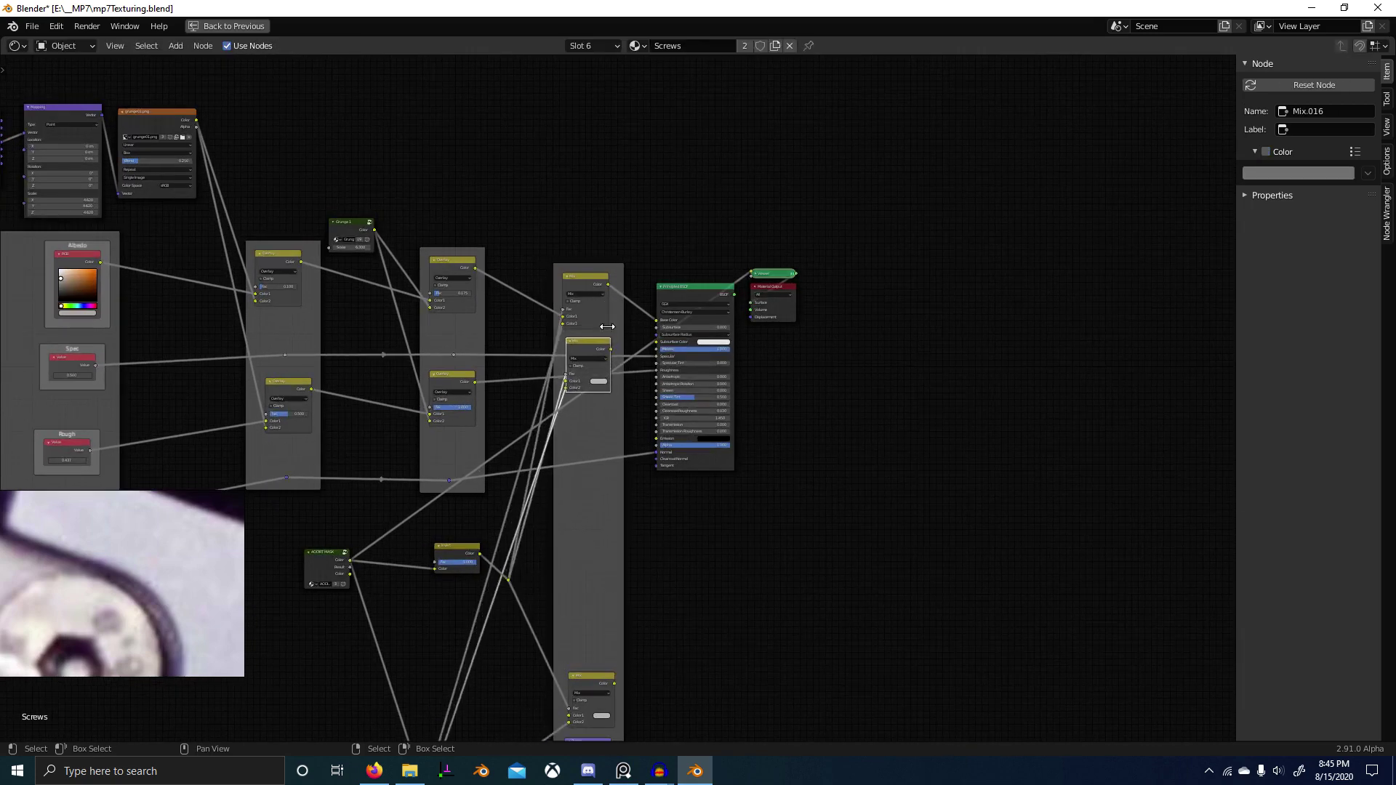
Step: Route the Spec value through the second Mix node's Color1 and connect its output to Specular
{"action": "scroll", "coordinate": [686, 456], "scroll_direction": "up", "scroll_amount": 4}
{"action": "scroll", "coordinate": [687, 456], "scroll_direction": "up", "scroll_amount": 2}
{"action": "left_click_drag", "start_coordinate": [229, 386], "coordinate": [522, 447]}
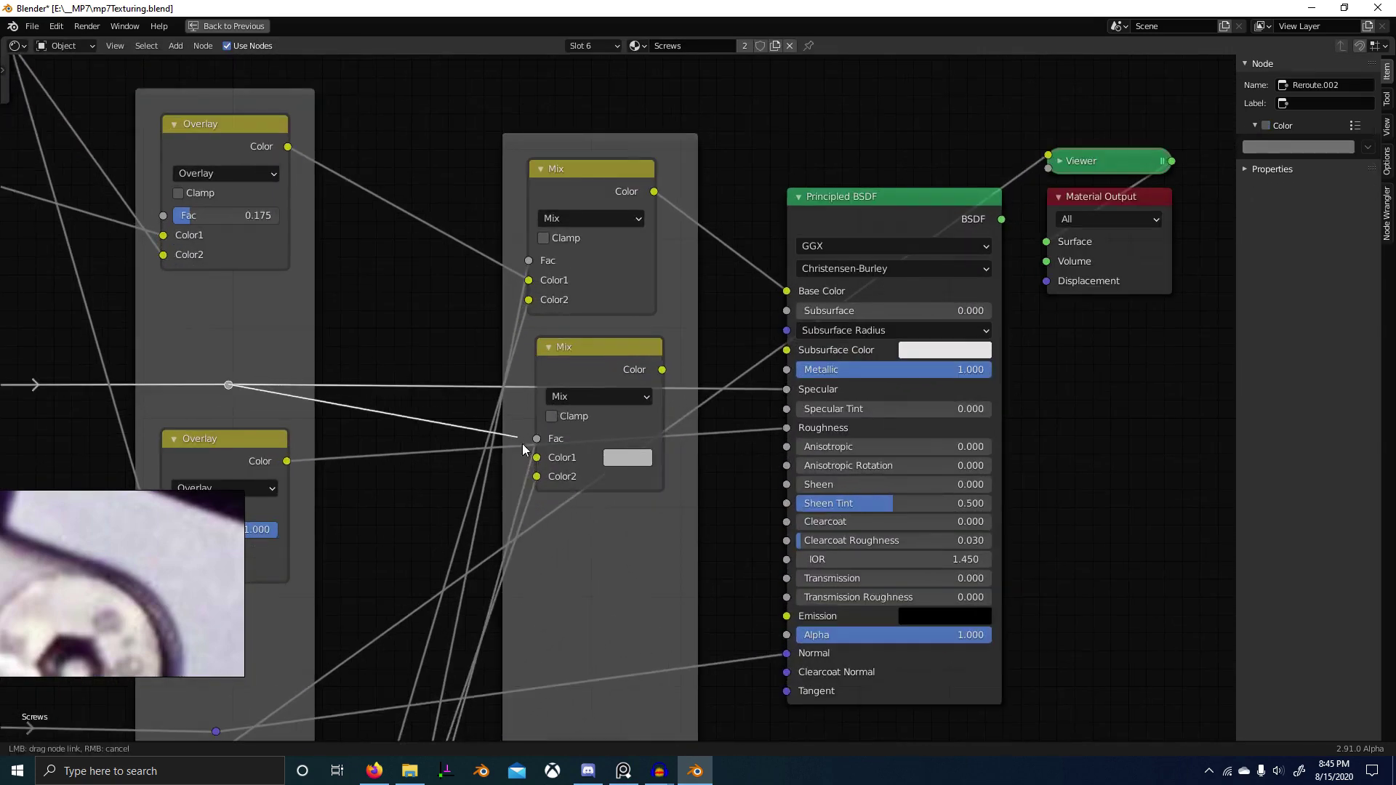
{"action": "left_click_drag", "start_coordinate": [666, 373], "coordinate": [788, 391]}
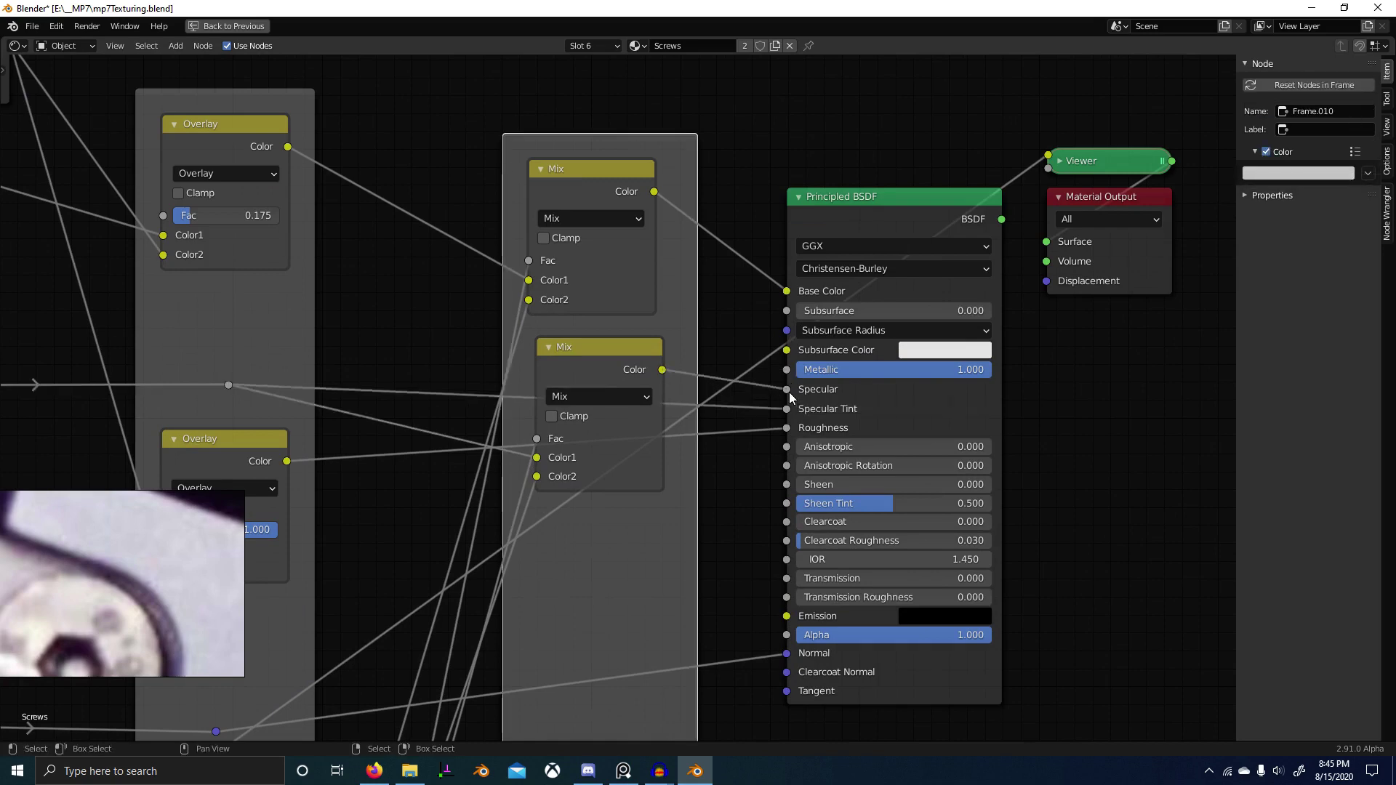
{"action": "scroll", "coordinate": [788, 392], "scroll_direction": "down", "scroll_amount": 3}
{"action": "scroll", "coordinate": [700, 399], "scroll_direction": "up", "scroll_amount": 2}
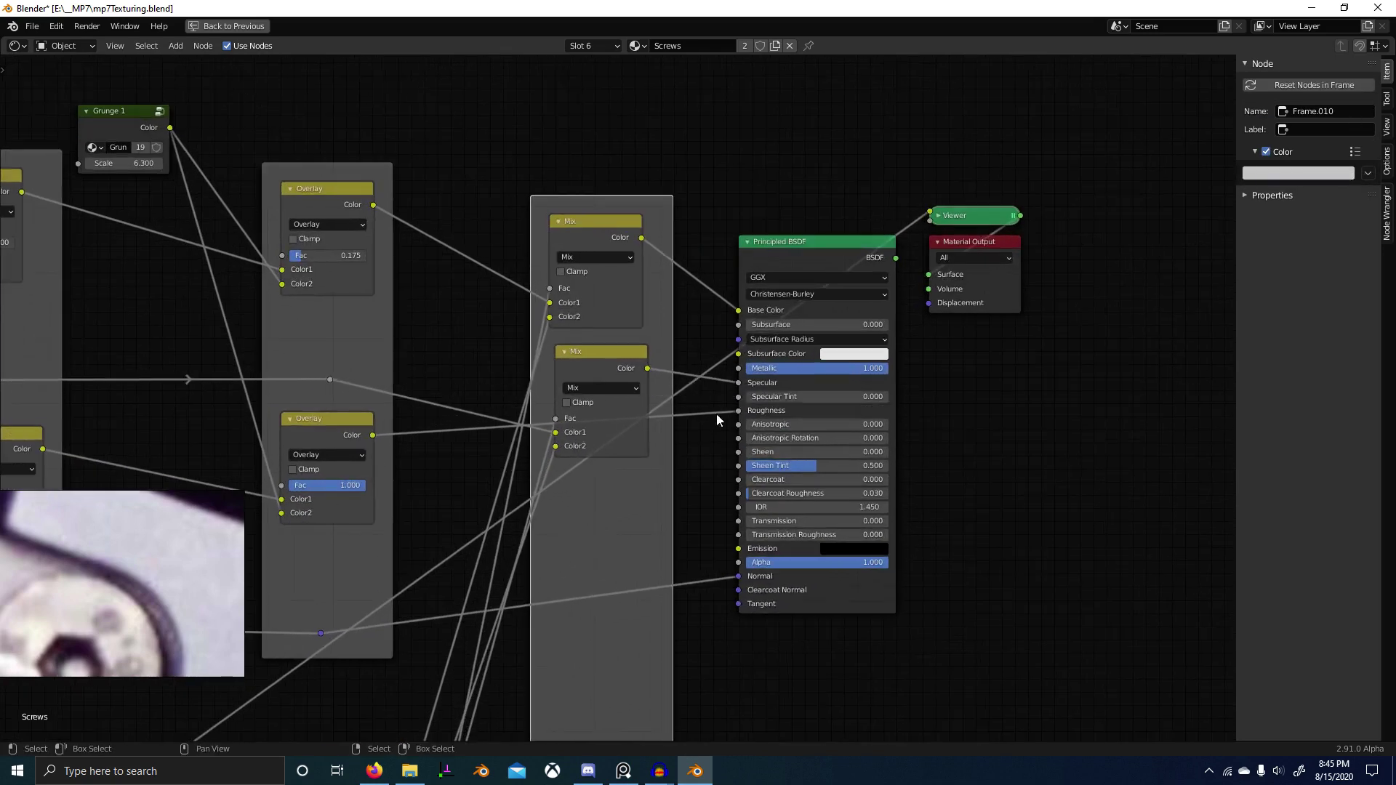
Step: Move the third Mix node beneath the second and route the lower Overlay's color through its Color1 into Roughness
{"action": "scroll", "coordinate": [717, 420], "scroll_direction": "down", "scroll_amount": 4}
{"action": "left_click_drag", "start_coordinate": [582, 622], "coordinate": [579, 331]}
{"action": "scroll", "coordinate": [570, 368], "scroll_direction": "up", "scroll_amount": 3}
{"action": "scroll", "coordinate": [483, 394], "scroll_direction": "up", "scroll_amount": 3}
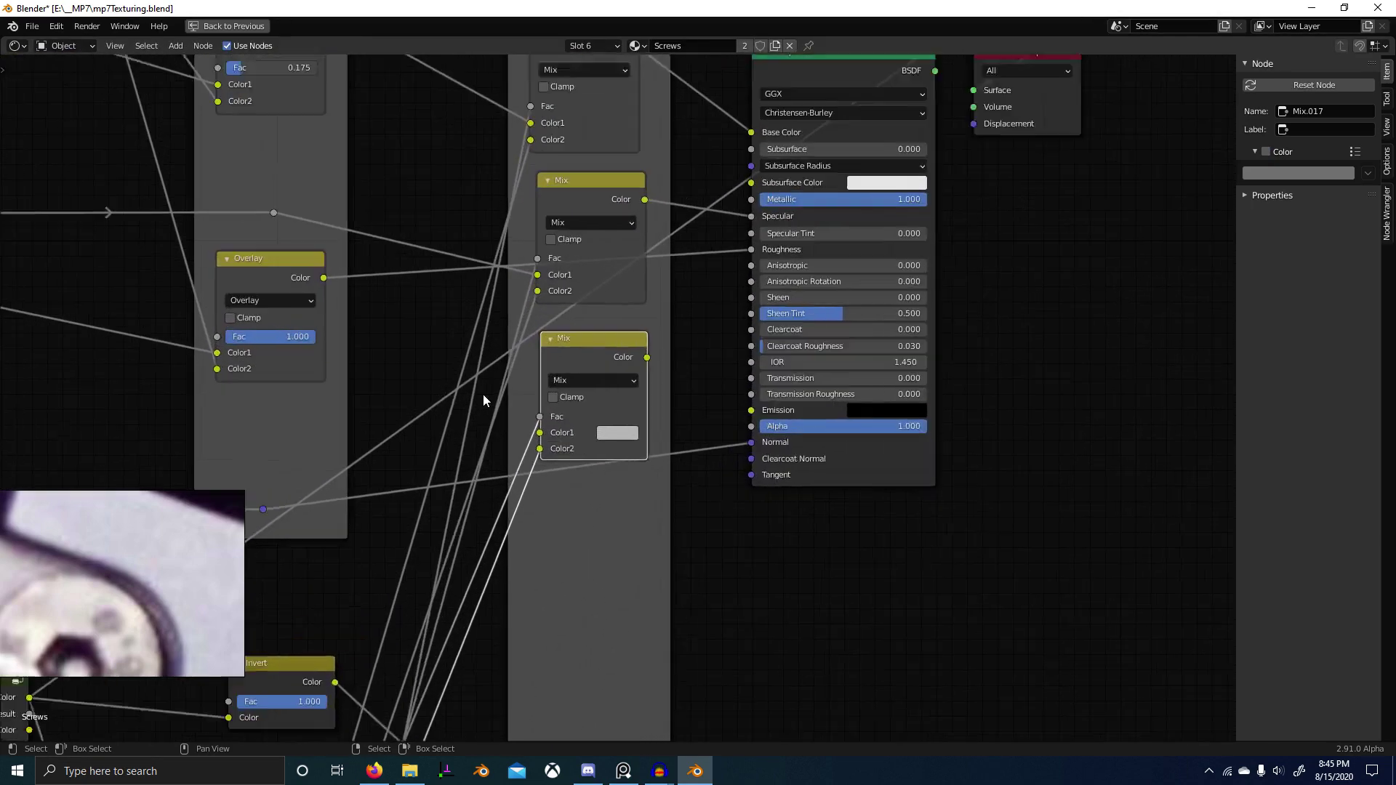
{"action": "left_click", "coordinate": [278, 285]}
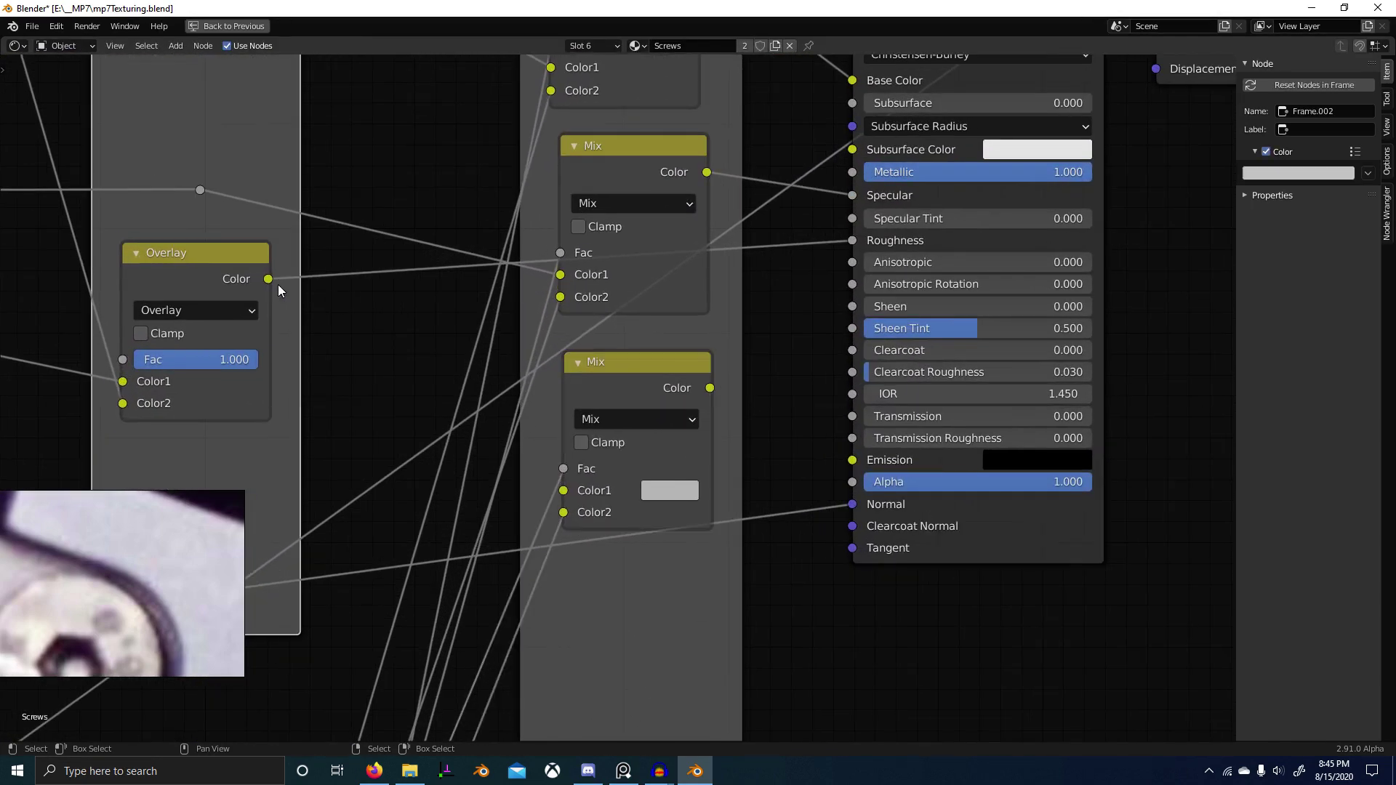
{"action": "left_click_drag", "start_coordinate": [269, 280], "coordinate": [582, 485]}
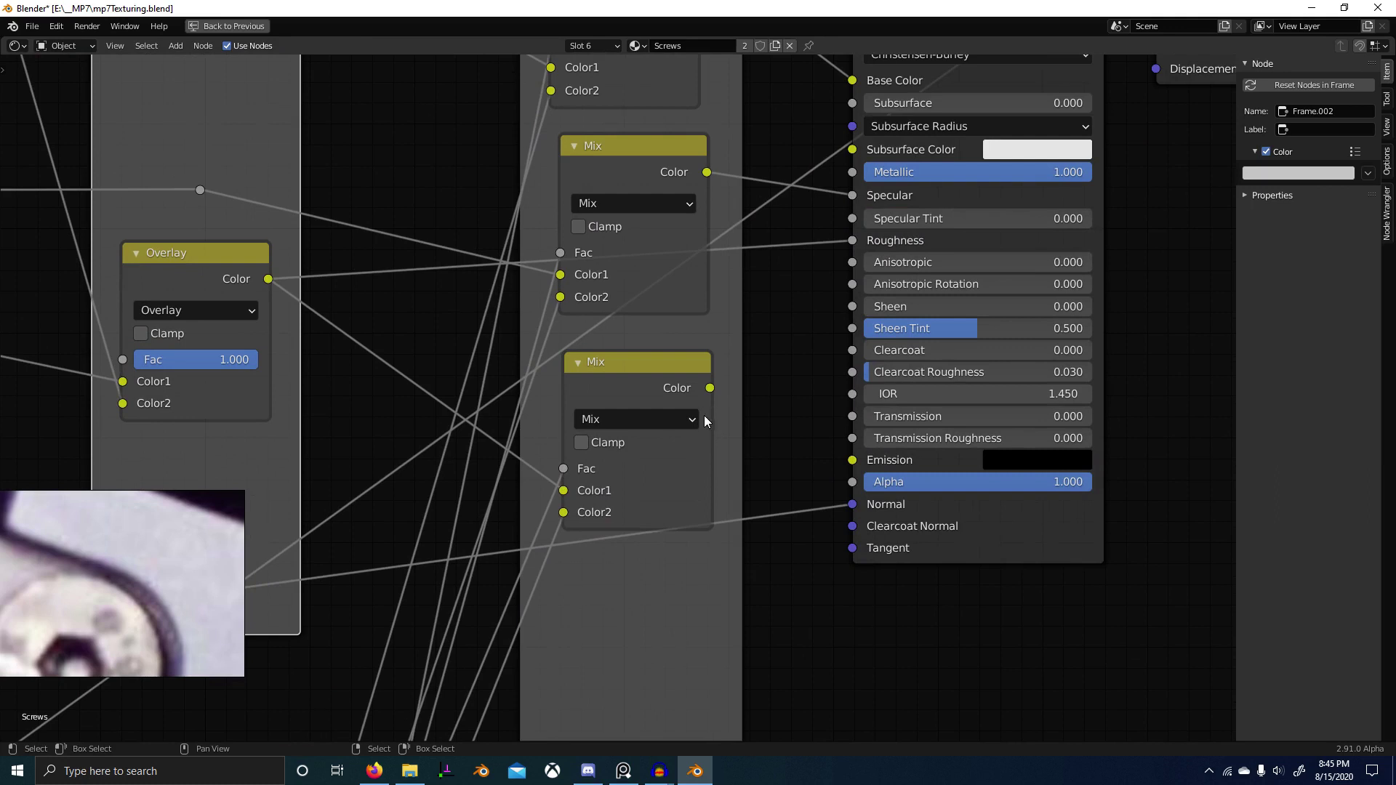
{"action": "middle_click_drag", "start_coordinate": [717, 395], "coordinate": [669, 412]}
{"action": "left_click_drag", "start_coordinate": [665, 412], "coordinate": [622, 378]}
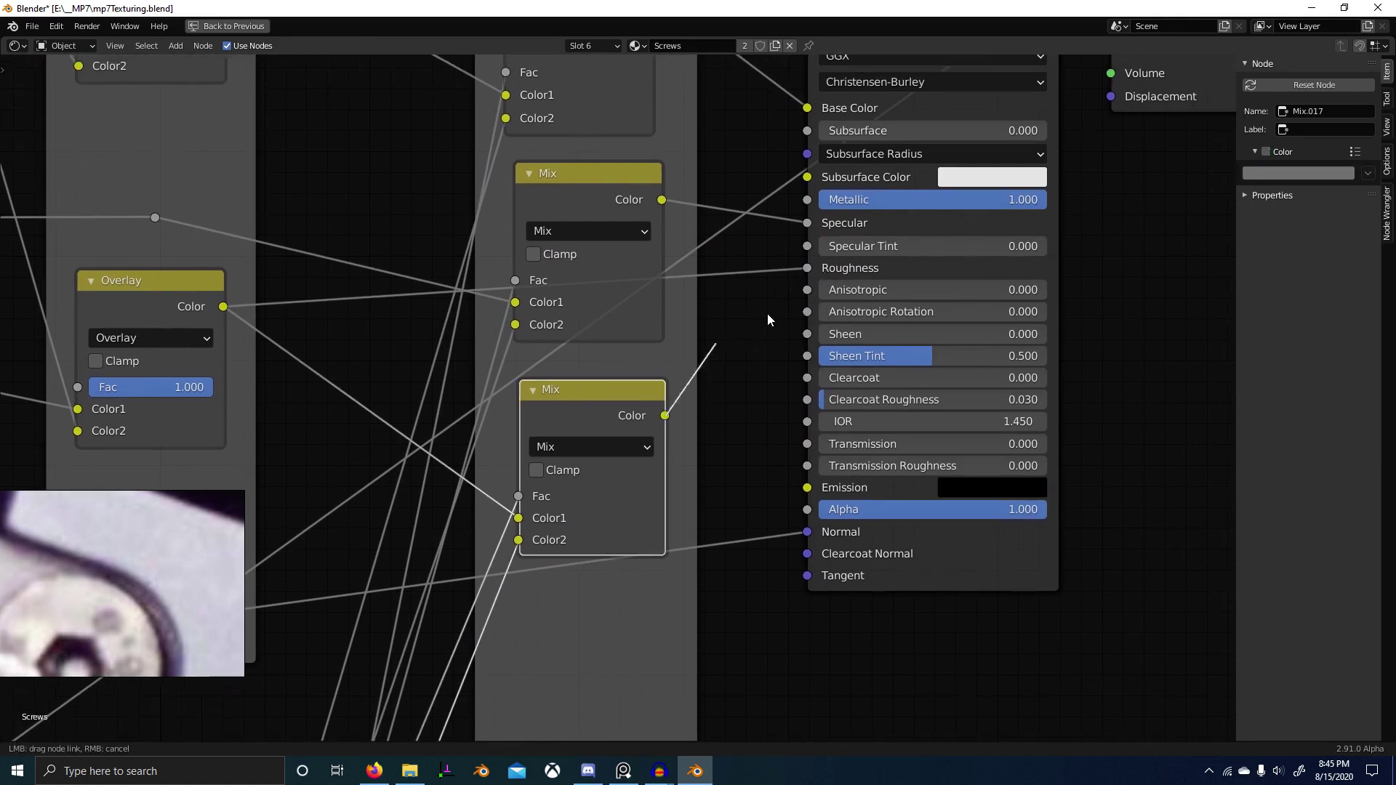
{"action": "left_click_drag", "start_coordinate": [809, 269], "coordinate": [813, 263]}
{"action": "scroll", "coordinate": [682, 438], "scroll_direction": "down", "scroll_amount": 5}
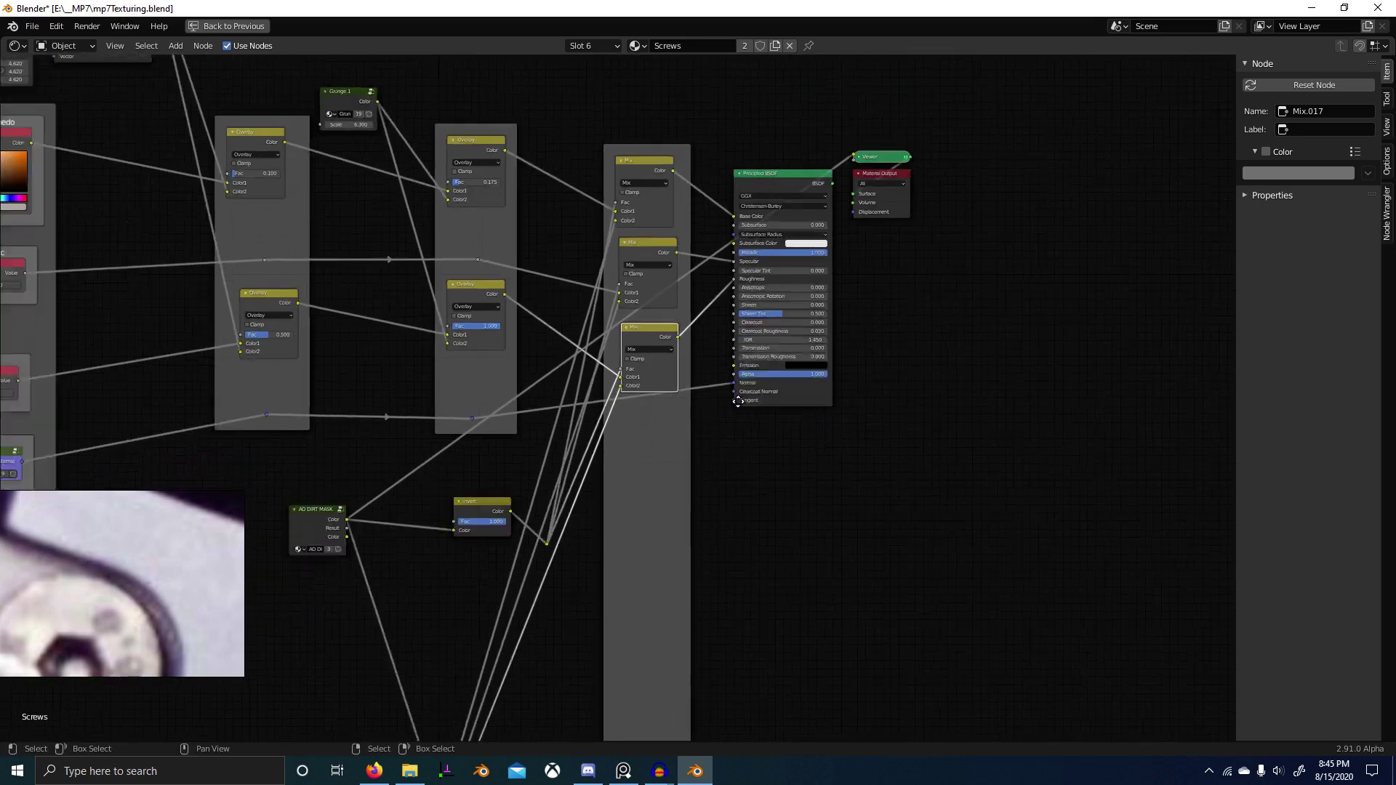
Step: Move the Bump node beneath the third Mix, and bring NodeGroup.001 and Multiply up under AO DIRT MASK and Invert
{"action": "left_click_drag", "start_coordinate": [652, 686], "coordinate": [654, 351]}
{"action": "scroll", "coordinate": [691, 351], "scroll_direction": "up", "scroll_amount": 7}
{"action": "scroll", "coordinate": [717, 364], "scroll_direction": "down", "scroll_amount": 7}
{"action": "middle_click_drag", "start_coordinate": [645, 505], "coordinate": [668, 431]}
{"action": "scroll", "coordinate": [665, 436], "scroll_direction": "down", "scroll_amount": 5}
{"action": "middle_click_drag", "start_coordinate": [585, 567], "coordinate": [635, 581]}
{"action": "left_click", "coordinate": [508, 554], "text": "shift"}
{"action": "scroll", "coordinate": [670, 513], "scroll_direction": "up", "scroll_amount": 2}
{"action": "key", "text": "g"}
{"action": "left_click", "coordinate": [627, 356]}
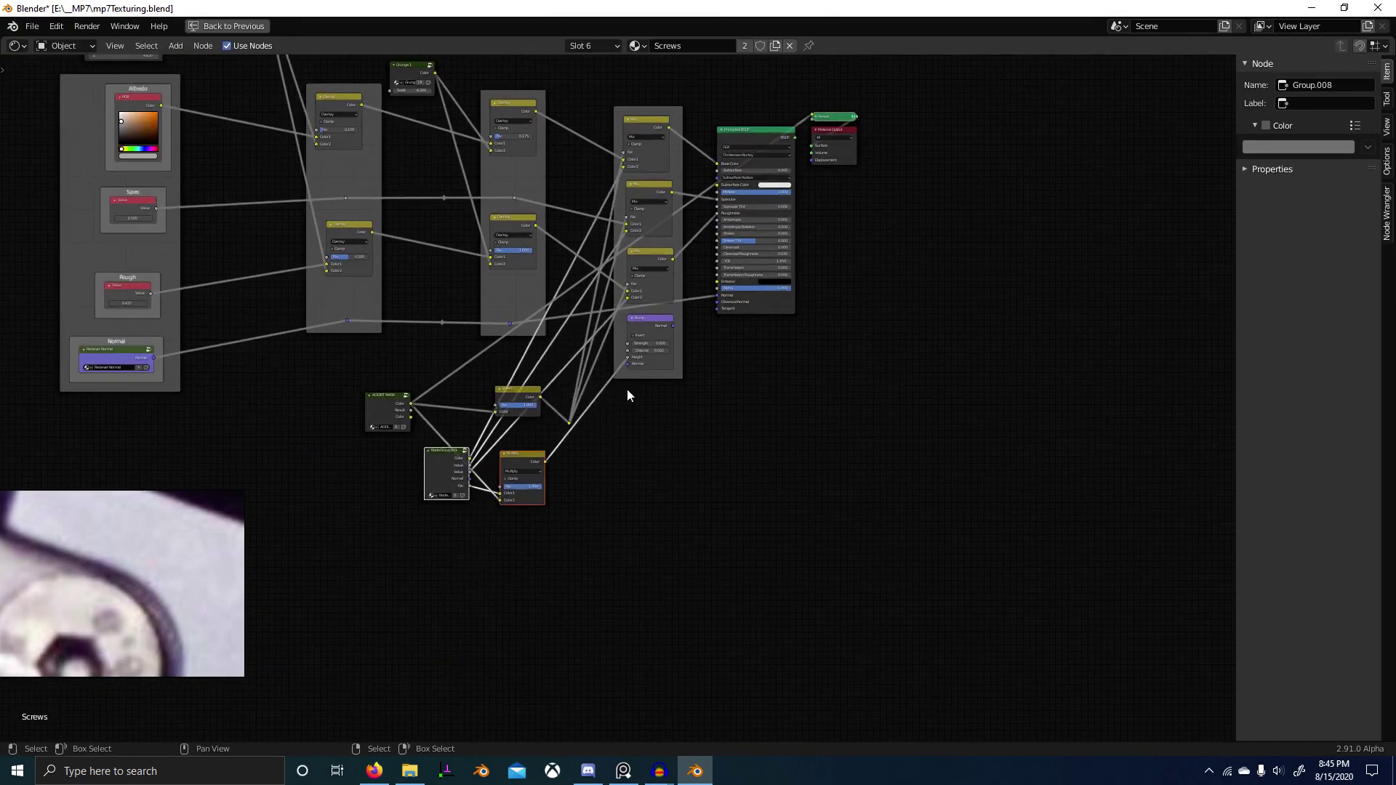
Step: Move AO DIRT MASK, Invert, NodeGroup.001 and Multiply together above the framed Overlay and Mix columns
{"action": "scroll", "coordinate": [626, 391], "scroll_direction": "up", "scroll_amount": 5}
{"action": "middle_click_drag", "start_coordinate": [544, 453], "coordinate": [672, 495]}
{"action": "key", "text": "c"}
{"action": "right_click", "coordinate": [580, 531]}
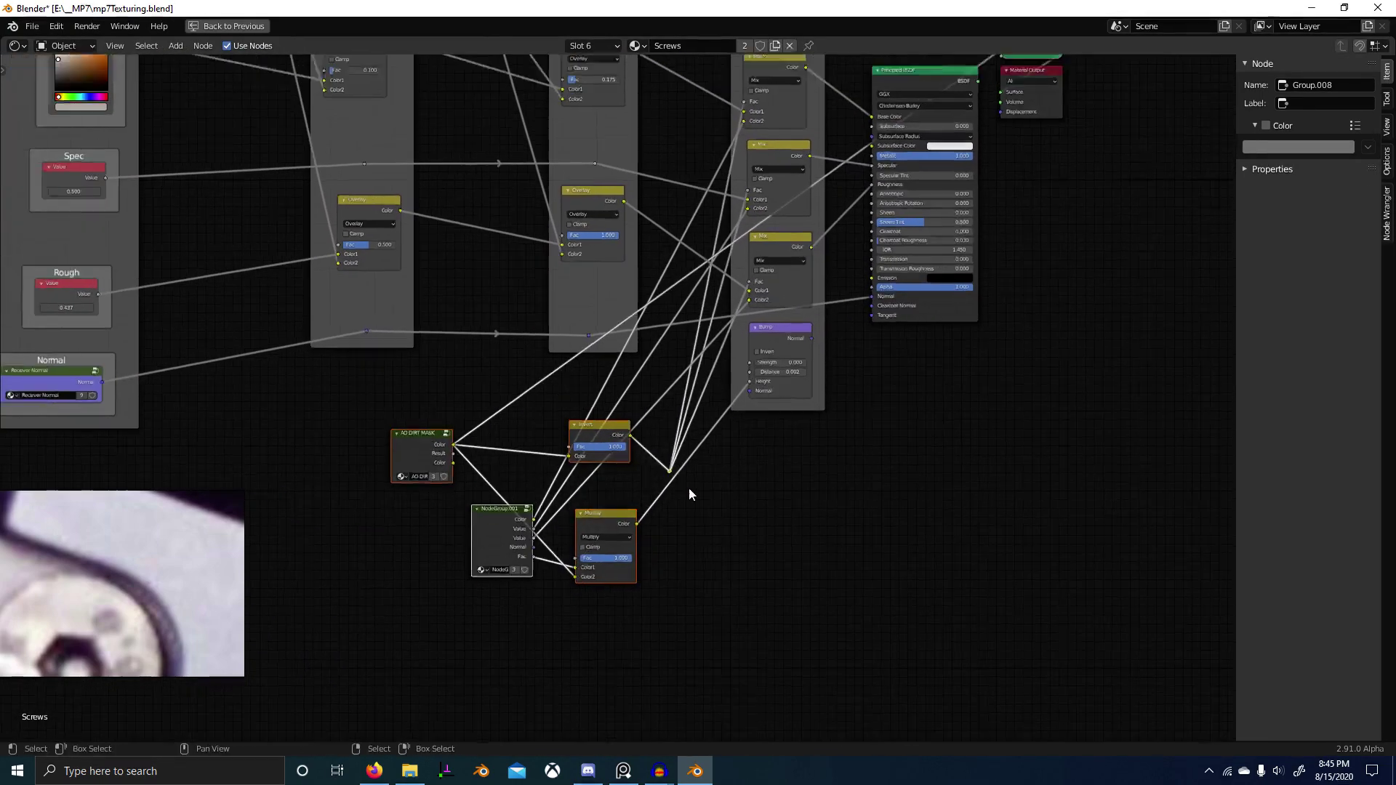
{"action": "scroll", "coordinate": [688, 488], "scroll_direction": "down", "scroll_amount": 2}
{"action": "key", "text": "g"}
{"action": "left_click", "coordinate": [645, 155]}
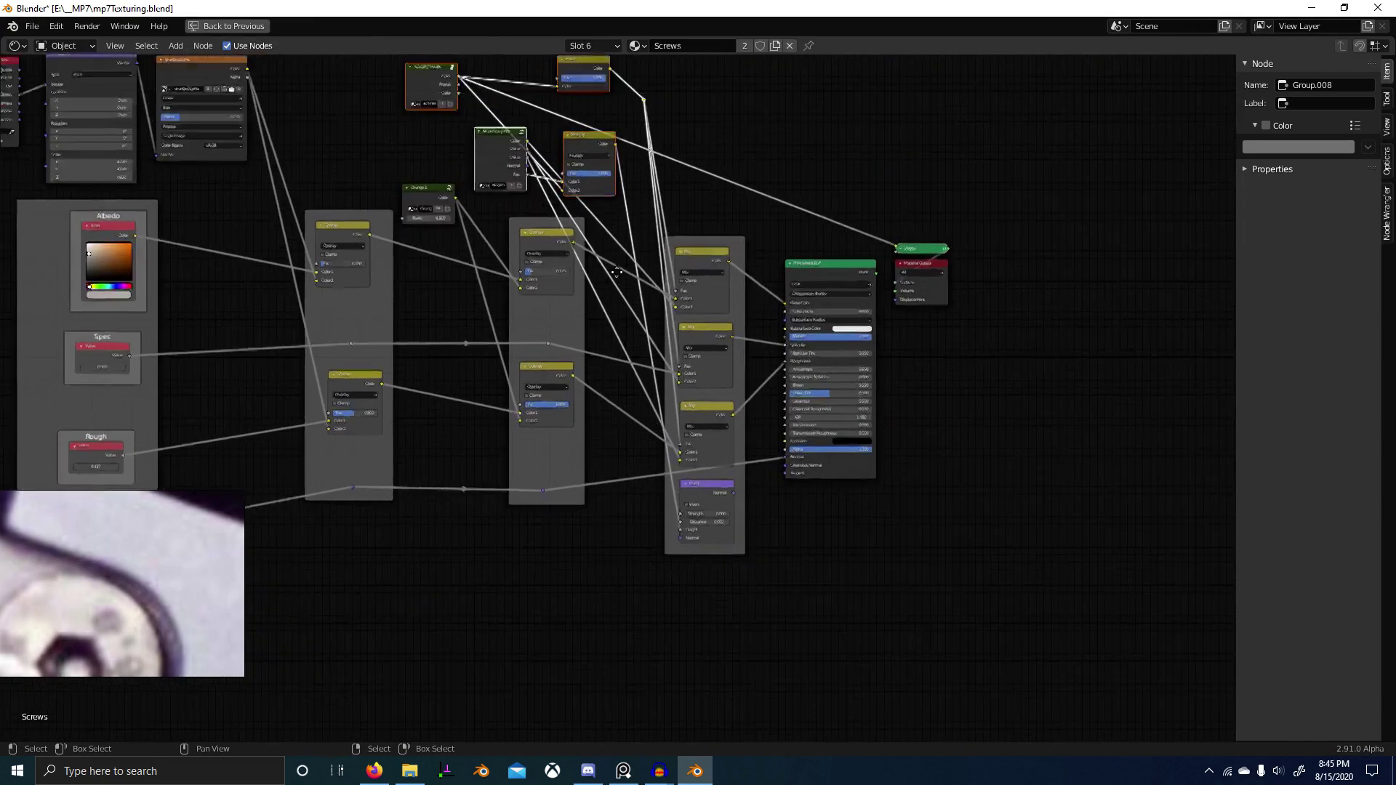
Step: Reposition only the NodeGroup.001 and Multiply nodes below the framed Overlay and Mix columns
{"action": "scroll", "coordinate": [458, 313], "scroll_direction": "up", "scroll_amount": 4}
{"action": "left_click", "coordinate": [591, 287], "text": "shift"}
{"action": "key", "text": "g"}
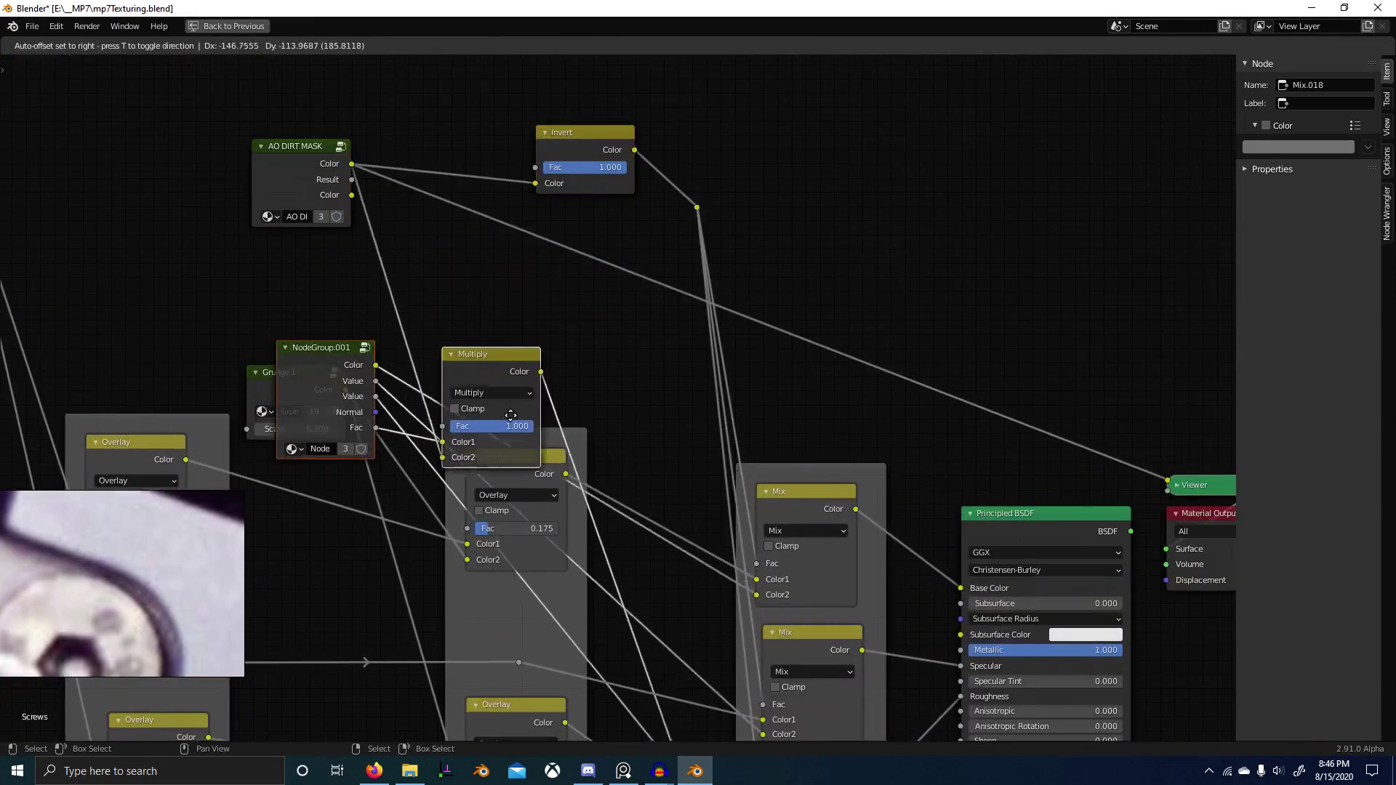
{"action": "right_click", "coordinate": [662, 481]}
{"action": "scroll", "coordinate": [661, 481], "scroll_direction": "down", "scroll_amount": 2}
{"action": "key", "text": "g"}
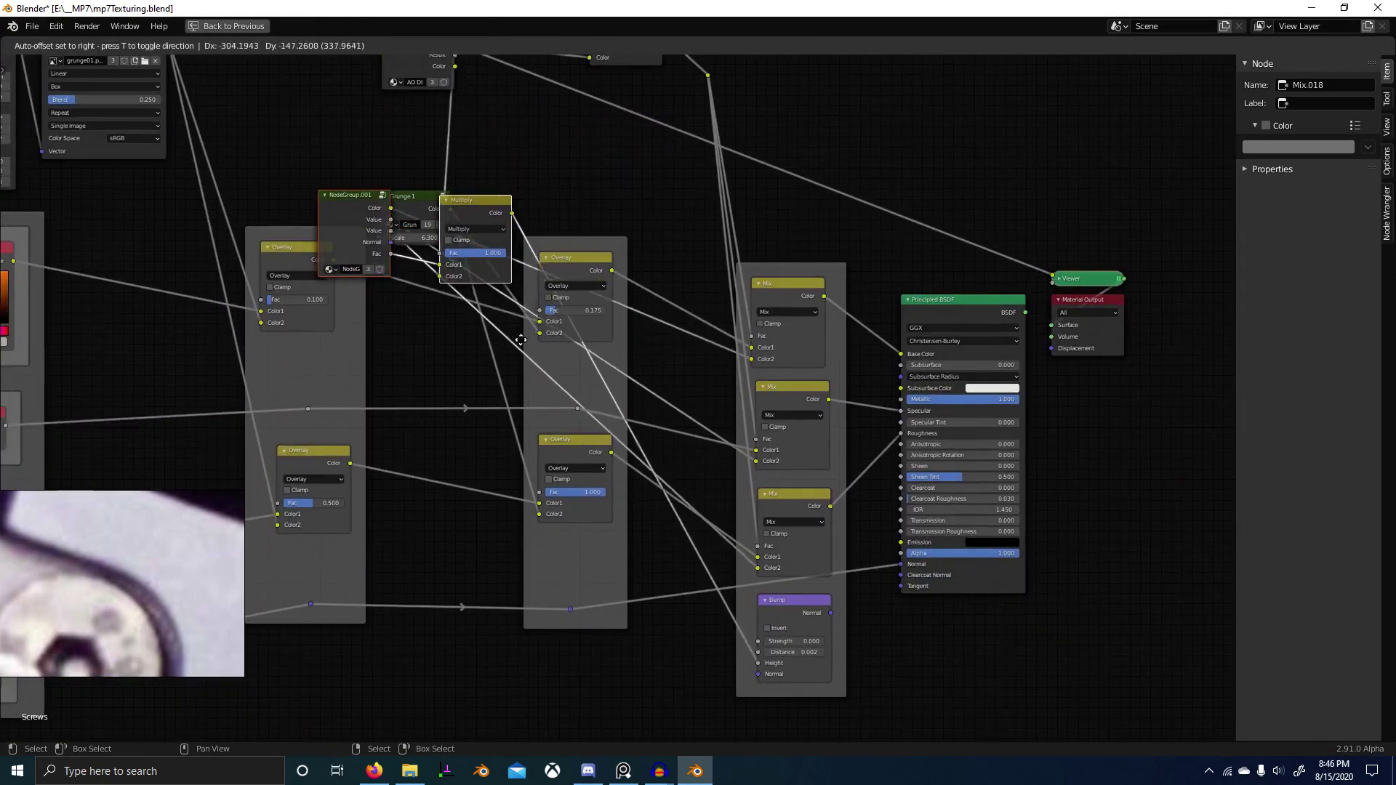
{"action": "left_click", "coordinate": [668, 272]}
{"action": "key", "text": "g"}
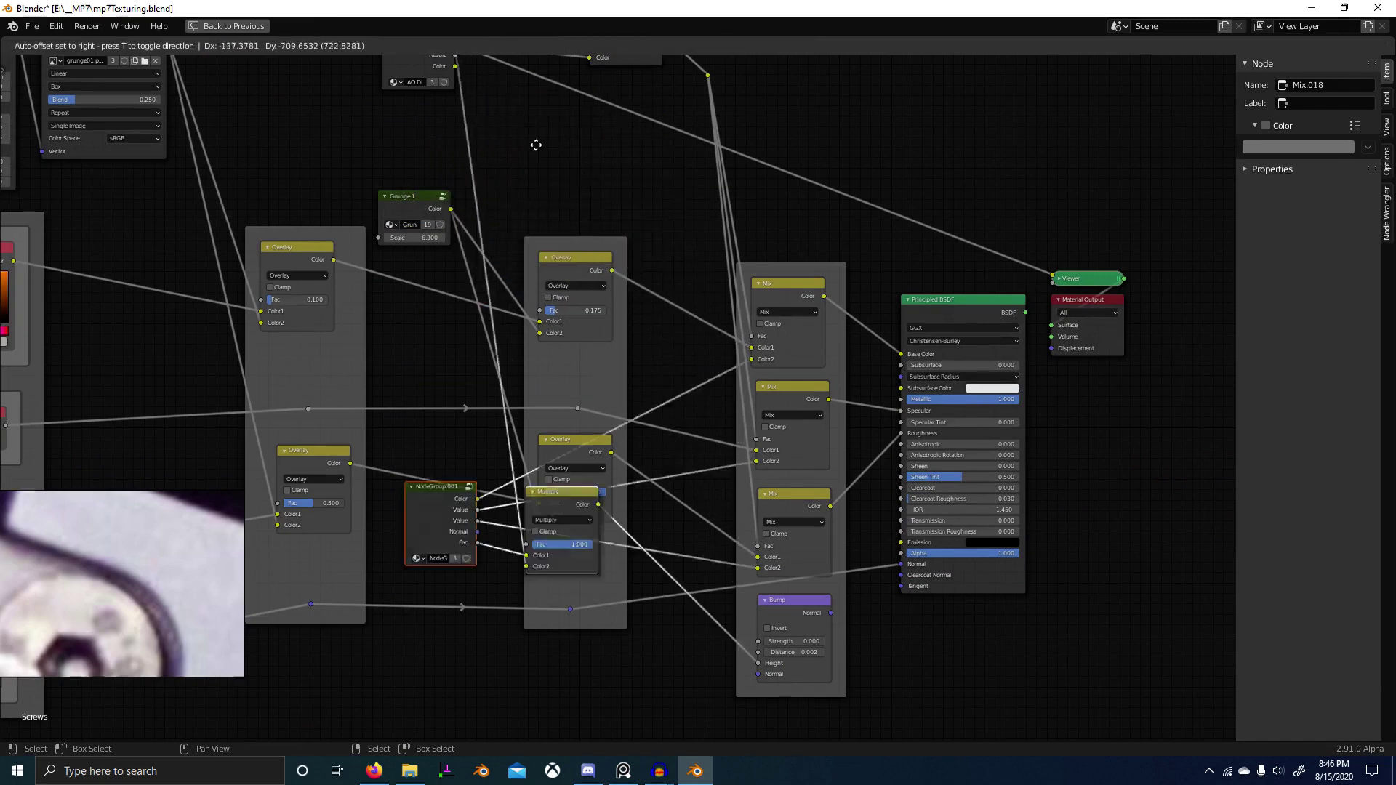
{"action": "left_click", "coordinate": [629, 313]}
{"action": "scroll", "coordinate": [618, 395], "scroll_direction": "down", "scroll_amount": 2}
{"action": "scroll", "coordinate": [665, 406], "scroll_direction": "down", "scroll_amount": 1}
{"action": "key", "text": "g"}
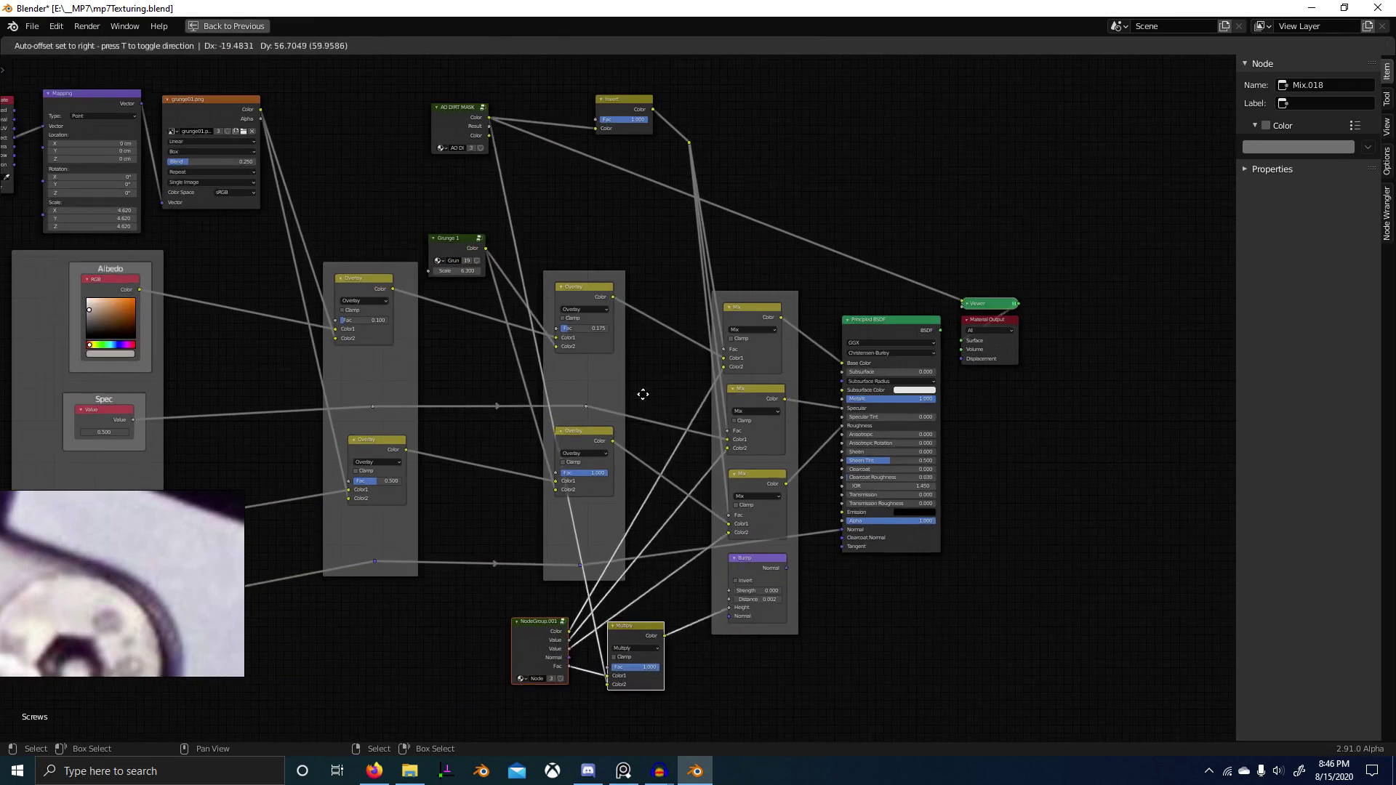
{"action": "left_click", "coordinate": [691, 465]}
Step: Delete the pasted Bump node from the frame holding the three Mix nodes
{"action": "left_click", "coordinate": [771, 577]}
{"action": "scroll", "coordinate": [771, 577], "scroll_direction": "up", "scroll_amount": 2}
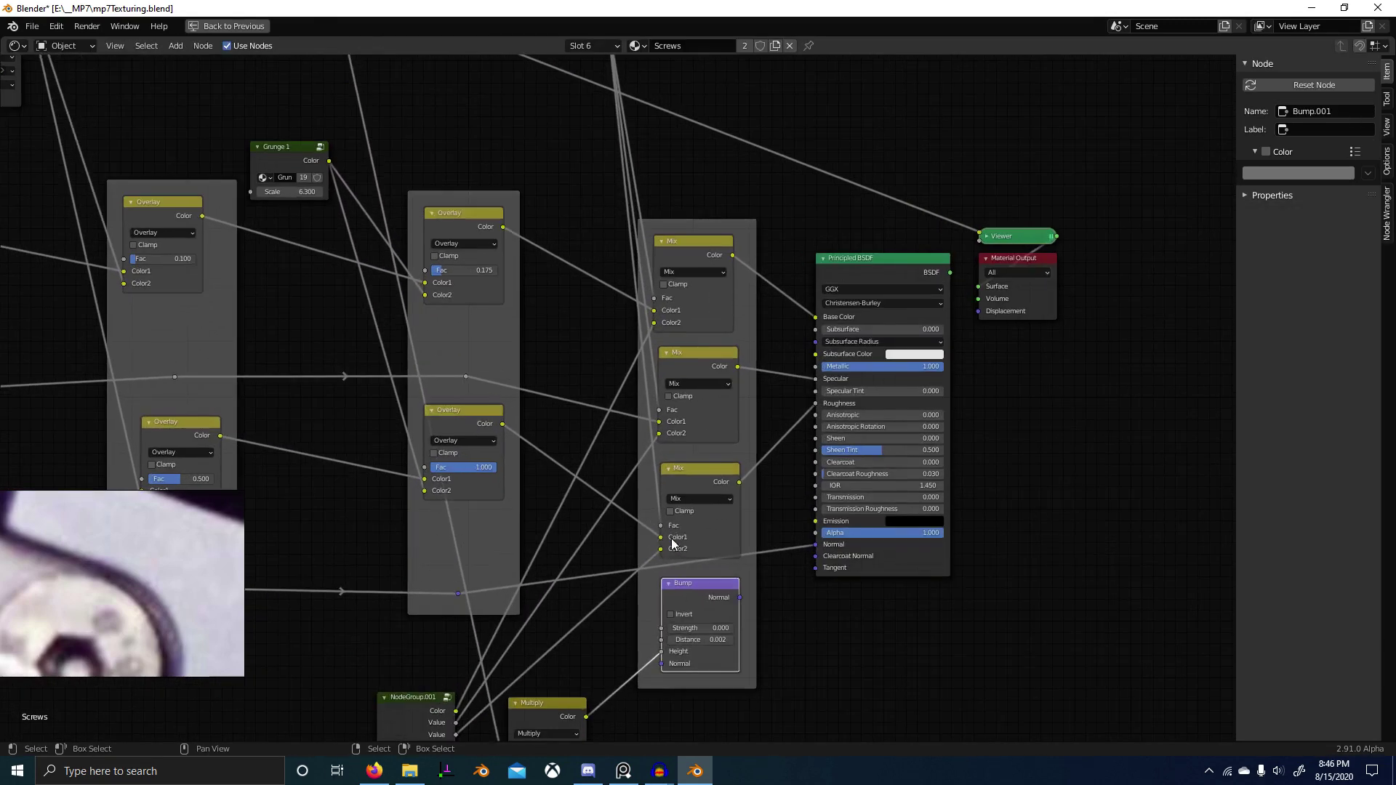
{"action": "key", "text": "ctrl+x"}
{"action": "scroll", "coordinate": [692, 601], "scroll_direction": "down", "scroll_amount": 1}
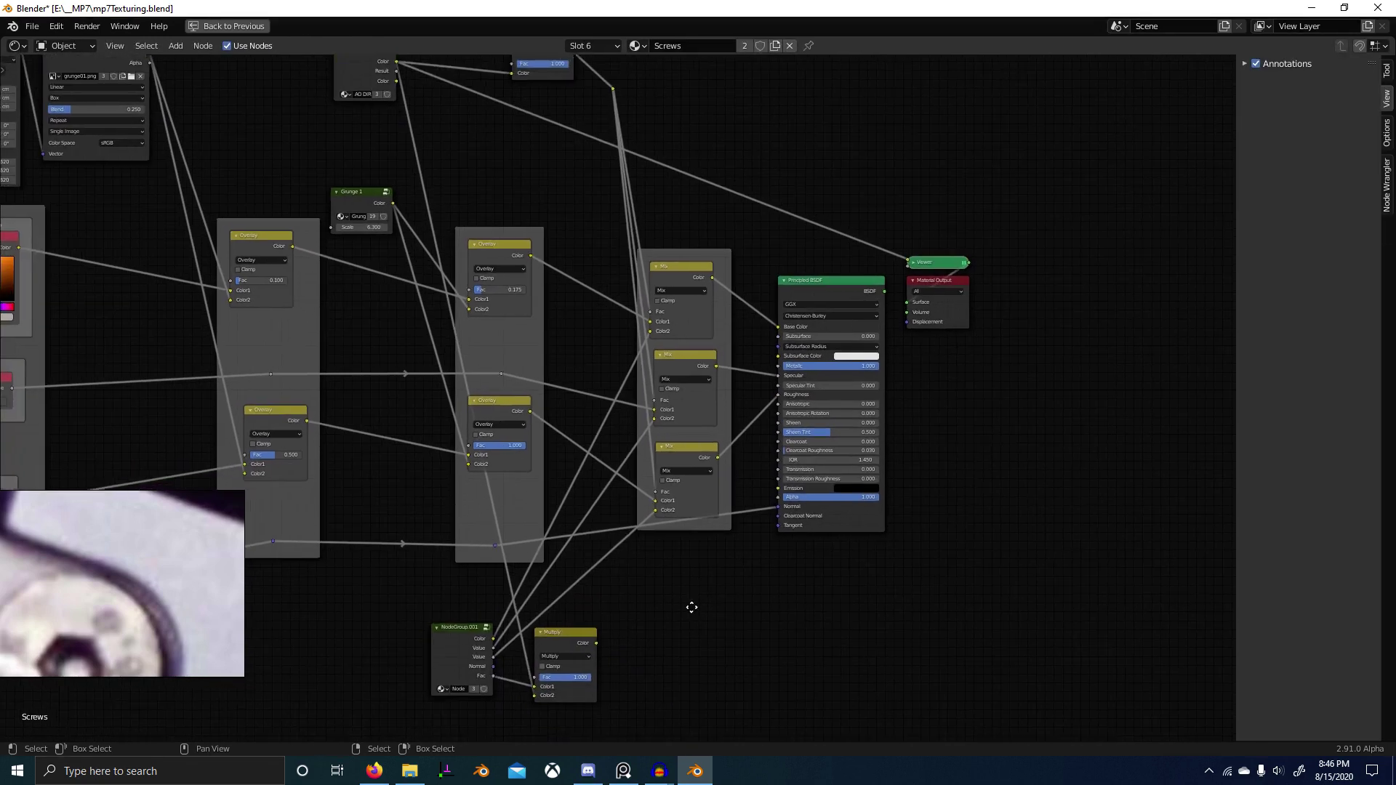
Step: Delete the Multiply node beside NodeGroup.001 below the framed columns
{"action": "left_click", "coordinate": [718, 509]}
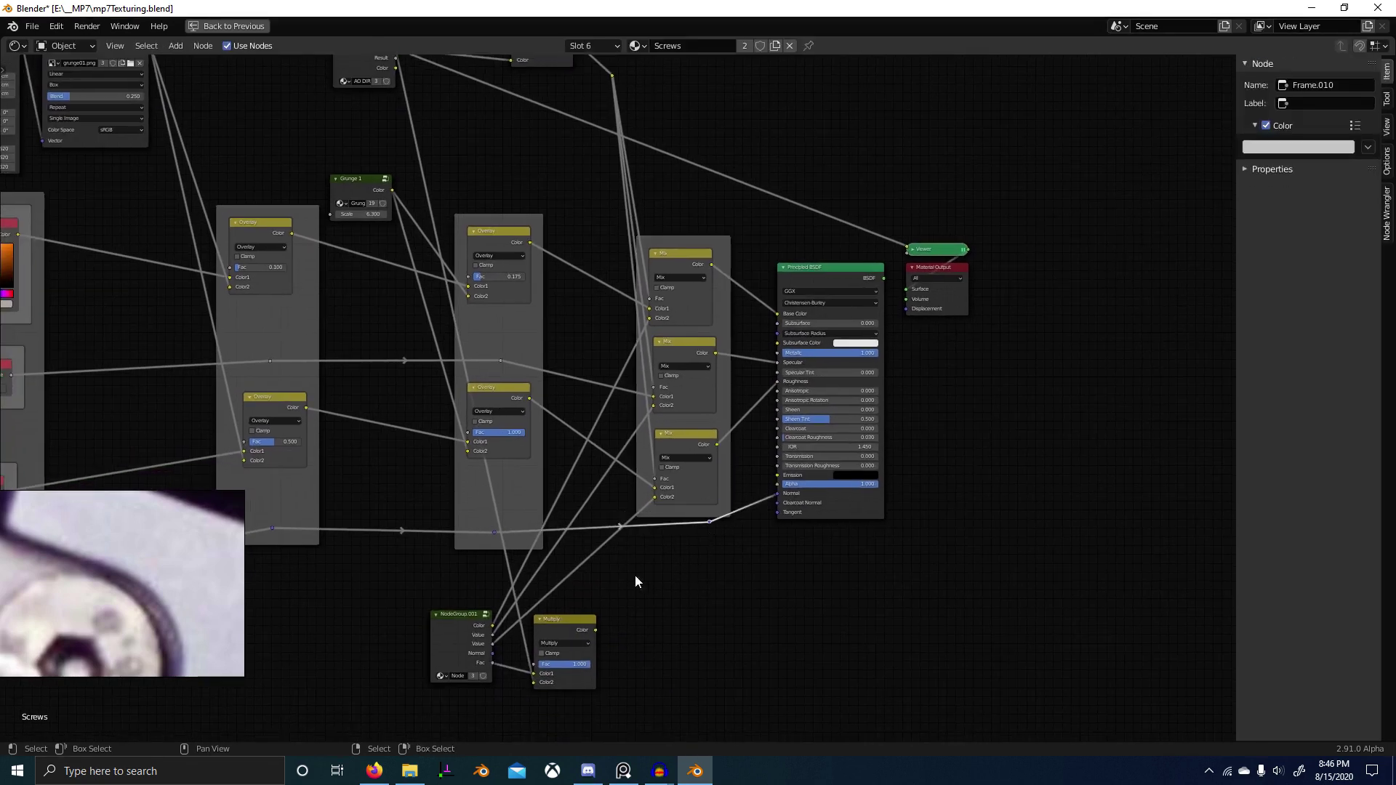
{"action": "left_click", "coordinate": [568, 635]}
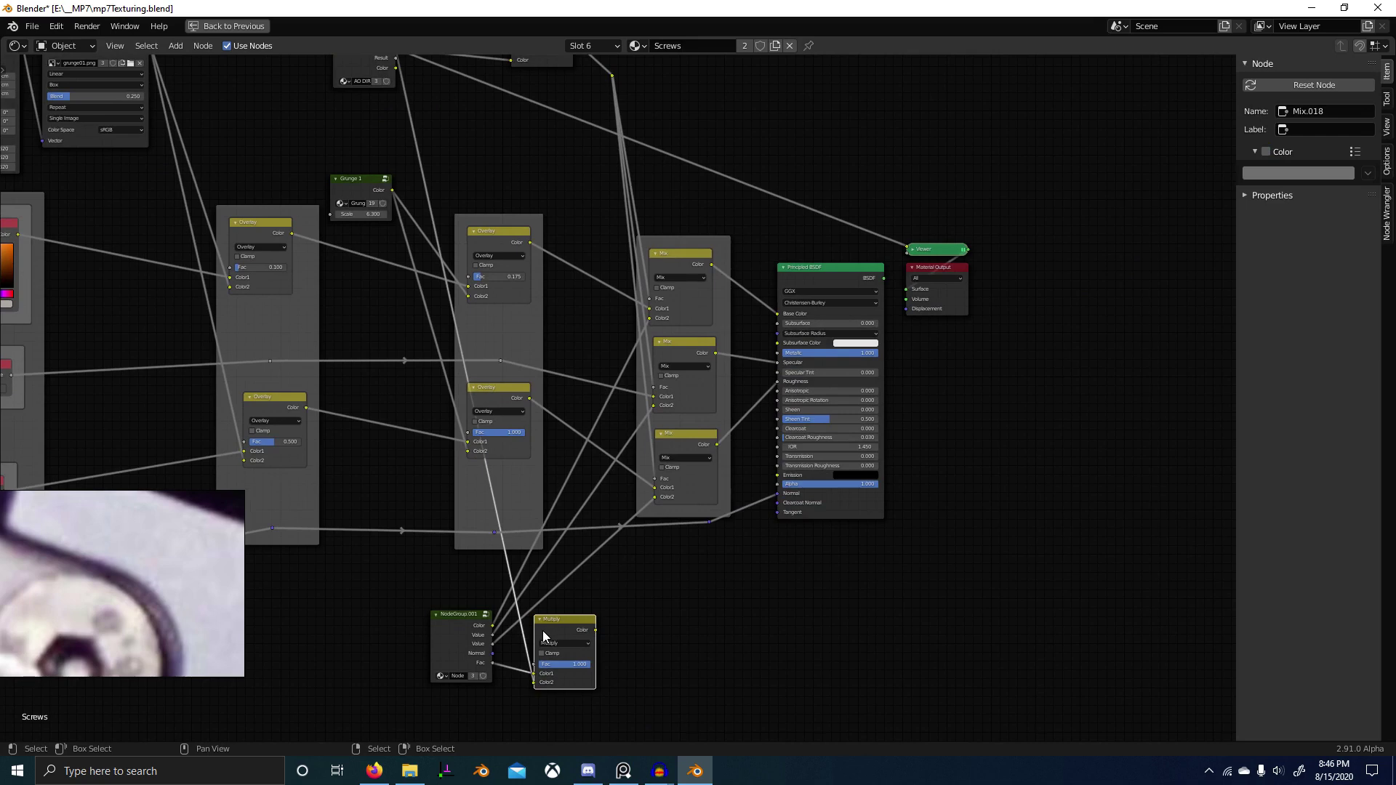
{"action": "key", "text": "ctrl+x"}
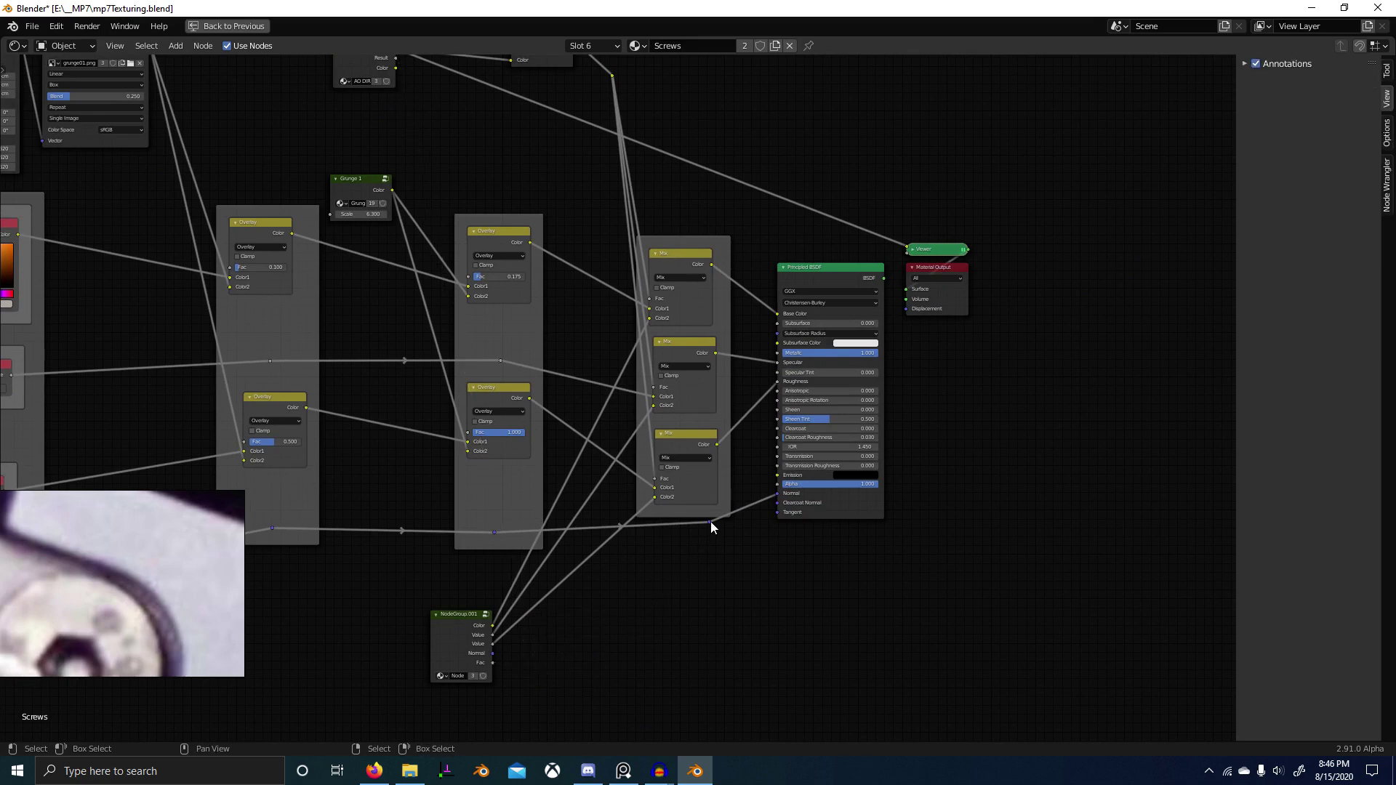
Step: Lower the reroute beneath the third Mix into line with the other reroutes, and move NodeGroup.001 closer to the framed columns
{"action": "left_click", "coordinate": [709, 522]}
{"action": "key", "text": "g"}
{"action": "left_click", "coordinate": [690, 536]}
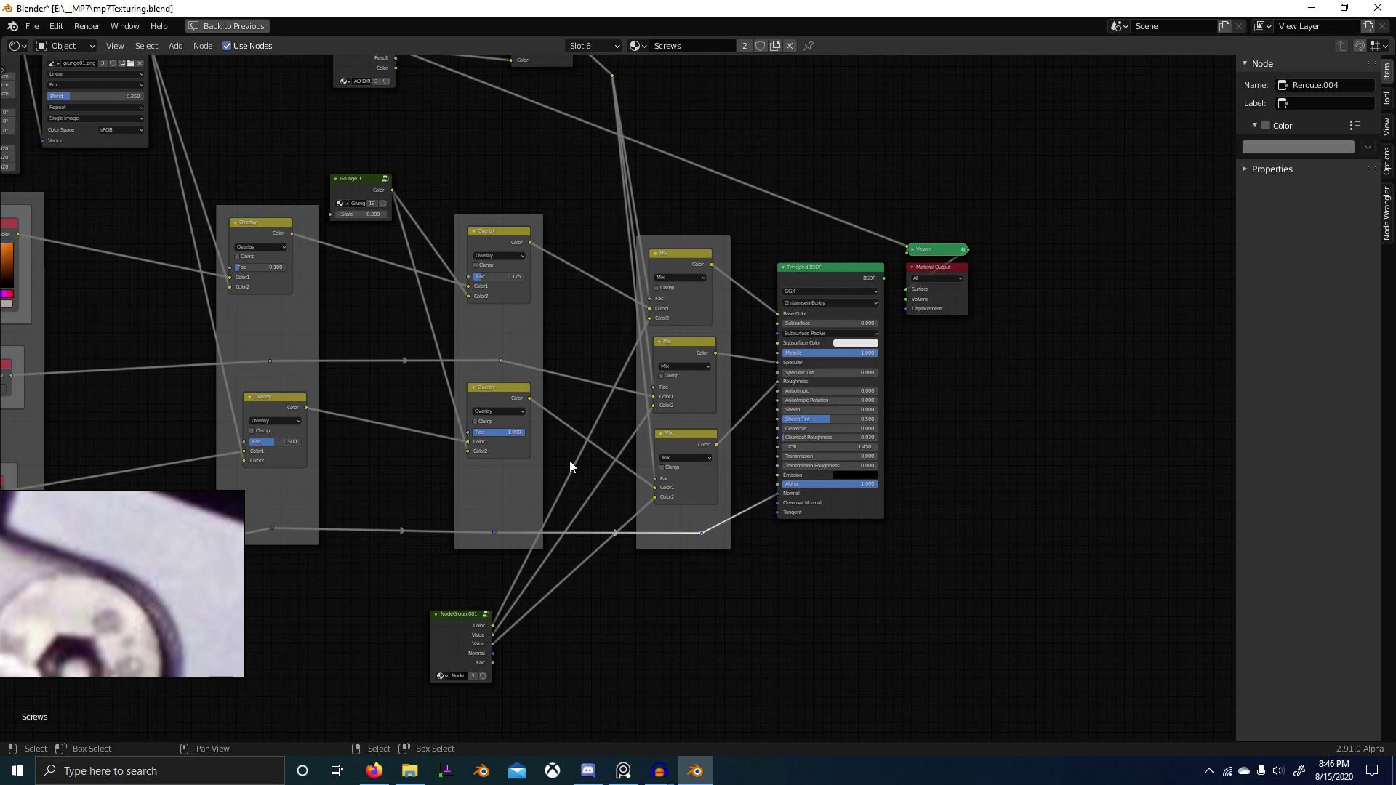
{"action": "scroll", "coordinate": [613, 395], "scroll_direction": "up", "scroll_amount": 1}
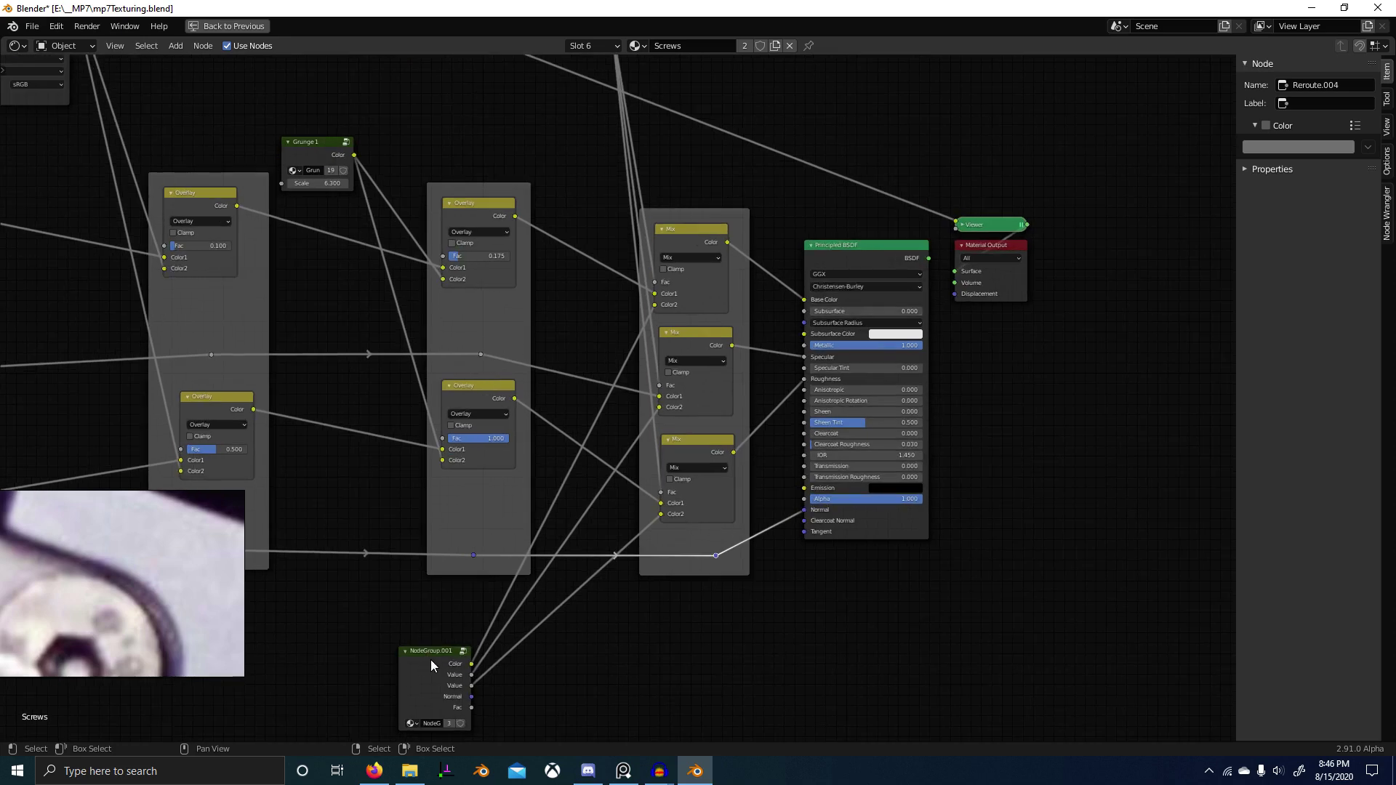
{"action": "left_click_drag", "start_coordinate": [431, 661], "coordinate": [519, 630]}
Step: Move the Invert and AO DIRT MASK nodes down to just above the framed Overlay and Mix columns
{"action": "scroll", "coordinate": [639, 393], "scroll_direction": "down", "scroll_amount": 2}
{"action": "middle_click_drag", "start_coordinate": [605, 190], "coordinate": [640, 383]}
{"action": "scroll", "coordinate": [640, 382], "scroll_direction": "up", "scroll_amount": 4}
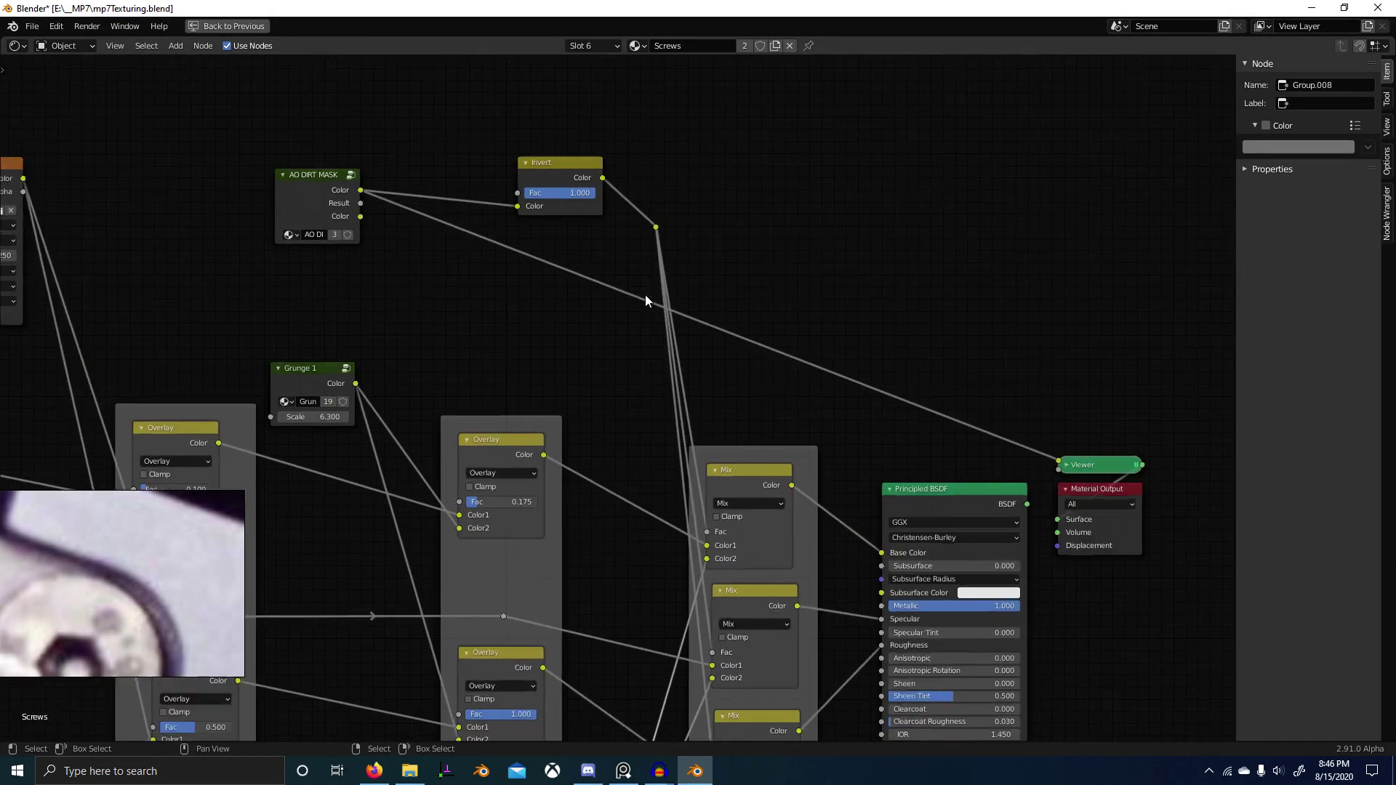
{"action": "scroll", "coordinate": [633, 248], "scroll_direction": "up", "scroll_amount": 1}
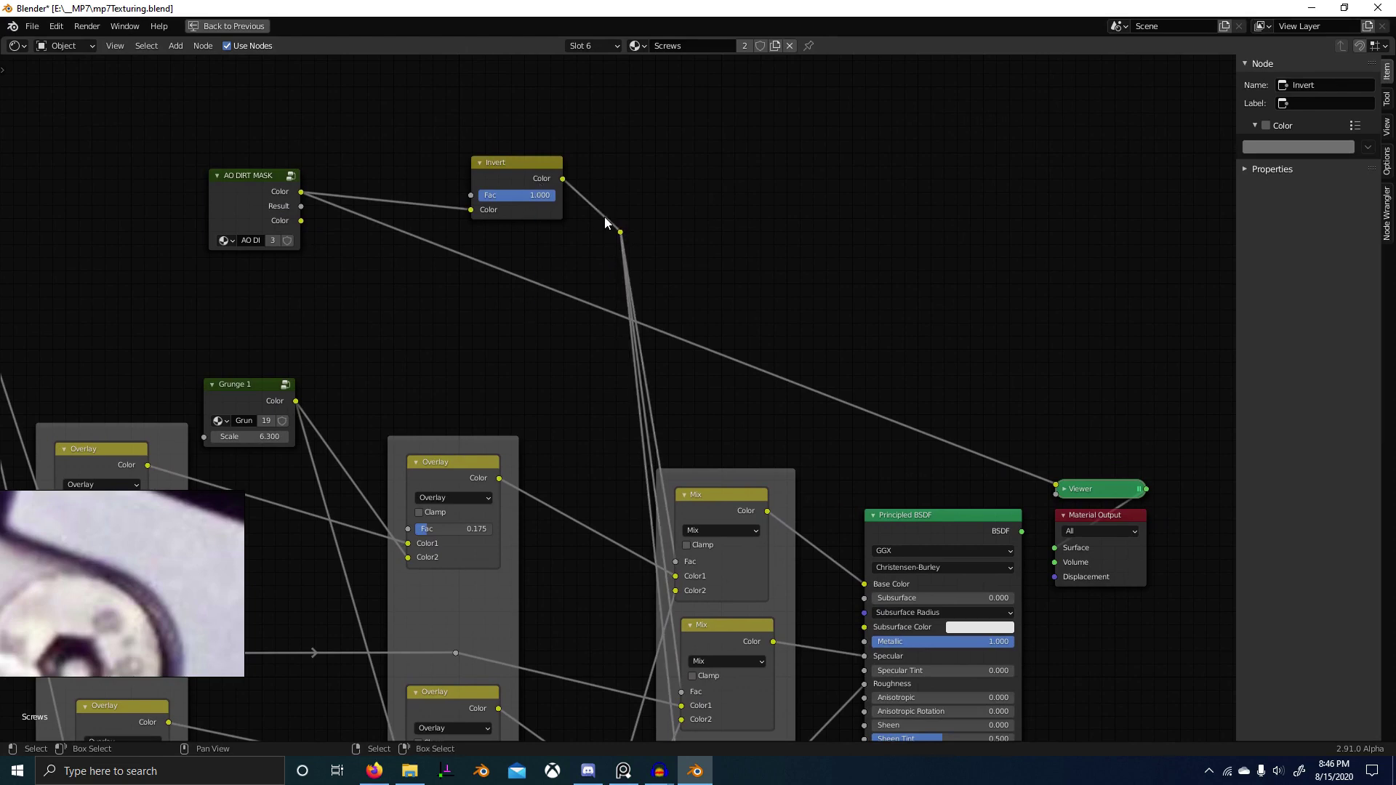
{"action": "left_click_drag", "start_coordinate": [527, 175], "coordinate": [520, 364], "text": "shift"}
{"action": "left_click_drag", "start_coordinate": [268, 192], "coordinate": [369, 315]}
Step: Preview the first Mix node's color output and restore the full layout from the maximized node editor
{"action": "middle_click_drag", "start_coordinate": [487, 358], "coordinate": [555, 342]}
{"action": "scroll", "coordinate": [537, 341], "scroll_direction": "up", "scroll_amount": 3}
{"action": "scroll", "coordinate": [677, 465], "scroll_direction": "down", "scroll_amount": 5}
{"action": "middle_click_drag", "start_coordinate": [780, 459], "coordinate": [710, 428]}
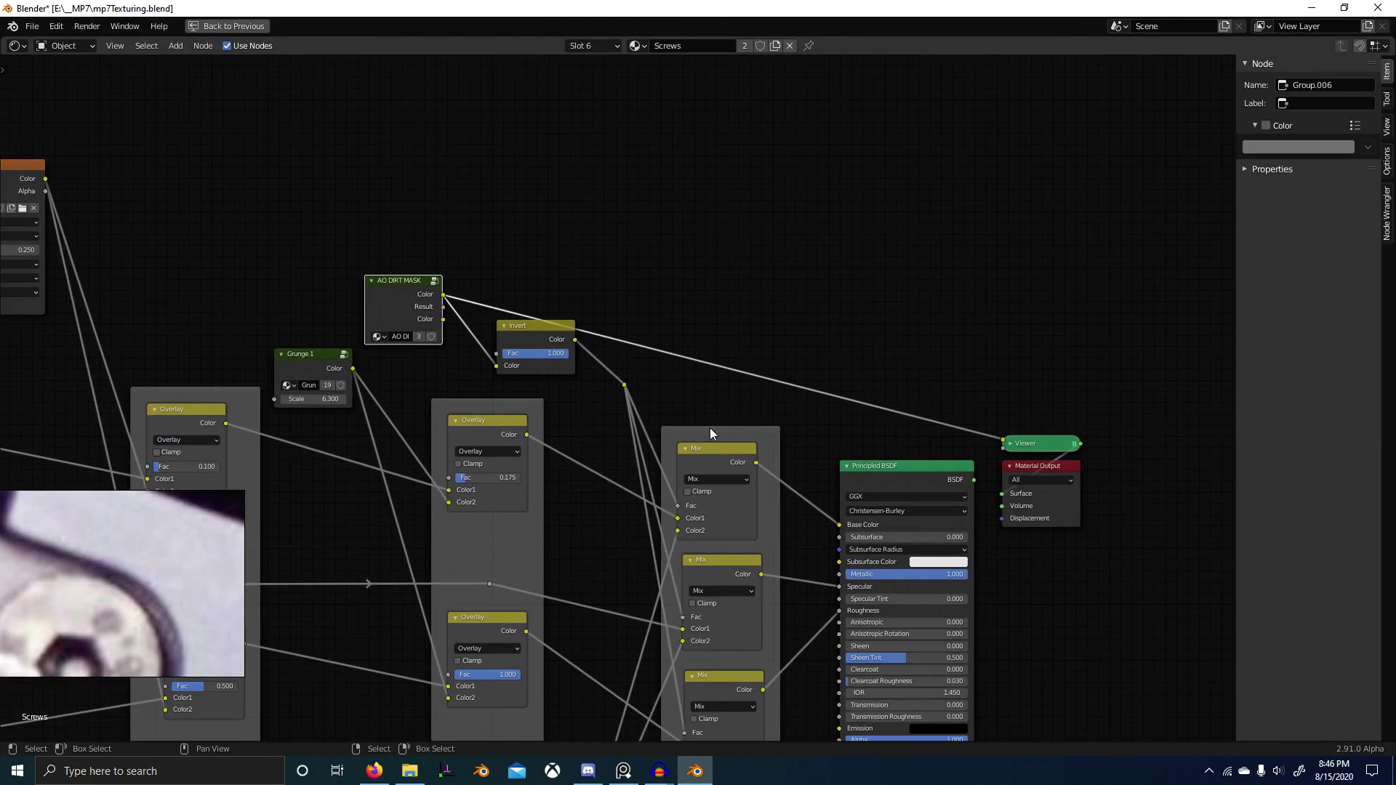
{"action": "left_click", "coordinate": [708, 448]}
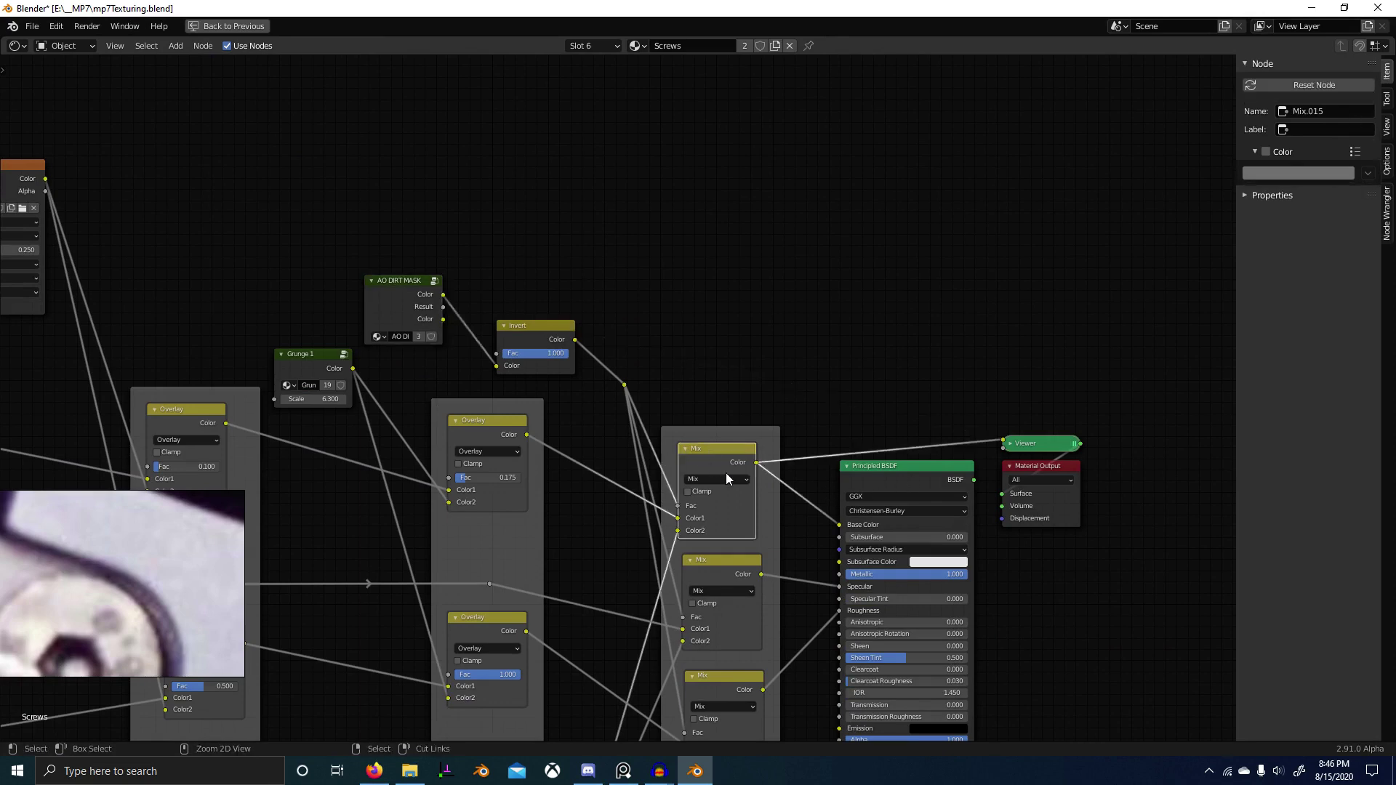
{"action": "key", "text": "ctrl+space"}
Step: Compare the outputs of the upper Overlay with factor 0.175 and the first Mix on the screw
{"action": "scroll", "coordinate": [708, 322], "scroll_direction": "down", "scroll_amount": 3}
{"action": "mouse_move", "coordinate": [708, 321]}
{"action": "middle_mouse_down"}
{"action": "mouse_move", "coordinate": [746, 337]}
{"action": "mouse_move", "coordinate": [689, 332]}
{"action": "mouse_move", "coordinate": [647, 349]}
{"action": "middle_mouse_up"}
{"action": "scroll", "coordinate": [746, 337], "scroll_direction": "up", "scroll_amount": 2}
{"action": "mouse_move", "coordinate": [640, 407]}
{"action": "middle_mouse_down"}
{"action": "mouse_move", "coordinate": [617, 359]}
{"action": "mouse_move", "coordinate": [596, 393]}
{"action": "mouse_move", "coordinate": [679, 346]}
{"action": "middle_mouse_up"}
{"action": "left_click", "coordinate": [348, 623], "text": "ctrl+shift"}
{"action": "left_click", "coordinate": [516, 633], "text": "ctrl+shift"}
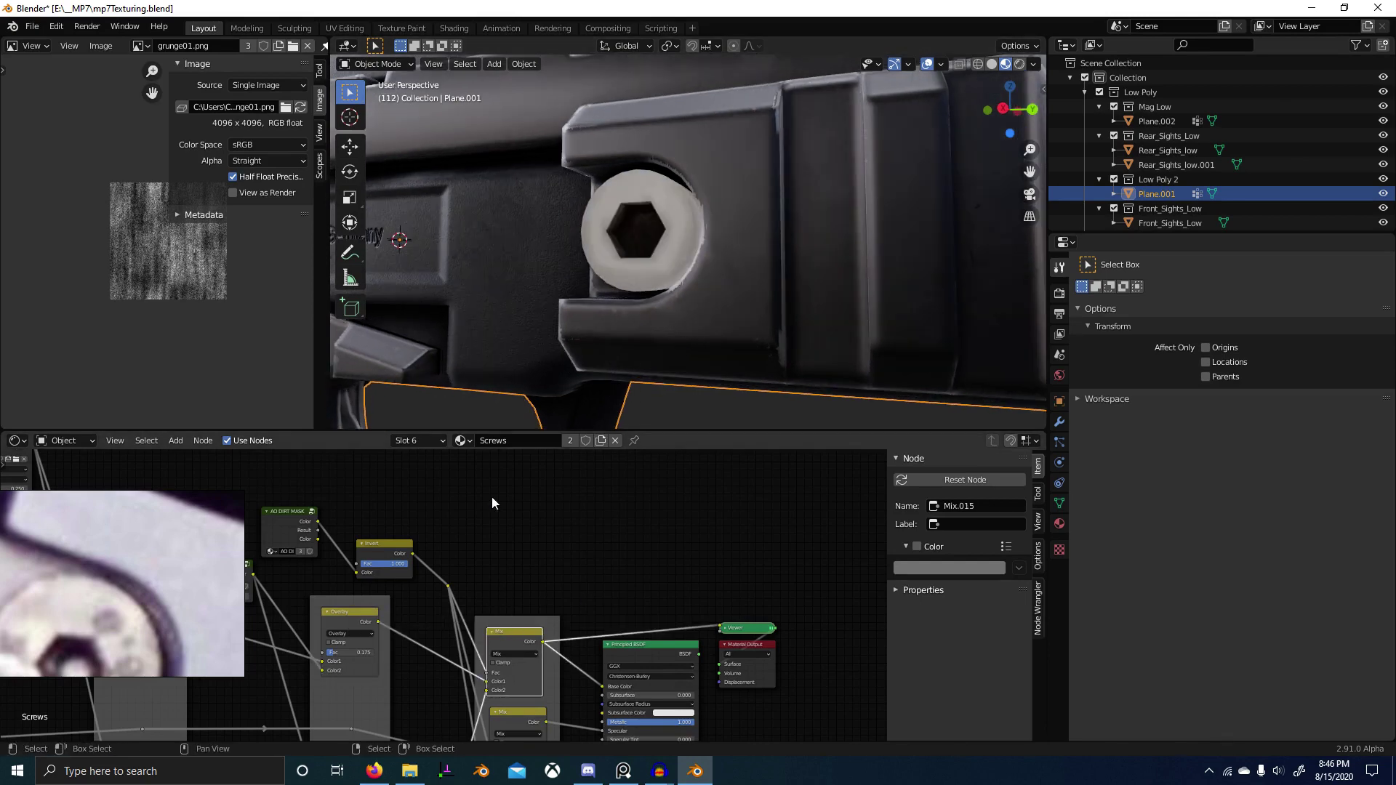
Step: Switch the preview back to the Principled BSDF and examine the rail screws on both sides of the gun
{"action": "scroll", "coordinate": [576, 515], "scroll_direction": "down", "scroll_amount": 1}
{"action": "left_click", "coordinate": [657, 608], "text": "ctrl+shift"}
{"action": "scroll", "coordinate": [712, 343], "scroll_direction": "down", "scroll_amount": 3}
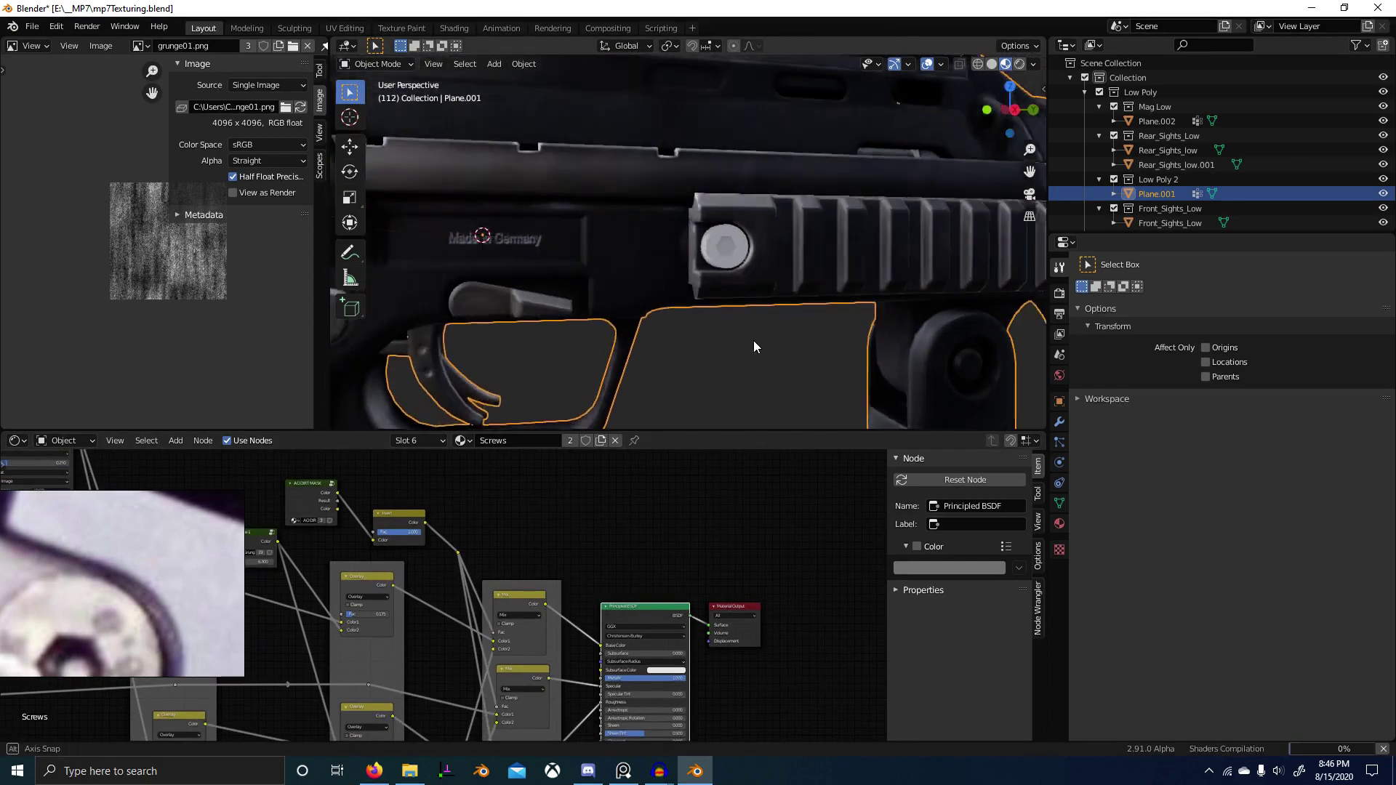
{"action": "scroll", "coordinate": [758, 337], "scroll_direction": "up", "scroll_amount": 6}
{"action": "middle_click_drag", "start_coordinate": [762, 334], "coordinate": [741, 360]}
{"action": "scroll", "coordinate": [779, 385], "scroll_direction": "down", "scroll_amount": 8}
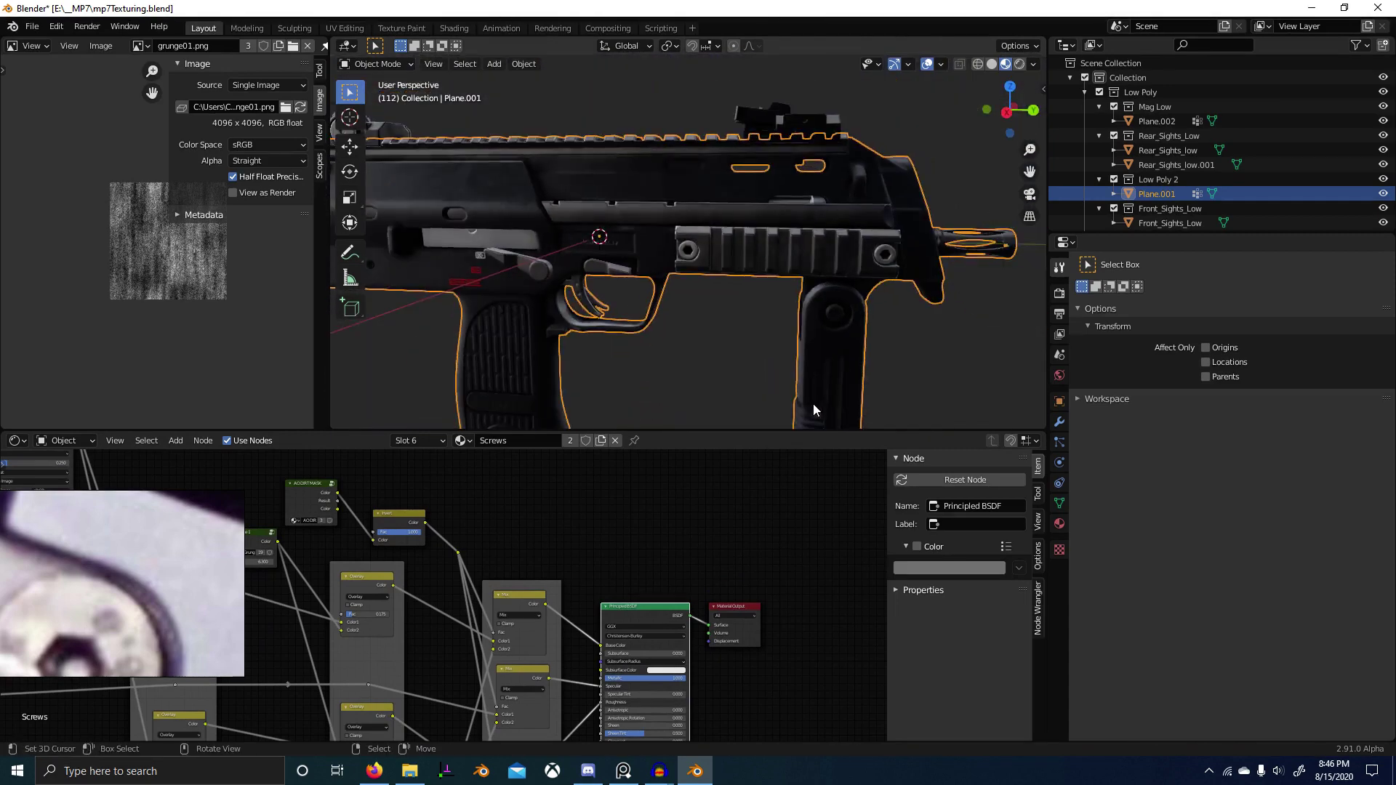
{"action": "middle_click_drag", "start_coordinate": [813, 404], "coordinate": [514, 374]}
{"action": "scroll", "coordinate": [514, 374], "scroll_direction": "up", "scroll_amount": 4}
{"action": "scroll", "coordinate": [483, 374], "scroll_direction": "up", "scroll_amount": 5}
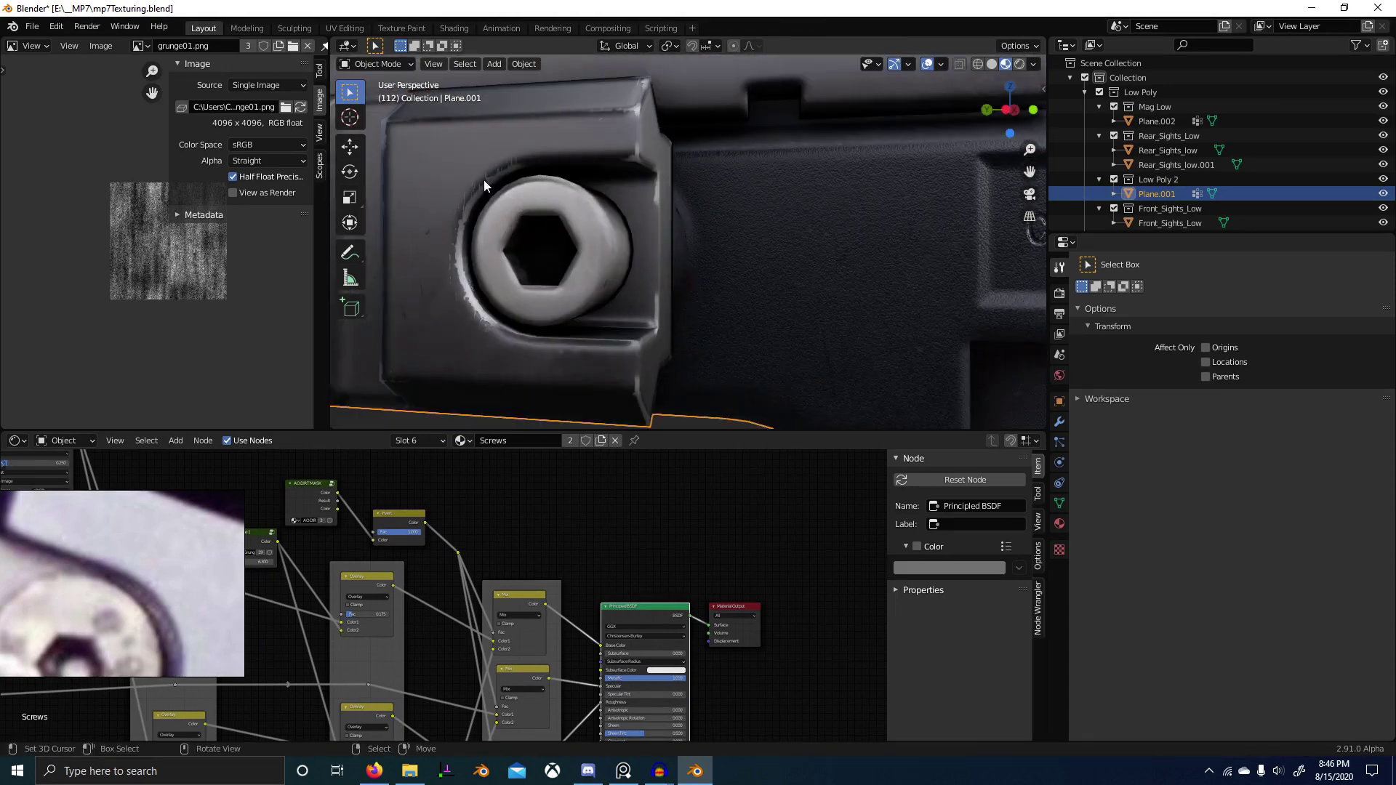
{"action": "scroll", "coordinate": [666, 487], "scroll_direction": "up", "scroll_amount": 4}
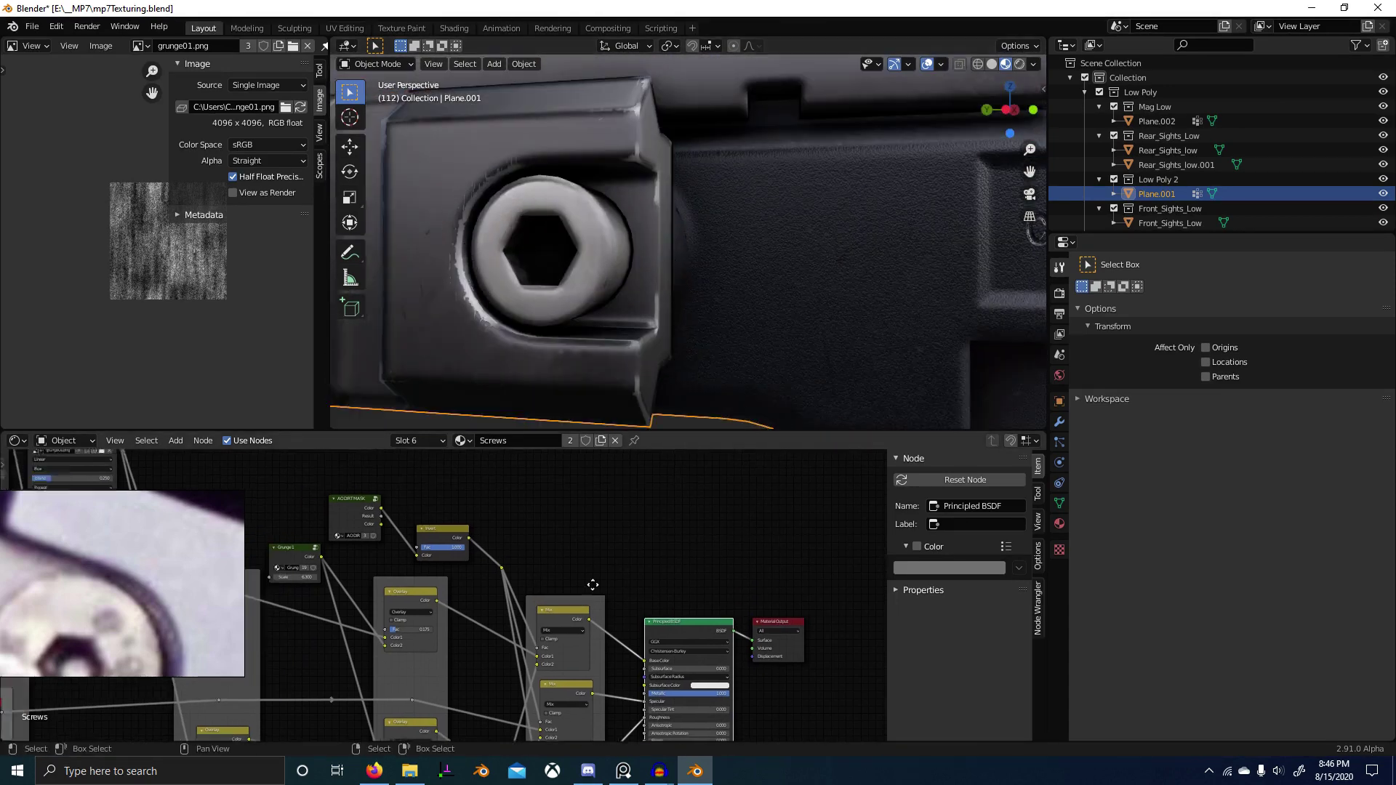
Step: Preview the AO DIRT MASK group's output, make the group a single-user copy and open it for editing
{"action": "scroll", "coordinate": [497, 544], "scroll_direction": "down", "scroll_amount": 3}
{"action": "middle_click_drag", "start_coordinate": [497, 544], "coordinate": [454, 546]}
{"action": "scroll", "coordinate": [485, 530], "scroll_direction": "up", "scroll_amount": 3}
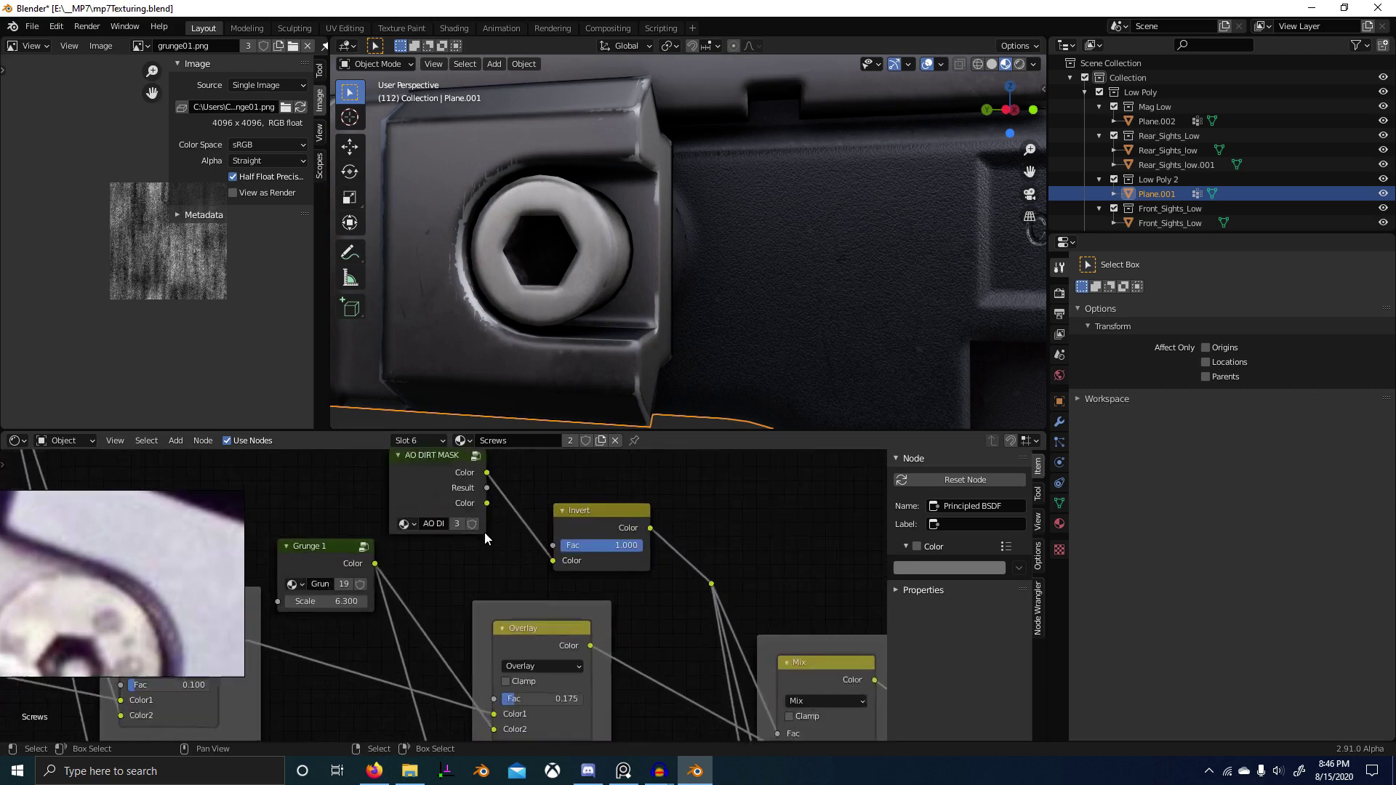
{"action": "left_click", "coordinate": [431, 467], "text": "ctrl+shift"}
{"action": "scroll", "coordinate": [480, 547], "scroll_direction": "up", "scroll_amount": 2}
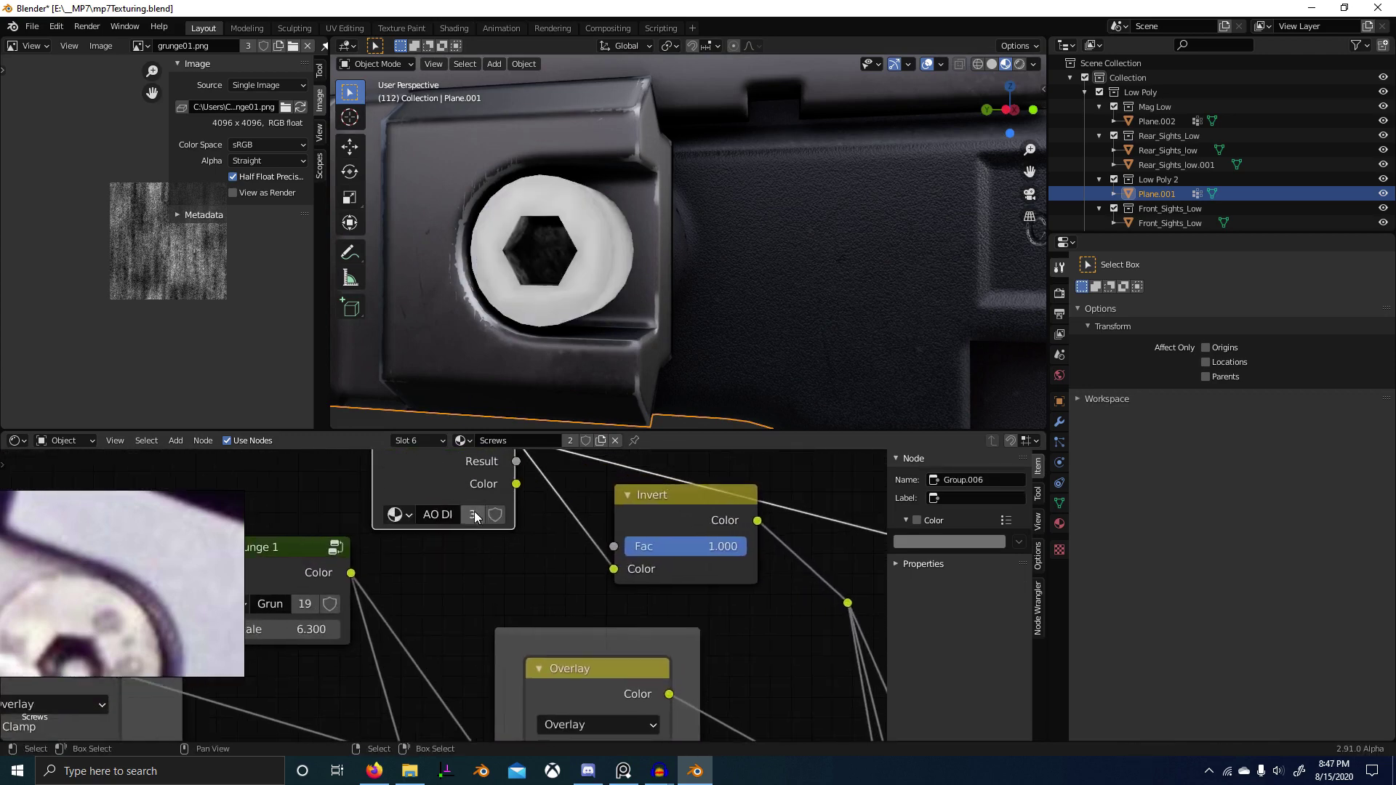
{"action": "scroll", "coordinate": [421, 518], "scroll_direction": "down", "scroll_amount": 2}
{"action": "middle_click_drag", "start_coordinate": [434, 465], "coordinate": [543, 579]}
{"action": "key", "text": "Tab"}
Step: Examine the image textures, Map Range, Add and Overlay nodes inside the AO DIRT MASK.002 group
{"action": "scroll", "coordinate": [491, 587], "scroll_direction": "down", "scroll_amount": 6}
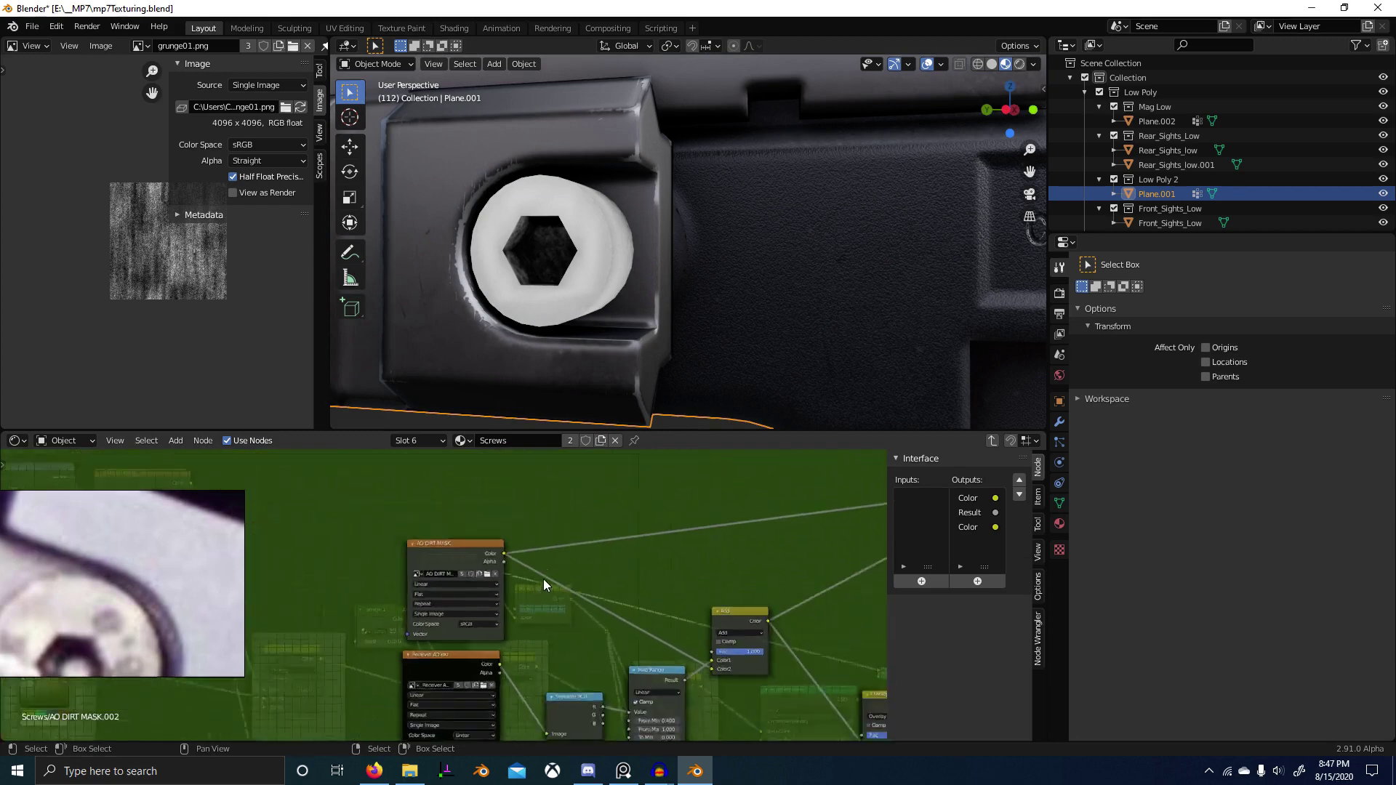
{"action": "scroll", "coordinate": [539, 553], "scroll_direction": "down", "scroll_amount": 1}
{"action": "middle_click_drag", "start_coordinate": [521, 505], "coordinate": [448, 477]}
{"action": "scroll", "coordinate": [342, 560], "scroll_direction": "down", "scroll_amount": 2}
{"action": "middle_click_drag", "start_coordinate": [547, 550], "coordinate": [560, 517]}
{"action": "right_click_drag", "start_coordinate": [203, 553], "coordinate": [199, 277]}
{"action": "scroll", "coordinate": [452, 573], "scroll_direction": "down", "scroll_amount": 1}
{"action": "scroll", "coordinate": [452, 572], "scroll_direction": "up", "scroll_amount": 1}
{"action": "middle_click_drag", "start_coordinate": [462, 574], "coordinate": [427, 536]}
{"action": "middle_click_drag", "start_coordinate": [484, 598], "coordinate": [366, 658]}
{"action": "scroll", "coordinate": [320, 640], "scroll_direction": "up", "scroll_amount": 2}
{"action": "middle_click_drag", "start_coordinate": [205, 544], "coordinate": [352, 611]}
{"action": "scroll", "coordinate": [352, 611], "scroll_direction": "up", "scroll_amount": 2}
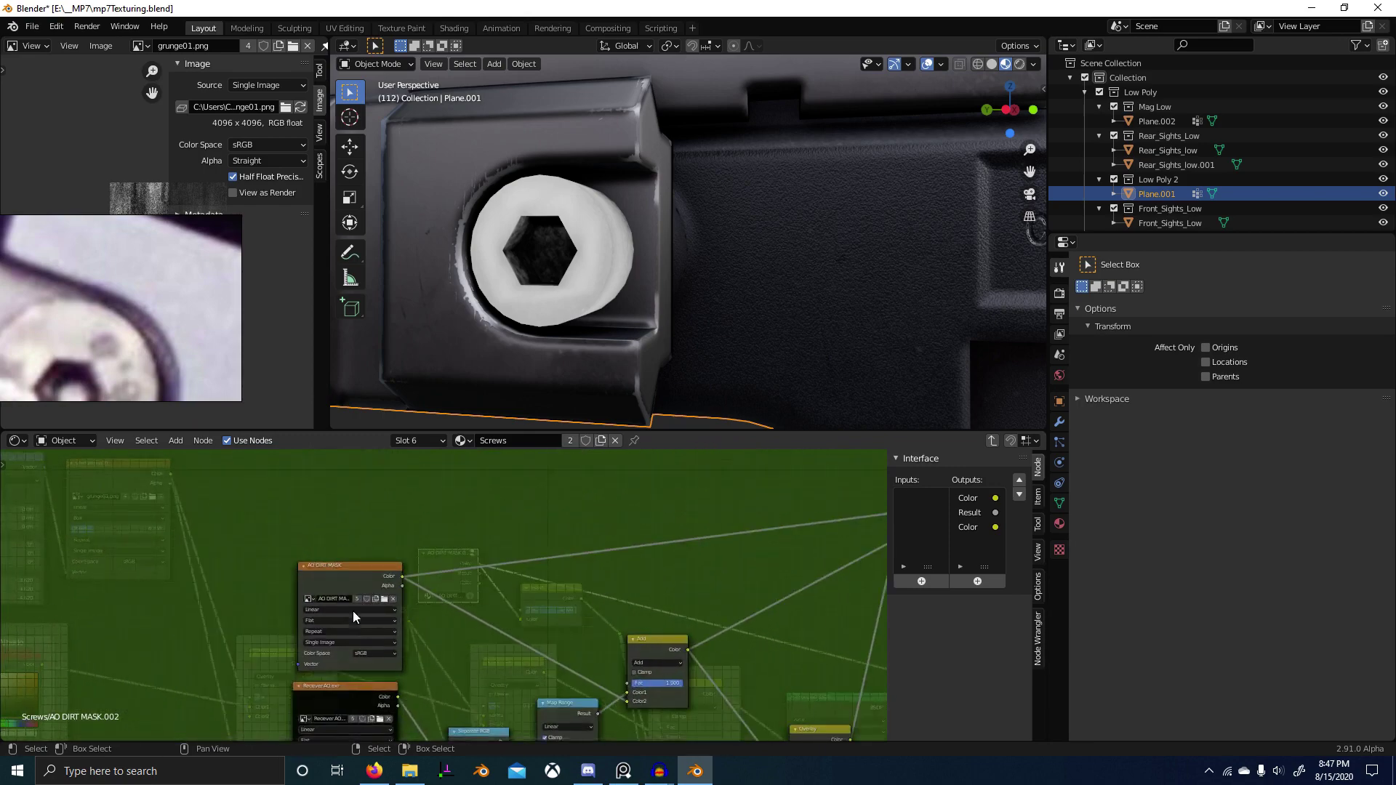
{"action": "scroll", "coordinate": [338, 596], "scroll_direction": "up", "scroll_amount": 5}
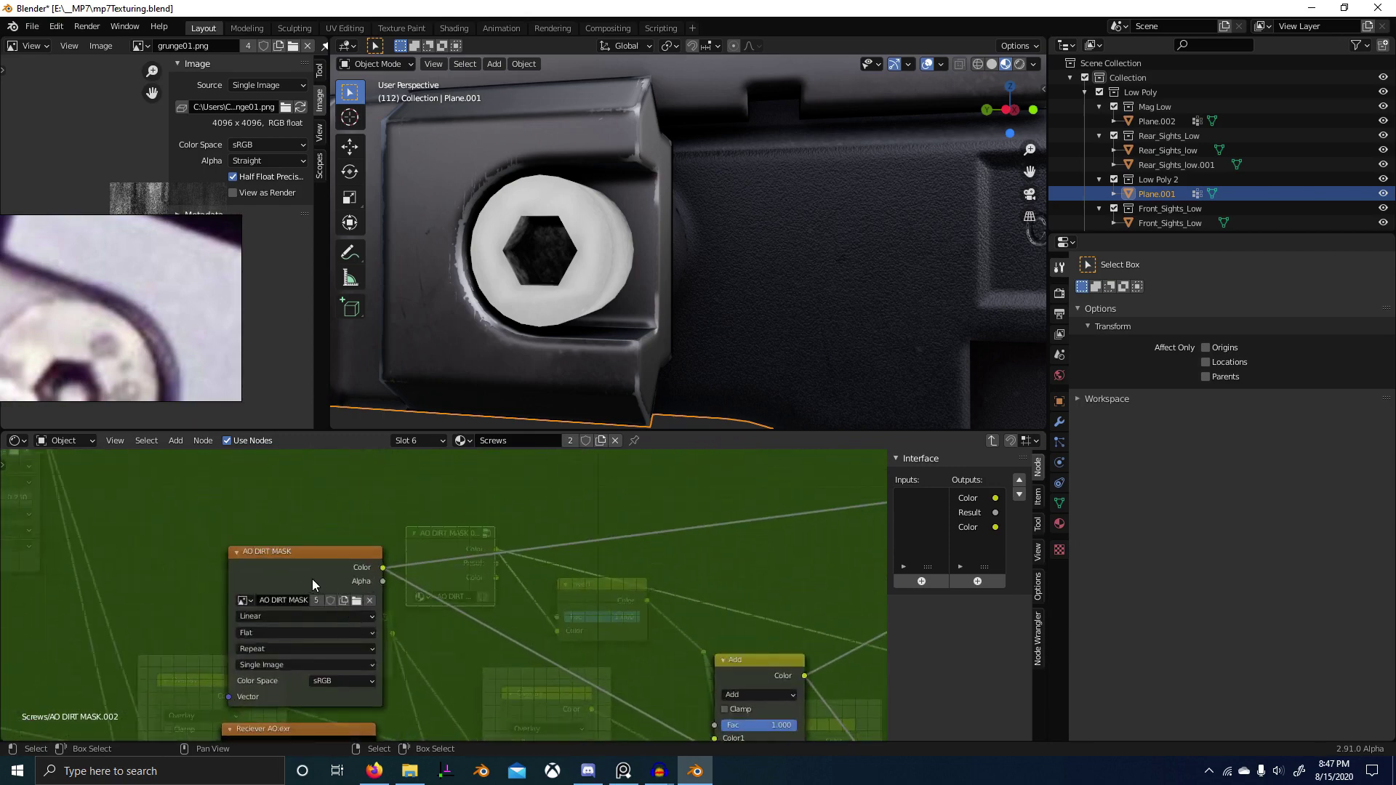
{"action": "middle_click_drag", "start_coordinate": [478, 622], "coordinate": [314, 535]}
{"action": "scroll", "coordinate": [314, 535], "scroll_direction": "down", "scroll_amount": 1}
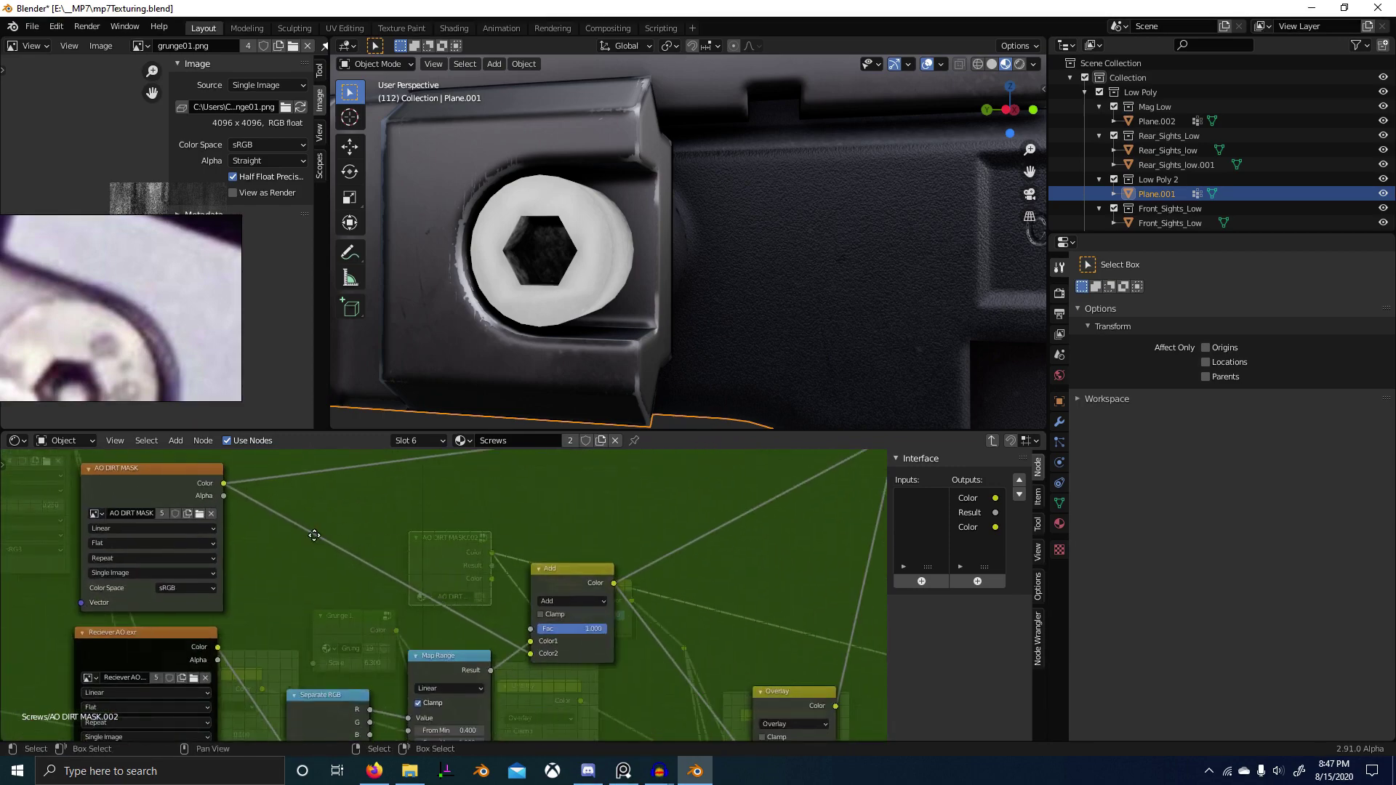
Step: Preview the AO DIRT MASK image texture inside the group on the screw and return to the Screws material
{"action": "left_click", "coordinate": [185, 488], "text": "ctrl+shift"}
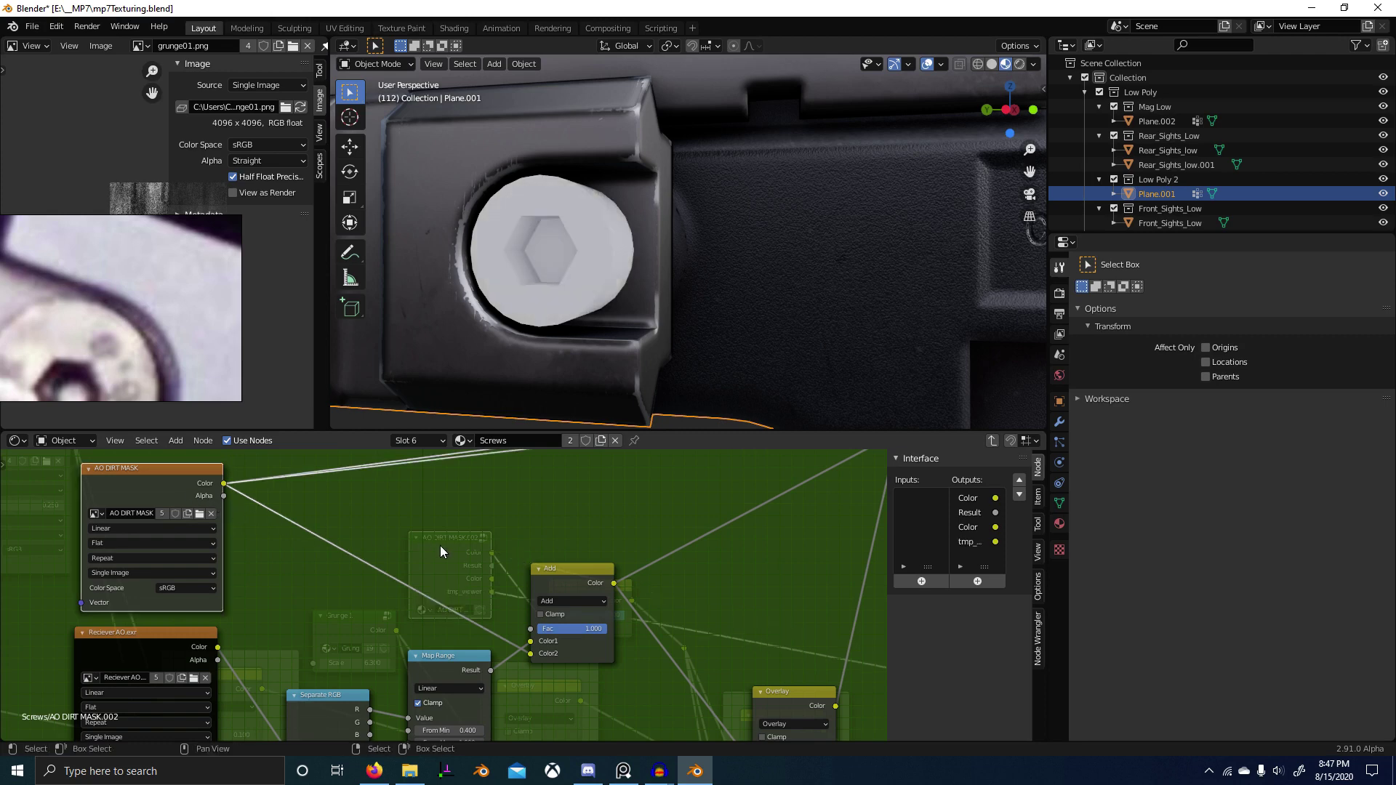
{"action": "scroll", "coordinate": [427, 584], "scroll_direction": "down", "scroll_amount": 3}
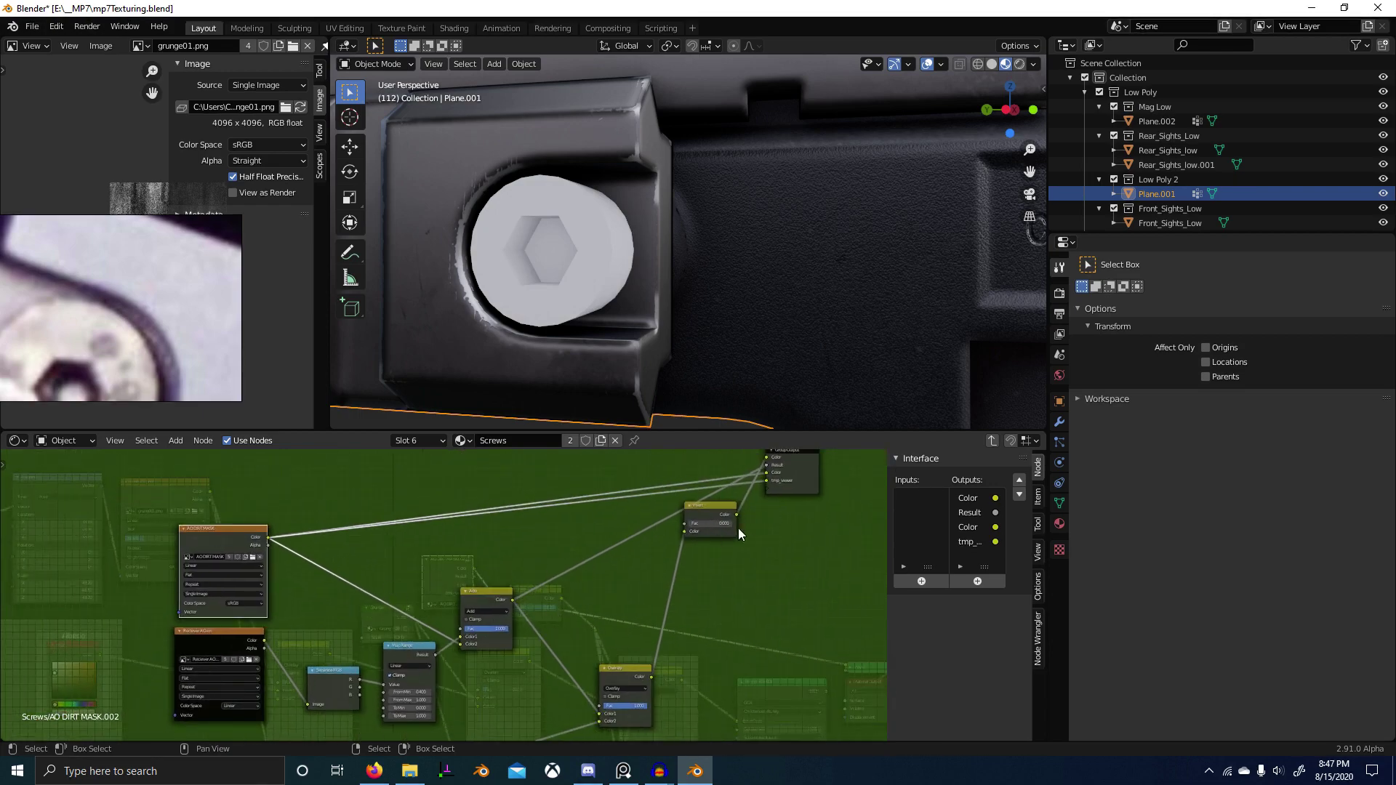
{"action": "key", "text": "Tab"}
Step: Preview the AO DIRT MASK.002 group's color output on the screw
{"action": "scroll", "coordinate": [534, 553], "scroll_direction": "up", "scroll_amount": 4}
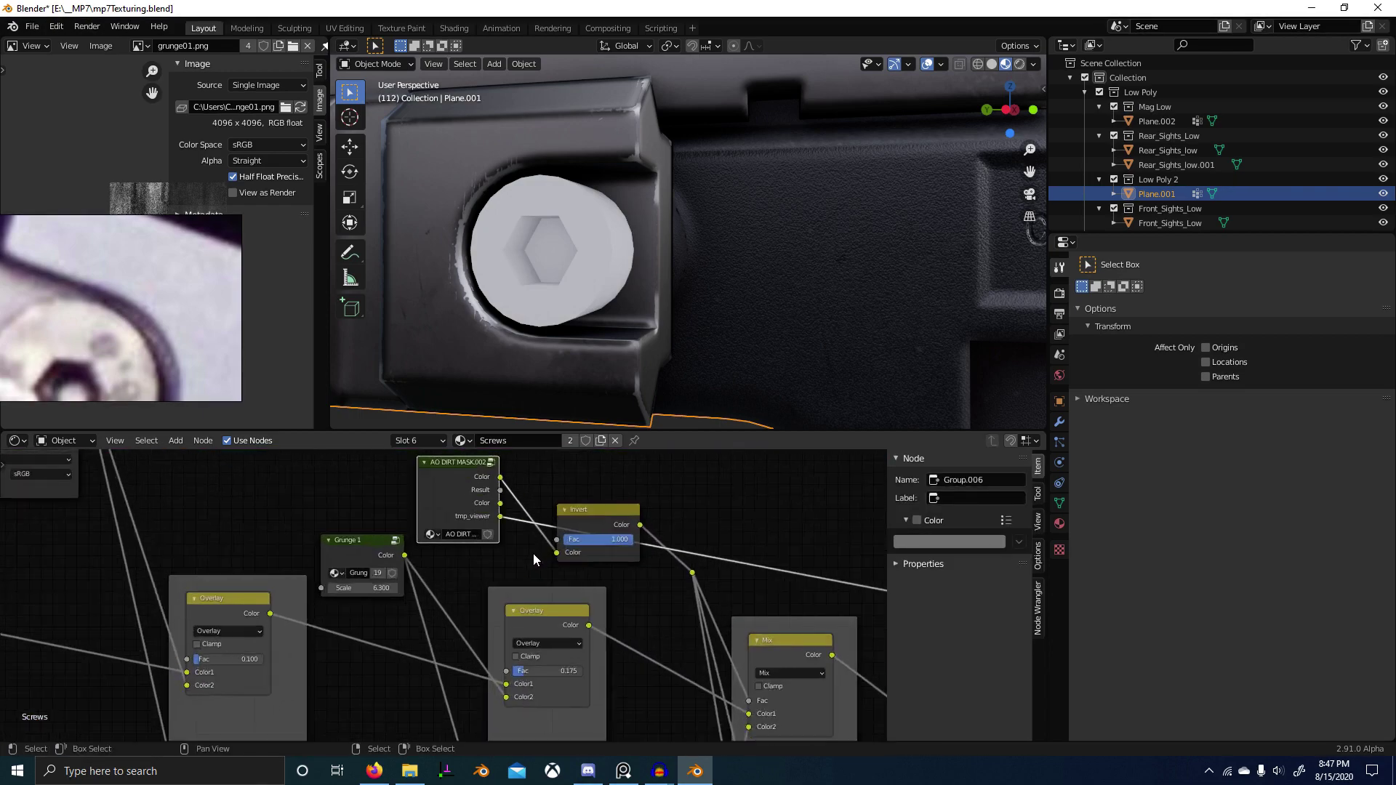
{"action": "scroll", "coordinate": [451, 540], "scroll_direction": "down", "scroll_amount": 2}
{"action": "left_click", "coordinate": [443, 530], "text": "ctrl+shift"}
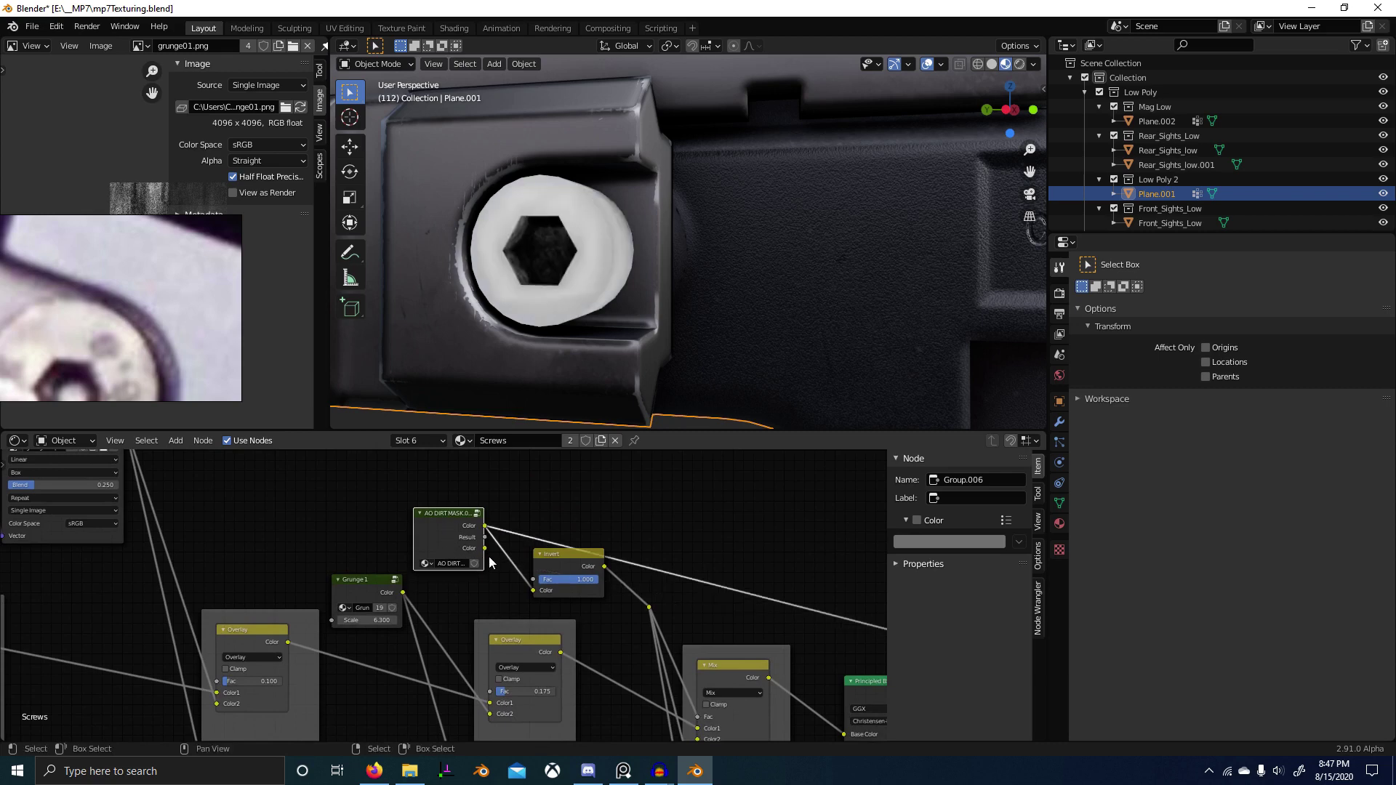
Step: Reopen the AO DIRT MASK.002 group and preview its AO DIRT MASK image texture again
{"action": "scroll", "coordinate": [443, 604], "scroll_direction": "up", "scroll_amount": 2}
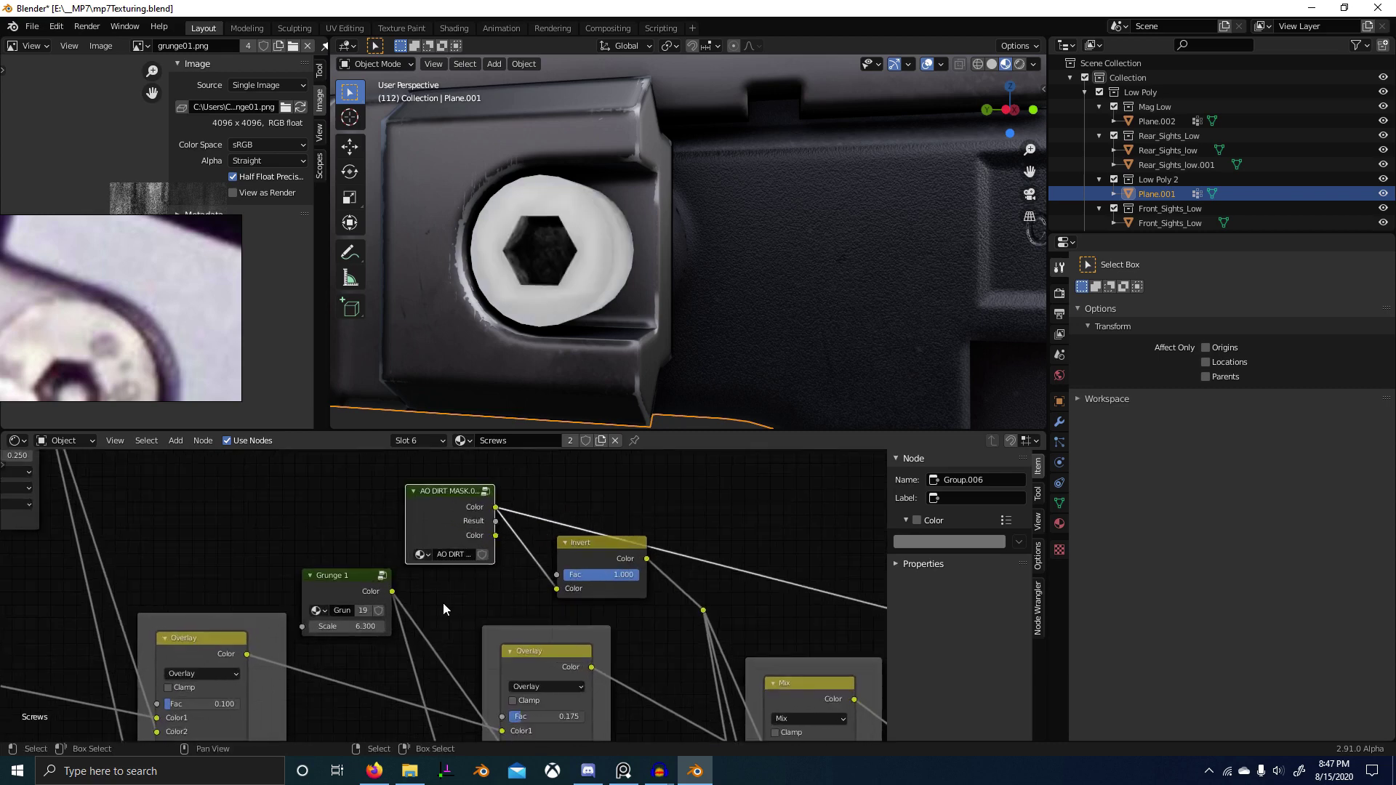
{"action": "key", "text": "Tab"}
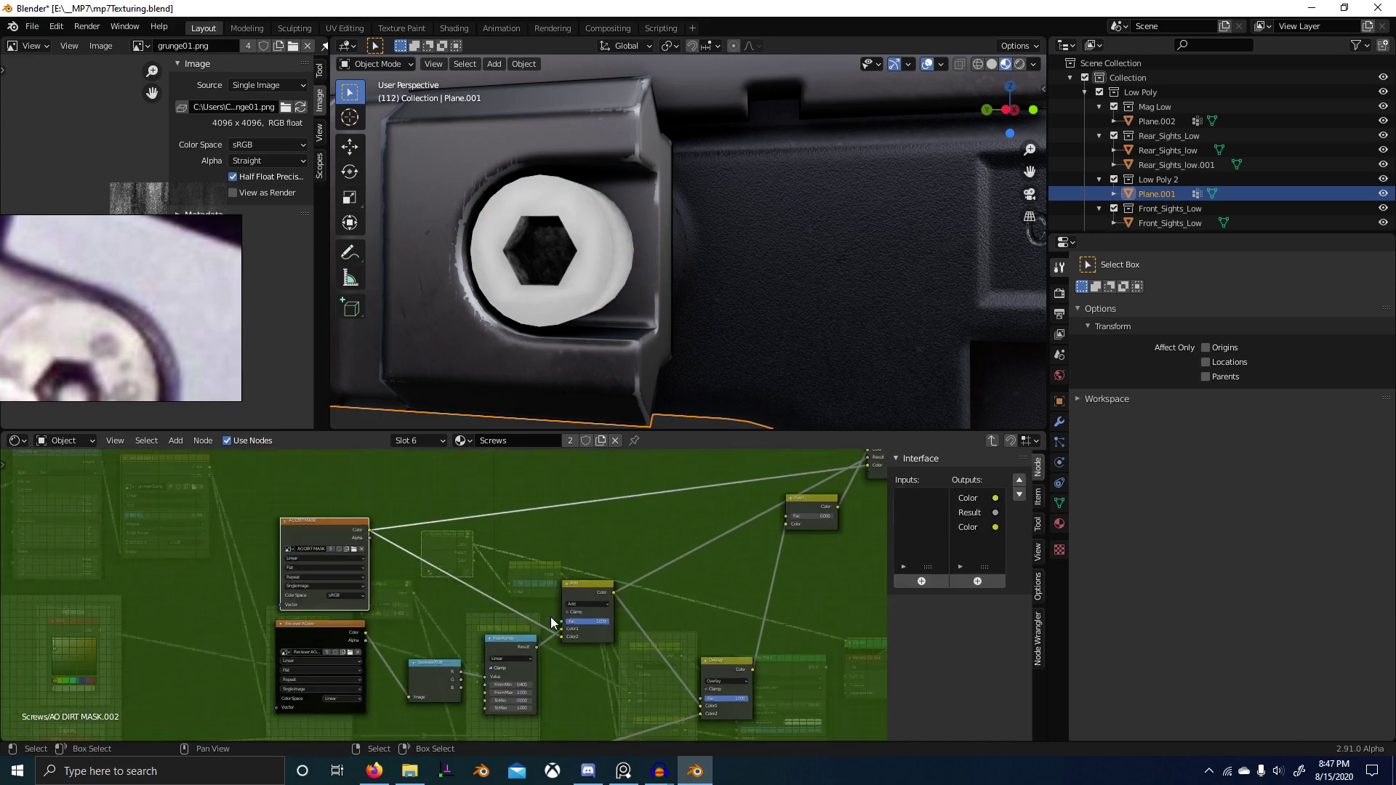
{"action": "scroll", "coordinate": [557, 614], "scroll_direction": "up", "scroll_amount": 2}
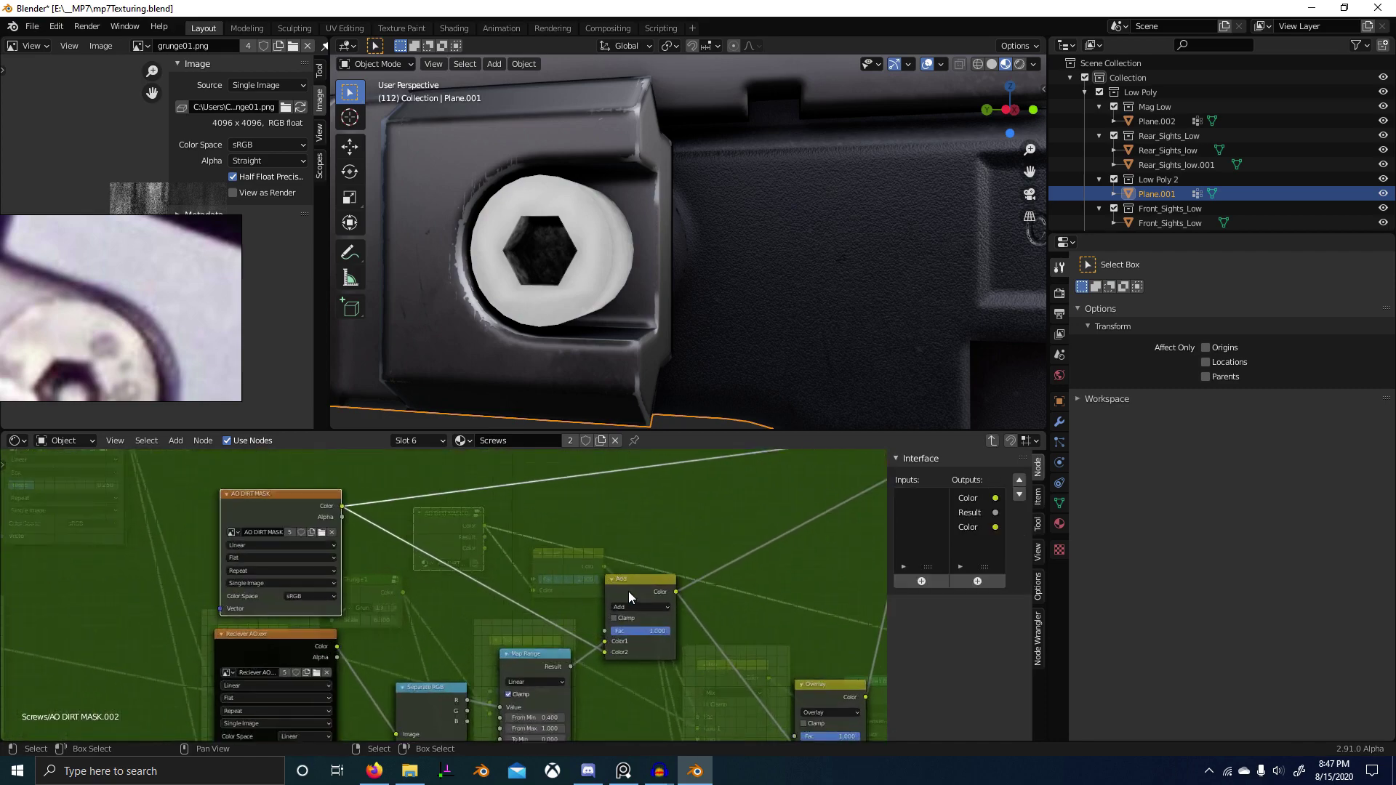
{"action": "right_click", "coordinate": [278, 532]}
{"action": "left_click", "coordinate": [268, 505]}
{"action": "middle_click_drag", "start_coordinate": [589, 548], "coordinate": [553, 543]}
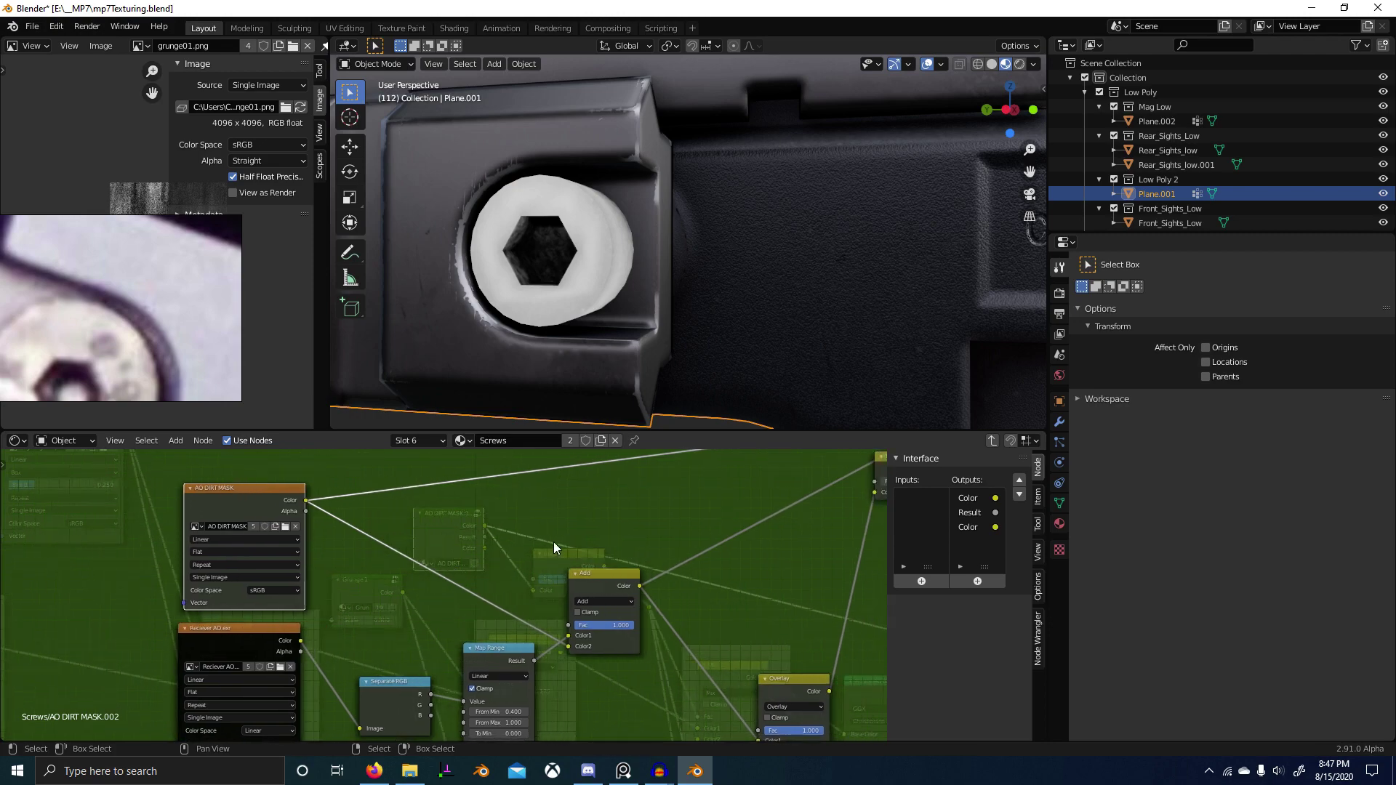
{"action": "left_click", "coordinate": [247, 499], "text": "ctrl+shift"}
Step: Inspect the previewed mask on the rail screw from an angle and leave the node group
{"action": "scroll", "coordinate": [590, 384], "scroll_direction": "down", "scroll_amount": 3}
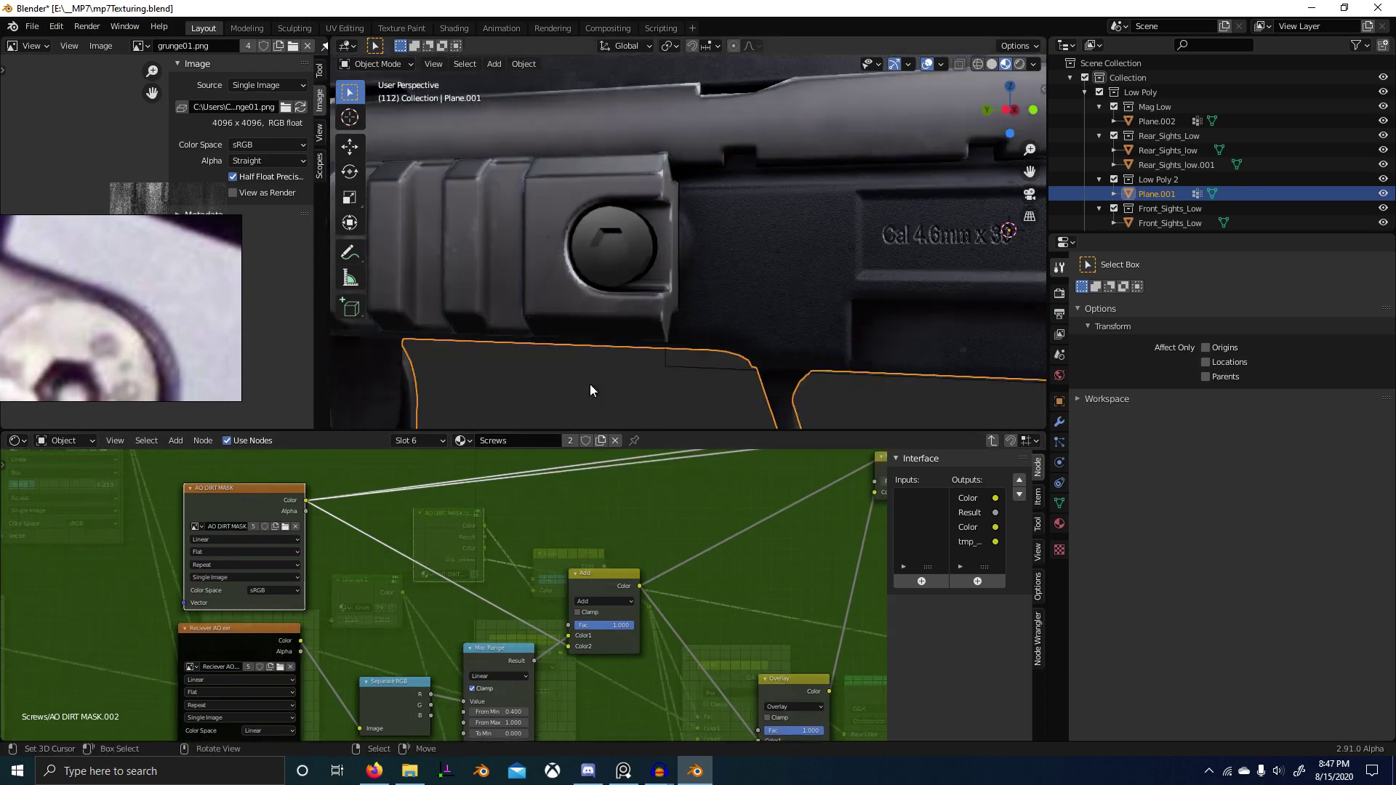
{"action": "middle_click_drag", "start_coordinate": [590, 384], "coordinate": [753, 368]}
{"action": "scroll", "coordinate": [753, 368], "scroll_direction": "down", "scroll_amount": 1}
{"action": "scroll", "coordinate": [600, 587], "scroll_direction": "down", "scroll_amount": 1}
{"action": "key", "text": "Tab"}
{"action": "scroll", "coordinate": [472, 558], "scroll_direction": "up", "scroll_amount": 3}
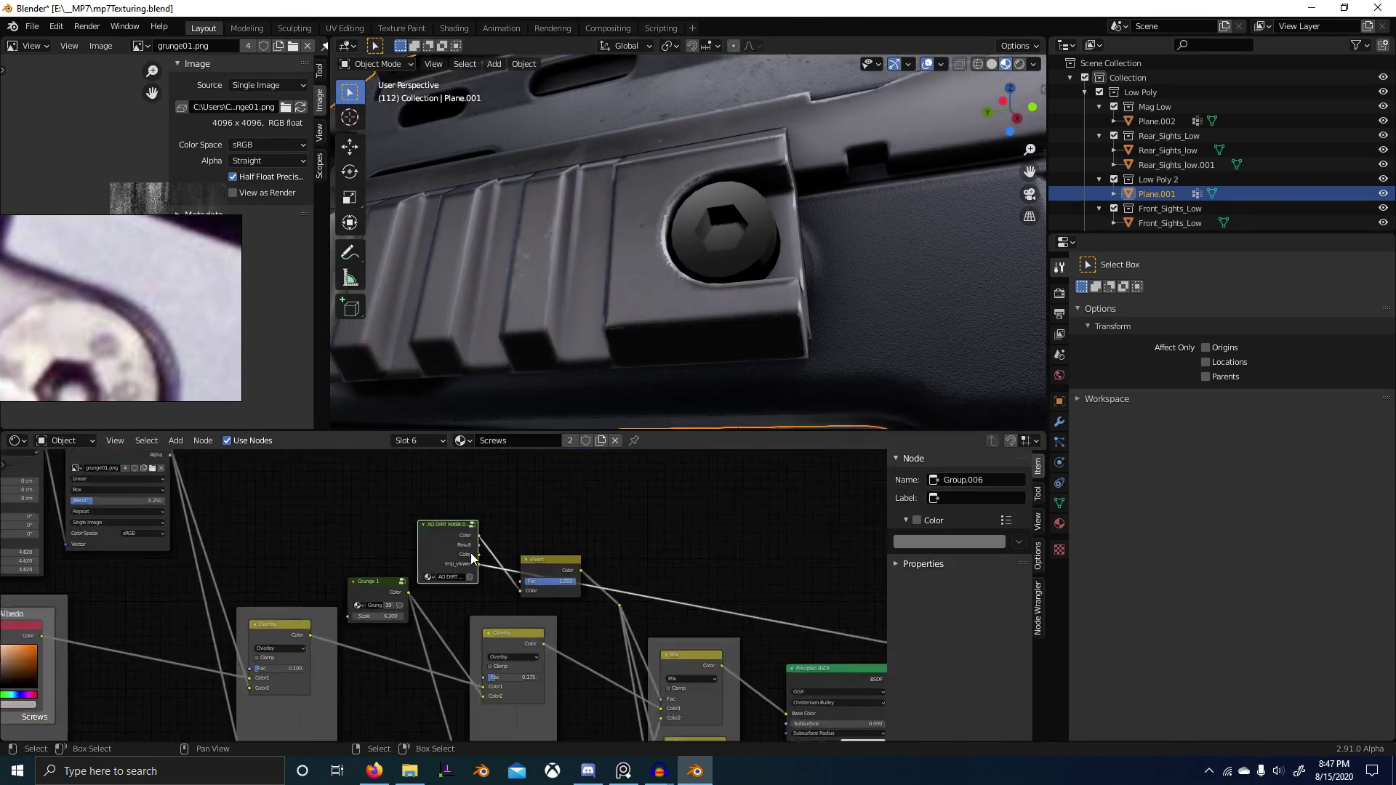
{"action": "middle_click_drag", "start_coordinate": [599, 548], "coordinate": [593, 548]}
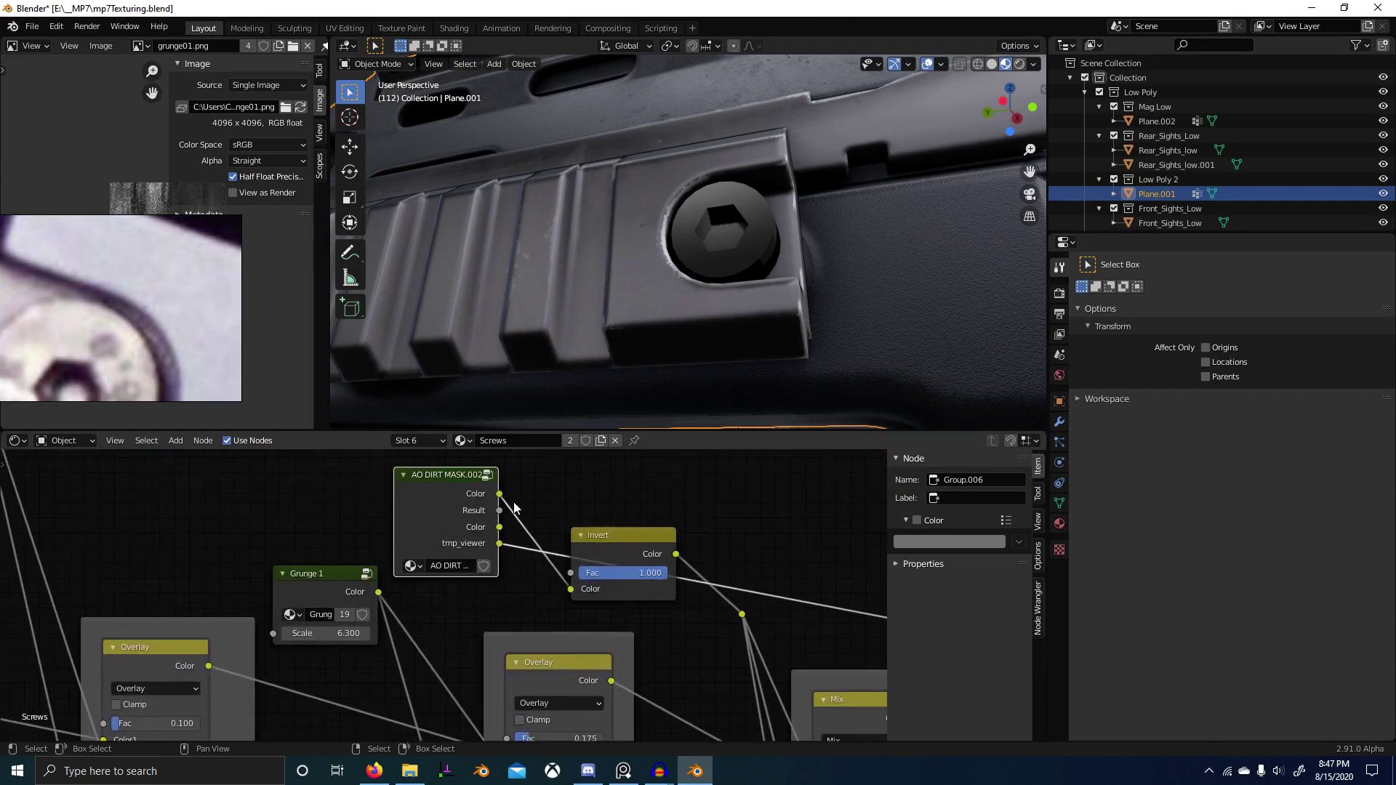
Step: Examine how the AO DIRT MASK and Reciever AO textures combine inside the AO DIRT MASK.002 group, then return to the Screws material
{"action": "key", "text": "Tab"}
{"action": "key", "text": "Tab"}
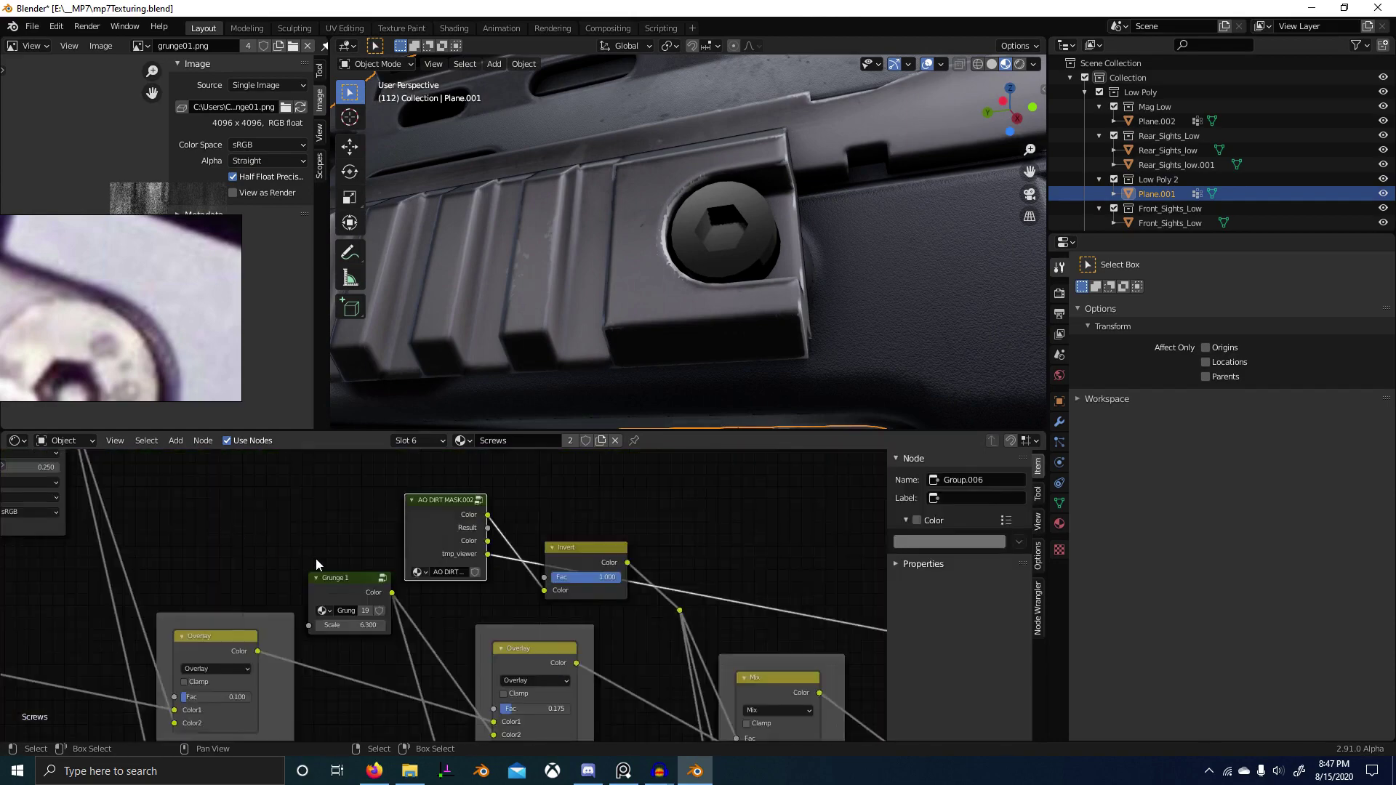
{"action": "key", "text": "Tab"}
{"action": "left_click", "coordinate": [635, 611]}
{"action": "scroll", "coordinate": [486, 616], "scroll_direction": "down", "scroll_amount": 5}
{"action": "middle_click_drag", "start_coordinate": [484, 617], "coordinate": [429, 500]}
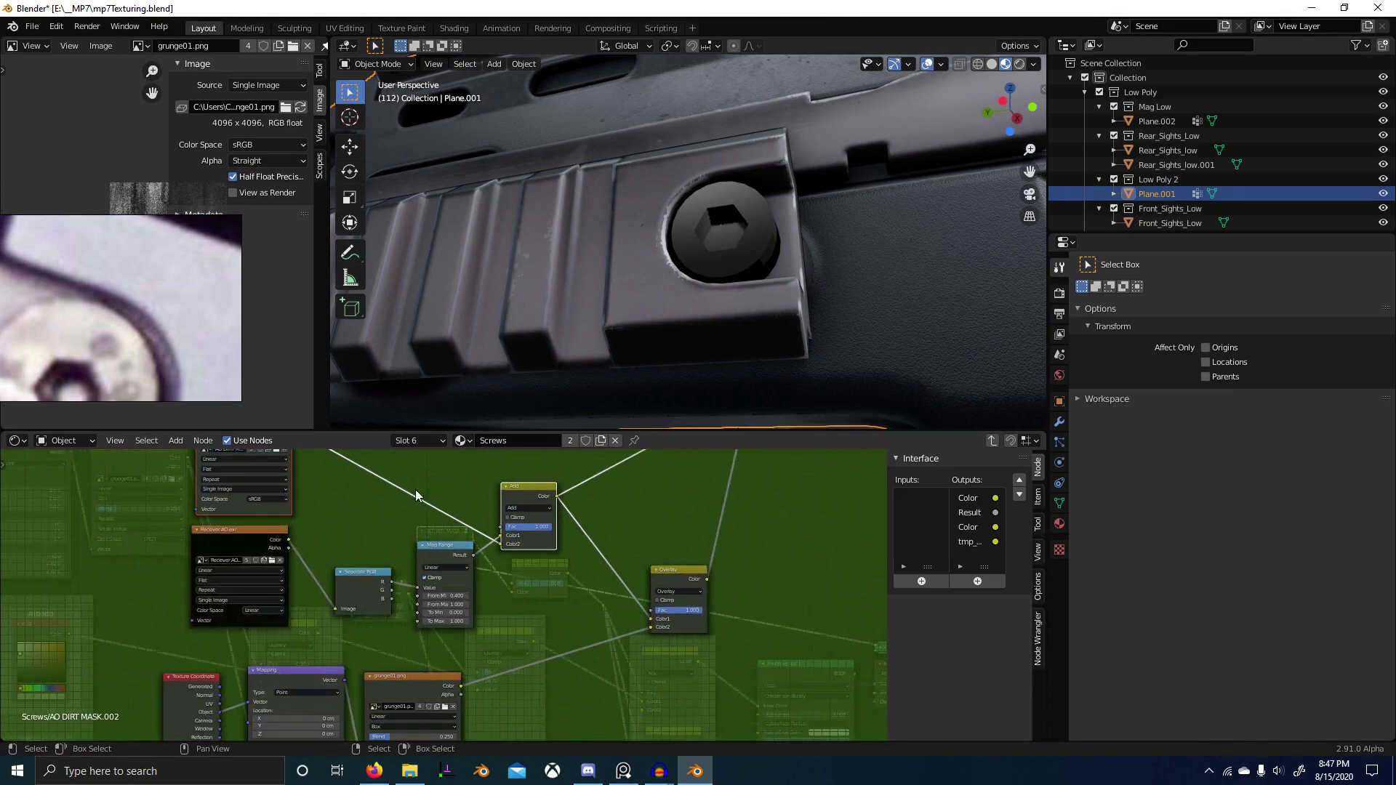
{"action": "scroll", "coordinate": [407, 509], "scroll_direction": "up", "scroll_amount": 3}
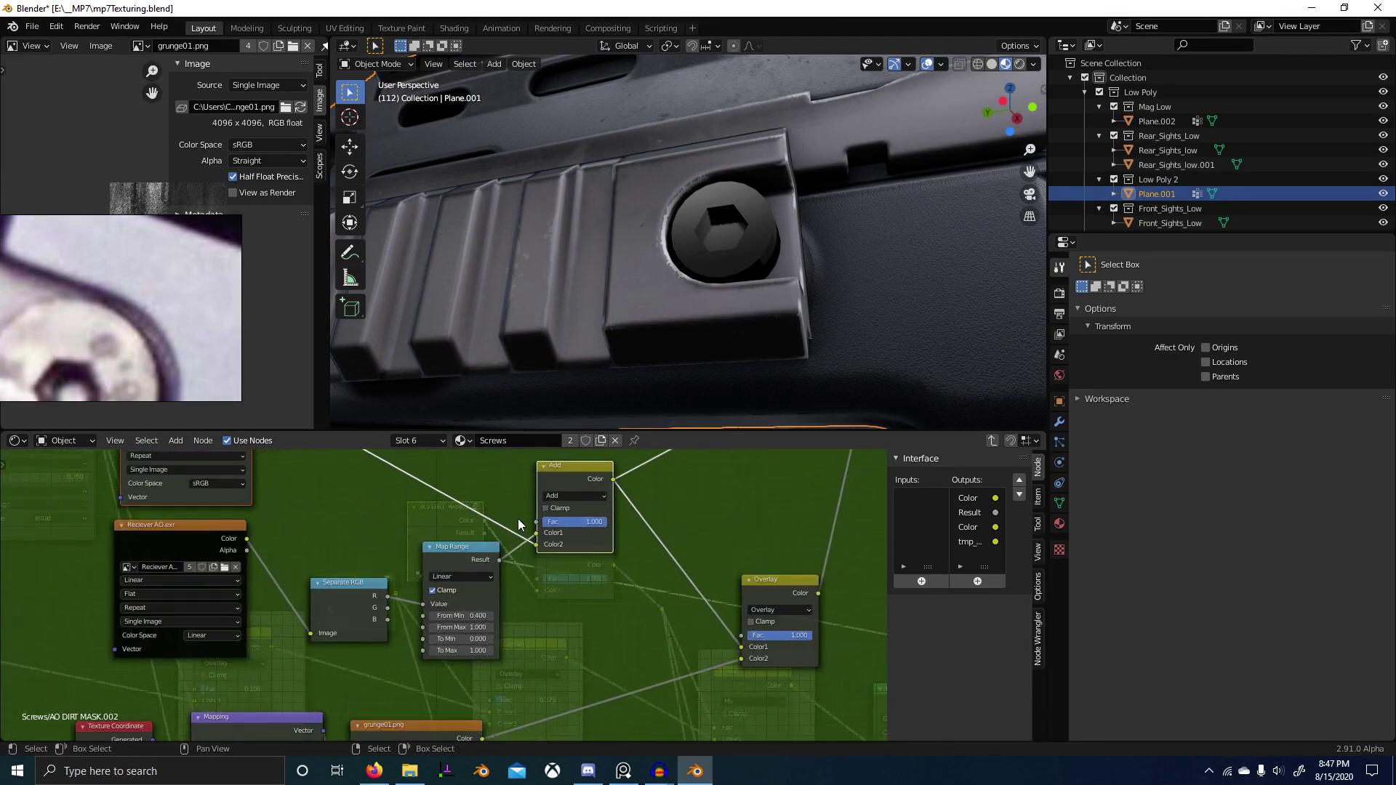
{"action": "scroll", "coordinate": [737, 517], "scroll_direction": "down", "scroll_amount": 1}
{"action": "middle_click_drag", "start_coordinate": [737, 516], "coordinate": [609, 599]}
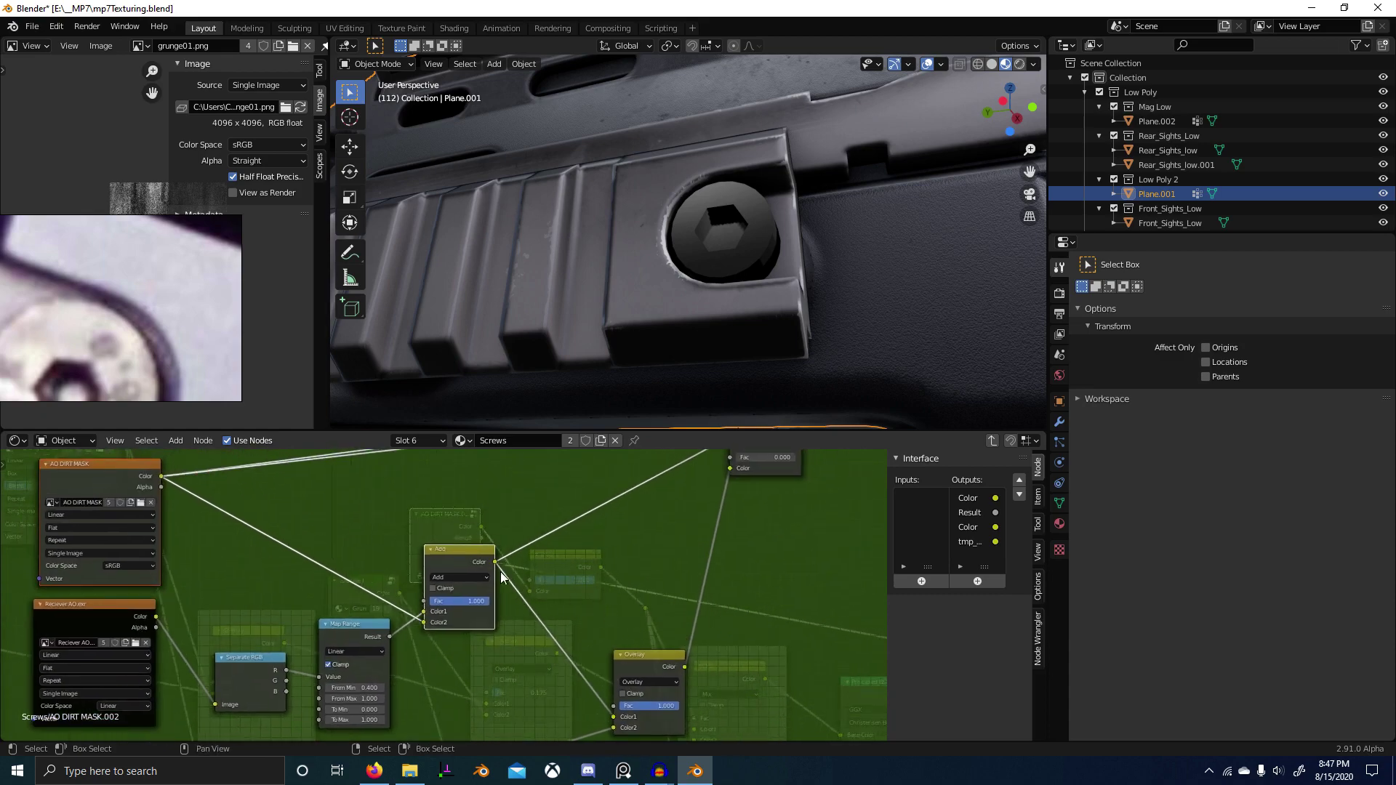
{"action": "middle_click_drag", "start_coordinate": [237, 537], "coordinate": [370, 550]}
{"action": "scroll", "coordinate": [371, 551], "scroll_direction": "up", "scroll_amount": 3}
{"action": "scroll", "coordinate": [469, 582], "scroll_direction": "down", "scroll_amount": 2}
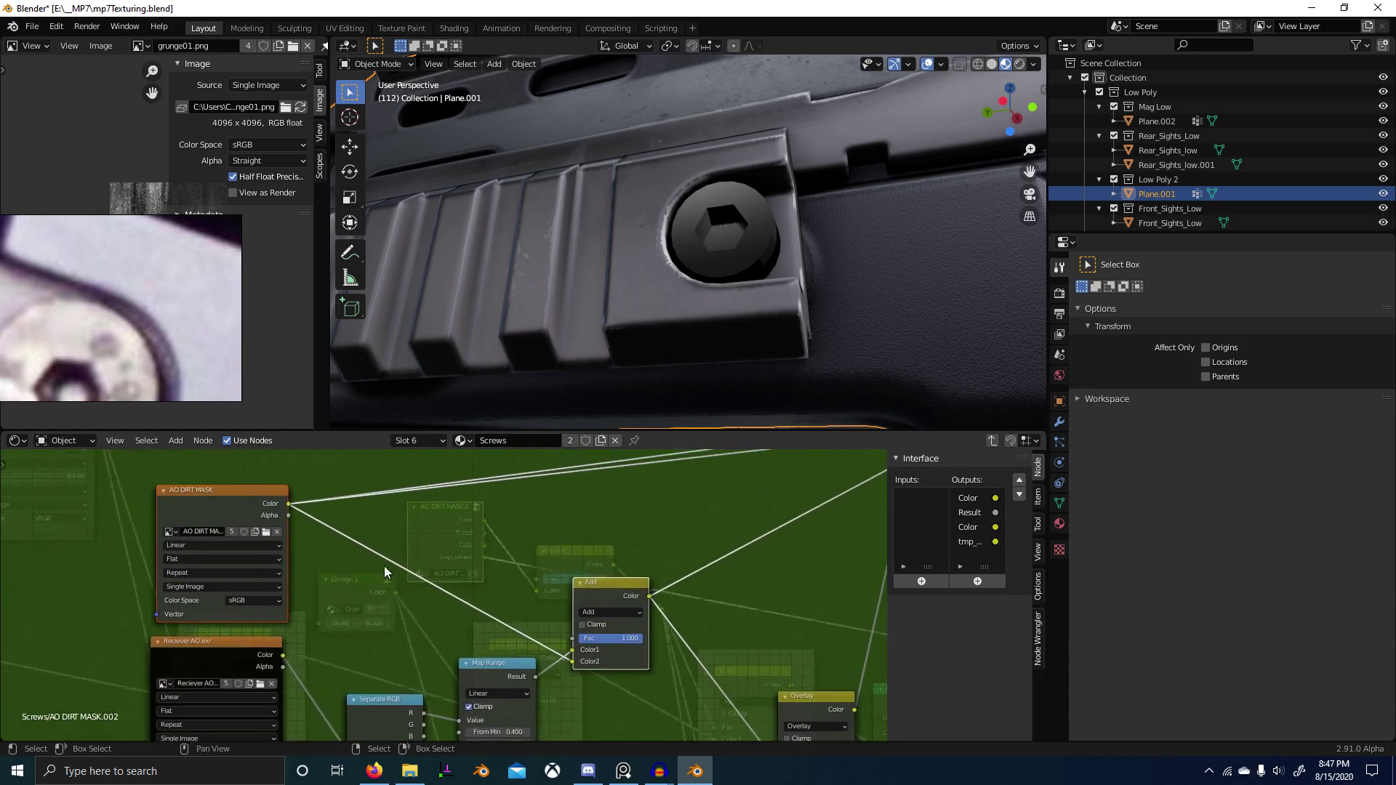
{"action": "left_click", "coordinate": [220, 507]}
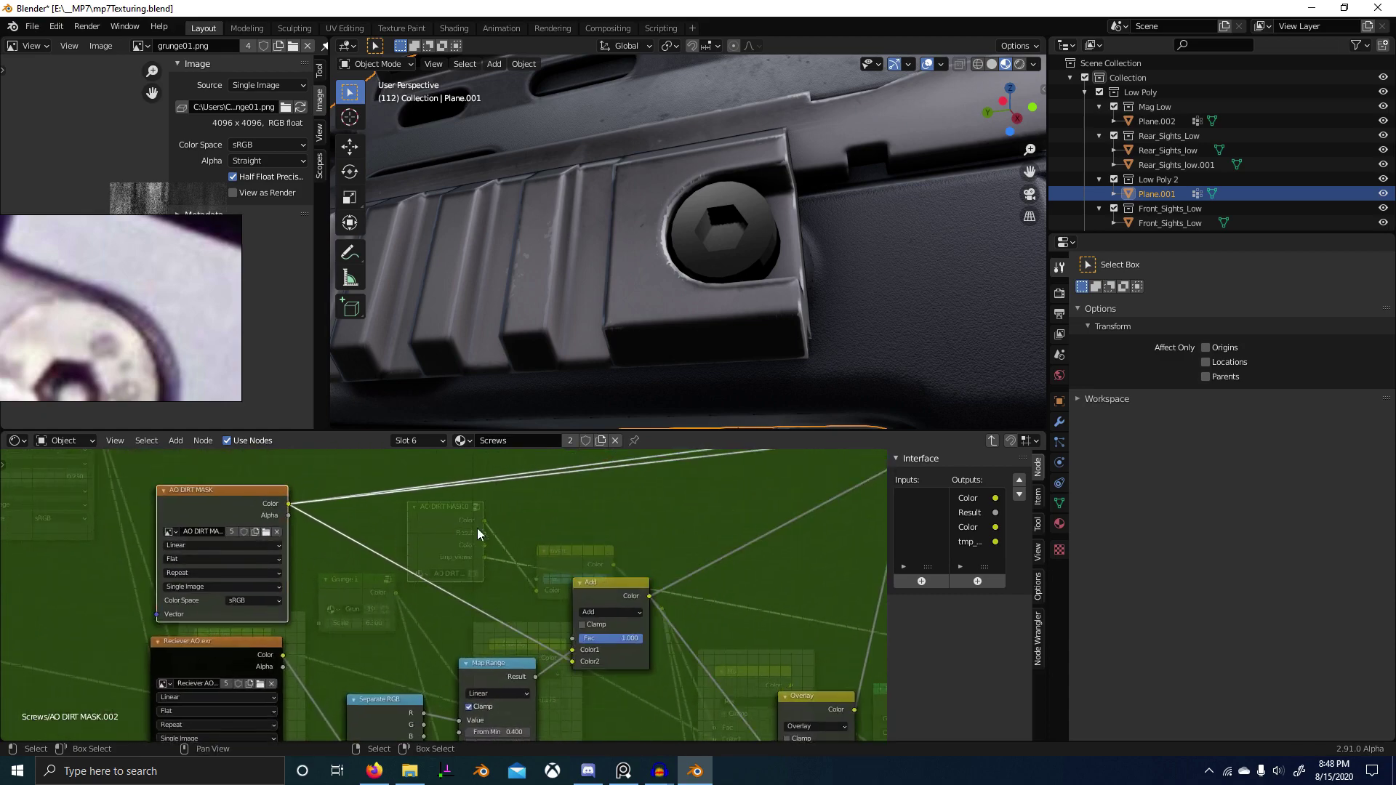
{"action": "scroll", "coordinate": [647, 574], "scroll_direction": "down", "scroll_amount": 2}
{"action": "middle_click_drag", "start_coordinate": [648, 575], "coordinate": [552, 595]}
{"action": "key", "text": "Tab"}
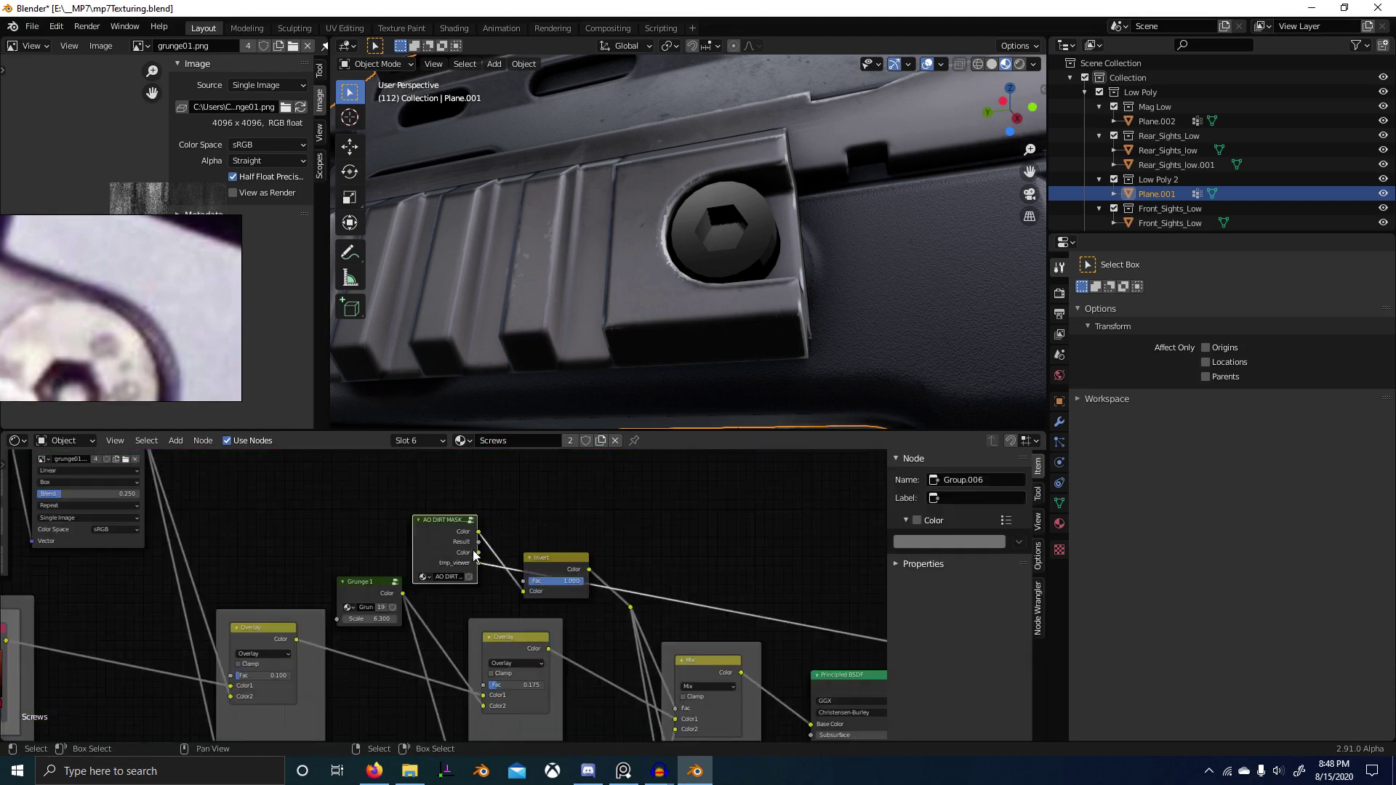
Step: Preview the AO DIRT MASK.002 group's color output on the rail screw and save the file
{"action": "left_click", "coordinate": [453, 534], "text": "ctrl+shift"}
{"action": "scroll", "coordinate": [819, 308], "scroll_direction": "down", "scroll_amount": 2}
{"action": "middle_click_drag", "start_coordinate": [807, 345], "coordinate": [686, 281]}
{"action": "key", "text": "ctrl+s"}
{"action": "scroll", "coordinate": [677, 282], "scroll_direction": "up", "scroll_amount": 2}
Step: Switch Plane.001 to Texture Paint mode and open the AO DIRT MASK.002 node group
{"action": "key", "text": "ctrl+Tab"}
{"action": "left_click", "coordinate": [691, 190]}
{"action": "scroll", "coordinate": [686, 281], "scroll_direction": "up", "scroll_amount": 1}
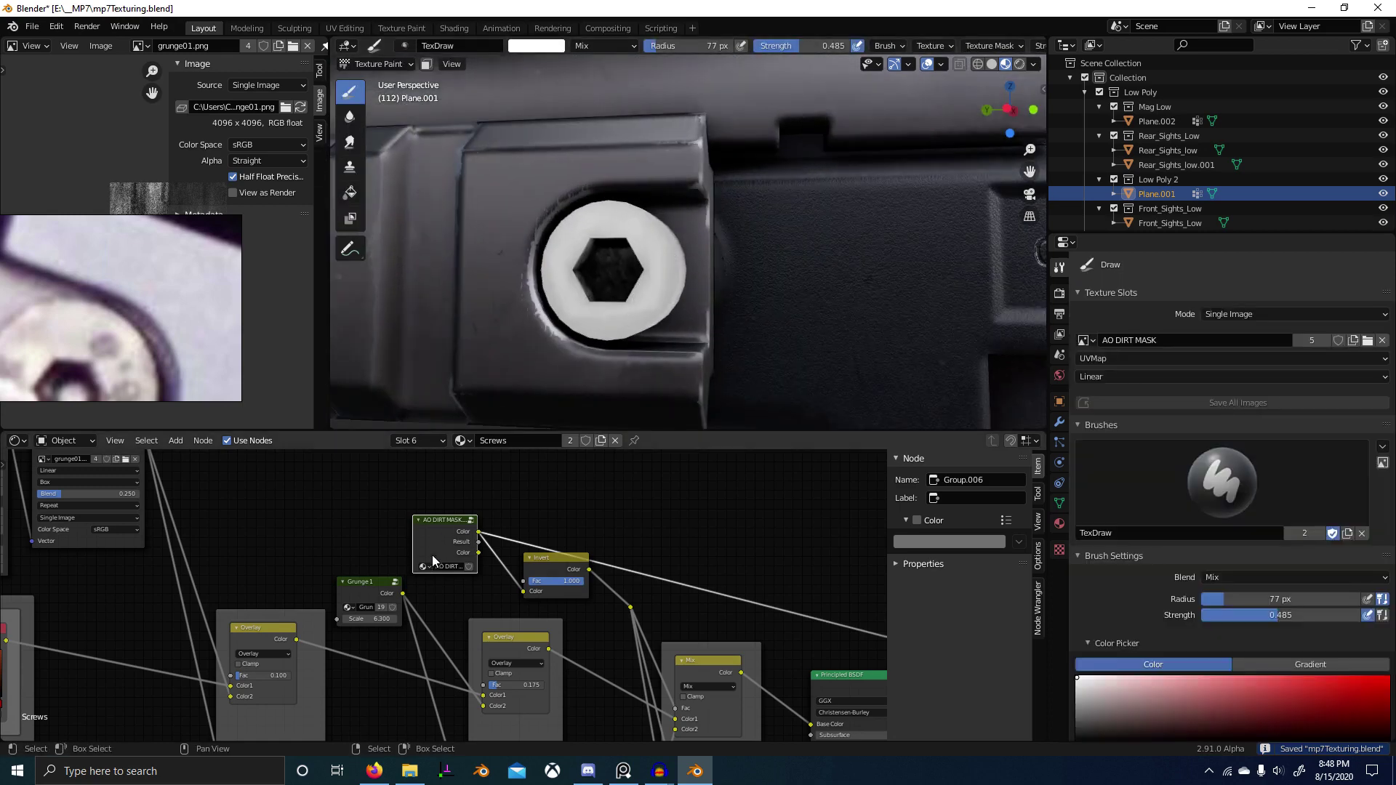
{"action": "key", "text": "Tab"}
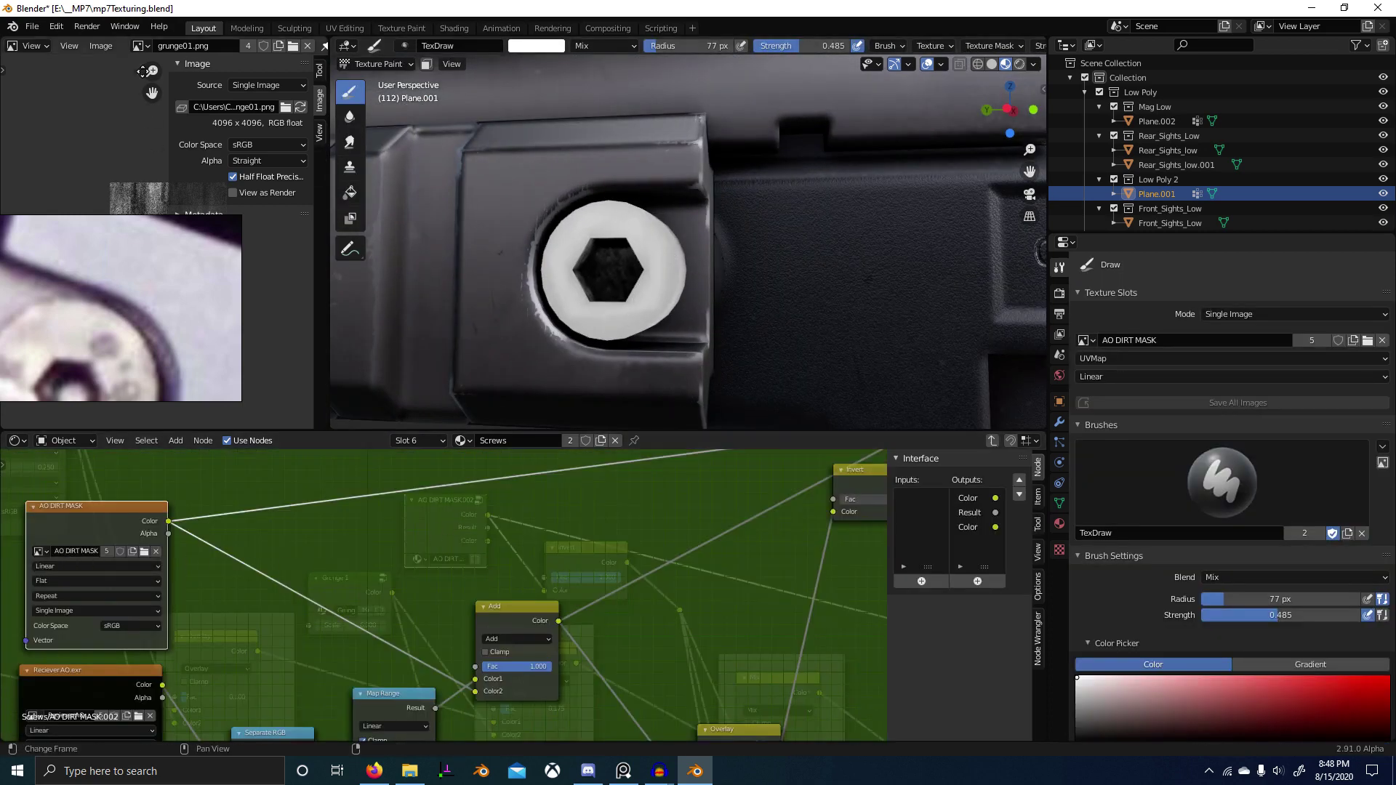
Step: Show the AO DIRT MASK image in the image editor and choose it as the texture to paint on
{"action": "left_click", "coordinate": [140, 45]}
{"action": "left_click", "coordinate": [164, 68]}
{"action": "left_click_drag", "start_coordinate": [97, 237], "coordinate": [127, 509]}
{"action": "left_click", "coordinate": [1088, 340]}
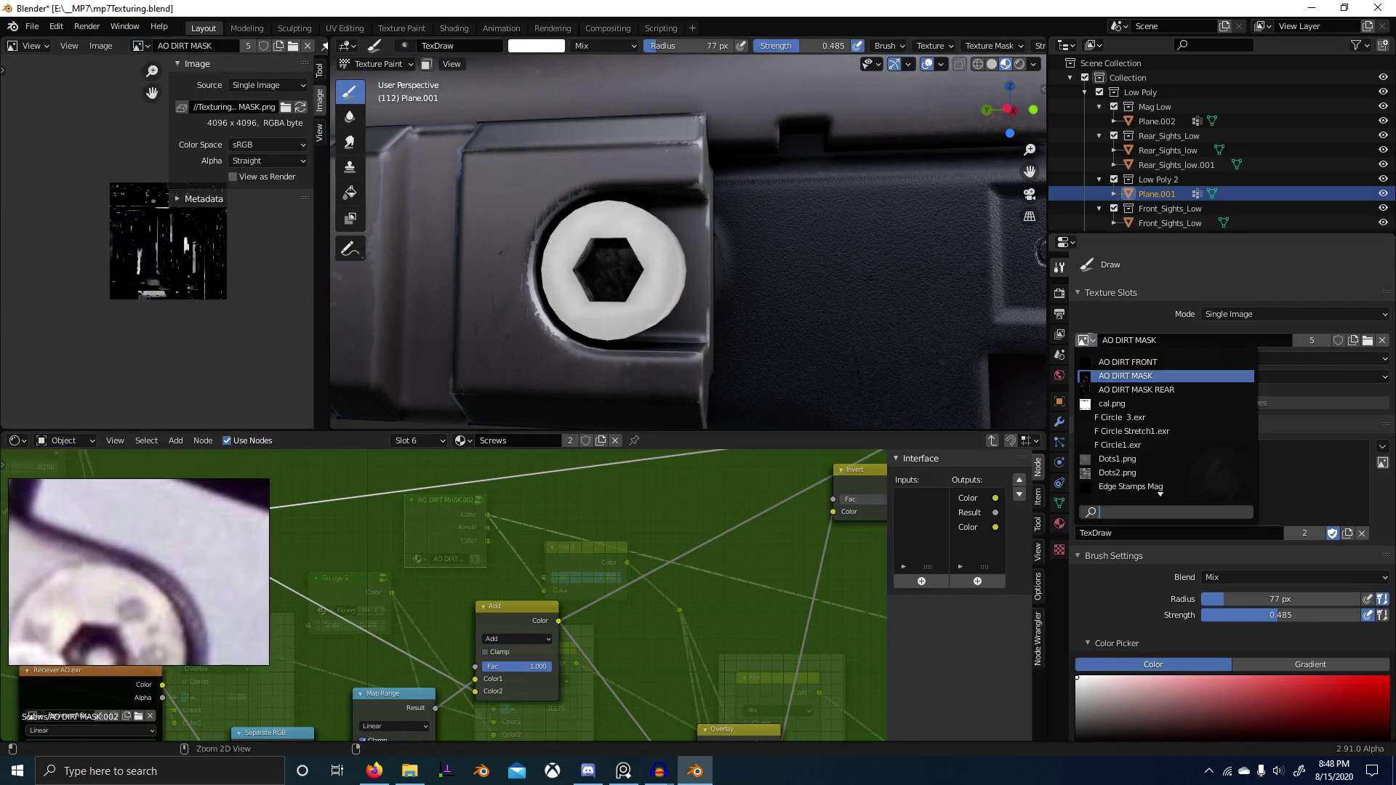
{"action": "type", "text": "AO DIRT MASK"}
{"action": "left_click", "coordinate": [1131, 364]}
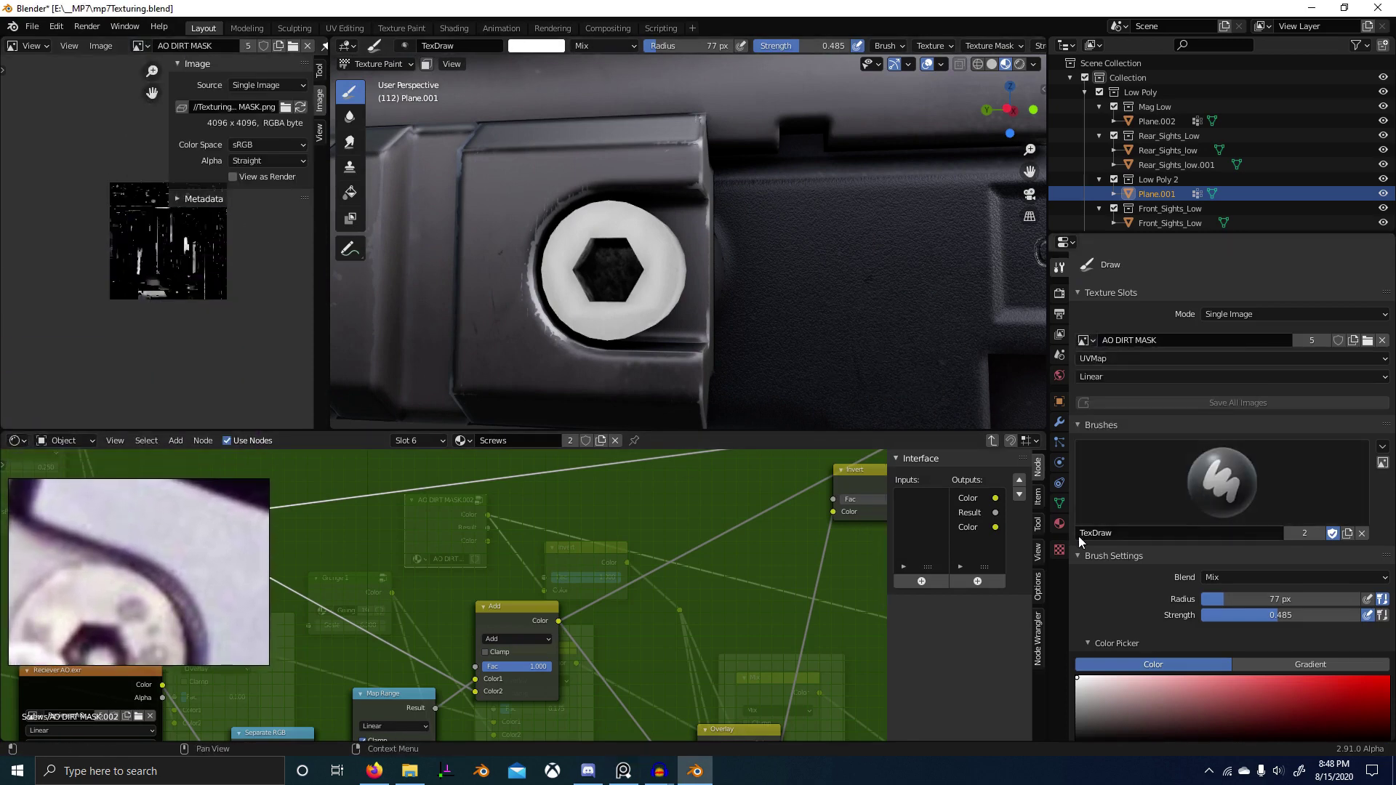
Step: Set the paint brush to a 55 px radius and 1.000 strength, trying a black dab at the screw's hex socket
{"action": "scroll", "coordinate": [1079, 535], "scroll_direction": "down", "scroll_amount": 3}
{"action": "scroll", "coordinate": [544, 329], "scroll_direction": "up", "scroll_amount": 3}
{"action": "key", "text": "x"}
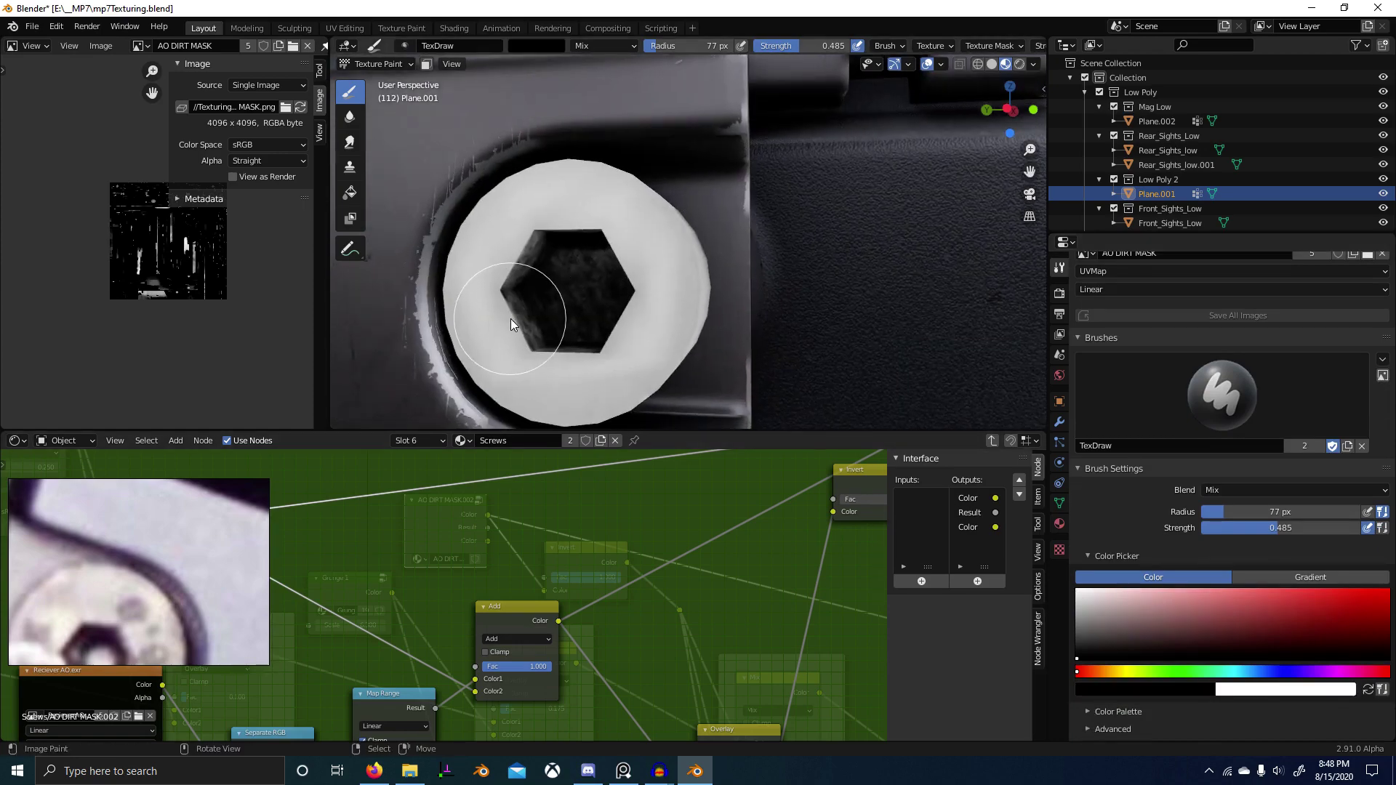
{"action": "key", "text": "f"}
{"action": "left_click", "coordinate": [499, 317]}
{"action": "left_click", "coordinate": [506, 294]}
{"action": "key", "text": "shift+f"}
{"action": "left_click", "coordinate": [681, 304]}
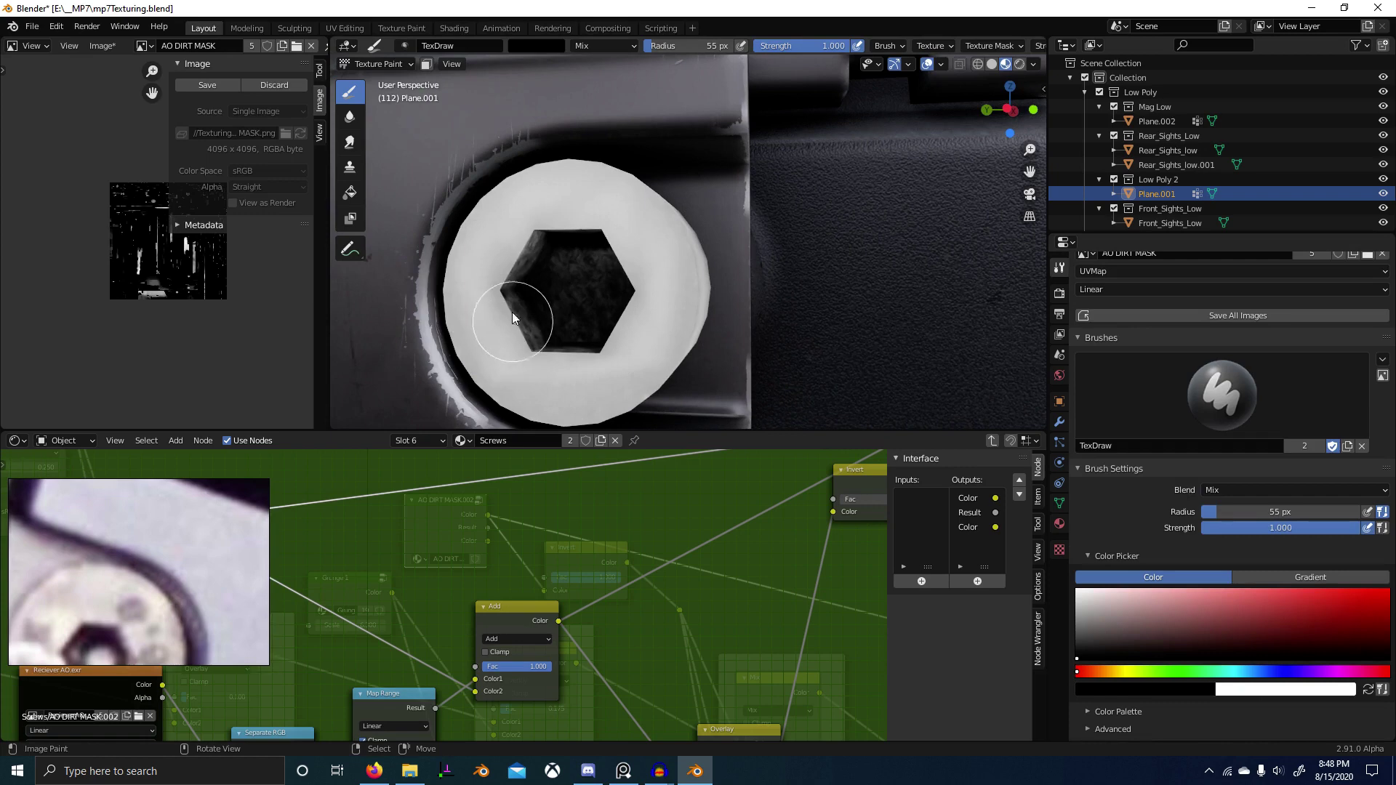
Step: Try painting white over the inside and edges of the rail screw's hex socket
{"action": "key", "text": "x"}
{"action": "mouse_move", "coordinate": [498, 290]}
{"action": "left_mouse_down"}
{"action": "mouse_move", "coordinate": [503, 249]}
{"action": "mouse_move", "coordinate": [607, 259]}
{"action": "left_mouse_up"}
{"action": "left_click_drag", "start_coordinate": [605, 336], "coordinate": [531, 309]}
{"action": "scroll", "coordinate": [720, 343], "scroll_direction": "down", "scroll_amount": 5}
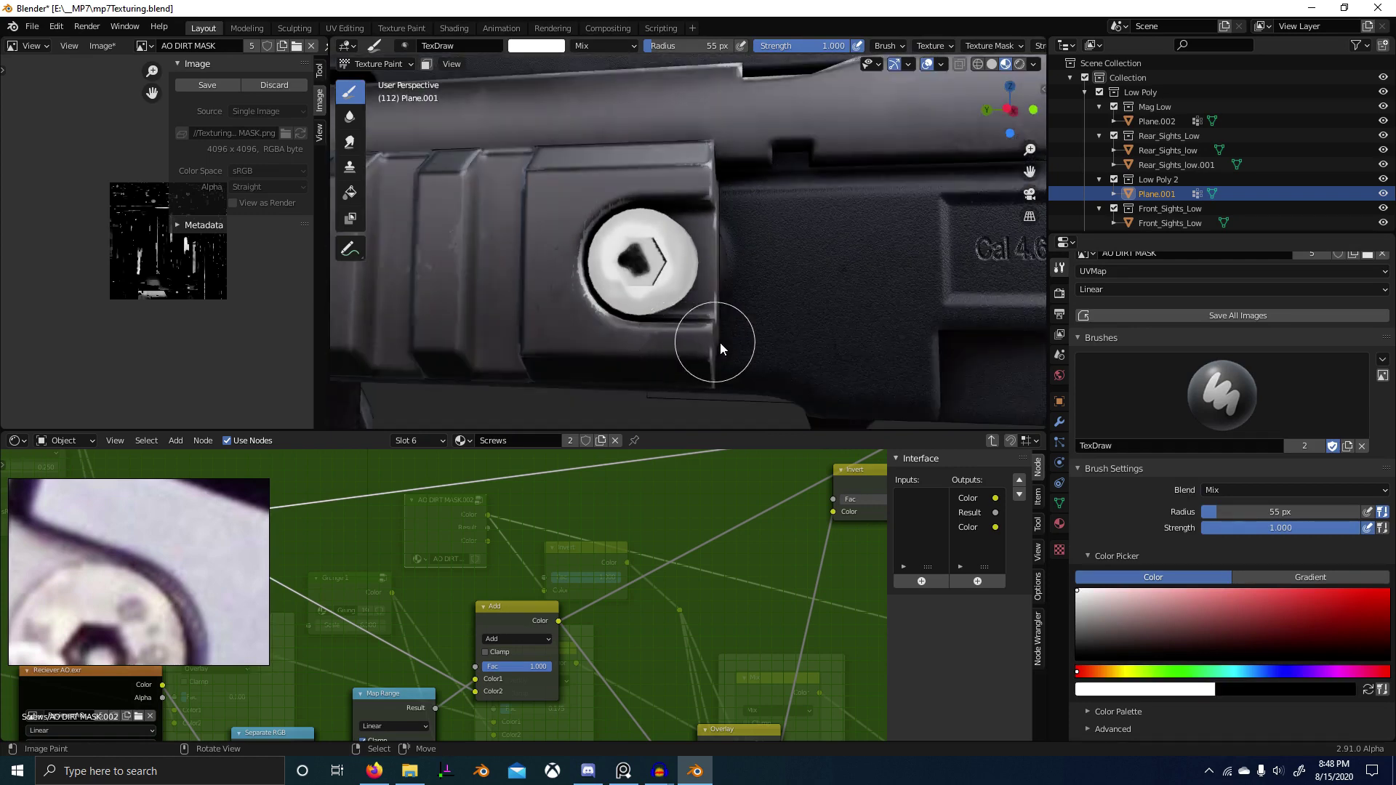
{"action": "scroll", "coordinate": [699, 338], "scroll_direction": "up", "scroll_amount": 5}
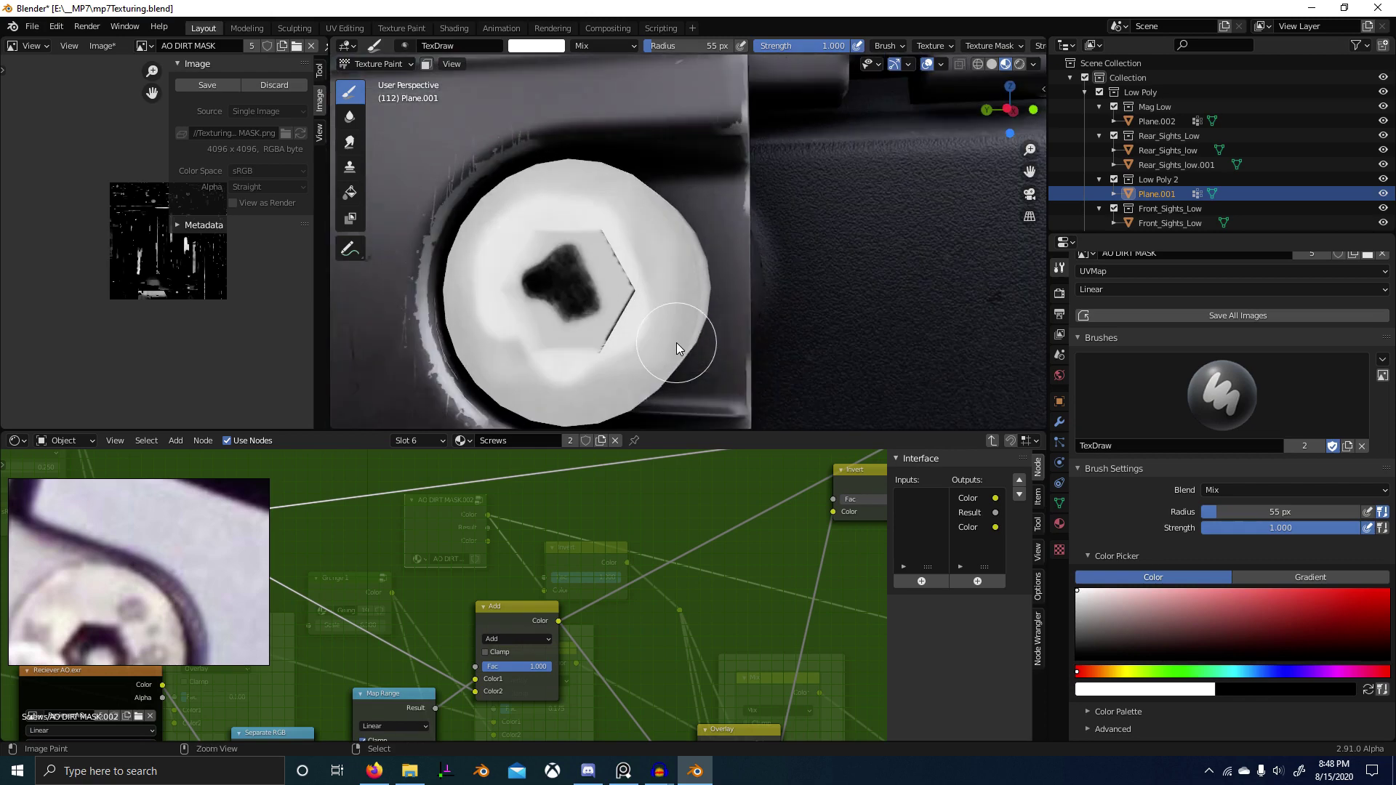
Step: Undo the paint strokes on the screw's hex socket and save the AO DIRT MASK image
{"action": "key", "text": "ctrl+z"}
{"action": "key", "text": "ctrl+z"}
{"action": "key", "text": "ctrl+z"}
{"action": "middle_click_drag", "start_coordinate": [452, 609], "coordinate": [708, 595]}
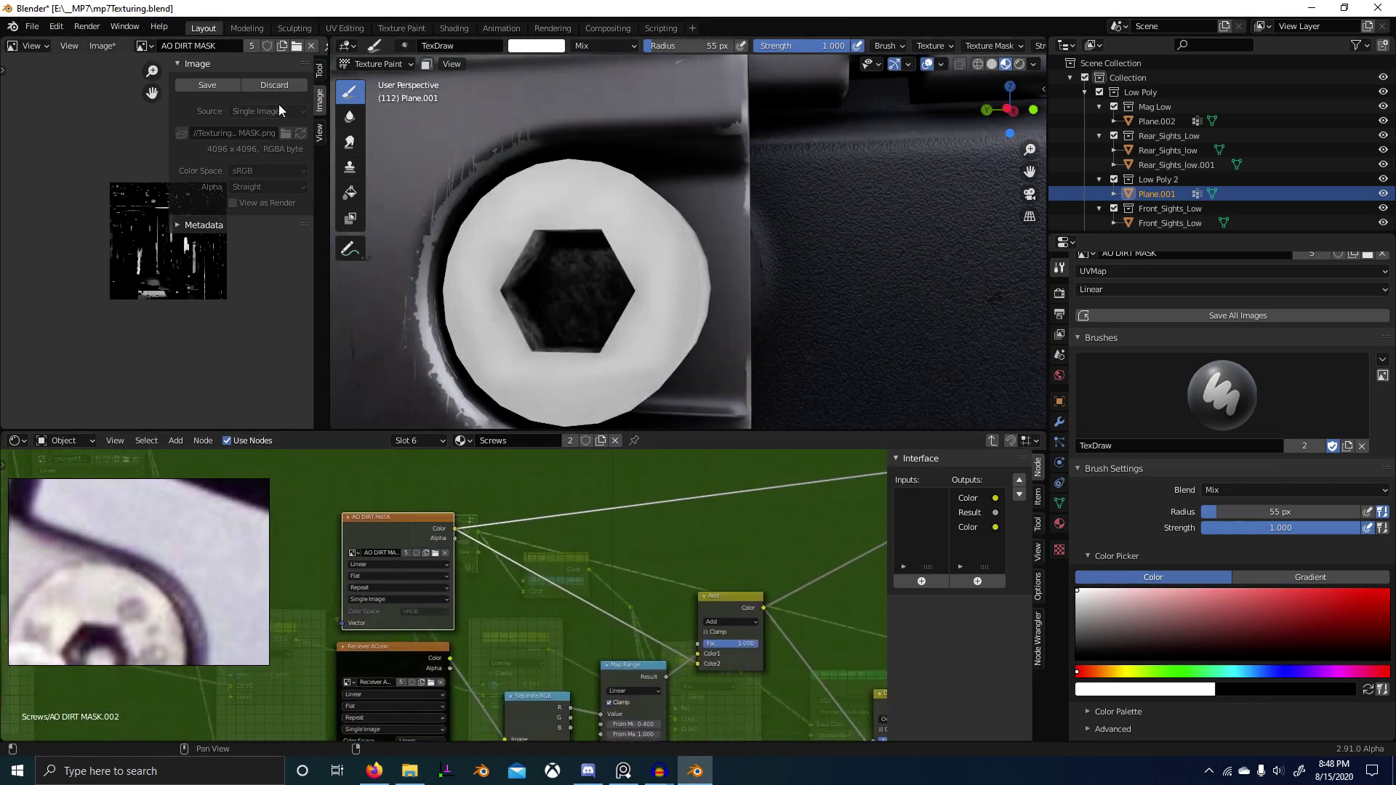
{"action": "key", "text": "alt+s"}
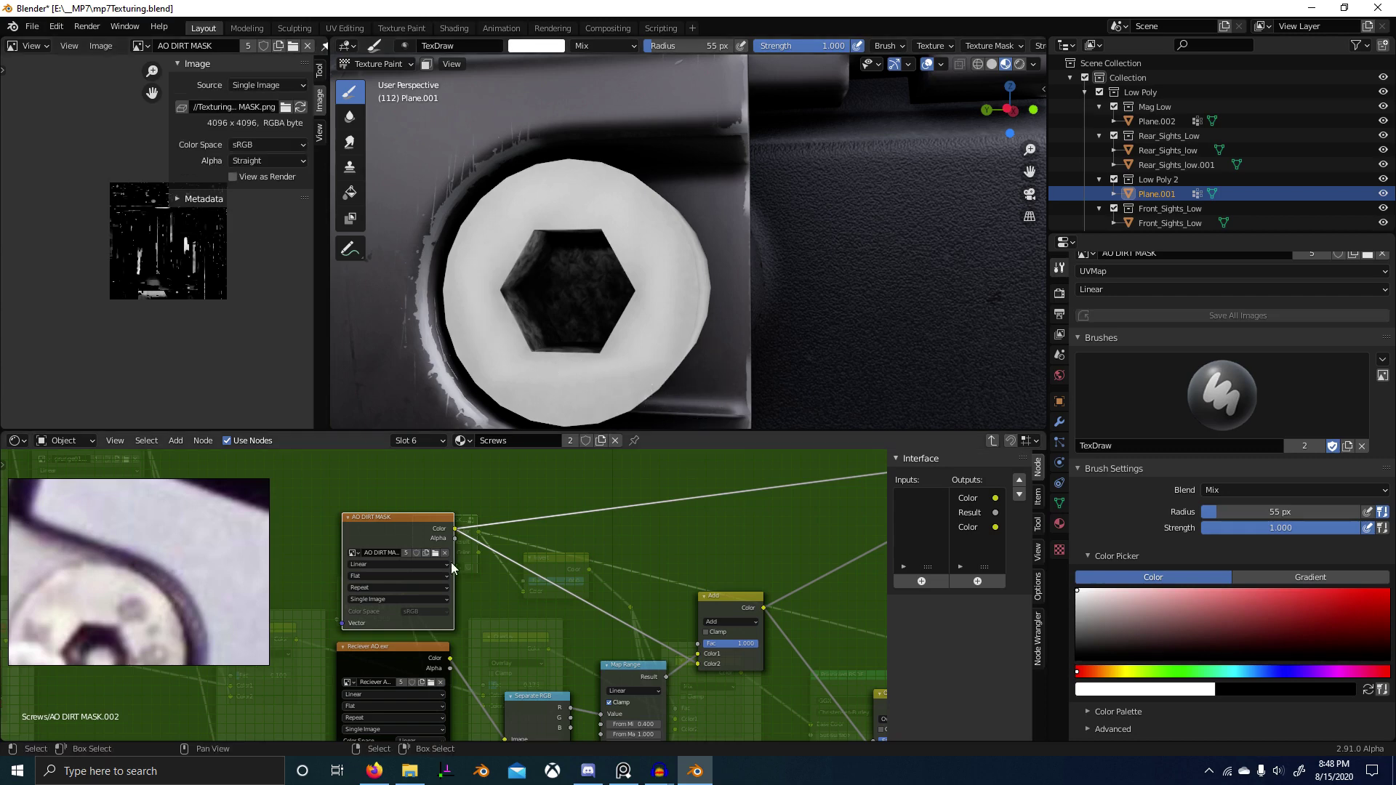
Step: Preview the Map Range node's result on the rail screw and inspect it from an angle
{"action": "middle_click_drag", "start_coordinate": [553, 592], "coordinate": [460, 556]}
{"action": "mouse_move", "coordinate": [649, 605]}
{"action": "left_mouse_down"}
{"action": "mouse_move", "coordinate": [590, 605]}
{"action": "mouse_move", "coordinate": [669, 606]}
{"action": "left_mouse_up"}
{"action": "left_click", "coordinate": [540, 635], "text": "ctrl+shift"}
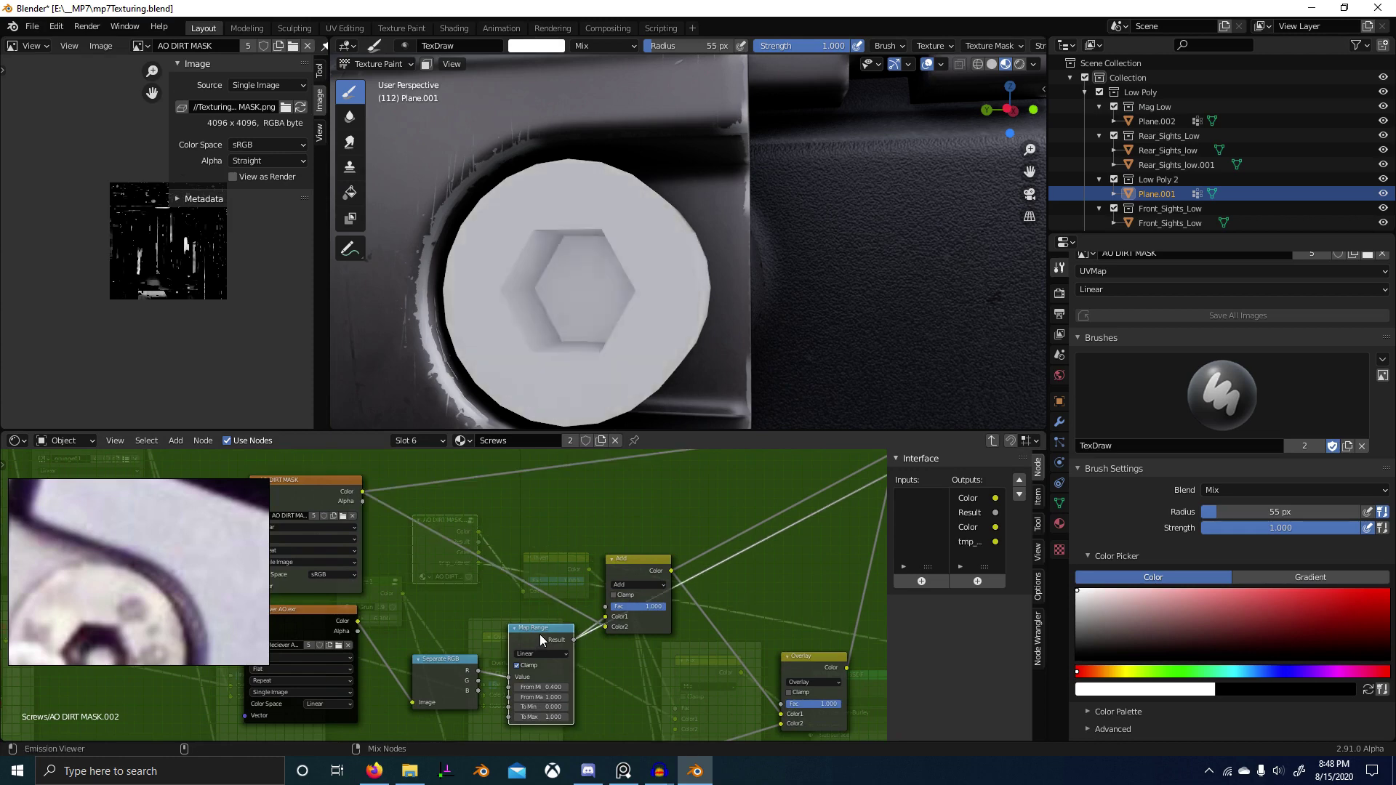
{"action": "middle_click_drag", "start_coordinate": [600, 339], "coordinate": [472, 253]}
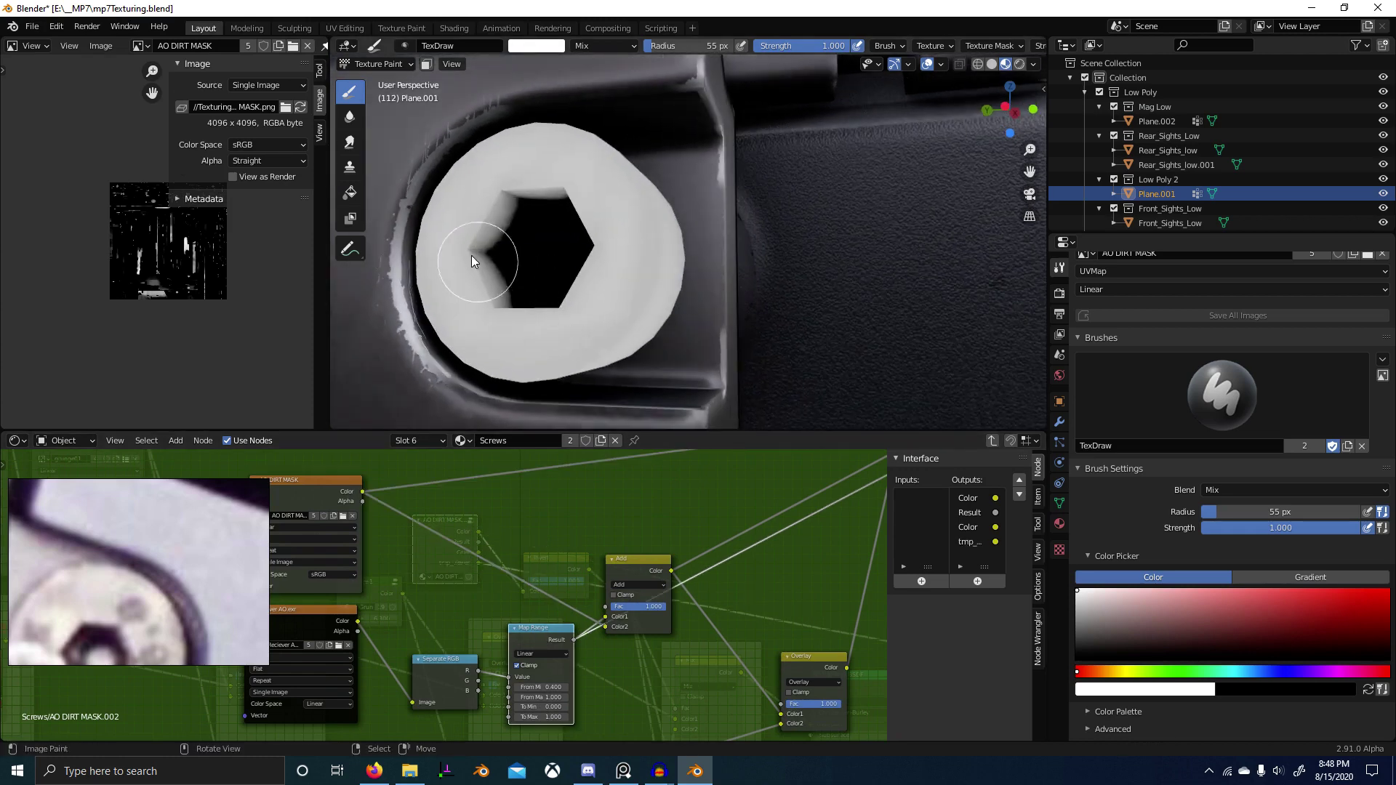
Step: Preview the Add node on the screw and try its blending mode as Overlay, checking the effect on the rail
{"action": "left_click", "coordinate": [624, 563], "text": "ctrl+shift"}
{"action": "scroll", "coordinate": [714, 604], "scroll_direction": "up", "scroll_amount": 2}
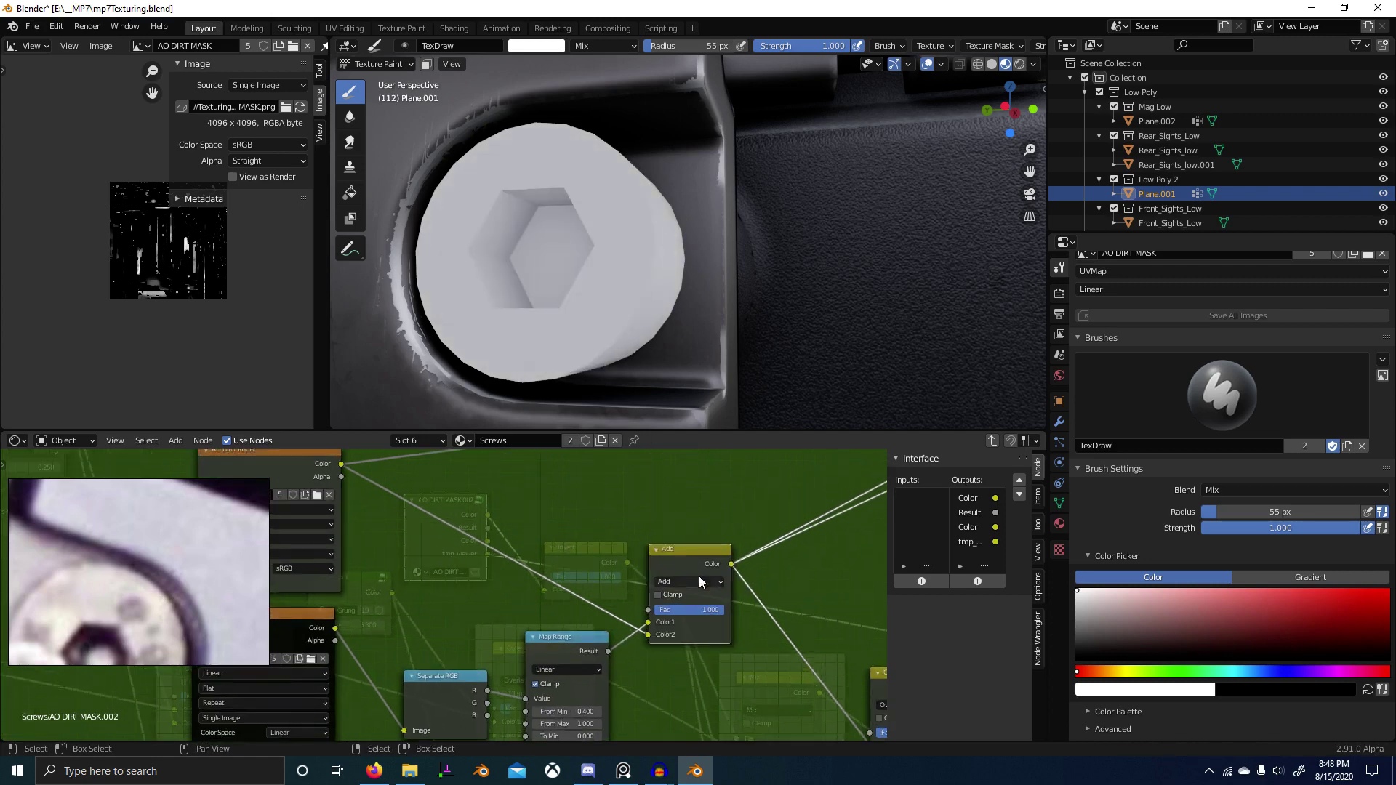
{"action": "left_click", "coordinate": [699, 581]}
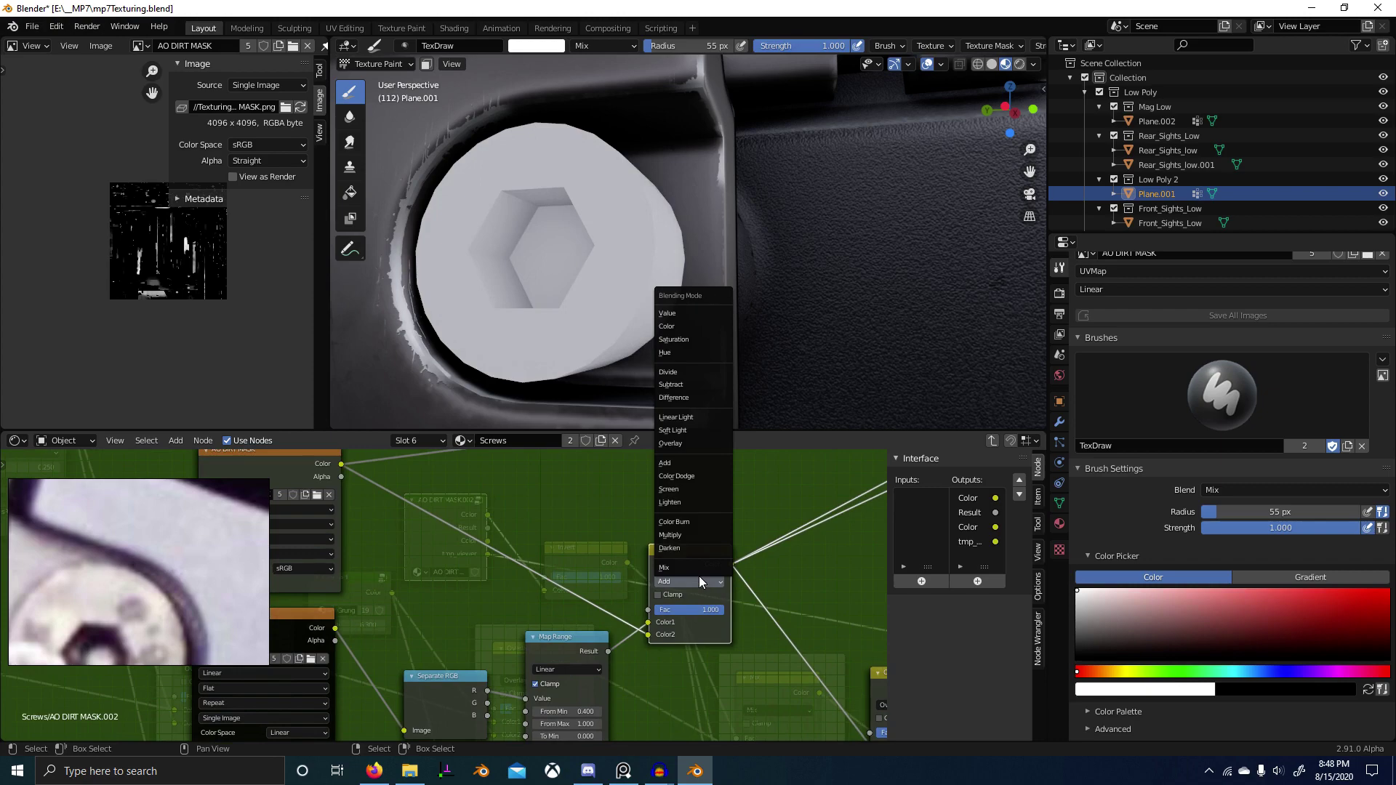
{"action": "key", "text": "o"}
{"action": "scroll", "coordinate": [625, 273], "scroll_direction": "down", "scroll_amount": 8}
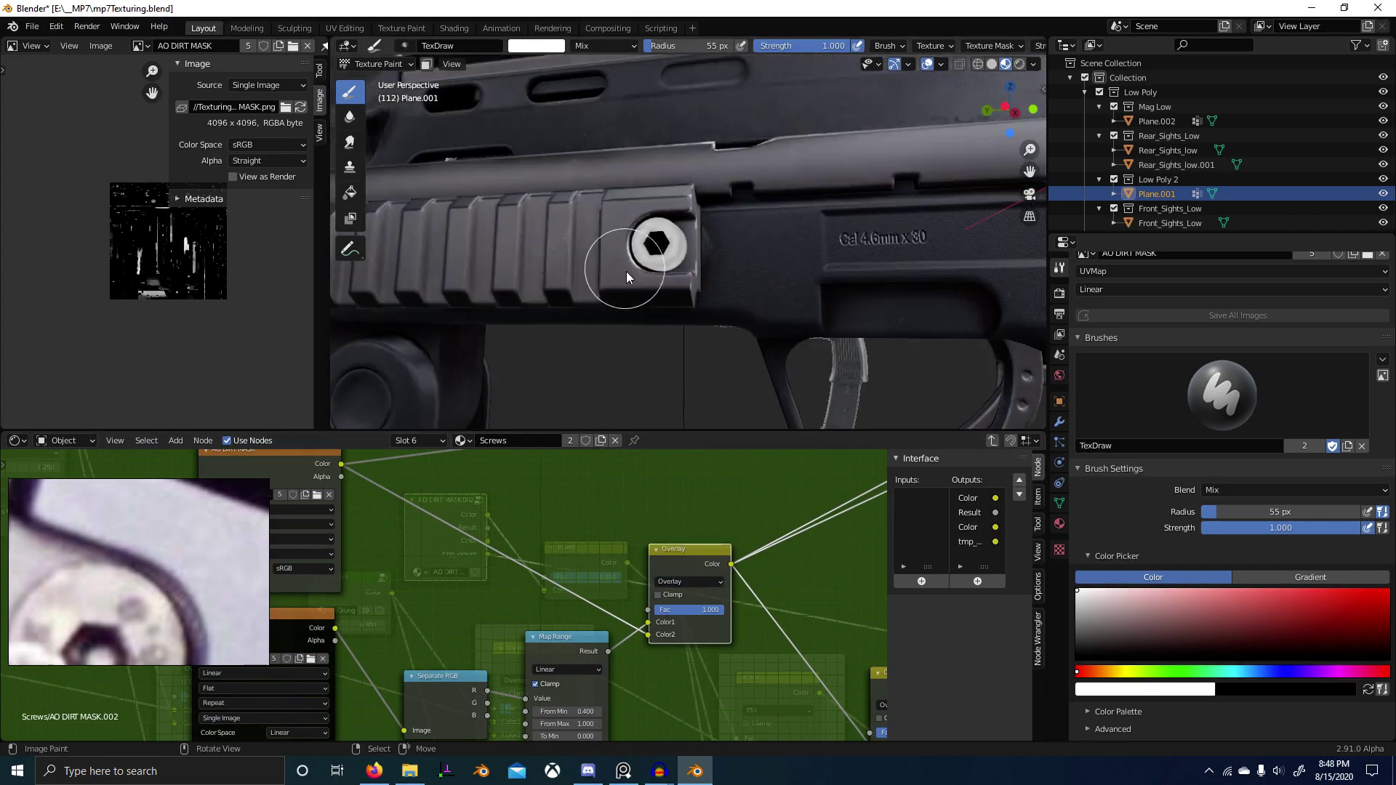
{"action": "scroll", "coordinate": [640, 291], "scroll_direction": "down", "scroll_amount": 2}
{"action": "scroll", "coordinate": [661, 305], "scroll_direction": "up", "scroll_amount": 2}
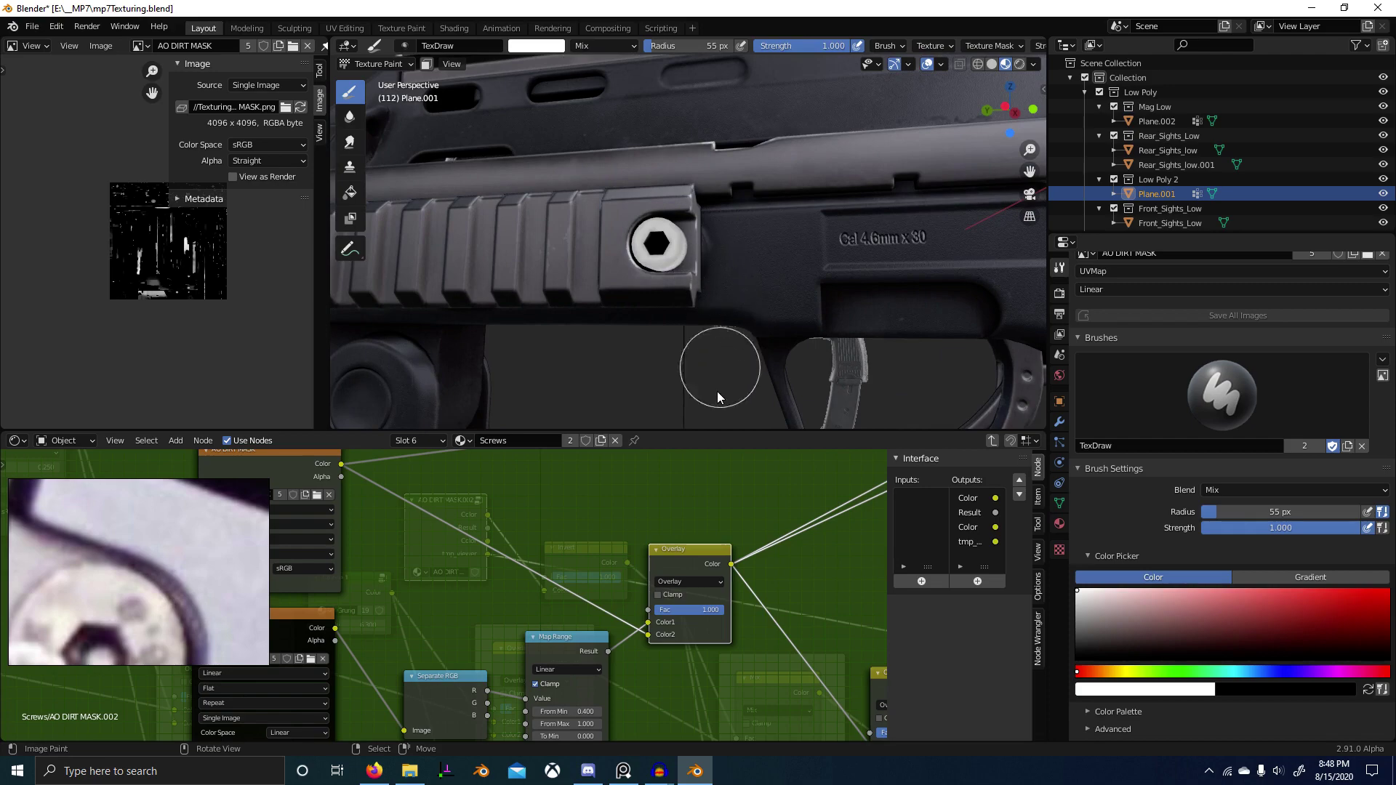
{"action": "scroll", "coordinate": [675, 570], "scroll_direction": "up", "scroll_amount": 2}
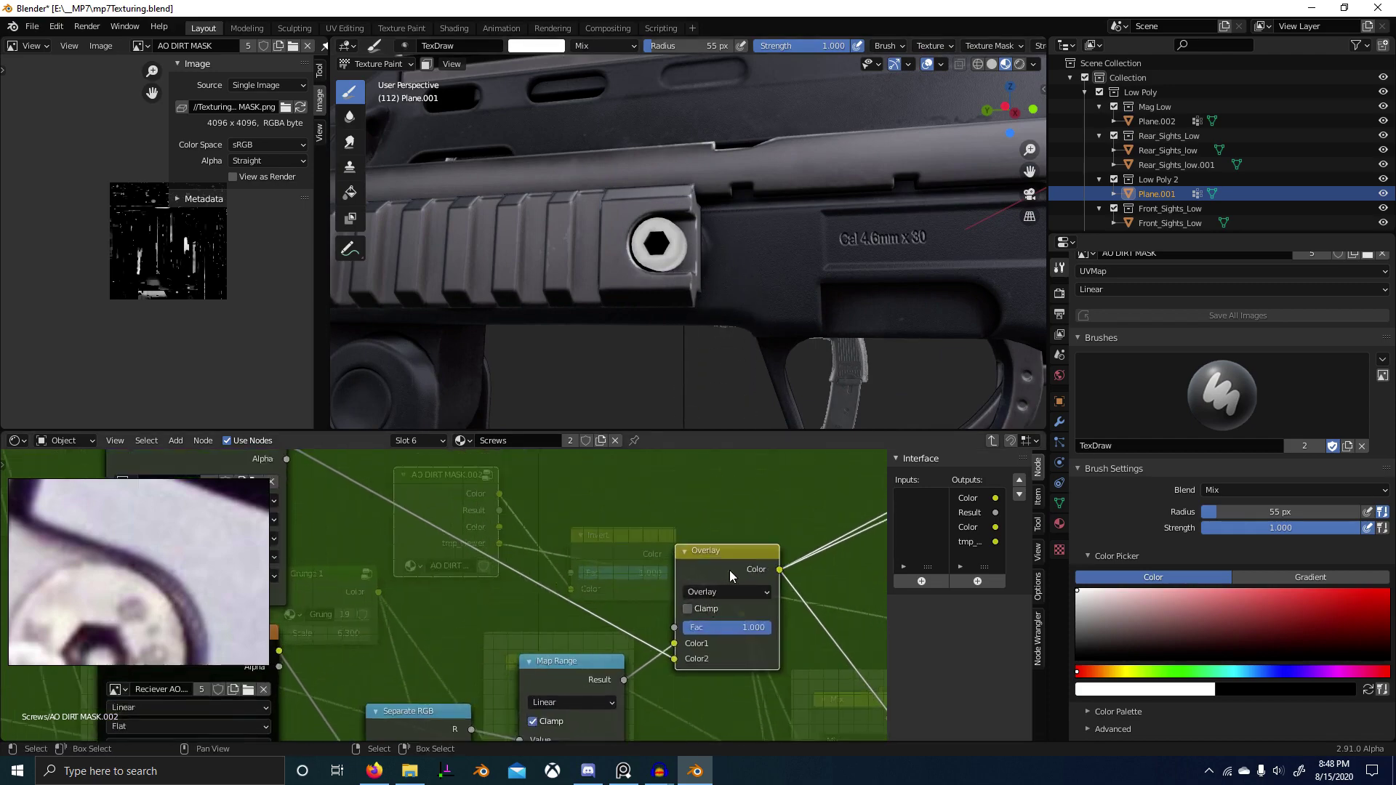
{"action": "scroll", "coordinate": [730, 570], "scroll_direction": "down", "scroll_amount": 3}
{"action": "scroll", "coordinate": [529, 566], "scroll_direction": "right", "scroll_amount": 4, "text": "ctrl"}
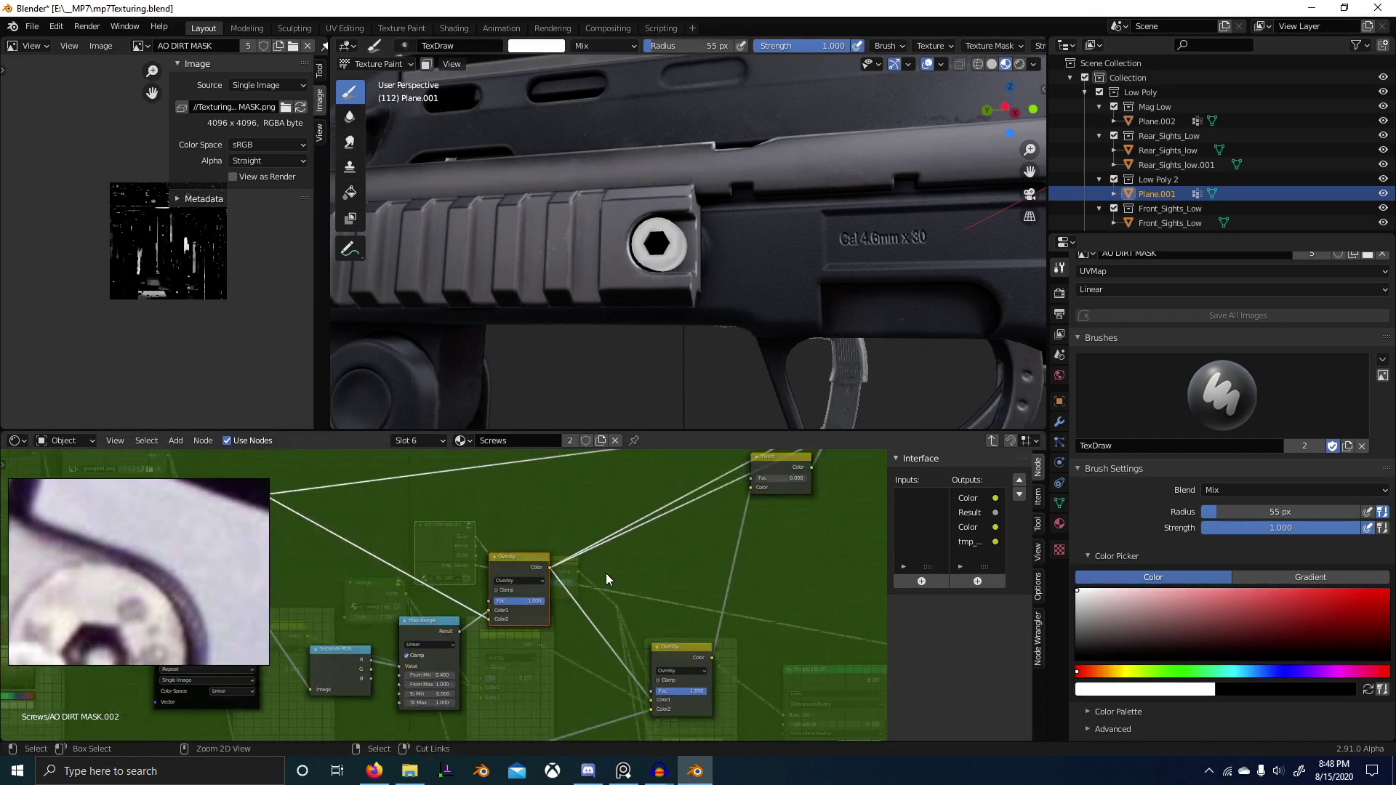
Step: Delete the AO DIRT MASK image texture and its Overlay mix node from the group, keeping the Map Range result connected
{"action": "key", "text": "ctrl+x"}
{"action": "scroll", "coordinate": [686, 575], "scroll_direction": "down", "scroll_amount": 3}
{"action": "scroll", "coordinate": [644, 522], "scroll_direction": "up", "scroll_amount": 2}
{"action": "scroll", "coordinate": [683, 298], "scroll_direction": "up", "scroll_amount": 6}
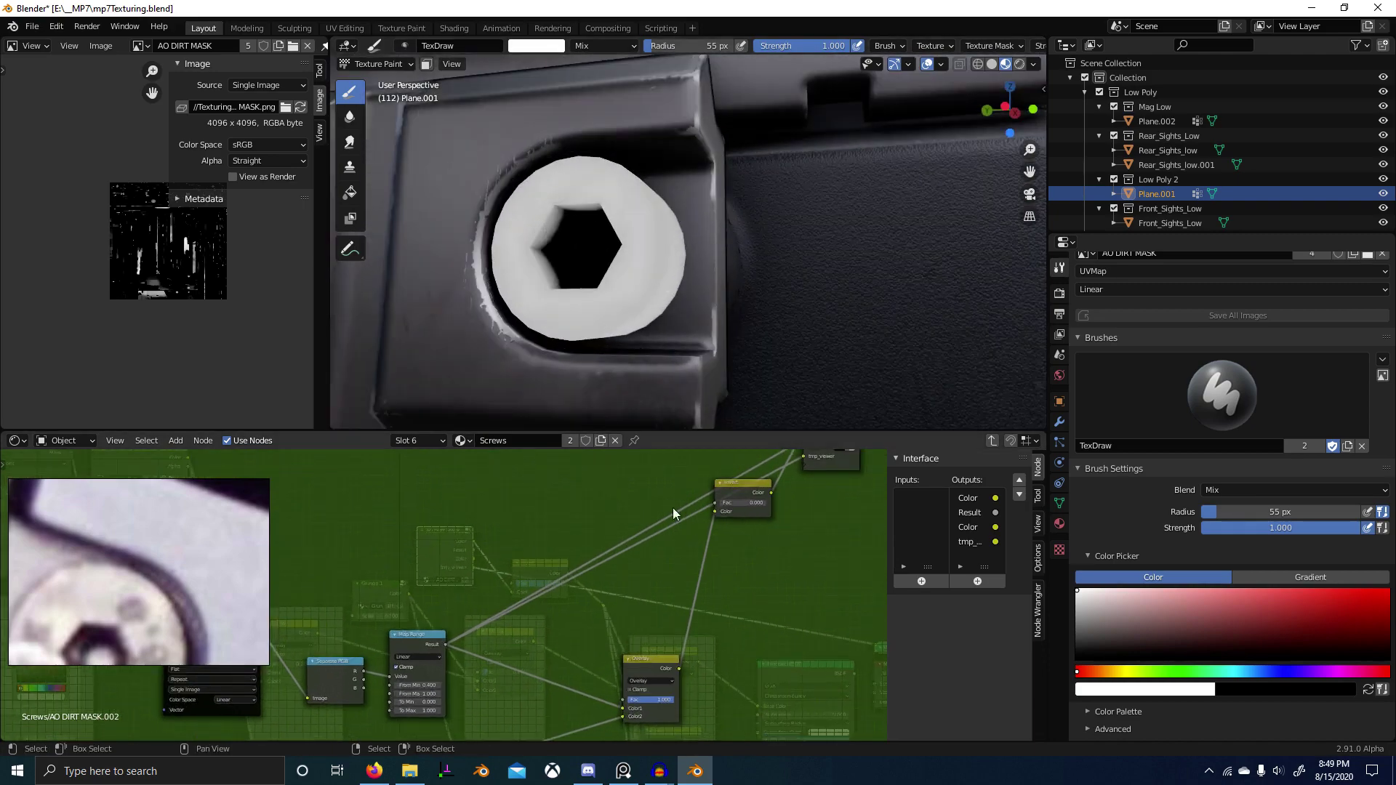
Step: Return to the Screws material and preview the edited AO DIRT MASK.002 group on the screw
{"action": "key", "text": "Tab"}
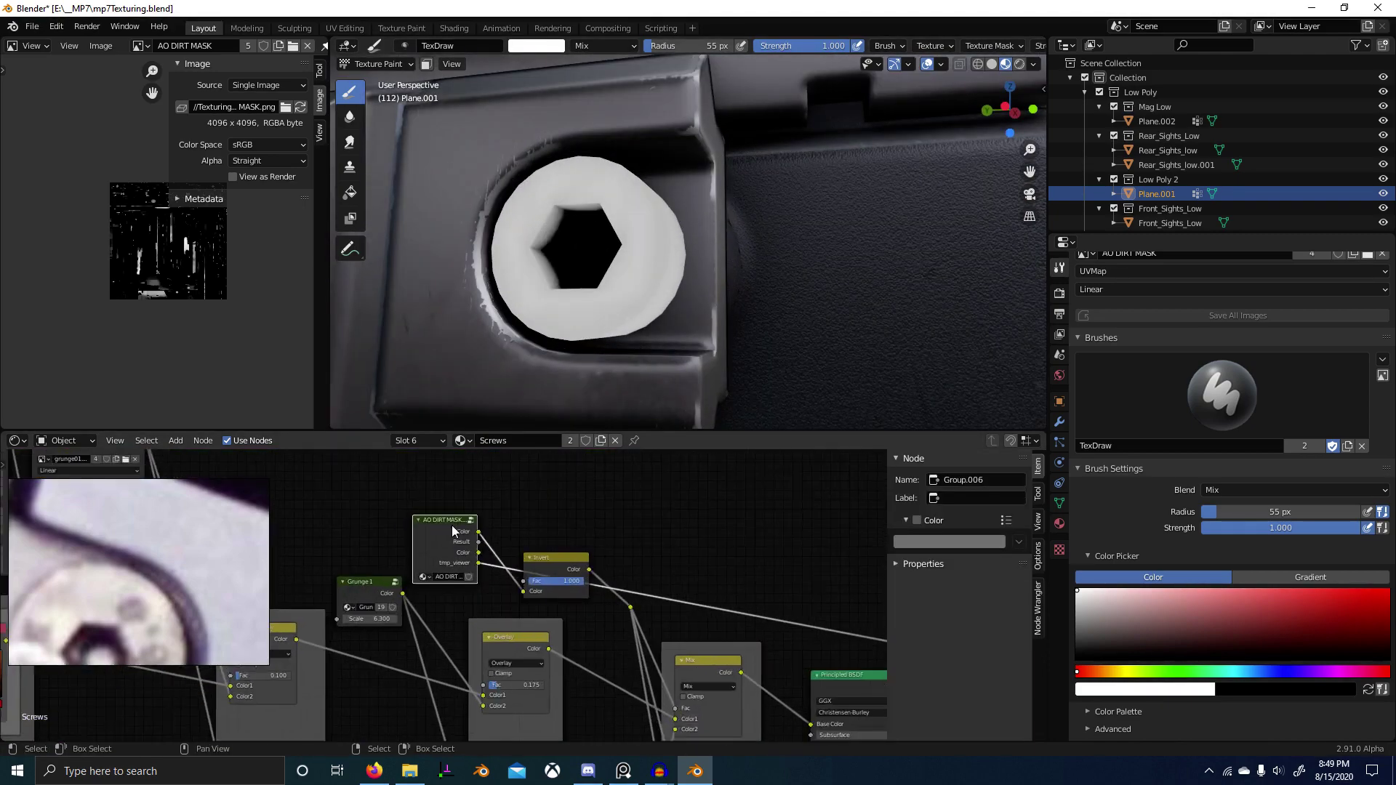
{"action": "left_click", "coordinate": [453, 523], "text": "ctrl+shift"}
{"action": "scroll", "coordinate": [608, 323], "scroll_direction": "up", "scroll_amount": 3}
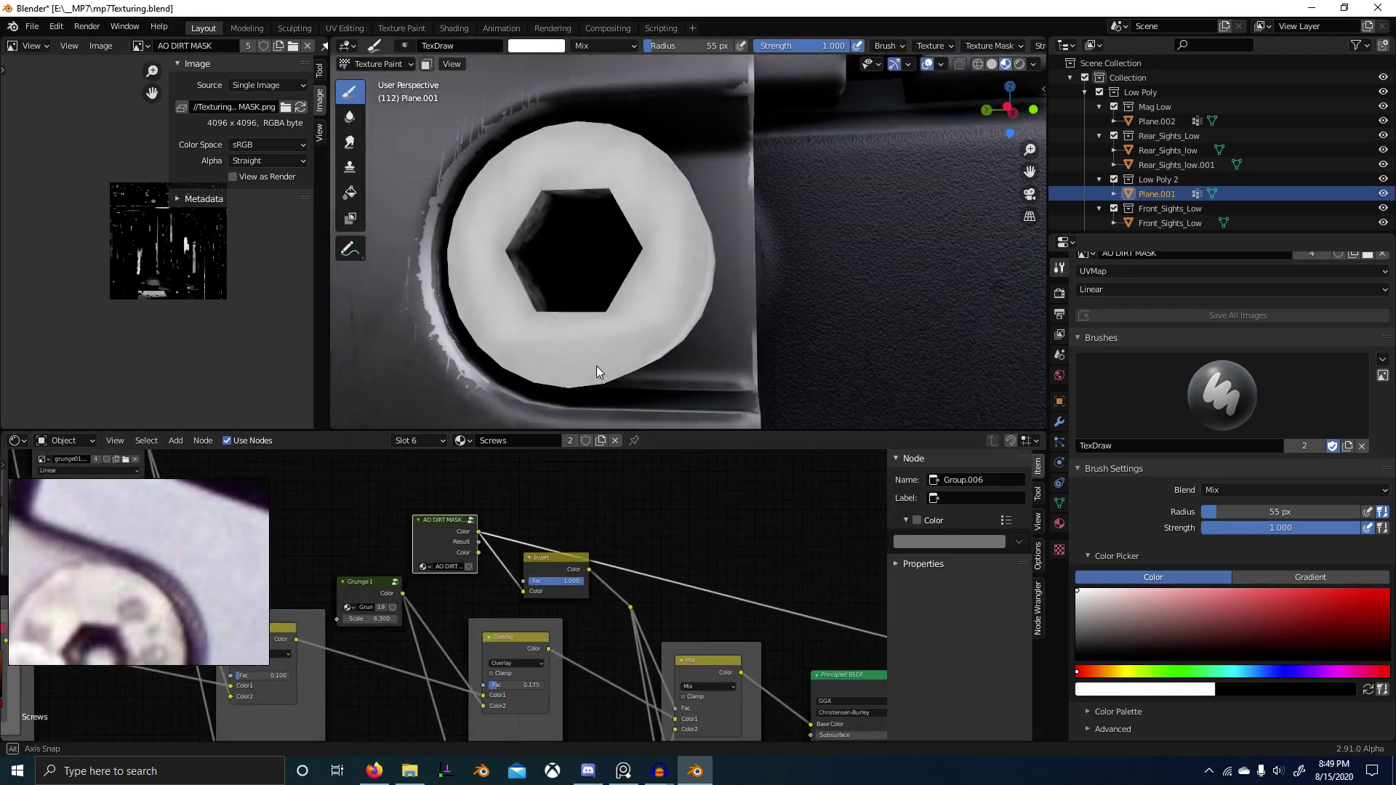
{"action": "scroll", "coordinate": [596, 365], "scroll_direction": "down", "scroll_amount": 1}
Step: Reopen the AO DIRT MASK.002 group and move the Reciever AO.exr texture node farther from Separate RGB
{"action": "key", "text": "Tab"}
{"action": "scroll", "coordinate": [465, 576], "scroll_direction": "down", "scroll_amount": 2}
{"action": "scroll", "coordinate": [408, 603], "scroll_direction": "up", "scroll_amount": 4}
{"action": "middle_click_drag", "start_coordinate": [342, 641], "coordinate": [593, 531]}
{"action": "left_click", "coordinate": [355, 558]}
{"action": "middle_click_drag", "start_coordinate": [355, 559], "coordinate": [482, 562]}
{"action": "key", "text": "g"}
{"action": "left_click", "coordinate": [433, 567]}
{"action": "scroll", "coordinate": [434, 568], "scroll_direction": "down", "scroll_amount": 1}
Step: Add an Image Texture node inside the group and move Separate RGB next to the Reciever AO.exr texture
{"action": "key", "text": "shift+a"}
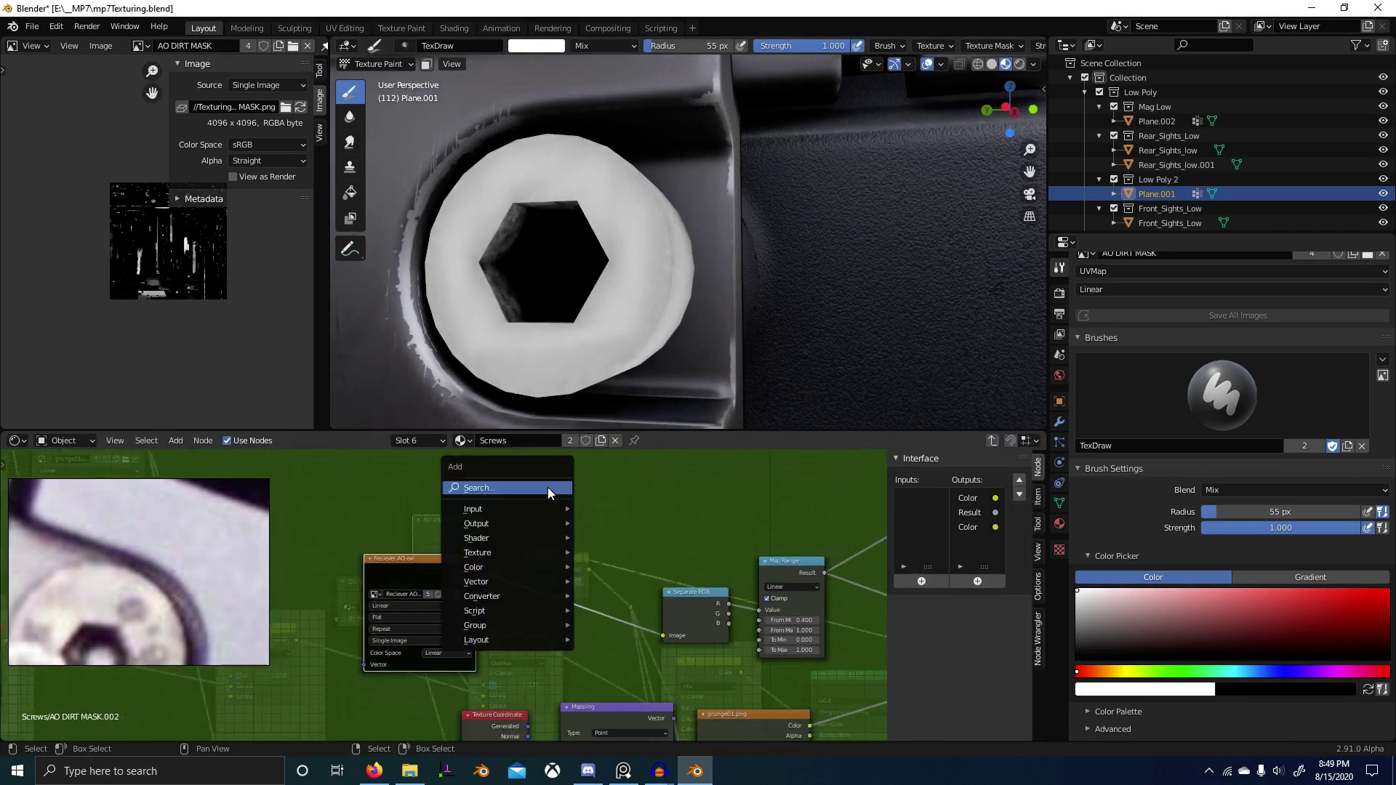
{"action": "left_click", "coordinate": [548, 487]}
{"action": "type", "text": "image"}
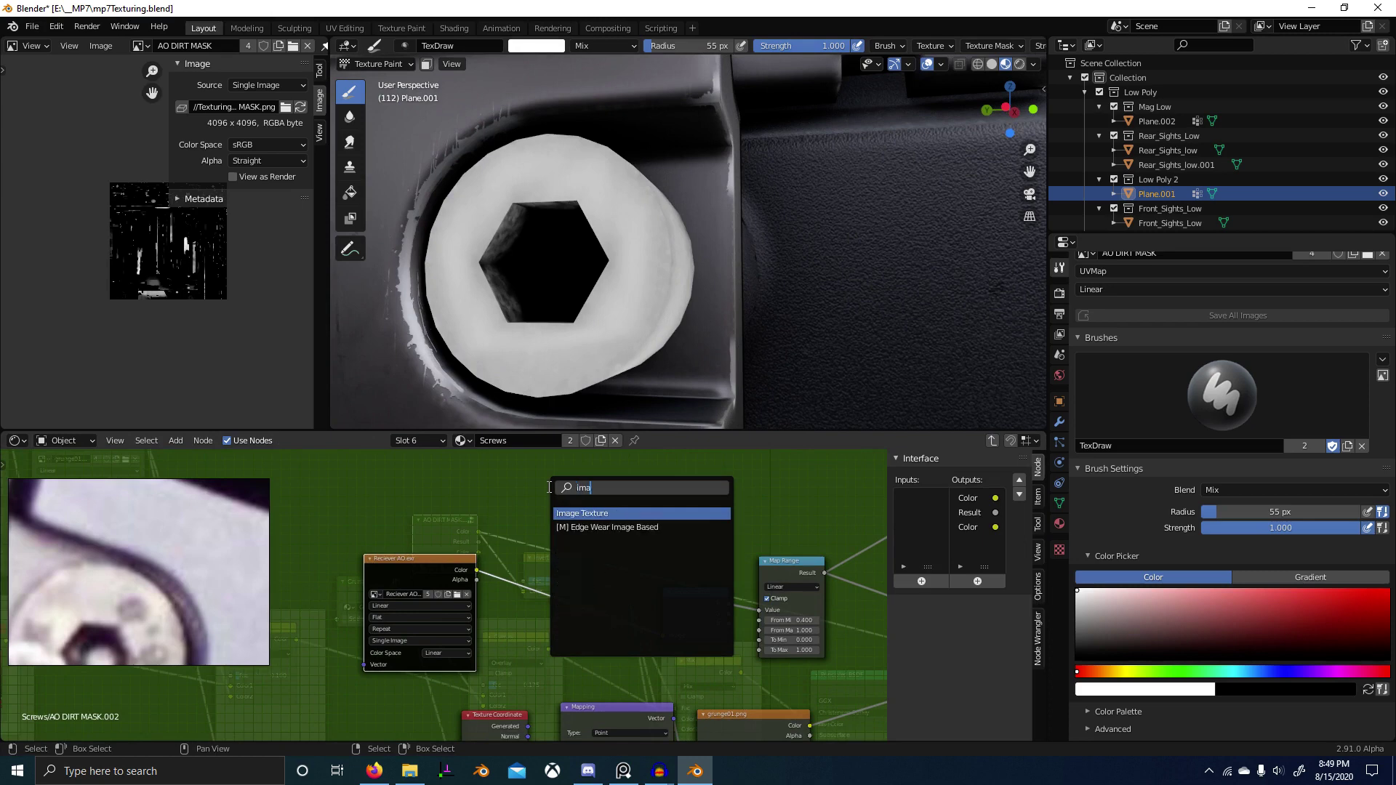
{"action": "key", "text": "Return"}
{"action": "left_click", "coordinate": [637, 492]}
{"action": "left_click", "coordinate": [676, 603]}
{"action": "left_click_drag", "start_coordinate": [649, 606], "coordinate": [501, 603]}
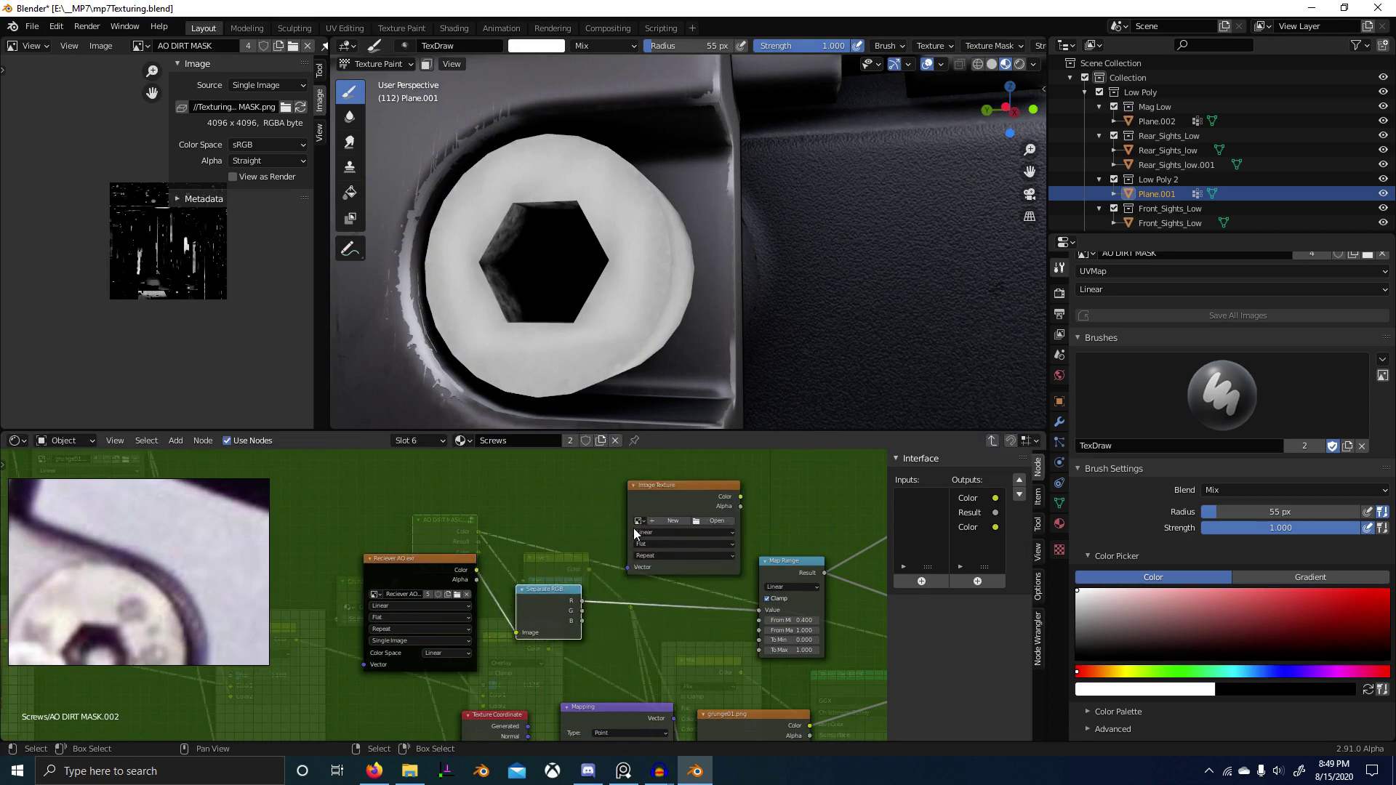
Step: Create a blank 4096 x 4096 px image named SCrew AO in the new texture node and place the node above Separate RGB
{"action": "left_click", "coordinate": [673, 520]}
{"action": "left_click", "coordinate": [692, 546]}
{"action": "type", "text": "SCrew AO"}
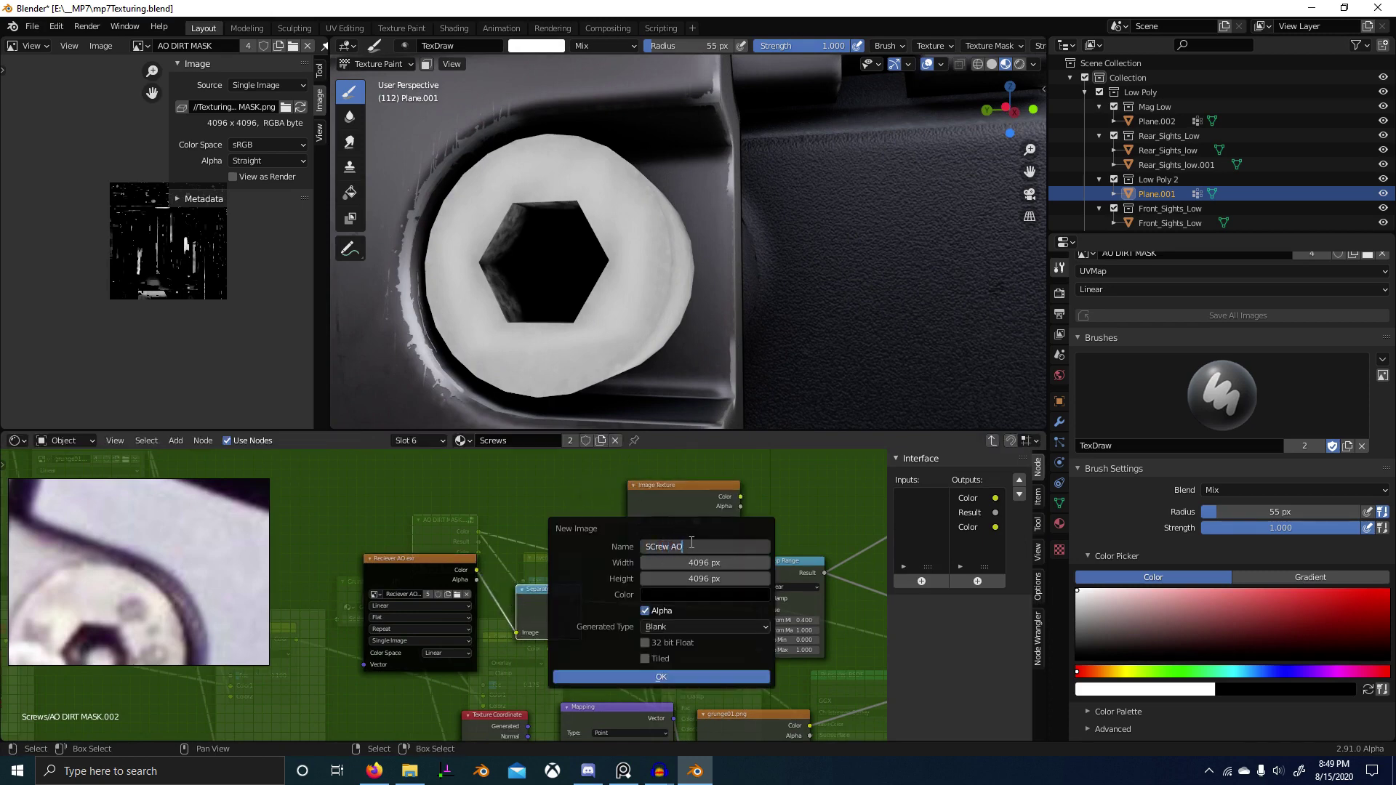
{"action": "key", "text": "Return"}
{"action": "left_click", "coordinate": [670, 676]}
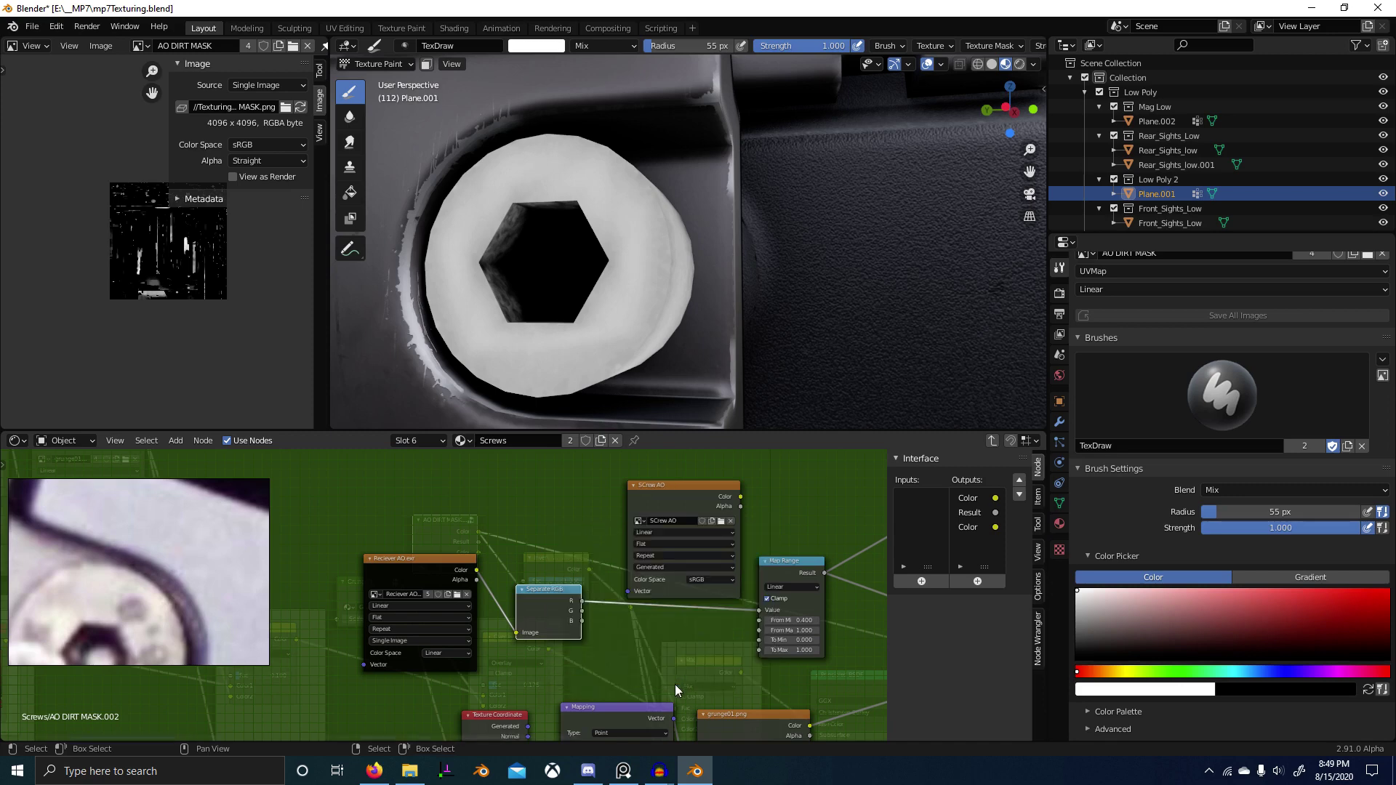
{"action": "left_click_drag", "start_coordinate": [675, 520], "coordinate": [583, 491]}
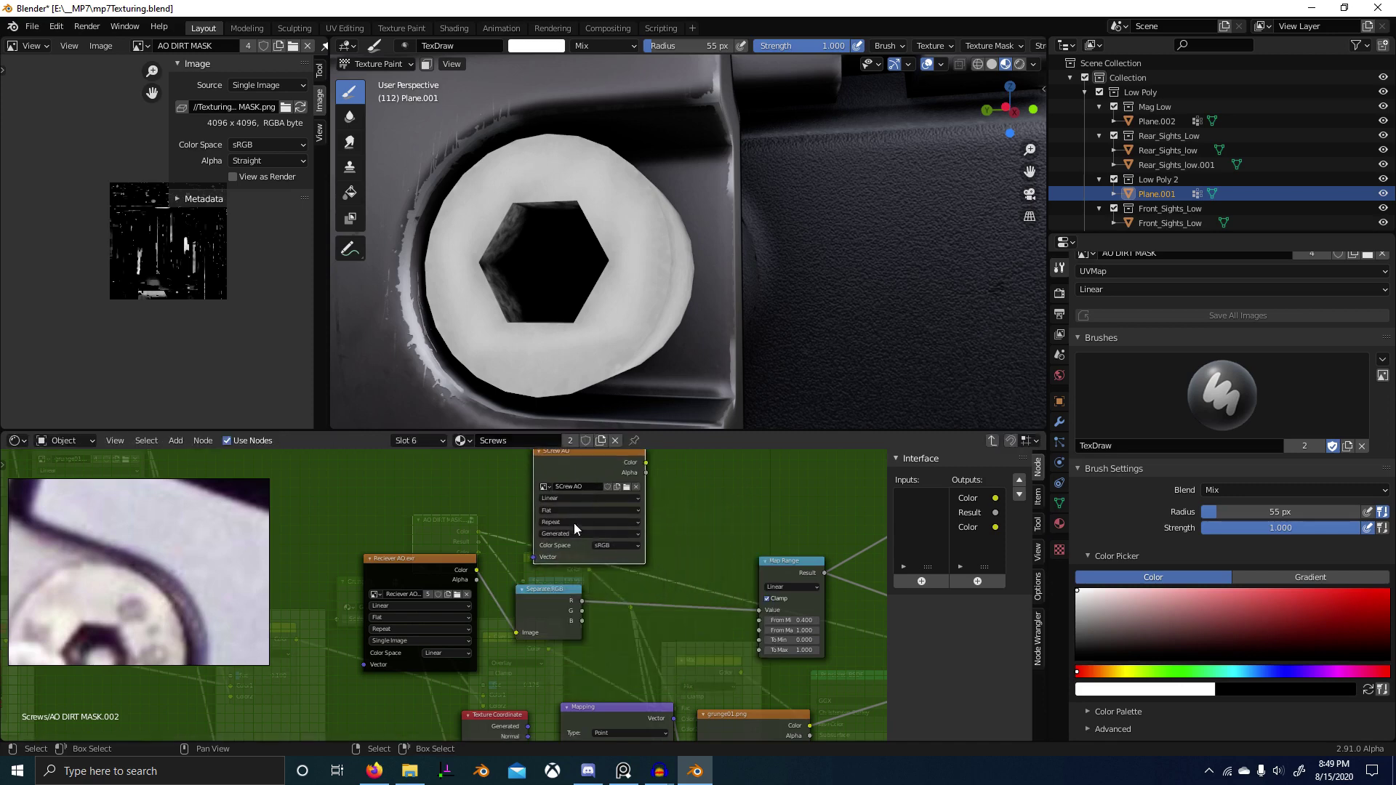
{"action": "scroll", "coordinate": [574, 522], "scroll_direction": "up", "scroll_amount": 1}
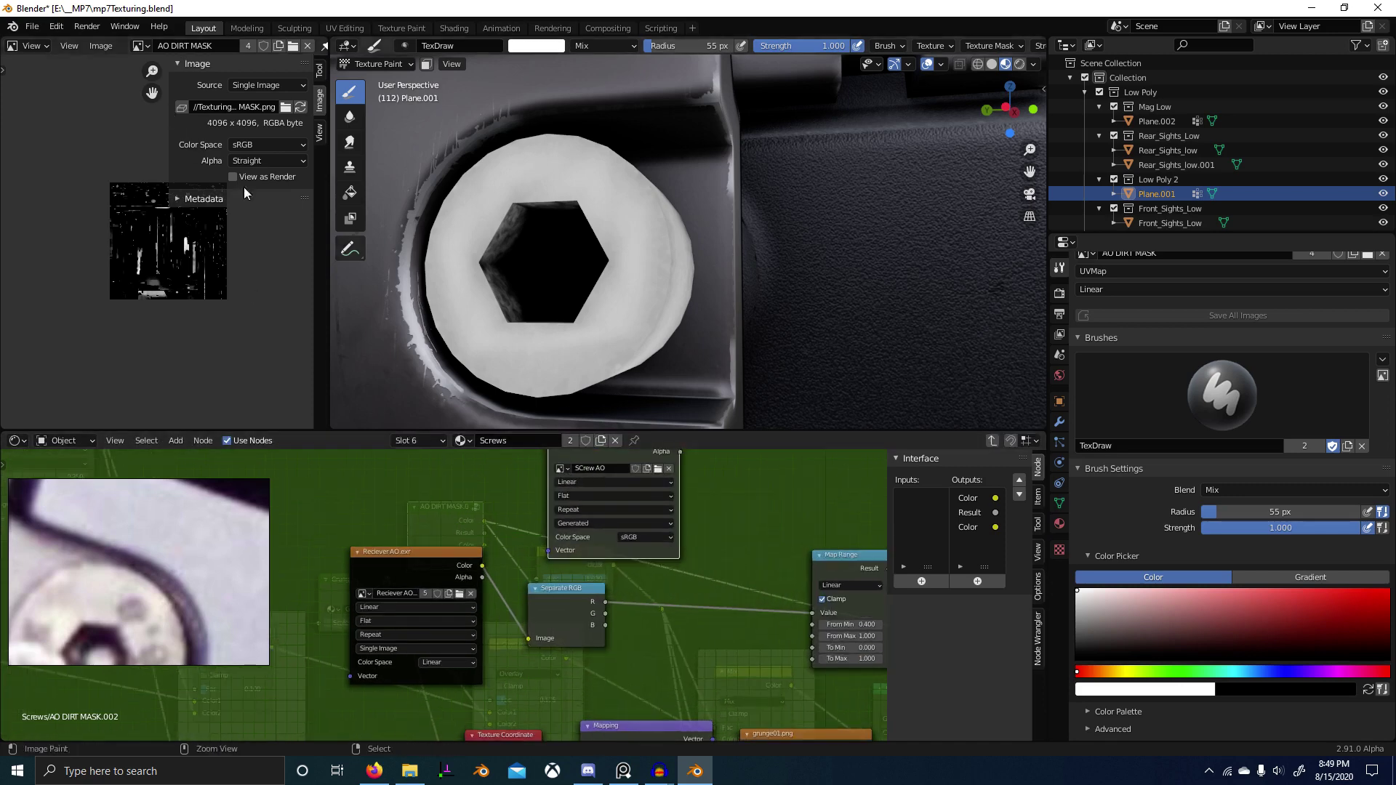
Step: Display the SCrew AO image in the image editor and set it as the texture paint canvas
{"action": "left_click", "coordinate": [141, 45]}
{"action": "left_click", "coordinate": [177, 192]}
{"action": "scroll", "coordinate": [1086, 273], "scroll_direction": "up", "scroll_amount": 3}
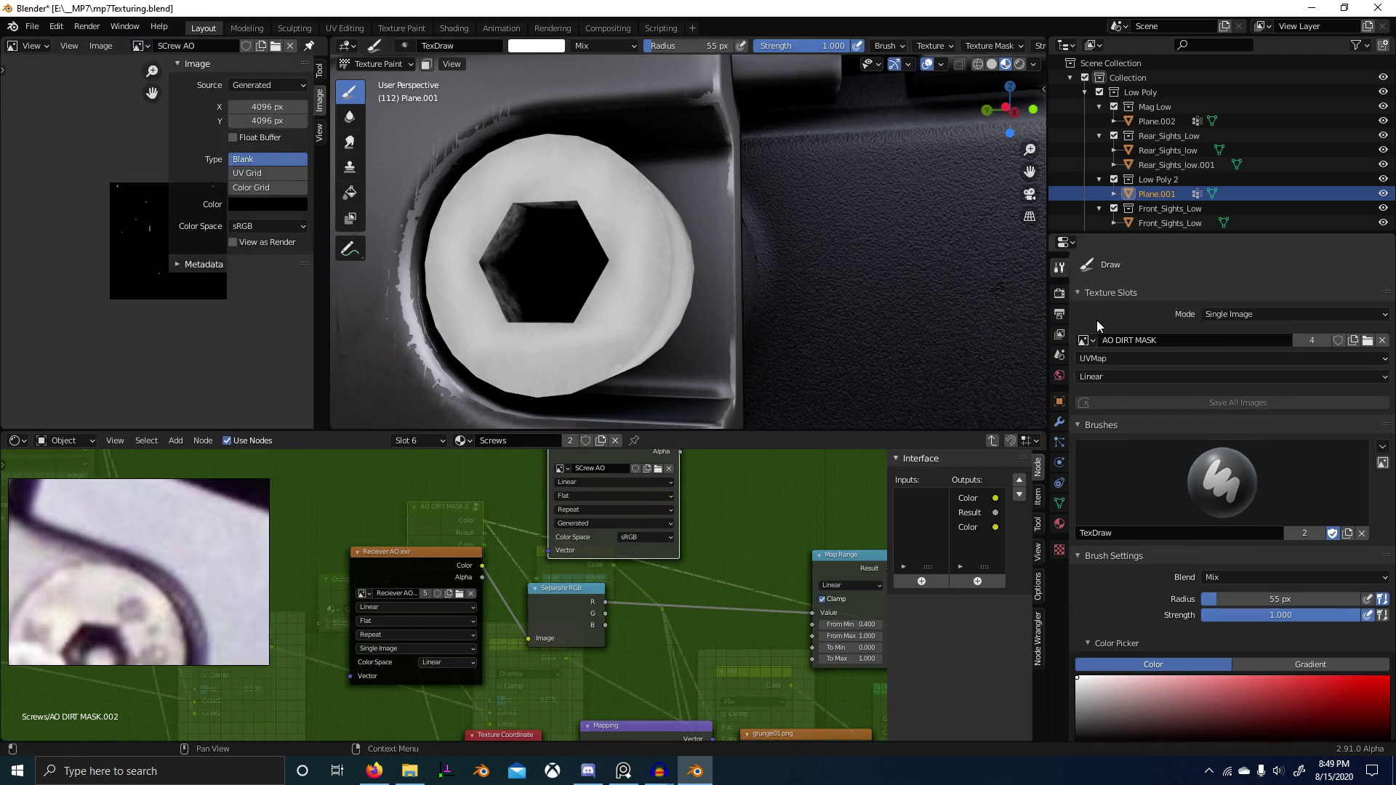
{"action": "left_click", "coordinate": [1088, 340]}
{"action": "left_click", "coordinate": [1127, 361]}
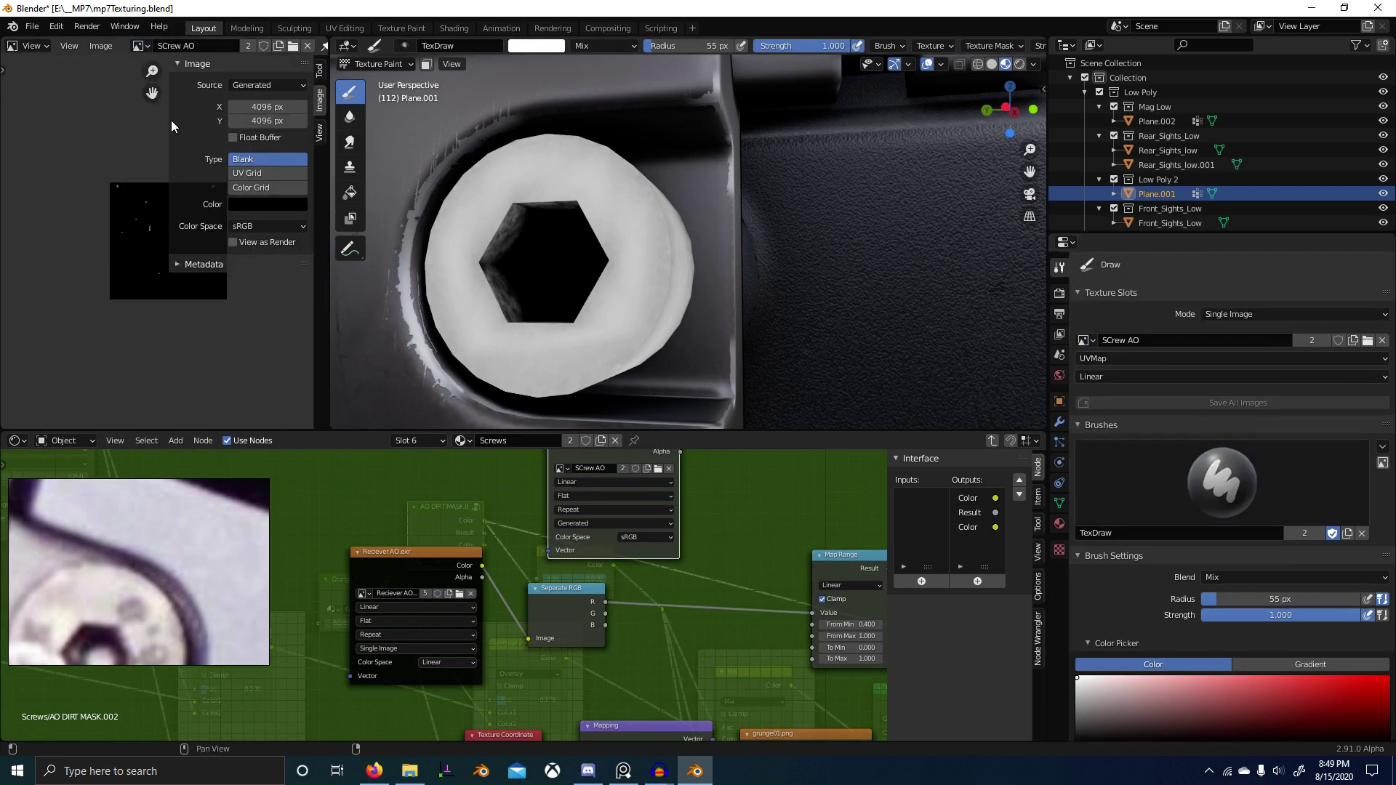
{"action": "scroll", "coordinate": [131, 225], "scroll_direction": "up", "scroll_amount": 5}
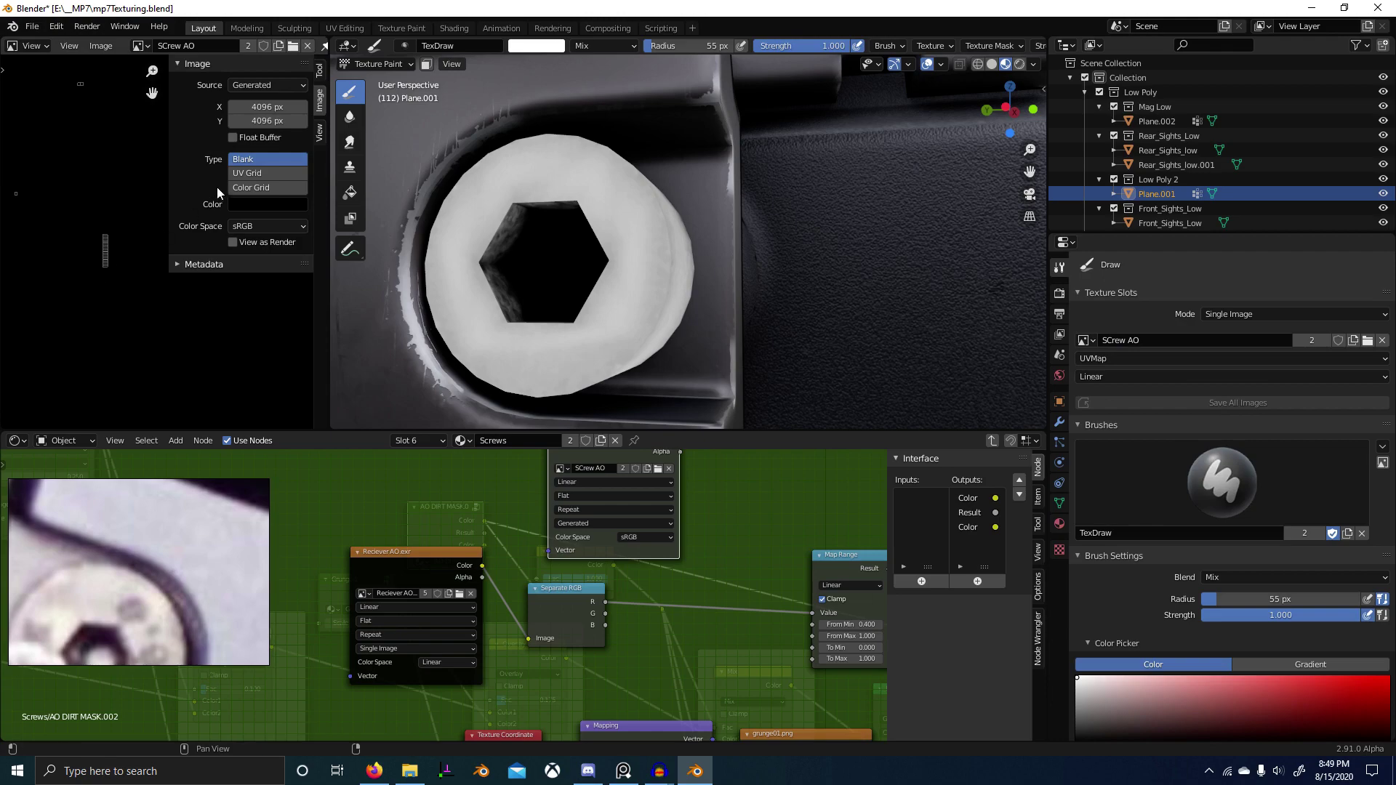
{"action": "scroll", "coordinate": [723, 310], "scroll_direction": "down", "scroll_amount": 8}
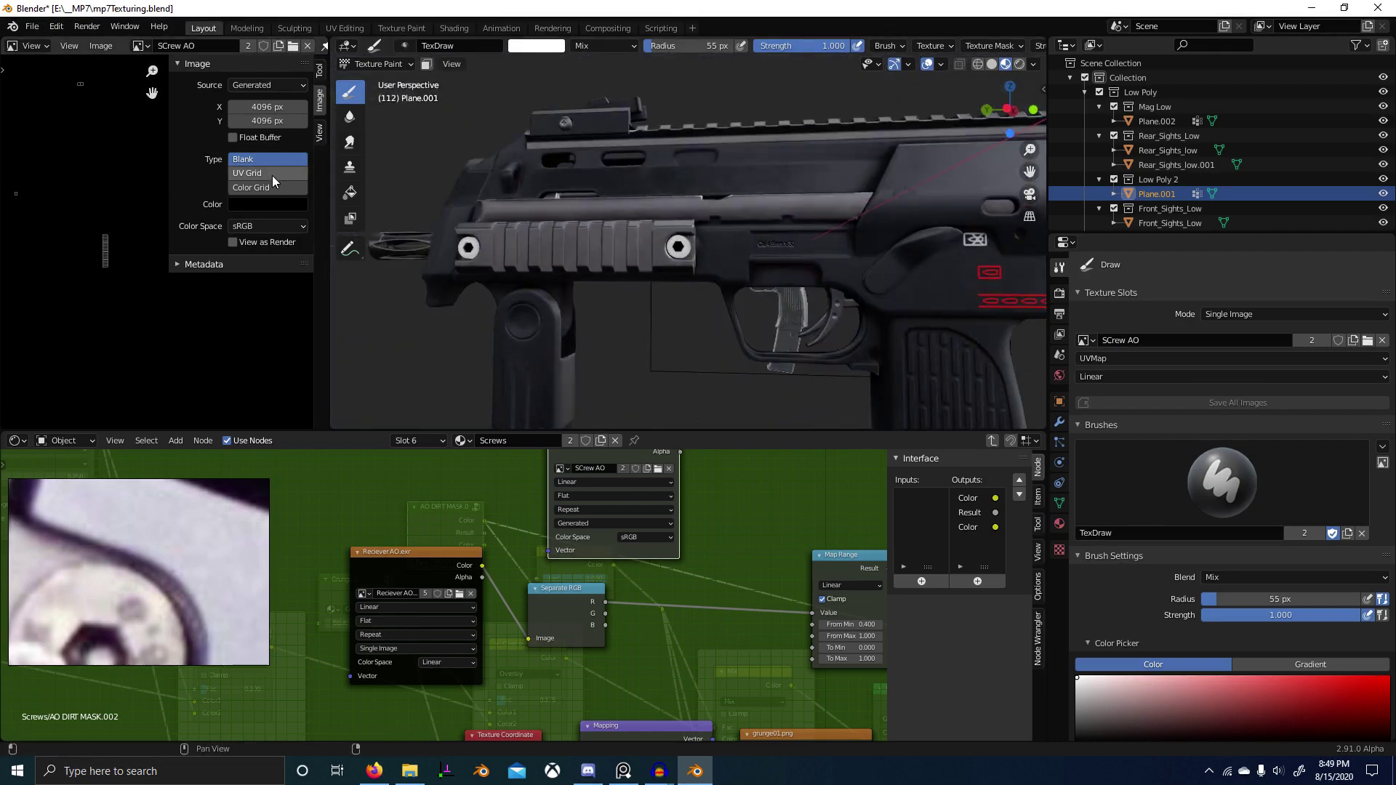
Step: Set the generated colour of SCrew AO to mid grey, with R, G and B at 0.5
{"action": "left_click", "coordinate": [264, 205]}
{"action": "left_click", "coordinate": [248, 355]}
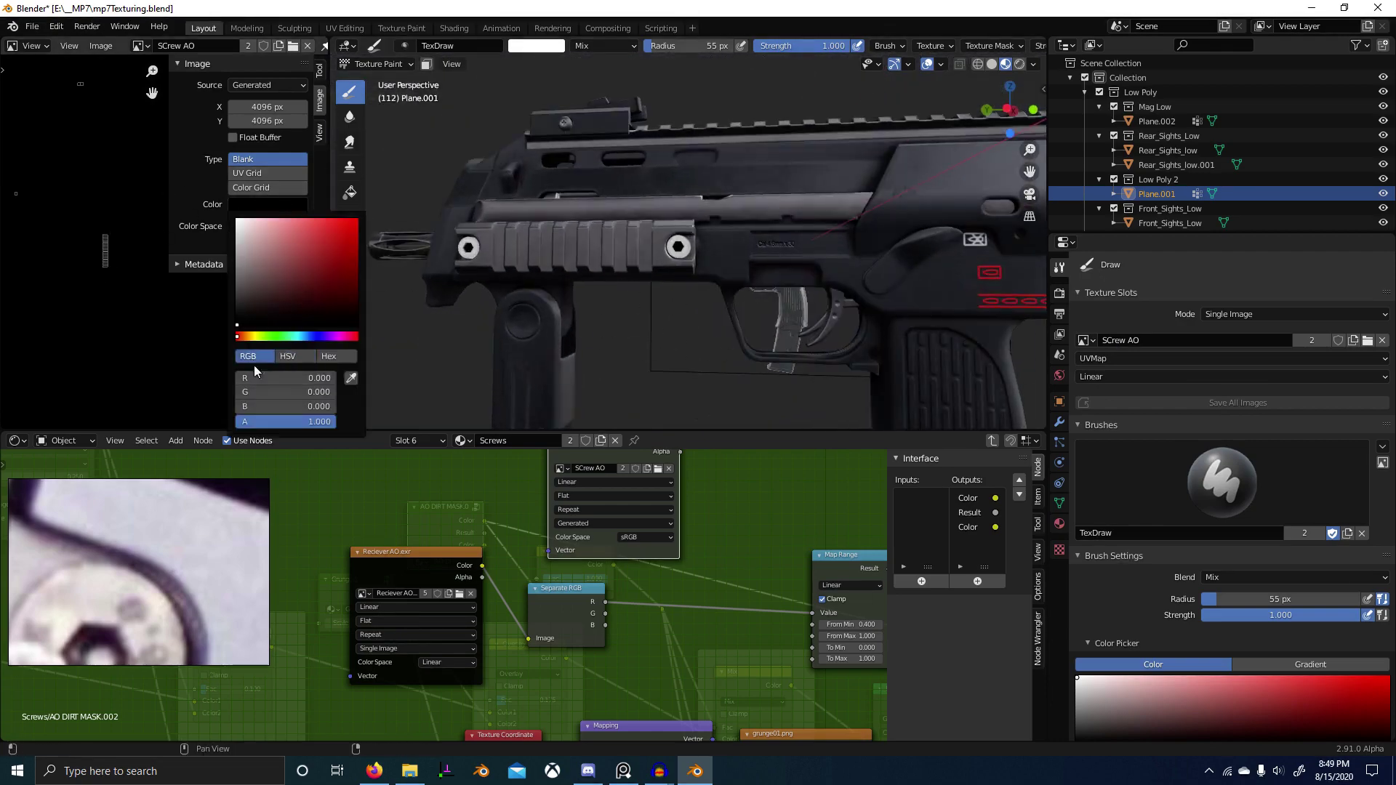
{"action": "left_click_drag", "start_coordinate": [285, 378], "coordinate": [285, 407]}
{"action": "type", "text": ".5"}
{"action": "key", "text": "Return"}
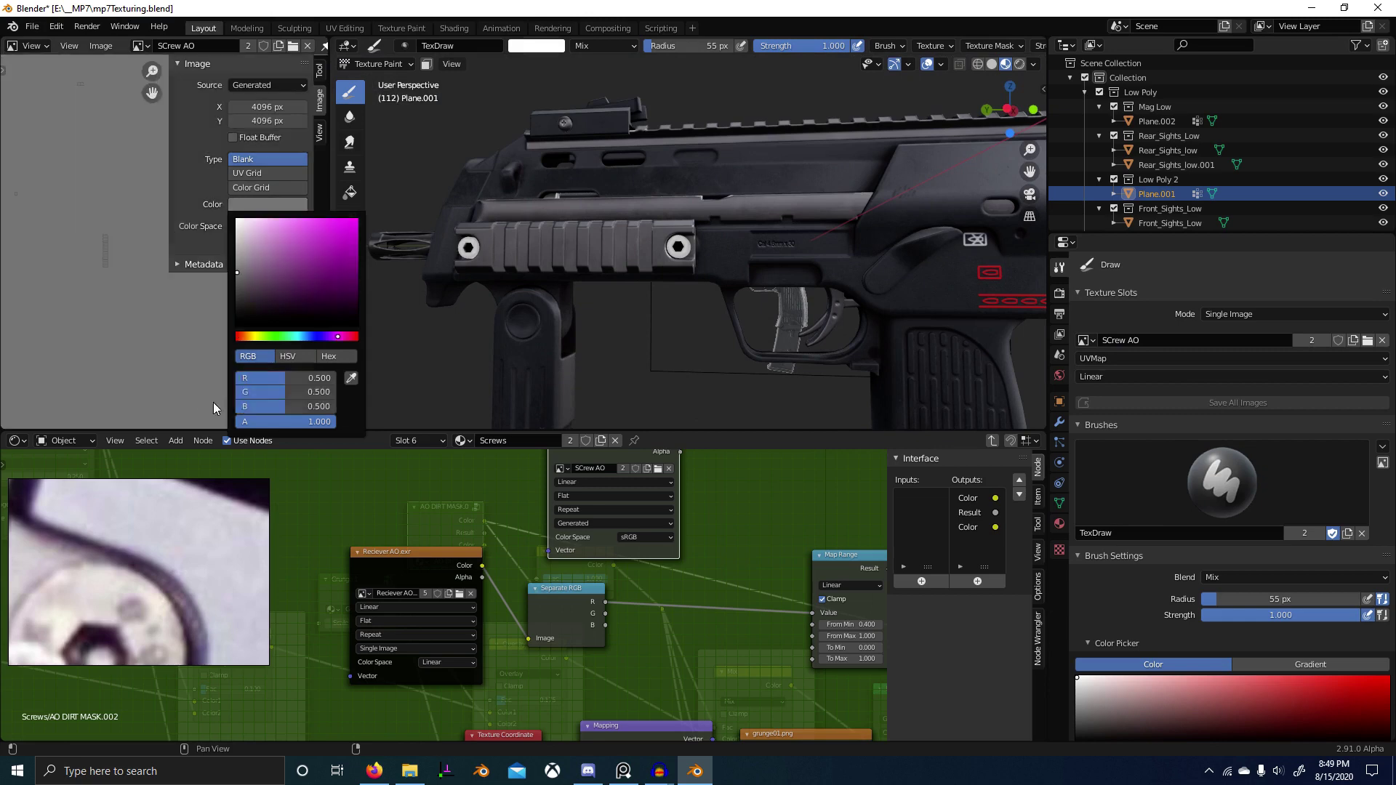
Step: Insert a MixRGB node between Separate RGB's R output and Map Range, and preview it on the screw
{"action": "scroll", "coordinate": [700, 550], "scroll_direction": "down", "scroll_amount": 2}
{"action": "key", "text": "shift+a"}
{"action": "left_click", "coordinate": [690, 507]}
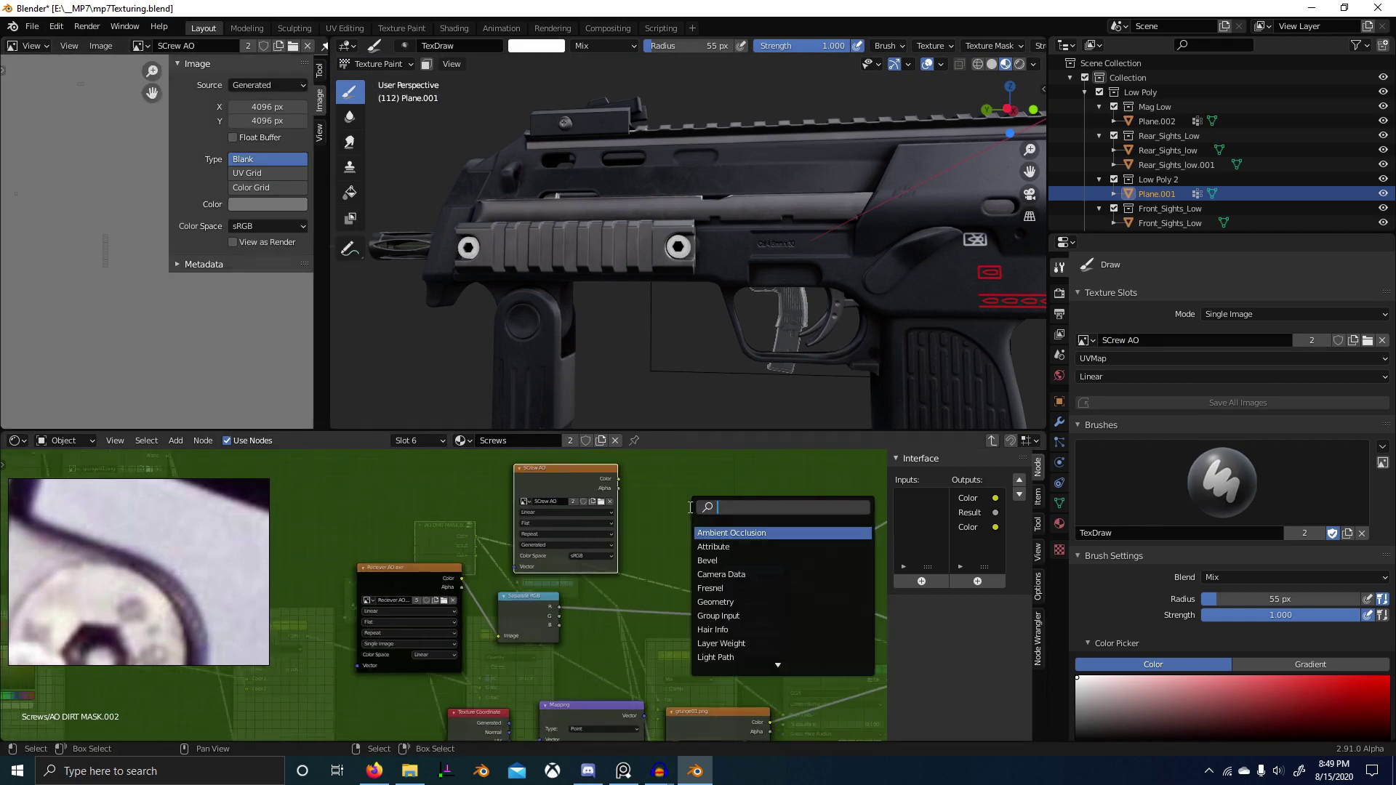
{"action": "type", "text": "mix"}
{"action": "key", "text": "Down"}
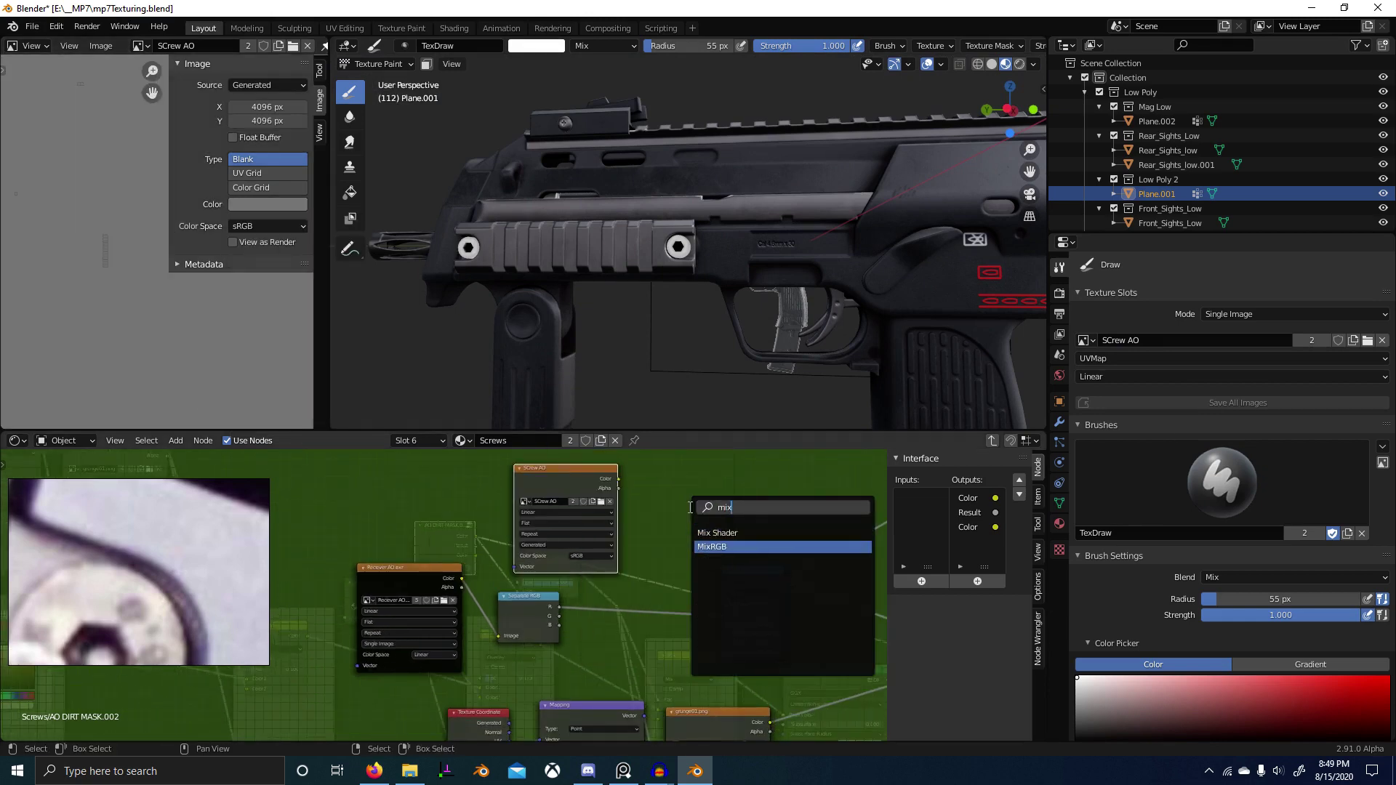
{"action": "key", "text": "Return"}
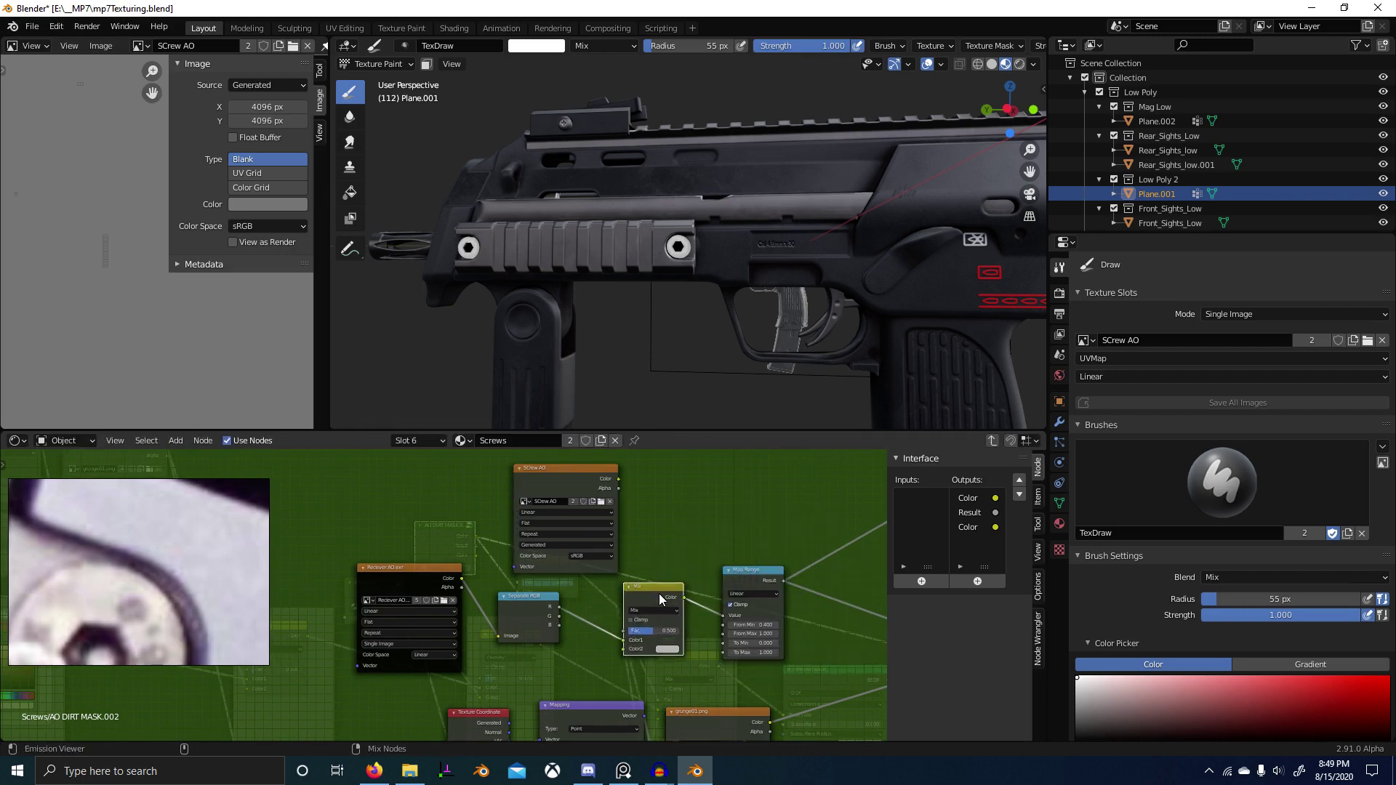
{"action": "left_click", "coordinate": [680, 627]}
Step: Set the Mix node's blend mode to Overlay and try out its Color2 and Fac settings on the screw
{"action": "scroll", "coordinate": [680, 628], "scroll_direction": "up", "scroll_amount": 4}
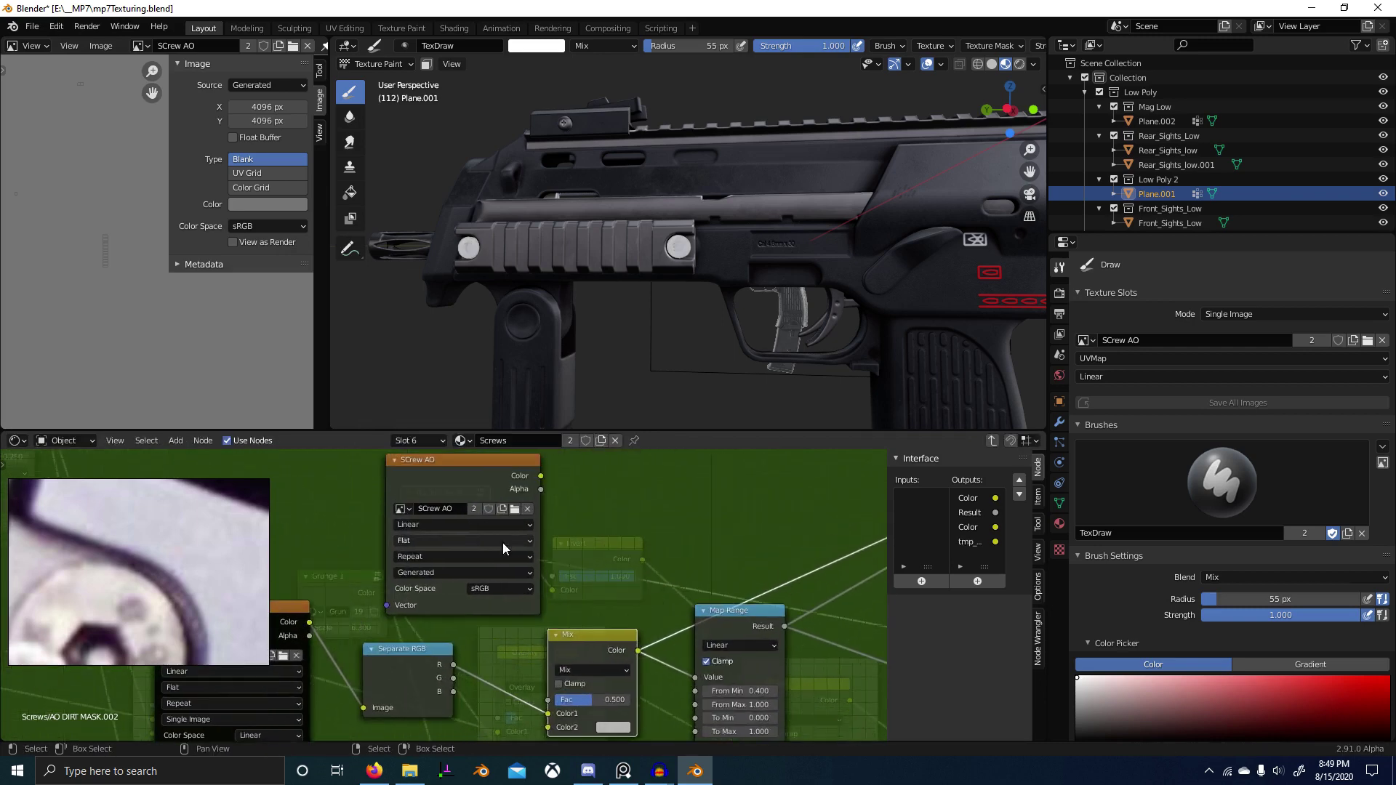
{"action": "scroll", "coordinate": [753, 269], "scroll_direction": "up", "scroll_amount": 4}
{"action": "scroll", "coordinate": [752, 268], "scroll_direction": "up", "scroll_amount": 5}
{"action": "scroll", "coordinate": [585, 677], "scroll_direction": "down", "scroll_amount": 1}
{"action": "middle_click_drag", "start_coordinate": [582, 677], "coordinate": [619, 593]}
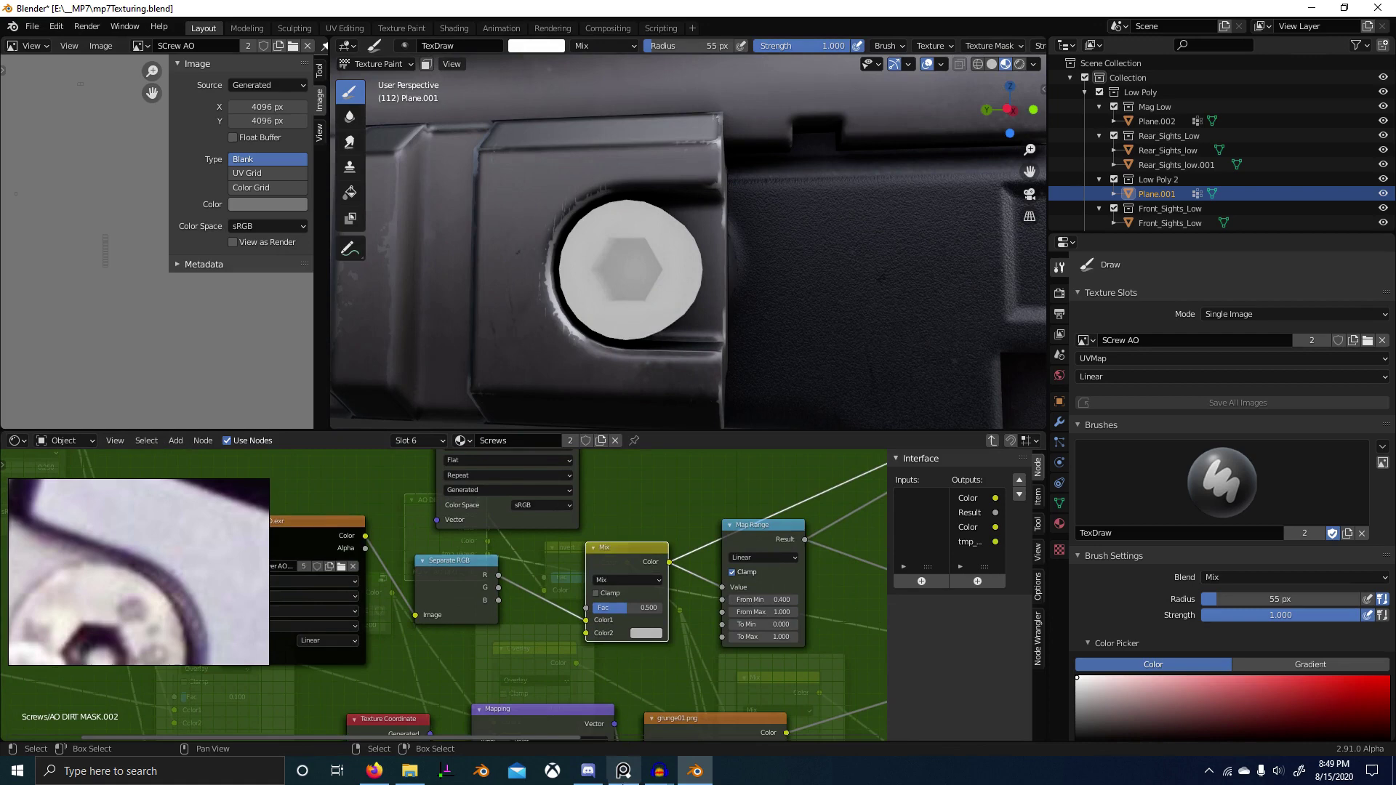
{"action": "left_click", "coordinate": [633, 582]}
{"action": "key", "text": "o"}
{"action": "scroll", "coordinate": [653, 591], "scroll_direction": "up", "scroll_amount": 3}
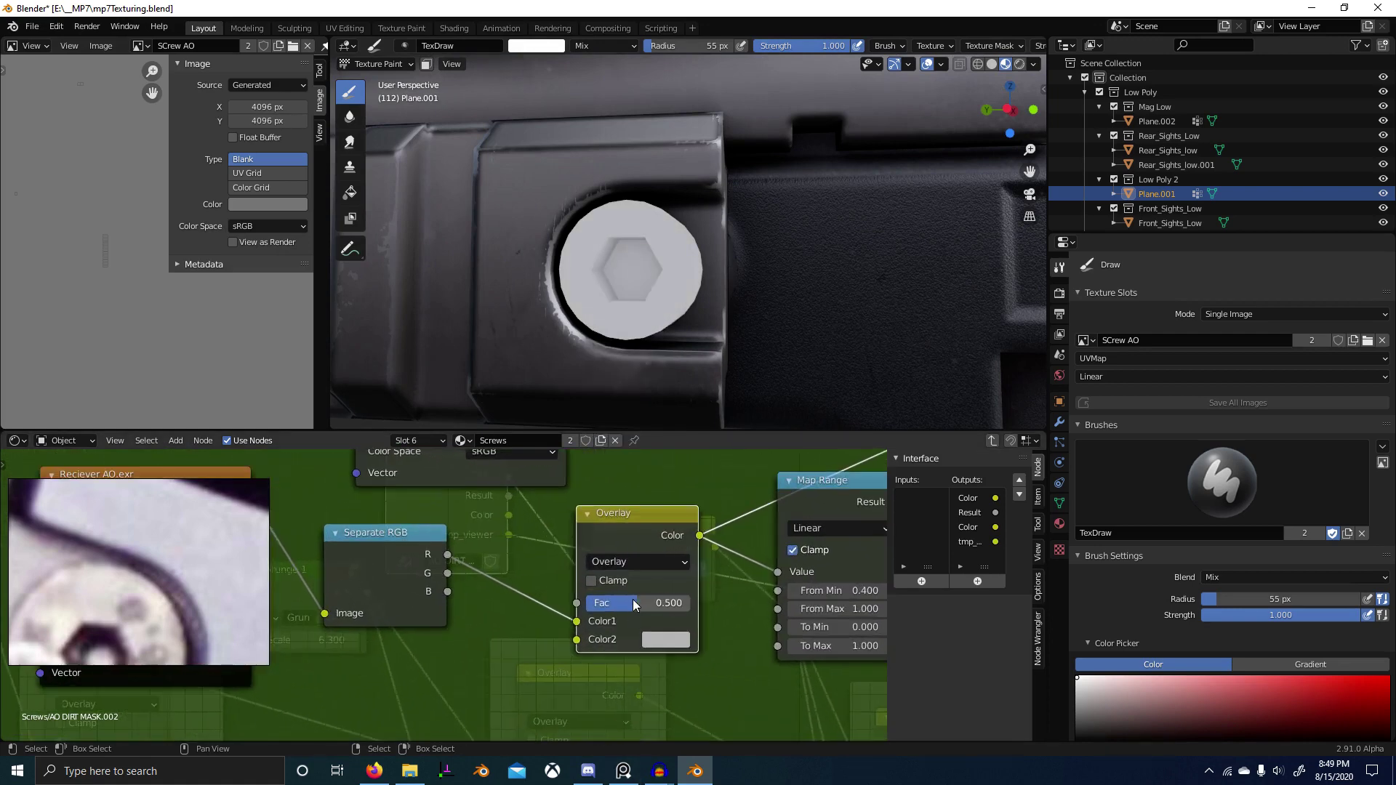
{"action": "left_click", "coordinate": [663, 640]}
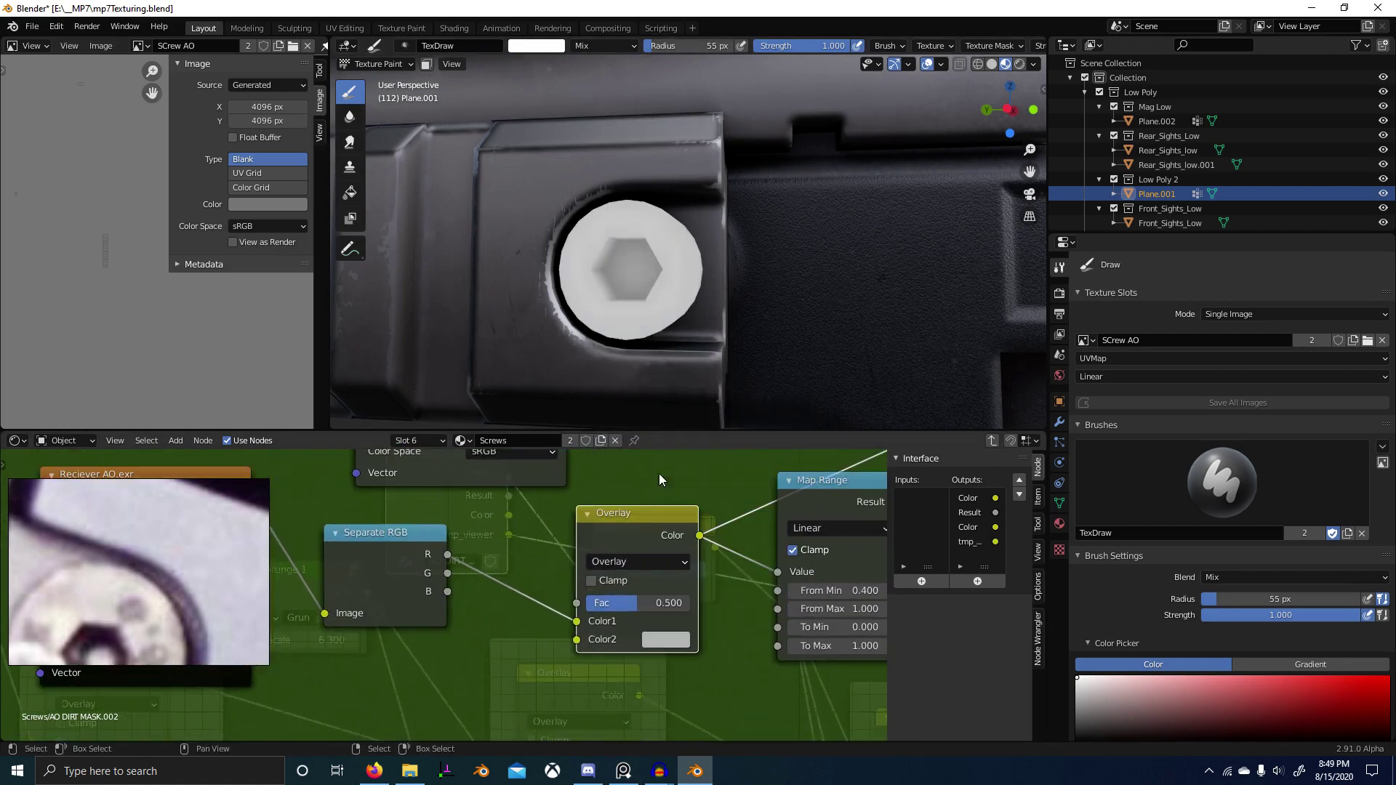
{"action": "scroll", "coordinate": [689, 400], "scroll_direction": "up", "scroll_amount": 4}
{"action": "mouse_move", "coordinate": [644, 605]}
{"action": "left_mouse_down"}
{"action": "mouse_move", "coordinate": [586, 605]}
{"action": "mouse_move", "coordinate": [691, 605]}
{"action": "left_mouse_up"}
{"action": "right_click", "coordinate": [598, 611]}
Step: Connect the SCrew AO texture's Color output to Color2 of the Overlay node
{"action": "scroll", "coordinate": [582, 598], "scroll_direction": "down", "scroll_amount": 5}
{"action": "middle_click_drag", "start_coordinate": [587, 572], "coordinate": [543, 587]}
{"action": "left_click", "coordinate": [495, 476]}
{"action": "scroll", "coordinate": [496, 474], "scroll_direction": "down", "scroll_amount": 3}
{"action": "middle_click_drag", "start_coordinate": [518, 460], "coordinate": [514, 487]}
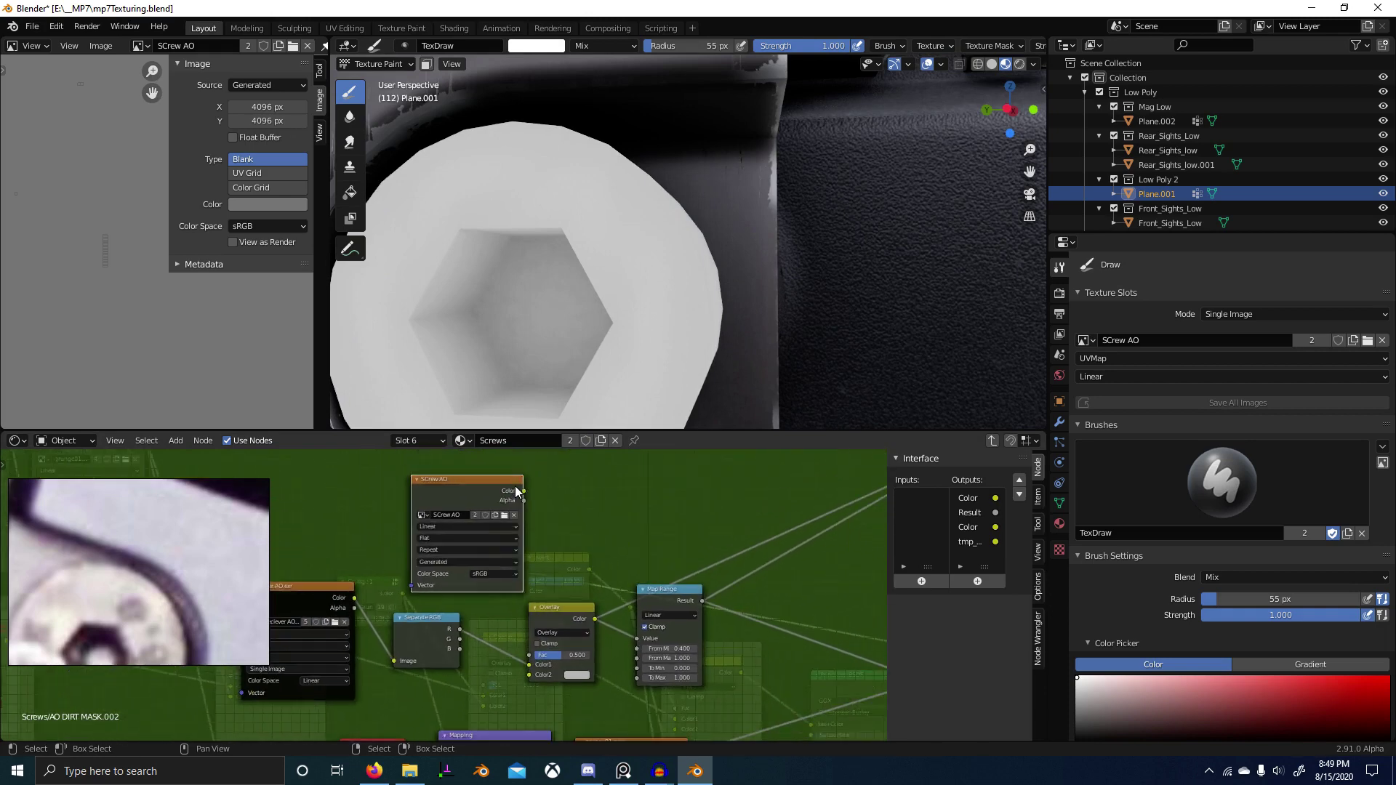
{"action": "mouse_move", "coordinate": [510, 498]}
{"action": "left_mouse_down"}
{"action": "mouse_move", "coordinate": [485, 509]}
{"action": "mouse_move", "coordinate": [537, 648]}
{"action": "mouse_move", "coordinate": [529, 675]}
{"action": "left_mouse_up"}
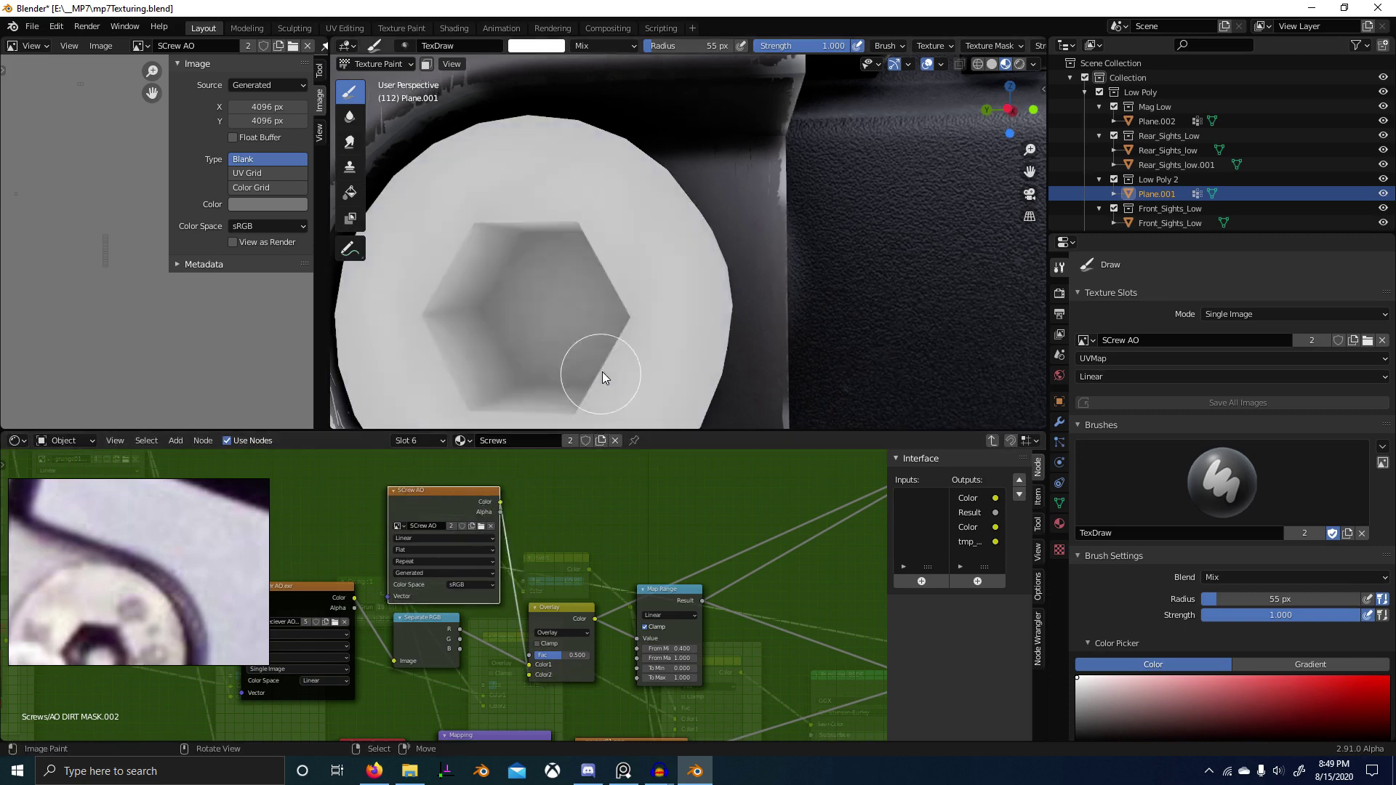
Step: Set the brush colour to black and try a stroke beside the screw's hex socket while previewing the SCrew AO texture
{"action": "scroll", "coordinate": [574, 381], "scroll_direction": "up", "scroll_amount": 2}
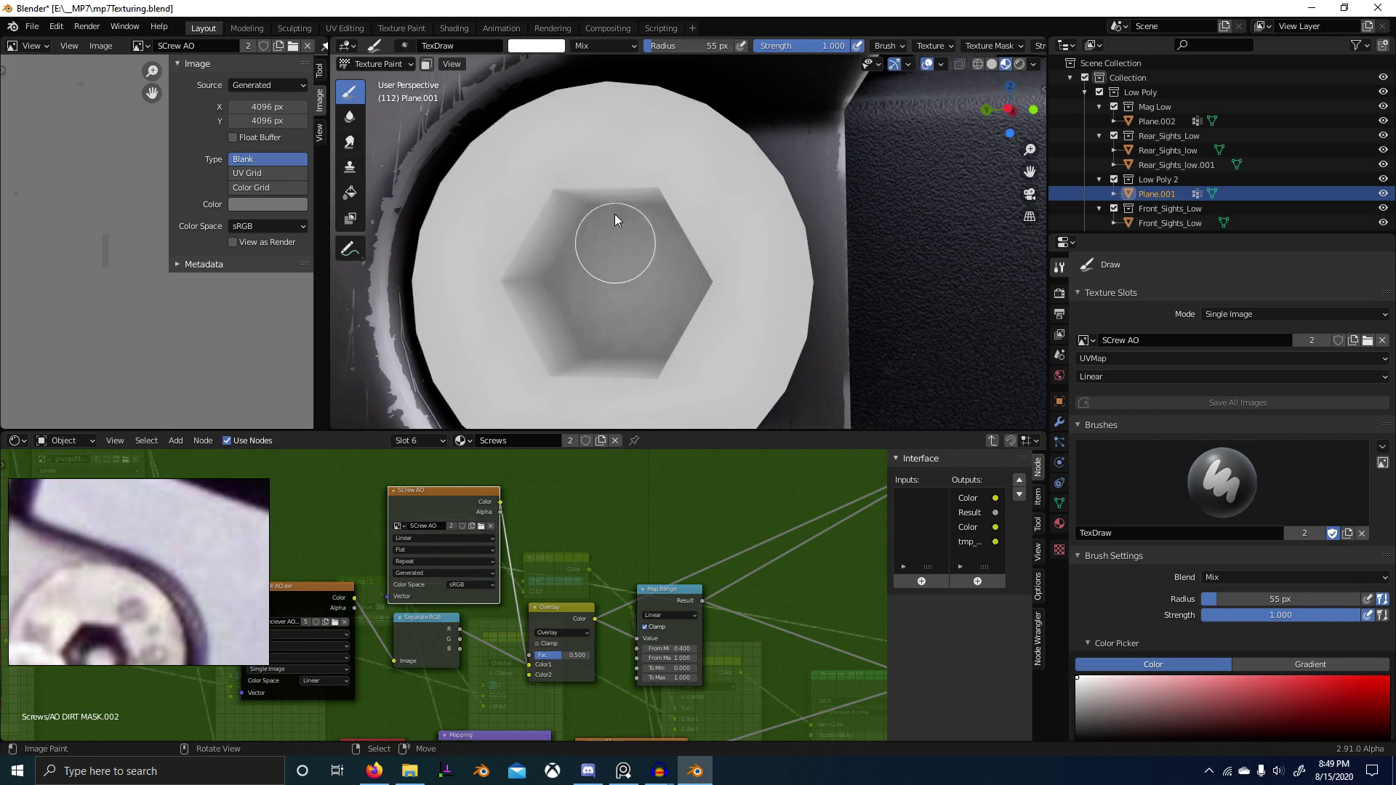
{"action": "left_click", "coordinate": [537, 45]}
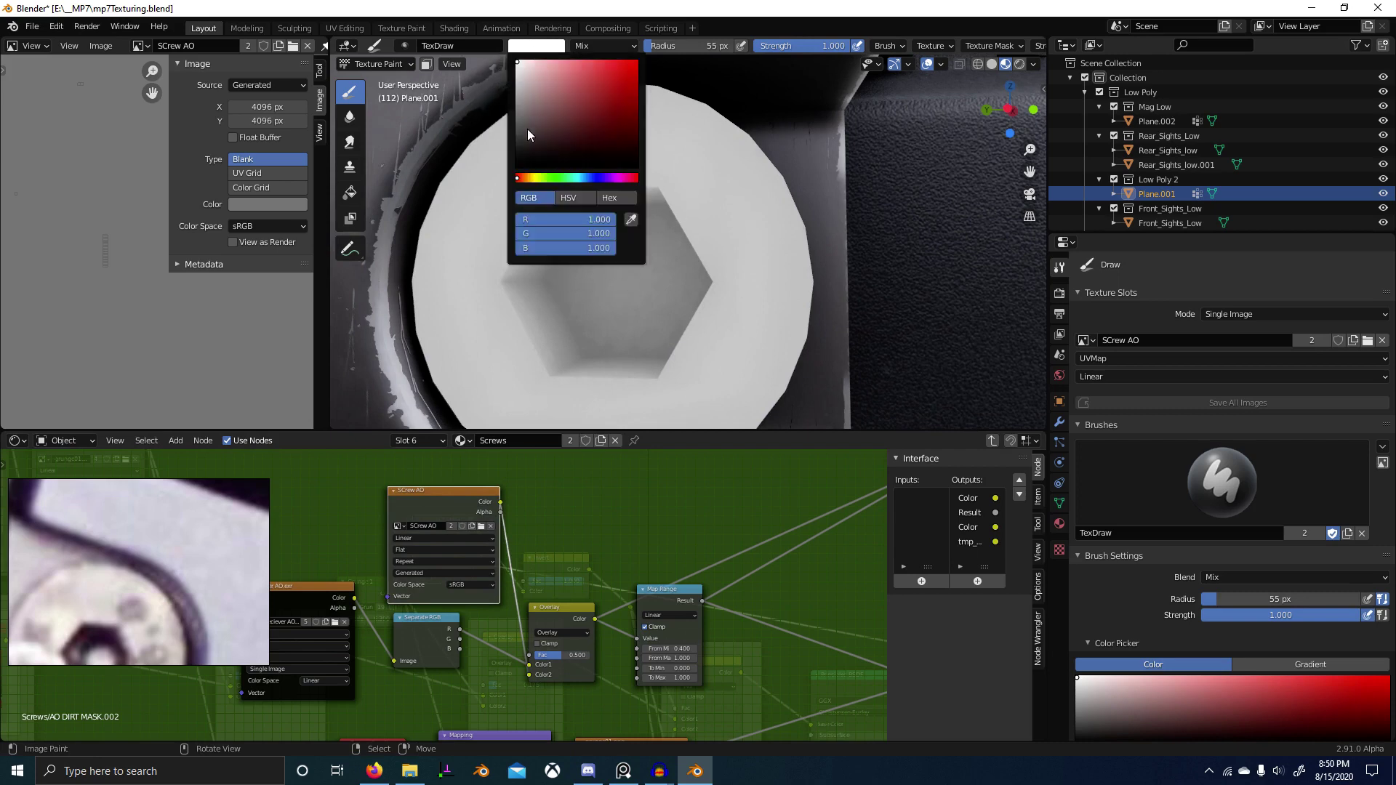
{"action": "left_click", "coordinate": [526, 191]}
{"action": "left_click", "coordinate": [446, 492], "text": "ctrl+shift"}
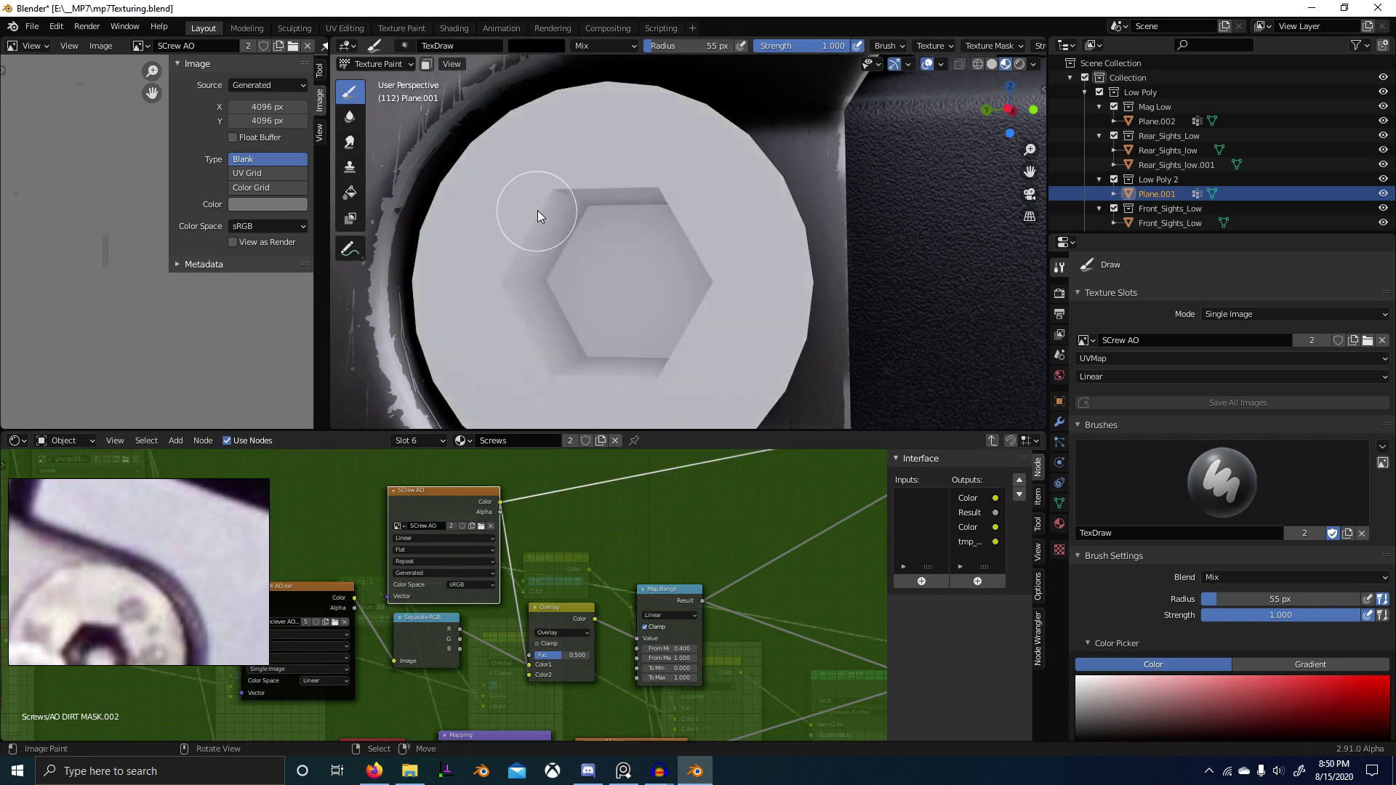
{"action": "left_click_drag", "start_coordinate": [541, 191], "coordinate": [527, 280]}
{"action": "key", "text": "ctrl+z"}
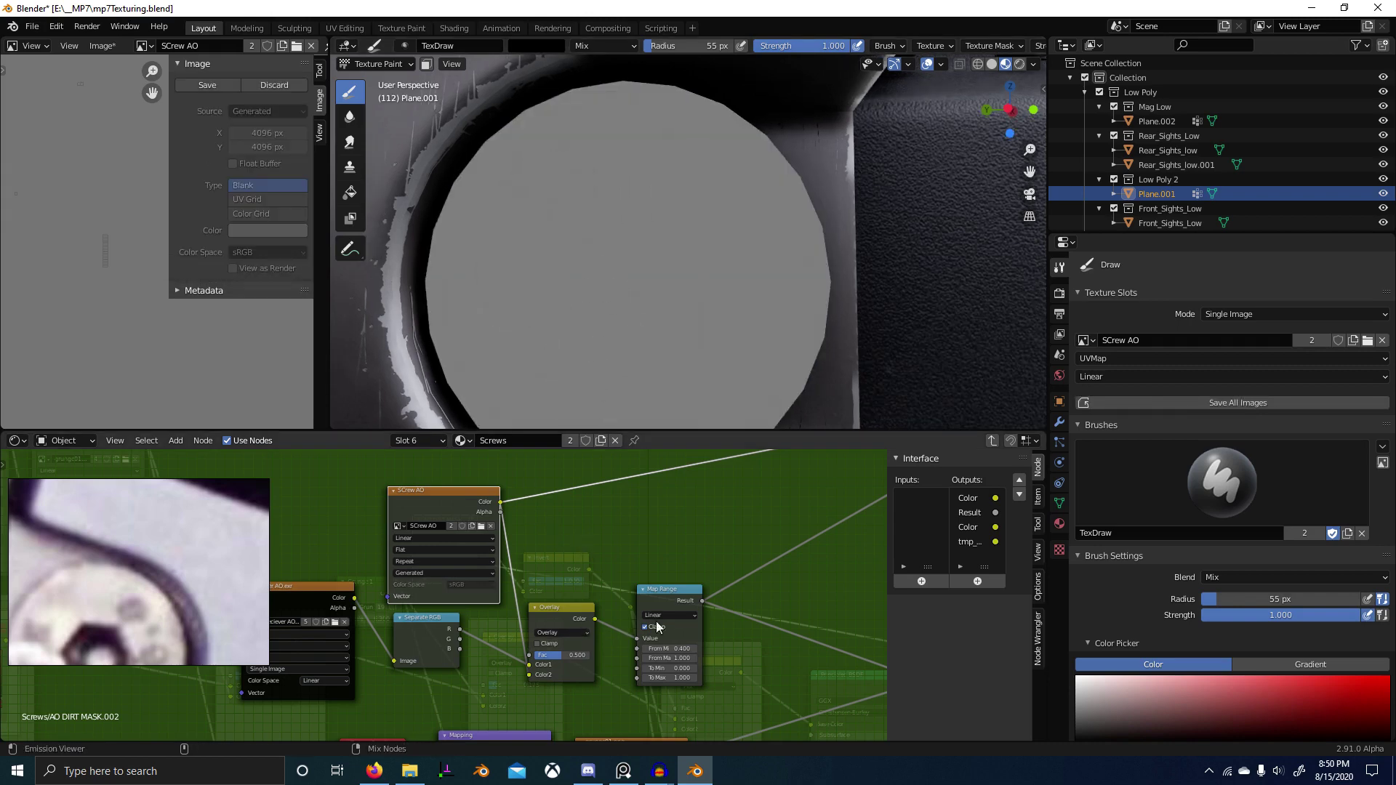
Step: Leave the AO DIRT MASK.002 group and preview its output on the screw
{"action": "scroll", "coordinate": [680, 602], "scroll_direction": "down", "scroll_amount": 3}
{"action": "key", "text": "Tab"}
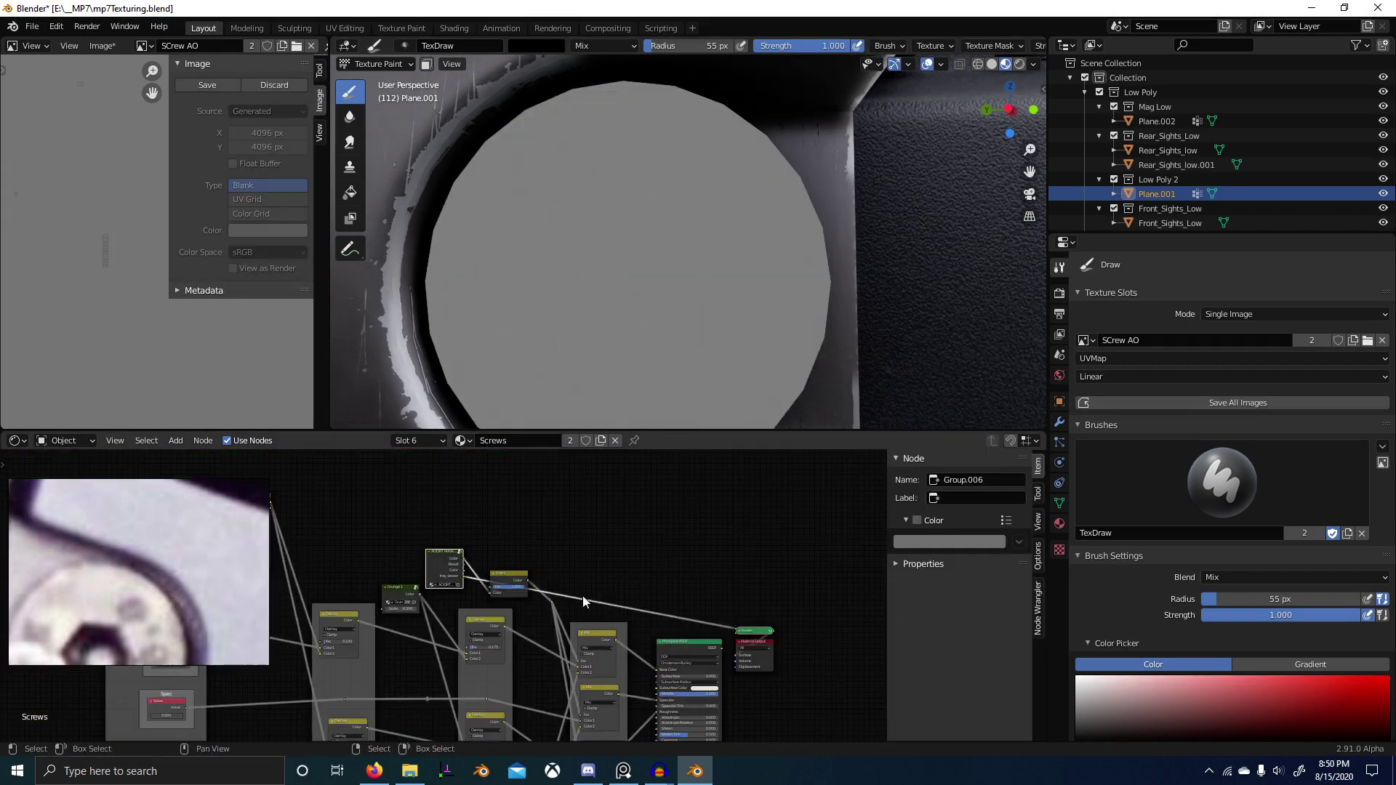
{"action": "left_click", "coordinate": [443, 561], "text": "ctrl+shift"}
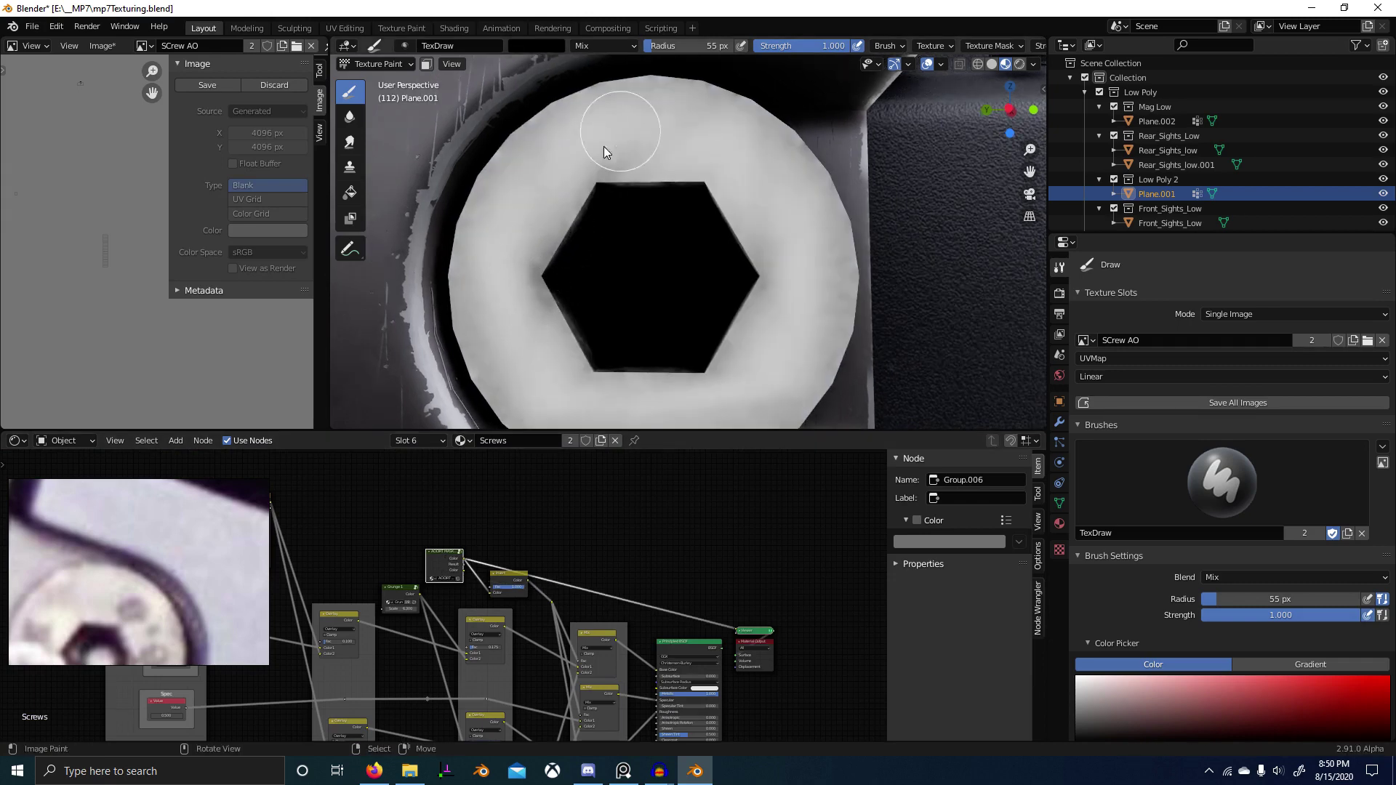
{"action": "key", "text": "ctrl+space"}
{"action": "key", "text": "ctrl+space"}
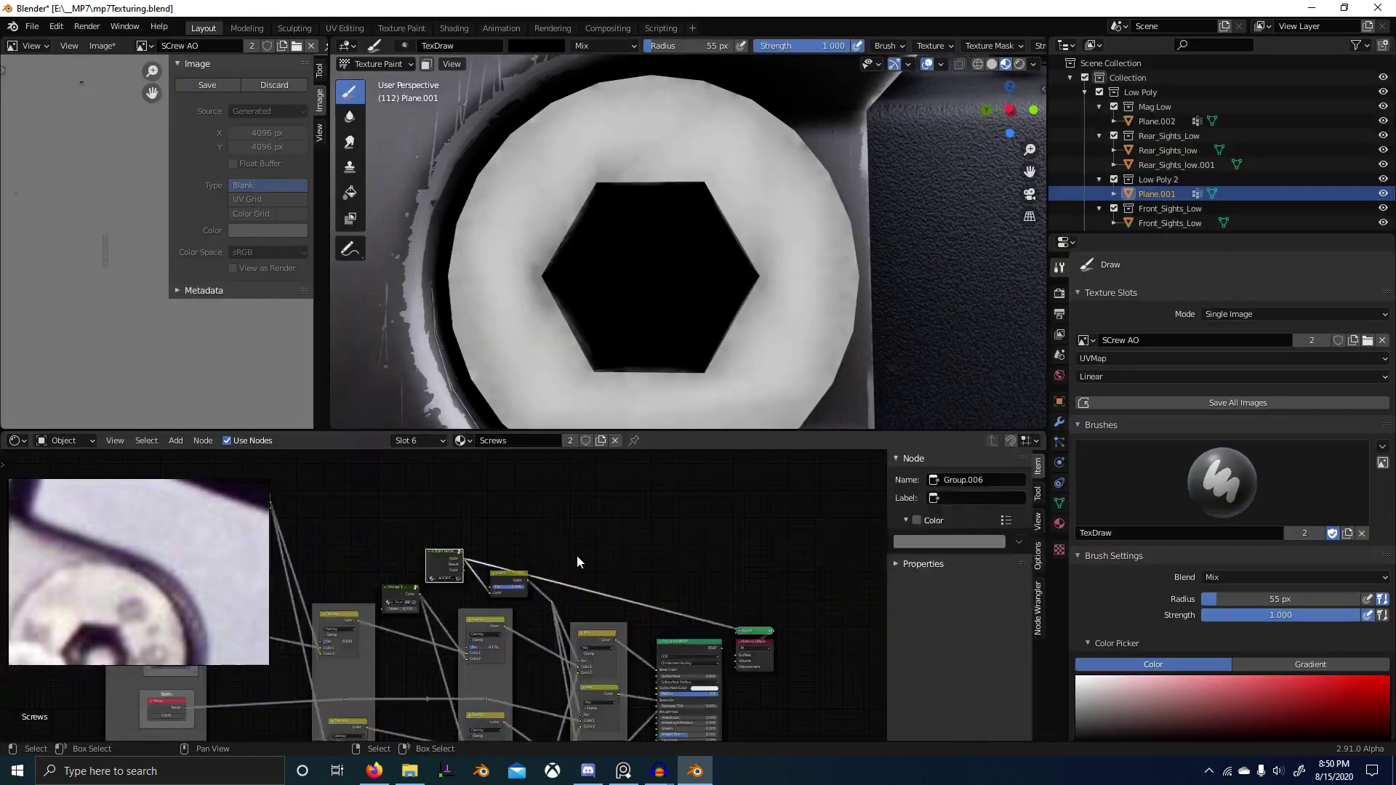
Step: Reopen the mask group and preview the Overlay node and the SCrew AO texture in turn on the screw
{"action": "key", "text": "Tab"}
{"action": "middle_click_drag", "start_coordinate": [399, 627], "coordinate": [555, 613]}
{"action": "scroll", "coordinate": [555, 613], "scroll_direction": "up", "scroll_amount": 3}
{"action": "left_click", "coordinate": [556, 611], "text": "ctrl+shift"}
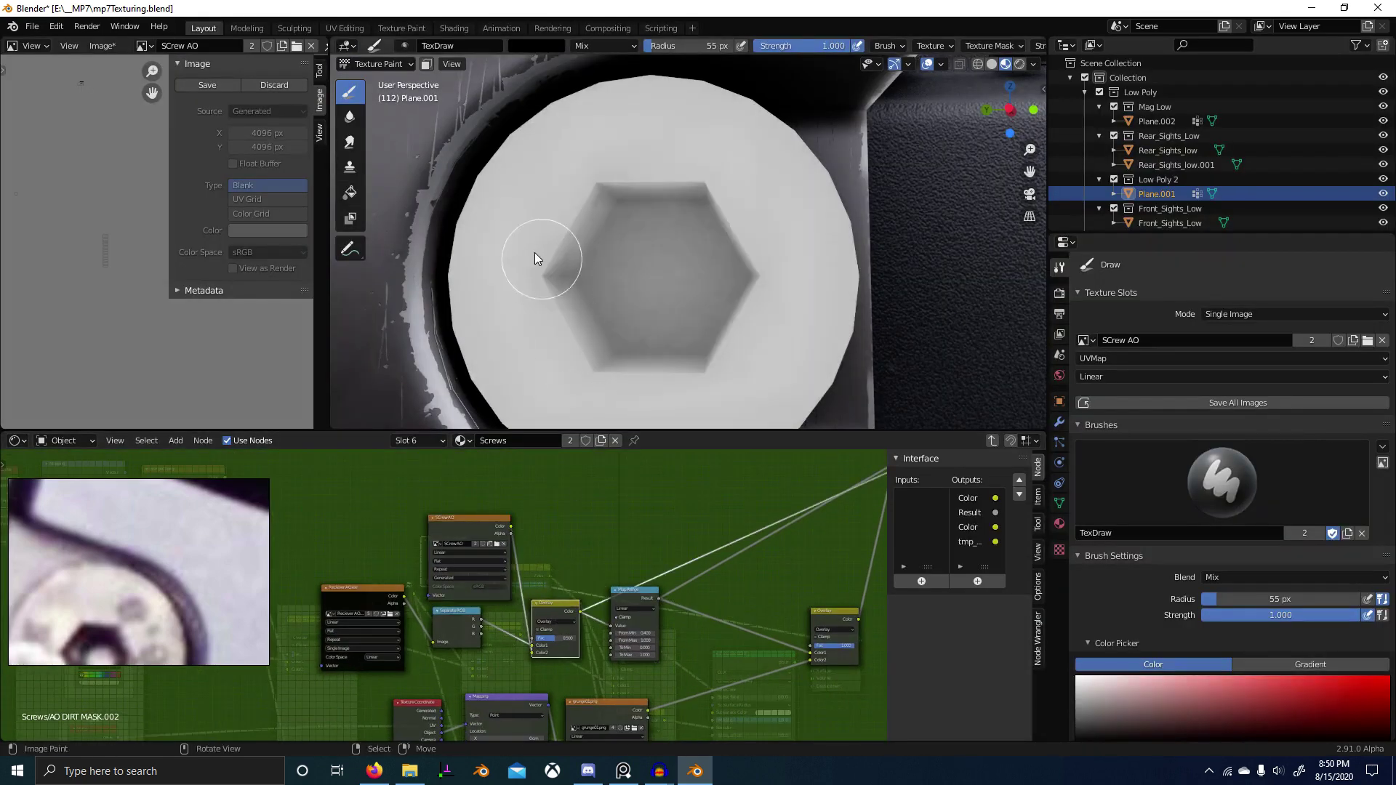
{"action": "scroll", "coordinate": [531, 574], "scroll_direction": "up", "scroll_amount": 2}
{"action": "left_click", "coordinate": [487, 505], "text": "ctrl+shift"}
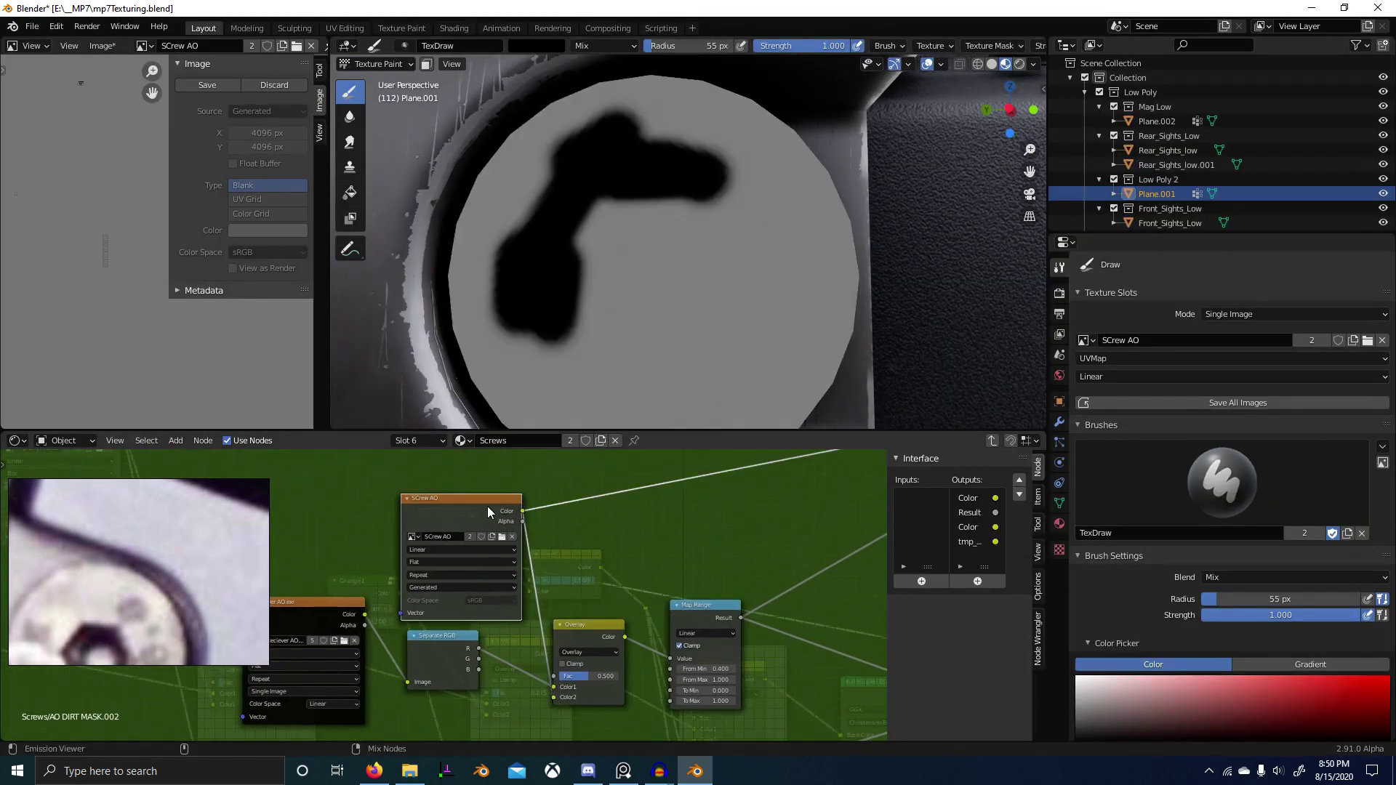
Step: Preview the Overlay node, set its Fac to 1.000 and change its blend mode to Multiply
{"action": "left_click", "coordinate": [585, 632], "text": "ctrl+shift"}
{"action": "left_click_drag", "start_coordinate": [588, 676], "coordinate": [620, 675]}
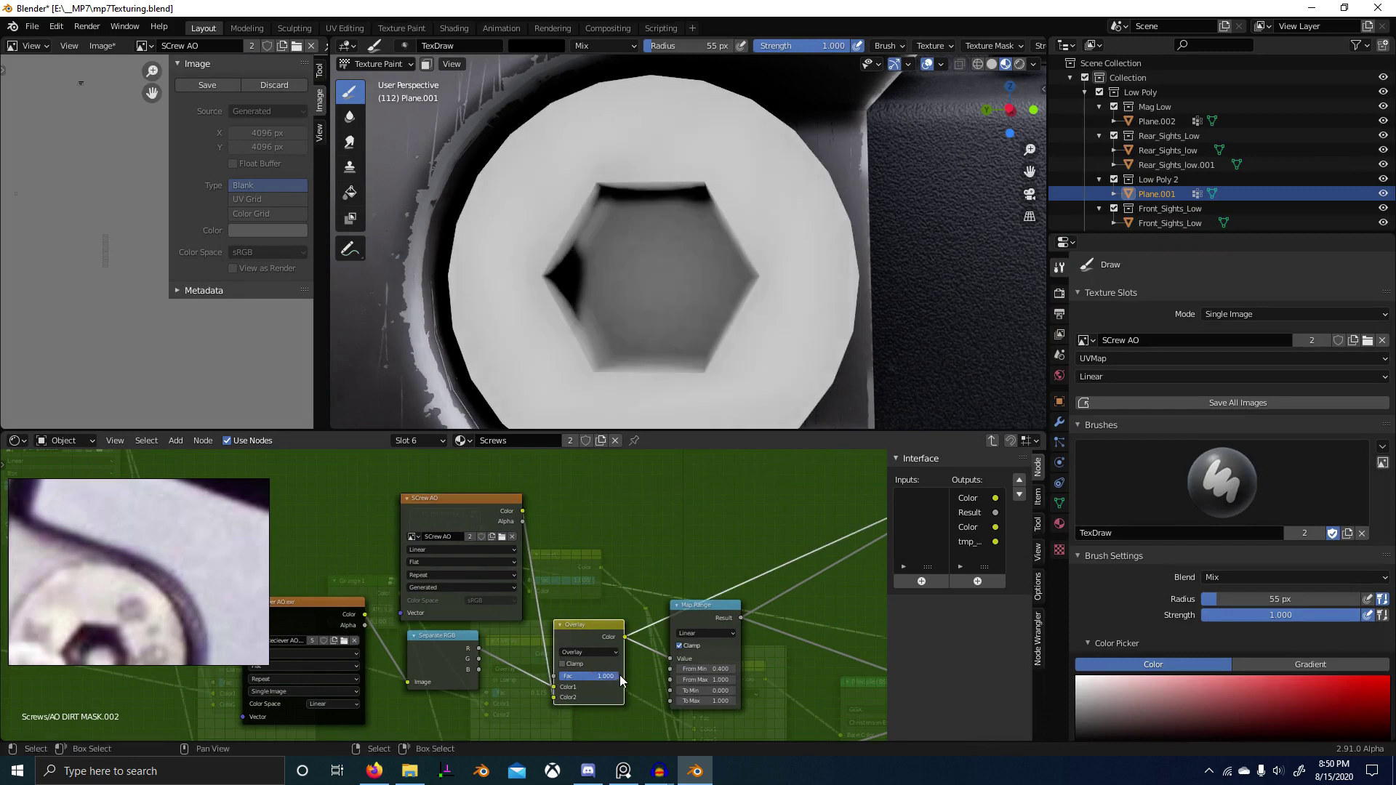
{"action": "left_click", "coordinate": [589, 652]}
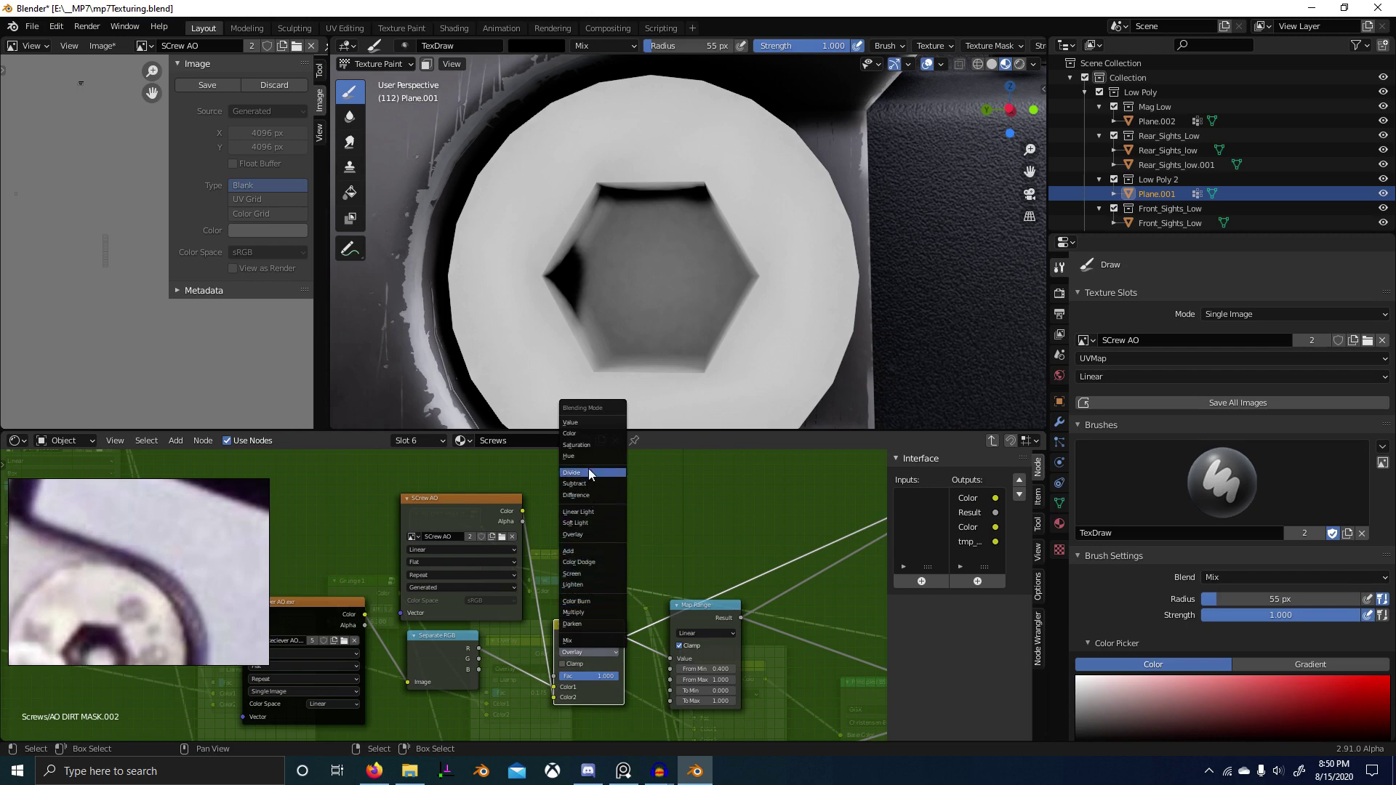
{"action": "left_click", "coordinate": [588, 612]}
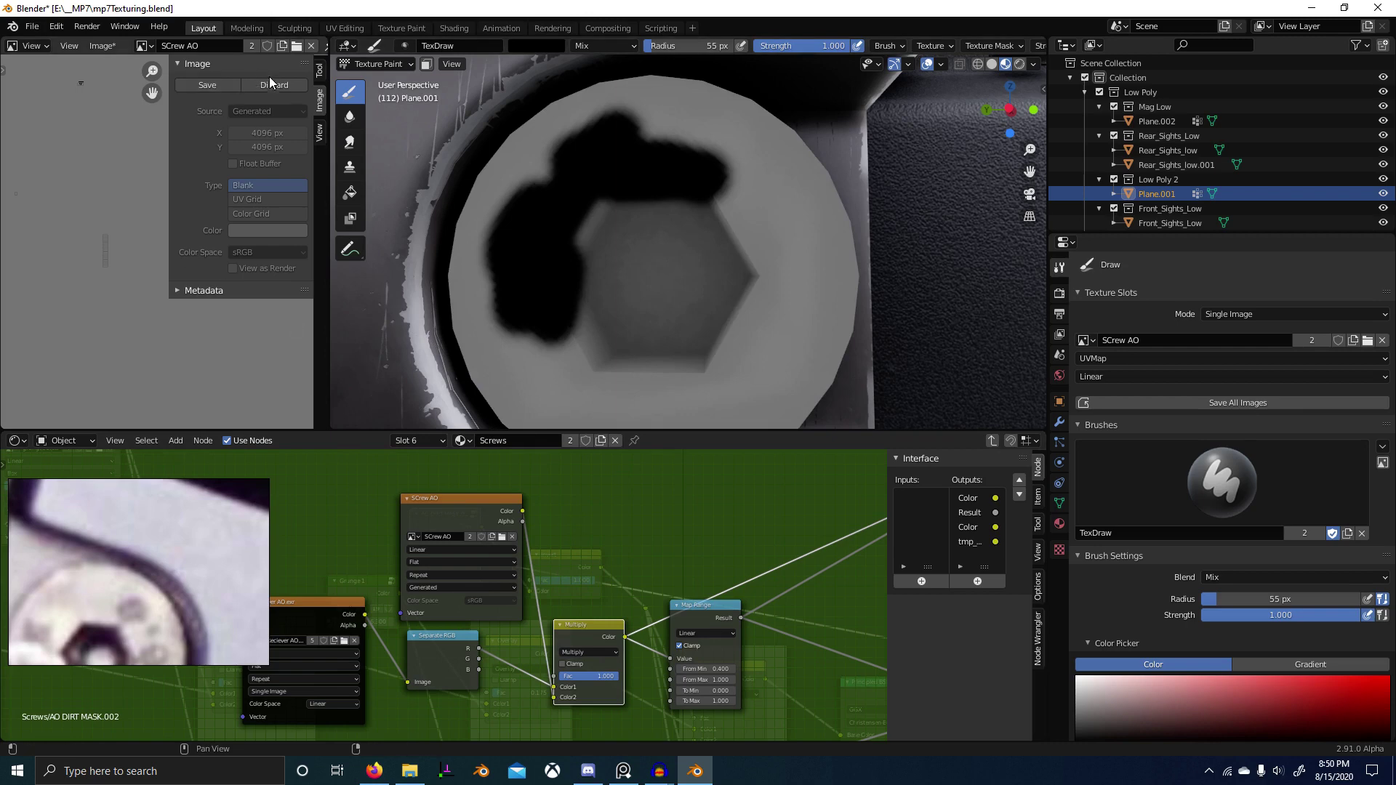
Step: Discard the test painting on SCrew AO and set the image's generated colour to white
{"action": "left_click", "coordinate": [272, 209]}
{"action": "left_click_drag", "start_coordinate": [255, 269], "coordinate": [235, 213]}
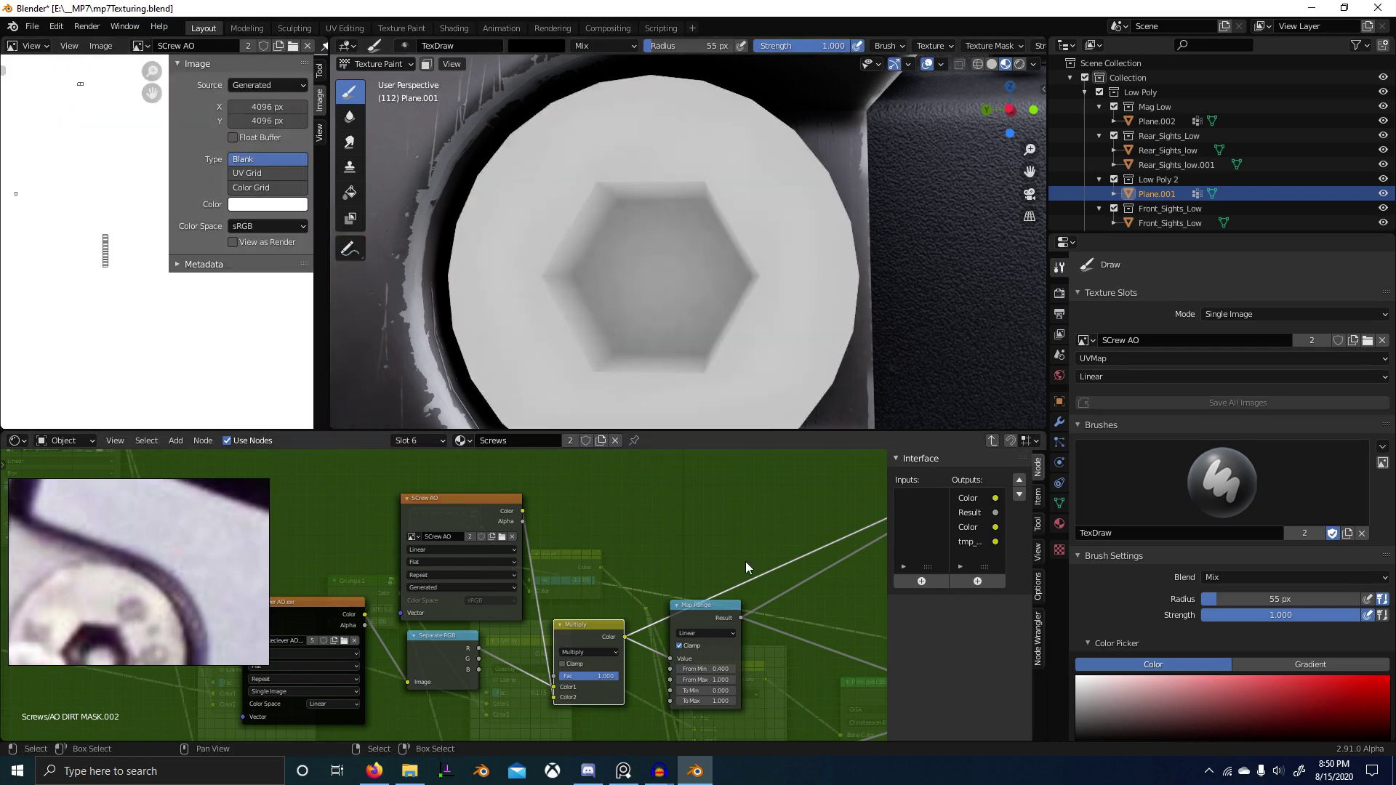
{"action": "key", "text": "ctrl+space"}
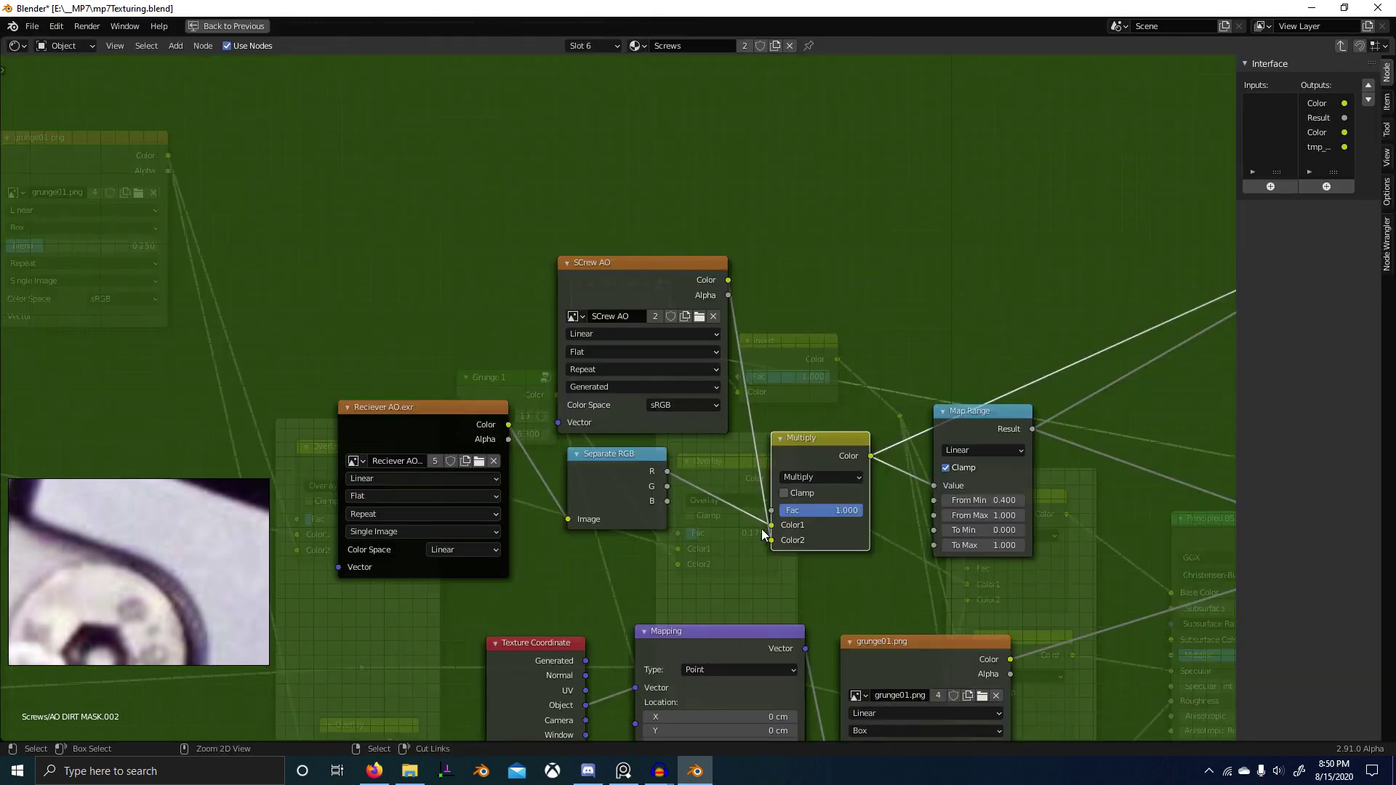
{"action": "key", "text": "ctrl+space"}
Step: Exit the mask group and preview the AO DIRT MASK node's Color output on the screw
{"action": "key", "text": "ctrl+Tab"}
{"action": "left_click", "coordinate": [473, 525], "text": "ctrl+shift"}
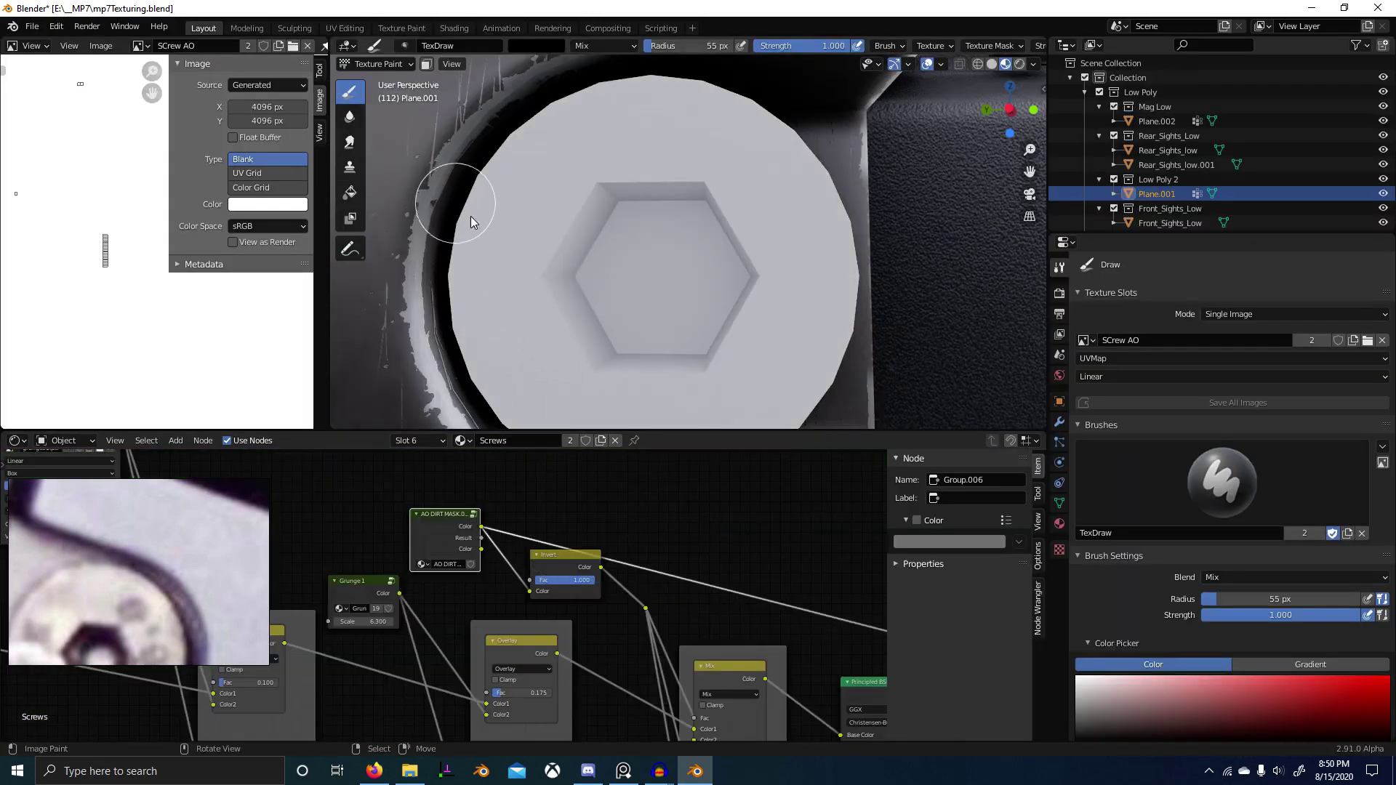
{"action": "scroll", "coordinate": [470, 216], "scroll_direction": "down", "scroll_amount": 3}
Step: Try a black stroke along the screw's rim with the brush radius set to 81 px
{"action": "key", "text": "f"}
{"action": "left_click", "coordinate": [538, 236]}
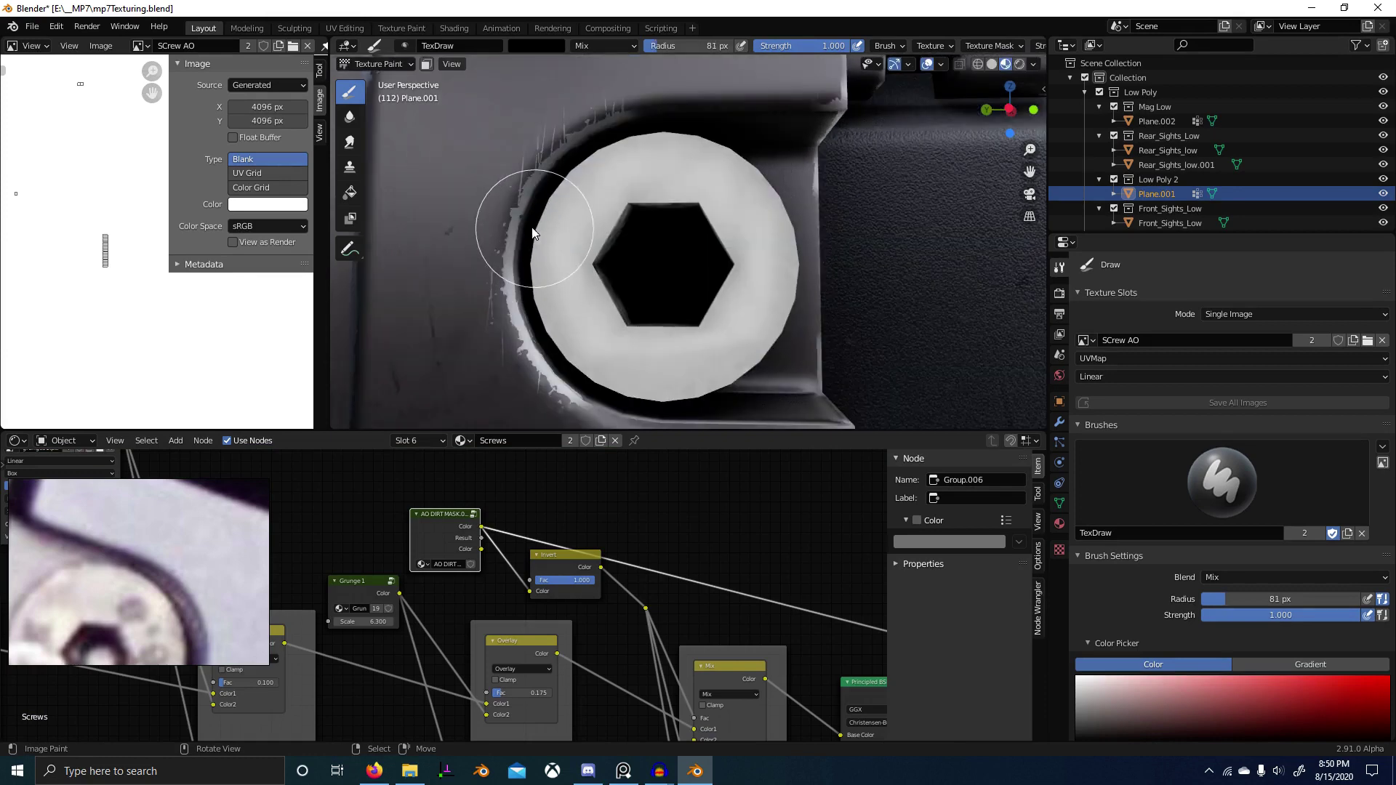
{"action": "left_click_drag", "start_coordinate": [526, 227], "coordinate": [507, 309]}
Step: Set the brush radius to 220 px and strength to 0.539, and paint black softly around the screw's outer rim
{"action": "key", "text": "f"}
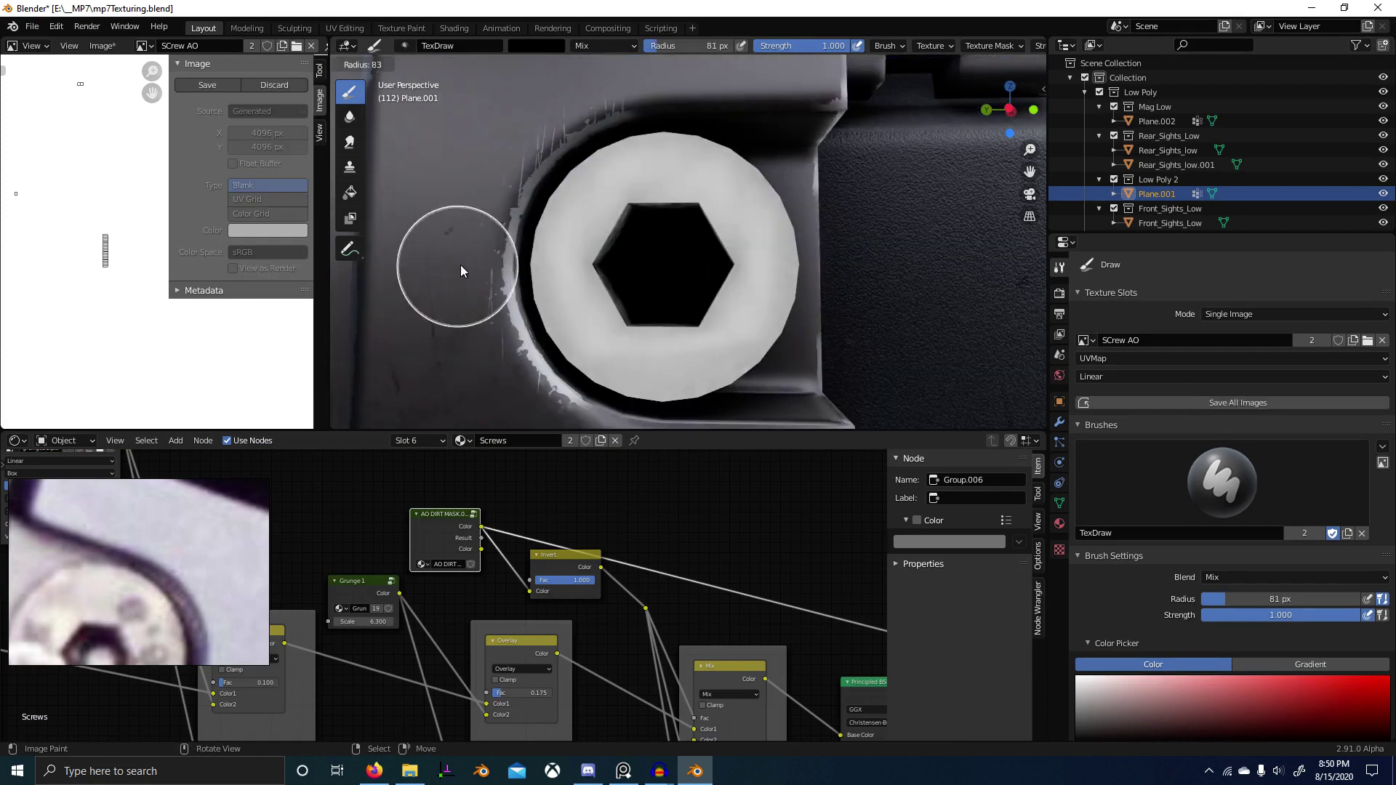
{"action": "left_click", "coordinate": [554, 238]}
{"action": "key", "text": "shift+f"}
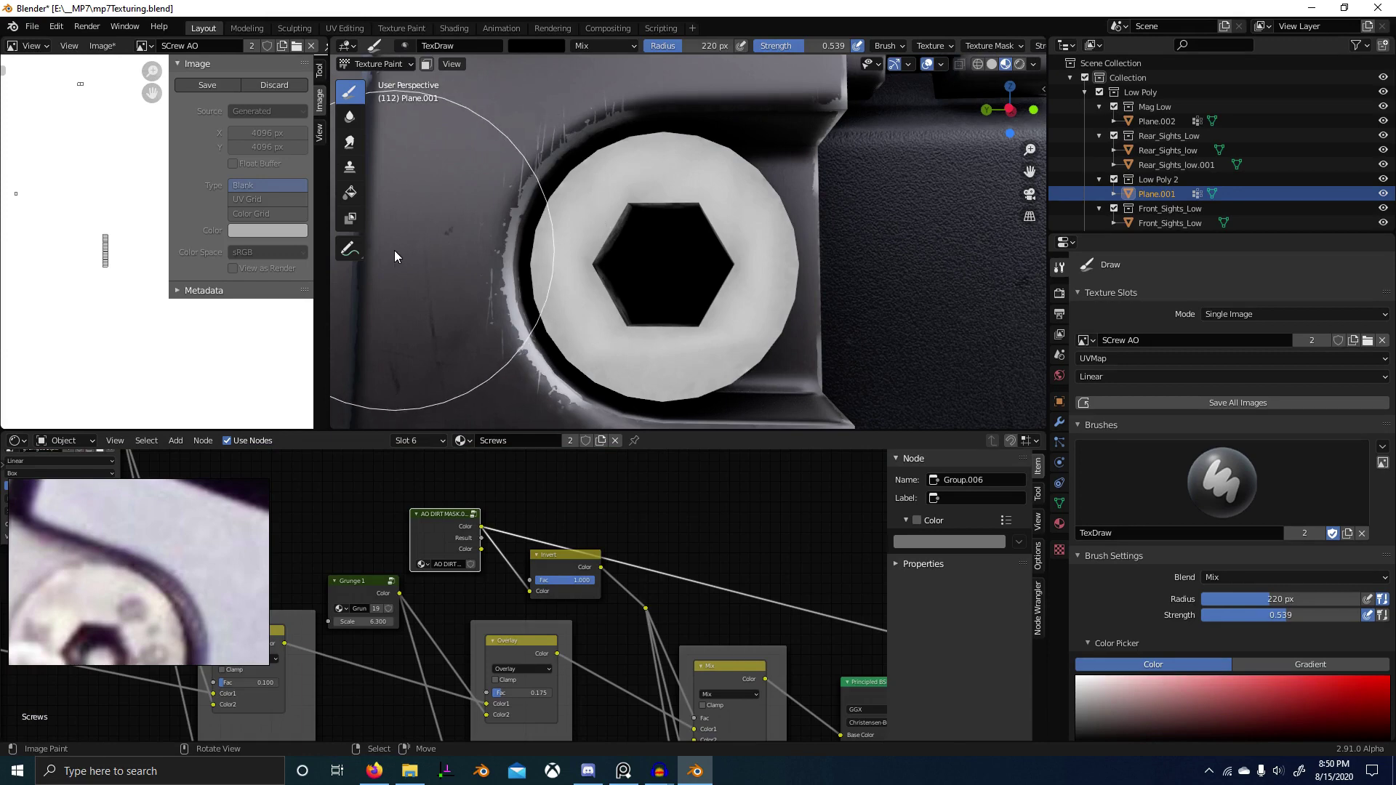
{"action": "left_click_drag", "start_coordinate": [396, 253], "coordinate": [443, 338]}
{"action": "mouse_move", "coordinate": [478, 371]}
{"action": "middle_mouse_down", "text": "shift"}
{"action": "mouse_move", "coordinate": [492, 320]}
{"action": "mouse_move", "coordinate": [427, 235]}
{"action": "middle_mouse_up", "text": "shift"}
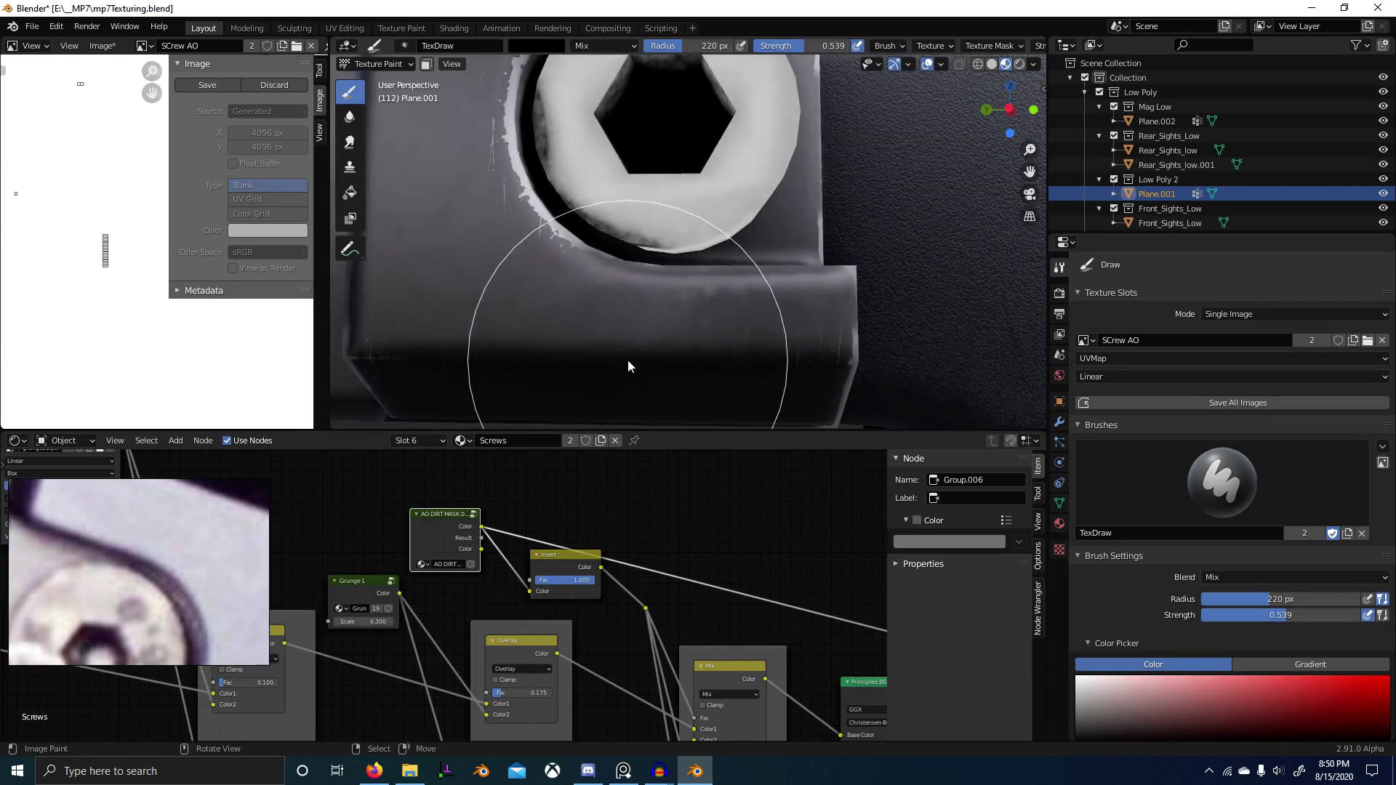
{"action": "scroll", "coordinate": [539, 353], "scroll_direction": "down", "scroll_amount": 2}
{"action": "mouse_move", "coordinate": [486, 339]}
{"action": "middle_mouse_down", "text": "shift"}
{"action": "mouse_move", "coordinate": [505, 400]}
{"action": "mouse_move", "coordinate": [473, 158]}
{"action": "middle_mouse_up", "text": "shift"}
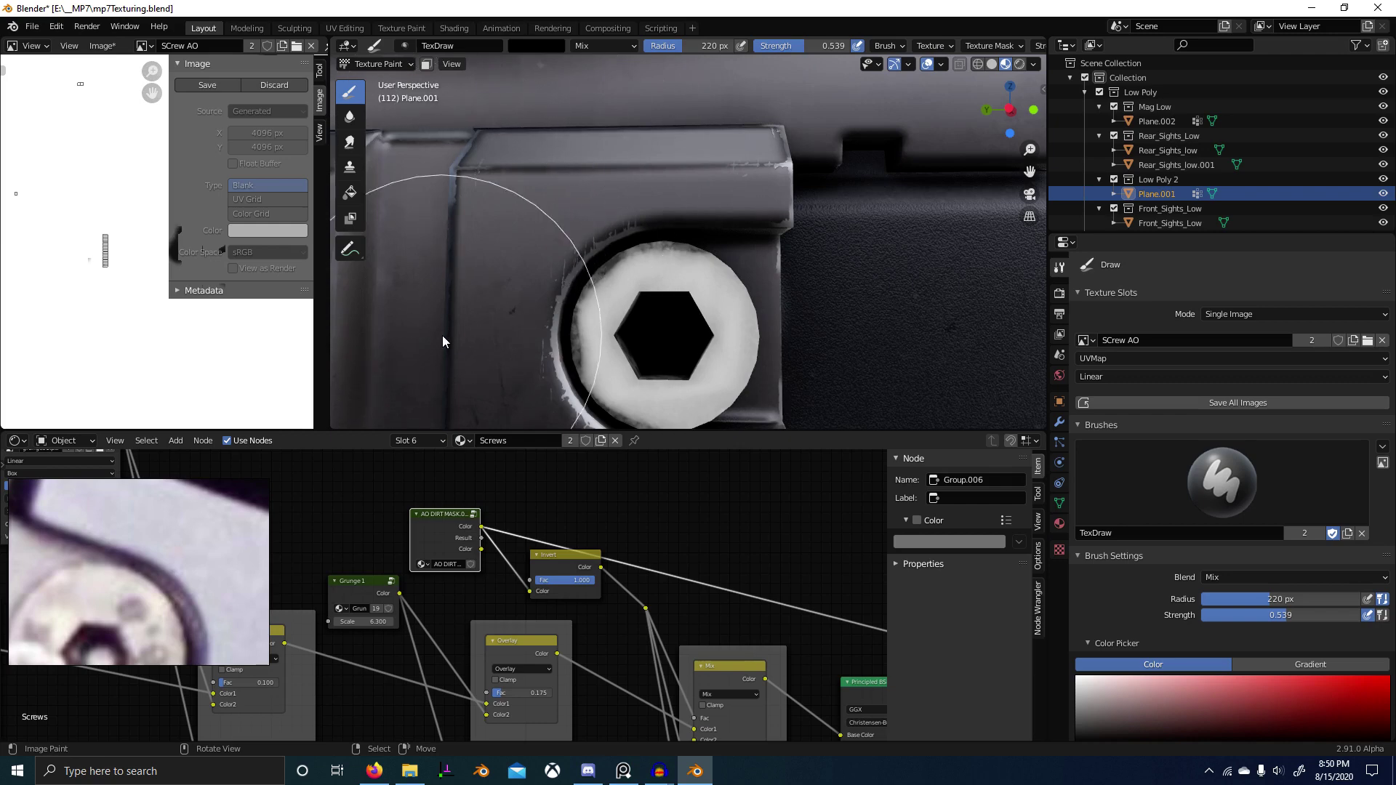
Step: Check the painted darkening around the screw's rim and return the gun body to Object Mode
{"action": "middle_click_drag", "start_coordinate": [442, 334], "coordinate": [443, 233], "text": "shift"}
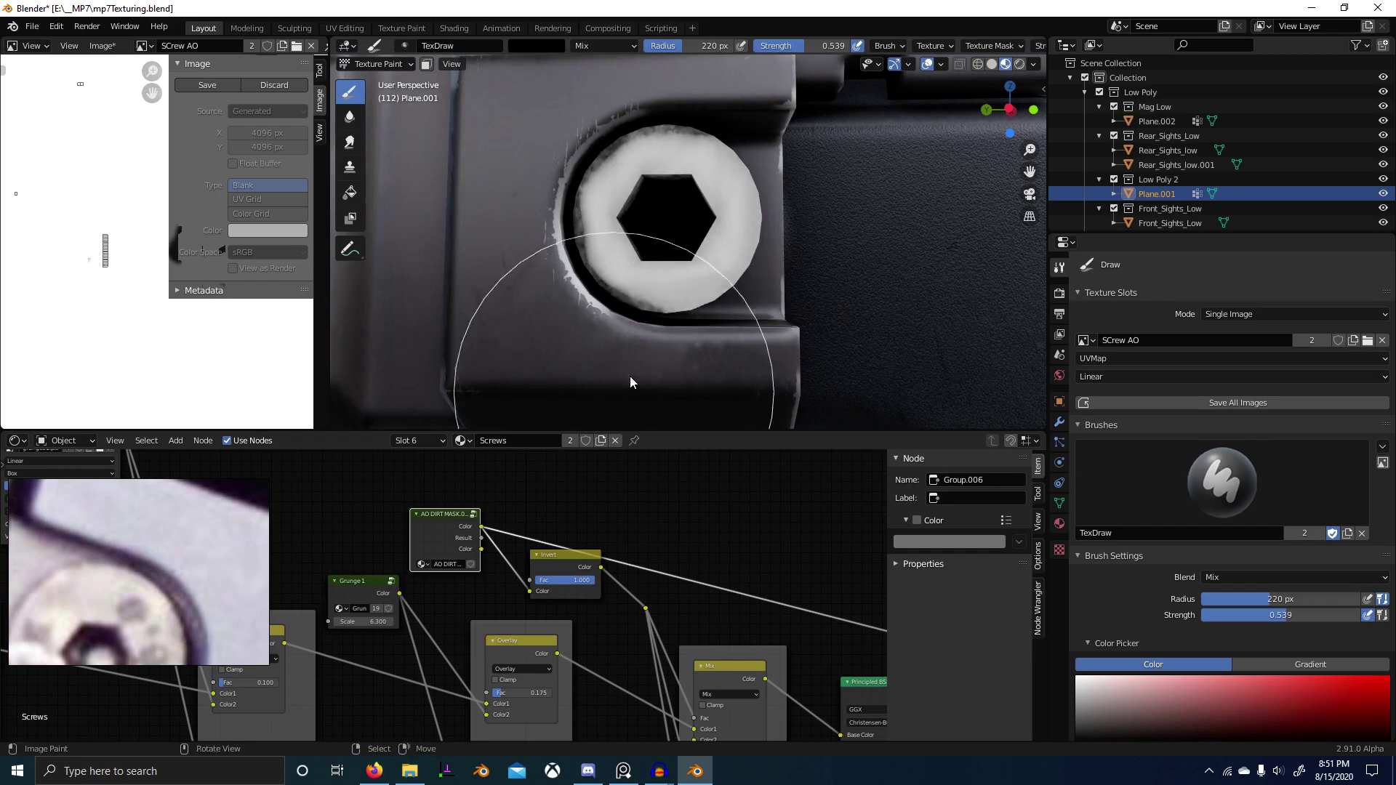
{"action": "middle_click_drag", "start_coordinate": [630, 377], "coordinate": [664, 320], "text": "shift"}
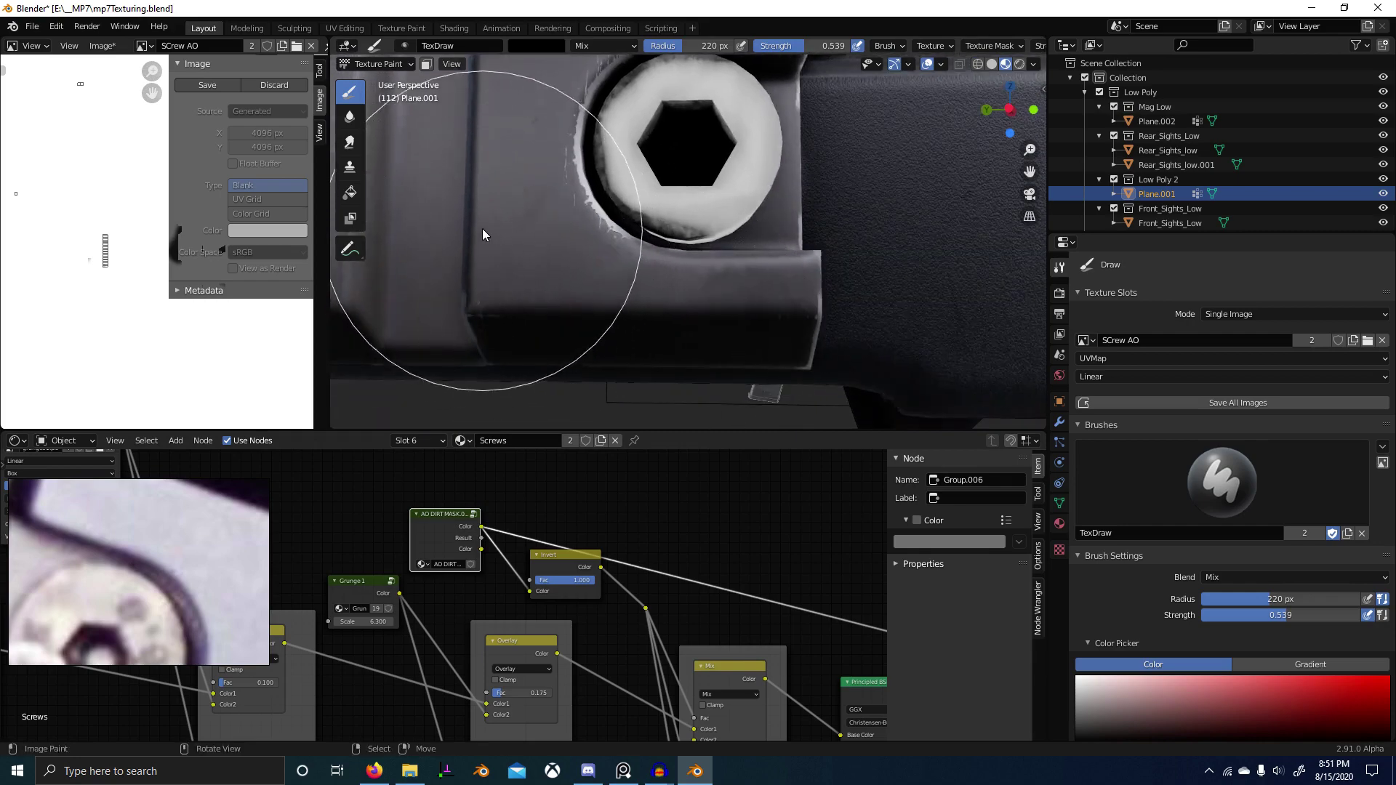
{"action": "scroll", "coordinate": [691, 239], "scroll_direction": "down", "scroll_amount": 4}
{"action": "middle_click_drag", "start_coordinate": [691, 239], "coordinate": [497, 265]}
{"action": "key", "text": "ctrl+Tab"}
{"action": "left_click", "coordinate": [295, 269]}
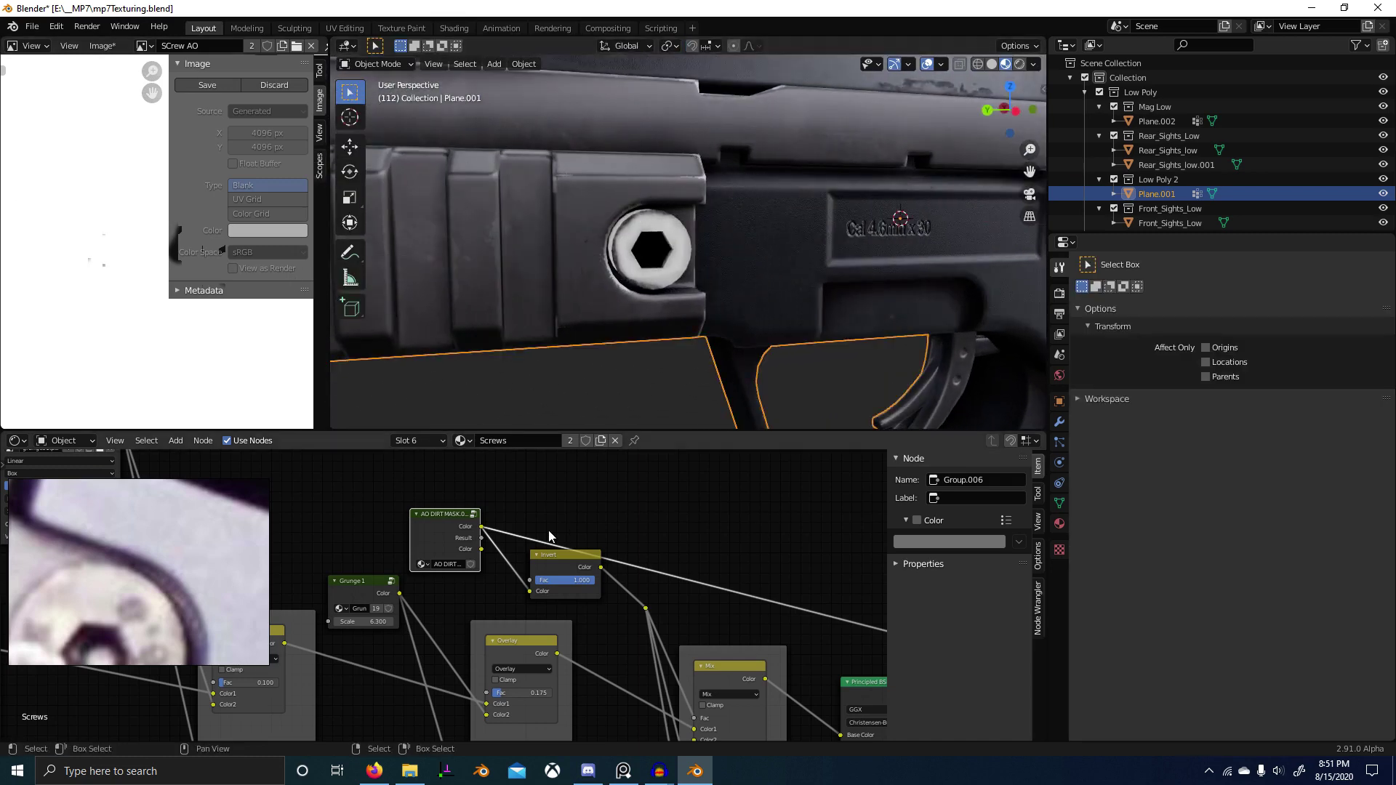
Step: Preview the Invert node's output and the base colour Mix node's output on the screw
{"action": "middle_click_drag", "start_coordinate": [648, 576], "coordinate": [577, 559]}
{"action": "left_click", "coordinate": [491, 542]}
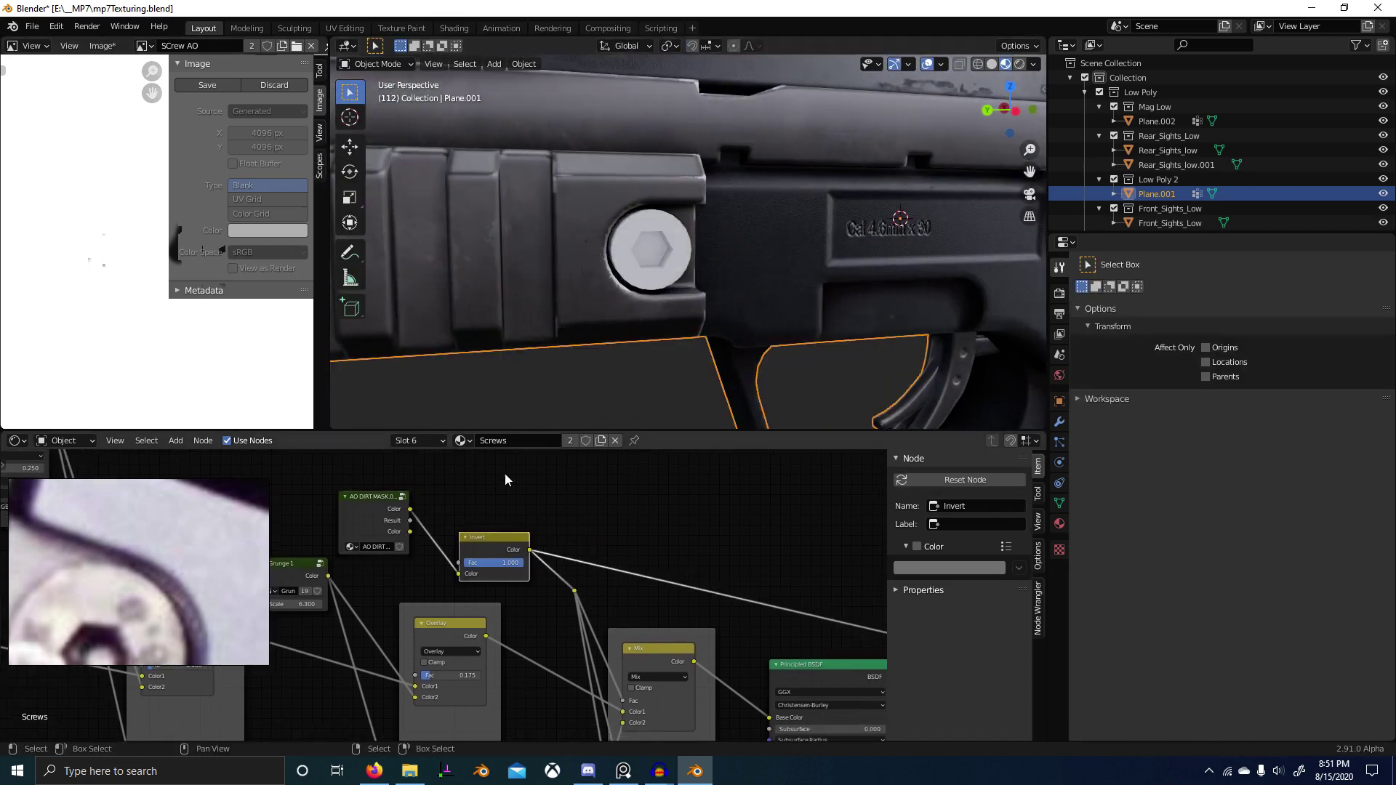
{"action": "middle_click_drag", "start_coordinate": [681, 531], "coordinate": [605, 509]}
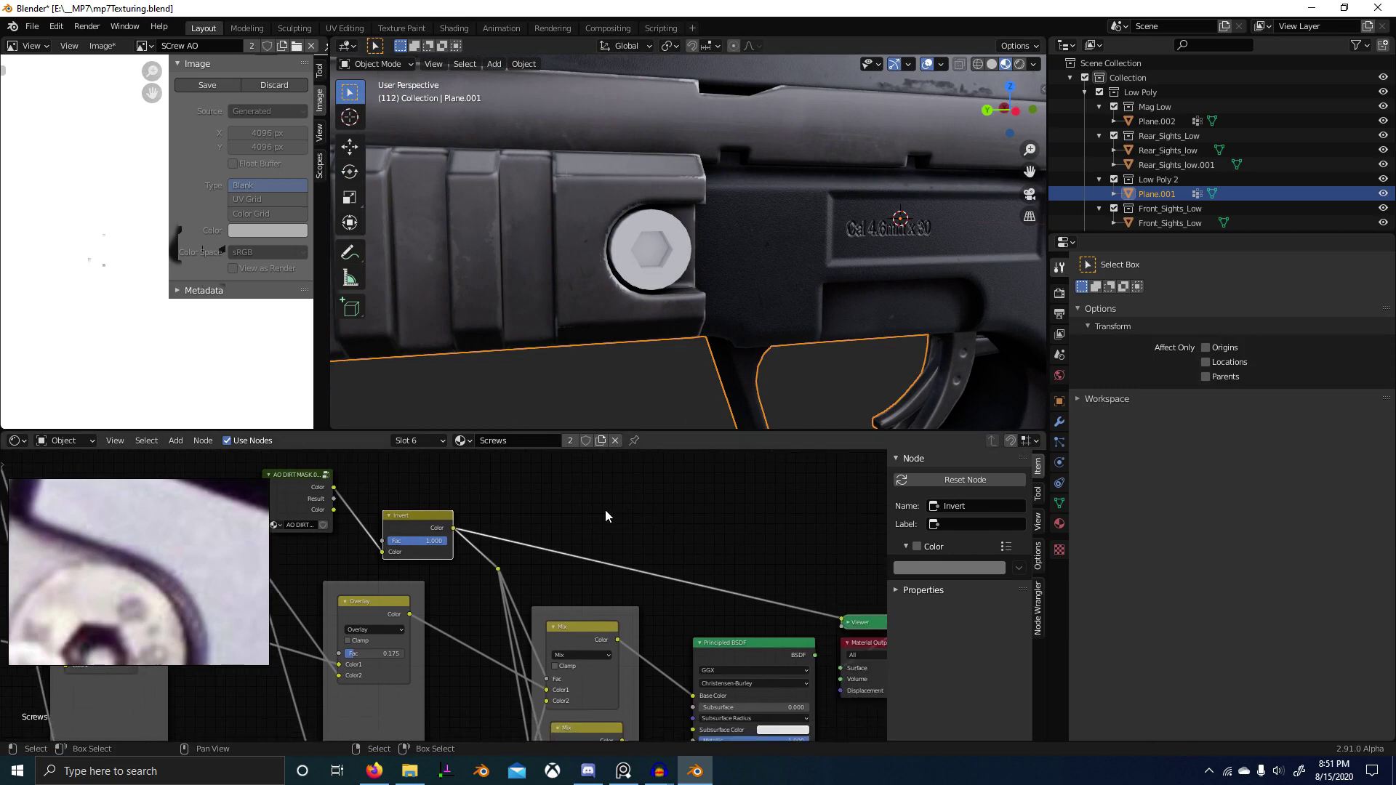
{"action": "left_click", "coordinate": [571, 643], "text": "ctrl+shift"}
{"action": "scroll", "coordinate": [684, 338], "scroll_direction": "down", "scroll_amount": 3}
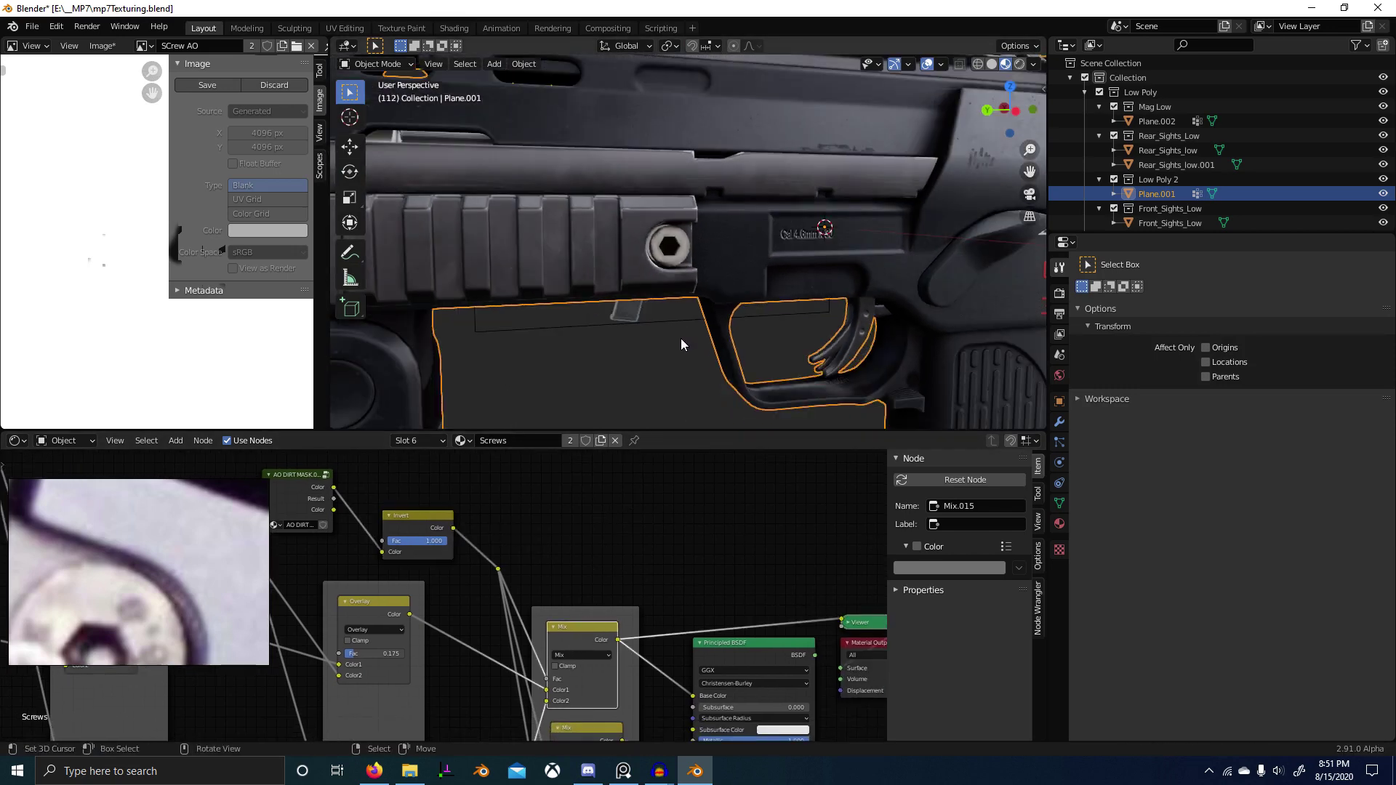
{"action": "scroll", "coordinate": [681, 338], "scroll_direction": "up", "scroll_amount": 8}
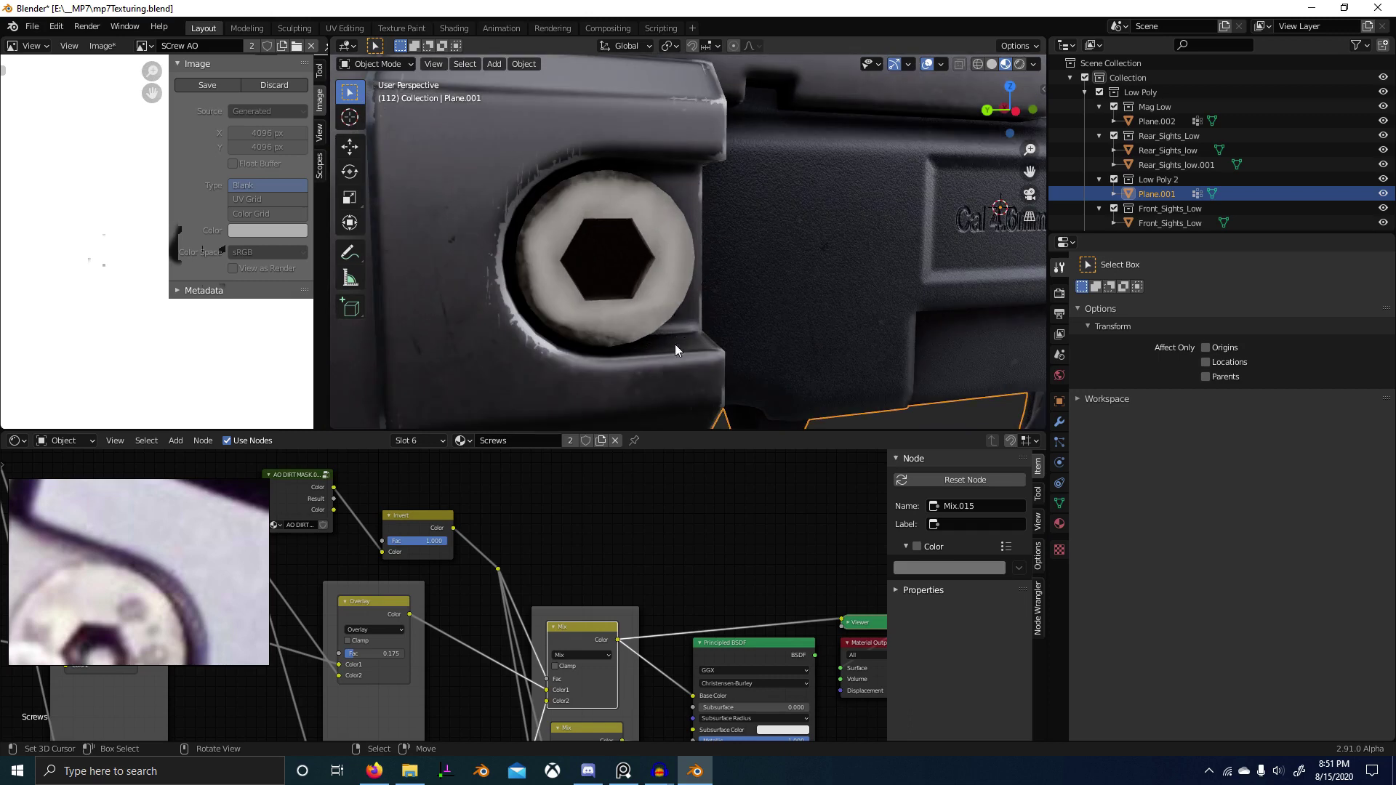
{"action": "scroll", "coordinate": [717, 581], "scroll_direction": "down", "scroll_amount": 1}
Step: Route the Principled BSDF back to the Material Output and inspect the shaded screw near and far
{"action": "middle_click_drag", "start_coordinate": [716, 581], "coordinate": [697, 560]}
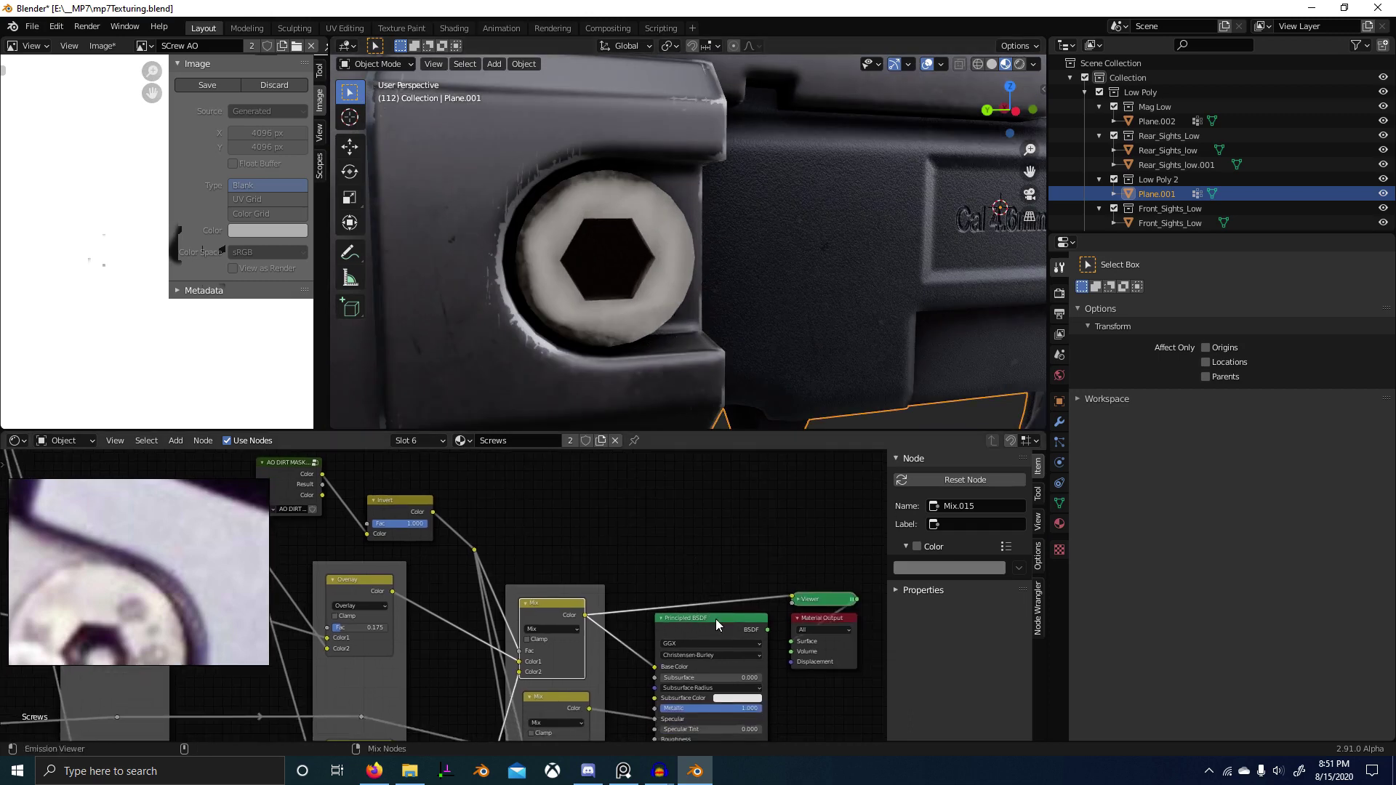
{"action": "left_click", "coordinate": [713, 616], "text": "ctrl+shift"}
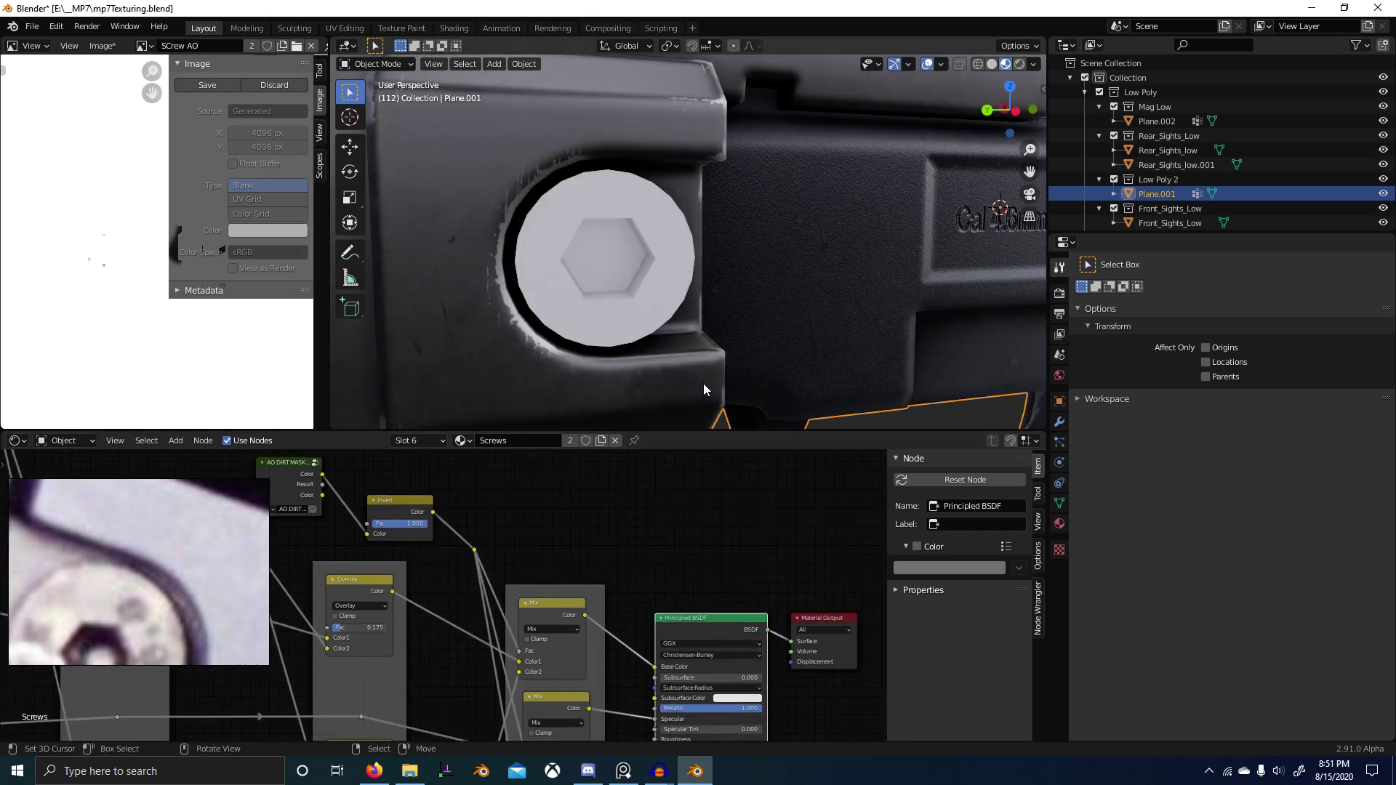
{"action": "scroll", "coordinate": [704, 389], "scroll_direction": "down", "scroll_amount": 8}
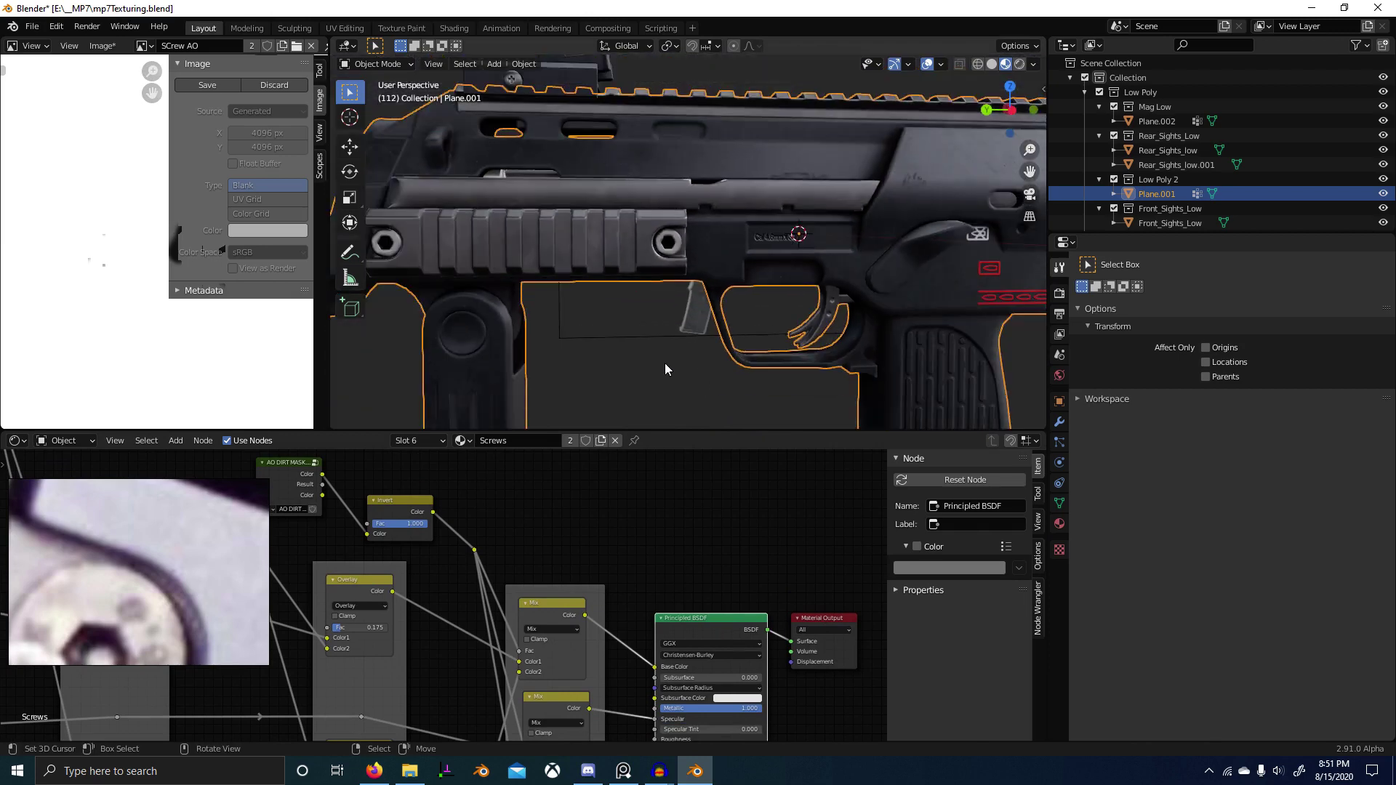
{"action": "scroll", "coordinate": [604, 266], "scroll_direction": "up", "scroll_amount": 8}
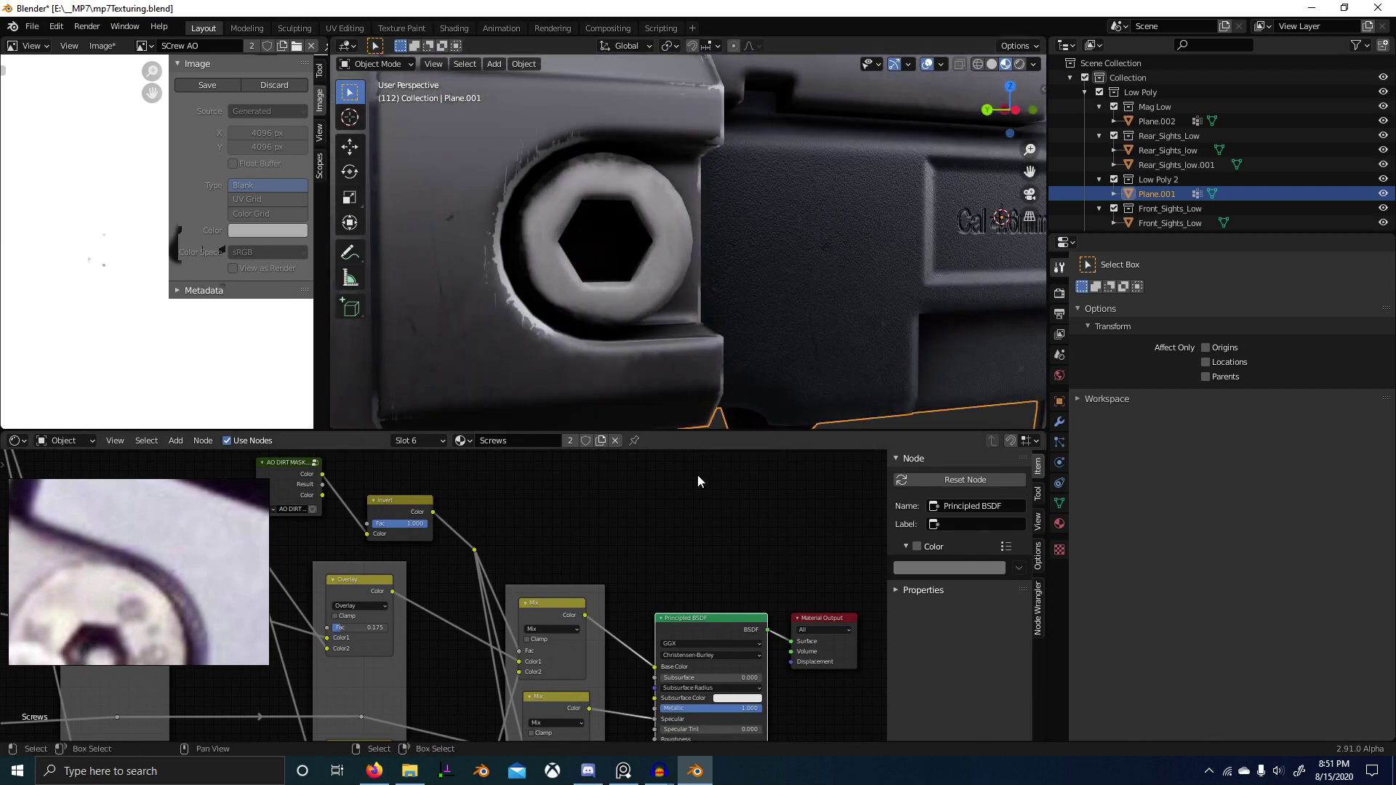
{"action": "middle_click_drag", "start_coordinate": [477, 501], "coordinate": [575, 507]}
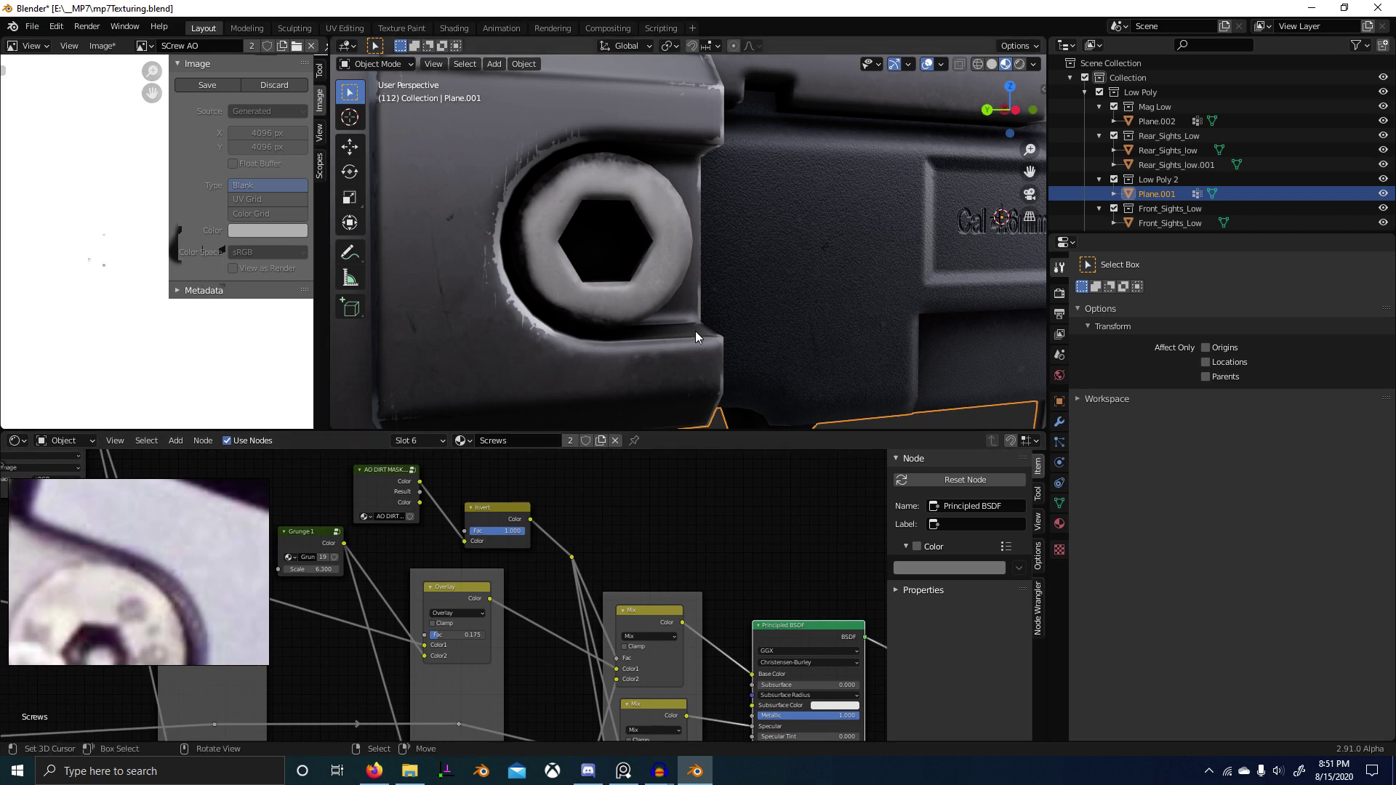
{"action": "scroll", "coordinate": [695, 330], "scroll_direction": "down", "scroll_amount": 2}
Step: Switch to Texture Paint mode, set the brush colour to white and lower the brush strength to 0.224
{"action": "key", "text": "ctrl+Tab"}
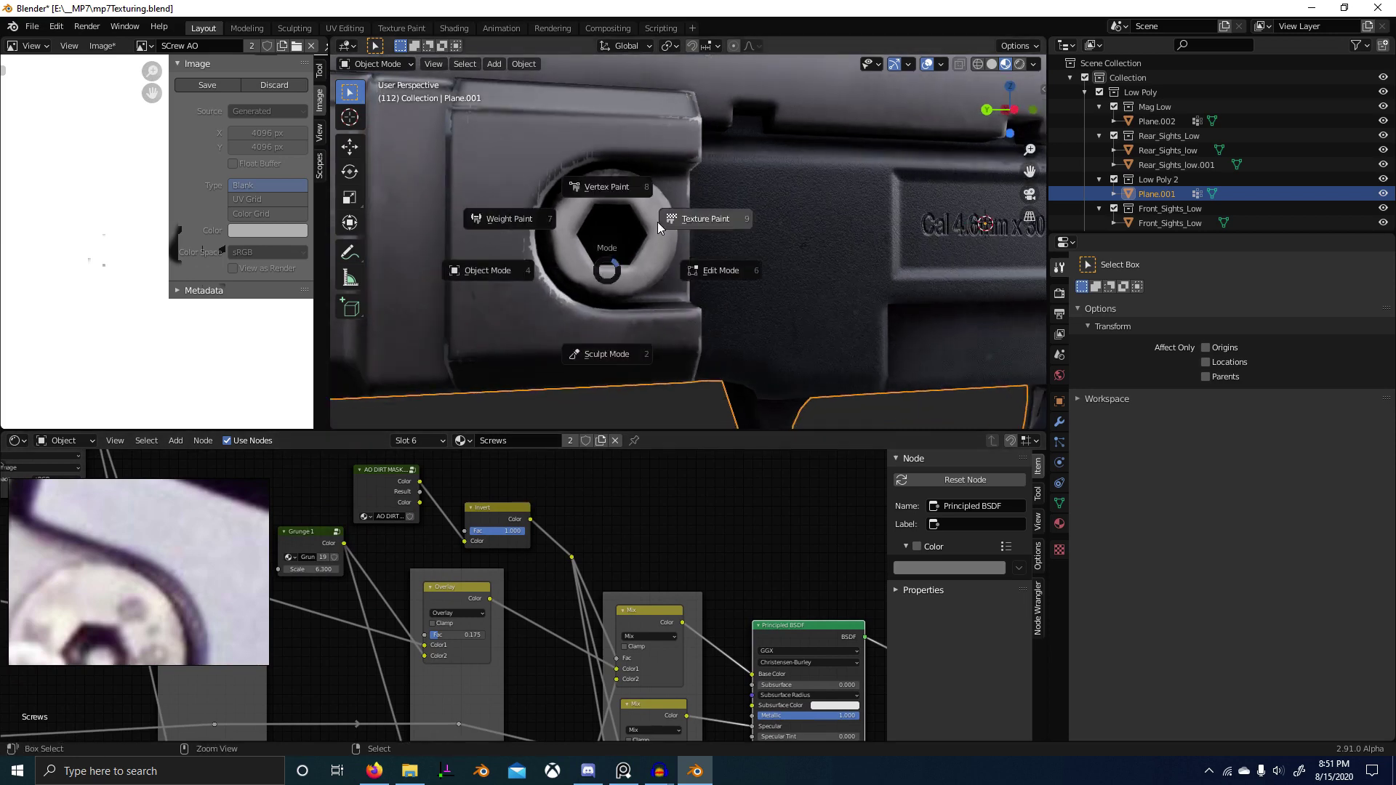
{"action": "left_click", "coordinate": [688, 198]}
{"action": "scroll", "coordinate": [675, 274], "scroll_direction": "up", "scroll_amount": 2}
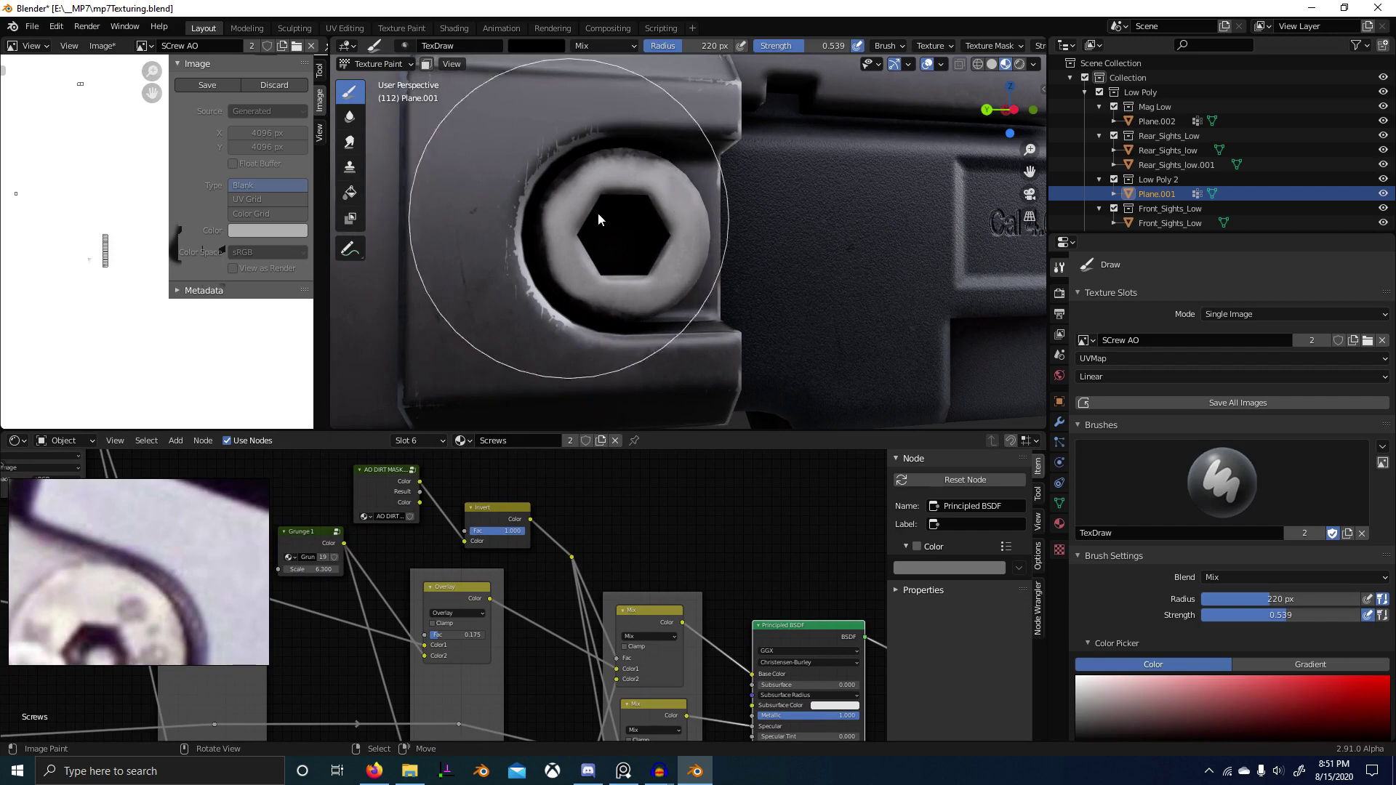
{"action": "scroll", "coordinate": [1286, 553], "scroll_direction": "down", "scroll_amount": 8}
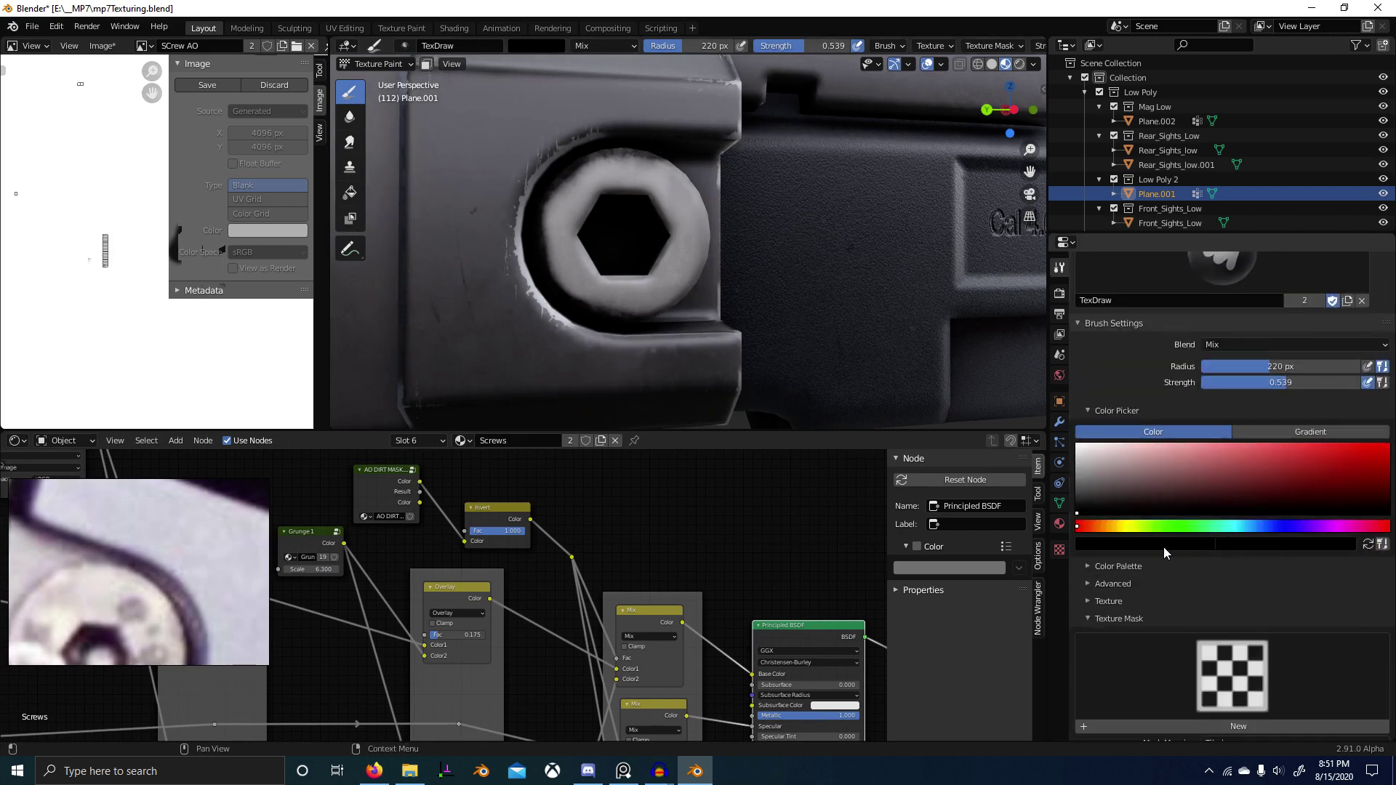
{"action": "left_click", "coordinate": [1163, 547]}
{"action": "left_click_drag", "start_coordinate": [1123, 427], "coordinate": [1075, 326]}
{"action": "scroll", "coordinate": [712, 338], "scroll_direction": "down", "scroll_amount": 2}
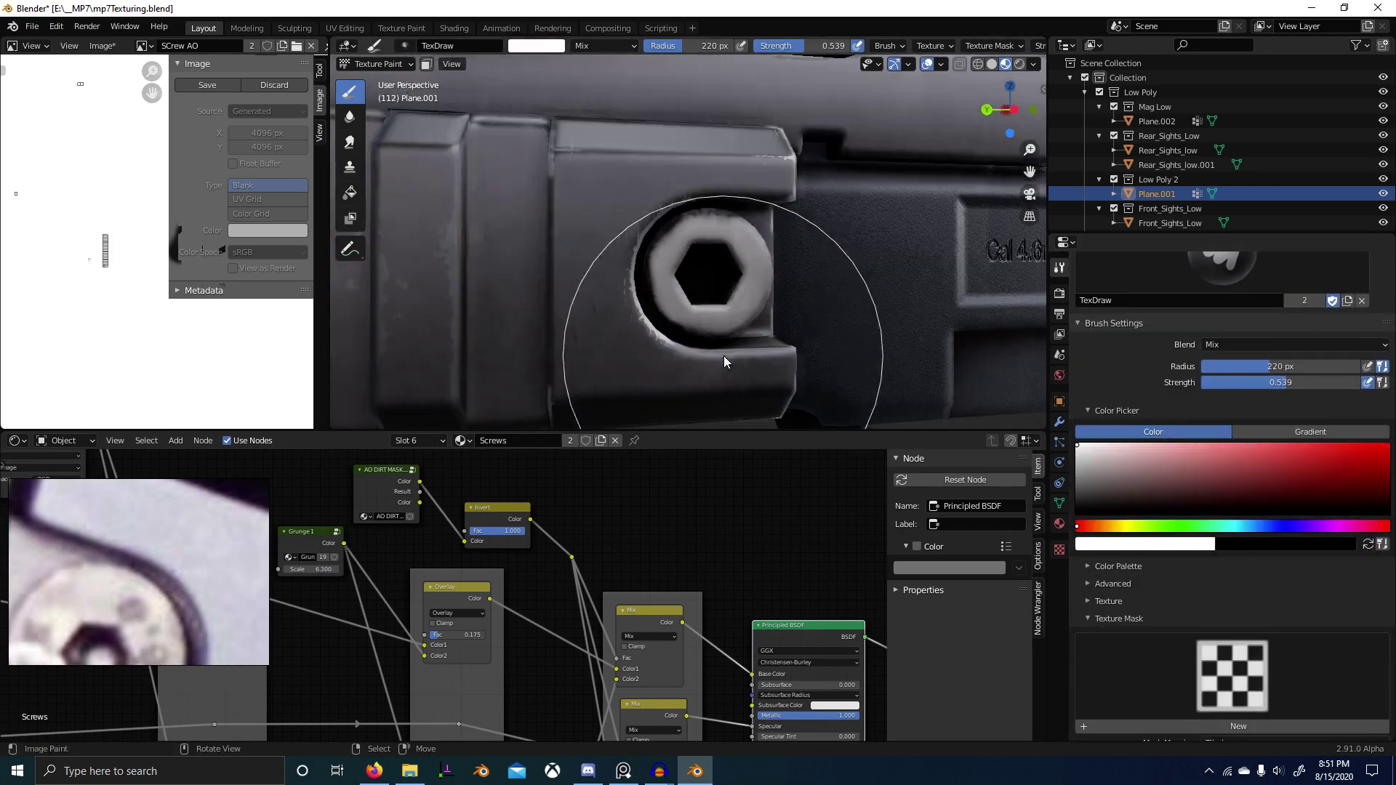
{"action": "middle_click_drag", "start_coordinate": [677, 335], "coordinate": [631, 318]}
{"action": "key", "text": "shift+f"}
{"action": "left_click", "coordinate": [591, 302]}
Step: Examine the painted screw up close and the matching rail screw on the gun's opposite side
{"action": "scroll", "coordinate": [560, 288], "scroll_direction": "up", "scroll_amount": 4}
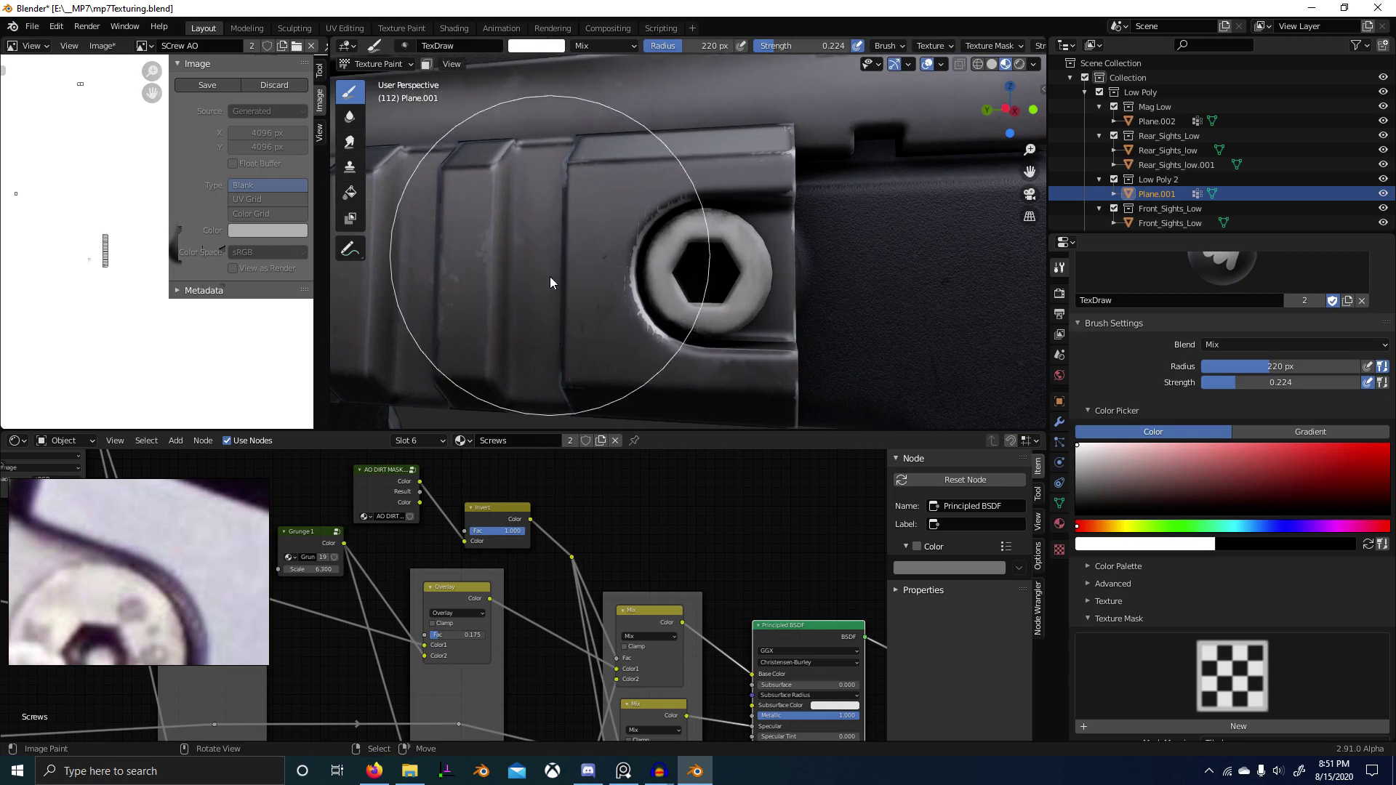
{"action": "scroll", "coordinate": [800, 382], "scroll_direction": "down", "scroll_amount": 5}
{"action": "scroll", "coordinate": [819, 364], "scroll_direction": "up", "scroll_amount": 10}
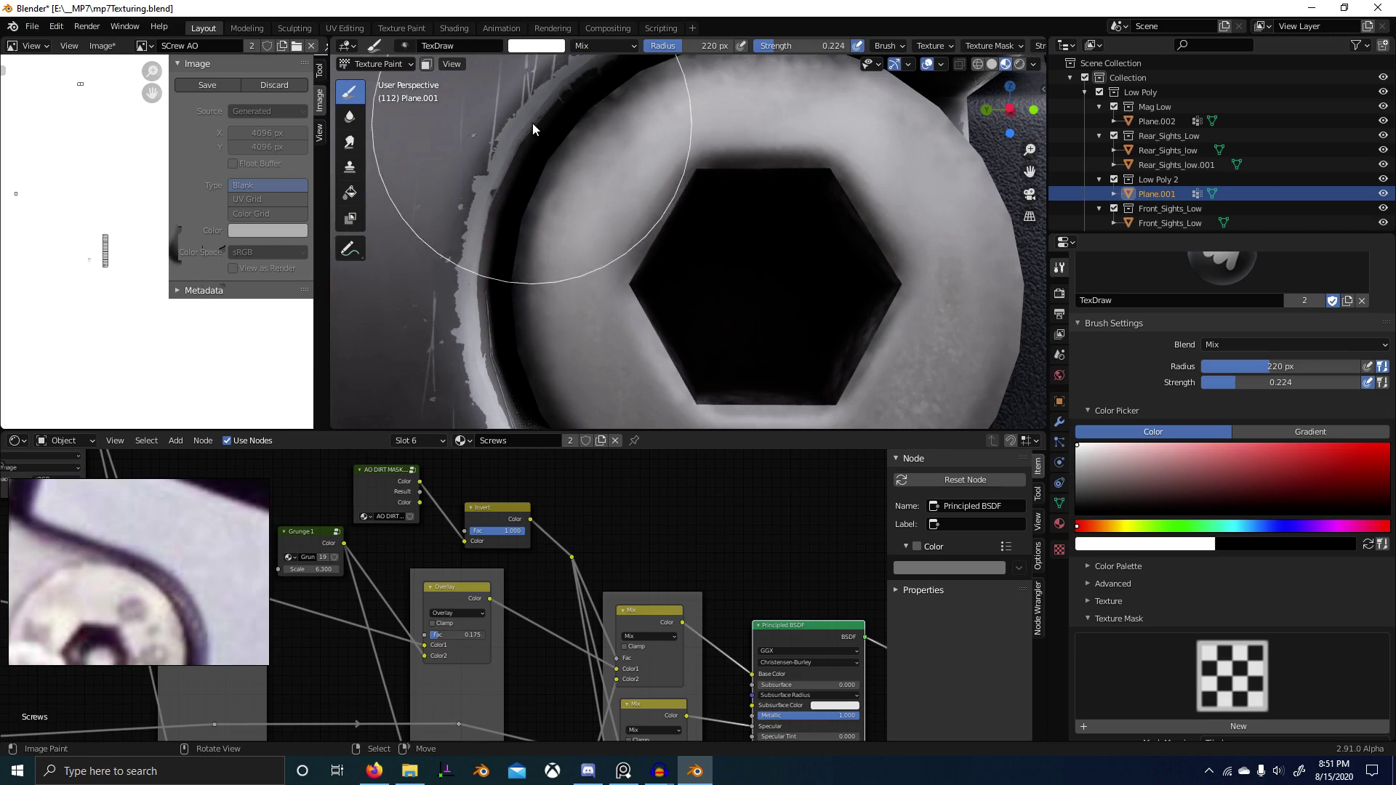
{"action": "scroll", "coordinate": [910, 285], "scroll_direction": "down", "scroll_amount": 10}
{"action": "scroll", "coordinate": [851, 343], "scroll_direction": "down", "scroll_amount": 2}
{"action": "middle_click_drag", "start_coordinate": [796, 358], "coordinate": [483, 365]}
{"action": "scroll", "coordinate": [638, 280], "scroll_direction": "up", "scroll_amount": 6}
{"action": "scroll", "coordinate": [640, 349], "scroll_direction": "down", "scroll_amount": 4}
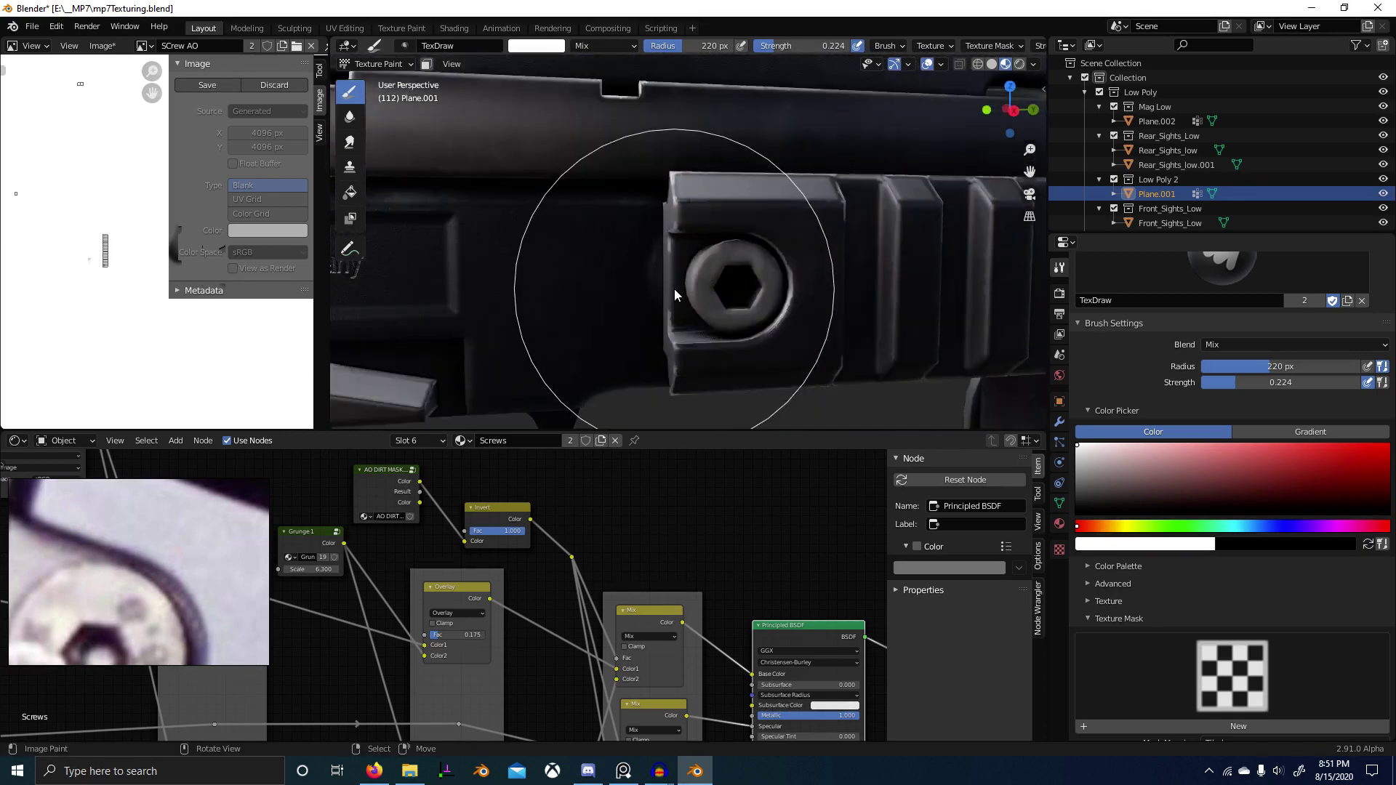
Step: Save the painted image as SCrew AO.png in the Texturing\Working folder, as an RGBA PNG with 16-bit colour depth
{"action": "left_click", "coordinate": [189, 84]}
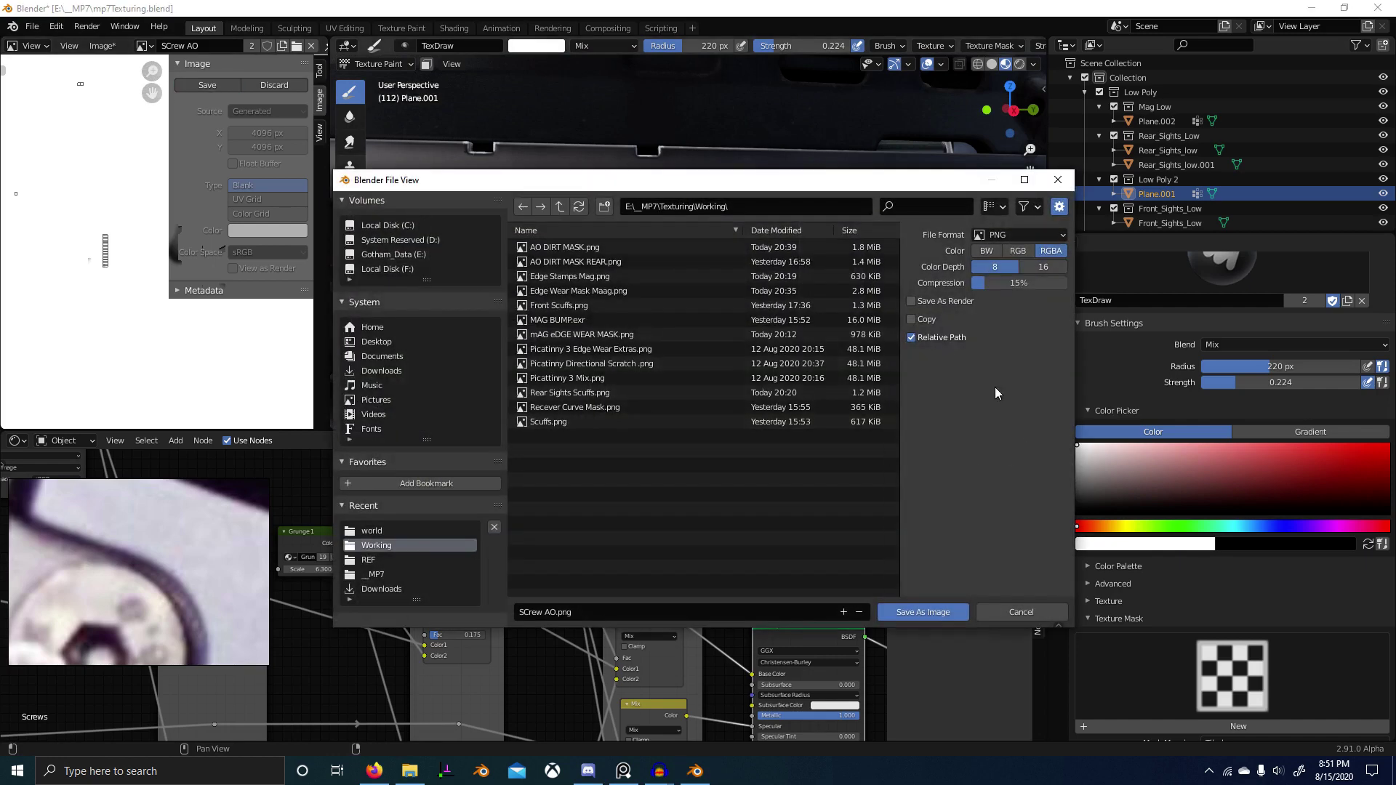
{"action": "left_click", "coordinate": [1018, 250]}
{"action": "left_click", "coordinate": [1046, 265]}
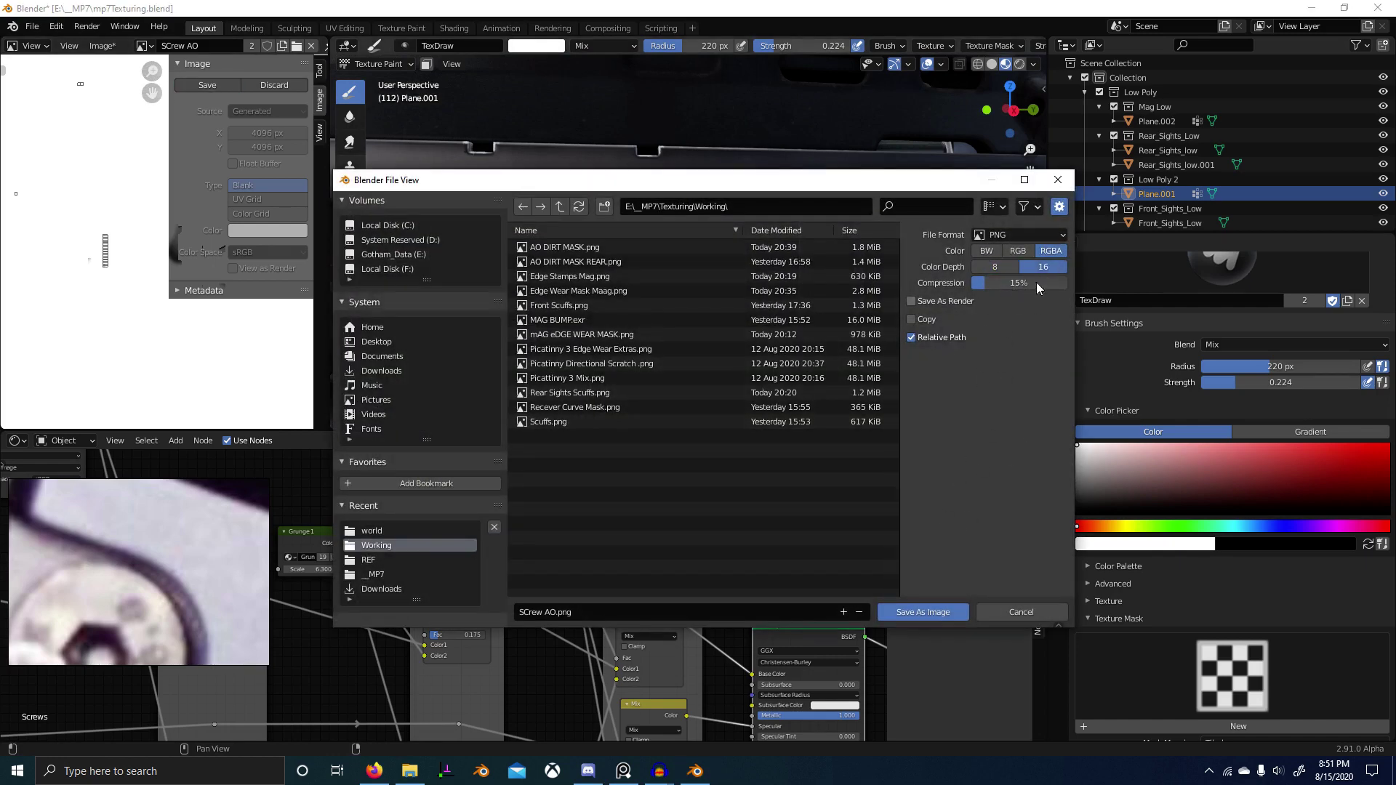
{"action": "left_click", "coordinate": [924, 611]}
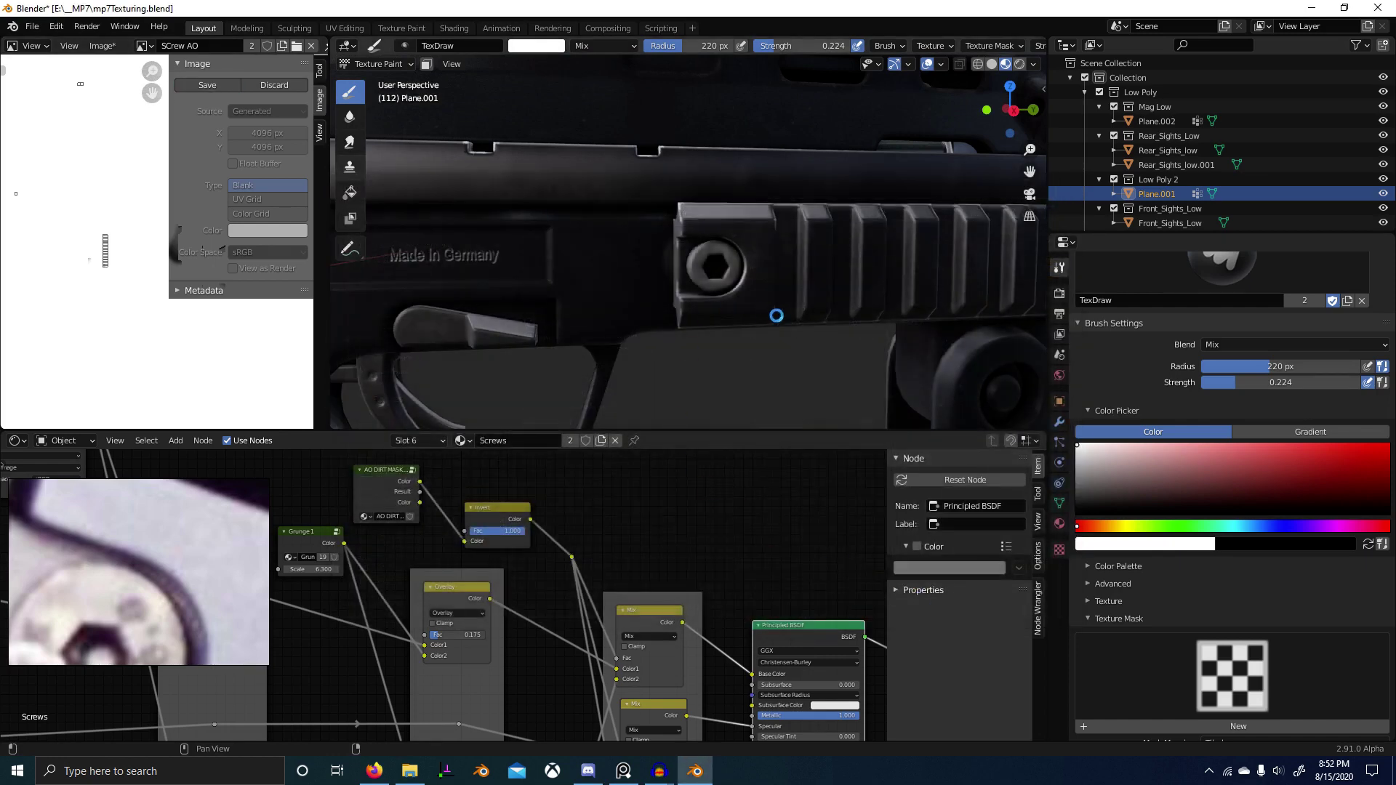
Step: Return to Object Mode and save the mp7Texturing.blend project
{"action": "key", "text": "ctrl+Tab"}
{"action": "left_click", "coordinate": [574, 317]}
{"action": "scroll", "coordinate": [760, 324], "scroll_direction": "up", "scroll_amount": 8}
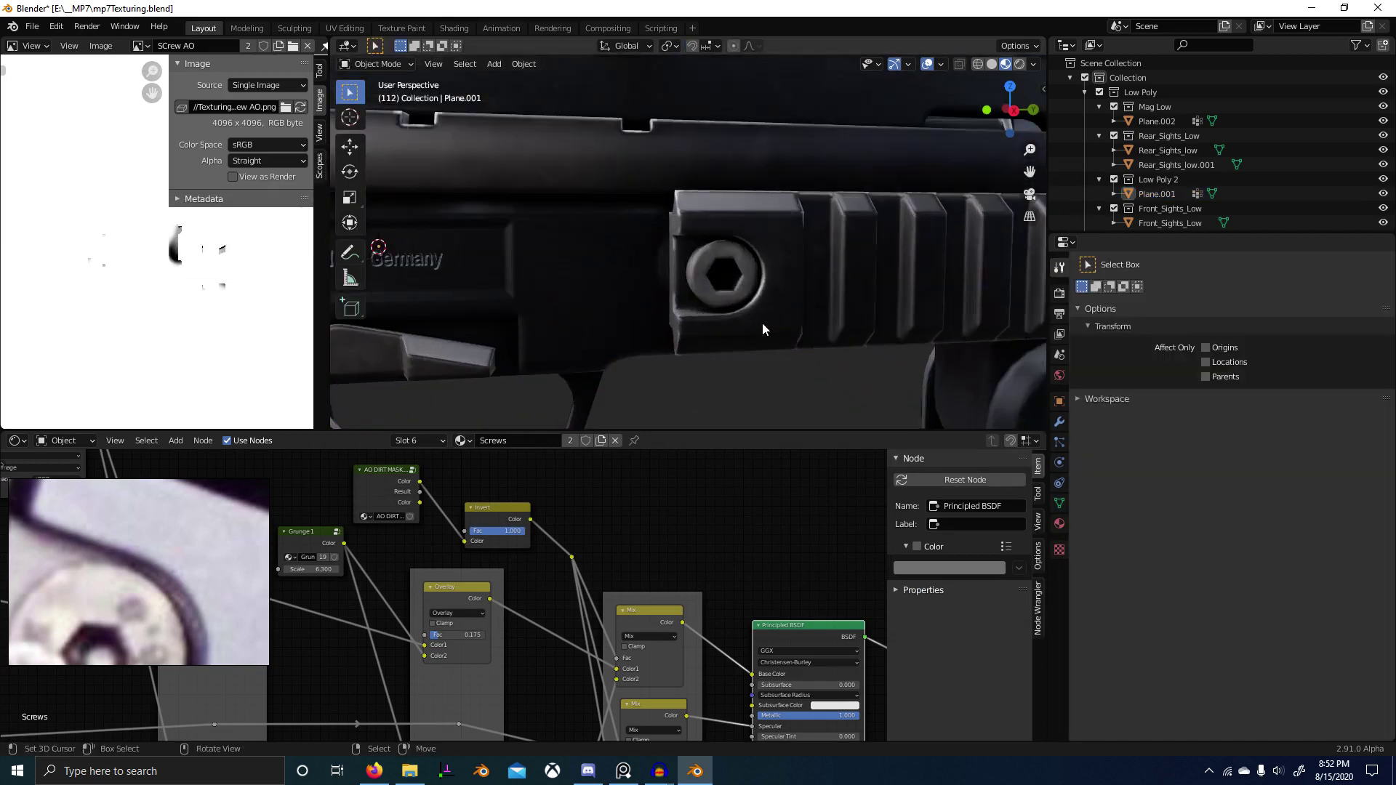
{"action": "key", "text": "ctrl+s"}
Step: Examine the rear sight's slotted dial and enlarge the same dial in the reference photo for comparison
{"action": "scroll", "coordinate": [749, 318], "scroll_direction": "down", "scroll_amount": 8}
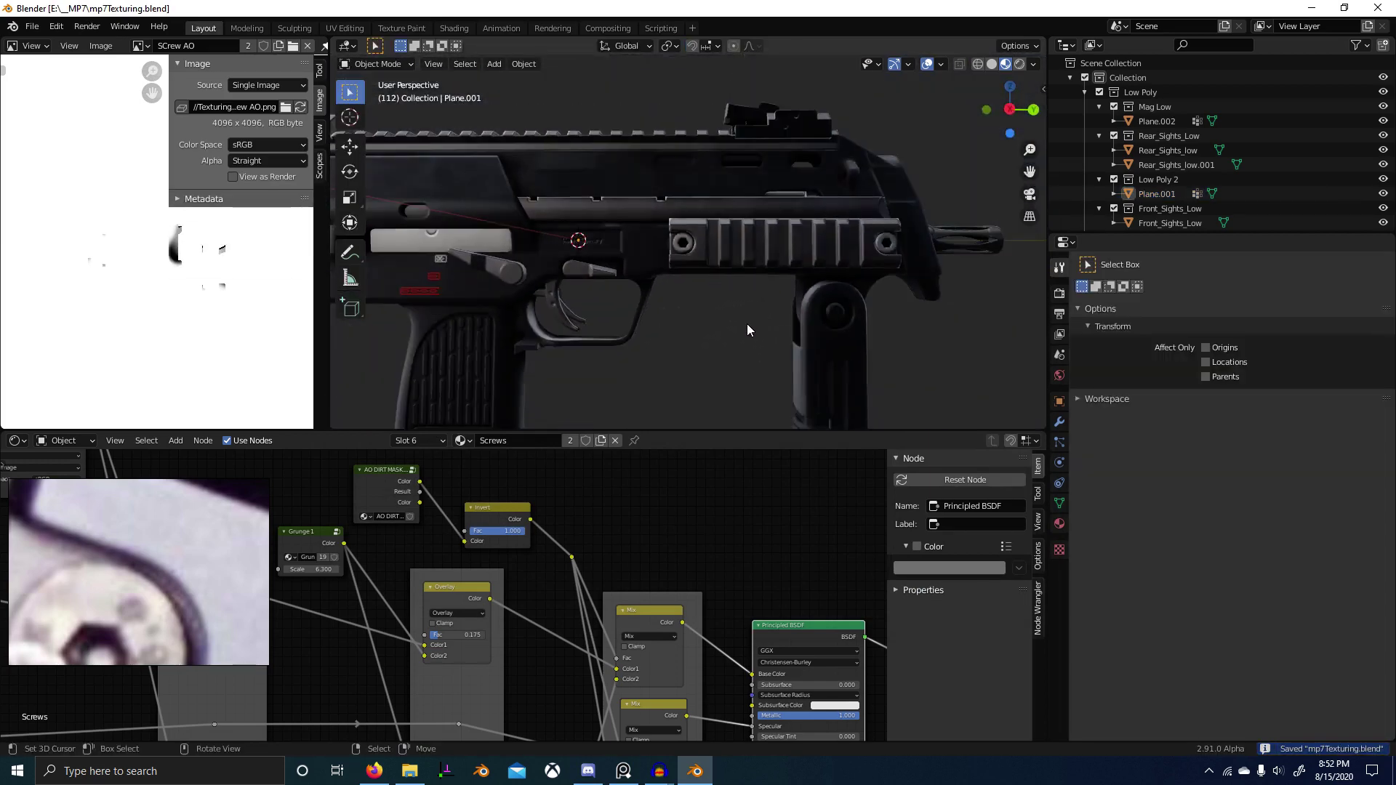
{"action": "scroll", "coordinate": [626, 312], "scroll_direction": "down", "scroll_amount": 1}
{"action": "middle_click_drag", "start_coordinate": [580, 327], "coordinate": [767, 357]}
{"action": "scroll", "coordinate": [757, 358], "scroll_direction": "up", "scroll_amount": 6}
{"action": "scroll", "coordinate": [704, 316], "scroll_direction": "up", "scroll_amount": 3}
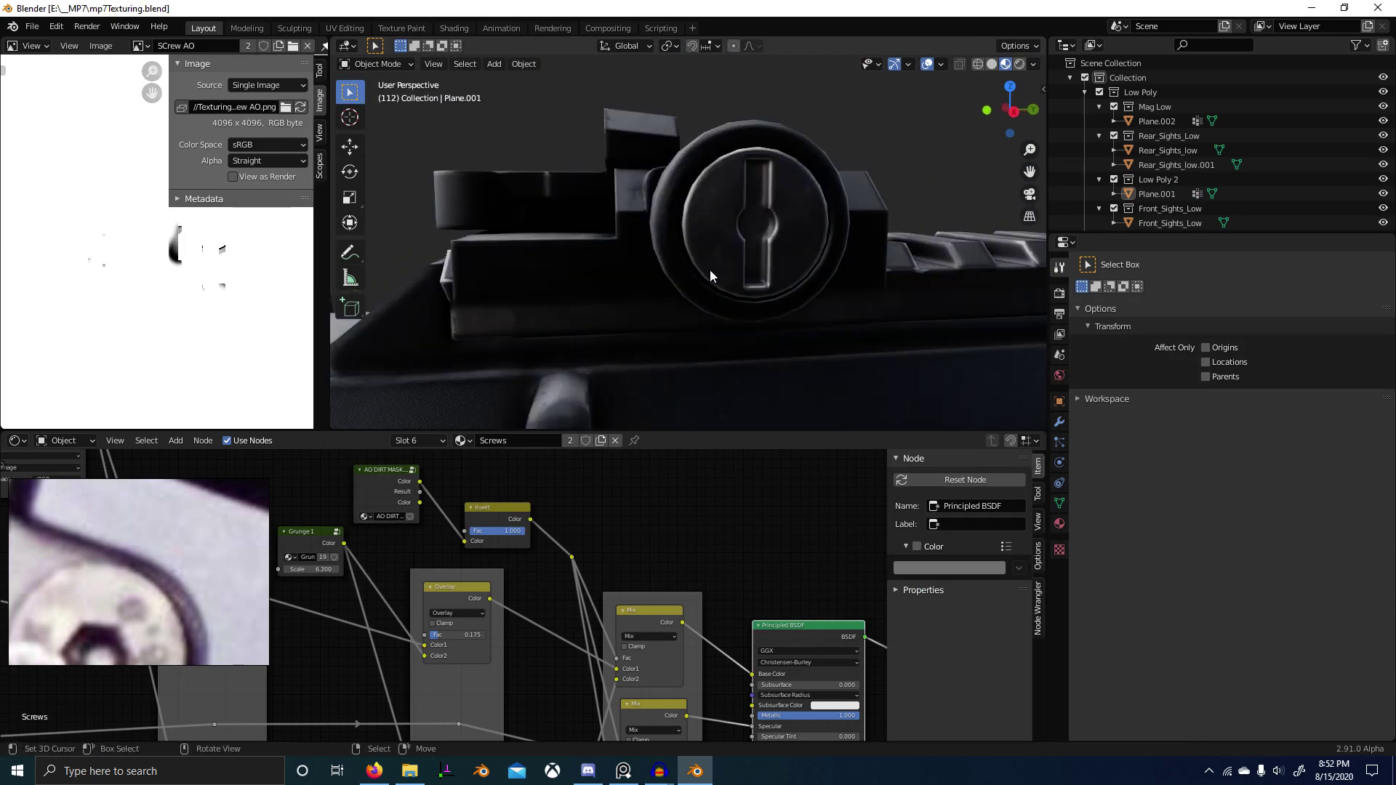
{"action": "scroll", "coordinate": [194, 573], "scroll_direction": "down", "scroll_amount": 10}
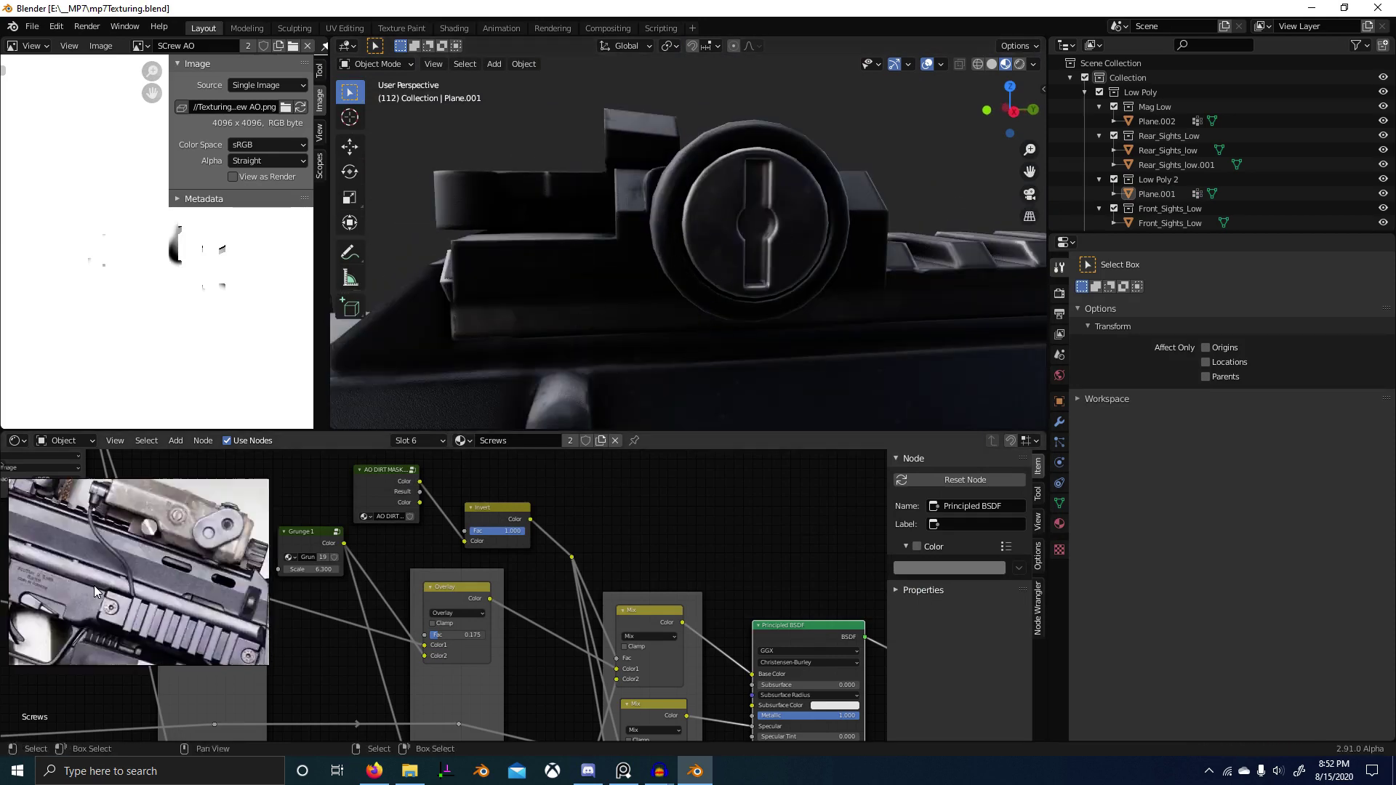
{"action": "middle_click_drag", "start_coordinate": [94, 586], "coordinate": [156, 589]}
{"action": "scroll", "coordinate": [146, 591], "scroll_direction": "up", "scroll_amount": 6}
{"action": "scroll", "coordinate": [117, 604], "scroll_direction": "up", "scroll_amount": 3}
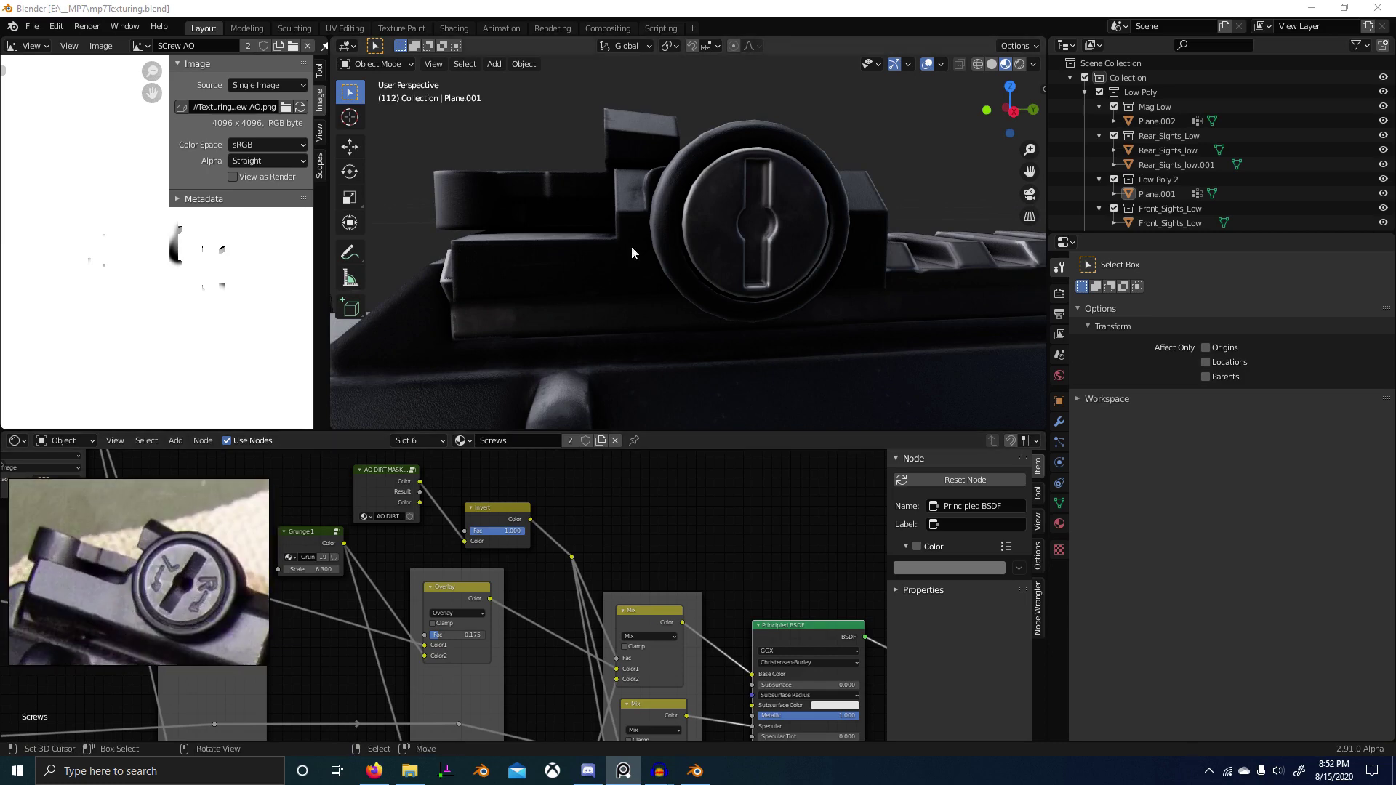
Step: View the rear sight from the gun's other side and save the project
{"action": "scroll", "coordinate": [698, 378], "scroll_direction": "down", "scroll_amount": 5}
{"action": "middle_click_drag", "start_coordinate": [699, 377], "coordinate": [736, 339]}
{"action": "scroll", "coordinate": [736, 339], "scroll_direction": "up", "scroll_amount": 3}
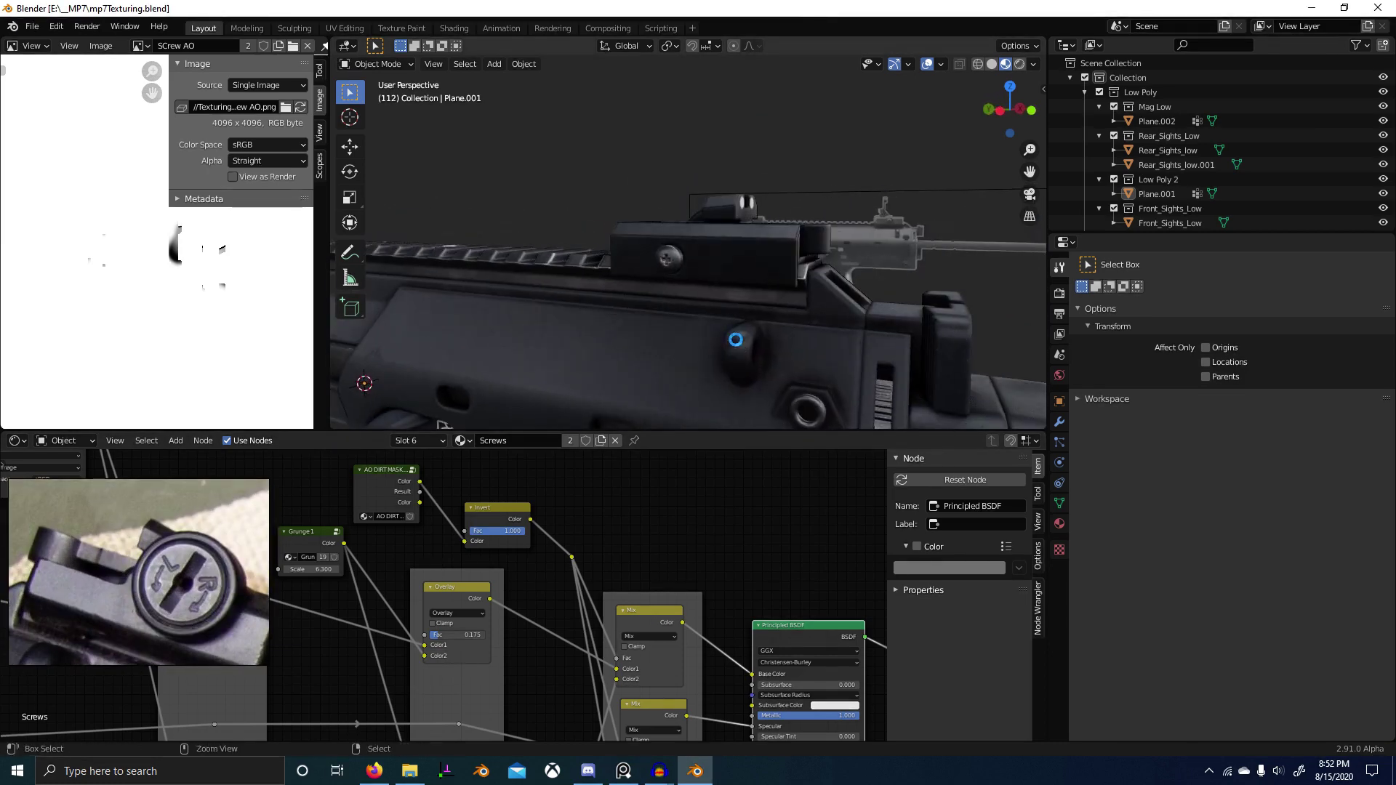
{"action": "key", "text": "ctrl+s"}
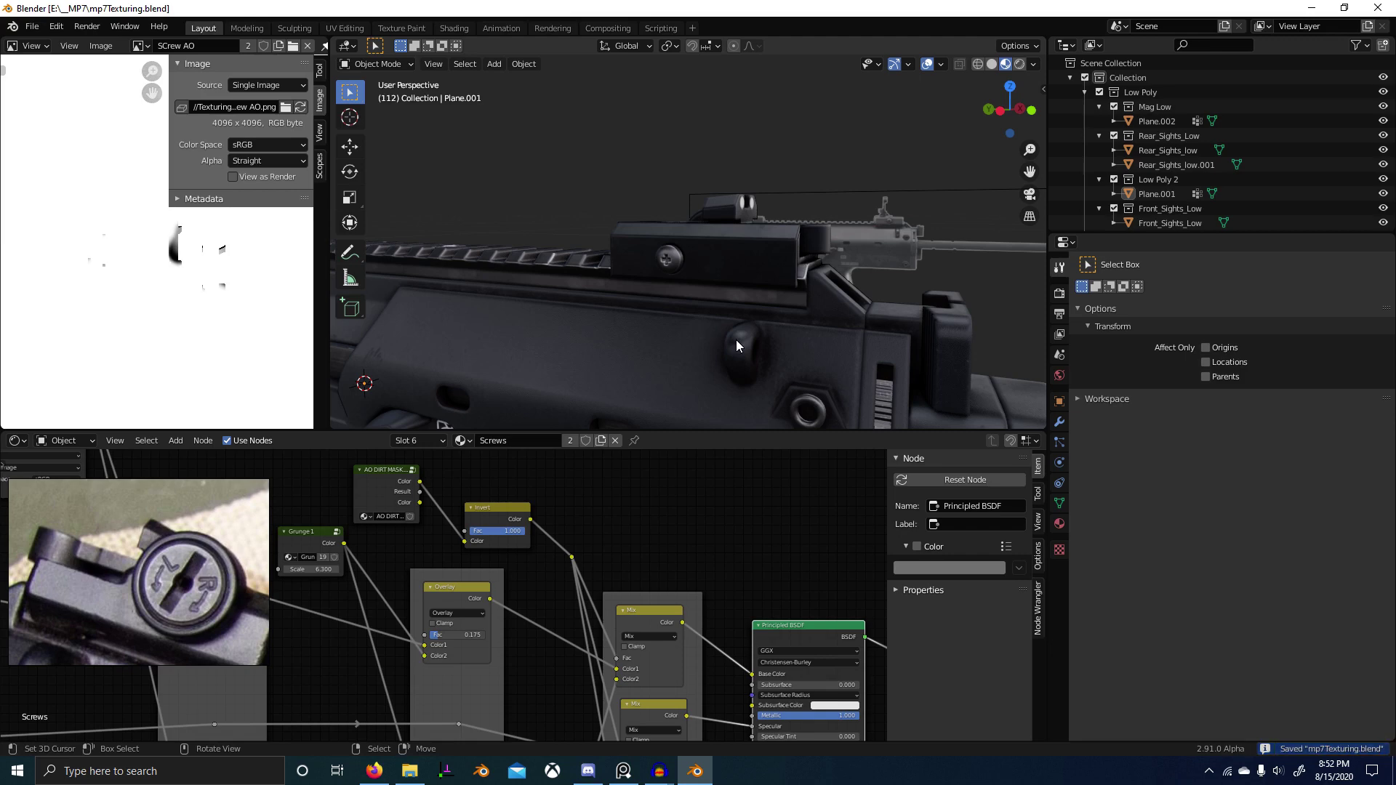
Step: Look over the whole gun, check the Rear_Sights_low object's material, and reselect the main body Plane.001
{"action": "scroll", "coordinate": [736, 333], "scroll_direction": "down", "scroll_amount": 6}
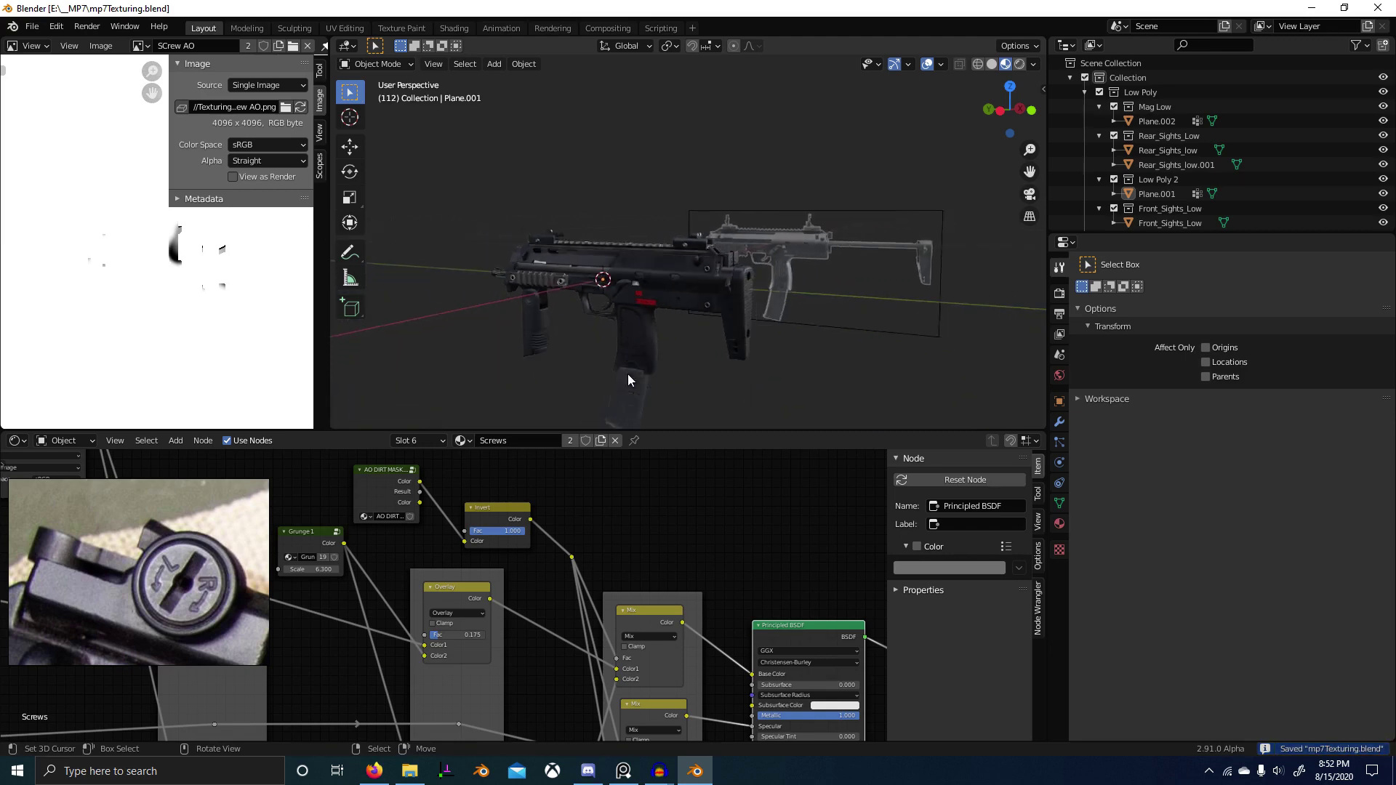
{"action": "scroll", "coordinate": [760, 401], "scroll_direction": "up", "scroll_amount": 3}
{"action": "middle_click_drag", "start_coordinate": [565, 386], "coordinate": [771, 300]}
{"action": "middle_click_drag", "start_coordinate": [731, 250], "coordinate": [630, 247]}
{"action": "scroll", "coordinate": [654, 266], "scroll_direction": "up", "scroll_amount": 3}
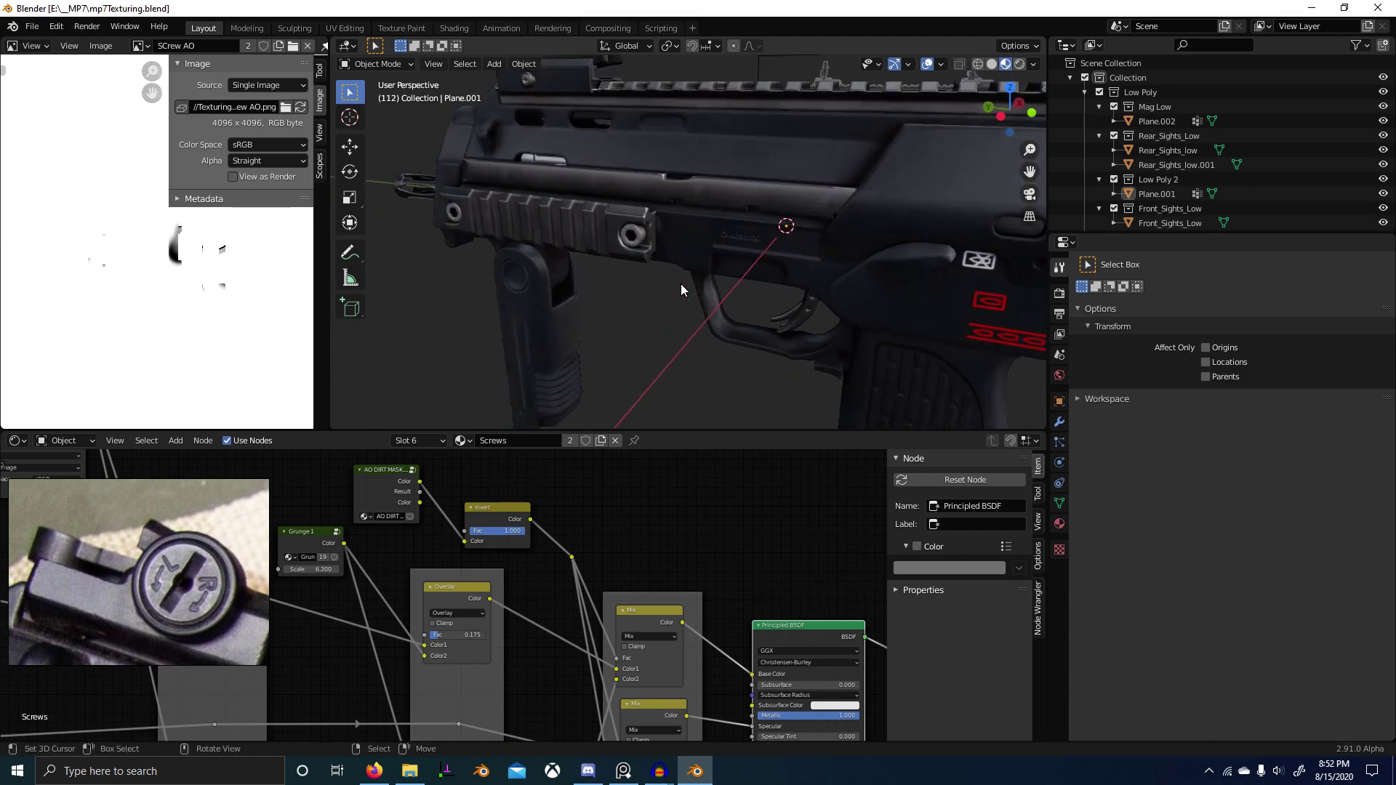
{"action": "left_click", "coordinate": [627, 212]}
{"action": "middle_click_drag", "start_coordinate": [862, 298], "coordinate": [779, 279]}
{"action": "left_click", "coordinate": [832, 241]}
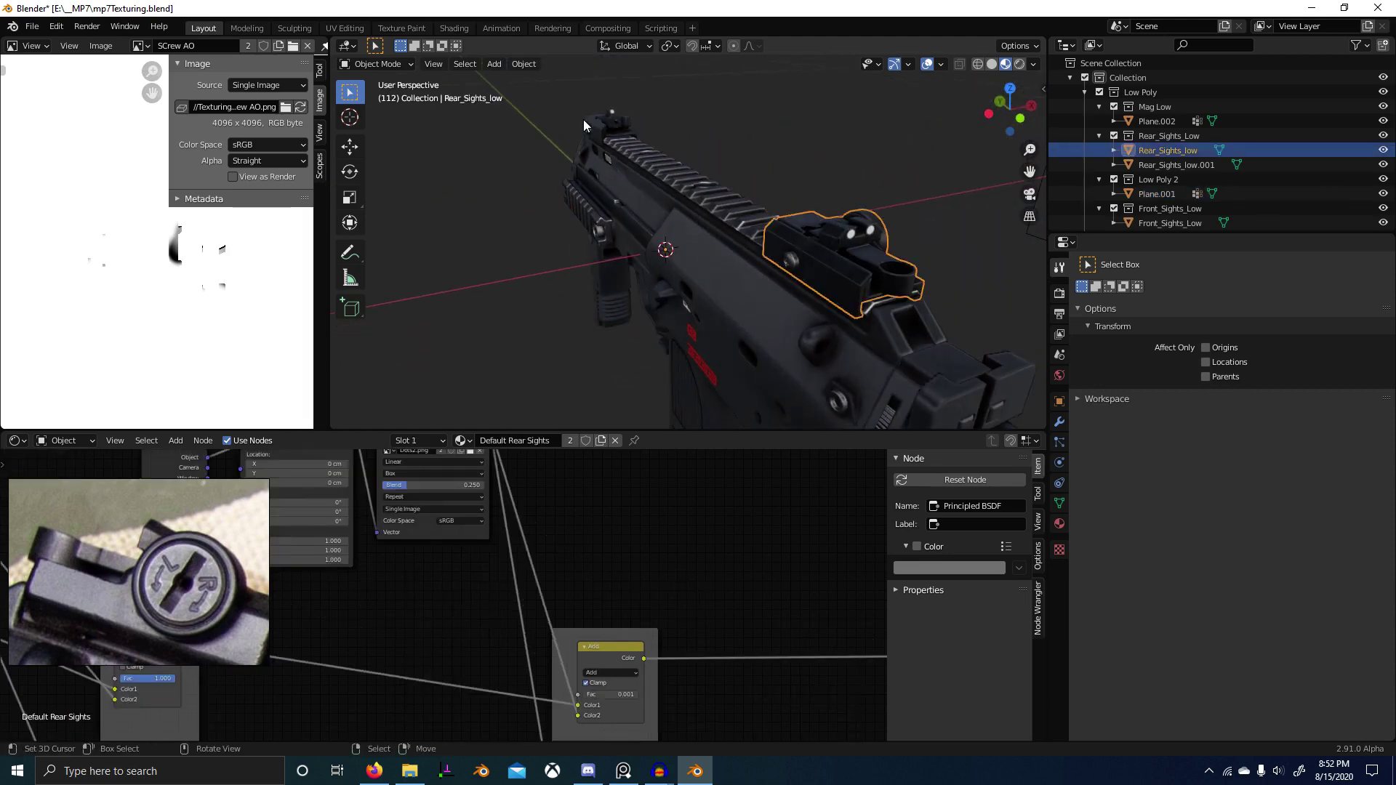
{"action": "left_click", "coordinate": [640, 162]}
{"action": "scroll", "coordinate": [654, 291], "scroll_direction": "down", "scroll_amount": 4}
{"action": "middle_click_drag", "start_coordinate": [670, 375], "coordinate": [500, 295]}
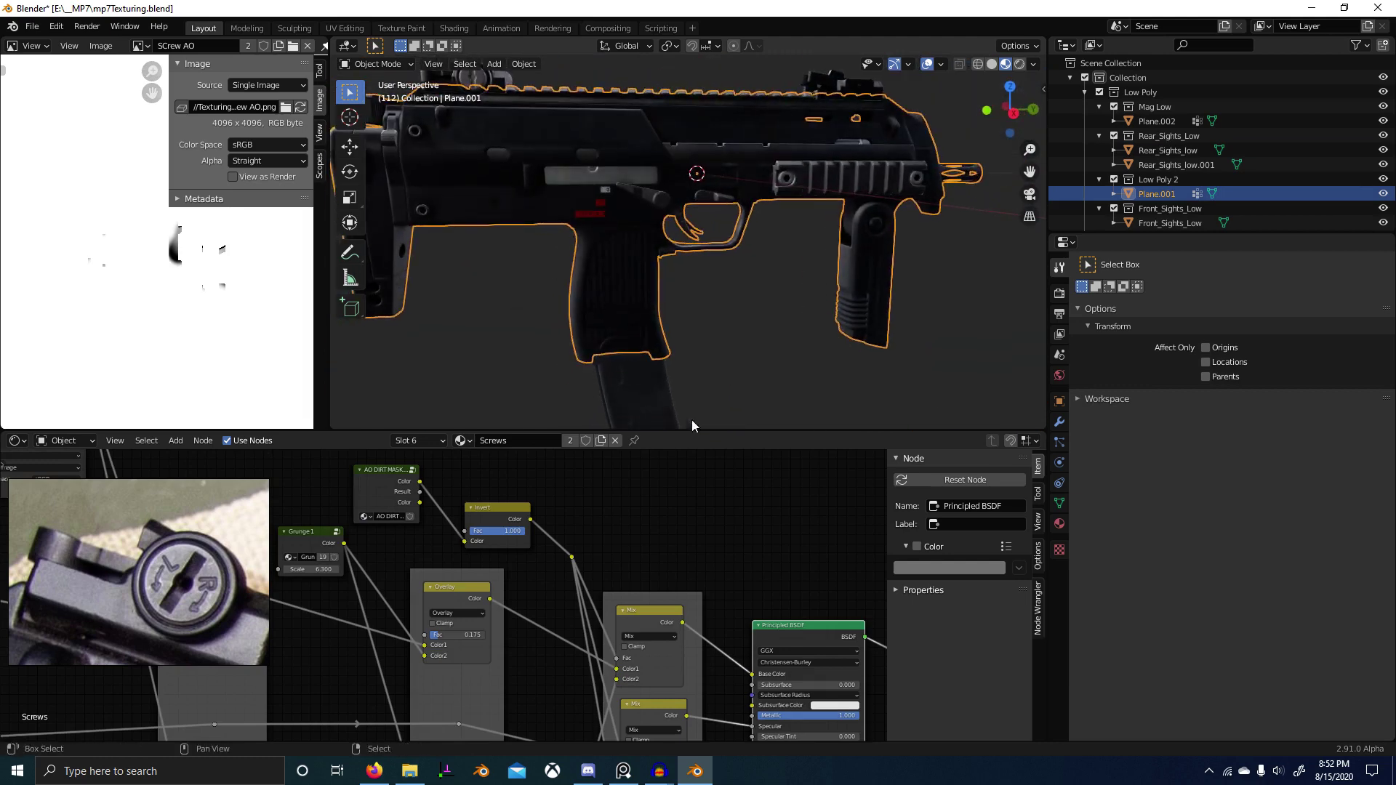
Step: Save the project again and bring the rear sight's slotted dial into close view
{"action": "middle_click_drag", "start_coordinate": [656, 288], "coordinate": [821, 299], "text": "shift"}
{"action": "scroll", "coordinate": [705, 405], "scroll_direction": "up", "scroll_amount": 2}
{"action": "key", "text": "ctrl+s"}
{"action": "key", "text": "ctrl+s"}
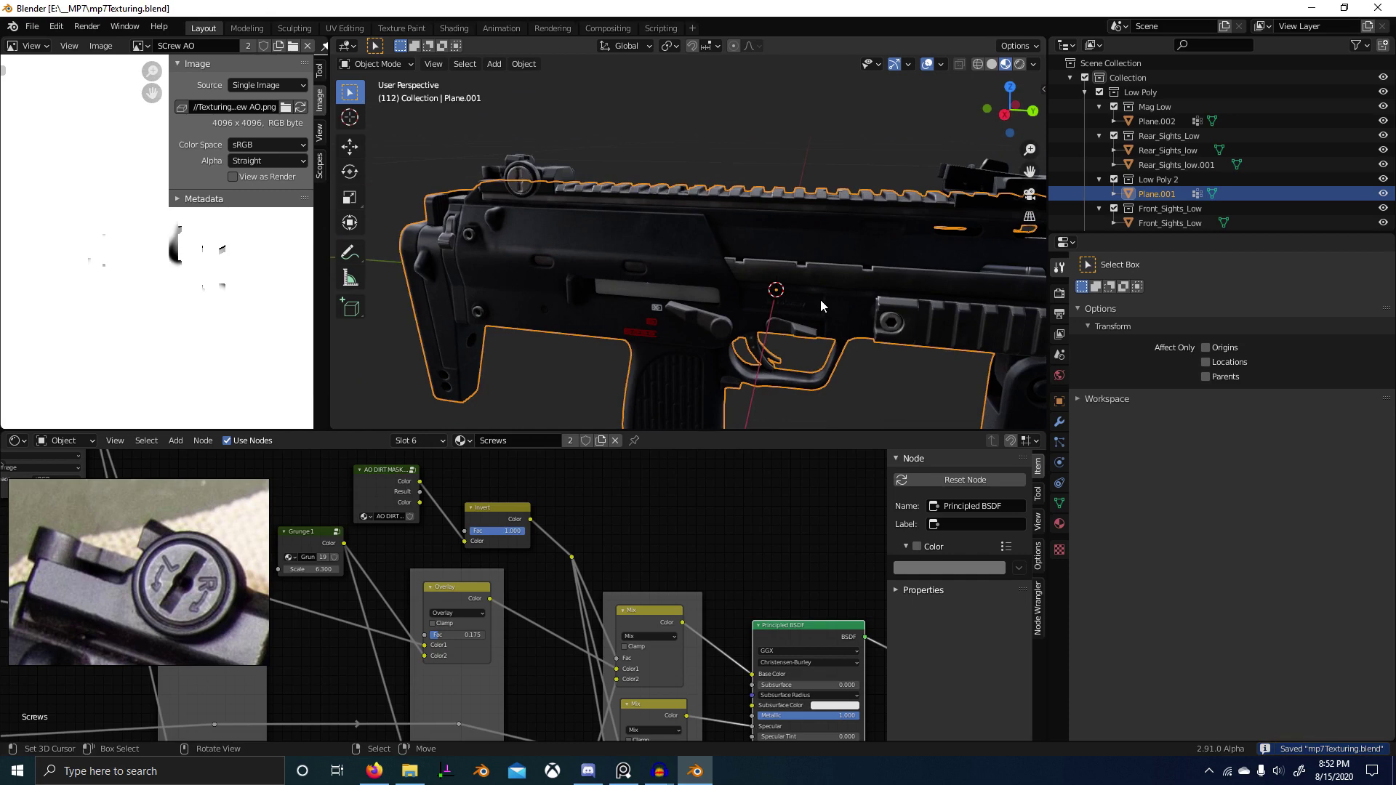
{"action": "middle_click_drag", "start_coordinate": [821, 300], "coordinate": [727, 220]}
{"action": "scroll", "coordinate": [835, 304], "scroll_direction": "up", "scroll_amount": 6}
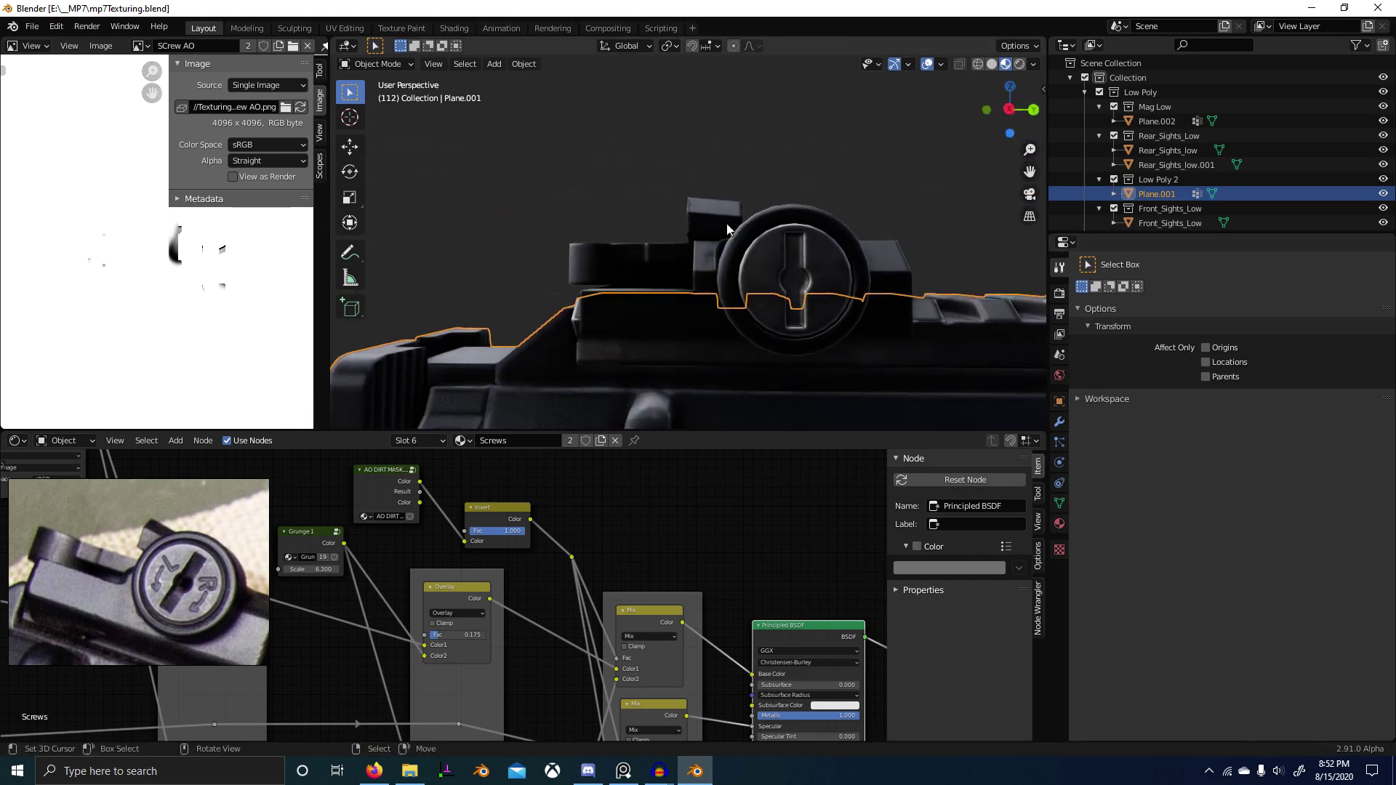
Step: Look through the available texture painting brushes for the main body, including the grunge and bump ones, and return to Object Mode
{"action": "scroll", "coordinate": [199, 256], "scroll_direction": "down", "scroll_amount": 4}
{"action": "middle_click_drag", "start_coordinate": [640, 278], "coordinate": [666, 266]}
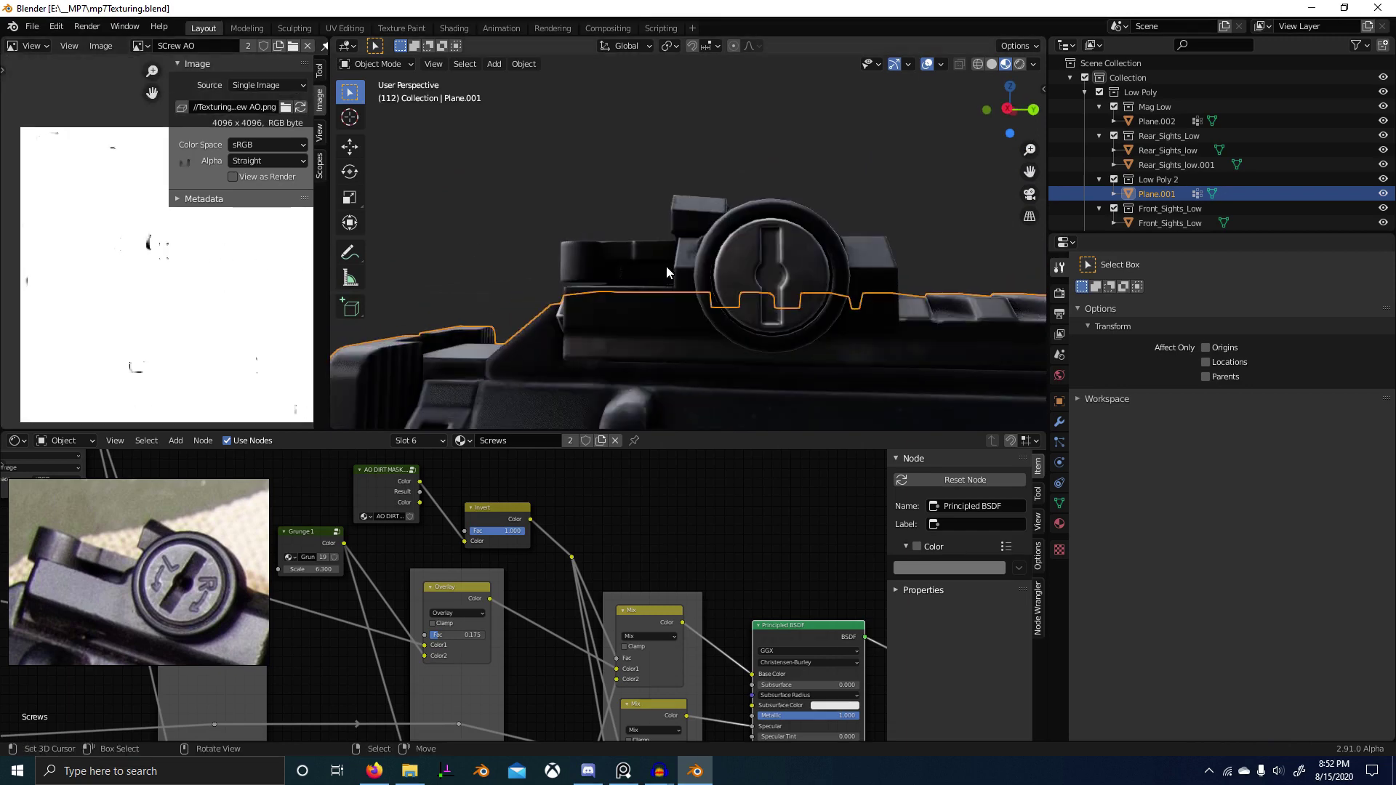
{"action": "scroll", "coordinate": [446, 595], "scroll_direction": "down", "scroll_amount": 1}
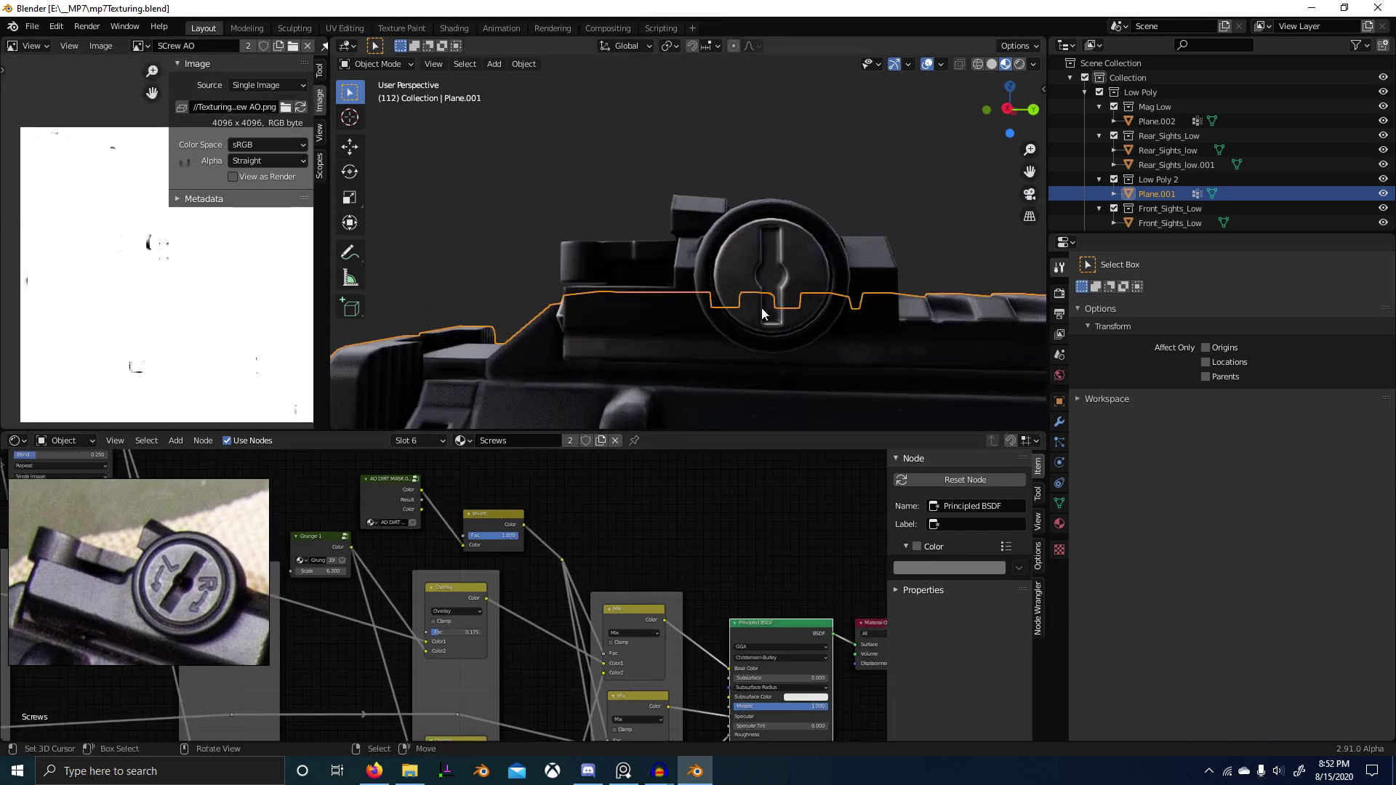
{"action": "scroll", "coordinate": [800, 393], "scroll_direction": "down", "scroll_amount": 6}
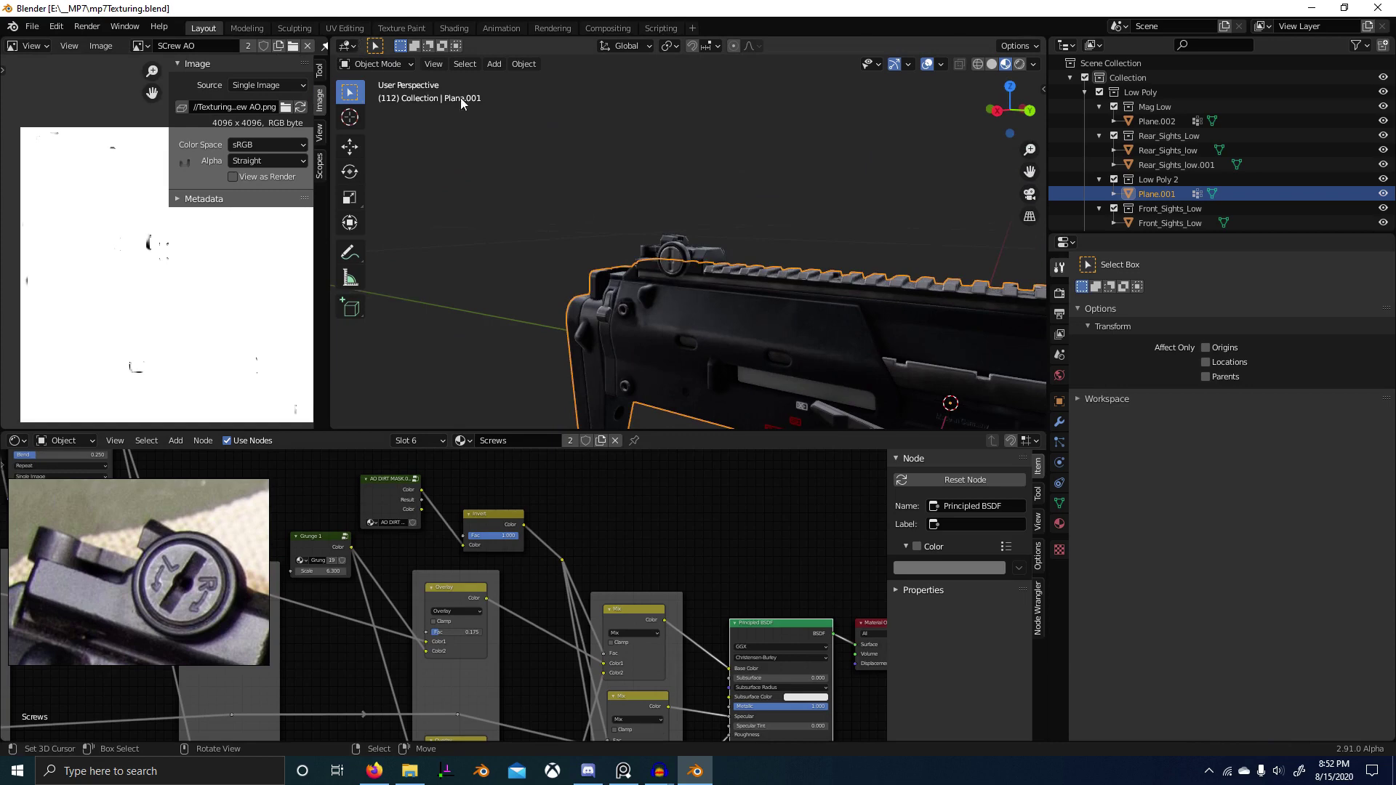
{"action": "key", "text": "ctrl+Tab"}
{"action": "left_click", "coordinate": [405, 45]}
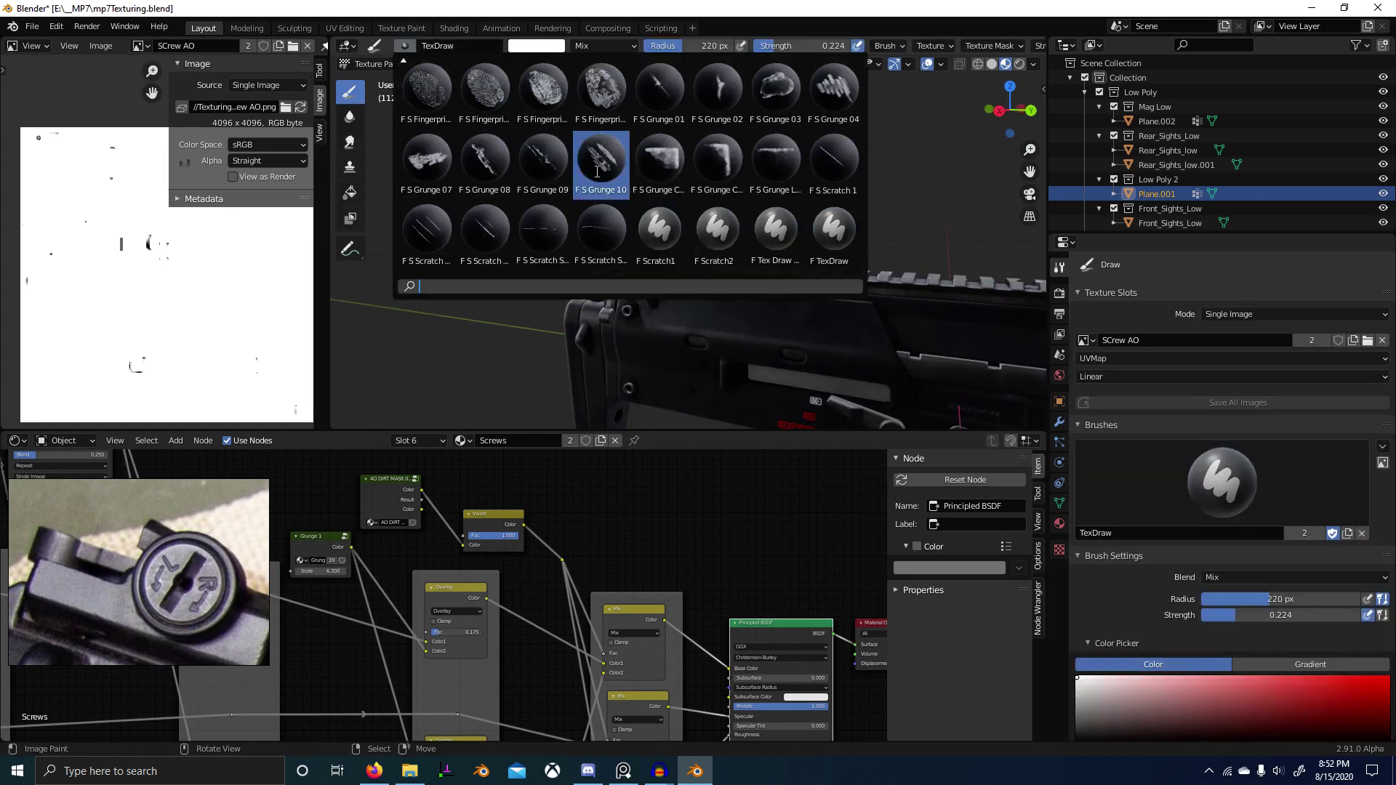
{"action": "scroll", "coordinate": [509, 182], "scroll_direction": "up", "scroll_amount": 2}
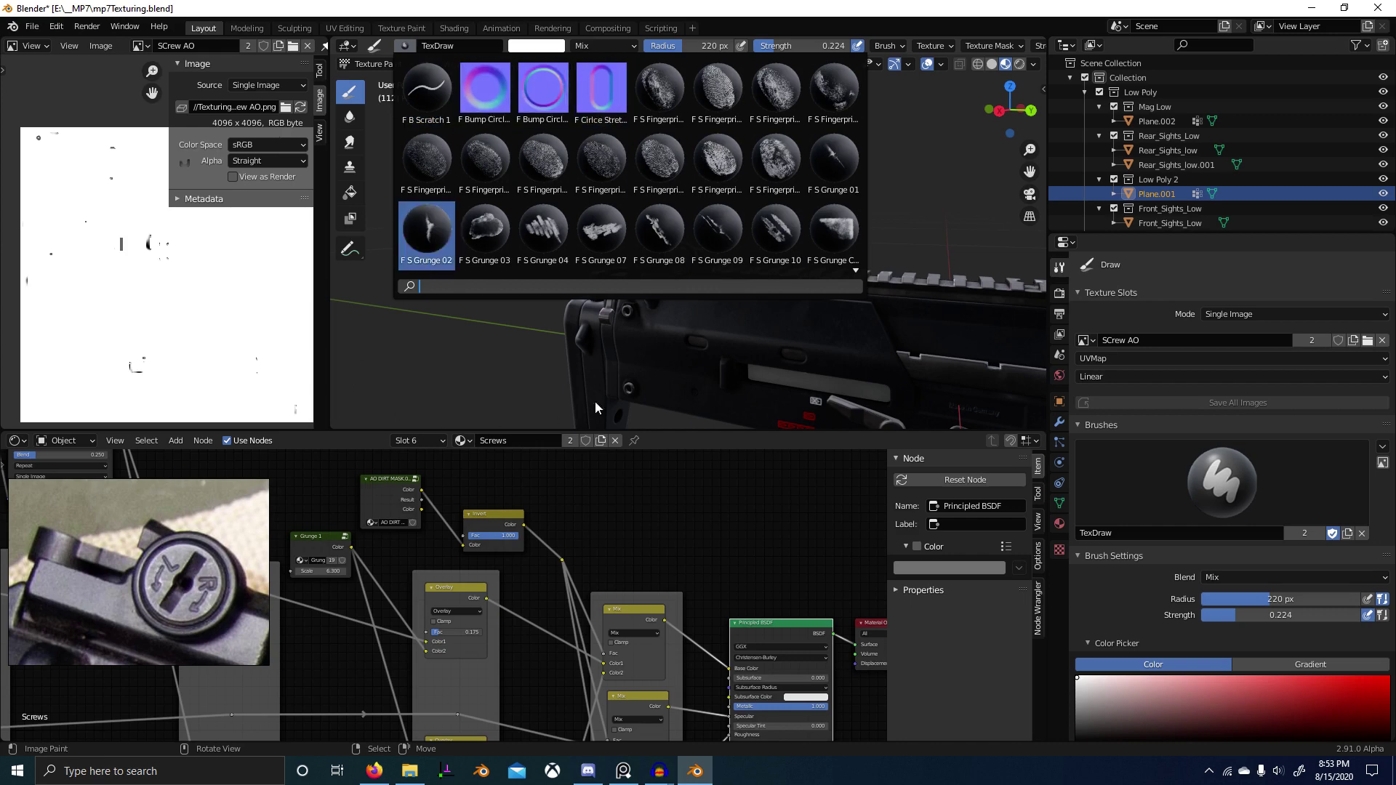
{"action": "key", "text": "ctrl+Tab"}
Step: Deselect everything and examine the rear of the gun's receiver around its screws and oval recesses
{"action": "scroll", "coordinate": [787, 268], "scroll_direction": "down", "scroll_amount": 4}
{"action": "key", "text": "alt+a"}
{"action": "middle_click_drag", "start_coordinate": [778, 270], "coordinate": [718, 277]}
{"action": "scroll", "coordinate": [816, 234], "scroll_direction": "up", "scroll_amount": 3}
{"action": "scroll", "coordinate": [804, 221], "scroll_direction": "down", "scroll_amount": 5}
{"action": "scroll", "coordinate": [721, 200], "scroll_direction": "up", "scroll_amount": 6}
{"action": "scroll", "coordinate": [701, 273], "scroll_direction": "down", "scroll_amount": 4}
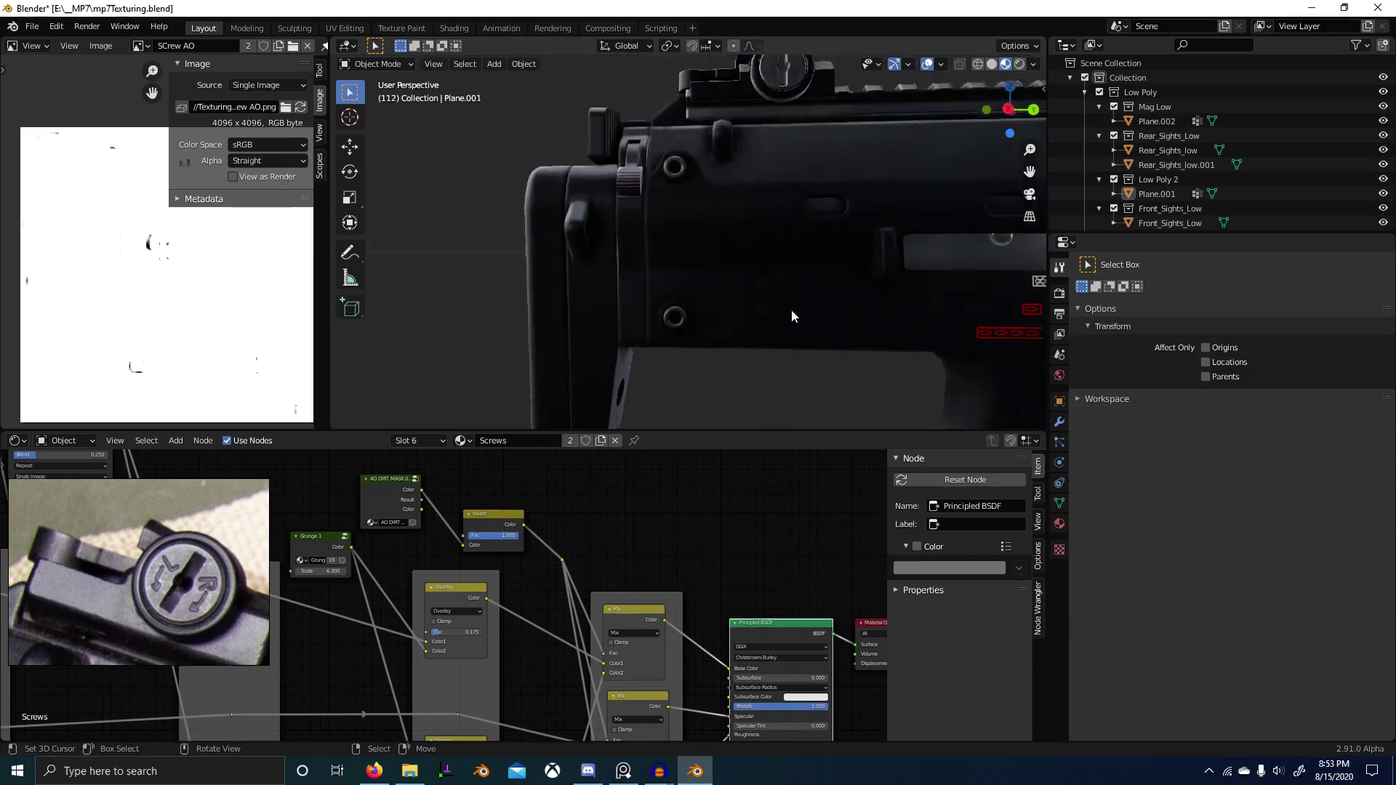
Step: Maximise the 3D view and examine the bolt, fire selector markings and receiver side
{"action": "key", "text": "ctrl+space"}
{"action": "scroll", "coordinate": [791, 311], "scroll_direction": "up", "scroll_amount": 2}
{"action": "middle_click_drag", "start_coordinate": [787, 276], "coordinate": [764, 417]}
{"action": "scroll", "coordinate": [819, 347], "scroll_direction": "down", "scroll_amount": 2}
{"action": "scroll", "coordinate": [760, 312], "scroll_direction": "up", "scroll_amount": 3}
{"action": "scroll", "coordinate": [741, 274], "scroll_direction": "down", "scroll_amount": 2}
{"action": "middle_click_drag", "start_coordinate": [1120, 243], "coordinate": [1054, 317], "text": "shift"}
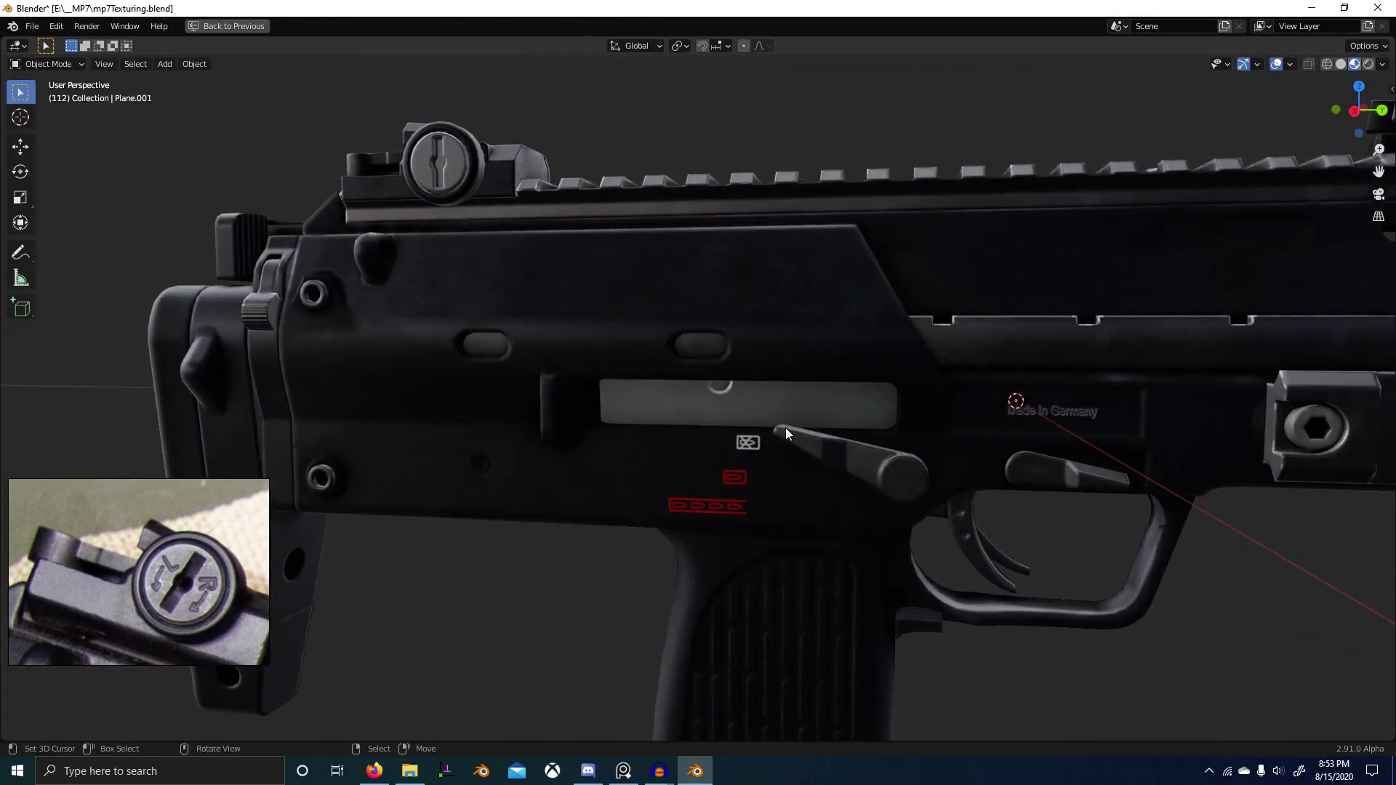
{"action": "scroll", "coordinate": [678, 406], "scroll_direction": "up", "scroll_amount": 1}
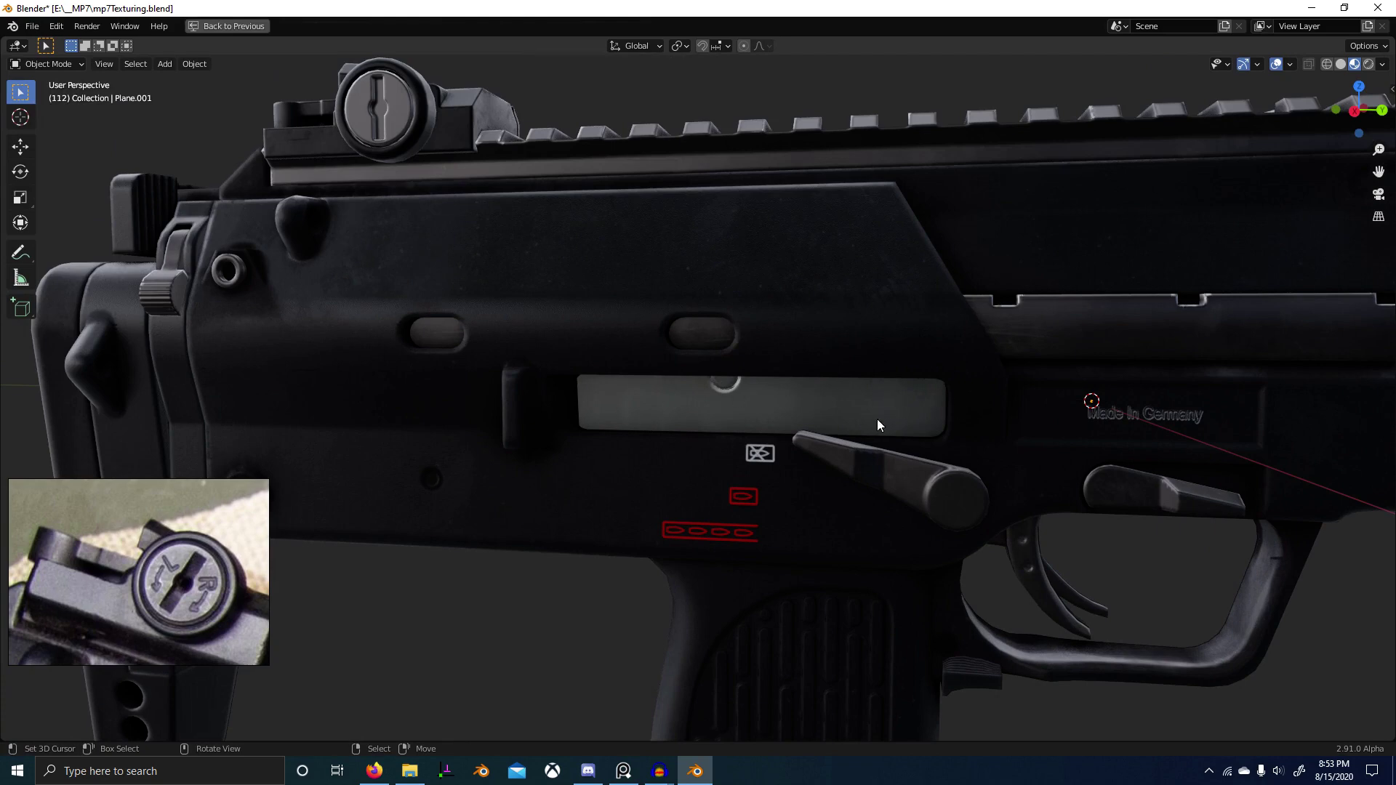
{"action": "scroll", "coordinate": [877, 419], "scroll_direction": "down", "scroll_amount": 3}
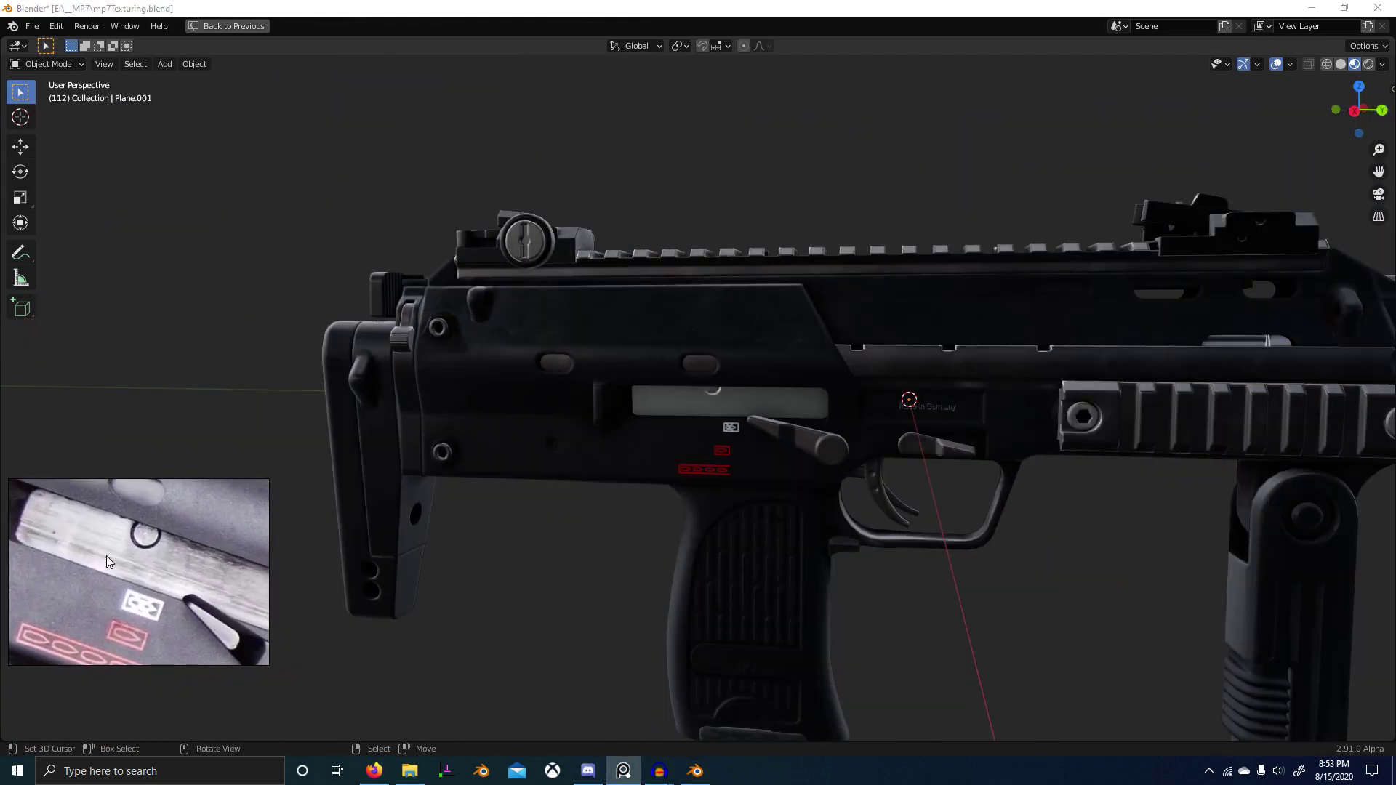
Step: Compare the bolt area with its reference photo and save the project
{"action": "scroll", "coordinate": [719, 407], "scroll_direction": "down", "scroll_amount": 1}
{"action": "middle_click_drag", "start_coordinate": [800, 427], "coordinate": [700, 349]}
{"action": "scroll", "coordinate": [709, 322], "scroll_direction": "up", "scroll_amount": 5}
{"action": "scroll", "coordinate": [708, 321], "scroll_direction": "down", "scroll_amount": 4}
{"action": "key", "text": "ctrl+s"}
Step: Select the magazine Plane.002 on the gun's other side and restore the full workspace layout
{"action": "scroll", "coordinate": [739, 391], "scroll_direction": "down", "scroll_amount": 3}
{"action": "middle_click_drag", "start_coordinate": [739, 391], "coordinate": [486, 546]}
{"action": "scroll", "coordinate": [608, 495], "scroll_direction": "up", "scroll_amount": 3}
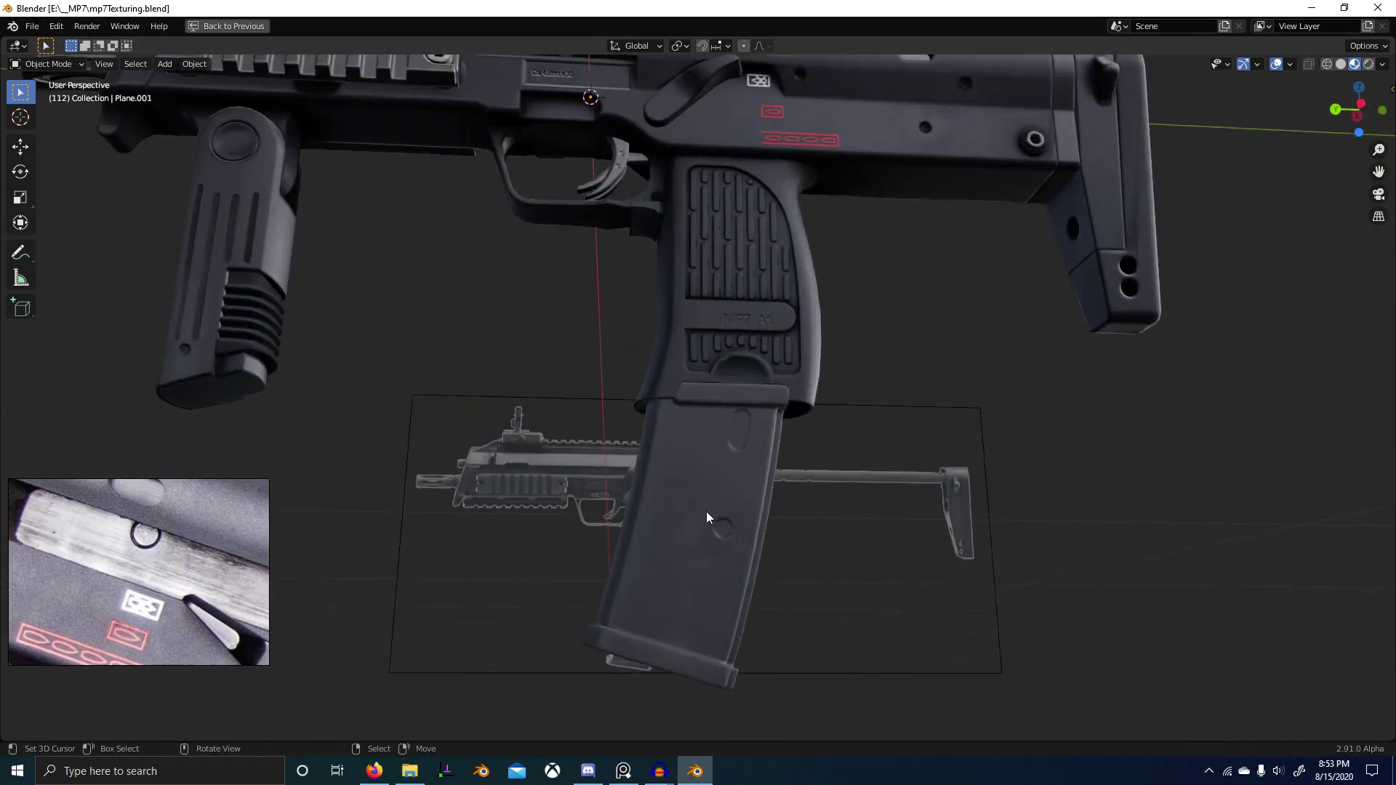
{"action": "scroll", "coordinate": [706, 512], "scroll_direction": "down", "scroll_amount": 4}
{"action": "middle_click_drag", "start_coordinate": [740, 596], "coordinate": [706, 477]}
{"action": "left_click", "coordinate": [731, 479]}
{"action": "key", "text": "ctrl+space"}
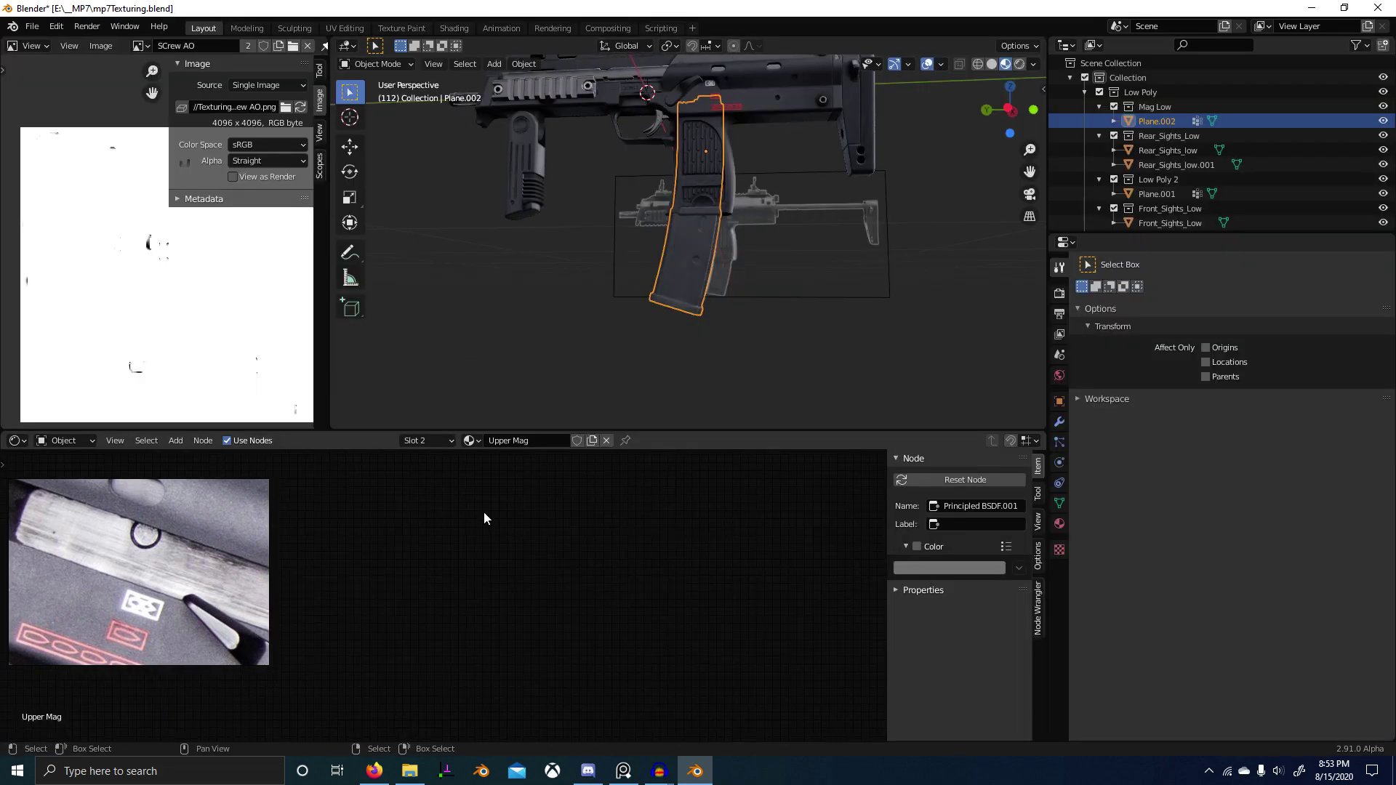
Step: Switch to the magazine's Lower Mag material and examine its node tree from the colour inputs to the shader
{"action": "left_click", "coordinate": [434, 441]}
{"action": "left_click", "coordinate": [428, 504]}
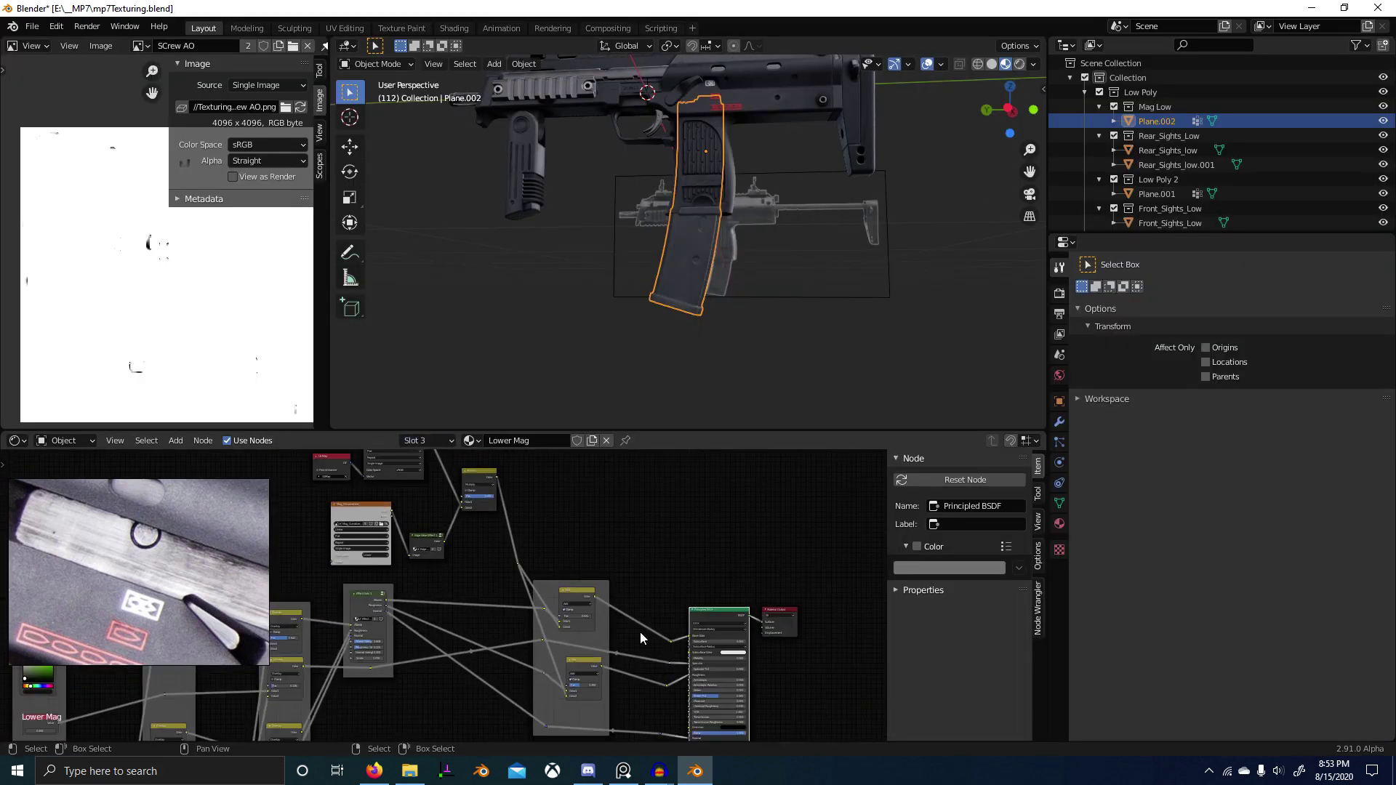
{"action": "middle_click_drag", "start_coordinate": [640, 632], "coordinate": [644, 593]}
{"action": "scroll", "coordinate": [575, 490], "scroll_direction": "up", "scroll_amount": 4}
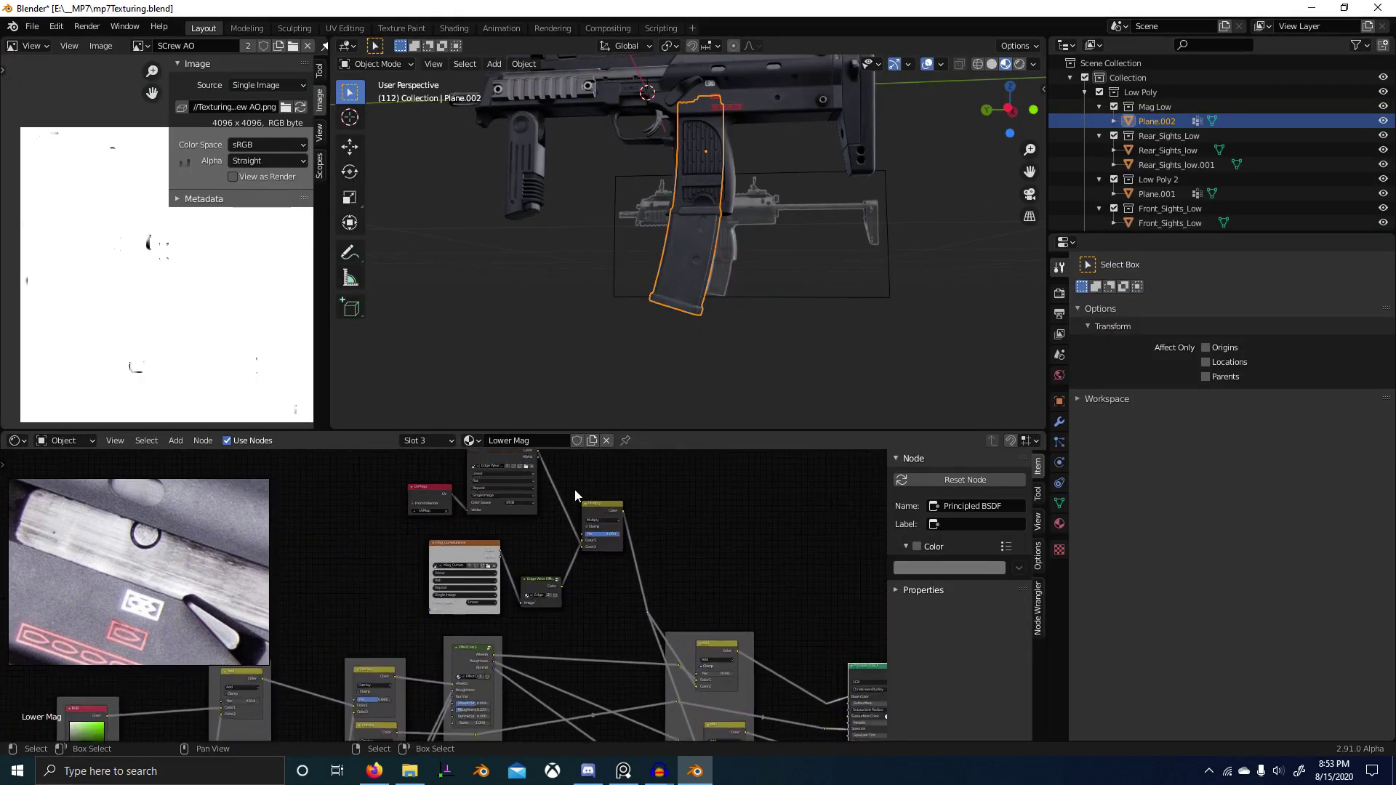
{"action": "scroll", "coordinate": [505, 522], "scroll_direction": "down", "scroll_amount": 5}
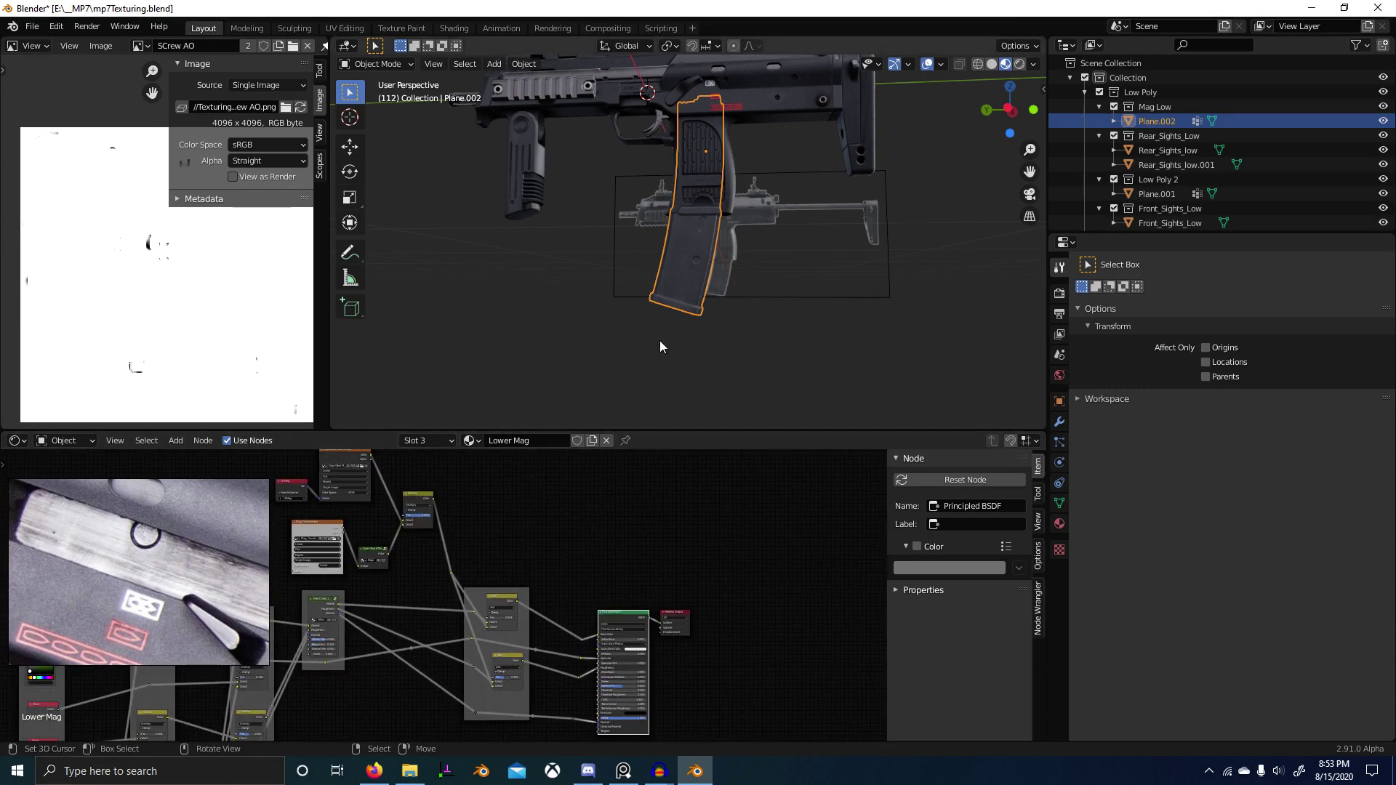
{"action": "scroll", "coordinate": [678, 225], "scroll_direction": "up", "scroll_amount": 4}
{"action": "scroll", "coordinate": [679, 232], "scroll_direction": "down", "scroll_amount": 5}
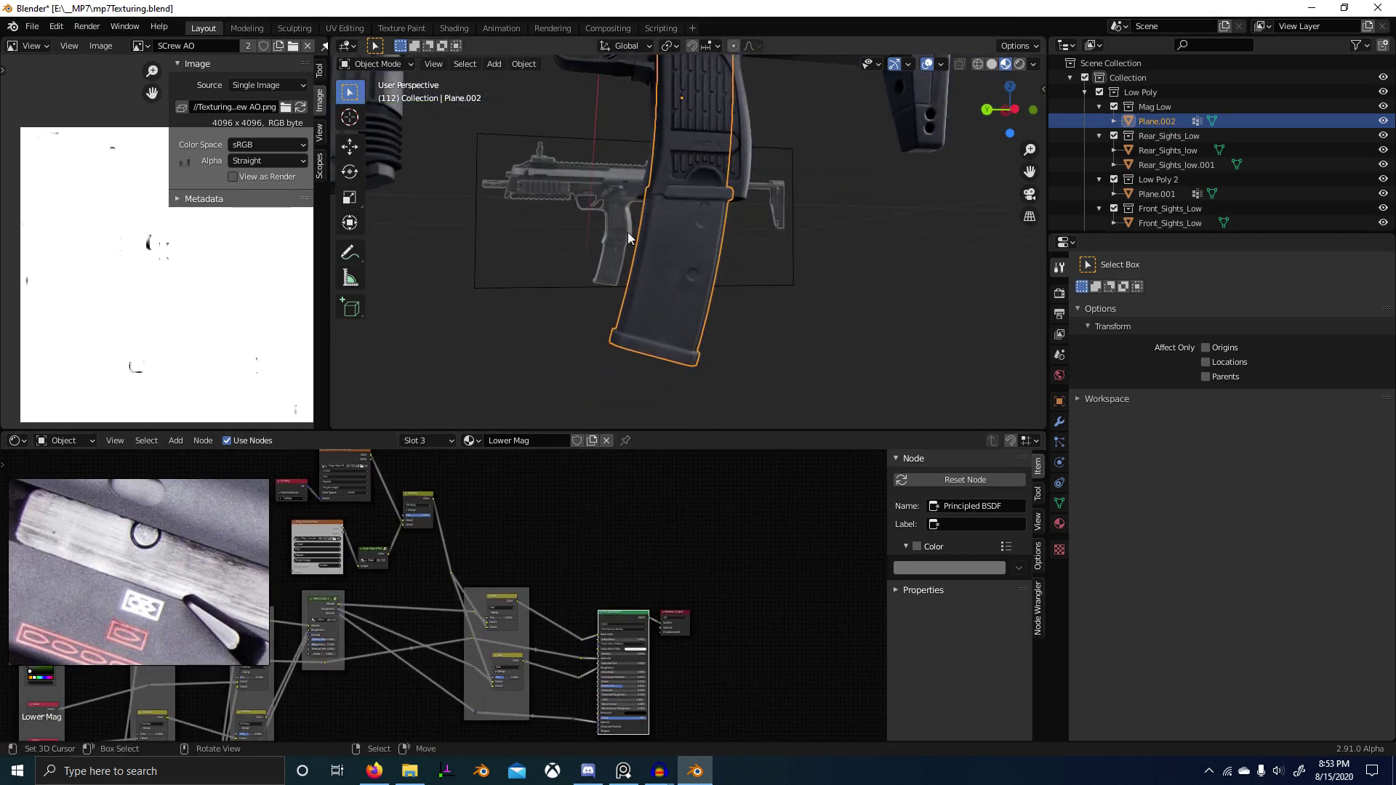
{"action": "scroll", "coordinate": [600, 526], "scroll_direction": "down", "scroll_amount": 6}
{"action": "middle_click_drag", "start_coordinate": [538, 536], "coordinate": [727, 465]}
{"action": "scroll", "coordinate": [568, 480], "scroll_direction": "up", "scroll_amount": 6}
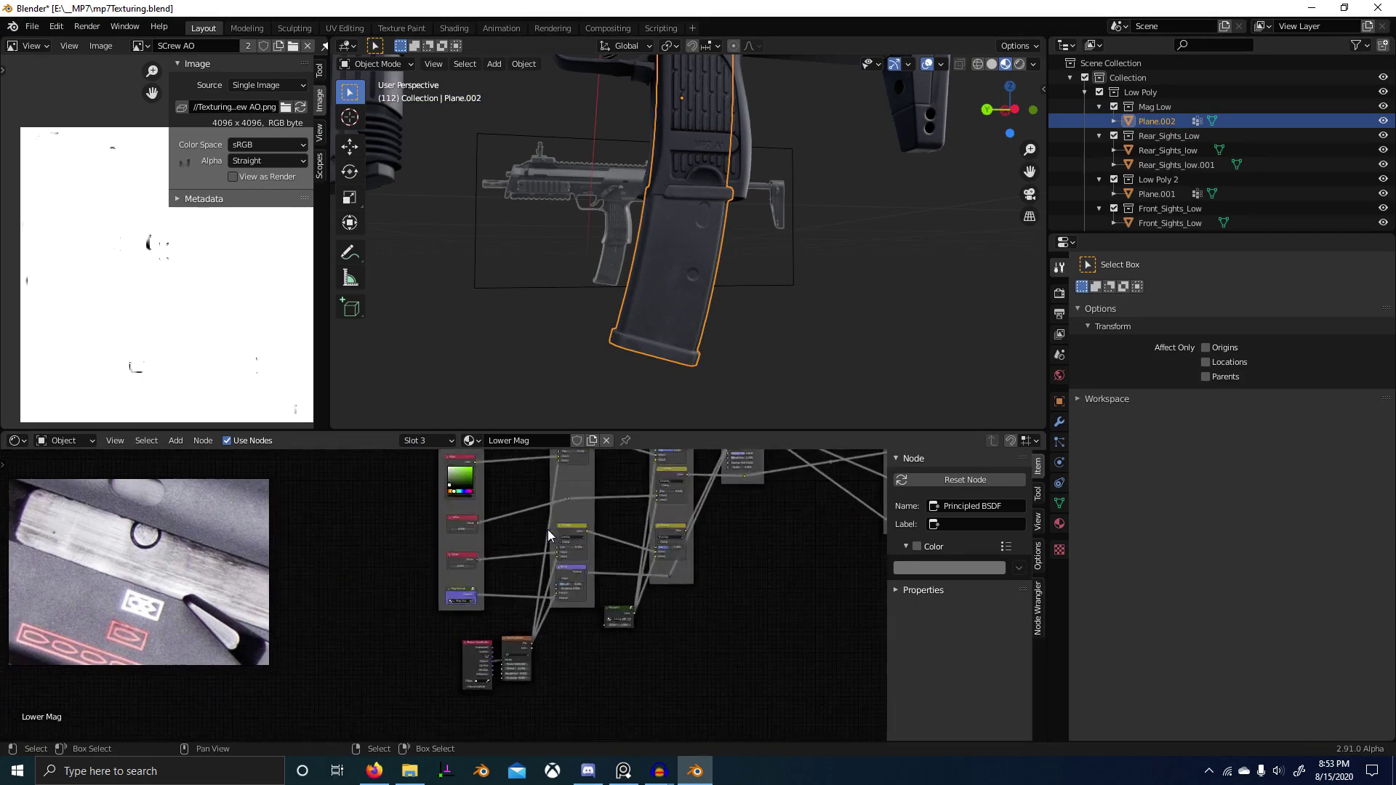
{"action": "scroll", "coordinate": [547, 530], "scroll_direction": "down", "scroll_amount": 6}
{"action": "middle_click_drag", "start_coordinate": [560, 533], "coordinate": [523, 570]}
Step: Copy the Mag_AO.exr image texture node from the Mag material into Lower Mag and place it below the existing nodes
{"action": "key", "text": "ctrl+space"}
{"action": "middle_click_drag", "start_coordinate": [582, 524], "coordinate": [536, 531]}
{"action": "left_click", "coordinate": [589, 46]}
{"action": "left_click", "coordinate": [571, 77]}
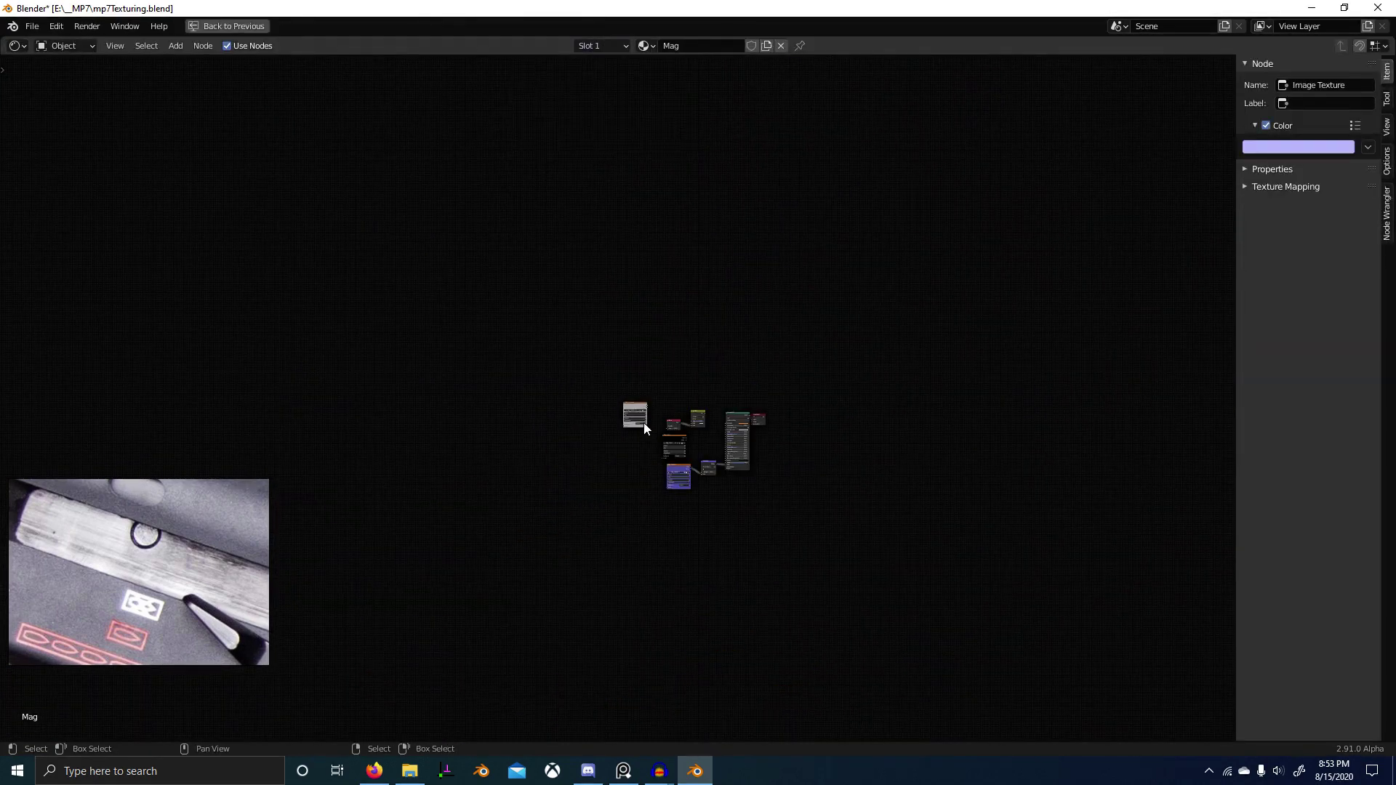
{"action": "left_click", "coordinate": [678, 445]}
{"action": "left_click", "coordinate": [581, 47]}
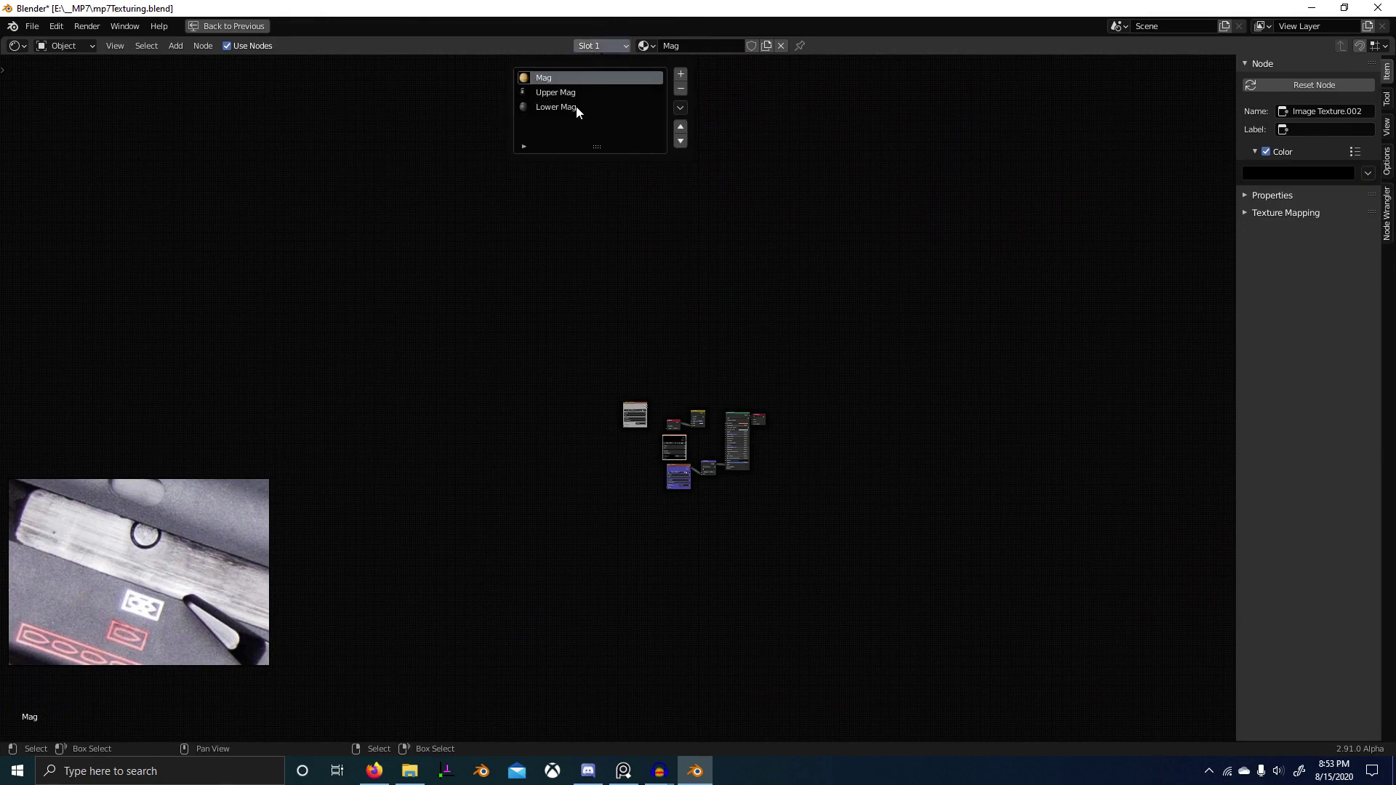
{"action": "left_click", "coordinate": [579, 110]}
{"action": "key", "text": "ctrl+v"}
{"action": "middle_click_drag", "start_coordinate": [800, 534], "coordinate": [710, 567]}
{"action": "key", "text": "g"}
{"action": "left_click", "coordinate": [702, 632]}
{"action": "scroll", "coordinate": [692, 595], "scroll_direction": "up", "scroll_amount": 7}
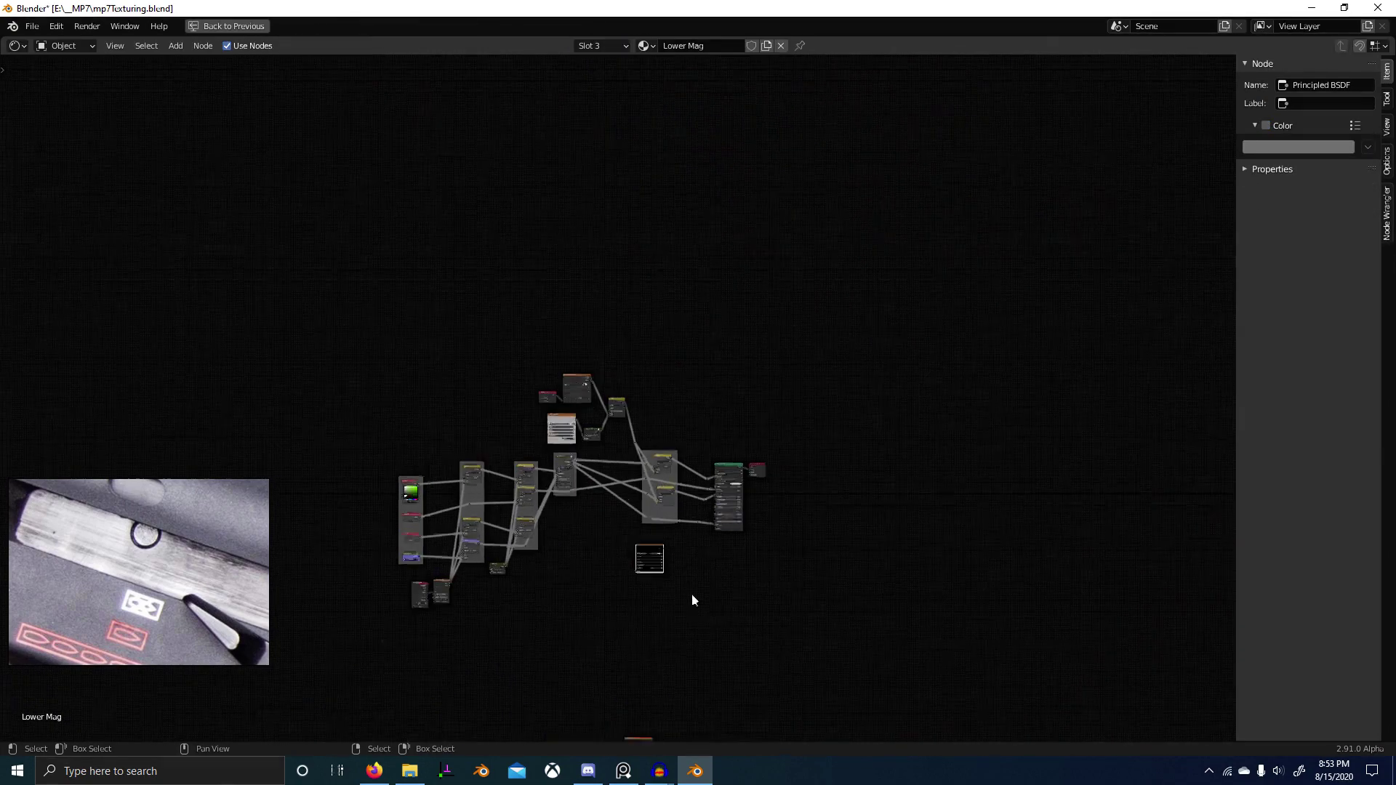
Step: Add a Separate RGB node and connect the Mag_AO.exr texture's Color output to its Image input
{"action": "middle_click_drag", "start_coordinate": [723, 489], "coordinate": [644, 393]}
{"action": "key", "text": "shift+a"}
{"action": "left_click", "coordinate": [725, 495]}
{"action": "type", "text": "se"}
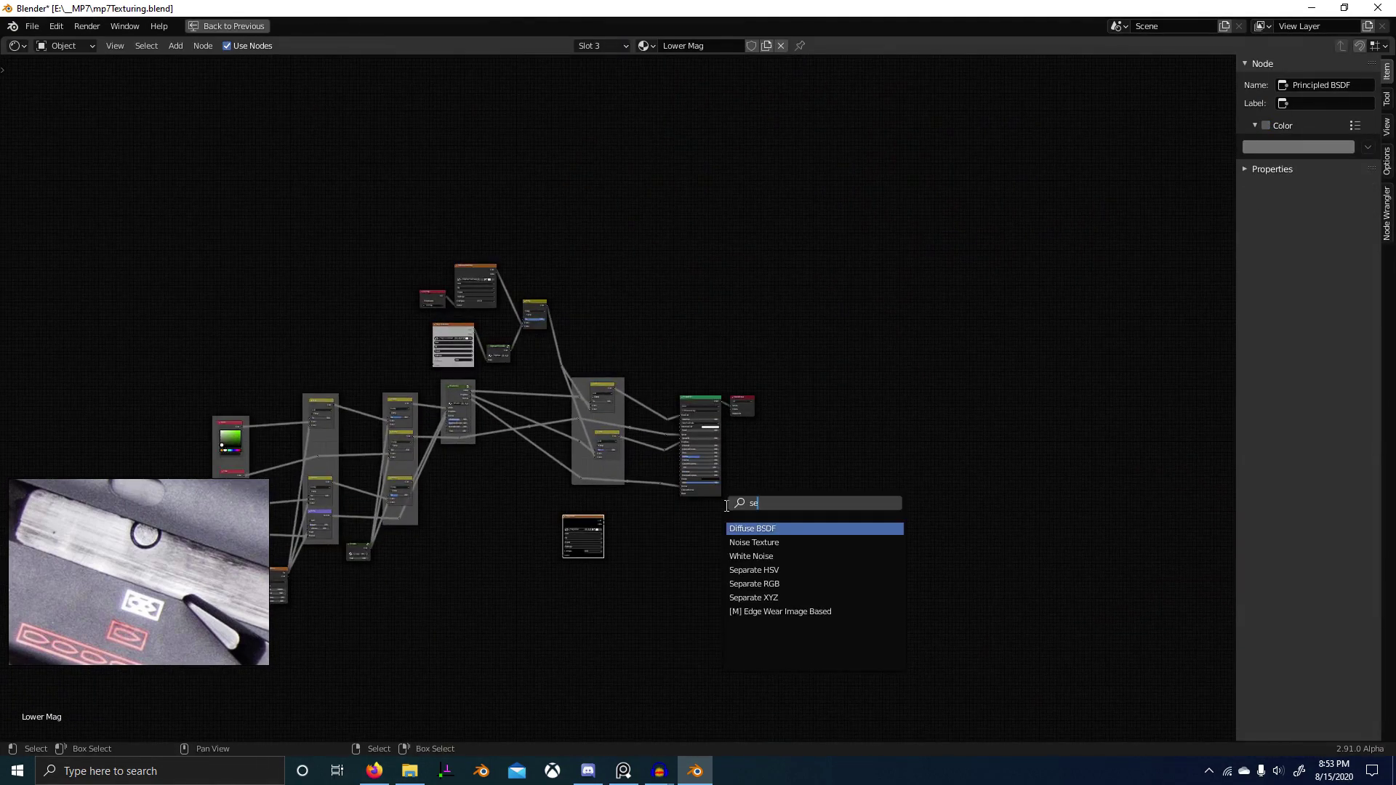
{"action": "left_click", "coordinate": [779, 586]}
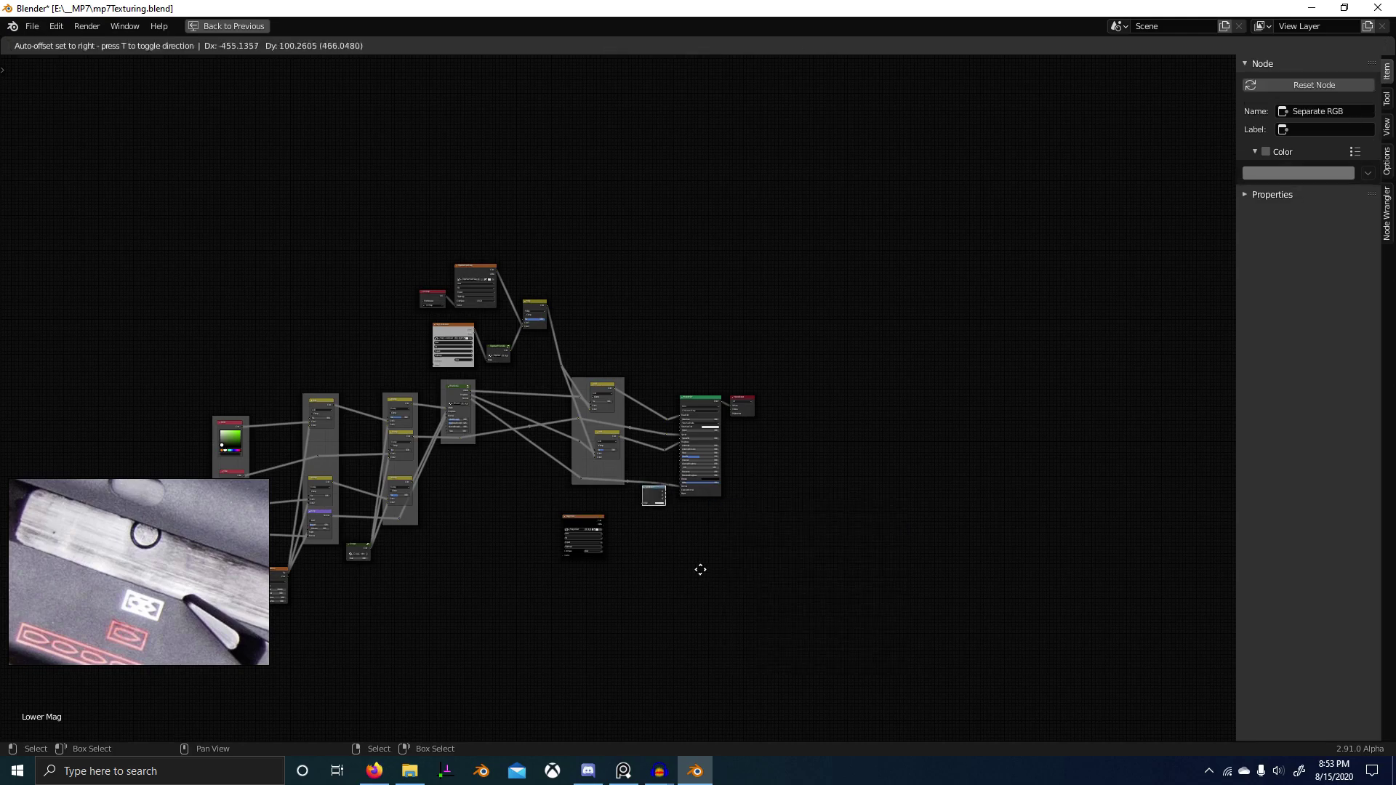
{"action": "left_click", "coordinate": [697, 581]}
{"action": "scroll", "coordinate": [601, 464], "scroll_direction": "up", "scroll_amount": 6}
{"action": "left_click_drag", "start_coordinate": [526, 509], "coordinate": [604, 558]}
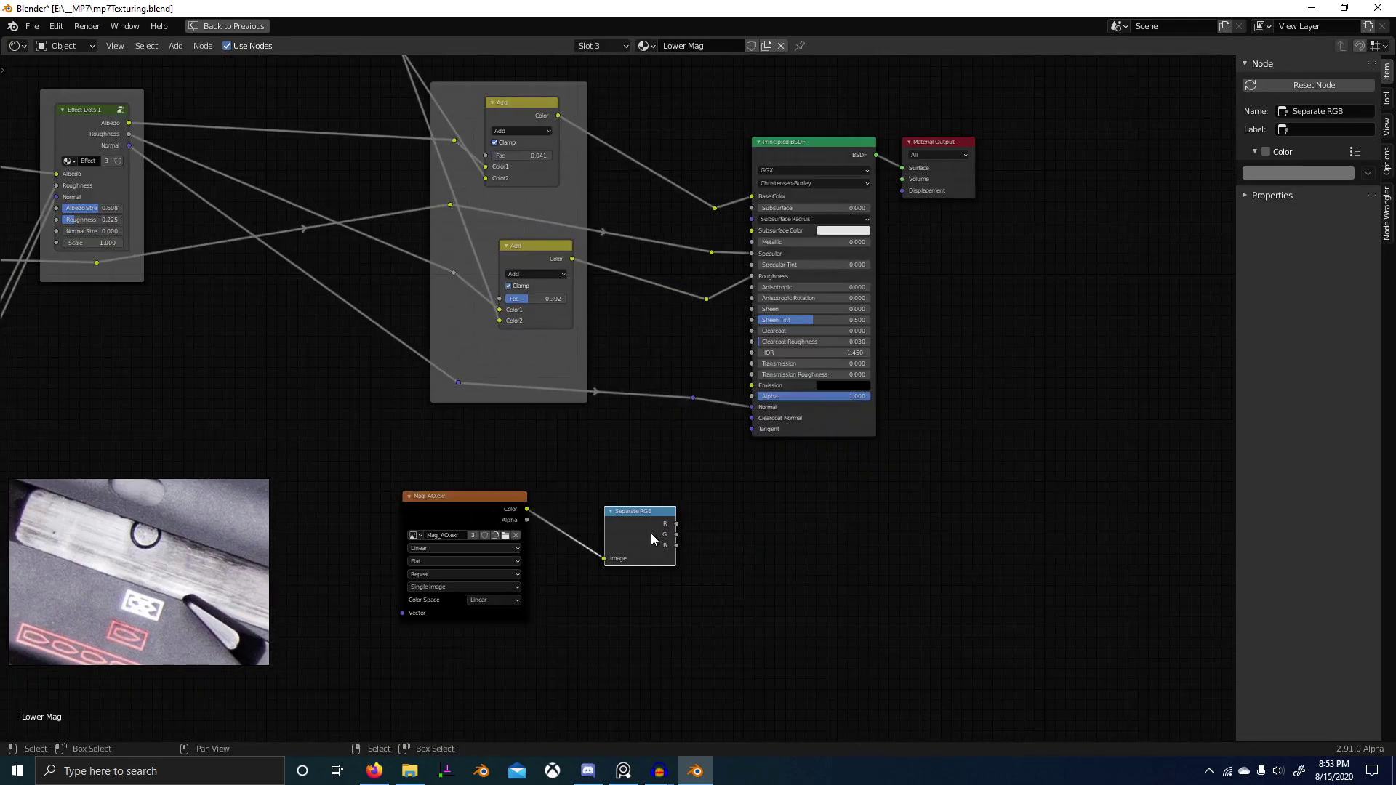
Step: Preview the Separate RGB node's red channel on the lower magazine and examine the ambient occlusion from several sides
{"action": "left_click", "coordinate": [654, 536], "text": "ctrl+shift"}
{"action": "key", "text": "ctrl+space"}
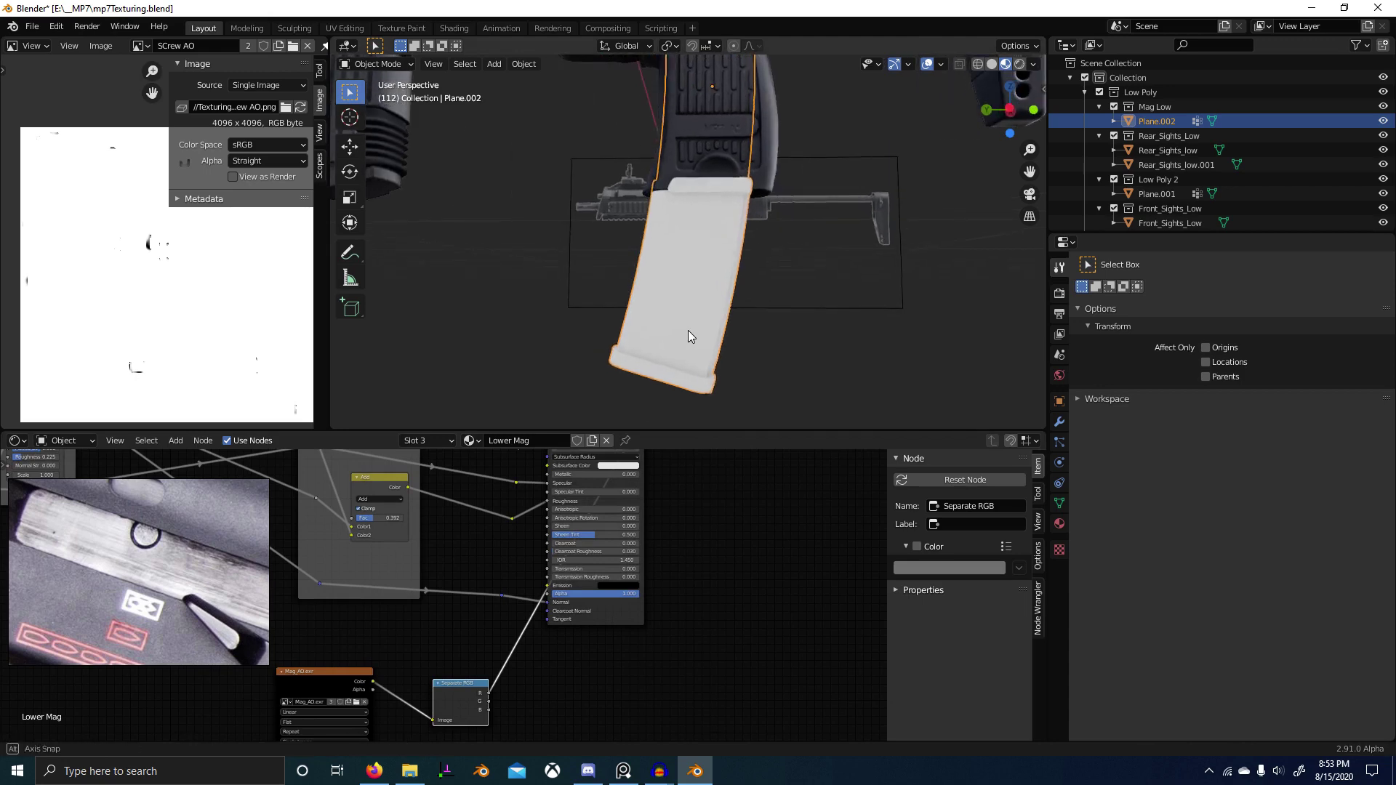
{"action": "scroll", "coordinate": [655, 324], "scroll_direction": "up", "scroll_amount": 6}
{"action": "middle_click_drag", "start_coordinate": [584, 555], "coordinate": [605, 513]}
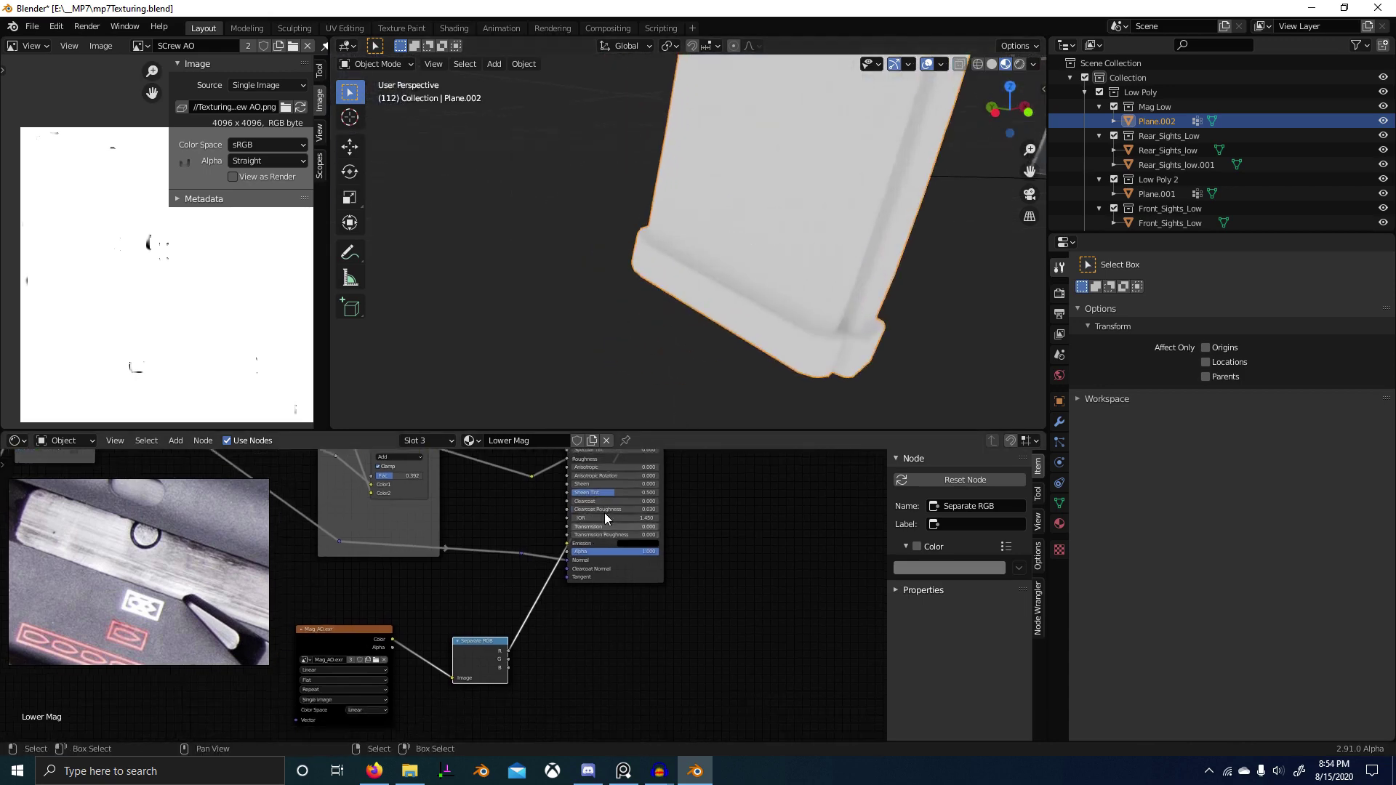
{"action": "scroll", "coordinate": [604, 513], "scroll_direction": "down", "scroll_amount": 1}
{"action": "scroll", "coordinate": [791, 355], "scroll_direction": "down", "scroll_amount": 4}
{"action": "middle_click_drag", "start_coordinate": [809, 238], "coordinate": [773, 231]}
{"action": "middle_click_drag", "start_coordinate": [736, 61], "coordinate": [741, 120], "text": "shift"}
{"action": "scroll", "coordinate": [741, 302], "scroll_direction": "down", "scroll_amount": 2}
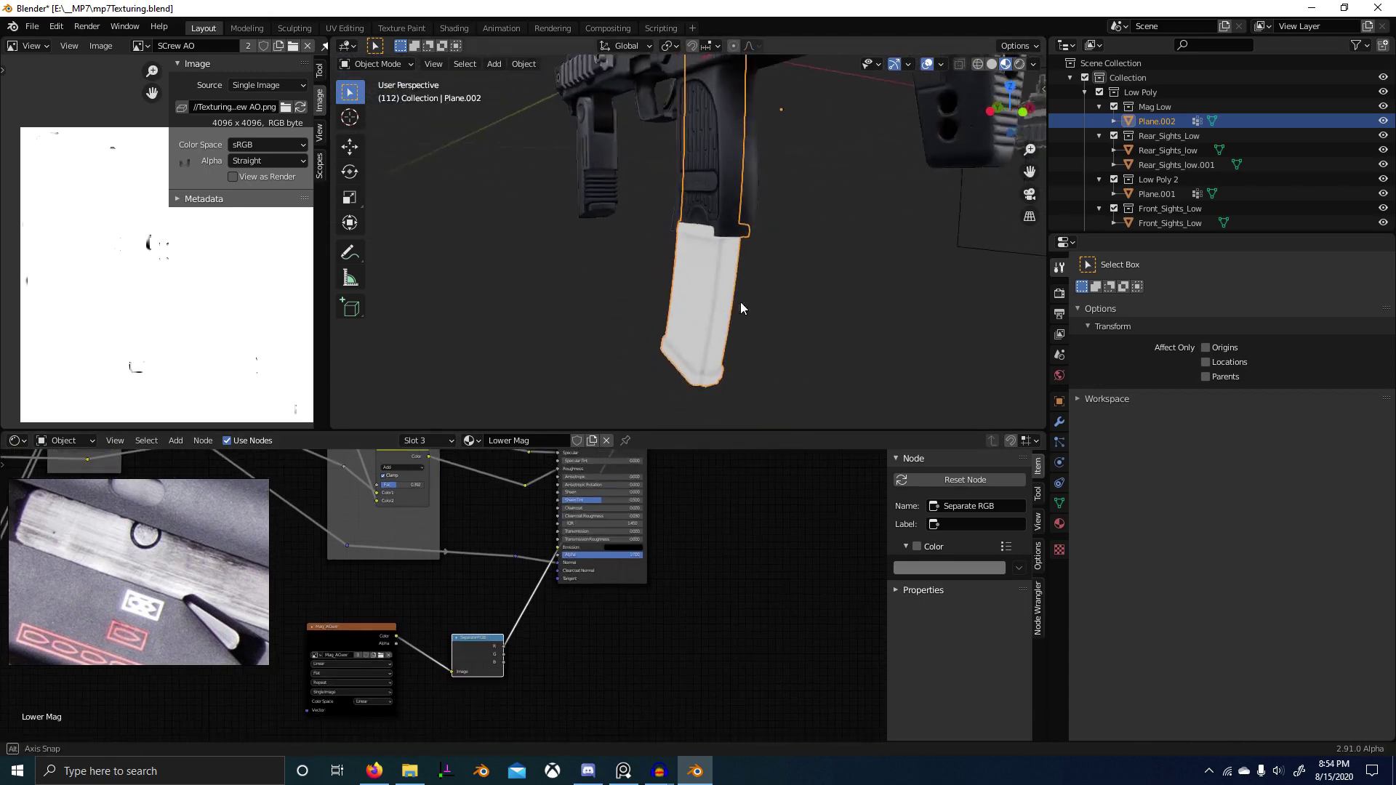
{"action": "middle_click_drag", "start_coordinate": [741, 303], "coordinate": [748, 282]}
{"action": "right_click_drag", "start_coordinate": [536, 594], "coordinate": [527, 596], "text": "ctrl"}
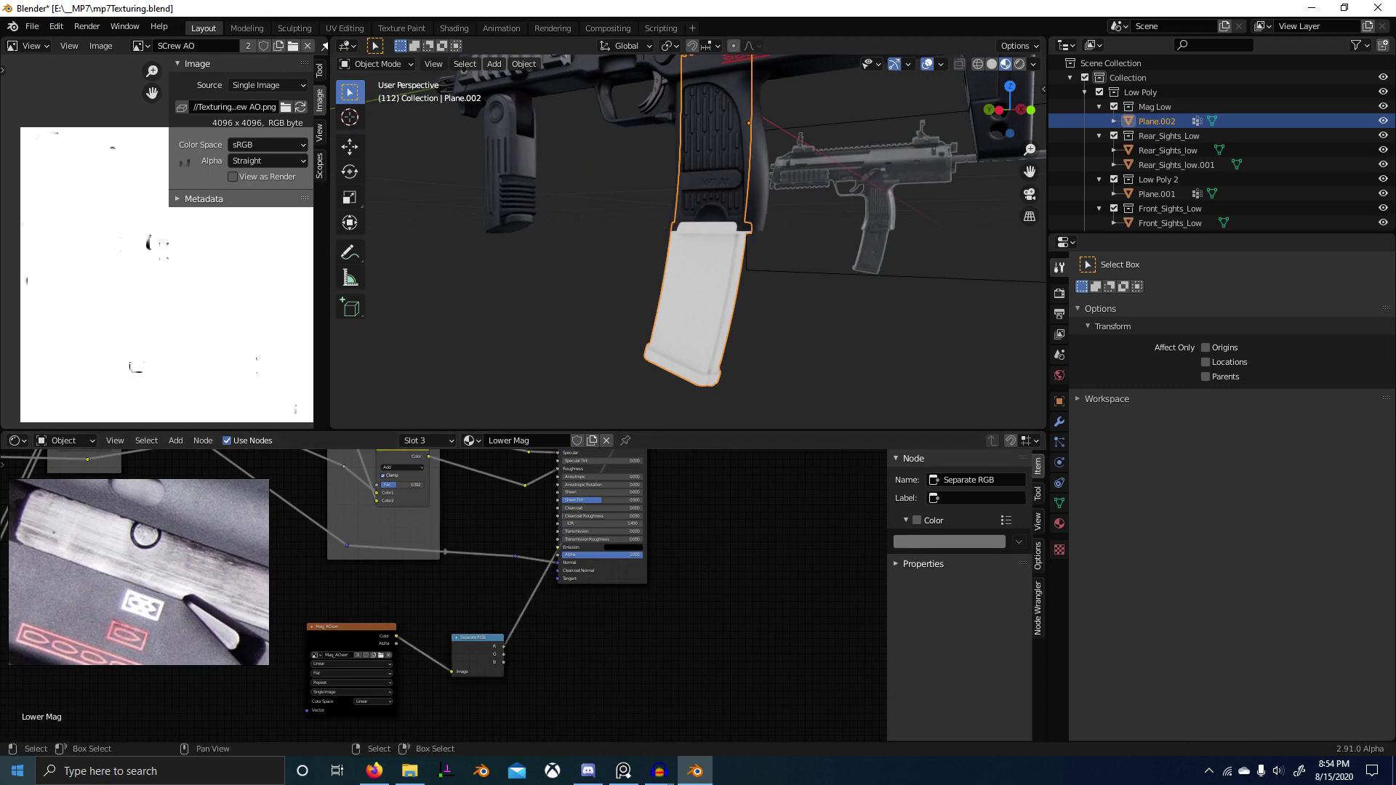
Step: Open Notepad and start a note headed "todo" with the item "Mag AO DIRT"
{"action": "key", "text": "super"}
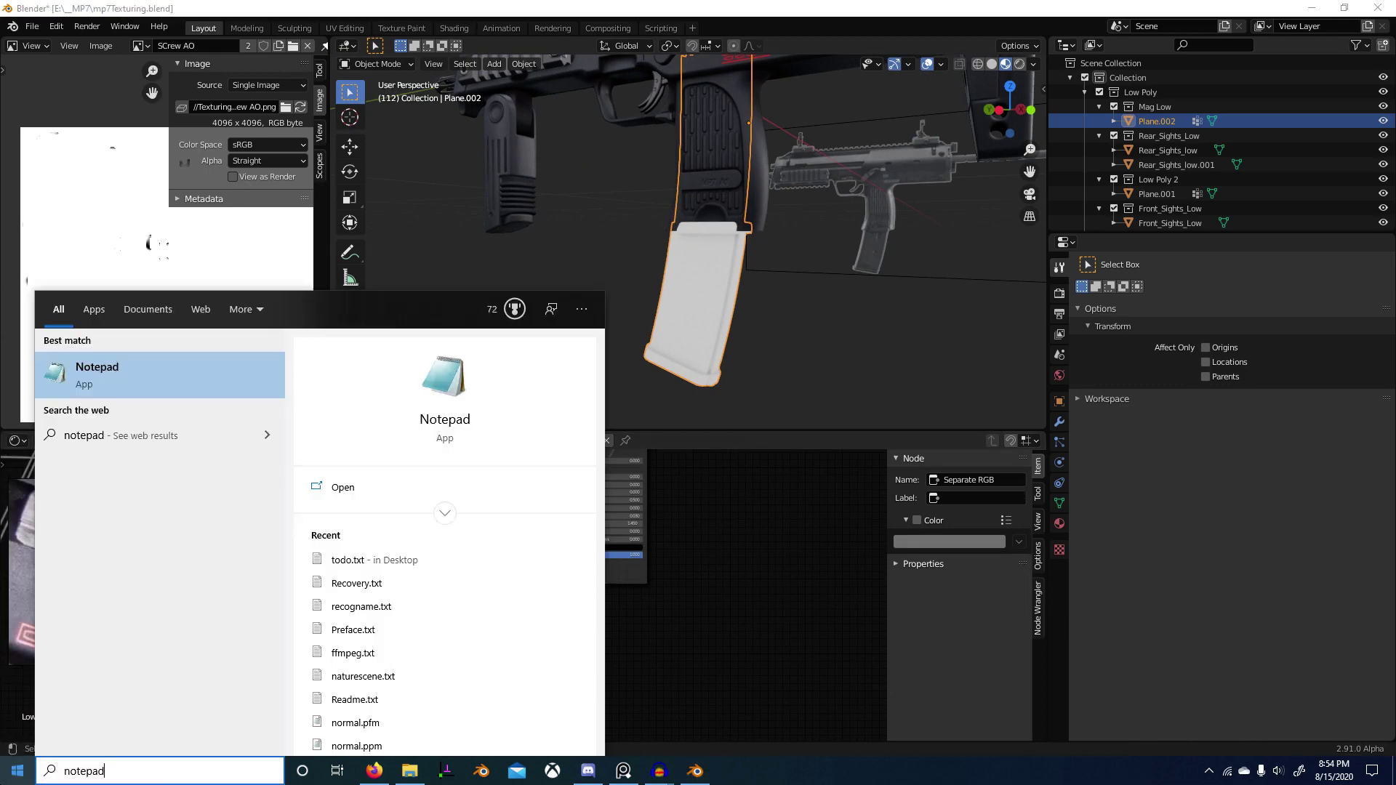
{"action": "key", "text": "Return"}
{"action": "type", "text": "to"}
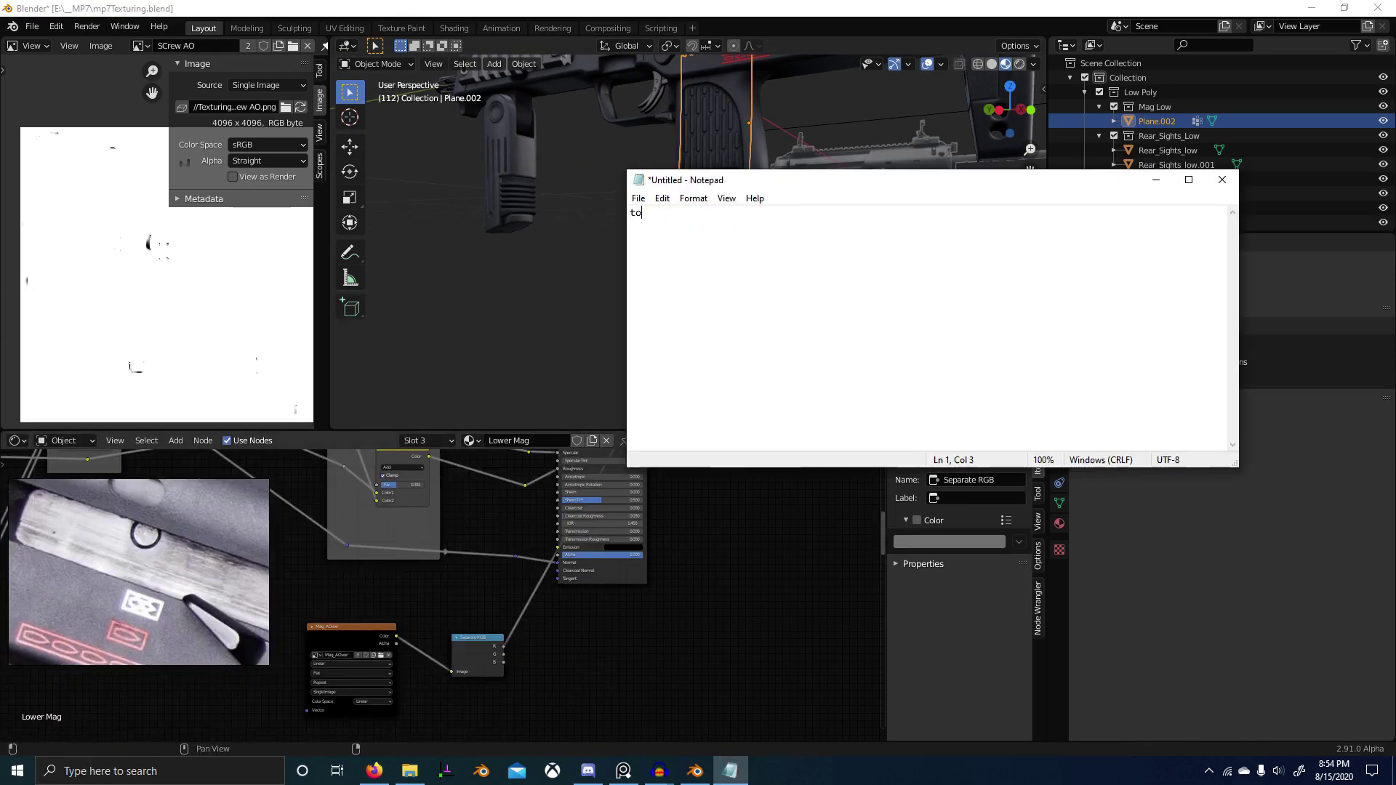
{"action": "type", "text": "do"}
Step: Save the note as a text document named todo in the __MP7 folder on drive E
{"action": "key", "text": "ctrl+s"}
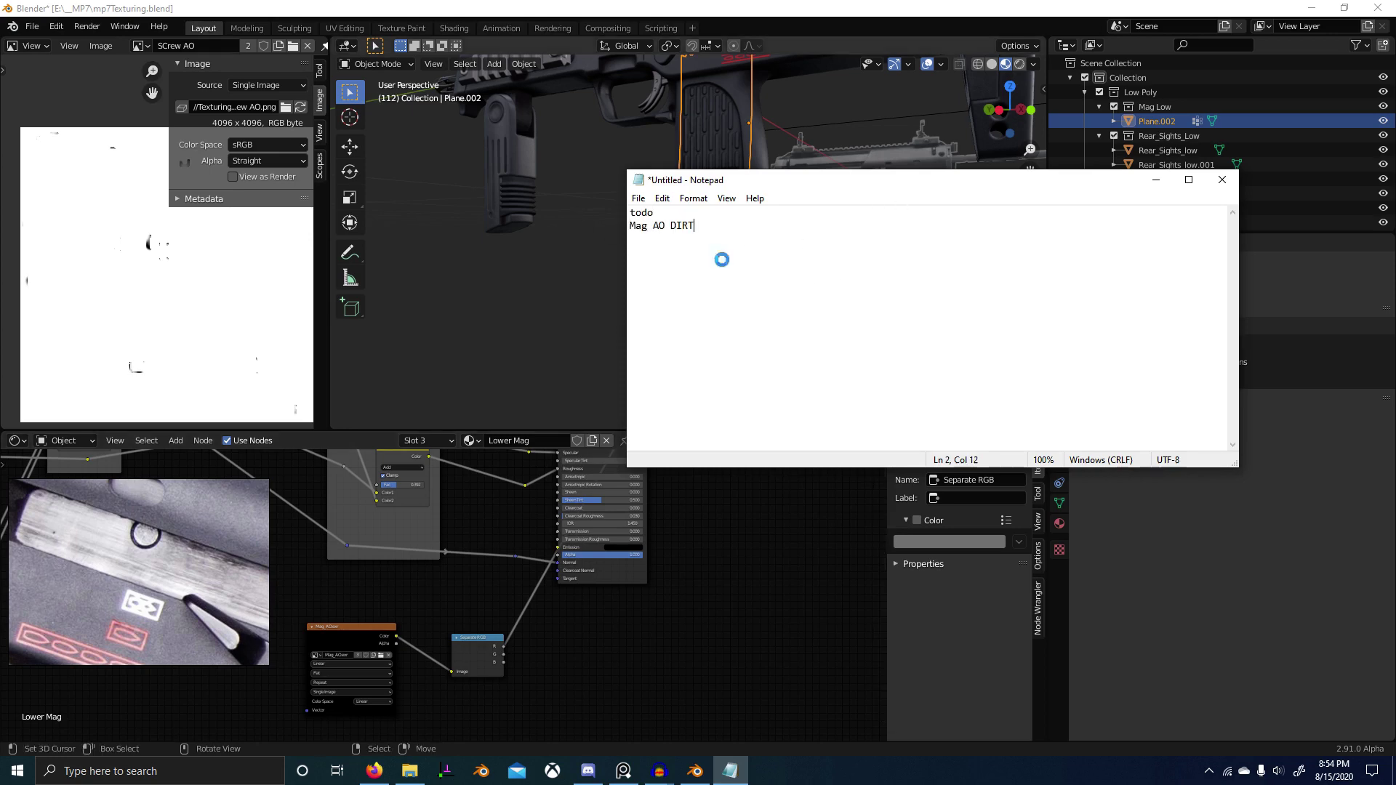
{"action": "type", "text": "todo"}
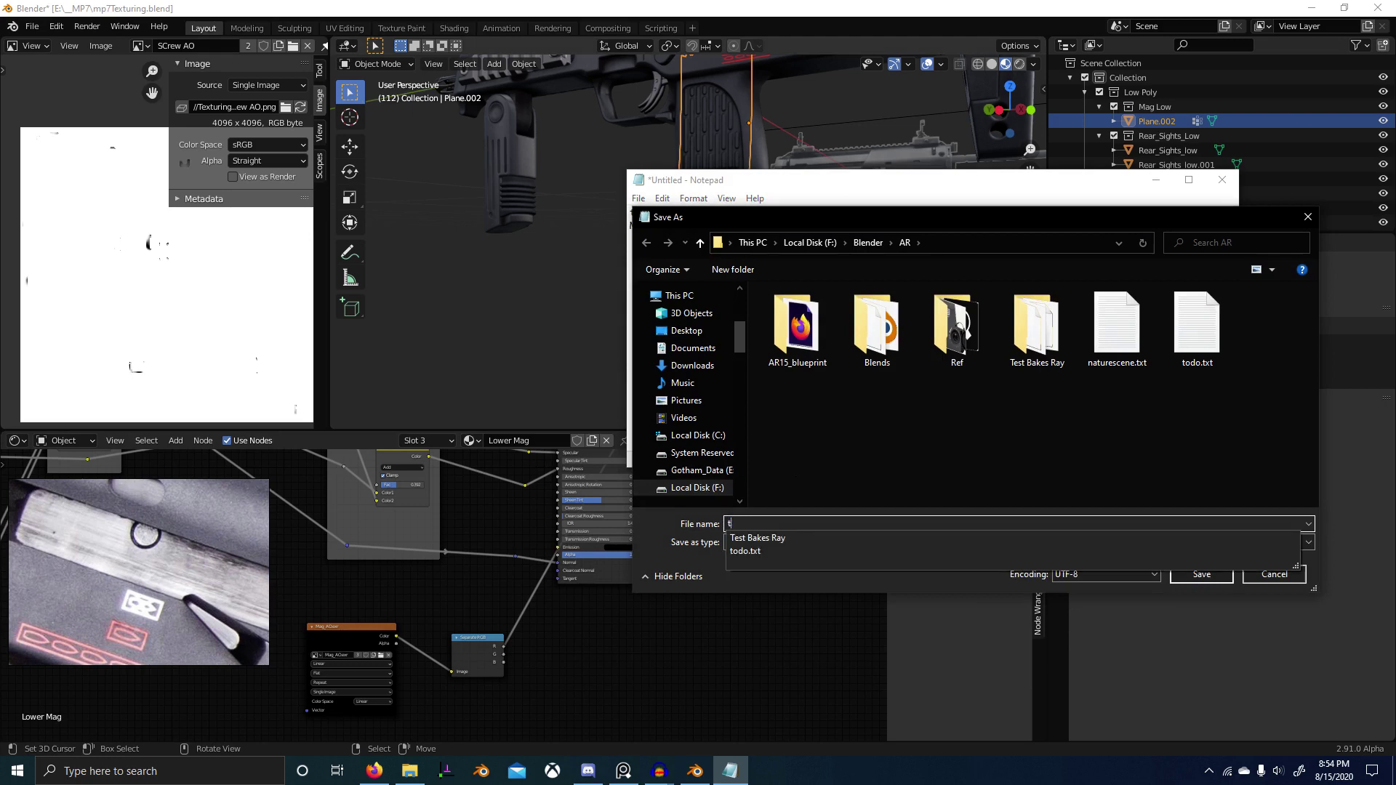
{"action": "left_click", "coordinate": [696, 471]}
{"action": "double_click", "coordinate": [818, 327]}
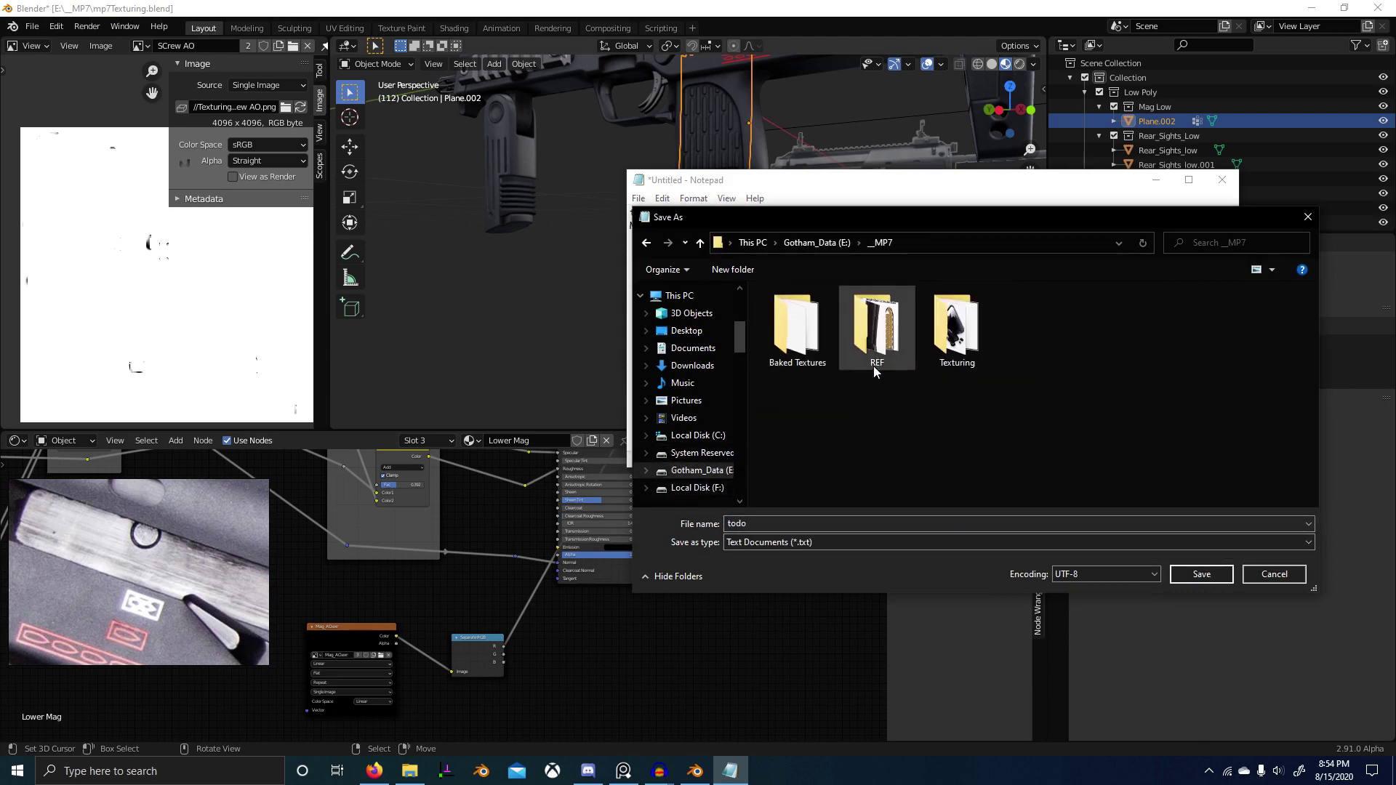
{"action": "left_click", "coordinate": [1201, 574]}
Step: Bring the gun's bolt into view, then add the item "Bolt Directional Metal" to the Notepad todo note and save it
{"action": "scroll", "coordinate": [556, 280], "scroll_direction": "down", "scroll_amount": 1}
{"action": "middle_click_drag", "start_coordinate": [546, 274], "coordinate": [562, 220]}
{"action": "key", "text": "alt+Tab"}
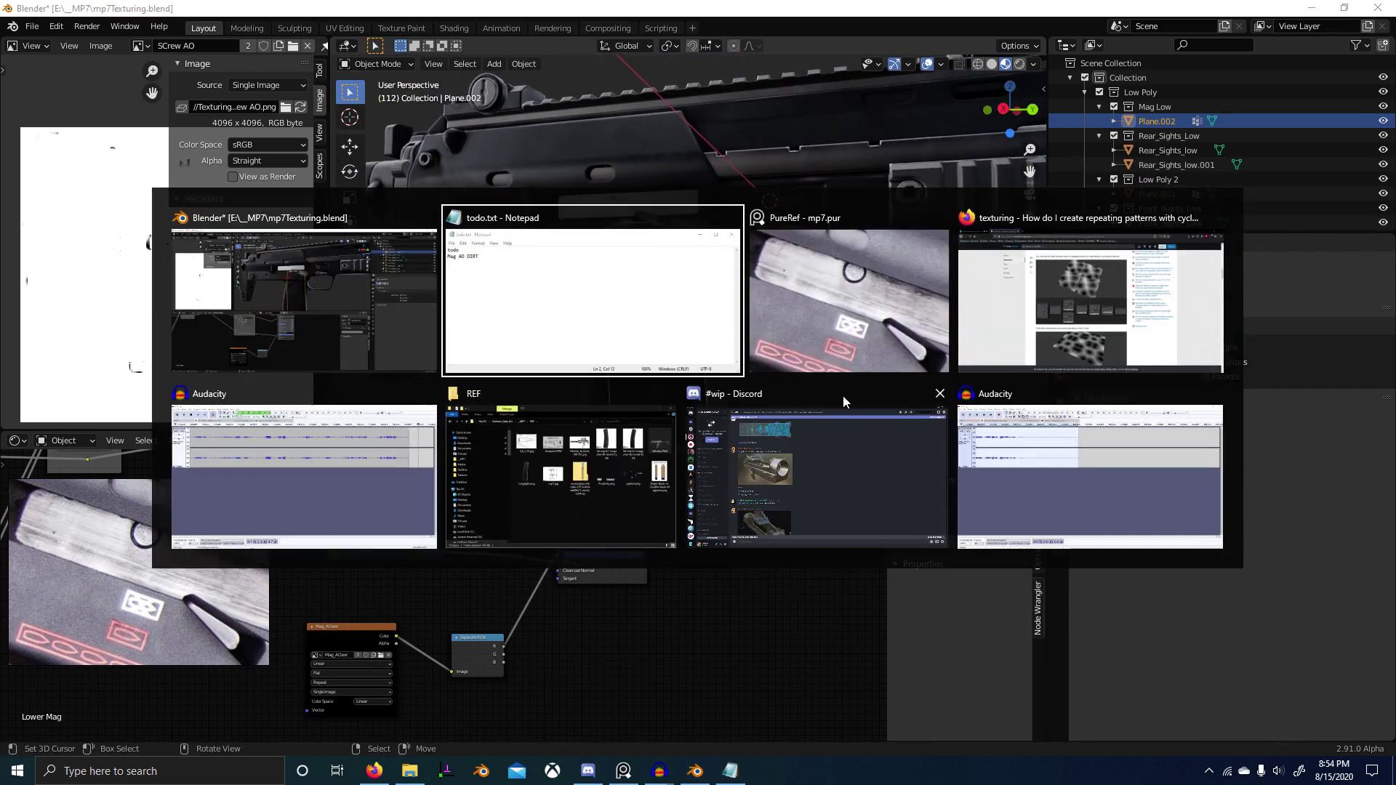
{"action": "left_click", "coordinate": [570, 285]}
{"action": "key", "text": "Return"}
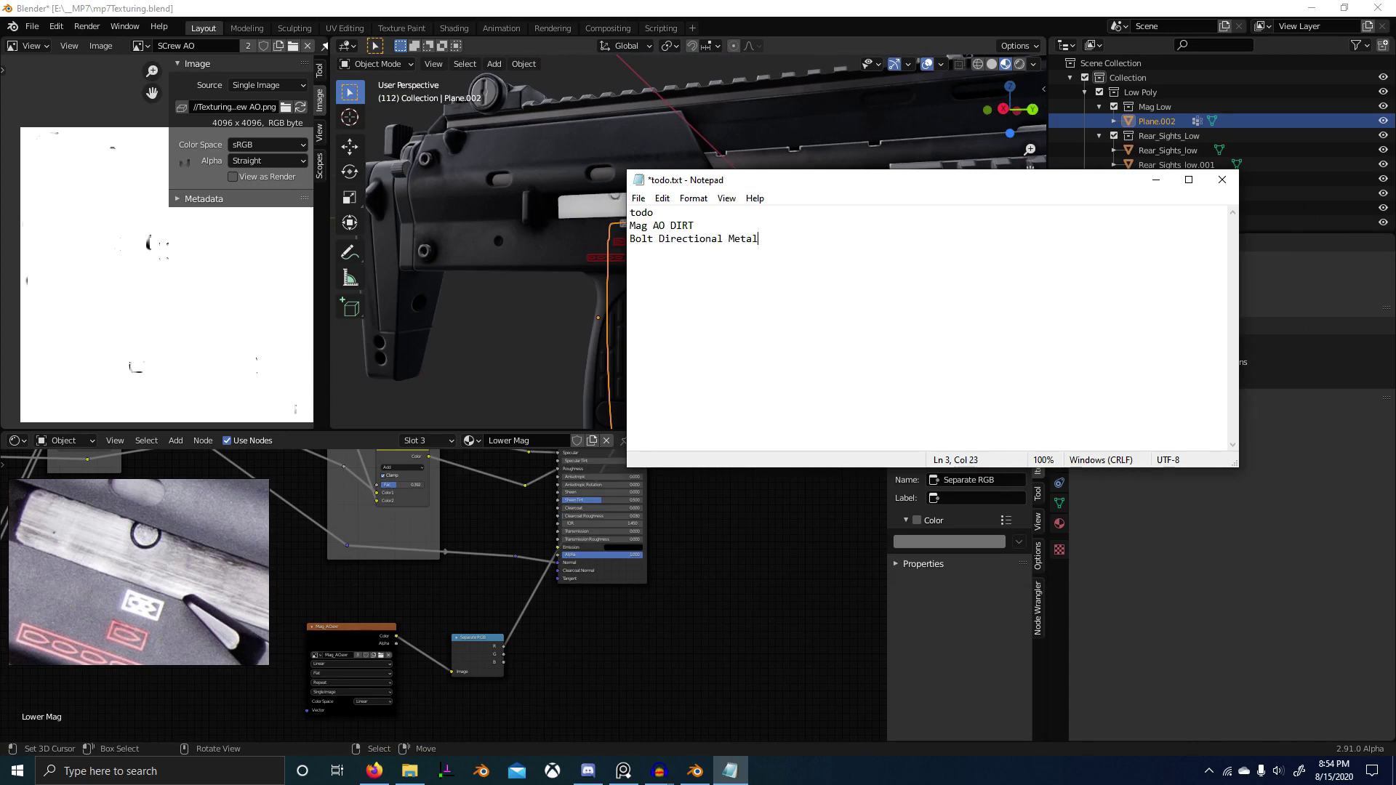
Step: Return to Blender, make the main body Plane.001 active, inspect the rear sight dial closely, and switch back to the Notepad todo note
{"action": "key", "text": "alt+Tab"}
{"action": "left_click", "coordinate": [438, 224]}
{"action": "middle_click_drag", "start_coordinate": [438, 224], "coordinate": [696, 330]}
{"action": "middle_click_drag", "start_coordinate": [622, 288], "coordinate": [726, 317], "text": "shift"}
{"action": "middle_click_drag", "start_coordinate": [726, 317], "coordinate": [822, 281], "text": "shift"}
{"action": "scroll", "coordinate": [791, 264], "scroll_direction": "up", "scroll_amount": 4}
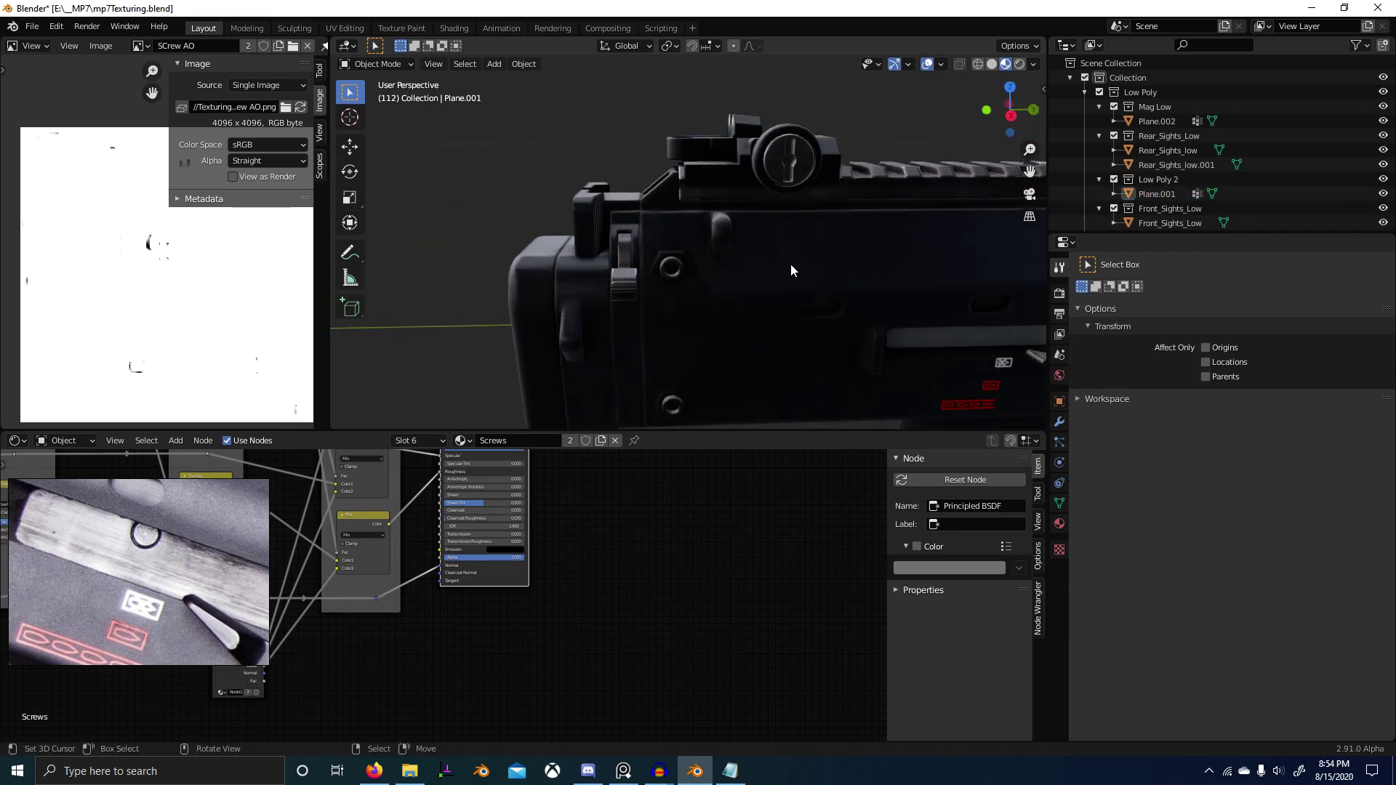
{"action": "middle_click_drag", "start_coordinate": [813, 128], "coordinate": [797, 259], "text": "shift"}
{"action": "scroll", "coordinate": [736, 177], "scroll_direction": "up", "scroll_amount": 5}
{"action": "key", "text": "alt+Tab"}
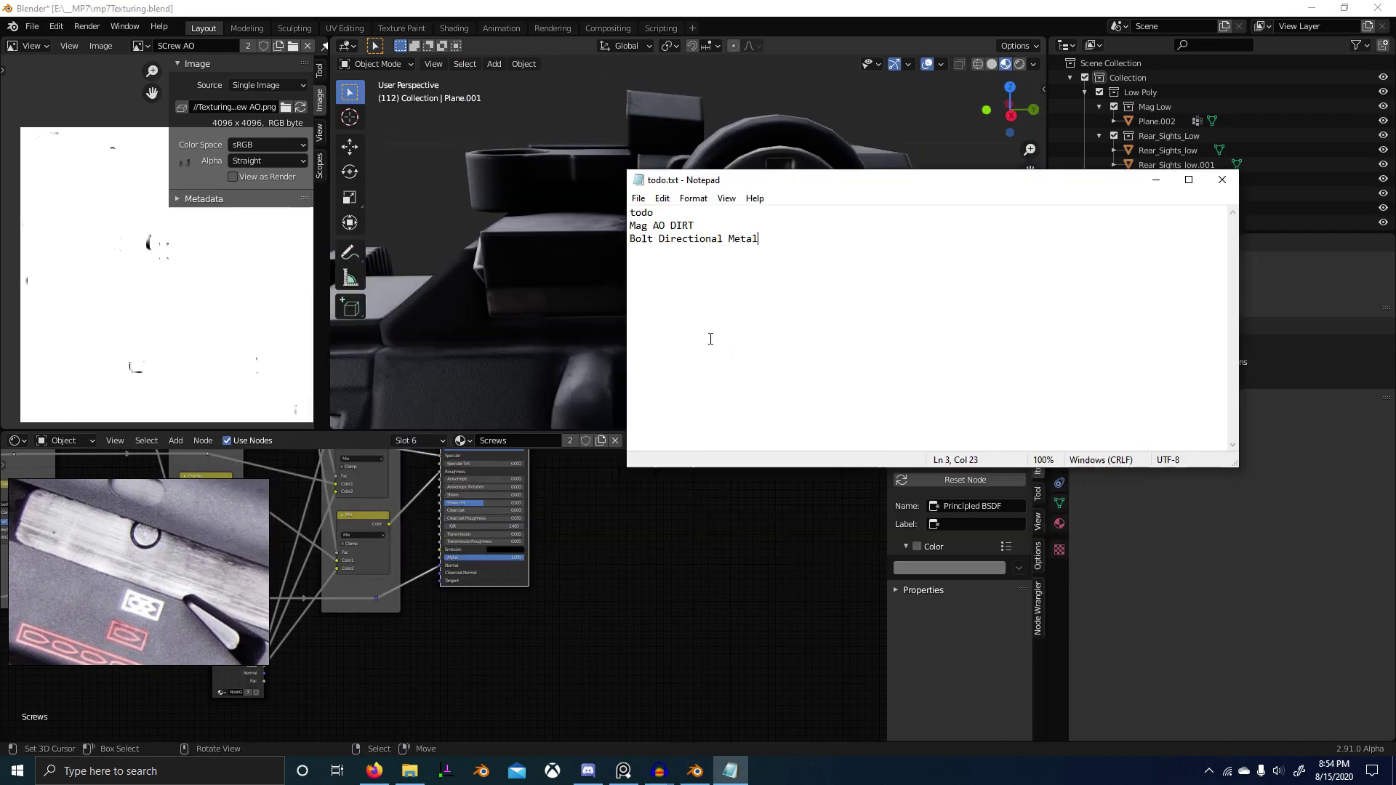
Step: Add the item "Sight Adjust Stamp" to the todo note, then return to Blender and deselect everything
{"action": "key", "text": "Return"}
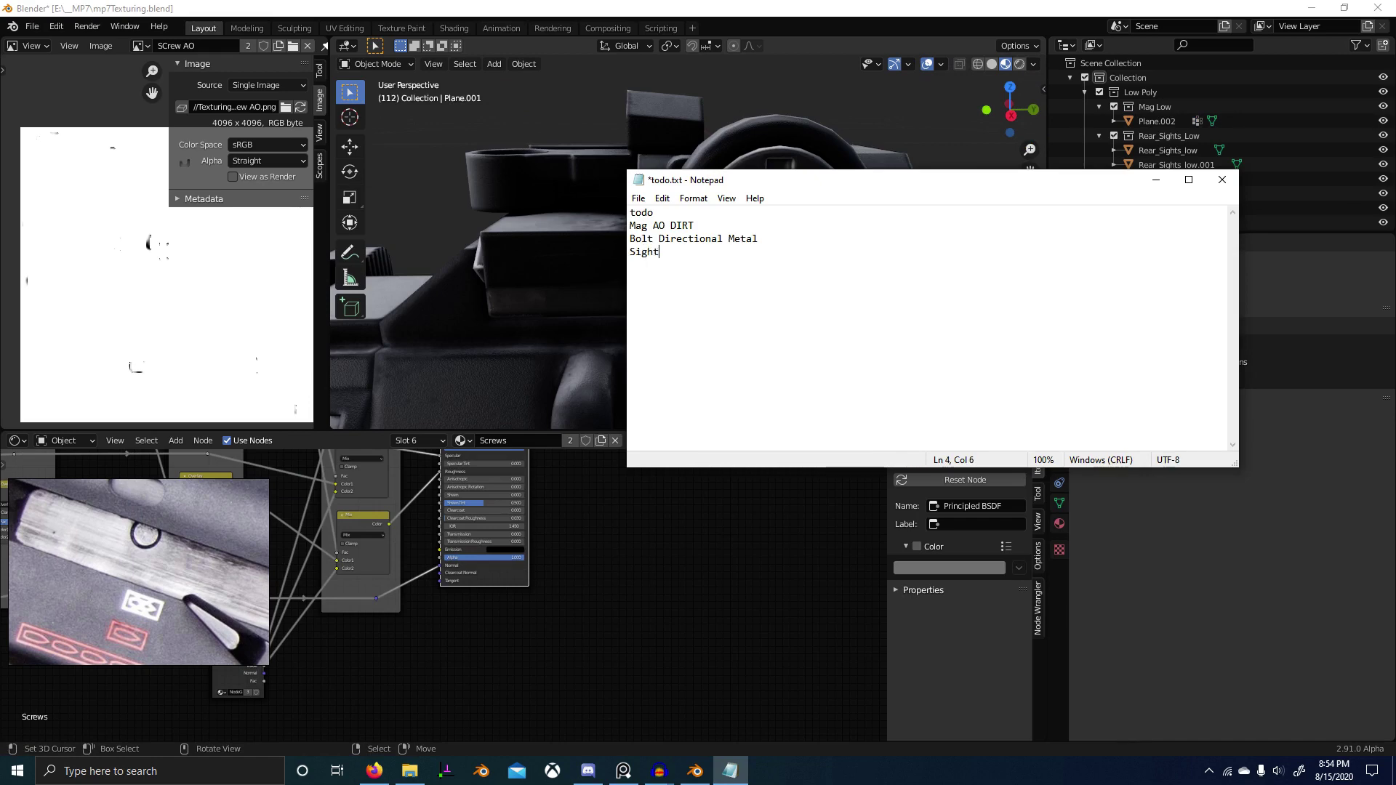
{"action": "type", "text": "Sight Adjust Stamp"}
{"action": "left_click", "coordinate": [513, 245]}
{"action": "middle_click_drag", "start_coordinate": [513, 245], "coordinate": [750, 274], "text": "ctrl"}
{"action": "key", "text": "alt+a"}
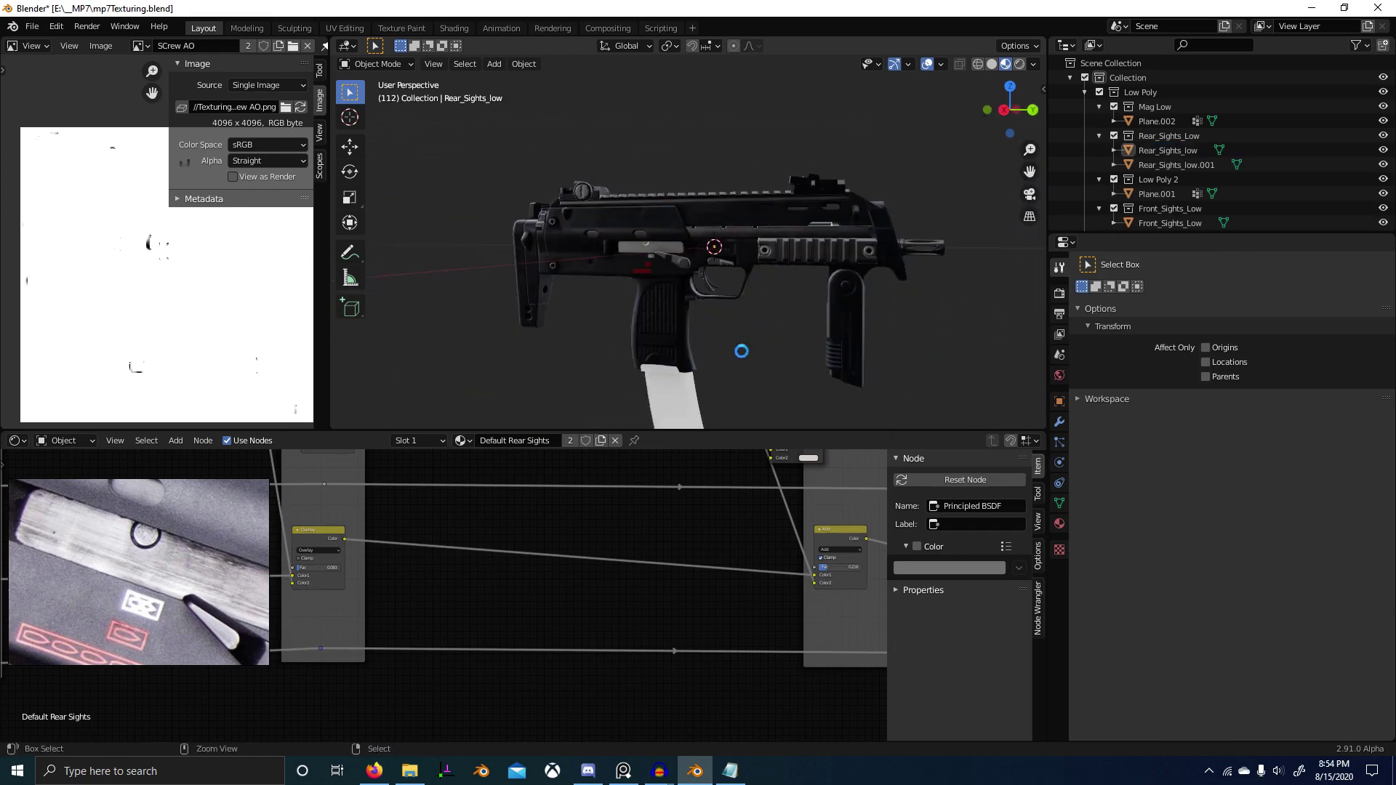
Step: Make the magazine object Plane.002 active, clear the selection, save the Blender file and maximize the 3D viewport
{"action": "left_click", "coordinate": [665, 403]}
{"action": "scroll", "coordinate": [444, 528], "scroll_direction": "down", "scroll_amount": 2}
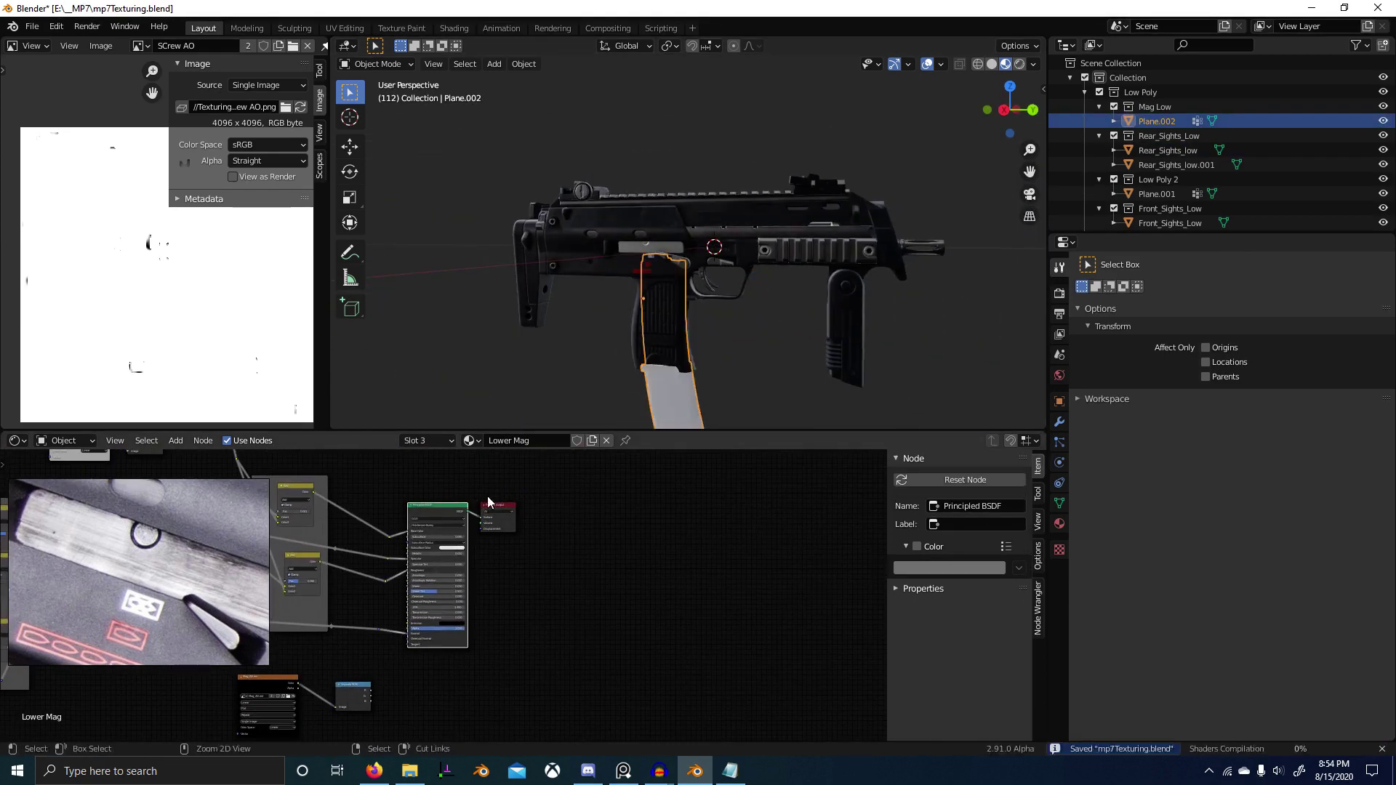
{"action": "key", "text": "alt+a"}
{"action": "middle_click_drag", "start_coordinate": [696, 363], "coordinate": [701, 330]}
{"action": "key", "text": "ctrl+s"}
{"action": "scroll", "coordinate": [740, 316], "scroll_direction": "up", "scroll_amount": 3}
{"action": "key", "text": "ctrl+space"}
Step: Examine the textured gun from the front and both sides, including the handguard, foregrip and magazine
{"action": "scroll", "coordinate": [669, 318], "scroll_direction": "up", "scroll_amount": 2}
{"action": "scroll", "coordinate": [642, 346], "scroll_direction": "down", "scroll_amount": 2}
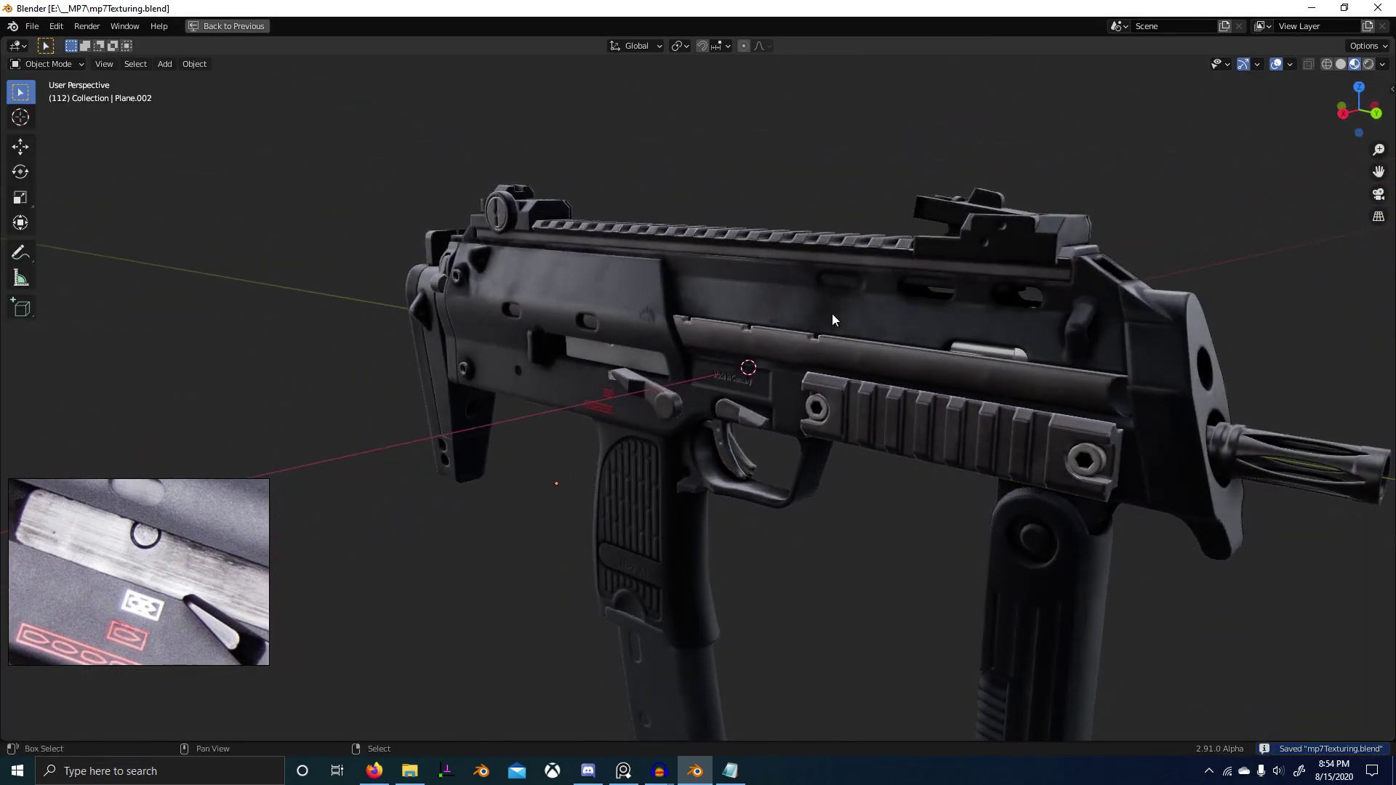
{"action": "middle_click_drag", "start_coordinate": [833, 315], "coordinate": [725, 310], "text": "shift"}
{"action": "middle_click_drag", "start_coordinate": [897, 356], "coordinate": [764, 312]}
{"action": "scroll", "coordinate": [812, 349], "scroll_direction": "up", "scroll_amount": 4}
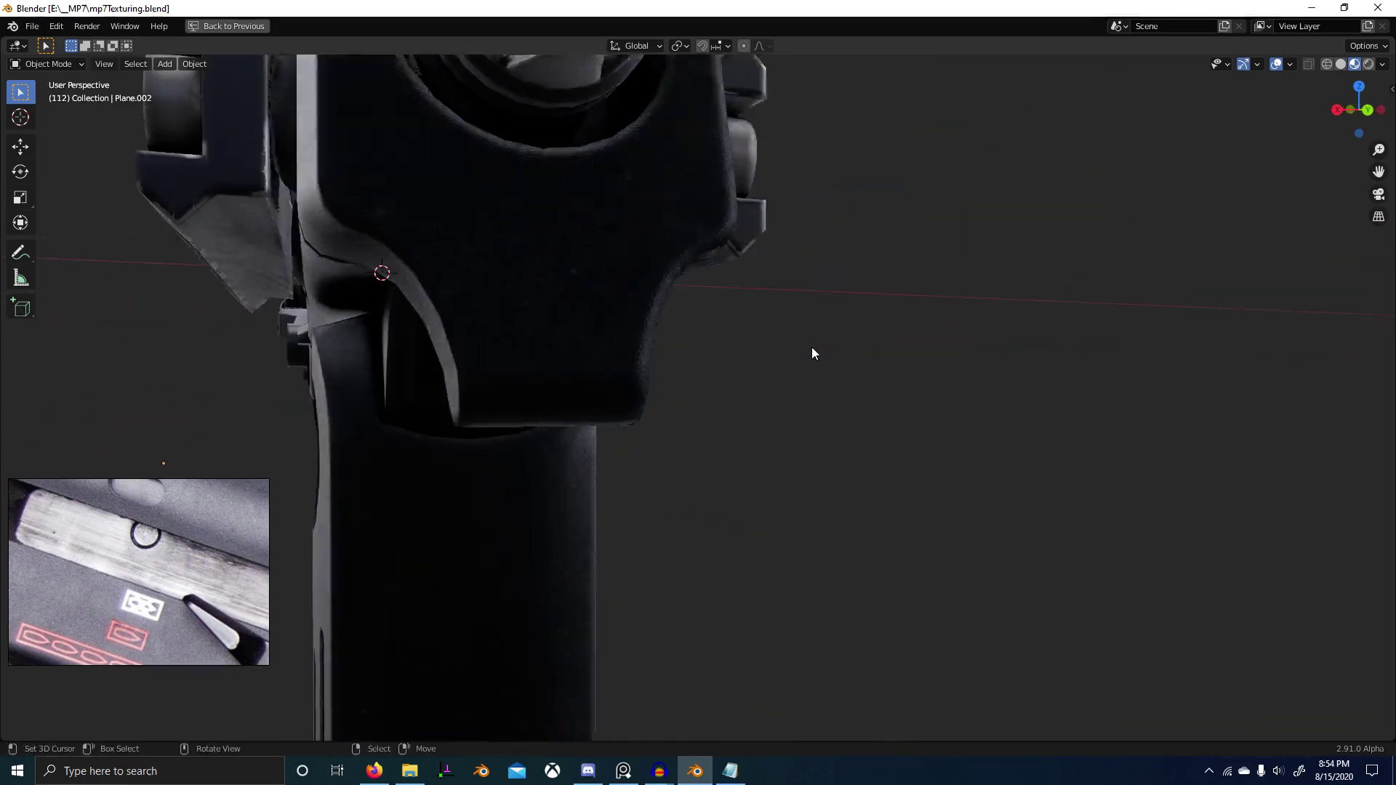
{"action": "scroll", "coordinate": [813, 360], "scroll_direction": "down", "scroll_amount": 4}
{"action": "middle_click_drag", "start_coordinate": [789, 384], "coordinate": [640, 459]}
{"action": "scroll", "coordinate": [761, 434], "scroll_direction": "up", "scroll_amount": 2}
{"action": "scroll", "coordinate": [762, 435], "scroll_direction": "down", "scroll_amount": 6}
{"action": "middle_click_drag", "start_coordinate": [640, 459], "coordinate": [755, 434], "text": "shift"}
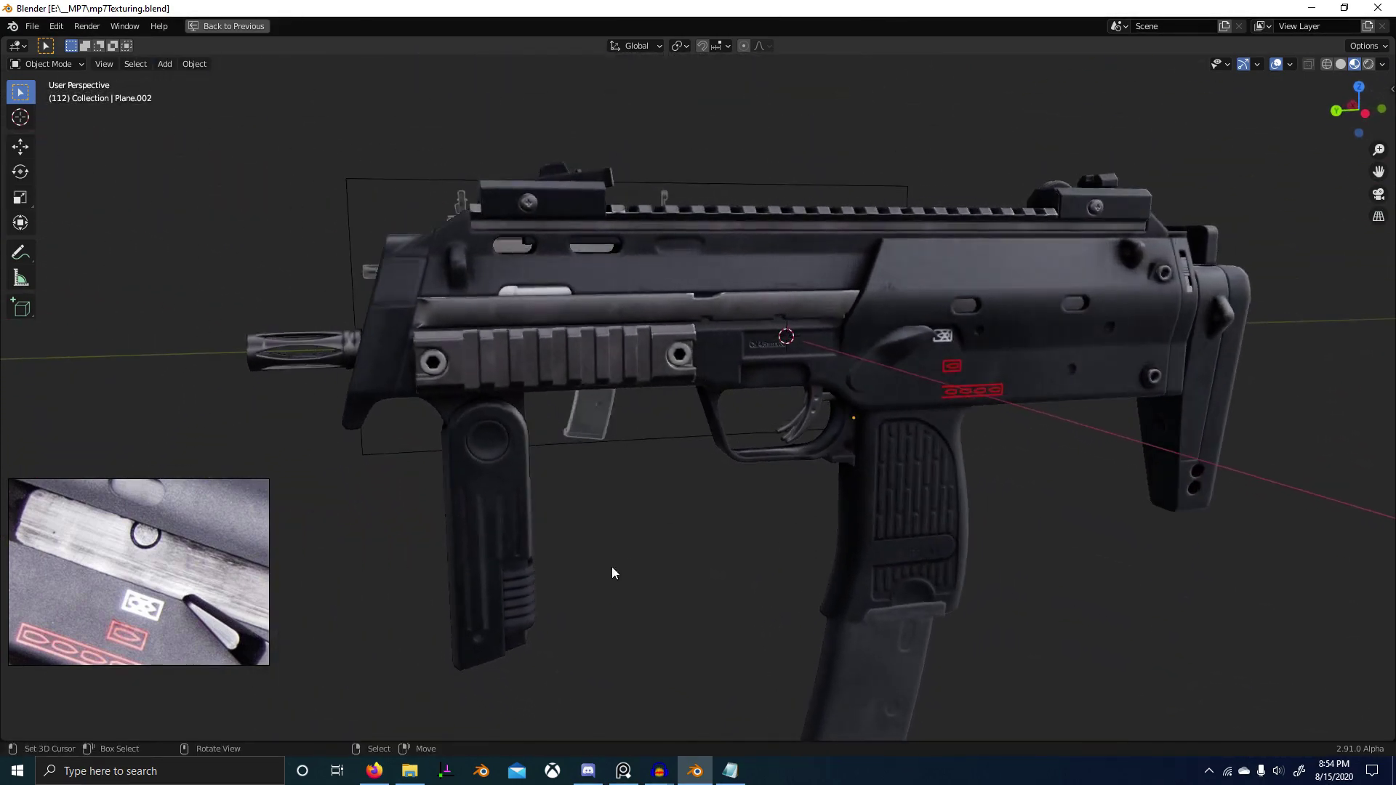
{"action": "middle_click_drag", "start_coordinate": [507, 557], "coordinate": [625, 480], "text": "shift"}
{"action": "middle_click_drag", "start_coordinate": [626, 480], "coordinate": [582, 485]}
Step: Switch to the Notepad todo note and add the item "Foregrip Darker Rubber"
{"action": "key", "text": "ctrl+space"}
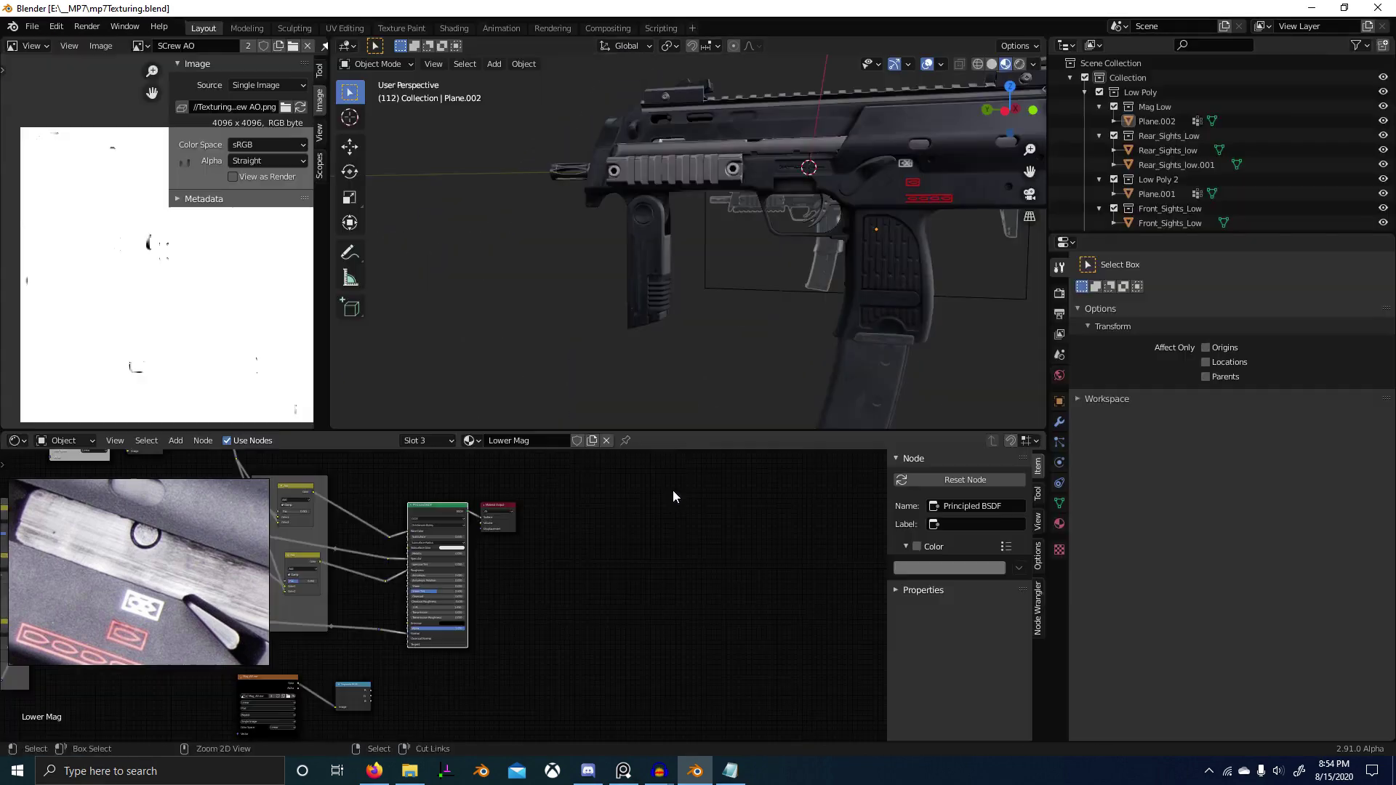
{"action": "key", "text": "ctrl+space"}
{"action": "key", "text": "alt+Tab"}
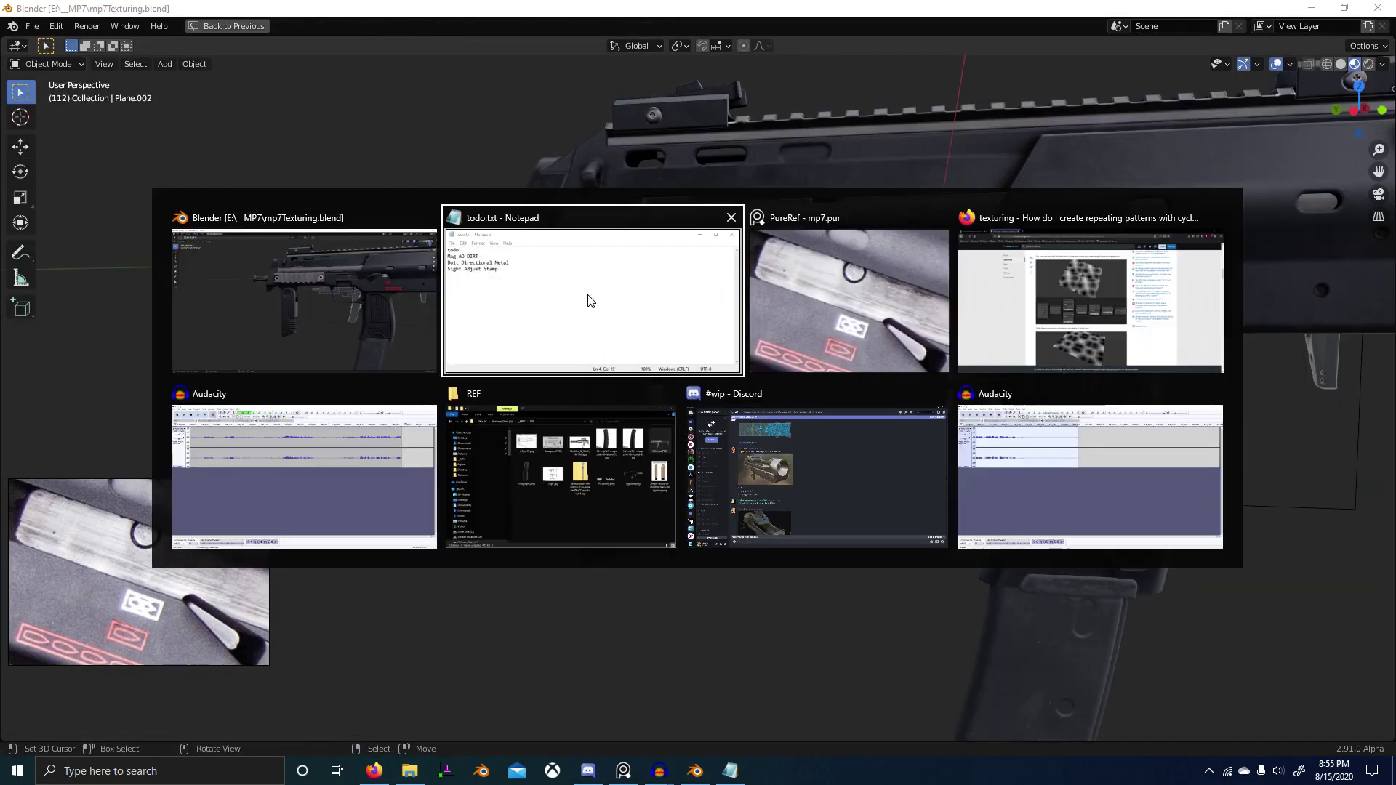
{"action": "key", "text": "Return"}
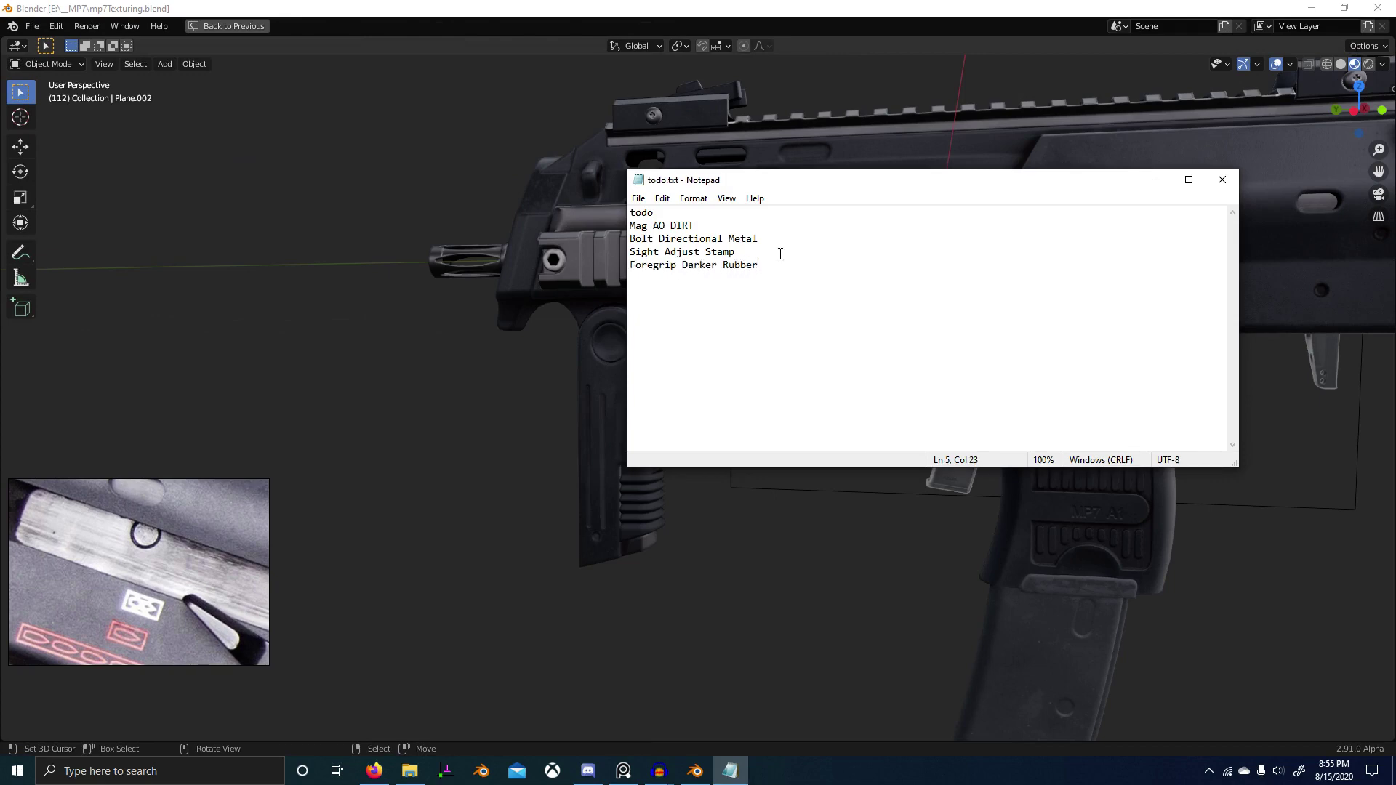
Step: Return to Blender and examine the stock and its back material in the PureRef reference photos against the model
{"action": "key", "text": "alt+Tab"}
{"action": "scroll", "coordinate": [874, 355], "scroll_direction": "down", "scroll_amount": 2}
{"action": "middle_click_drag", "start_coordinate": [874, 355], "coordinate": [940, 344]}
{"action": "scroll", "coordinate": [195, 617], "scroll_direction": "down", "scroll_amount": 4}
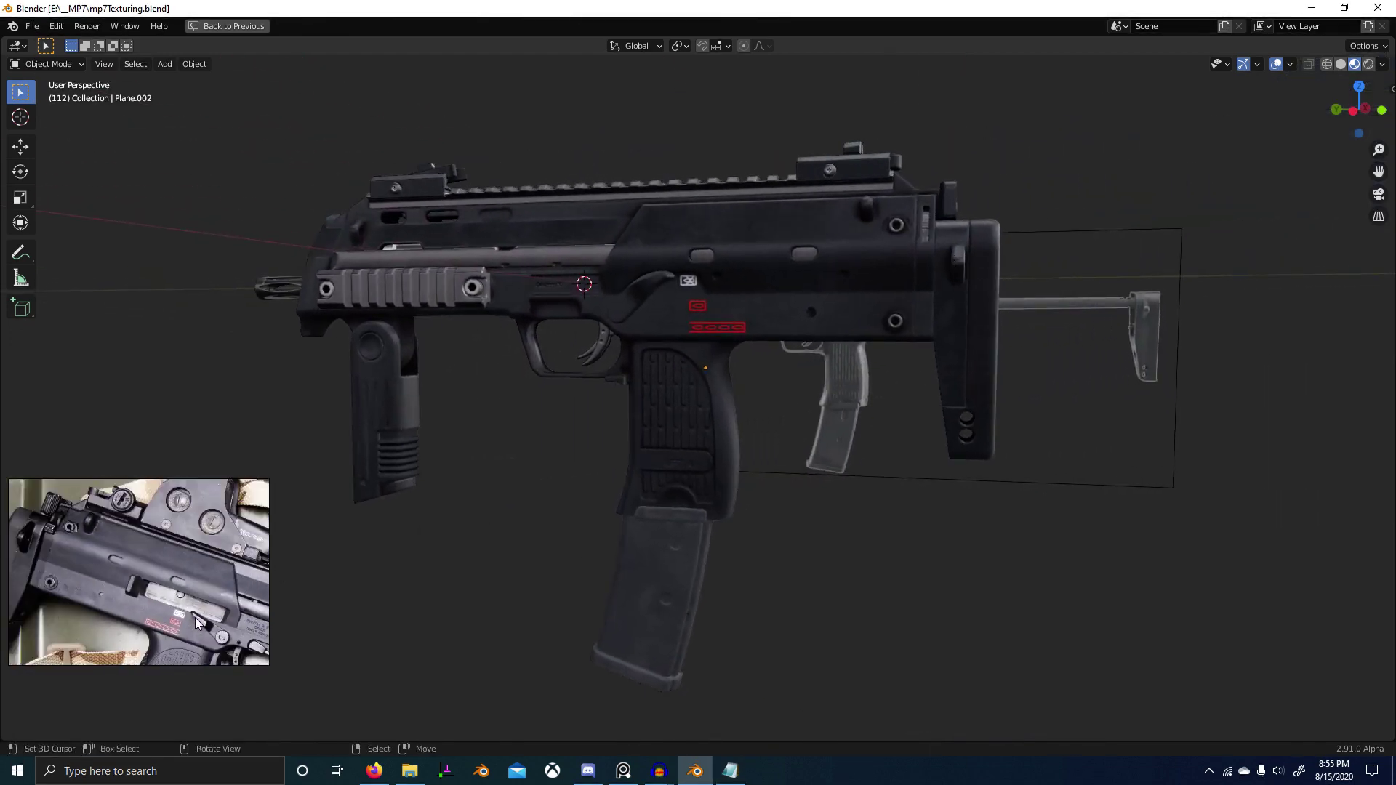
{"action": "middle_click_drag", "start_coordinate": [195, 617], "coordinate": [186, 598]}
{"action": "scroll", "coordinate": [102, 558], "scroll_direction": "up", "scroll_amount": 4}
{"action": "scroll", "coordinate": [92, 559], "scroll_direction": "down", "scroll_amount": 2}
{"action": "scroll", "coordinate": [90, 589], "scroll_direction": "up", "scroll_amount": 4}
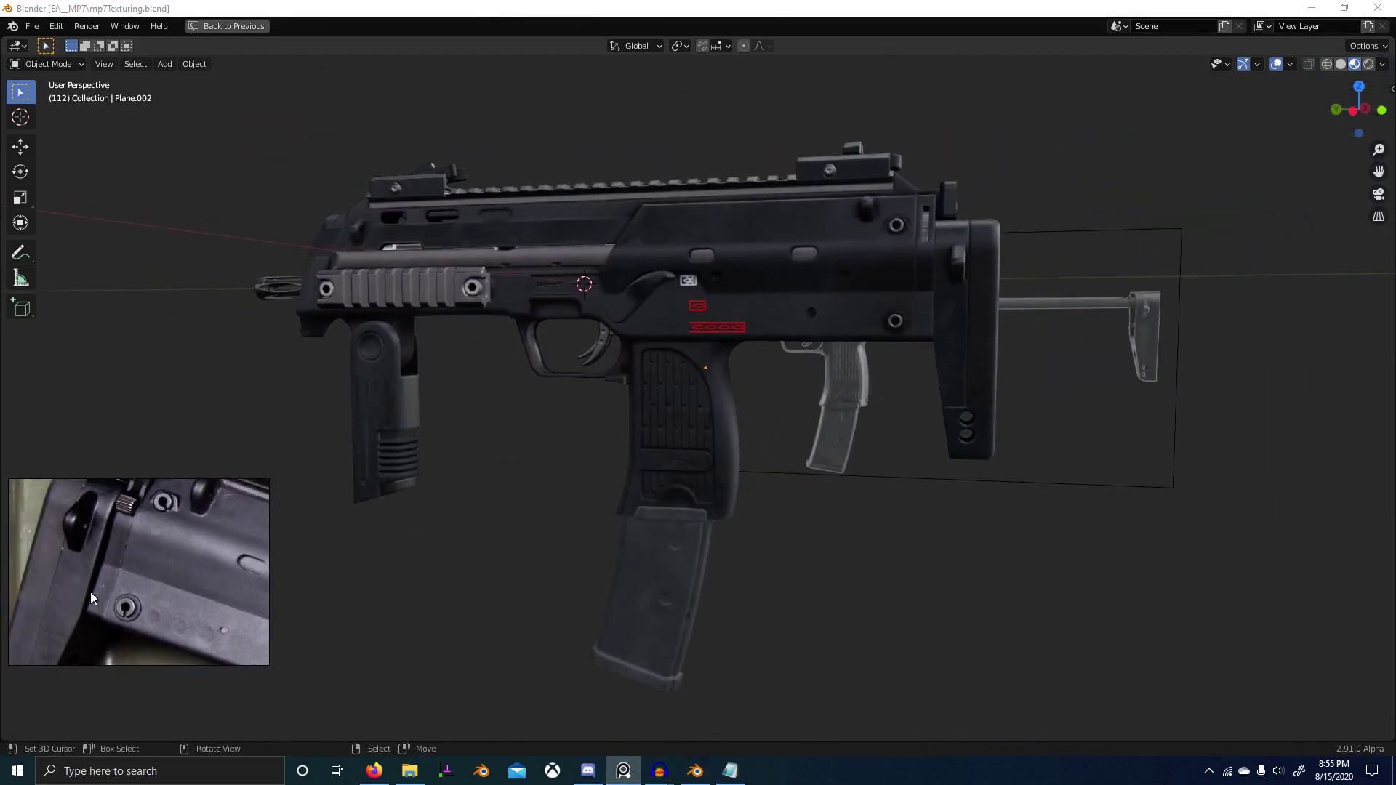
{"action": "scroll", "coordinate": [168, 559], "scroll_direction": "down", "scroll_amount": 2}
{"action": "scroll", "coordinate": [176, 555], "scroll_direction": "down", "scroll_amount": 1}
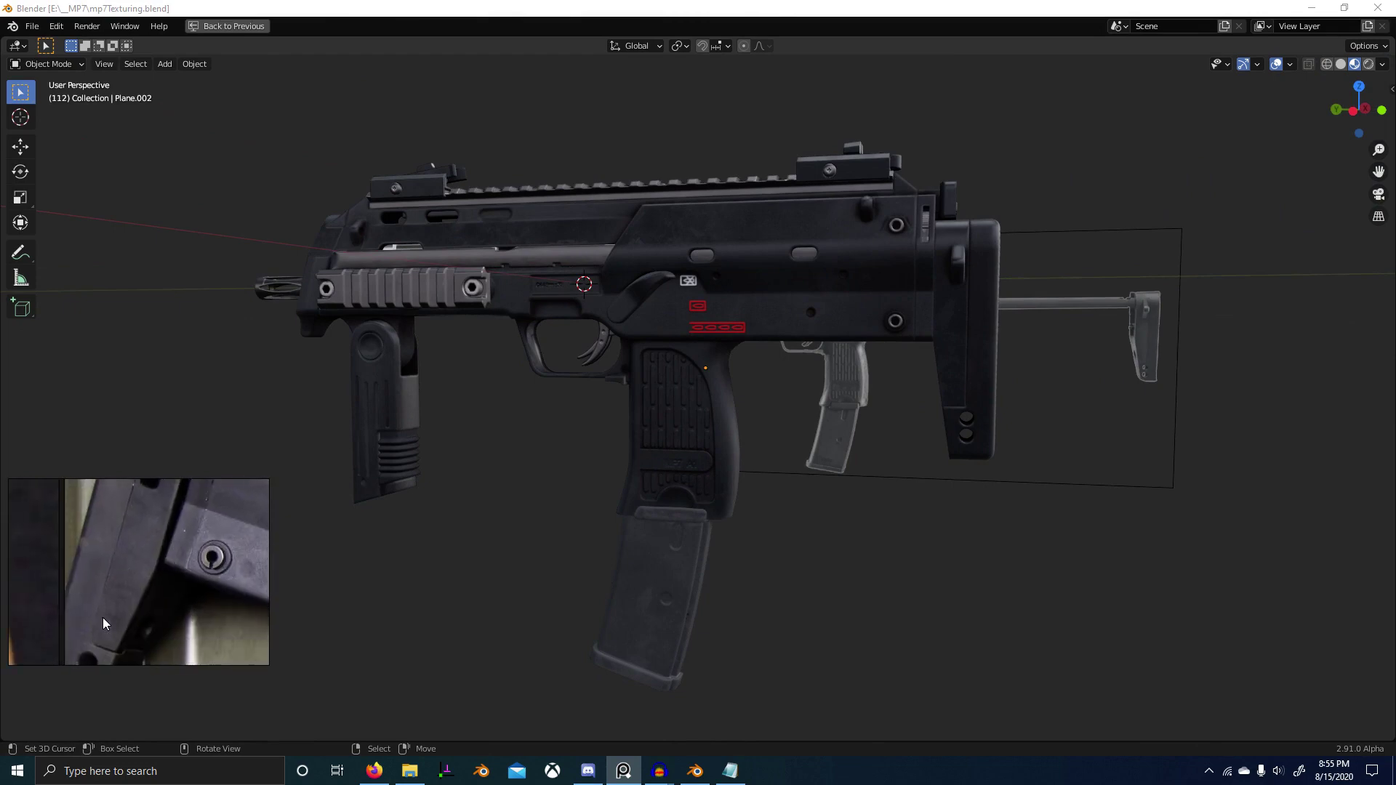
{"action": "scroll", "coordinate": [105, 617], "scroll_direction": "up", "scroll_amount": 4}
{"action": "scroll", "coordinate": [163, 570], "scroll_direction": "down", "scroll_amount": 1}
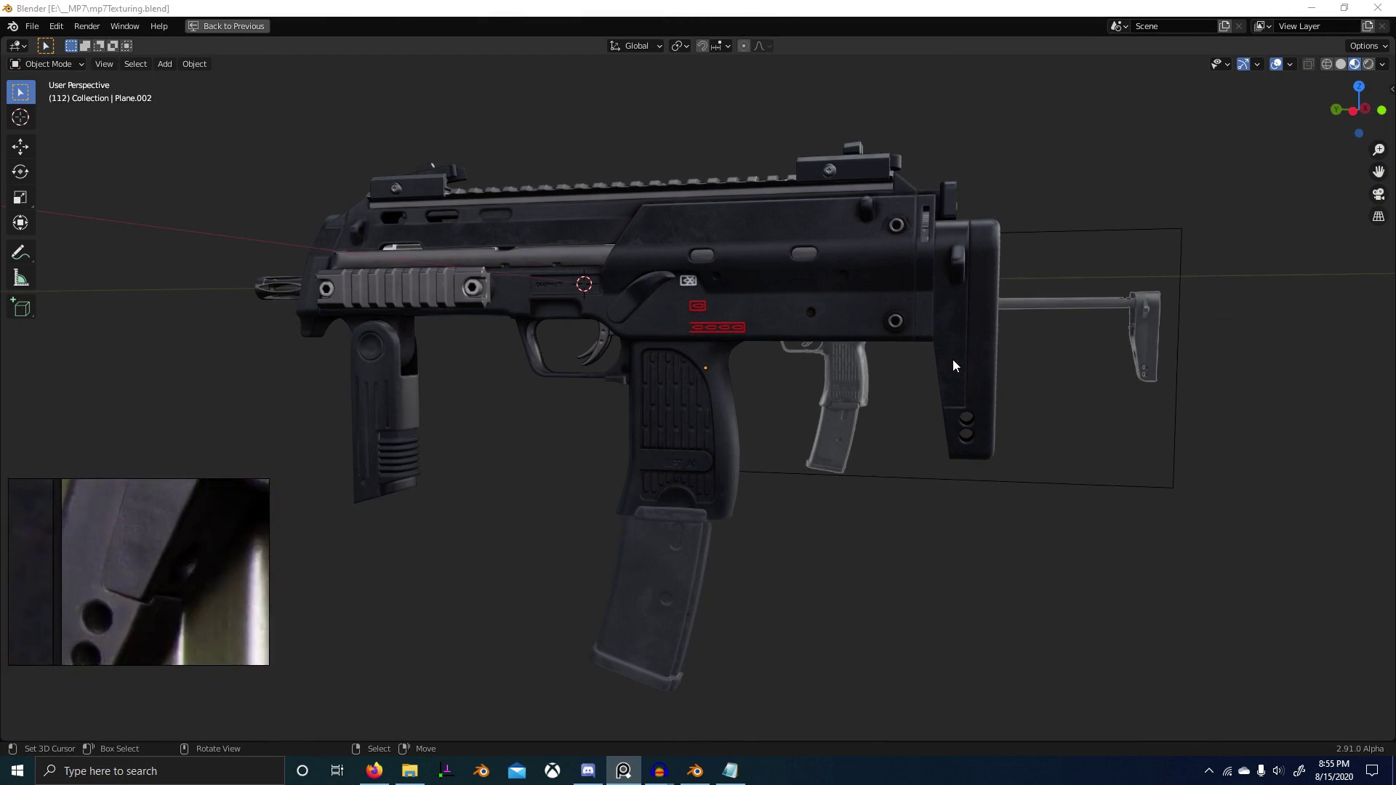
{"action": "scroll", "coordinate": [174, 560], "scroll_direction": "down", "scroll_amount": 5}
{"action": "scroll", "coordinate": [183, 556], "scroll_direction": "up", "scroll_amount": 2}
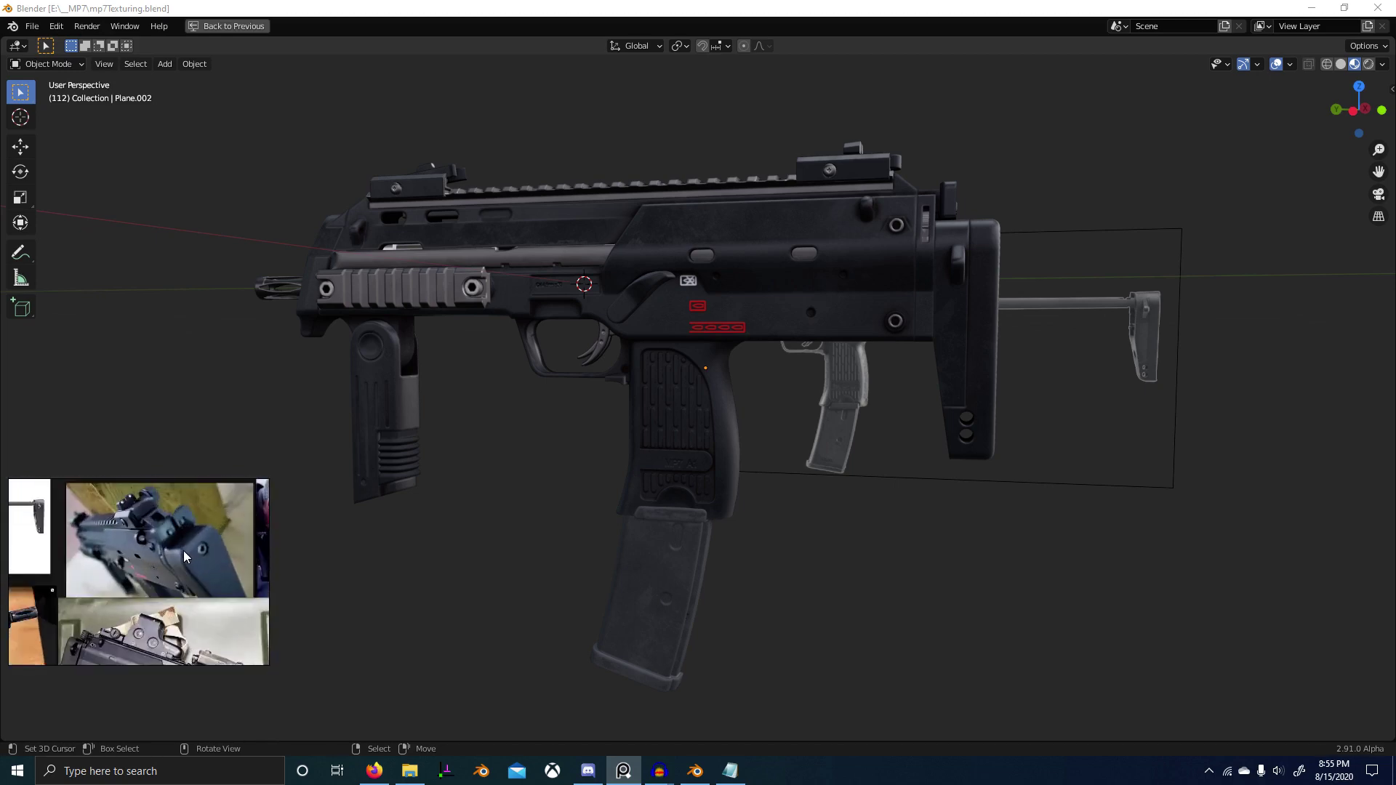
{"action": "scroll", "coordinate": [185, 552], "scroll_direction": "up", "scroll_amount": 4}
{"action": "scroll", "coordinate": [905, 340], "scroll_direction": "down", "scroll_amount": 1}
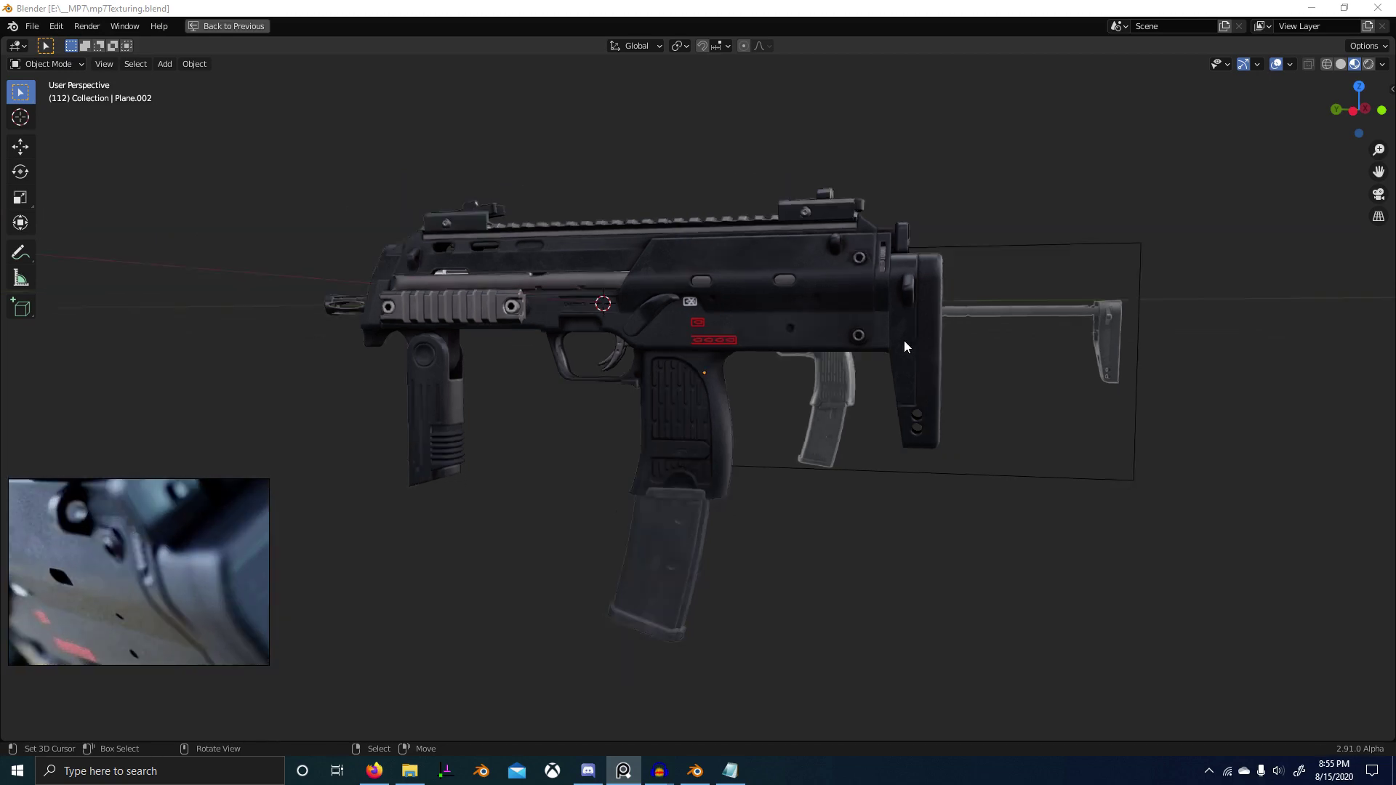
Step: Bring the rear of the stock into view, then add the item "Darker Back Material Onstock" to the Notepad todo note
{"action": "middle_click_drag", "start_coordinate": [905, 340], "coordinate": [805, 392]}
{"action": "scroll", "coordinate": [827, 407], "scroll_direction": "up", "scroll_amount": 2}
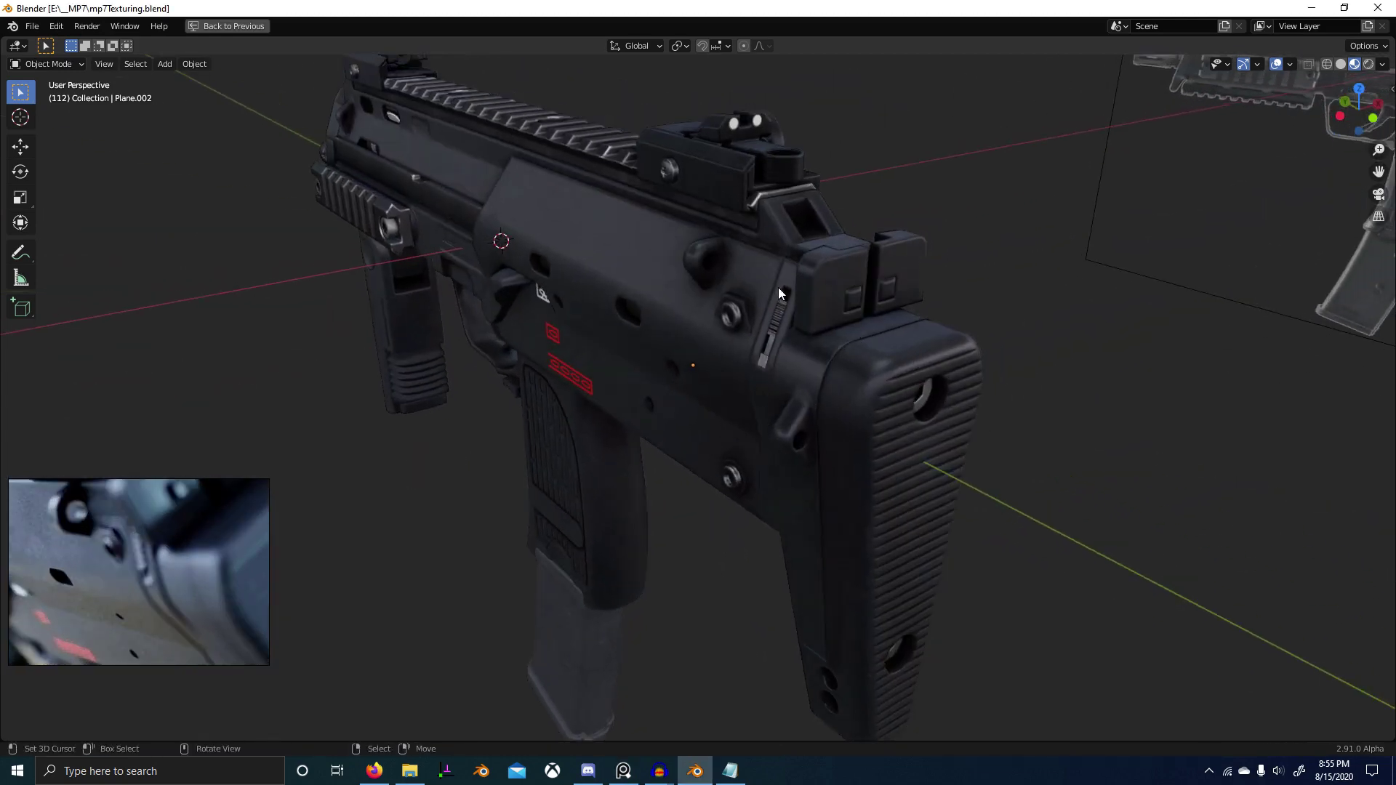
{"action": "key", "text": "alt+Tab"}
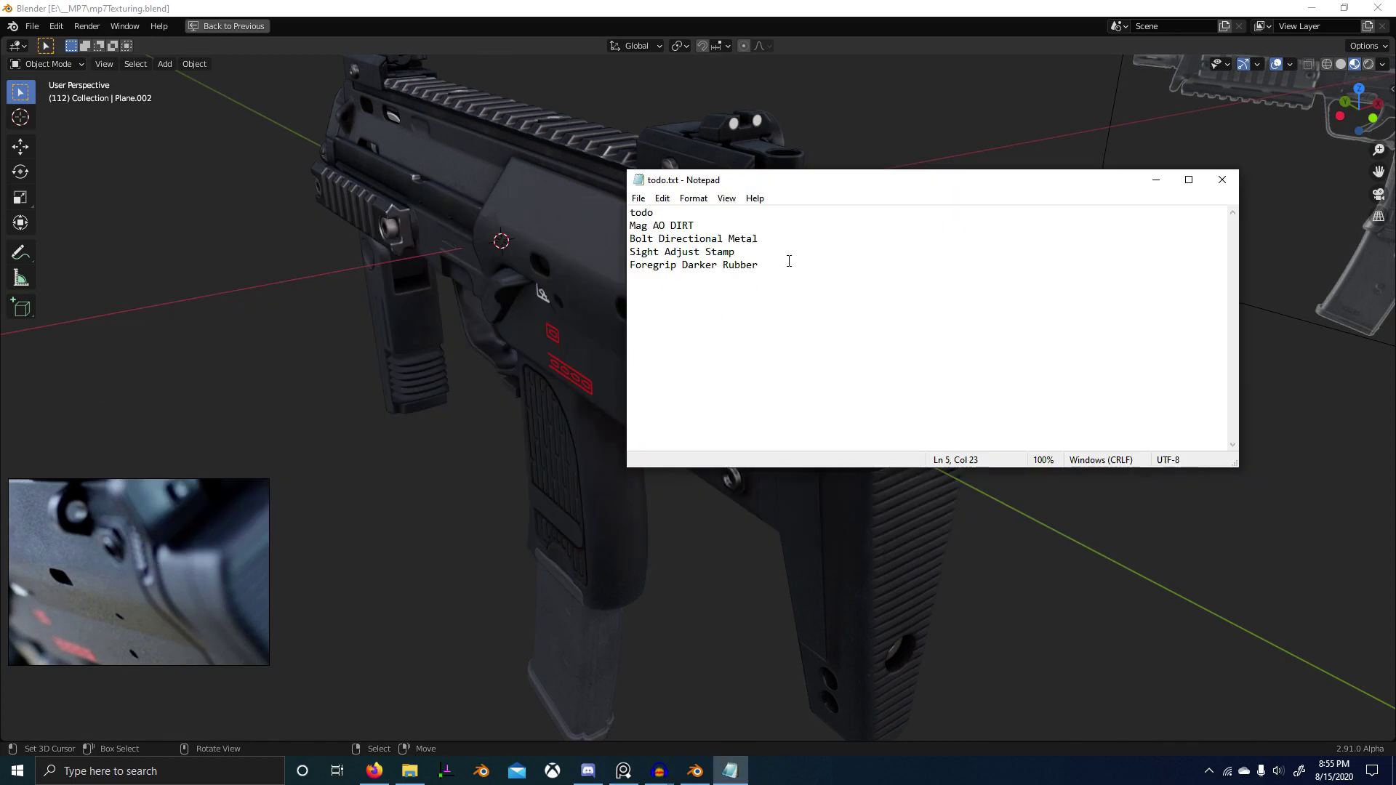
{"action": "key", "text": "Return"}
Step: Return to Blender, make the main body Plane.001 active and save the Blender file
{"action": "left_click", "coordinate": [495, 307]}
{"action": "middle_click_drag", "start_coordinate": [592, 354], "coordinate": [731, 379]}
{"action": "key", "text": "ctrl+s"}
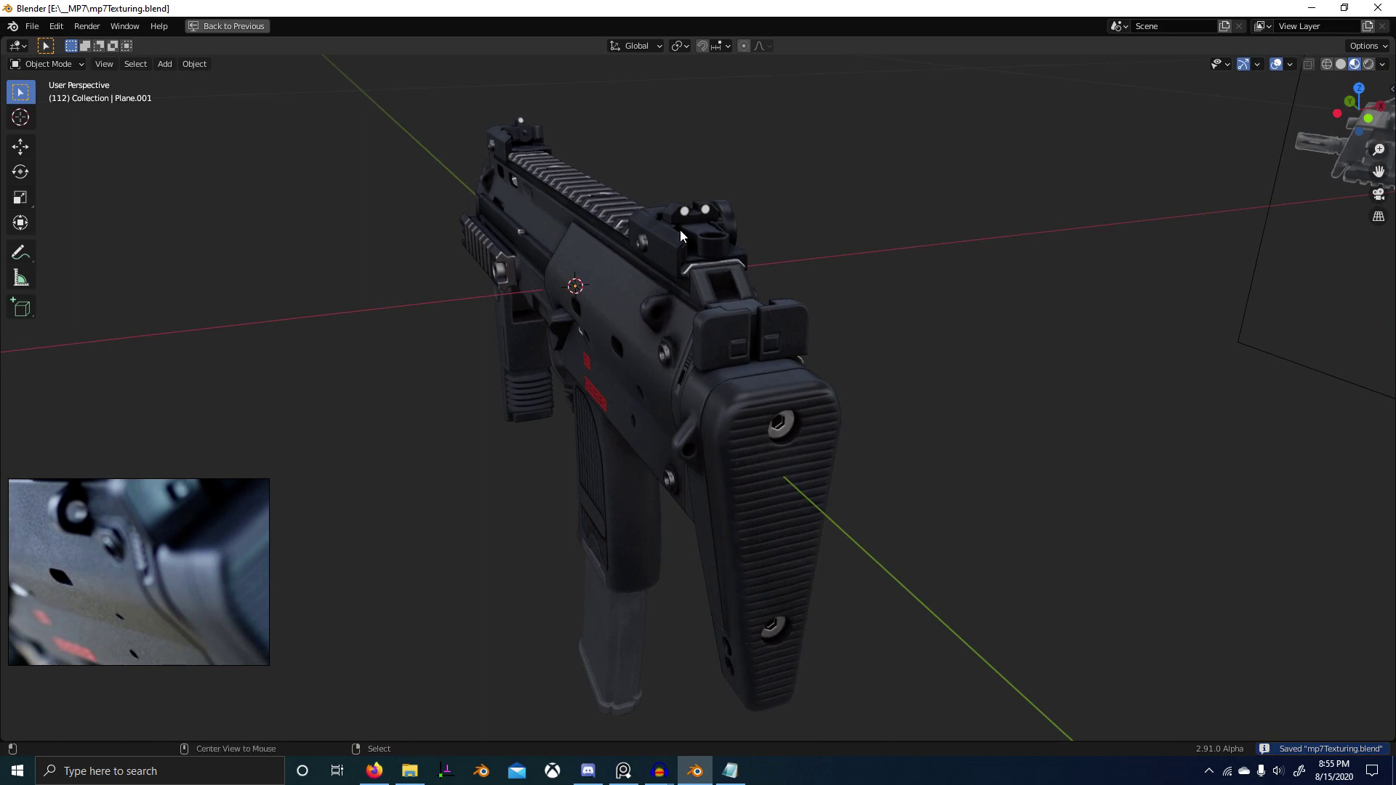
Step: Add the item "AO Dirty on sights" to the Notepad todo note
{"action": "key", "text": "alt+Tab"}
{"action": "key", "text": "Return"}
{"action": "type", "text": "AO"}
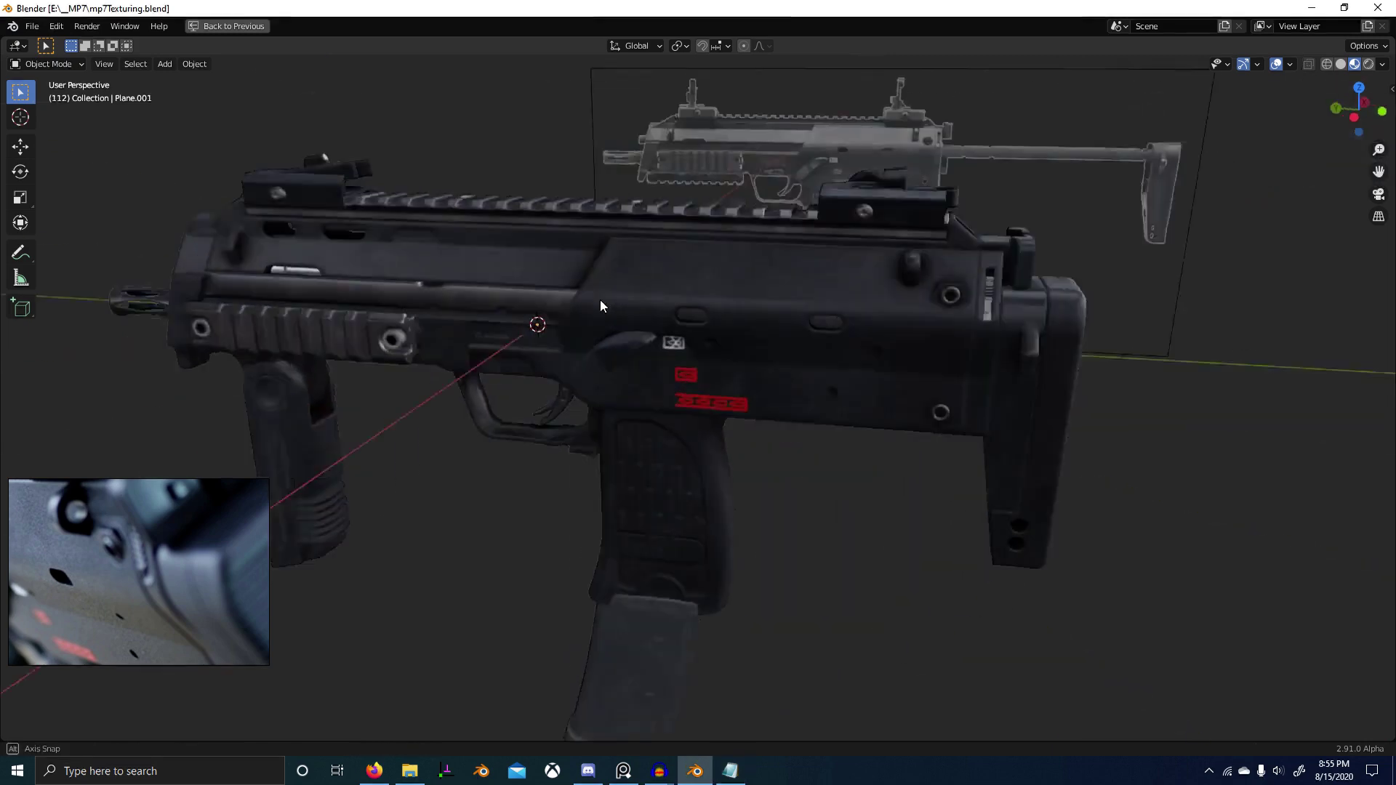
Step: Examine the whole gun from the side for remaining texture issues, then bring up the Notepad todo note
{"action": "scroll", "coordinate": [621, 291], "scroll_direction": "up", "scroll_amount": 3}
{"action": "scroll", "coordinate": [556, 357], "scroll_direction": "down", "scroll_amount": 3}
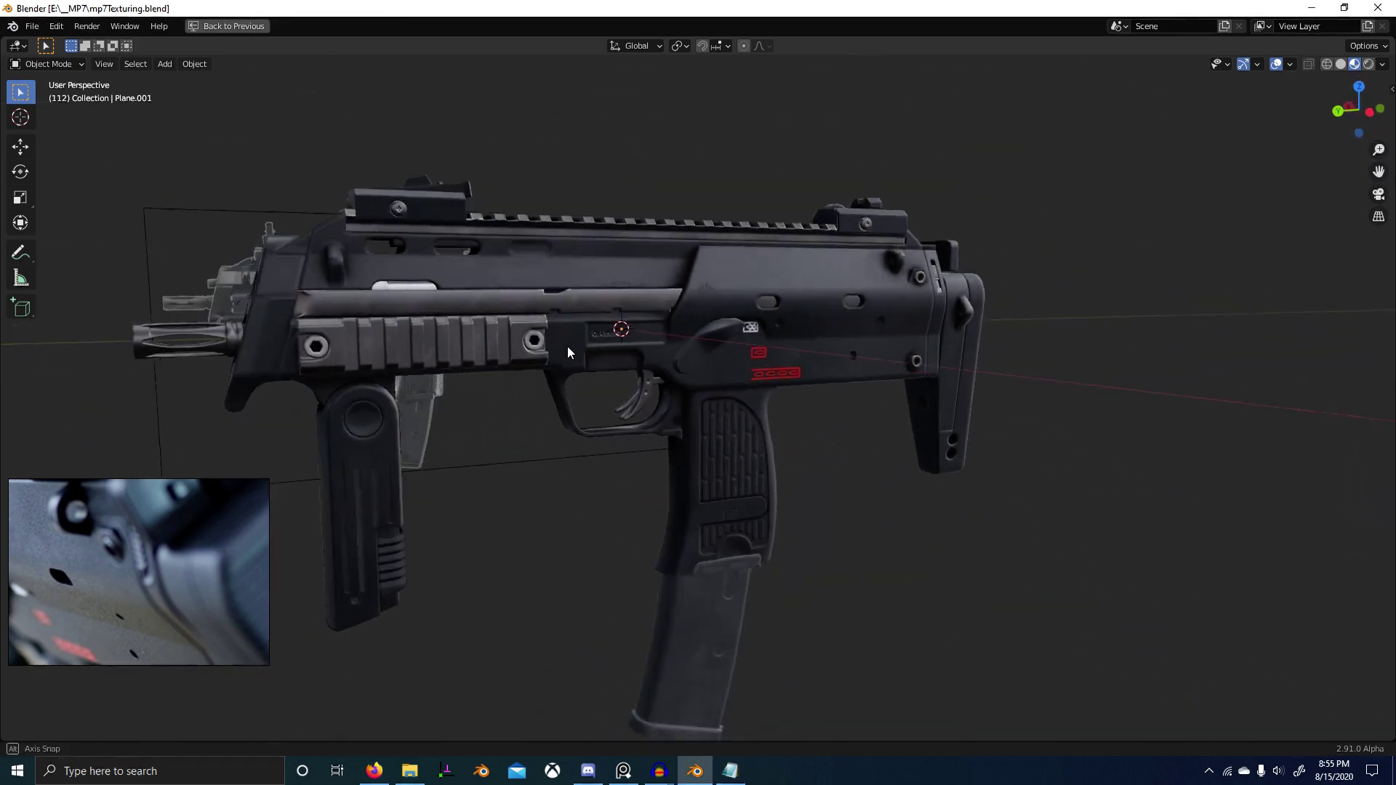
{"action": "mouse_move", "coordinate": [568, 346]}
{"action": "middle_mouse_down"}
{"action": "mouse_move", "coordinate": [585, 307]}
{"action": "mouse_move", "coordinate": [515, 313]}
{"action": "mouse_move", "coordinate": [469, 271]}
{"action": "mouse_move", "coordinate": [466, 331]}
{"action": "mouse_move", "coordinate": [542, 334]}
{"action": "middle_mouse_up"}
{"action": "scroll", "coordinate": [547, 336], "scroll_direction": "up", "scroll_amount": 5}
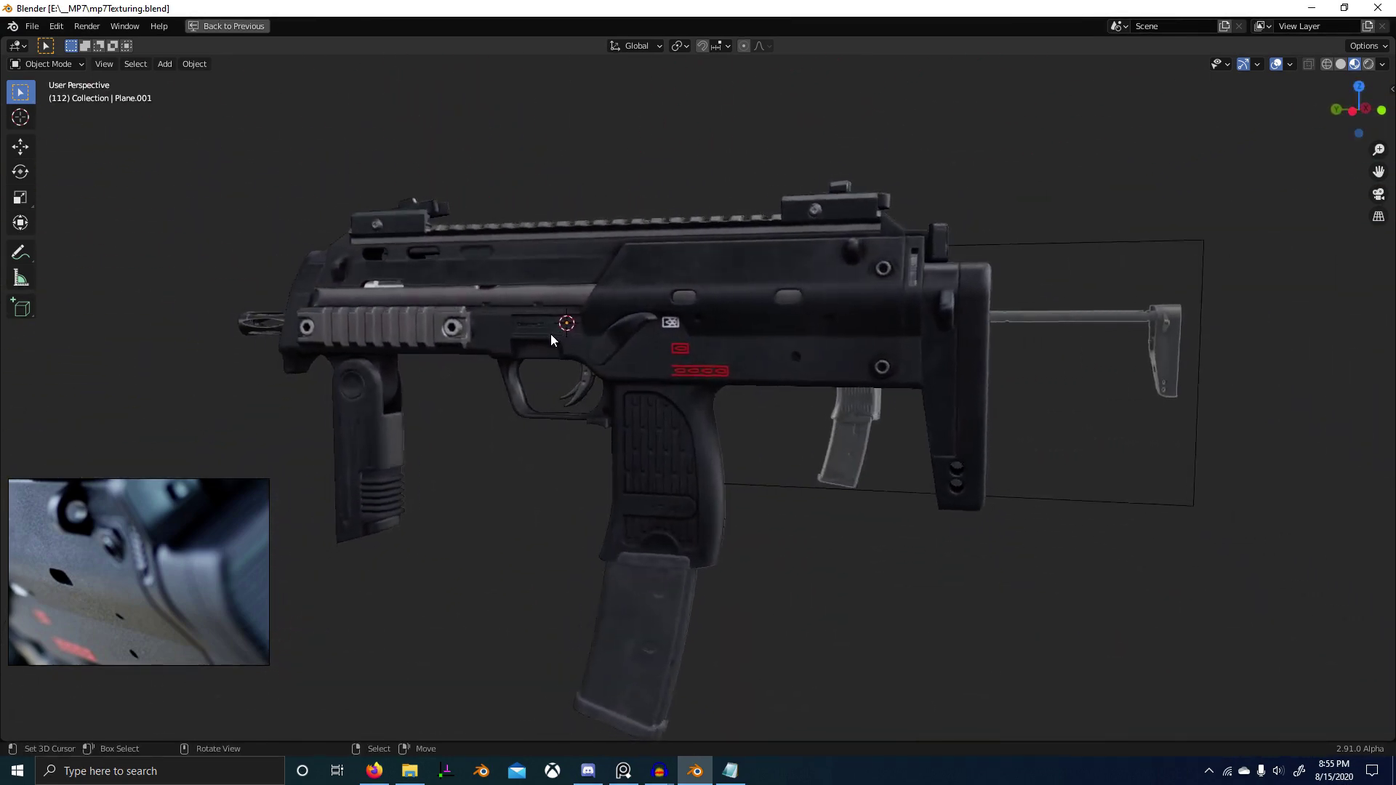
{"action": "scroll", "coordinate": [766, 437], "scroll_direction": "down", "scroll_amount": 2}
{"action": "middle_click_drag", "start_coordinate": [671, 422], "coordinate": [759, 444], "text": "shift"}
{"action": "key", "text": "alt+Tab"}
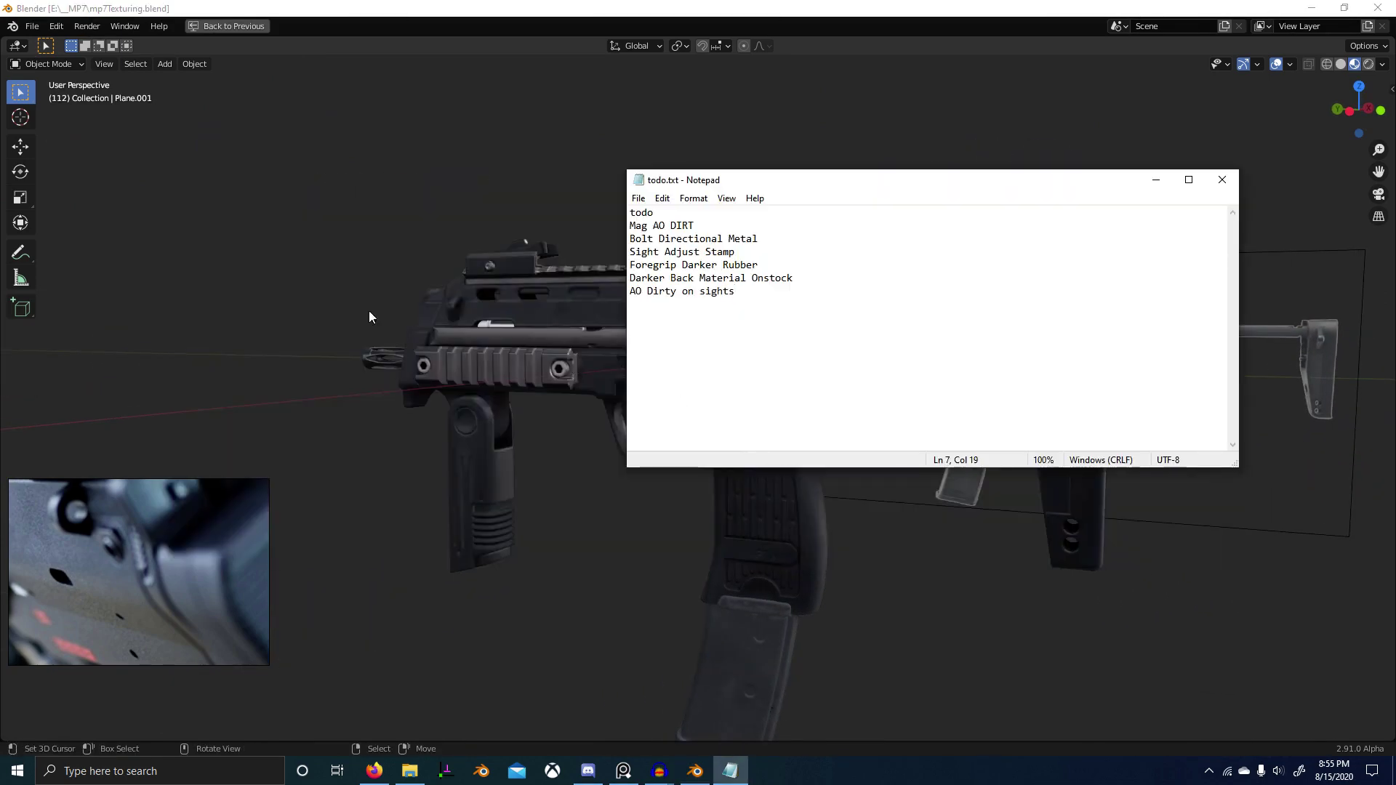
Step: Switch to Audacity to check the running audio recording, then return to Blender
{"action": "key", "text": "alt+Tab"}
{"action": "key", "text": "alt+Tab"}
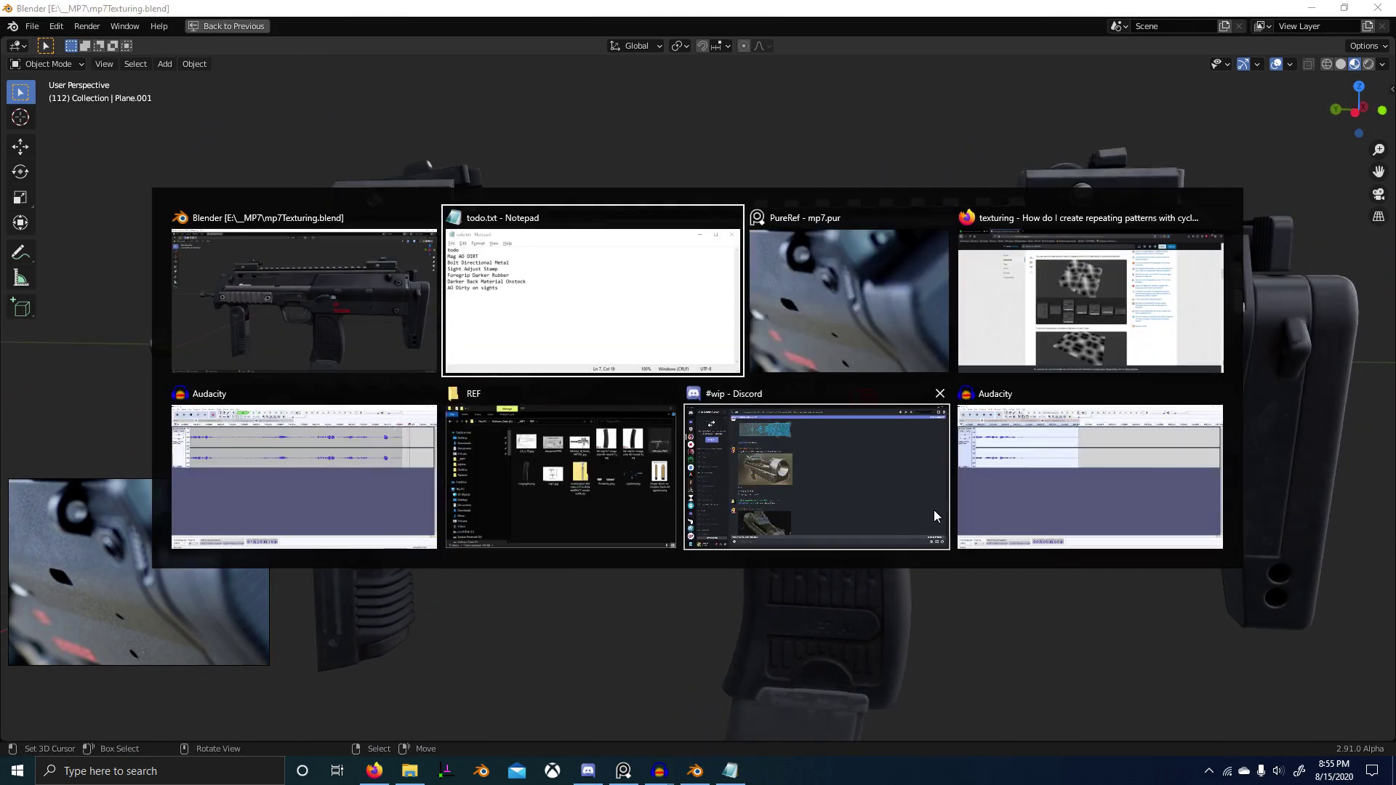
{"action": "left_click", "coordinate": [316, 474]}
{"action": "key", "text": "alt+Tab"}
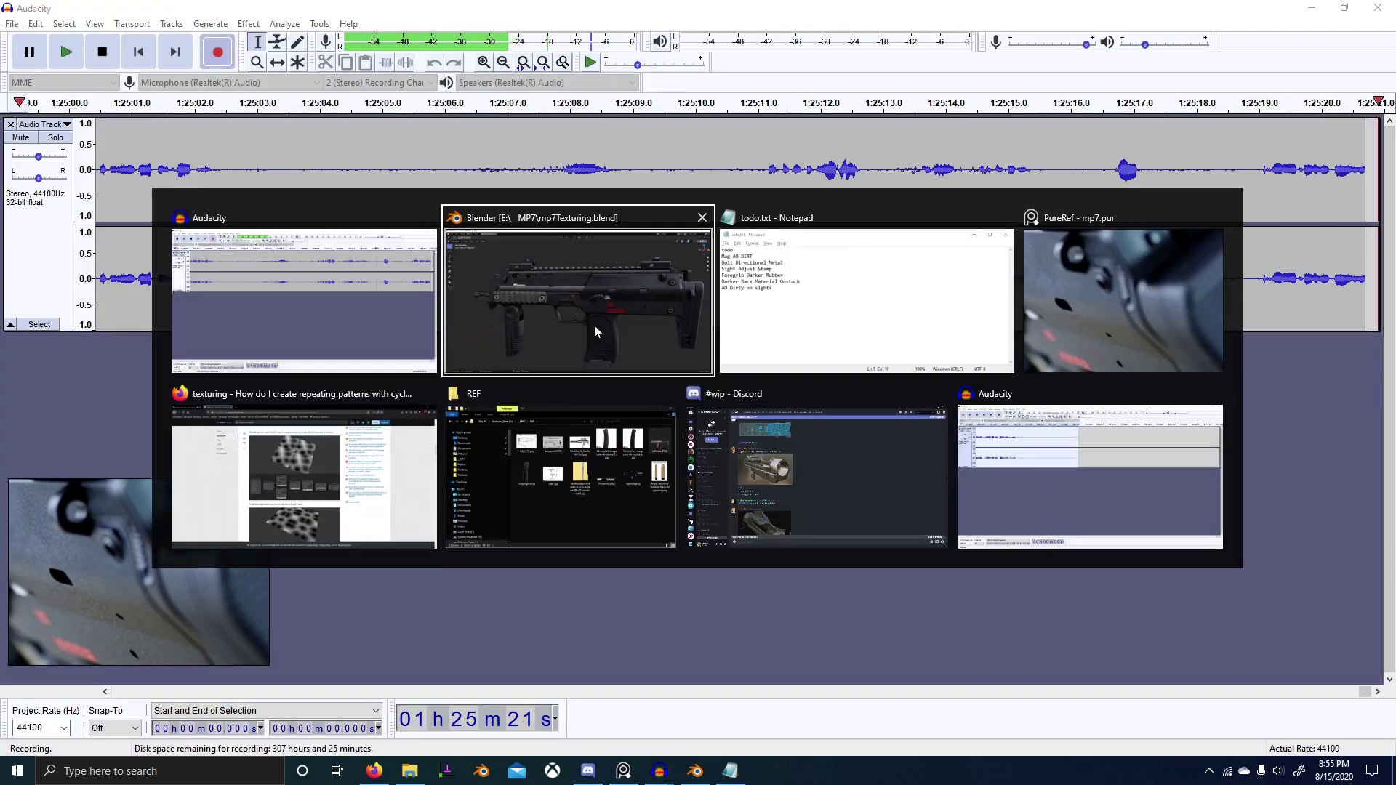
{"action": "left_click", "coordinate": [595, 324]}
Step: Inspect the receiver markings, trigger area, grip and rear of the stock on the textured gun
{"action": "scroll", "coordinate": [744, 447], "scroll_direction": "up", "scroll_amount": 5}
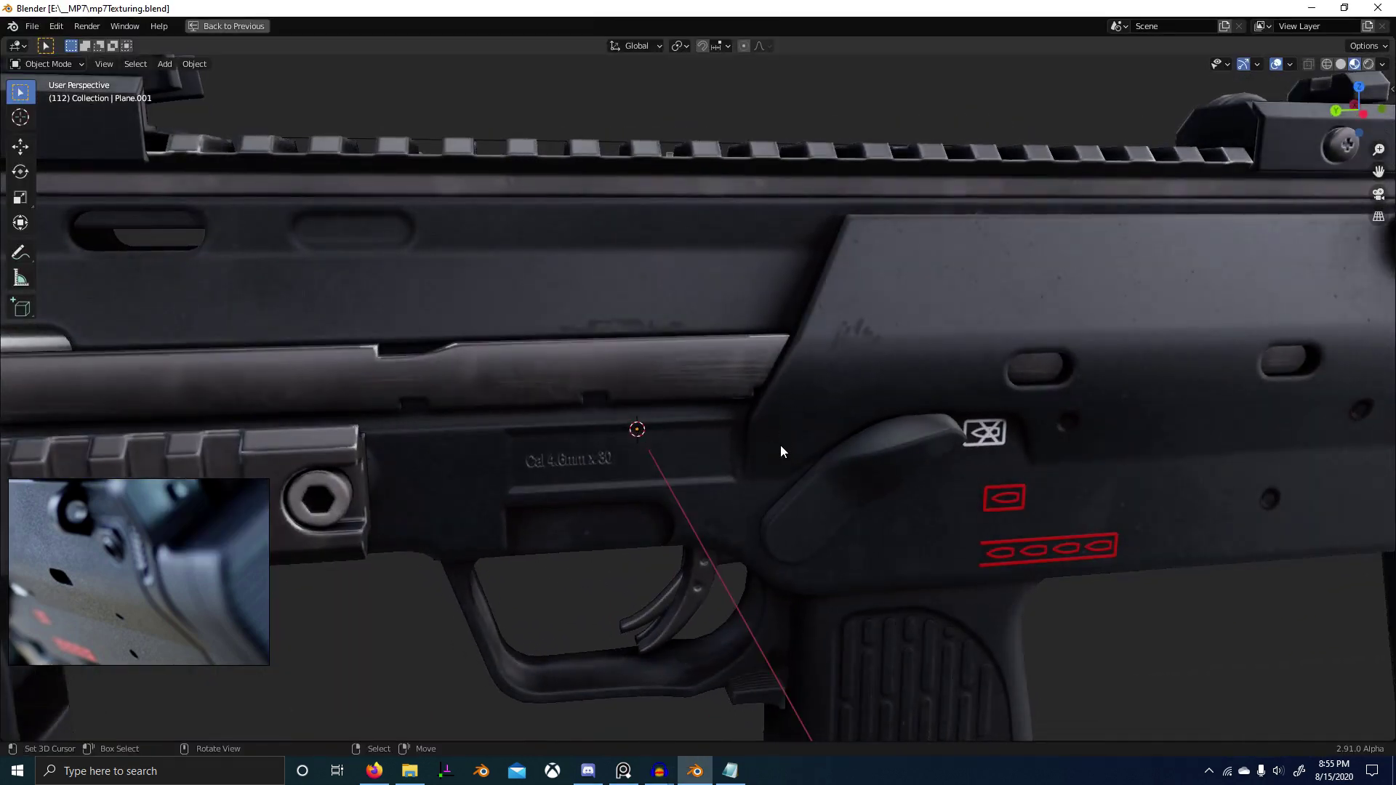
{"action": "middle_click_drag", "start_coordinate": [781, 446], "coordinate": [791, 436], "text": "shift"}
{"action": "middle_click_drag", "start_coordinate": [761, 578], "coordinate": [847, 466], "text": "shift"}
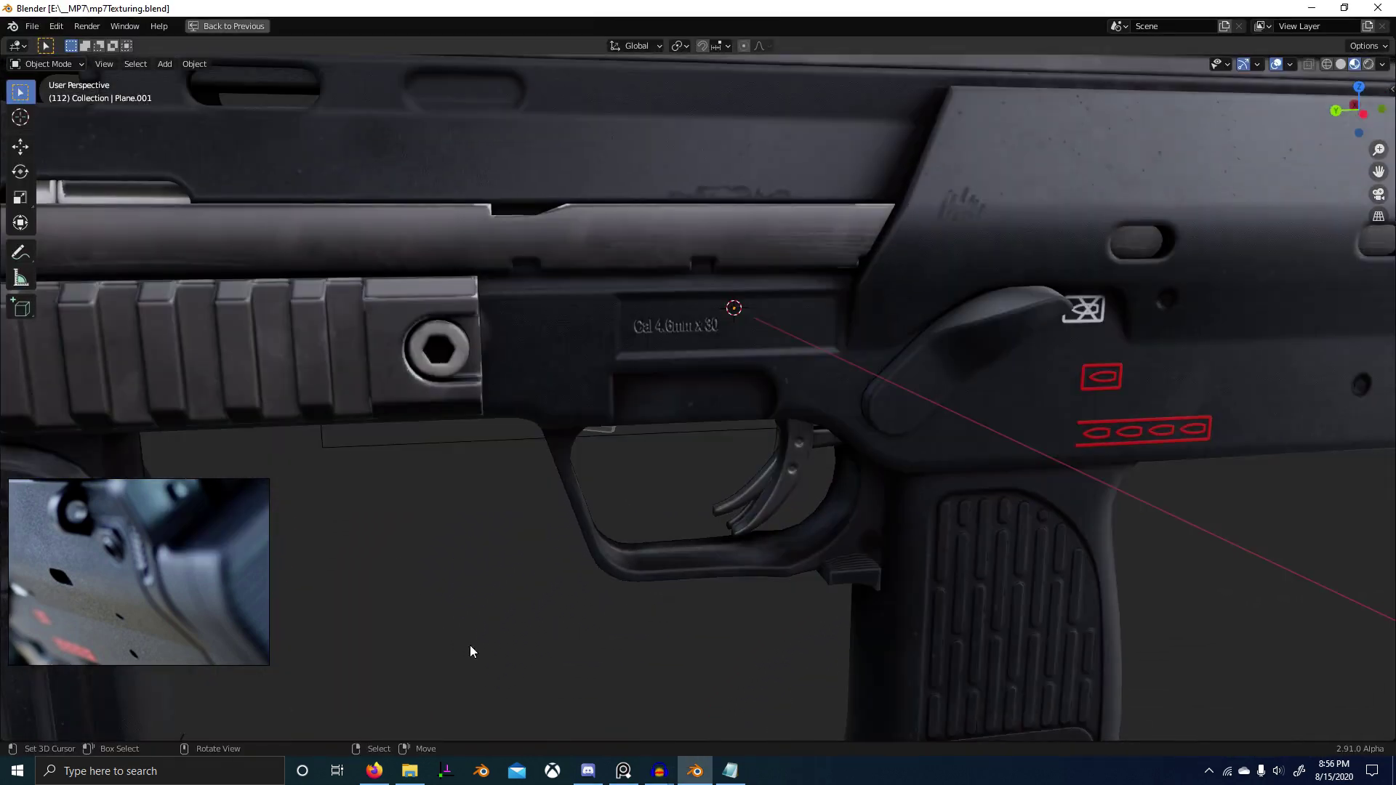
{"action": "scroll", "coordinate": [731, 524], "scroll_direction": "down", "scroll_amount": 2}
{"action": "middle_click_drag", "start_coordinate": [849, 592], "coordinate": [877, 560]}
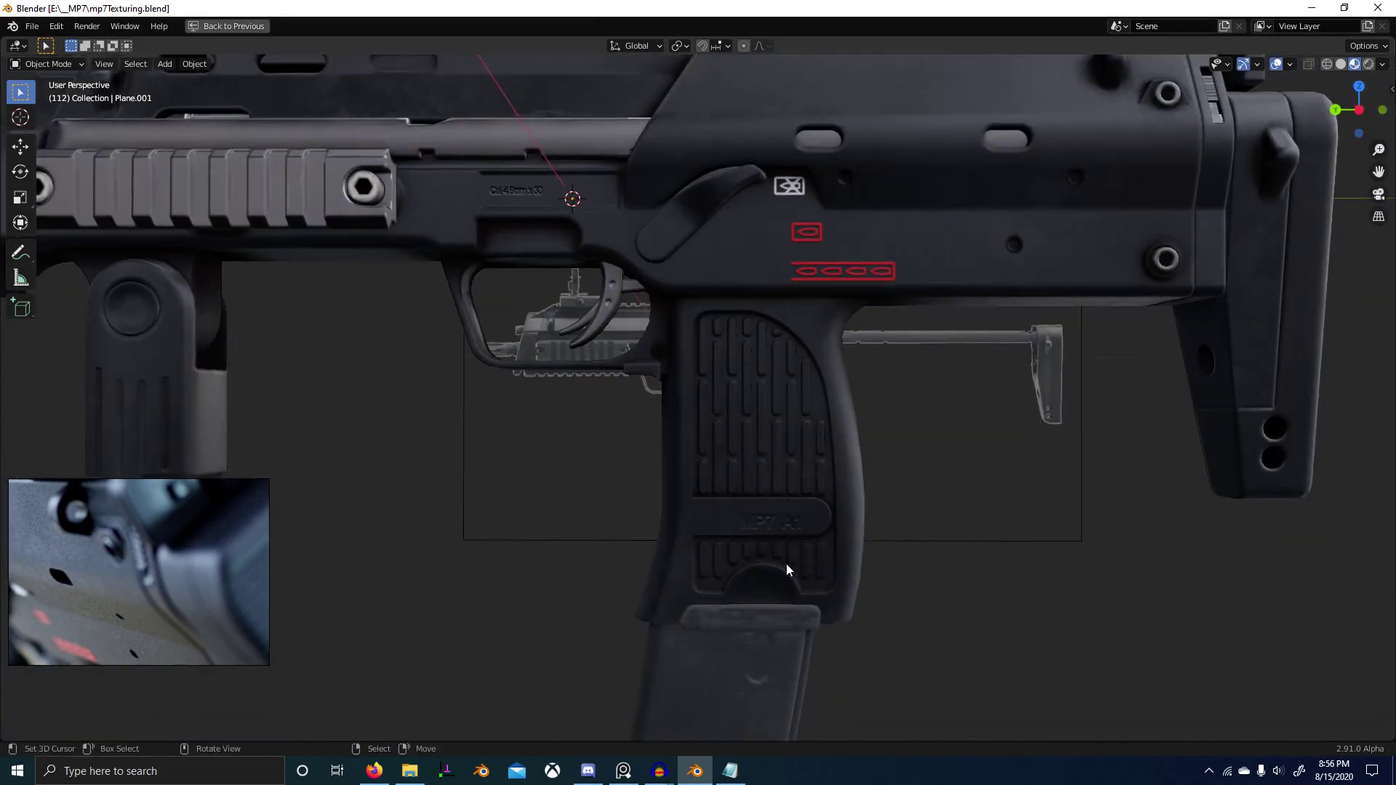
{"action": "scroll", "coordinate": [807, 498], "scroll_direction": "down", "scroll_amount": 4}
{"action": "middle_click_drag", "start_coordinate": [595, 389], "coordinate": [727, 546]}
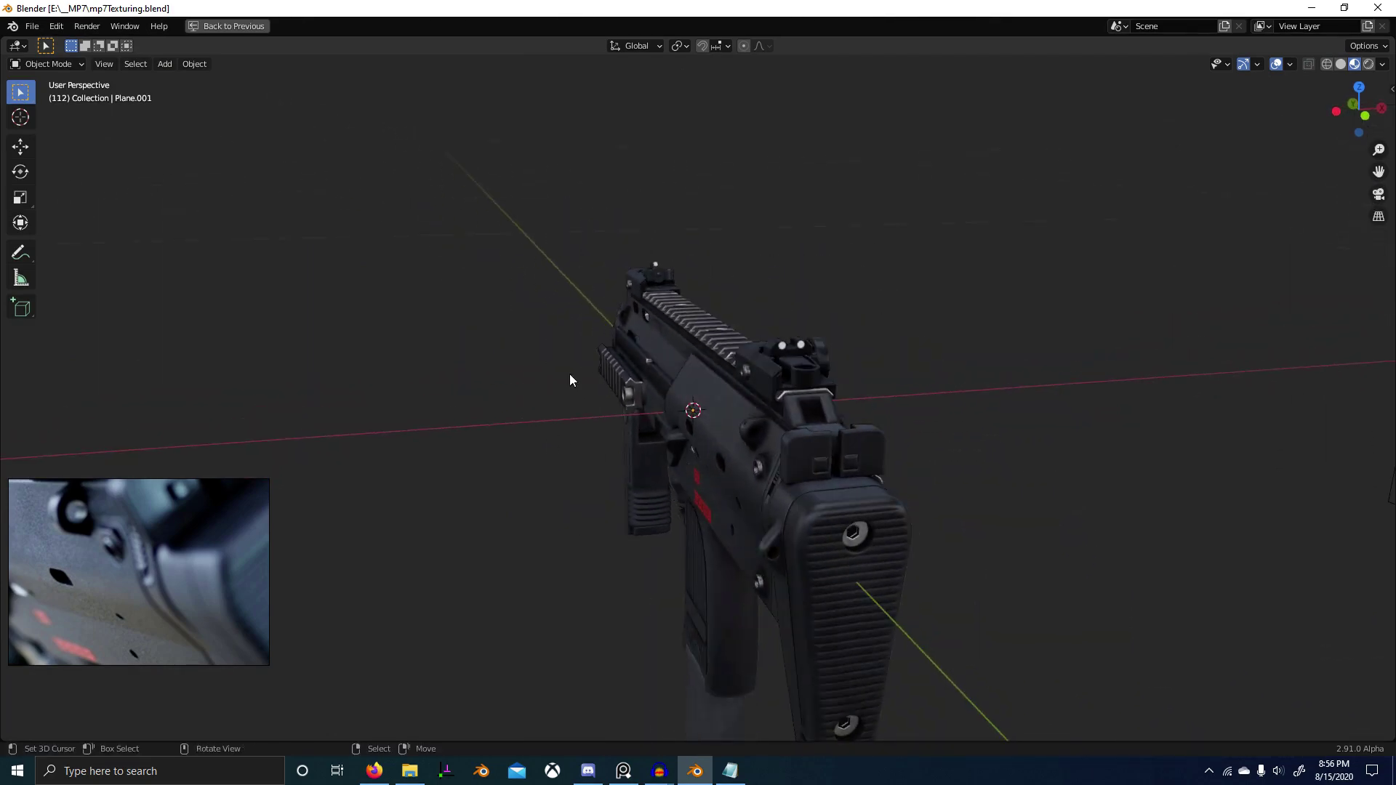
Step: Switch to Audacity and stop the audio recording
{"action": "key", "text": "alt+Tab"}
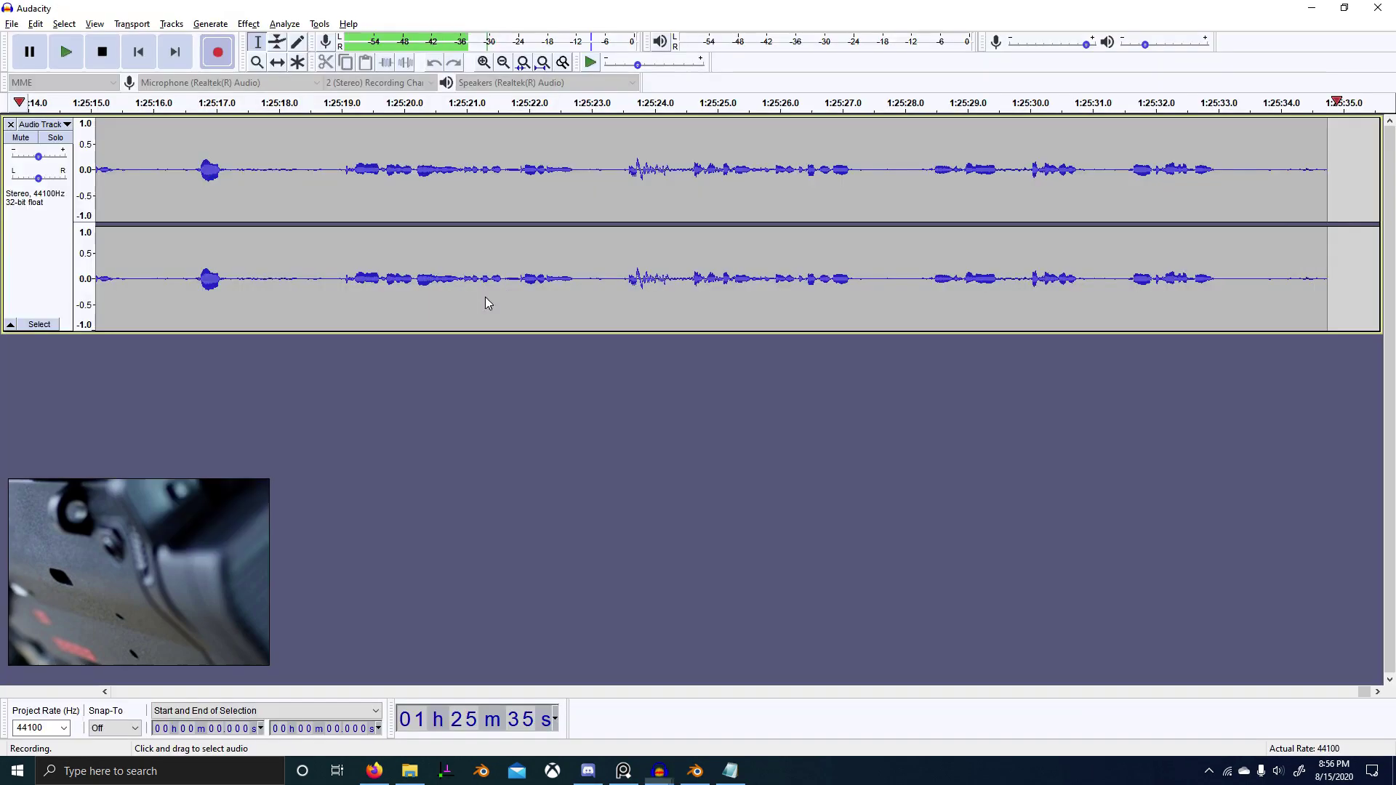
{"action": "left_click", "coordinate": [96, 63]}
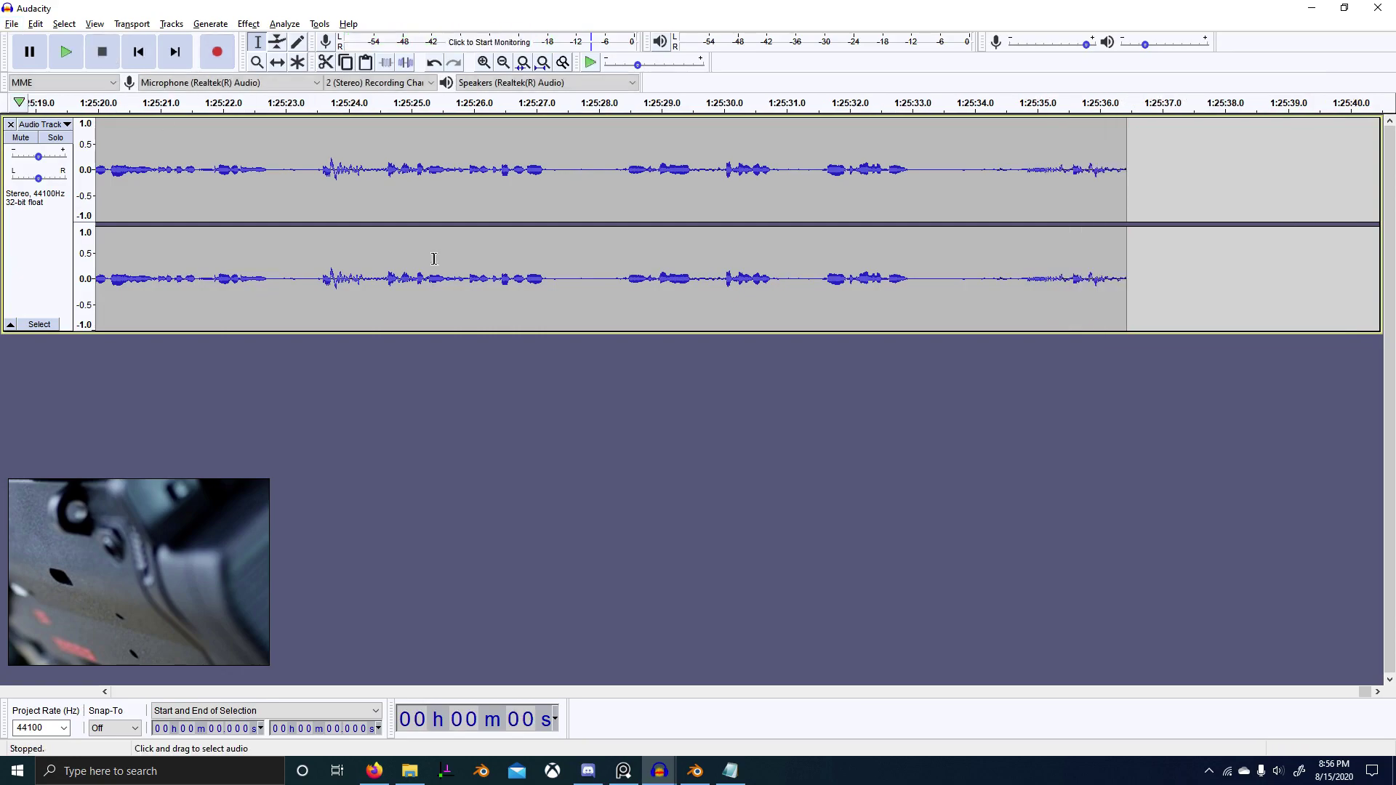